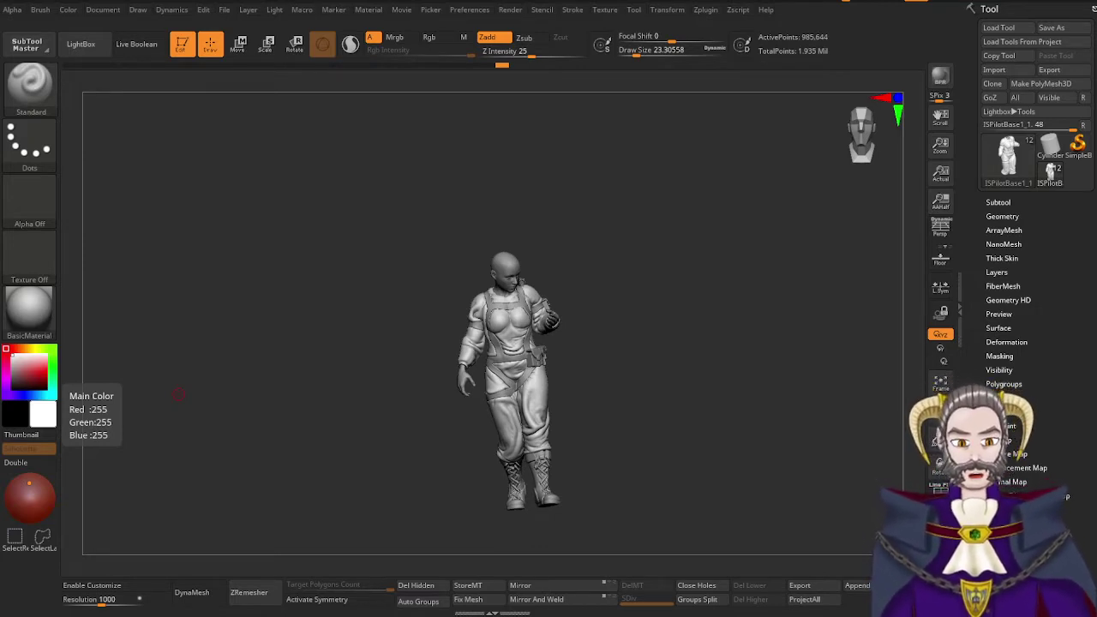
Examine the posed pilot figure from the front, side and back
left_click_drag(562, 358, 584, 334)
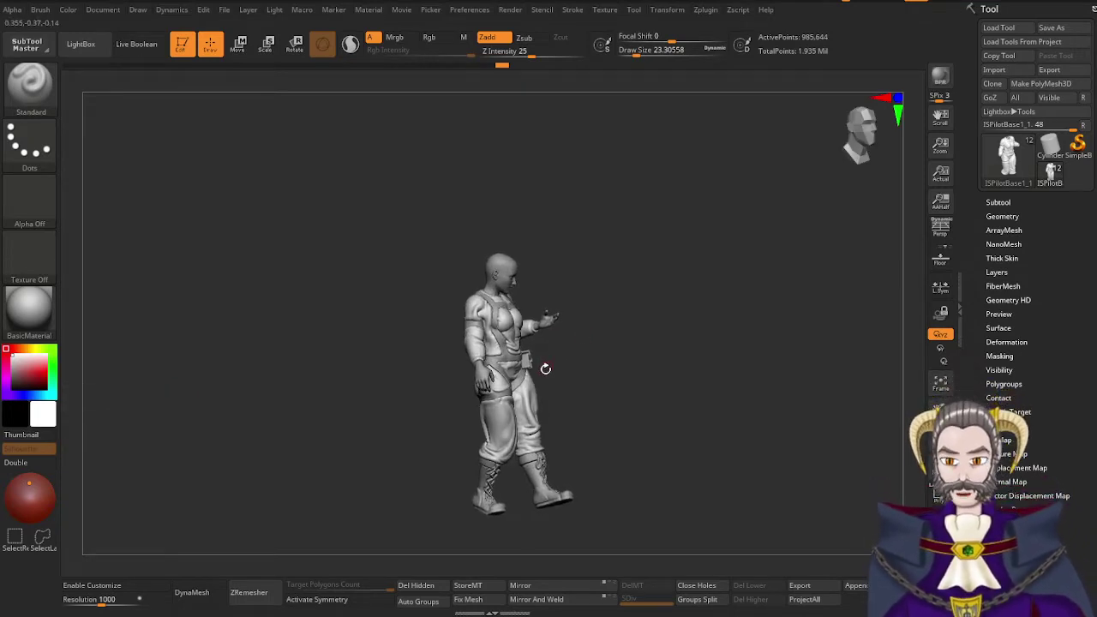
mouse_move(545, 369)
right_mouse_down()
mouse_move(512, 377)
mouse_move(502, 270)
mouse_move(516, 297)
mouse_move(555, 269)
mouse_move(538, 343)
mouse_move(538, 329)
mouse_move(578, 355)
mouse_move(608, 345)
mouse_move(519, 374)
right_mouse_up()
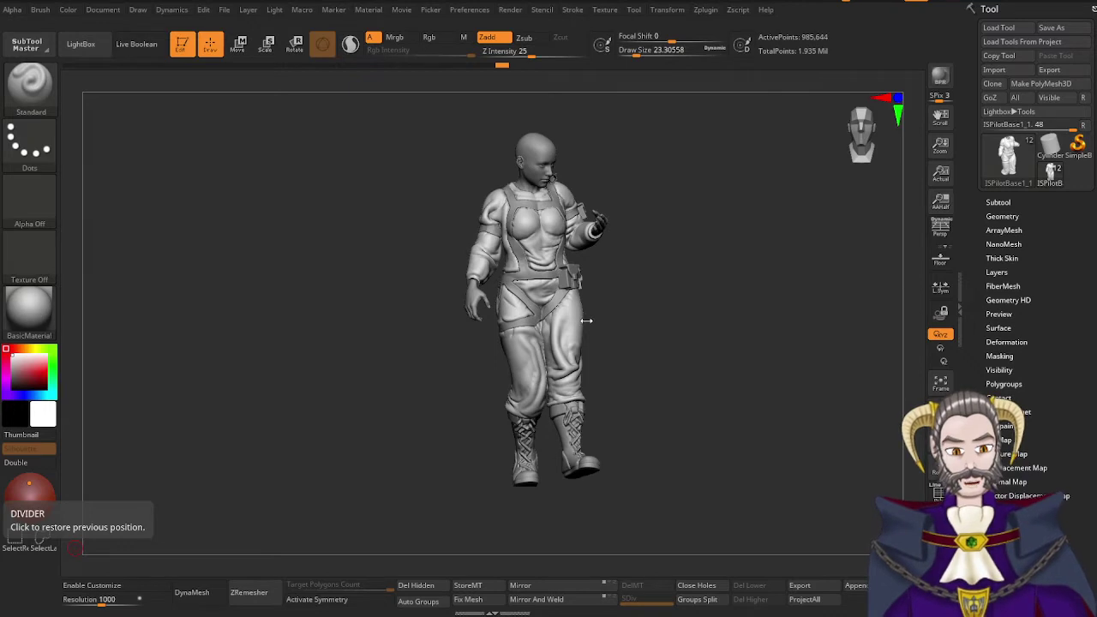
mouse_move(587, 320)
left_mouse_down()
mouse_move(694, 313)
mouse_move(661, 366)
mouse_move(674, 341)
mouse_move(558, 439)
mouse_move(544, 433)
left_mouse_up()
left_click_drag(541, 377, 633, 322)
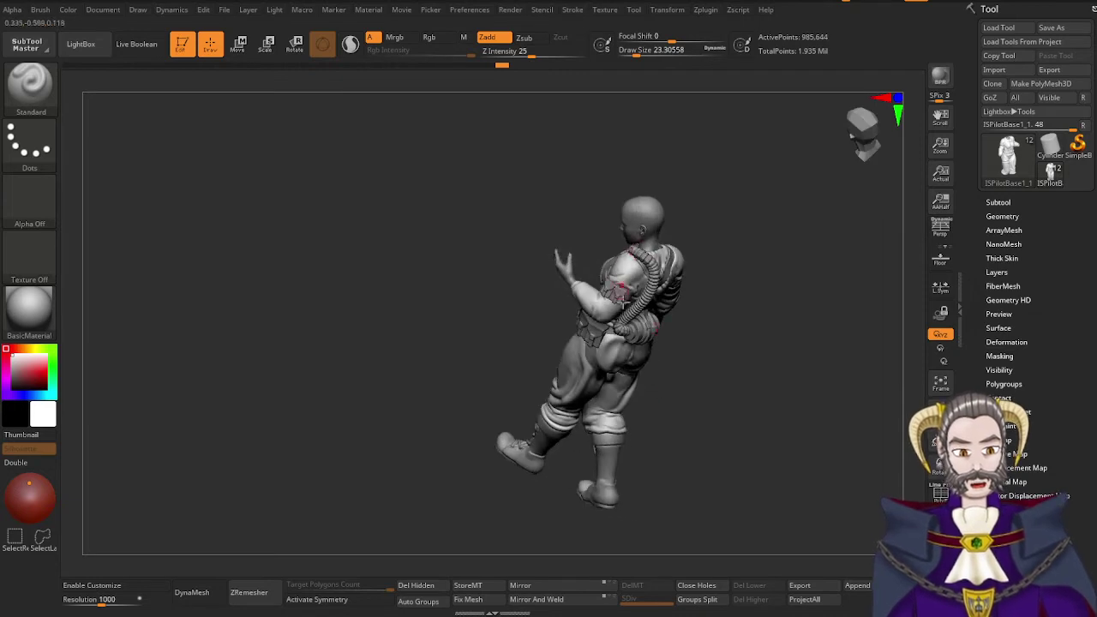
mouse_move(624, 302)
right_mouse_down()
mouse_move(703, 309)
mouse_move(669, 298)
right_mouse_up()
right_click_drag(606, 260, 578, 346)
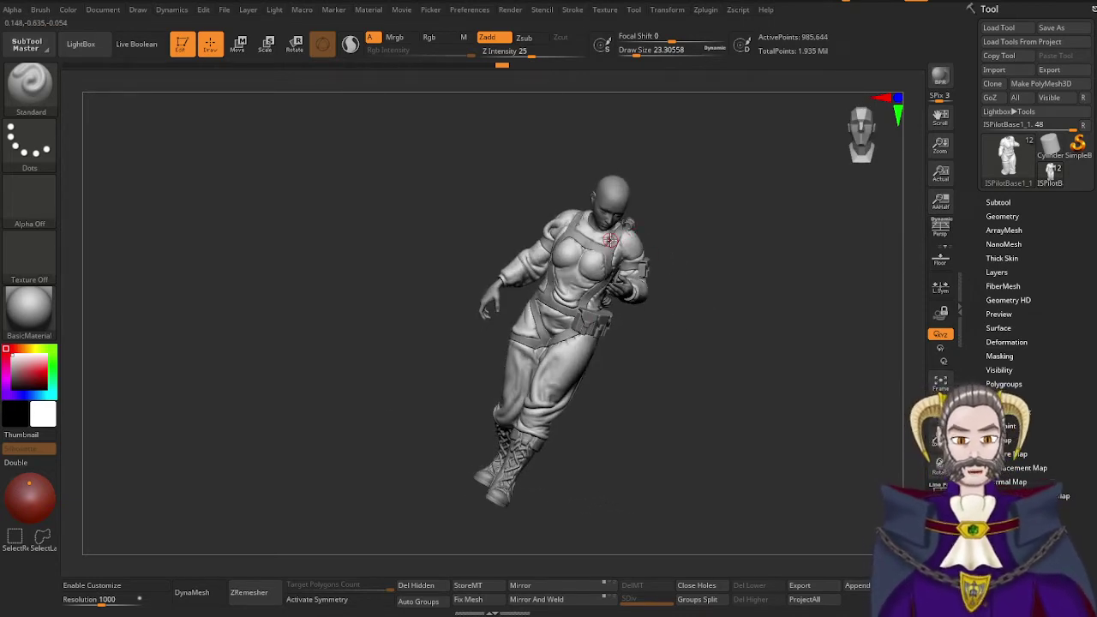
mouse_move(665, 277)
left_mouse_down()
mouse_move(674, 265)
mouse_move(659, 266)
left_mouse_up()
mouse_move(463, 502)
left_mouse_down()
mouse_move(534, 512)
mouse_move(545, 361)
mouse_move(483, 417)
mouse_move(465, 411)
mouse_move(559, 364)
left_mouse_up()
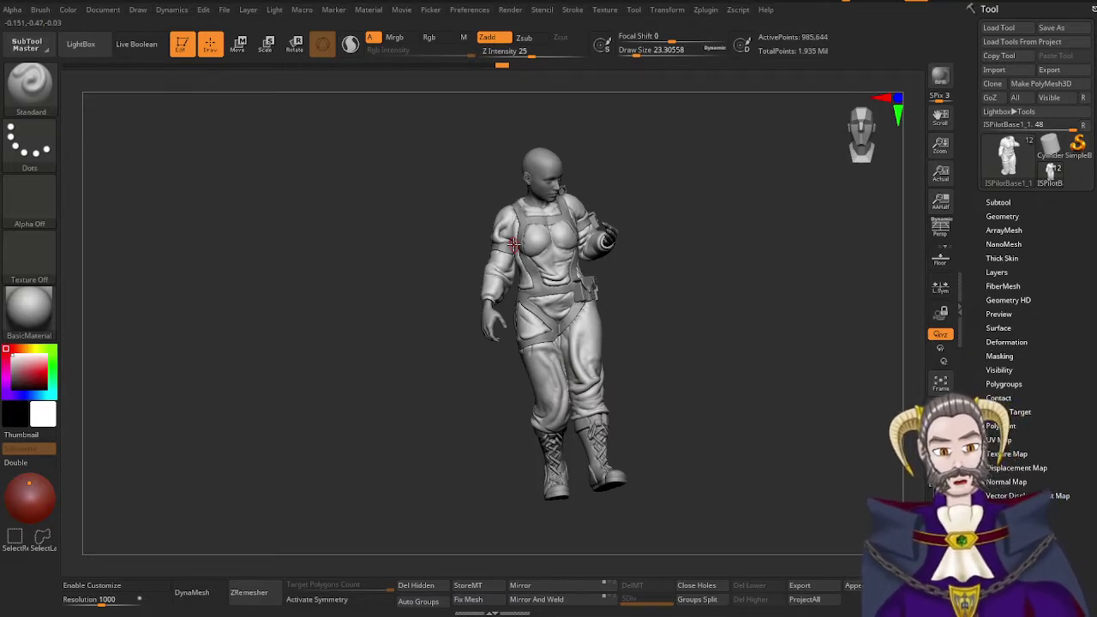
mouse_move(595, 289)
left_mouse_down()
mouse_move(661, 264)
mouse_move(606, 316)
left_mouse_up()
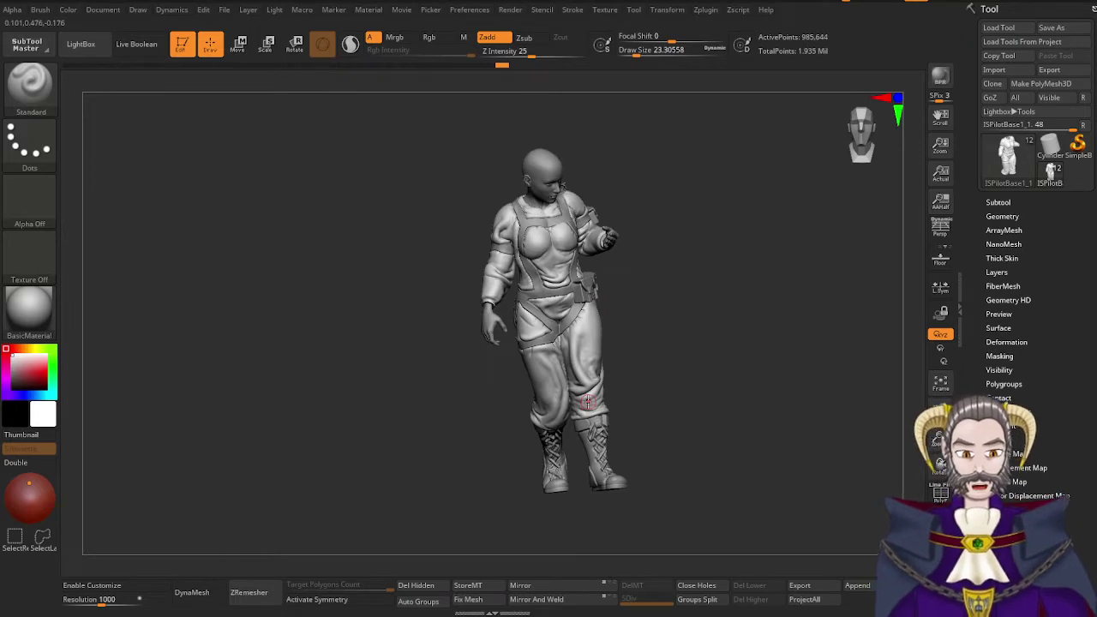
left_click_drag(497, 388, 539, 356)
right_click_drag(562, 396, 527, 387)
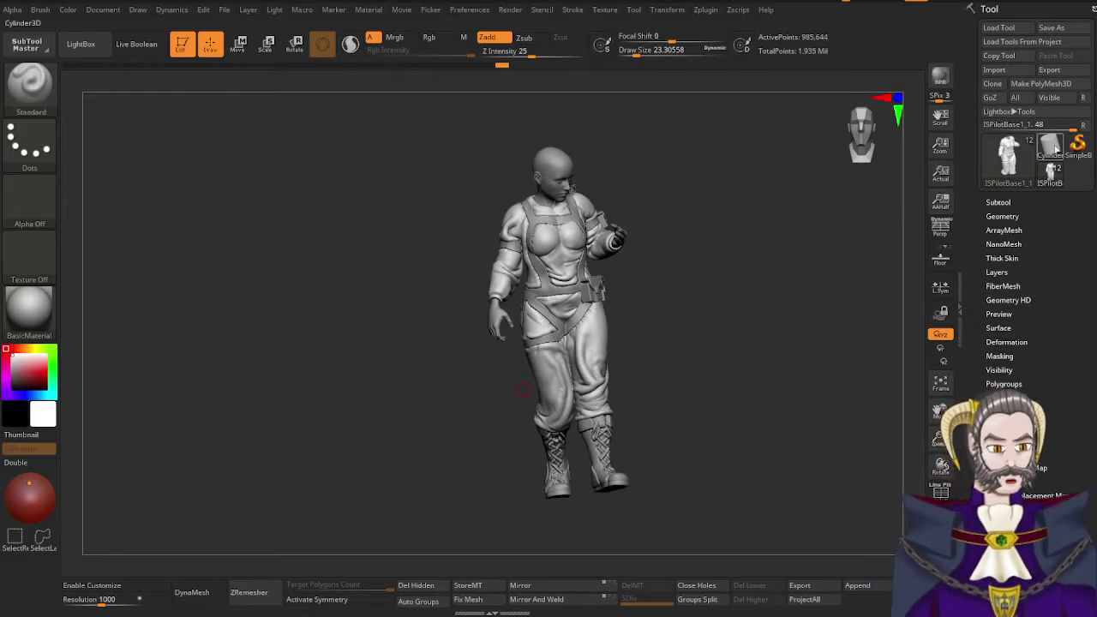
mouse_move(689, 377)
left_mouse_down()
mouse_move(723, 365)
mouse_move(678, 382)
left_mouse_up()
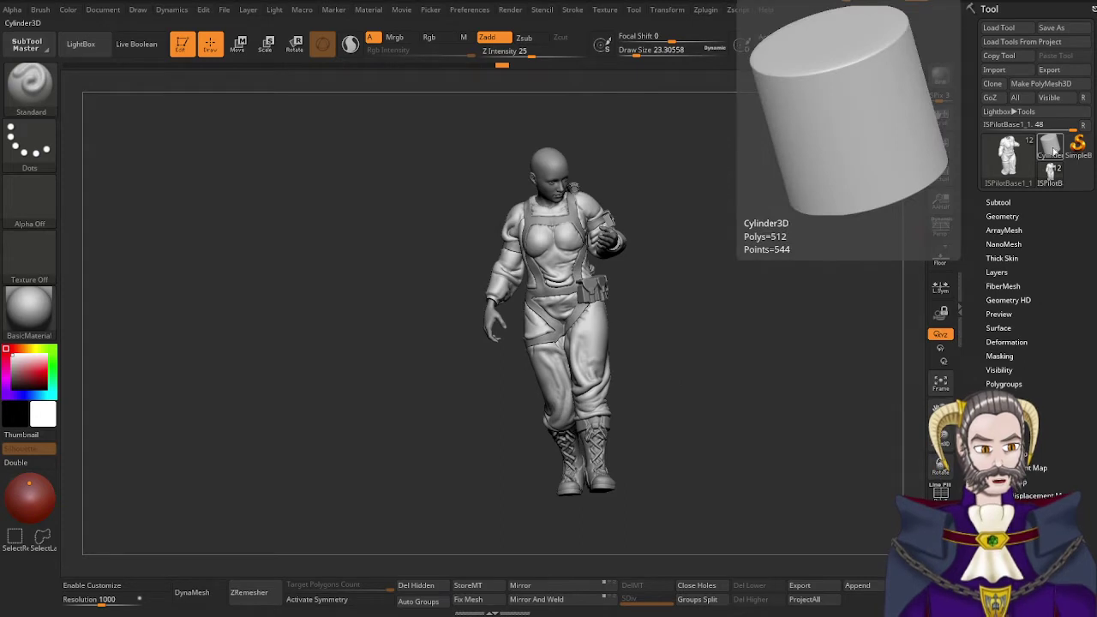
Switch to the Cylinder3D tool and open the AS Power Primitives plugin
left_click(1054, 151)
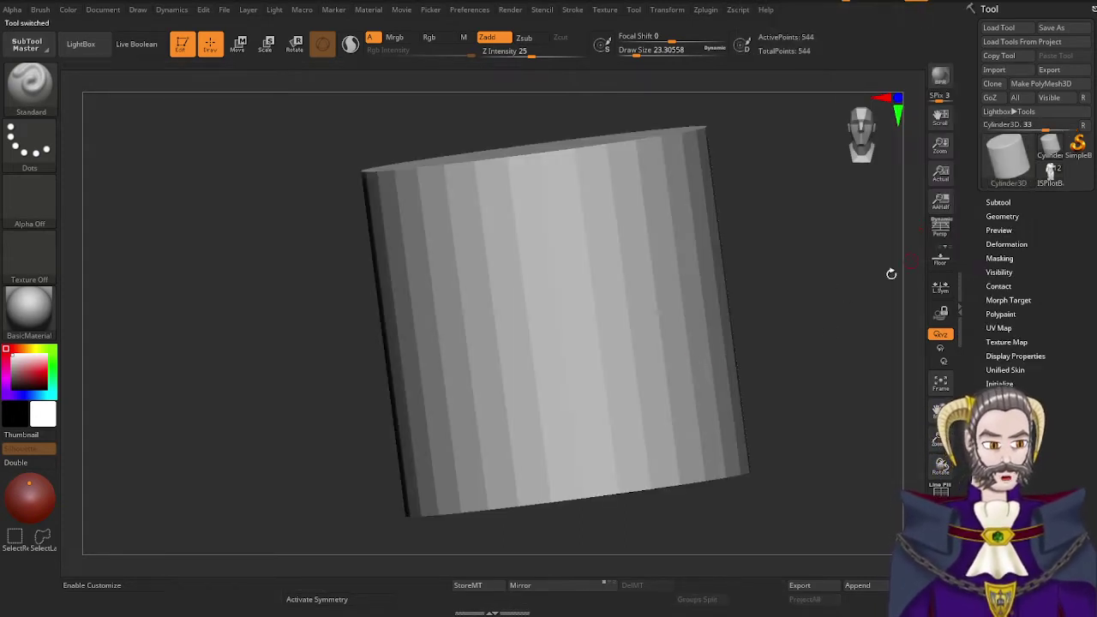
left_click(707, 10)
left_click(699, 27)
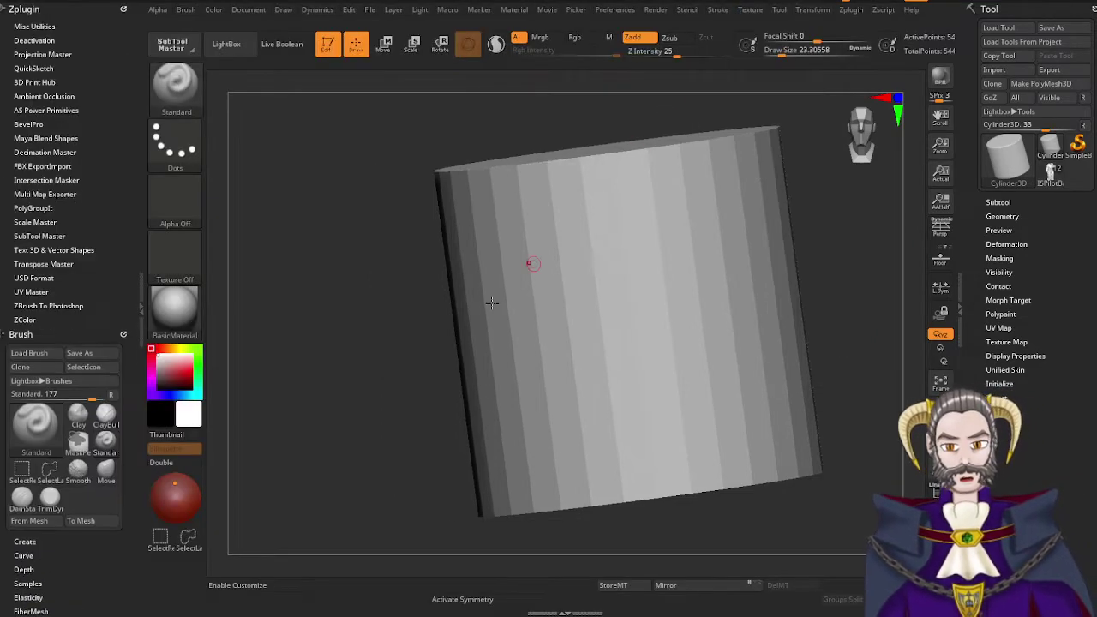
left_click(51, 110)
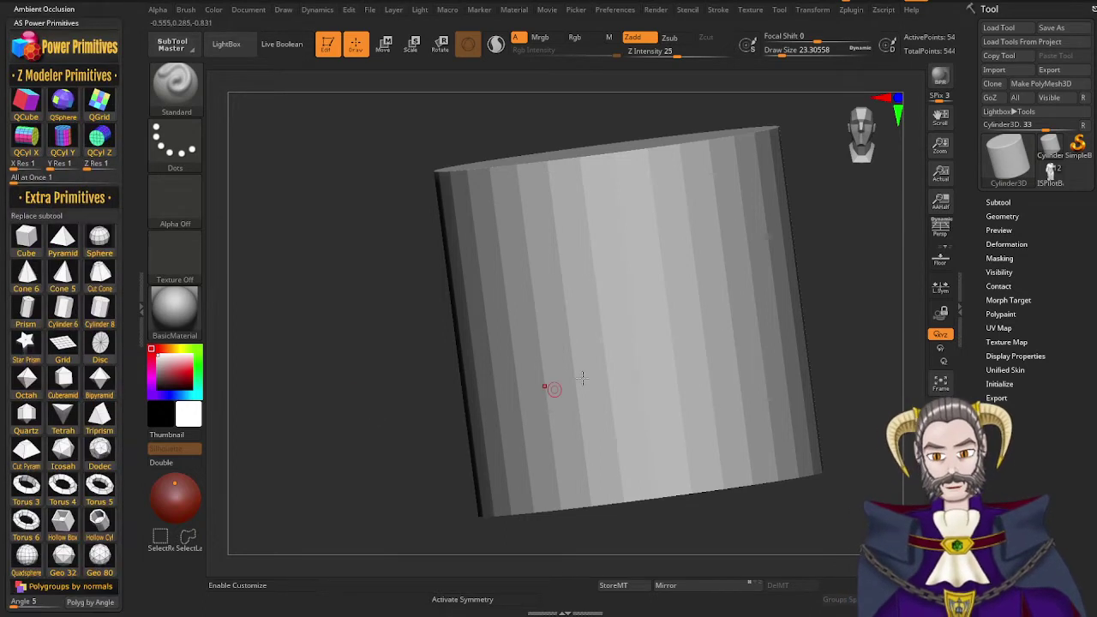
Set the Z Modeler primitives' resolution to 60 on all axes at once
left_click(12, 178)
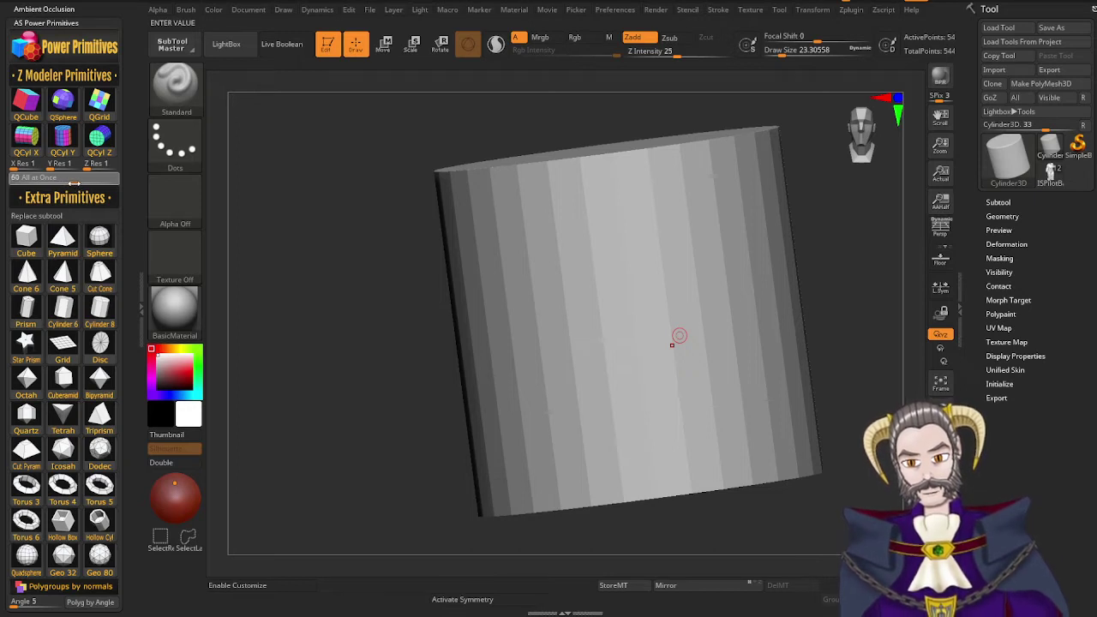
left_click_drag(75, 183, 73, 183)
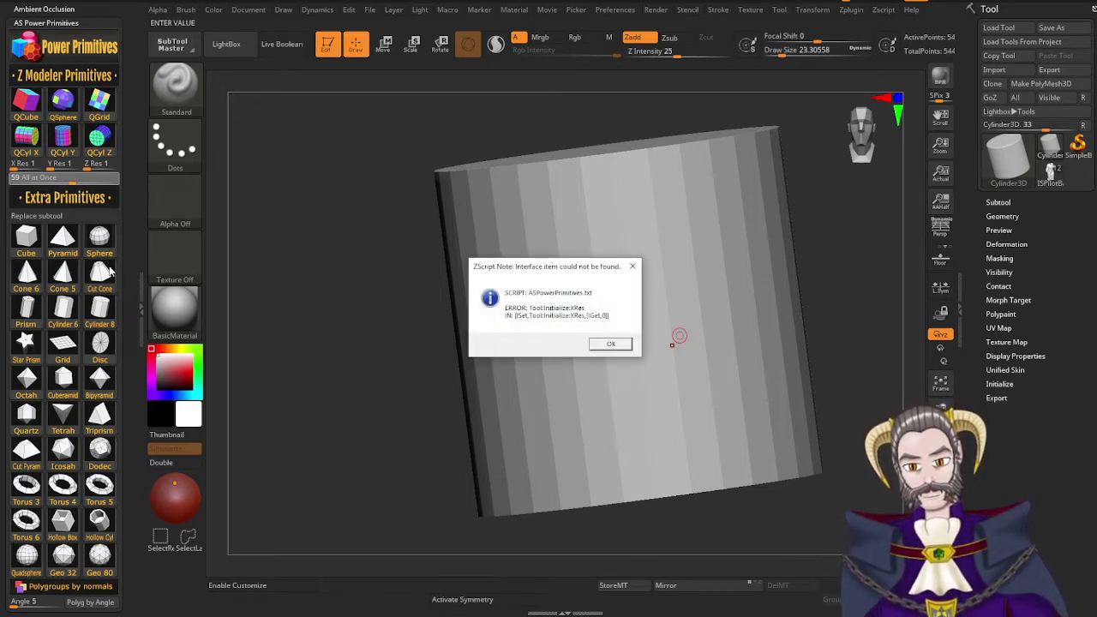
left_click(615, 348)
left_click(615, 348)
left_click(614, 348)
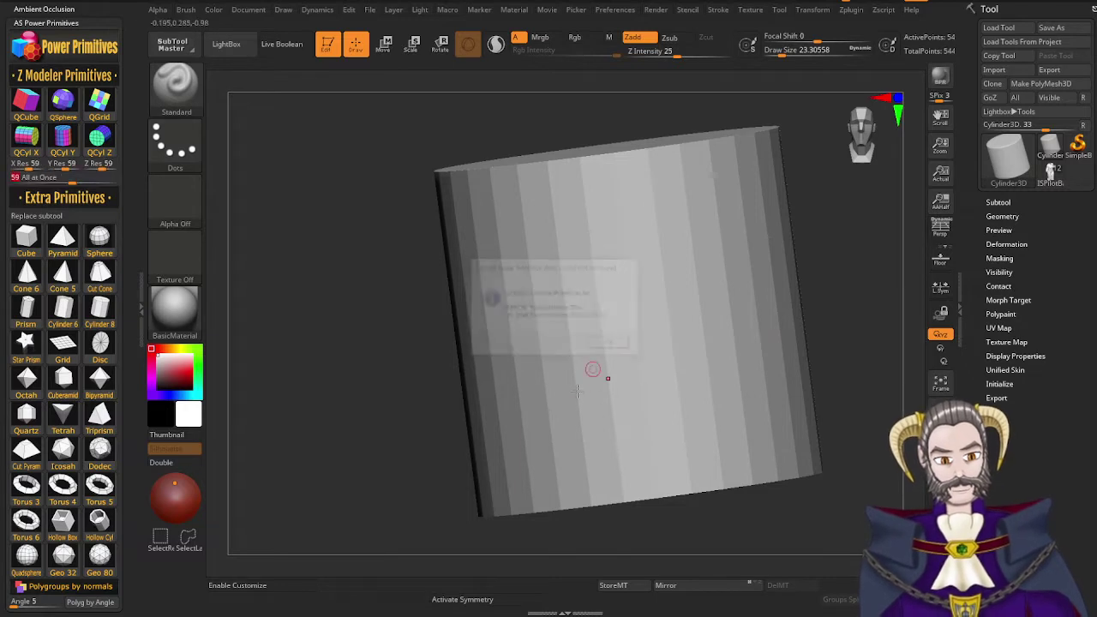
left_click_drag(73, 182, 75, 182)
key("Return")
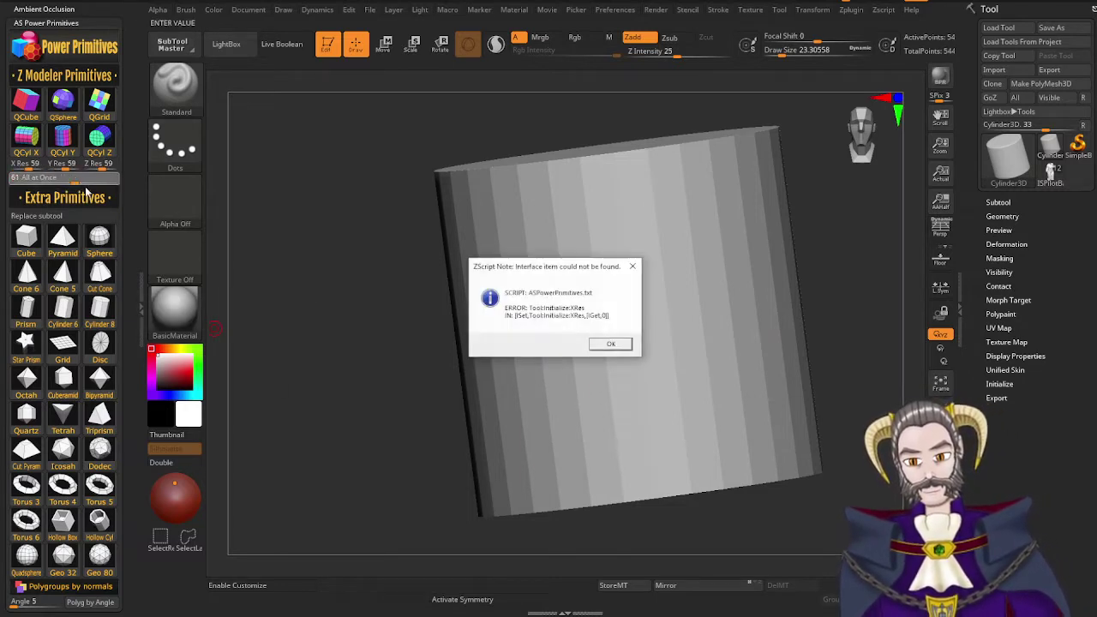
left_click(607, 345)
left_click(608, 346)
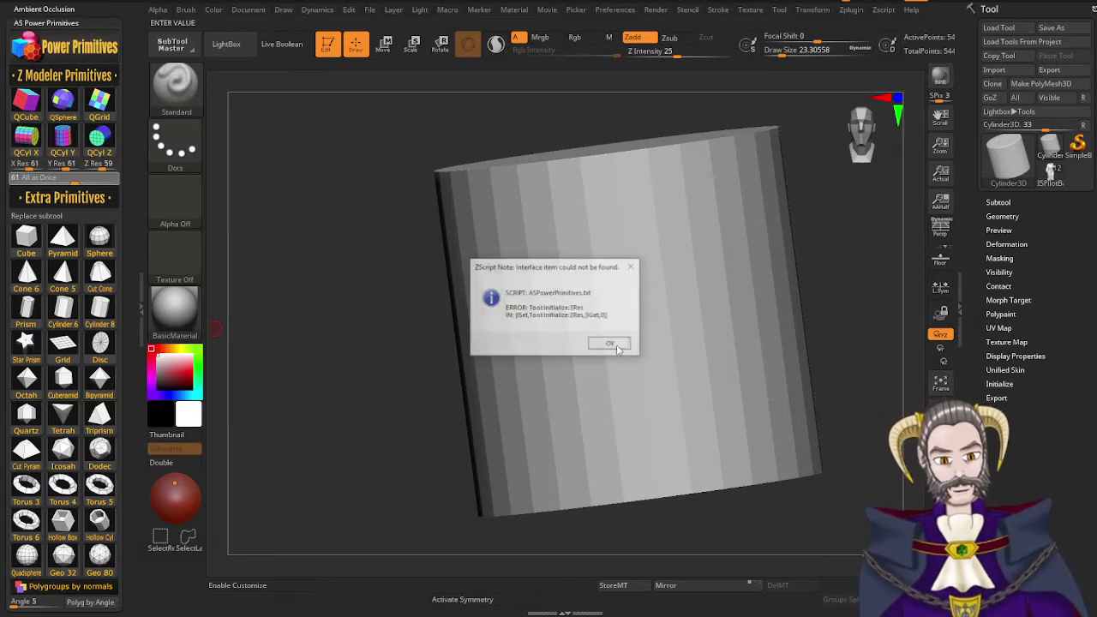
left_click(607, 345)
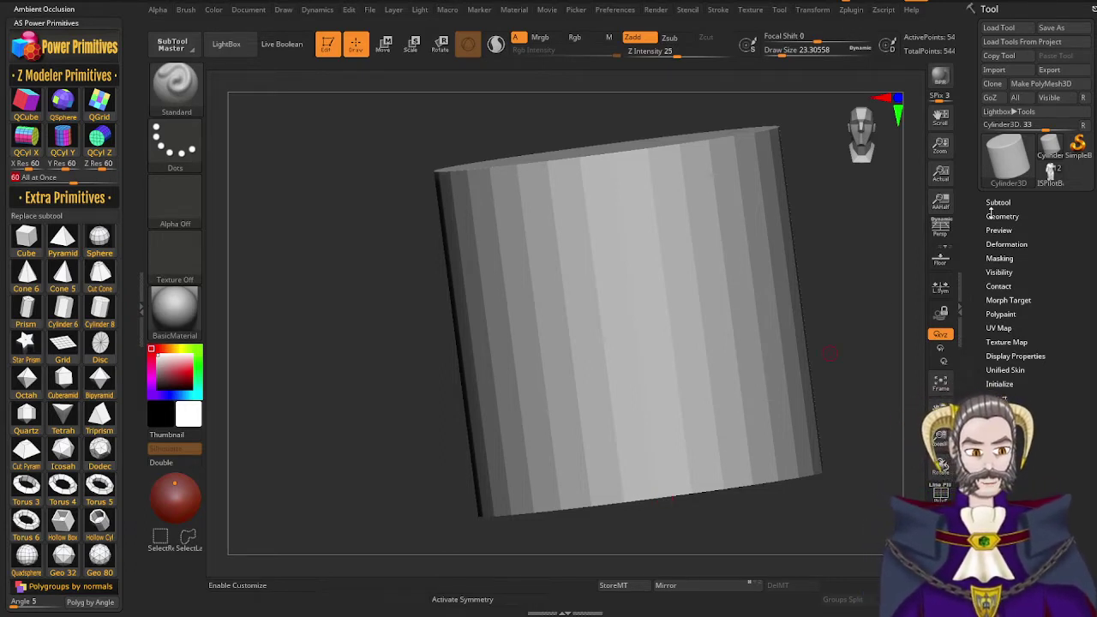
Add a QCube as a new subtool and delete the original Cylinder3D_1 subtool
left_click(34, 104)
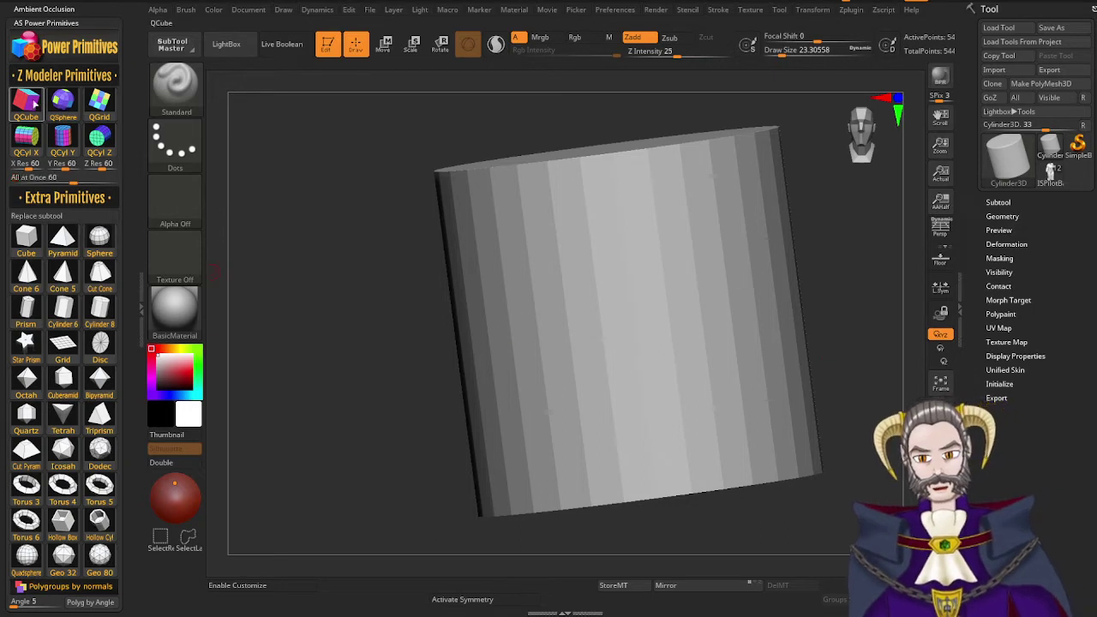
left_click(998, 202)
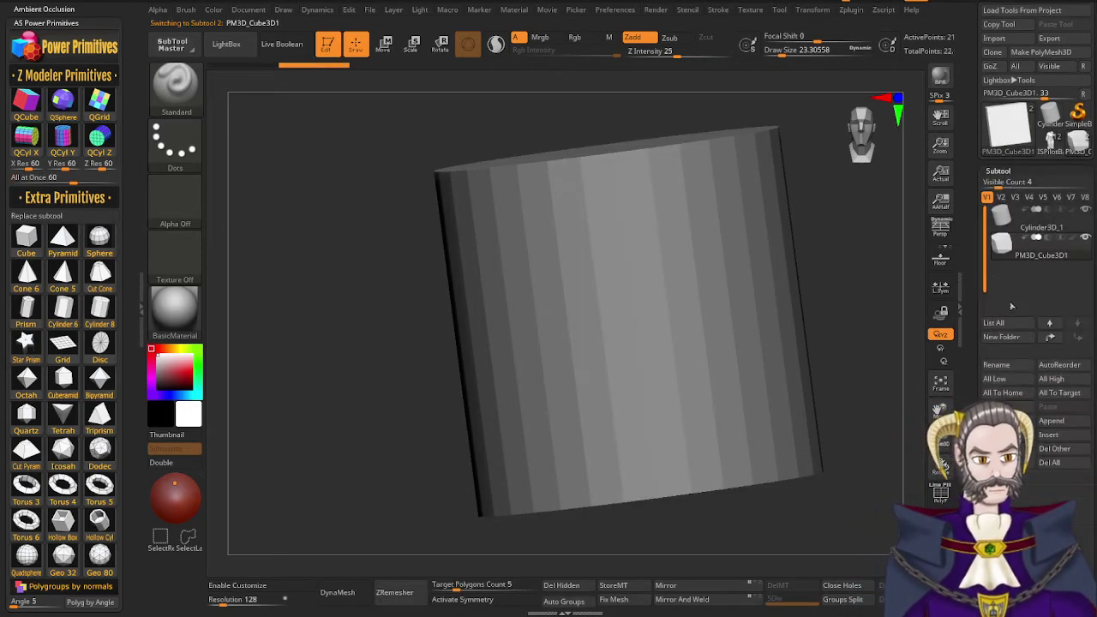
left_click(1007, 222)
left_click(1010, 456)
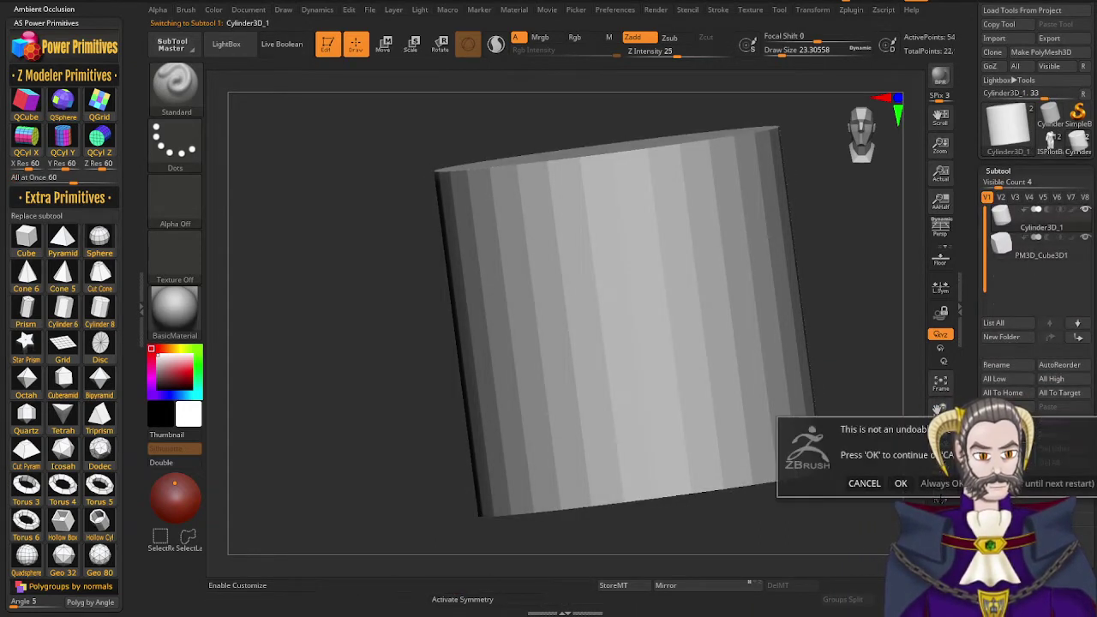
left_click(902, 483)
Inspect the cube's mesh density with the polyframe, then check its plain shape from several angles
right_click_drag(603, 328, 787, 446, "ctrl")
key("shift+f")
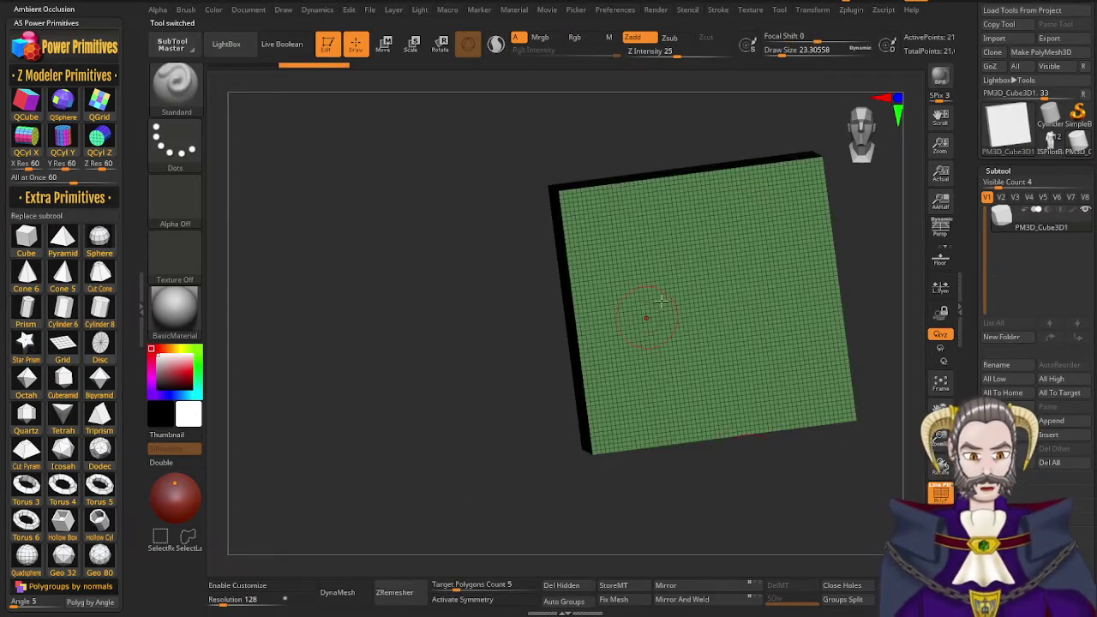
mouse_move(597, 305)
right_mouse_down()
mouse_move(661, 289)
mouse_move(618, 333)
mouse_move(600, 311)
right_mouse_up()
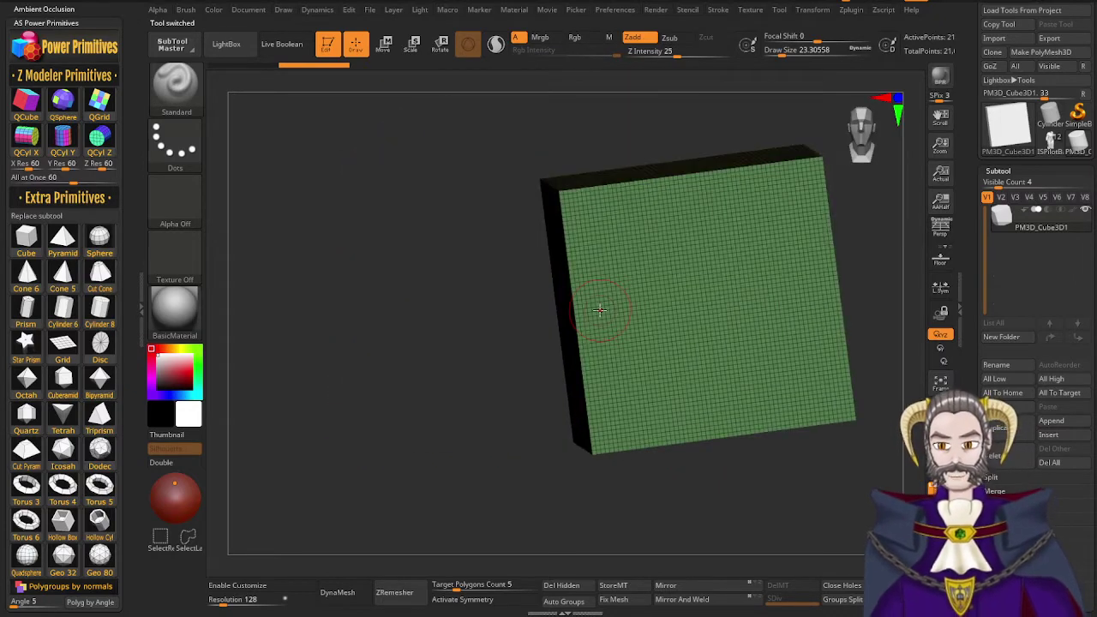
key("shift+f")
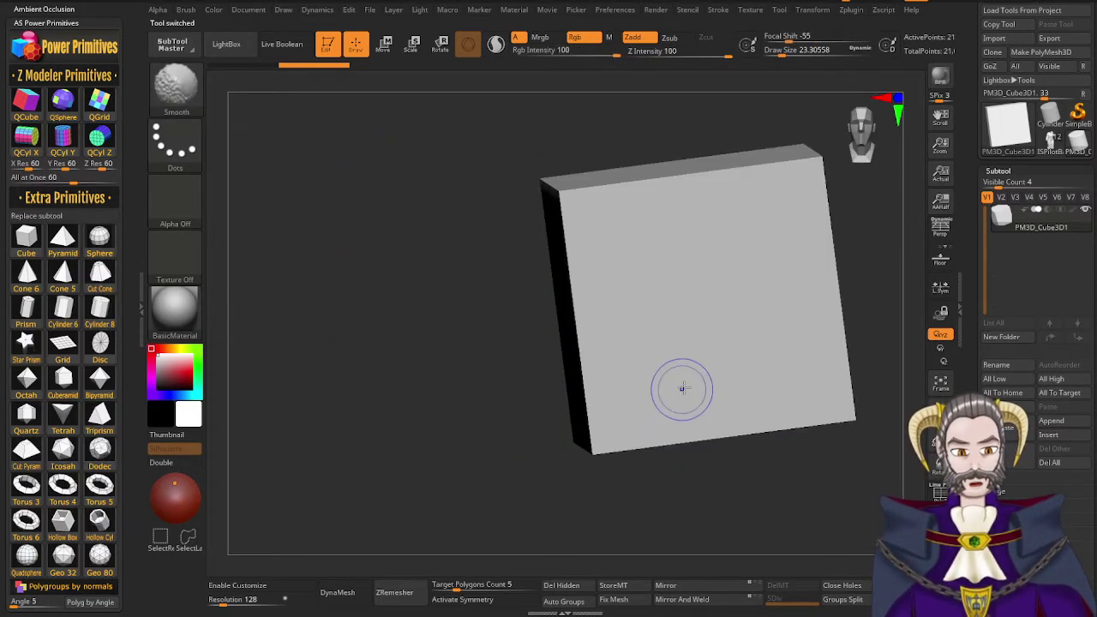
right_click_drag(656, 312, 666, 321)
right_click_drag(663, 361, 631, 258, "ctrl")
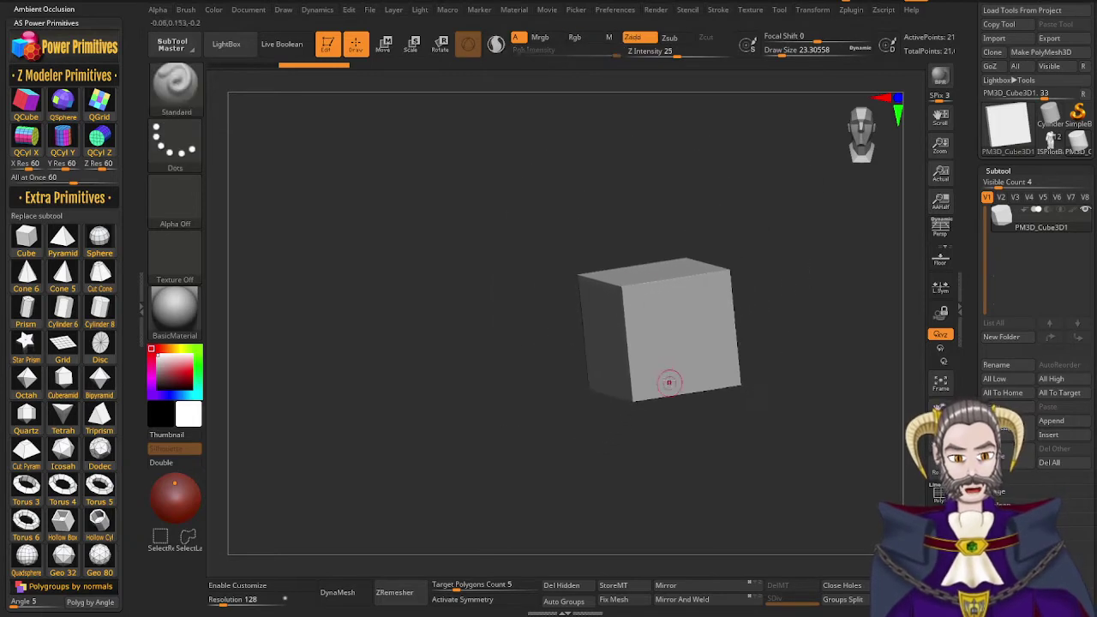
right_click_drag(668, 382, 670, 367)
right_click_drag(681, 417, 642, 398, "alt")
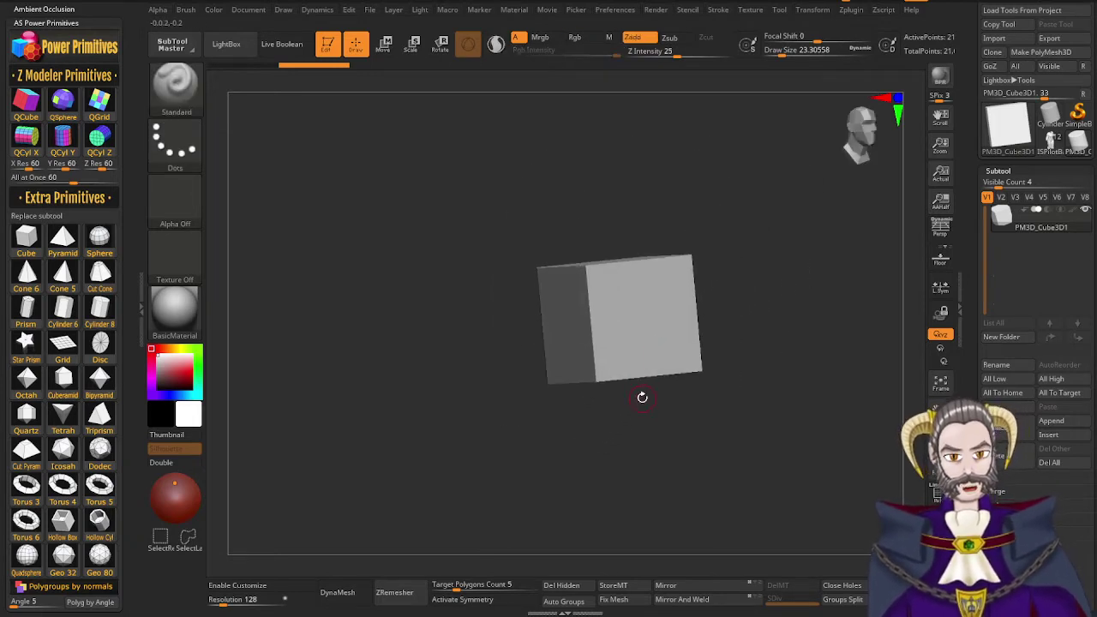
Scale the cube with the gizmo into a tall, thin block, narrowing it along X and stretching it along Y
key("r")
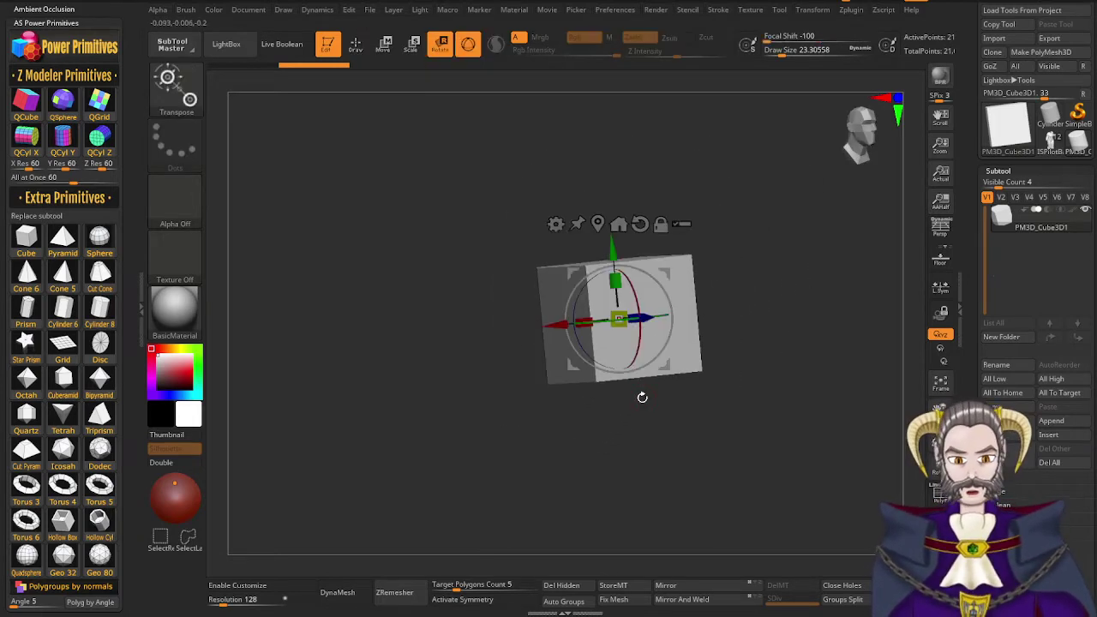
right_click_drag(598, 368, 575, 414)
left_click_drag(539, 320, 598, 316)
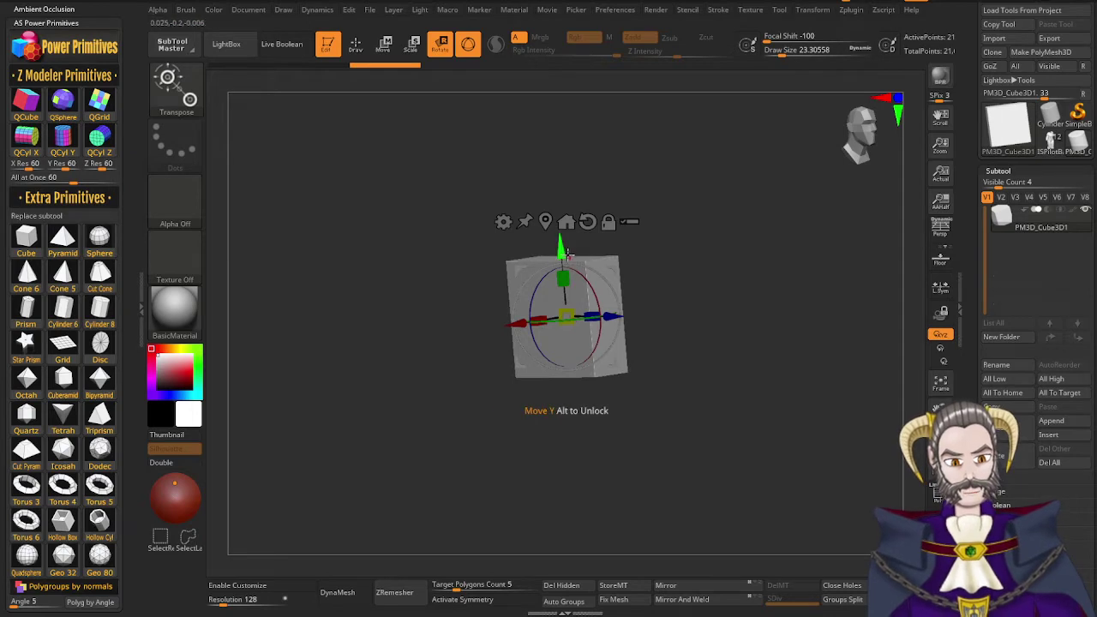
left_click_drag(564, 280, 566, 237)
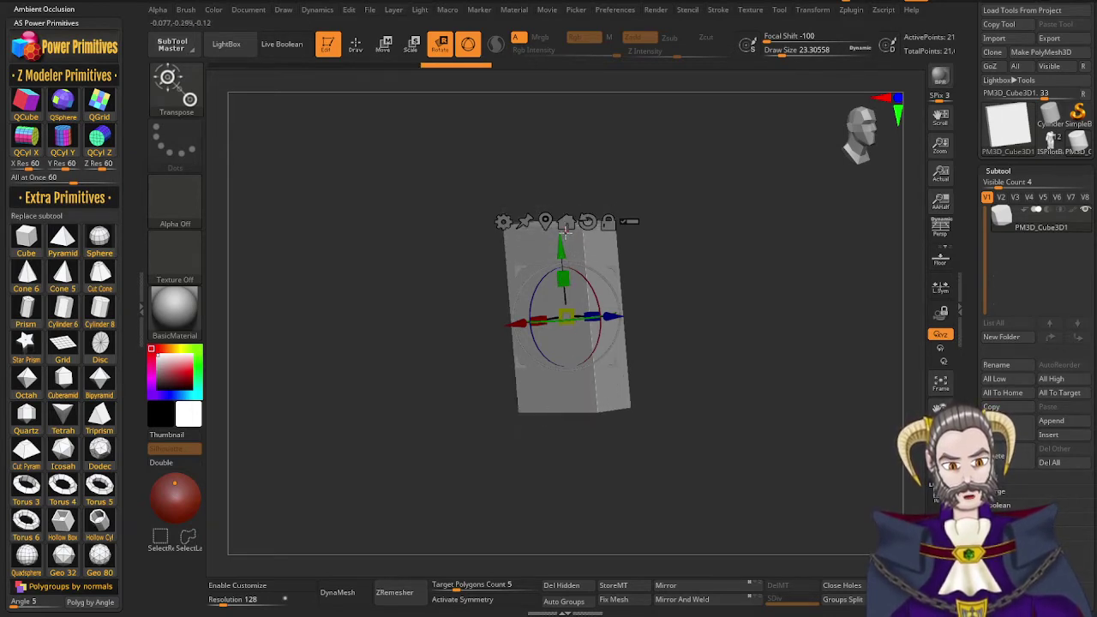
left_click_drag(555, 432, 578, 427)
left_click_drag(567, 420, 562, 470, "alt")
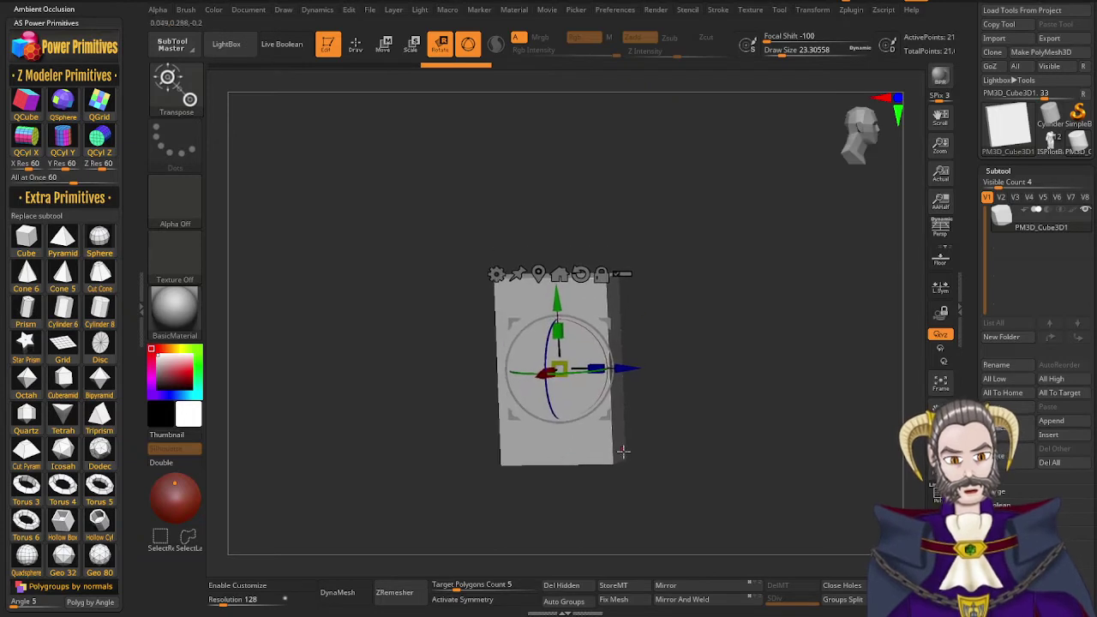
left_click_drag(623, 452, 567, 458)
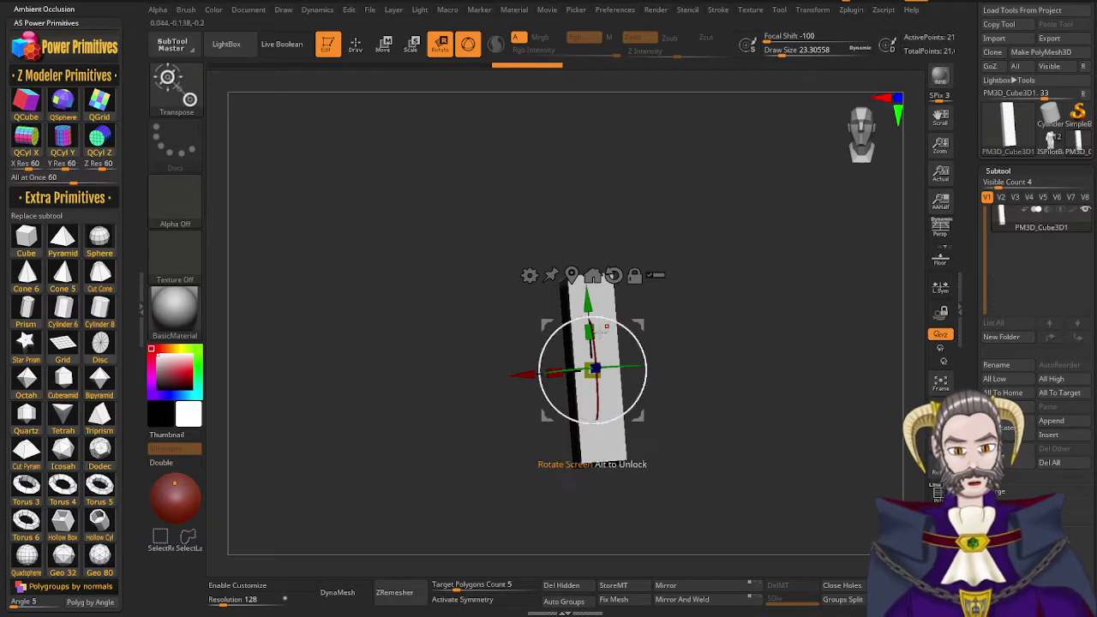
right_click_drag(631, 340, 669, 380)
right_click_drag(655, 439, 626, 380, "alt")
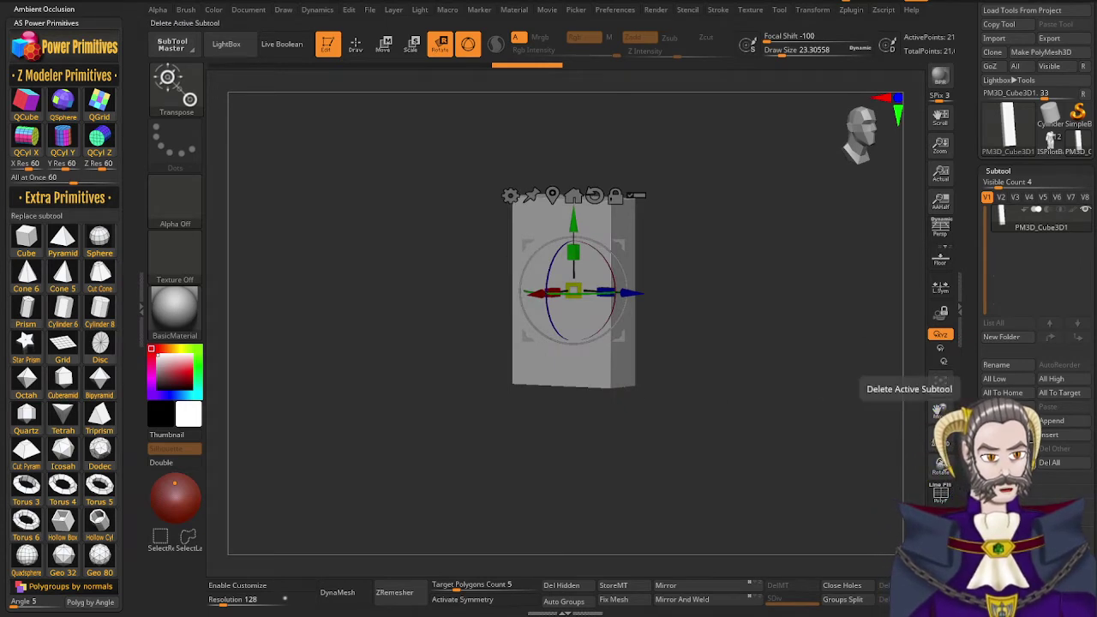
Duplicate the tall block and shorten the copy along Y to roughly half its height
left_click(1008, 421)
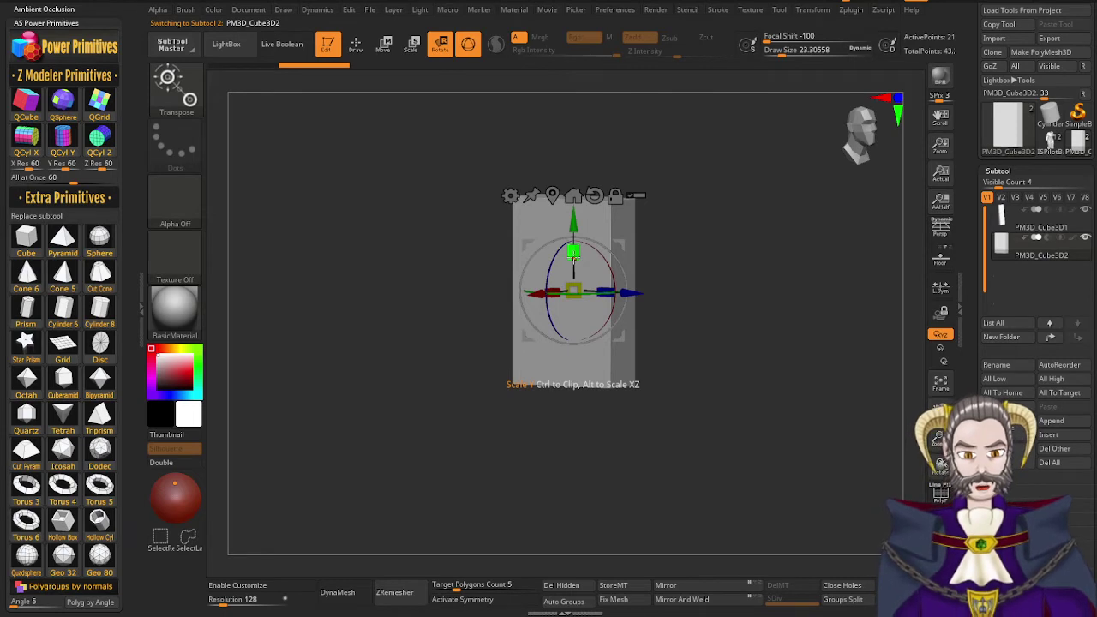
left_click_drag(575, 256, 578, 268)
Move the short copy up to align with the tall block's top and shift it along Z so it protrudes from the side
left_click_drag(578, 229, 576, 183)
right_click_drag(588, 296, 600, 296, "shift")
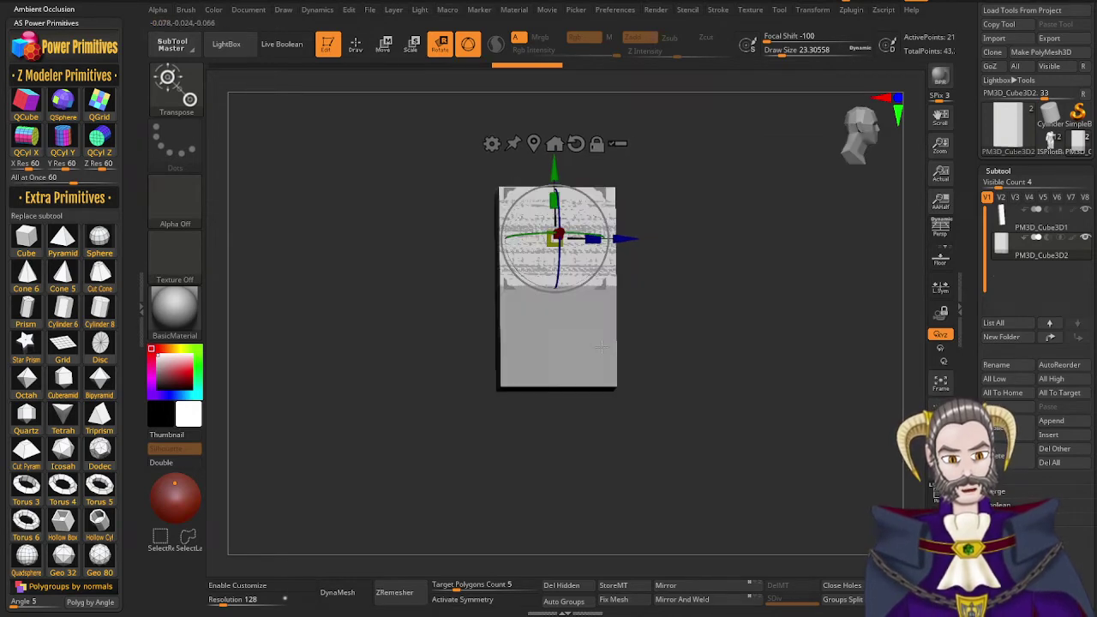
left_click_drag(556, 172, 555, 185)
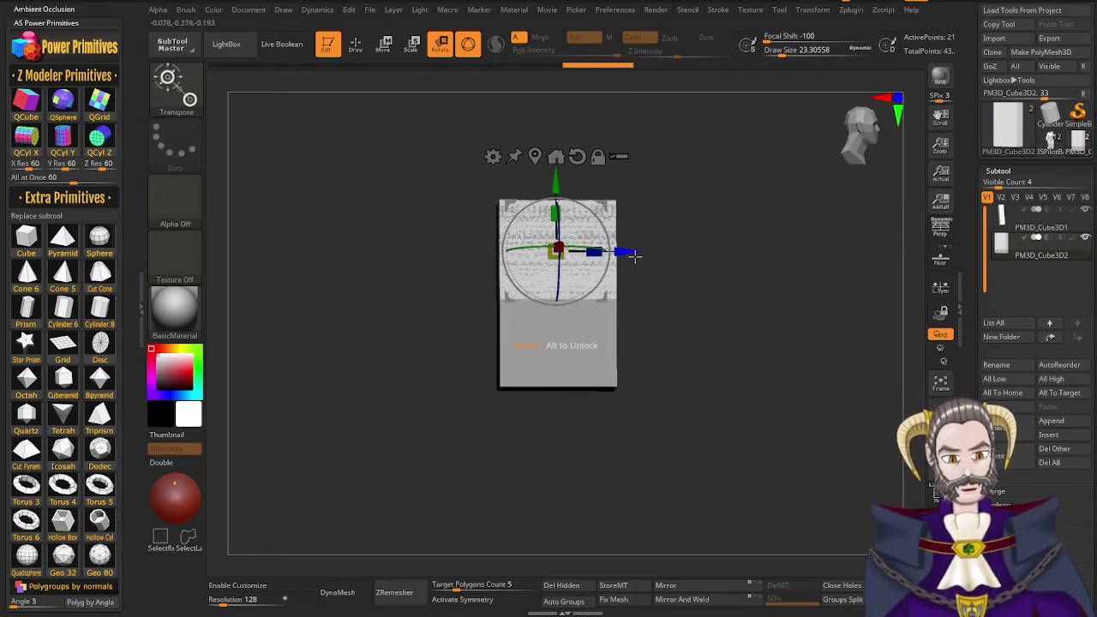
left_click_drag(632, 255, 598, 254)
left_click_drag(606, 397, 590, 420)
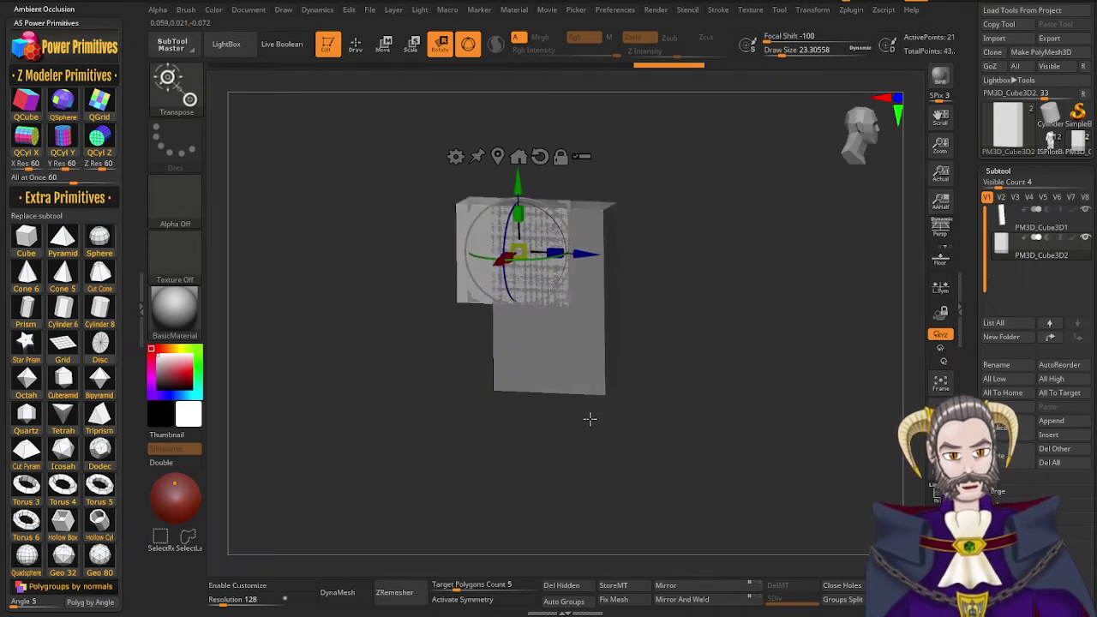
Select the tall block, stretch it along Y, and shift it so its top lines up with the short block
left_click(594, 379, "alt")
left_click_drag(555, 259, 556, 227)
left_click(855, 143)
left_click_drag(556, 236, 556, 239)
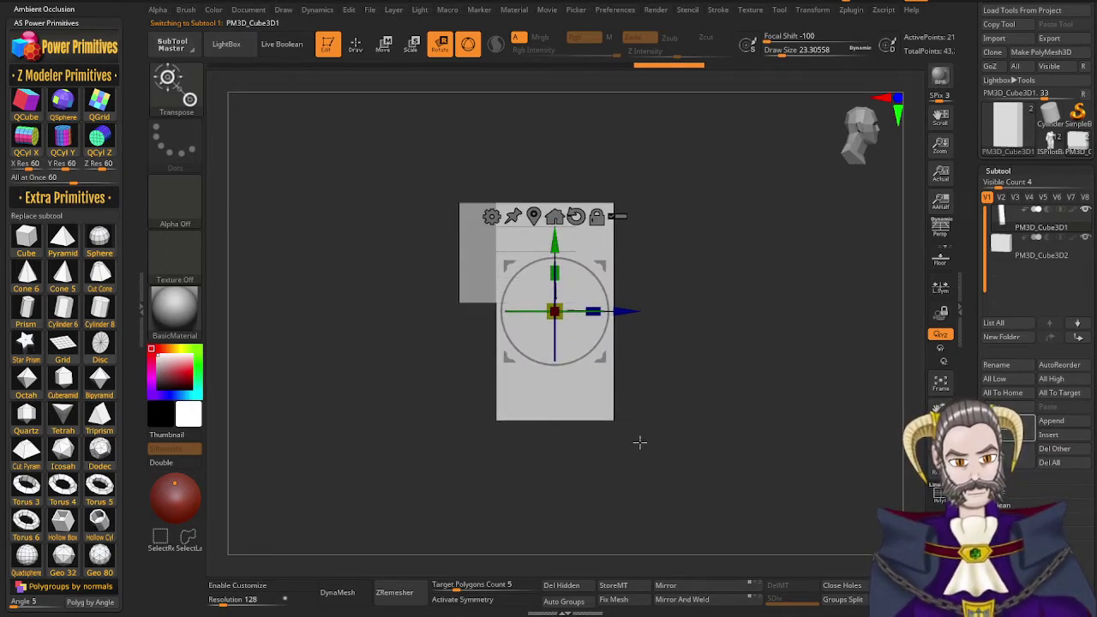
left_click_drag(639, 443, 622, 474)
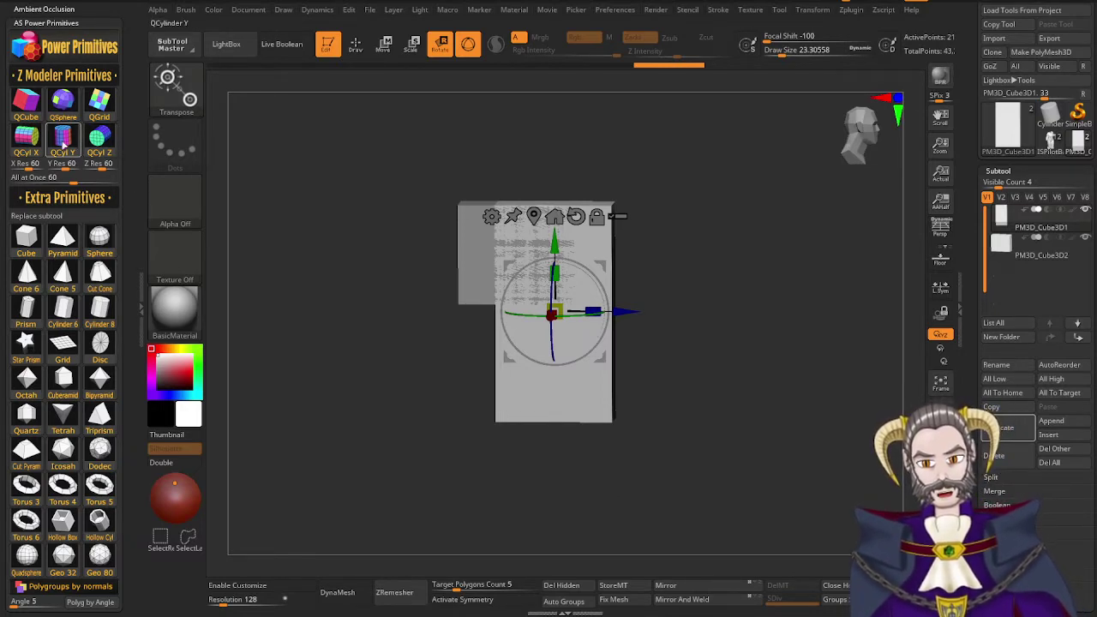
Insert a QCyl Z cylinder and move it to the tall block's lower corner, beneath the protruding short block
left_click(99, 150)
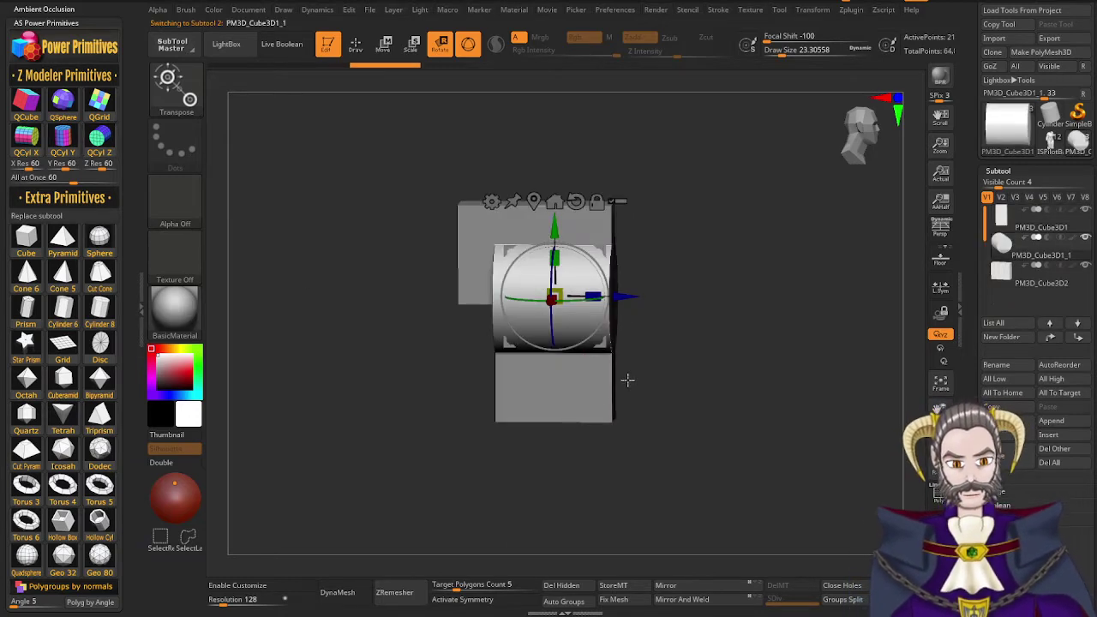
left_click_drag(627, 380, 624, 471)
left_click_drag(579, 332, 447, 343)
left_click_drag(489, 298, 396, 296)
left_click_drag(583, 407, 614, 230)
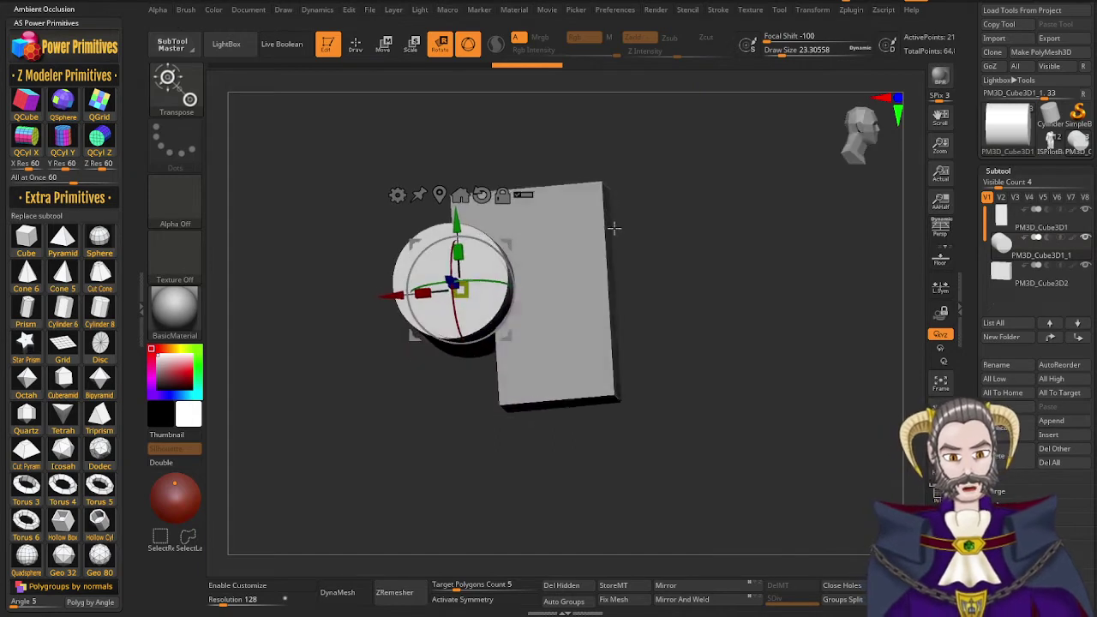
left_click_drag(457, 222, 465, 338)
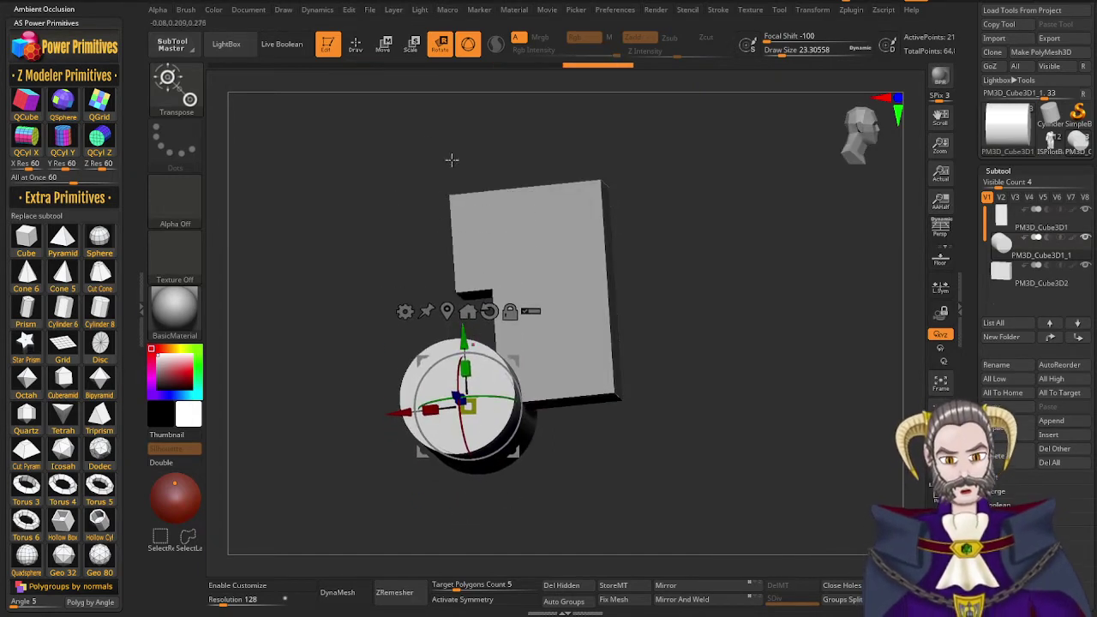
Turn on Live Boolean and move the cylinder to the end of the subtool list
left_click(286, 47)
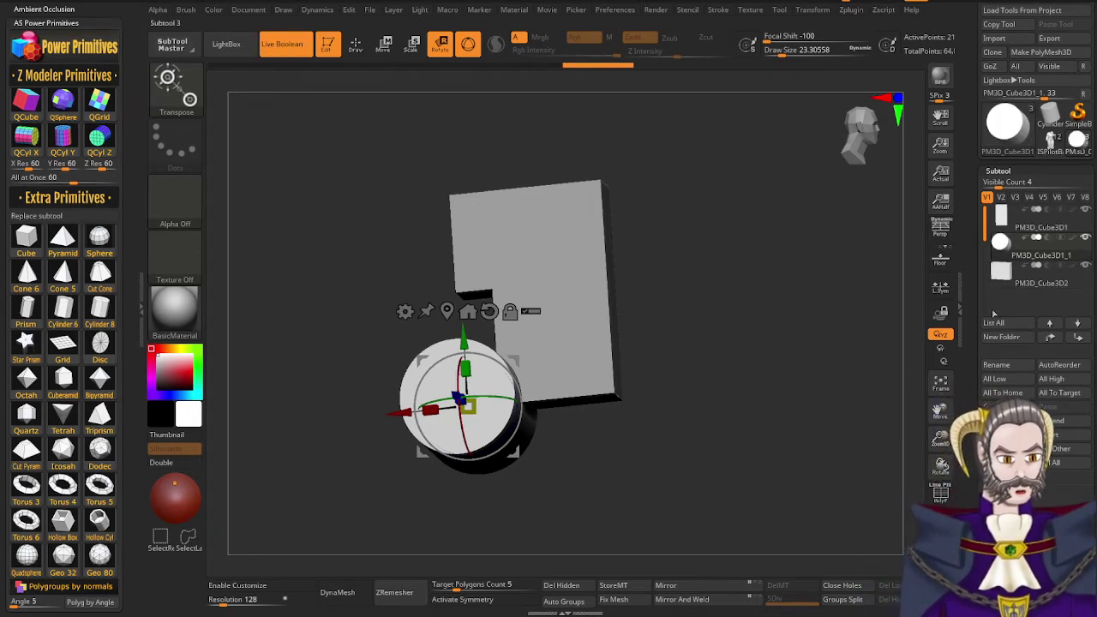
left_click_drag(1007, 247, 1010, 298)
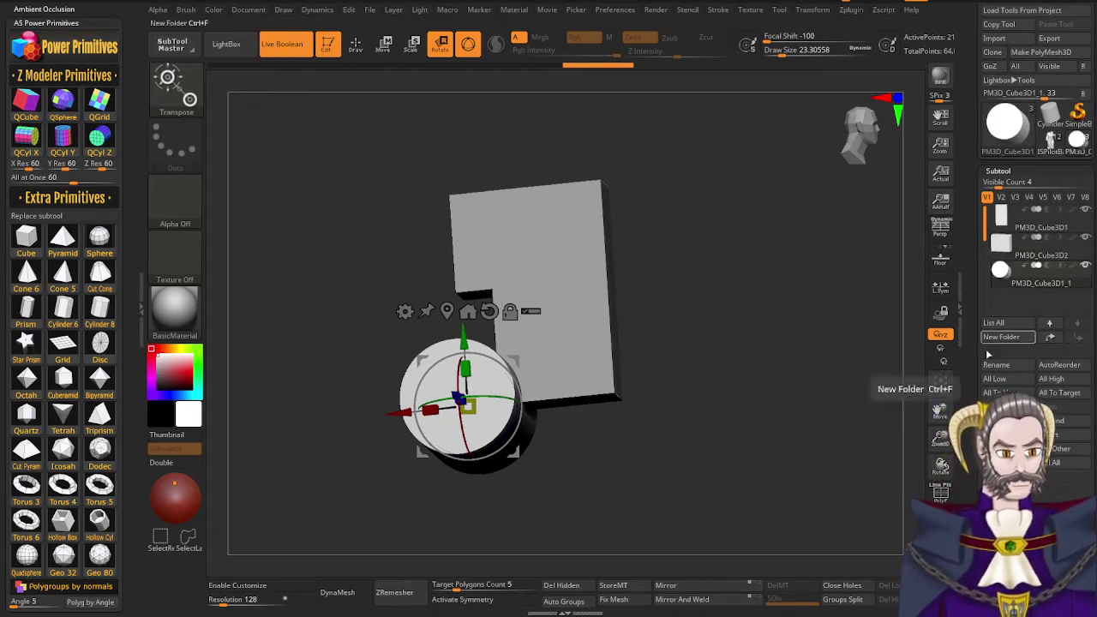
left_click_drag(559, 460, 550, 524)
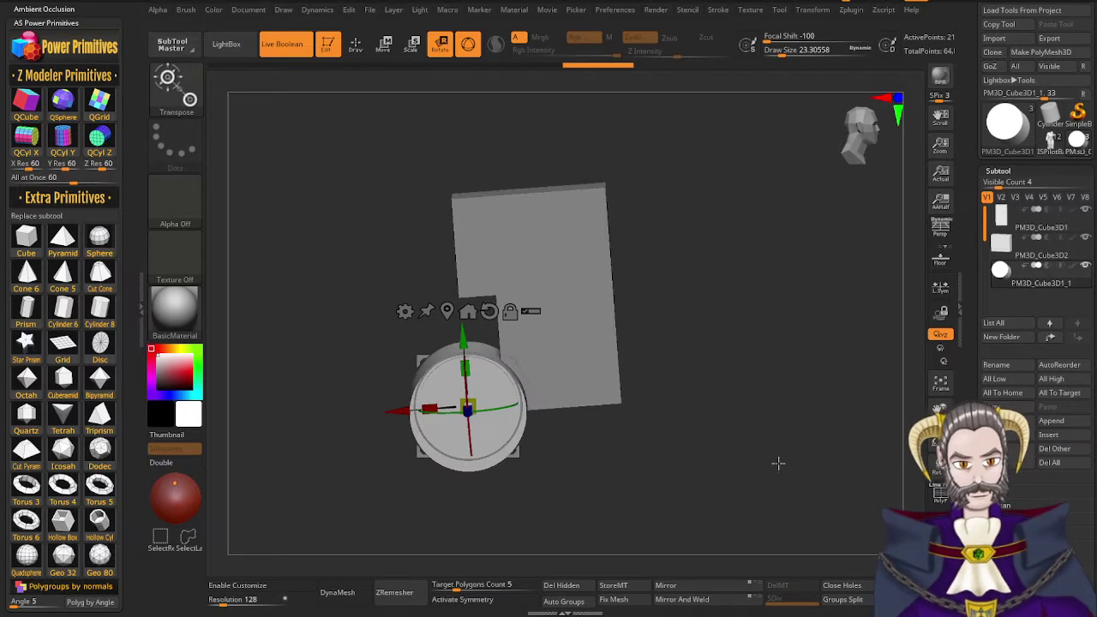
Set the cylinder to subtract and fine-tune its placement so it cuts a rounded notch in the tall block's lower corner
left_click(1047, 266)
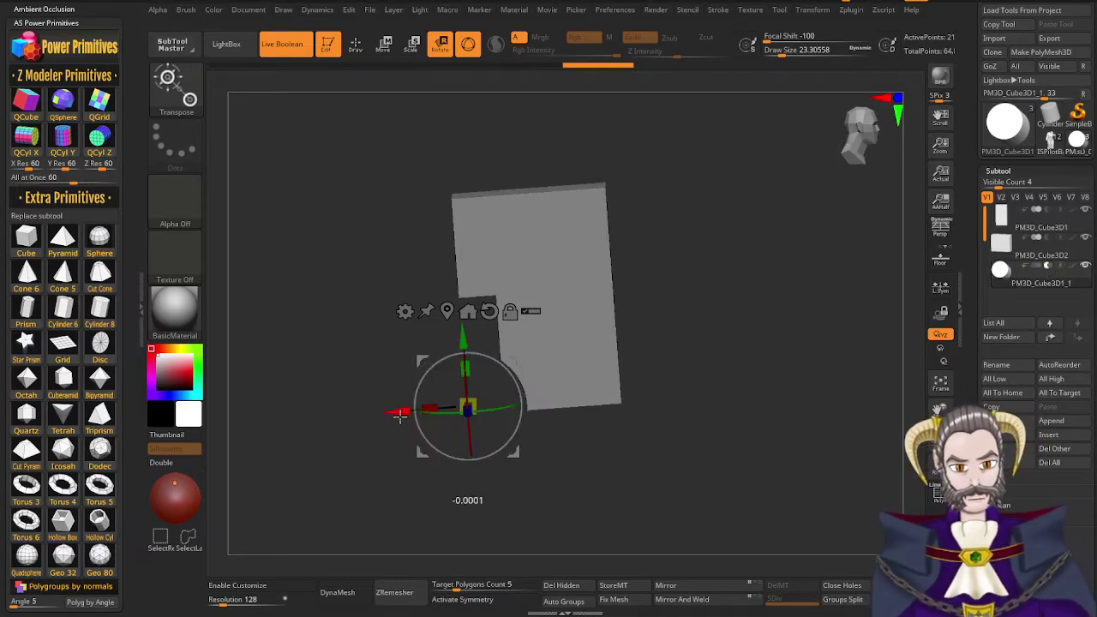
left_click_drag(399, 415, 411, 421)
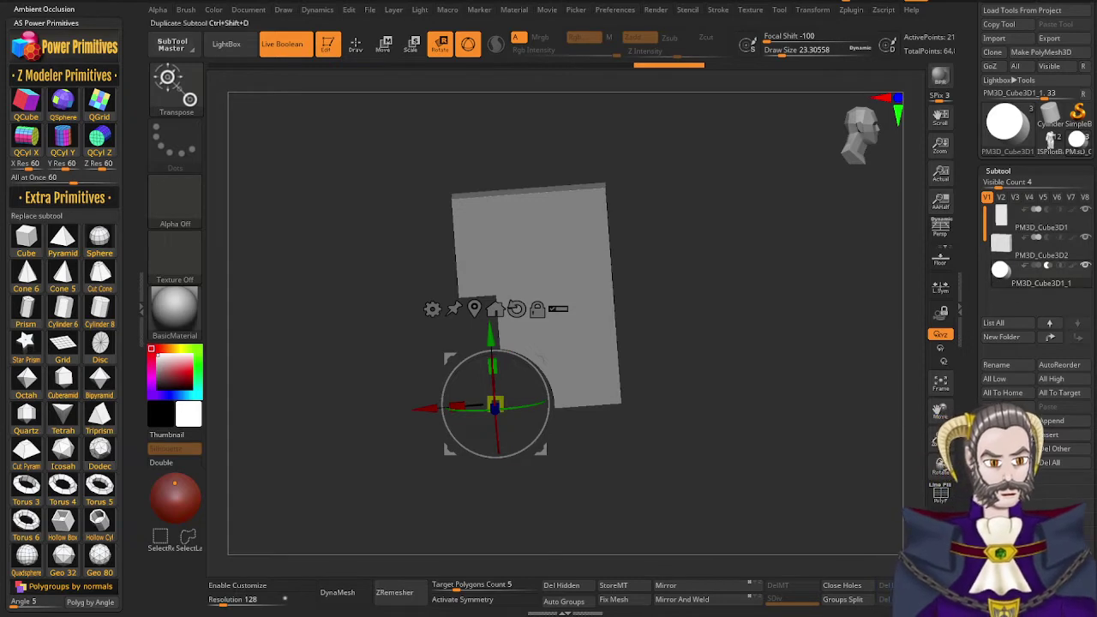
left_click_drag(498, 403, 495, 413)
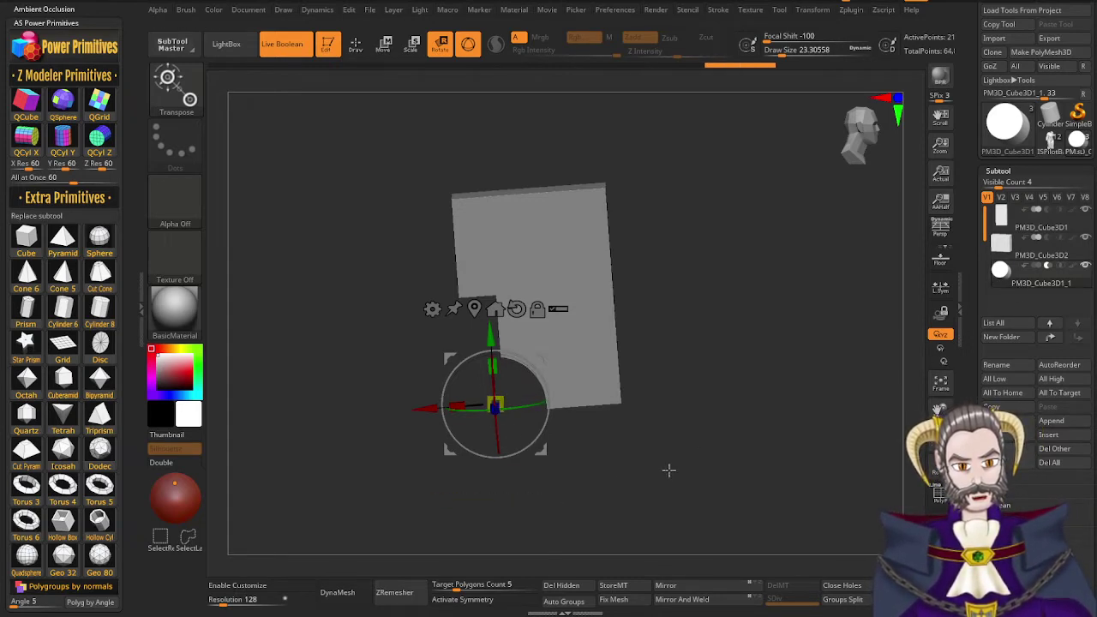
Duplicate the cutting cylinder and position the copy over the inner corner beneath the short block, adjusting its size slightly
left_click(1003, 421)
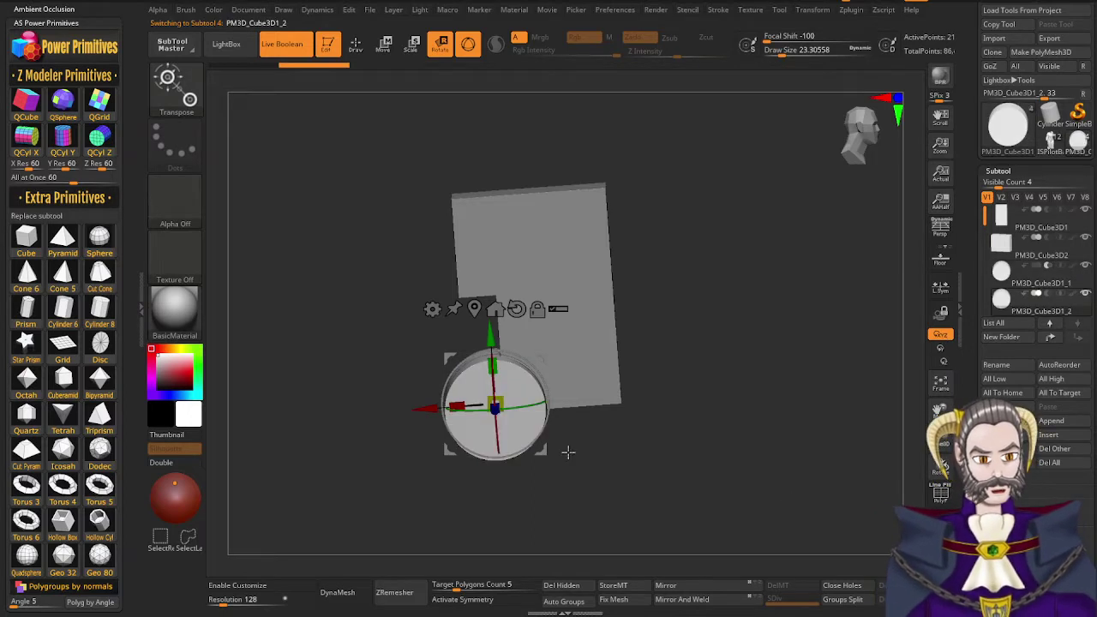
left_click_drag(428, 410, 399, 413)
left_click_drag(458, 339, 475, 250)
left_click_drag(397, 322, 412, 323)
left_click_drag(473, 253, 473, 240)
left_click_drag(478, 300, 477, 305)
left_click_drag(469, 238, 468, 236)
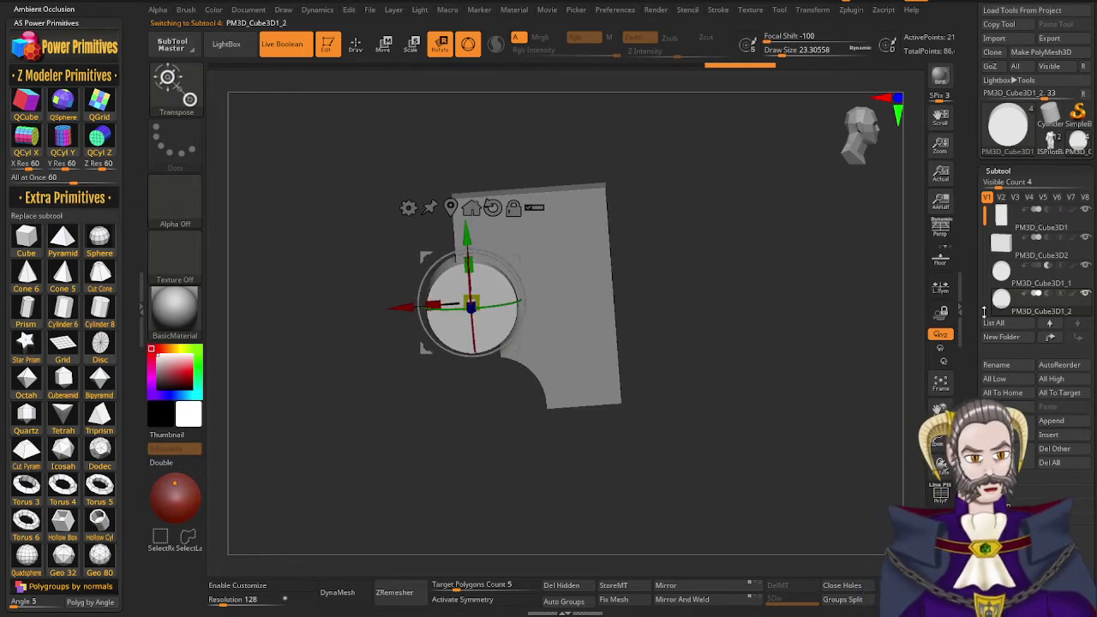
Set the copied cylinder to subtract, stretch it along Y, and lower it and pull it outward to shape the larger notch
left_click(1047, 294)
right_click_drag(540, 367, 508, 376)
left_click_drag(470, 266, 469, 238)
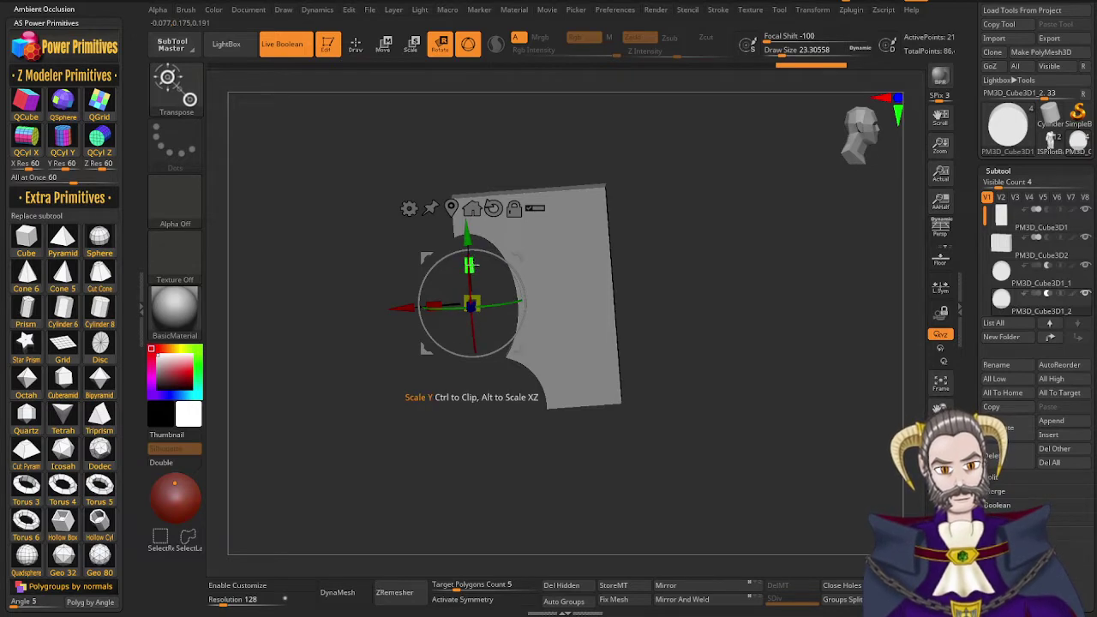
left_click_drag(469, 241, 474, 281)
left_click_drag(437, 345, 396, 348)
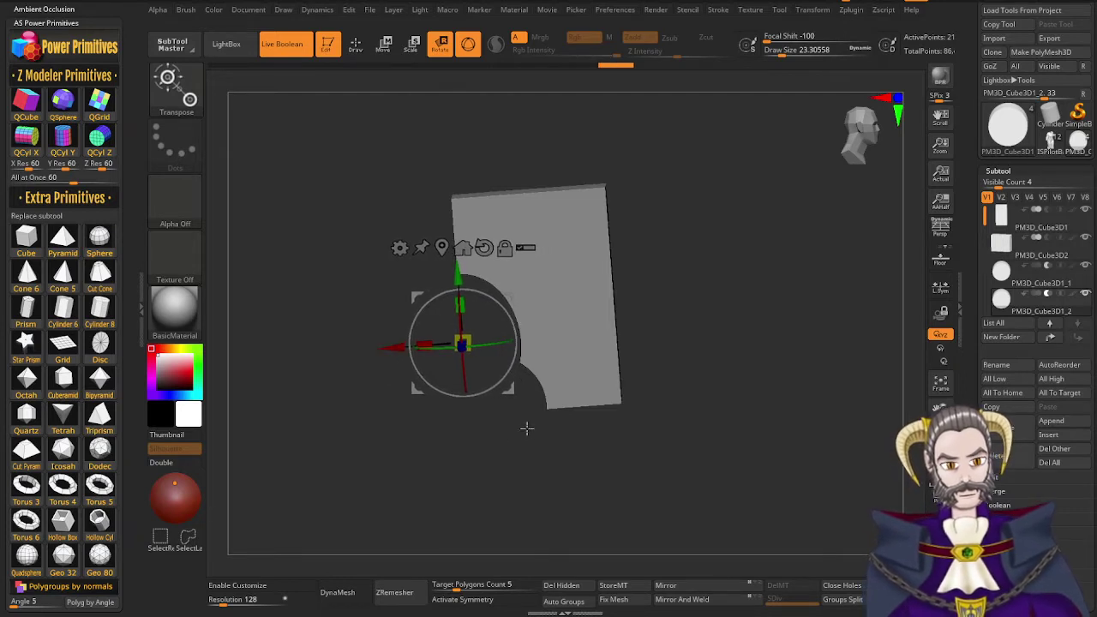
mouse_move(517, 434)
left_mouse_down()
mouse_move(525, 447)
mouse_move(515, 441)
left_mouse_up()
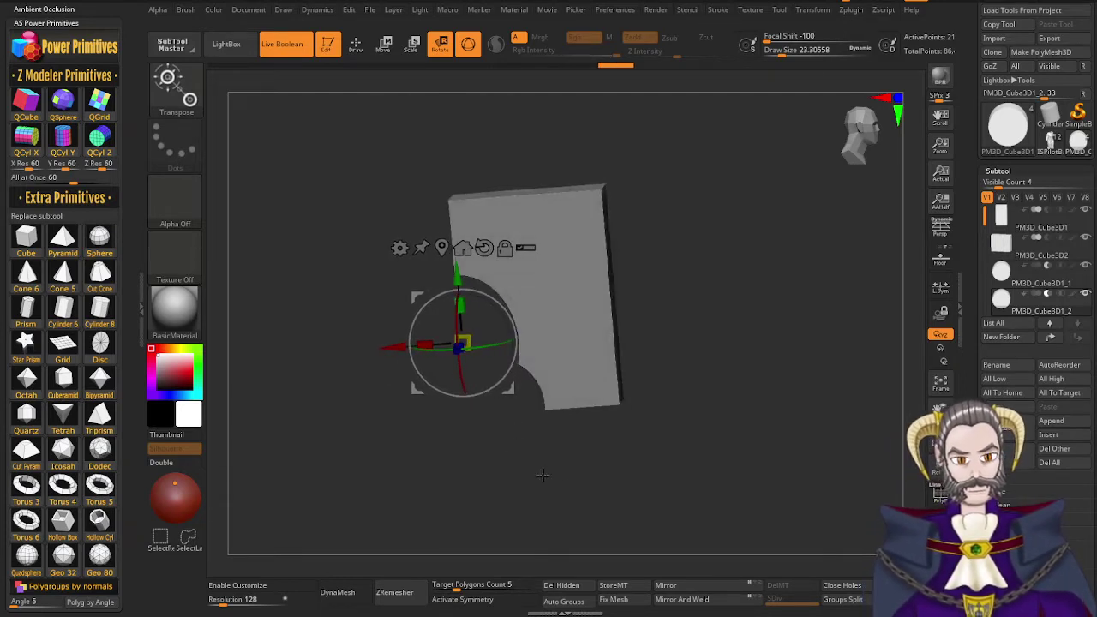
Duplicate the lower-corner cutter, position the copy on the tall block's opposite upper corner, and set it to subtract
left_click(1016, 277)
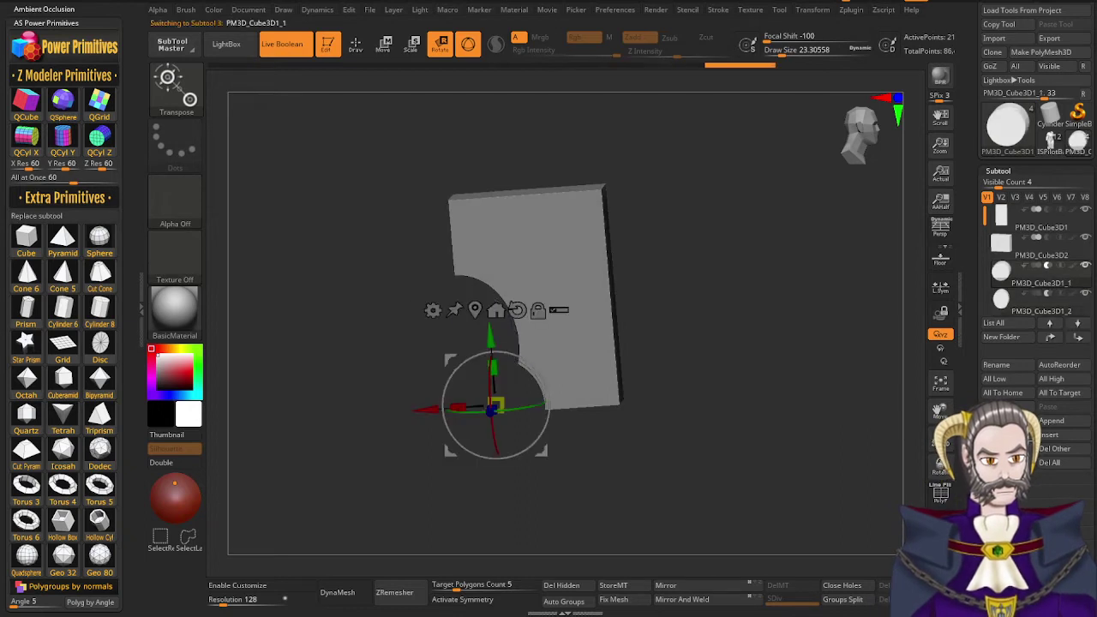
left_click(1007, 428)
left_click_drag(485, 341, 465, 113)
left_click_drag(406, 186, 546, 180)
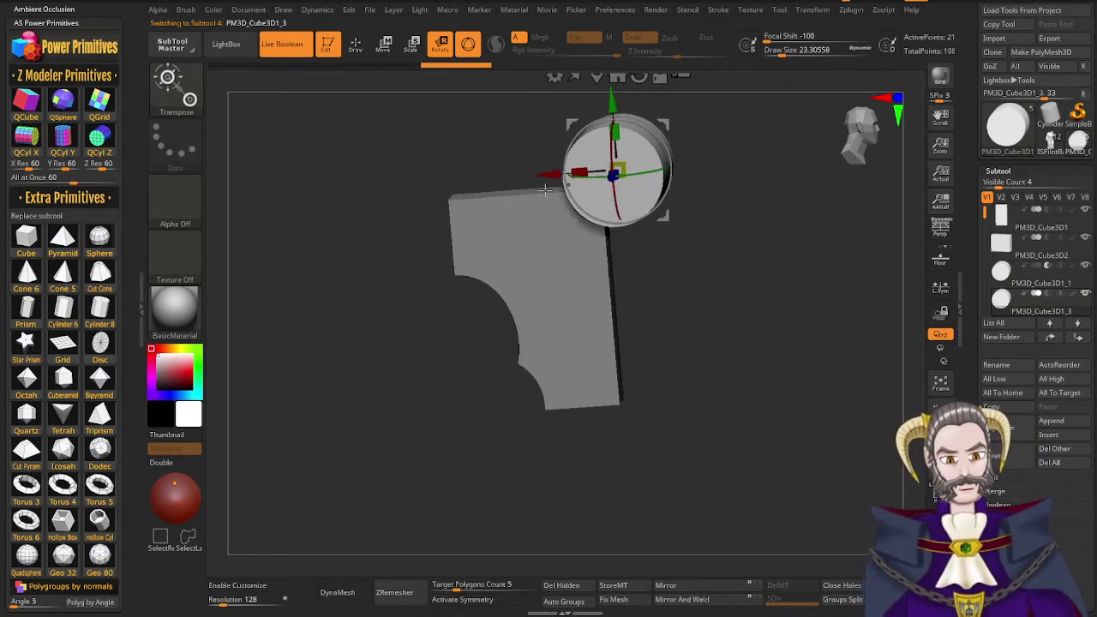
left_click_drag(640, 300, 681, 289)
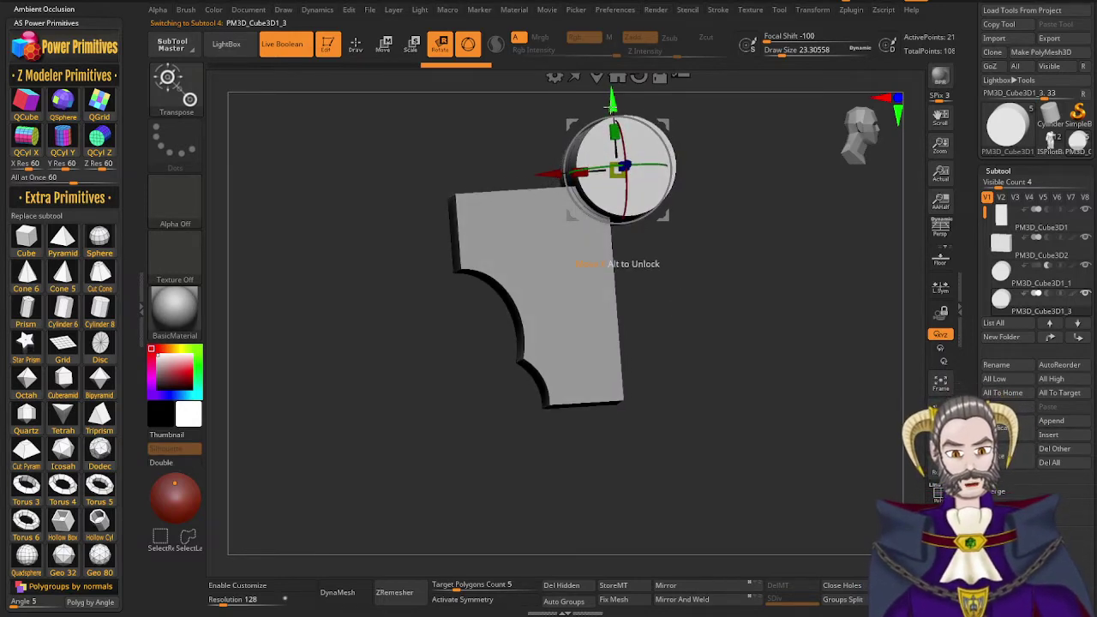
left_click_drag(612, 105, 615, 129)
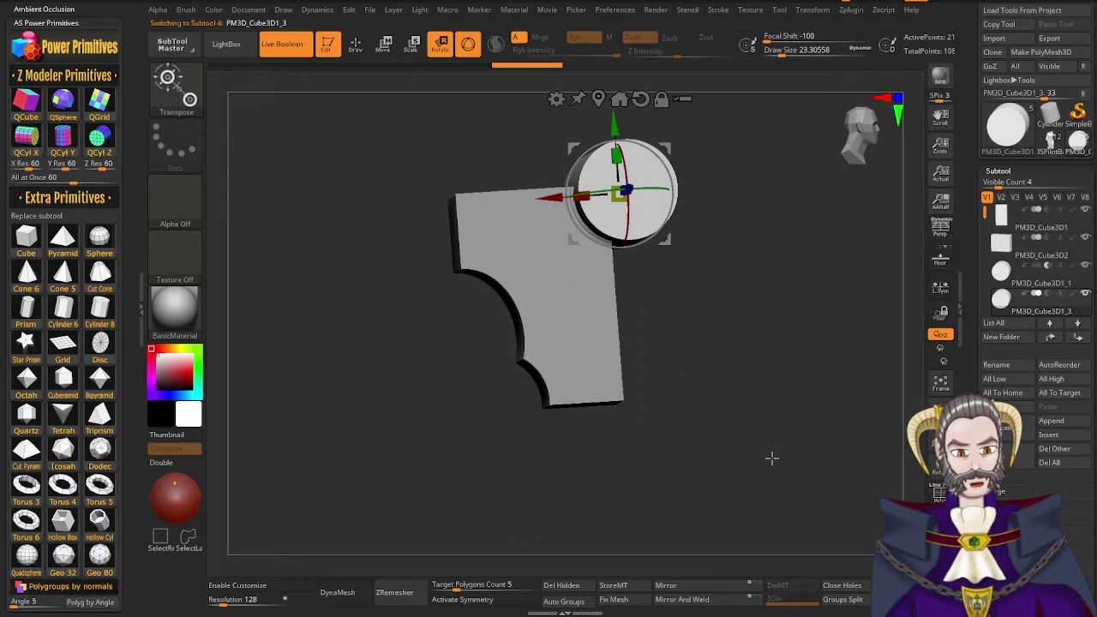
left_click(1047, 293)
left_click_drag(721, 400, 657, 392)
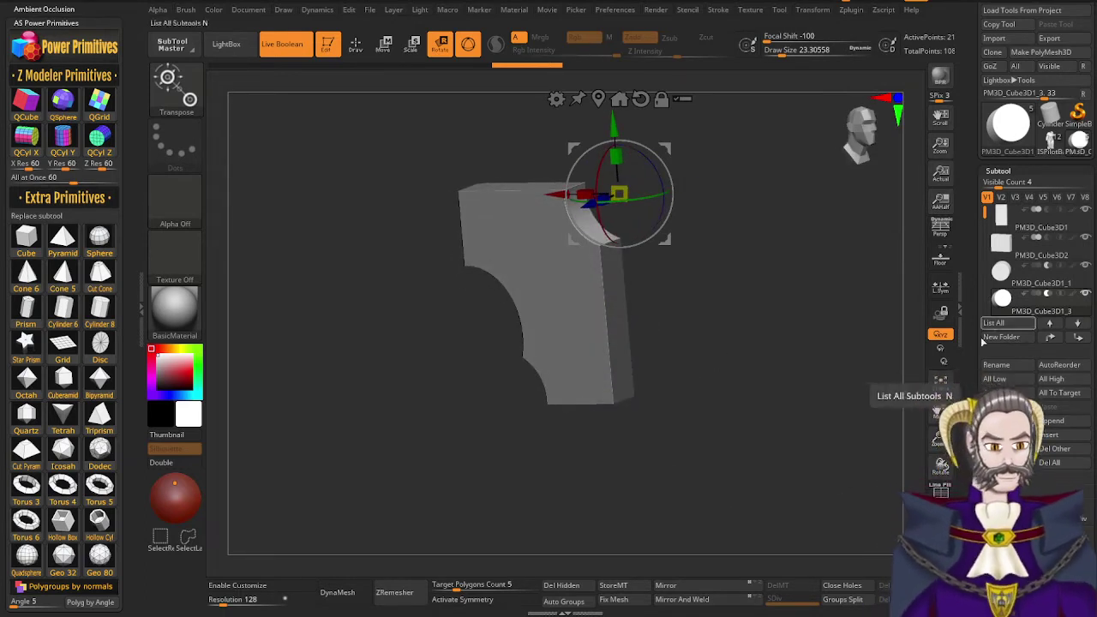
Make a Boolean mesh from the subtools and switch to the resulting UMesh_PM3D_Cube3D1 tool
left_click_drag(1011, 503, 1011, 394)
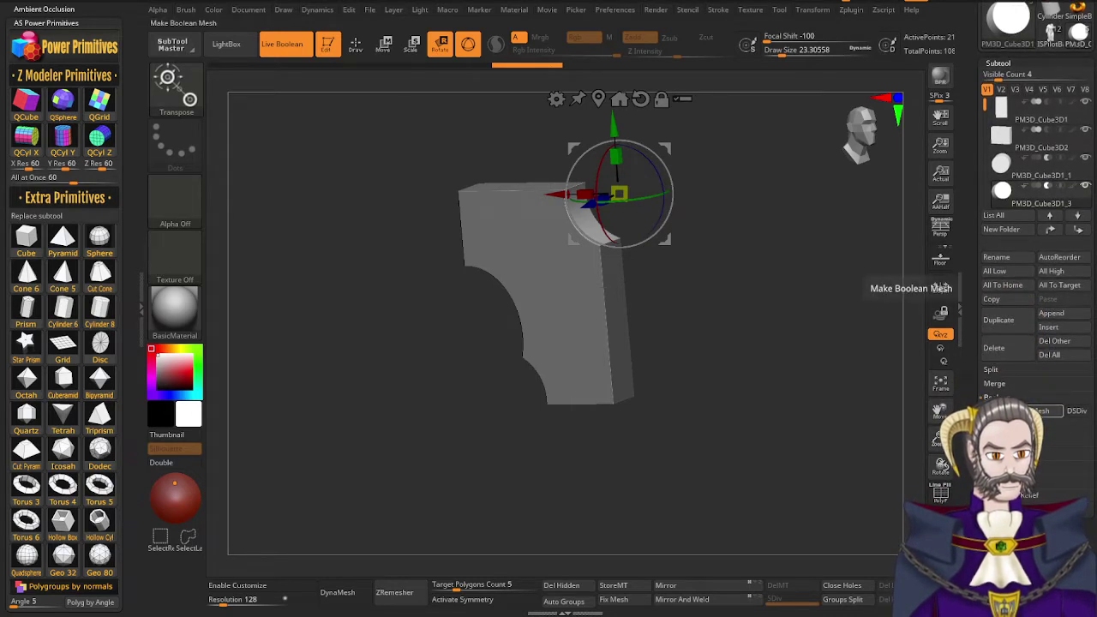
left_click(1015, 411)
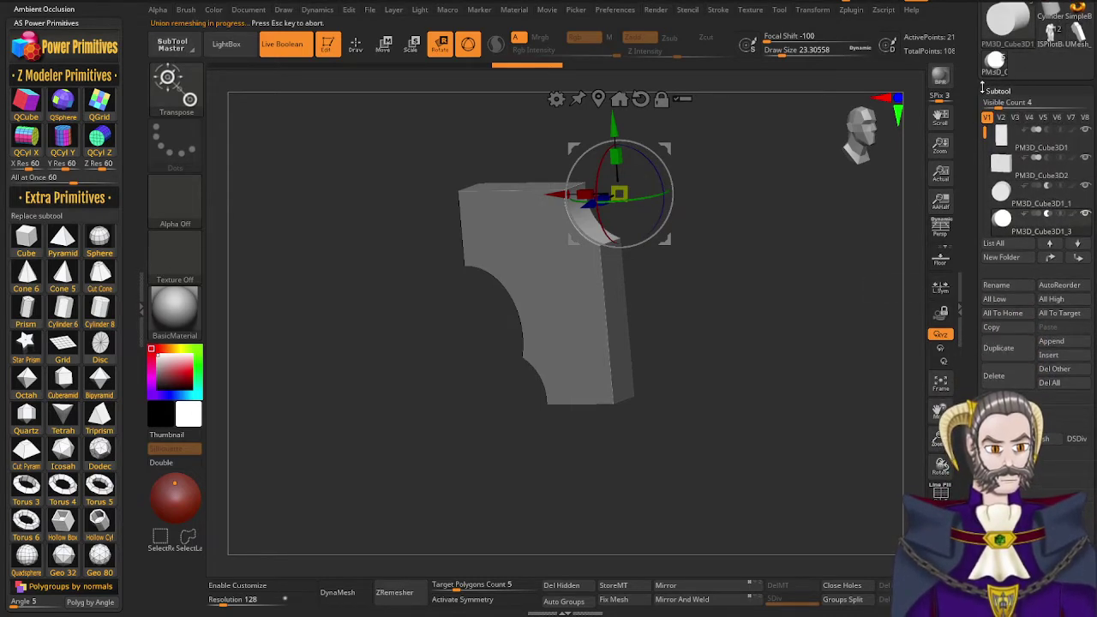
left_click_drag(971, 97, 971, 168)
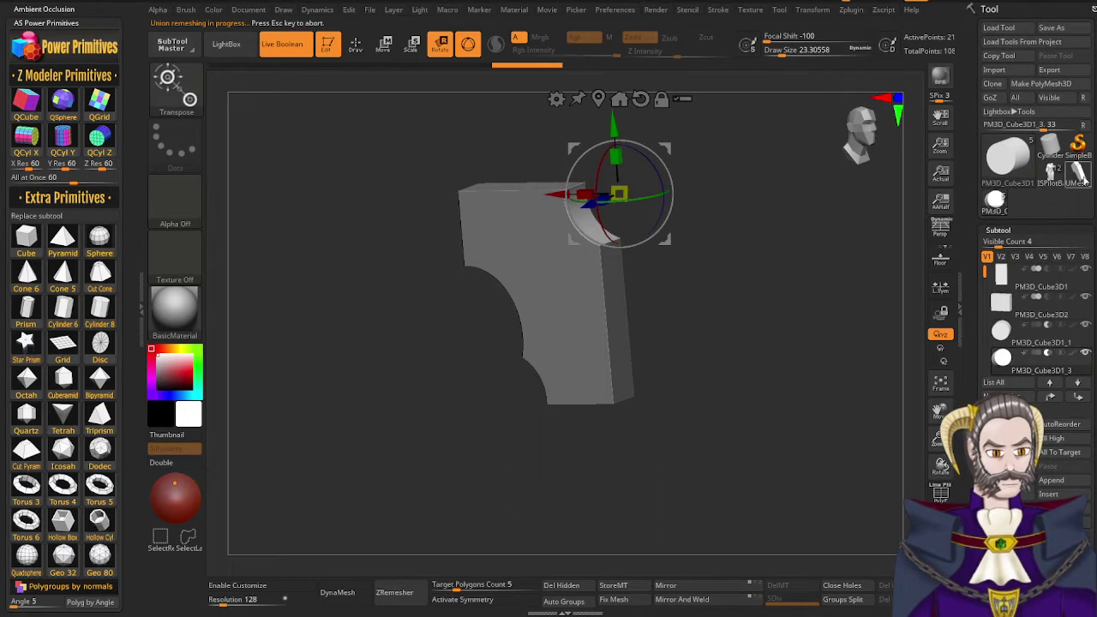
left_click(1083, 177)
mouse_move(680, 344)
left_mouse_down()
mouse_move(719, 317)
mouse_move(678, 339)
left_mouse_up()
left_click_drag(547, 414, 552, 407)
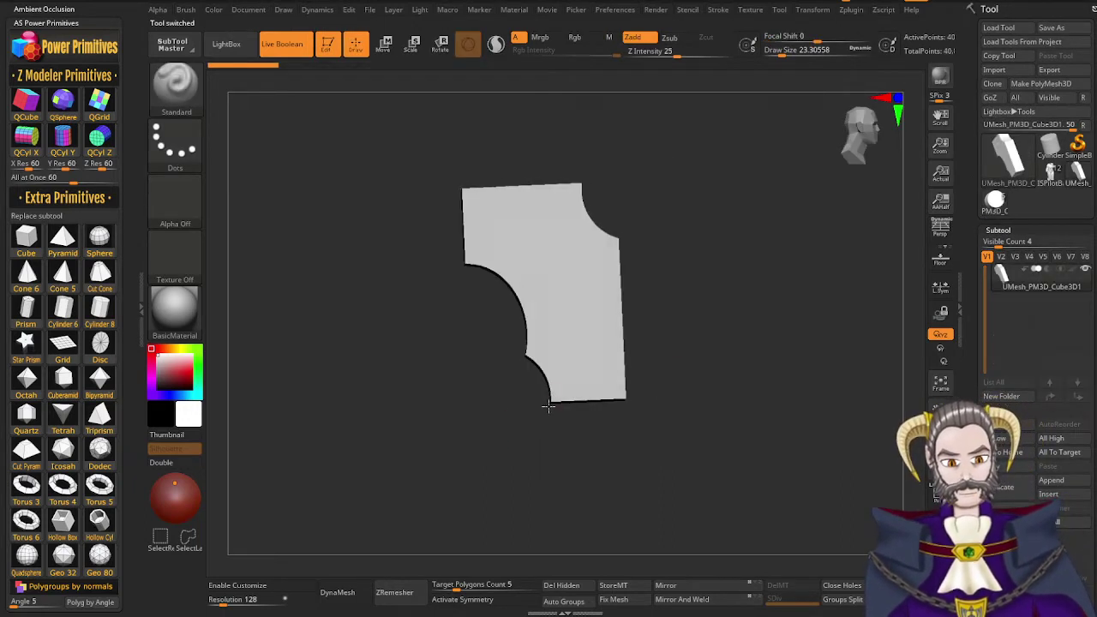
DynaMesh the Boolean result at resolution 728 and check its mesh density with the polyframe
left_click_drag(224, 603, 242, 605)
left_click(351, 598)
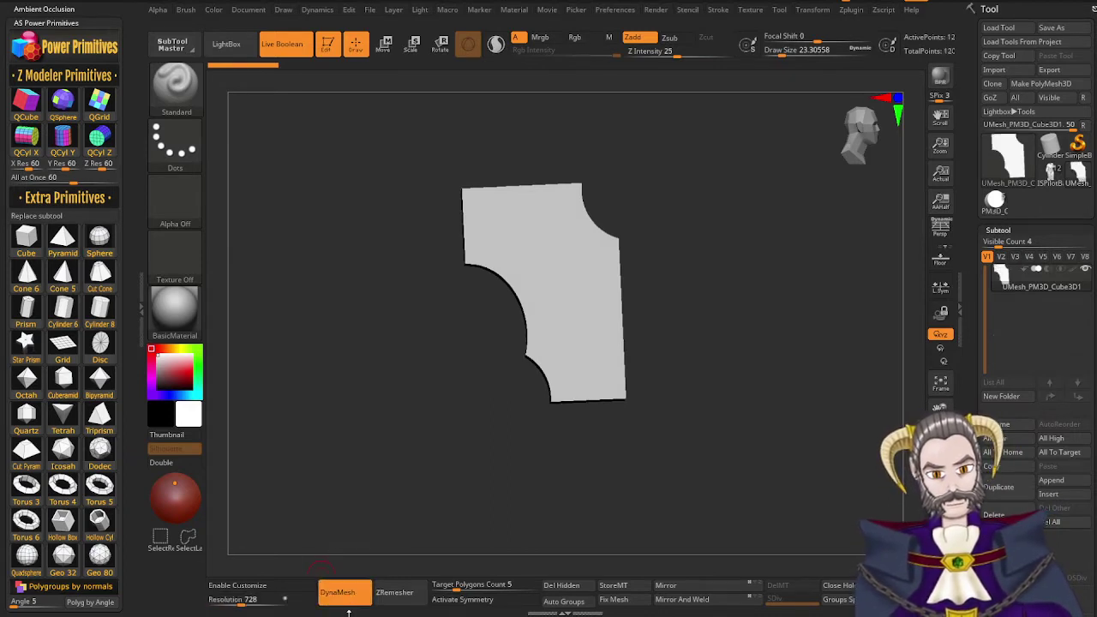
right_click_drag(565, 292, 553, 324)
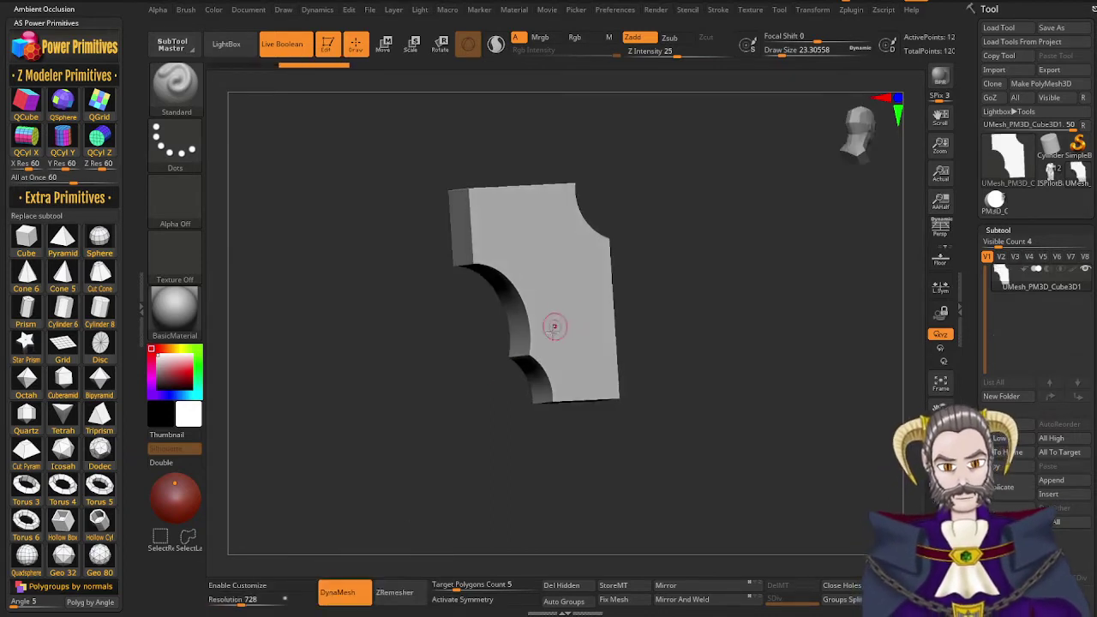
key("shift+f")
mouse_move(502, 293)
right_mouse_down("ctrl")
mouse_move(762, 455)
mouse_move(739, 443)
mouse_move(606, 284)
mouse_move(575, 277)
right_mouse_up("ctrl")
key("shift+f")
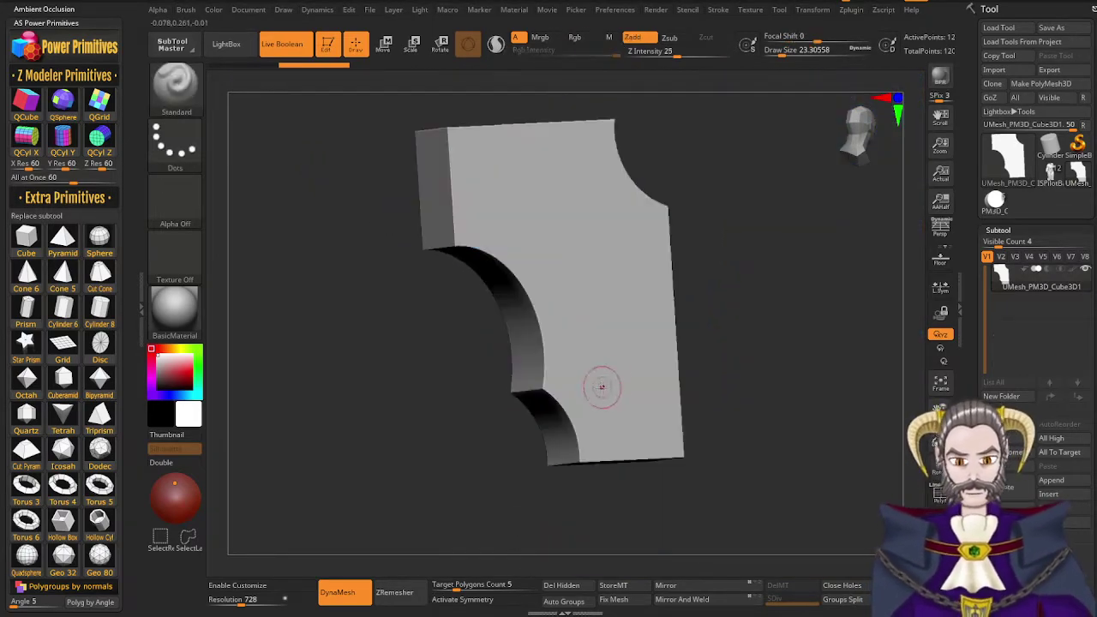
mouse_move(602, 387)
right_mouse_down()
mouse_move(609, 394)
mouse_move(554, 336)
mouse_move(593, 353)
right_mouse_up()
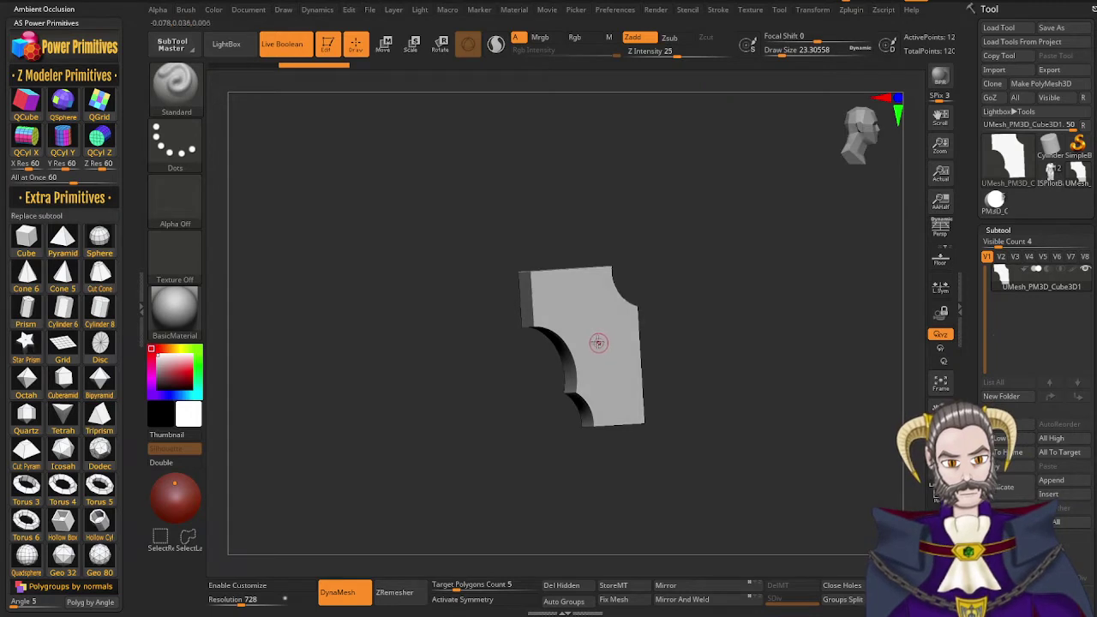
Set the draw size to about 62 and soften the part's edges with the Smooth brush from several angles
key("s")
left_click(591, 342)
key("shift")
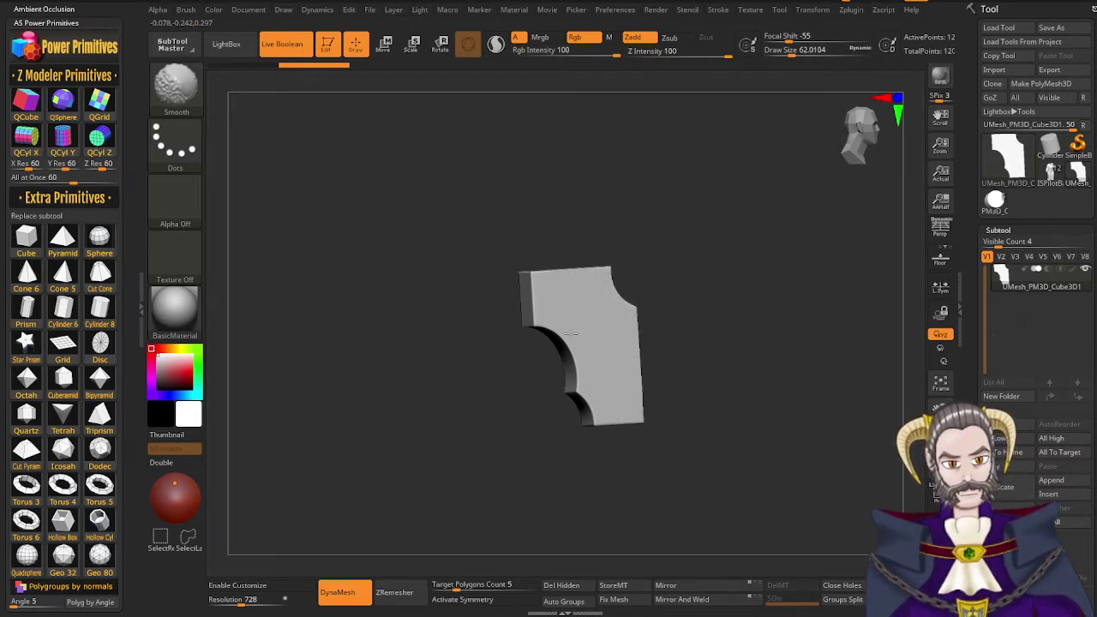
left_click_drag(571, 334, 526, 304, "shift")
right_click_drag(527, 304, 630, 347)
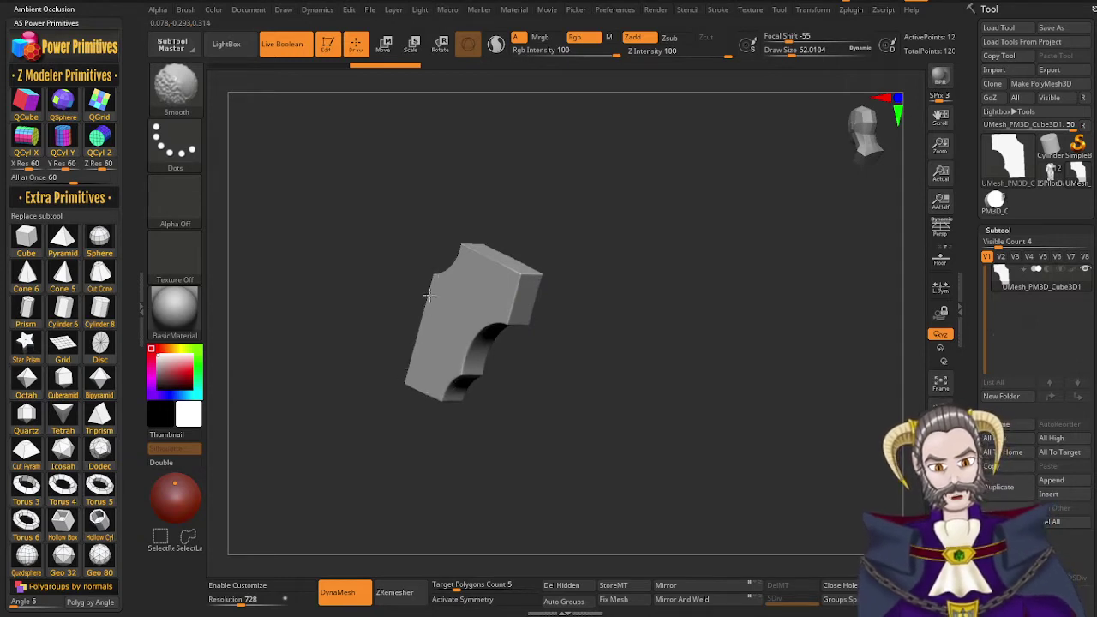
left_click_drag(467, 245, 470, 249, "shift")
right_click_drag(475, 300, 488, 359)
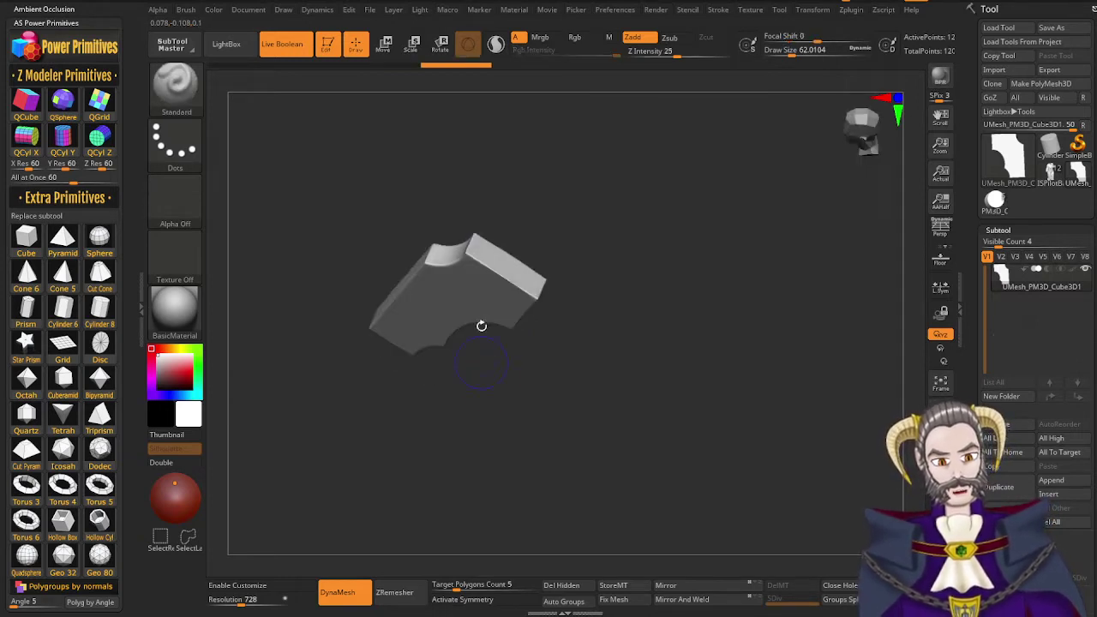
left_click_drag(463, 253, 477, 232, "shift")
left_click_drag(407, 309, 375, 339, "shift")
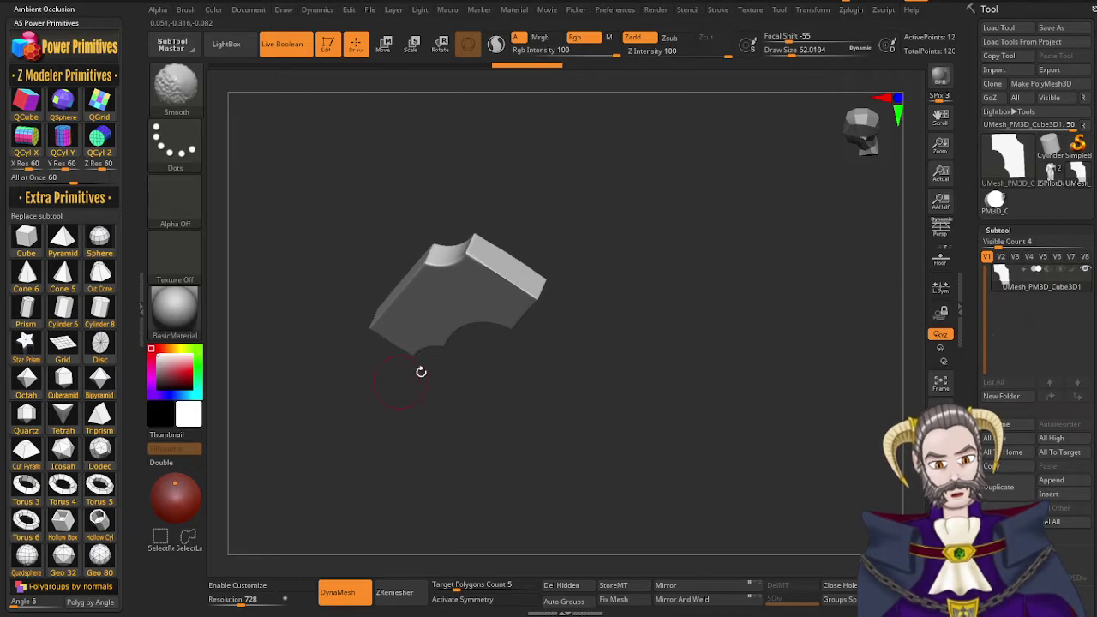
mouse_move(420, 372)
right_mouse_down()
mouse_move(429, 291)
mouse_move(509, 260)
right_mouse_up()
right_click_drag(545, 356, 525, 377)
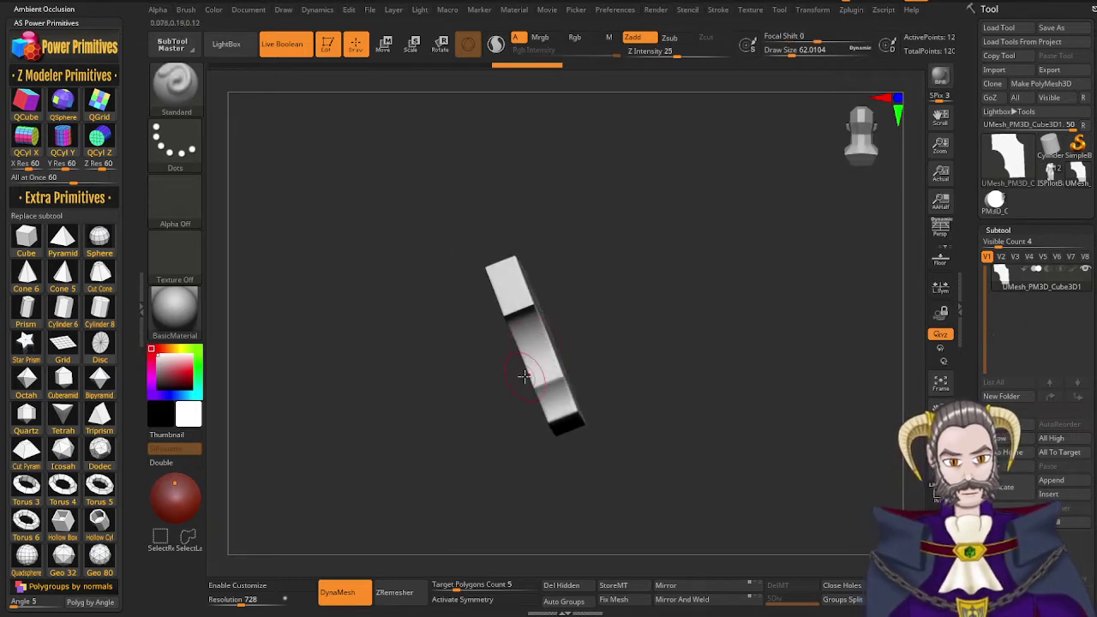
Select the TrimDynamic brush and trim down the sharp upper ridge on the part's concave side
key("b")
key("m")
key("v")
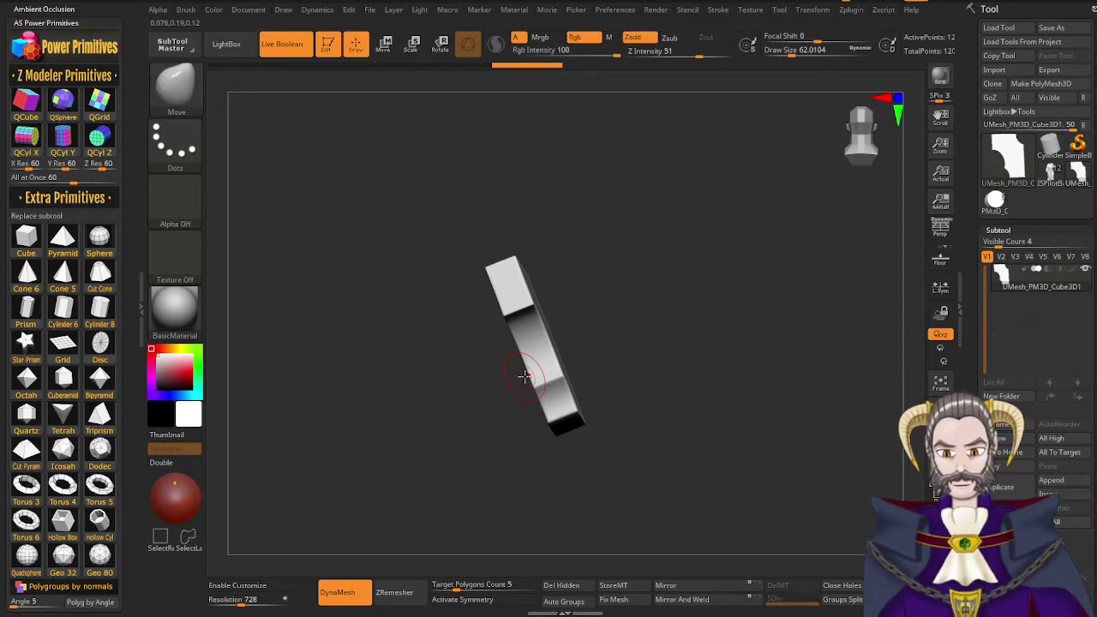
key("b")
key("t")
key("d")
mouse_move(564, 401)
right_mouse_down("ctrl")
mouse_move(580, 417)
mouse_move(537, 446)
mouse_move(572, 396)
mouse_move(551, 370)
mouse_move(507, 241)
right_mouse_up("ctrl")
left_click_drag(488, 240, 532, 233)
right_click_drag(529, 251, 506, 248)
mouse_move(505, 247)
left_mouse_down()
mouse_move(529, 226)
mouse_move(533, 240)
left_mouse_up()
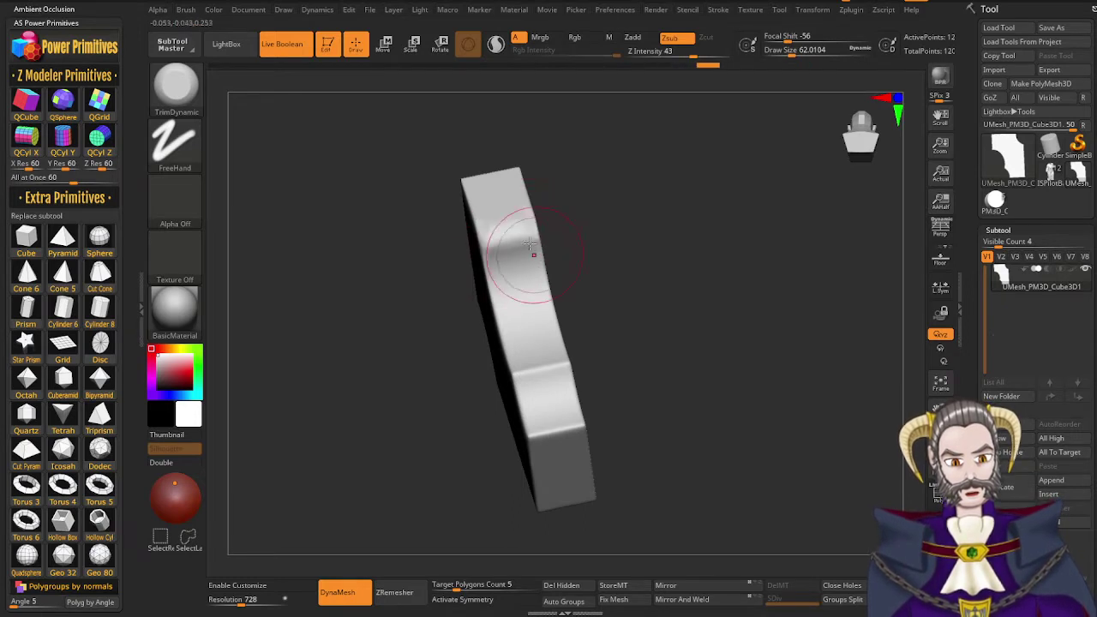
Trim across the same upper ridge and blend it into the curve with the Smooth brush
left_click_drag(507, 219, 502, 269)
mouse_move(517, 282)
right_mouse_down()
mouse_move(492, 309)
mouse_move(504, 311)
mouse_move(522, 280)
right_mouse_up()
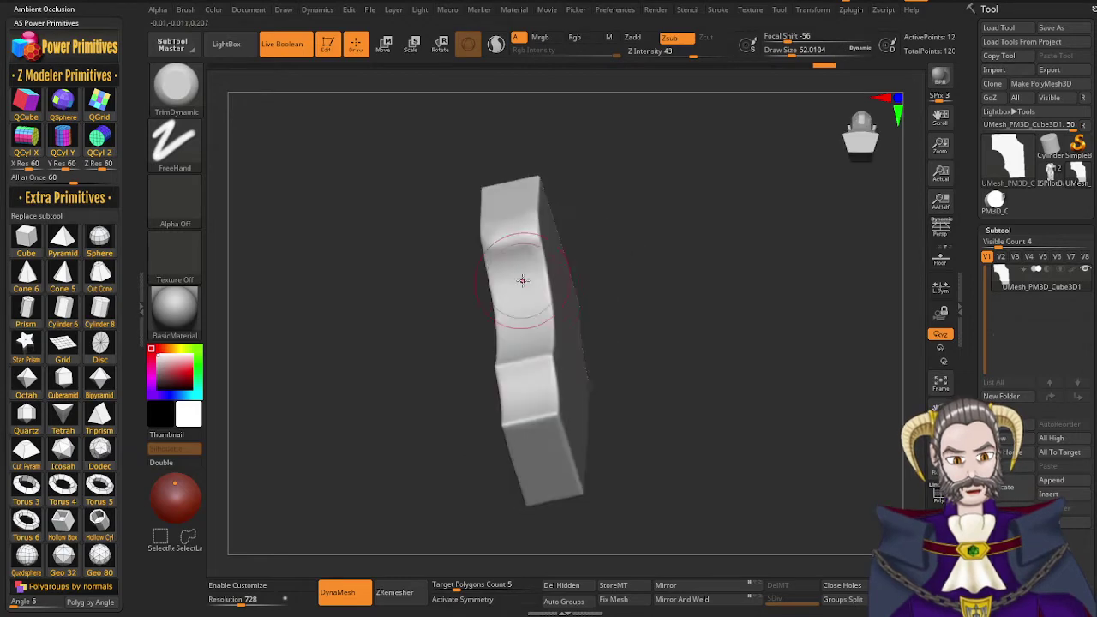
left_click_drag(507, 247, 519, 246, "shift")
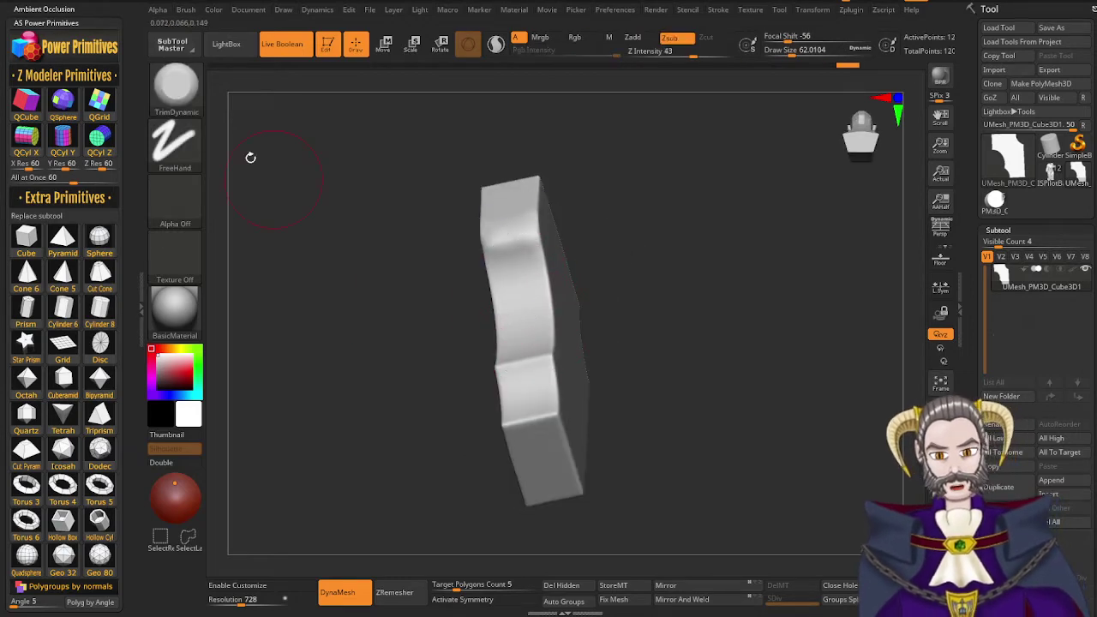
Choose the BevelArc brush, set the draw size to about 20, and bevel the lowest edge on the part's concave side
key("b")
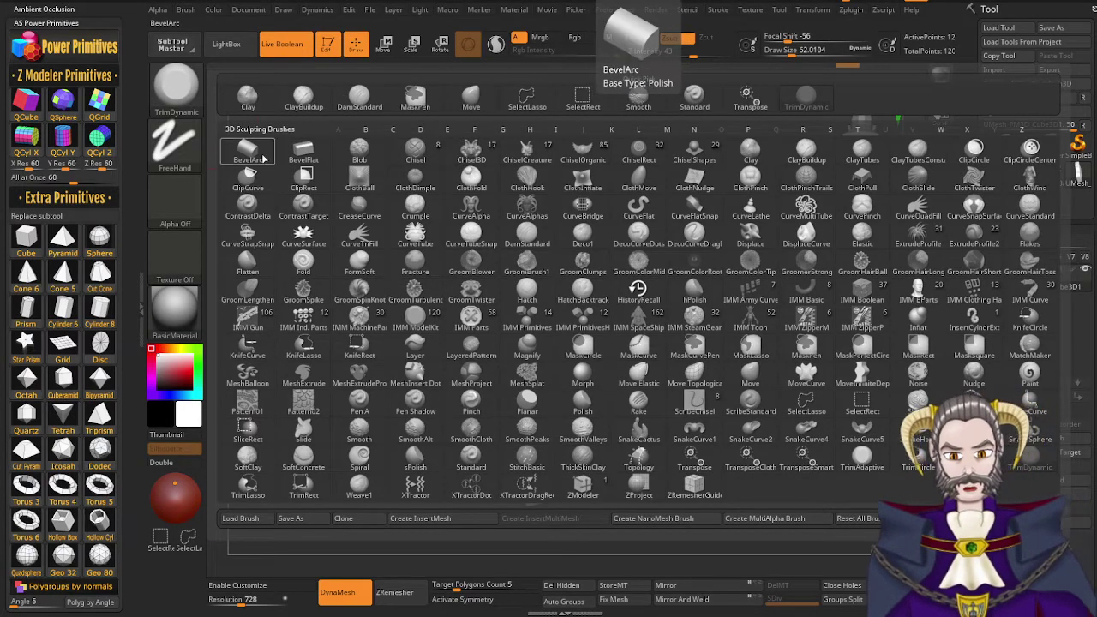
left_click(248, 150)
mouse_move(539, 404)
right_mouse_down()
mouse_move(544, 372)
mouse_move(543, 389)
right_mouse_up()
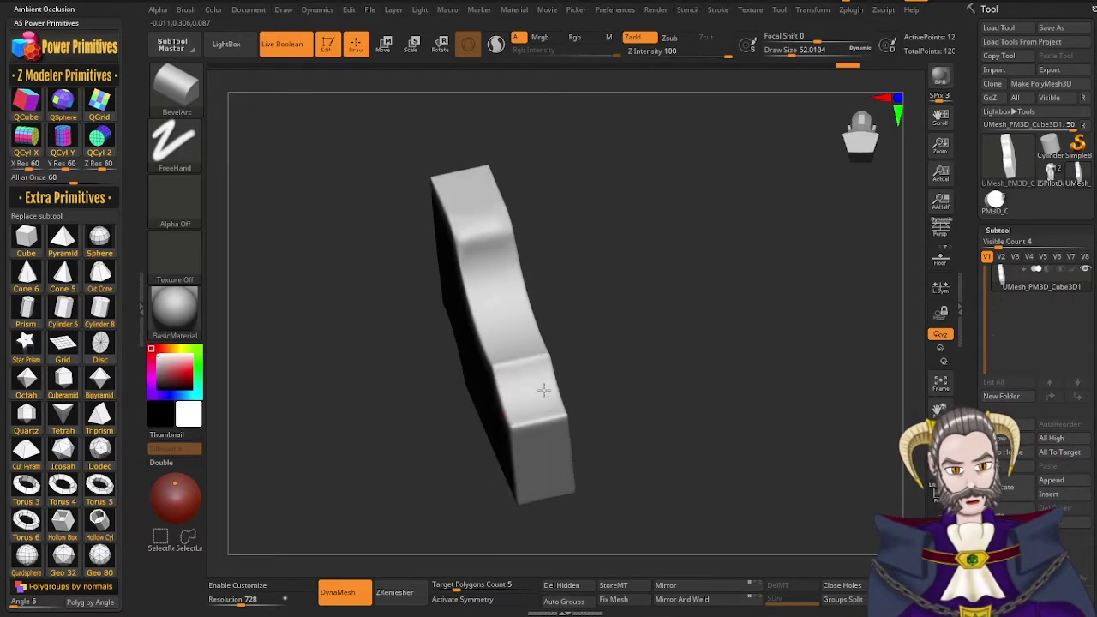
key("s")
left_click_drag(538, 403, 526, 403)
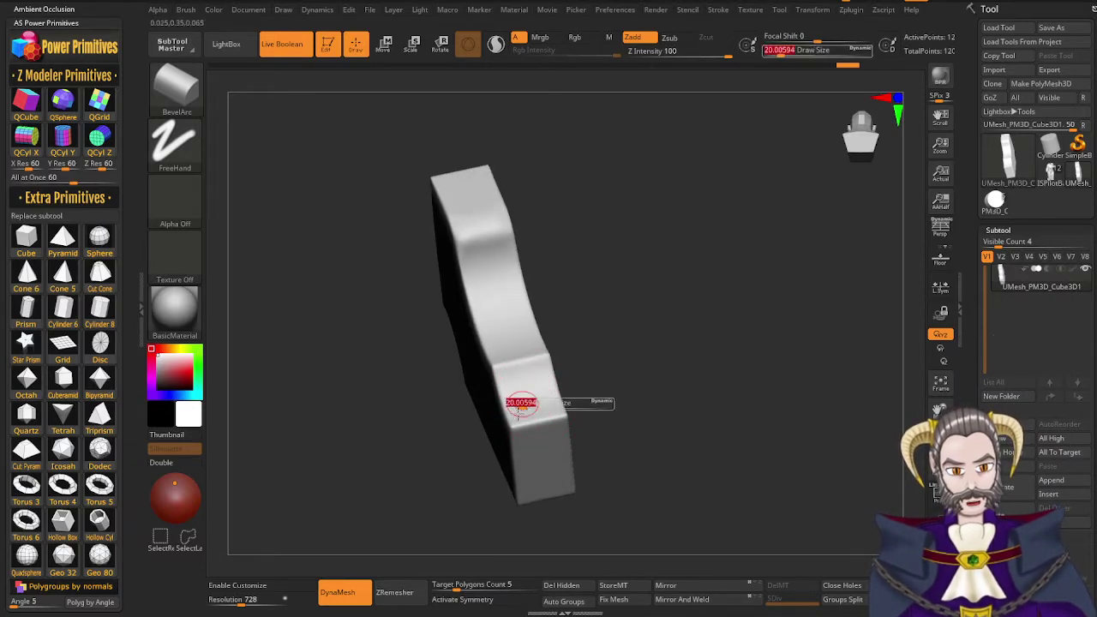
mouse_move(527, 403)
right_mouse_down()
mouse_move(499, 404)
mouse_move(510, 428)
right_mouse_up()
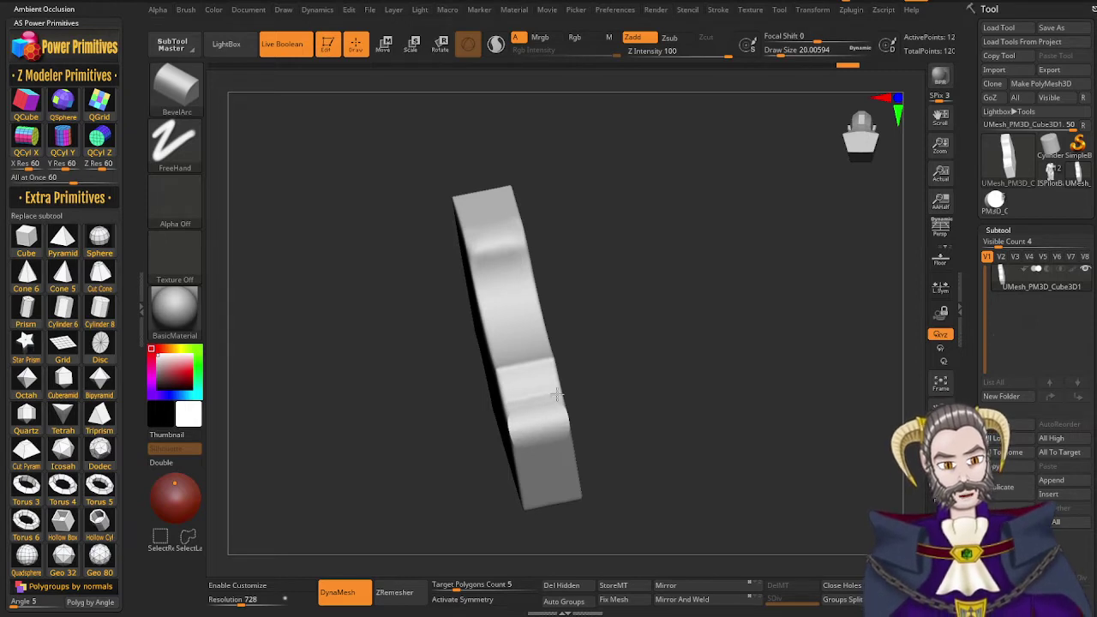
Bevel the edge where the curved corner cut meets the part's long straight back face with BevelArc
right_click_drag(544, 449, 504, 469)
mouse_move(605, 421)
right_mouse_down()
mouse_move(593, 440)
mouse_move(604, 408)
right_mouse_up()
right_click_drag(606, 399, 625, 292)
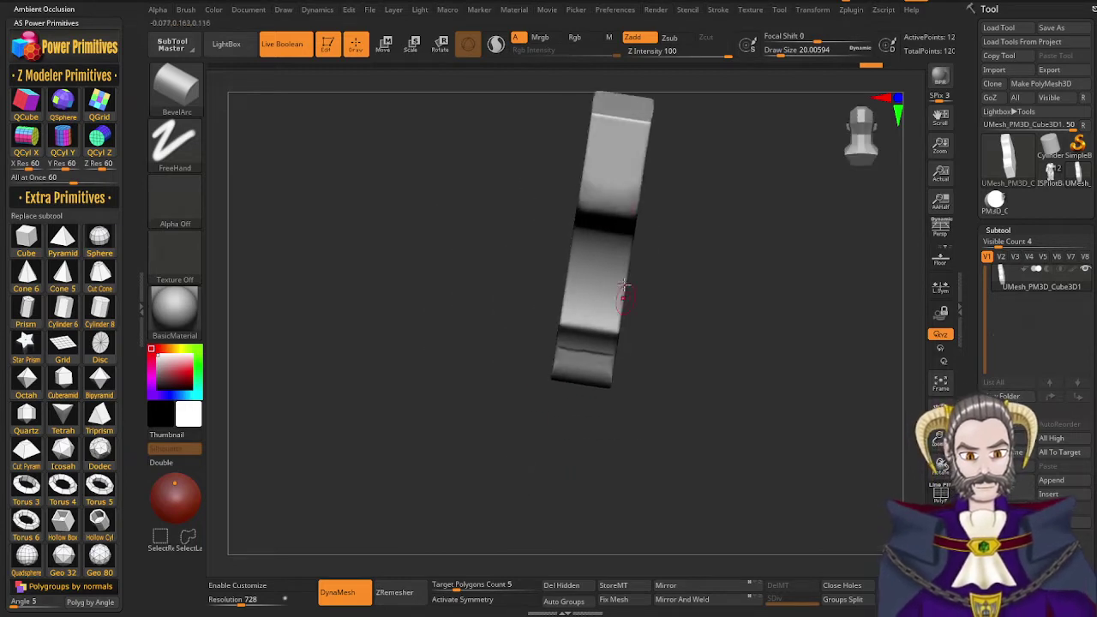
right_click_drag(592, 215, 604, 341, "alt")
right_click_drag(632, 297, 740, 240)
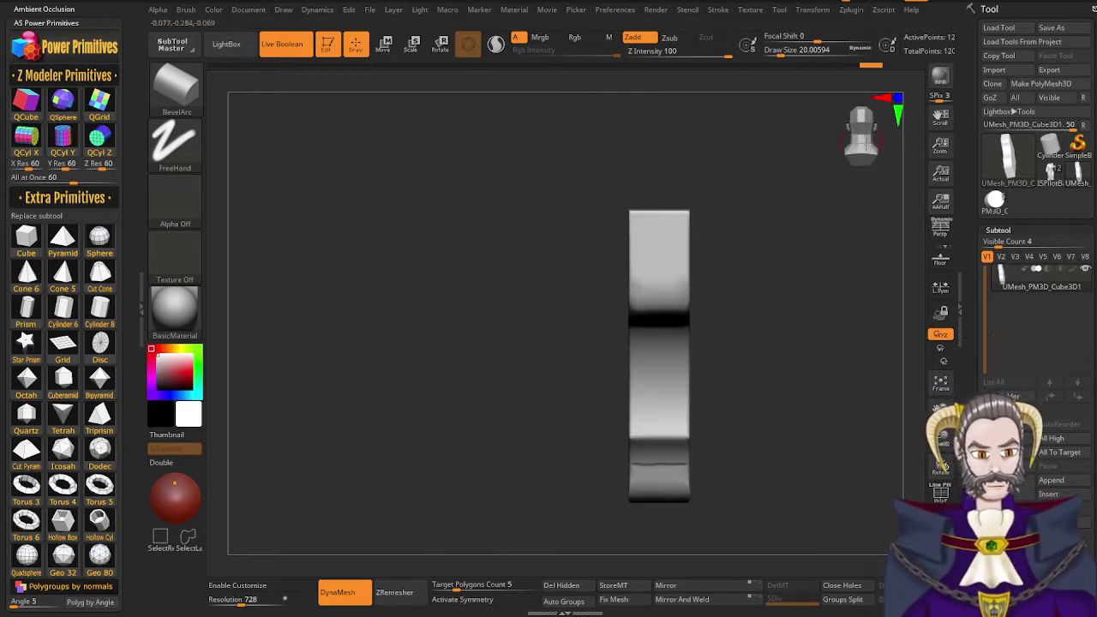
right_click_drag(662, 276, 663, 322)
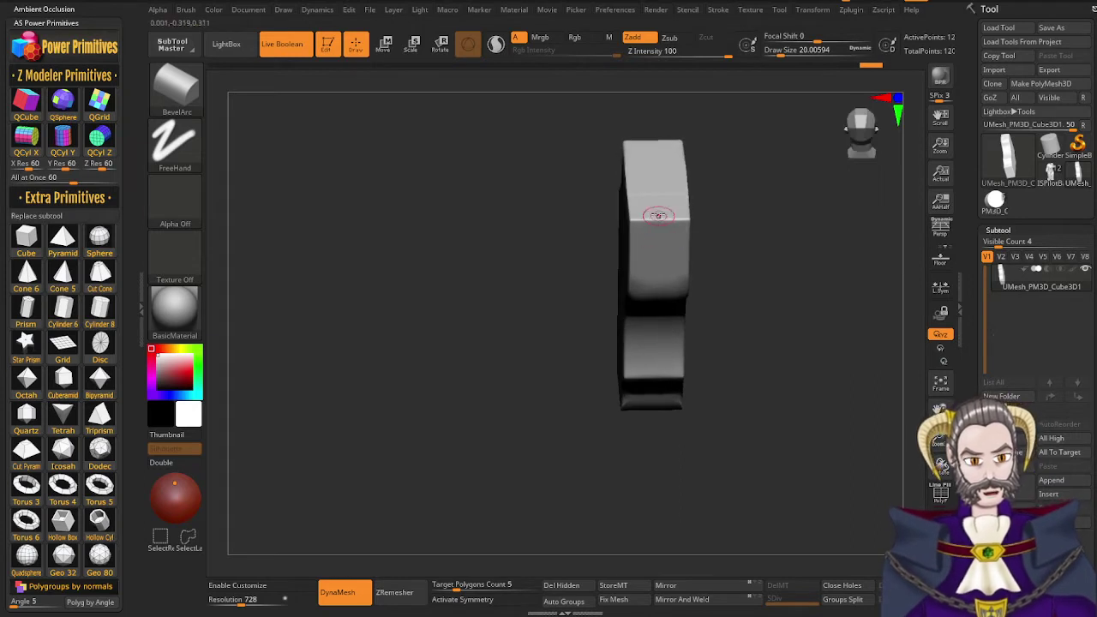
right_click_drag(663, 218, 718, 190)
right_click_drag(551, 296, 638, 329)
right_click_drag(557, 318, 544, 355)
left_click_drag(544, 355, 607, 310)
right_click_drag(607, 310, 616, 291)
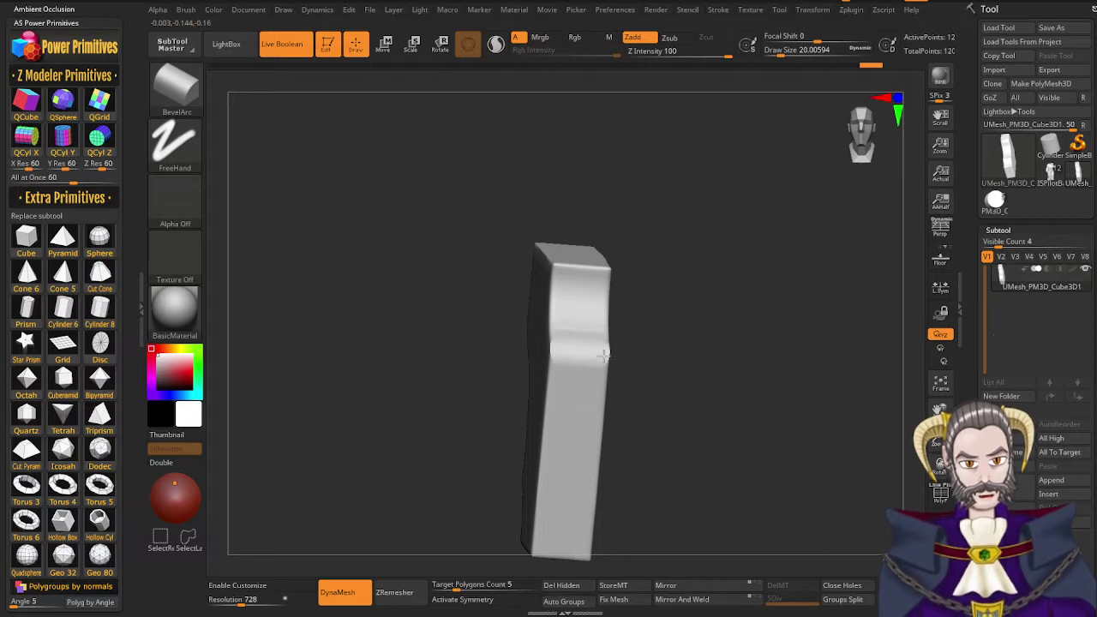
Bevel the edge between the long back face and the part's bottom end with BevelArc
left_click_drag(611, 441, 598, 216)
left_click_drag(617, 343, 583, 254)
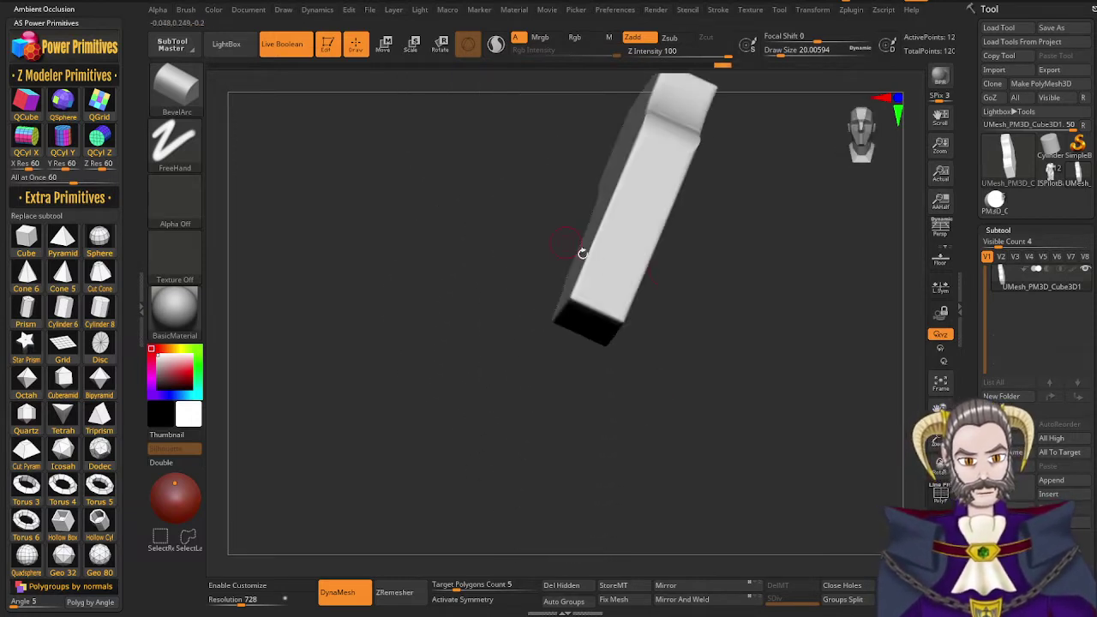
left_click(870, 142)
left_click_drag(667, 290, 644, 214)
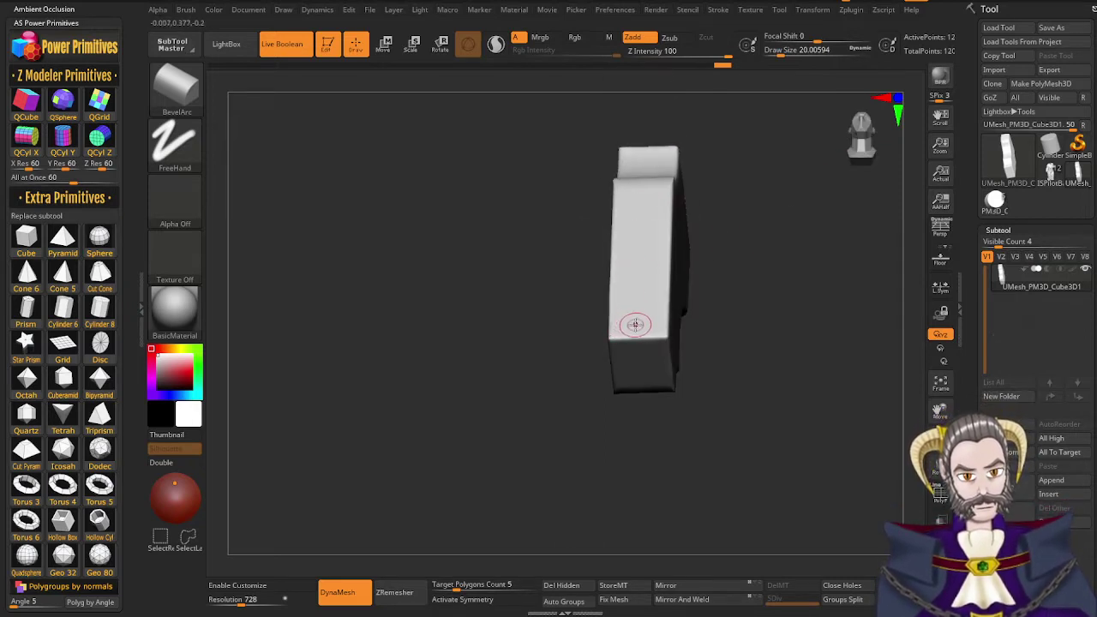
mouse_move(637, 341)
left_mouse_down()
mouse_move(637, 357)
mouse_move(635, 327)
mouse_move(650, 359)
left_mouse_up()
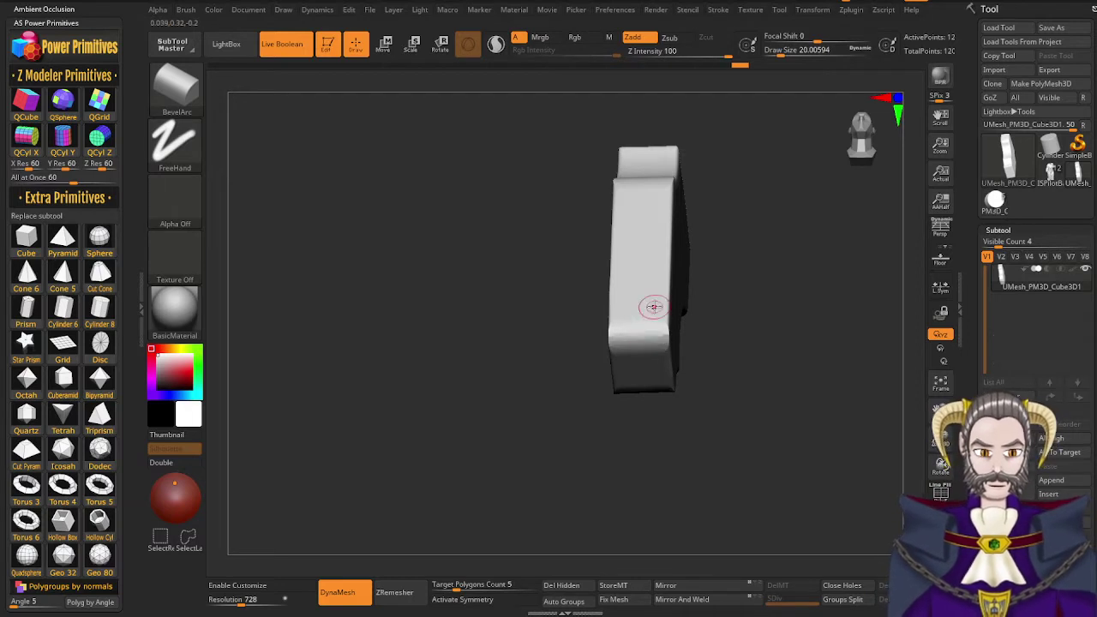
Bevel the lower ridge between the two curved cuts on the part's concave side with BevelArc
right_click_drag(655, 306, 702, 361)
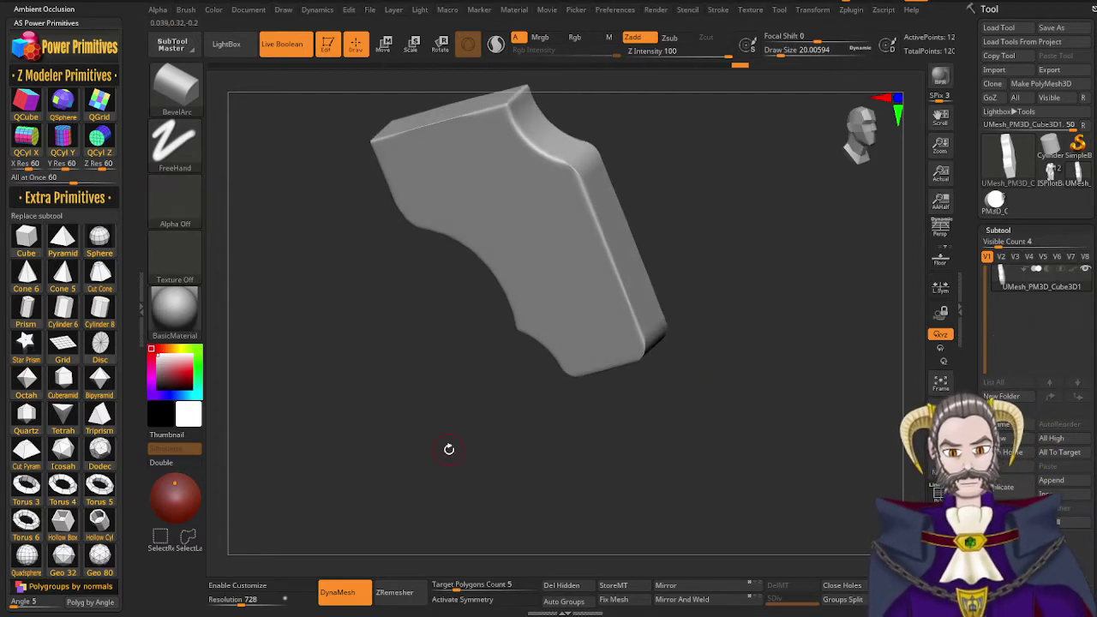
left_click_drag(449, 448, 576, 277)
right_click_drag(575, 277, 573, 255)
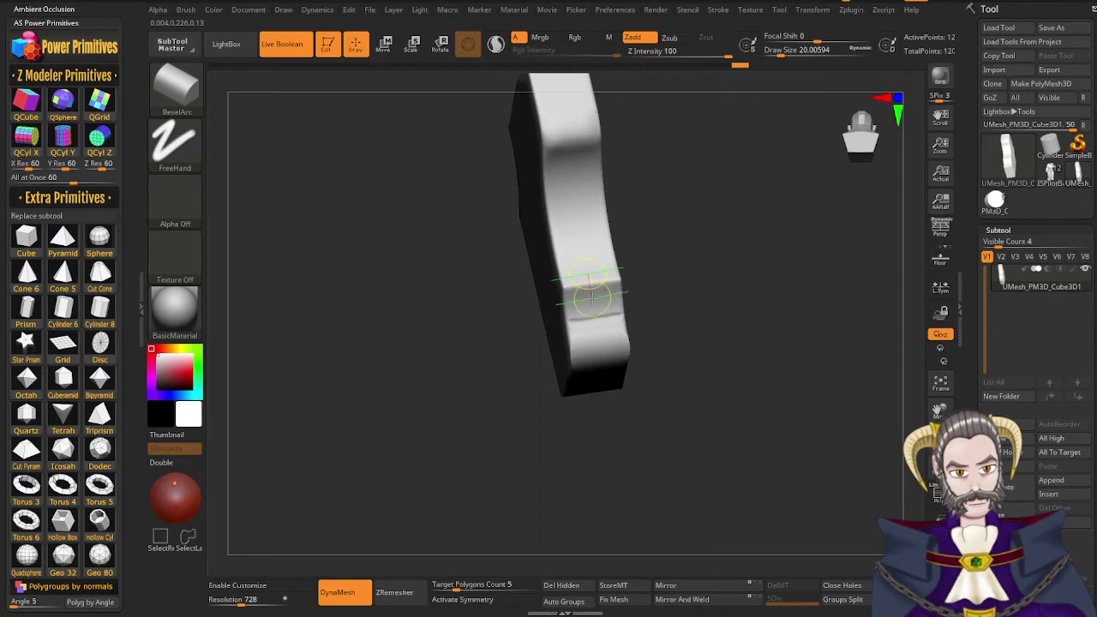
left_click_drag(592, 298, 590, 284)
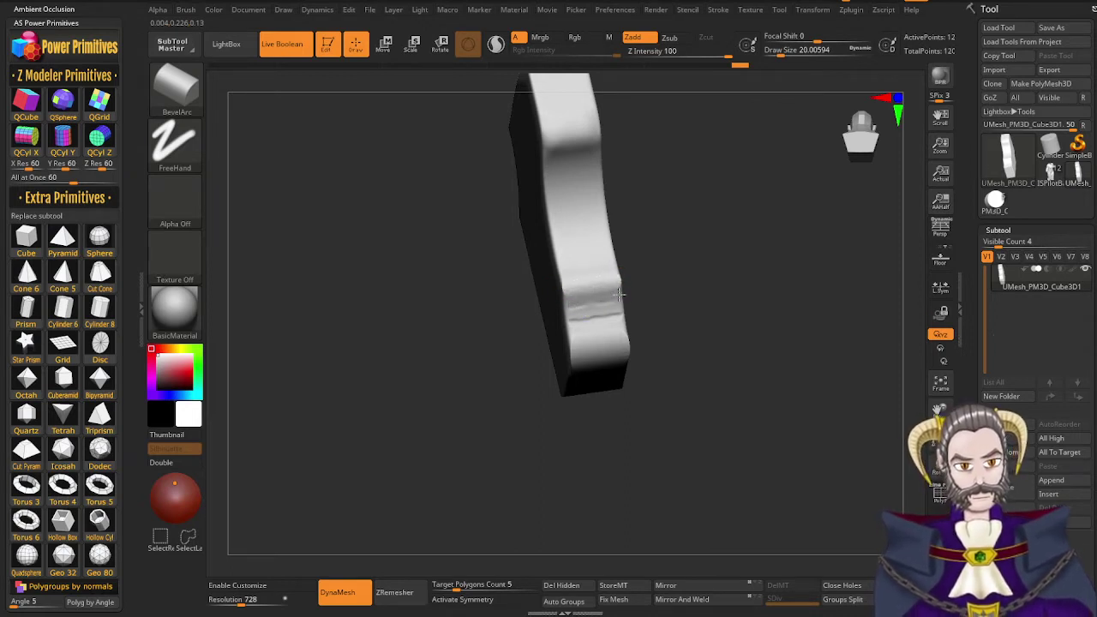
left_click_drag(583, 297, 568, 291)
right_click_drag(573, 292, 669, 345)
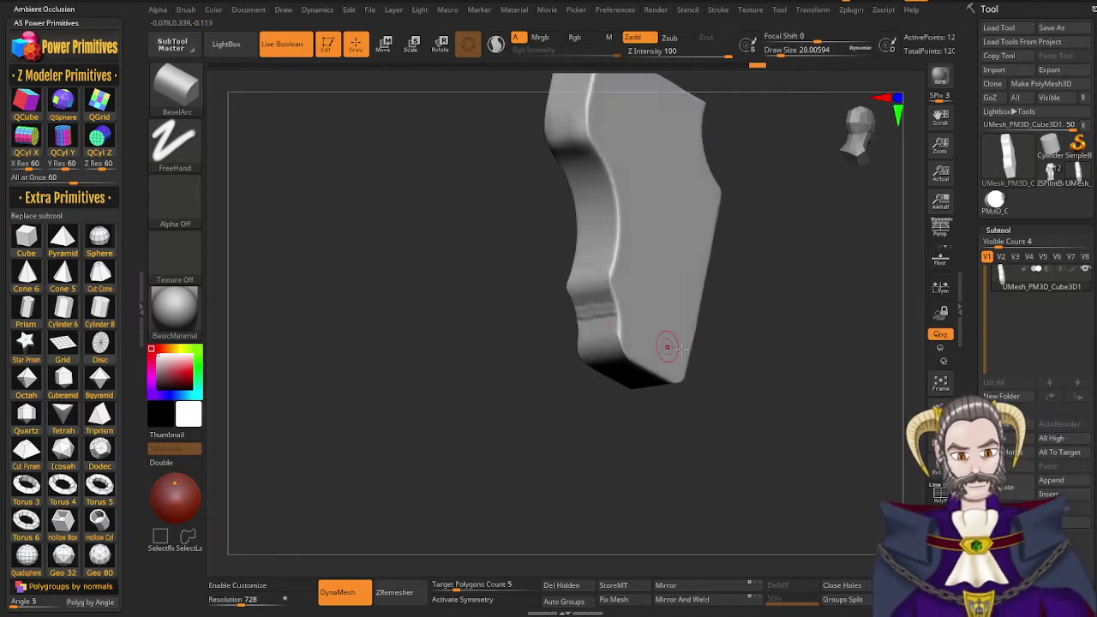
Re-DynaMesh the part and smooth the beveled ridges on its concave side
left_click_drag(728, 420, 766, 390, "ctrl")
right_click_drag(659, 405, 659, 423)
left_click_drag(611, 278, 599, 280, "shift")
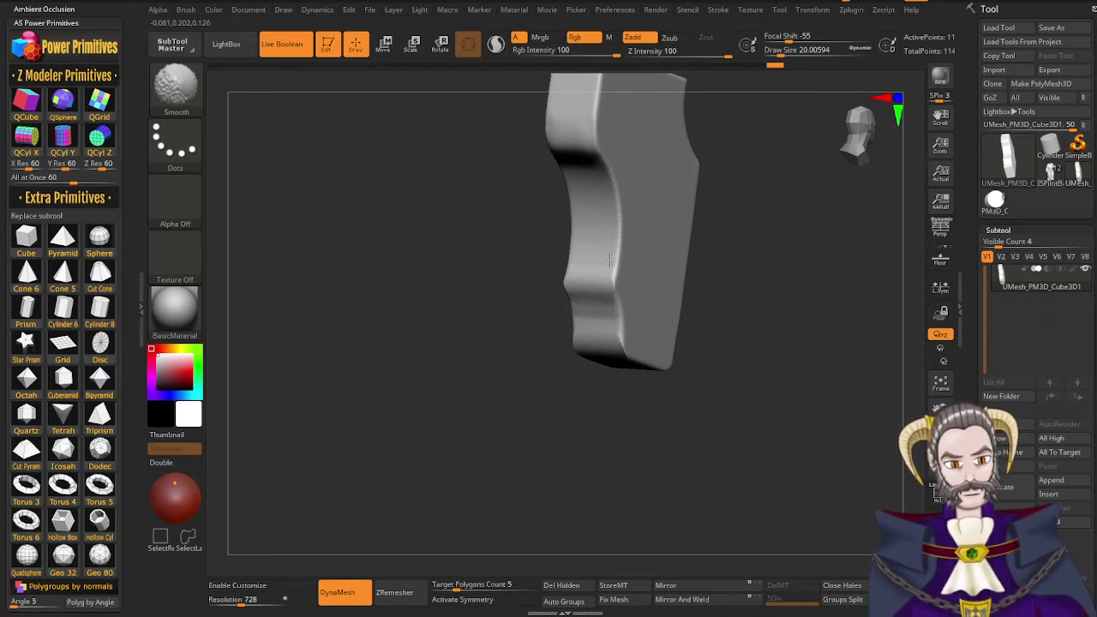
left_click_drag(604, 173, 606, 178, "shift")
Bevel the edge between the top face and the upper curved corner cut with BevelArc
mouse_move(620, 253)
right_mouse_down()
mouse_move(625, 304)
mouse_move(689, 243)
mouse_move(610, 388)
mouse_move(549, 351)
right_mouse_up()
right_click_drag(656, 269, 642, 321)
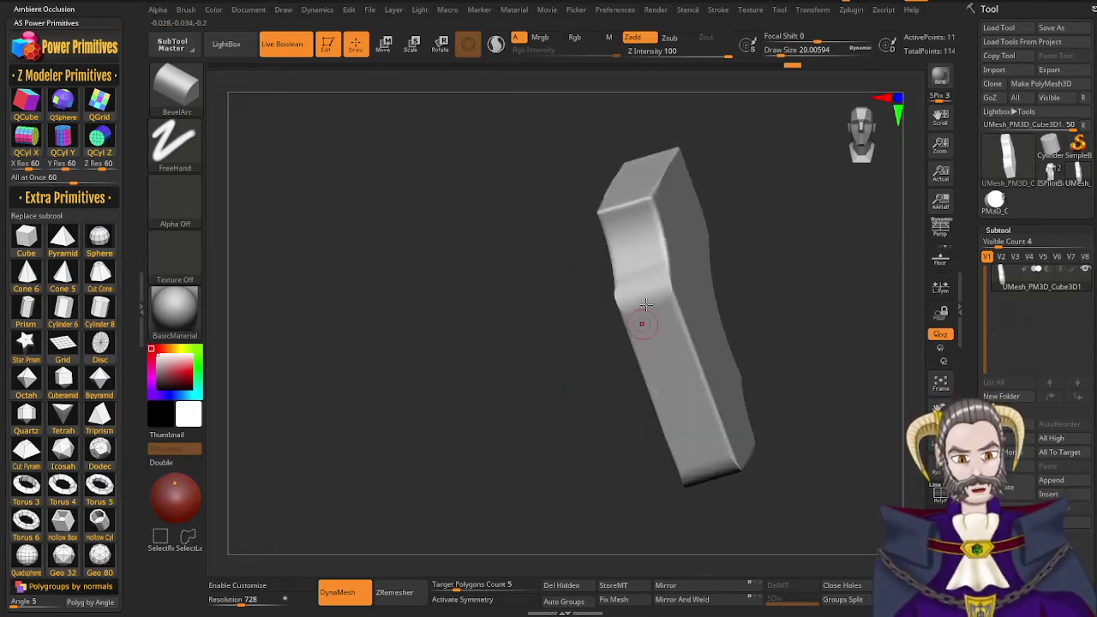
right_click_drag(688, 232, 708, 239)
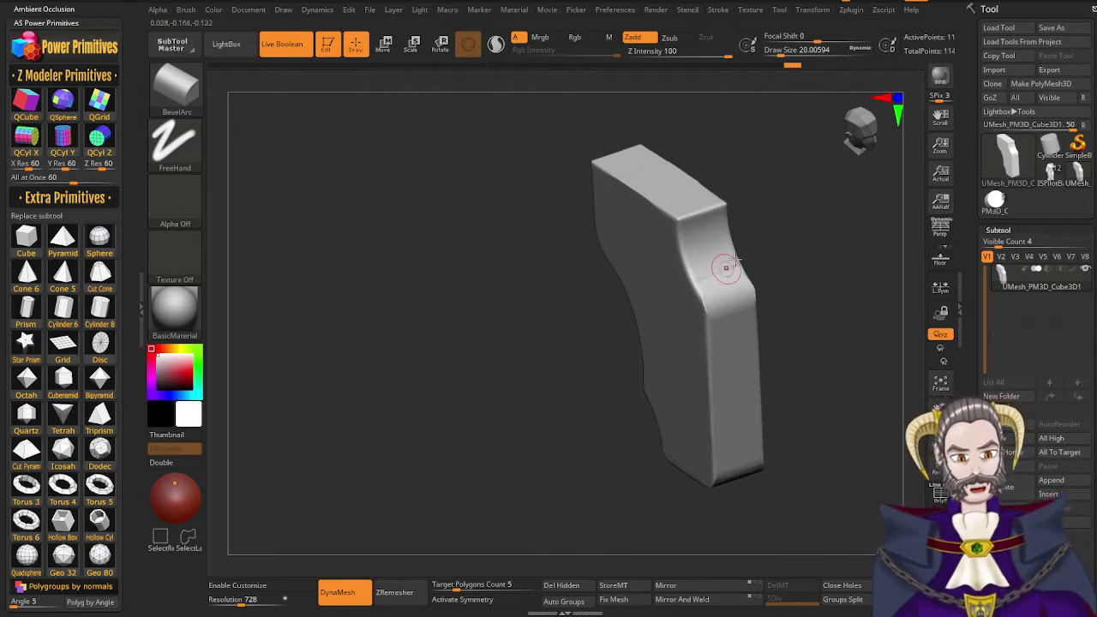
left_click(852, 146)
left_click(857, 127)
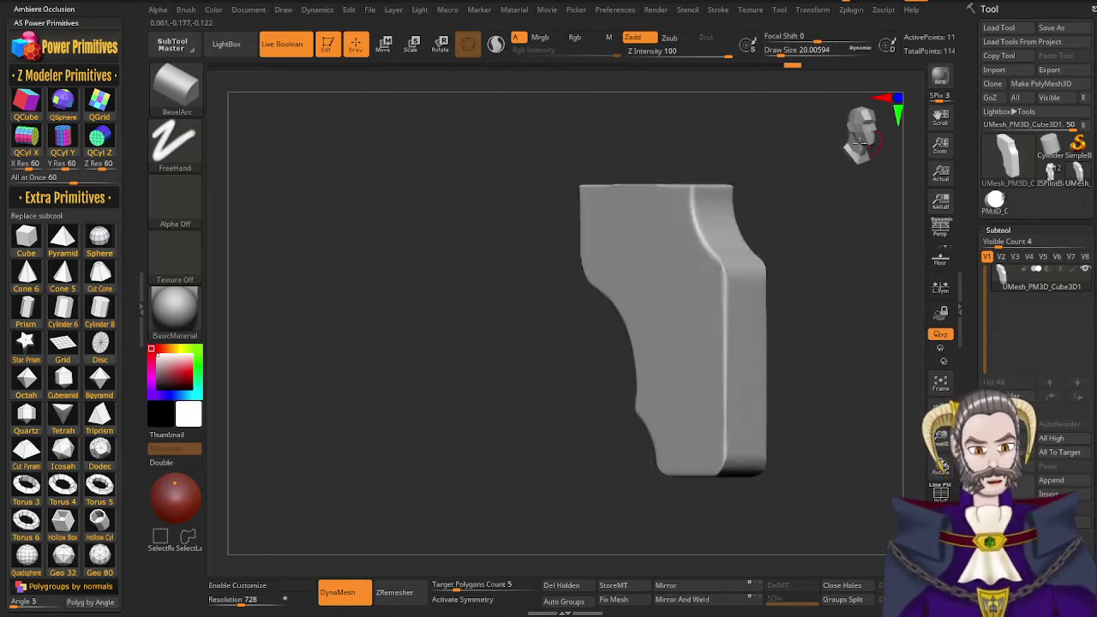
left_click(860, 143)
right_click_drag(721, 224, 704, 301)
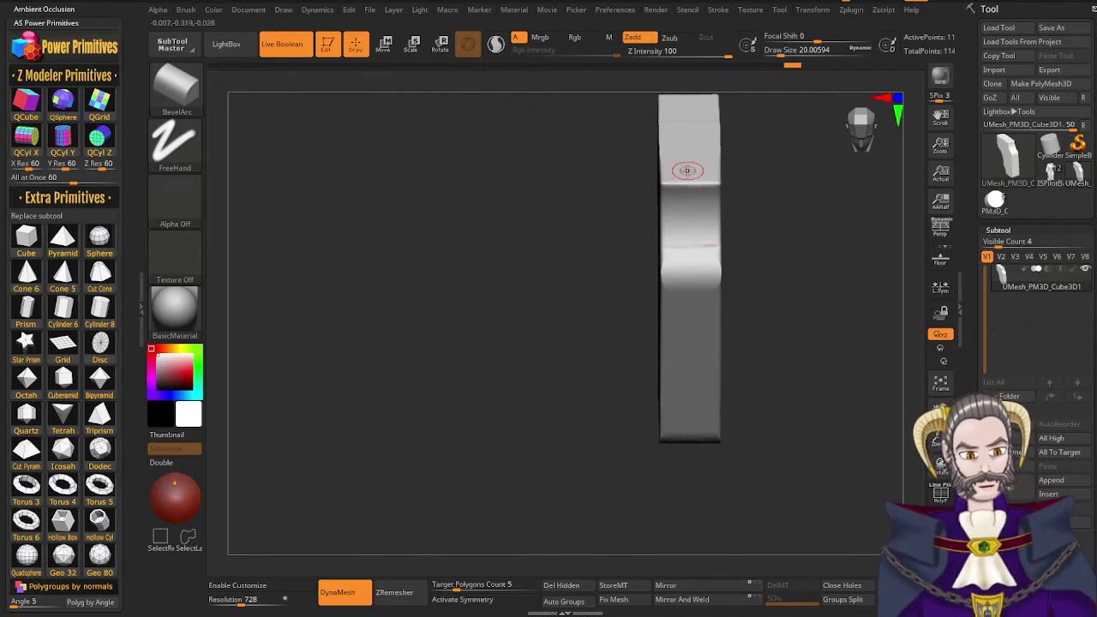
mouse_move(687, 171)
left_mouse_down()
mouse_move(689, 200)
mouse_move(689, 181)
left_mouse_up()
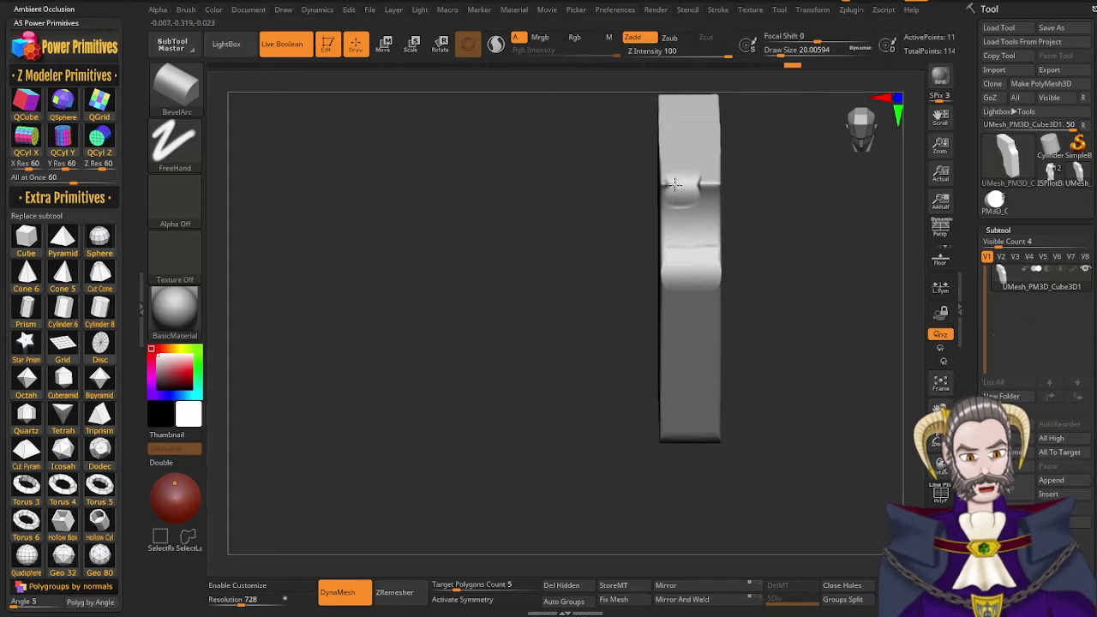
left_click_drag(692, 165, 700, 169)
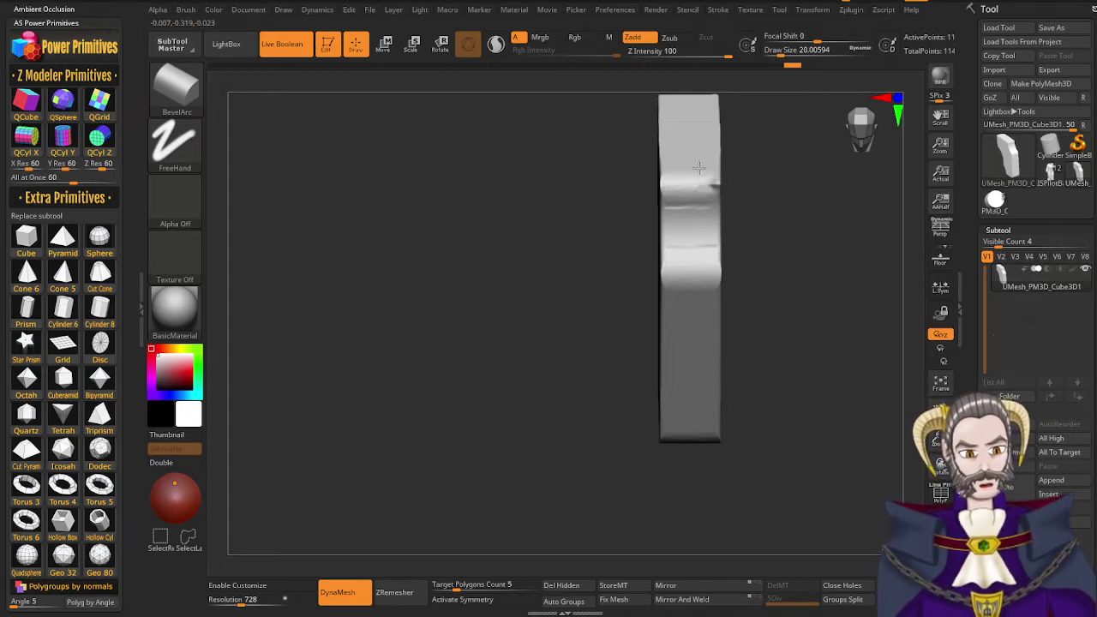
left_click_drag(692, 219, 681, 214)
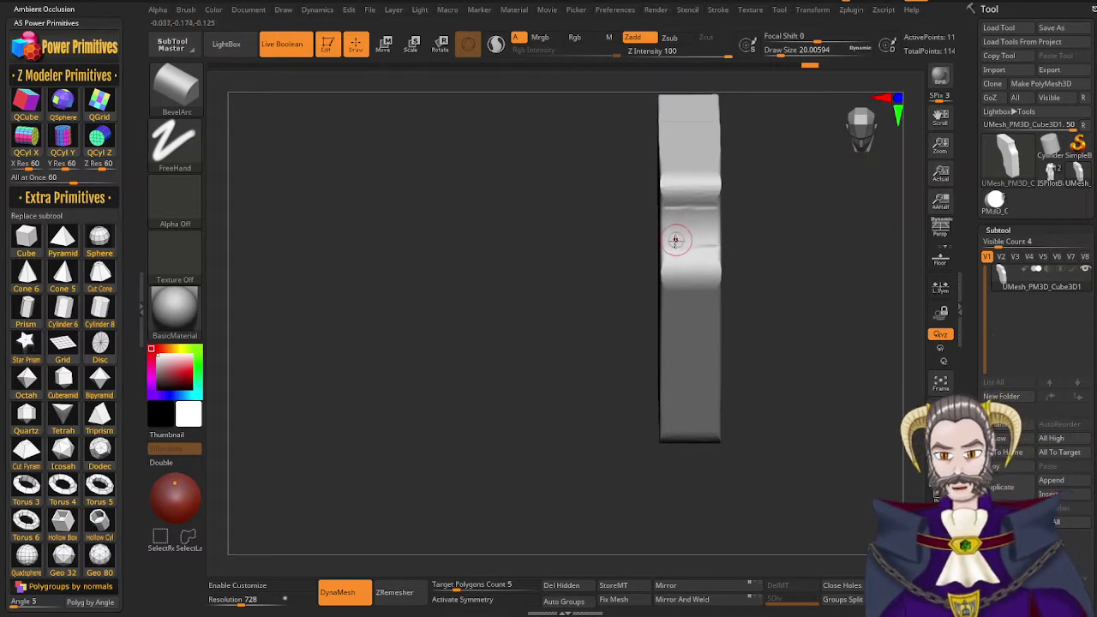
Set the draw size to about 37, DynaMesh the part again, and smooth the bevels around the upper curved cut
key("s")
left_click_drag(678, 244, 684, 245)
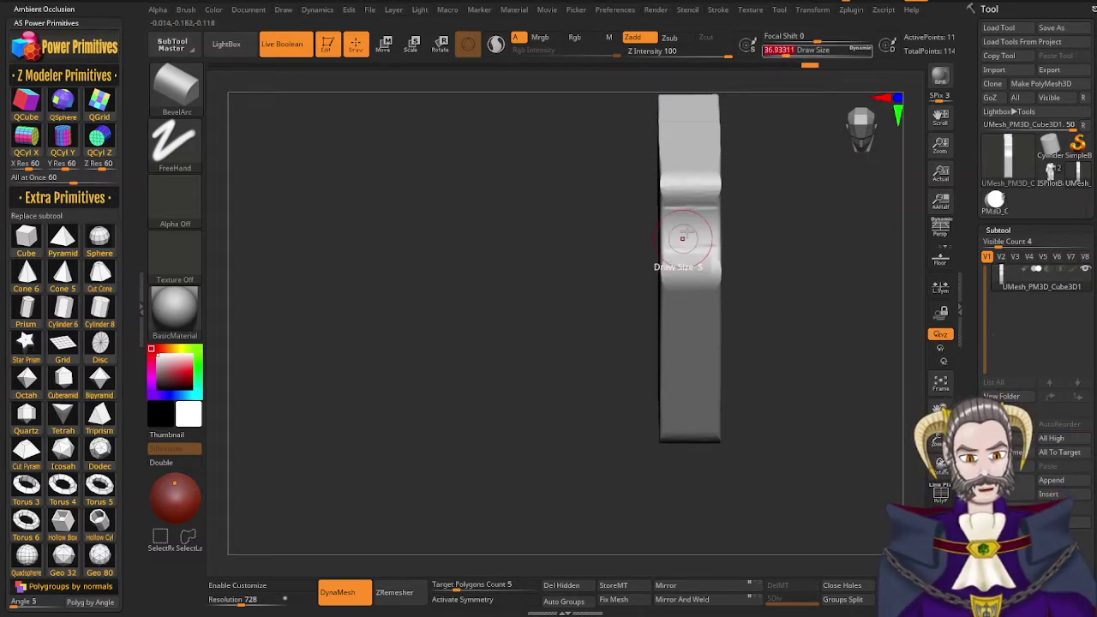
right_click_drag(683, 241, 719, 225)
mouse_move(683, 209)
left_mouse_down("shift")
mouse_move(673, 182)
mouse_move(667, 195)
left_mouse_up("shift")
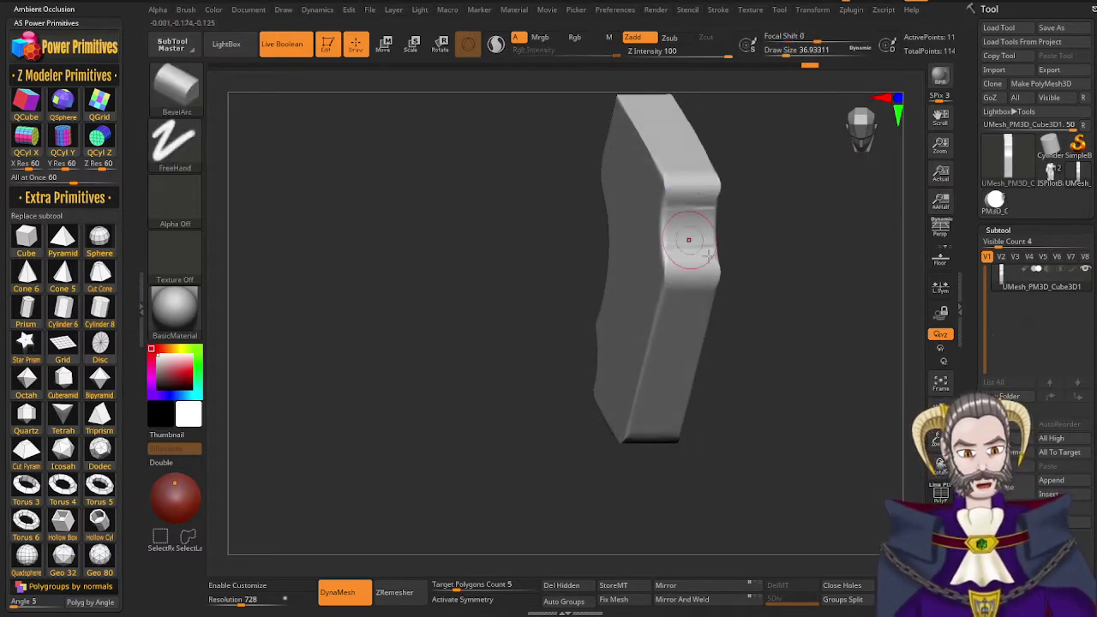
left_click_drag(779, 342, 818, 241, "ctrl")
left_click_drag(687, 198, 663, 170, "shift")
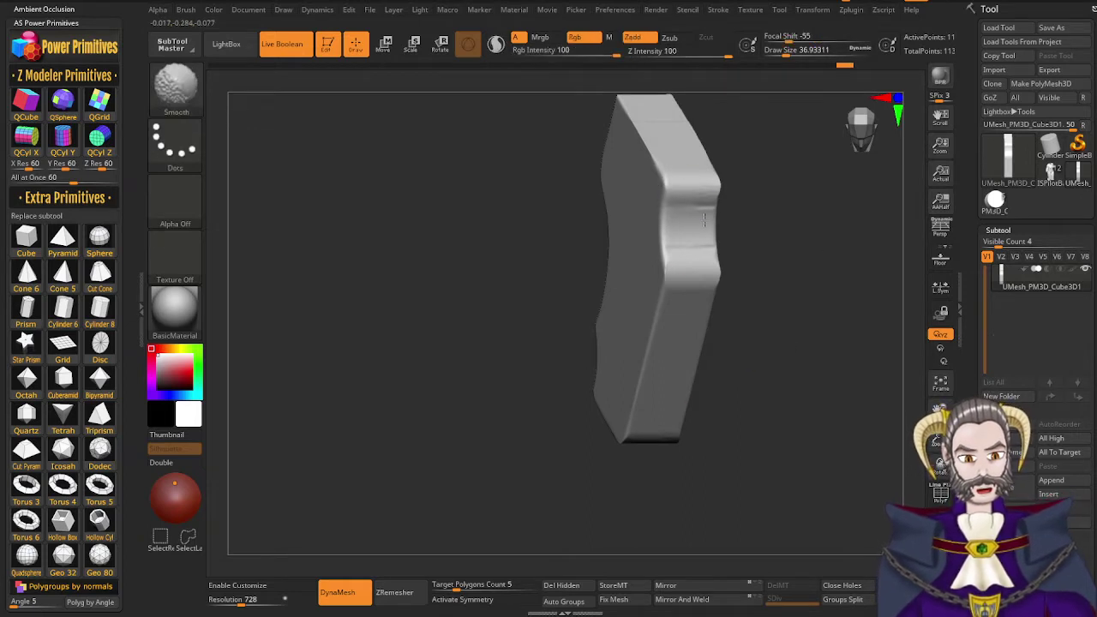
Smooth the beveled corner where the upper curved cut meets the long back face
right_click_drag(716, 211, 651, 206)
left_click_drag(718, 266, 719, 312, "shift")
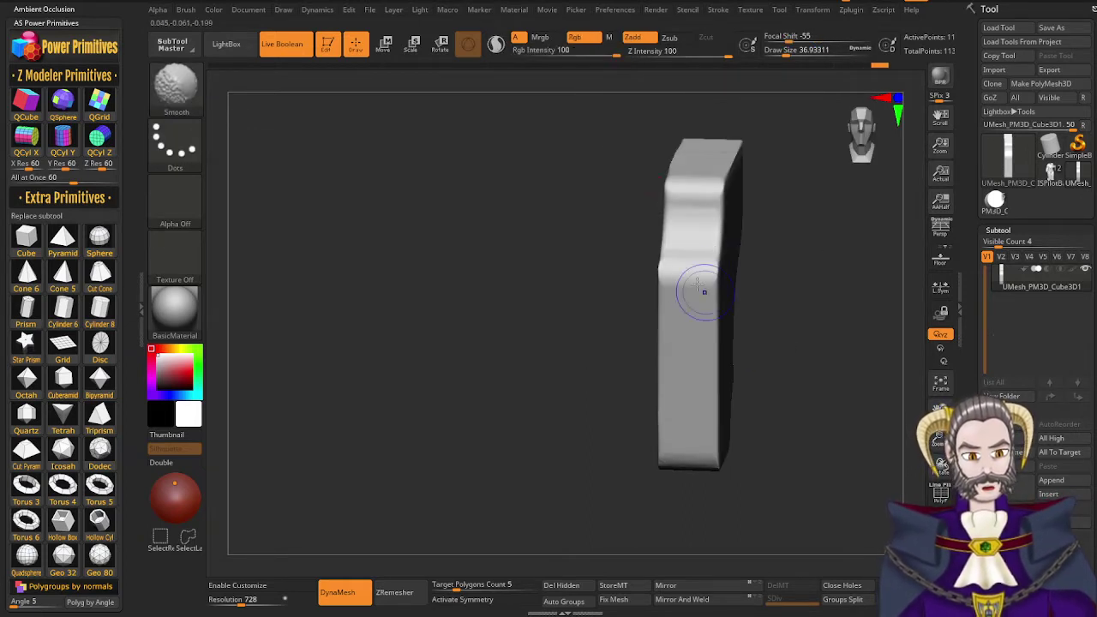
left_click_drag(662, 258, 666, 275, "shift")
right_click_drag(669, 277, 705, 302)
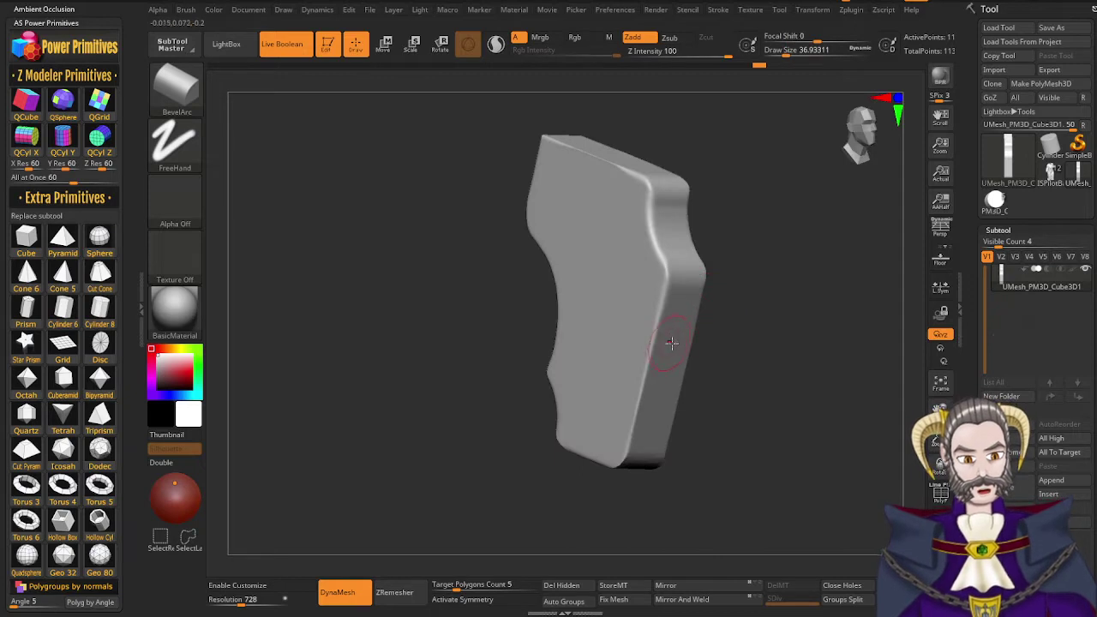
Smooth the beveled edges along the concave side of the part, from the lower end up to the upper bulge
right_click_drag(672, 343, 731, 329)
left_click_drag(593, 422, 586, 438, "shift")
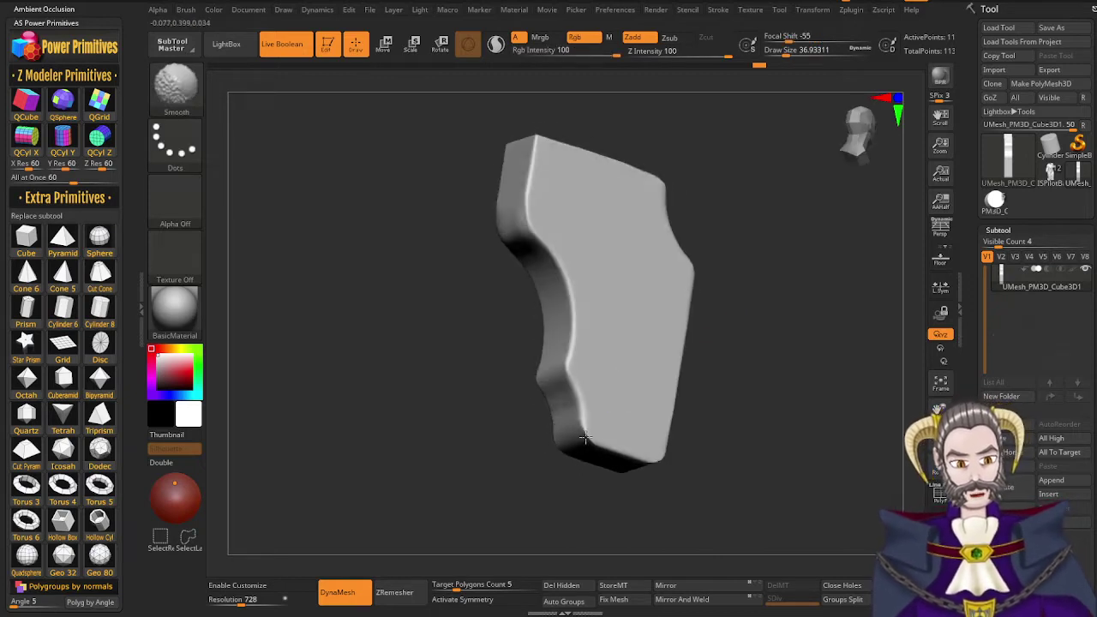
right_click_drag(545, 281, 584, 314)
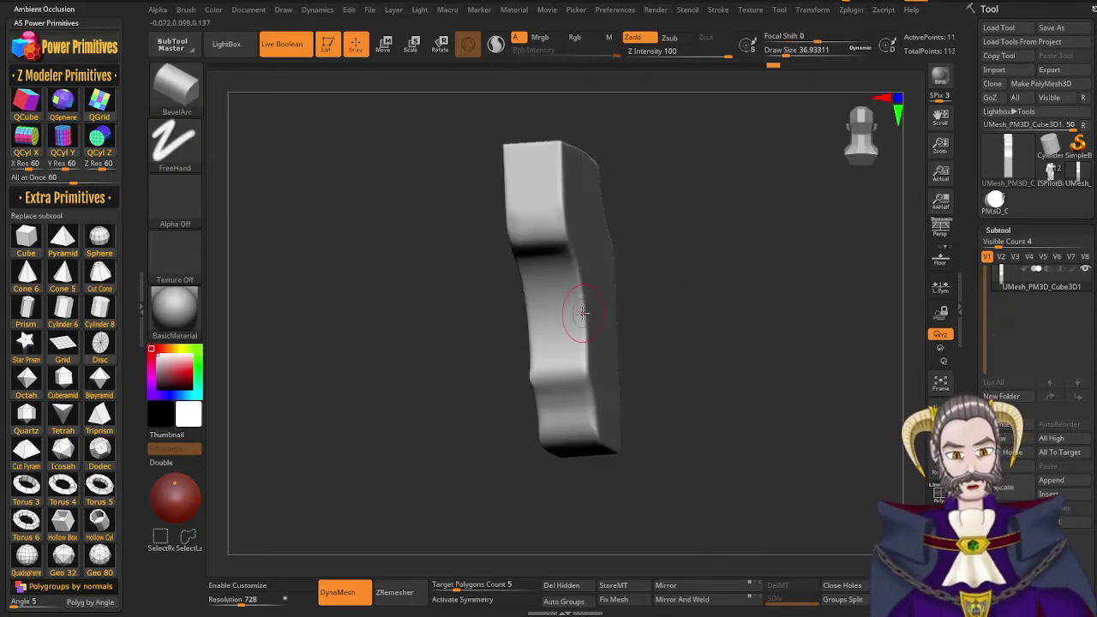
left_click_drag(560, 260, 558, 211, "shift")
left_click_drag(574, 309, 568, 347, "shift")
right_click_drag(592, 276, 545, 268)
right_click_drag(650, 292, 633, 290)
Smooth the beveled edges around the part's top face
right_click_drag(667, 246, 639, 370)
key("shift")
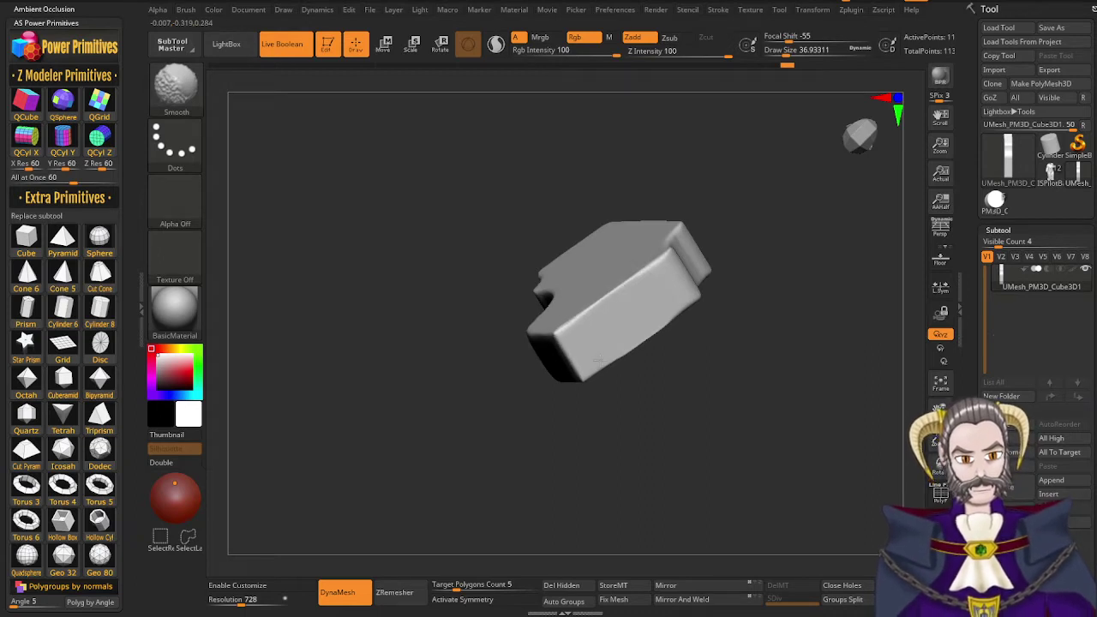
left_click_drag(597, 360, 616, 329, "shift")
mouse_move(629, 303)
right_mouse_down()
mouse_move(610, 223)
mouse_move(669, 338)
mouse_move(689, 282)
mouse_move(591, 417)
mouse_move(599, 335)
right_mouse_up()
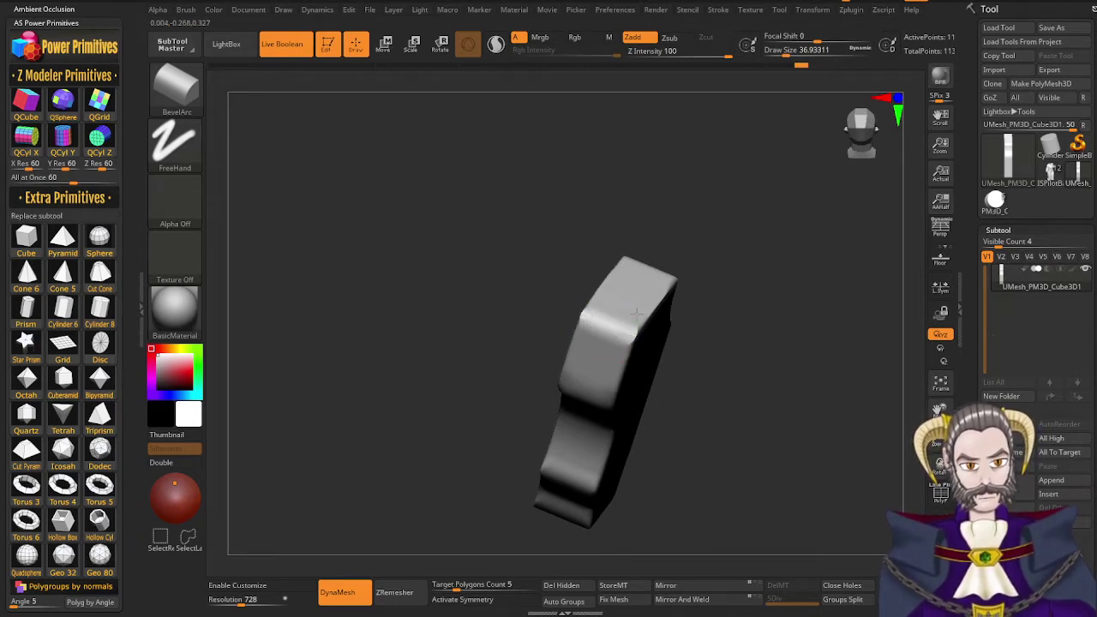
left_click_drag(691, 352, 581, 339)
right_click_drag(725, 343, 669, 297)
right_click_drag(717, 438, 664, 480)
mouse_move(725, 367)
right_mouse_down("alt")
mouse_move(686, 275)
mouse_move(651, 323)
right_mouse_up("alt")
left_click_drag(680, 229, 638, 220, "shift")
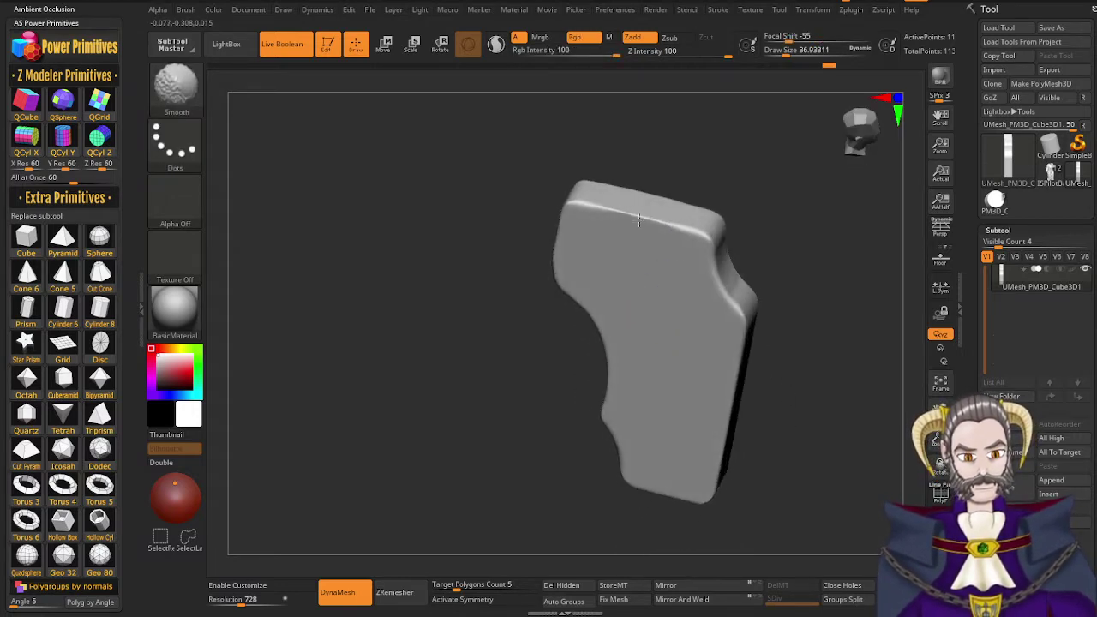
Paint a mask over the top face and the upper section of the part, ending in a curved border on the broad side
right_click_drag(682, 281, 721, 260)
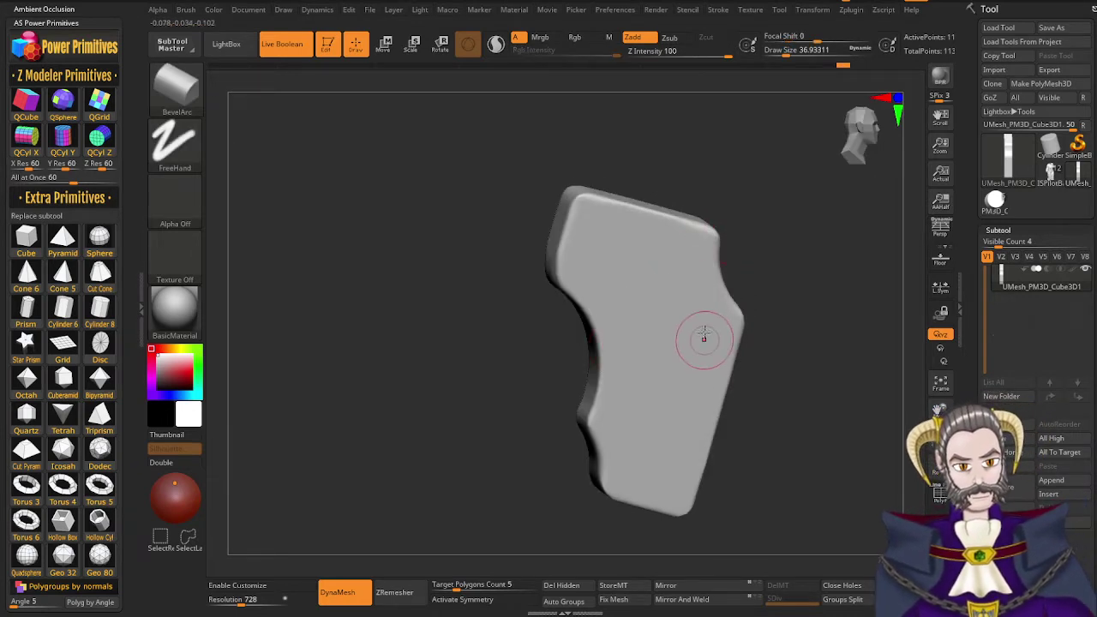
mouse_move(694, 289)
right_mouse_down()
mouse_move(673, 280)
mouse_move(664, 292)
right_mouse_up()
right_click_drag(704, 455, 758, 449)
right_click_drag(654, 314, 614, 361)
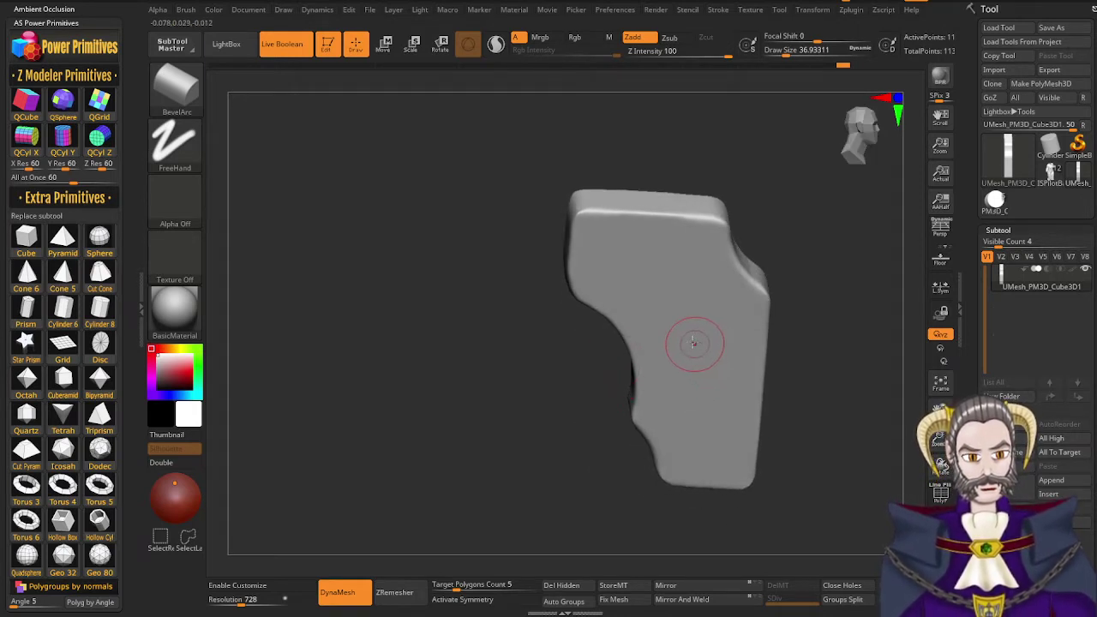
right_click_drag(676, 335, 664, 364)
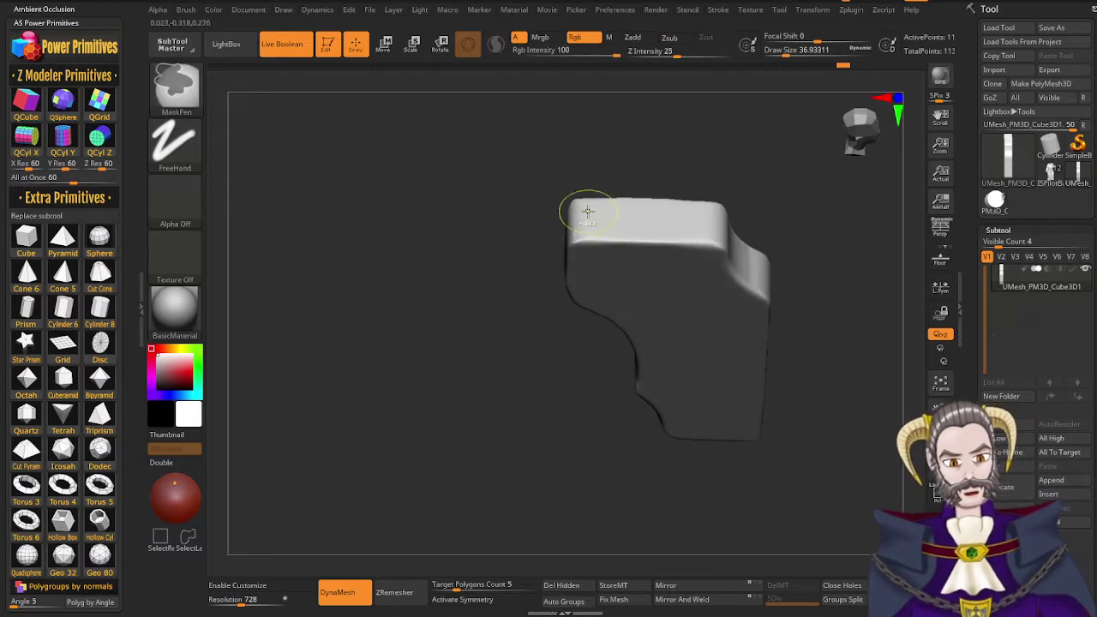
mouse_move(590, 208)
left_mouse_down("ctrl")
mouse_move(591, 231)
mouse_move(690, 233)
mouse_move(707, 229)
mouse_move(705, 215)
mouse_move(606, 211)
mouse_move(585, 243)
mouse_move(595, 283)
mouse_move(620, 291)
mouse_move(699, 291)
mouse_move(713, 237)
mouse_move(682, 259)
mouse_move(618, 251)
left_mouse_up("ctrl")
right_click_drag(640, 261, 637, 321)
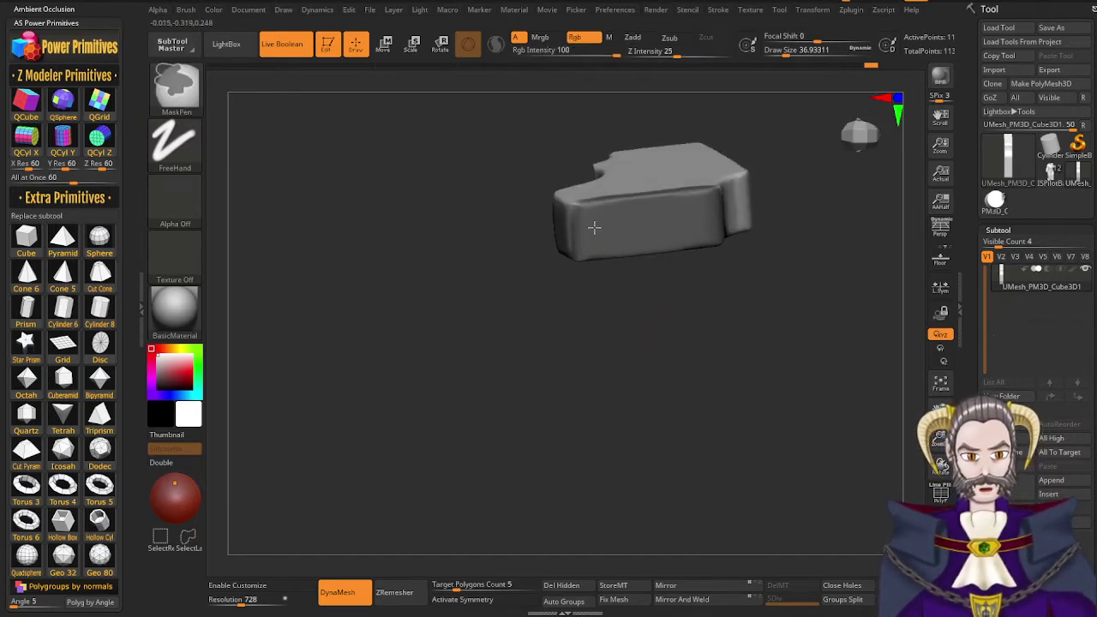
right_click_drag(600, 216, 628, 288)
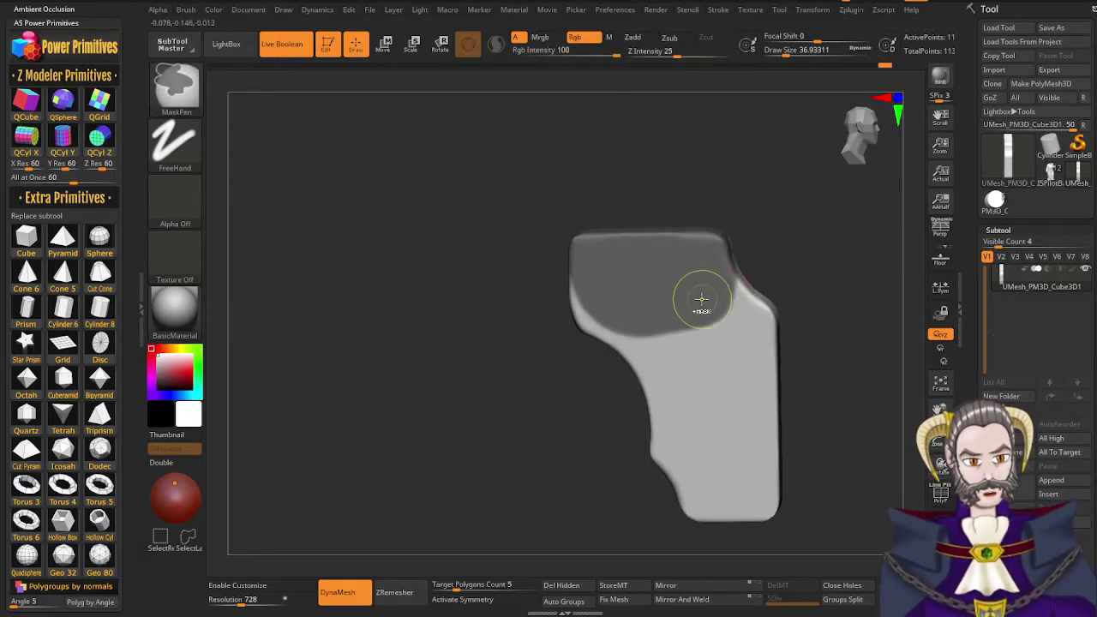
Set the draw size to about 12 and extend the mask's lower border into a V-shaped point on the broad side
key("s")
left_click_drag(688, 302, 680, 305)
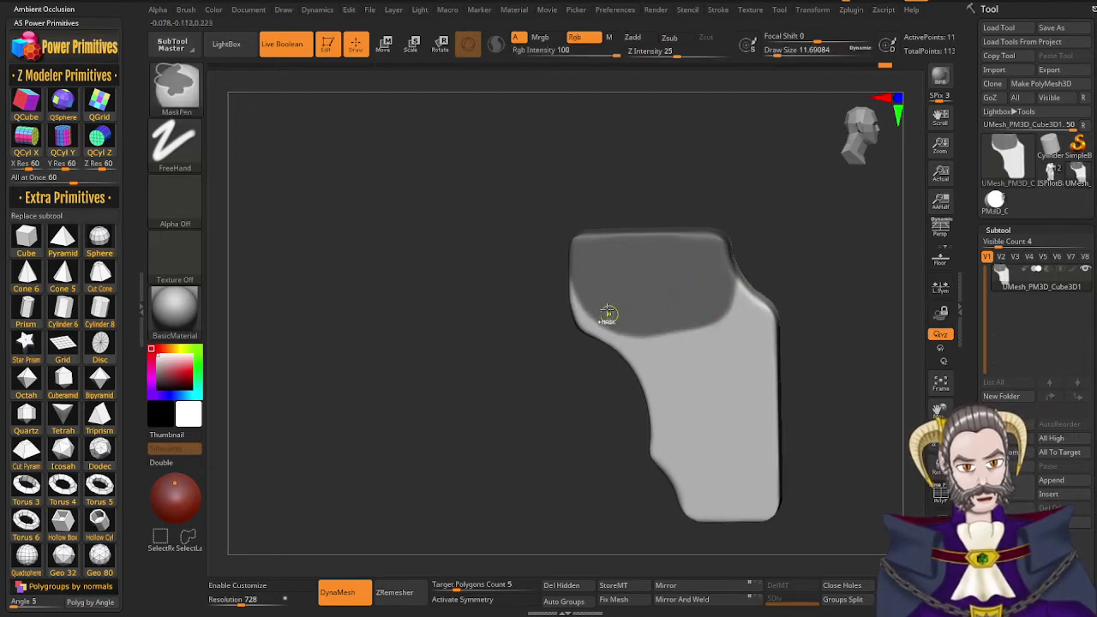
left_click_drag(583, 290, 581, 284, "ctrl")
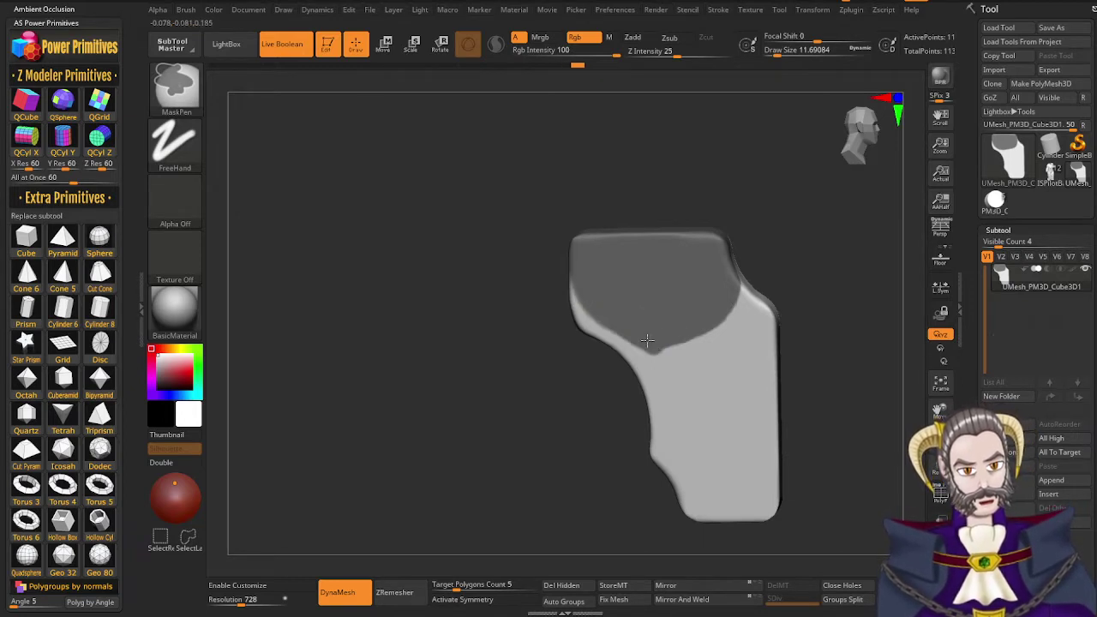
mouse_move(648, 340)
left_mouse_down("ctrl")
mouse_move(665, 348)
mouse_move(697, 334)
mouse_move(738, 299)
left_mouse_up("ctrl")
left_click_drag(703, 341, 723, 324, "ctrl")
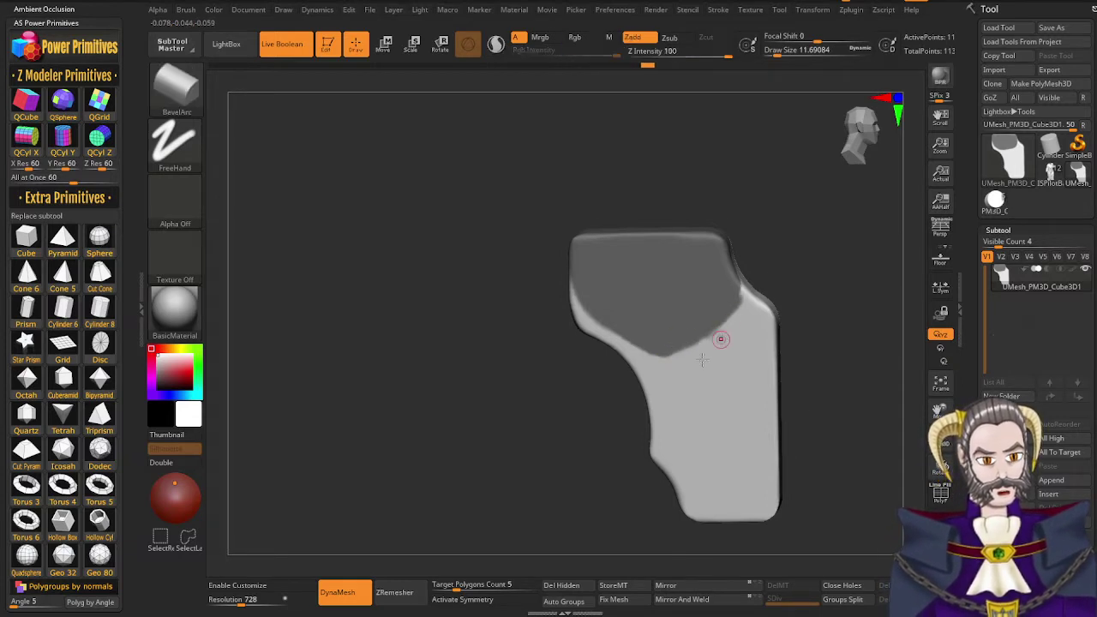
Erase the excess mask along the edge of the upper curved cut to clean up the mask border
right_click_drag(720, 339, 686, 356)
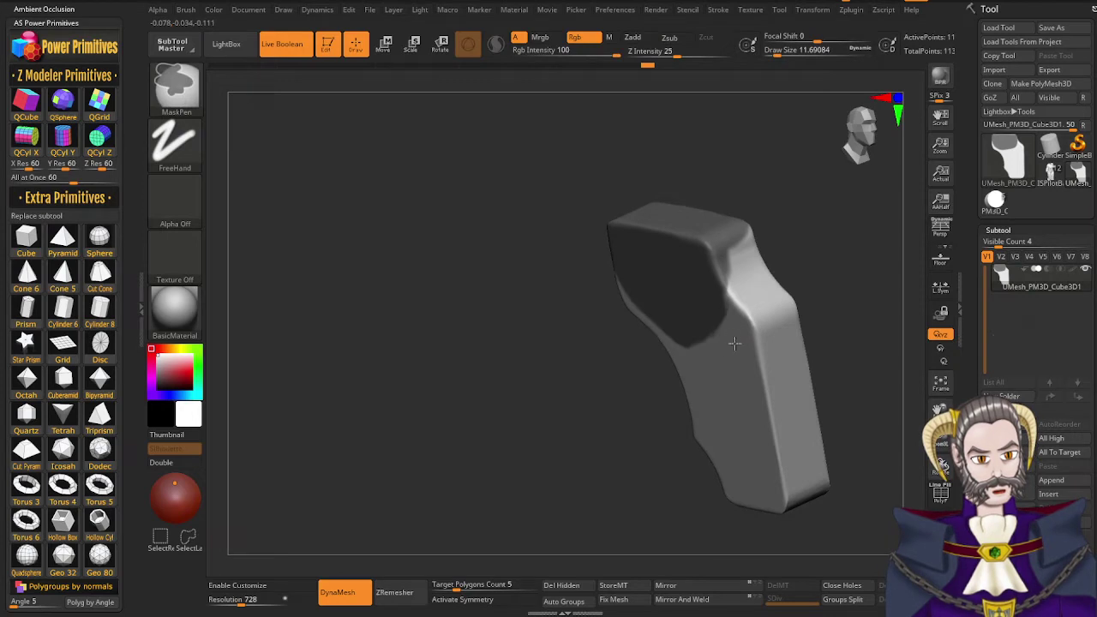
left_click_drag(727, 295, 729, 273, "ctrl+alt")
mouse_move(734, 313)
left_mouse_down("ctrl+alt")
mouse_move(730, 250)
mouse_move(735, 321)
left_mouse_up("ctrl+alt")
right_click_drag(735, 326, 764, 311)
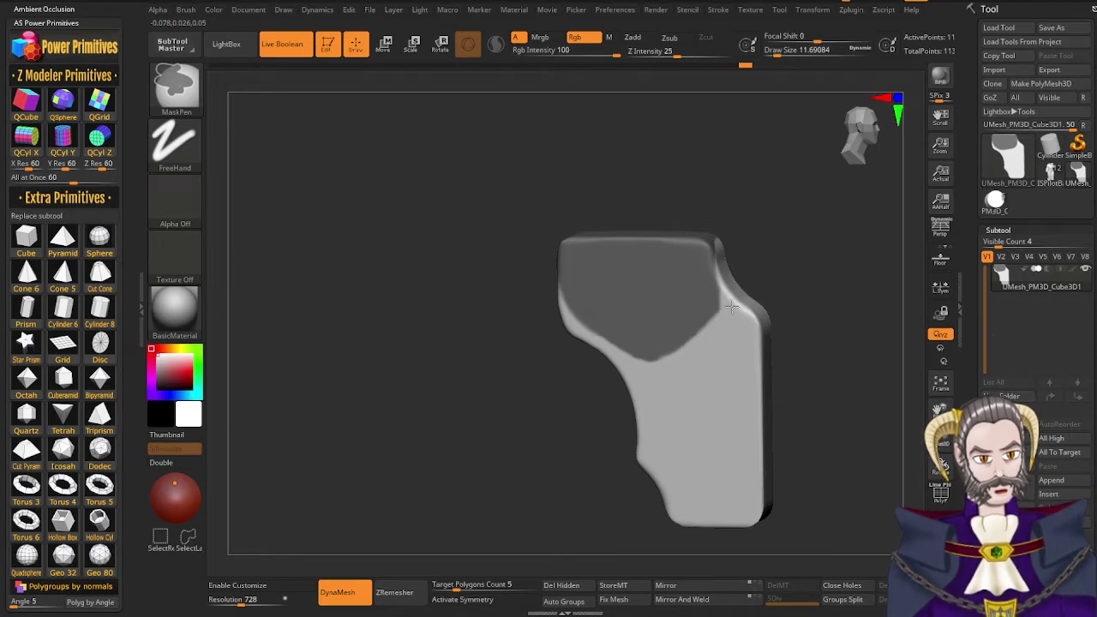
left_click_drag(732, 306, 668, 376, "ctrl+alt")
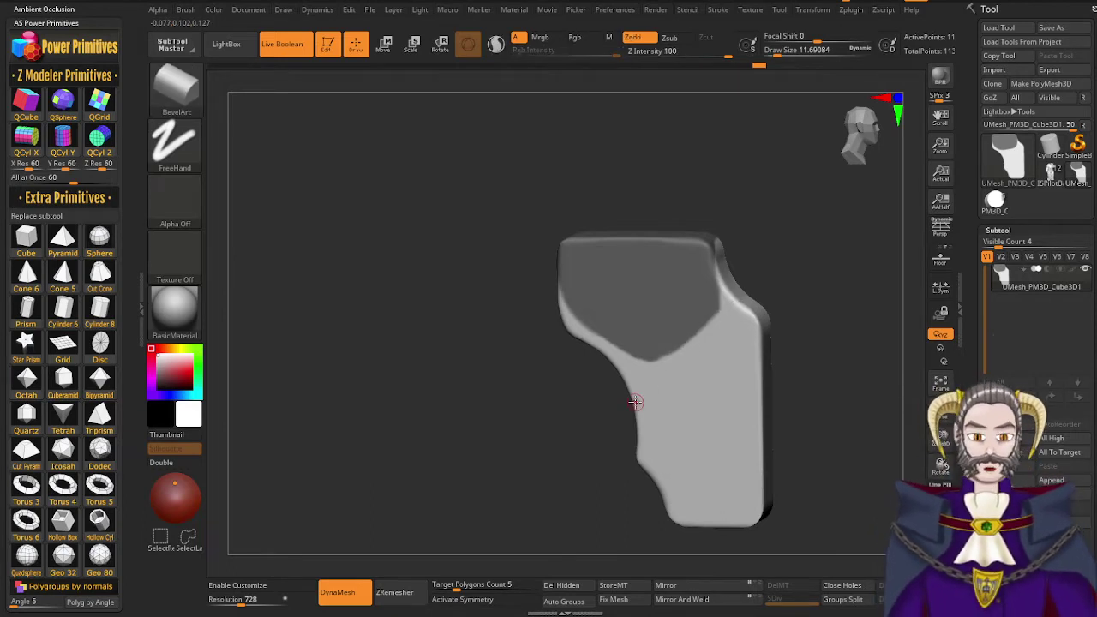
Invert the mask and thicken the exposed upper section with the Inflate deformation
left_click_drag(969, 457, 967, 322)
left_click(844, 391, "ctrl")
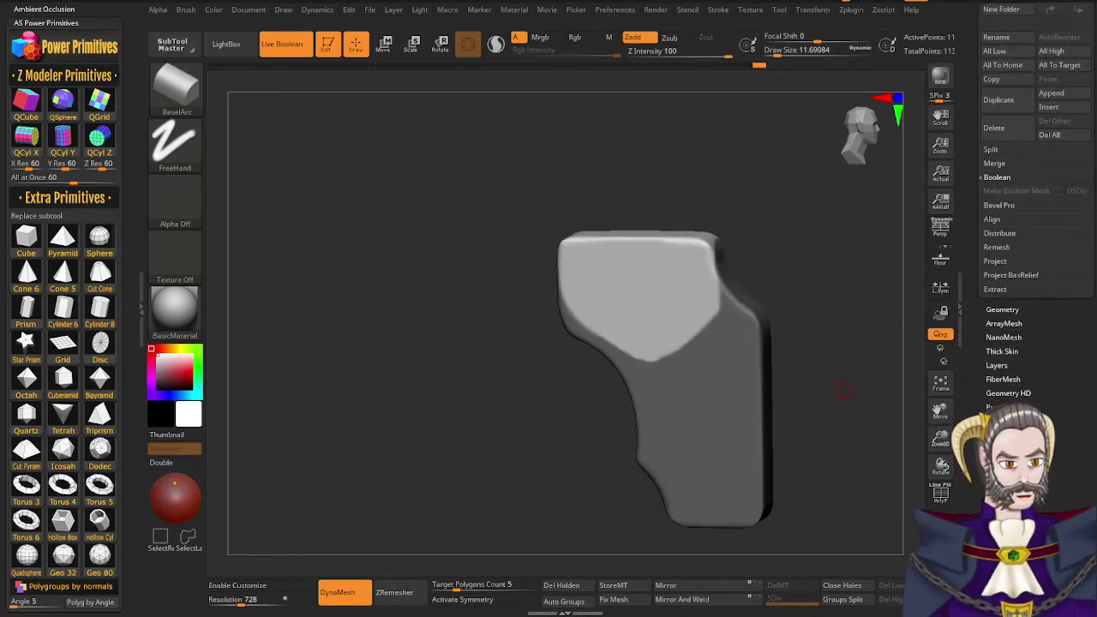
left_click(1007, 435)
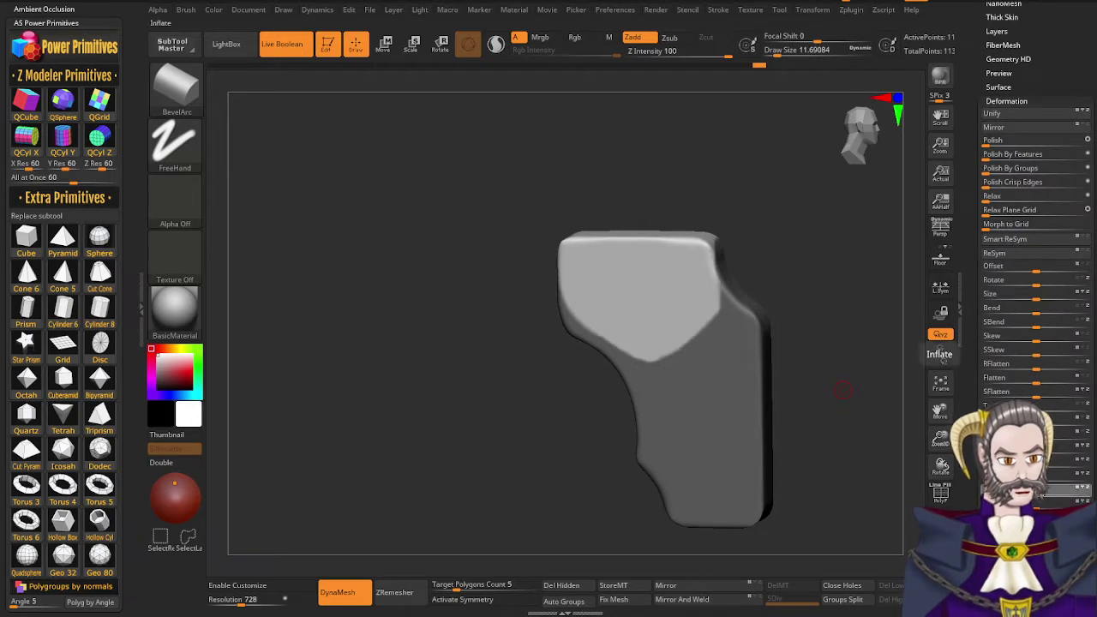
left_click_drag(1038, 495, 1044, 495)
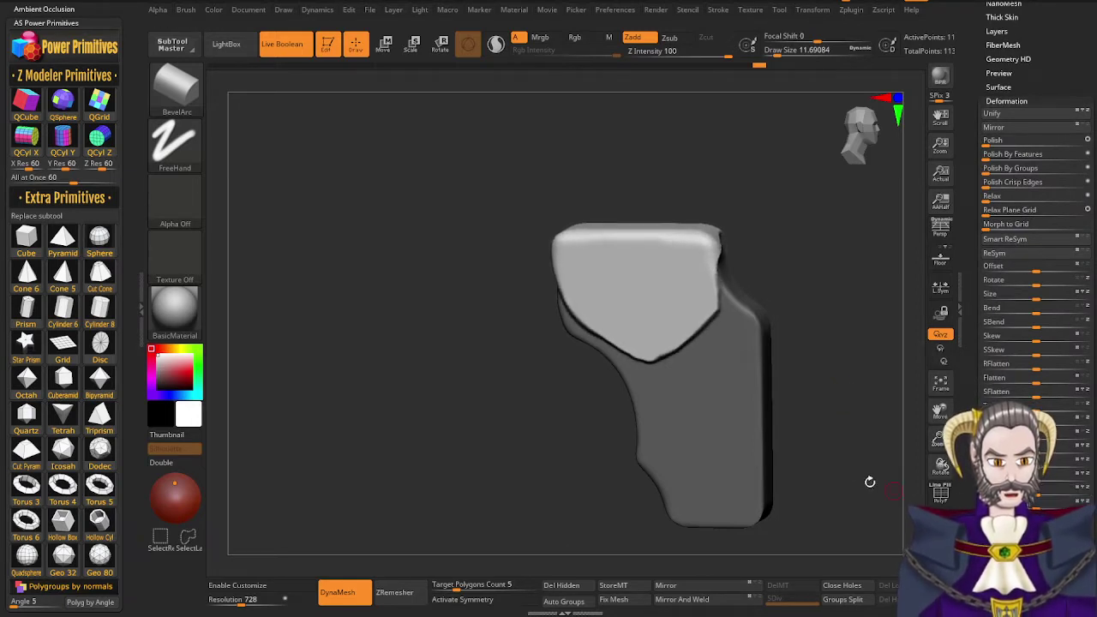
Inflate the exposed upper section slightly more and clear the mask
left_click_drag(869, 482, 791, 406)
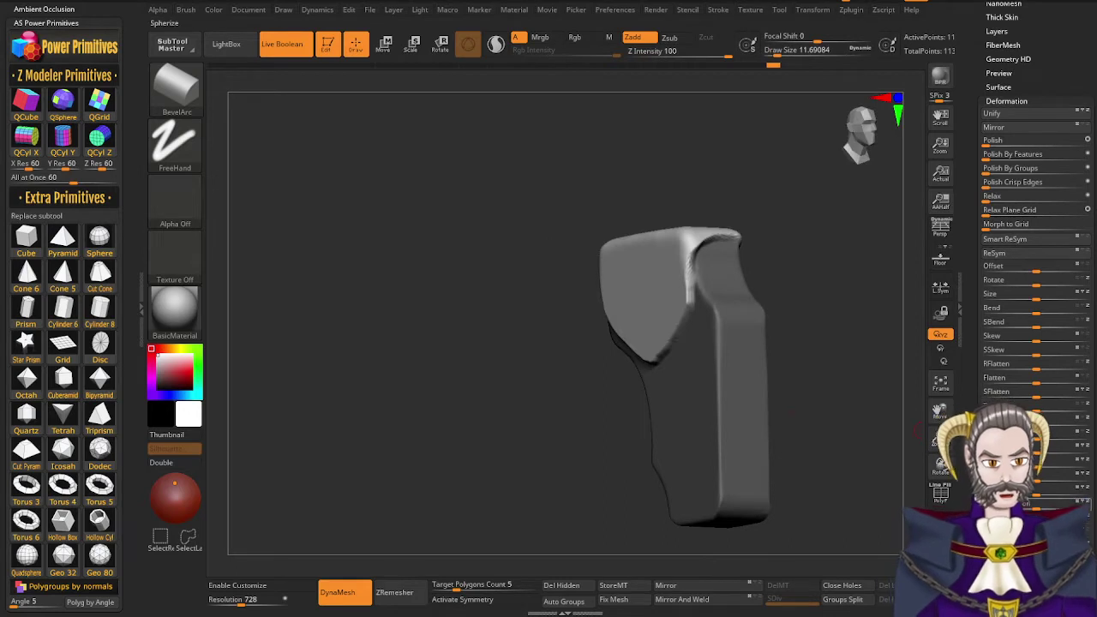
left_click(1044, 495)
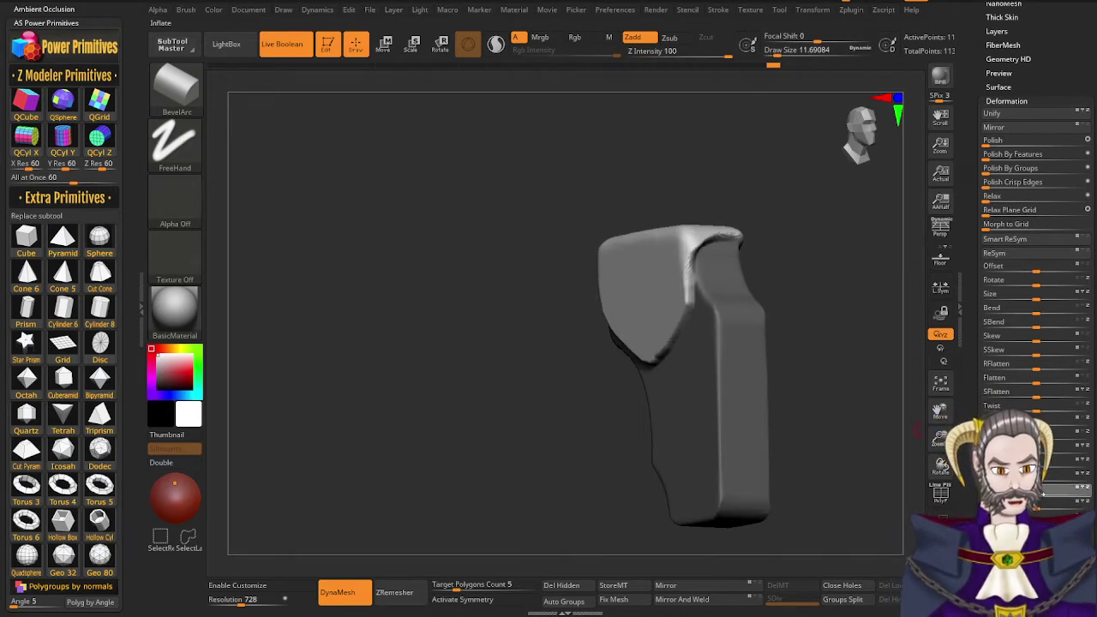
key("ctrl+z")
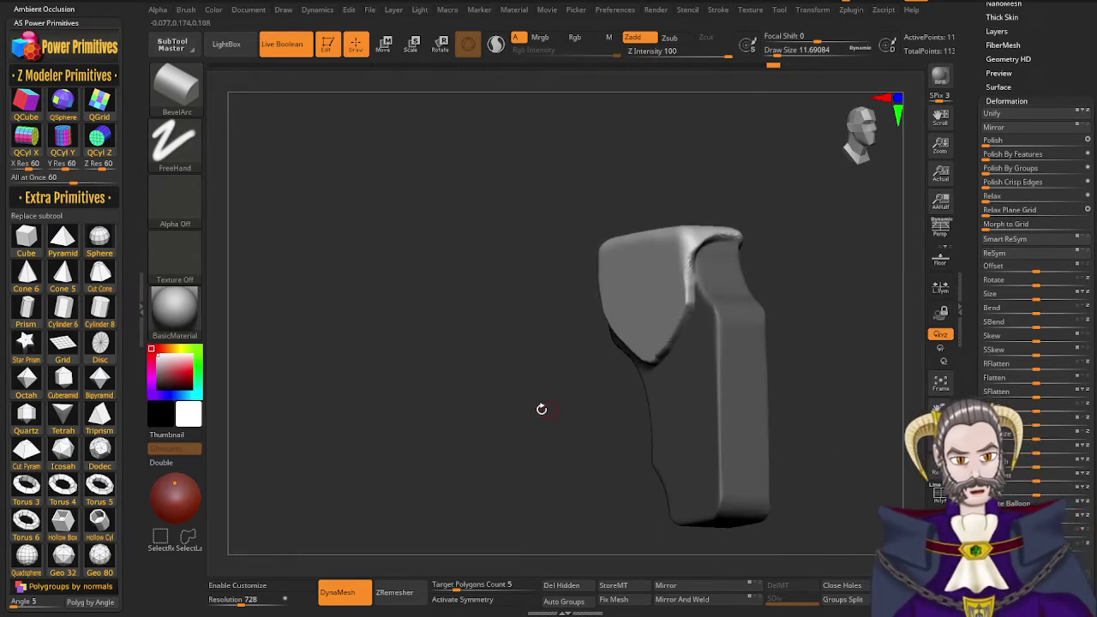
left_click_drag(542, 409, 626, 399)
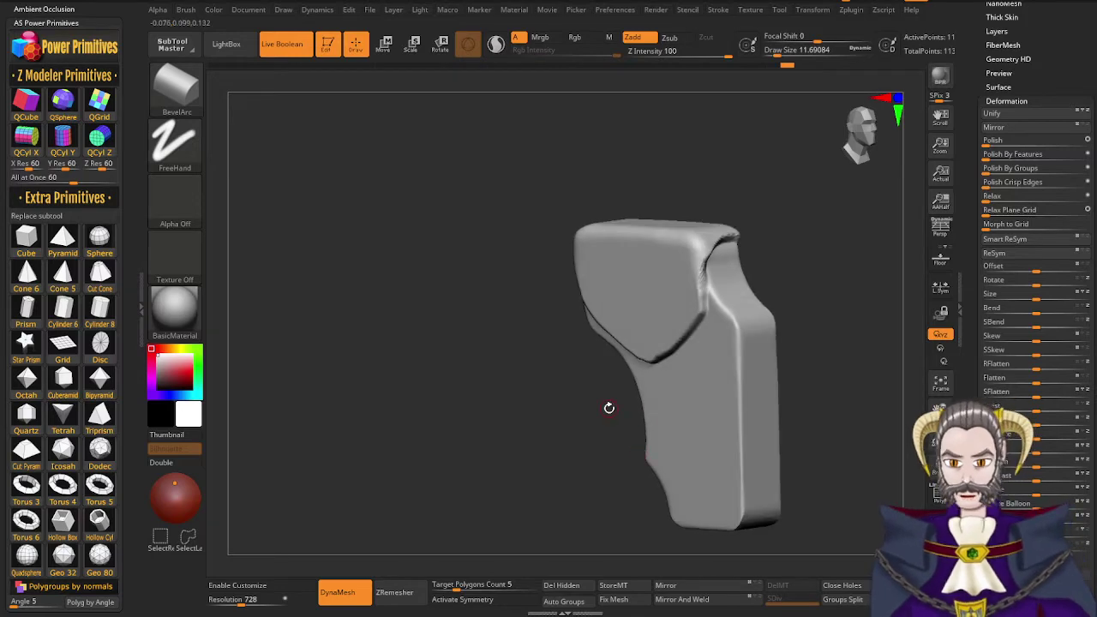
Polish the raised section's lip above the upper curved cut using hPolish with a draw size of about 23
key("b")
key("h")
key("p")
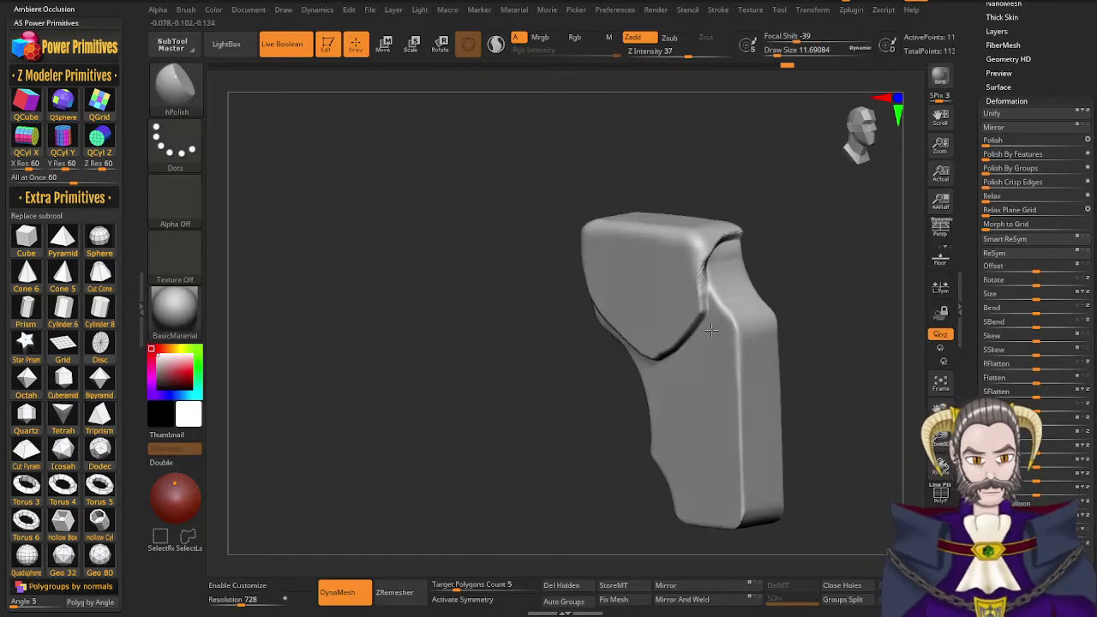
right_click_drag(712, 330, 689, 321)
key("s")
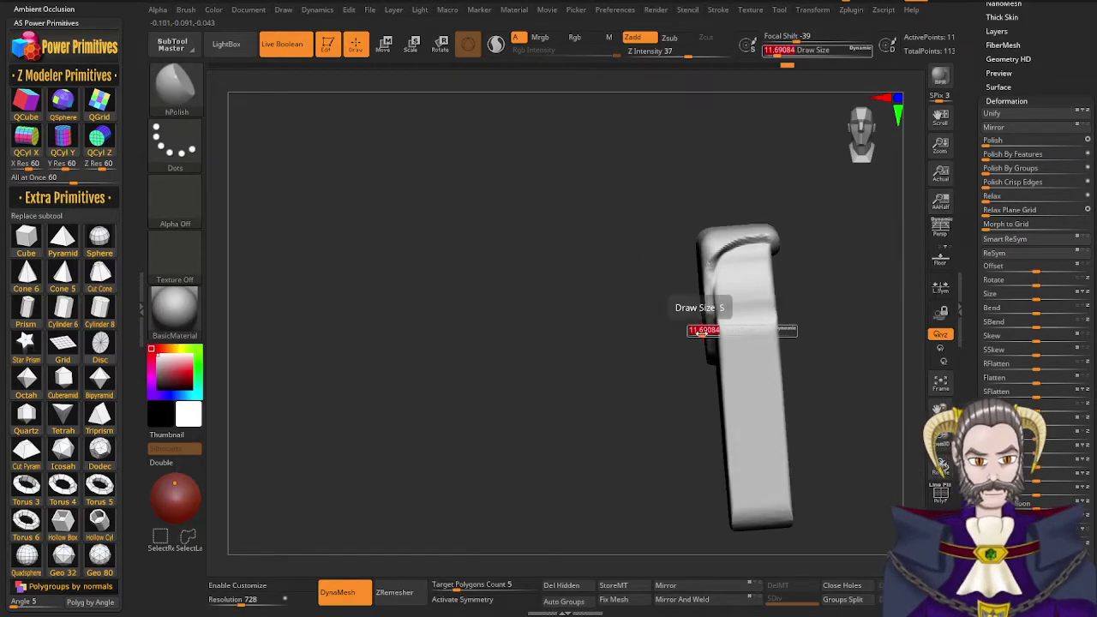
left_click_drag(701, 333, 708, 334)
mouse_move(718, 300)
right_mouse_down("alt")
mouse_move(723, 363)
mouse_move(717, 310)
mouse_move(732, 349)
mouse_move(756, 356)
right_mouse_up("alt")
left_click_drag(746, 396, 737, 391)
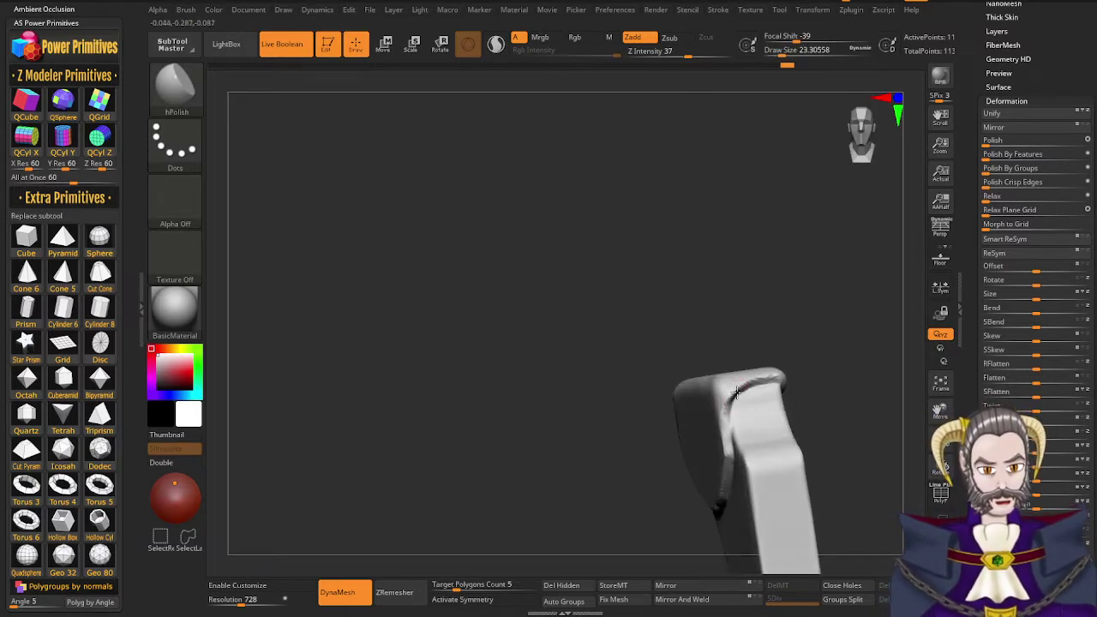
DynaMesh the part again to rebuild the stretched geometry around the raised section
right_click_drag(736, 392, 720, 390)
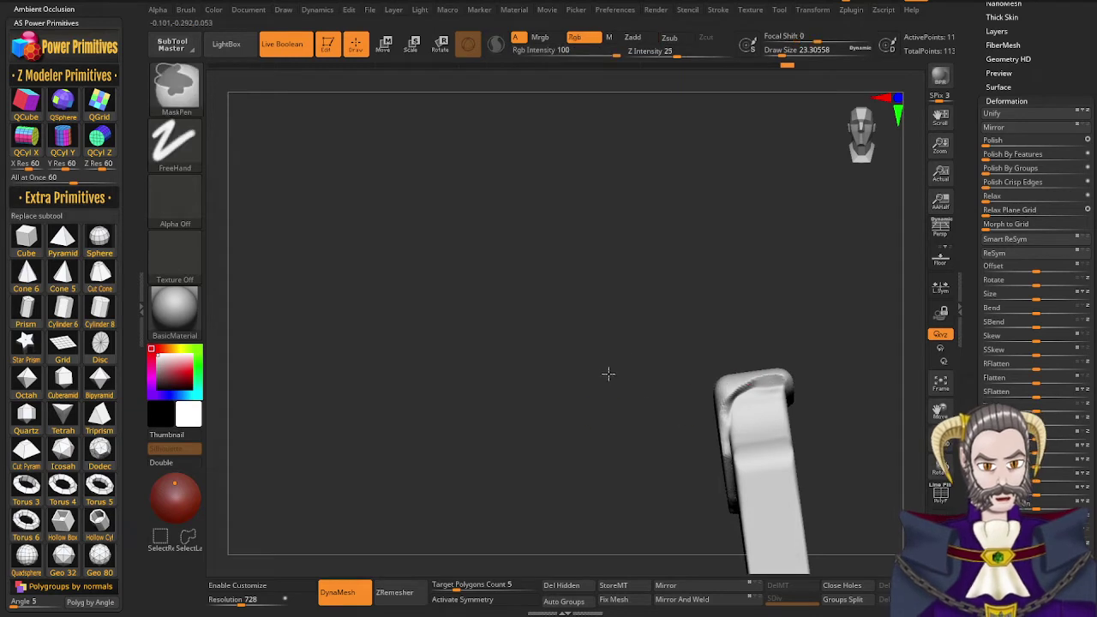
left_click_drag(608, 375, 677, 308, "ctrl")
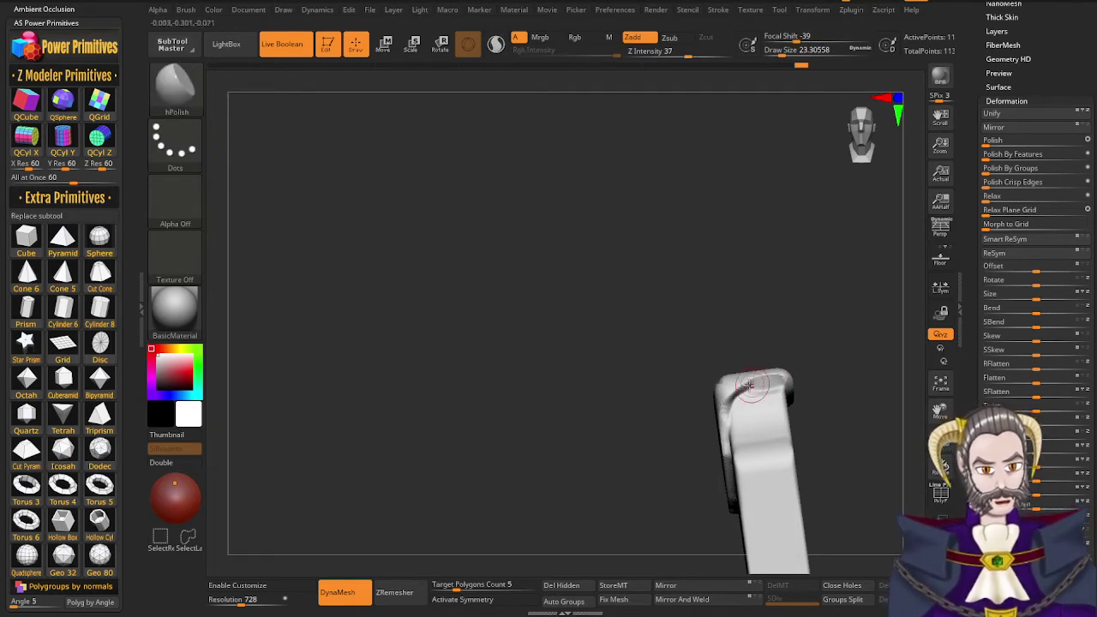
right_click_drag(746, 412, 764, 436)
left_click_drag(722, 250, 757, 228, "ctrl")
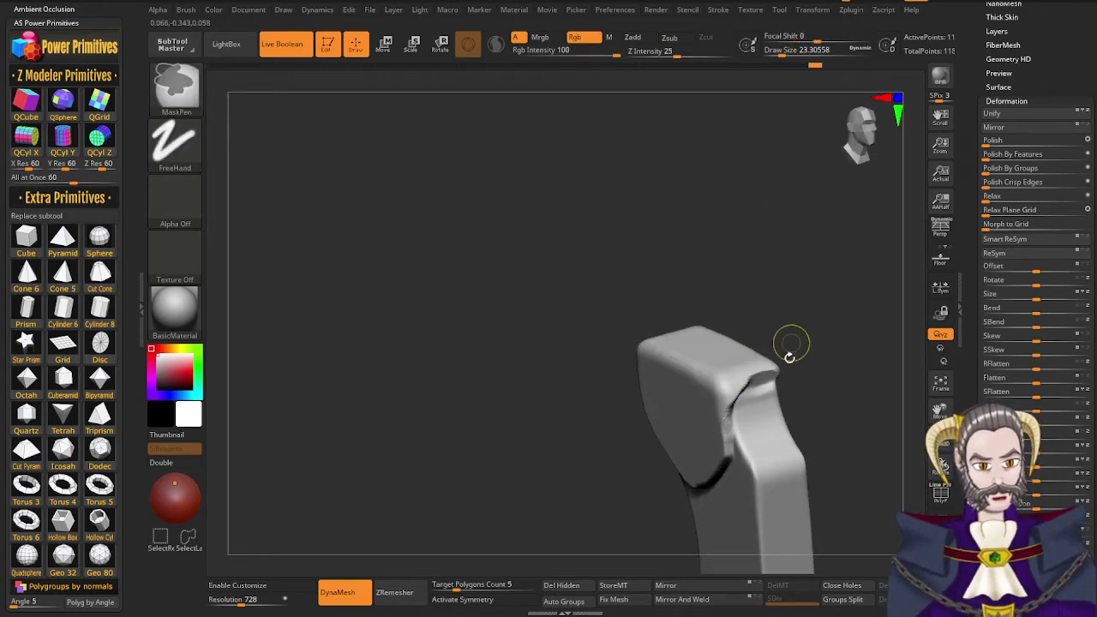
Try to flatten the raised section's lip above the upper curved cut with hPolish strokes
mouse_move(791, 344)
right_mouse_down()
mouse_move(769, 322)
mouse_move(771, 331)
right_mouse_up()
left_click_drag(766, 393, 765, 383)
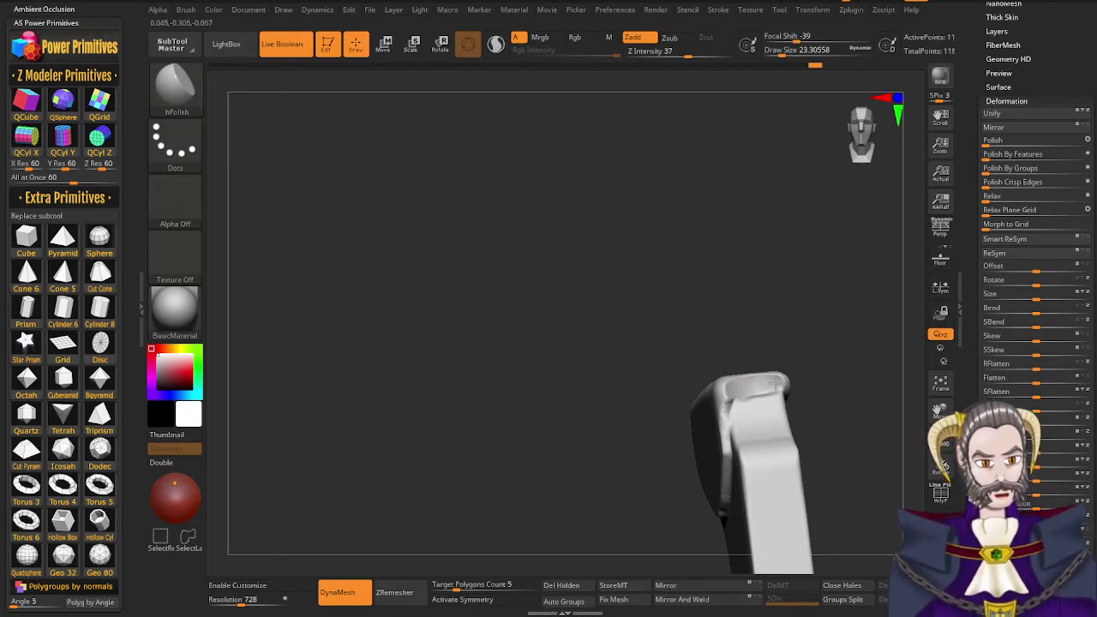
left_click_drag(770, 391, 776, 386)
mouse_move(776, 386)
right_mouse_down()
mouse_move(725, 407)
mouse_move(737, 400)
right_mouse_up()
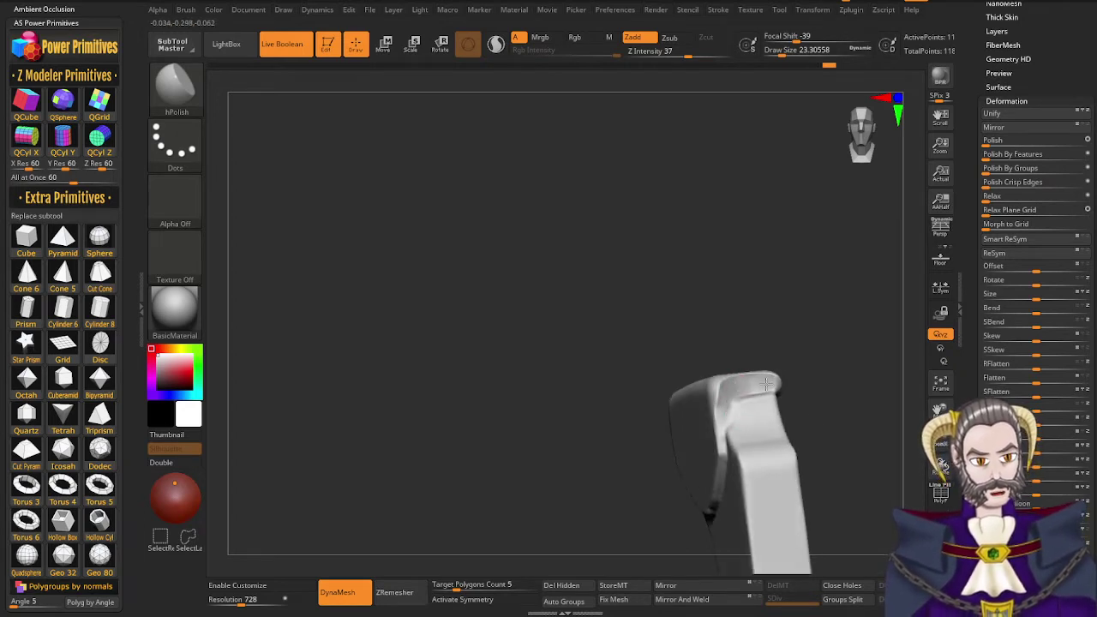
left_click_drag(742, 389, 748, 387)
mouse_move(748, 387)
right_mouse_down()
mouse_move(741, 412)
mouse_move(777, 409)
mouse_move(748, 417)
mouse_move(727, 442)
right_mouse_up()
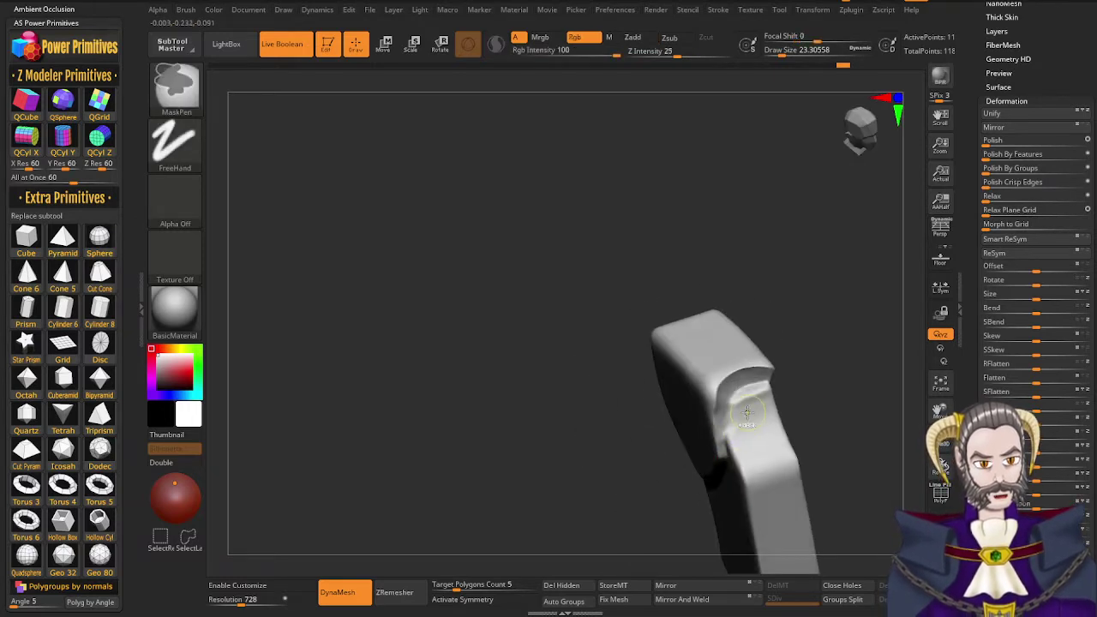
Undo the hPolish strokes on the raised section's lip, going back to the re-DynaMeshed shape
key("ctrl+z")
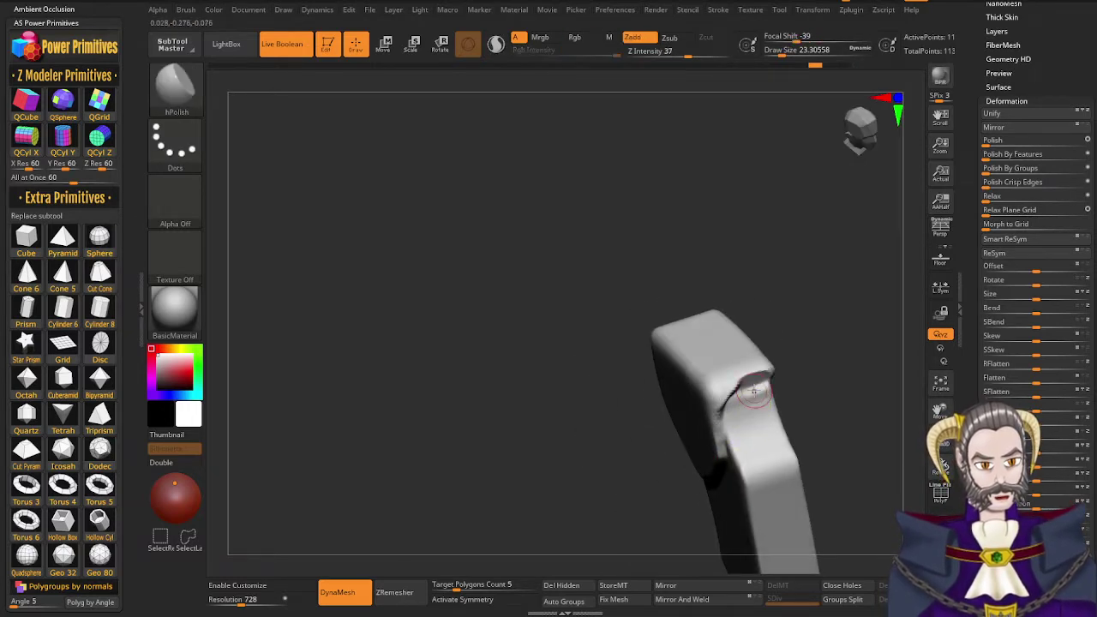
right_click_drag(757, 394, 739, 388)
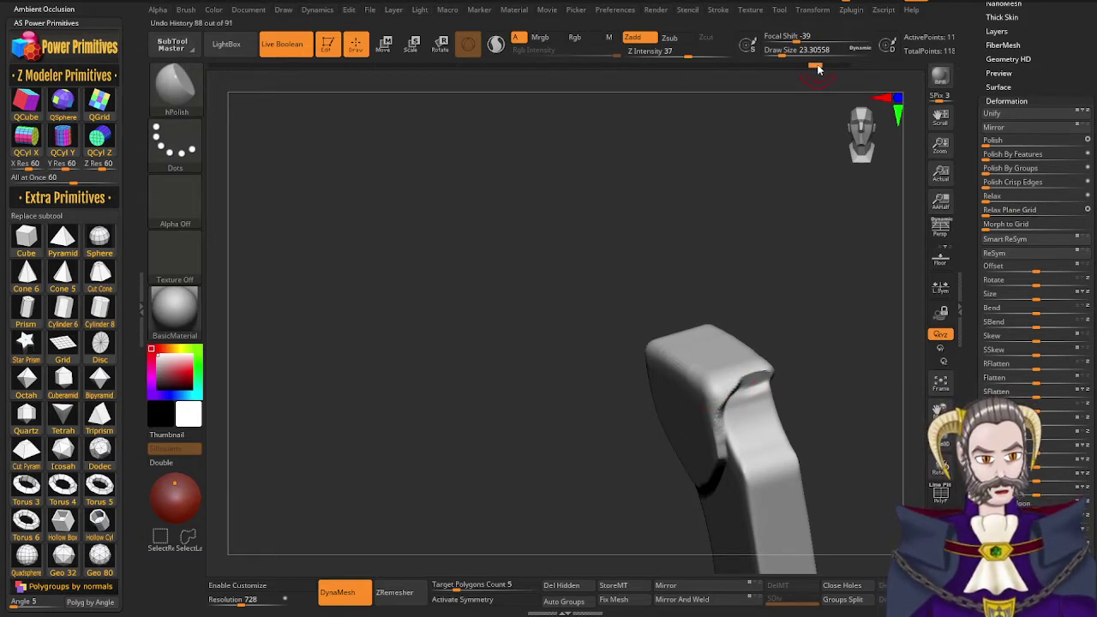
left_click_drag(820, 68, 820, 68)
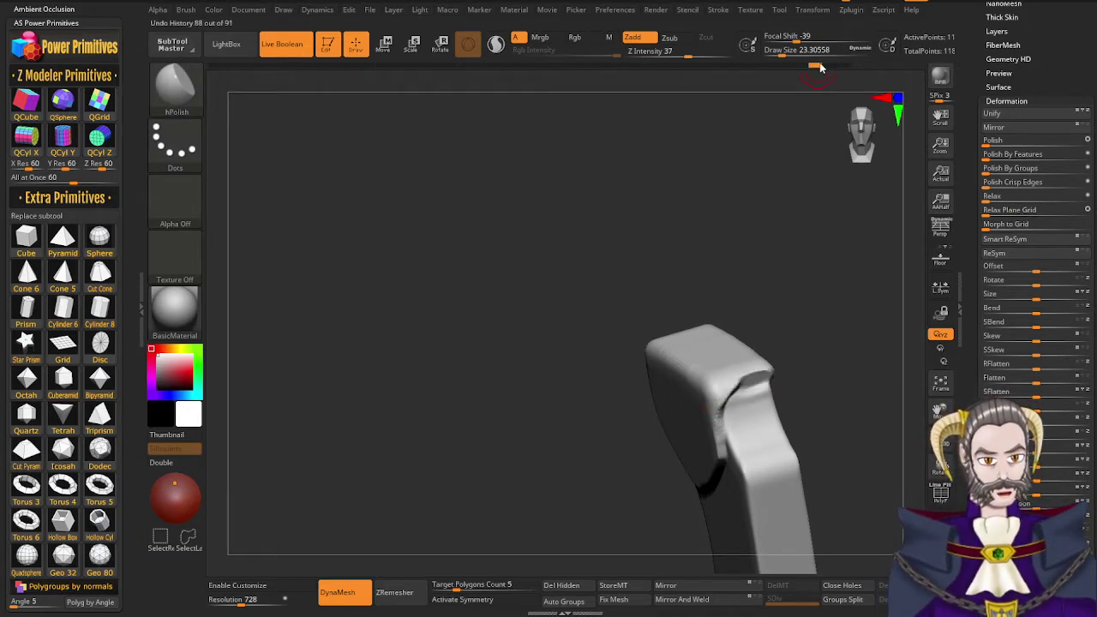
Flatten the raised section's lip and its side edge above the angled upper cut with hPolish at a draw size of about 23
mouse_move(770, 353)
left_mouse_down()
mouse_move(760, 345)
mouse_move(752, 358)
left_mouse_up()
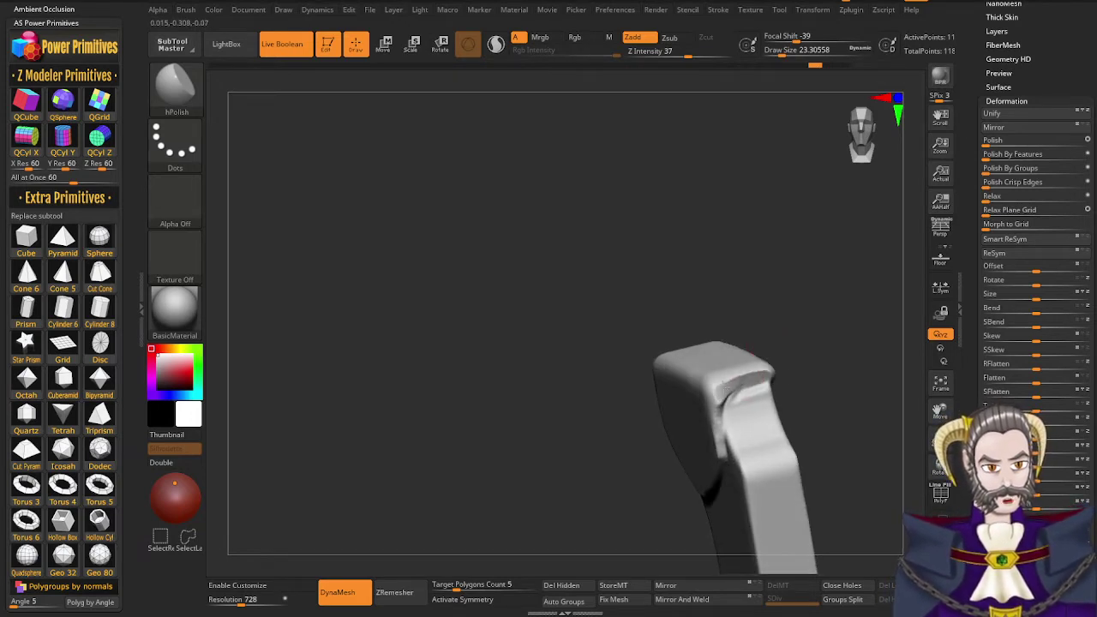
left_click_drag(727, 388, 755, 378)
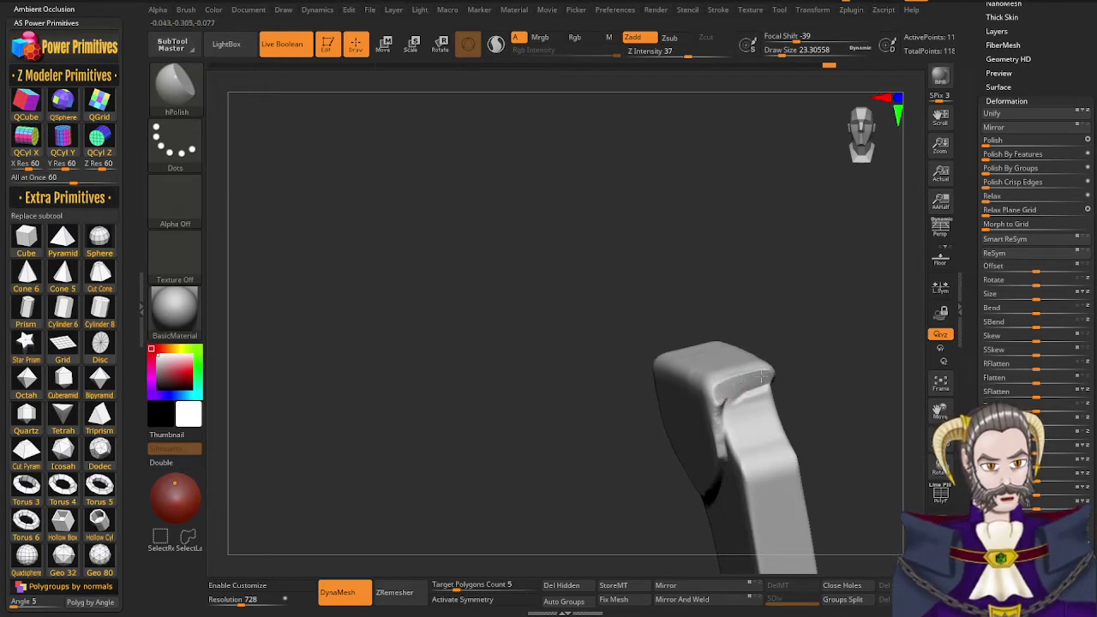
right_click_drag(726, 387, 753, 363)
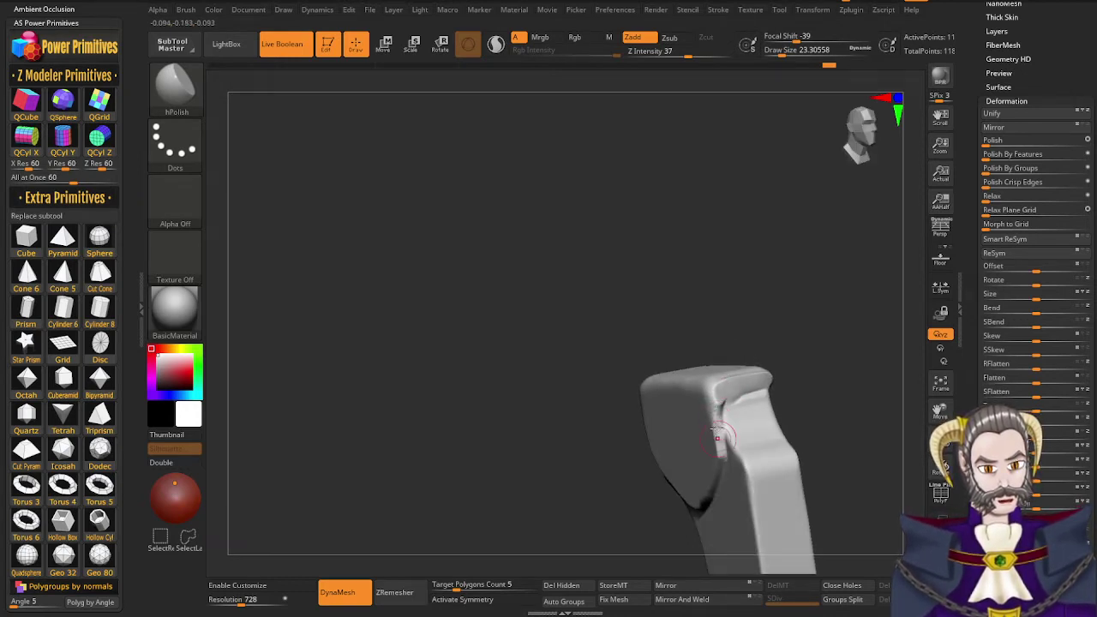
left_click_drag(717, 415, 724, 449)
mouse_move(718, 467)
right_mouse_down()
mouse_move(720, 348)
mouse_move(708, 341)
right_mouse_up()
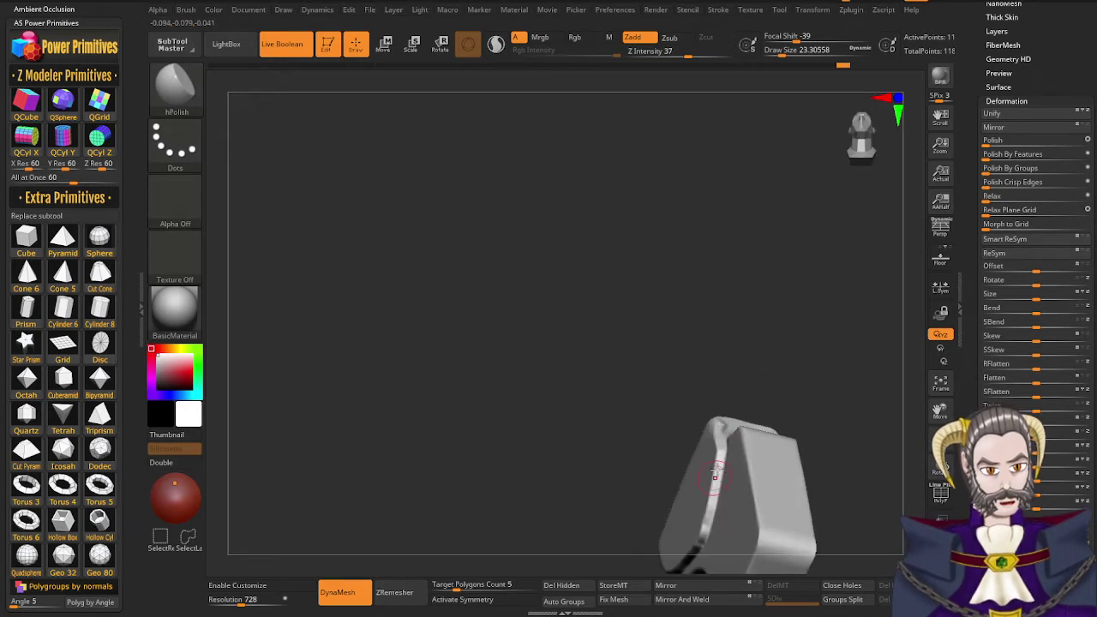
left_click_drag(706, 519, 722, 461)
Polish the raised section's lip and side edge above the upper curved cut on the opposite narrow side with hPolish
right_click_drag(710, 502, 749, 421)
right_click_drag(753, 490, 775, 298, "alt")
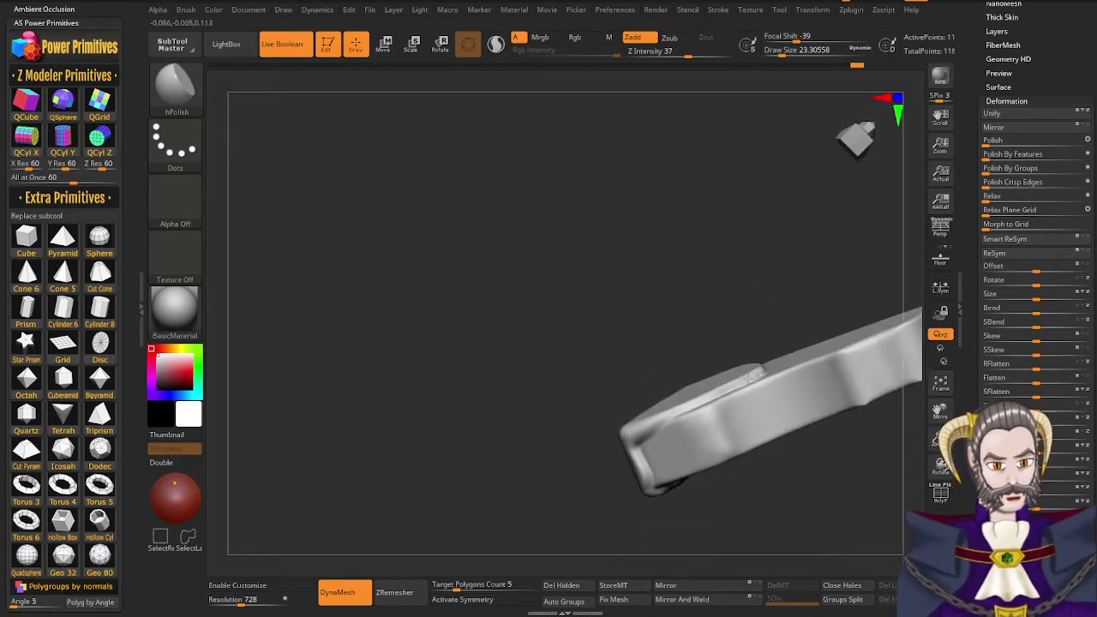
right_click_drag(671, 417, 727, 413)
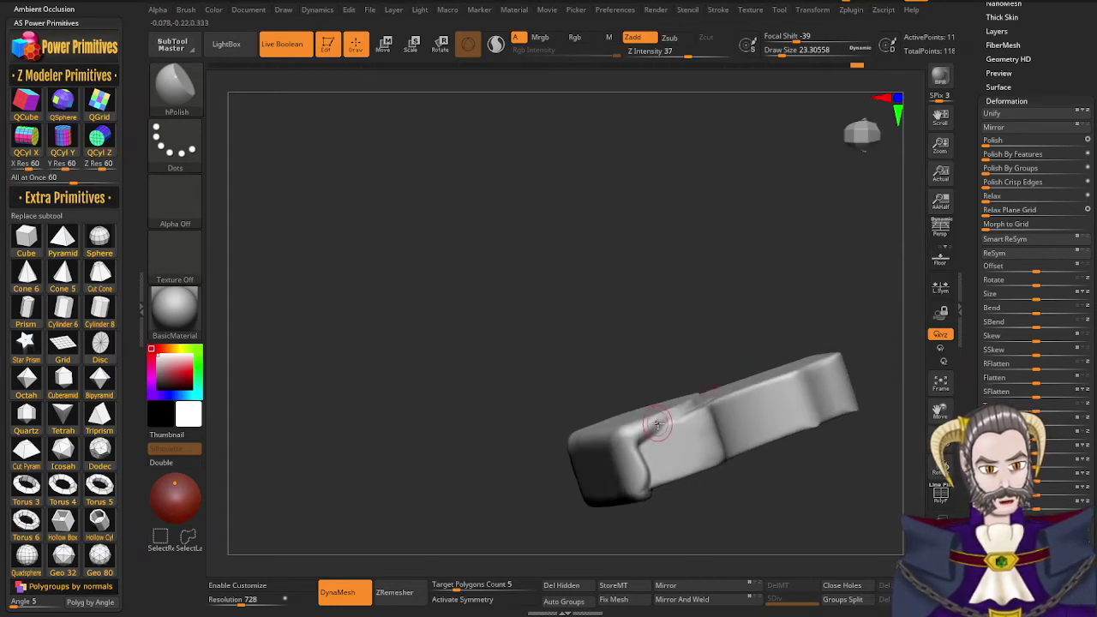
left_click_drag(640, 432, 637, 439)
right_click_drag(642, 466, 616, 463)
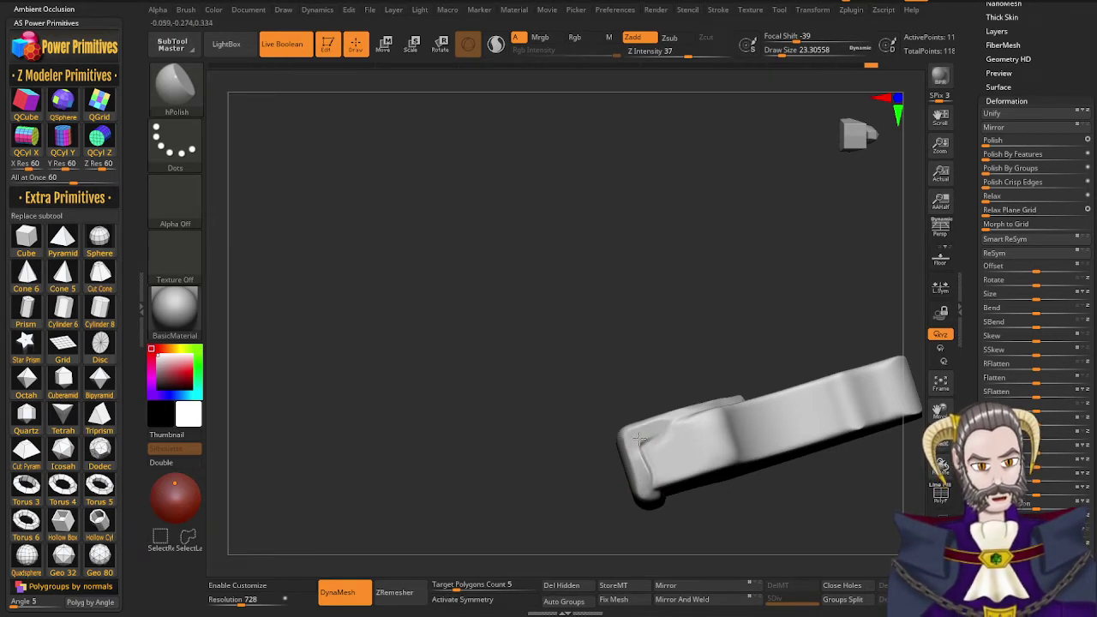
left_click_drag(639, 459, 649, 483)
Smooth the raised section's lip corners where they meet the narrow side faces on both sides of the part
mouse_move(650, 483)
right_mouse_down()
mouse_move(644, 446)
mouse_move(669, 321)
mouse_move(704, 275)
right_mouse_up()
mouse_move(642, 458)
right_mouse_down()
mouse_move(656, 409)
mouse_move(659, 459)
mouse_move(715, 357)
right_mouse_up()
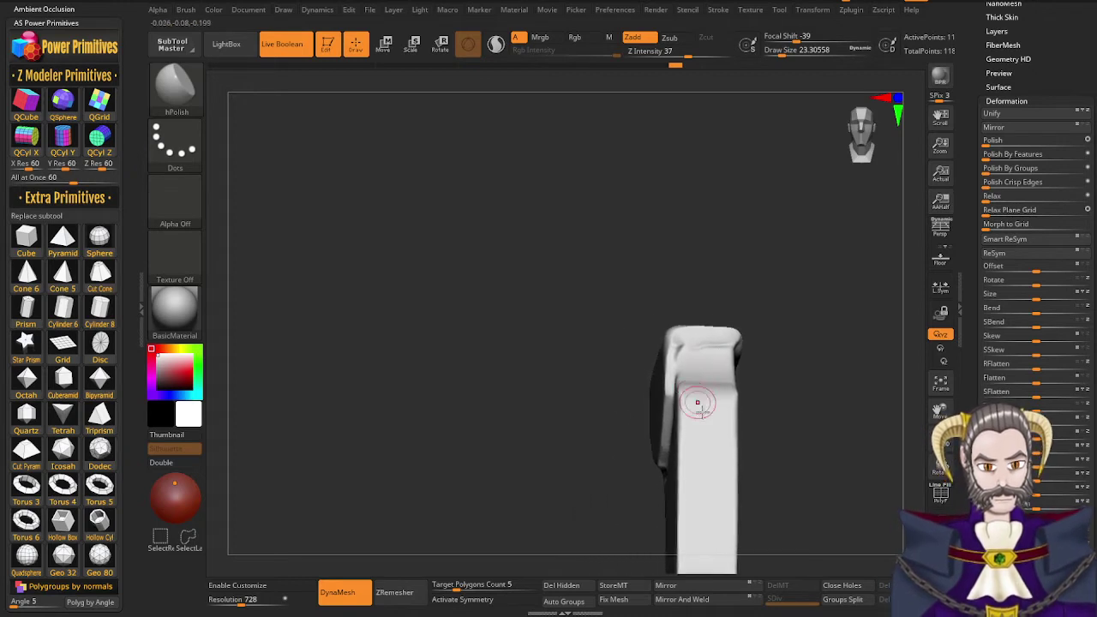
mouse_move(698, 403)
right_mouse_down()
mouse_move(712, 432)
mouse_move(697, 413)
right_mouse_up()
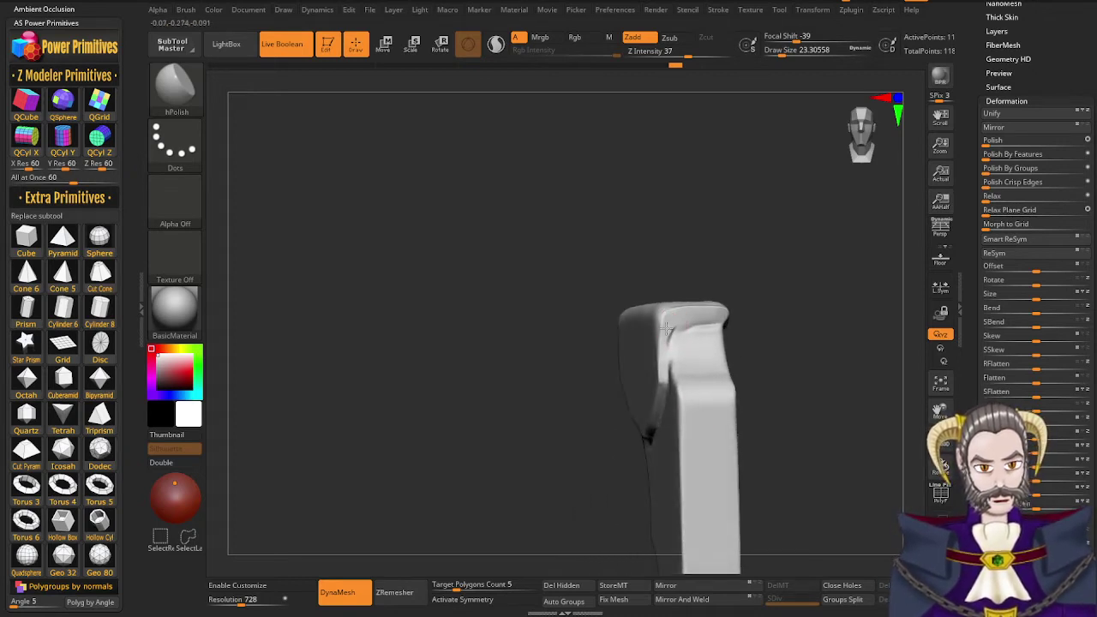
right_click_drag(666, 343, 711, 380)
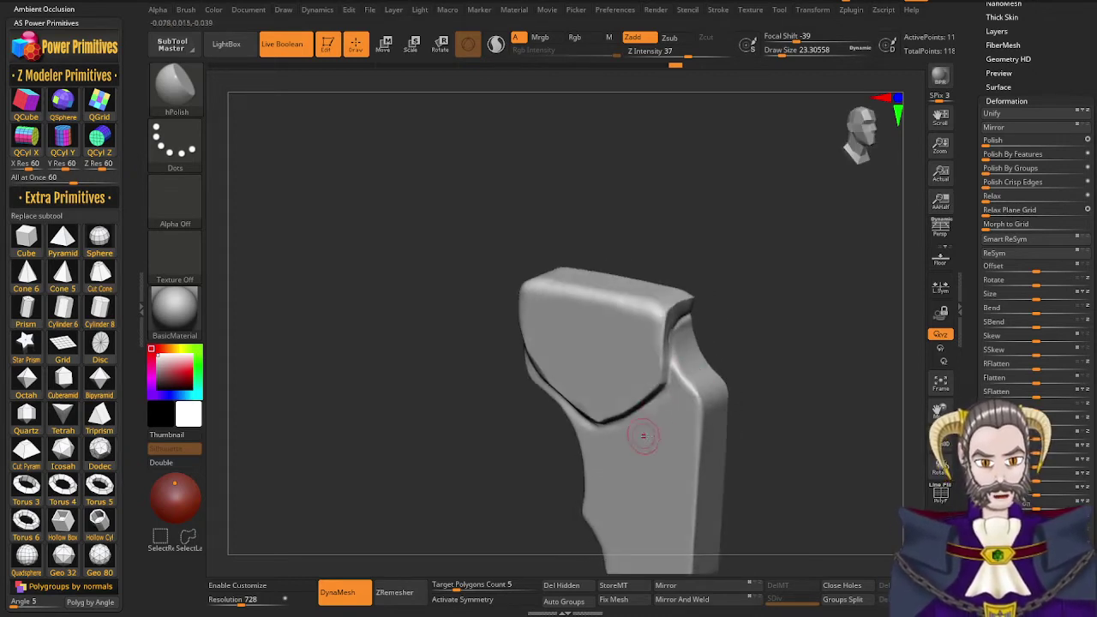
right_click_drag(676, 436, 718, 411)
right_click_drag(540, 349, 588, 344)
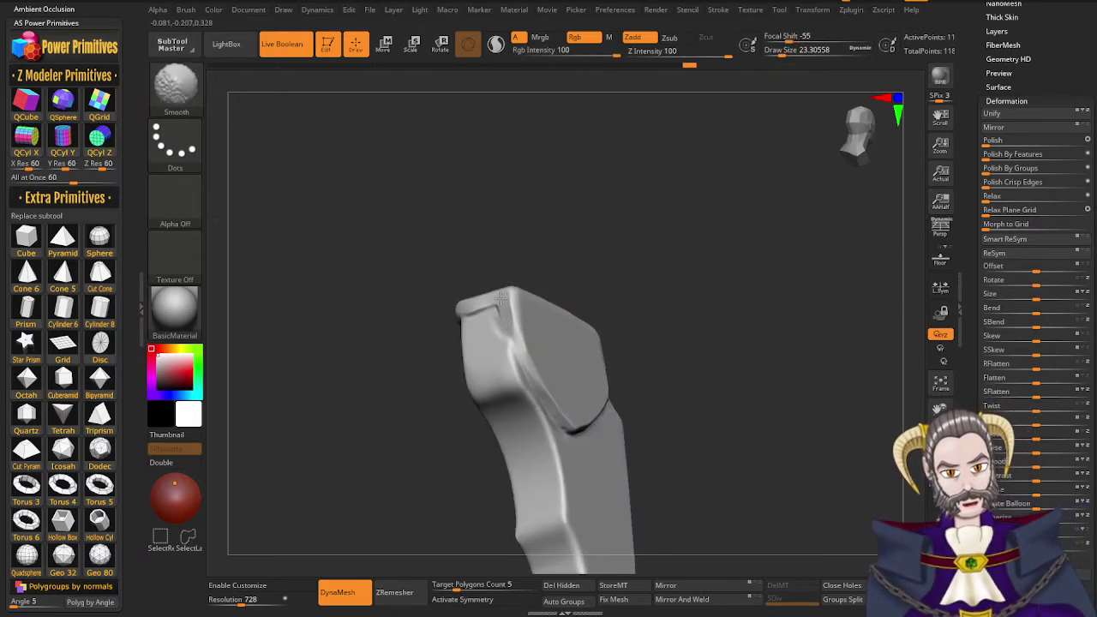
left_click_drag(486, 301, 492, 330, "shift")
right_click_drag(578, 370, 512, 414)
mouse_move(666, 371)
left_mouse_down("shift")
mouse_move(650, 345)
mouse_move(642, 351)
left_mouse_up("shift")
Carve a recess into the narrow face under the raised lip using the Standard brush at Z Intensity 25 and draw size about 20
mouse_move(653, 399)
right_mouse_down()
mouse_move(722, 355)
mouse_move(714, 234)
right_mouse_up()
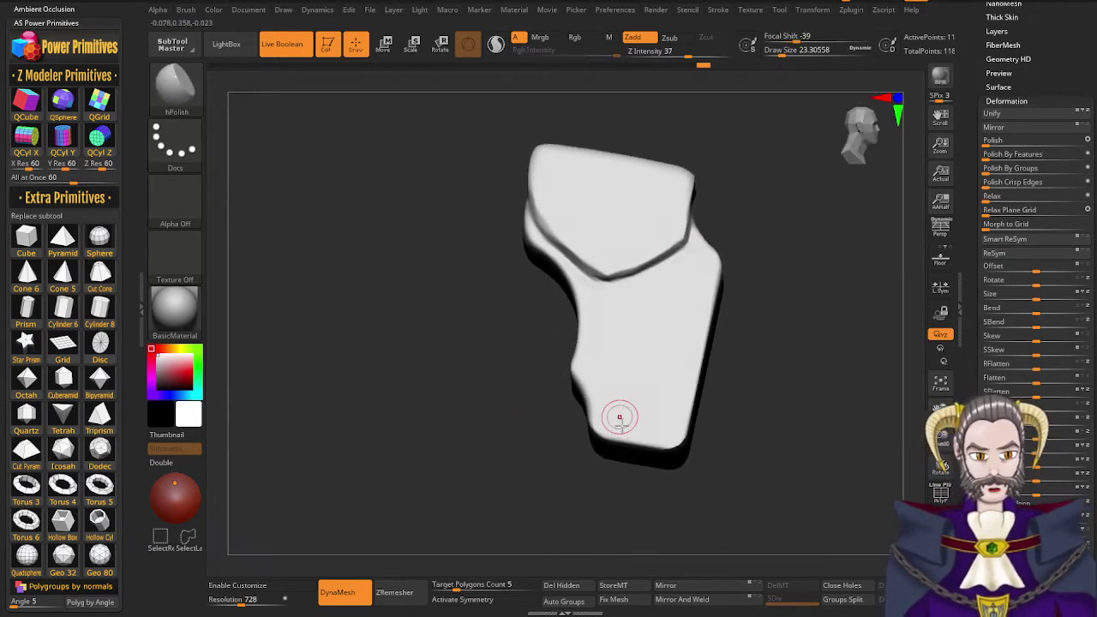
right_click_drag(621, 423, 619, 444)
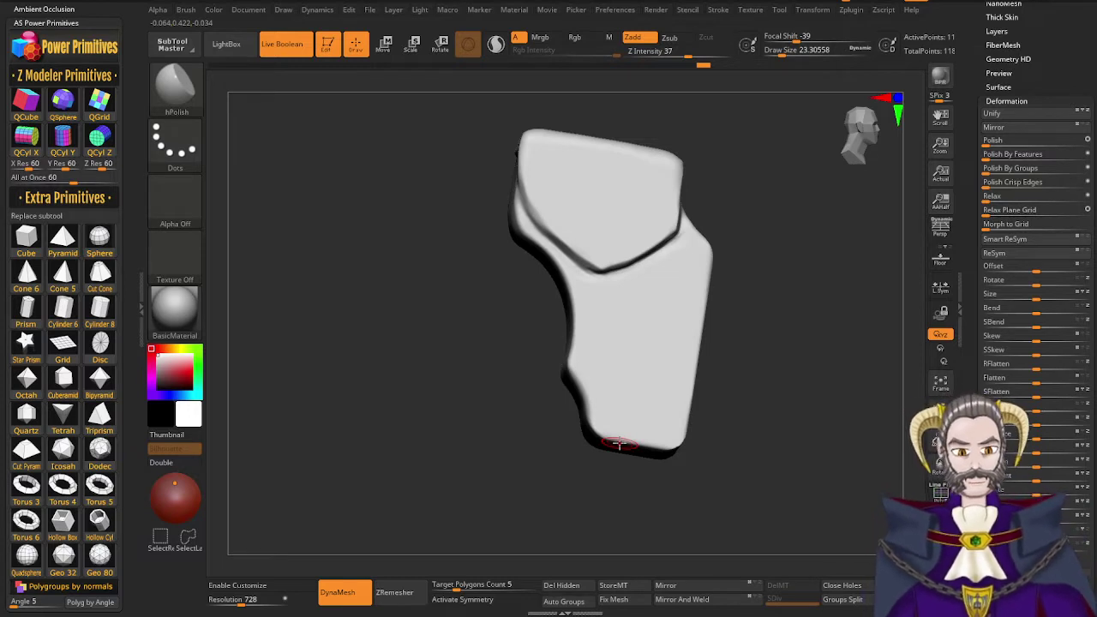
right_click_drag(647, 375, 745, 362)
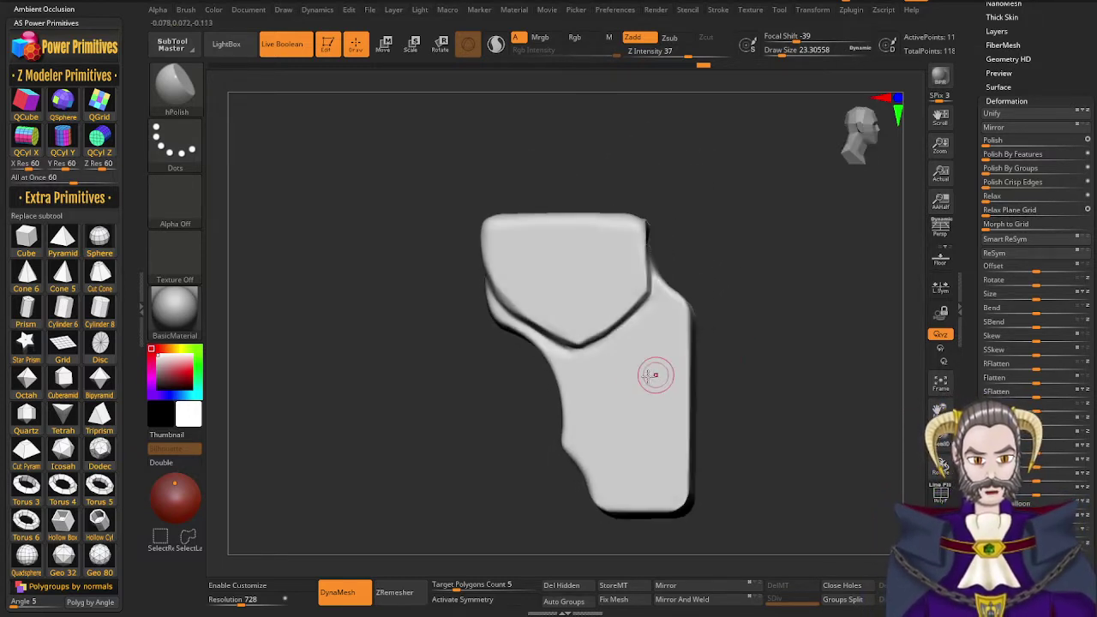
right_click_drag(630, 397, 589, 427)
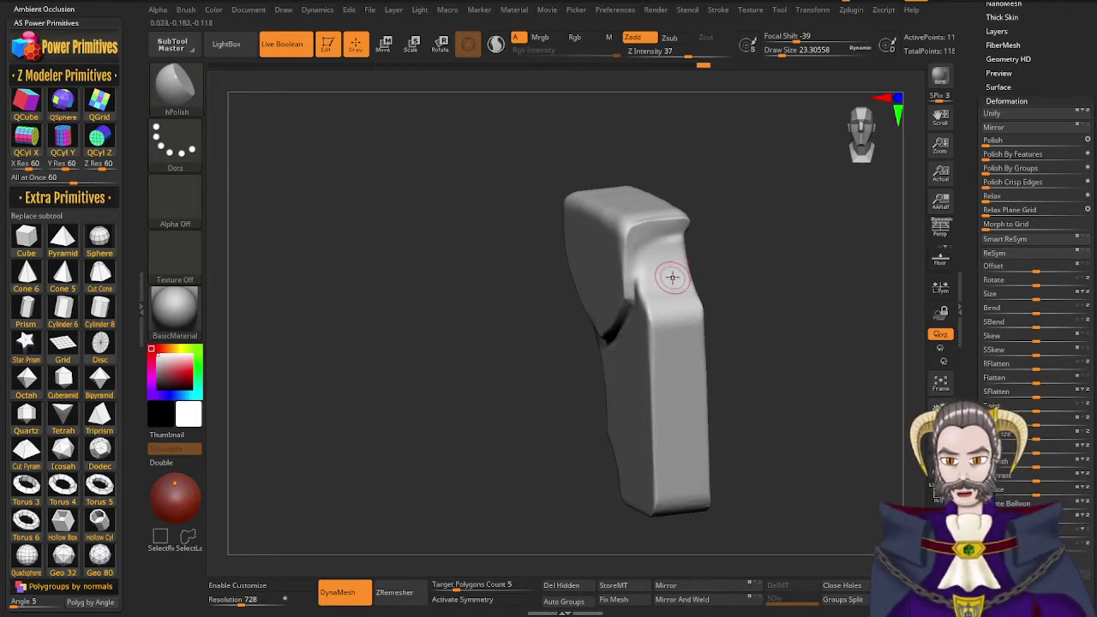
key("b")
key("s")
key("t")
key("s")
right_click_drag(708, 265, 692, 269)
key("s")
left_click_drag(695, 272, 689, 273)
mouse_move(634, 249)
right_mouse_down("alt")
mouse_move(653, 311)
mouse_move(653, 272)
right_mouse_up("alt")
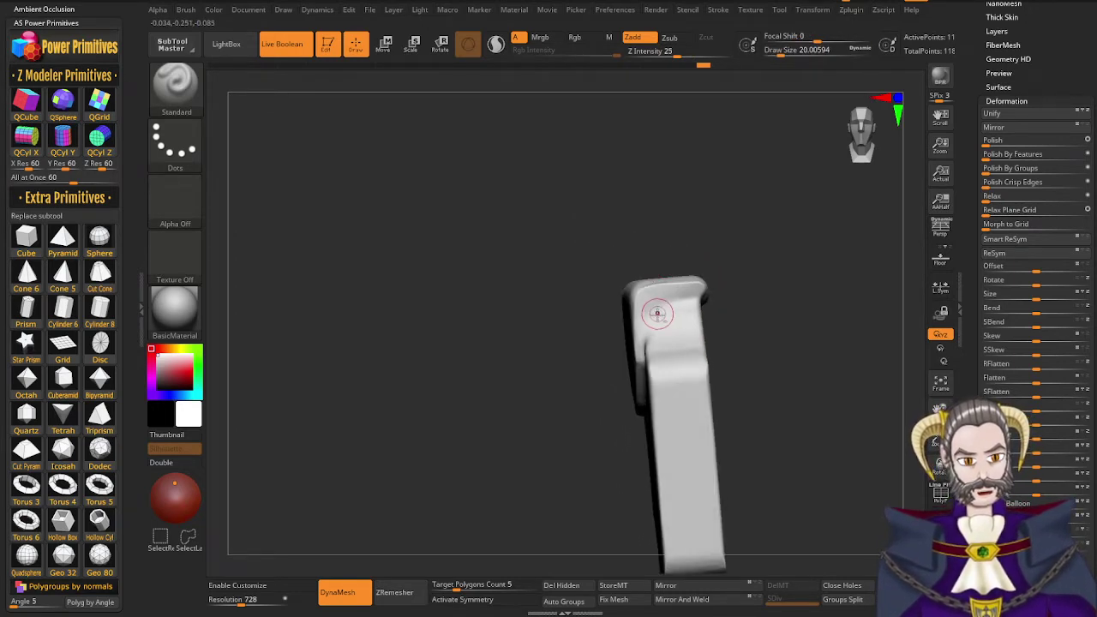
mouse_move(654, 323)
left_mouse_down()
mouse_move(652, 311)
mouse_move(690, 310)
left_mouse_up()
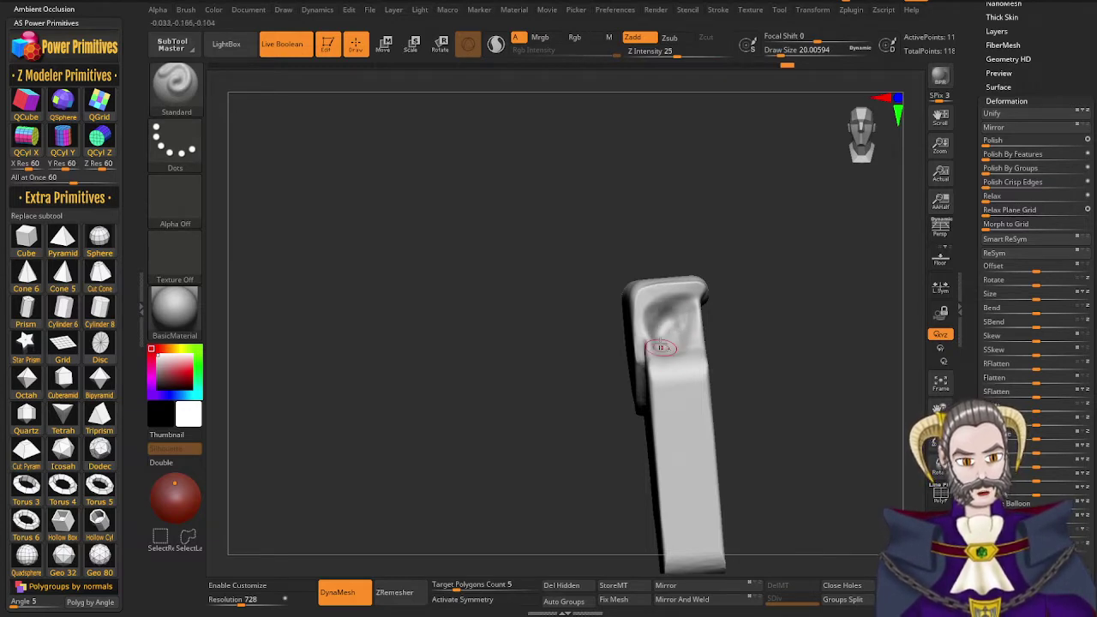
Deepen the recess under the lip, define its corners, and DynaMesh the part again
right_click_drag(661, 348, 665, 383)
mouse_move(670, 374)
left_mouse_down()
mouse_move(693, 367)
mouse_move(695, 345)
mouse_move(667, 329)
left_mouse_up()
right_click_drag(667, 329, 665, 282)
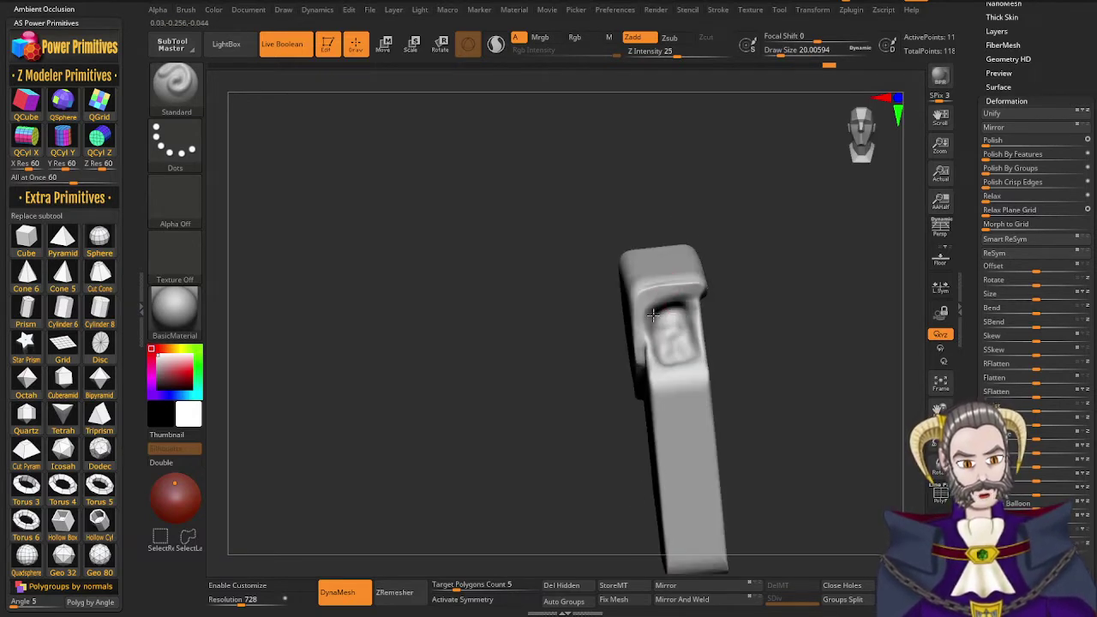
left_click_drag(656, 331, 668, 365)
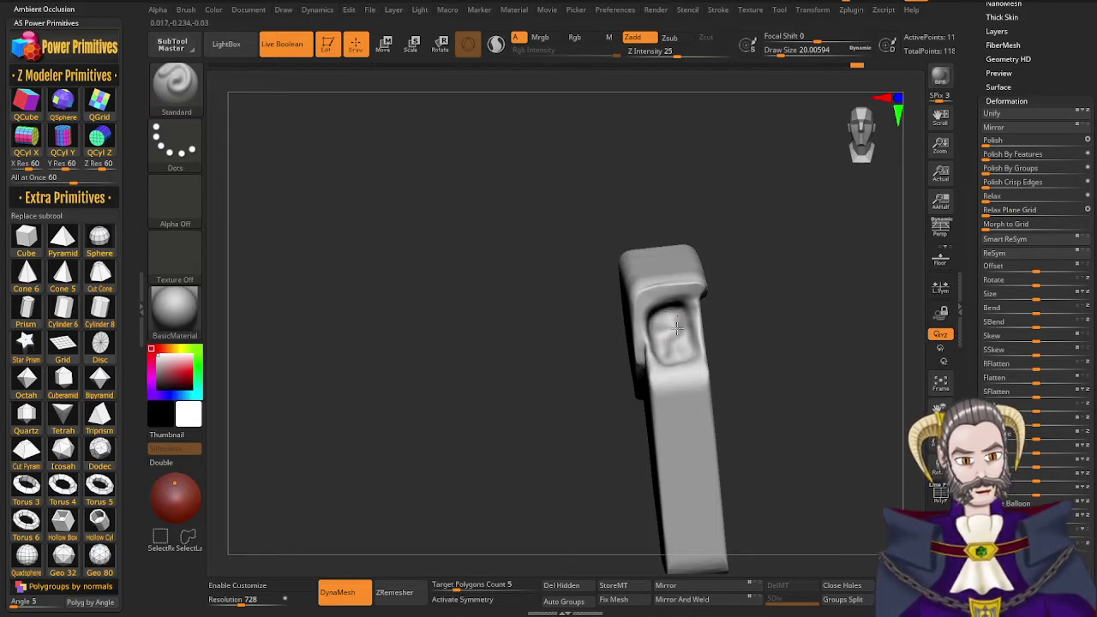
left_click_drag(677, 329, 686, 333)
right_click_drag(676, 331, 711, 341)
left_click_drag(764, 345, 784, 311, "ctrl")
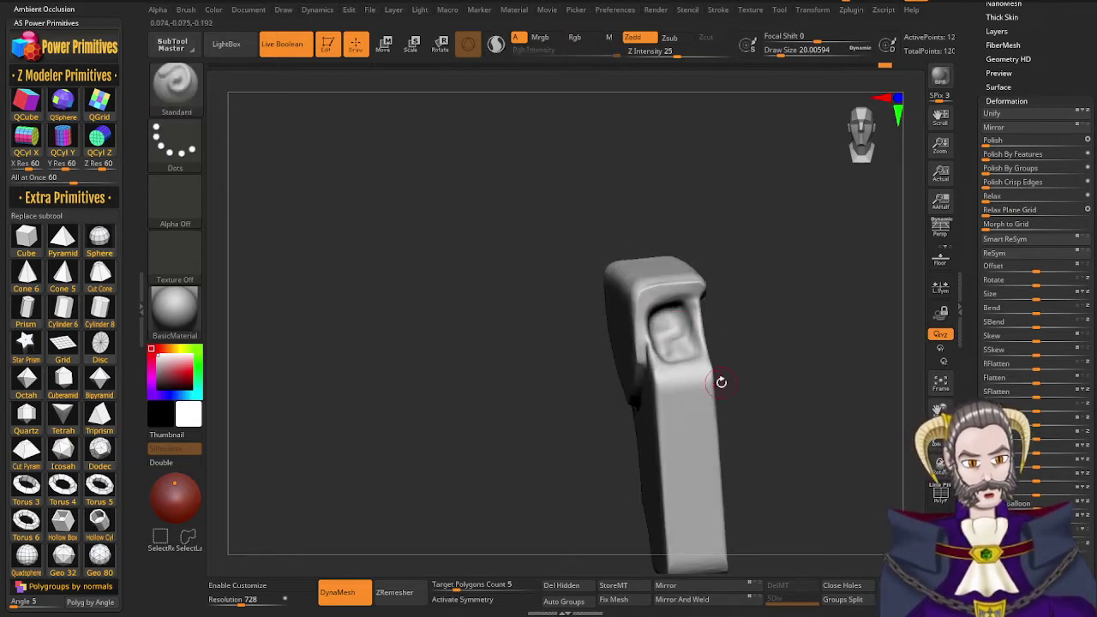
Carve a matching recess into the raised section's opposite narrow face, above the curved cut, with inward Standard brush strokes
right_click_drag(722, 382, 811, 340)
right_click_drag(669, 331, 716, 328)
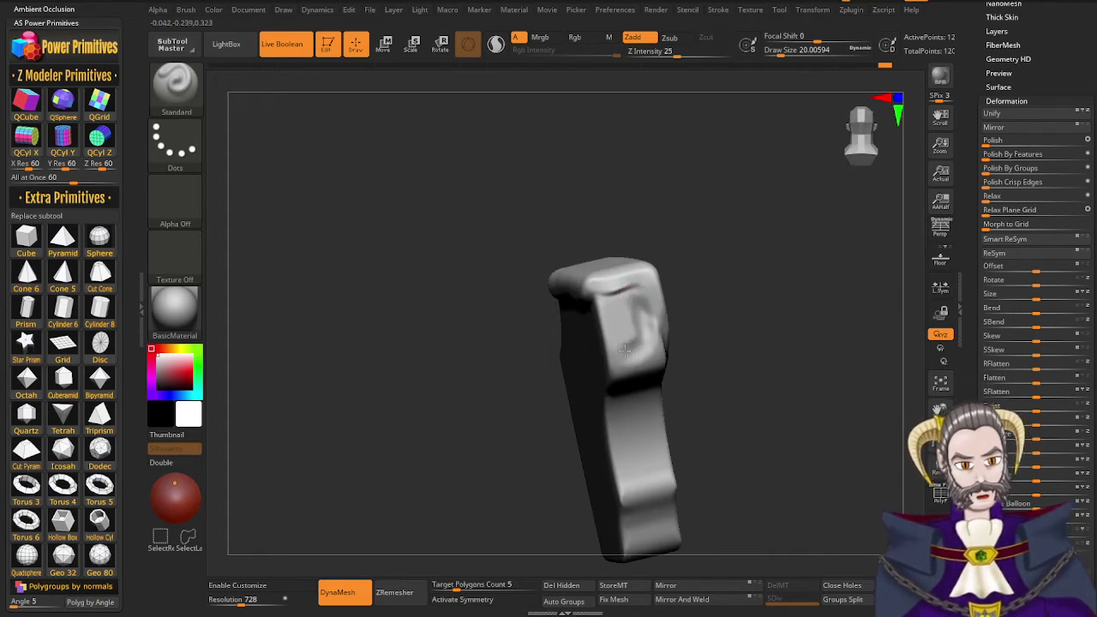
mouse_move(625, 351)
left_mouse_down("alt")
mouse_move(612, 319)
mouse_move(627, 294)
mouse_move(612, 299)
mouse_move(619, 322)
left_mouse_up("alt")
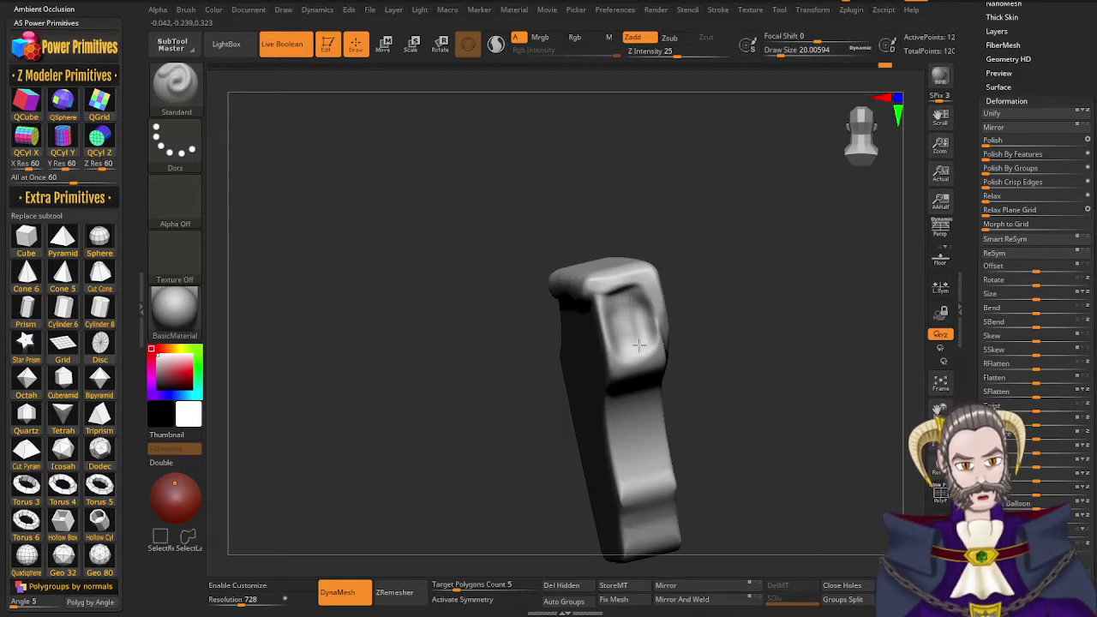
left_click_drag(638, 345, 627, 340, "alt")
right_click_drag(620, 328, 636, 332)
mouse_move(635, 320)
left_mouse_down("alt")
mouse_move(636, 297)
mouse_move(649, 340)
mouse_move(636, 331)
mouse_move(627, 349)
mouse_move(623, 301)
left_mouse_up("alt")
right_click_drag(625, 315, 631, 303)
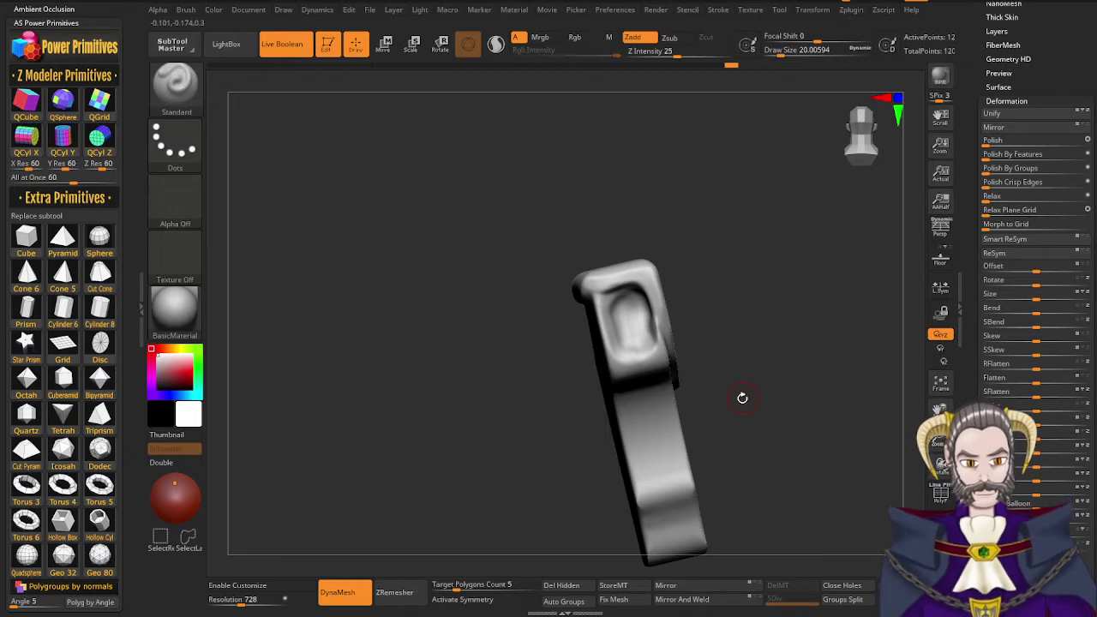
Smooth the floor of the first recess under the raised lip
mouse_move(669, 304)
right_mouse_down()
mouse_move(742, 274)
mouse_move(762, 279)
right_mouse_up()
mouse_move(635, 364)
right_mouse_down()
mouse_move(658, 369)
mouse_move(612, 391)
mouse_move(608, 408)
right_mouse_up()
left_click_drag(590, 332, 580, 313, "shift")
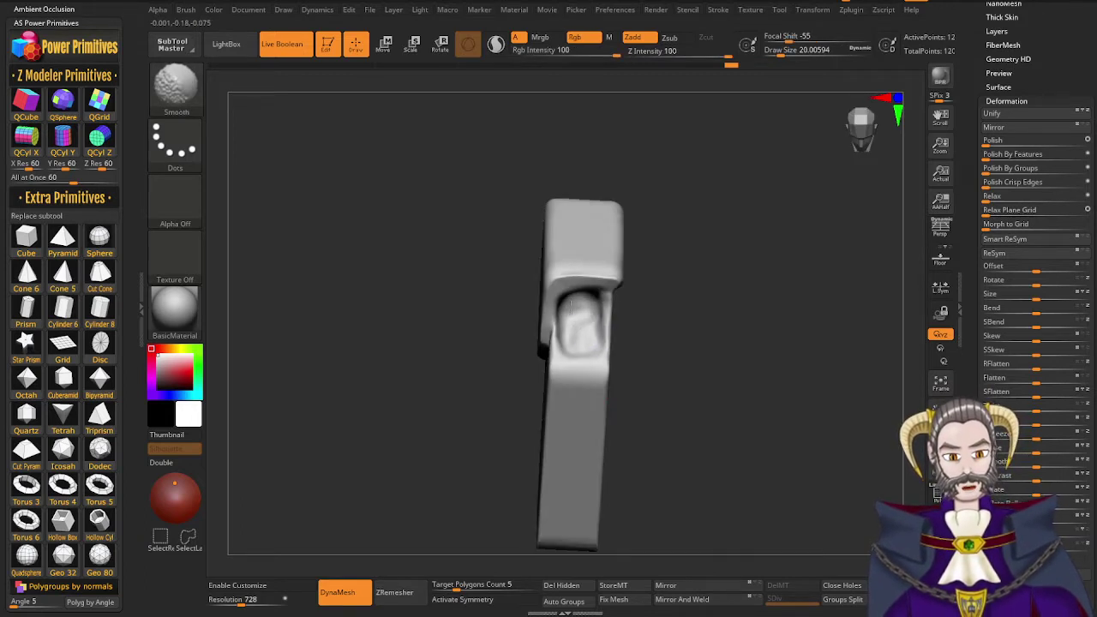
left_click_drag(575, 312, 578, 319, "shift")
Carve a rectangular recess into the part's lower end face with the Standard brush
mouse_move(579, 319)
right_mouse_down()
mouse_move(635, 272)
mouse_move(615, 304)
mouse_move(595, 259)
right_mouse_up()
right_click_drag(613, 305, 574, 370)
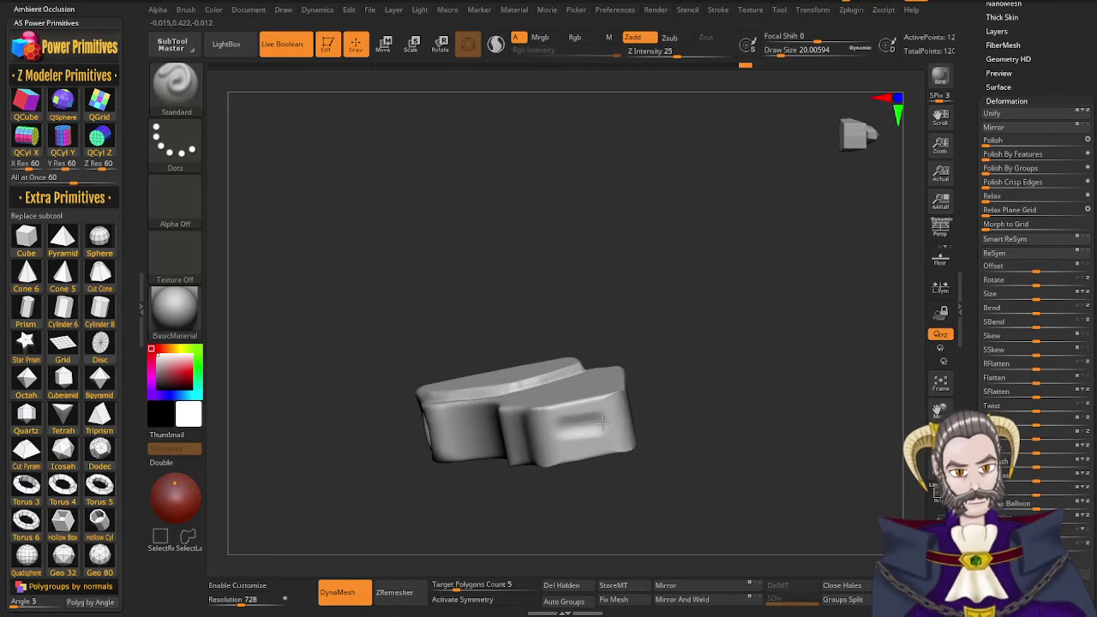
mouse_move(609, 433)
left_mouse_down()
mouse_move(556, 442)
mouse_move(589, 419)
mouse_move(611, 435)
mouse_move(572, 442)
mouse_move(600, 430)
mouse_move(555, 427)
mouse_move(608, 417)
mouse_move(581, 445)
mouse_move(557, 432)
left_mouse_up()
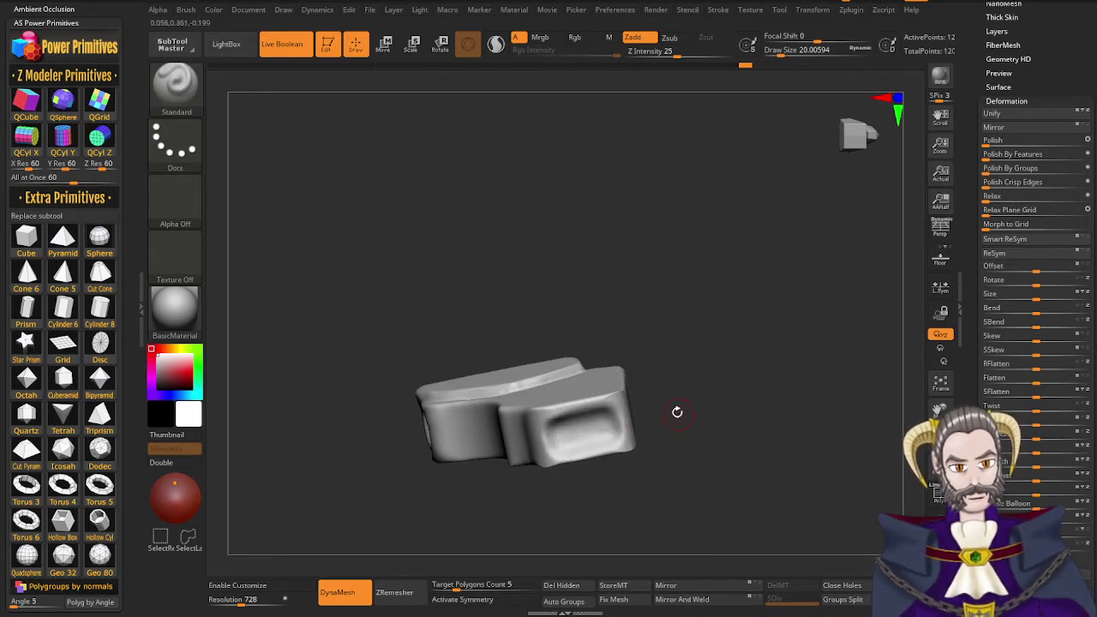
Add a QCube to the part and narrow it across the part's thickness
left_click_drag(644, 406, 650, 471)
mouse_move(647, 306)
right_mouse_down()
mouse_move(649, 331)
mouse_move(640, 277)
mouse_move(586, 330)
right_mouse_up()
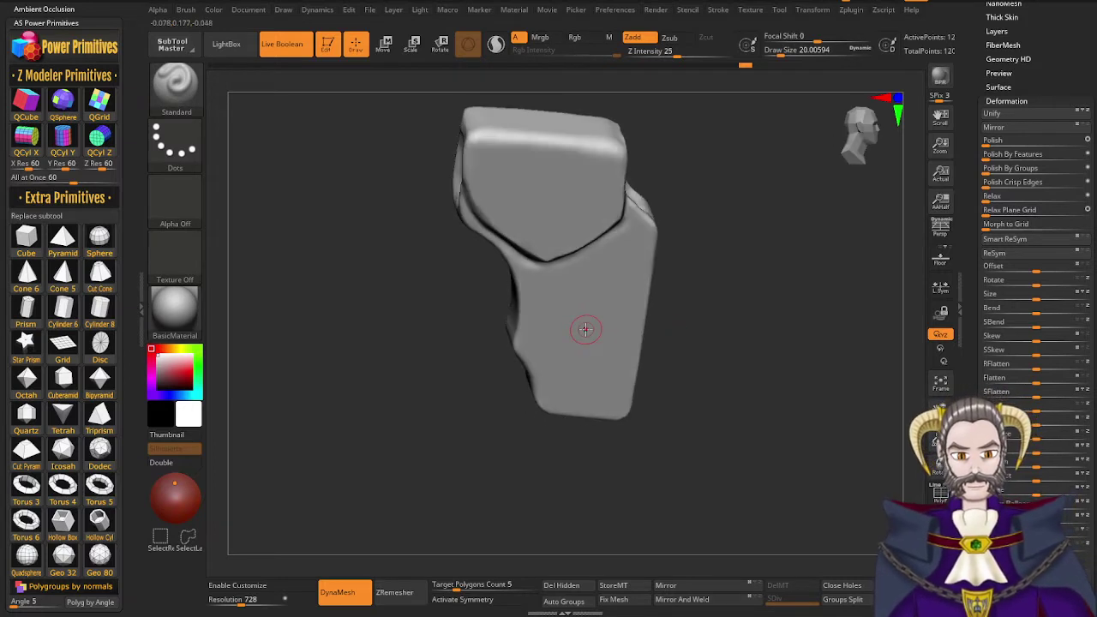
mouse_move(589, 331)
right_mouse_down()
mouse_move(557, 331)
mouse_move(549, 300)
right_mouse_up()
mouse_move(640, 343)
right_mouse_down()
mouse_move(637, 364)
mouse_move(620, 353)
right_mouse_up()
mouse_move(645, 300)
right_mouse_down()
mouse_move(677, 304)
mouse_move(645, 265)
mouse_move(666, 345)
mouse_move(670, 271)
mouse_move(657, 271)
right_mouse_up()
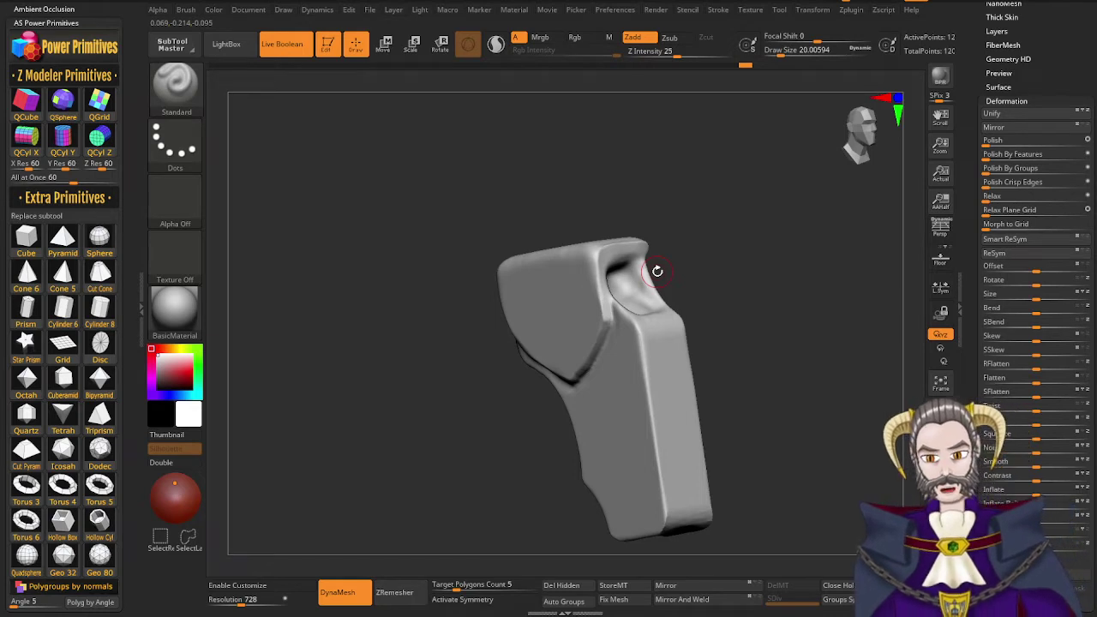
left_click(27, 103)
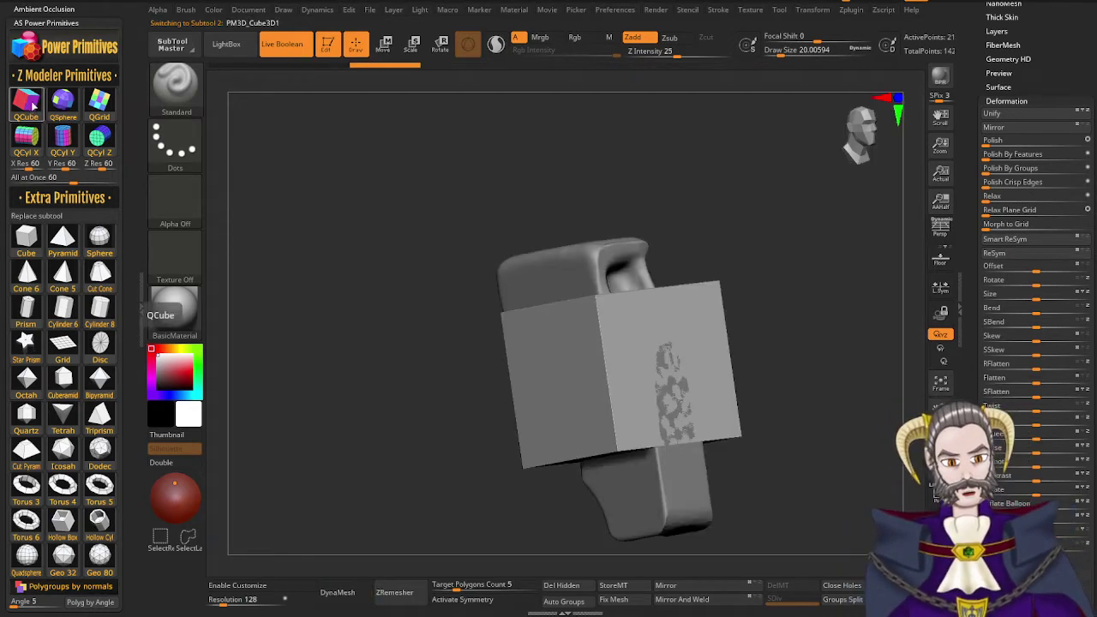
key("r")
left_click_drag(591, 380, 610, 383)
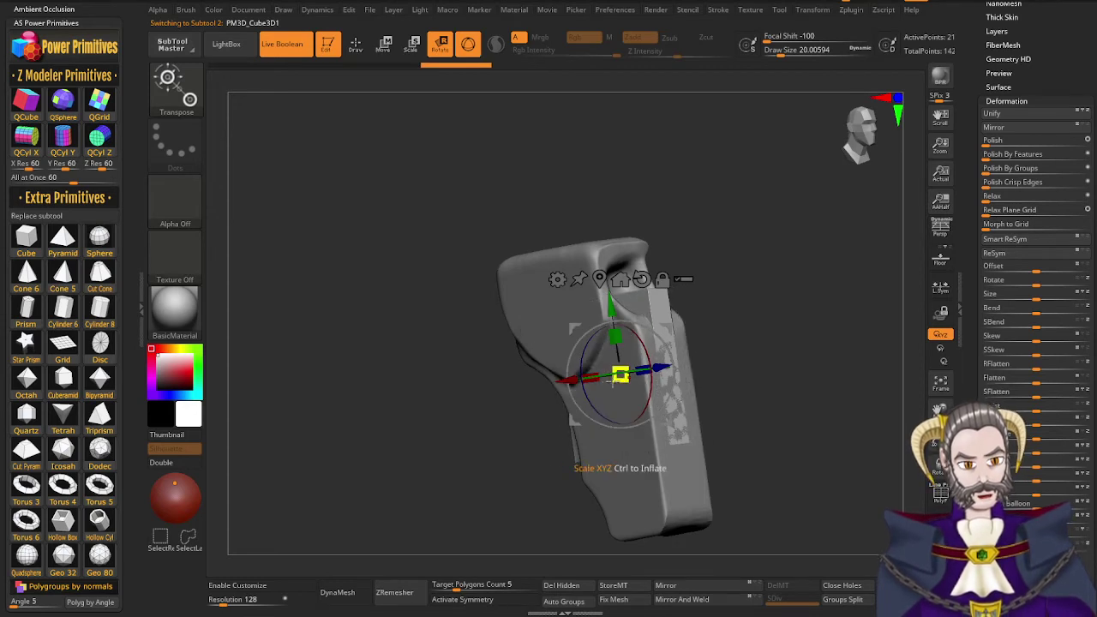
Fit the narrow cube into the recess under the raised section's lip and widen it about 1.42 times across the part's thickness
right_click_drag(595, 394, 615, 411)
right_click_drag(615, 411, 619, 414)
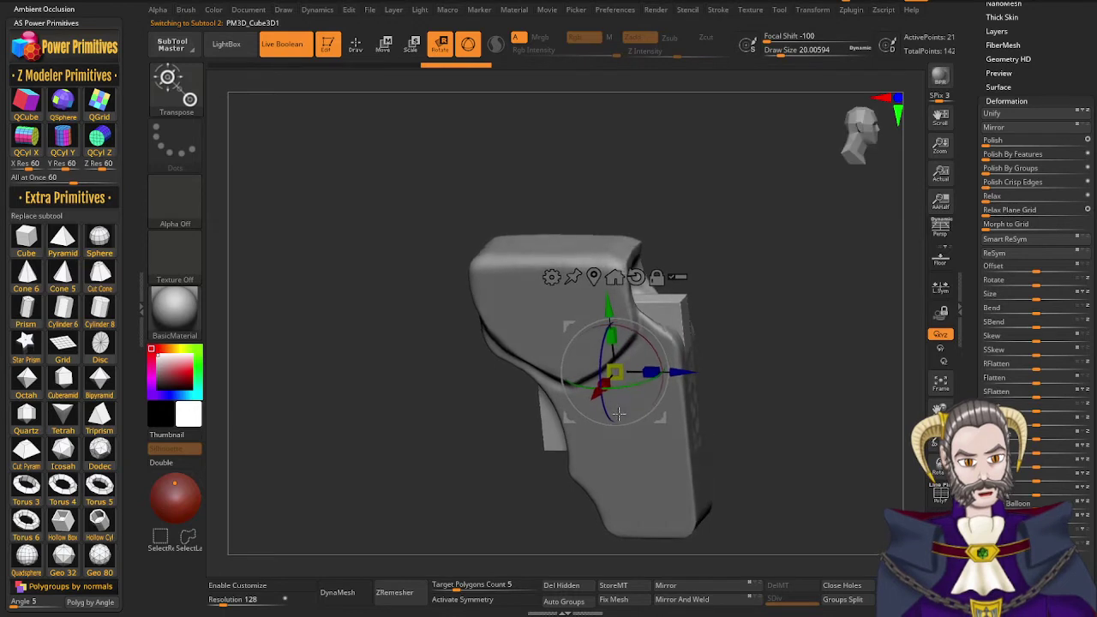
left_click_drag(653, 372, 693, 372)
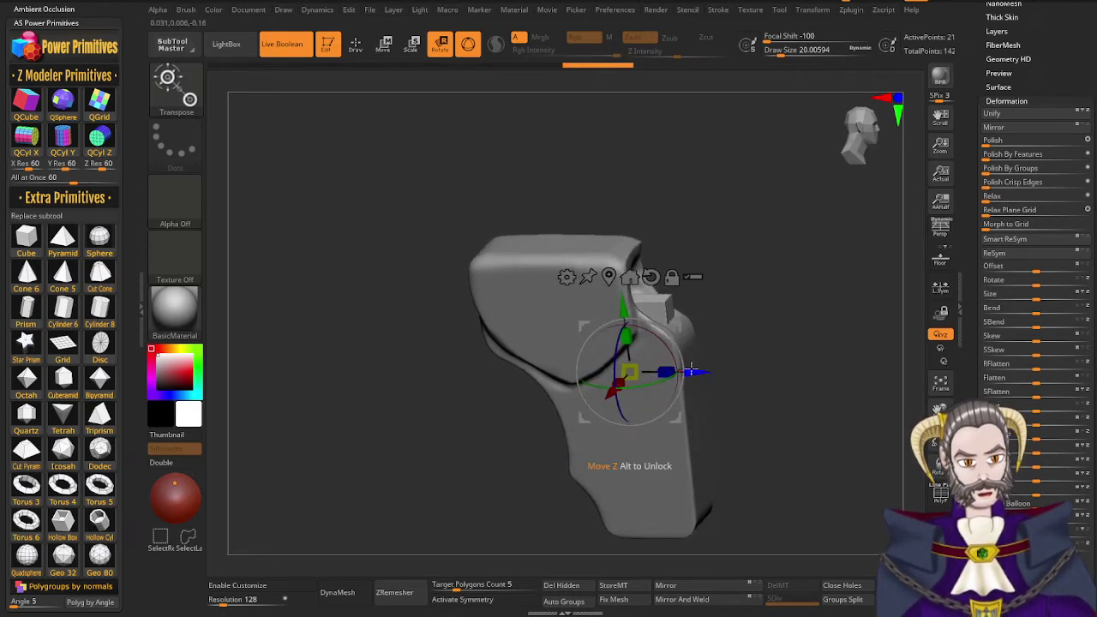
left_click_drag(623, 307, 623, 309)
left_click_drag(630, 374, 627, 339)
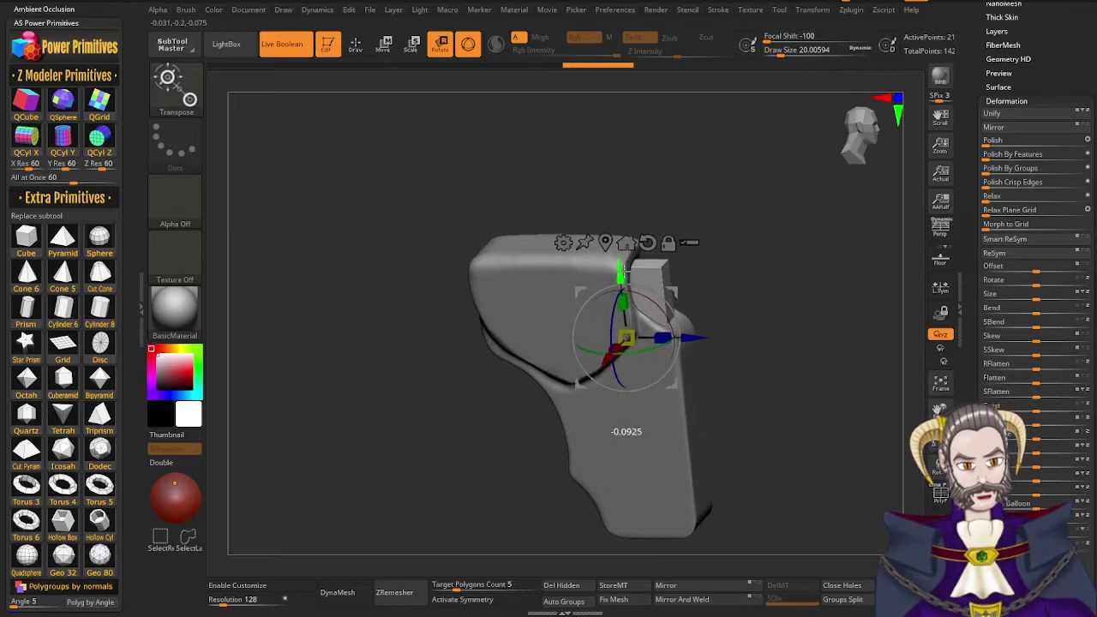
left_click_drag(624, 271, 624, 270)
right_click_drag(684, 427, 628, 456)
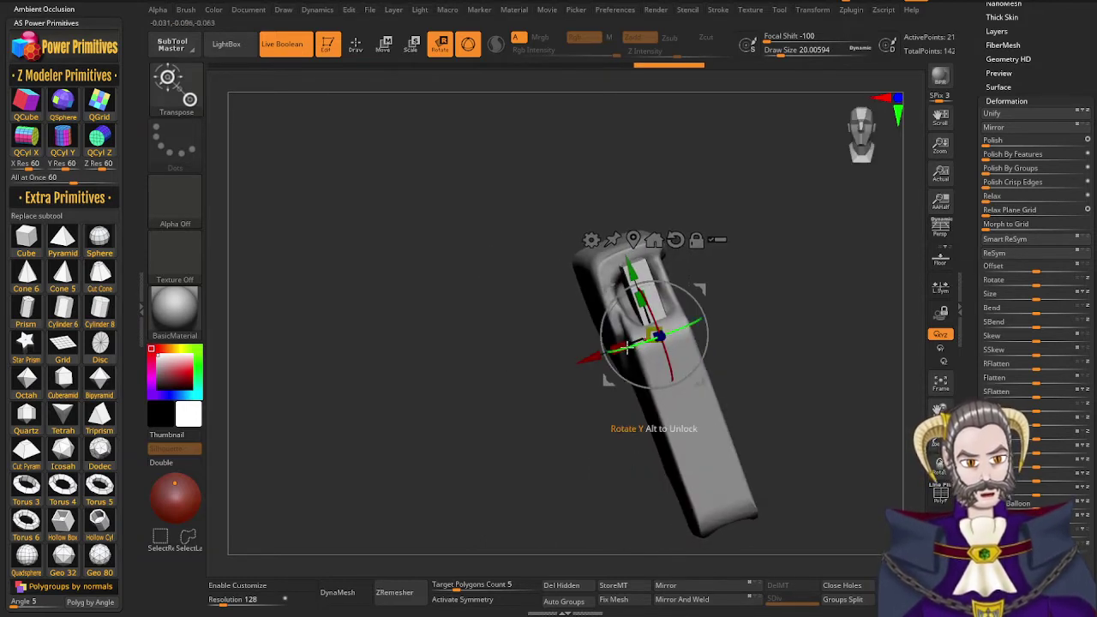
left_click_drag(618, 349, 603, 360)
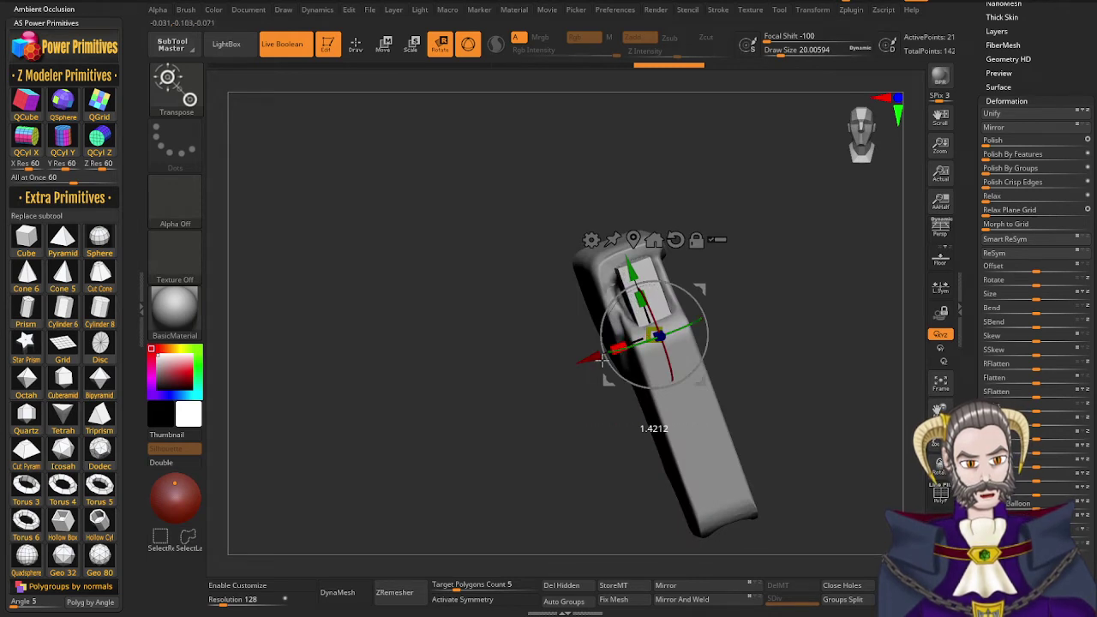
left_click_drag(635, 270, 638, 279)
Duplicate the inset cube and place the copy in the recess on the raised section's opposite narrow face
left_click_drag(632, 437, 699, 409)
left_click_drag(970, 120, 971, 196)
left_click(1000, 230)
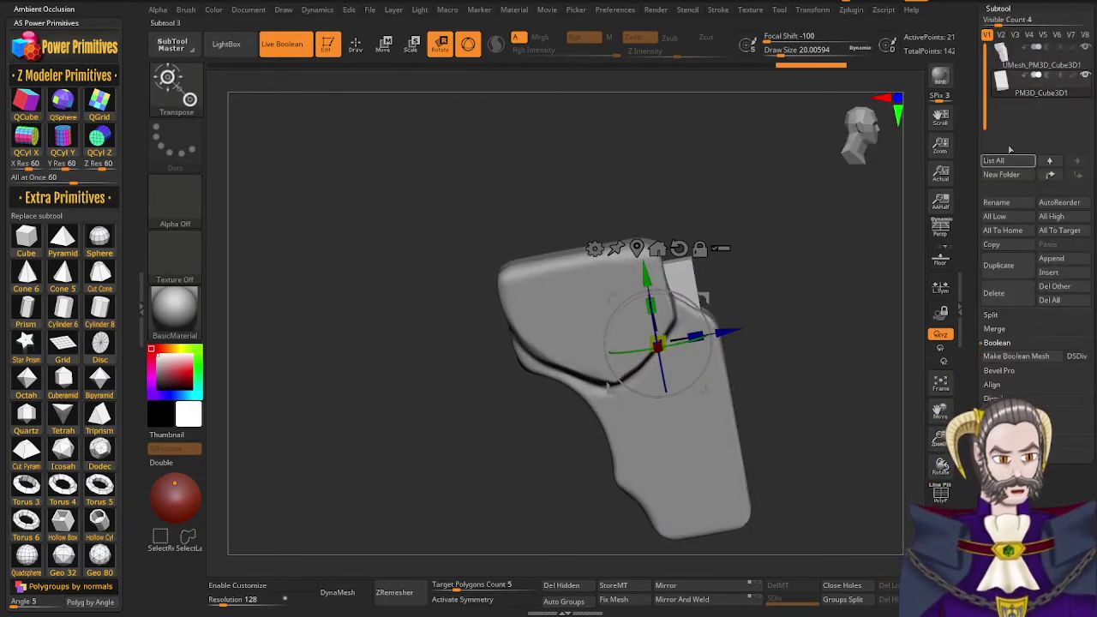
left_click(999, 265)
left_click_drag(733, 333, 595, 368)
left_click_drag(521, 331, 526, 360)
left_click_drag(515, 297, 506, 239)
left_click_drag(549, 398, 576, 420)
left_click_drag(591, 295, 602, 293)
right_click_drag(633, 451, 598, 469)
right_click_drag(673, 403, 706, 396)
right_click_drag(570, 214, 519, 78, "alt")
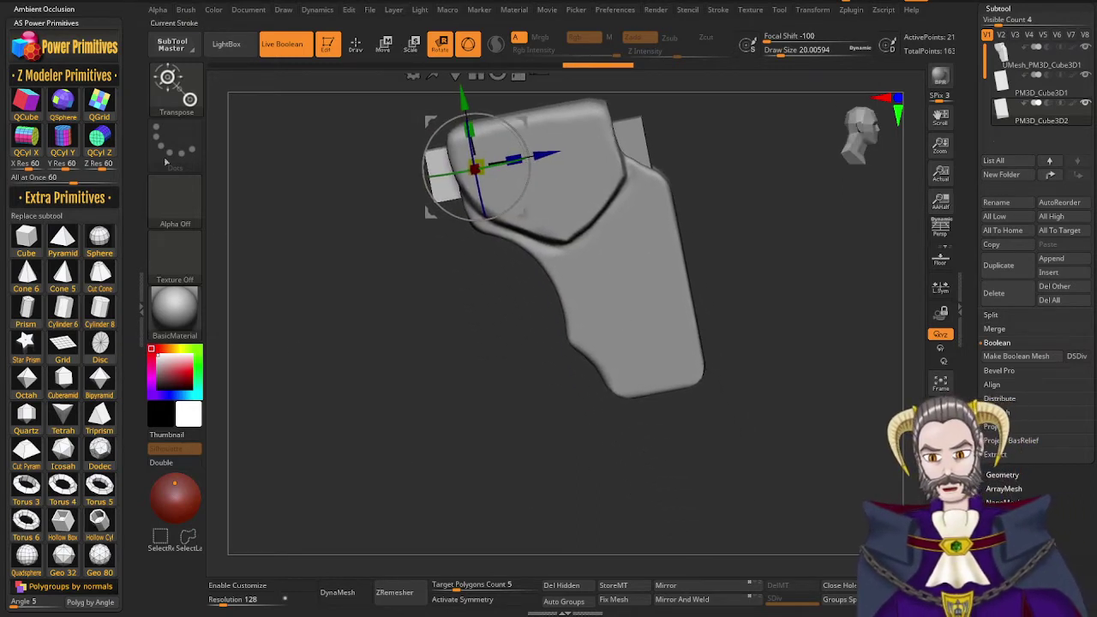
Add a QCylinder Y, shrink it and place it so it protrudes from the part's lower end
left_click_drag(619, 402, 574, 434)
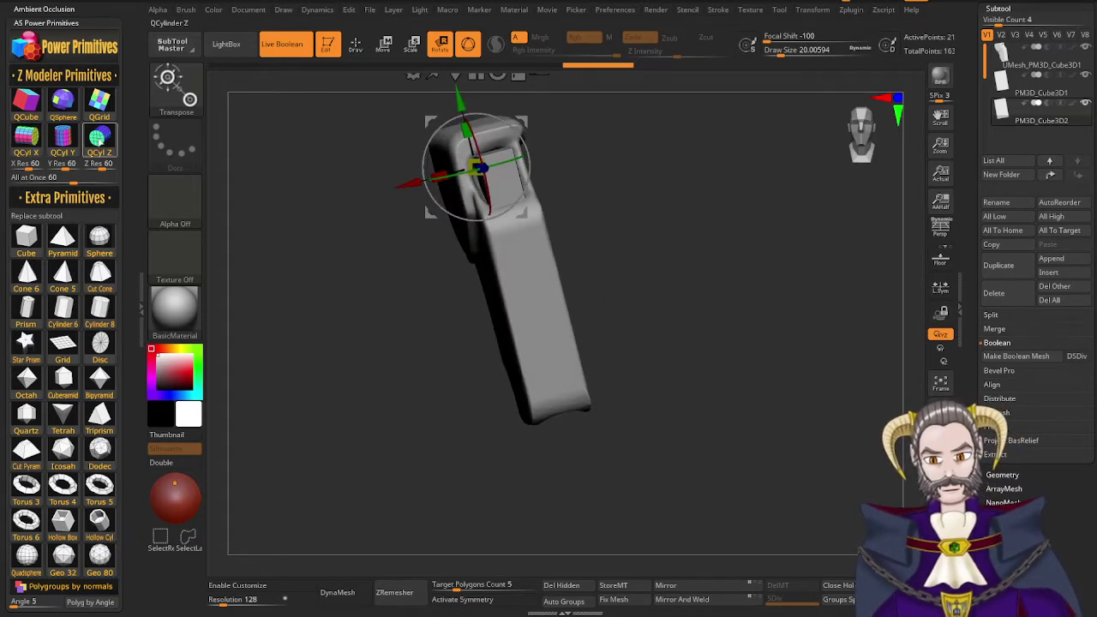
left_click(73, 144)
left_click_drag(613, 374, 539, 320)
left_click_drag(477, 260, 444, 267)
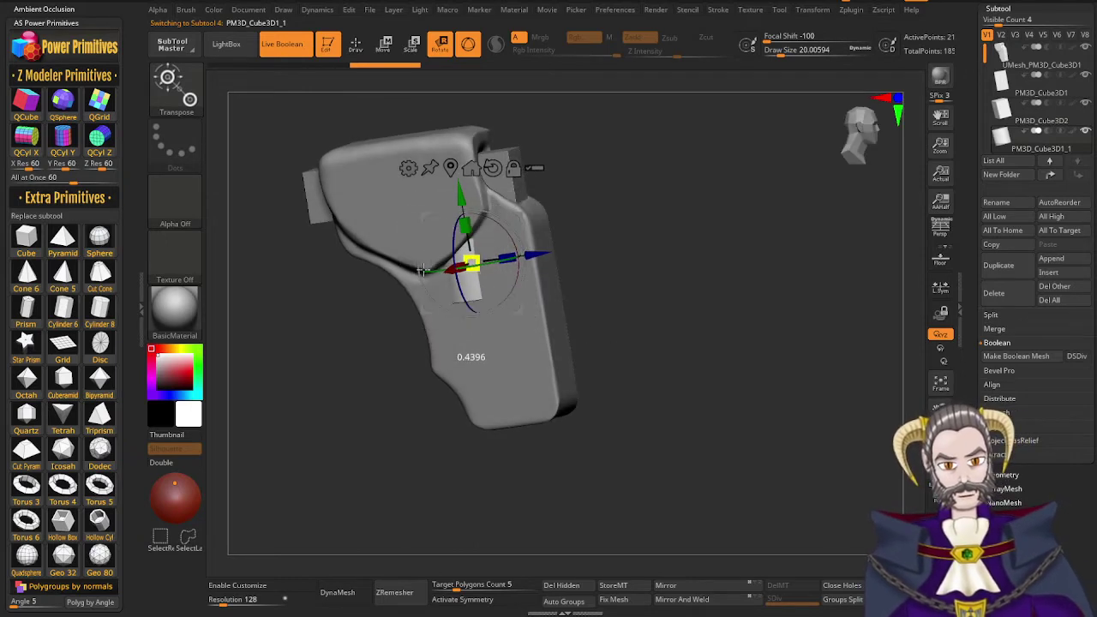
left_click_drag(534, 257, 635, 269)
left_click_drag(519, 253, 510, 254)
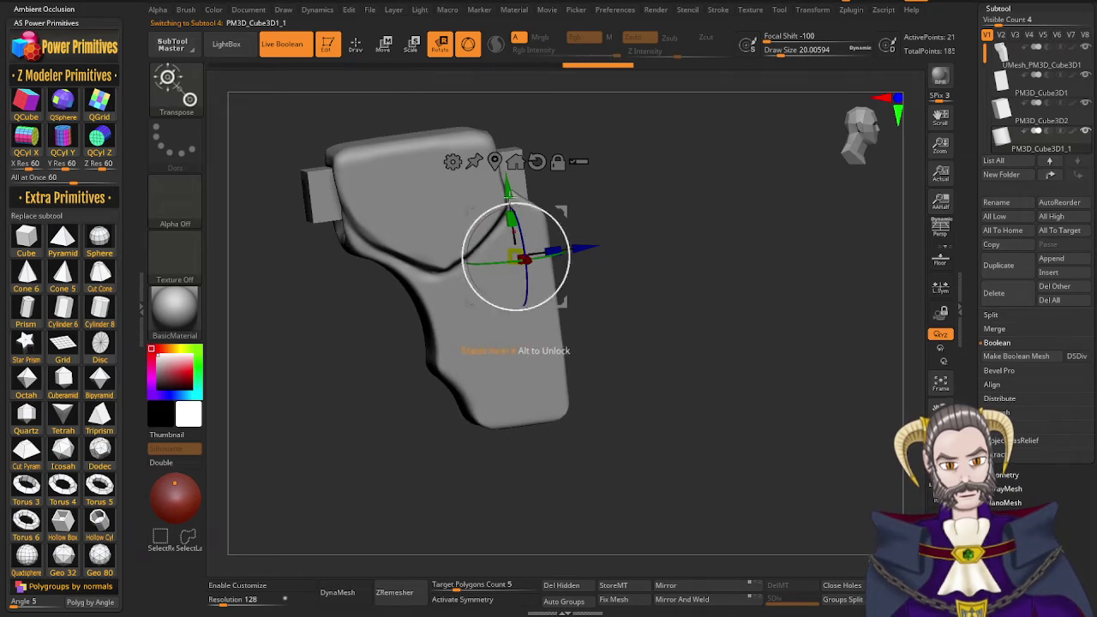
left_click_drag(510, 194, 541, 373)
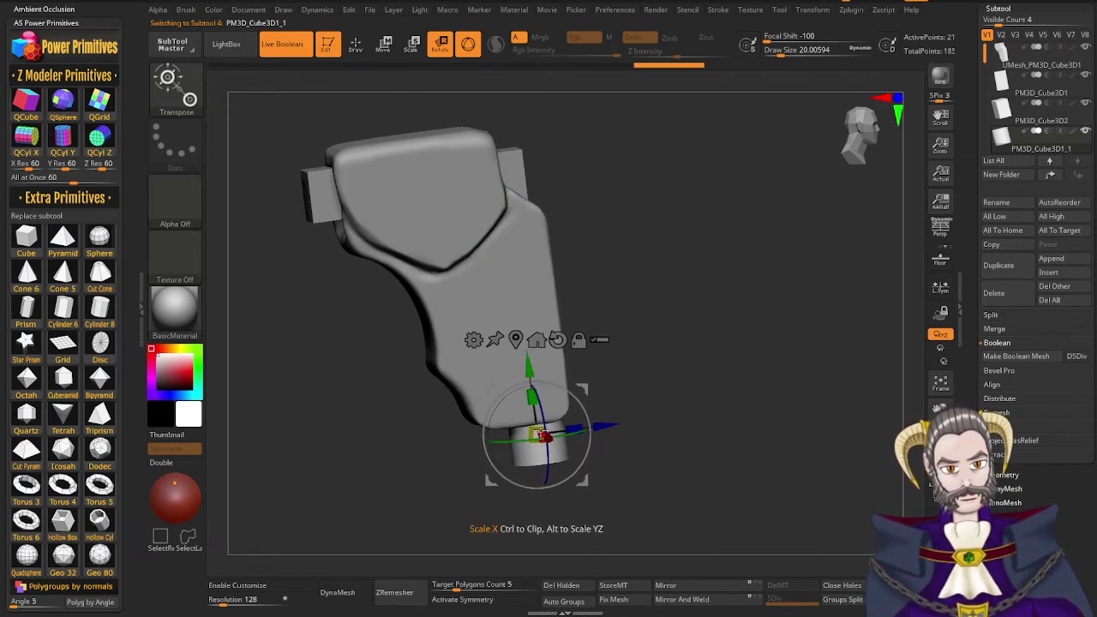
left_click_drag(541, 434, 533, 435)
Duplicate the lower-end cylinder, make the copy wider and shift it outward to form a stepped plug
left_click_drag(612, 511, 583, 495)
mouse_move(628, 369)
left_mouse_down()
mouse_move(649, 309)
mouse_move(635, 349)
mouse_move(615, 360)
mouse_move(610, 315)
left_mouse_up()
left_click_drag(612, 416, 606, 418)
left_click_drag(632, 438, 616, 588)
mouse_move(653, 386)
left_mouse_down()
mouse_move(669, 385)
mouse_move(655, 373)
left_mouse_up()
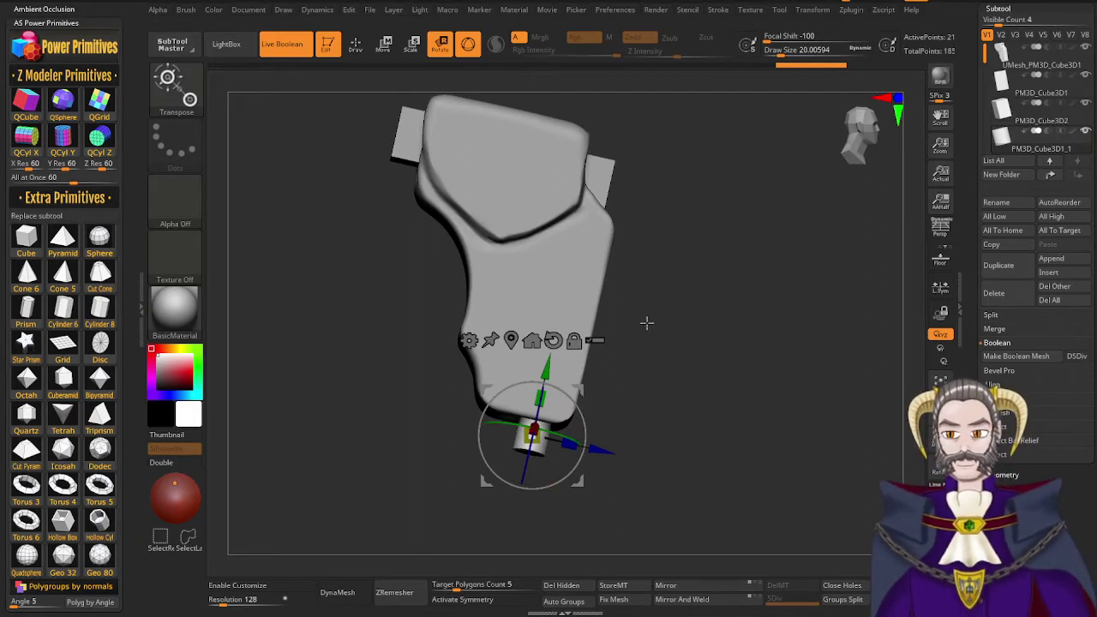
left_click_drag(647, 323, 603, 248, "alt")
left_click(847, 144)
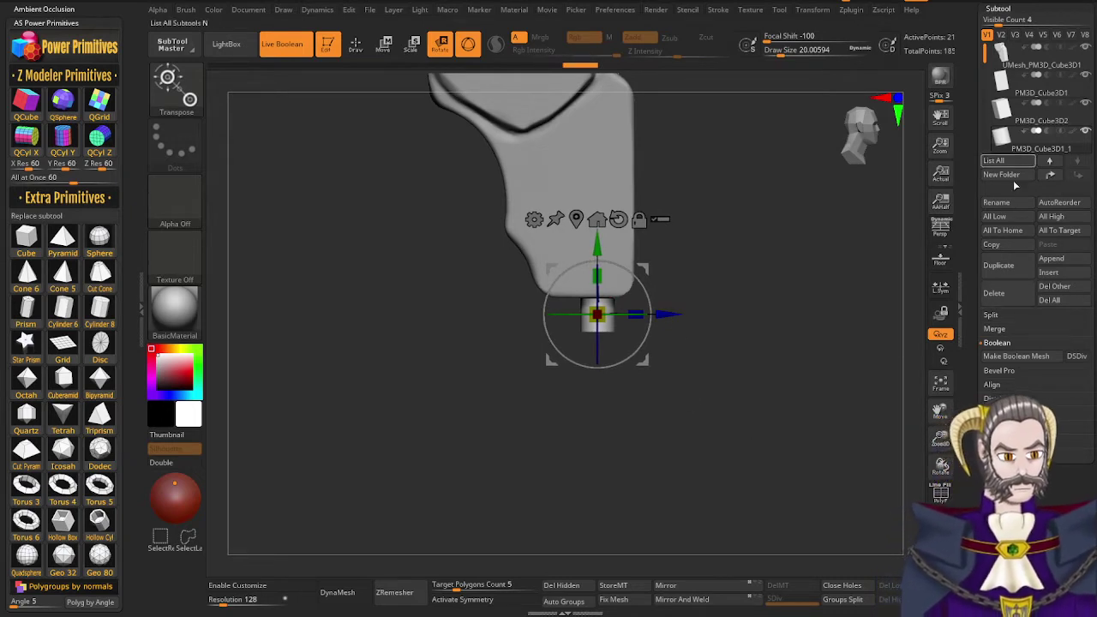
left_click(1009, 267)
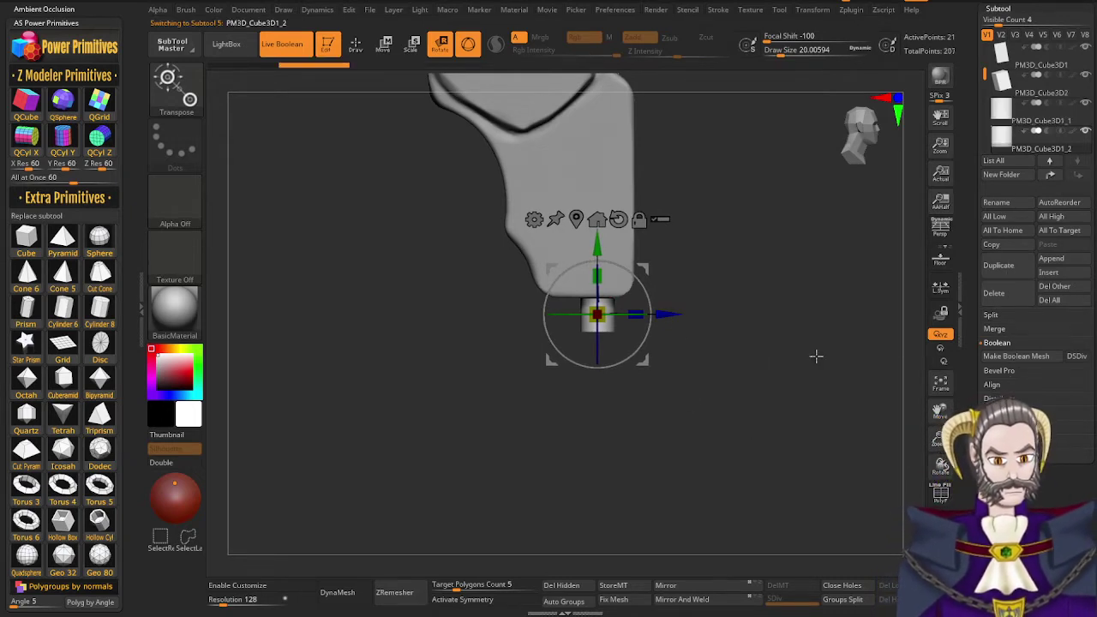
left_click_drag(605, 311, 607, 290)
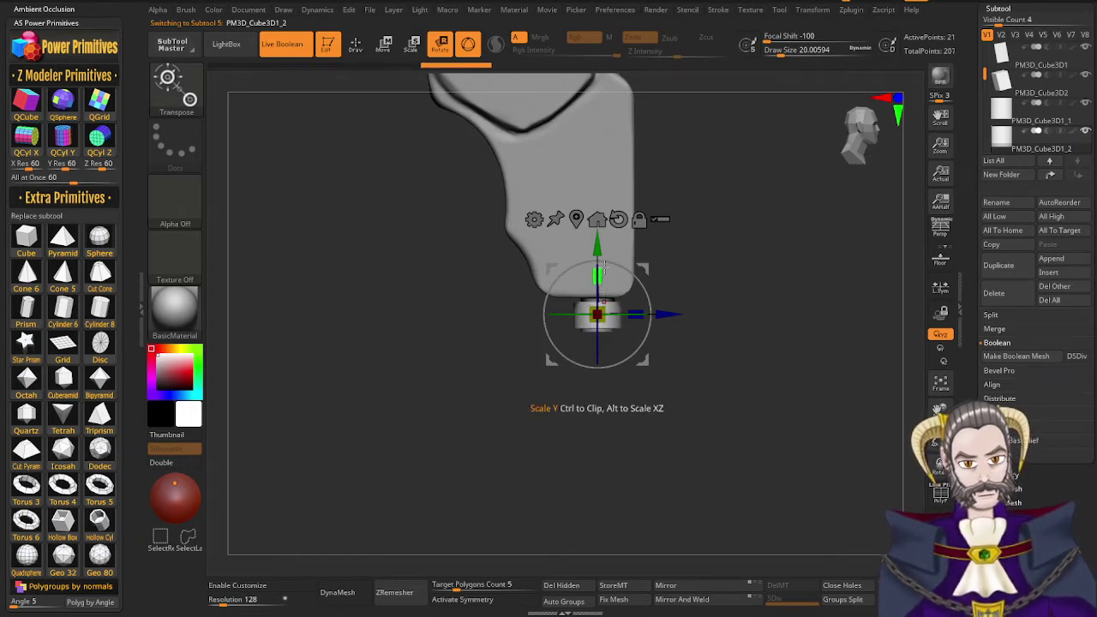
left_click_drag(603, 252, 602, 274)
left_click_drag(598, 324, 599, 323)
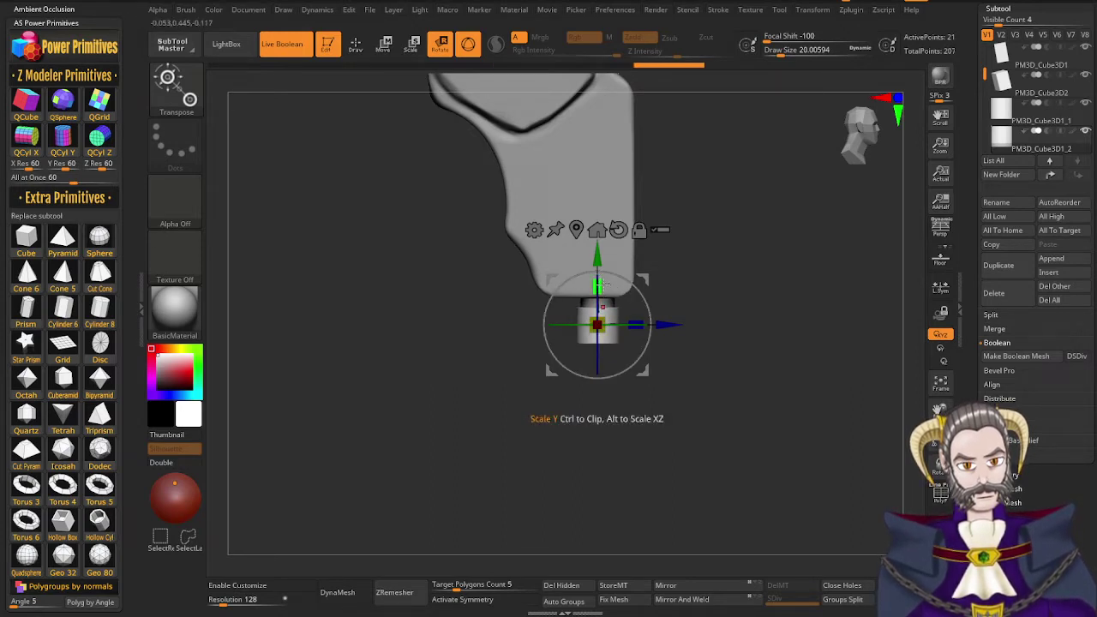
left_click_drag(599, 257, 599, 254)
Add a QCylinder X, scale it down and seat it on the end of the inset cube under the lip
mouse_move(650, 419)
left_mouse_down()
mouse_move(602, 417)
mouse_move(635, 413)
left_mouse_up()
left_click_drag(706, 260, 715, 365, "alt")
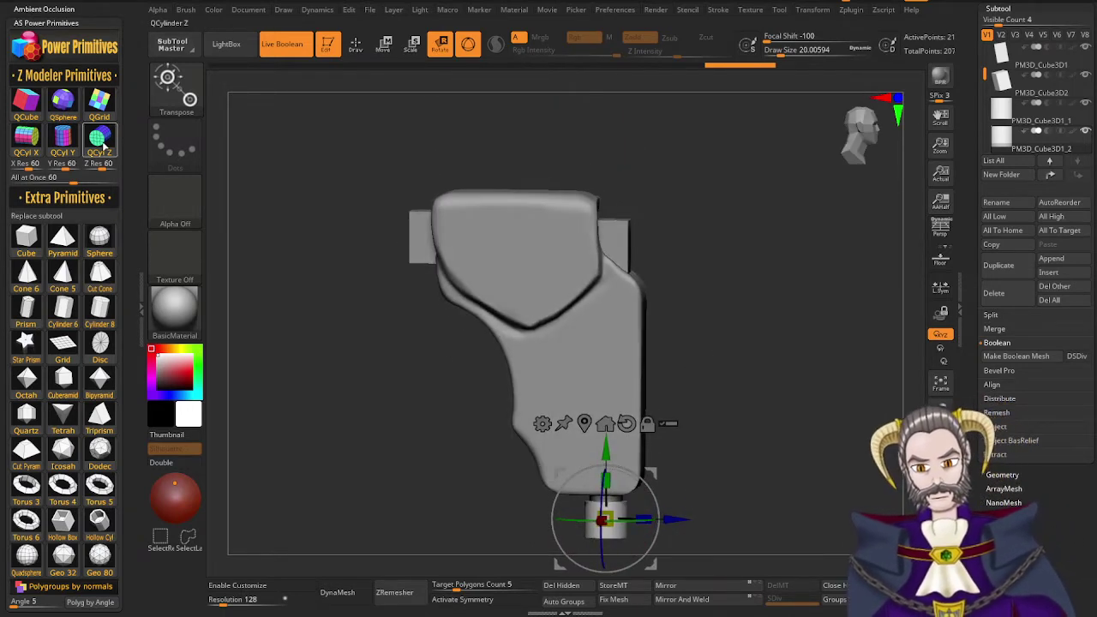
left_click(26, 137)
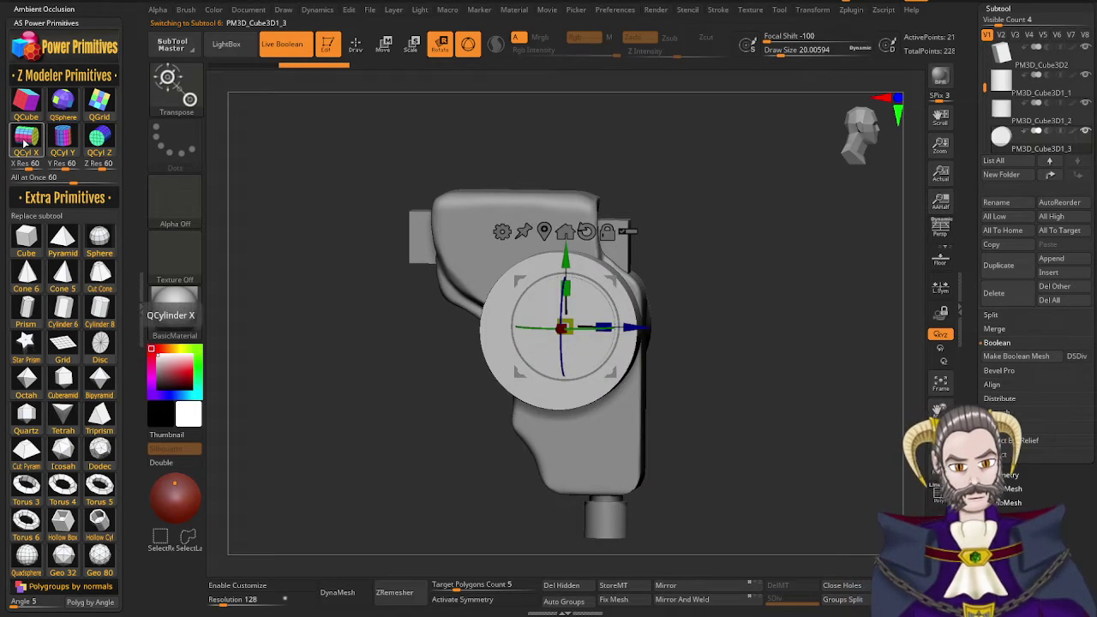
left_click_drag(542, 350, 522, 371)
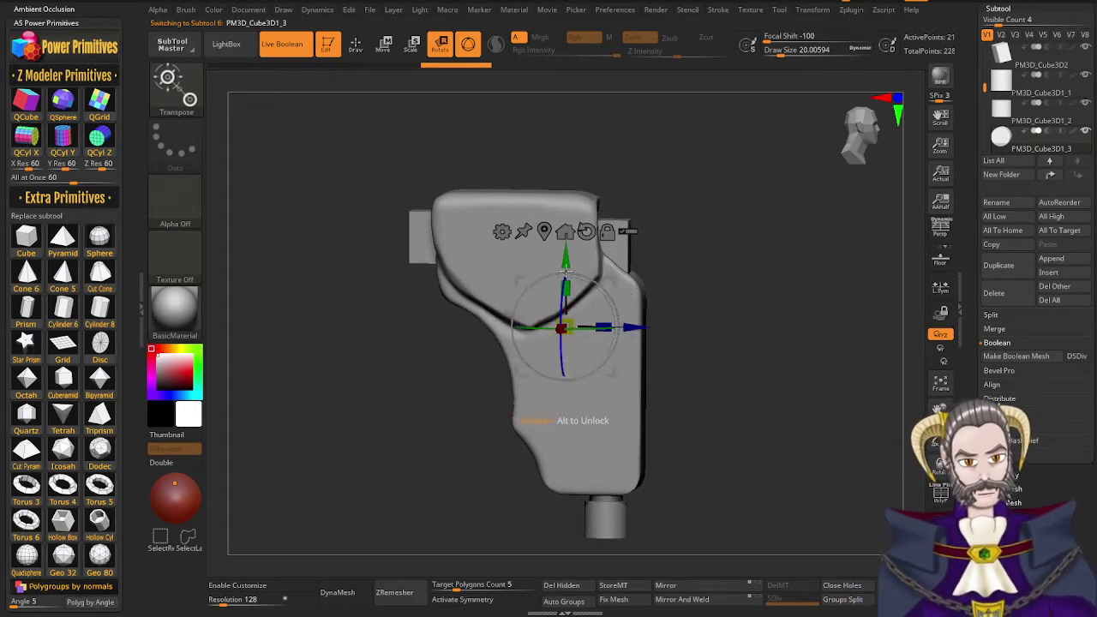
left_click_drag(566, 257, 566, 145)
left_click_drag(644, 221, 699, 217)
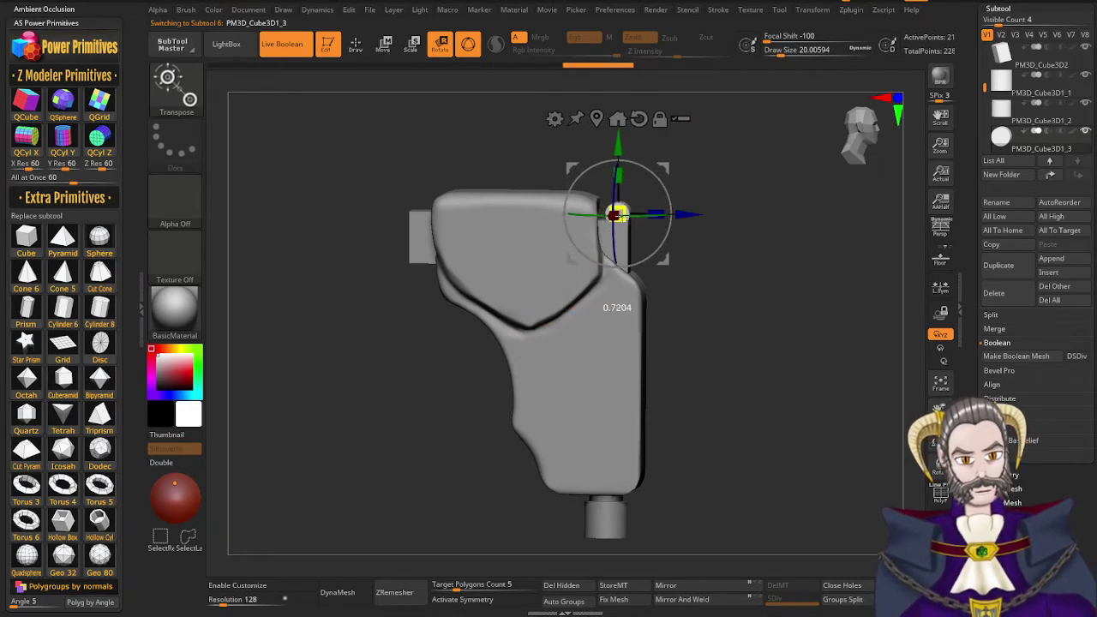
left_click_drag(619, 215, 616, 218)
right_click_drag(611, 337, 566, 389)
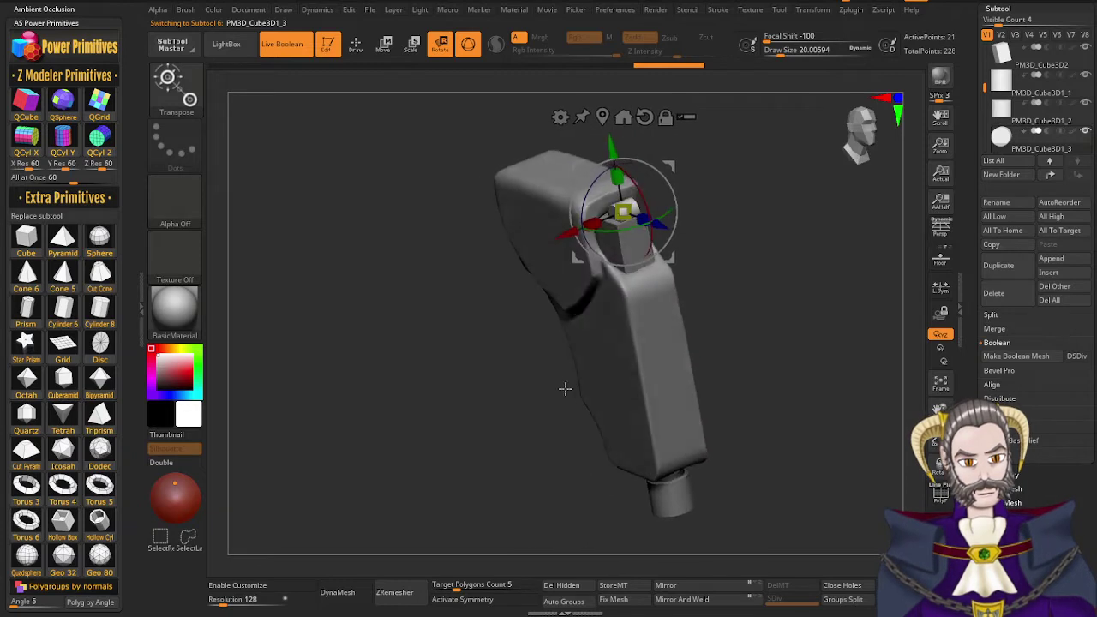
left_click_drag(565, 388, 588, 362)
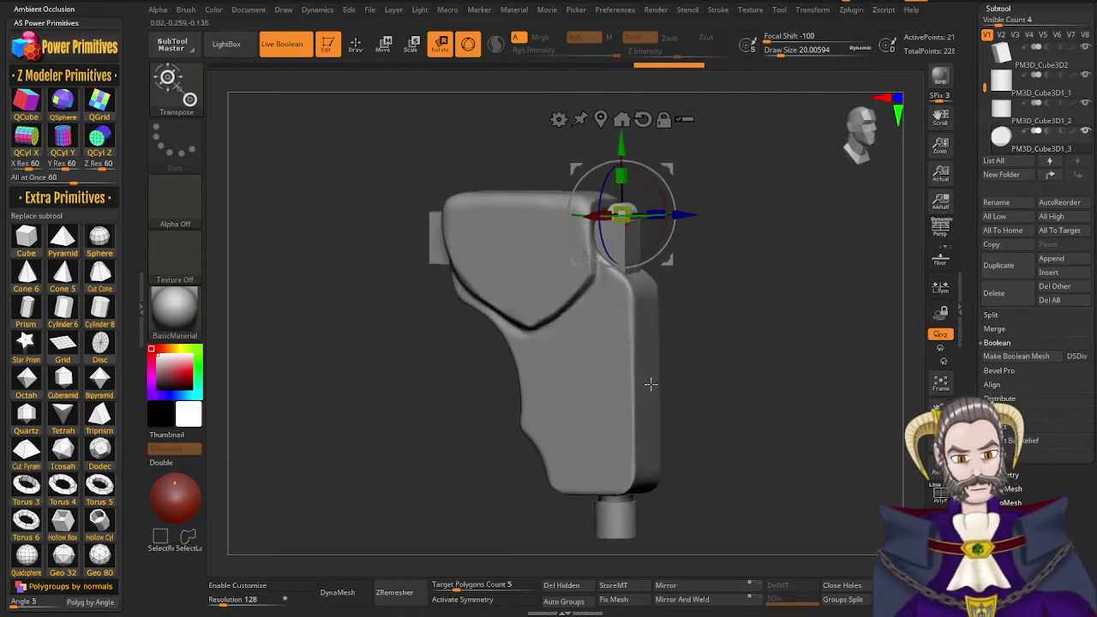
left_click_drag(651, 384, 670, 387)
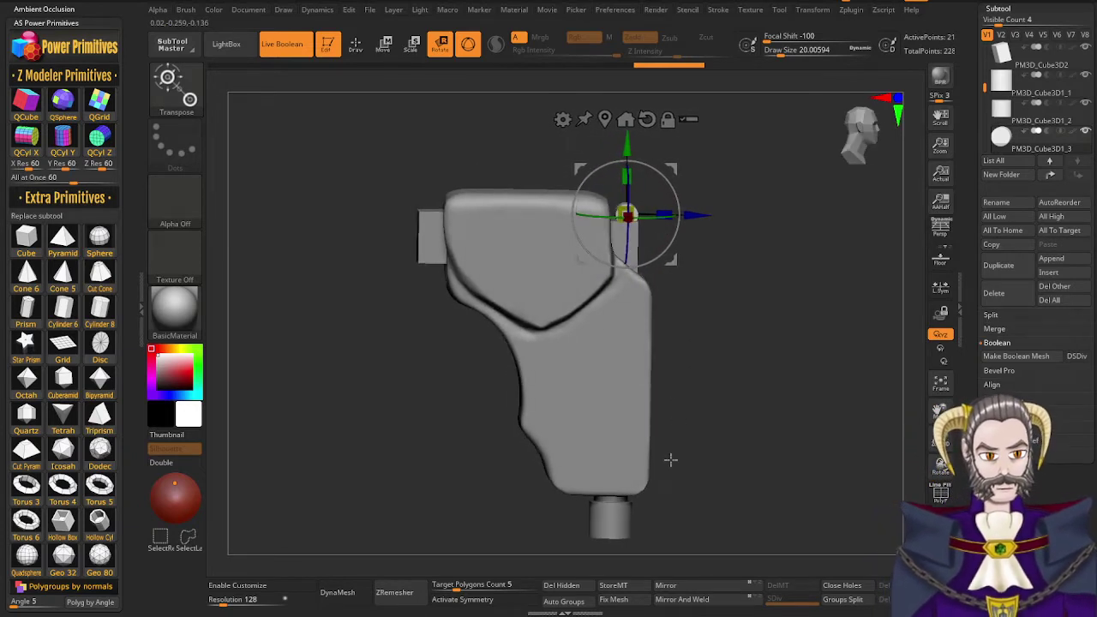
Merge all visible subtools into one tool and DynaMesh the merged tool at resolution 680
key("q")
mouse_move(676, 354)
left_mouse_down()
mouse_move(642, 383)
mouse_move(676, 360)
mouse_move(680, 289)
left_mouse_up()
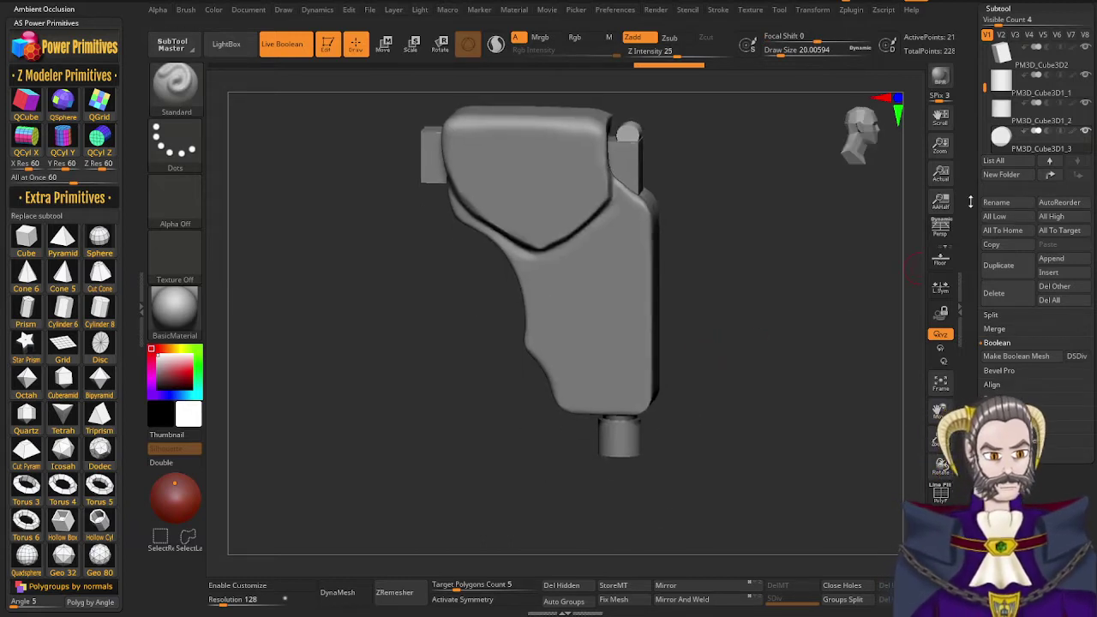
left_click(997, 330)
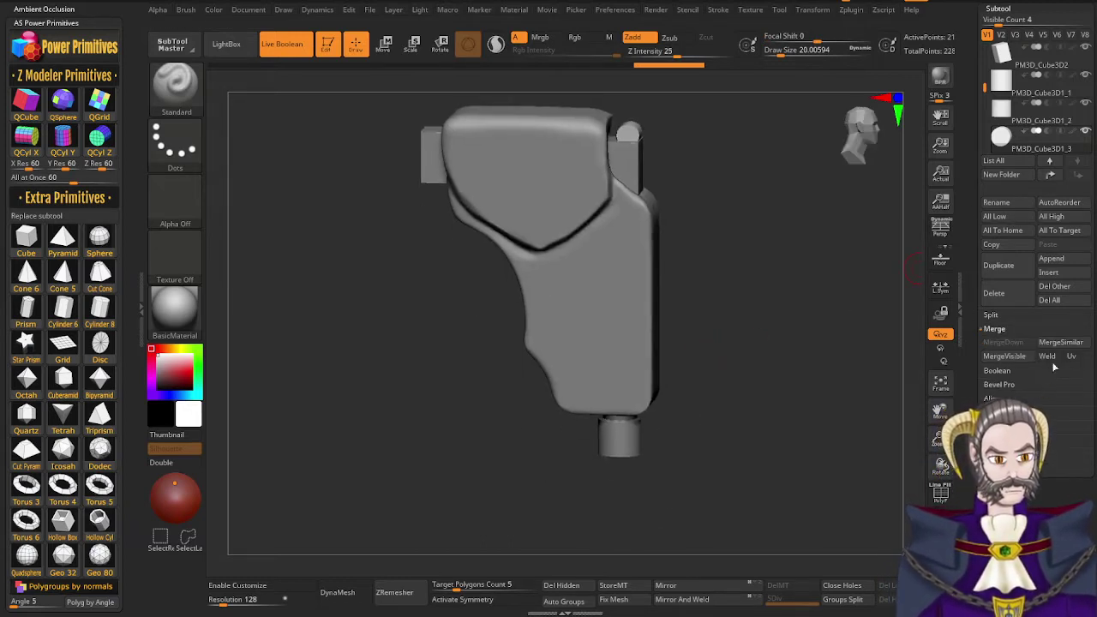
left_click_drag(970, 190, 972, 314)
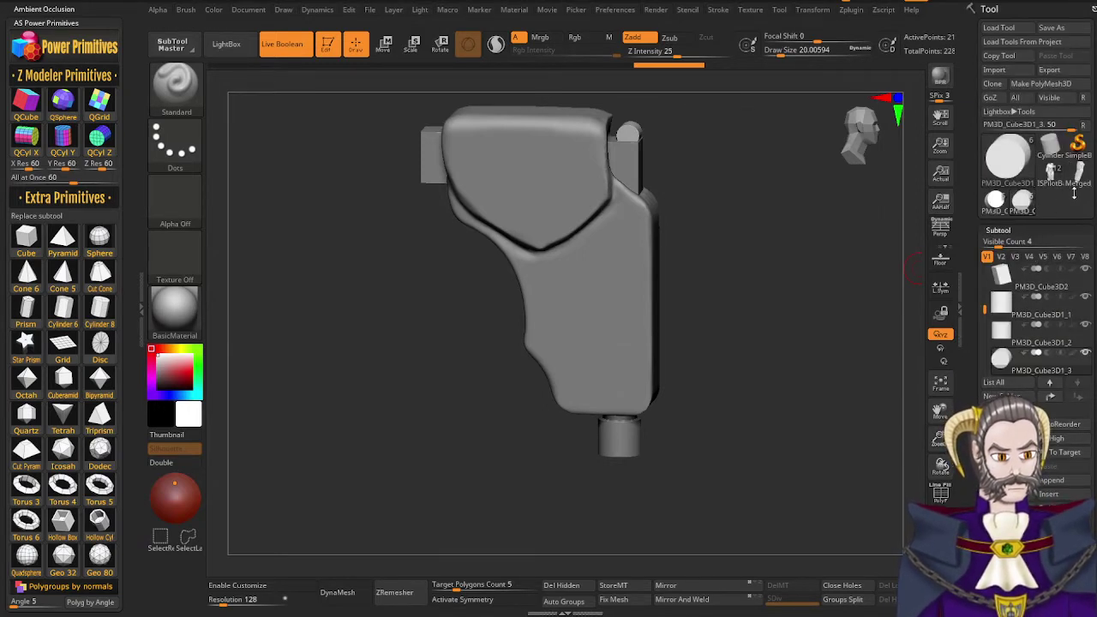
left_click(1072, 180)
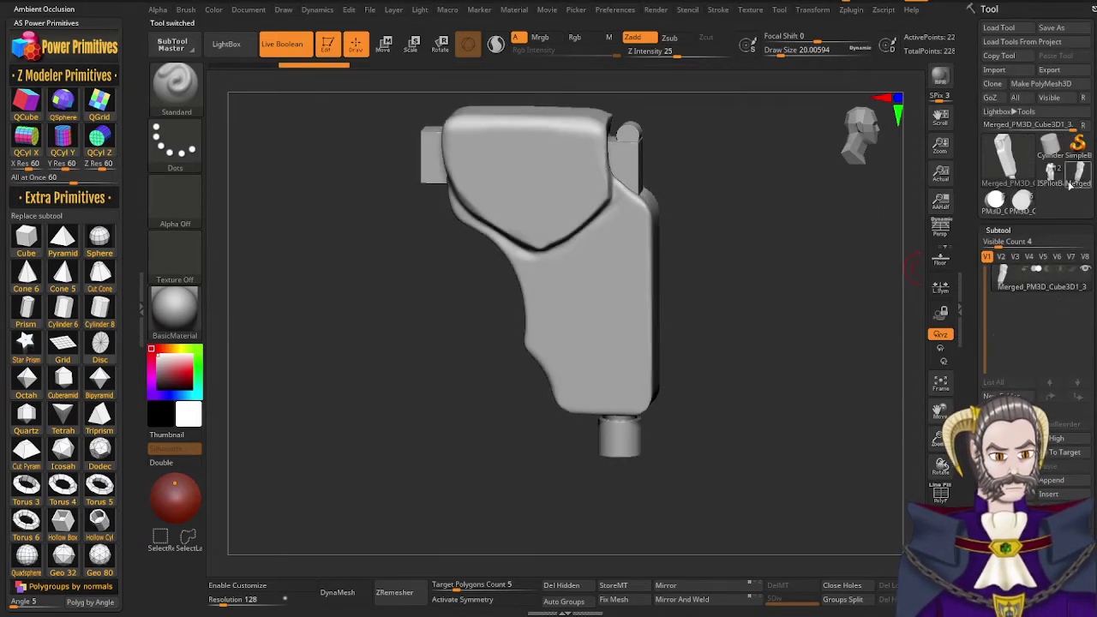
left_click(239, 604)
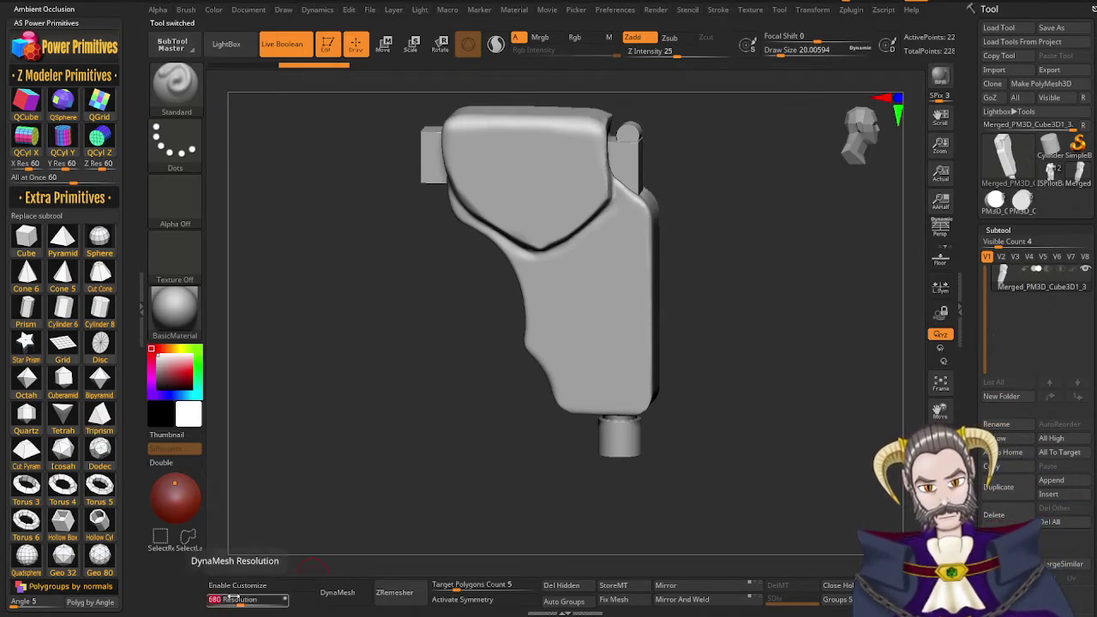
left_click(338, 593)
Set the draw size to about 51 and smooth the edges of the larger cube protruding from the raised section
right_click_drag(646, 317, 646, 413)
right_click_drag(620, 367, 665, 386)
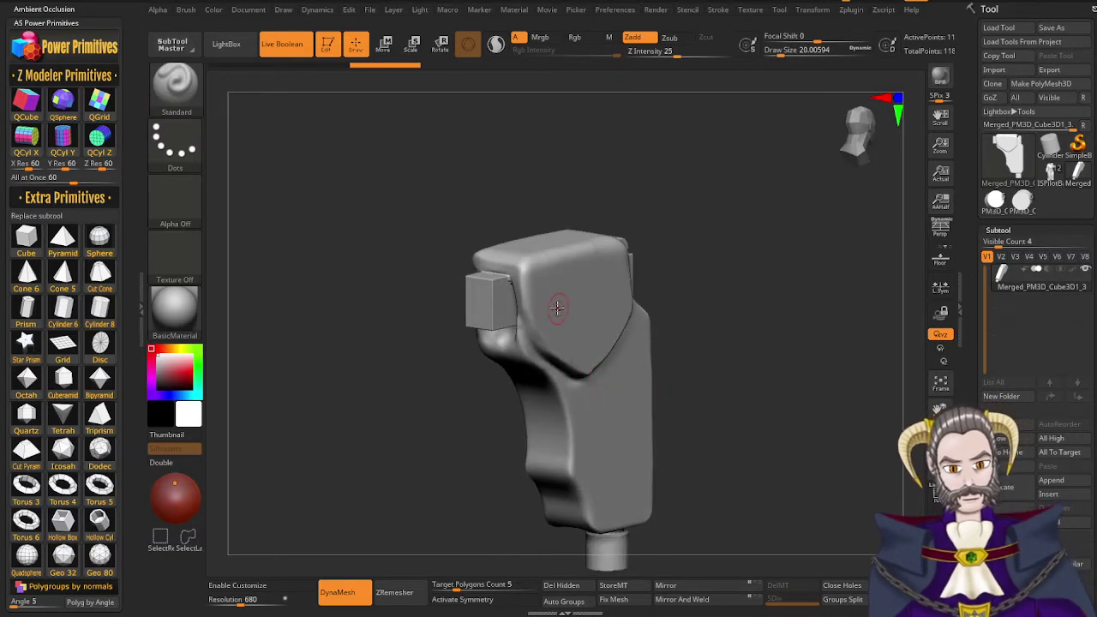
key("s")
left_click_drag(559, 312, 561, 314)
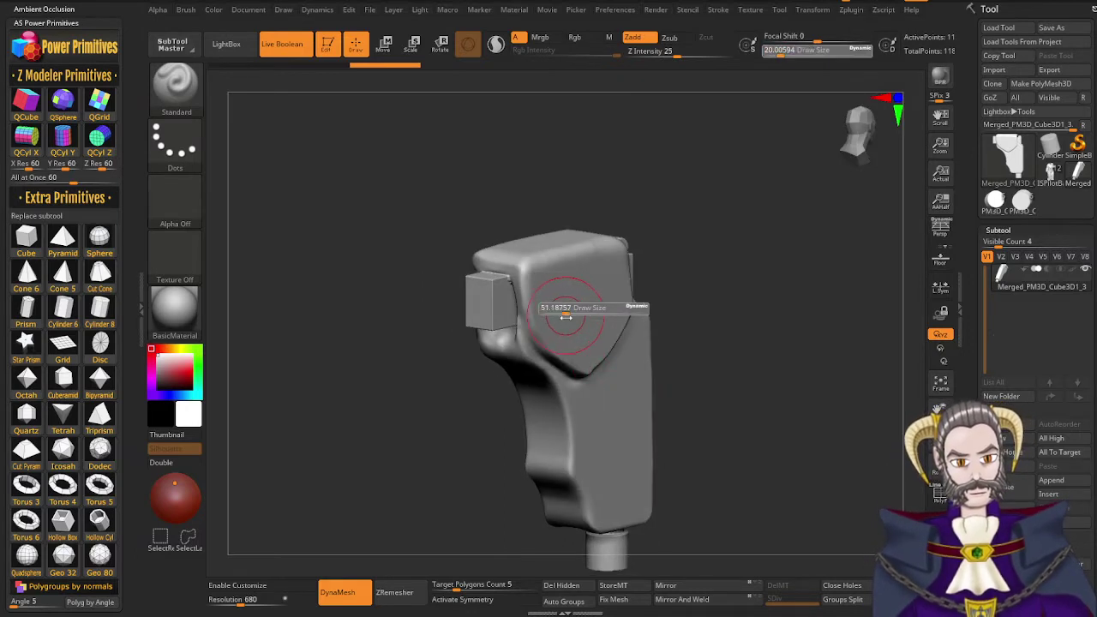
key("shift")
left_click_drag(487, 288, 482, 309, "shift")
right_click_drag(483, 309, 498, 306)
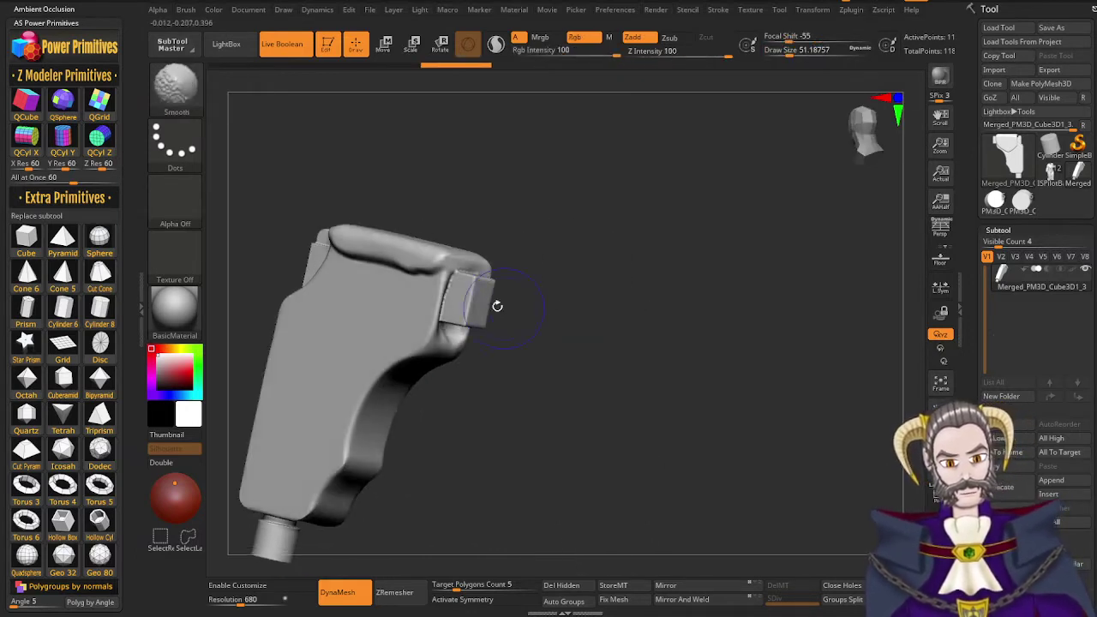
left_click_drag(469, 298, 477, 319, "shift")
Smooth the opposite inset cube and the small cylinder capping it
mouse_move(480, 330)
right_mouse_down("alt")
mouse_move(544, 352)
mouse_move(635, 355)
mouse_move(658, 410)
right_mouse_up("alt")
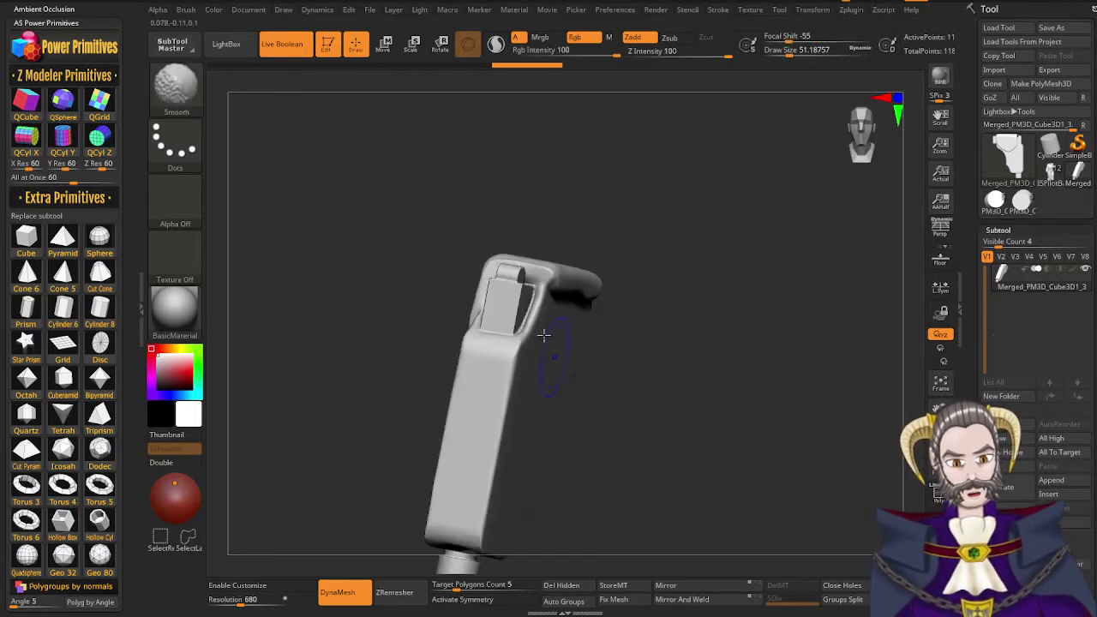
left_click_drag(517, 289, 513, 314, "shift")
right_click_drag(525, 336, 586, 334)
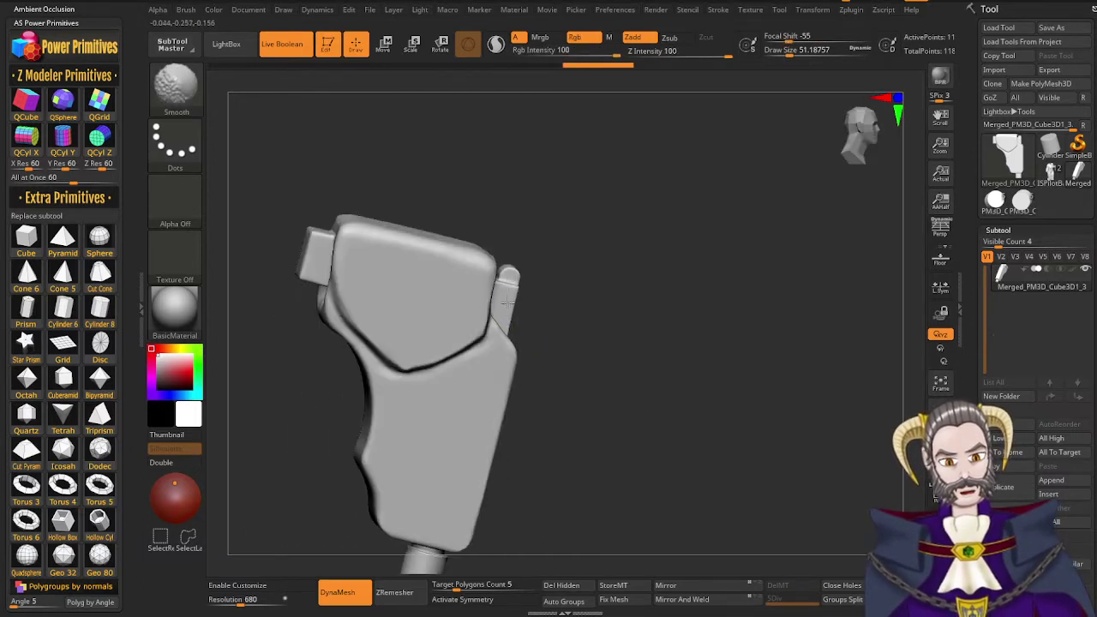
left_click_drag(508, 304, 512, 313, "shift")
Smooth the stepped cylinder and the recess around it at the part's lower end
right_click_drag(536, 352, 524, 310)
right_click_drag(484, 413, 565, 265, "alt")
mouse_move(504, 343)
left_mouse_down("shift")
mouse_move(499, 375)
mouse_move(559, 326)
mouse_move(475, 357)
mouse_move(496, 369)
left_mouse_up("shift")
right_click_drag(495, 370, 487, 460)
right_click_drag(503, 329, 490, 248)
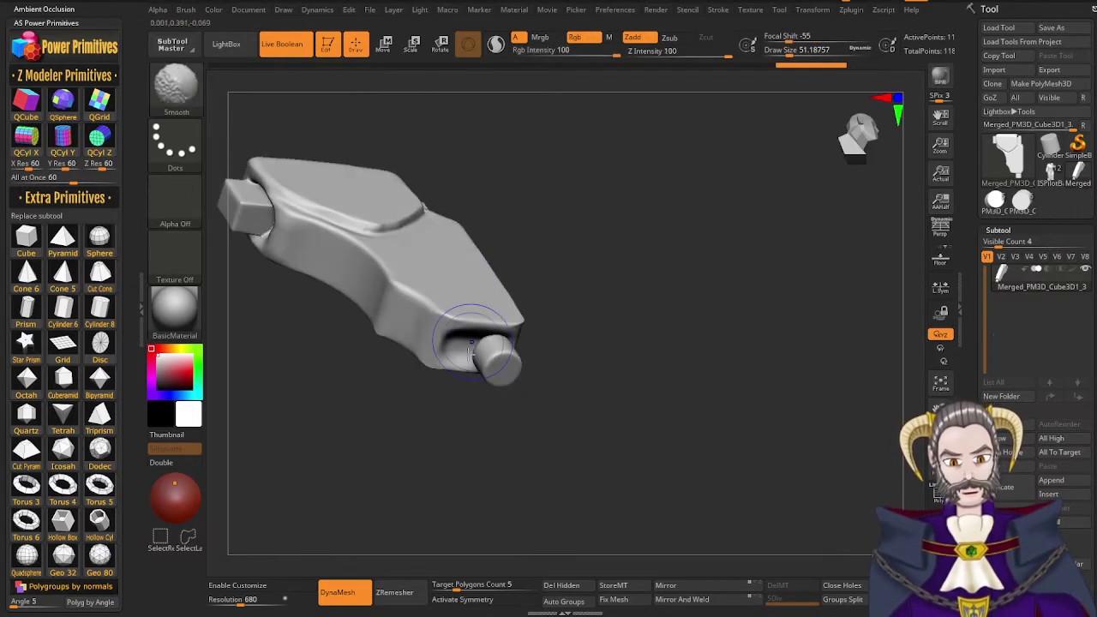
left_click_drag(469, 330, 470, 333, "shift")
right_click_drag(470, 333, 629, 420, "alt")
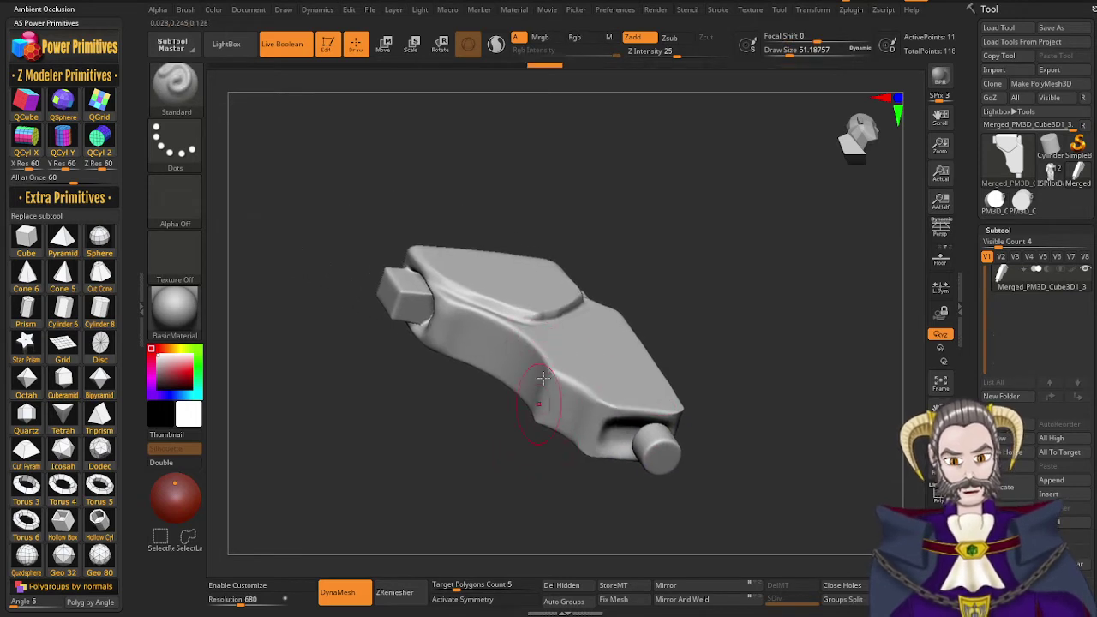
Append a cube, shrink it into a thin flat block, and move it onto the small inset cube with the rounded cap
right_click_drag(543, 378, 543, 476)
right_click_drag(601, 256, 518, 406, "alt")
right_click_drag(520, 451, 502, 420)
right_click_drag(553, 343, 564, 342)
left_click_drag(564, 341, 547, 346)
mouse_move(529, 360)
right_mouse_down("ctrl")
mouse_move(583, 382)
mouse_move(558, 399)
mouse_move(589, 384)
right_mouse_up("ctrl")
left_click_drag(589, 384, 579, 403)
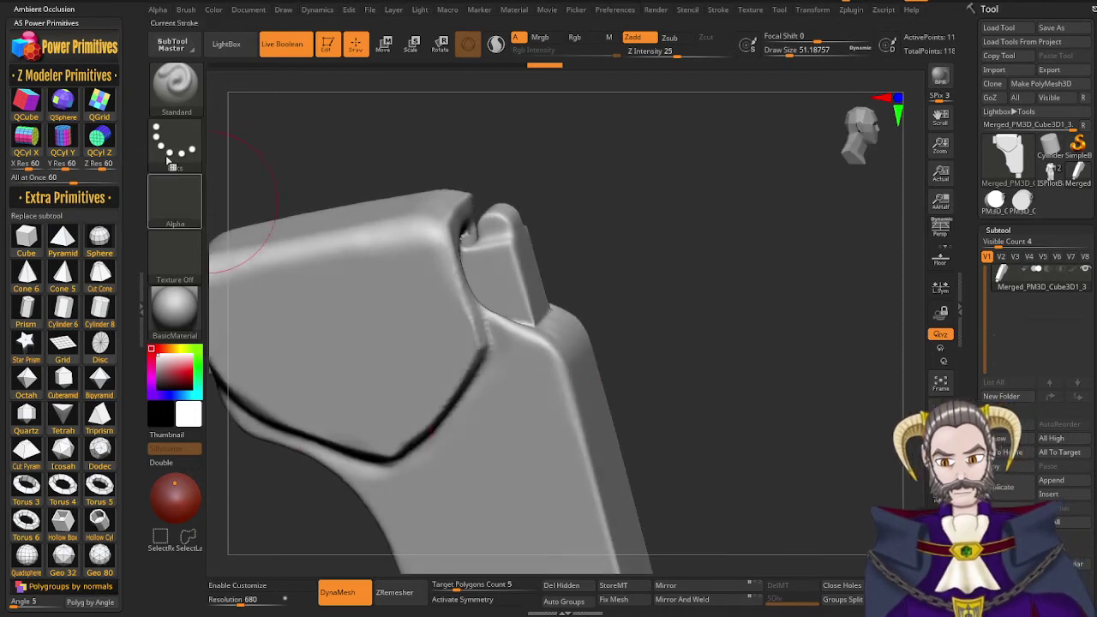
left_click(26, 110)
key("r")
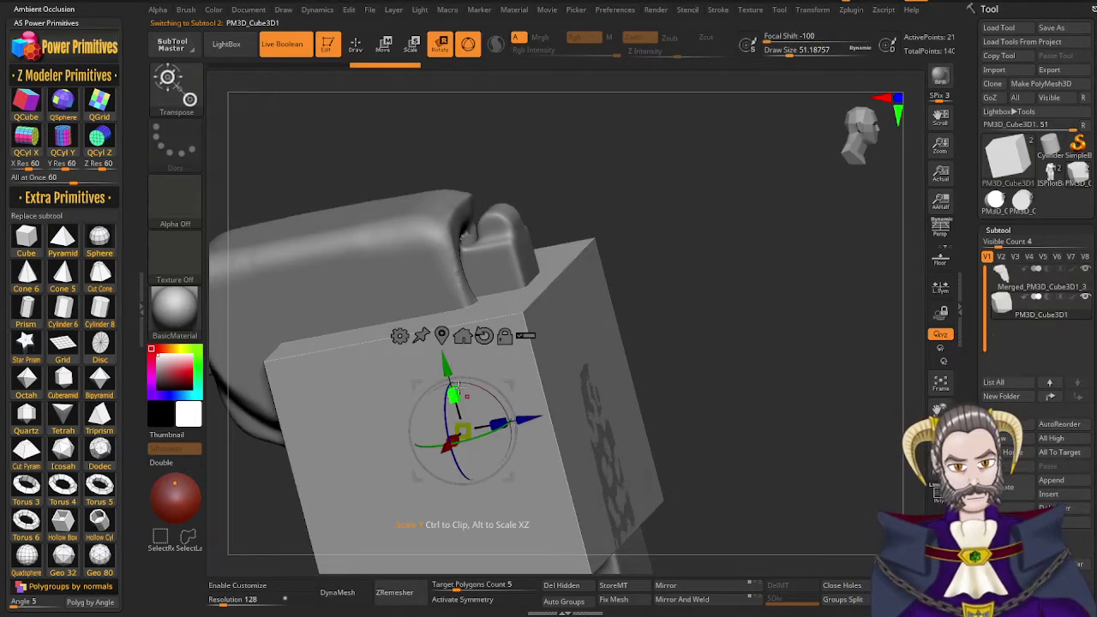
left_click_drag(456, 391, 418, 232)
left_click_drag(422, 276, 367, 355)
left_click_drag(492, 269, 586, 251)
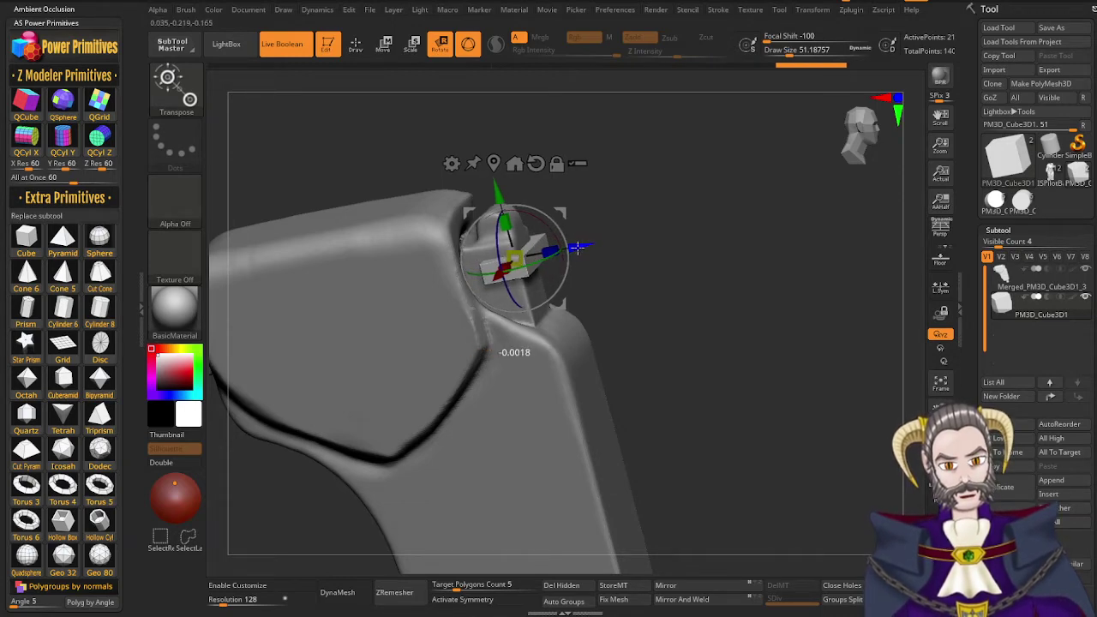
Center the flat block on the small inset cube and adjust its width so it wraps around it like a rib
left_click_drag(578, 247, 568, 248)
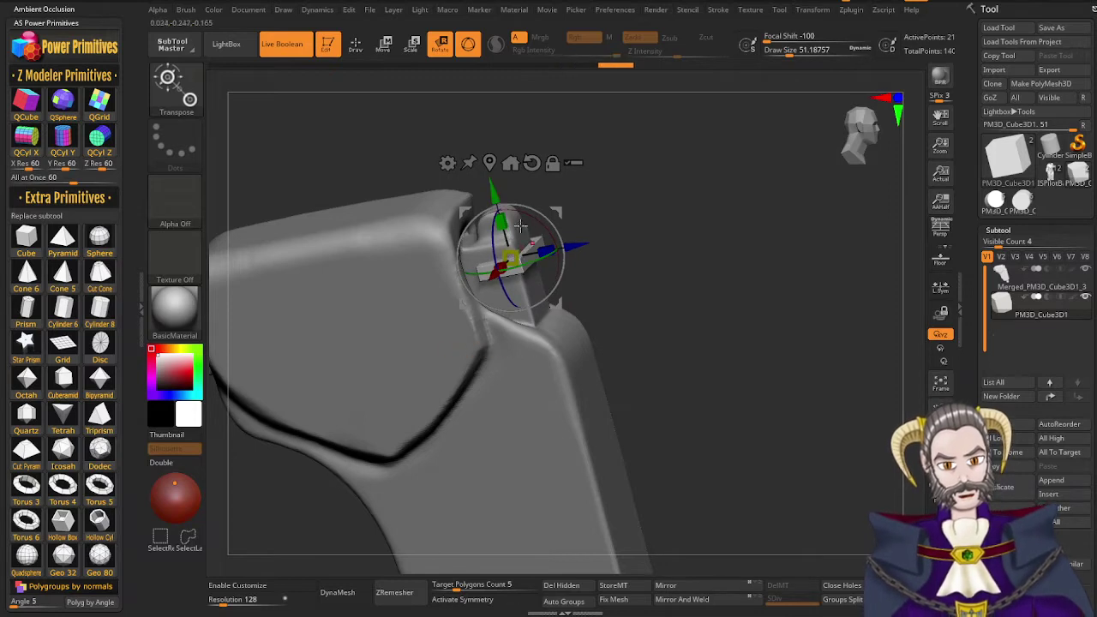
right_click_drag(562, 353, 560, 265)
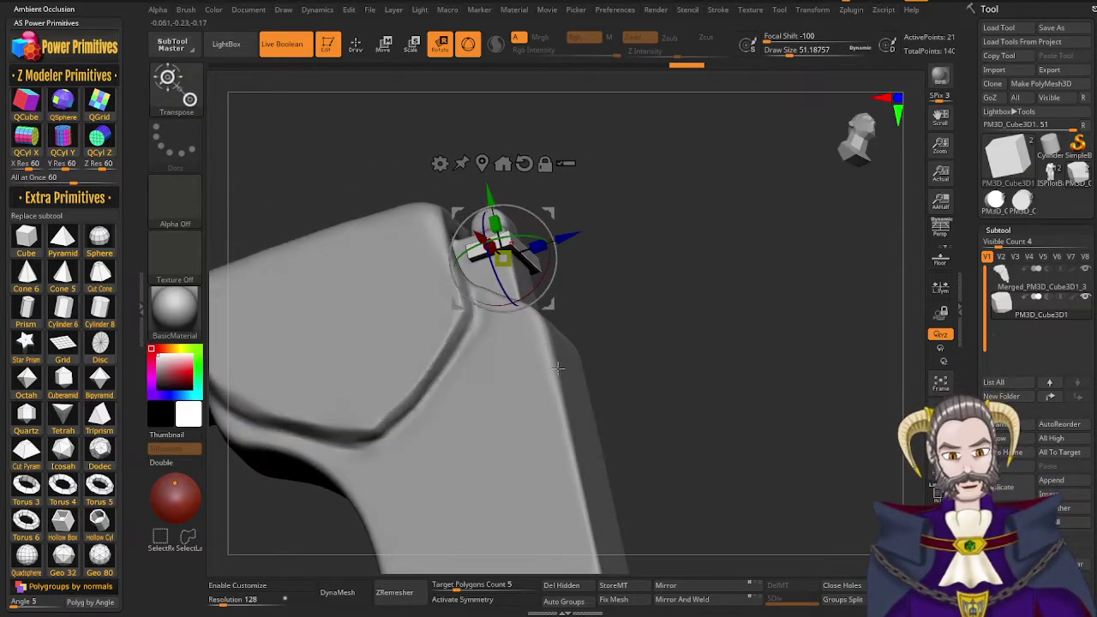
right_click_drag(558, 368, 515, 302)
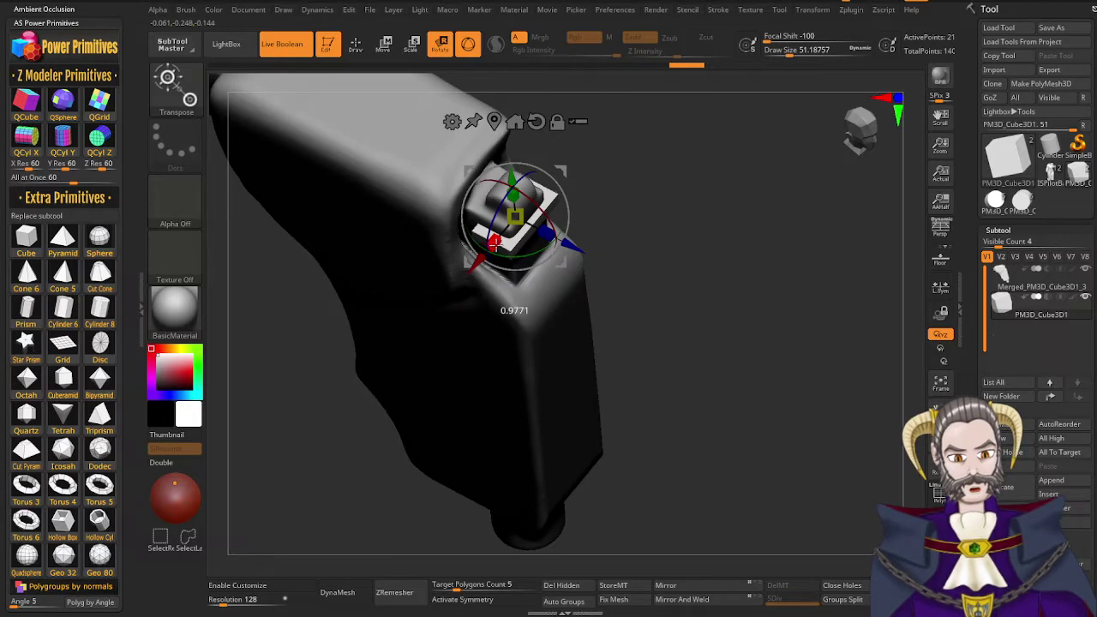
right_click_drag(547, 362, 598, 330)
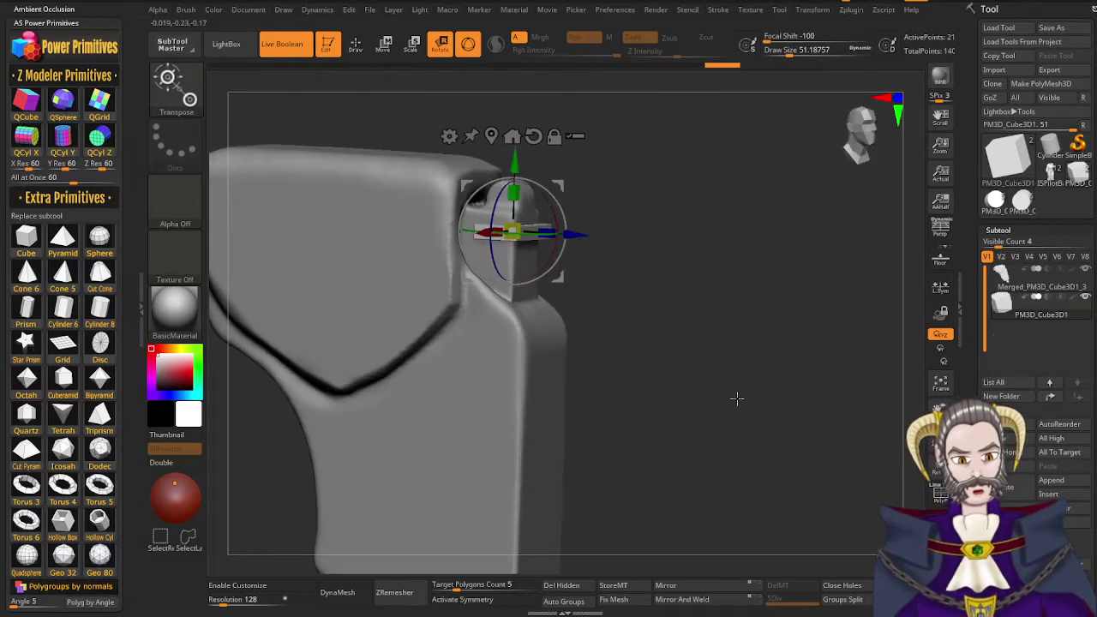
Duplicate the flat rib twice, moving each copy down along the inset cube at even spacing
left_click(1008, 487)
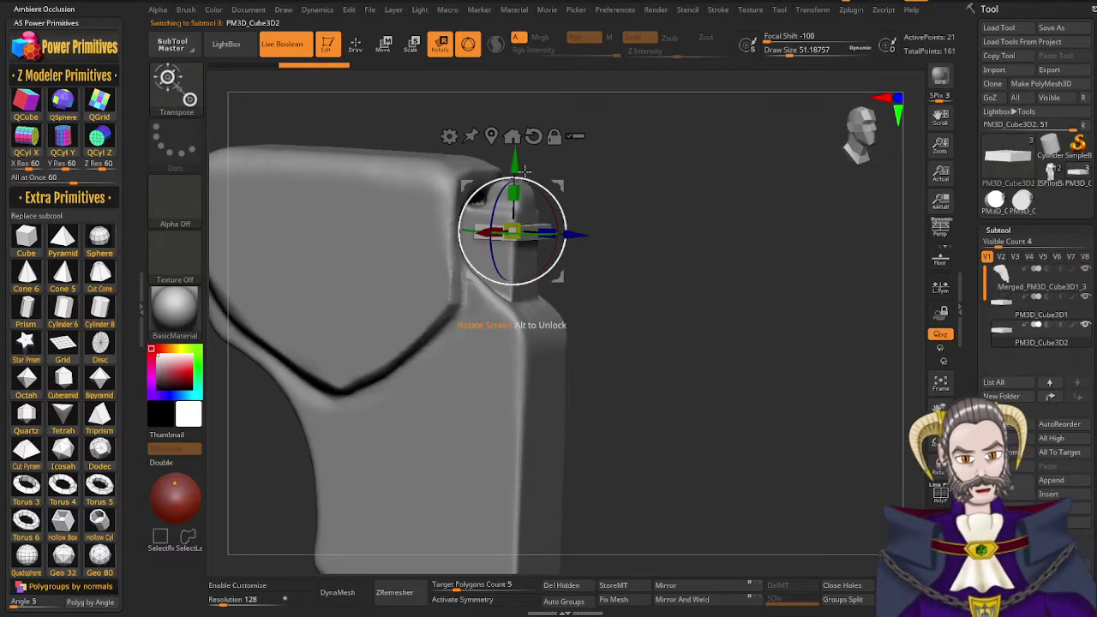
left_click_drag(518, 161, 518, 185)
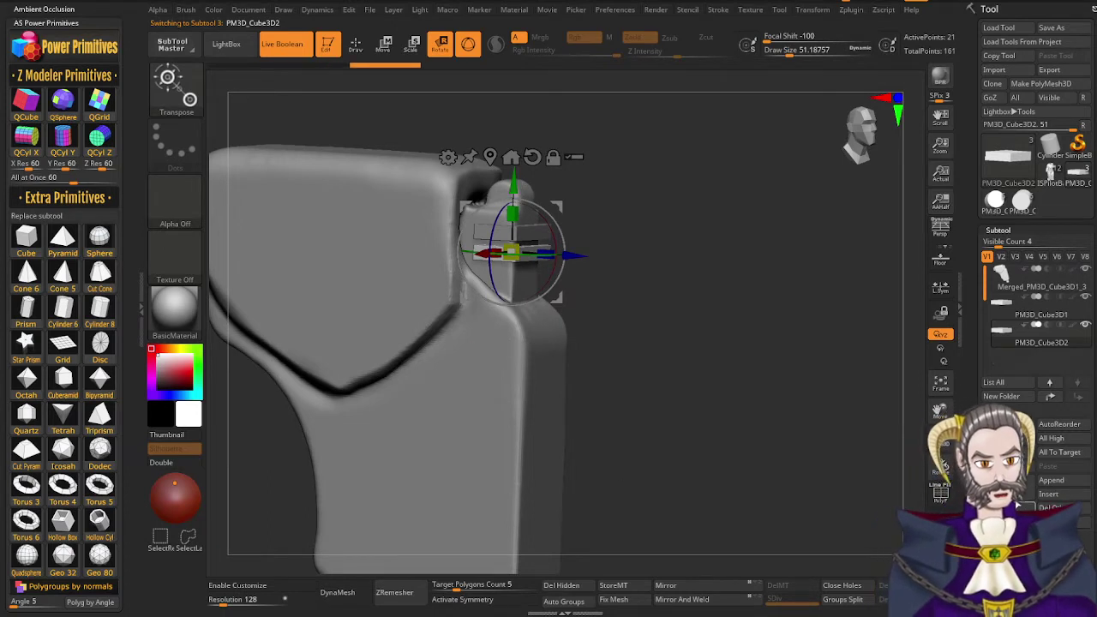
left_click_drag(518, 190, 518, 210)
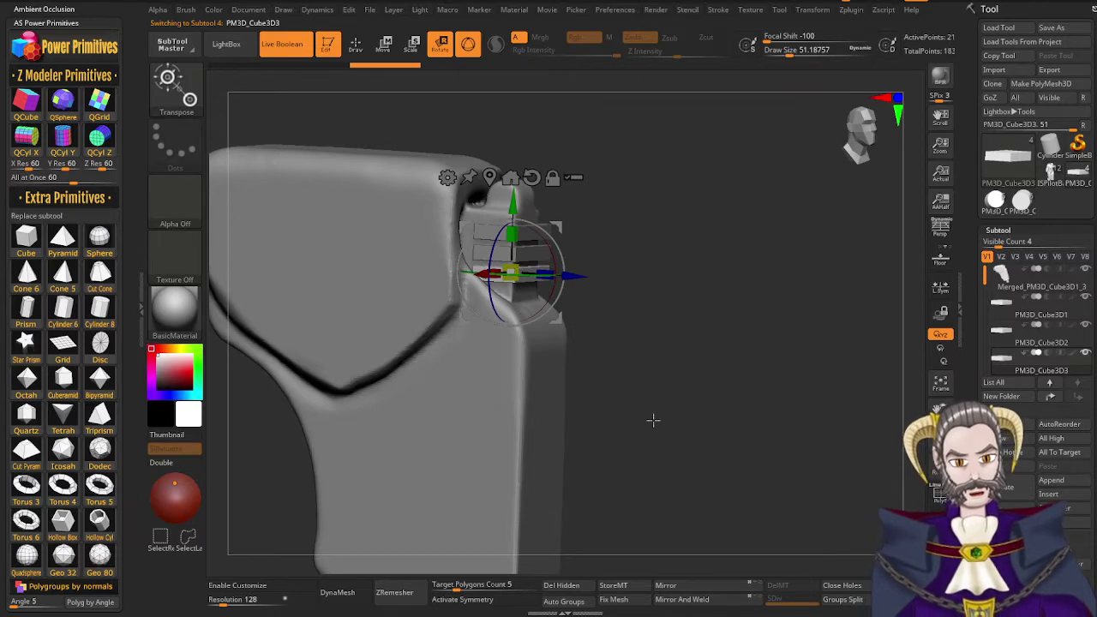
Append another cube, shrink it, and place it at the outer end of the larger protruding cube
right_click_drag(654, 420, 873, 325, "alt")
right_click_drag(446, 295, 615, 416)
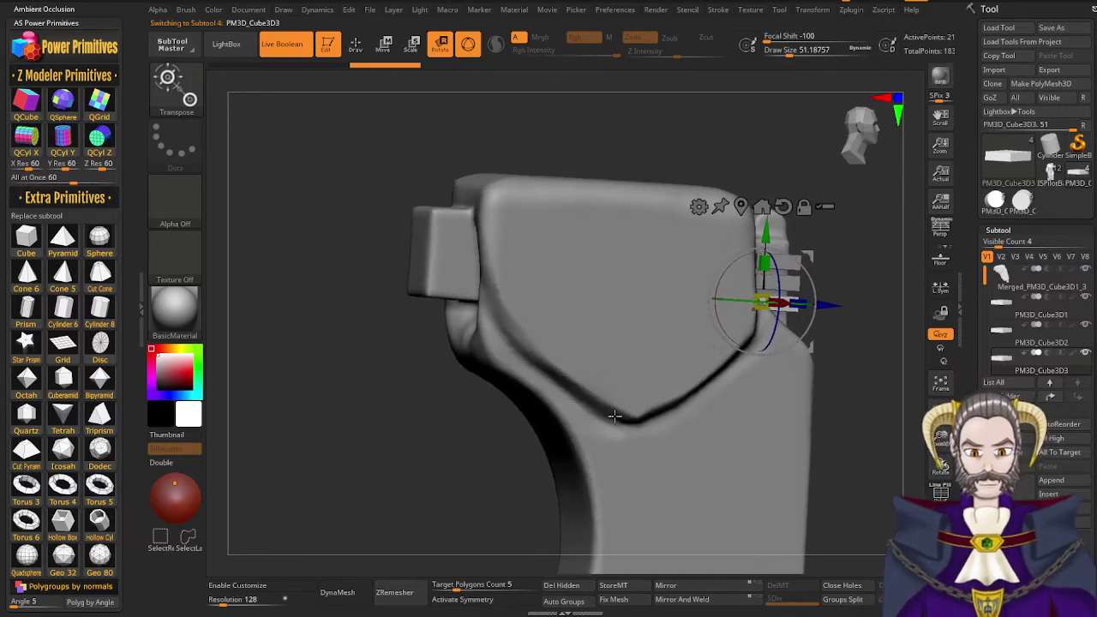
left_click(27, 101)
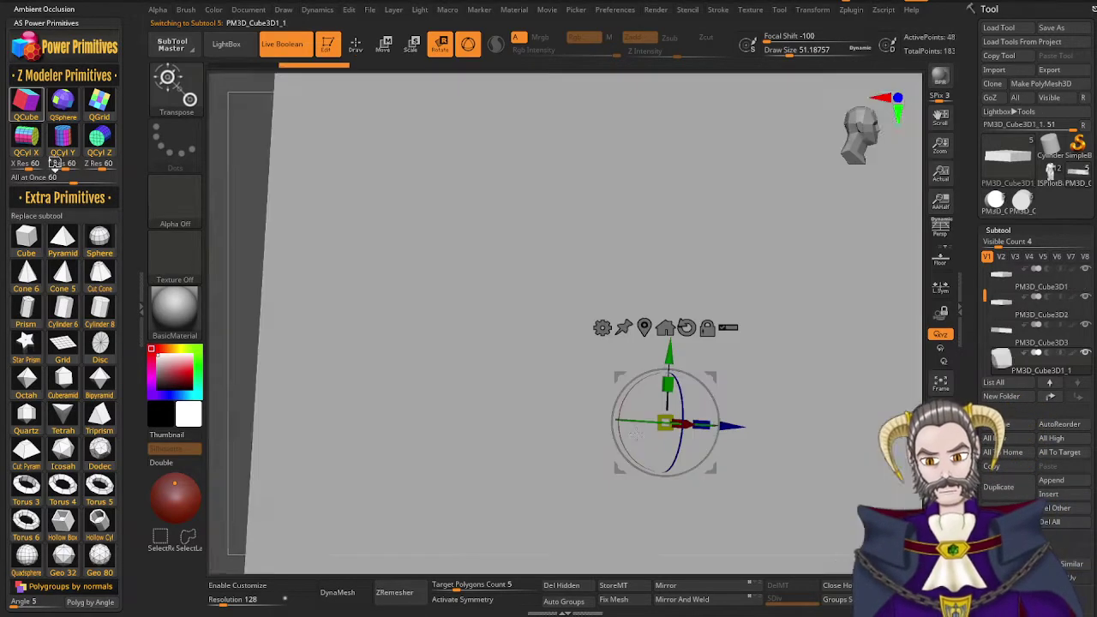
left_click_drag(744, 428, 461, 410)
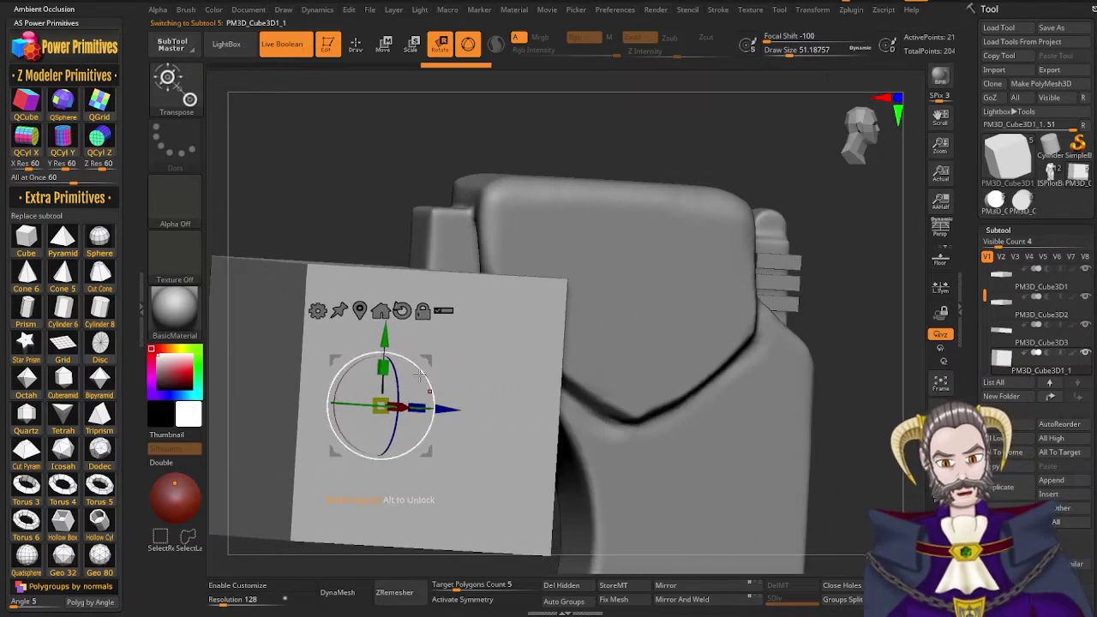
left_click_drag(385, 332, 395, 156)
left_click_drag(399, 227, 301, 350)
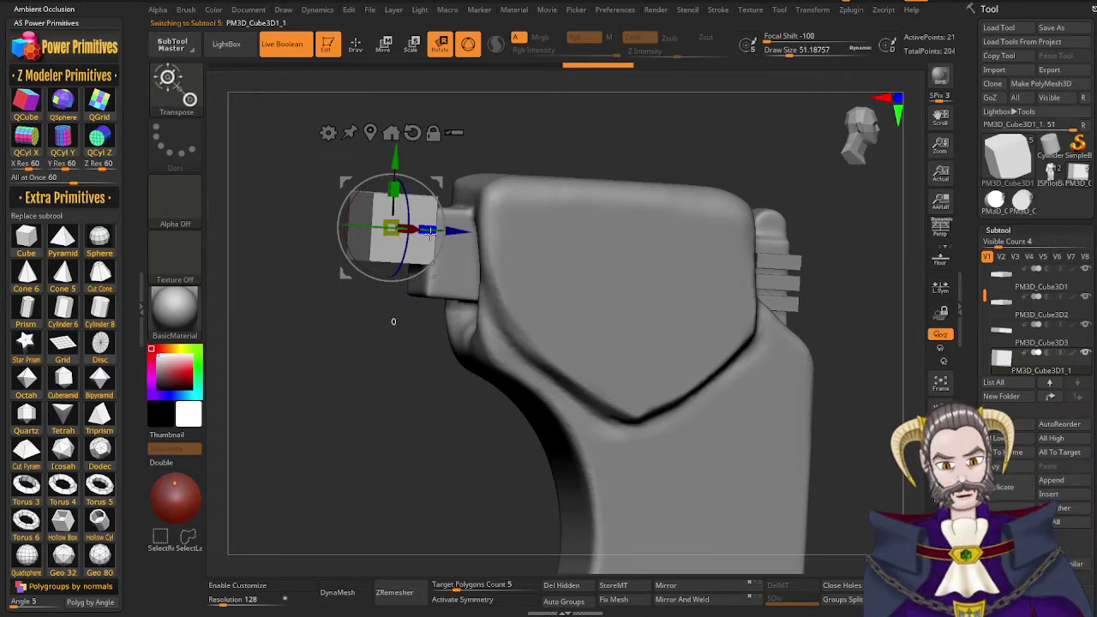
left_click_drag(430, 234, 480, 233)
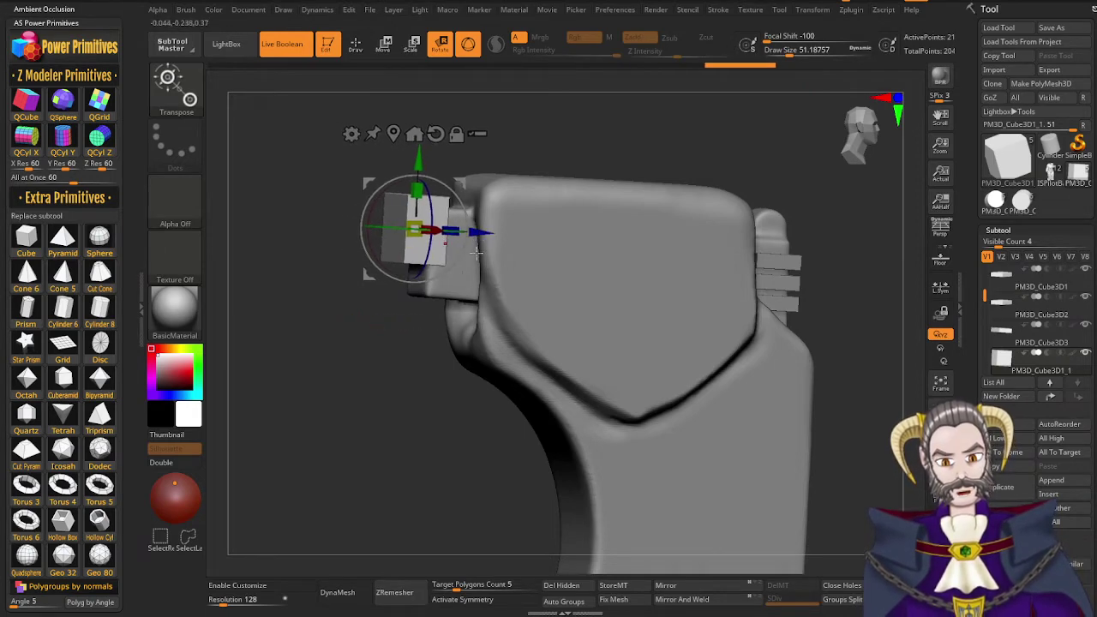
right_click_drag(481, 333, 571, 321)
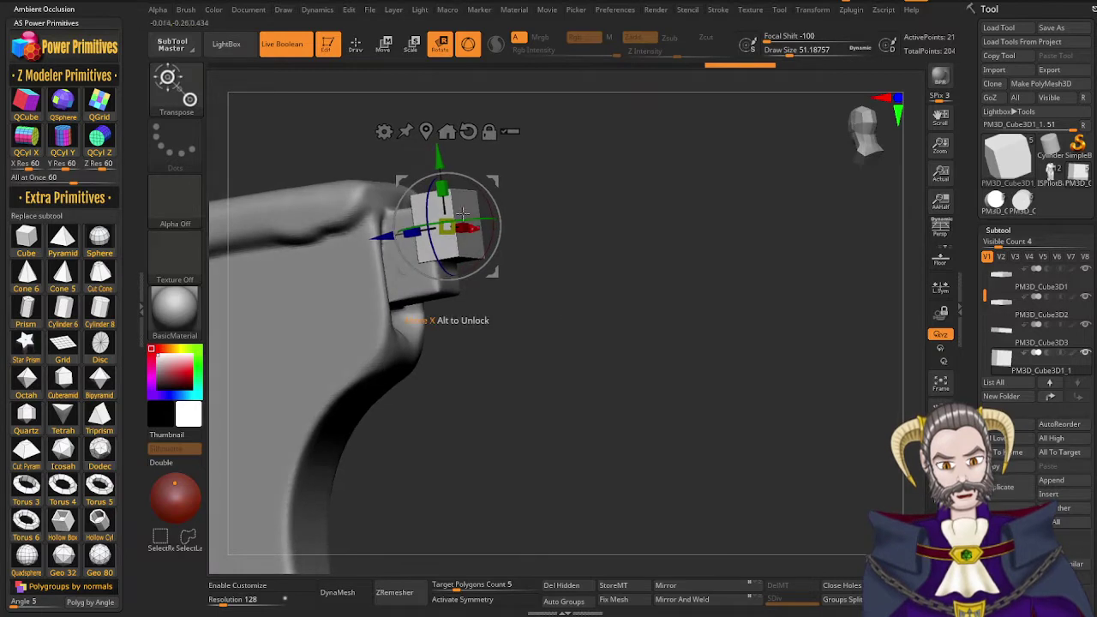
Align the new cube with the protruding cube and stretch it into a tall, narrow end block
left_click_drag(440, 158, 448, 198)
right_click_drag(523, 317, 445, 325)
left_click_drag(445, 203, 444, 195)
right_click_drag(496, 296, 455, 258)
left_click_drag(449, 229, 440, 189)
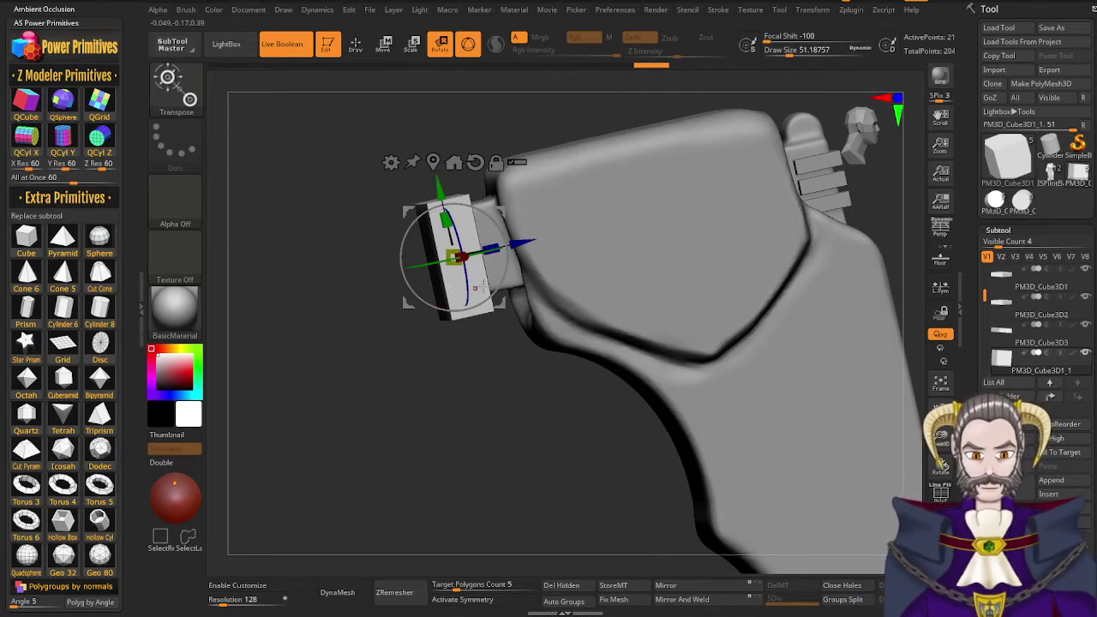
right_click_drag(497, 345, 476, 348)
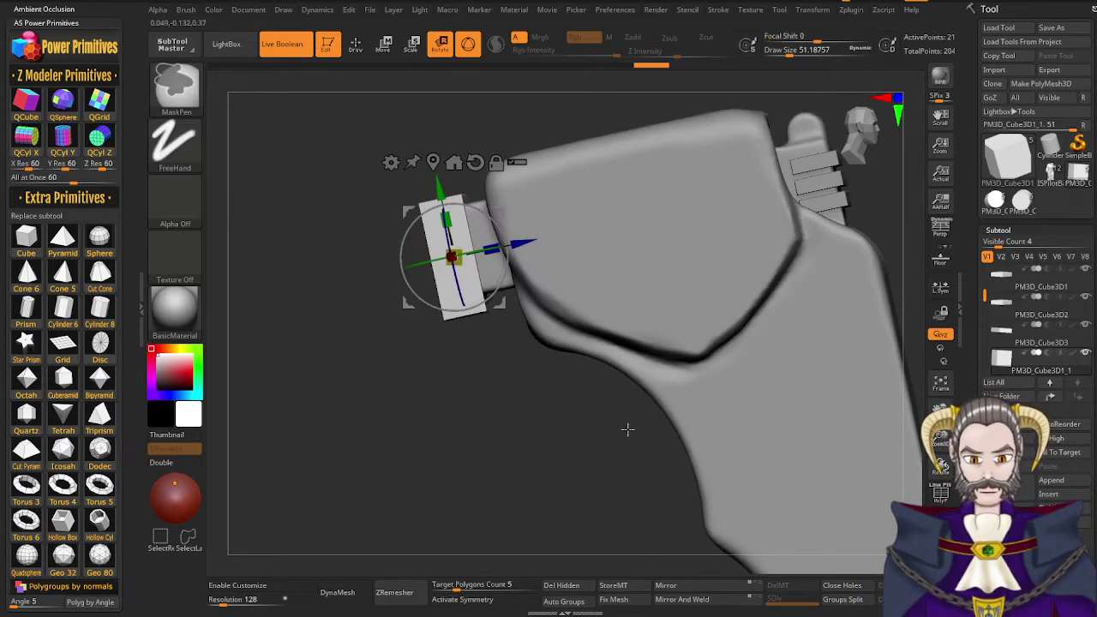
Merge the visible subtools, switch to the merged tool, and DynaMesh it at resolution 760
right_click_drag(628, 429, 601, 368, "ctrl")
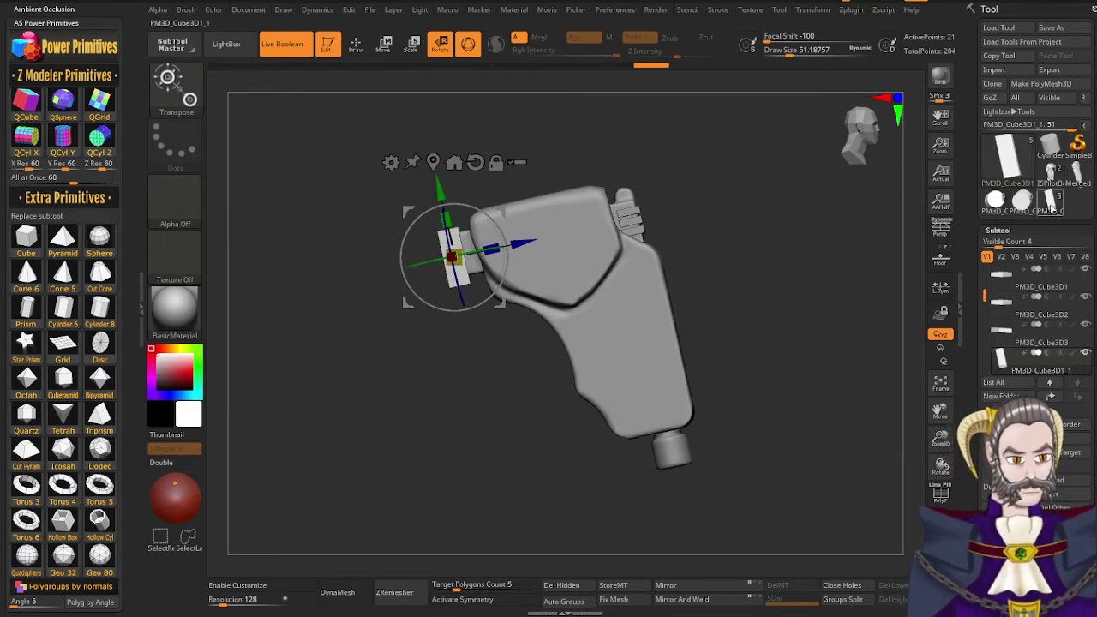
left_click(1078, 175)
left_click_drag(600, 466, 586, 431)
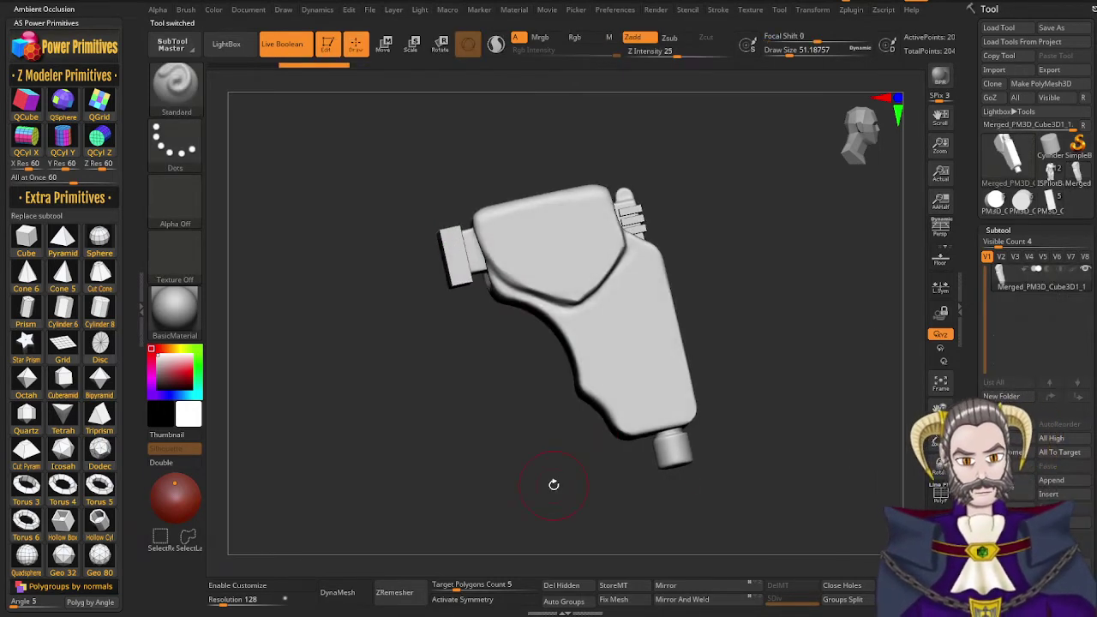
left_click_drag(231, 602, 244, 606)
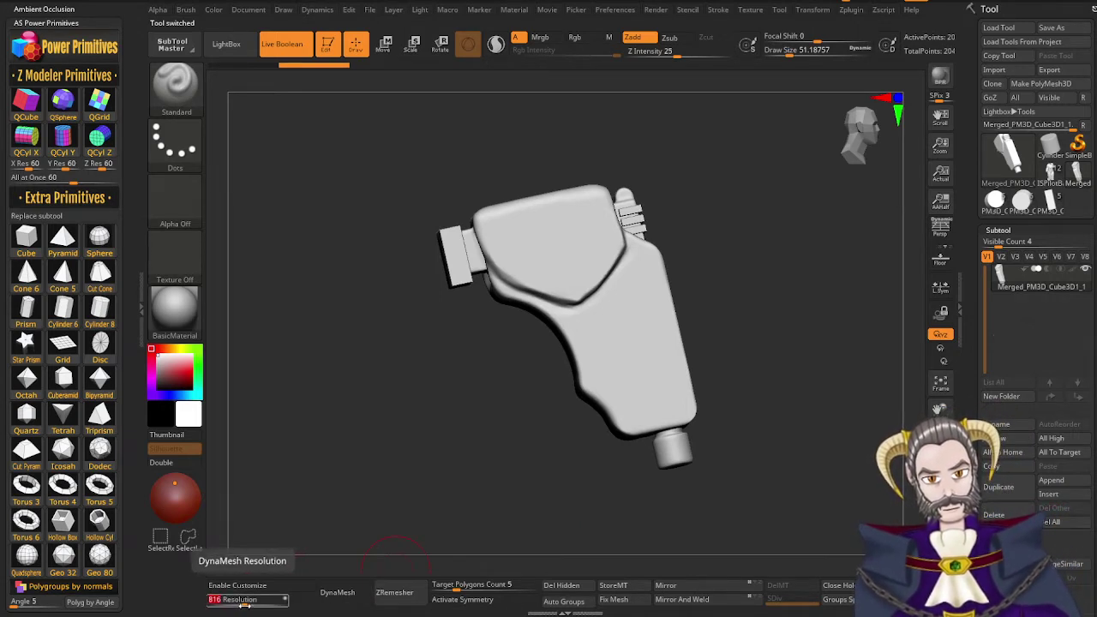
left_click(337, 592)
Smooth the edges of the three stacked ribs around the small inset cube
mouse_move(612, 339)
right_mouse_down()
mouse_move(608, 372)
mouse_move(603, 318)
mouse_move(648, 255)
mouse_move(667, 270)
right_mouse_up()
left_click_drag(633, 190, 602, 222, "shift")
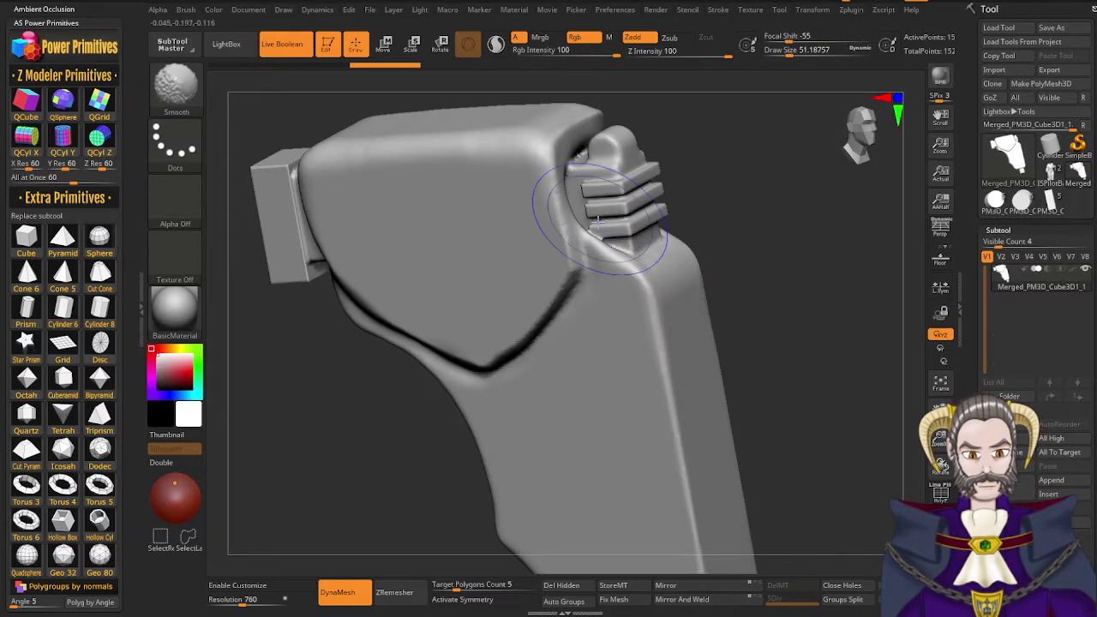
right_click_drag(720, 236, 640, 202)
left_click_drag(640, 202, 667, 220, "shift")
mouse_move(667, 220)
right_mouse_down()
mouse_move(688, 229)
mouse_move(718, 206)
right_mouse_up()
Smooth the side edges of the tall end block and the protruding cube that carries it
right_click_drag(546, 308, 673, 354, "alt")
left_click_drag(470, 205, 476, 249, "shift")
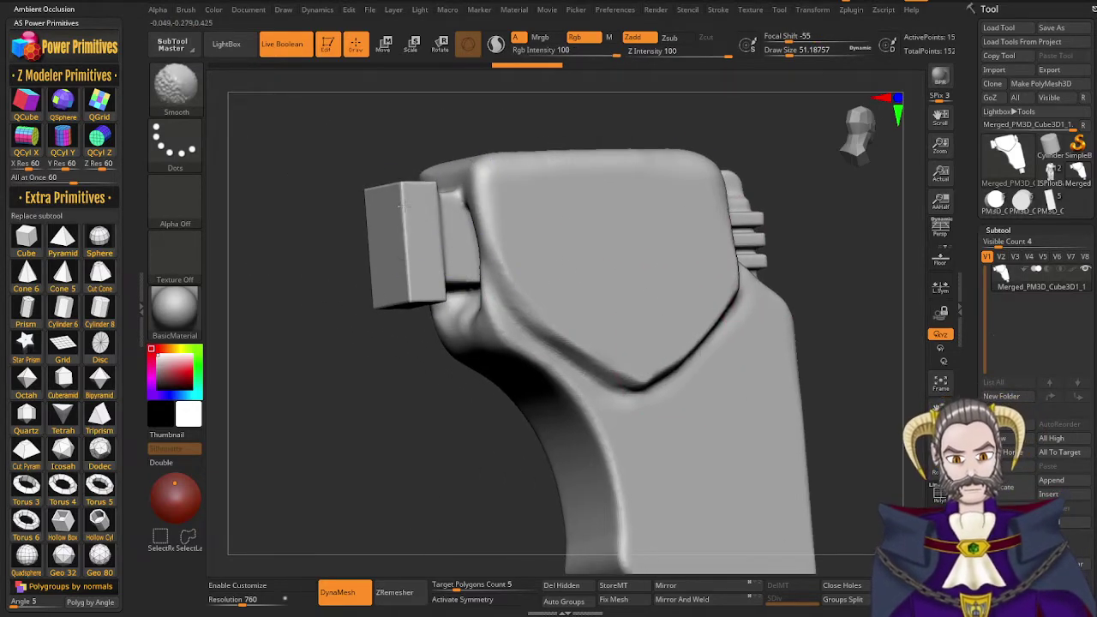
right_click_drag(399, 249, 463, 257)
left_click_drag(388, 201, 385, 303, "shift")
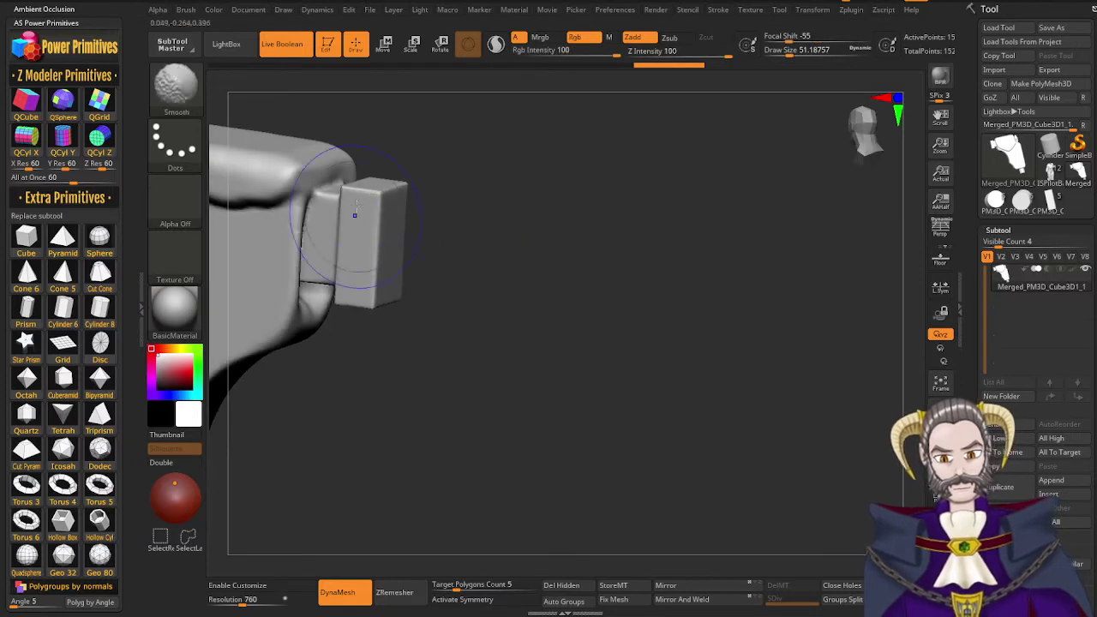
left_click_drag(352, 214, 364, 257, "shift")
right_click_drag(368, 265, 391, 390)
left_click_drag(384, 249, 378, 206, "shift")
right_click_drag(377, 225, 382, 272)
left_click_drag(380, 240, 375, 194, "shift")
Smooth the top and outer edges of the tall end block
right_click_drag(383, 244, 336, 386)
right_click_drag(410, 236, 376, 243)
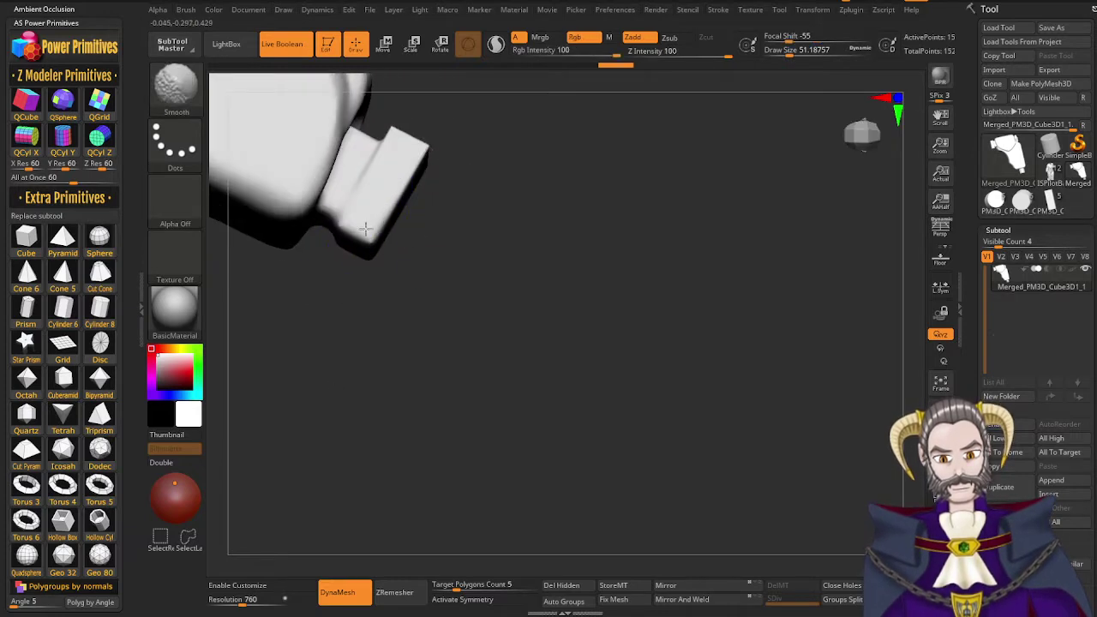
left_click_drag(366, 229, 369, 233, "shift")
right_click_drag(374, 245, 355, 292)
left_click_drag(350, 269, 321, 273, "shift")
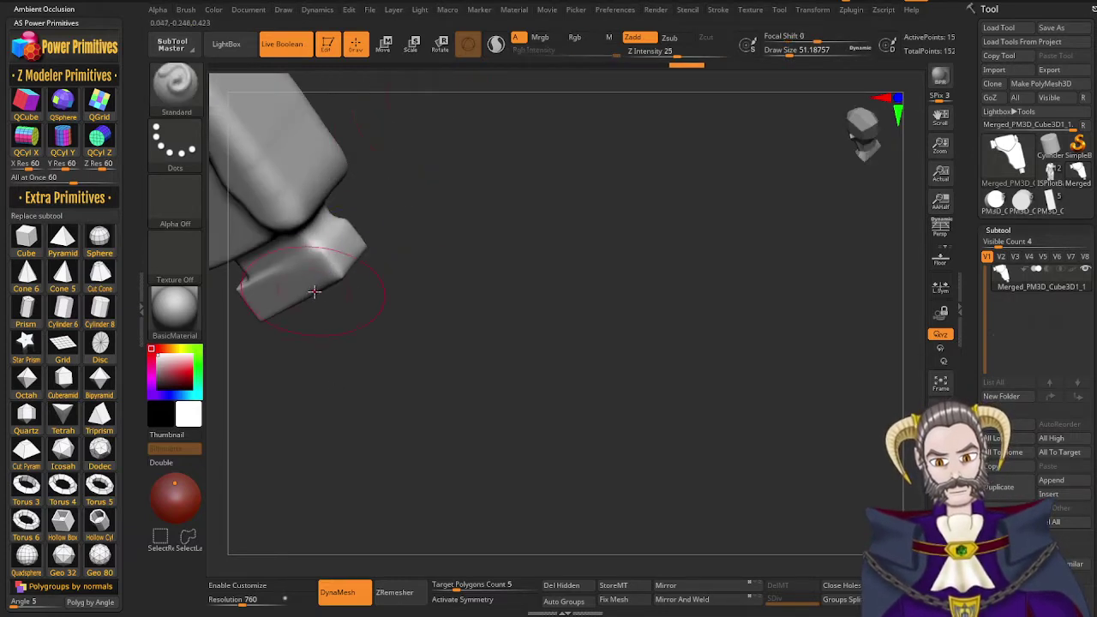
right_click_drag(315, 291, 375, 181)
right_click_drag(302, 261, 317, 333)
left_click_drag(282, 268, 311, 264, "shift")
mouse_move(352, 228)
right_mouse_down()
mouse_move(335, 346)
mouse_move(409, 333)
mouse_move(416, 316)
right_mouse_up()
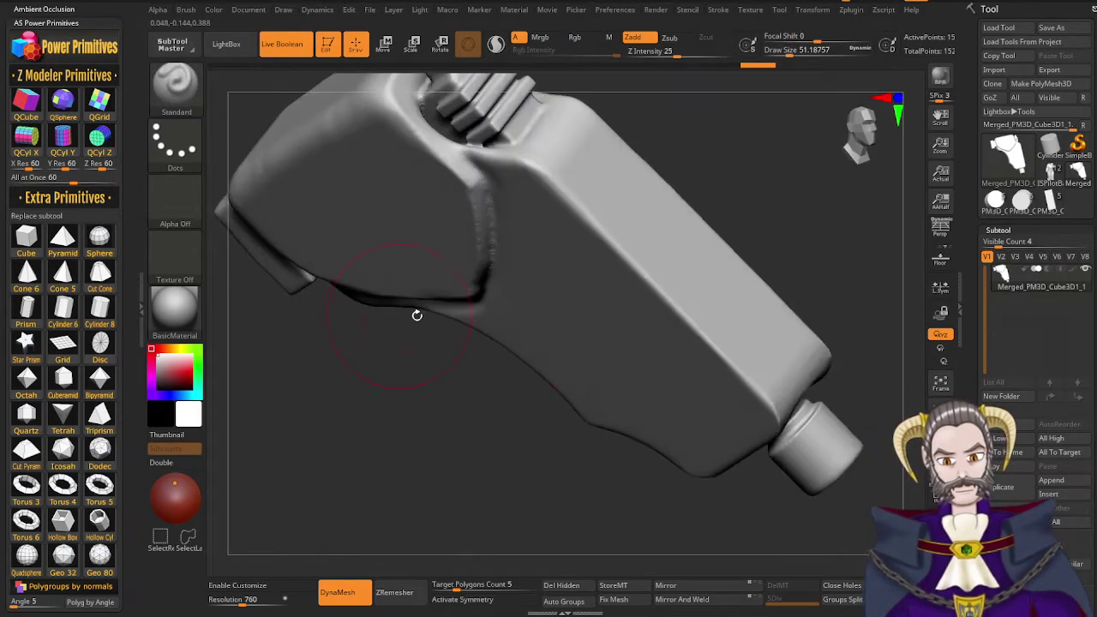
Flatten the raised section on the back side flush with the body using the Planar brush, and smooth its edge
right_click_drag(589, 352, 431, 238, "alt")
mouse_move(431, 237)
right_mouse_down()
mouse_move(473, 183)
mouse_move(500, 304)
mouse_move(431, 176)
right_mouse_up()
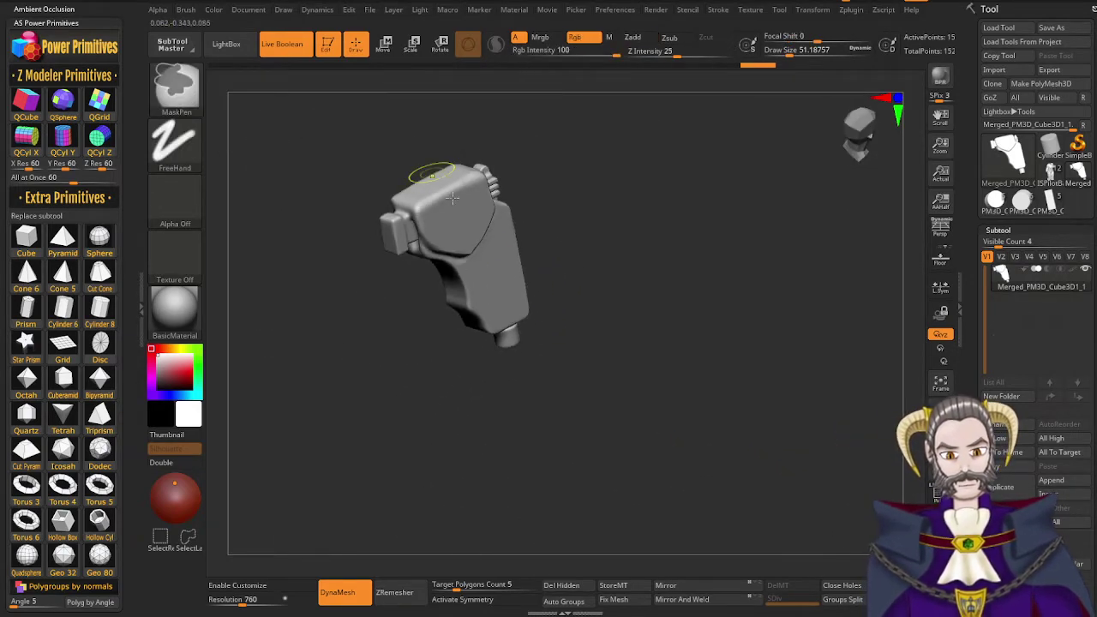
mouse_move(506, 367)
right_mouse_down()
mouse_move(471, 341)
mouse_move(563, 377)
mouse_move(532, 419)
mouse_move(500, 419)
mouse_move(561, 289)
mouse_move(598, 289)
mouse_move(534, 316)
right_mouse_up()
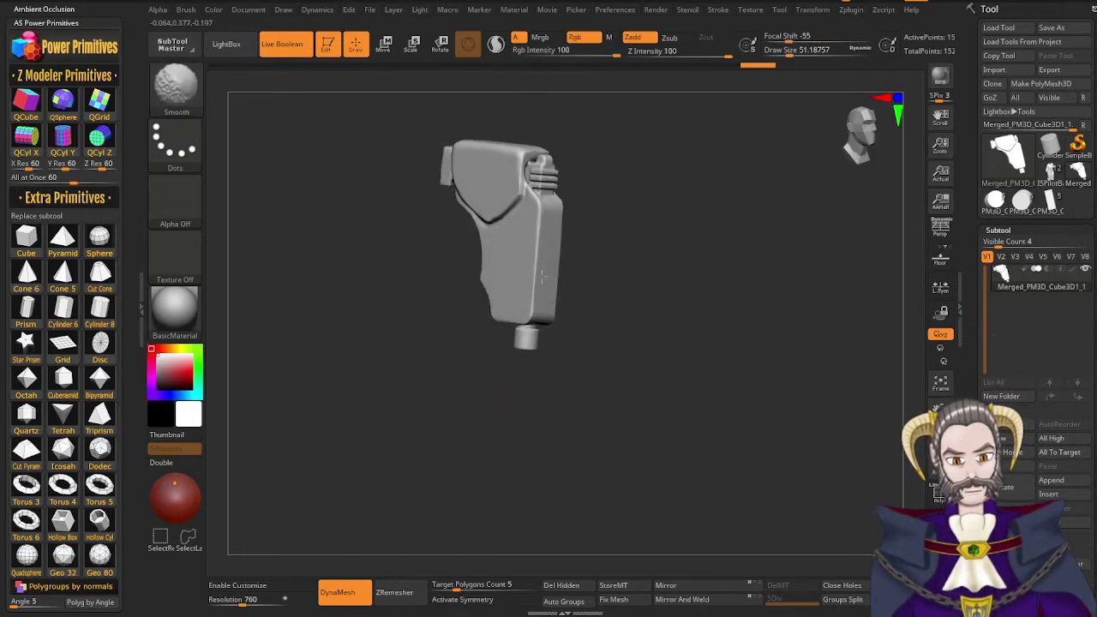
right_click_drag(538, 257, 463, 283)
mouse_move(595, 228)
right_mouse_down()
mouse_move(588, 211)
mouse_move(558, 324)
mouse_move(543, 326)
mouse_move(590, 341)
mouse_move(576, 338)
right_mouse_up()
key("b")
key("d")
key("s")
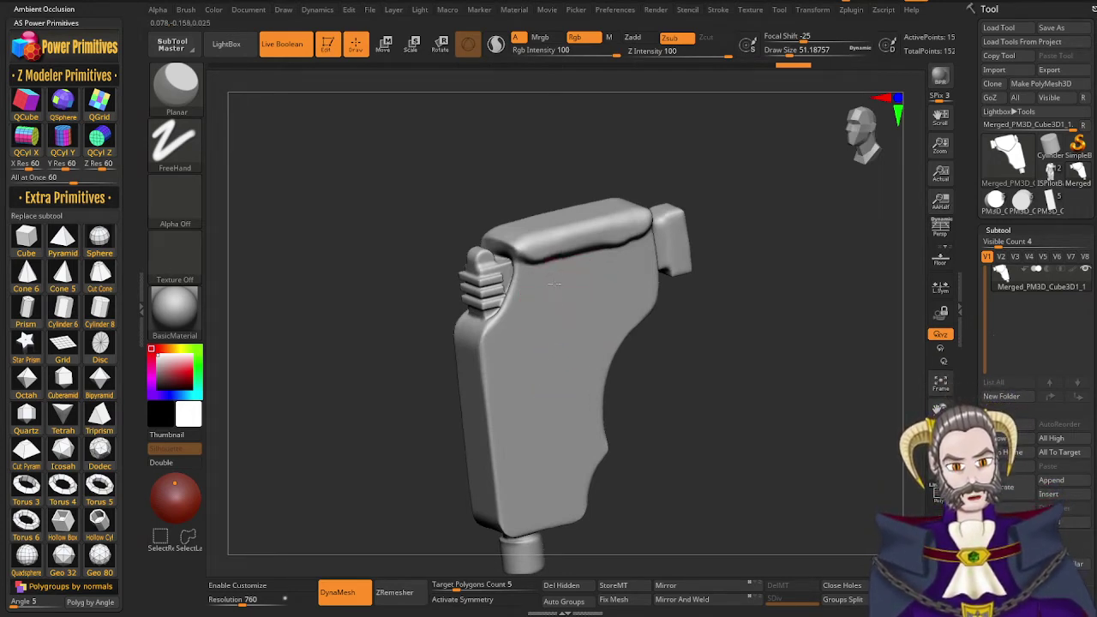
mouse_move(556, 284)
left_mouse_down()
mouse_move(556, 264)
mouse_move(616, 240)
left_mouse_up()
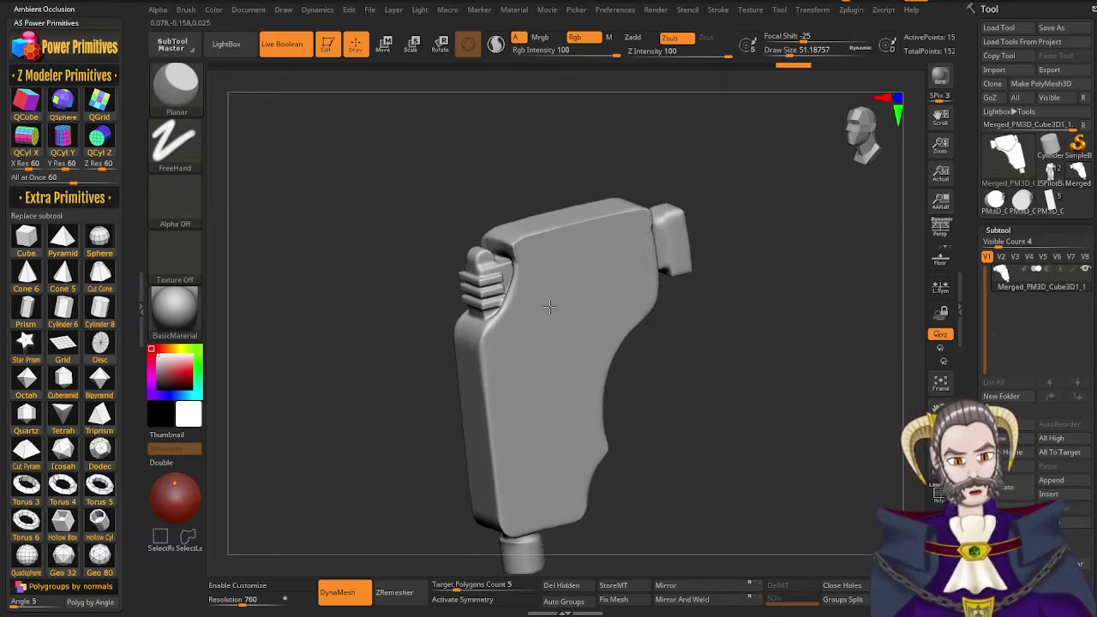
mouse_move(549, 306)
left_mouse_down()
mouse_move(580, 255)
mouse_move(584, 280)
left_mouse_up()
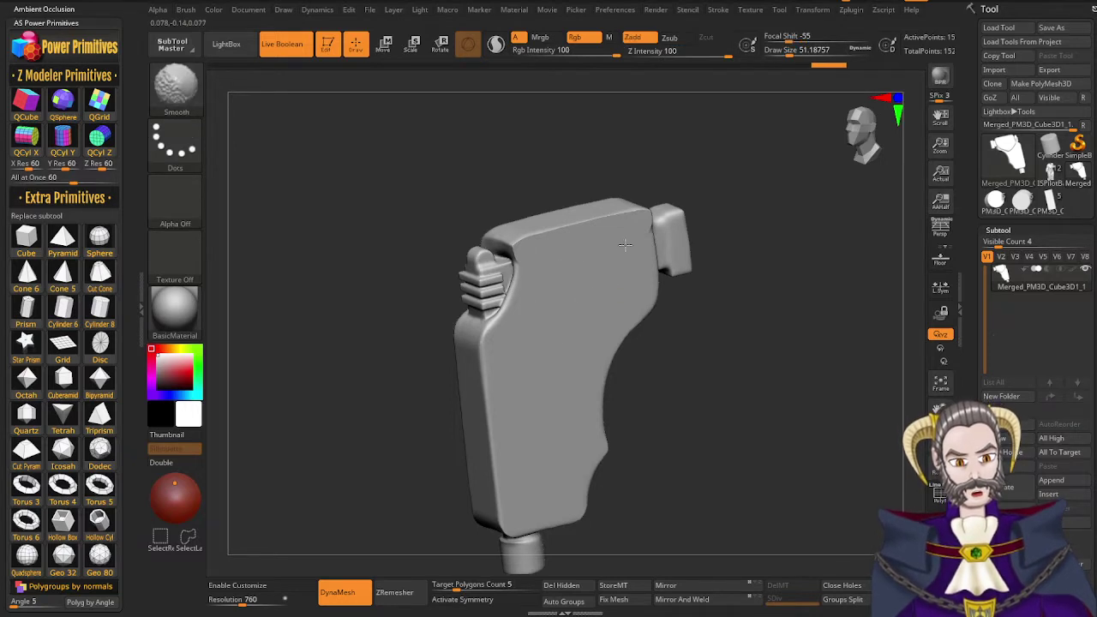
left_click_drag(523, 258, 536, 270, "shift")
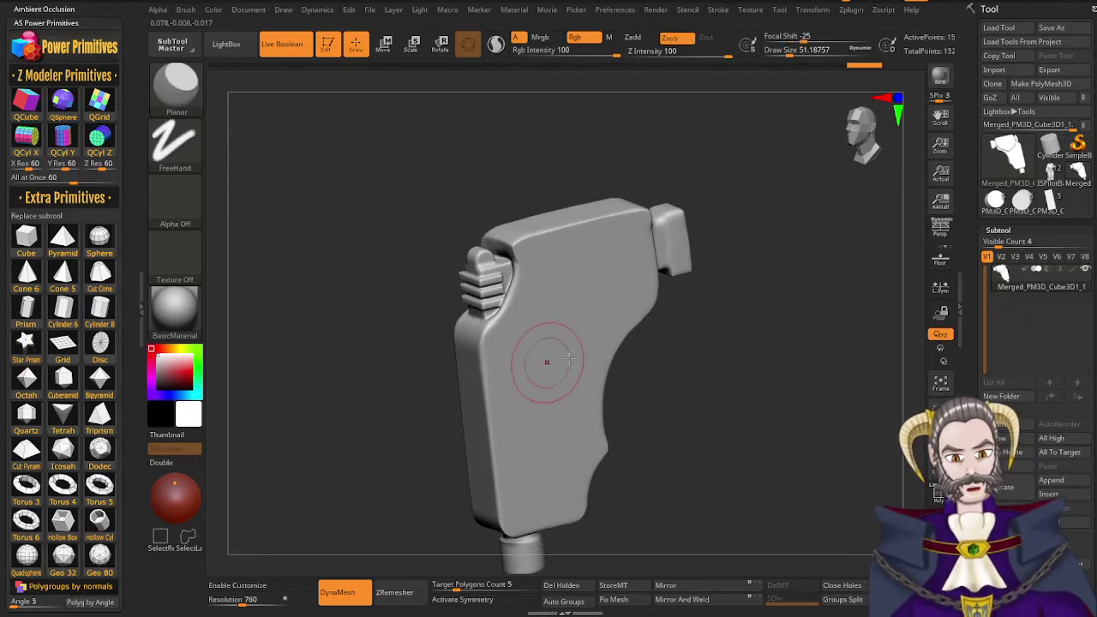
Carve the lower edge of the raised flap where it meets the body, using the DamStandard brush at draw size about 18
mouse_move(546, 363)
right_mouse_down()
mouse_move(626, 331)
mouse_move(425, 338)
right_mouse_up()
right_click_drag(571, 332, 571, 253, "alt")
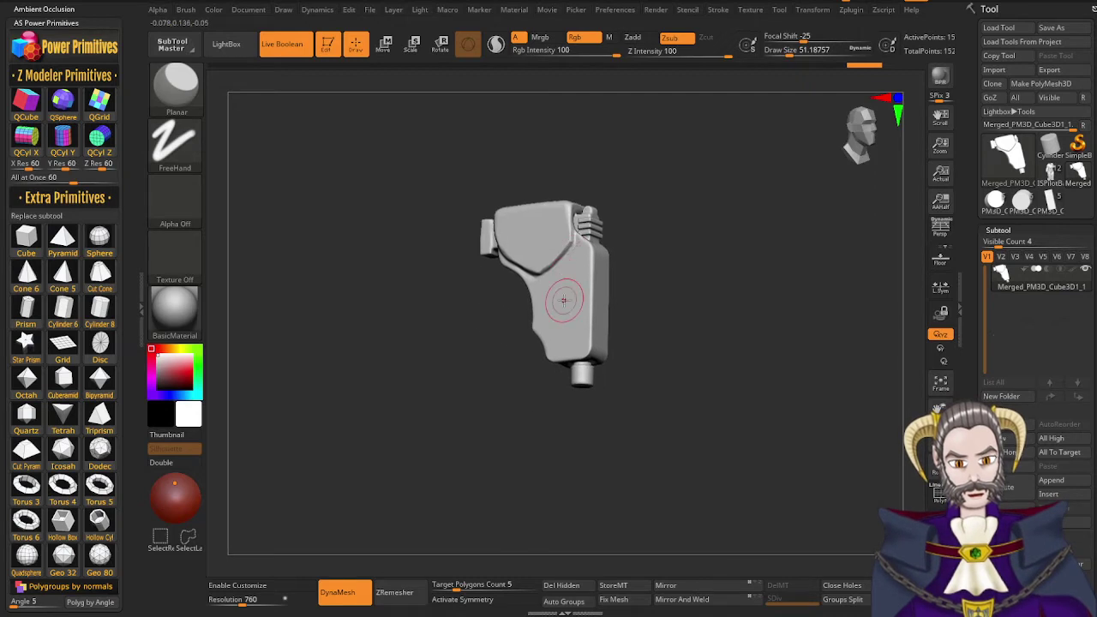
right_click_drag(563, 301, 592, 311)
key("1")
key("2")
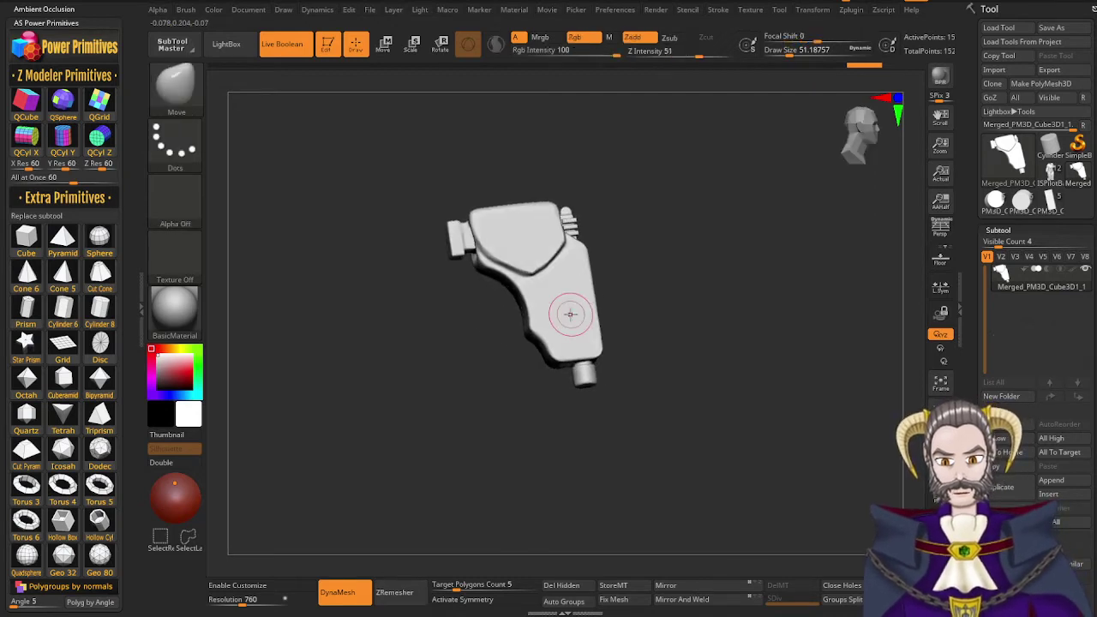
key("3")
right_click_drag(515, 285, 590, 371, "ctrl")
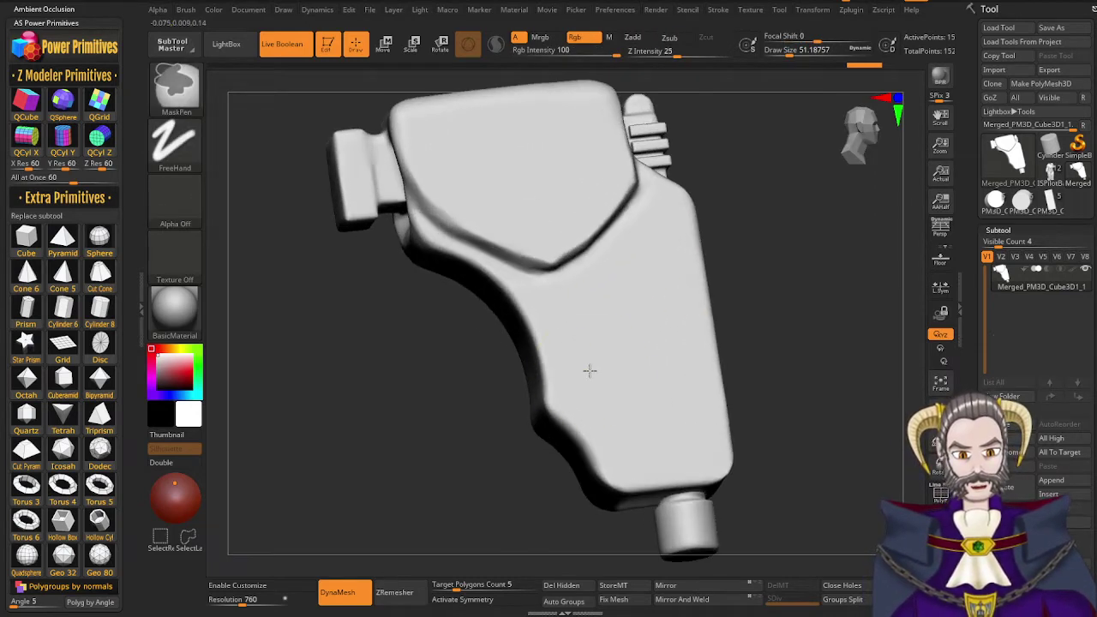
key("s")
left_click_drag(573, 312, 565, 311)
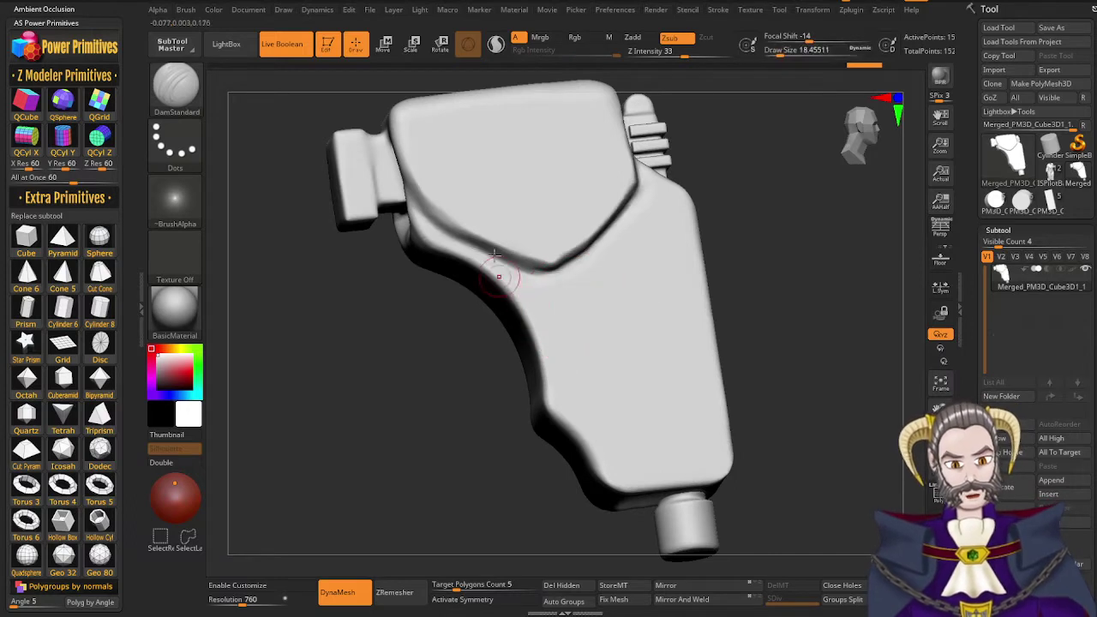
right_click_drag(504, 277, 498, 232)
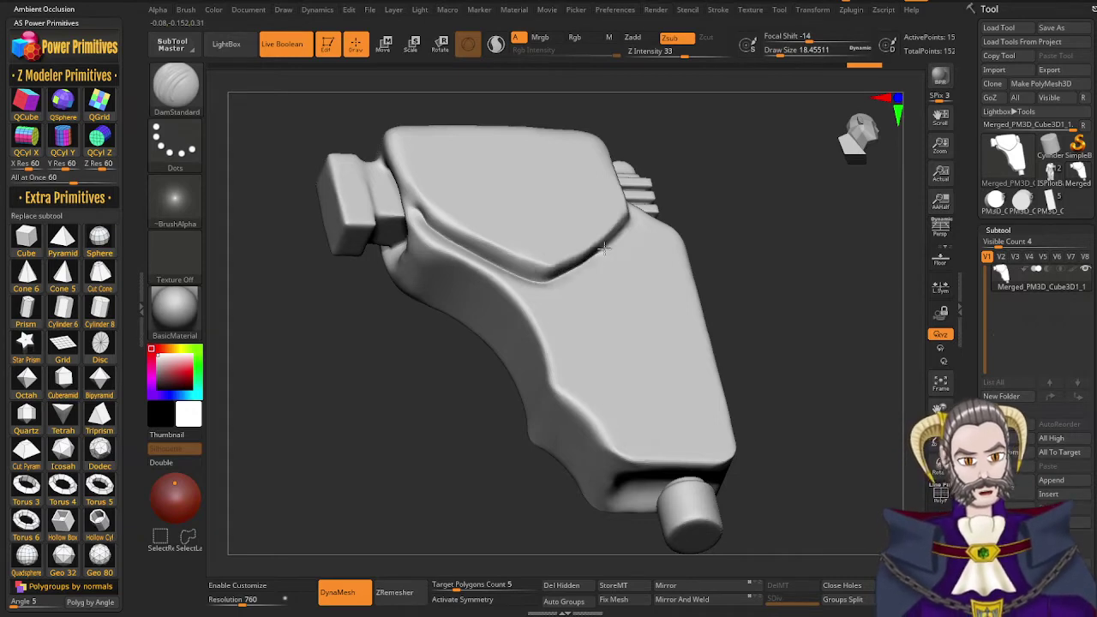
Carve the crease along the flap's edge up towards the stacked ribs
right_click_drag(620, 241, 633, 229)
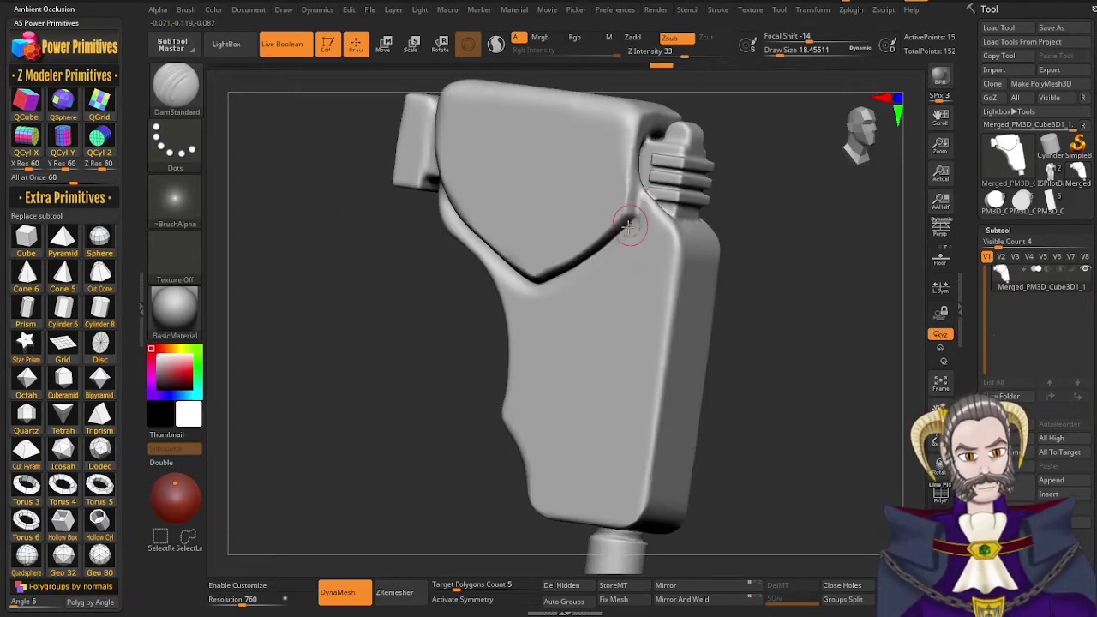
left_click_drag(643, 188, 643, 186)
right_click_drag(611, 302, 630, 298)
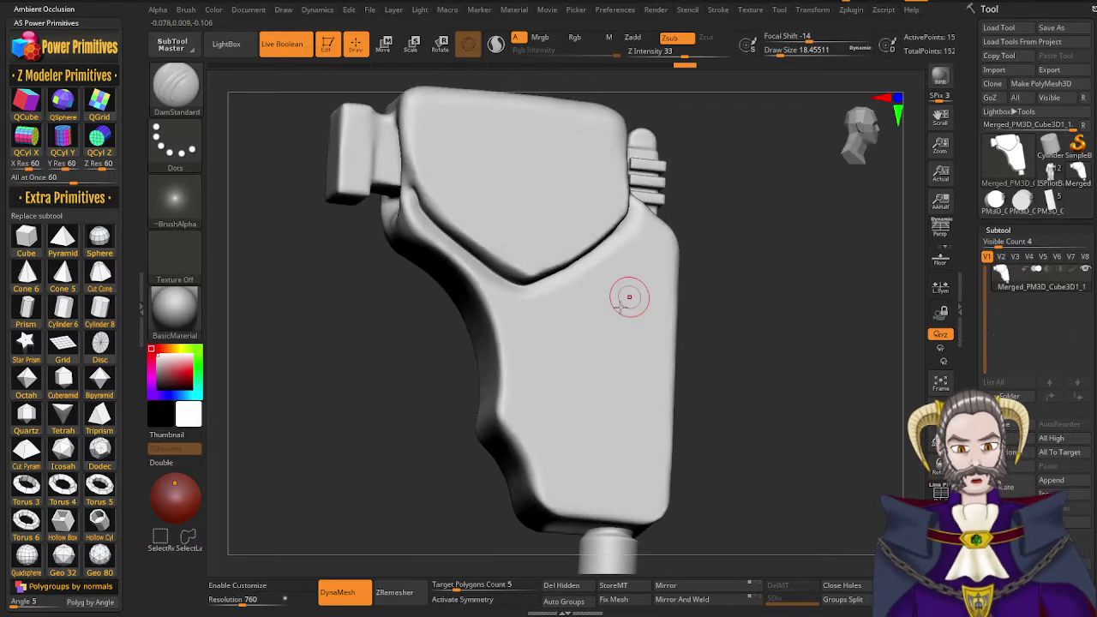
Undo the last smoothing stroke and carve the flap's side edge beside the protruding cube
right_click_drag(595, 359, 630, 353)
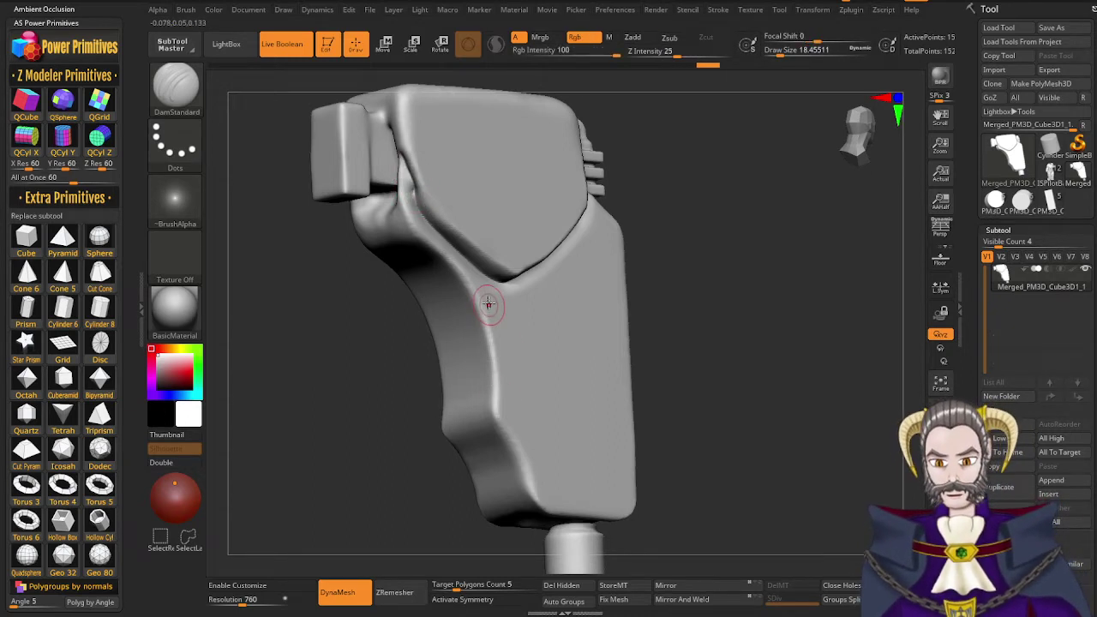
key("ctrl+z")
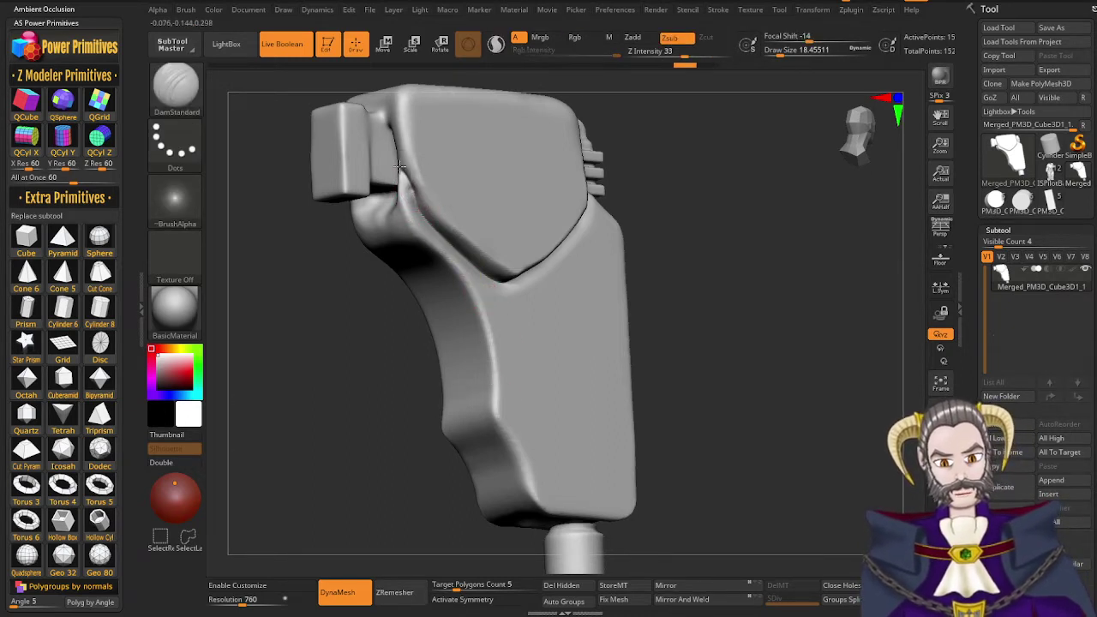
left_click_drag(397, 162, 403, 182)
right_click_drag(471, 305, 440, 369)
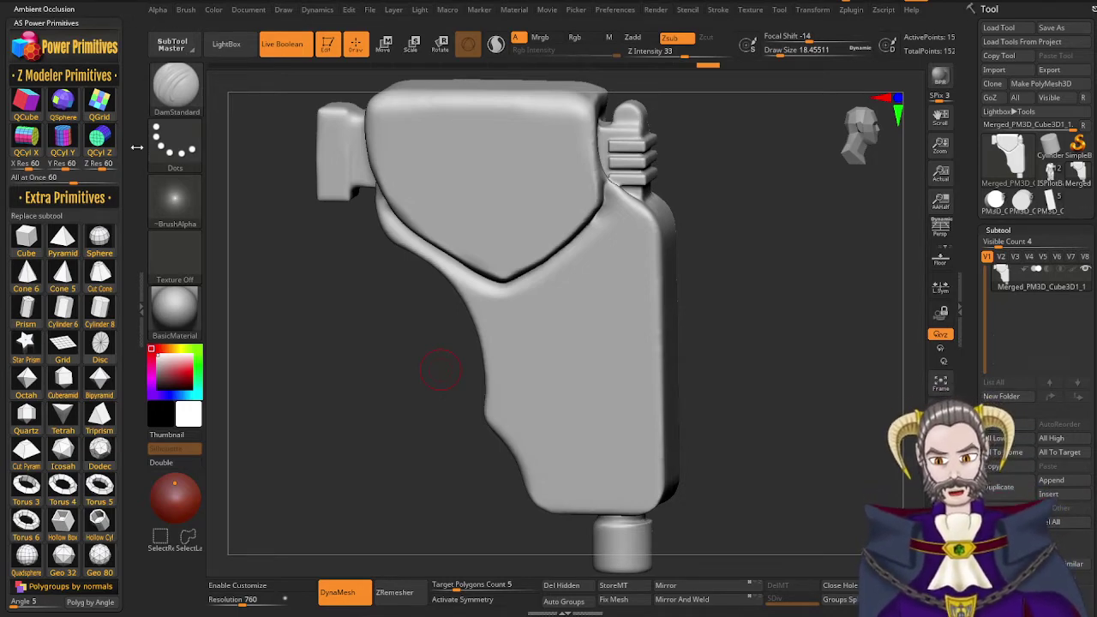
Add an X-axis QCyl cylinder as a new subtool, declining the mode switch, and scale it down
left_click(32, 148)
left_click(578, 306)
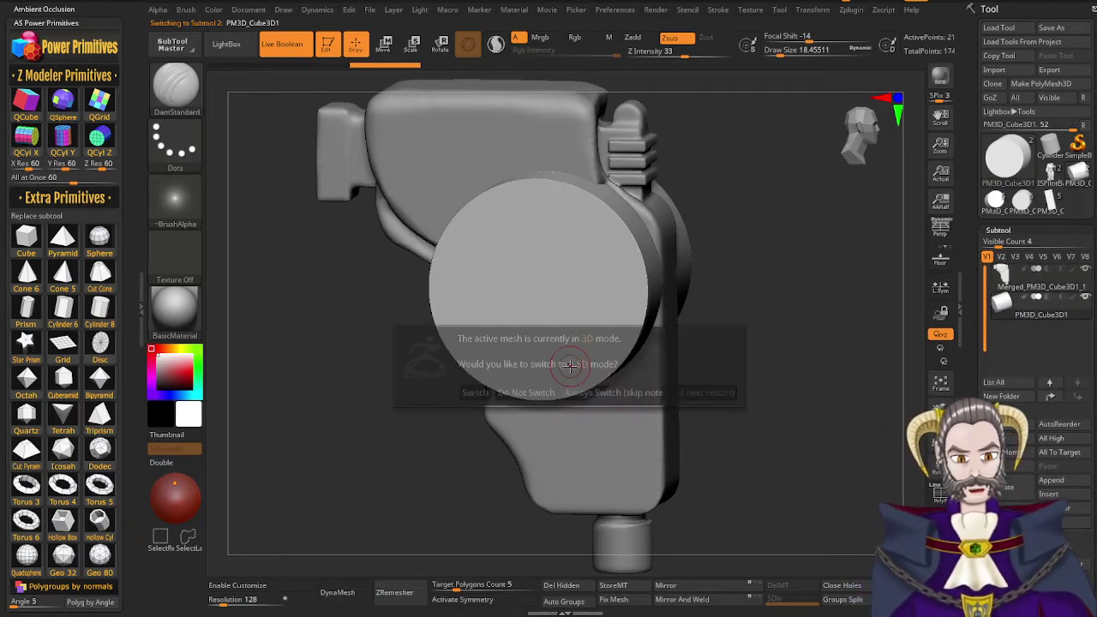
left_click(520, 395)
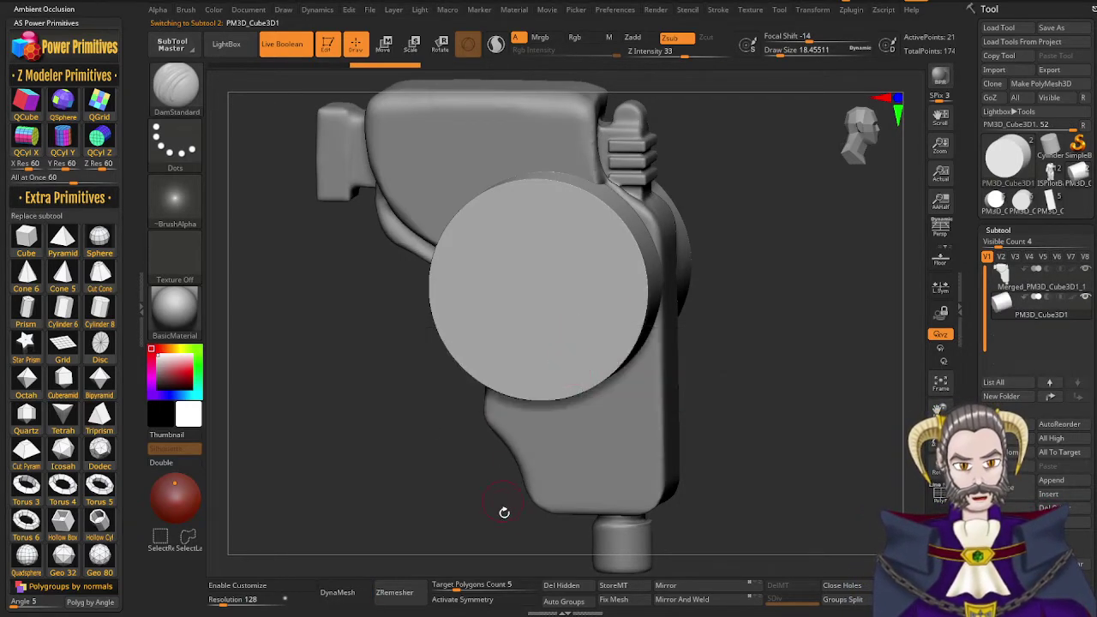
key("r")
left_click_drag(560, 275, 560, 211)
left_click_drag(547, 286, 526, 295)
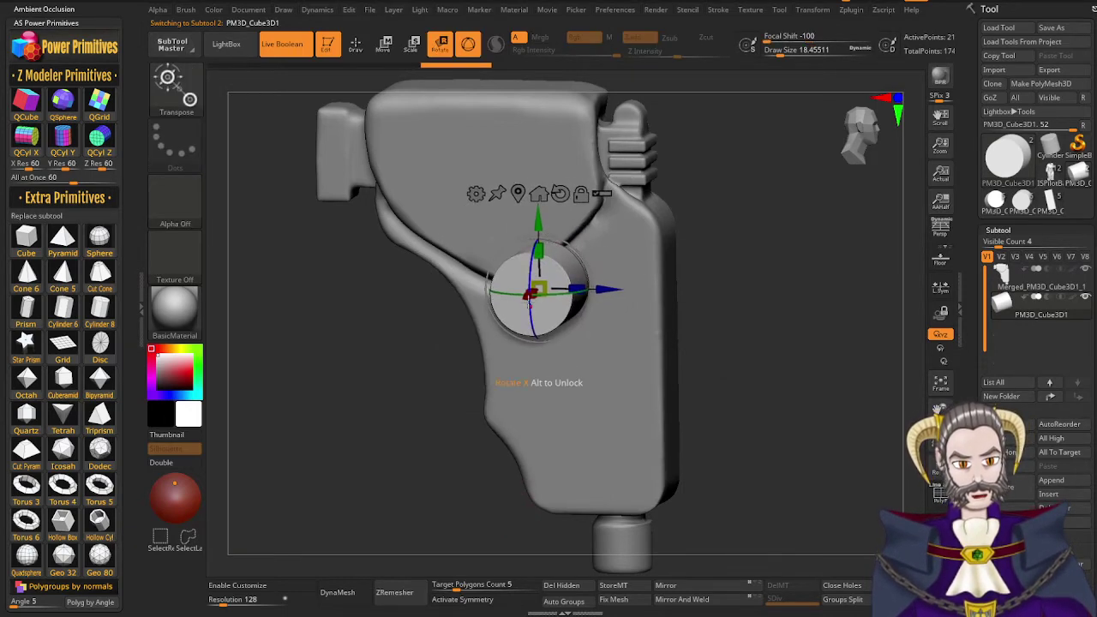
Move the cylinder onto the flap just above its pointed tip and shrink it to button size
left_click_drag(538, 219, 537, 169)
left_click_drag(605, 241, 562, 241)
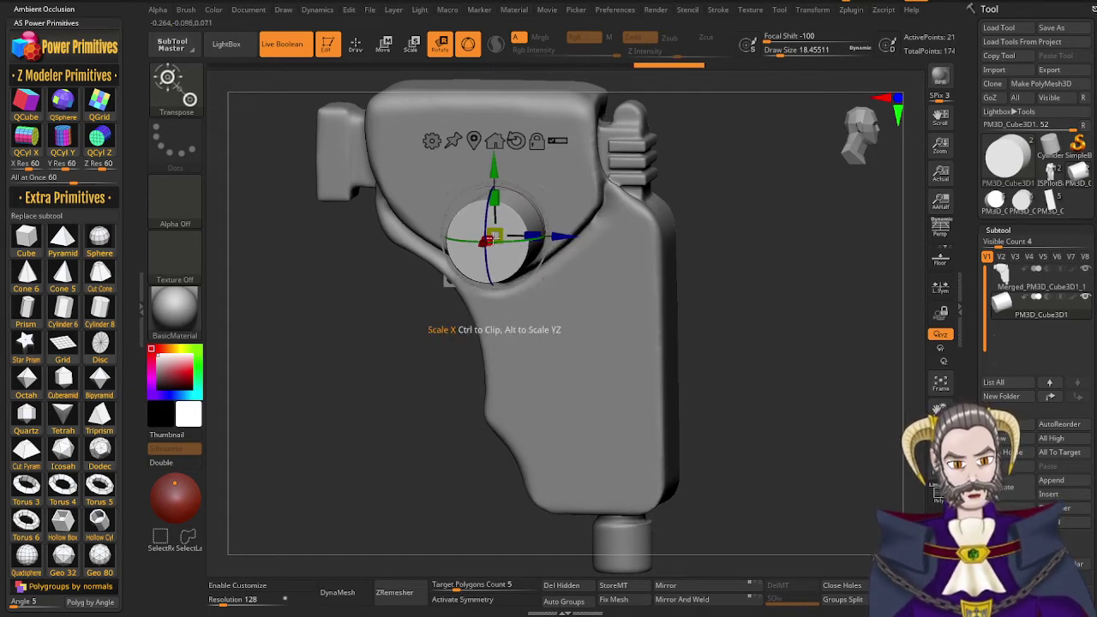
left_click_drag(494, 234, 484, 250)
left_click_drag(495, 166, 495, 184)
left_click_drag(483, 262, 492, 256)
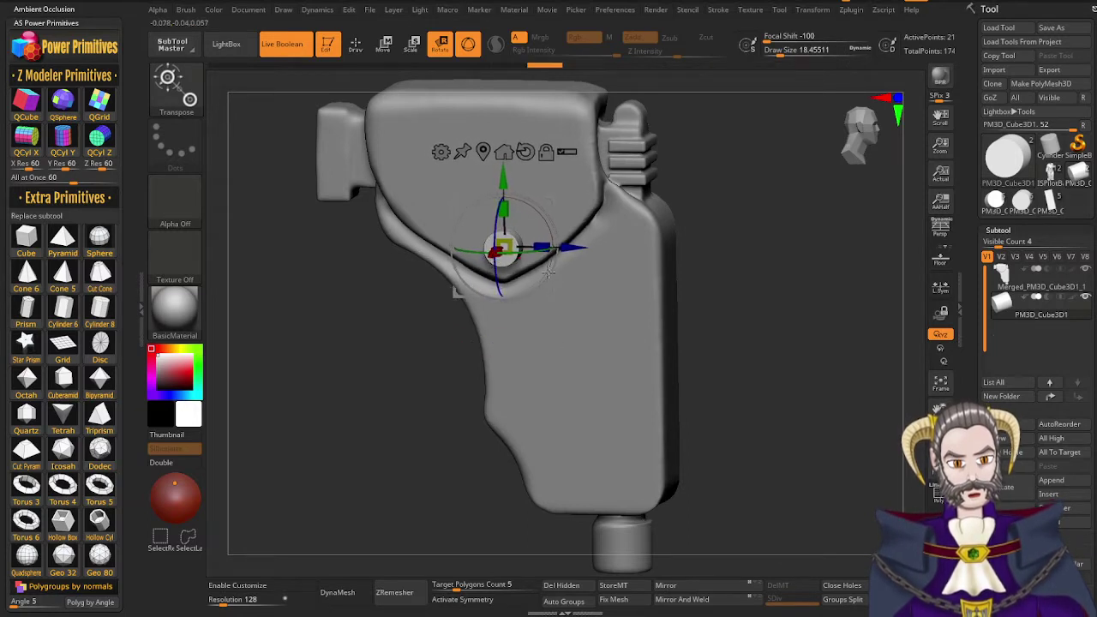
left_click_drag(573, 247, 571, 248)
Fine-tune the small cylinder's position so it sits centred above the flap's tip as a button
right_click_drag(584, 307, 637, 254)
left_click_drag(595, 223, 590, 222)
right_click_drag(626, 334, 588, 373)
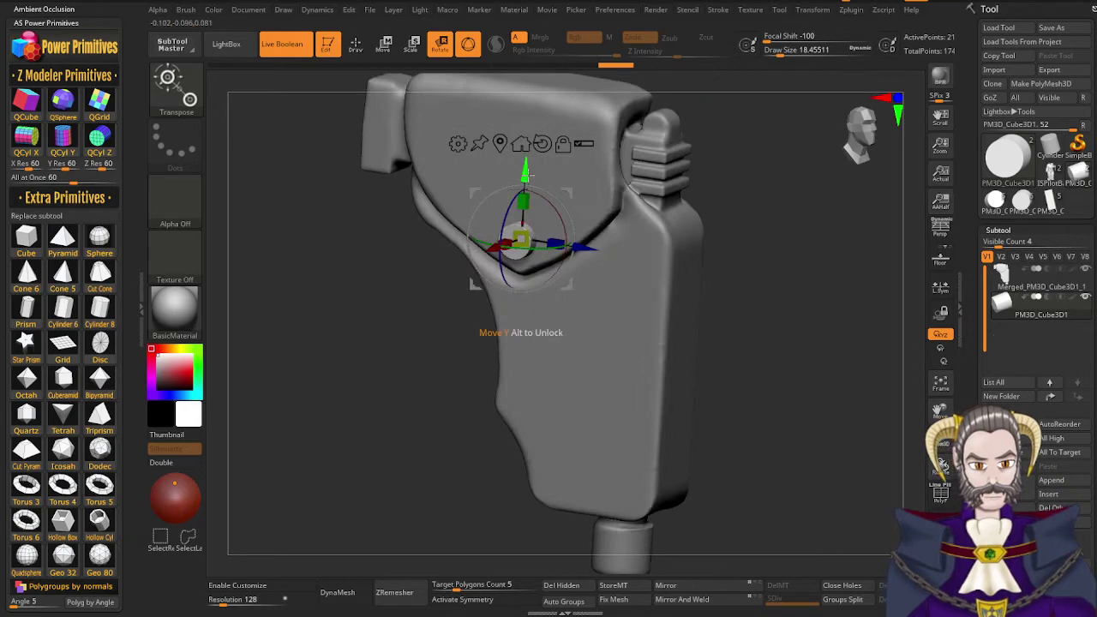
left_click_drag(529, 174, 529, 172)
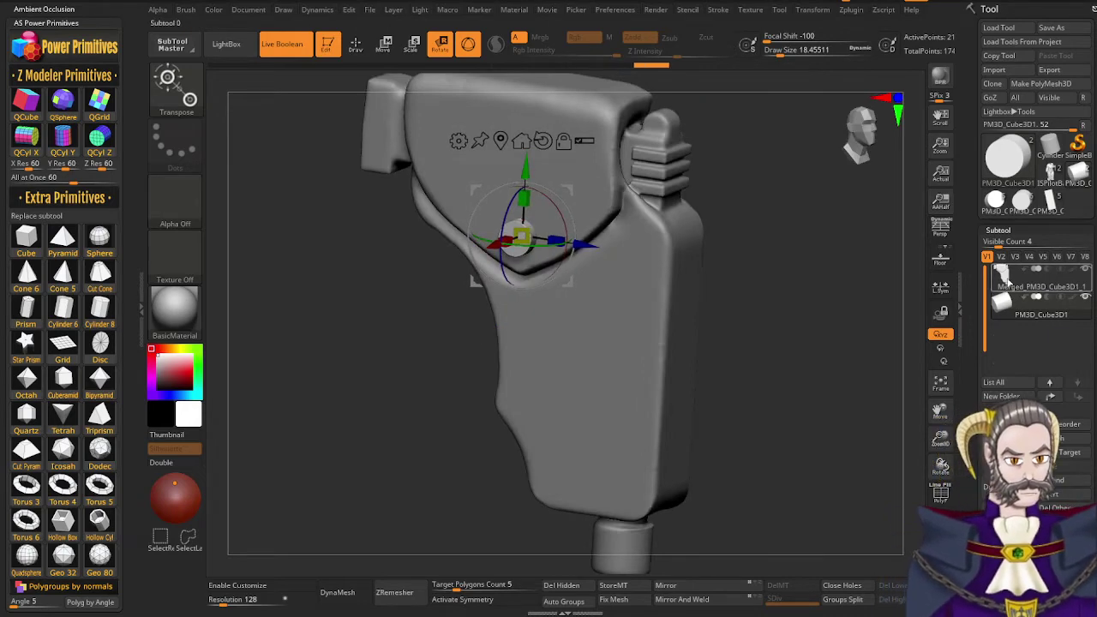
Merge the button cylinder down into the main body and re-DynaMesh the result at resolution 760
left_click(1010, 283)
left_click(999, 463)
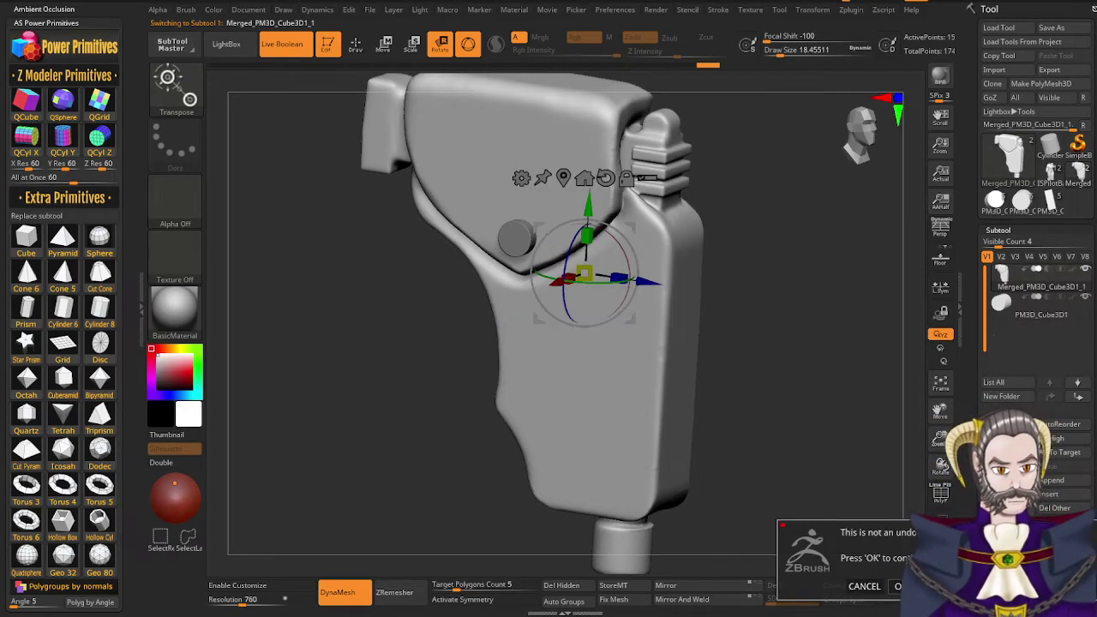
left_click(902, 586)
left_click_drag(304, 454, 367, 373, "ctrl")
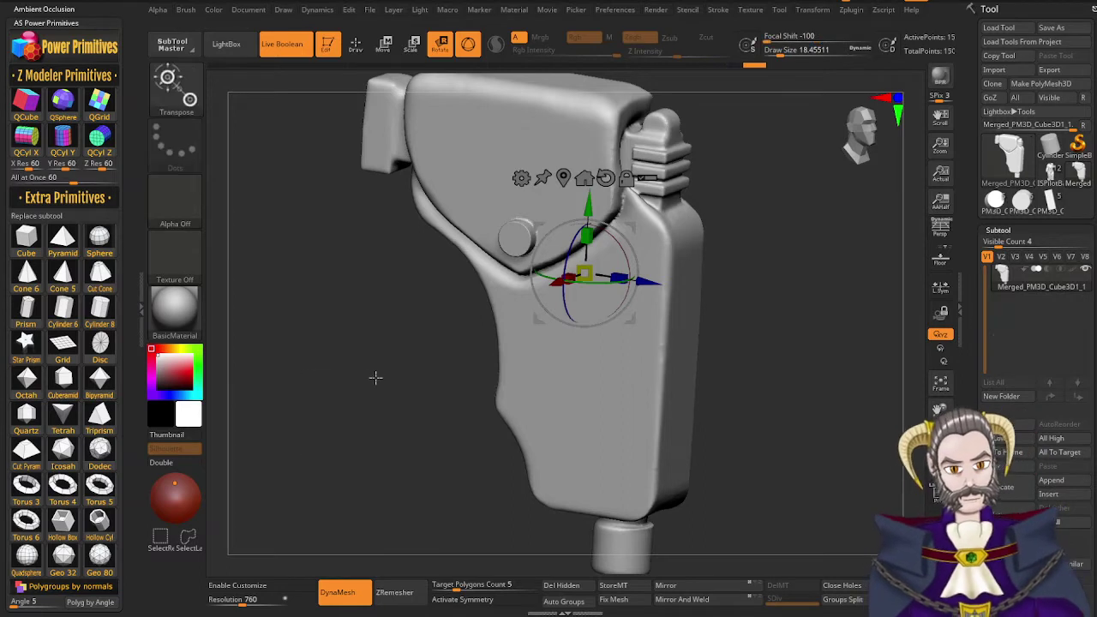
Smooth the edges of the round button on the flap
right_click_drag(538, 364, 596, 367)
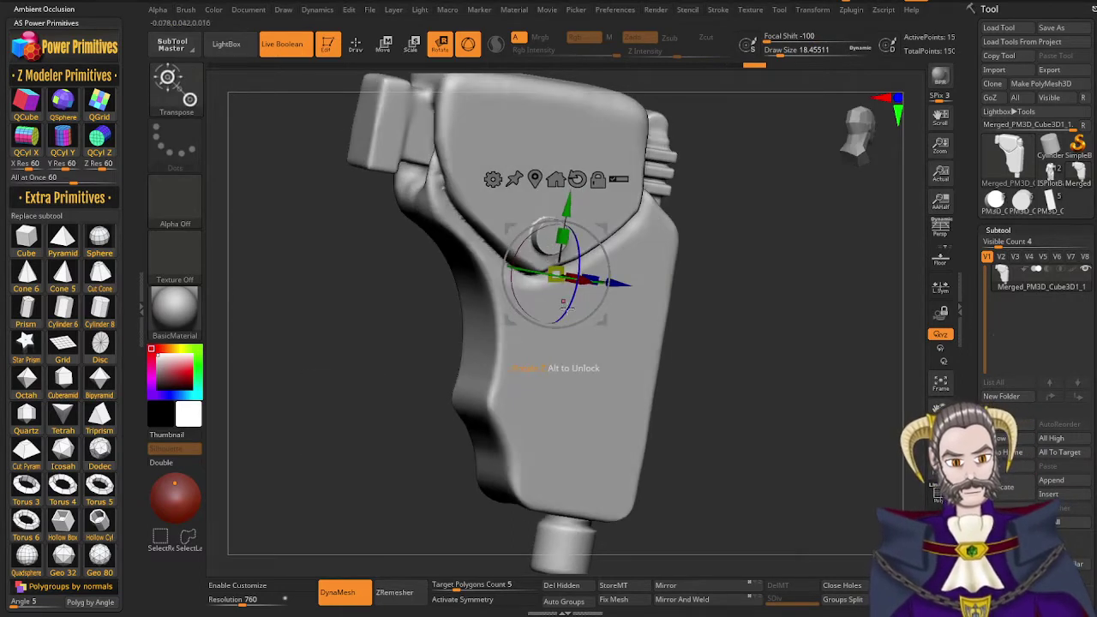
key("q")
mouse_move(541, 225)
left_mouse_down("shift")
mouse_move(573, 240)
mouse_move(552, 221)
mouse_move(526, 242)
left_mouse_up("shift")
mouse_move(615, 259)
right_mouse_down()
mouse_move(606, 295)
mouse_move(607, 254)
mouse_move(618, 255)
right_mouse_up()
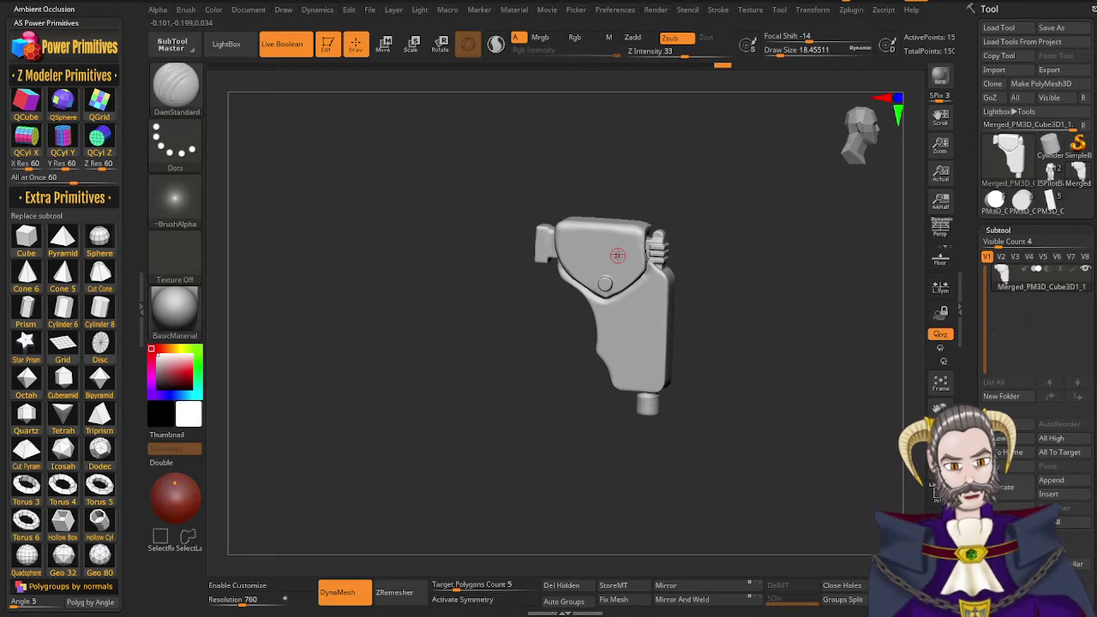
Check the finished holstered pistol from several angles and save it as BasicPistolHolstered
right_click_drag(695, 326, 660, 317)
right_click_drag(627, 352, 604, 381)
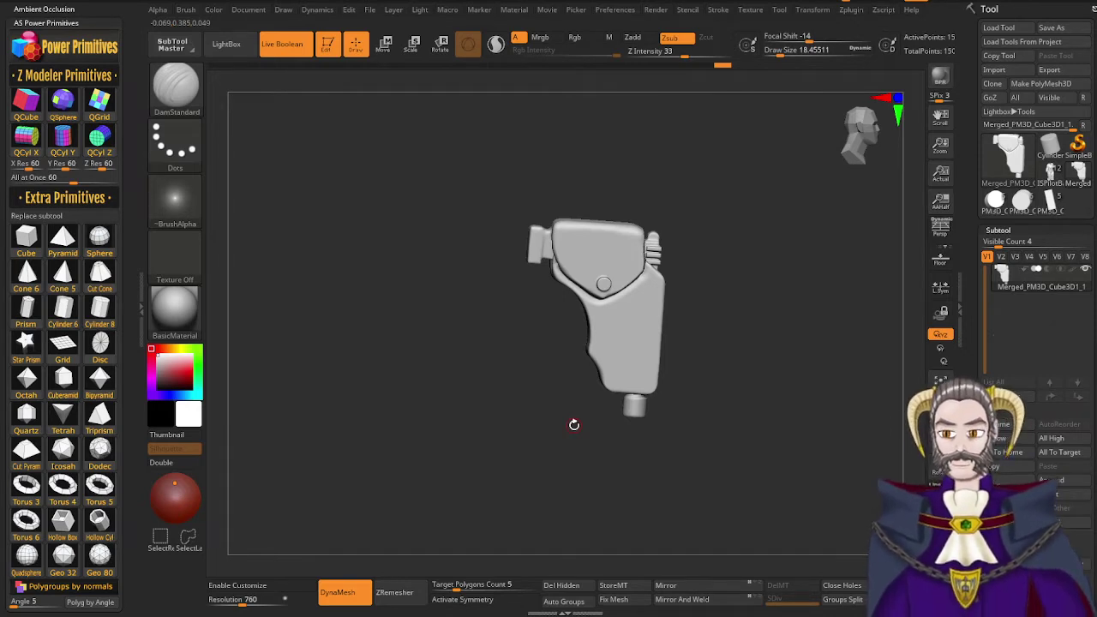
right_click_drag(645, 292, 604, 299)
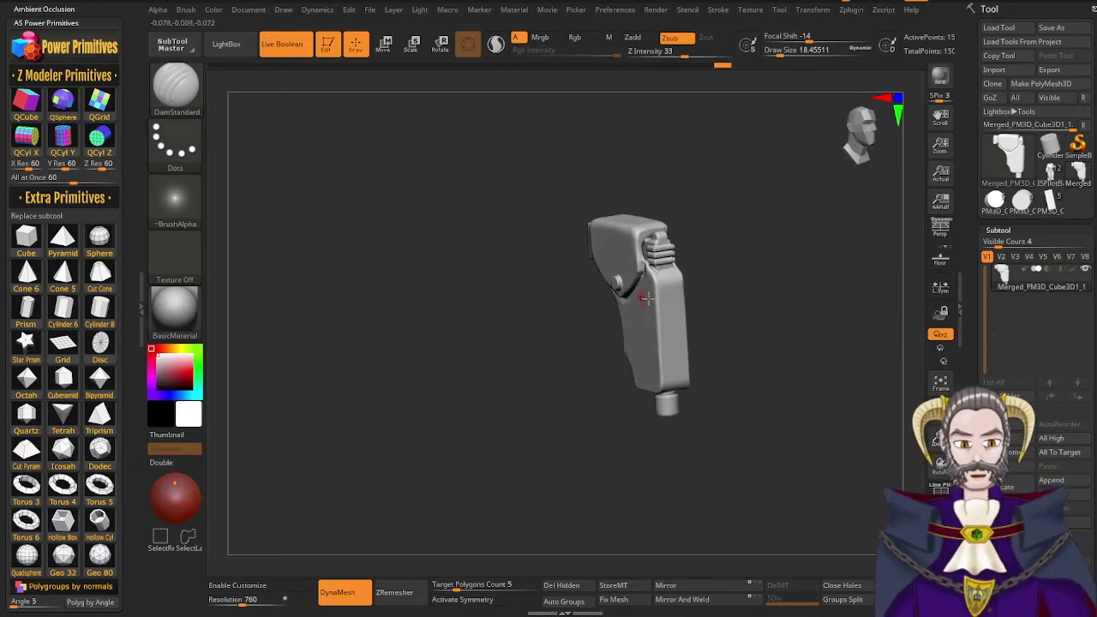
left_click_drag(685, 306, 738, 307)
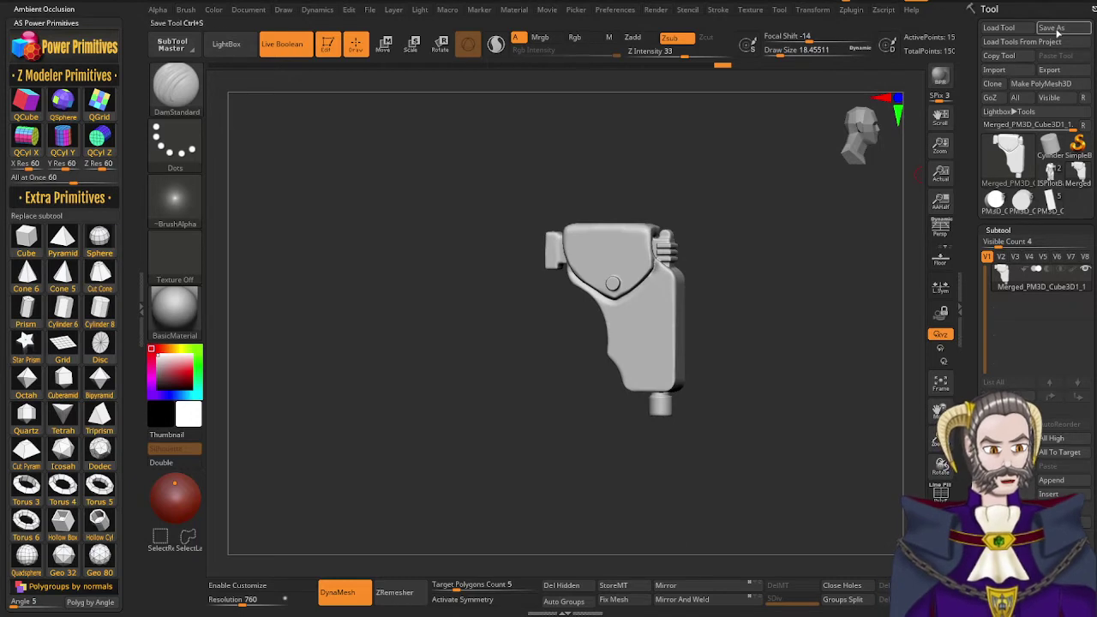
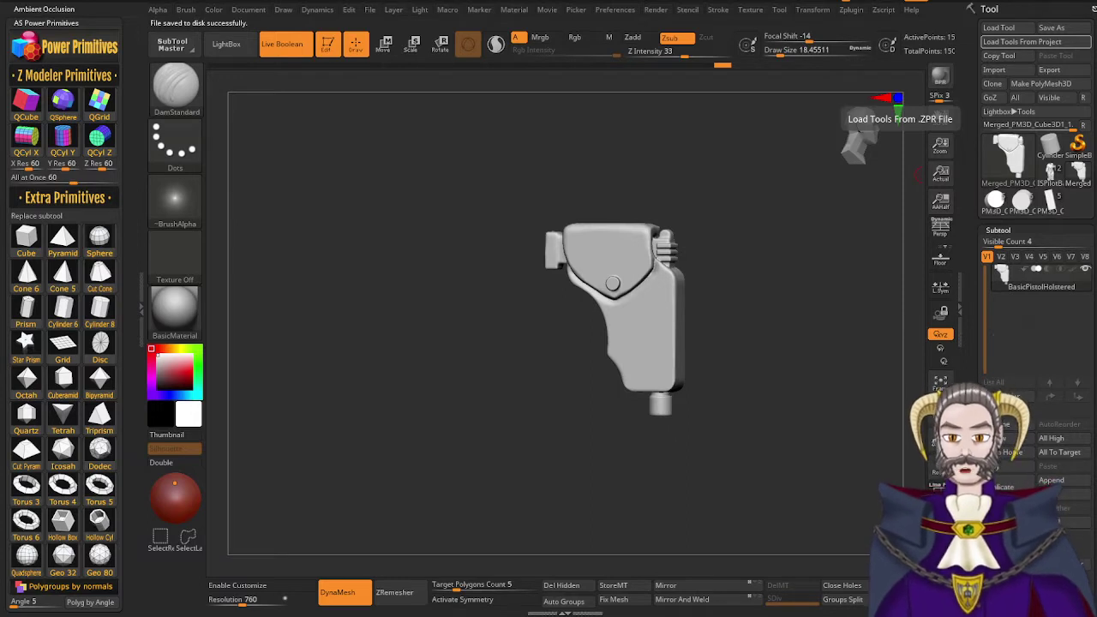
left_click_drag(644, 451, 656, 396)
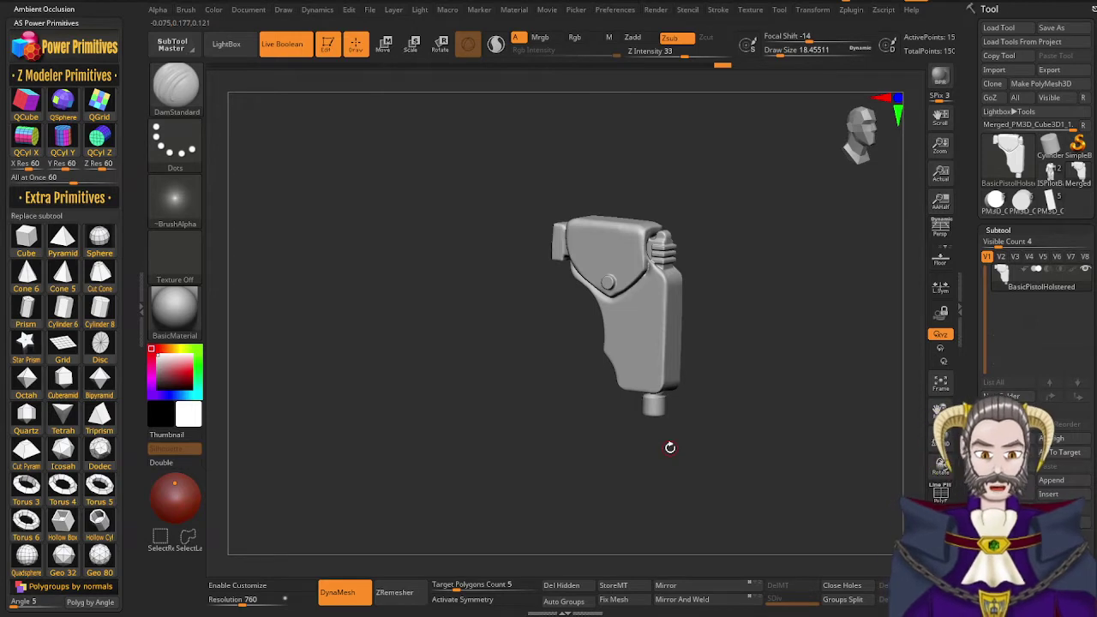
left_click_drag(670, 446, 685, 354)
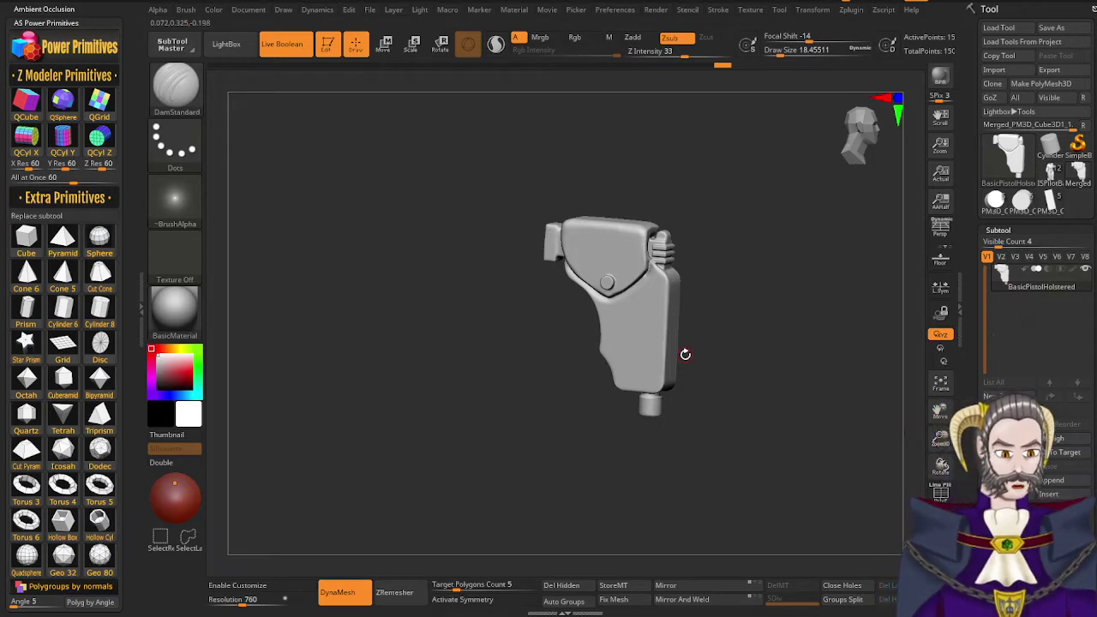
Switch to the ISPilotBase1_1 tool and append BasicPistolHolstered to it as a subtool
left_click(1053, 174)
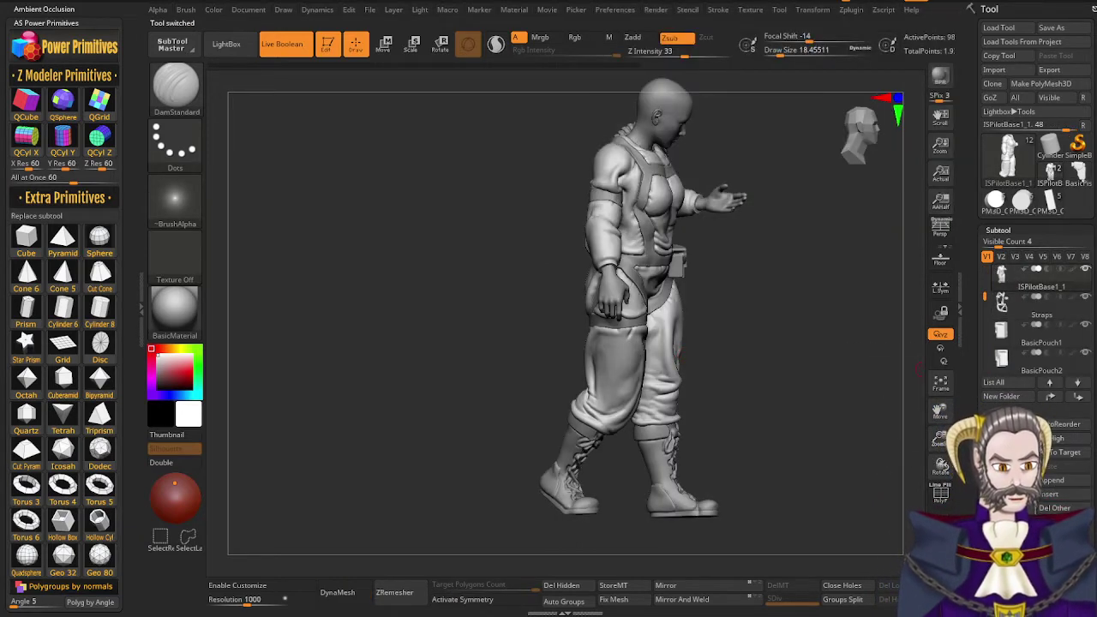
left_click(1059, 481)
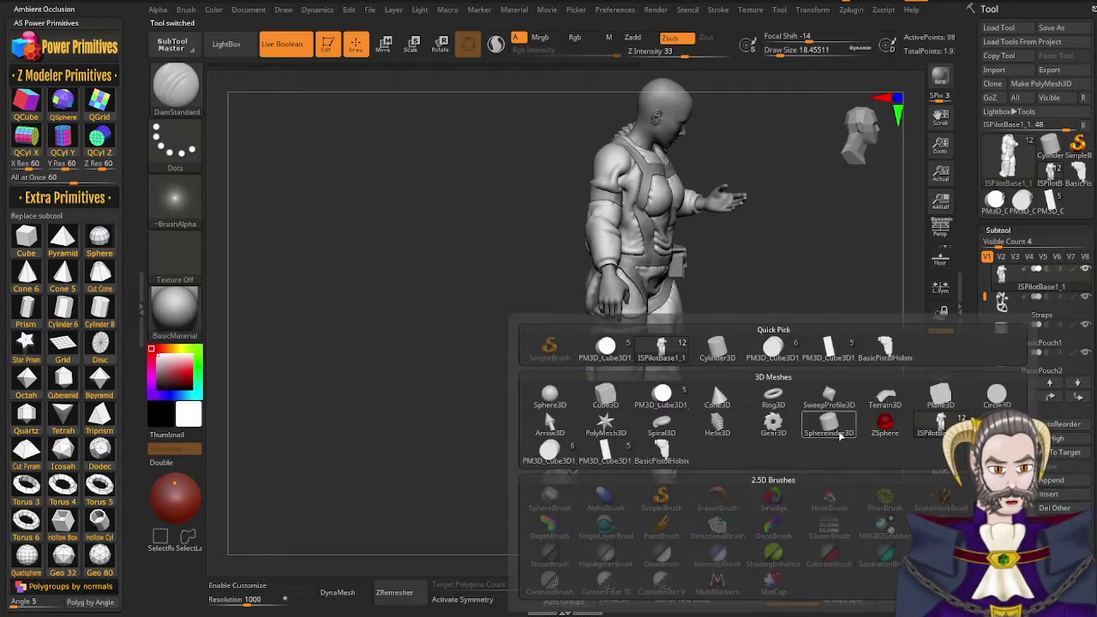
left_click(886, 348)
Select the appended pistol subtool, centre the gizmo on it, scale it down and move it near the pilot's hip
key("r")
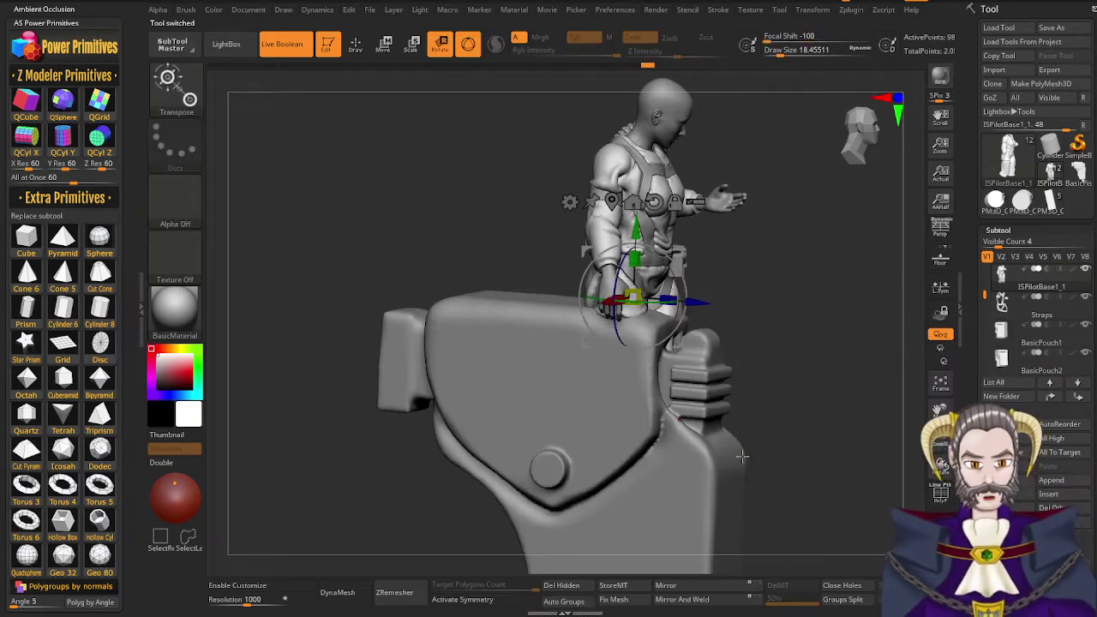
left_click_drag(985, 298, 984, 354)
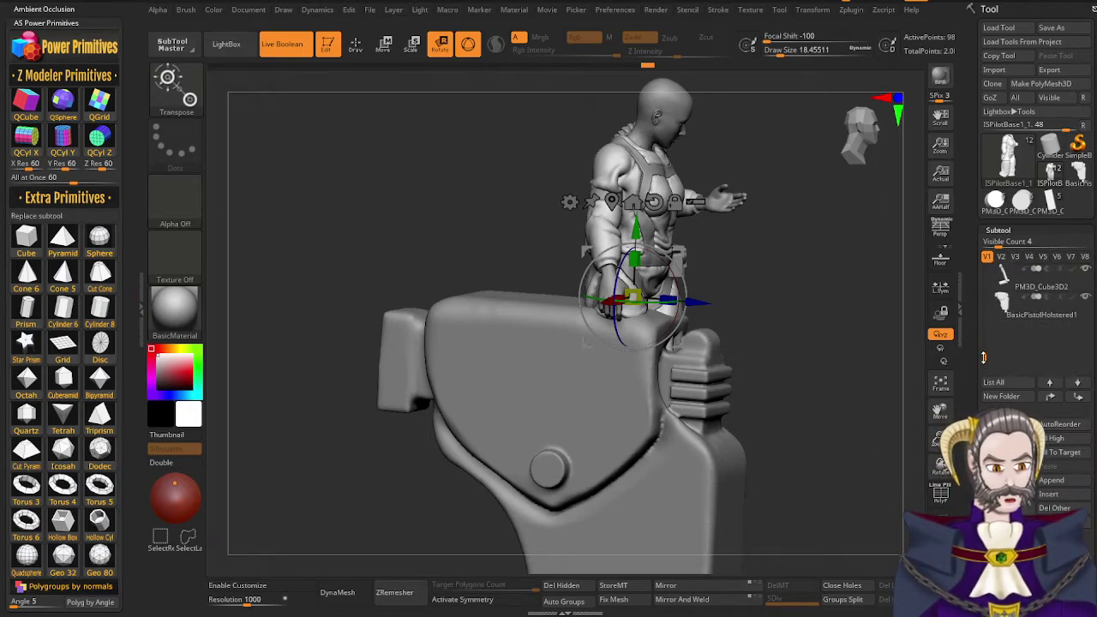
left_click(687, 470, "alt")
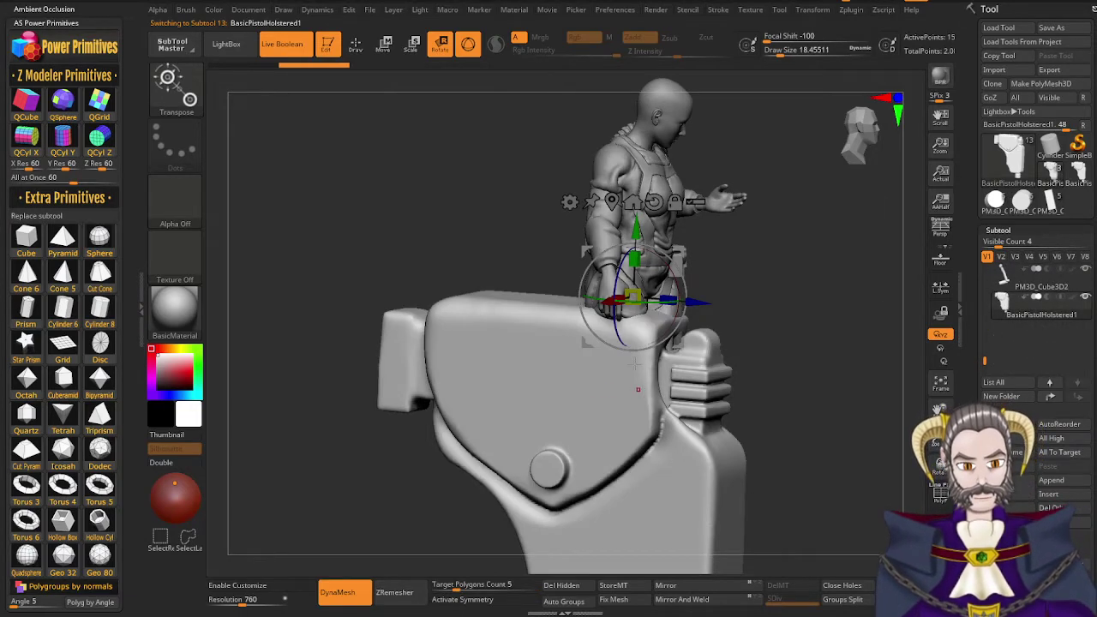
left_click(612, 202)
left_click_drag(550, 510, 561, 260)
left_click_drag(559, 313, 482, 469)
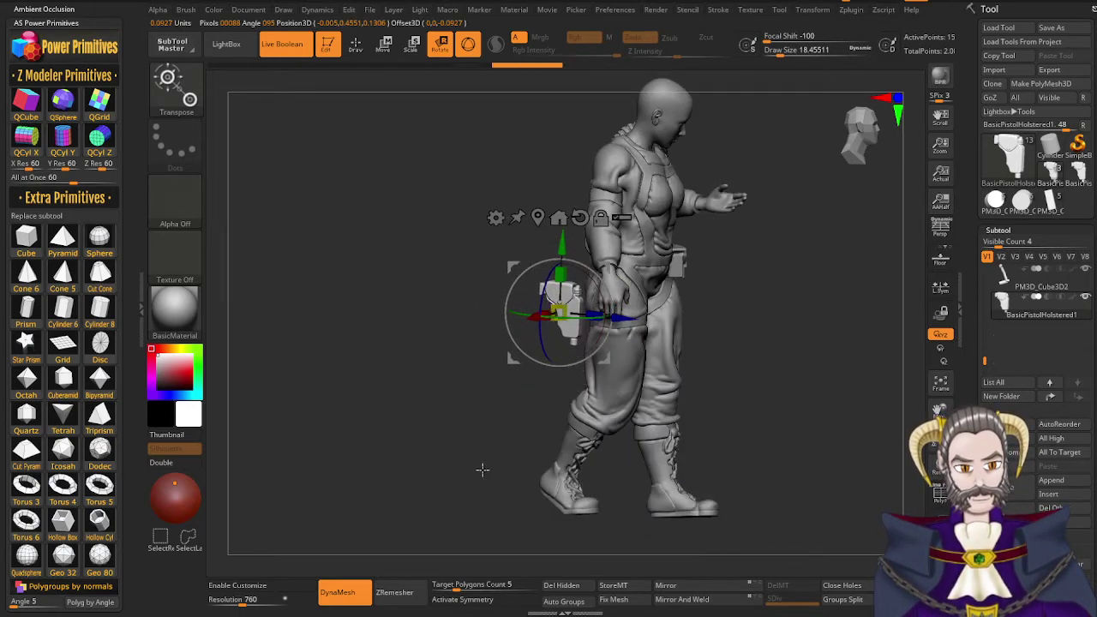
Rotate the holstered pistol to follow the hip and move it up against the outer side of the pilot's thigh
right_click_drag(599, 467, 504, 459)
left_click_drag(506, 323, 475, 325)
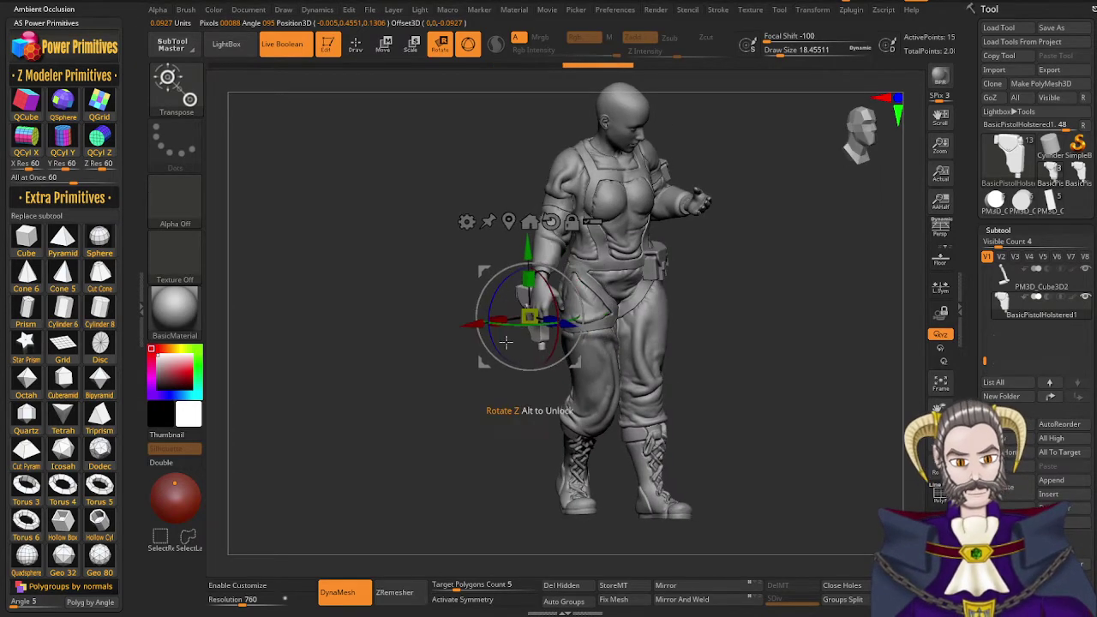
left_click_drag(570, 331, 609, 339)
left_click_drag(571, 259, 571, 233)
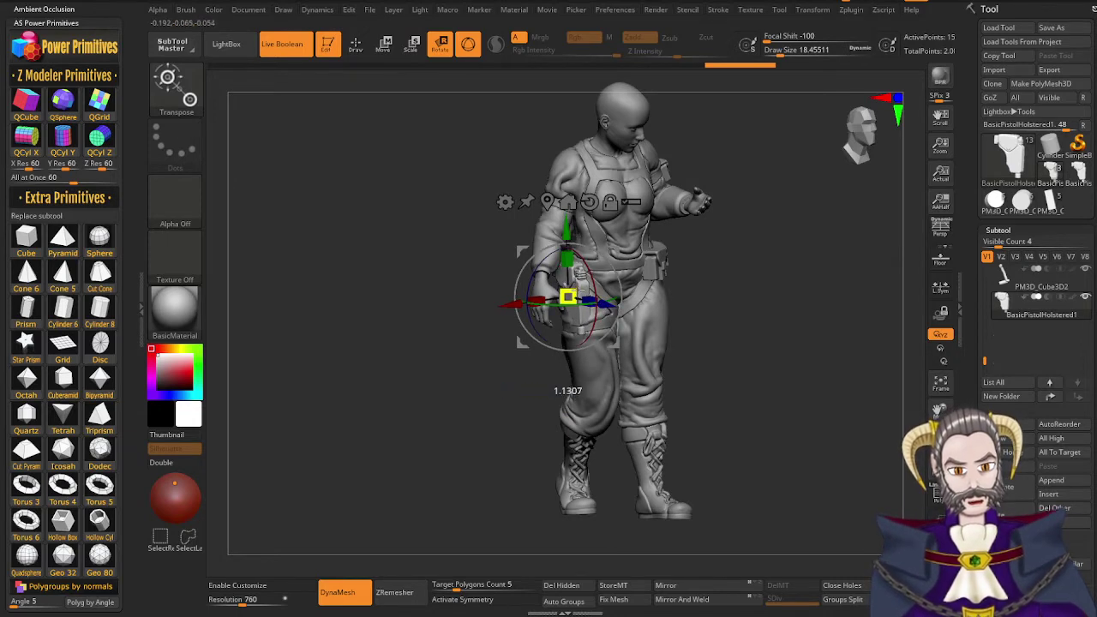
left_click_drag(582, 291, 583, 290)
right_click_drag(612, 343, 511, 337)
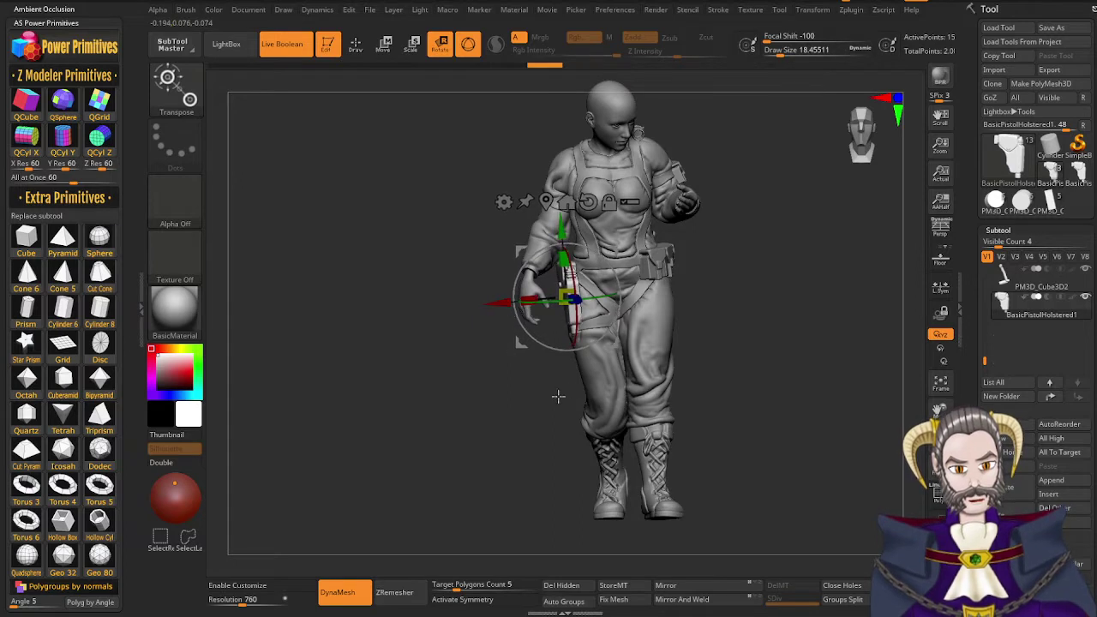
right_click_drag(558, 397, 649, 417)
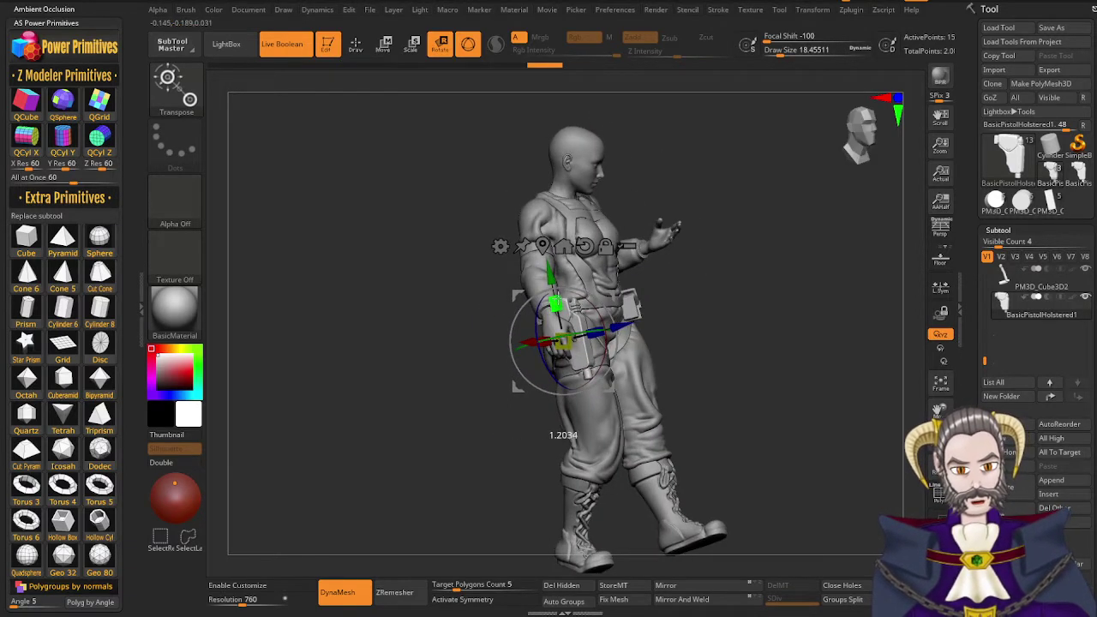
Lower the pistol along the thigh and adjust its depth and sideways position so the holster sits close to the leg
left_click_drag(554, 277, 554, 290)
left_click_drag(619, 341, 618, 342)
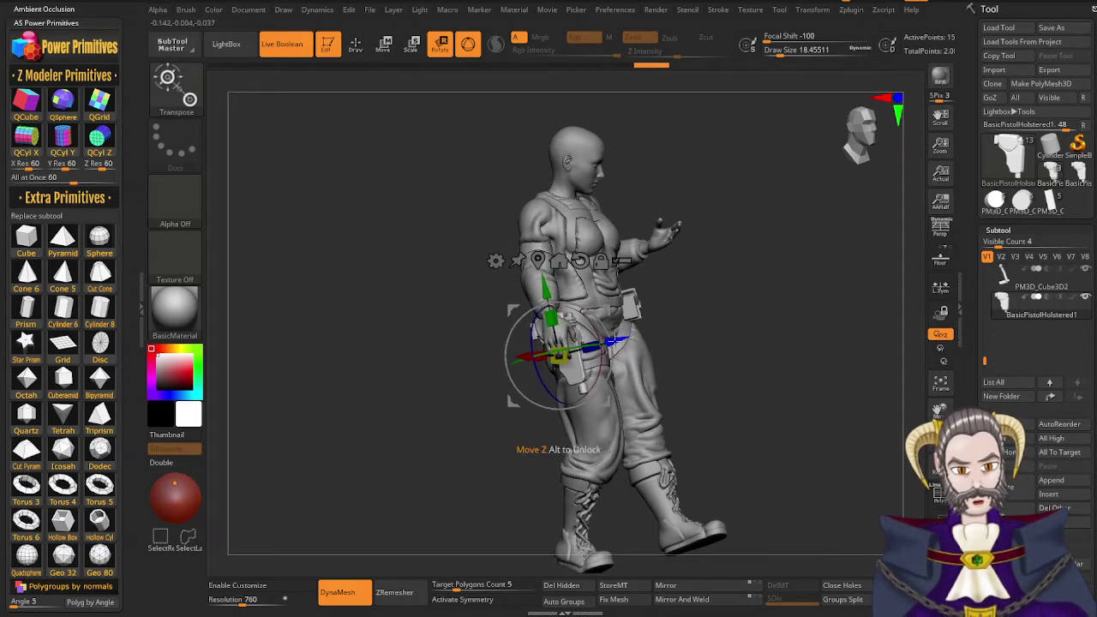
right_click_drag(729, 365, 668, 431)
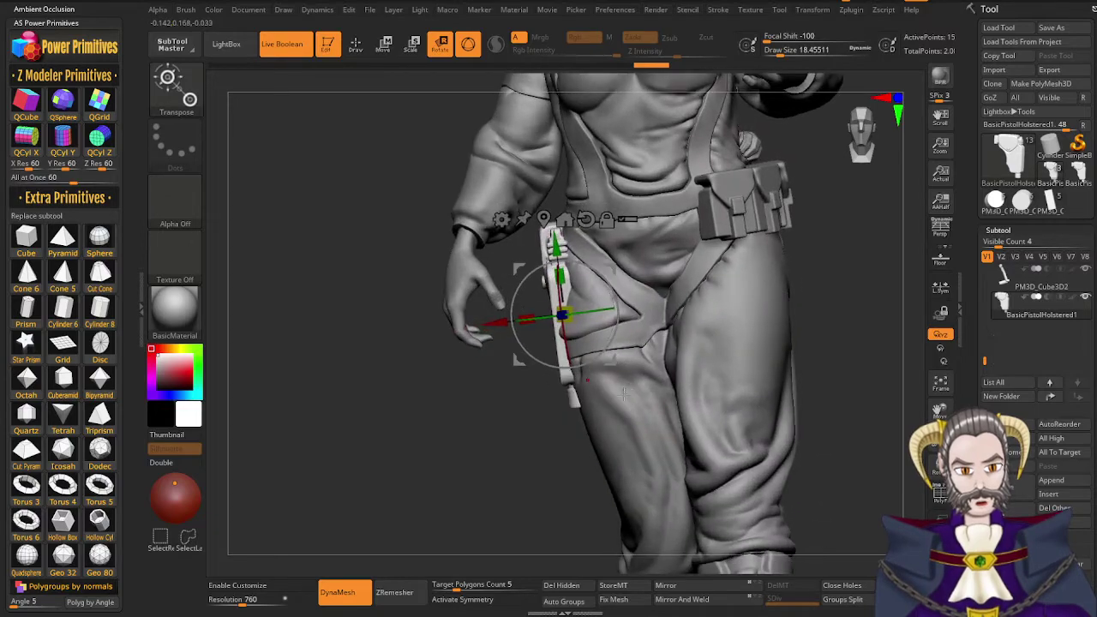
right_click_drag(579, 386, 604, 382)
left_click_drag(604, 380, 545, 358)
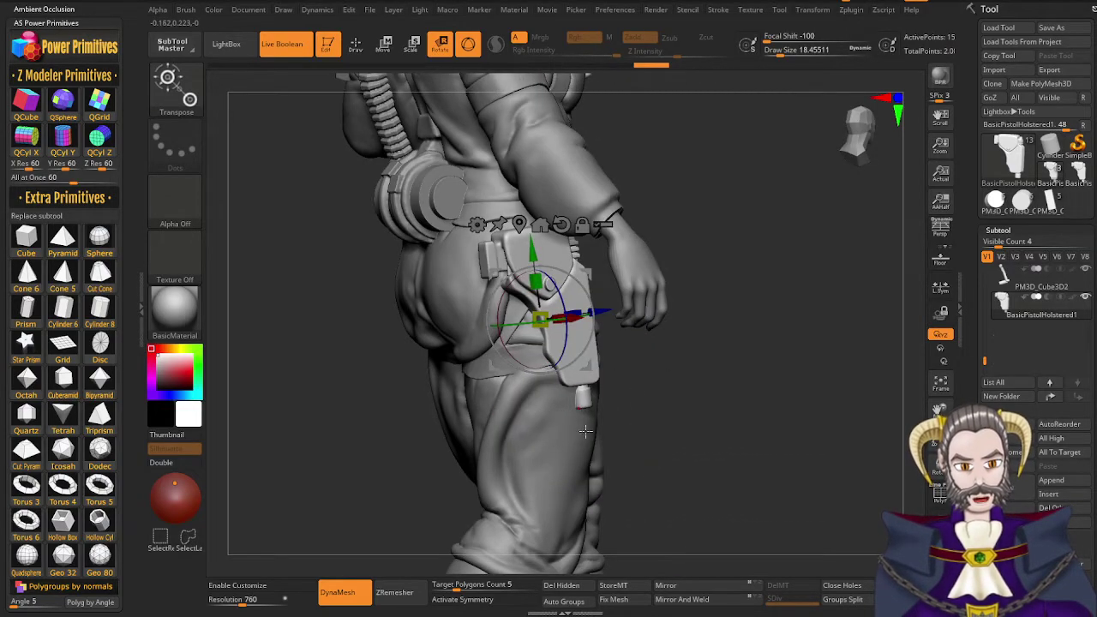
right_click_drag(586, 431, 570, 414)
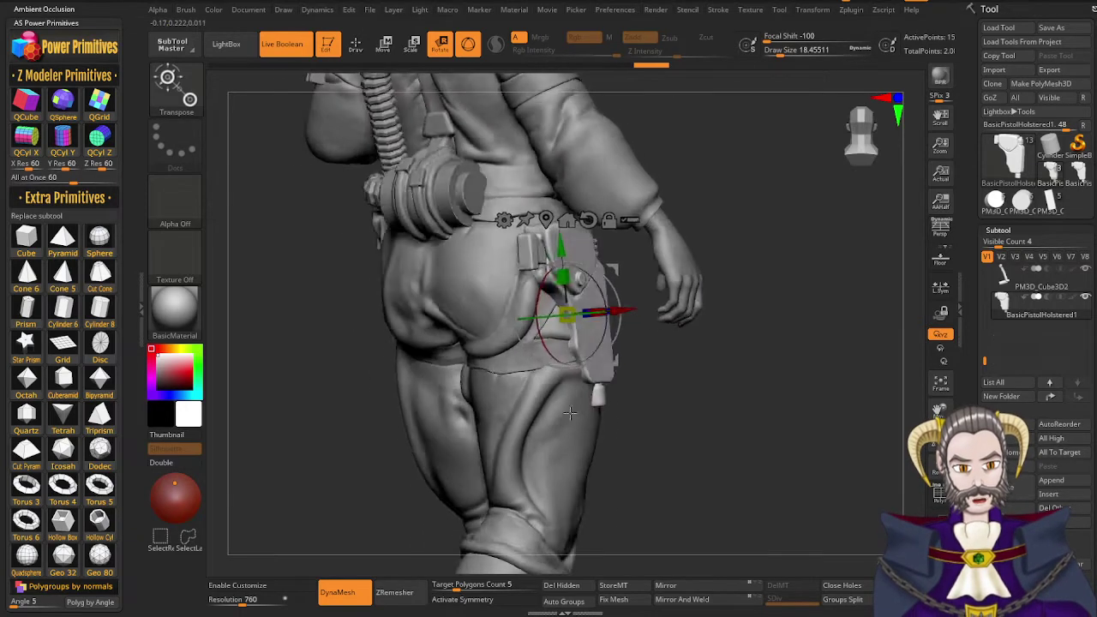
left_click_drag(570, 413, 617, 414)
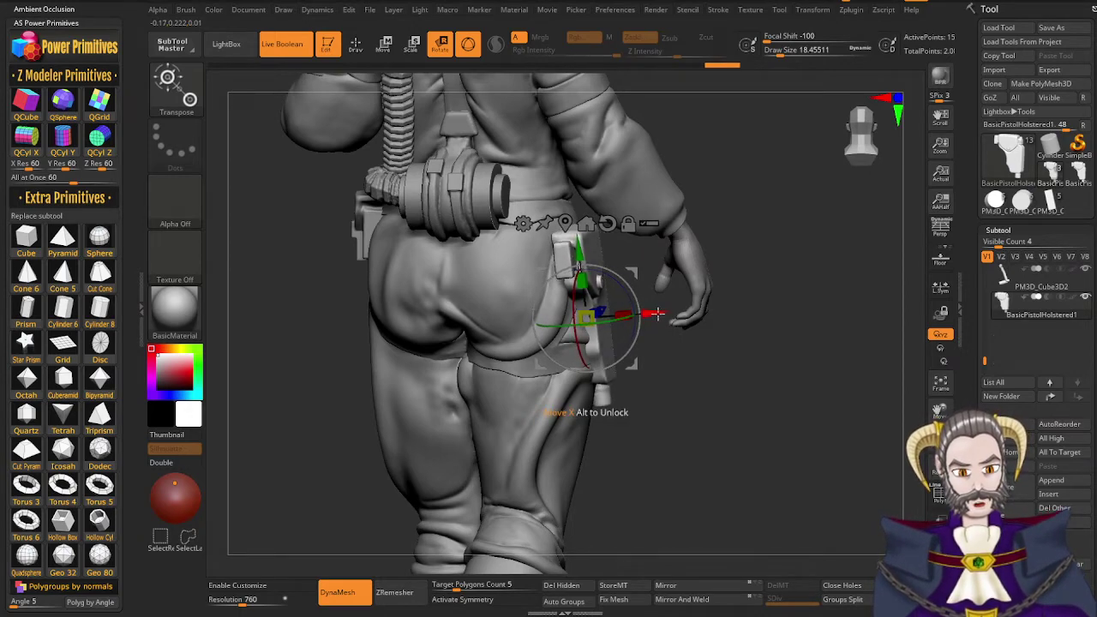
Fine-tune the holster's tilt about its X axis so it lies along the slope of the thigh
right_click_drag(673, 356, 556, 376)
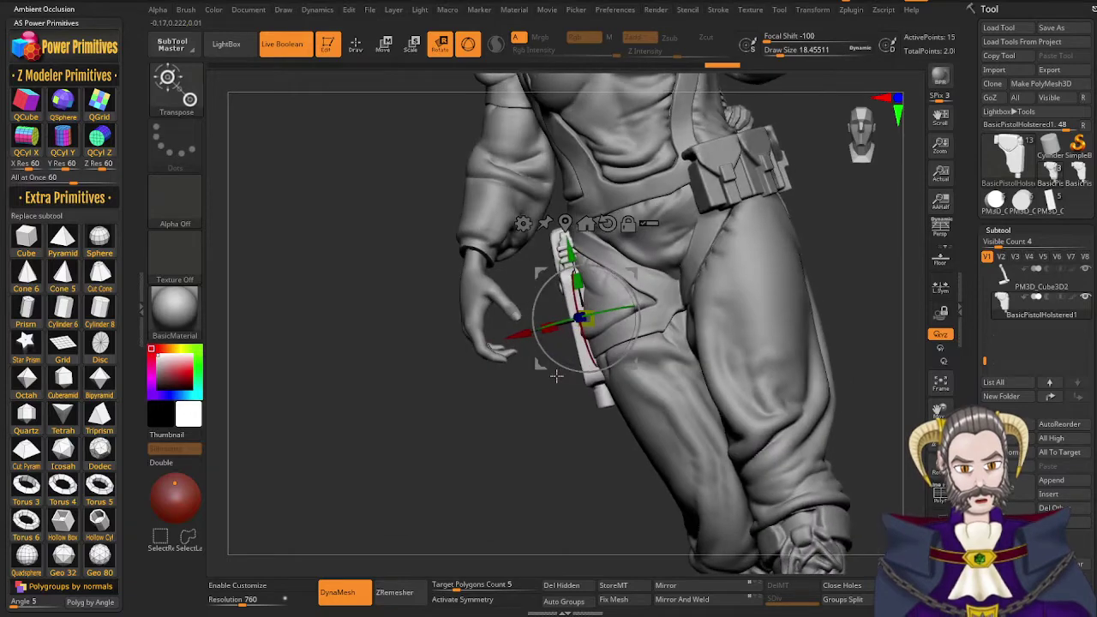
right_click_drag(630, 369, 692, 376)
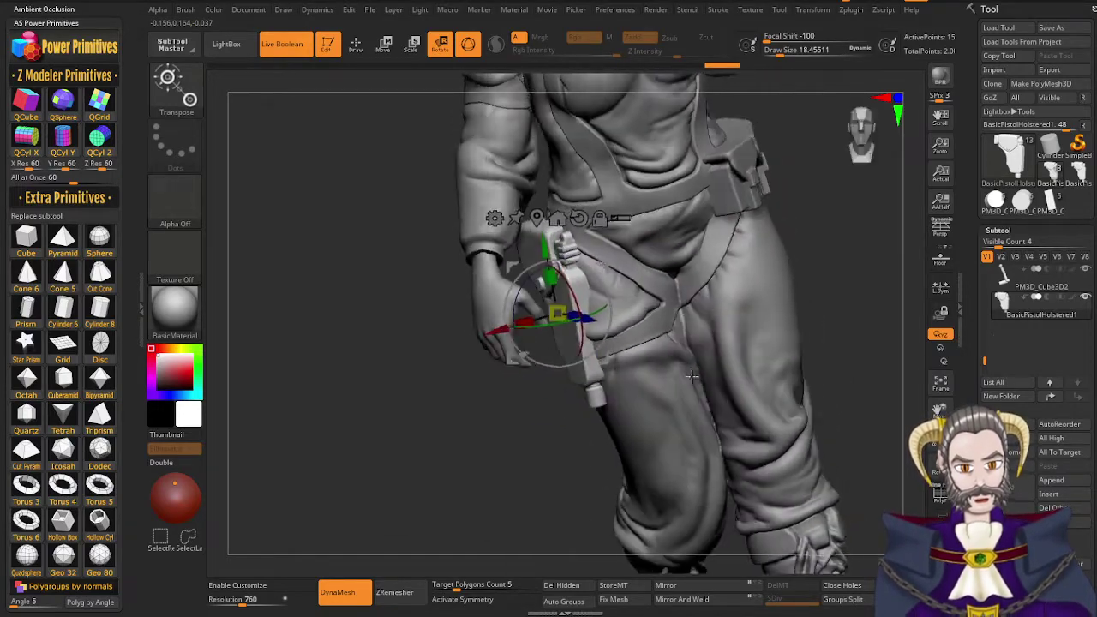
left_click_drag(692, 375, 696, 397)
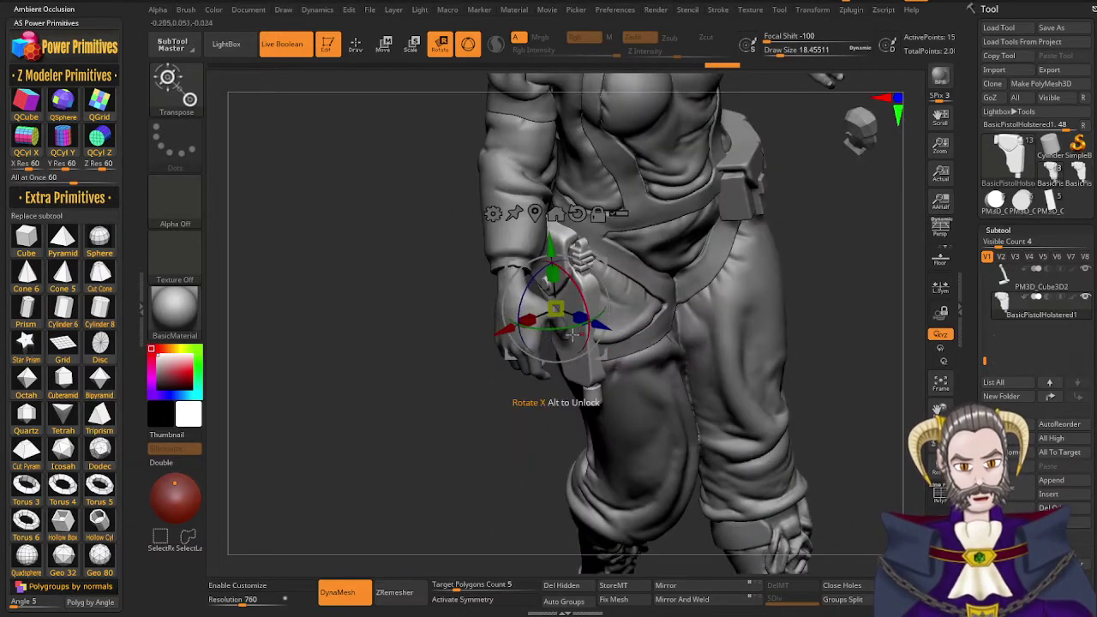
left_click_drag(564, 327, 565, 327)
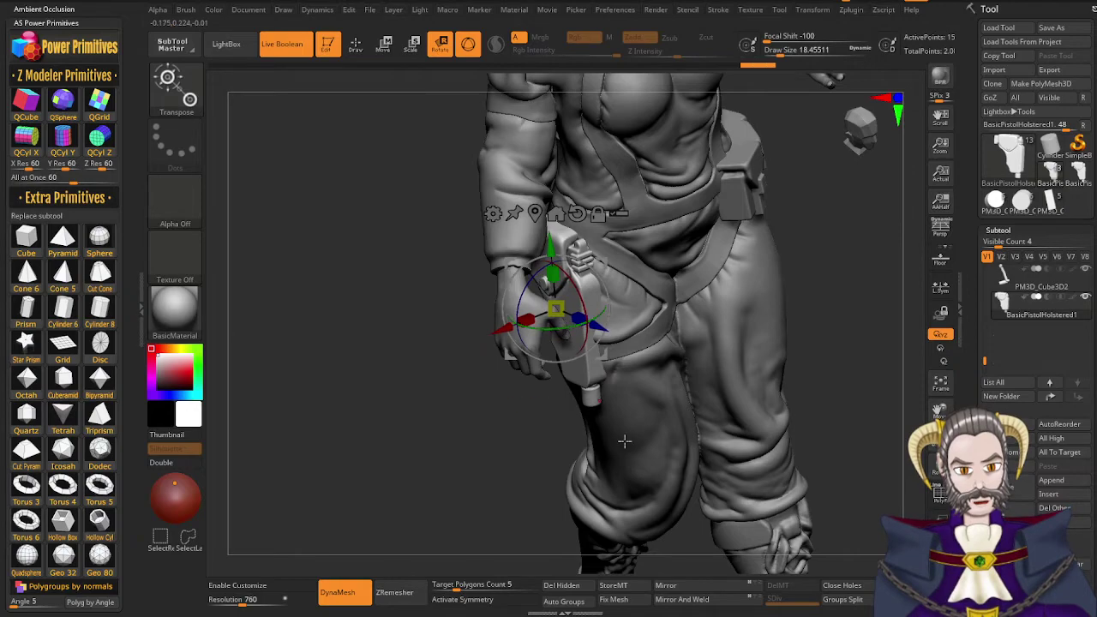
left_click_drag(625, 443, 690, 409)
mouse_move(690, 409)
right_mouse_down()
mouse_move(644, 449)
mouse_move(625, 443)
mouse_move(662, 314)
mouse_move(772, 305)
mouse_move(655, 373)
mouse_move(605, 387)
mouse_move(614, 438)
mouse_move(642, 421)
mouse_move(661, 458)
mouse_move(675, 391)
mouse_move(651, 386)
right_mouse_up()
Select the ISPilotBase1_1 subtool and carve DamStandard creases into the trouser fabric along the holster's front edge
key("q")
left_click(640, 480, "alt")
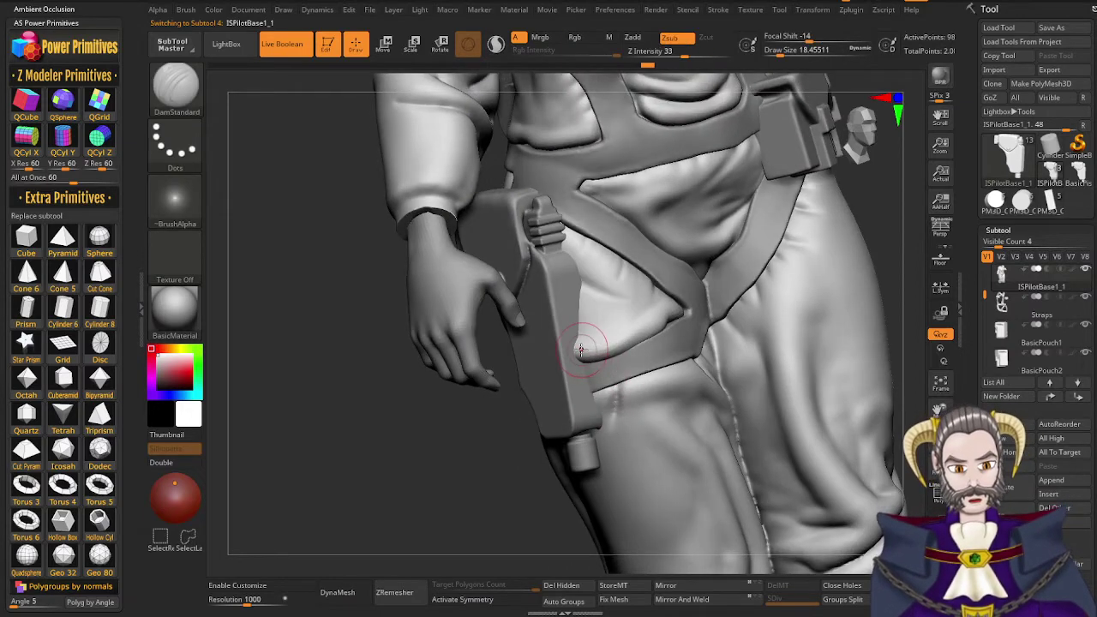
mouse_move(578, 346)
right_mouse_down()
mouse_move(595, 350)
mouse_move(582, 355)
mouse_move(590, 340)
mouse_move(580, 345)
right_mouse_up()
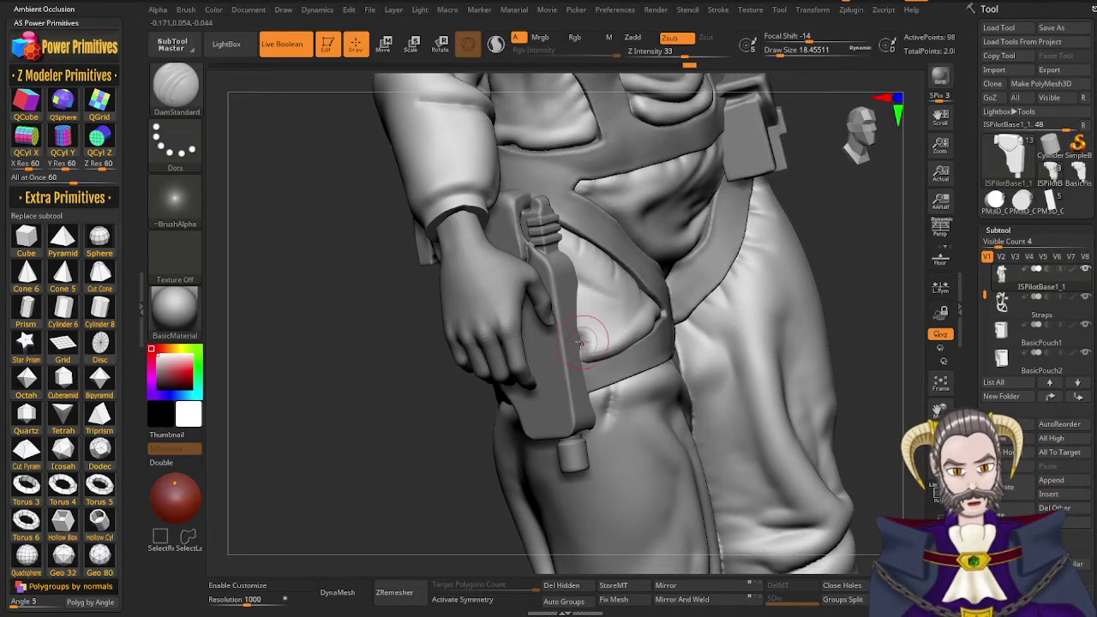
right_click_drag(580, 343, 577, 358)
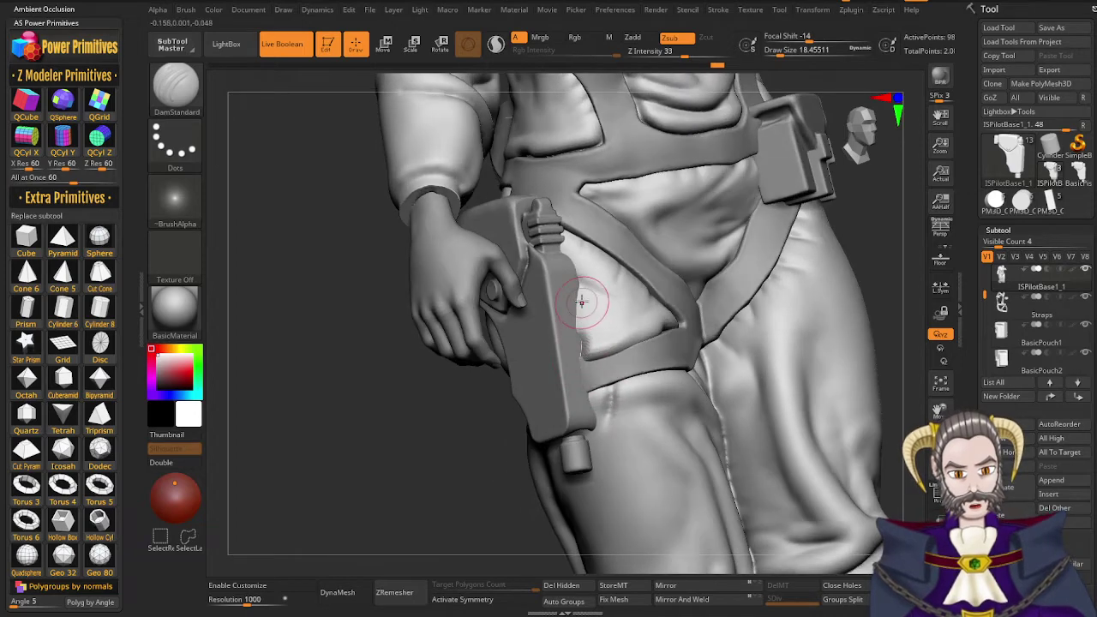
mouse_move(582, 307)
right_mouse_down()
mouse_move(603, 317)
mouse_move(576, 322)
right_mouse_up()
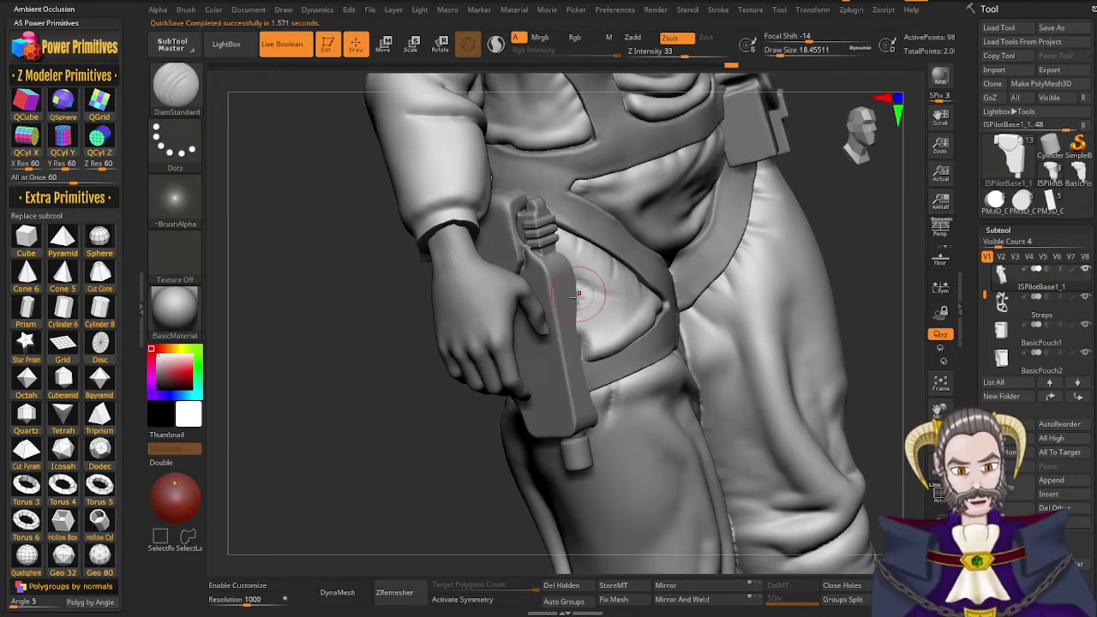
right_click_drag(595, 282, 563, 281)
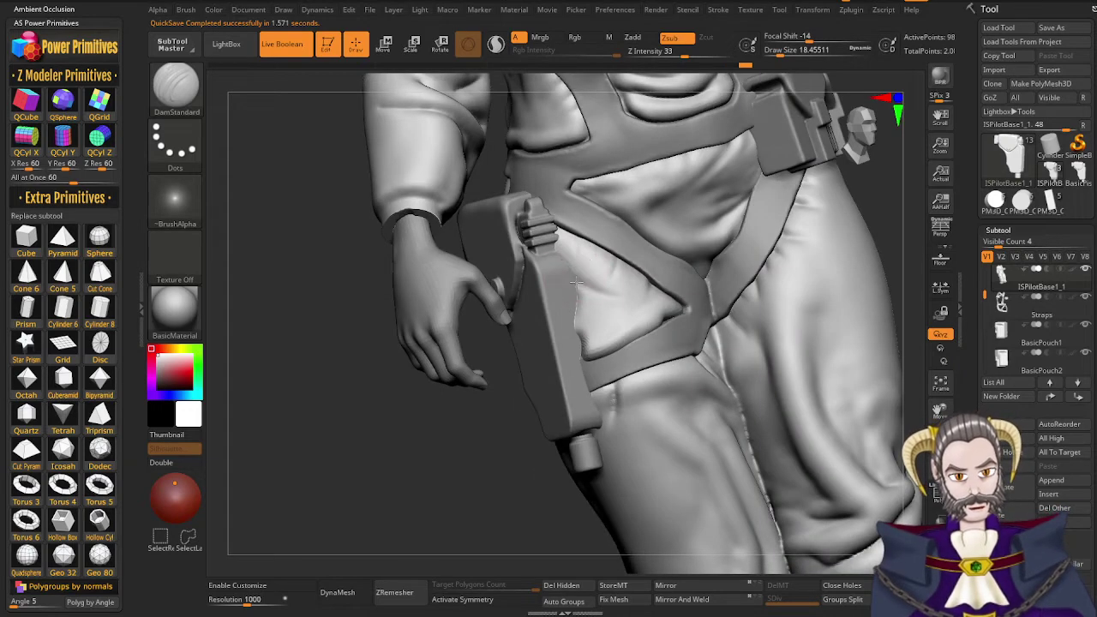
left_click_drag(578, 291, 587, 288)
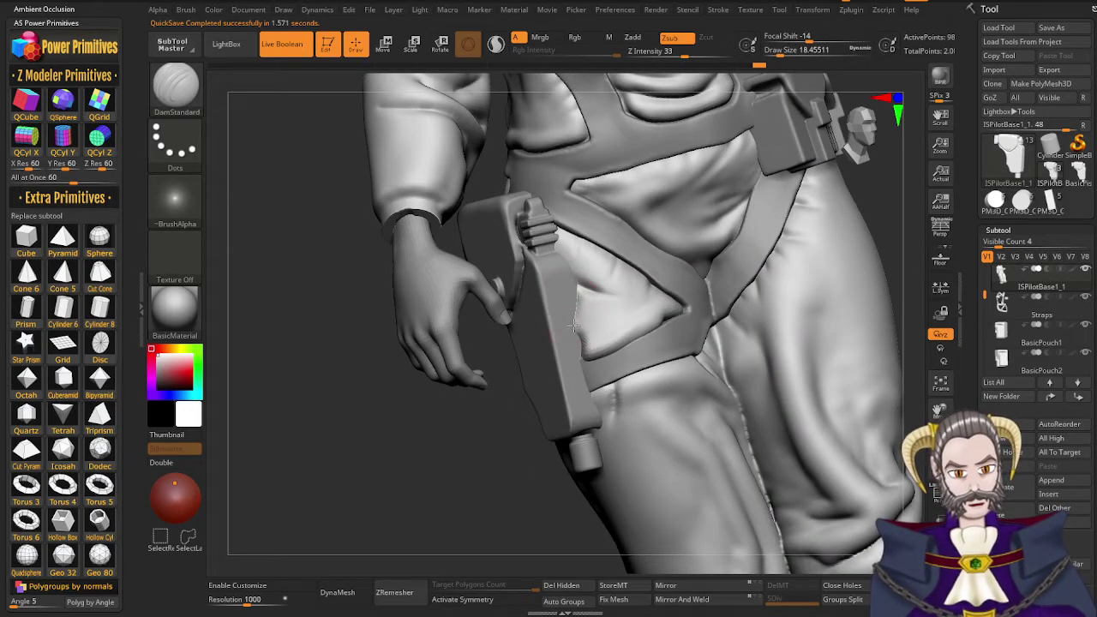
left_click_drag(579, 291, 588, 286)
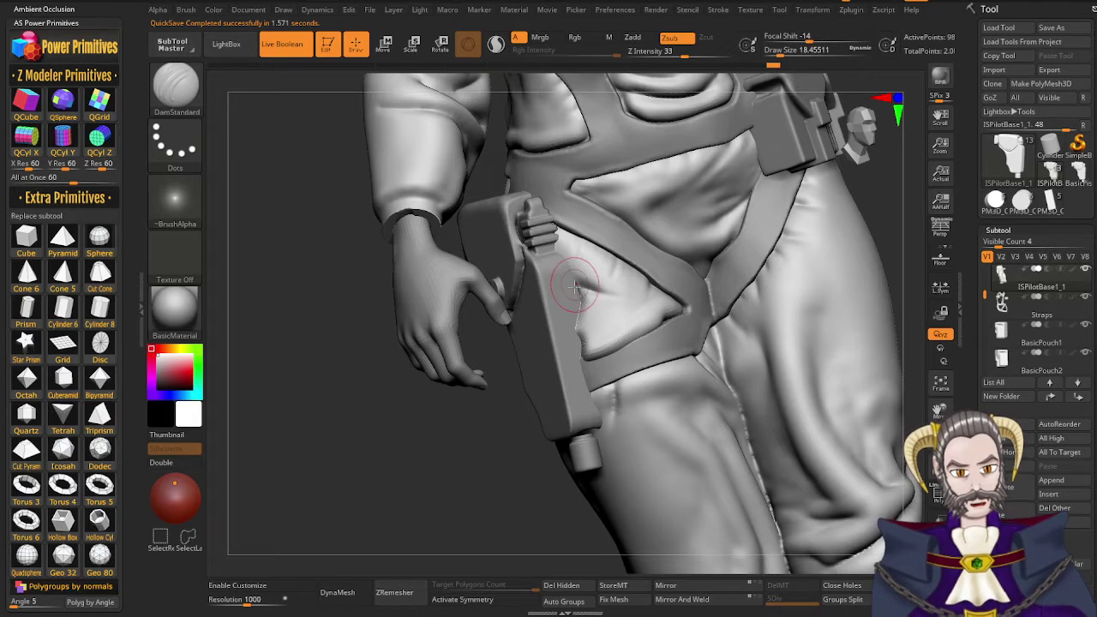
mouse_move(575, 259)
right_mouse_down()
mouse_move(537, 257)
mouse_move(569, 257)
right_mouse_up()
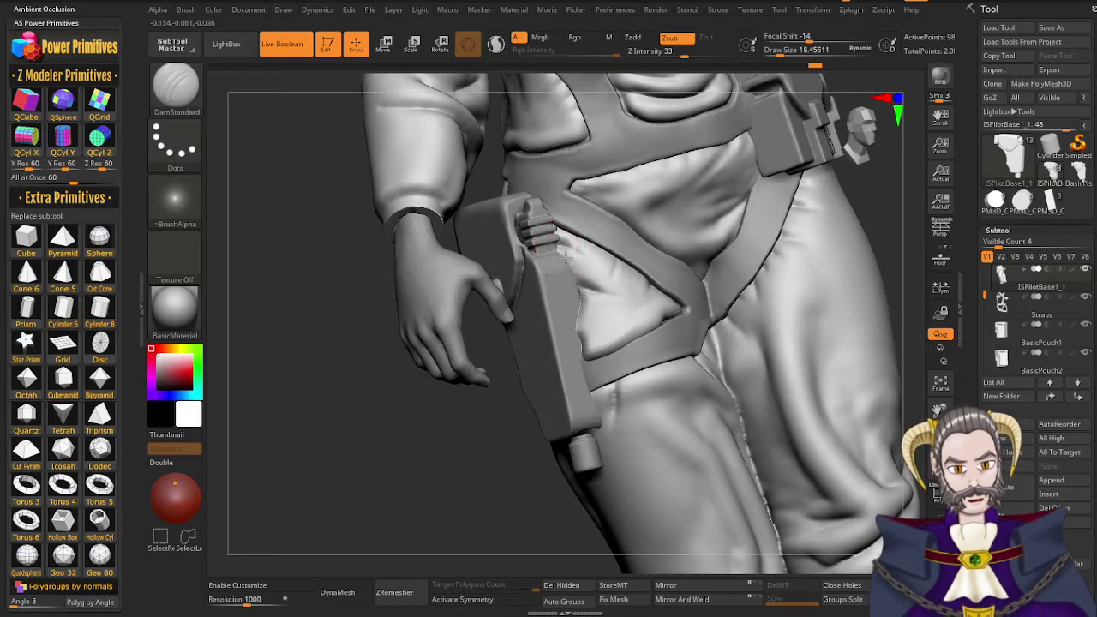
left_click_drag(610, 323, 600, 327)
Carve and smooth fabric folds on the seat of the trousers behind and below the pistol grip
mouse_move(591, 316)
right_mouse_down()
mouse_move(615, 306)
mouse_move(617, 321)
mouse_move(578, 343)
right_mouse_up()
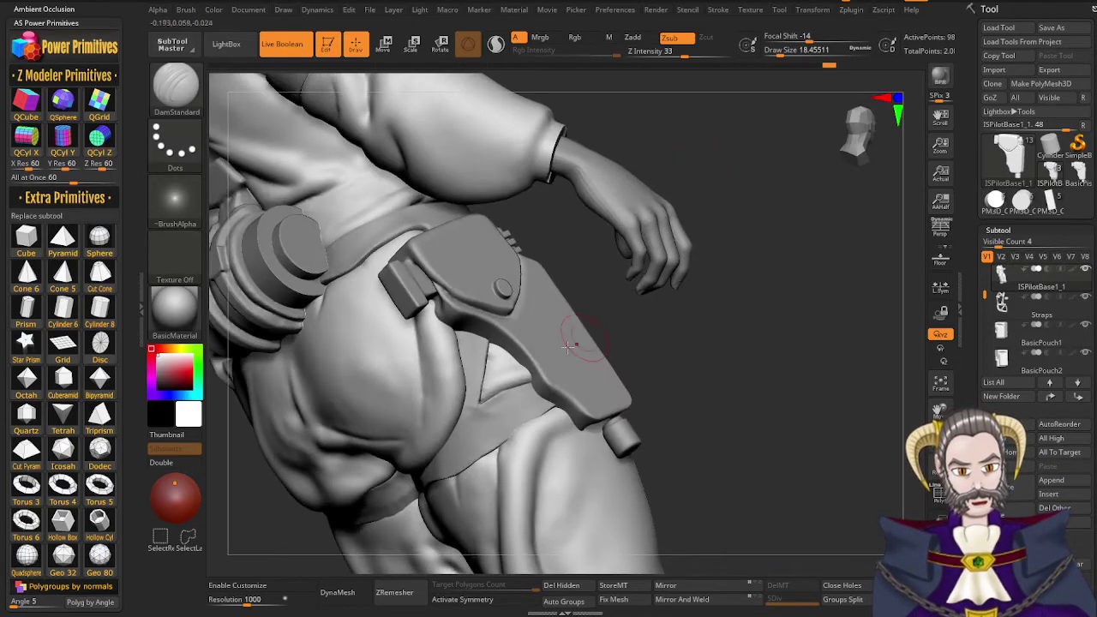
mouse_move(490, 355)
right_mouse_down()
mouse_move(480, 306)
mouse_move(435, 306)
right_mouse_up()
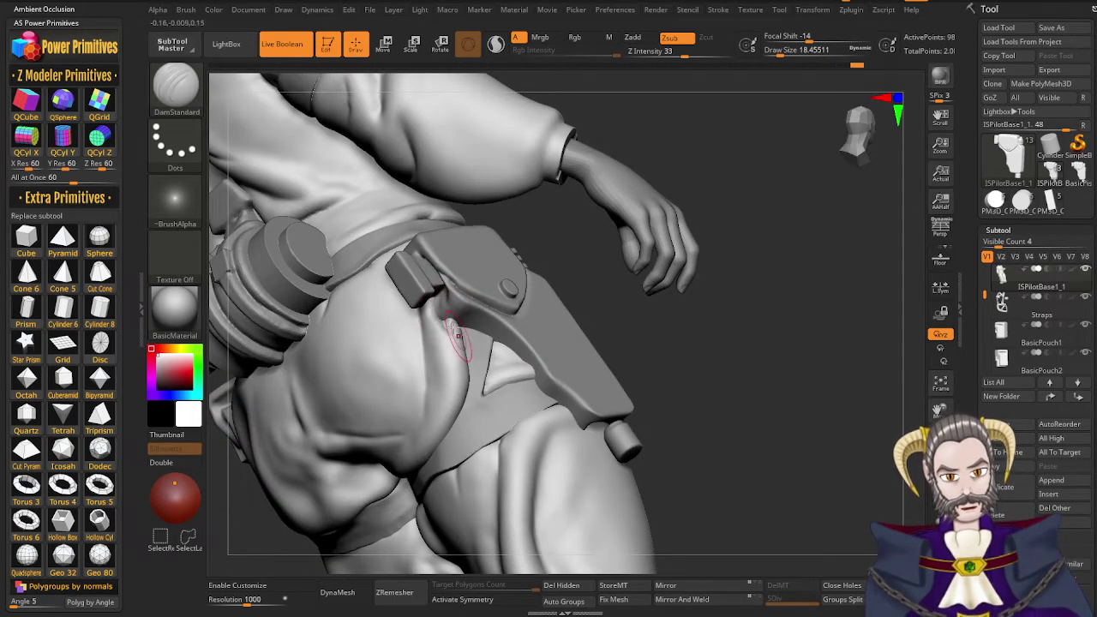
right_click_drag(429, 295, 509, 297)
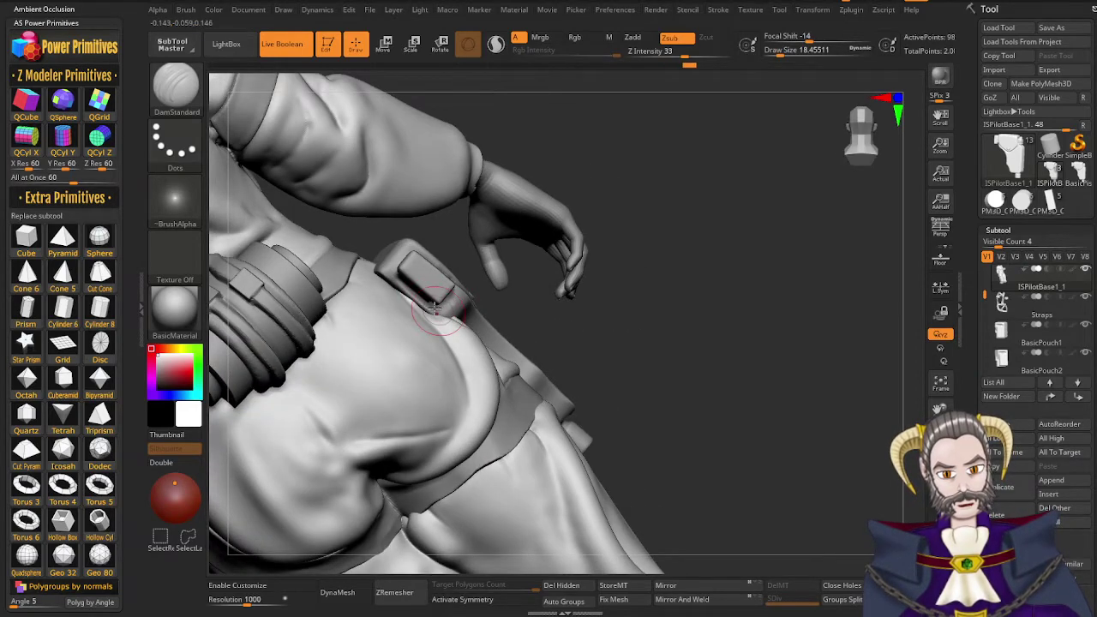
mouse_move(440, 310)
right_mouse_down()
mouse_move(448, 302)
mouse_move(432, 321)
mouse_move(417, 296)
right_mouse_up()
left_click_drag(460, 343, 452, 363, "shift")
right_click_drag(452, 364, 449, 382)
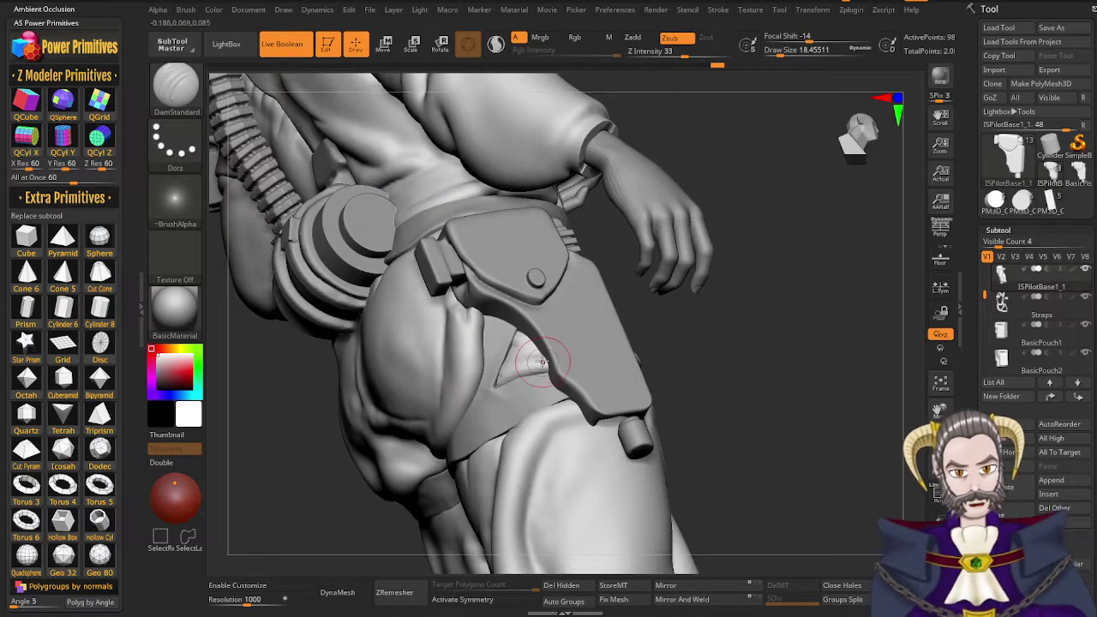
Carve creases into the exposed fabric between the thigh strap and the holster's rear edge, and smooth them
right_click_drag(533, 363, 539, 359)
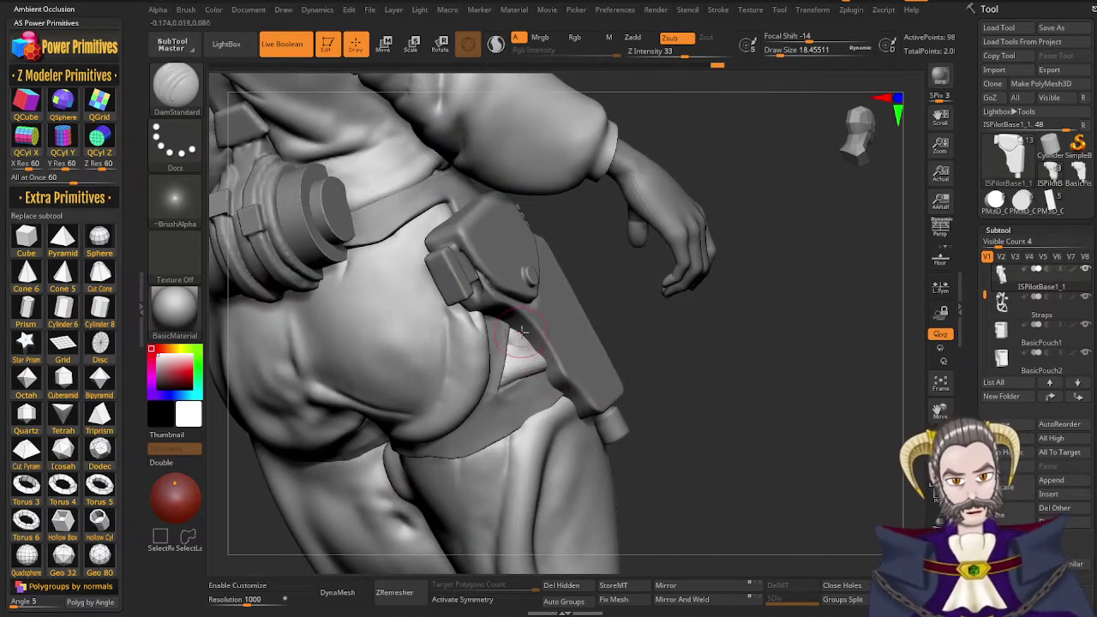
left_click_drag(541, 349, 525, 358)
mouse_move(531, 360)
right_mouse_down()
mouse_move(517, 369)
mouse_move(527, 348)
right_mouse_up()
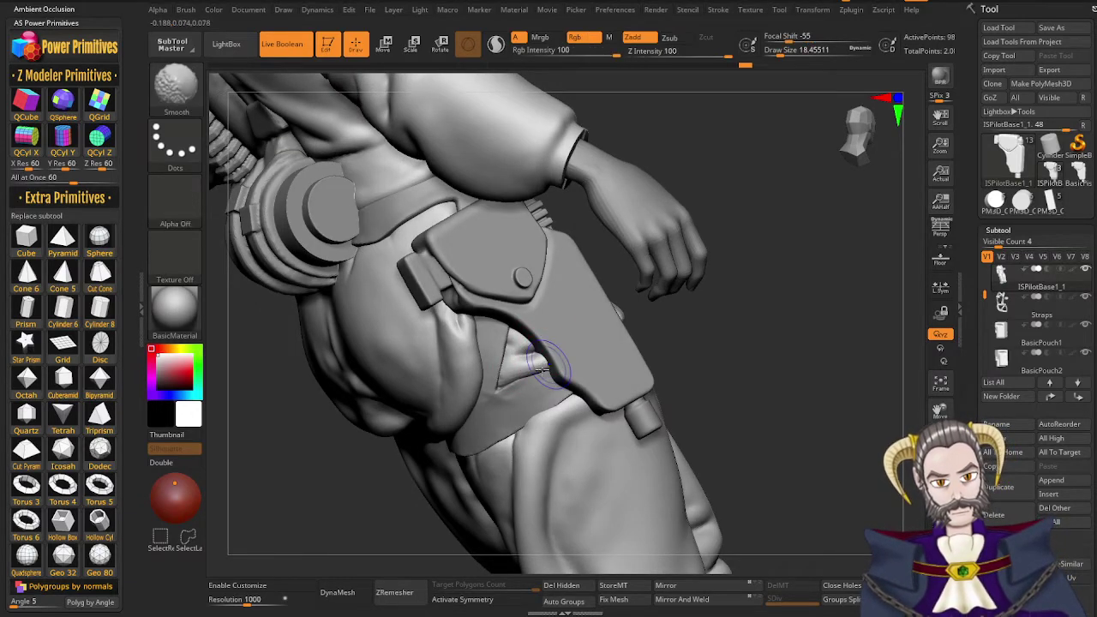
left_click_drag(554, 361, 511, 400, "shift")
Inspect the fitted holster and the surrounding trouser folds up close and on the full figure
right_click_drag(511, 399, 554, 463)
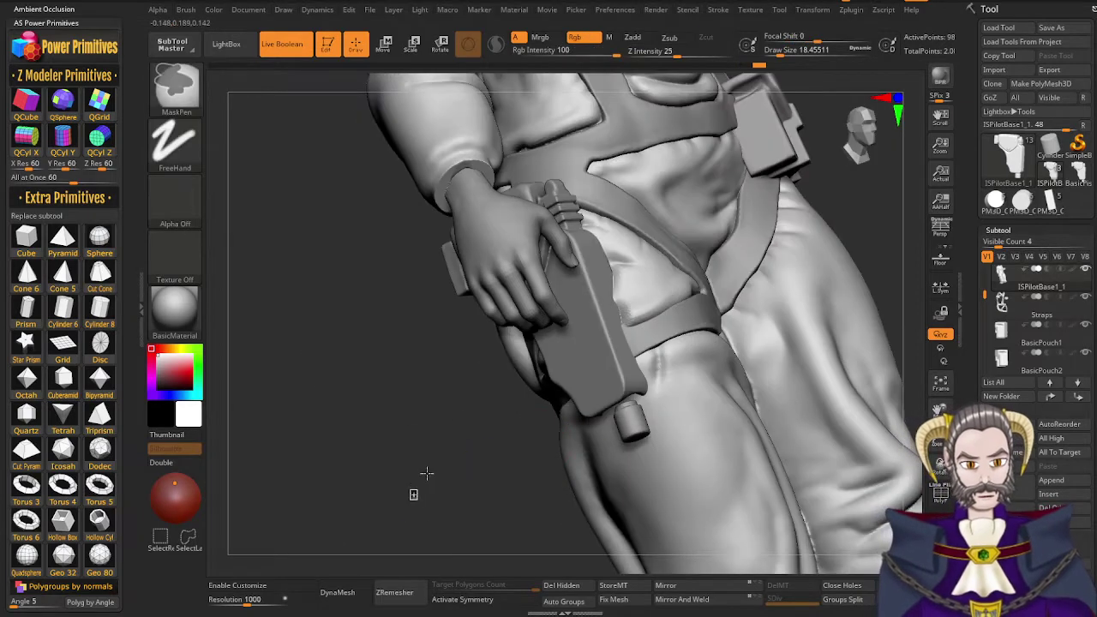
right_click_drag(650, 303, 626, 319)
mouse_move(627, 319)
left_mouse_down("shift")
mouse_move(625, 274)
mouse_move(635, 273)
mouse_move(607, 230)
left_mouse_up("shift")
right_click_drag(680, 390, 690, 317, "ctrl")
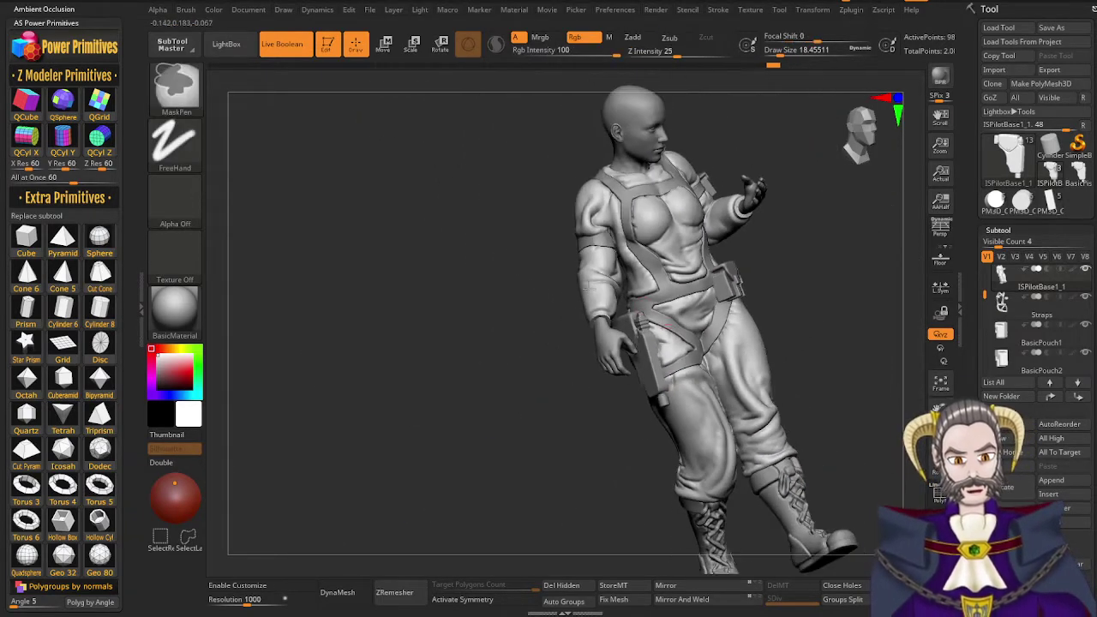
right_click_drag(753, 459, 744, 494)
right_click_drag(660, 196, 693, 156)
mouse_move(686, 480)
right_mouse_down()
mouse_move(653, 495)
mouse_move(632, 486)
mouse_move(735, 277)
mouse_move(724, 294)
right_mouse_up()
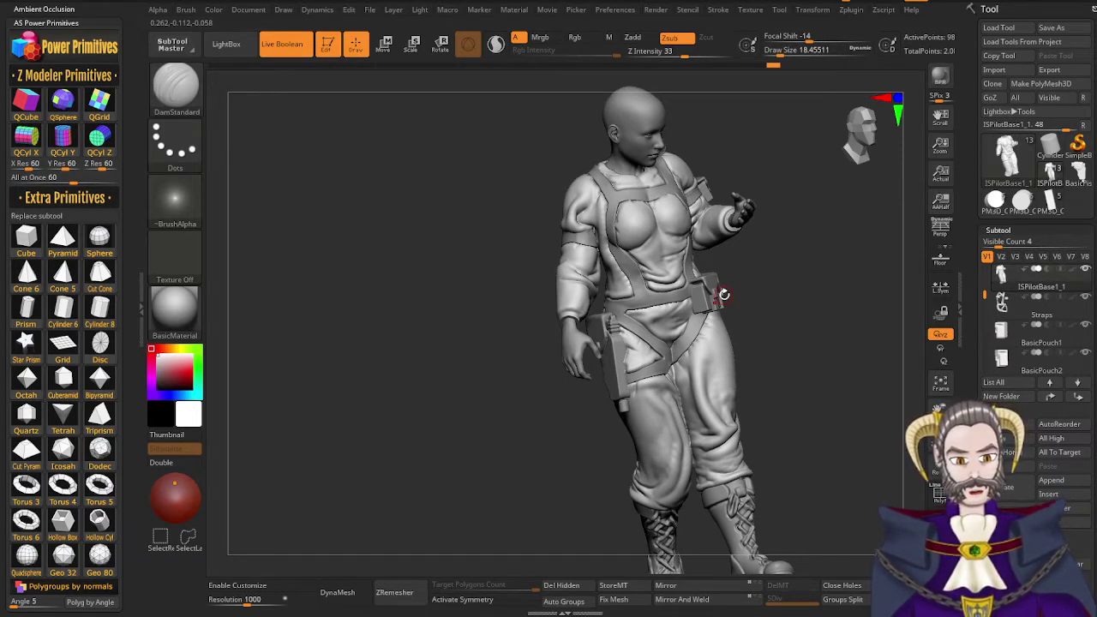
right_click_drag(725, 428, 675, 448)
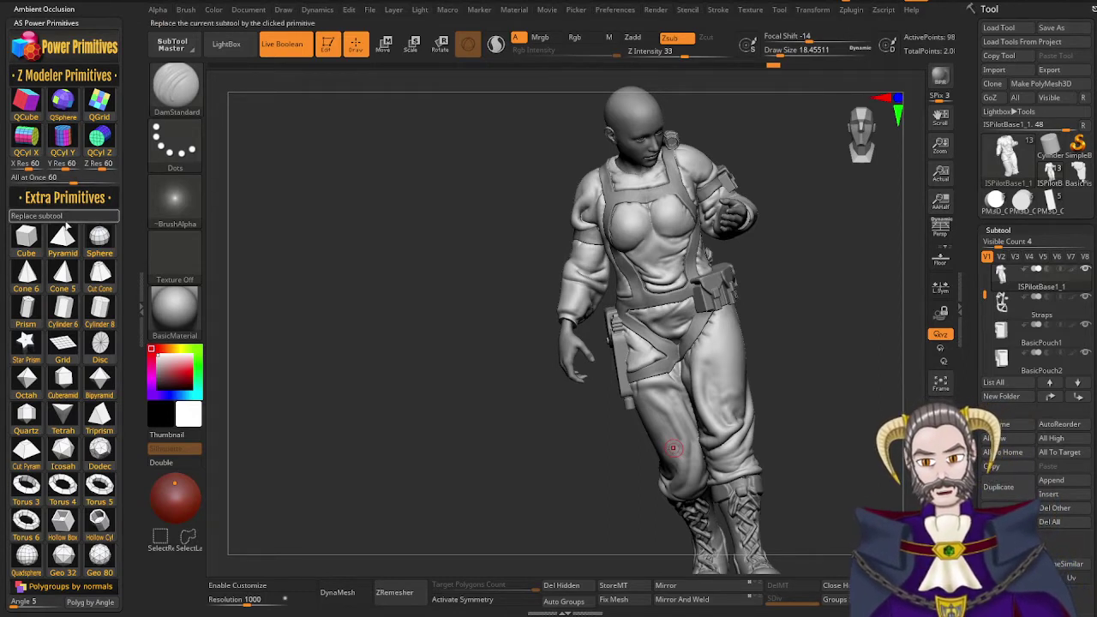
Insert a cube as a new subtool below ISPilotBase1_1 and centre the transform gizmo on it
left_click(30, 246)
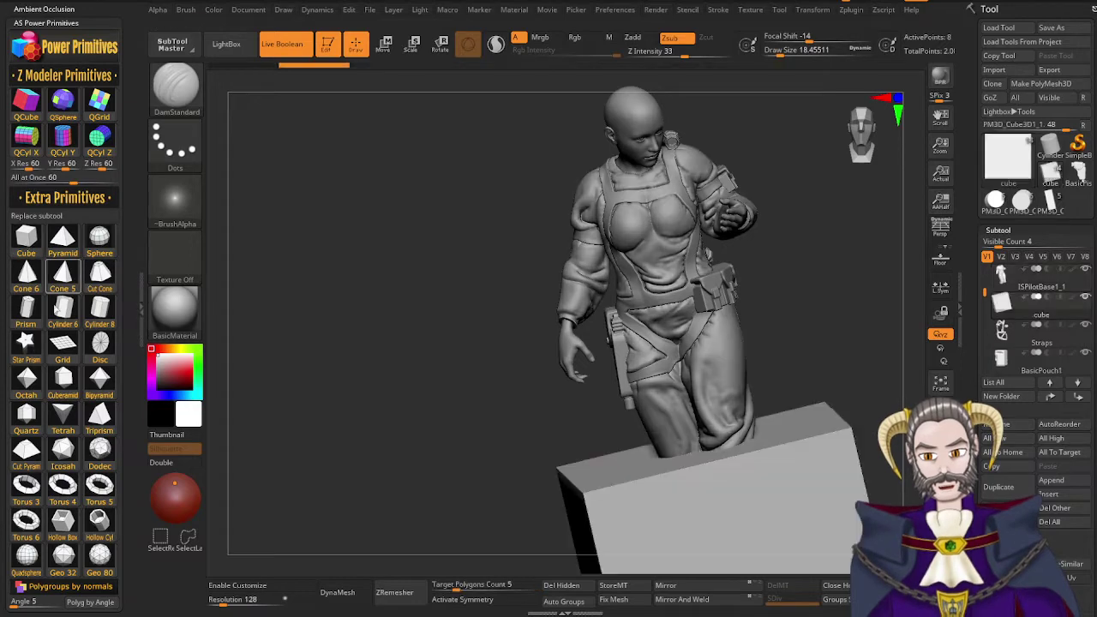
key("t")
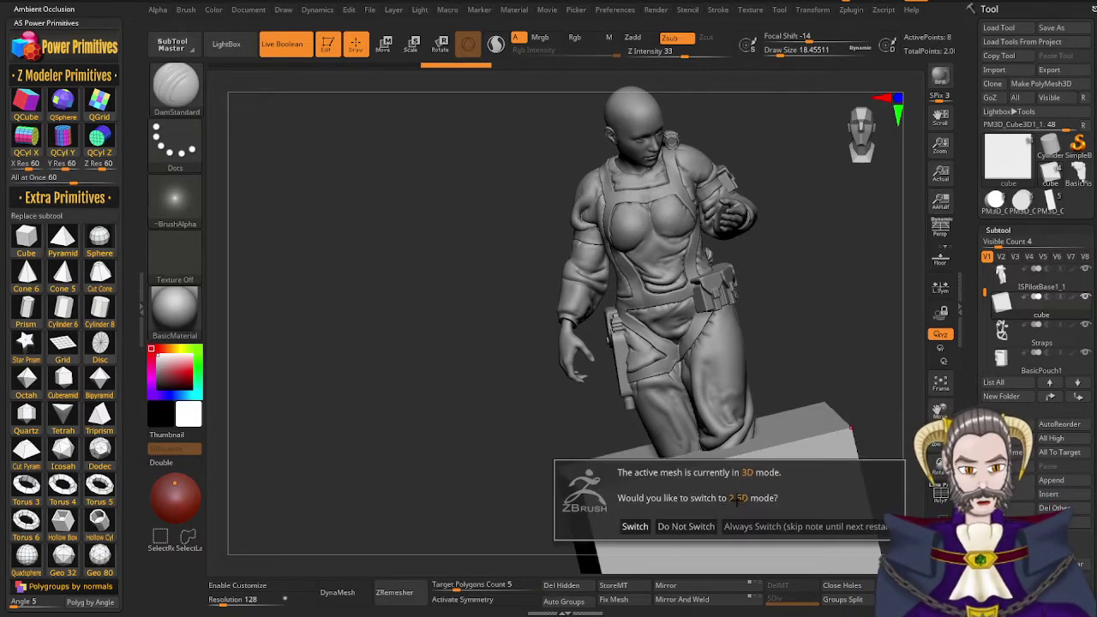
left_click(691, 528)
key("r")
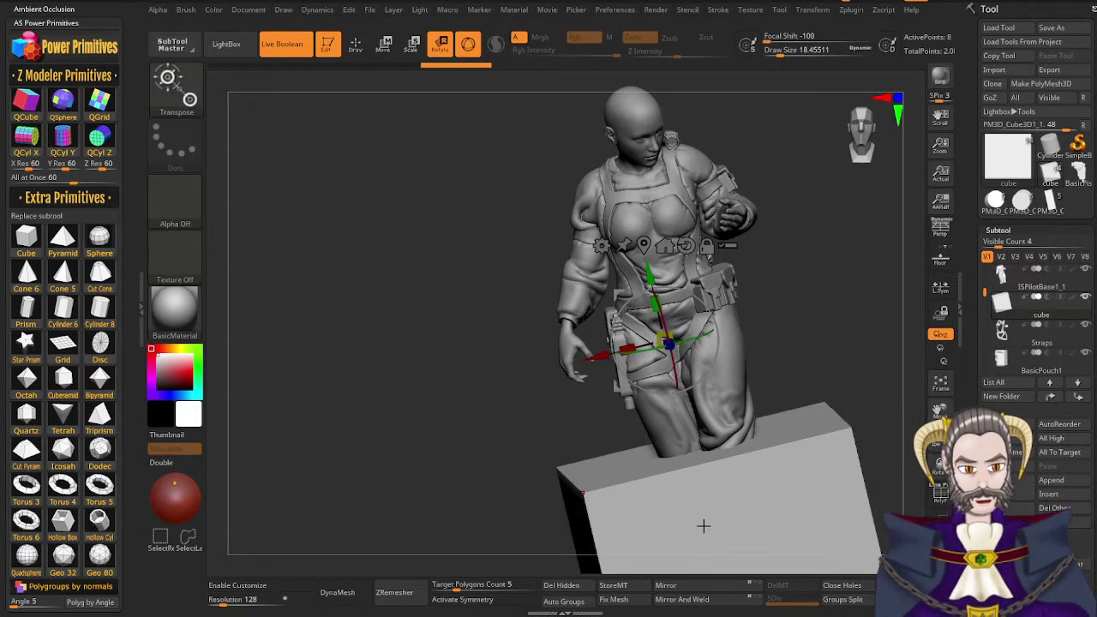
right_click_drag(718, 512, 712, 348, "alt")
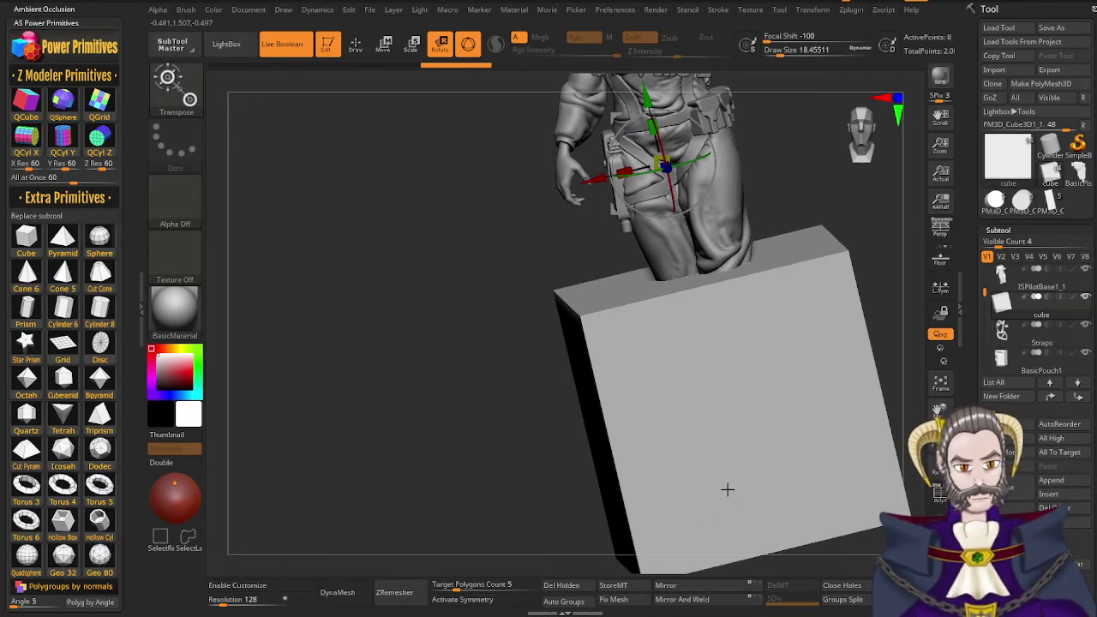
mouse_move(723, 444)
right_mouse_down()
mouse_move(724, 424)
mouse_move(726, 446)
right_mouse_up()
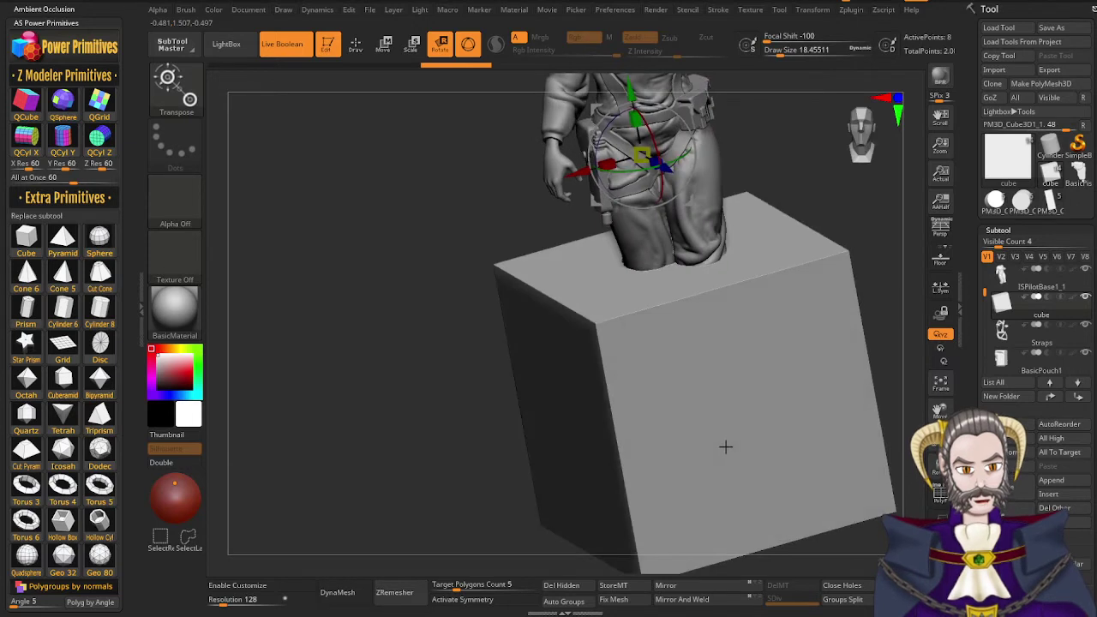
right_click_drag(722, 404, 674, 374, "ctrl")
left_click(599, 136)
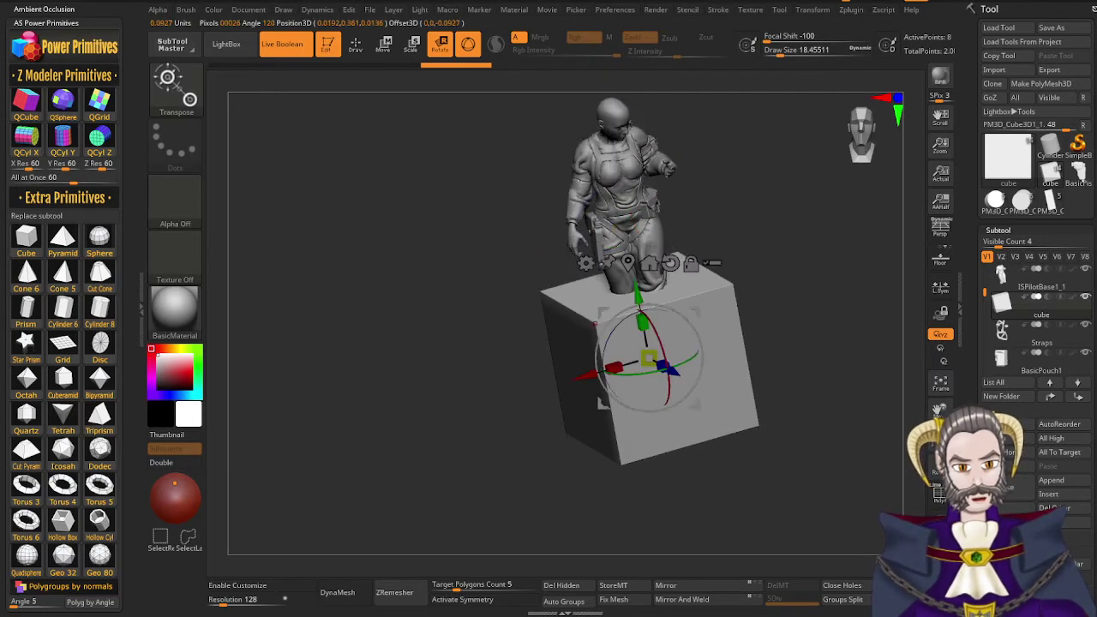
Scale the cube down uniformly until it is only slightly larger than the pilot's boots
mouse_move(700, 433)
right_mouse_down()
mouse_move(711, 429)
mouse_move(699, 427)
right_mouse_up()
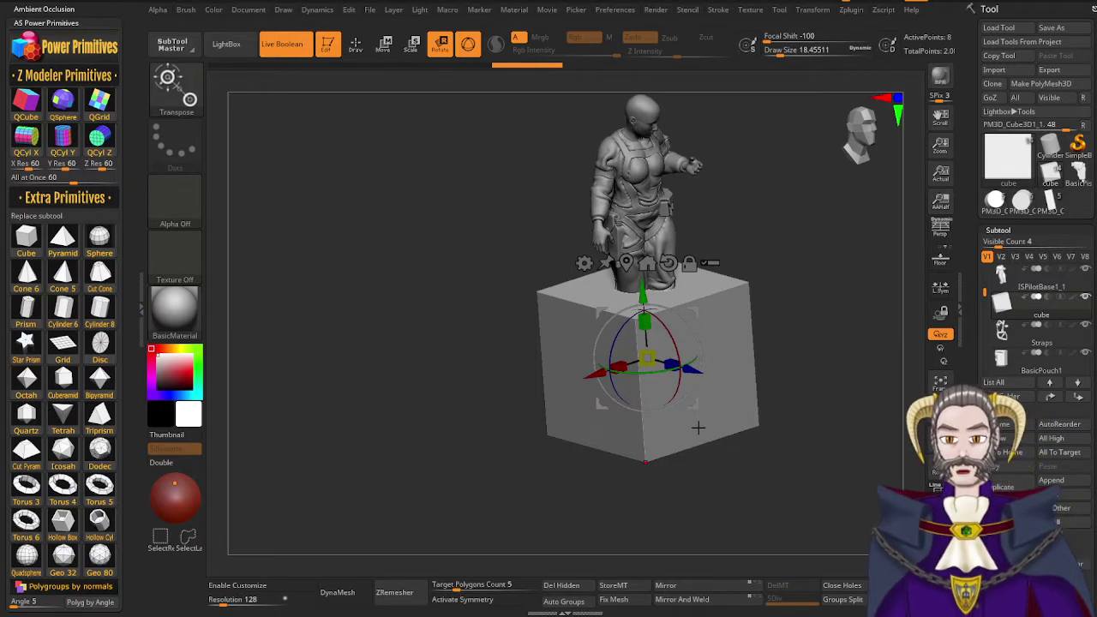
scroll(664, 434, "up", 3)
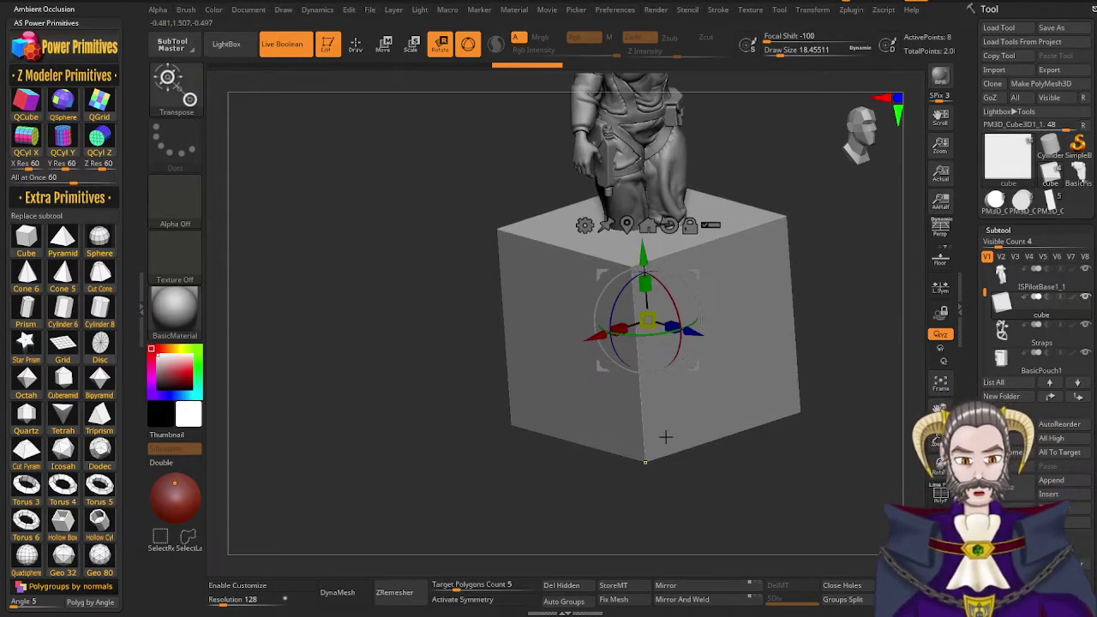
mouse_move(656, 317)
left_mouse_down()
mouse_move(594, 415)
mouse_move(641, 410)
left_mouse_up()
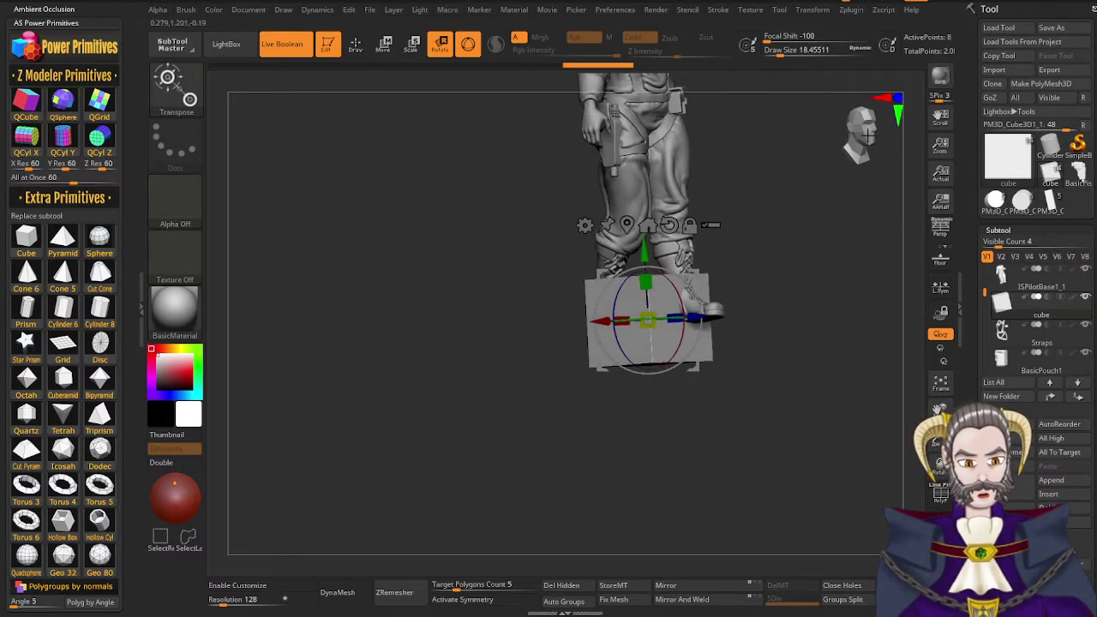
left_click(867, 139)
Mask the cube's lower part and widen its unmasked top along X to form a tapered block
key("q")
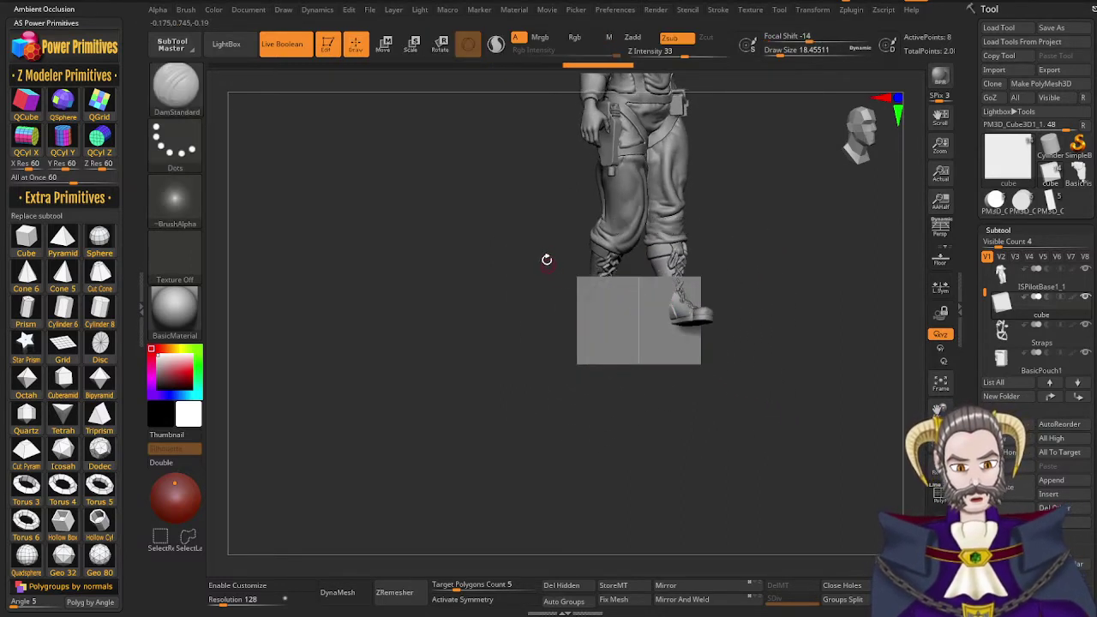
left_click_drag(547, 251, 784, 319, "ctrl")
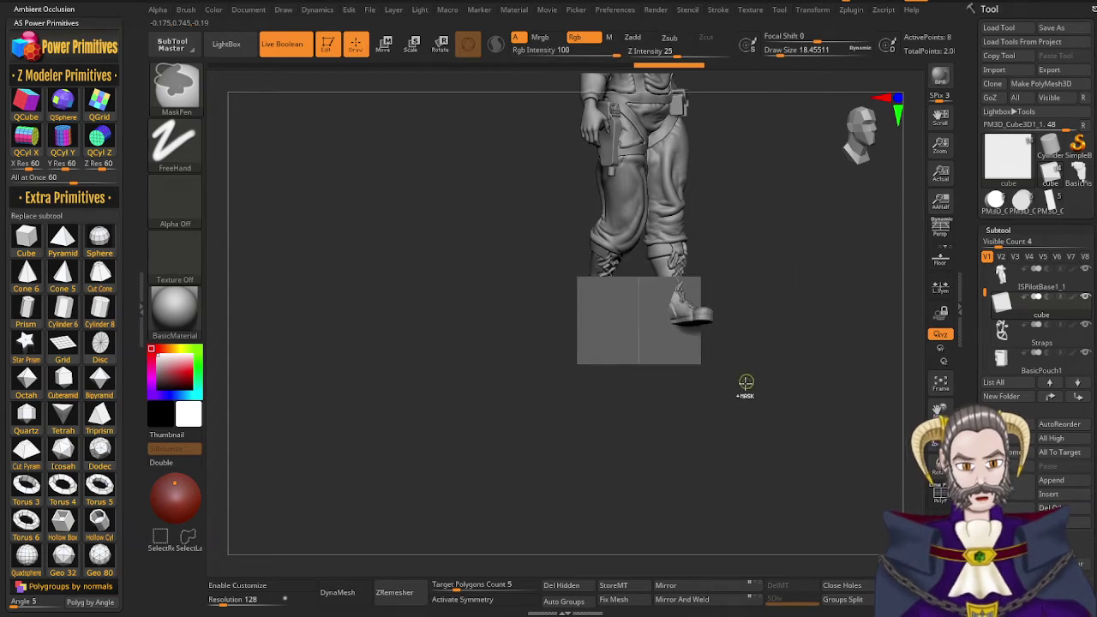
left_click_drag(709, 418, 682, 428)
left_click(866, 139)
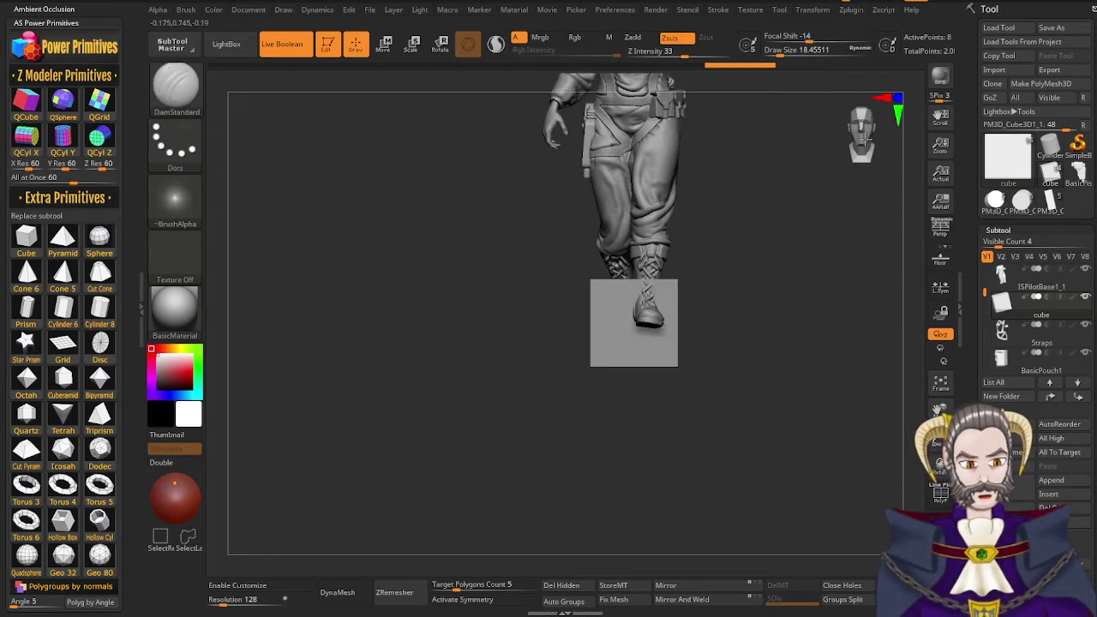
key("r")
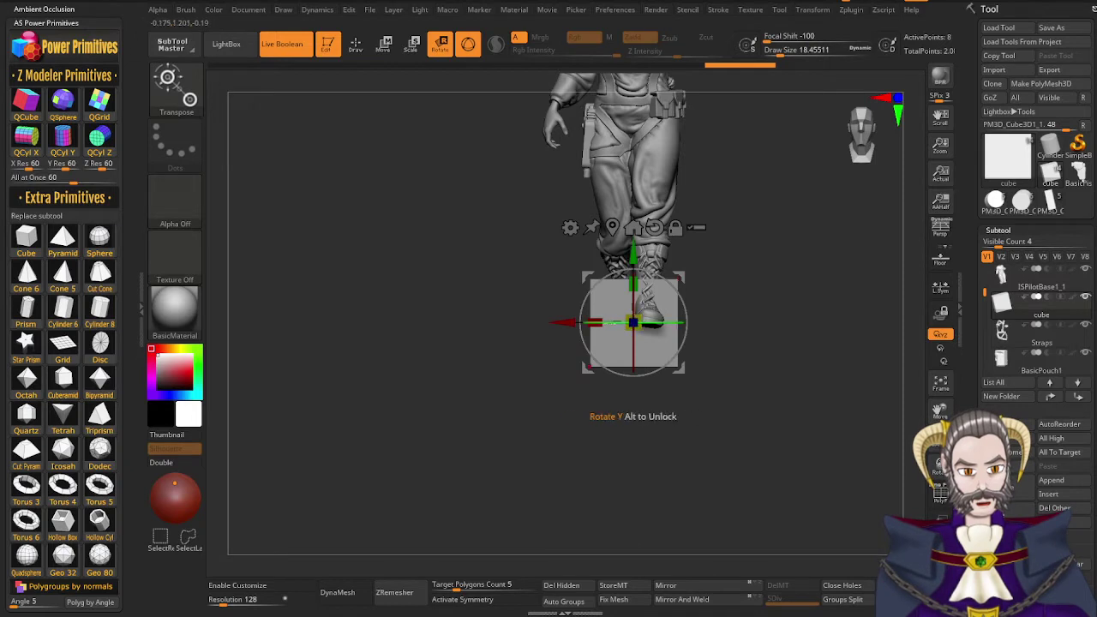
mouse_move(596, 323)
left_mouse_down()
mouse_move(546, 335)
mouse_move(590, 325)
left_mouse_up()
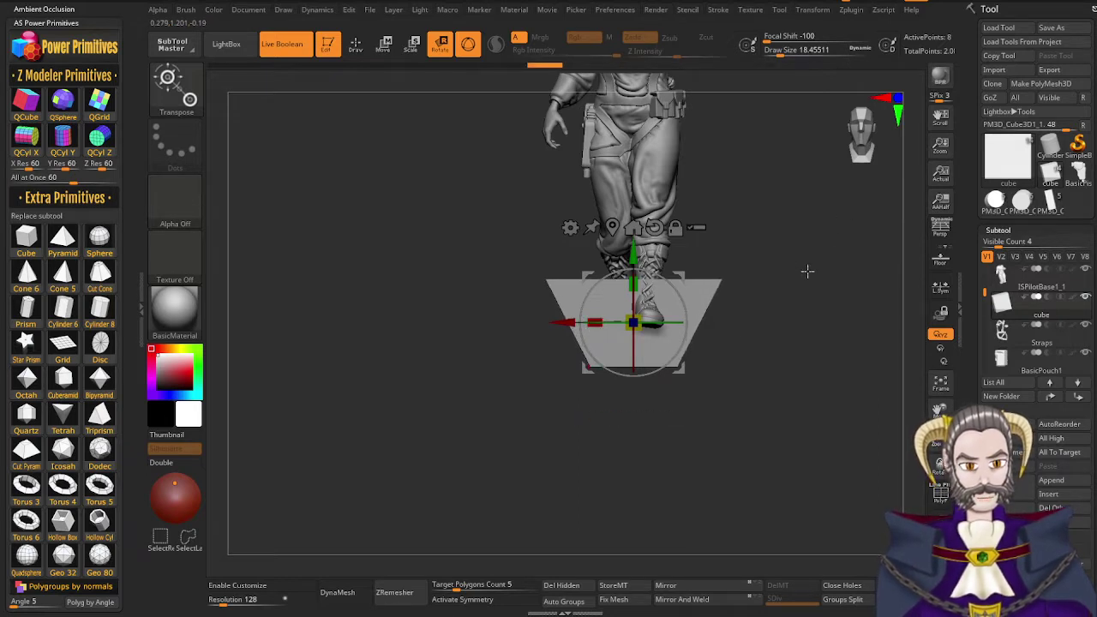
Clear the mask and thin the tapered block along Z into a trapezoidal plate
left_click_drag(807, 271, 818, 269)
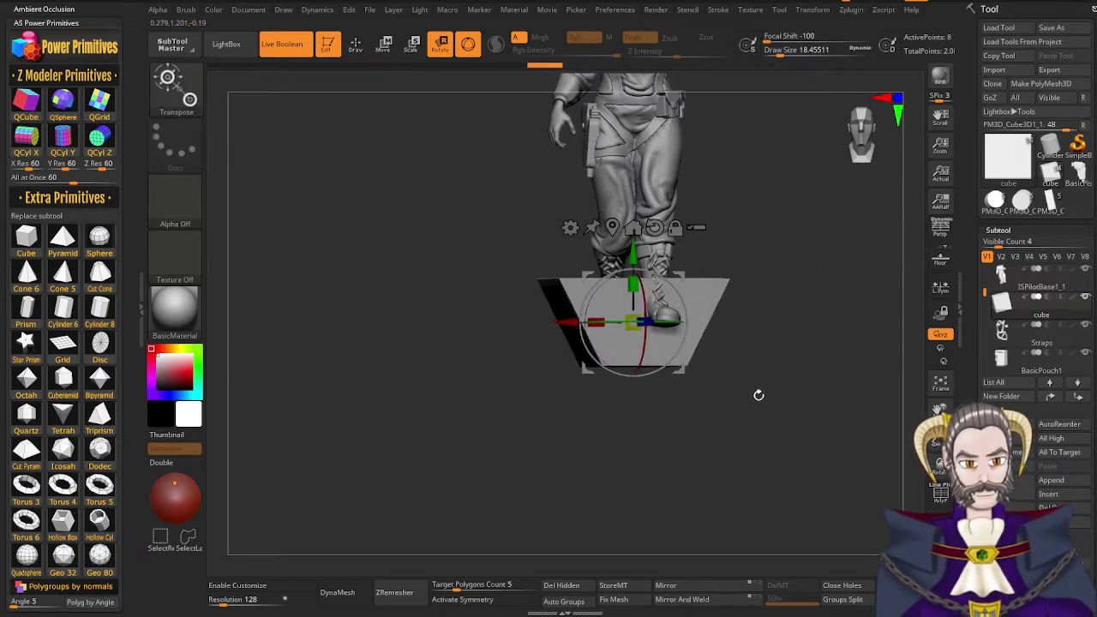
left_click_drag(758, 405, 849, 262, "ctrl")
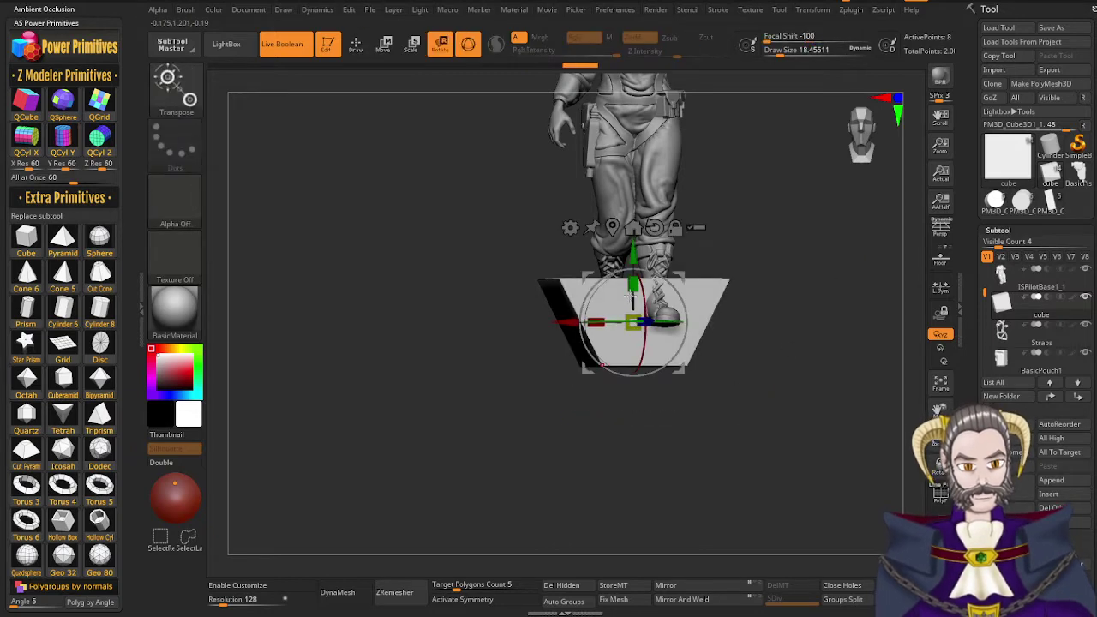
left_click_drag(634, 285, 635, 293)
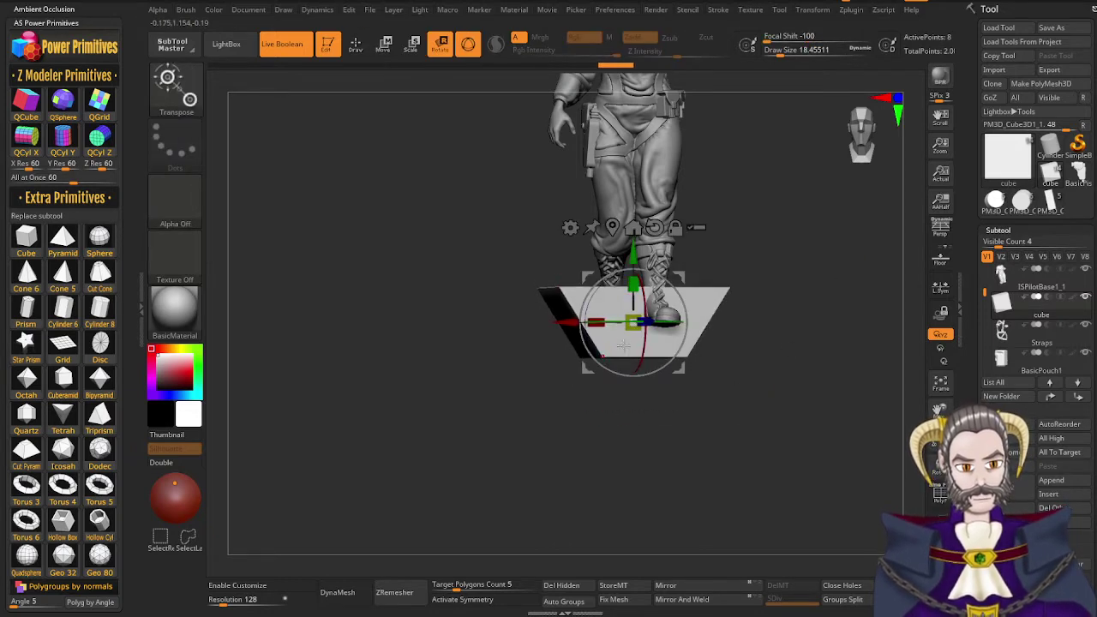
left_click_drag(633, 410, 693, 422)
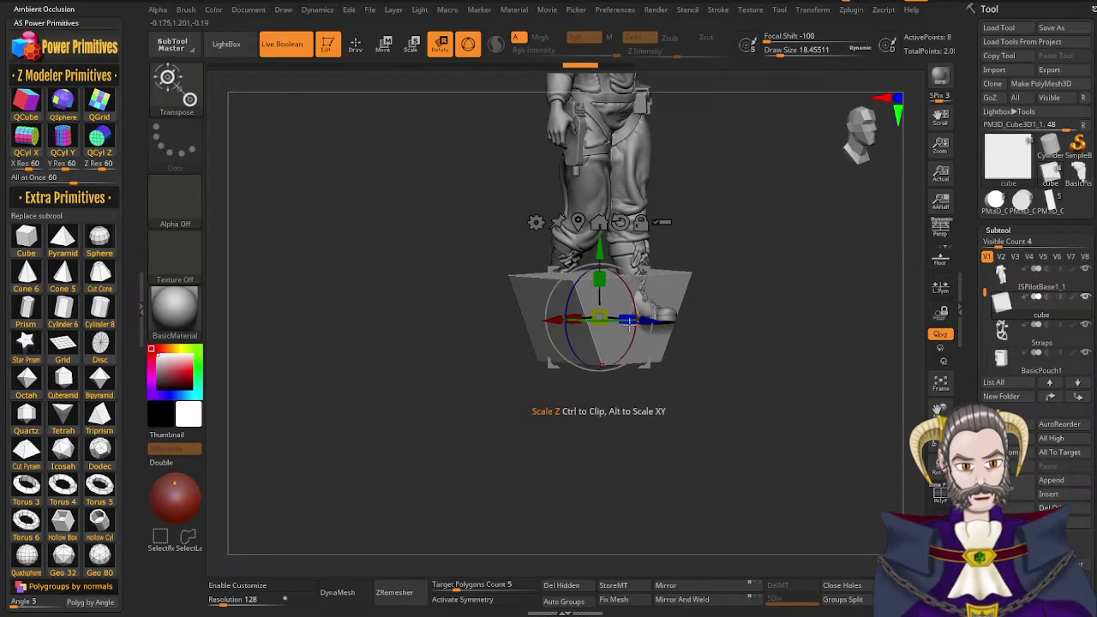
left_click_drag(621, 320, 611, 315)
key("ctrl+z")
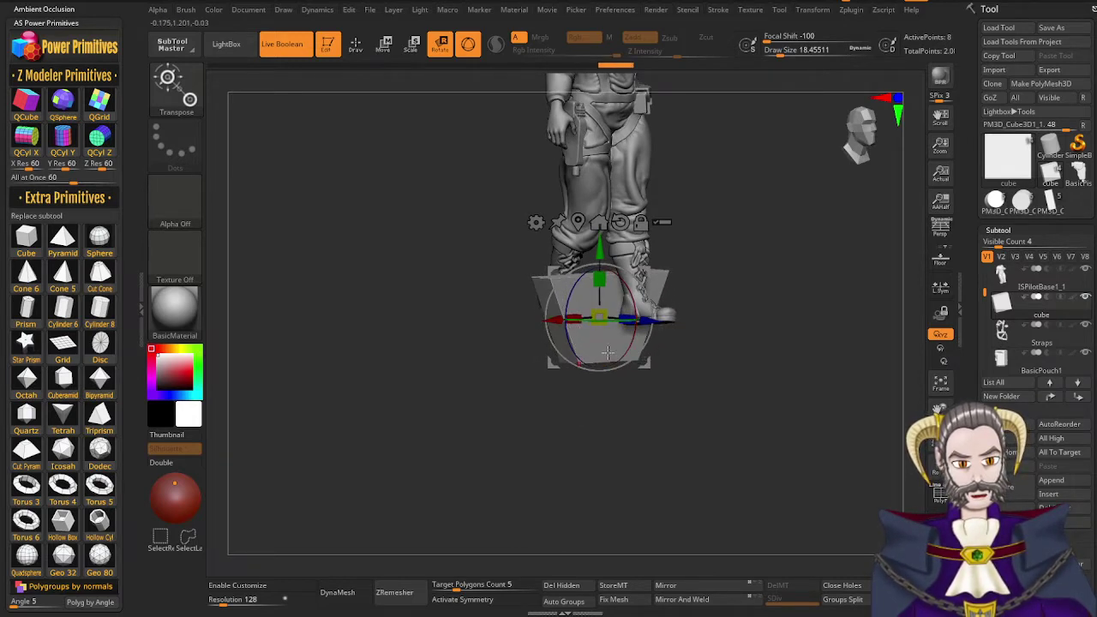
Raise the trapezoidal plate from the feet to chest height and move it forward in front of the torso
left_click_drag(600, 249, 601, 63)
left_click_drag(631, 175, 603, 429, "alt")
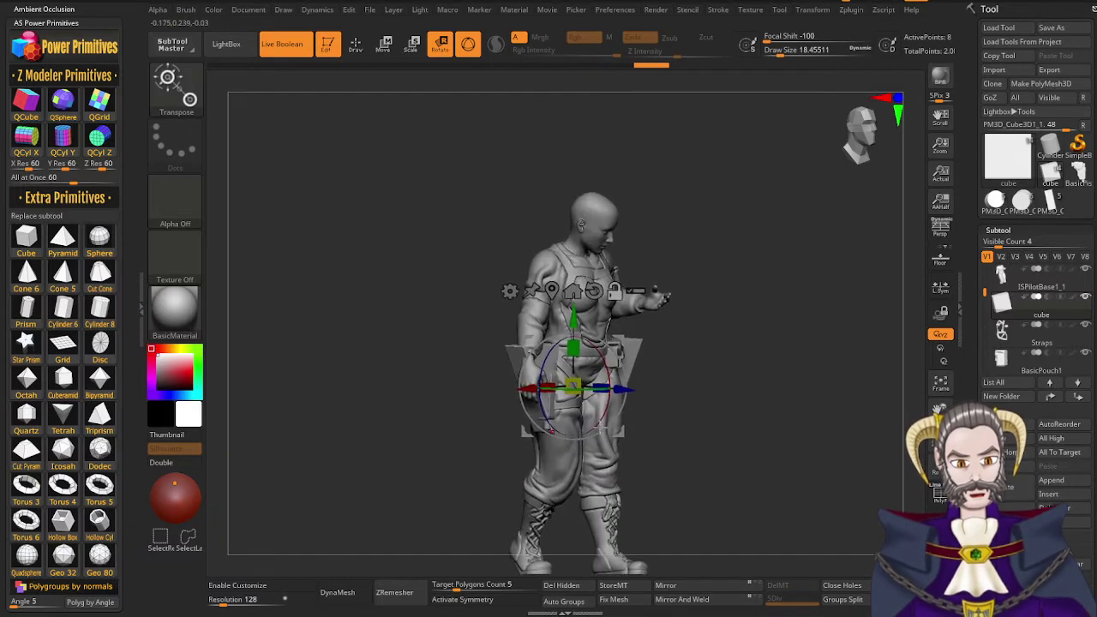
right_click_drag(603, 429, 603, 480, "ctrl")
left_click_drag(574, 318, 574, 195)
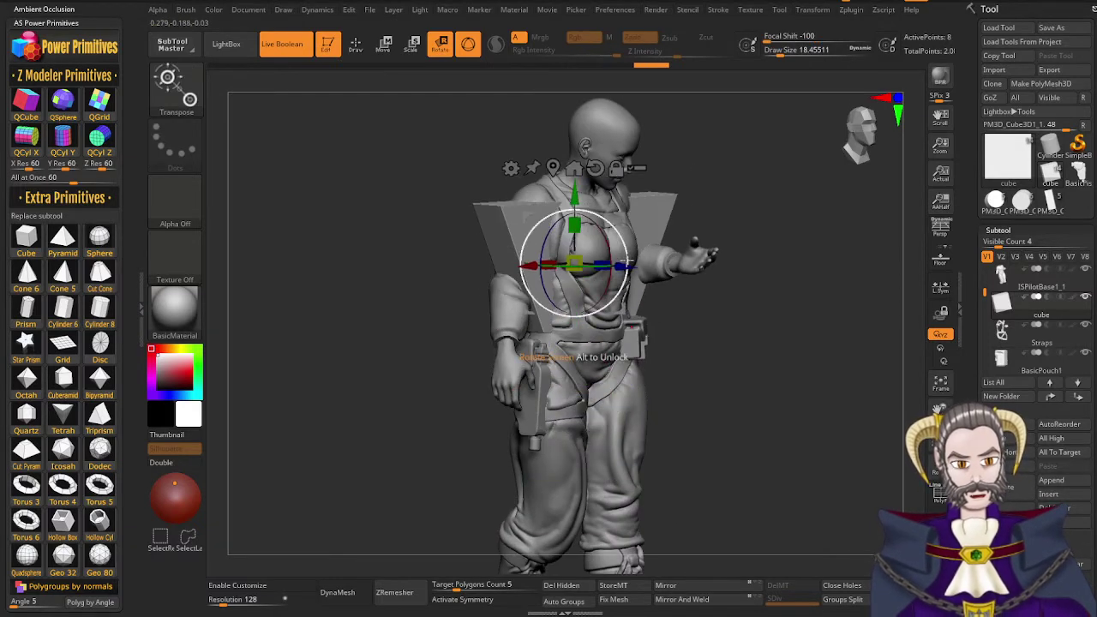
left_click_drag(631, 267, 666, 272)
right_click_drag(661, 258, 620, 278)
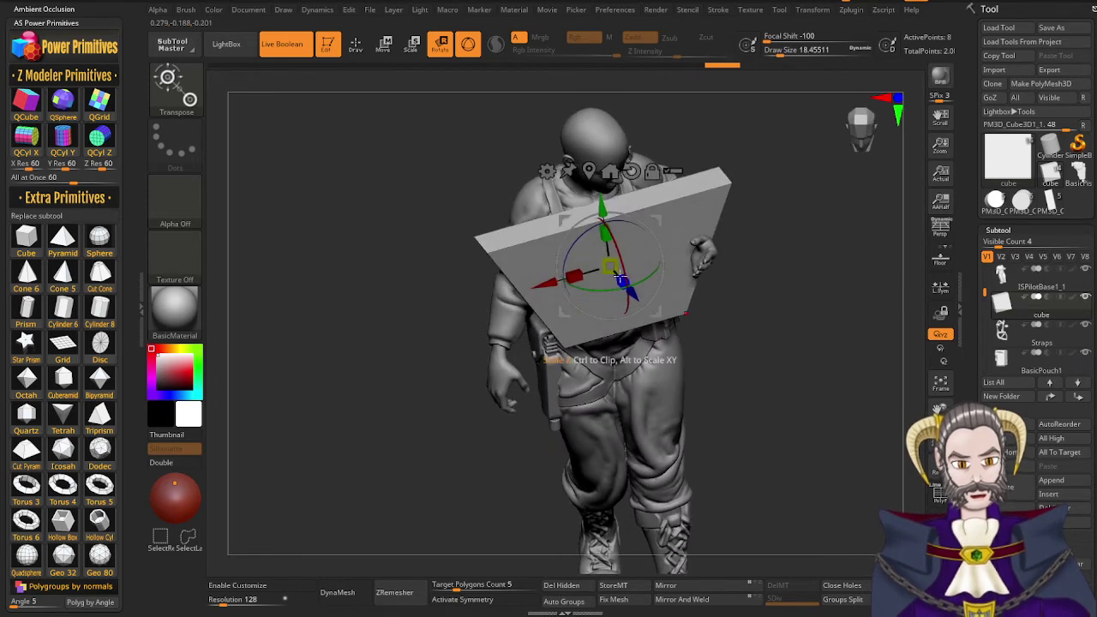
Scale the plate down uniformly and raise it in front of the pilot's upper chest
mouse_move(610, 267)
left_mouse_down()
mouse_move(581, 311)
mouse_move(642, 304)
left_mouse_up()
left_click_drag(610, 216, 605, 169)
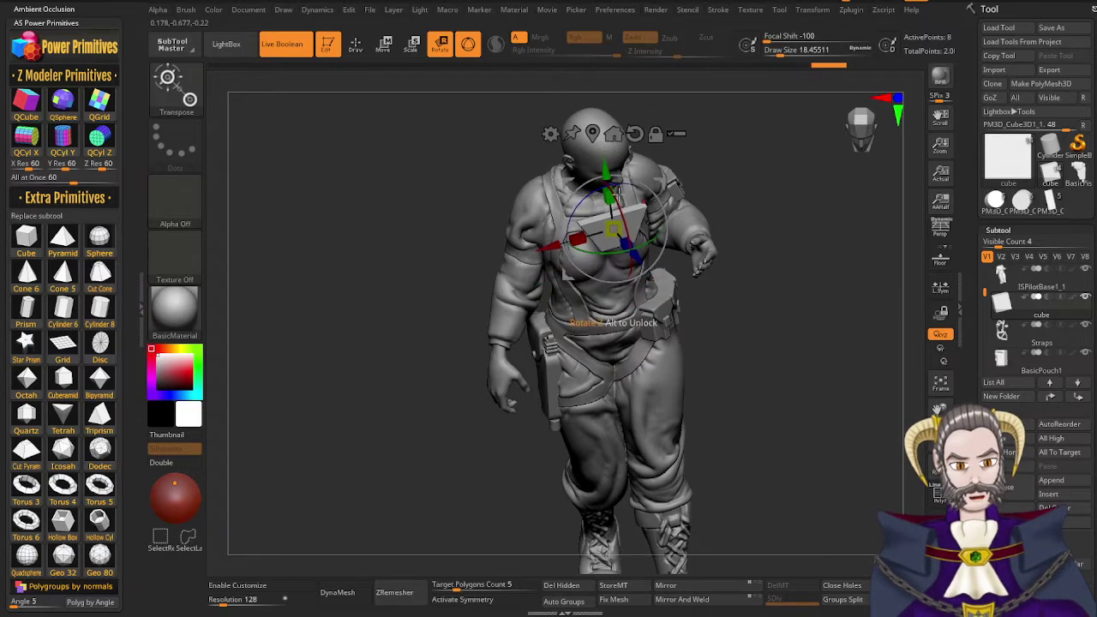
right_click_drag(626, 307, 655, 287)
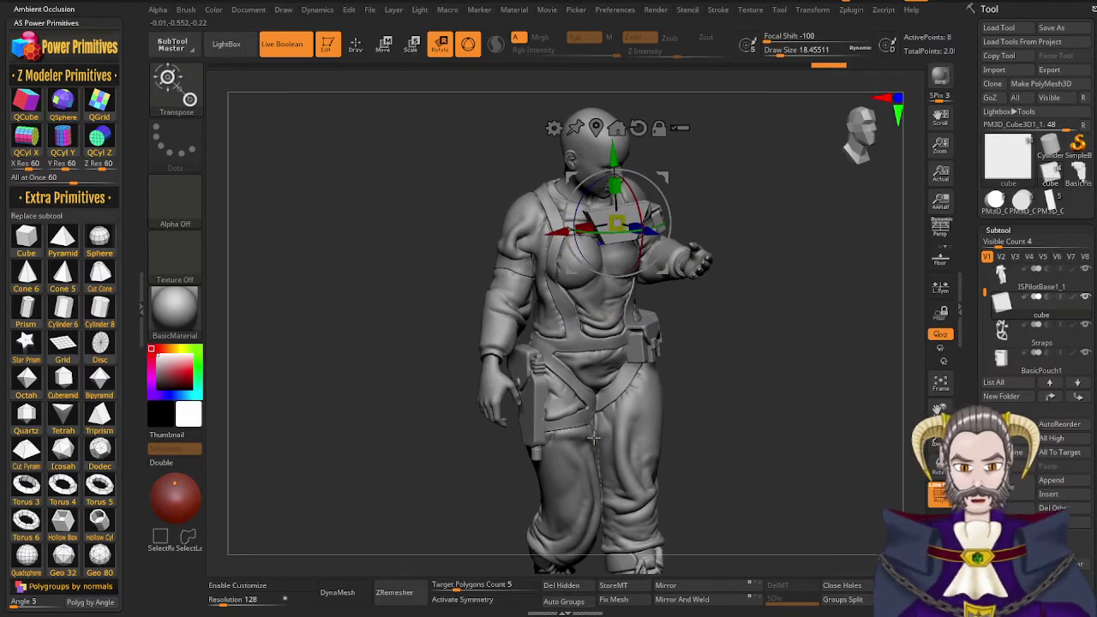
key("q")
right_click_drag(701, 300, 712, 345)
Assign the plate's faces to separate polygroups with Groups By Normals
left_click_drag(979, 481, 980, 343)
left_click(1004, 541)
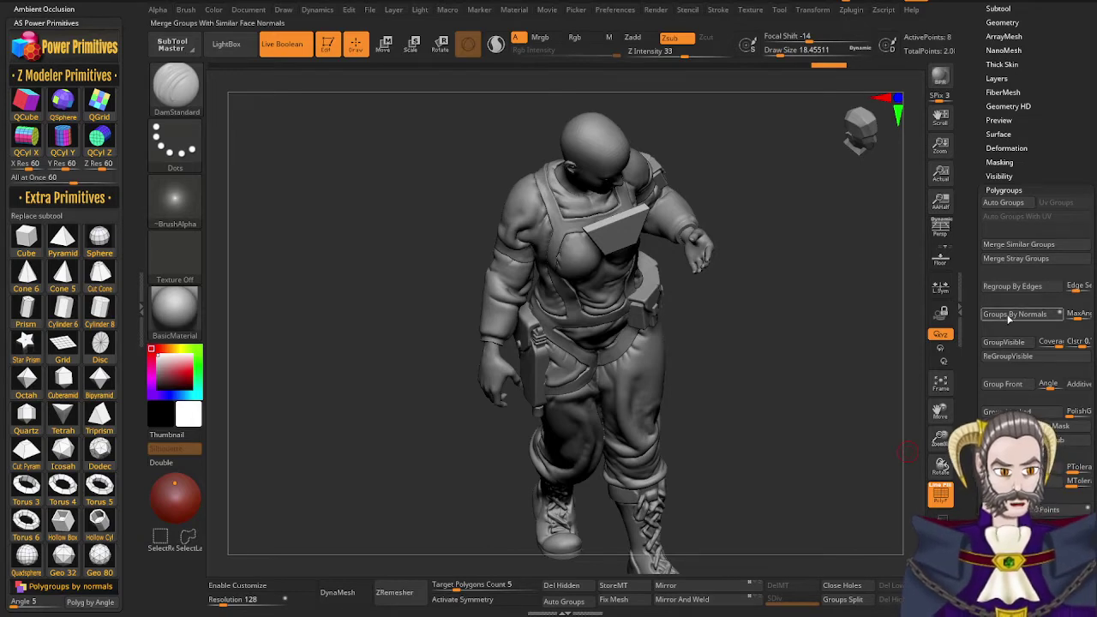
left_click(1013, 316)
right_click_drag(755, 449, 787, 426)
left_click_drag(787, 424, 760, 396)
Isolate the plate's front-face polygroup so that its other faces are hidden
mouse_move(732, 354)
left_mouse_down("alt")
mouse_move(809, 423)
mouse_move(787, 380)
mouse_move(801, 375)
mouse_move(806, 385)
mouse_move(760, 385)
mouse_move(763, 404)
mouse_move(765, 381)
left_mouse_up("alt")
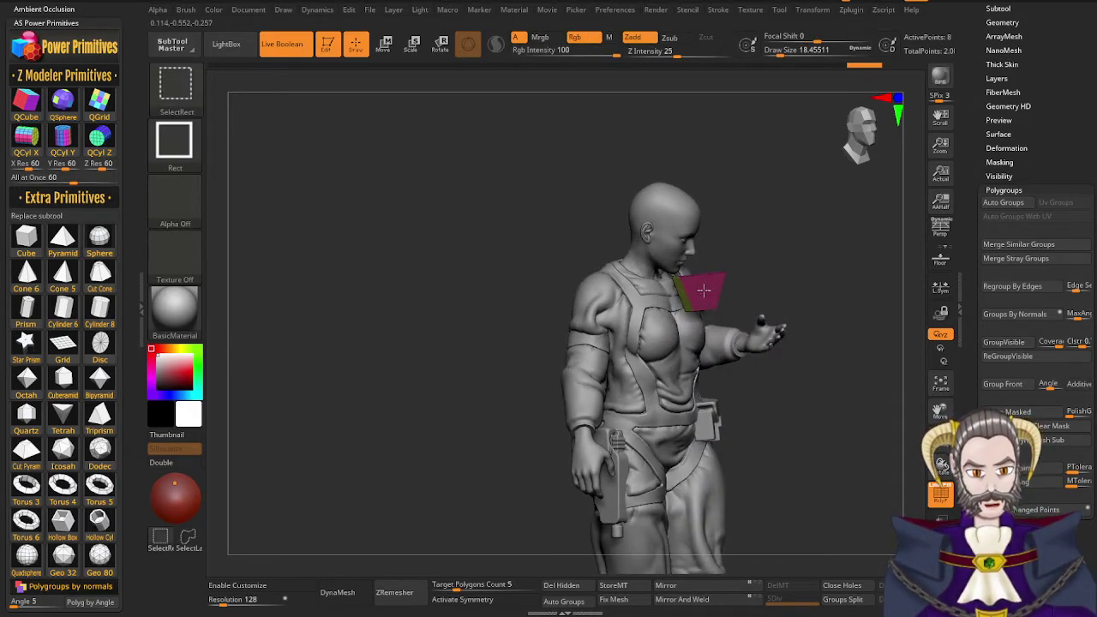
left_click(704, 295, "ctrl+shift")
left_click_drag(743, 390, 725, 390)
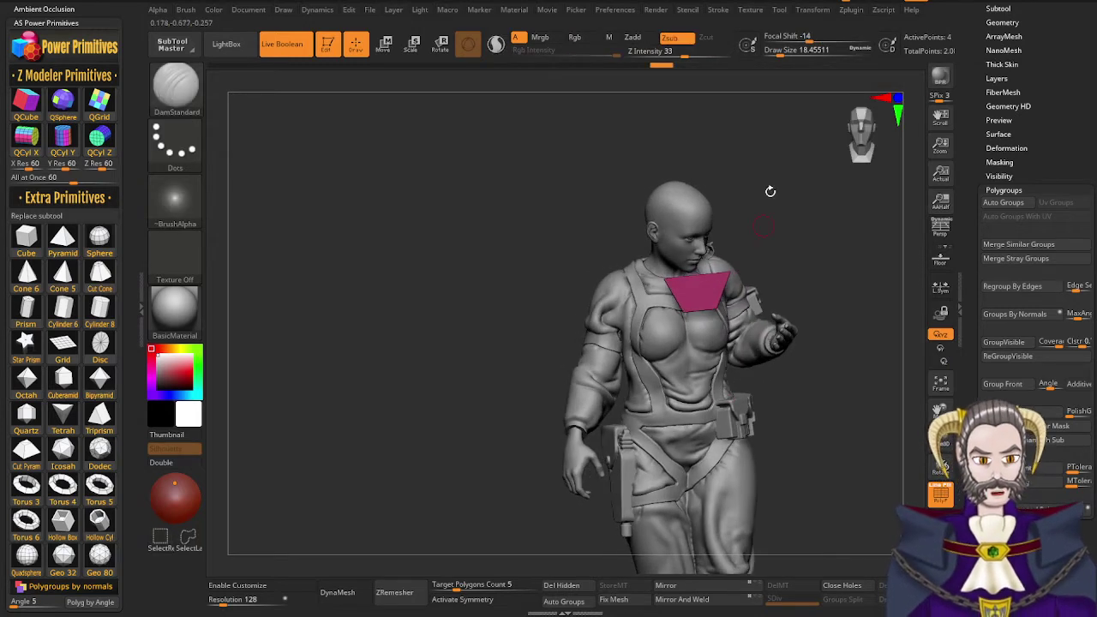
Dock the Stroke palette and restrict Frame Mesh to Polygroups by turning off Creased edges and Border
left_click(719, 10)
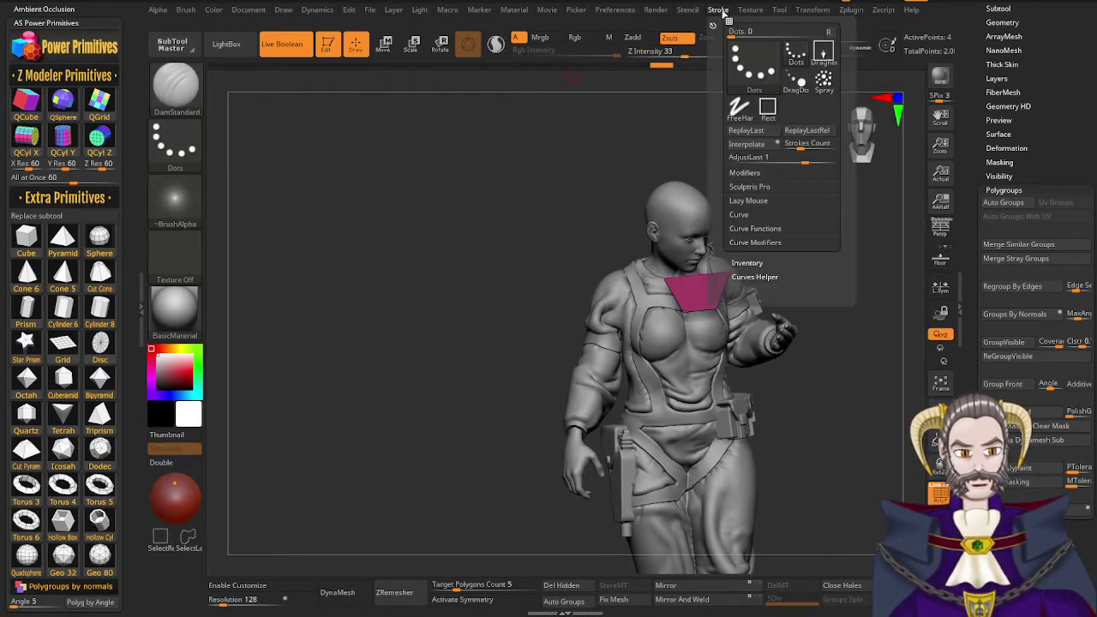
left_click(712, 25)
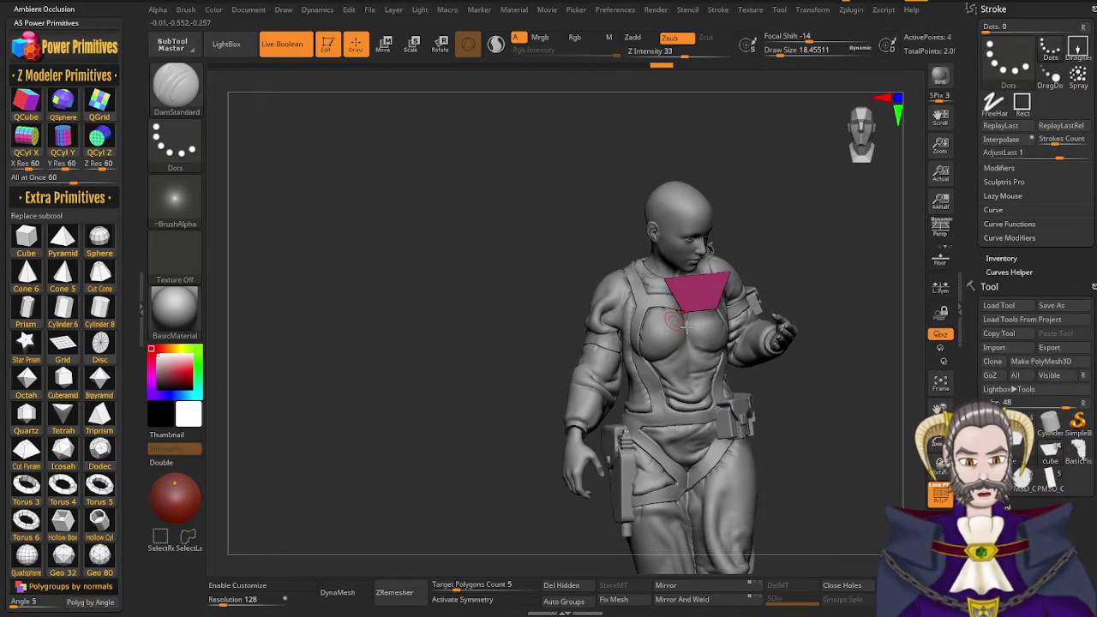
right_click_drag(675, 322, 718, 329)
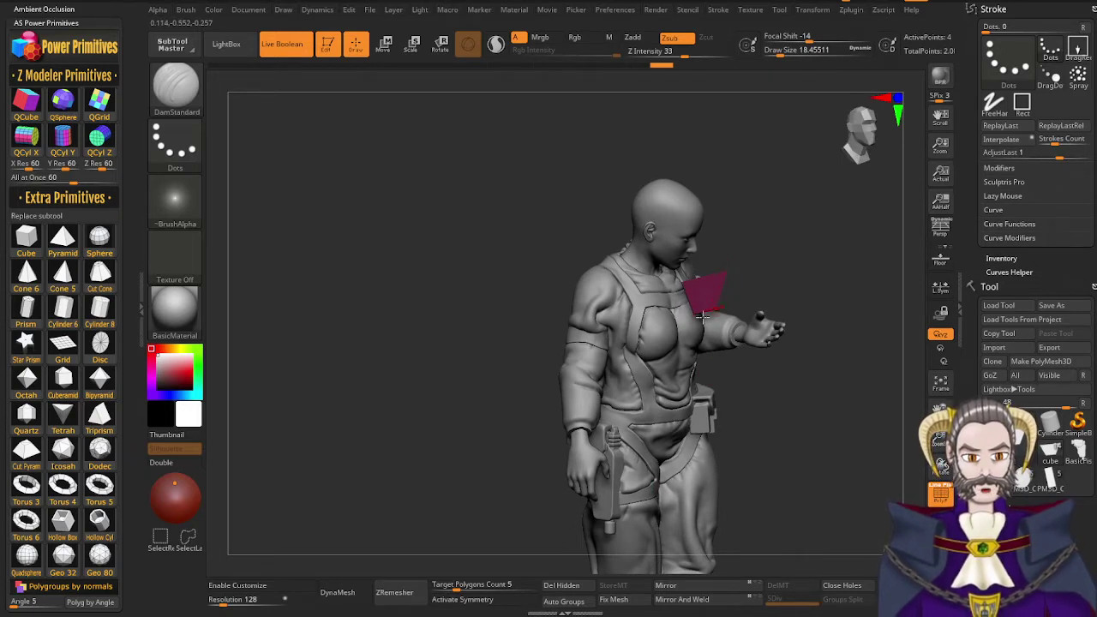
mouse_move(704, 387)
right_mouse_down("ctrl")
mouse_move(726, 394)
mouse_move(662, 422)
right_mouse_up("ctrl")
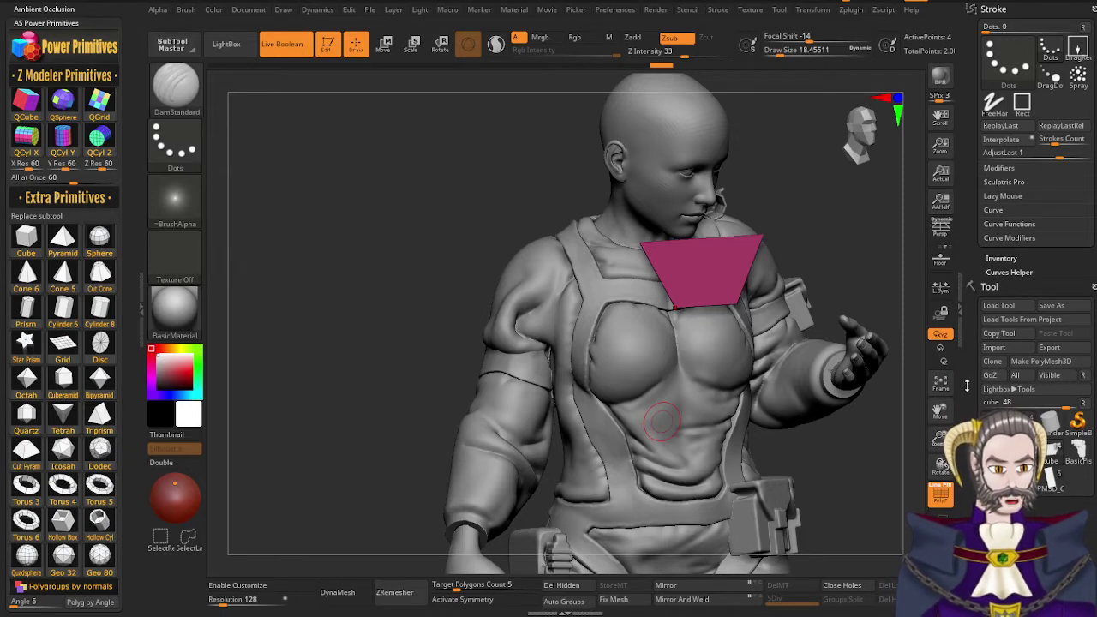
left_click_drag(967, 391, 967, 334)
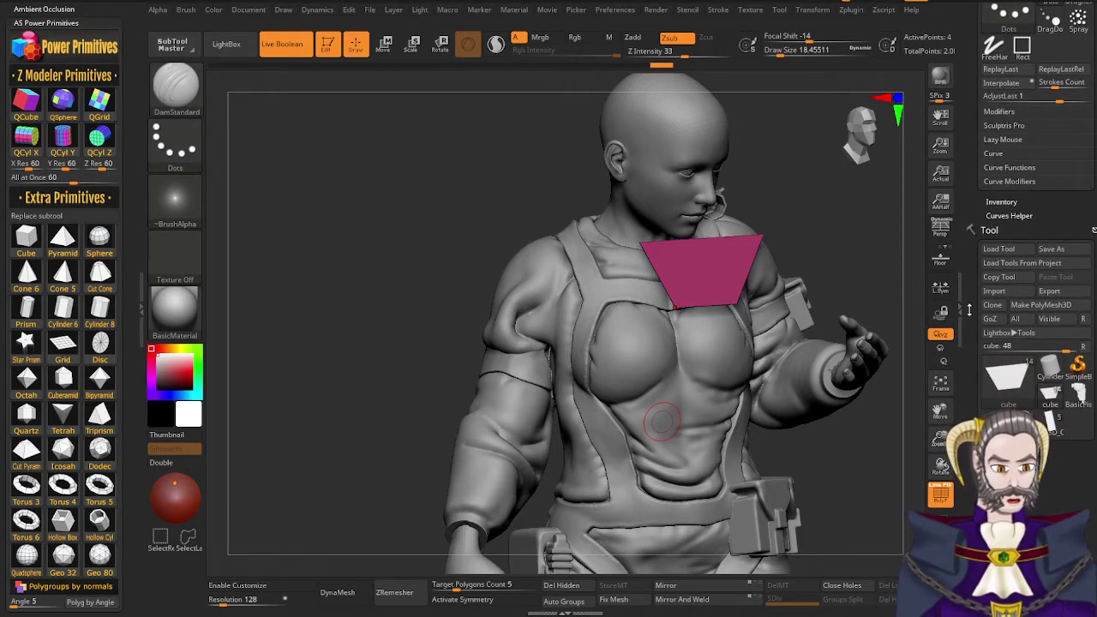
left_click(1010, 168)
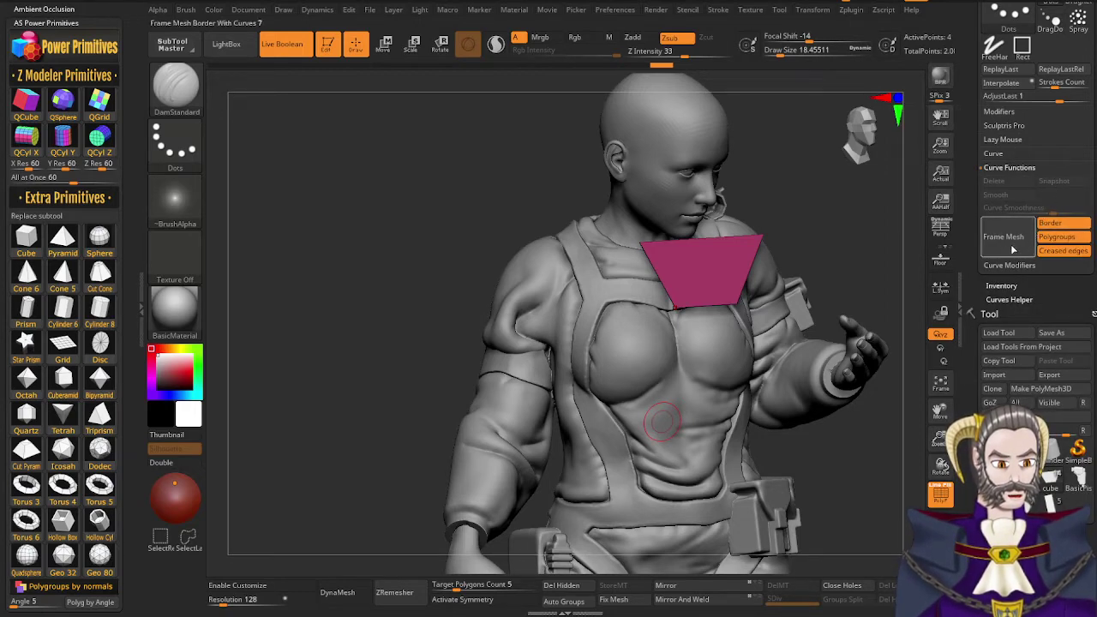
left_click(1060, 251)
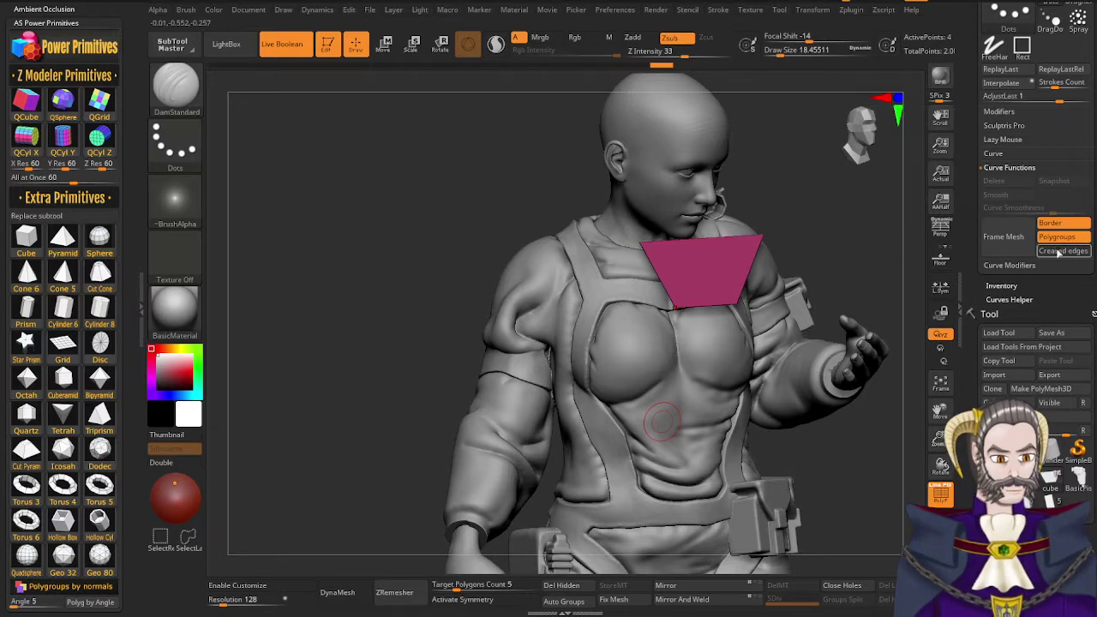
left_click(1063, 223)
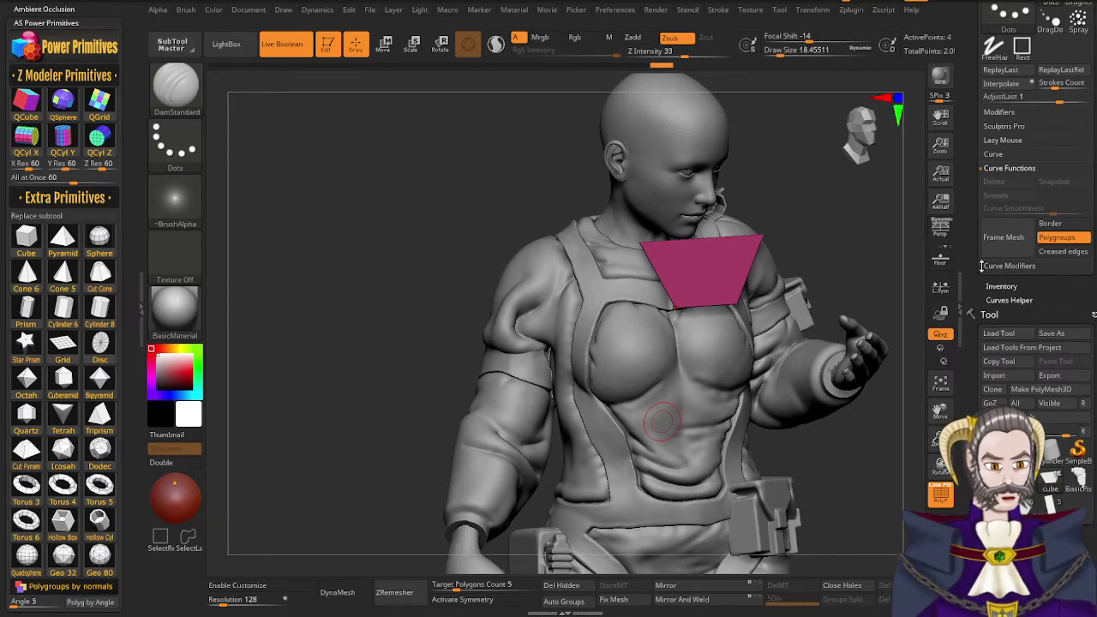
Choose the CurveMultiTube brush and frame the plate's isolated front face with curves, with Border and Creased edges enabled alongside Polygroups
mouse_move(783, 399)
right_mouse_down()
mouse_move(840, 402)
mouse_move(705, 456)
mouse_move(769, 398)
right_mouse_up()
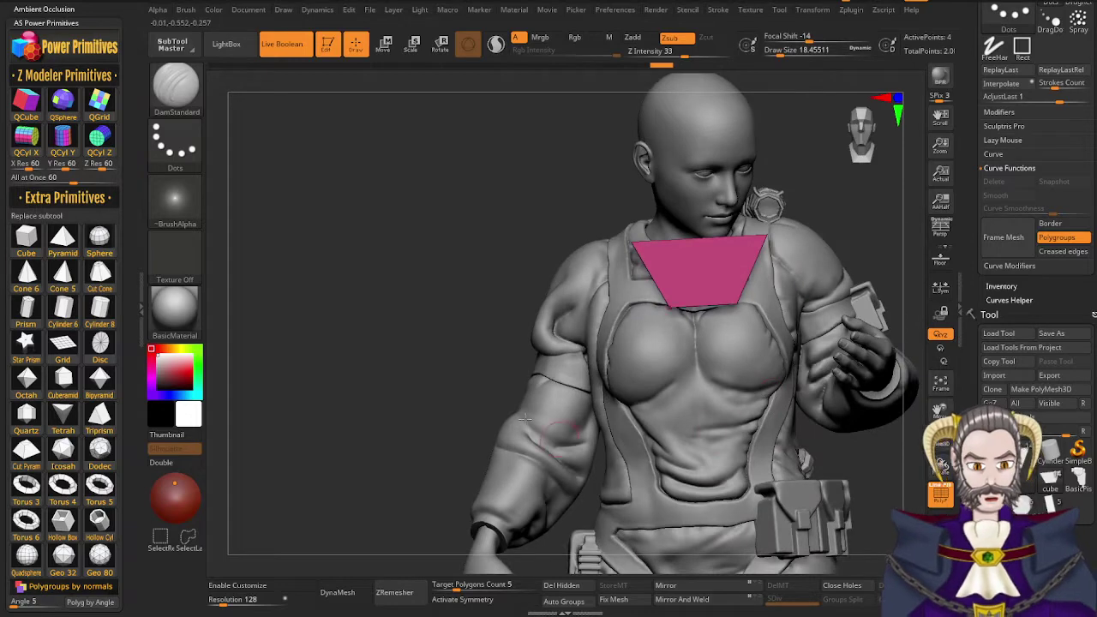
left_click(178, 89)
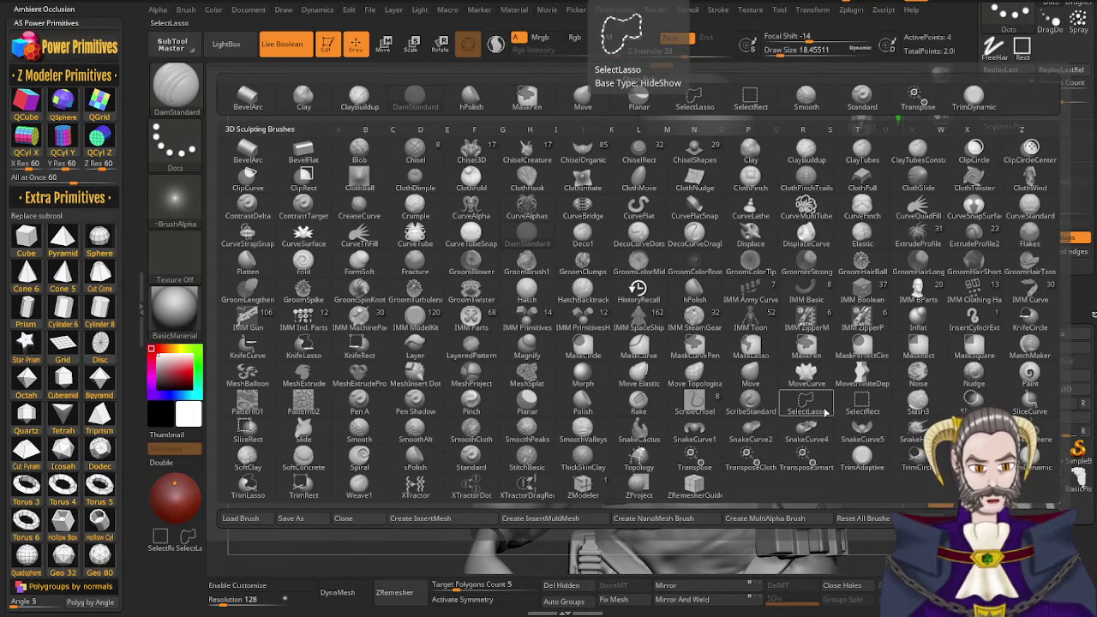
left_click(806, 209)
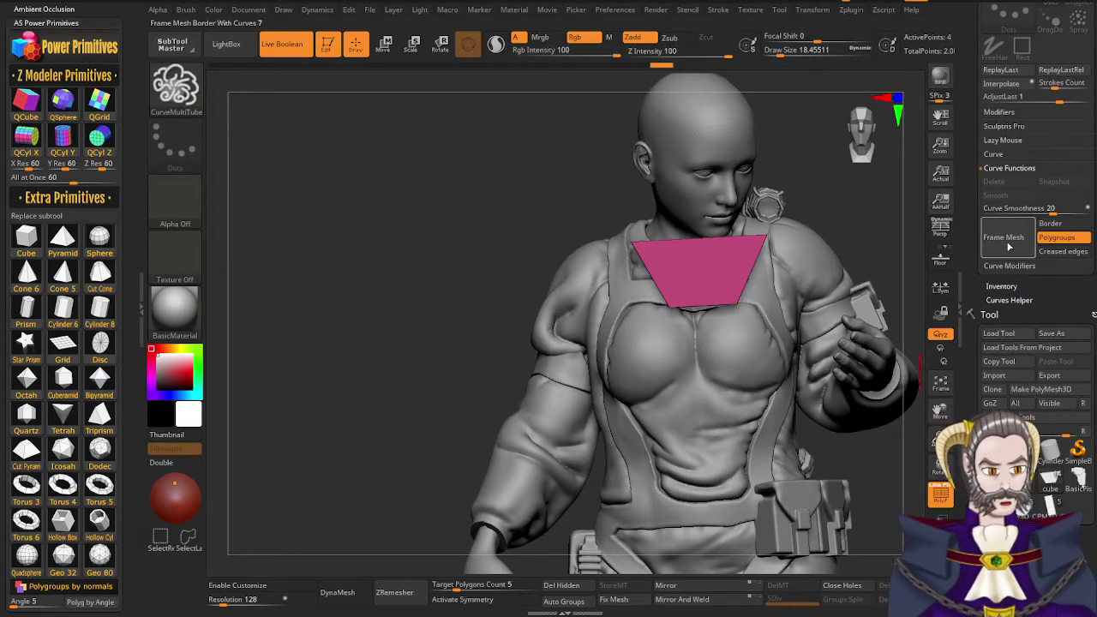
left_click(1054, 224)
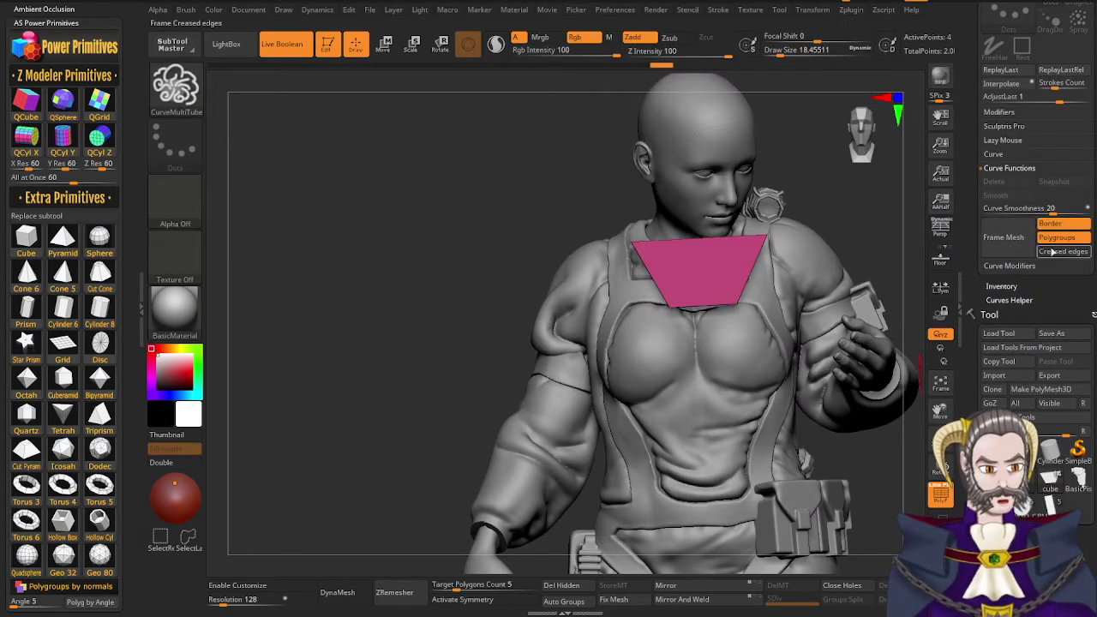
left_click(1055, 252)
left_click(1007, 245)
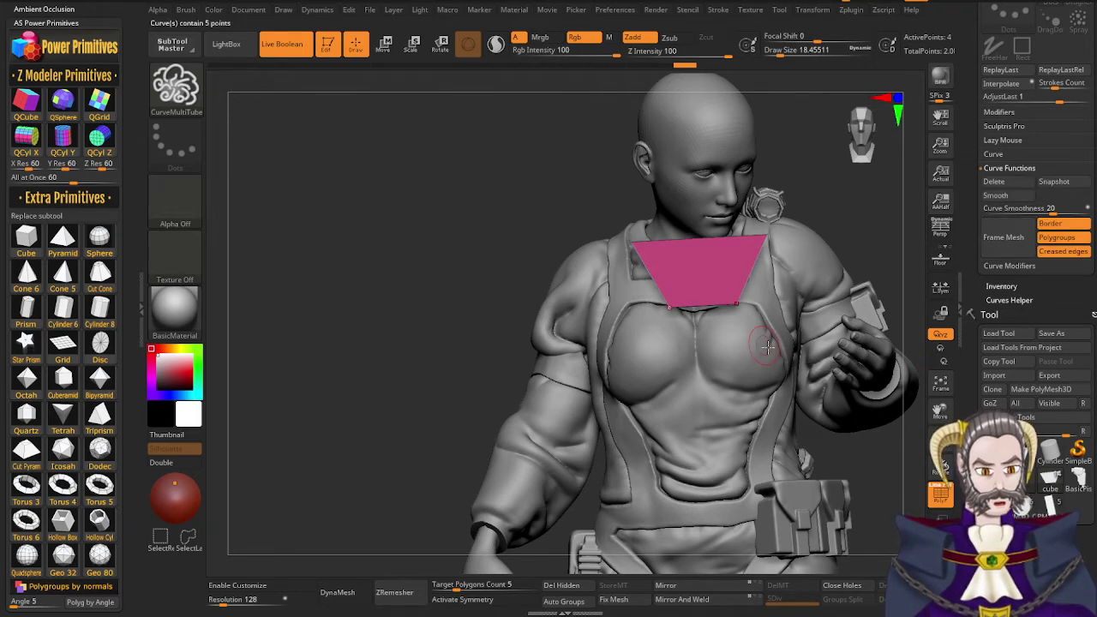
Try to generate a tube along the curve around the plate's front face, and undo it
right_click_drag(768, 347, 827, 345)
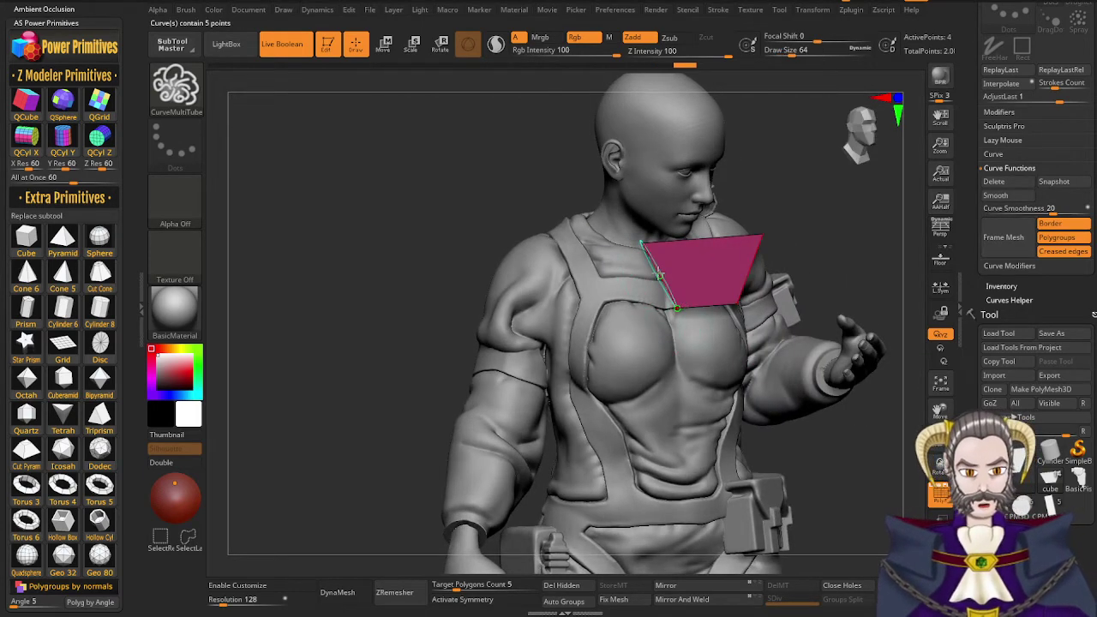
left_click(659, 274)
mouse_move(707, 342)
right_mouse_down()
mouse_move(664, 332)
mouse_move(672, 327)
right_mouse_up()
right_click_drag(696, 383, 738, 374)
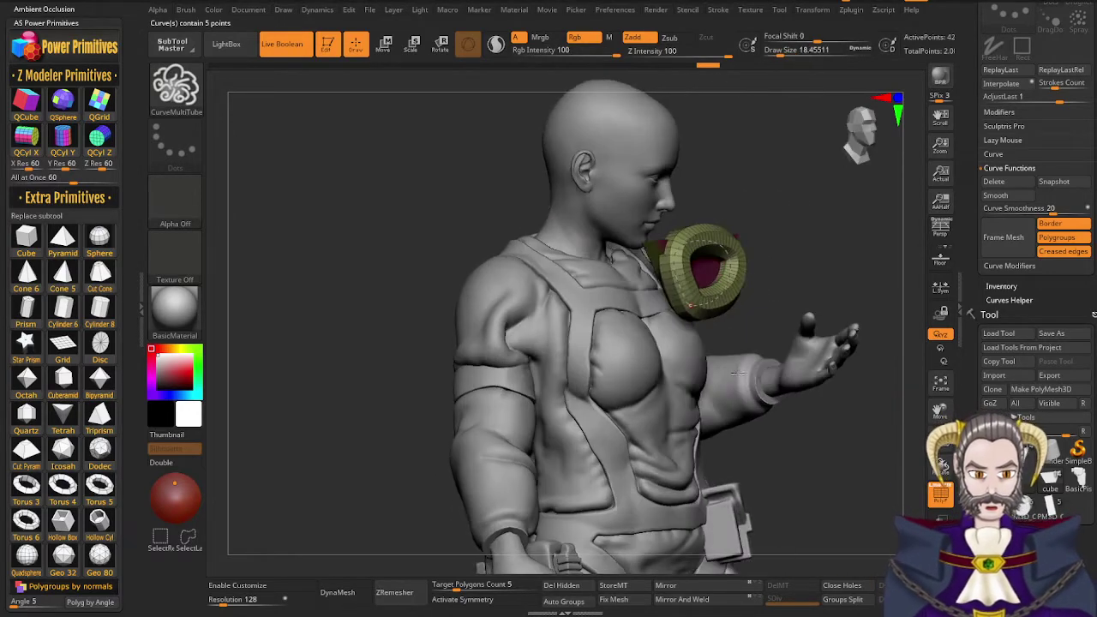
left_click_drag(738, 373, 716, 369)
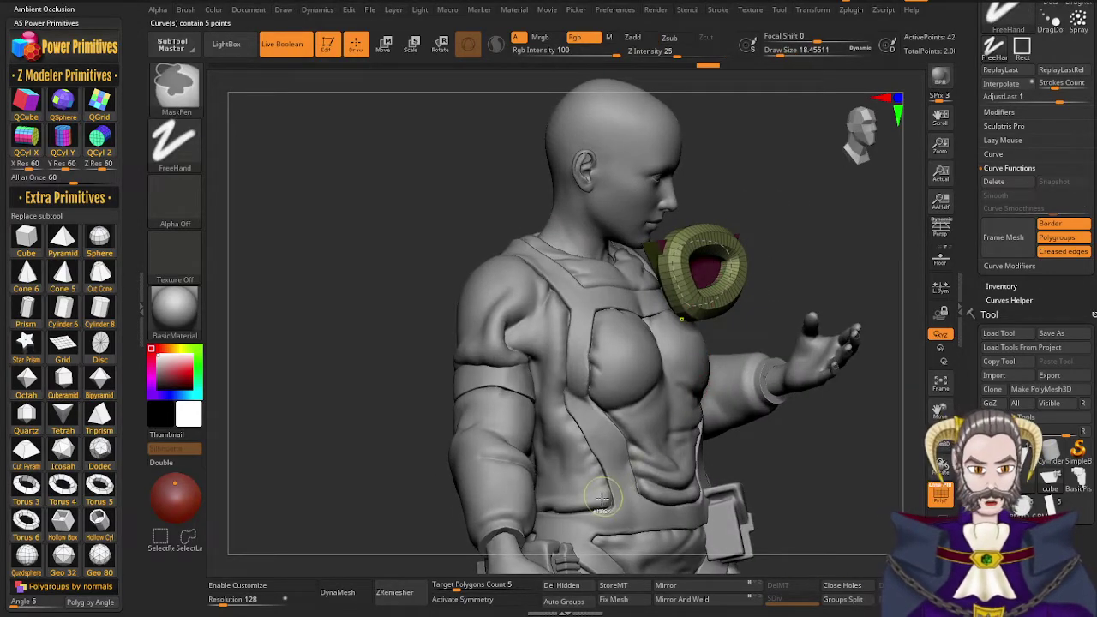
key("ctrl+z")
Unhide the plate's other faces so the whole trapezoidal block is shown
left_click_drag(734, 348, 714, 387)
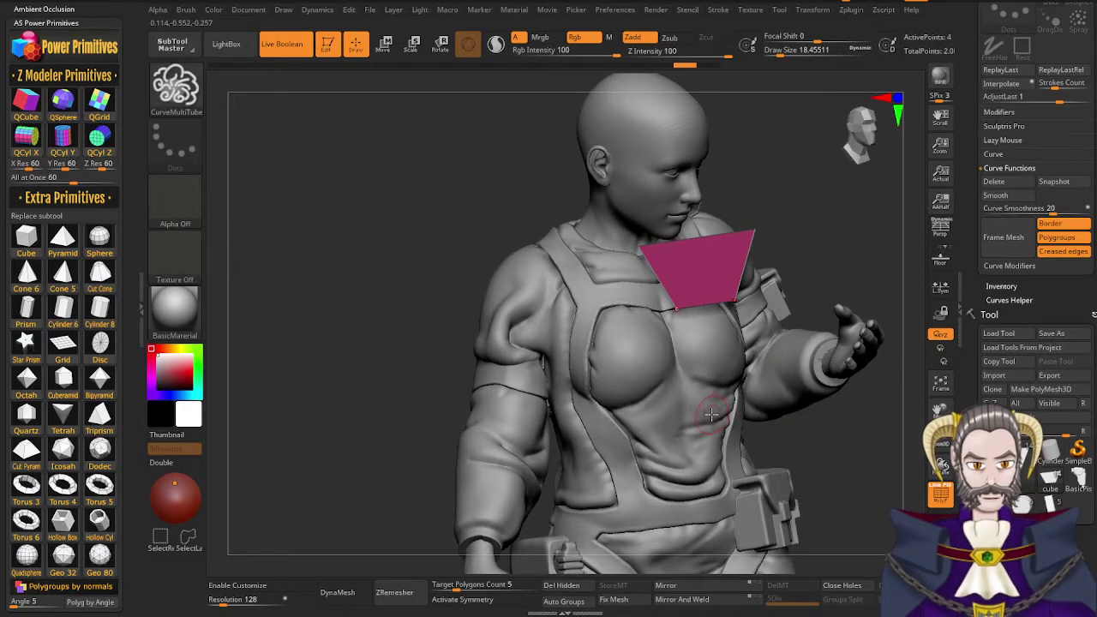
left_click_drag(718, 420, 729, 424)
left_click_drag(800, 287, 788, 309)
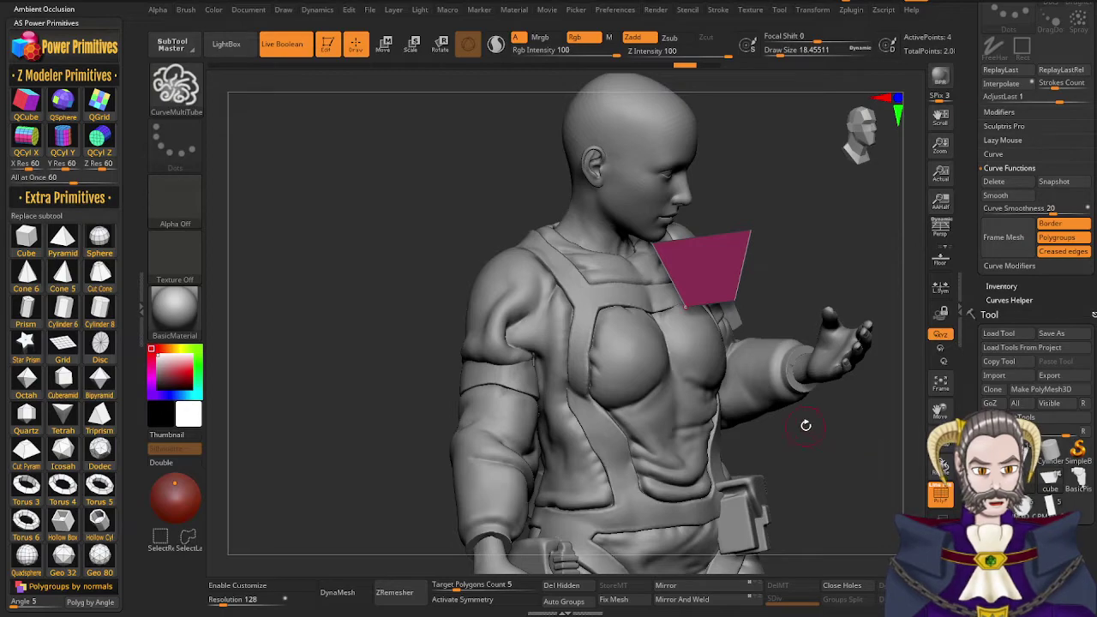
left_click_drag(806, 425, 811, 422)
left_click(814, 253, "ctrl+shift")
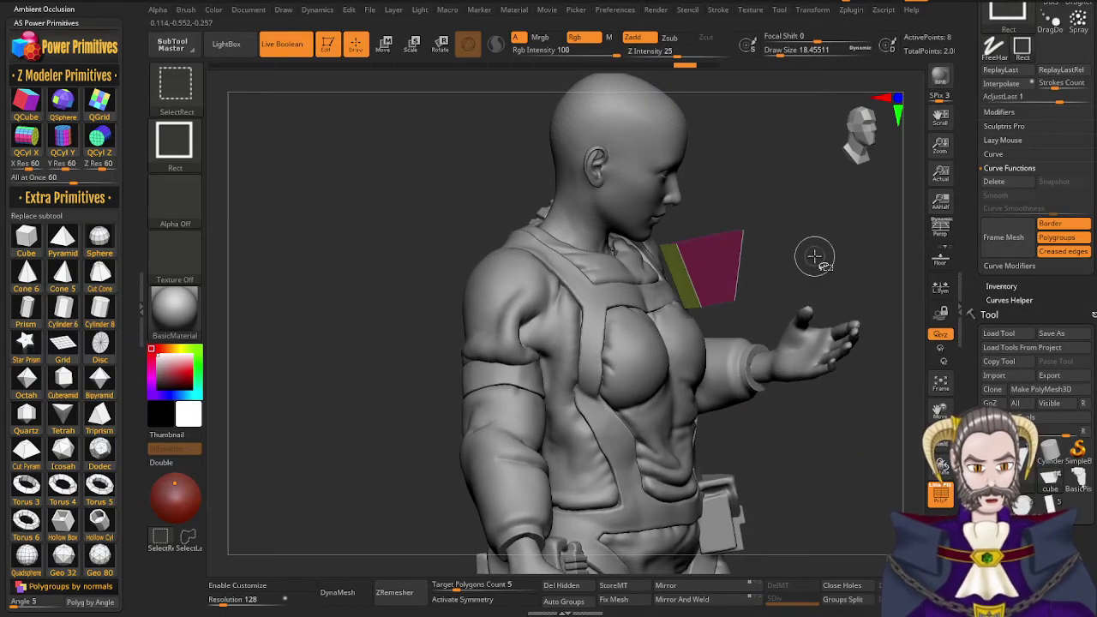
left_click_drag(814, 256, 744, 385)
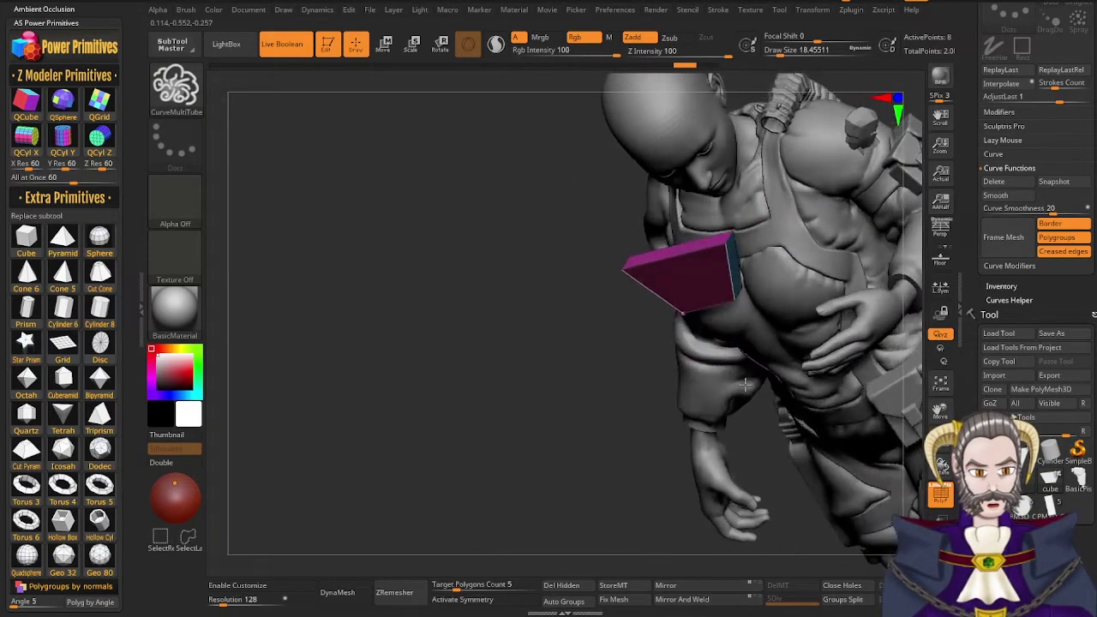
mouse_move(745, 385)
right_mouse_down()
mouse_move(787, 343)
mouse_move(813, 343)
mouse_move(803, 404)
mouse_move(820, 417)
right_mouse_up()
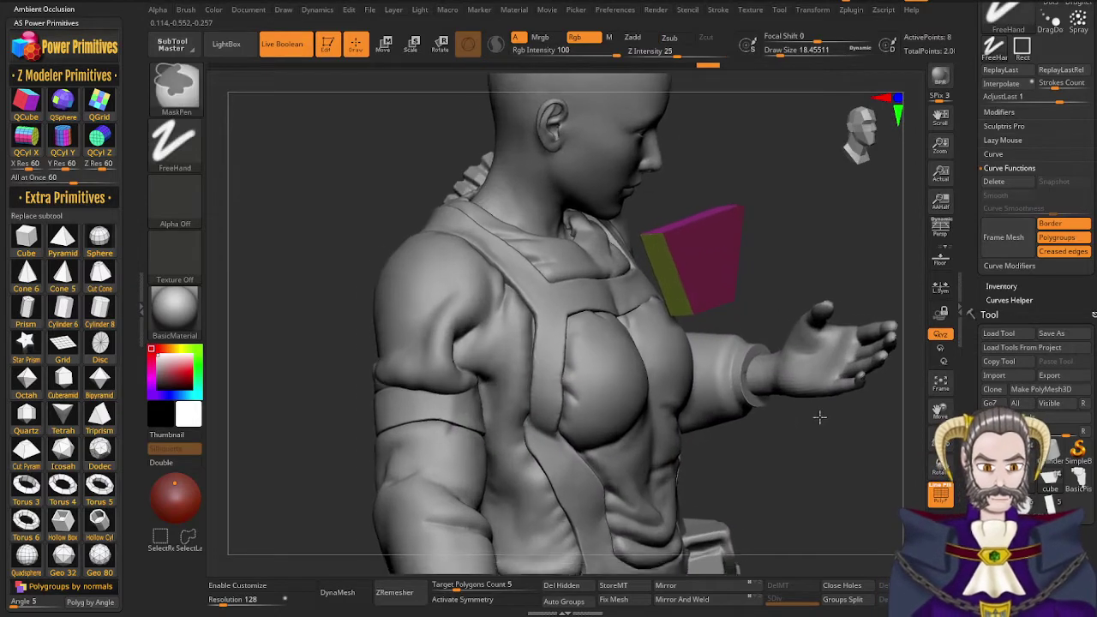
left_click_drag(820, 417, 836, 447)
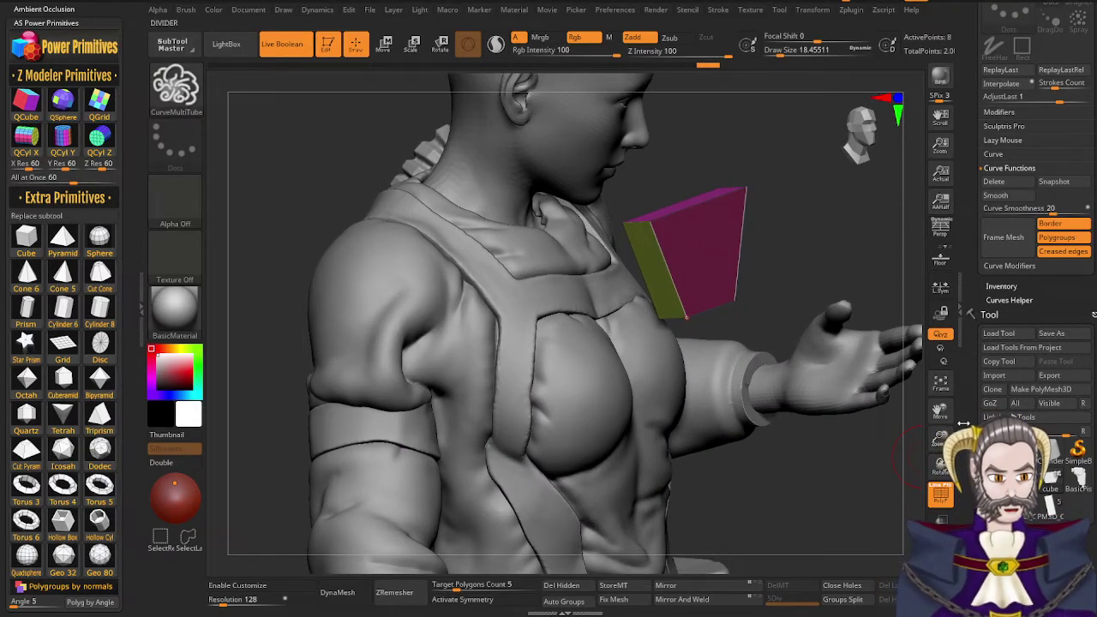
Remesh the plate with DynaMesh at resolution 784
left_click_drag(967, 492, 980, 336)
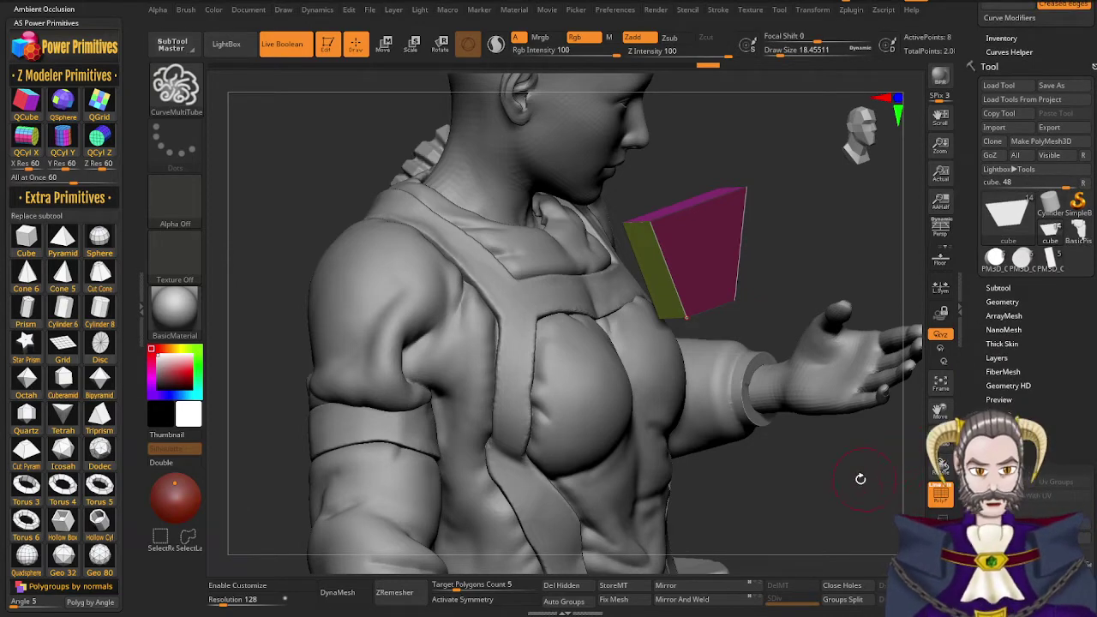
key("shift")
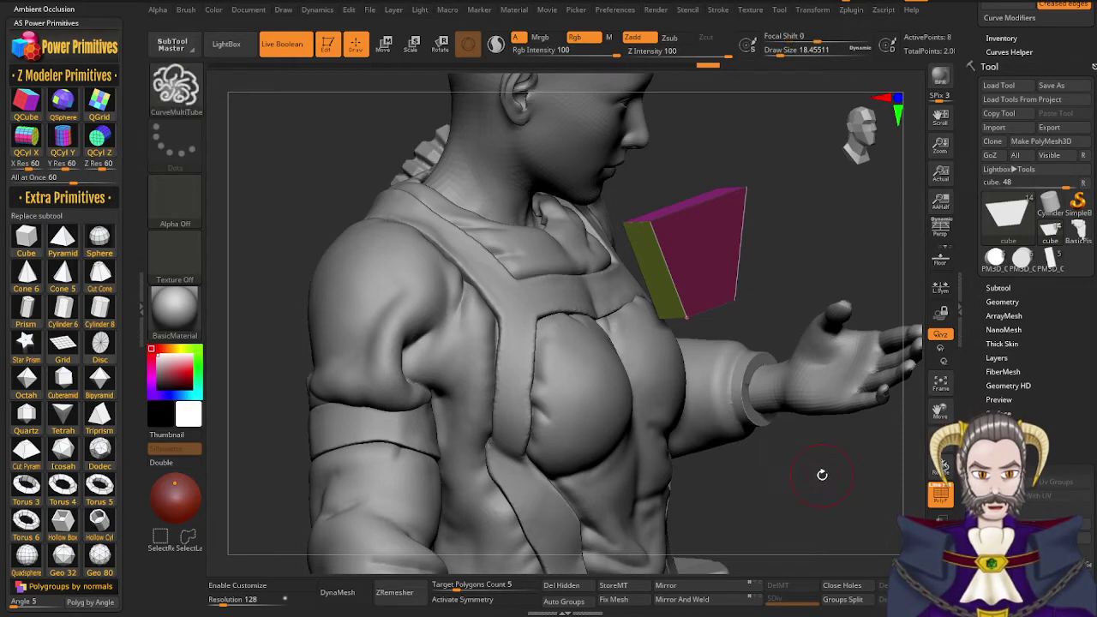
key("ctrl+d")
key("ctrl+z")
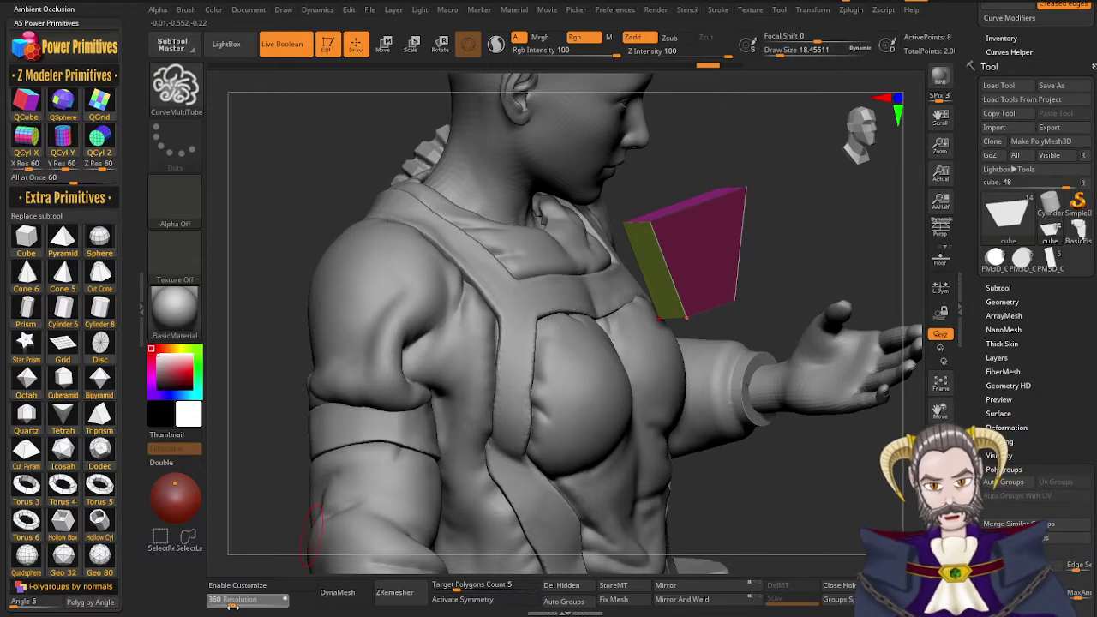
left_click_drag(242, 606, 242, 605)
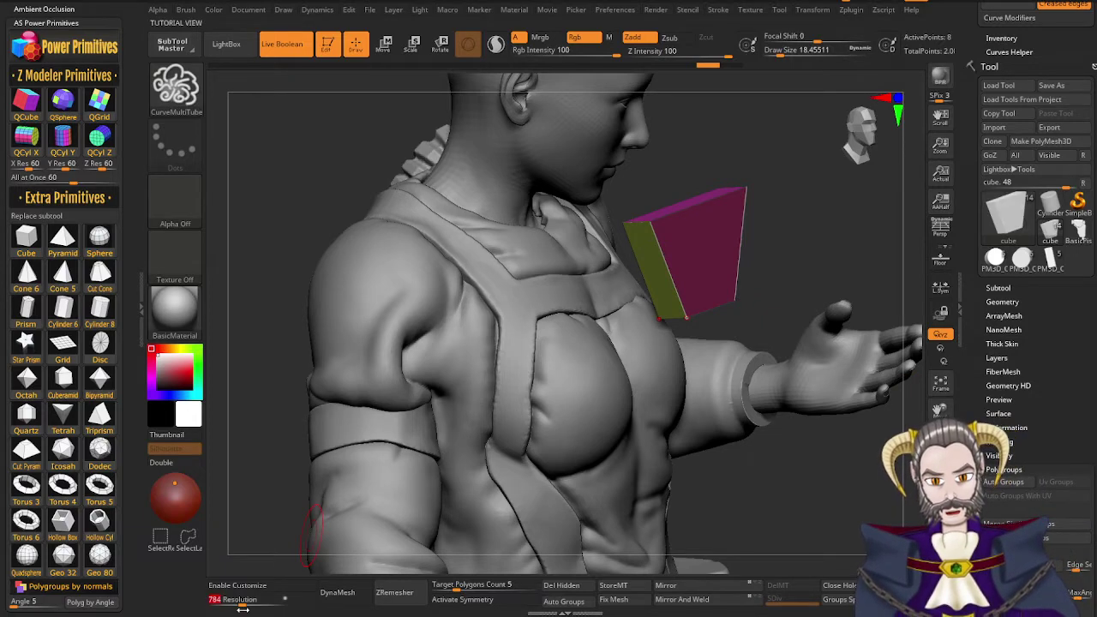
left_click(340, 605)
Isolate the remeshed plate's front-face polygroup and frame its edge with a new curve
left_click_drag(814, 316, 707, 326)
left_click_drag(969, 153, 969, 241)
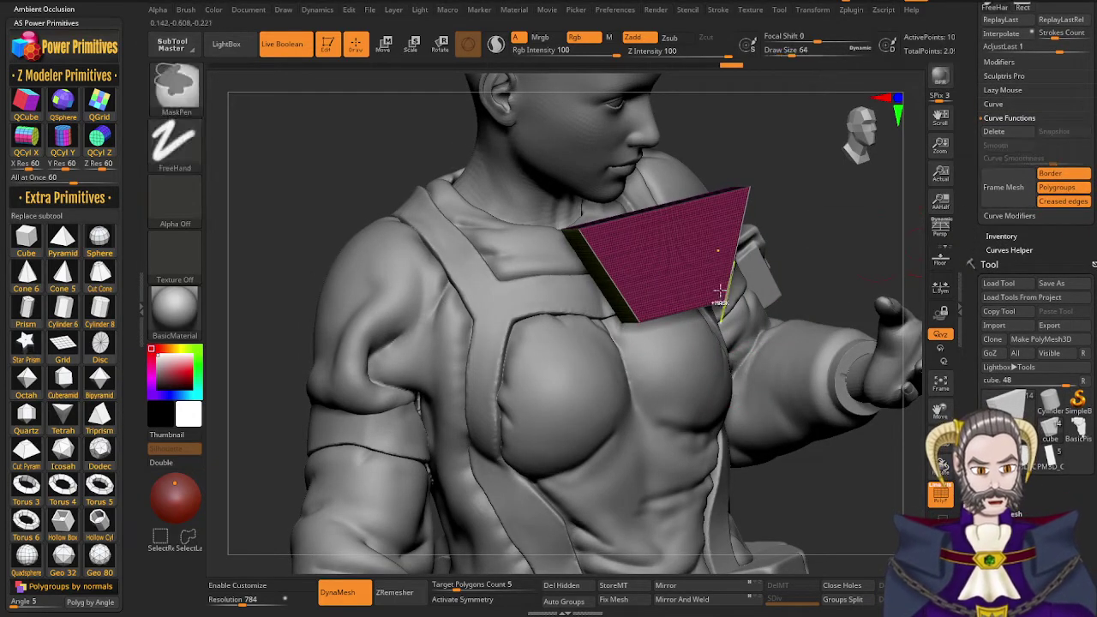
left_click(688, 267, "ctrl+shift")
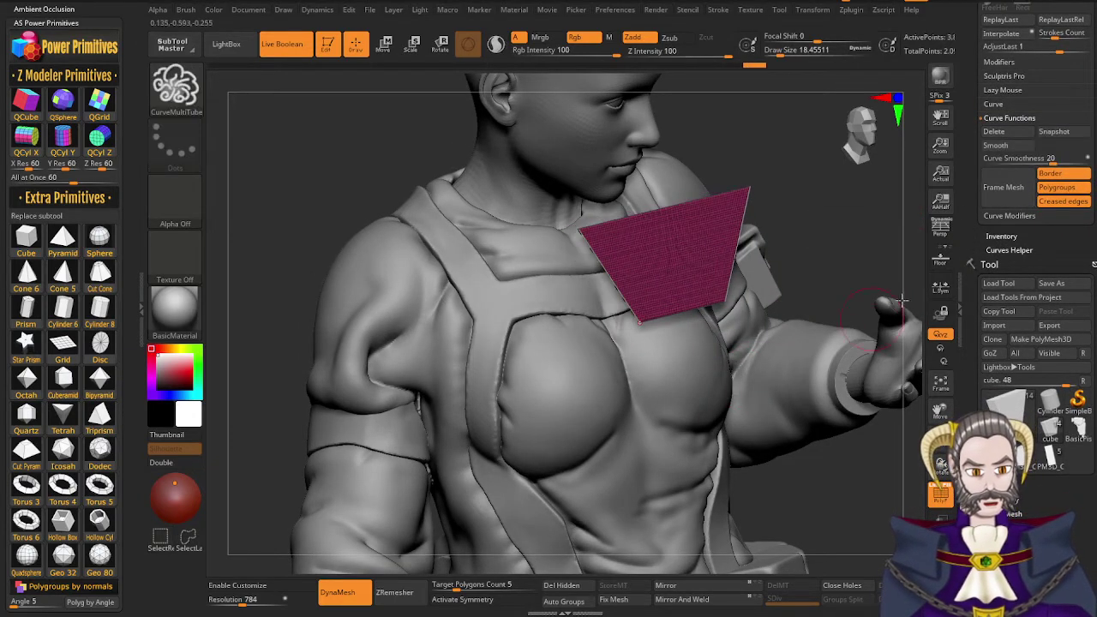
left_click(1008, 194)
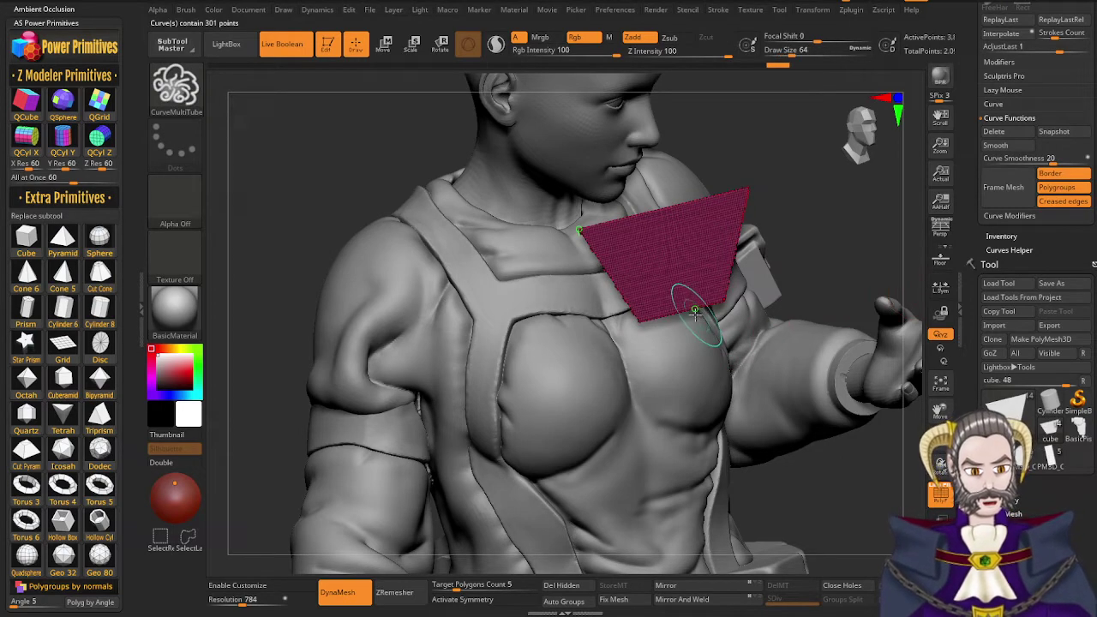
Reduce the draw size and build a tube along the front face's new curve
key("s")
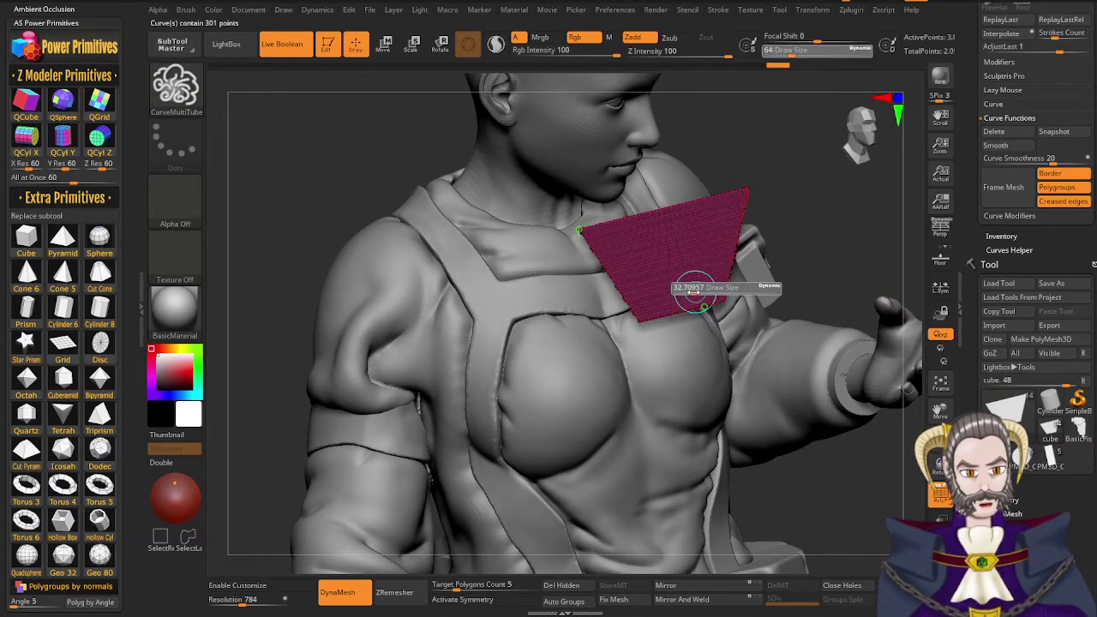
left_click(690, 296)
left_click(688, 312)
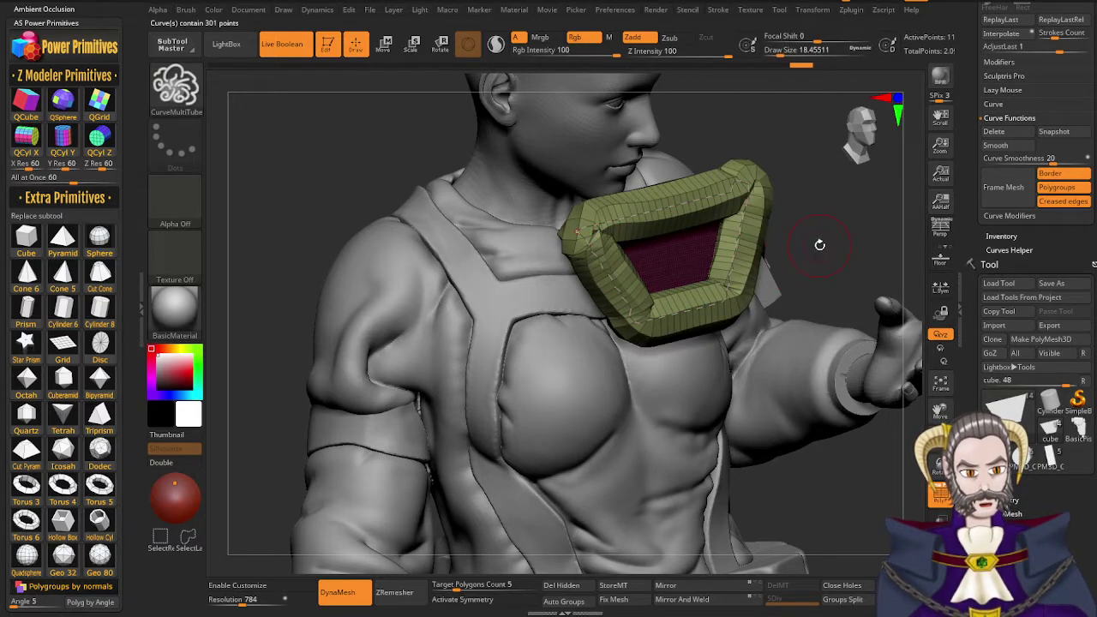
Try a much thinner tube at draw size 2.61682, and undo back to the bare curve
key("s")
left_click_drag(818, 247, 814, 246)
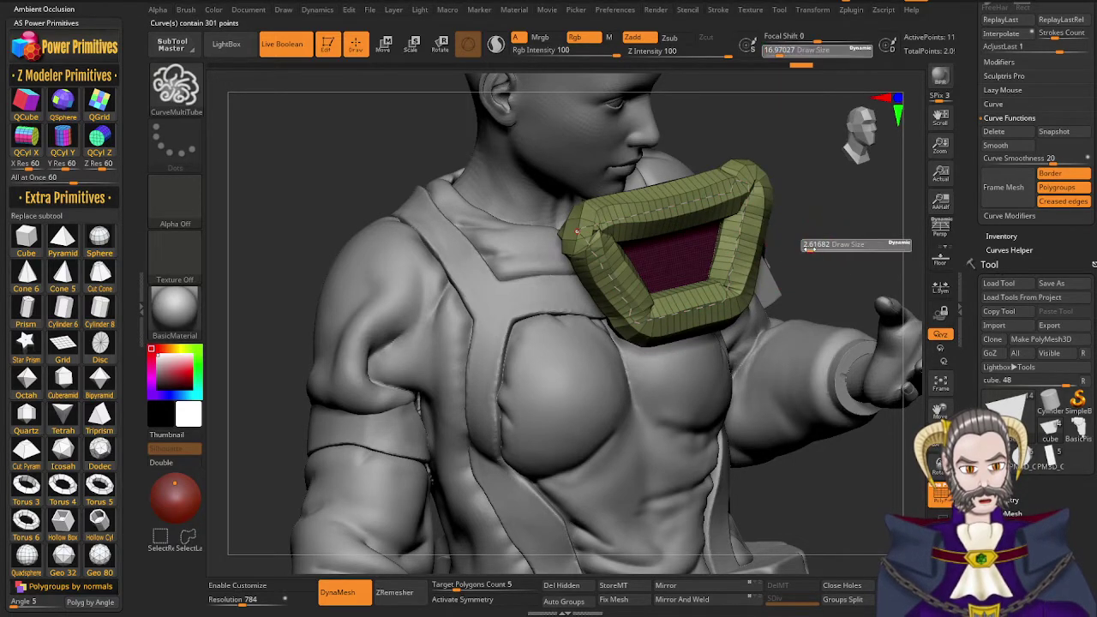
left_click(718, 304)
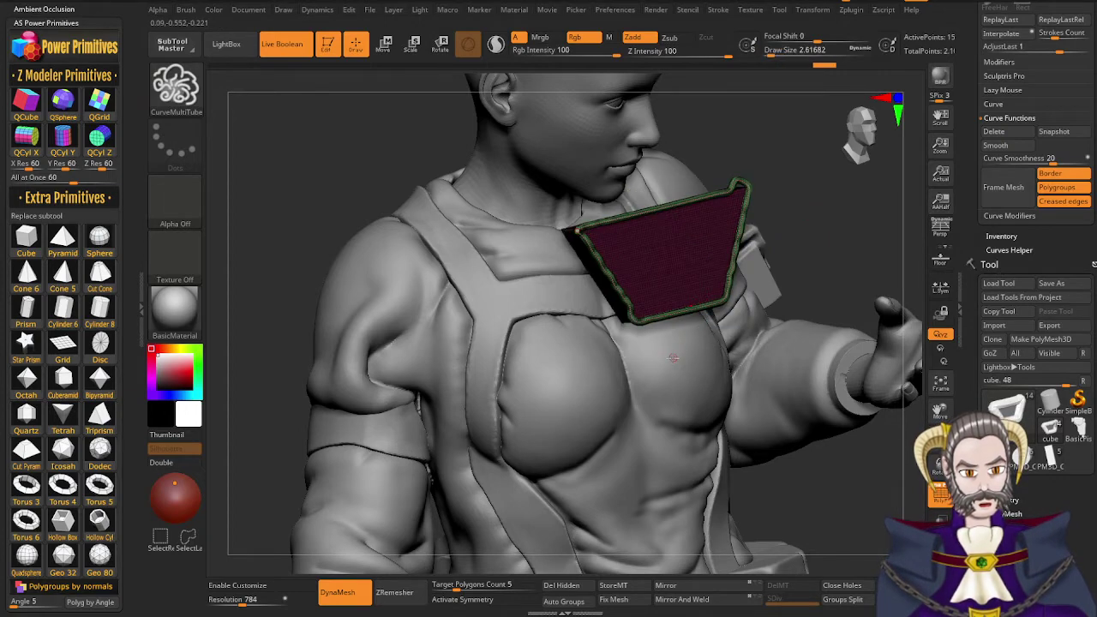
right_click_drag(673, 357, 643, 355)
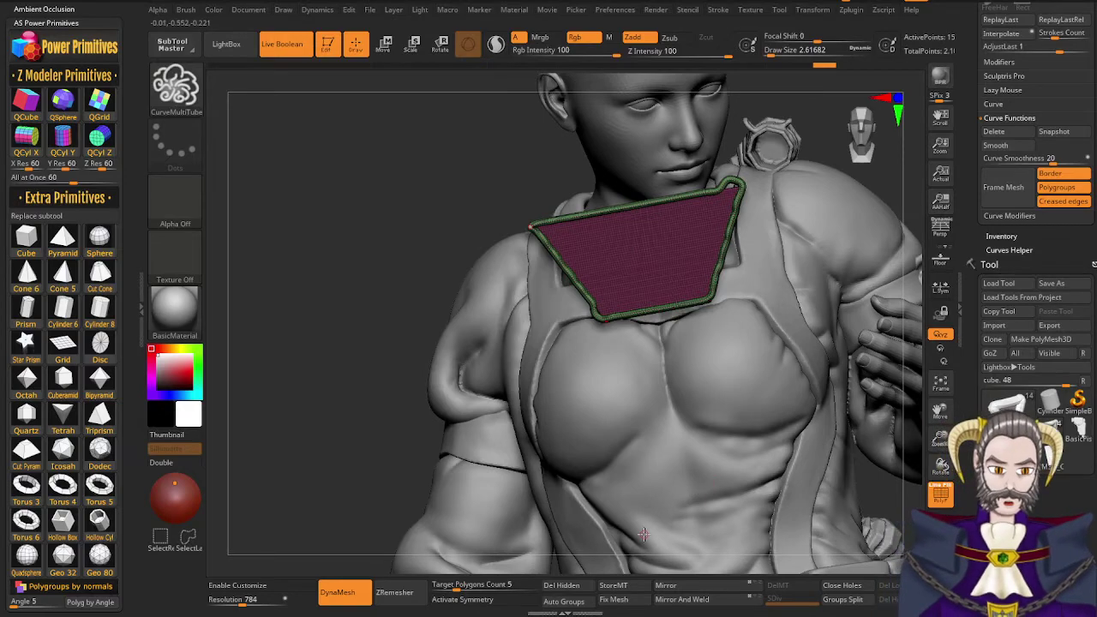
right_click_drag(645, 472, 667, 411)
key("ctrl+z")
key("ctrl+z")
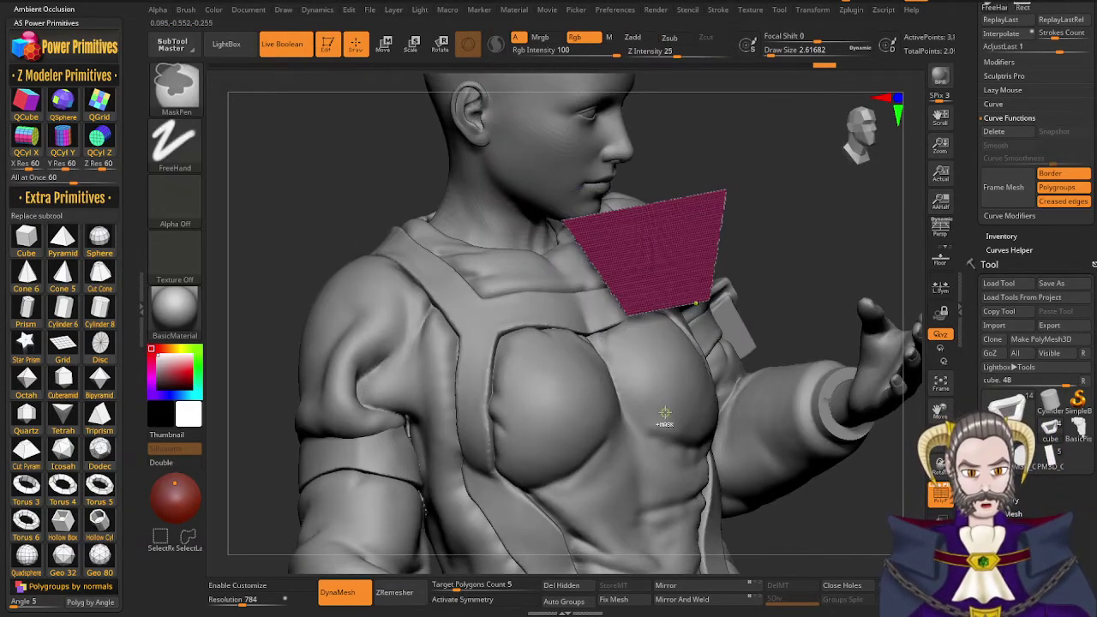
Try a thick tube around the front face at draw size 20.00594, and undo it
key("s")
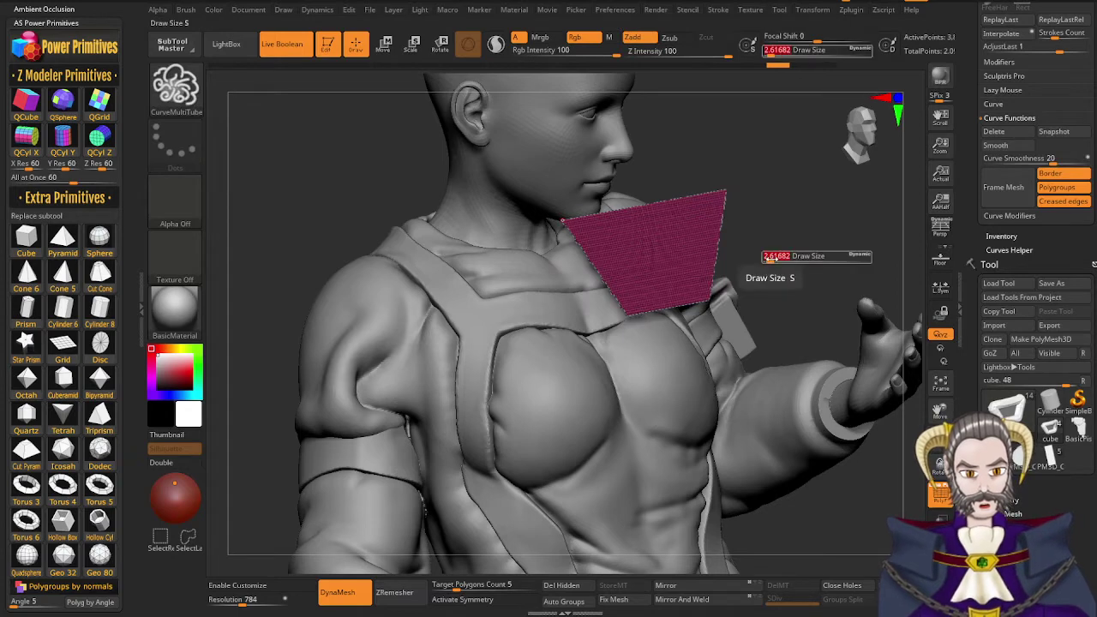
mouse_move(772, 259)
left_mouse_down()
mouse_move(810, 299)
mouse_move(831, 301)
mouse_move(738, 326)
left_mouse_up()
left_click(720, 250)
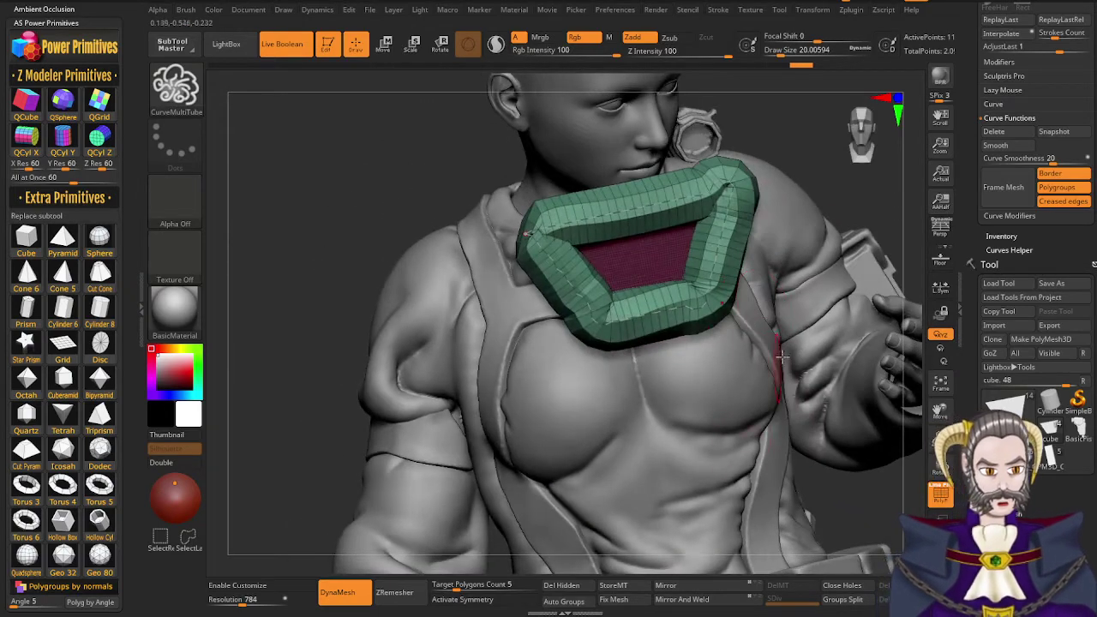
key("ctrl")
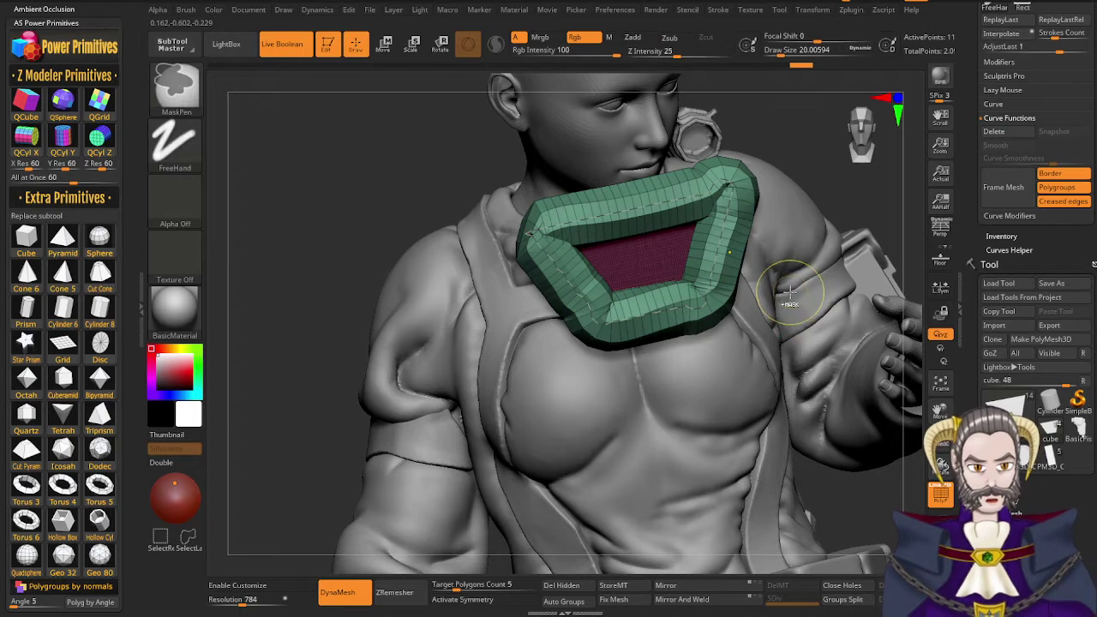
key("ctrl+z")
Lower the draw size and build a thin tube along the curve around the plate's front face
left_click_drag(781, 273, 790, 276)
key("s")
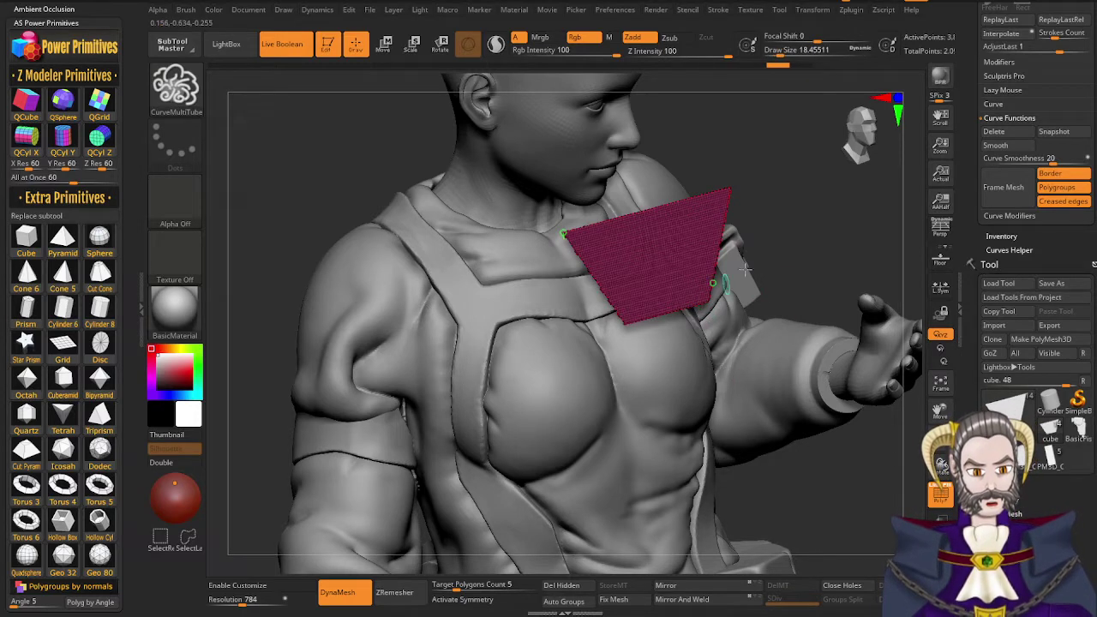
key("s")
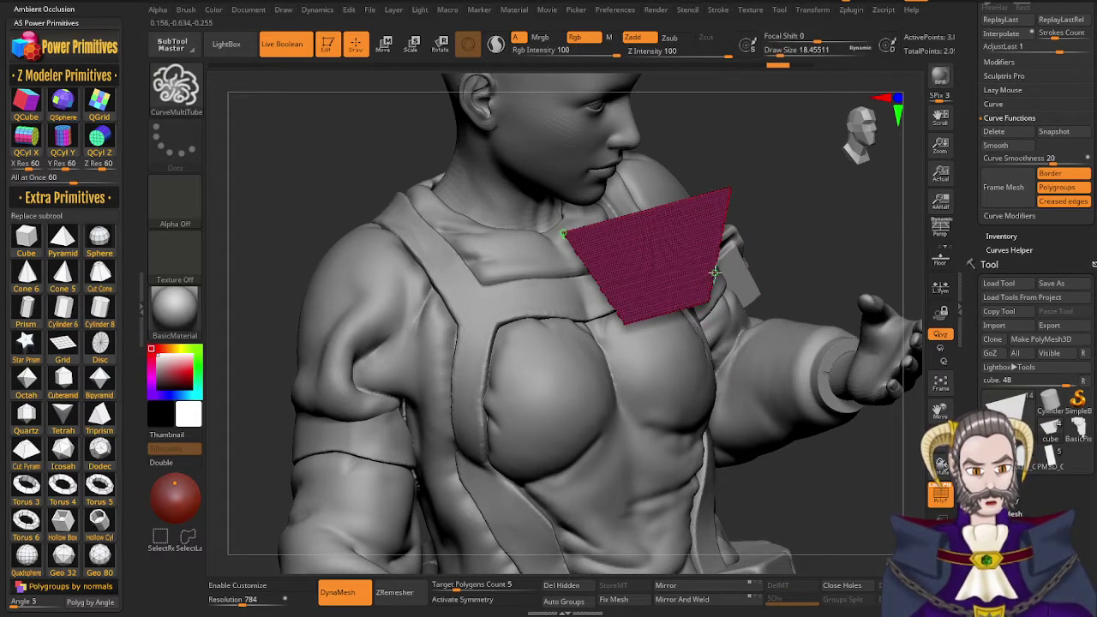
left_click(715, 273)
left_click(678, 362)
right_click_drag(678, 363, 713, 360)
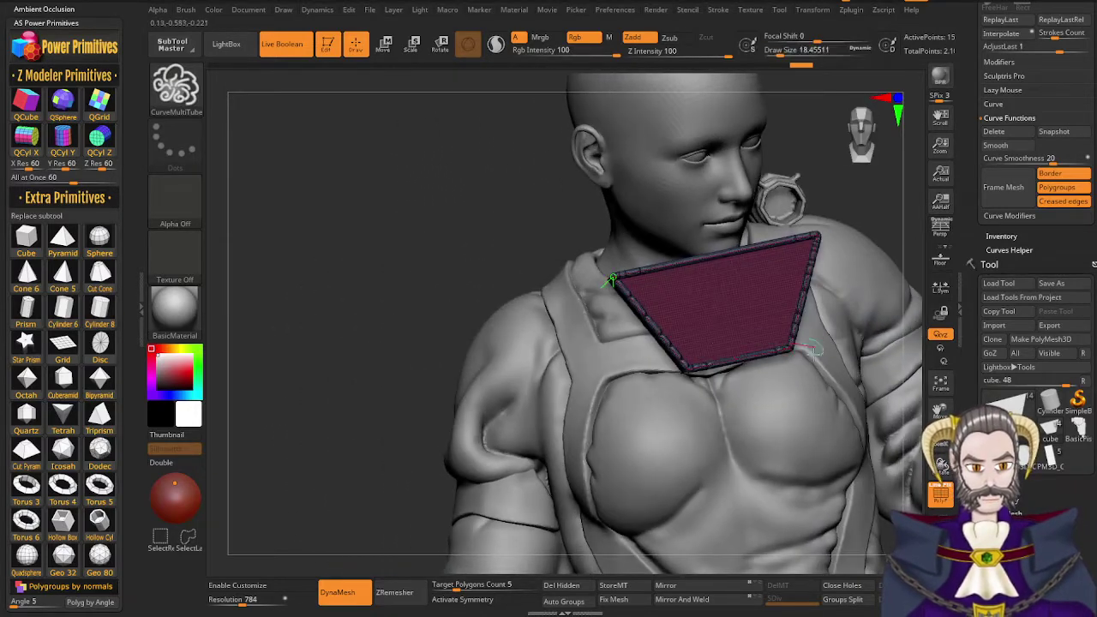
Set the draw size to 8.42419 and regenerate the tube frame at a medium thickness
key("s")
left_click_drag(797, 366, 789, 367)
left_click(753, 352)
key("s")
left_click_drag(779, 411, 781, 412)
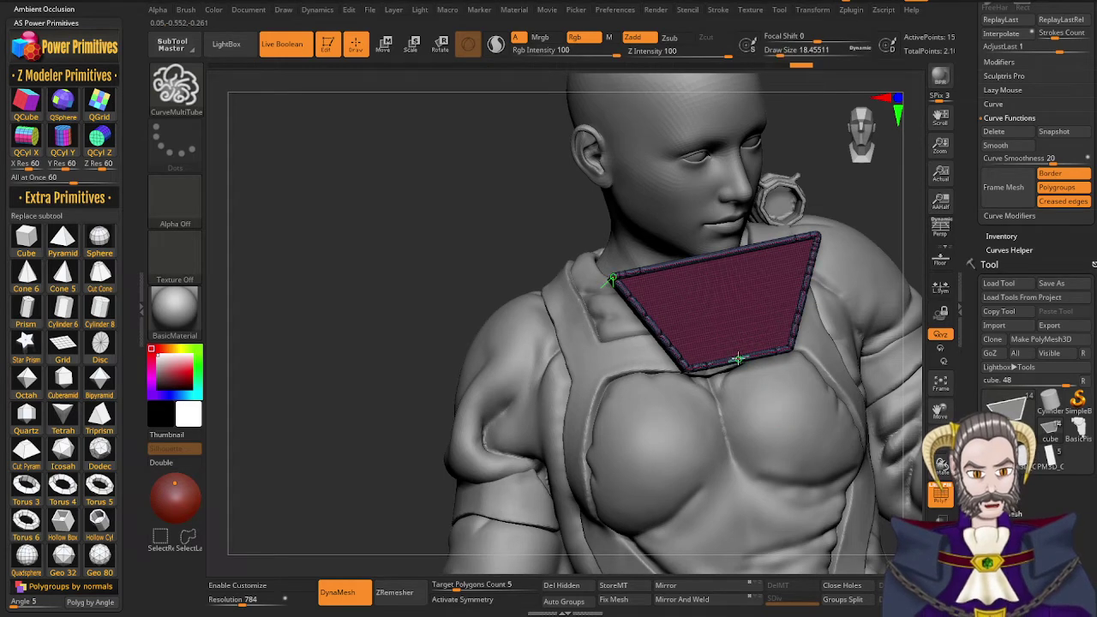
left_click(739, 359)
mouse_move(712, 427)
left_mouse_down()
mouse_move(748, 428)
mouse_move(686, 439)
mouse_move(709, 444)
left_mouse_up()
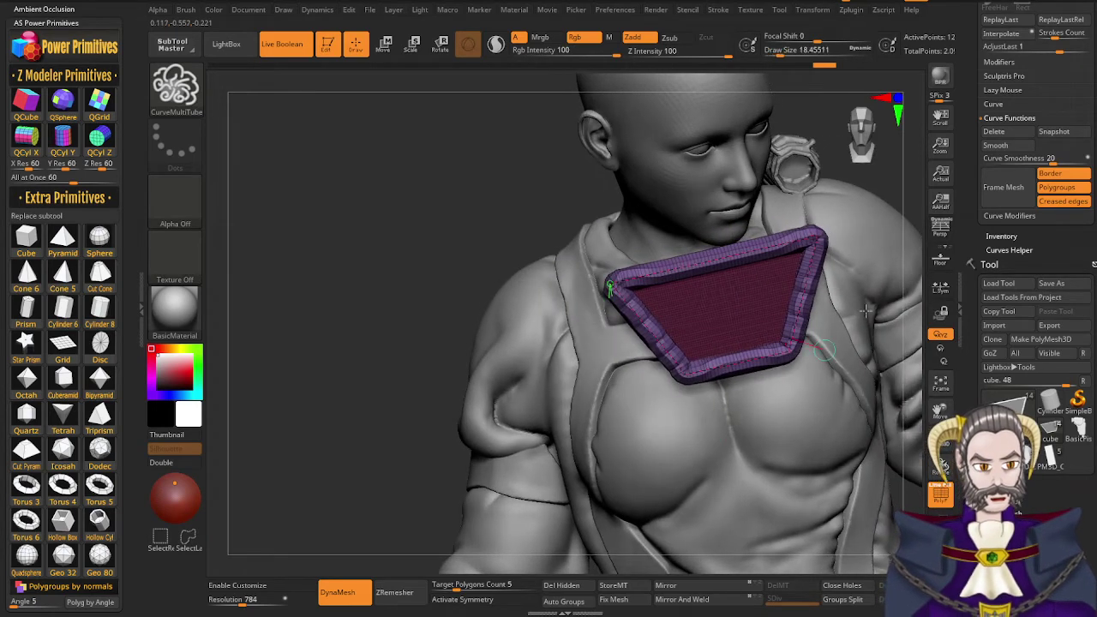
Set CurveStep to 0.05582 in the stroke's curve settings and regenerate the tube frame
left_click(1002, 106)
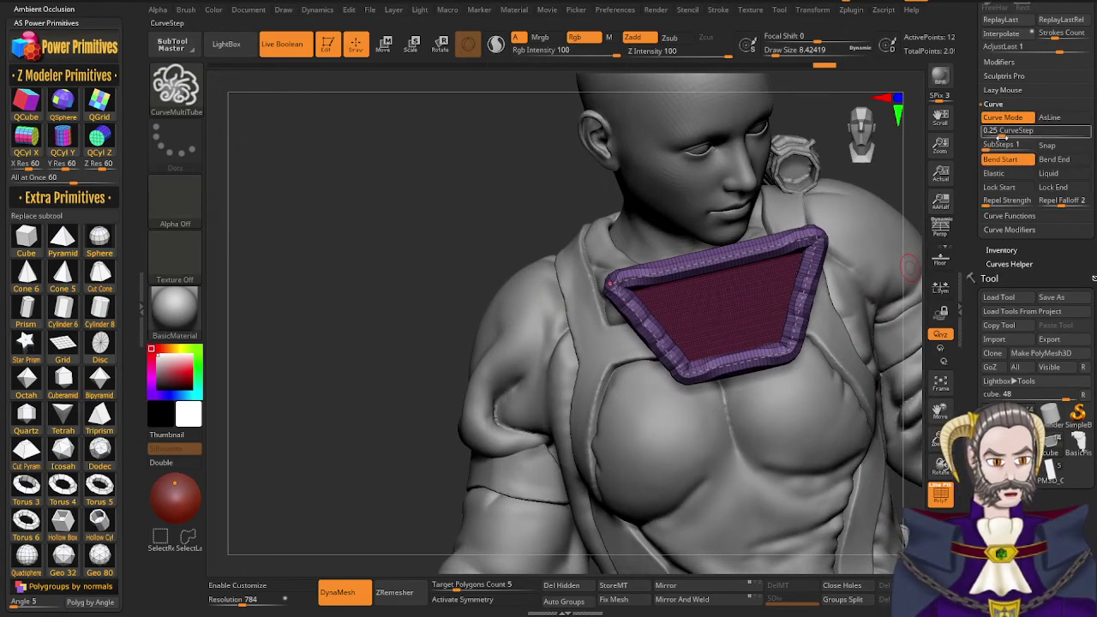
left_click_drag(1001, 135, 1003, 135)
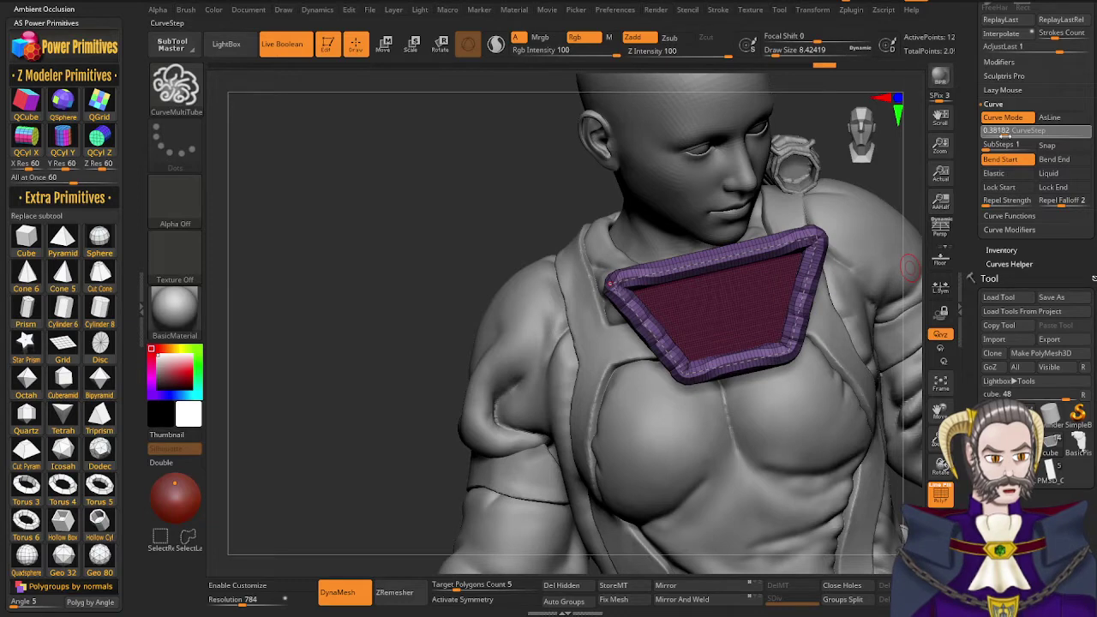
left_click_drag(993, 137, 992, 138)
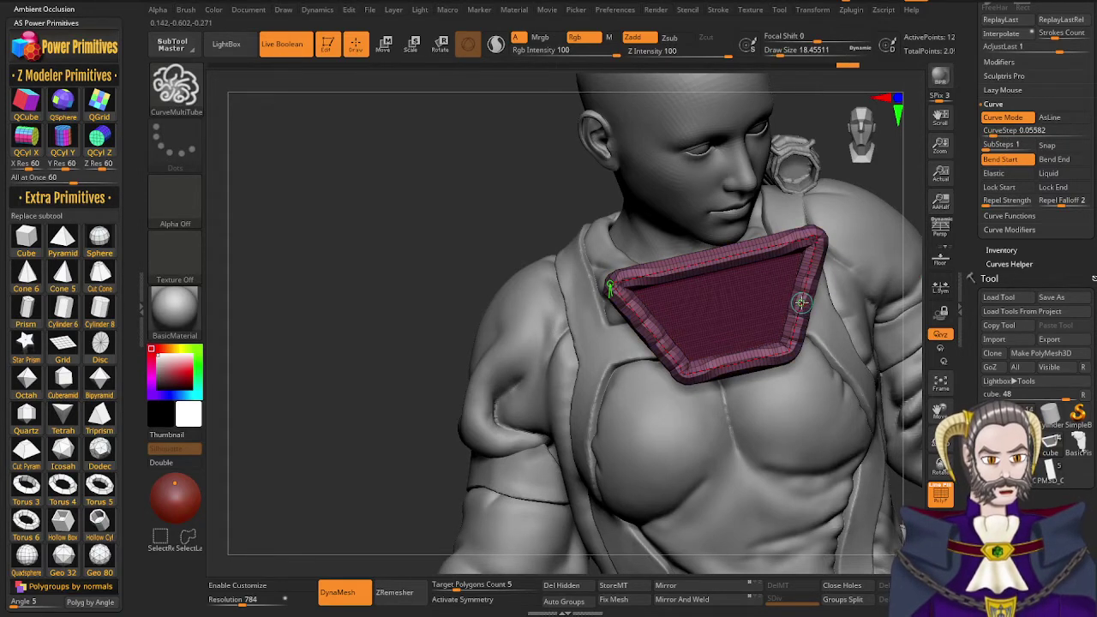
left_click(801, 305)
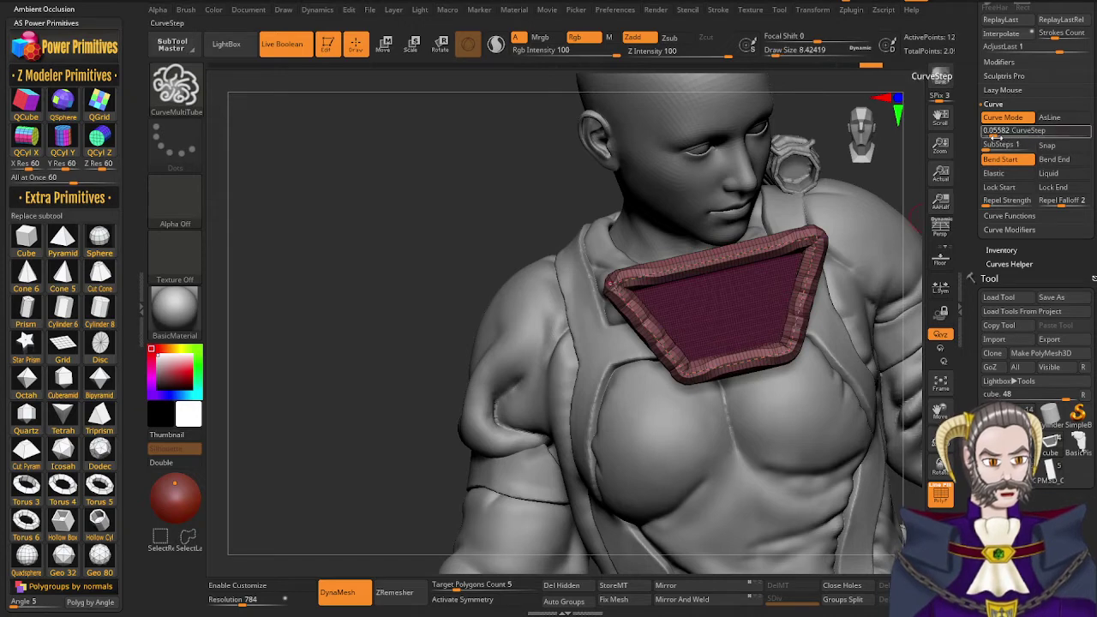
Raise CurveStep to 1.07312 and regenerate the frame as widely spaced tube segments
left_click_drag(993, 137, 1018, 136)
left_click(807, 284)
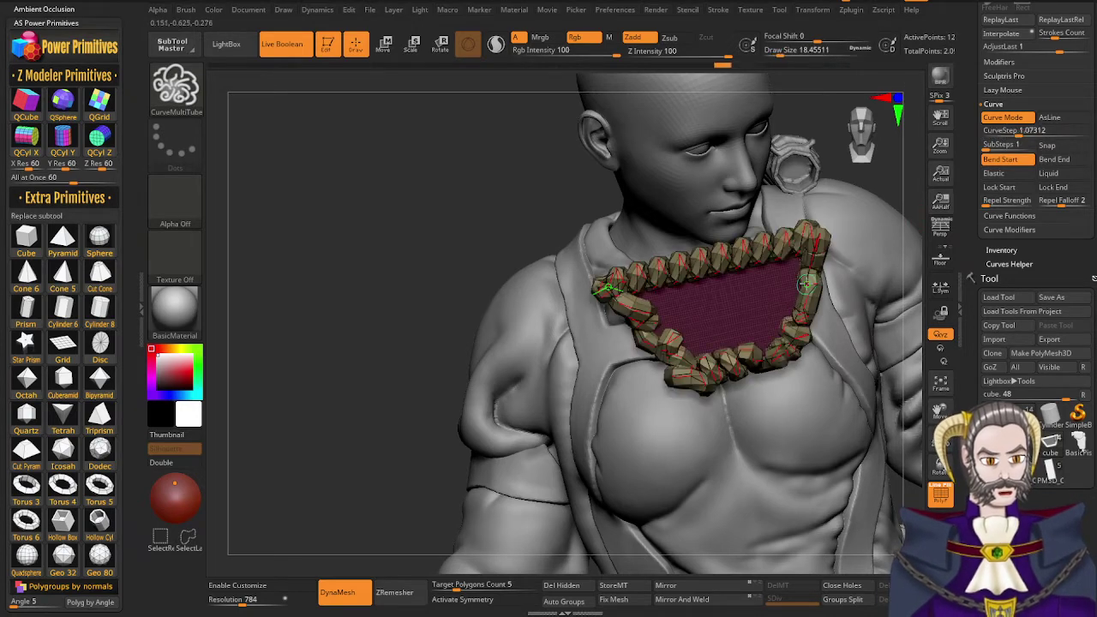
Undo the chunky tube stroke and rebuild the plate's tube border along the curve with a curve step of 0.01618
key("ctrl+z")
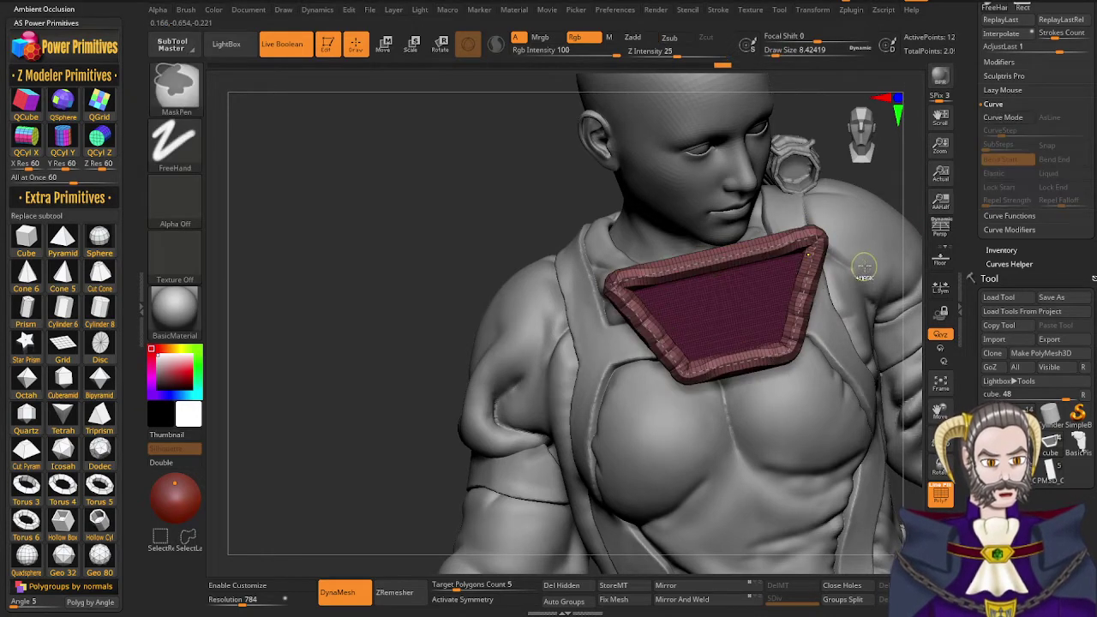
left_click_drag(1018, 137, 990, 137)
left_click(804, 282)
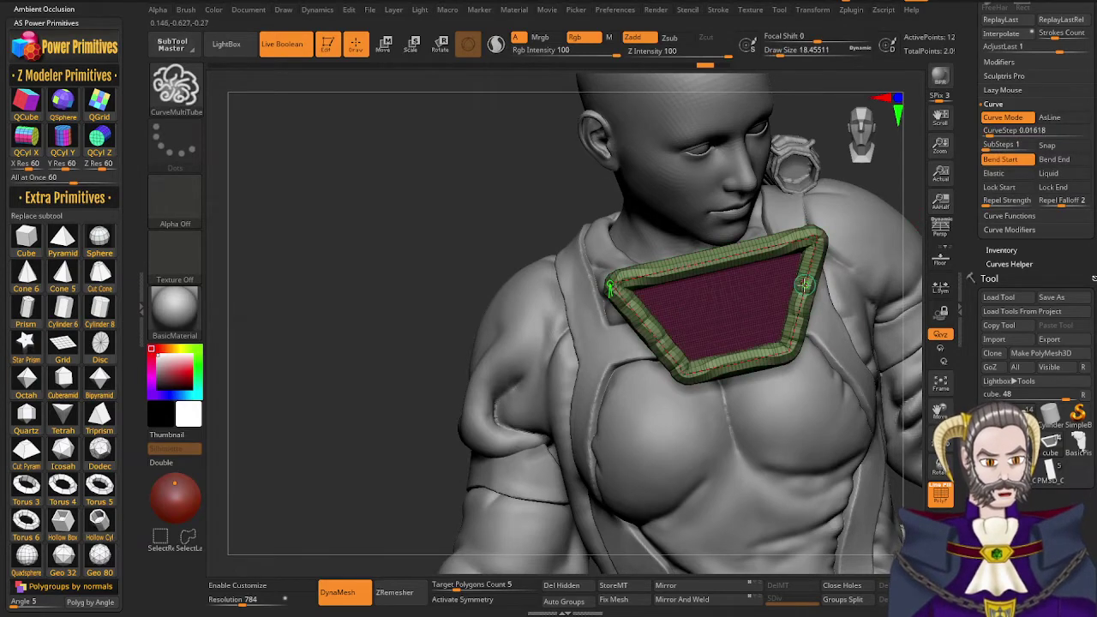
mouse_move(751, 397)
right_mouse_down()
mouse_move(810, 388)
mouse_move(741, 374)
mouse_move(754, 411)
mouse_move(753, 502)
mouse_move(689, 458)
mouse_move(763, 419)
mouse_move(721, 442)
right_mouse_up()
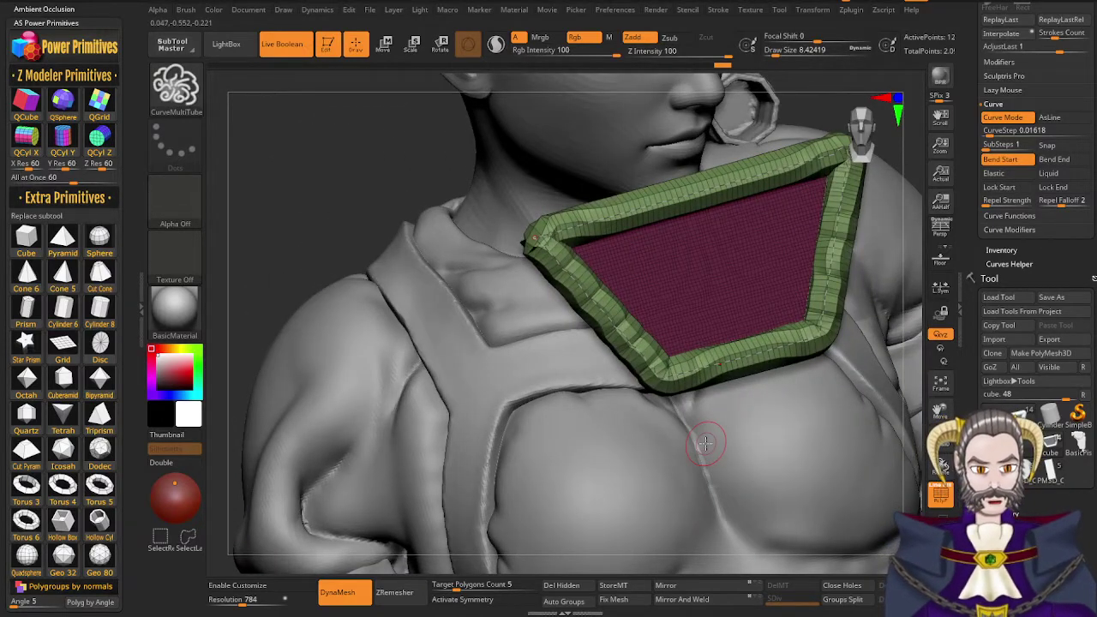
Turn off the polyframe display and clear the mask on the plate
key("shift+f")
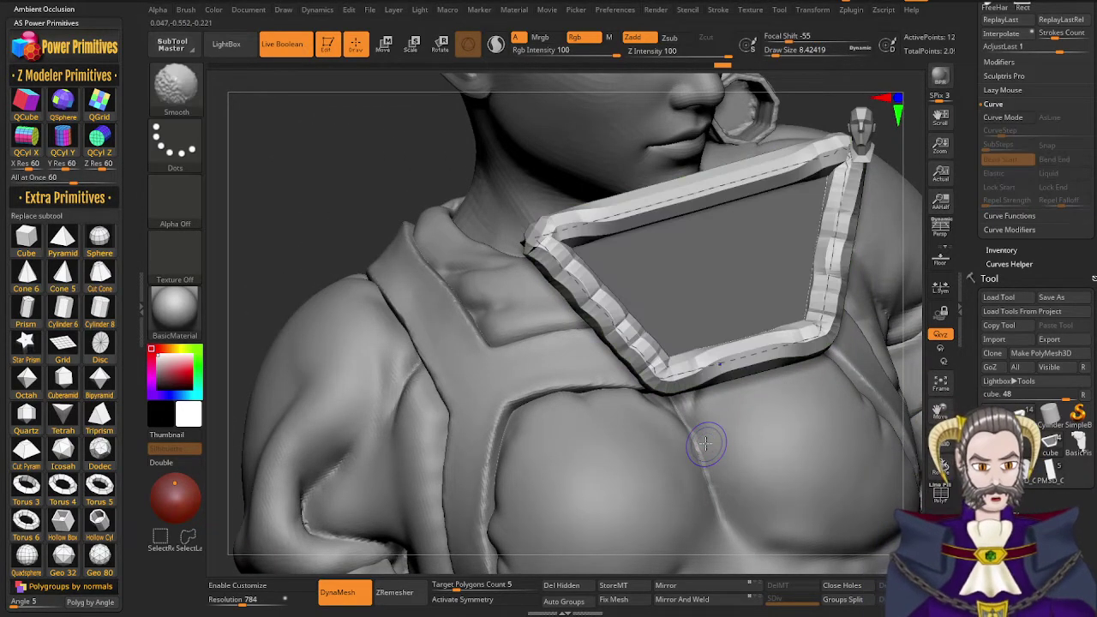
mouse_move(706, 444)
right_mouse_down()
mouse_move(744, 426)
mouse_move(757, 443)
right_mouse_up()
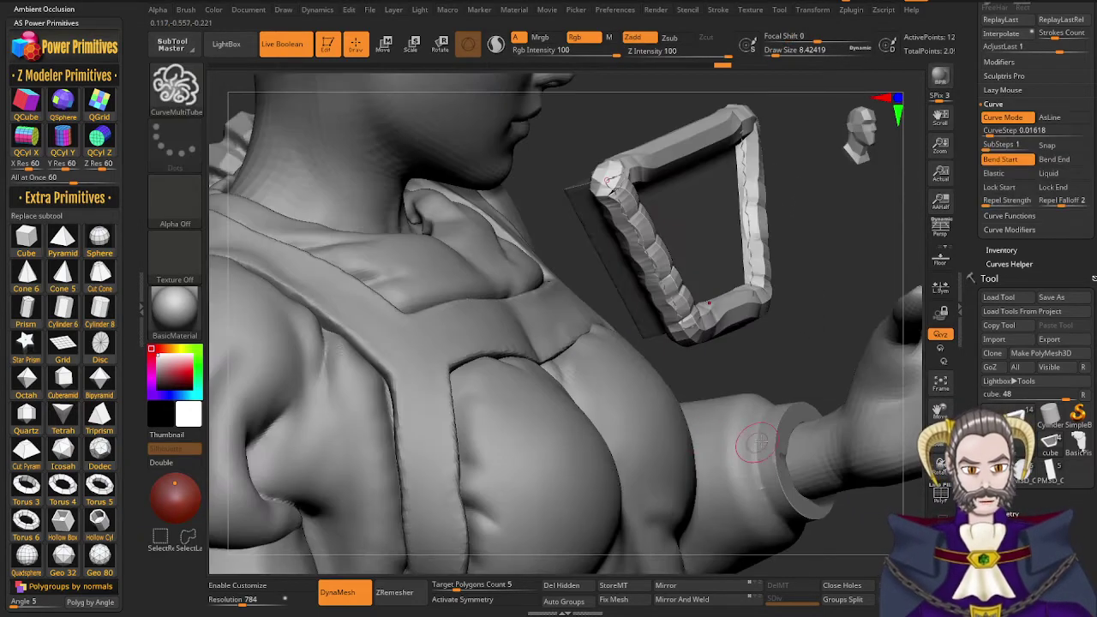
mouse_move(805, 351)
right_mouse_down()
mouse_move(800, 362)
mouse_move(805, 339)
right_mouse_up()
left_click_drag(795, 351, 821, 317, "ctrl")
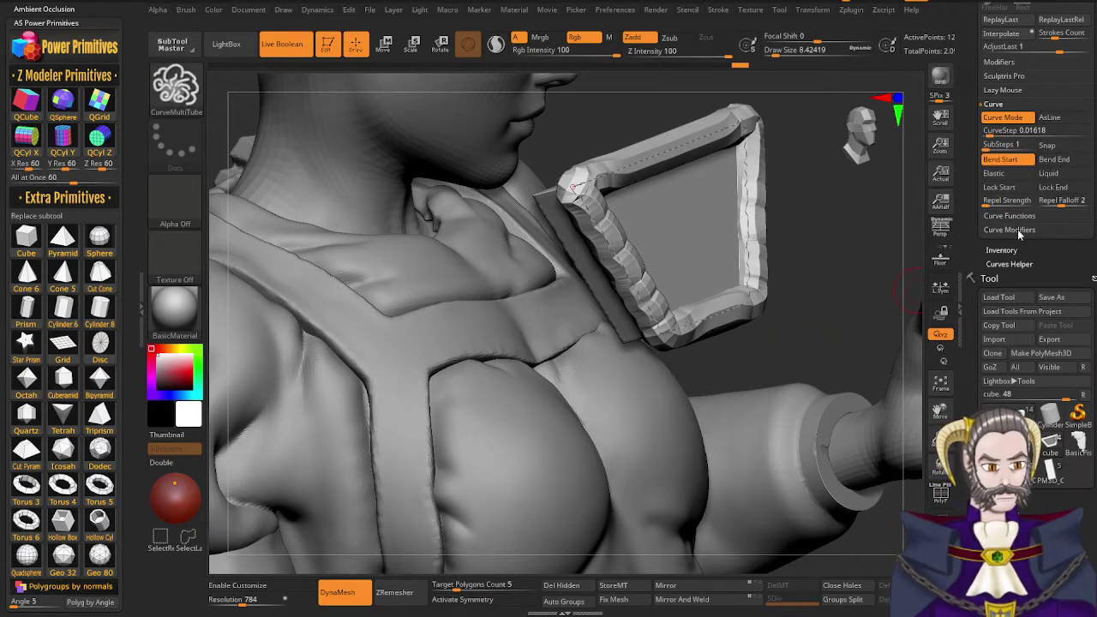
Delete the curve from the border tube and re-DynaMesh the framed plate at resolution 784
left_click(1018, 232)
left_click(1023, 131)
left_click(1024, 119)
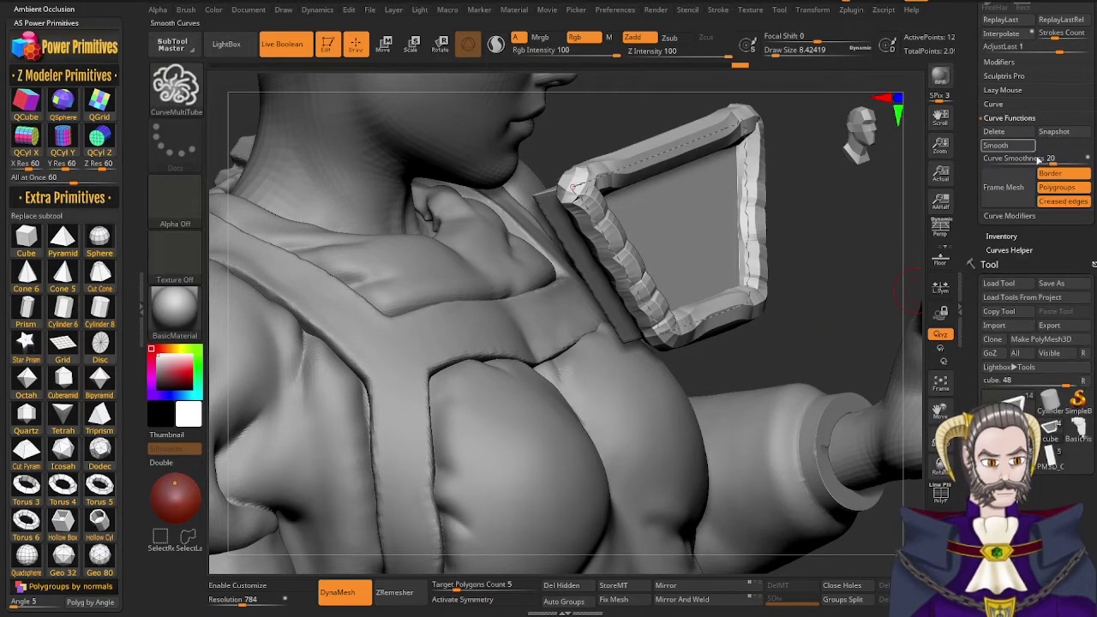
left_click(999, 132)
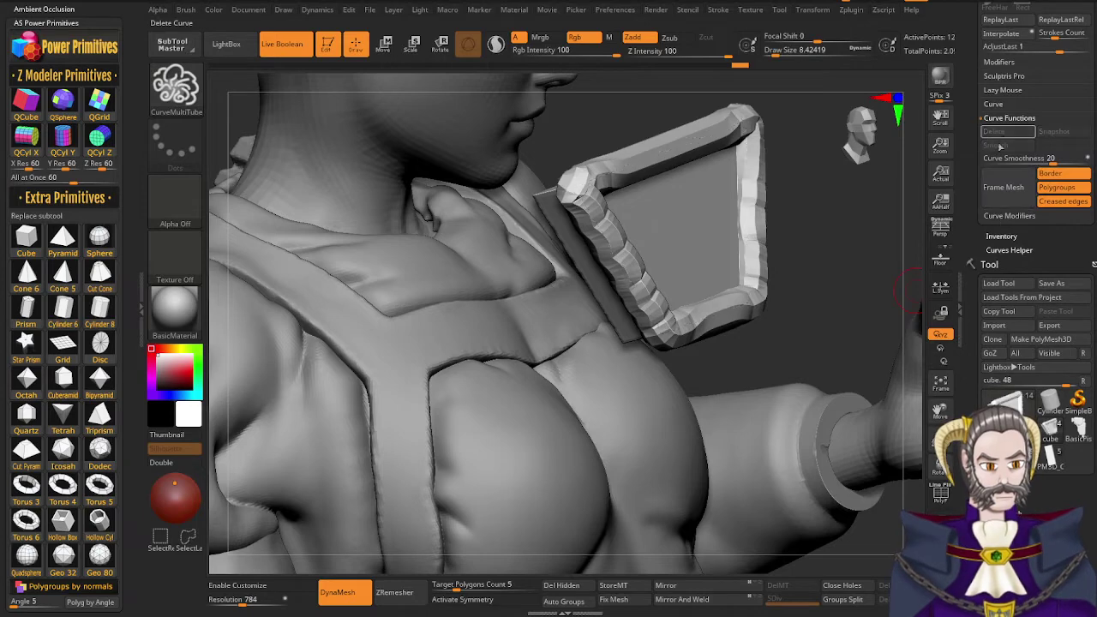
left_click_drag(805, 339, 860, 255, "ctrl")
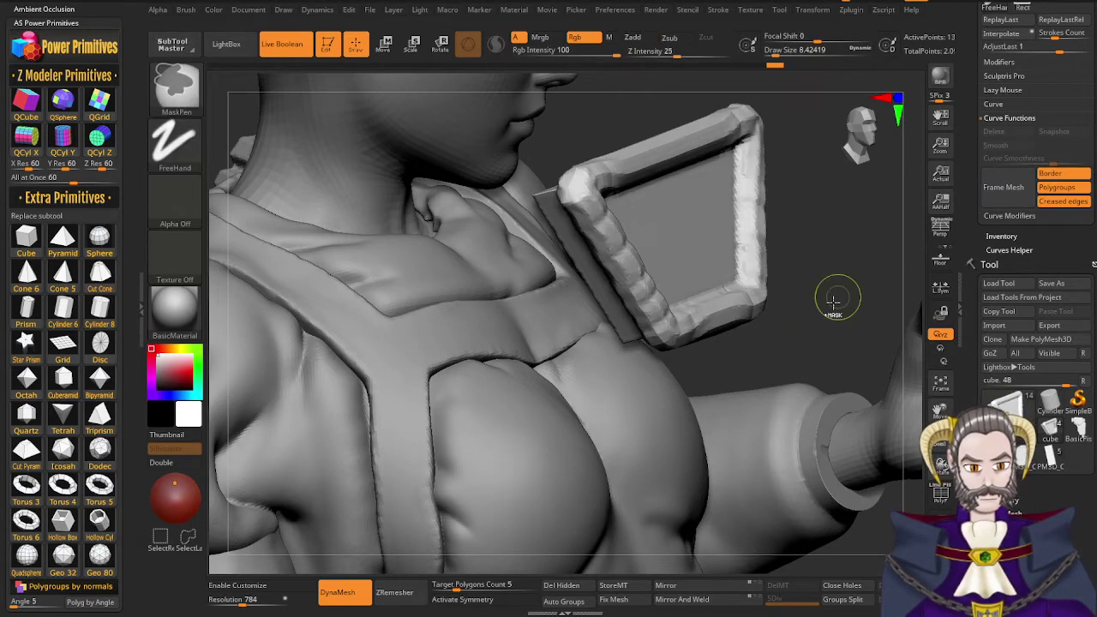
Smooth the lumpy front of the plate's tube border along its sides and corners
left_click_drag(762, 364, 732, 360)
mouse_move(755, 172)
left_mouse_down("shift")
mouse_move(735, 247)
mouse_move(739, 163)
left_mouse_up("shift")
right_click_drag(703, 247, 632, 305)
left_click_drag(602, 330, 560, 319, "shift")
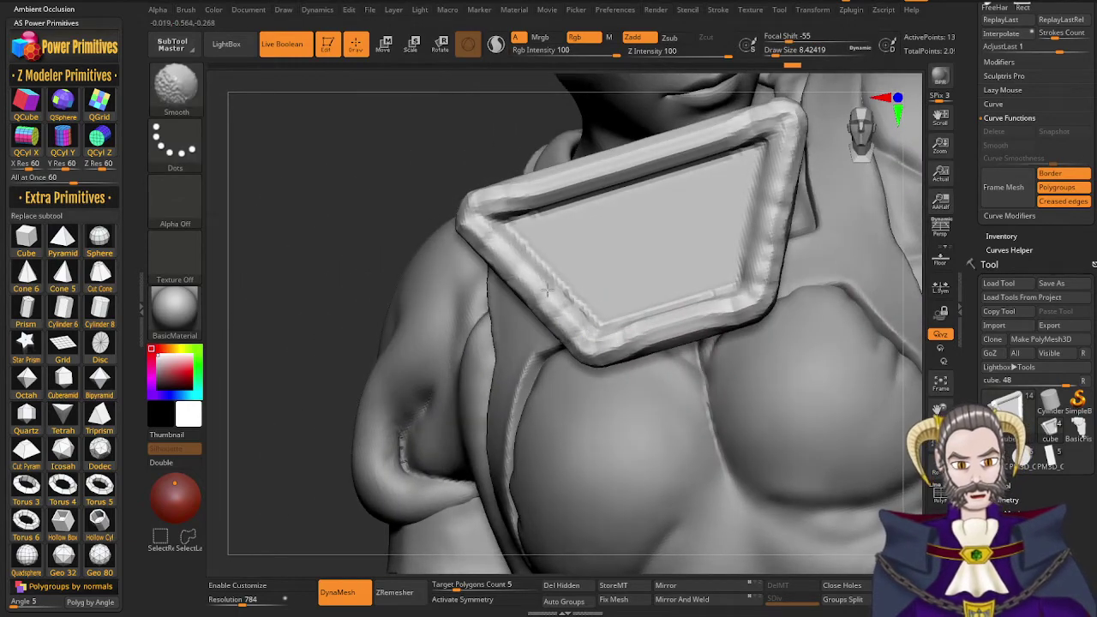
mouse_move(532, 281)
left_mouse_down("shift")
mouse_move(593, 345)
mouse_move(713, 300)
left_mouse_up("shift")
right_click_drag(642, 338, 686, 331)
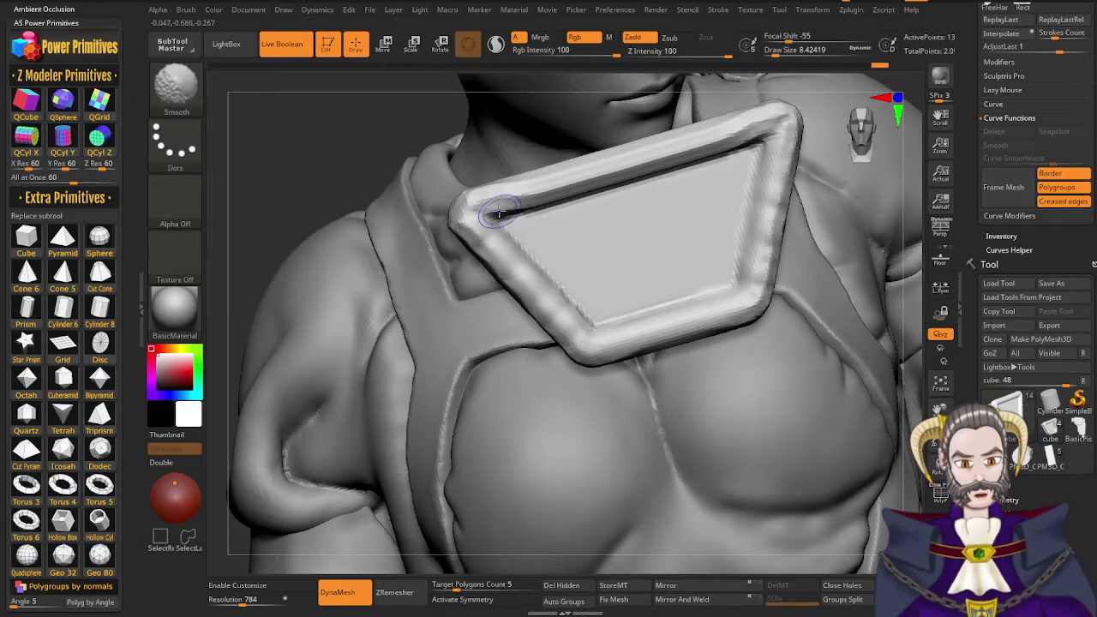
left_click_drag(500, 212, 744, 132, "shift")
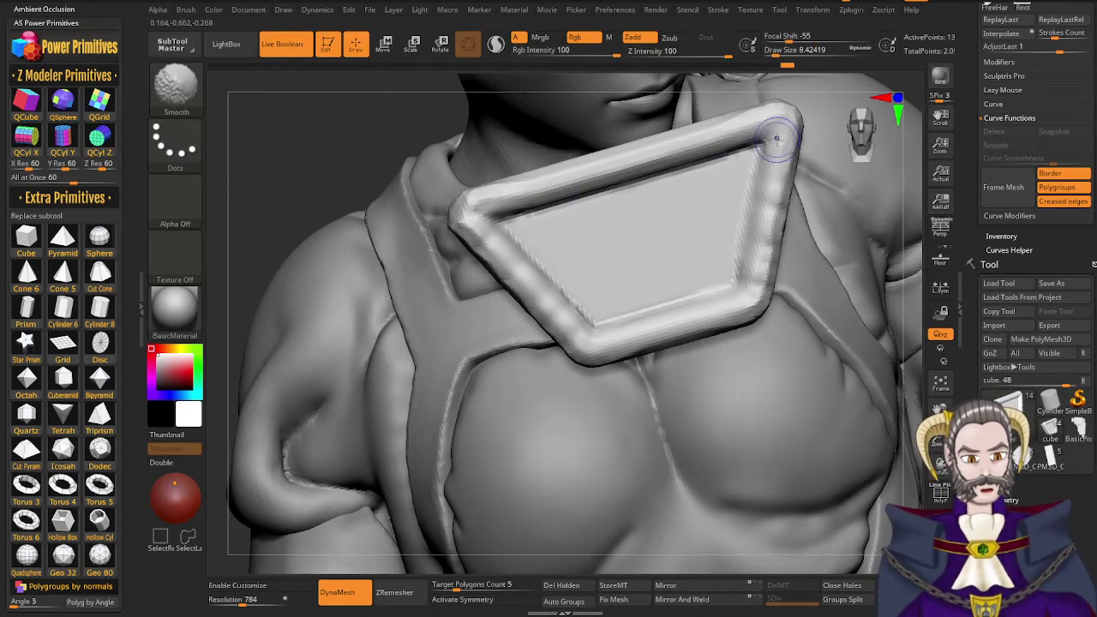
left_click_drag(761, 225, 760, 221, "shift")
right_click_drag(717, 279, 657, 273)
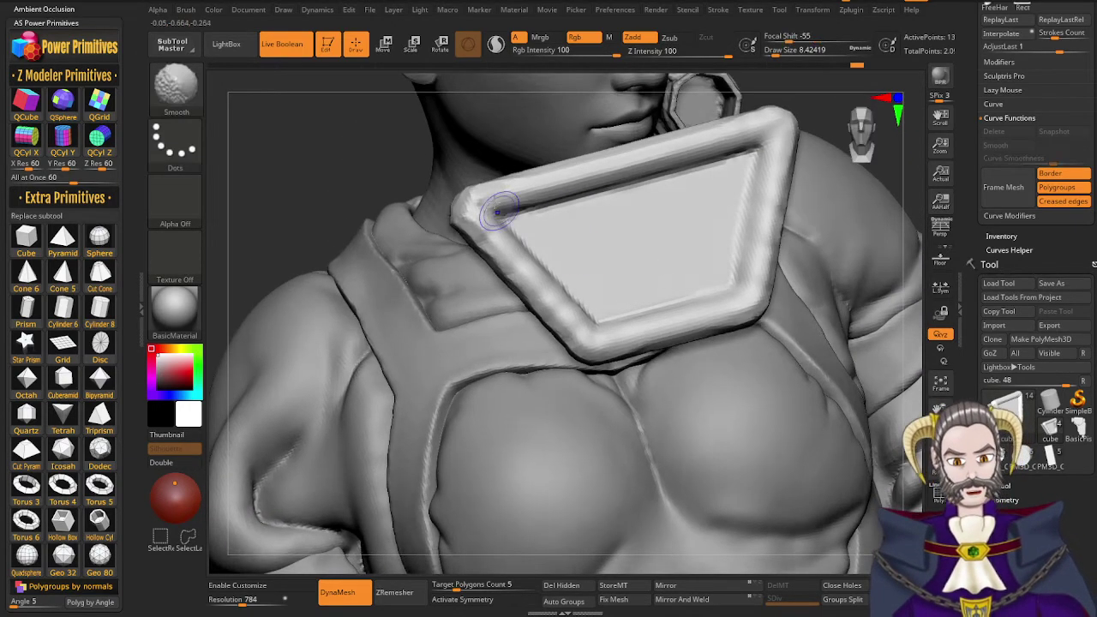
left_click_drag(528, 293, 548, 309, "shift")
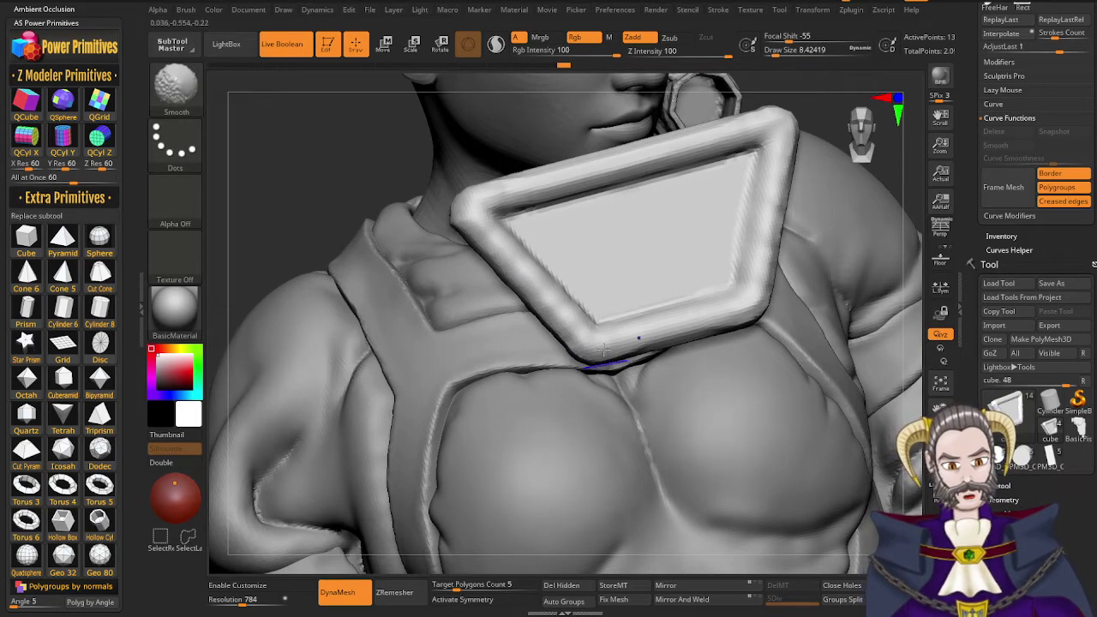
Smooth the border's outer edges and short slanted side, and re-DynaMesh the plate
right_click_drag(695, 311, 622, 314)
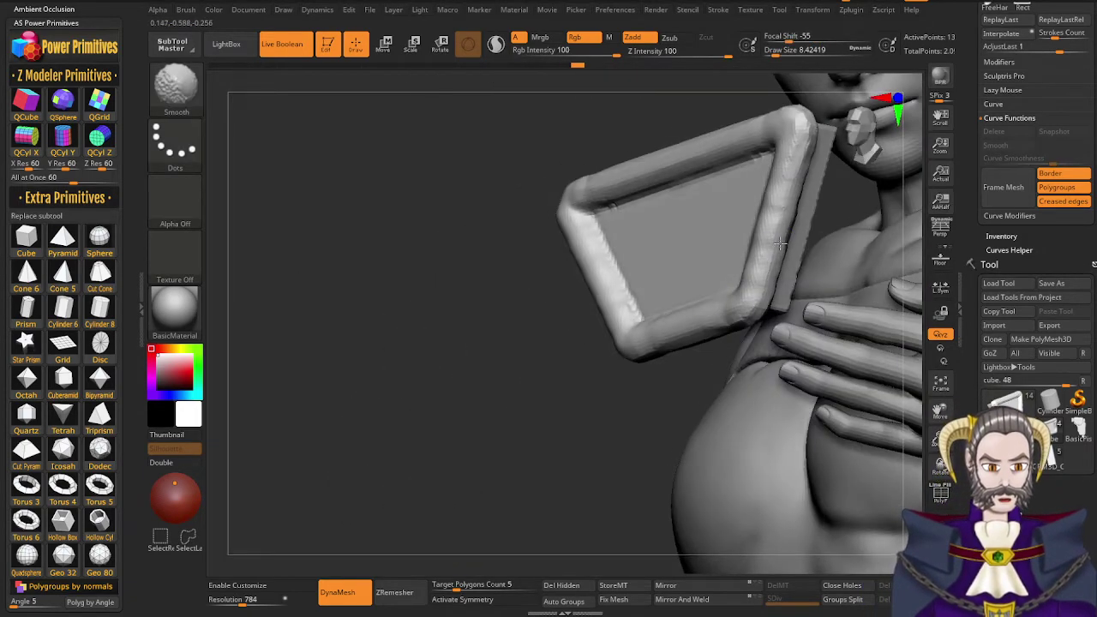
left_click_drag(807, 120, 802, 126, "shift")
right_click_drag(793, 150, 740, 329)
right_click_drag(766, 225, 727, 402, "alt")
left_click_drag(674, 345, 714, 397, "shift")
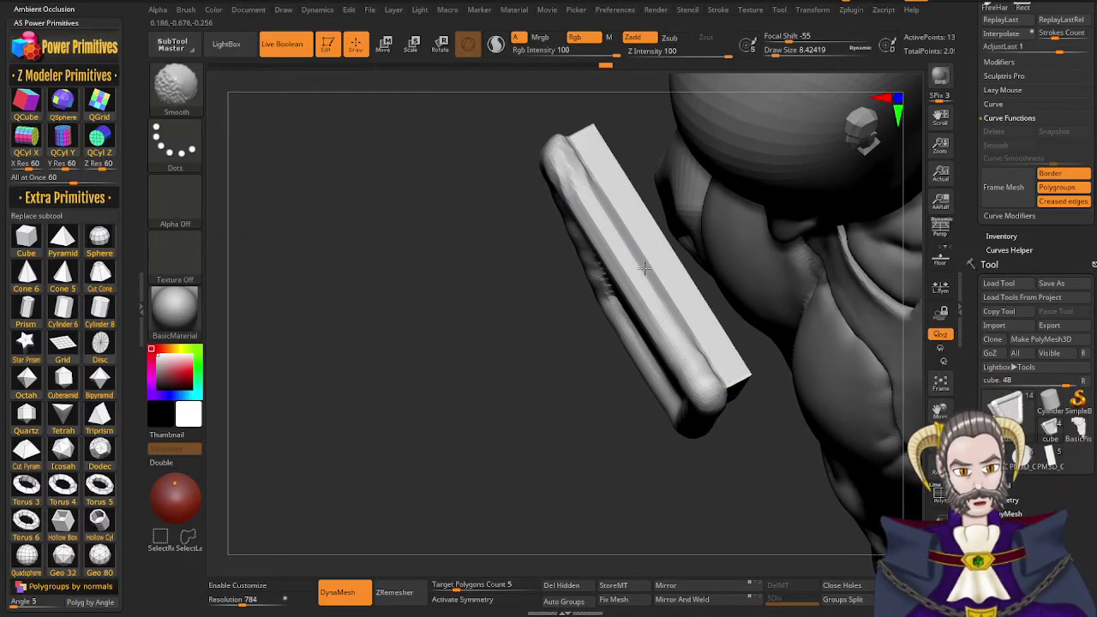
right_click_drag(622, 361, 595, 257)
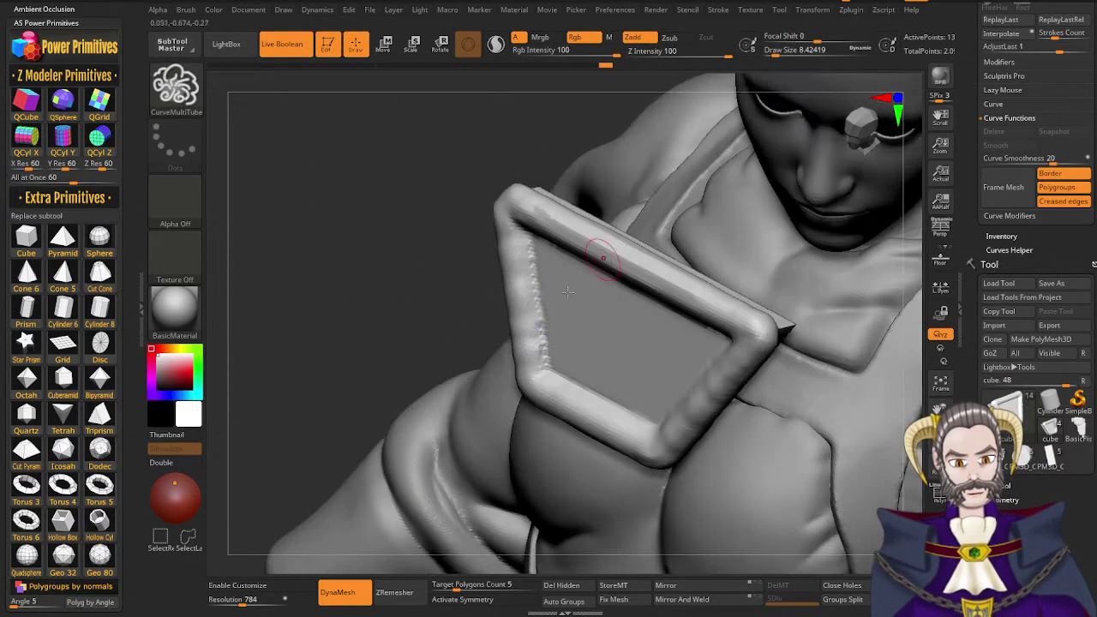
left_click_drag(549, 350, 529, 298, "shift")
left_click_drag(410, 329, 379, 309, "ctrl")
Smooth the border's lower edge and the adjoining slanted side and corner
right_click_drag(468, 343, 728, 330)
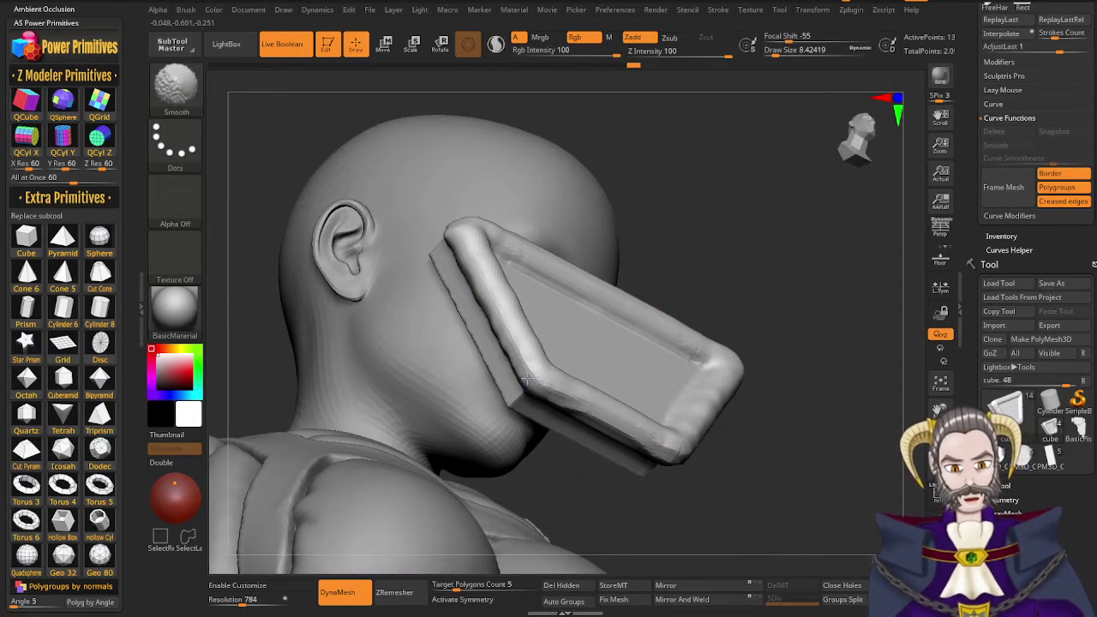
left_click_drag(551, 394, 662, 449, "shift")
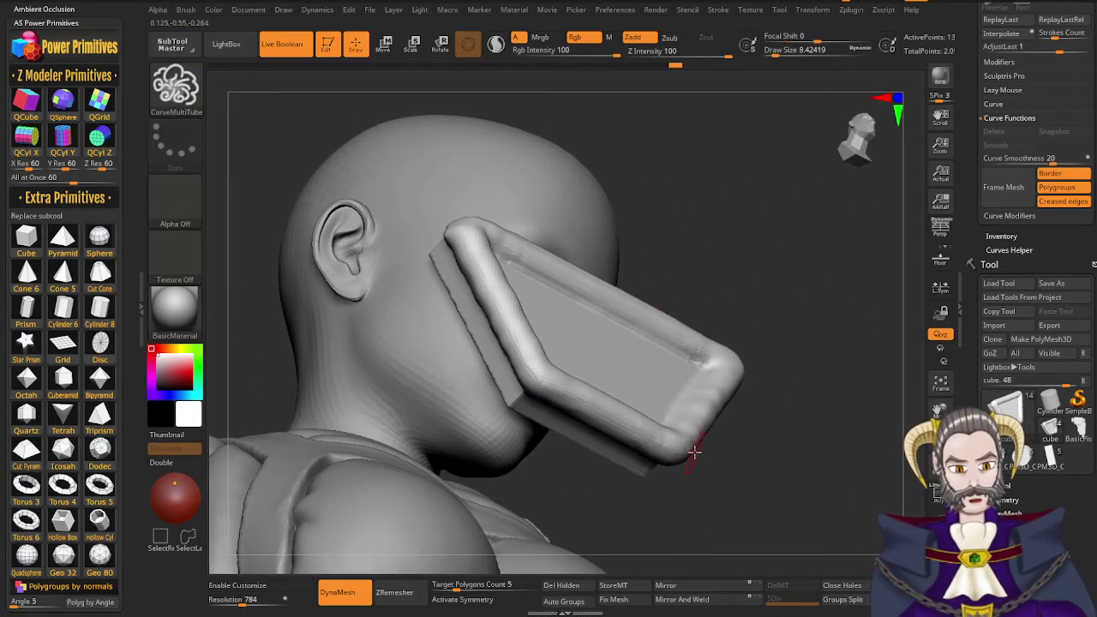
right_click_drag(691, 451, 643, 412)
right_click_drag(753, 397, 754, 472)
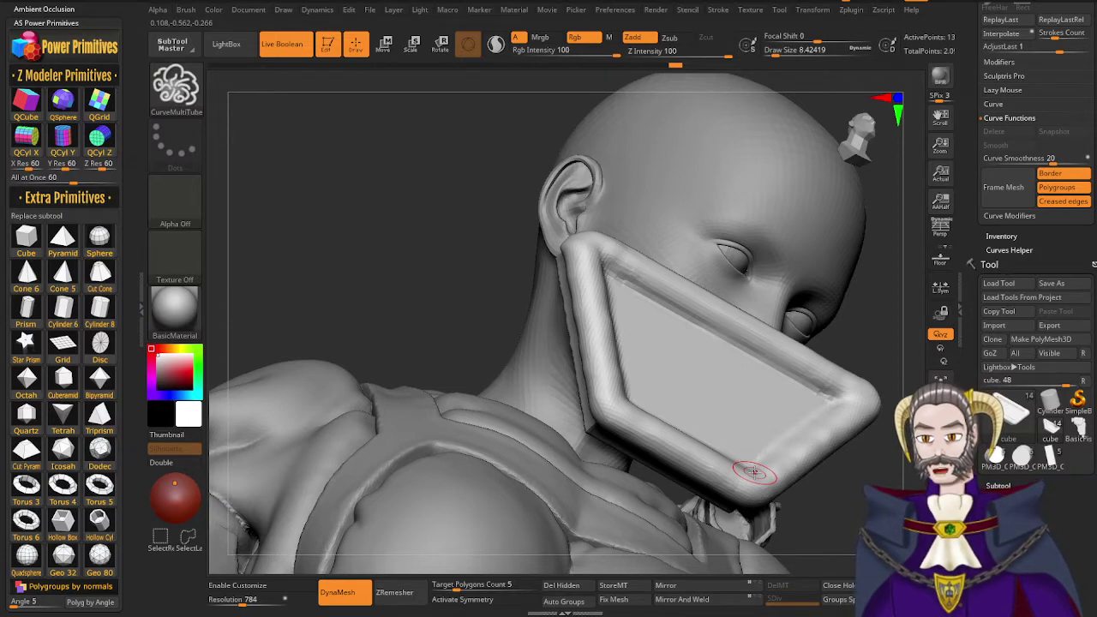
Rotate the framed plate, scale it down and place it on the chest strap as a badge
mouse_move(712, 414)
right_mouse_down()
mouse_move(717, 423)
mouse_move(717, 346)
mouse_move(670, 356)
mouse_move(722, 360)
mouse_move(733, 394)
mouse_move(705, 365)
mouse_move(653, 434)
mouse_move(703, 412)
right_mouse_up()
key("r")
left_click(700, 193)
right_click_drag(628, 396, 678, 442, "ctrl")
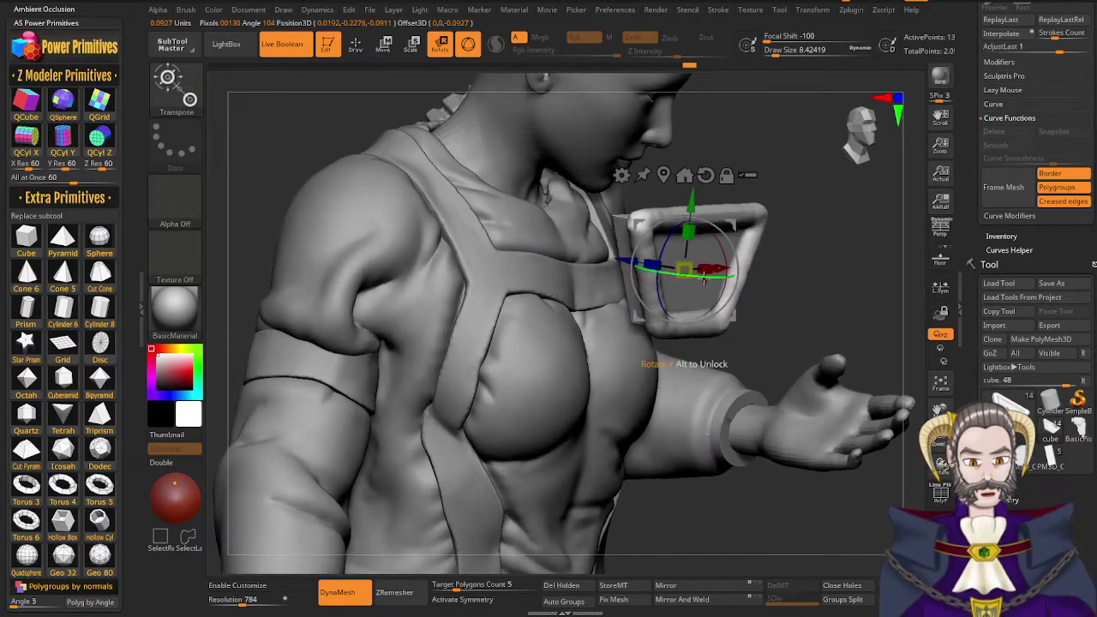
right_click_drag(748, 349, 783, 371)
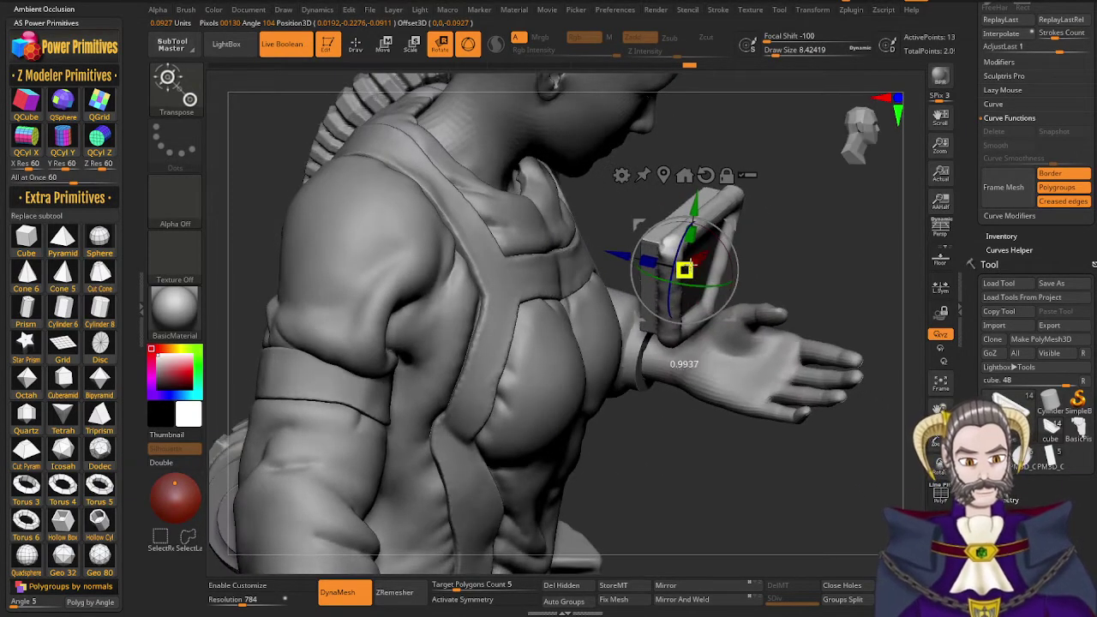
left_click_drag(685, 270, 535, 237)
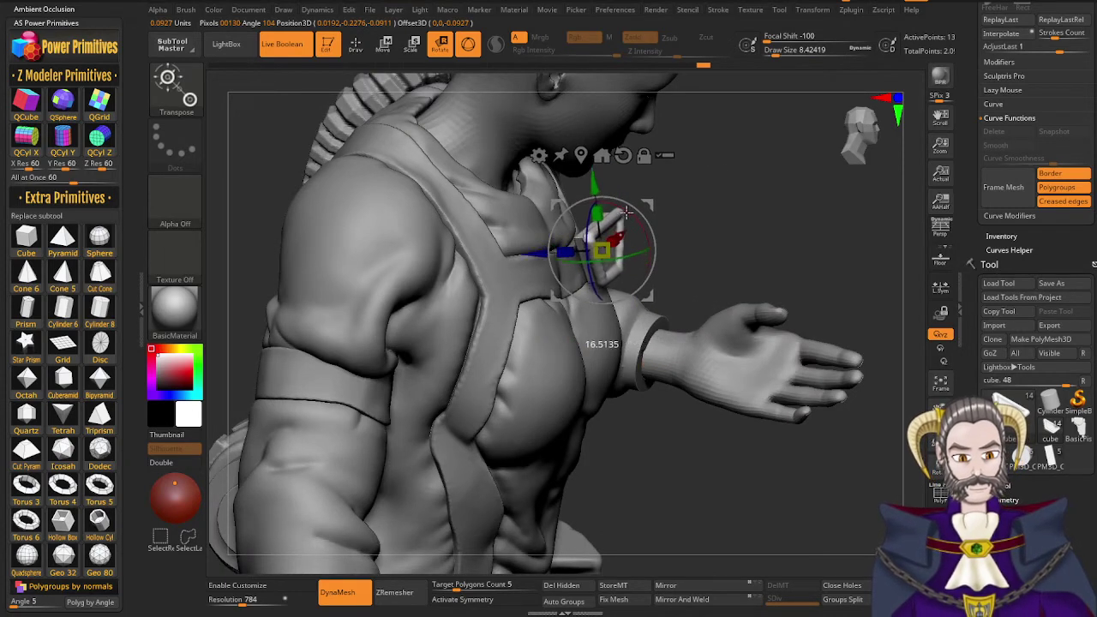
right_click_drag(638, 421, 546, 400, "alt")
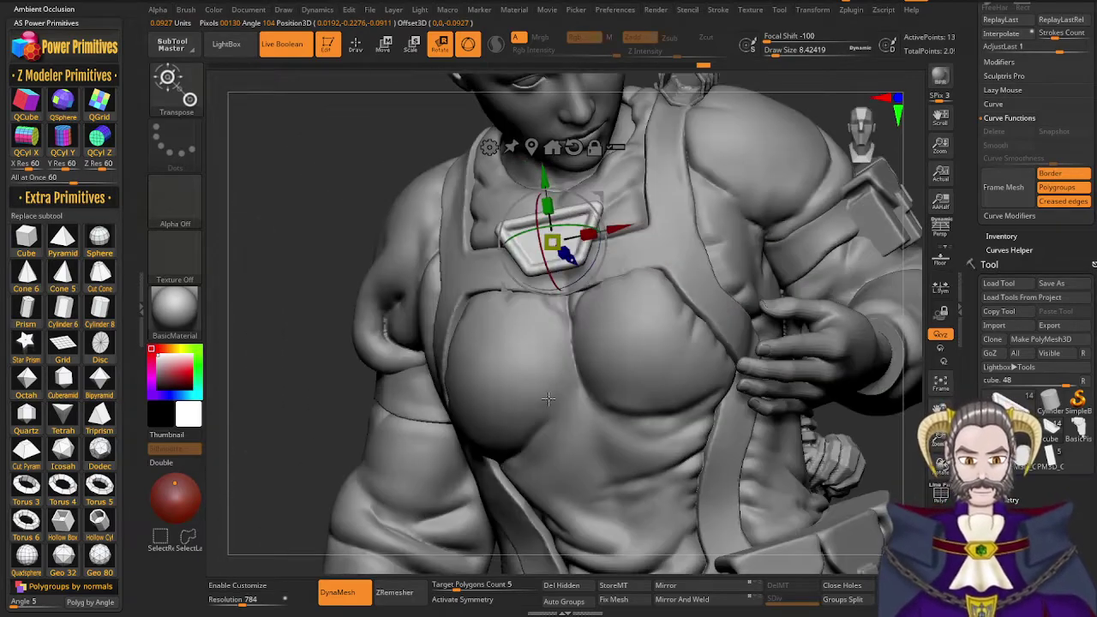
right_click_drag(669, 489, 600, 314, "ctrl")
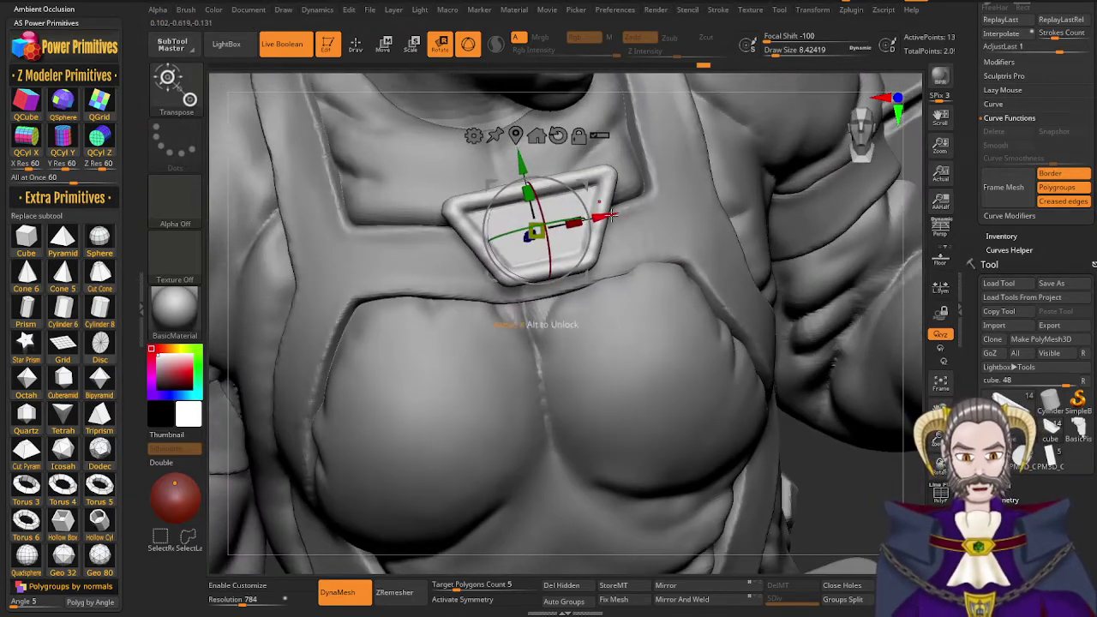
Move the badge over the character's left chest, closer to the body, and enlarge it slightly
left_click_drag(614, 212, 745, 182)
right_click_drag(666, 334, 764, 331)
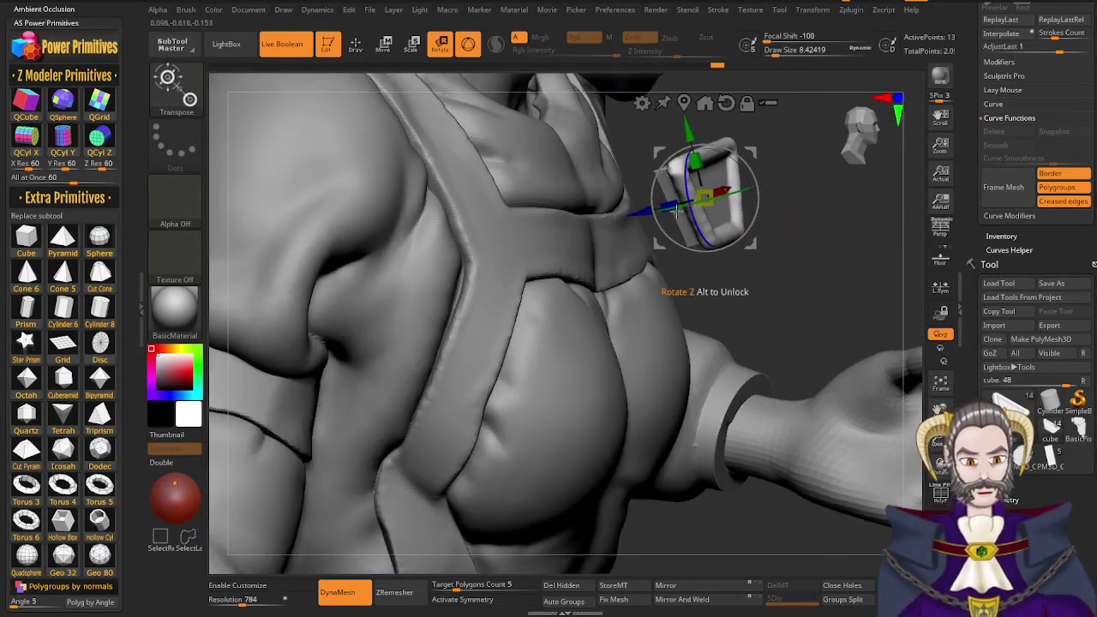
left_click_drag(644, 216, 587, 244)
mouse_move(633, 348)
right_mouse_down()
mouse_move(573, 354)
mouse_move(672, 393)
mouse_move(636, 355)
right_mouse_up()
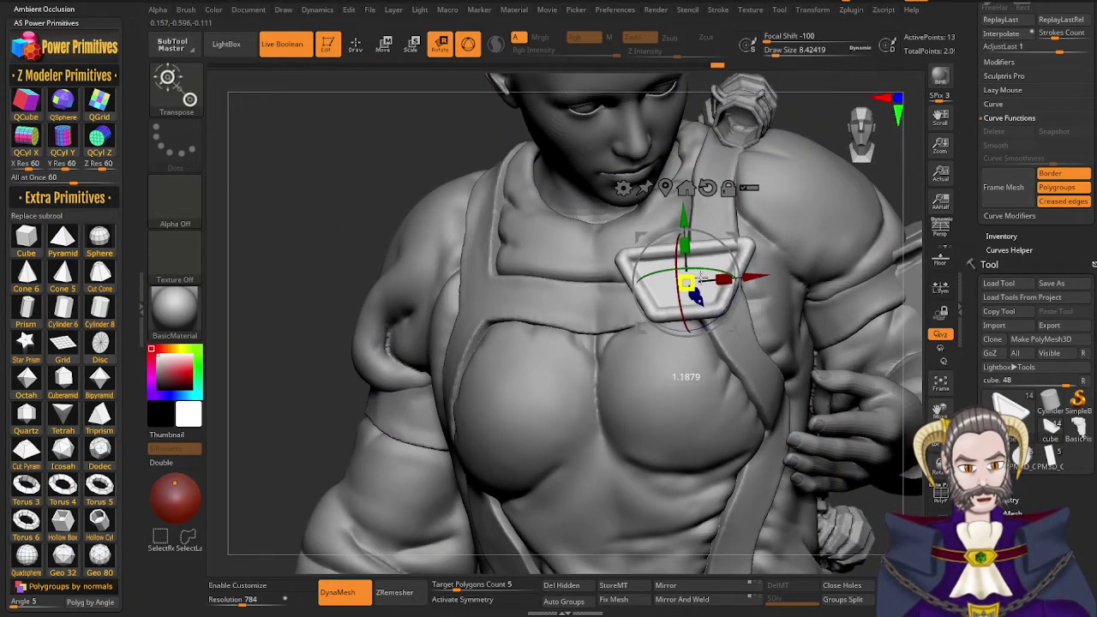
right_click_drag(719, 299, 772, 283)
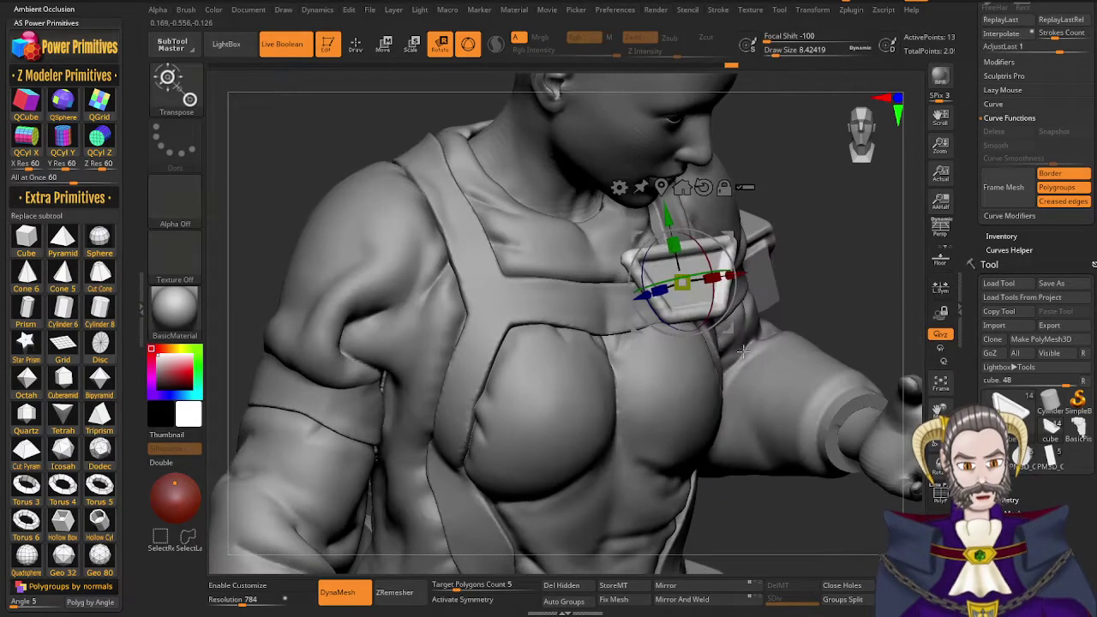
Rotate and nudge the badge until it follows the slope of the left chest strap
right_click_drag(789, 339, 752, 339)
right_click_drag(731, 394, 703, 387)
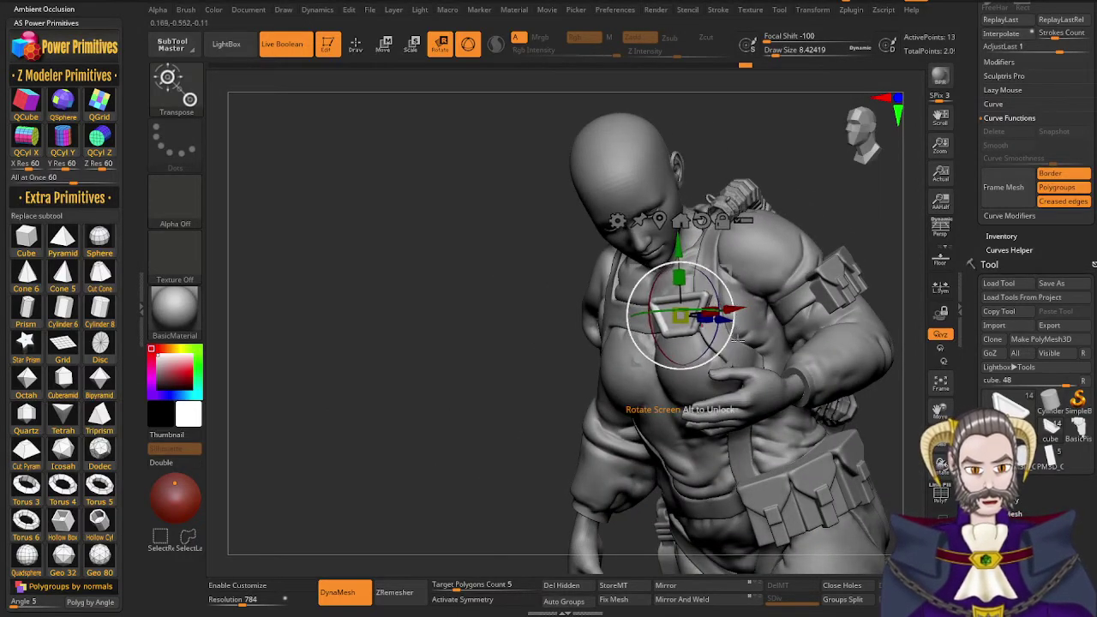
right_click_drag(737, 343, 708, 383)
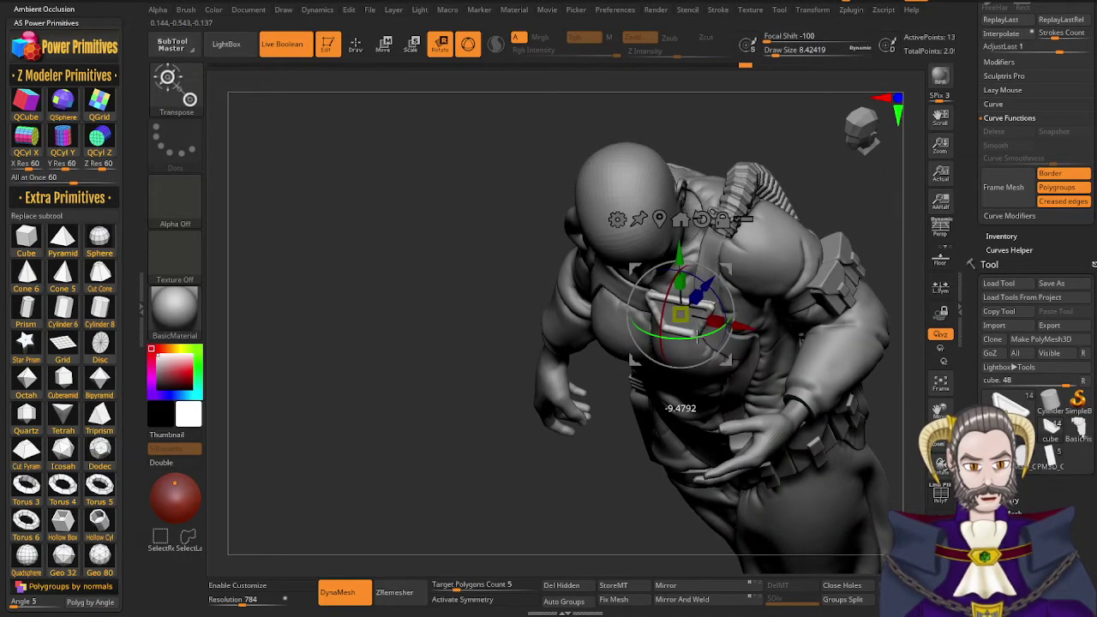
right_click_drag(699, 337, 769, 350)
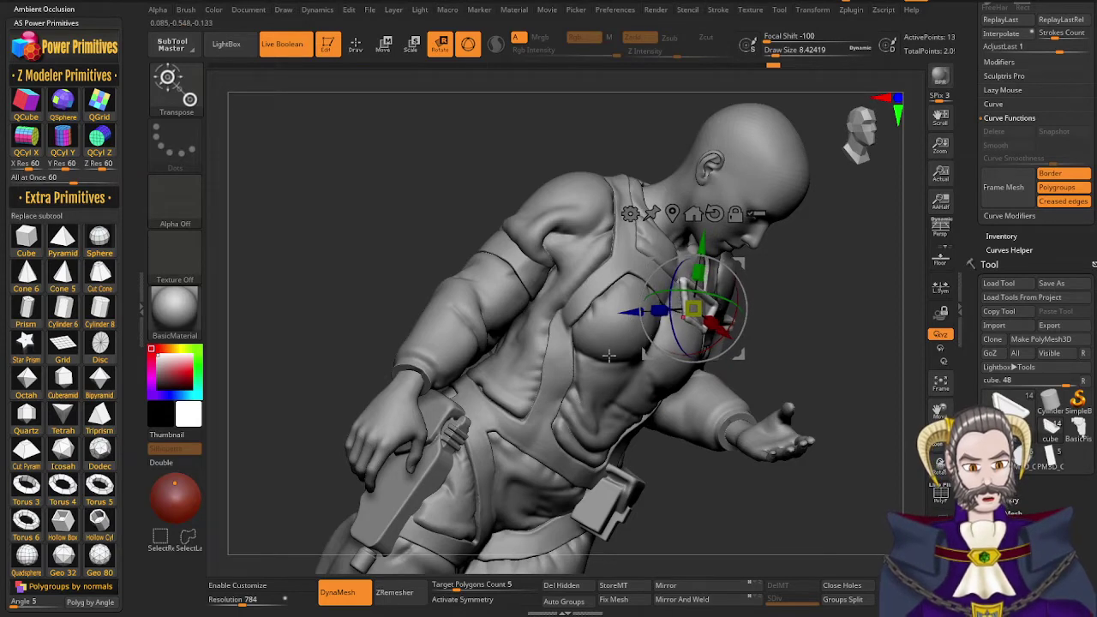
right_click_drag(737, 351, 658, 451)
right_click_drag(793, 421, 712, 364)
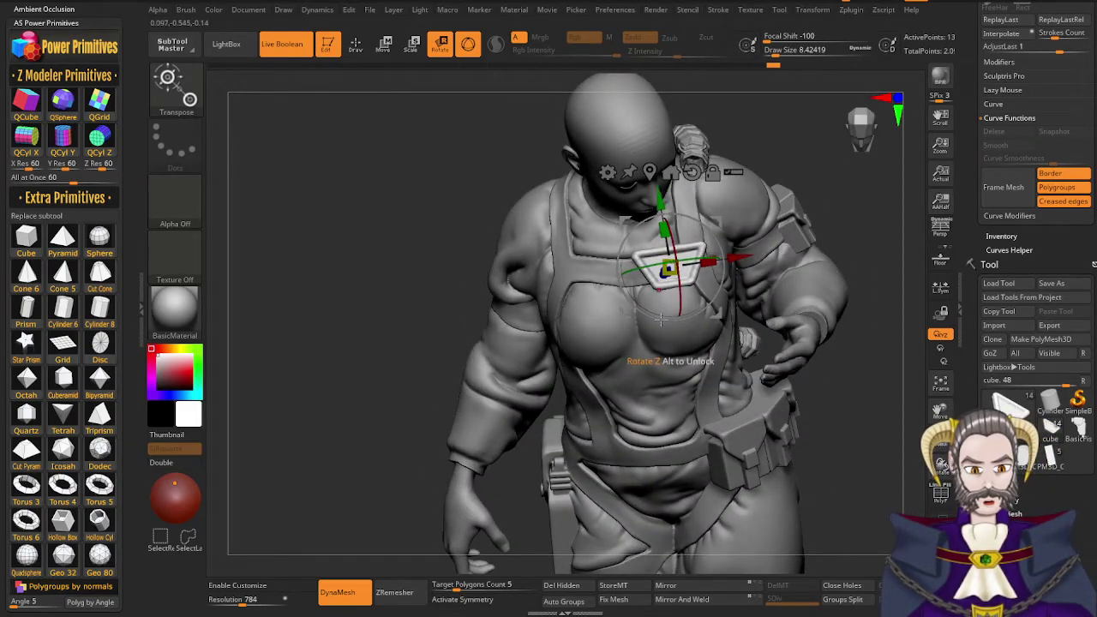
right_click_drag(660, 319, 674, 280)
left_click_drag(676, 264, 677, 264)
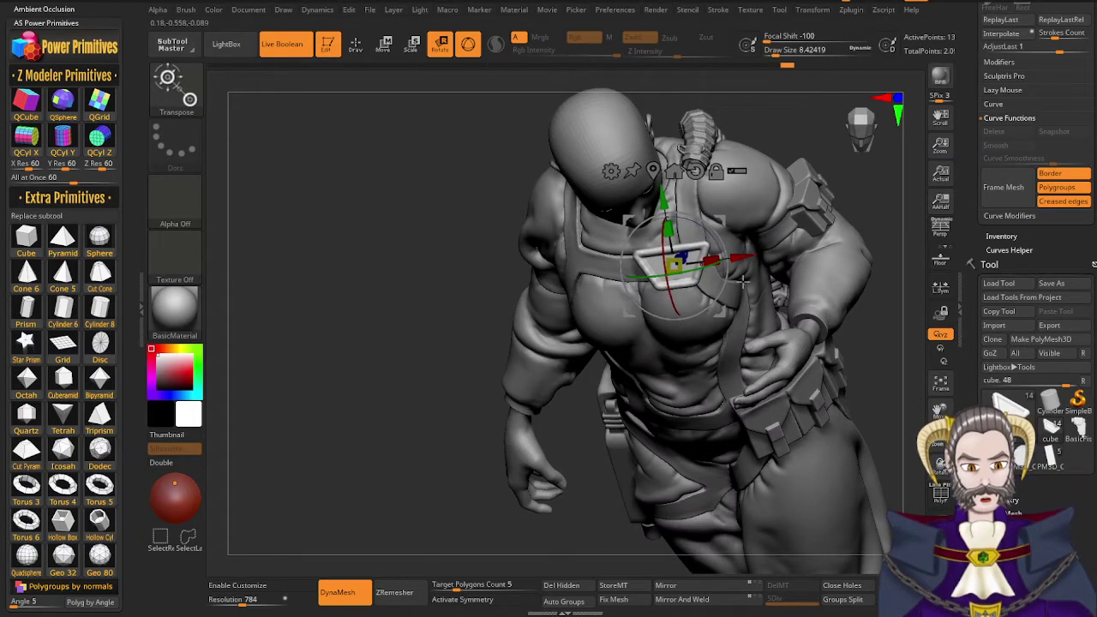
Smooth the side edge of the badge where it sits against the left chest strap
right_click_drag(742, 282, 784, 312)
mouse_move(714, 393)
right_mouse_down()
mouse_move(735, 387)
mouse_move(628, 401)
mouse_move(735, 397)
mouse_move(732, 409)
mouse_move(763, 400)
mouse_move(660, 414)
right_mouse_up()
key("q")
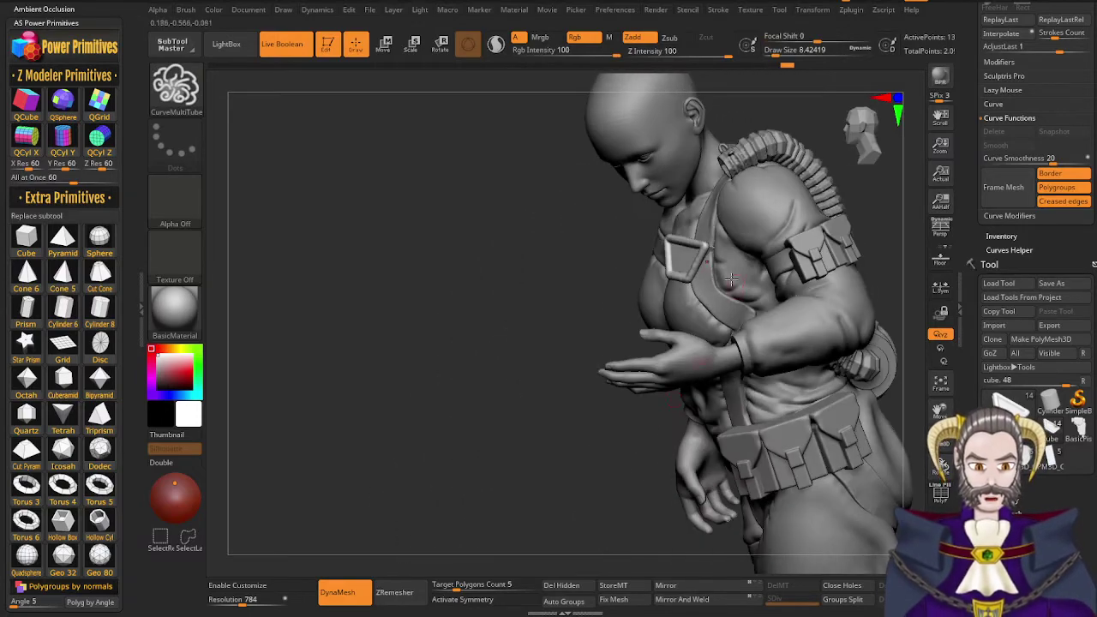
mouse_move(732, 280)
right_mouse_down()
mouse_move(705, 287)
mouse_move(734, 282)
mouse_move(710, 256)
mouse_move(713, 230)
right_mouse_up()
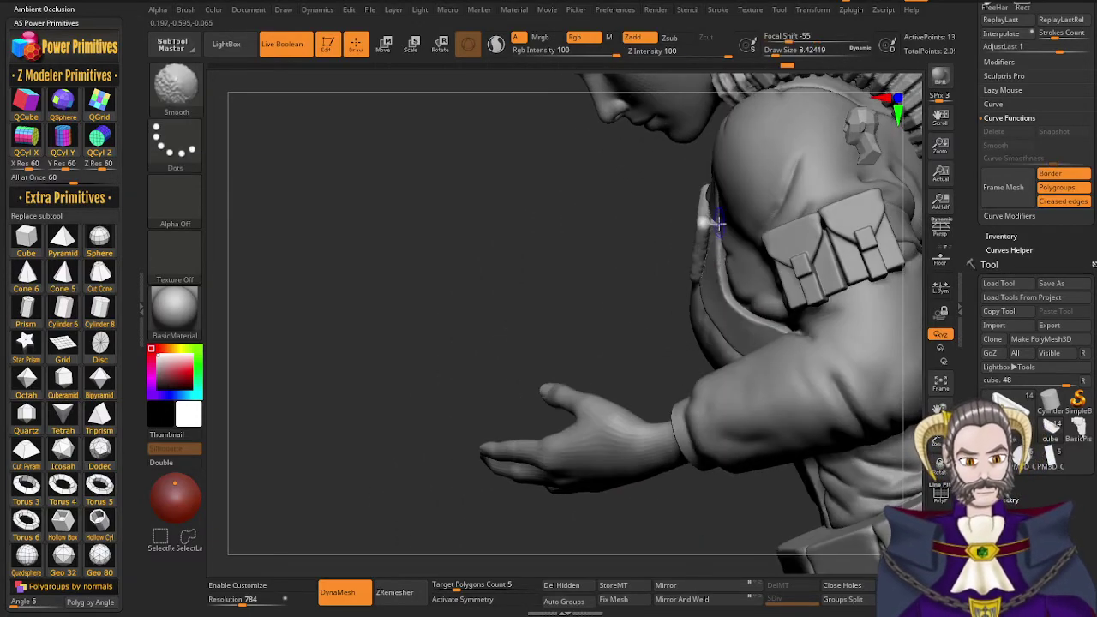
left_click_drag(719, 224, 696, 272, "shift")
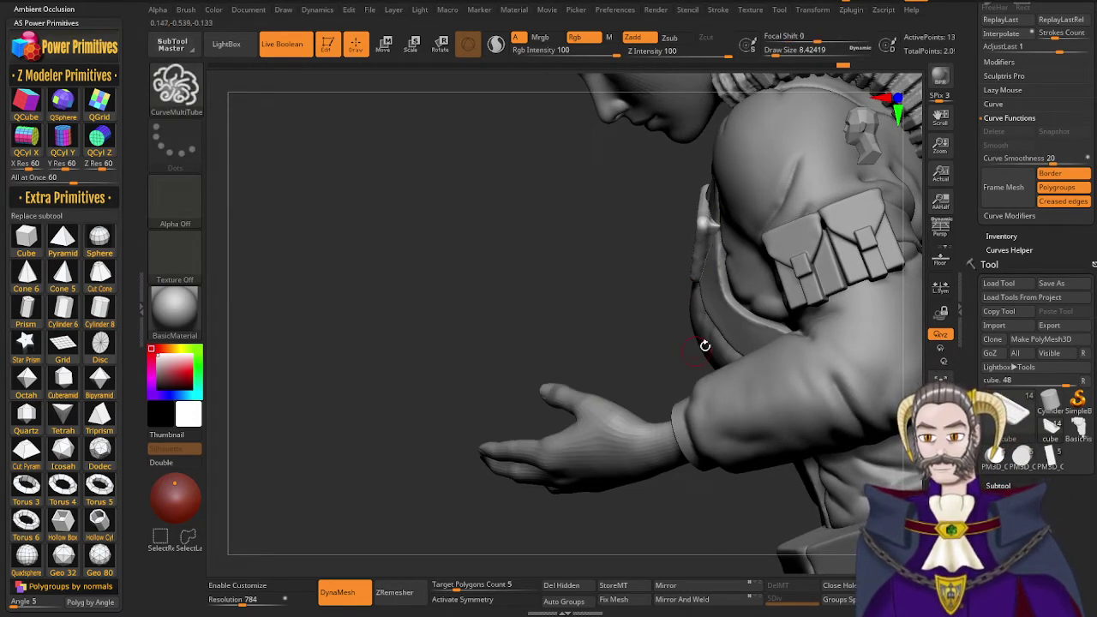
right_click_drag(706, 348, 757, 300)
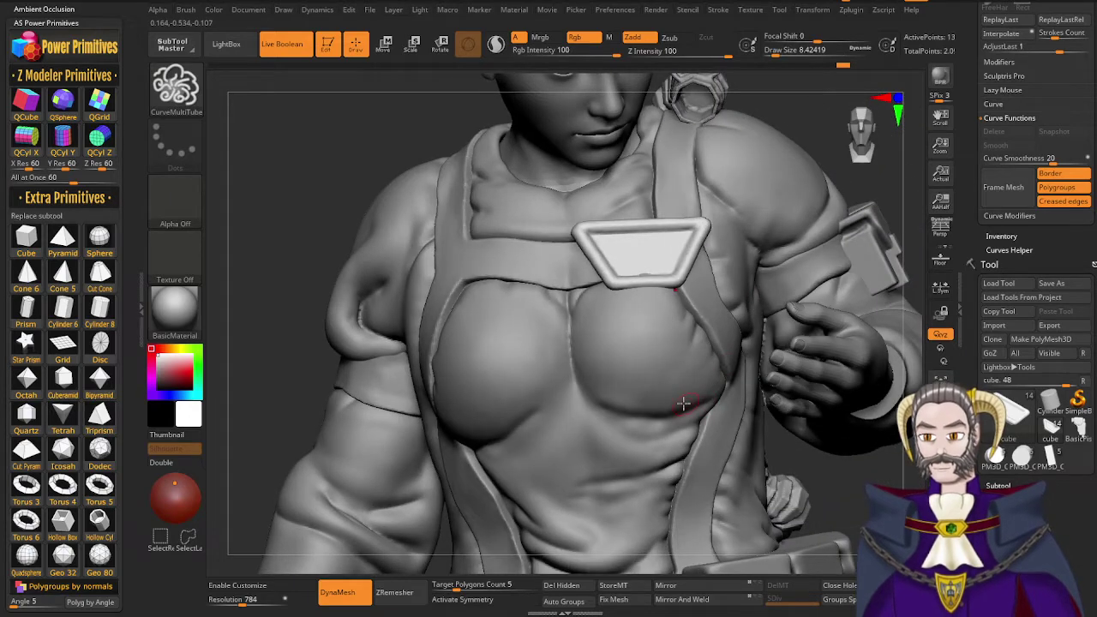
Examine the badge's fit on the chest strap from the front and both sides, and its proportion on the whole figure
right_click_drag(694, 394, 596, 335, "ctrl")
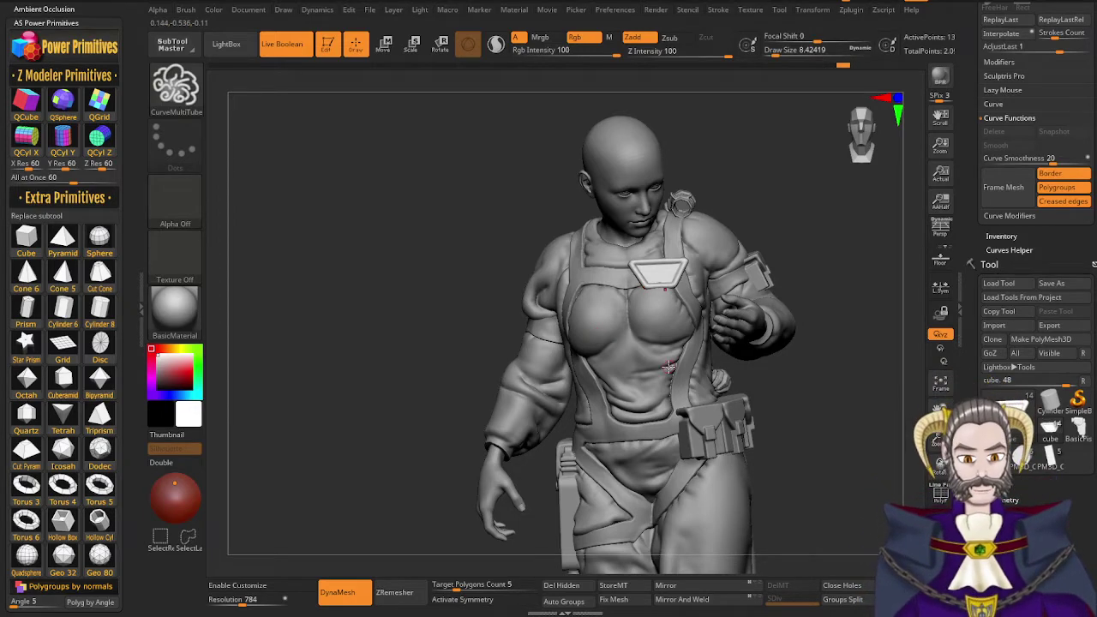
right_click_drag(669, 367, 706, 363)
right_click_drag(631, 335, 658, 357, "ctrl")
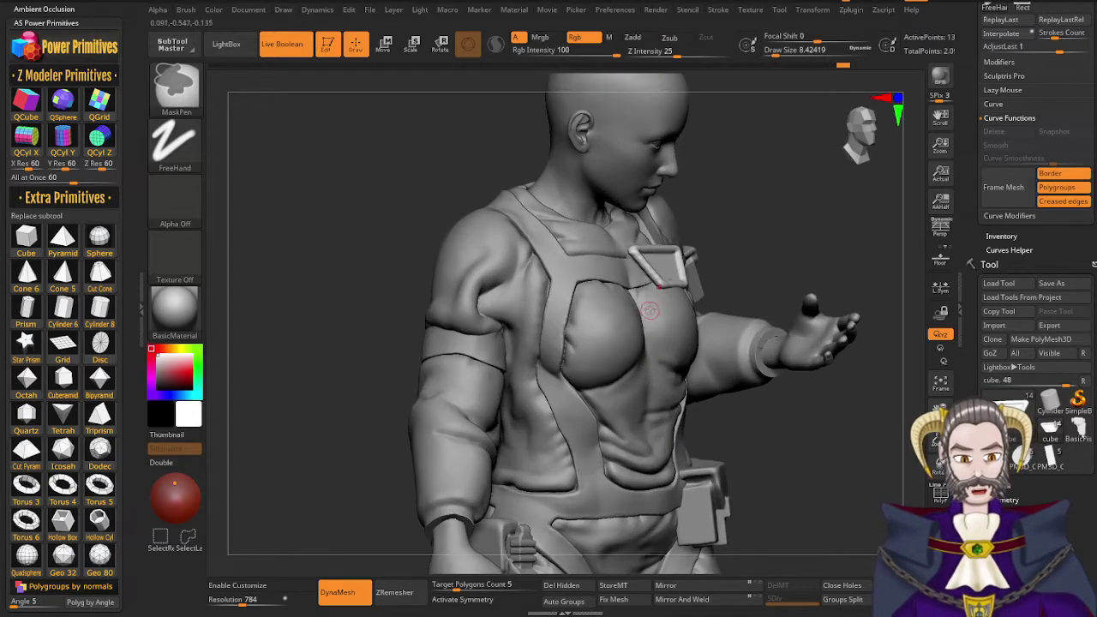
right_click_drag(650, 310, 691, 313)
right_click_drag(662, 274, 657, 343, "alt")
right_click_drag(604, 302, 651, 340, "ctrl")
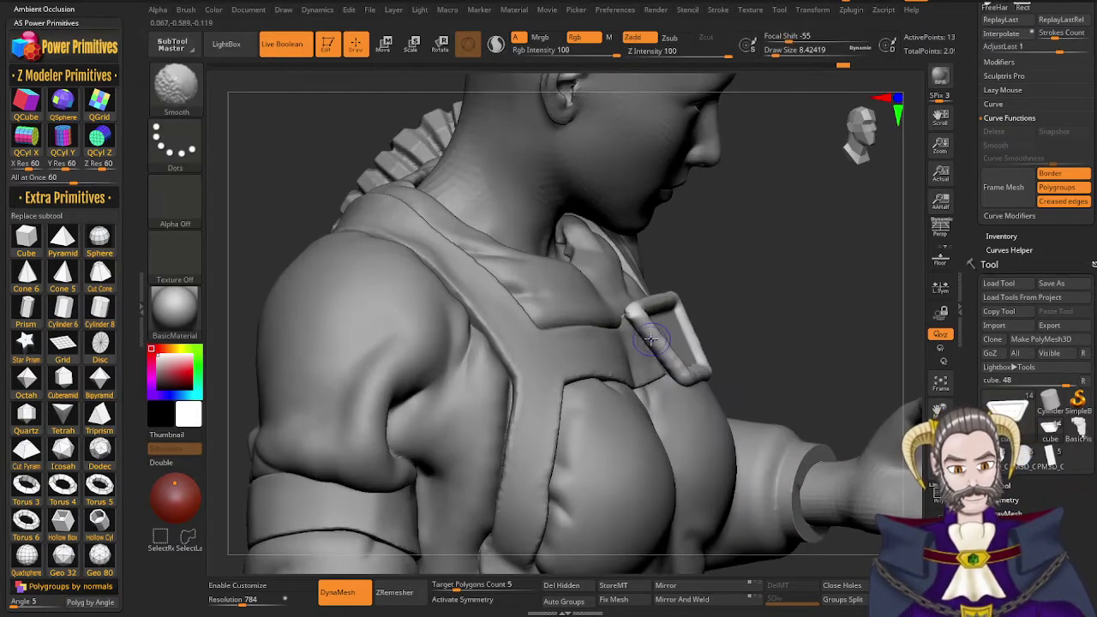
mouse_move(691, 420)
right_mouse_down()
mouse_move(684, 405)
mouse_move(746, 382)
right_mouse_up()
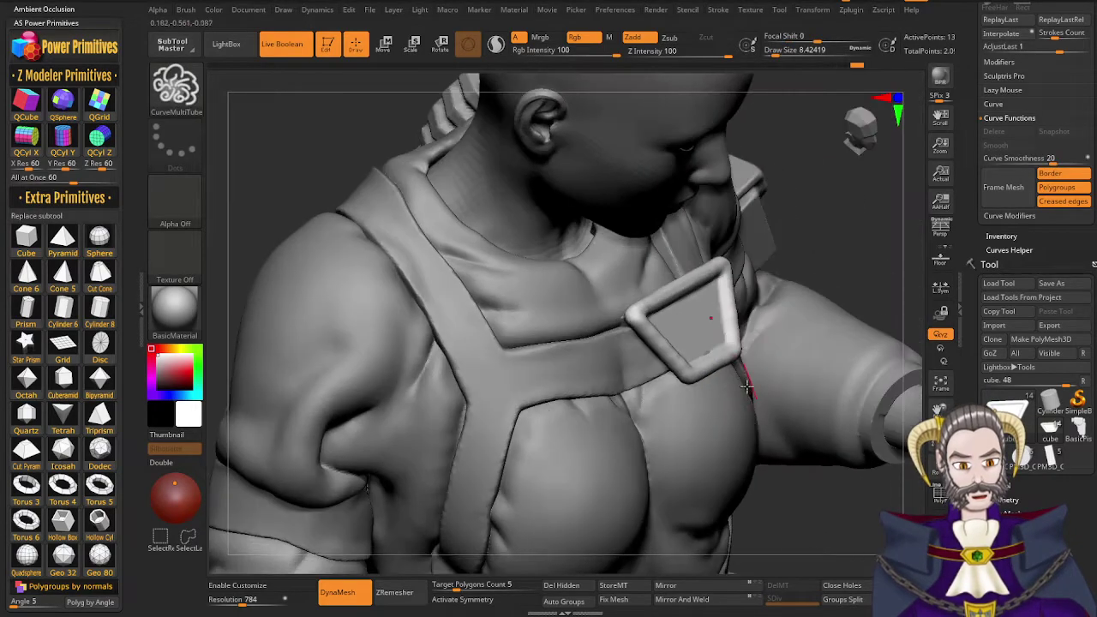
right_click_drag(724, 439, 712, 377)
right_click_drag(682, 493, 661, 350, "alt")
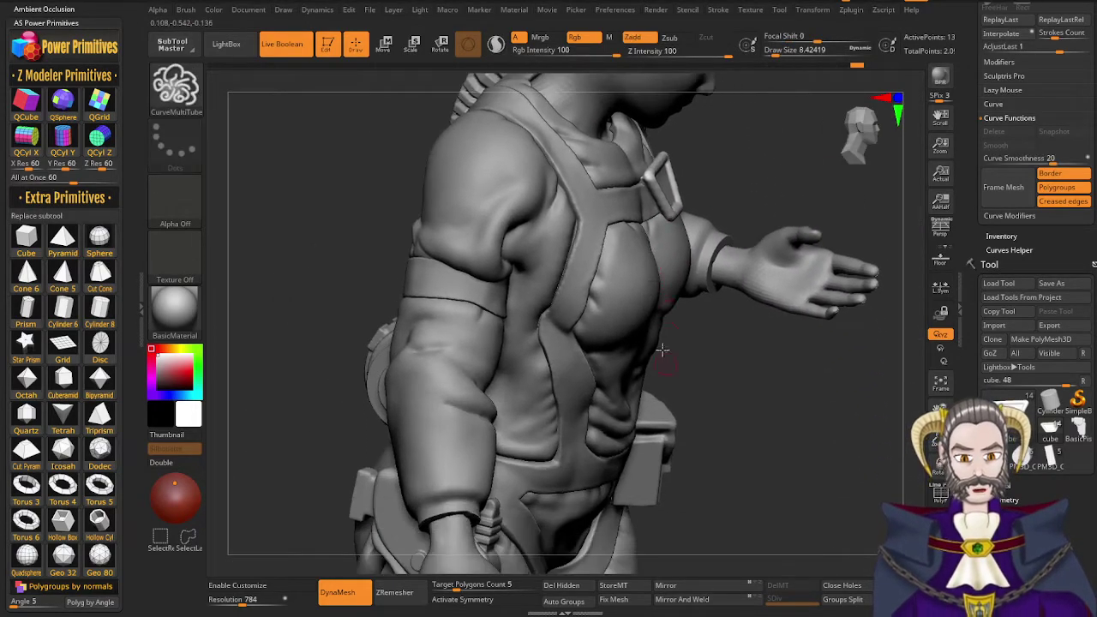
mouse_move(693, 395)
right_mouse_down()
mouse_move(663, 371)
mouse_move(643, 313)
right_mouse_up()
mouse_move(763, 385)
right_mouse_down()
mouse_move(720, 391)
mouse_move(715, 406)
mouse_move(669, 350)
right_mouse_up()
right_click_drag(670, 422, 727, 383)
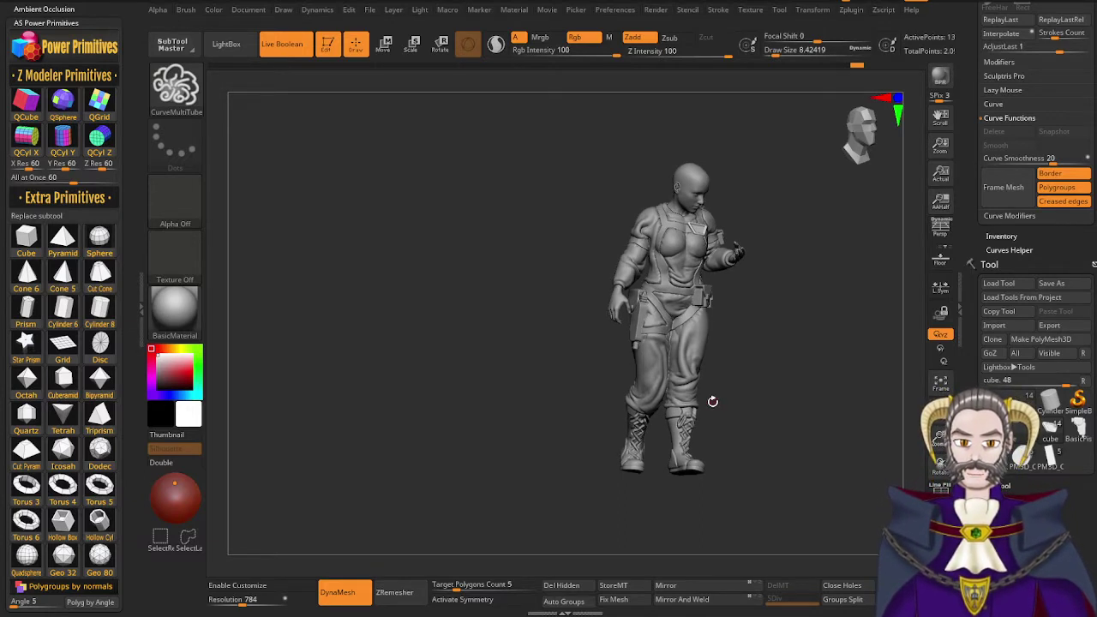
right_click_drag(670, 252, 674, 238)
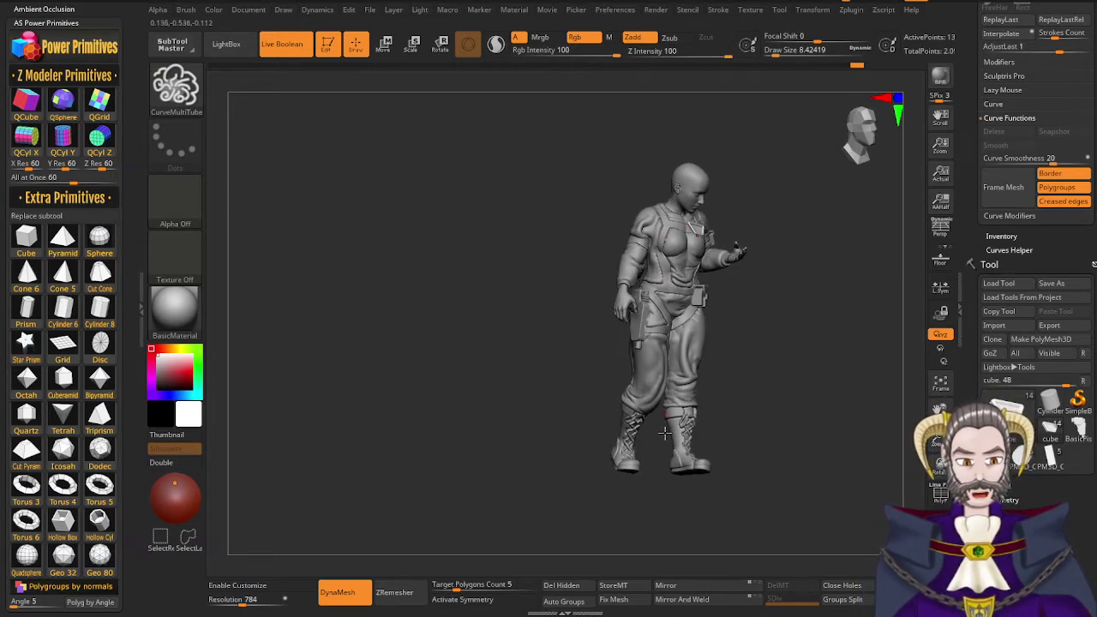
mouse_move(666, 433)
right_mouse_down()
mouse_move(636, 443)
mouse_move(657, 444)
right_mouse_up()
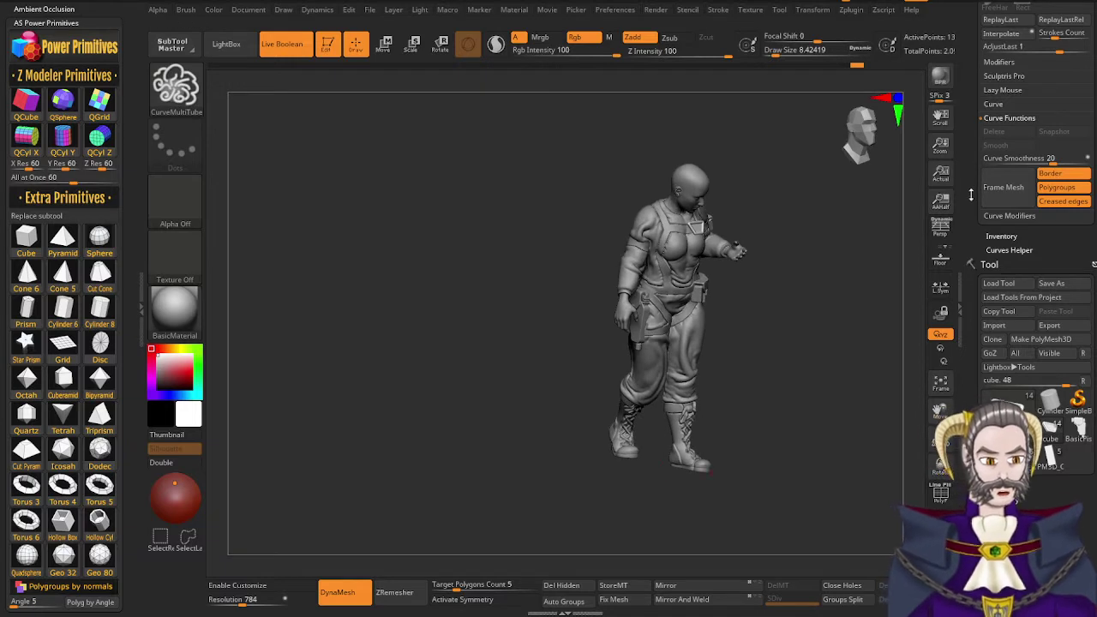
Start a separate model from the Cylinder3D tool, add a QCube and delete the original cylinder subtool
left_click_drag(972, 195, 964, 264)
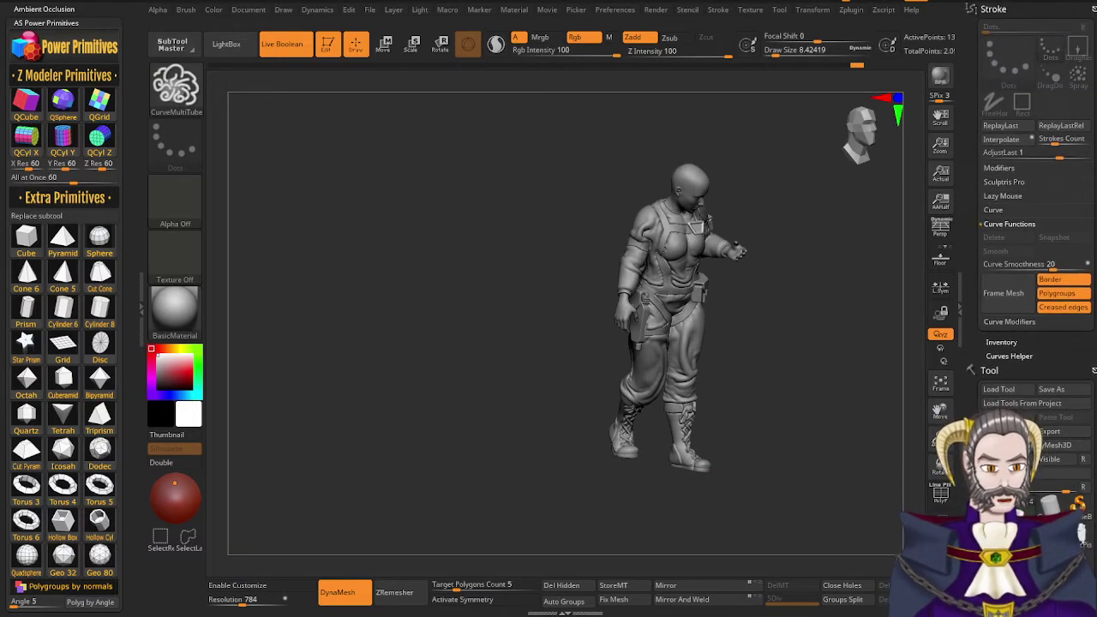
left_click_drag(971, 570, 972, 350)
left_click(1050, 157)
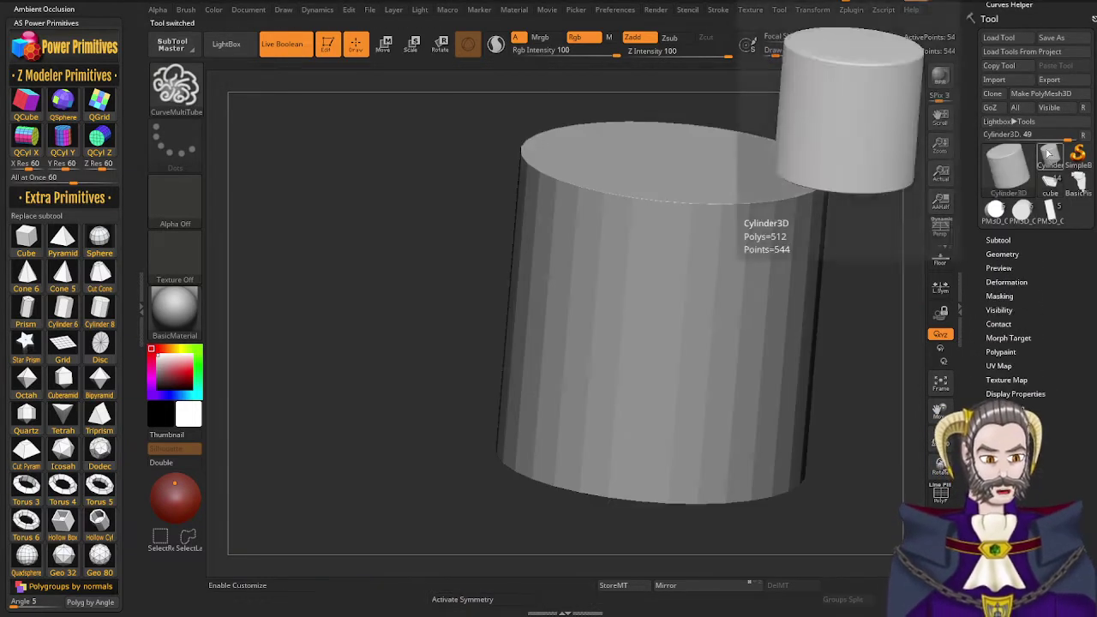
left_click(998, 240)
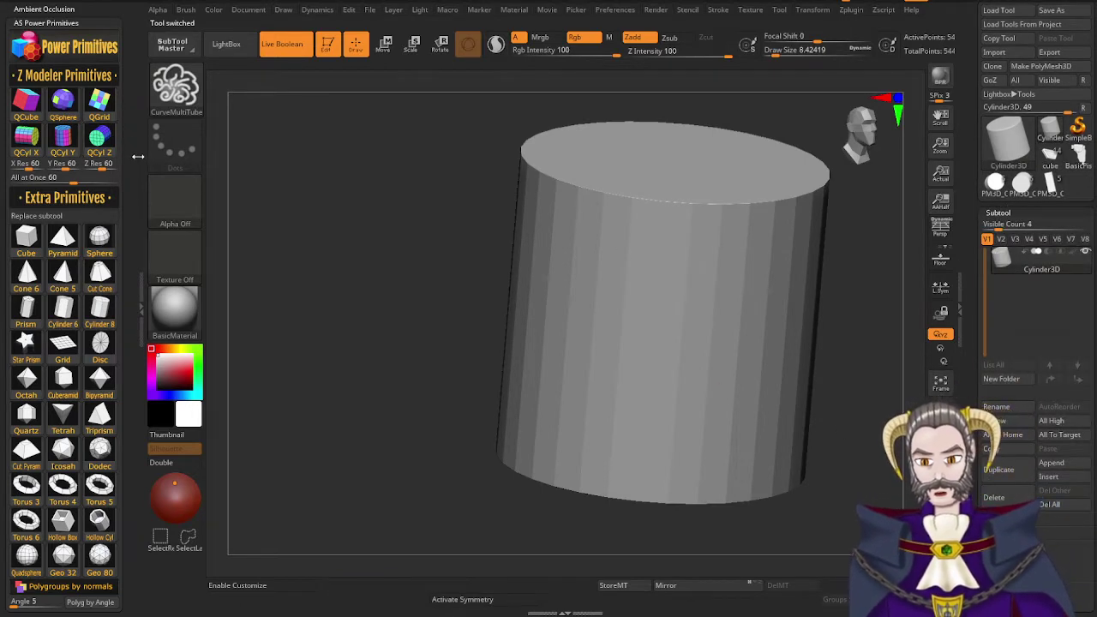
left_click(29, 102)
left_click(1005, 259)
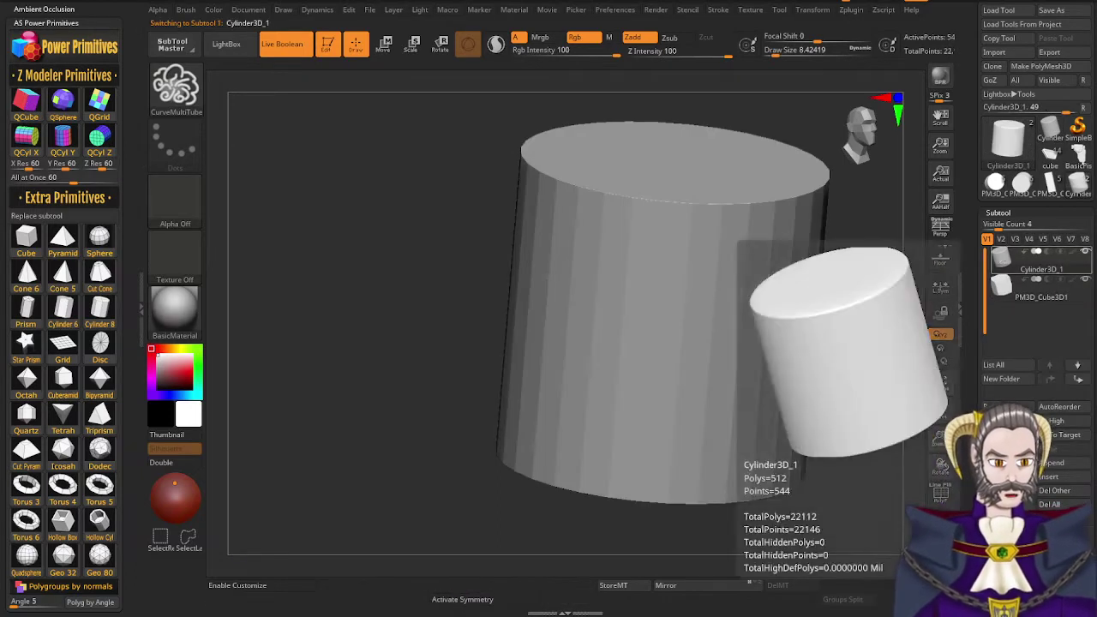
left_click(1007, 498)
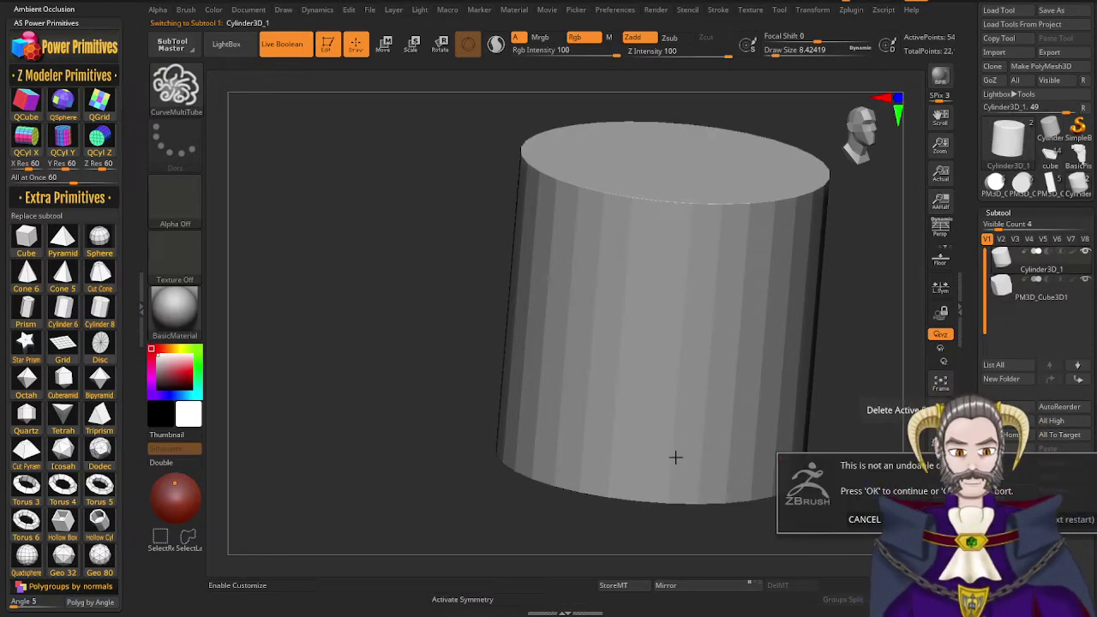
left_click(900, 519)
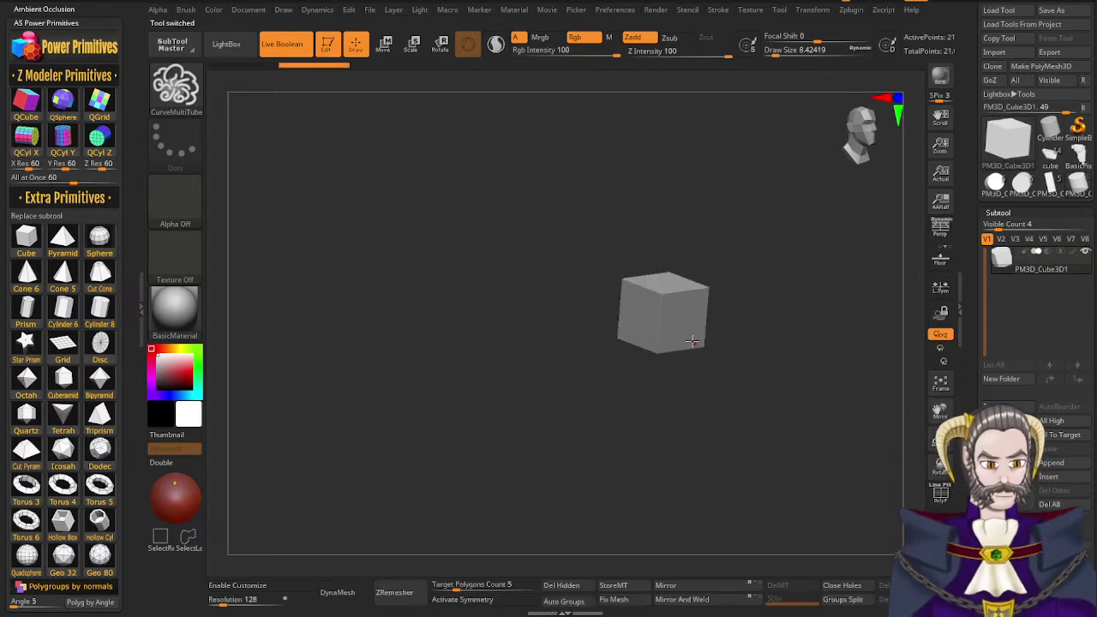
Stretch the cube along its vertical axis into a tall, square bar
key("r")
left_click_drag(667, 278, 670, 105)
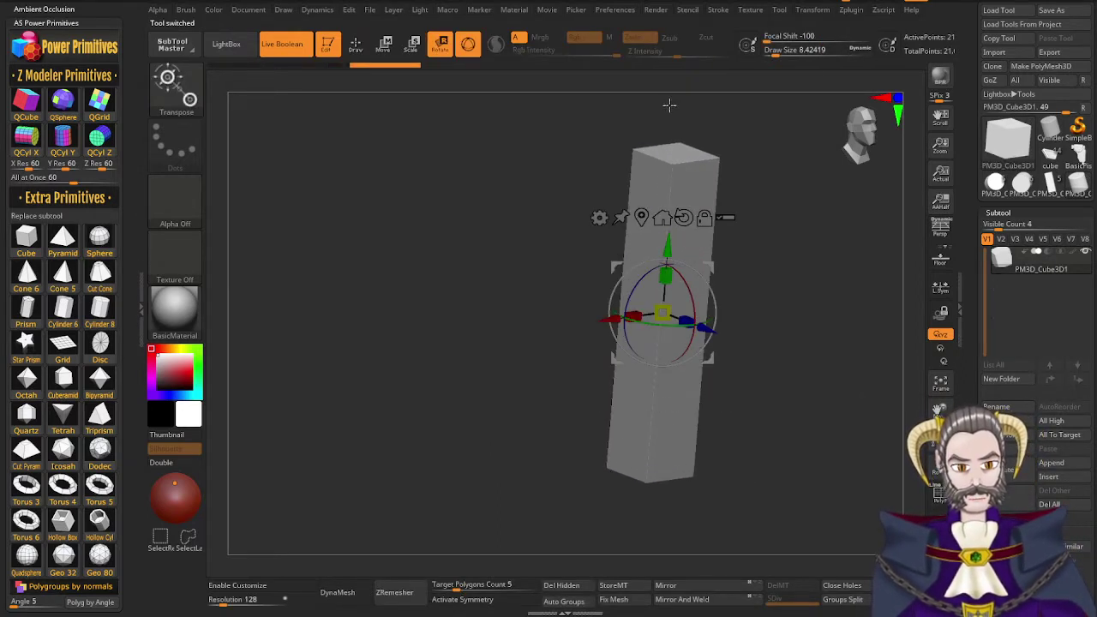
left_click_drag(766, 395, 744, 223)
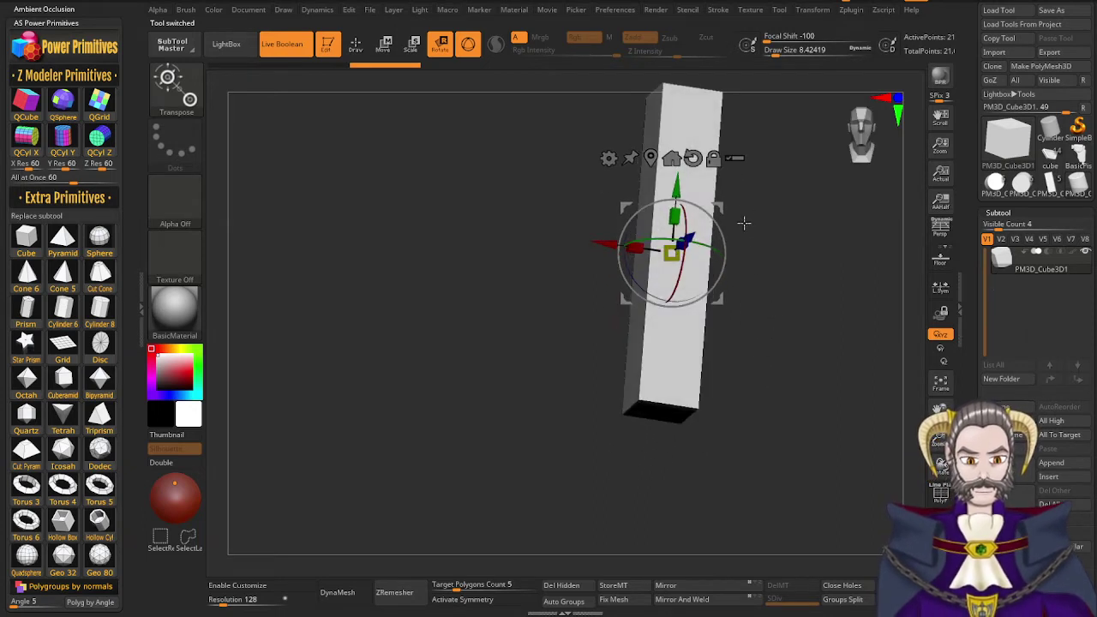
left_click_drag(763, 326, 805, 266)
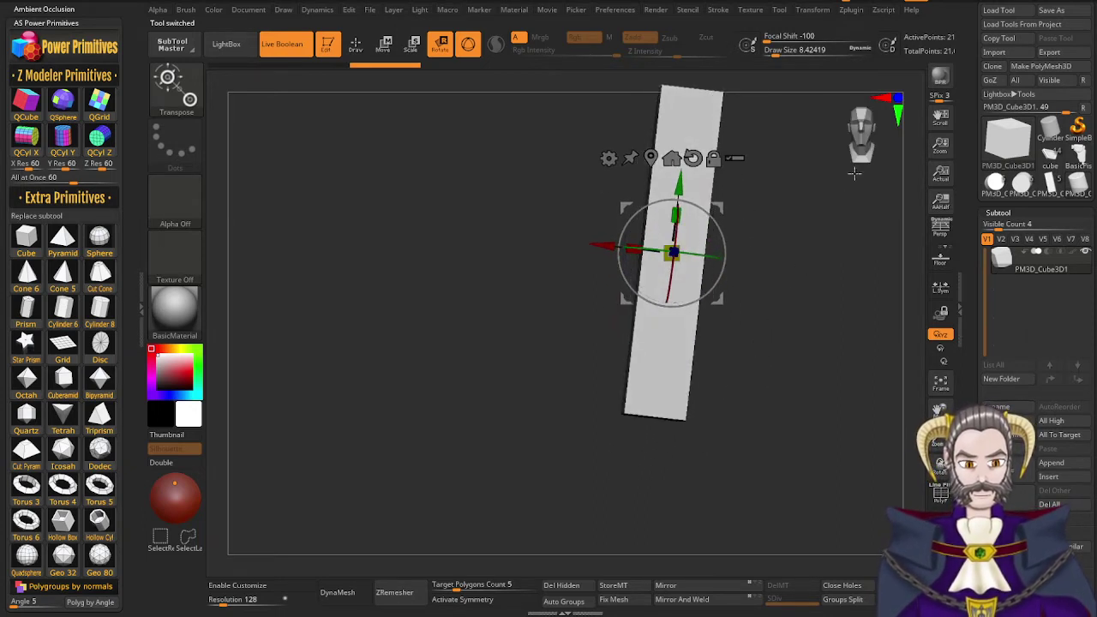
left_click_drag(854, 174, 861, 142, "shift")
left_click_drag(770, 347, 720, 391, "alt")
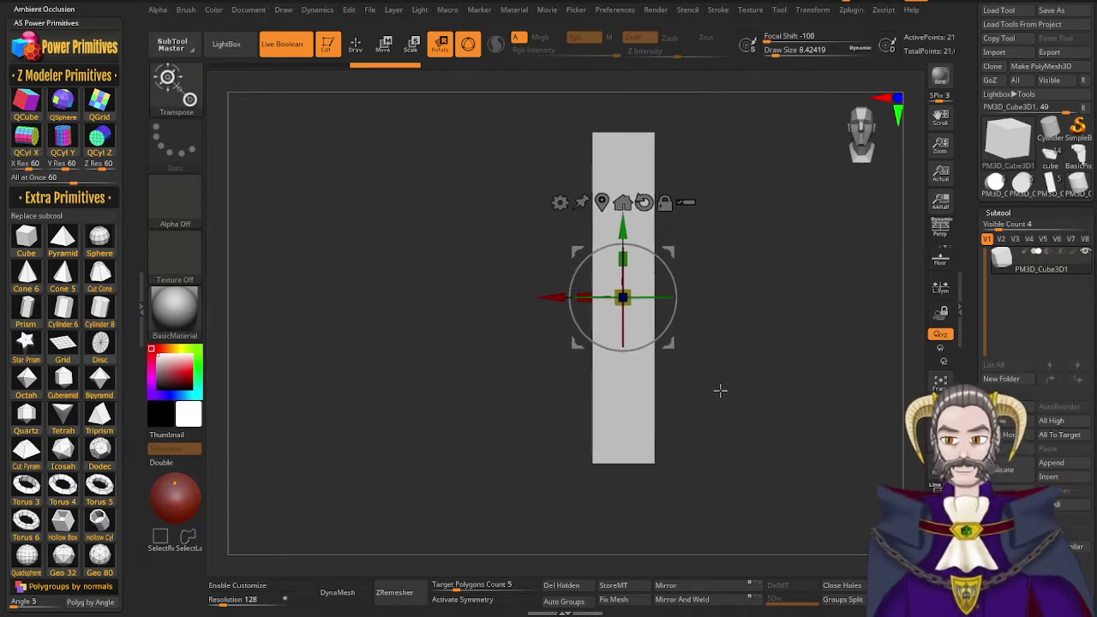
right_click_drag(720, 391, 666, 378, "alt")
mouse_move(665, 339)
right_mouse_down("ctrl")
mouse_move(676, 350)
mouse_move(657, 317)
mouse_move(664, 340)
mouse_move(680, 332)
right_mouse_up("ctrl")
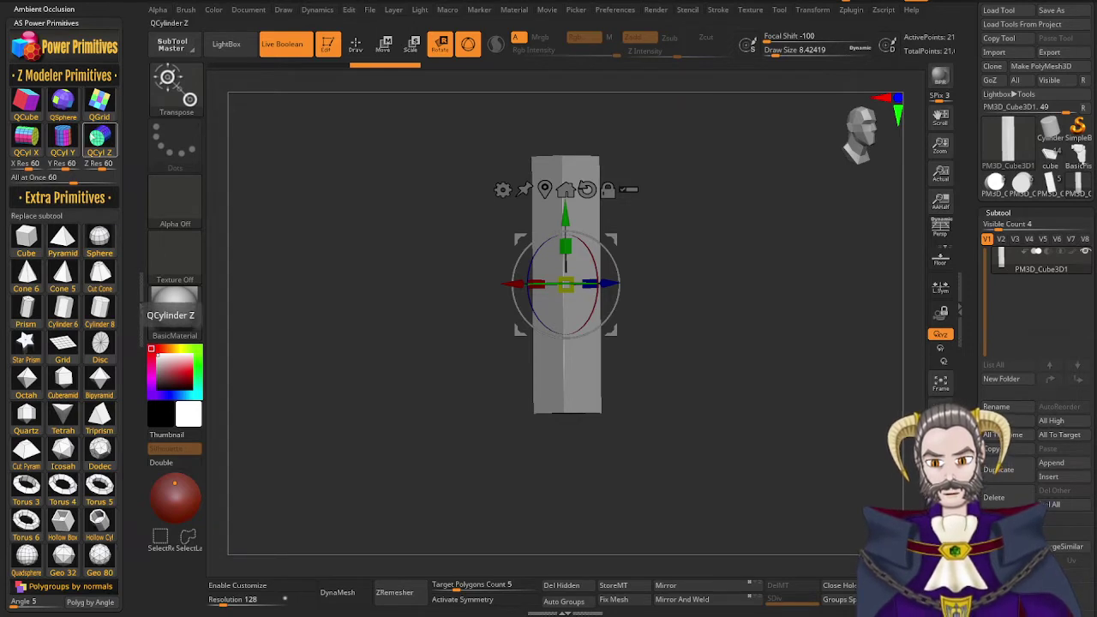
Add an upright cylinder, move it down to the bar's lower end and widen it sideways into a collar
left_click(98, 137)
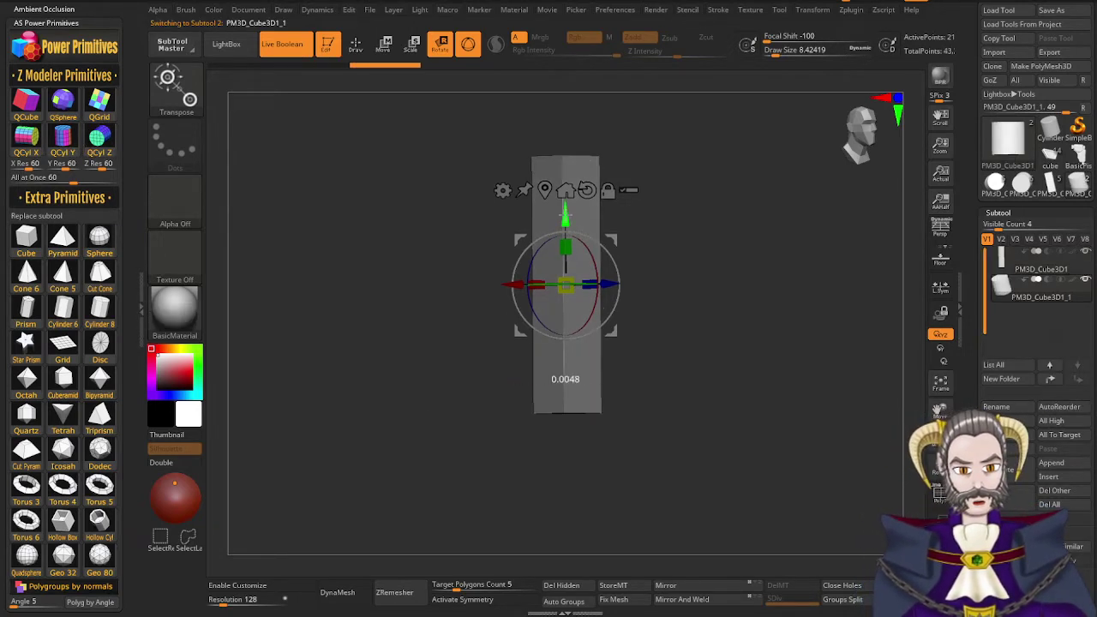
left_click_drag(565, 215, 566, 354)
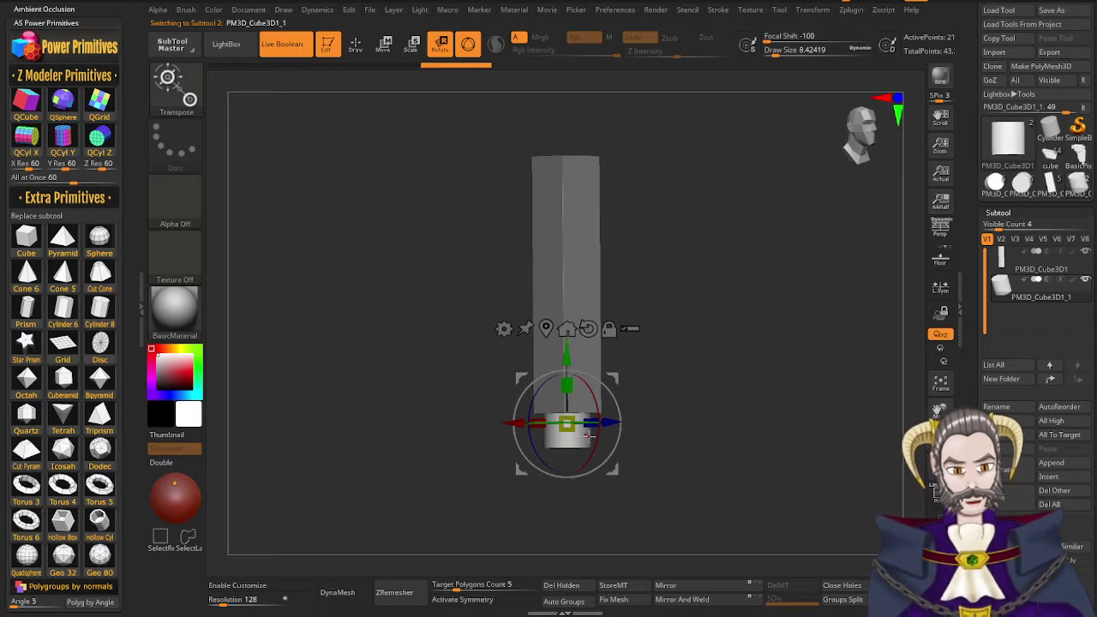
left_click_drag(600, 483, 578, 525)
left_click_drag(533, 433, 515, 441)
left_click_drag(566, 390, 567, 403)
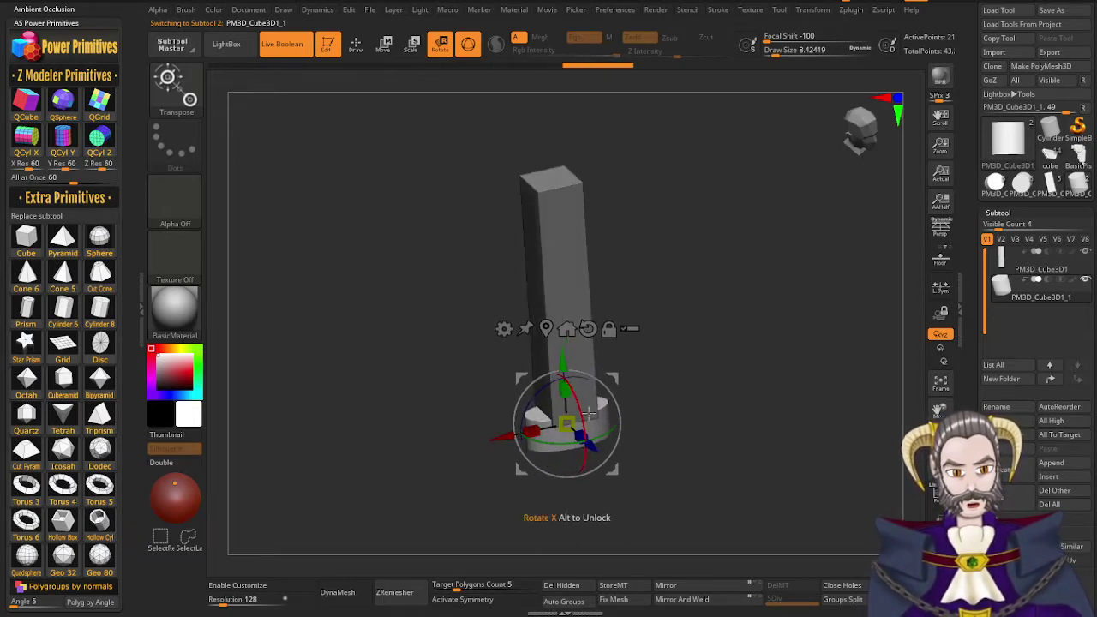
Adjust the collar's depth around the bar and undo the last resize
left_click_drag(667, 438, 685, 400)
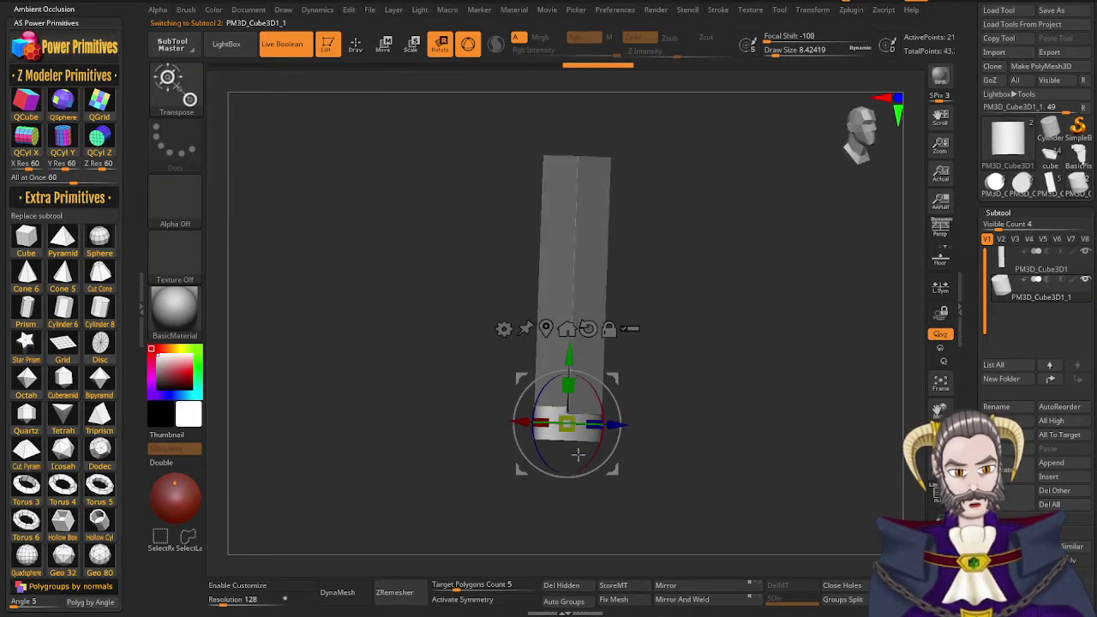
left_click_drag(578, 455, 599, 476)
left_click_drag(606, 428, 639, 432)
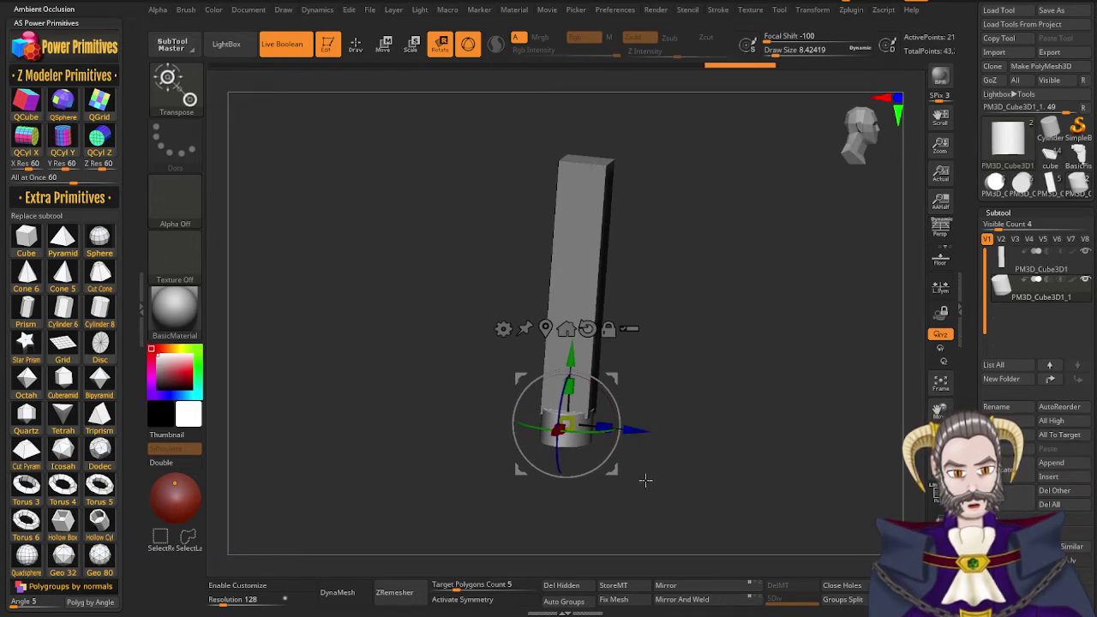
mouse_move(646, 481)
left_mouse_down()
mouse_move(666, 482)
mouse_move(598, 455)
mouse_move(625, 504)
mouse_move(658, 504)
left_mouse_up()
key("ctrl+z")
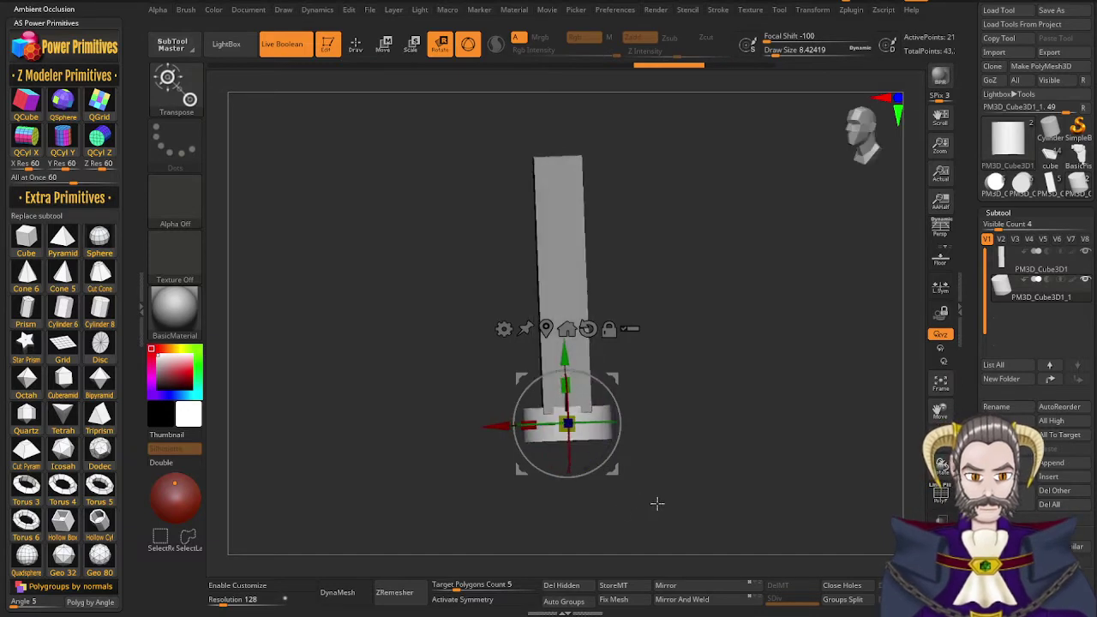
right_click_drag(657, 504, 660, 341)
mouse_move(664, 380)
right_mouse_down("ctrl")
mouse_move(607, 343)
mouse_move(604, 355)
right_mouse_up("ctrl")
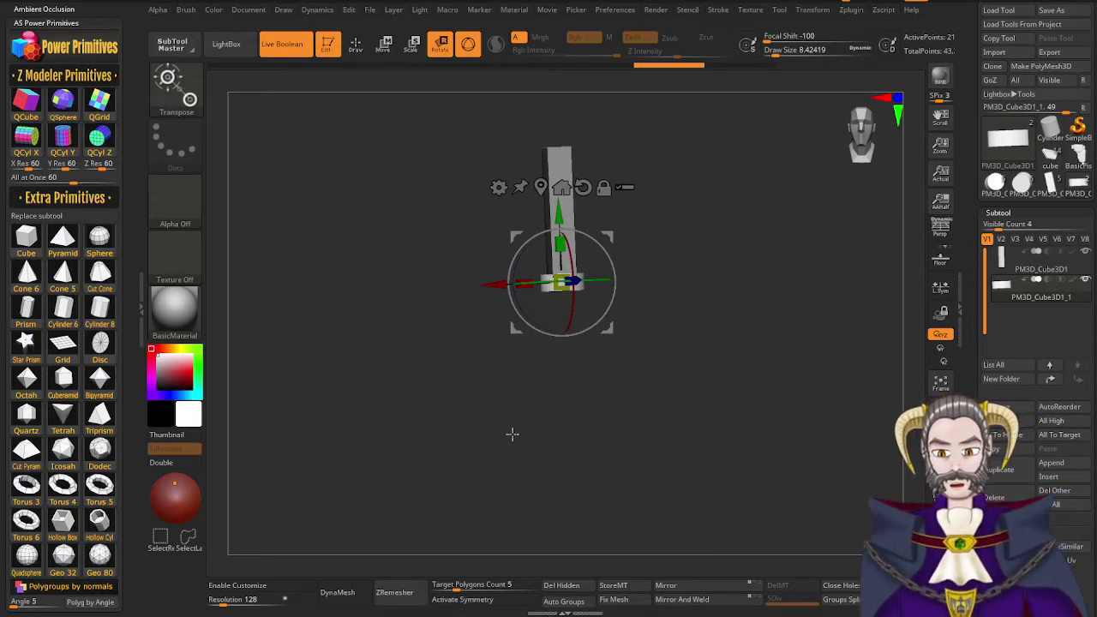
Add a second upright cylinder and place it directly below the collar as a handle
left_click(63, 140)
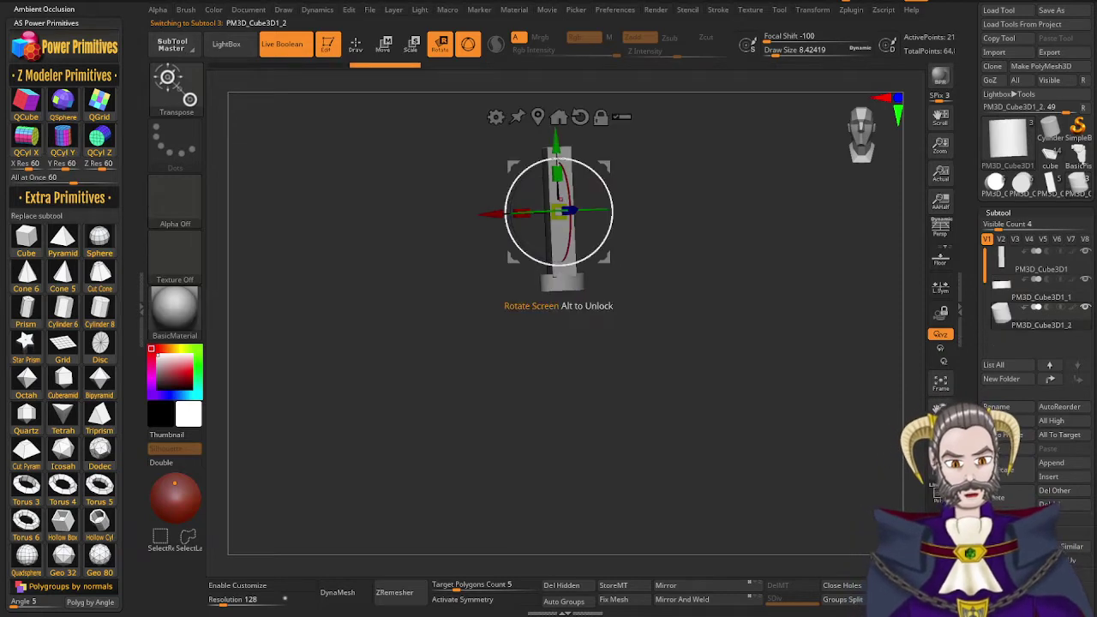
left_click_drag(557, 142, 566, 254)
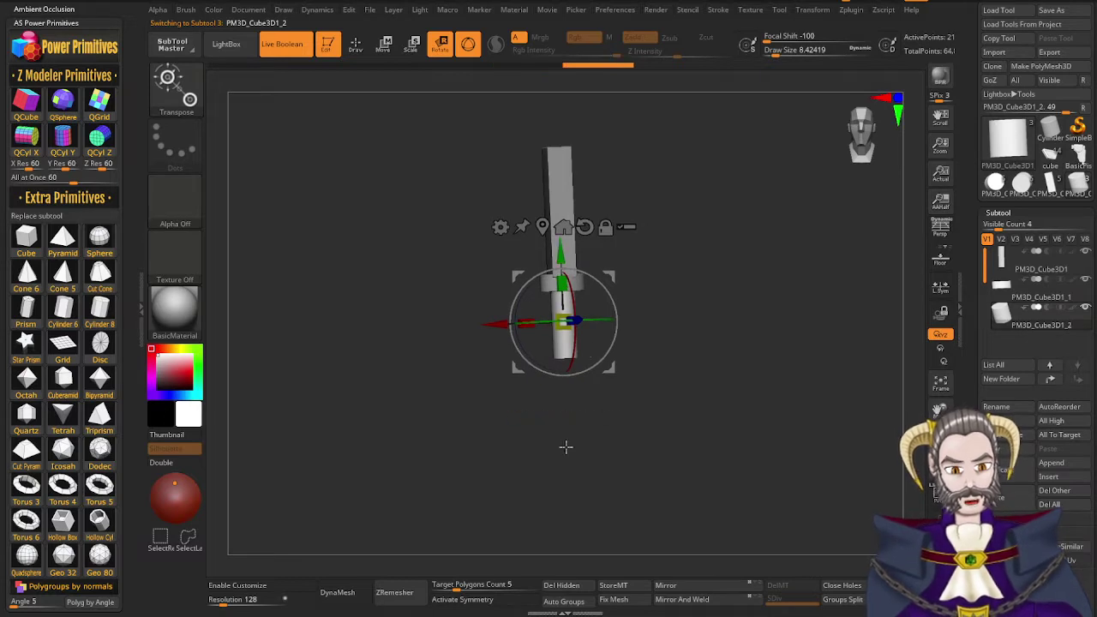
left_click_drag(611, 420, 542, 401)
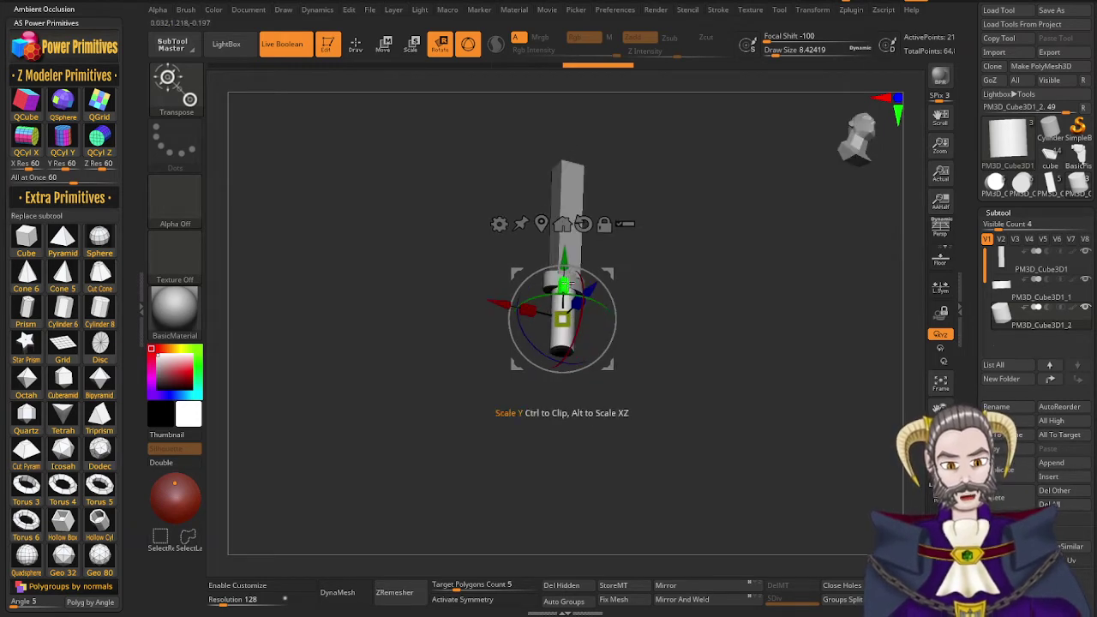
mouse_move(619, 371)
left_mouse_down()
mouse_move(586, 437)
mouse_move(595, 419)
mouse_move(683, 461)
mouse_move(591, 416)
mouse_move(622, 431)
mouse_move(574, 449)
mouse_move(546, 421)
mouse_move(615, 395)
mouse_move(634, 409)
mouse_move(611, 430)
mouse_move(649, 483)
mouse_move(637, 527)
left_mouse_up()
mouse_move(704, 328)
left_mouse_down("alt")
mouse_move(696, 420)
mouse_move(661, 321)
mouse_move(671, 326)
left_mouse_up("alt")
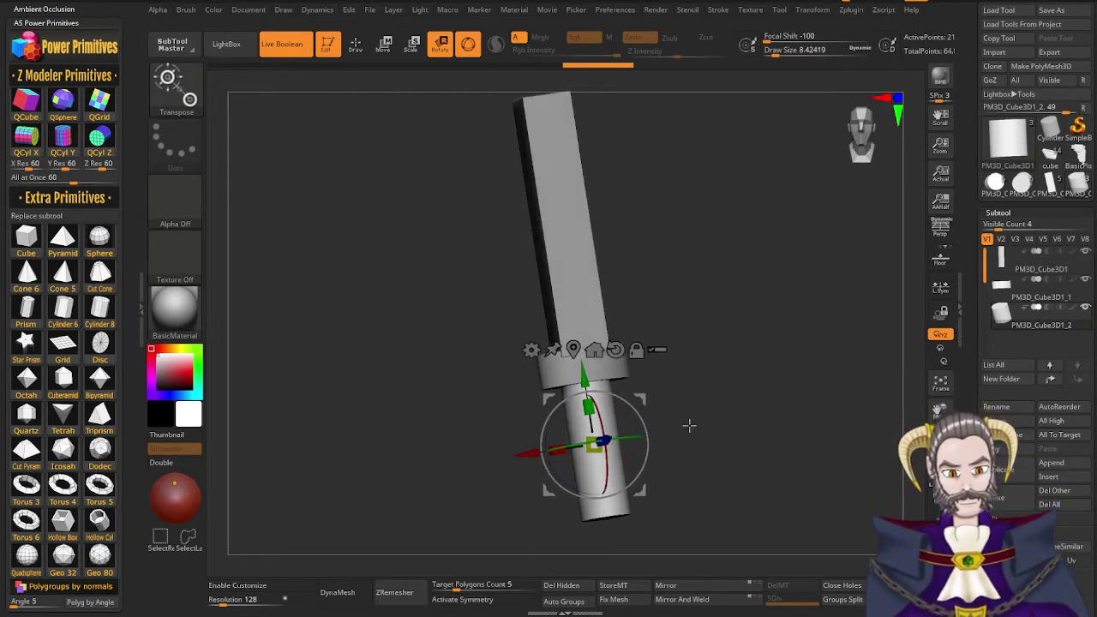
mouse_move(696, 415)
left_mouse_down()
mouse_move(708, 434)
mouse_move(700, 420)
left_mouse_up()
left_click_drag(632, 266, 633, 341, "alt")
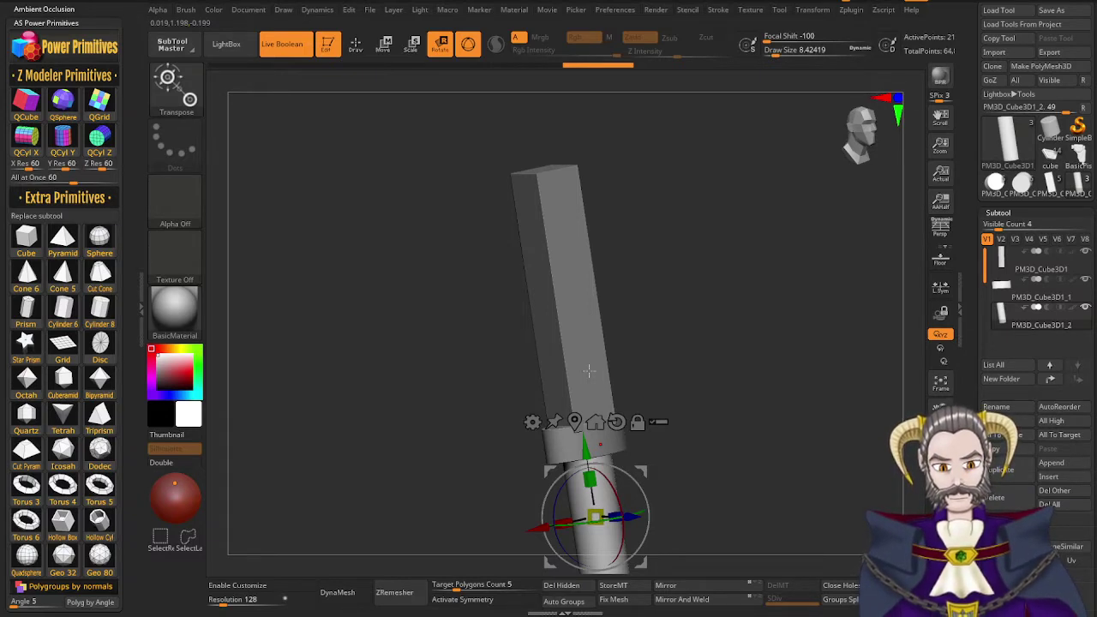
Select the square bar, slim it along its depth and adjust its height so it fits inside the collar
left_click(579, 337, "alt")
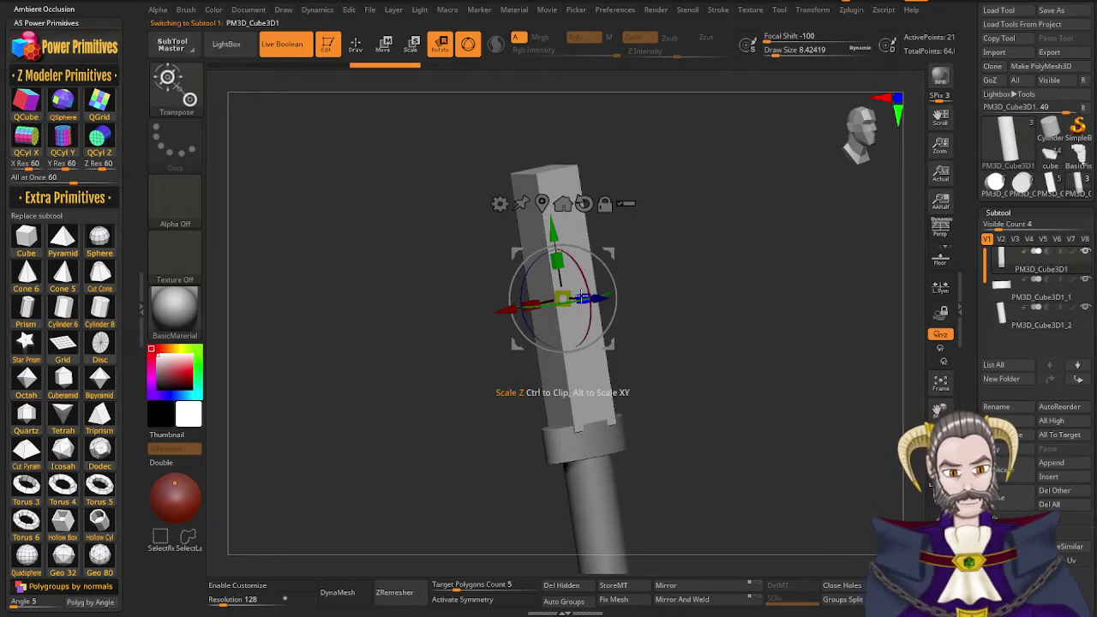
left_click_drag(536, 306, 582, 298)
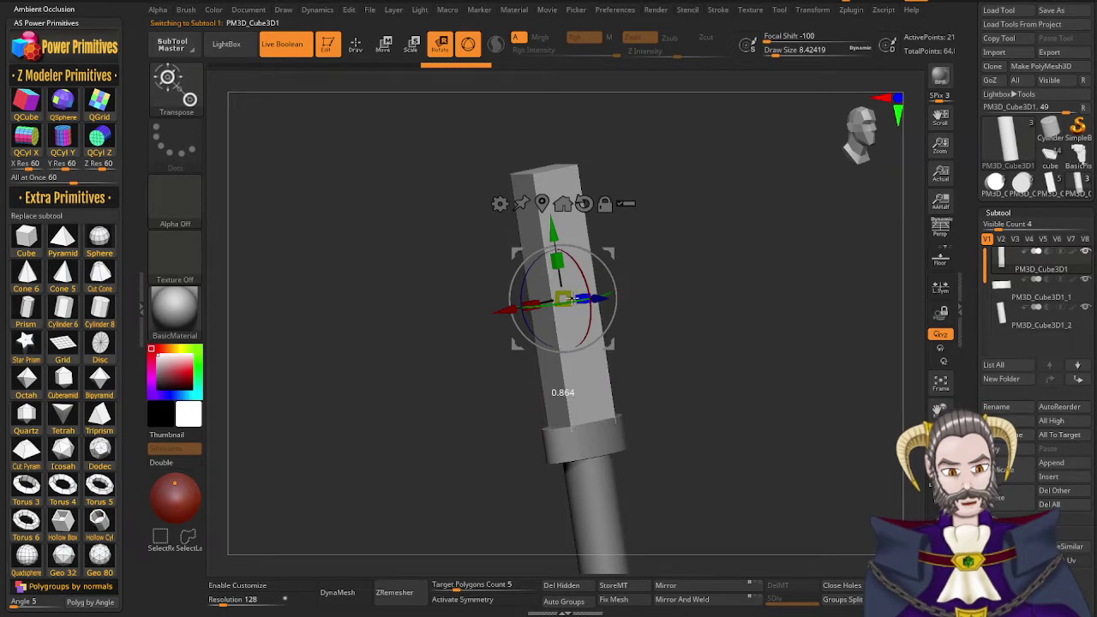
left_click_drag(556, 234, 554, 230)
mouse_move(640, 438)
left_mouse_down()
mouse_move(696, 446)
mouse_move(636, 457)
left_mouse_up()
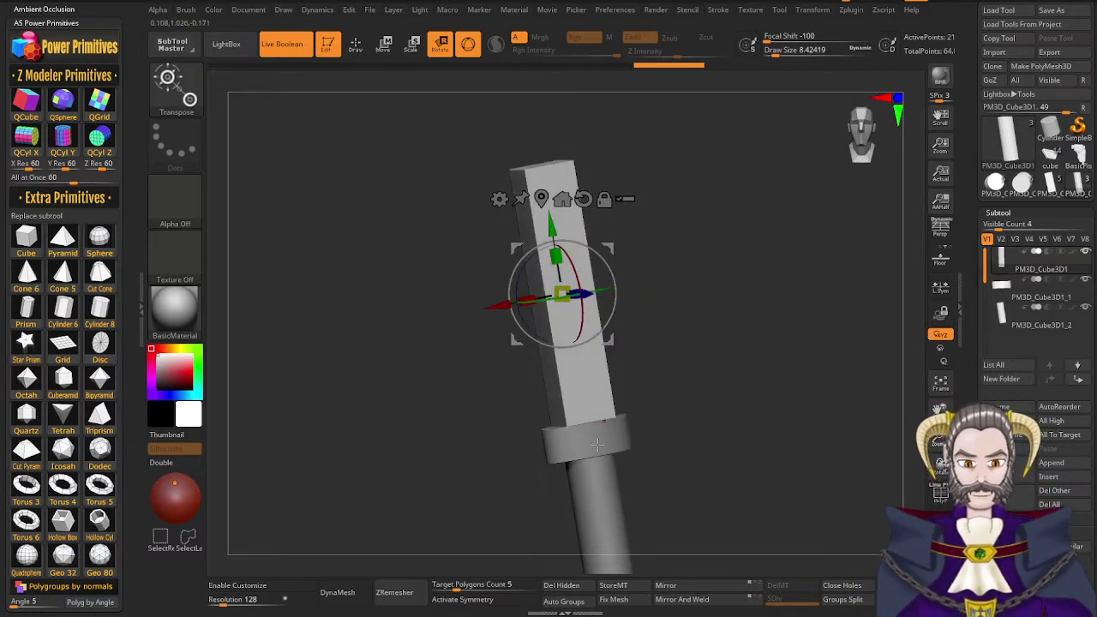
Add a pyramid, move it to the bar's upper end as a tip and rotate it to line up with the bar's faces
left_click(62, 244)
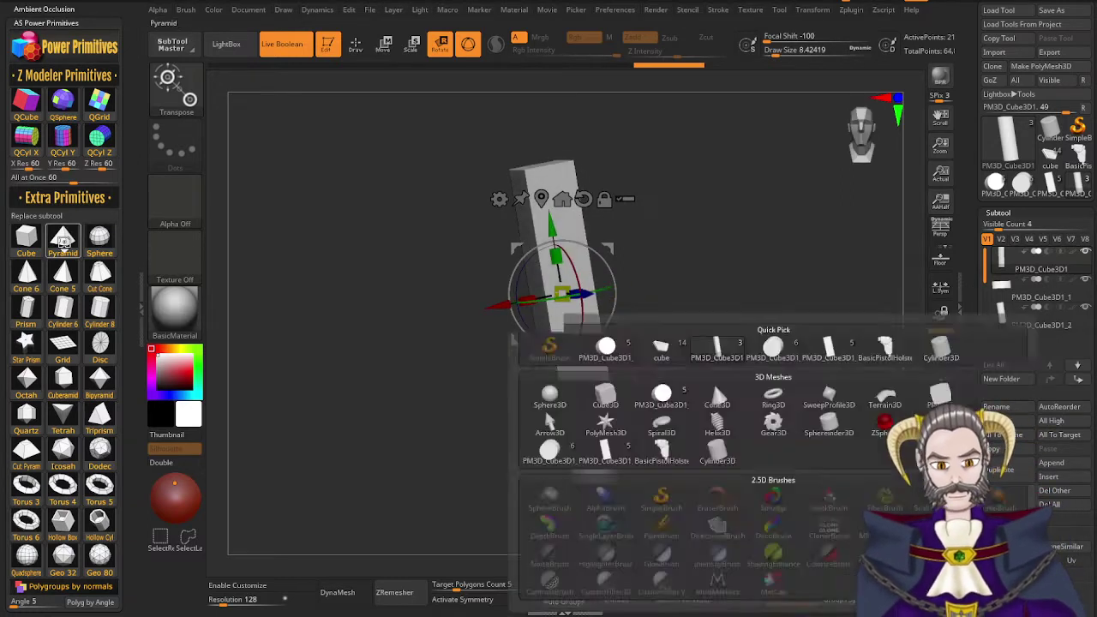
left_click_drag(551, 236, 546, 110)
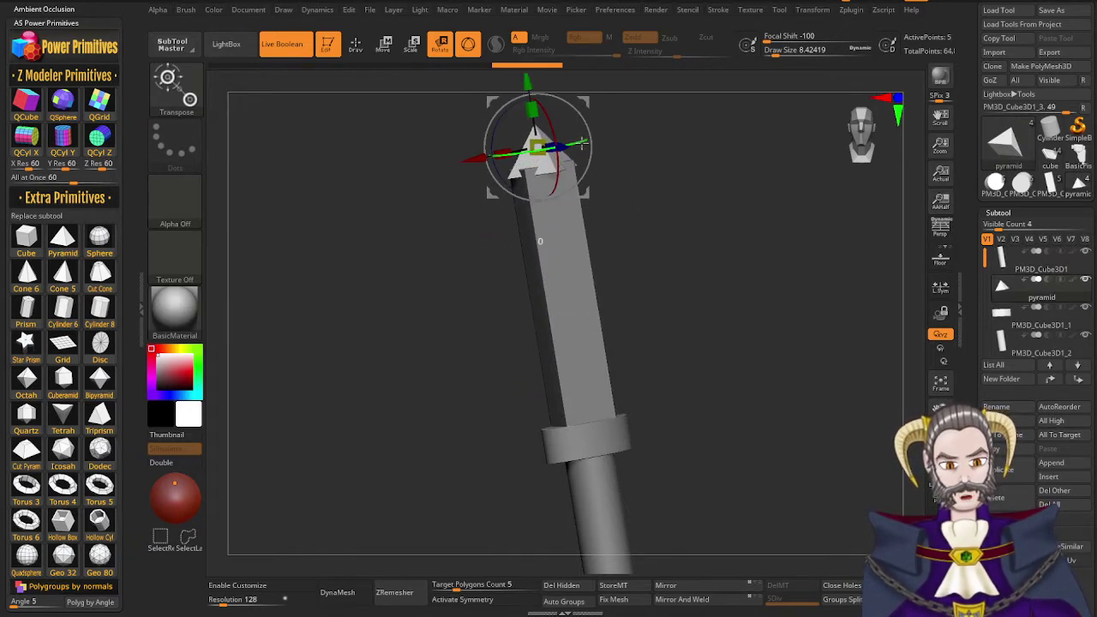
left_click_drag(582, 143, 538, 151)
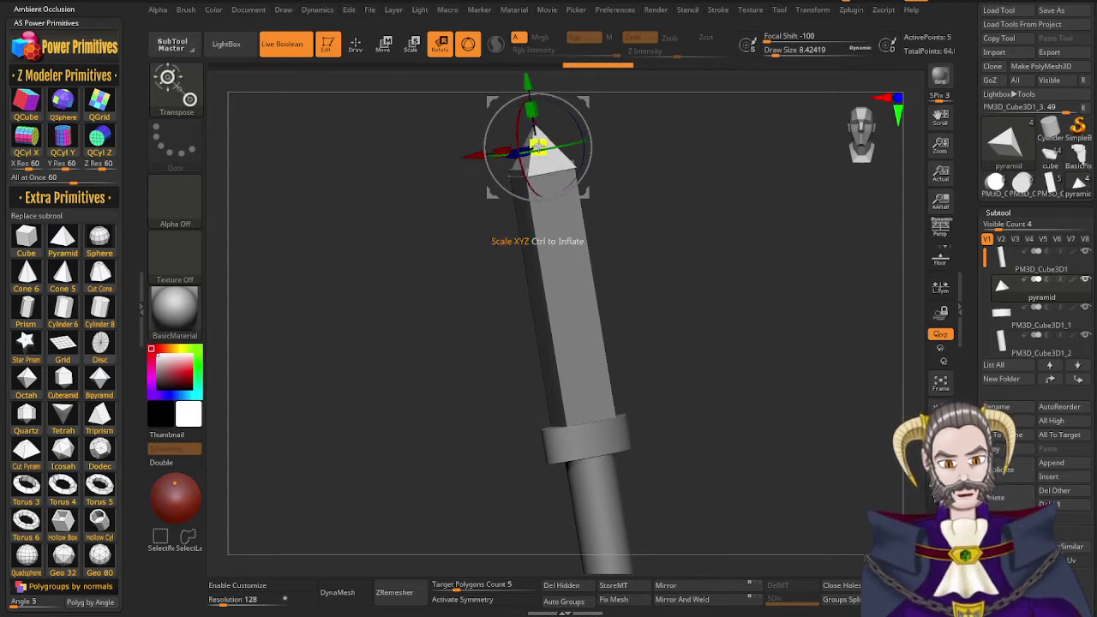
right_click_drag(551, 117, 569, 272, "alt")
left_click_drag(546, 231, 545, 227)
Reset the pyramid's gizmo orientation and narrow its base to match the bar's width
right_click_drag(745, 280, 803, 175)
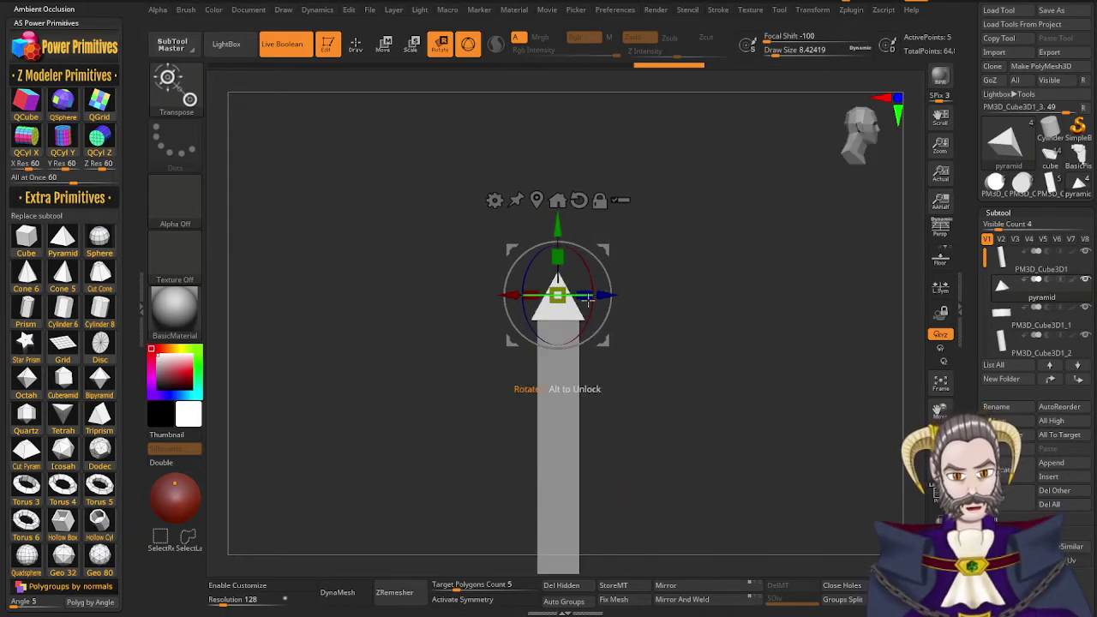
mouse_move(590, 384)
right_mouse_down("ctrl")
mouse_move(608, 396)
mouse_move(597, 401)
right_mouse_up("ctrl")
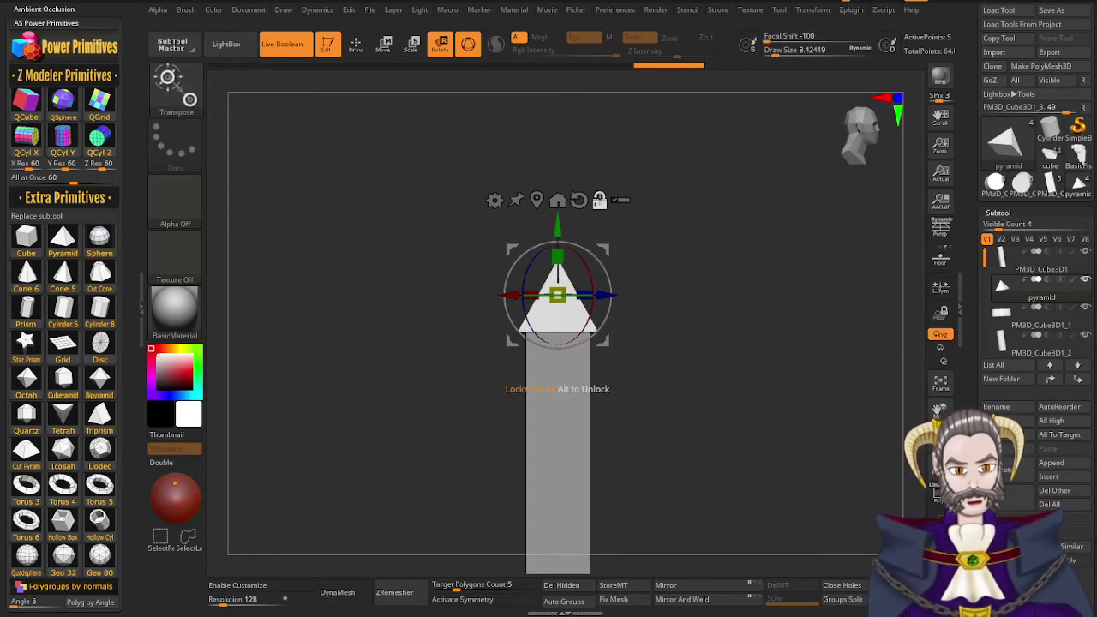
left_click(580, 200, "alt")
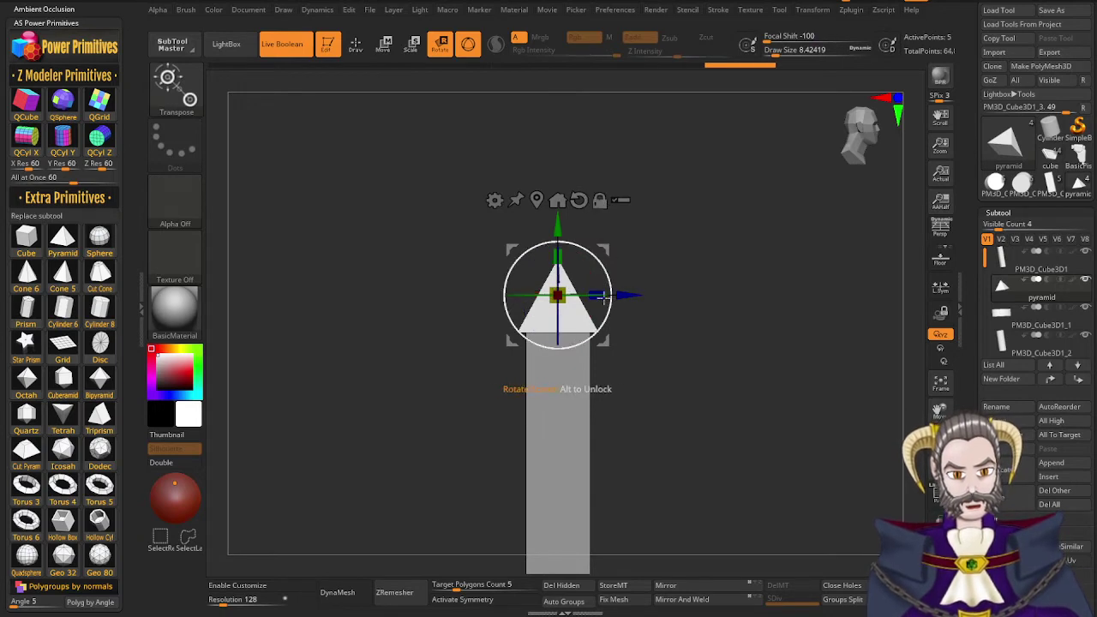
left_click_drag(598, 297, 595, 297)
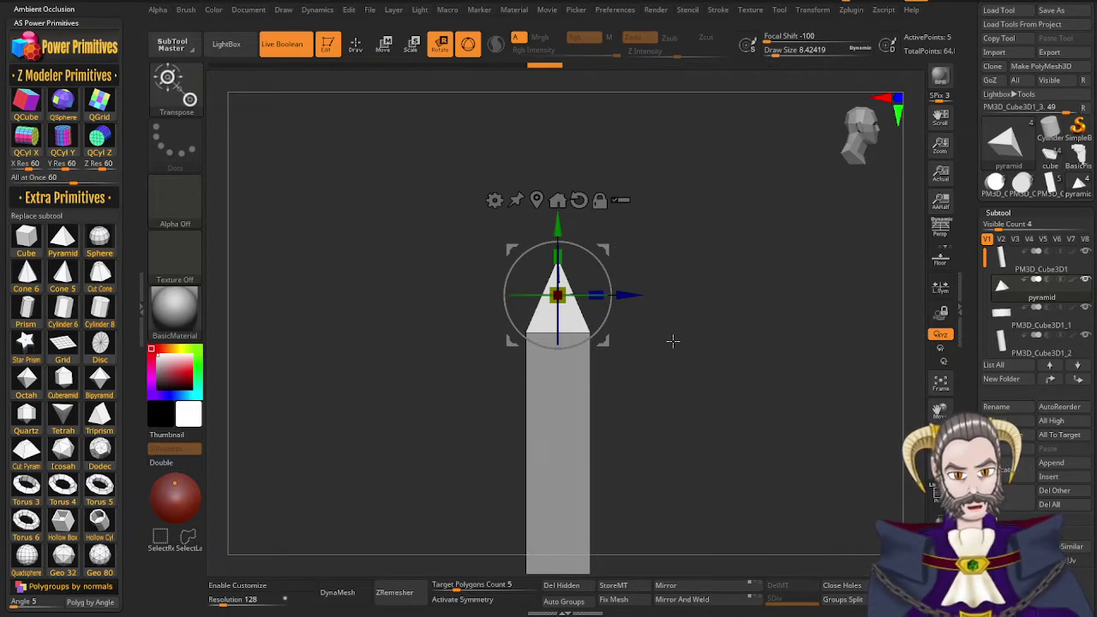
left_click_drag(667, 341, 612, 346)
Add an upright cylinder, move it down to the handle's lower end and flatten it into a disc
left_click_drag(667, 429, 654, 251, "alt")
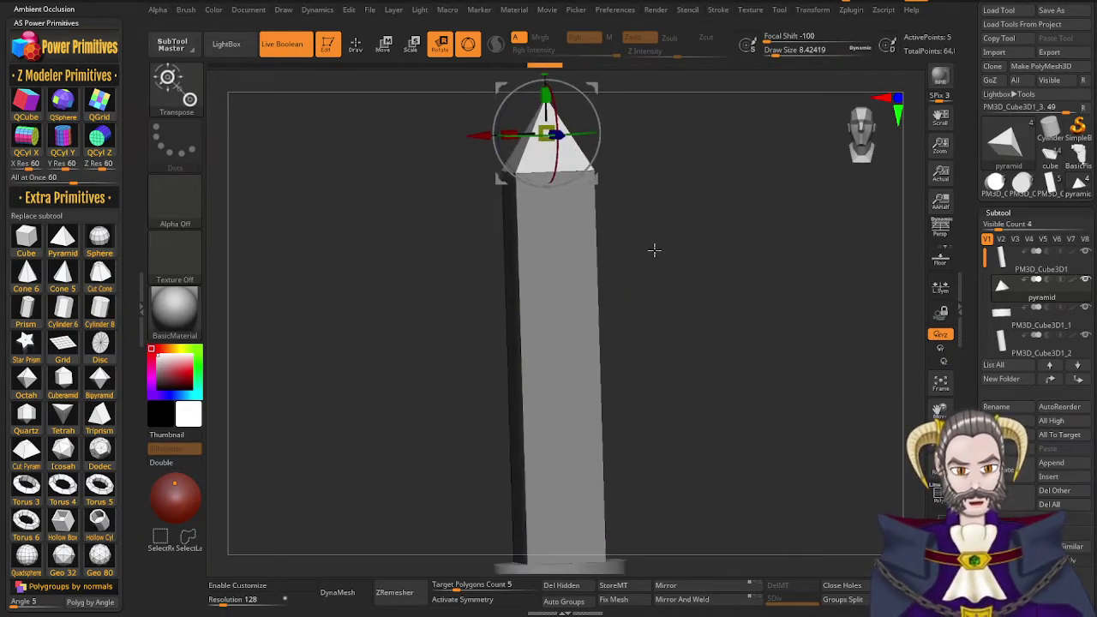
right_click_drag(654, 251, 652, 152, "alt")
right_click_drag(644, 417, 602, 374, "ctrl")
right_click_drag(612, 331, 649, 470, "alt")
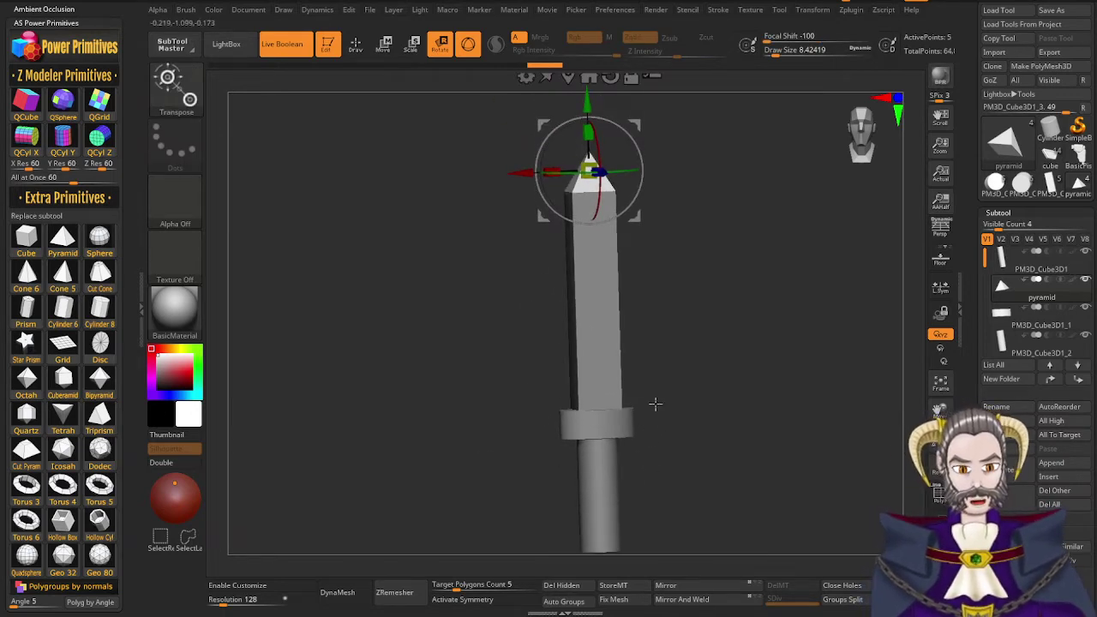
right_click_drag(655, 404, 654, 299, "alt")
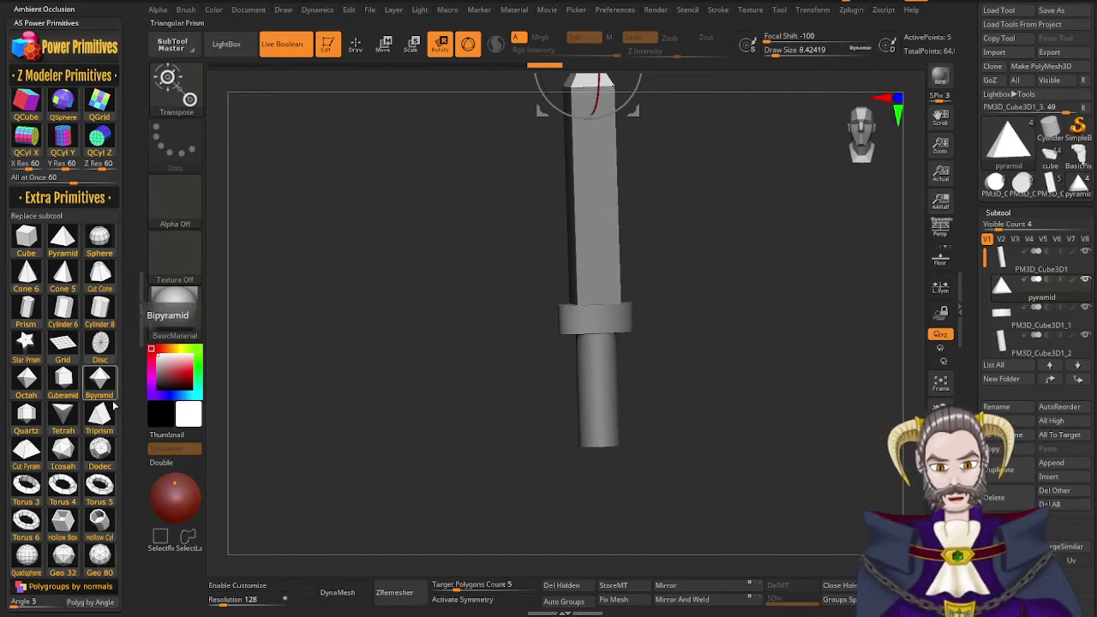
left_click(68, 142)
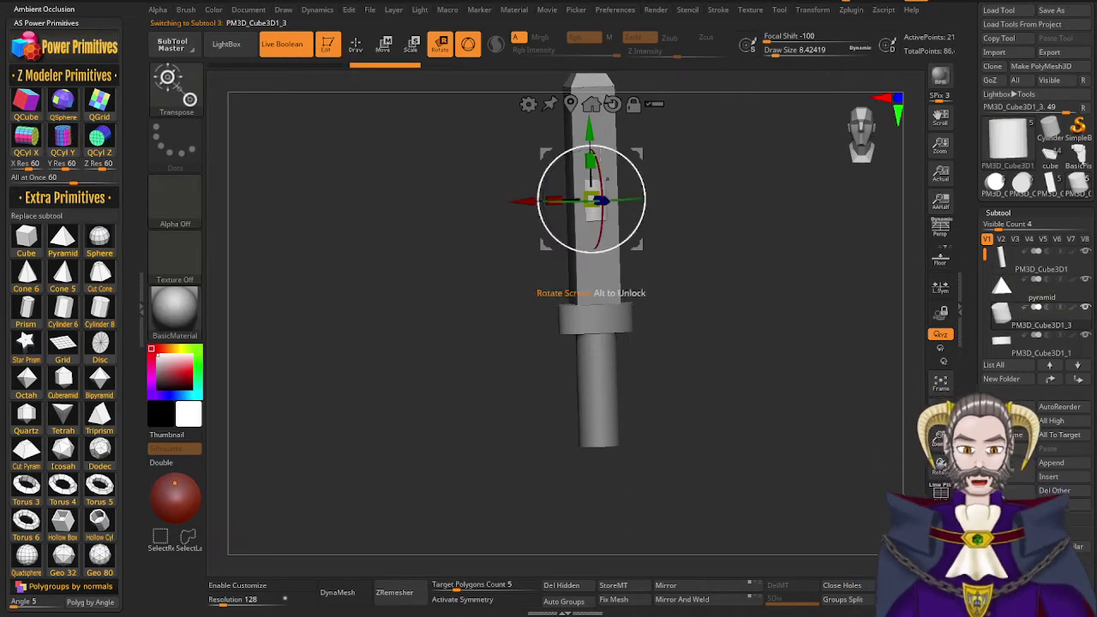
left_click_drag(591, 132, 621, 378)
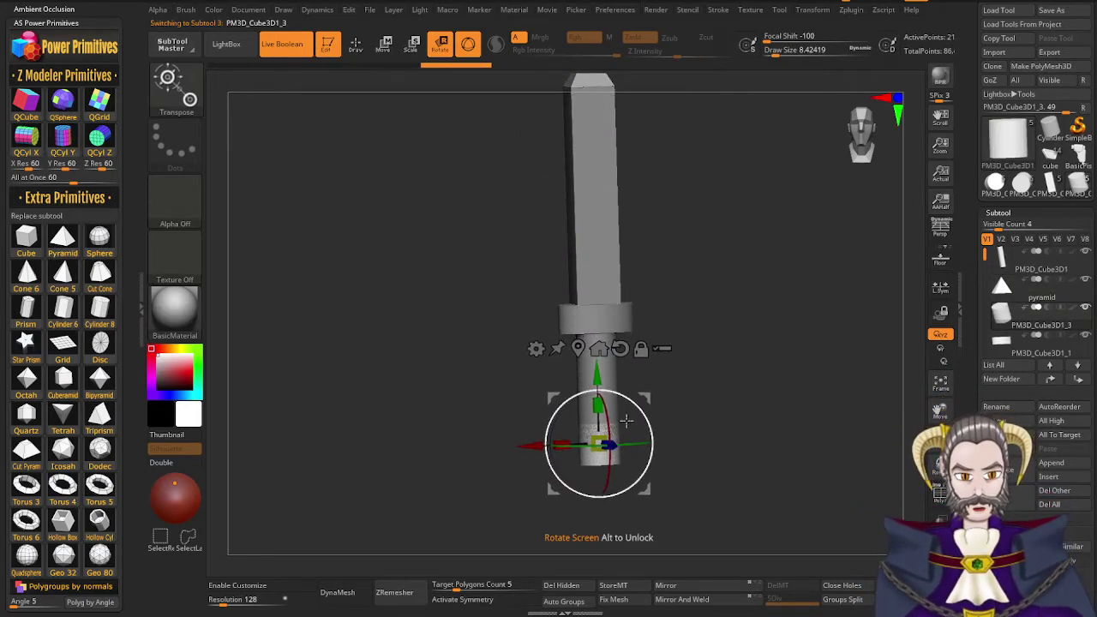
left_click_drag(602, 444, 600, 410)
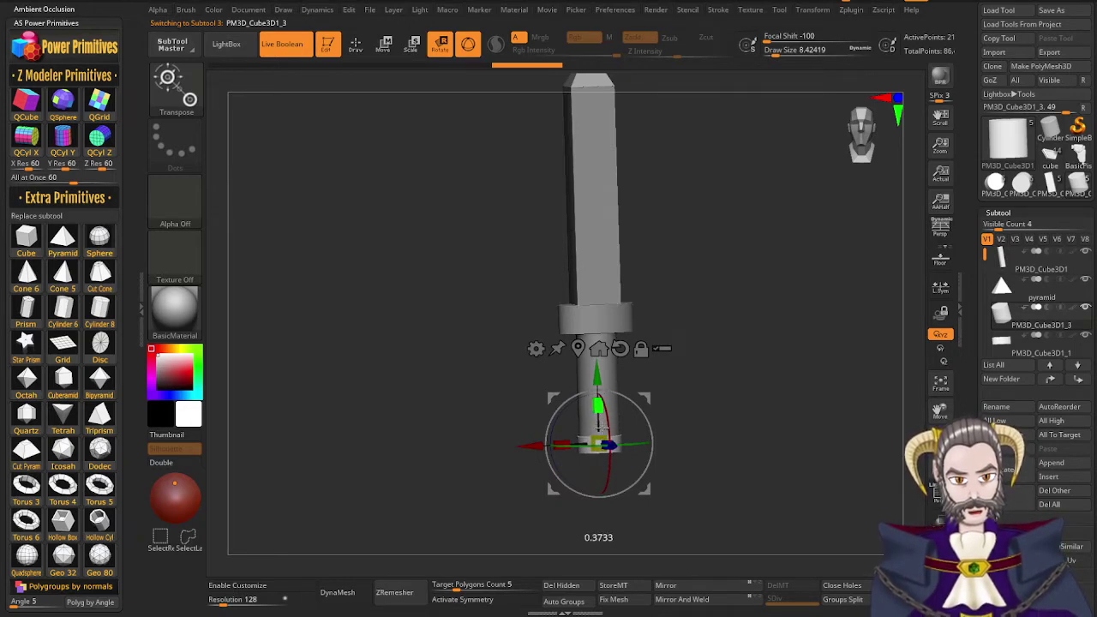
Scale the flattened cylinder up into a pommel ring slightly wider than the handle
left_click_drag(621, 500, 630, 324, "alt")
mouse_move(633, 387)
left_mouse_down()
mouse_move(658, 358)
mouse_move(630, 404)
mouse_move(632, 380)
left_mouse_up()
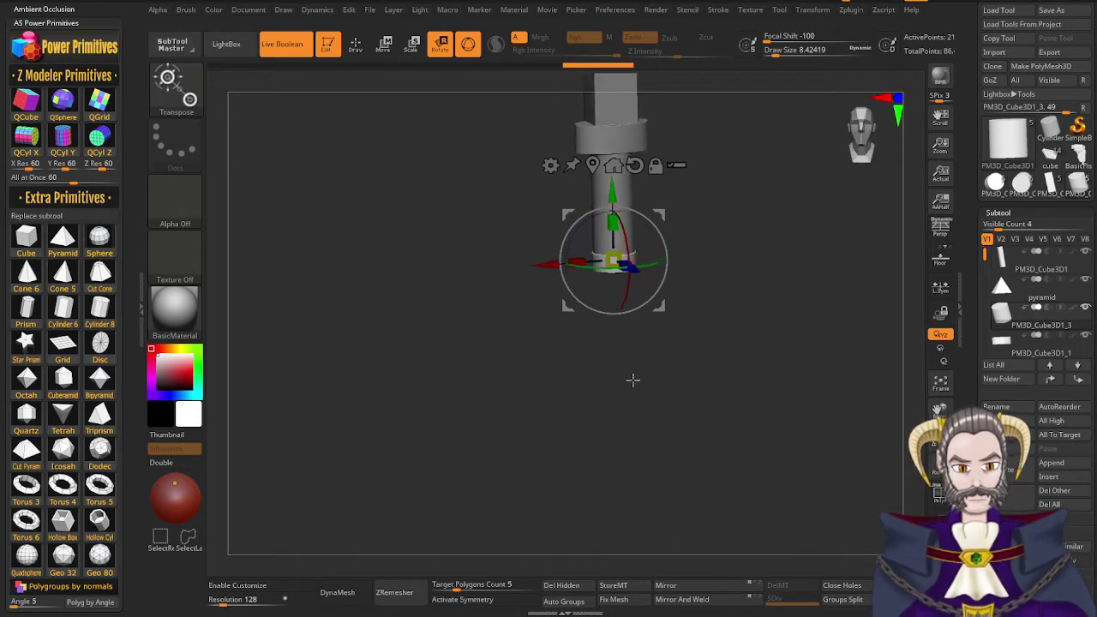
left_click_drag(622, 250, 613, 262)
left_click_drag(613, 351, 607, 326)
left_click_drag(612, 381, 615, 398, "alt")
right_click_drag(580, 349, 617, 393, "ctrl")
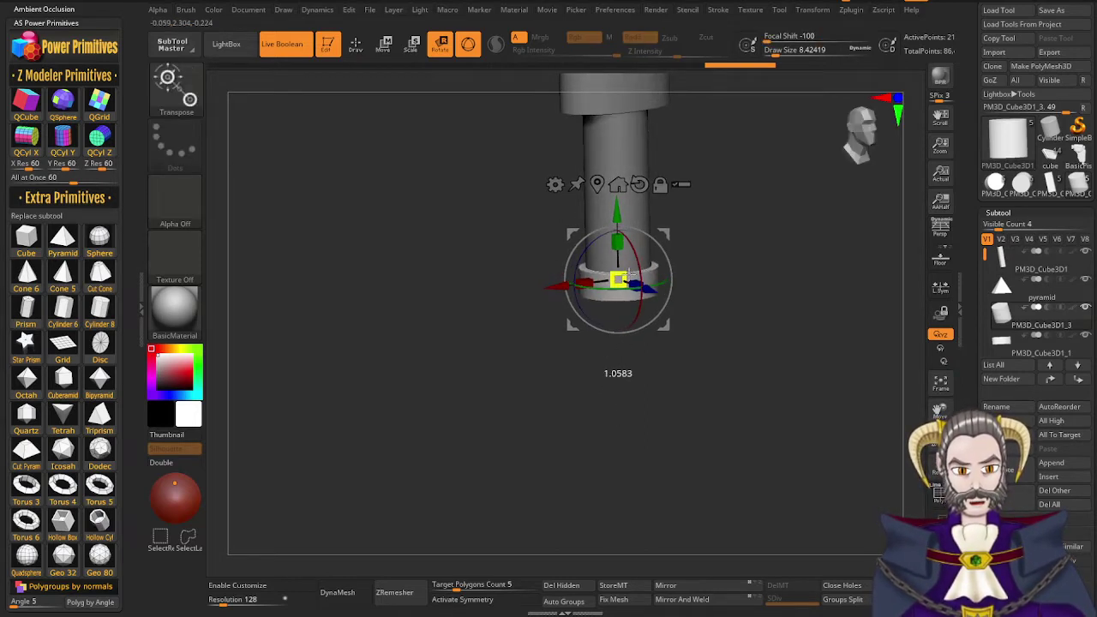
left_click_drag(629, 273, 631, 271)
Add a six-sided cone, place it below the pommel ring and flip it so its point faces down
left_click_drag(629, 409, 626, 376)
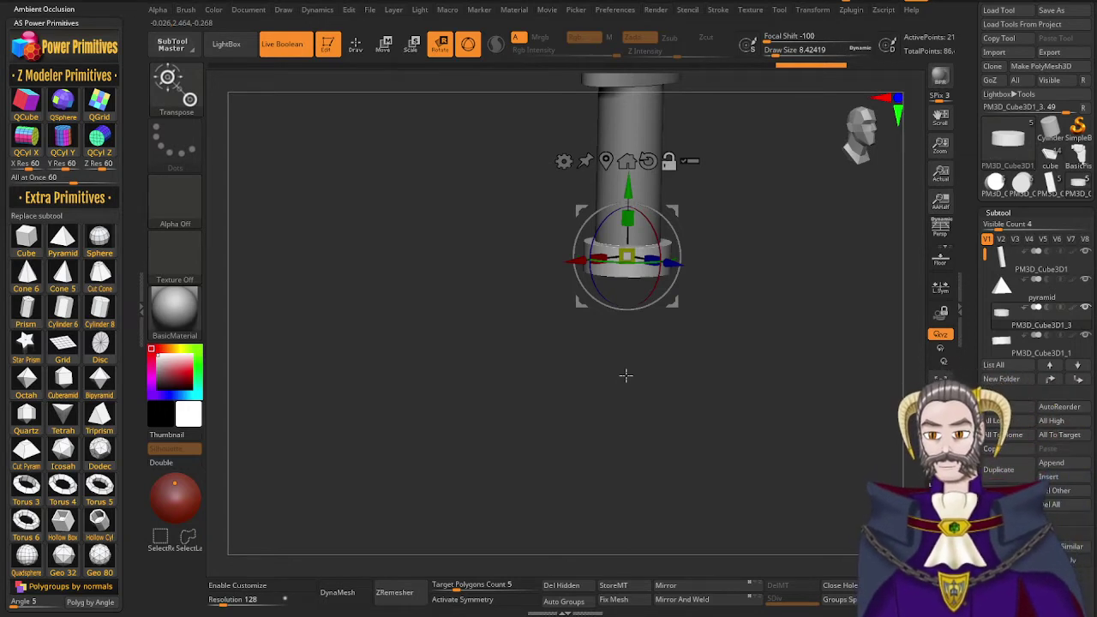
mouse_move(698, 368)
left_mouse_down()
mouse_move(708, 341)
mouse_move(681, 363)
left_mouse_up()
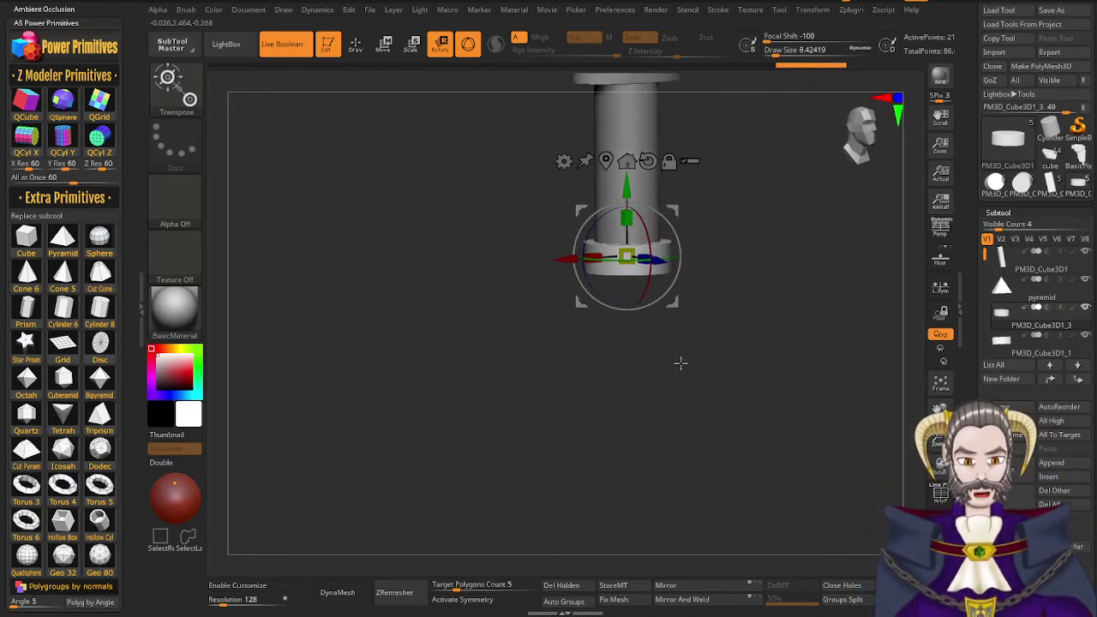
mouse_move(639, 409)
right_mouse_down()
mouse_move(649, 414)
mouse_move(647, 385)
mouse_move(602, 321)
right_mouse_up()
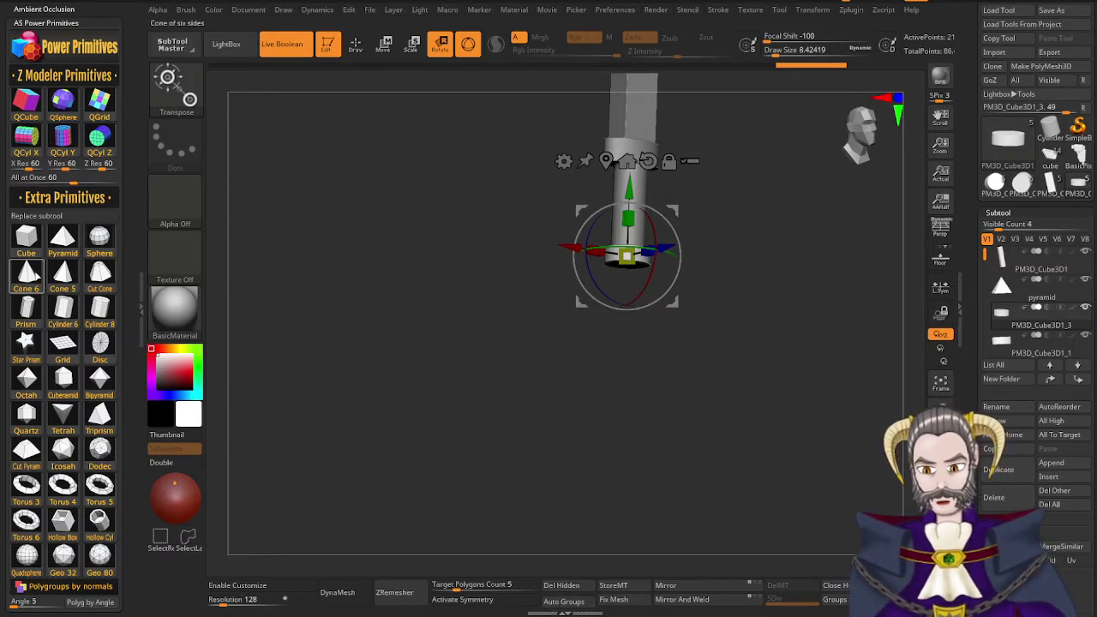
left_click(27, 276)
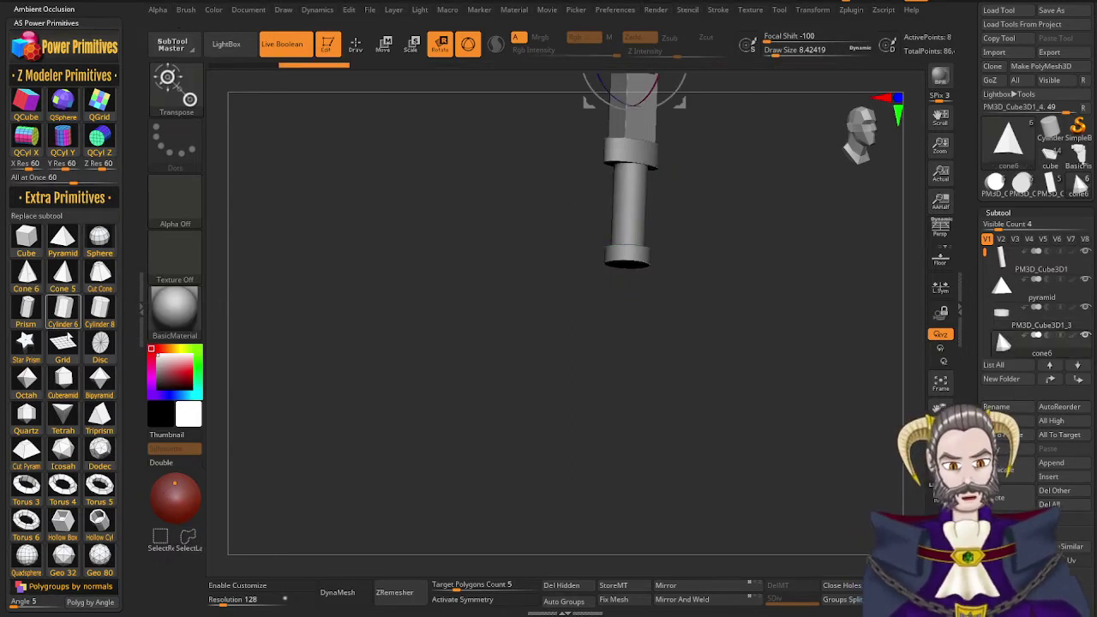
left_click_drag(643, 153, 636, 361)
left_click_drag(659, 399, 483, 580)
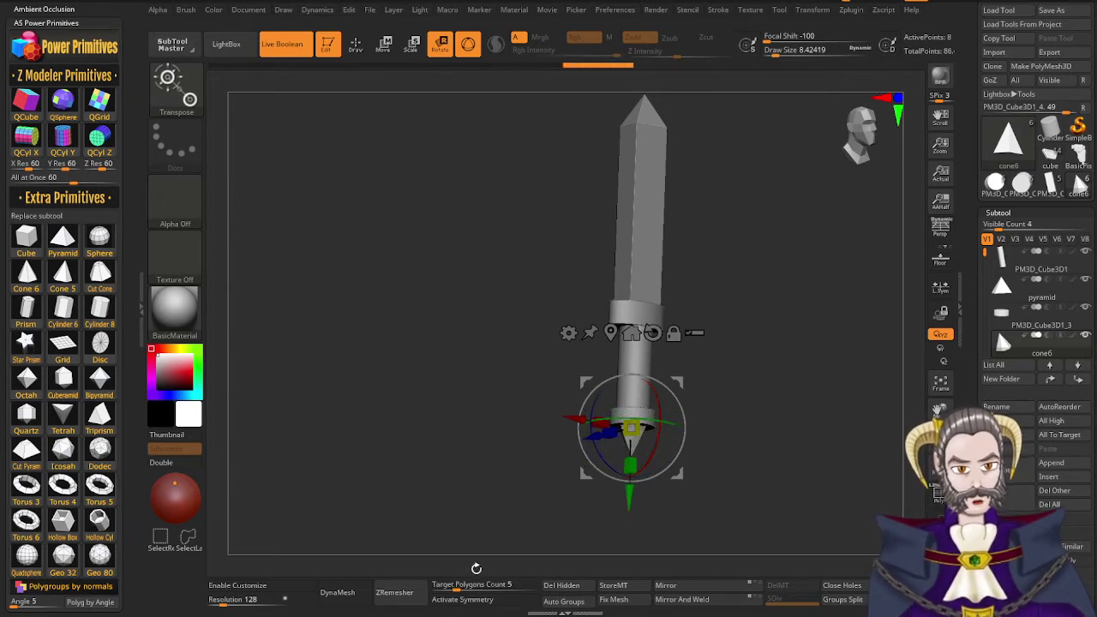
mouse_move(642, 504)
left_mouse_down()
mouse_move(625, 541)
mouse_move(657, 494)
mouse_move(685, 483)
mouse_move(619, 531)
mouse_move(637, 523)
left_mouse_up()
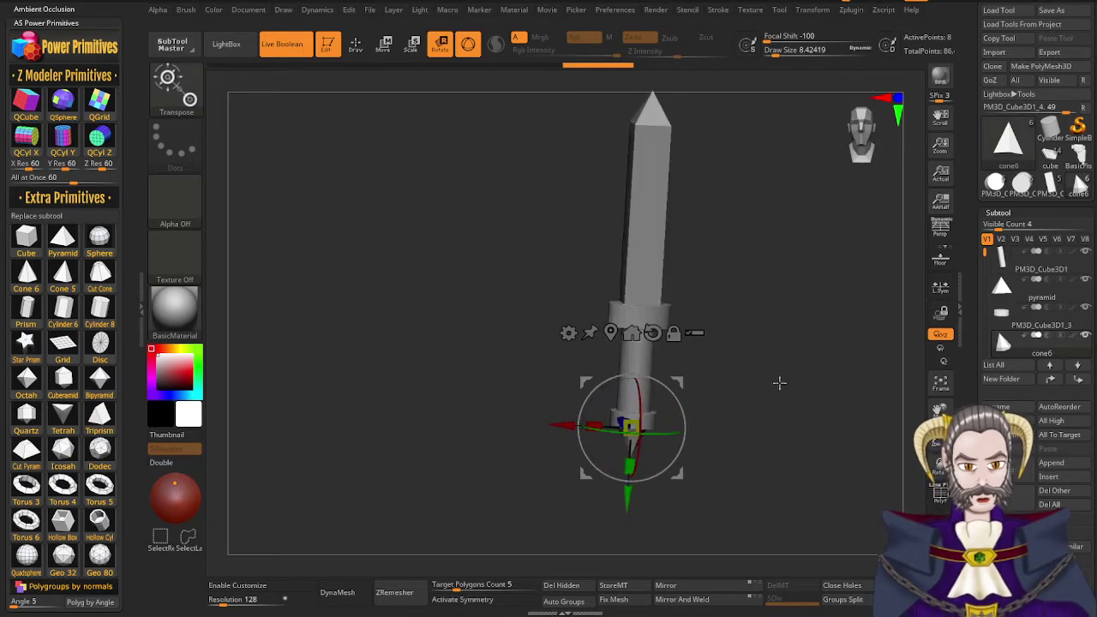
Leave the transform gizmo and examine the assembled sword's proportions from several angles
key("q")
left_click_drag(777, 382, 785, 361)
mouse_move(784, 361)
right_mouse_down("ctrl")
mouse_move(755, 323)
mouse_move(715, 338)
right_mouse_up("ctrl")
left_click_drag(714, 469, 747, 466)
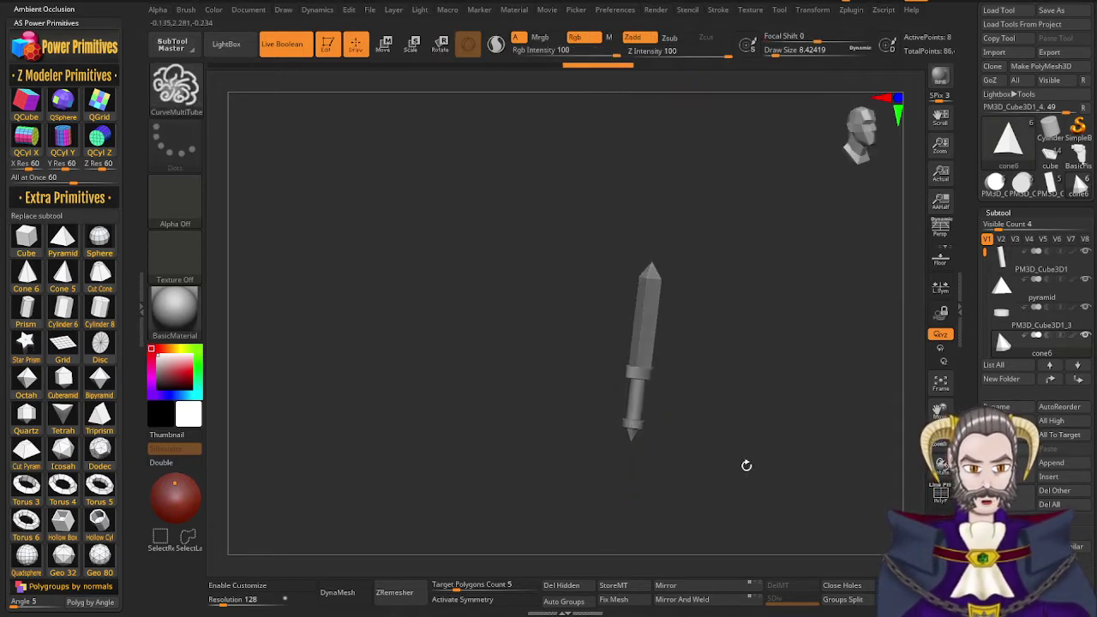
left_click_drag(735, 245, 706, 338)
left_click_drag(721, 498, 652, 263)
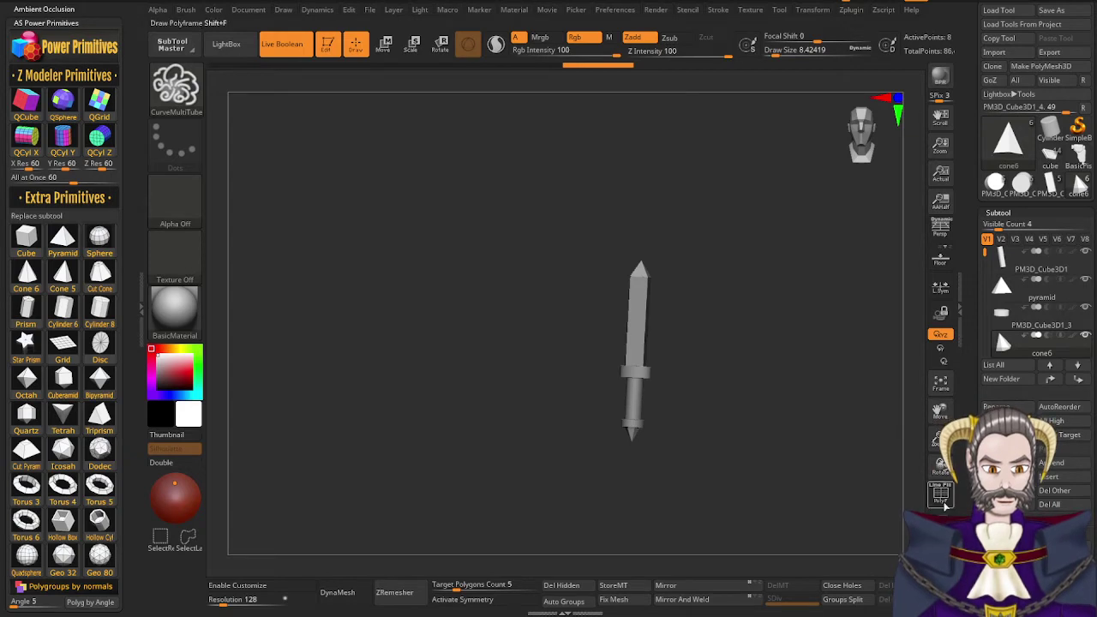
mouse_move(728, 434)
left_mouse_down()
mouse_move(794, 417)
mouse_move(725, 421)
mouse_move(765, 434)
mouse_move(737, 444)
left_mouse_up()
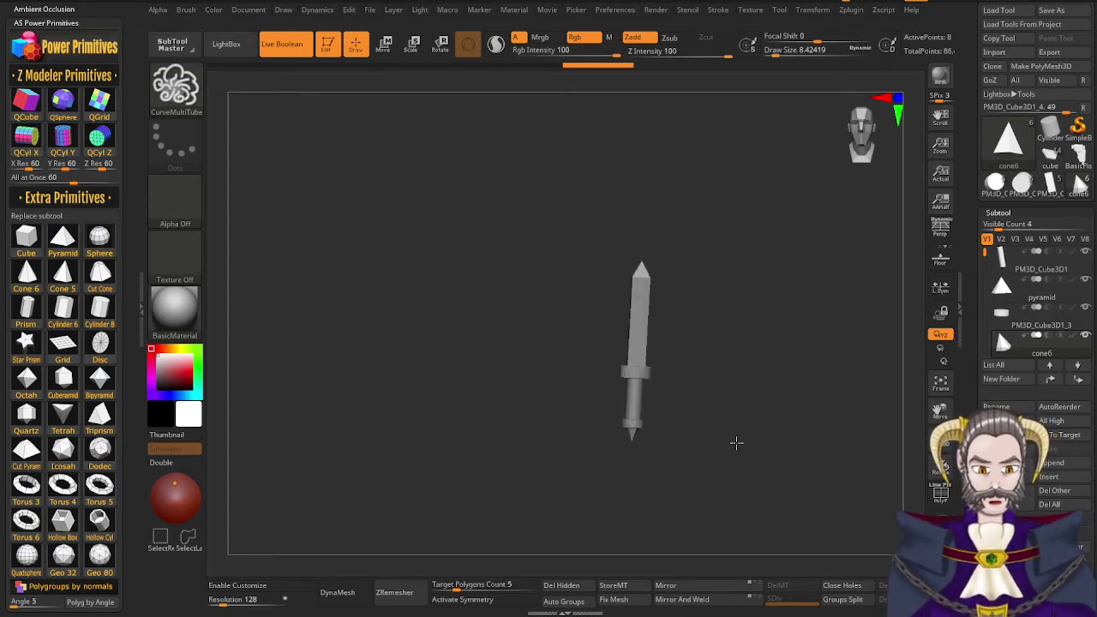
mouse_move(747, 446)
right_mouse_down()
mouse_move(703, 443)
mouse_move(684, 455)
mouse_move(684, 481)
right_mouse_up()
mouse_move(708, 416)
right_mouse_down("alt")
mouse_move(746, 518)
mouse_move(699, 407)
mouse_move(674, 406)
mouse_move(704, 411)
right_mouse_up("alt")
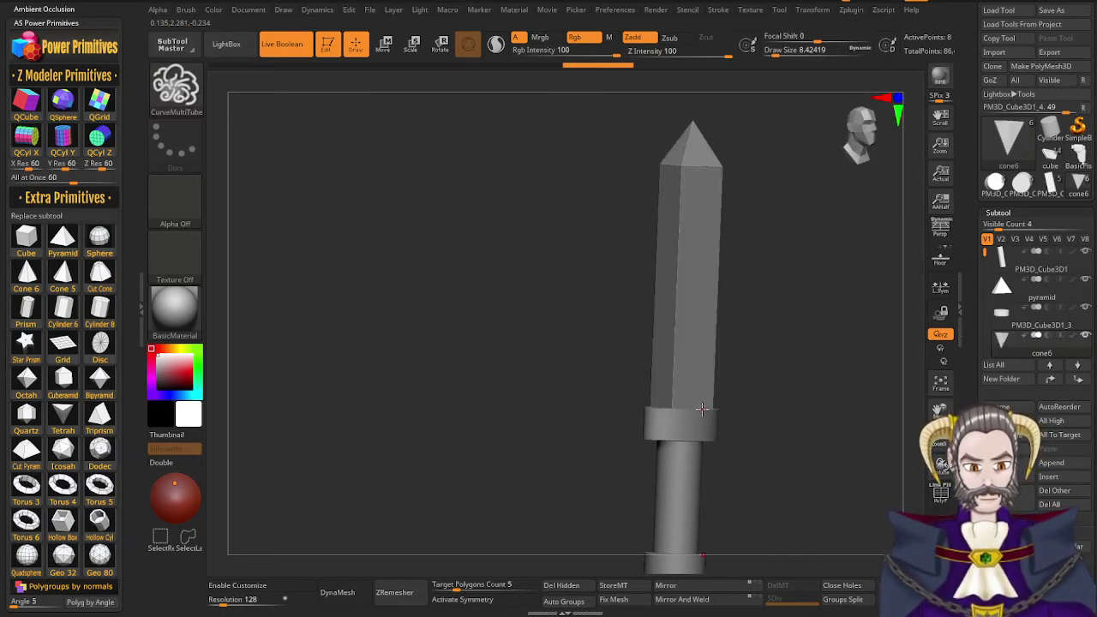
Try CurveMultiTube brush strokes on the blade's face and undo them
left_click(697, 330)
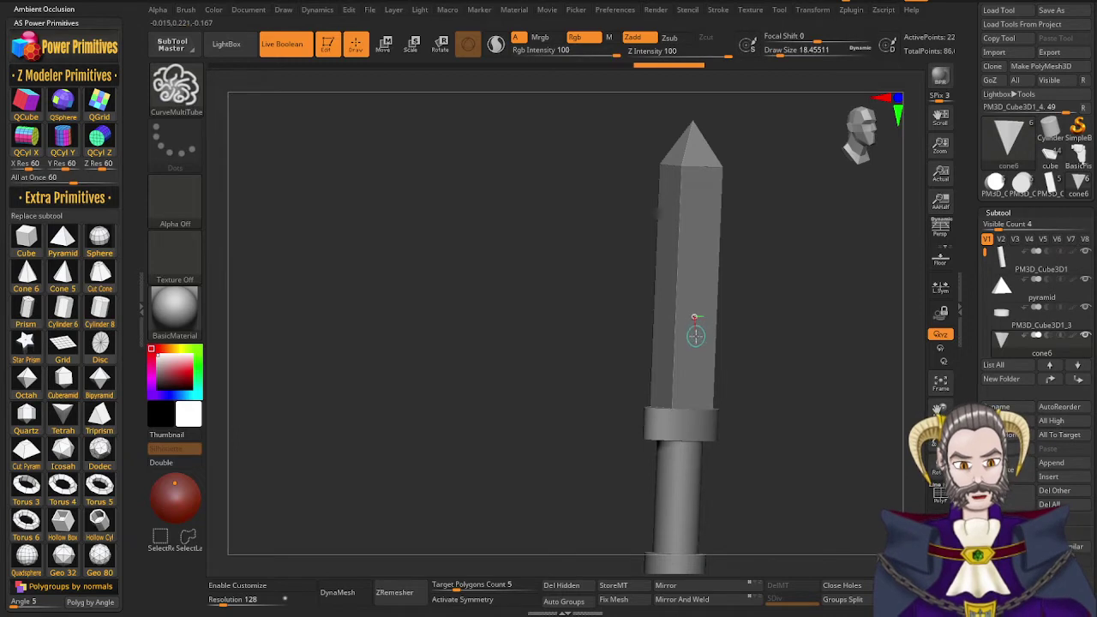
mouse_move(785, 408)
left_mouse_down()
mouse_move(754, 394)
mouse_move(826, 353)
mouse_move(820, 401)
mouse_move(778, 421)
left_mouse_up()
key("ctrl+z")
key("ctrl+z")
key("ctrl+z")
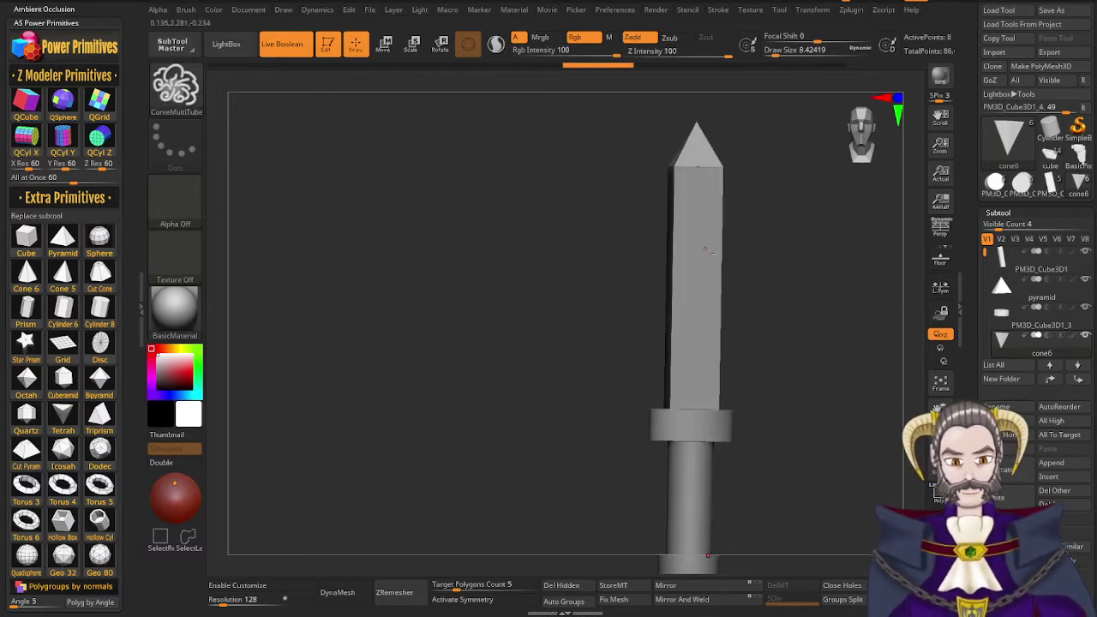
left_click_drag(724, 343, 726, 342)
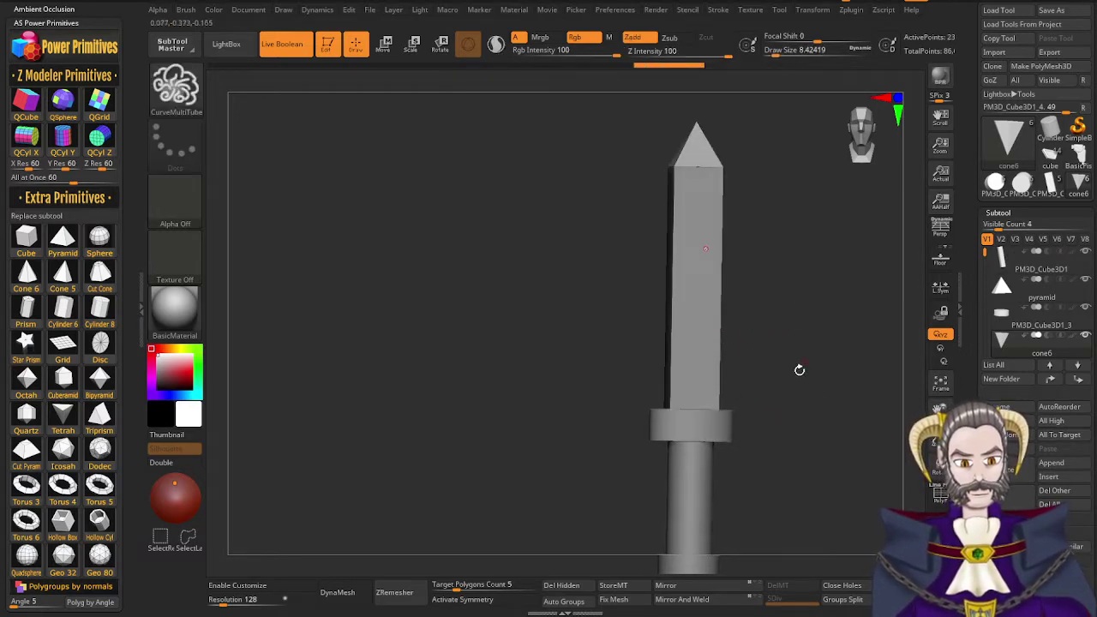
key("ctrl+z")
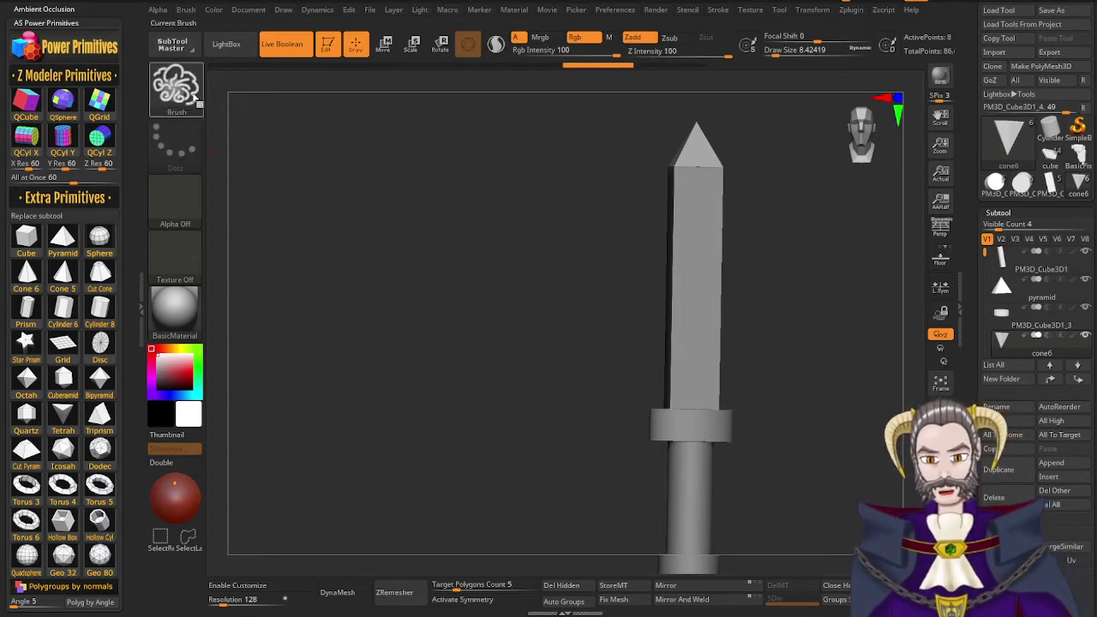
Make the blade's square bar the active subtool with the ClayBuildup brush, and decline switching to 2.5D mode
left_click(1014, 264)
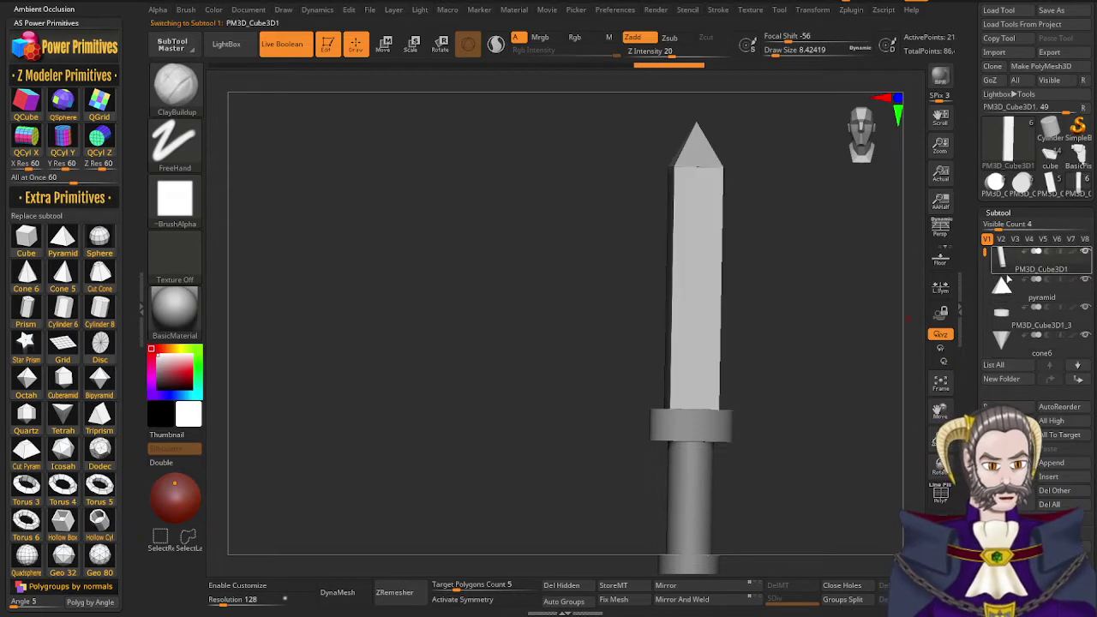
key("t")
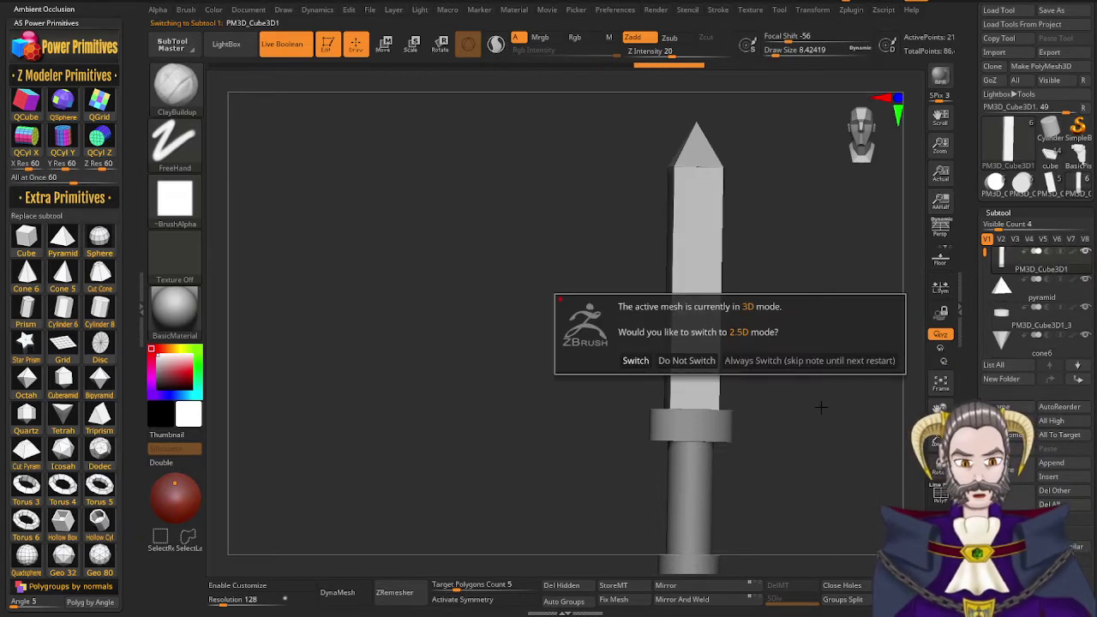
left_click(687, 361)
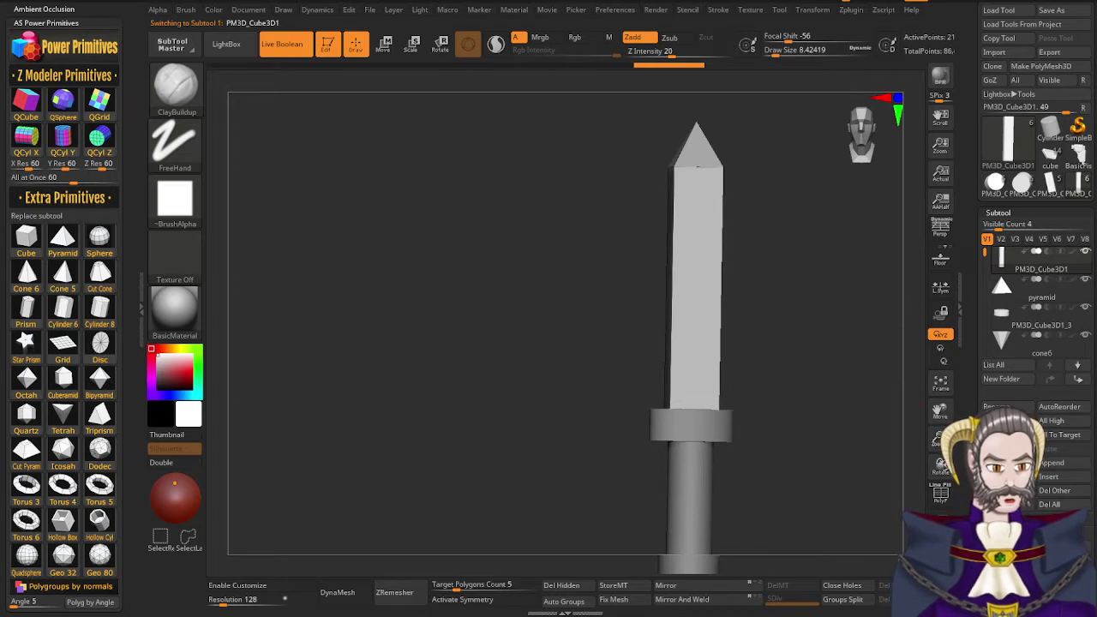
Duplicate the blade's square bar and flatten the copy in its depth
left_click(1006, 463)
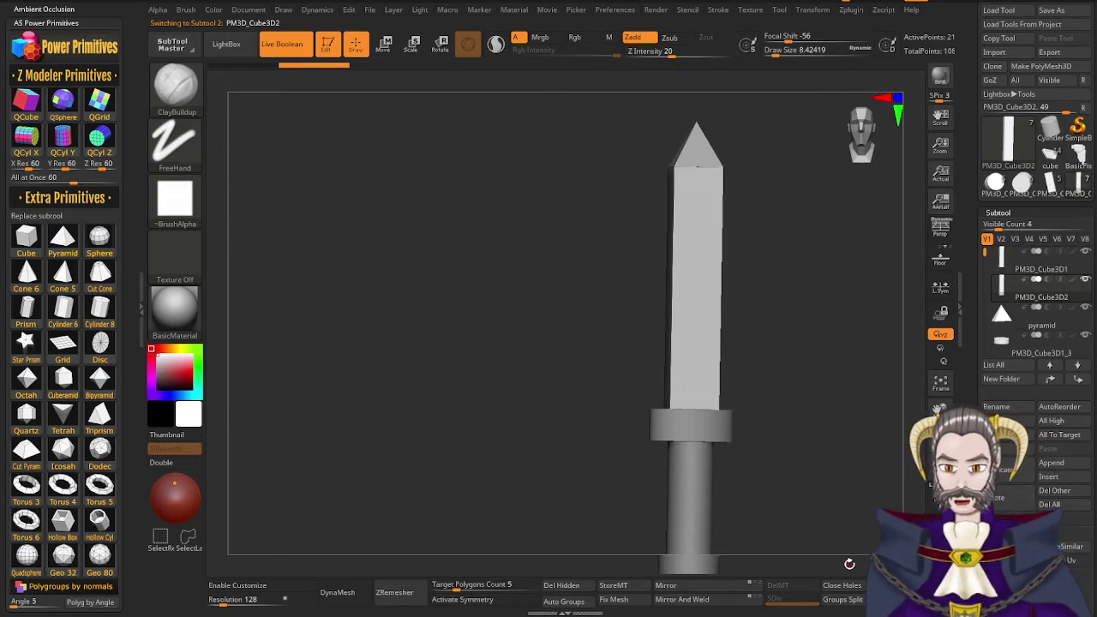
key("w")
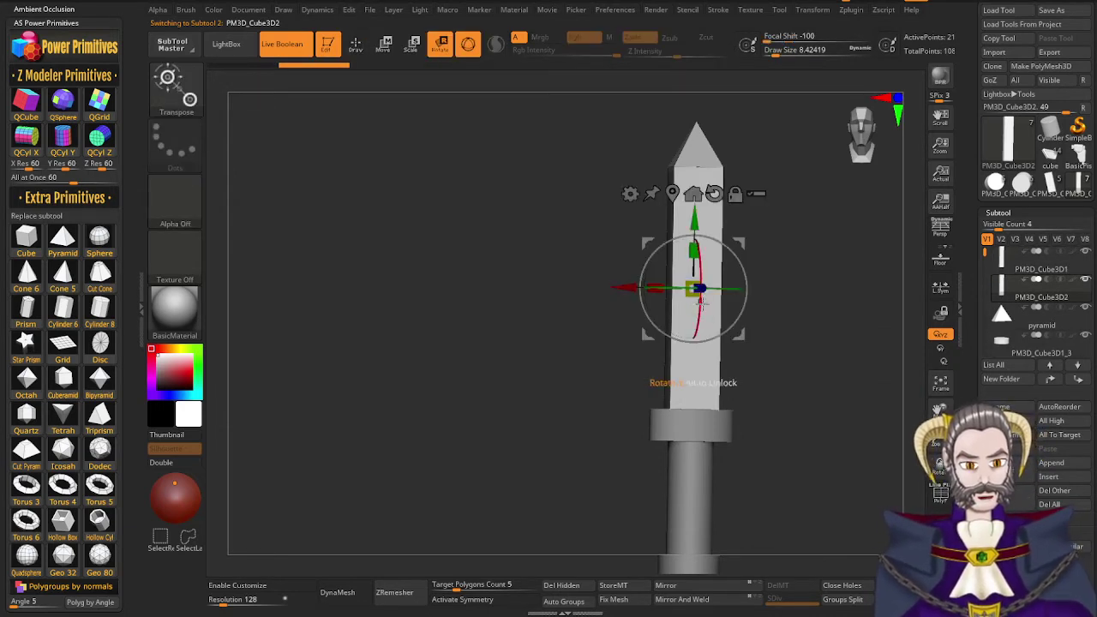
right_click_drag(701, 303, 738, 361)
left_click_drag(719, 299, 694, 290)
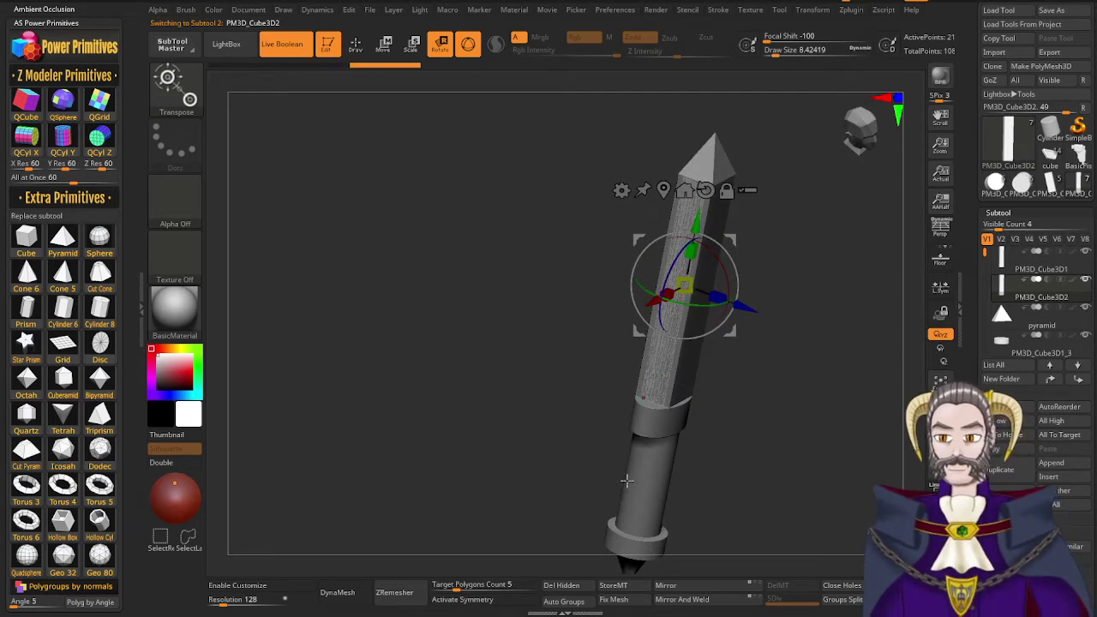
Widen the flattened copy by a factor of about 1.2 to form narrow strips along both sides of the blade
left_click_drag(627, 481, 554, 451)
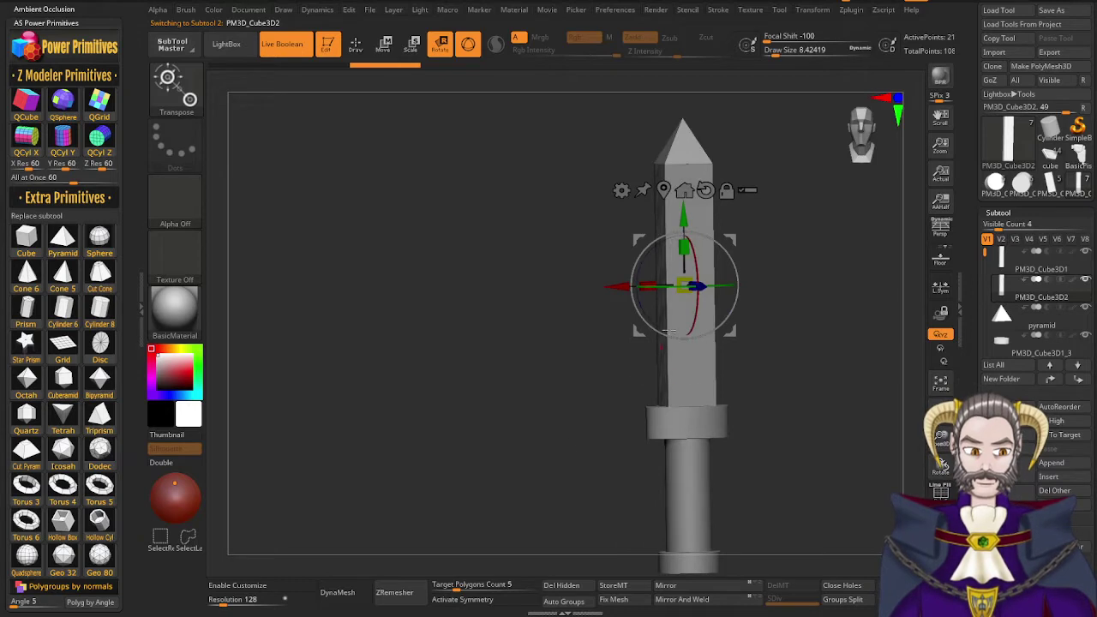
left_click_drag(652, 292, 635, 292)
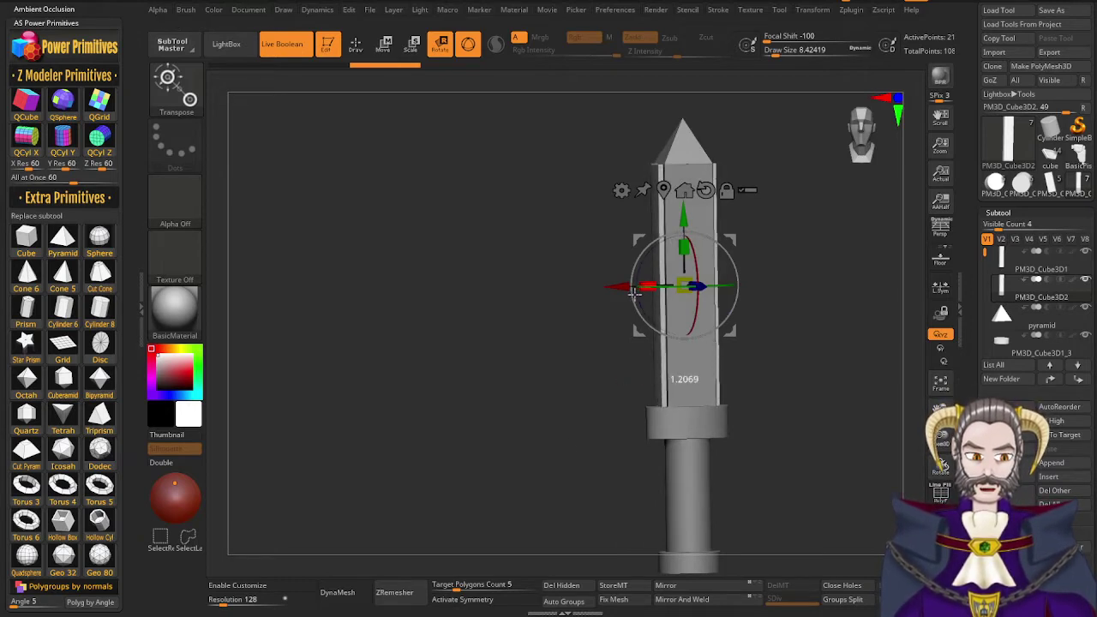
left_click_drag(658, 441, 646, 439)
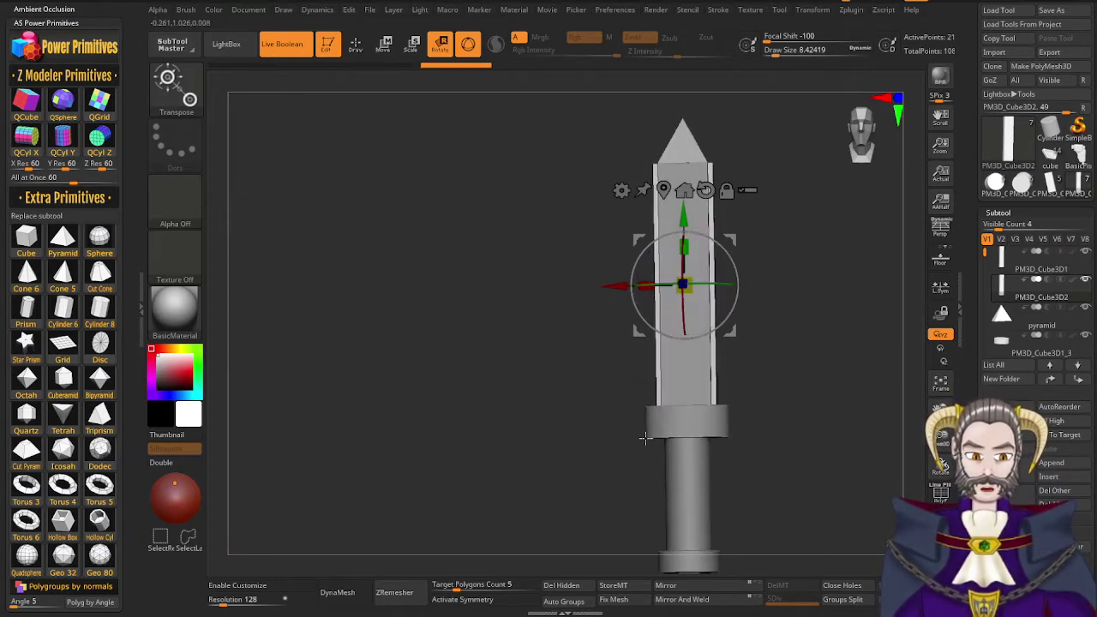
left_click_drag(691, 410, 692, 458)
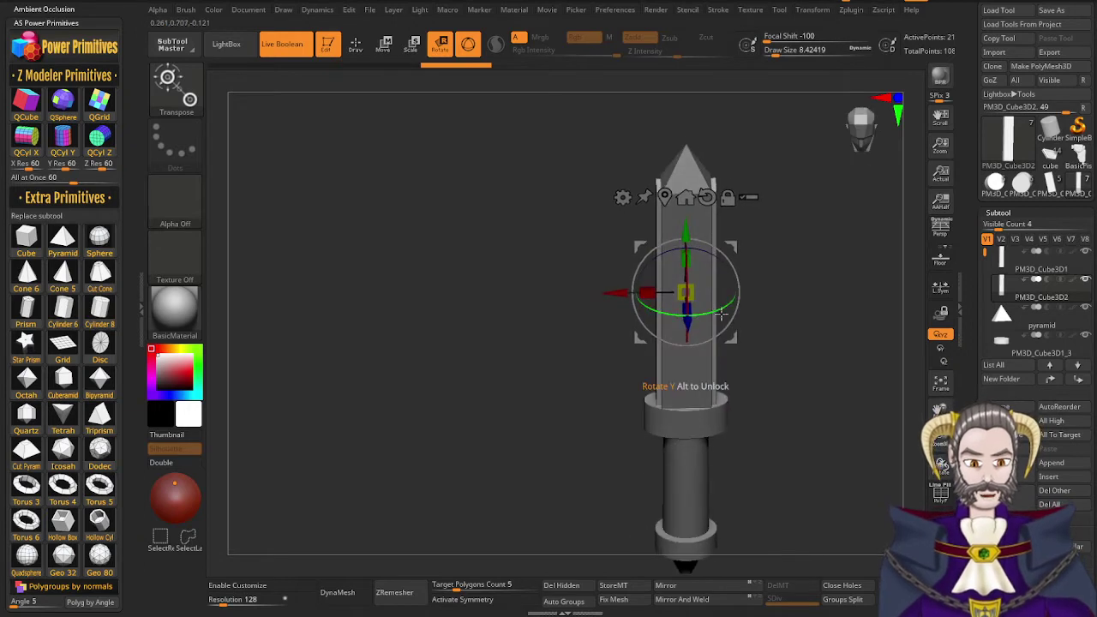
left_click_drag(649, 292, 647, 291)
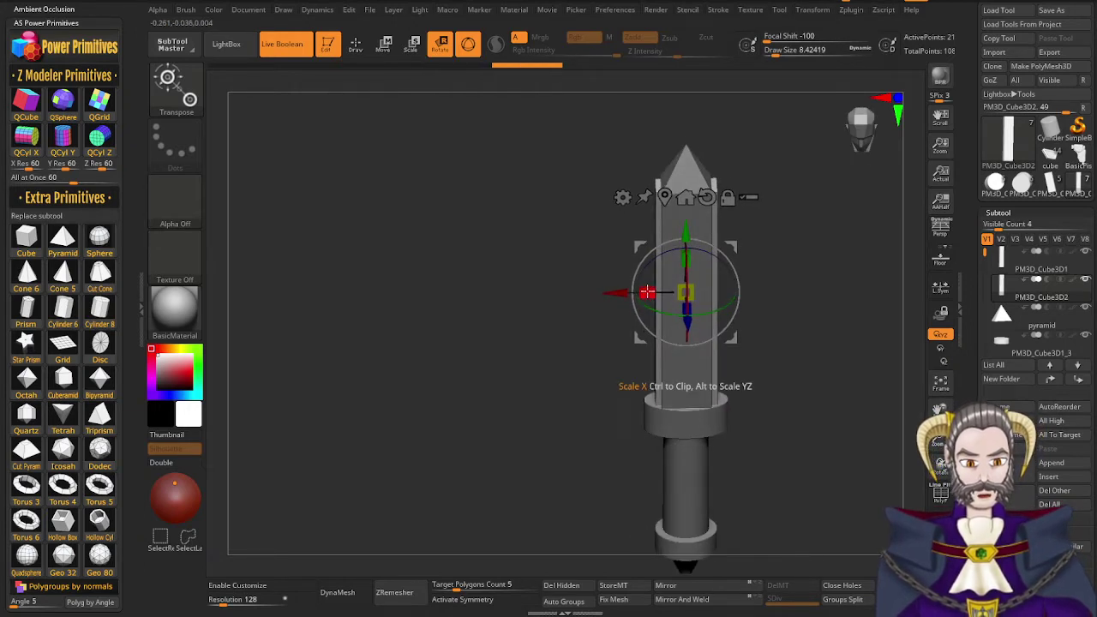
right_click_drag(679, 391, 680, 357)
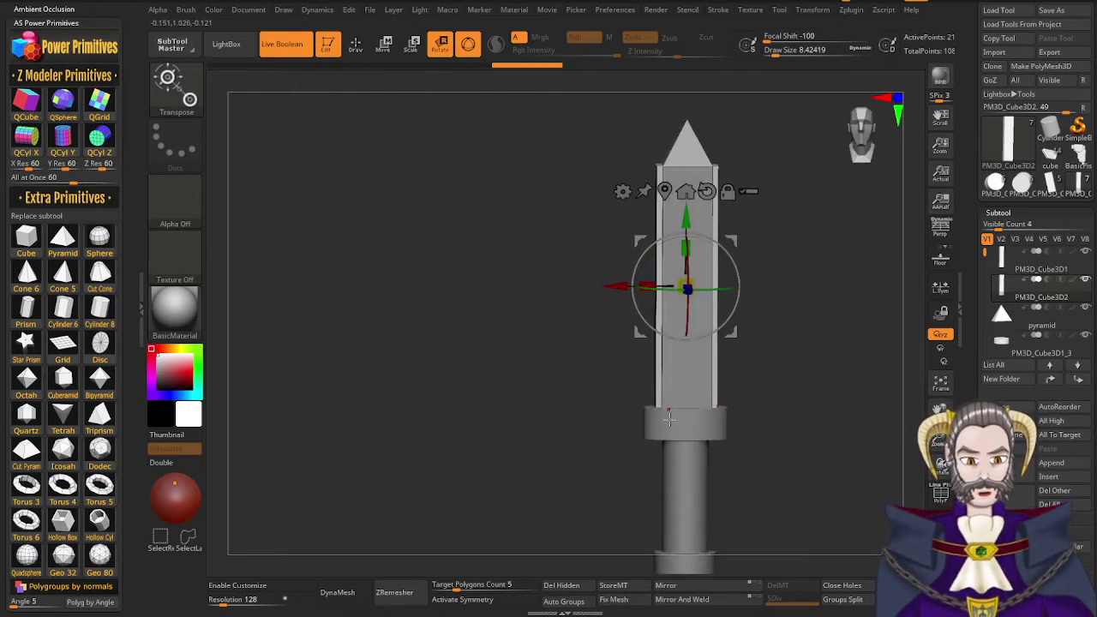
left_click_drag(668, 418, 696, 354)
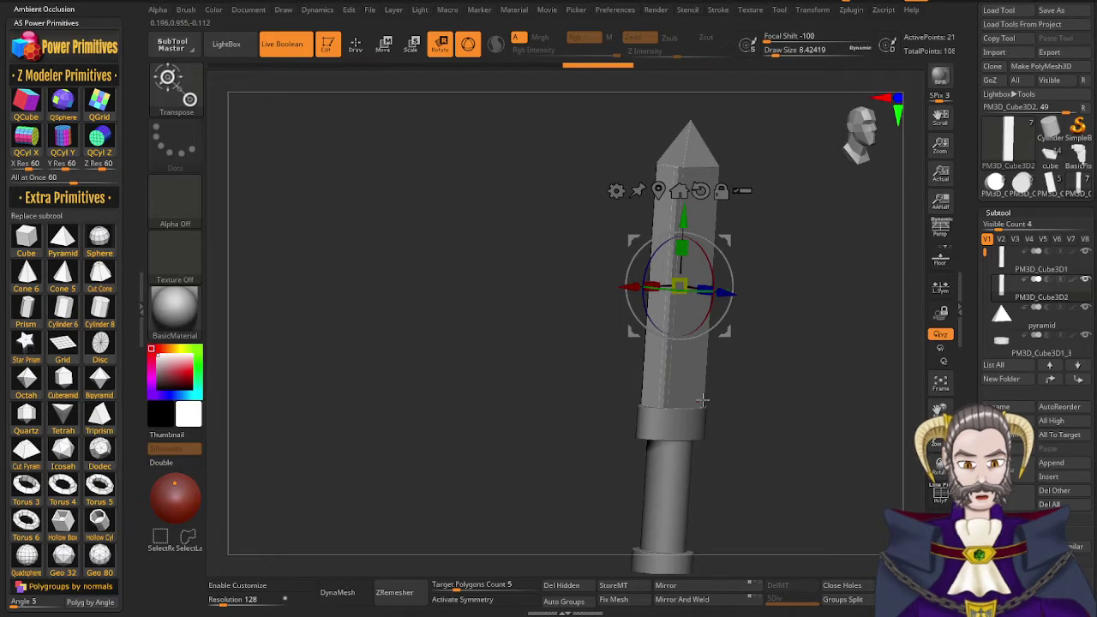
right_click_drag(703, 400, 687, 350)
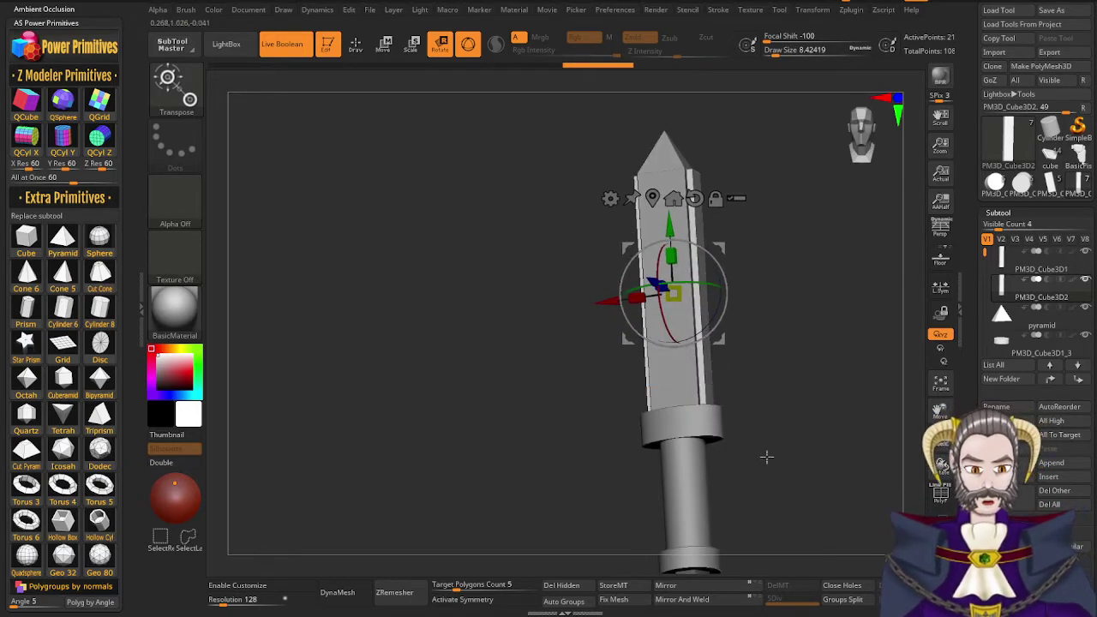
Merge the visible sword parts into one tool and make that merged tool active
right_click_drag(770, 467, 734, 346, "alt")
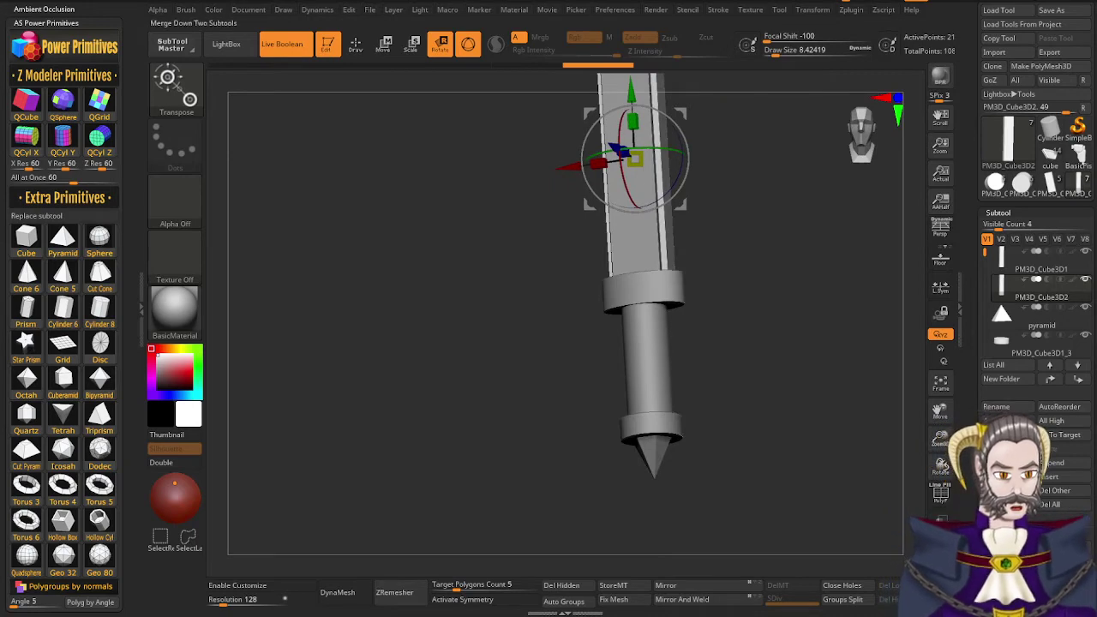
left_click(942, 441)
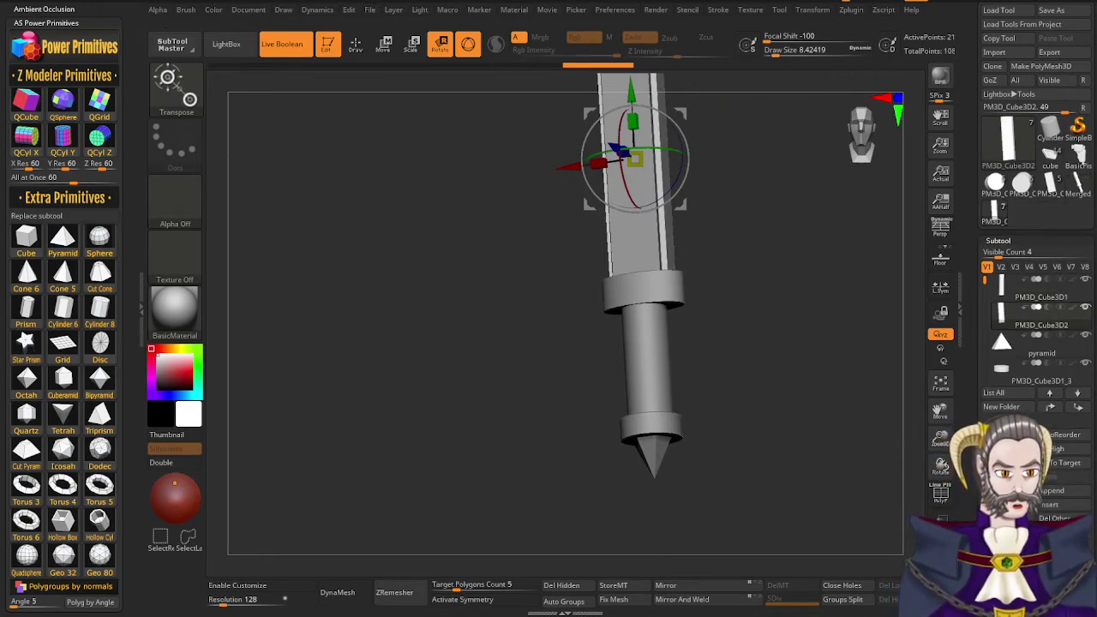
left_click(1076, 187)
right_click_drag(778, 387, 752, 406)
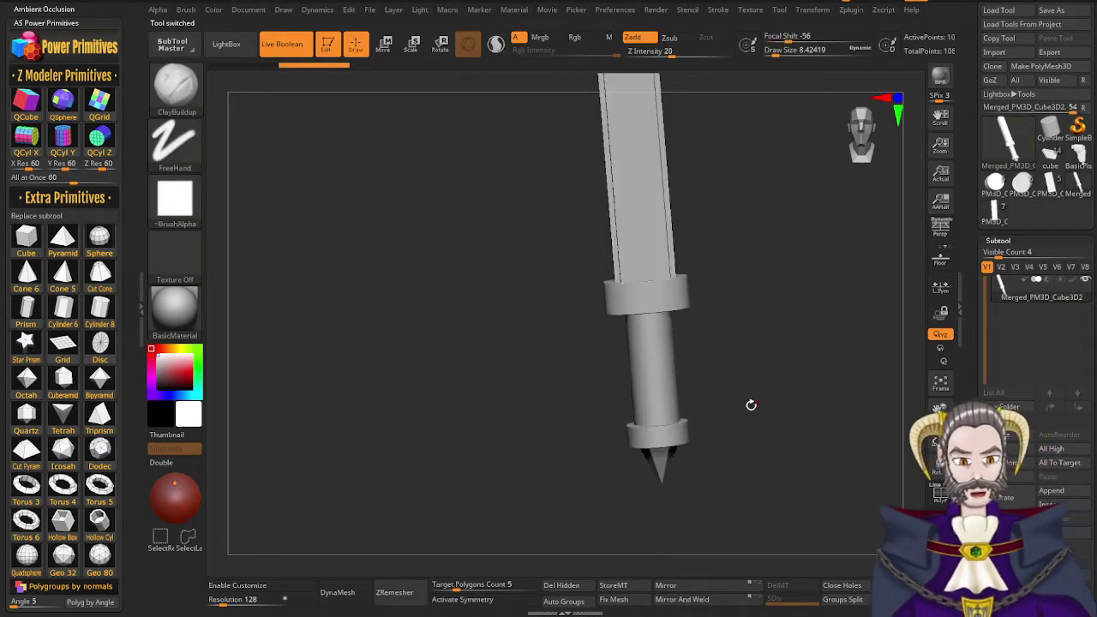
DynaMesh the merged sword at resolution 760 and check its polygroups and wireframe
right_click_drag(706, 439, 705, 353, "ctrl")
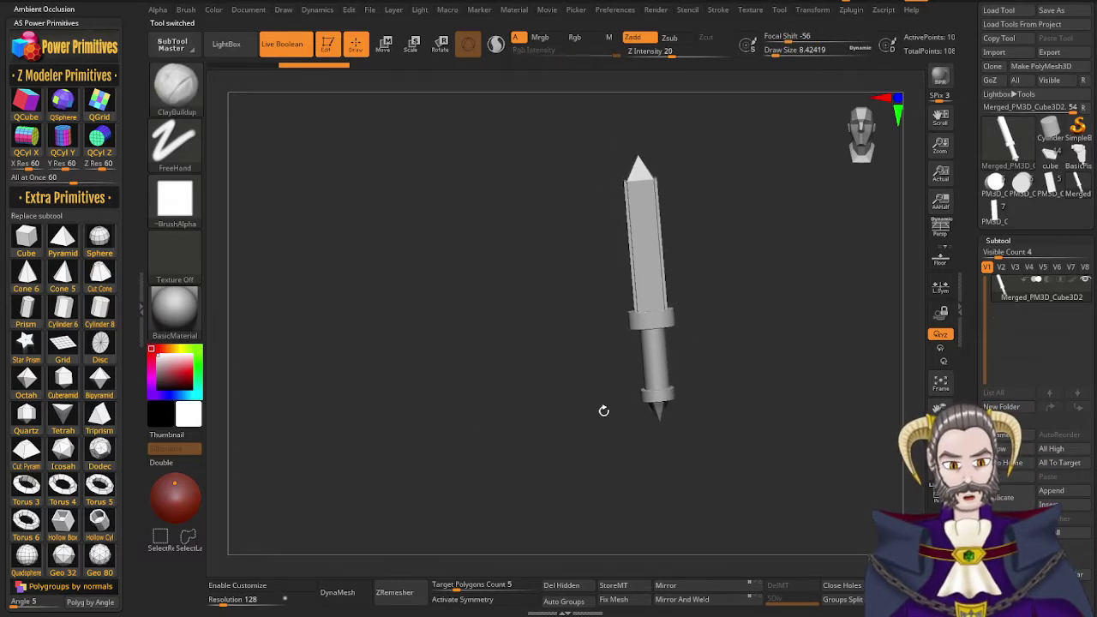
left_click_drag(225, 604, 243, 605)
left_click(339, 612)
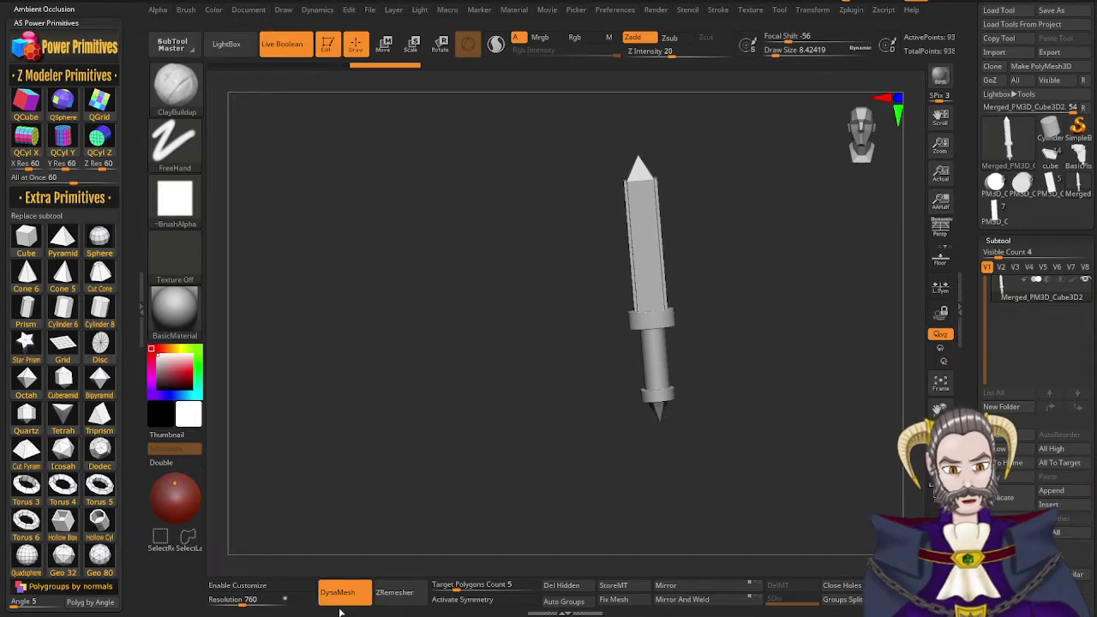
key("shift+f")
left_click_drag(681, 266, 705, 257, "shift")
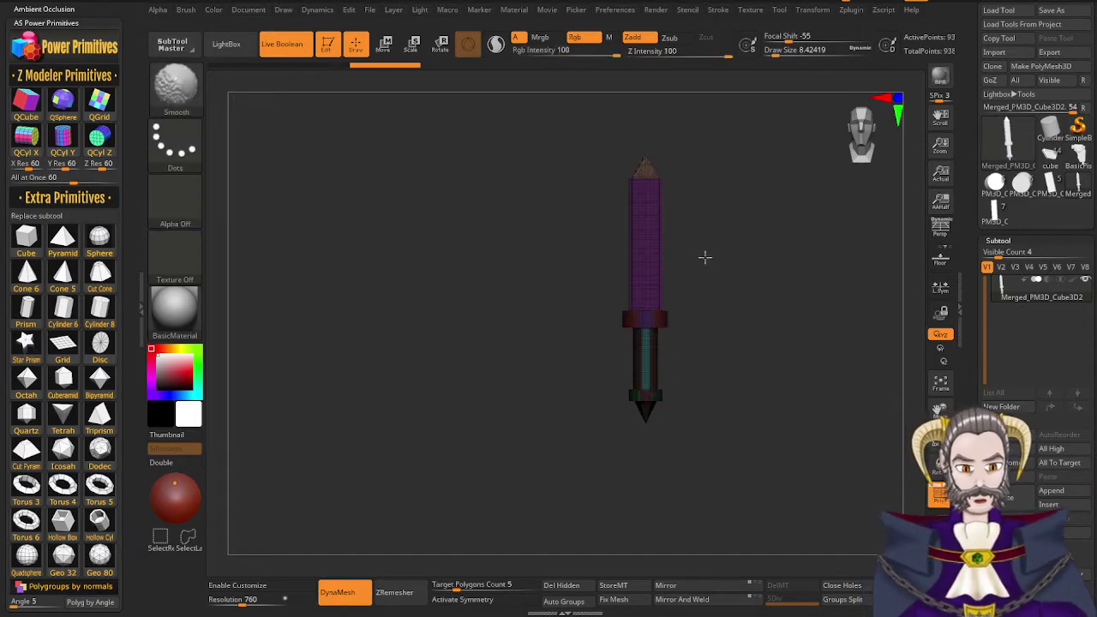
key("f")
key("shift+f")
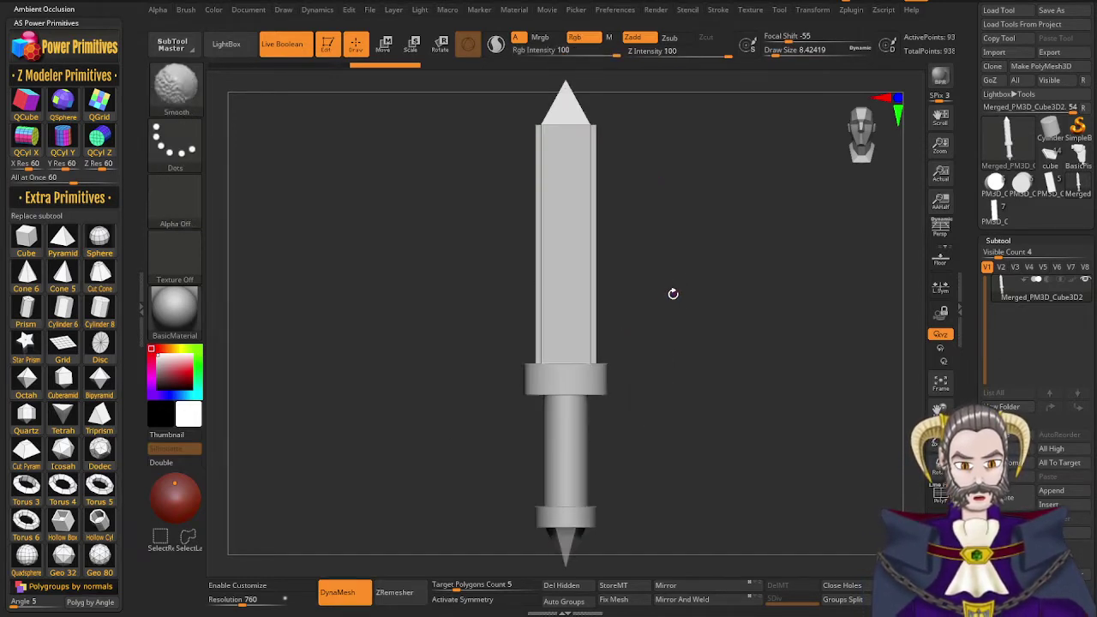
left_click_drag(674, 294, 626, 393)
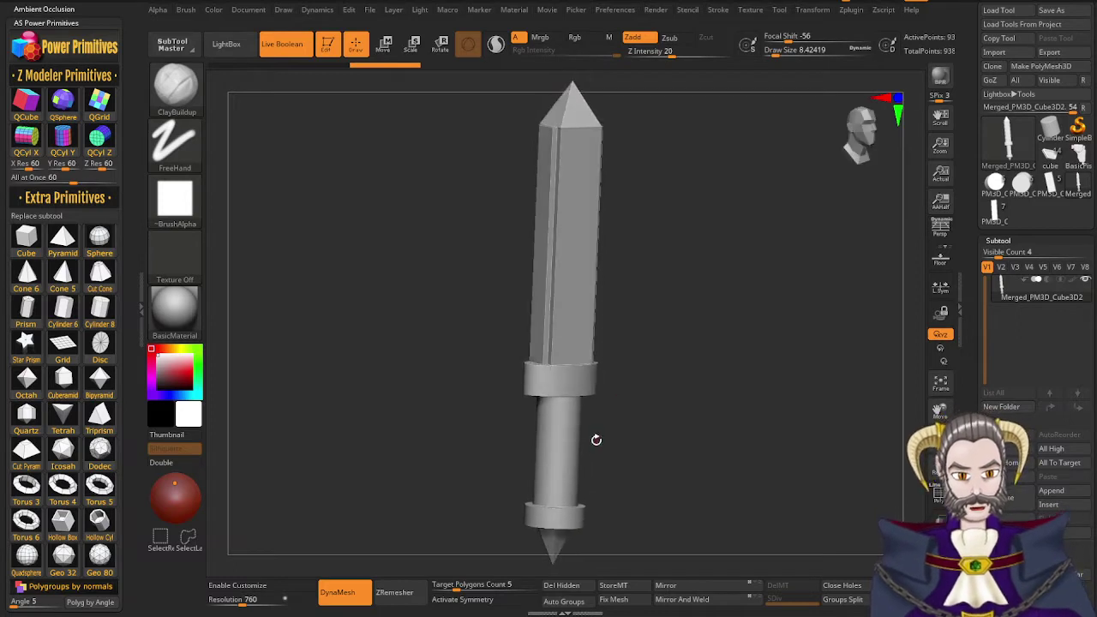
Enlarge the brush's draw size to about 94
left_click_drag(596, 439, 654, 366, "alt")
key("s")
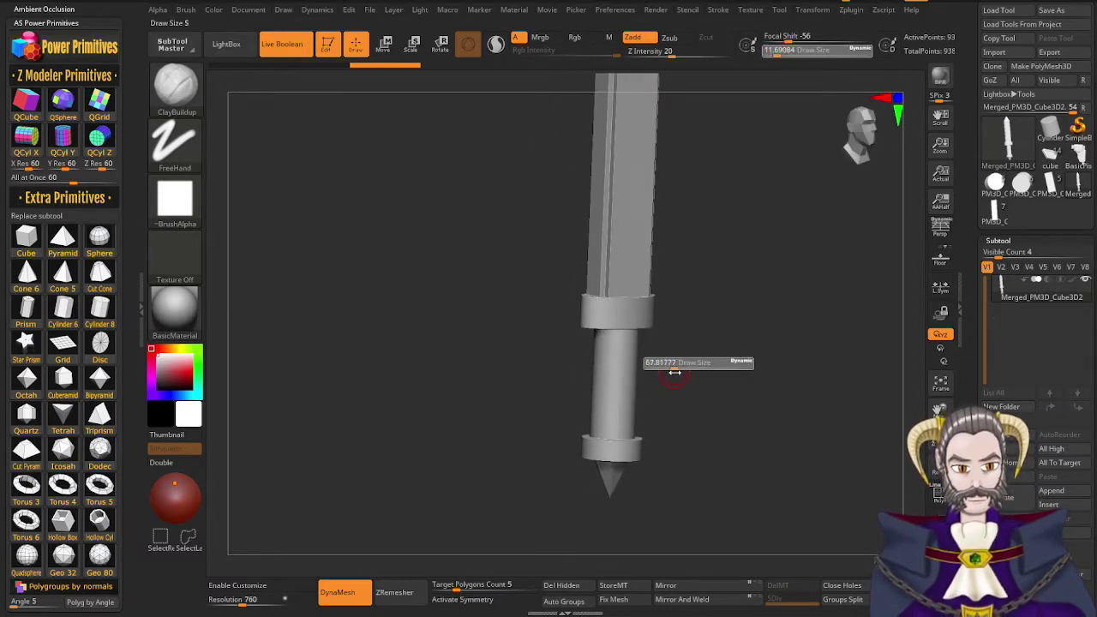
mouse_move(674, 373)
left_mouse_down()
mouse_move(695, 387)
mouse_move(685, 446)
left_mouse_up()
left_click_drag(749, 365, 726, 379)
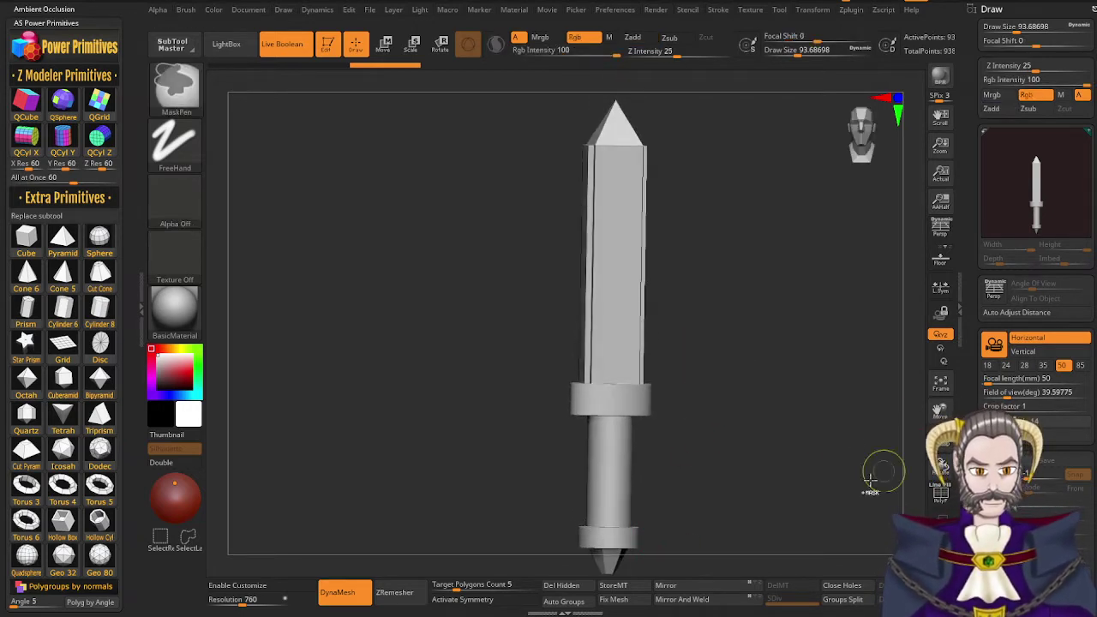
Undo the DynaMesh and restore it through the undo history
key("ctrl+z")
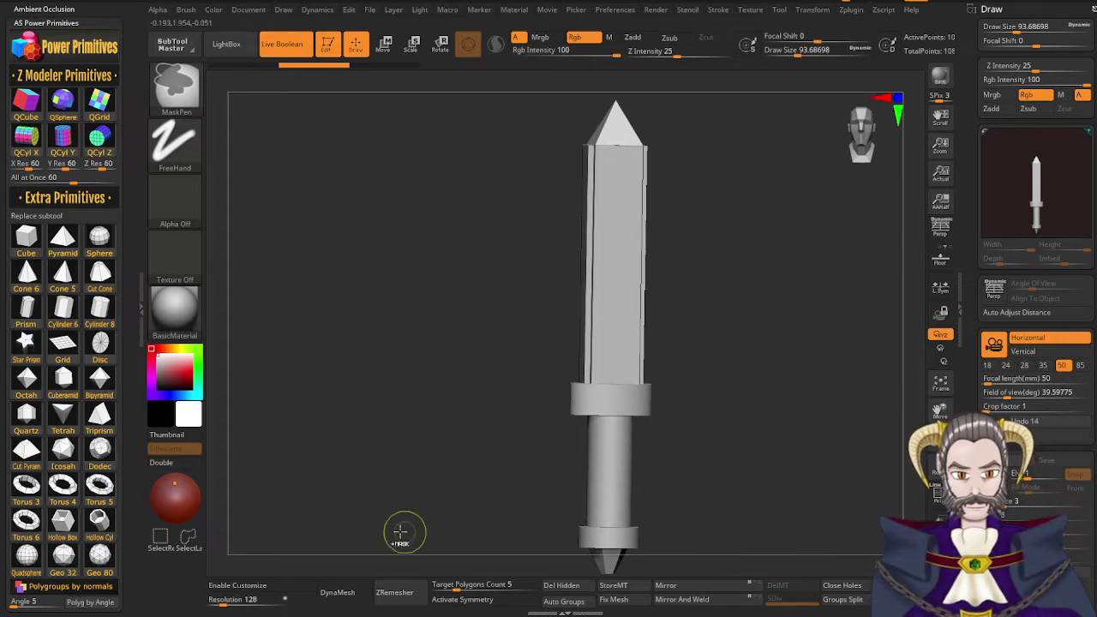
left_click(357, 66)
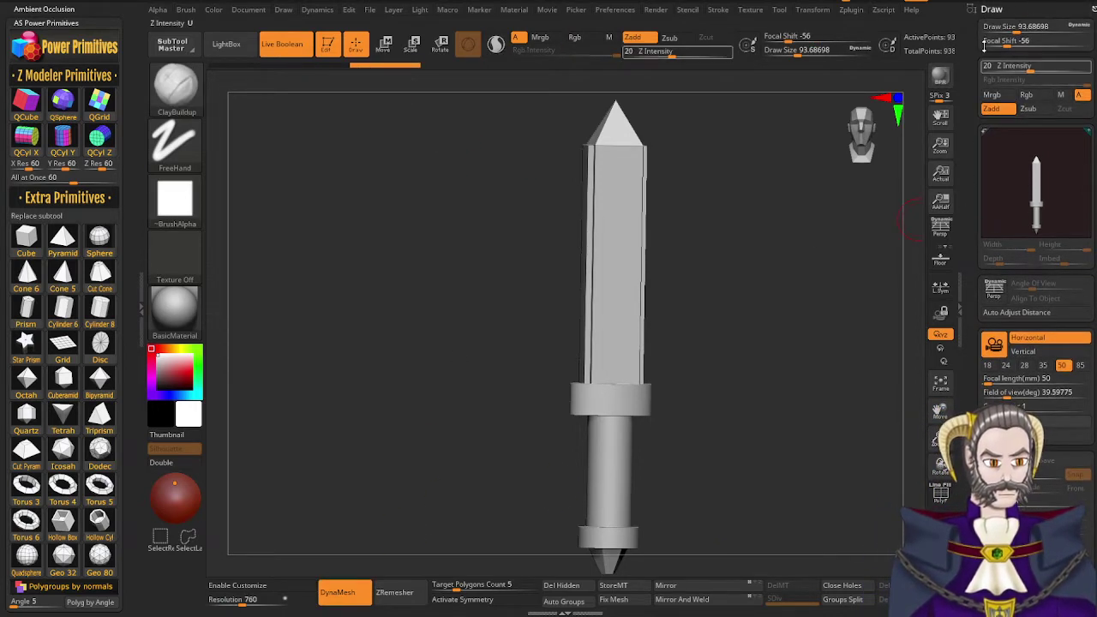
left_click(1094, 10)
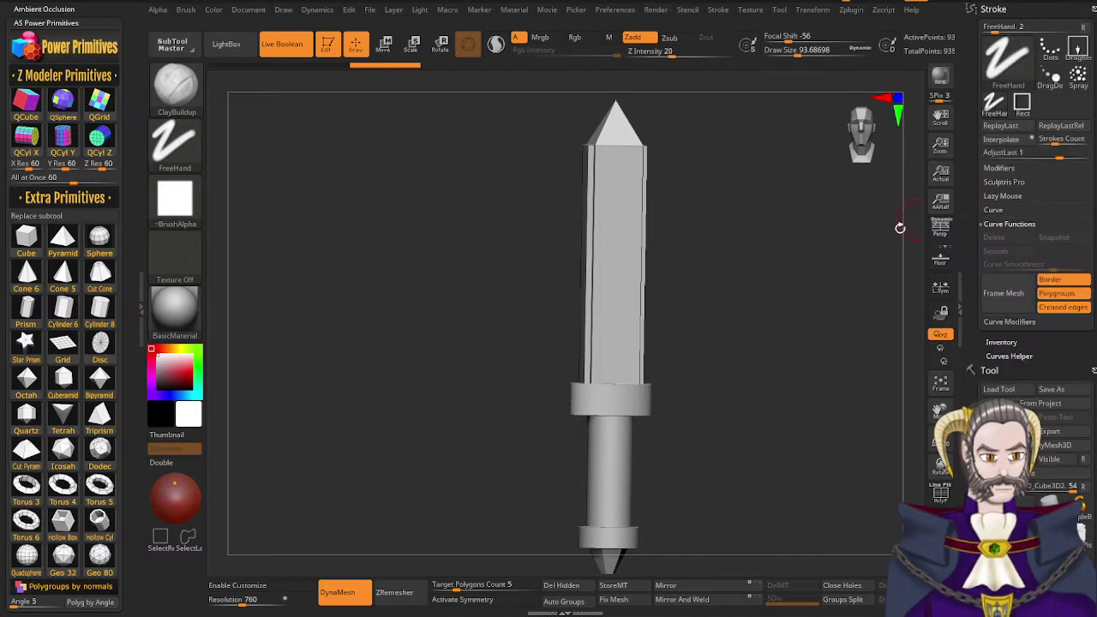
Try smoothing the blade's long edge, then undo the strokes together with the DynaMesh
left_click_drag(737, 384, 799, 264, "alt")
left_click_drag(731, 312, 722, 418, "alt")
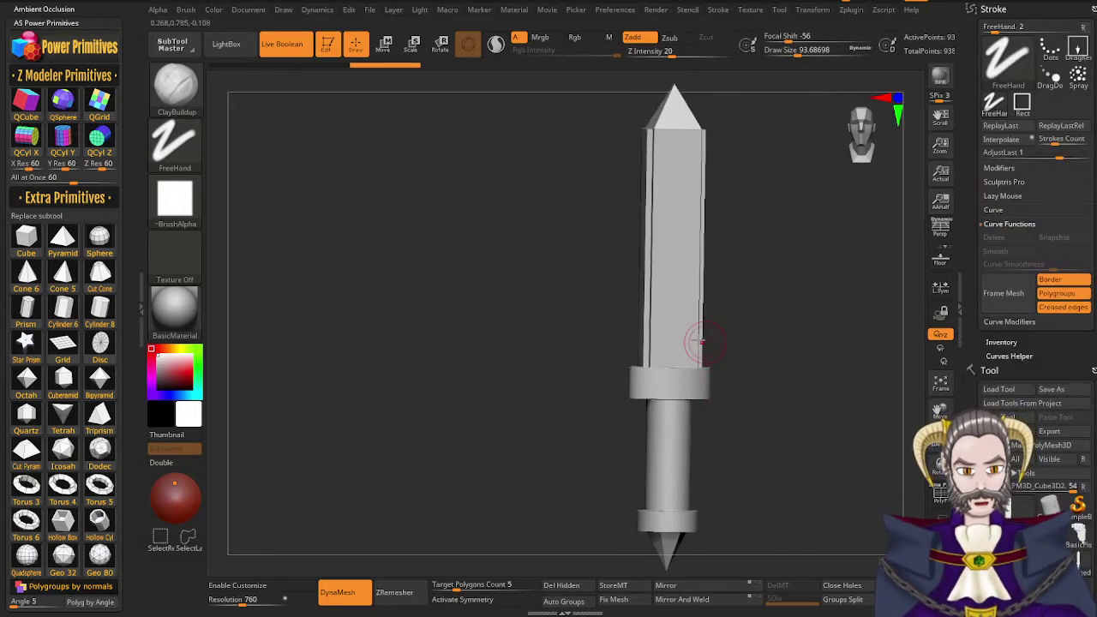
right_click_drag(675, 326, 678, 328)
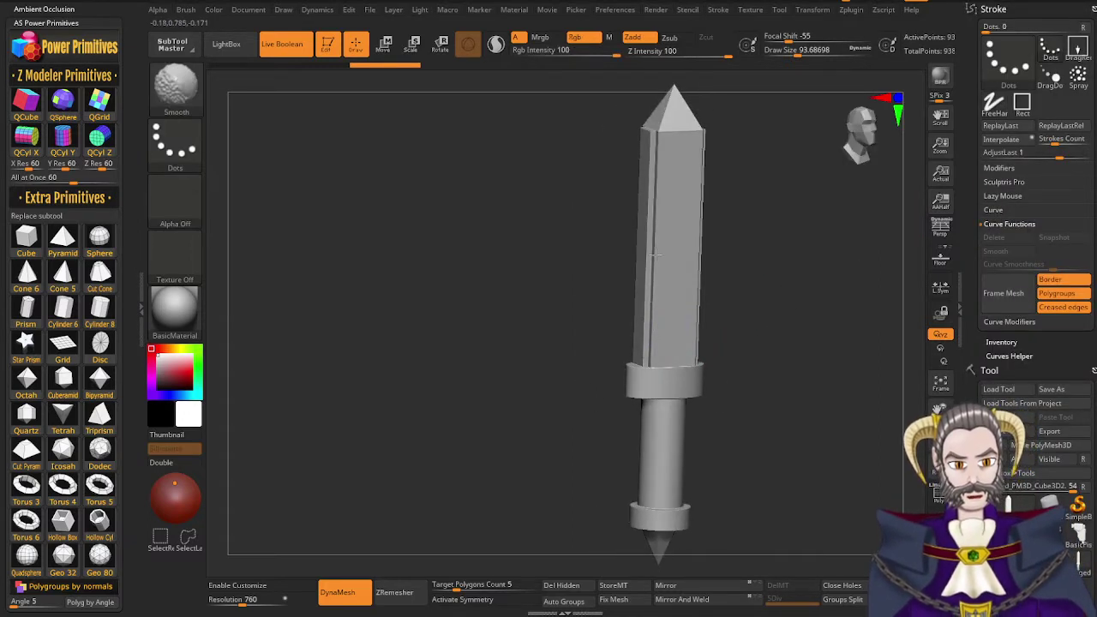
left_click_drag(655, 255, 656, 298, "shift")
right_click_drag(656, 286, 657, 277)
left_click_drag(656, 279, 652, 285, "shift")
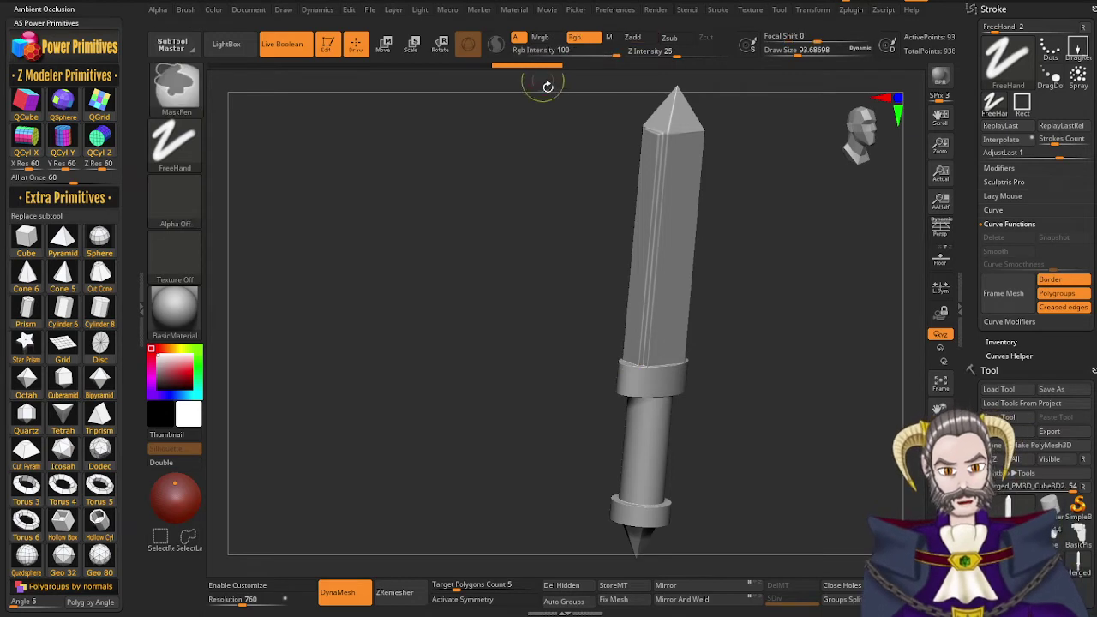
key("ctrl+z")
key("ctrl+z")
key("ctrl+z")
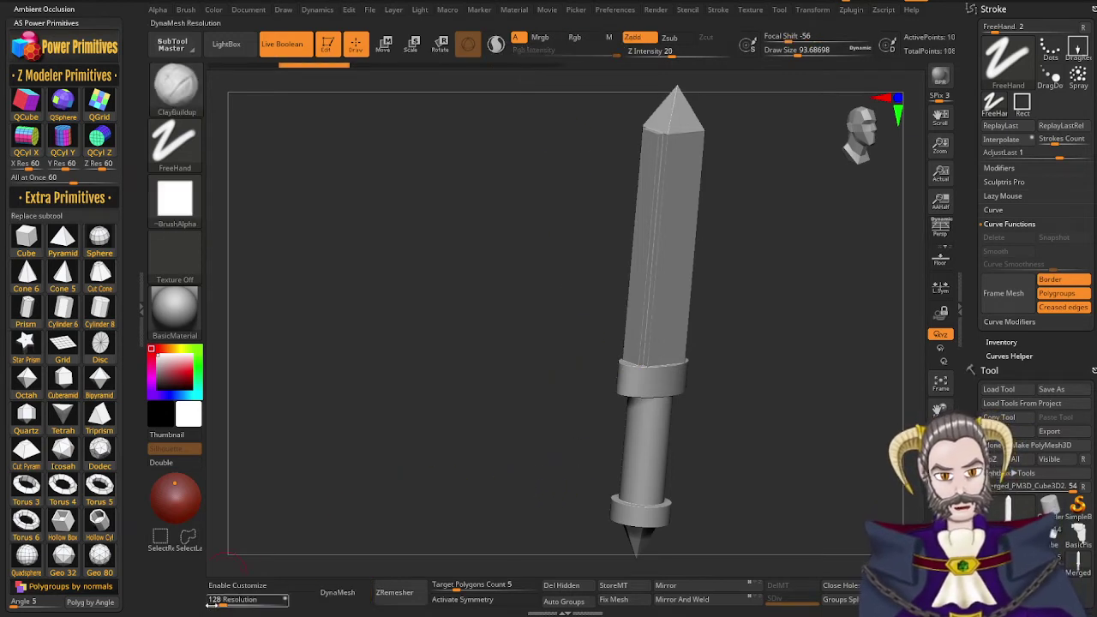
DynaMesh the merged sword at resolution 600 and turn it to expose the blade's edge
left_click(223, 606)
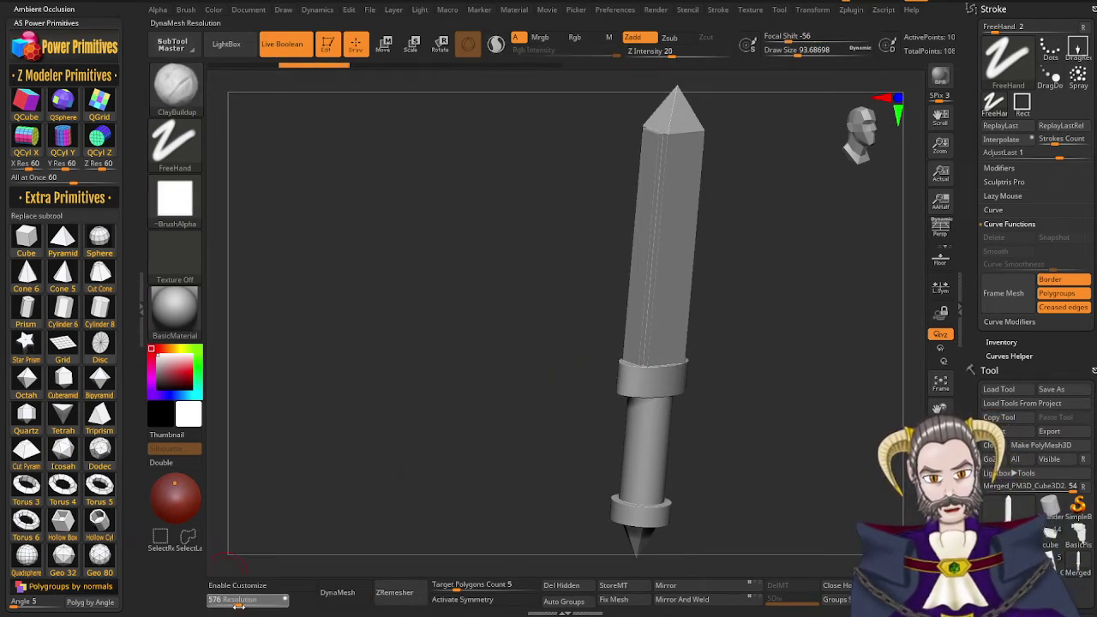
left_click(343, 598)
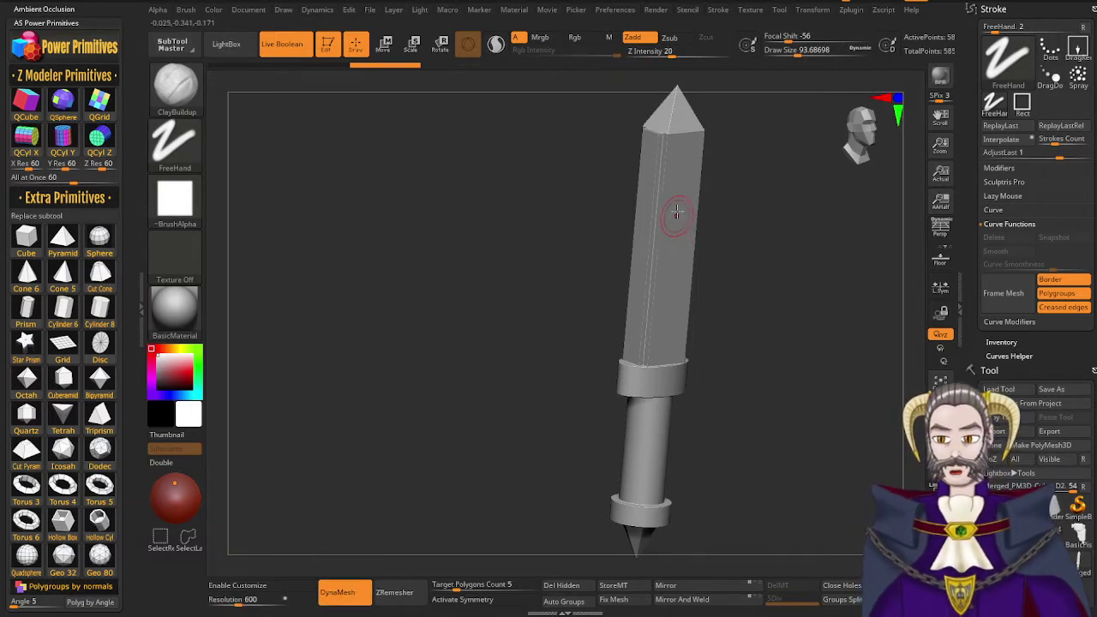
mouse_move(675, 215)
right_mouse_down()
mouse_move(660, 269)
mouse_move(677, 267)
mouse_move(720, 162)
mouse_move(696, 176)
right_mouse_up()
mouse_move(611, 341)
right_mouse_down()
mouse_move(634, 356)
mouse_move(665, 339)
mouse_move(662, 318)
mouse_move(674, 319)
right_mouse_up()
left_click(871, 141)
left_click(888, 164)
Try smoothing the blade's long edges and tip corners on the resolution 600 mesh
left_click_drag(608, 337, 610, 304, "shift")
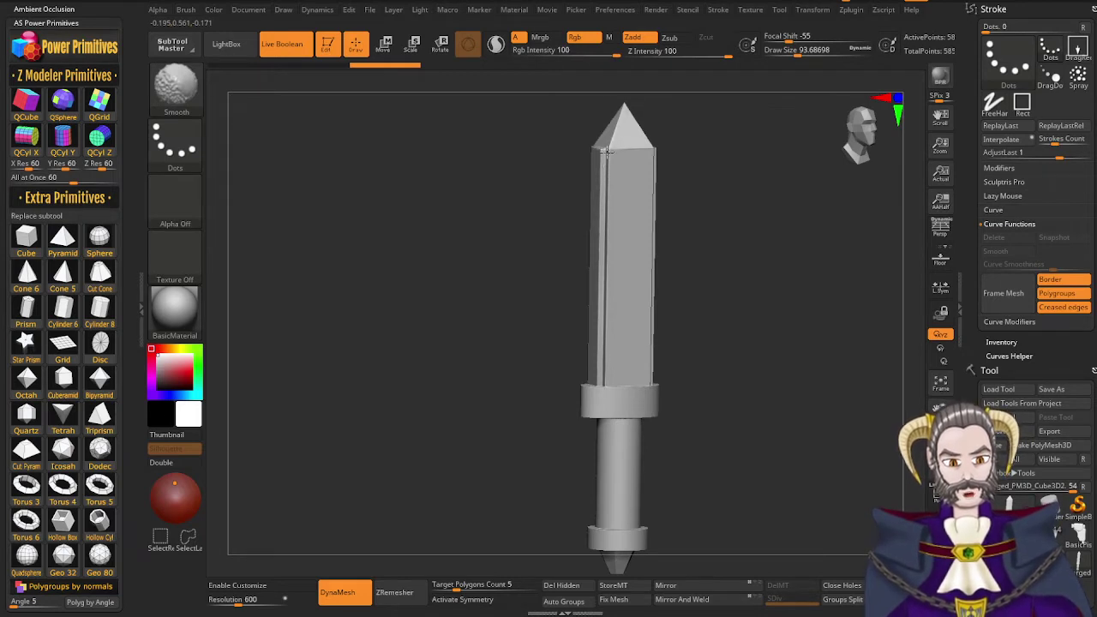
left_click_drag(607, 152, 607, 153, "shift")
mouse_move(583, 209)
right_mouse_down()
mouse_move(636, 216)
mouse_move(636, 267)
right_mouse_up()
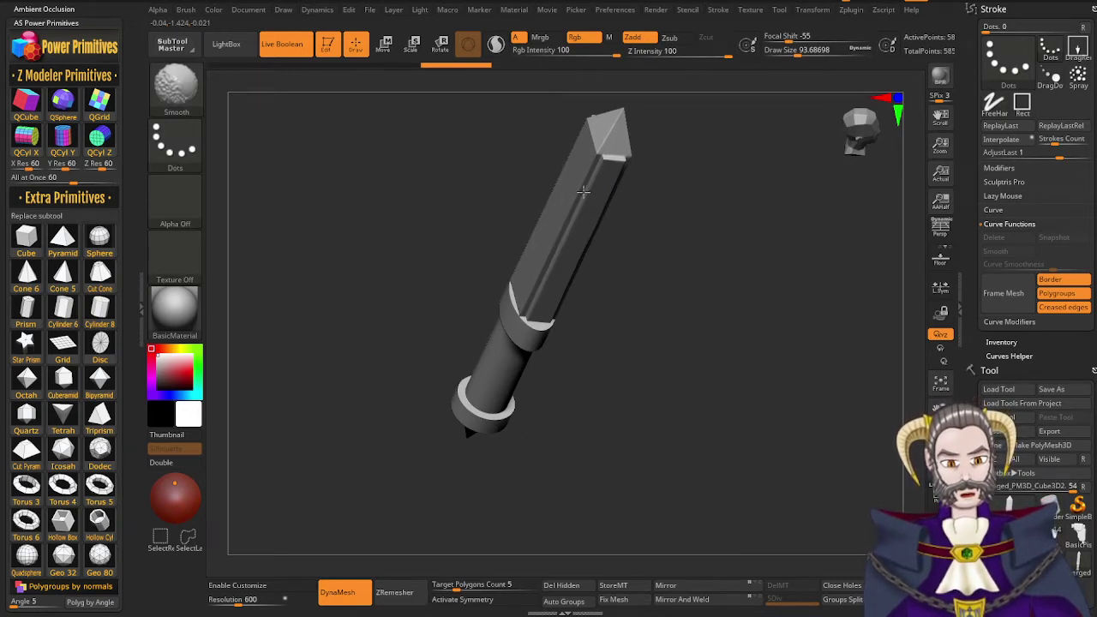
right_click_drag(573, 262, 629, 231)
left_click_drag(632, 135, 607, 153, "shift")
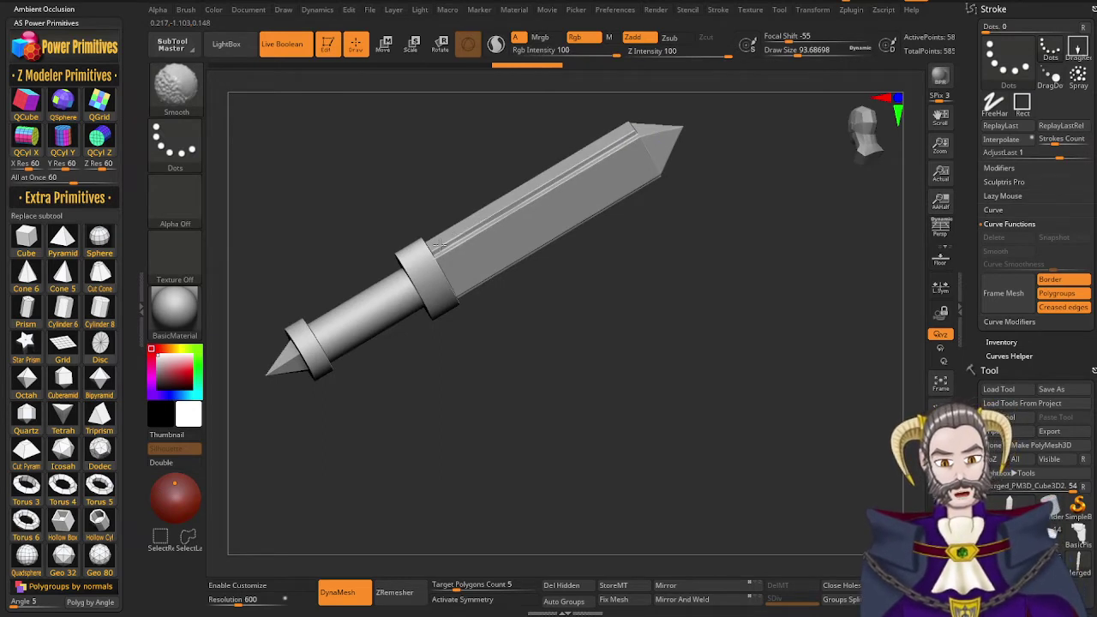
left_click_drag(655, 129, 592, 172, "shift")
mouse_move(626, 157)
right_mouse_down()
mouse_move(608, 237)
mouse_move(551, 269)
right_mouse_up()
left_click_drag(463, 271, 493, 243, "shift")
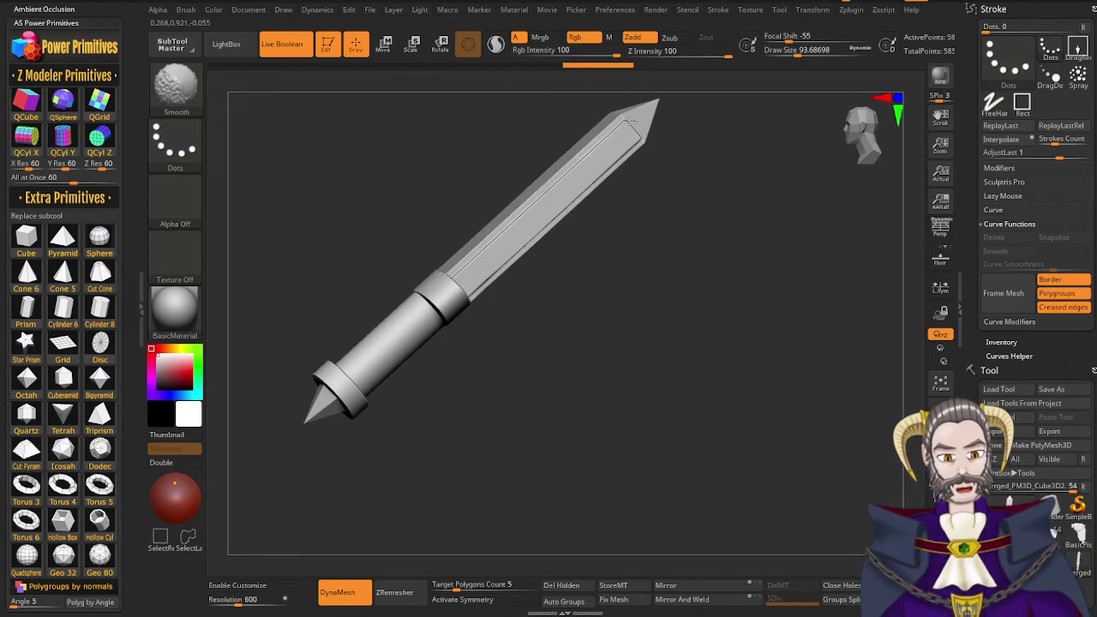
mouse_move(649, 254)
left_mouse_down()
mouse_move(581, 238)
mouse_move(578, 262)
mouse_move(581, 233)
left_mouse_up()
left_click_drag(490, 244, 581, 243)
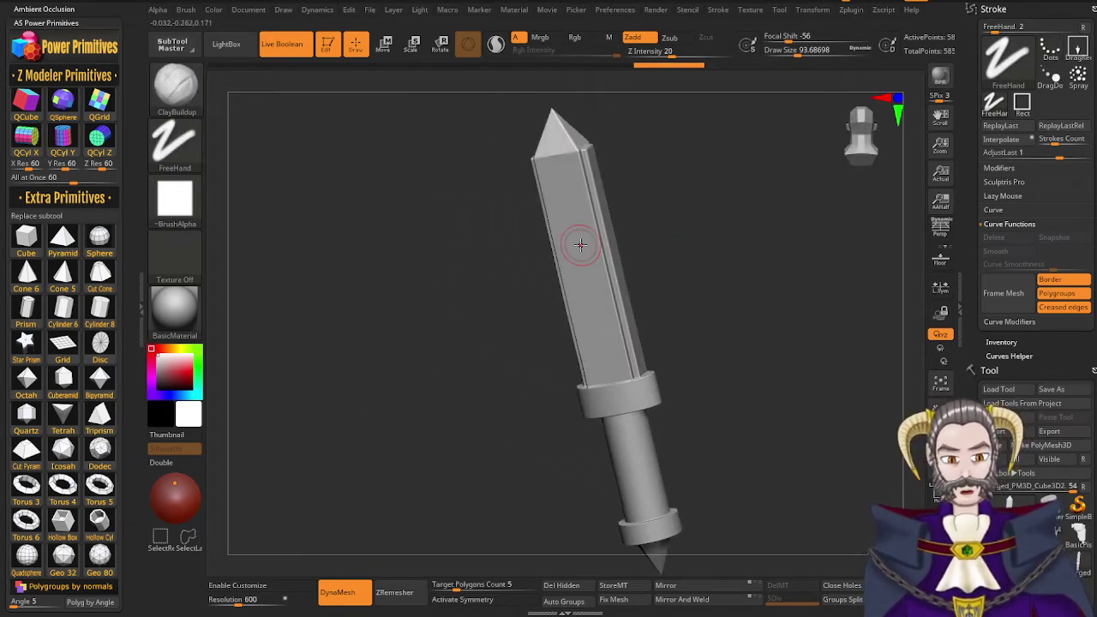
Check the sword's mesh density with its wireframe displayed, then undo back to before the resolution 600 DynaMesh
key("shift+f")
mouse_move(576, 274)
right_mouse_down("ctrl")
mouse_move(741, 466)
mouse_move(579, 242)
mouse_move(567, 242)
right_mouse_up("ctrl")
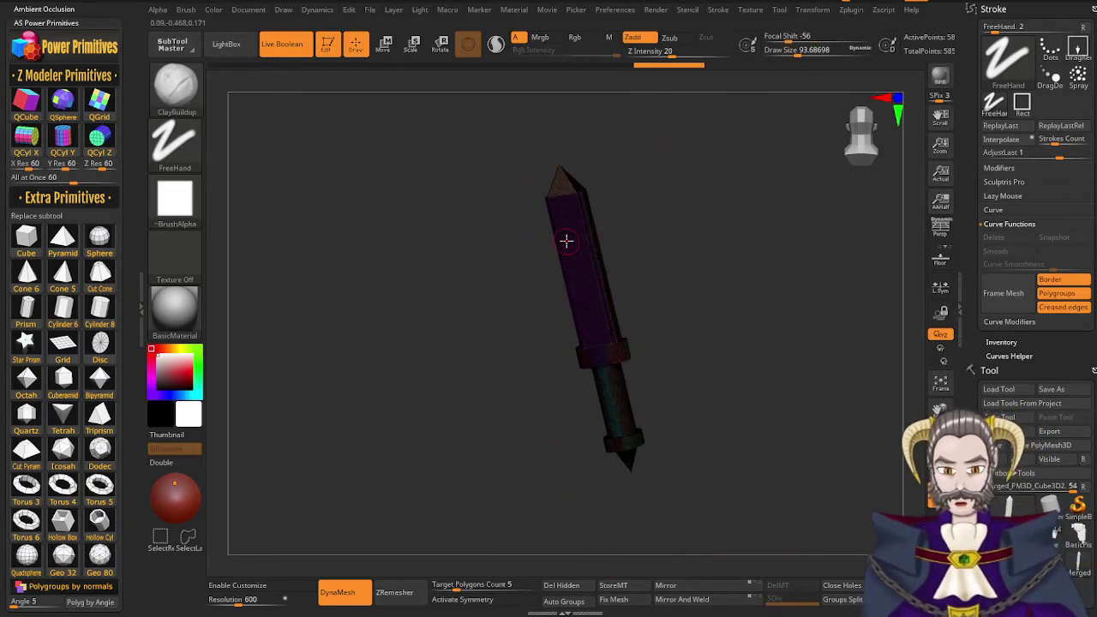
key("shift+f")
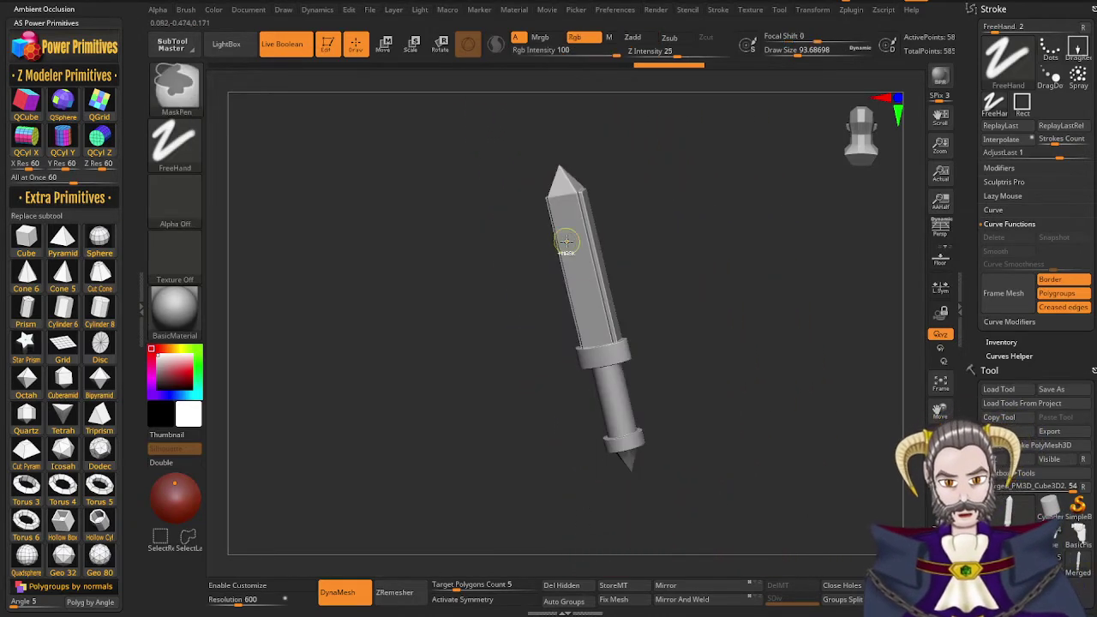
key("ctrl+z")
key("ctrl+z")
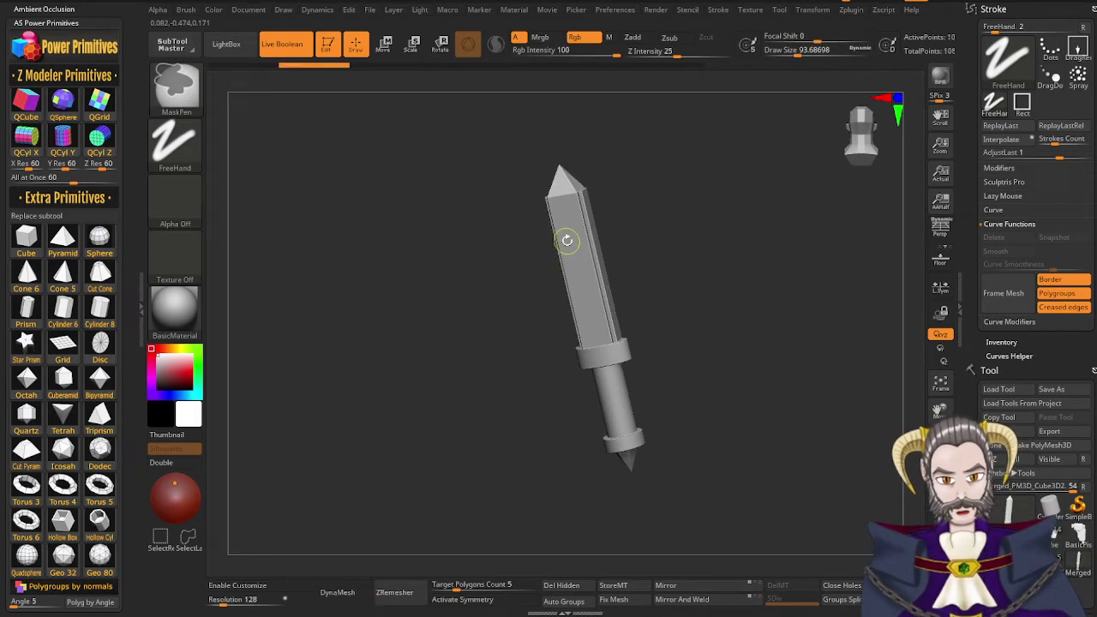
DynaMesh the merged sword at resolution 360 and check its wireframe
left_click(224, 605)
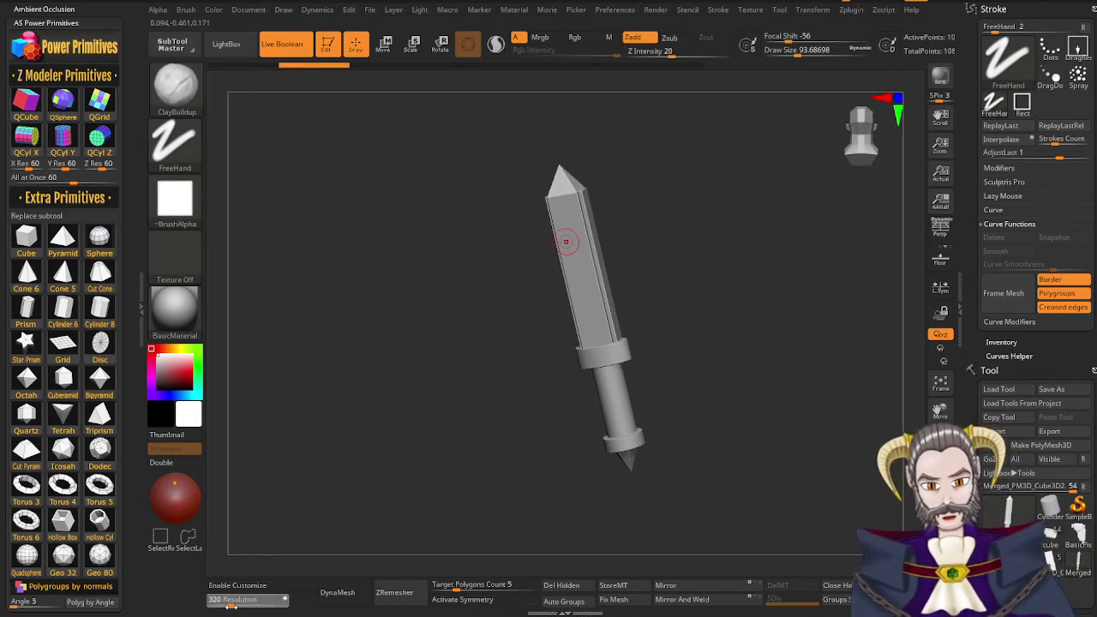
left_click_drag(232, 606, 235, 605)
left_click(336, 593)
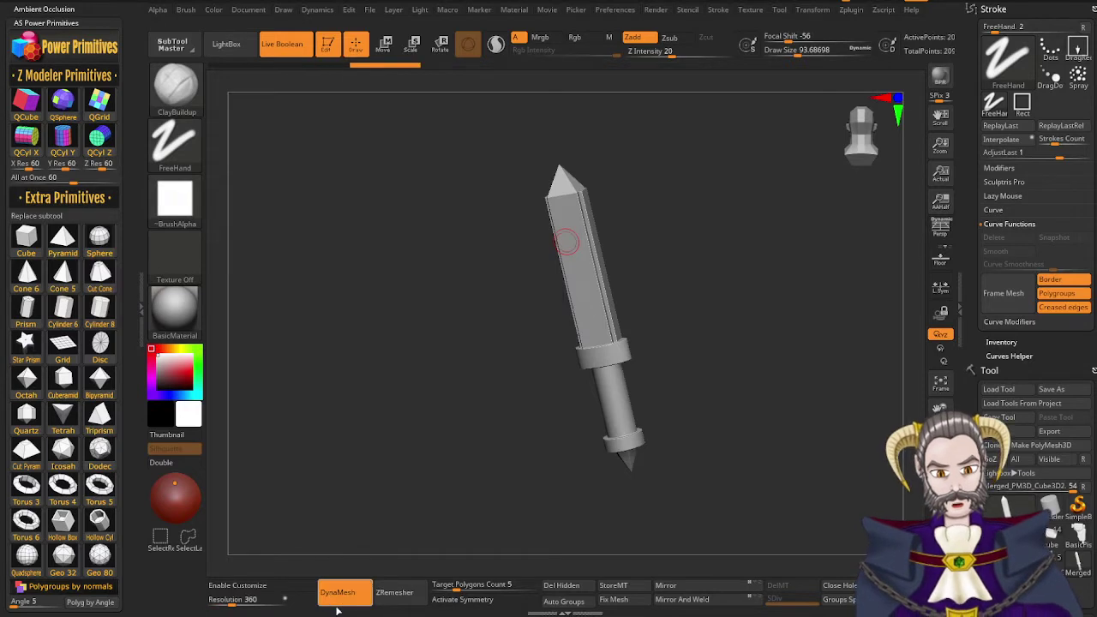
right_click_drag(598, 435, 578, 443)
key("shift+f")
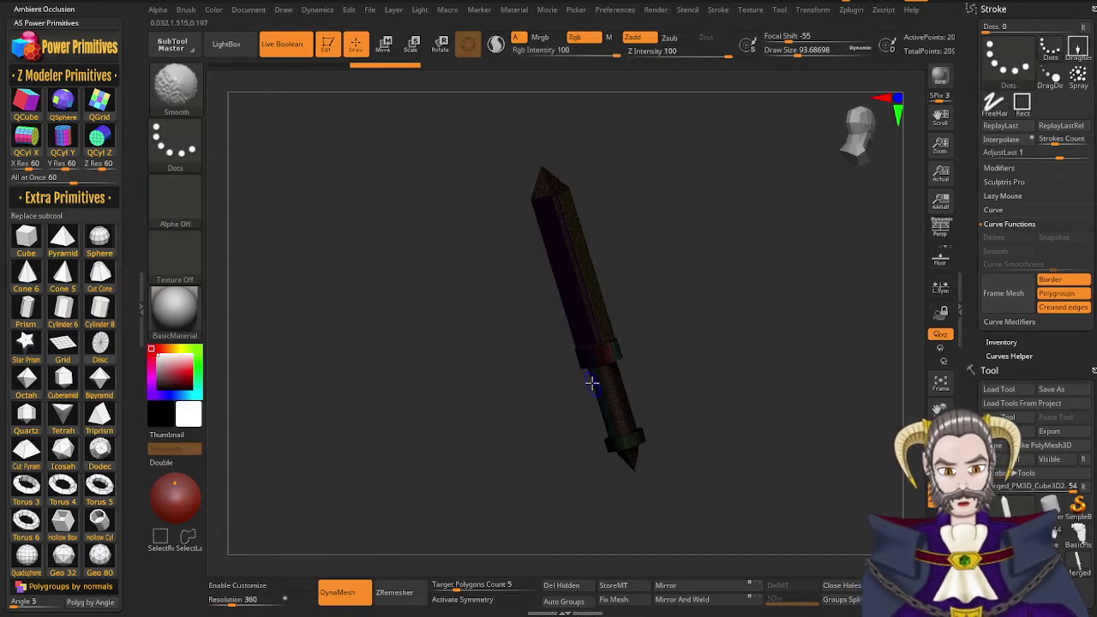
mouse_move(590, 384)
right_mouse_down("ctrl")
mouse_move(578, 320)
mouse_move(772, 473)
mouse_move(624, 270)
right_mouse_up("ctrl")
key("shift+f")
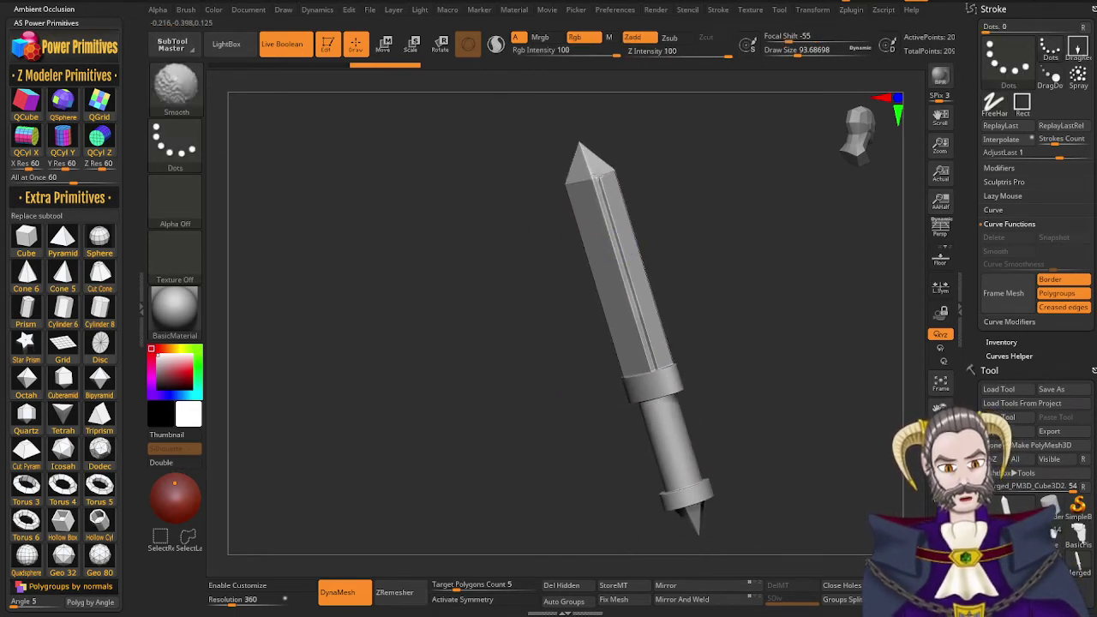
Enlarge the brush's draw size to about 167
key("s")
left_click_drag(628, 261, 639, 264)
key("s")
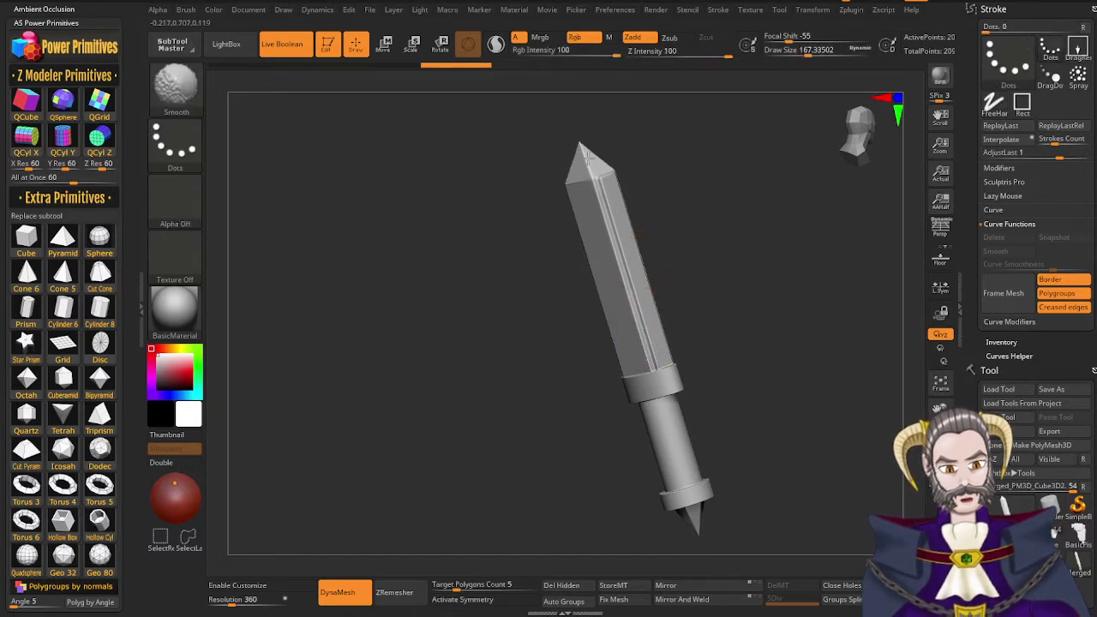
Try smoothing the blade's edges and tip without symmetry, then undo the strokes
left_click_drag(572, 170, 567, 184, "shift")
right_click_drag(591, 223, 612, 208)
mouse_move(573, 171)
left_mouse_down("shift")
mouse_move(579, 290)
mouse_move(598, 326)
left_mouse_up("shift")
right_click_drag(706, 336, 668, 345)
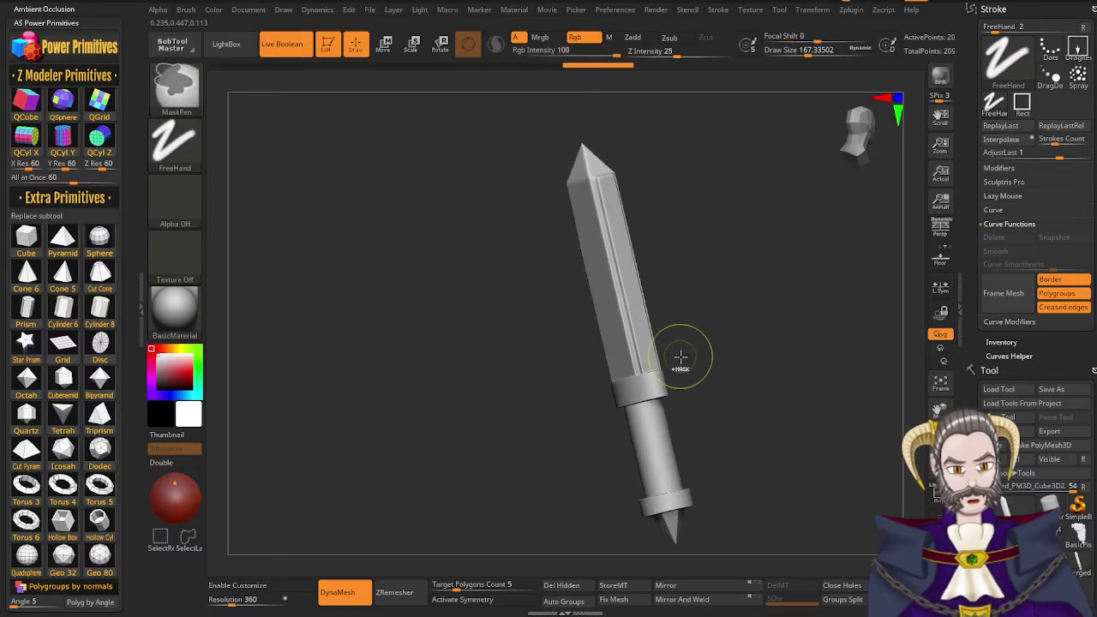
key("ctrl+z")
key("ctrl+z")
right_click_drag(689, 398, 605, 434)
key("ctrl+z")
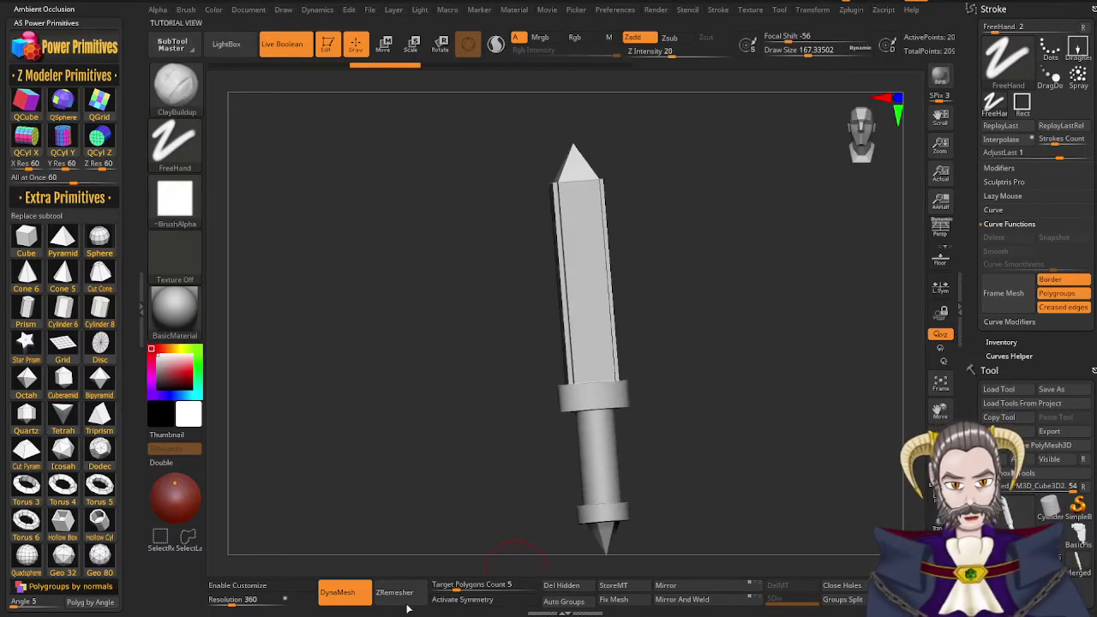
Activate symmetry and smooth the long edges of the blade and the corners at its tip
left_click(470, 603)
right_click_drag(533, 324, 578, 312)
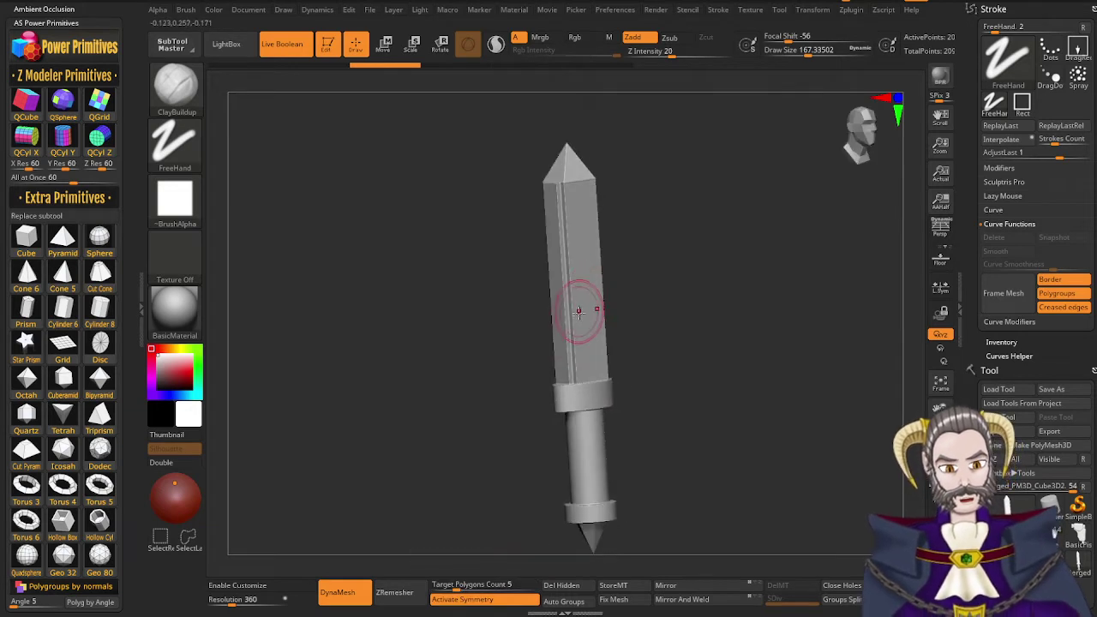
left_click_drag(574, 353, 567, 295, "shift")
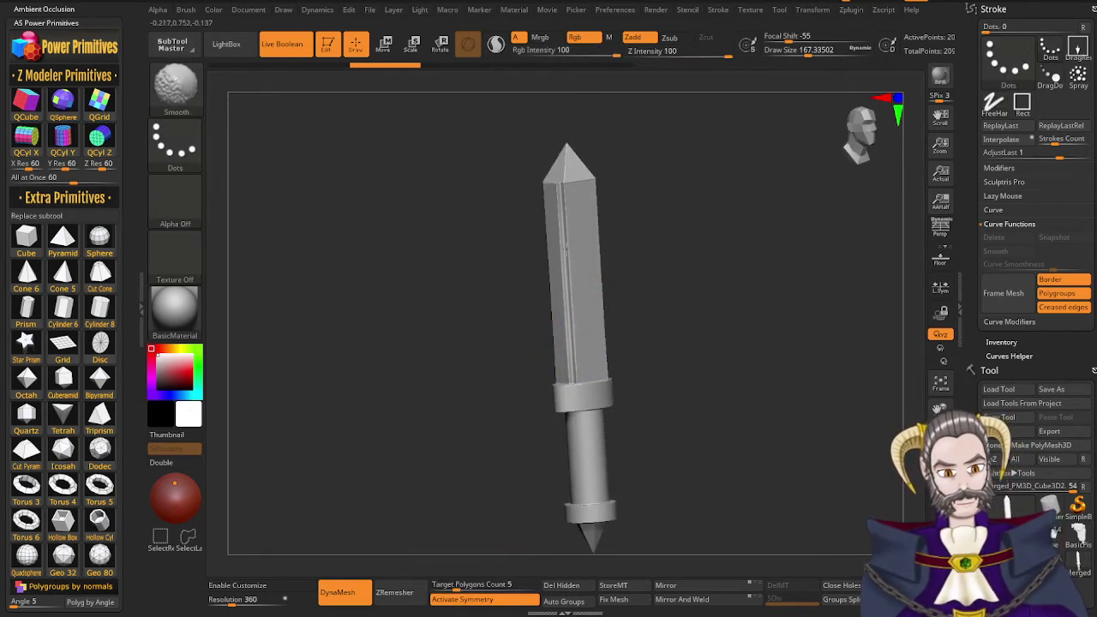
left_click_drag(555, 205, 551, 196, "shift")
right_click_drag(608, 203, 580, 198)
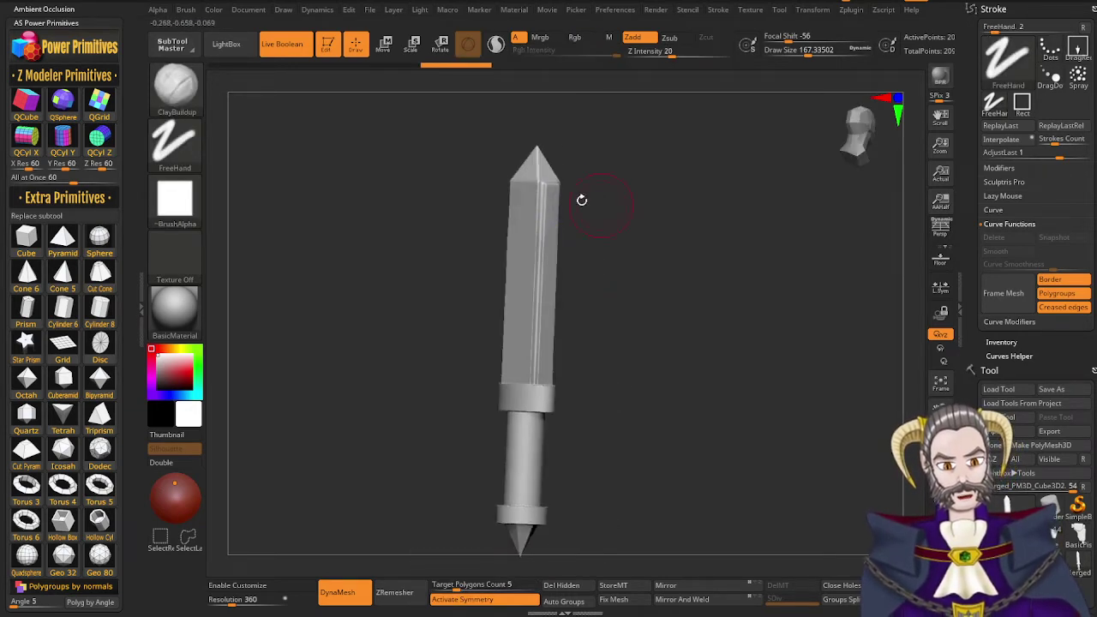
mouse_move(543, 174)
left_mouse_down("shift")
mouse_move(542, 229)
mouse_move(544, 165)
left_mouse_up("shift")
right_click_drag(572, 215, 585, 358)
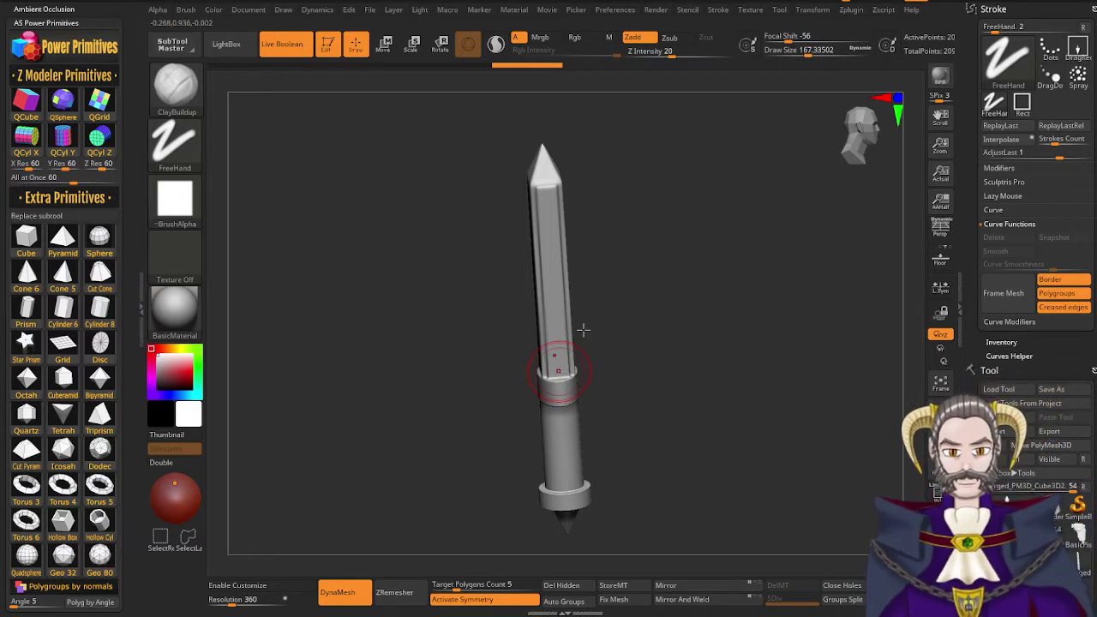
Smooth the rim of the guard ring where the blade meets the handle
left_click_drag(611, 359, 592, 420)
key("shift")
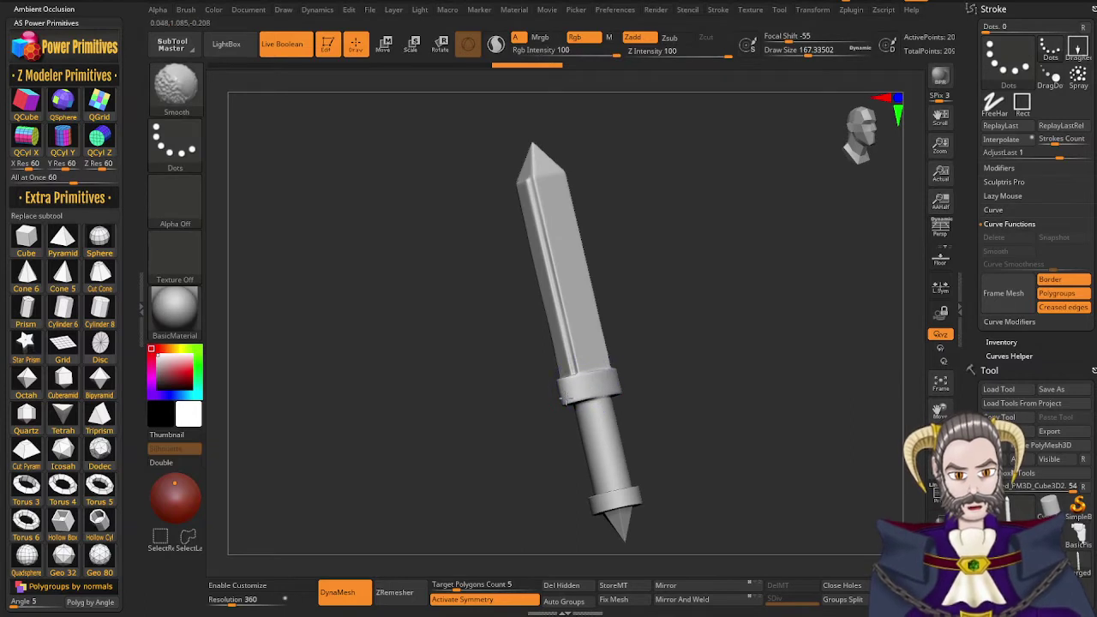
right_click_drag(573, 396, 669, 374)
left_click_drag(554, 401, 559, 383, "shift")
right_click_drag(562, 377, 543, 379)
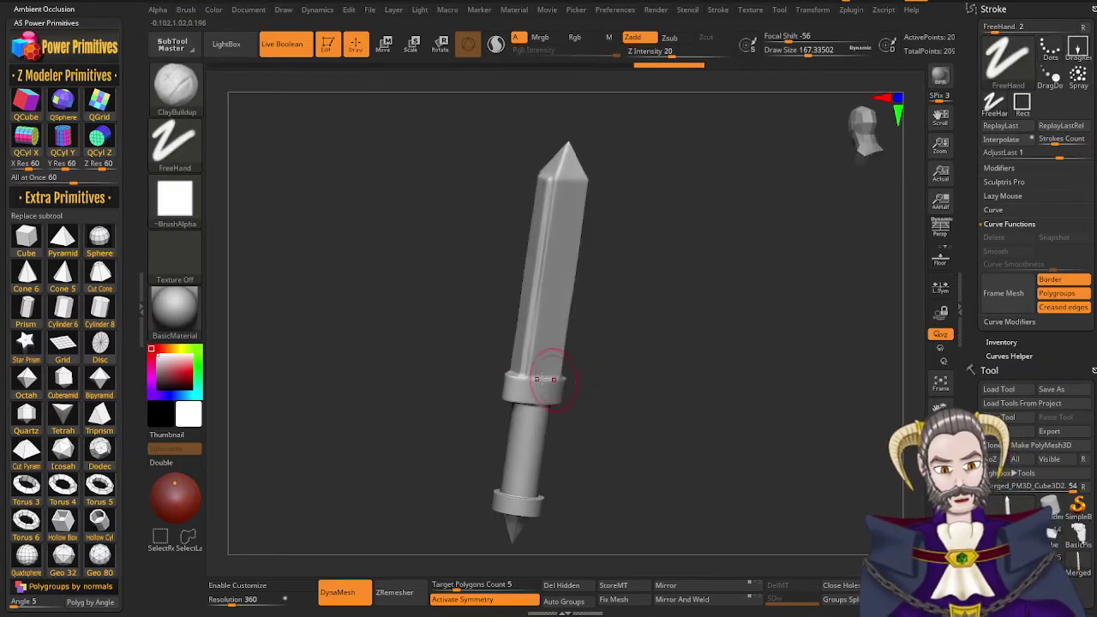
key("shift")
right_click_drag(580, 340, 674, 356)
Smooth the rim of the pommel ring from several sides of the handle's end
mouse_move(515, 430)
right_mouse_down()
mouse_move(533, 441)
mouse_move(520, 446)
right_mouse_up()
mouse_move(519, 446)
right_mouse_down("alt")
mouse_move(570, 335)
mouse_move(591, 353)
right_mouse_up("alt")
key("shift")
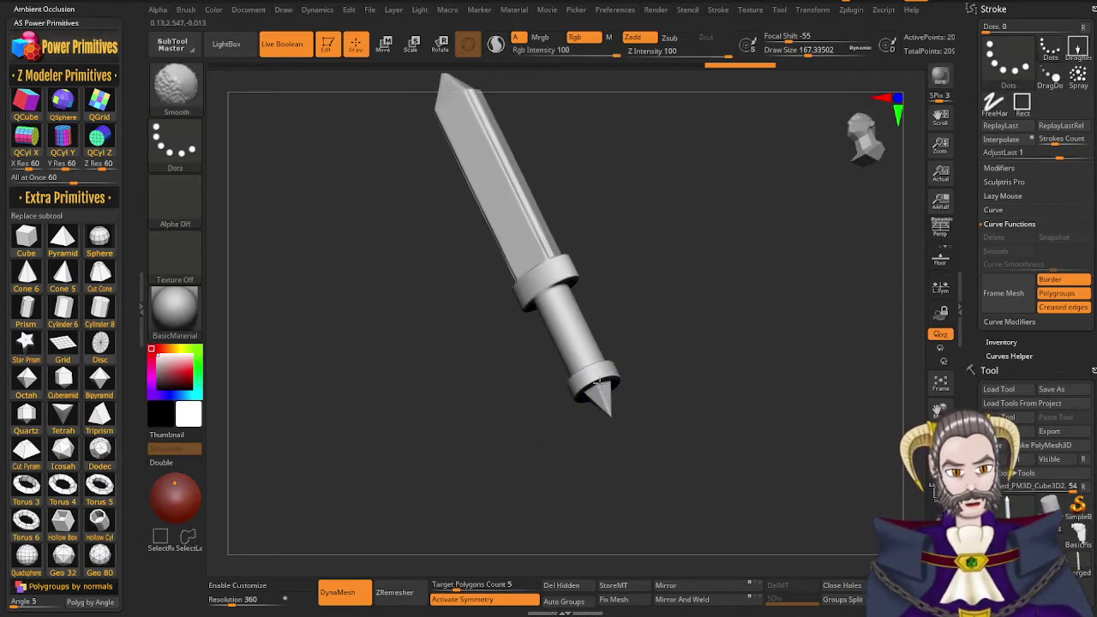
left_click_drag(600, 382, 583, 410, "shift")
right_click_drag(583, 410, 619, 366)
left_click_drag(611, 372, 575, 392, "shift")
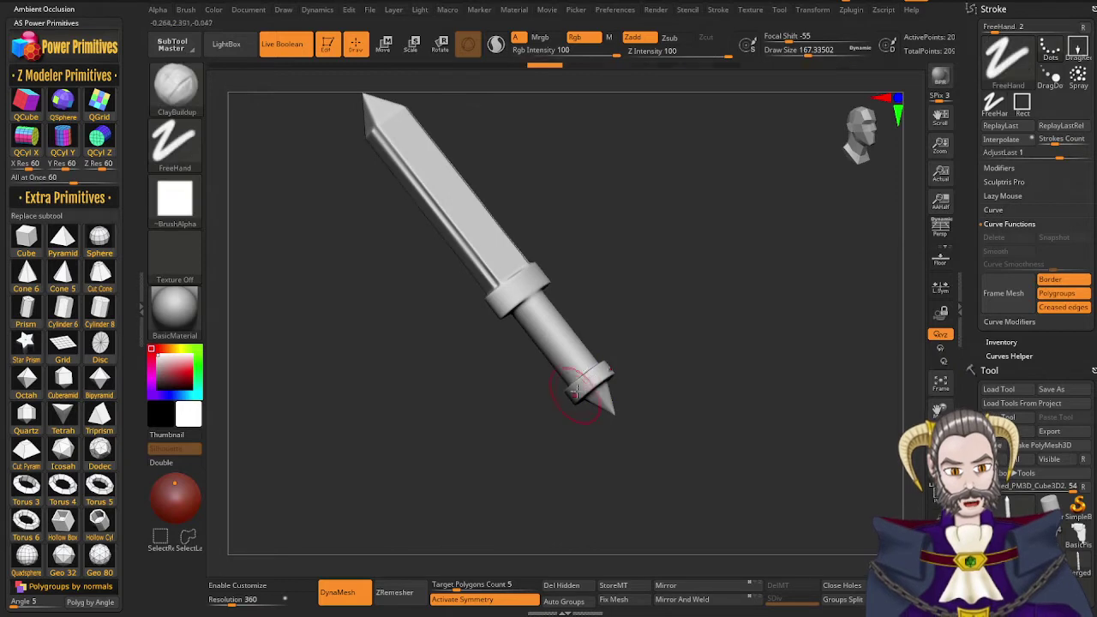
right_click_drag(577, 392, 610, 406)
left_click_drag(600, 373, 569, 388, "shift")
right_click_drag(566, 388, 527, 408)
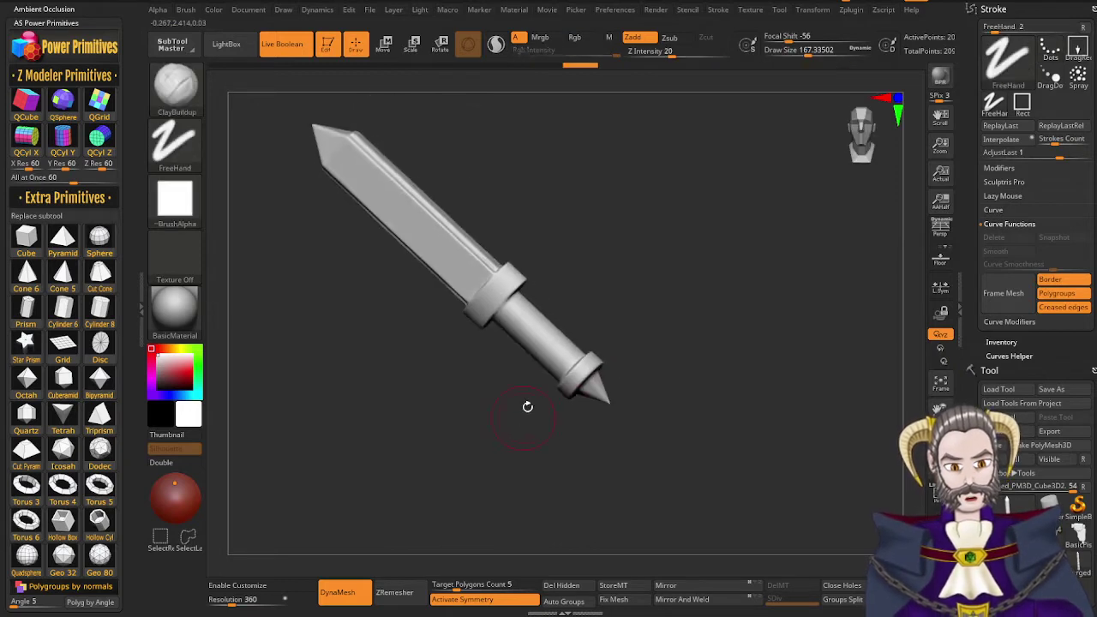
right_click_drag(538, 332, 541, 305)
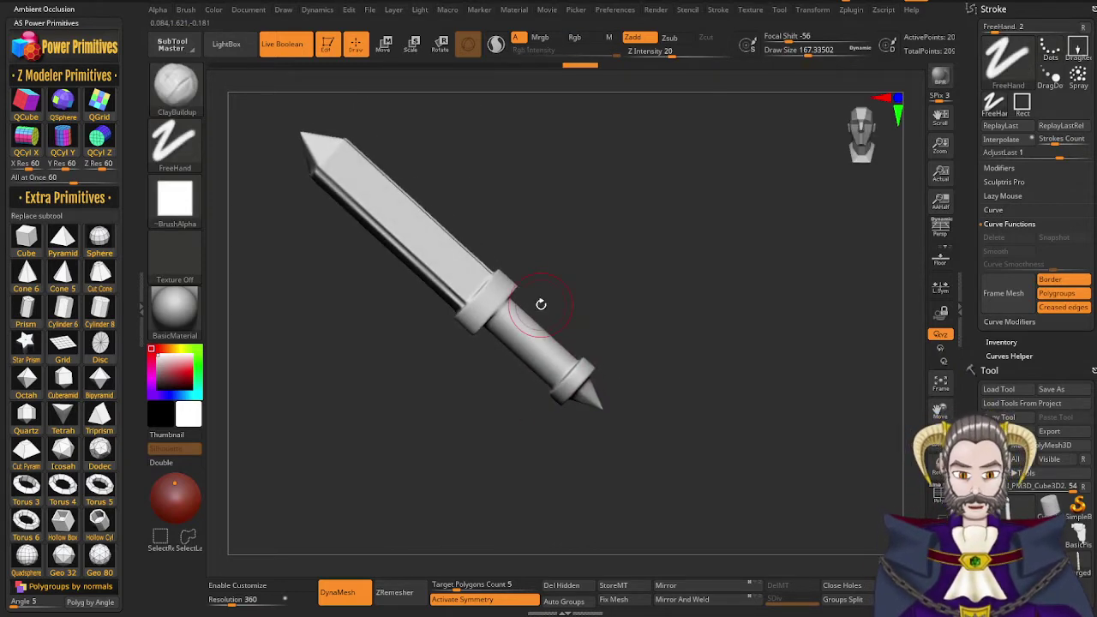
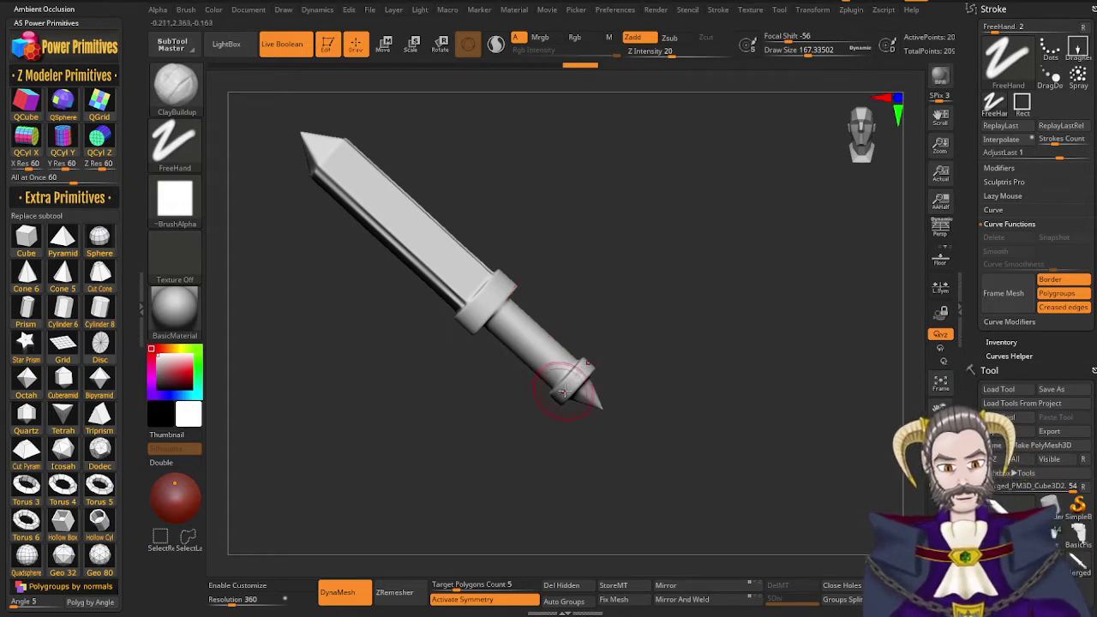
mouse_move(568, 390)
right_mouse_down()
mouse_move(577, 381)
mouse_move(529, 422)
right_mouse_up()
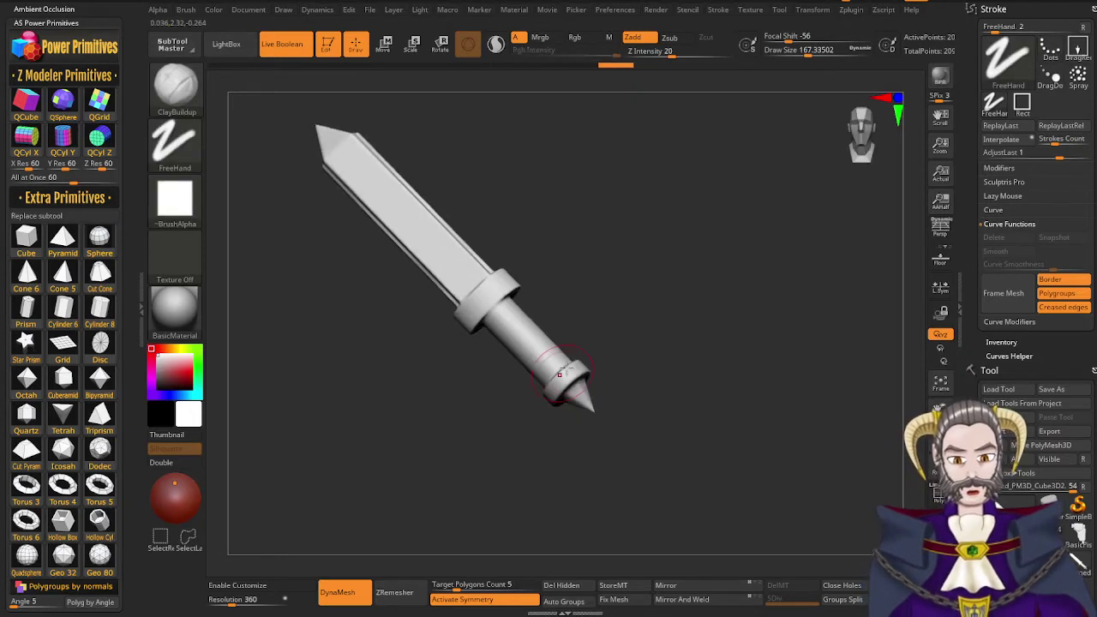
right_click_drag(566, 382, 561, 395)
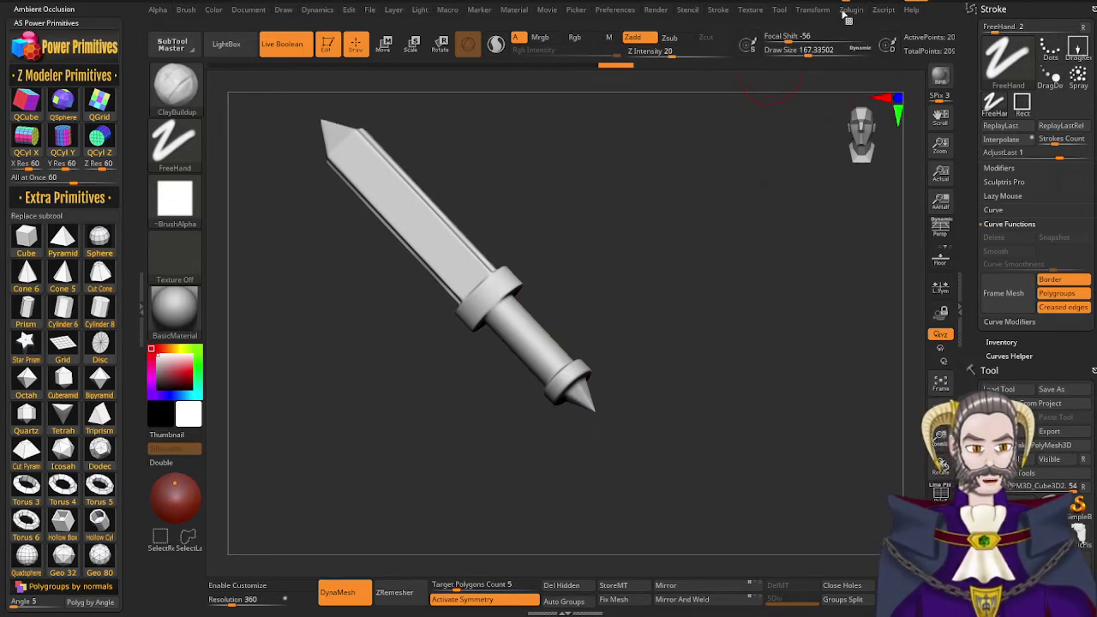
Dock the Transform palette beside the canvas and bring its symmetry settings into view
left_click(814, 11)
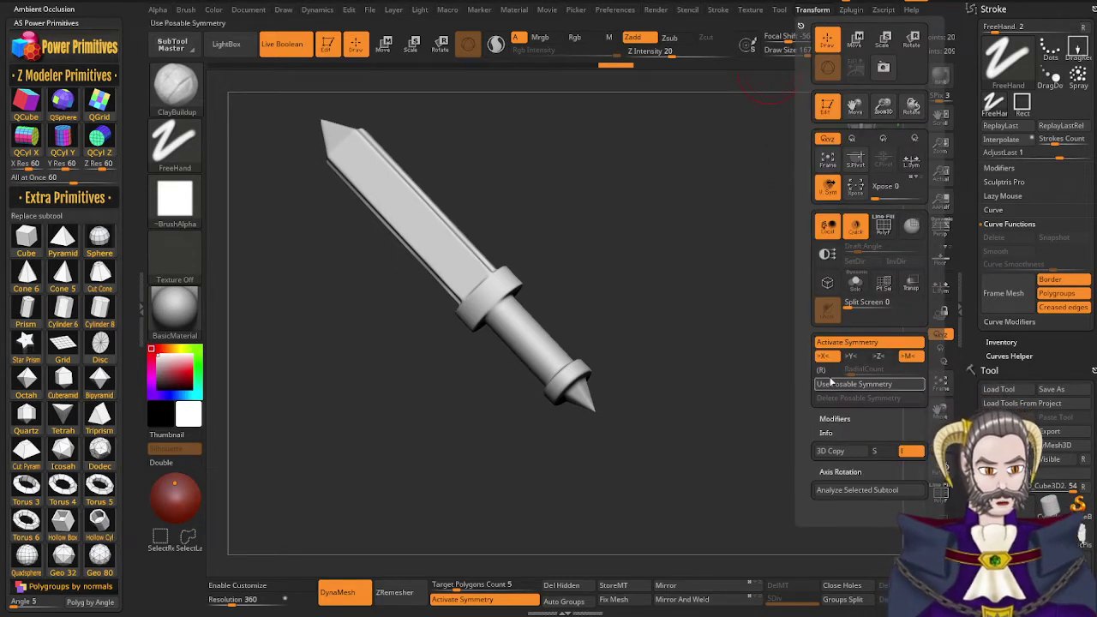
left_click(802, 25)
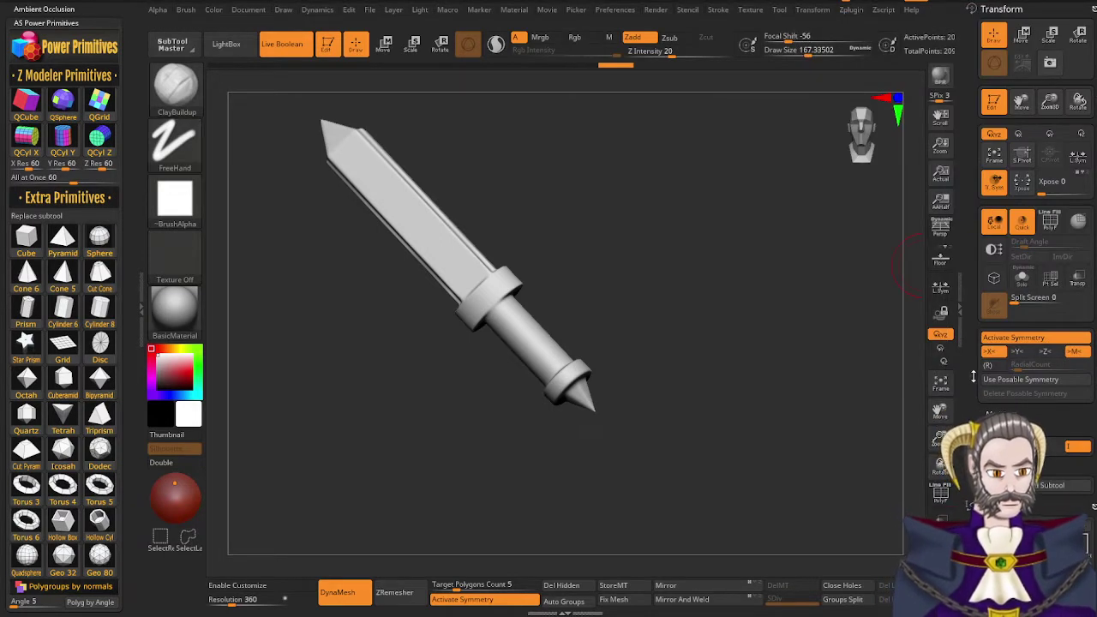
left_click_drag(972, 376, 966, 418)
left_click_drag(970, 506, 979, 270)
left_click(1094, 228)
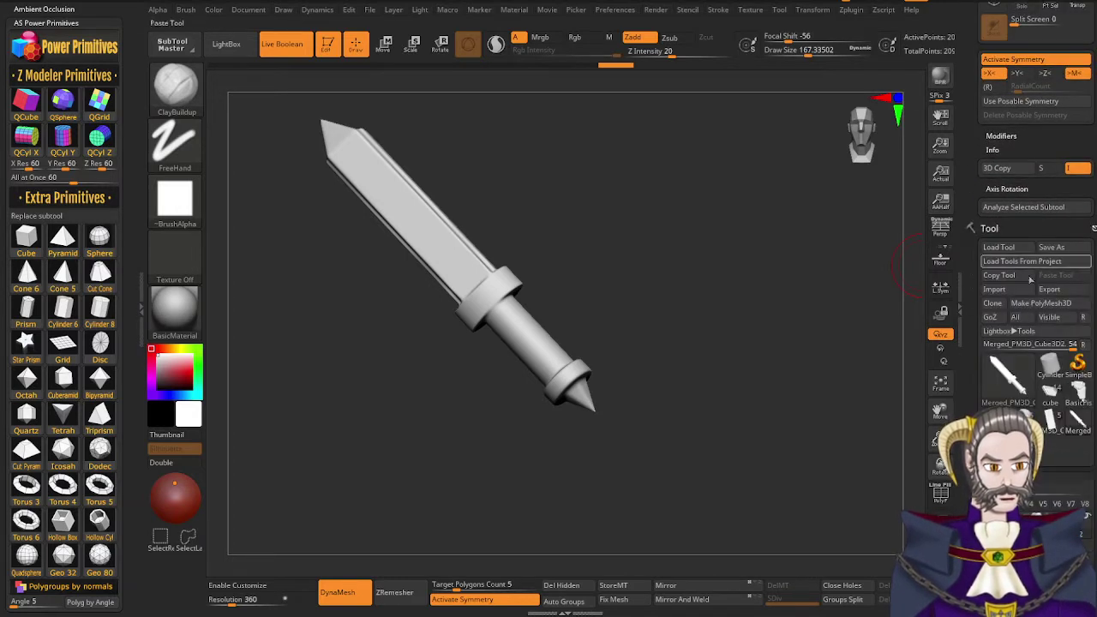
left_click_drag(971, 183, 971, 285)
scroll(972, 284, "down", 2)
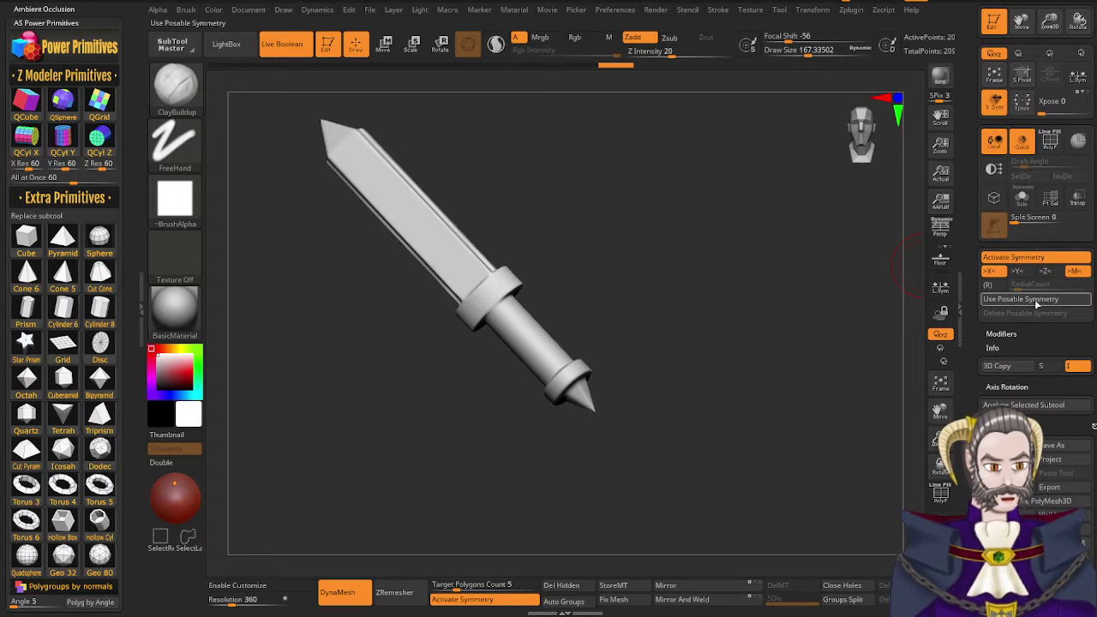
Turn on radial symmetry around the Y axis only, with a radial count of 25, for working on the grip
left_click(991, 288)
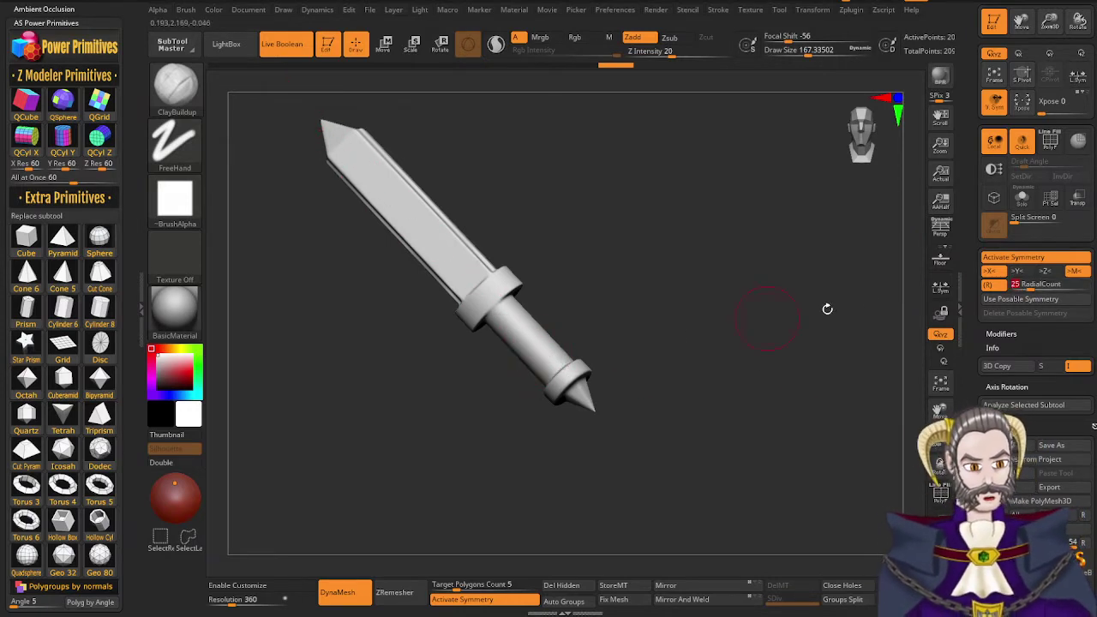
left_click(1021, 271)
left_click(1016, 271)
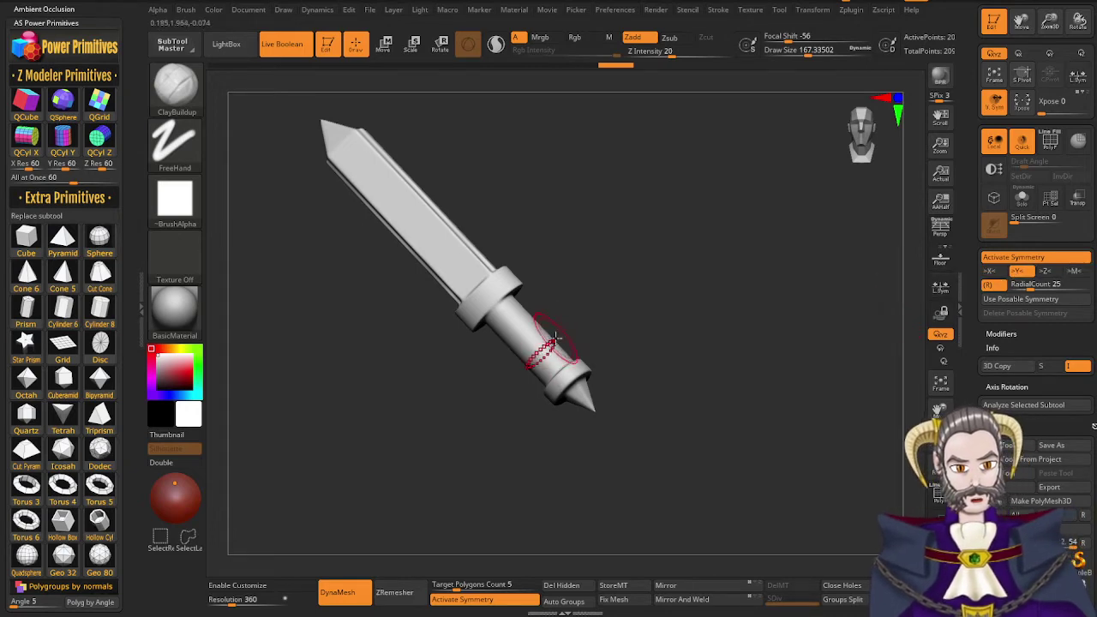
mouse_move(516, 338)
right_mouse_down("alt")
mouse_move(734, 301)
mouse_move(779, 364)
right_mouse_up("alt")
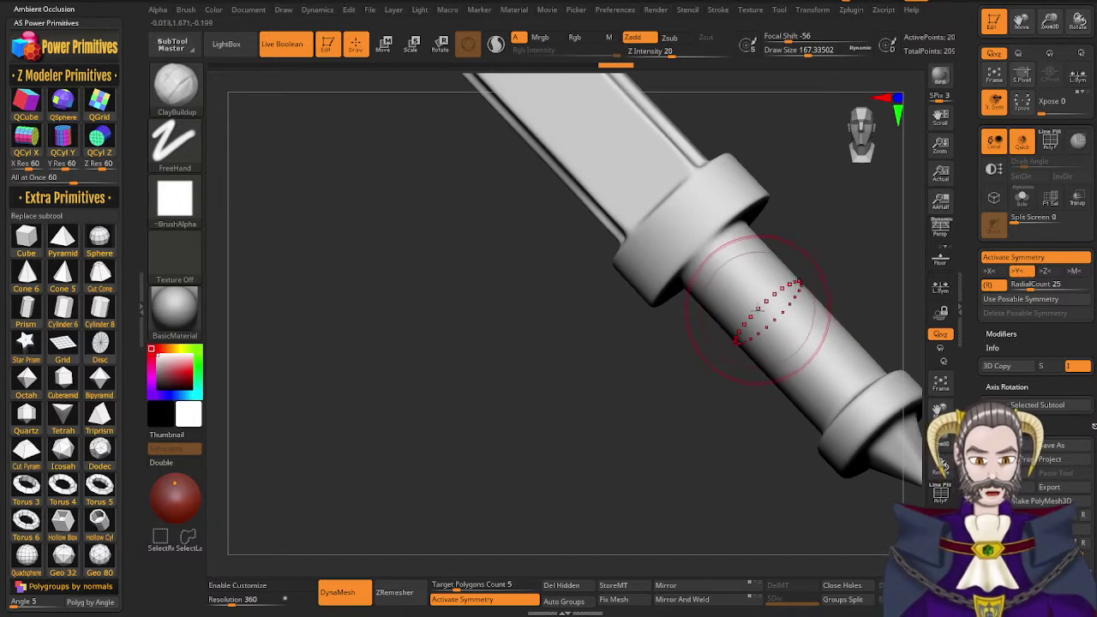
Switch to the Standard brush and reduce its draw size to about 54 for shaping the grip
key("b")
key("s")
key("t")
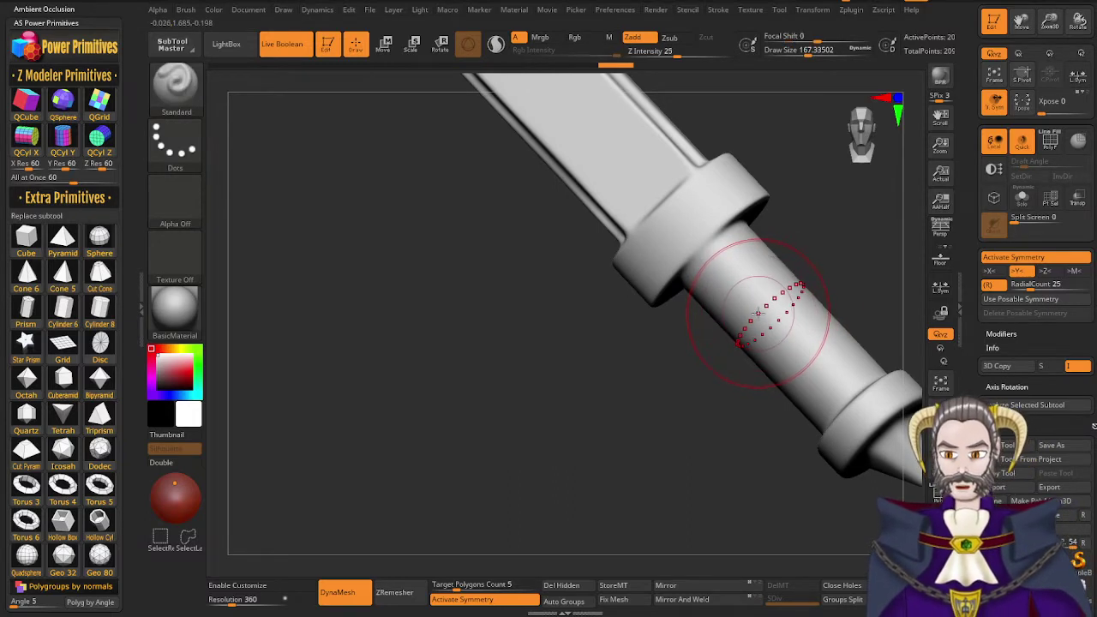
key("s")
left_click_drag(760, 312, 739, 313)
right_click_drag(738, 338, 752, 367)
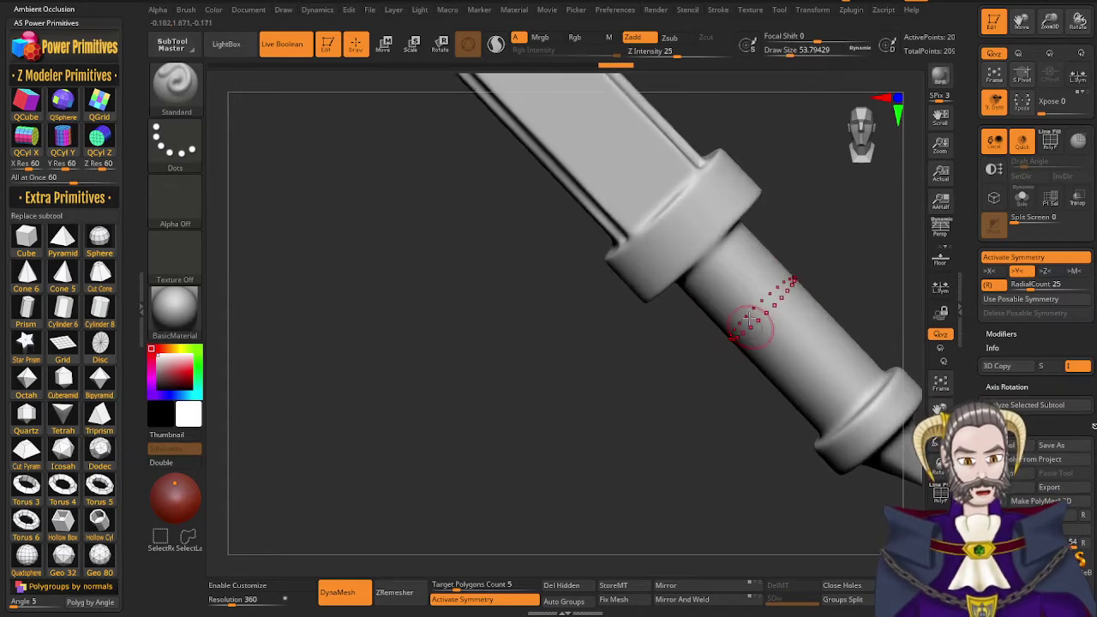
right_click_drag(758, 310, 739, 301)
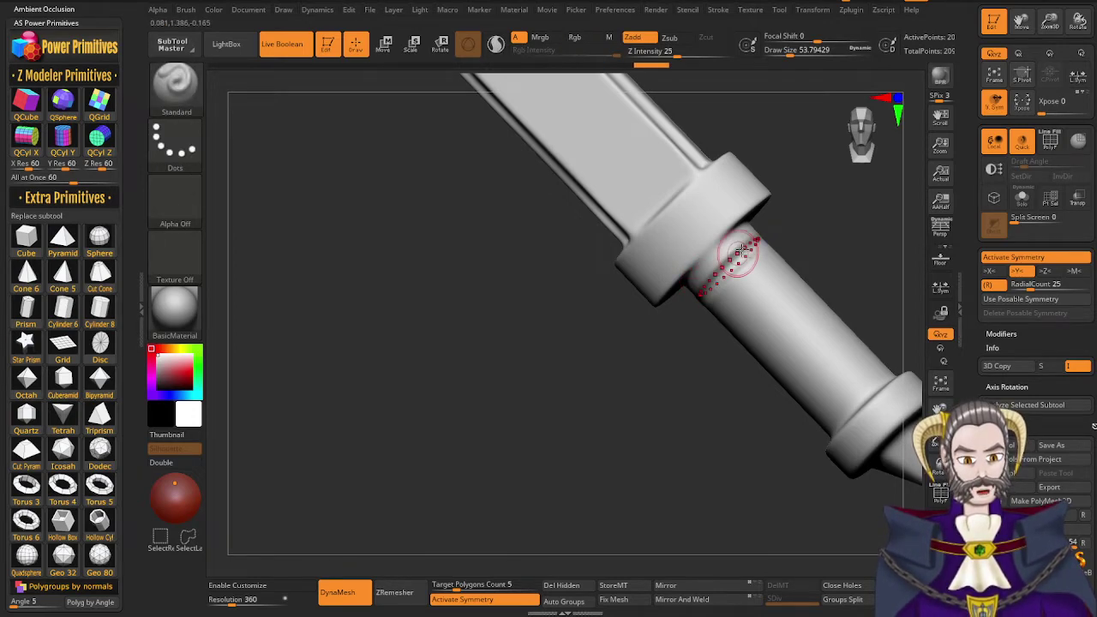
mouse_move(727, 257)
left_mouse_down()
mouse_move(687, 290)
mouse_move(696, 301)
mouse_move(758, 237)
mouse_move(784, 186)
mouse_move(728, 224)
mouse_move(754, 249)
left_mouse_up()
key("ctrl+z")
key("ctrl+z")
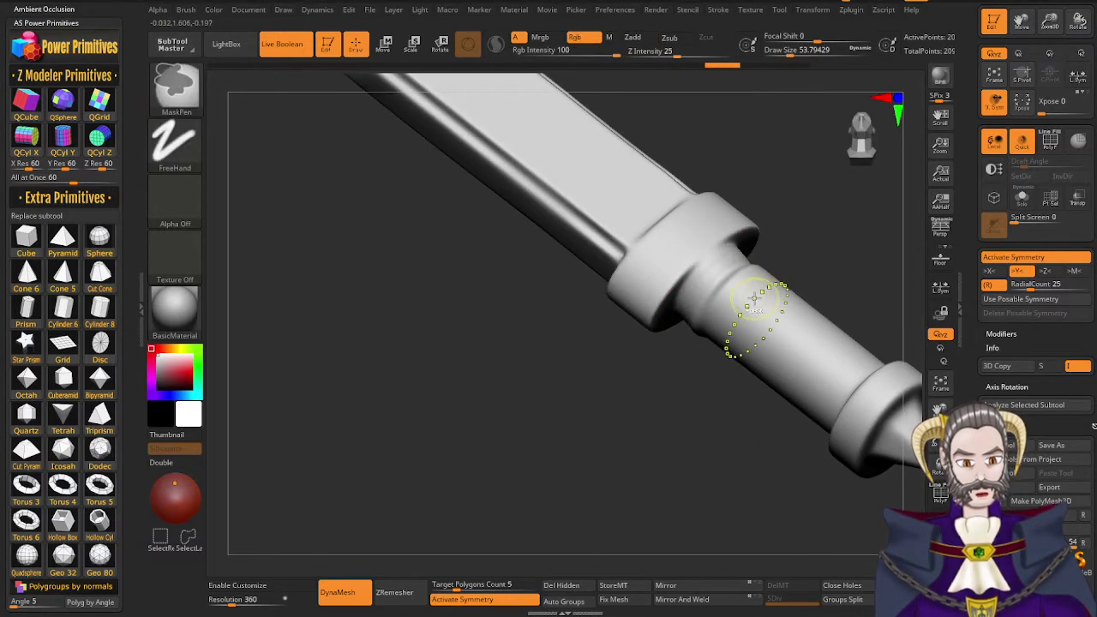
key("ctrl+z")
mouse_move(755, 297)
right_mouse_down()
mouse_move(757, 308)
mouse_move(729, 293)
right_mouse_up()
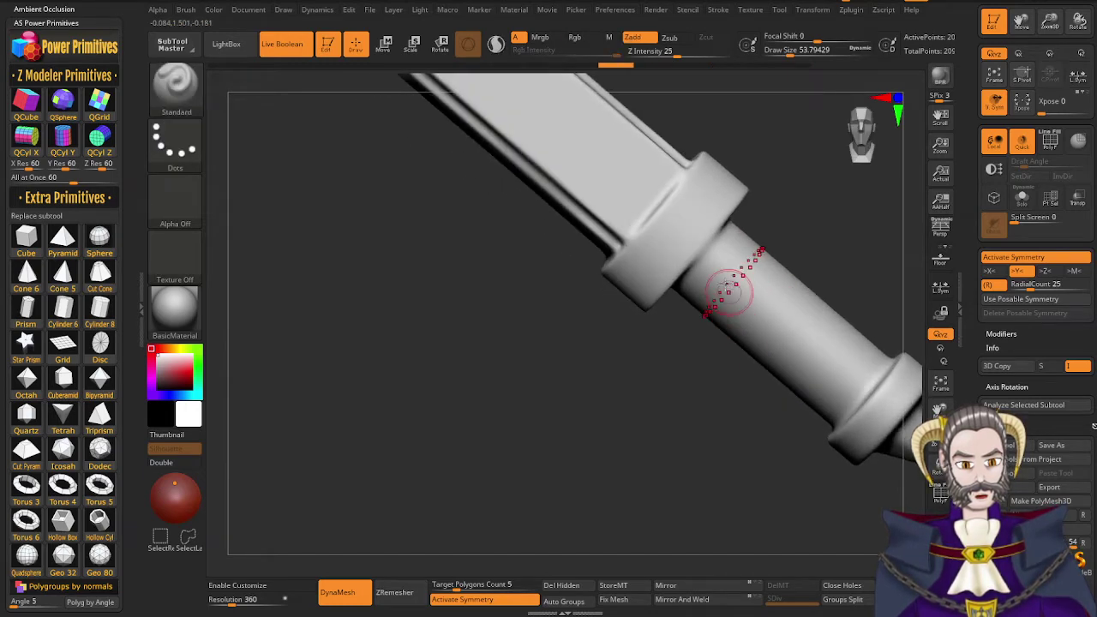
mouse_move(707, 275)
left_mouse_down()
mouse_move(687, 300)
mouse_move(777, 204)
left_mouse_up()
left_click_drag(645, 359, 629, 375)
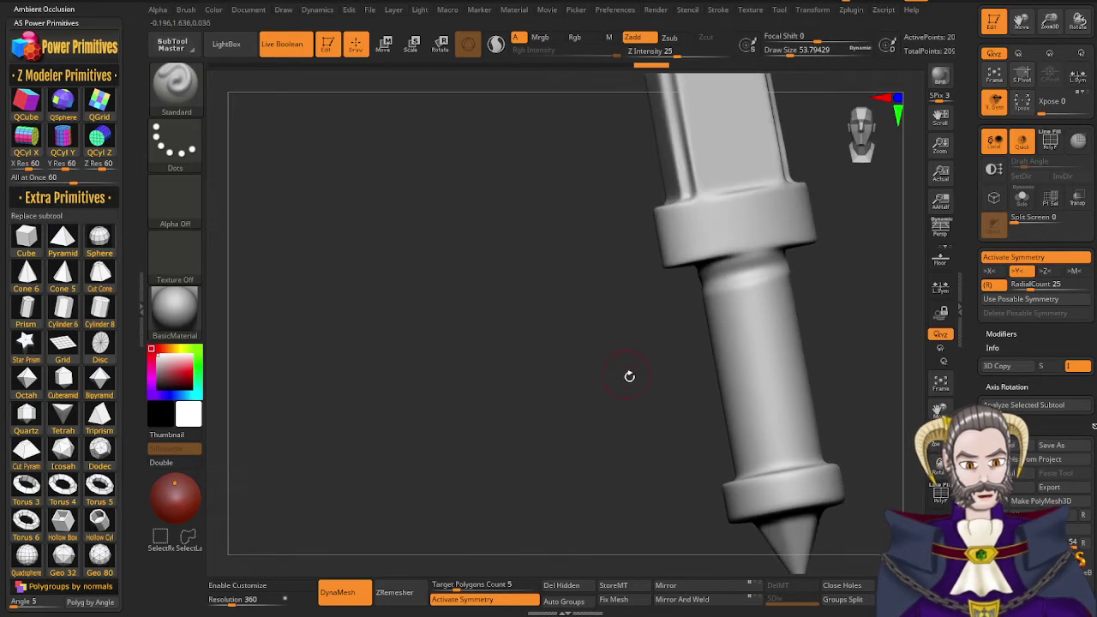
key("ctrl+z")
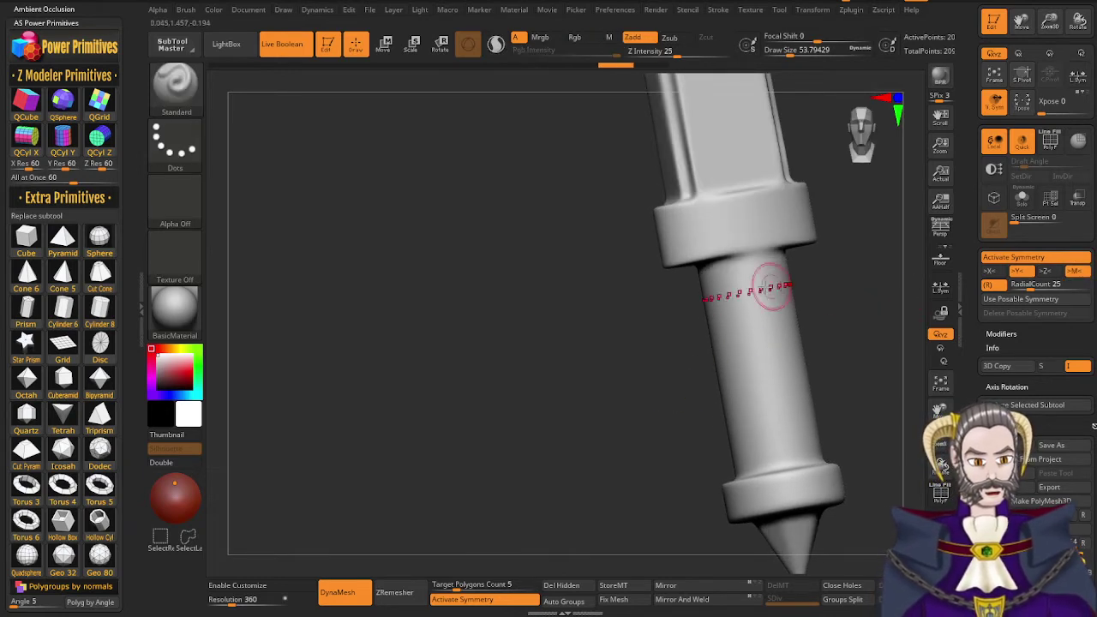
With mirror symmetry on, carve a recessed neck around the grip directly below the guard ring
right_click_drag(773, 286, 745, 294)
left_click_drag(762, 309, 744, 313, "alt")
mouse_move(713, 343)
right_mouse_down()
mouse_move(761, 344)
mouse_move(796, 321)
mouse_move(762, 331)
right_mouse_up()
left_click_drag(744, 311, 737, 385, "shift")
mouse_move(734, 382)
right_mouse_down()
mouse_move(704, 349)
mouse_move(750, 338)
right_mouse_up()
right_click_drag(749, 272, 752, 266)
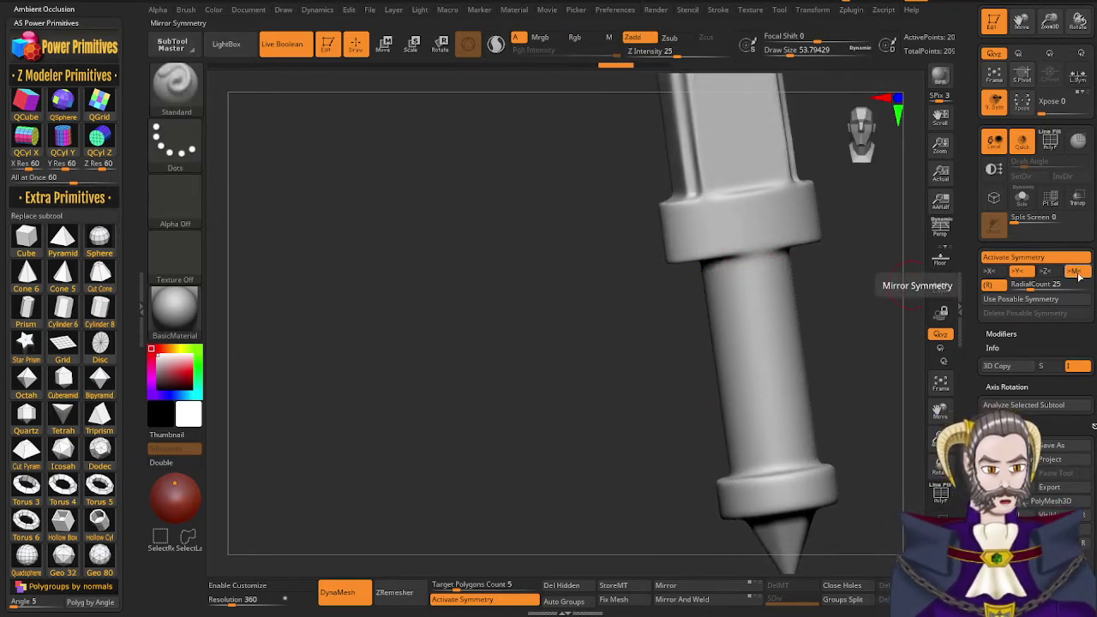
mouse_move(818, 301)
right_mouse_down()
mouse_move(799, 296)
mouse_move(815, 288)
right_mouse_up()
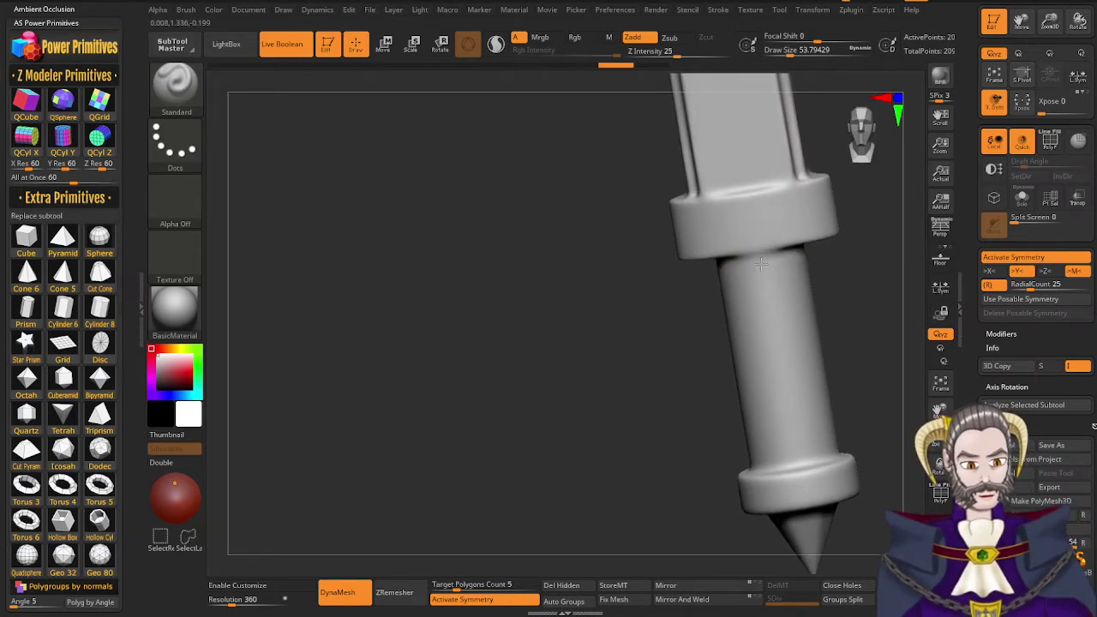
right_click_drag(761, 264, 749, 272)
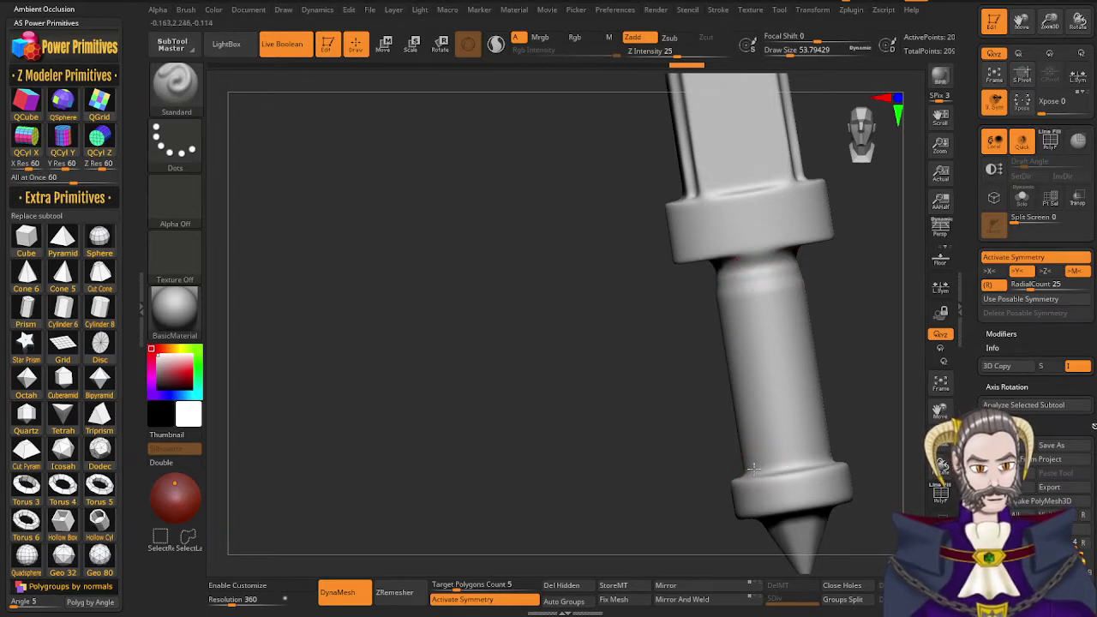
Carve a matching recessed neck around the grip above the pommel ring and smooth the edges of both necks
mouse_move(779, 460)
left_mouse_down("alt")
mouse_move(826, 417)
mouse_move(810, 425)
left_mouse_up("alt")
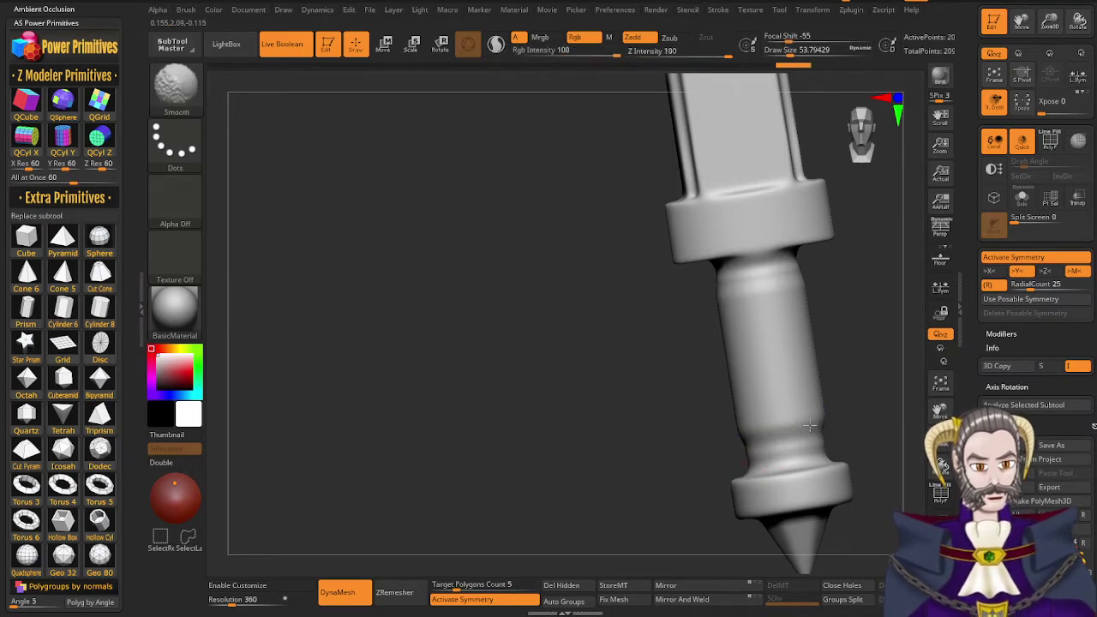
left_click_drag(774, 459, 806, 431, "shift")
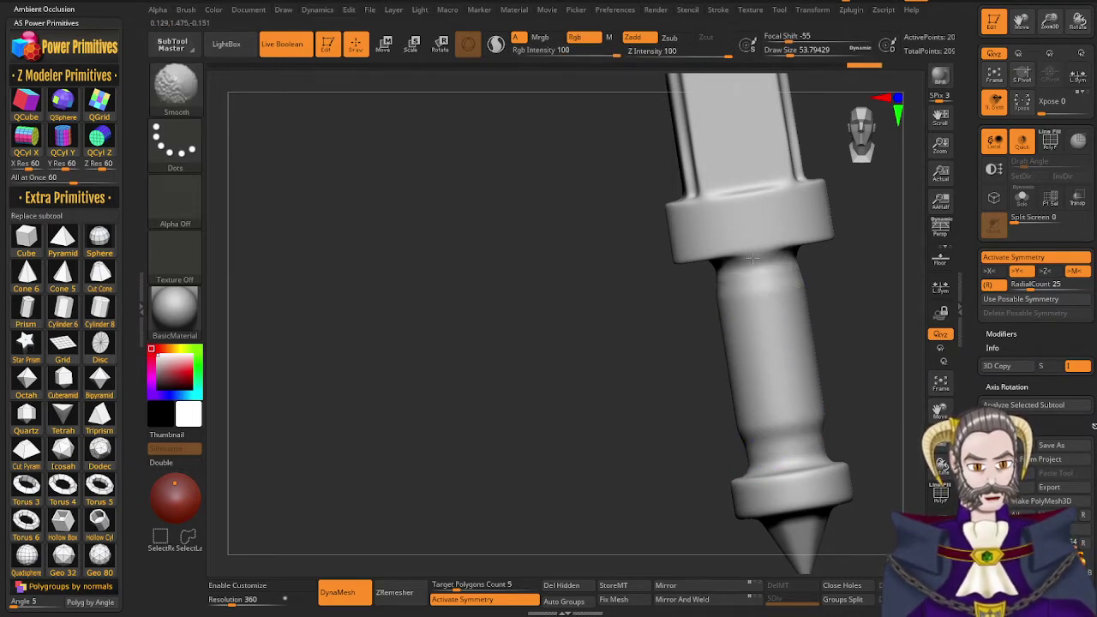
mouse_move(741, 289)
left_mouse_down("shift")
mouse_move(810, 295)
mouse_move(849, 319)
mouse_move(811, 290)
mouse_move(849, 283)
mouse_move(815, 284)
left_mouse_up("shift")
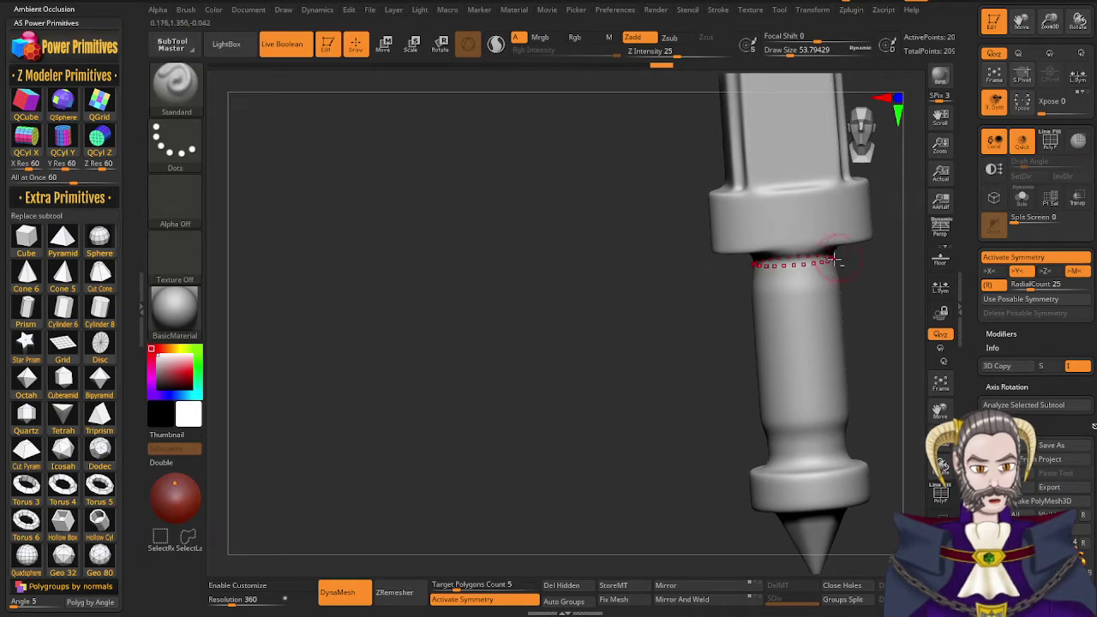
mouse_move(824, 462)
left_mouse_down()
mouse_move(837, 461)
mouse_move(802, 437)
mouse_move(772, 440)
mouse_move(784, 444)
left_mouse_up()
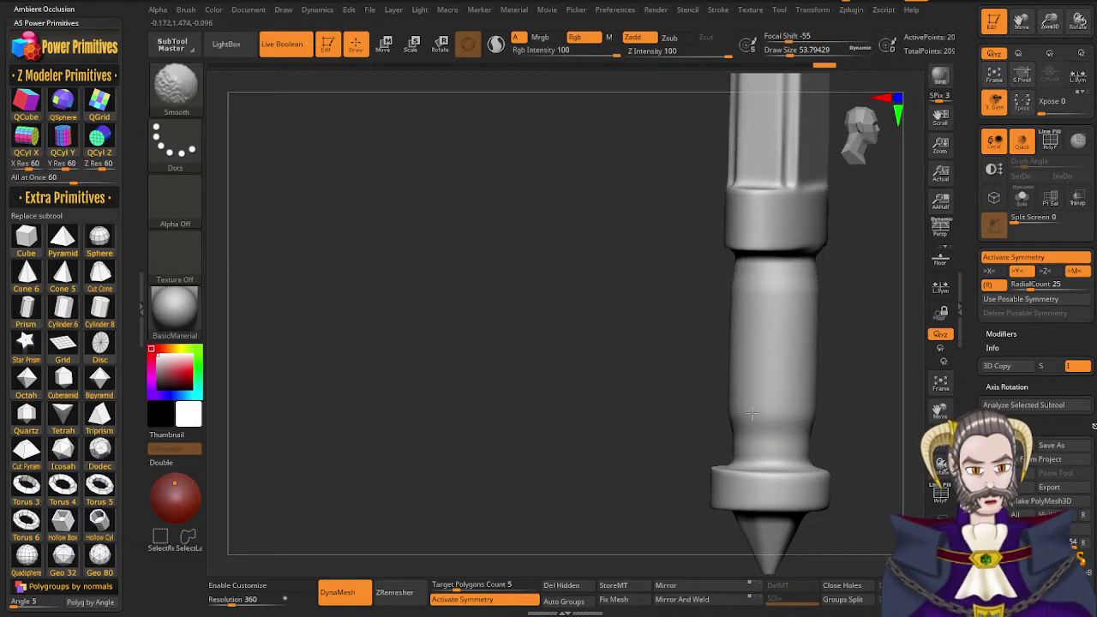
mouse_move(781, 420)
right_mouse_down()
mouse_move(769, 387)
mouse_move(803, 373)
mouse_move(731, 301)
mouse_move(747, 284)
mouse_move(823, 301)
right_mouse_up()
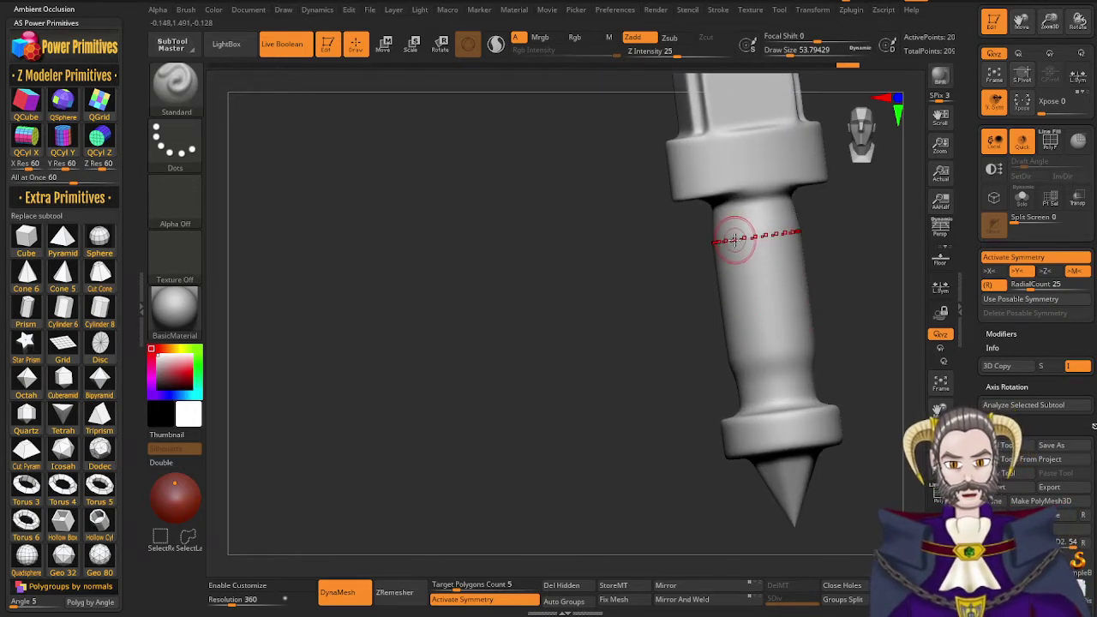
Cut four ring grooves around the grip between guard and pommel with the DamStandard brush
key("b")
key("m")
key("v")
key("b")
key("d")
key("s")
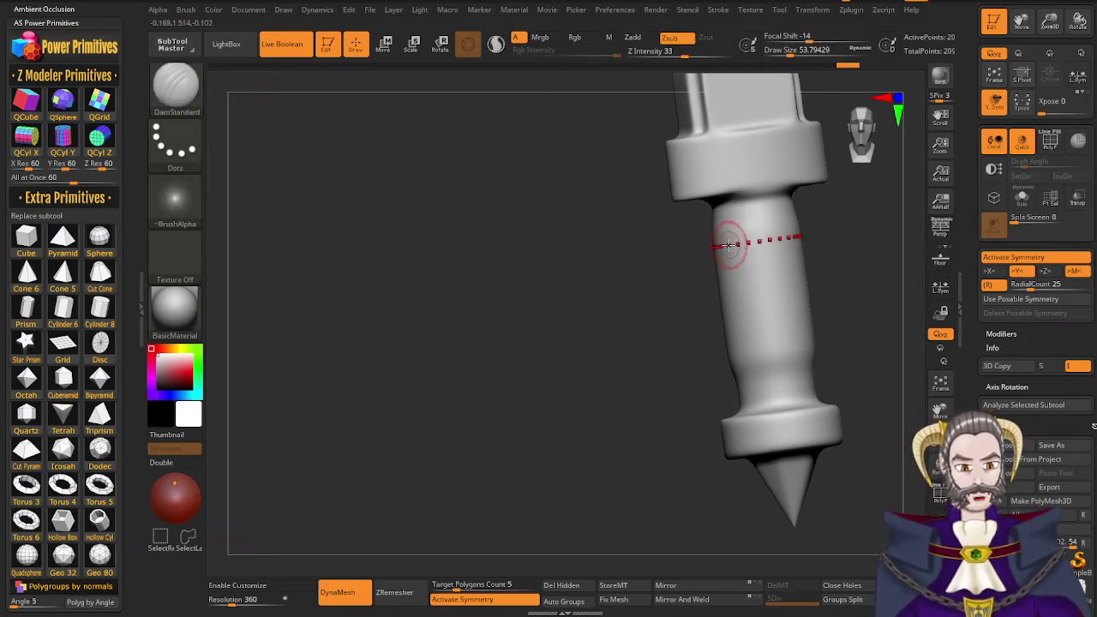
left_click(728, 245)
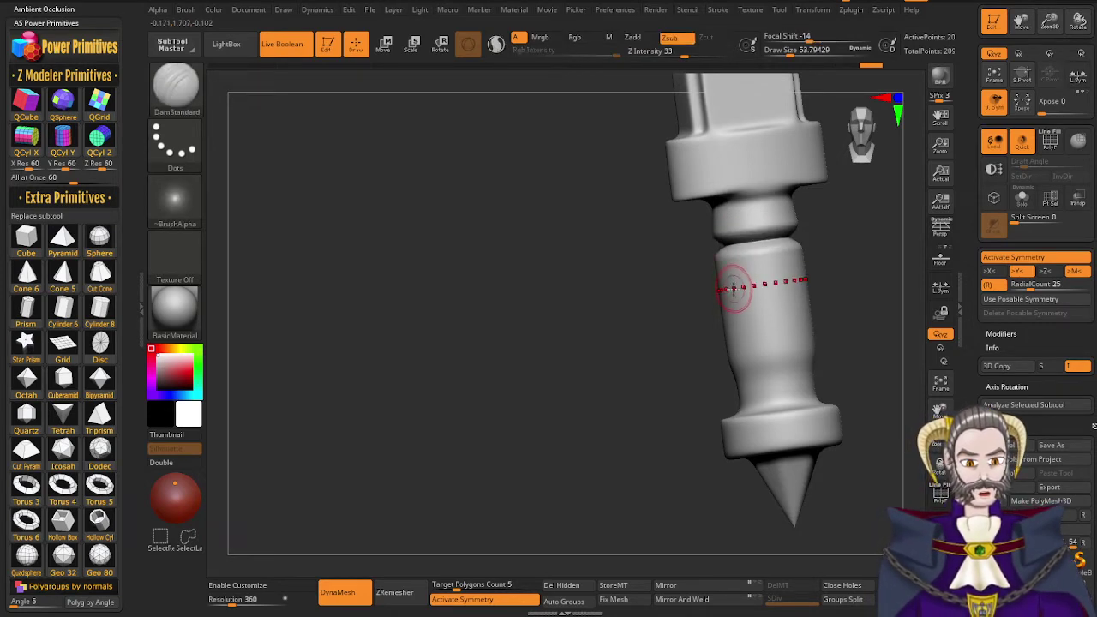
left_click_drag(732, 299, 759, 297)
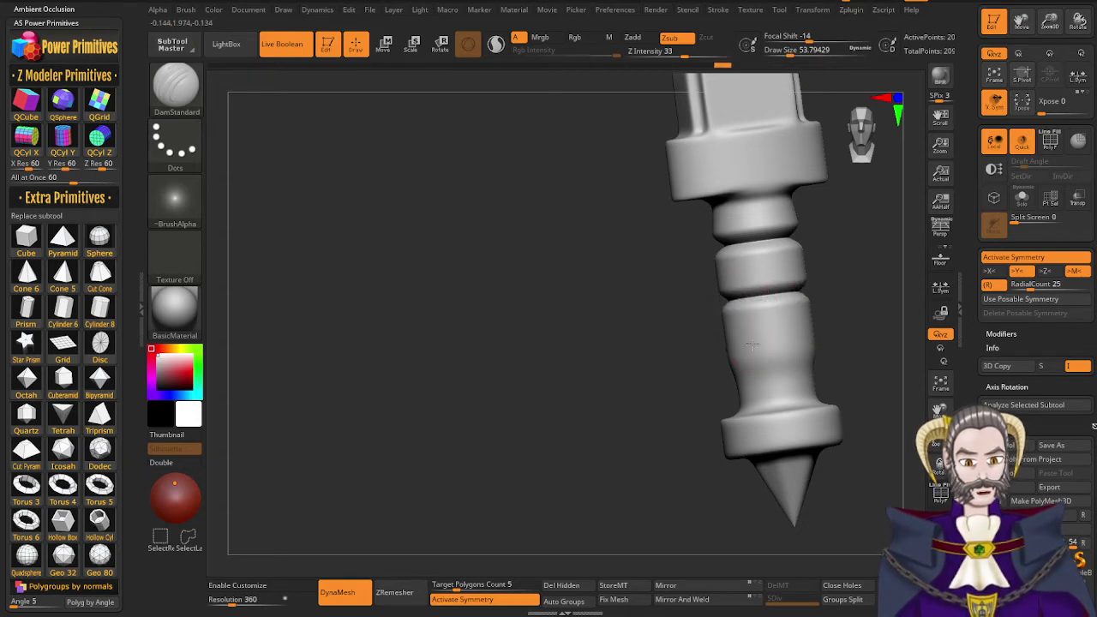
left_click_drag(752, 346, 776, 343)
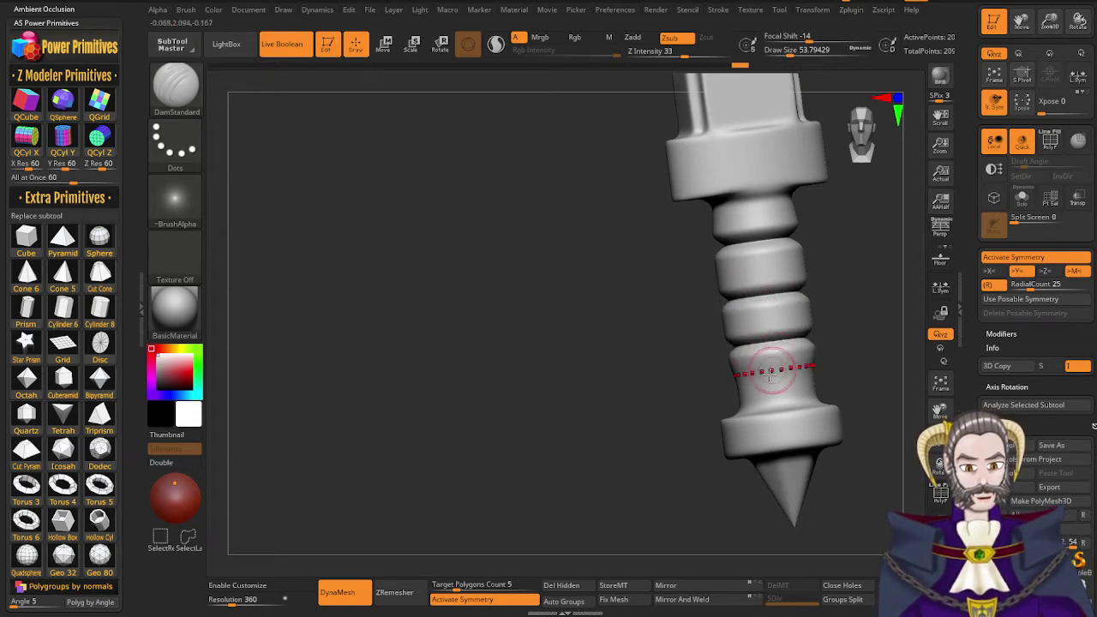
left_click_drag(757, 388, 786, 382)
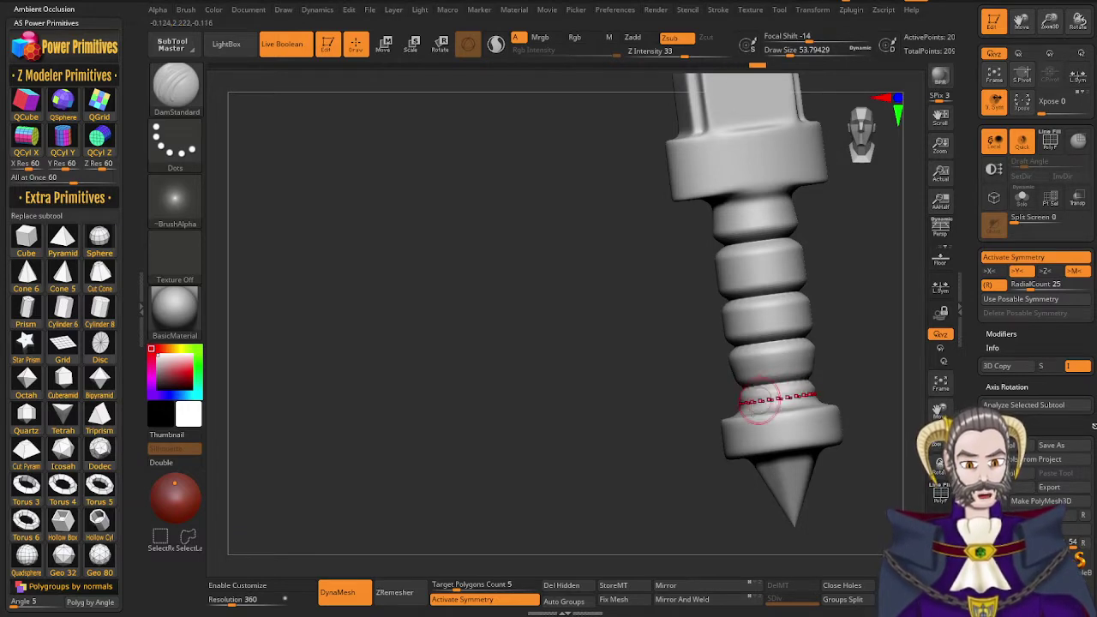
mouse_move(758, 406)
right_mouse_down()
mouse_move(730, 414)
mouse_move(767, 399)
mouse_move(719, 325)
mouse_move(723, 274)
right_mouse_up()
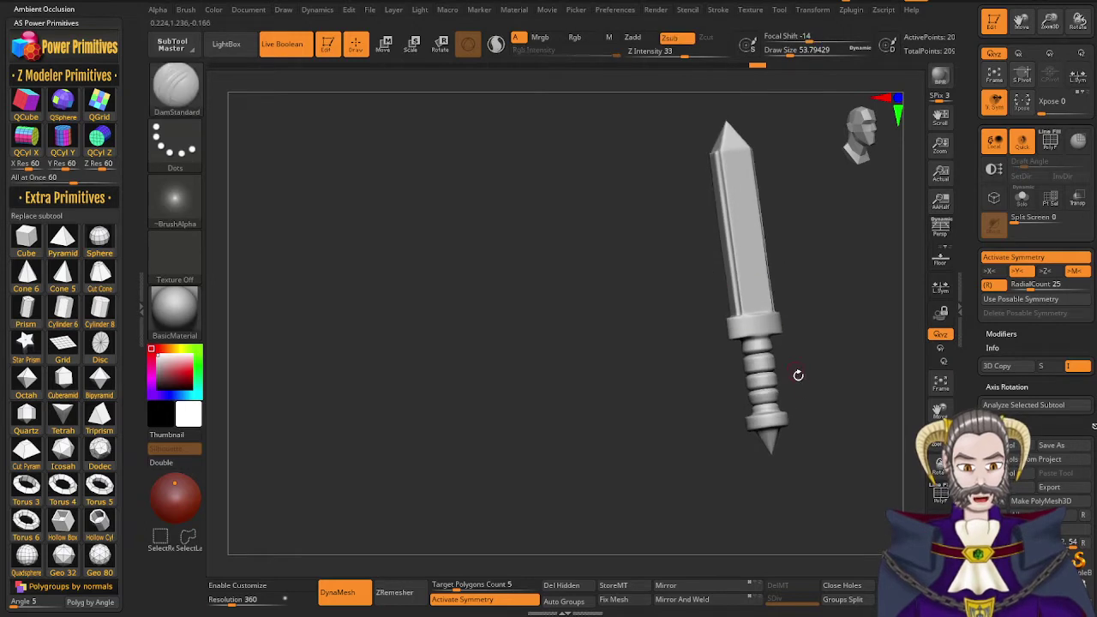
Build up the pommel ring into a rounded bulge with the Standard brush, working around its rim and upper side
mouse_move(798, 376)
right_mouse_down()
mouse_move(833, 395)
mouse_move(844, 441)
mouse_move(823, 355)
mouse_move(708, 314)
mouse_move(703, 353)
right_mouse_up()
mouse_move(692, 395)
right_mouse_down("alt")
mouse_move(700, 338)
mouse_move(713, 374)
mouse_move(743, 407)
mouse_move(764, 392)
mouse_move(752, 288)
mouse_move(701, 331)
right_mouse_up("alt")
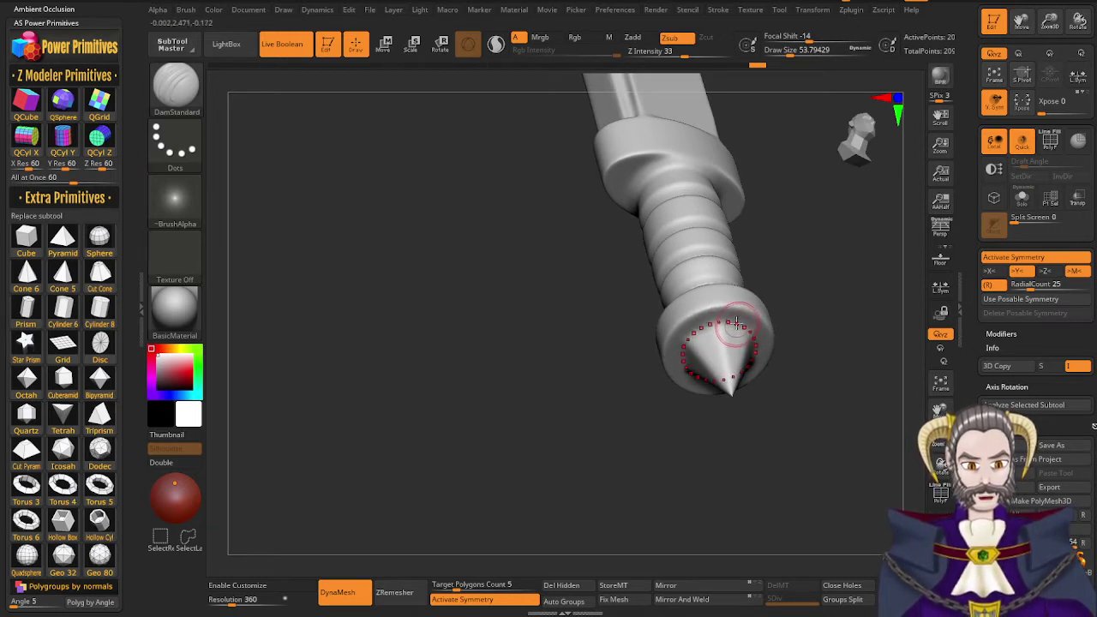
key("b")
key("s")
key("t")
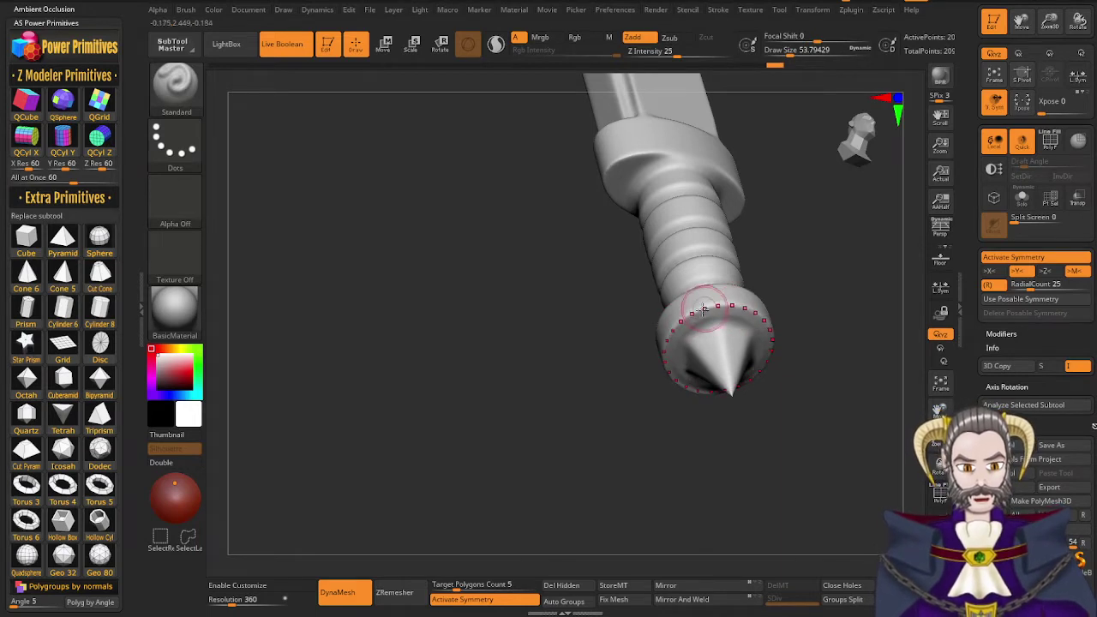
left_click_drag(703, 311, 691, 317)
right_click_drag(691, 317, 711, 352)
left_click_drag(720, 277, 714, 280)
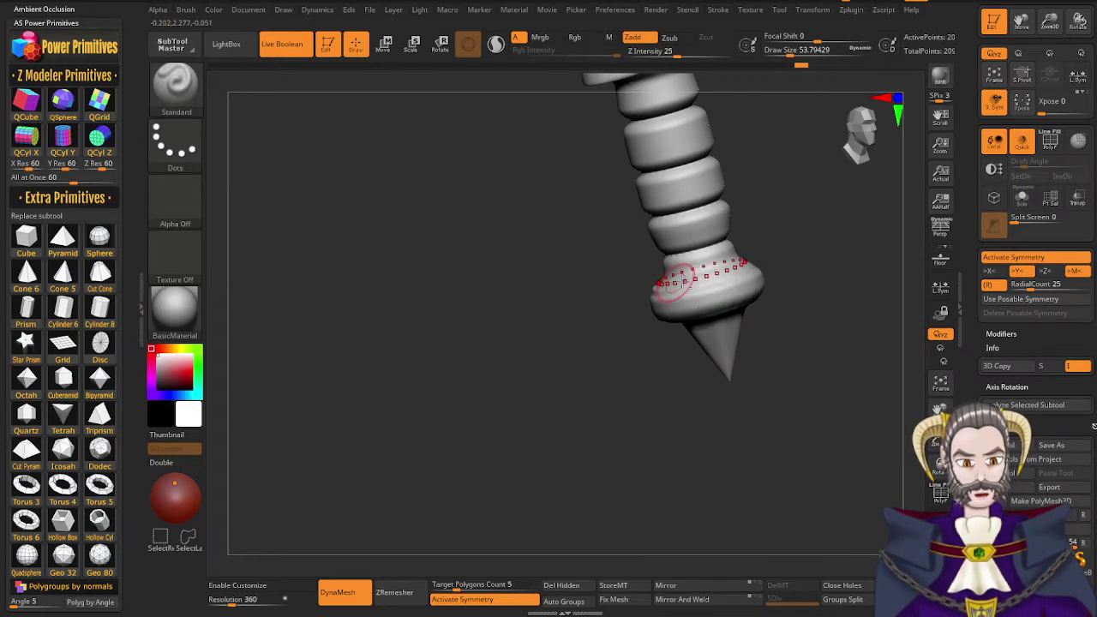
left_click_drag(719, 284, 709, 292)
mouse_move(711, 294)
right_mouse_down()
mouse_move(729, 310)
mouse_move(705, 300)
mouse_move(661, 309)
right_mouse_up()
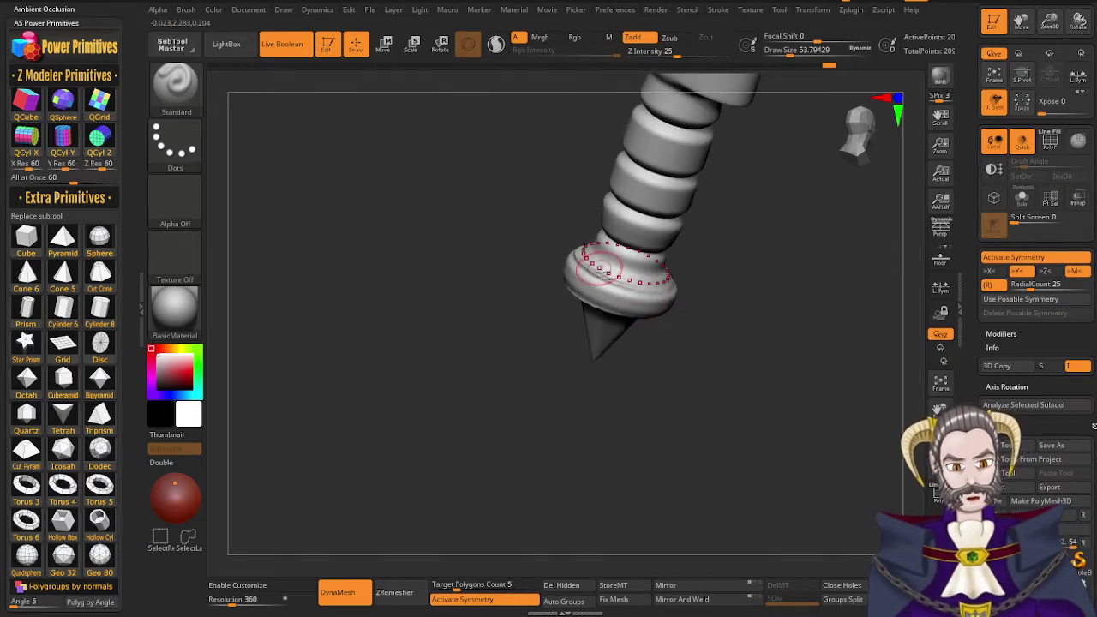
mouse_move(605, 275)
left_mouse_down()
mouse_move(614, 282)
mouse_move(594, 271)
left_mouse_up()
Smooth the pommel bulge so it flares evenly from the end of the grip
mouse_move(593, 271)
left_mouse_down("shift")
mouse_move(619, 292)
mouse_move(611, 288)
left_mouse_up("shift")
right_click_drag(608, 290, 597, 235)
left_click_drag(592, 298, 643, 328, "shift")
right_click_drag(654, 316, 679, 409)
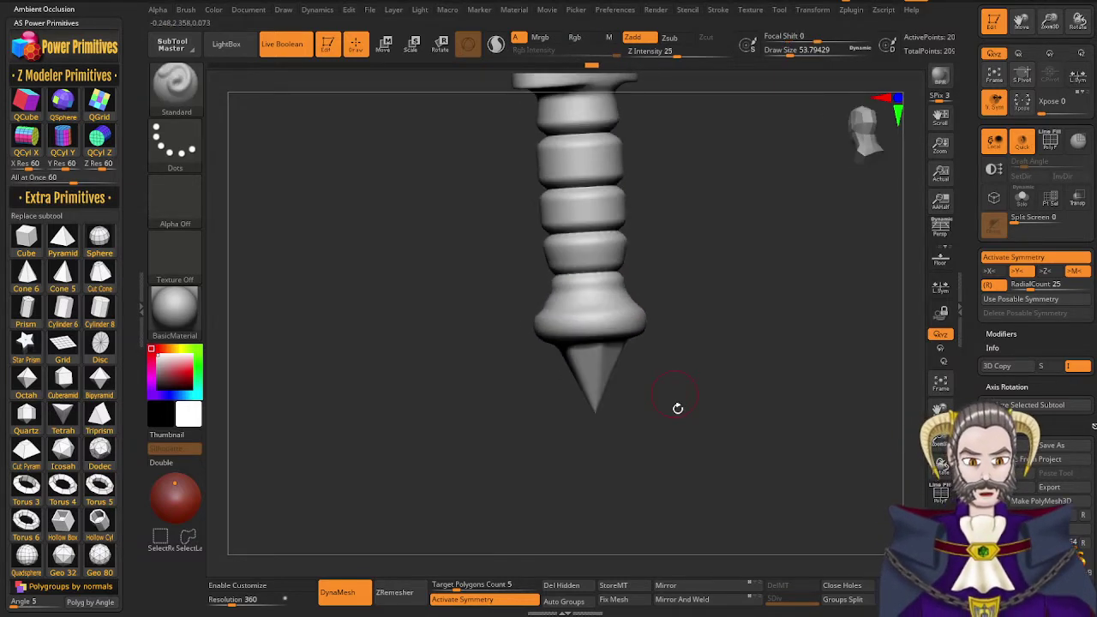
mouse_move(630, 304)
right_mouse_down()
mouse_move(579, 332)
mouse_move(589, 326)
right_mouse_up()
Smooth the junction between grip and pommel and soften the edges of the grip's rings
left_click_drag(675, 262, 618, 278, "shift")
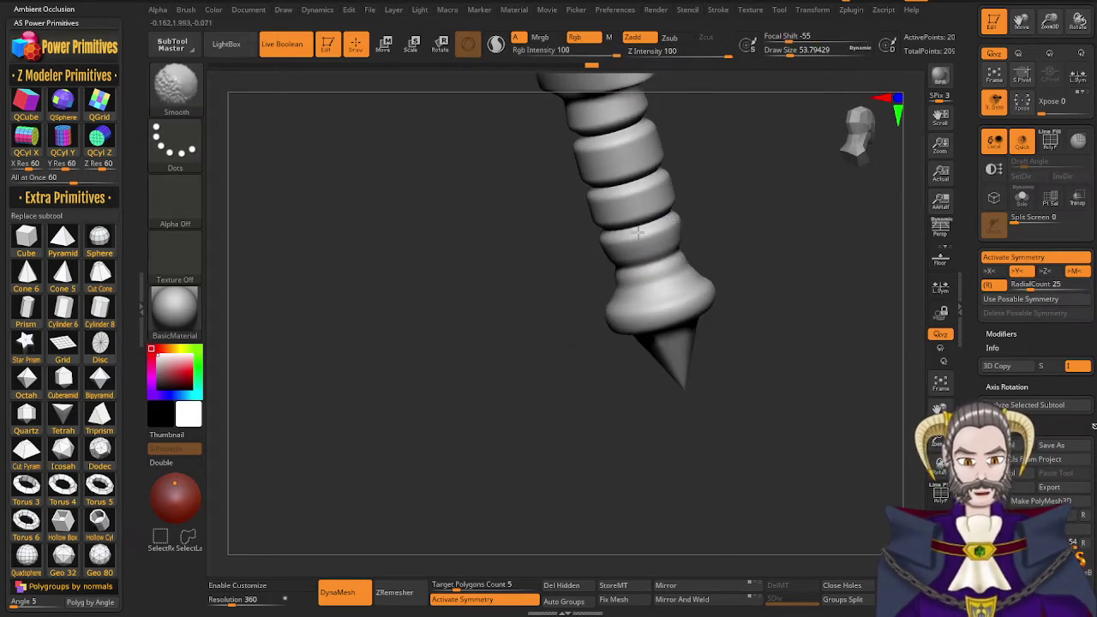
left_click_drag(670, 177, 594, 190, "shift")
left_click_drag(659, 124, 563, 160, "shift")
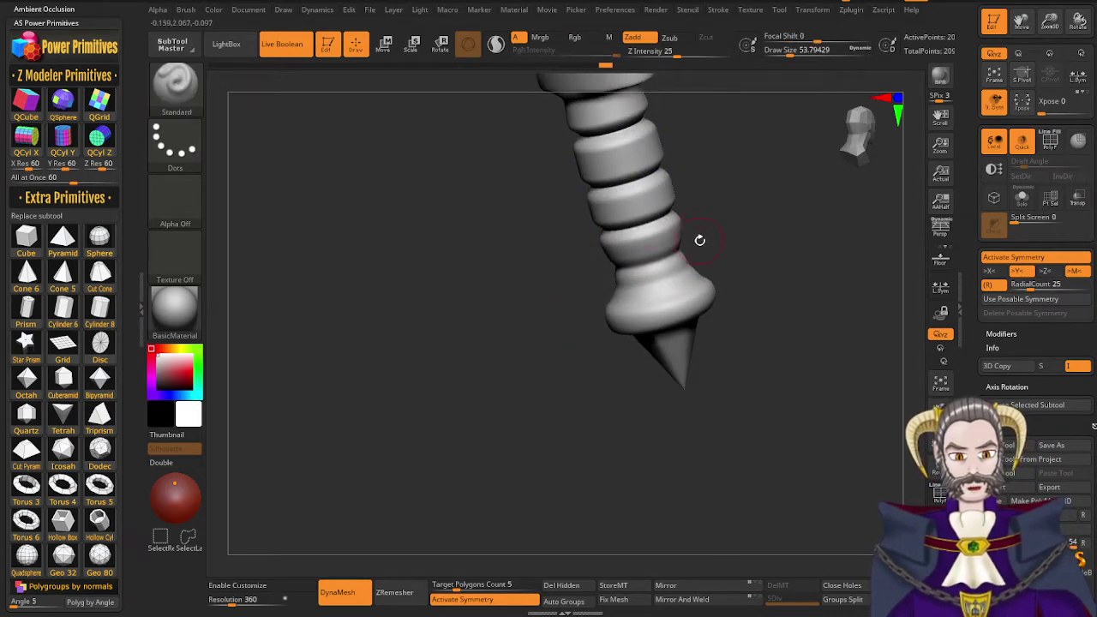
mouse_move(698, 240)
right_mouse_down()
mouse_move(702, 220)
mouse_move(682, 261)
mouse_move(685, 355)
right_mouse_up()
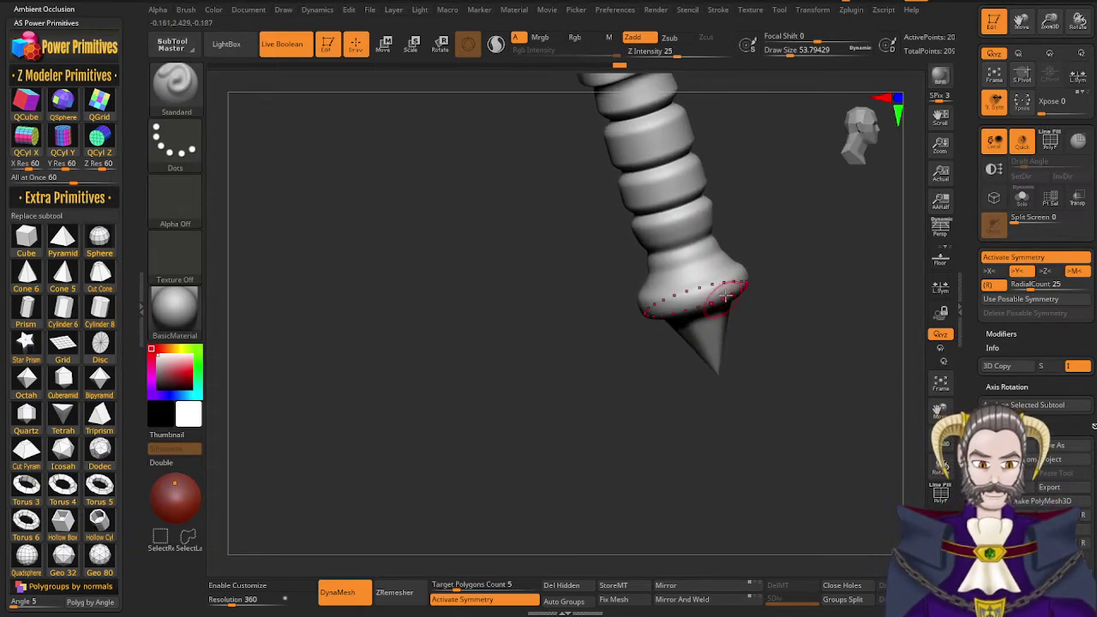
Cut a groove around the base of the pommel's spike with the DamStandard brush and smooth the surrounding surface
right_click_drag(721, 244, 696, 262)
key("2")
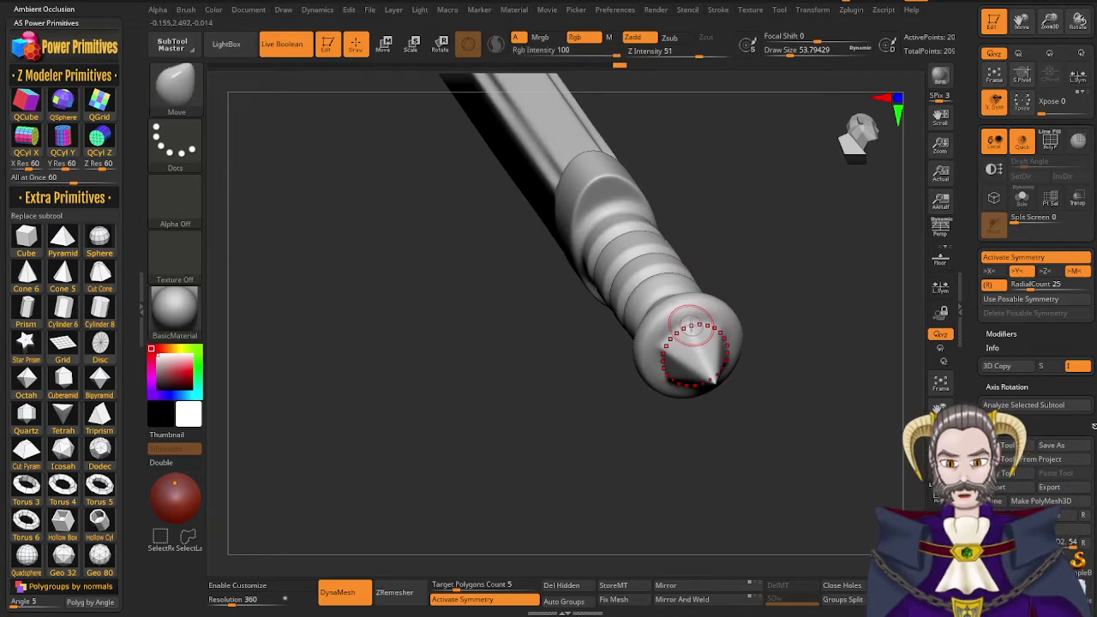
key("3")
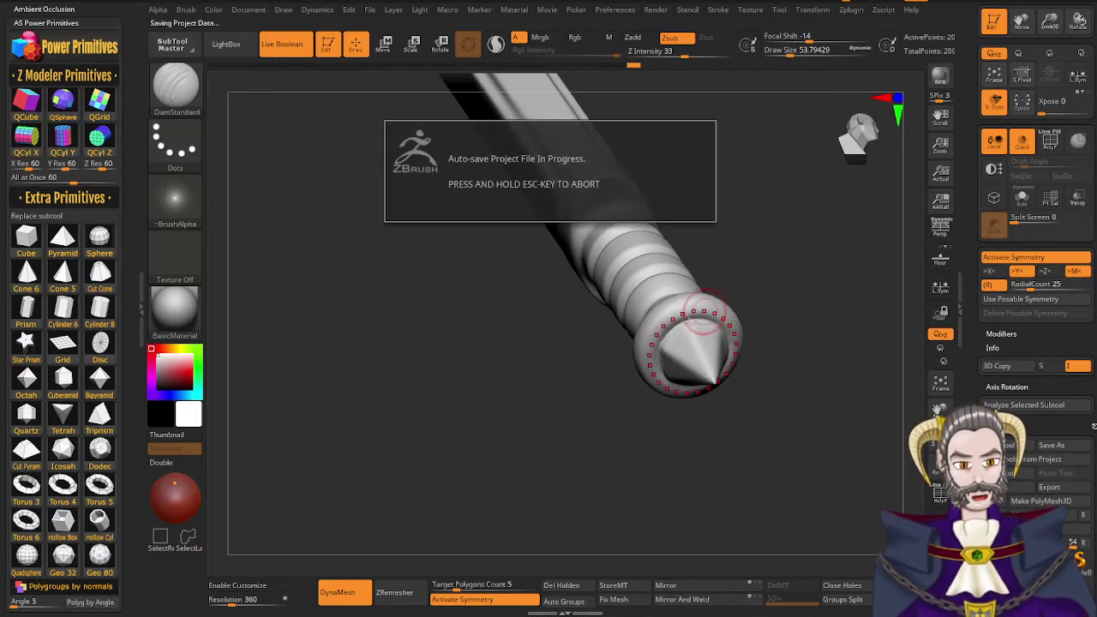
right_click_drag(715, 343, 722, 383)
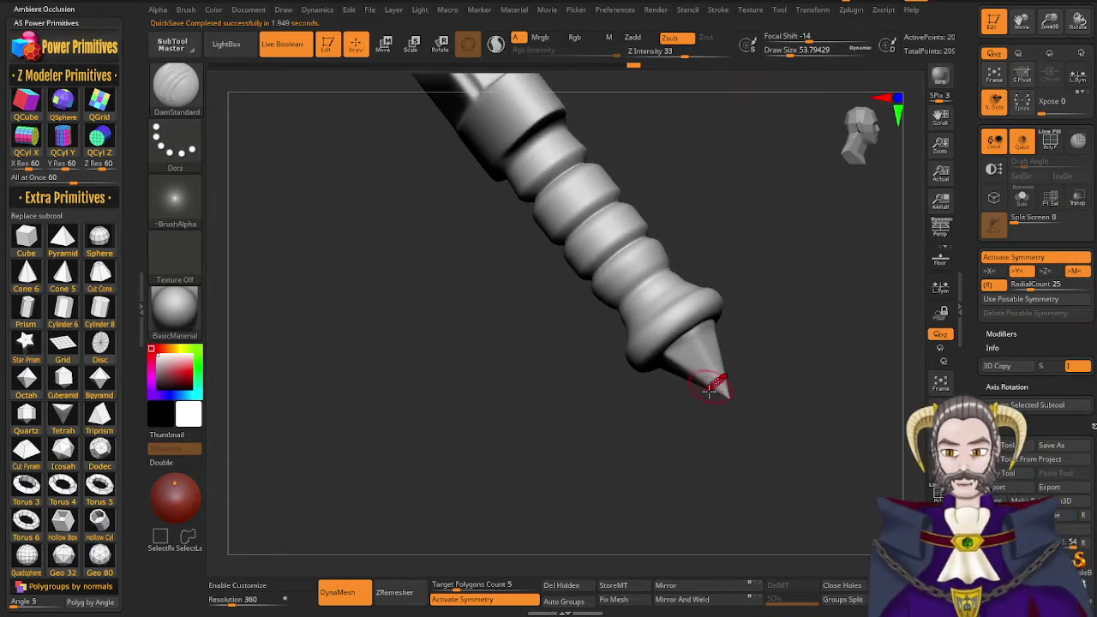
left_click_drag(688, 414, 751, 330)
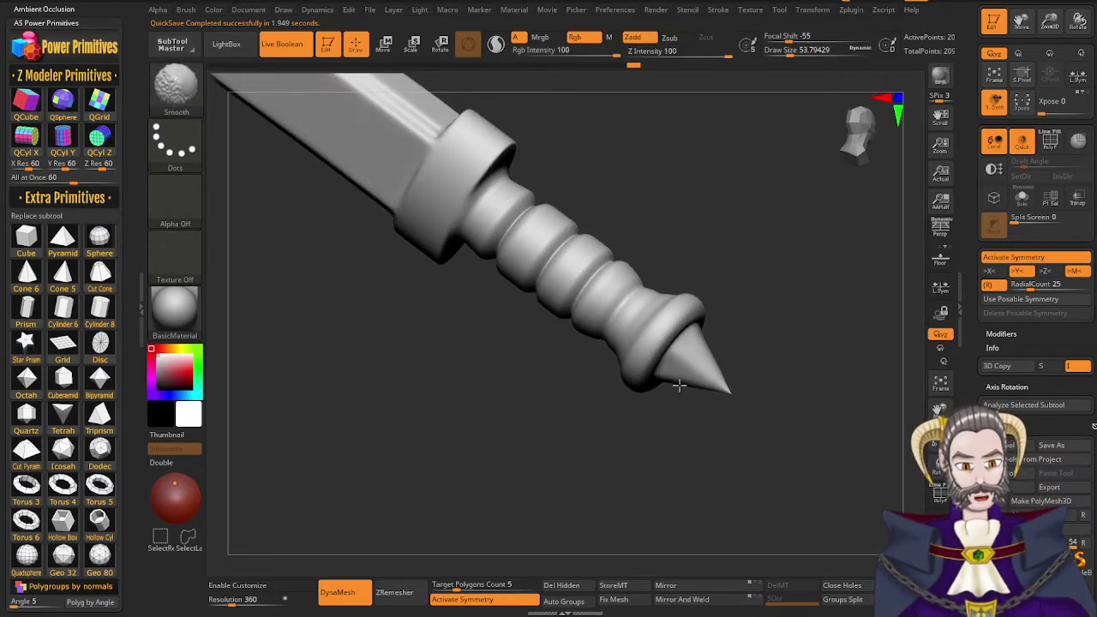
mouse_move(729, 376)
left_mouse_down()
mouse_move(715, 323)
mouse_move(729, 346)
mouse_move(710, 417)
mouse_move(745, 410)
left_mouse_up()
left_click_drag(609, 357, 544, 509)
mouse_move(642, 356)
left_mouse_down("shift")
mouse_move(645, 367)
mouse_move(641, 357)
left_mouse_up("shift")
Examine the ringed handle and pommel from several sides and in proportion to the whole sword
left_click_drag(725, 363, 667, 365)
right_click_drag(686, 410, 612, 233, "ctrl")
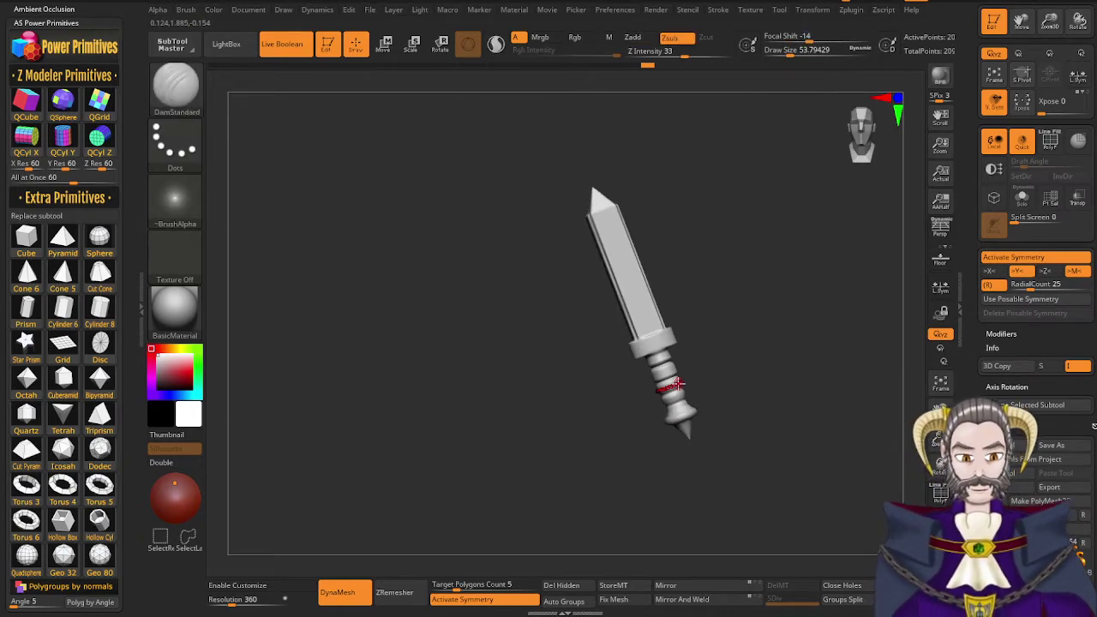
left_click_drag(709, 414, 720, 409)
right_click_drag(679, 427, 708, 345, "alt")
left_click_drag(728, 397, 699, 384)
right_click_drag(699, 383, 712, 427)
mouse_move(708, 372)
right_mouse_down()
mouse_move(732, 358)
mouse_move(777, 436)
right_mouse_up()
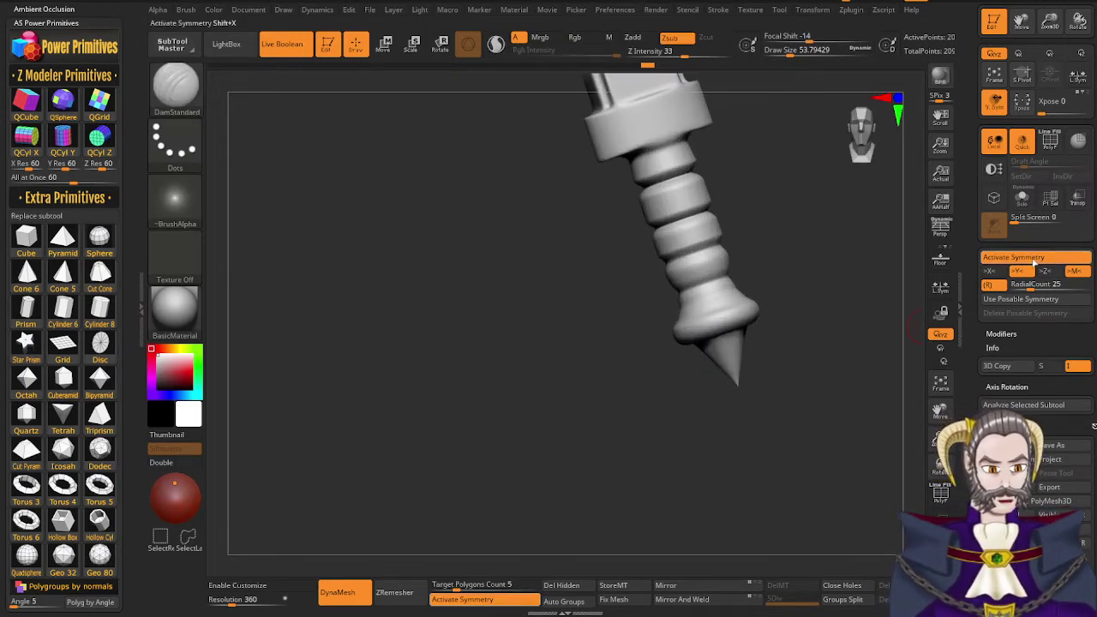
Turn off radial symmetry and leave only mirror symmetry across the X axis active
left_click(990, 273)
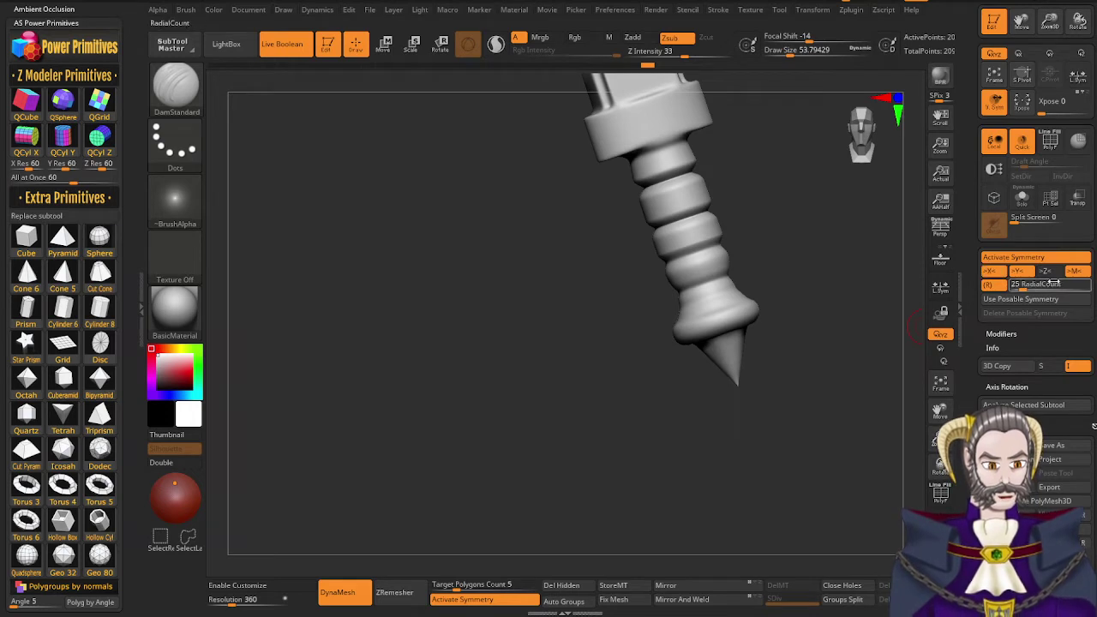
left_click(988, 284)
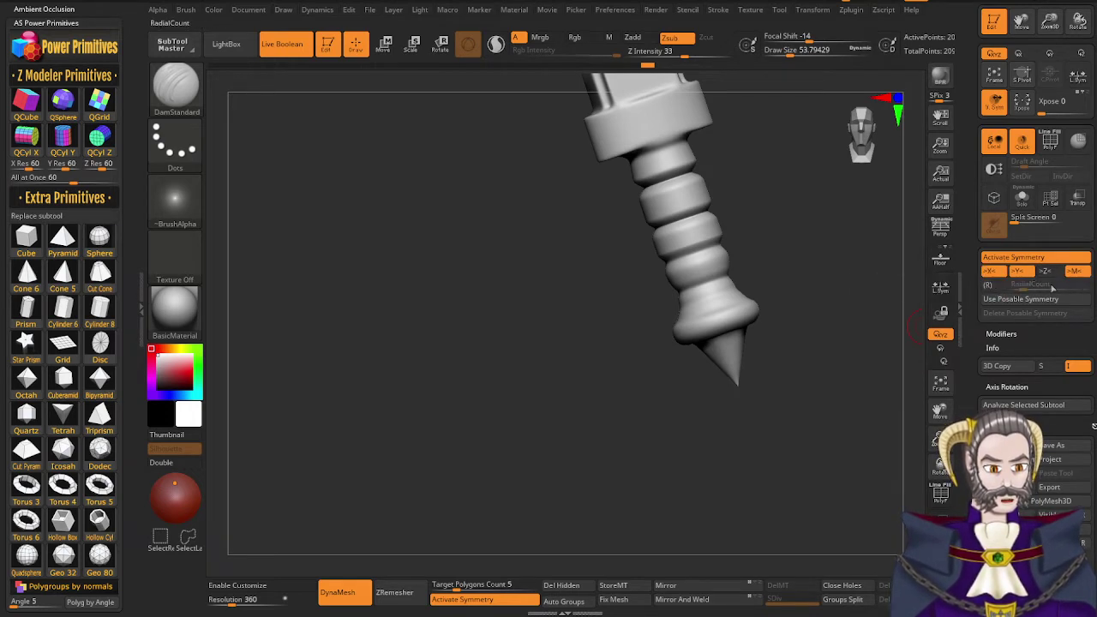
left_click(1021, 273)
mouse_move(812, 427)
left_mouse_down()
mouse_move(766, 375)
mouse_move(752, 383)
mouse_move(755, 261)
left_mouse_up()
mouse_move(740, 368)
right_mouse_down()
mouse_move(749, 348)
mouse_move(755, 396)
mouse_move(790, 406)
right_mouse_up()
left_click_drag(791, 407, 775, 434)
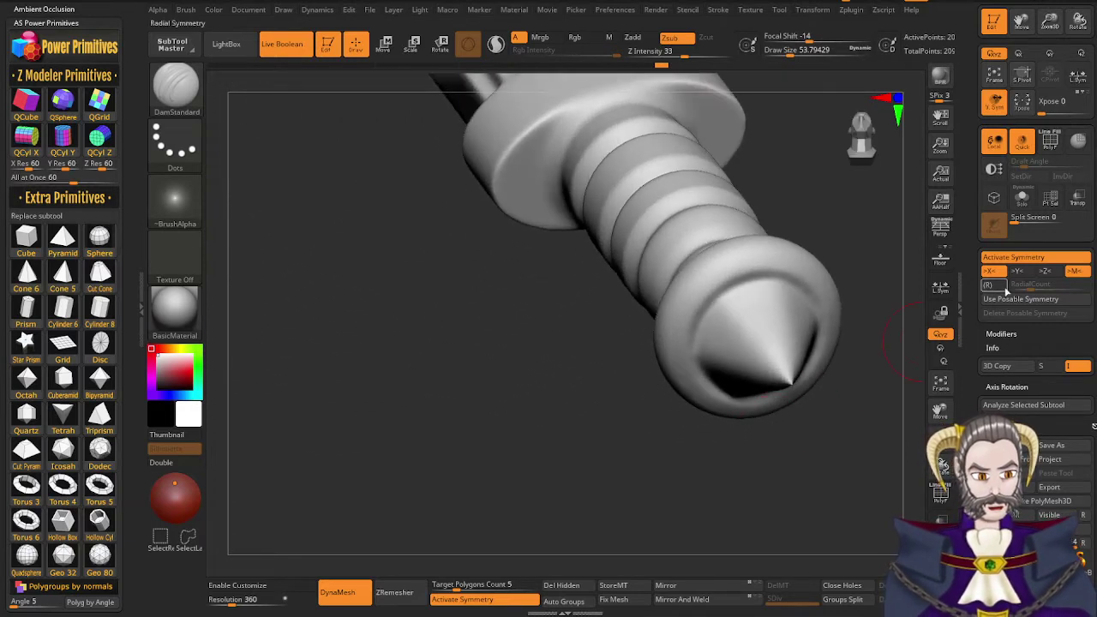
left_click(1001, 259)
right_click_drag(796, 379, 789, 344)
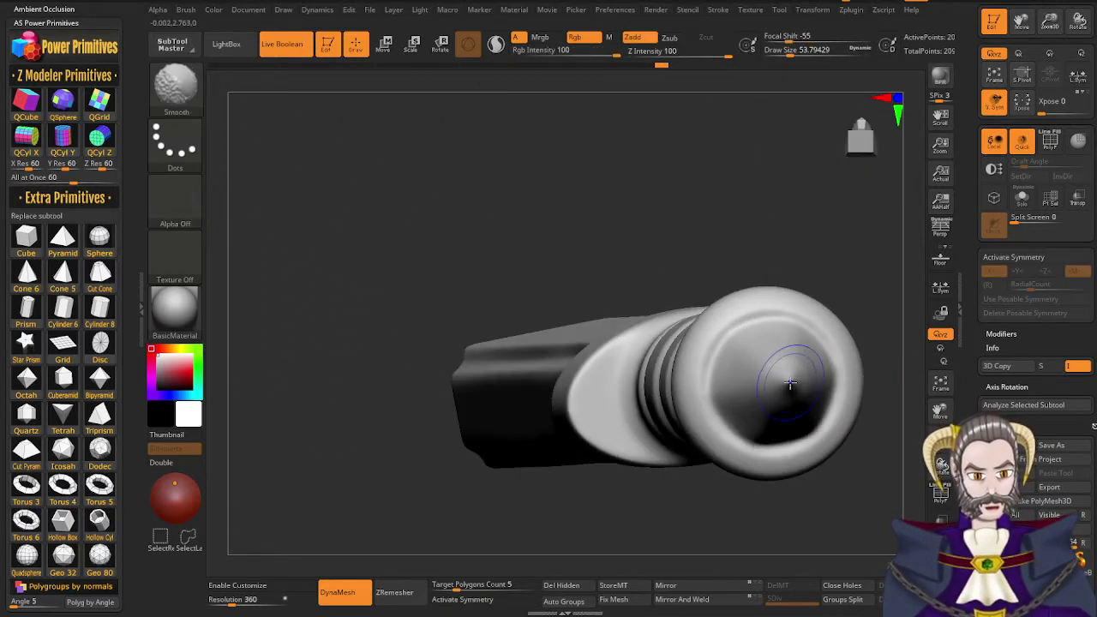
right_click_drag(796, 387, 849, 389)
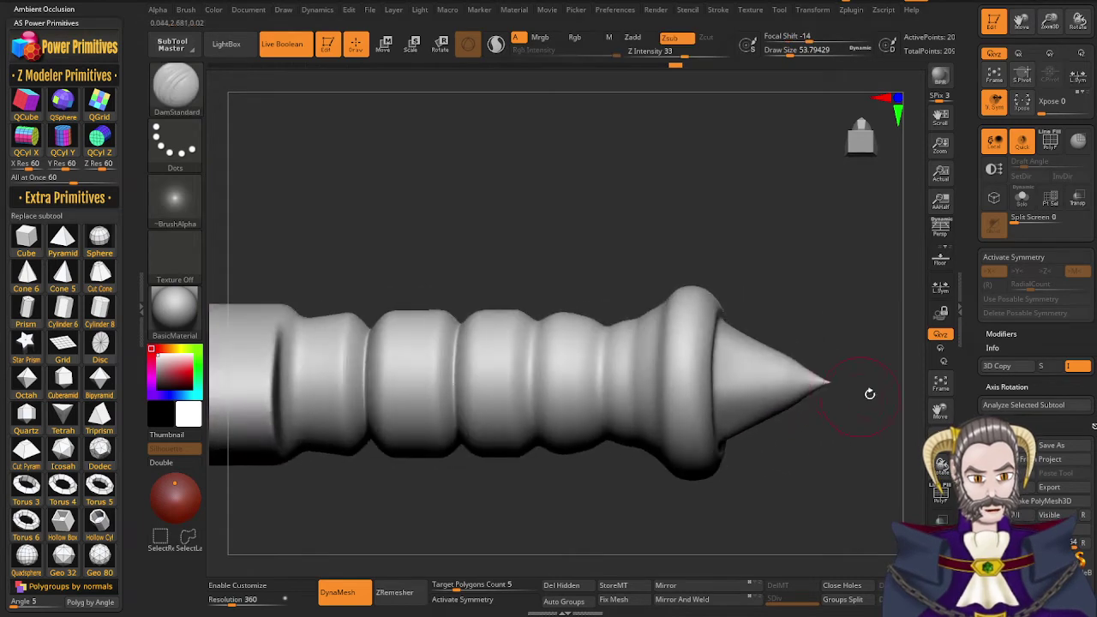
key("x")
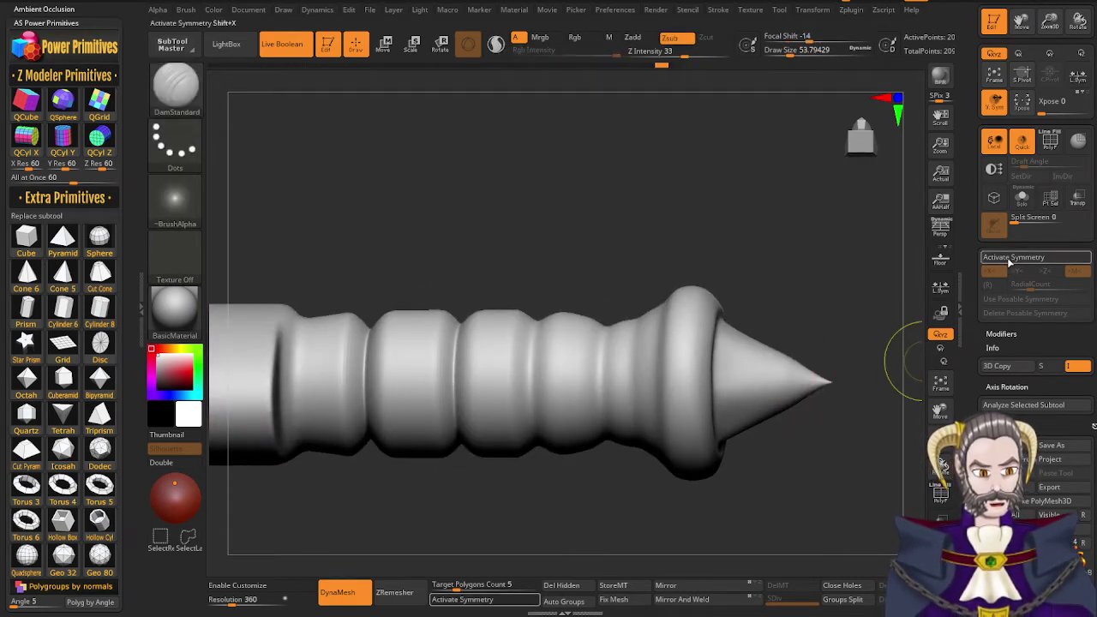
right_click_drag(798, 442, 796, 454)
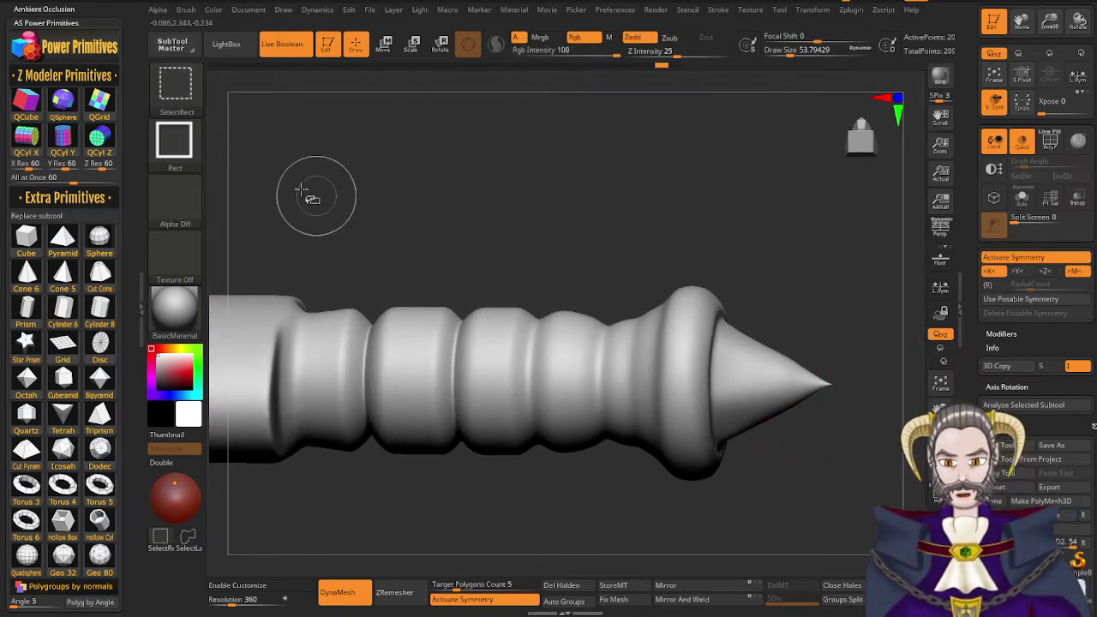
Try to slice off the tip of the pommel's spike with the KnifeCurve brush
left_click(177, 95)
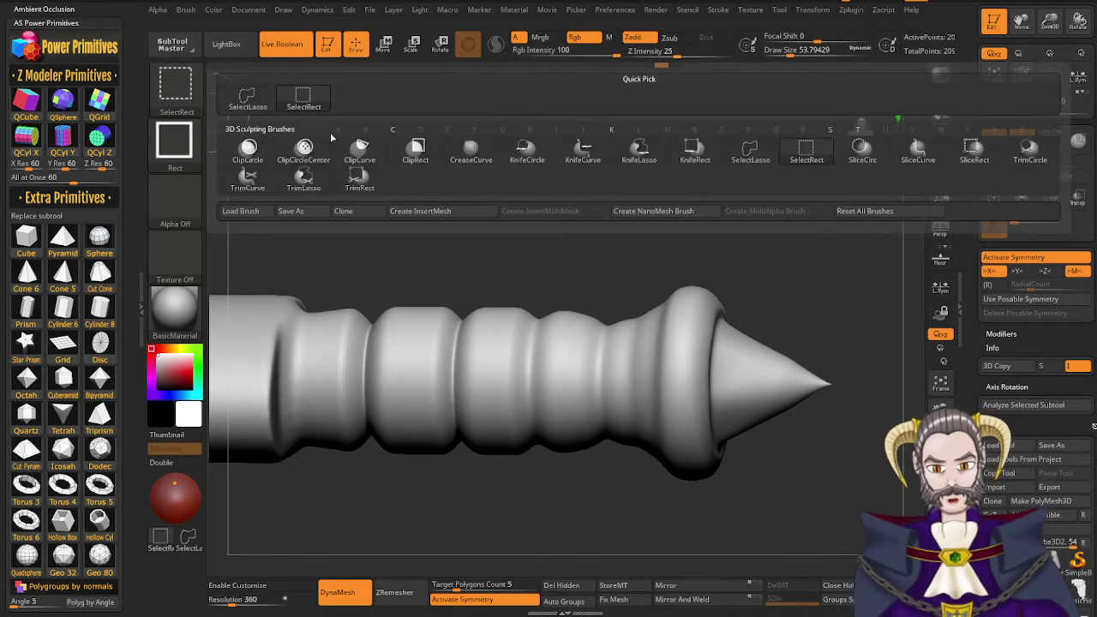
left_click(583, 156)
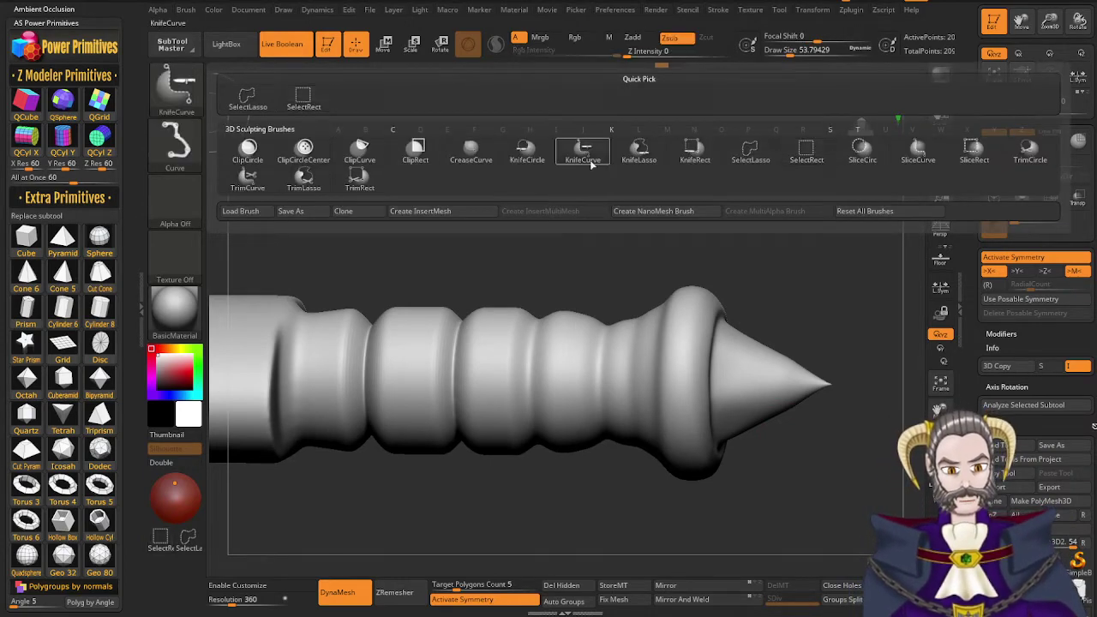
left_click_drag(816, 300, 818, 335)
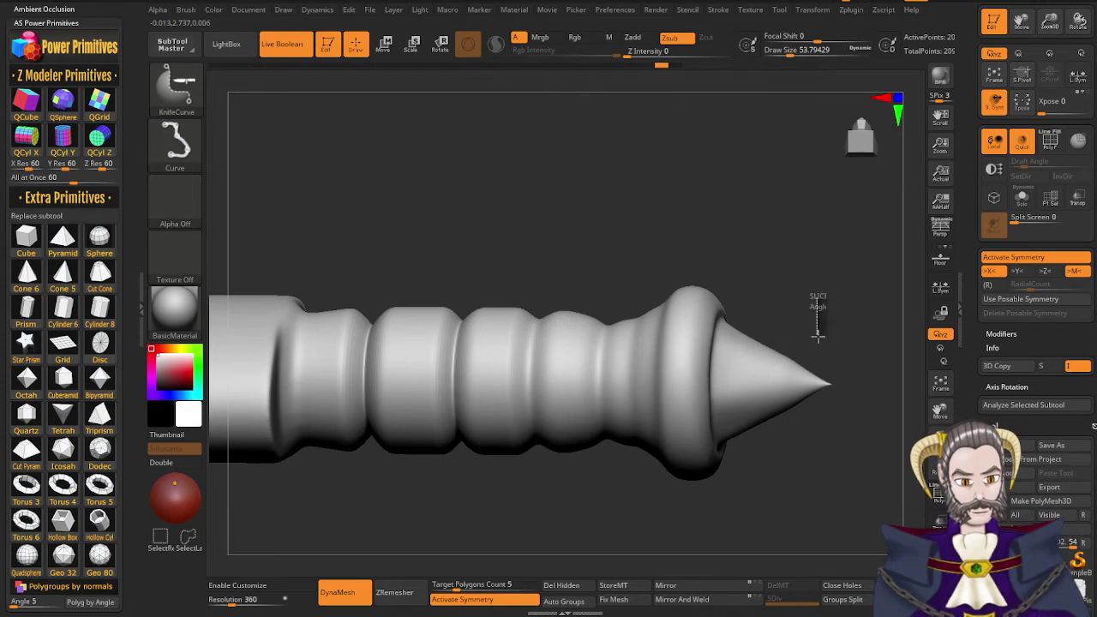
mouse_move(820, 383)
left_mouse_down()
mouse_move(816, 514)
mouse_move(786, 468)
mouse_move(735, 467)
left_mouse_up()
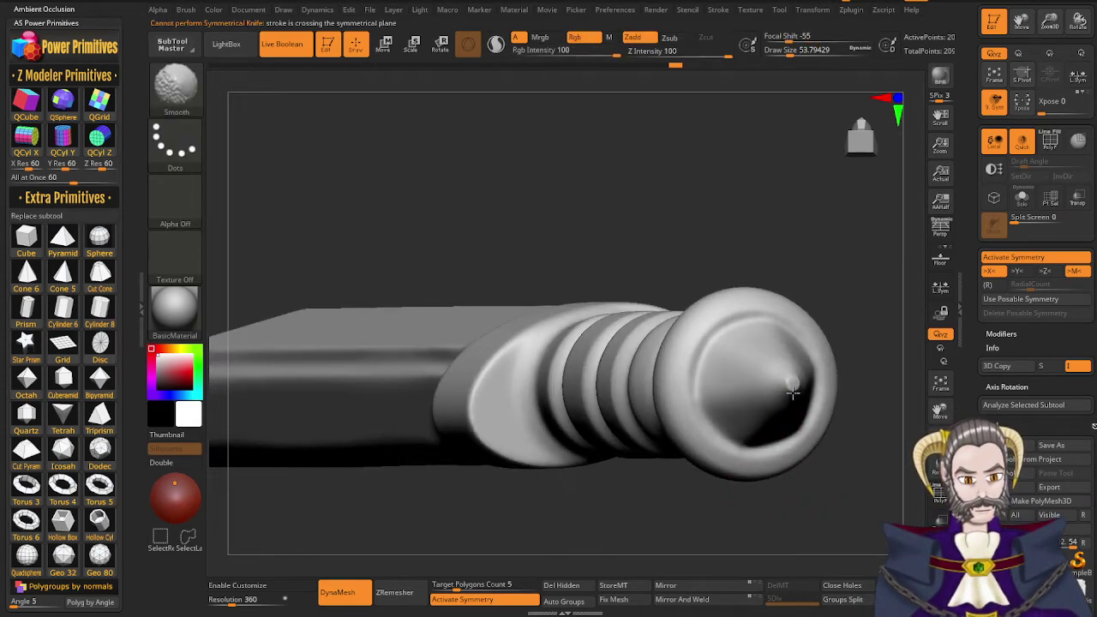
Smooth the tip of the pommel's spike
left_click_drag(793, 393, 792, 391, "shift")
mouse_move(784, 441)
right_mouse_down()
mouse_move(765, 482)
mouse_move(769, 451)
right_mouse_up()
left_click_drag(761, 432, 762, 426, "shift")
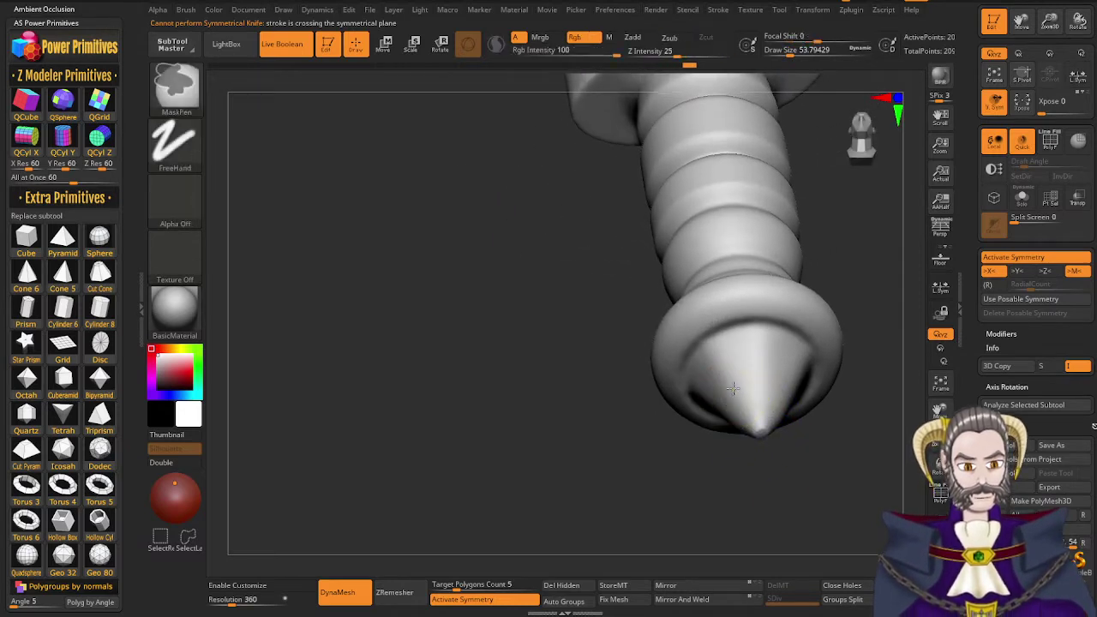
Switch to the TrimDynamic brush for the blade and enlarge its draw size to about 136
mouse_move(735, 397)
right_mouse_down("ctrl")
mouse_move(681, 255)
mouse_move(706, 334)
mouse_move(713, 474)
right_mouse_up("ctrl")
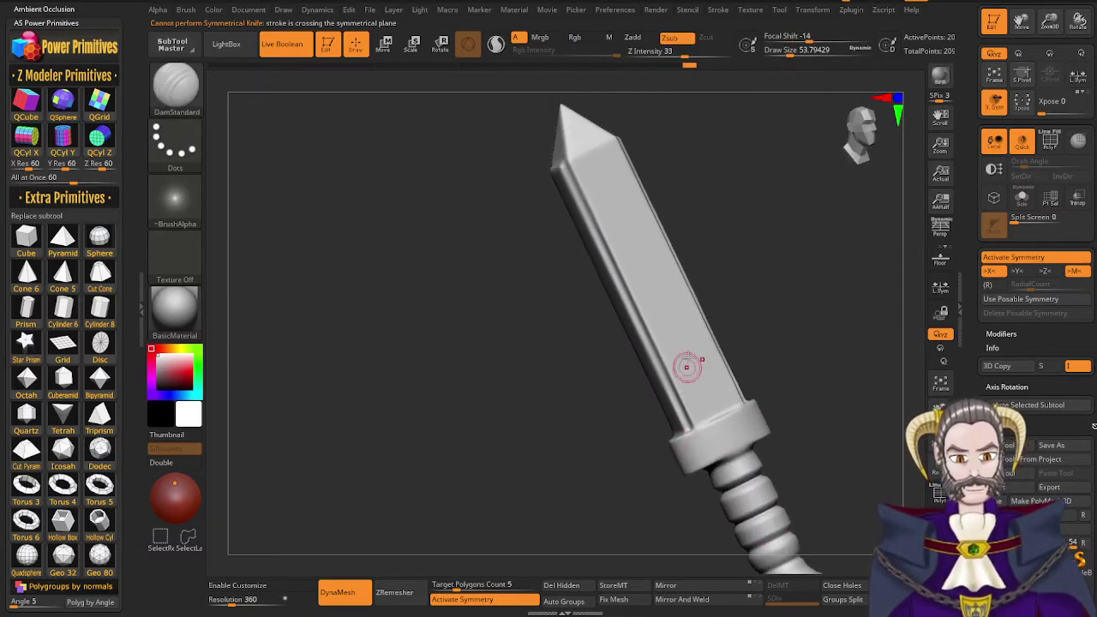
right_click_drag(689, 367, 703, 334)
left_click_drag(703, 335, 681, 346)
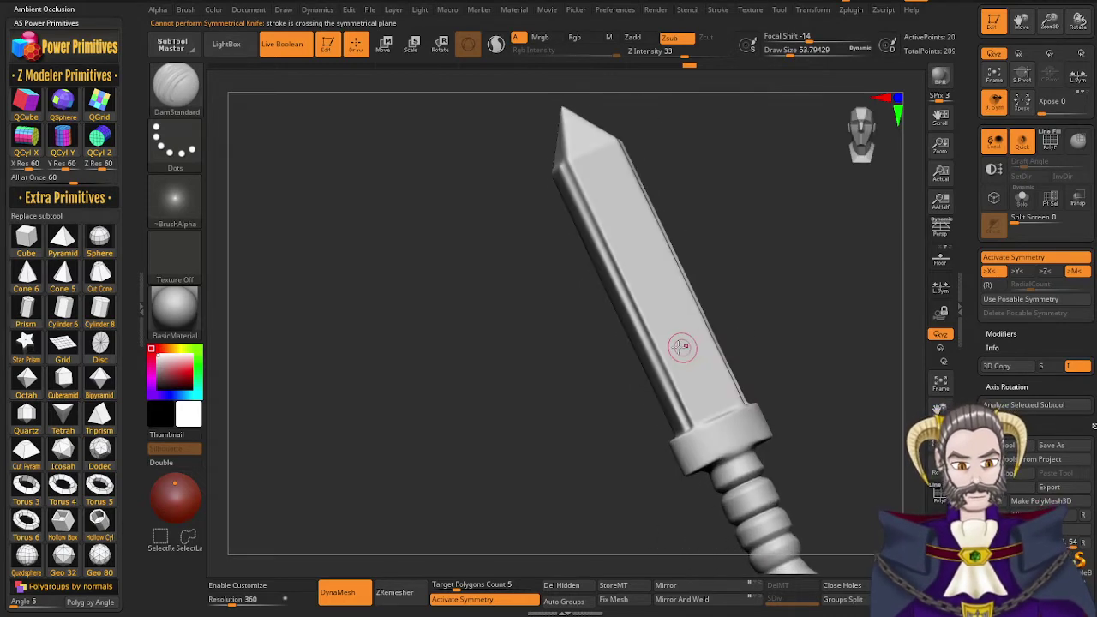
key("b")
key("t")
key("d")
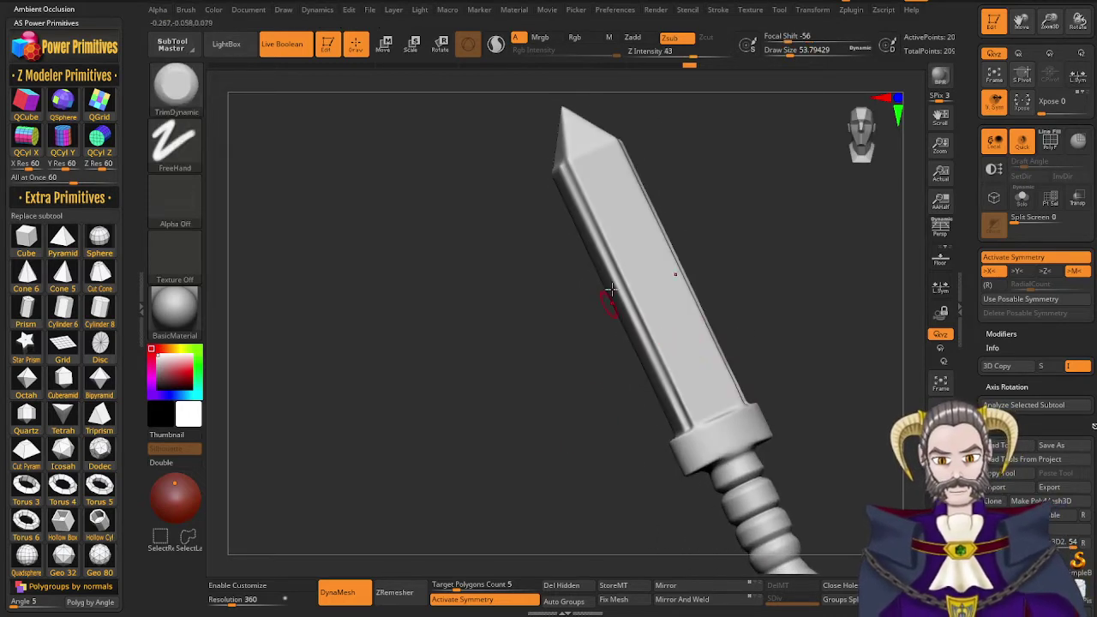
right_click_drag(612, 290, 625, 250)
key("s")
left_click_drag(627, 271, 640, 274)
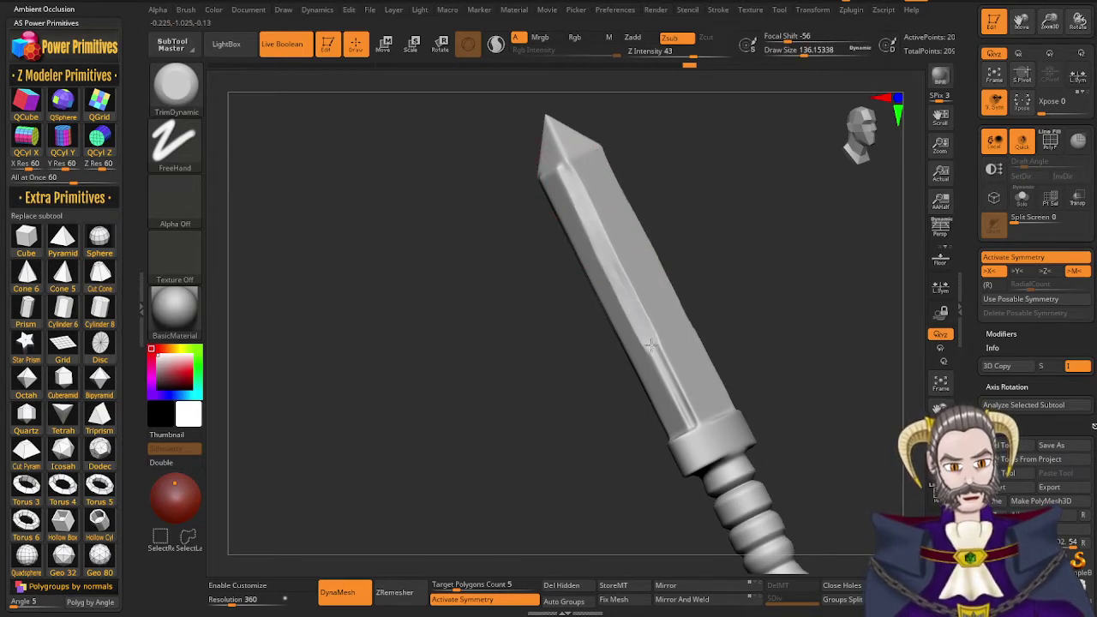
Try trimming the grooved edge of the blade with TrimDynamic strokes and undo them
left_click_drag(676, 395, 690, 421)
key("ctrl+z")
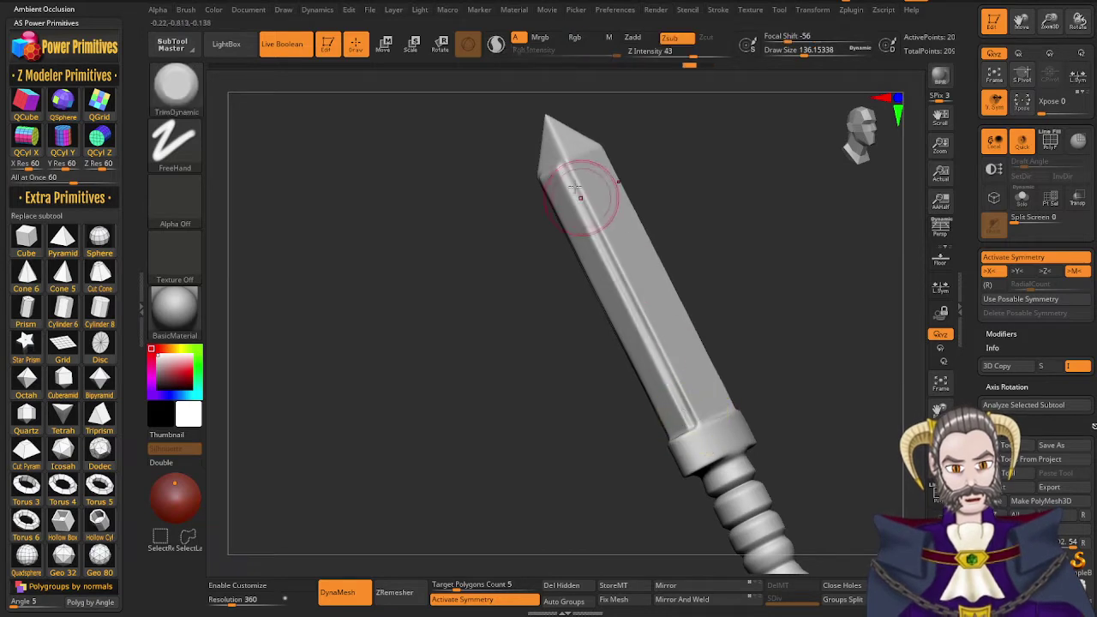
left_click_drag(596, 220, 634, 298)
key("ctrl+z")
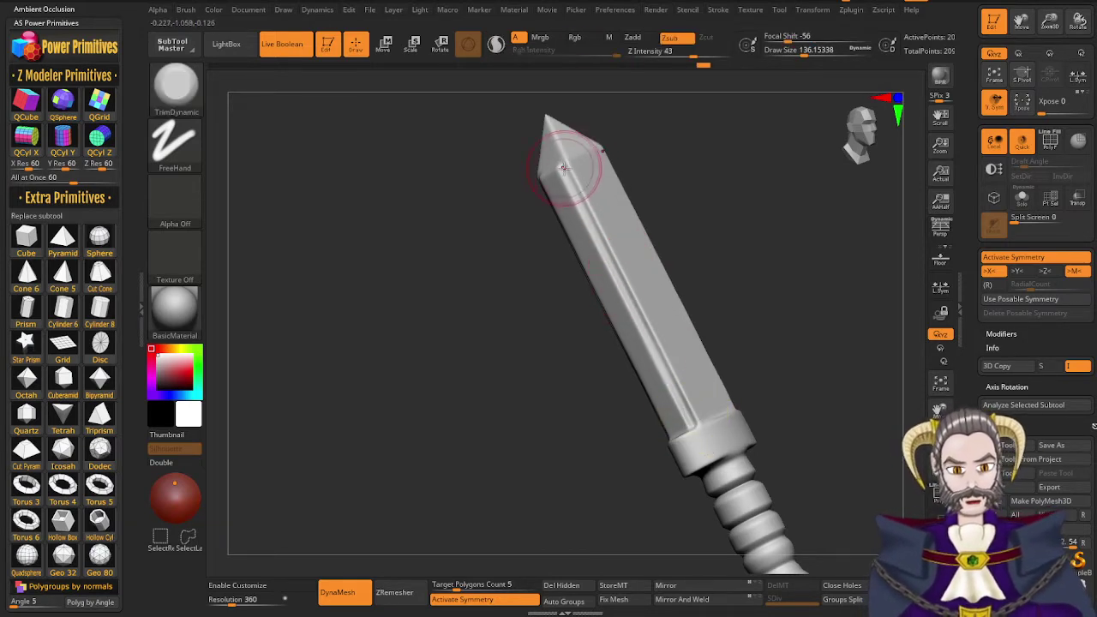
left_click_drag(565, 161, 608, 249)
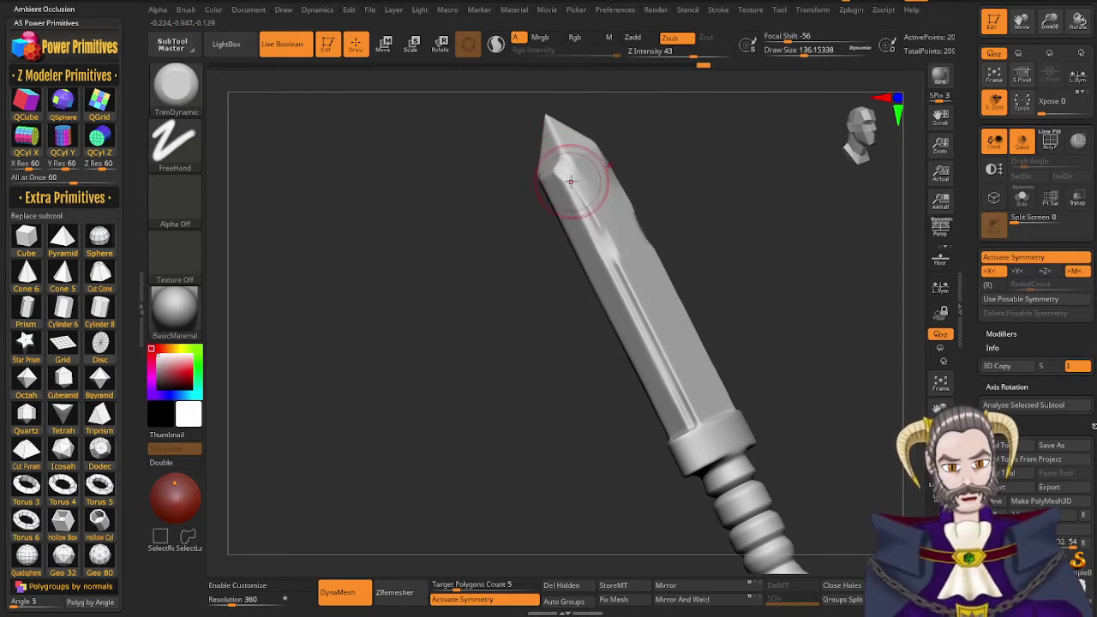
key("ctrl+z")
Flatten the grooved edges on both faces of the blade into bevels from the point down to the guard with TrimDynamic
left_click_drag(566, 167, 568, 176)
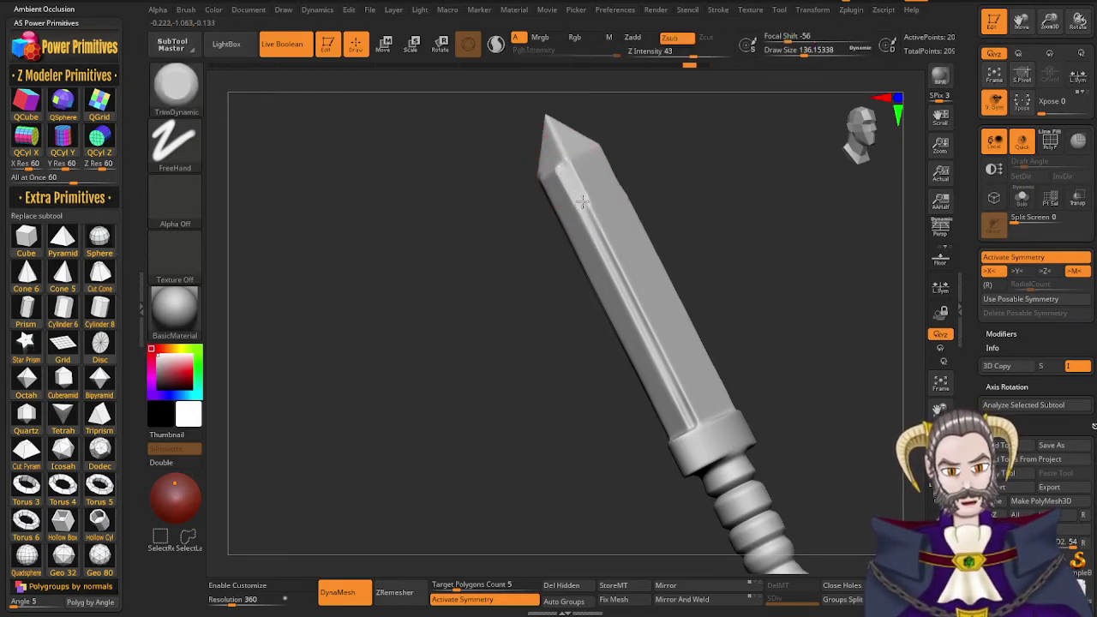
left_click_drag(604, 246, 692, 428)
left_click_drag(716, 306, 745, 286)
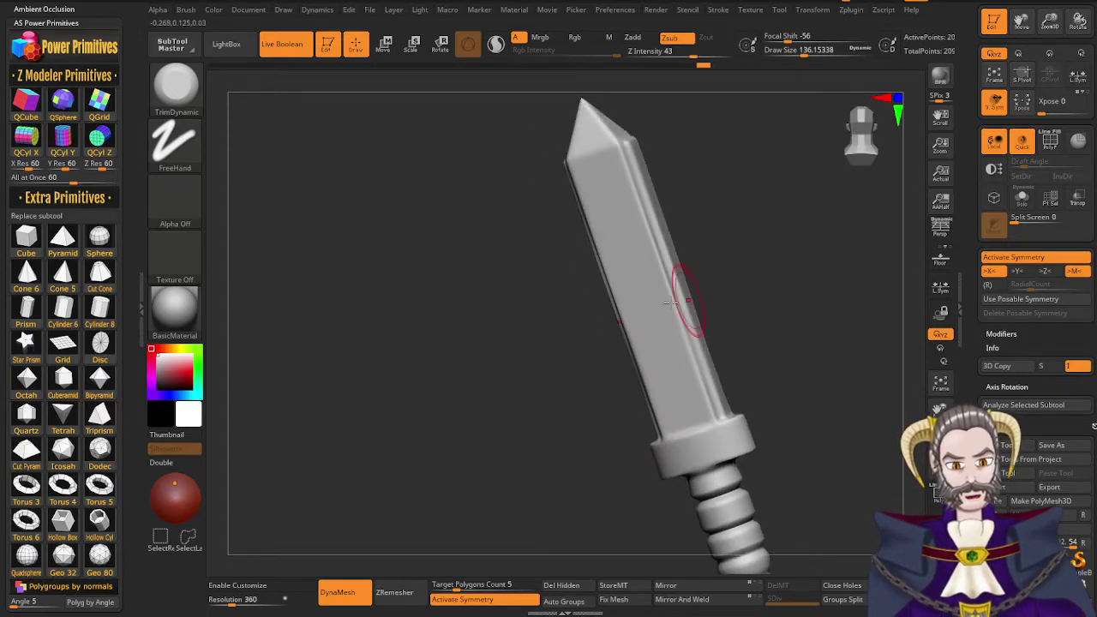
left_click_drag(624, 143, 626, 147)
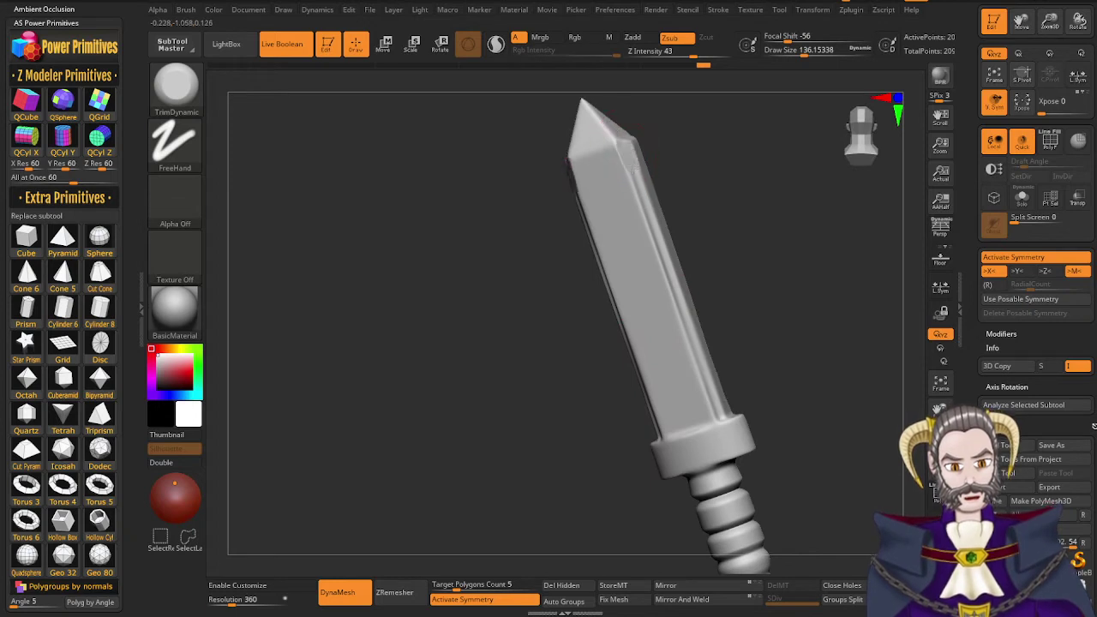
left_click_drag(643, 196, 714, 407)
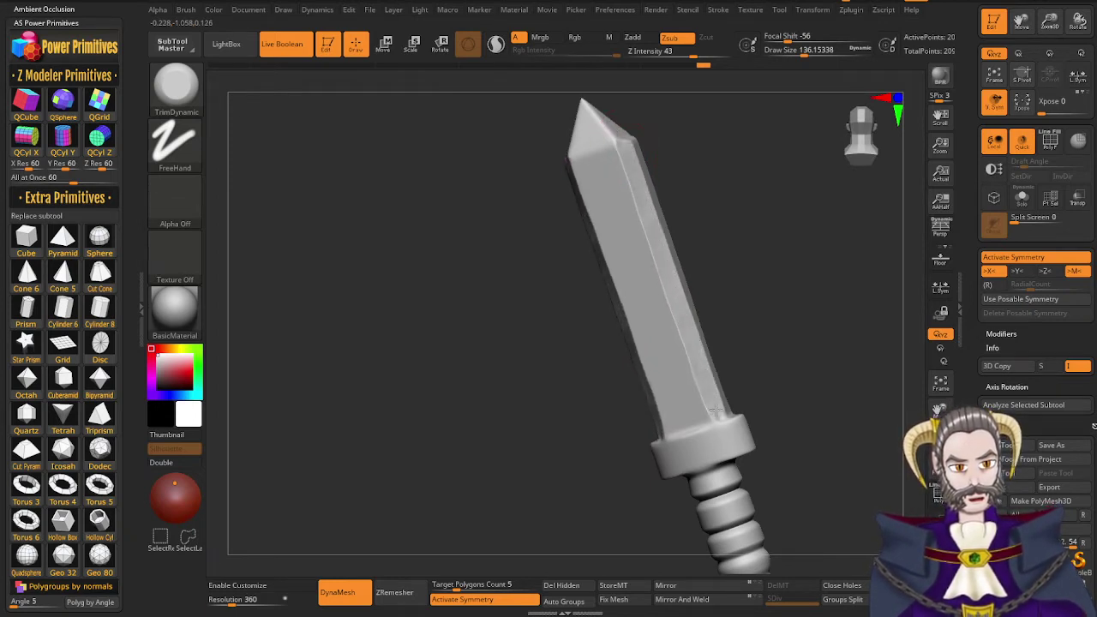
Smooth the blade's bevel where it nears the guard
mouse_move(714, 404)
right_mouse_down()
mouse_move(690, 394)
mouse_move(623, 423)
mouse_move(656, 410)
right_mouse_up()
mouse_move(747, 337)
right_mouse_down()
mouse_move(762, 343)
mouse_move(717, 376)
mouse_move(738, 365)
right_mouse_up()
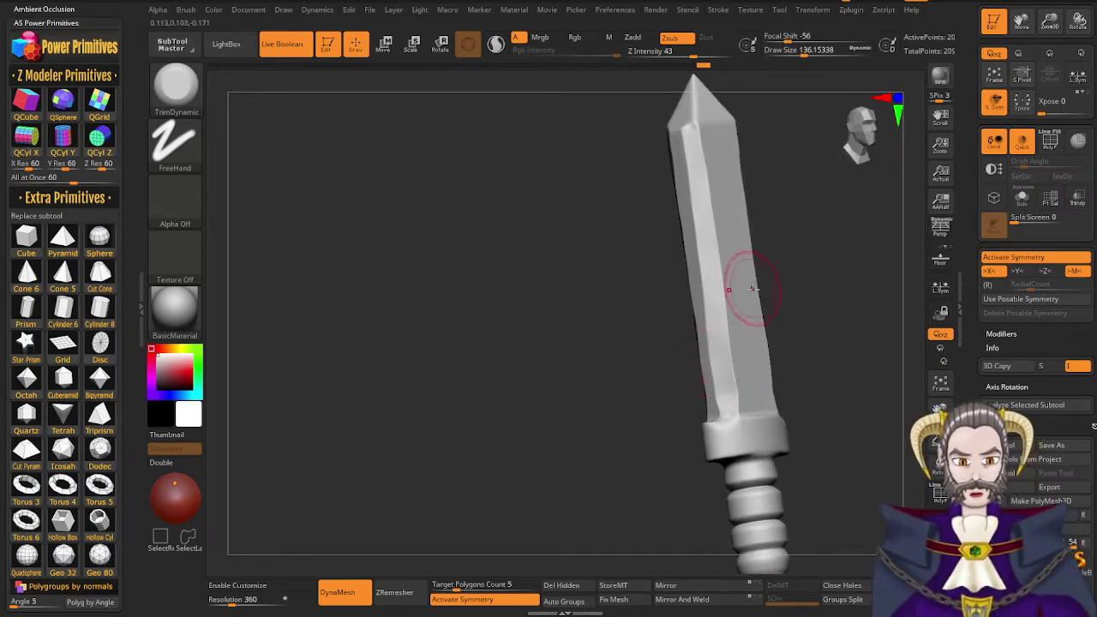
mouse_move(748, 296)
right_mouse_down()
mouse_move(728, 316)
mouse_move(745, 320)
right_mouse_up()
left_click_drag(726, 354, 726, 383, "shift")
mouse_move(722, 336)
right_mouse_down()
mouse_move(712, 307)
mouse_move(721, 353)
right_mouse_up()
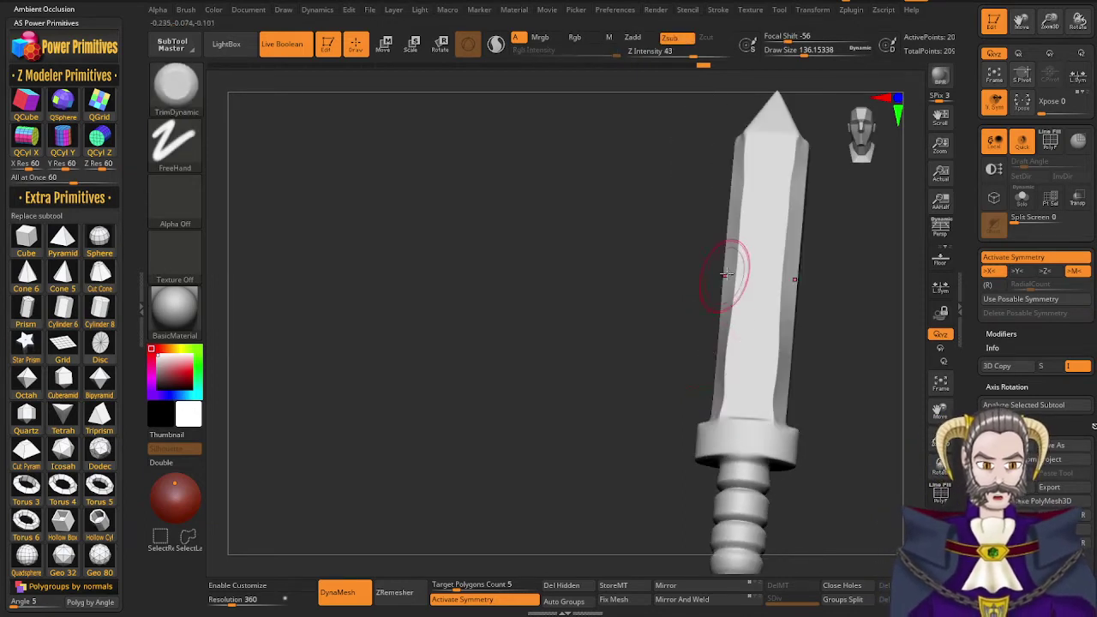
Smooth the bevels along the length of the blade from the point towards the guard
mouse_move(729, 301)
right_mouse_down()
mouse_move(765, 336)
mouse_move(735, 191)
mouse_move(728, 311)
mouse_move(736, 291)
right_mouse_up()
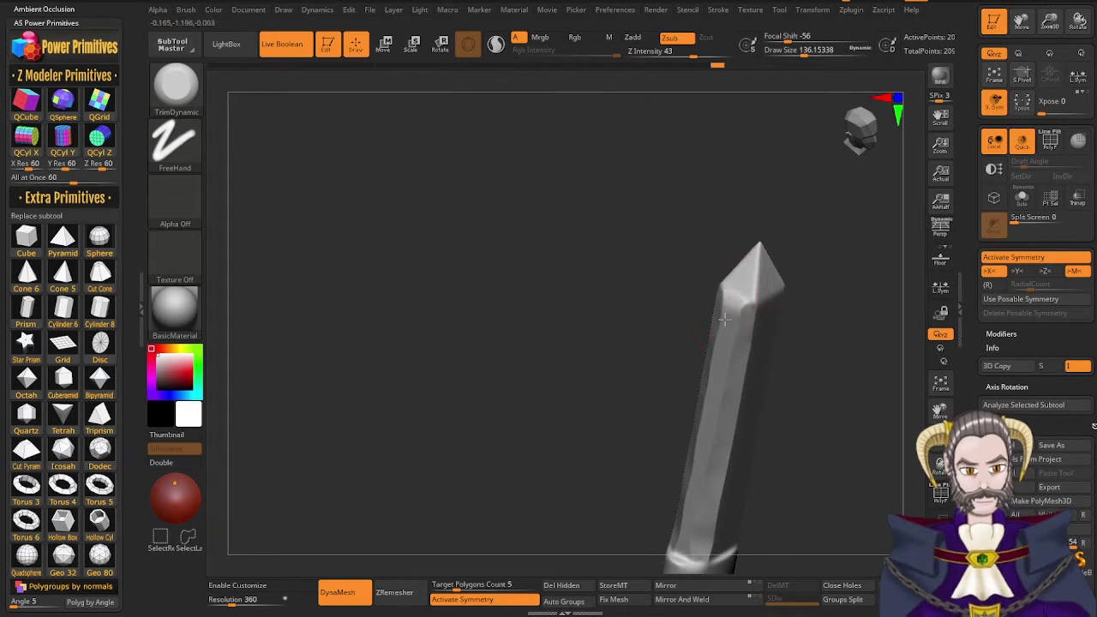
mouse_move(732, 312)
right_mouse_down()
mouse_move(717, 299)
mouse_move(757, 266)
right_mouse_up()
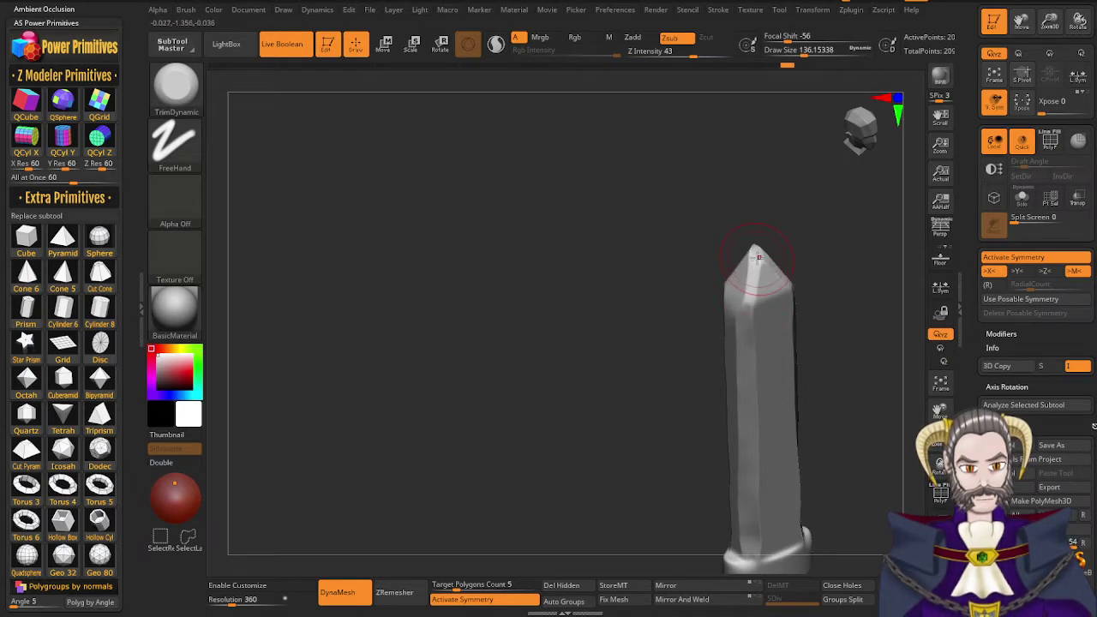
right_click_drag(759, 257, 733, 260)
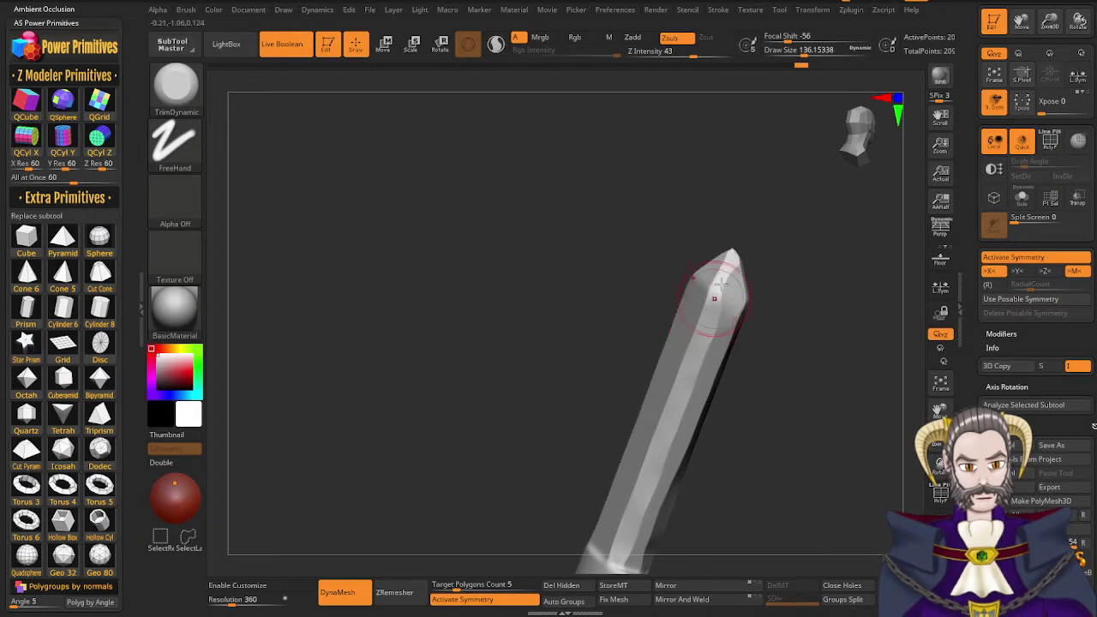
key("shift")
left_click_drag(681, 397, 634, 530, "shift")
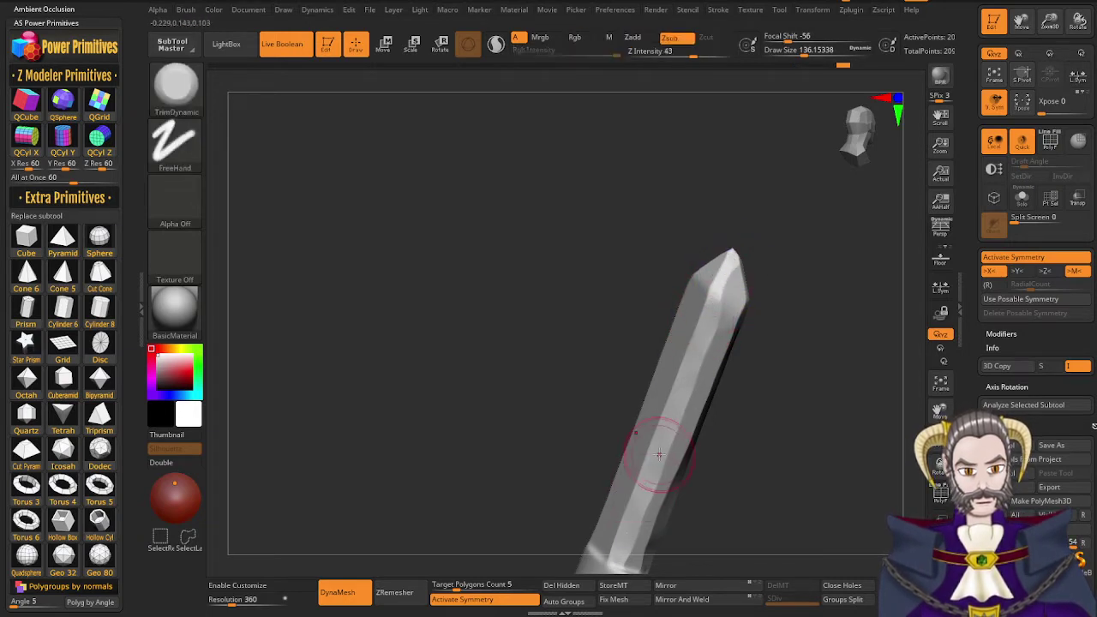
right_click_drag(638, 452, 624, 423)
left_click_drag(692, 295, 675, 406, "shift")
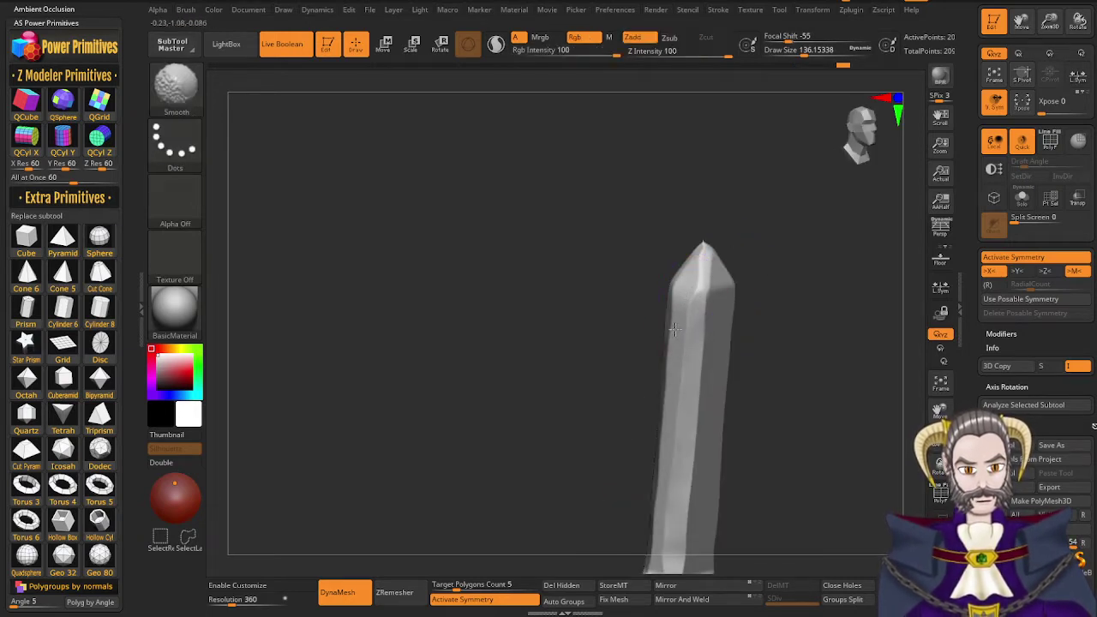
Smooth the blade's point and soften the edges of its facets from several sides
right_click_drag(701, 283, 693, 472)
left_click_drag(703, 264, 708, 273, "shift")
right_click_drag(708, 272, 774, 191)
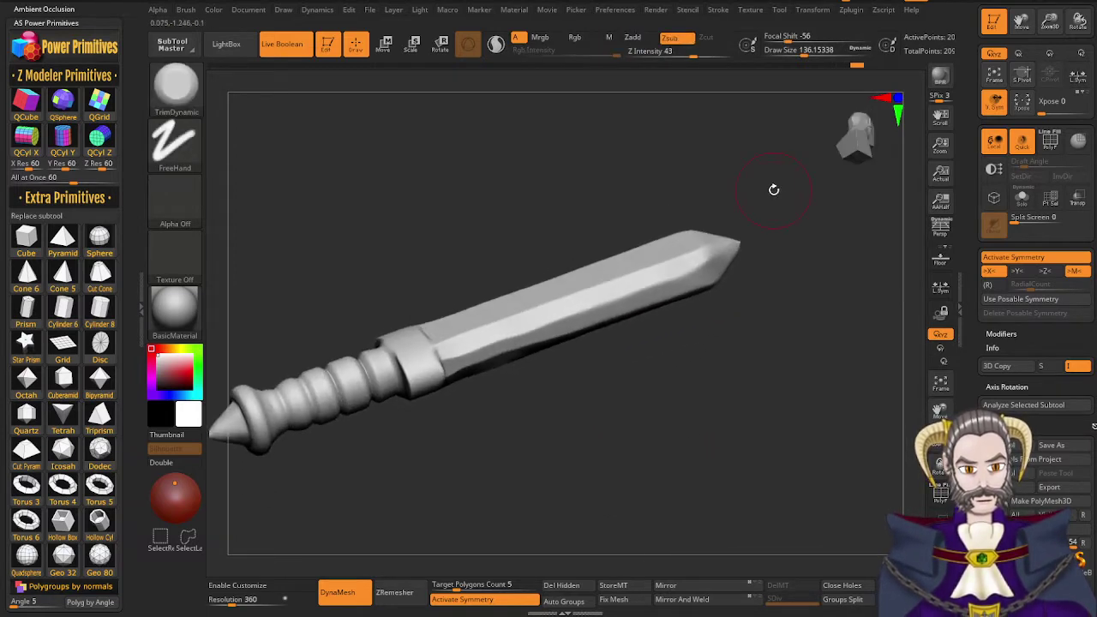
left_click_drag(736, 242, 725, 265, "shift")
mouse_move(734, 304)
right_mouse_down()
mouse_move(681, 221)
mouse_move(674, 318)
mouse_move(701, 347)
right_mouse_up()
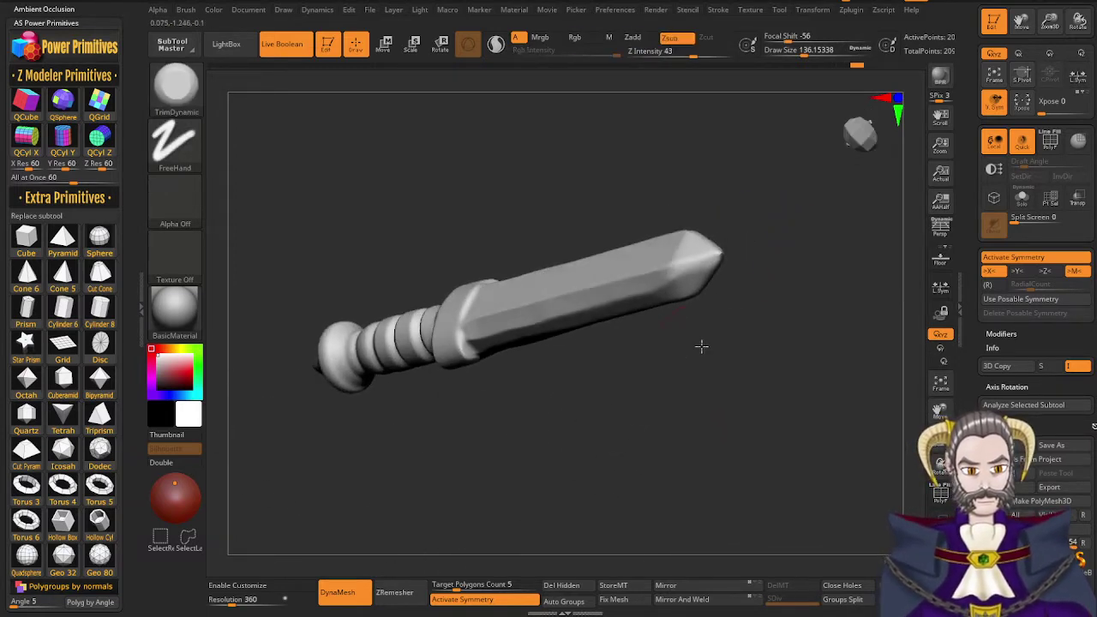
right_click_drag(705, 290, 676, 309)
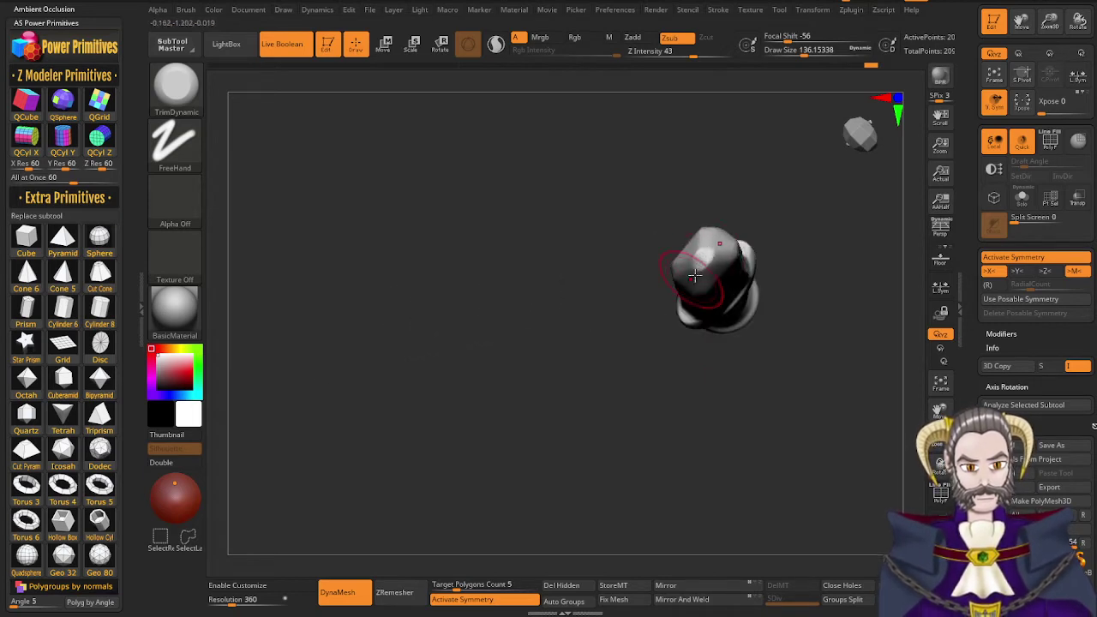
left_click_drag(695, 275, 720, 256, "shift")
right_click_drag(717, 274, 711, 196)
Smooth the narrow side of the lower blade just above the guard
right_click_drag(709, 454, 662, 249, "alt")
mouse_move(662, 249)
right_mouse_down()
mouse_move(676, 281)
mouse_move(664, 289)
right_mouse_up()
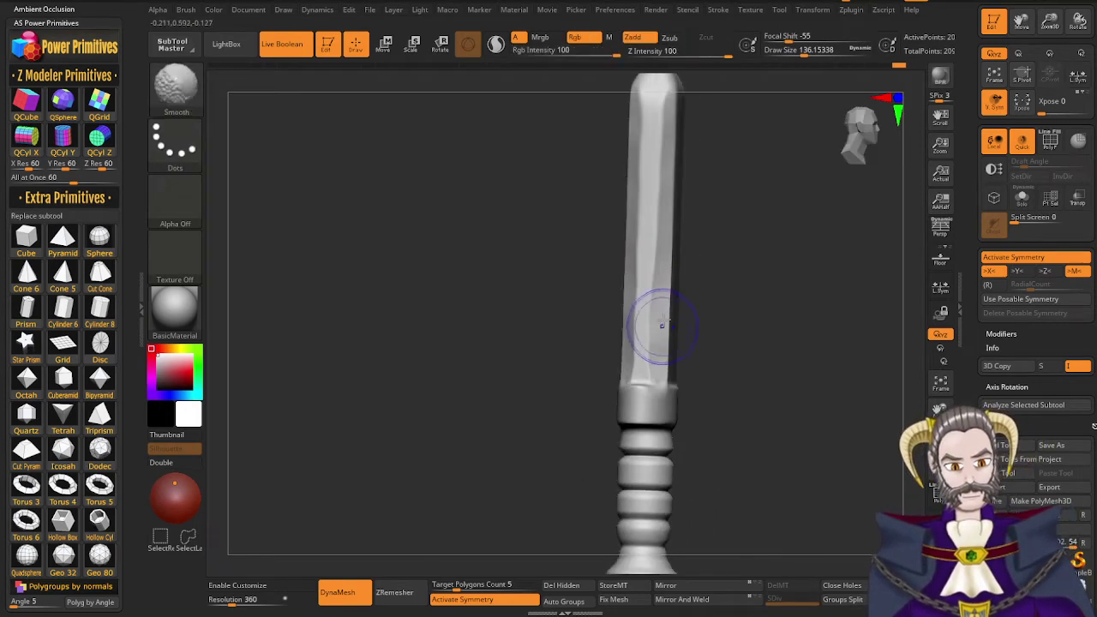
left_click_drag(659, 329, 651, 300, "shift")
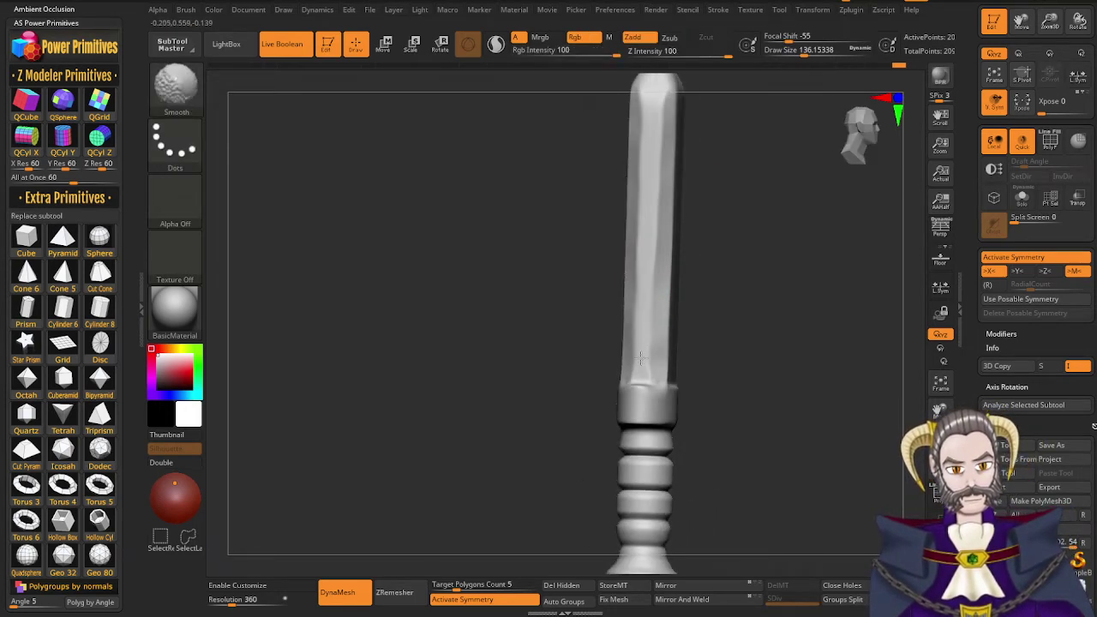
left_click_drag(625, 364, 654, 370, "shift")
right_click_drag(657, 344, 606, 343)
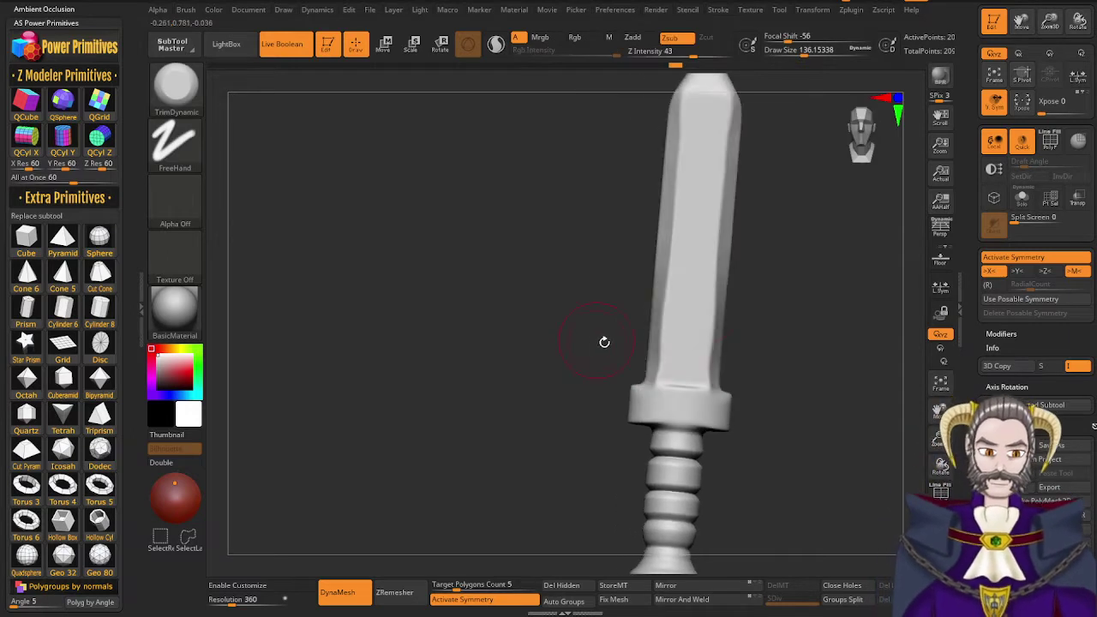
Flatten the bevel along the blade's edge down to the guard with TrimDynamic and smooth it
right_click_drag(739, 320, 713, 328)
left_click_drag(717, 315, 711, 363)
left_click_drag(718, 286, 711, 369)
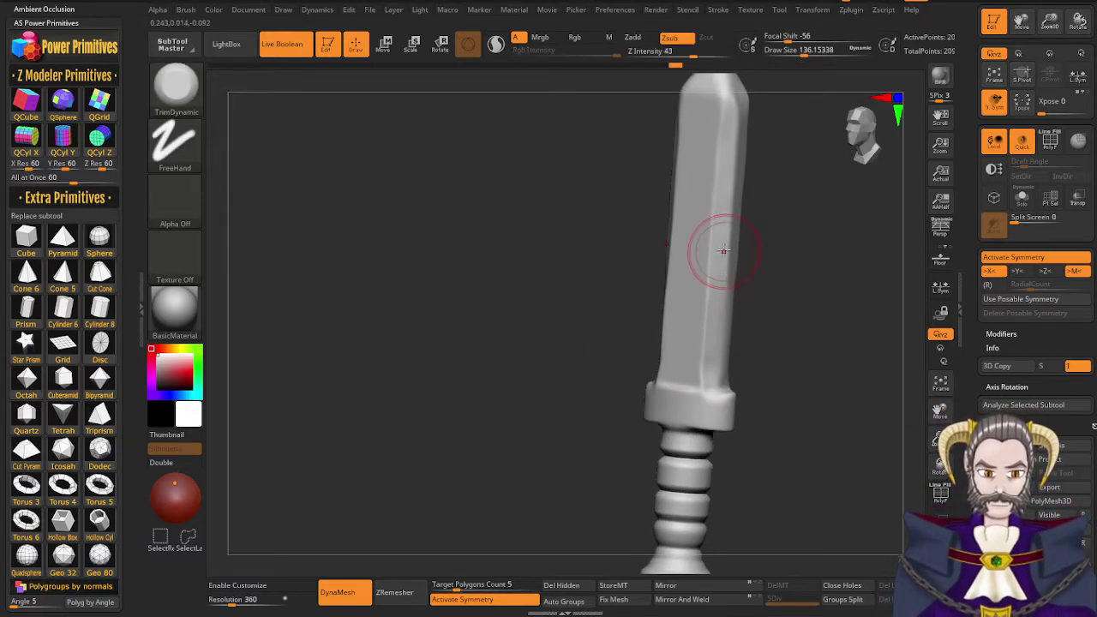
left_click_drag(725, 249, 711, 382)
mouse_move(717, 329)
left_mouse_down()
mouse_move(711, 385)
mouse_move(734, 138)
left_mouse_up()
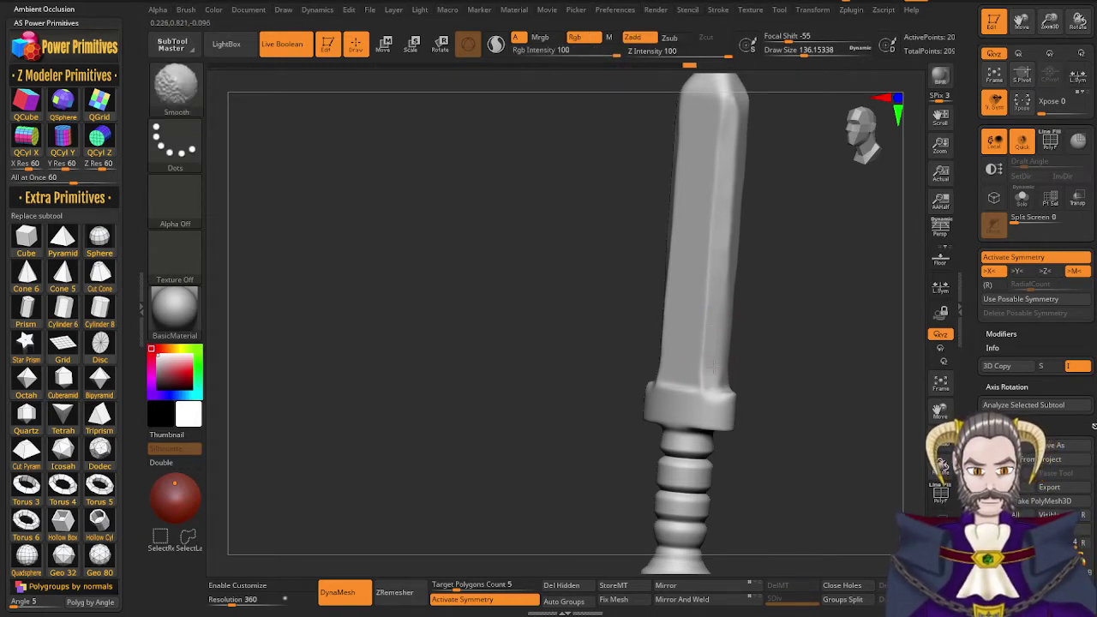
right_click_drag(698, 358, 744, 369)
Carve a crease around the blade's base where it meets the guard with DamStandard at draw size about 65, and rebuild the DynaMesh
mouse_move(693, 403)
right_mouse_down()
mouse_move(714, 432)
mouse_move(641, 446)
right_mouse_up()
key("b")
key("d")
key("s")
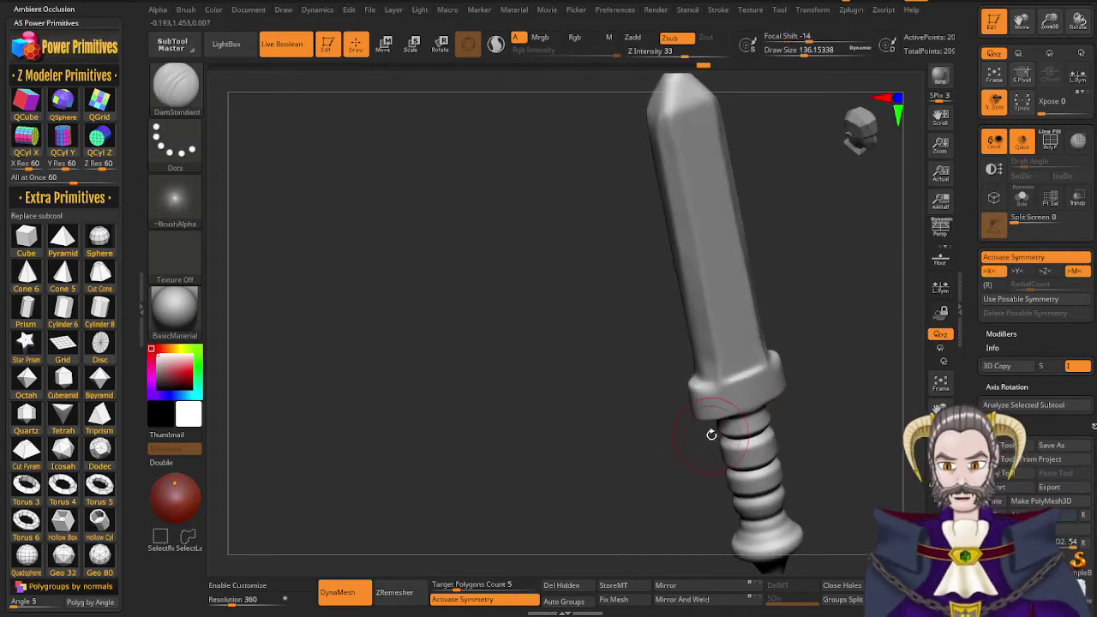
key("s")
left_click_drag(728, 378, 712, 379)
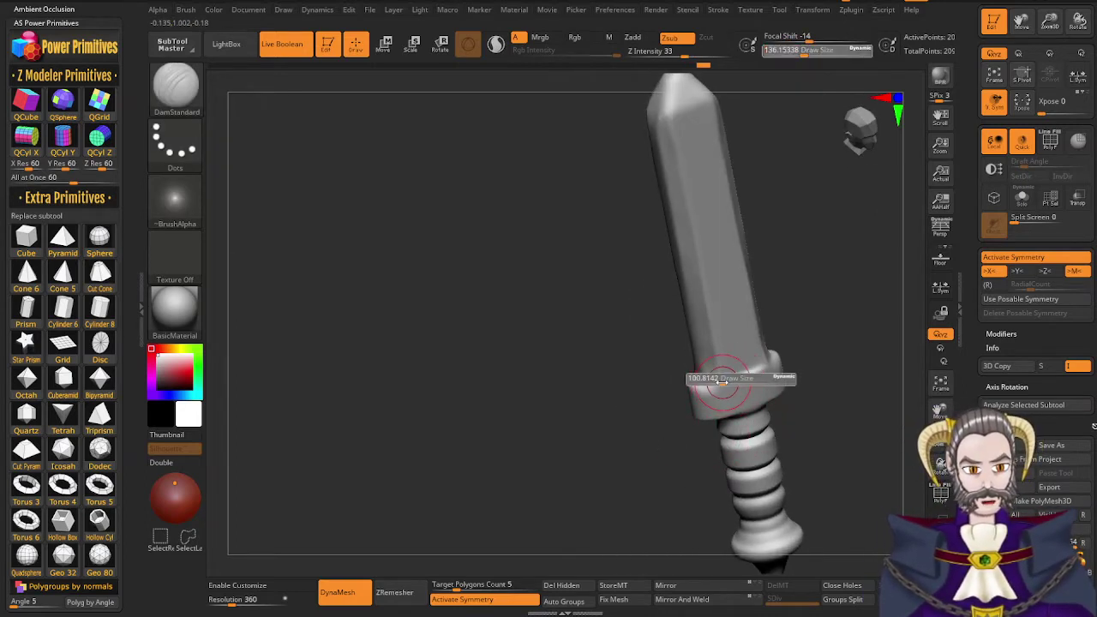
mouse_move(690, 380)
right_mouse_down("alt")
mouse_move(674, 341)
mouse_move(687, 342)
right_mouse_up("alt")
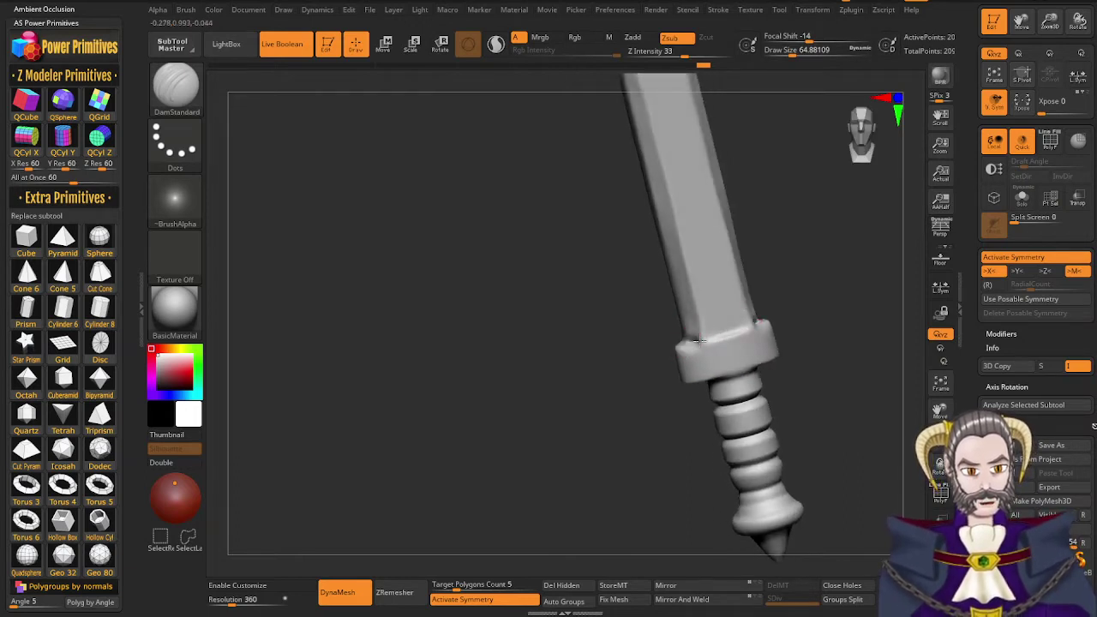
right_click_drag(729, 338, 786, 336)
right_click_drag(688, 372, 721, 366)
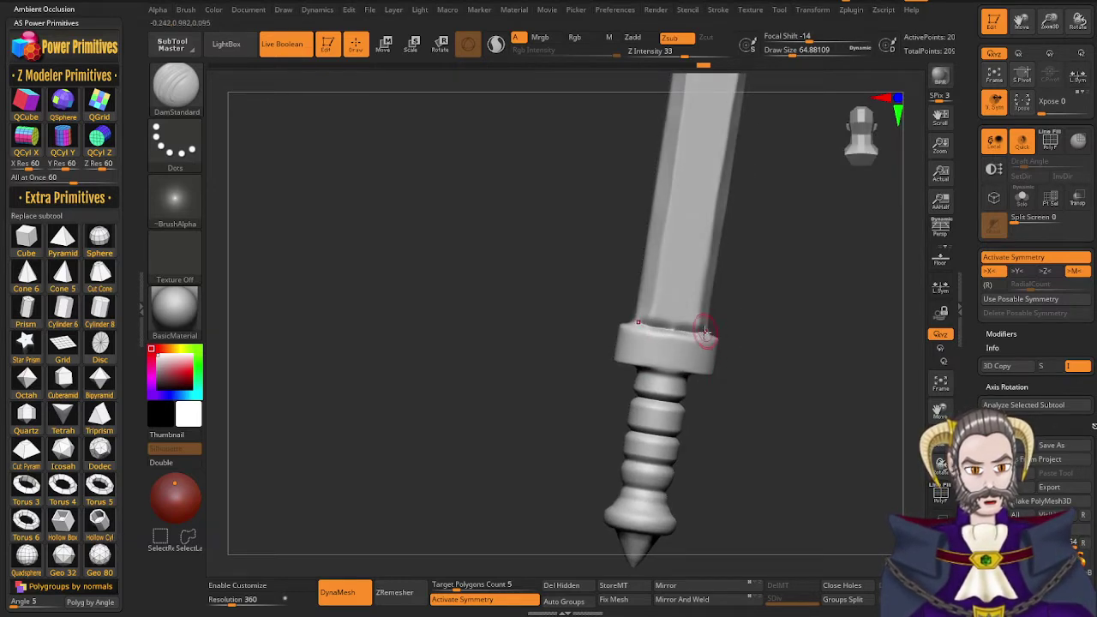
right_click_drag(705, 333, 668, 380)
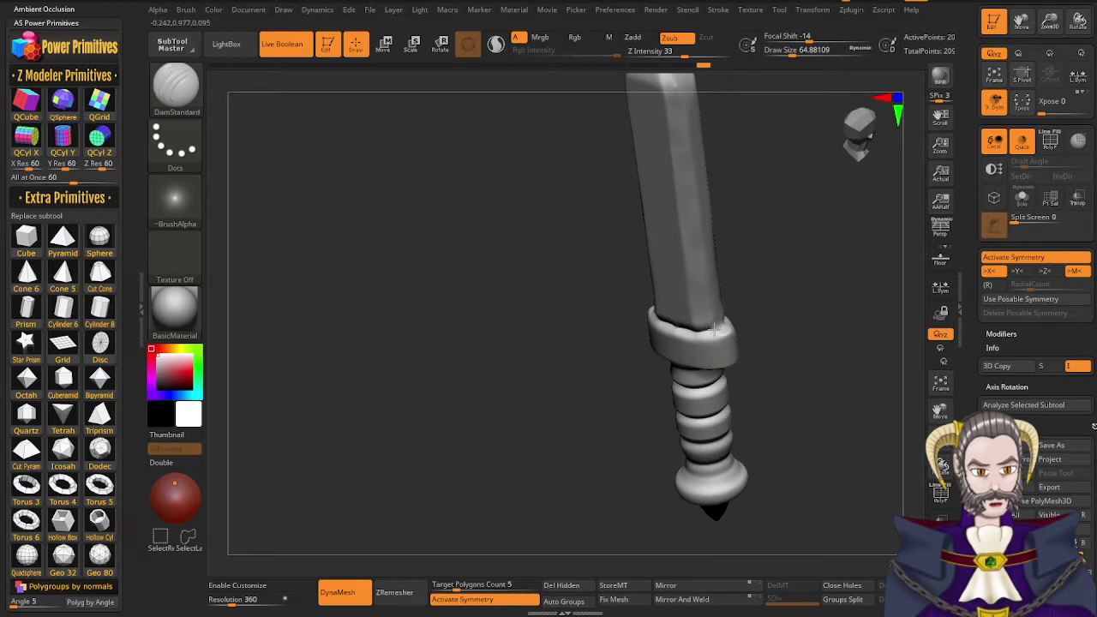
right_click_drag(725, 323, 734, 356)
mouse_move(632, 400)
left_mouse_down("ctrl")
mouse_move(574, 491)
mouse_move(633, 491)
left_mouse_up("ctrl")
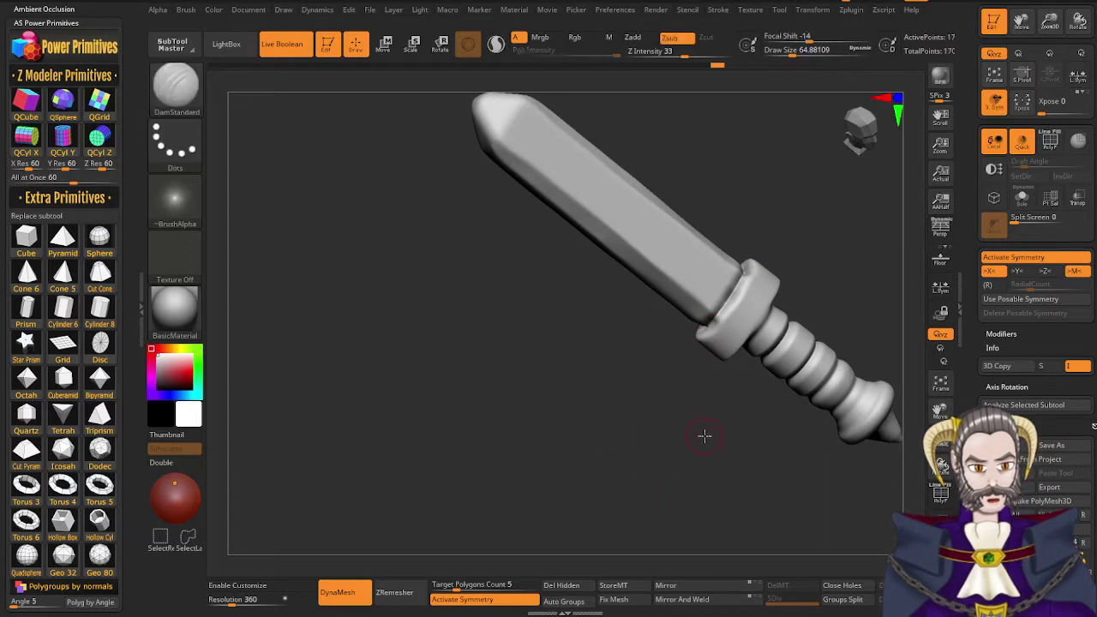
Flatten the guard's rim on the side facing the blade with the hPolish brush
right_click_drag(704, 436, 739, 423)
mouse_move(751, 463)
right_mouse_down()
mouse_move(802, 520)
mouse_move(825, 501)
right_mouse_up()
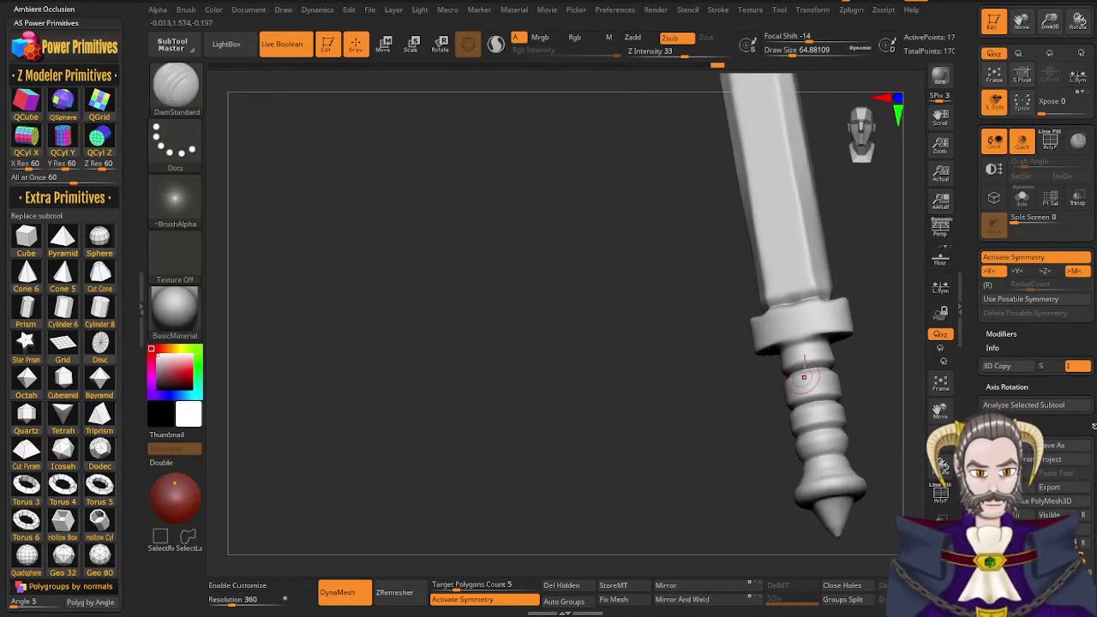
mouse_move(813, 374)
right_mouse_down()
mouse_move(833, 383)
mouse_move(821, 374)
right_mouse_up()
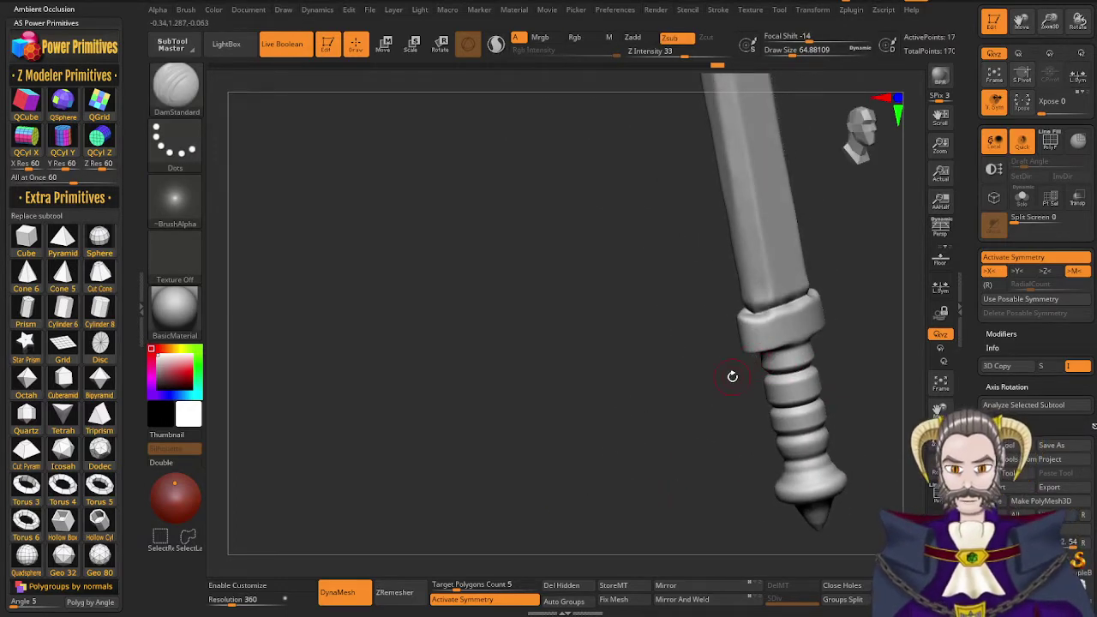
key("b")
key("h")
key("p")
mouse_move(789, 352)
right_mouse_down()
mouse_move(777, 397)
mouse_move(779, 367)
right_mouse_up()
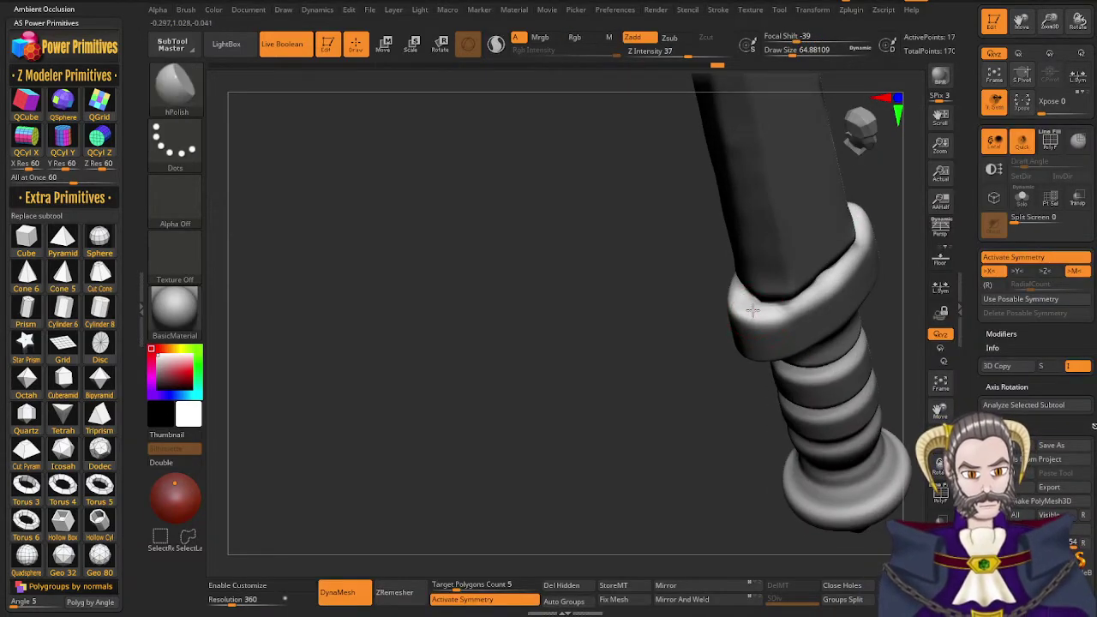
mouse_move(773, 312)
left_mouse_down()
mouse_move(855, 259)
mouse_move(813, 295)
left_mouse_up()
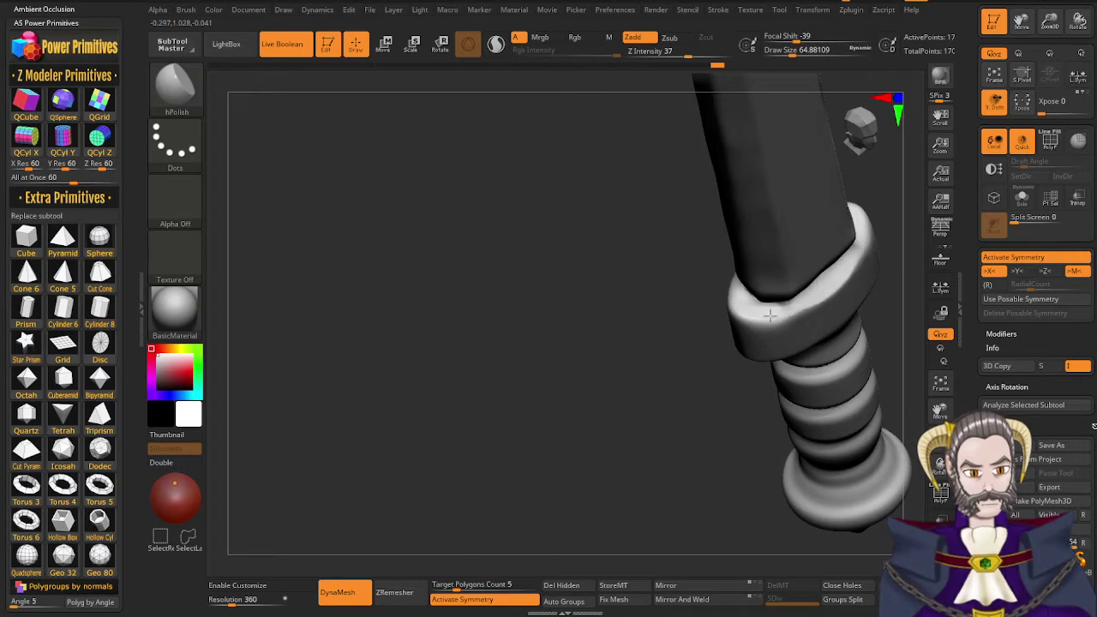
left_click_drag(745, 309, 748, 313)
right_click_drag(748, 314, 766, 346)
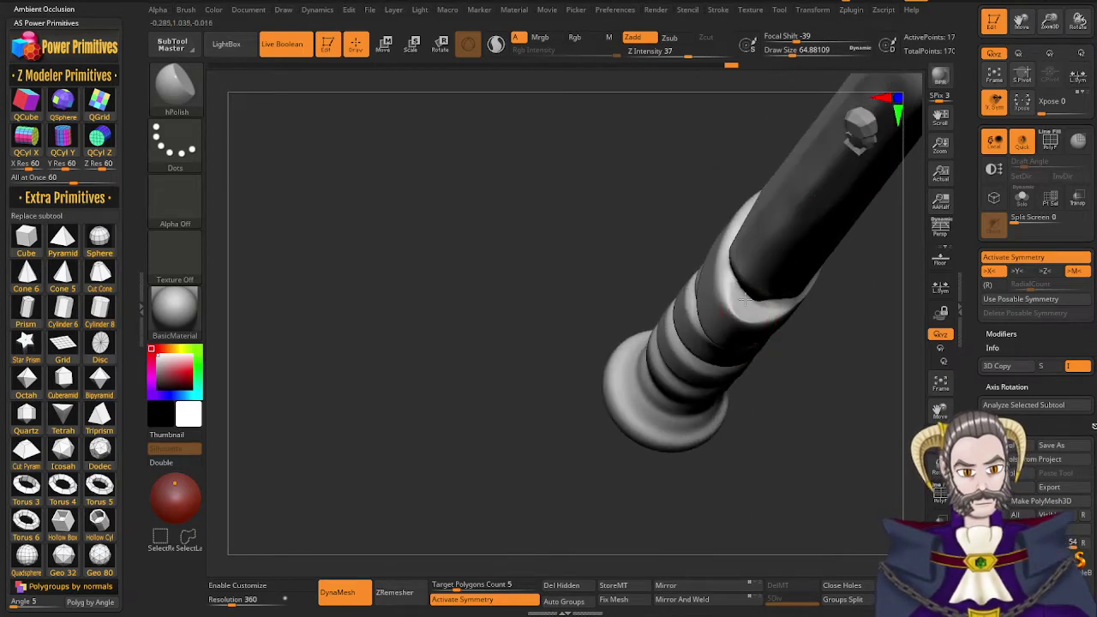
right_click_drag(729, 289, 738, 298)
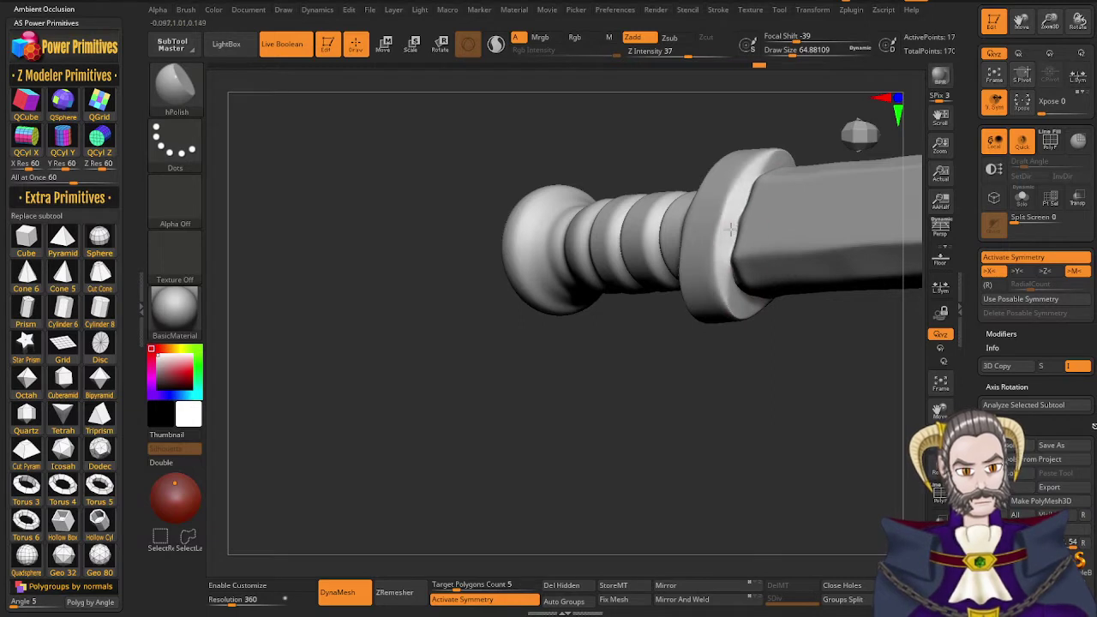
left_click_drag(776, 158, 727, 240)
mouse_move(756, 178)
right_mouse_down()
mouse_move(777, 194)
mouse_move(657, 375)
mouse_move(703, 264)
right_mouse_up()
Carve a crease around the top of the handle where it joins the guard with DamStandard
key("b")
key("d")
key("s")
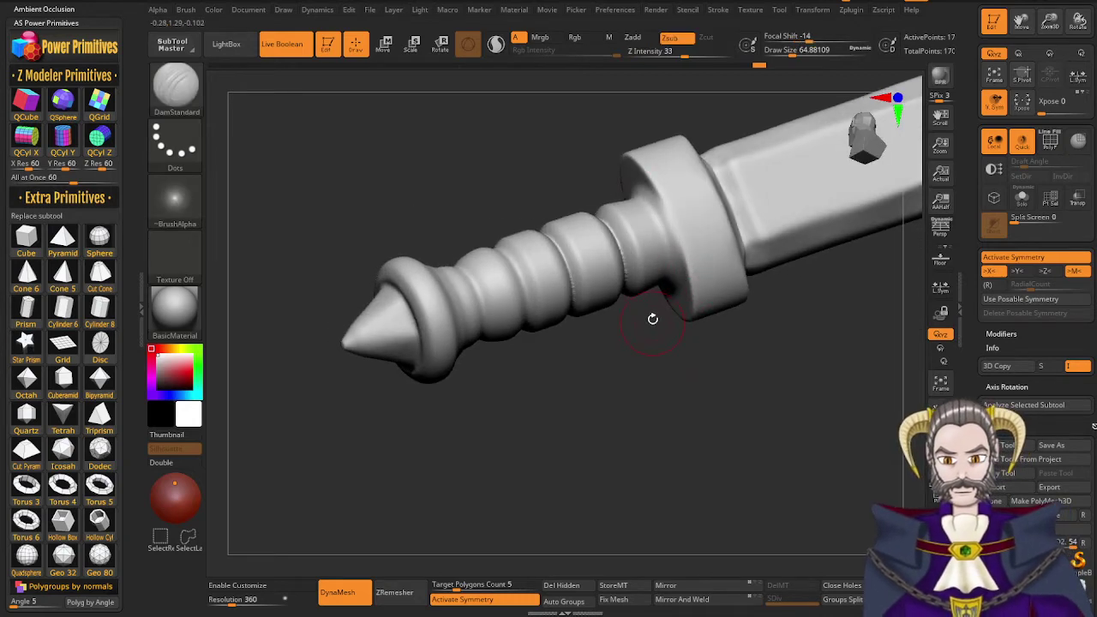
right_click_drag(654, 318, 662, 350)
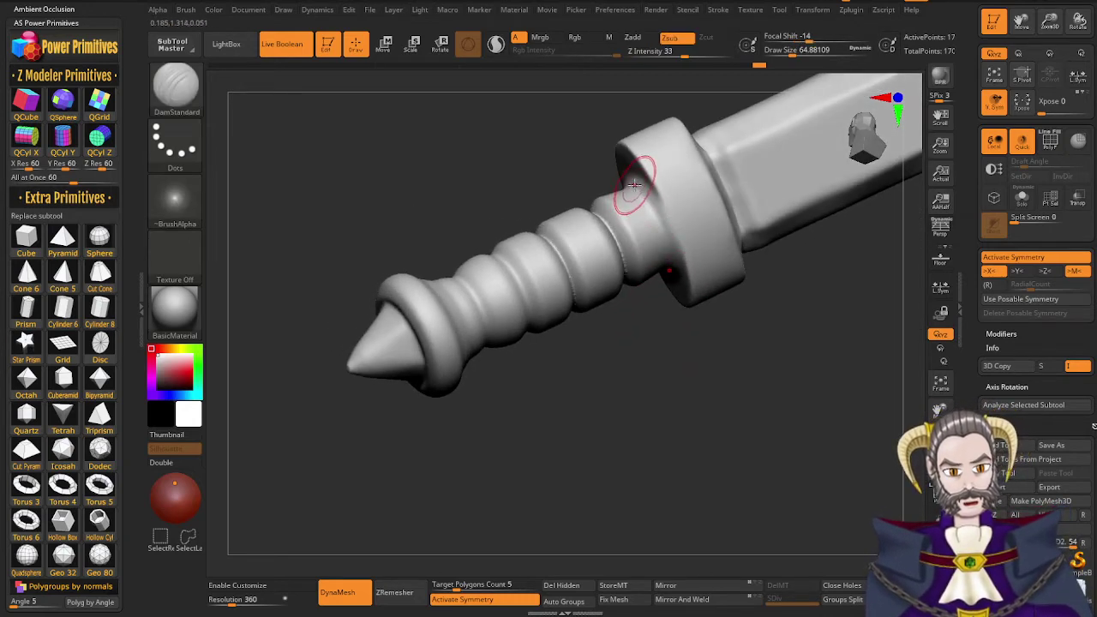
right_click_drag(636, 182, 642, 187)
left_click_drag(641, 194, 666, 233)
right_click_drag(666, 234, 724, 234)
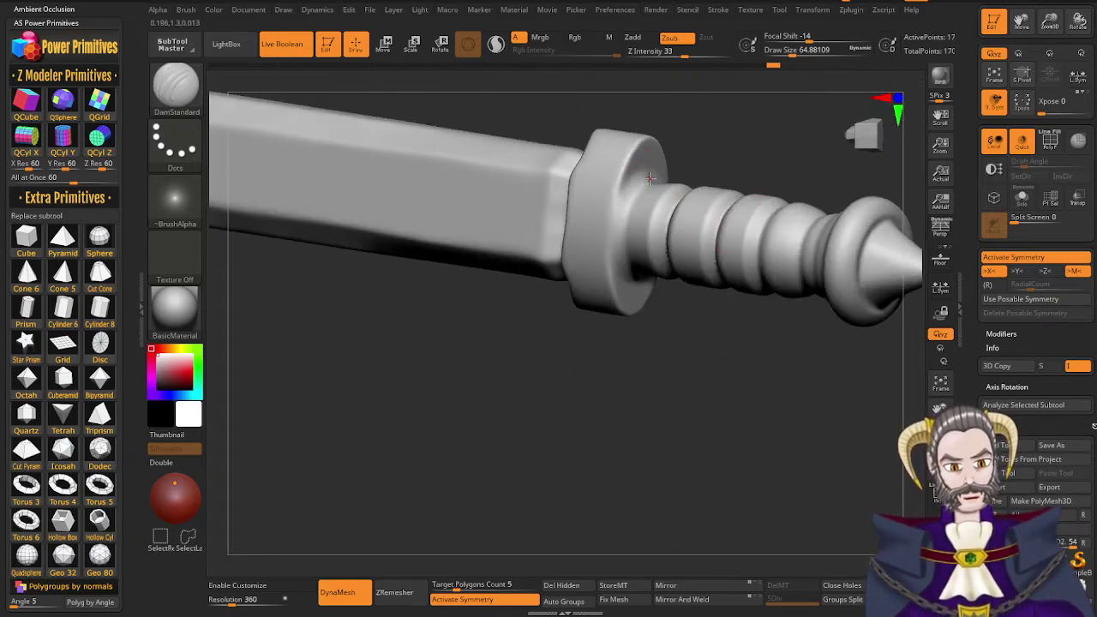
right_click_drag(632, 349, 609, 320)
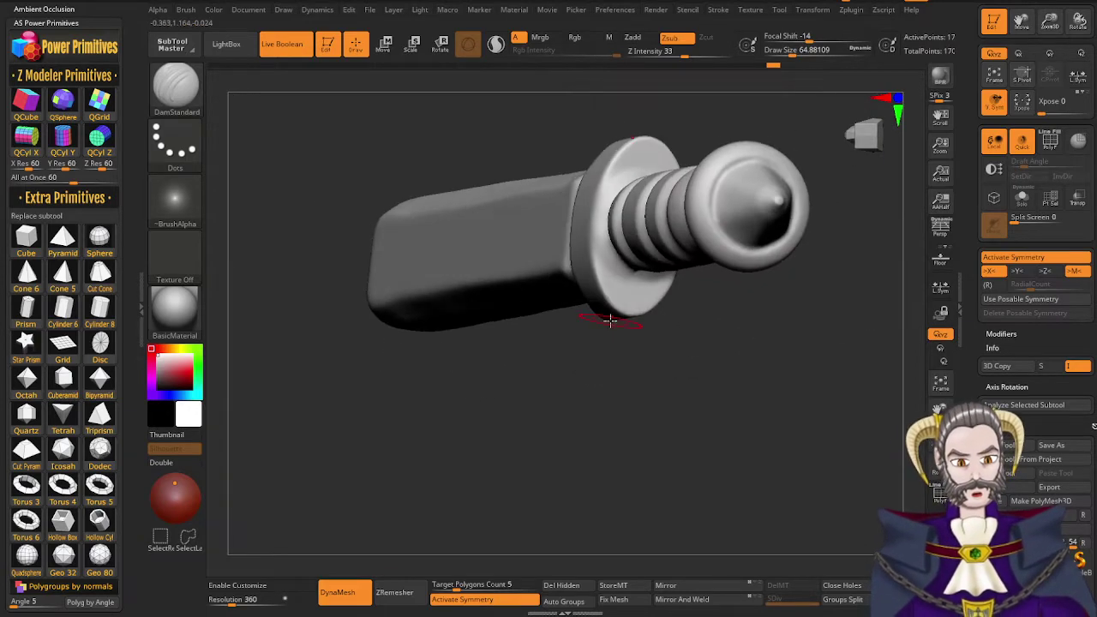
Rebuild the DynaMesh and flatten the guard's face on the handle side with hPolish
key("b")
key("h")
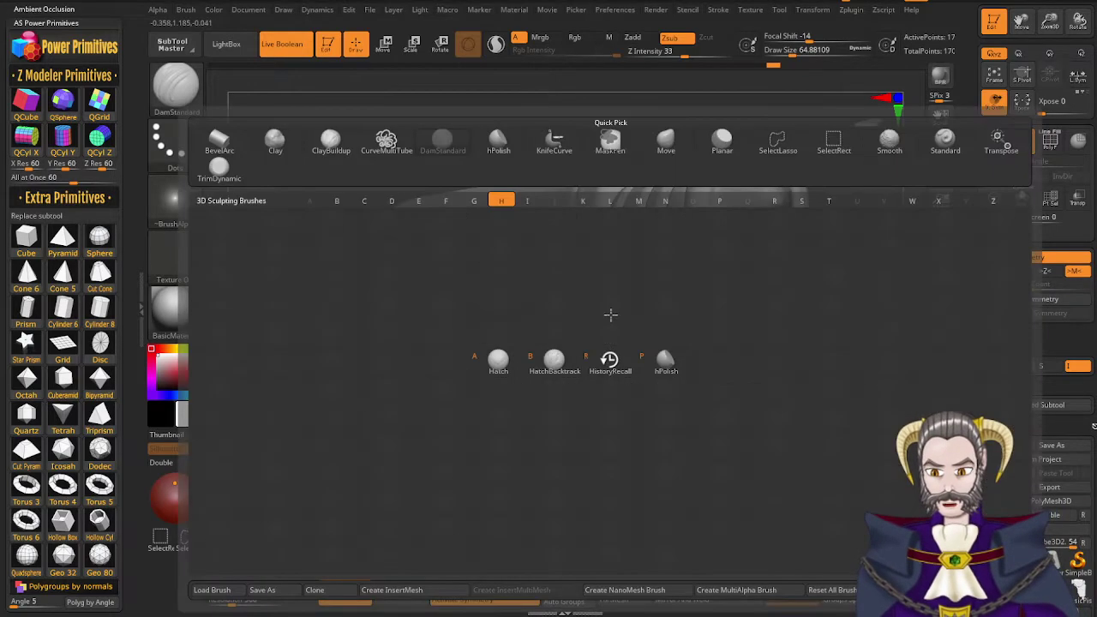
key("p")
left_click_drag(686, 415, 710, 386, "ctrl")
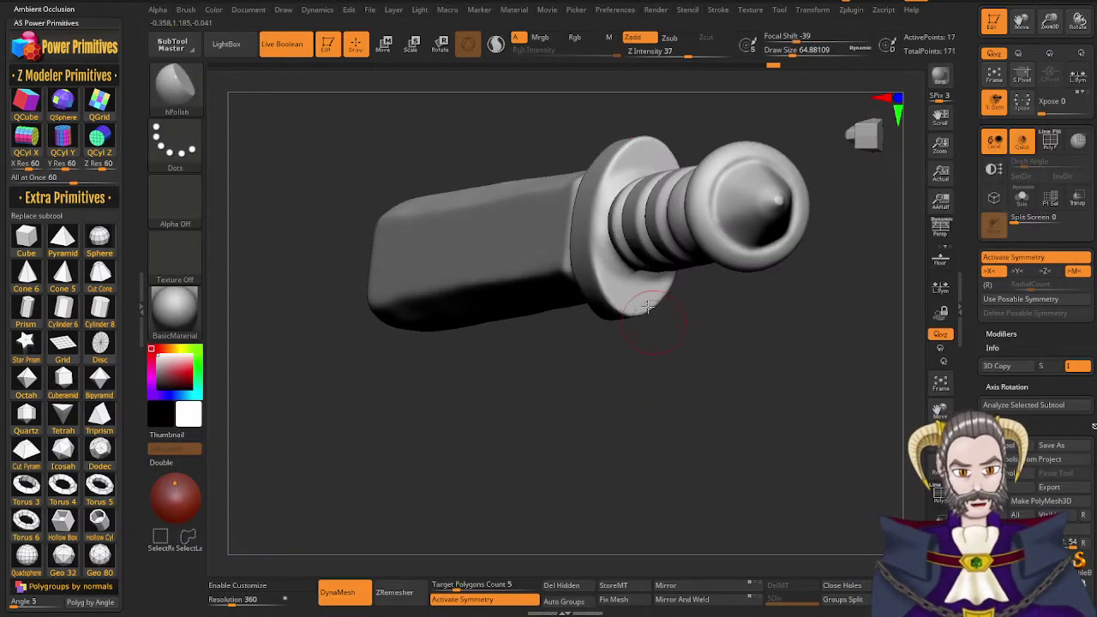
mouse_move(647, 307)
right_mouse_down()
mouse_move(632, 302)
mouse_move(669, 306)
right_mouse_up()
left_click_drag(634, 294, 617, 255)
left_click_drag(617, 187, 623, 291)
right_click_drag(623, 290, 585, 261)
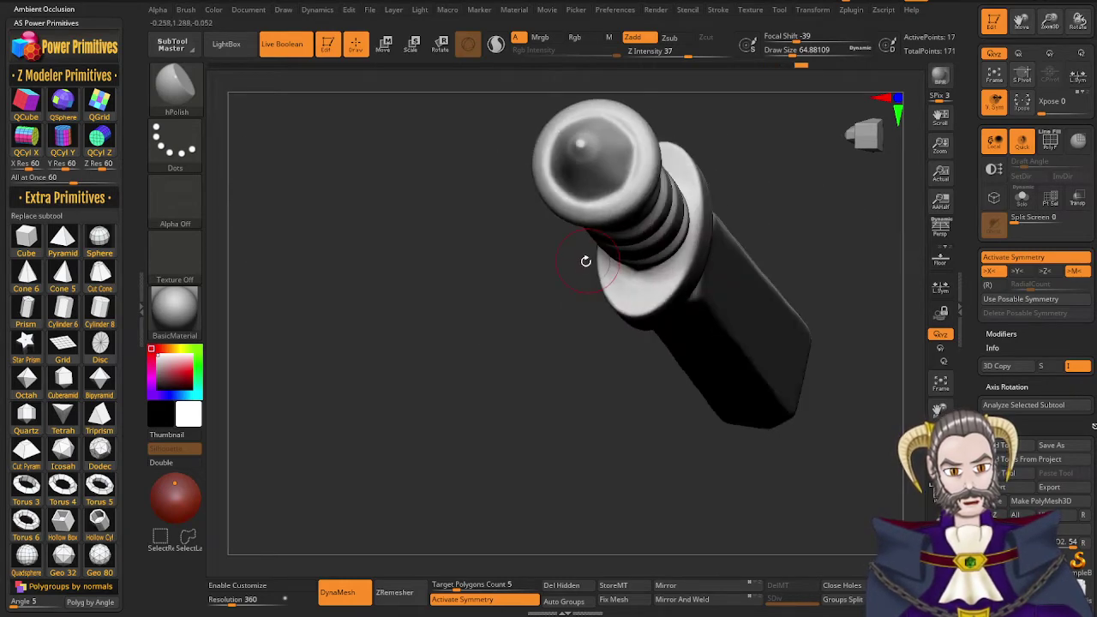
Mask two horizontal bands across the blade, one below the point and one above the guard, and invert the mask
right_click_drag(714, 198, 579, 224)
right_click_drag(674, 446, 630, 460)
right_click_drag(639, 240, 654, 286)
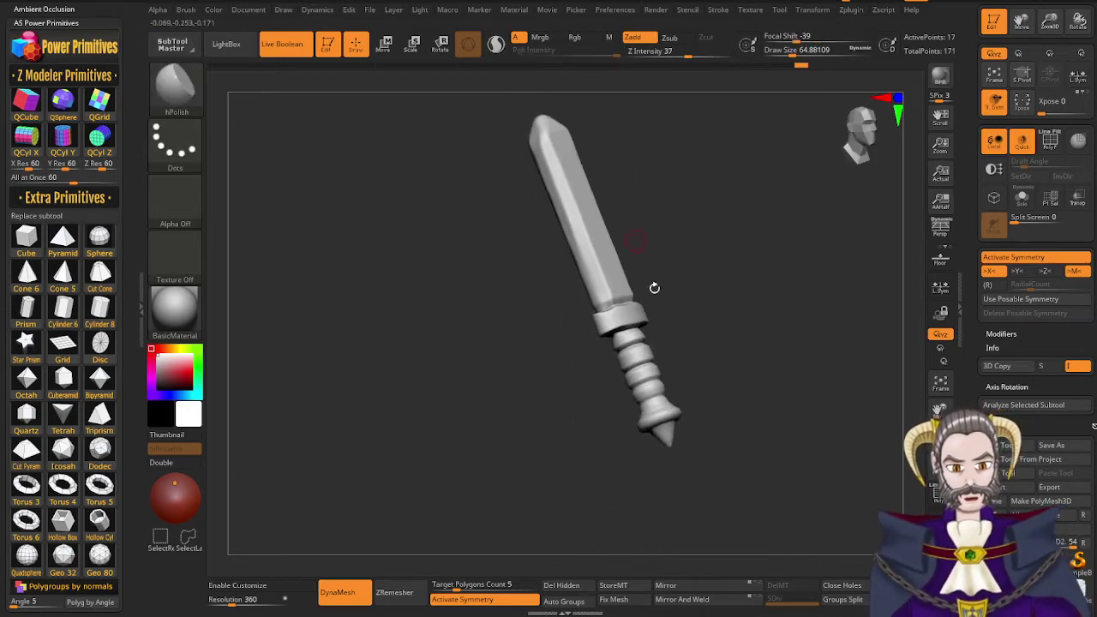
right_click_drag(684, 476, 632, 524)
mouse_move(669, 312)
right_mouse_down()
mouse_move(695, 318)
mouse_move(682, 324)
right_mouse_up()
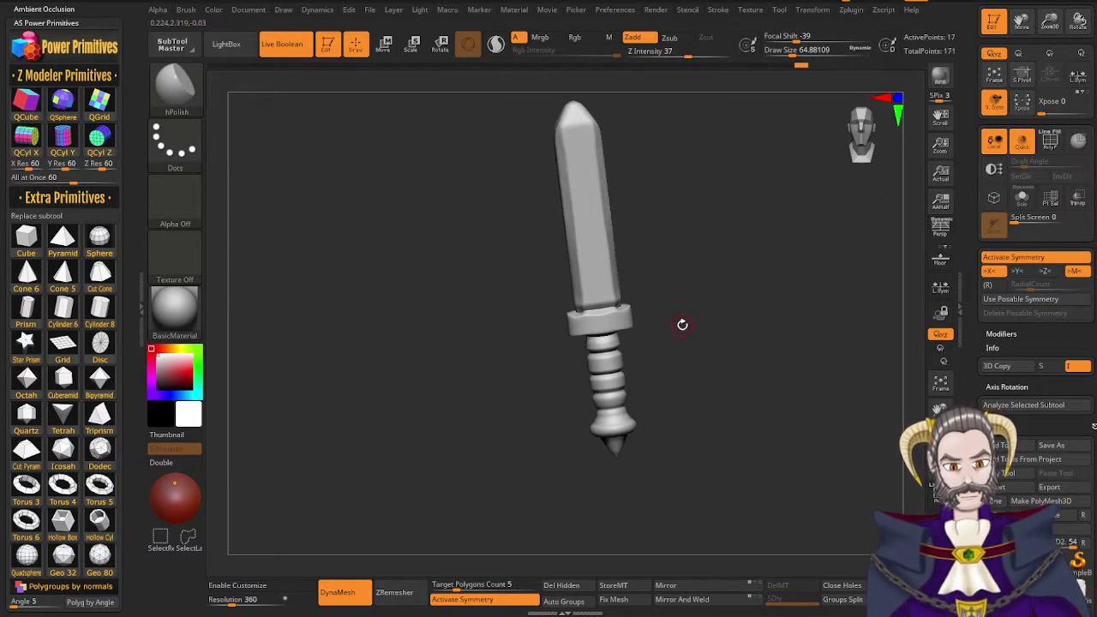
right_click_drag(683, 325, 678, 326, "shift")
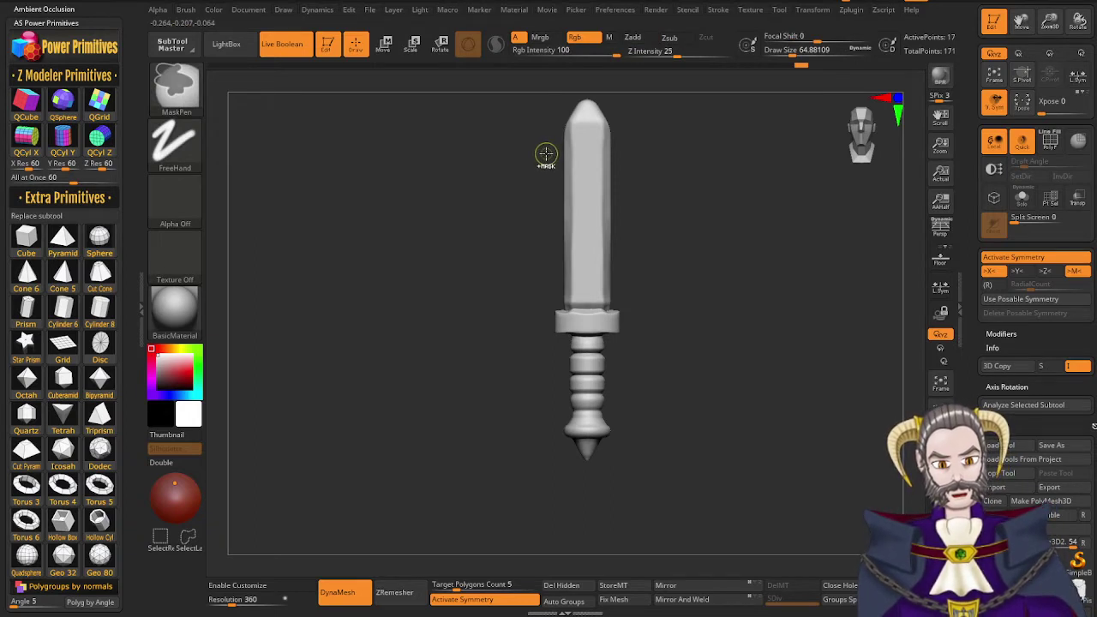
left_click_drag(552, 157, 642, 196, "ctrl")
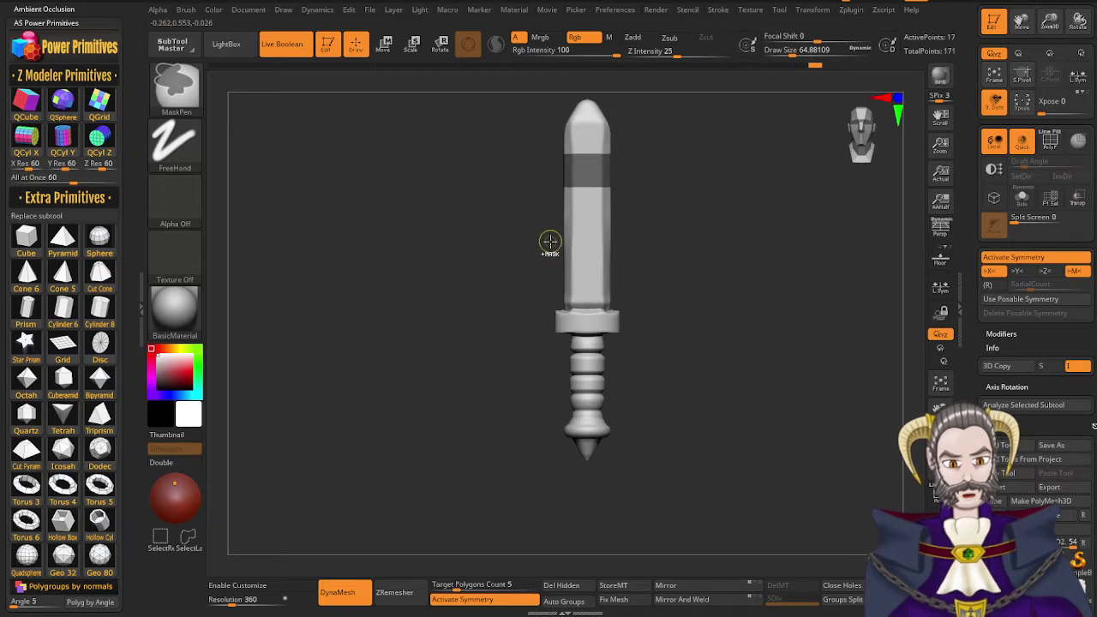
left_click_drag(552, 242, 625, 276, "ctrl")
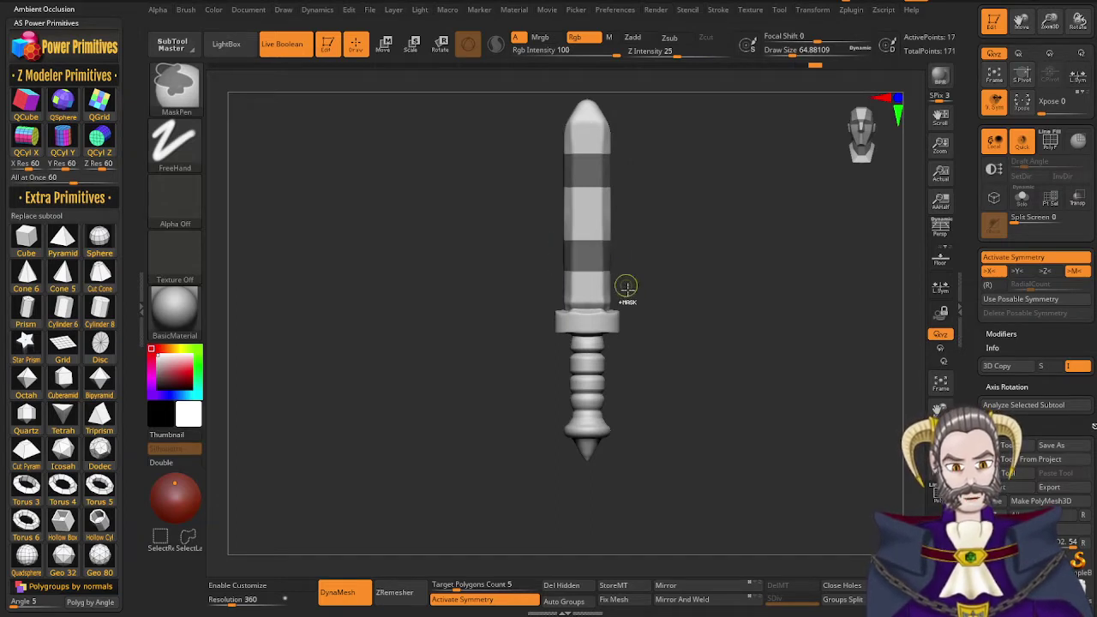
left_click(710, 281, "ctrl")
Raise the two unmasked blade bands with the Inflate deformation, and clear the mask with a DynaMesh rebuild
left_click_drag(968, 588, 967, 354)
left_click_drag(965, 549, 966, 346)
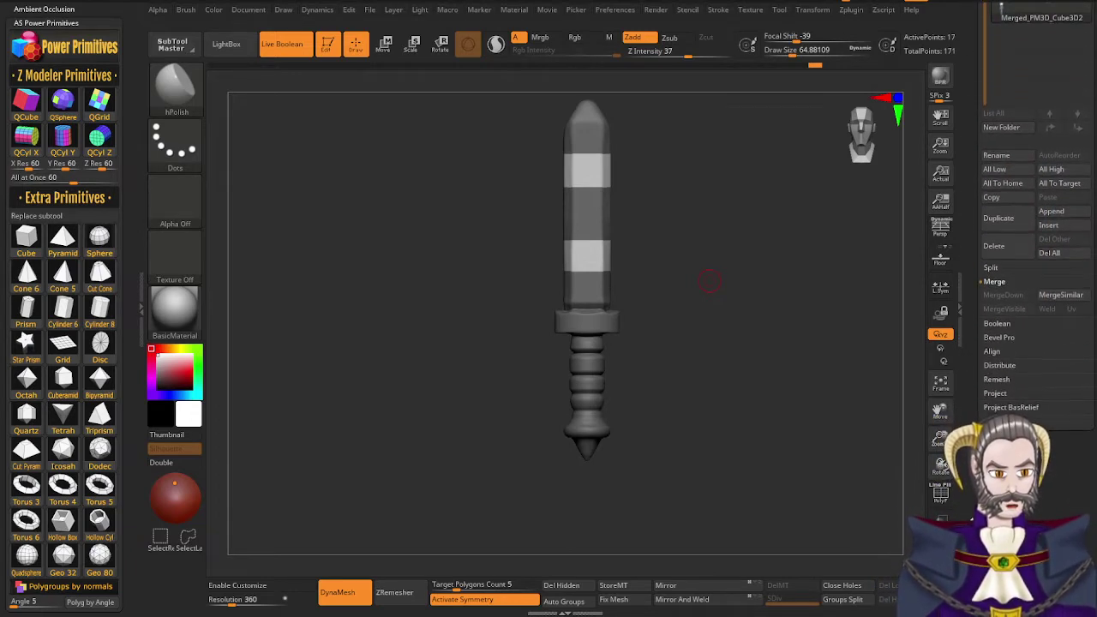
left_click_drag(967, 529, 967, 478)
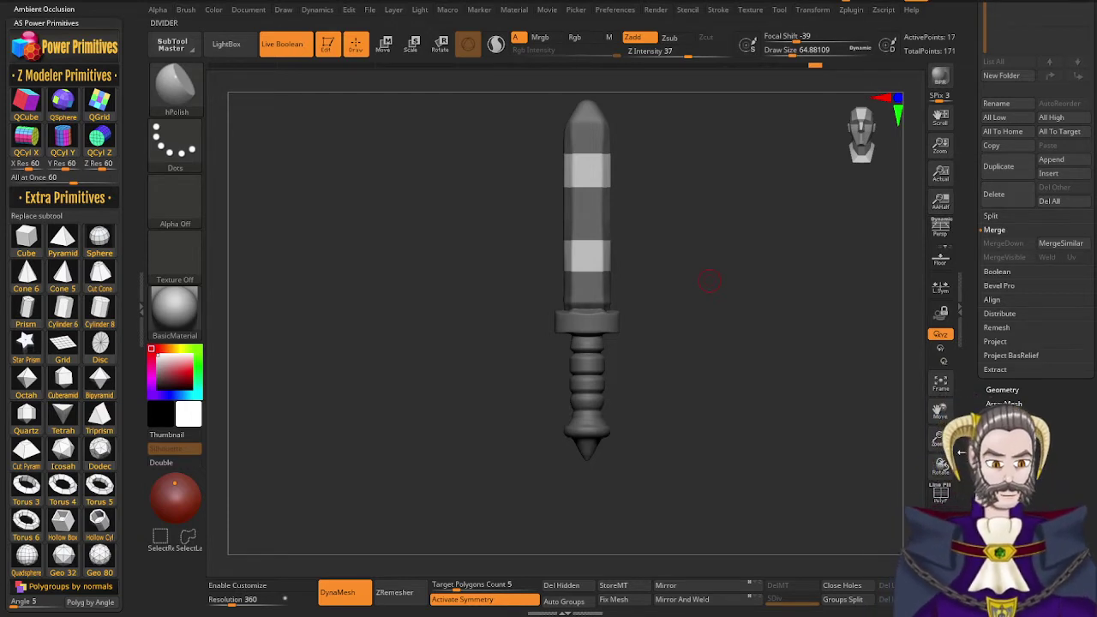
scroll(969, 403, "down", 2)
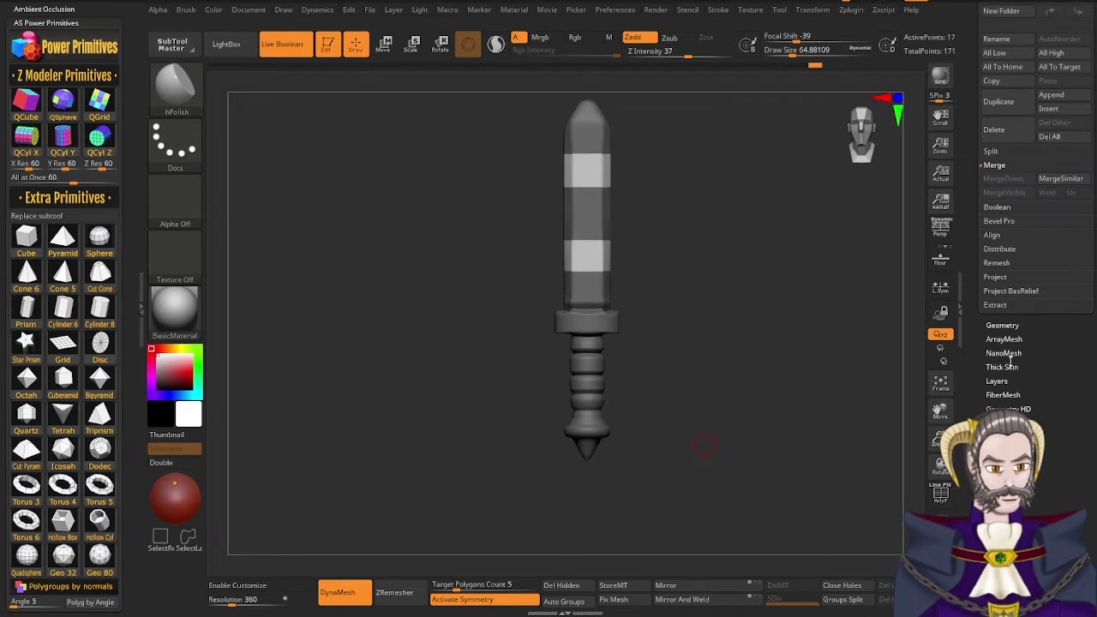
scroll(1035, 257, "down", 5)
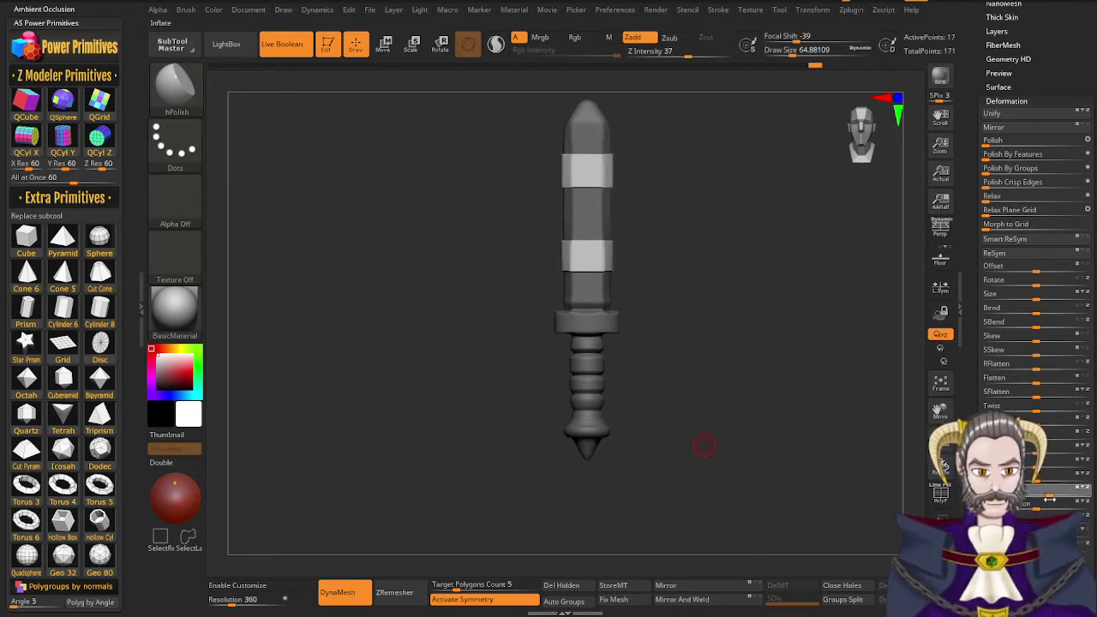
left_click_drag(704, 445, 674, 438)
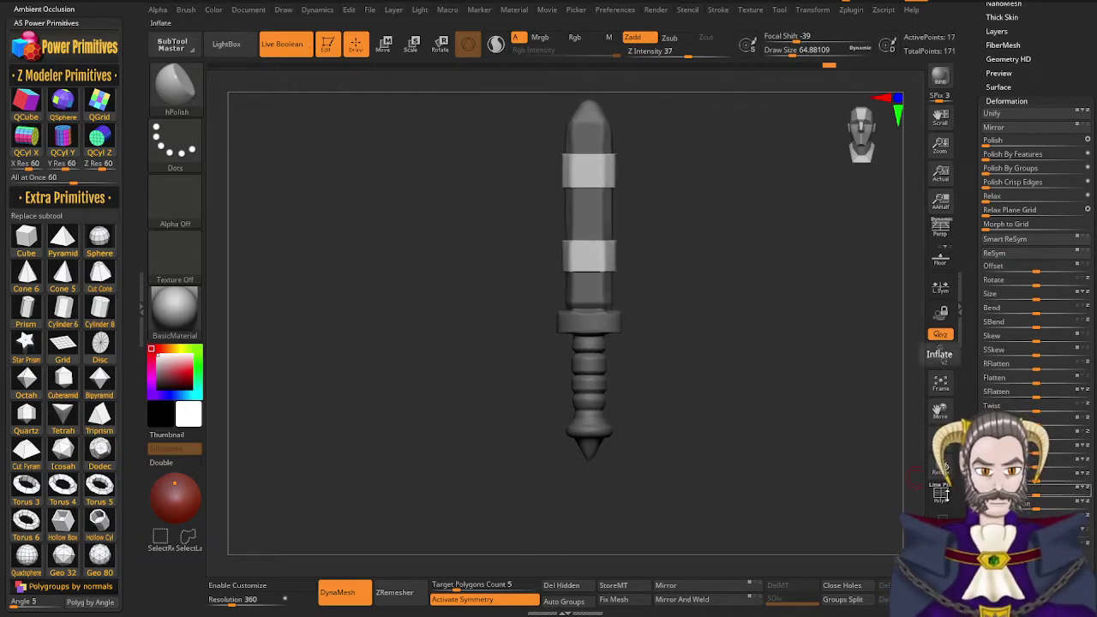
left_click_drag(684, 359, 691, 409, "ctrl")
left_click_drag(732, 356, 701, 454, "ctrl")
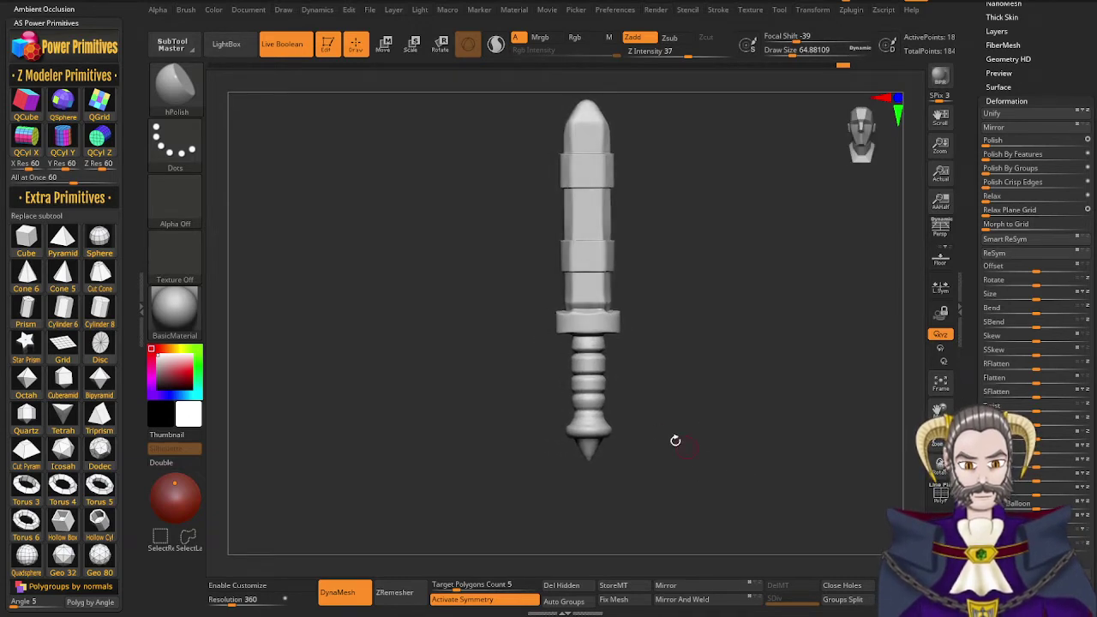
Flatten the guard's blade-side face and its outer rim with hPolish
right_click_drag(599, 396, 641, 472, "ctrl")
right_click_drag(597, 374, 628, 475)
right_click_drag(598, 283, 601, 322)
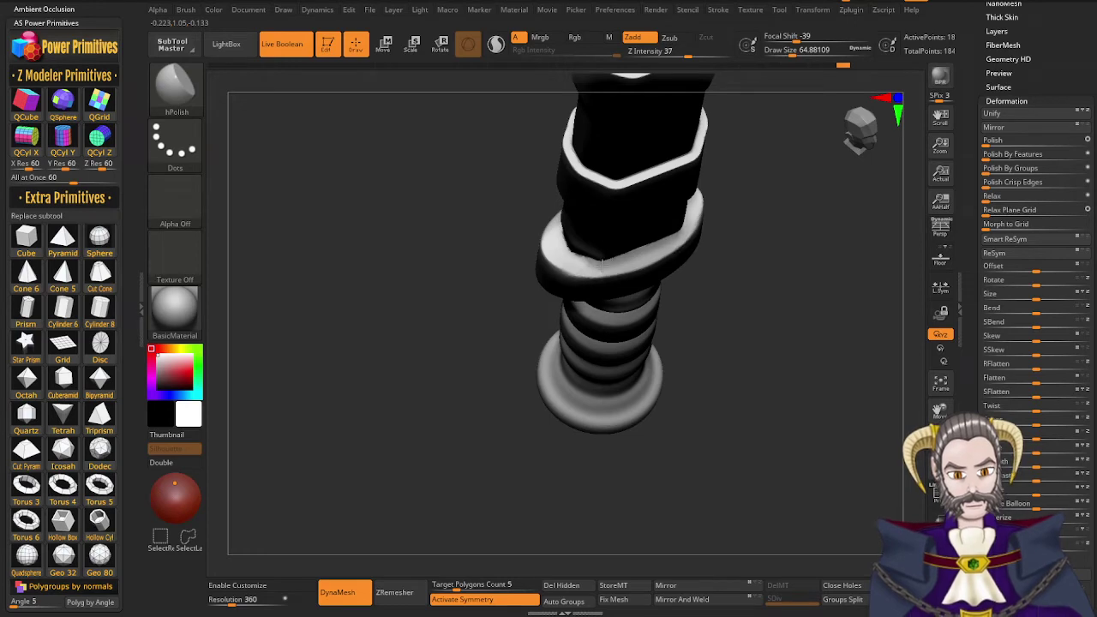
mouse_move(616, 269)
right_mouse_down()
mouse_move(665, 236)
mouse_move(651, 225)
mouse_move(596, 271)
mouse_move(647, 249)
mouse_move(669, 290)
mouse_move(639, 306)
mouse_move(571, 309)
mouse_move(576, 355)
mouse_move(560, 296)
right_mouse_up()
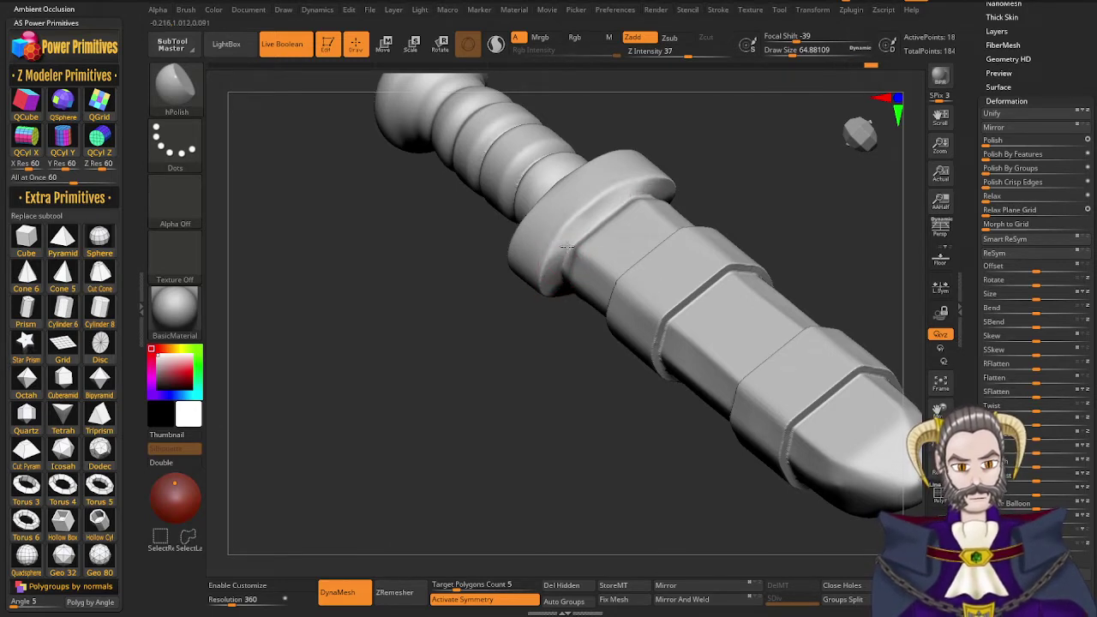
left_click_drag(575, 244, 614, 205)
right_click_drag(590, 228, 615, 228)
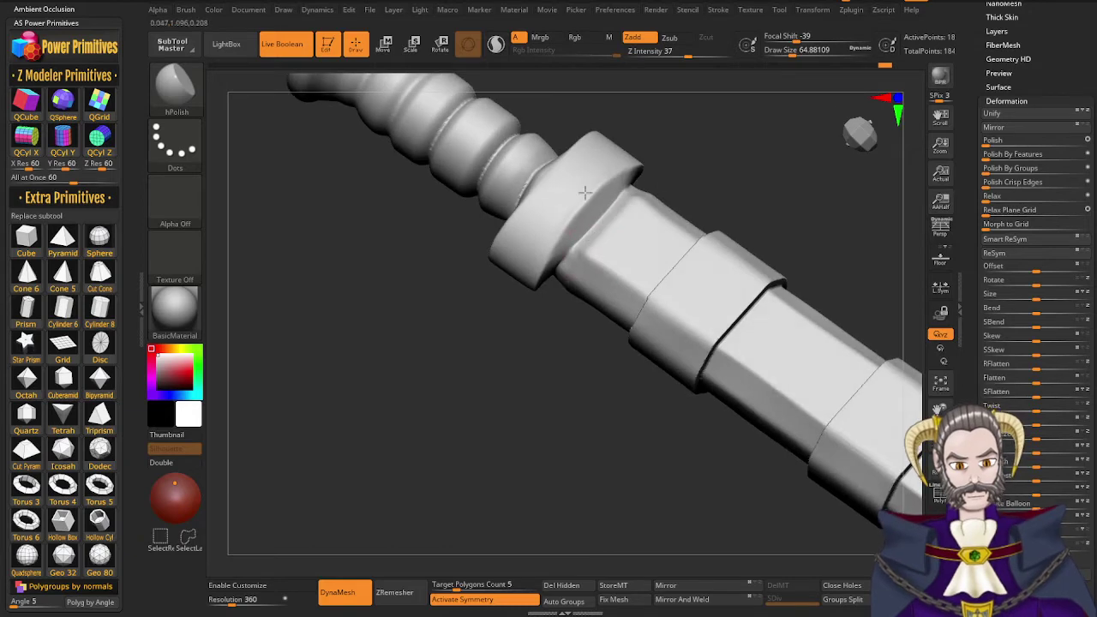
left_click_drag(575, 168, 559, 178)
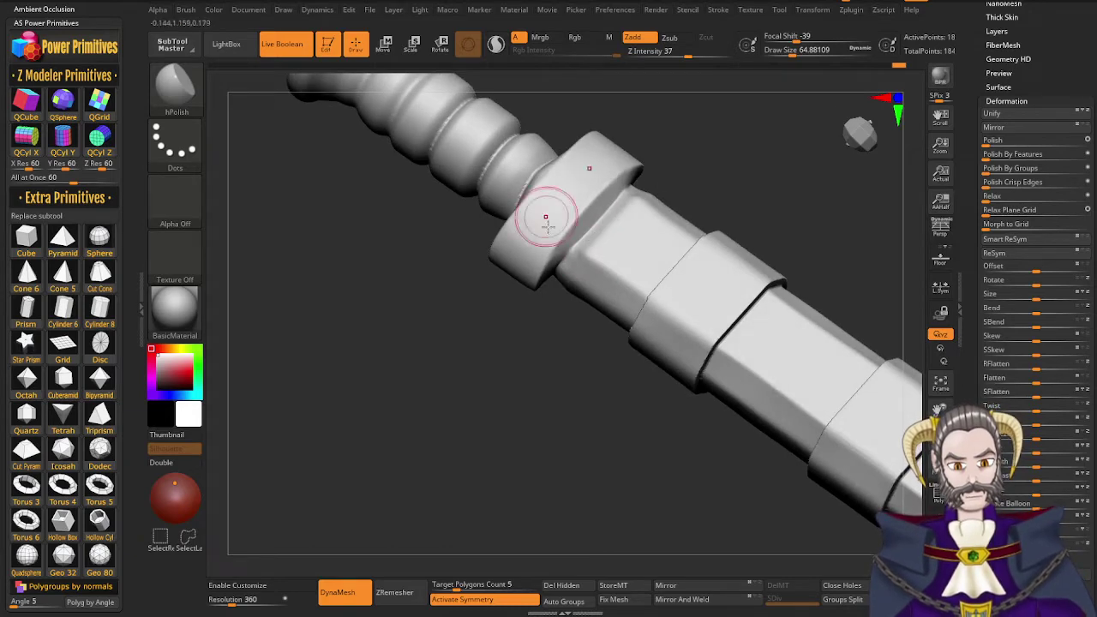
Polish the opposite side of the guard and smooth its edge where it meets the blade
right_click_drag(548, 215, 619, 96)
right_click_drag(517, 298, 488, 269)
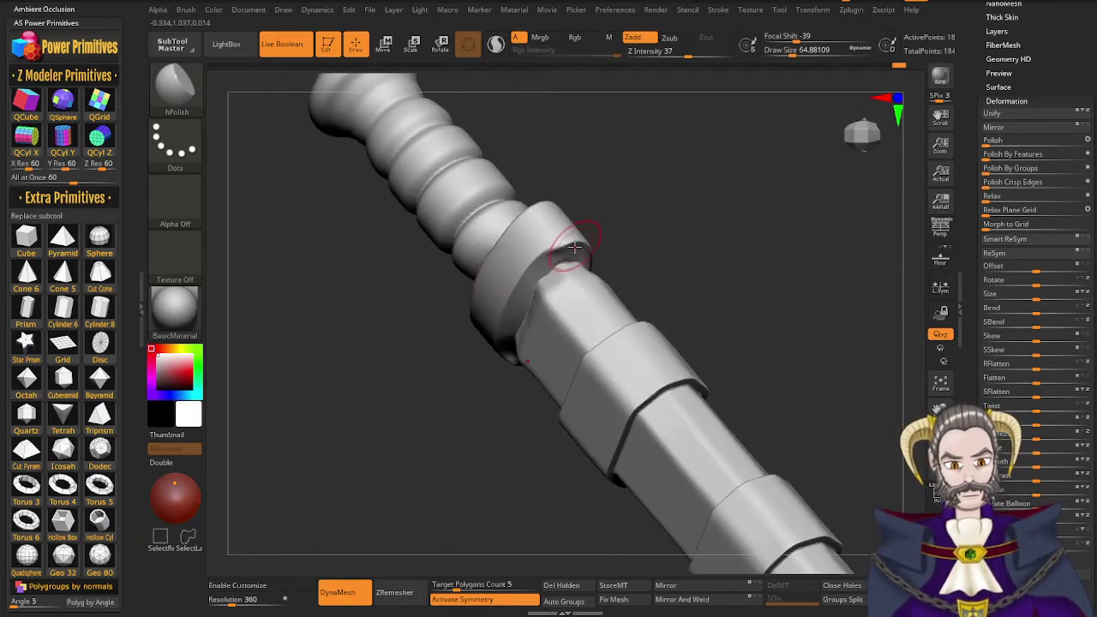
right_click_drag(562, 249, 578, 201)
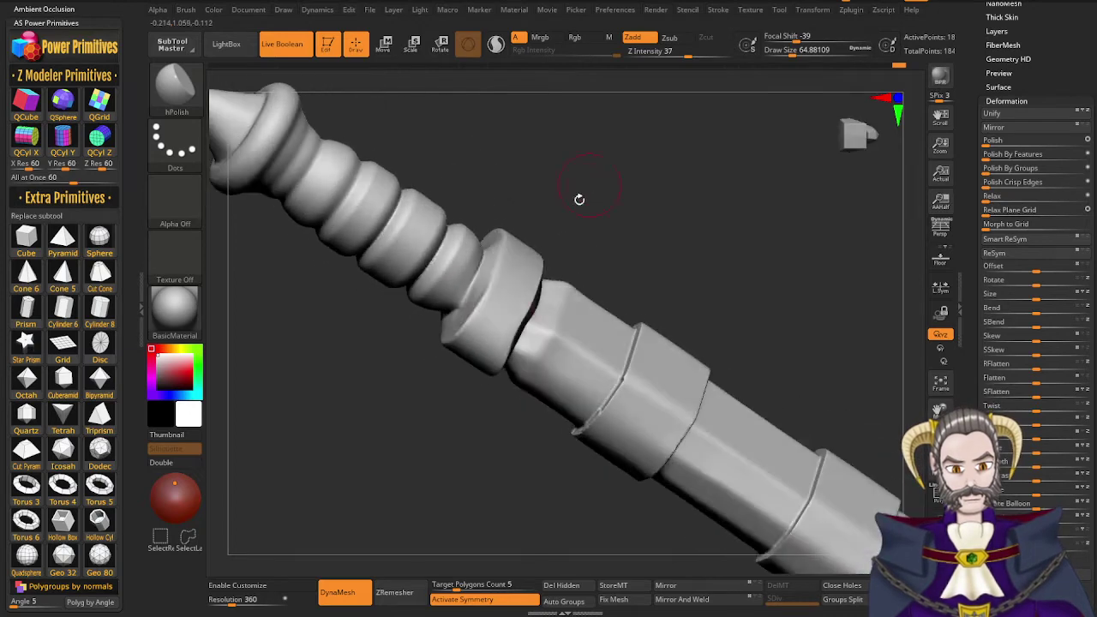
right_click_drag(504, 329, 460, 230)
left_click_drag(507, 358, 509, 362)
mouse_move(513, 362)
right_mouse_down()
mouse_move(495, 288)
mouse_move(513, 364)
right_mouse_up()
left_click_drag(512, 364, 529, 401, "shift")
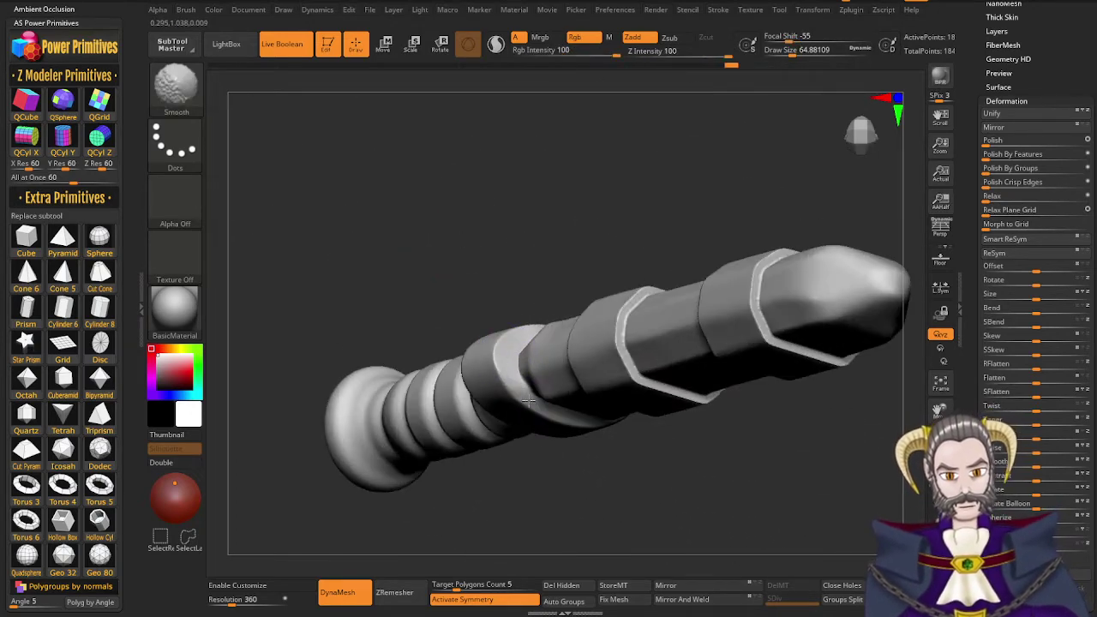
mouse_move(529, 401)
right_mouse_down()
mouse_move(583, 369)
mouse_move(602, 319)
right_mouse_up()
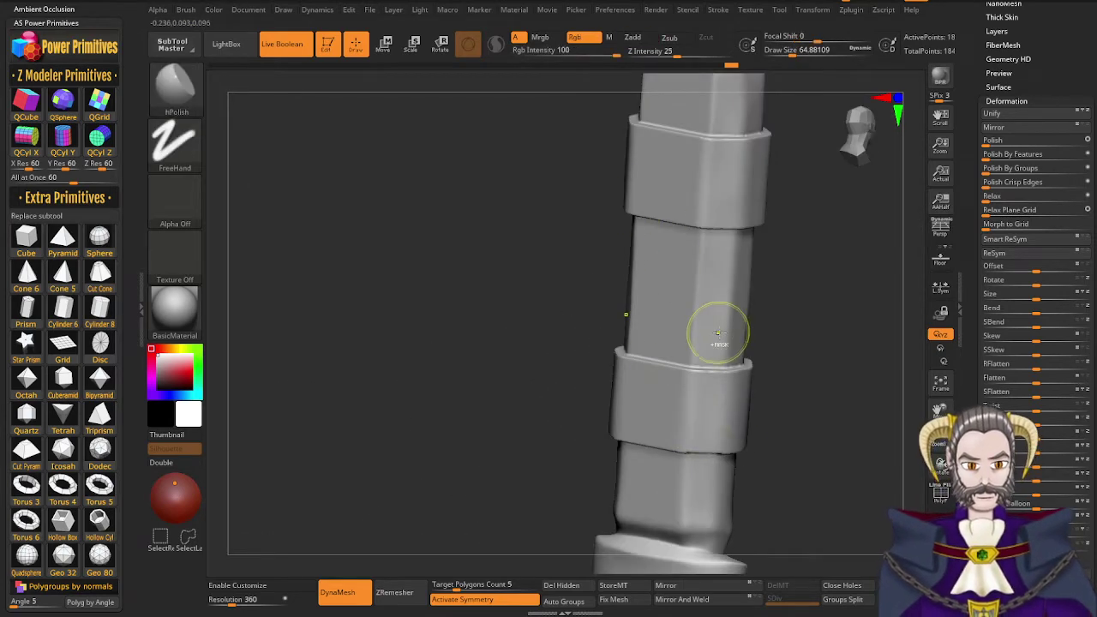
Return the knife to a straight front view and save the tool to disk as CombatKnifeSheathed
right_click_drag(718, 339, 649, 155, "ctrl")
right_click_drag(725, 324, 671, 233, "alt")
right_click_drag(670, 234, 758, 279)
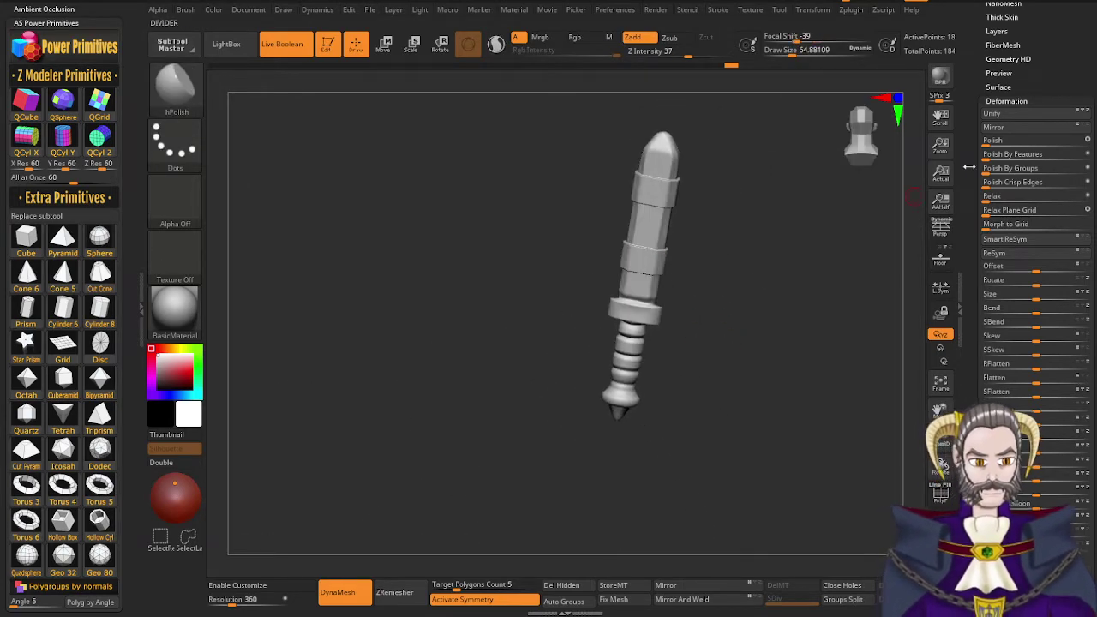
left_click_drag(974, 184, 973, 273)
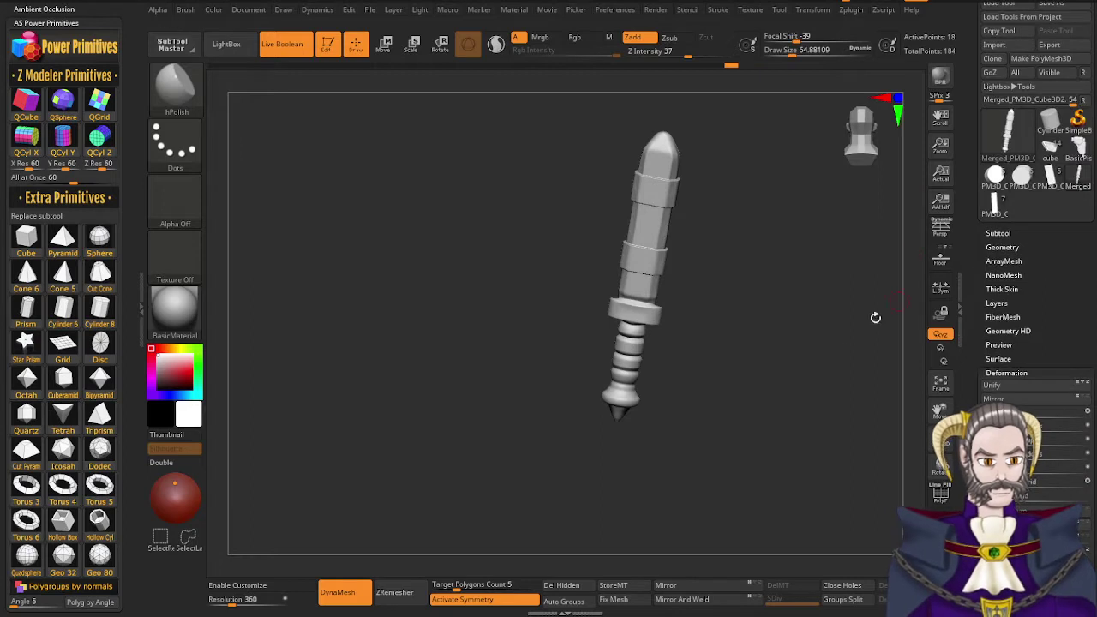
left_click(860, 135)
left_click(860, 137)
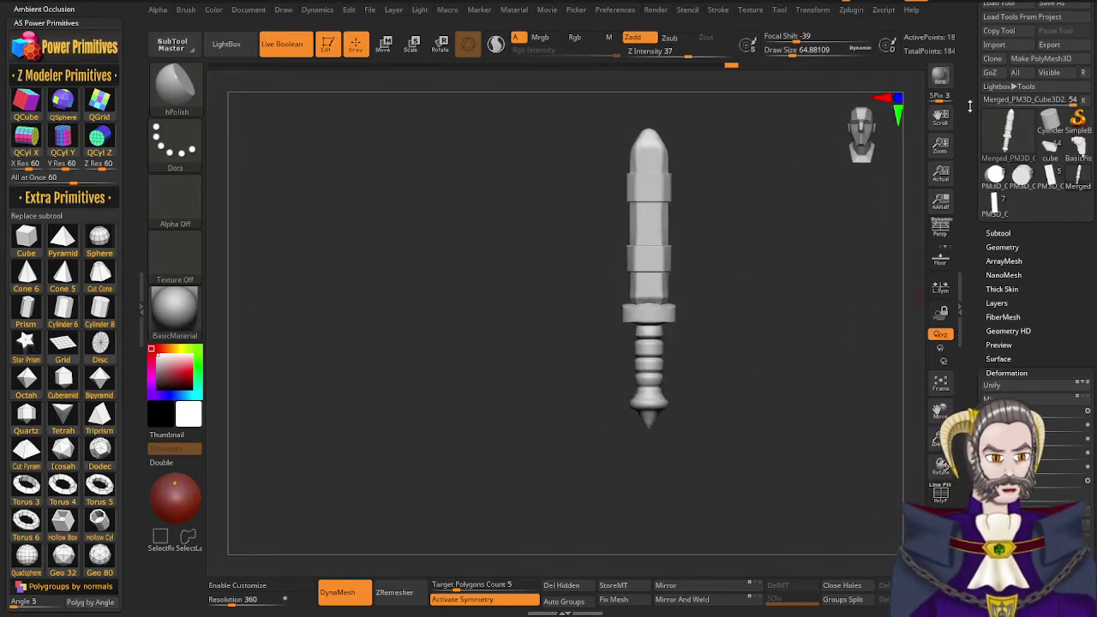
scroll(966, 127, "up", 2)
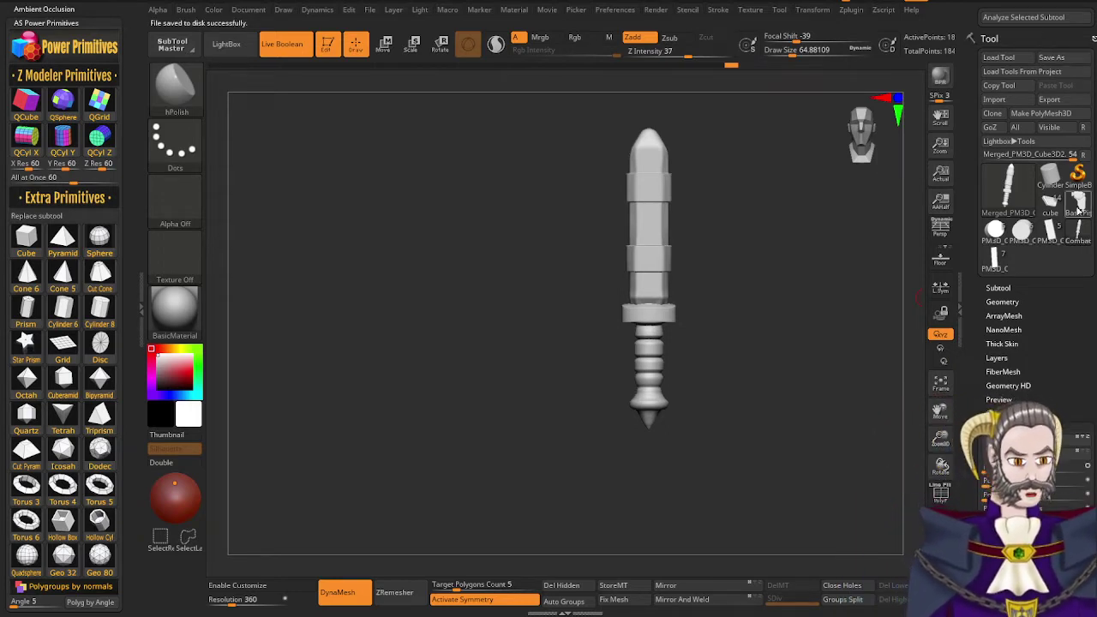
Switch to the pilot character tool and open its subtool list
left_click(1055, 201)
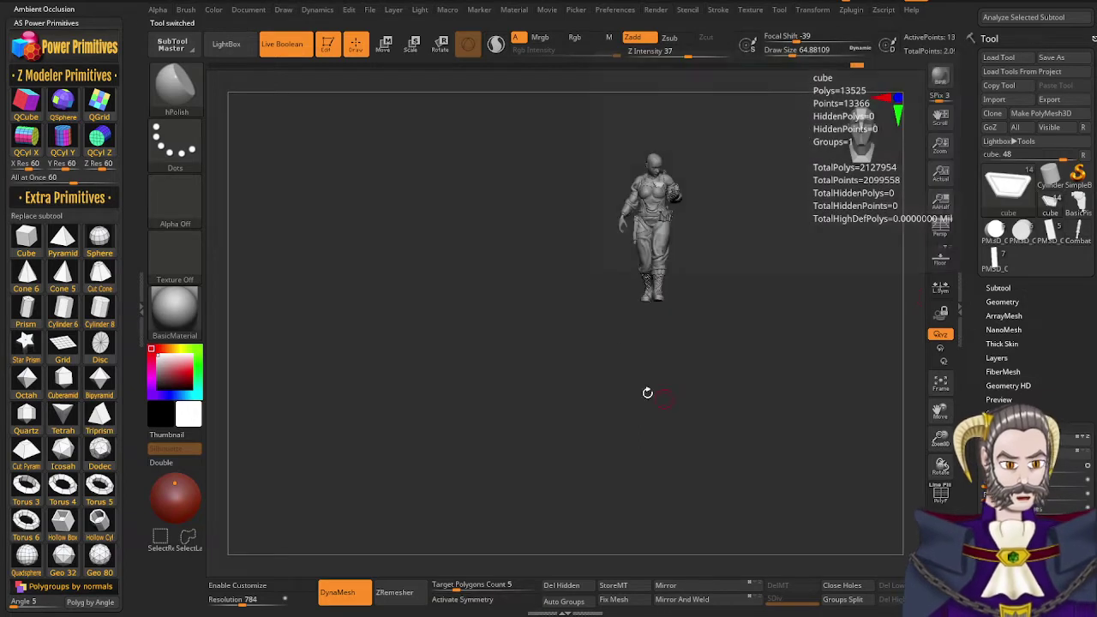
mouse_move(633, 347)
right_mouse_down()
mouse_move(652, 321)
mouse_move(654, 463)
right_mouse_up()
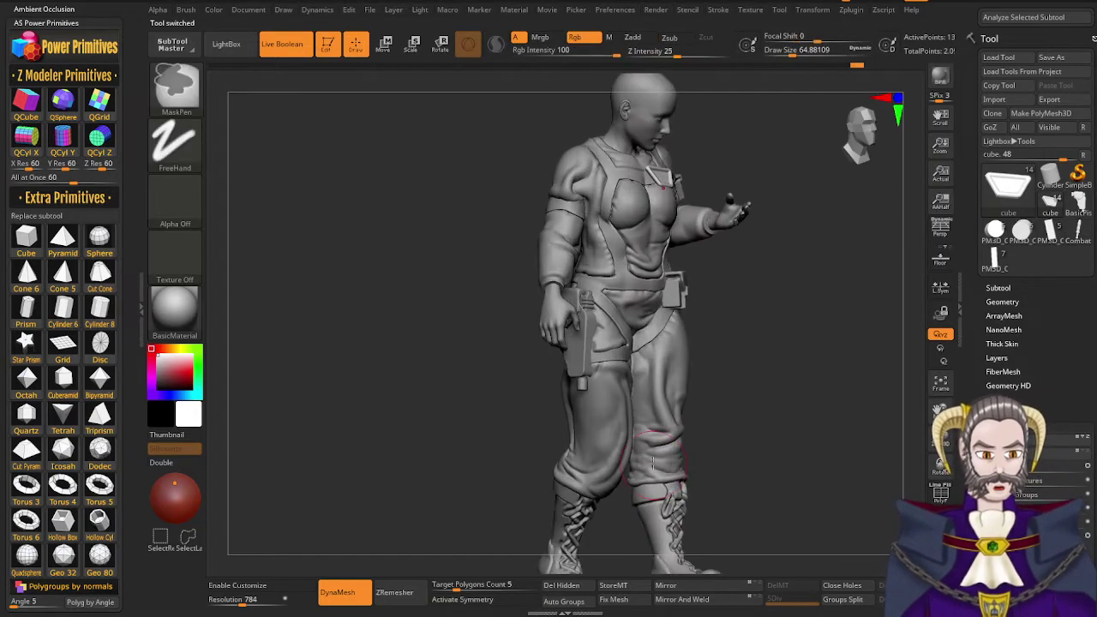
left_click_drag(1002, 339, 1002, 341)
left_click(998, 291)
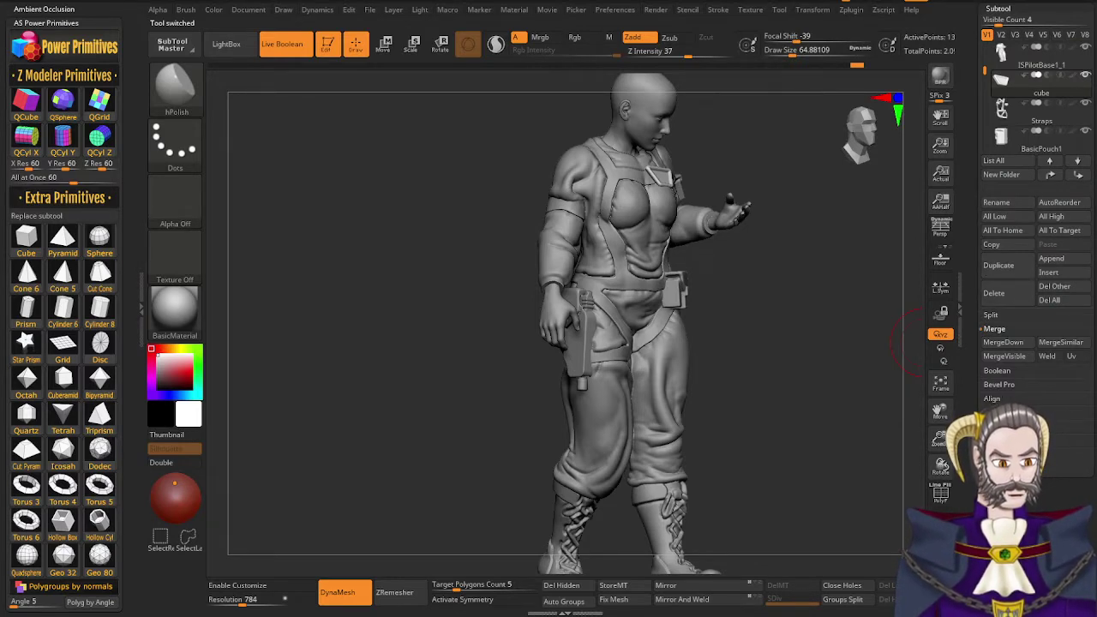
Append the CombatKnifeSheathed tool to the character and select it as the active subtool
left_click_drag(967, 374, 968, 457)
left_click(1051, 342)
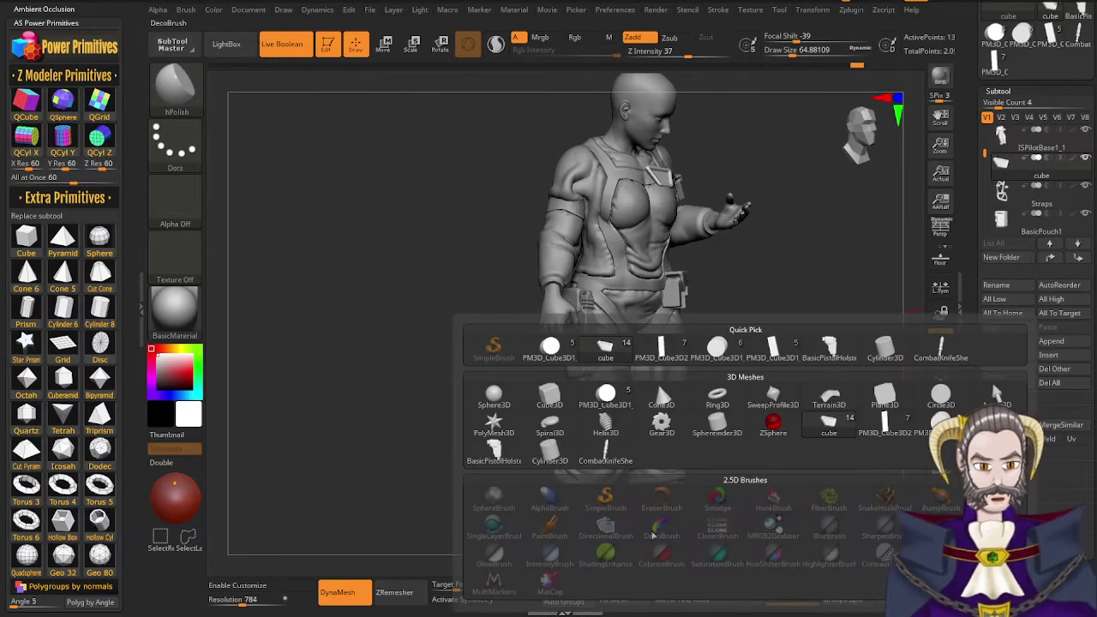
left_click(940, 348)
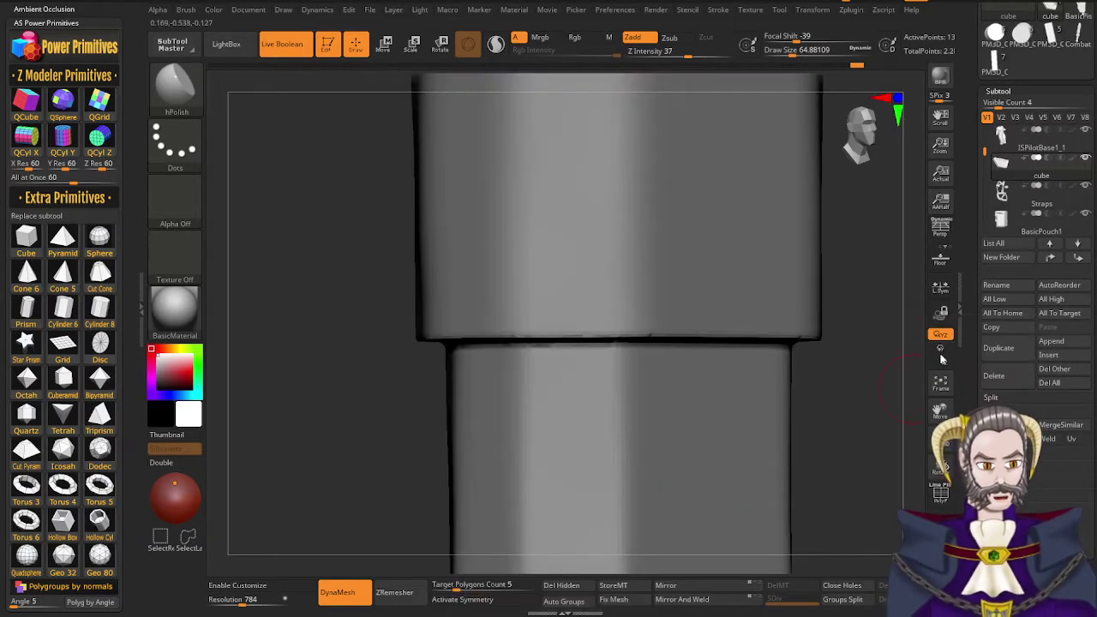
left_click_drag(978, 163, 985, 232)
left_click(1004, 140)
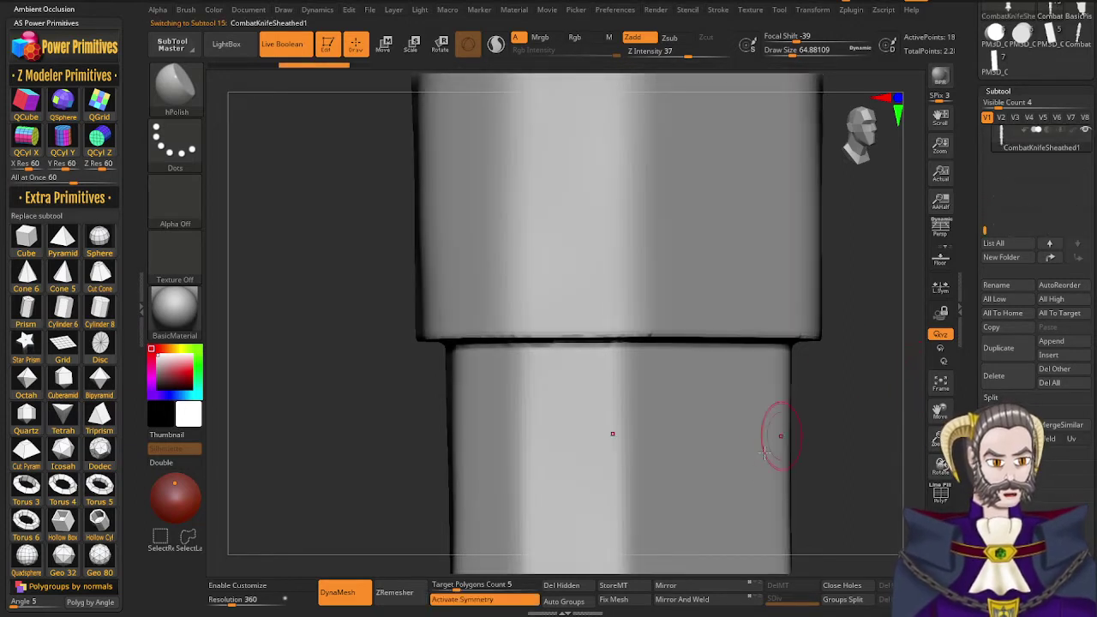
Scale the oversized knife down uniformly with the gizmo to suit the character's proportions
key("r")
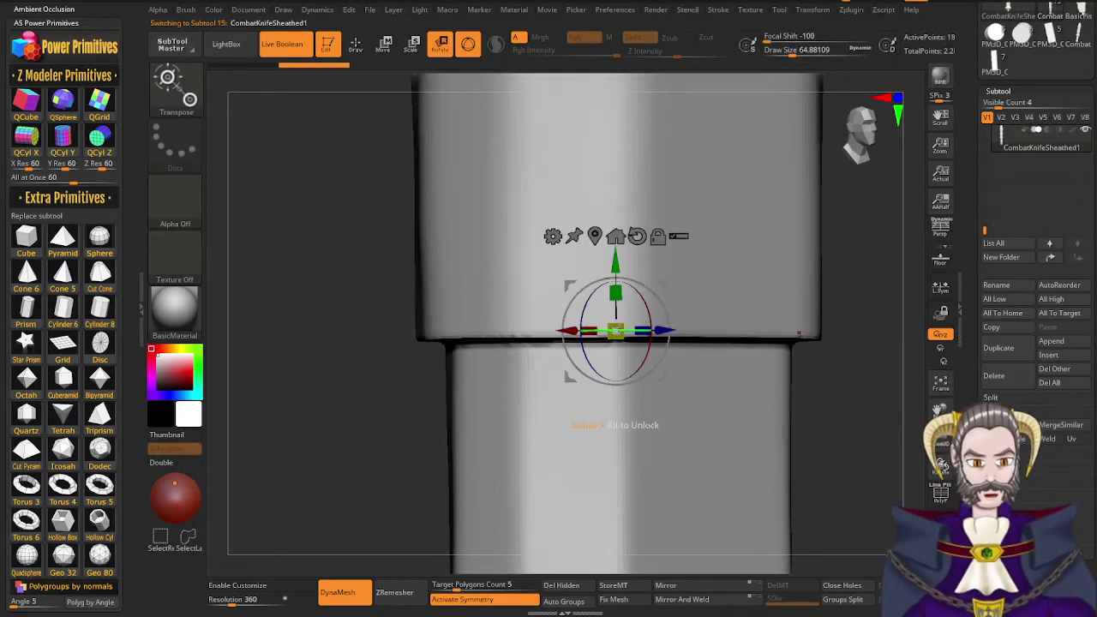
left_click_drag(617, 330, 518, 504)
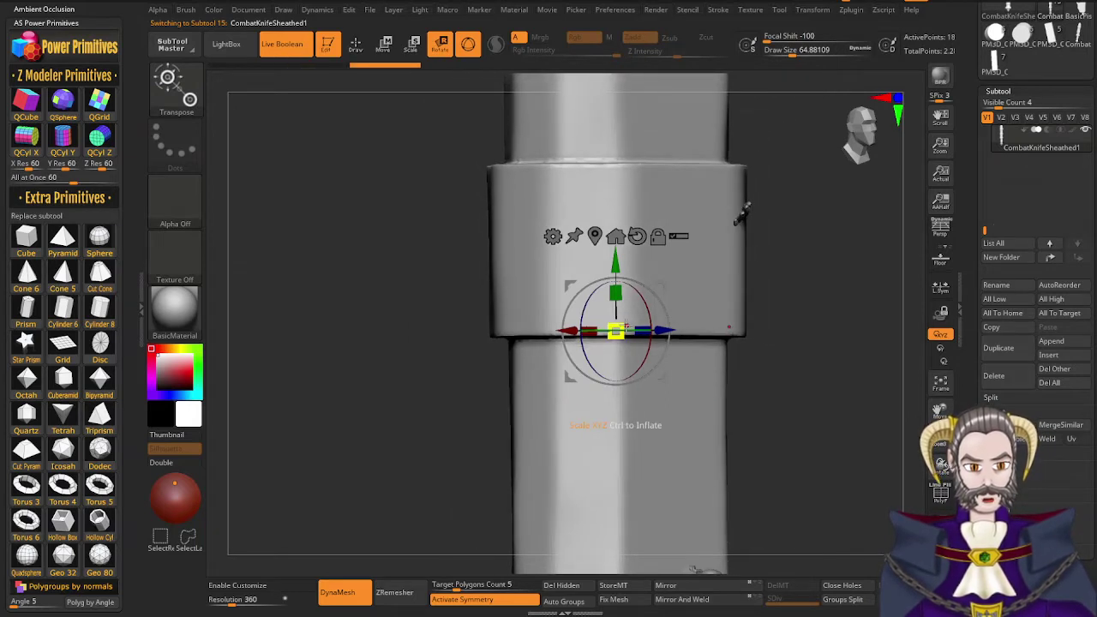
left_click_drag(617, 331, 458, 555)
left_click_drag(616, 331, 526, 461)
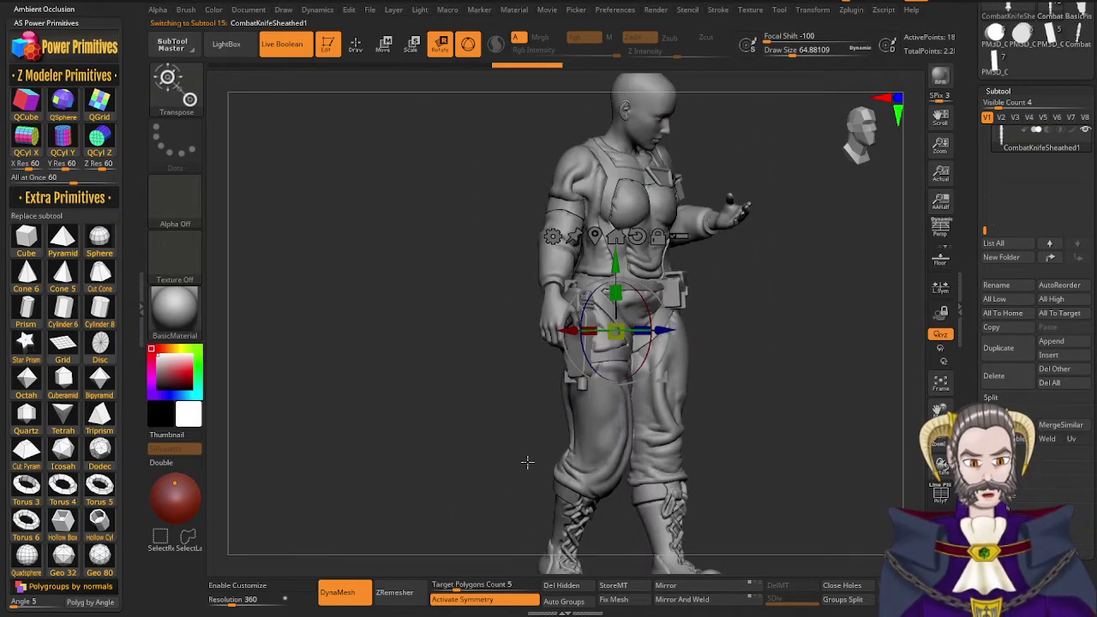
Move the knife out of the character's hips and up to the right side of the chest
left_click_drag(668, 336, 715, 337)
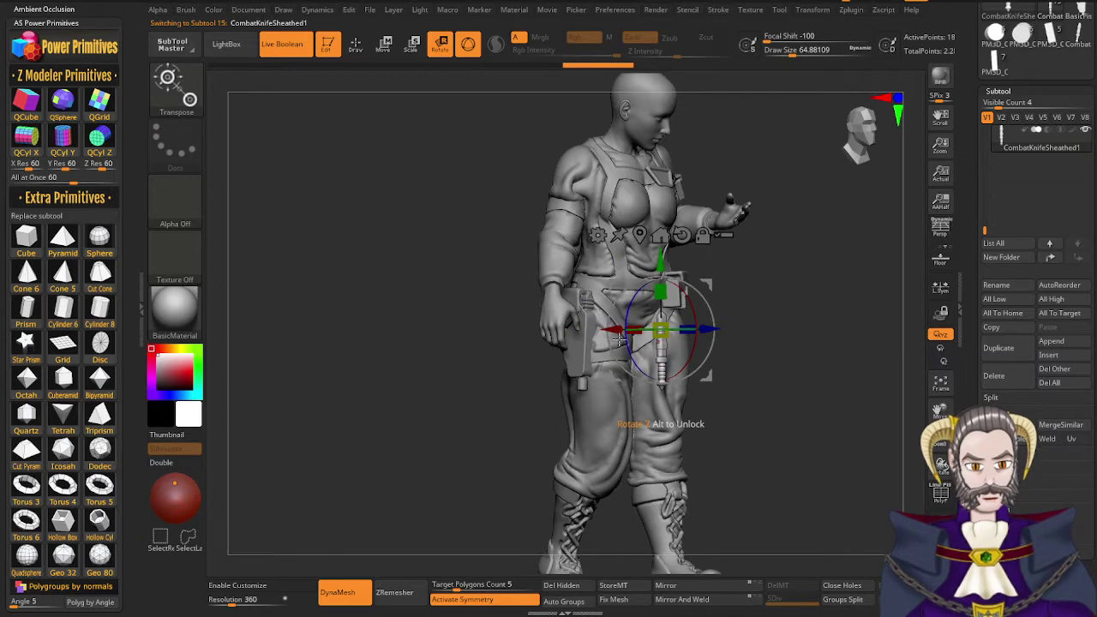
right_click_drag(628, 416, 566, 434)
left_click_drag(587, 345, 558, 348)
left_click_drag(612, 276, 597, 135)
right_click_drag(614, 287, 678, 335)
right_click_drag(600, 333, 656, 367)
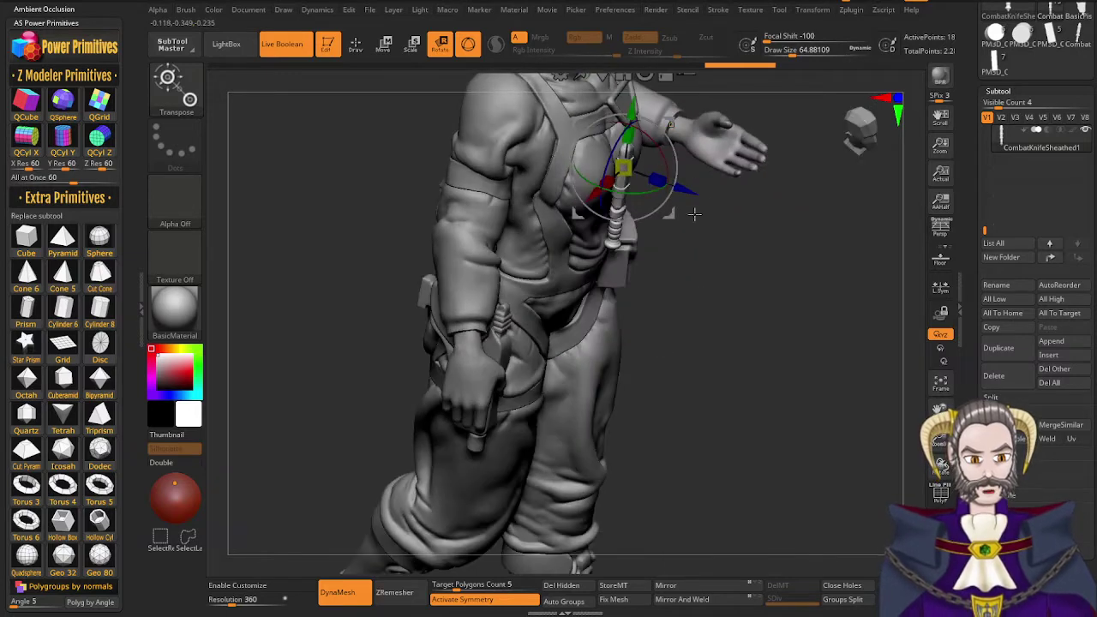
left_click_drag(686, 189, 620, 165)
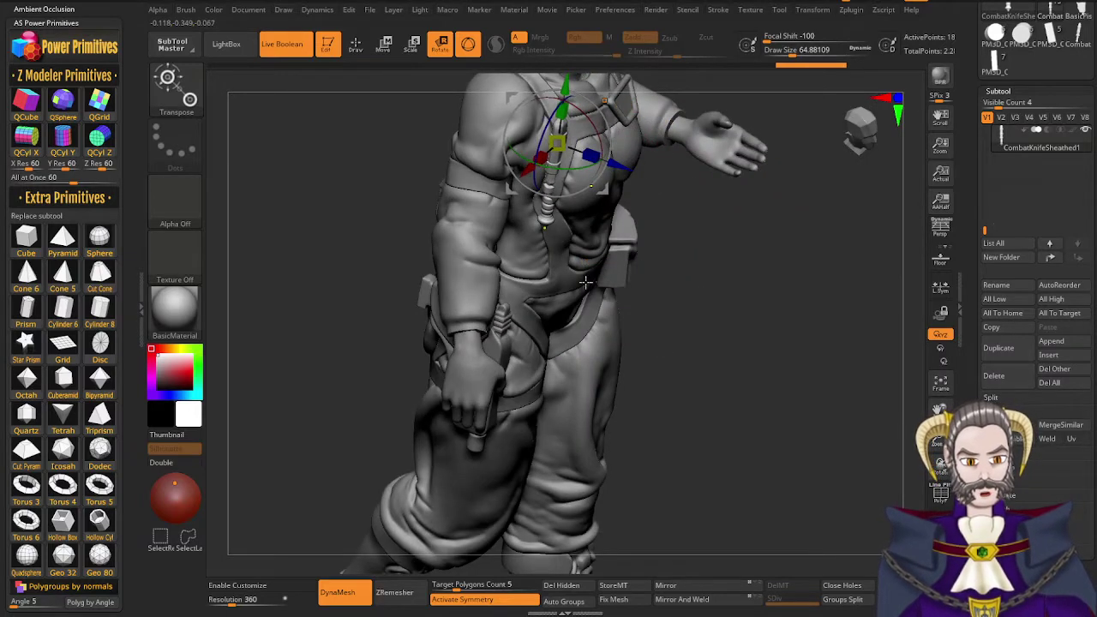
Rotate the knife about its vertical axis to face outward from the chest and adjust its placement
right_click_drag(587, 282, 562, 371)
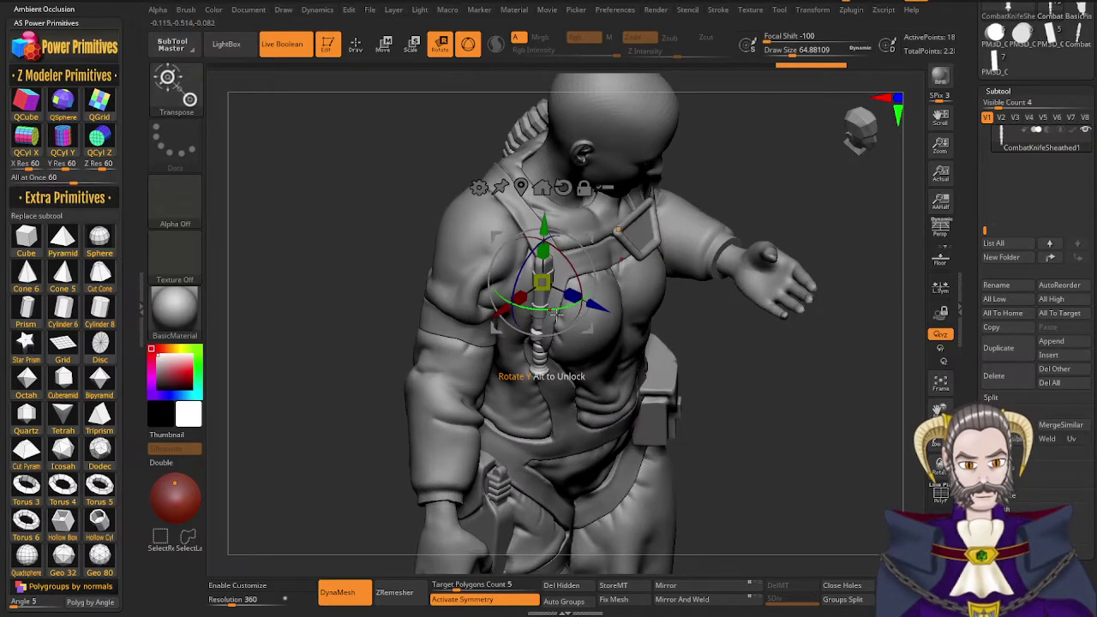
left_click_drag(599, 310, 610, 314)
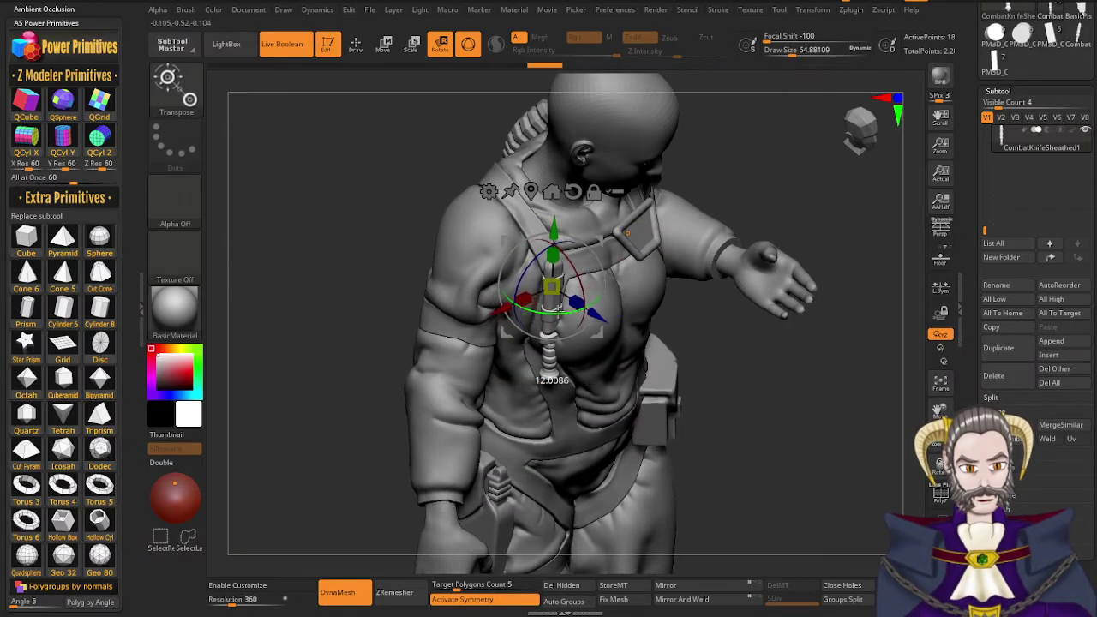
left_click_drag(499, 311, 500, 311)
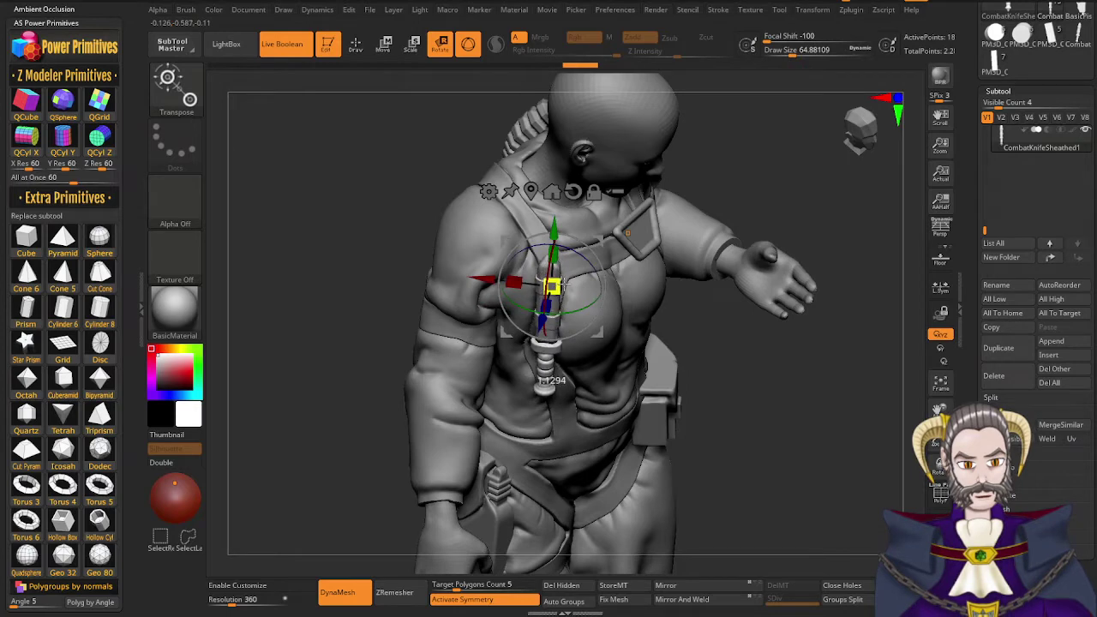
right_click_drag(579, 412, 568, 364)
left_click(521, 181)
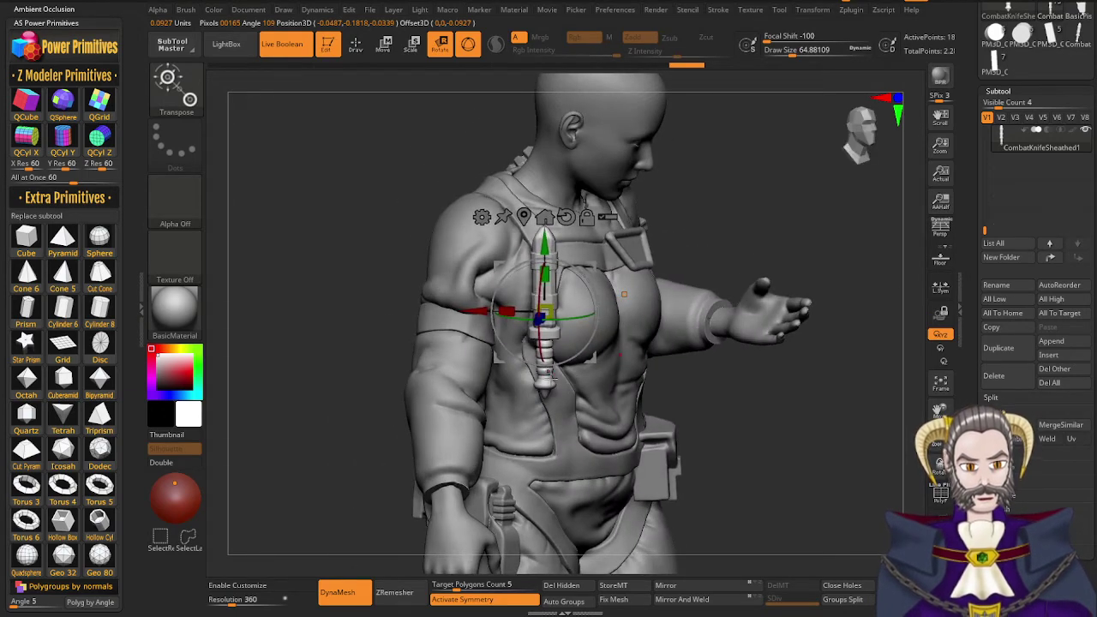
Tilt the knife about the X axis and push it in against the chest strap
right_click_drag(546, 274, 539, 409)
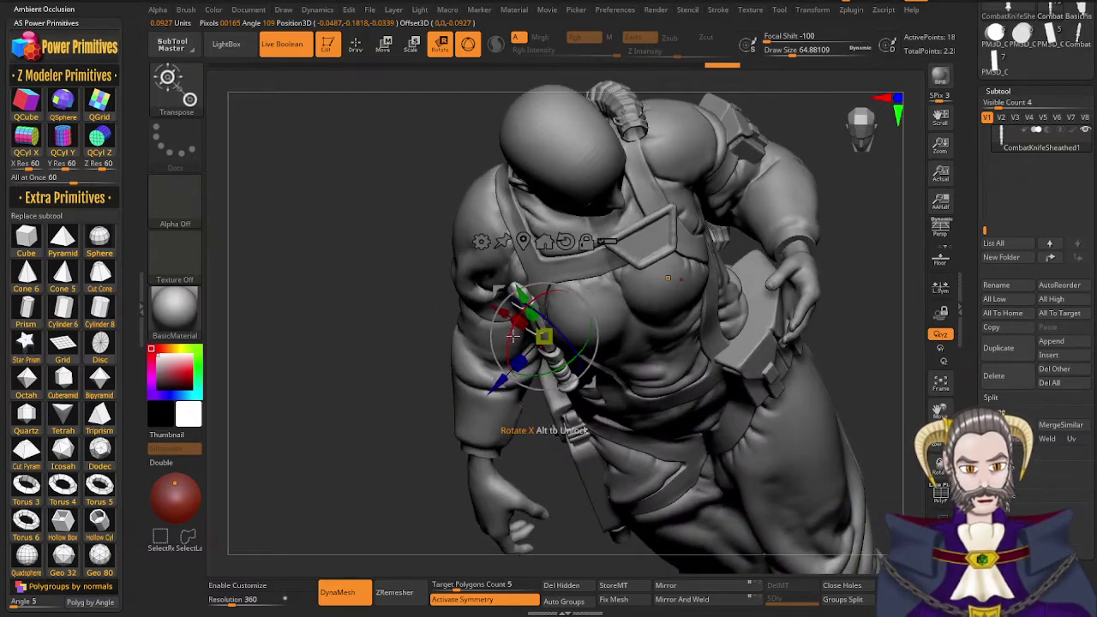
left_click_drag(512, 337, 517, 336)
right_click_drag(498, 441, 514, 388)
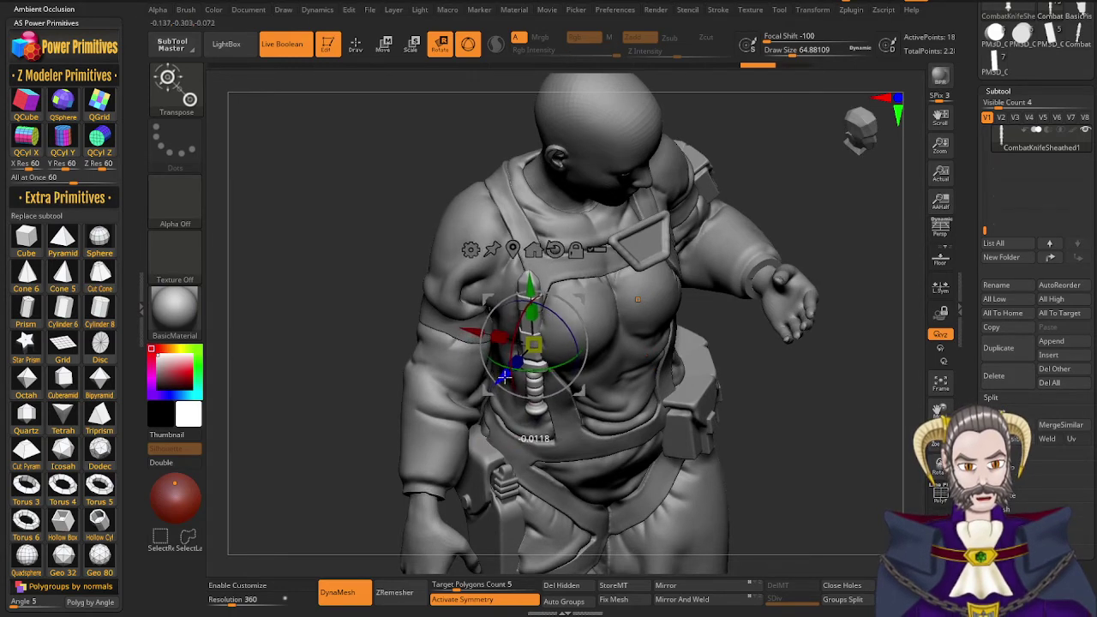
right_click_drag(577, 461, 646, 411)
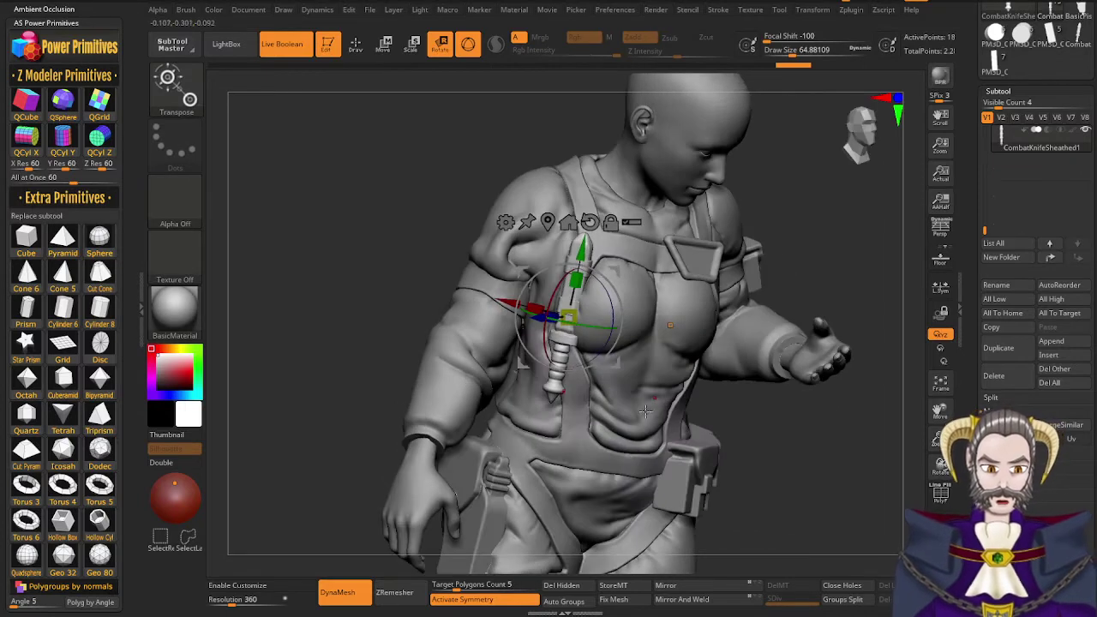
Return to sculpting mode, turn off symmetry, and select the ISPilotBase1_1 suit subtool
key("q")
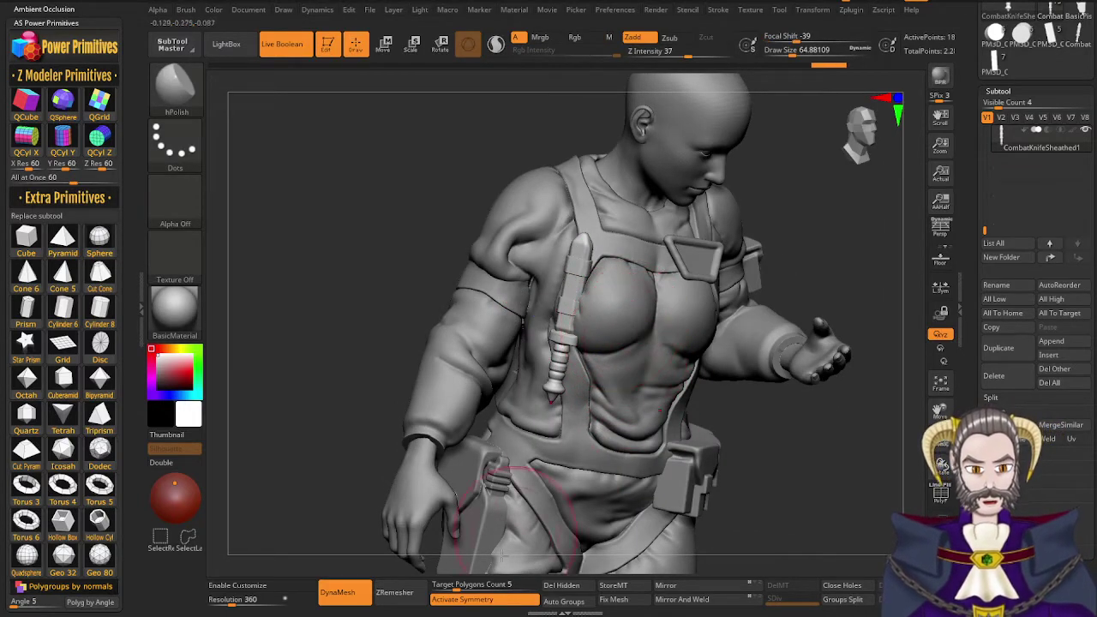
left_click(487, 600)
left_click(637, 351, "alt")
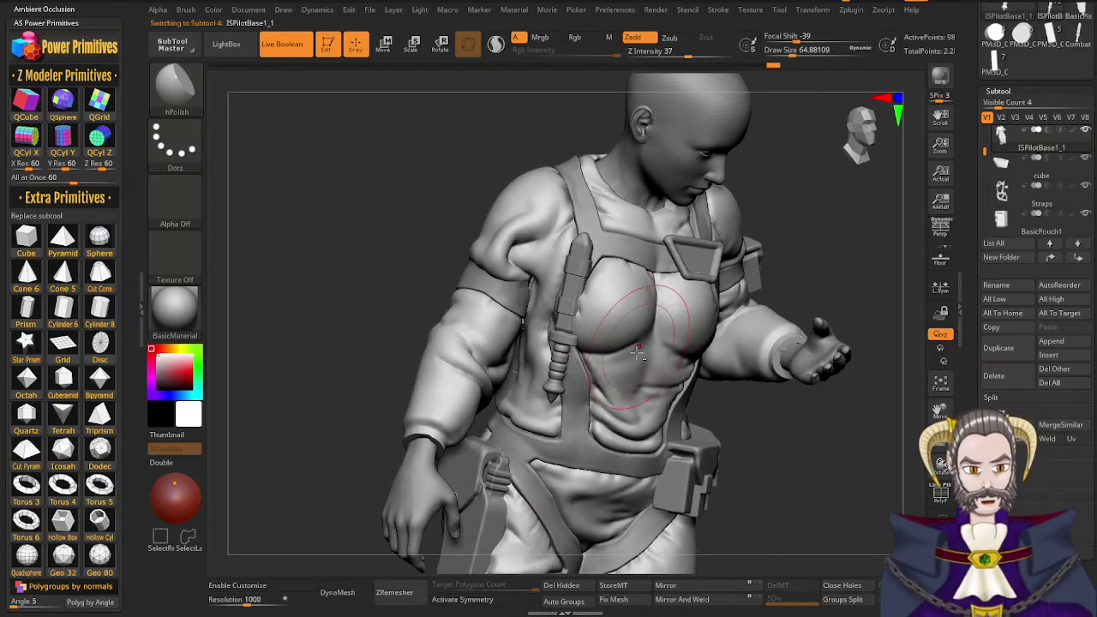
key("s")
left_click_drag(609, 344, 608, 345)
Switch to the DamStandard brush and reduce its draw size to about 23 for detailing beside the knife
right_click_drag(563, 386, 592, 360)
mouse_move(548, 330)
right_mouse_down("alt")
mouse_move(535, 420)
mouse_move(530, 376)
mouse_move(542, 433)
mouse_move(541, 378)
mouse_move(576, 321)
right_mouse_up("alt")
key("b")
key("d")
key("s")
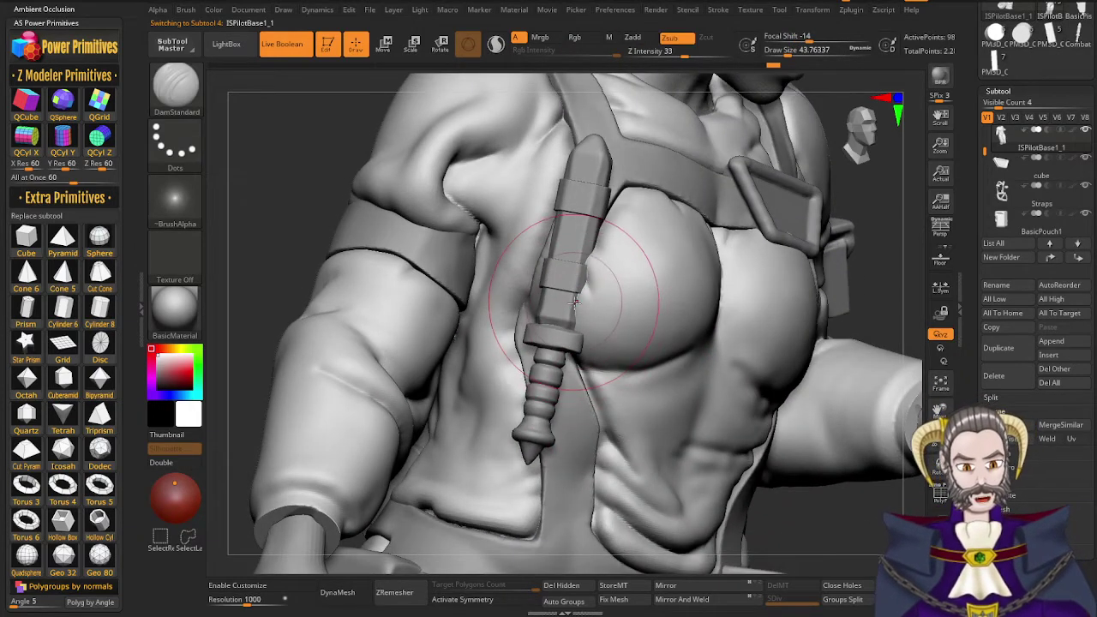
key("s")
left_click_drag(574, 302, 563, 302)
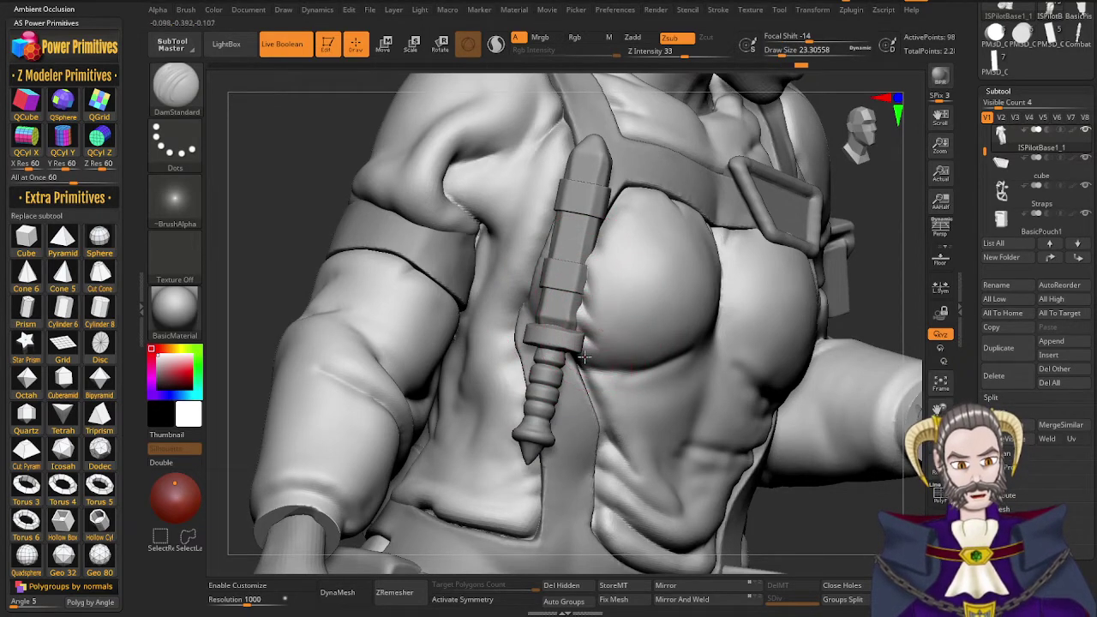
Carve short pinch creases into the suit's chest along the inner edge of the knife sheath
mouse_move(621, 390)
right_mouse_down()
mouse_move(641, 324)
mouse_move(603, 265)
right_mouse_up()
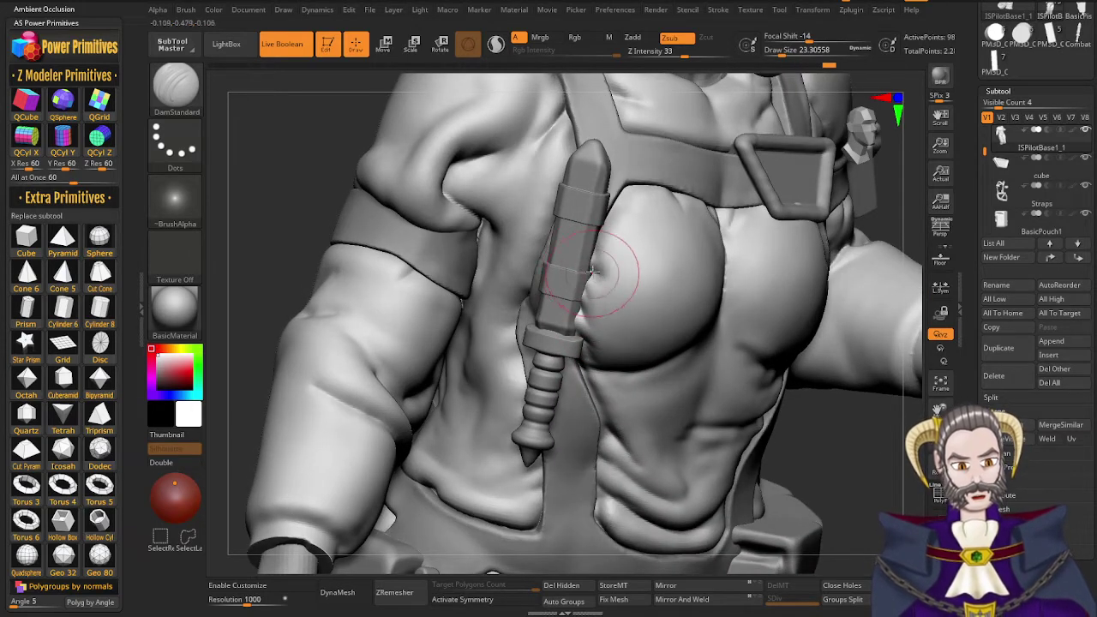
right_click_drag(583, 307, 612, 266)
left_click_drag(610, 250, 605, 237)
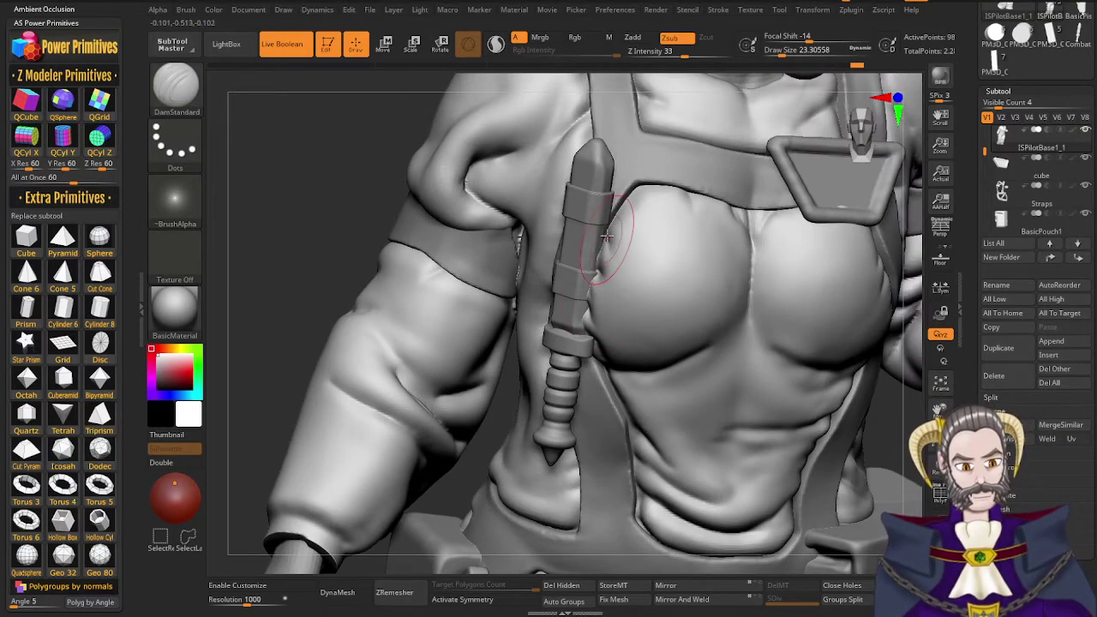
mouse_move(610, 316)
right_mouse_down()
mouse_move(623, 296)
mouse_move(579, 345)
mouse_move(545, 343)
mouse_move(577, 293)
right_mouse_up()
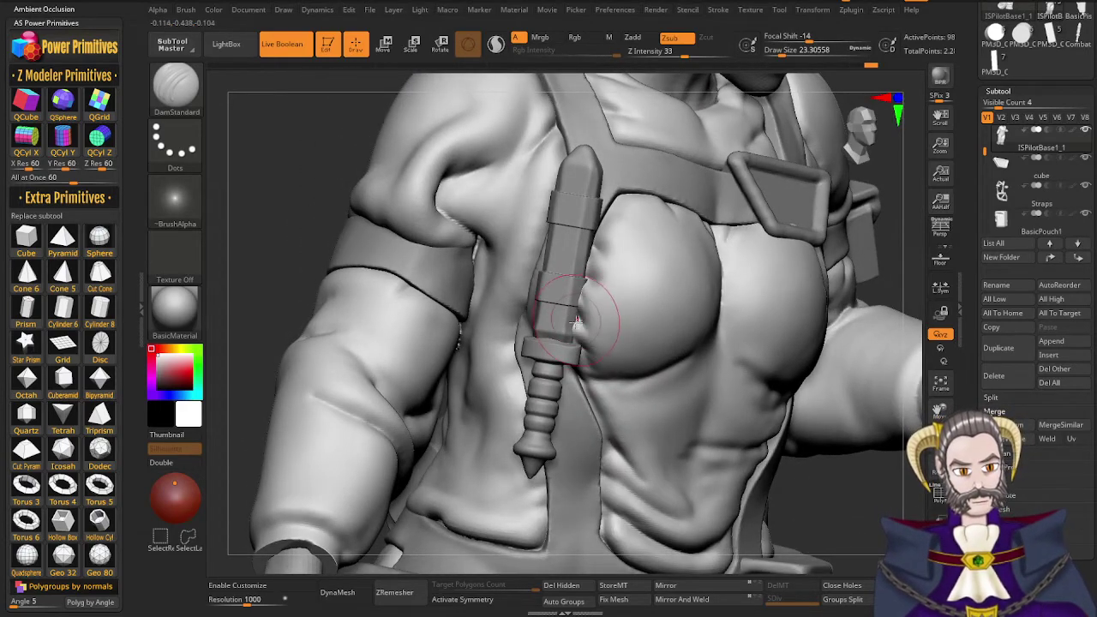
left_click_drag(598, 333, 598, 352)
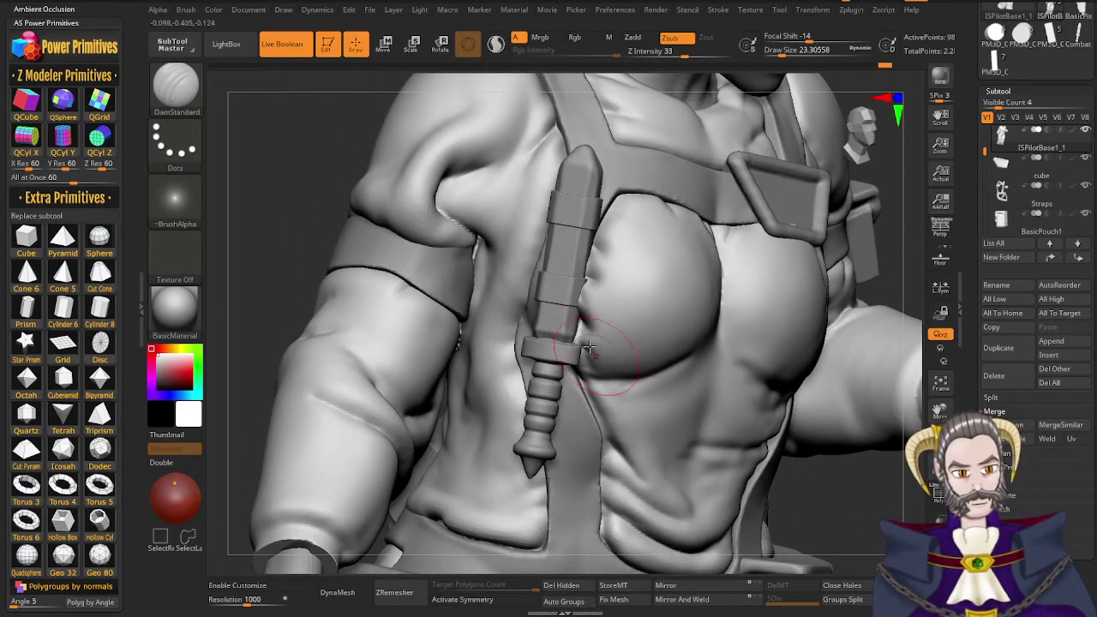
Examine the whole pilot figure from several angles, checking the knife, straps and pouches against the suit
right_click_drag(661, 382, 678, 502, "ctrl")
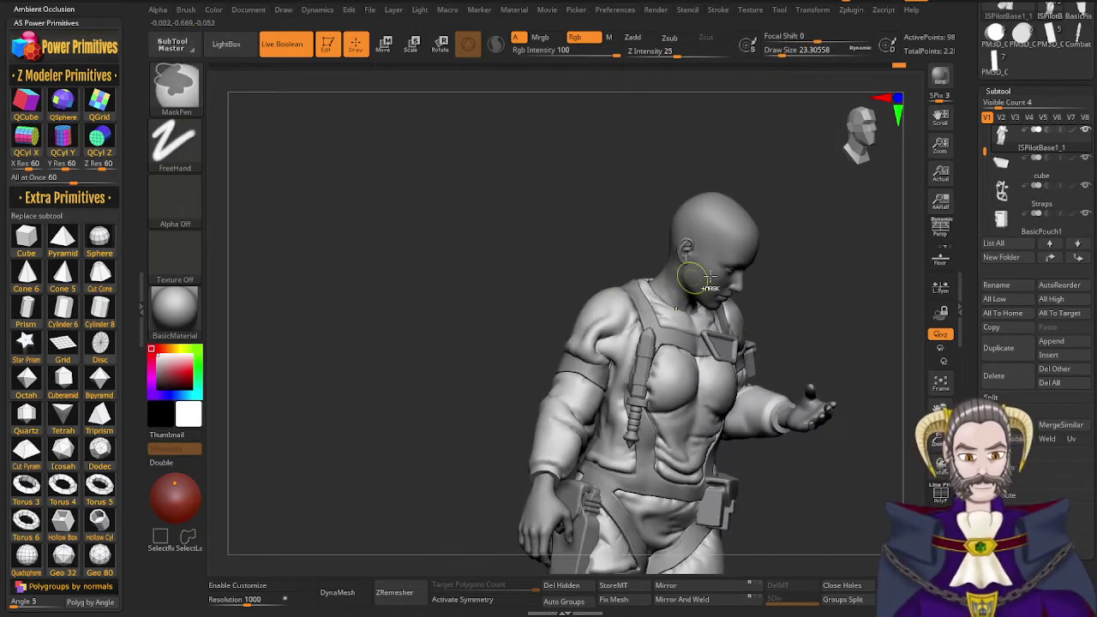
left_click_drag(473, 255, 440, 290)
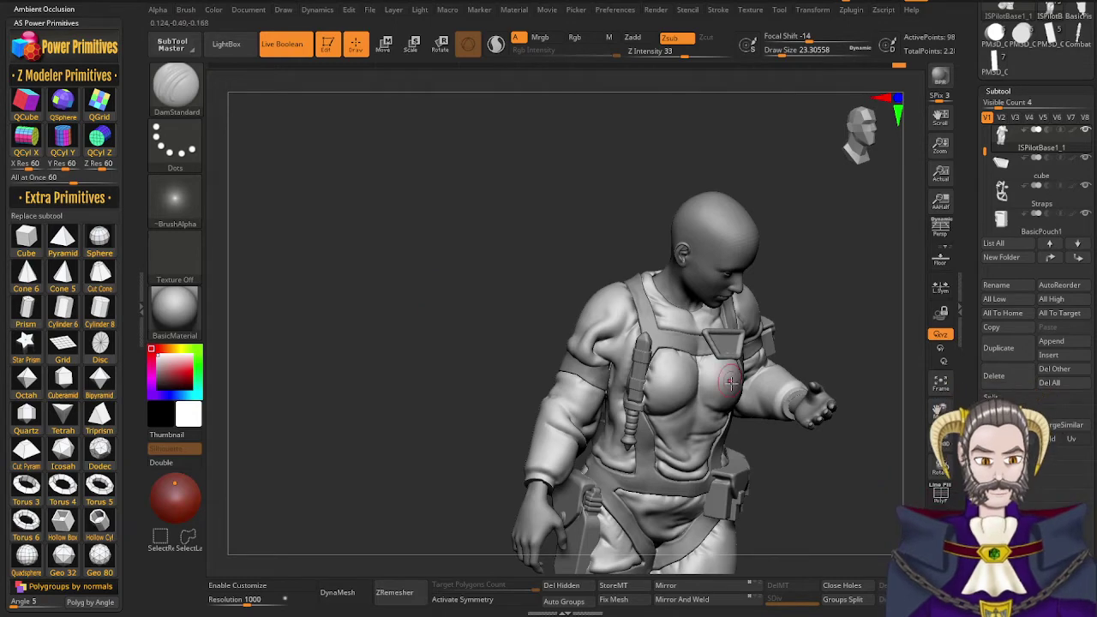
right_click_drag(731, 383, 698, 274)
right_click_drag(625, 482, 674, 490)
mouse_move(653, 280)
right_mouse_down()
mouse_move(607, 276)
mouse_move(612, 204)
right_mouse_up()
mouse_move(727, 366)
right_mouse_down("alt")
mouse_move(637, 289)
mouse_move(625, 294)
mouse_move(634, 273)
right_mouse_up("alt")
mouse_move(627, 329)
right_mouse_down()
mouse_move(592, 324)
mouse_move(641, 338)
mouse_move(622, 341)
right_mouse_up()
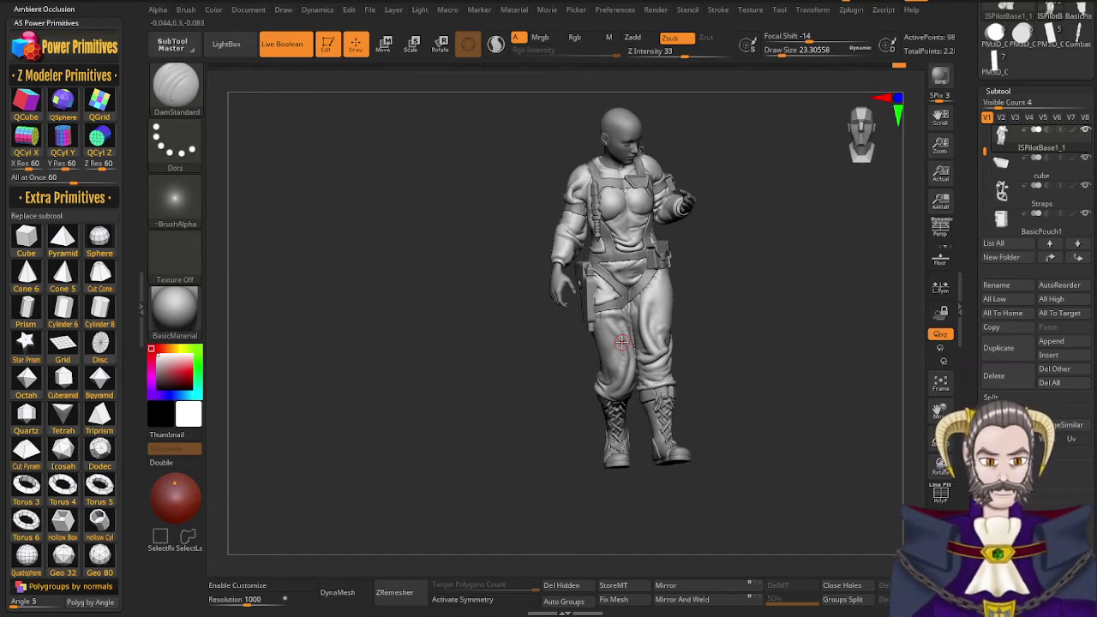
right_click_drag(684, 397, 655, 389)
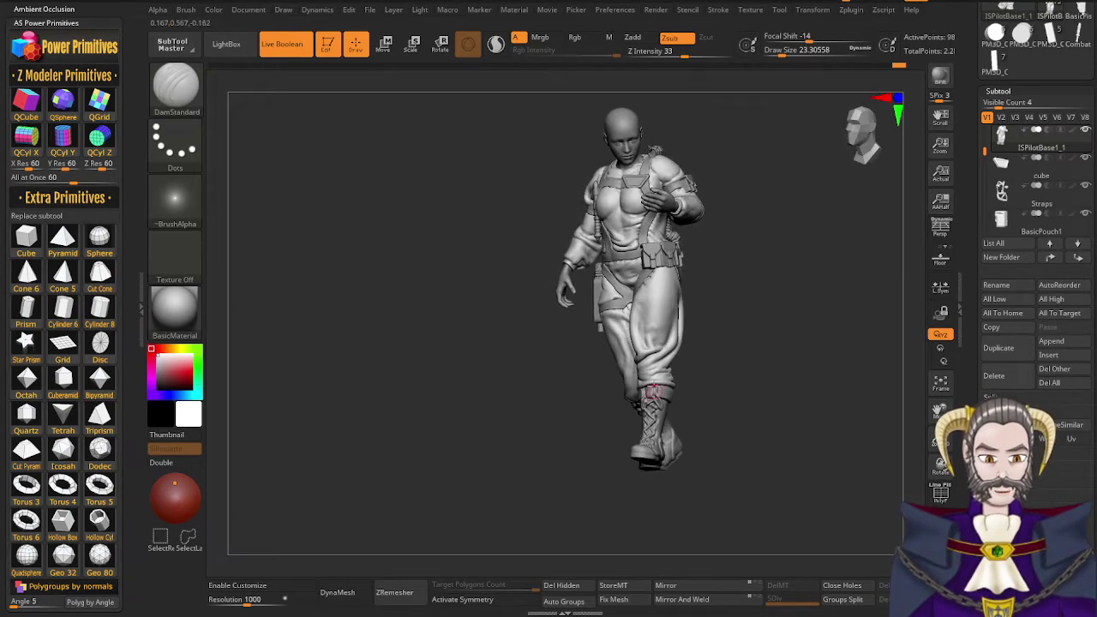
right_click_drag(656, 305, 658, 371, "alt")
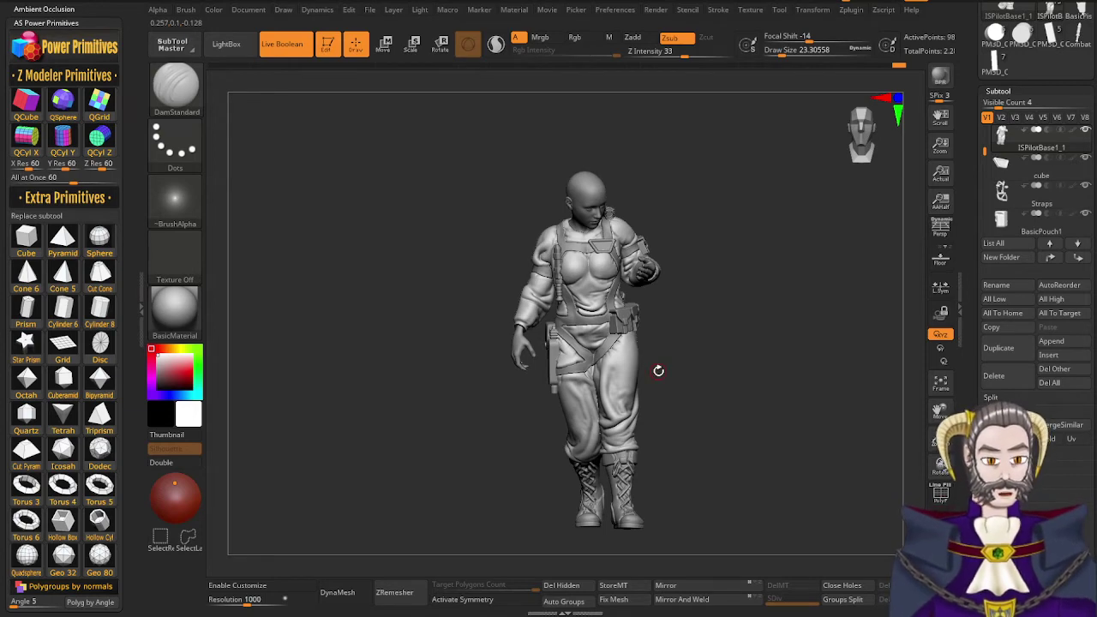
left_click_drag(652, 372, 621, 371)
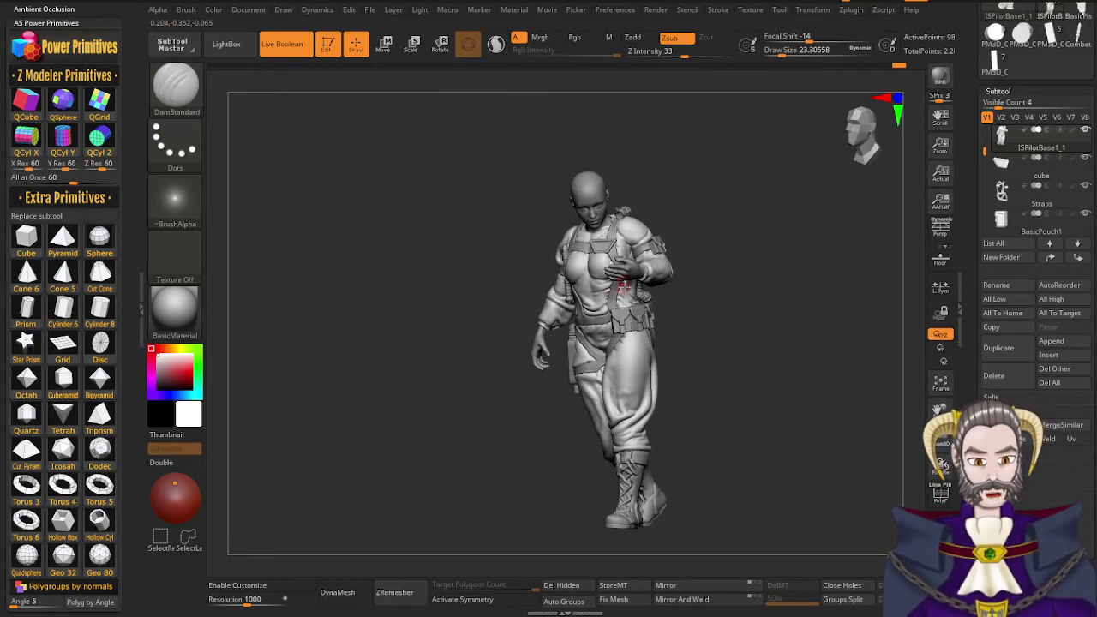
right_click_drag(655, 331, 656, 360)
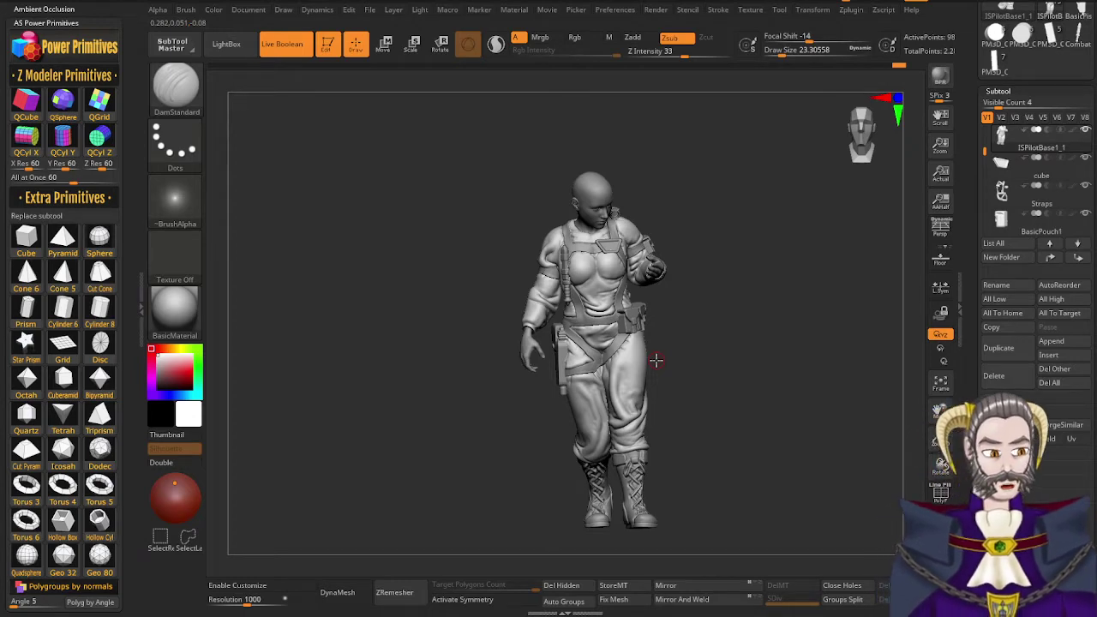
Bring up the Tool palette, load the BasicPouch tool, and return to the pilot character tool
left_click_drag(971, 122, 974, 583)
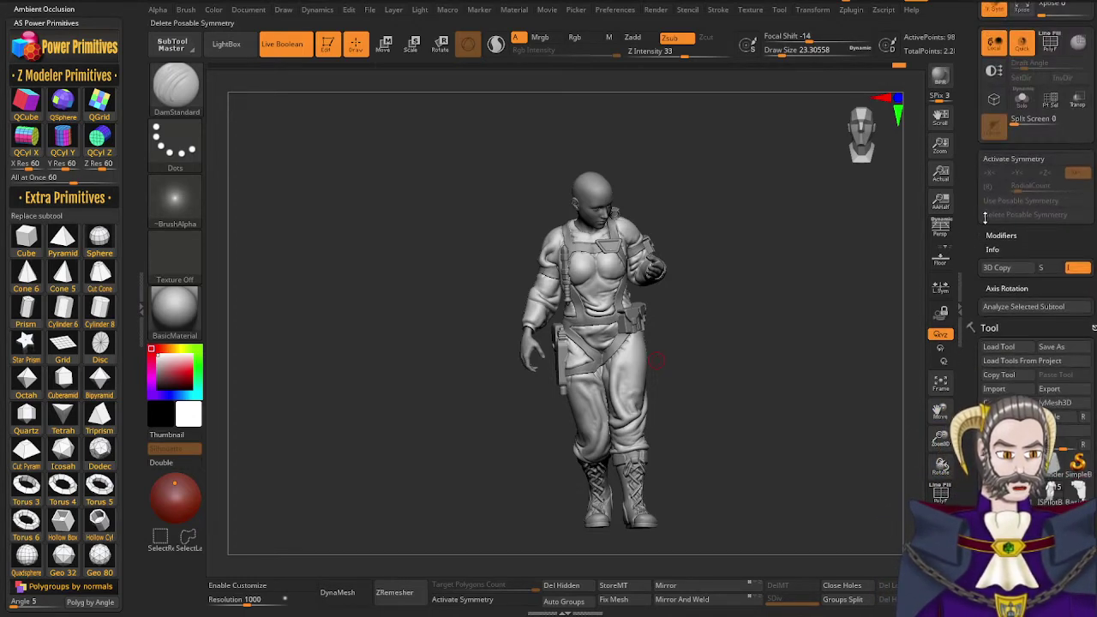
left_click_drag(970, 123, 972, 244)
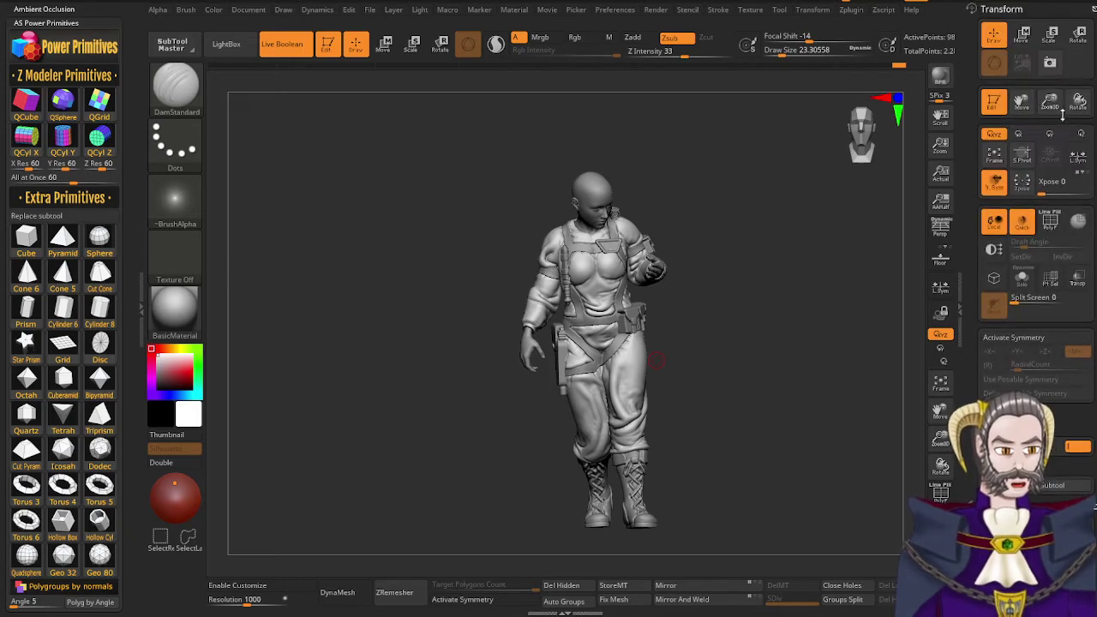
left_click(1092, 10)
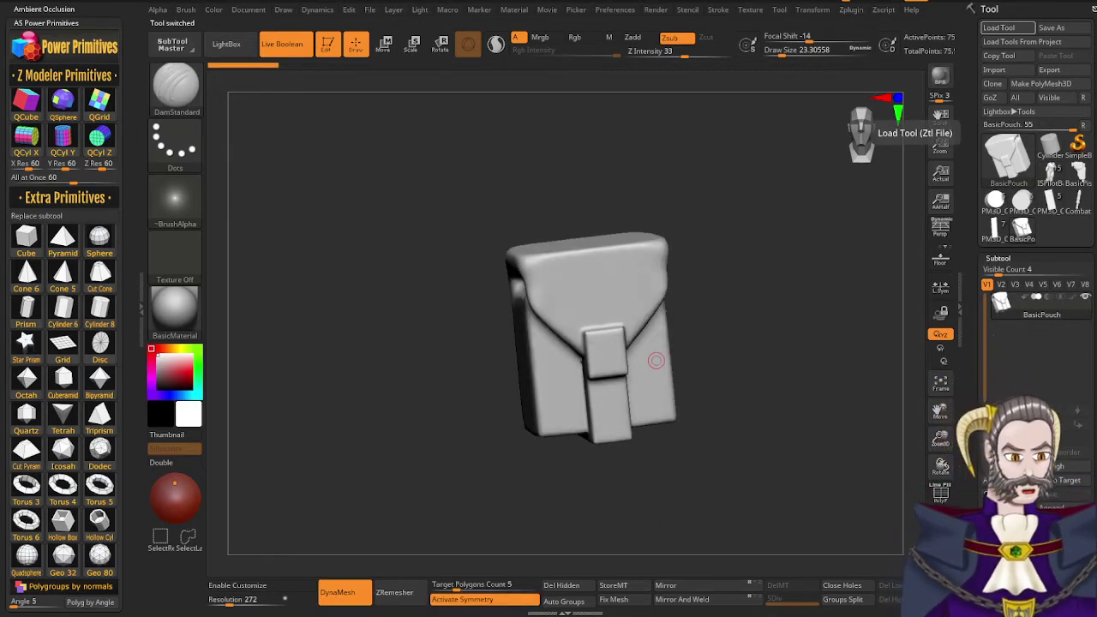
left_click(1053, 174)
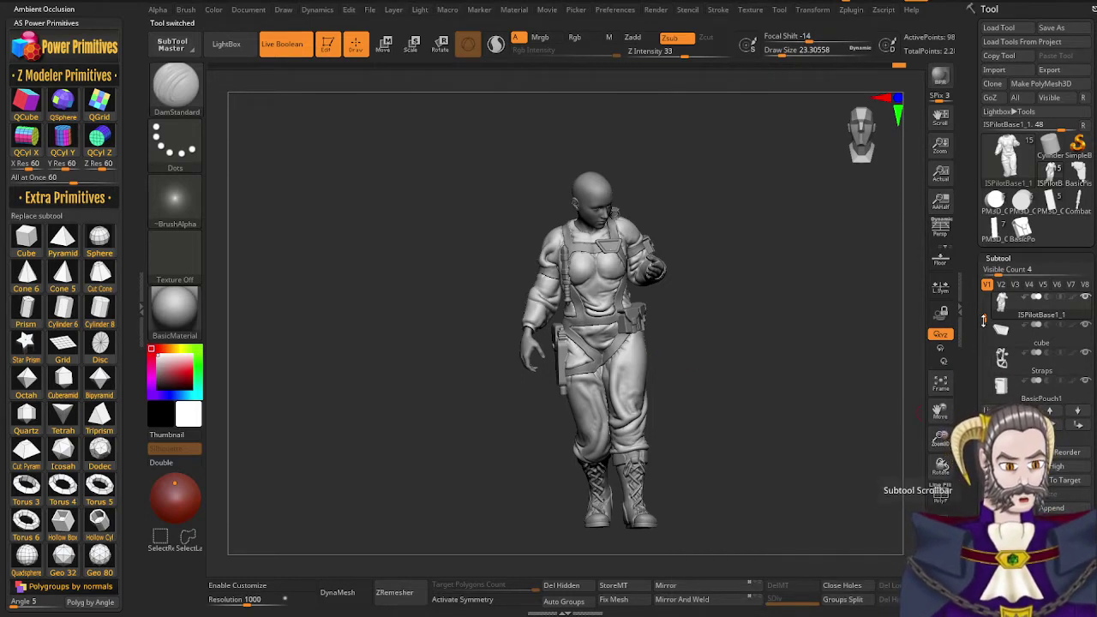
Select the BasicPouch1 pouch on the character's belt and duplicate it
left_click_drag(984, 319, 984, 330)
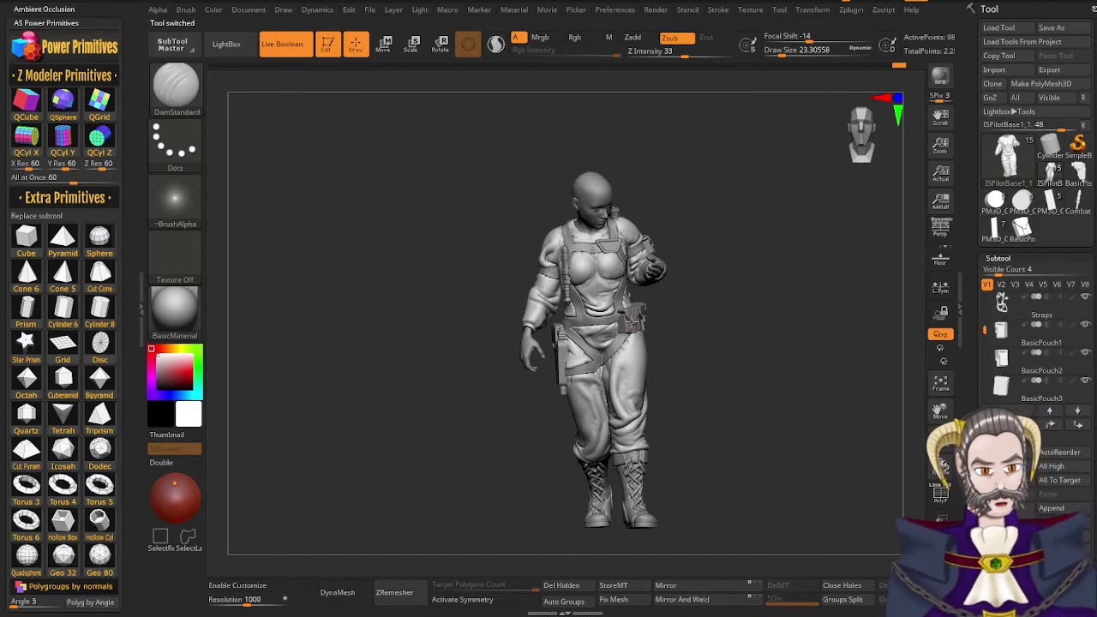
left_click(633, 323, "alt")
left_click_drag(759, 455, 696, 478)
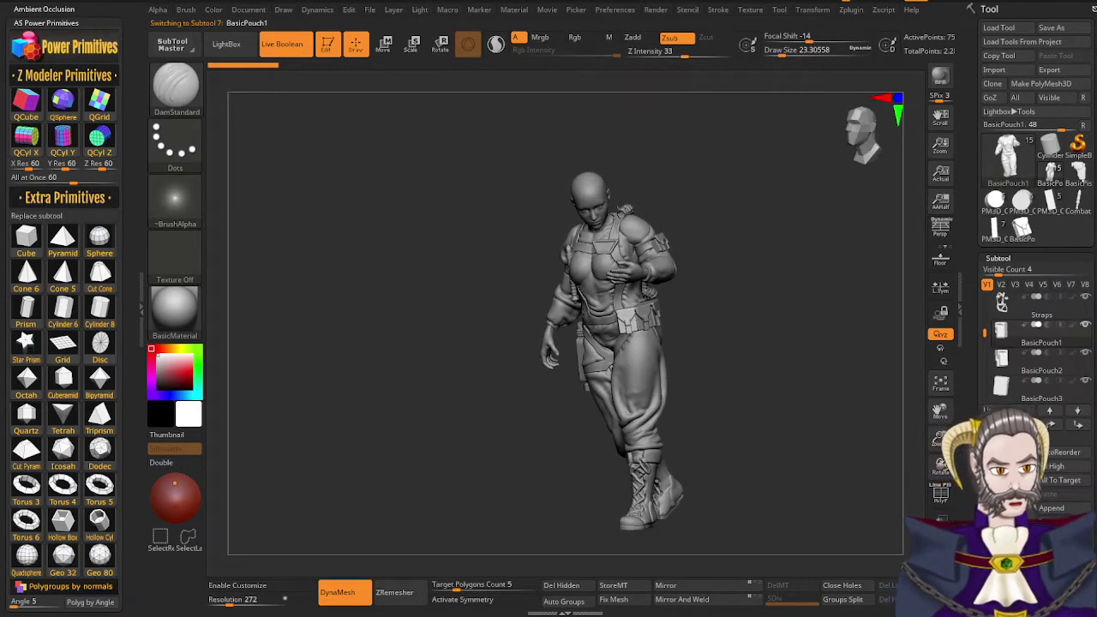
key("ctrl+shift+d")
right_click_drag(667, 411, 686, 373)
mouse_move(660, 330)
right_mouse_down("ctrl")
mouse_move(651, 378)
mouse_move(664, 397)
mouse_move(653, 401)
right_mouse_up("ctrl")
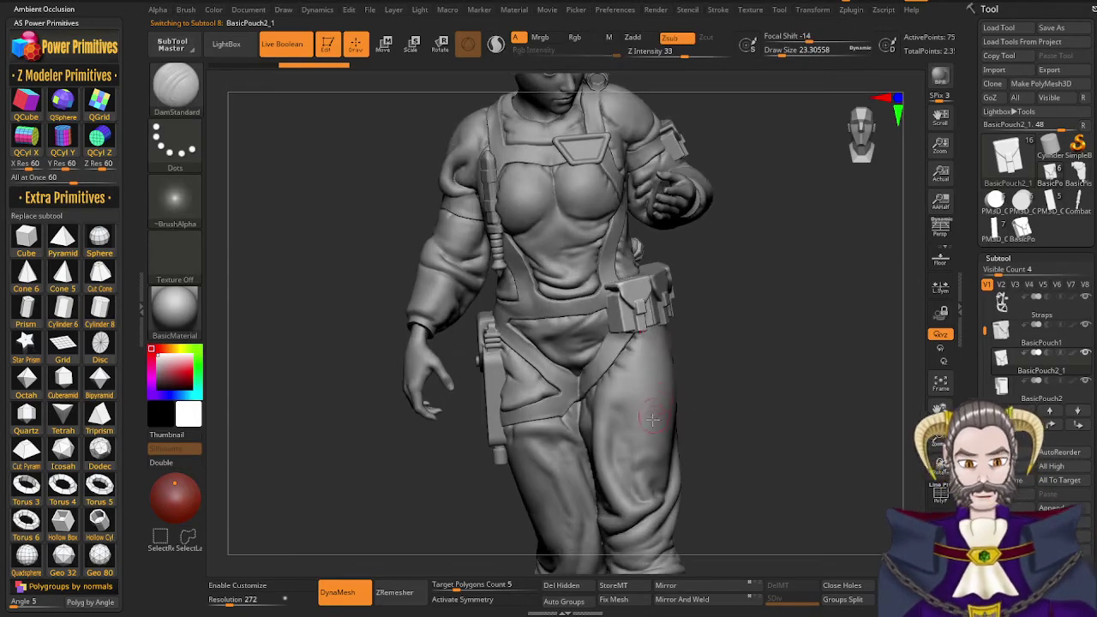
Raise the duplicated pouch above the belt and rotate it sideways against the character's waist
key("r")
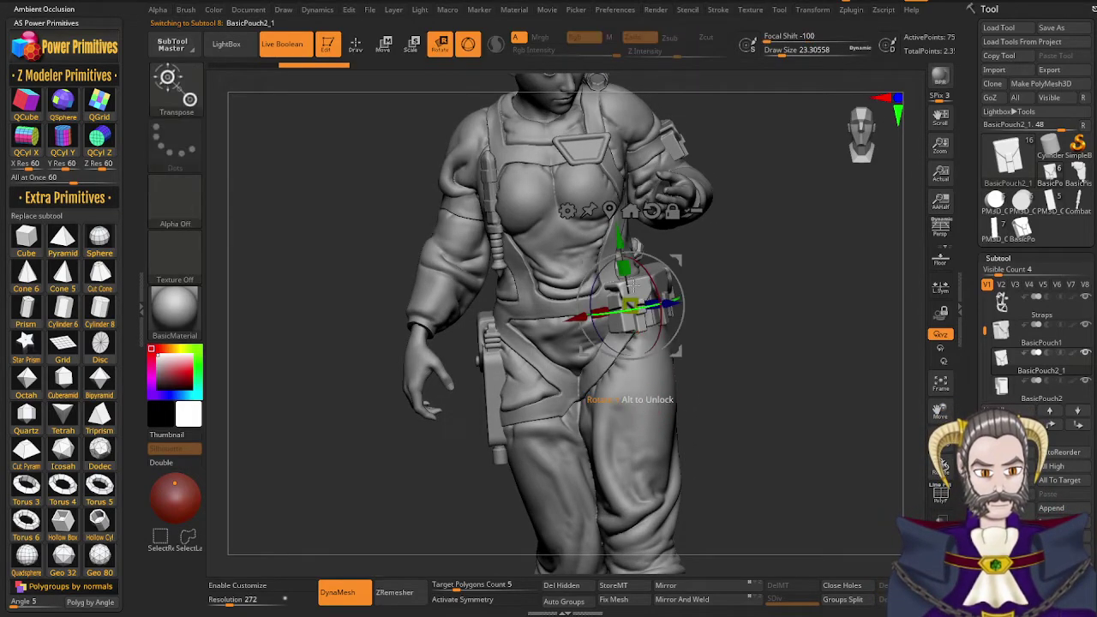
left_click_drag(617, 240, 610, 194)
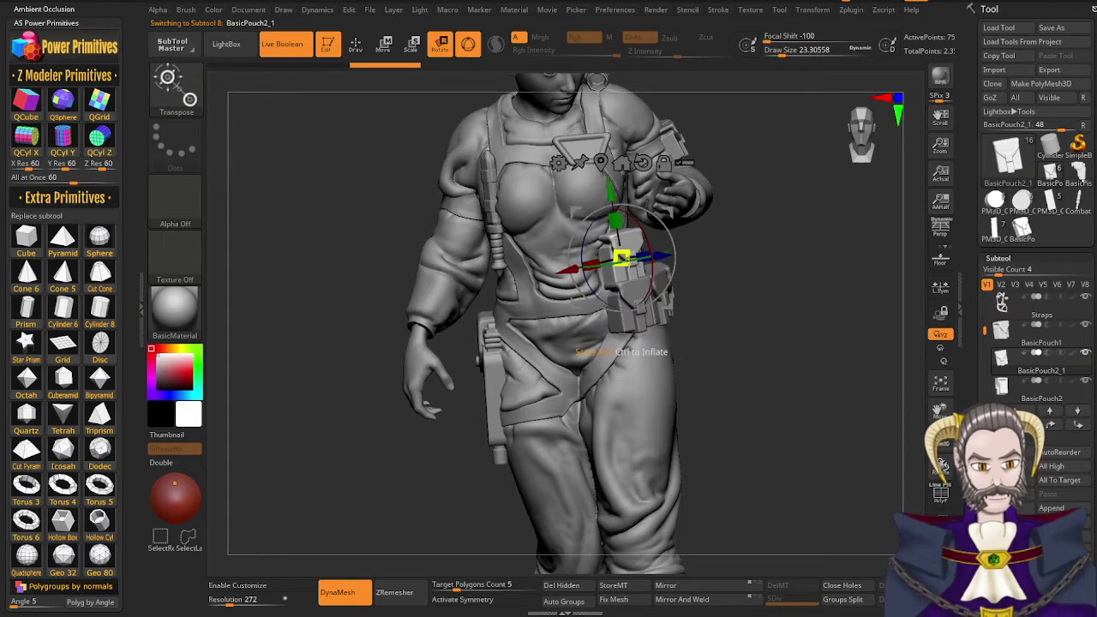
mouse_move(641, 284)
right_mouse_down()
mouse_move(633, 323)
mouse_move(630, 293)
mouse_move(640, 288)
right_mouse_up()
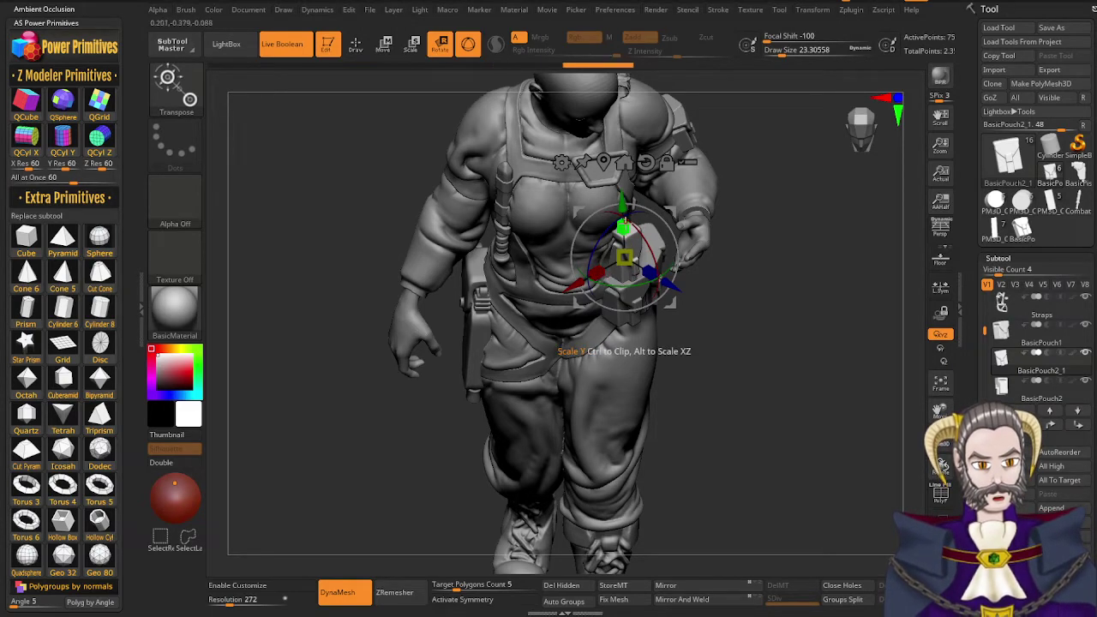
right_click_drag(626, 222, 634, 265)
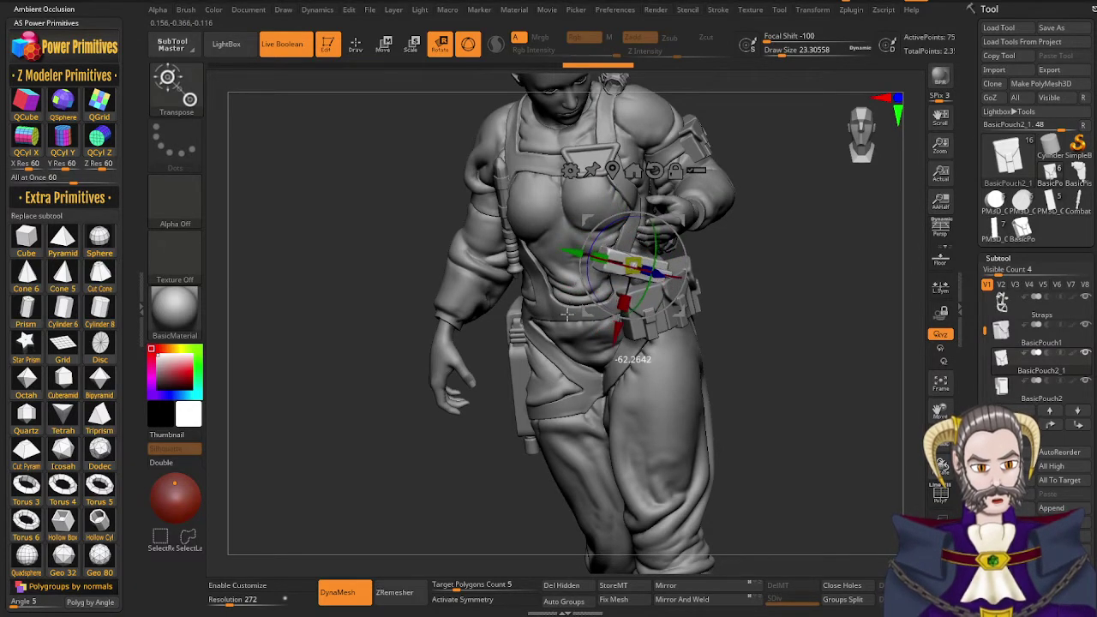
left_click_drag(568, 315, 569, 315)
right_click_drag(614, 345, 669, 415)
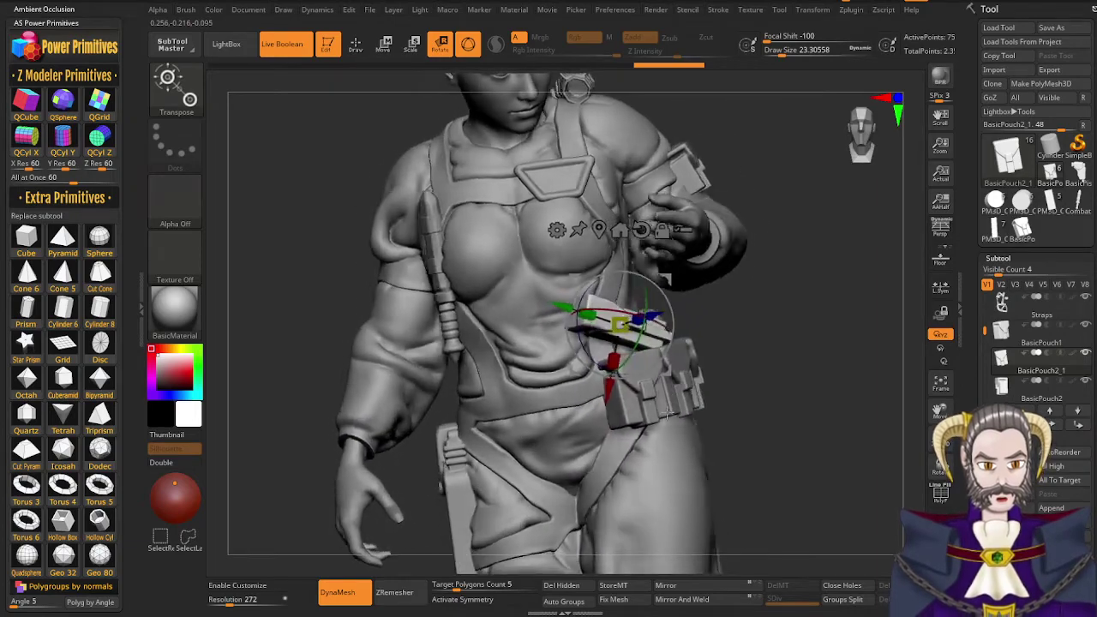
left_click_drag(668, 414, 640, 433)
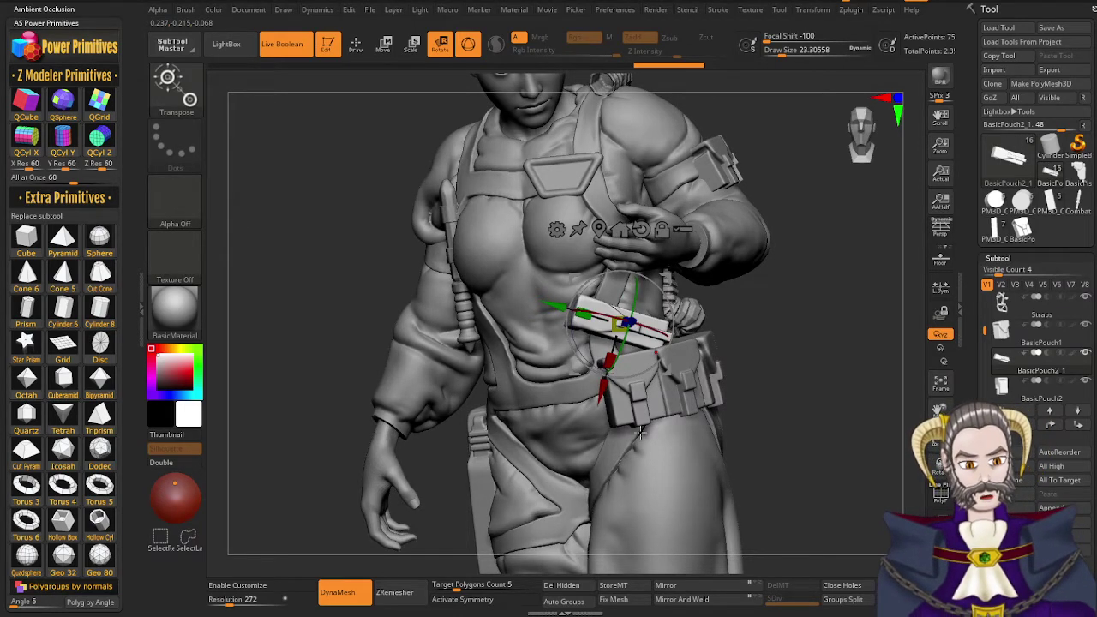
Delete the duplicated BasicPouch2_1 subtool from the character
mouse_move(594, 487)
right_mouse_down()
mouse_move(551, 491)
mouse_move(587, 489)
right_mouse_up()
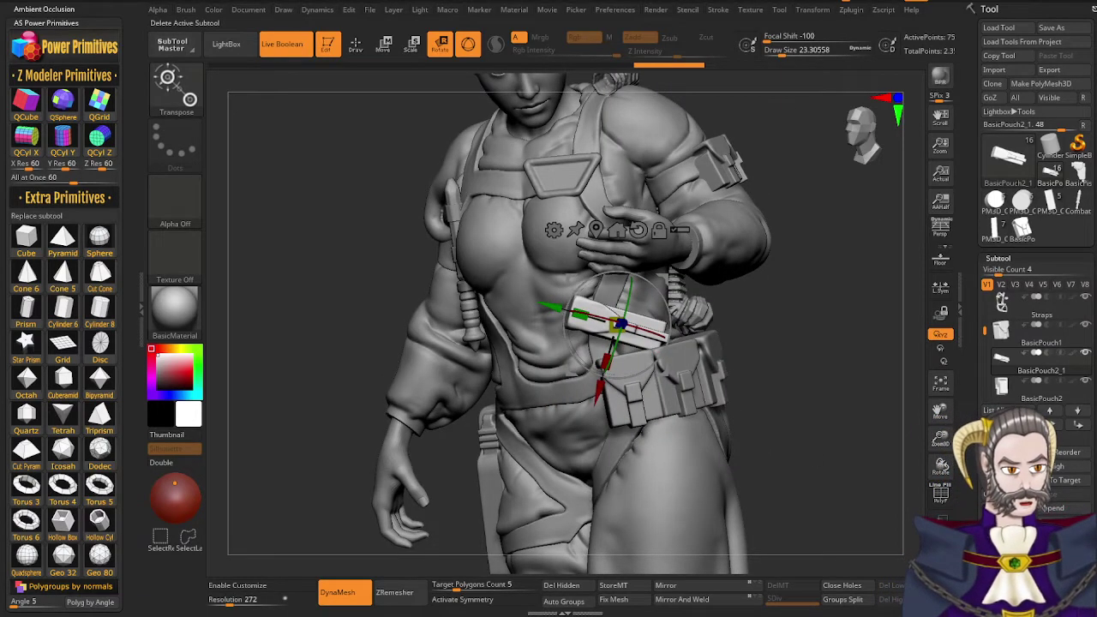
left_click(1001, 538)
left_click(902, 567)
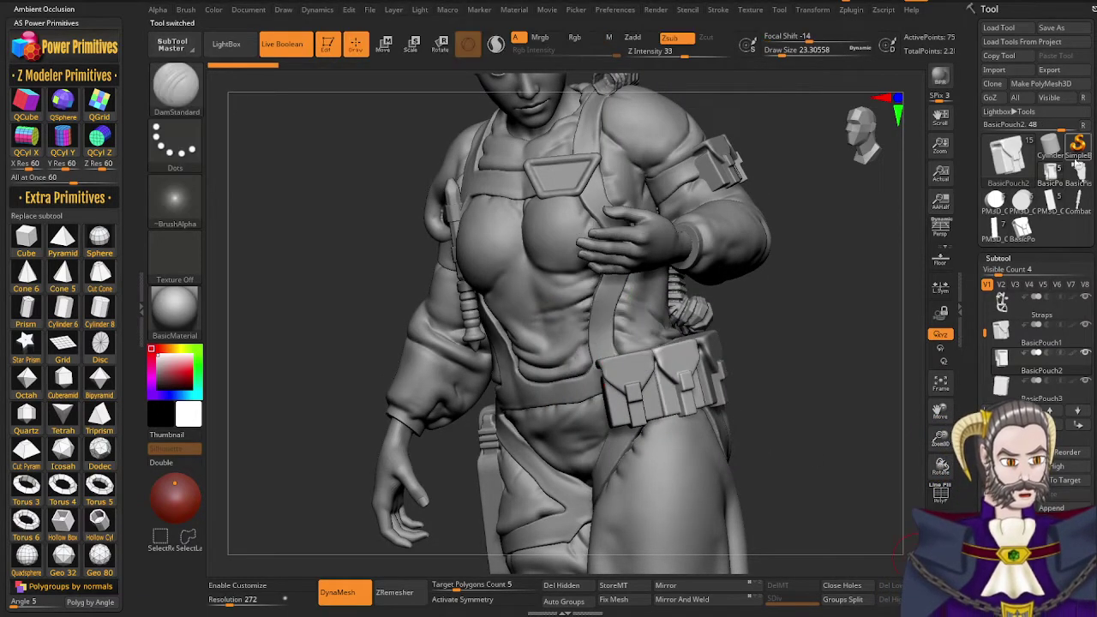
Switch to the standalone BasicPouch tool and trim its strap end level with the pouch's base using KnifeCurve in front view
left_click(1026, 236)
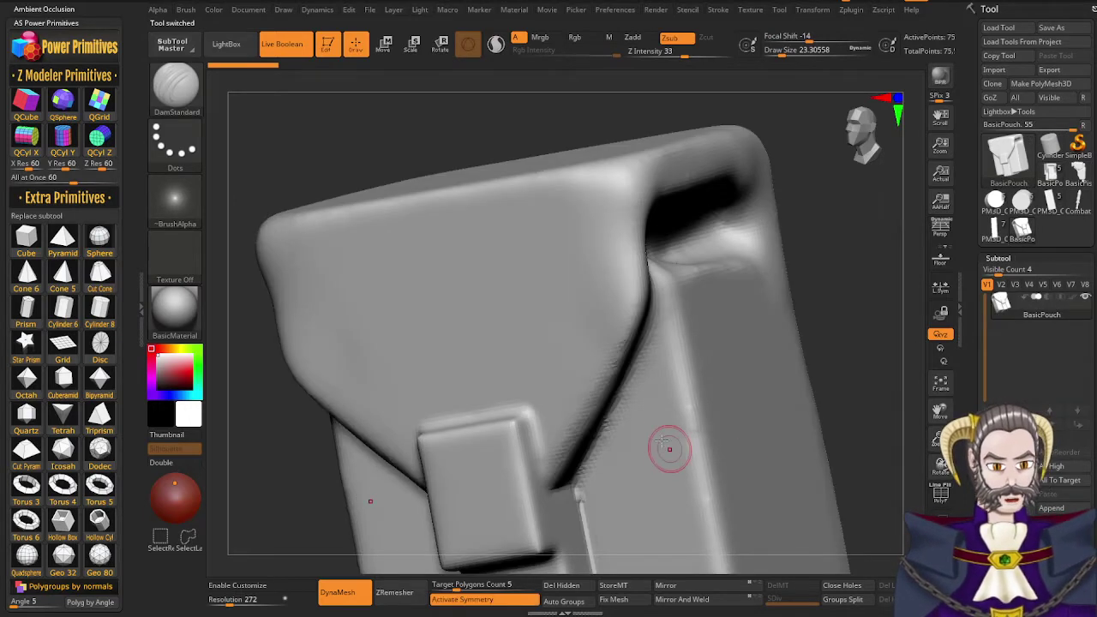
mouse_move(662, 443)
right_mouse_down("ctrl")
mouse_move(602, 372)
mouse_move(592, 392)
mouse_move(615, 419)
mouse_move(608, 271)
right_mouse_up("ctrl")
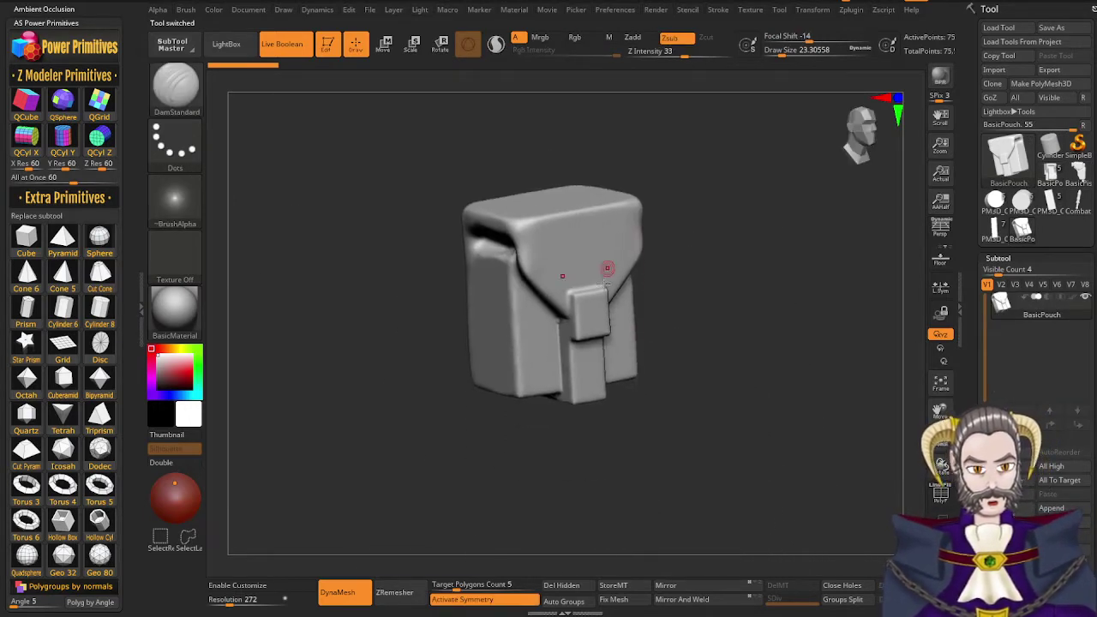
right_click_drag(606, 341, 591, 318)
left_click(864, 141)
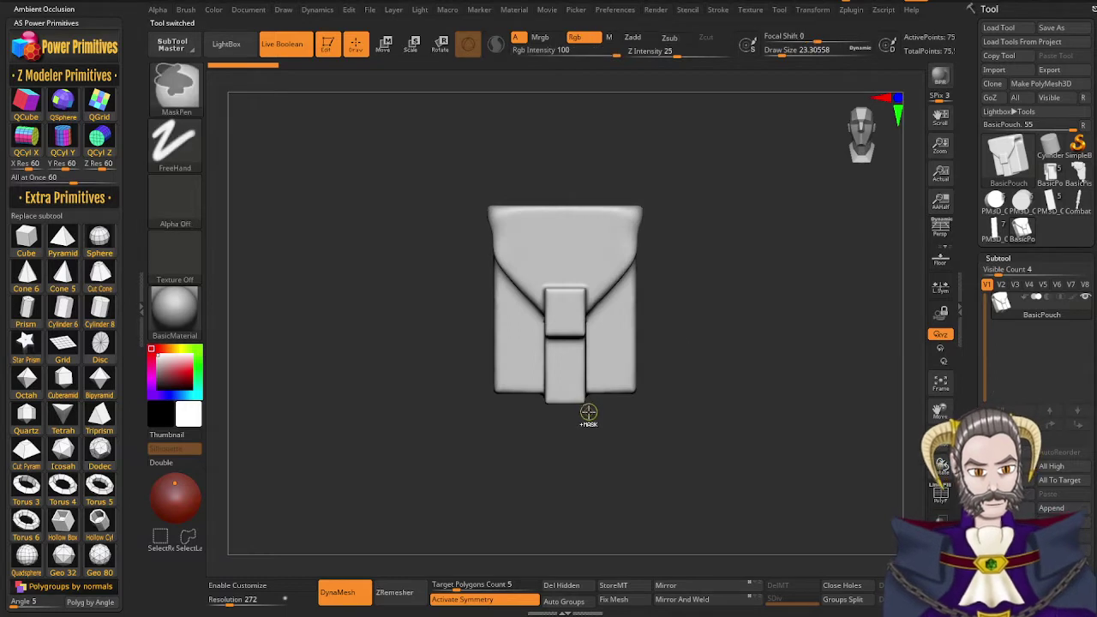
left_click_drag(650, 418, 597, 422, "ctrl+shift")
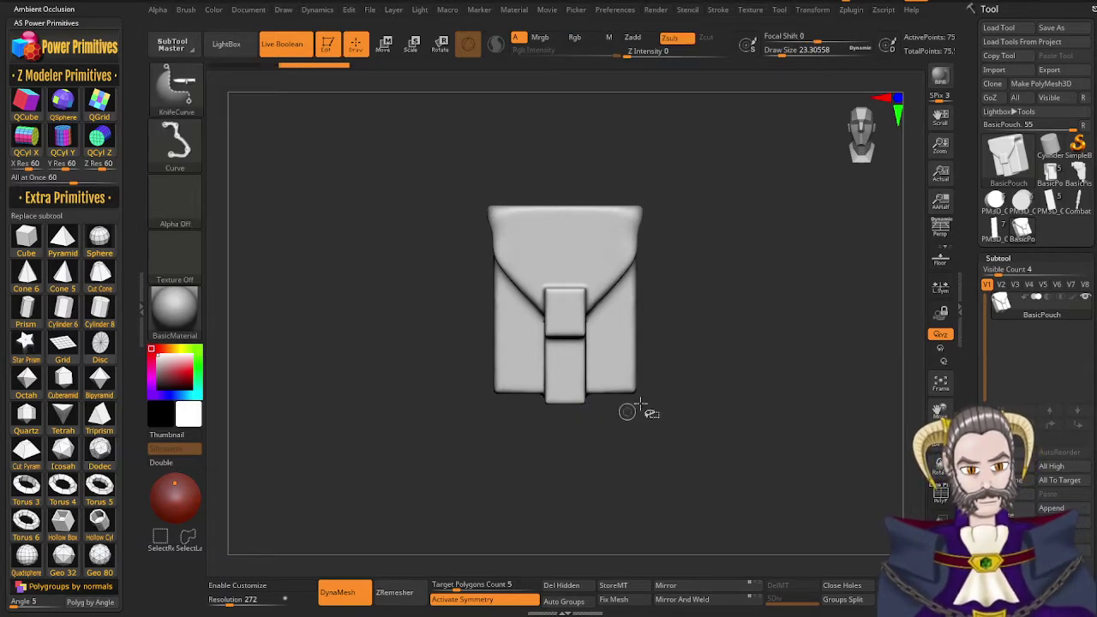
left_click_drag(644, 395, 477, 396, "ctrl+shift")
left_click_drag(582, 446, 634, 446)
Slice off the strap section below the pouch's buckle with KnifeCurve from the side view
key("ctrl+shift")
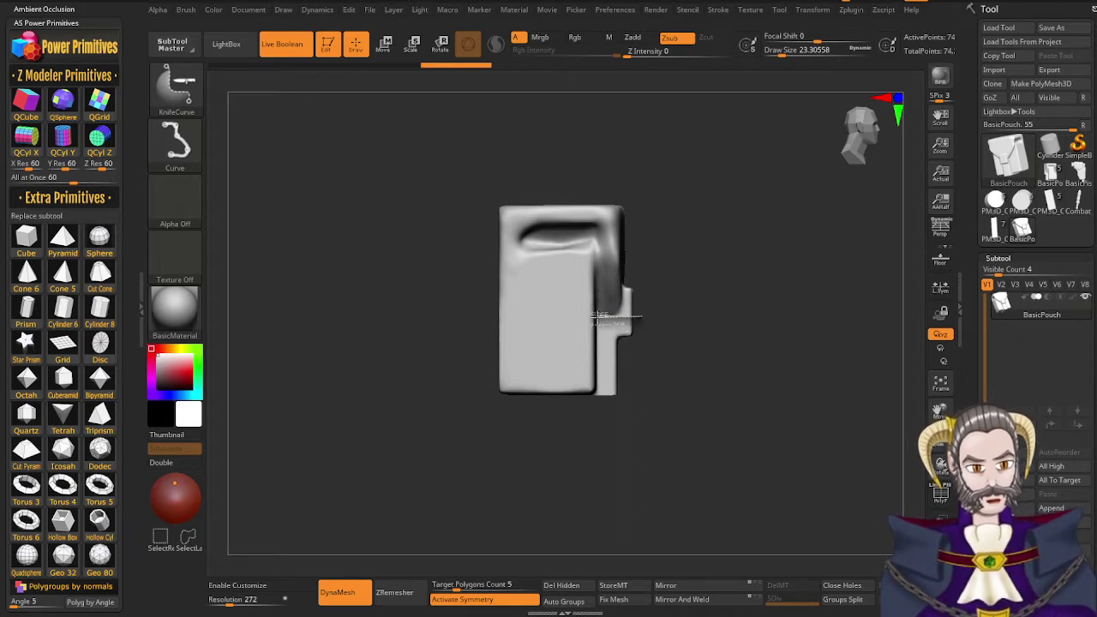
mouse_move(598, 315)
left_mouse_down("ctrl+shift")
mouse_move(597, 446)
mouse_move(589, 412)
mouse_move(603, 397)
mouse_move(586, 348)
mouse_move(577, 357)
left_mouse_up("ctrl+shift")
left_click_drag(607, 414, 645, 418)
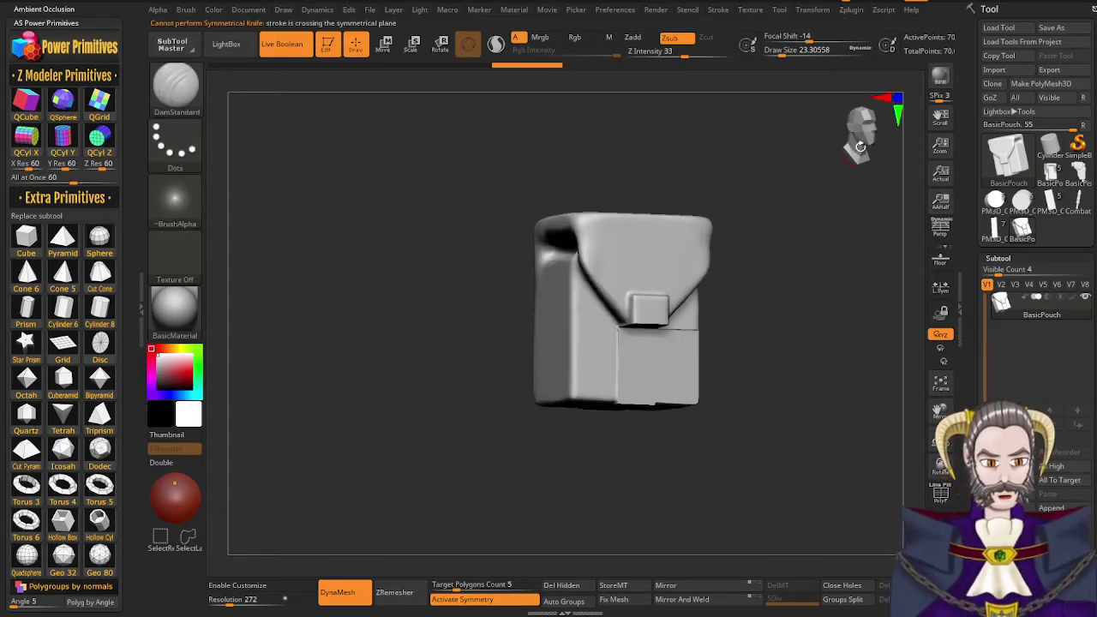
left_click(861, 145)
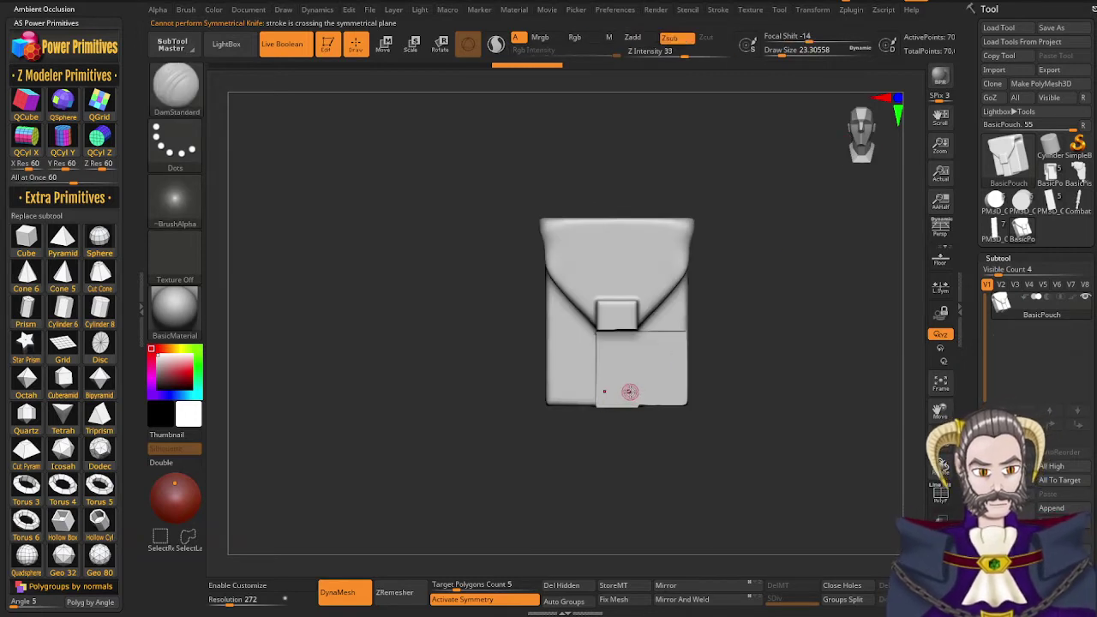
Undo the last knife cut and slice the strap below the pouch's buckle again from the side view with KnifeCurve
mouse_move(627, 392)
right_mouse_down()
mouse_move(614, 372)
mouse_move(668, 364)
mouse_move(619, 383)
right_mouse_up()
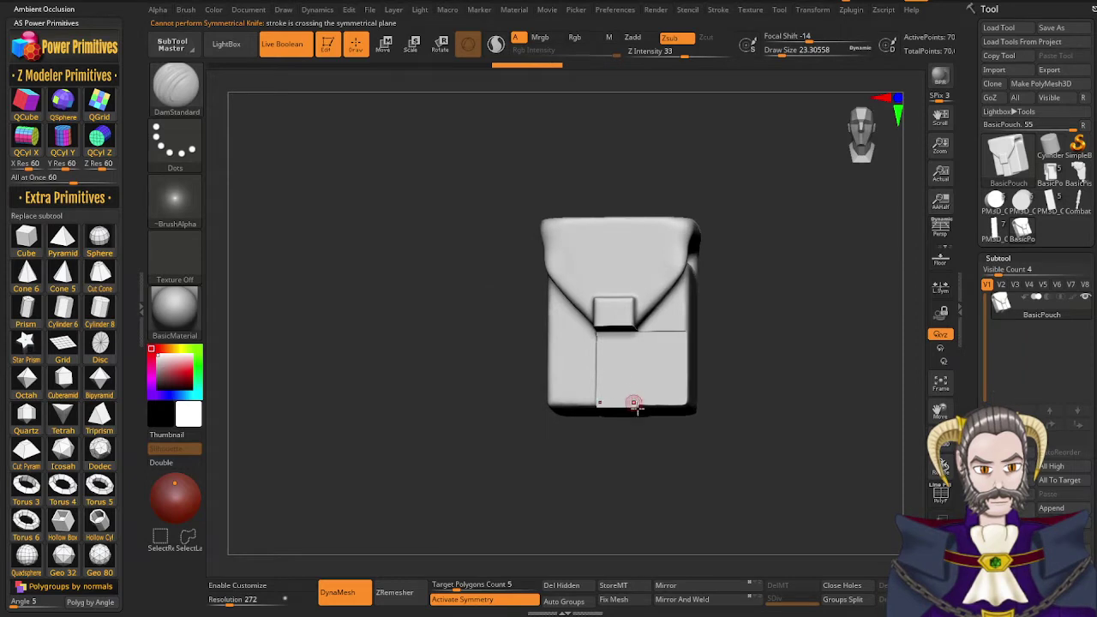
key("ctrl+z")
left_click_drag(864, 141, 881, 140)
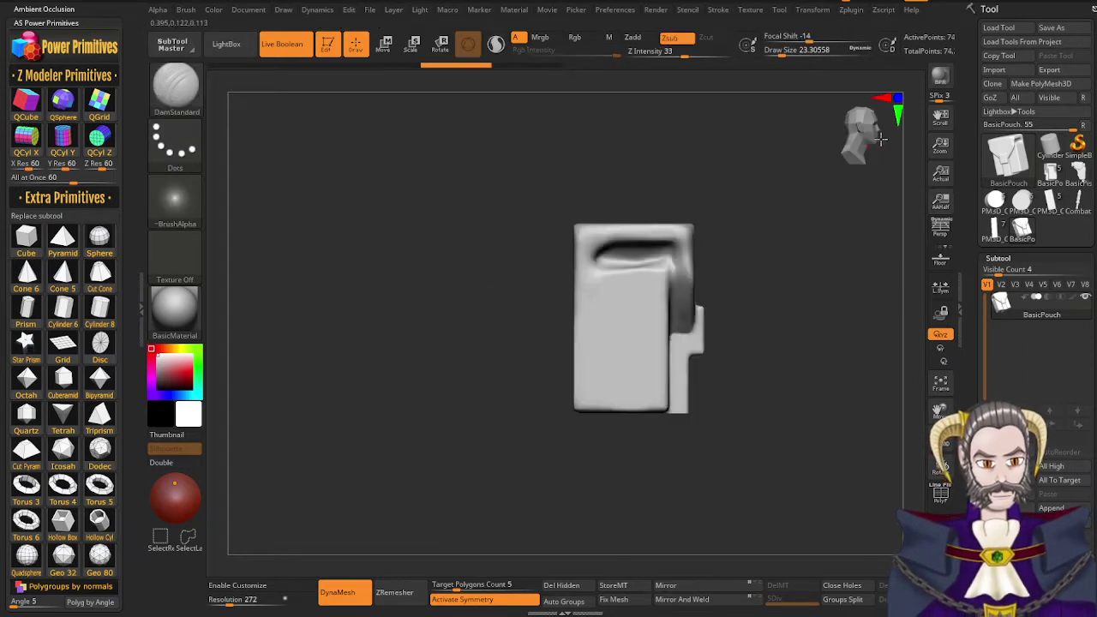
key("ctrl+shift")
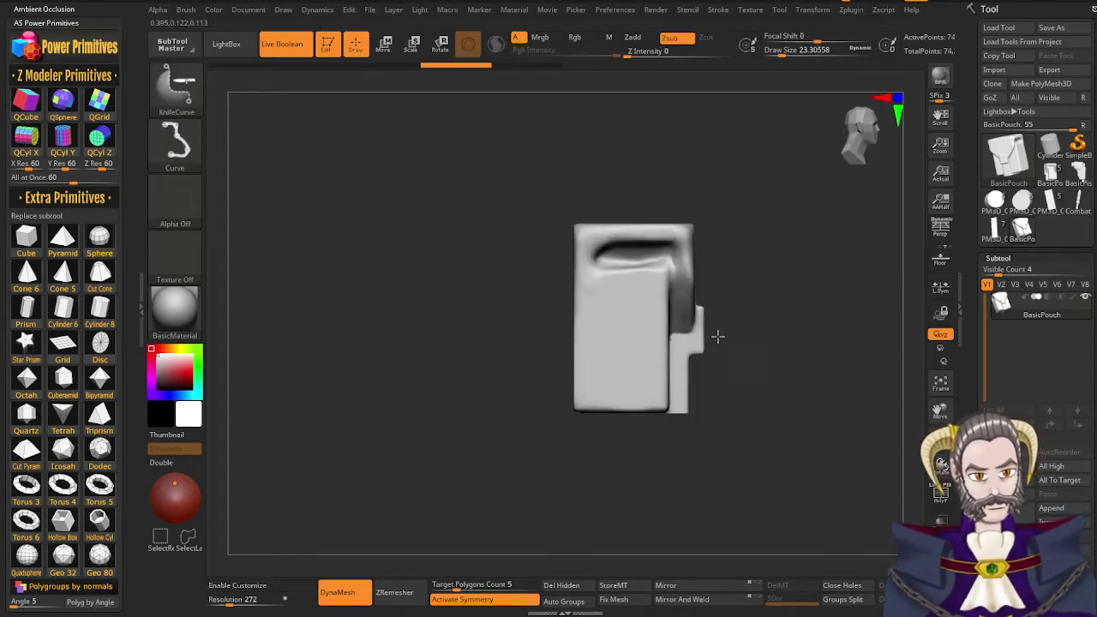
mouse_move(718, 336)
left_mouse_down("ctrl+shift")
mouse_move(690, 336)
mouse_move(672, 352)
mouse_move(673, 464)
left_mouse_up("ctrl+shift")
right_click_drag(702, 447, 630, 451)
right_click_drag(723, 356, 746, 337)
right_click_drag(760, 382, 750, 409)
Smooth the lower end and edges of the thinned strap on the pouch's front and base
key("shift")
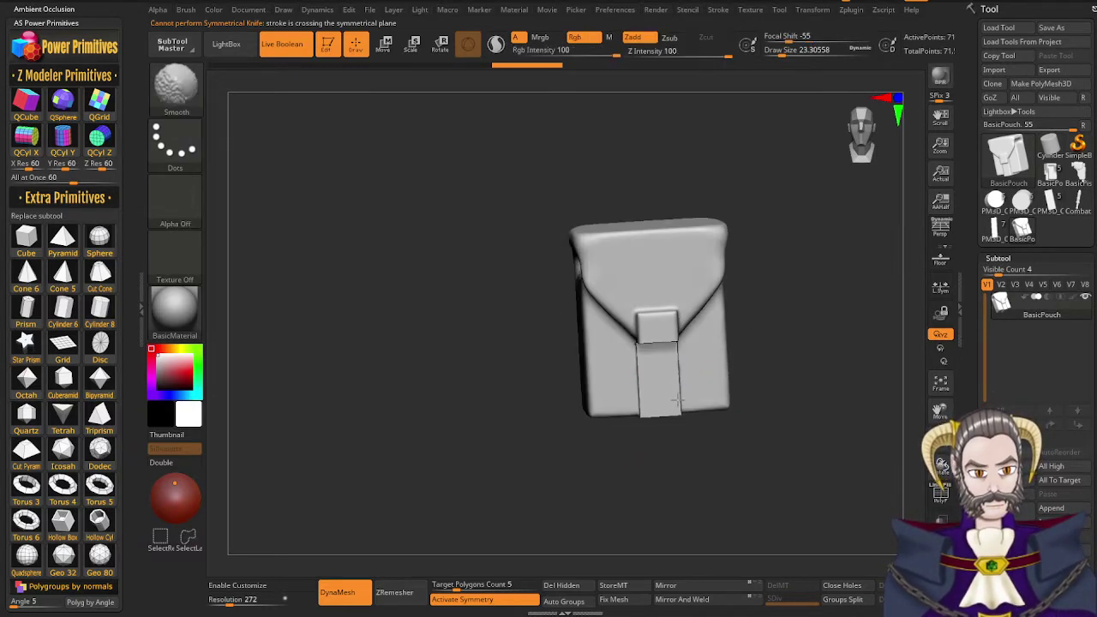
left_click_drag(679, 413, 682, 418, "shift")
right_click_drag(659, 404, 644, 366)
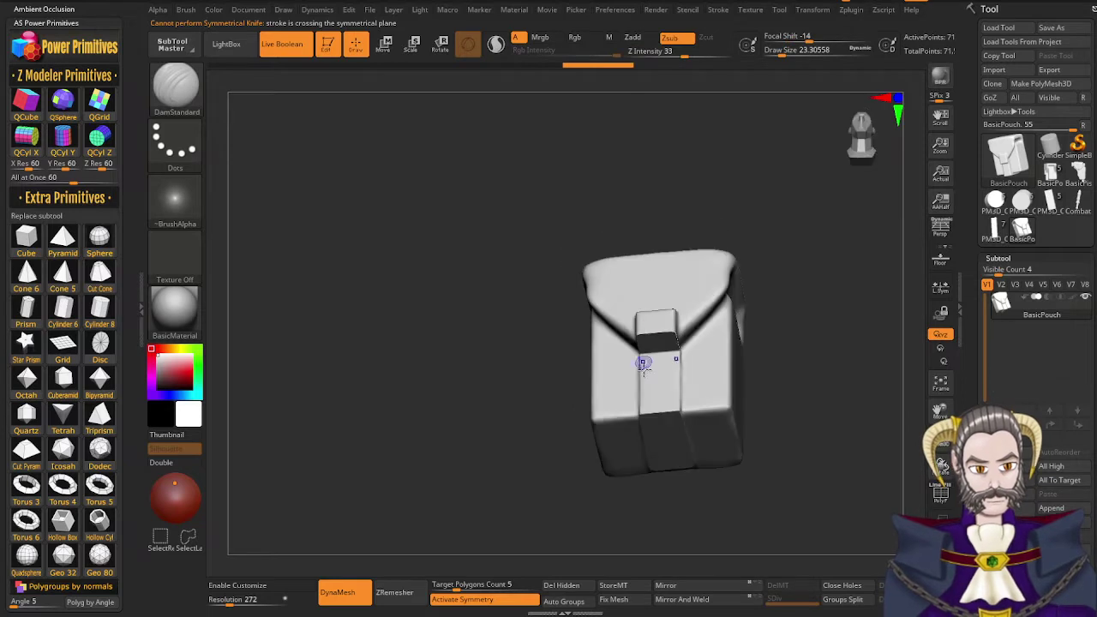
mouse_move(649, 398)
left_mouse_down("shift")
mouse_move(648, 427)
mouse_move(673, 413)
left_mouse_up("shift")
mouse_move(671, 410)
right_mouse_down()
mouse_move(657, 420)
mouse_move(669, 451)
mouse_move(656, 446)
right_mouse_up()
right_click_drag(649, 390, 647, 368)
key("shift")
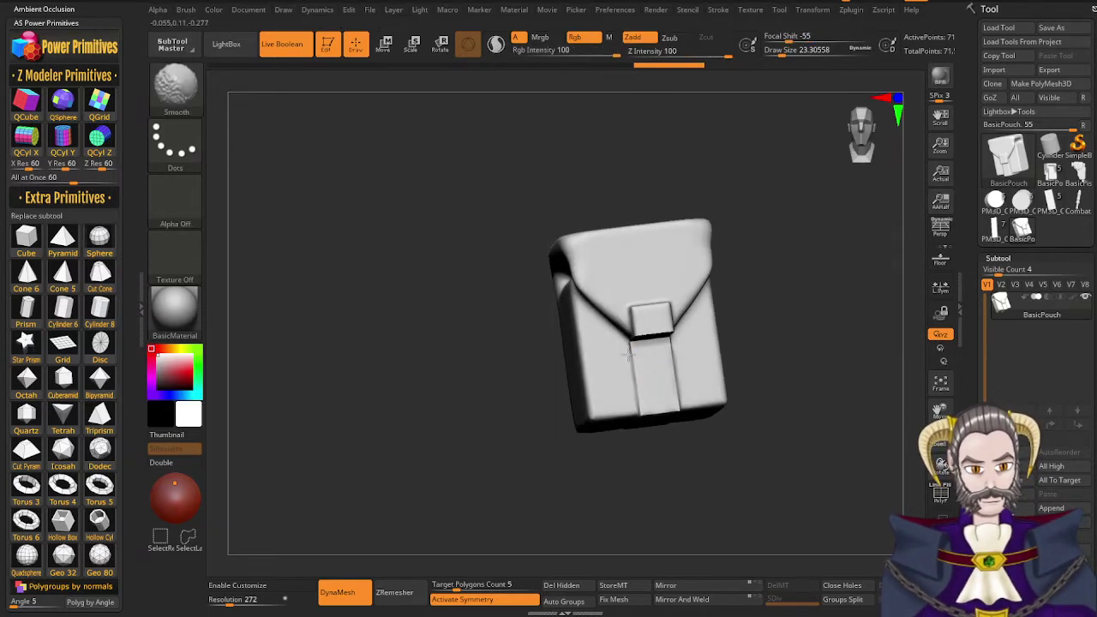
Flatten the remaining strap into the pouch's front and base using the Planar brush at a draw size of about 46
key("b")
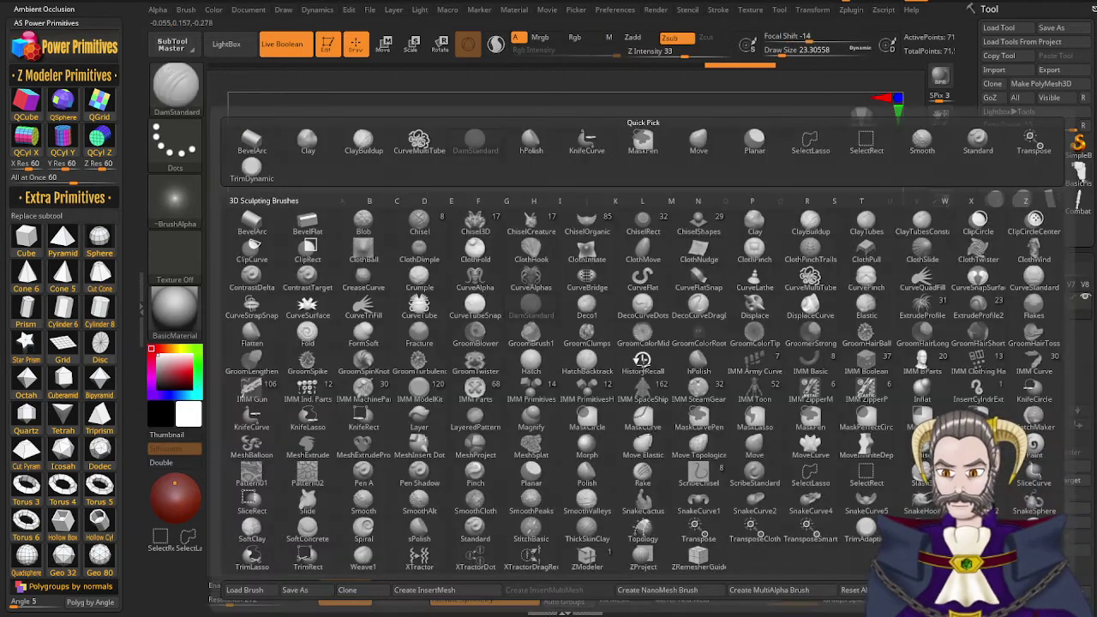
key("p")
key("l")
key("s")
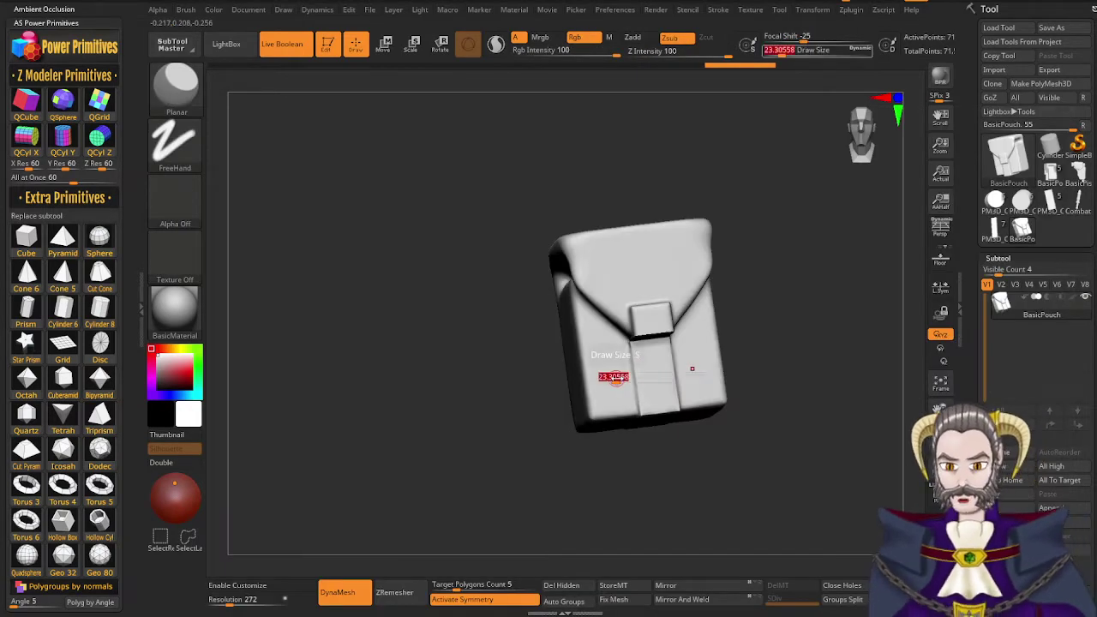
left_click_drag(612, 378, 667, 351)
key("s")
mouse_move(639, 391)
left_mouse_down()
mouse_move(677, 388)
mouse_move(639, 401)
left_mouse_up()
right_click_drag(676, 395, 664, 353)
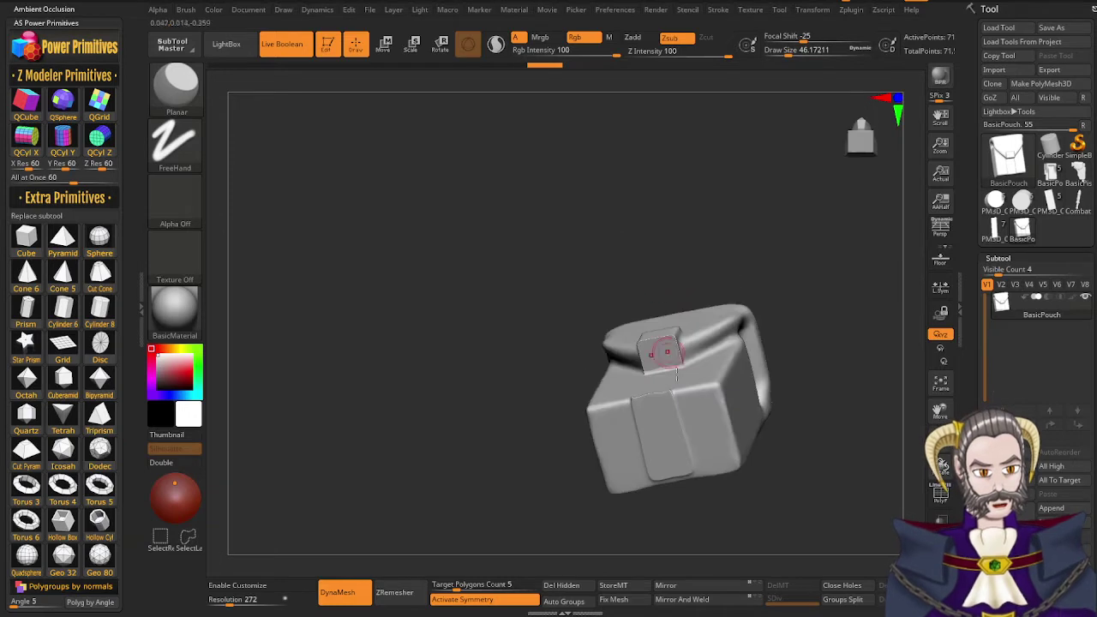
right_click_drag(698, 418, 712, 424)
mouse_move(676, 431)
left_mouse_down()
mouse_move(643, 413)
mouse_move(678, 405)
mouse_move(661, 468)
left_mouse_up()
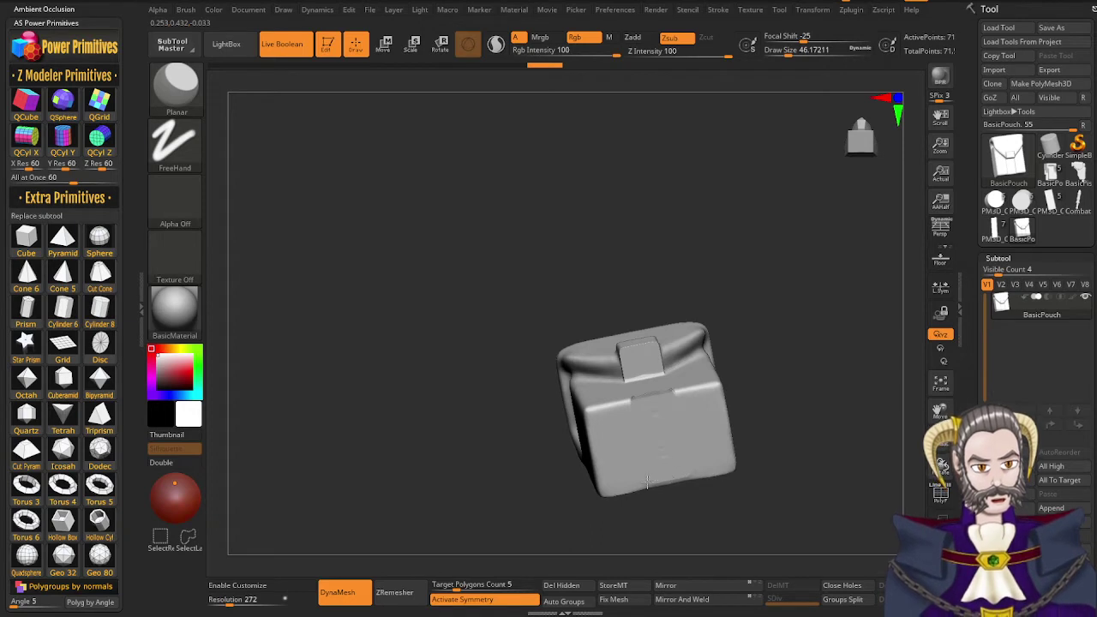
Remesh the pouch with DynaMesh and smooth the front bottom edge where the strap was
left_click_drag(816, 309, 796, 336, "ctrl")
right_click_drag(677, 444, 674, 504)
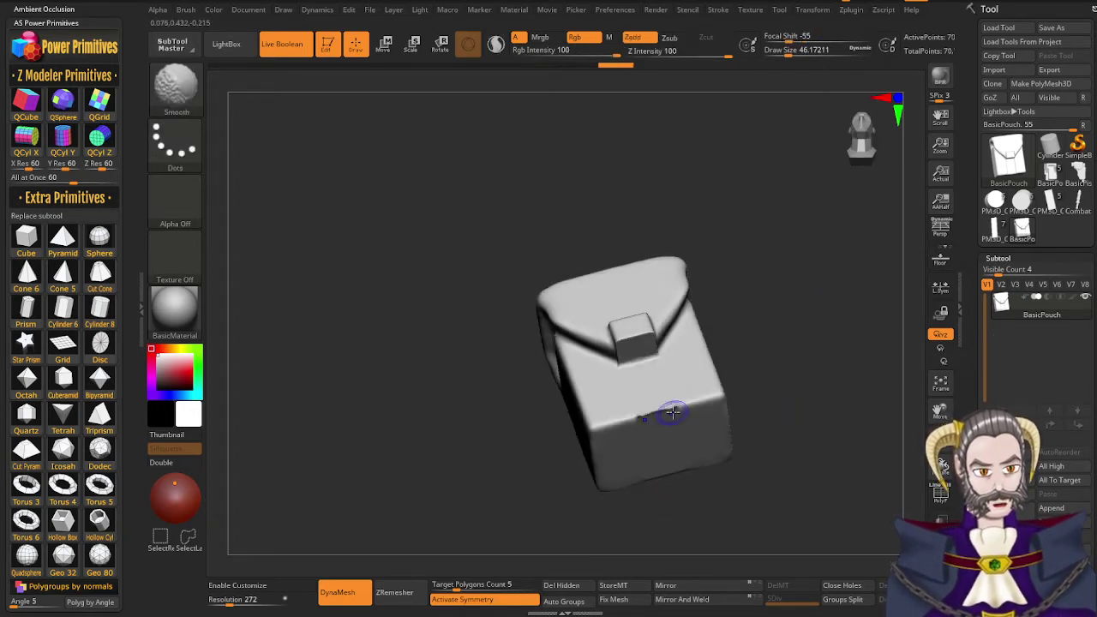
mouse_move(673, 413)
left_mouse_down("shift")
mouse_move(636, 425)
mouse_move(663, 403)
left_mouse_up("shift")
right_click_drag(662, 377, 657, 412)
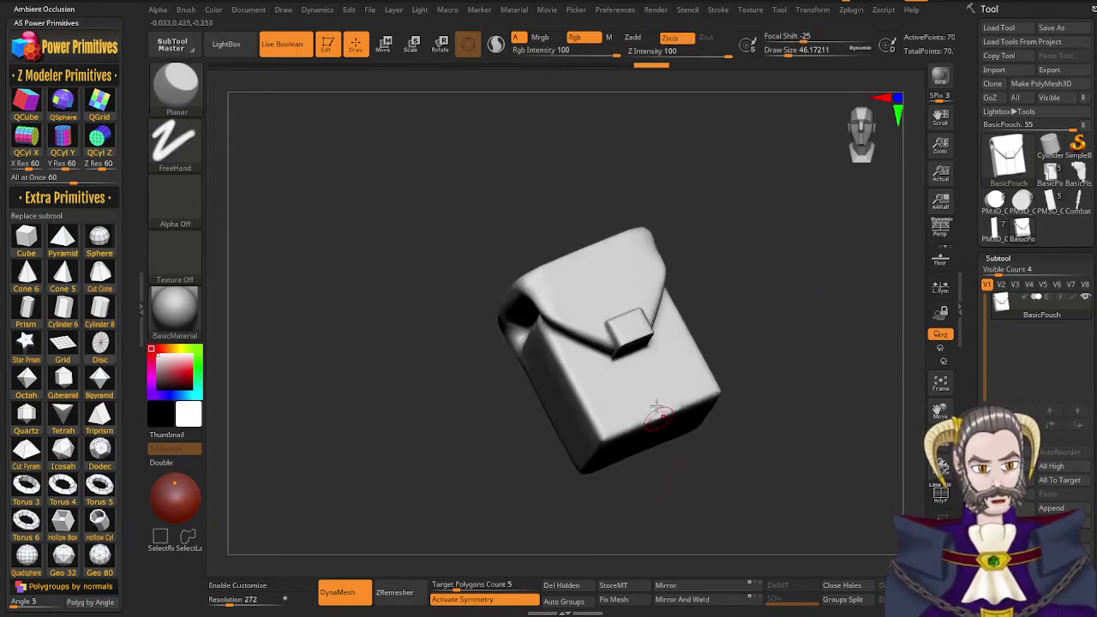
Smooth and flatten the raised buckle into the pouch's flap with the Smooth and Planar brushes
left_click_drag(648, 340, 623, 352, "shift")
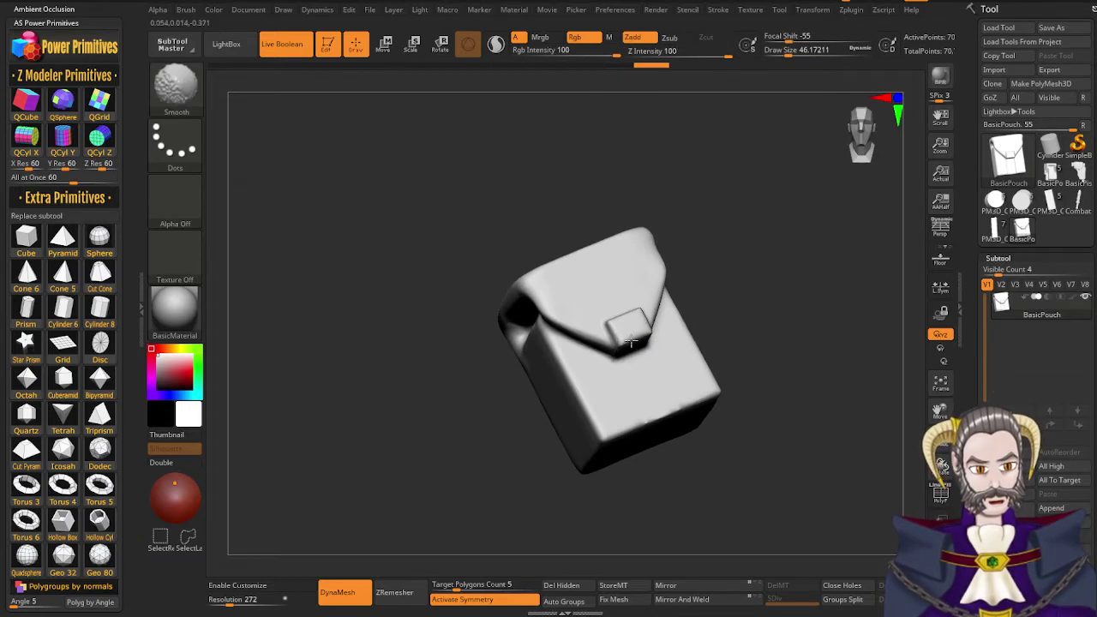
left_click_drag(638, 340, 638, 345, "shift")
mouse_move(638, 355)
right_mouse_down()
mouse_move(617, 372)
mouse_move(644, 357)
mouse_move(644, 367)
right_mouse_up()
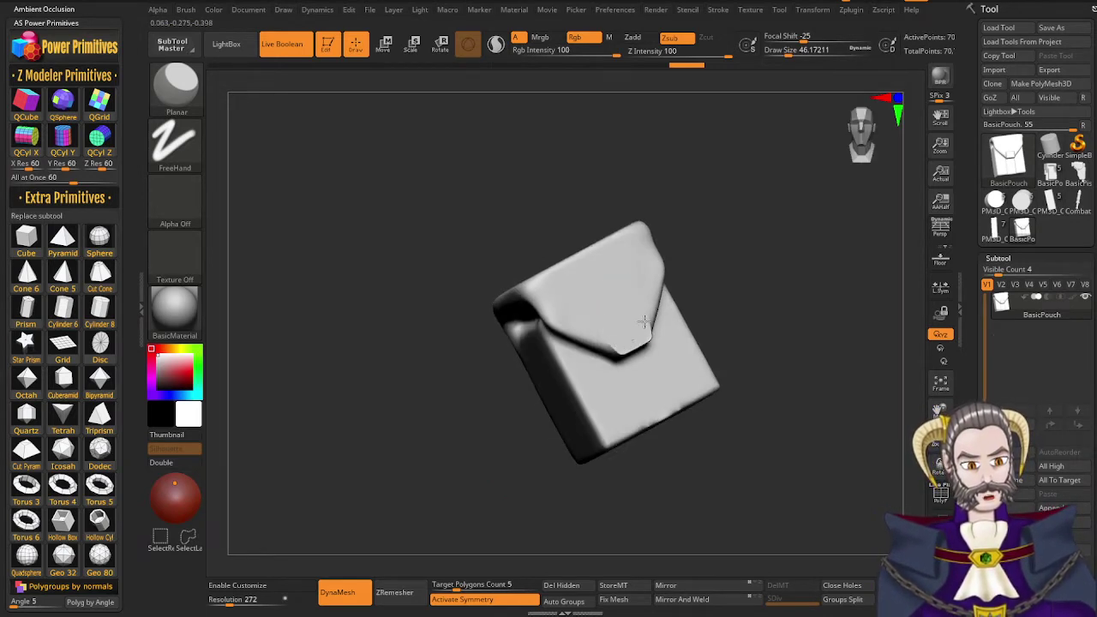
left_click_drag(609, 338, 607, 342)
left_click_drag(607, 342, 614, 332, "shift")
right_click_drag(637, 406, 627, 397)
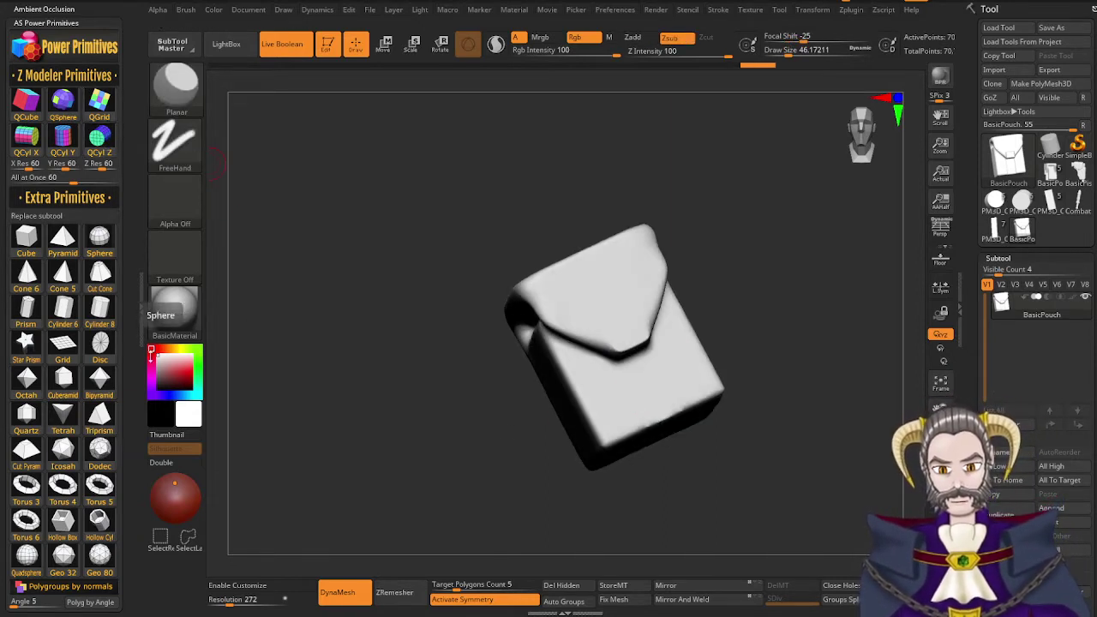
Stretch the pouch along its height with the Gizmo's Y scale to make it tall and narrow
key("r")
left_click_drag(604, 331, 572, 269)
left_click_drag(590, 384, 602, 384)
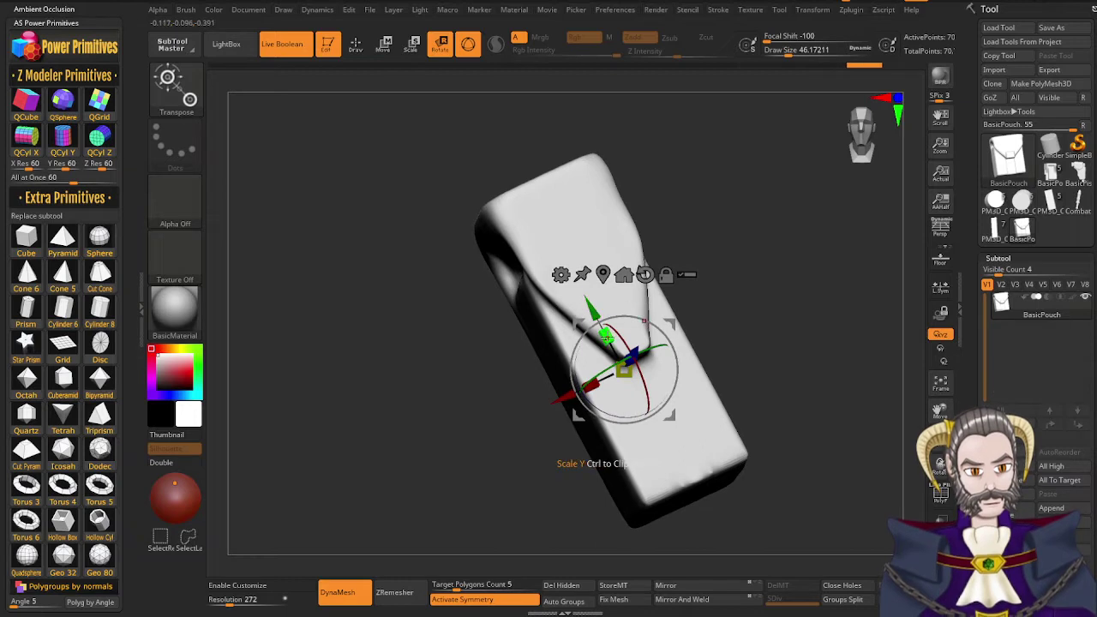
left_click_drag(607, 335, 611, 342)
right_click_drag(630, 507, 723, 478)
left_click_drag(650, 390, 647, 377)
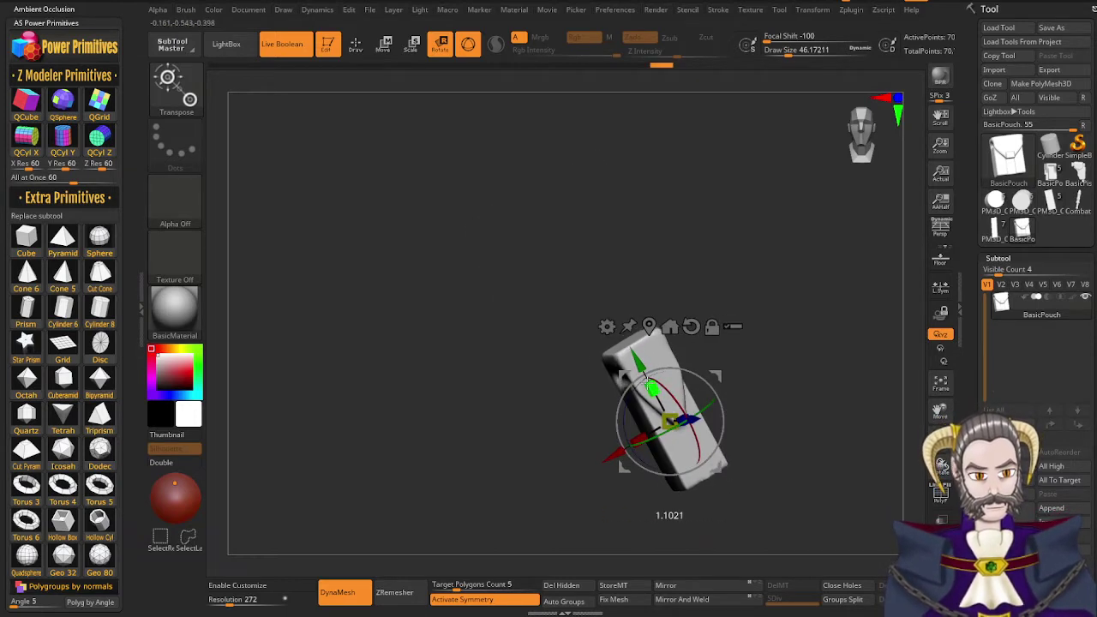
mouse_move(703, 505)
right_mouse_down("alt")
mouse_move(615, 440)
mouse_move(604, 413)
mouse_move(661, 441)
right_mouse_up("alt")
Smooth the stretched pouch's bottom edge and flap tip, remeshing with DynaMesh between passes
key("q")
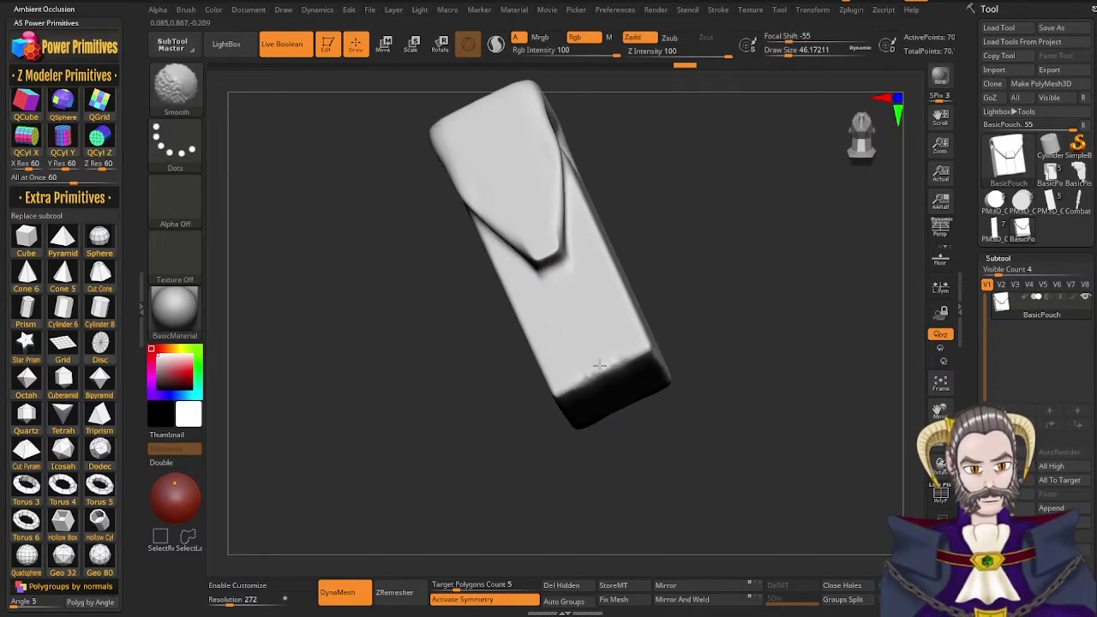
left_click_drag(580, 389, 576, 392, "shift")
left_click_drag(735, 408, 748, 434, "ctrl")
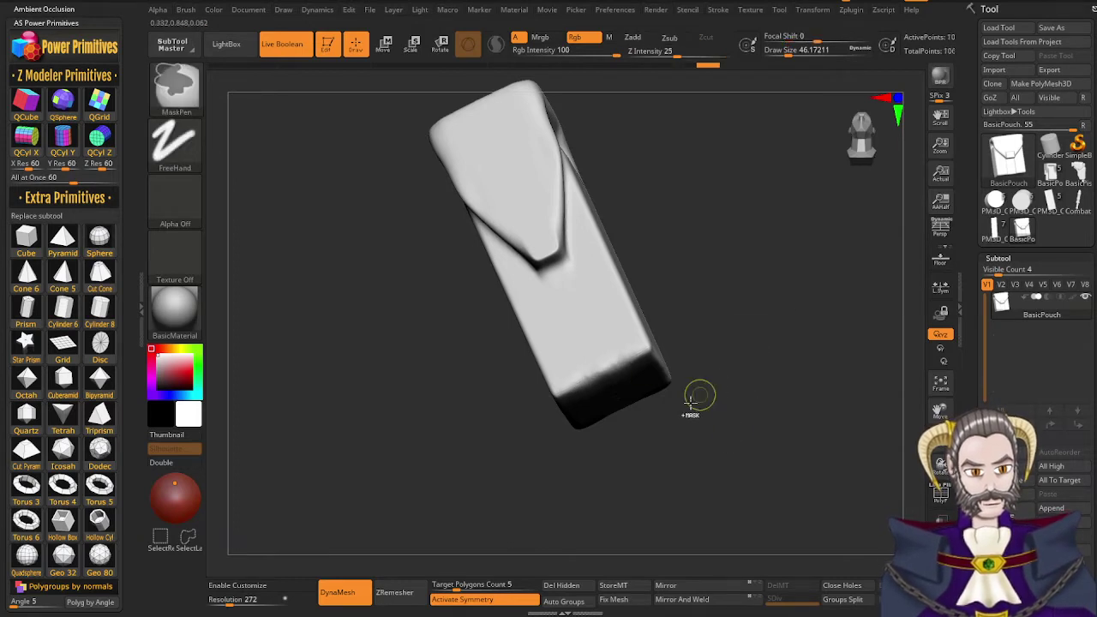
mouse_move(592, 377)
left_mouse_down("shift")
mouse_move(612, 363)
mouse_move(634, 368)
left_mouse_up("shift")
left_click_drag(775, 424, 806, 359, "ctrl")
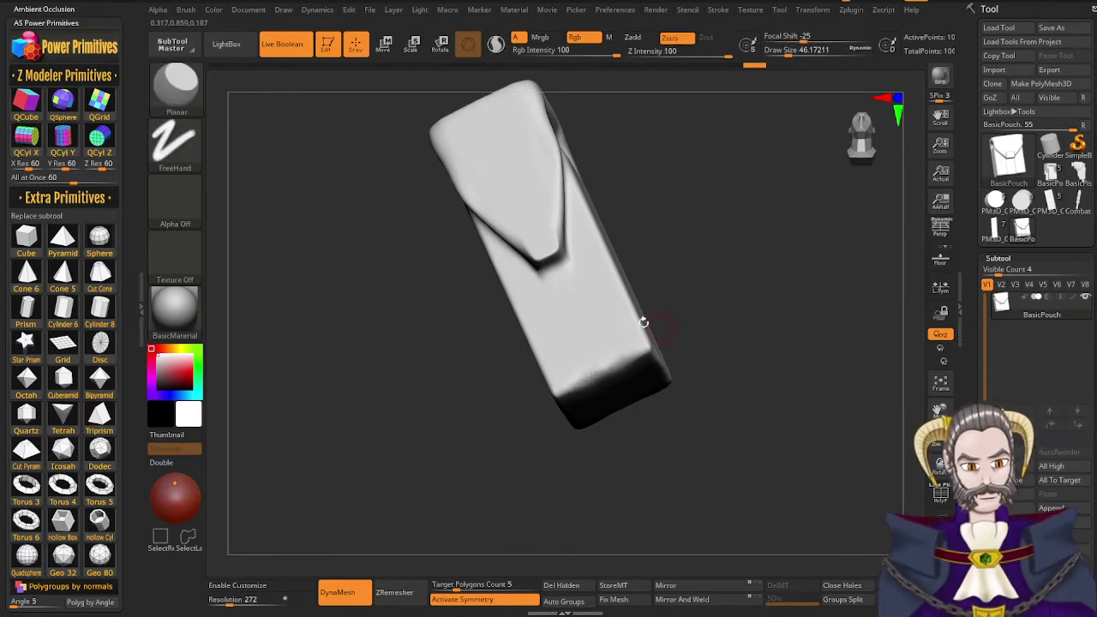
left_click_drag(566, 264, 543, 260, "shift")
left_click_drag(725, 372, 789, 258, "ctrl")
right_click_drag(605, 383, 610, 325)
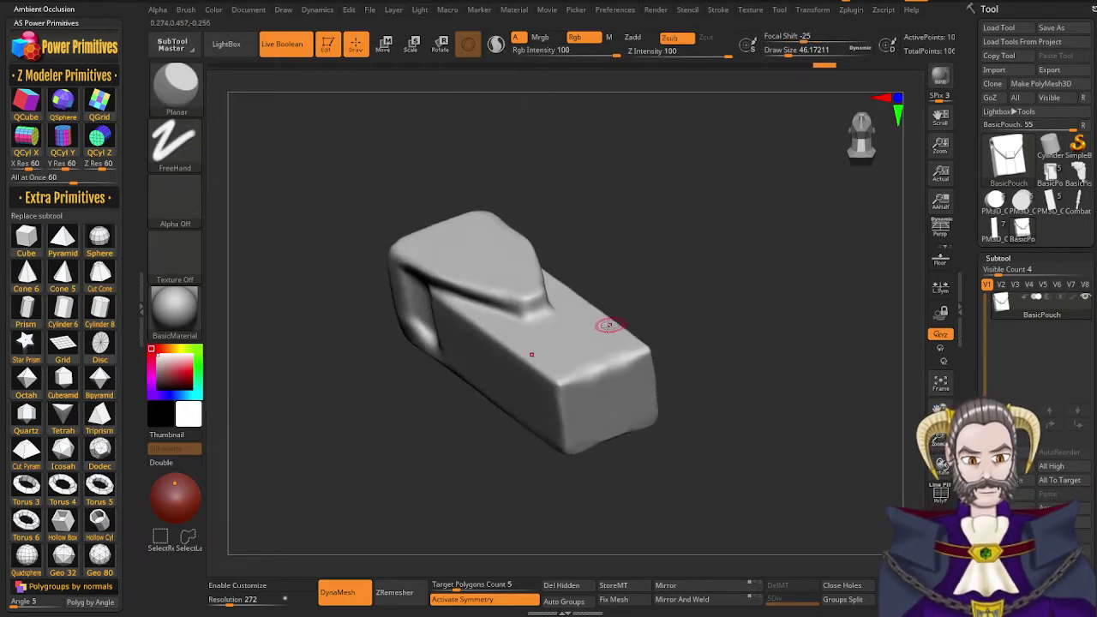
Carve the crease beneath the flap's tip with DamStandard and smooth the surface around it
key("b")
key("d")
key("s")
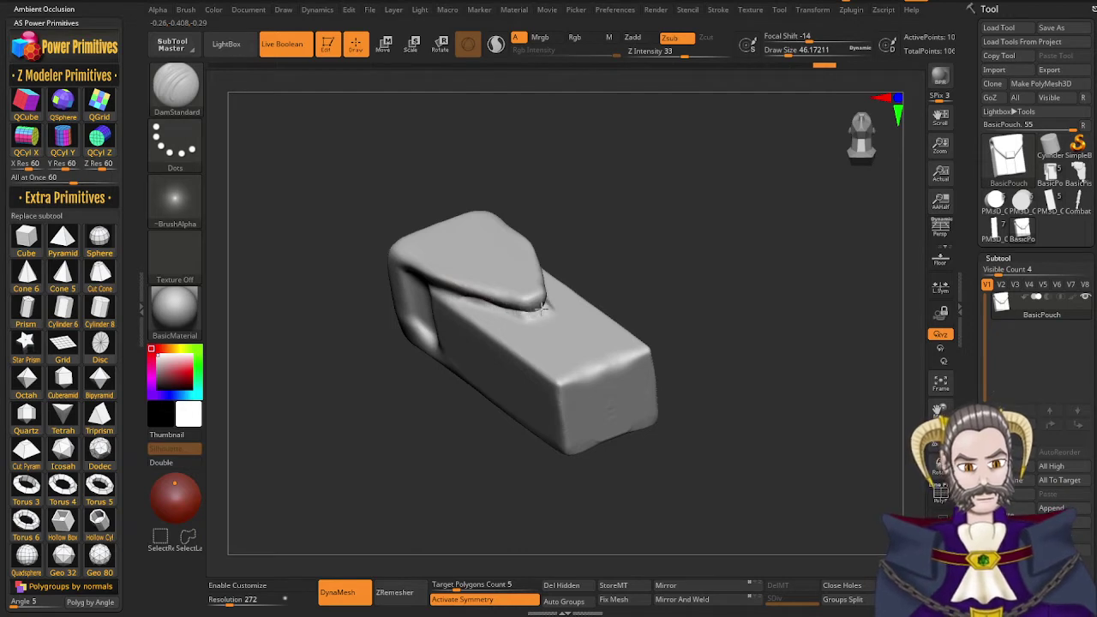
left_click_drag(542, 309, 541, 312)
right_click_drag(543, 314, 497, 358)
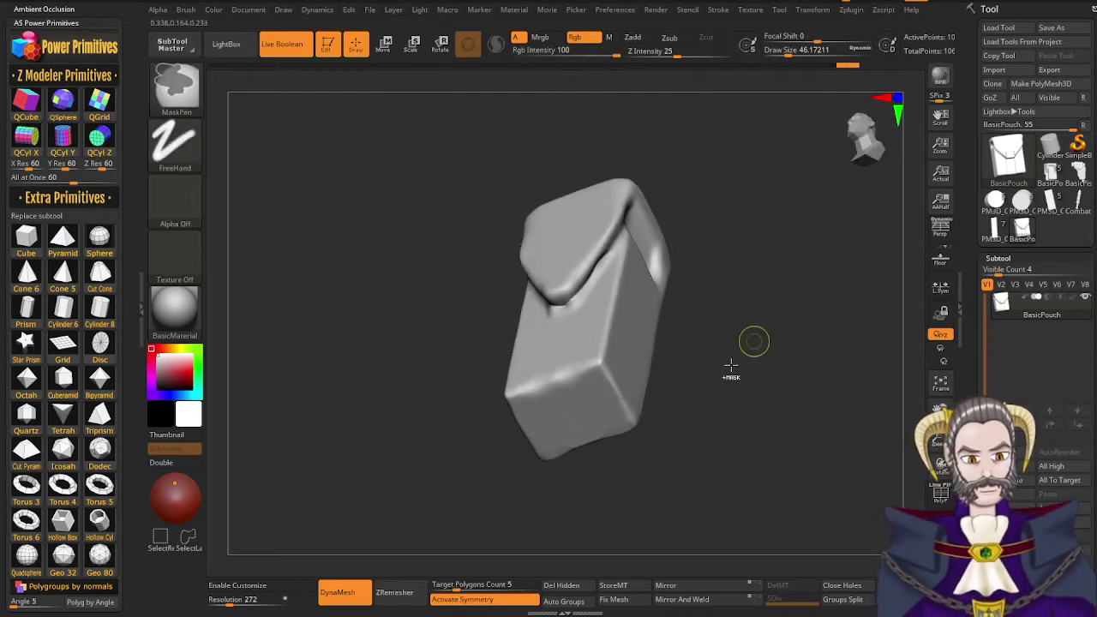
right_click_drag(566, 386, 653, 393)
left_click_drag(510, 308, 522, 291, "shift")
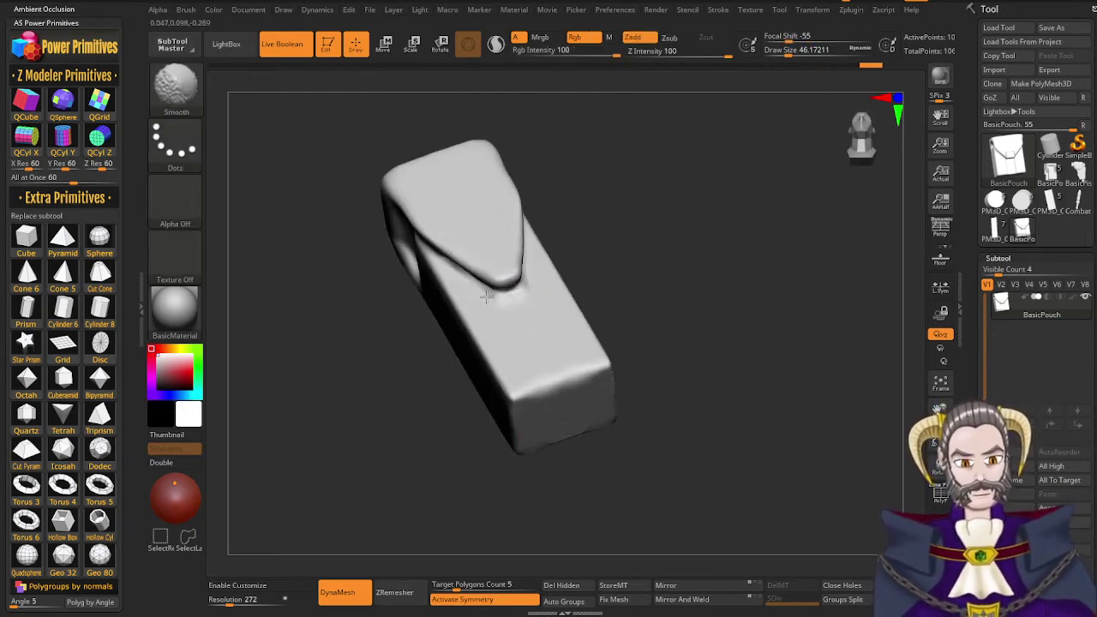
Add a QCylinder Z primitive to the pouch and scale it into a small button in front of the flap
right_click_drag(503, 343, 508, 423)
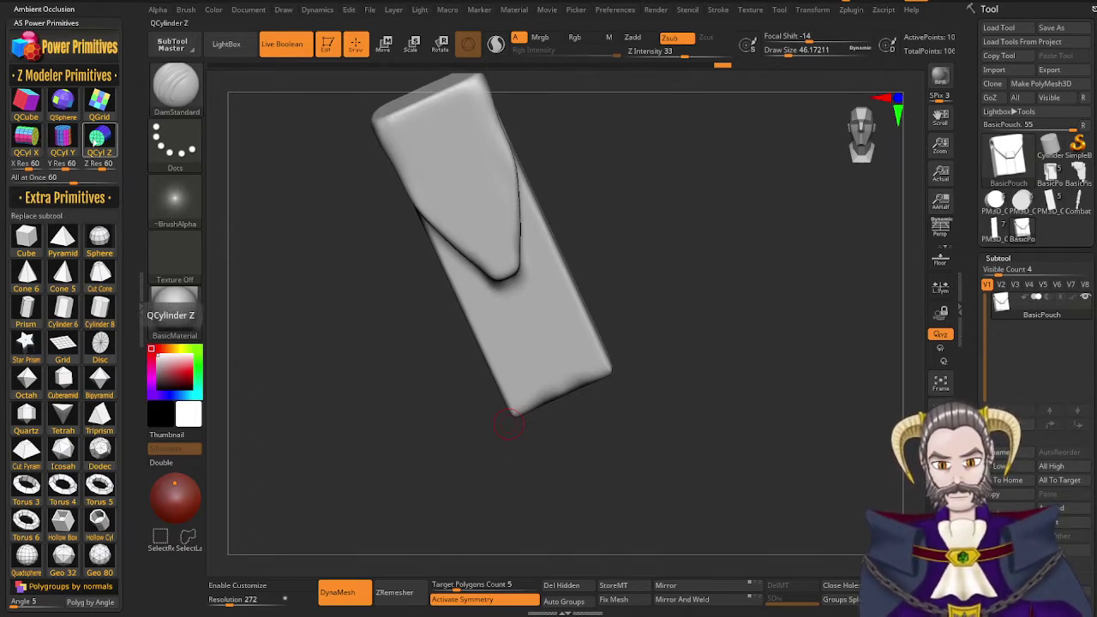
left_click(100, 141)
key("r")
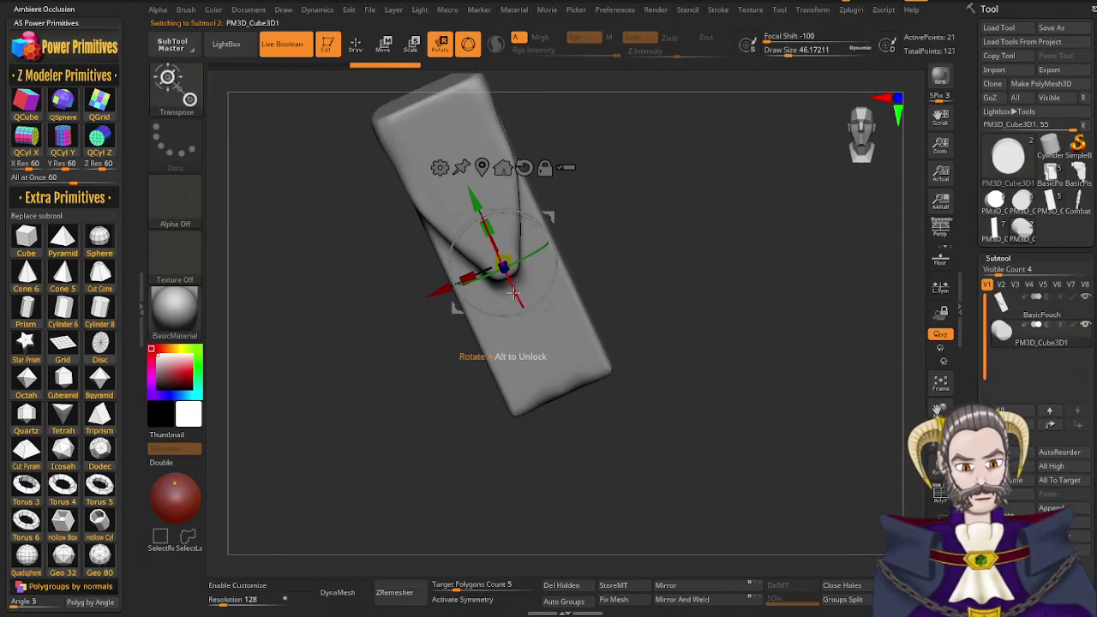
right_click_drag(509, 281, 553, 268)
left_click_drag(555, 267, 592, 269)
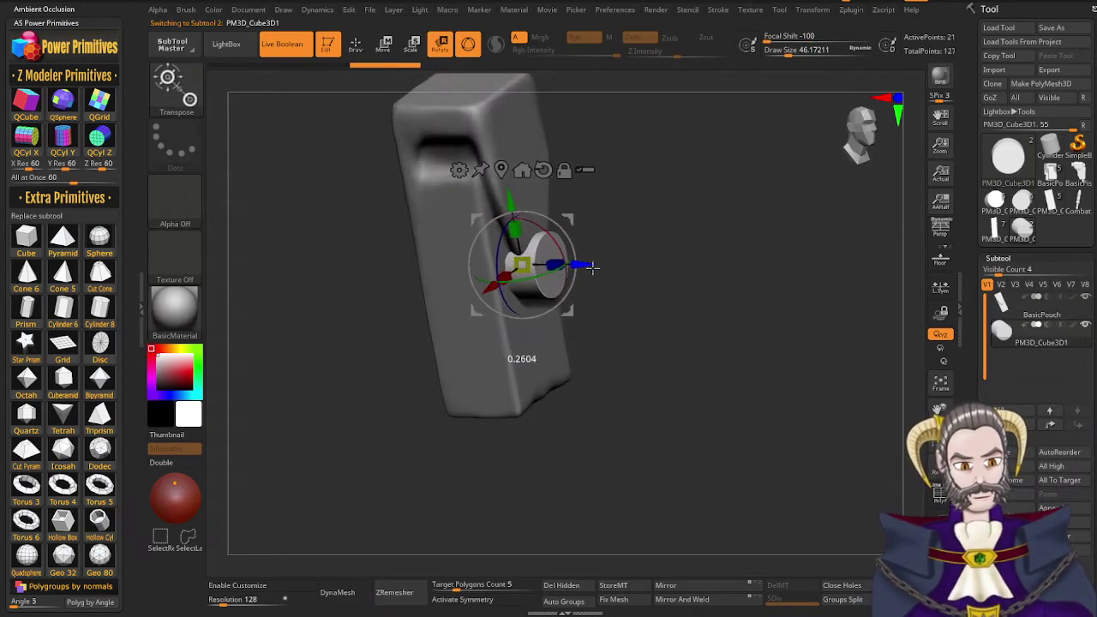
left_click_drag(524, 266, 516, 267)
Raise the cylinder to just above the flap's tip and adjust its depth so it sits as a snap button
left_click_drag(515, 203, 509, 176)
left_click_drag(577, 237, 588, 239)
right_click_drag(569, 354, 506, 336)
right_click_drag(498, 290, 531, 331)
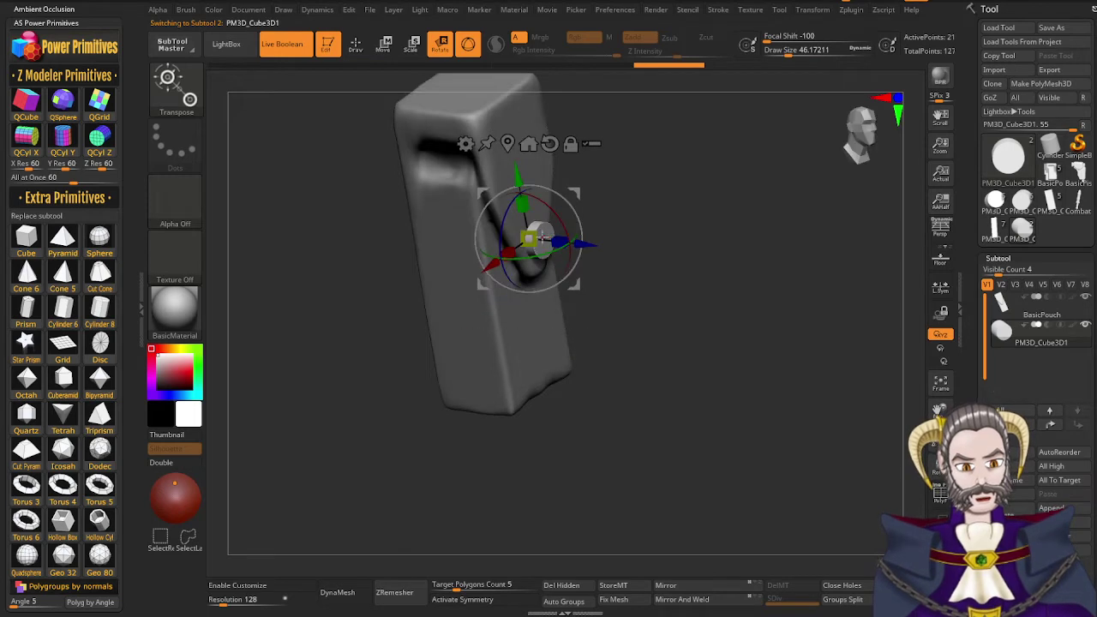
left_click_drag(540, 233, 584, 245)
right_click_drag(584, 244, 545, 224)
left_click(861, 135)
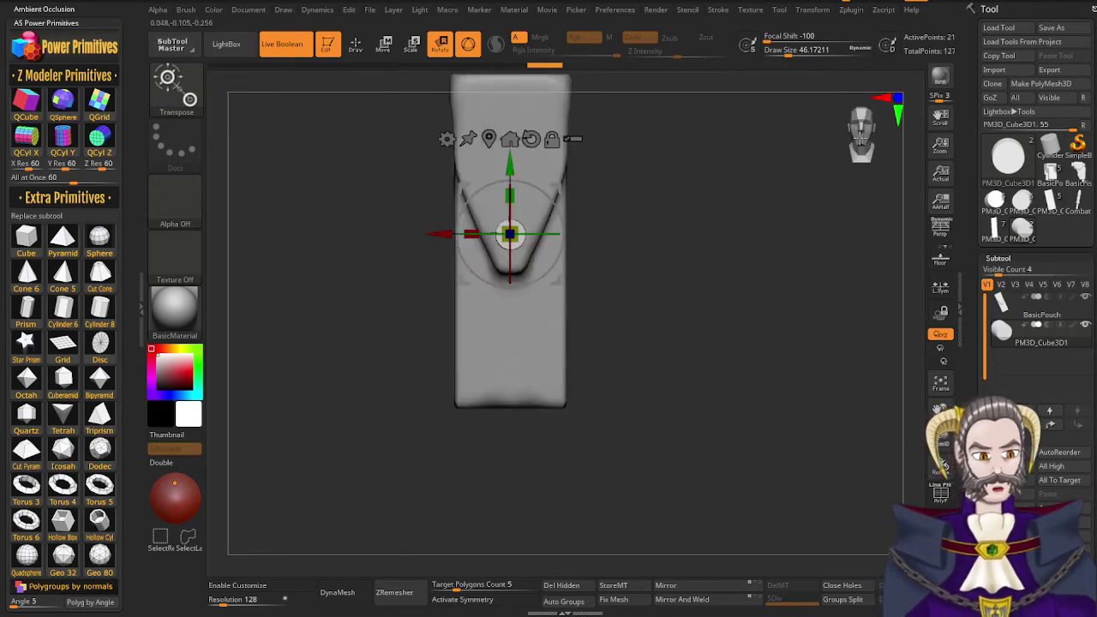
right_click_drag(506, 294, 512, 295)
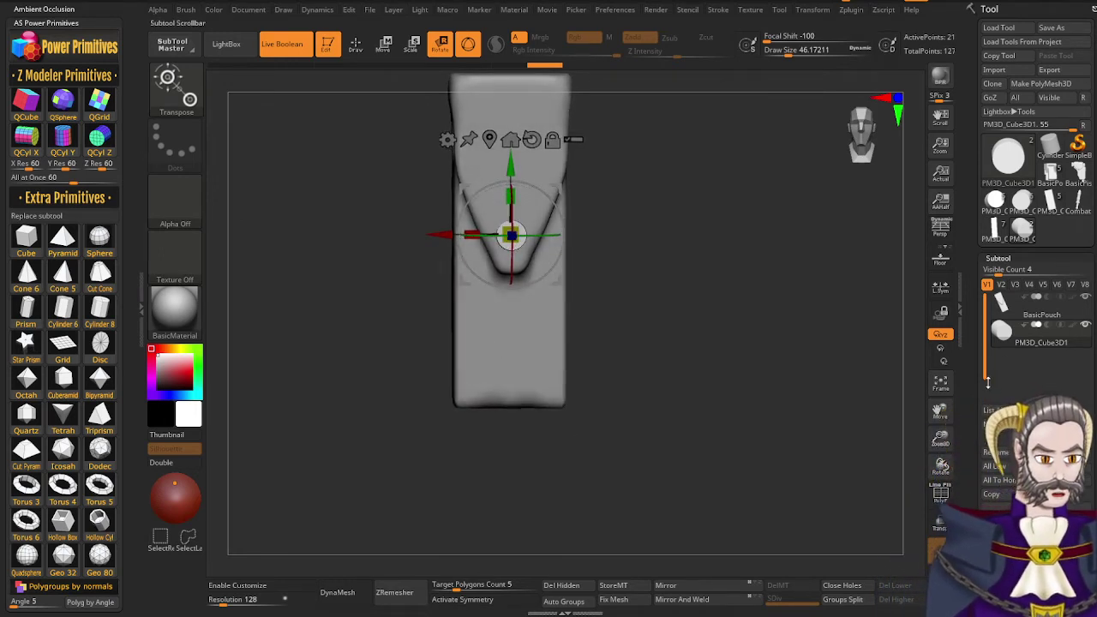
Merge the button cylinder down into the BasicPouch subtool and fuse them with DynaMesh
left_click(1009, 304)
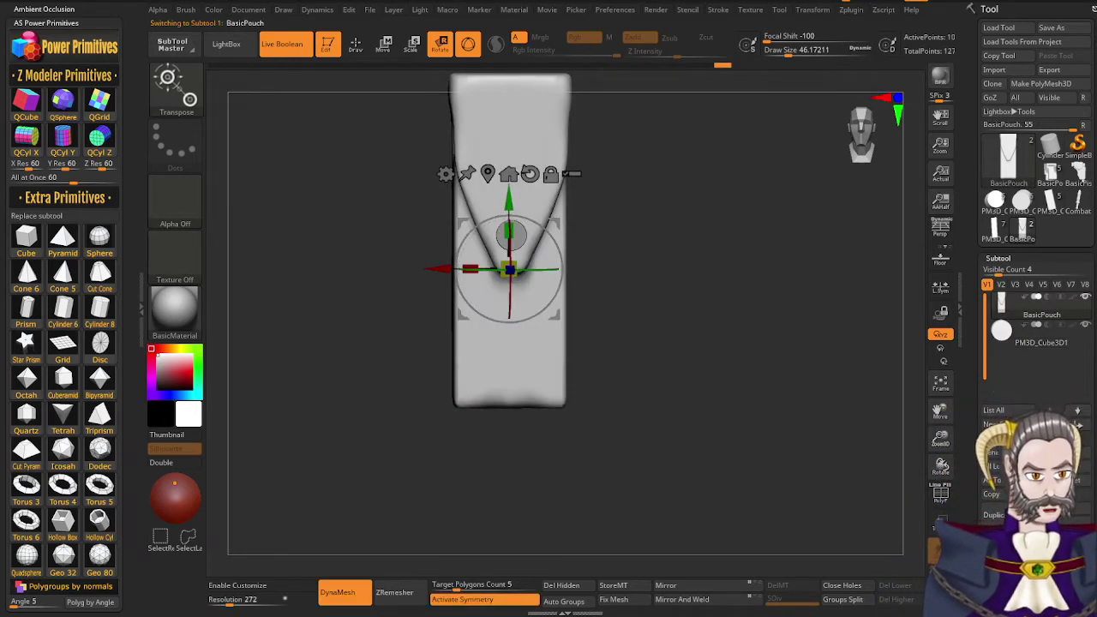
left_click(1002, 590)
left_click(902, 602)
left_click_drag(635, 396, 677, 361)
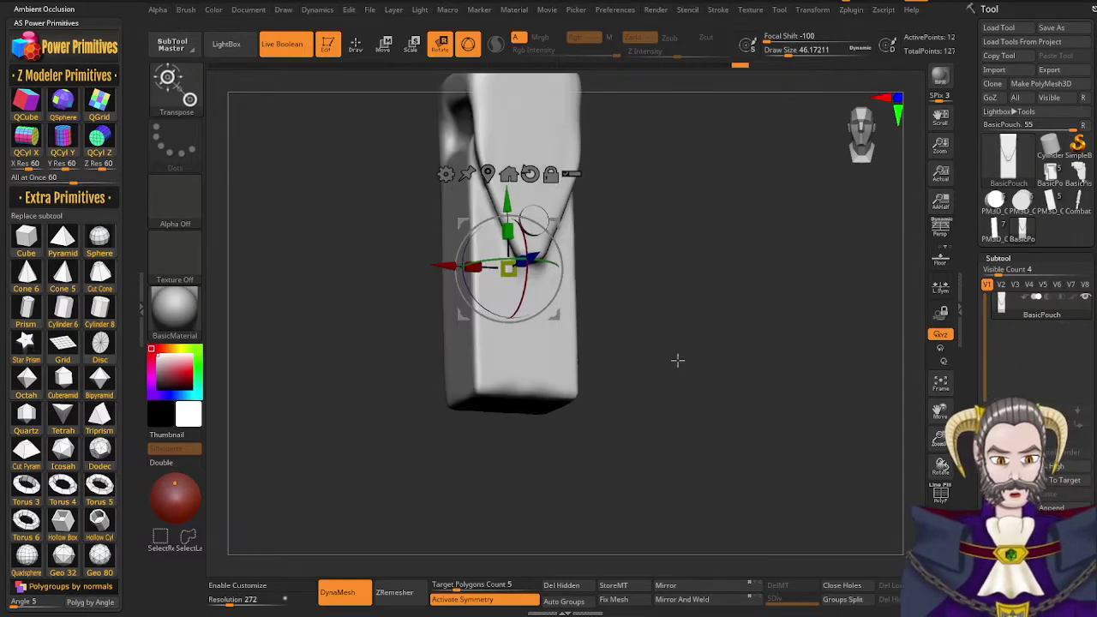
left_click_drag(667, 419, 740, 310, "ctrl")
Smooth the flap surface around the fused snap button
left_click_drag(618, 444, 630, 473)
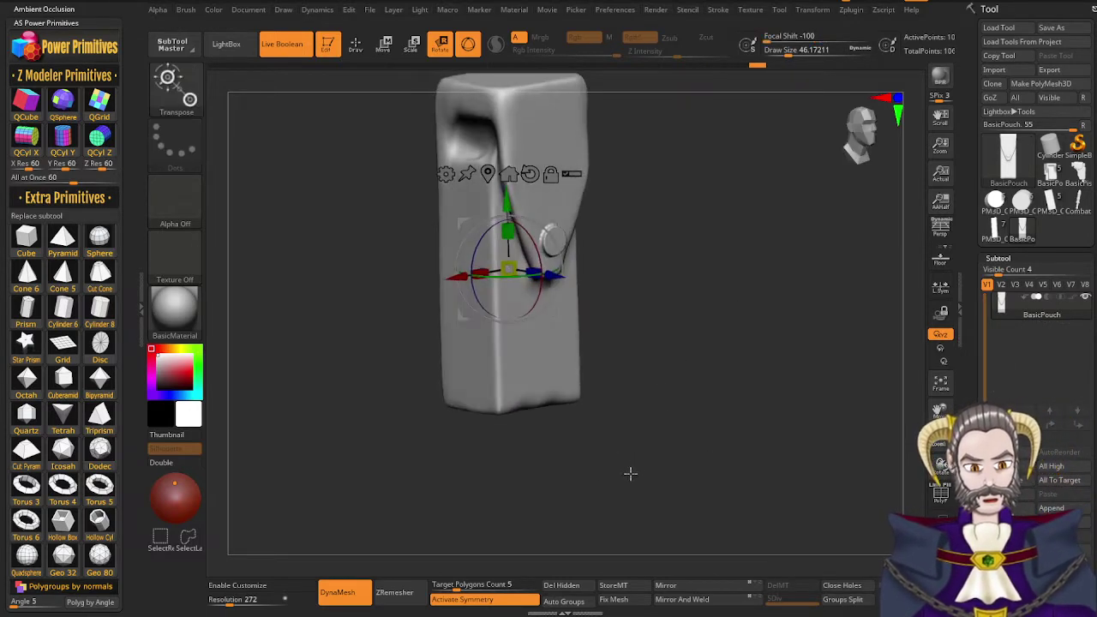
key("q")
key("shift")
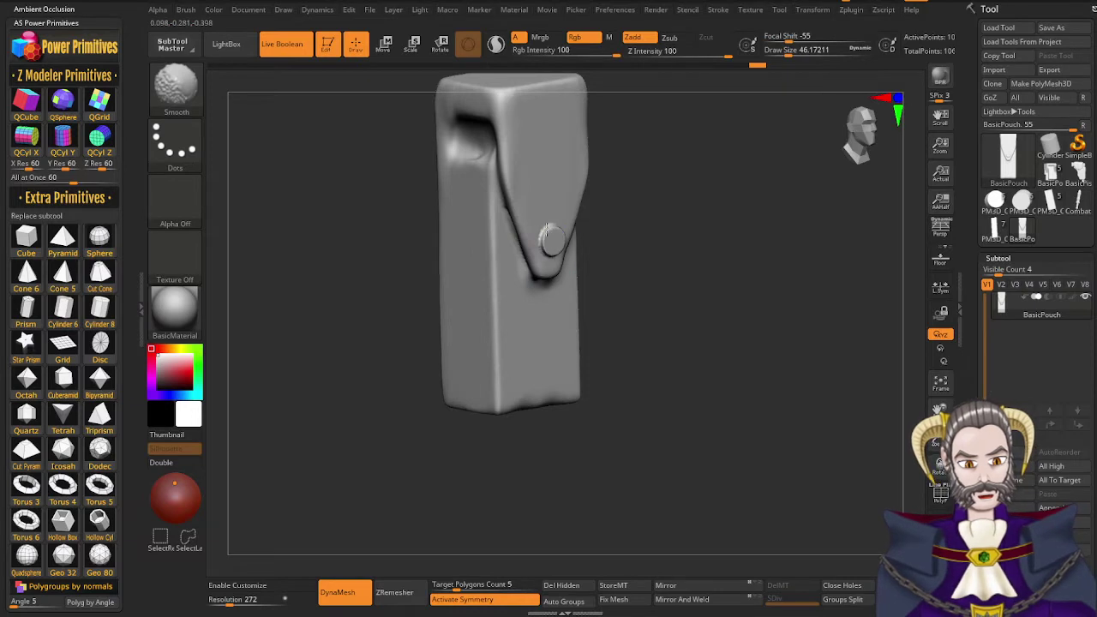
Smooth the pouch surface around the flap's round button and along the lower front edge
left_click_drag(547, 229, 565, 242, "shift")
left_click_drag(693, 445, 583, 348)
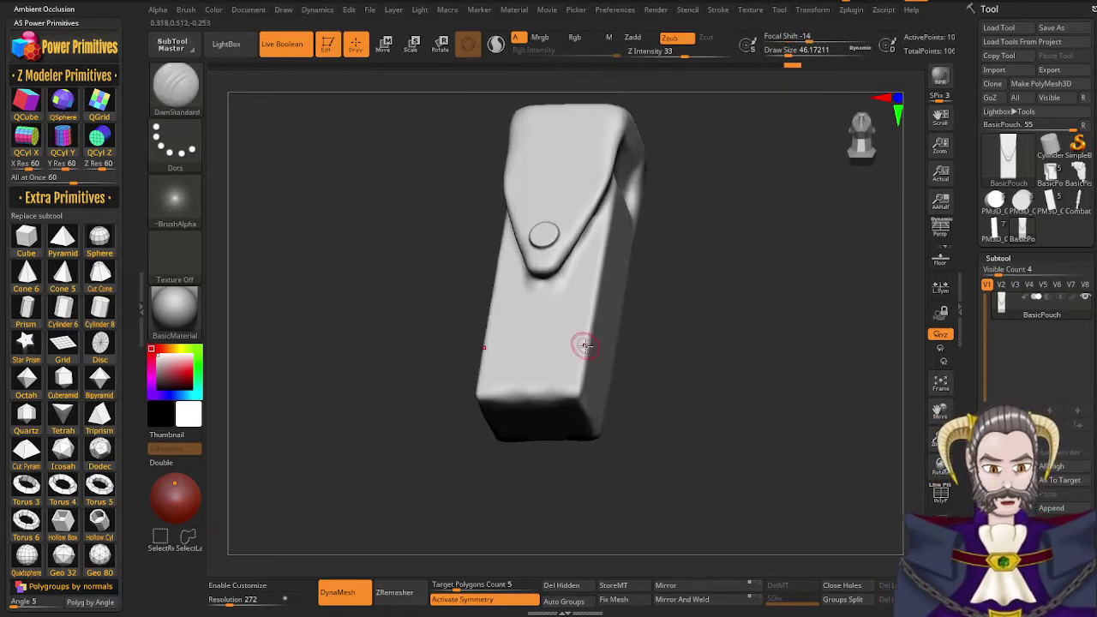
key("shift")
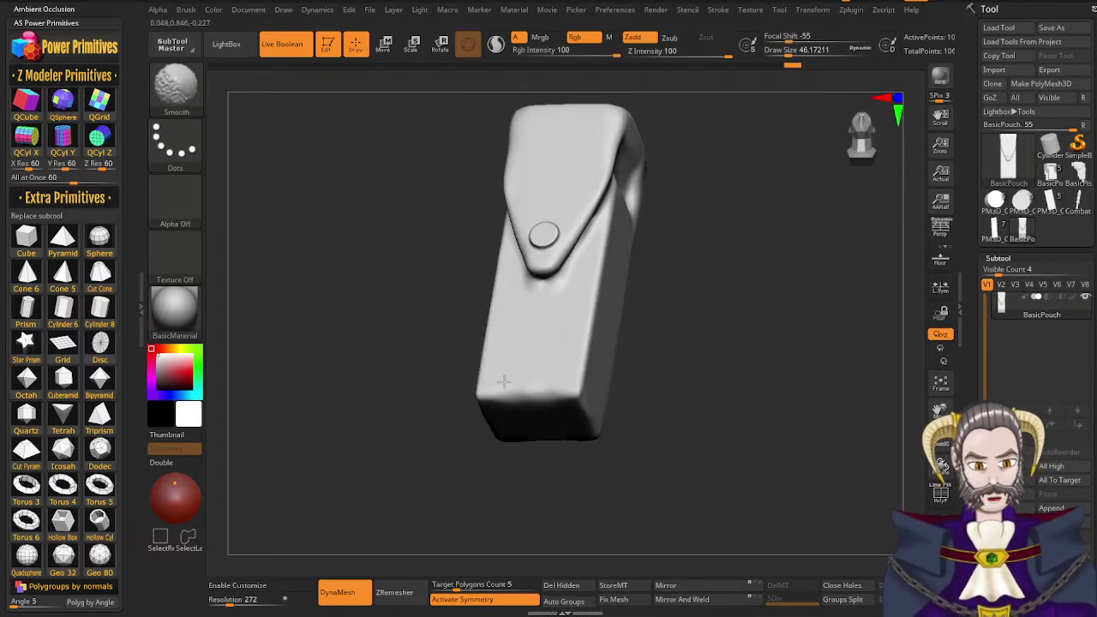
left_click_drag(504, 381, 566, 377, "shift")
right_click_drag(578, 375, 632, 439)
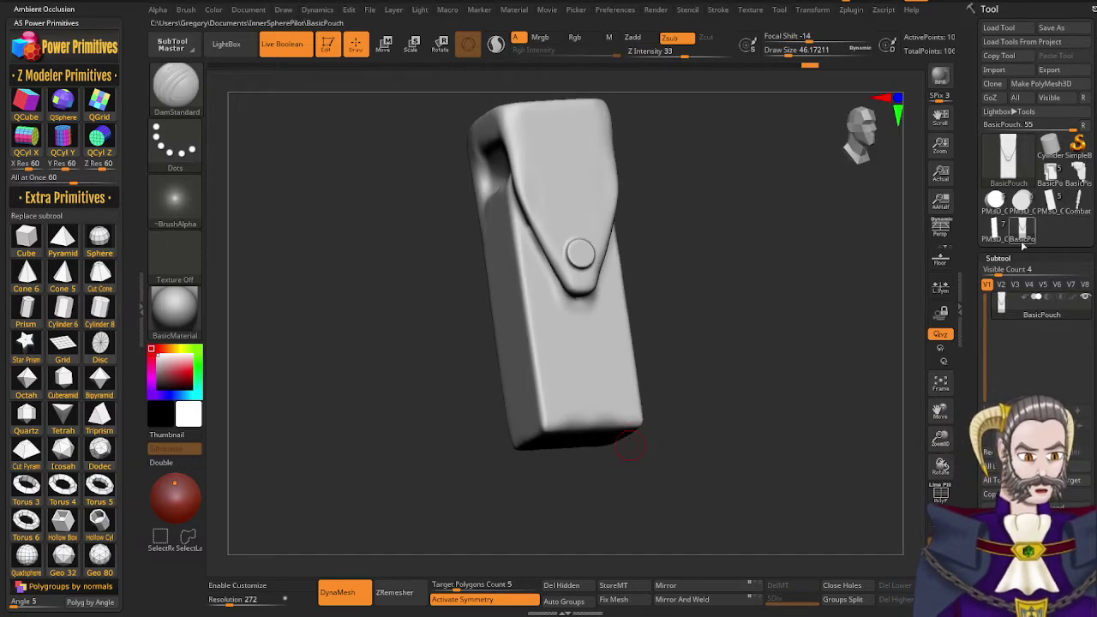
Switch to the character tool containing BasicPouch2 and append the finished BasicPouch model as a subtool
left_click(1053, 178)
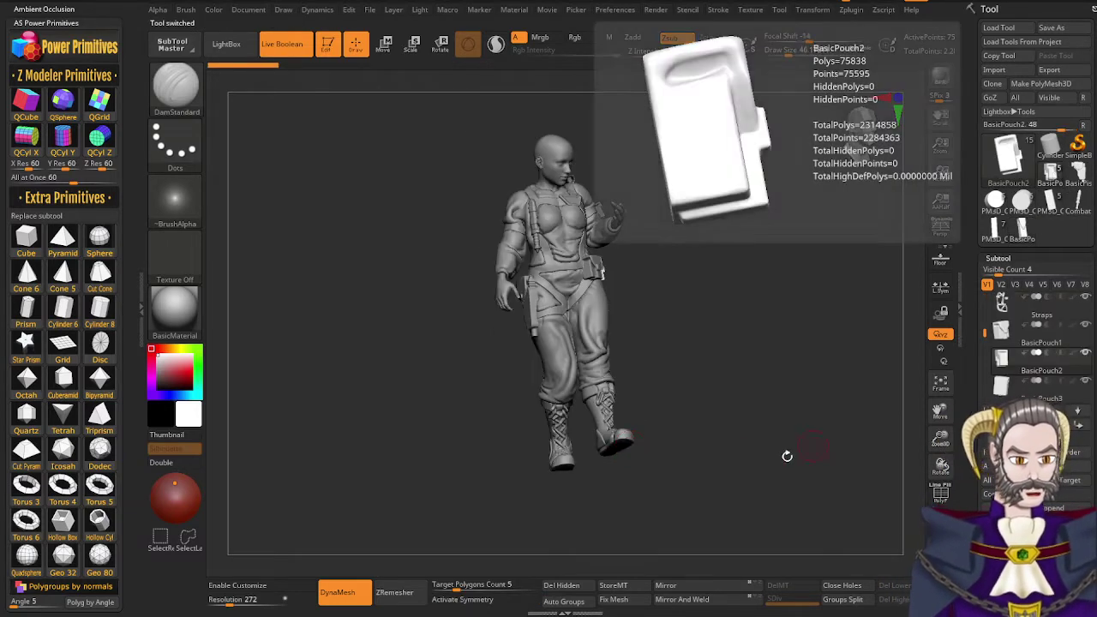
left_click_drag(787, 456, 682, 445)
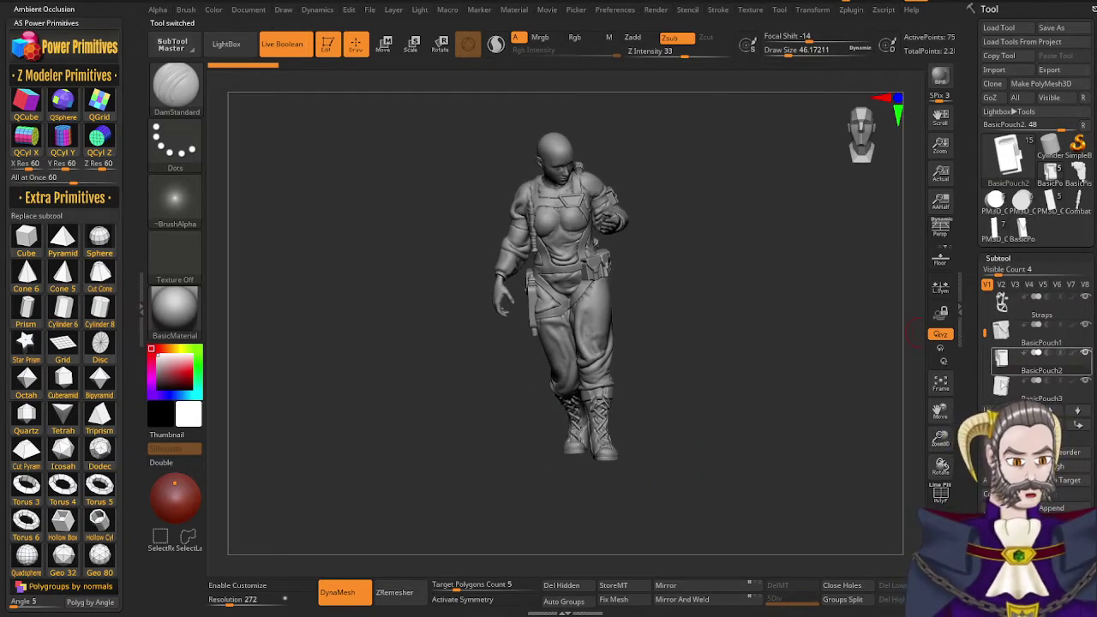
left_click_drag(978, 334, 978, 157)
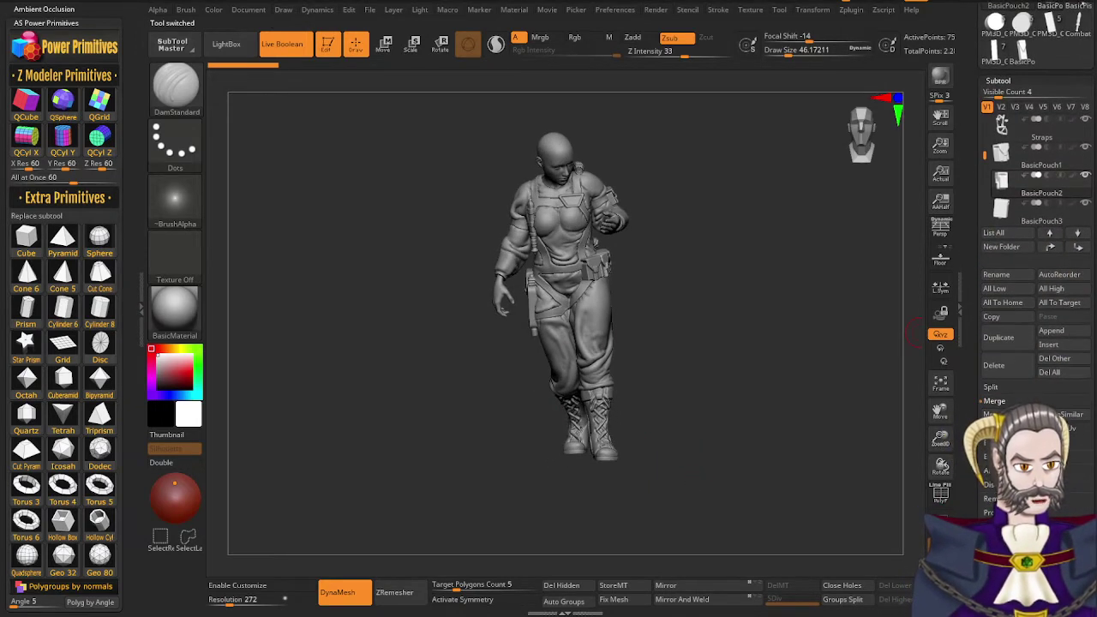
left_click(1061, 336)
left_click(1057, 336)
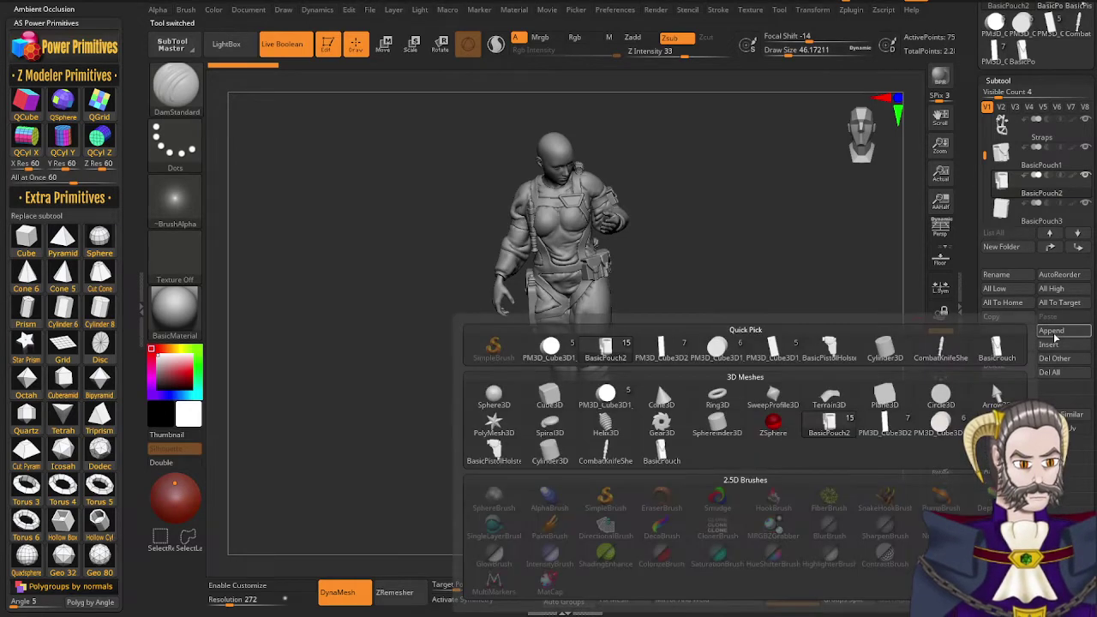
left_click(998, 349)
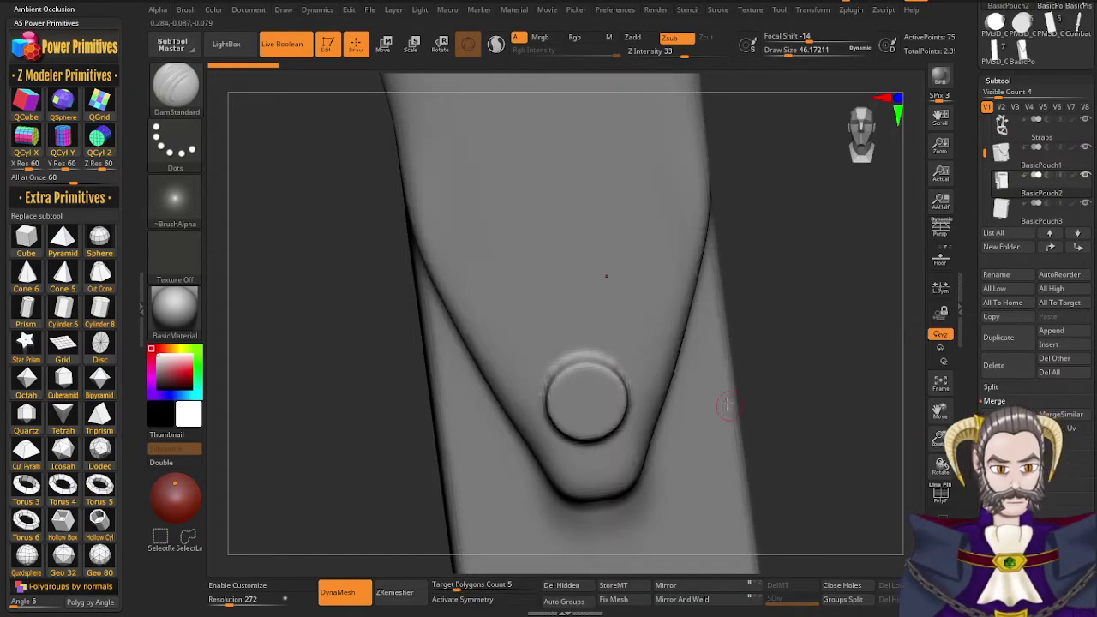
Select the appended pouch subtool and centre the transform gizmo on it with symmetry turned off
key("w")
left_click_drag(982, 157, 982, 211)
left_click(1017, 183)
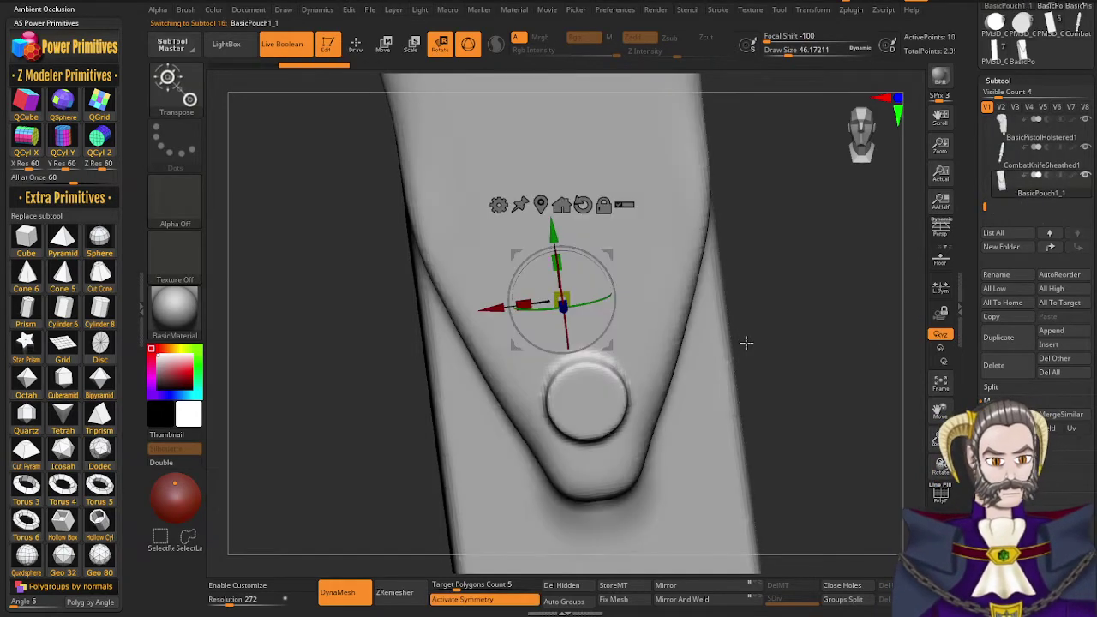
left_click(541, 206)
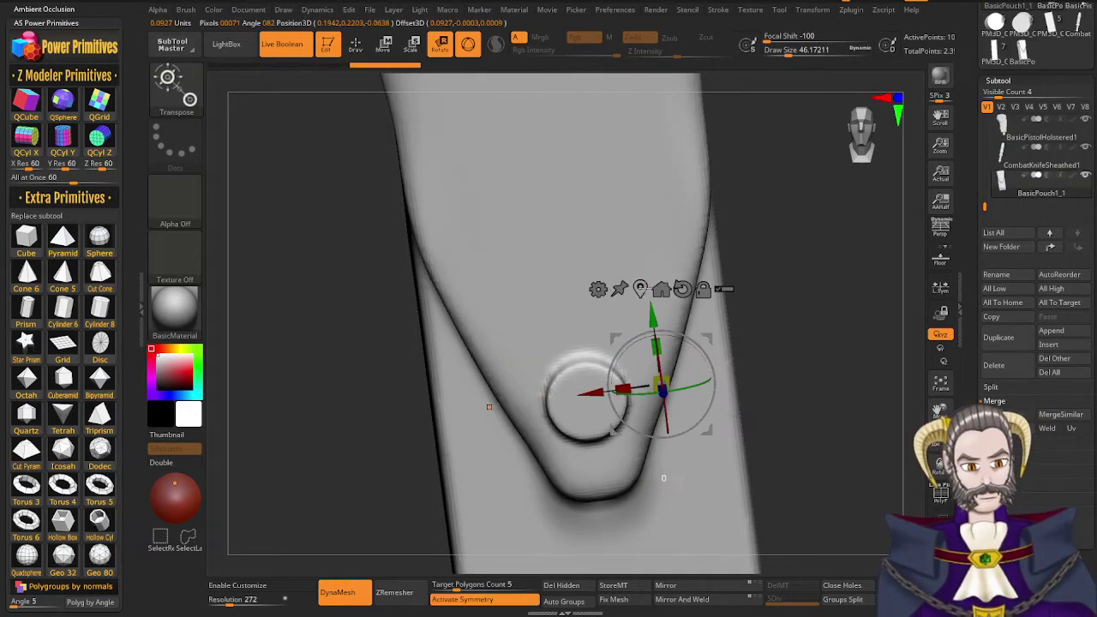
left_click_drag(669, 380, 656, 408, "ctrl")
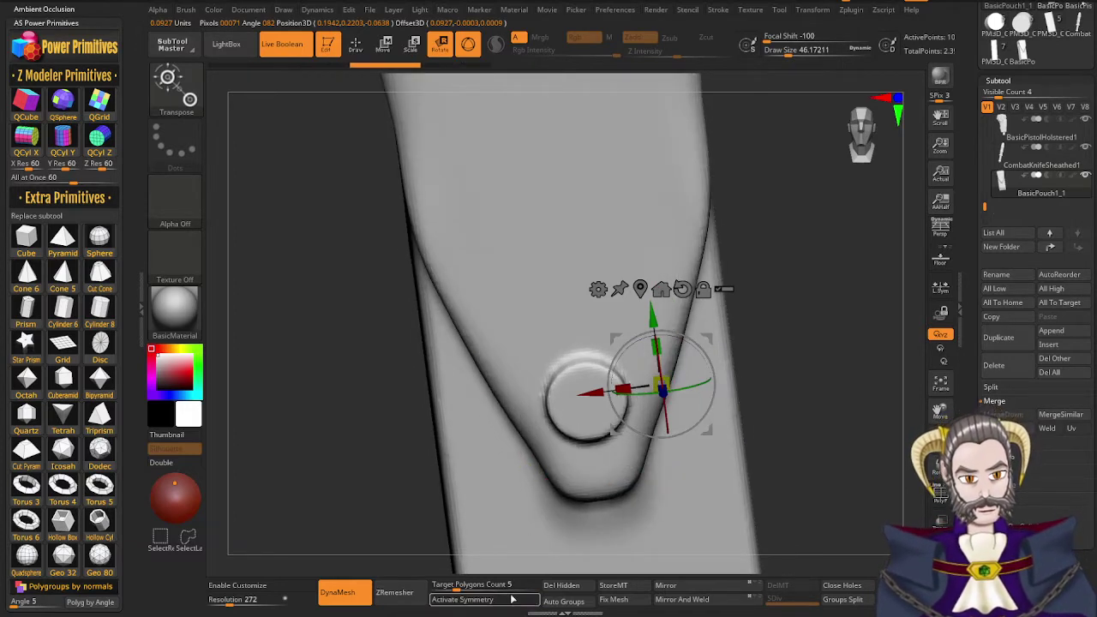
left_click(641, 292)
Scale the pouch down to fit the character and move it in front of the torso above the belt pouches
left_click_drag(585, 400, 523, 598)
left_click_drag(584, 393, 559, 444)
left_click_drag(576, 330, 559, 168)
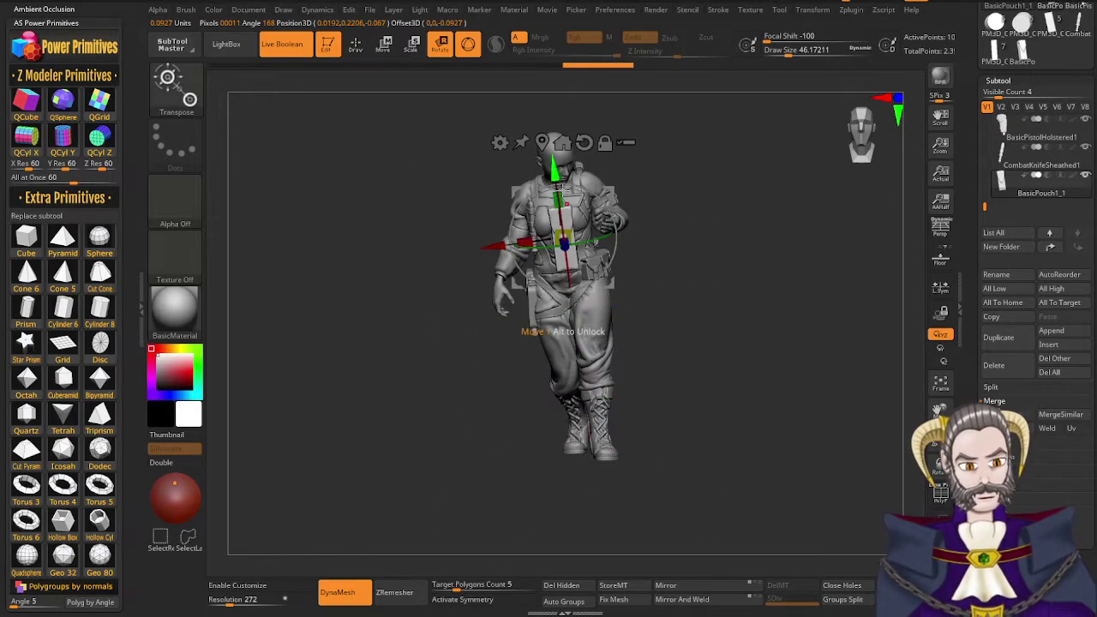
right_click_drag(559, 168, 567, 213, "ctrl")
mouse_move(568, 213)
left_mouse_down()
mouse_move(544, 228)
mouse_move(557, 226)
left_mouse_up()
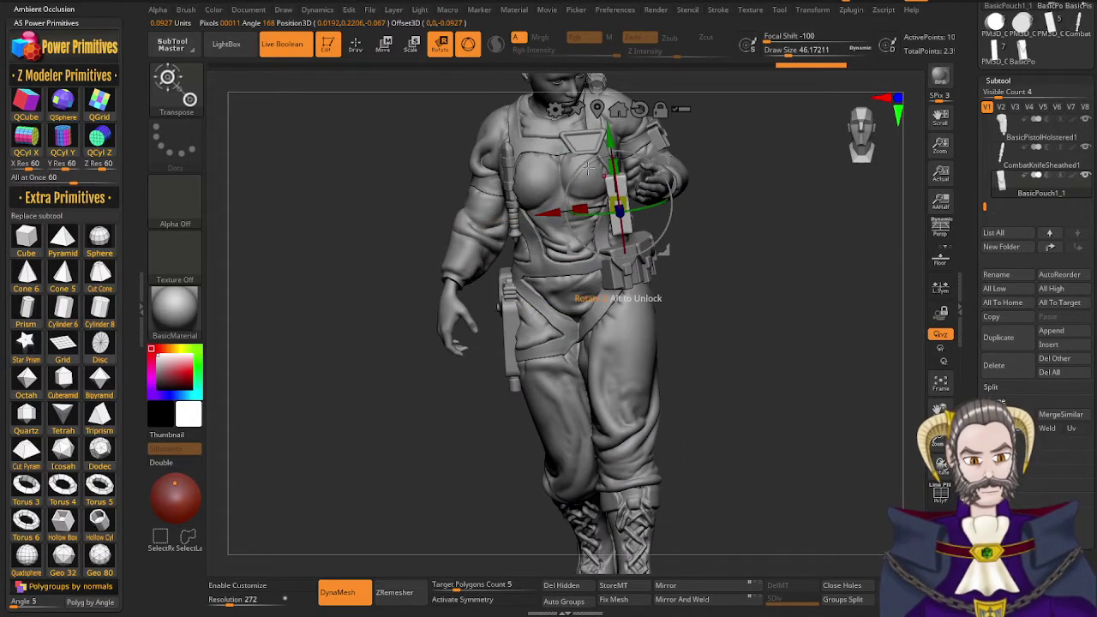
left_click_drag(589, 166, 565, 206)
right_click_drag(612, 249, 617, 334, "ctrl")
right_click_drag(635, 293, 667, 310)
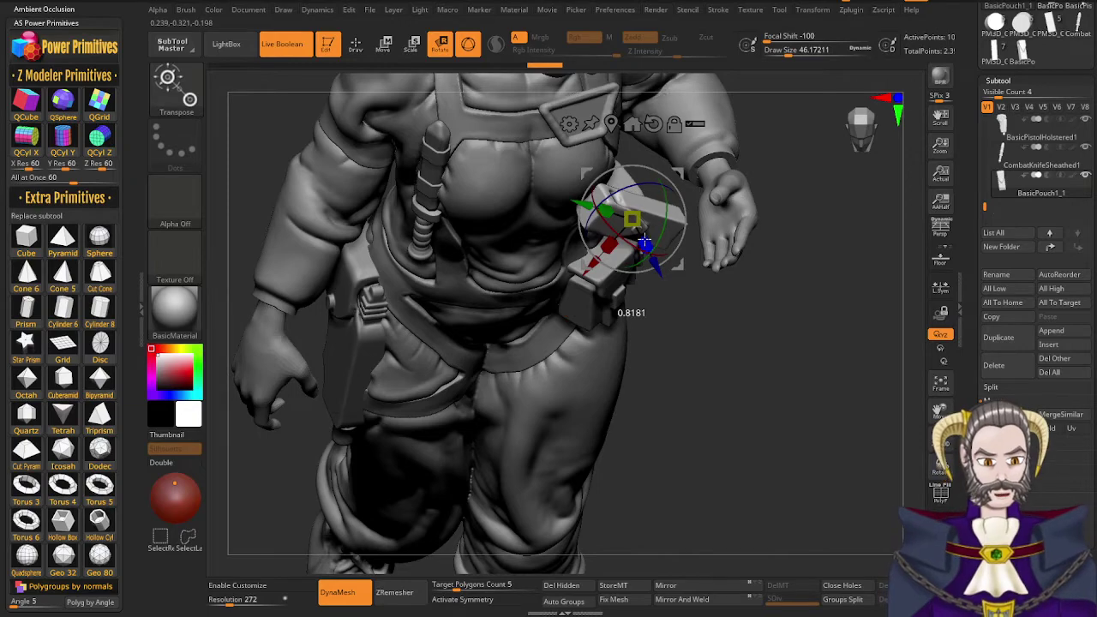
Turn the pouch sideways to face outward and lower it toward the belt pouches below the raised hand
left_click_drag(644, 242, 645, 244)
right_click_drag(656, 261, 613, 292)
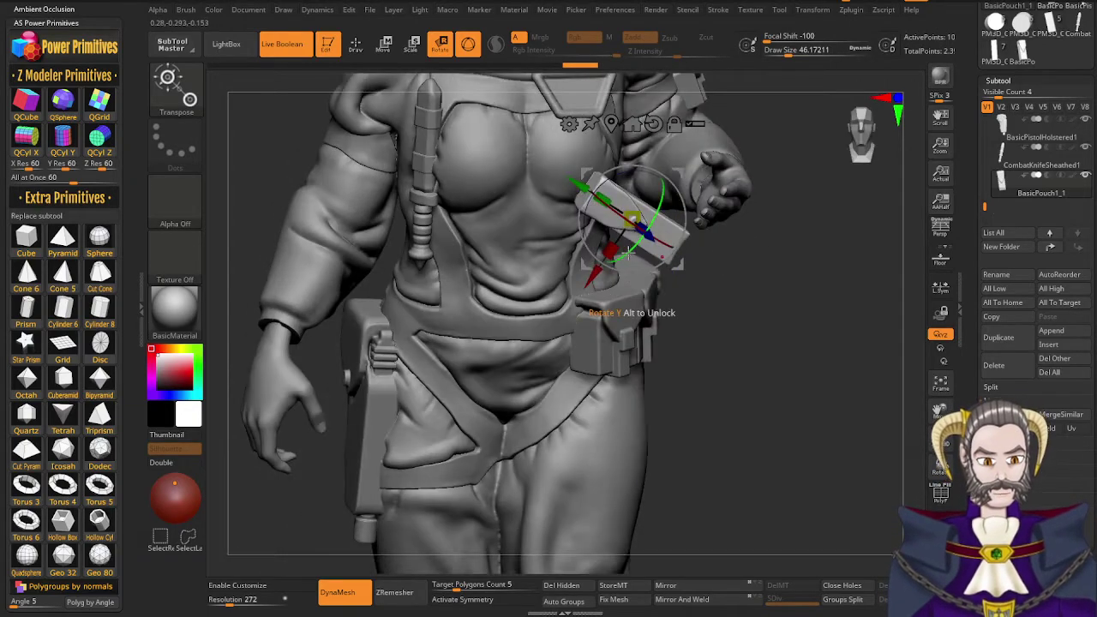
left_click_drag(650, 240, 642, 228)
right_click_drag(627, 247, 630, 282)
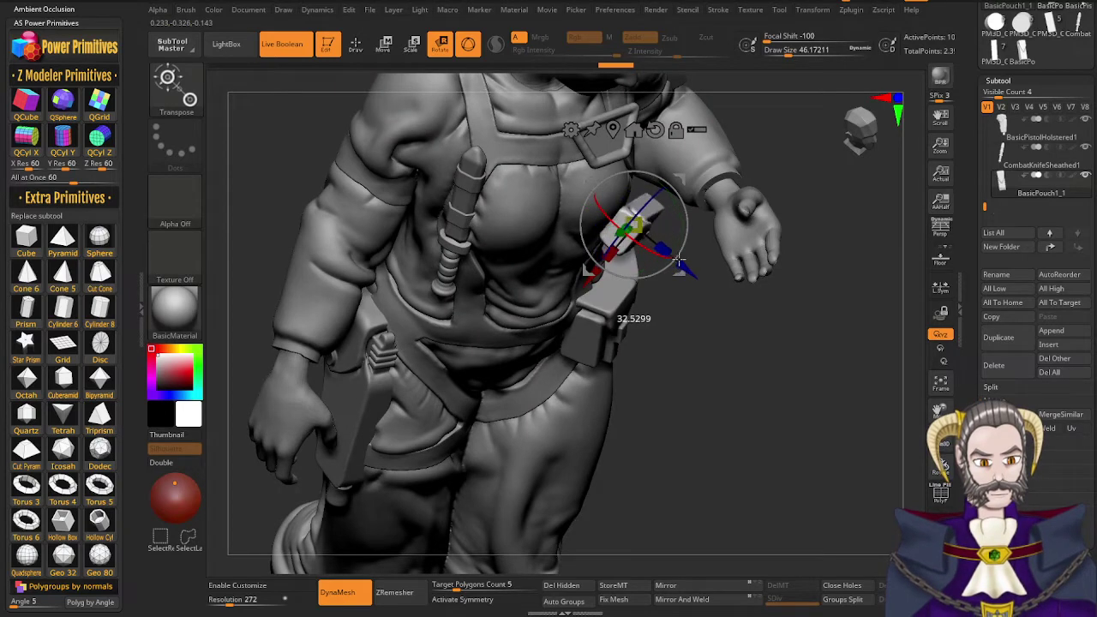
left_click_drag(586, 285, 560, 319)
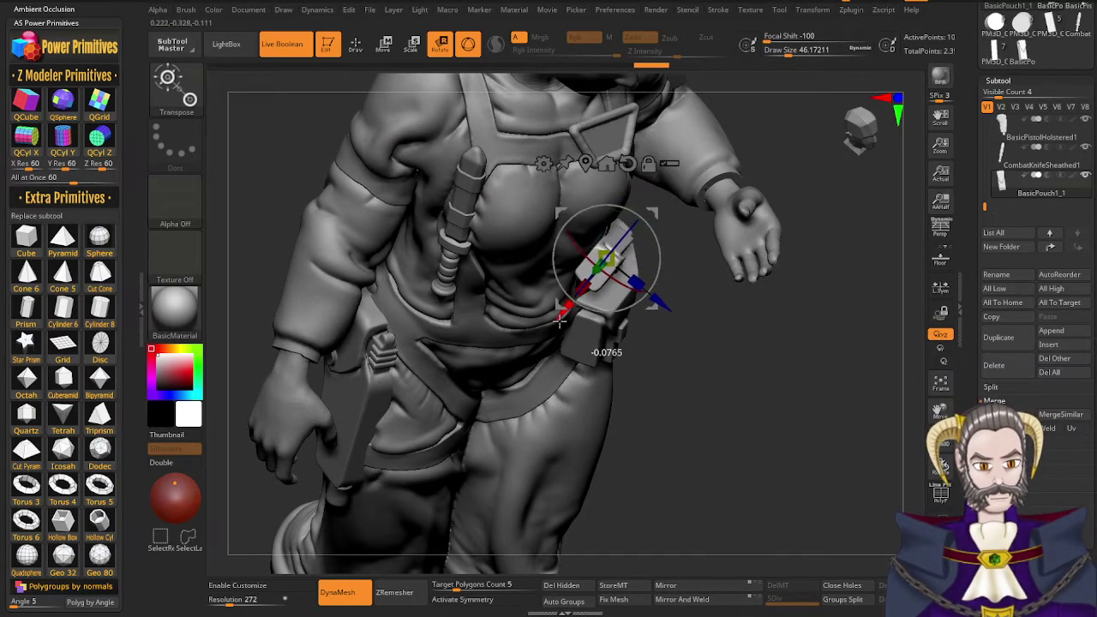
right_click_drag(592, 355, 589, 255)
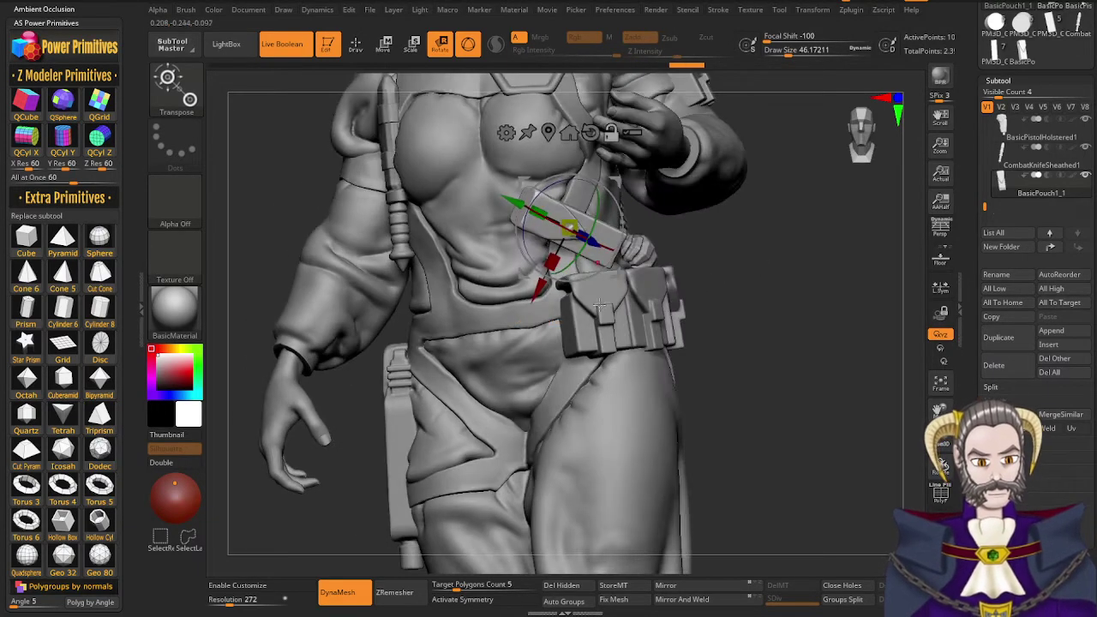
Reduce the pouch's diagonal tilt and shift it closer against the side of the abdomen
right_click_drag(600, 306, 529, 425, "alt")
right_click_drag(529, 424, 476, 379)
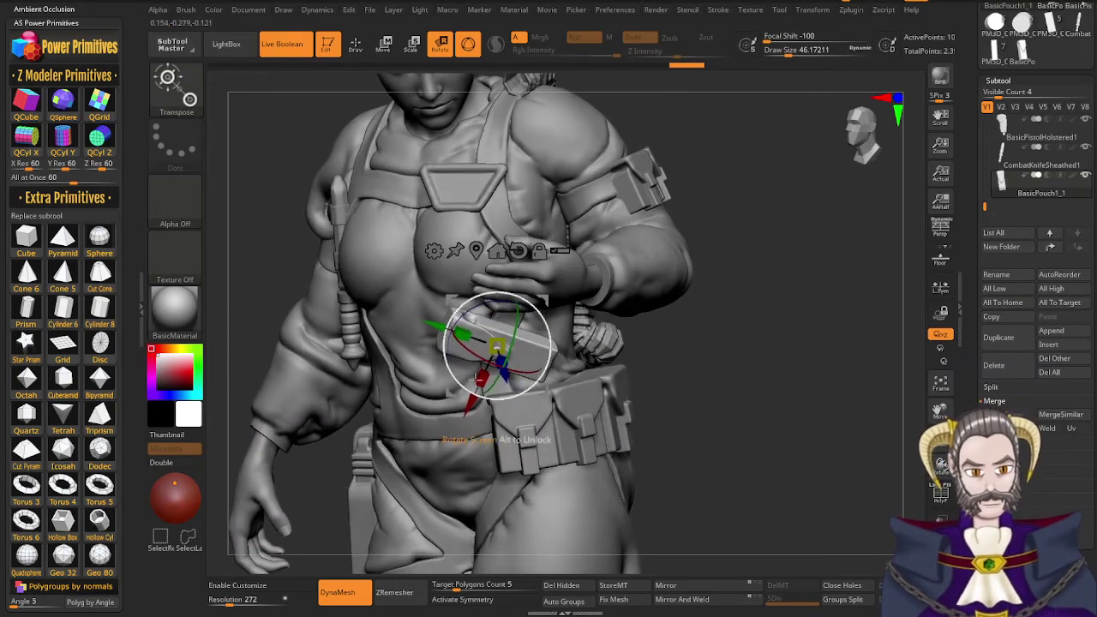
left_click_drag(439, 329, 459, 335)
right_click_drag(530, 411, 607, 394)
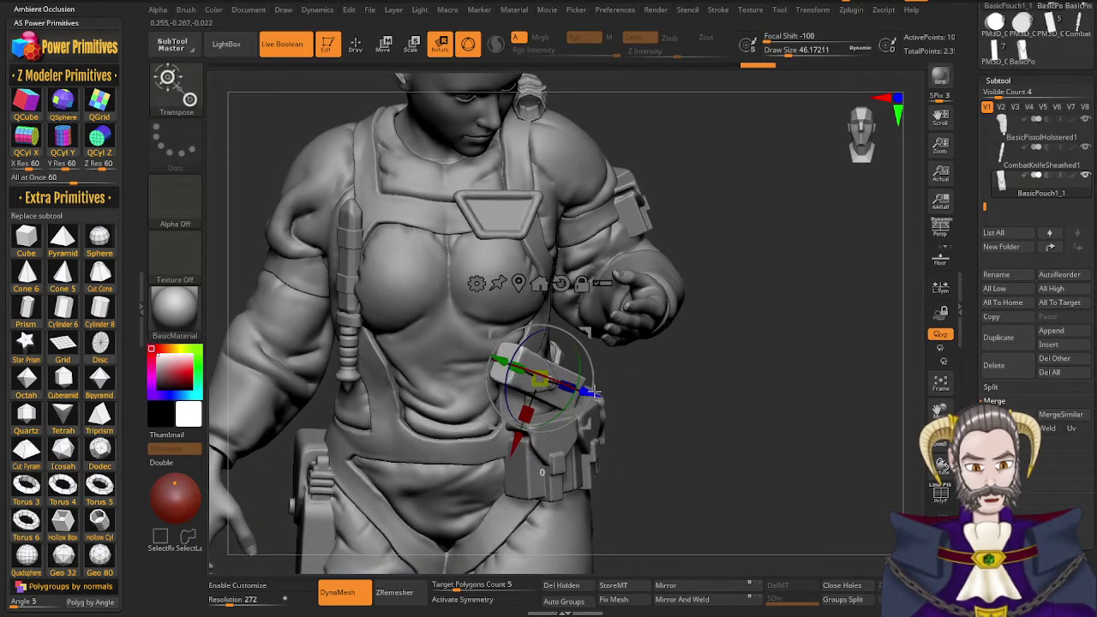
left_click_drag(592, 391, 591, 391)
right_click_drag(600, 420, 558, 468)
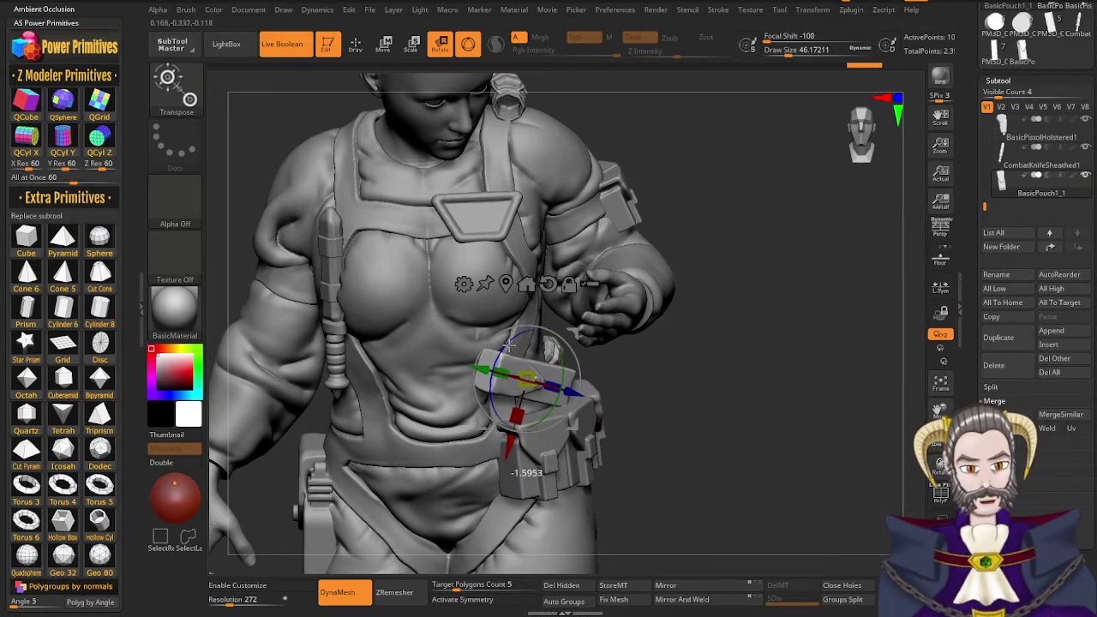
Fine-tune the pouch's rotation and depth so it lies horizontally against the torso above the belt
right_click_drag(531, 443, 508, 434)
right_click_drag(588, 387, 626, 368)
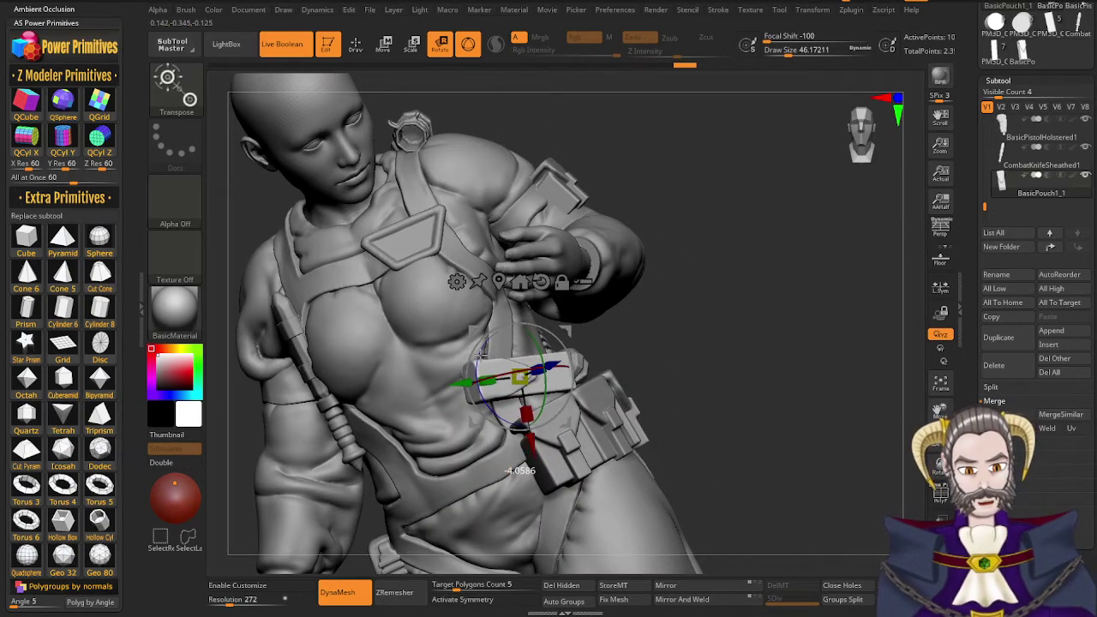
right_click_drag(536, 420, 579, 431)
left_click_drag(577, 367, 572, 368)
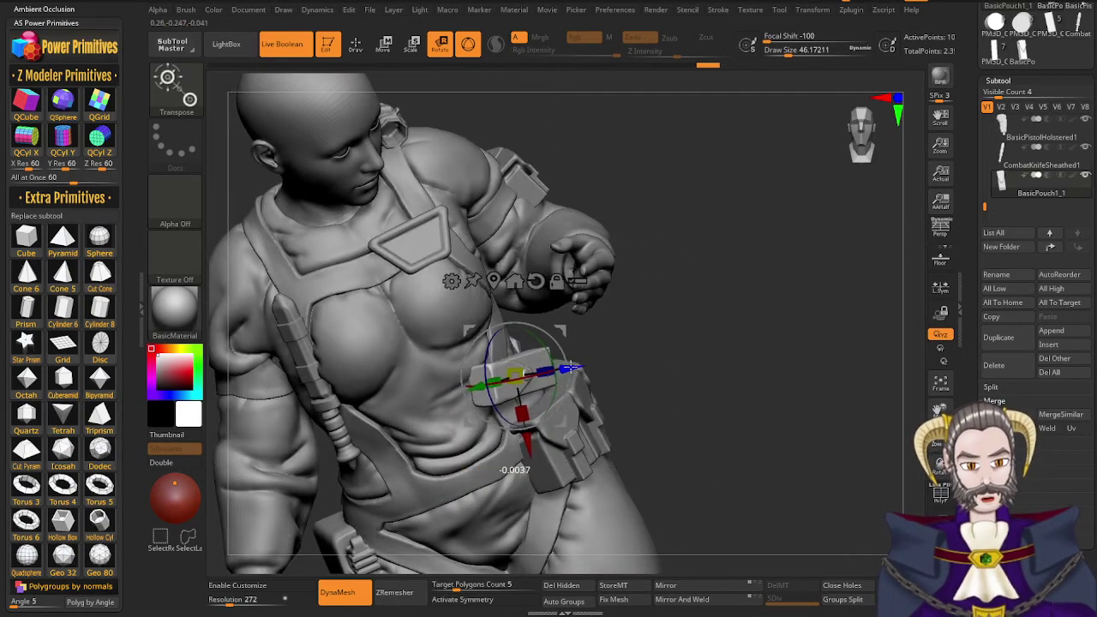
left_click_drag(526, 457, 529, 458)
right_click_drag(566, 496, 606, 462)
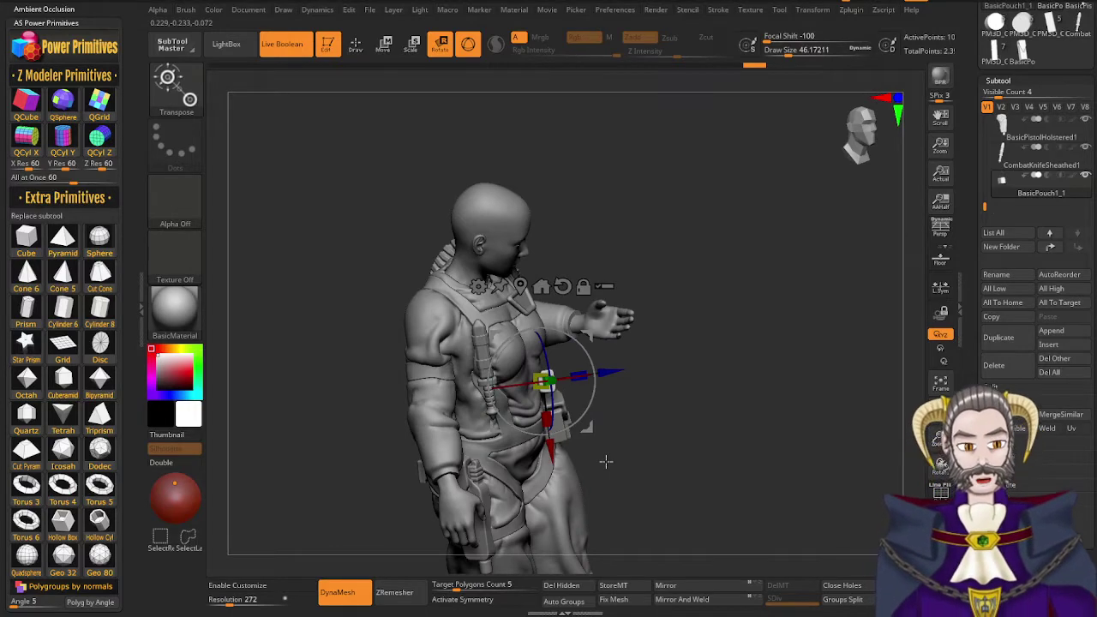
right_click_drag(583, 467, 624, 394)
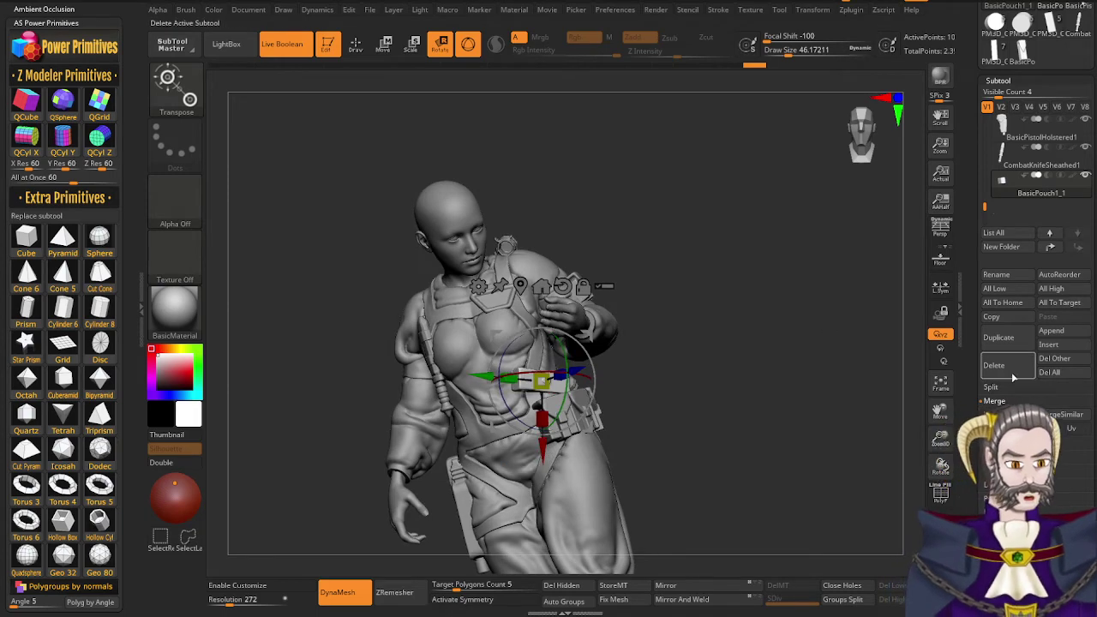
Duplicate the horizontal torso pouch, stack the copy directly above the original, and angle it to follow the body
left_click(996, 340)
left_click_drag(542, 454, 549, 438)
right_click_drag(511, 450, 551, 479)
right_click_drag(525, 358, 579, 396)
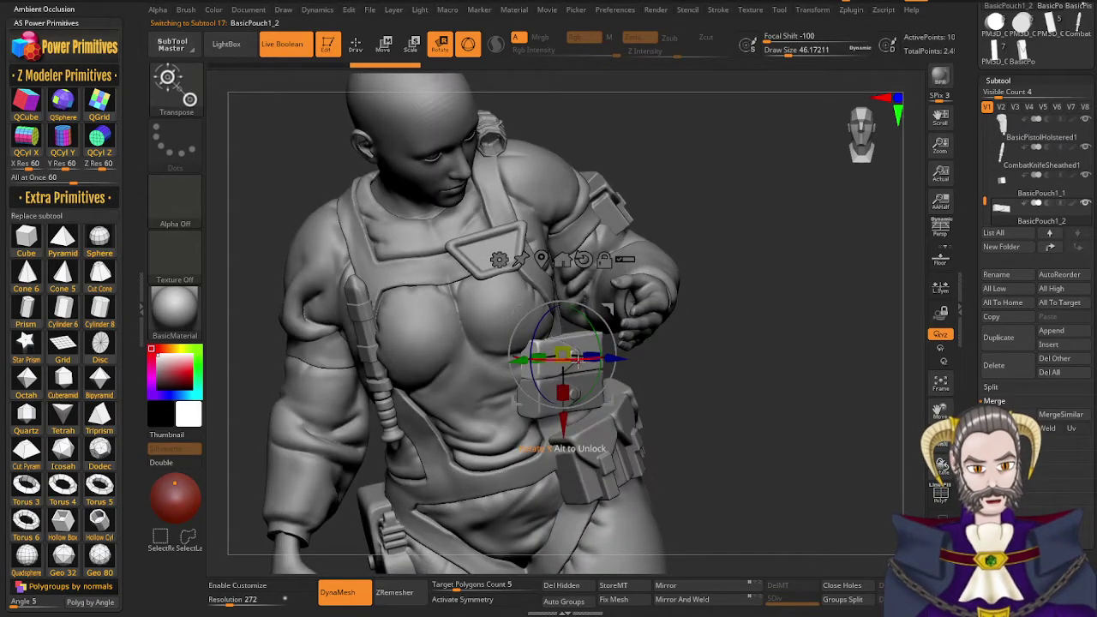
left_click_drag(585, 361, 586, 362)
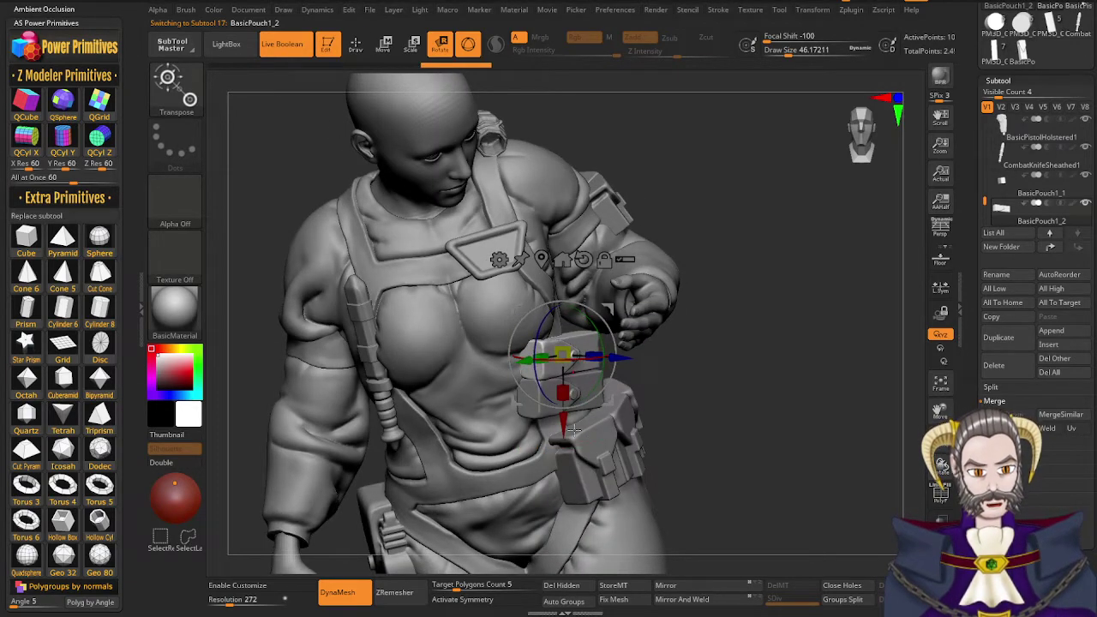
key("q")
mouse_move(555, 426)
right_mouse_down()
mouse_move(520, 438)
mouse_move(570, 463)
mouse_move(544, 490)
mouse_move(558, 448)
mouse_move(529, 432)
mouse_move(589, 459)
mouse_move(524, 463)
mouse_move(514, 426)
mouse_move(551, 435)
mouse_move(534, 439)
mouse_move(527, 467)
mouse_move(484, 385)
mouse_move(544, 379)
right_mouse_up()
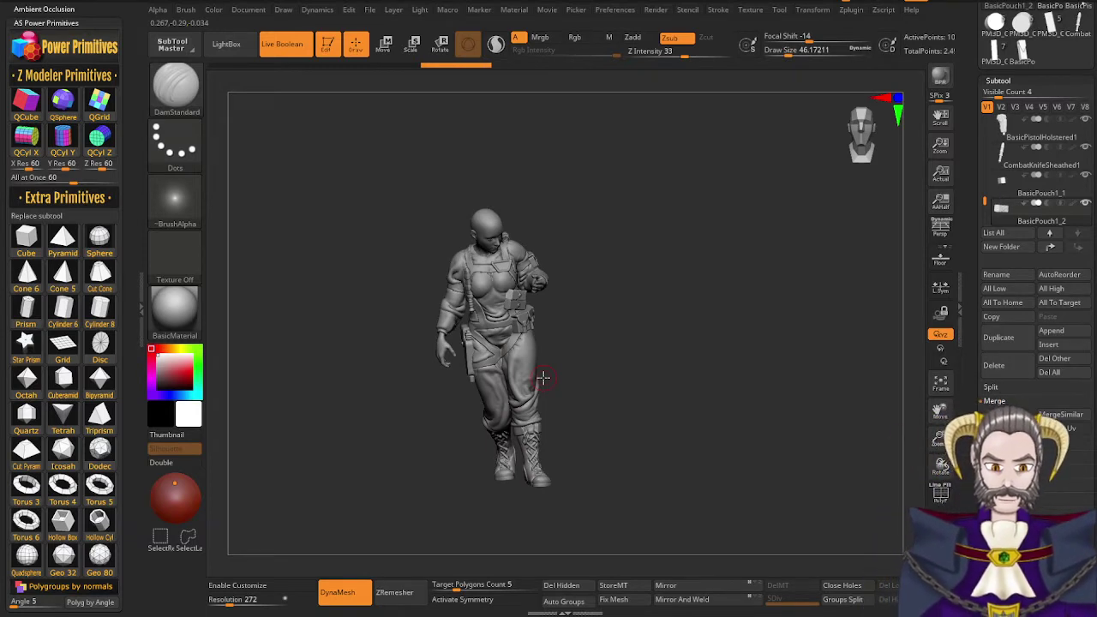
mouse_move(542, 378)
right_mouse_down()
mouse_move(573, 390)
mouse_move(649, 360)
mouse_move(549, 365)
right_mouse_up()
Duplicate the front belt pouch BasicPouch1 and mirror the copy to the opposite hip
left_click(521, 319, "alt")
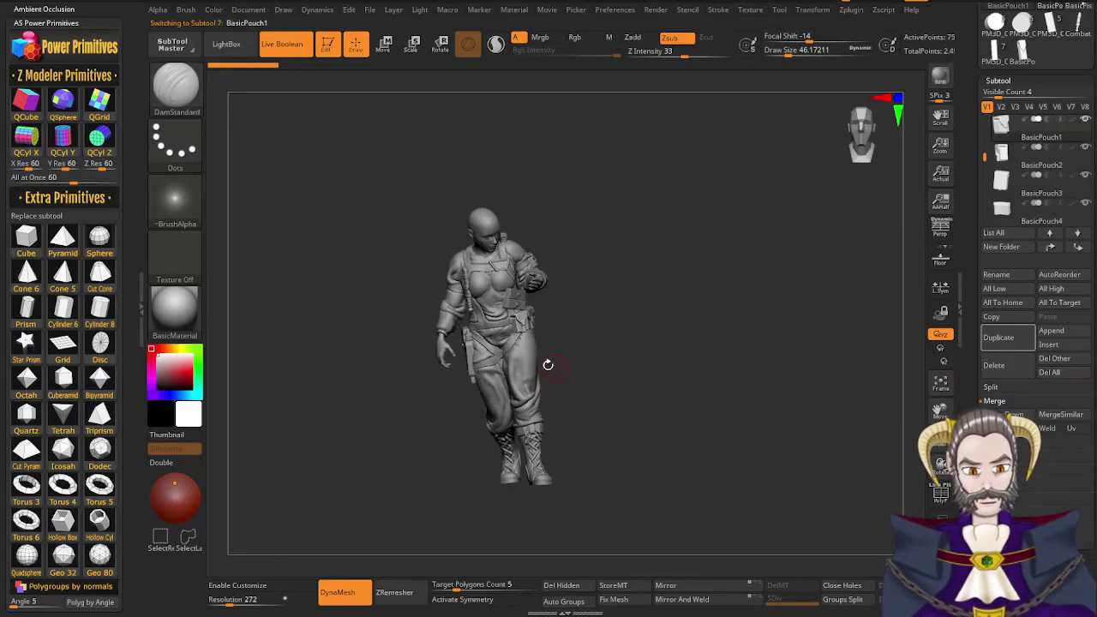
left_click(1010, 341)
left_click(709, 589)
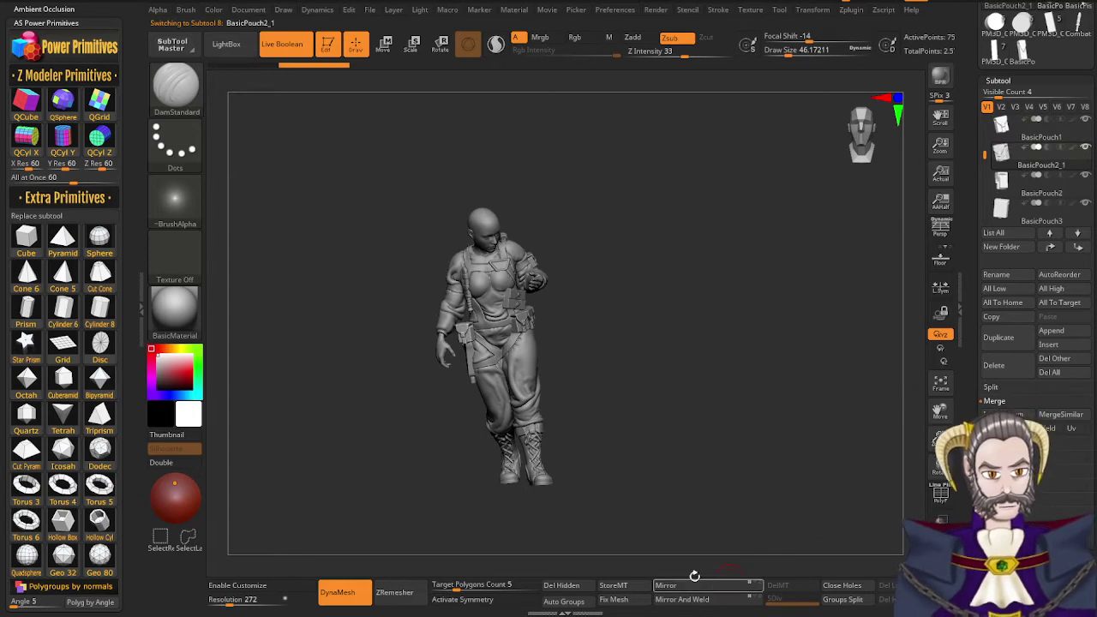
Centre the gizmo on the mirrored belt pouch and move it inward along X against the belt beside the holster
right_click_drag(500, 346, 580, 433, "alt")
right_click_drag(645, 454, 686, 454, "ctrl")
key("r")
right_click_drag(579, 476, 559, 482)
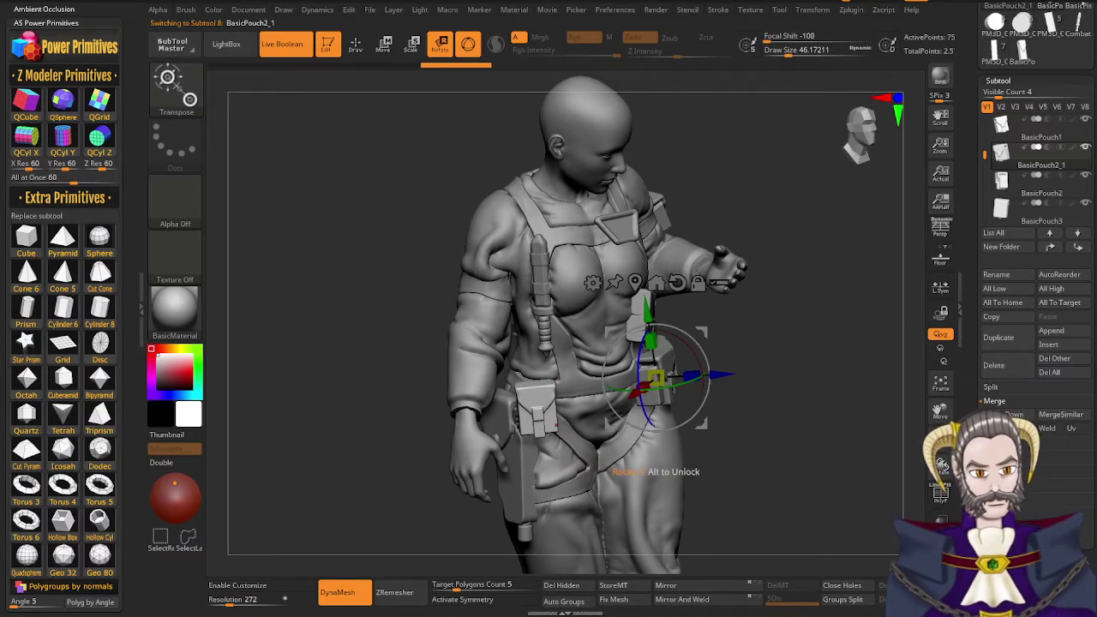
left_click(635, 284)
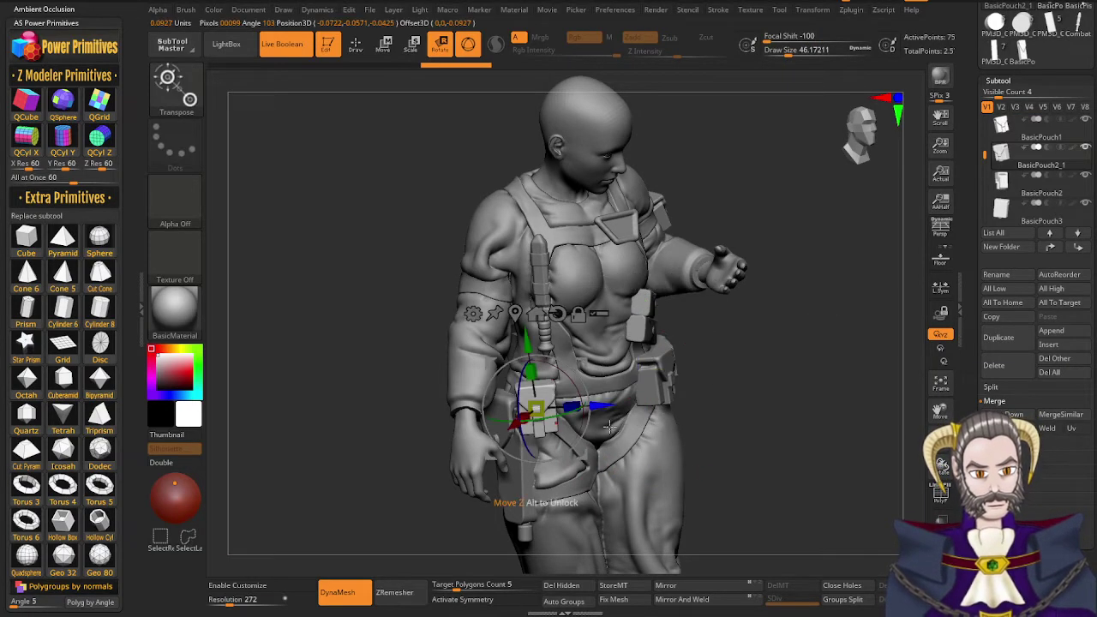
right_click_drag(538, 388, 504, 460)
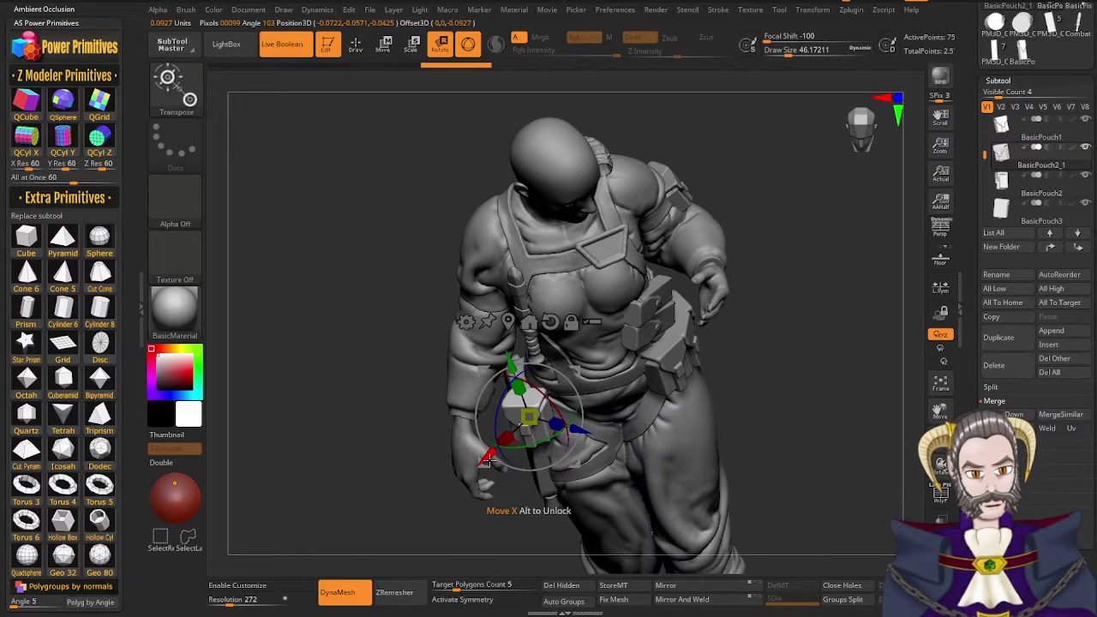
left_click_drag(489, 461, 511, 441)
key("q")
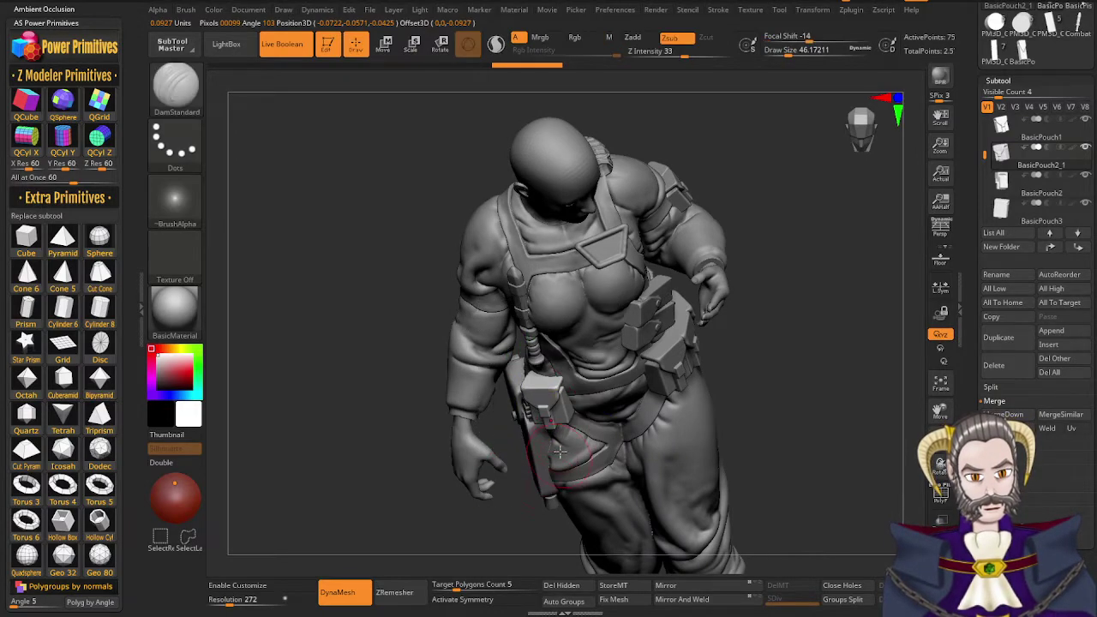
right_click_drag(560, 452, 577, 416)
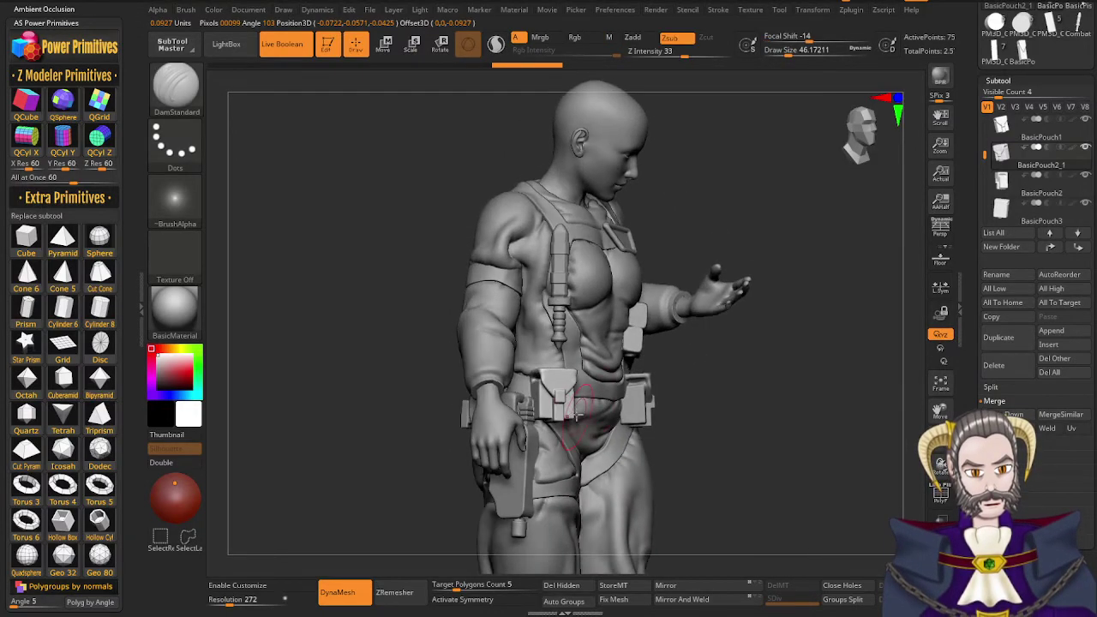
Shift the mirrored belt pouch along Z and rotate it slightly about the vertical axis to follow the hip
key("r")
left_click_drag(624, 393, 633, 392)
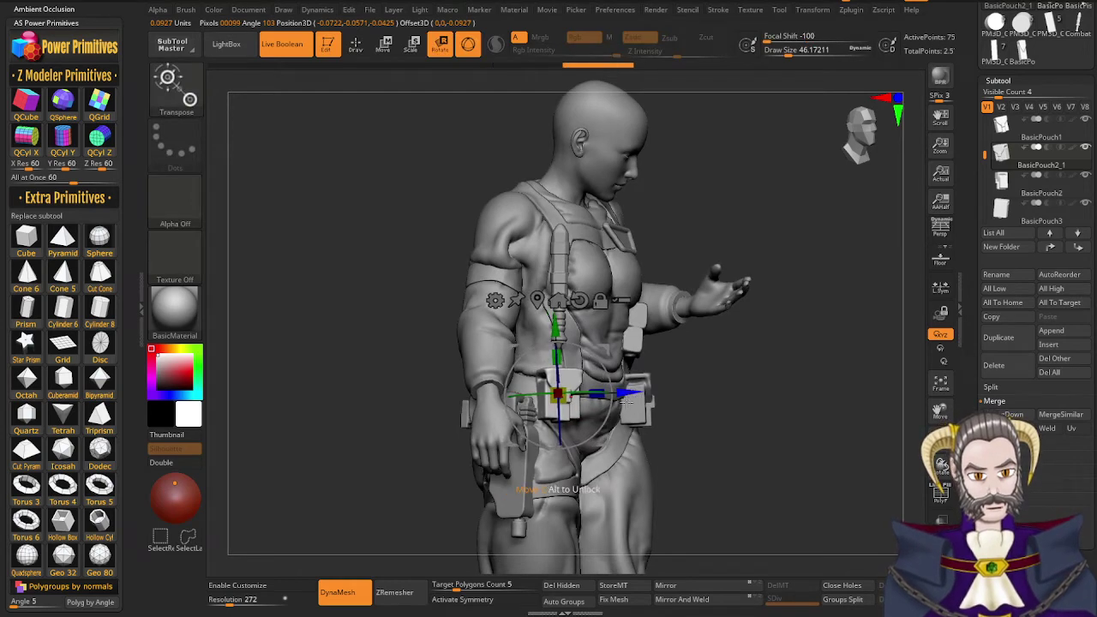
mouse_move(590, 453)
right_mouse_down()
mouse_move(569, 496)
mouse_move(632, 480)
mouse_move(615, 487)
right_mouse_up()
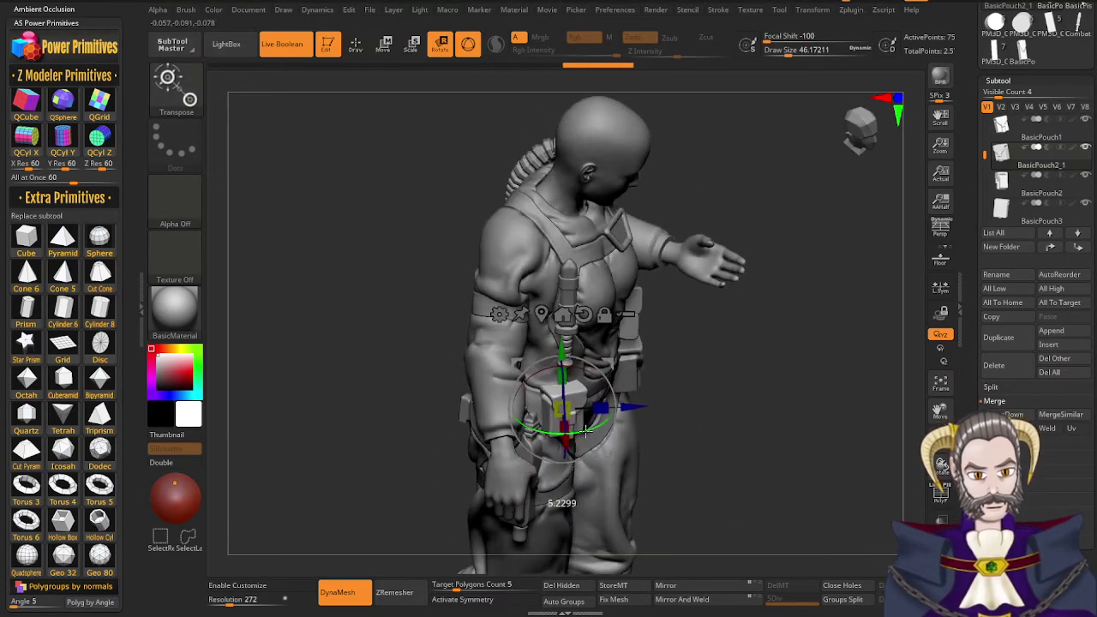
left_click_drag(583, 433, 565, 445)
right_click_drag(617, 487, 550, 459)
mouse_move(622, 446)
right_mouse_down("ctrl")
mouse_move(631, 372)
mouse_move(660, 380)
right_mouse_up("ctrl")
key("q")
Examine the whole character from the front, back and side to judge the pouches and overall silhouette
right_click_drag(640, 416, 583, 315, "alt")
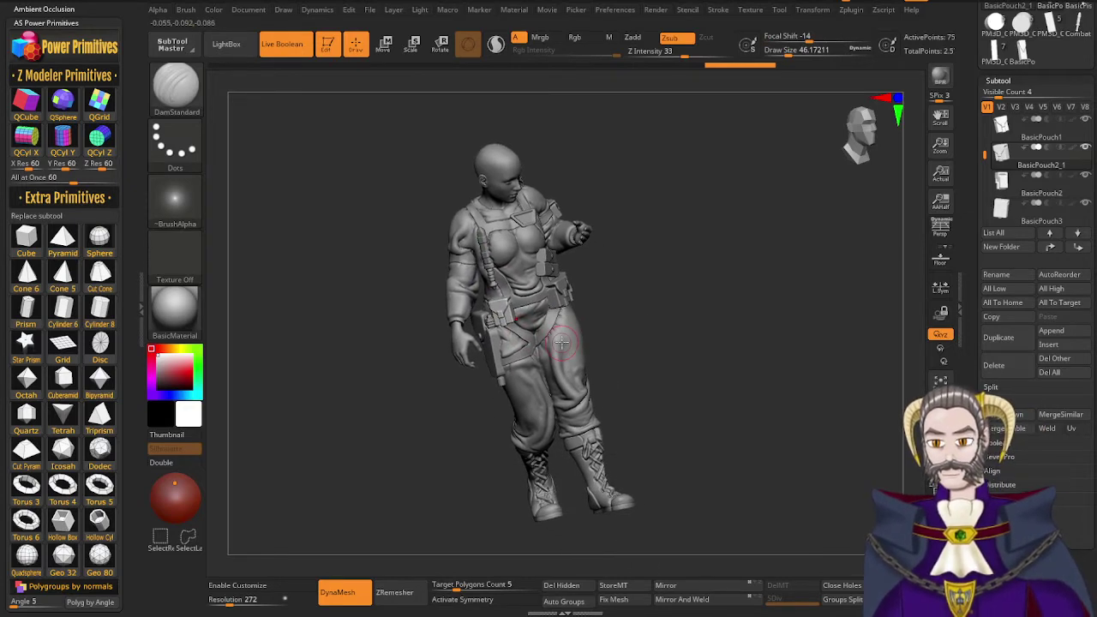
mouse_move(590, 284)
right_mouse_down()
mouse_move(617, 258)
mouse_move(652, 249)
mouse_move(638, 284)
mouse_move(595, 276)
mouse_move(576, 284)
right_mouse_up()
mouse_move(614, 472)
right_mouse_down()
mouse_move(510, 542)
mouse_move(523, 518)
mouse_move(566, 489)
right_mouse_up()
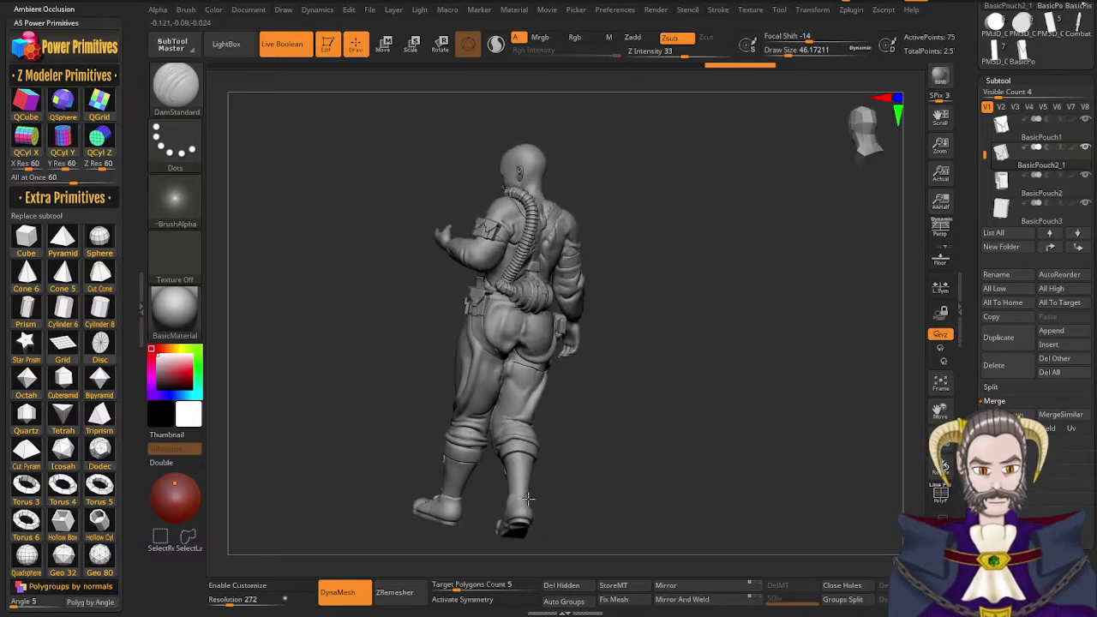
key("shift")
left_click(517, 339, "alt")
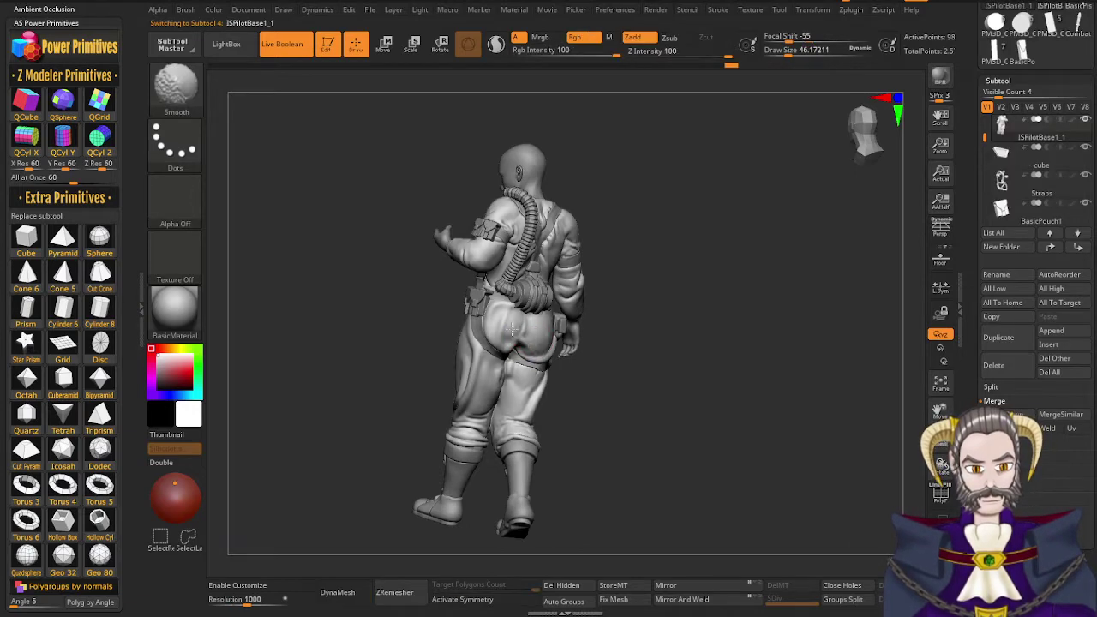
right_click_drag(538, 392, 630, 409)
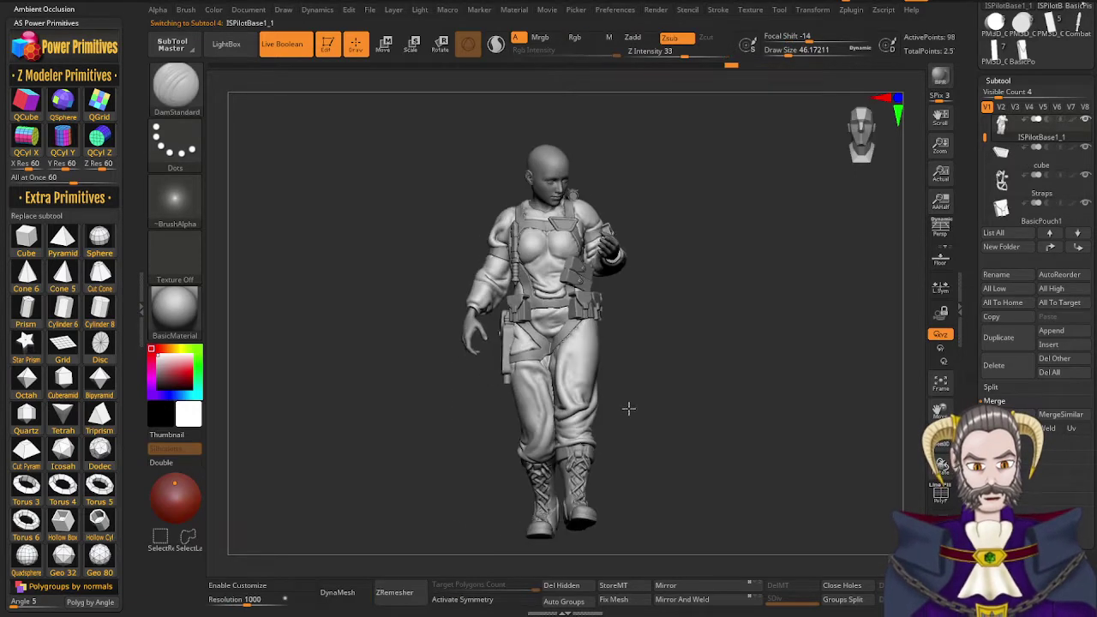
right_click_drag(572, 468, 562, 374, "ctrl")
right_click_drag(577, 447, 601, 457)
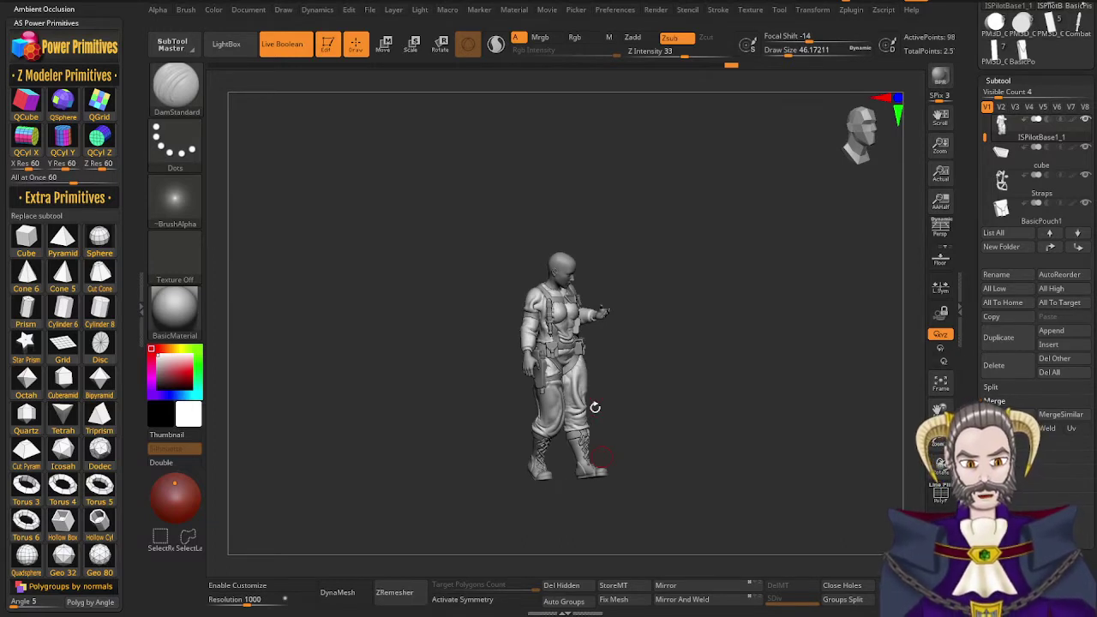
mouse_move(595, 408)
right_mouse_down()
mouse_move(502, 434)
mouse_move(567, 425)
mouse_move(597, 400)
right_mouse_up()
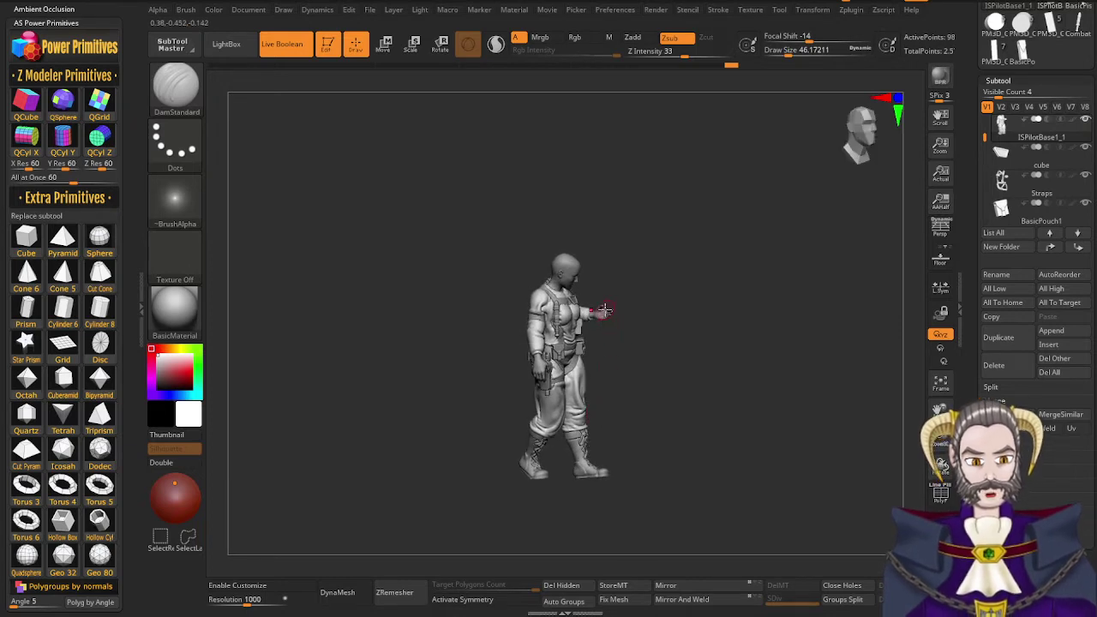
right_click_drag(605, 311, 650, 409)
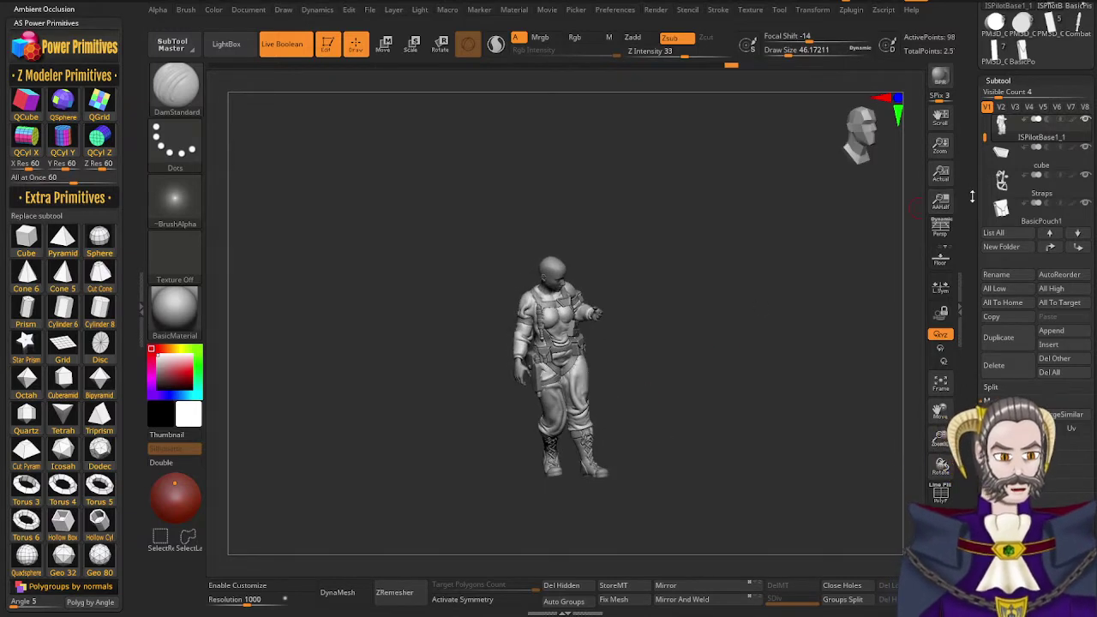
Switch to the Cylinder3D tool, append a QCube to it and delete the cylinder subtool so only the cube remains
left_click_drag(966, 181, 968, 311)
left_click(1048, 100)
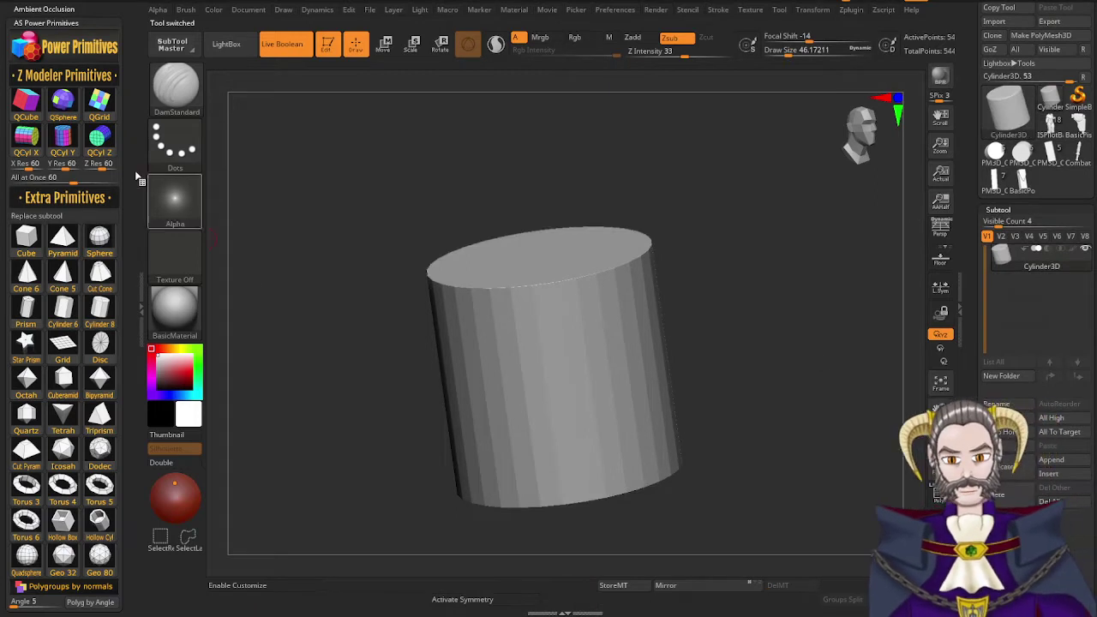
left_click(23, 103)
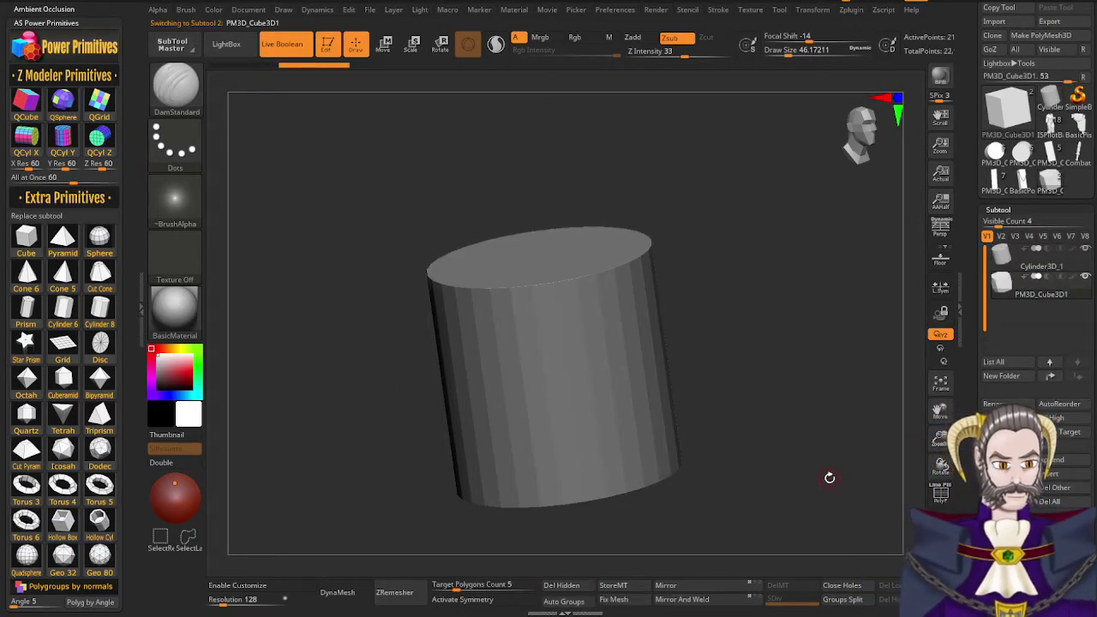
key("Up")
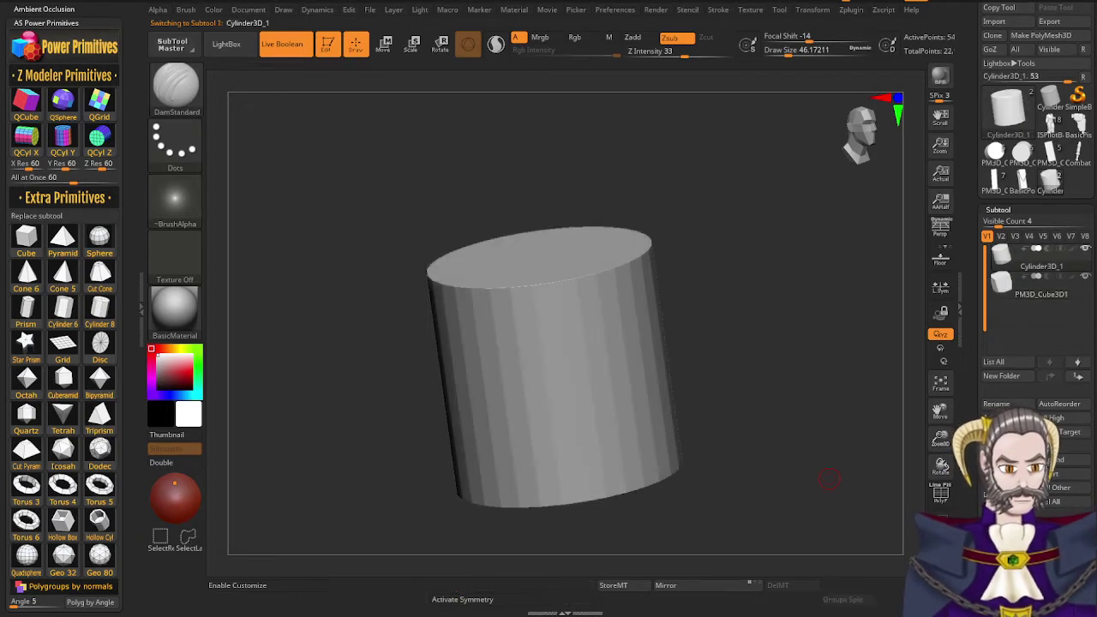
left_click(1005, 494)
left_click(901, 521)
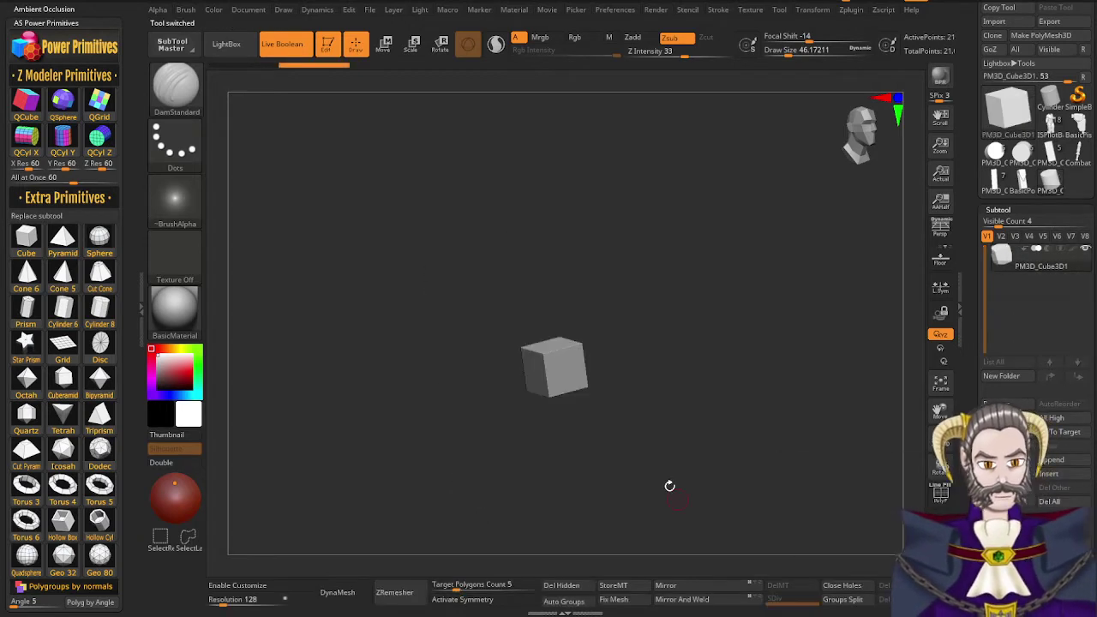
Show the gizmo in a straight front view and scale the cube up uniformly
key("r")
left_click(855, 140)
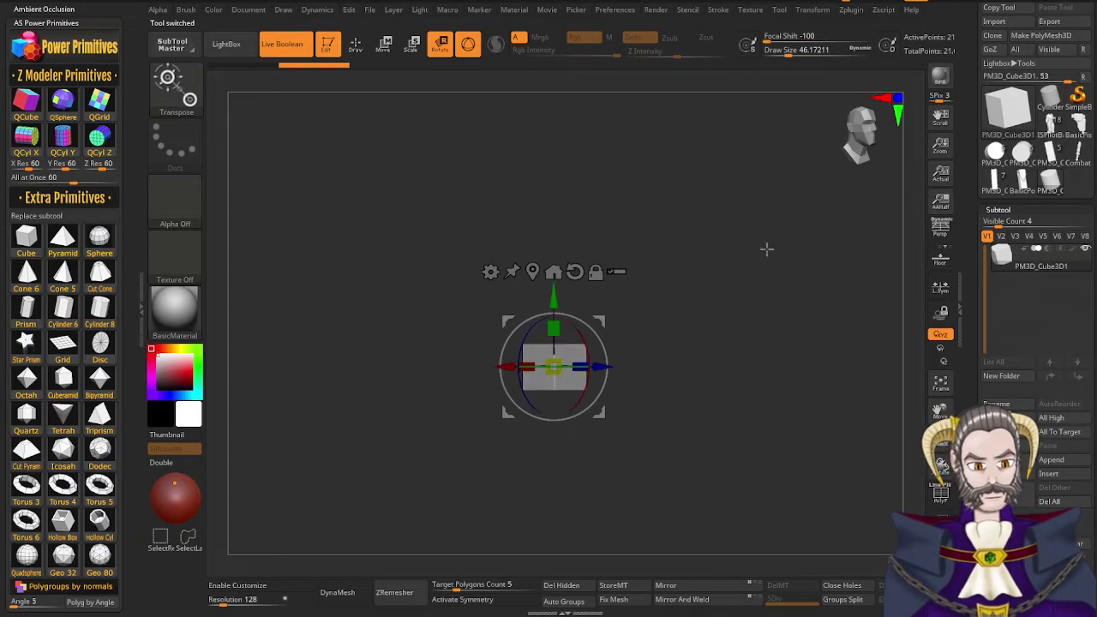
left_click(855, 137)
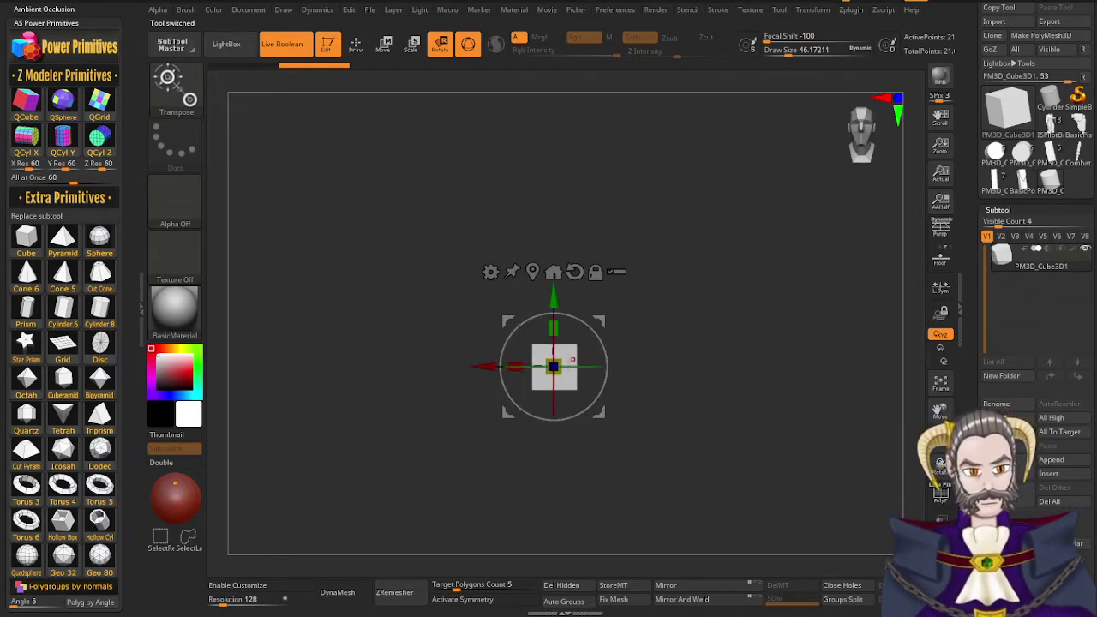
left_click_drag(554, 367, 768, 209)
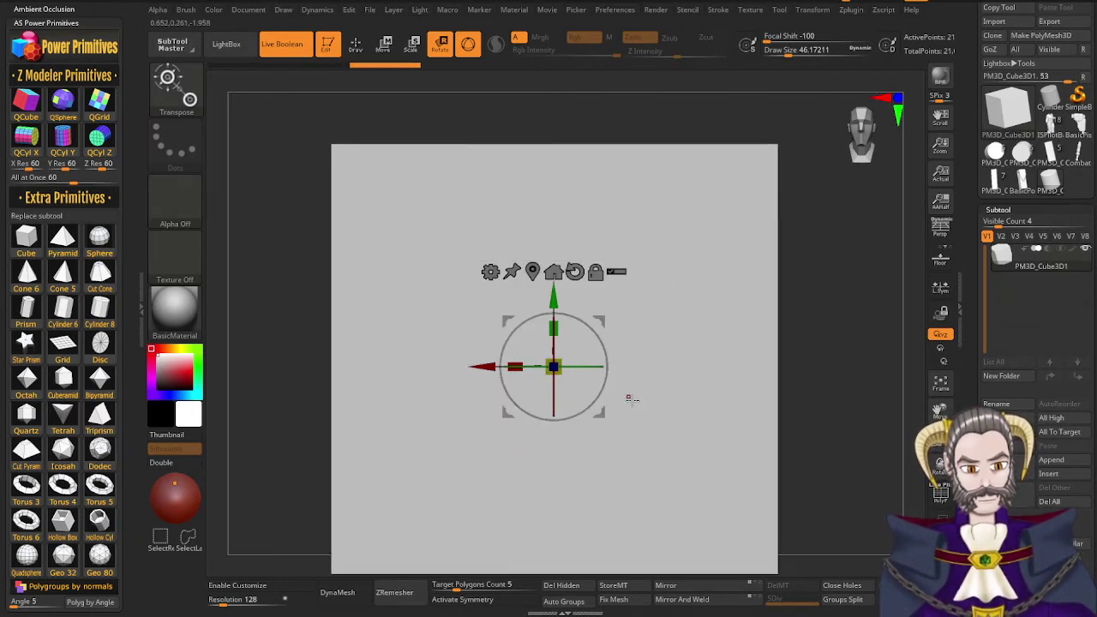
right_click_drag(649, 410, 624, 353, "ctrl")
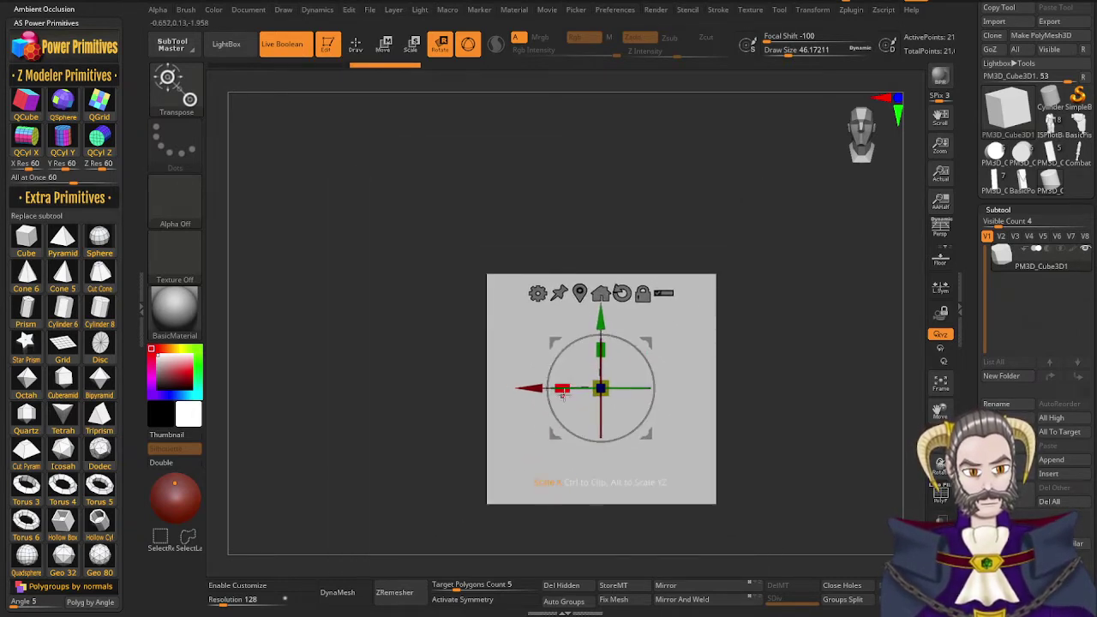
Scale the cube along X and Z into a thin upright plate slightly taller than wide
left_click_drag(564, 393, 630, 406)
right_click_drag(632, 406, 706, 421)
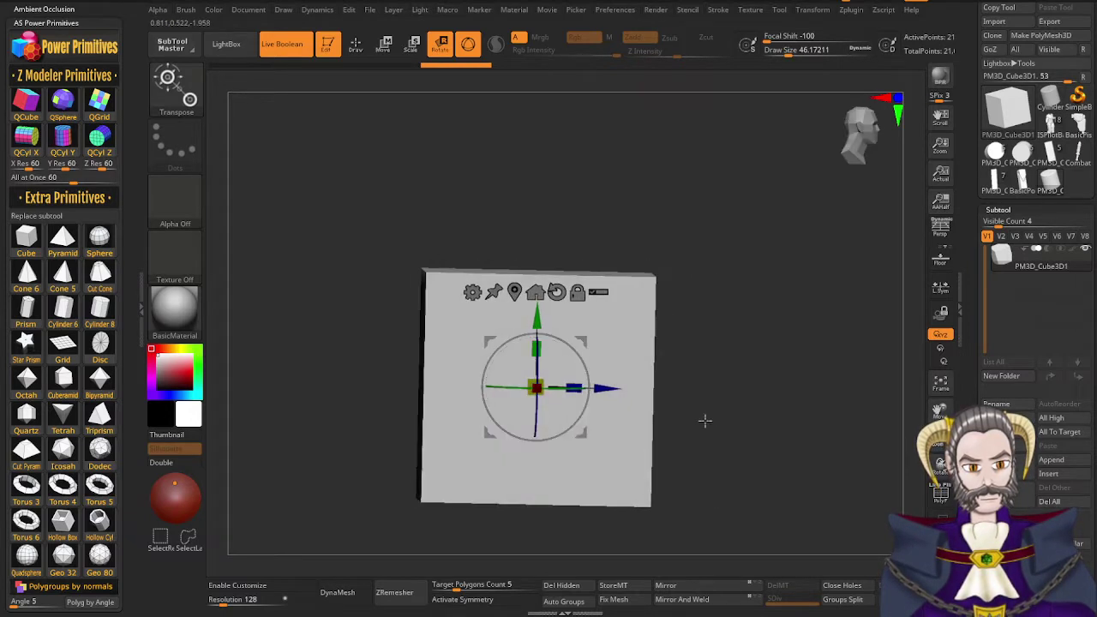
left_click_drag(572, 387, 471, 400)
left_click_drag(612, 510, 553, 500)
left_click_drag(503, 393, 468, 395)
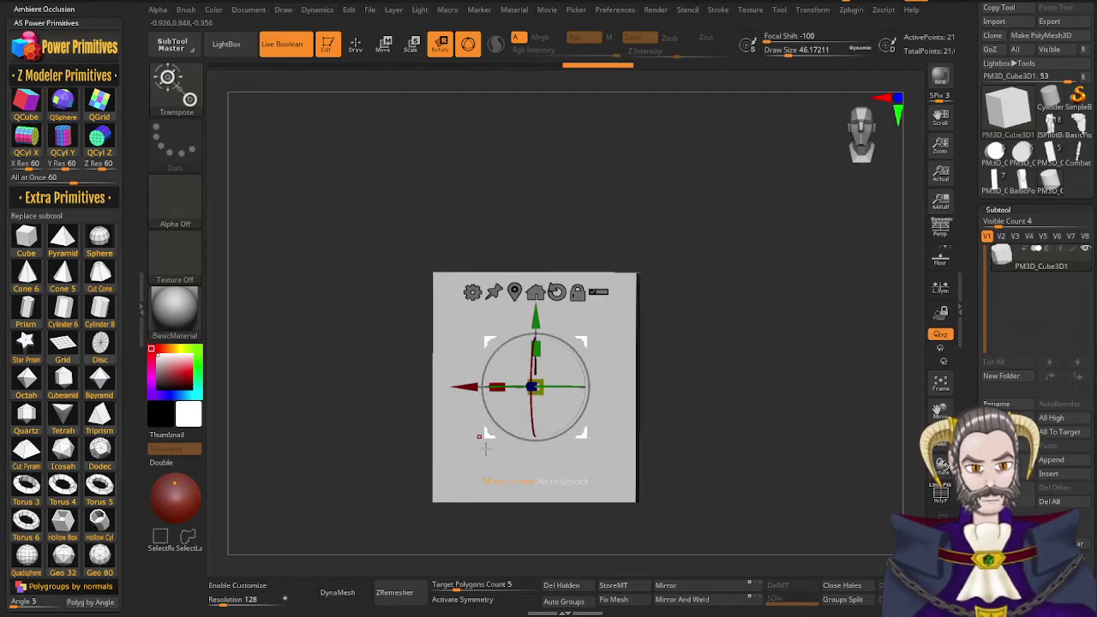
mouse_move(518, 505)
left_mouse_down()
mouse_move(569, 482)
mouse_move(542, 480)
mouse_move(529, 498)
left_mouse_up()
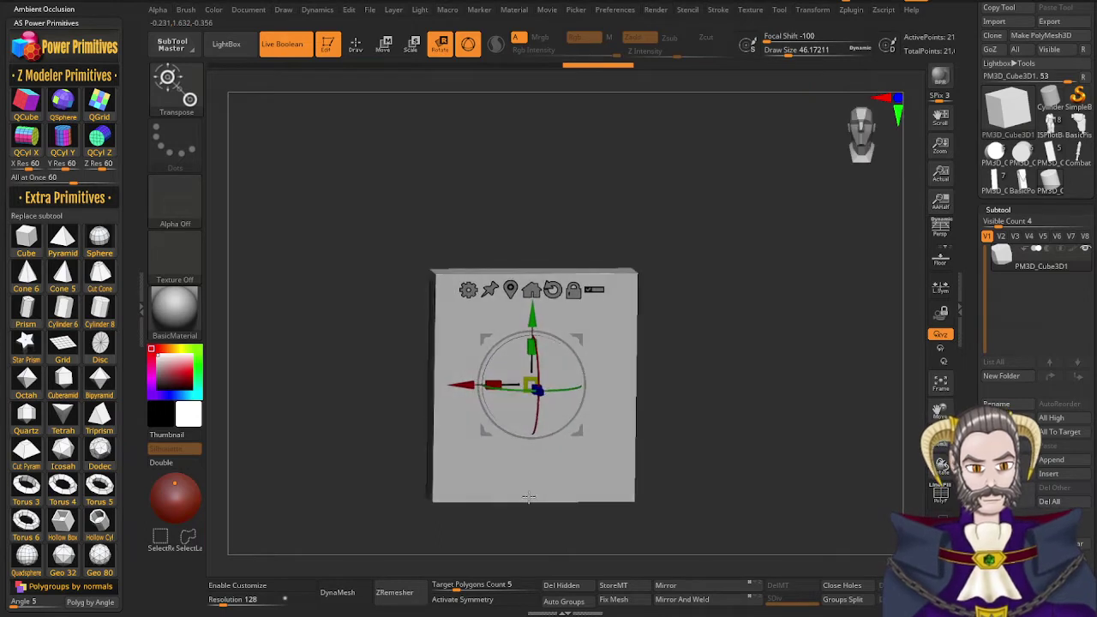
left_click_drag(678, 305, 679, 344)
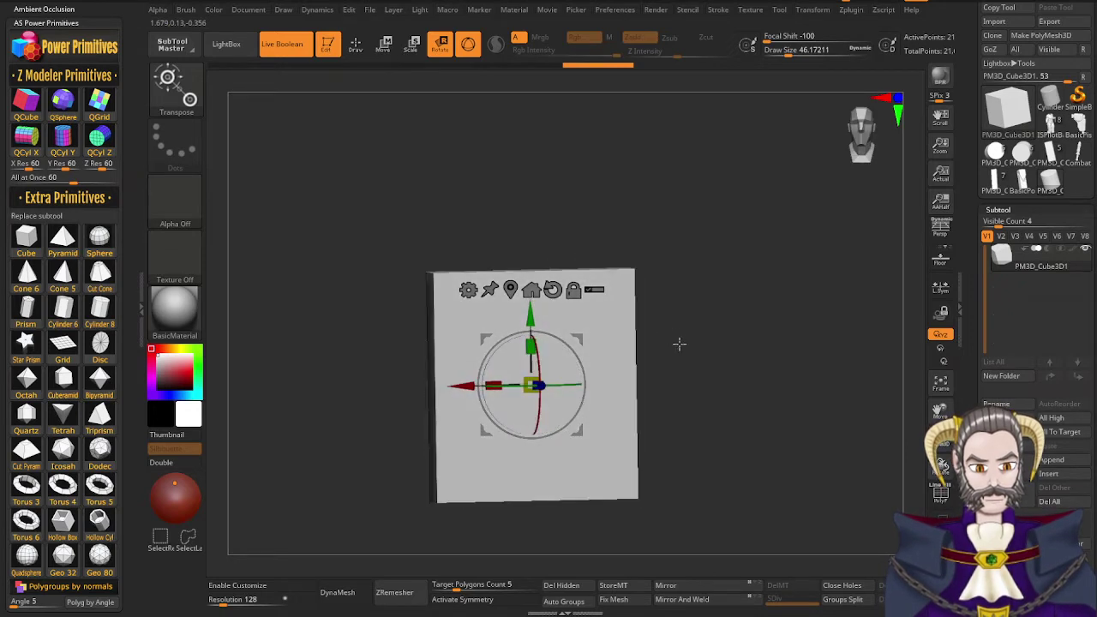
Duplicate the plate, make the copy smaller and offset to the front, and set it to subtract for a framed recess
key("ctrl+shift+d")
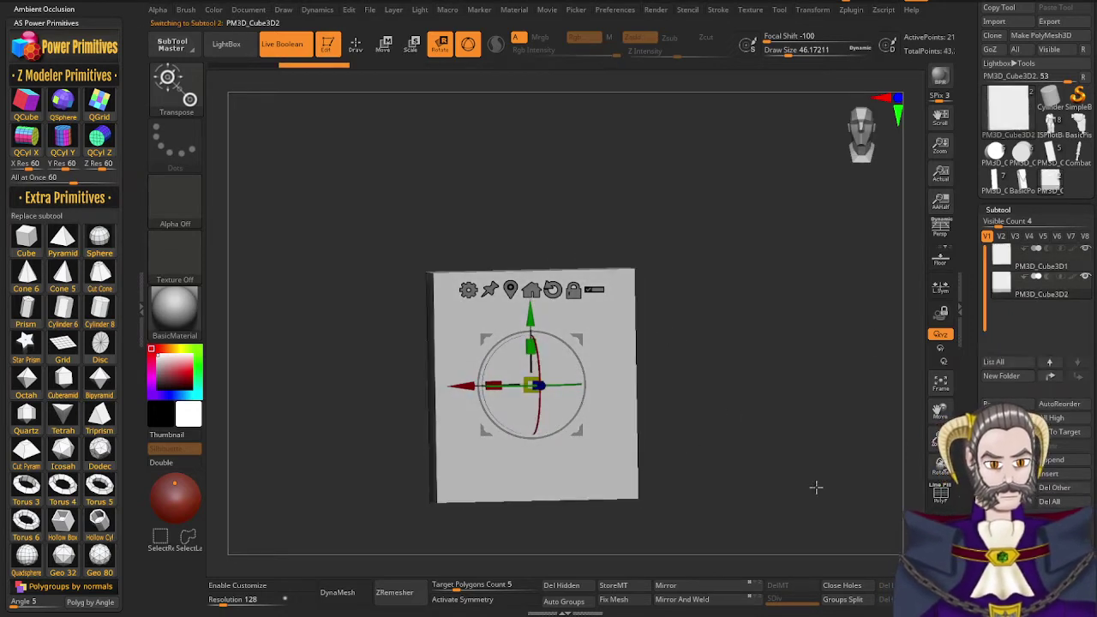
mouse_move(663, 440)
left_mouse_down()
mouse_move(669, 417)
mouse_move(679, 427)
left_mouse_up()
left_click_drag(569, 377, 538, 393)
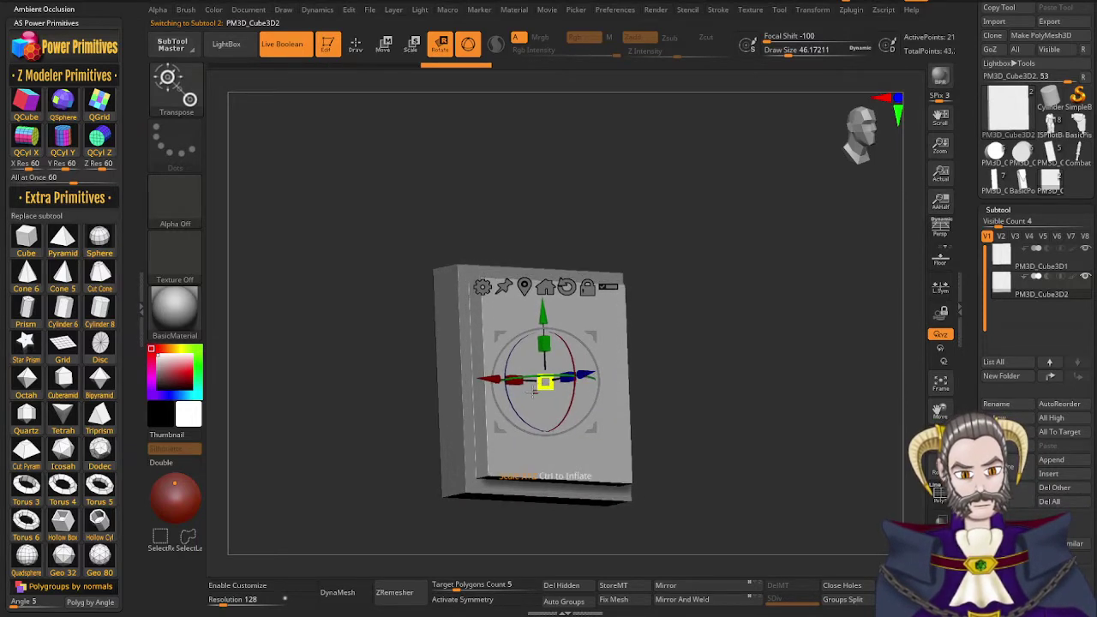
left_click(1048, 277)
left_click_drag(699, 455, 534, 464)
right_click_drag(534, 464, 558, 468, "ctrl")
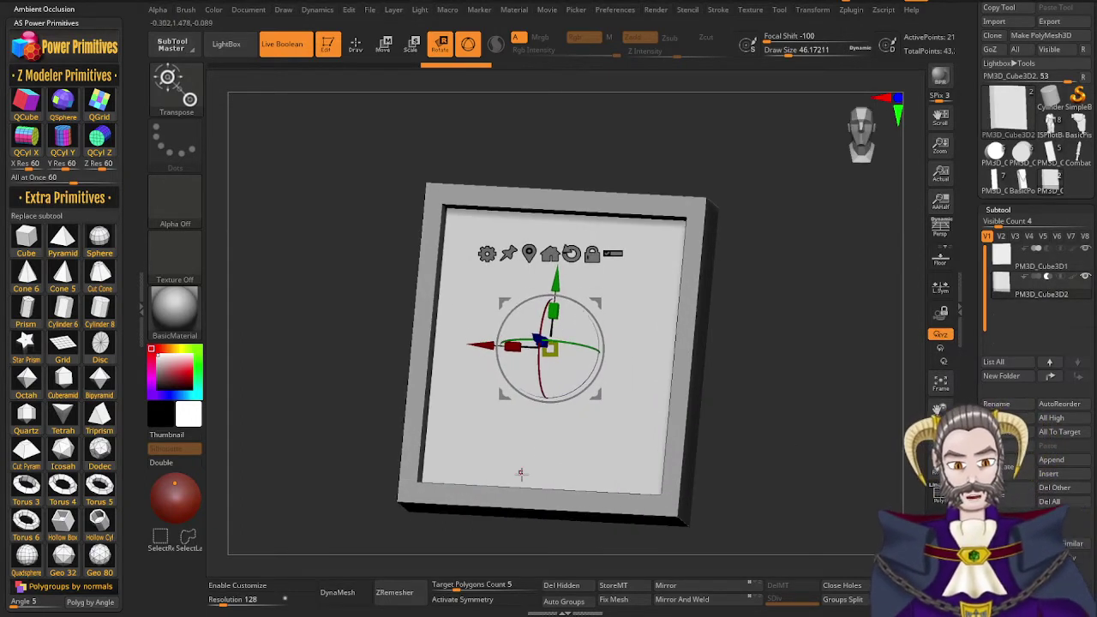
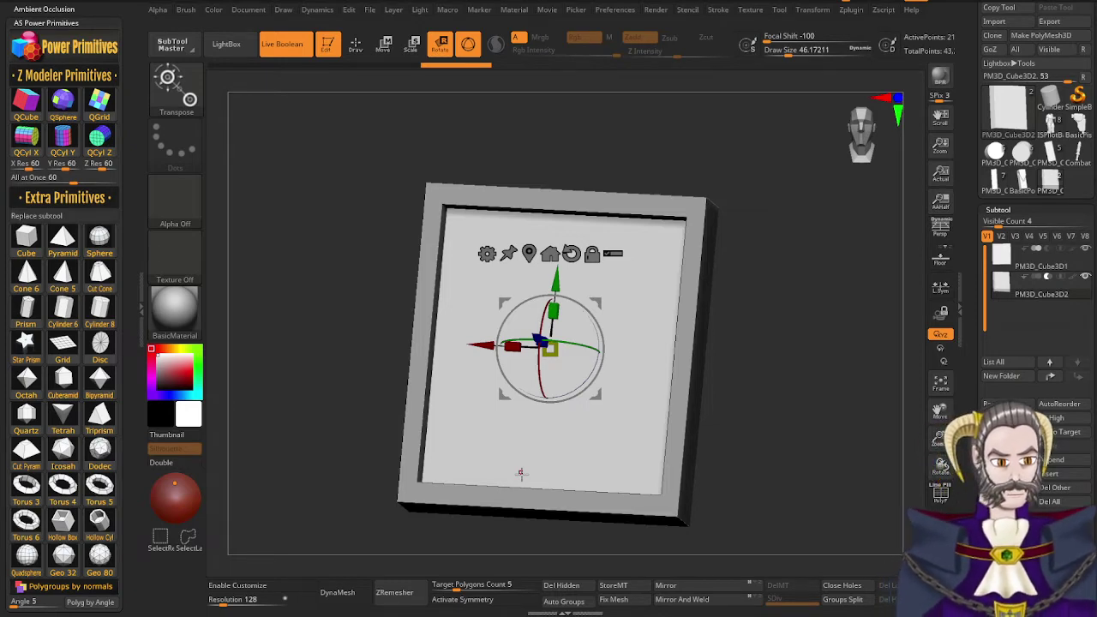
Duplicate the subtracting block, shrink the copy uniformly, rotate it about 45 degrees and place it on the frame's upper-left corner
left_click(1002, 460)
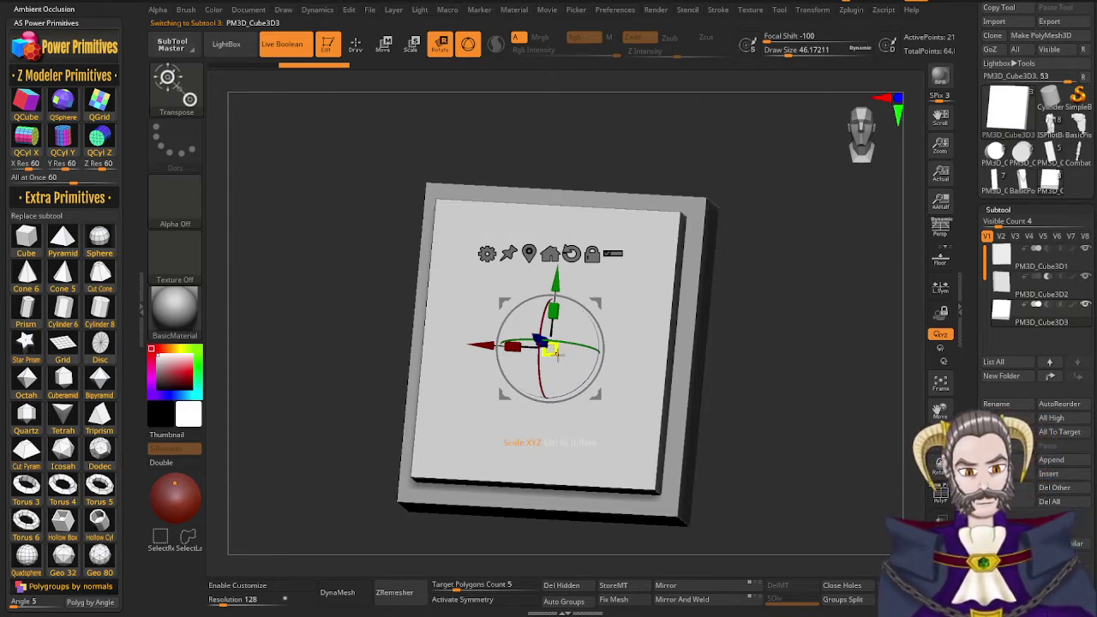
left_click_drag(553, 351, 398, 383)
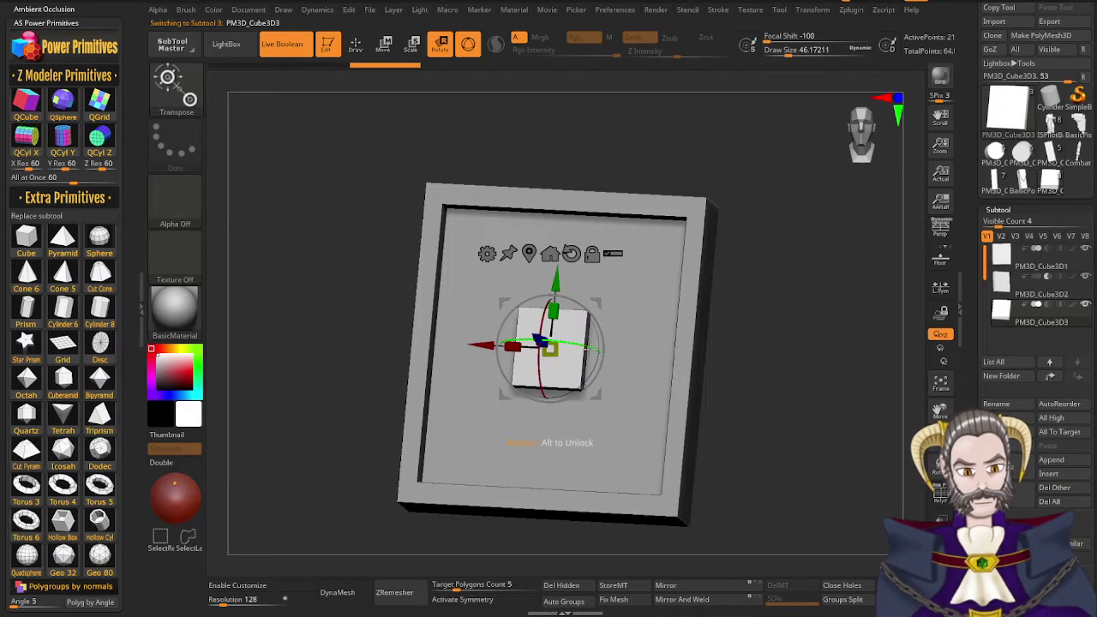
left_click_drag(594, 331, 598, 377)
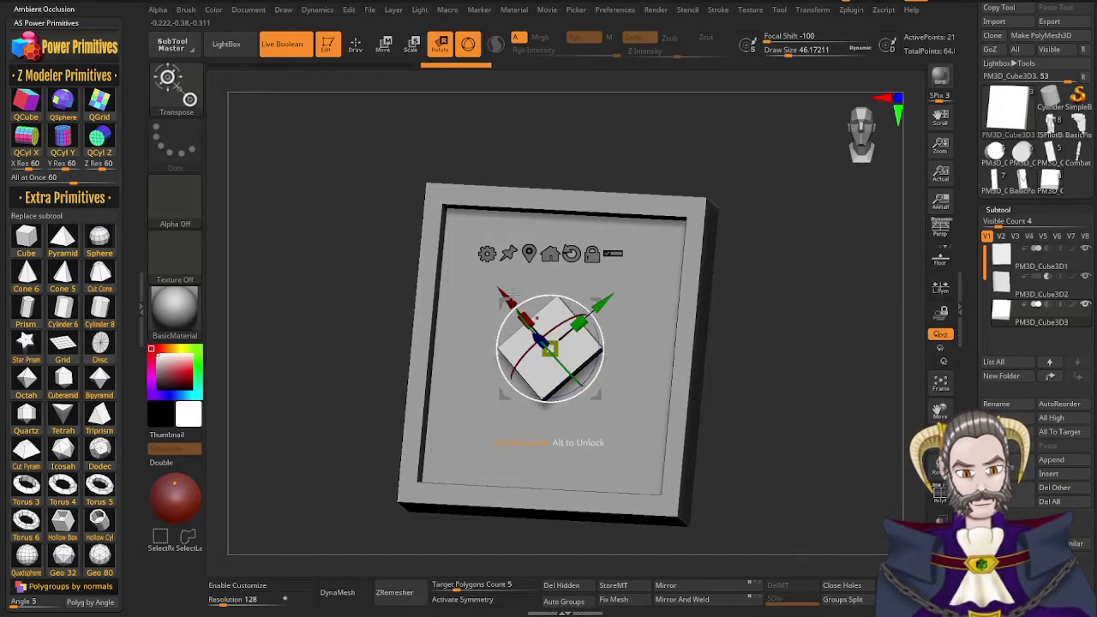
left_click_drag(506, 291, 416, 185)
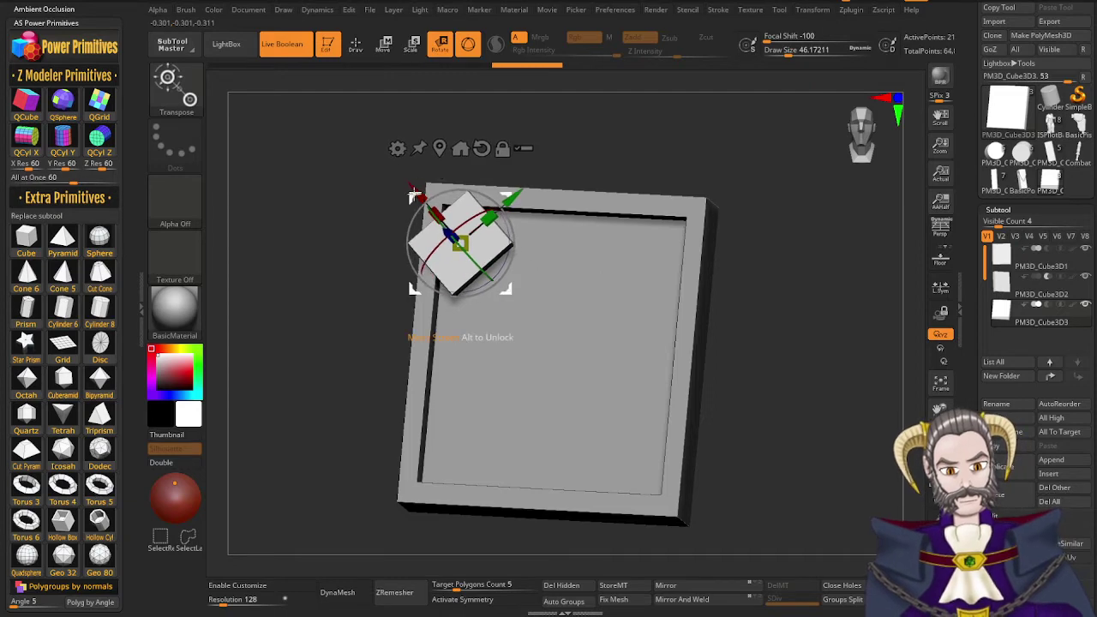
Adjust the corner block's depth along Z so it sits into the recessed frame
right_click_drag(420, 193, 396, 225)
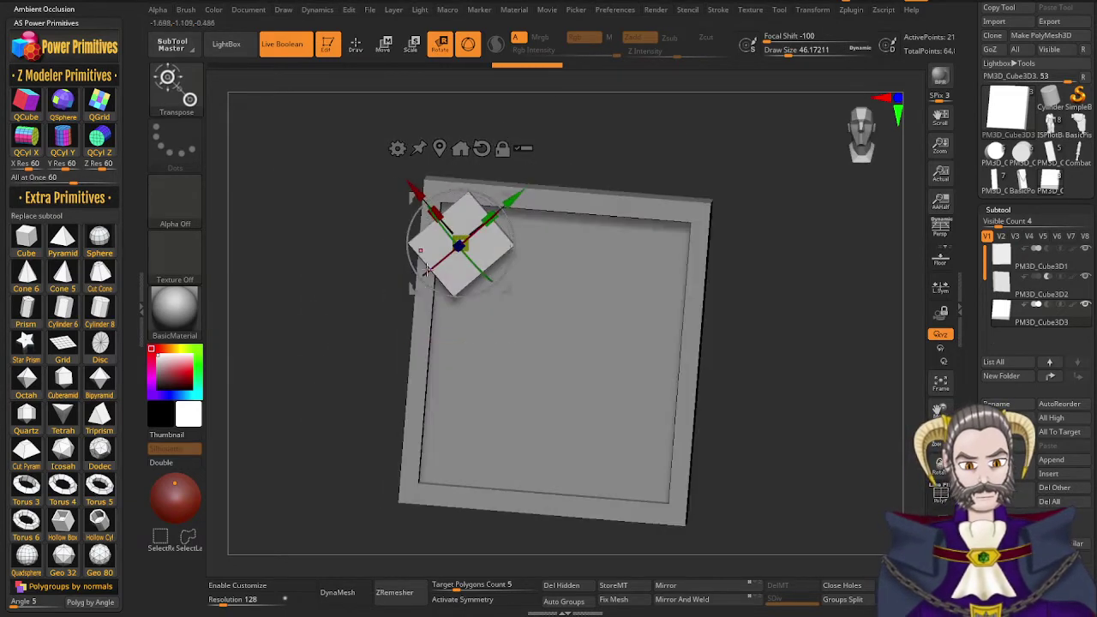
right_click_drag(502, 150, 576, 223, "alt")
right_click_drag(577, 223, 634, 380)
left_click_drag(604, 321, 586, 319)
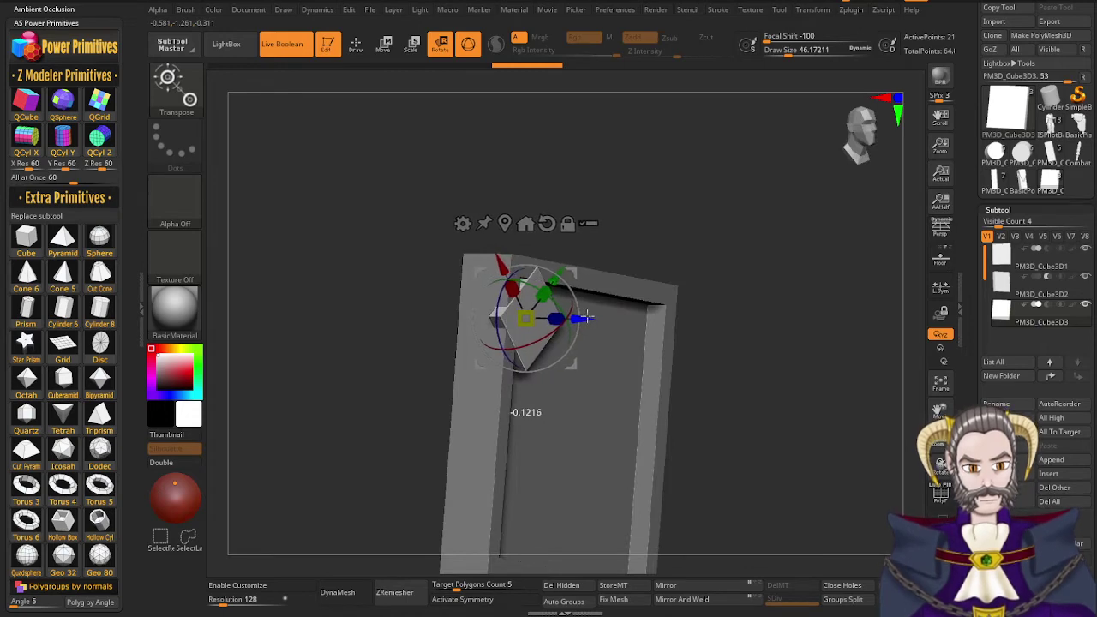
left_click_drag(586, 318, 585, 319)
right_click_drag(585, 319, 619, 285)
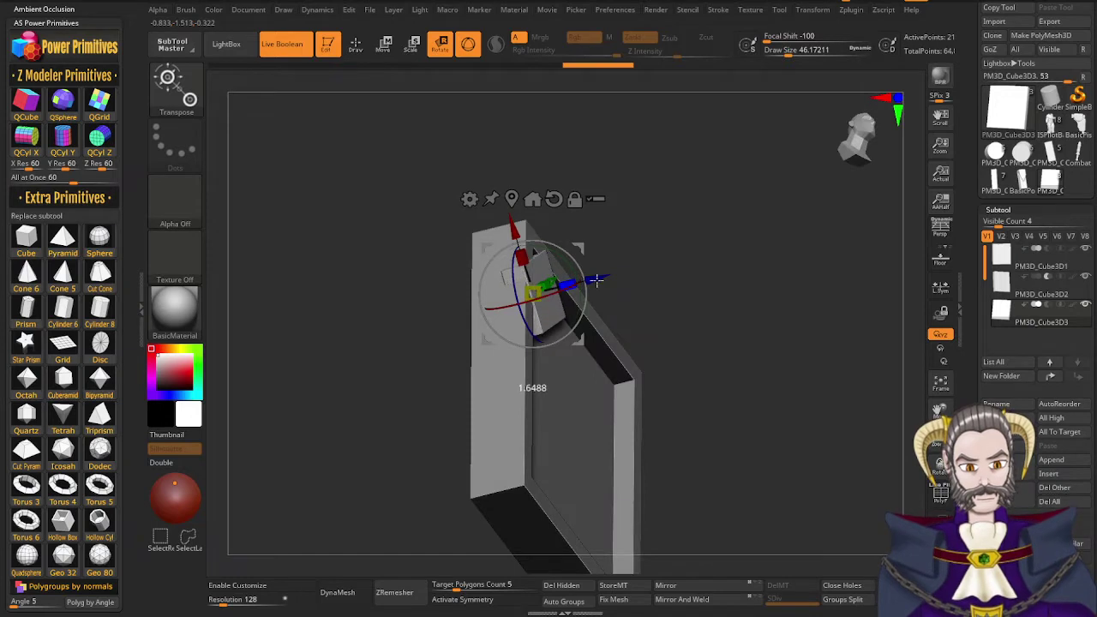
left_click_drag(597, 279, 600, 280)
Narrow the corner block along X and move it diagonally outward across the frame's upper-left corner
right_click_drag(595, 341, 557, 383)
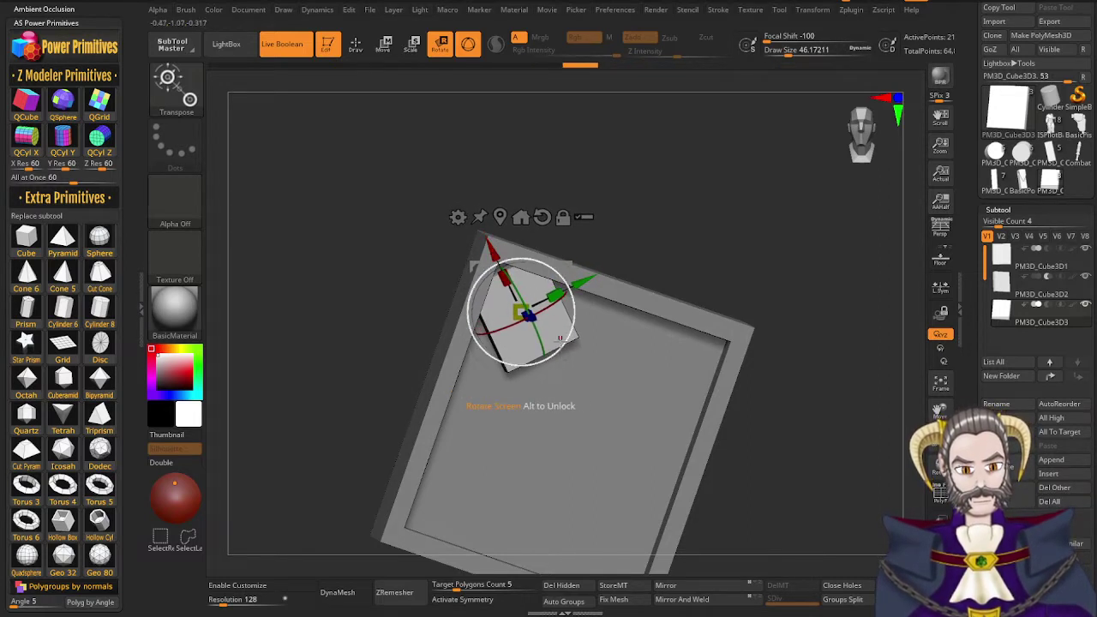
right_click_drag(566, 379, 559, 379, "shift")
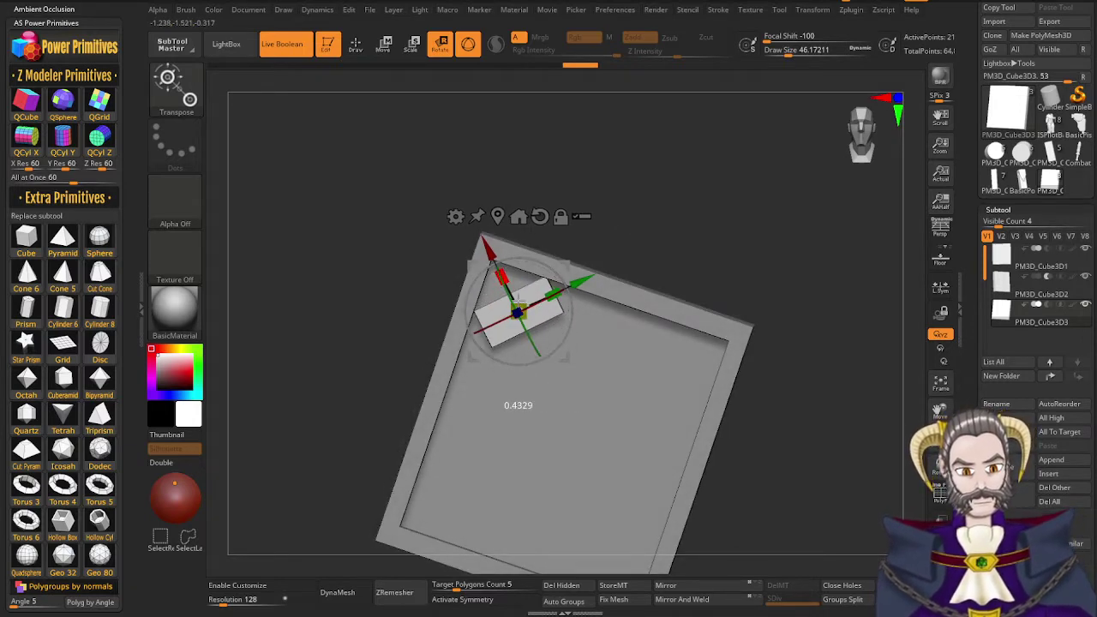
left_click_drag(490, 253, 474, 216)
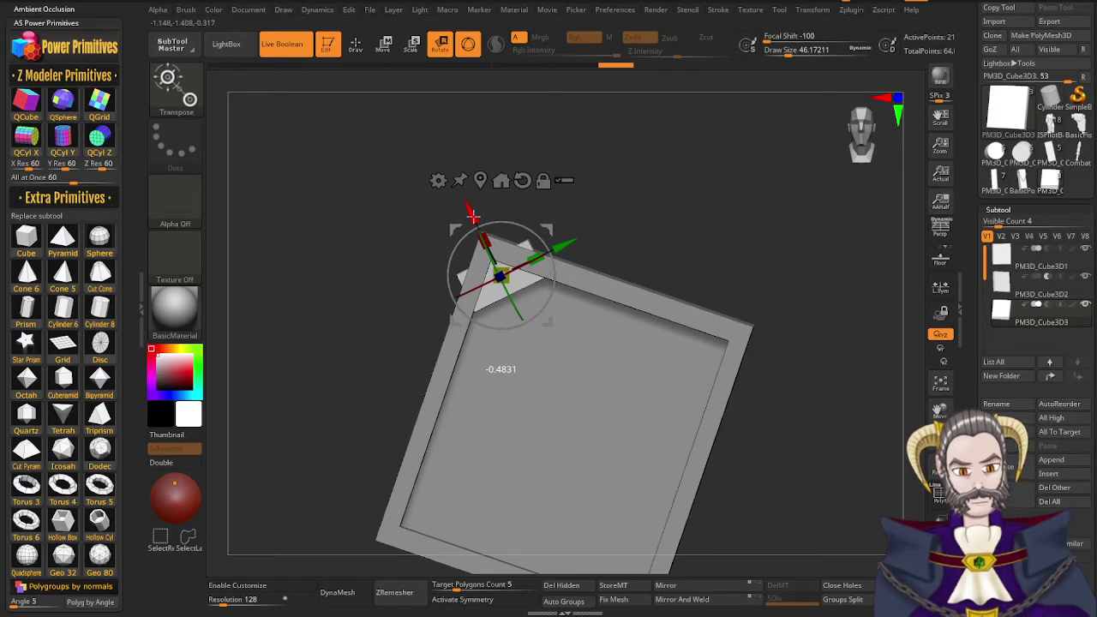
Enlarge the corner block along its X axis across the frame's upper-left corner
right_click_drag(572, 382, 563, 347)
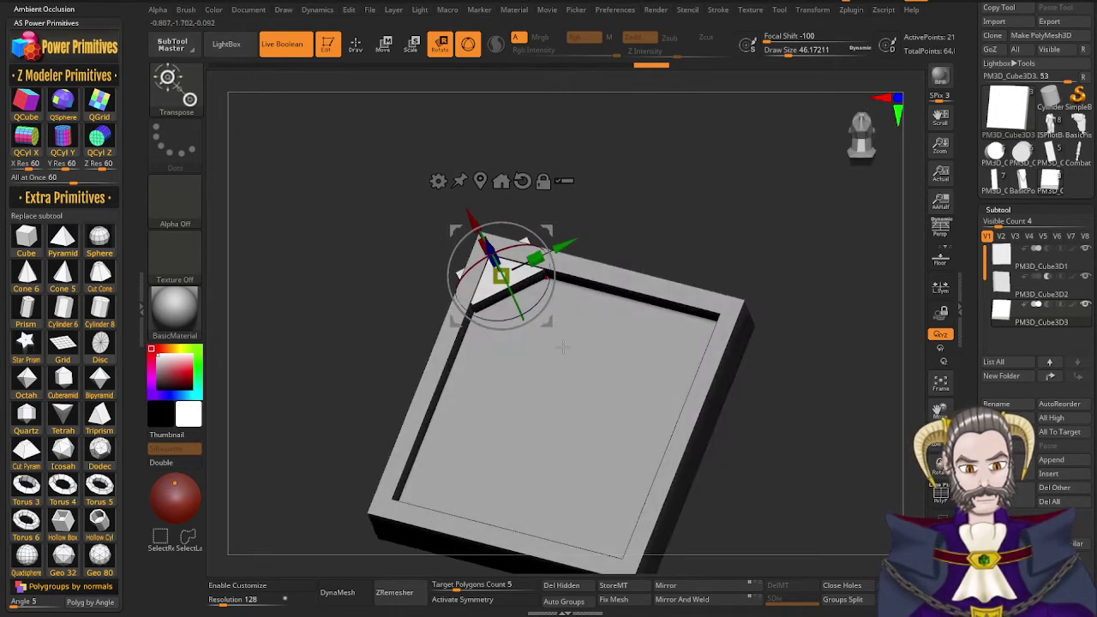
key("q")
right_click_drag(562, 458, 581, 436)
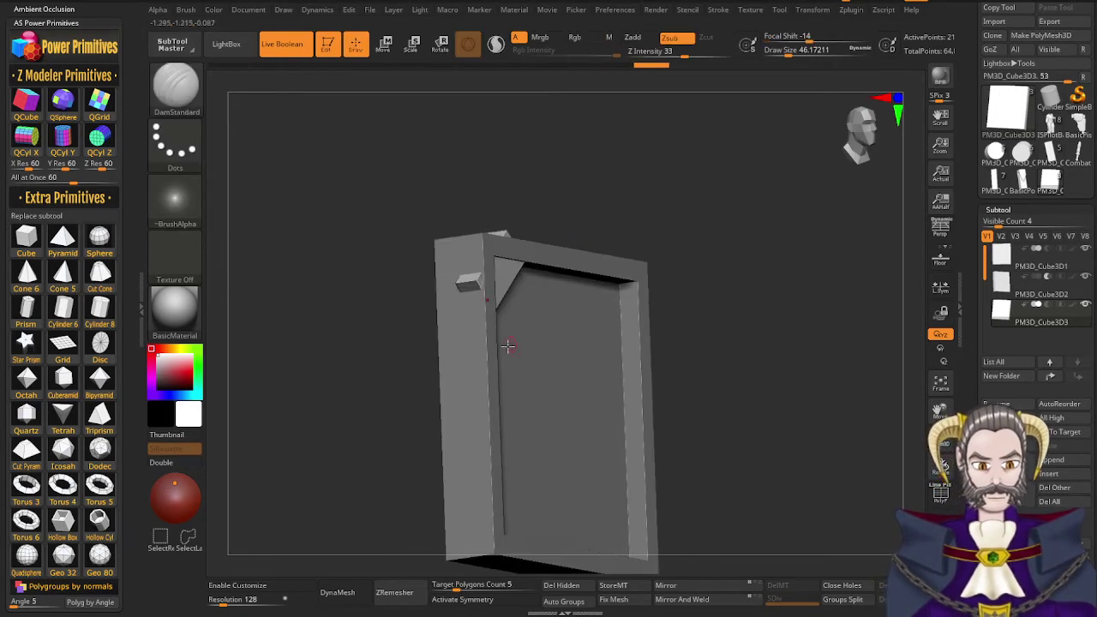
right_click_drag(508, 347, 476, 384)
right_click_drag(540, 411, 553, 378)
key("r")
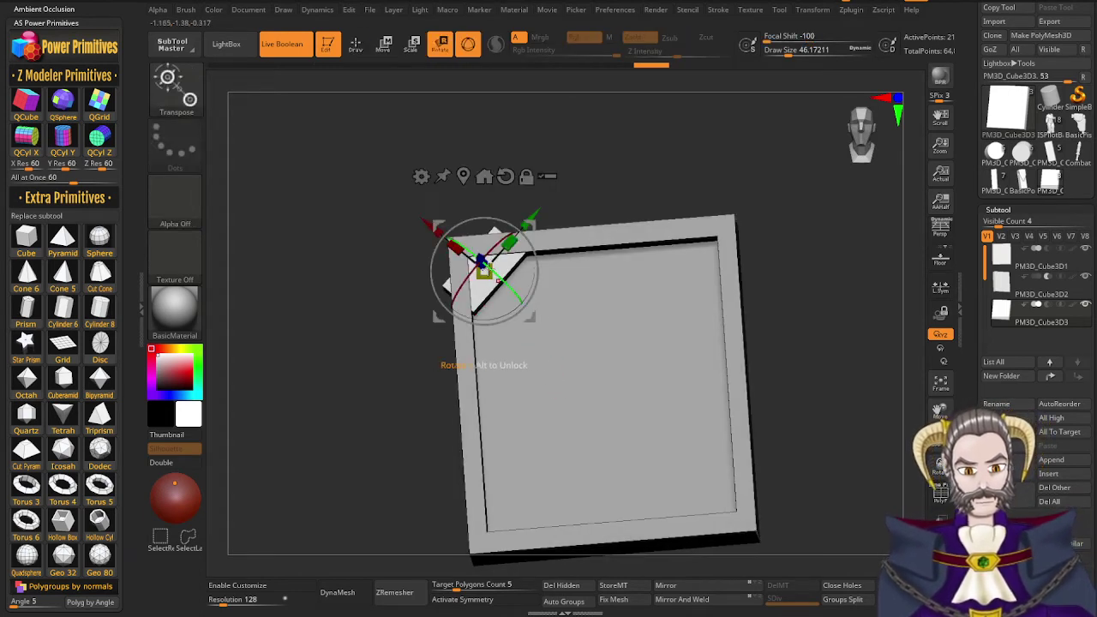
left_click_drag(457, 250, 433, 228)
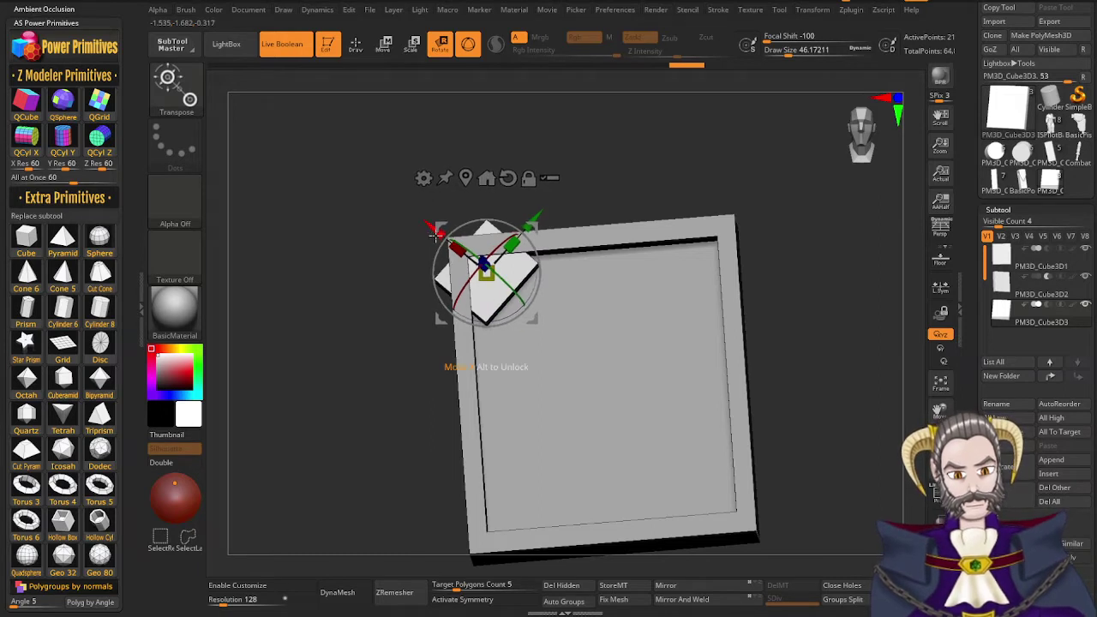
Duplicate the recess's subtracting block, move the copy above the frame with a slight Z shift, and order it below the corner block
left_click(1027, 286)
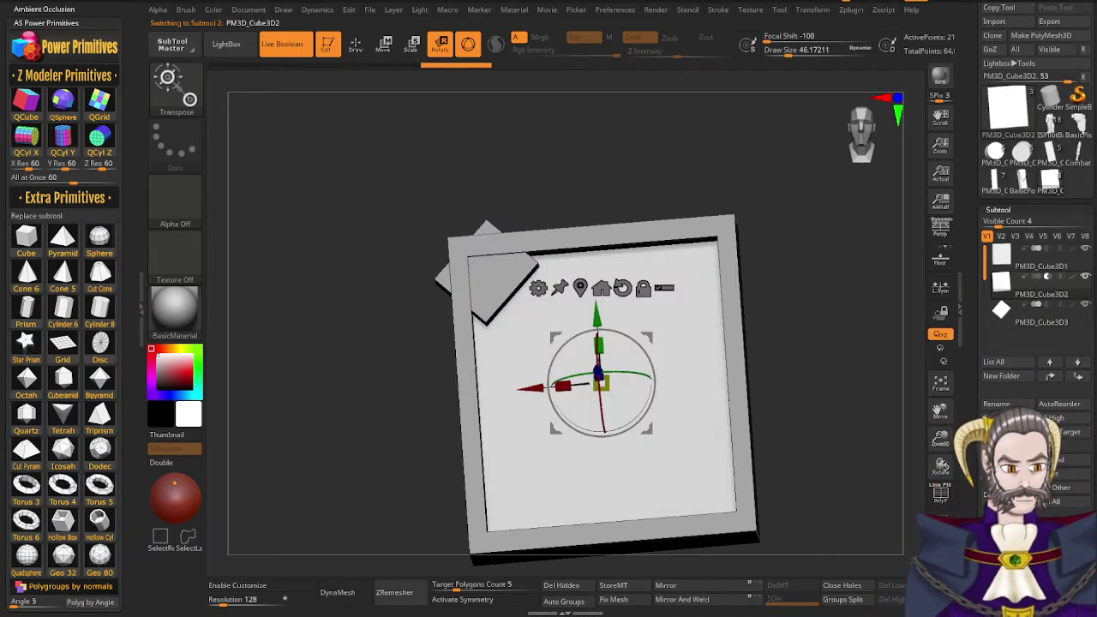
key("ctrl+shift+d")
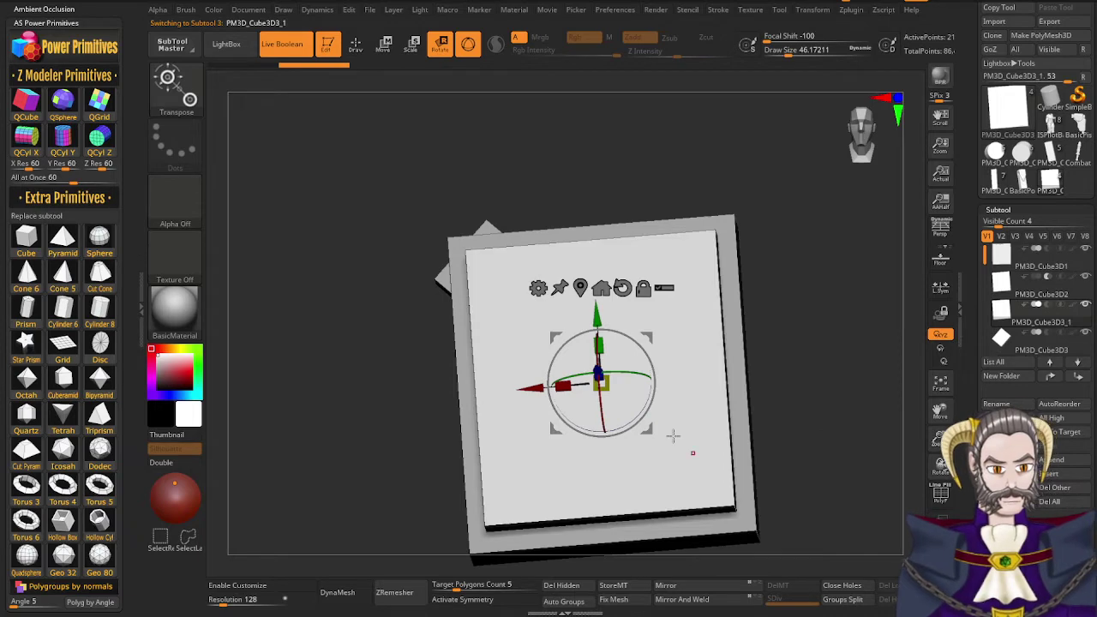
left_click_drag(597, 316, 583, 104)
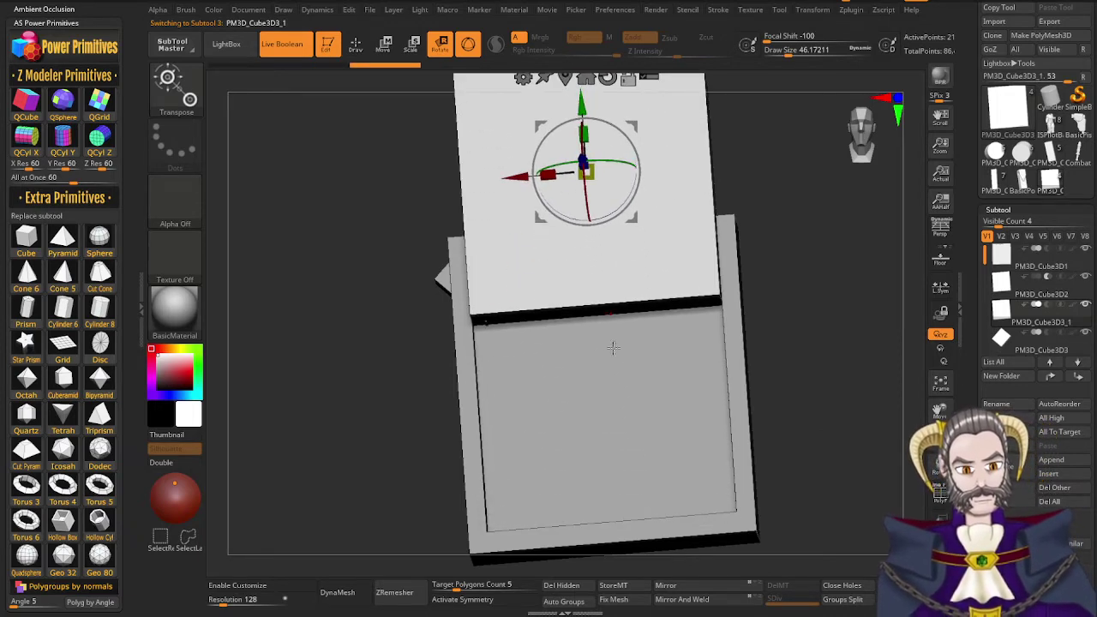
right_click_drag(613, 348, 641, 487, "alt")
left_click_drag(614, 249, 608, 162)
right_click_drag(613, 369, 686, 310)
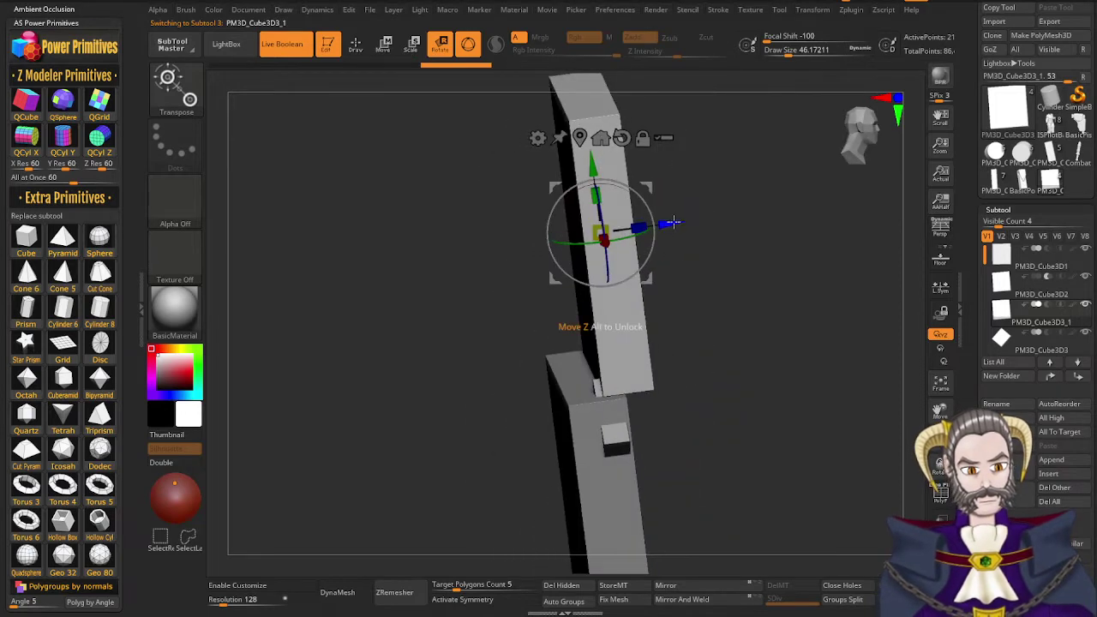
left_click_drag(674, 223, 652, 226)
right_click_drag(704, 382, 659, 374)
mouse_move(1017, 315)
left_mouse_down()
mouse_move(1014, 364)
mouse_move(1014, 318)
mouse_move(1004, 310)
left_mouse_up()
Widen the upper cutter along X, deepen it along Z beyond the frame, and set it to subtract
mouse_move(670, 445)
right_mouse_down()
mouse_move(698, 458)
mouse_move(655, 459)
right_mouse_up()
left_click_drag(509, 259, 497, 261)
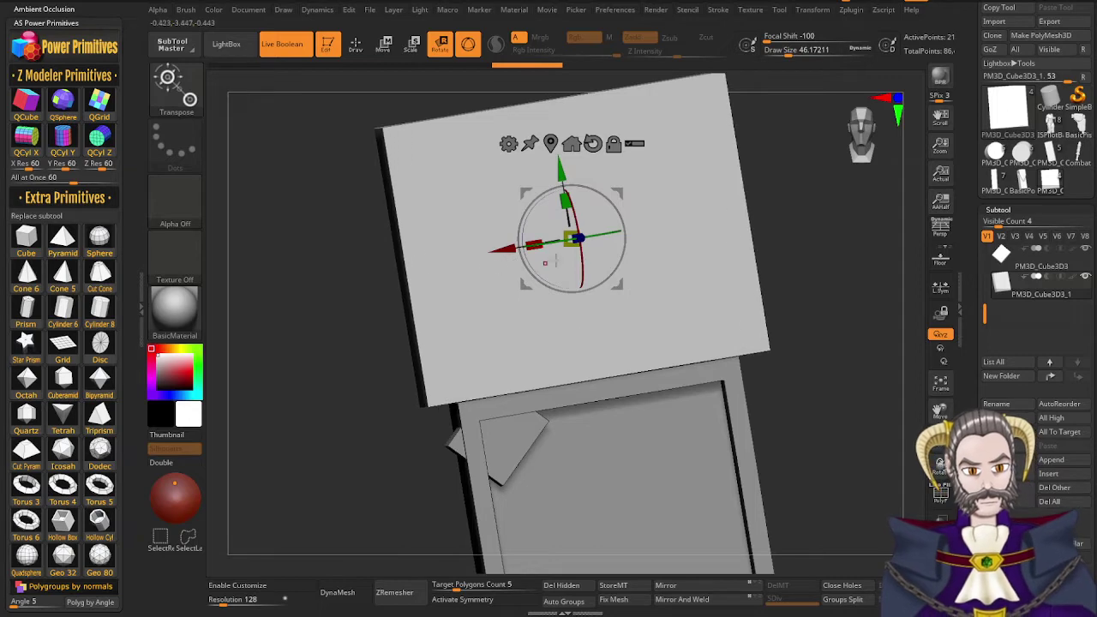
right_click_drag(541, 262, 656, 259)
left_click_drag(629, 246, 771, 265)
right_click_drag(723, 316, 639, 300)
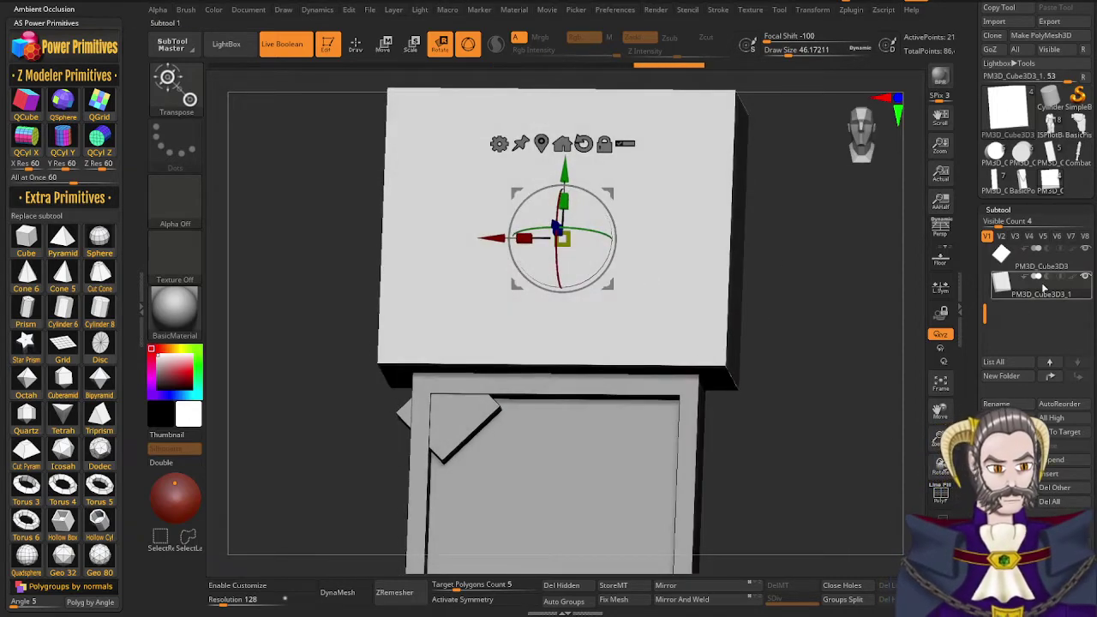
left_click(1047, 277)
right_click_drag(715, 456, 763, 502)
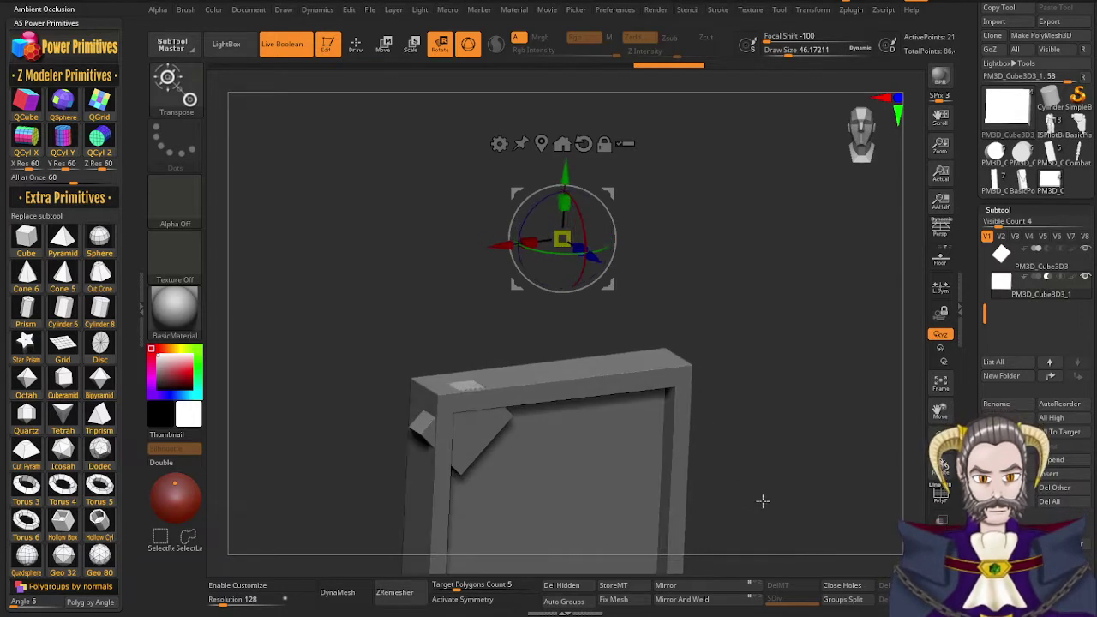
Duplicate the upper cutter, place the copy flush against the frame's outer left side, and set it to subtract
left_click_drag(565, 172, 565, 173)
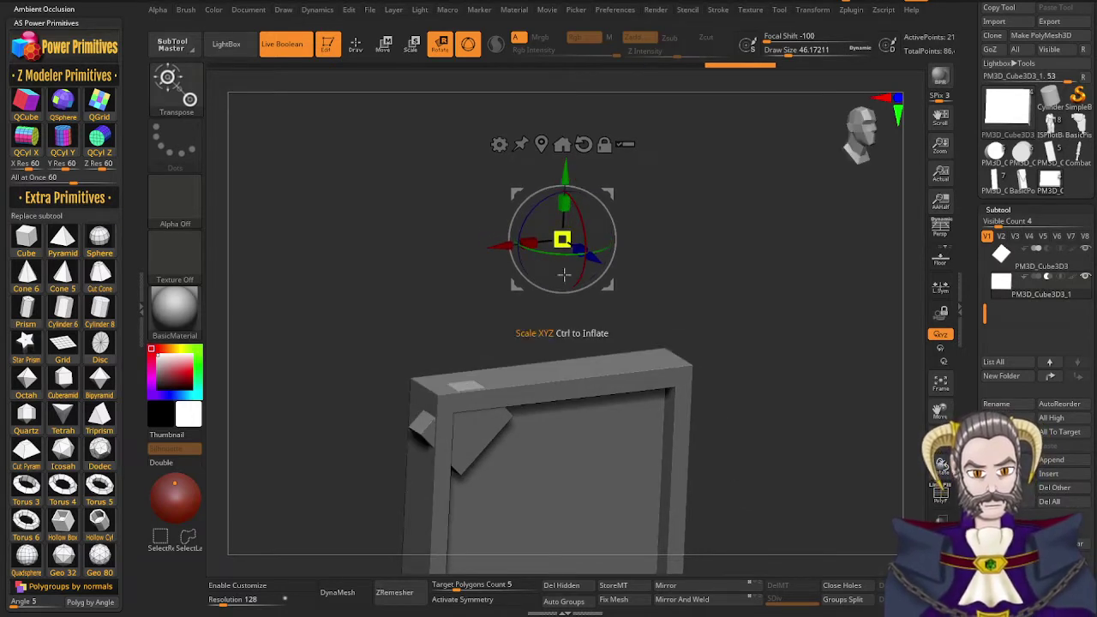
right_click_drag(571, 412, 655, 312, "alt")
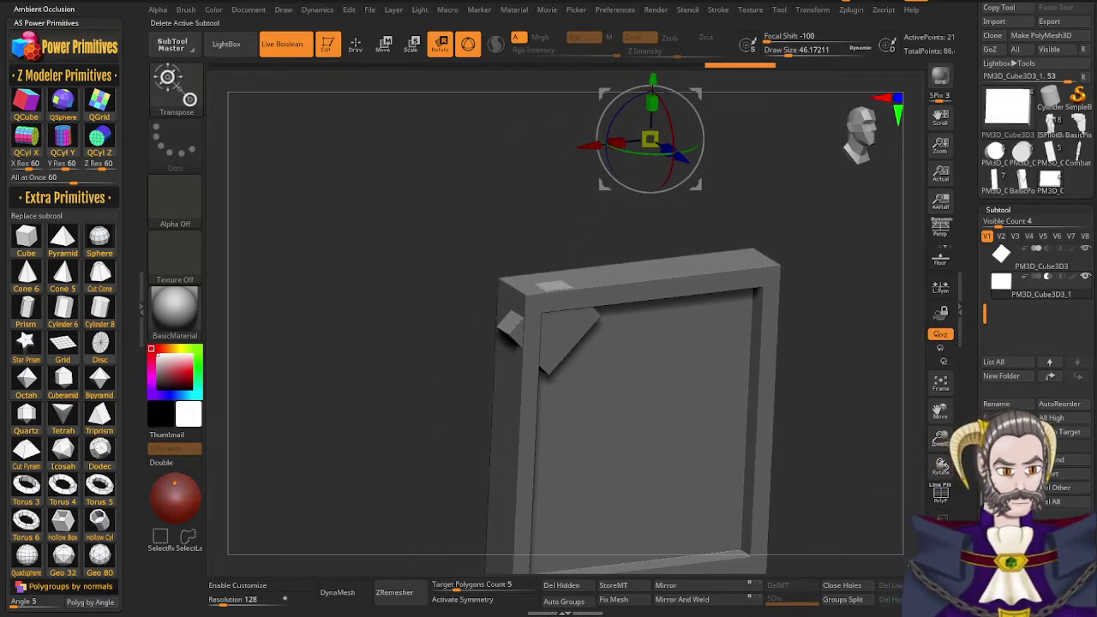
key("ctrl+shift+d")
left_click_drag(589, 147, 322, 179)
right_click_drag(513, 301, 620, 267)
right_click_drag(540, 404, 610, 403, "alt")
left_click_drag(370, 194, 353, 195)
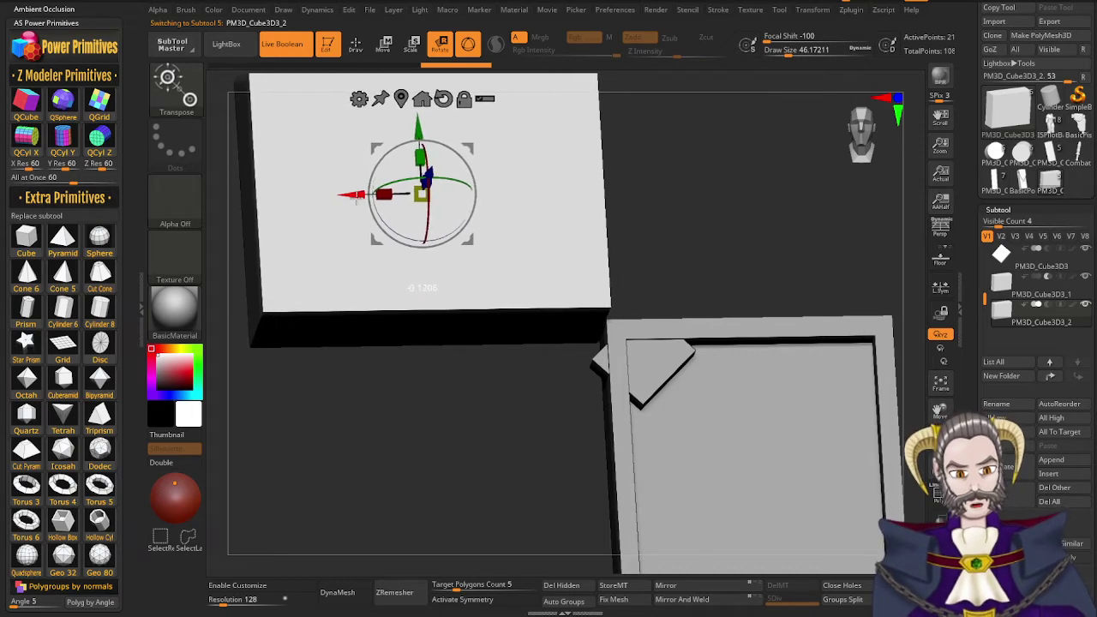
left_click_drag(419, 127, 421, 188)
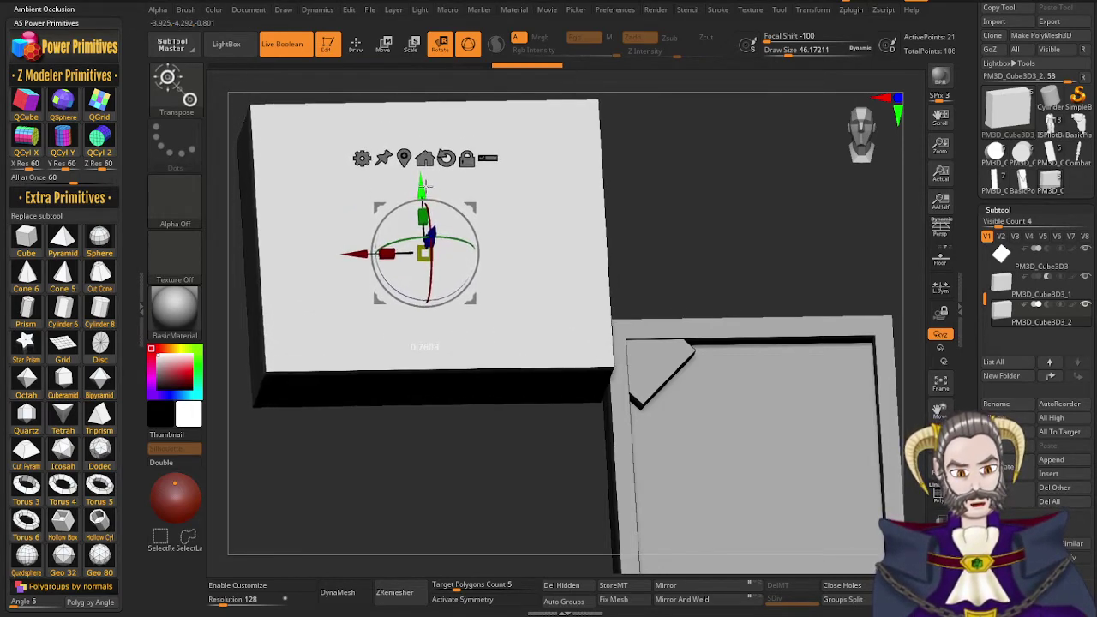
left_click_drag(570, 424, 559, 467)
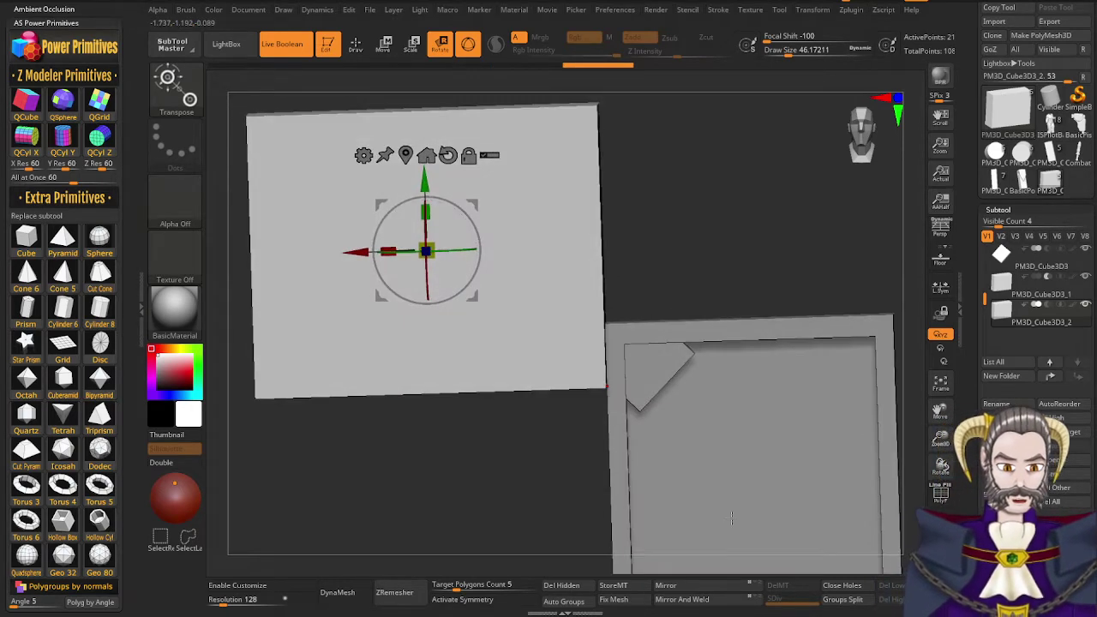
left_click(1048, 306)
mouse_move(748, 458)
left_mouse_down()
mouse_move(787, 448)
mouse_move(761, 448)
left_mouse_up()
right_click_drag(761, 448, 770, 319, "alt")
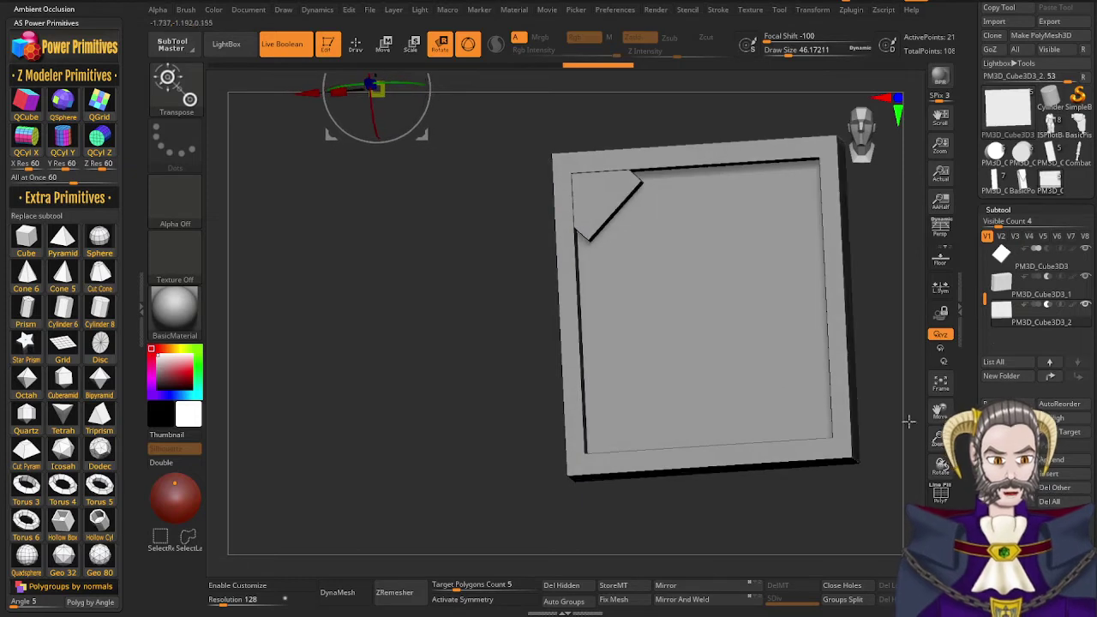
Lengthen the corner block along its Y axis and move the left cutter down to trim the overhanging end
left_click(1004, 256)
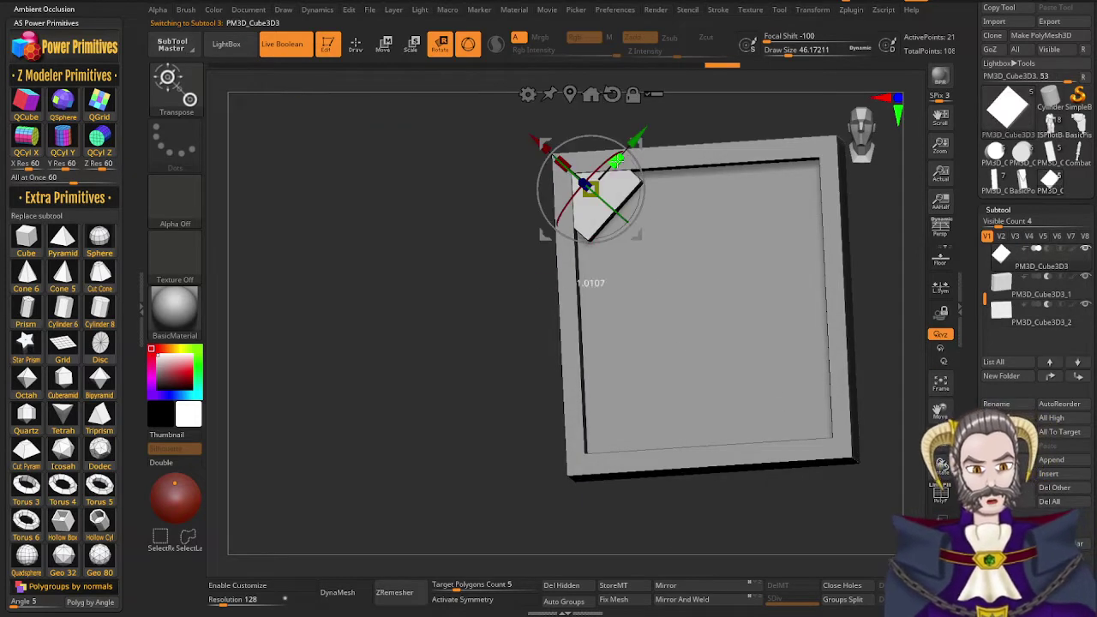
left_click_drag(617, 160, 642, 135)
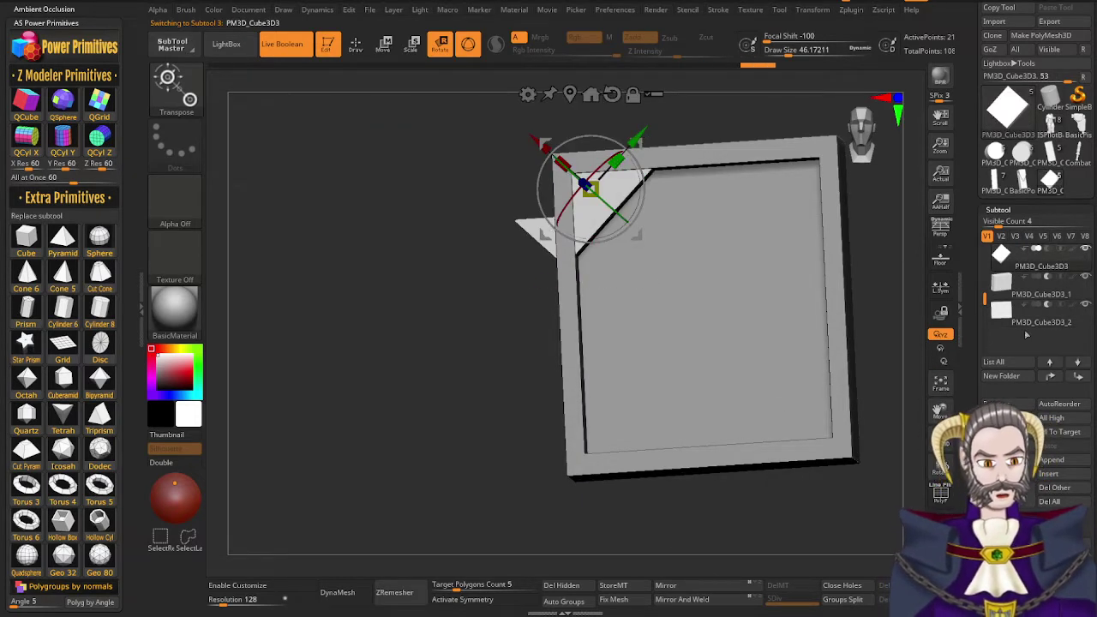
left_click(1010, 322)
left_click_drag(463, 220, 498, 363, "alt")
left_click_drag(415, 164, 417, 228)
key("q")
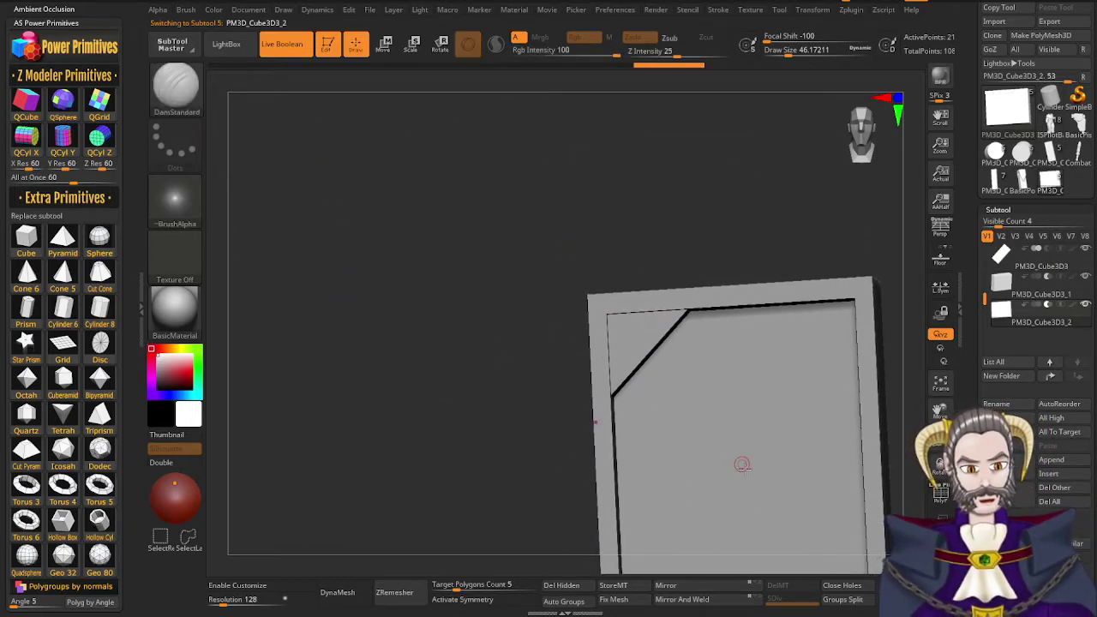
right_click_drag(769, 430, 743, 308, "alt")
mouse_move(782, 374)
right_mouse_down()
mouse_move(811, 409)
mouse_move(821, 390)
mouse_move(789, 363)
mouse_move(800, 363)
right_mouse_up()
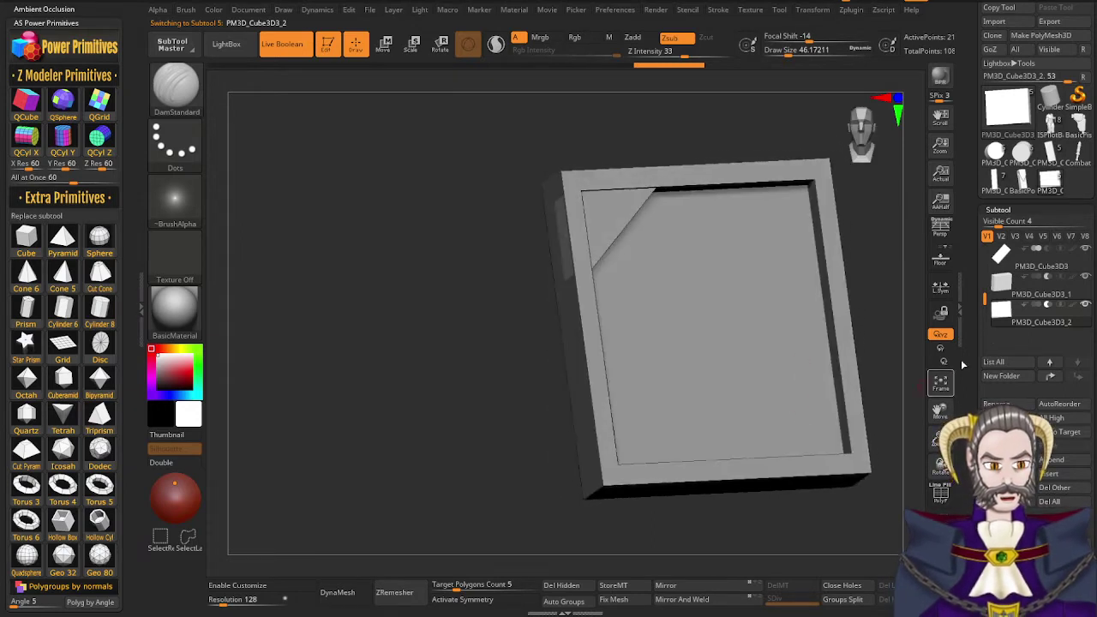
Fine-tune the corner block's position along Z inside the recessed frame
left_click(1004, 260)
right_click_drag(683, 290, 705, 288)
key("r")
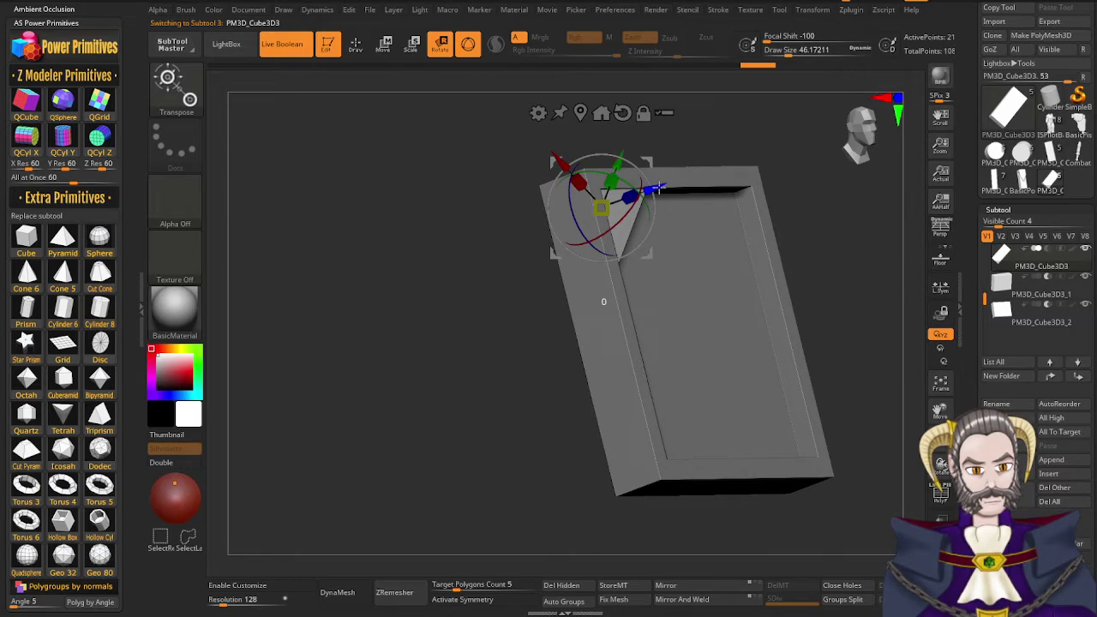
left_click_drag(656, 188, 659, 186)
right_click_drag(686, 268, 871, 490)
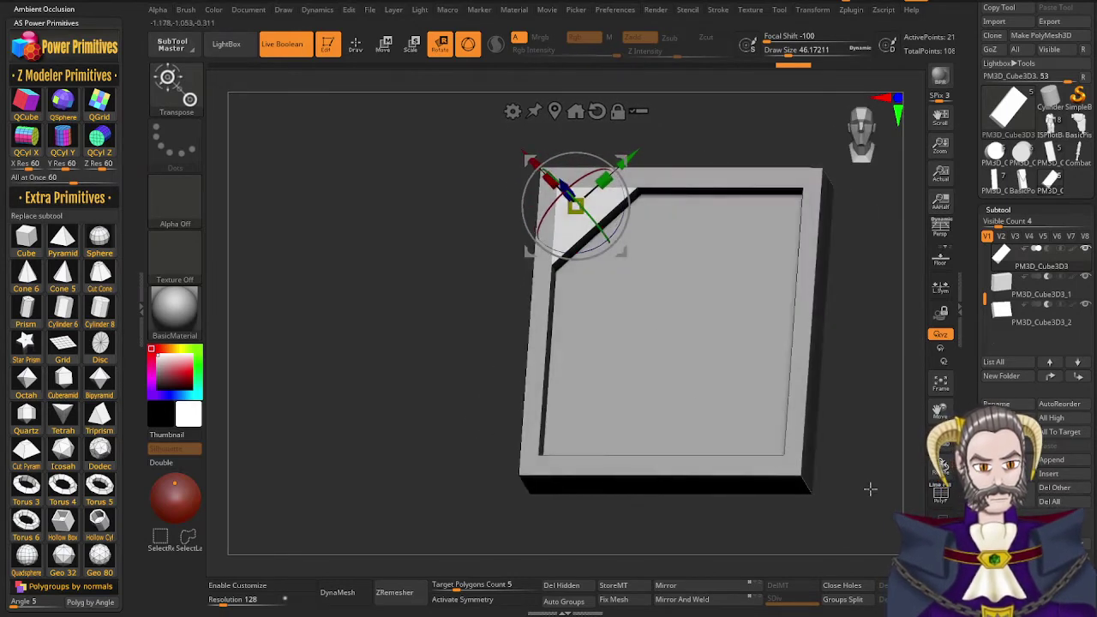
Make a boolean mesh from the panel's subtools and switch to the resulting UMesh tool
left_click_drag(976, 553, 976, 518)
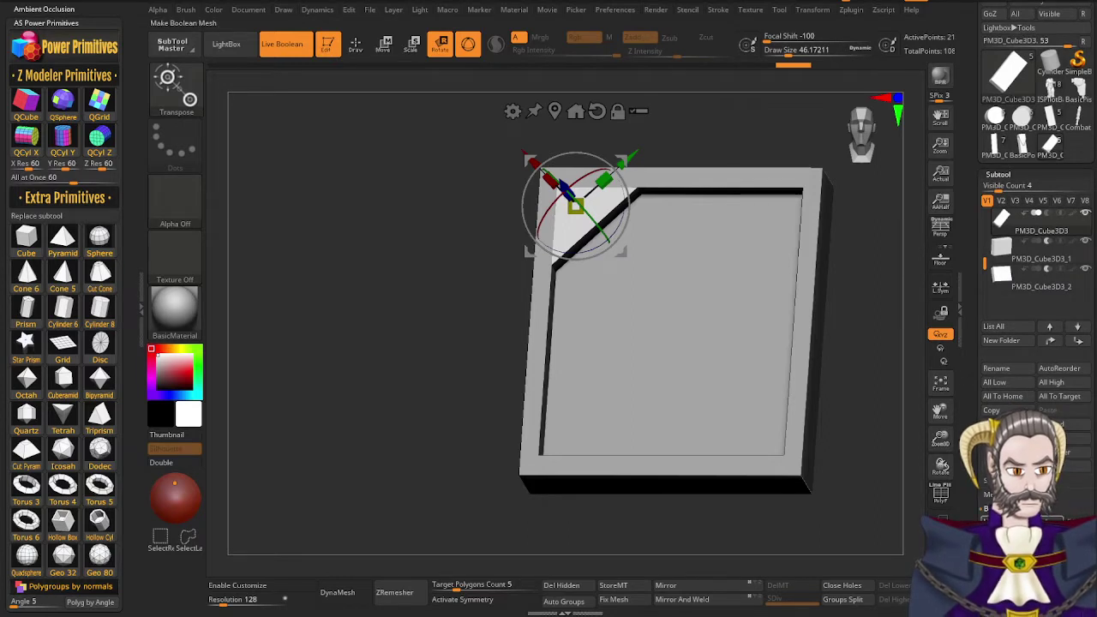
left_click(1024, 523)
left_click(1052, 152)
right_click_drag(680, 401, 700, 418)
mouse_move(700, 418)
right_mouse_down("ctrl")
mouse_move(659, 392)
mouse_move(637, 396)
right_mouse_up("ctrl")
Widen the merged panel mesh along X to nearly square proportions
key("r")
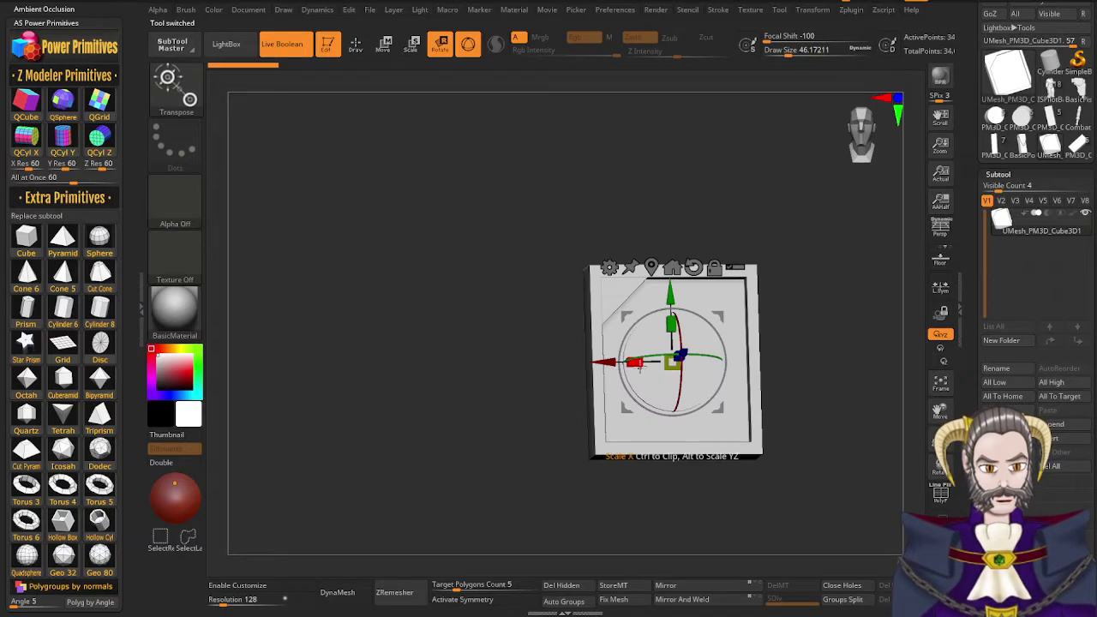
left_click_drag(638, 367, 607, 371)
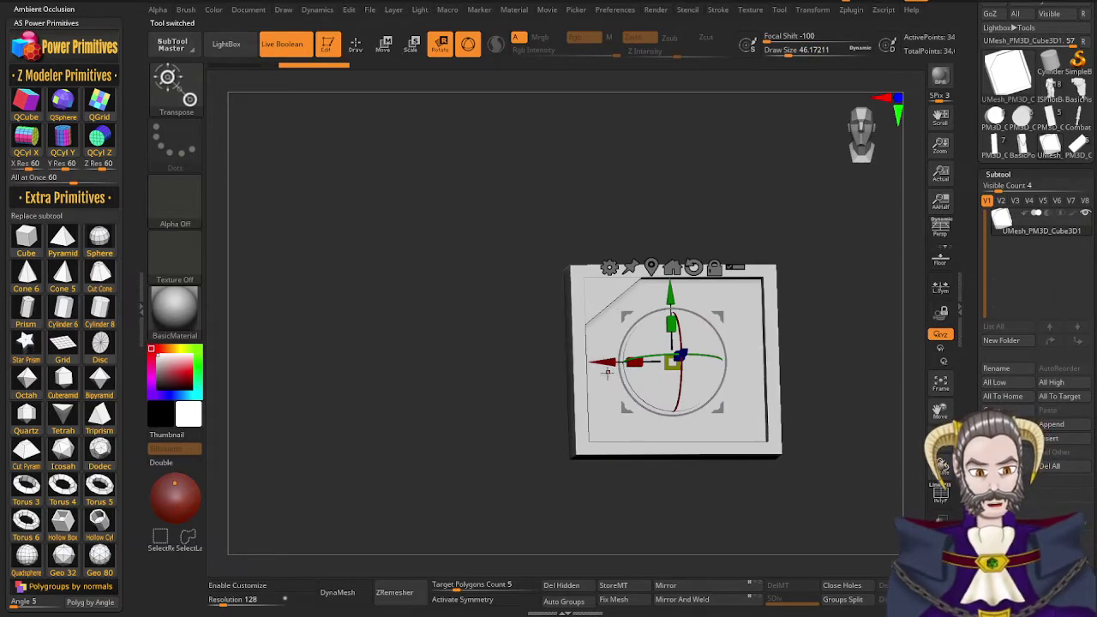
left_click_drag(633, 465, 583, 443)
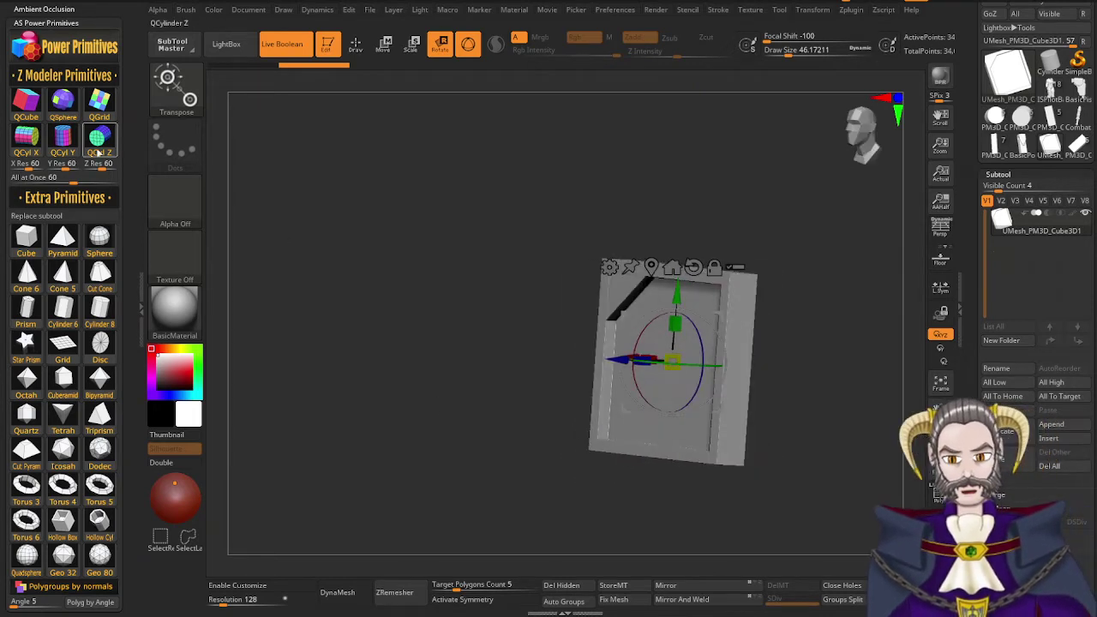
left_click_drag(541, 472, 583, 473)
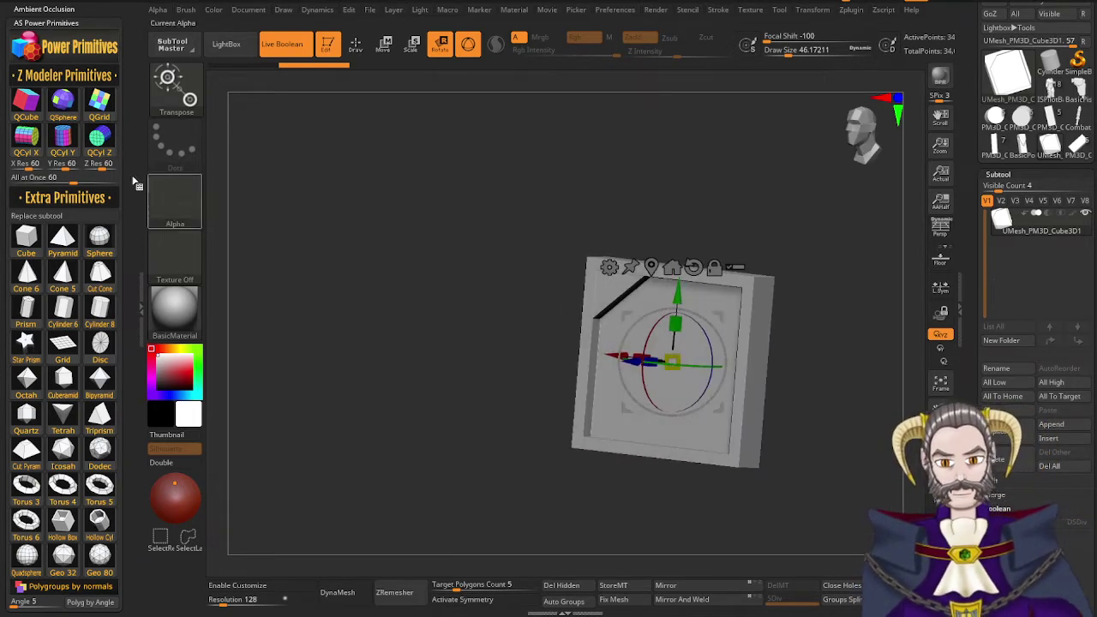
Add an X-axis QCylinder subtool and place it on the panel's right side near the upper corner
left_click(33, 146)
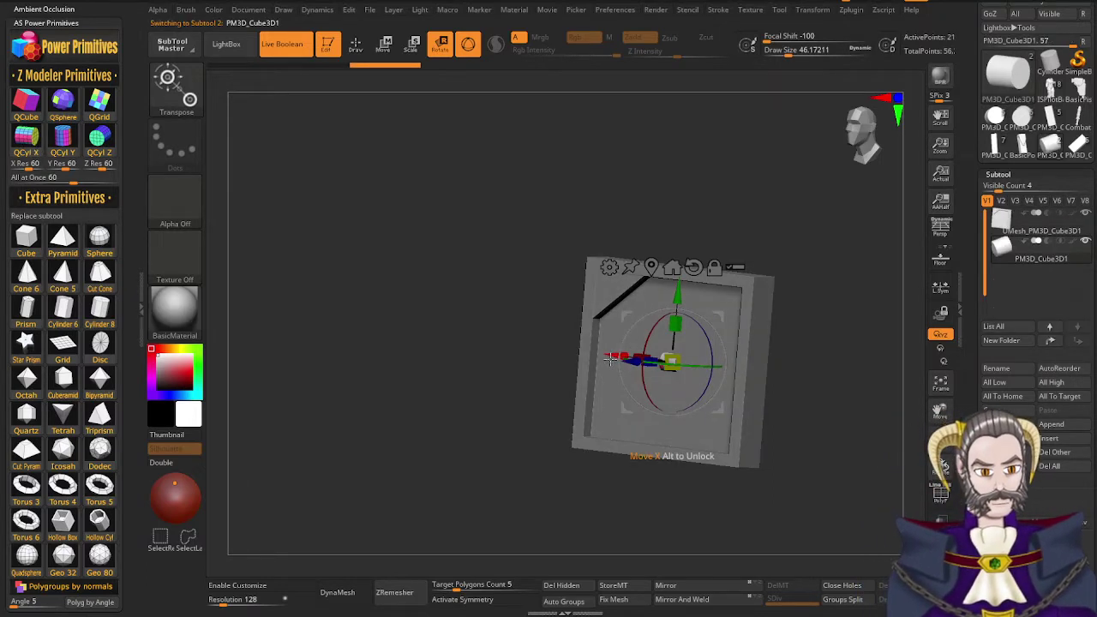
left_click_drag(610, 358, 696, 360)
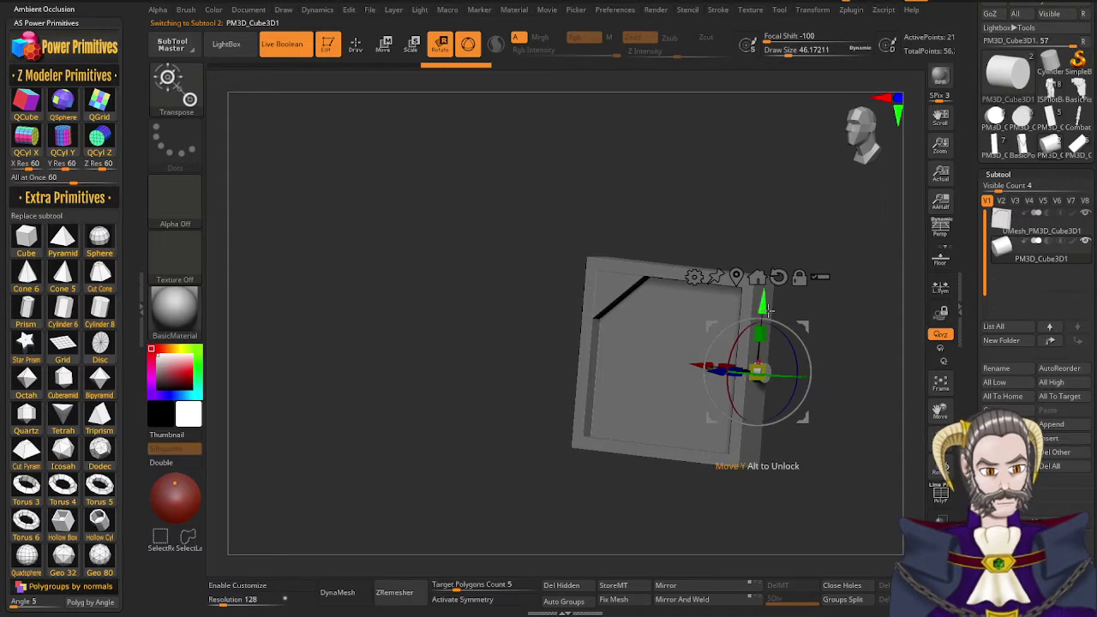
left_click_drag(769, 312, 773, 242)
right_click_drag(691, 409, 701, 419)
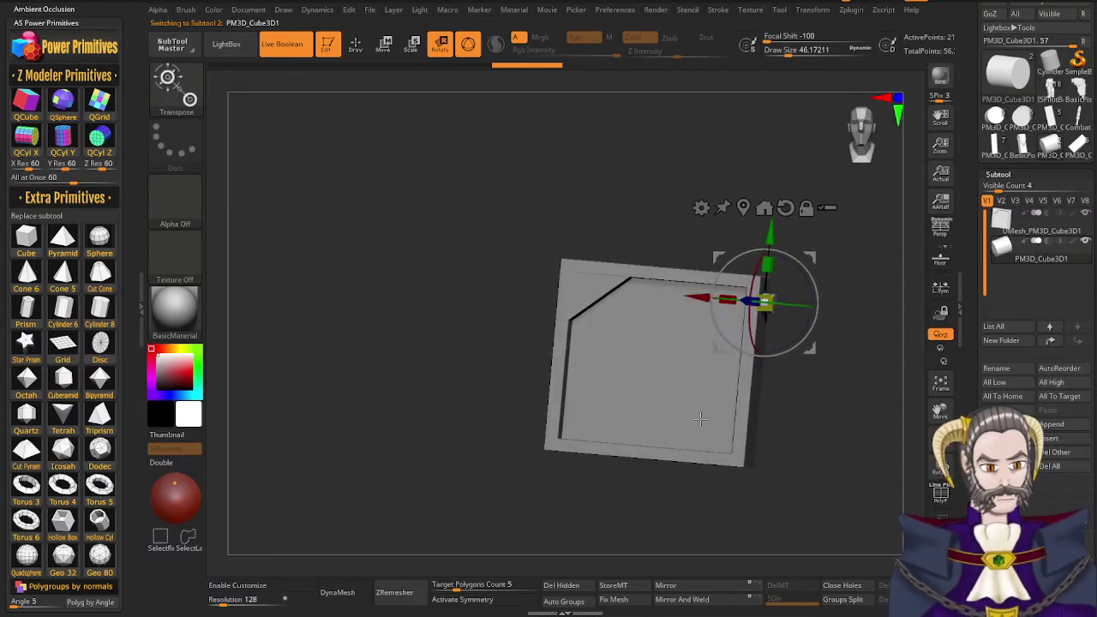
left_click_drag(700, 299, 698, 299)
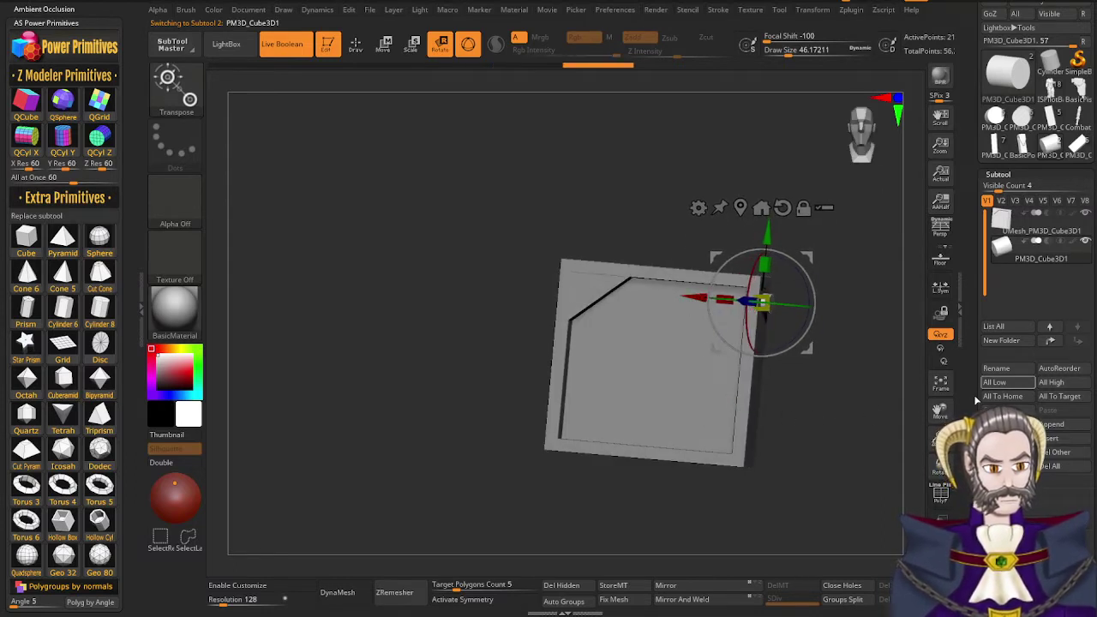
Duplicate the small side cylinder and place the copy directly below the original
left_click_drag(765, 243, 768, 272)
right_click_drag(742, 488, 771, 398)
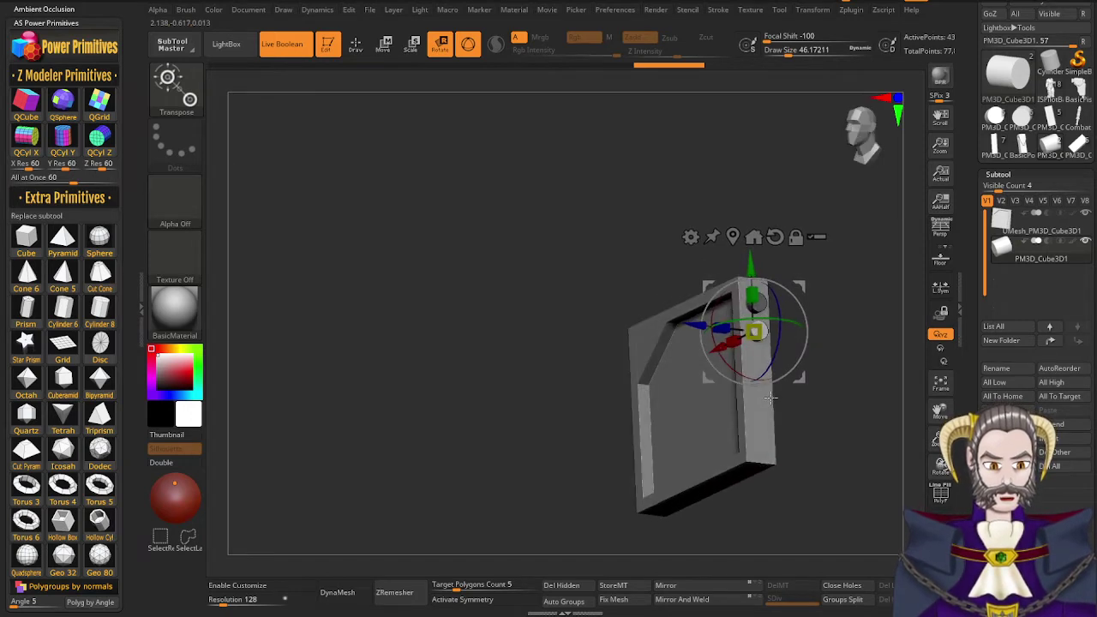
left_click_drag(771, 397, 781, 404)
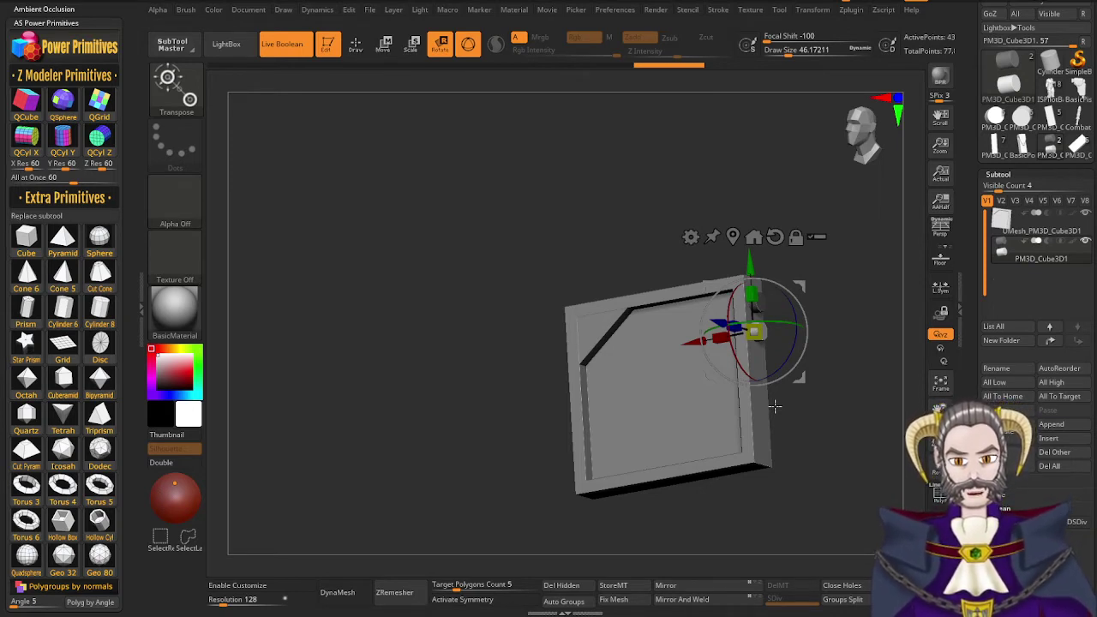
Add a QCube subtool and fit it as a thin upright block on the lower part of the panel's right side
left_click(27, 106)
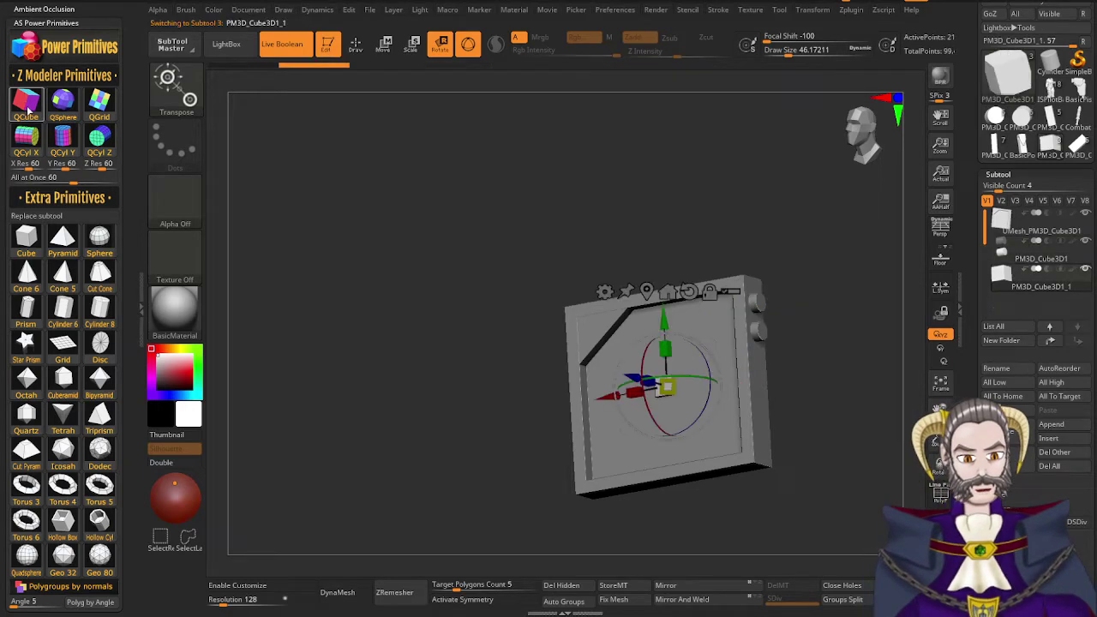
left_click_drag(613, 398, 715, 403)
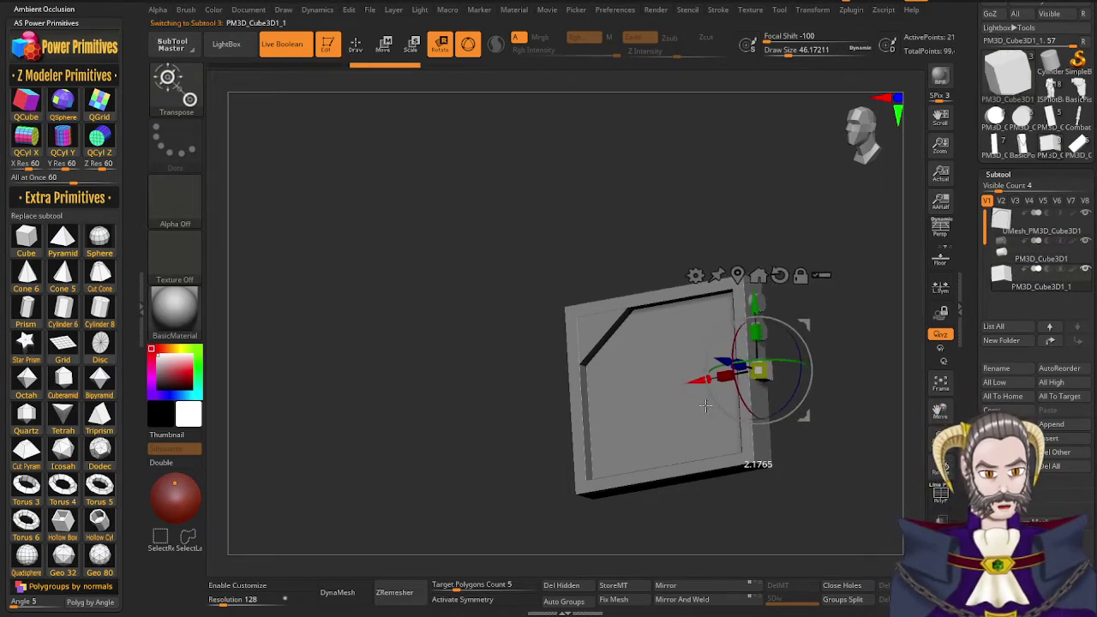
left_click_drag(755, 306, 751, 349)
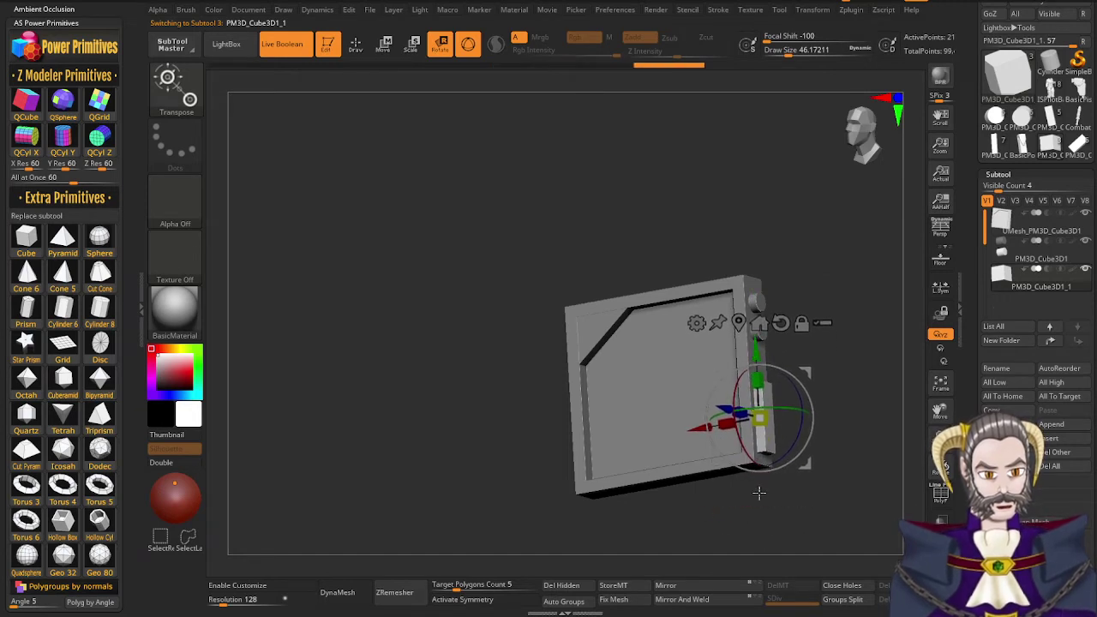
left_click_drag(753, 504, 684, 437)
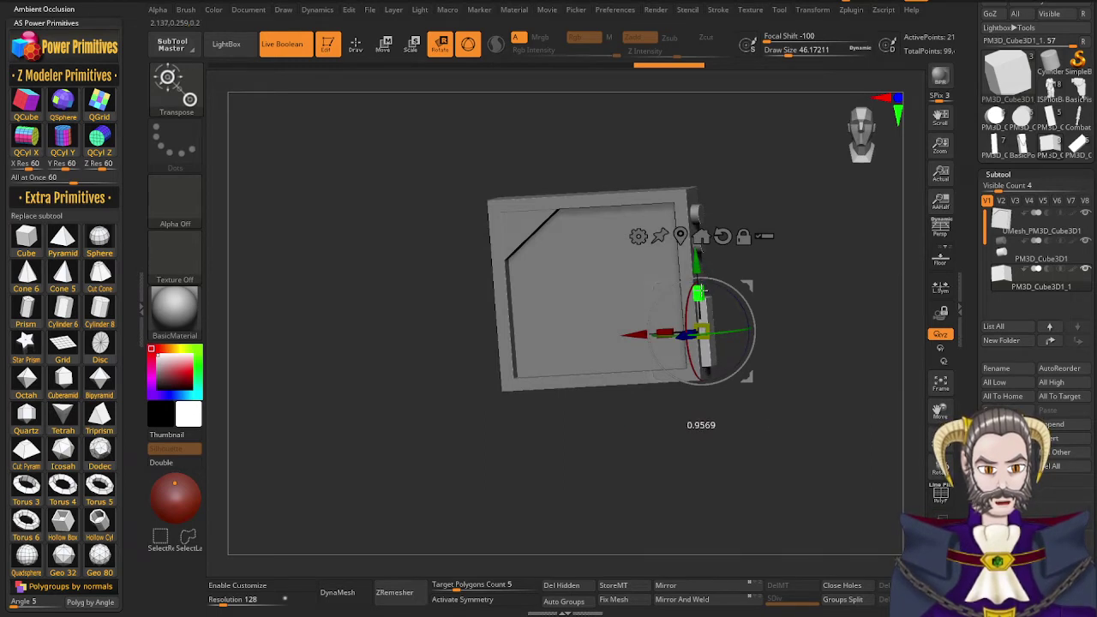
left_click_drag(701, 292, 700, 293)
left_click_drag(719, 413, 693, 424)
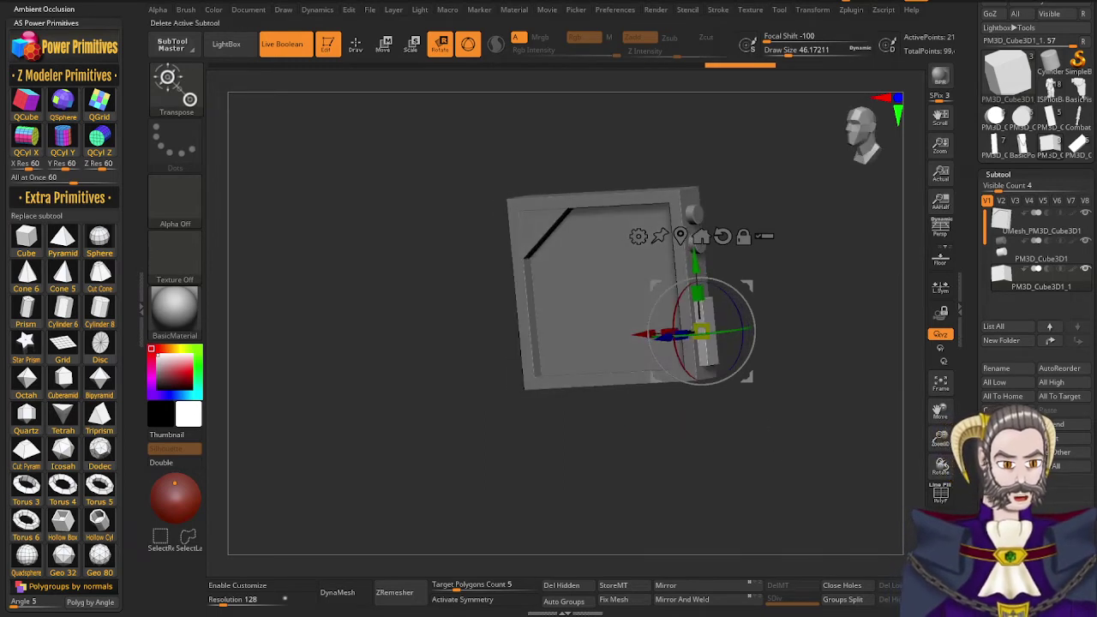
left_click_drag(827, 454, 771, 443)
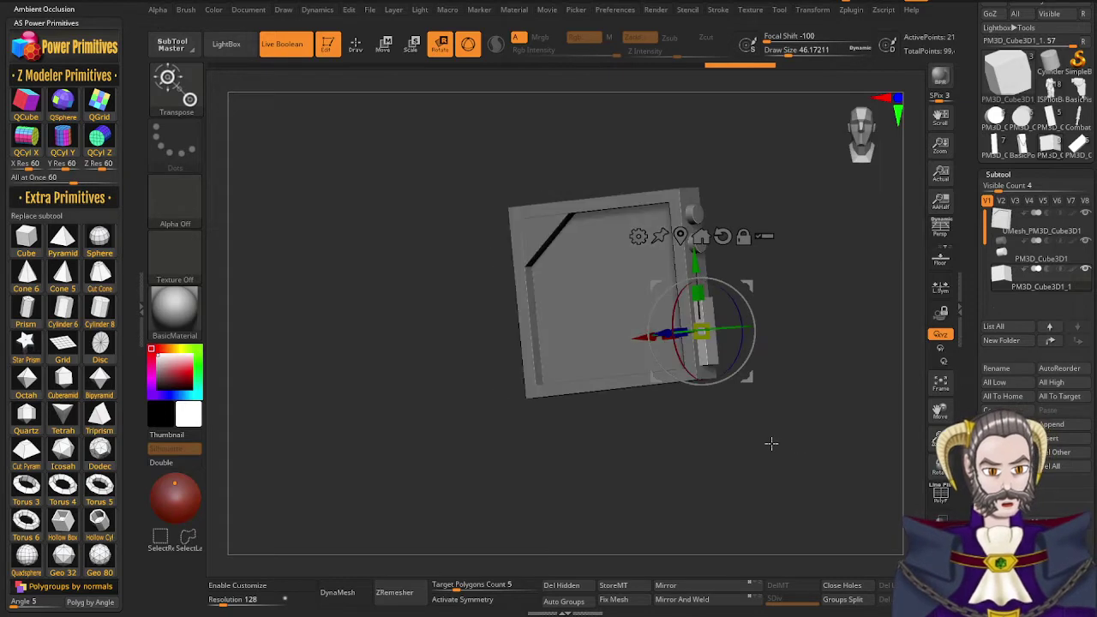
Duplicate the side block, shift the copy outward and shrink it to fit within the original's outline
left_click(1004, 424)
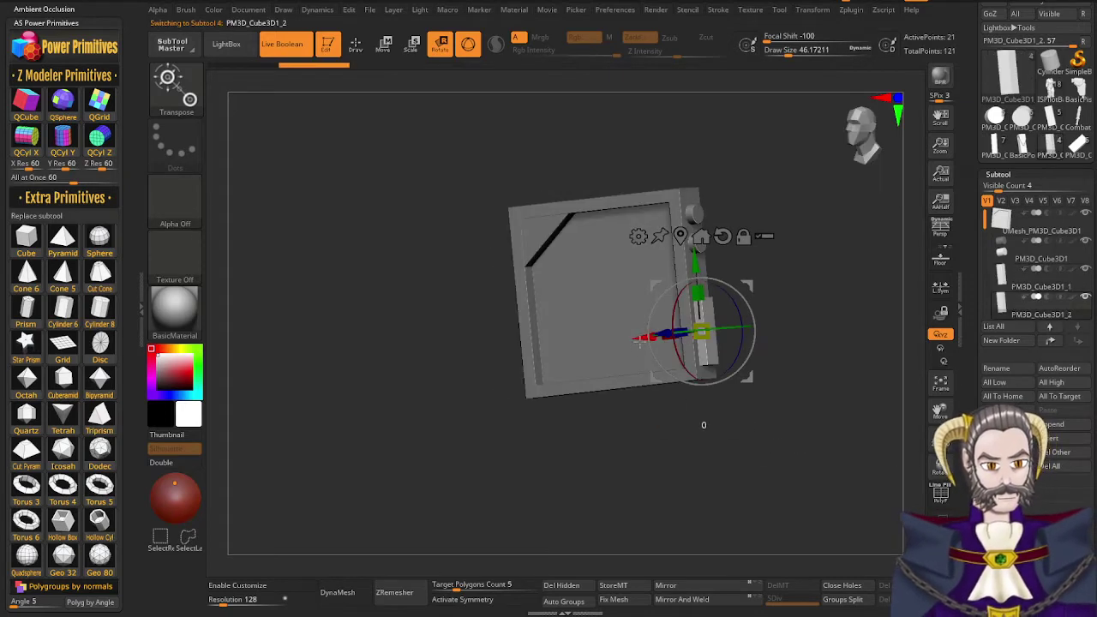
left_click_drag(640, 343, 682, 352)
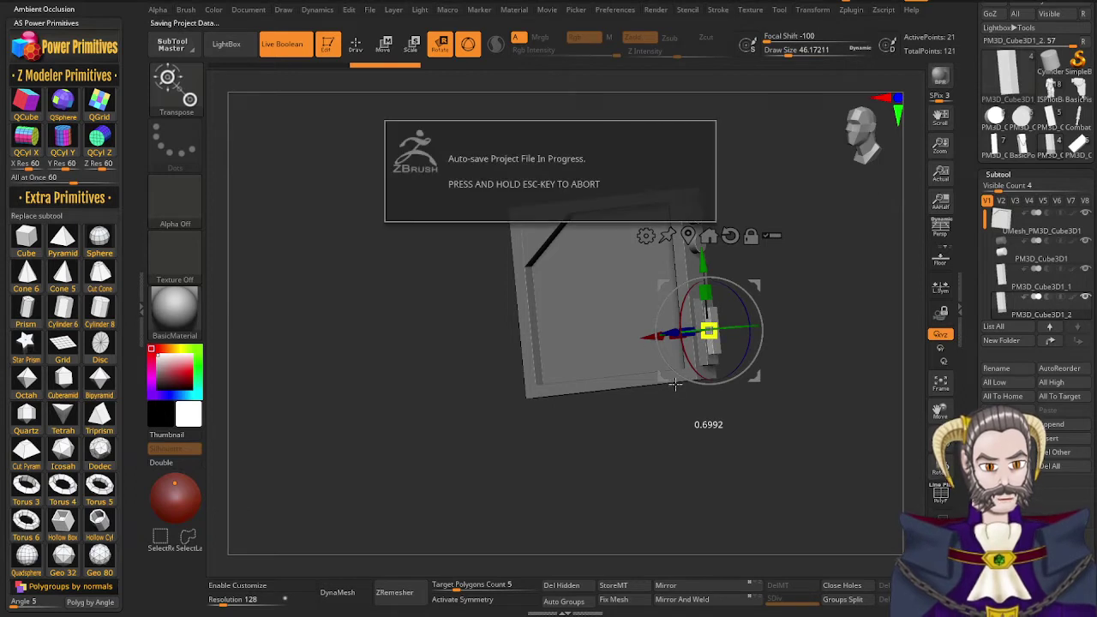
right_click_drag(690, 405, 662, 425)
left_click_drag(708, 296, 707, 287)
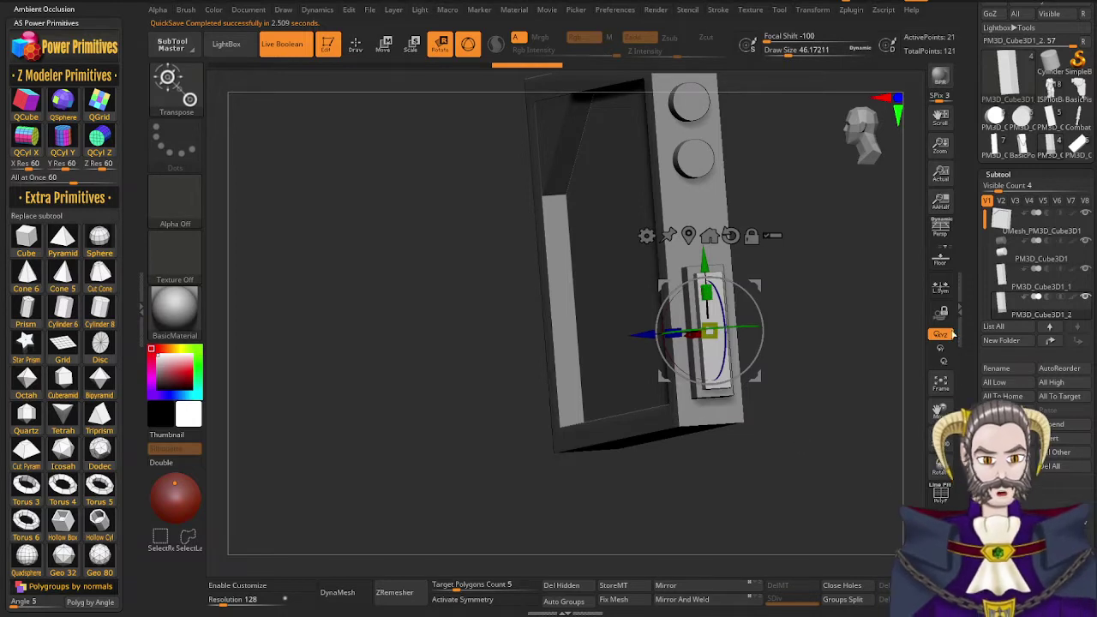
Set the smaller block to subtract and make a boolean mesh of all subtools as the active tool
left_click_drag(985, 219, 985, 231)
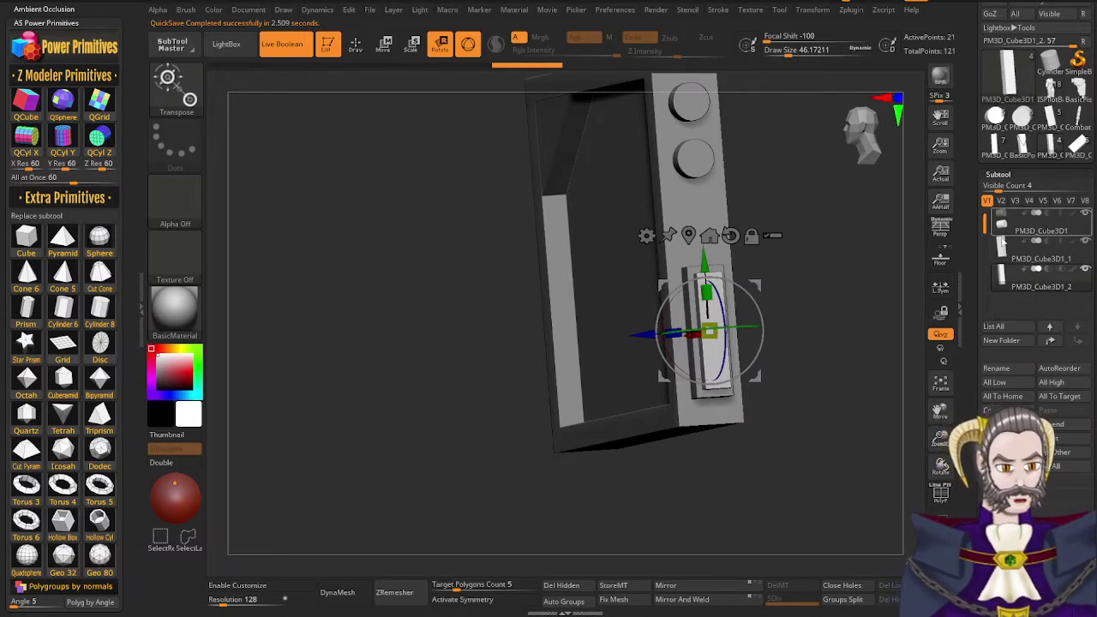
left_click(1048, 269)
mouse_move(764, 425)
left_mouse_down()
mouse_move(727, 418)
mouse_move(805, 421)
mouse_move(761, 437)
left_mouse_up()
right_click_drag(761, 436, 705, 400)
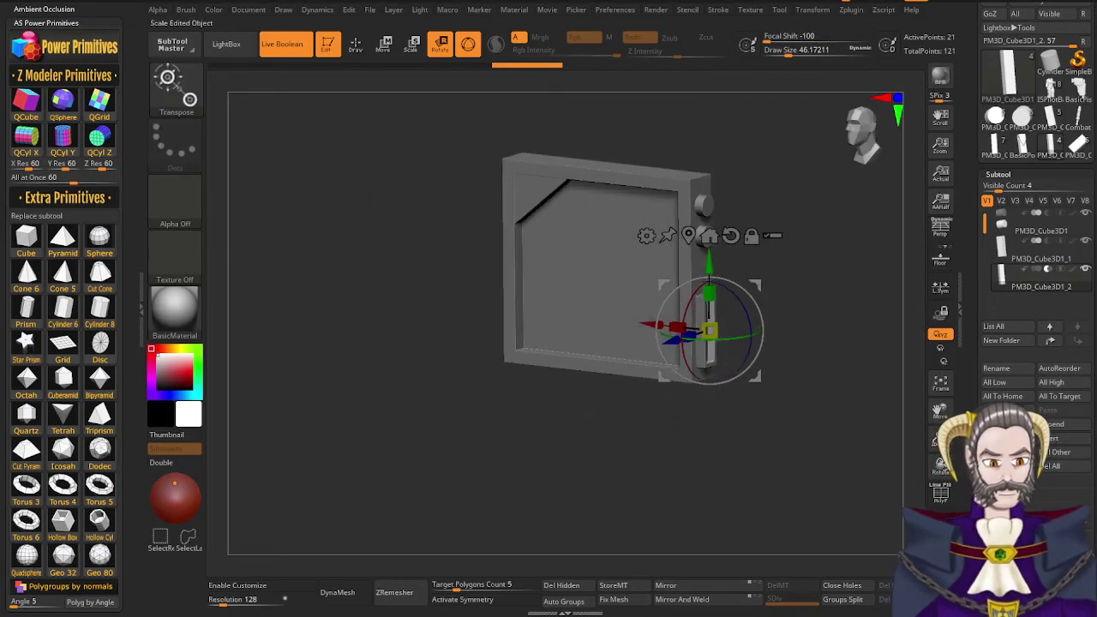
left_click(1024, 522)
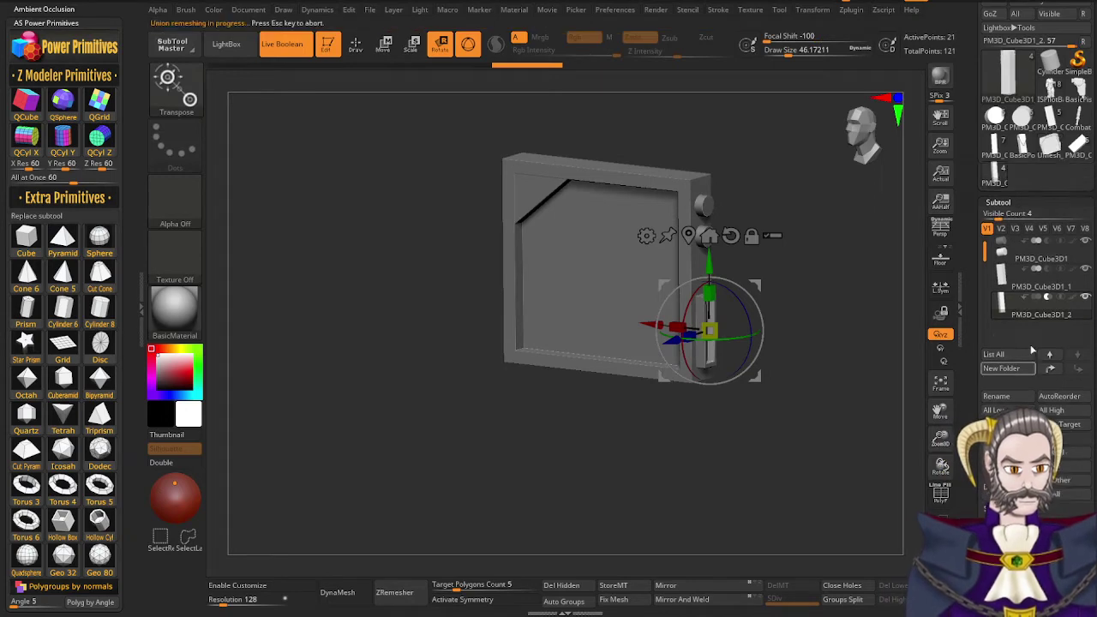
left_click_drag(757, 397, 571, 513)
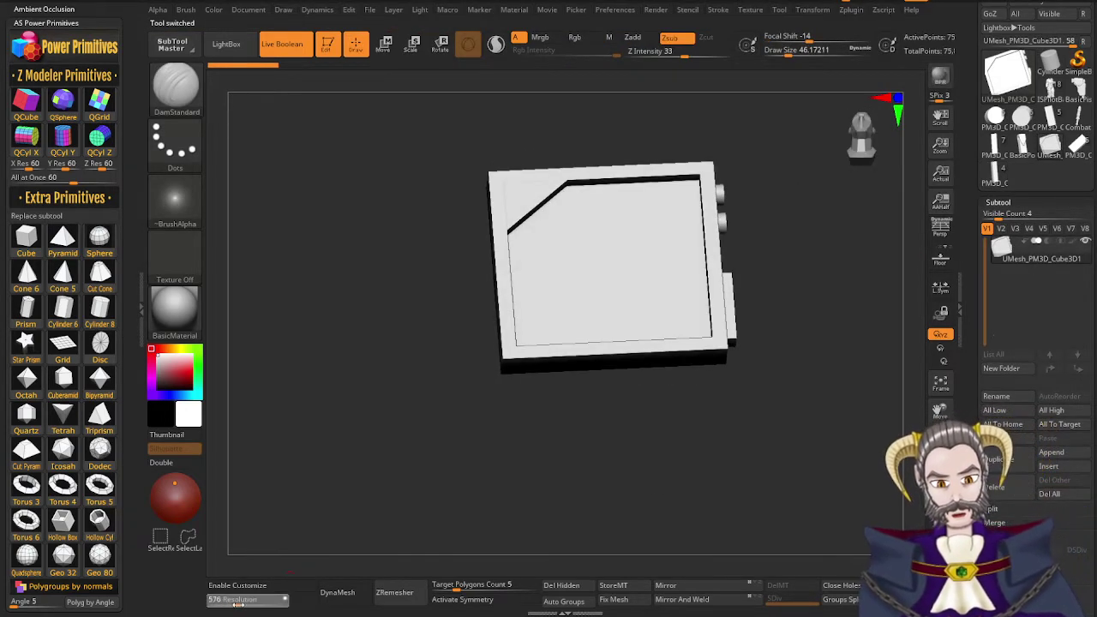
Try DynaMesh on the merged panel at resolution 488, inspect the wireframe and undo the remesh
left_click_drag(235, 605, 237, 606)
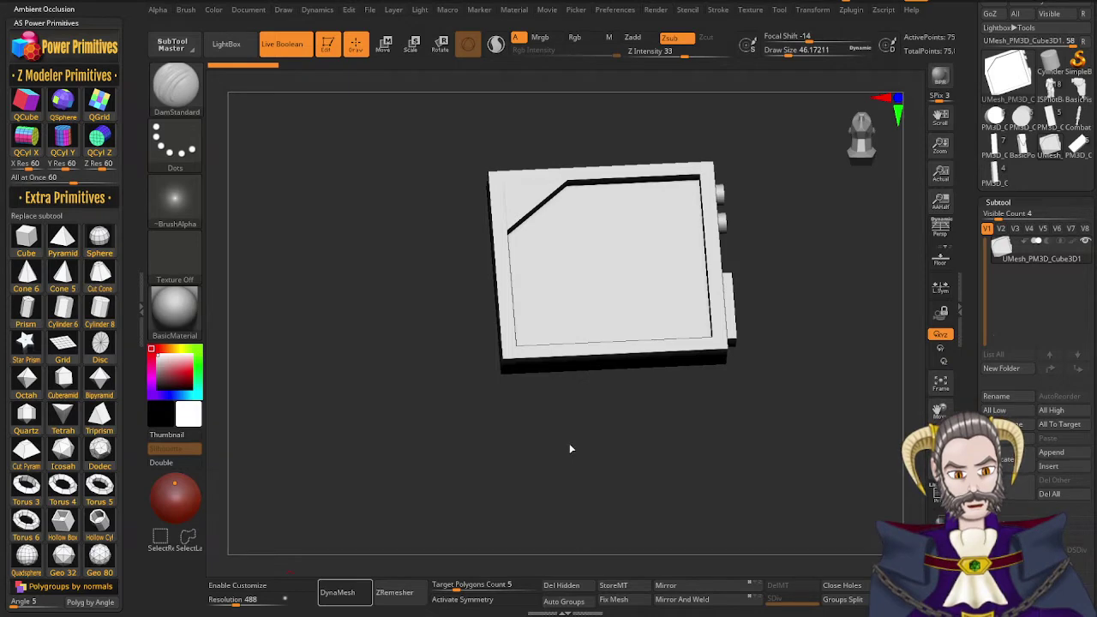
mouse_move(570, 446)
left_mouse_down()
mouse_move(542, 472)
mouse_move(577, 464)
left_mouse_up()
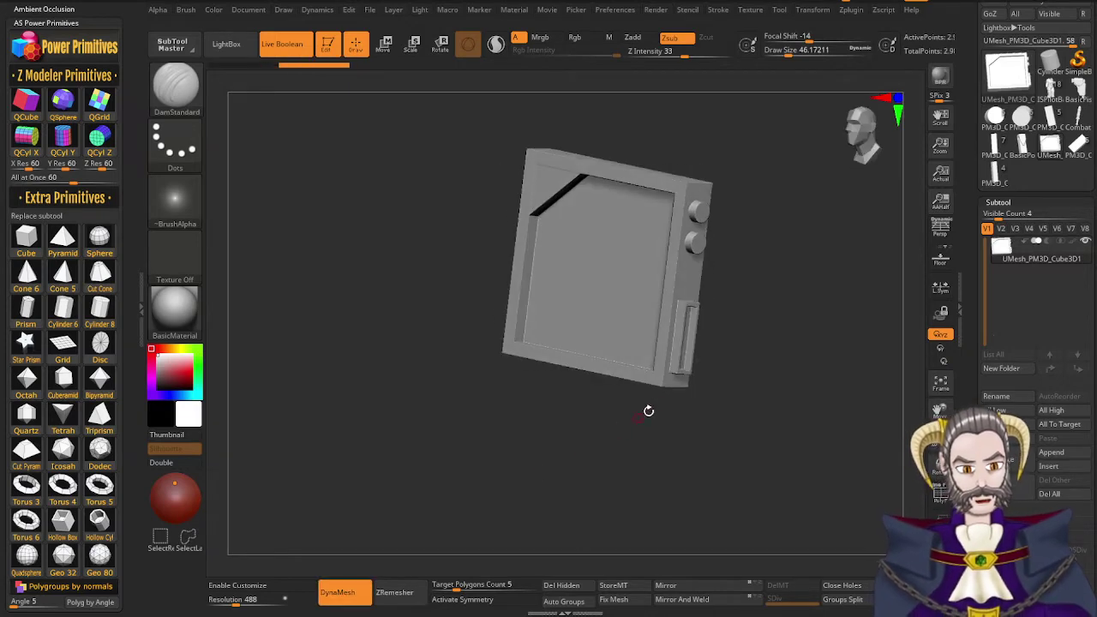
key("shift+f")
right_click_drag(650, 317, 840, 517, "ctrl")
right_click_drag(805, 470, 712, 320, "ctrl")
key("shift+f")
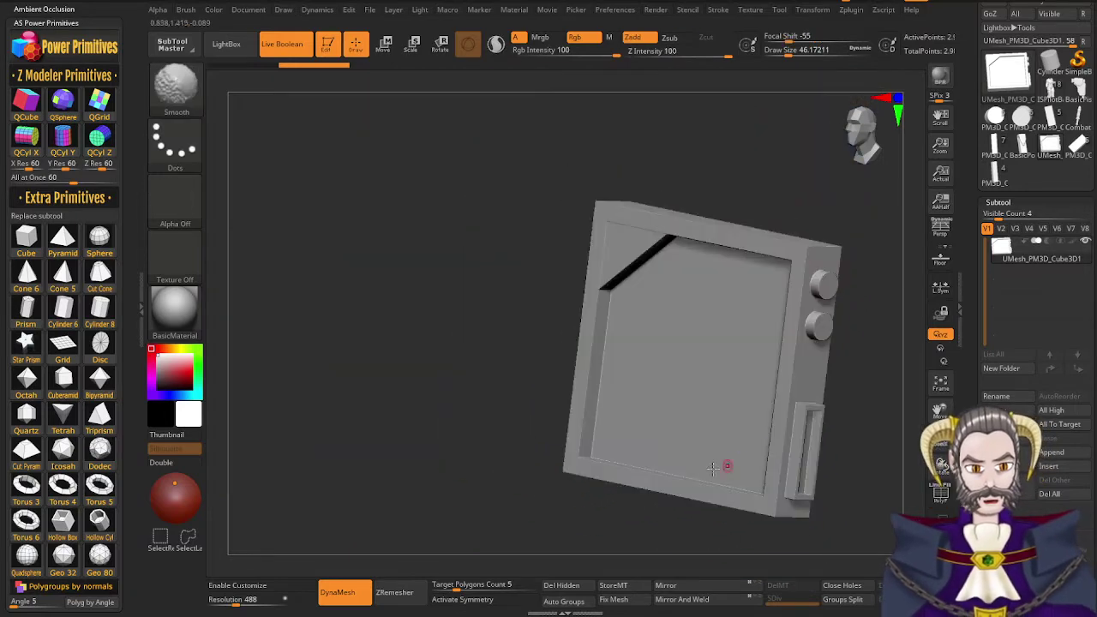
left_click_drag(402, 468, 446, 399, "ctrl")
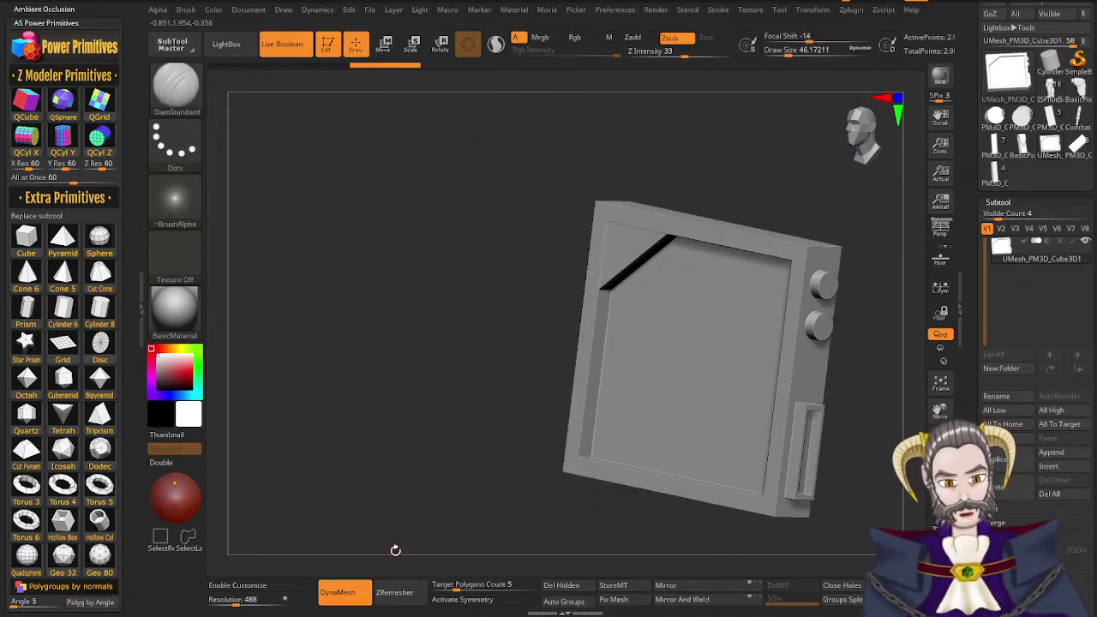
key("ctrl+z")
key("ctrl+z")
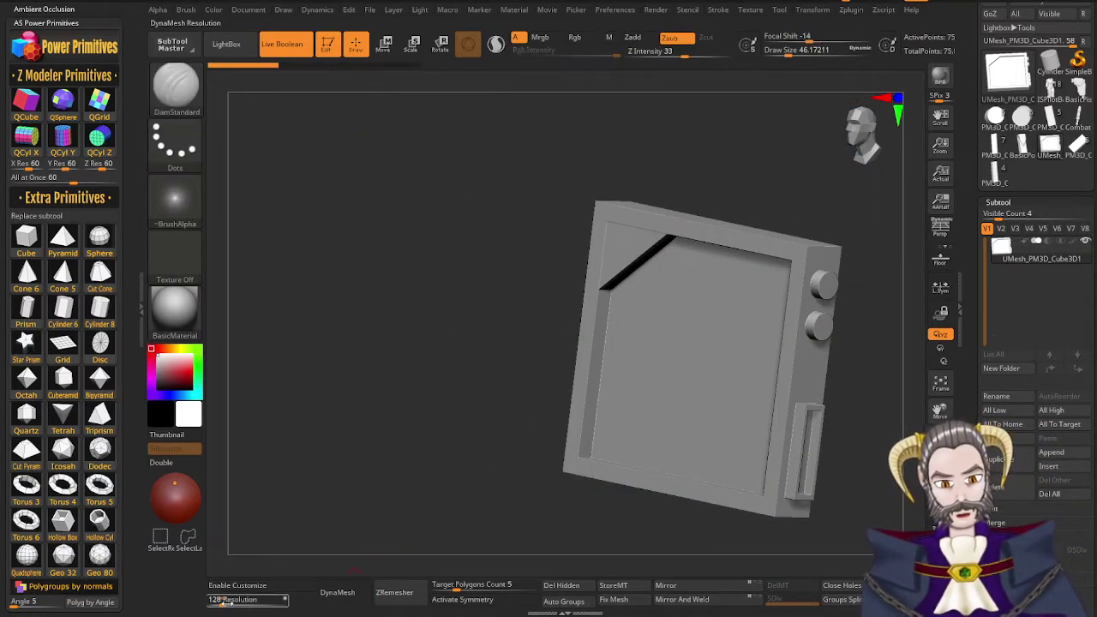
DynaMesh the merged panel at resolution 288 and check its polygroups and wireframe
left_click(229, 605)
left_click_drag(229, 606, 230, 605)
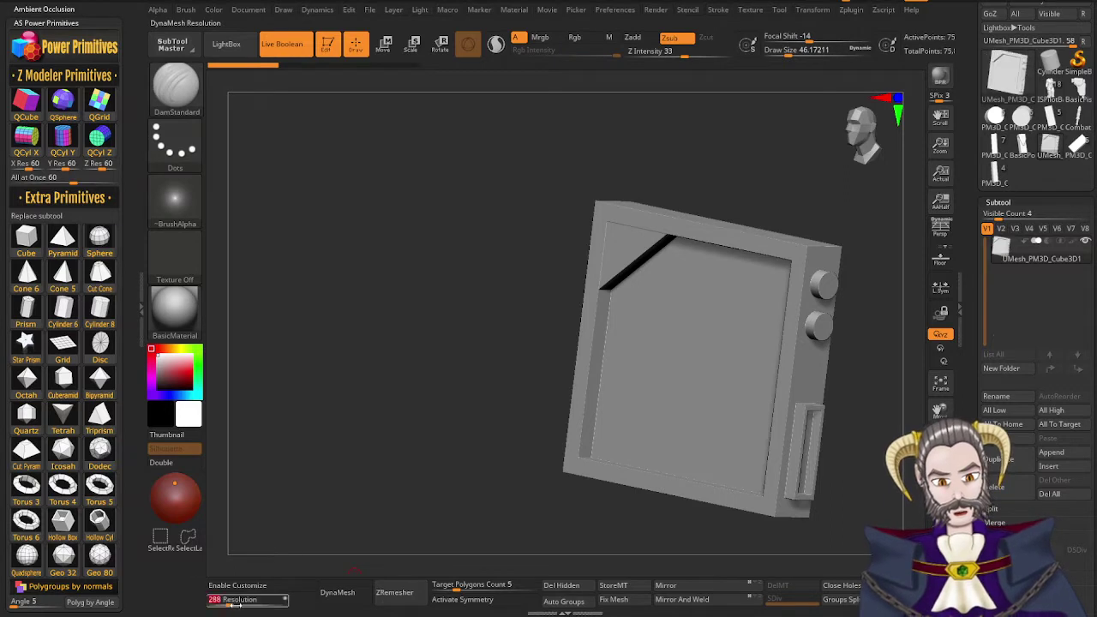
left_click(335, 601)
right_click_drag(549, 472, 694, 438)
key("shift+f")
right_click_drag(737, 297, 502, 273, "alt")
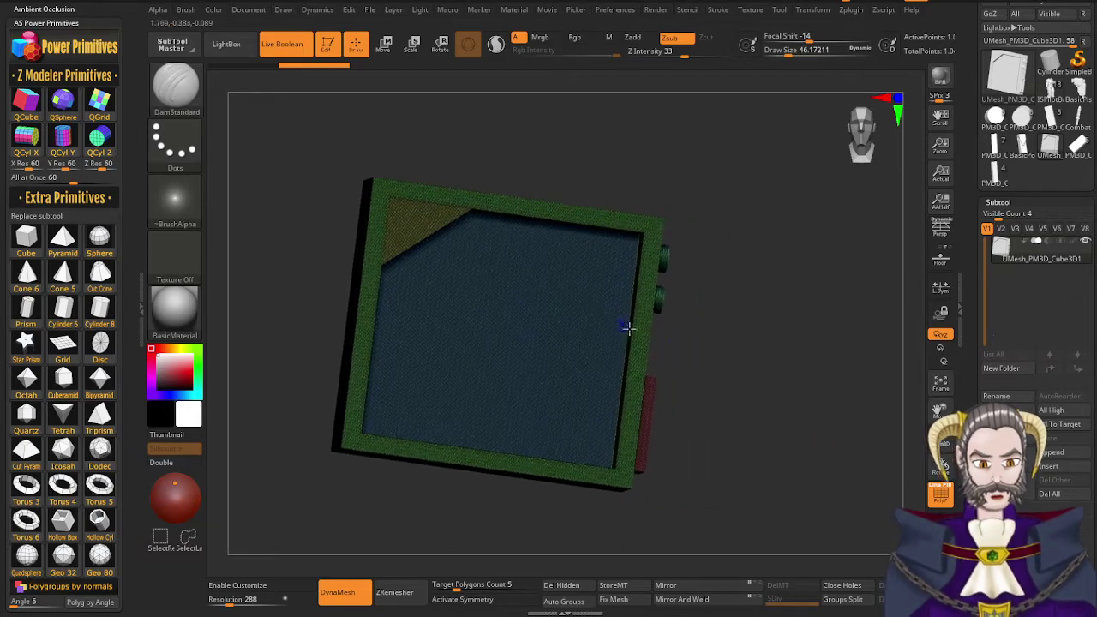
key("shift+f")
right_click_drag(649, 341, 627, 318)
Enlarge the brush to about 245 and smooth the panel's front frame and rear edges
key("s")
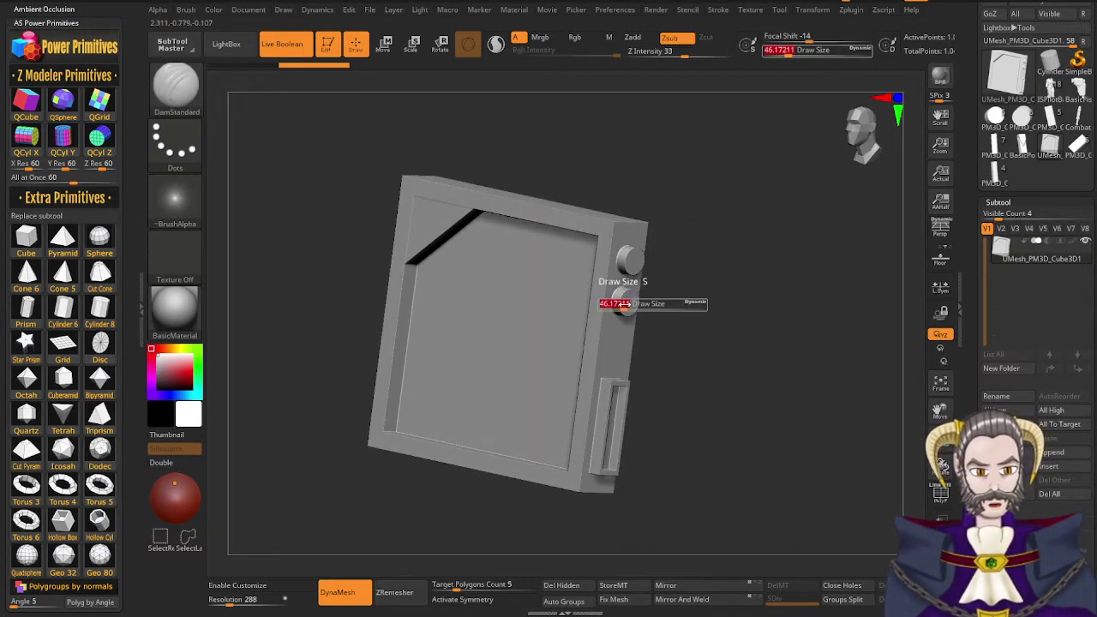
left_click_drag(624, 308, 653, 313)
mouse_move(627, 383)
right_mouse_down()
mouse_move(648, 372)
mouse_move(626, 367)
right_mouse_up()
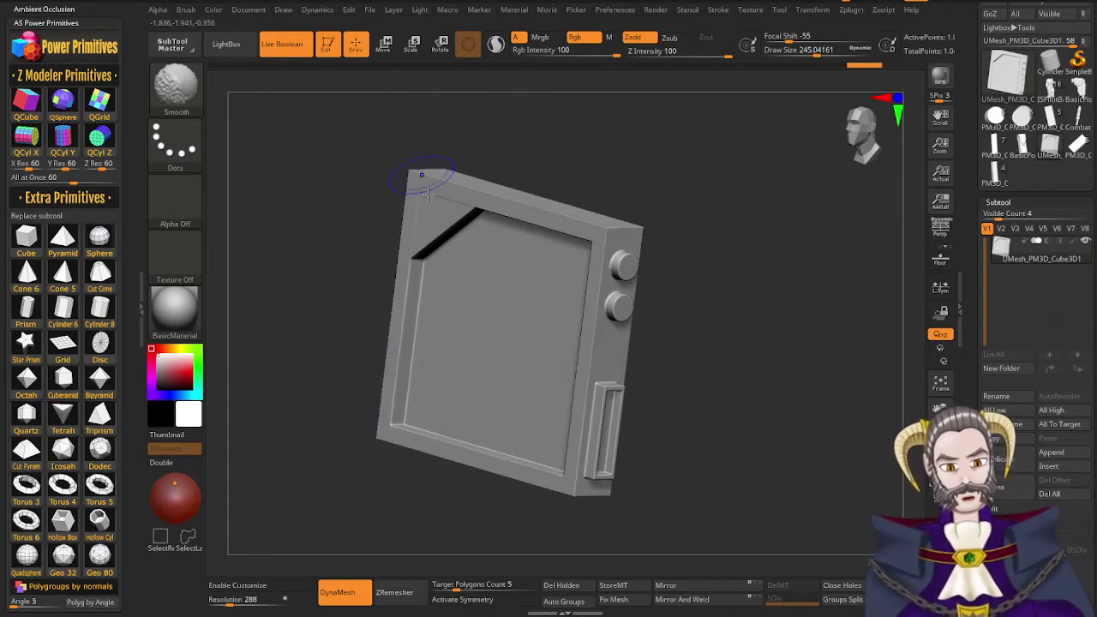
right_click_drag(581, 291, 522, 401)
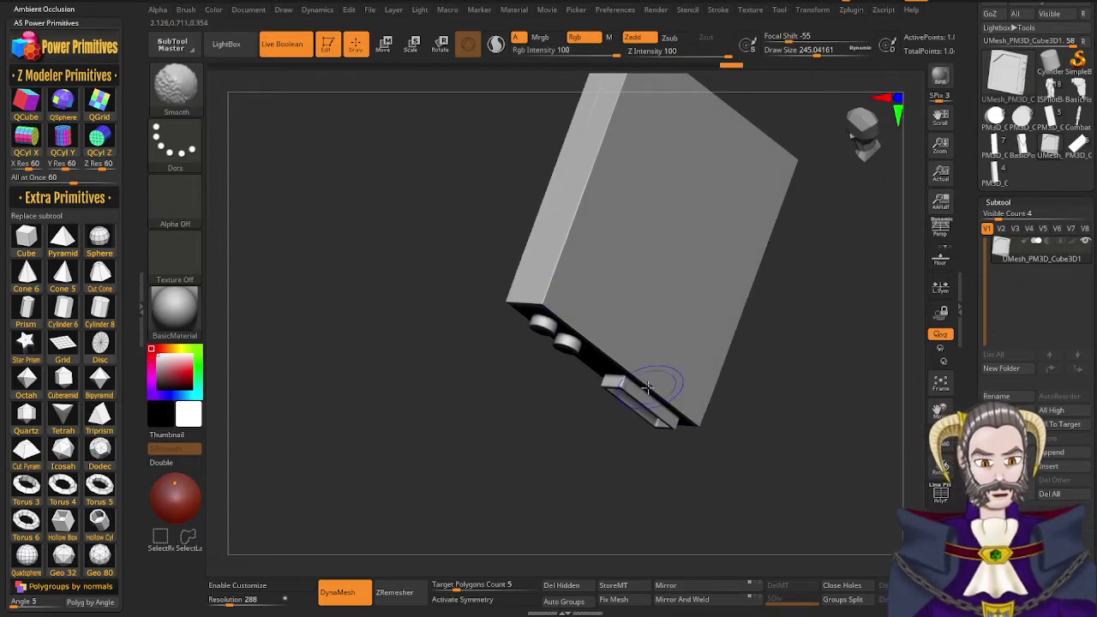
right_click_drag(647, 389, 703, 375)
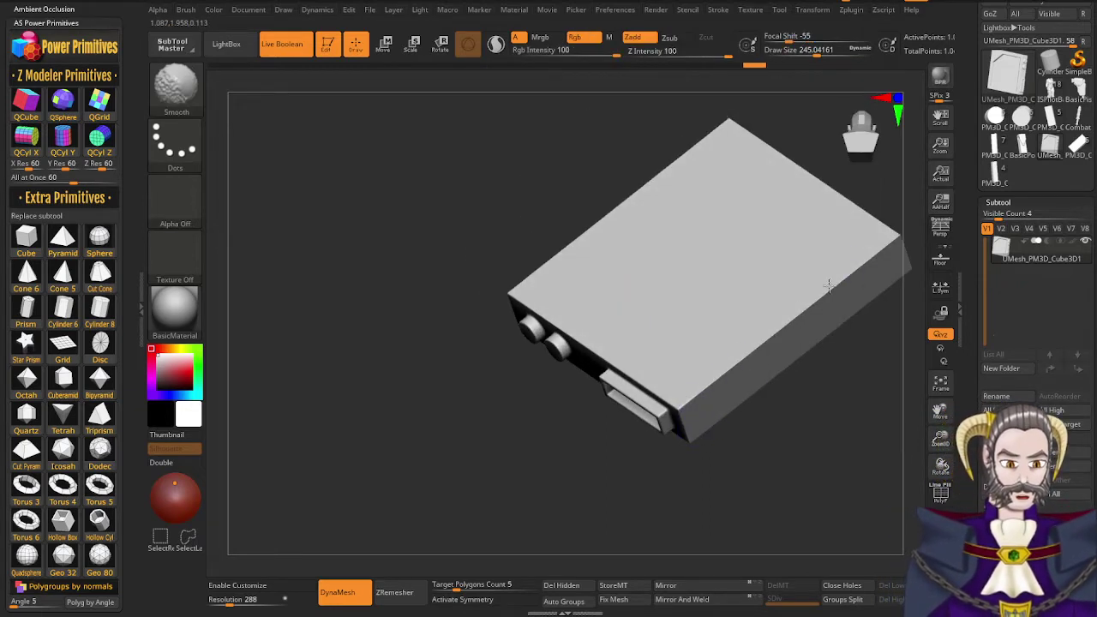
right_click_drag(776, 307, 554, 571, "alt")
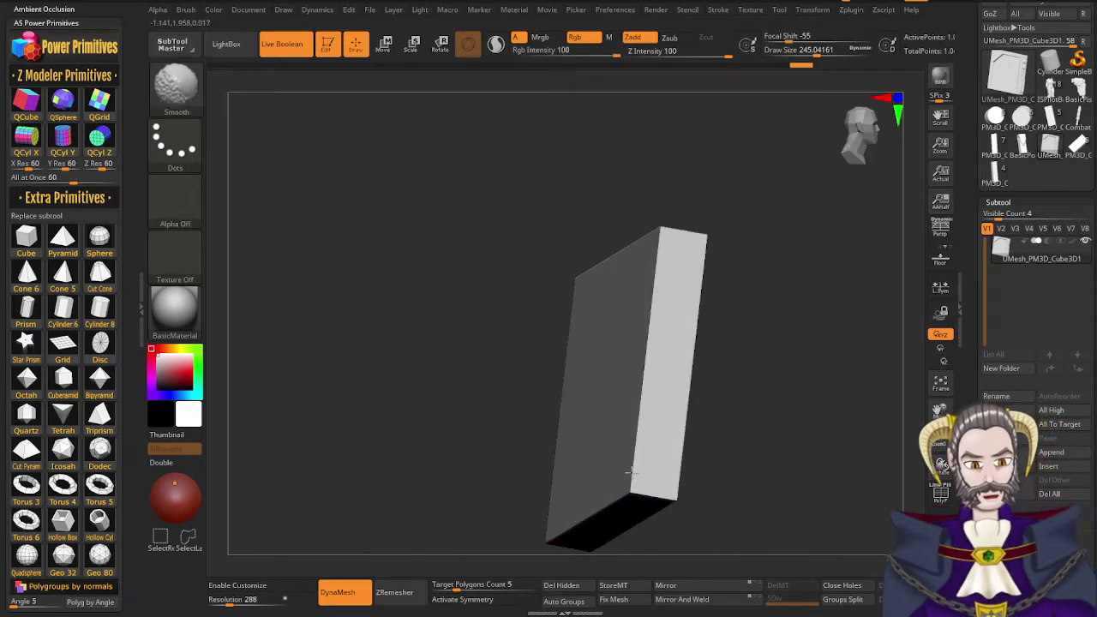
key("ctrl+shift+z")
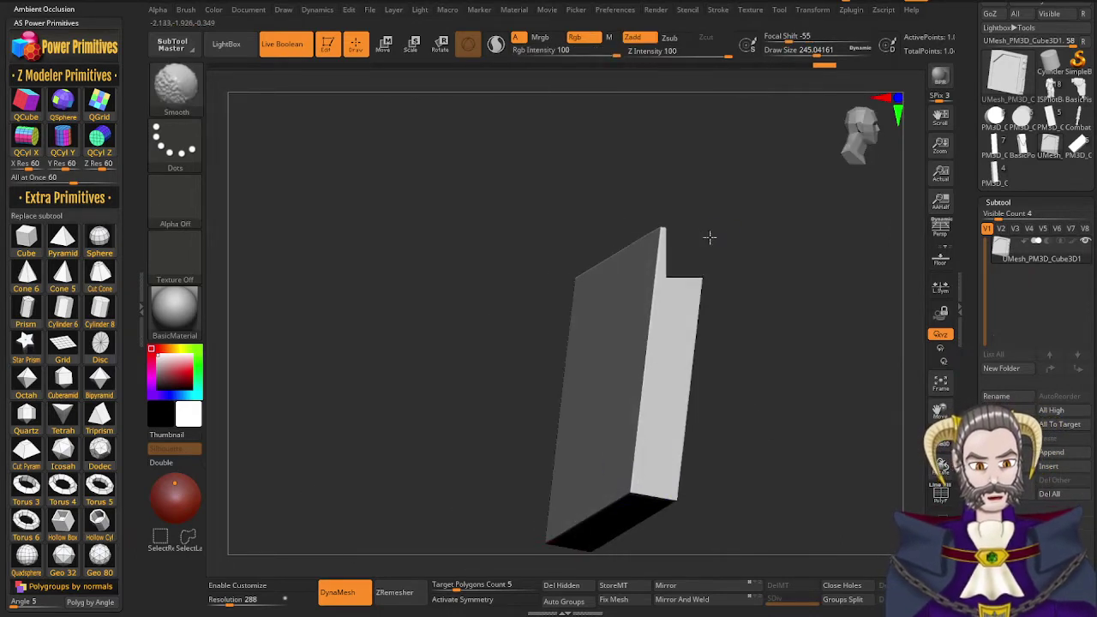
Smooth the panel's outer side edges and the rim around its front recess
left_click_drag(711, 238, 669, 304, "shift")
mouse_move(725, 364)
left_mouse_down("alt")
mouse_move(618, 178)
mouse_move(674, 220)
mouse_move(667, 181)
left_mouse_up("alt")
left_click_drag(635, 257, 549, 257, "shift")
left_click_drag(533, 323, 583, 511, "shift")
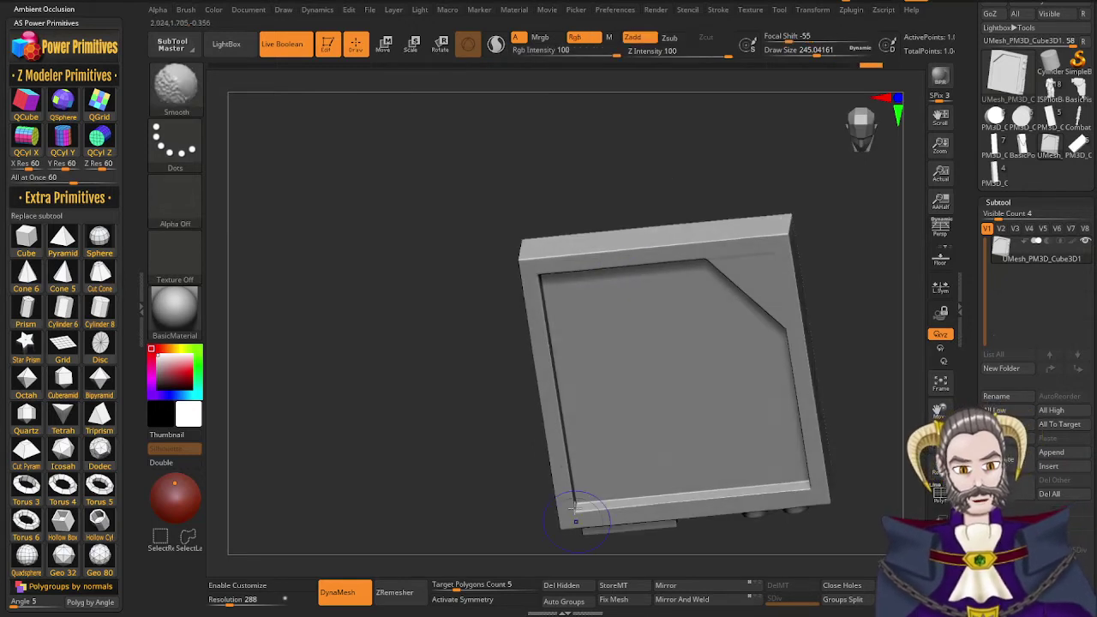
right_click_drag(583, 511, 608, 449)
left_click_drag(572, 521, 581, 460, "shift")
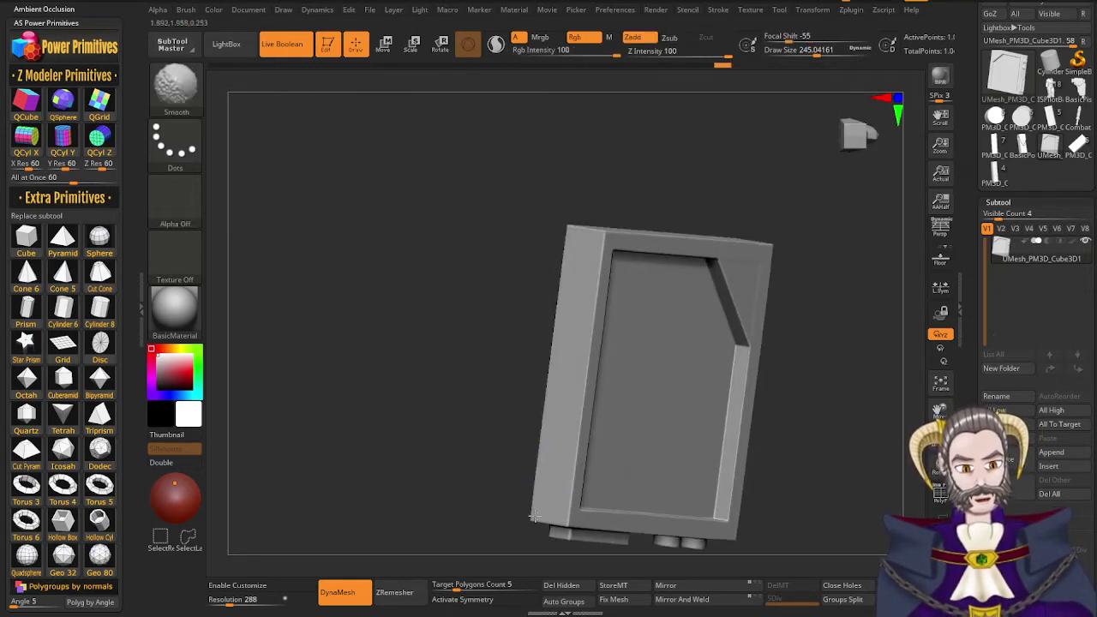
Soften the edges of the side face with the knobs and slotted block, including the adjoining narrow face
mouse_move(548, 484)
right_mouse_down()
mouse_move(573, 459)
mouse_move(589, 396)
right_mouse_up()
mouse_move(578, 463)
right_mouse_down("alt")
mouse_move(584, 250)
mouse_move(608, 258)
mouse_move(630, 196)
right_mouse_up("alt")
mouse_move(633, 390)
left_mouse_down("shift")
mouse_move(559, 287)
mouse_move(648, 448)
left_mouse_up("shift")
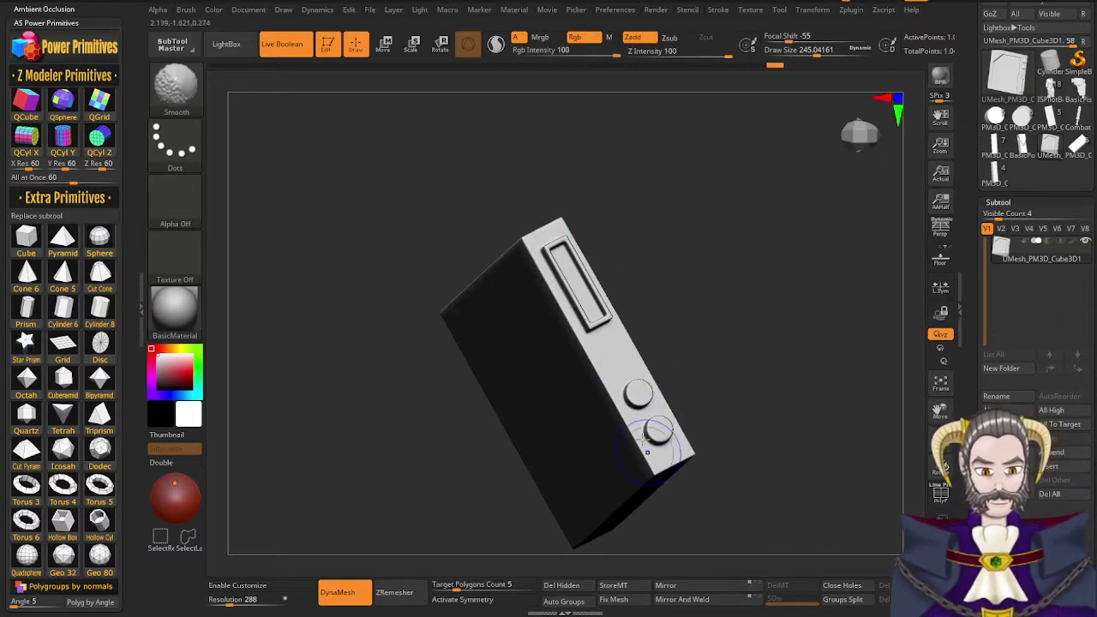
mouse_move(647, 449)
right_mouse_down()
mouse_move(603, 350)
mouse_move(583, 336)
mouse_move(586, 306)
mouse_move(488, 173)
right_mouse_up()
right_click_drag(483, 240, 497, 206)
left_click_drag(567, 339, 628, 392, "shift")
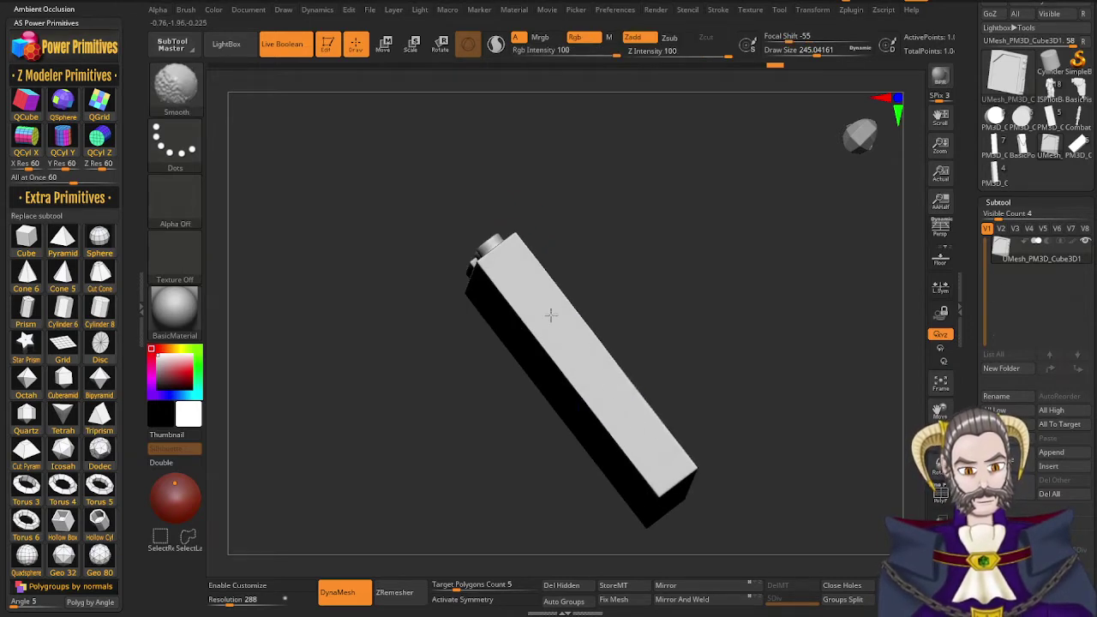
right_click_drag(552, 316, 506, 283)
mouse_move(665, 478)
left_mouse_down()
mouse_move(627, 465)
mouse_move(578, 523)
mouse_move(617, 323)
mouse_move(587, 369)
left_mouse_up()
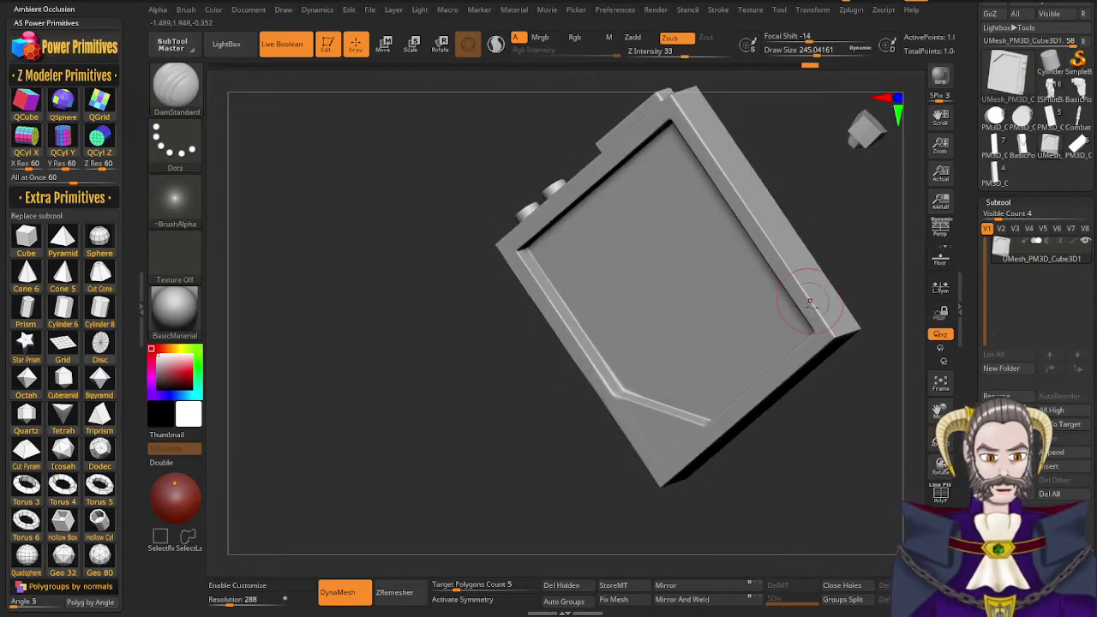
Smooth the front edges around the trimmed corner block
right_click_drag(811, 324, 844, 358)
left_click_drag(648, 430, 678, 317)
mouse_move(743, 468)
left_mouse_down()
mouse_move(642, 480)
mouse_move(719, 558)
mouse_move(789, 400)
mouse_move(835, 438)
left_mouse_up()
left_click_drag(741, 324, 720, 273, "shift")
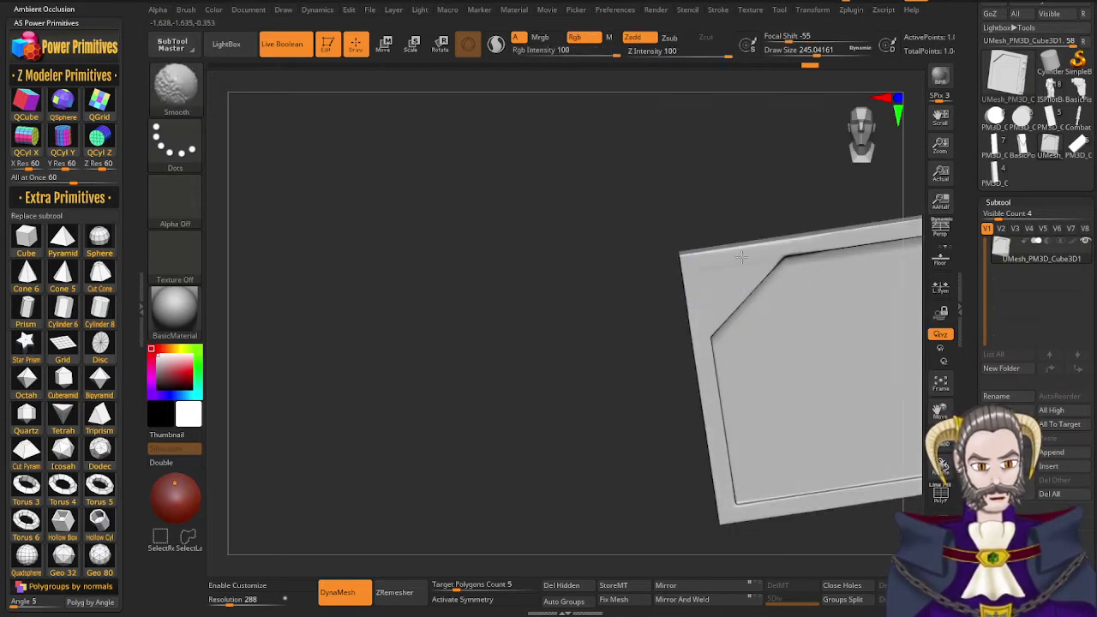
Rename the panel subtool SciFiTablet and save the tool to disk
right_click_drag(758, 355, 502, 285, "alt")
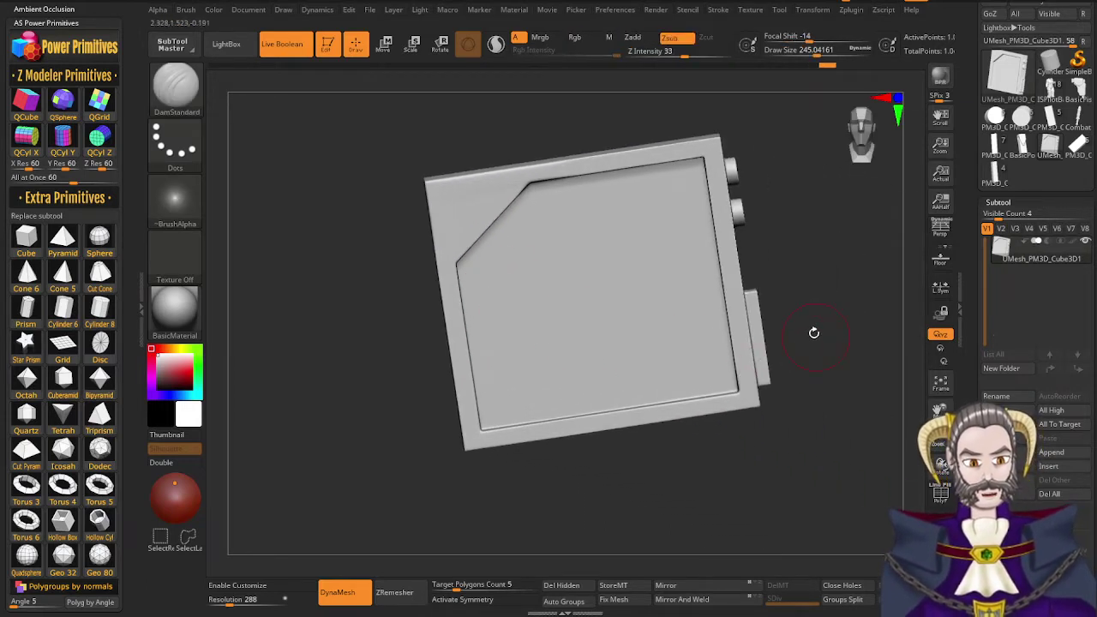
mouse_move(743, 393)
right_mouse_down()
mouse_move(752, 400)
mouse_move(720, 417)
mouse_move(734, 407)
right_mouse_up()
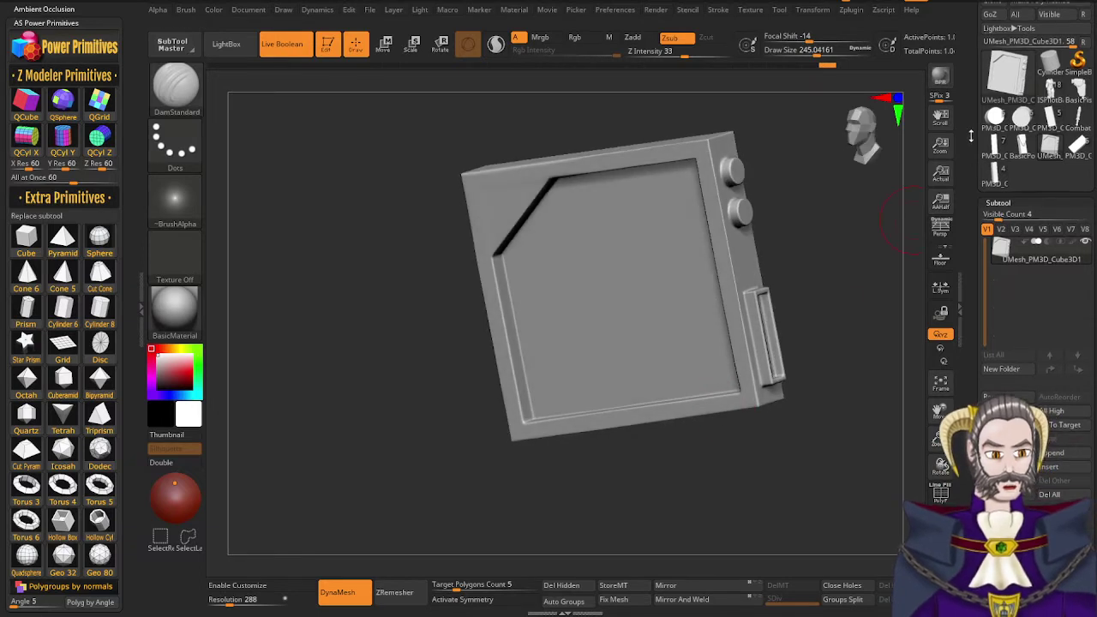
left_click_drag(970, 137, 975, 221)
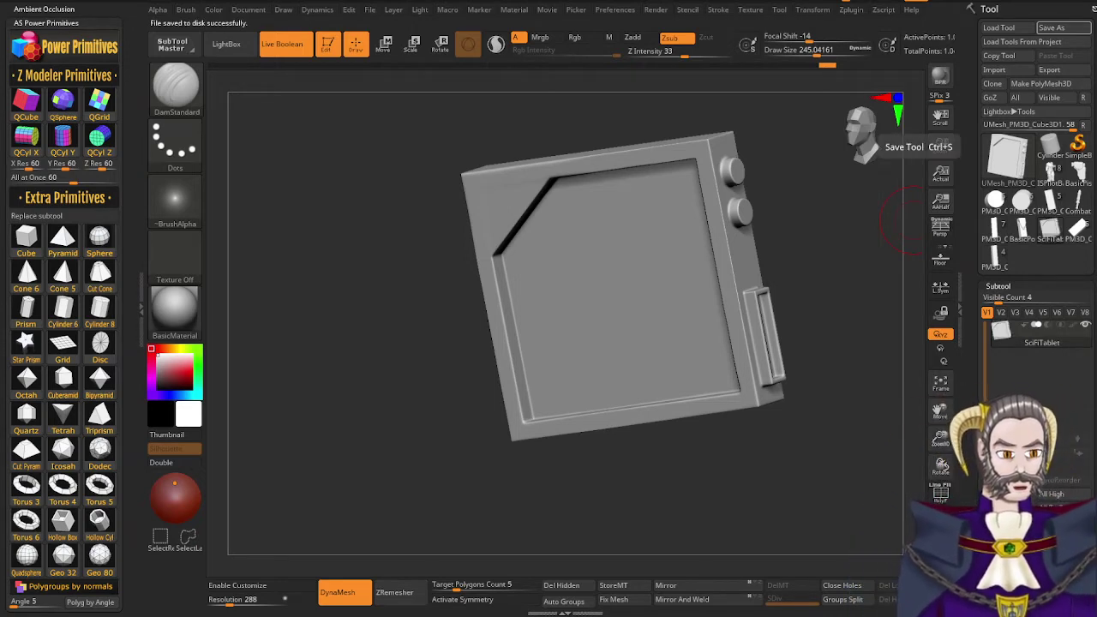
Switch to the ISPilotBase1_1 character tool and set the brush draw size to about 62
left_click(1050, 173)
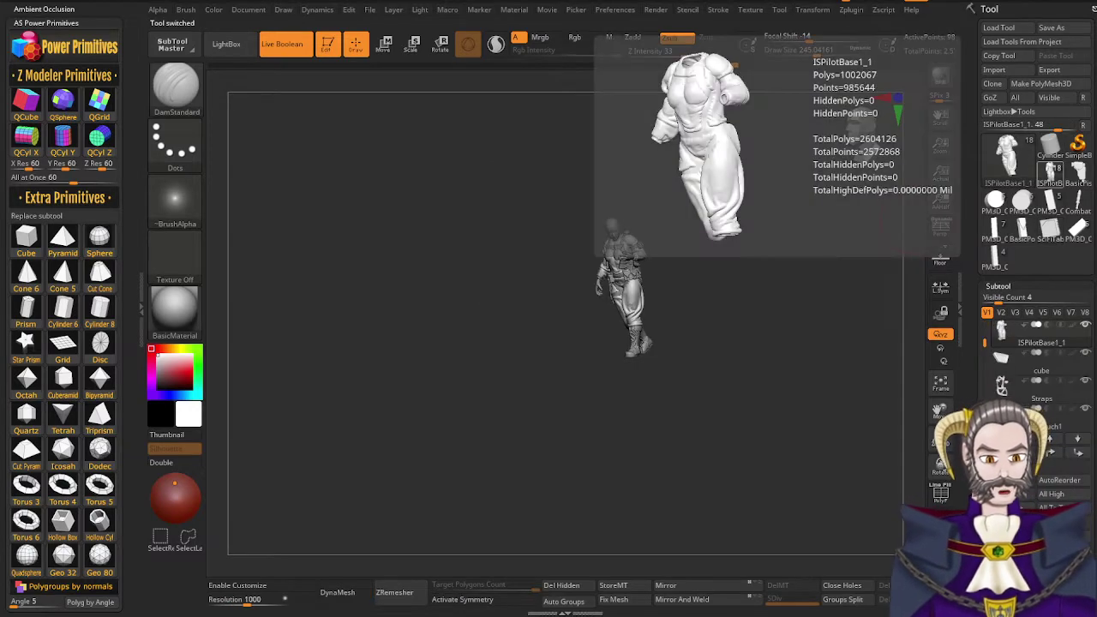
left_click_drag(669, 374, 727, 382)
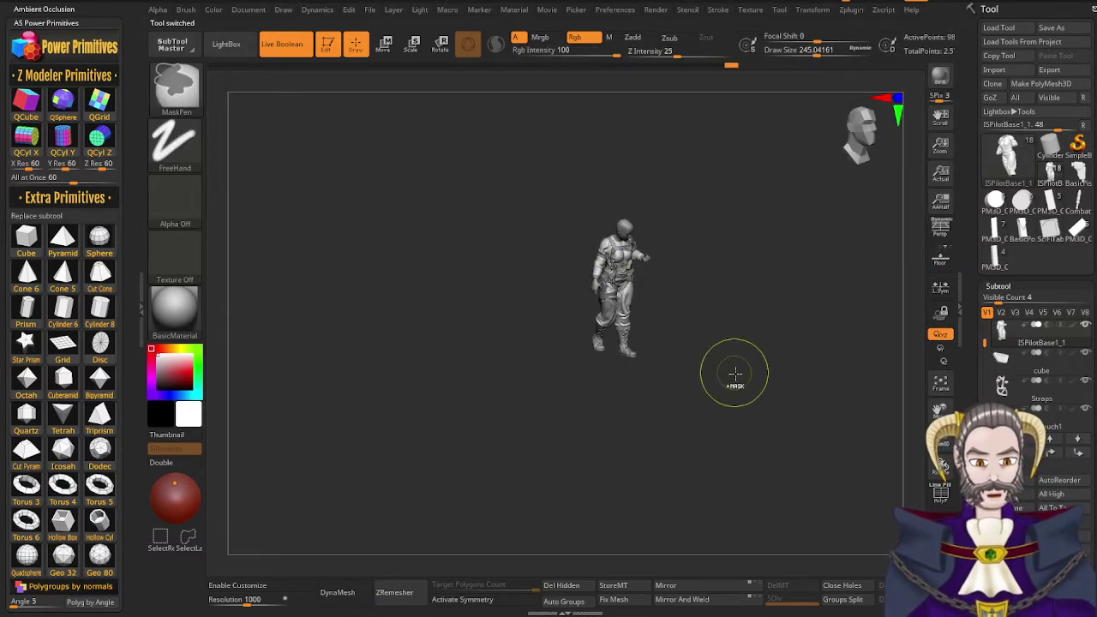
mouse_move(631, 299)
right_mouse_down("ctrl")
mouse_move(772, 403)
mouse_move(677, 385)
mouse_move(684, 394)
right_mouse_up("ctrl")
right_click_drag(677, 305, 672, 303)
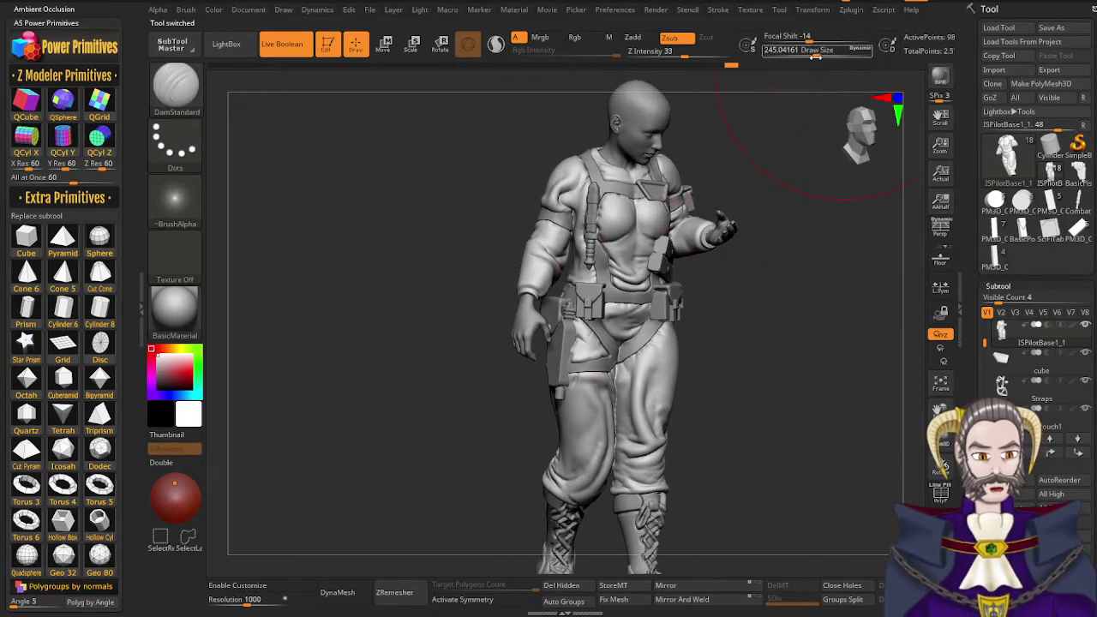
left_click_drag(793, 54, 792, 54)
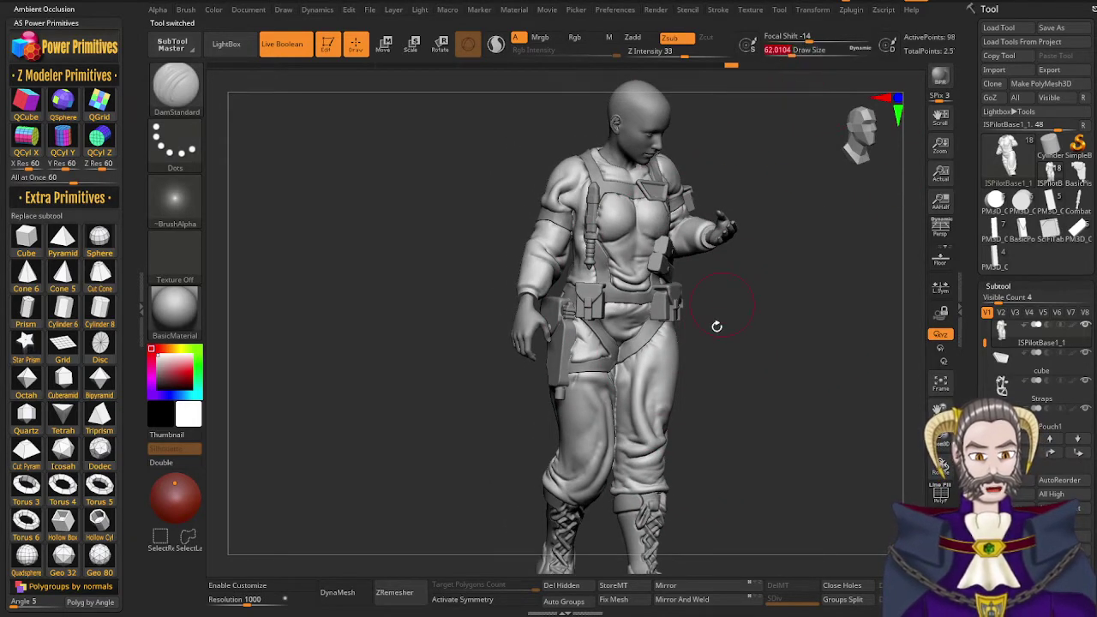
right_click_drag(697, 374, 703, 405)
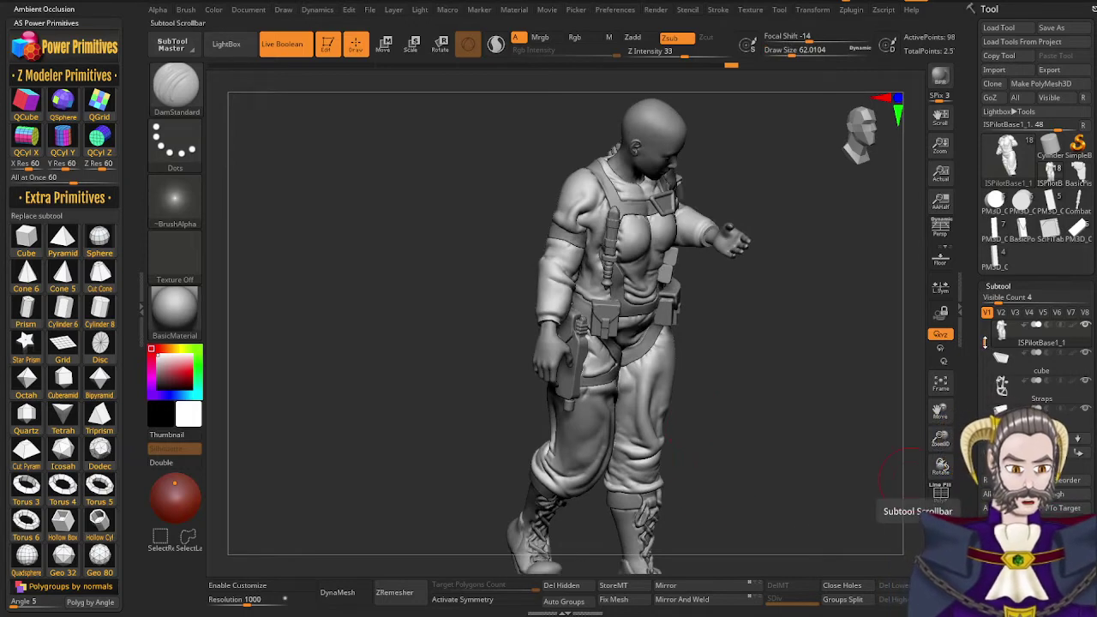
Append SciFiTablet to the character's subtools and make the appended tablet the active subtool for transforming
left_click_drag(970, 612, 967, 461)
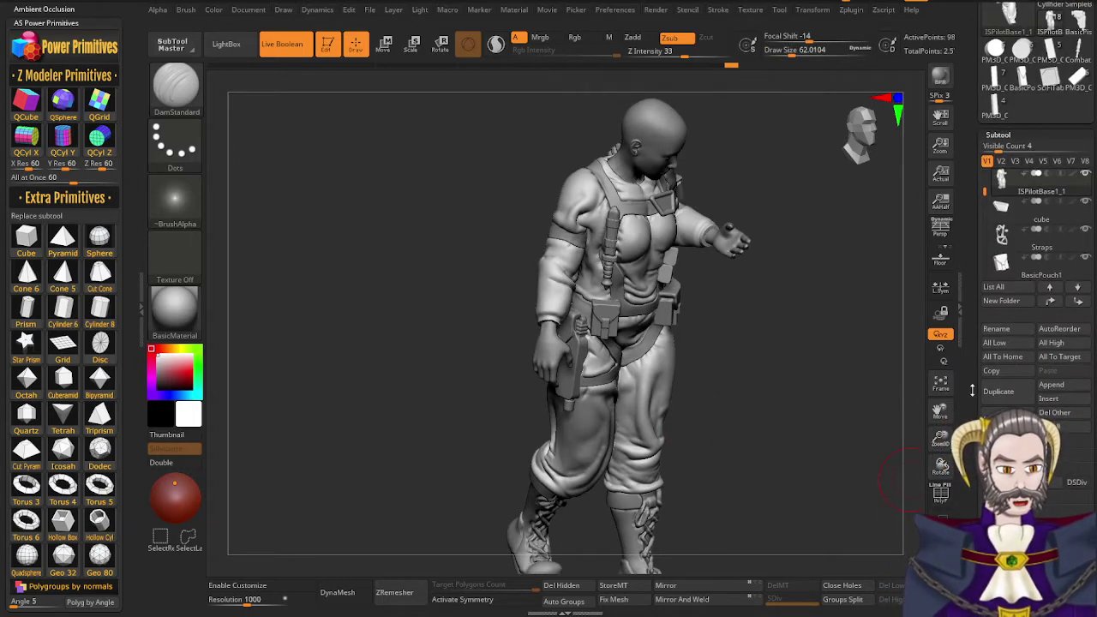
left_click_drag(975, 502, 976, 485)
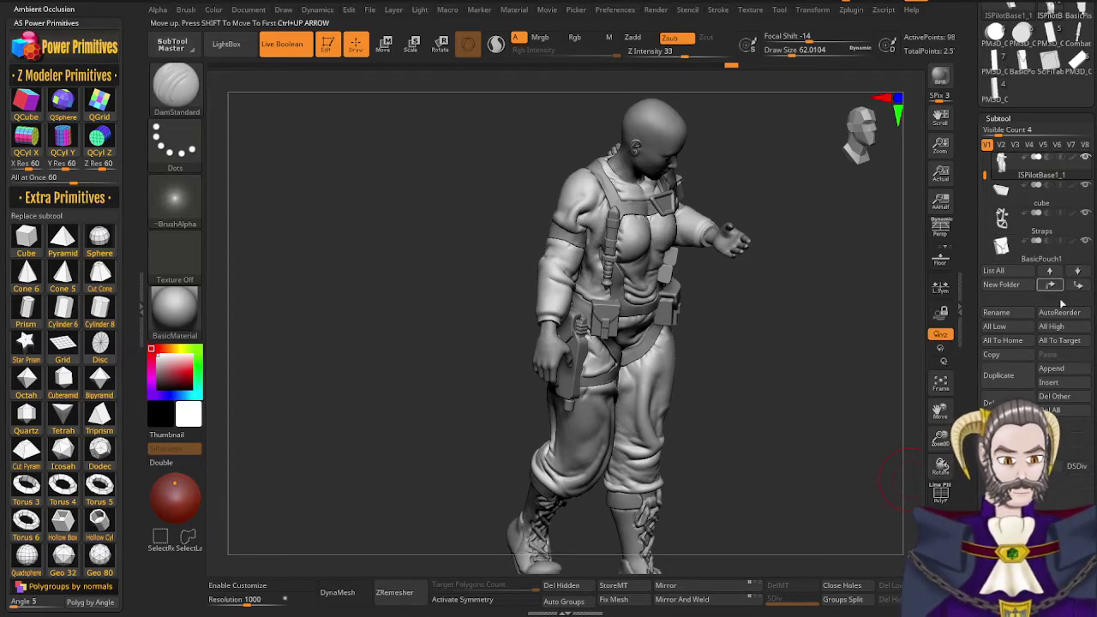
left_click(1053, 369)
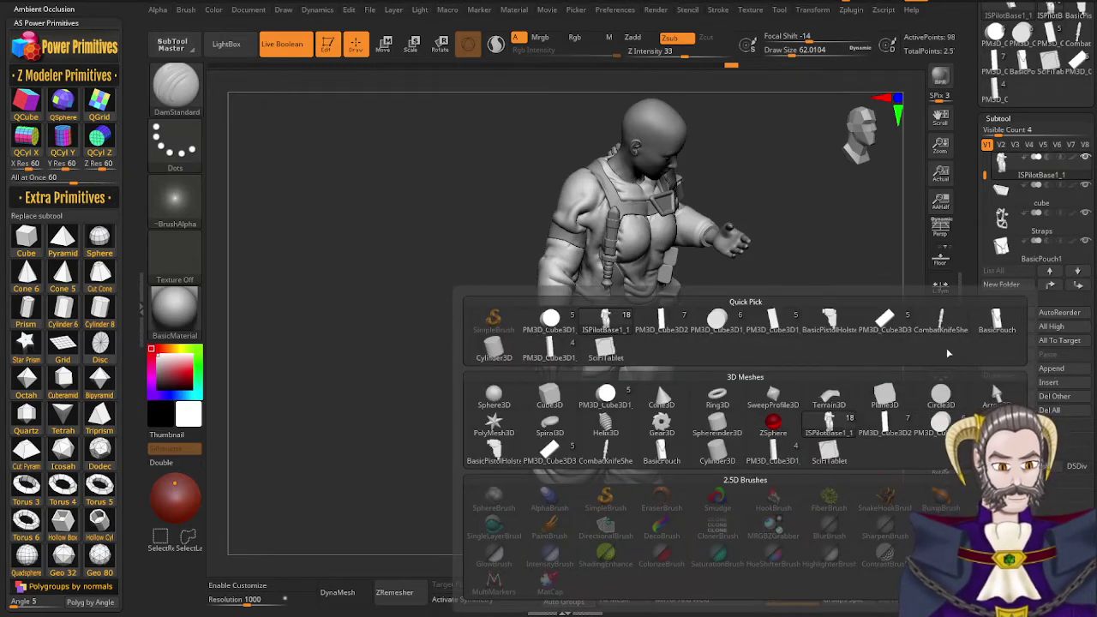
left_click(606, 350)
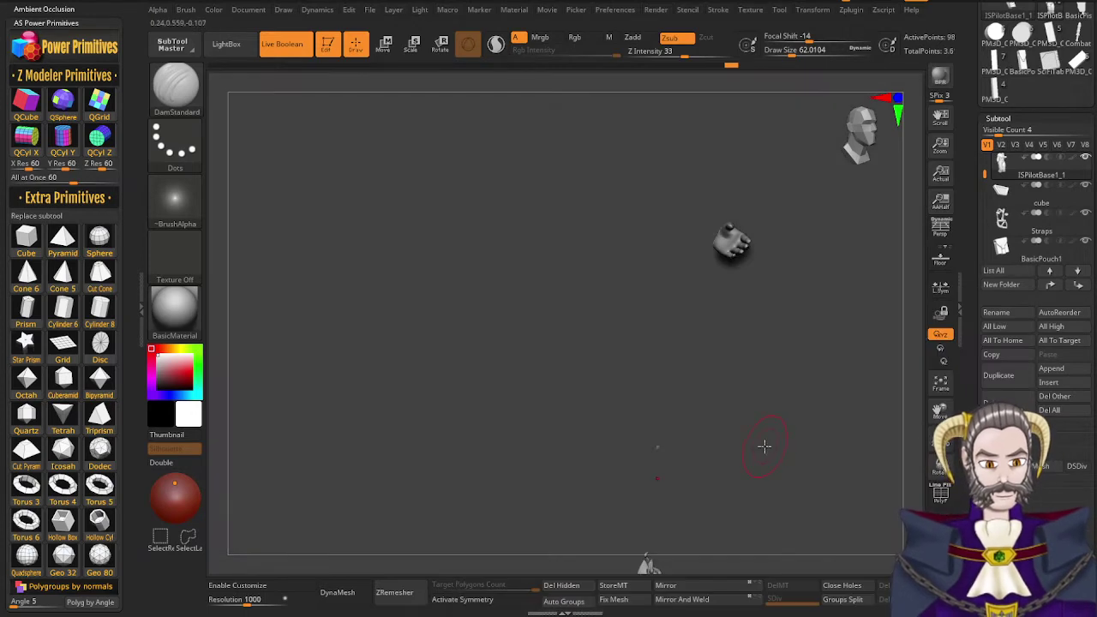
key("r")
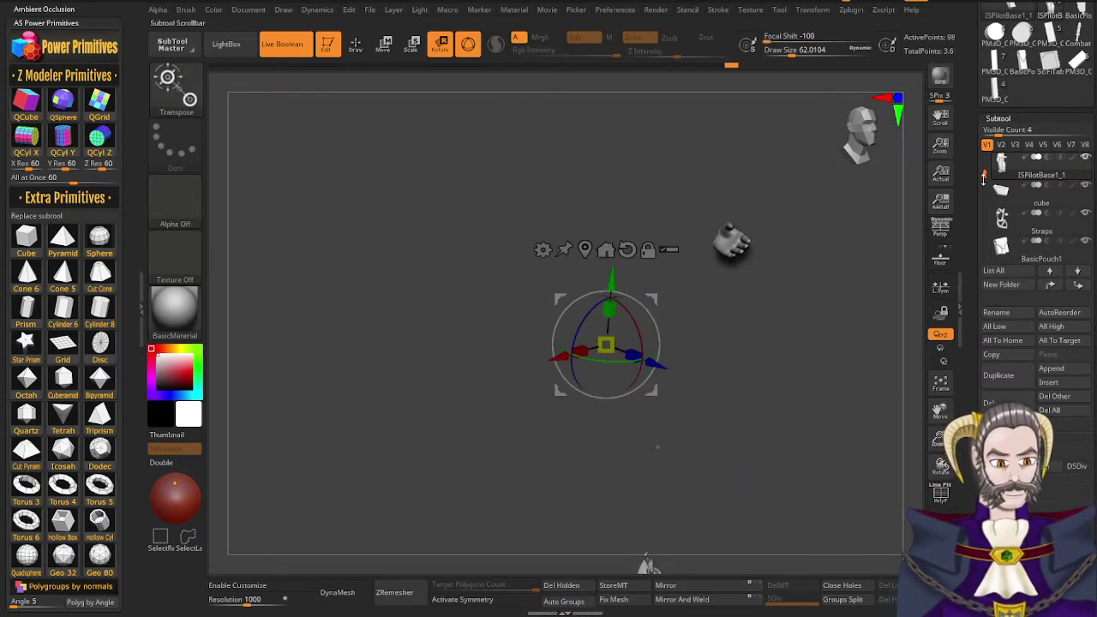
left_click_drag(984, 175, 984, 254)
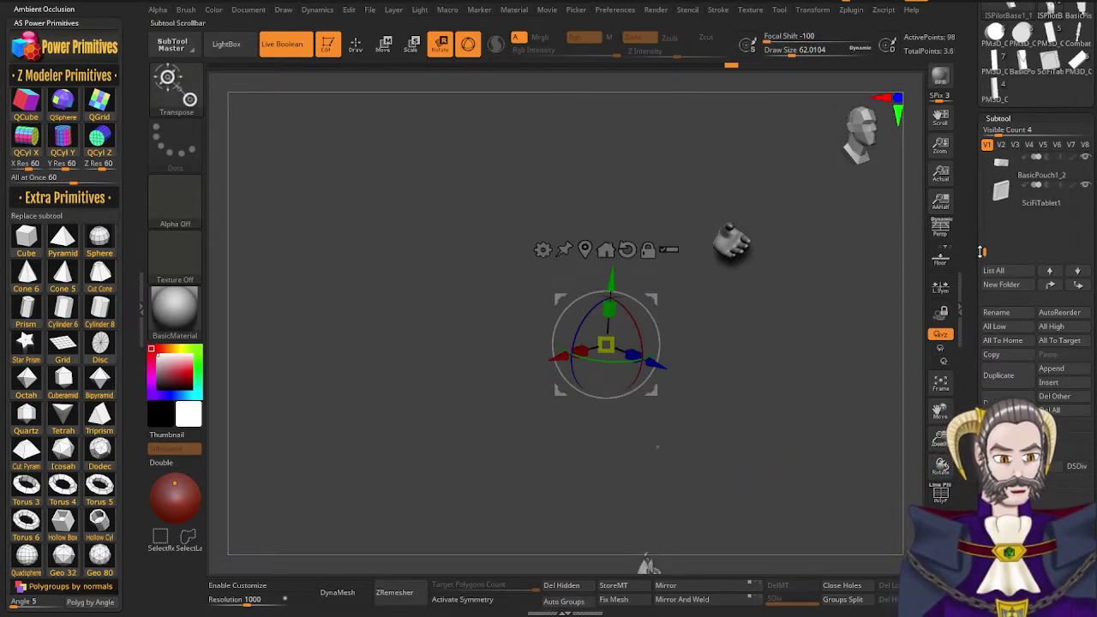
left_click(1007, 194)
Scale the oversized tablet down and move it up in front of the character's torso
right_click_drag(662, 436, 452, 145, "ctrl")
left_click_drag(658, 419, 487, 541)
right_click_drag(635, 515, 754, 553, "ctrl")
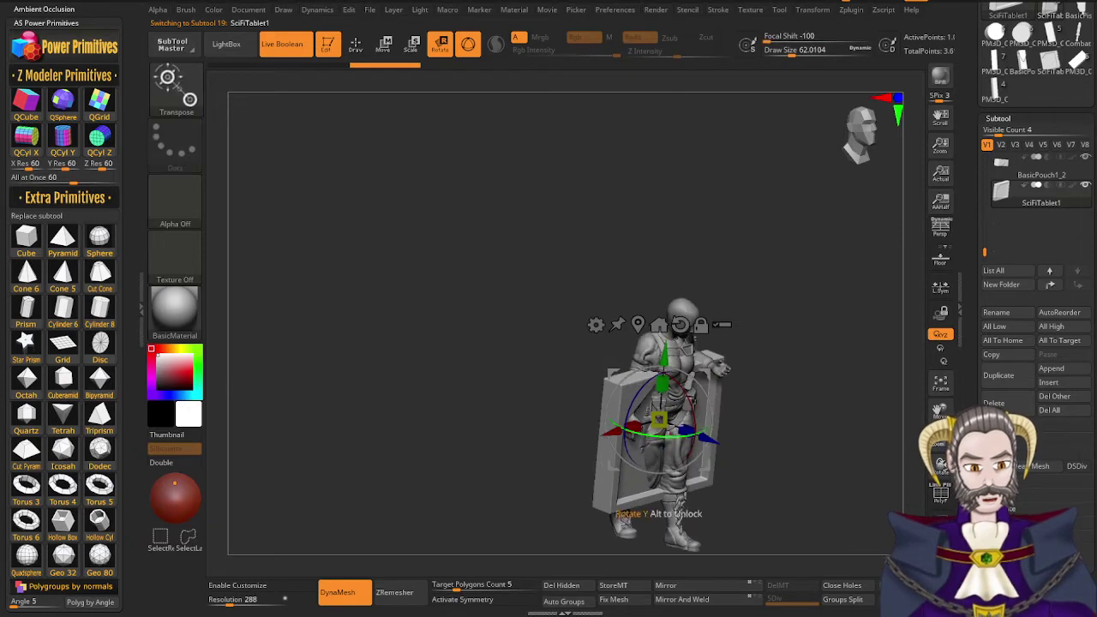
left_click_drag(659, 420, 553, 504)
left_click_drag(669, 359, 673, 301)
left_click_drag(722, 385, 758, 400)
Turn the tablet's screen toward the character and shrink it to a hand-held size beside the raised hand
mouse_move(758, 471)
right_mouse_down()
mouse_move(777, 476)
mouse_move(768, 477)
right_mouse_up()
left_click_drag(710, 398, 587, 390)
right_click_drag(691, 468, 758, 516, "ctrl")
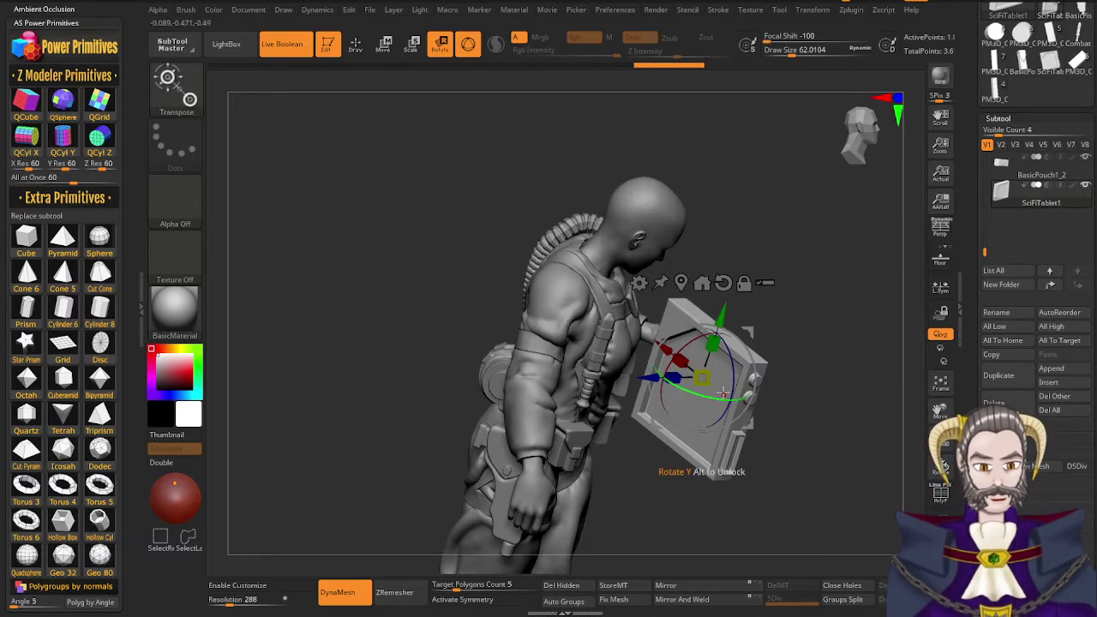
left_click_drag(720, 398, 685, 363)
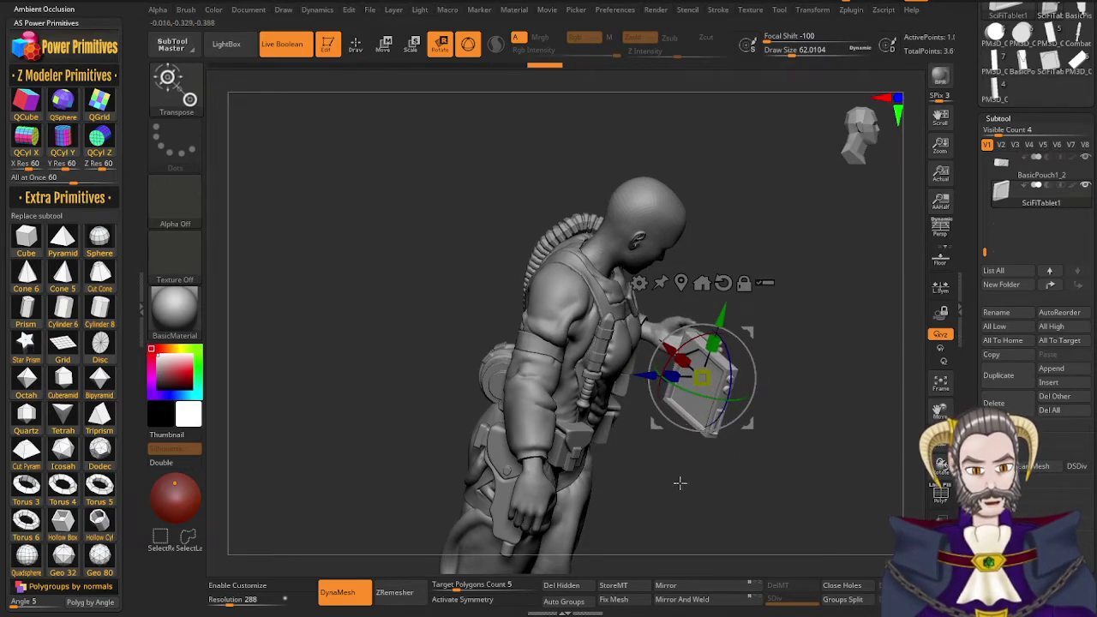
right_click_drag(679, 481, 686, 395)
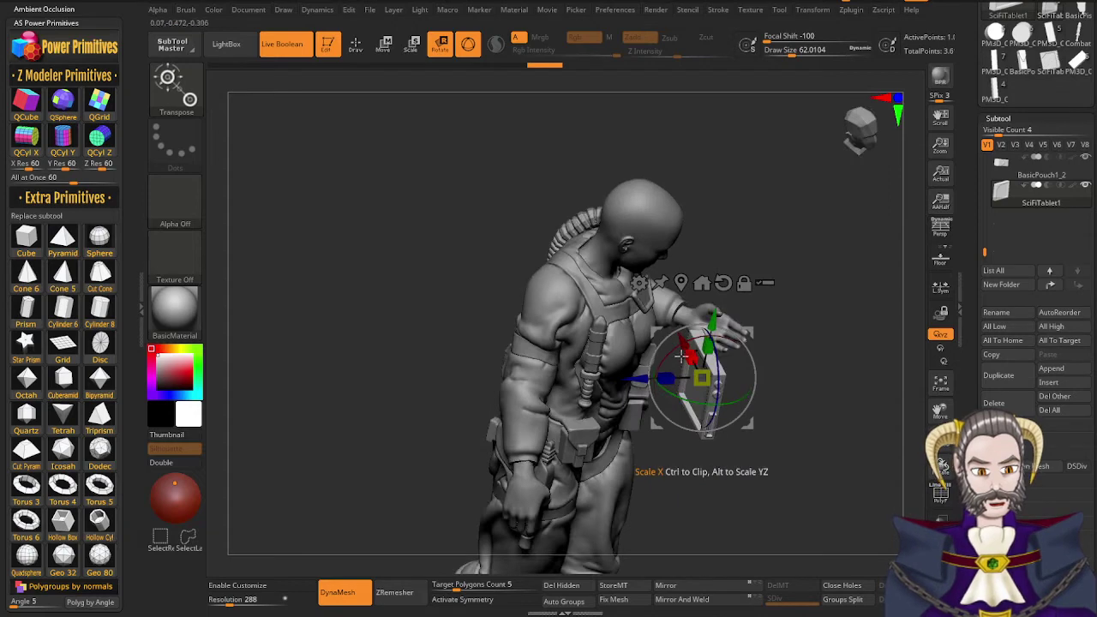
left_click_drag(673, 361, 687, 350)
left_click_drag(749, 331, 760, 308)
Move the tablet into the raised hand, aligning its back with the palm
right_click_drag(760, 336, 763, 400)
left_click_drag(762, 400, 722, 449)
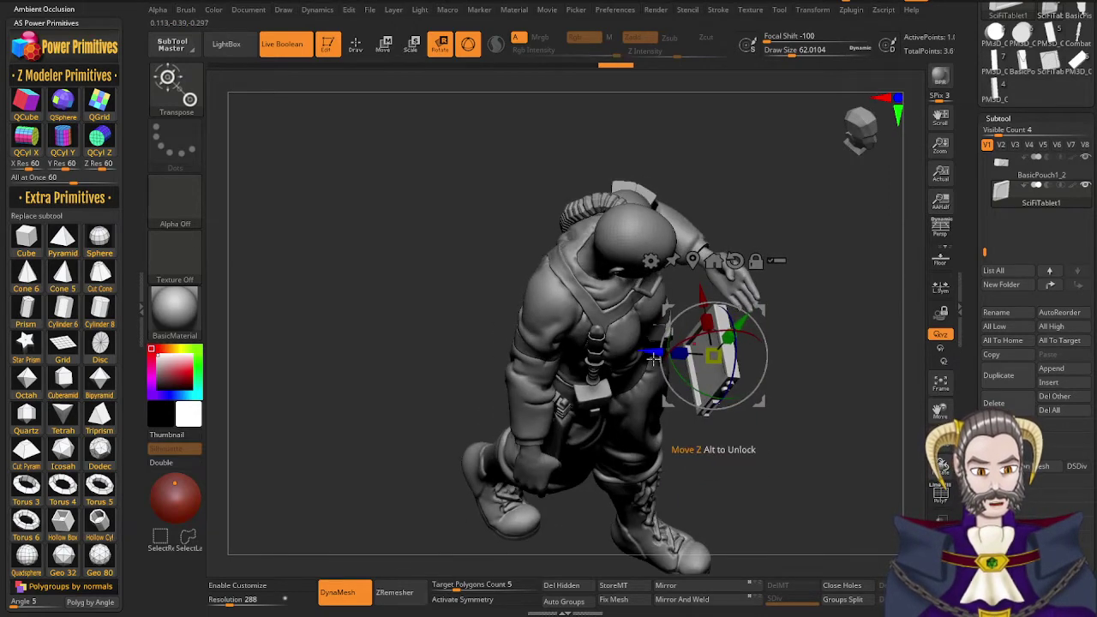
left_click_drag(654, 360, 664, 405)
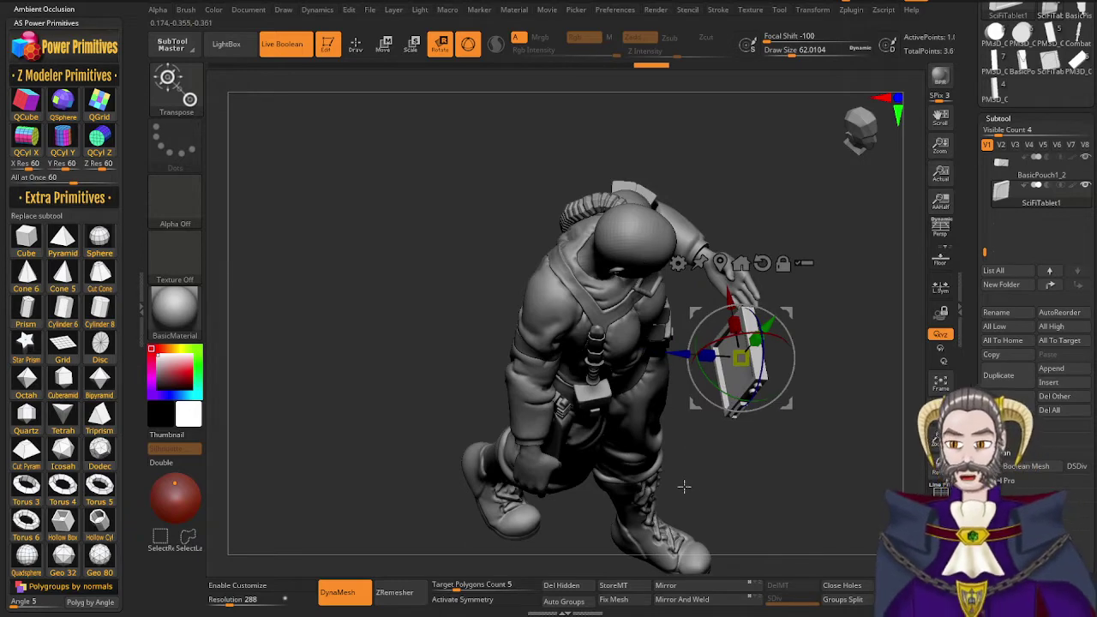
mouse_move(719, 483)
left_mouse_down()
mouse_move(696, 508)
mouse_move(744, 451)
mouse_move(751, 483)
mouse_move(714, 502)
left_mouse_up()
left_click_drag(729, 297, 729, 241)
left_click_drag(778, 393, 712, 393)
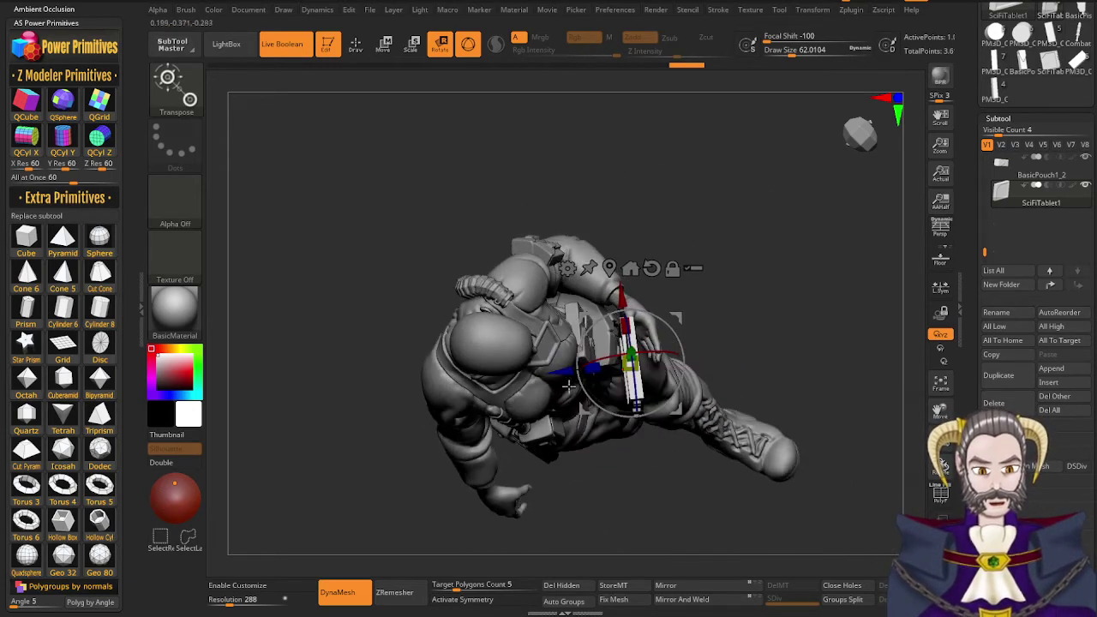
left_click_drag(619, 355, 577, 370)
mouse_move(619, 477)
left_mouse_down()
mouse_move(701, 478)
mouse_move(698, 501)
mouse_move(713, 404)
mouse_move(705, 380)
mouse_move(620, 469)
left_mouse_up()
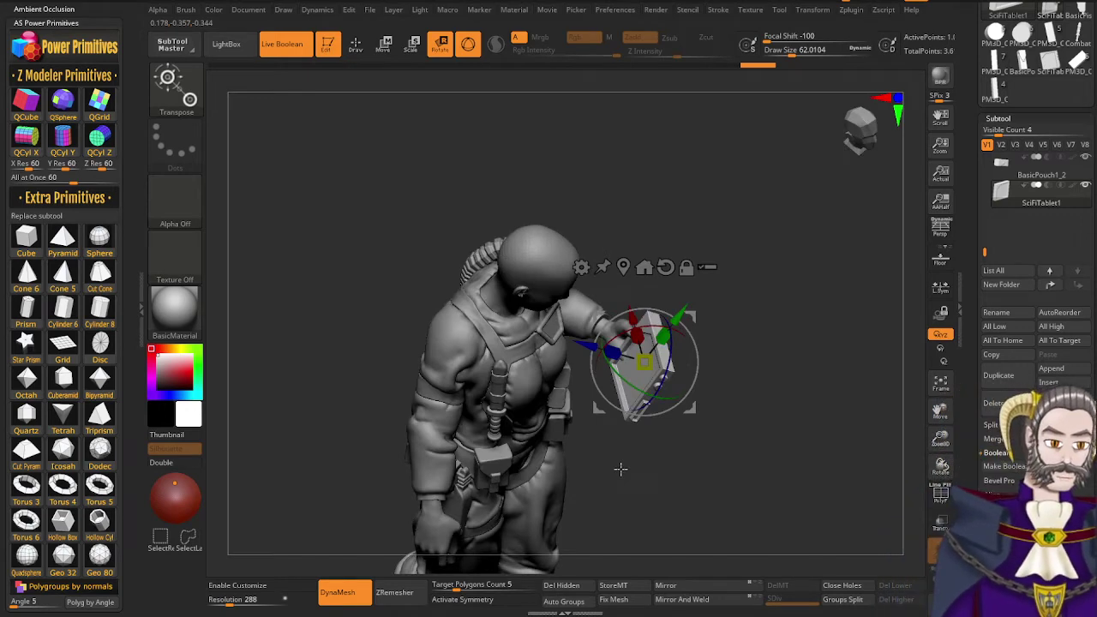
Adjust the tablet's tilt and overall scale so it fits the raised hand
right_click_drag(621, 469, 643, 505)
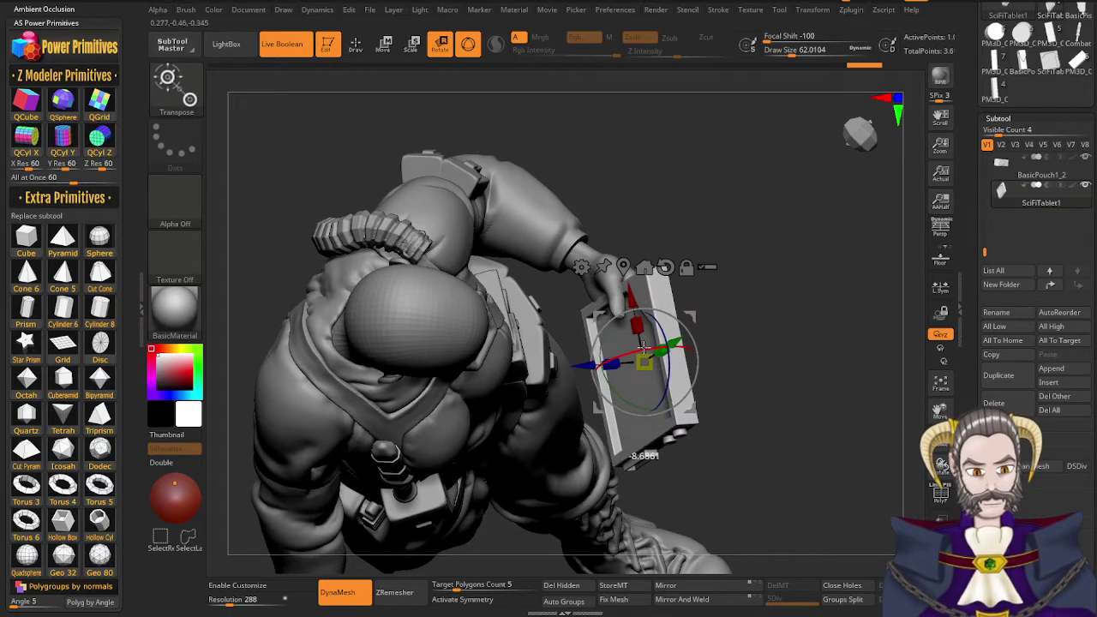
right_click_drag(682, 490, 668, 451)
left_click_drag(667, 449, 688, 420)
mouse_move(688, 420)
right_mouse_down()
mouse_move(705, 451)
mouse_move(645, 458)
mouse_move(712, 485)
mouse_move(668, 372)
mouse_move(674, 353)
mouse_move(712, 352)
mouse_move(724, 366)
right_mouse_up()
left_click_drag(724, 366, 708, 383)
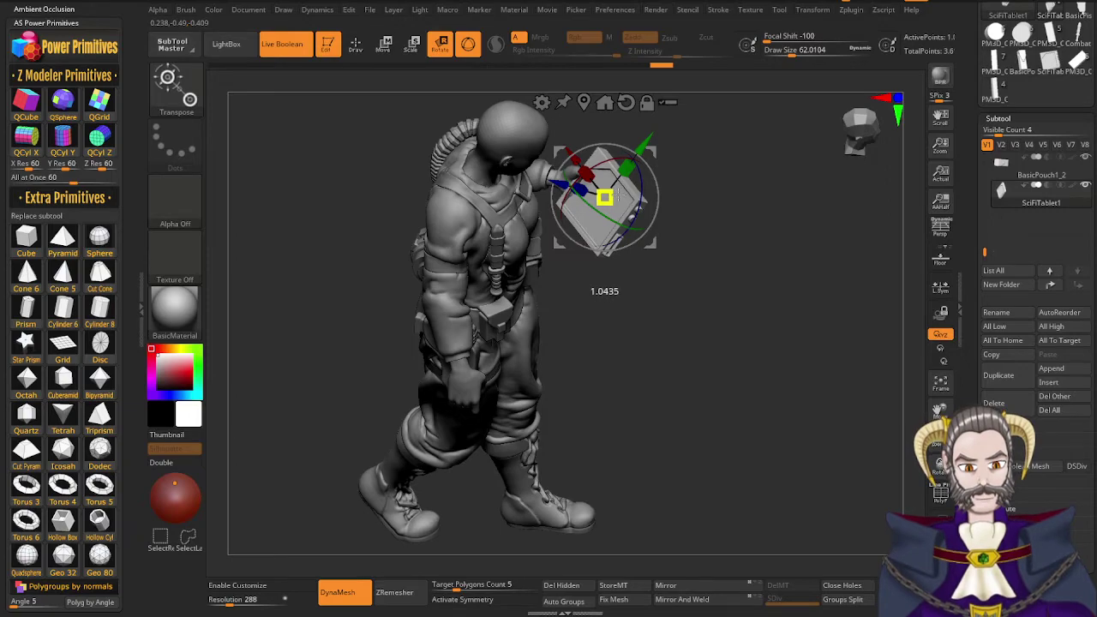
Reposition the tablet in the grip, with the fingers behind its back and the thumb at the front edge
right_click_drag(648, 311, 592, 258)
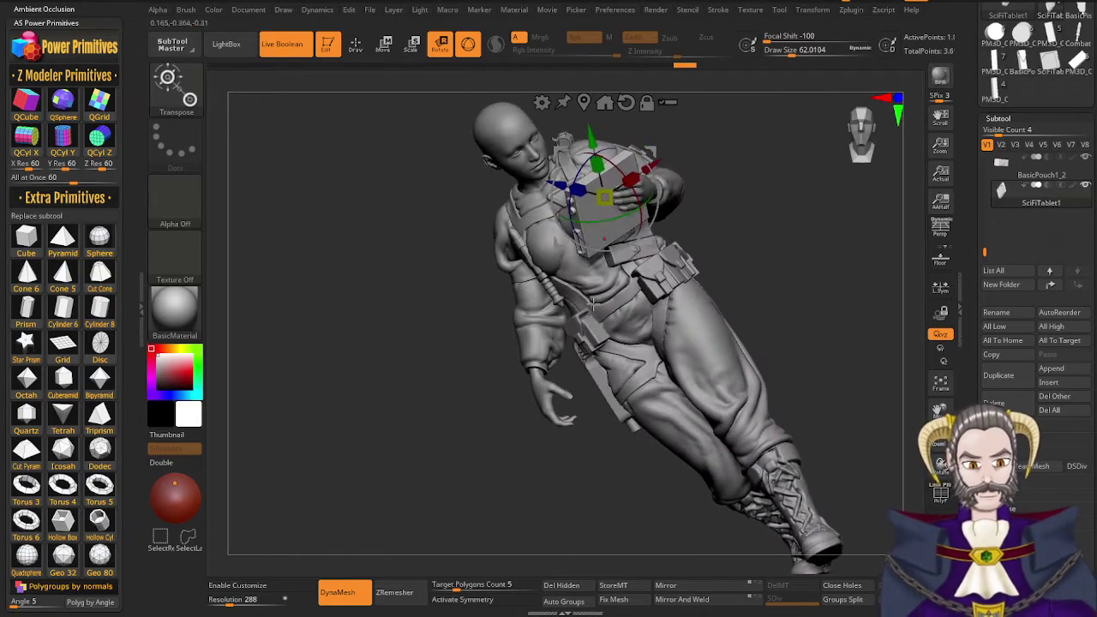
right_click_drag(625, 204, 638, 240, "ctrl")
left_click_drag(638, 243, 635, 262)
right_click_drag(639, 242, 605, 327)
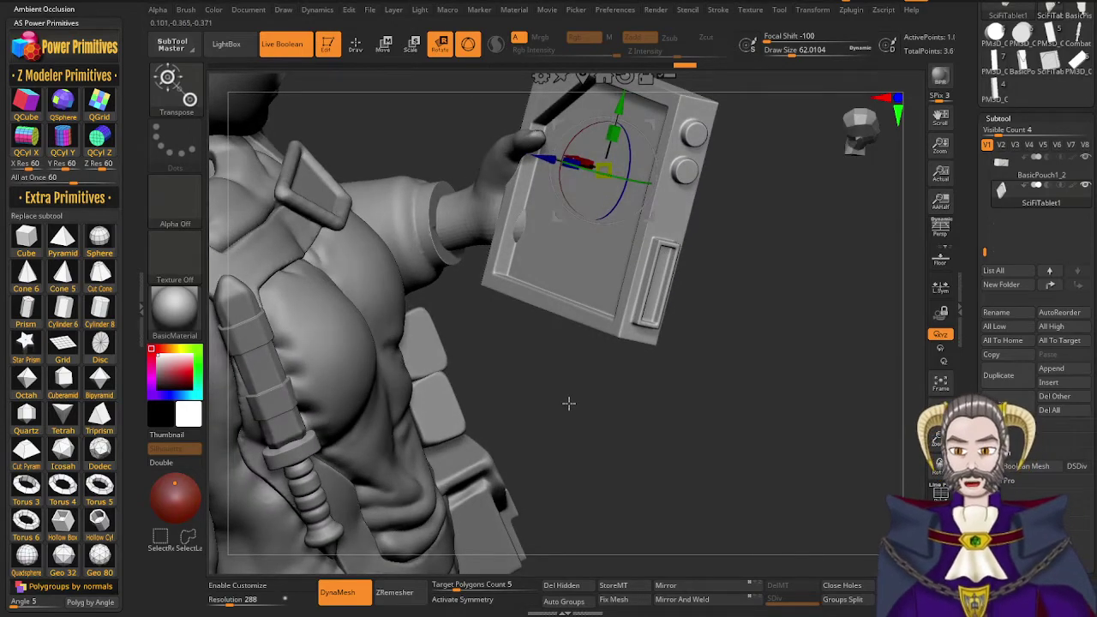
right_click_drag(661, 359, 637, 373)
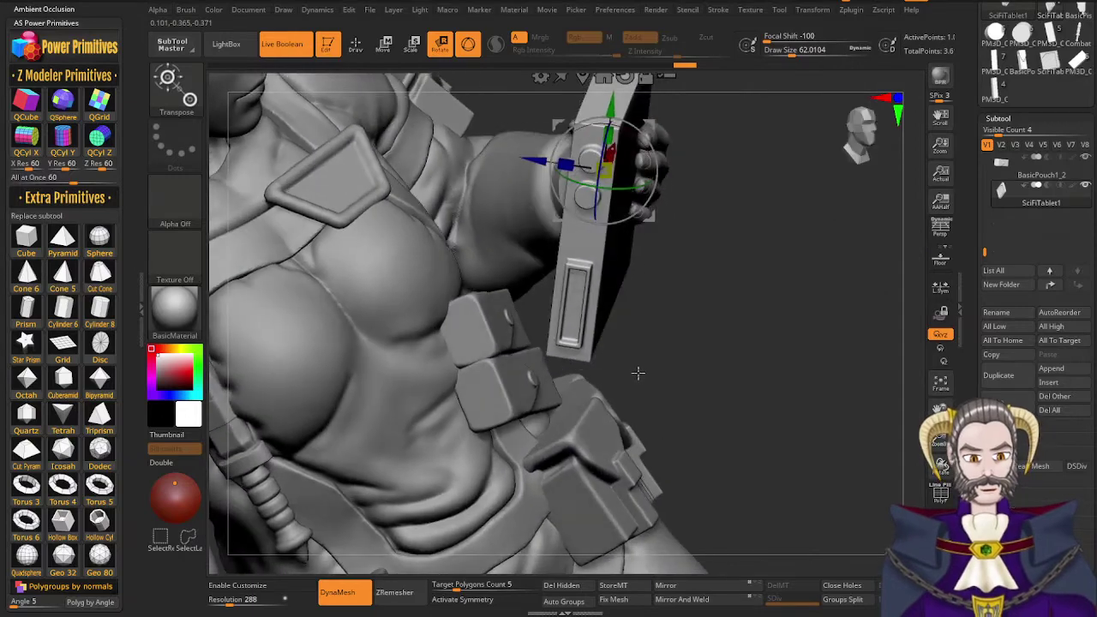
right_click_drag(656, 273, 614, 294)
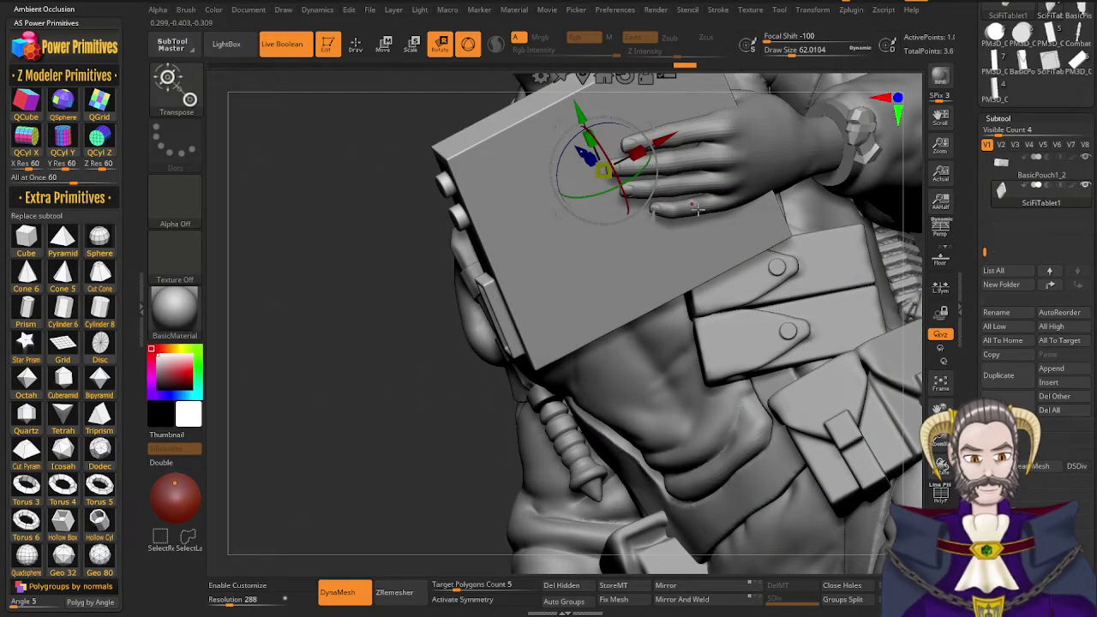
right_click_drag(640, 264, 731, 276)
left_click_drag(730, 275, 689, 277)
right_click_drag(690, 279, 728, 270)
right_click_drag(675, 346, 717, 335)
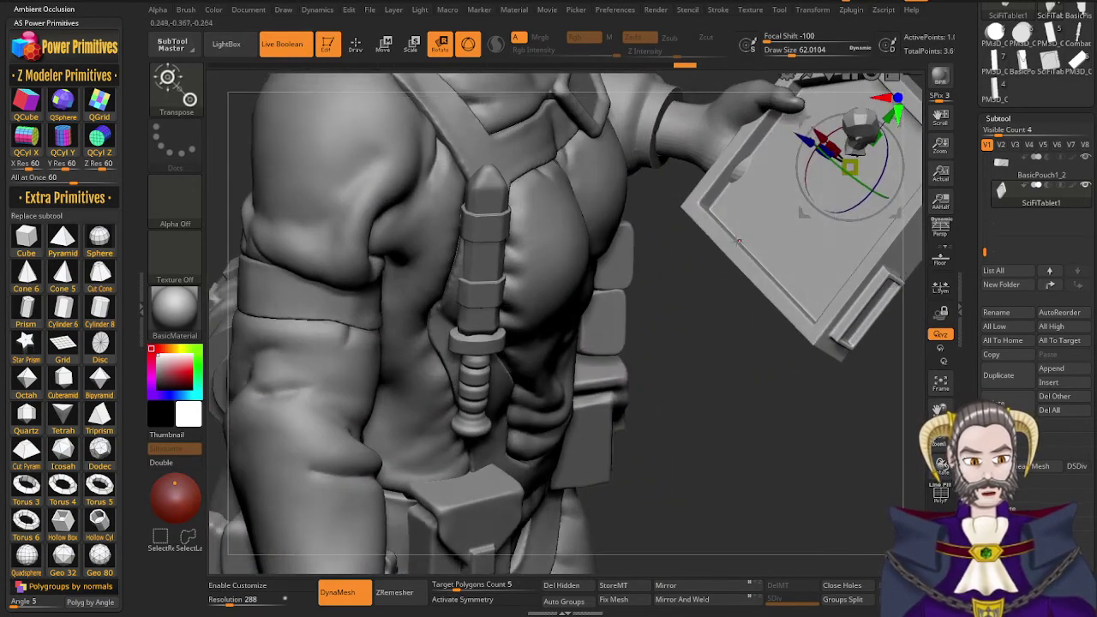
Fine-tune the tablet's offset and angle so the thumb rests over its front rim
right_click_drag(700, 287, 676, 275, "alt")
right_click_drag(764, 315, 753, 276)
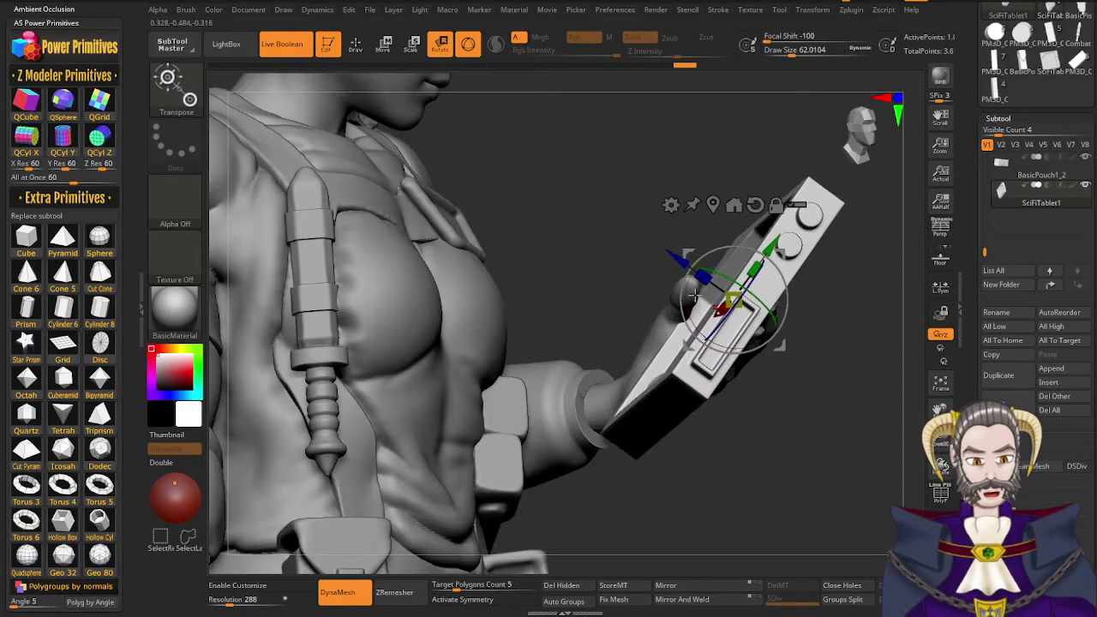
left_click_drag(673, 339, 690, 307)
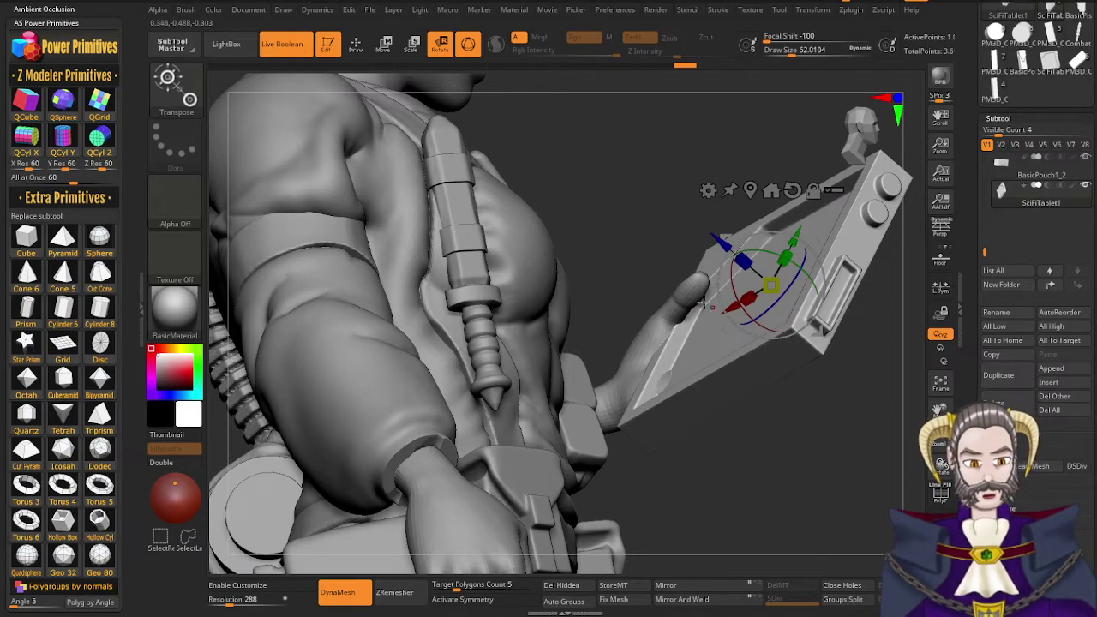
right_click_drag(714, 313, 718, 307)
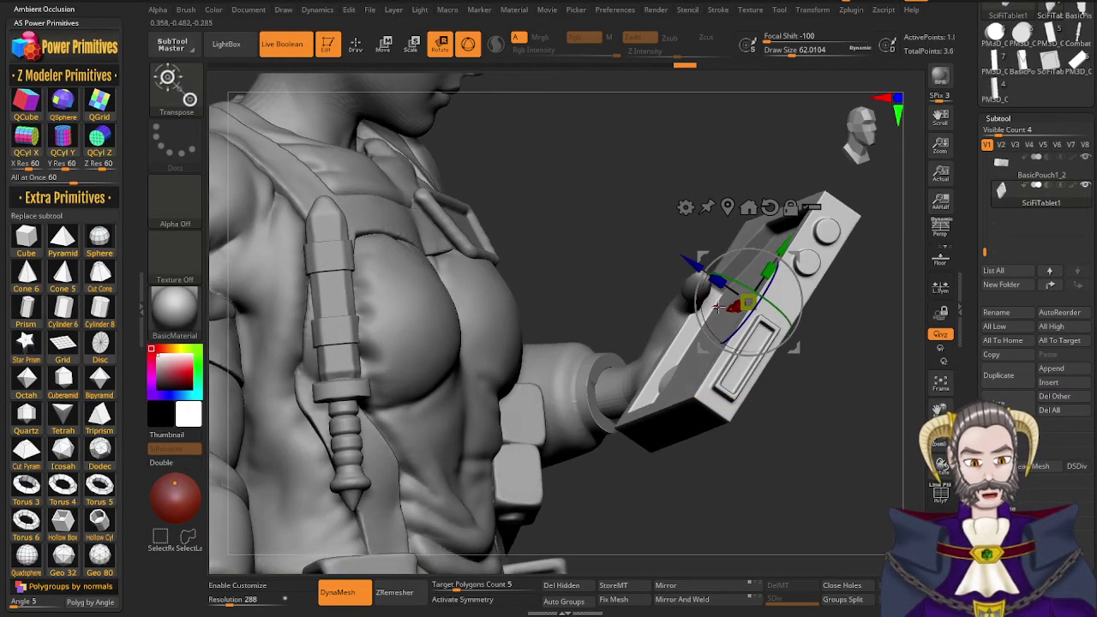
right_click_drag(695, 360, 736, 368)
right_click_drag(798, 353, 713, 361)
left_click_drag(712, 362, 745, 349)
right_click_drag(705, 330, 681, 372)
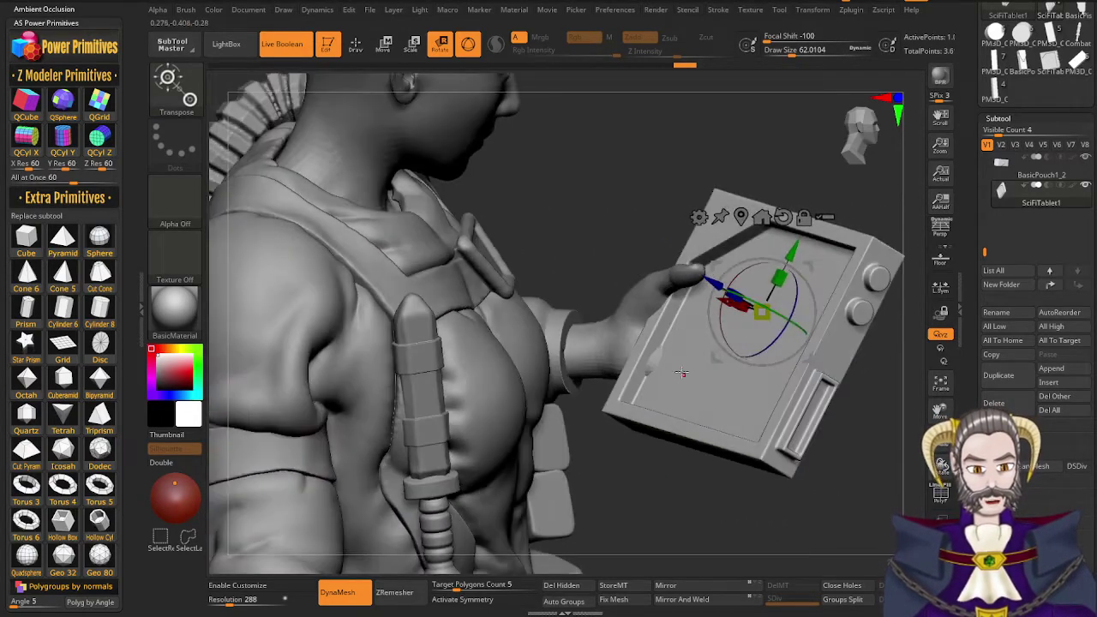
Push the body's palm back where it pokes through the tablet's front, using the Standard brush at draw size about 17
left_click(620, 340, "alt")
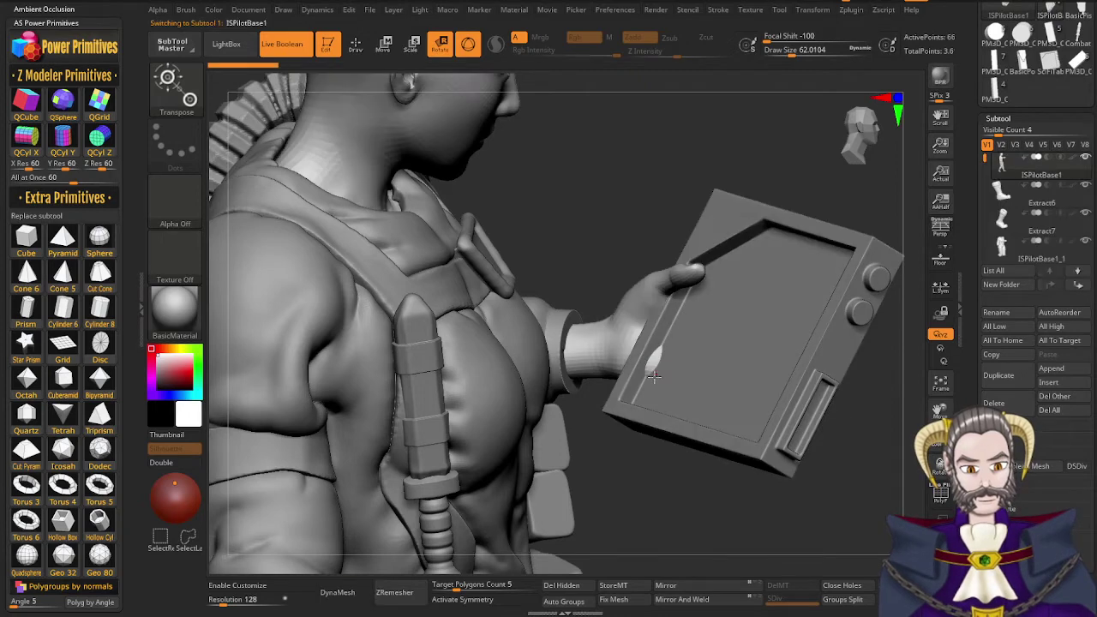
key("q")
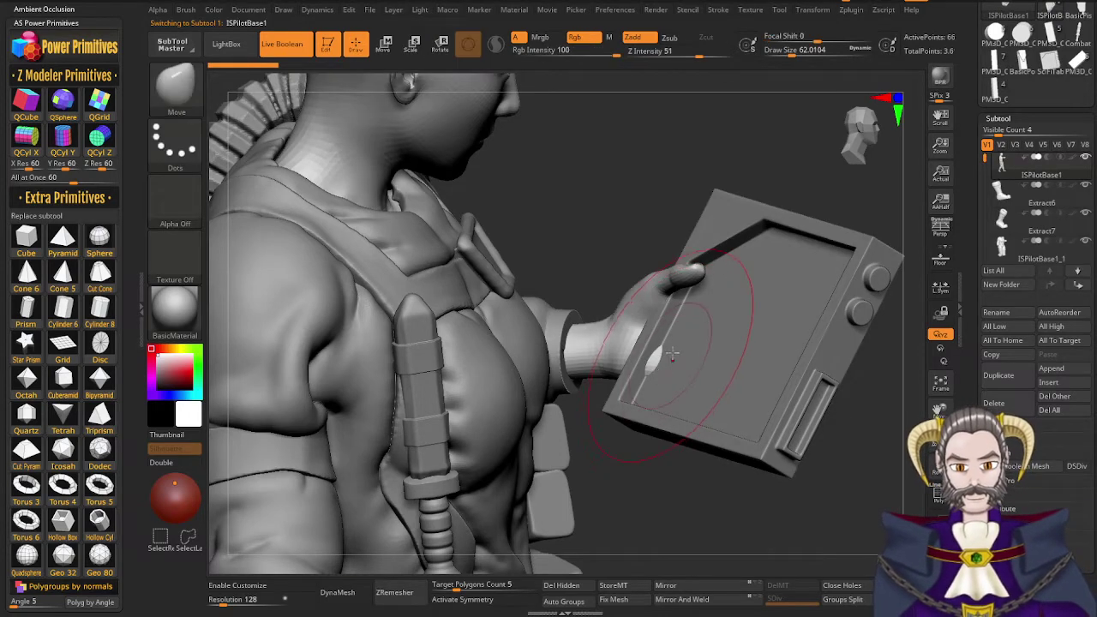
key("b")
key("s")
key("t")
key("s")
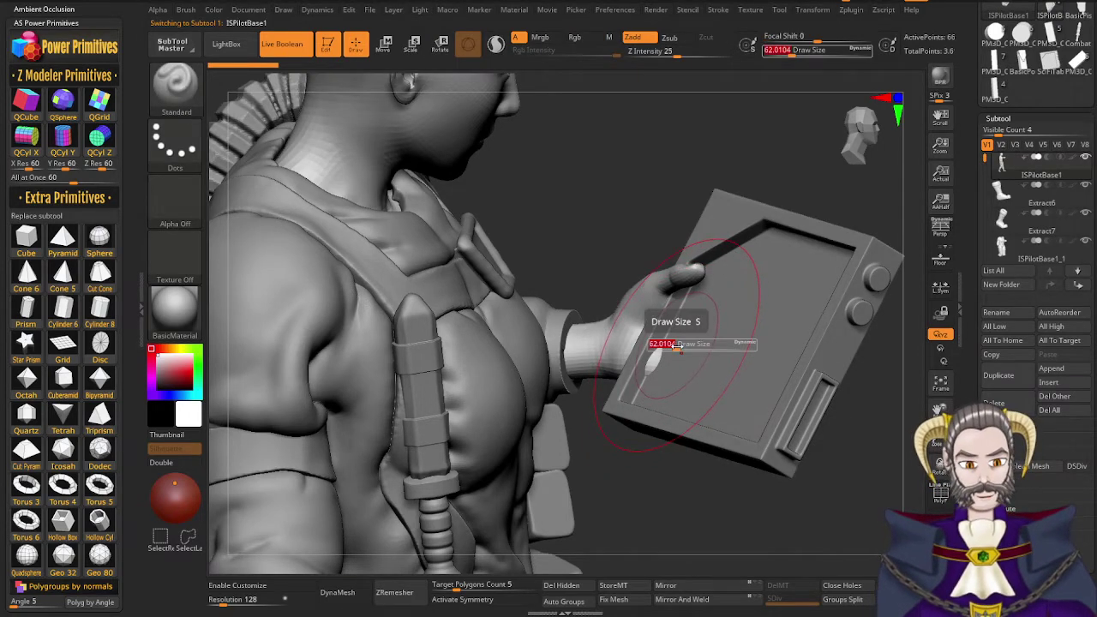
left_click_drag(675, 346, 664, 346)
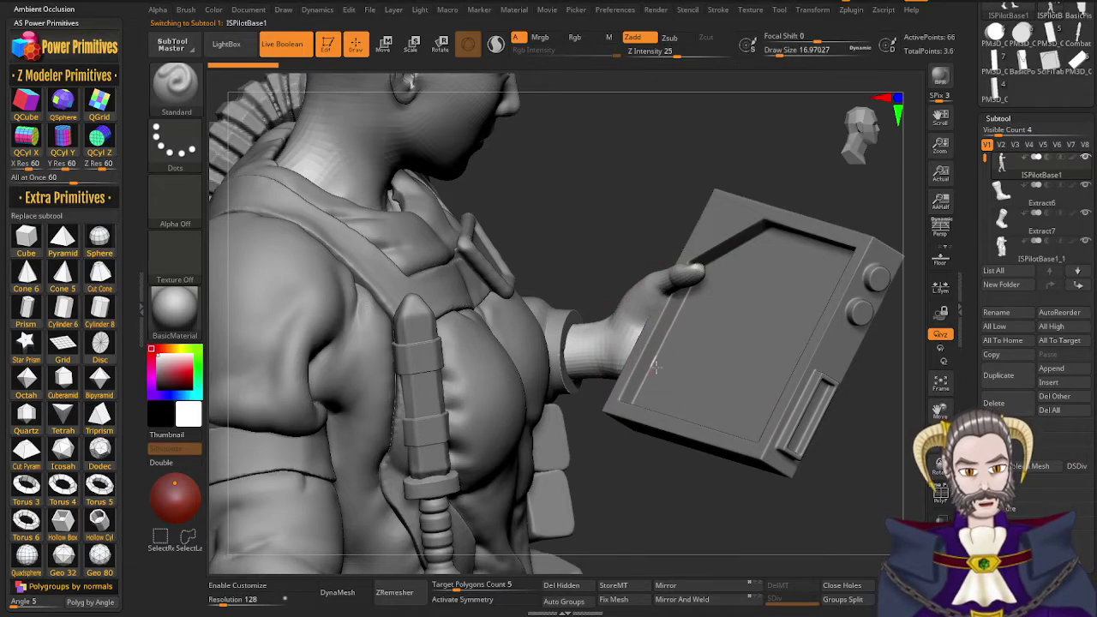
mouse_move(671, 378)
right_mouse_down()
mouse_move(744, 377)
mouse_move(687, 385)
mouse_move(638, 294)
right_mouse_up()
mouse_move(738, 330)
right_mouse_down()
mouse_move(673, 338)
mouse_move(678, 325)
right_mouse_up()
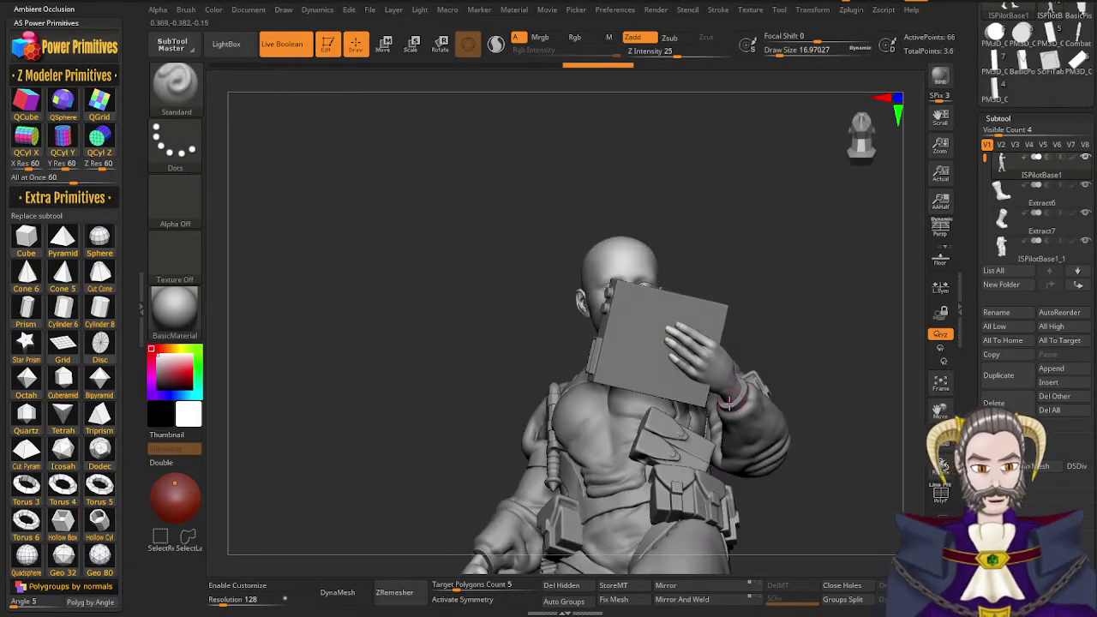
Shift the tablet slightly along its thickness direction so it sits between the thumb and fingers
right_click_drag(732, 368, 701, 410)
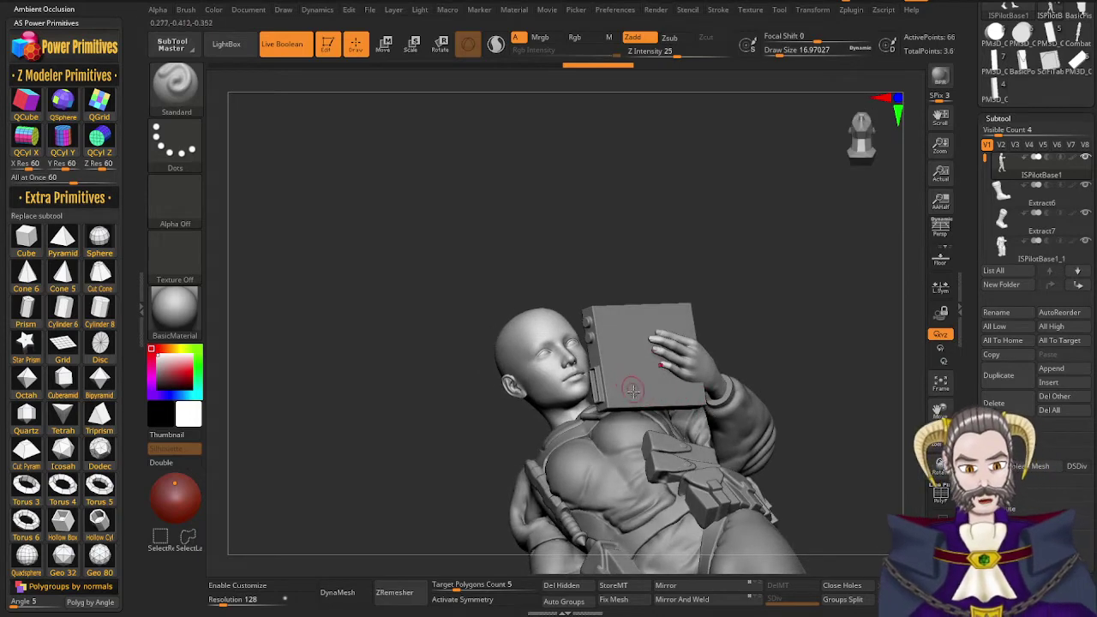
left_click(636, 364, "alt")
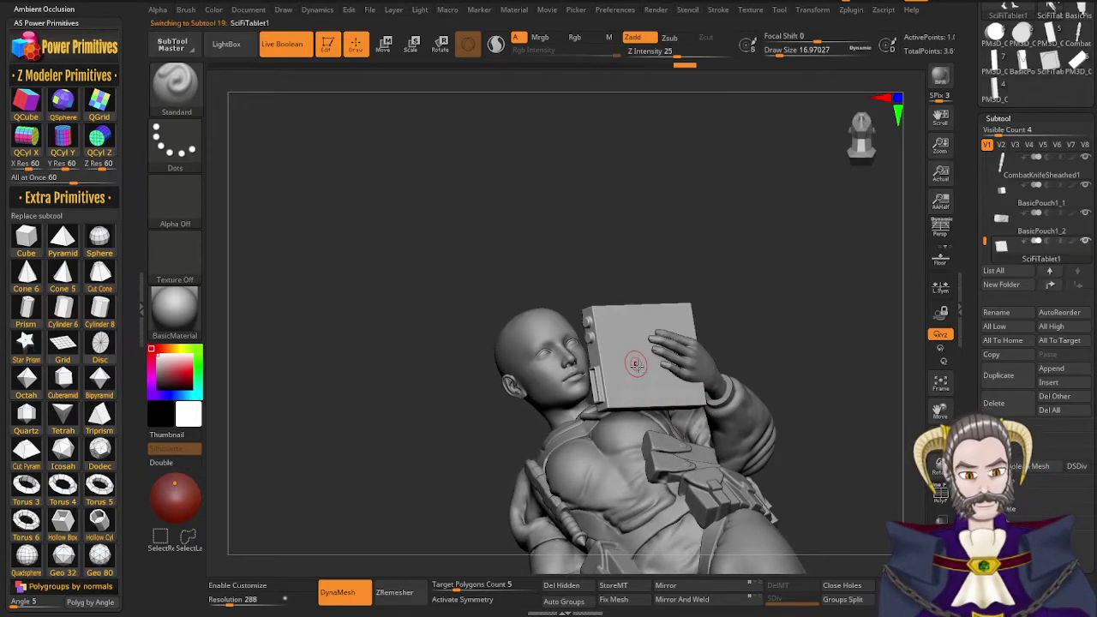
key("r")
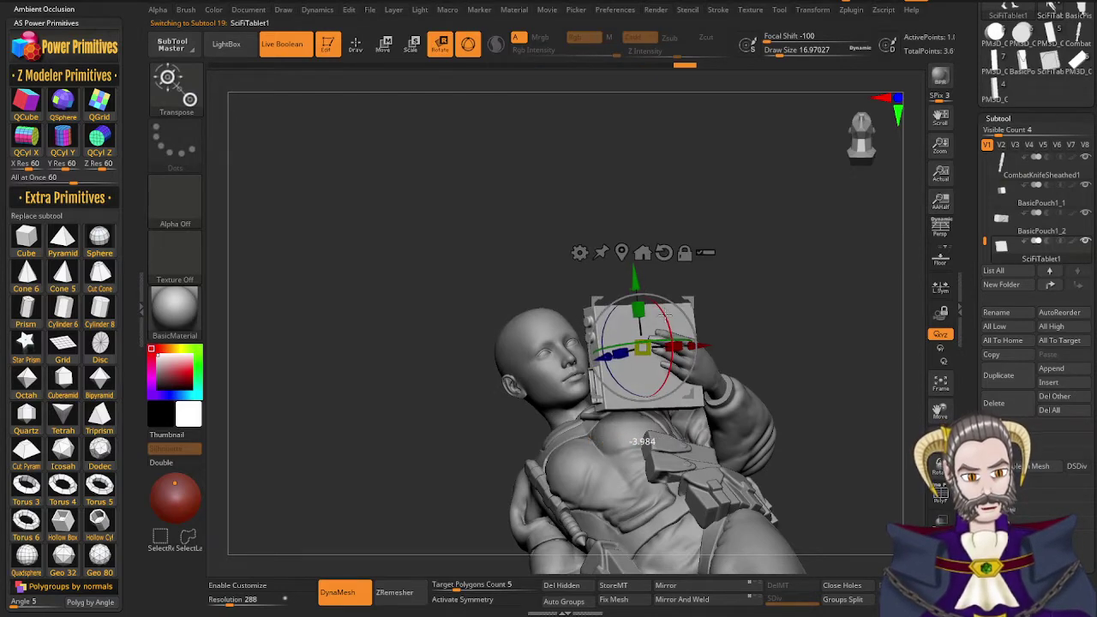
mouse_move(703, 386)
right_mouse_down()
mouse_move(756, 351)
mouse_move(738, 352)
mouse_move(696, 405)
right_mouse_up()
left_click_drag(696, 408, 725, 352)
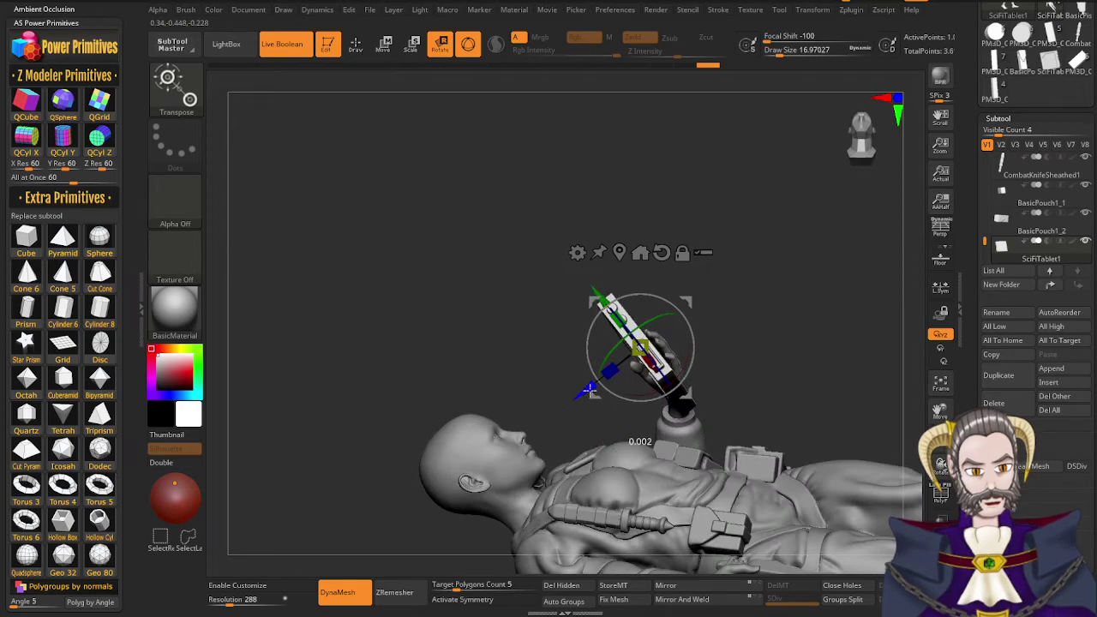
left_click_drag(589, 391, 588, 392)
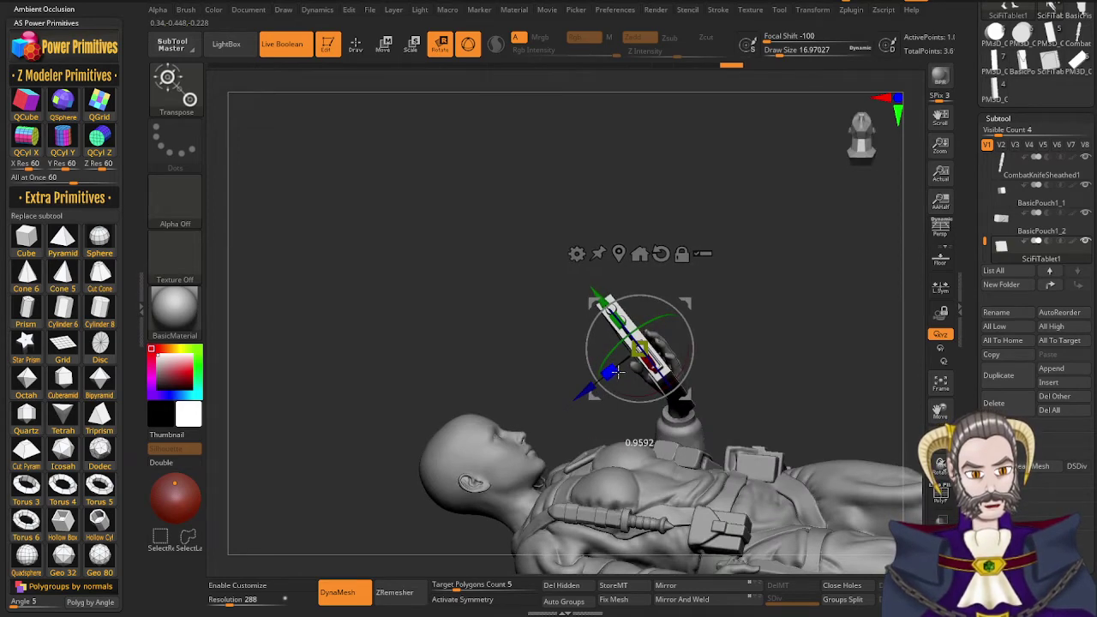
Nudge the tablet's placement and angle in the raised hand, then return to draw mode
right_click_drag(657, 434, 626, 452)
left_click_drag(628, 451, 716, 349)
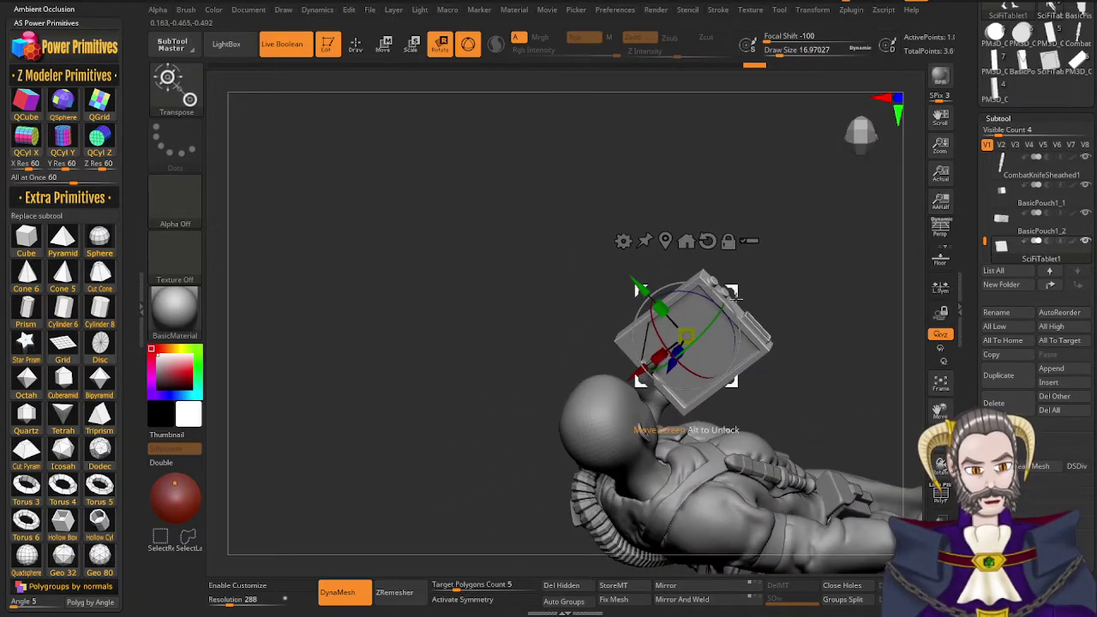
left_click_drag(639, 371, 642, 371)
left_click_drag(744, 409, 670, 461)
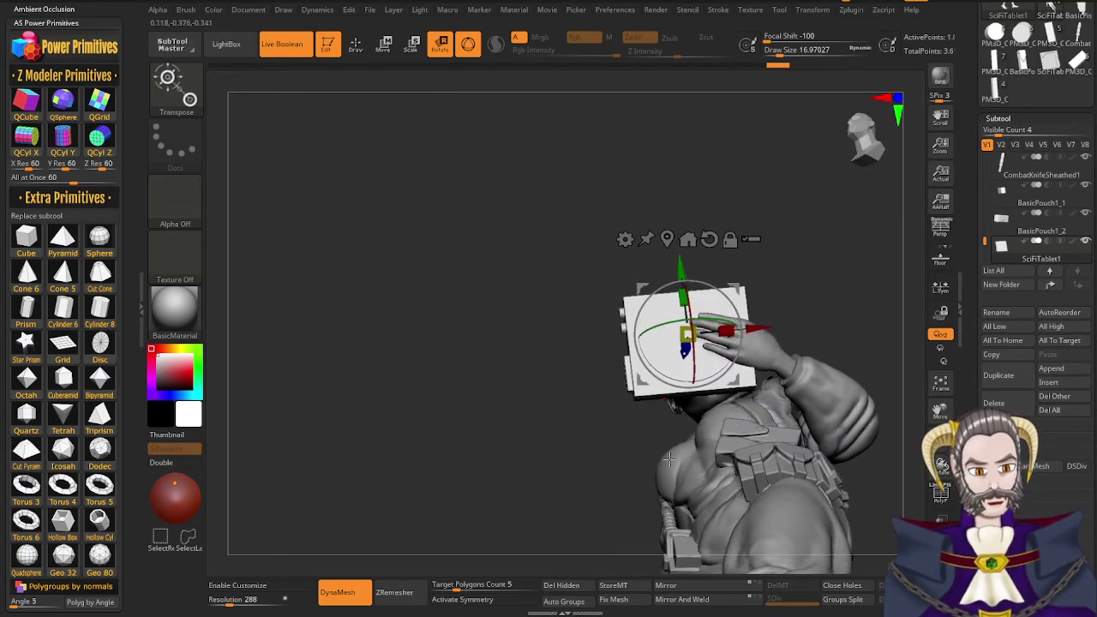
right_click_drag(725, 348, 727, 362)
left_click_drag(670, 378, 665, 371)
mouse_move(675, 396)
right_mouse_down()
mouse_move(754, 418)
mouse_move(714, 488)
mouse_move(628, 503)
mouse_move(656, 478)
right_mouse_up()
key("q")
Examine the whole figure's pose and the way it holds the tablet from the front, sides and below
mouse_move(786, 389)
right_mouse_down()
mouse_move(787, 436)
mouse_move(549, 298)
right_mouse_up()
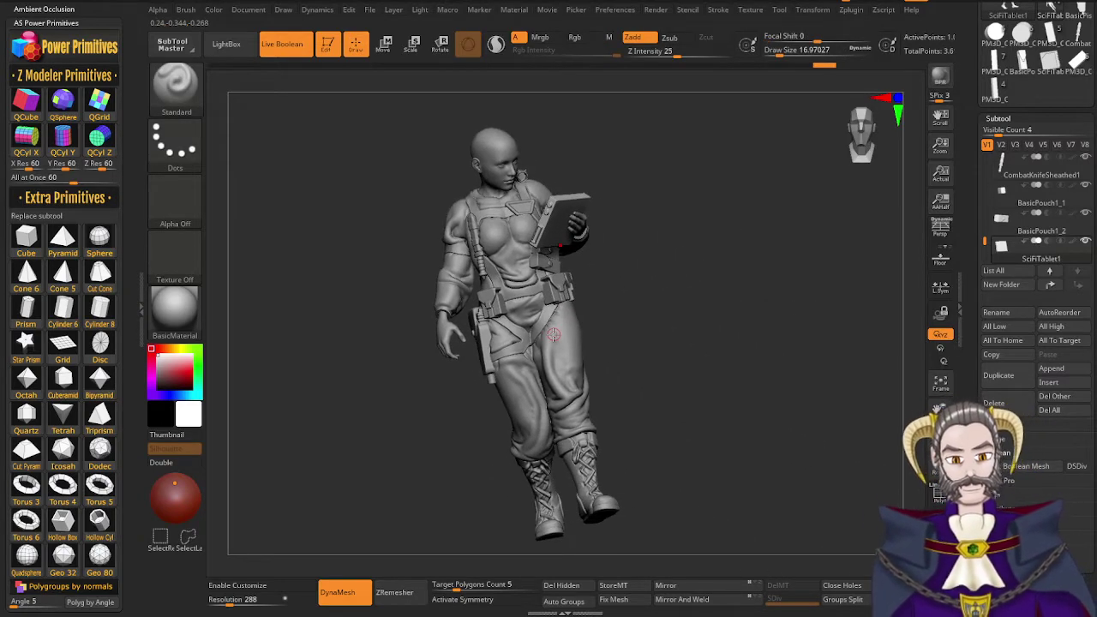
left_click_drag(553, 334, 603, 372)
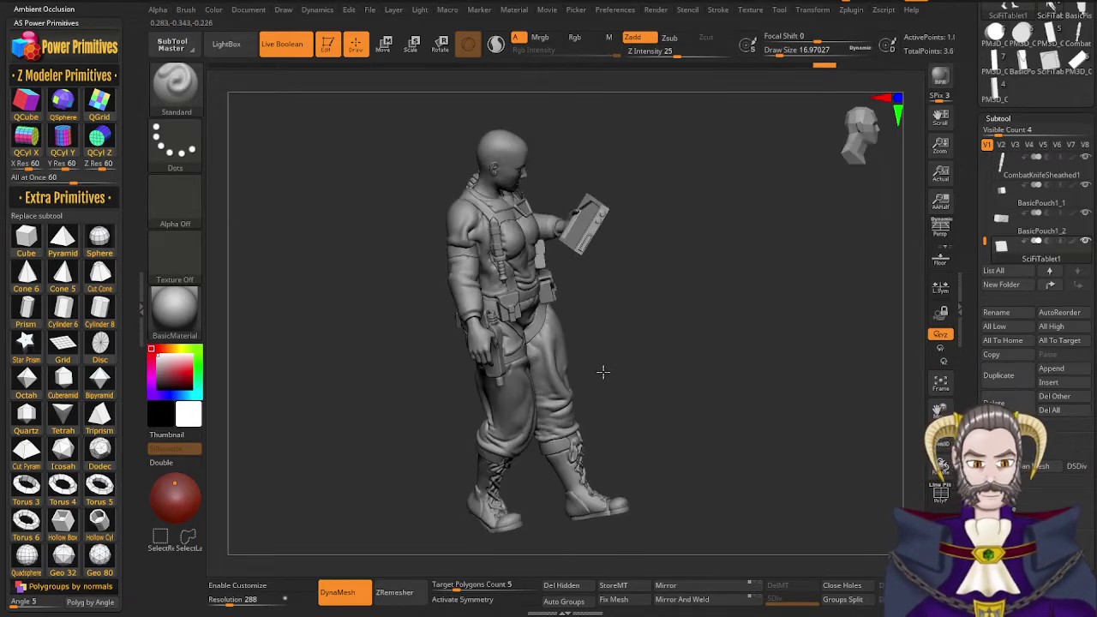
right_click_drag(604, 372, 600, 336)
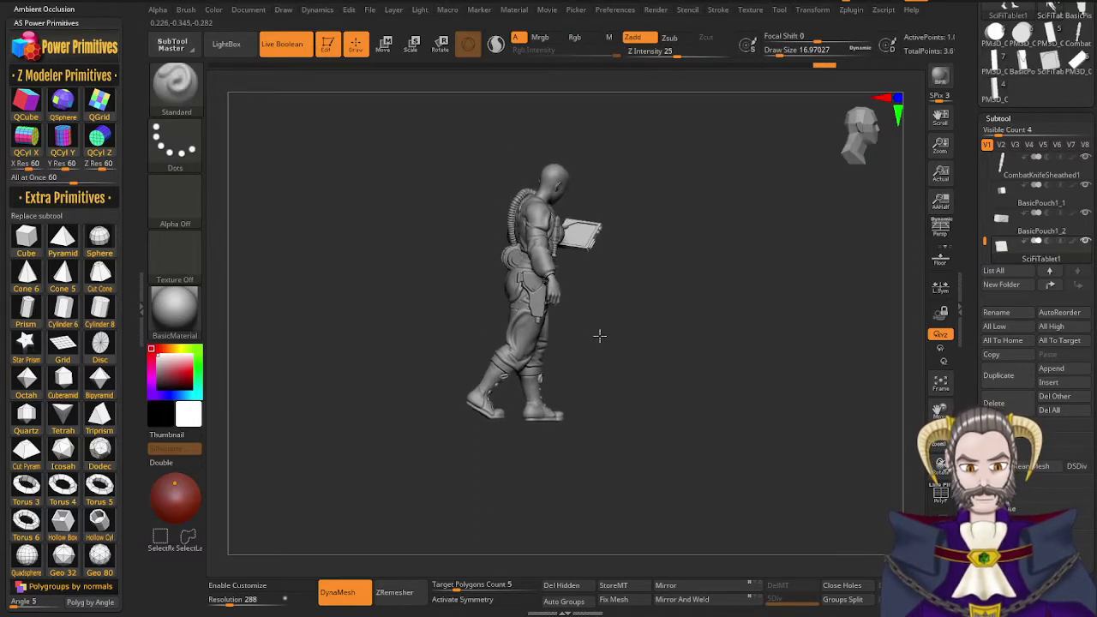
left_click_drag(599, 335, 541, 358)
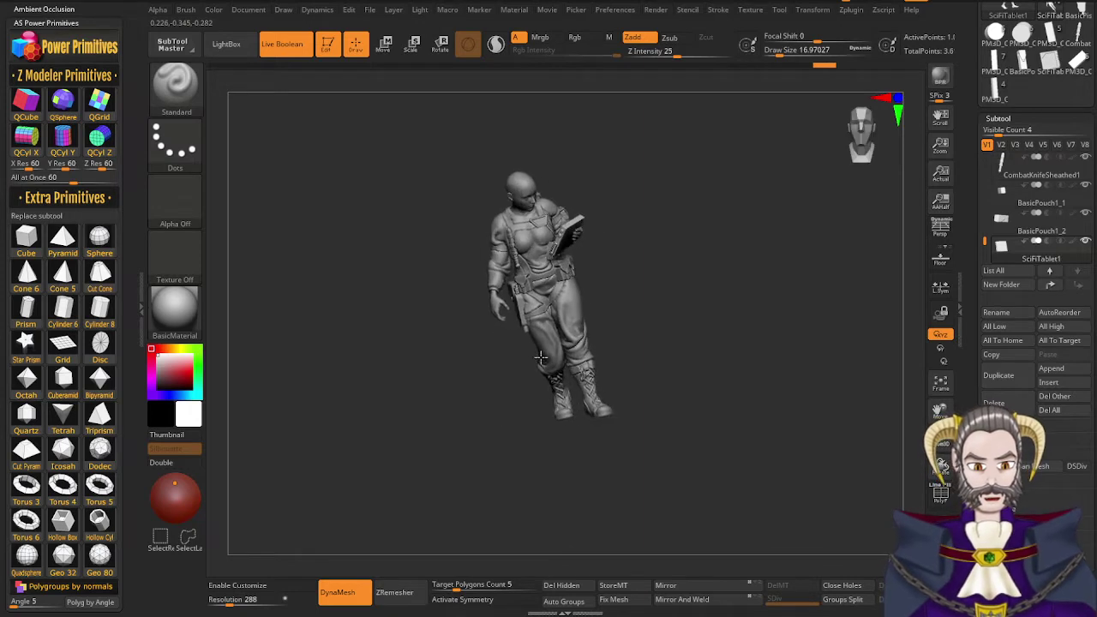
right_click_drag(541, 359, 562, 417)
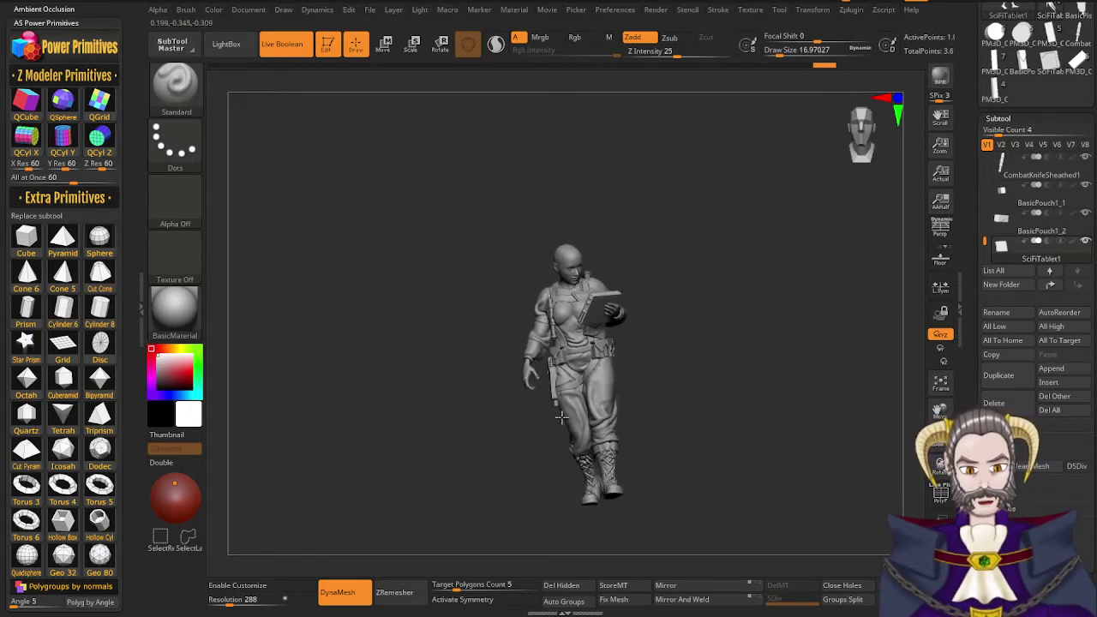
left_click_drag(557, 421, 639, 367)
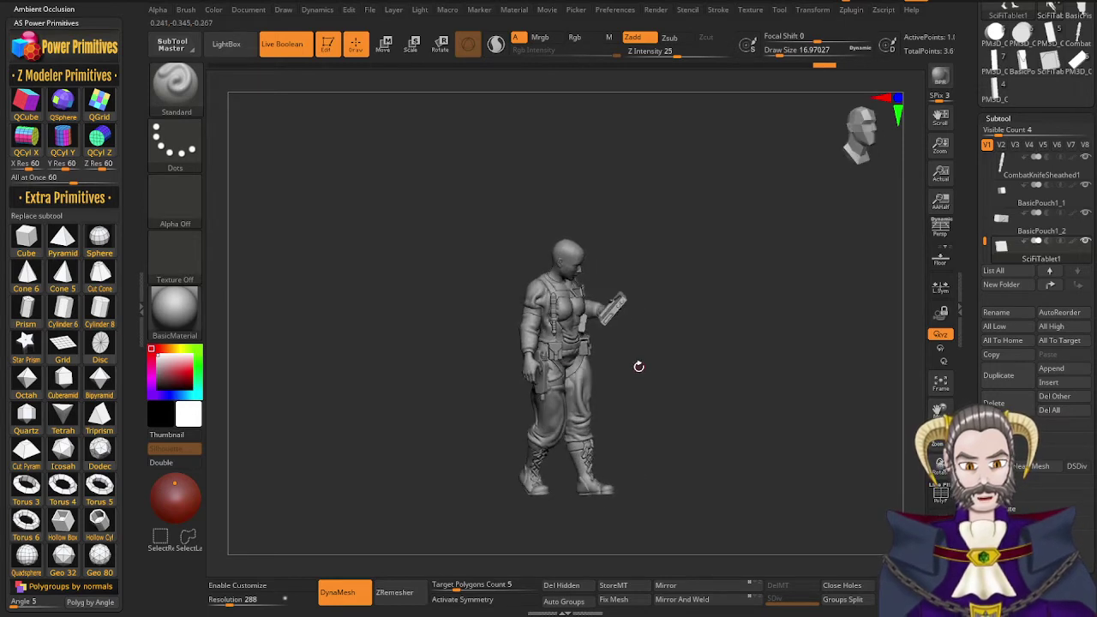
mouse_move(581, 402)
right_mouse_down()
mouse_move(637, 385)
mouse_move(573, 393)
right_mouse_up()
left_click_drag(572, 394, 543, 436)
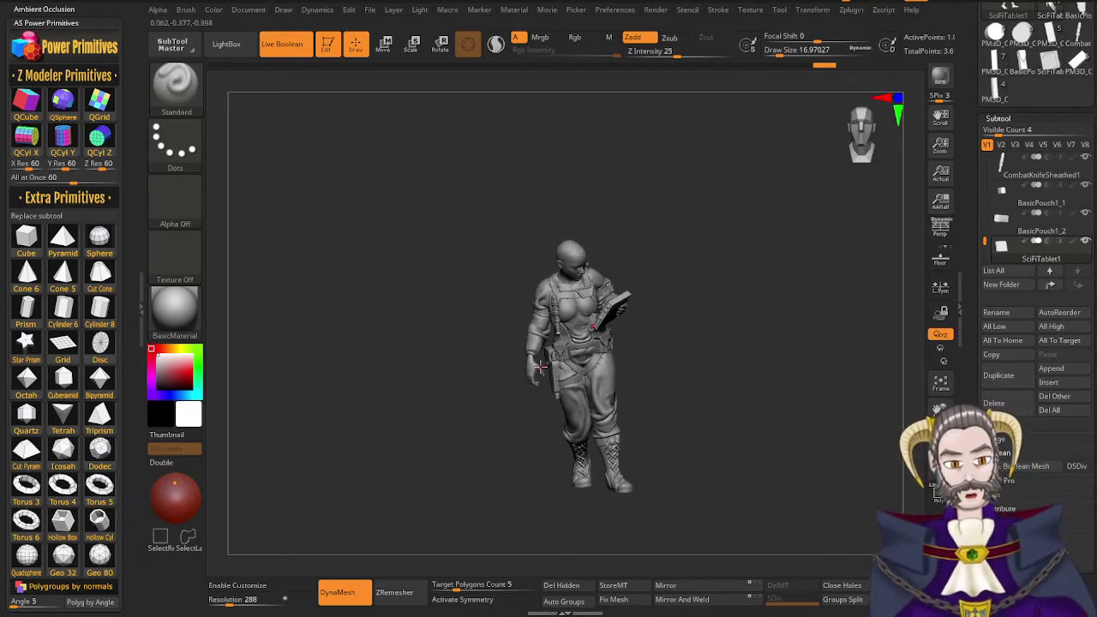
mouse_move(544, 386)
left_mouse_down()
mouse_move(571, 387)
mouse_move(558, 400)
left_mouse_up()
left_click_drag(577, 337, 577, 352)
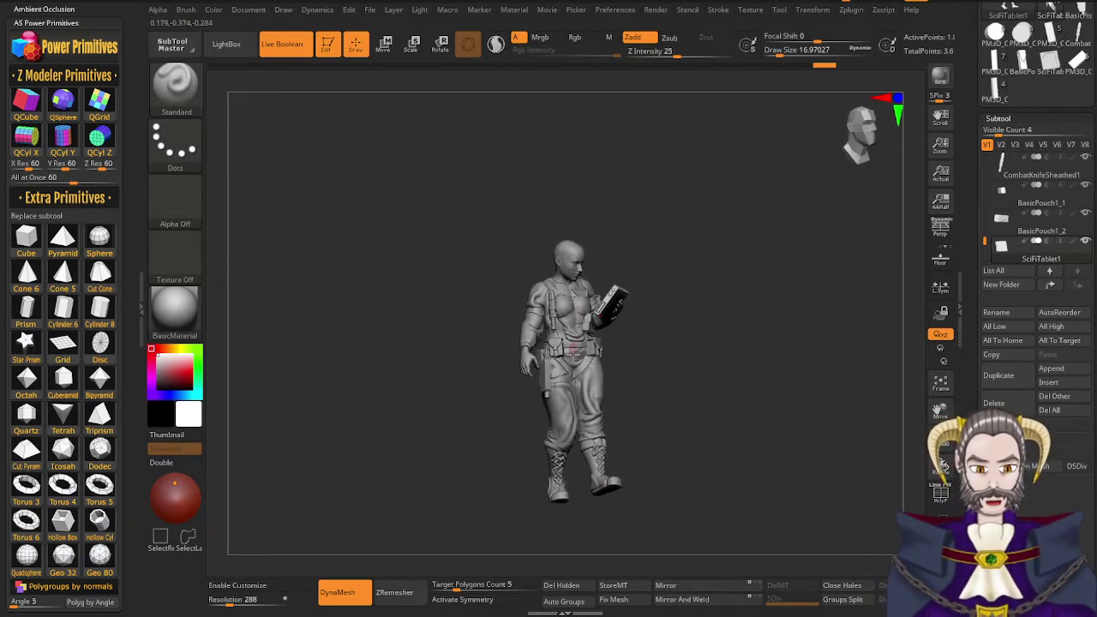
left_click_drag(860, 143, 849, 146)
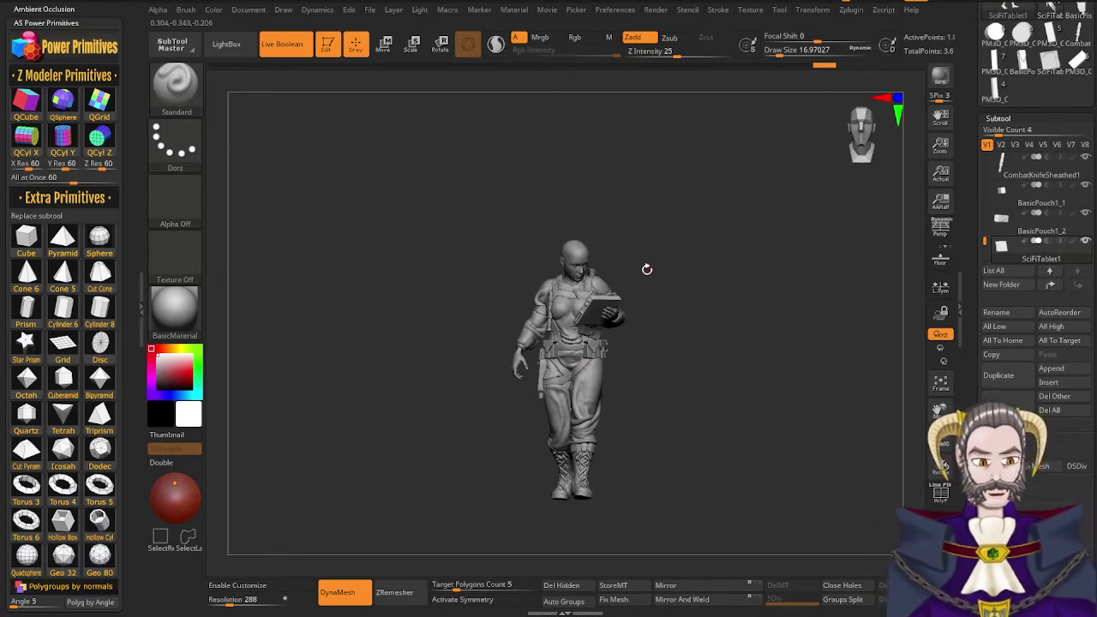
mouse_move(647, 269)
left_mouse_down()
mouse_move(629, 249)
mouse_move(630, 357)
mouse_move(634, 263)
left_mouse_up()
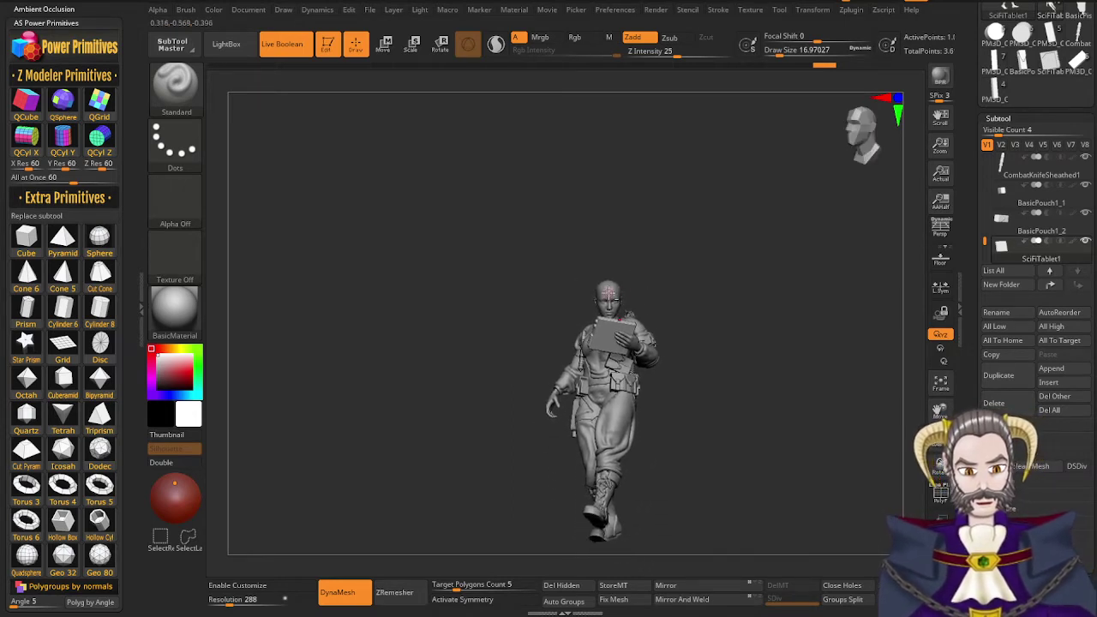
Isolate the pilot's base body and mask a band across the forehead with the MaskPen brush
left_click(622, 308, "alt")
key("shift+s")
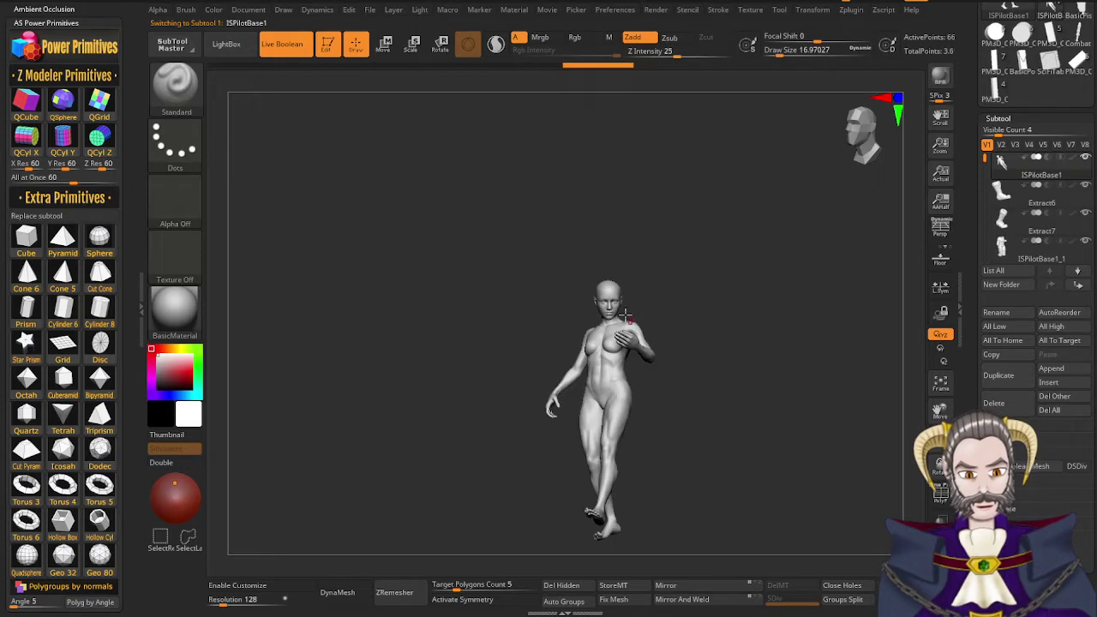
mouse_move(626, 300)
right_mouse_down("ctrl")
mouse_move(658, 344)
mouse_move(640, 330)
mouse_move(645, 346)
mouse_move(613, 314)
mouse_move(600, 322)
right_mouse_up("ctrl")
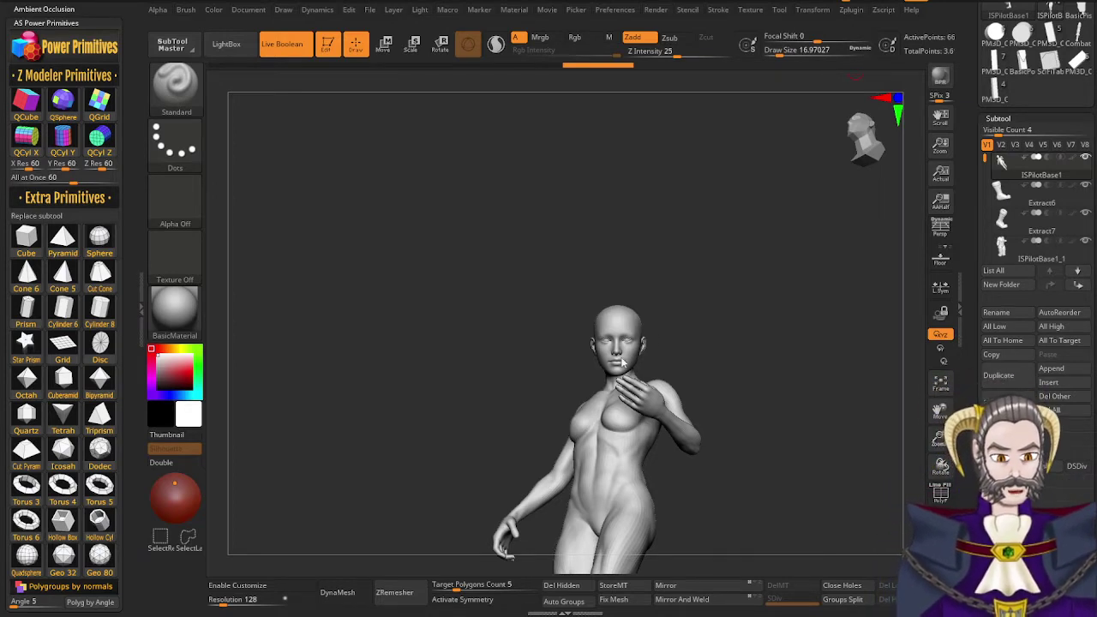
mouse_move(624, 364)
right_mouse_down("shift")
mouse_move(630, 386)
mouse_move(622, 377)
right_mouse_up("shift")
mouse_move(622, 335)
right_mouse_down("ctrl")
mouse_move(628, 348)
mouse_move(620, 343)
right_mouse_up("ctrl")
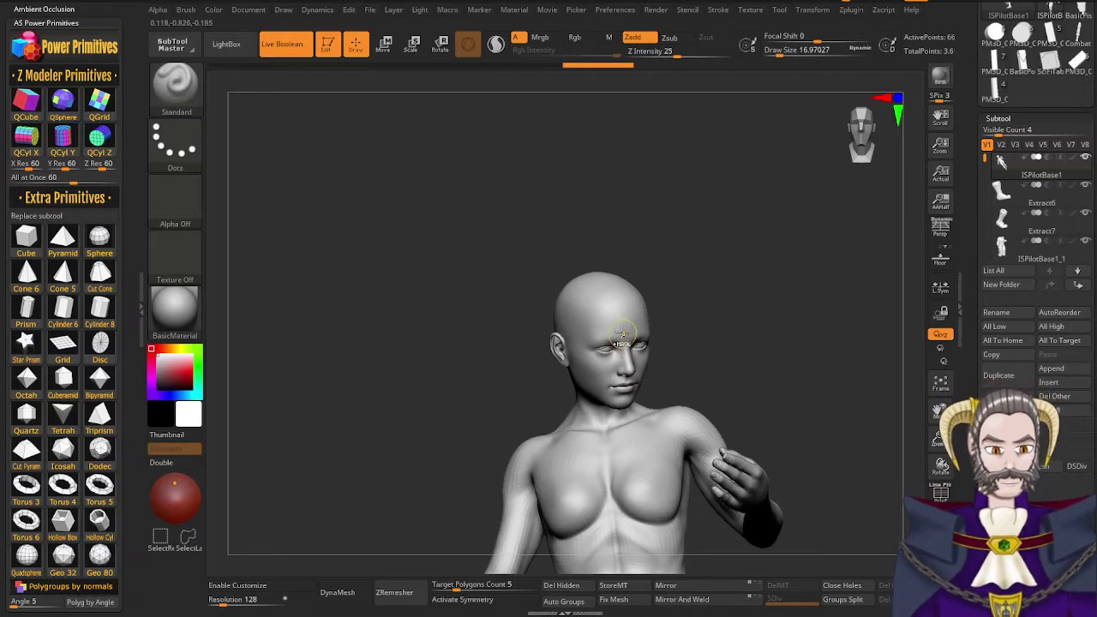
key("ctrl")
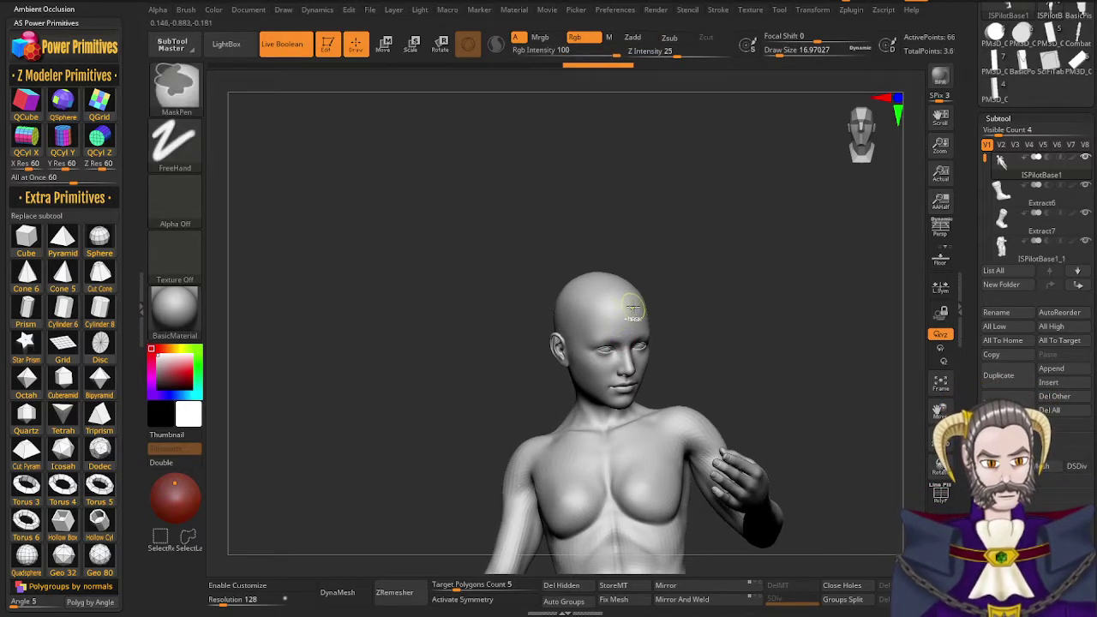
mouse_move(633, 309)
left_mouse_down("ctrl")
mouse_move(582, 316)
mouse_move(633, 303)
mouse_move(580, 307)
left_mouse_up("ctrl")
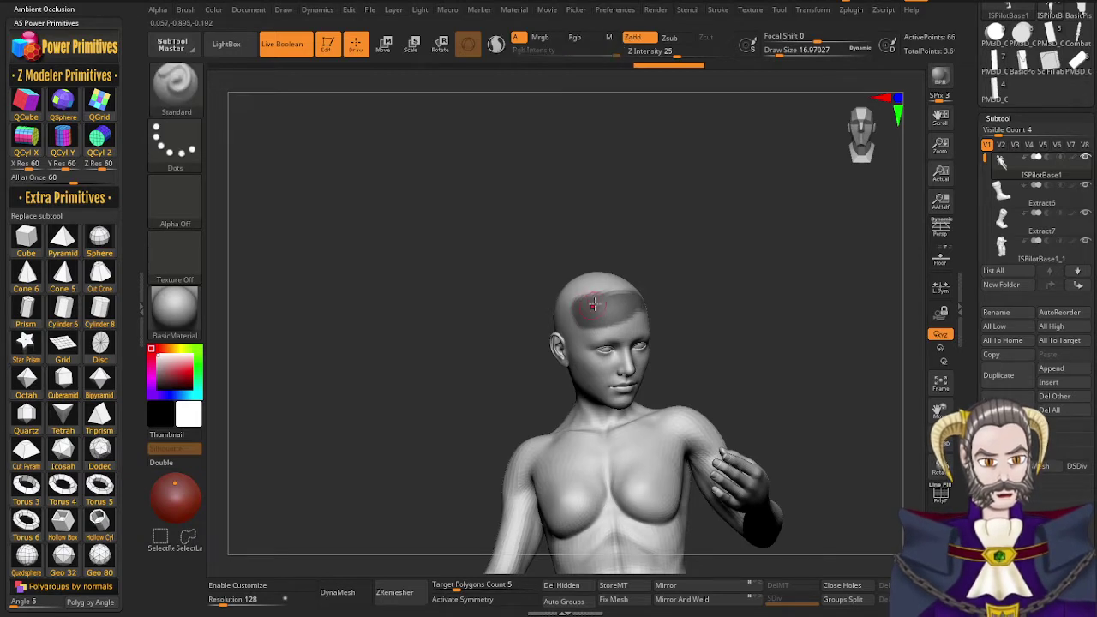
Extend the mask from the forehead over the character's right temple, ear and the side of the skull
right_click_drag(605, 295, 665, 300)
right_click_drag(582, 316, 581, 320)
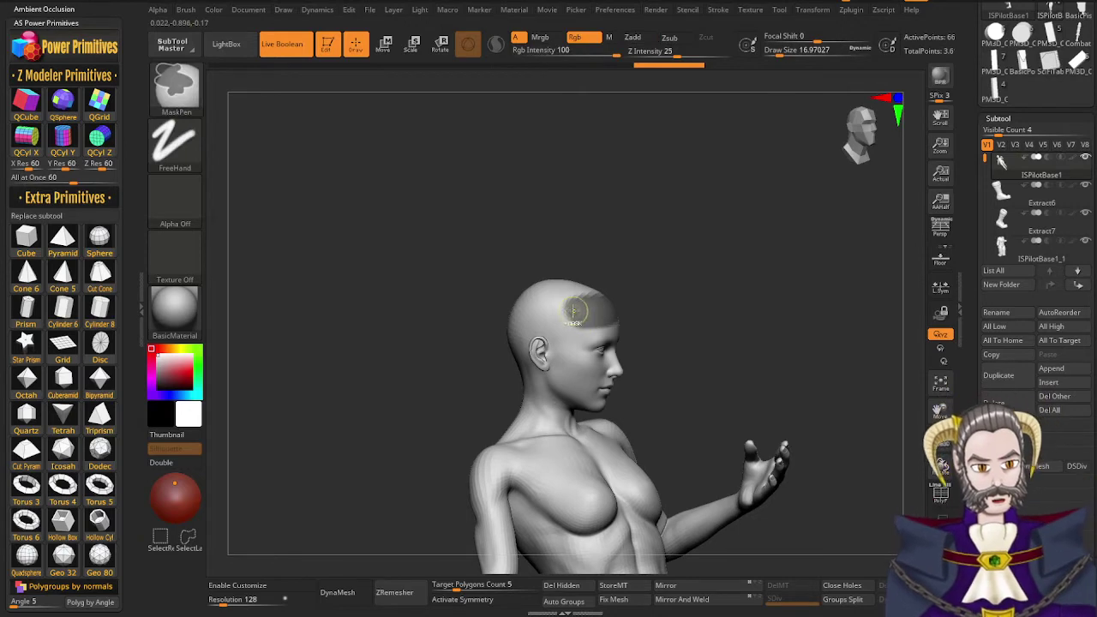
mouse_move(577, 313)
left_mouse_down("ctrl")
mouse_move(555, 388)
mouse_move(540, 381)
mouse_move(555, 340)
mouse_move(548, 316)
mouse_move(536, 348)
mouse_move(589, 296)
mouse_move(537, 357)
left_mouse_up("ctrl")
right_click_drag(536, 346, 564, 339)
mouse_move(539, 368)
left_mouse_down("ctrl")
mouse_move(522, 360)
mouse_move(540, 301)
mouse_move(519, 310)
mouse_move(523, 369)
mouse_move(507, 381)
mouse_move(508, 305)
mouse_move(532, 289)
mouse_move(500, 357)
left_mouse_up("ctrl")
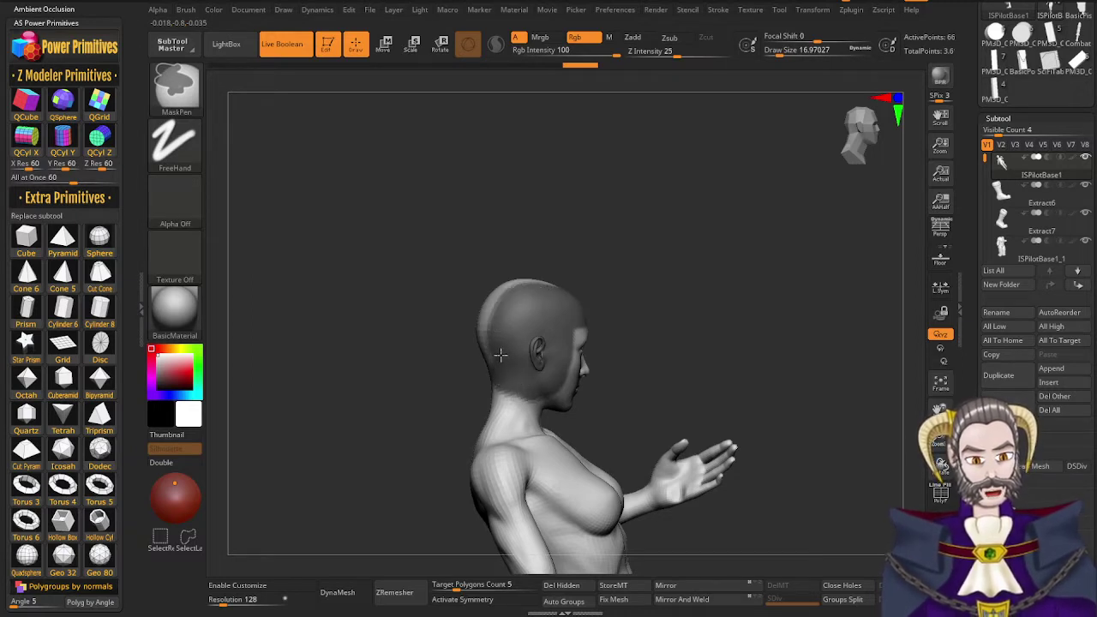
Mask the back of the head down to the nape
right_click_drag(500, 358, 545, 332)
mouse_move(490, 366)
left_mouse_down("ctrl")
mouse_move(481, 347)
mouse_move(491, 296)
left_mouse_up("ctrl")
right_click_drag(504, 320, 463, 332)
mouse_move(480, 369)
left_mouse_down("ctrl")
mouse_move(438, 388)
mouse_move(468, 361)
mouse_move(461, 349)
mouse_move(436, 365)
left_mouse_up("ctrl")
right_click_drag(434, 367, 457, 362)
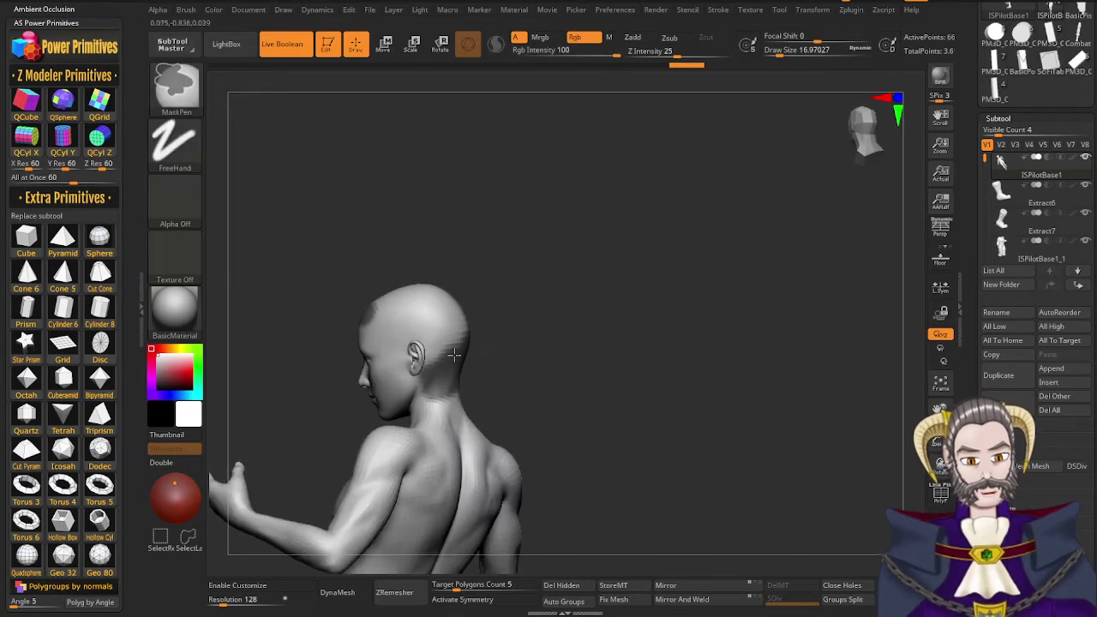
Mask the left side of the skull behind the ear and fill in the crown
left_click_drag(461, 326, 451, 360, "ctrl")
right_click_drag(449, 360, 436, 374)
mouse_move(464, 339)
left_mouse_down("ctrl")
mouse_move(457, 315)
mouse_move(418, 357)
mouse_move(424, 328)
left_mouse_up("ctrl")
right_click_drag(429, 334, 436, 340)
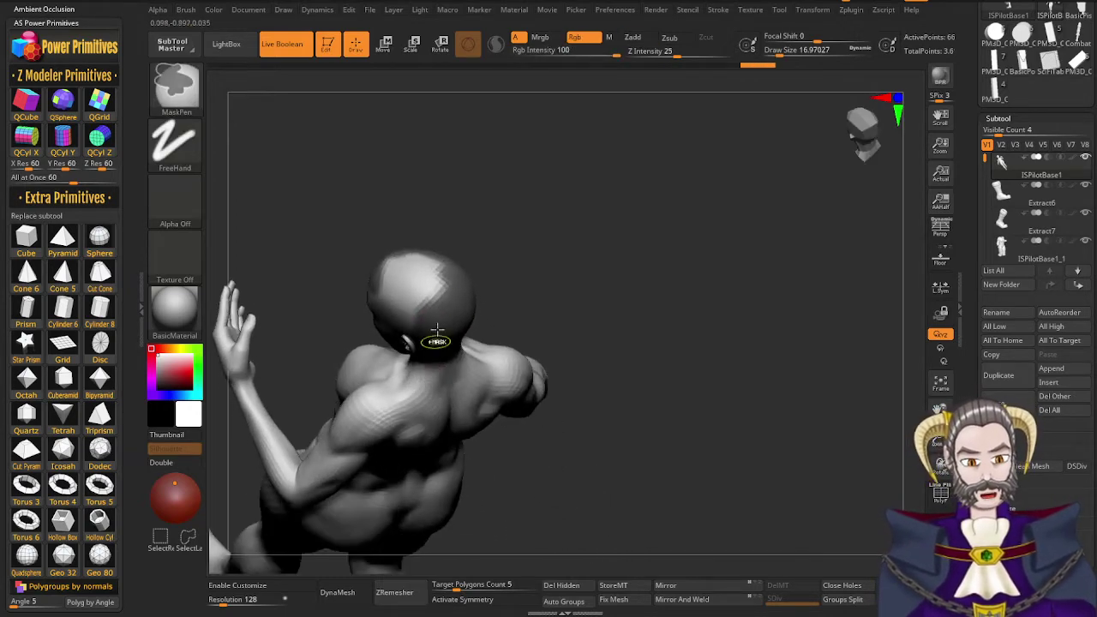
mouse_move(435, 300)
left_mouse_down("ctrl")
mouse_move(436, 283)
mouse_move(423, 300)
mouse_move(437, 269)
mouse_move(417, 276)
mouse_move(420, 287)
mouse_move(394, 278)
left_mouse_up("ctrl")
right_click_drag(395, 281, 416, 328)
mouse_move(419, 272)
left_mouse_down("ctrl")
mouse_move(401, 257)
mouse_move(374, 269)
mouse_move(413, 296)
mouse_move(398, 300)
left_mouse_up("ctrl")
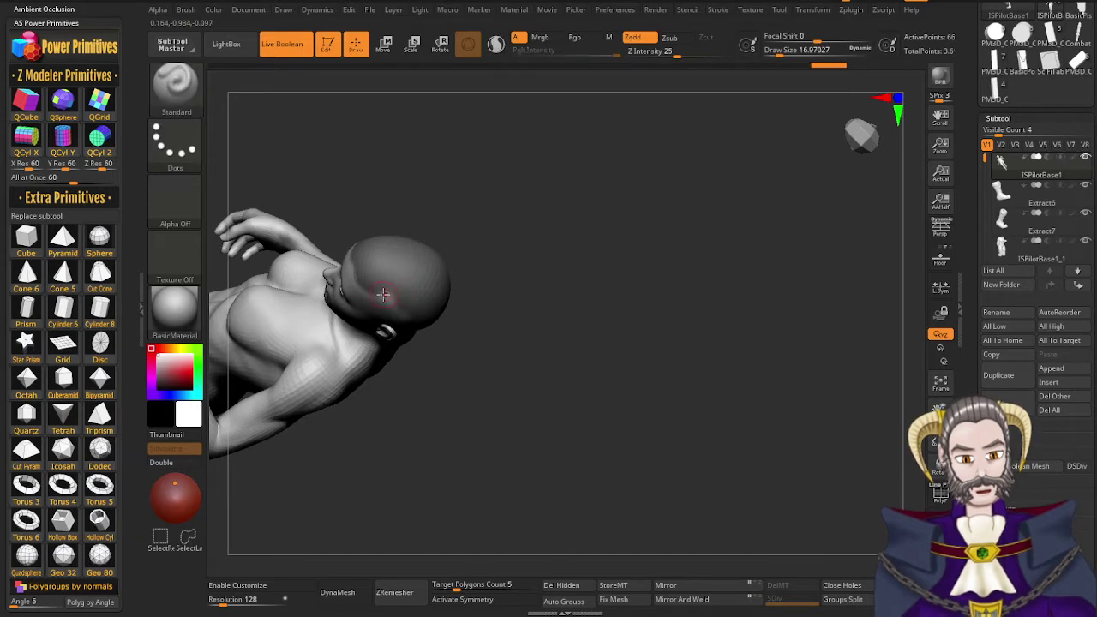
mouse_move(385, 295)
right_mouse_down()
mouse_move(413, 264)
mouse_move(383, 319)
right_mouse_up()
mouse_move(366, 272)
left_mouse_down("ctrl")
mouse_move(355, 252)
mouse_move(362, 281)
mouse_move(352, 252)
left_mouse_up("ctrl")
key("ctrl+z")
key("ctrl+z")
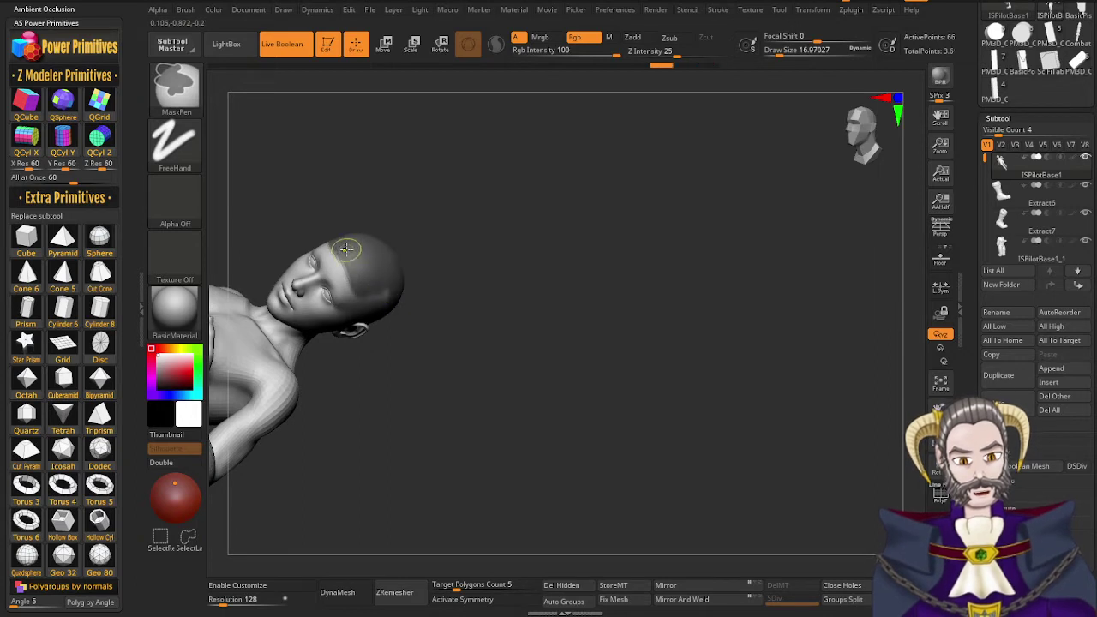
Extend the mask around the left ear, down the temple and onto the left cheek and jaw
right_click_drag(369, 311, 337, 190, "ctrl")
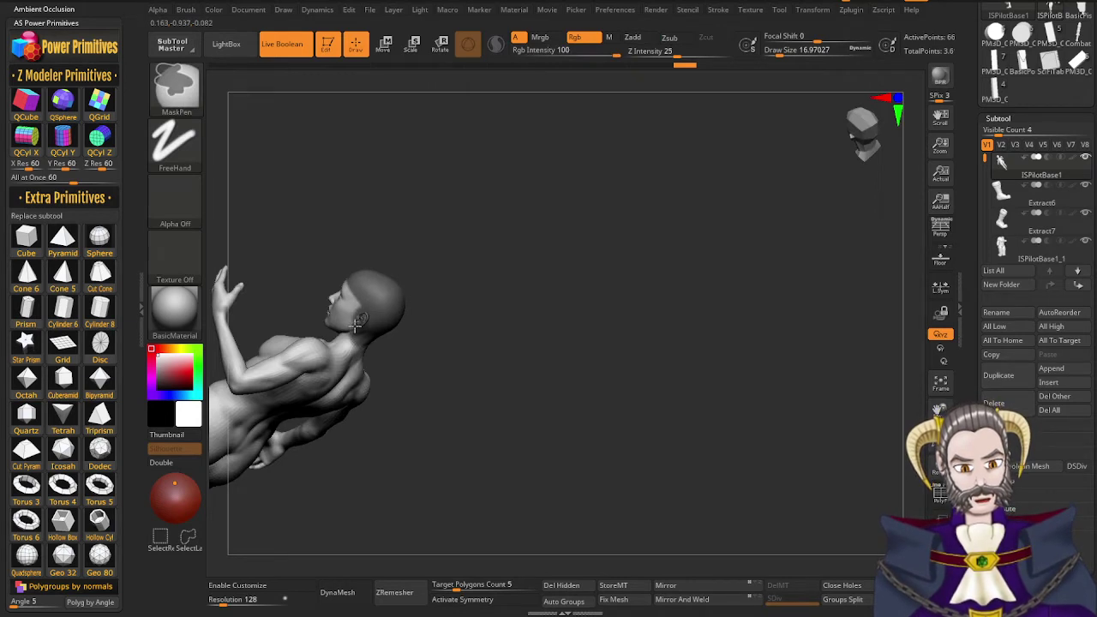
left_click_drag(354, 325, 352, 321, "ctrl")
mouse_move(351, 322)
right_mouse_down()
mouse_move(377, 288)
mouse_move(391, 363)
mouse_move(360, 367)
mouse_move(363, 338)
right_mouse_up()
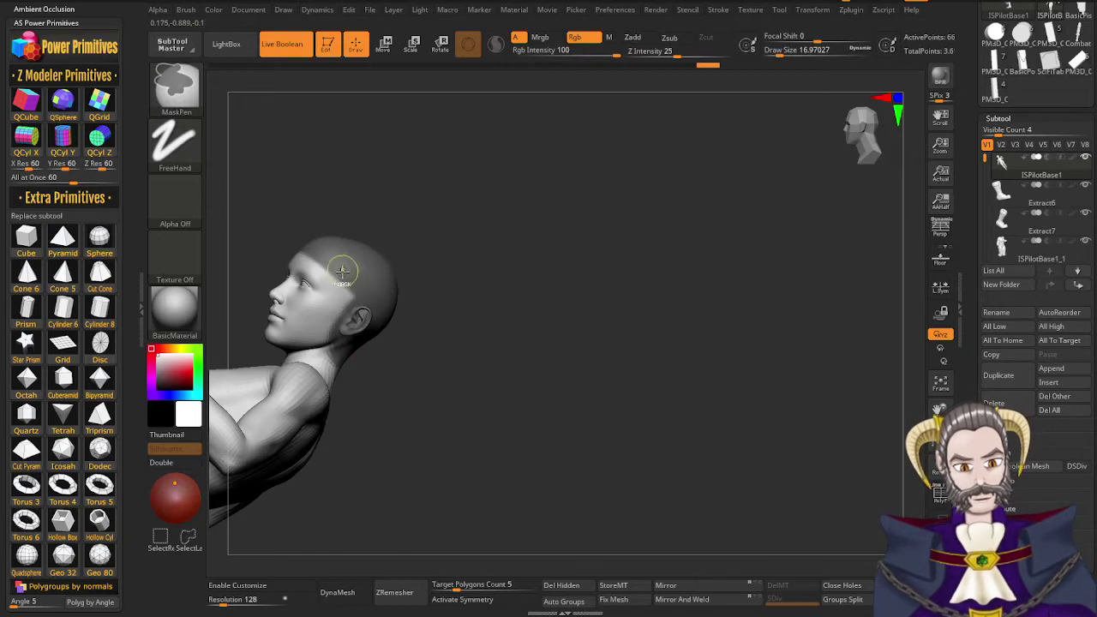
left_click_drag(343, 268, 339, 297, "ctrl")
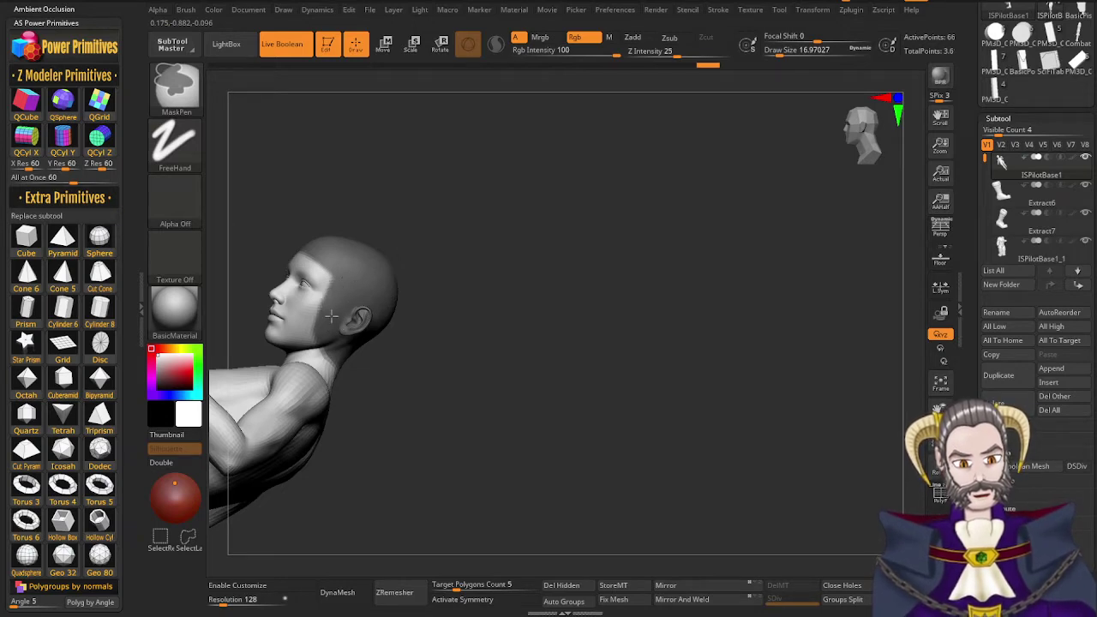
mouse_move(345, 339)
right_mouse_down()
mouse_move(353, 343)
mouse_move(346, 319)
mouse_move(335, 320)
right_mouse_up()
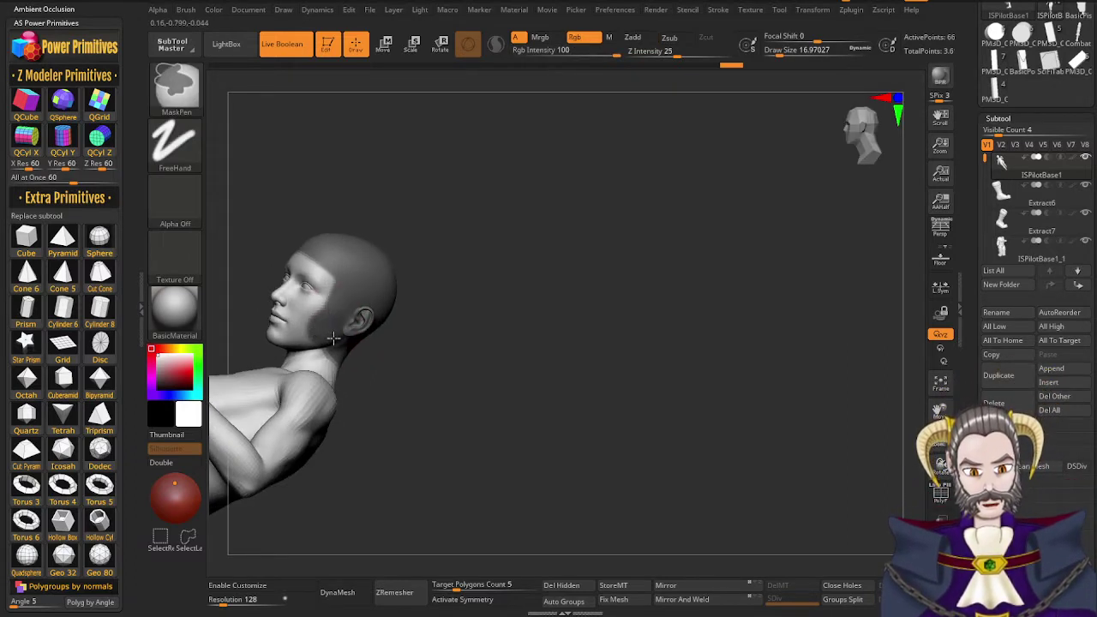
Extend the mask over the character's right cheek and jaw below the ear, down to the top of the neck
right_click_drag(340, 343, 420, 366)
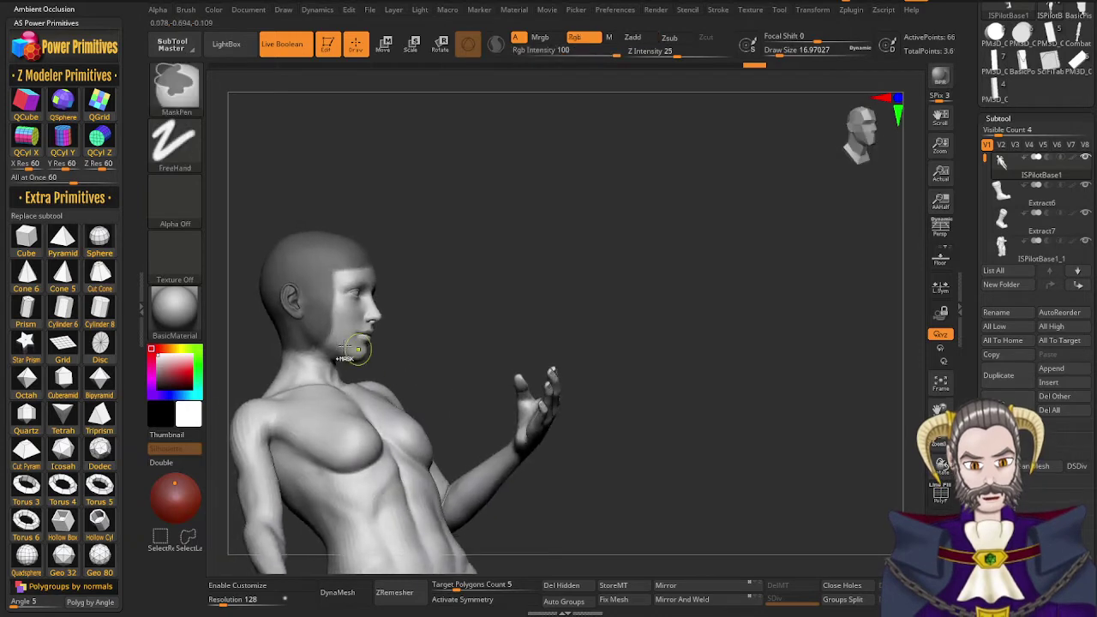
left_click_drag(327, 333, 317, 338, "ctrl")
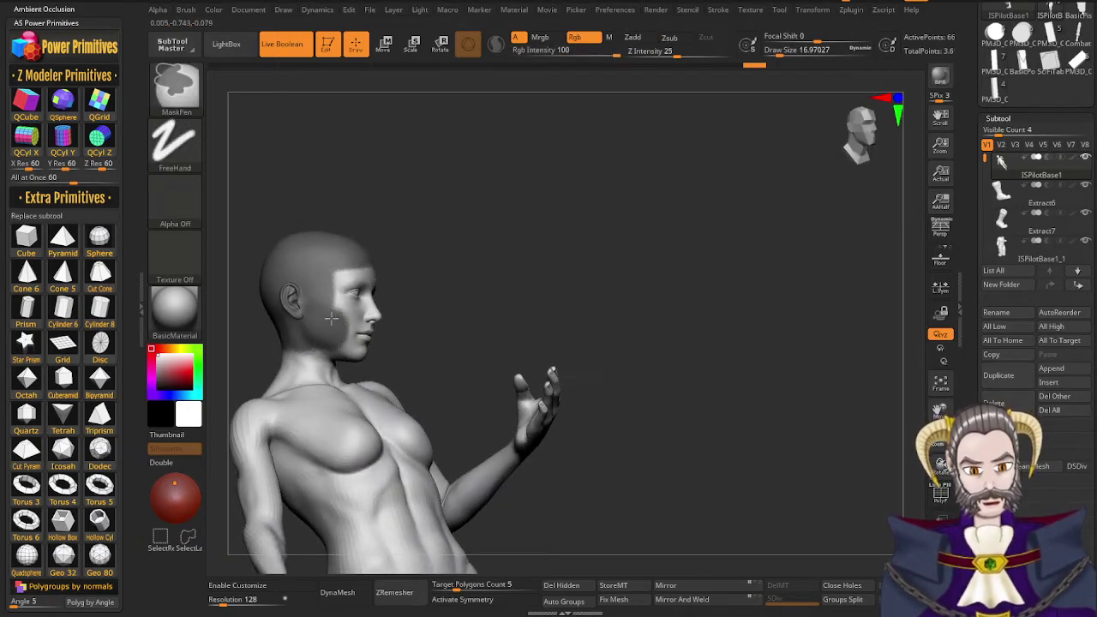
left_click_drag(326, 339, 306, 348, "ctrl")
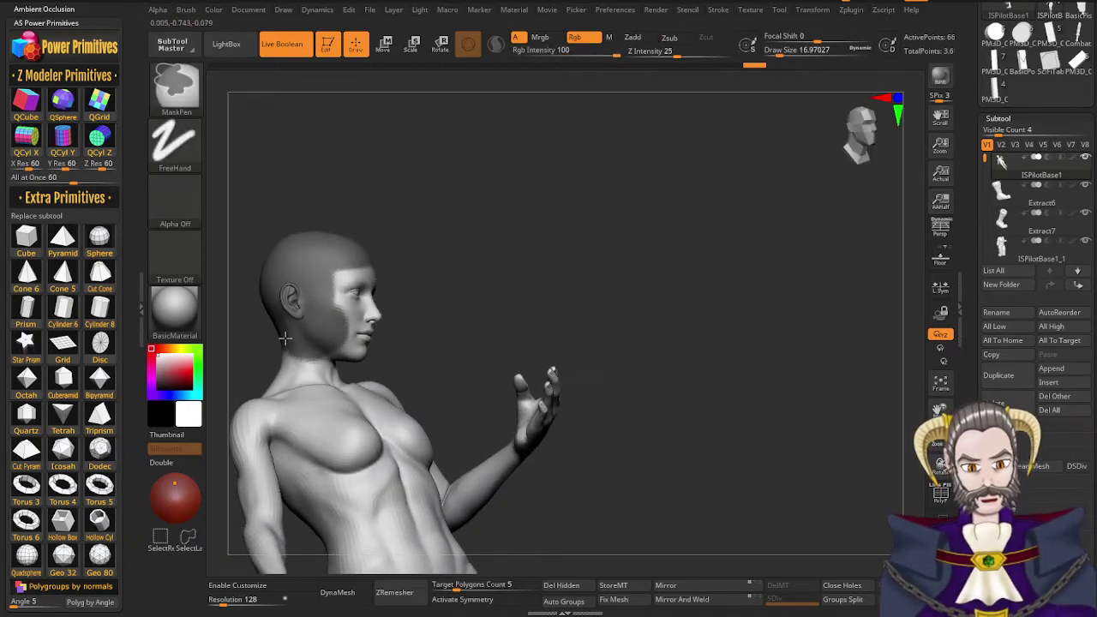
Trim the head mask's front edge at the character's left temple to widen the unmasked face area beside the eye
mouse_move(410, 301)
right_mouse_down()
mouse_move(366, 344)
mouse_move(350, 305)
mouse_move(351, 322)
mouse_move(372, 311)
right_mouse_up()
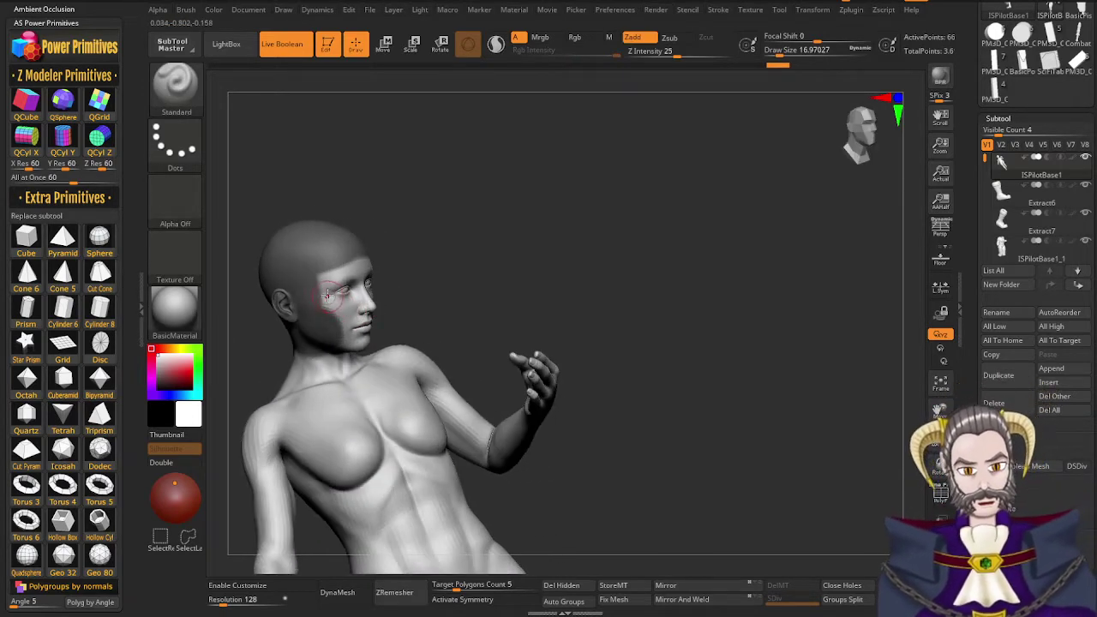
key("ctrl")
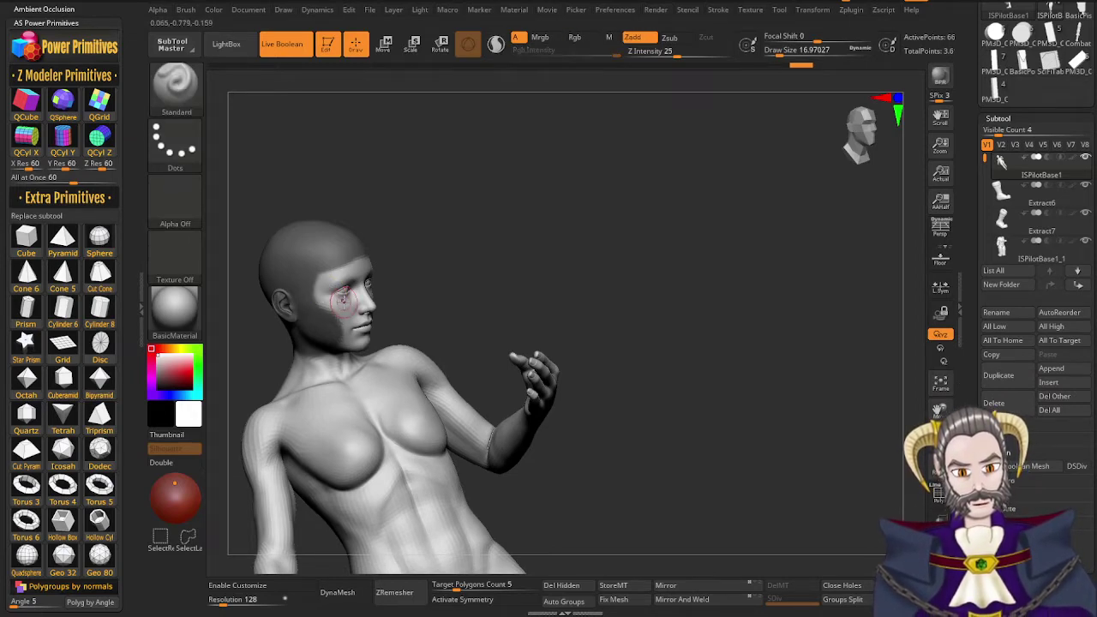
right_click_drag(331, 309, 284, 321)
key("ctrl+alt")
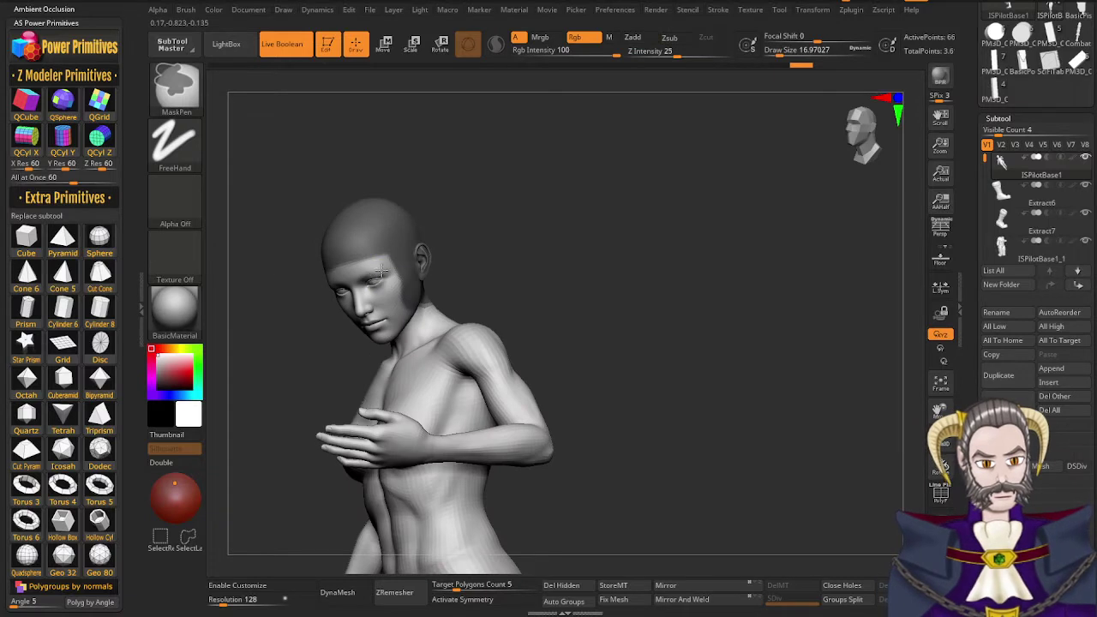
left_click_drag(390, 271, 391, 265, "ctrl+alt")
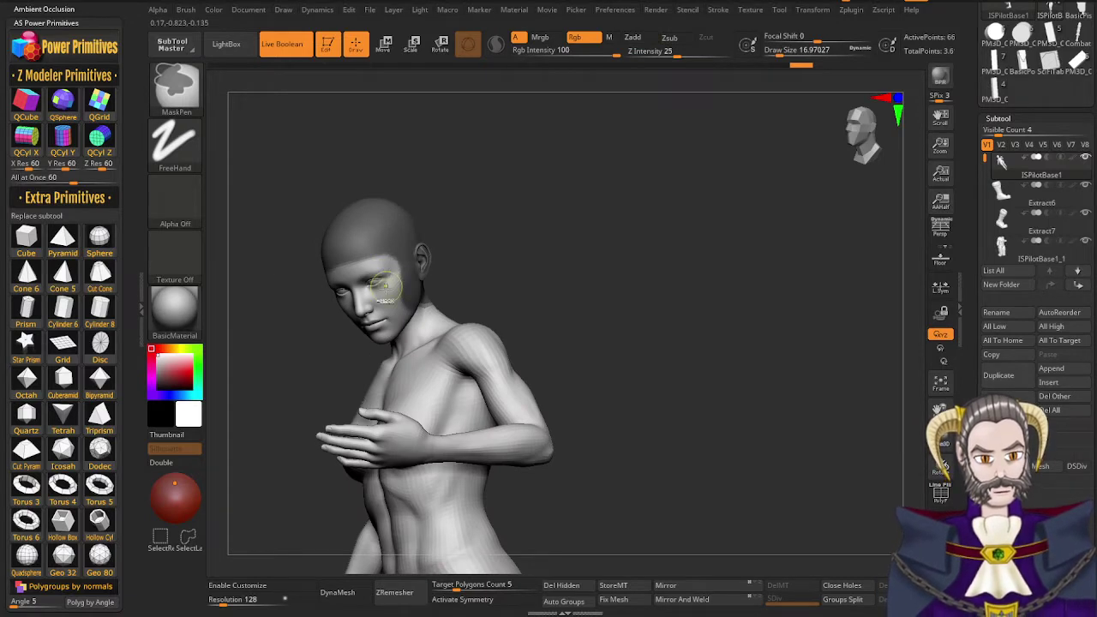
right_click_drag(380, 283, 336, 290)
Even out the lower border of the head mask below the jaw and around the neck and nape
left_click_drag(431, 329, 449, 310, "ctrl")
right_click_drag(449, 343, 413, 347)
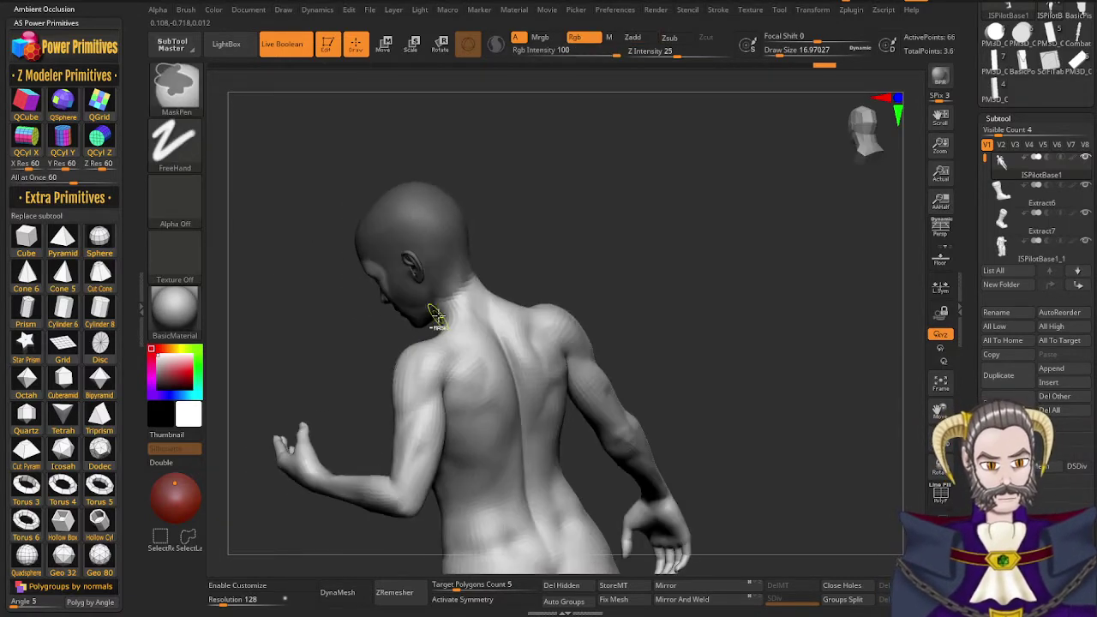
left_click_drag(439, 316, 478, 285, "ctrl+alt")
right_click_drag(477, 287, 419, 348)
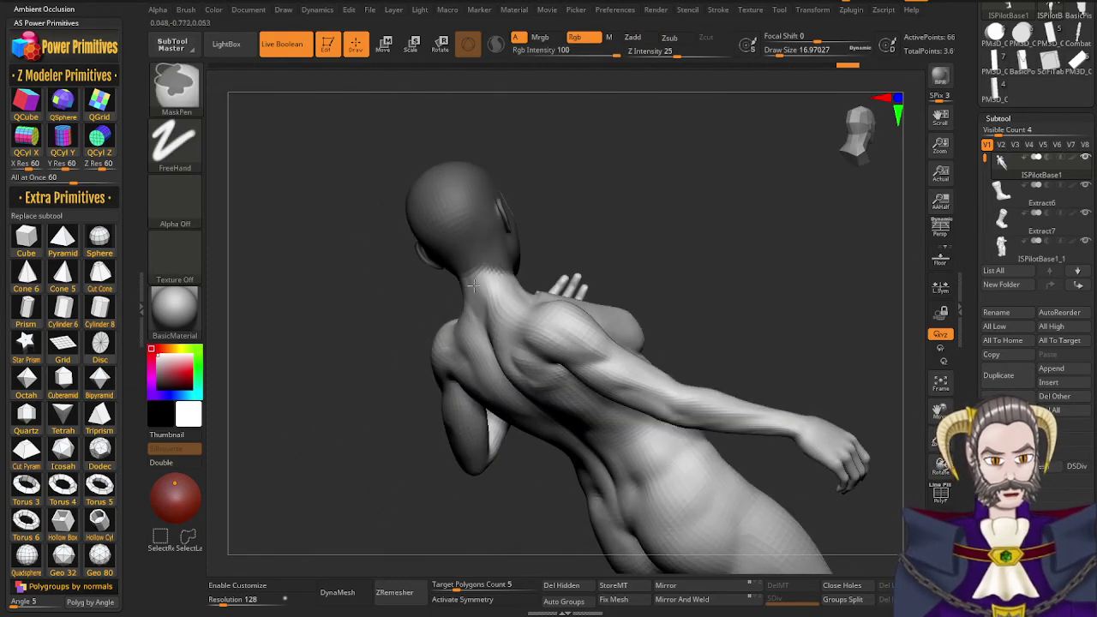
left_click_drag(473, 283, 507, 275, "ctrl+alt")
right_click_drag(504, 298, 424, 324)
left_click_drag(483, 283, 522, 275, "ctrl+alt")
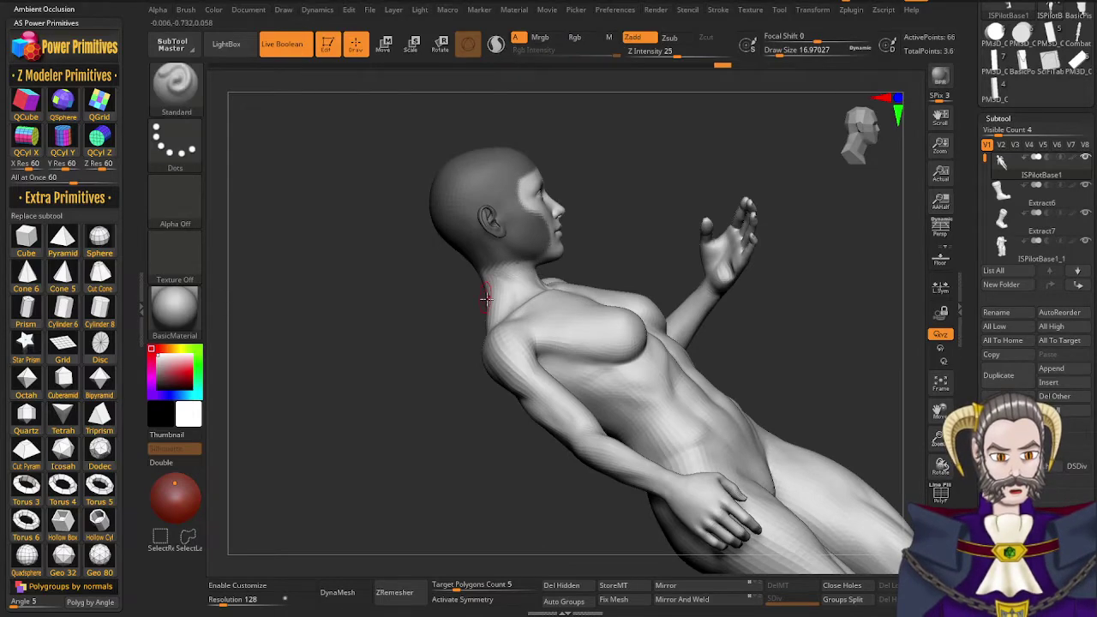
right_click_drag(510, 299, 607, 253)
mouse_move(483, 356)
right_mouse_down()
mouse_move(506, 352)
mouse_move(544, 303)
mouse_move(551, 318)
mouse_move(509, 364)
mouse_move(508, 383)
mouse_move(488, 340)
right_mouse_up()
mouse_move(488, 340)
right_mouse_down("ctrl")
mouse_move(449, 298)
mouse_move(481, 324)
mouse_move(496, 314)
mouse_move(480, 319)
right_mouse_up("ctrl")
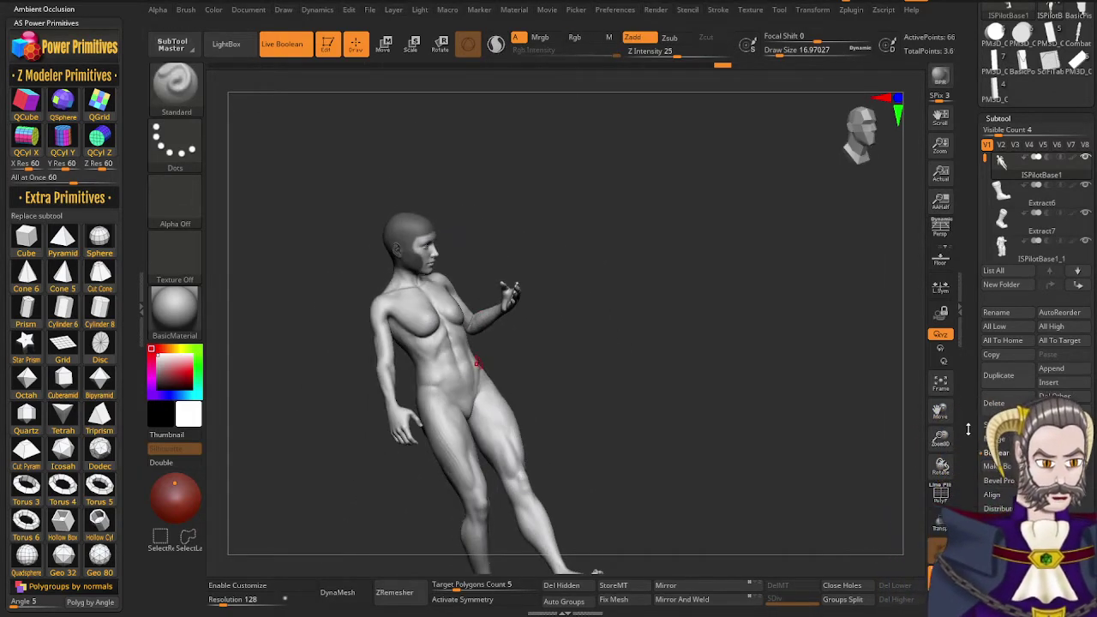
Extract the masked head area as a new helmet subtool with a thickness of 0.028 and accept it
left_click_drag(968, 428, 968, 375)
left_click(996, 484)
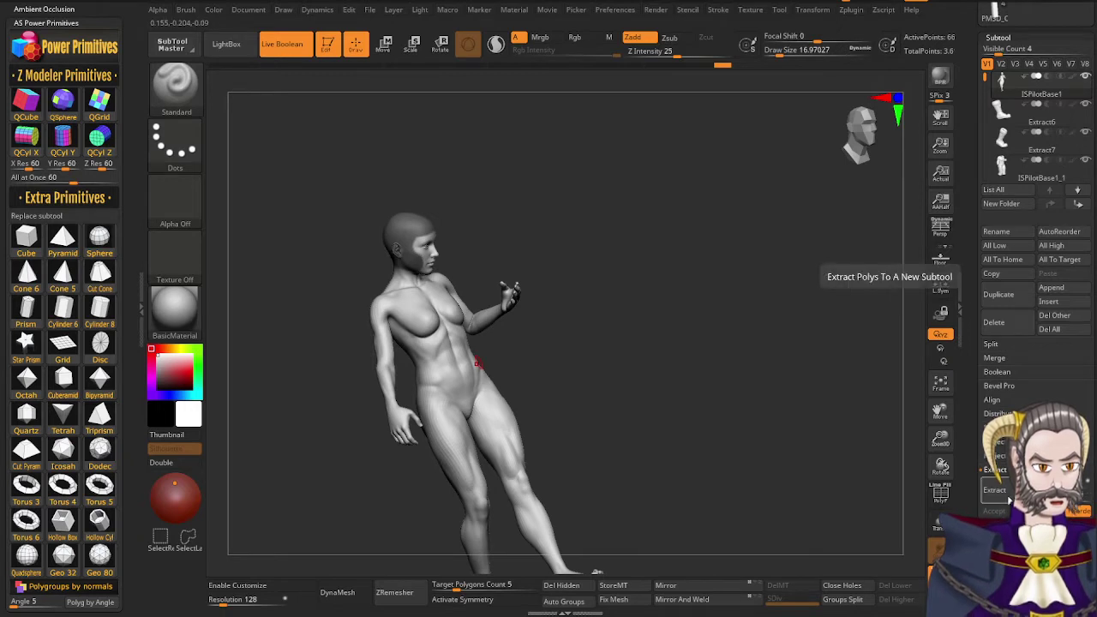
left_click(996, 491)
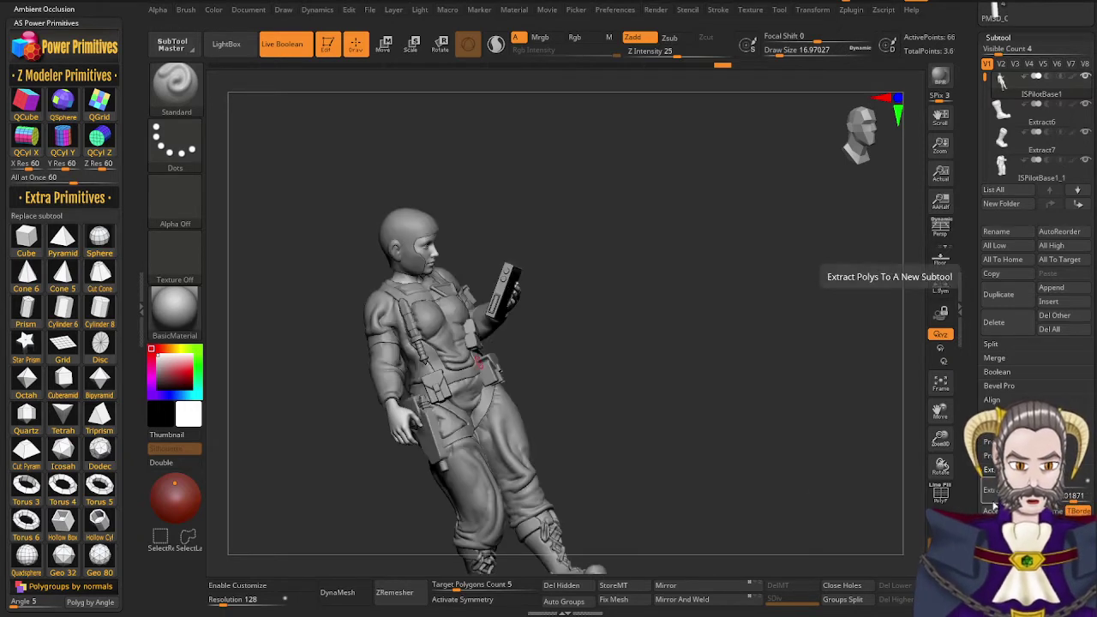
left_click_drag(686, 389, 572, 280, "alt")
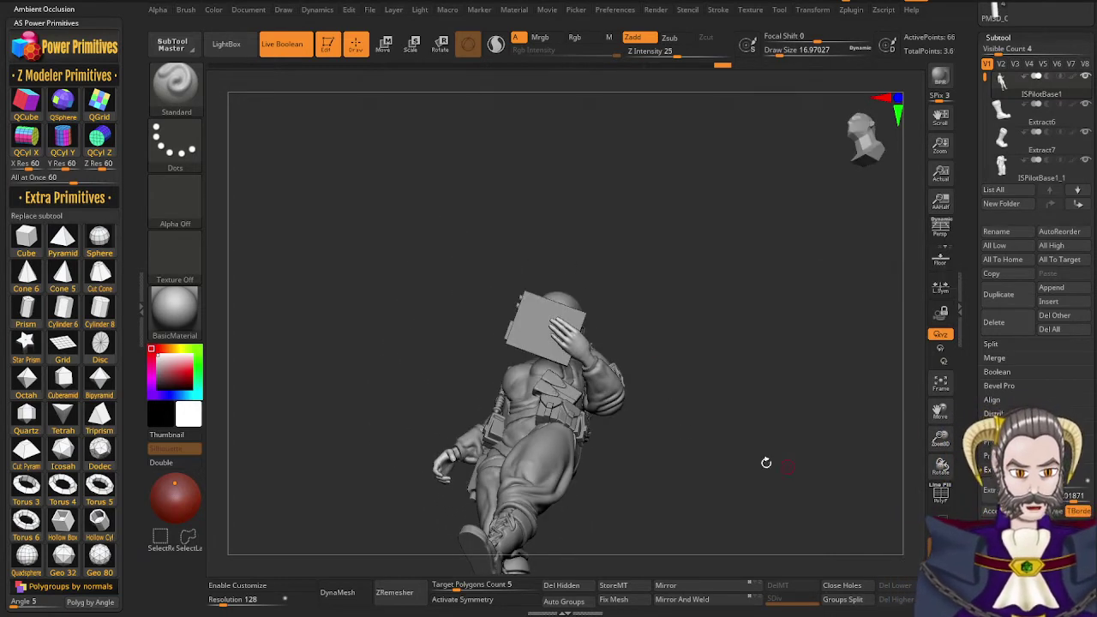
left_click_drag(734, 455, 868, 498)
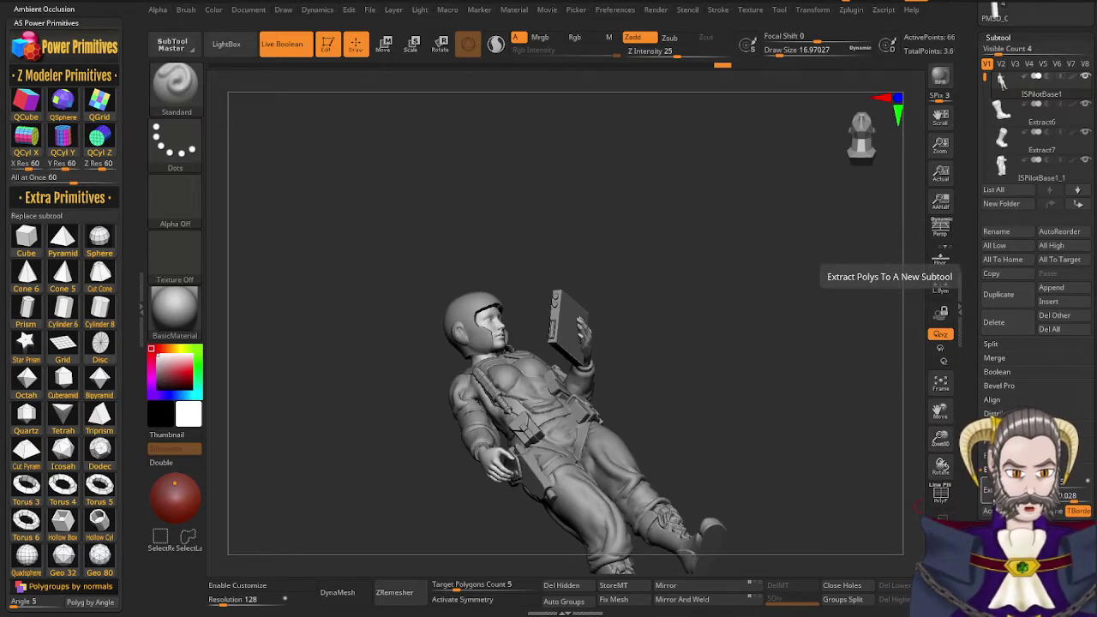
left_click(995, 511)
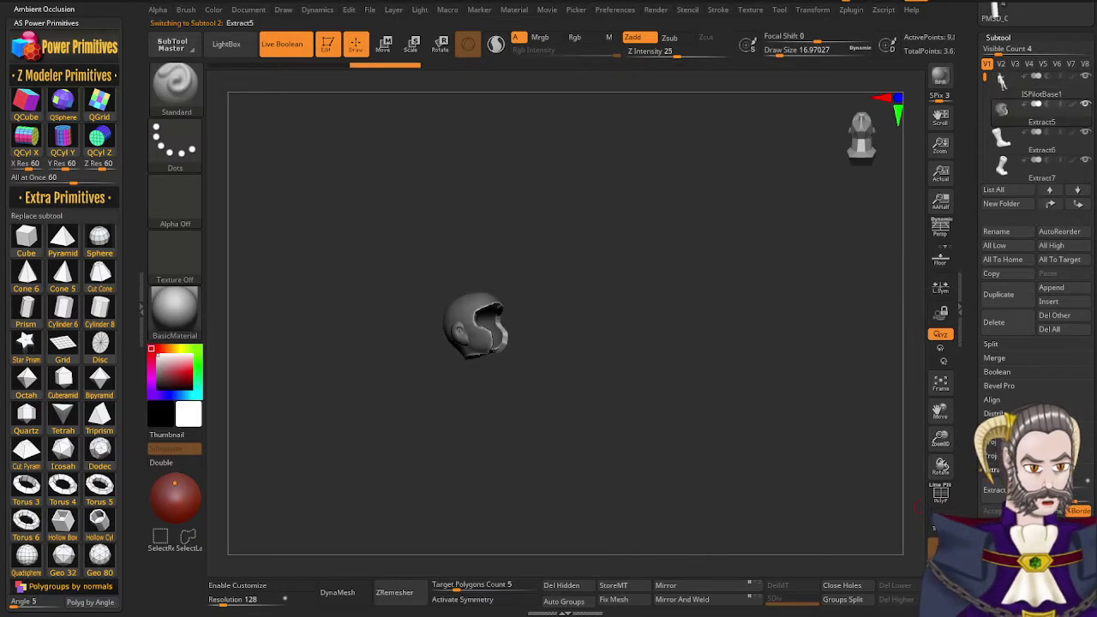
Clear the mask from the extracted helmet and DynaMesh it at a resolution of 600
left_click_drag(580, 349, 699, 267, "ctrl")
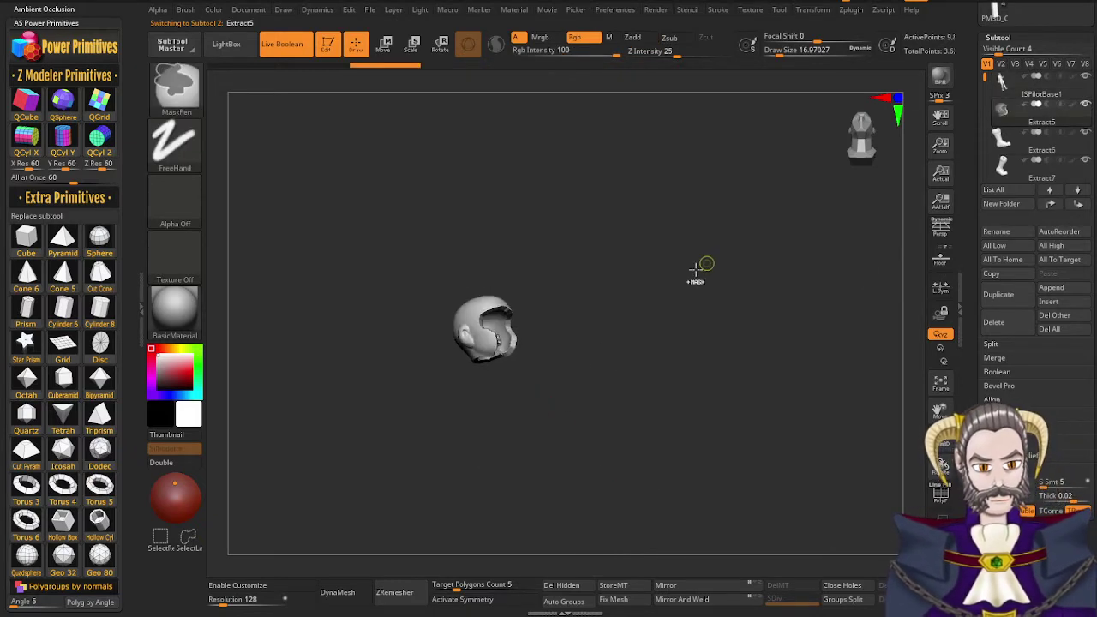
left_click_drag(474, 392, 443, 328)
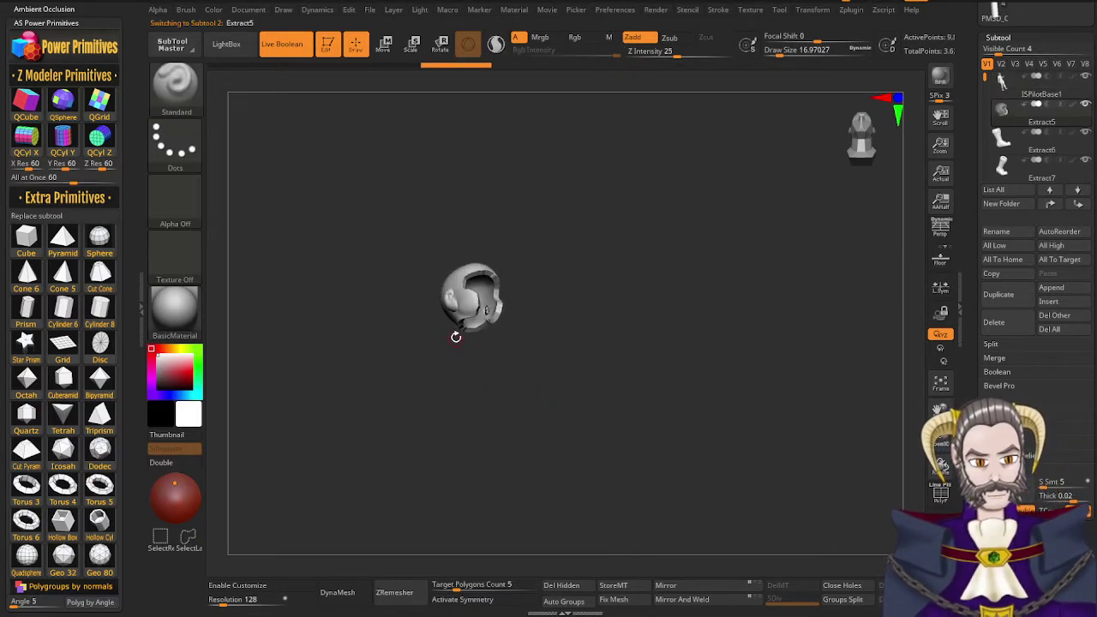
mouse_move(456, 337)
right_mouse_down("alt")
mouse_move(451, 368)
mouse_move(457, 344)
mouse_move(557, 378)
mouse_move(455, 382)
mouse_move(447, 397)
right_mouse_up("alt")
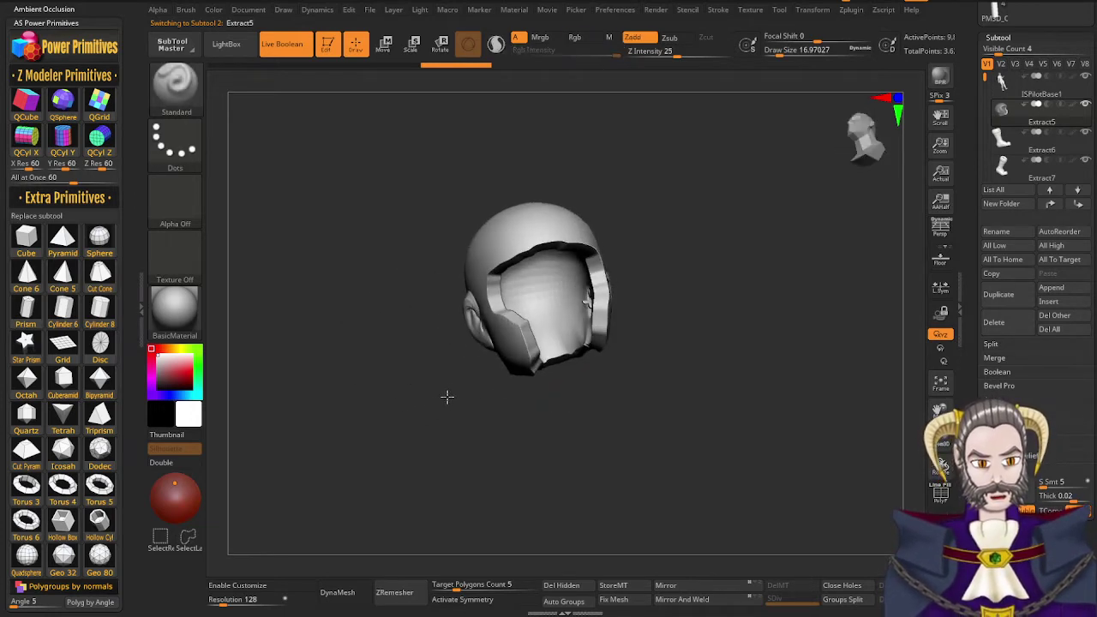
left_click_drag(447, 397, 407, 444)
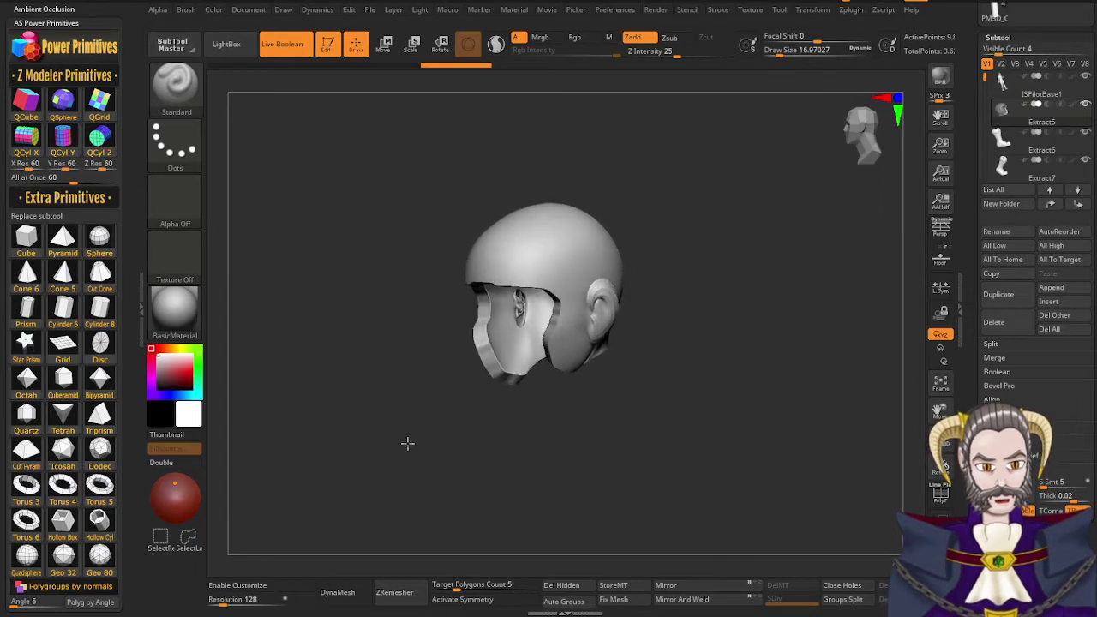
right_click_drag(407, 443, 415, 414)
mouse_move(536, 321)
right_mouse_down()
mouse_move(527, 289)
mouse_move(514, 296)
mouse_move(573, 312)
mouse_move(572, 325)
mouse_move(593, 307)
mouse_move(573, 323)
right_mouse_up()
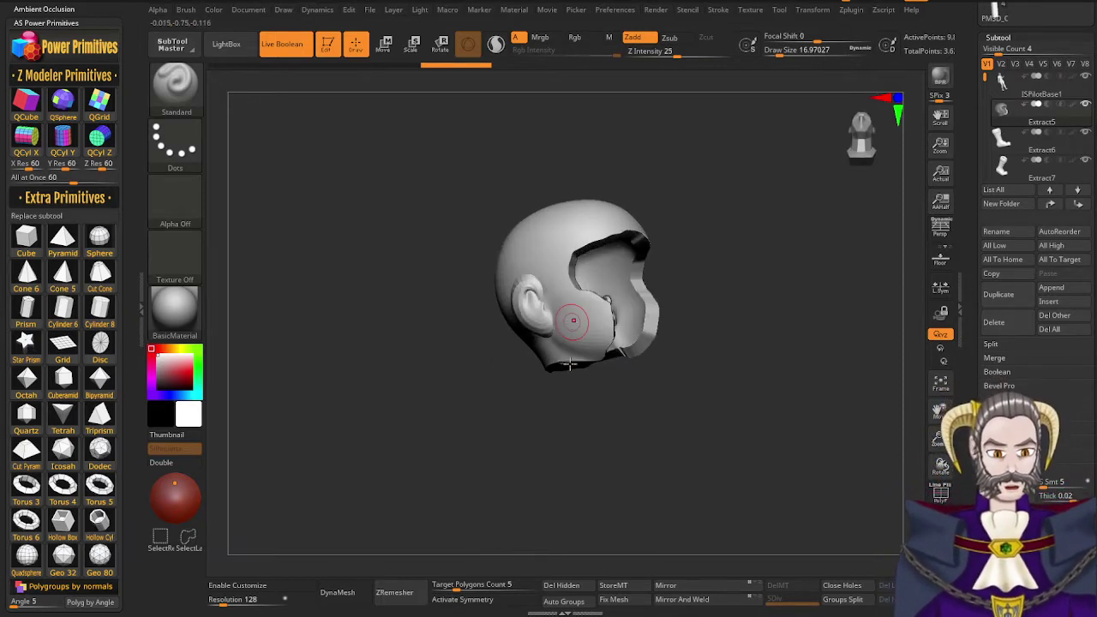
right_click_drag(570, 364, 606, 347)
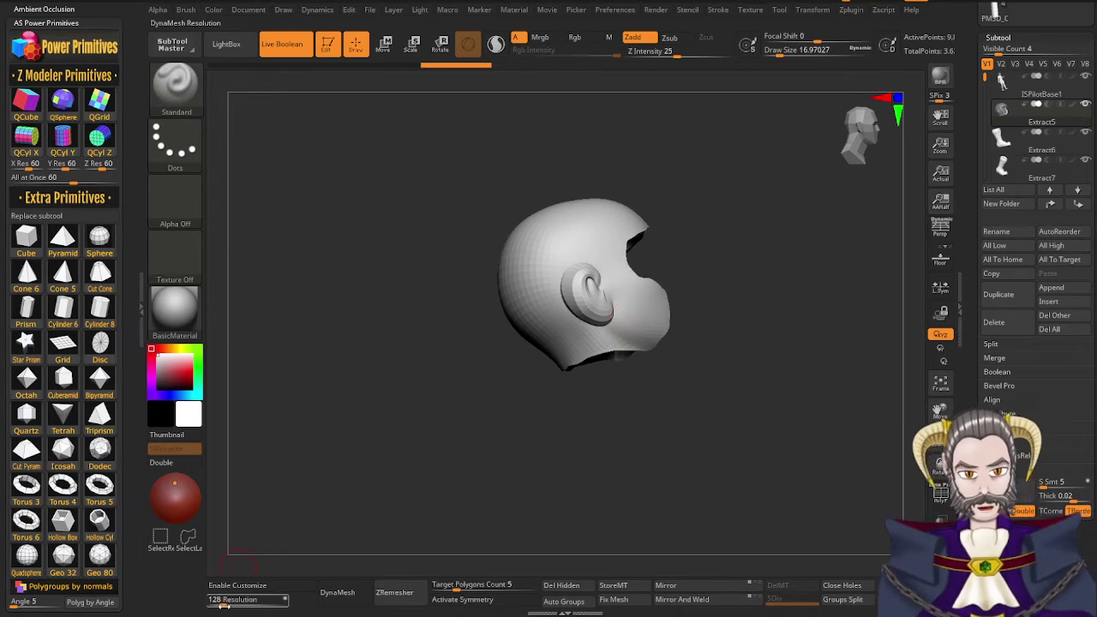
left_click_drag(224, 602, 239, 602)
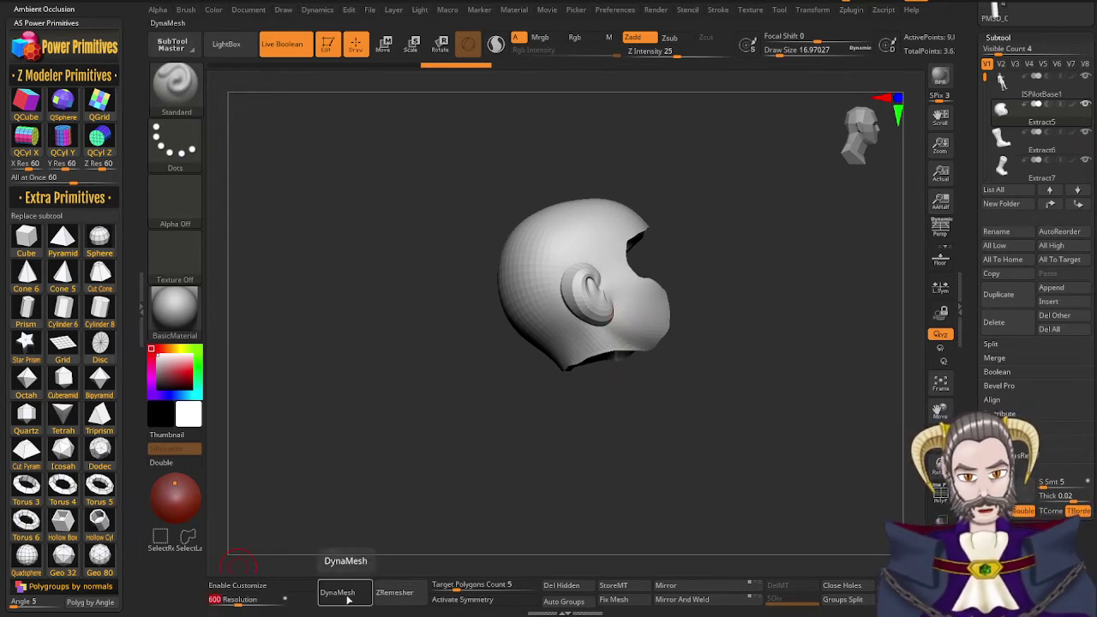
left_click(346, 594)
Smooth the remeshed helmet's surface on the side of the shell above and behind the ear
right_click_drag(463, 377, 477, 439)
right_click_drag(664, 292, 620, 391, "alt")
right_click_drag(647, 358, 619, 363)
left_click_drag(555, 342, 529, 380, "shift")
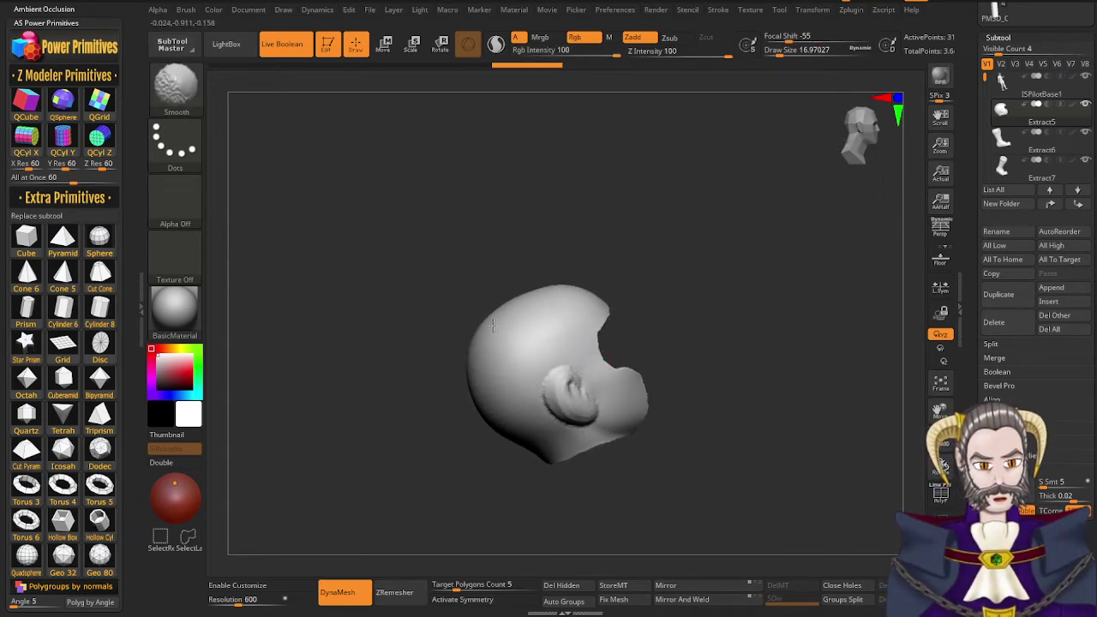
mouse_move(562, 443)
right_mouse_down()
mouse_move(508, 442)
mouse_move(583, 456)
right_mouse_up()
mouse_move(583, 456)
left_mouse_down()
mouse_move(566, 480)
mouse_move(583, 468)
mouse_move(582, 478)
left_mouse_up()
Bring up the Rotate gizmo for the helmet subtool
key("r")
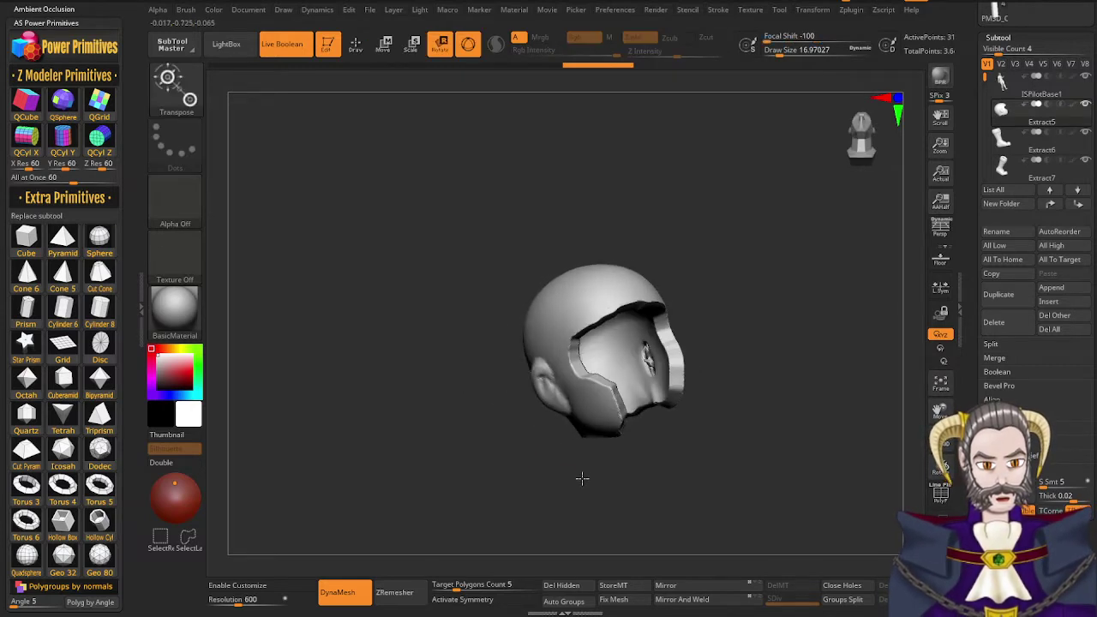
left_click(862, 148)
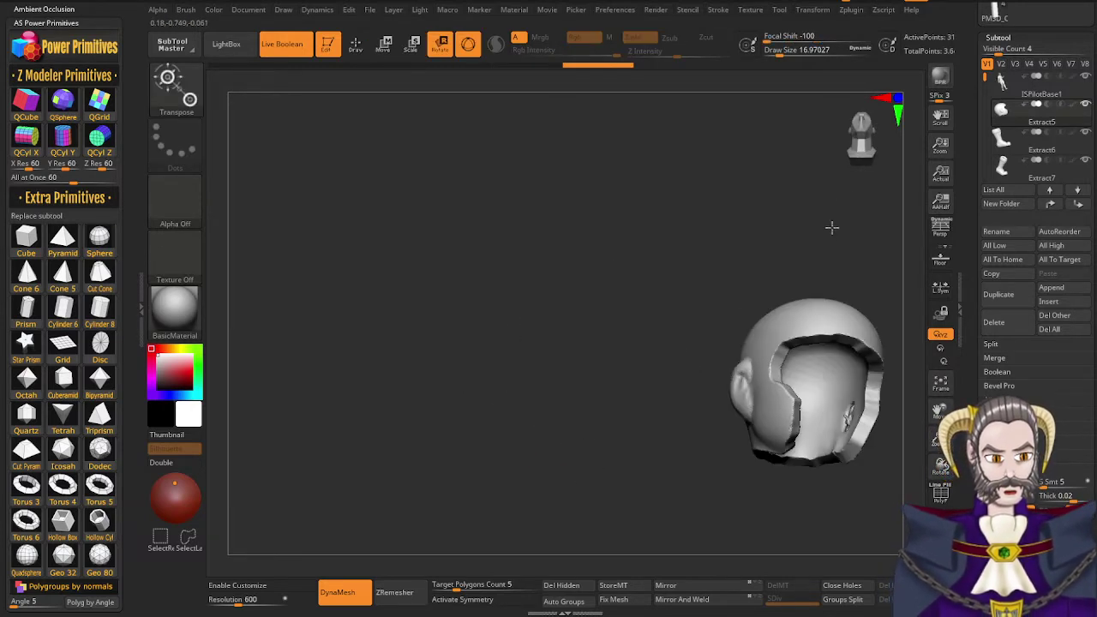
left_click_drag(781, 296, 589, 258, "alt")
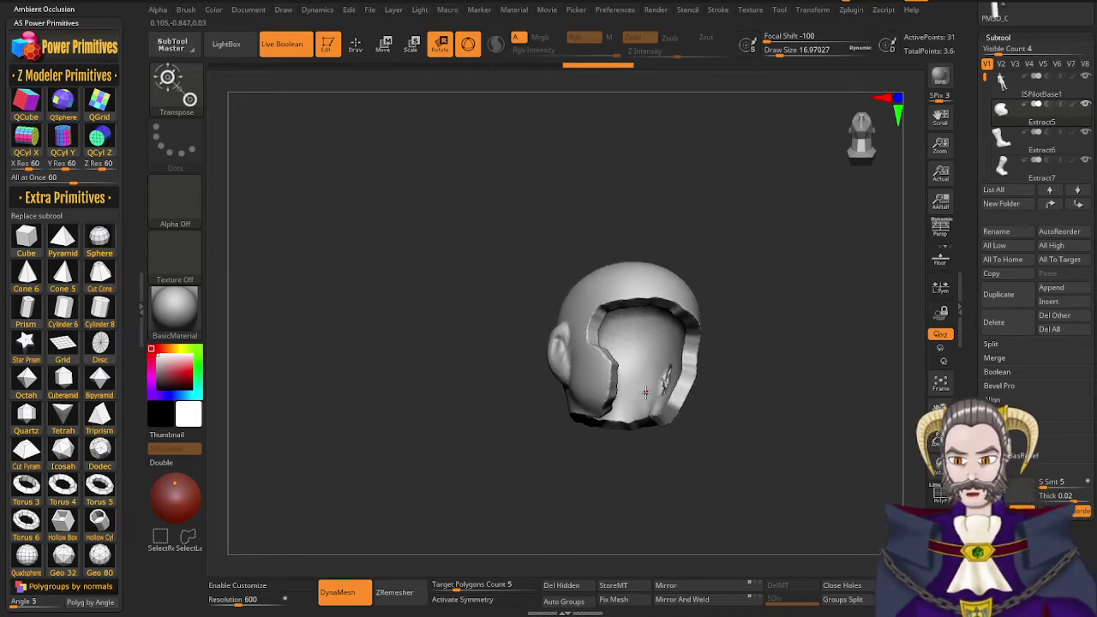
right_click_drag(643, 390, 647, 404)
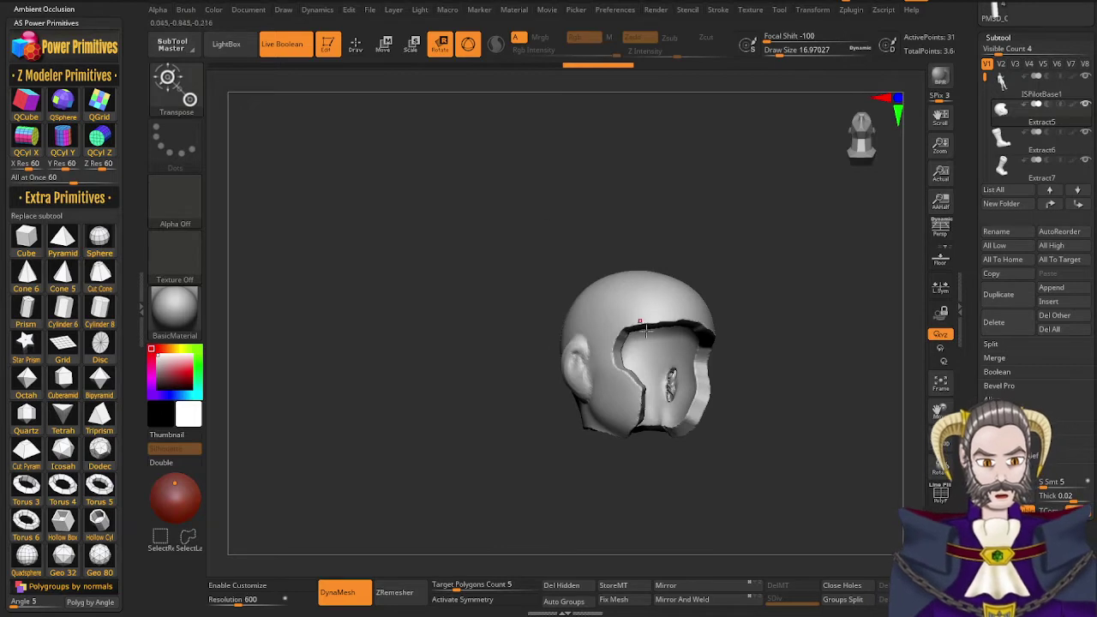
right_click_drag(640, 356, 530, 196, "ctrl")
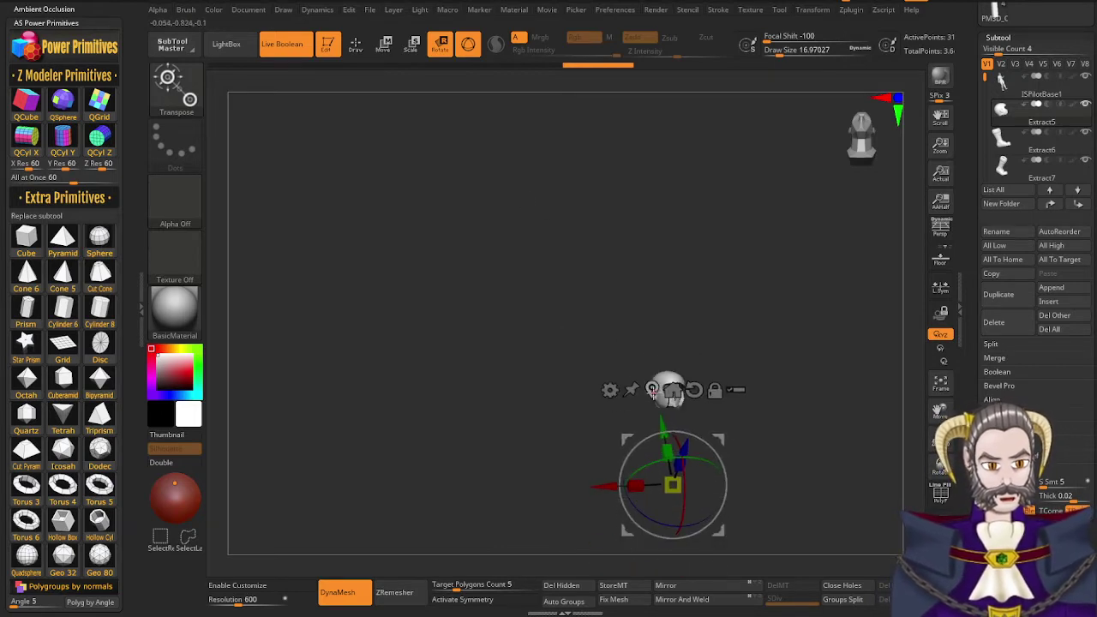
left_click(653, 391)
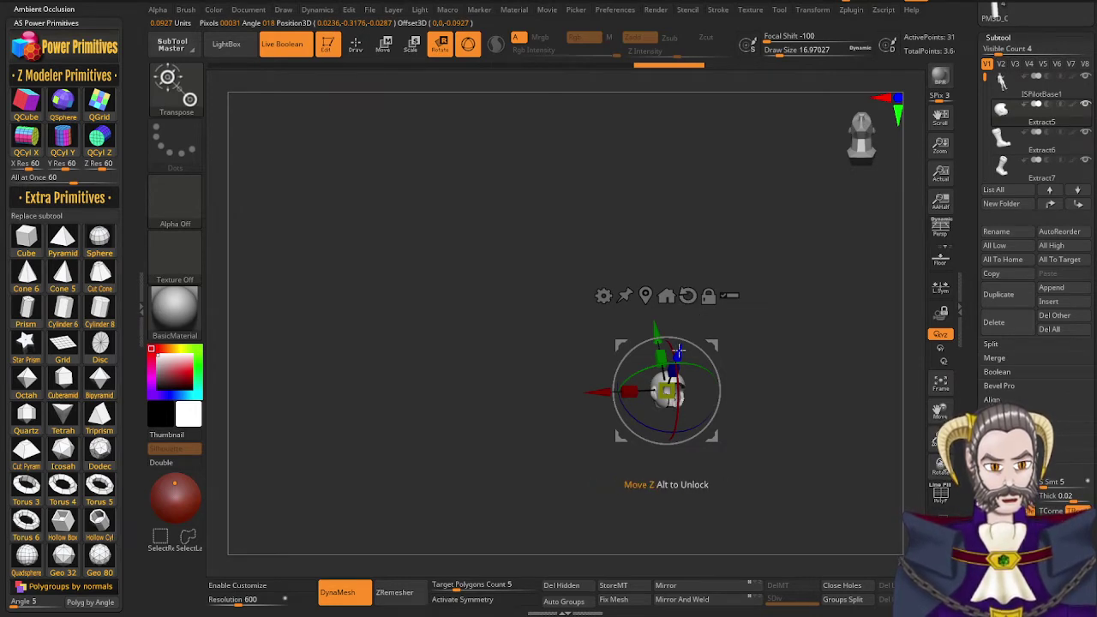
key("ctrl")
left_click_drag(719, 442, 660, 405, "alt")
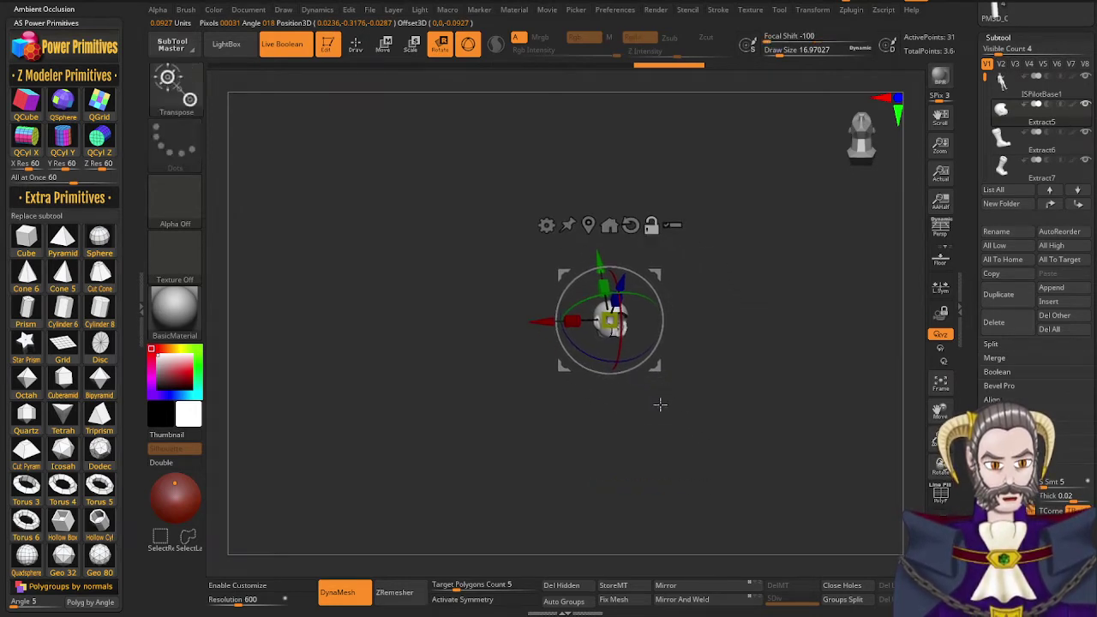
left_click_drag(806, 220, 776, 297)
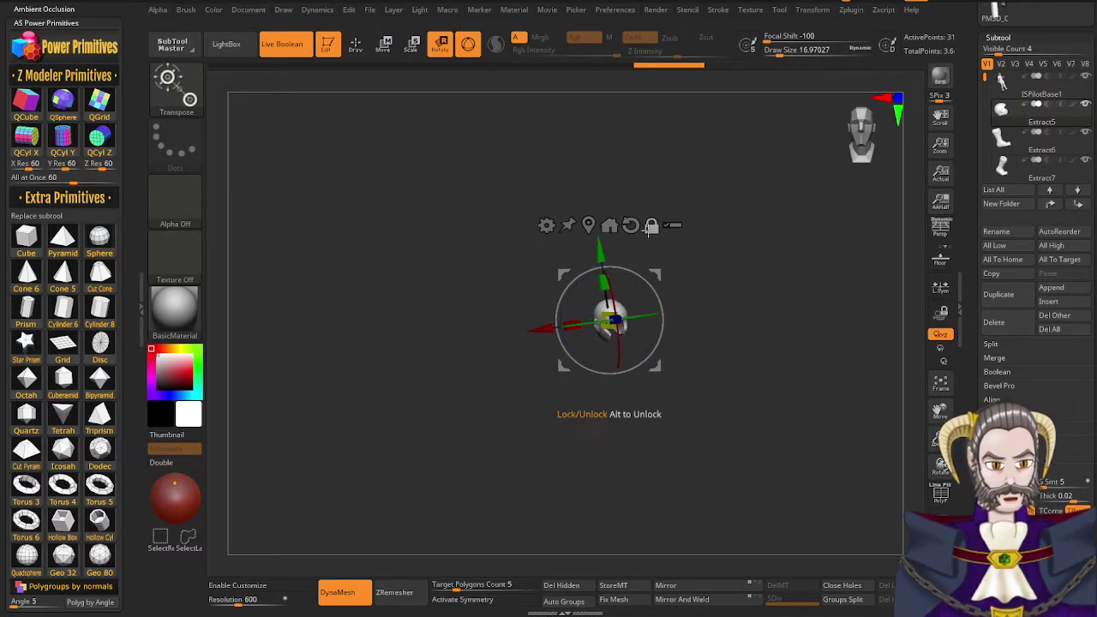
mouse_move(688, 282)
left_mouse_down()
mouse_move(762, 254)
mouse_move(732, 238)
mouse_move(691, 271)
left_mouse_up()
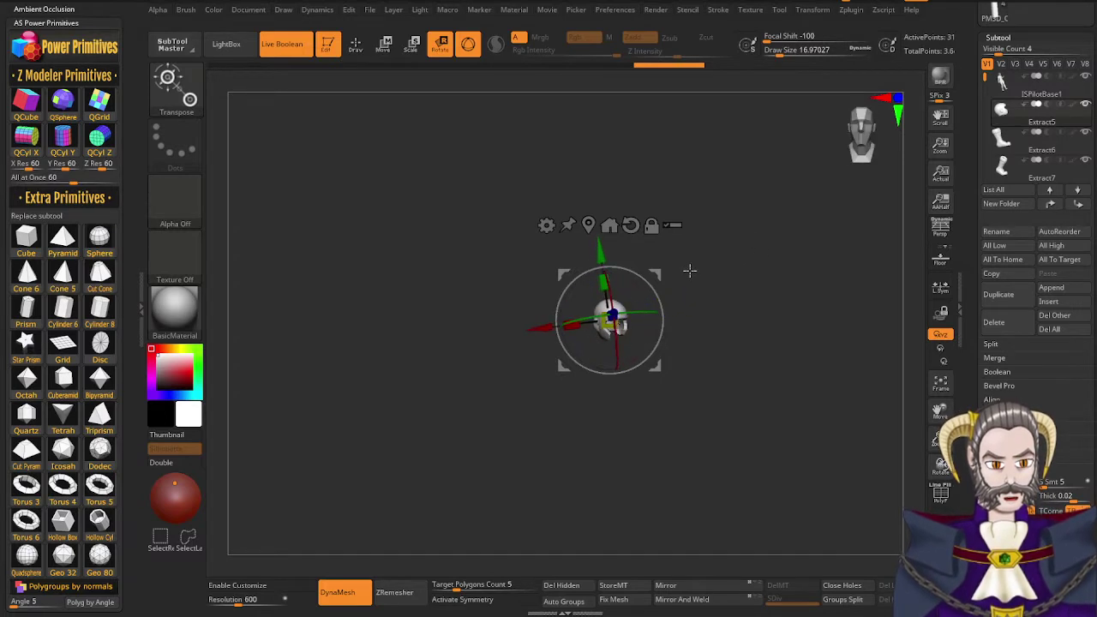
key("ctrl+z")
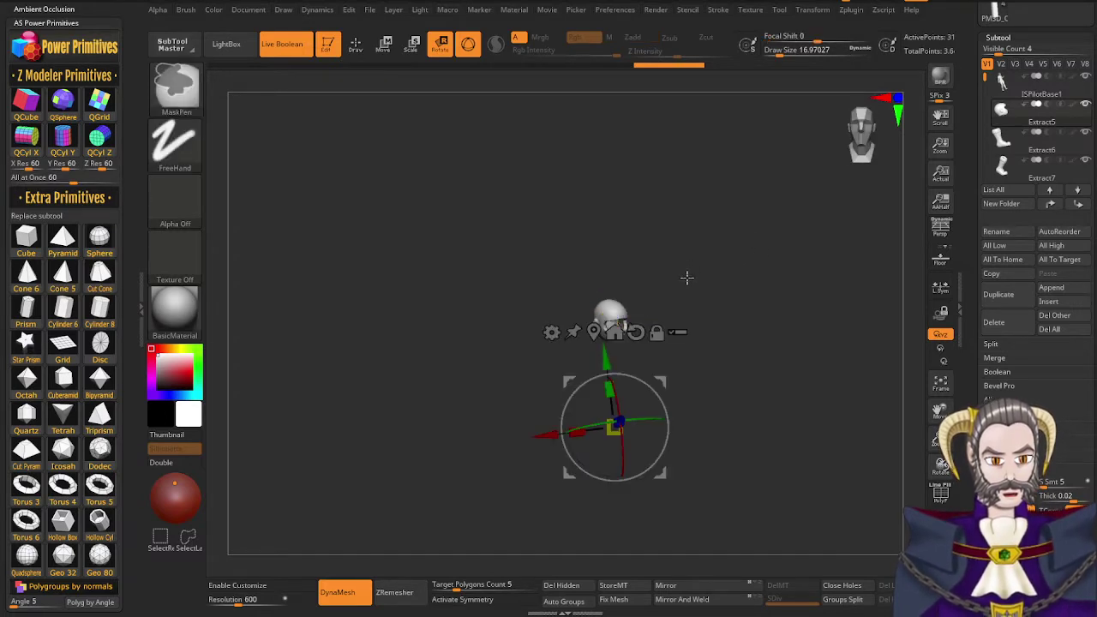
Centre the transform gizmo on the helmet and show the rest of the pilot's parts again
left_click_drag(694, 283, 681, 301)
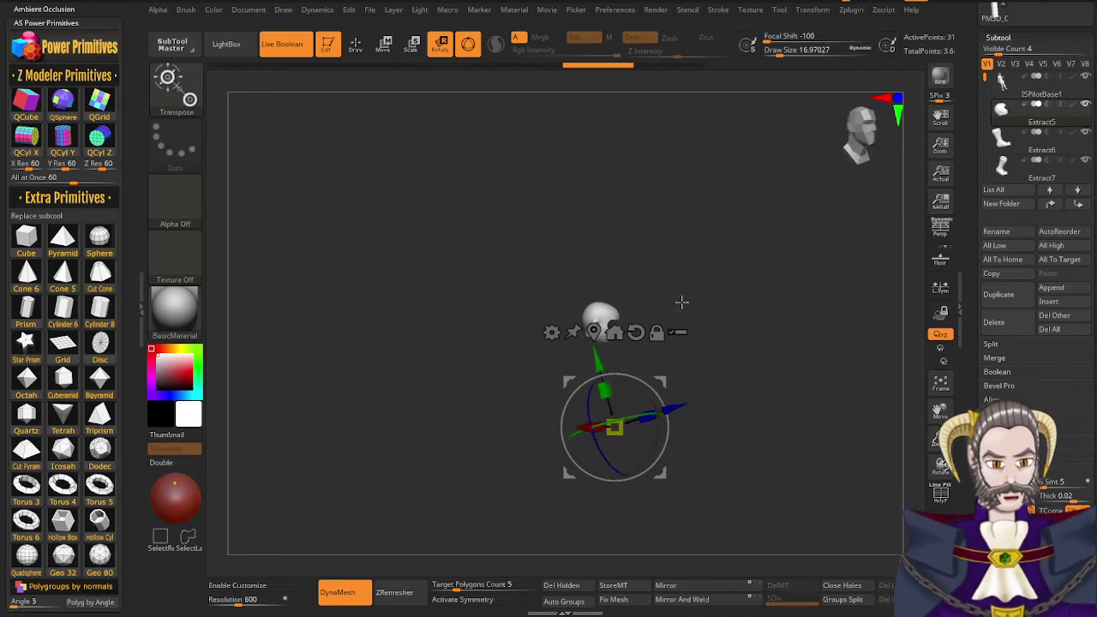
left_click(594, 333)
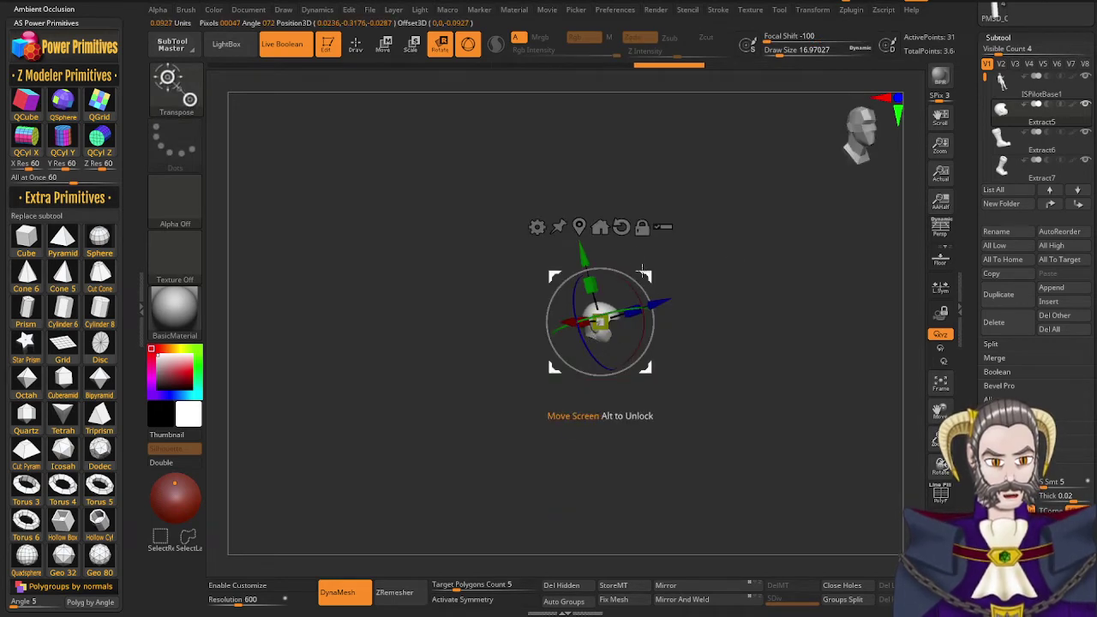
right_click_drag(650, 275, 601, 279)
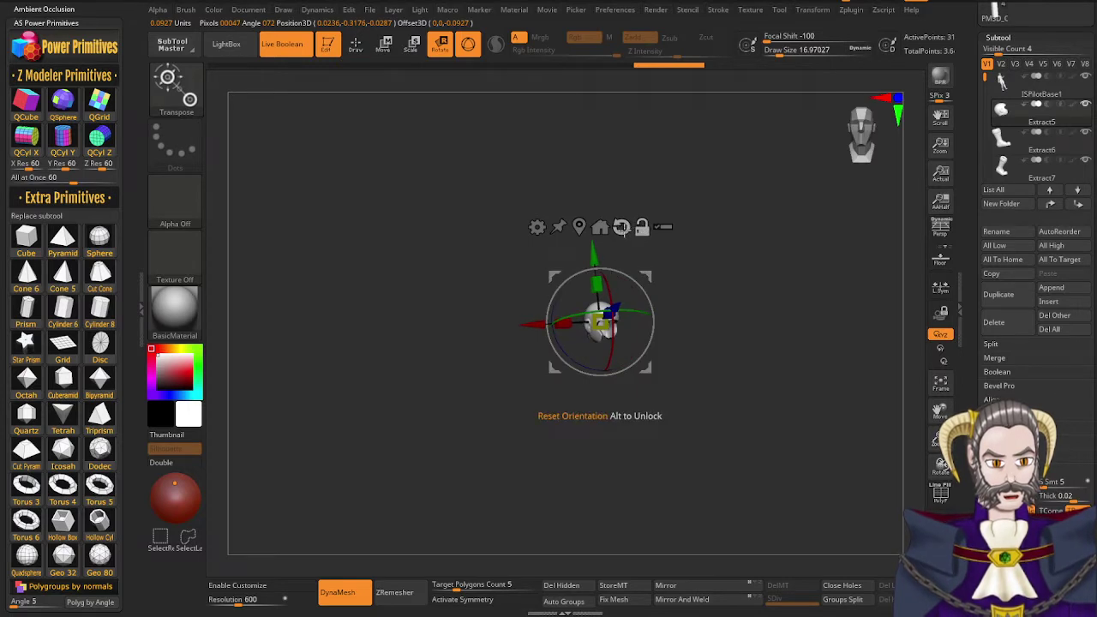
left_click(642, 231)
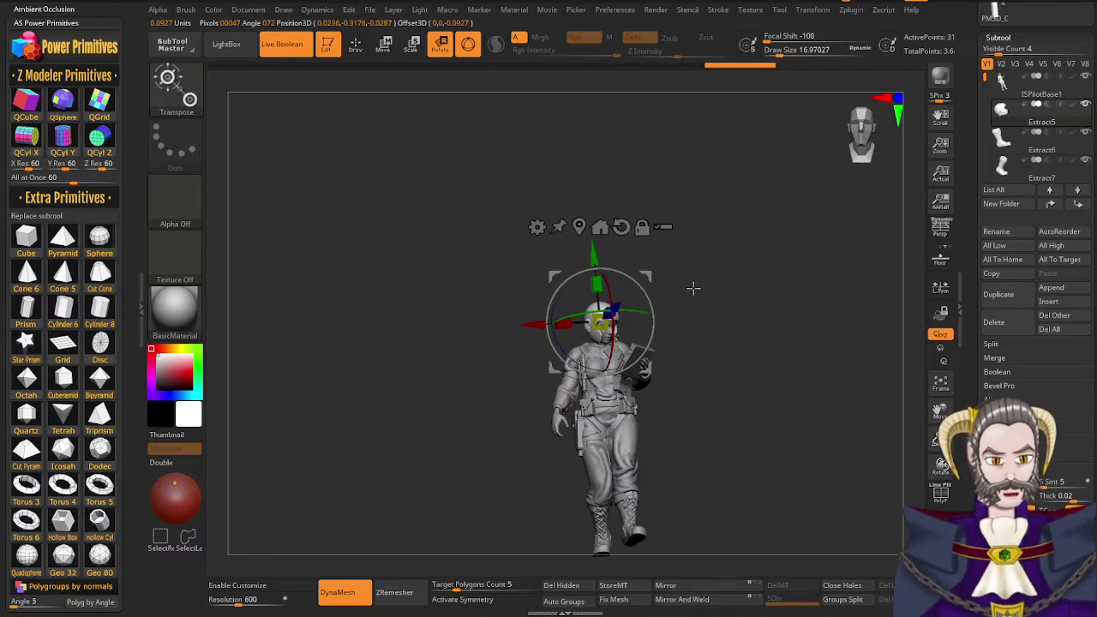
Undo the last gizmo changes on the helmet subtool
left_click_drag(693, 288, 752, 288)
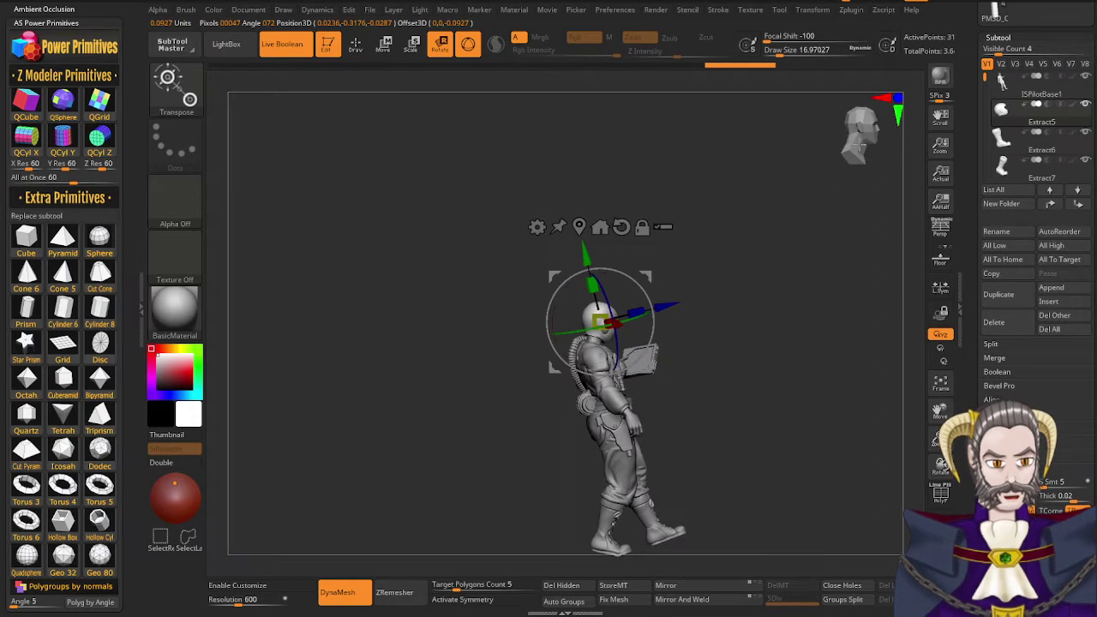
left_click(860, 147)
left_click_drag(860, 148, 834, 151)
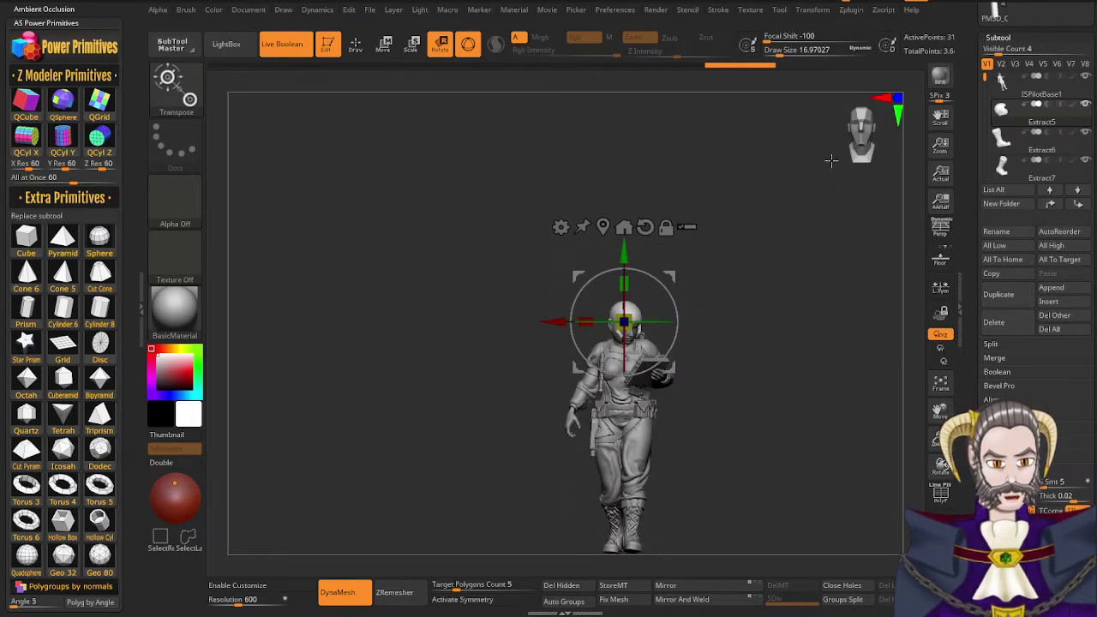
key("ctrl")
key("ctrl+z")
key("ctrl+z")
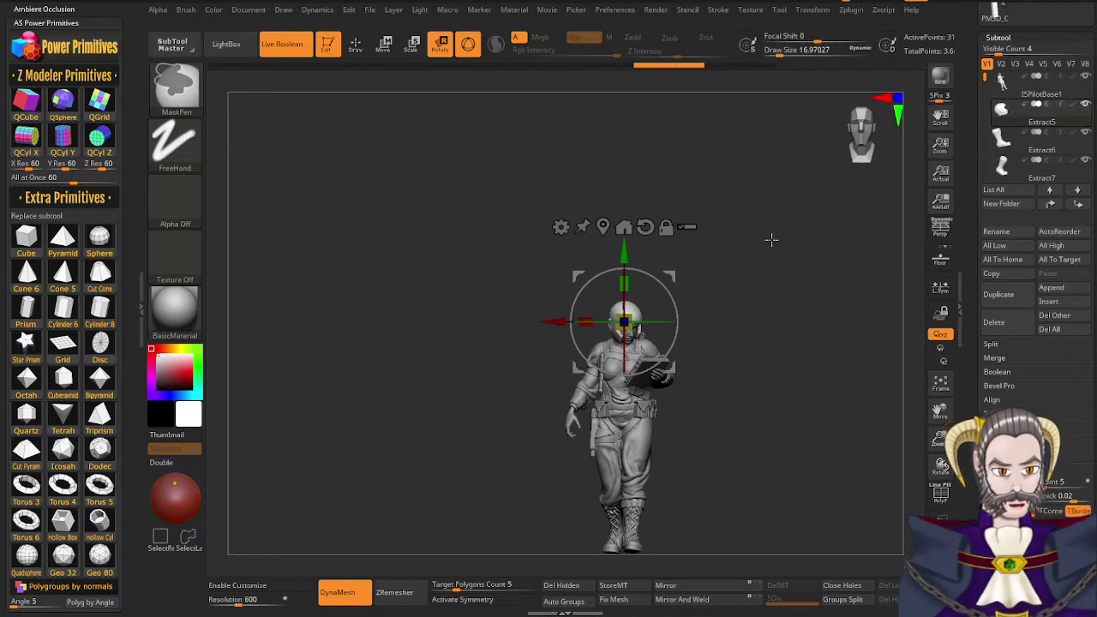
key("ctrl")
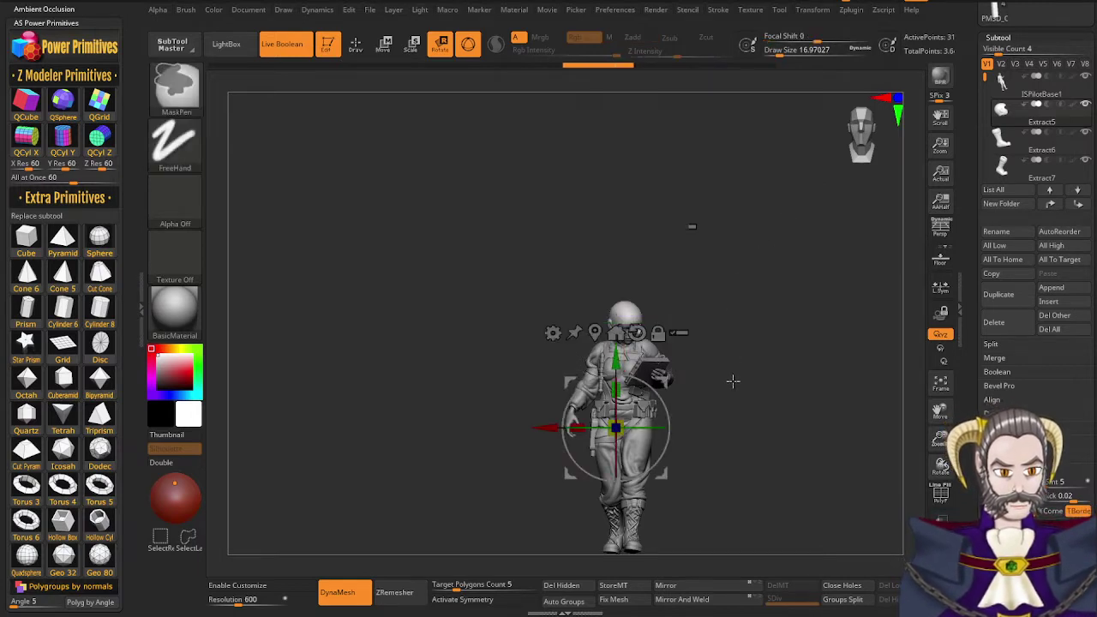
key("ctrl+z")
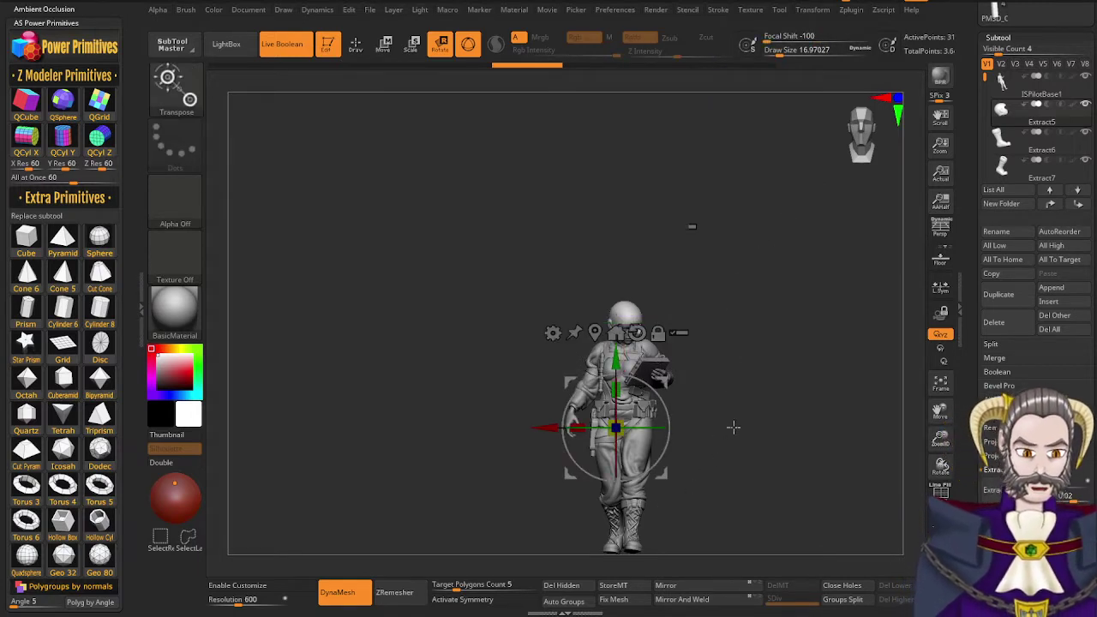
Copy the helmet subtool, paste it into the Cylinder3D tool, and delete the cylinder to leave the helmet alone
left_click_drag(733, 427, 769, 404)
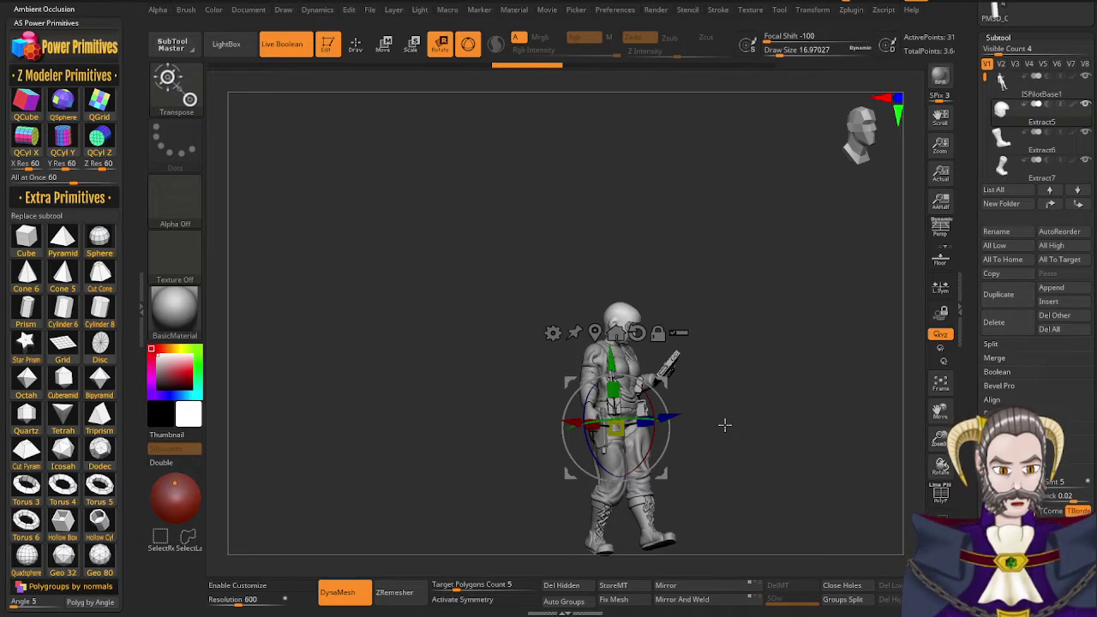
left_click_drag(718, 396, 707, 416)
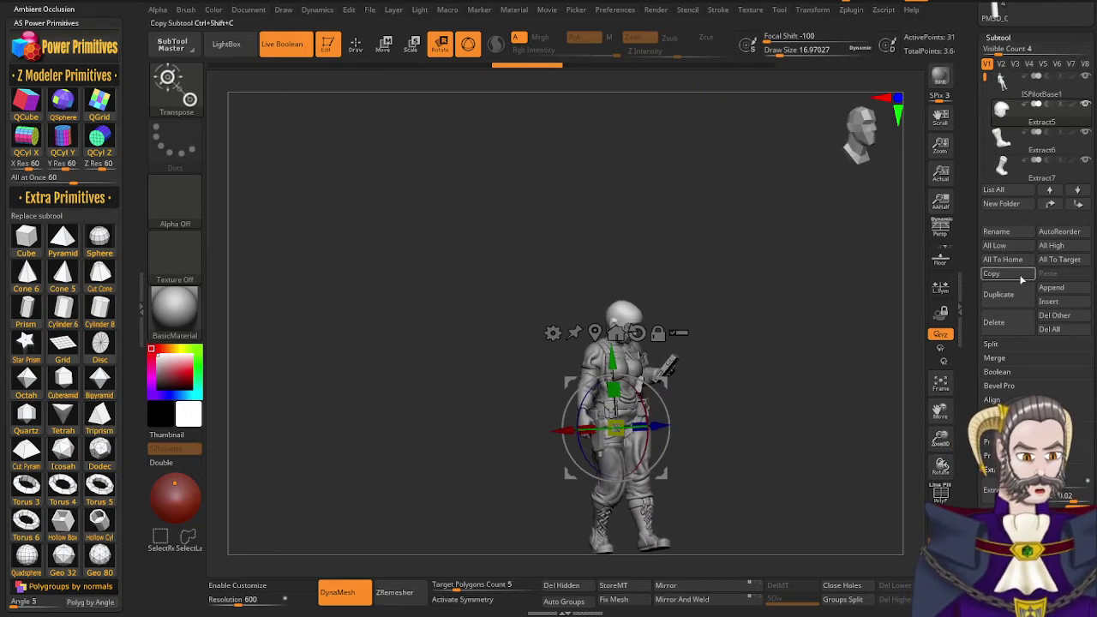
left_click_drag(976, 235, 980, 337)
left_click(1050, 148)
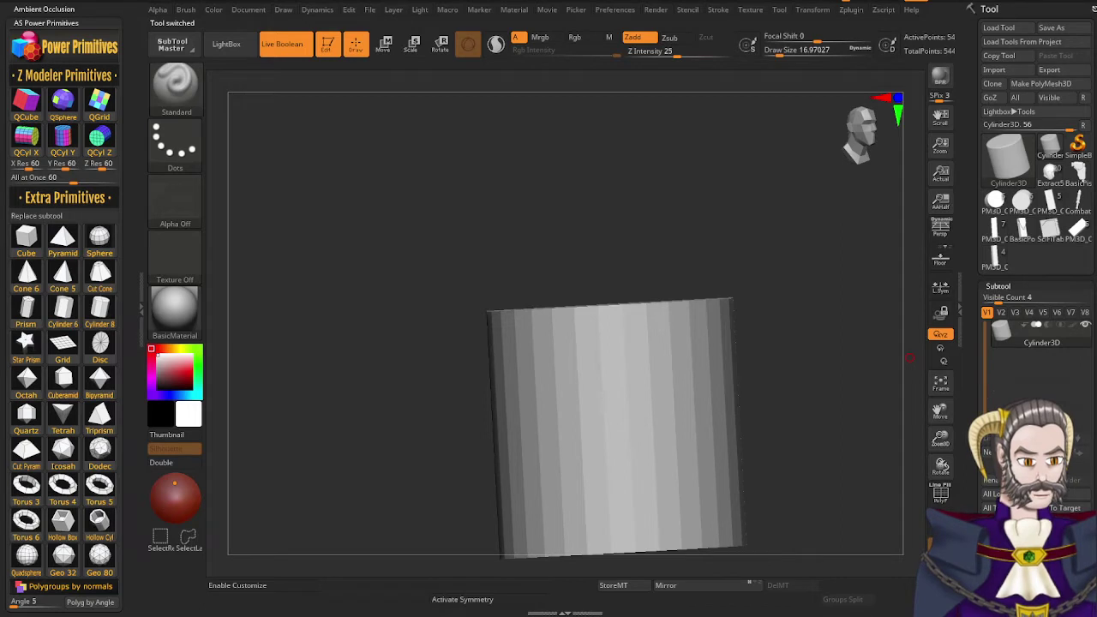
left_click(1062, 523)
left_click(1020, 335)
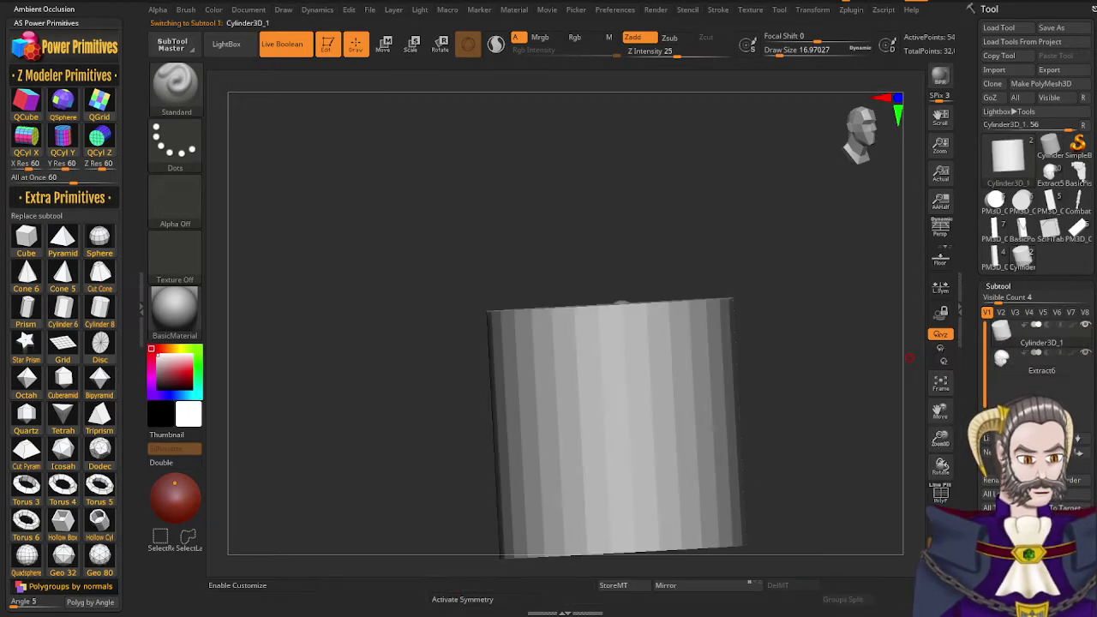
left_click(1004, 572)
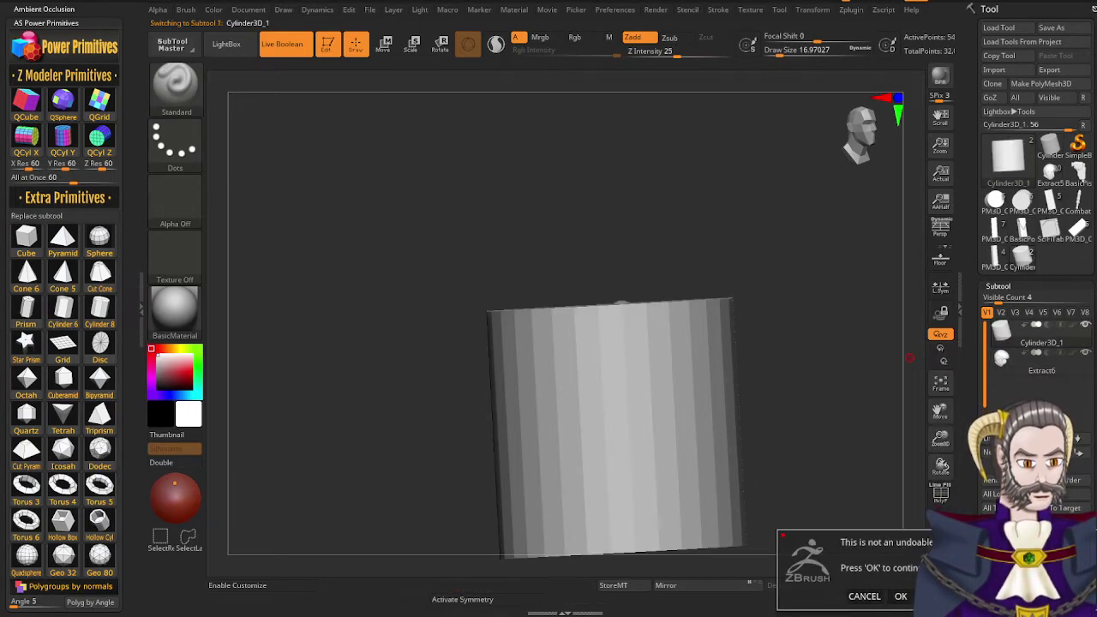
left_click(903, 598)
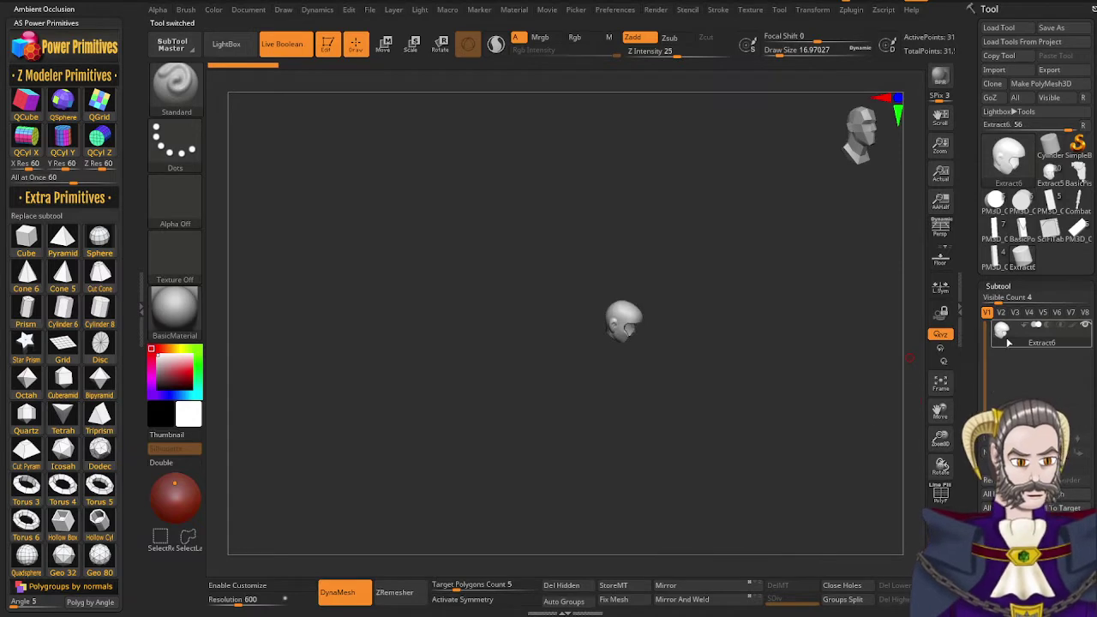
Try to centre the Rotate gizmo on the isolated helmet copy
left_click(1011, 342)
key("r")
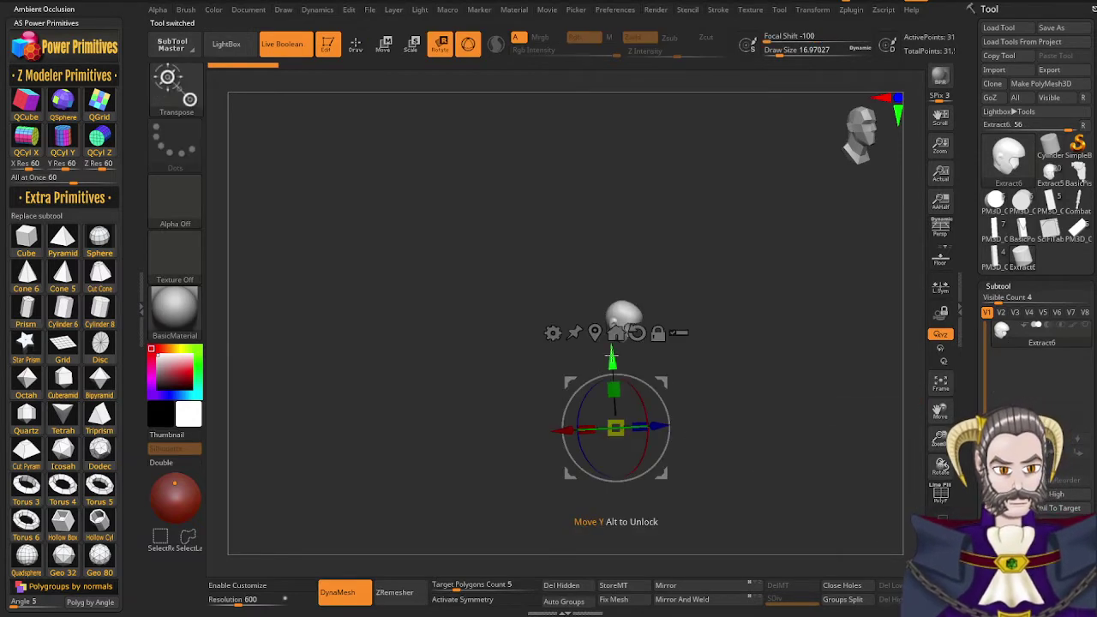
left_click(595, 335)
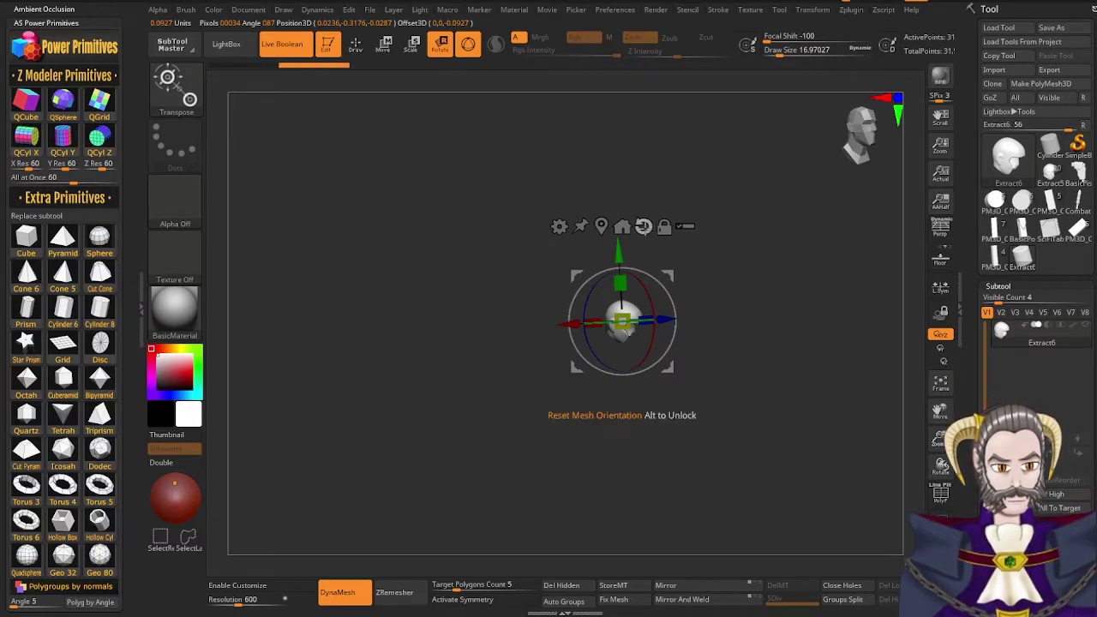
left_click_drag(738, 356, 714, 363, "shift")
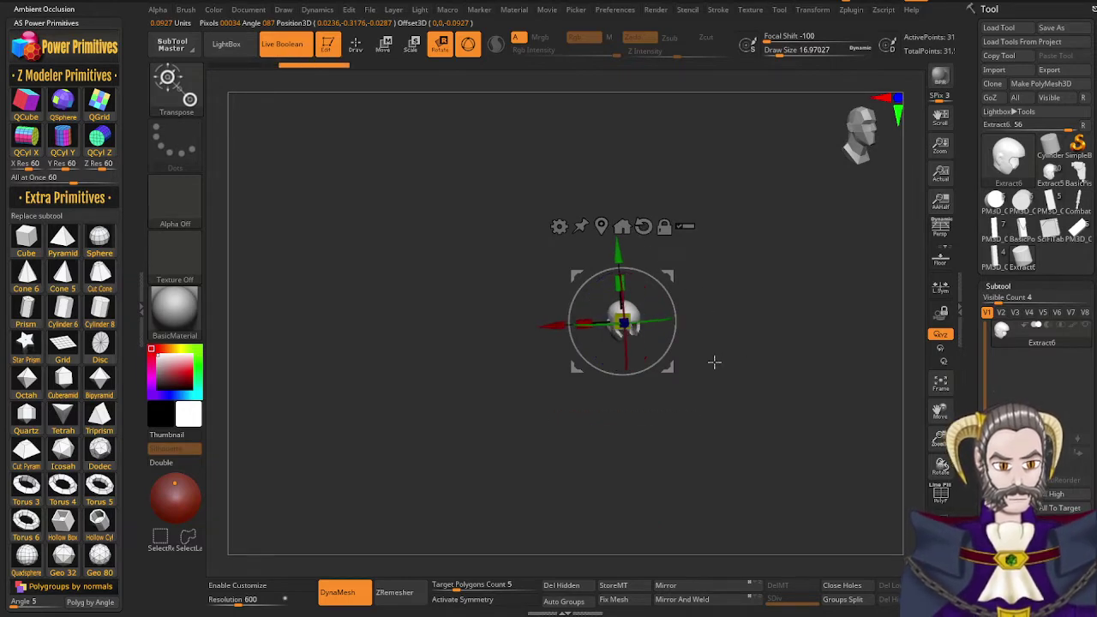
left_click(857, 140)
mouse_move(766, 399)
left_mouse_down()
mouse_move(769, 357)
mouse_move(754, 386)
mouse_move(768, 387)
left_mouse_up()
mouse_move(721, 436)
left_mouse_down()
mouse_move(719, 455)
mouse_move(669, 456)
mouse_move(692, 451)
left_mouse_up()
key("ctrl+z")
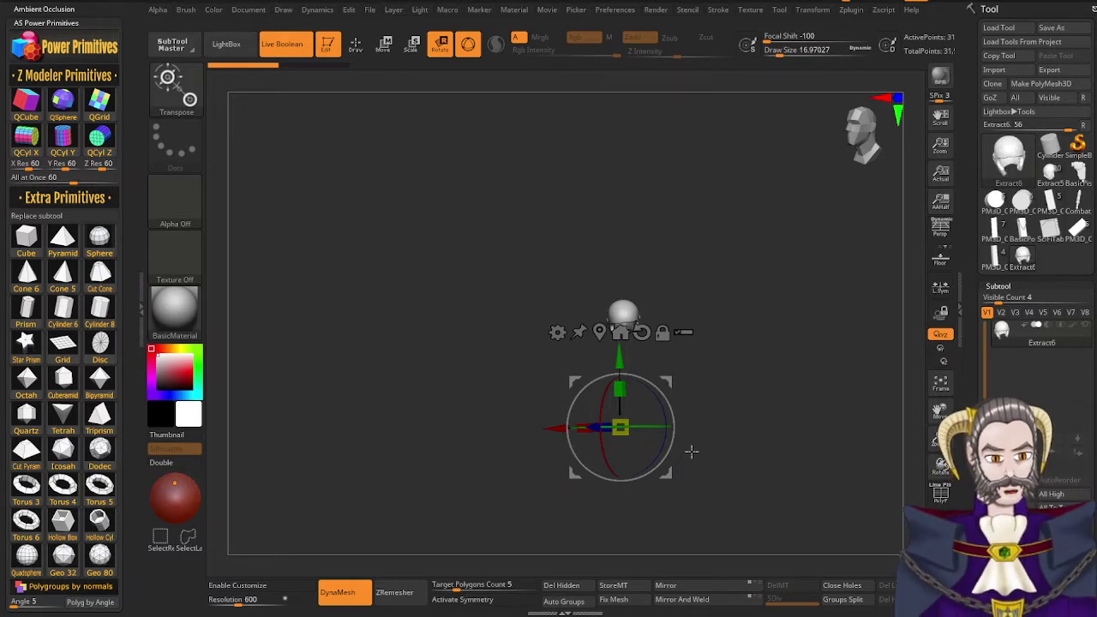
Return to the pilot tool and choose the Planar brush with a draw size of 28.75
left_click(1051, 174)
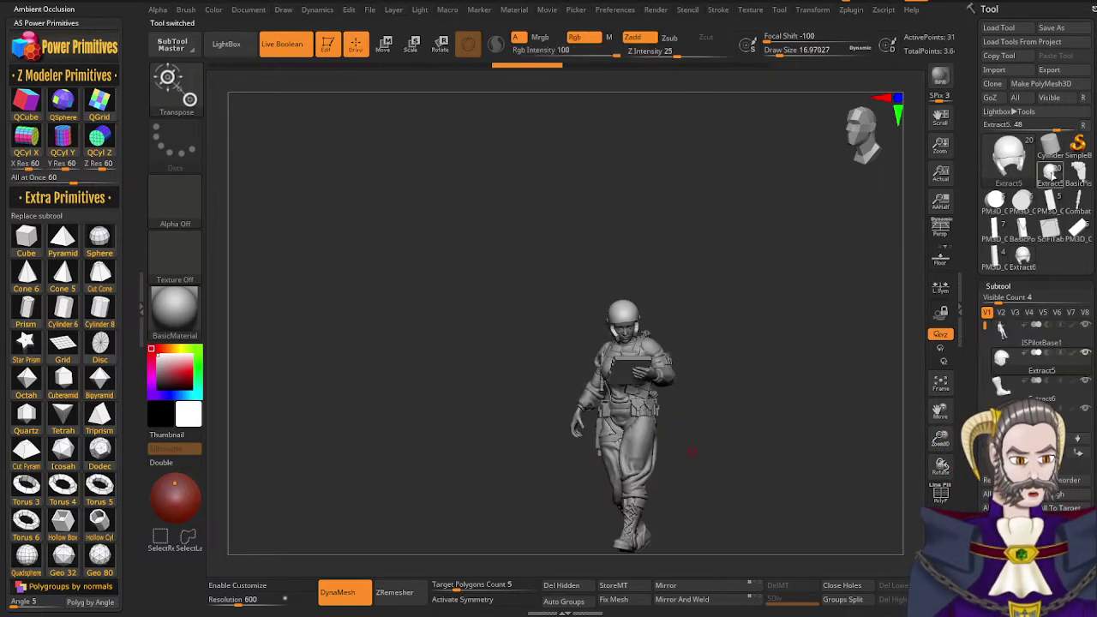
left_click_drag(686, 427, 724, 416)
mouse_move(627, 370)
right_mouse_down("ctrl")
mouse_move(633, 349)
mouse_move(674, 355)
mouse_move(641, 312)
right_mouse_up("ctrl")
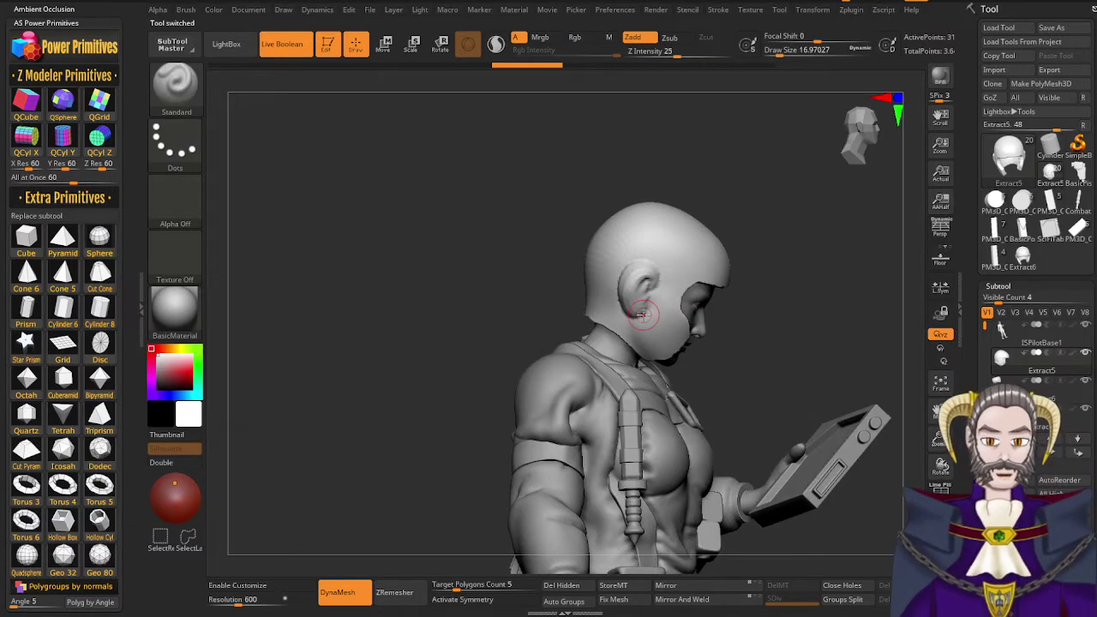
right_click_drag(670, 294, 675, 274)
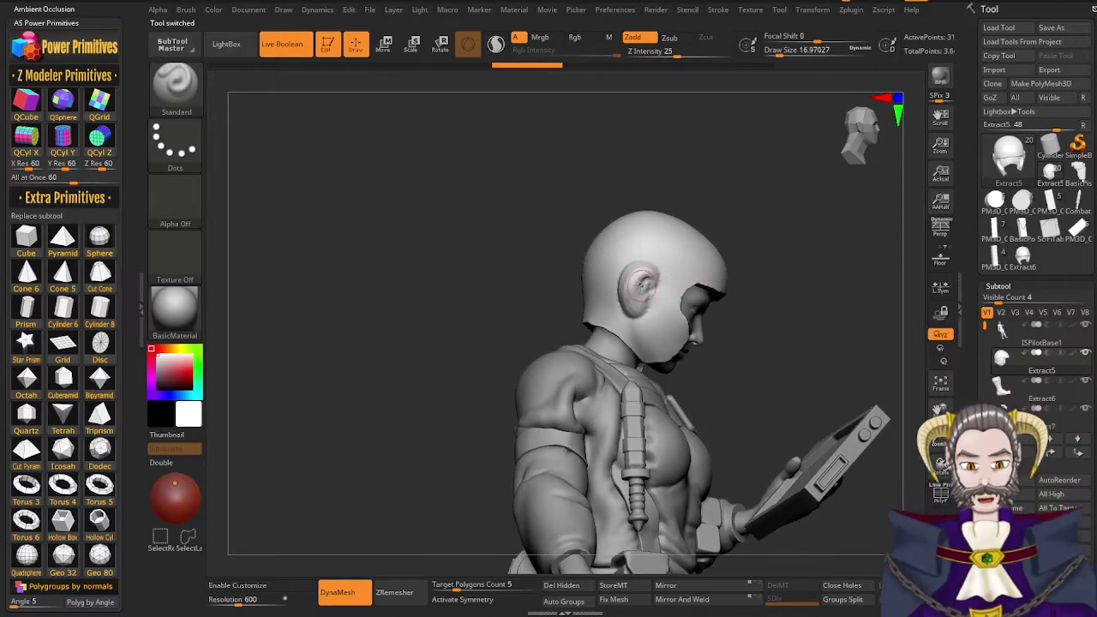
key("b")
key("p")
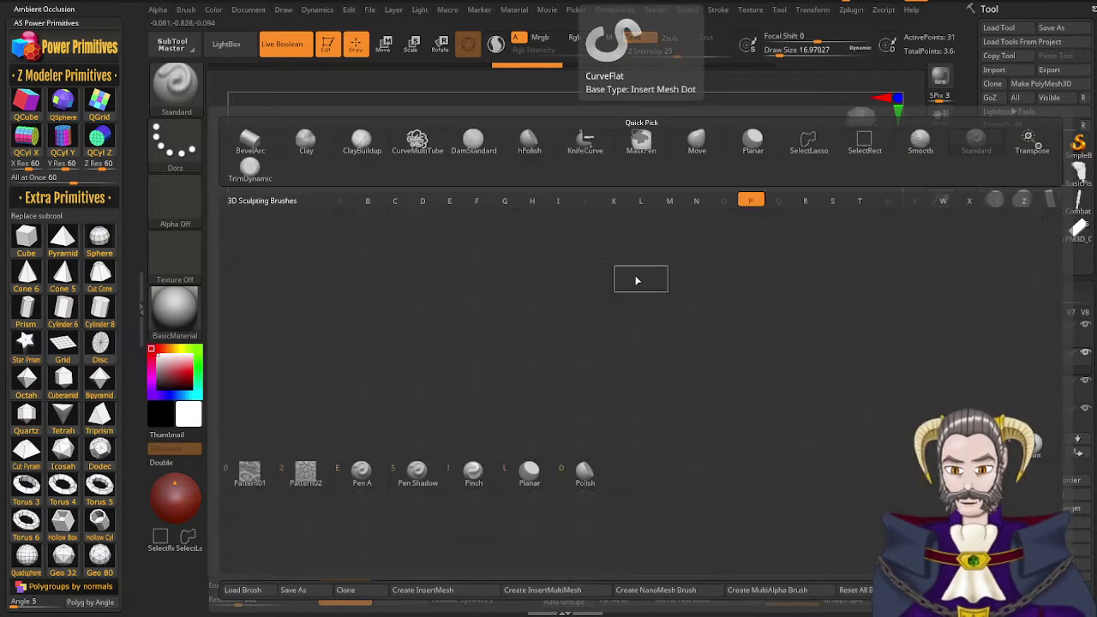
key("l")
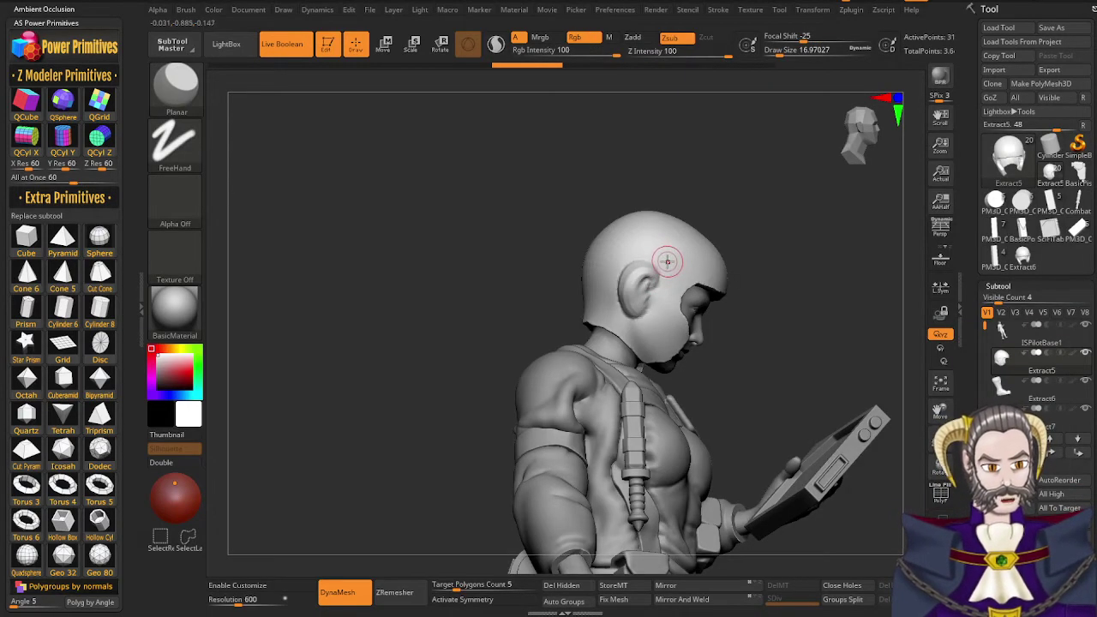
key("s")
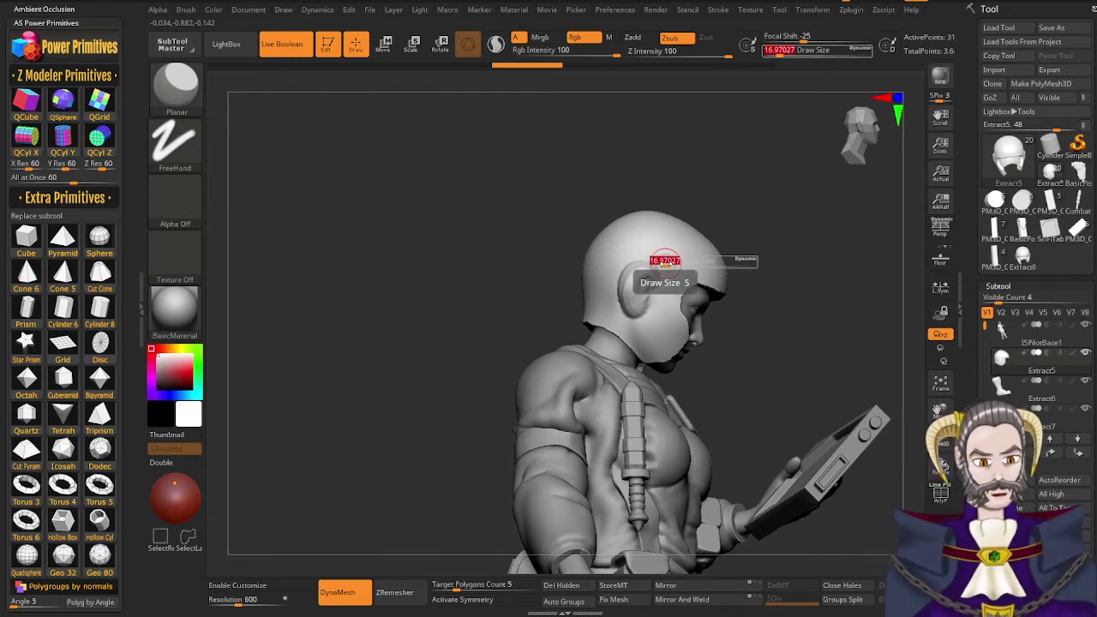
left_click_drag(664, 261, 668, 256)
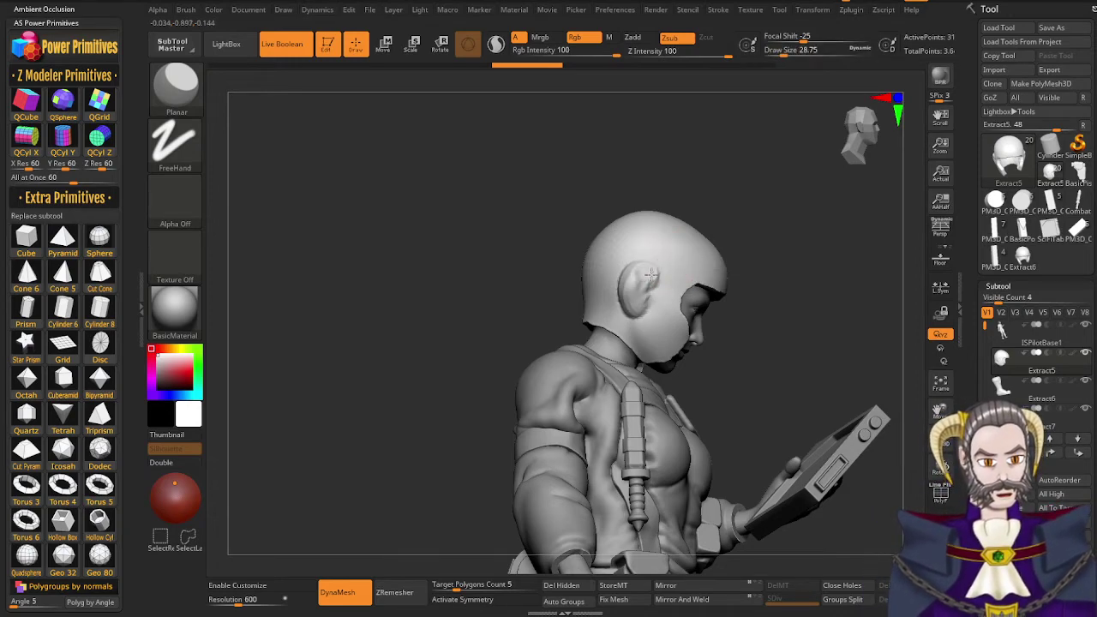
Flatten the ear shape on the side of the helmet with the Planar brush and isolate the helmet
left_click_drag(637, 302, 646, 256)
mouse_move(646, 256)
left_mouse_down()
mouse_move(634, 285)
mouse_move(643, 319)
mouse_move(637, 280)
left_mouse_up()
mouse_move(652, 323)
left_mouse_down()
mouse_move(656, 271)
mouse_move(649, 280)
left_mouse_up()
mouse_move(630, 262)
left_mouse_down()
mouse_move(624, 317)
mouse_move(632, 291)
left_mouse_up()
mouse_move(632, 262)
left_mouse_down()
mouse_move(645, 262)
mouse_move(636, 319)
mouse_move(646, 286)
left_mouse_up()
right_click_drag(643, 284, 597, 227)
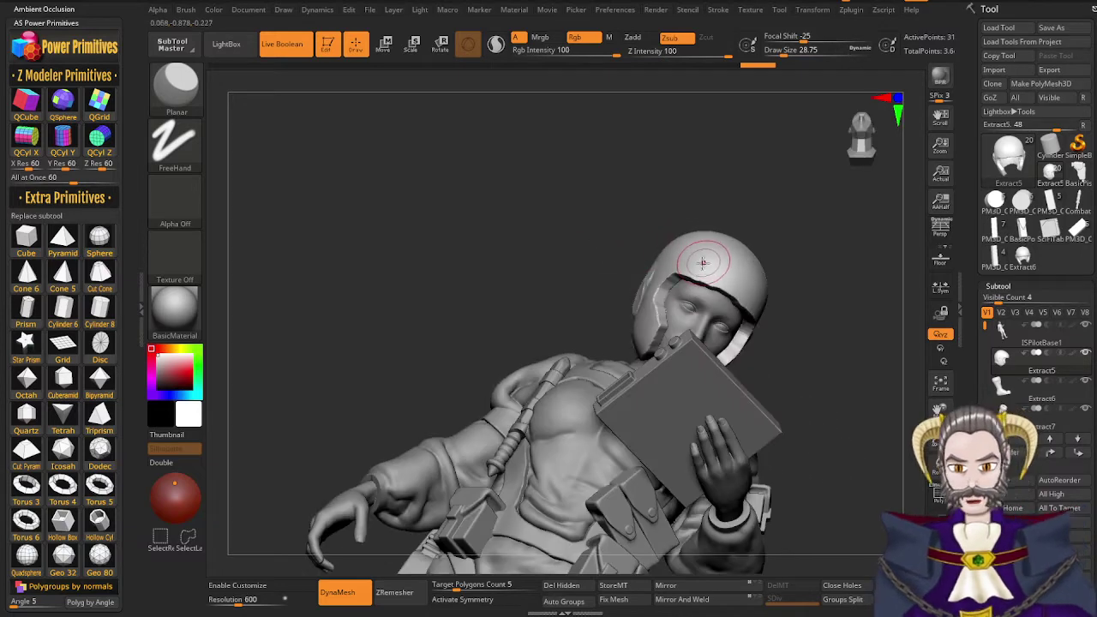
key("alt+s")
right_click_drag(706, 265, 670, 218)
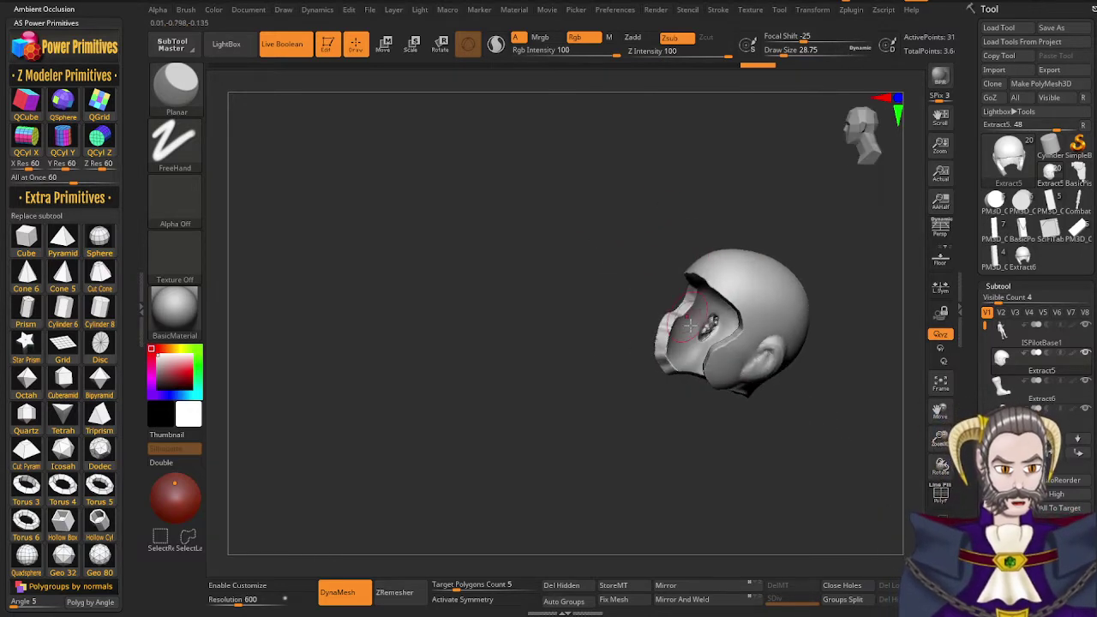
Try to flatten the ear damage on the helmet's inner wall and the opposite ear with the Planar brush
left_click_drag(699, 338, 713, 322)
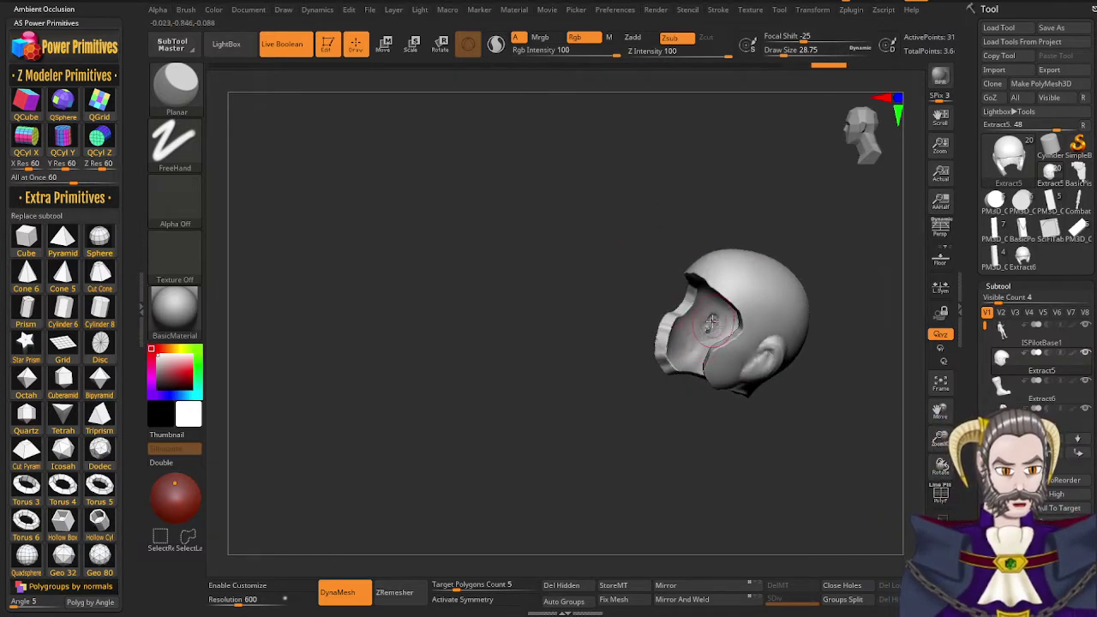
right_click_drag(713, 325, 746, 367)
left_click_drag(746, 367, 764, 367)
right_click_drag(765, 367, 780, 371)
mouse_move(781, 371)
left_mouse_down()
mouse_move(786, 347)
mouse_move(776, 368)
left_mouse_up()
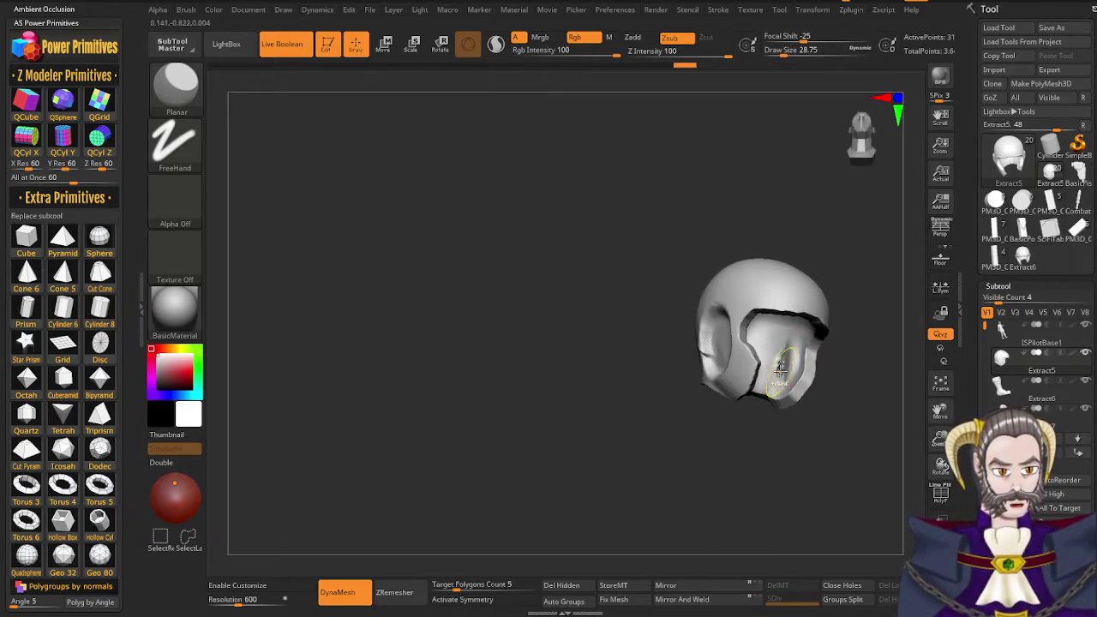
key("ctrl+z")
right_click_drag(780, 367, 787, 353)
left_click_drag(791, 343, 780, 363)
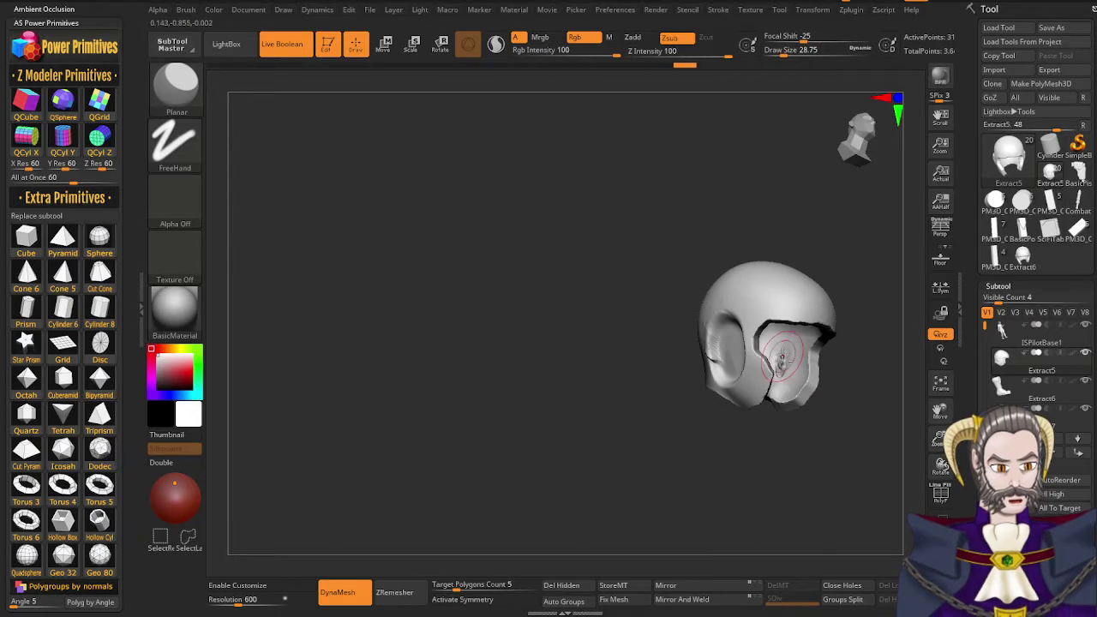
Undo the recent Planar strokes on the helmet's inner wall and ears
mouse_move(780, 356)
right_mouse_down()
mouse_move(784, 366)
mouse_move(755, 367)
mouse_move(745, 338)
mouse_move(661, 328)
right_mouse_up()
key("ctrl+z")
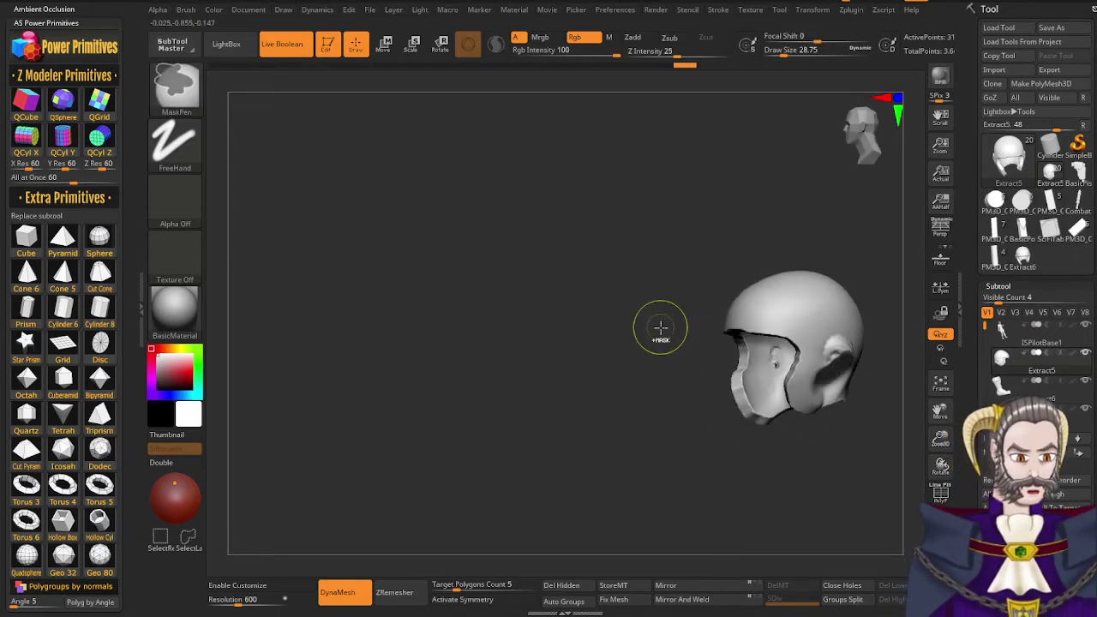
key("ctrl+z")
key("ctrl+z")
mouse_move(611, 429)
right_mouse_down()
mouse_move(682, 419)
mouse_move(698, 440)
right_mouse_up()
key("ctrl+z")
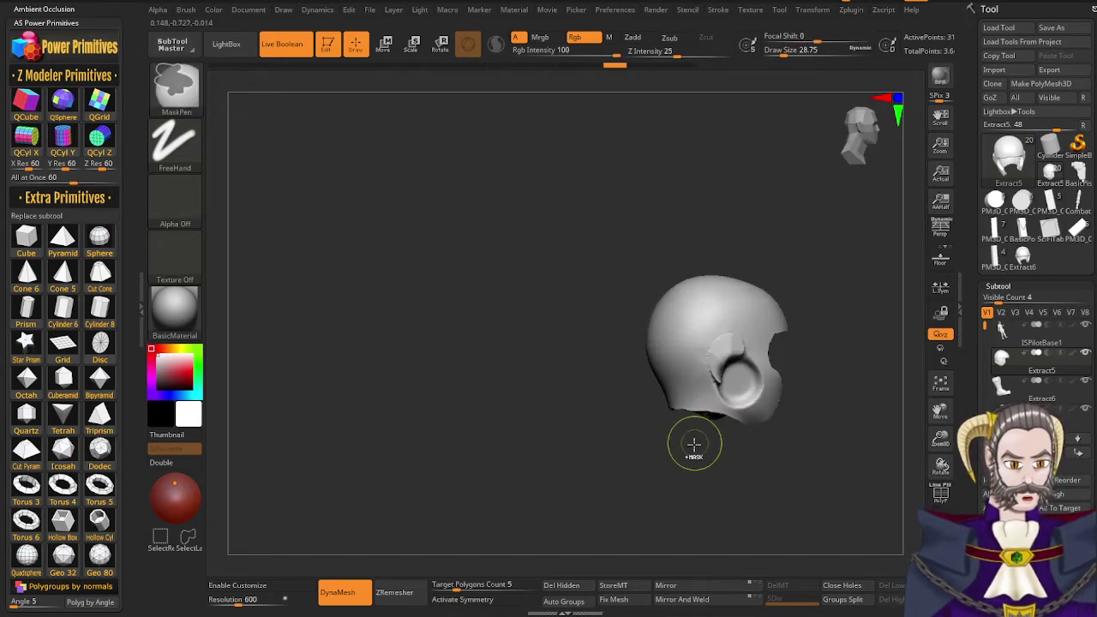
key("ctrl+z")
key("ctrl+z")
mouse_move(455, 377)
right_mouse_down()
mouse_move(438, 387)
mouse_move(398, 377)
mouse_move(417, 360)
right_mouse_up()
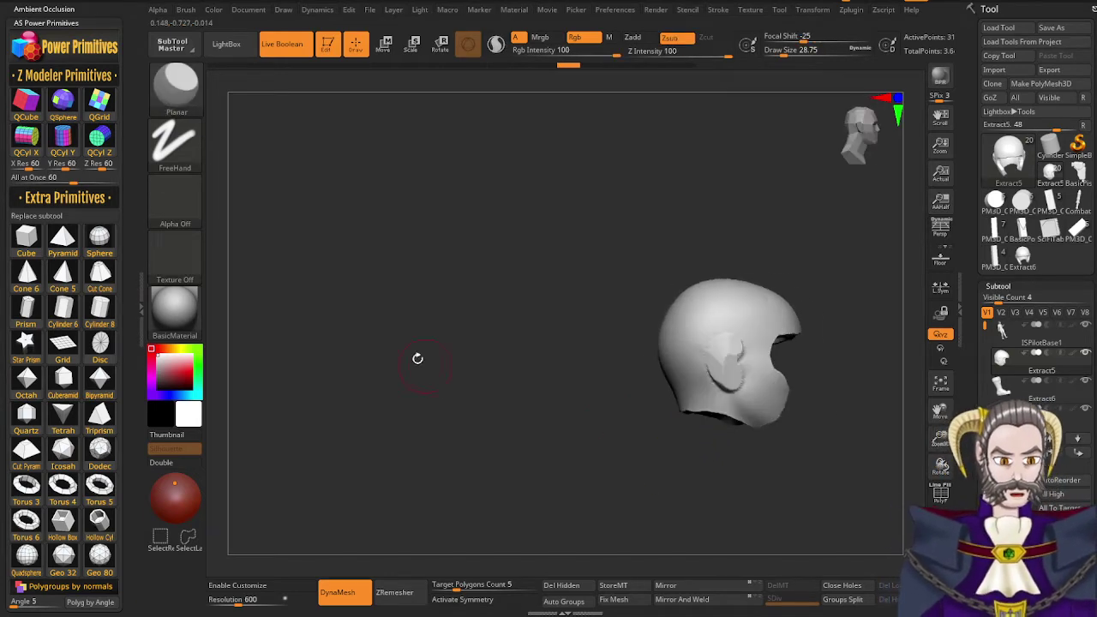
Turn on BackfaceMask in the Planar brush's auto masking settings
left_click(189, 10)
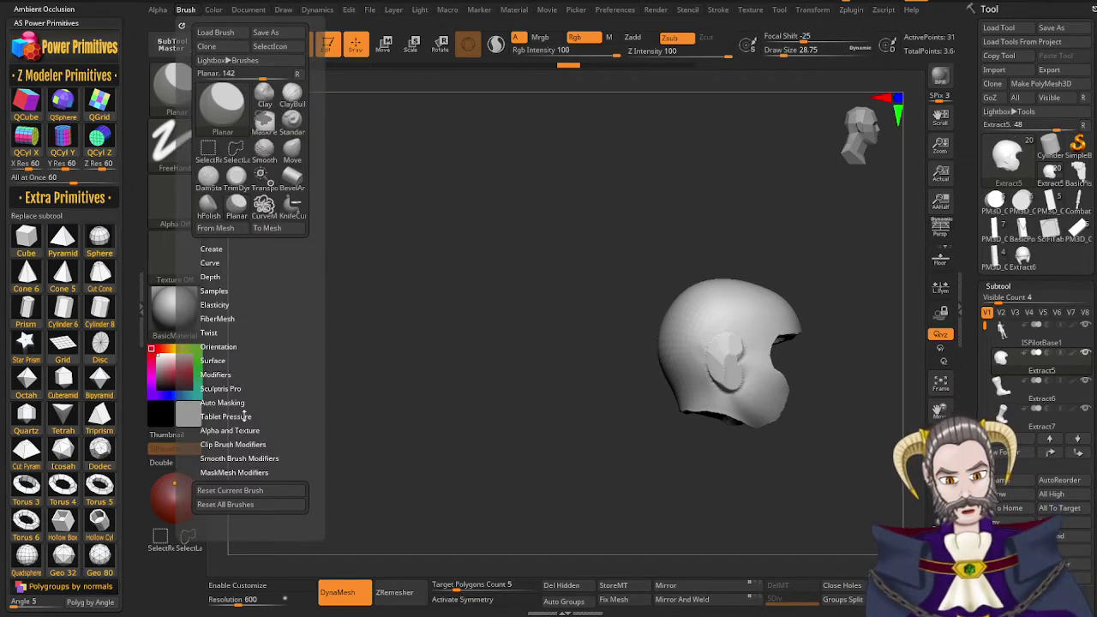
left_click(232, 431)
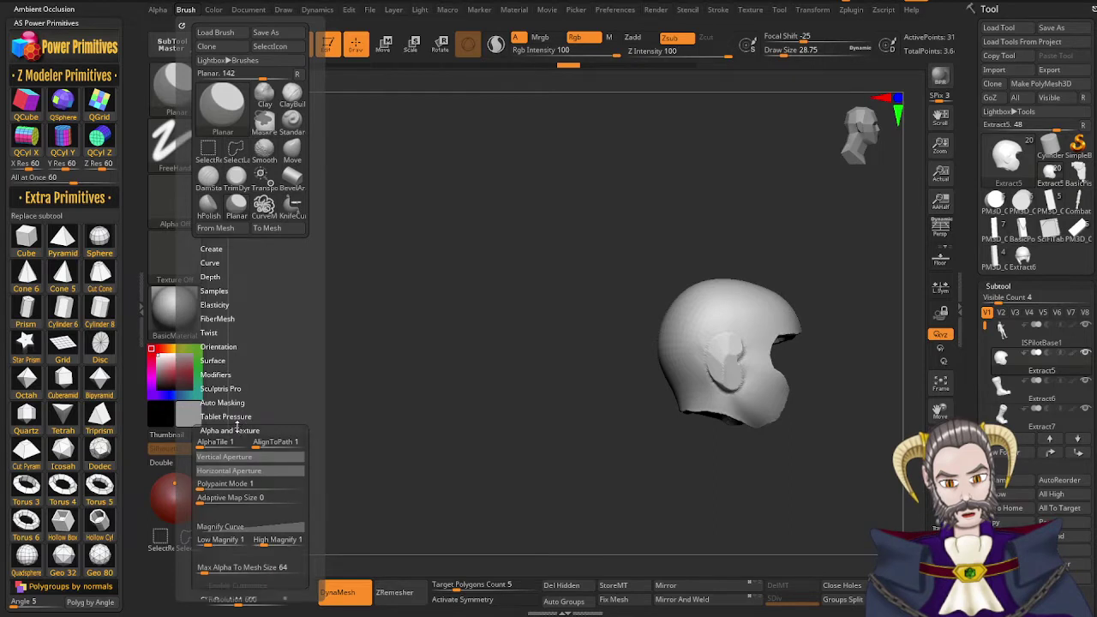
left_click(244, 430)
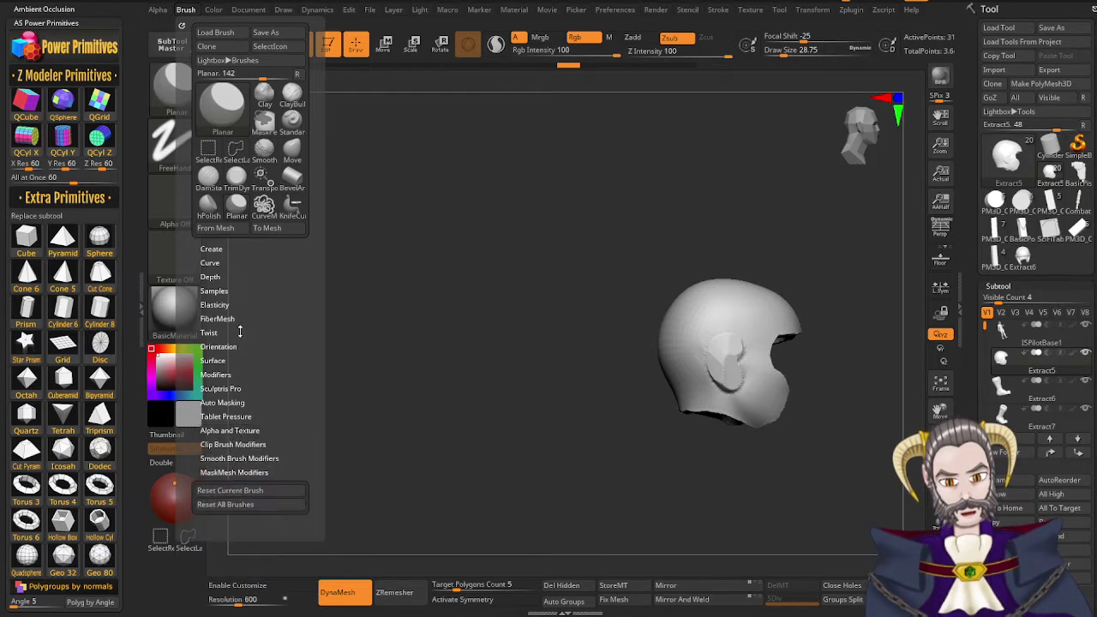
left_click(247, 402)
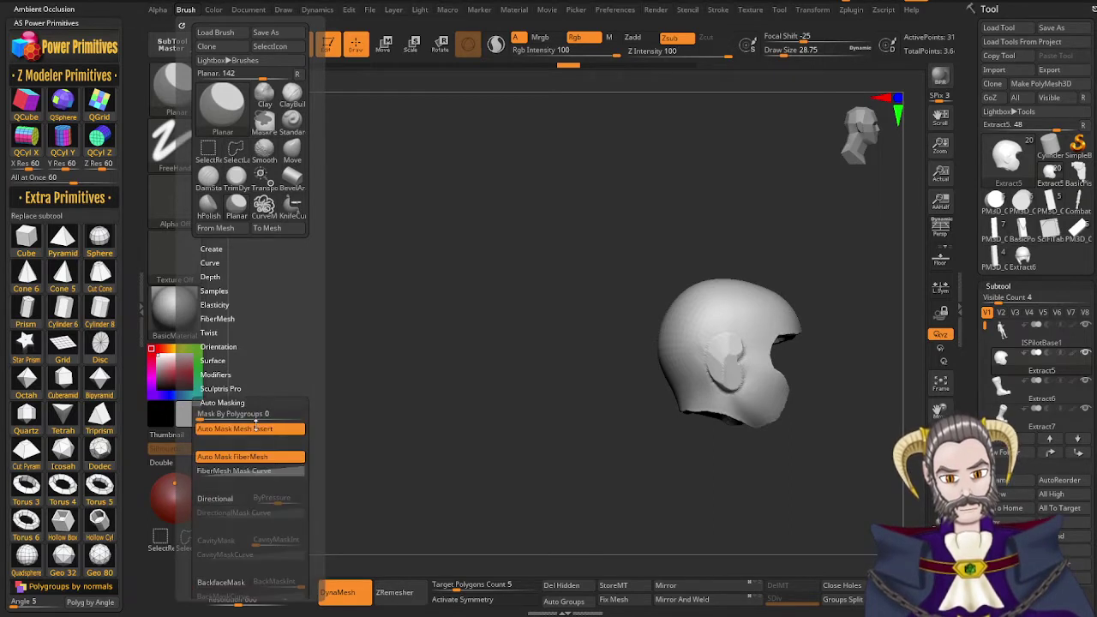
left_click(235, 586)
Try to flatten the ear bulge on the helmet's outer side with the Planar brush
mouse_move(722, 372)
right_mouse_down()
mouse_move(720, 353)
mouse_move(724, 362)
right_mouse_up()
mouse_move(725, 362)
left_mouse_down()
mouse_move(742, 384)
mouse_move(703, 367)
mouse_move(728, 363)
mouse_move(726, 373)
left_mouse_up()
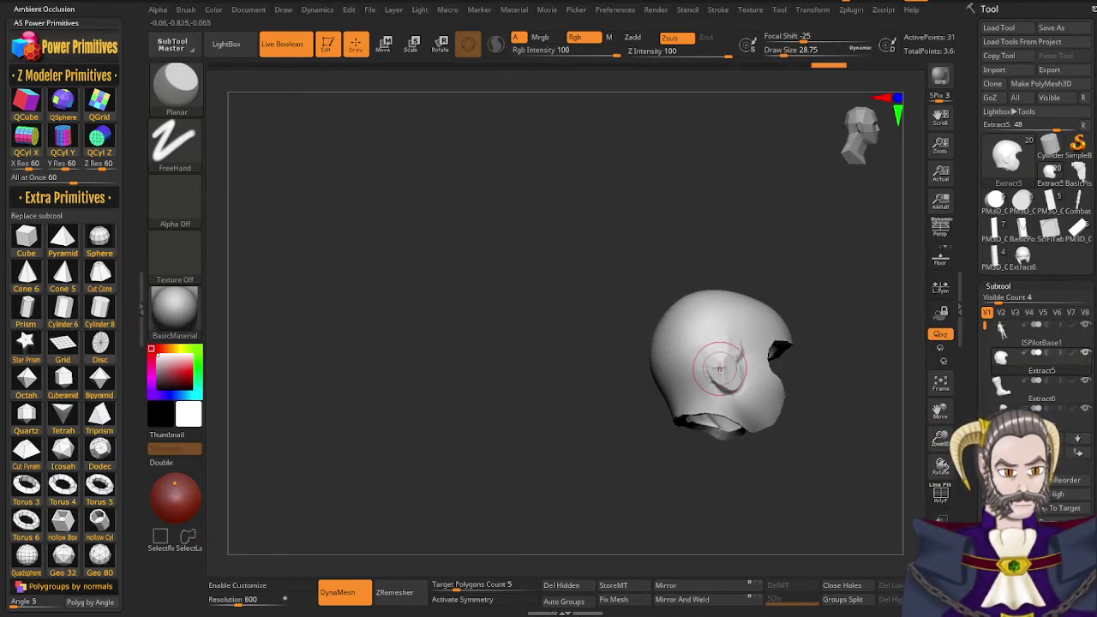
mouse_move(723, 384)
right_mouse_down()
mouse_move(713, 371)
mouse_move(733, 387)
mouse_move(734, 362)
right_mouse_up()
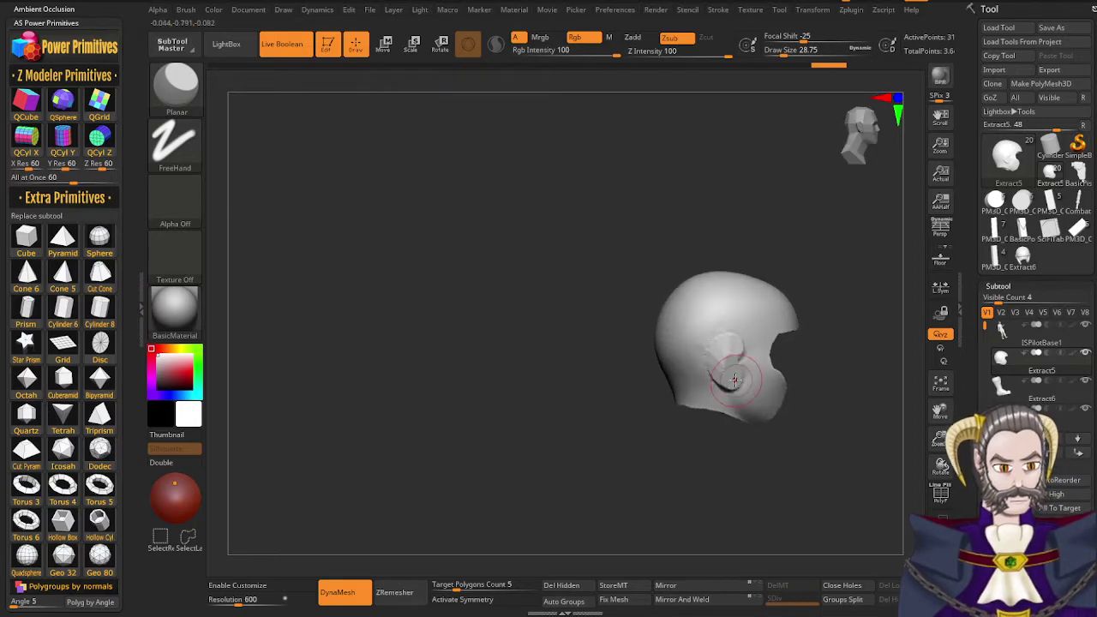
Switch to the hPolish brush and turn on BackfaceMask in its auto masking settings
key("b")
key("h")
key("p")
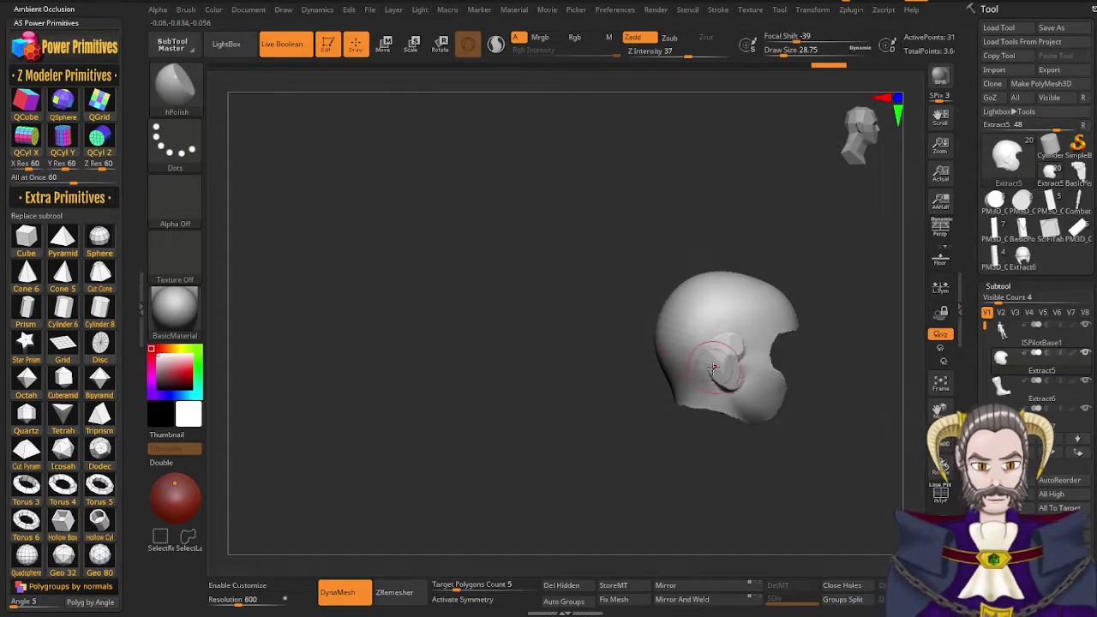
left_click(189, 11)
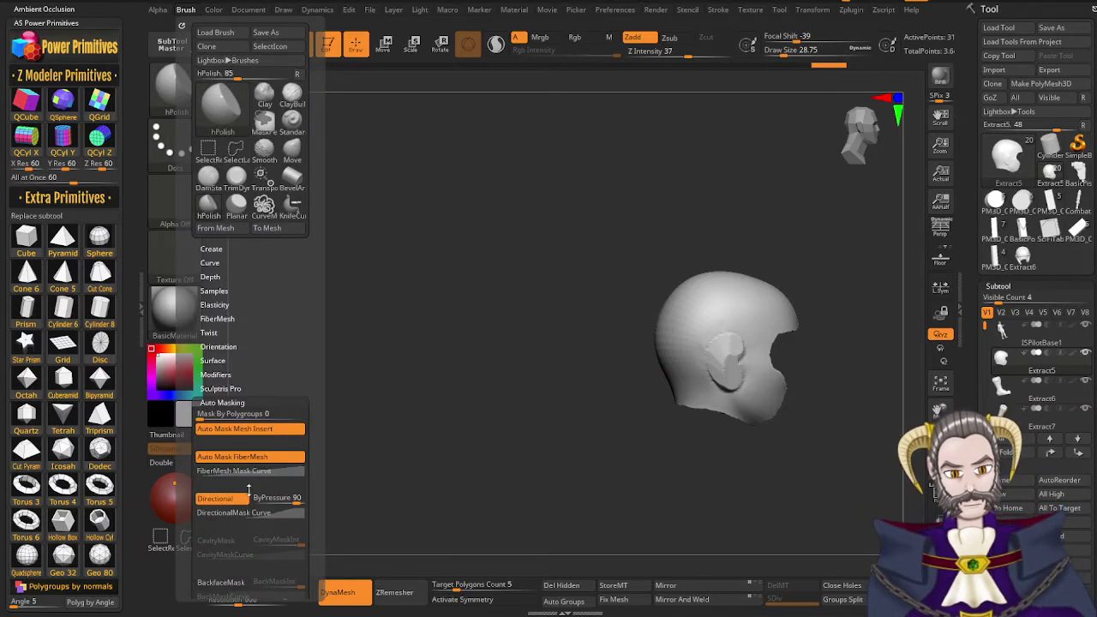
left_click(236, 587)
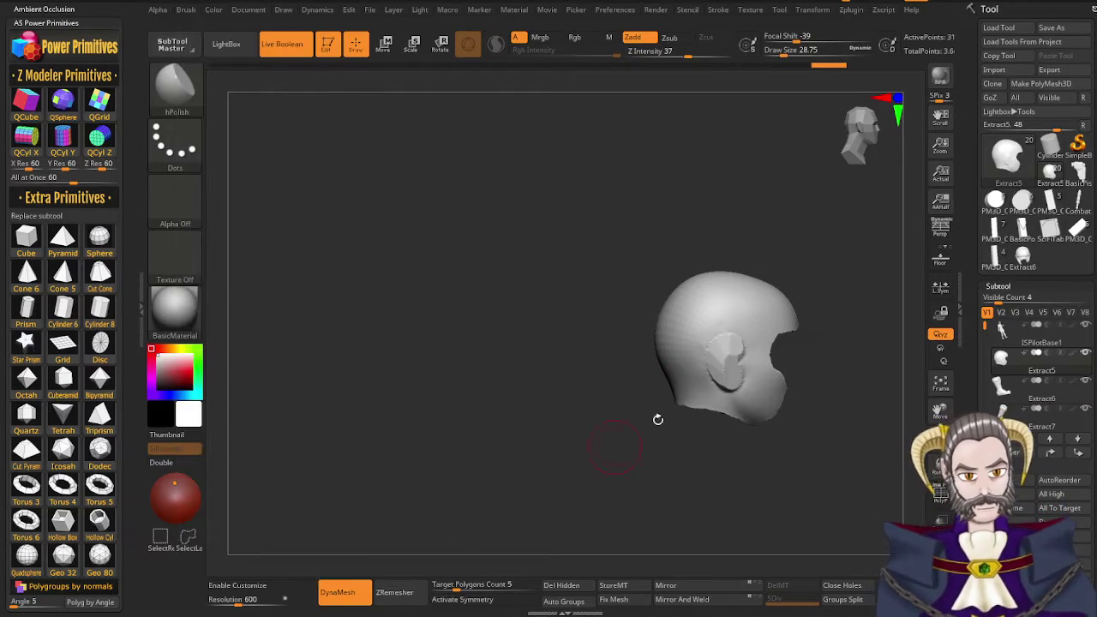
Flatten the ear bulge on one side of the helmet with hPolish and smooth the area
mouse_move(742, 343)
left_mouse_down()
mouse_move(728, 355)
mouse_move(737, 383)
left_mouse_up()
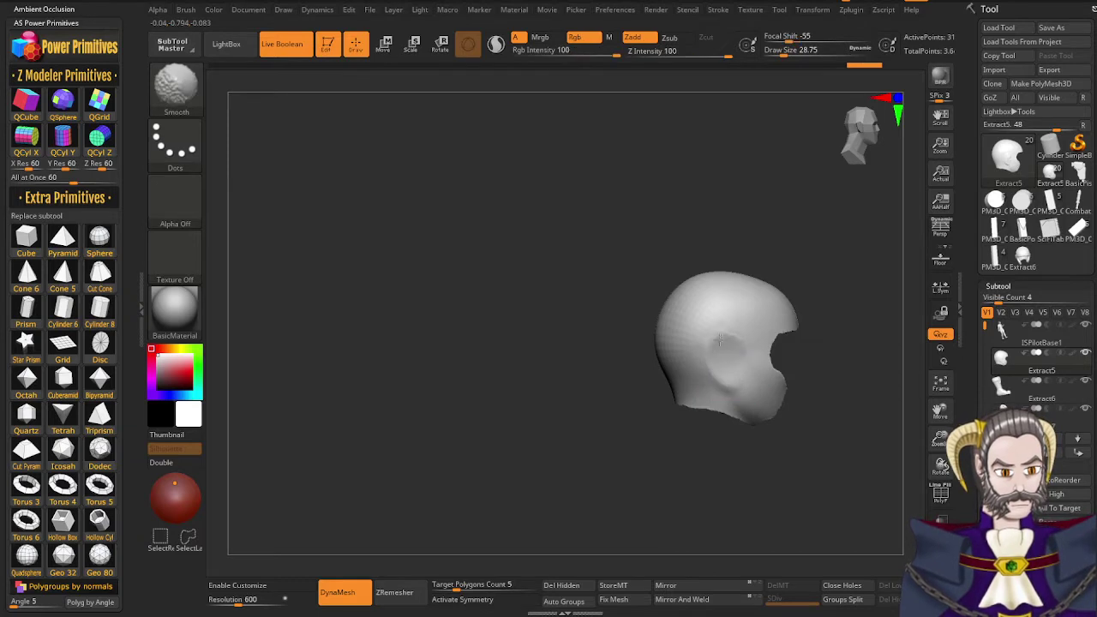
right_click_drag(719, 359, 743, 361)
left_click_drag(683, 369, 678, 380, "shift")
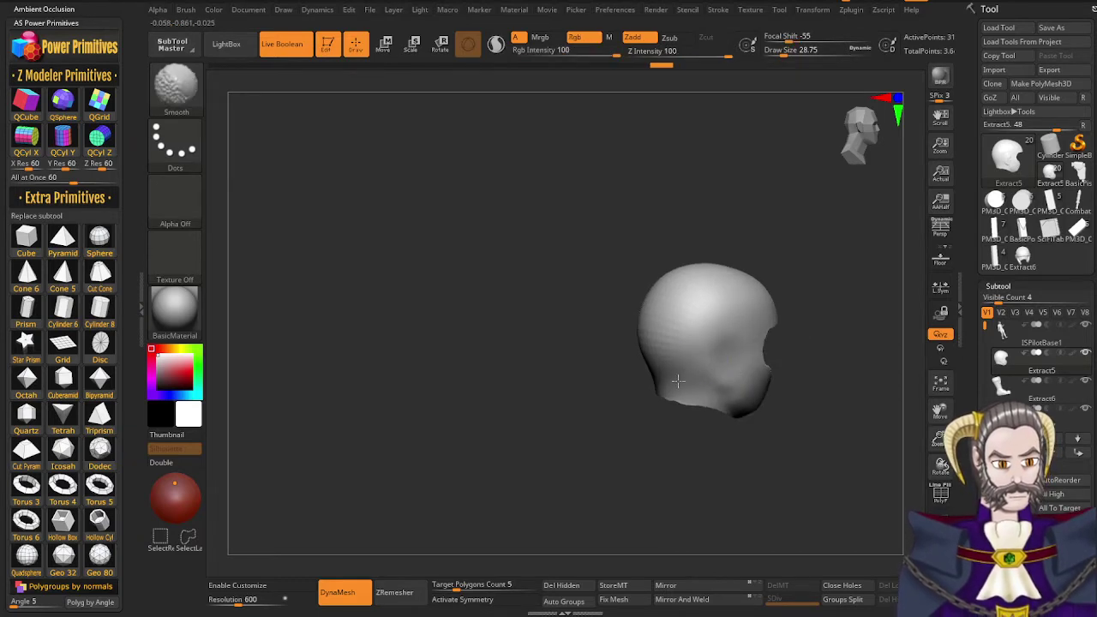
Flatten the ear bulge on the helmet's opposite side with hPolish and smooth the surrounding shell
right_click_drag(688, 318, 786, 321)
mouse_move(651, 331)
right_mouse_down()
mouse_move(665, 338)
mouse_move(668, 327)
right_mouse_up()
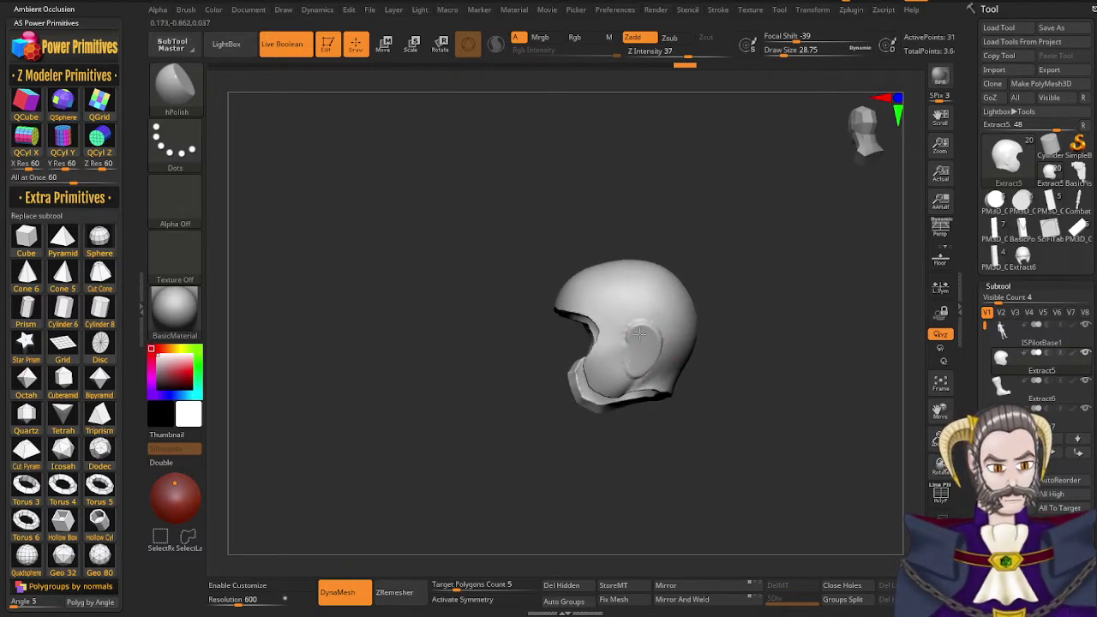
mouse_move(640, 334)
left_mouse_down()
mouse_move(634, 356)
mouse_move(640, 347)
left_mouse_up()
right_click_drag(639, 347, 628, 340)
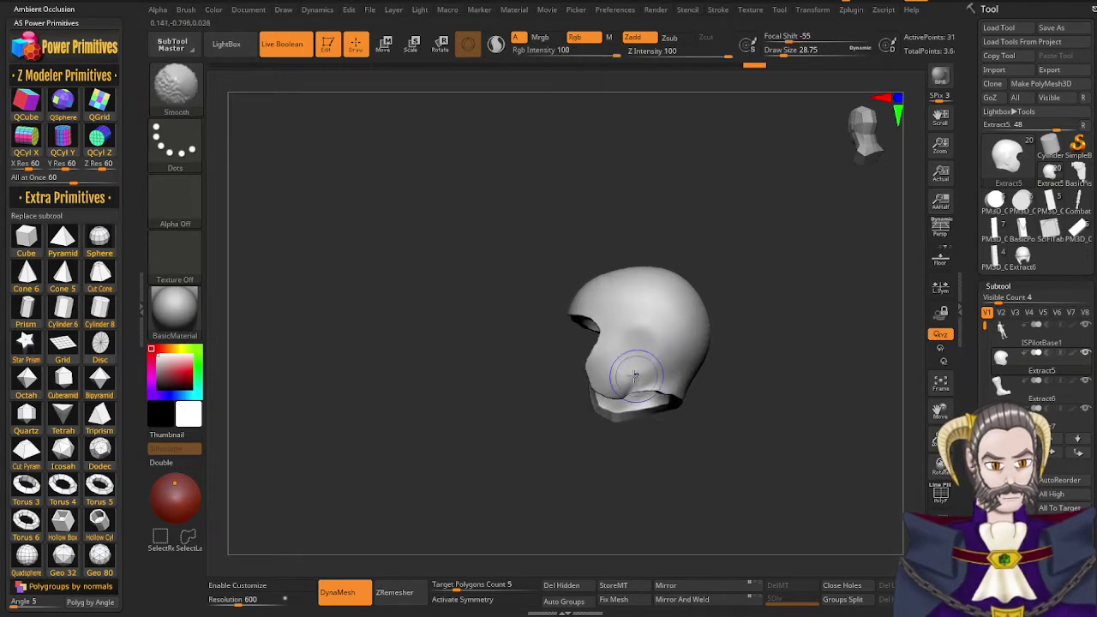
left_click_drag(636, 377, 653, 369, "shift")
right_click_drag(654, 367, 639, 382)
mouse_move(643, 392)
left_mouse_down()
mouse_move(633, 385)
mouse_move(644, 395)
left_mouse_up()
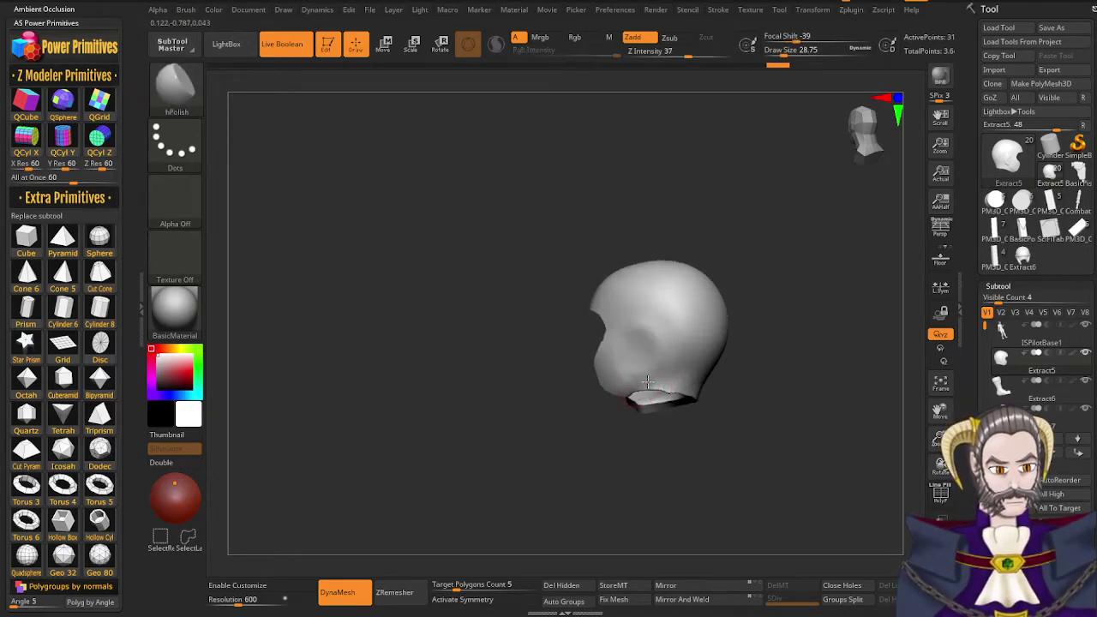
key("shift")
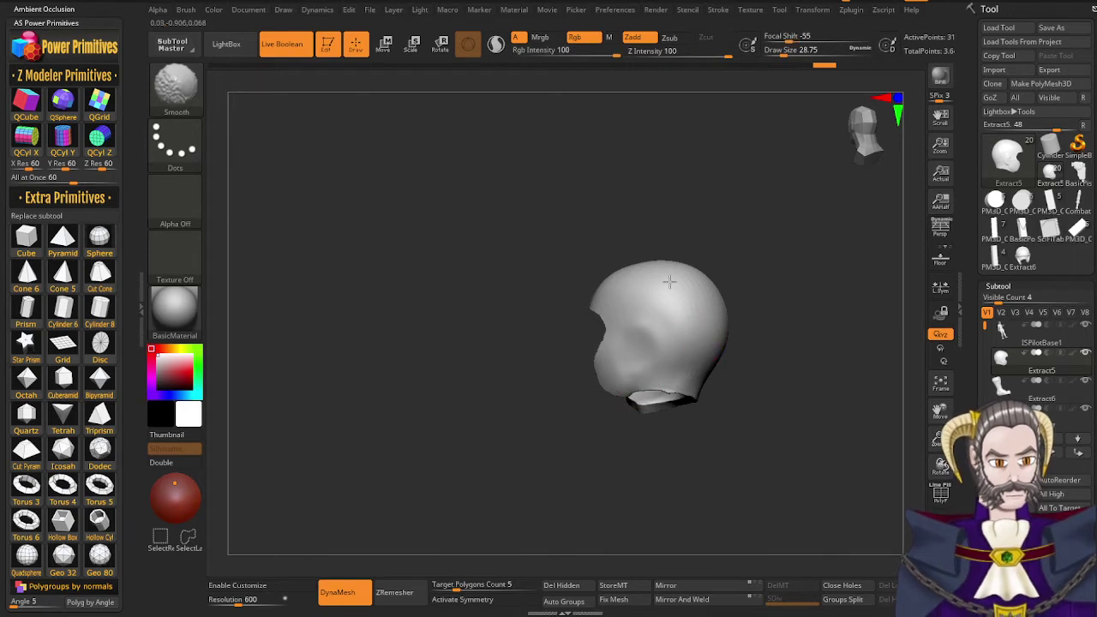
left_click_drag(654, 286, 667, 302, "shift")
Apply the Polish deformation to the whole helmet
left_click_drag(968, 401, 967, 336)
left_click(961, 549)
left_click_drag(975, 557, 975, 455)
left_click(998, 514)
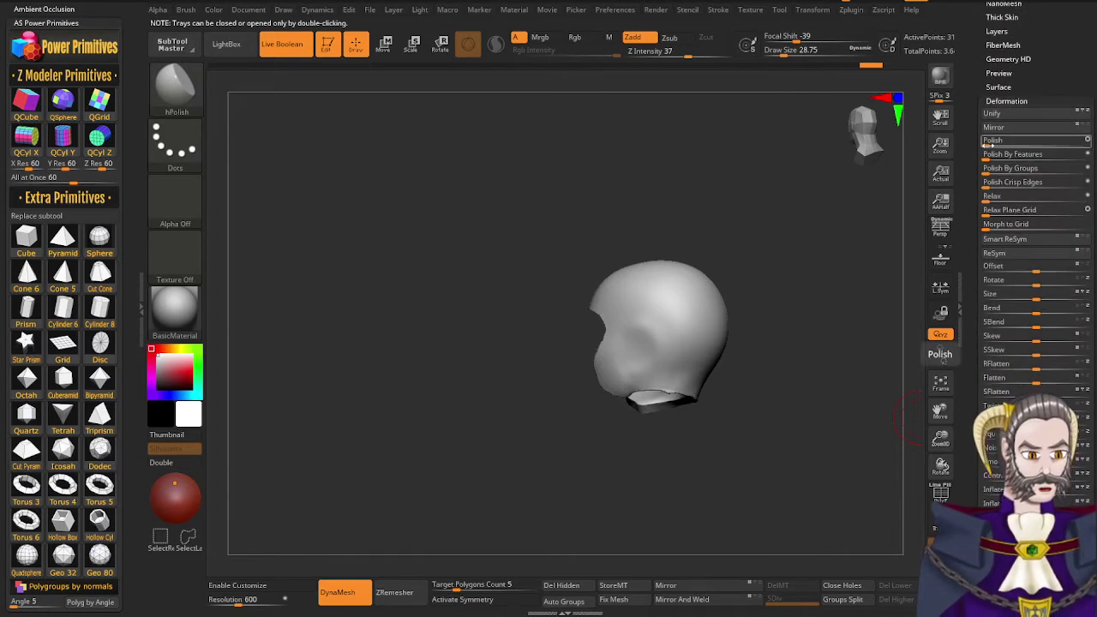
left_click_drag(987, 145, 1031, 143)
Reduce the draw size to about 22 and polish the rim around the helmet's face opening with hPolish
left_click_drag(808, 272, 837, 308)
left_click_drag(755, 379, 825, 364)
mouse_move(713, 375)
right_mouse_down()
mouse_move(743, 367)
mouse_move(736, 403)
mouse_move(691, 244)
right_mouse_up()
key("s")
left_click_drag(608, 389, 590, 405)
key("s")
right_click_drag(561, 422, 506, 416)
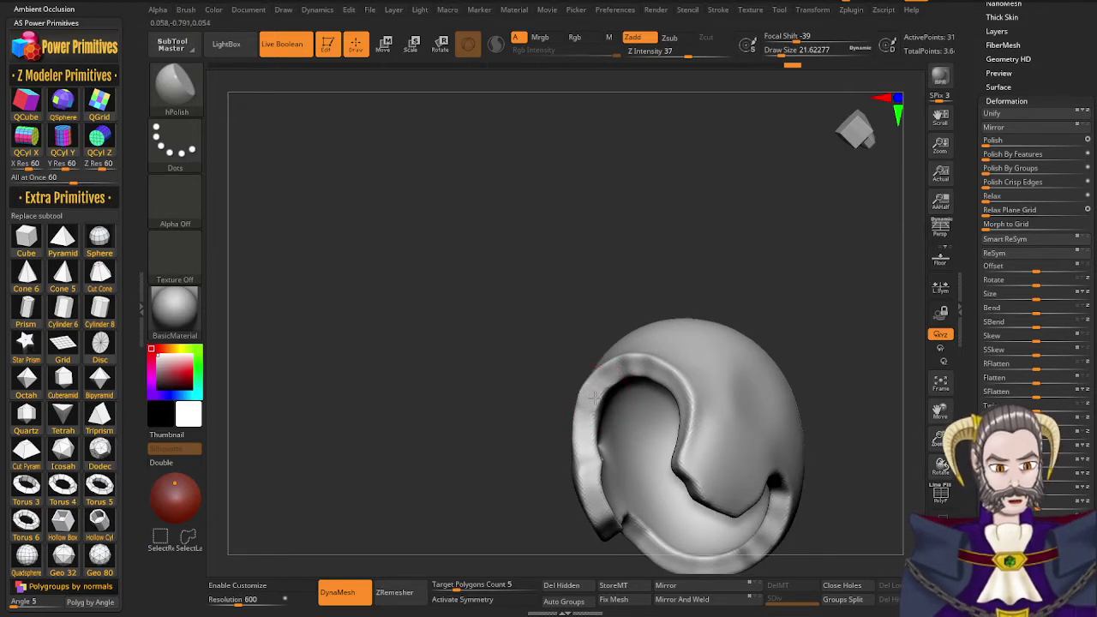
right_click_drag(591, 479, 588, 486)
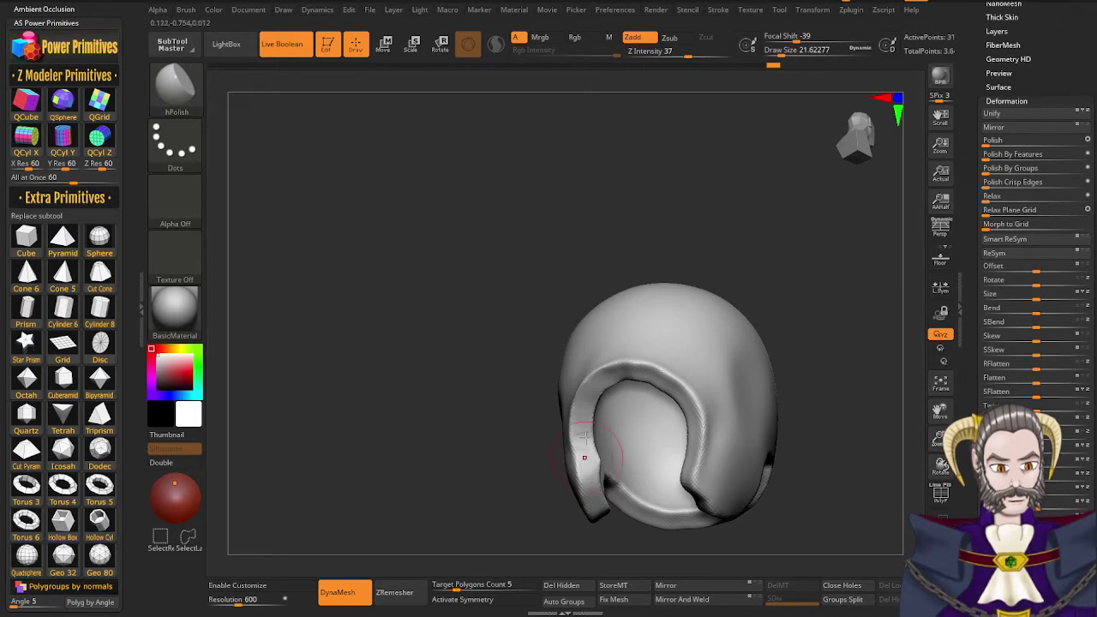
mouse_move(633, 384)
right_mouse_down()
mouse_move(670, 371)
mouse_move(674, 340)
right_mouse_up()
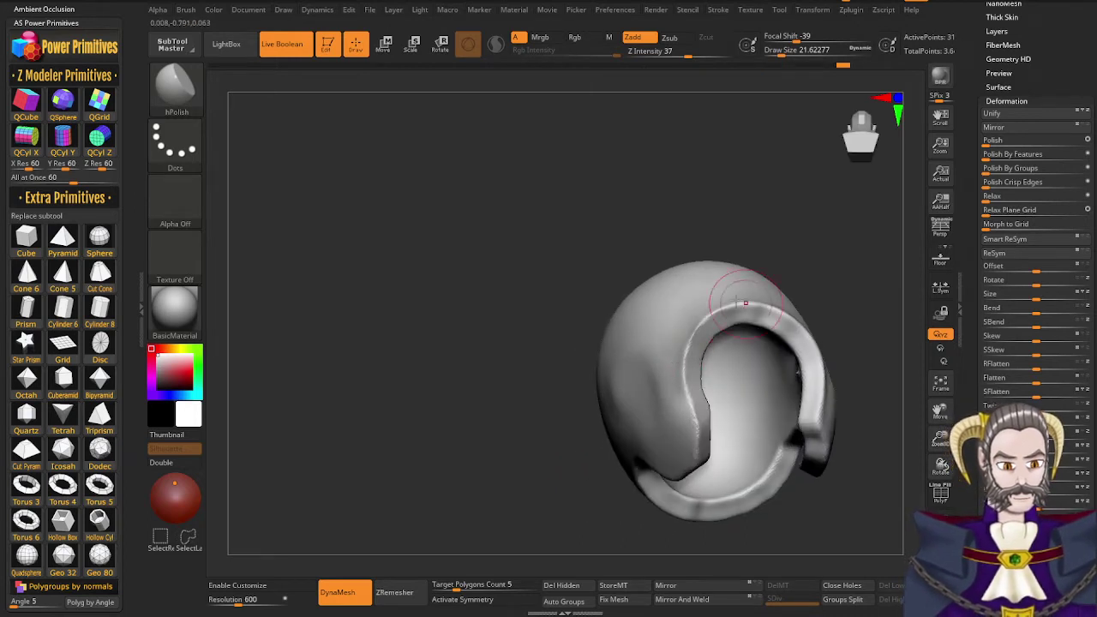
right_click_drag(731, 292, 624, 353)
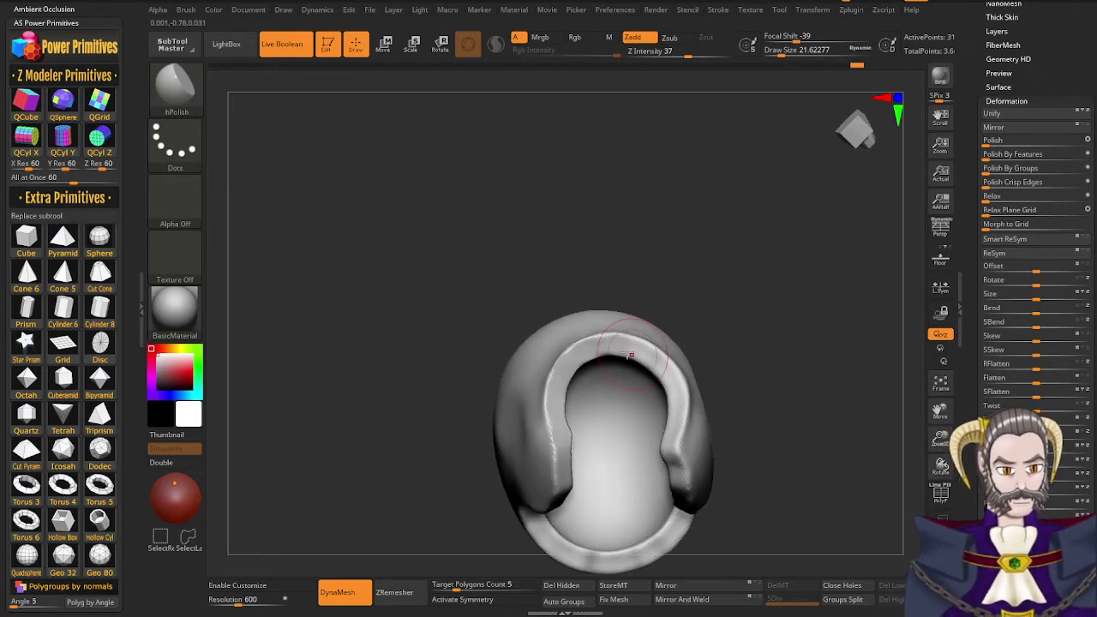
left_click_drag(660, 361, 673, 368)
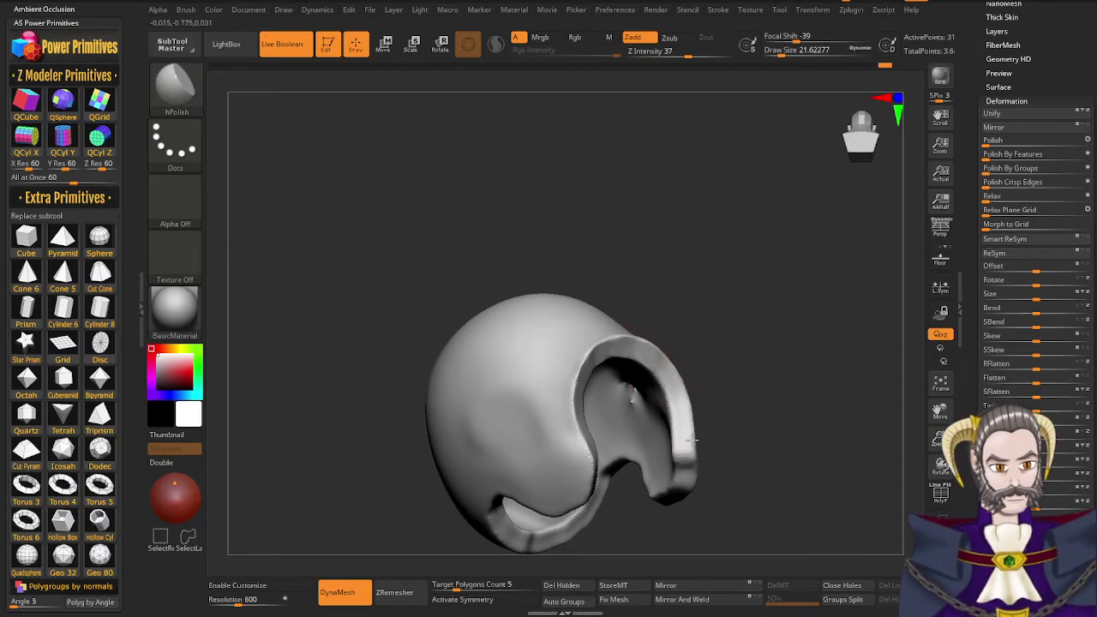
mouse_move(693, 439)
left_mouse_down()
mouse_move(681, 417)
mouse_move(680, 448)
left_mouse_up()
Smooth the edges of both cheek pieces from the underside of the helmet
mouse_move(645, 395)
right_mouse_down("alt")
mouse_move(589, 304)
mouse_move(623, 213)
right_mouse_up("alt")
mouse_move(626, 342)
right_mouse_down()
mouse_move(579, 360)
mouse_move(519, 277)
mouse_move(453, 288)
mouse_move(460, 311)
right_mouse_up()
left_click_drag(465, 256, 448, 281, "shift")
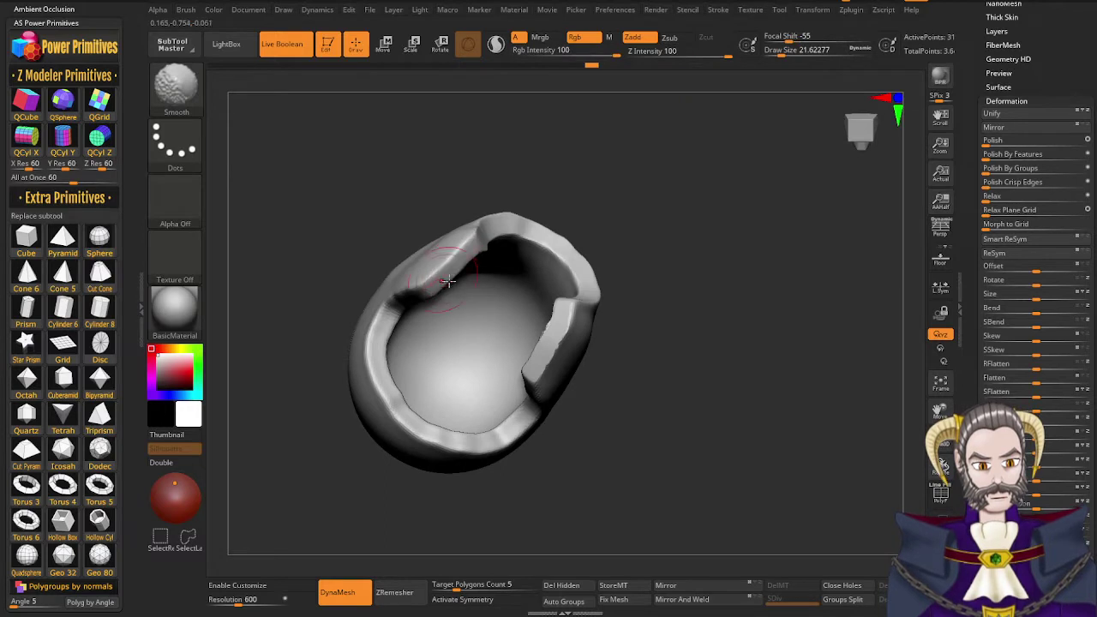
right_click_drag(452, 283, 549, 294)
left_click_drag(607, 316, 592, 345, "shift")
right_click_drag(569, 376, 558, 312)
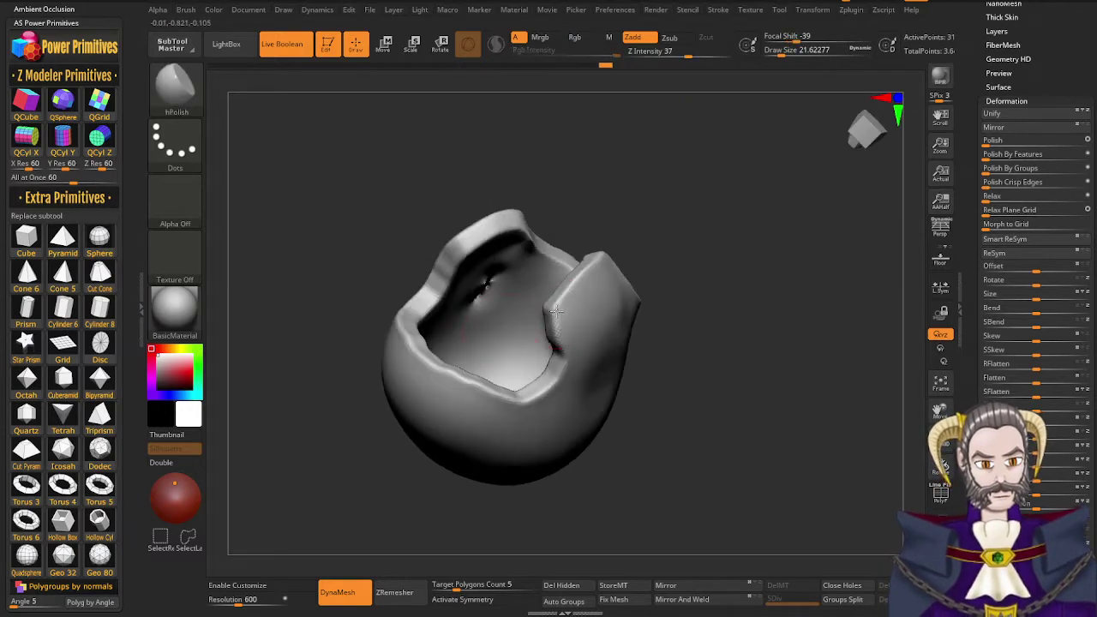
Smooth out the ear dents on the helmet's inner wall and remesh the helmet with DynaMesh
right_click_drag(432, 291, 438, 312)
right_click_drag(480, 277, 468, 226)
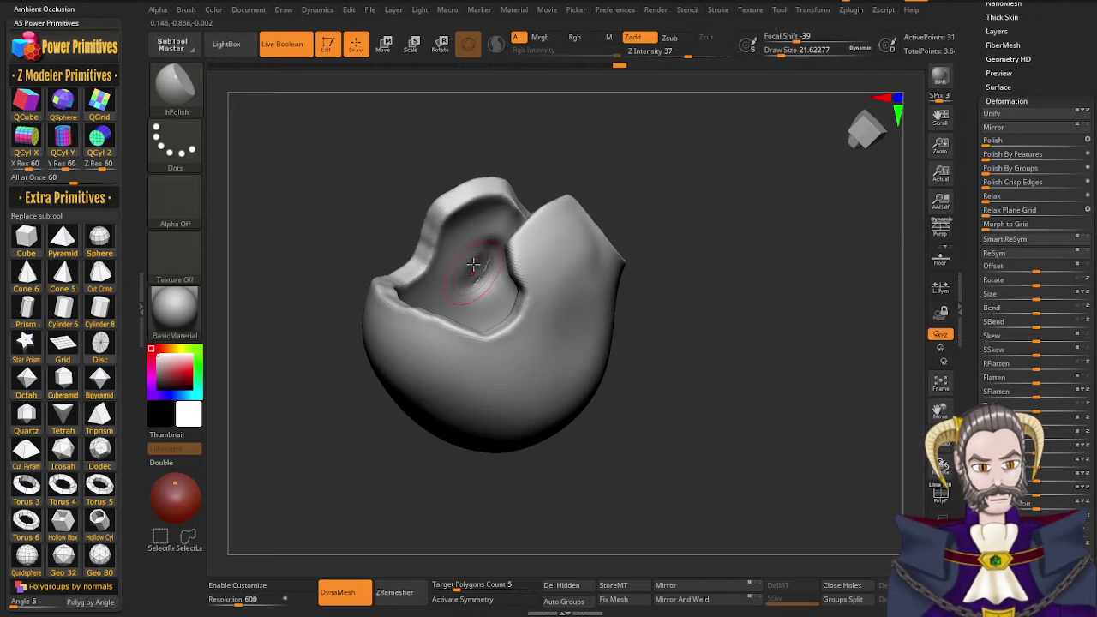
key("shift")
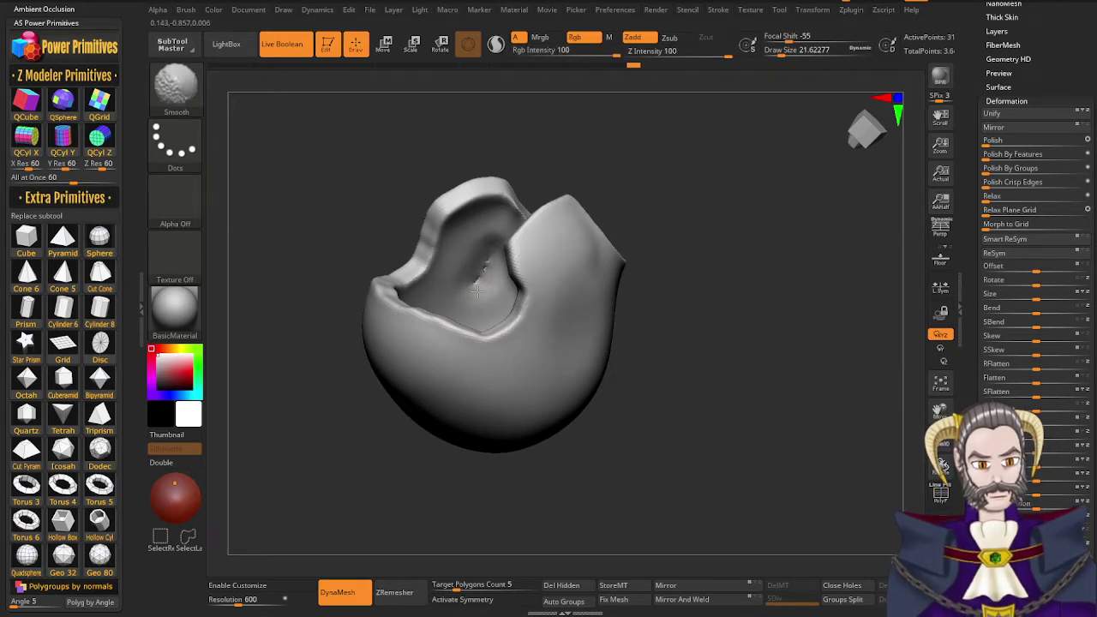
left_click_drag(478, 291, 485, 274, "shift")
left_click_drag(696, 451, 762, 340, "ctrl")
right_click_drag(544, 374, 534, 405)
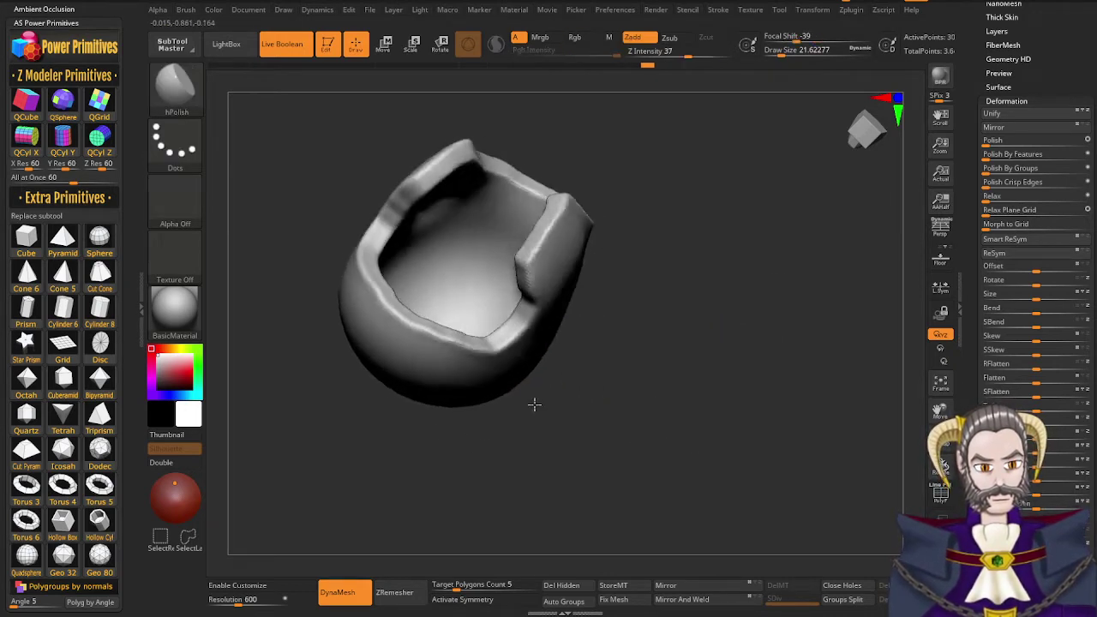
left_click_drag(534, 404, 537, 328)
left_click_drag(484, 294, 493, 291)
left_click_drag(631, 412, 713, 294, "ctrl")
Polish the rim of the helmet's neck opening with hPolish
left_click_drag(587, 401, 524, 384)
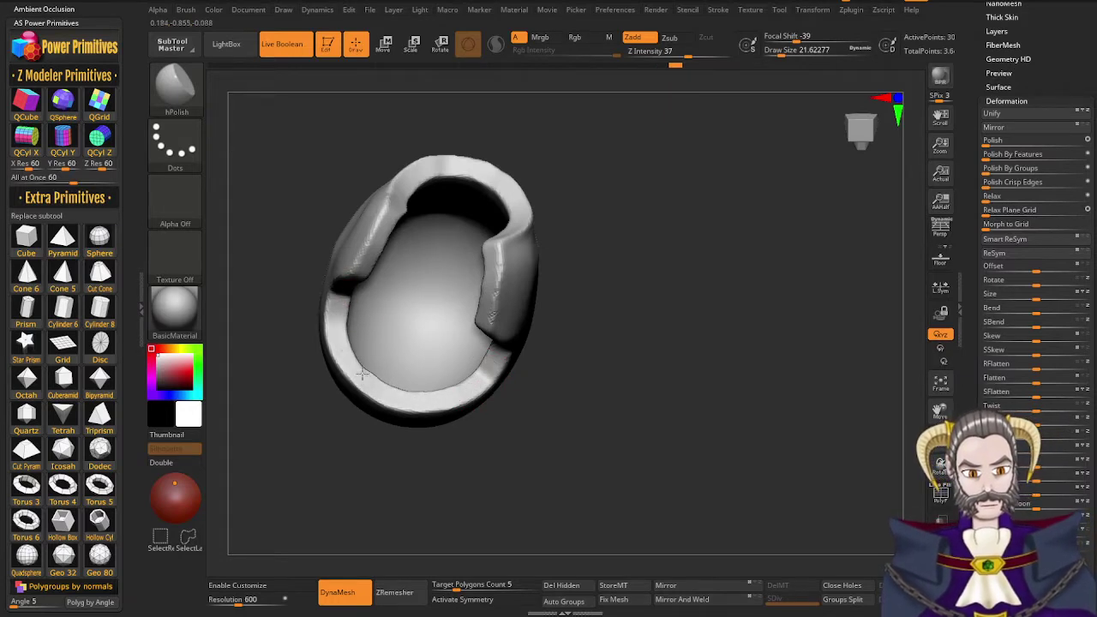
left_click_drag(430, 396, 468, 394)
mouse_move(478, 391)
right_mouse_down()
mouse_move(518, 358)
mouse_move(500, 354)
right_mouse_up()
left_click_drag(344, 292, 340, 313)
right_click_drag(339, 312, 343, 268)
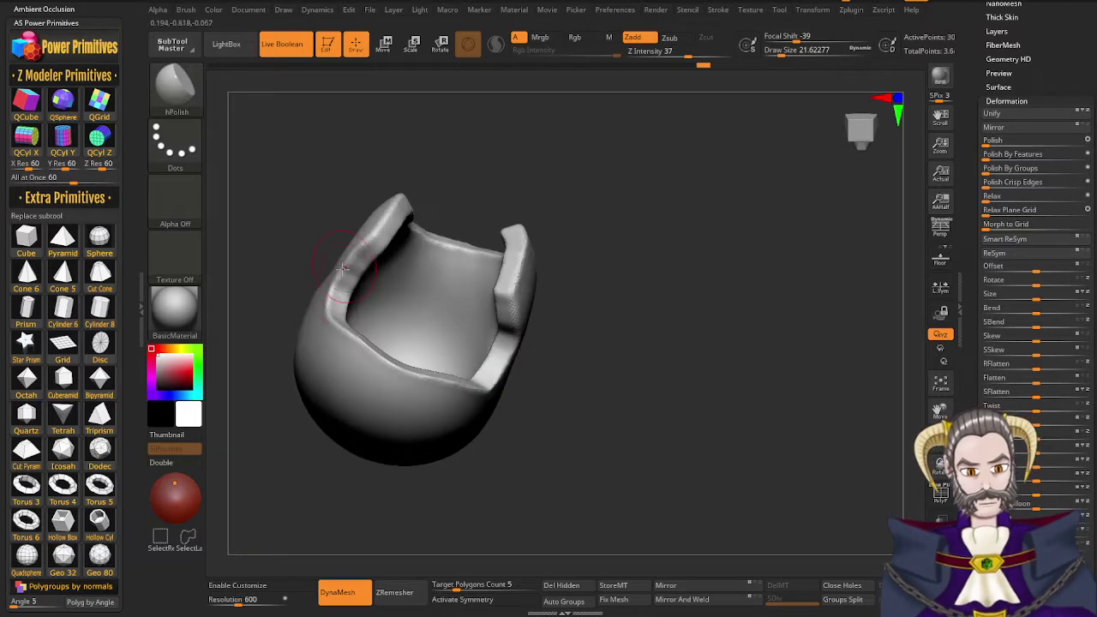
right_click_drag(409, 324, 437, 355)
Polish the helmet's outer surface over the ear area and above the face opening with hPolish
left_click_drag(407, 373, 418, 364)
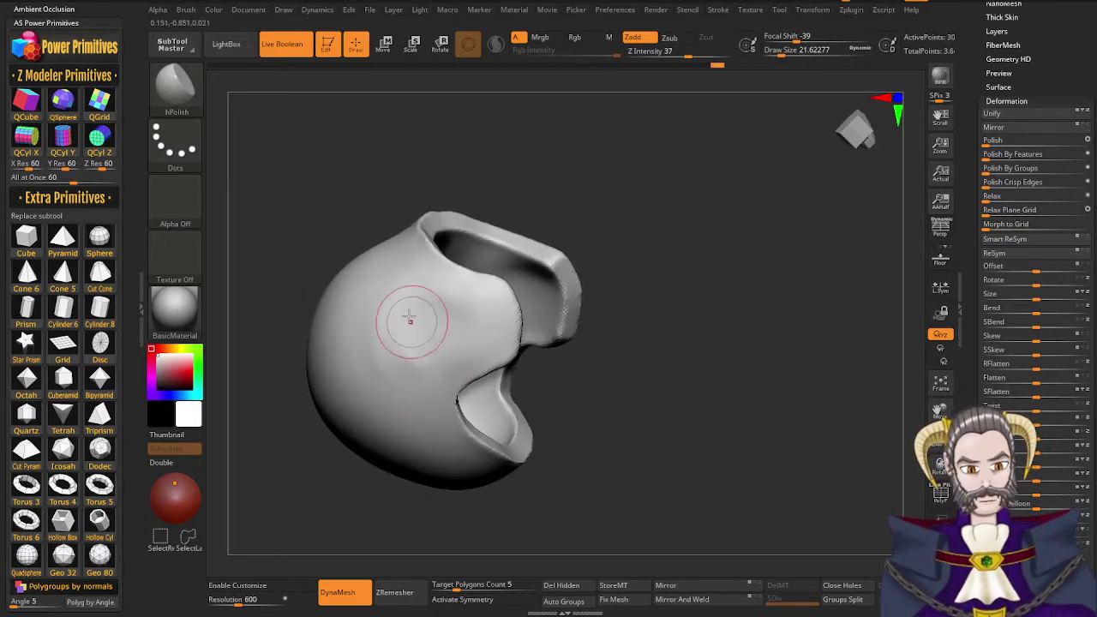
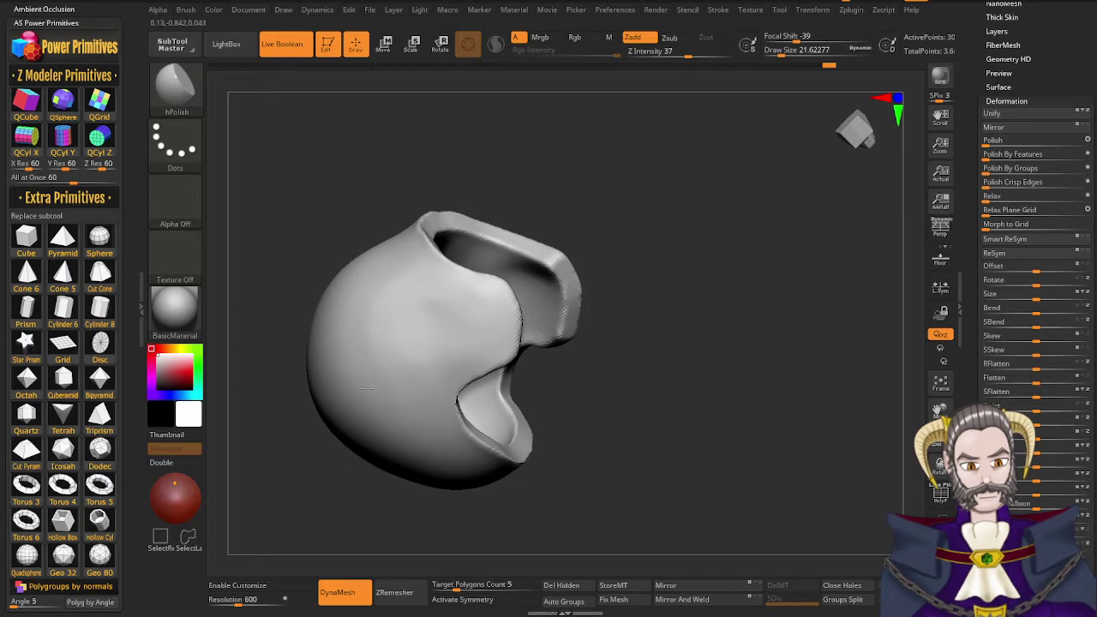
right_click_drag(401, 323, 420, 391)
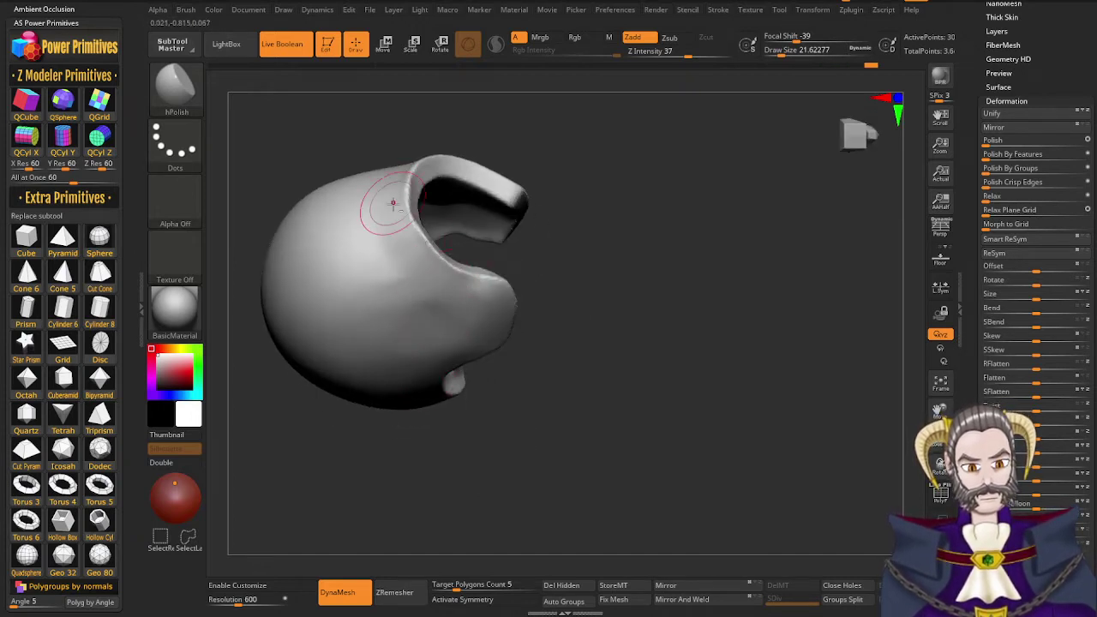
left_click_drag(394, 203, 402, 245)
left_click_drag(385, 206, 406, 274)
Enlarge the draw size to about 44 and polish the outer shell above the face opening with hPolish
key("s")
mouse_move(406, 275)
right_mouse_down()
mouse_move(406, 284)
mouse_move(372, 220)
mouse_move(398, 299)
right_mouse_up()
left_click_drag(392, 235, 415, 307)
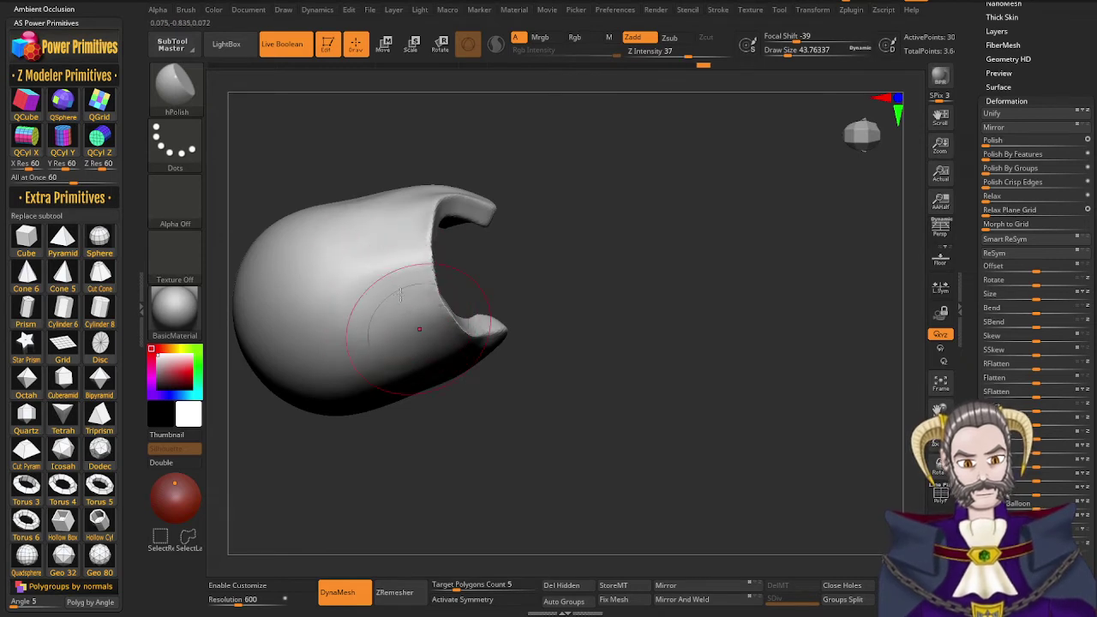
right_click_drag(396, 319, 363, 201)
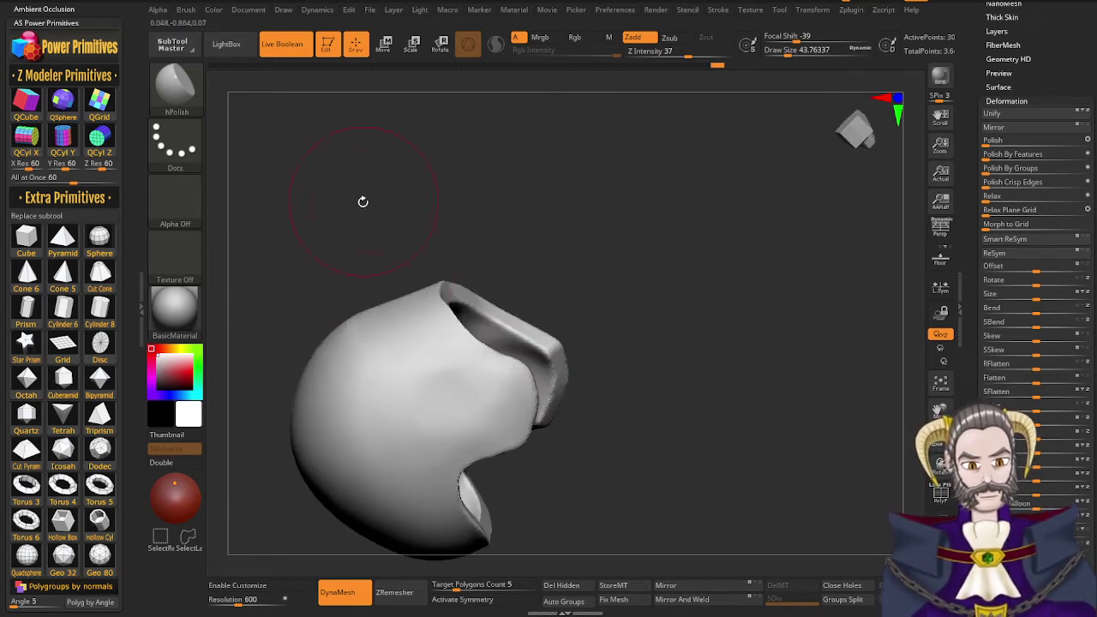
mouse_move(428, 359)
right_mouse_down()
mouse_move(453, 390)
mouse_move(440, 400)
right_mouse_up()
right_click_drag(385, 346, 400, 377)
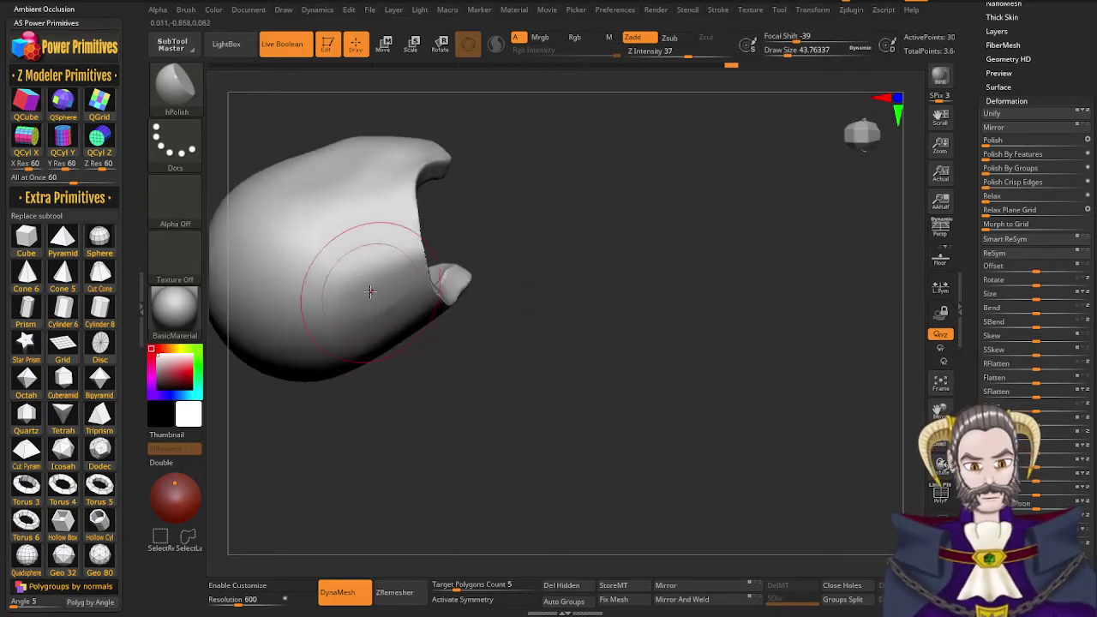
left_click_drag(365, 211, 365, 257)
Smooth the helmet's outer shell around the brow and sides, and show the rest of the pilot again
left_click_drag(405, 329, 355, 217, "shift")
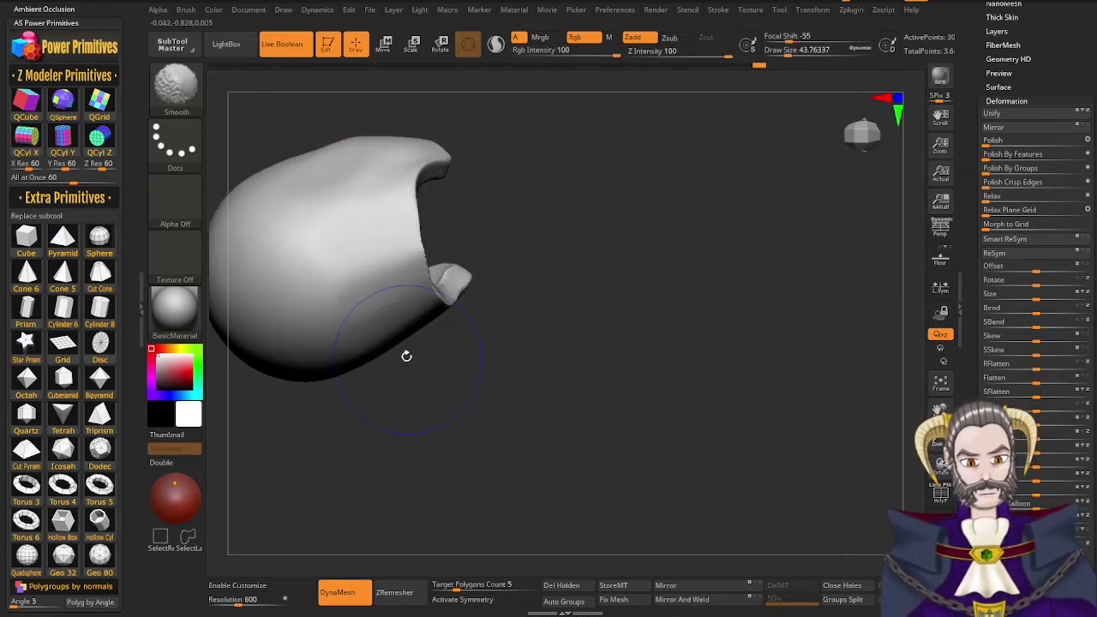
right_click_drag(363, 211, 419, 314)
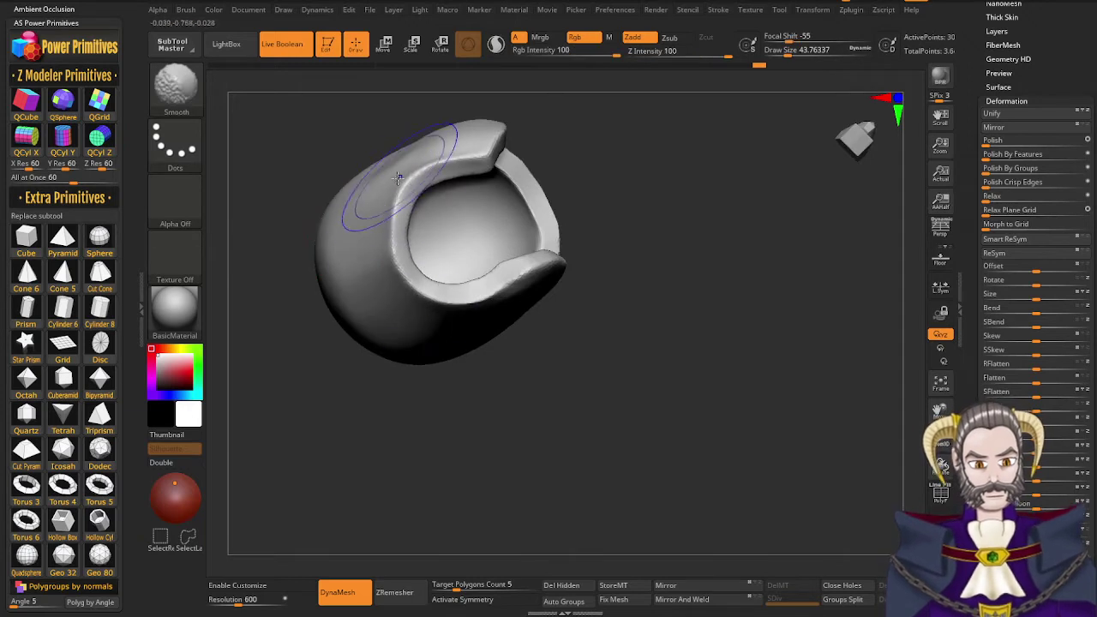
left_click_drag(397, 178, 402, 216, "shift")
right_click_drag(400, 282, 442, 329)
left_click_drag(341, 216, 343, 263, "shift")
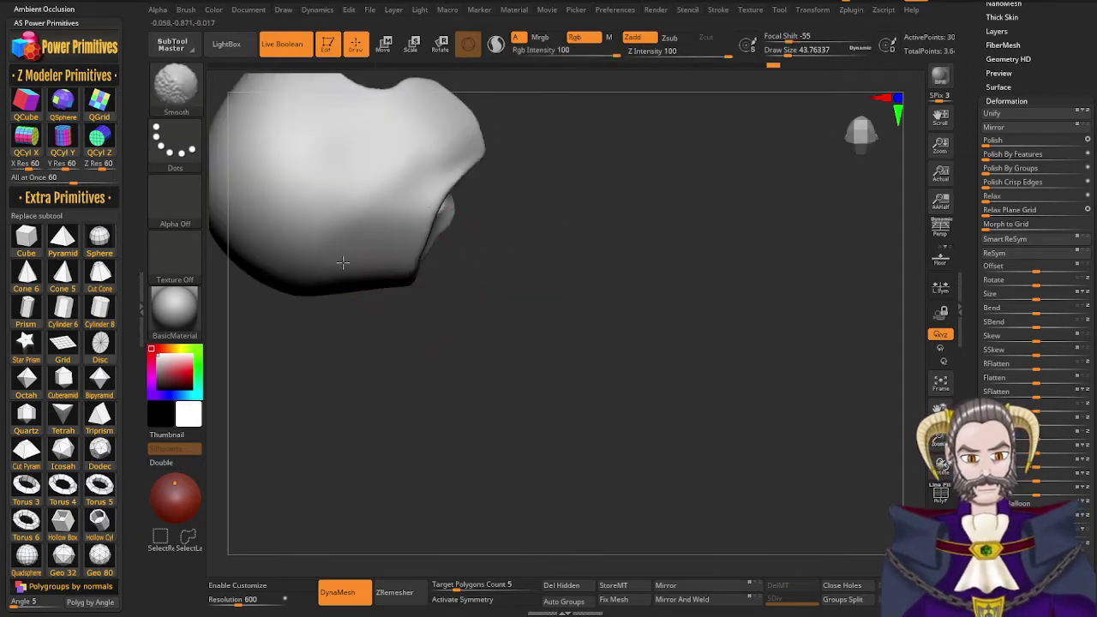
left_click_drag(287, 236, 303, 168, "shift")
right_click_drag(304, 168, 374, 129)
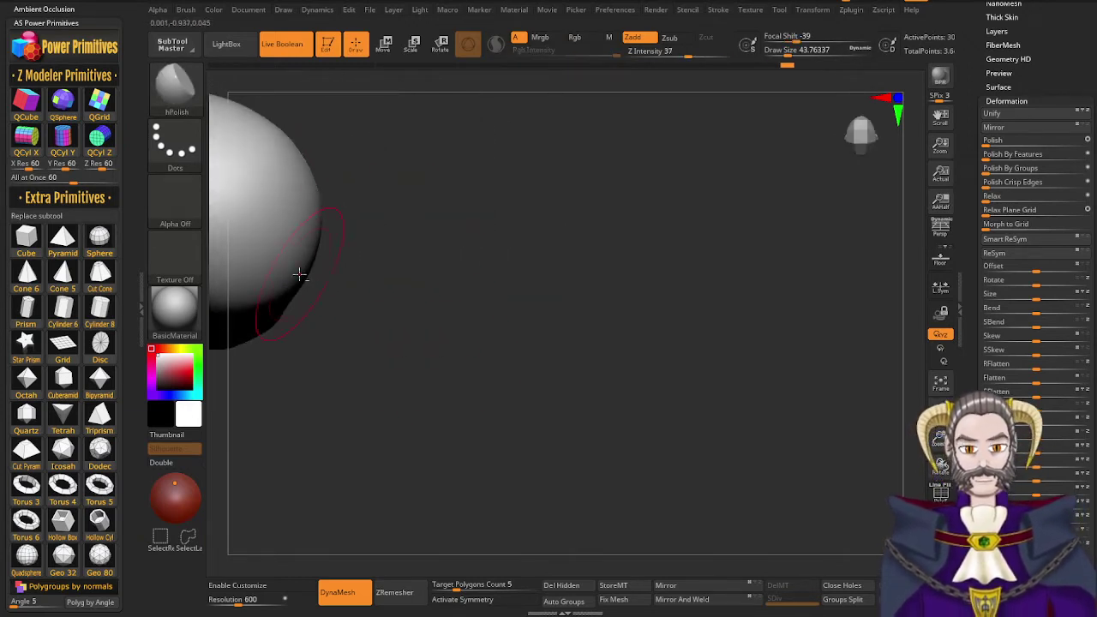
mouse_move(299, 275)
right_mouse_down("alt")
mouse_move(629, 318)
mouse_move(667, 208)
mouse_move(593, 348)
mouse_move(609, 365)
mouse_move(575, 279)
mouse_move(603, 317)
right_mouse_up("alt")
key("alt+s")
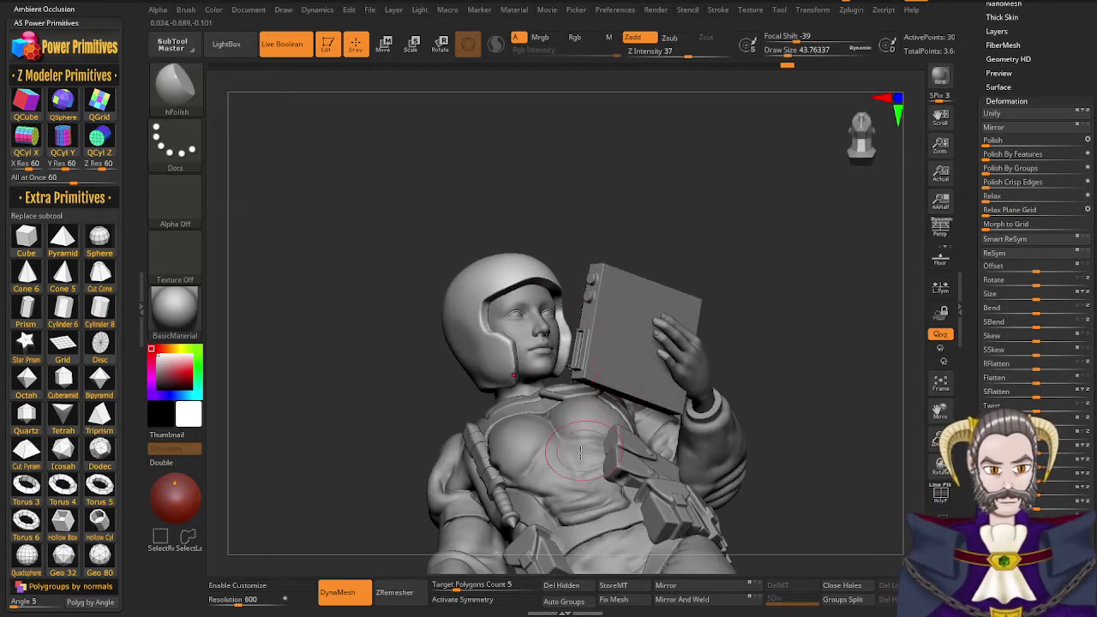
Isolate the helmet, reduce the draw size to about 25 and polish its lower side shell above the neck edge with hPolish
right_click_drag(547, 458, 581, 461)
key("alt+s")
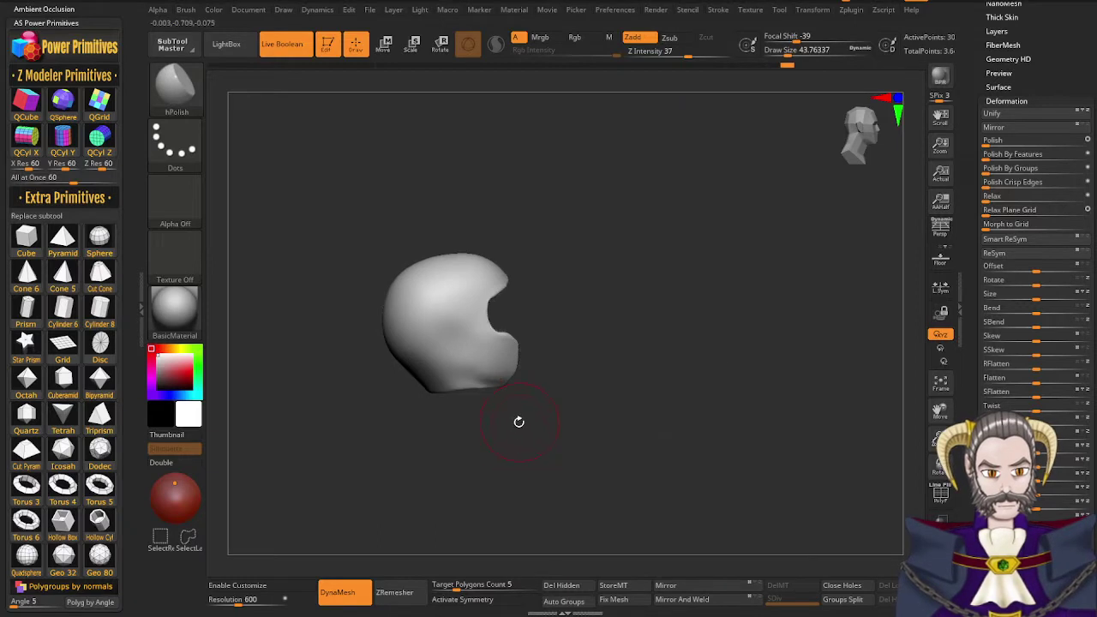
right_click_drag(520, 421, 460, 429)
key("r")
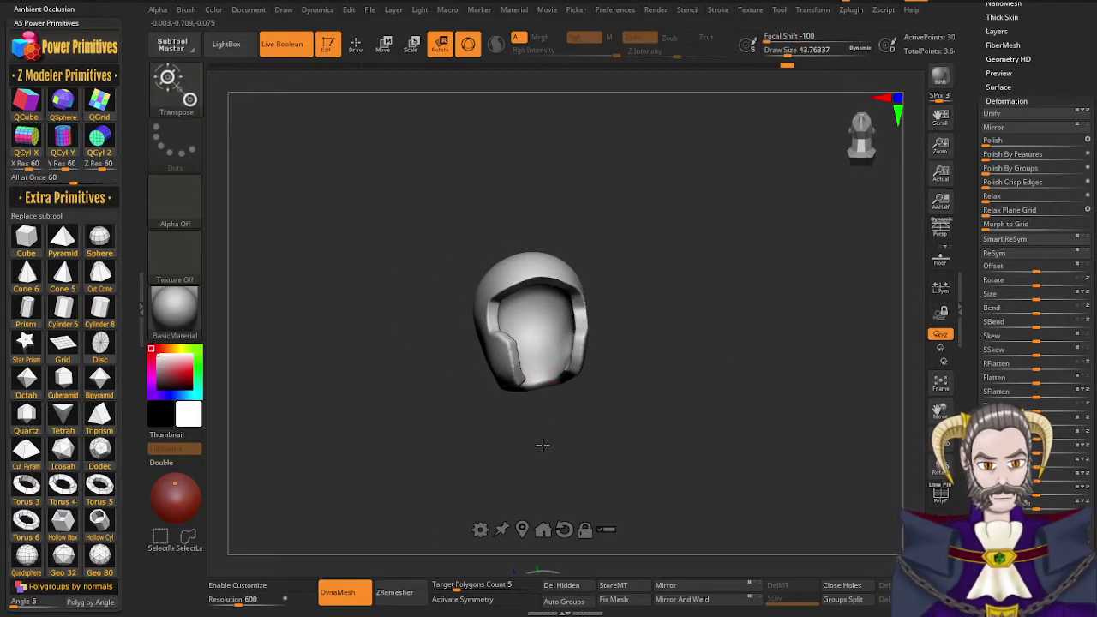
right_click_drag(565, 417, 579, 311)
mouse_move(502, 311)
right_mouse_down()
mouse_move(529, 301)
mouse_move(516, 312)
mouse_move(542, 354)
right_mouse_up()
key("q")
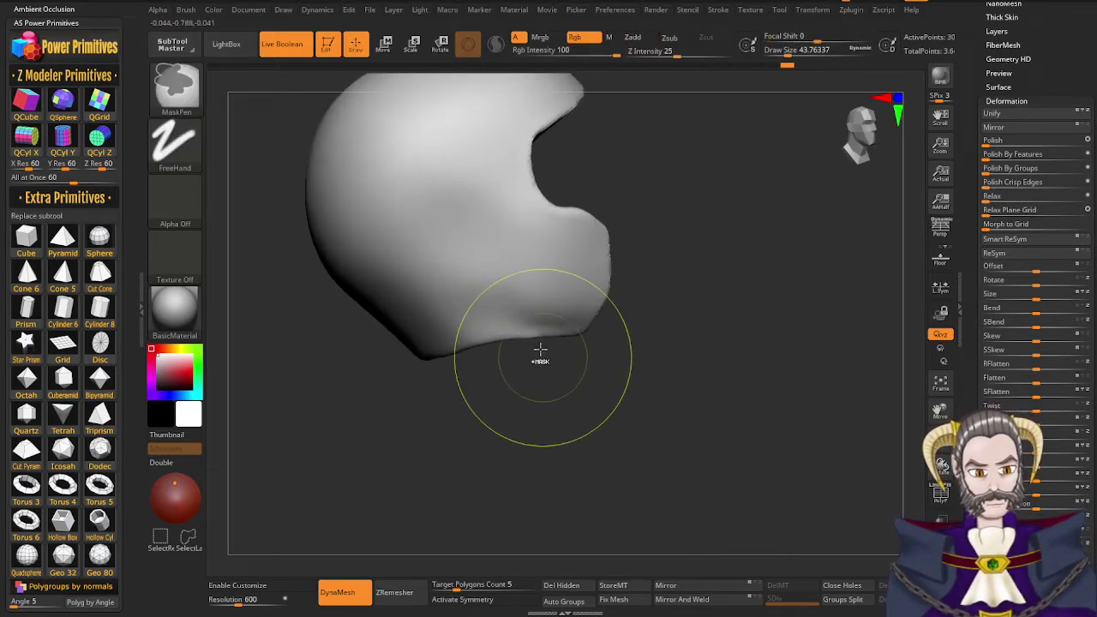
key("s")
mouse_move(486, 313)
left_mouse_down()
mouse_move(476, 313)
mouse_move(513, 322)
mouse_move(462, 320)
left_mouse_up()
left_click_drag(520, 298, 557, 294)
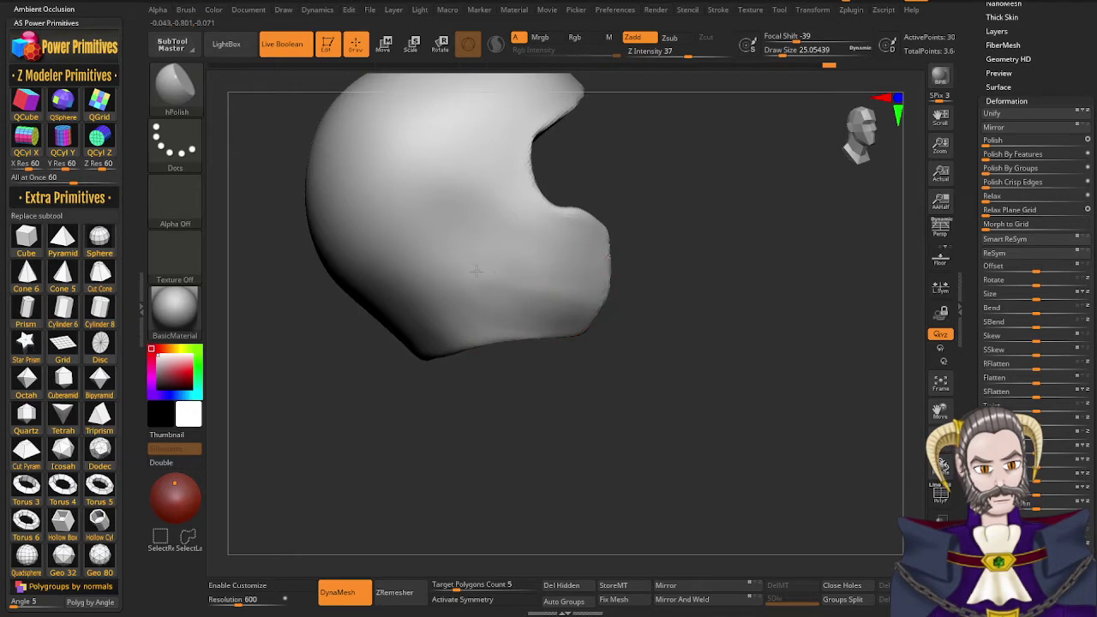
left_click_drag(477, 271, 531, 279)
left_click_drag(444, 254, 544, 274)
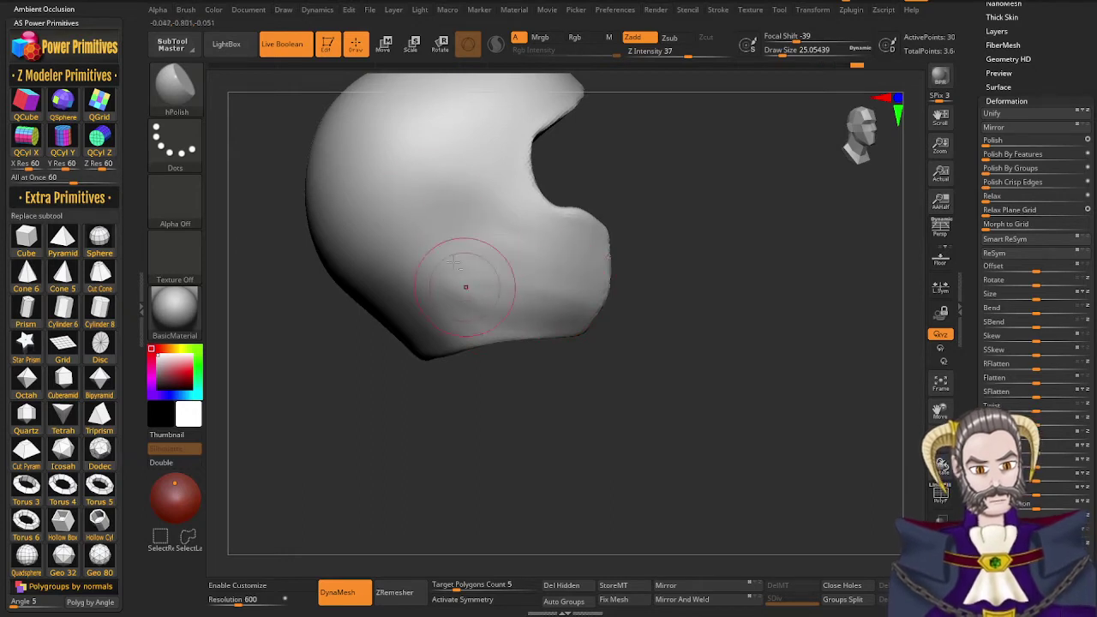
Polish the helmet's ear area and lower back corner, and smooth the surface along the jaw side
left_click_drag(465, 286, 482, 315)
left_click_drag(424, 295, 441, 318)
mouse_move(439, 206)
left_mouse_down()
mouse_move(481, 258)
mouse_move(544, 300)
mouse_move(556, 240)
mouse_move(542, 279)
left_mouse_up()
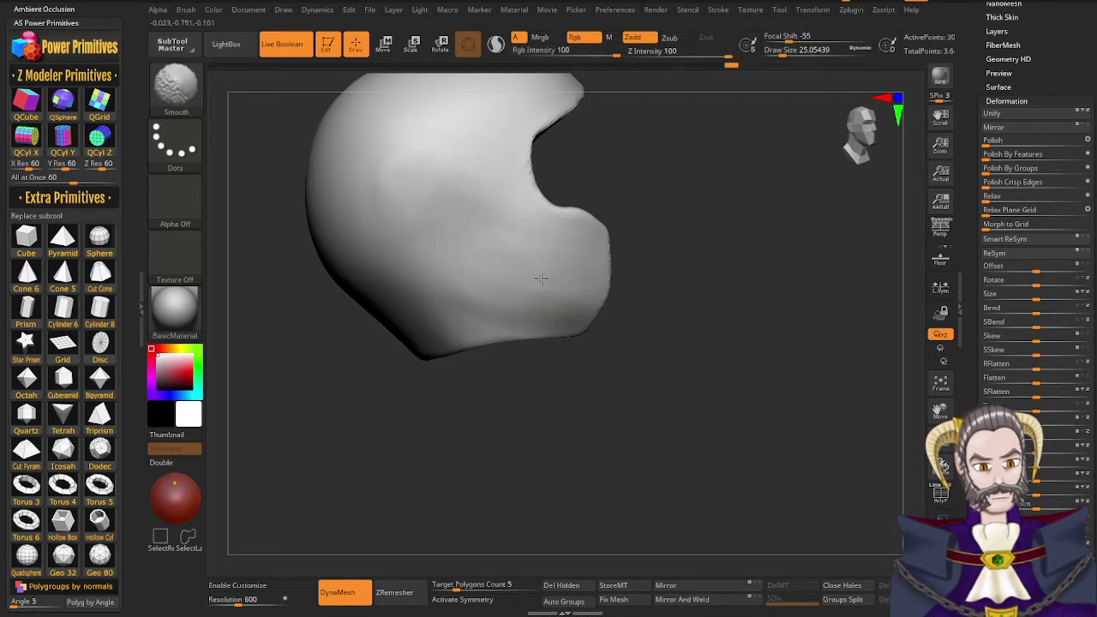
left_click_drag(426, 286, 459, 292, "shift")
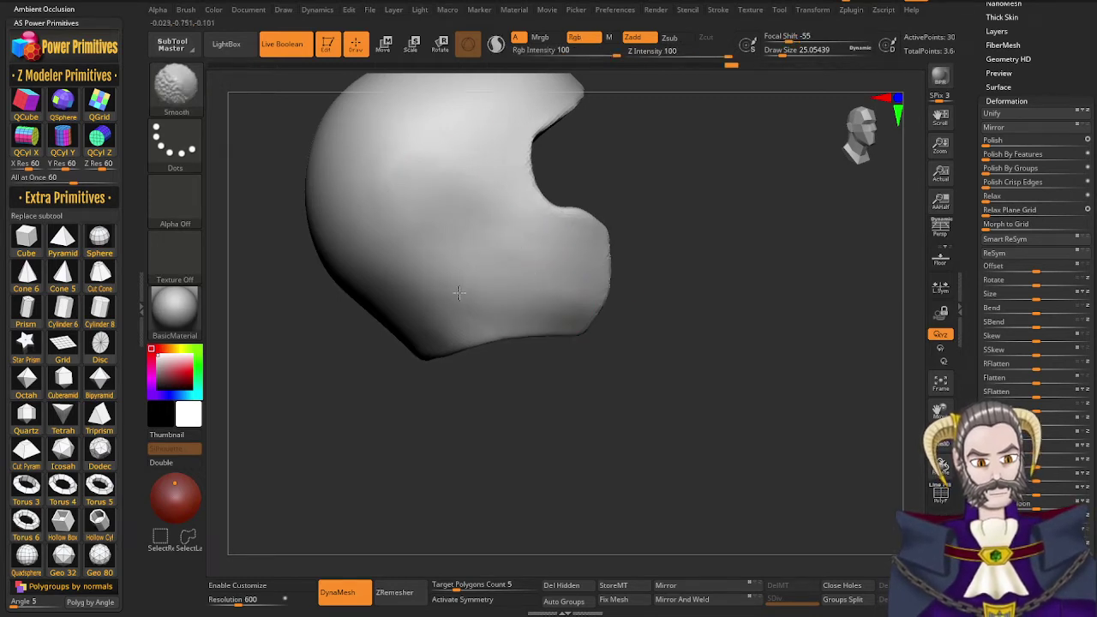
left_click_drag(483, 333, 552, 301, "shift")
Polish and smooth the outer shell on the opposite side of the helmet, around the ear area and neck edge
mouse_move(445, 376)
left_mouse_down()
mouse_move(529, 232)
mouse_move(588, 182)
left_mouse_up()
mouse_move(532, 246)
left_mouse_down()
mouse_move(503, 293)
mouse_move(517, 279)
left_mouse_up()
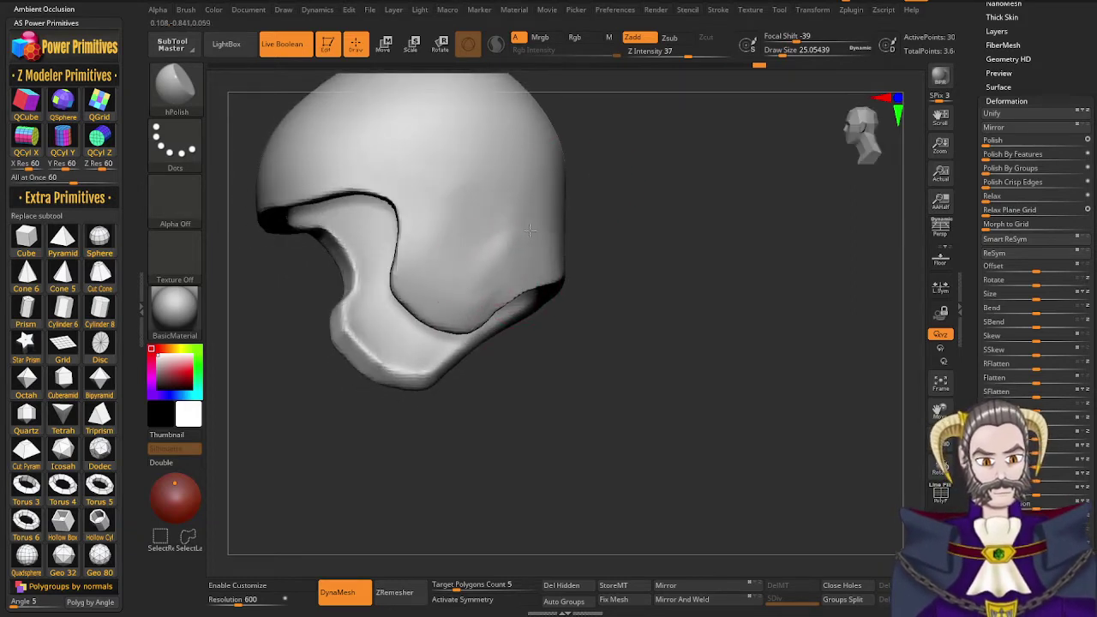
left_click_drag(530, 230, 515, 238)
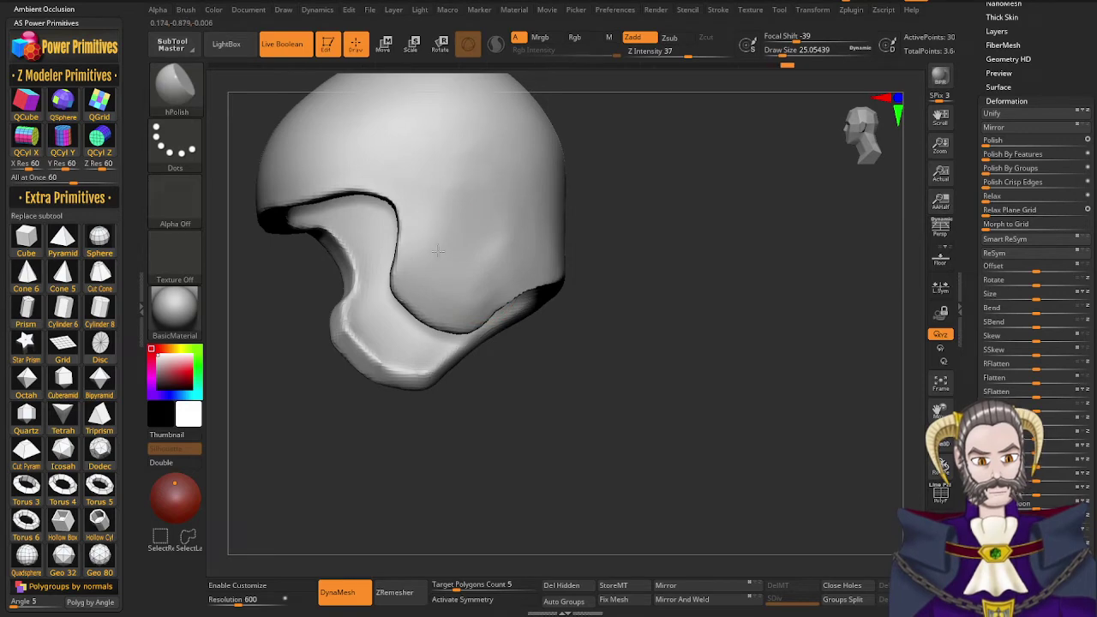
left_click_drag(529, 278, 520, 284)
mouse_move(533, 242)
right_mouse_down()
mouse_move(540, 206)
mouse_move(539, 216)
right_mouse_up()
mouse_move(539, 216)
left_mouse_down("shift")
mouse_move(518, 264)
mouse_move(549, 259)
left_mouse_up("shift")
left_click_drag(463, 279, 458, 227, "shift")
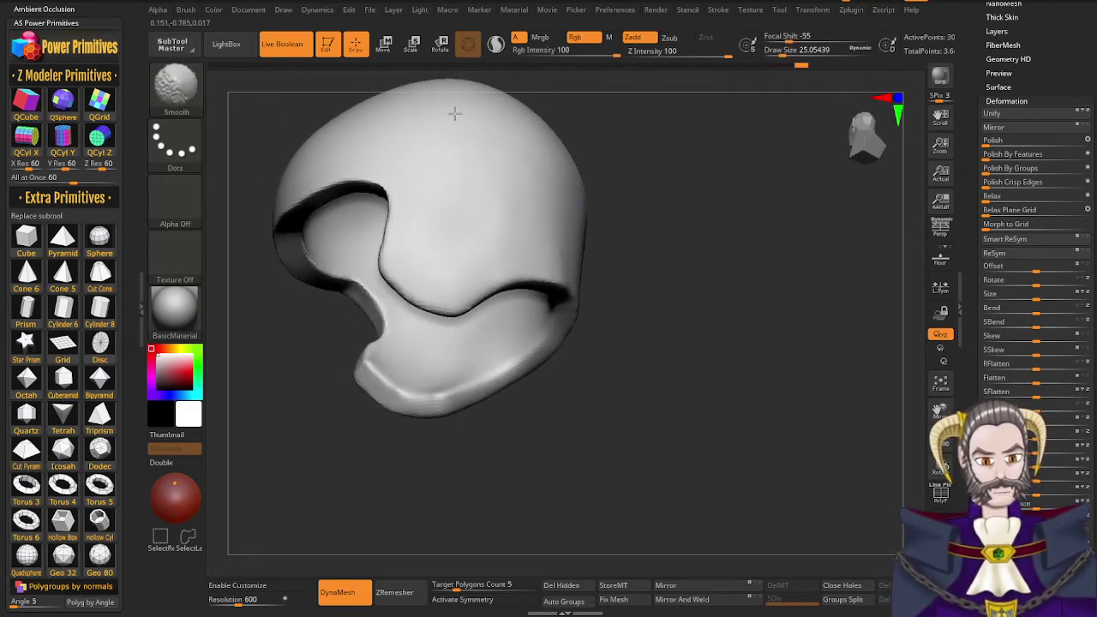
Polish the rim of the face opening and the edges of the cheek guards with hPolish
right_click_drag(513, 190, 505, 93)
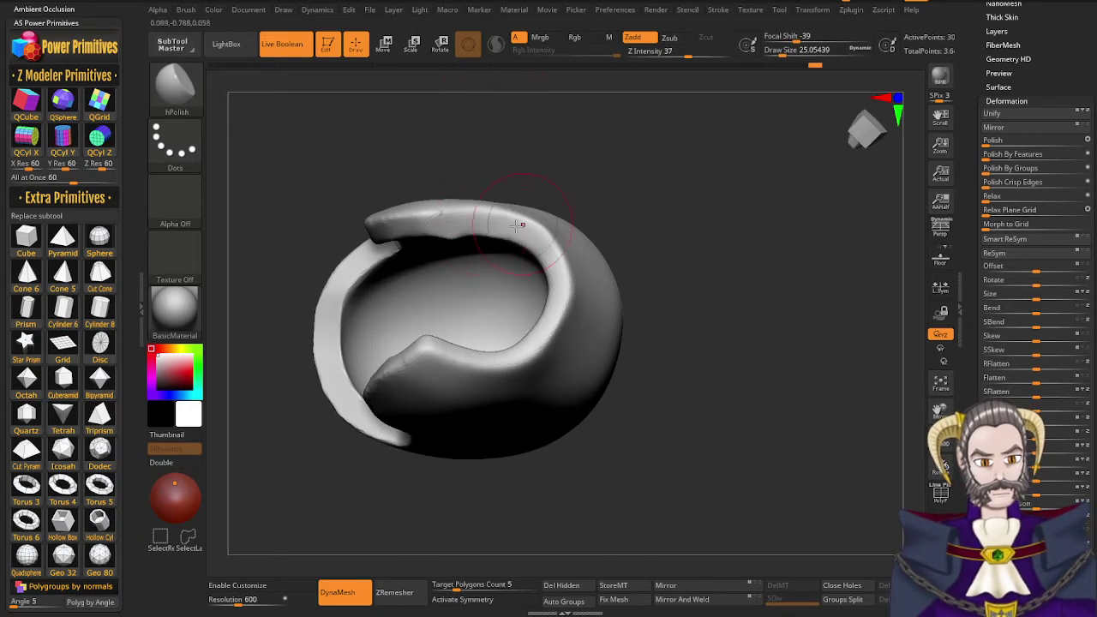
left_click_drag(555, 295, 490, 368)
right_click_drag(489, 368, 579, 360)
mouse_move(521, 380)
left_mouse_down()
mouse_move(483, 397)
mouse_move(521, 374)
left_mouse_up()
right_click_drag(520, 374, 511, 192)
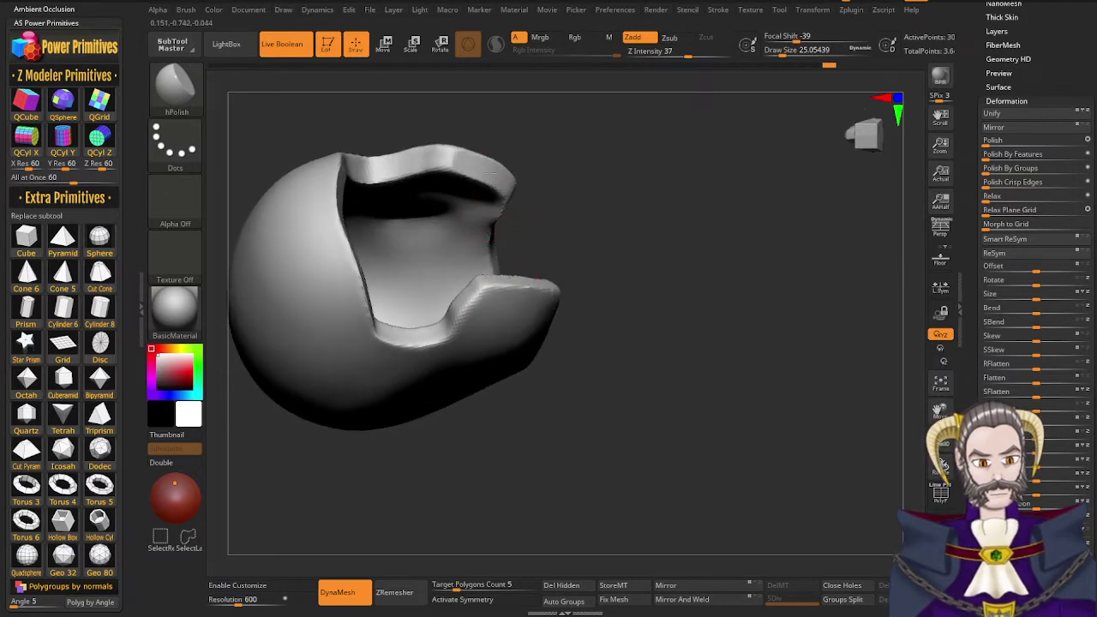
left_click_drag(514, 179, 495, 233)
Inspect the helmet's neck rim, interior and outer silhouette from several angles
mouse_move(495, 234)
right_mouse_down()
mouse_move(404, 282)
mouse_move(577, 347)
right_mouse_up()
right_click_drag(577, 347, 491, 306)
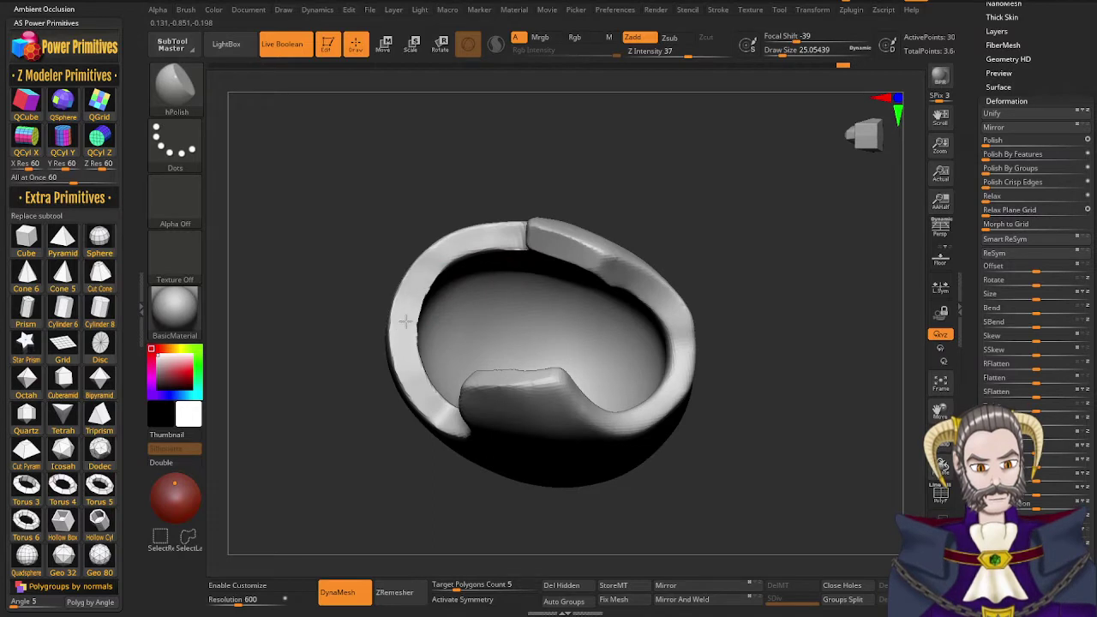
right_click_drag(408, 320, 440, 345)
right_click_drag(335, 350, 544, 389, "alt")
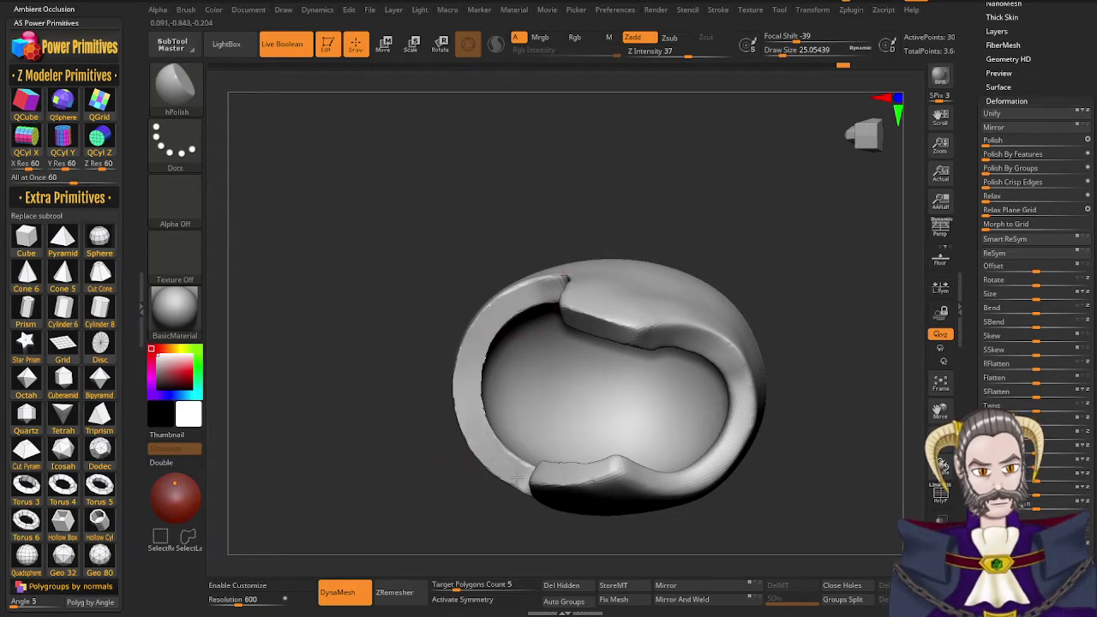
right_click_drag(473, 469, 470, 418)
right_click_drag(508, 304, 579, 259)
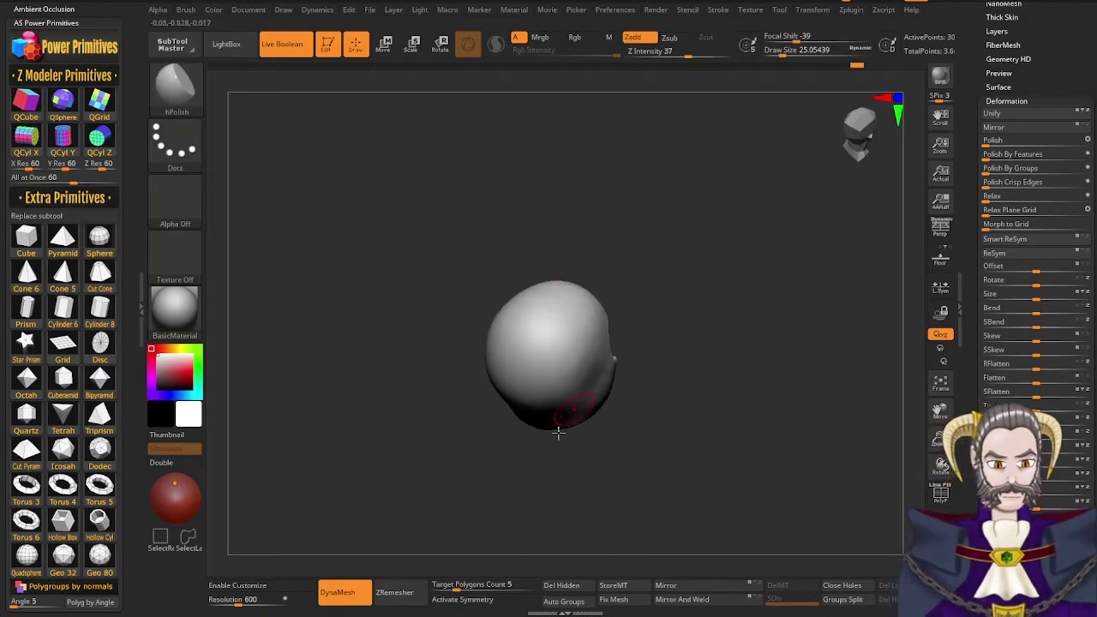
right_click_drag(559, 428, 511, 424)
right_click_drag(527, 336, 531, 343)
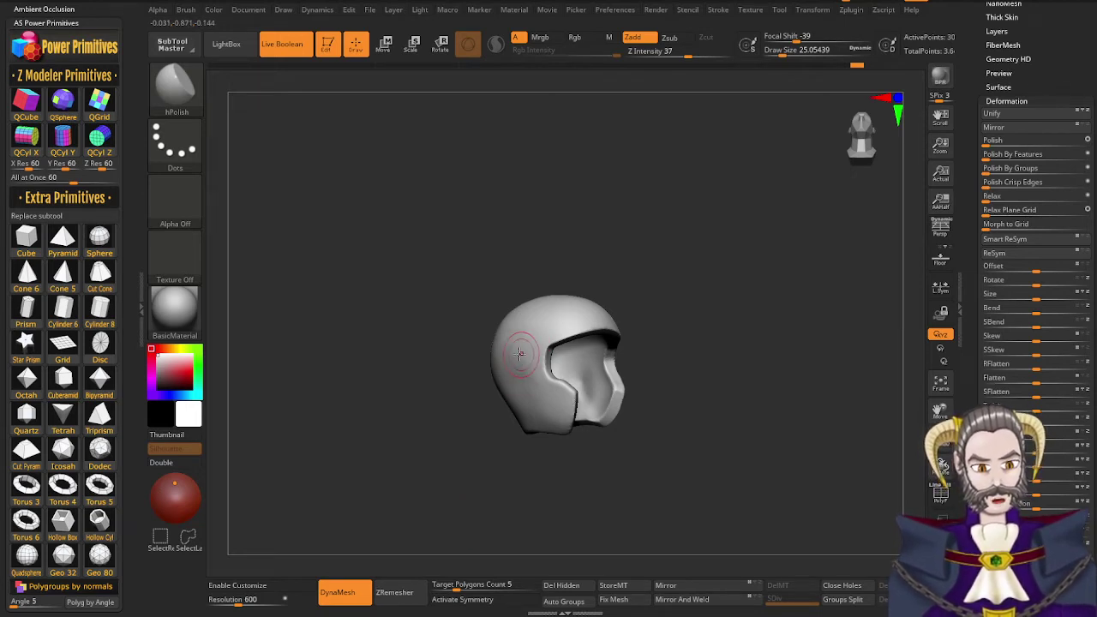
right_click_drag(519, 353, 509, 355)
key("s")
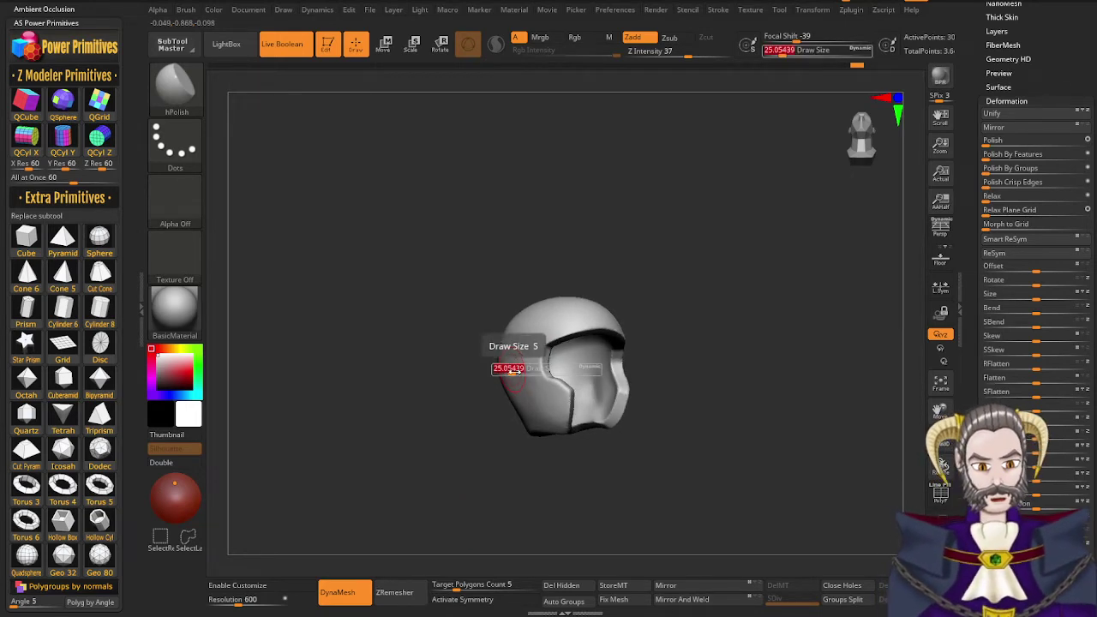
left_click_drag(512, 369, 520, 371)
key("b")
key("d")
key("s")
key("b")
key("t")
key("d")
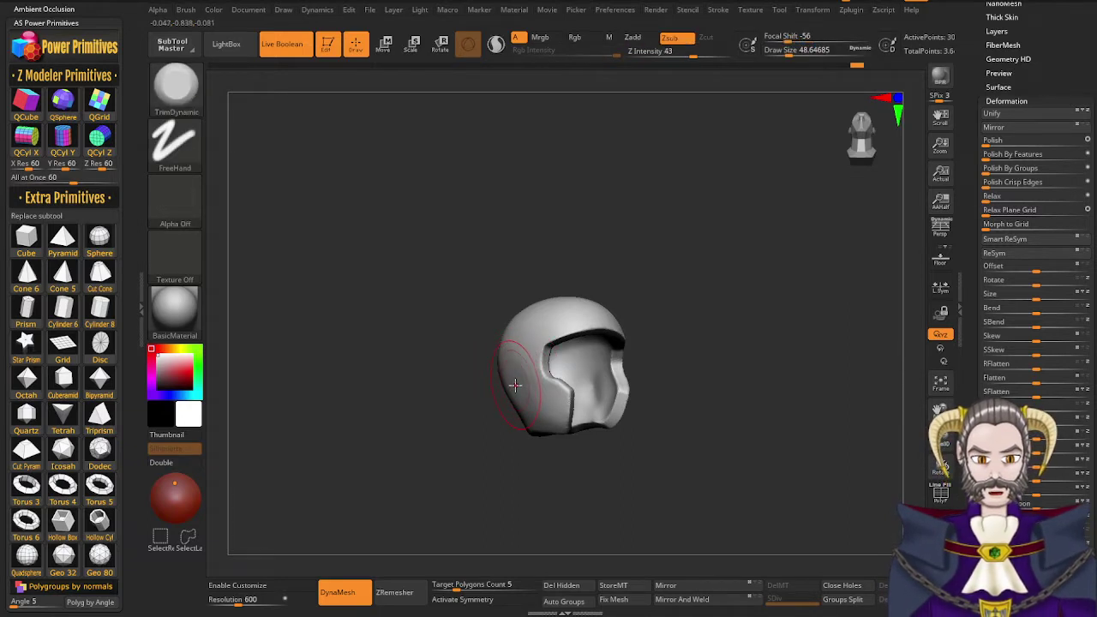
key("b")
key("d")
key("s")
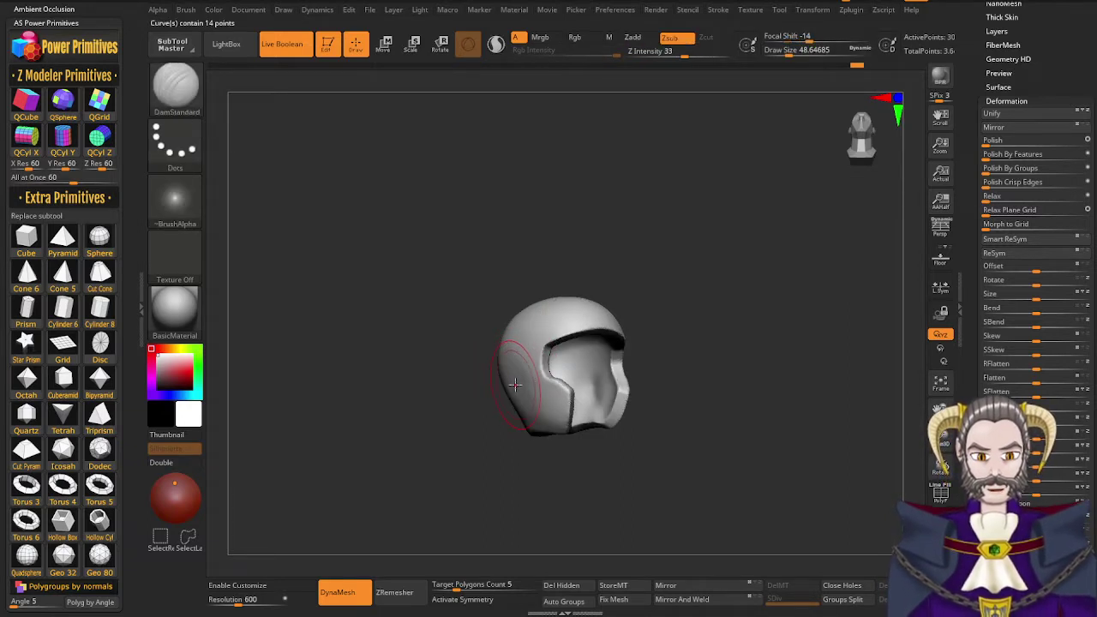
Switch to the Move brush, set the draw size to about 90 and pull the helmet's side outward beside the face opening
key("b")
key("m")
key("v")
right_click_drag(515, 384, 506, 391)
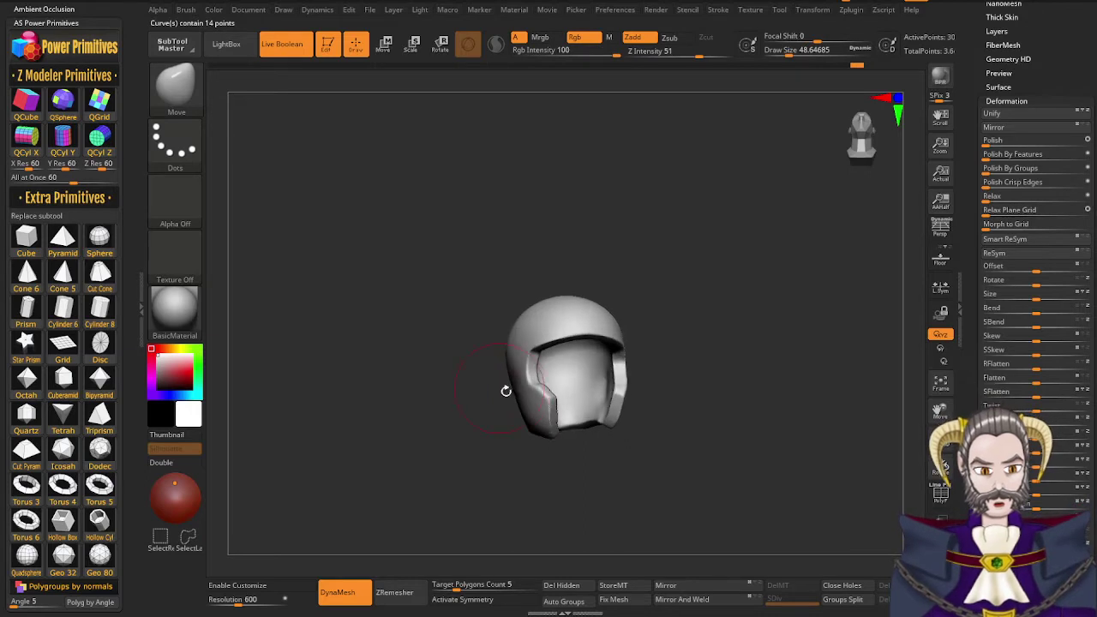
left_click_drag(854, 139, 844, 149)
right_click_drag(683, 320, 649, 331)
right_click_drag(612, 433, 645, 425)
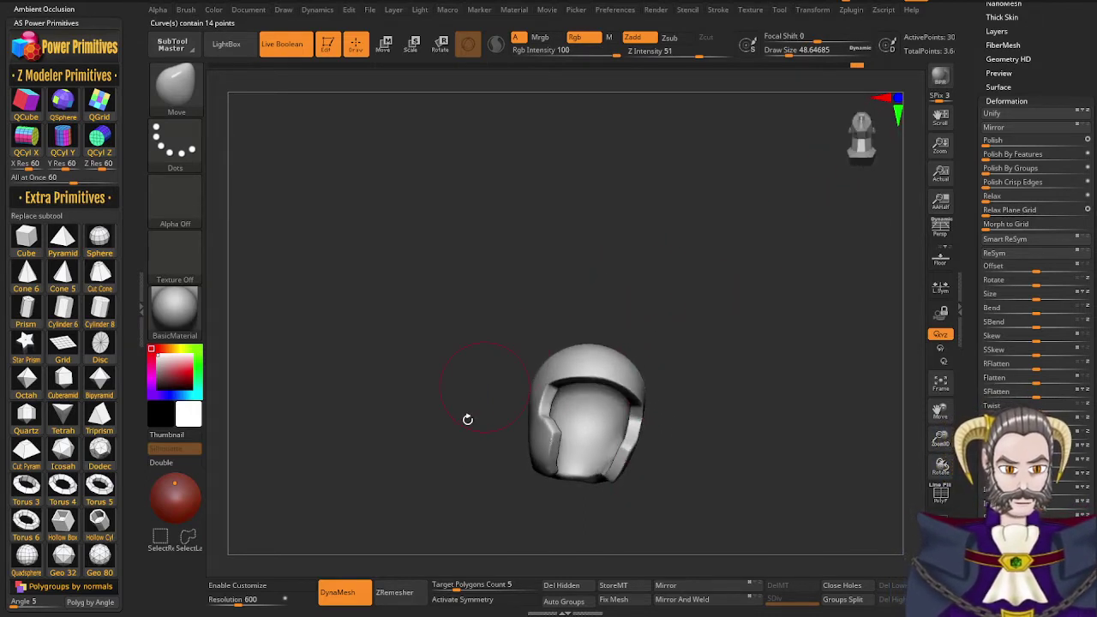
right_click_drag(468, 419, 503, 527)
right_click_drag(576, 383, 525, 381)
mouse_move(605, 367)
right_mouse_down()
mouse_move(576, 341)
mouse_move(595, 355)
right_mouse_up()
mouse_move(669, 480)
right_mouse_down()
mouse_move(658, 486)
mouse_move(660, 463)
mouse_move(668, 476)
right_mouse_up()
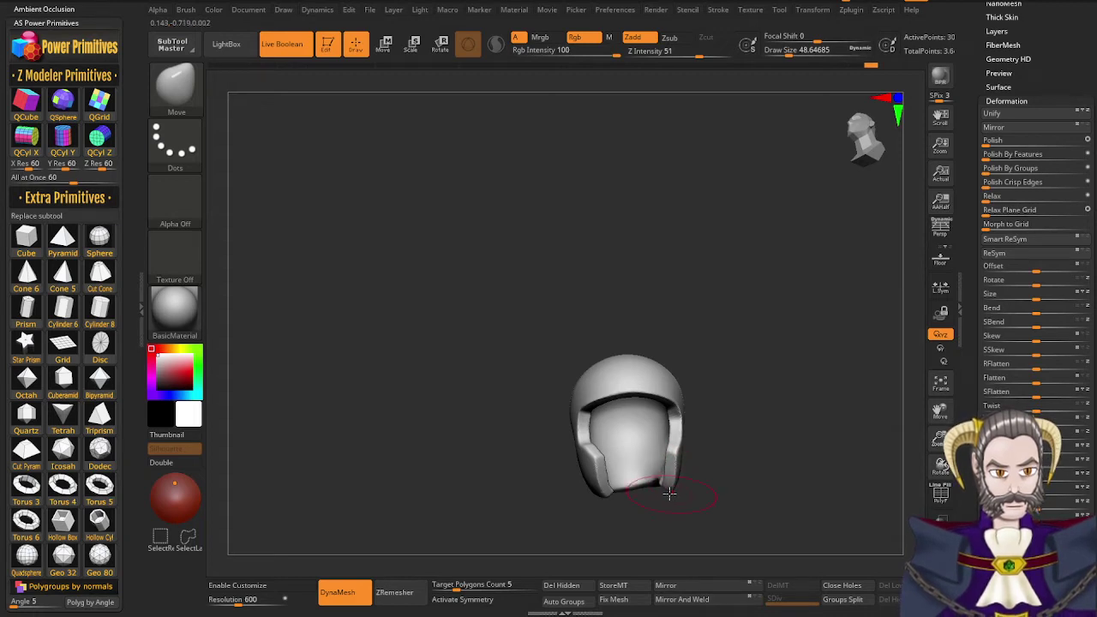
key("s")
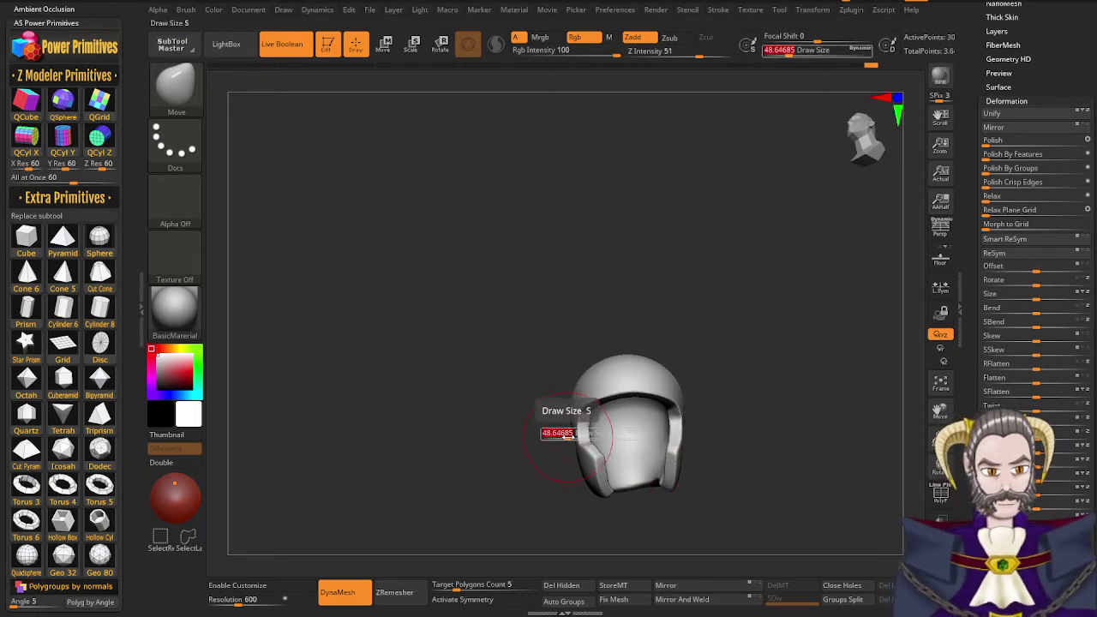
left_click_drag(567, 434, 575, 439)
key("s")
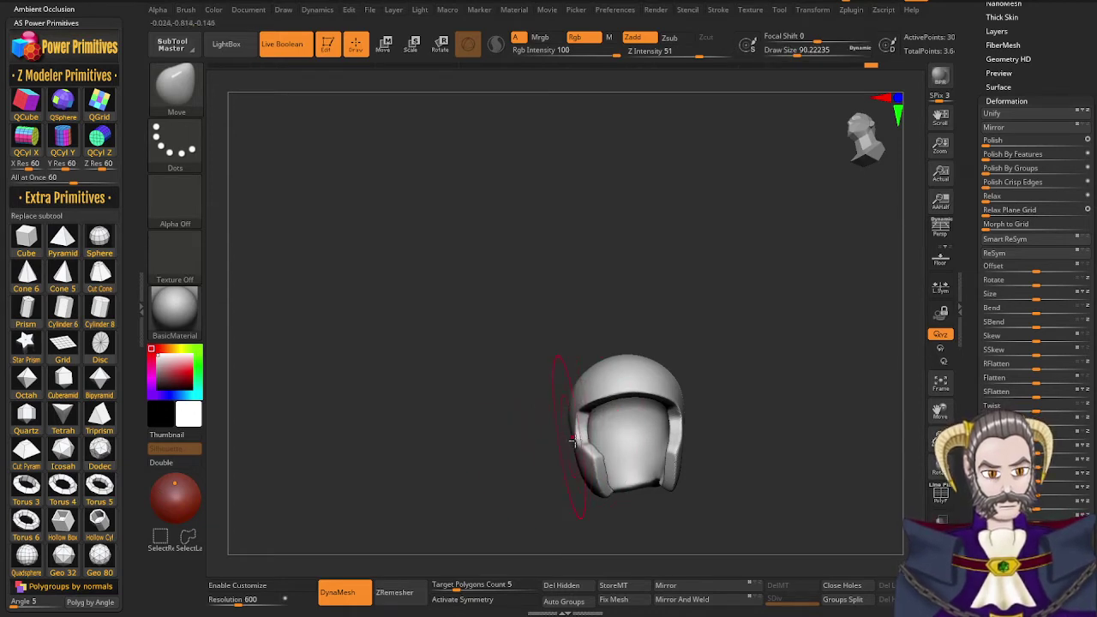
left_click_drag(688, 421, 689, 453)
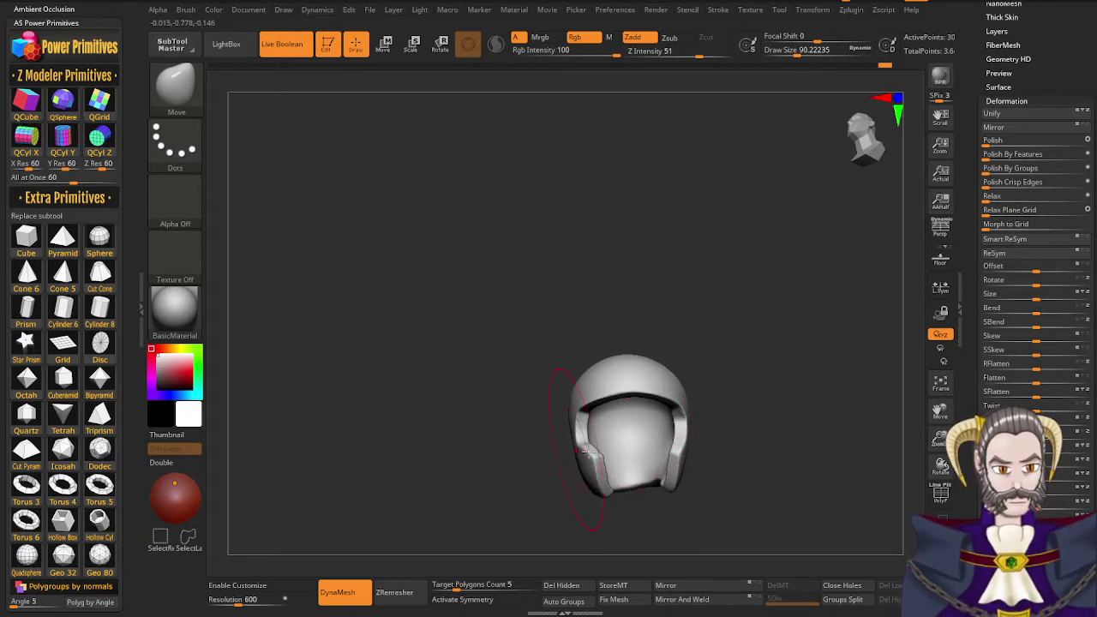
Push one cheek guard slightly outward with the Move brush, working from below the helmet
right_click_drag(623, 428, 547, 358, "alt")
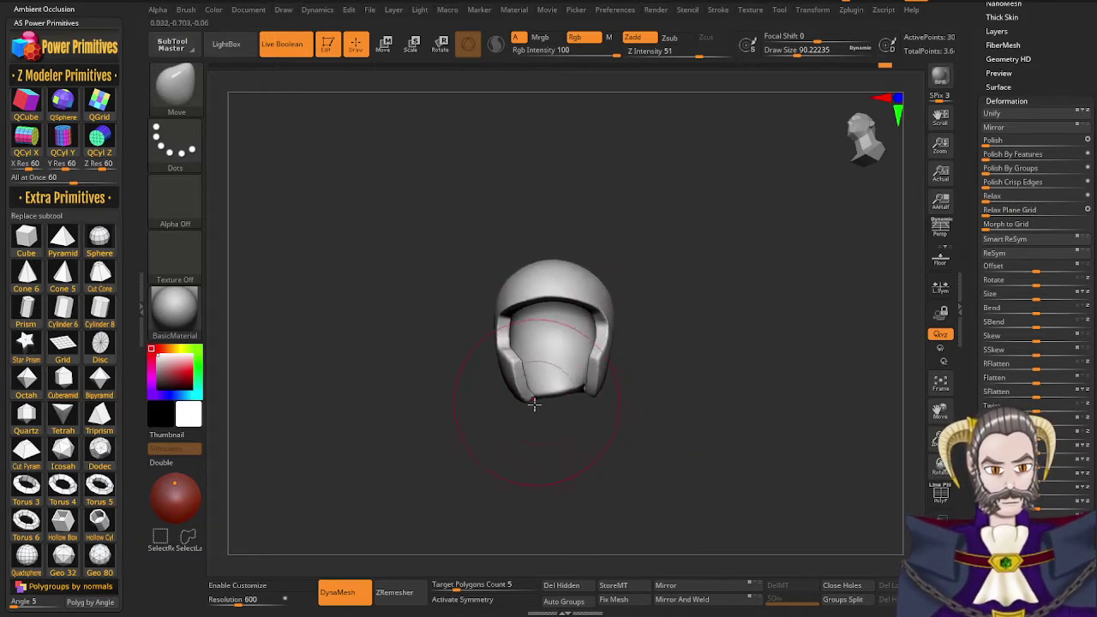
mouse_move(534, 404)
right_mouse_down()
mouse_move(546, 417)
mouse_move(572, 310)
mouse_move(601, 355)
mouse_move(612, 351)
mouse_move(595, 364)
mouse_move(603, 381)
mouse_move(576, 366)
mouse_move(545, 314)
right_mouse_up()
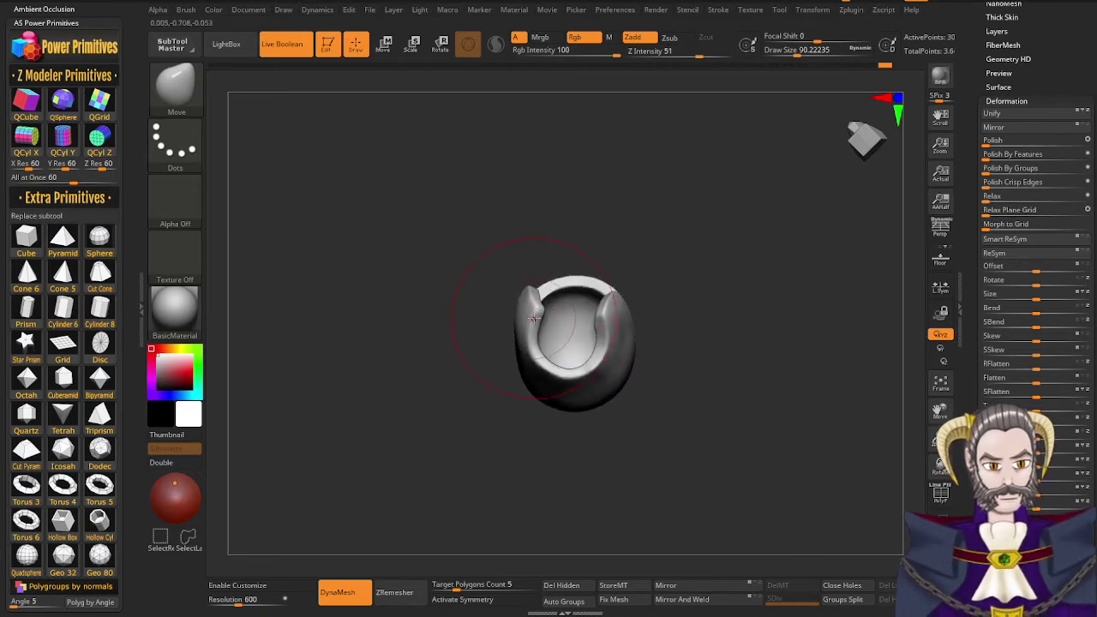
left_click_drag(533, 319, 526, 319)
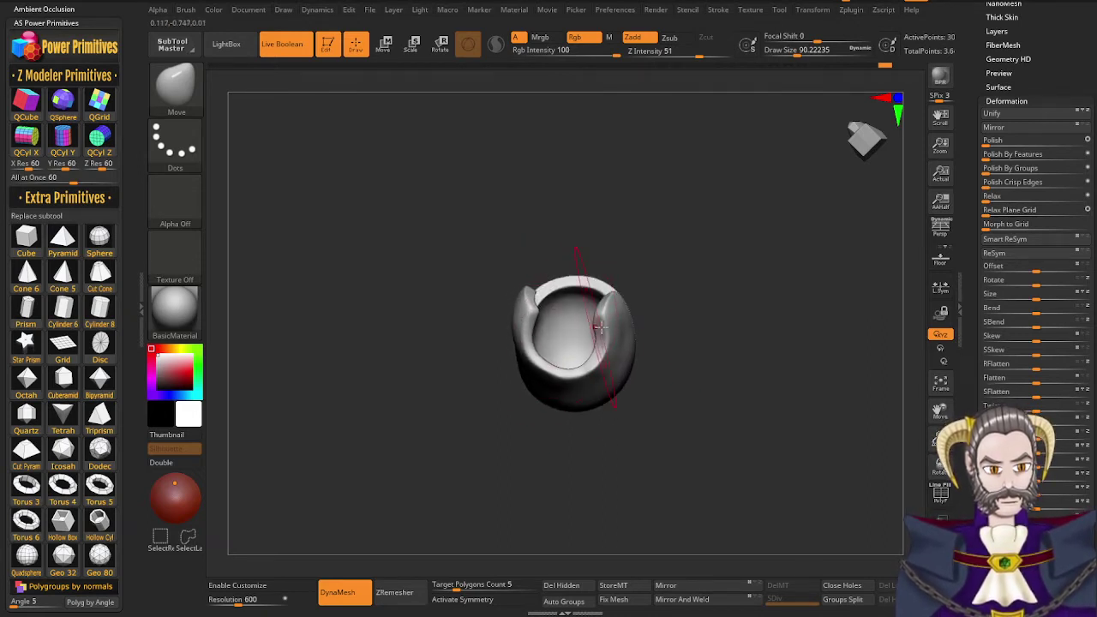
right_click_drag(613, 319, 575, 377)
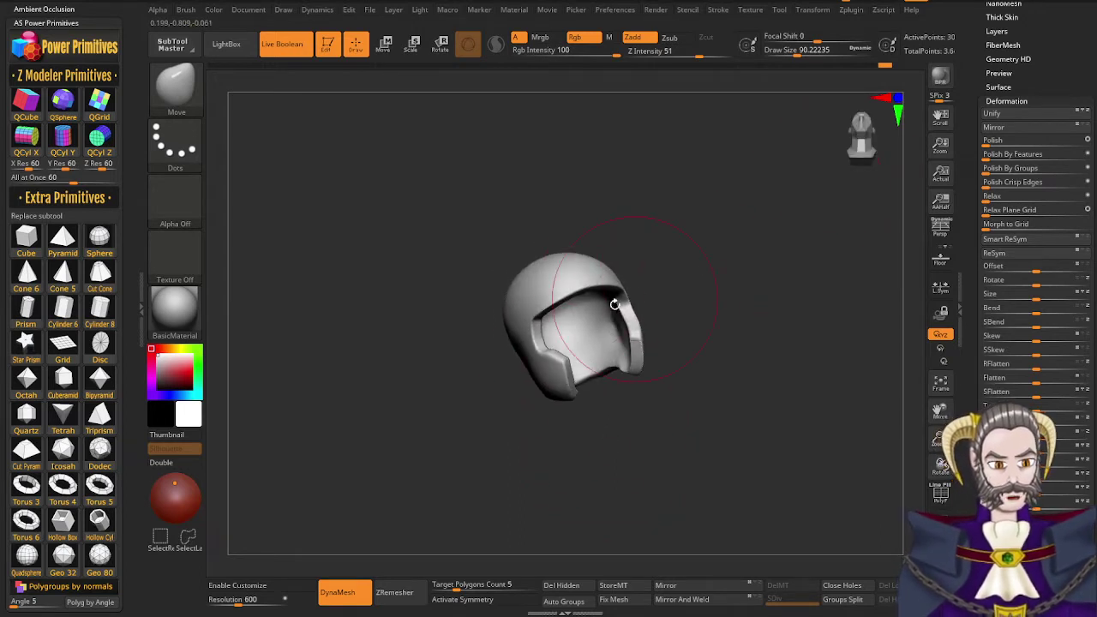
Reduce the draw size to about 46 and nudge the helmet's side shell over the ear area with the Move brush
mouse_move(615, 304)
right_mouse_down()
mouse_move(512, 380)
mouse_move(658, 332)
mouse_move(712, 276)
mouse_move(719, 307)
mouse_move(659, 341)
mouse_move(632, 347)
mouse_move(592, 325)
mouse_move(651, 339)
mouse_move(661, 357)
mouse_move(674, 240)
mouse_move(666, 354)
mouse_move(666, 297)
right_mouse_up()
key("s")
left_click_drag(662, 356, 653, 358)
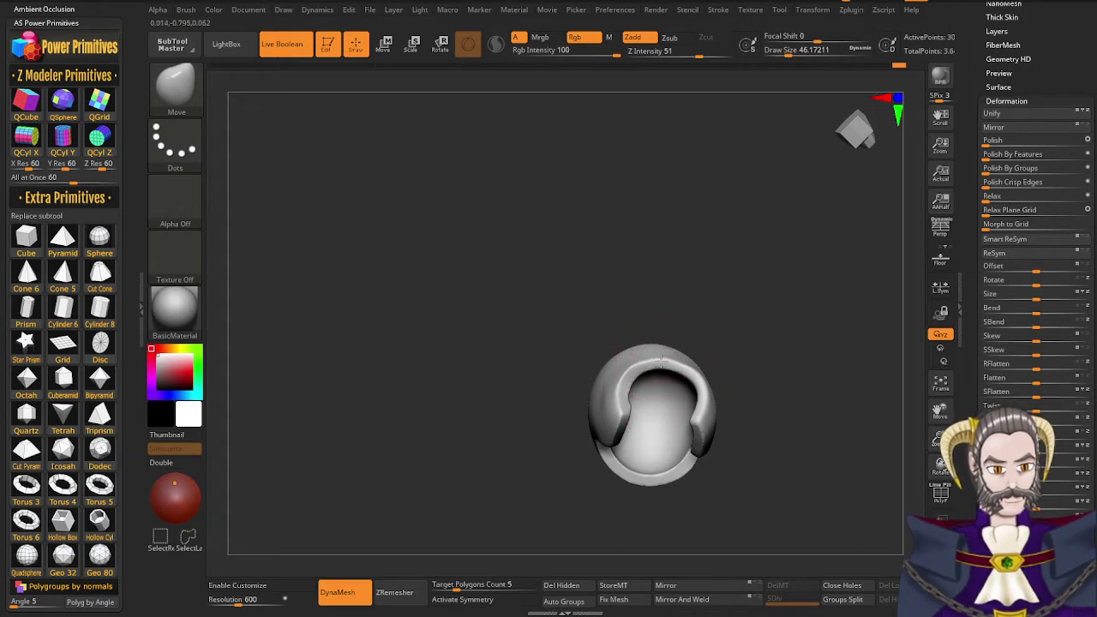
mouse_move(662, 361)
right_mouse_down()
mouse_move(710, 329)
mouse_move(704, 292)
mouse_move(703, 349)
mouse_move(666, 289)
mouse_move(664, 338)
mouse_move(651, 296)
mouse_move(676, 448)
mouse_move(664, 476)
mouse_move(756, 315)
right_mouse_up()
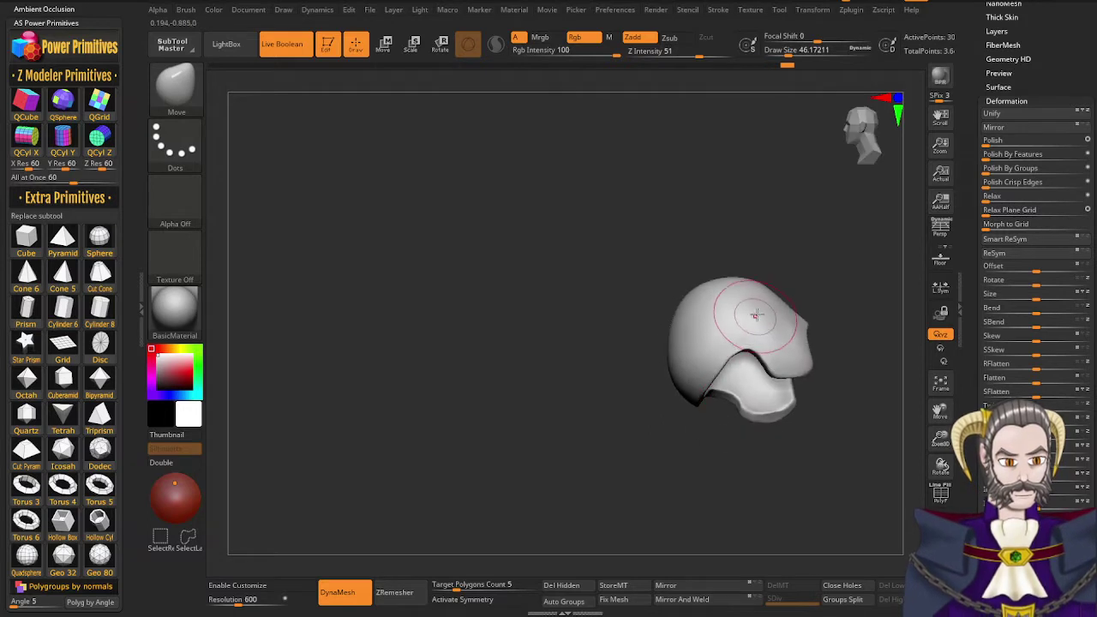
left_click_drag(765, 317, 773, 323)
mouse_move(770, 314)
right_mouse_down()
mouse_move(775, 322)
mouse_move(794, 243)
right_mouse_up()
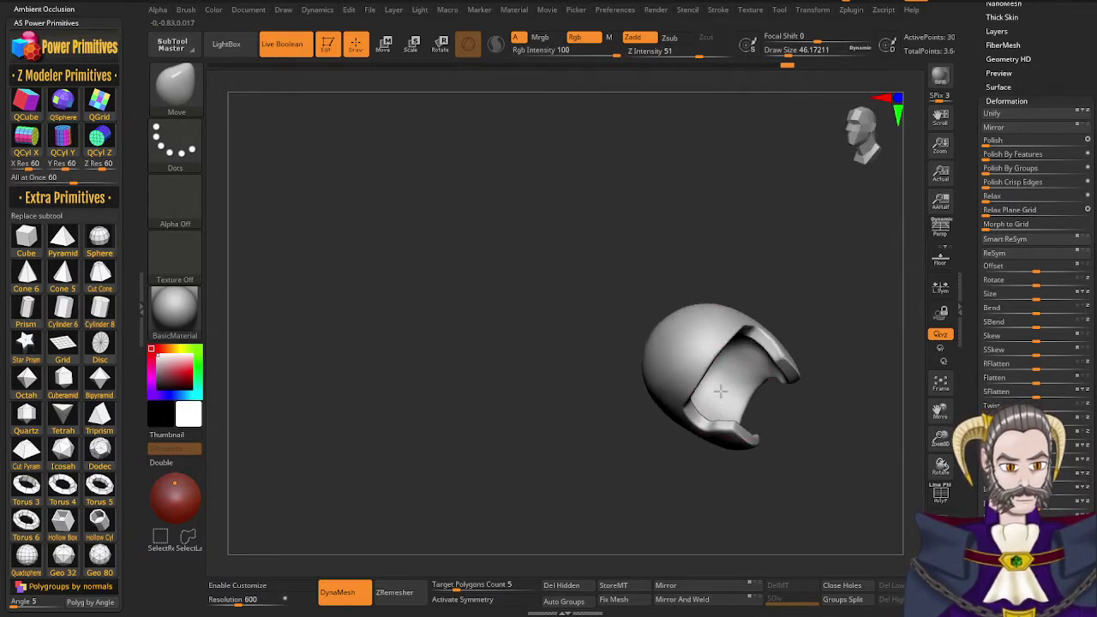
Smooth the outer shell around the helmet's cheek area and adjust its contour with the Move brush
right_click_drag(723, 392, 718, 375)
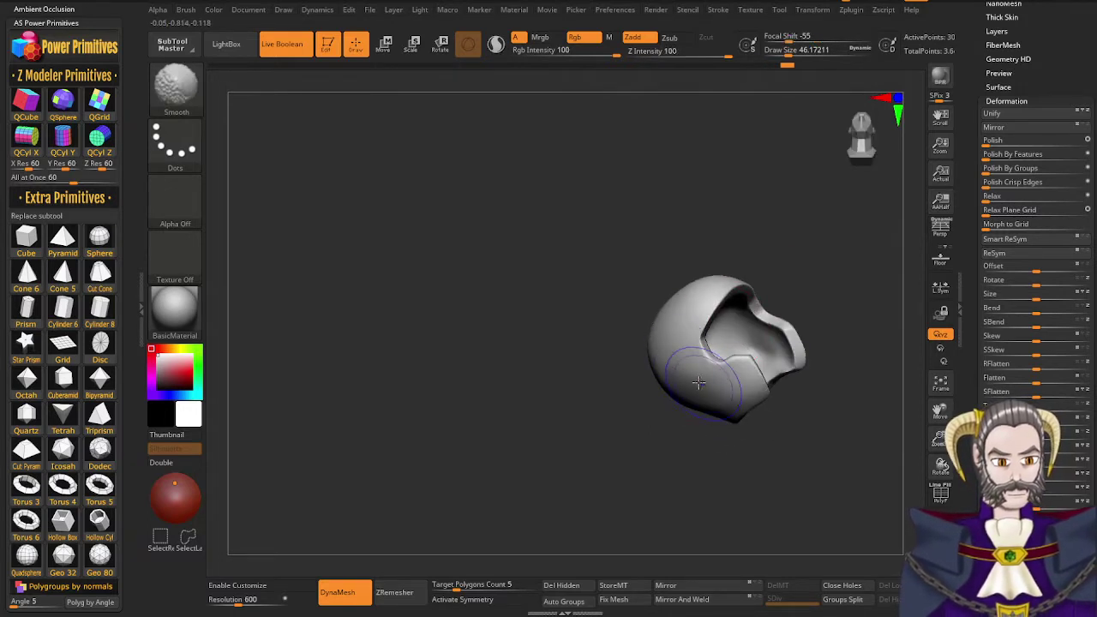
right_click_drag(604, 433, 500, 324, "alt")
right_click_drag(582, 321, 554, 289)
right_click_drag(641, 326, 609, 321)
mouse_move(610, 319)
left_mouse_down("shift")
mouse_move(649, 312)
mouse_move(667, 281)
left_mouse_up("shift")
mouse_move(657, 355)
right_mouse_down()
mouse_move(674, 346)
mouse_move(654, 409)
mouse_move(696, 337)
right_mouse_up()
left_click_drag(639, 323, 630, 332)
right_click_drag(654, 268, 665, 259)
mouse_move(691, 181)
left_mouse_down("alt")
mouse_move(661, 181)
mouse_move(566, 262)
mouse_move(632, 219)
left_mouse_up("alt")
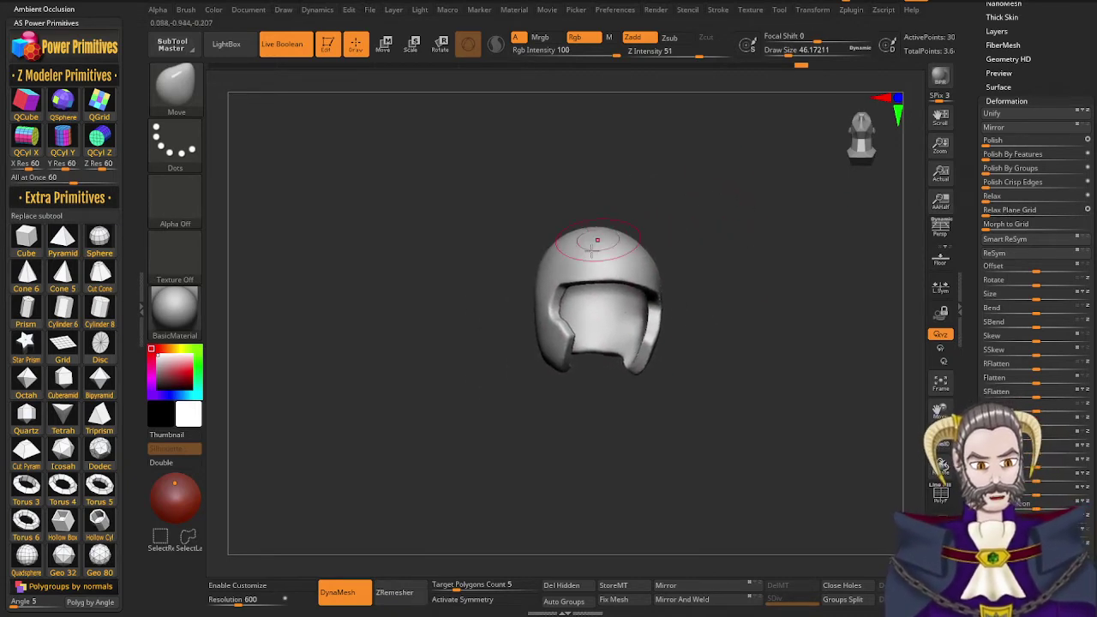
Smooth the surface on both sides of the helmet around the face opening
right_click_drag(597, 240, 544, 250)
left_click_drag(592, 310, 593, 330, "shift")
right_click_drag(639, 338, 705, 325)
left_click_drag(728, 328, 725, 346, "shift")
right_click_drag(705, 350, 606, 377)
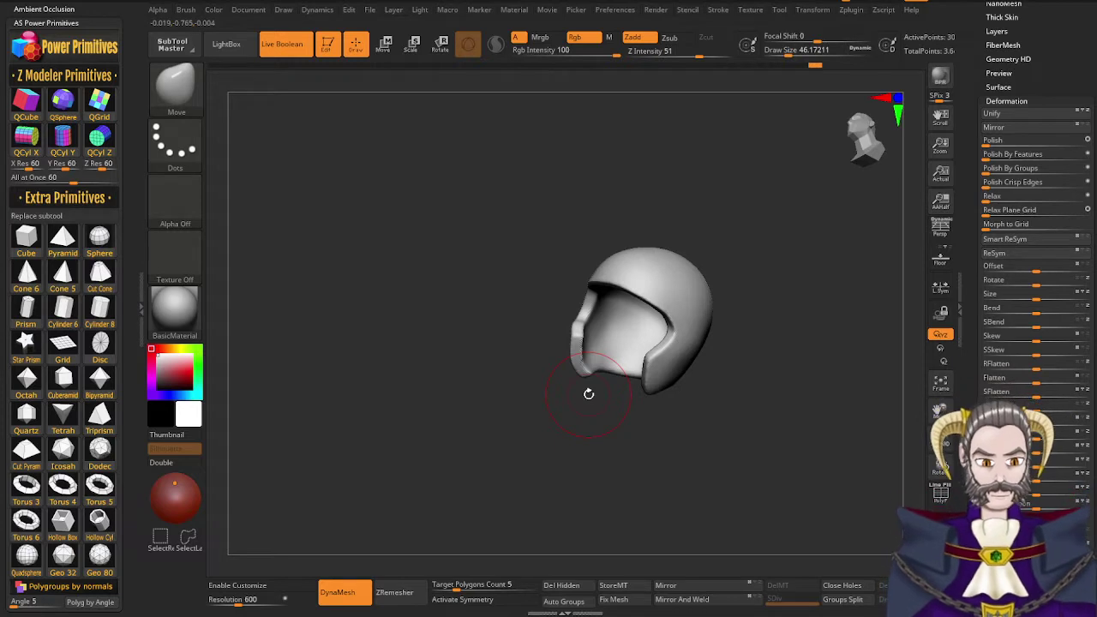
Reduce the draw size to about 12 and smooth the lower tip and inner edge of one cheek guard
right_click_drag(589, 394, 607, 368)
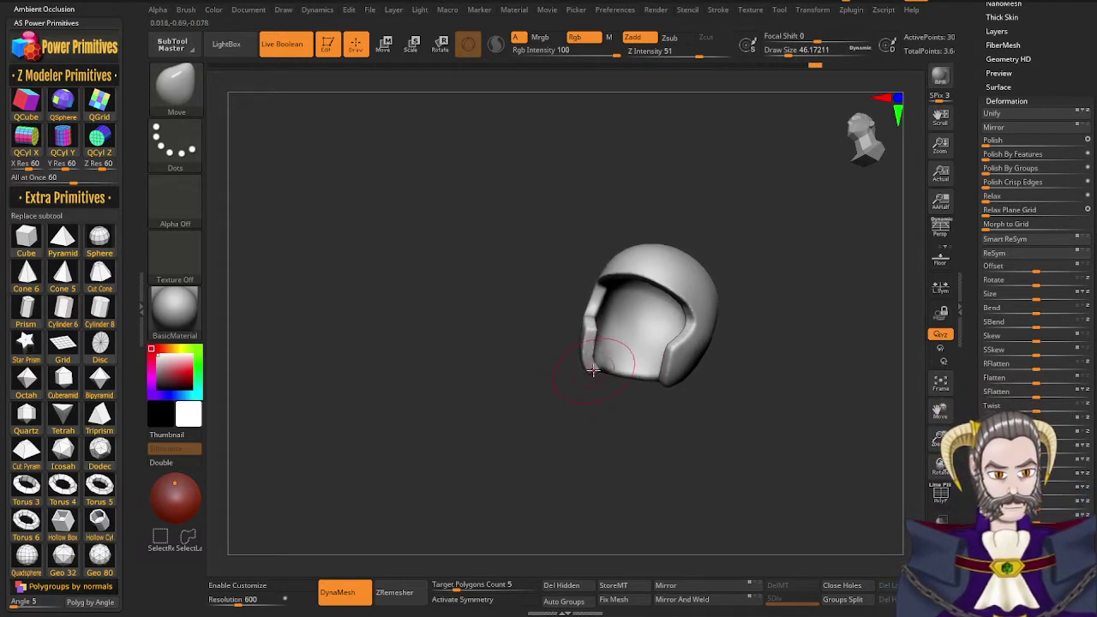
key("s")
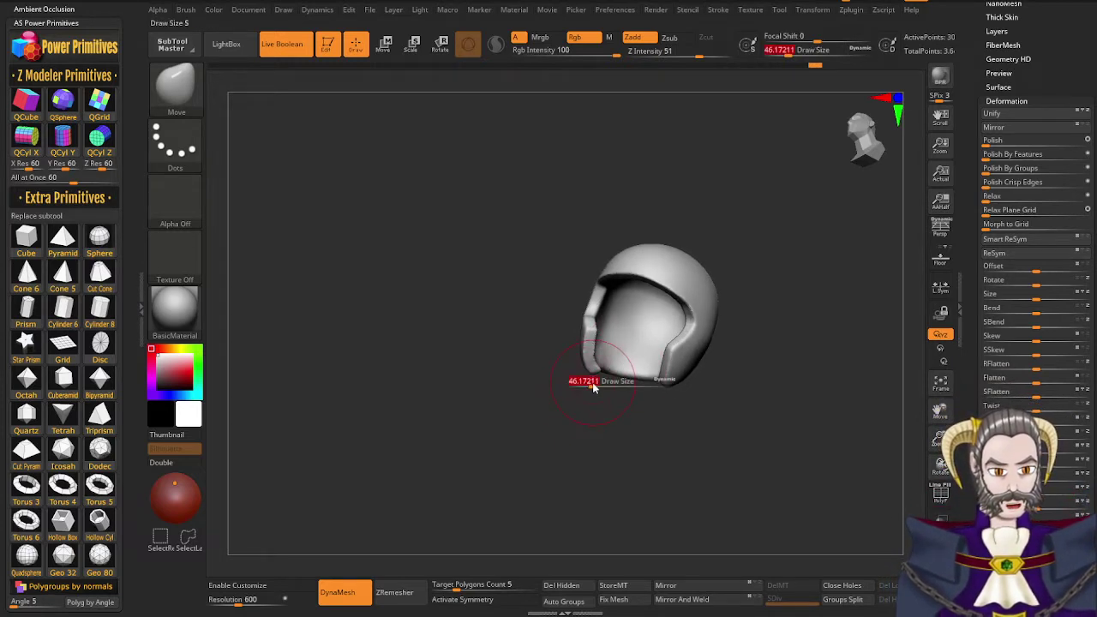
left_click_drag(592, 387, 579, 388)
right_click_drag(574, 402, 572, 386)
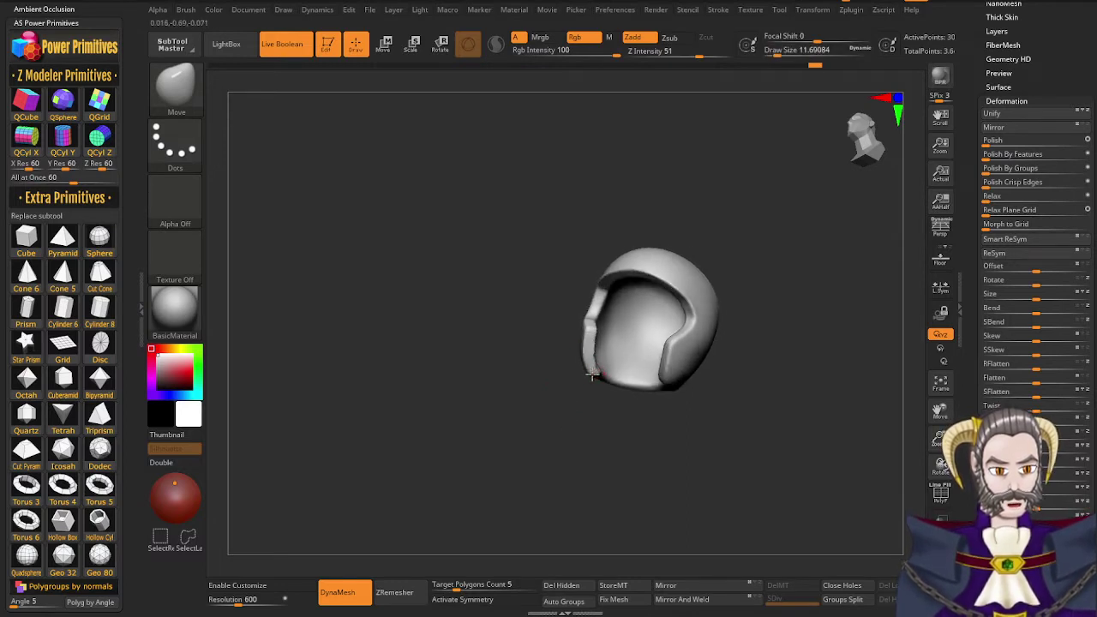
right_click_drag(594, 393, 580, 400)
left_click_drag(593, 371, 604, 366, "shift")
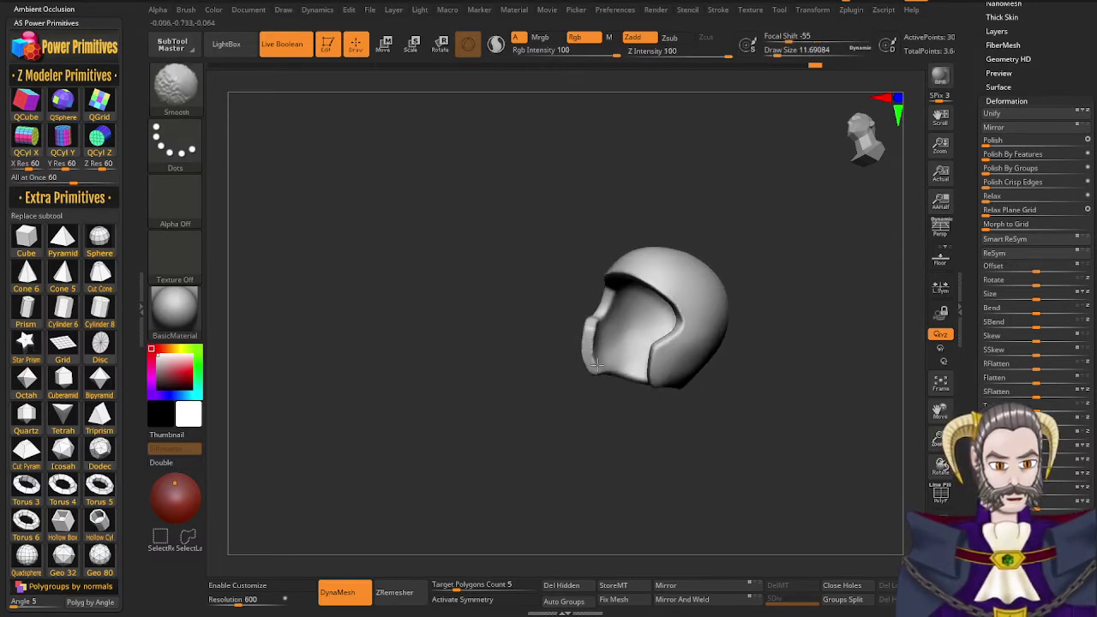
right_click_drag(591, 390, 579, 386)
left_click_drag(596, 336, 593, 353, "shift")
Smooth the helmet's face-opening rim above the opposite cheek guard
mouse_move(613, 390)
right_mouse_down()
mouse_move(711, 378)
mouse_move(702, 376)
right_mouse_up()
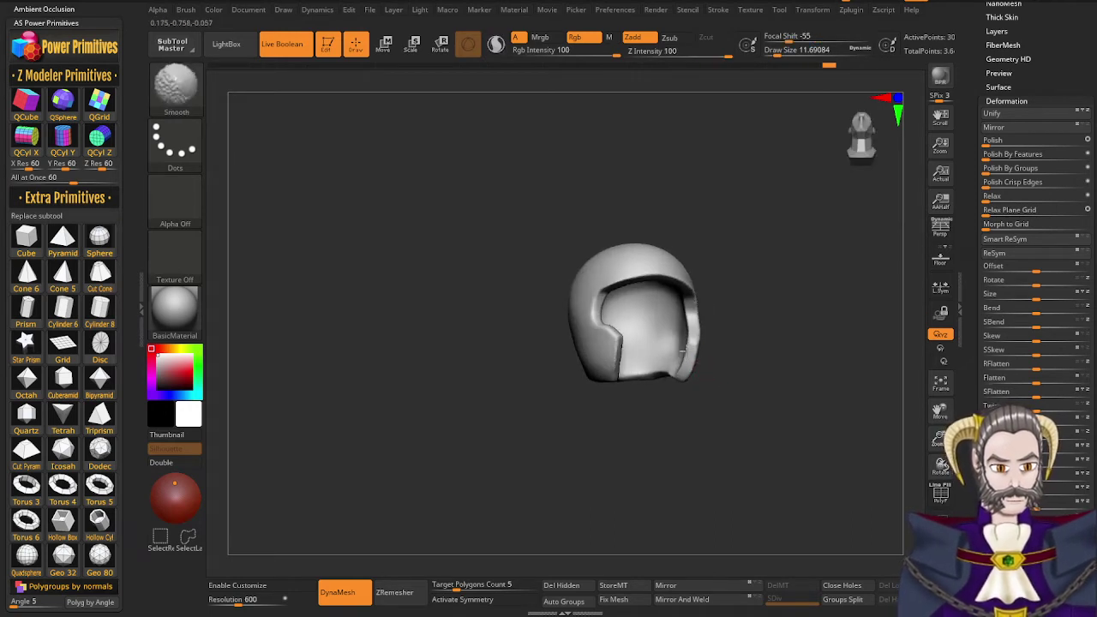
left_click_drag(603, 293, 599, 307, "shift")
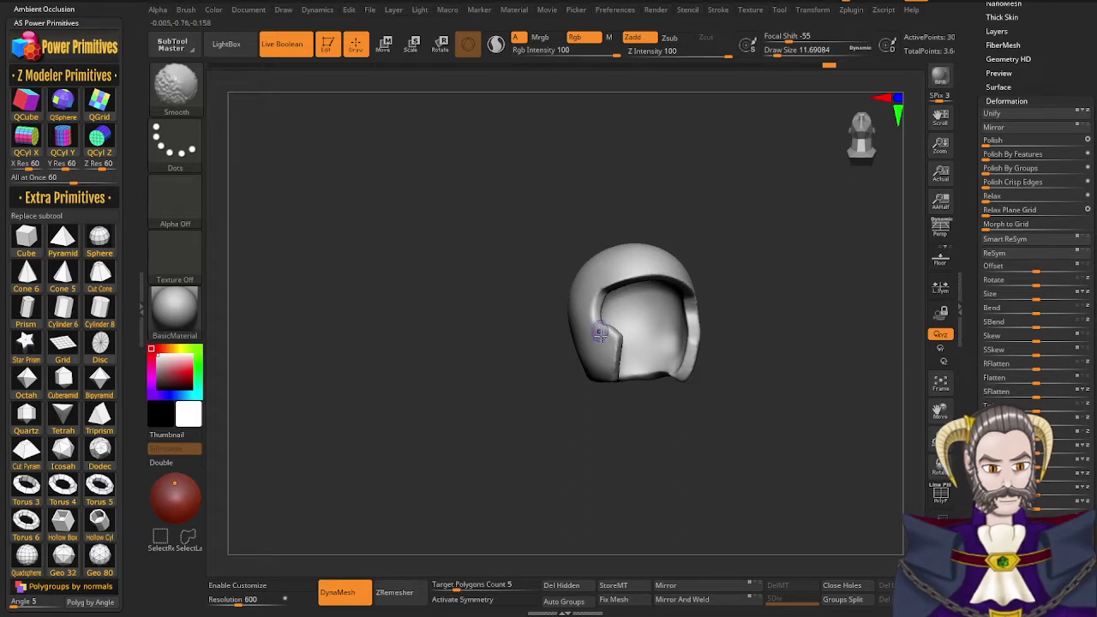
right_click_drag(594, 375, 579, 403)
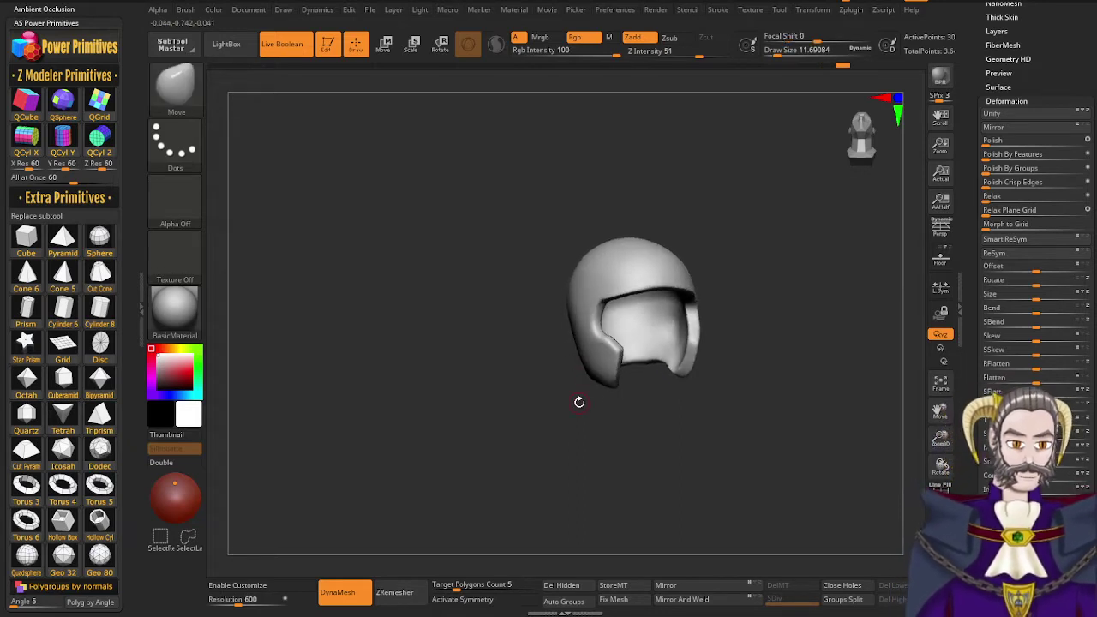
left_click_drag(620, 394, 597, 367)
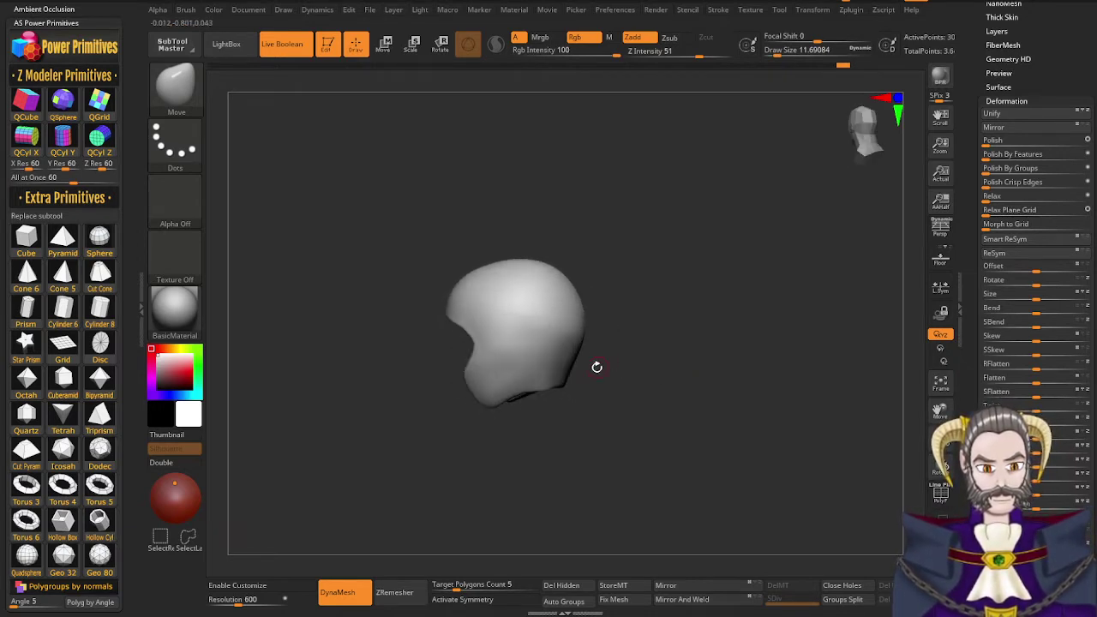
Increase the draw size to about 68 and adjust the lower back of the helmet shell with the Move brush
key("s")
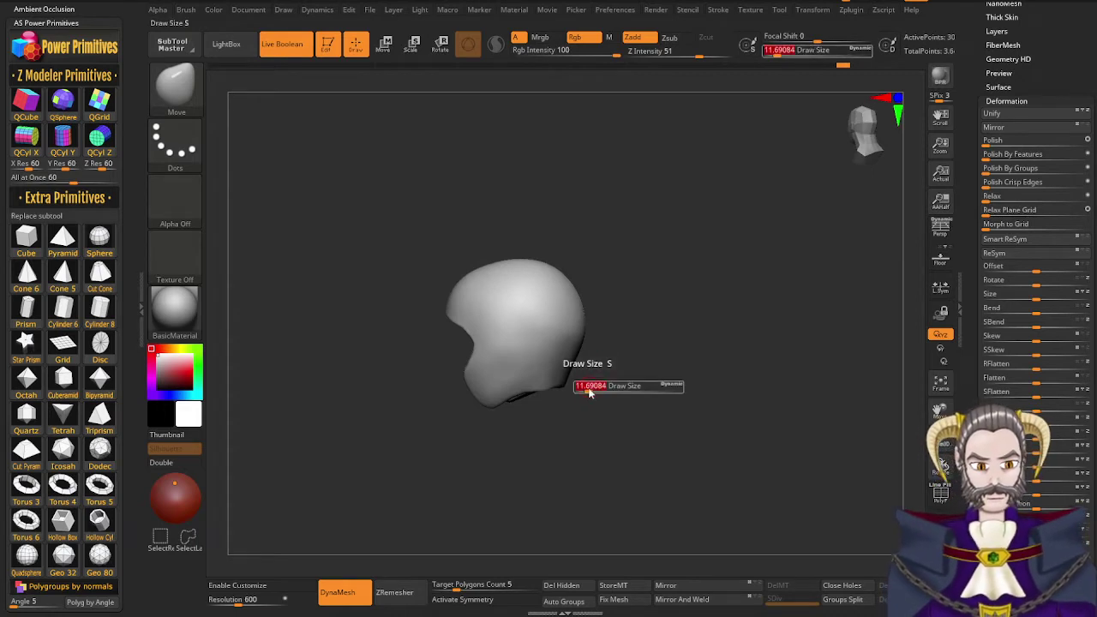
left_click_drag(601, 397, 605, 397)
left_click_drag(600, 357, 532, 397)
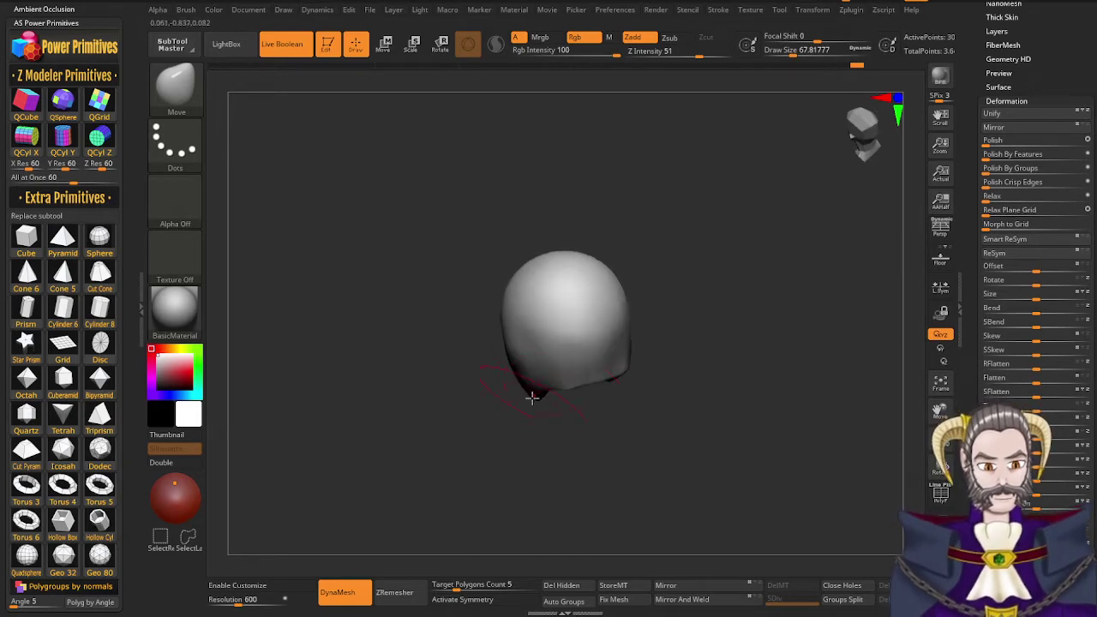
mouse_move(621, 352)
right_mouse_down()
mouse_move(617, 370)
mouse_move(626, 364)
right_mouse_up()
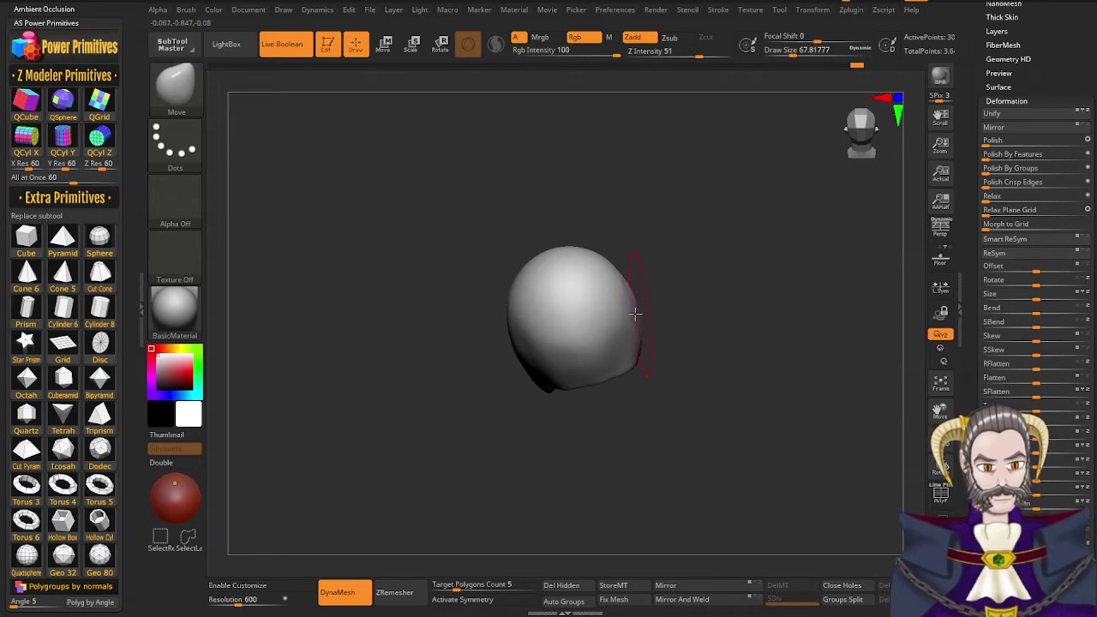
mouse_move(568, 333)
right_mouse_down()
mouse_move(494, 343)
mouse_move(525, 365)
mouse_move(566, 350)
mouse_move(509, 379)
mouse_move(504, 349)
right_mouse_up()
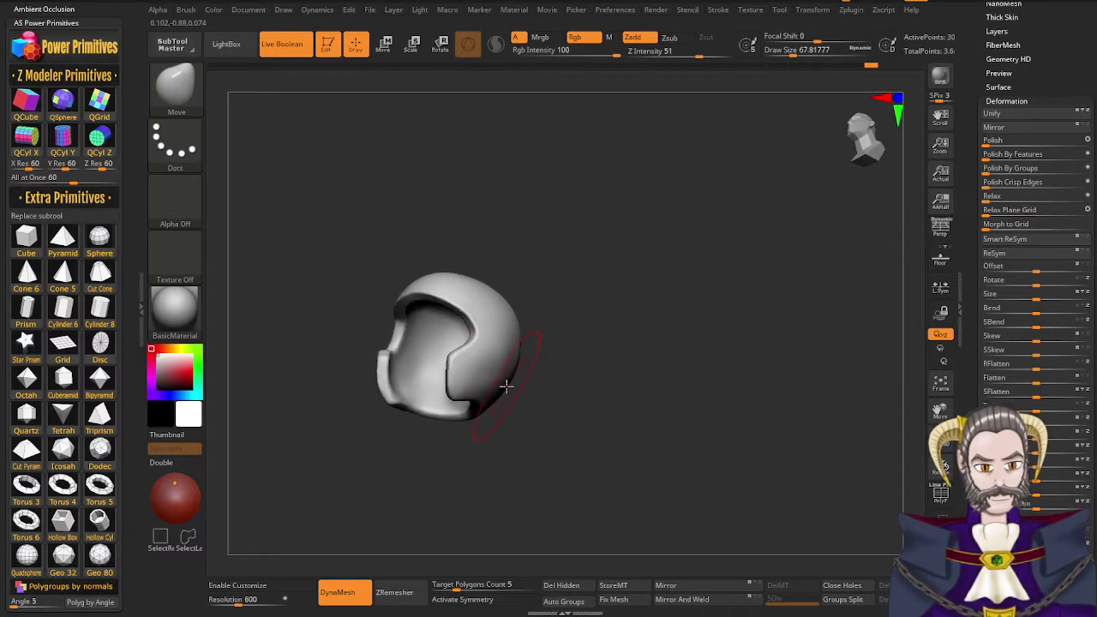
Examine the helmet's silhouette, face opening and cheek guards from the front, sides and below
mouse_move(509, 391)
right_mouse_down()
mouse_move(500, 397)
mouse_move(533, 431)
mouse_move(514, 400)
mouse_move(506, 444)
mouse_move(483, 473)
mouse_move(544, 380)
mouse_move(590, 380)
mouse_move(553, 363)
mouse_move(497, 360)
mouse_move(506, 355)
right_mouse_up()
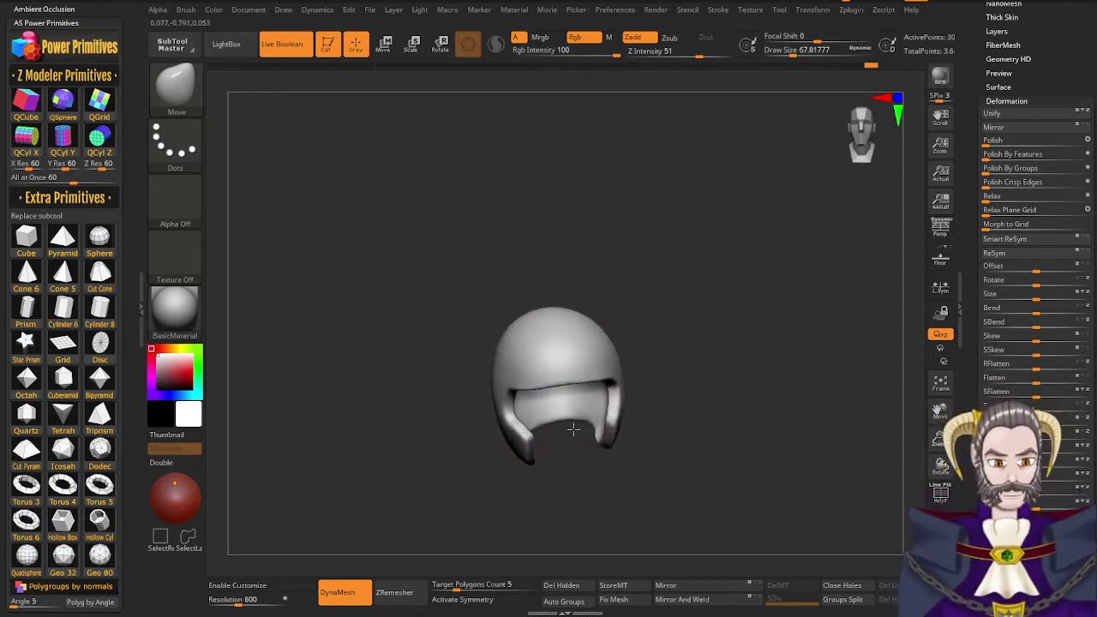
mouse_move(574, 430)
right_mouse_down()
mouse_move(579, 411)
mouse_move(547, 431)
mouse_move(592, 418)
mouse_move(560, 424)
mouse_move(584, 425)
mouse_move(562, 419)
mouse_move(587, 386)
mouse_move(649, 392)
mouse_move(597, 404)
mouse_move(623, 373)
mouse_move(629, 393)
mouse_move(618, 393)
right_mouse_up()
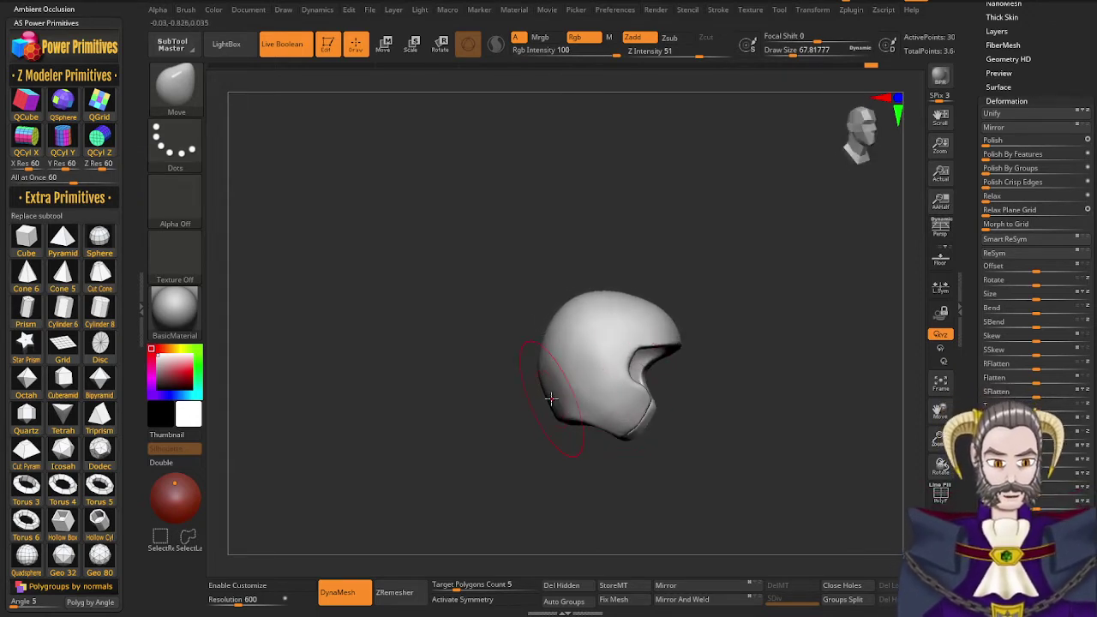
right_click_drag(634, 323, 588, 348)
mouse_move(683, 323)
right_mouse_down("alt")
mouse_move(555, 314)
mouse_move(552, 338)
mouse_move(576, 364)
mouse_move(560, 378)
mouse_move(578, 372)
mouse_move(561, 392)
mouse_move(579, 335)
right_mouse_up("alt")
right_click_drag(571, 375, 565, 375)
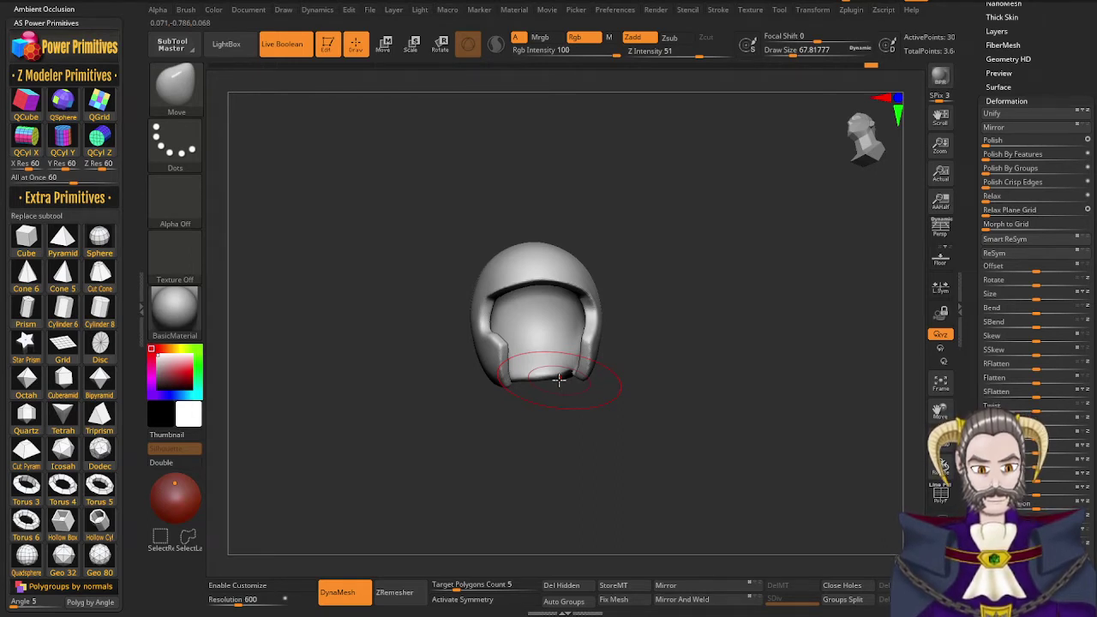
right_click_drag(497, 378, 577, 410)
right_click_drag(481, 380, 461, 371)
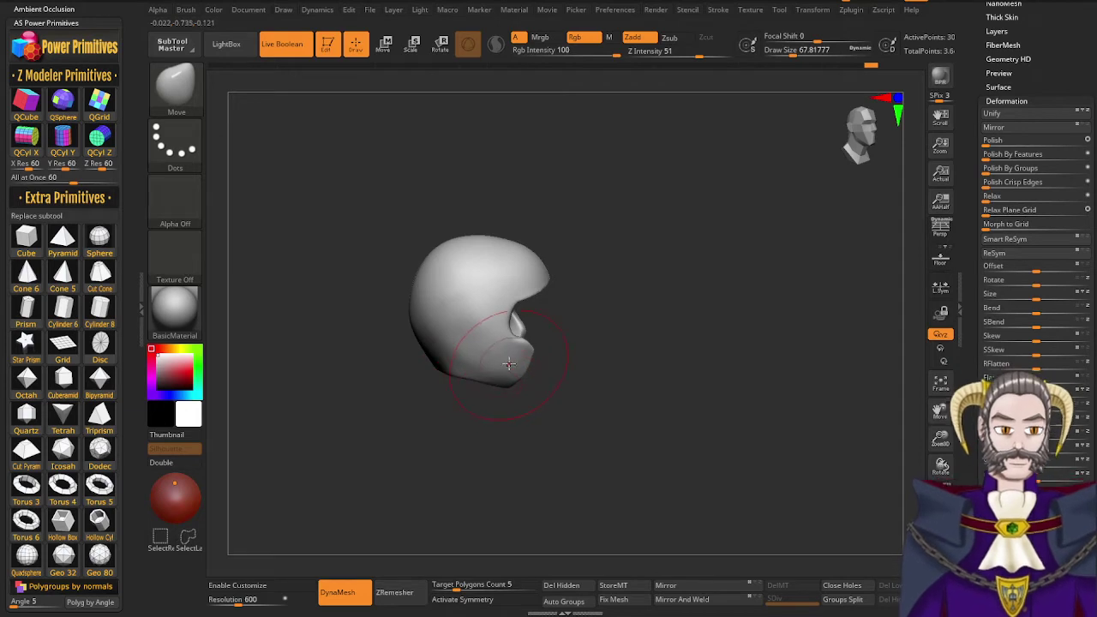
mouse_move(509, 364)
right_mouse_down()
mouse_move(547, 363)
mouse_move(487, 352)
mouse_move(509, 352)
right_mouse_up()
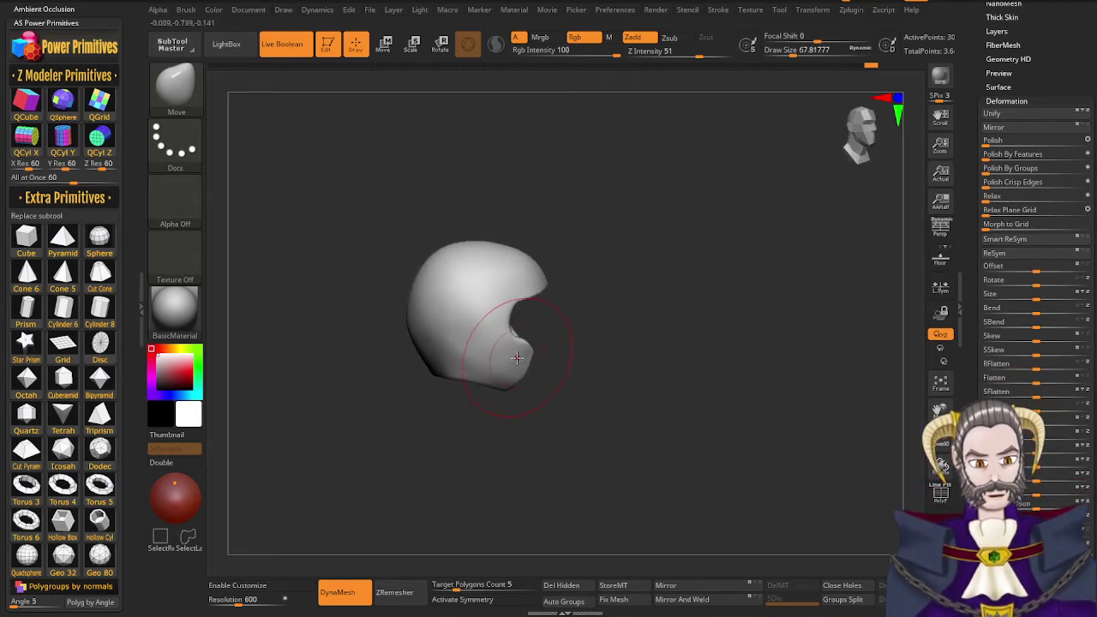
Reduce the draw size to about 33 and turn on BackfaceMask for the MaskPen brush
key("s")
left_click_drag(517, 361, 510, 361)
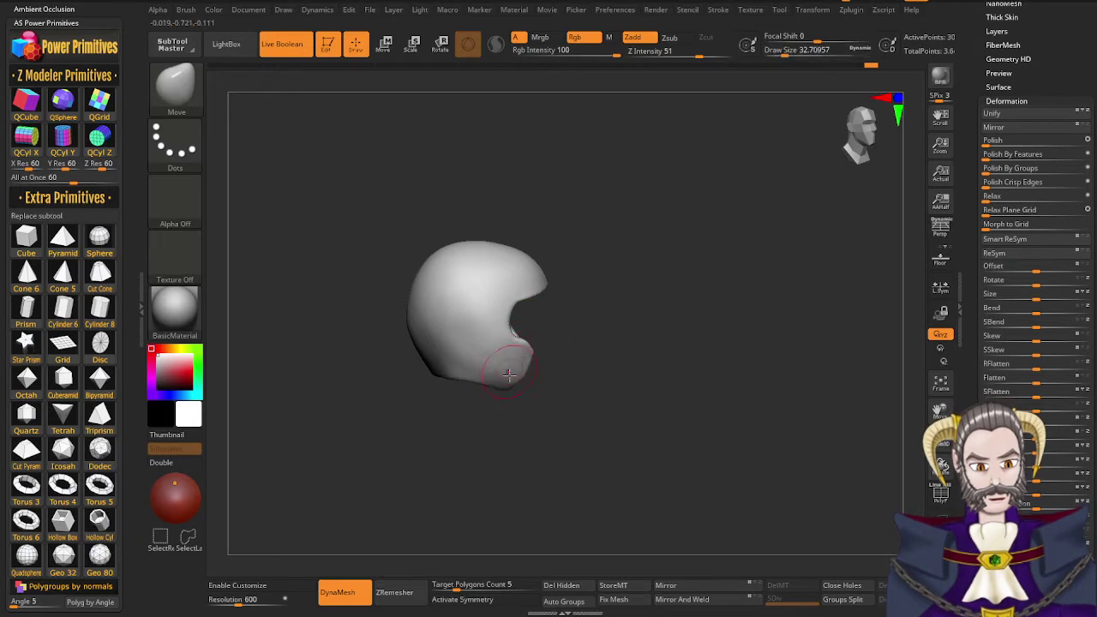
key("ctrl")
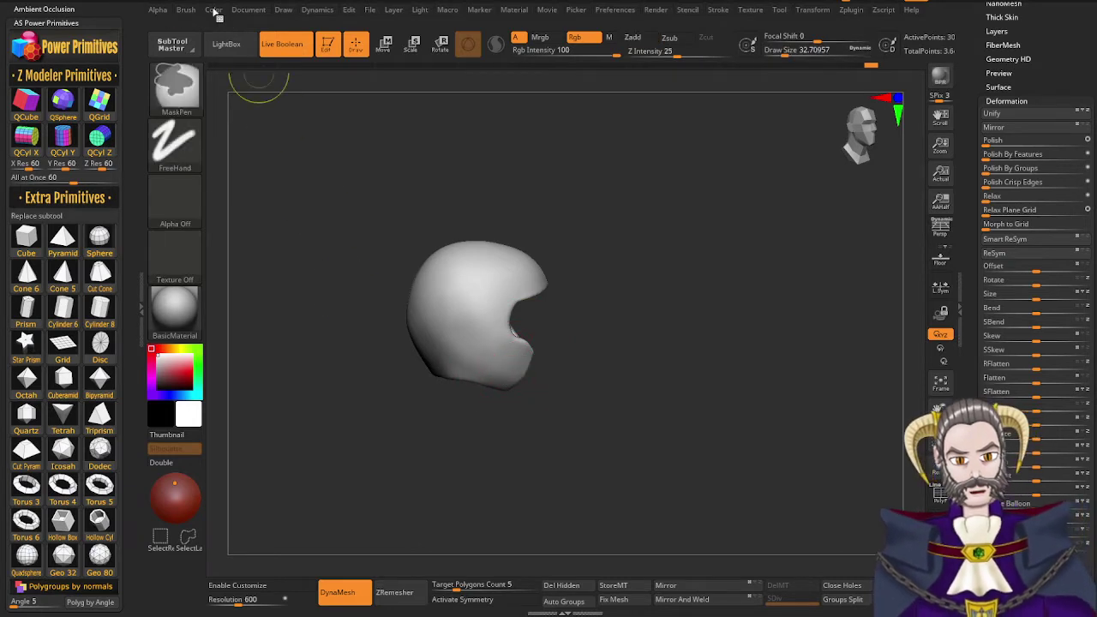
left_click(186, 10)
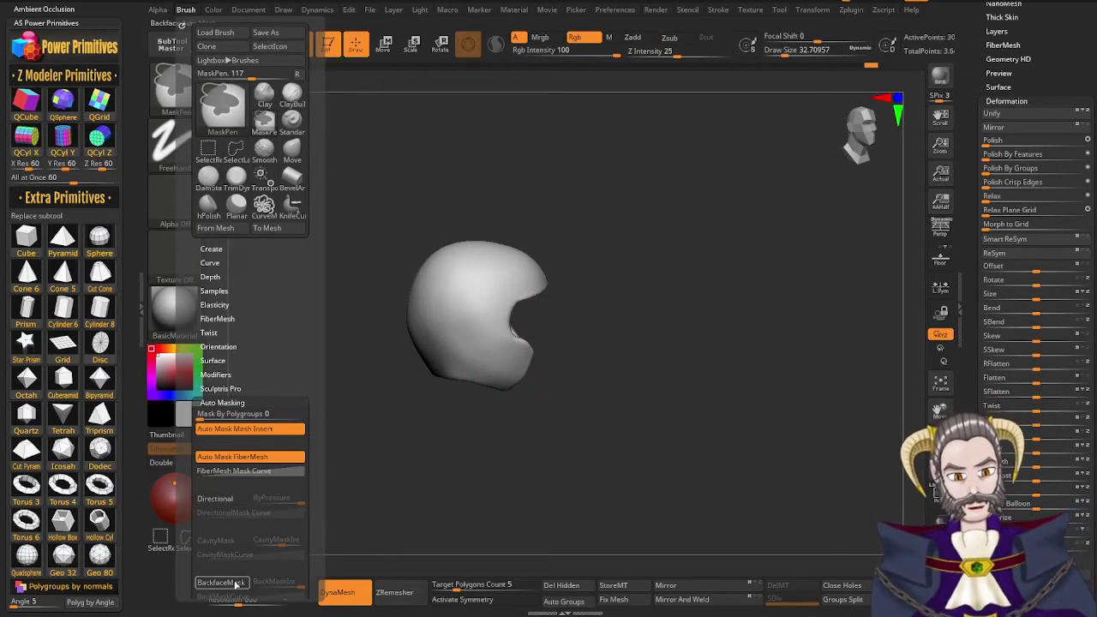
mouse_move(505, 291)
right_mouse_down()
mouse_move(492, 295)
mouse_move(501, 284)
mouse_move(499, 307)
right_mouse_up()
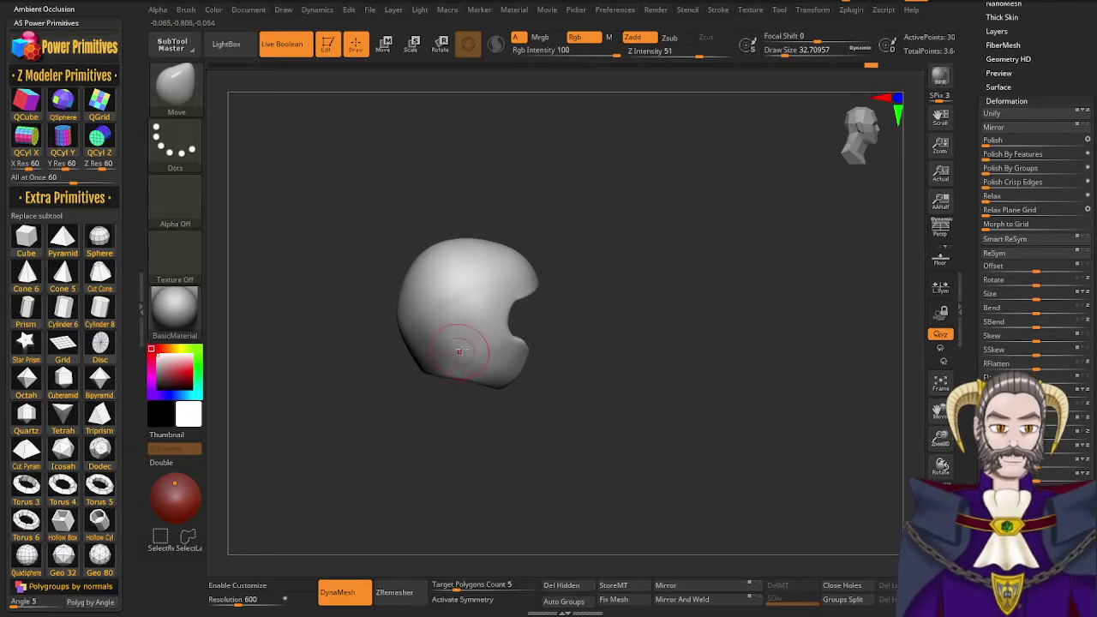
Paint a large rounded mask over the ear area of the helmet's side shell, reaching the face opening
mouse_move(435, 327)
left_mouse_down("ctrl")
mouse_move(459, 329)
mouse_move(421, 311)
mouse_move(437, 286)
mouse_move(498, 297)
left_mouse_up("ctrl")
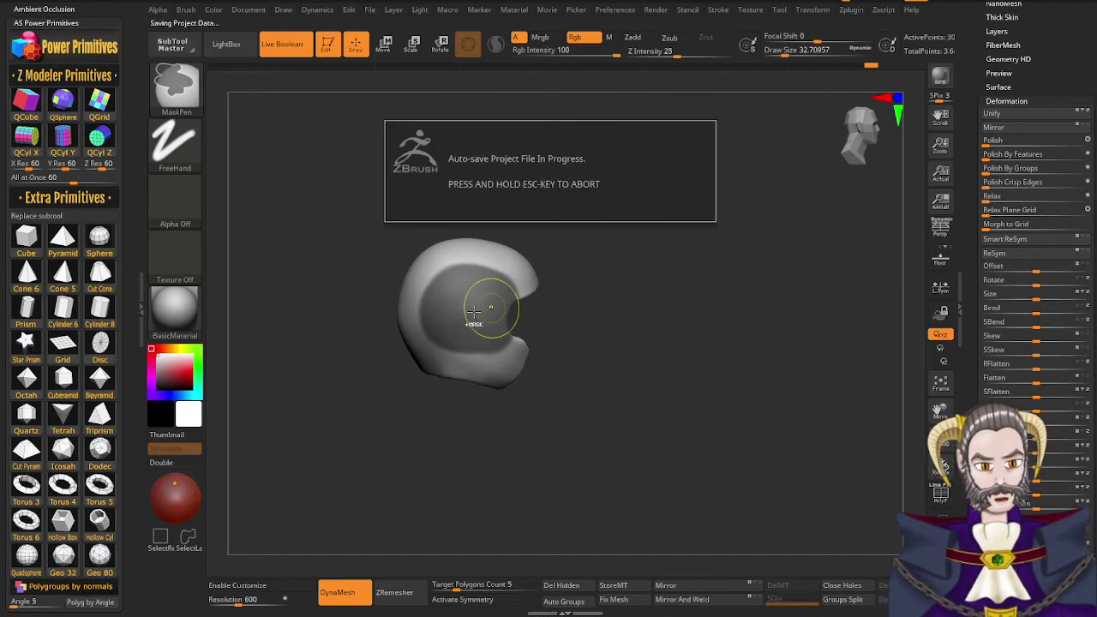
right_click_drag(496, 309, 428, 414)
mouse_move(580, 329)
right_mouse_down()
mouse_move(598, 295)
mouse_move(559, 297)
mouse_move(707, 239)
mouse_move(642, 263)
mouse_move(595, 305)
mouse_move(702, 277)
right_mouse_up()
key("ctrl")
key("ctrl")
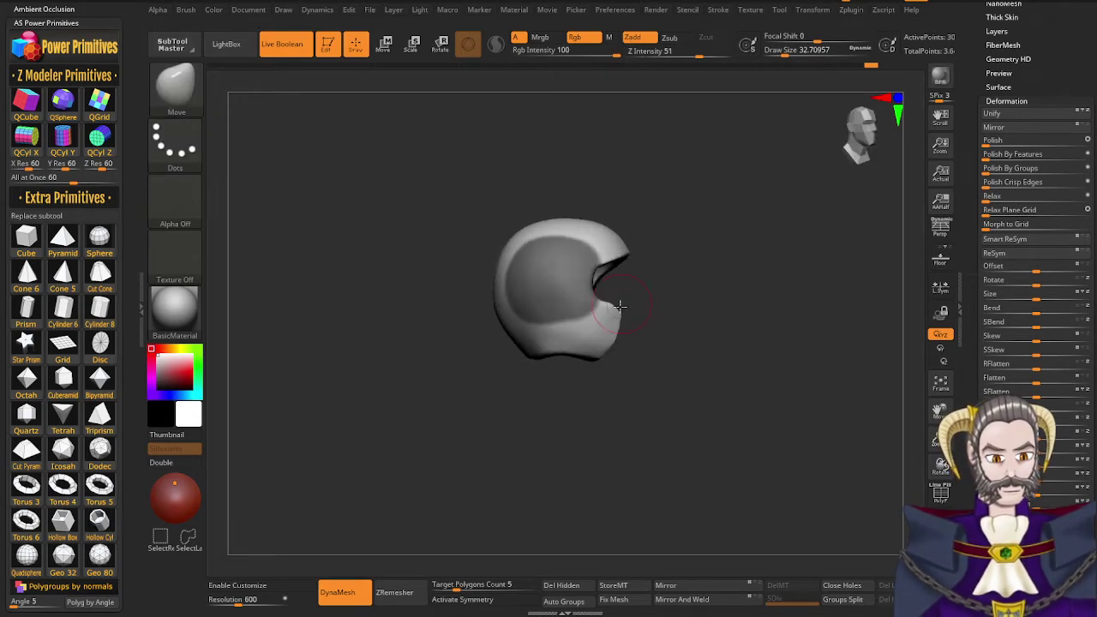
Nudge the front edge of the cheek guard slightly downward with the Move brush
right_click_drag(620, 305, 623, 314)
left_click_drag(619, 316, 620, 321)
key("ctrl")
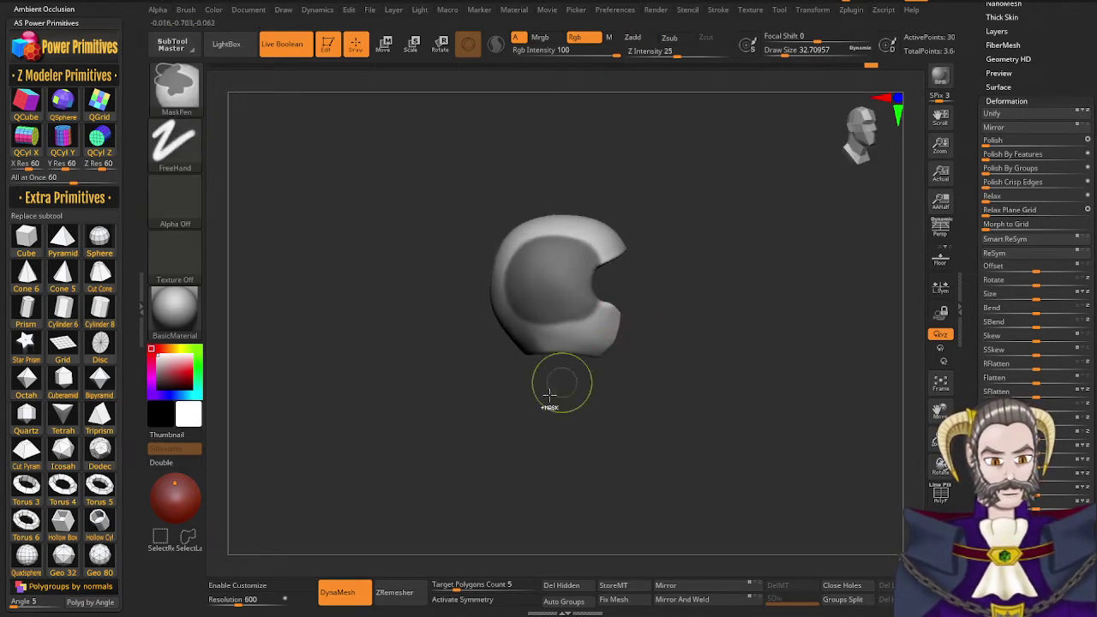
key("ctrl")
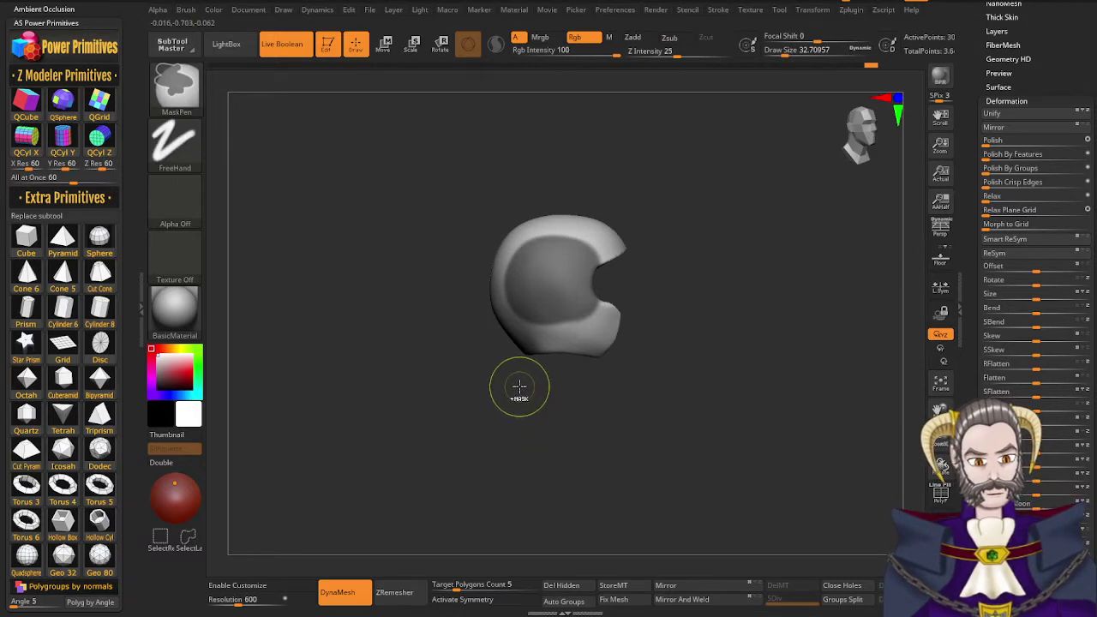
Clear the existing mask and mask the helmet's side panel with a rounded MaskLasso outline reaching the visor opening
left_click_drag(512, 451, 533, 413, "ctrl")
left_click(187, 102, "ctrl")
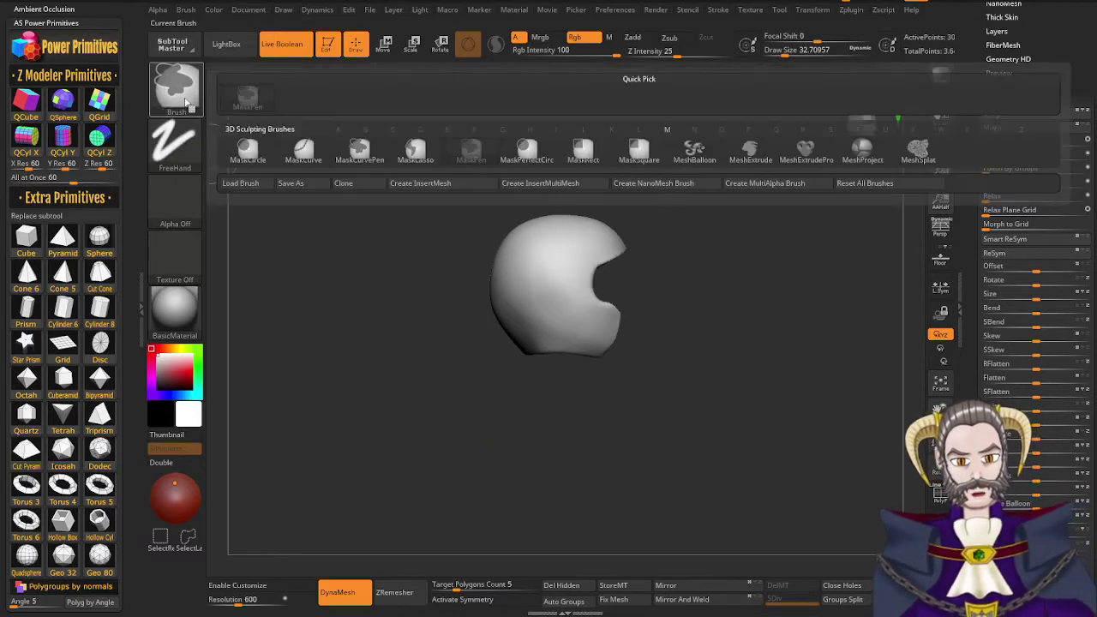
left_click(415, 151)
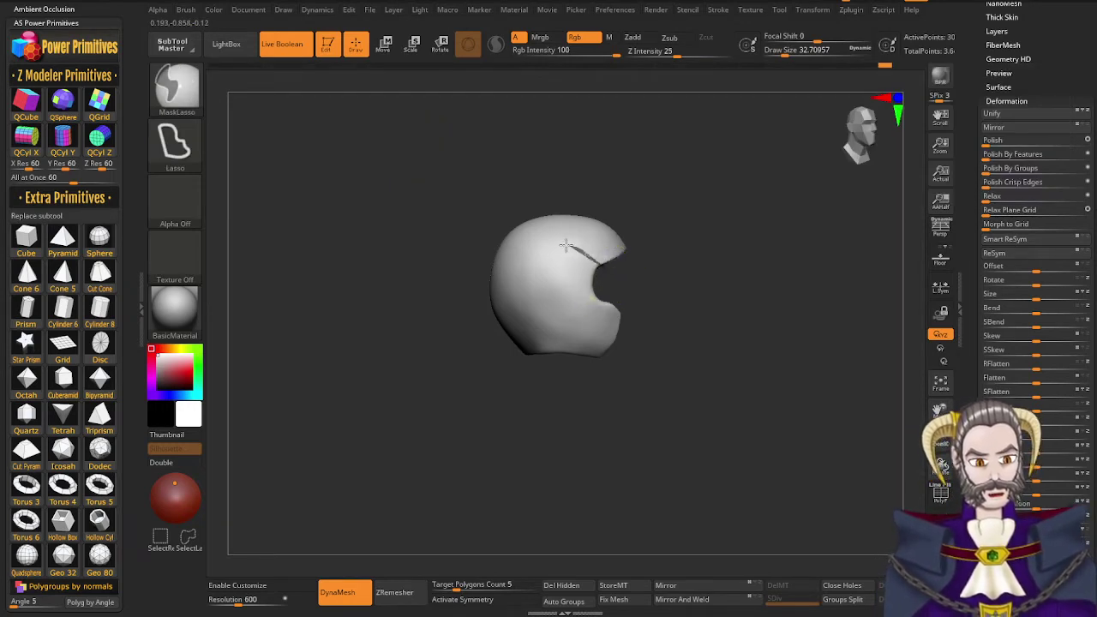
mouse_move(535, 246)
left_mouse_down("ctrl")
mouse_move(516, 244)
mouse_move(509, 258)
mouse_move(511, 303)
left_mouse_up("ctrl")
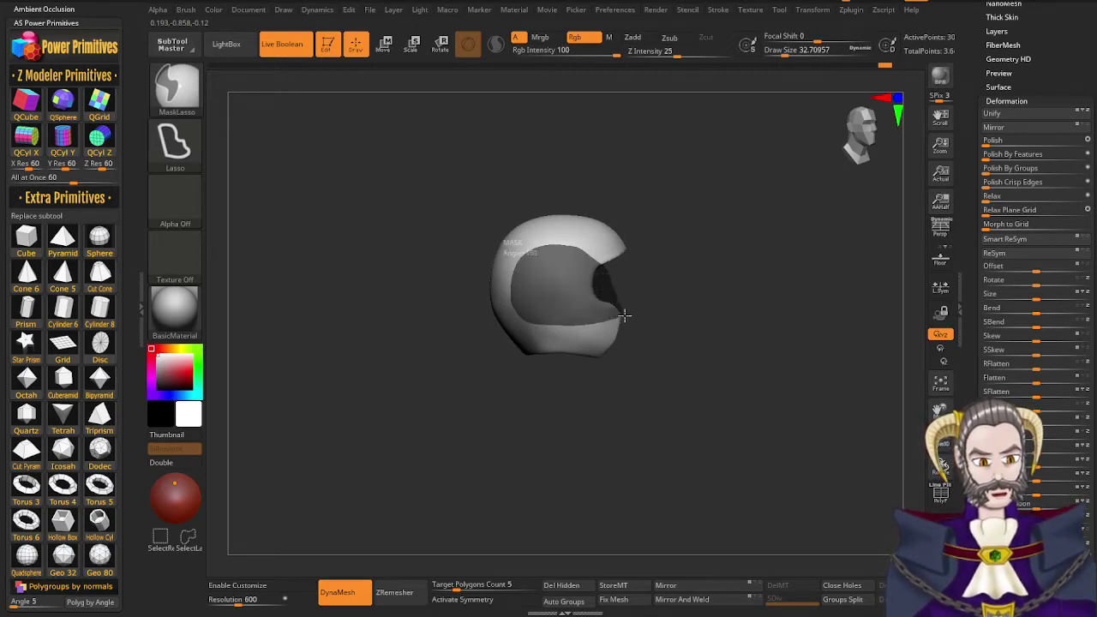
left_click_drag(625, 316, 626, 317, "ctrl")
Switch back to the MaskPen brush and start erasing the mask that spilled onto the helmet's interior
mouse_move(623, 394)
left_mouse_down()
mouse_move(497, 423)
mouse_move(549, 396)
left_mouse_up()
left_click_drag(632, 355, 635, 295)
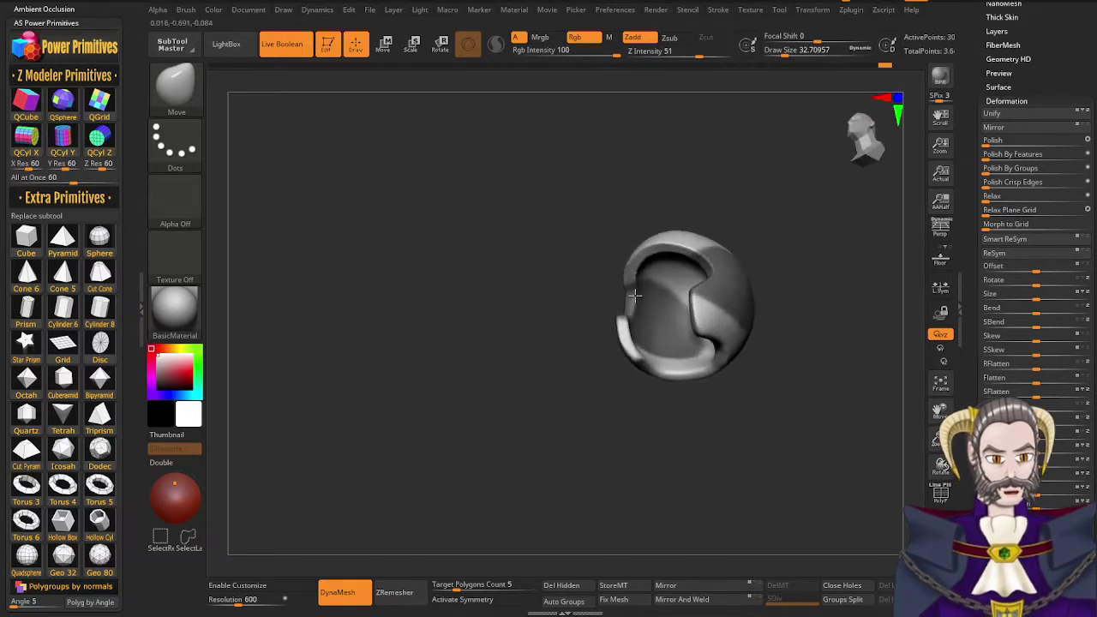
right_click_drag(635, 295, 633, 262)
right_click_drag(657, 324, 663, 350)
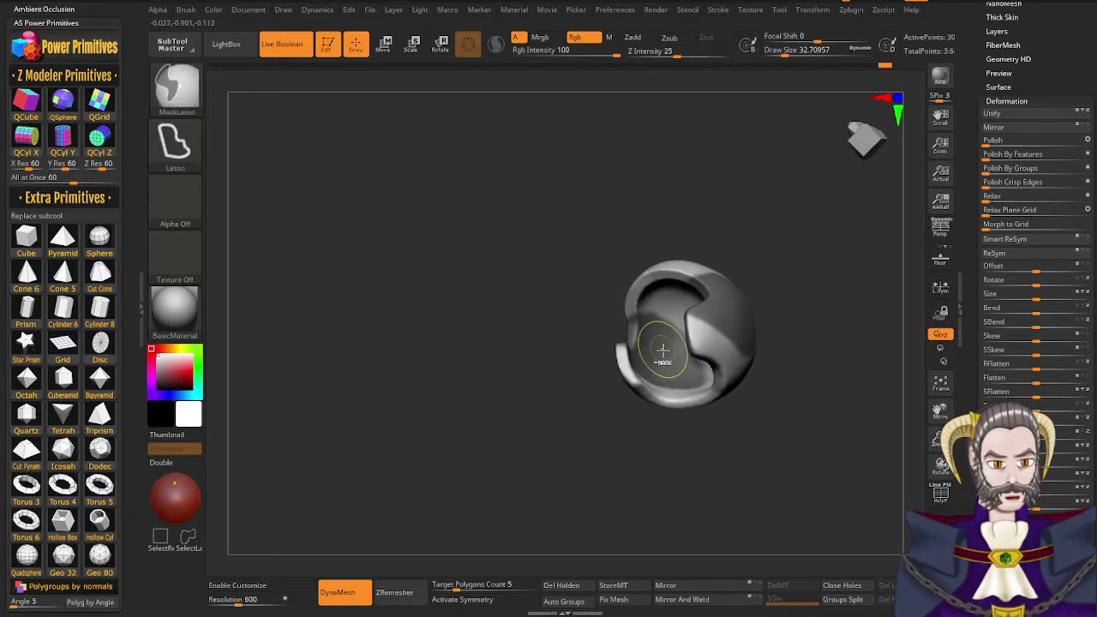
left_click_drag(661, 369, 659, 378, "ctrl")
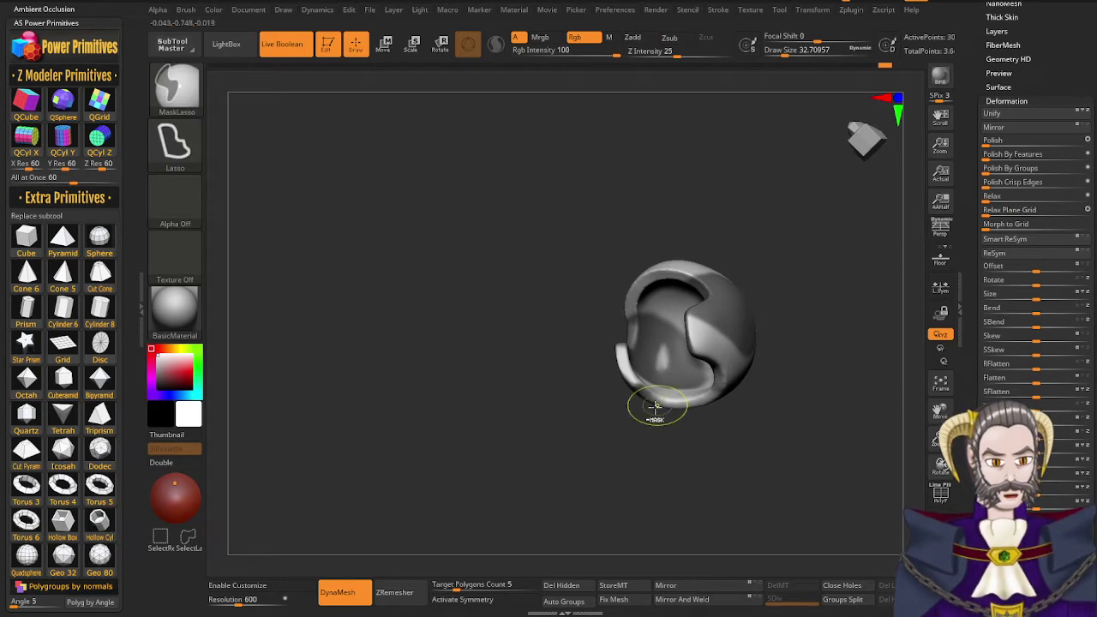
mouse_move(657, 415)
left_mouse_down()
mouse_move(691, 428)
mouse_move(636, 453)
mouse_move(653, 428)
mouse_move(703, 404)
mouse_move(646, 400)
mouse_move(608, 434)
mouse_move(604, 451)
mouse_move(619, 450)
left_mouse_up()
left_click(190, 90, "ctrl")
left_click(303, 106, "ctrl")
left_click_drag(654, 397, 674, 369, "ctrl+alt")
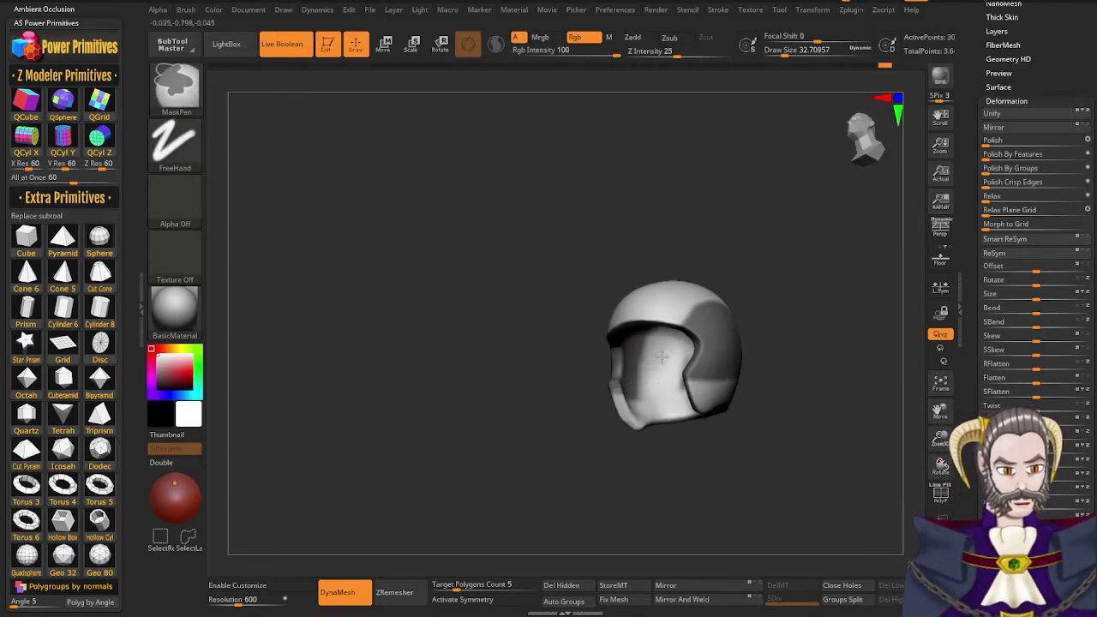
Erase the remaining mask from the helmet's inner walls on both sides
left_click_drag(669, 456, 676, 423)
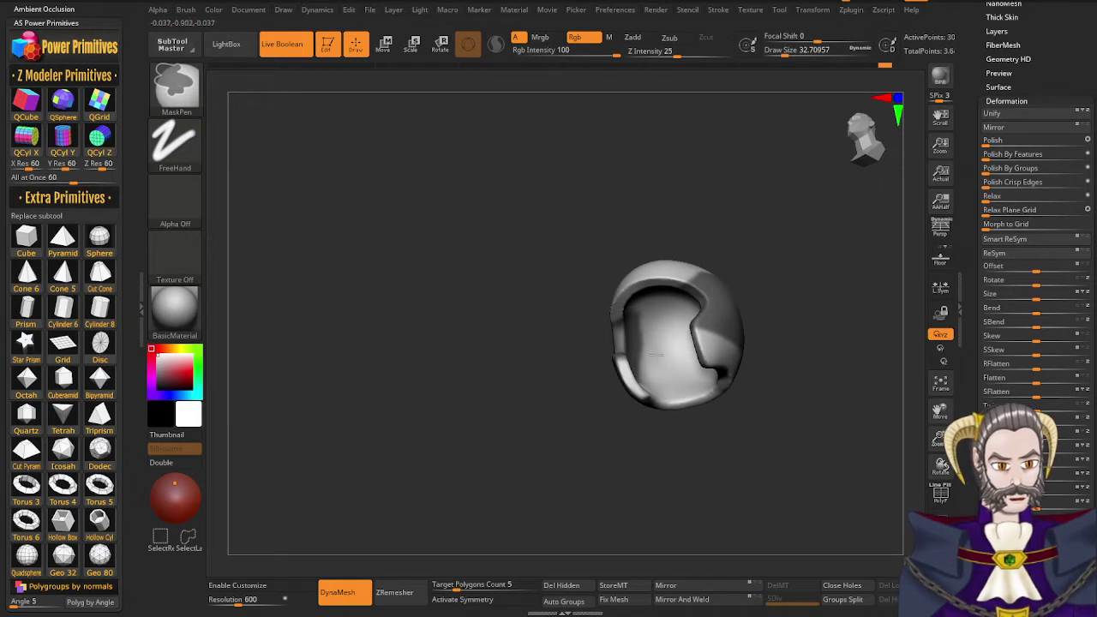
left_click_drag(641, 425, 595, 416)
left_click_drag(619, 337, 624, 324, "ctrl+alt")
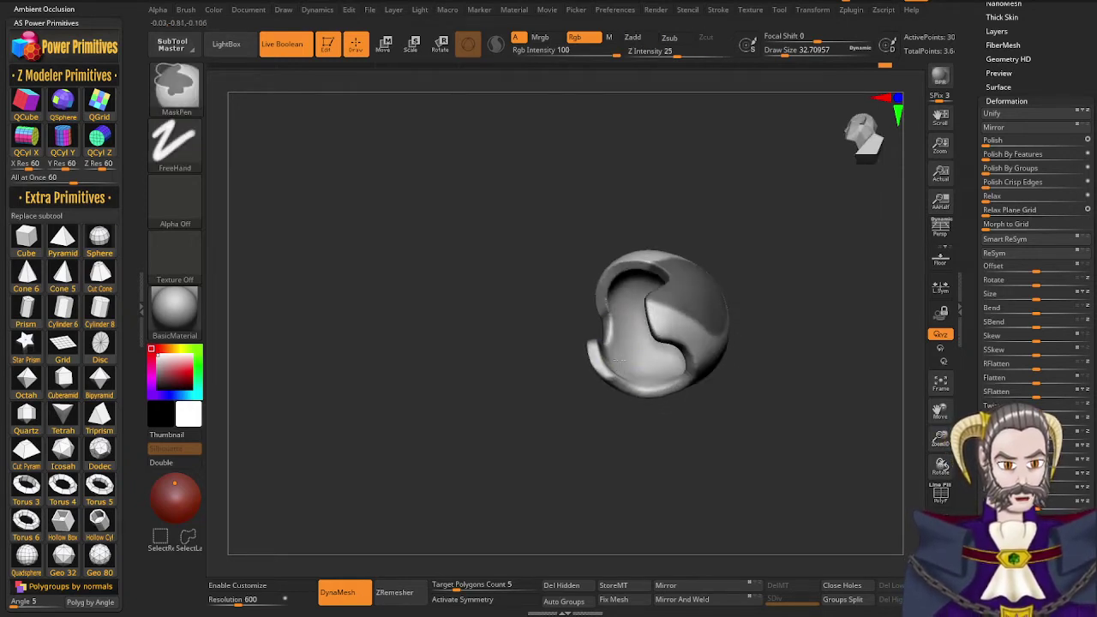
left_click_drag(615, 397, 608, 425)
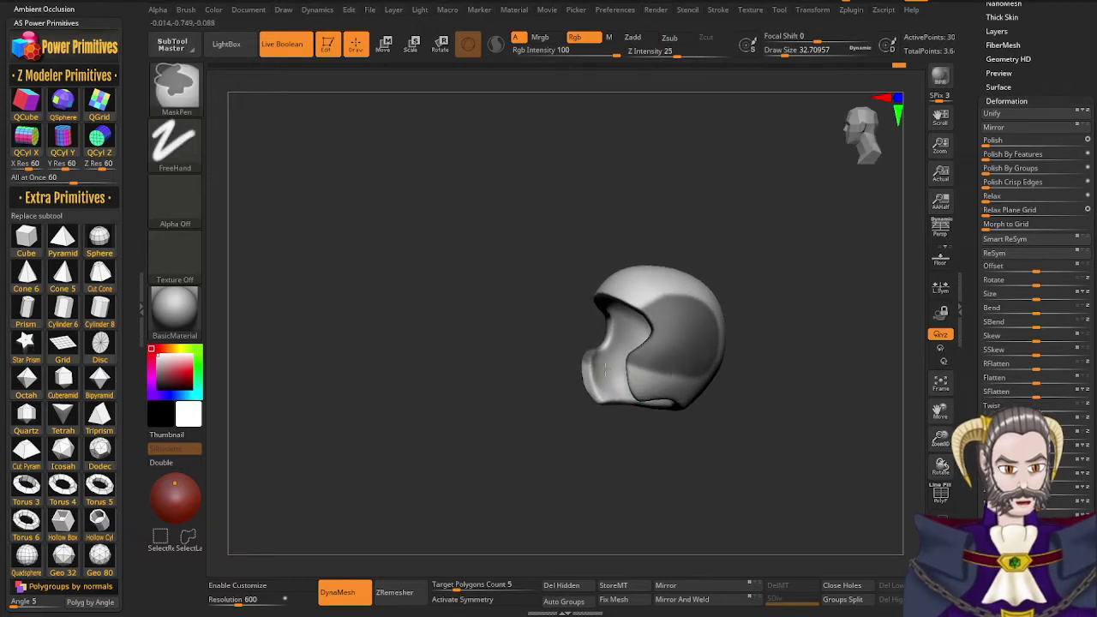
mouse_move(623, 381)
right_mouse_down()
mouse_move(662, 350)
mouse_move(654, 359)
right_mouse_up()
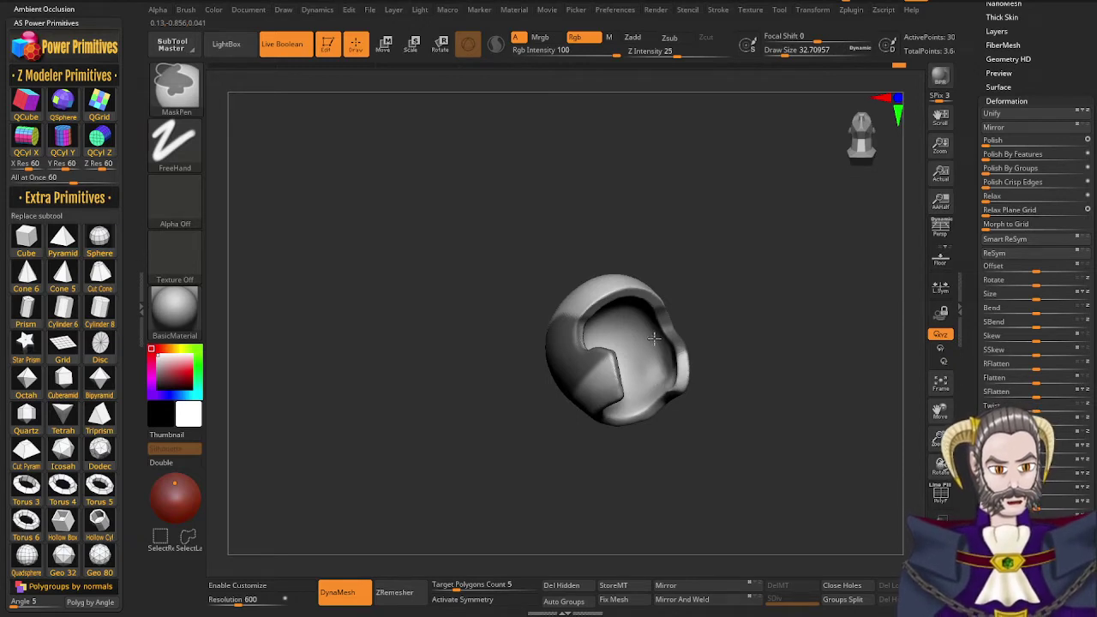
mouse_move(654, 339)
right_mouse_down()
mouse_move(646, 309)
mouse_move(671, 360)
right_mouse_up()
key("ctrl")
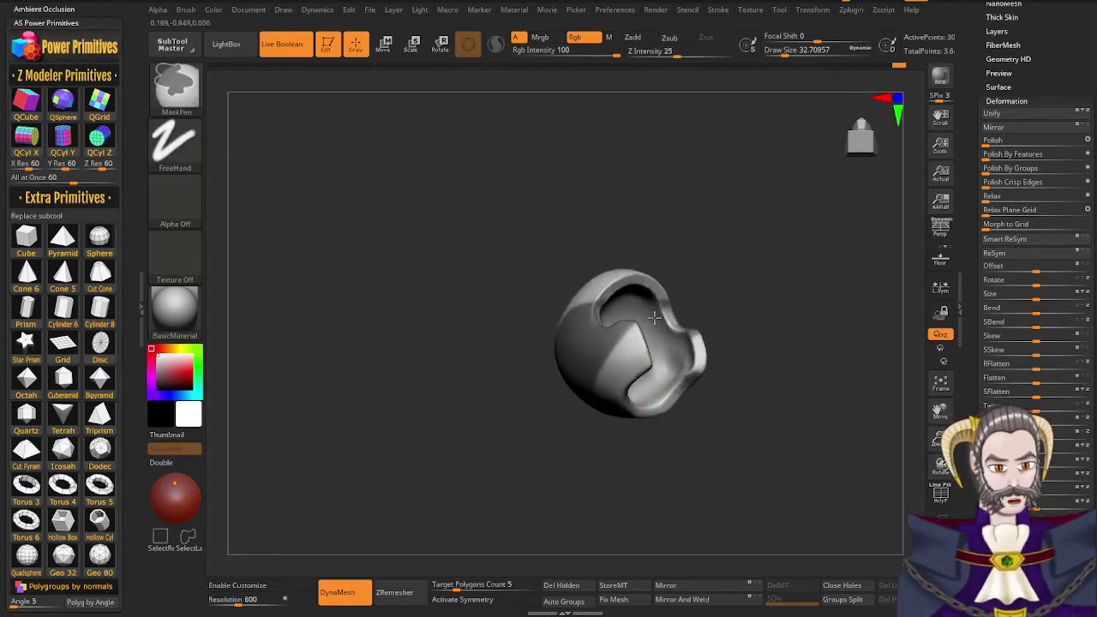
mouse_move(654, 318)
right_mouse_down()
mouse_move(637, 327)
mouse_move(641, 355)
right_mouse_up()
Set the draw size to about 20 and erase the mask along the inner rim of the face opening on both sides
key("s")
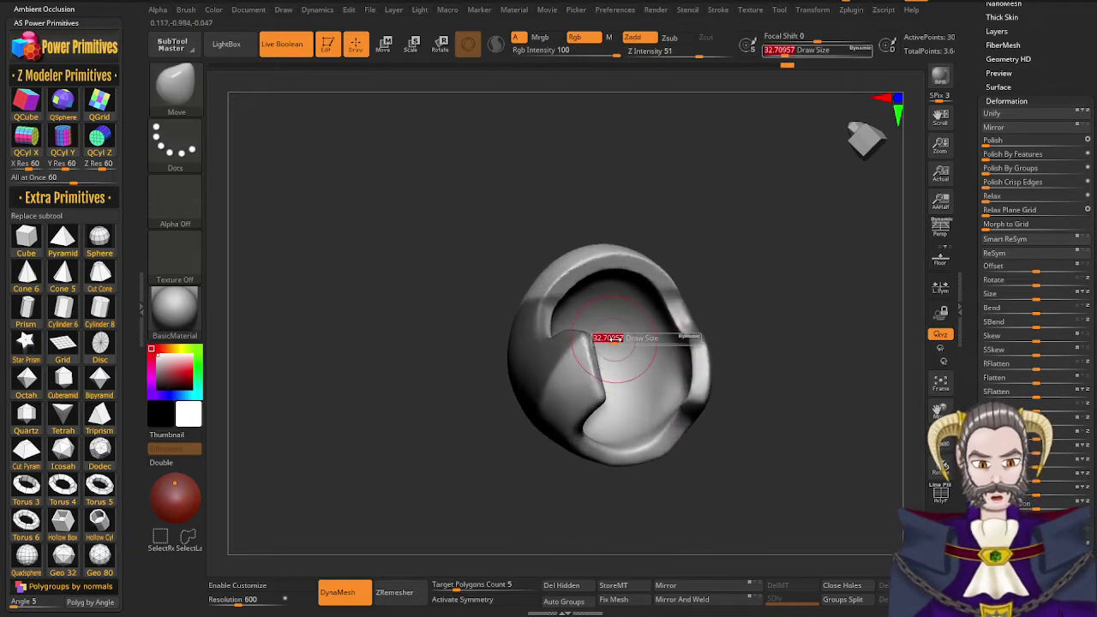
left_click_drag(615, 340, 609, 341)
right_click_drag(609, 340, 580, 413, "alt")
mouse_move(579, 412)
right_mouse_down()
mouse_move(555, 467)
mouse_move(551, 361)
mouse_move(519, 368)
mouse_move(501, 359)
mouse_move(517, 367)
right_mouse_up()
key("ctrl")
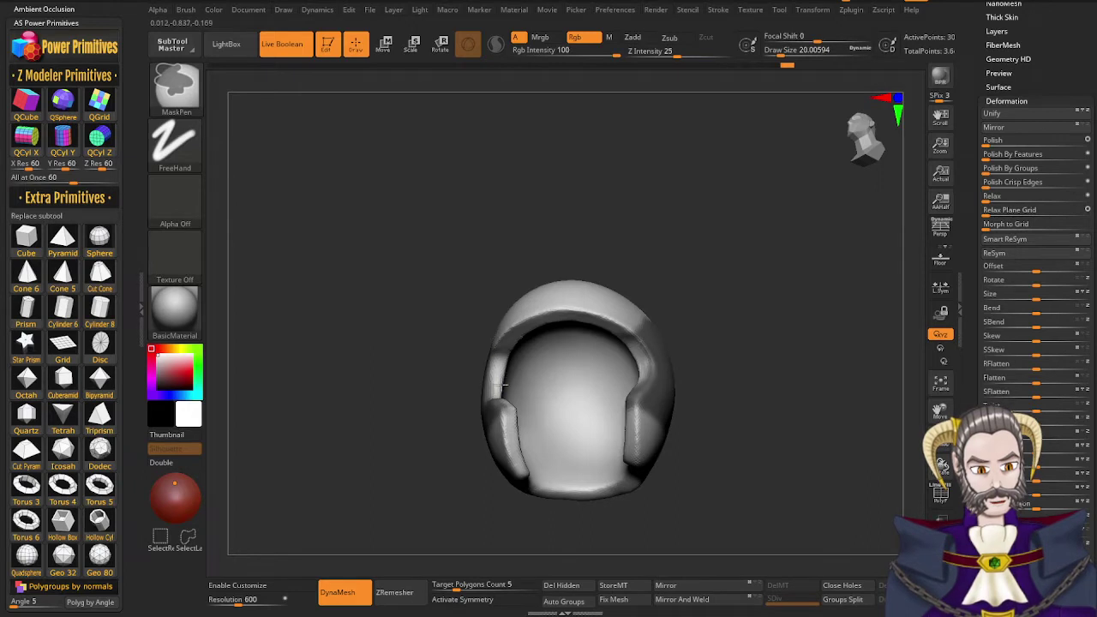
right_click_drag(504, 400, 508, 439)
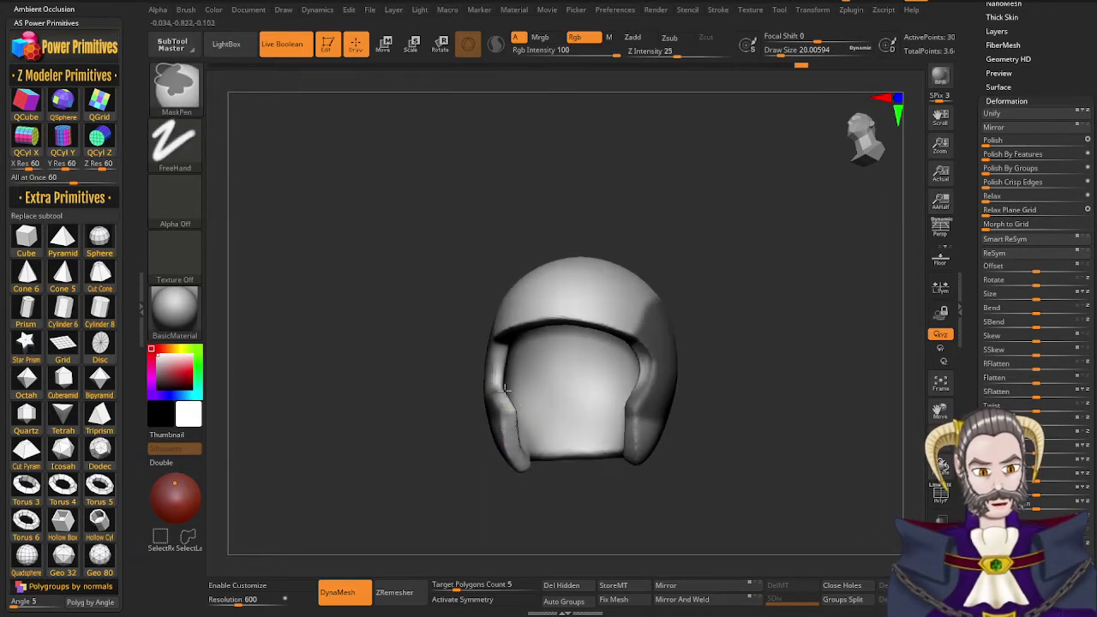
left_click_drag(504, 390, 514, 415, "ctrl+alt")
right_click_drag(625, 397, 677, 355)
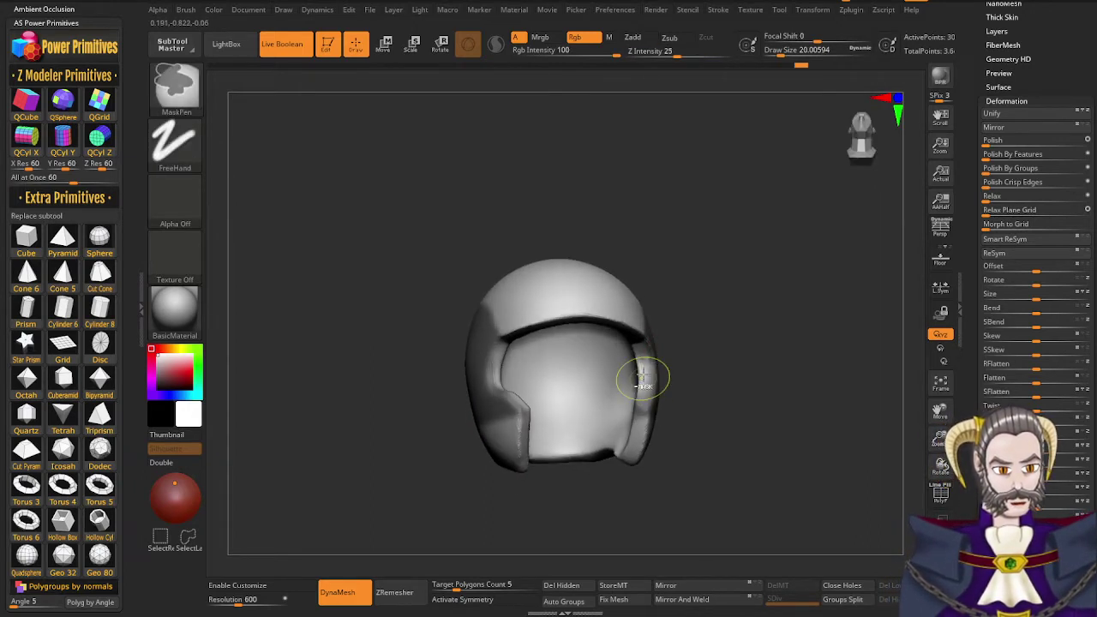
left_click_drag(643, 377, 643, 392, "ctrl+alt")
mouse_move(642, 426)
right_mouse_down()
mouse_move(581, 428)
mouse_move(635, 429)
mouse_move(749, 342)
mouse_move(746, 366)
mouse_move(775, 380)
mouse_move(698, 404)
mouse_move(748, 367)
mouse_move(774, 367)
mouse_move(752, 365)
right_mouse_up()
Invert the mask, inflate the side panels outward by 7 and a second time, and clear the mask
left_click(764, 330, "ctrl")
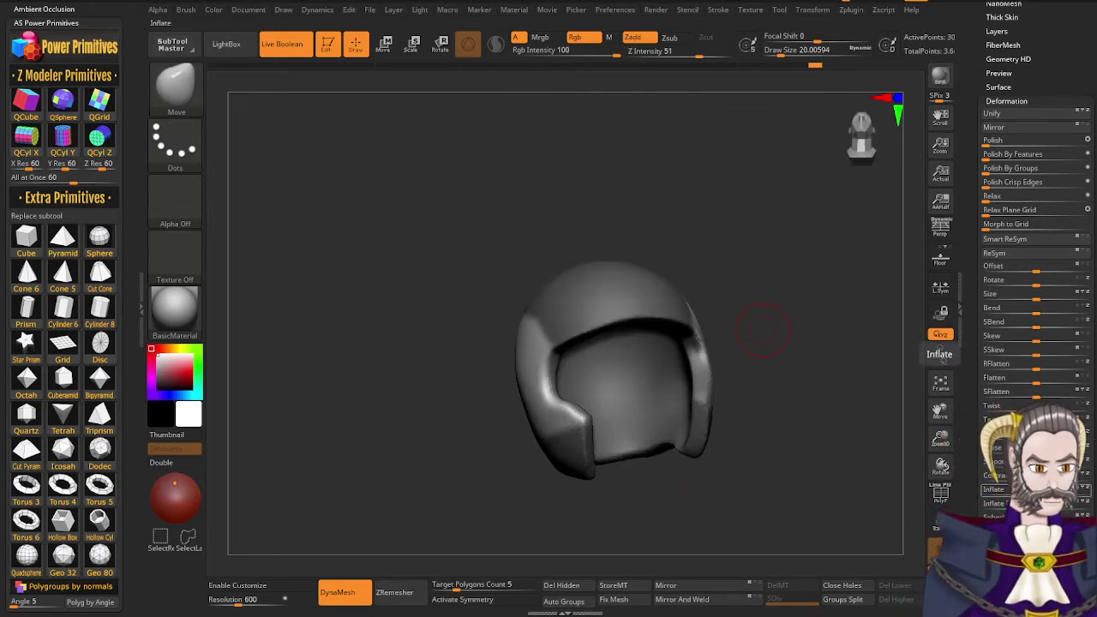
left_click_drag(1037, 490, 1039, 491)
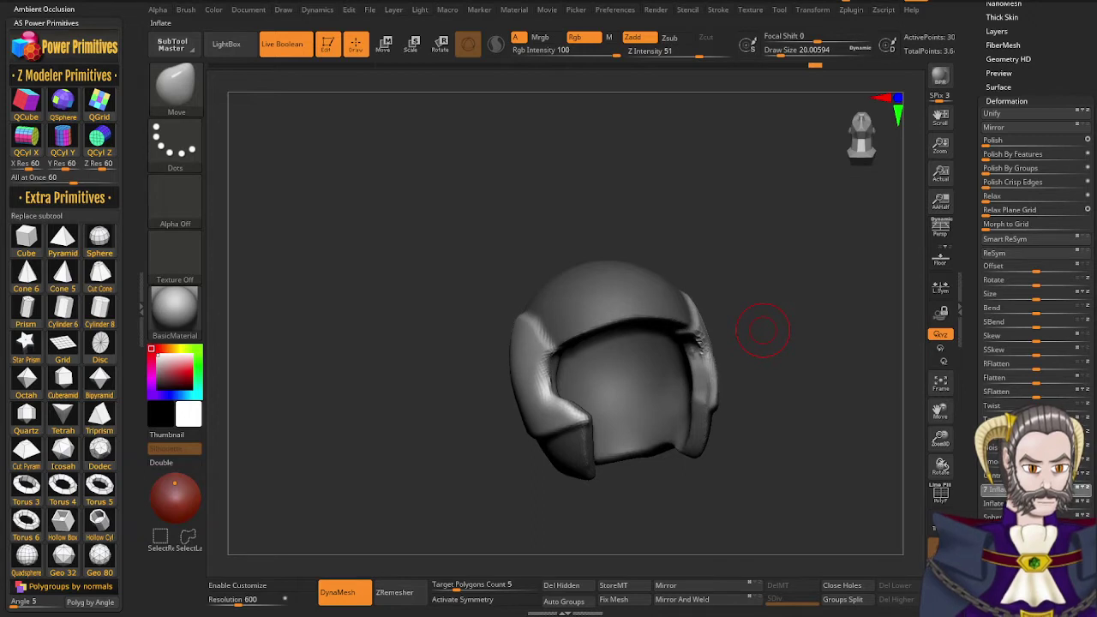
right_click_drag(714, 460, 737, 472)
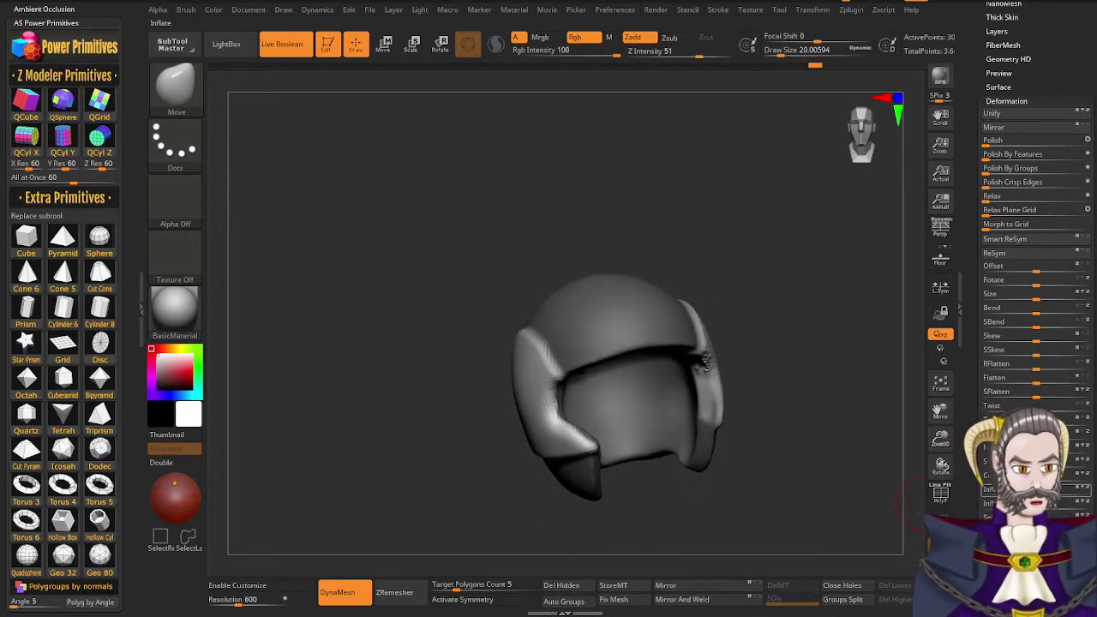
left_click_drag(1037, 490, 1039, 490)
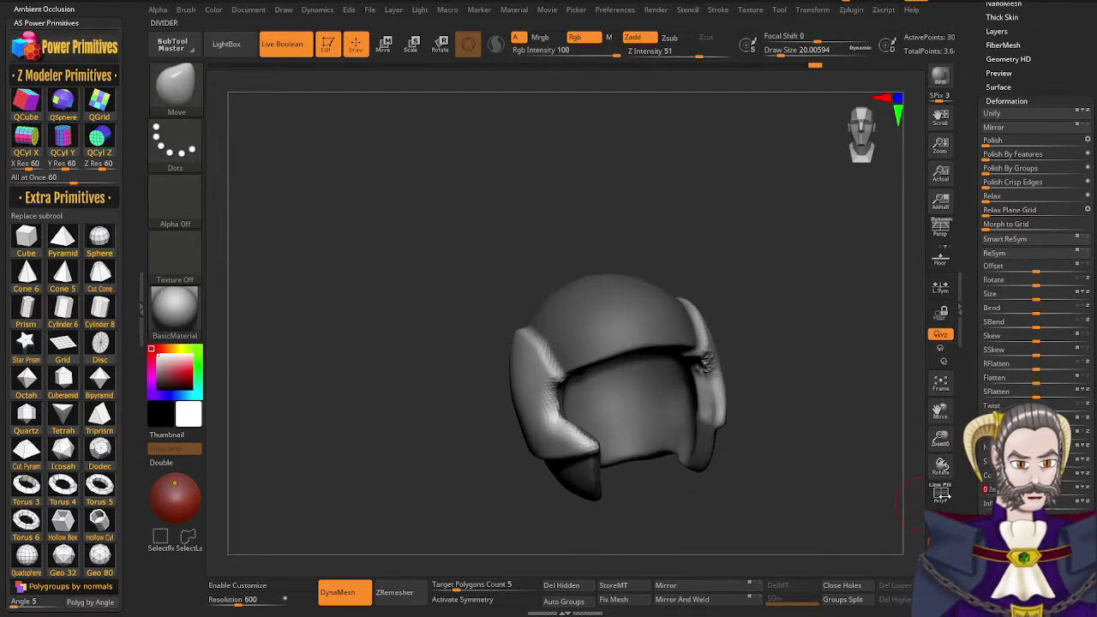
mouse_move(759, 482)
right_mouse_down()
mouse_move(773, 446)
mouse_move(733, 324)
right_mouse_up()
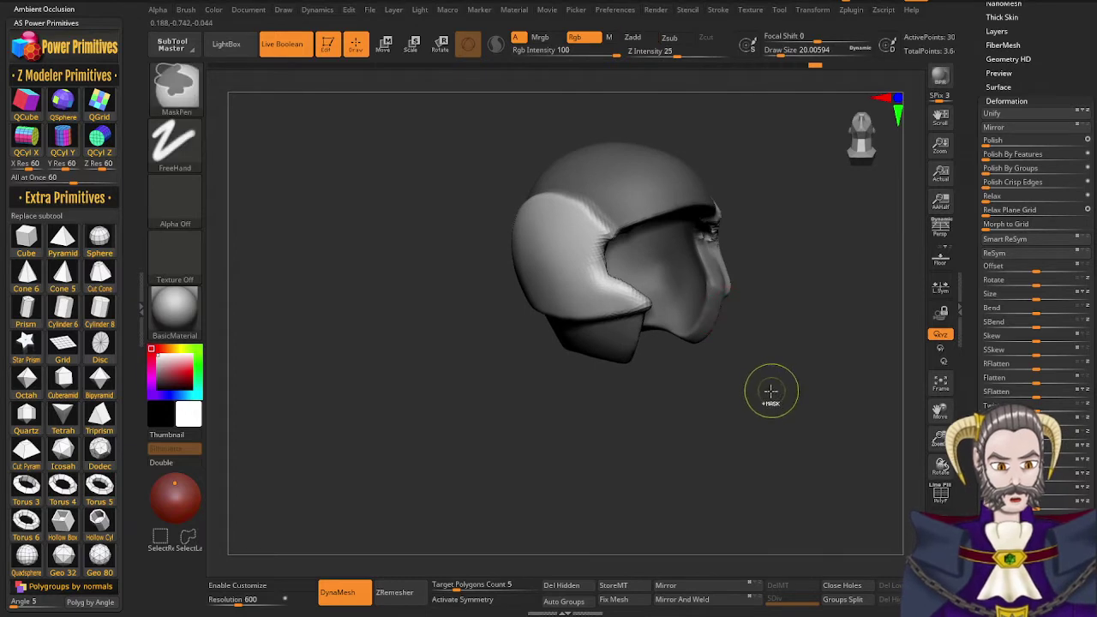
left_click_drag(745, 433, 794, 381, "ctrl")
Paint a mask over the lower jaw section beneath the raised side panel with MaskPen
mouse_move(711, 437)
right_mouse_down()
mouse_move(739, 392)
mouse_move(746, 332)
right_mouse_up()
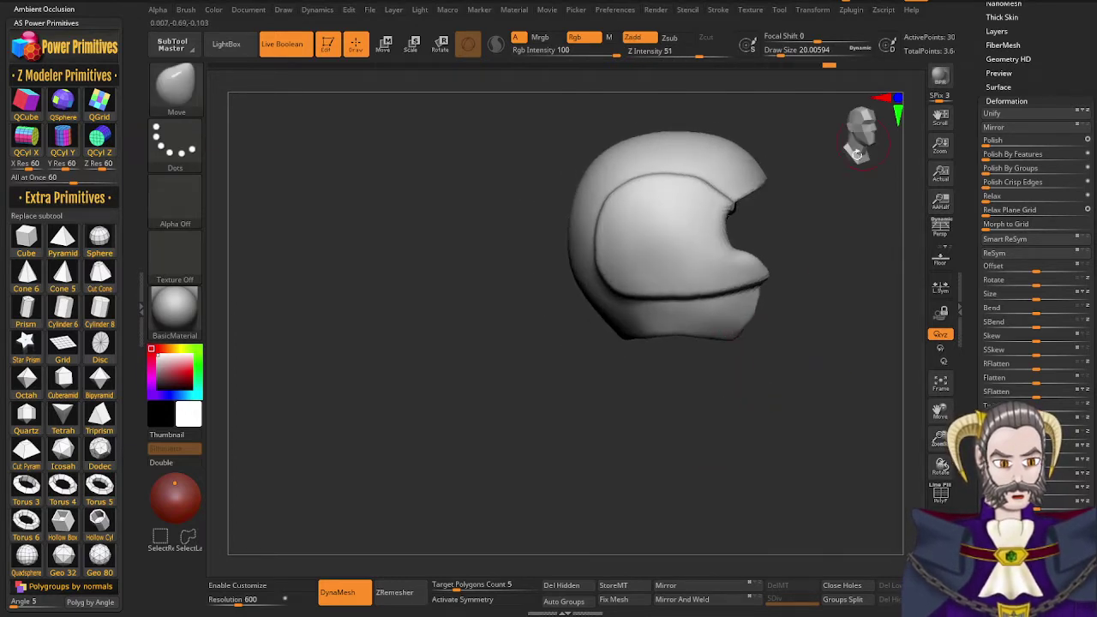
left_click_drag(818, 217, 815, 215)
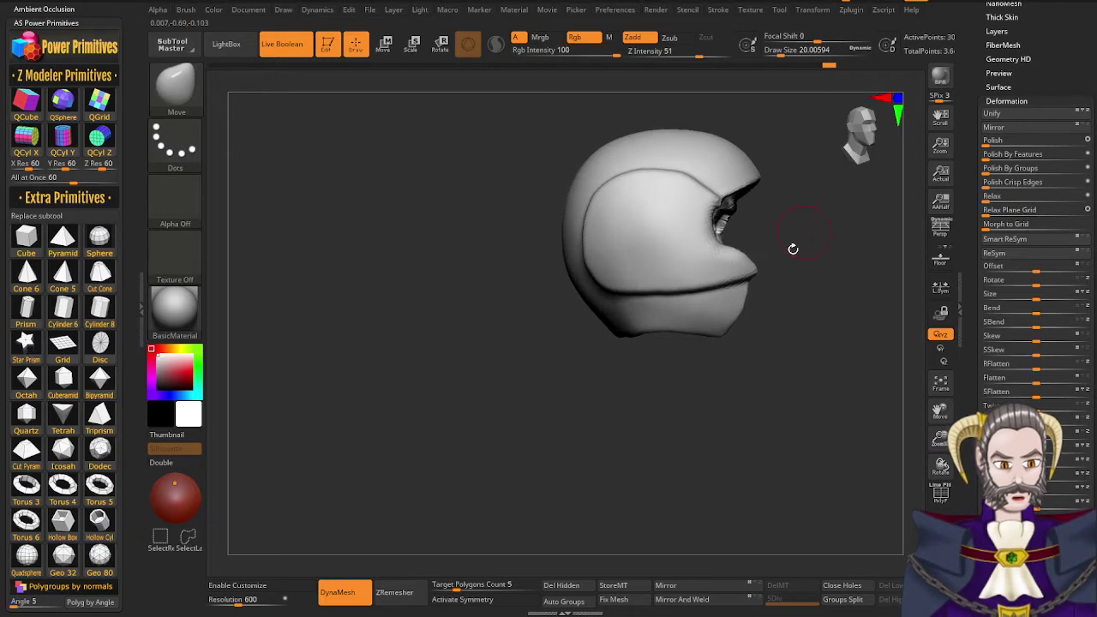
key("ctrl")
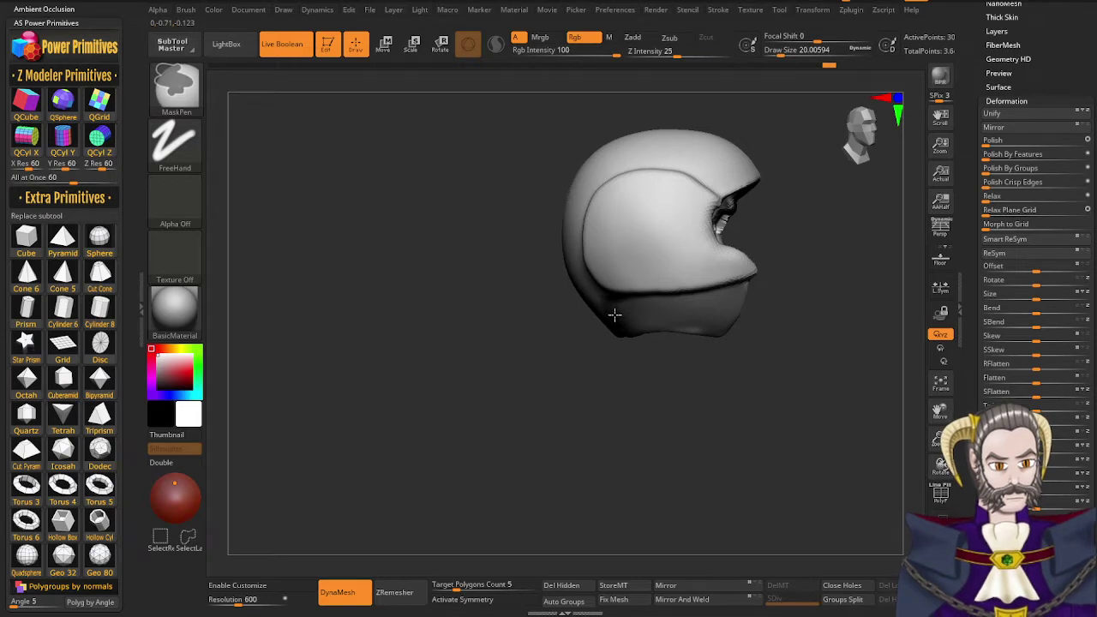
right_click_drag(615, 315, 663, 305)
left_click_drag(676, 327, 742, 318, "ctrl")
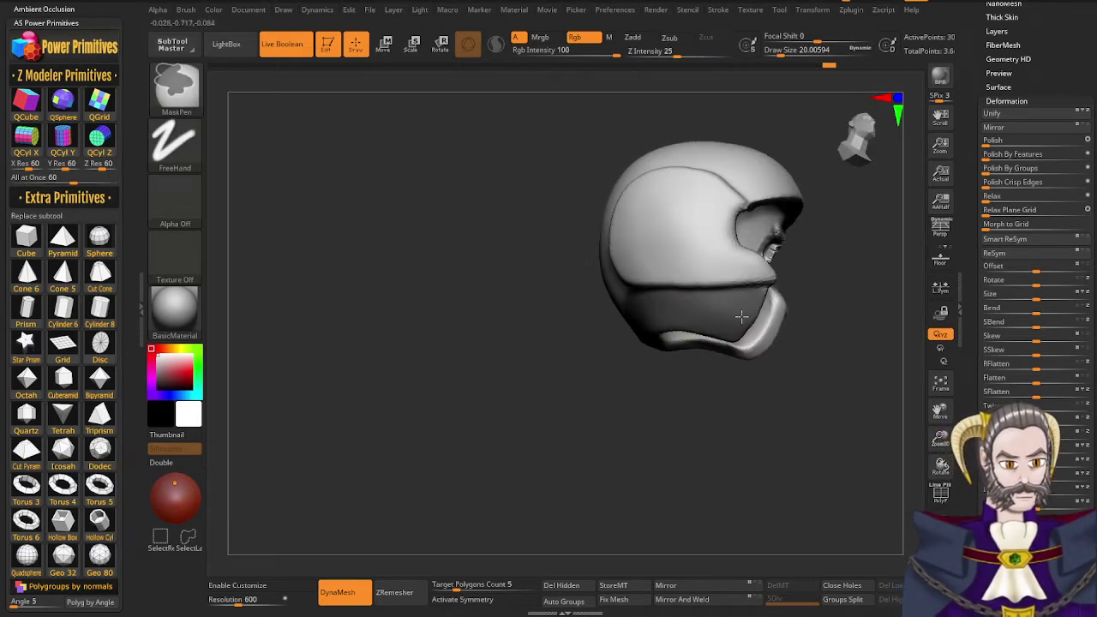
mouse_move(747, 304)
right_mouse_down()
mouse_move(683, 326)
mouse_move(673, 319)
right_mouse_up()
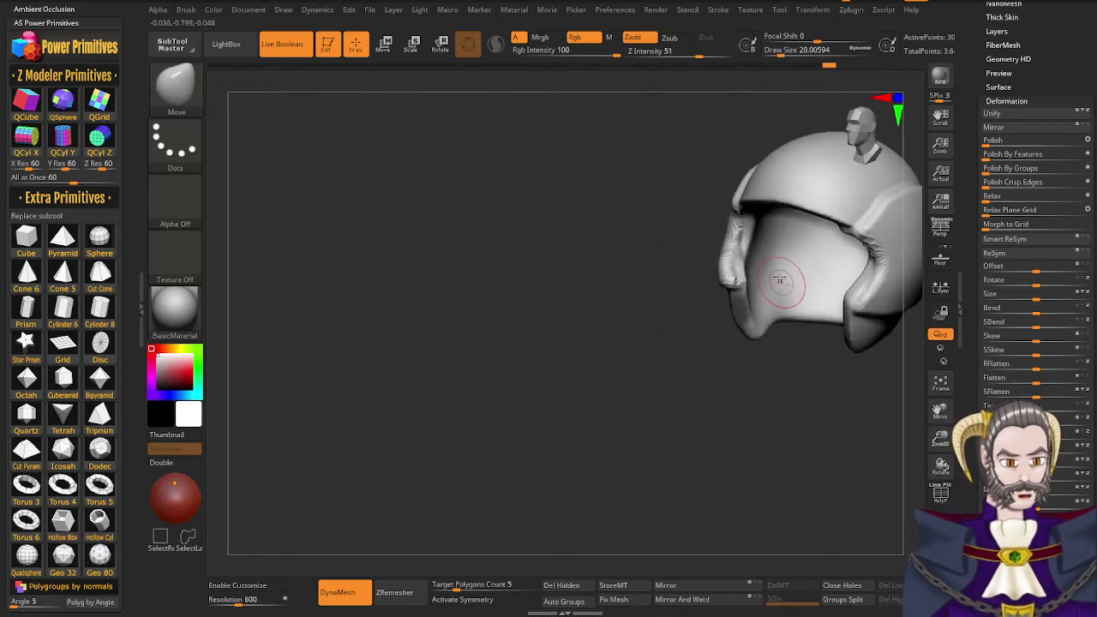
Extend the jaw mask to the front edges of the cheek guards from the front and opposite side
right_click_drag(779, 282, 636, 285, "alt")
key("ctrl")
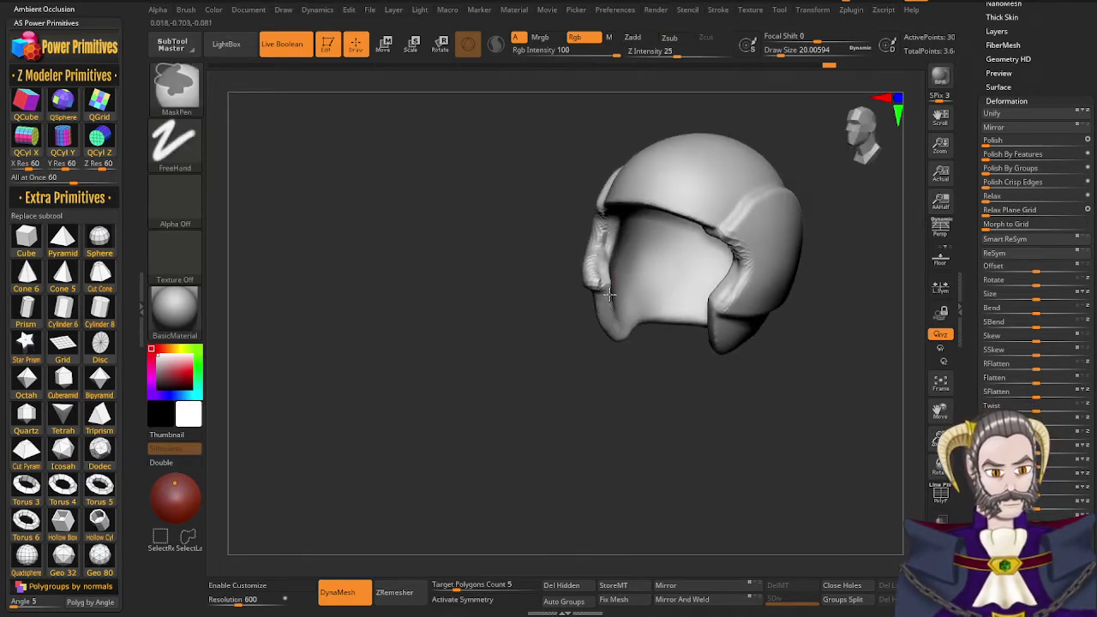
right_click_drag(630, 329, 744, 346)
key("ctrl")
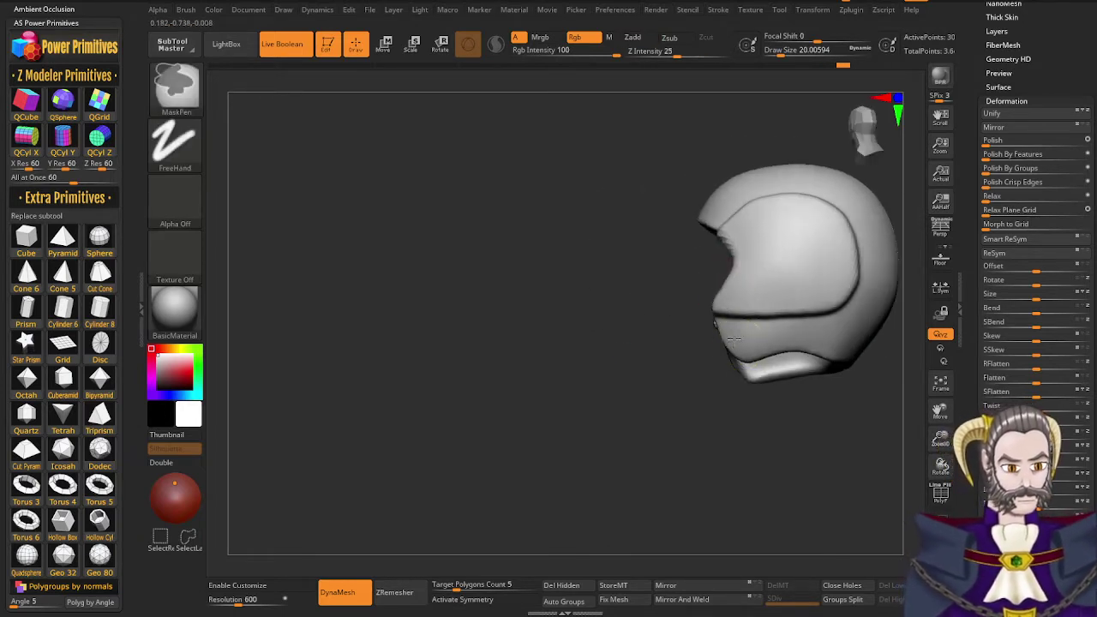
mouse_move(737, 339)
left_mouse_down("ctrl")
mouse_move(828, 337)
mouse_move(725, 339)
left_mouse_up("ctrl")
mouse_move(731, 348)
right_mouse_down()
mouse_move(787, 318)
mouse_move(774, 246)
mouse_move(804, 246)
mouse_move(759, 321)
mouse_move(760, 277)
right_mouse_up()
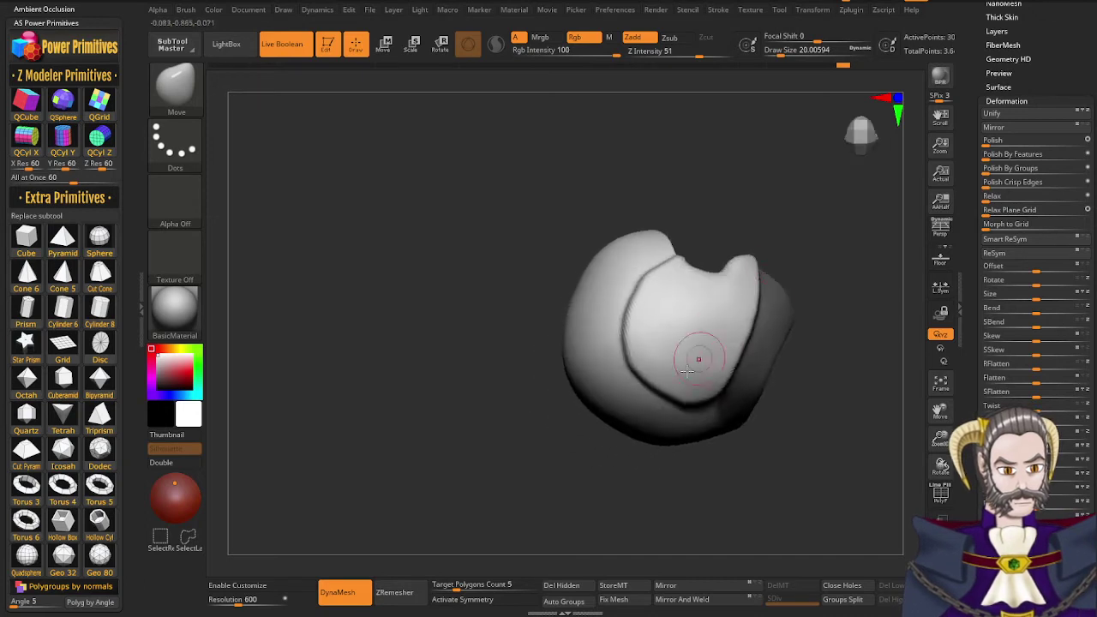
Set the draw size to about 6.58 and clean up the rear edge of the jaw mask on the helmet's underside
right_click_drag(675, 341, 667, 261)
right_click_drag(719, 409, 642, 367, "alt")
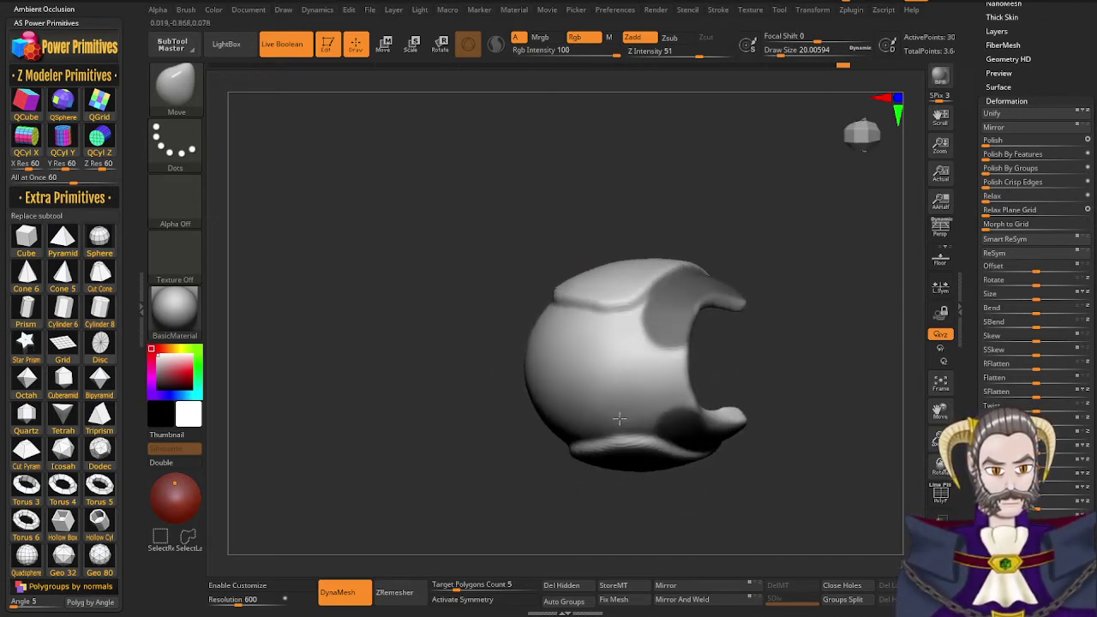
mouse_move(620, 418)
right_mouse_down()
mouse_move(625, 387)
mouse_move(617, 422)
right_mouse_up()
key("s")
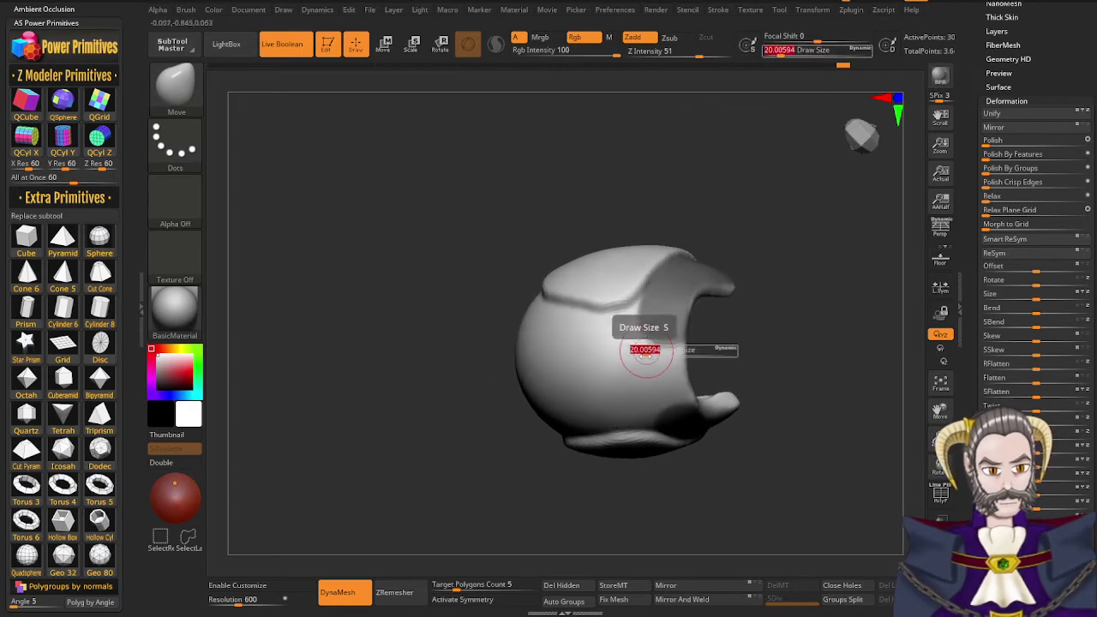
left_click_drag(647, 353, 641, 358)
right_click_drag(649, 364, 647, 414)
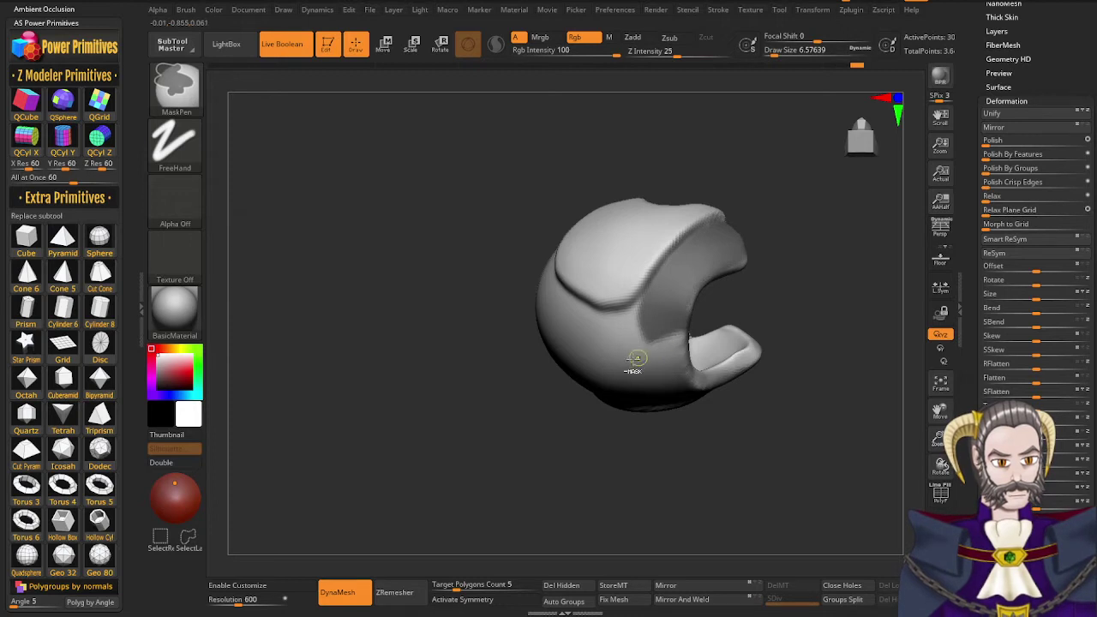
mouse_move(683, 336)
right_mouse_down()
mouse_move(673, 295)
mouse_move(600, 323)
mouse_move(620, 329)
right_mouse_up()
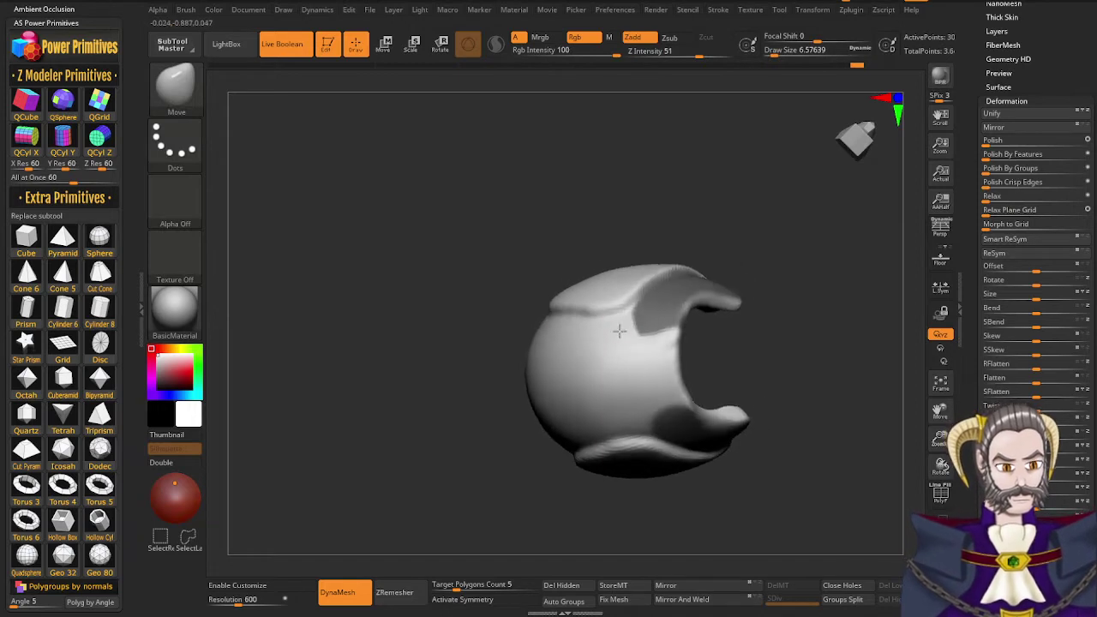
Examine the lower jaw mask on both sides of the helmet from below, behind and the front
mouse_move(662, 412)
right_mouse_down()
mouse_move(659, 435)
mouse_move(677, 406)
right_mouse_up()
key("ctrl")
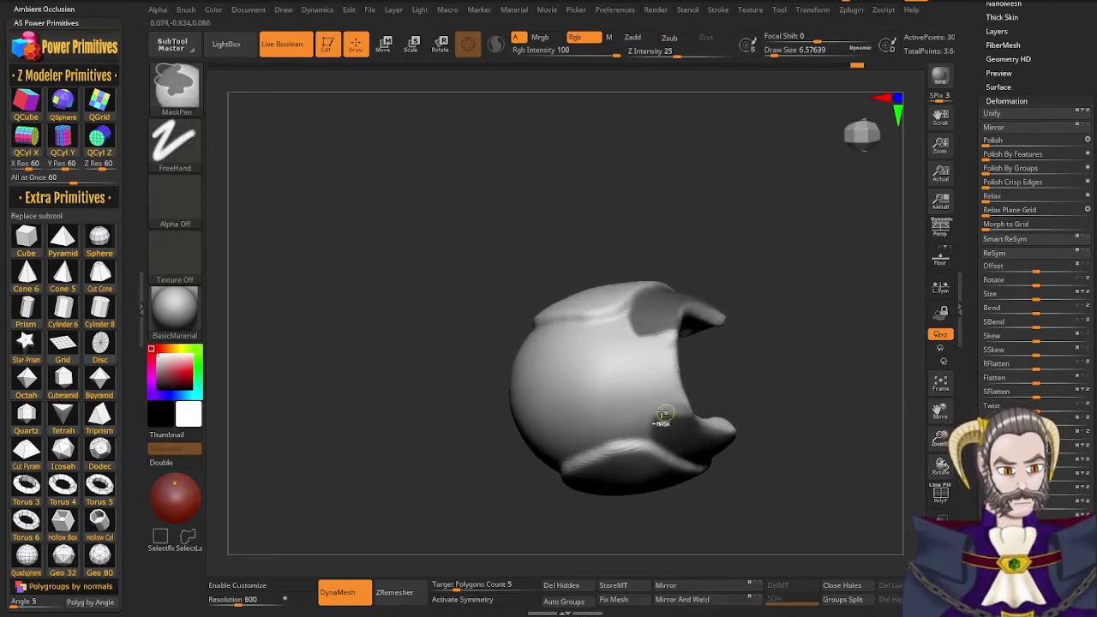
right_click_drag(659, 405, 658, 346)
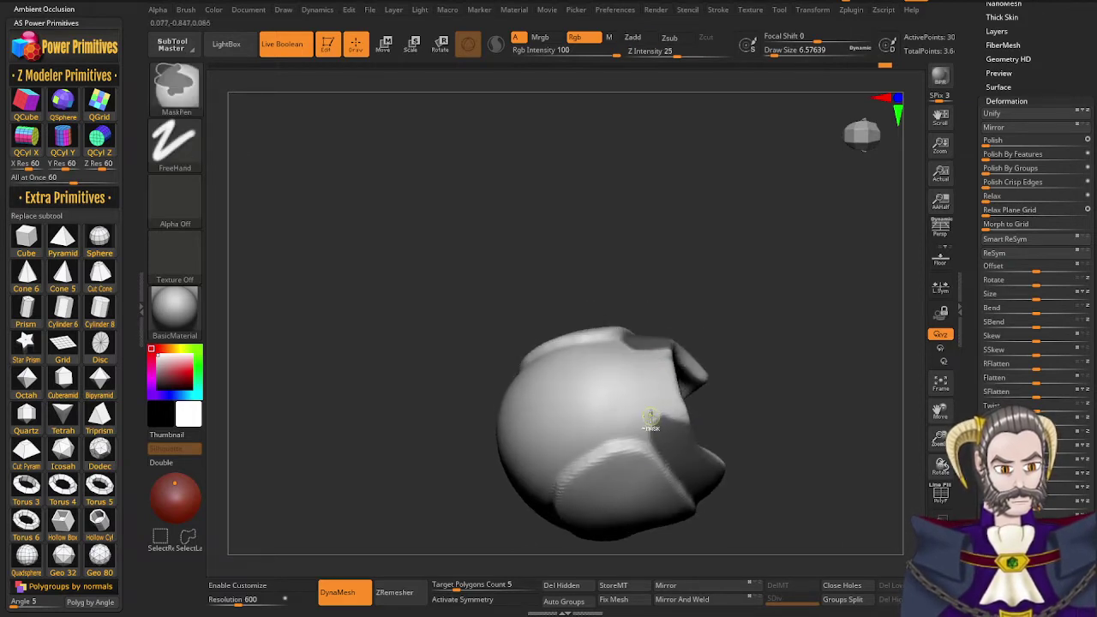
right_click_drag(696, 426, 629, 409)
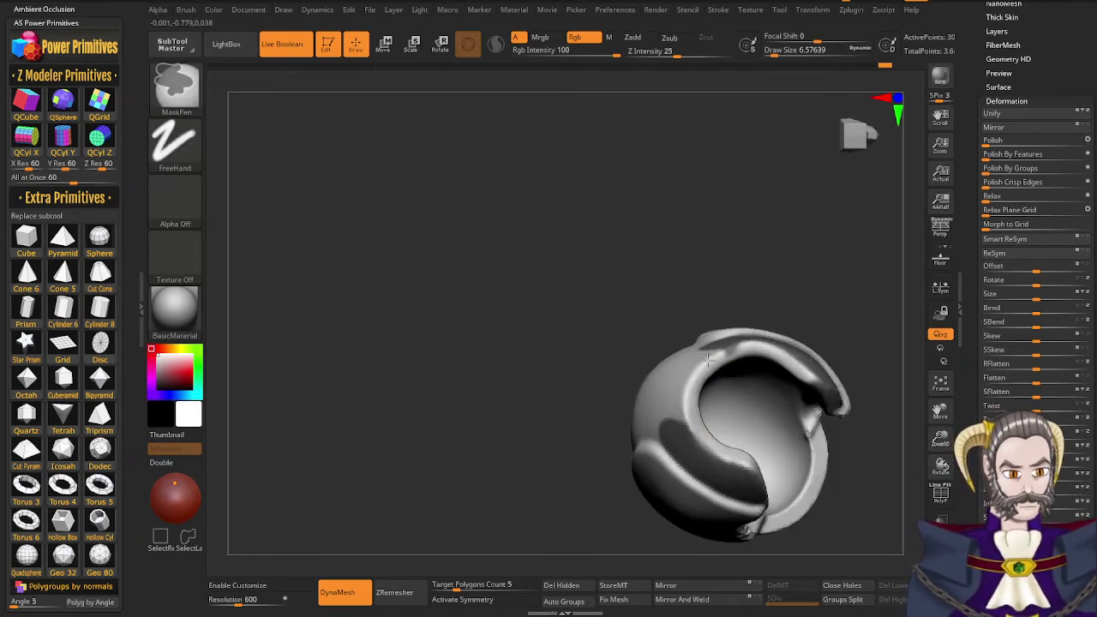
mouse_move(750, 392)
right_mouse_down()
mouse_move(801, 399)
mouse_move(768, 407)
right_mouse_up()
mouse_move(768, 406)
right_mouse_down("alt")
mouse_move(484, 298)
mouse_move(396, 194)
right_mouse_up("alt")
right_click_drag(458, 211, 458, 169)
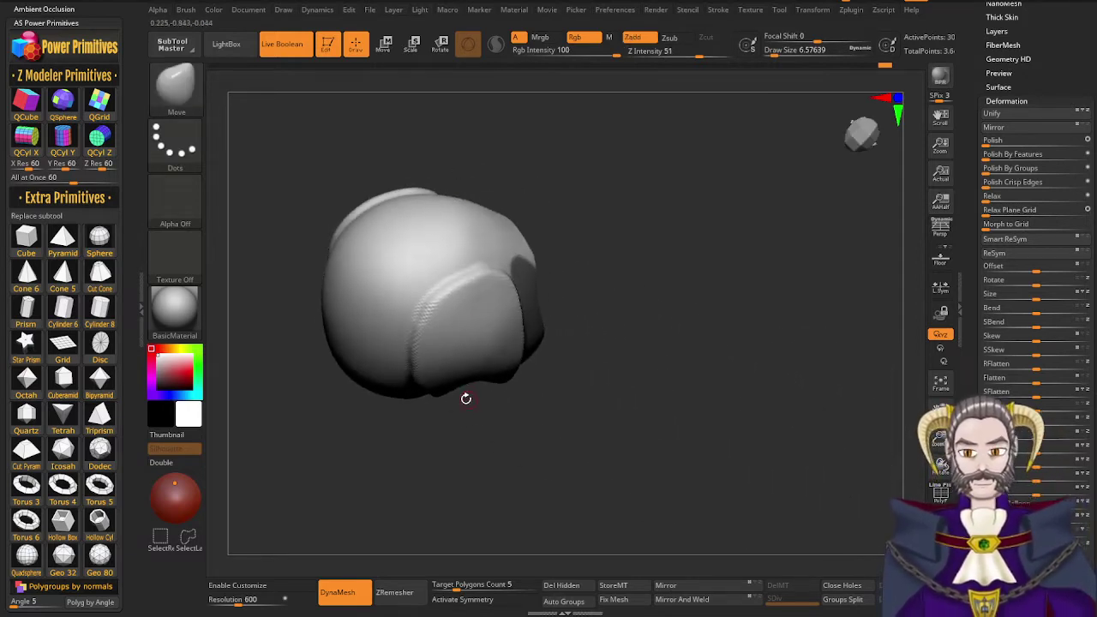
right_click_drag(466, 397, 395, 363)
right_click_drag(471, 260, 530, 192)
right_click_drag(578, 360, 525, 419)
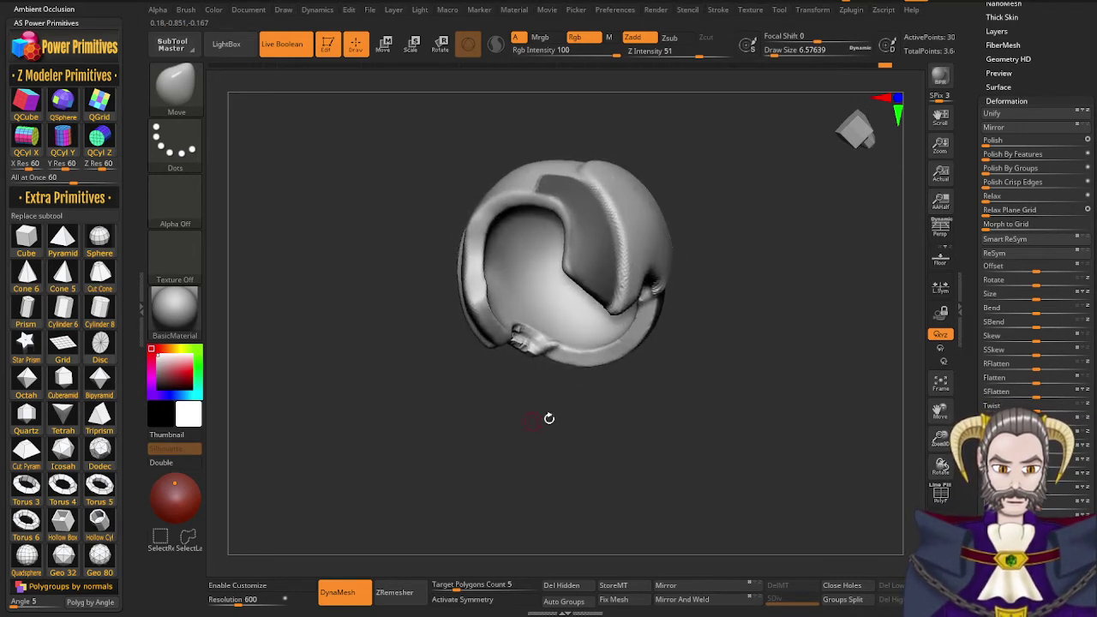
Invert the jaw mask, inflate the lower jaw sections outward, and clear the mask
left_click_drag(592, 412, 633, 433, "ctrl")
key("ctrl+z")
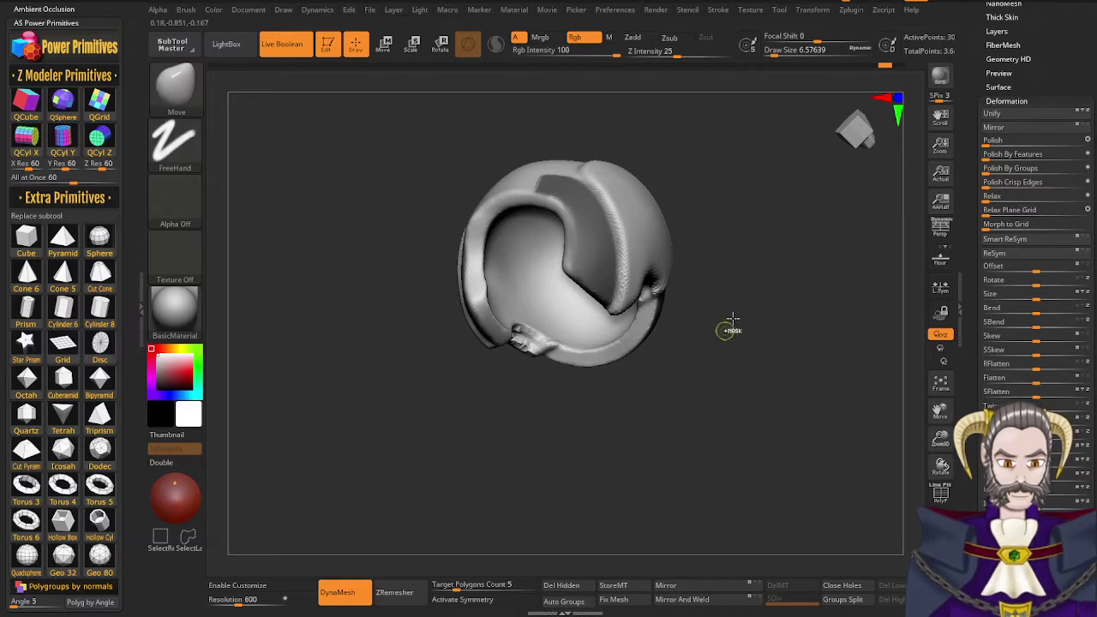
left_click(697, 413, "ctrl")
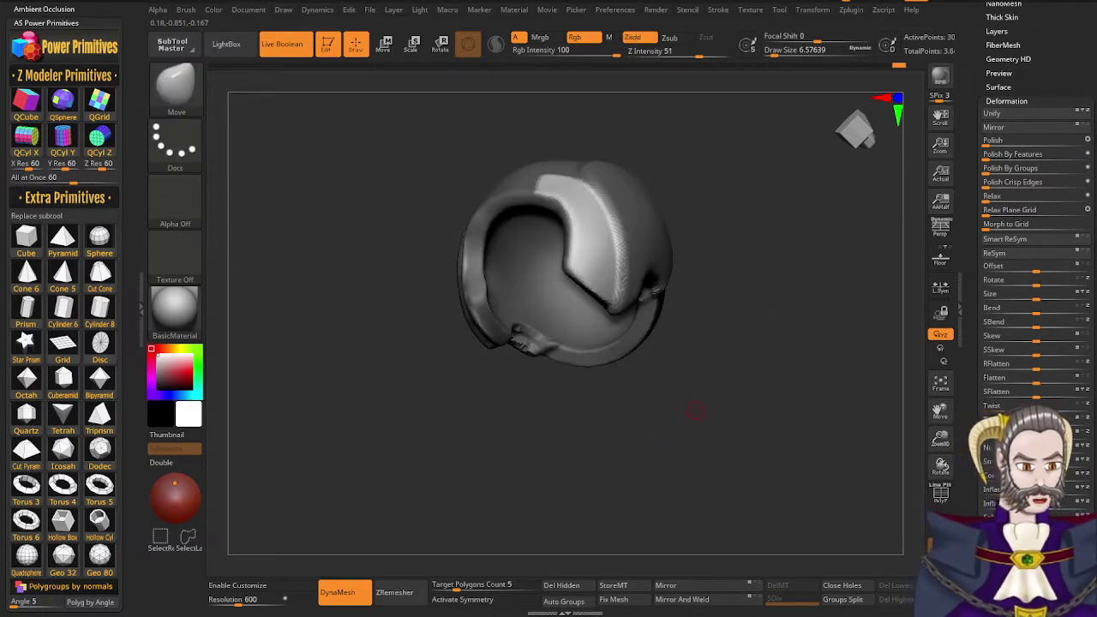
left_click_drag(1037, 490, 1040, 490)
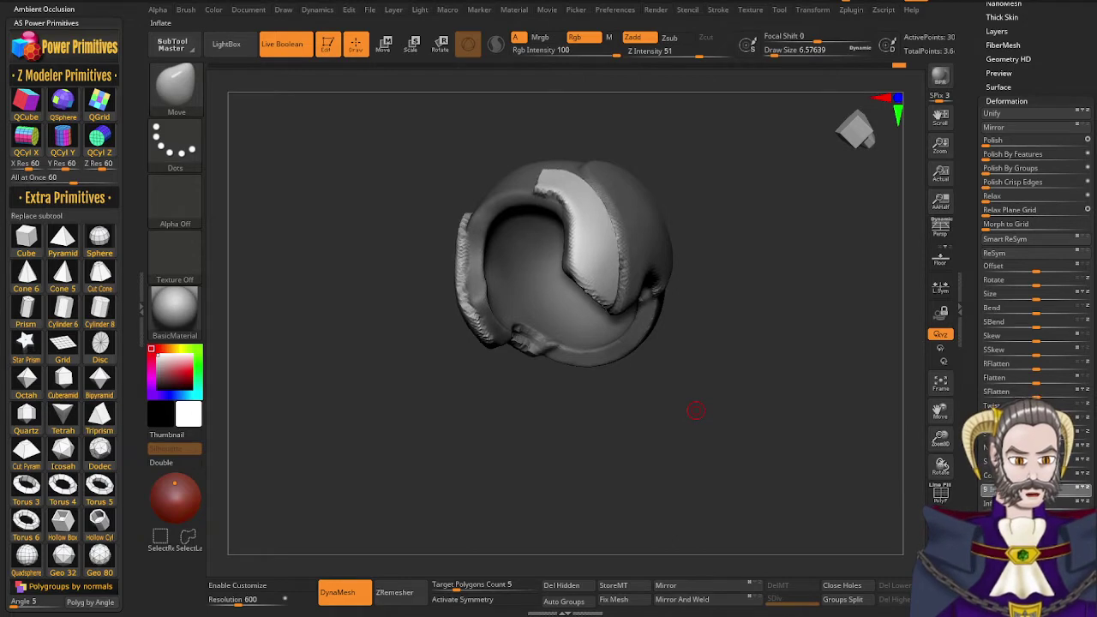
left_click_drag(752, 380, 626, 370)
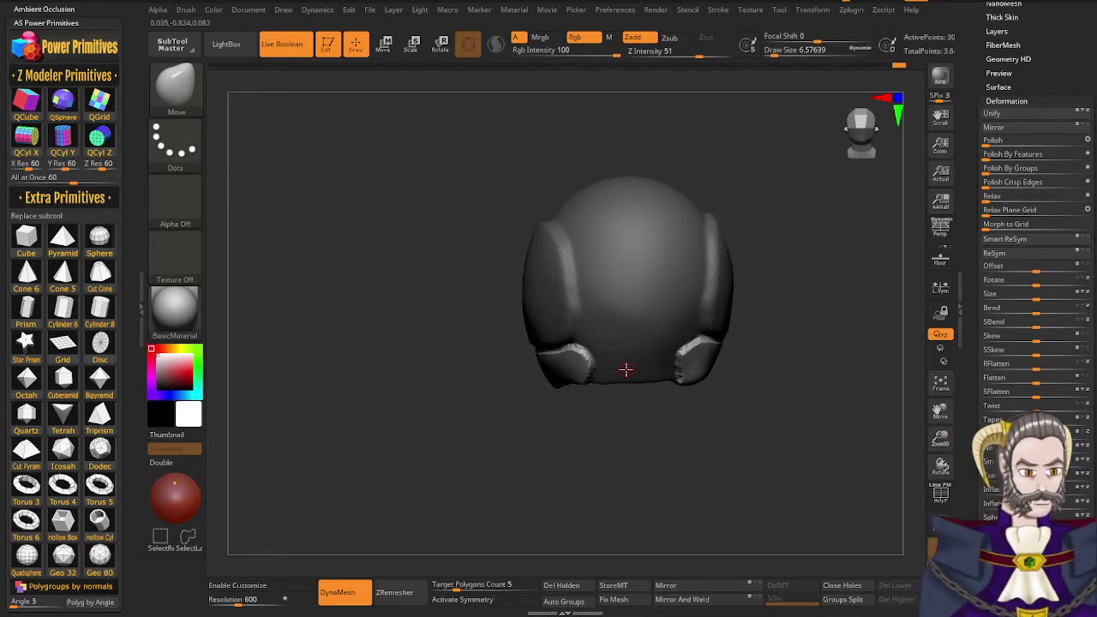
left_click_drag(711, 459, 772, 403, "ctrl")
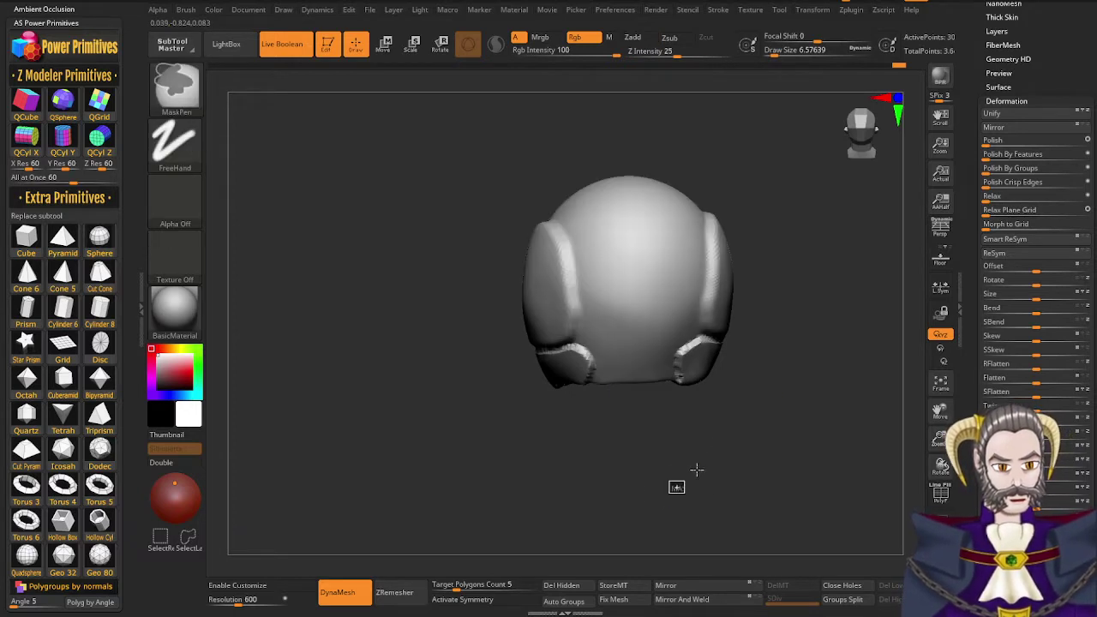
Paint a filled rectangular mask on the back of the helmet between the side panels with MaskPen
right_click_drag(633, 302, 628, 302)
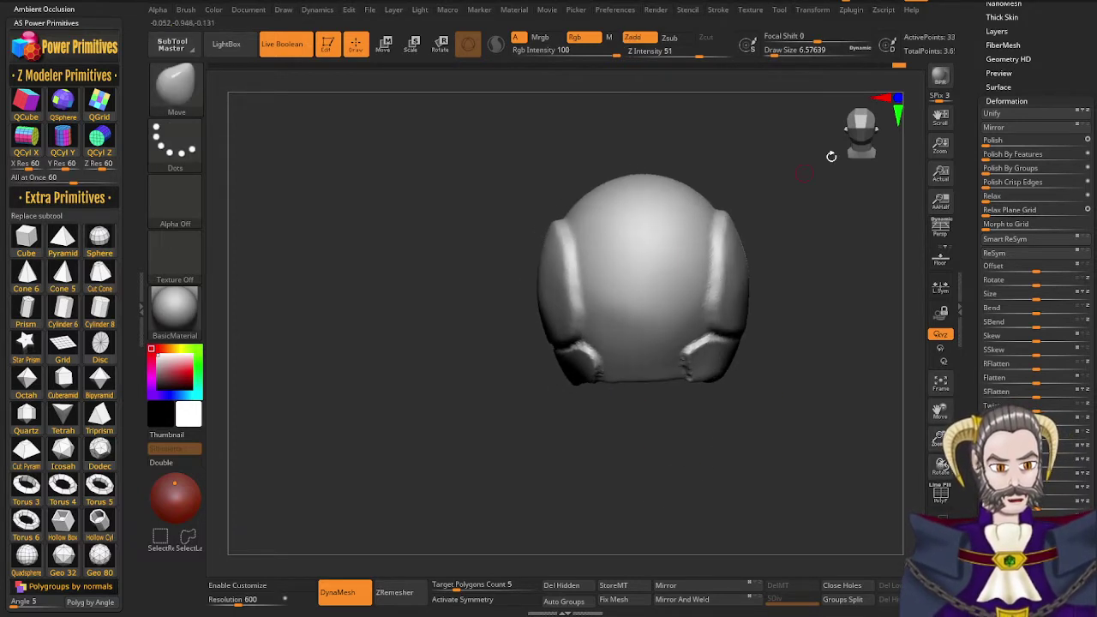
right_click_drag(860, 138, 842, 156)
mouse_move(763, 272)
right_mouse_down()
mouse_move(732, 345)
mouse_move(713, 346)
mouse_move(549, 317)
mouse_move(493, 277)
mouse_move(507, 242)
right_mouse_up()
right_click_drag(391, 444, 367, 441)
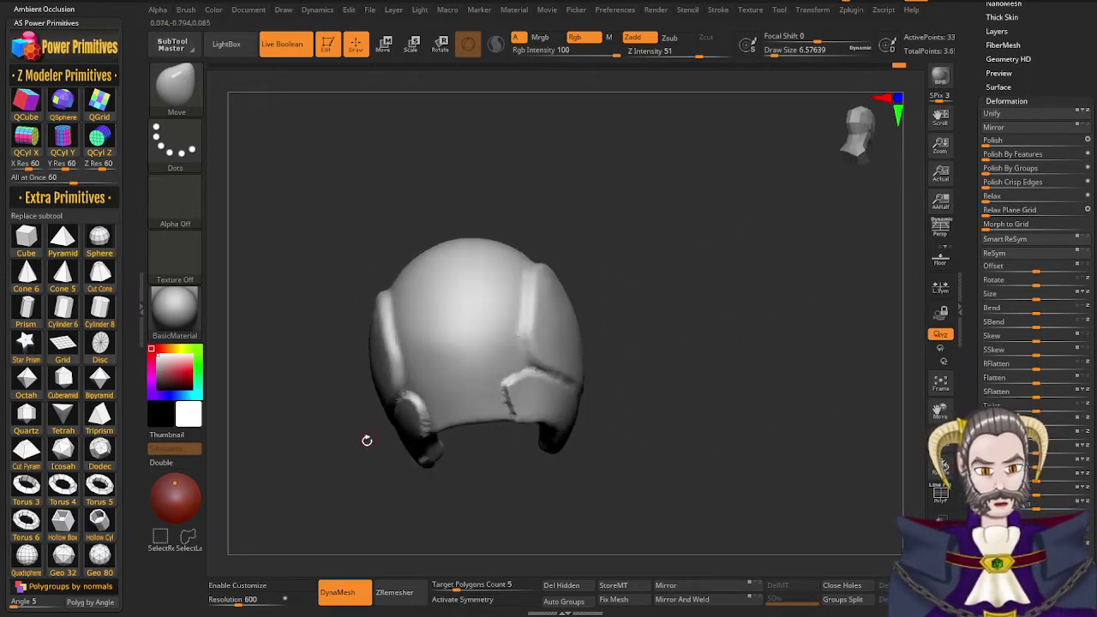
right_click_drag(478, 301, 480, 332)
key("ctrl")
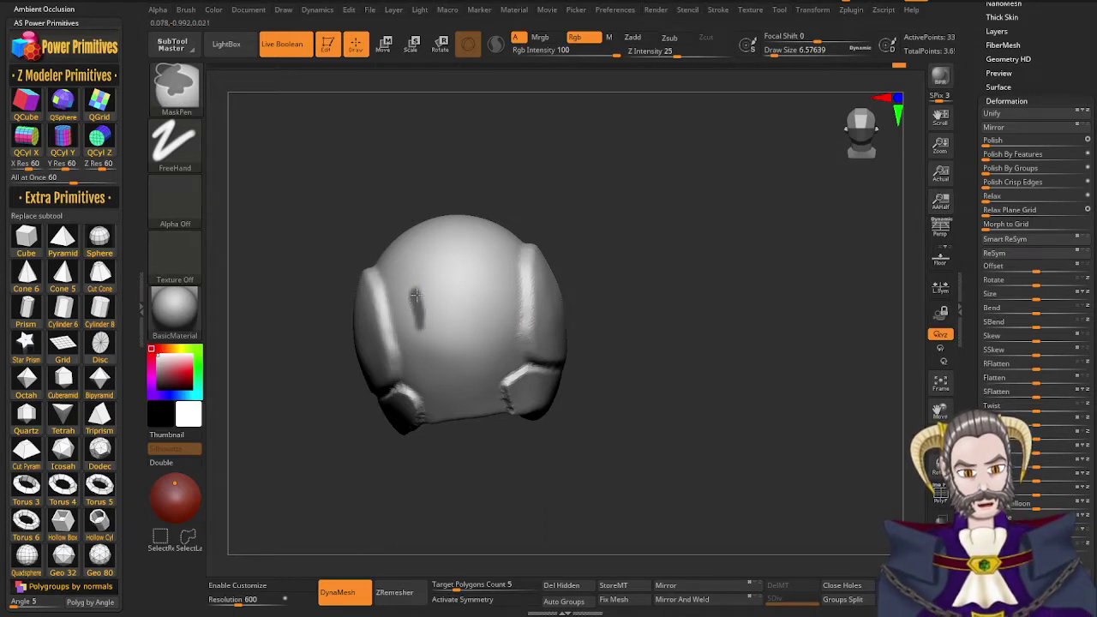
left_click_drag(415, 295, 416, 308, "ctrl")
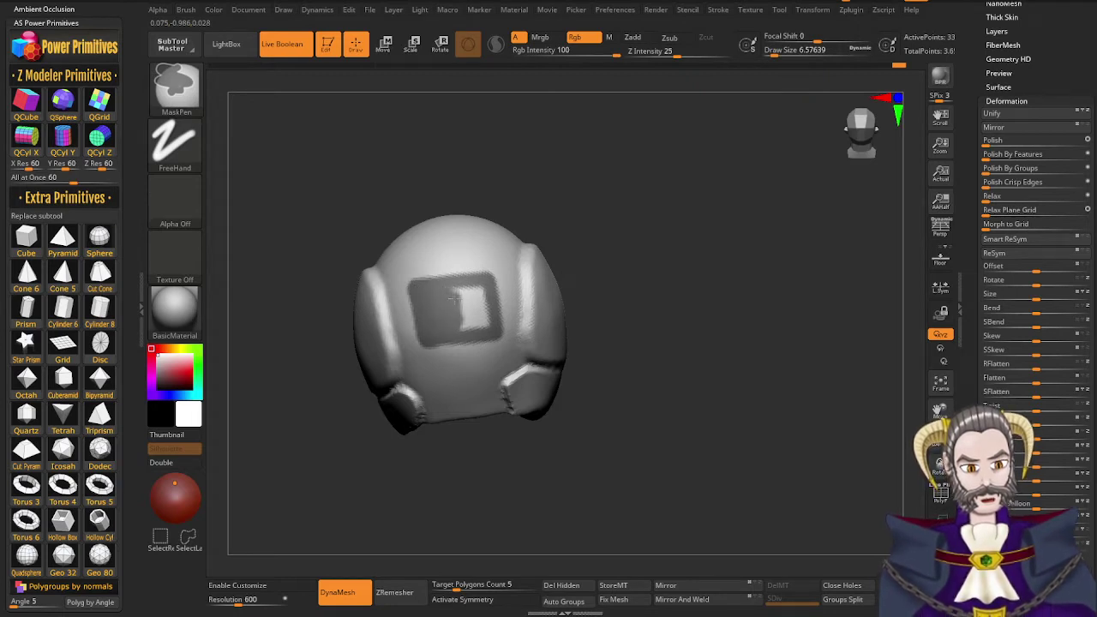
left_click_drag(463, 291, 472, 291, "ctrl")
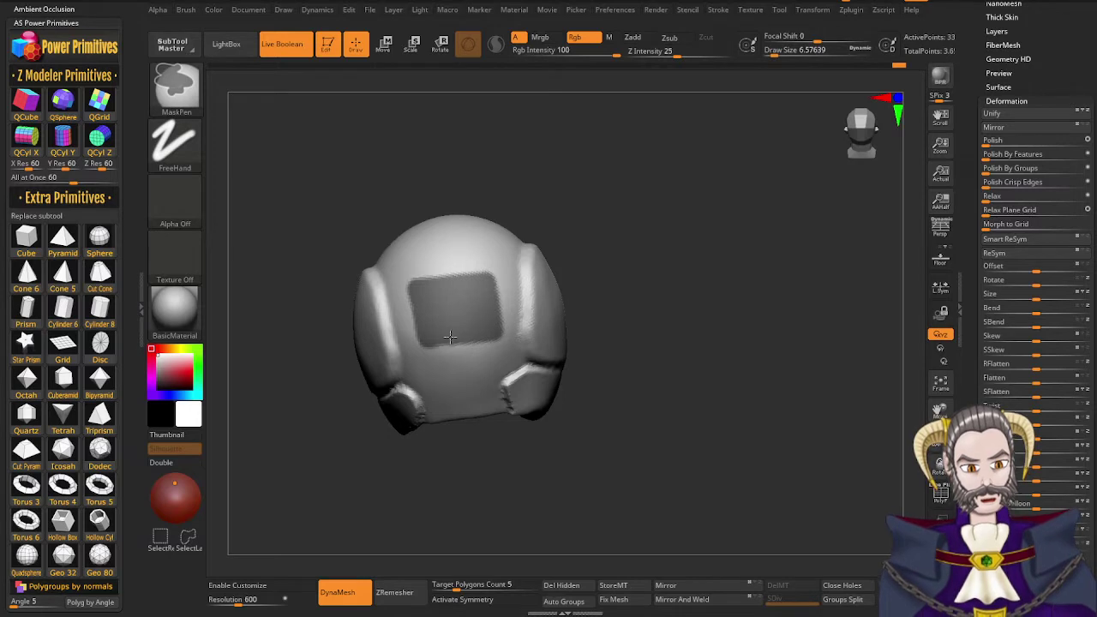
Sharpen the corners and edges of the rectangular mask on the back, undoing the last erasing stroke
mouse_move(462, 351)
right_mouse_down()
mouse_move(499, 355)
mouse_move(465, 364)
right_mouse_up()
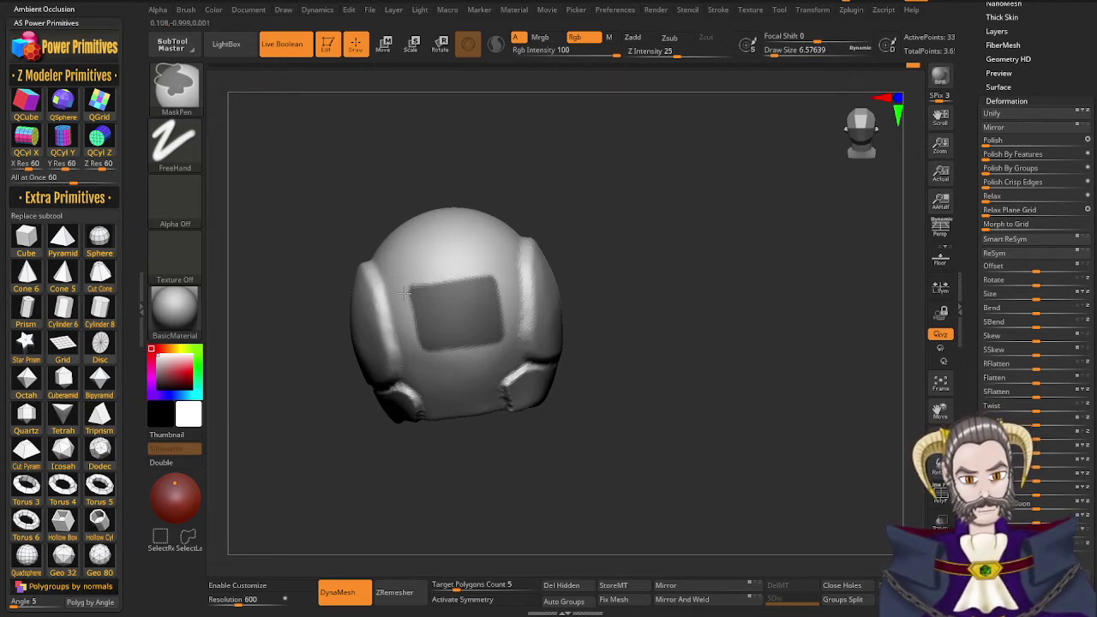
left_click_drag(423, 362, 429, 380, "ctrl+alt")
key("ctrl+z")
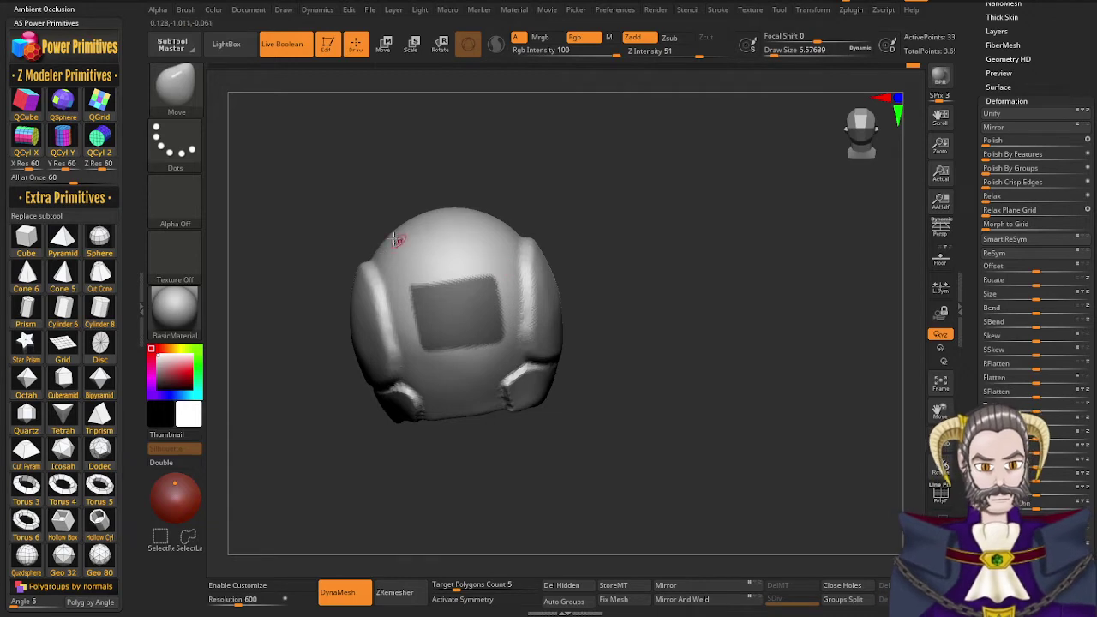
Invert the mask, inflate the rectangular back plate outward, then clear the mask and update the DynaMesh
left_click_drag(392, 212, 394, 201)
mouse_move(593, 370)
left_mouse_down()
mouse_move(576, 401)
mouse_move(591, 387)
left_mouse_up()
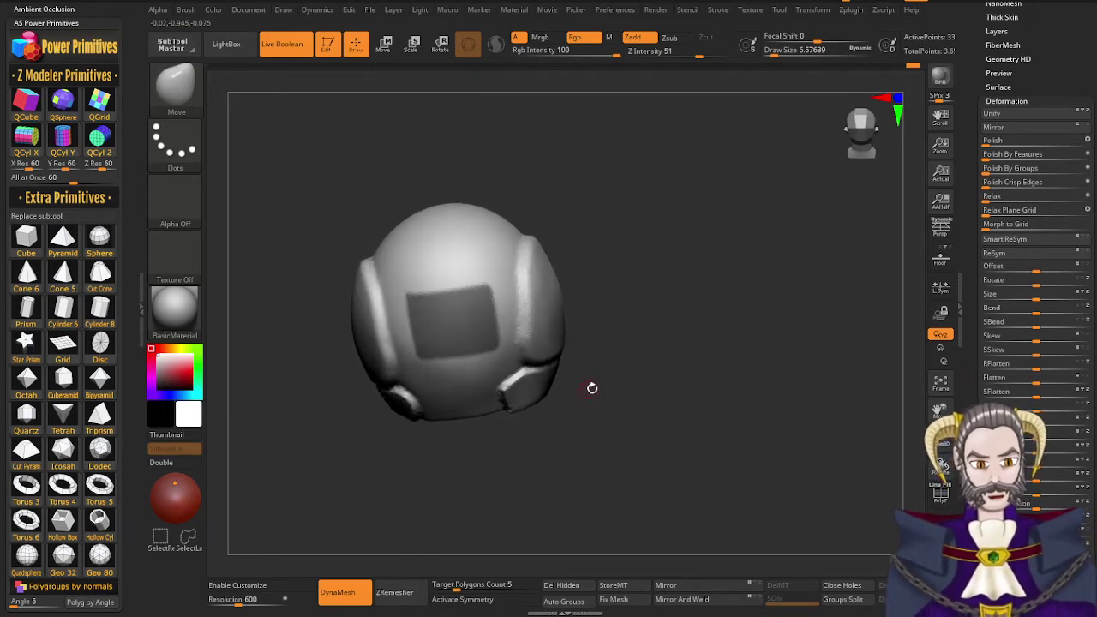
left_click(644, 383, "ctrl")
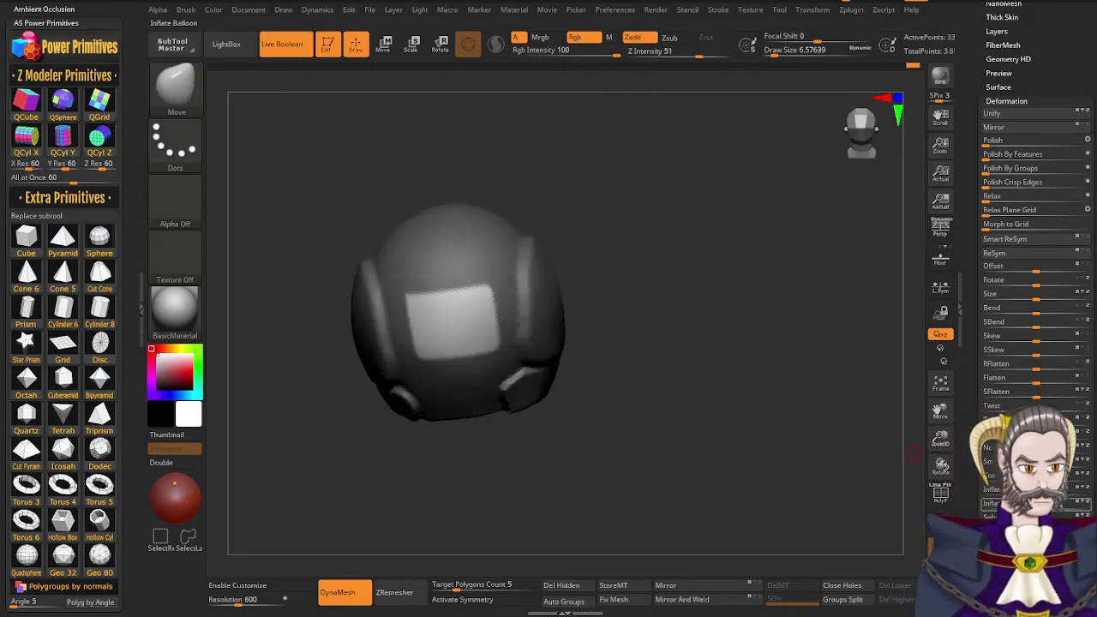
left_click_drag(1037, 491, 1041, 491)
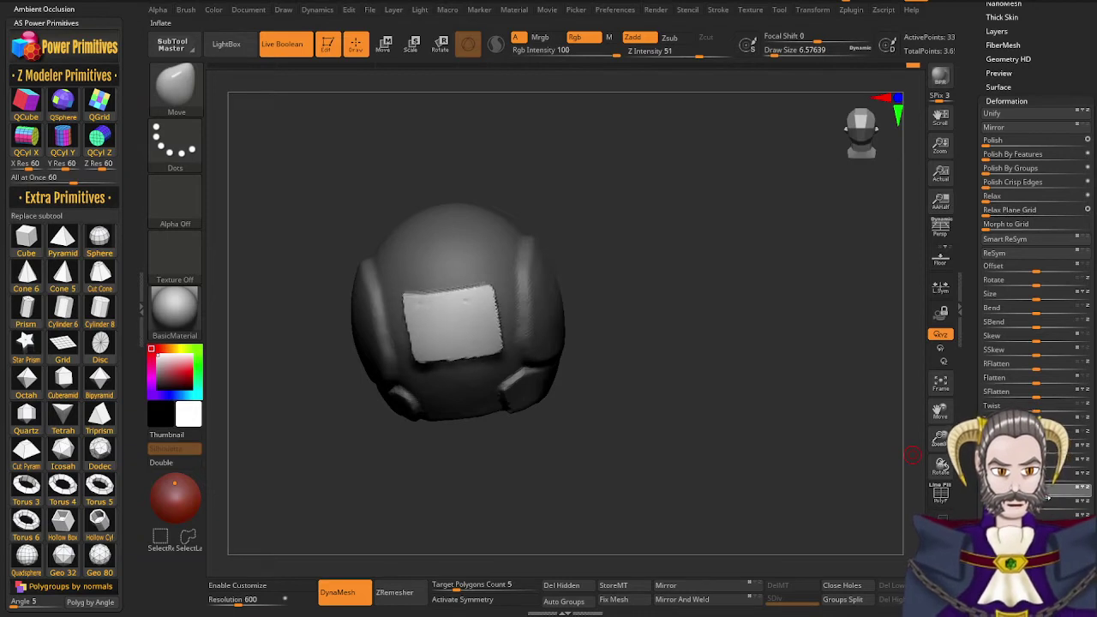
left_click_drag(588, 407, 620, 389)
left_click_drag(615, 442, 729, 303, "ctrl")
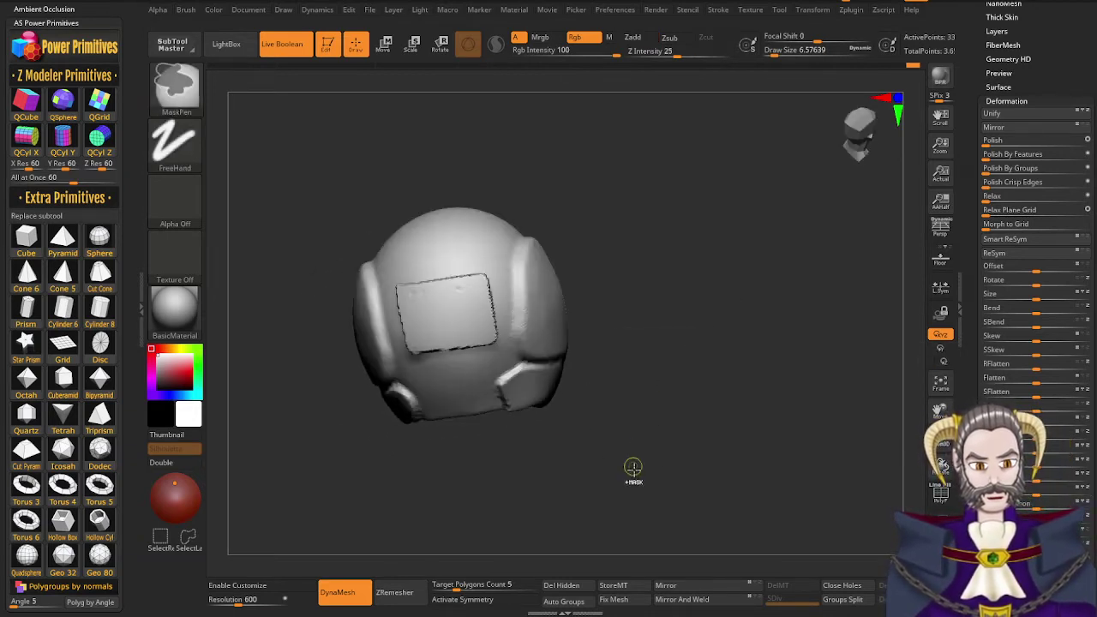
left_click_drag(634, 466, 759, 304, "ctrl")
Flatten the front edge of the lower jaw section with the hPolish brush at a draw size of about 21.6
left_click_drag(579, 461, 671, 399)
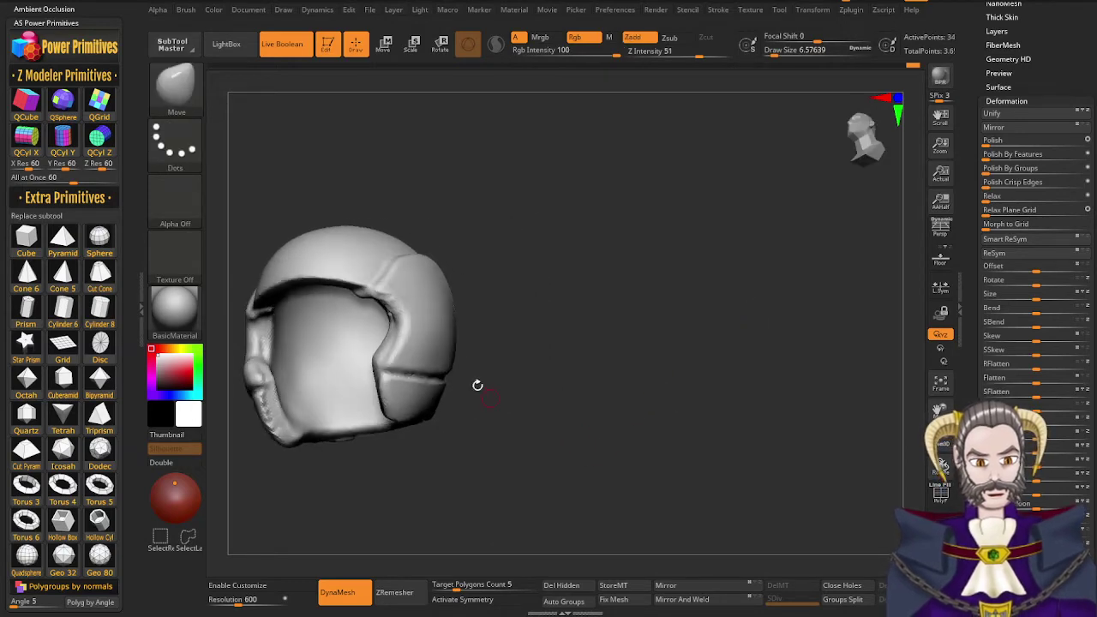
left_click_drag(477, 385, 566, 377)
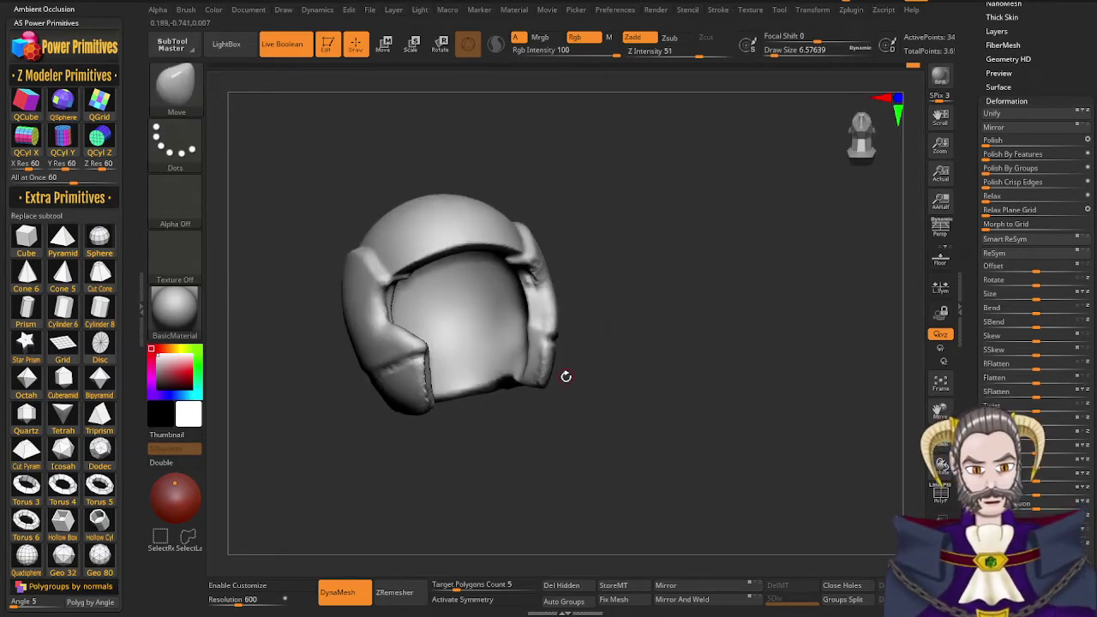
key("b")
key("h")
key("p")
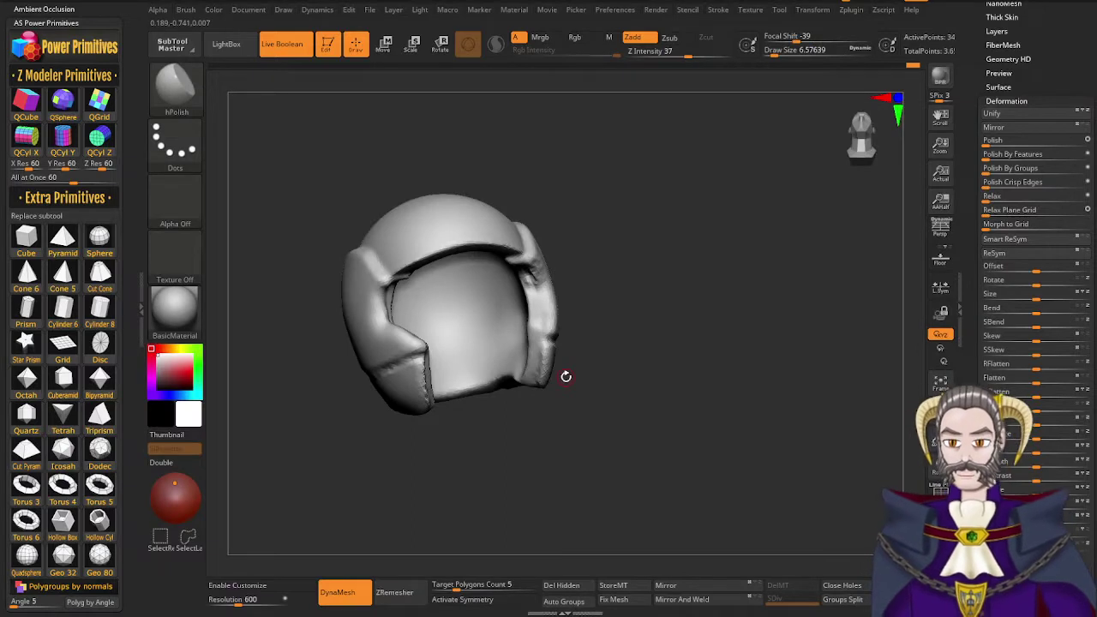
key("s")
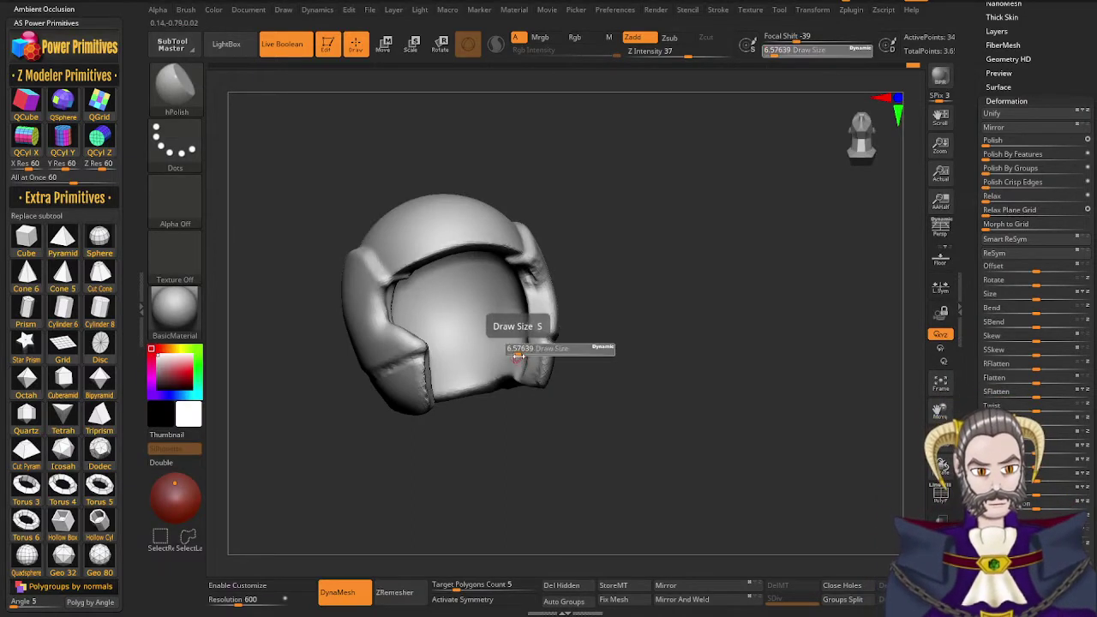
left_click_drag(518, 355, 524, 356)
right_click_drag(500, 402, 474, 417)
mouse_move(480, 368)
right_mouse_down("alt")
mouse_move(489, 306)
mouse_move(415, 338)
right_mouse_up("alt")
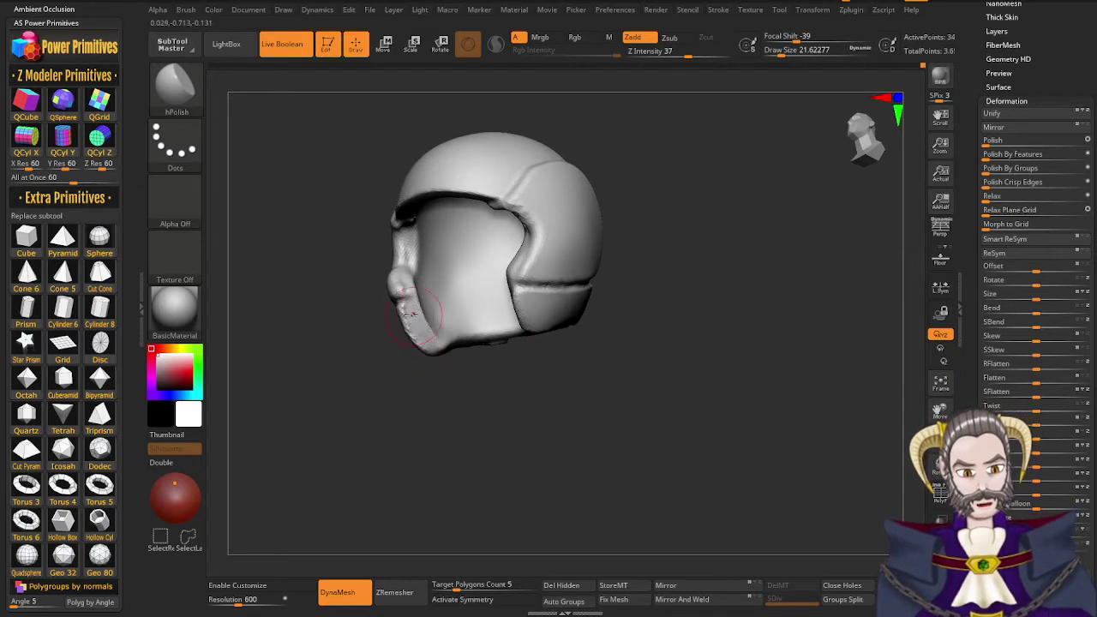
left_click_drag(412, 314, 433, 345)
Flatten the side panel's front edge and the upper corner of the face opening with hPolish
right_click_drag(403, 316, 412, 363)
mouse_move(403, 282)
right_mouse_down()
mouse_move(415, 287)
mouse_move(401, 274)
mouse_move(406, 235)
right_mouse_up()
left_click_drag(404, 242, 408, 230)
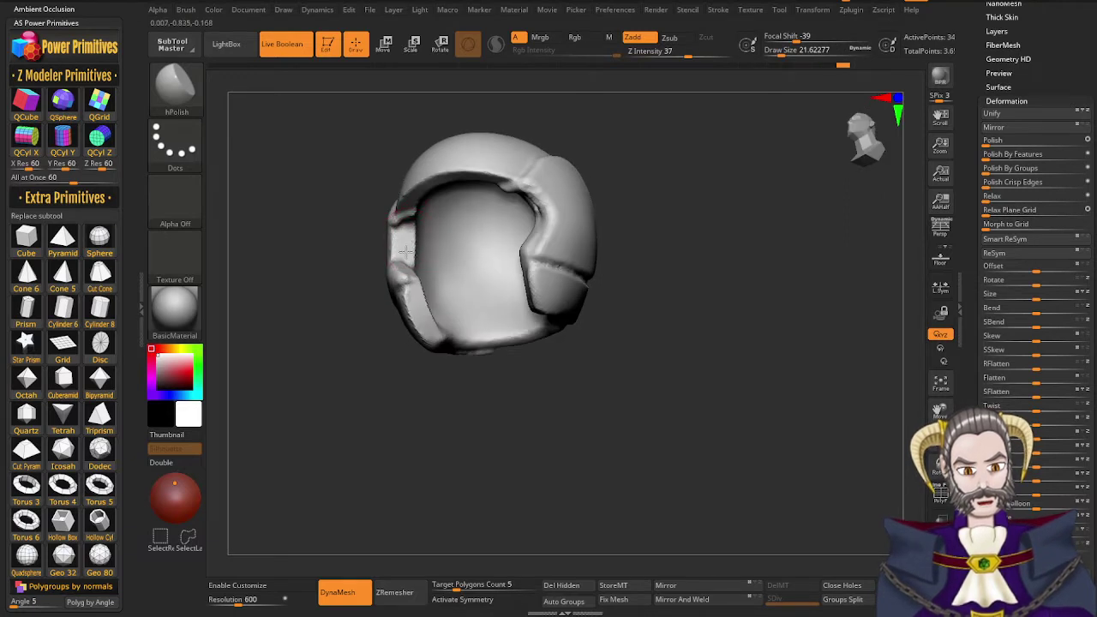
right_click_drag(407, 252, 440, 196)
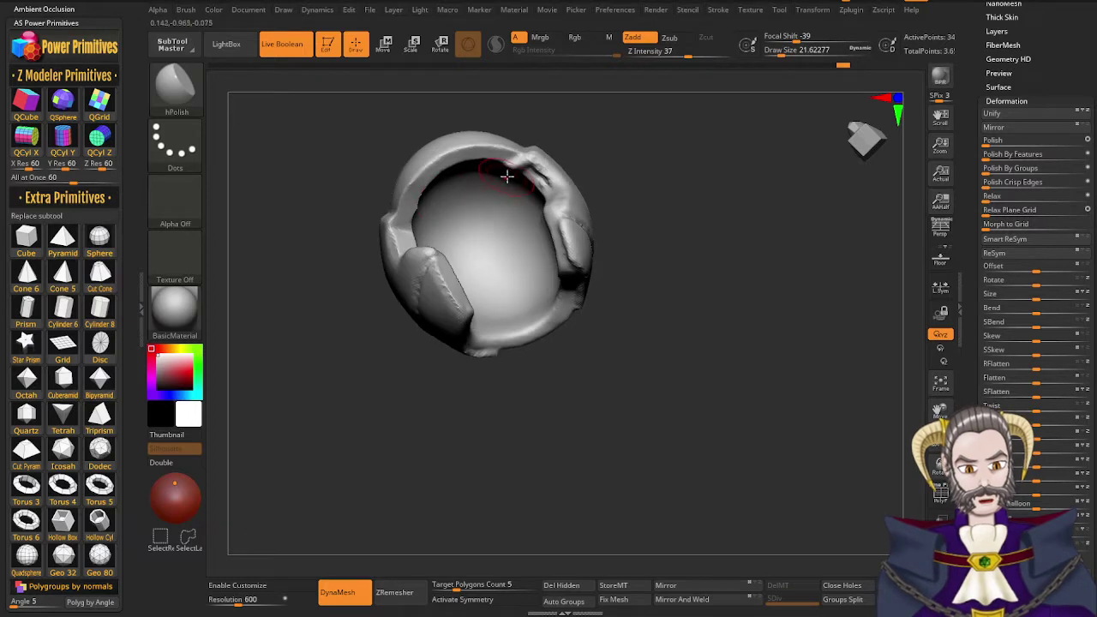
right_click_drag(508, 176, 559, 174)
left_click_drag(558, 175, 563, 179)
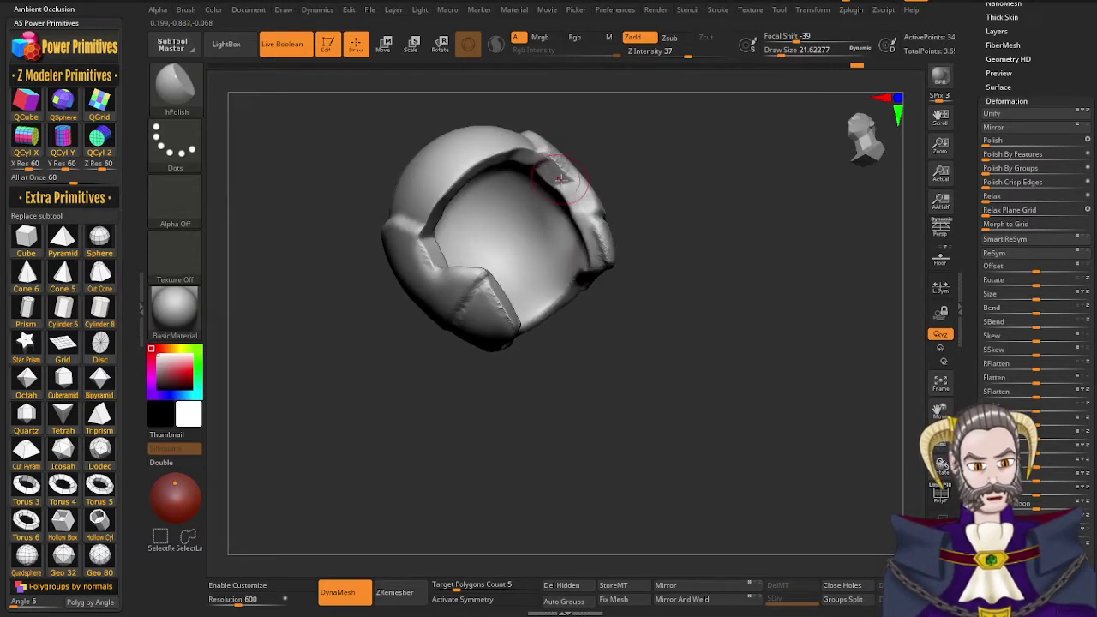
Smooth the raised side panel's surface beside the face opening
mouse_move(579, 195)
right_mouse_down()
mouse_move(583, 186)
mouse_move(580, 215)
mouse_move(553, 148)
mouse_move(565, 186)
mouse_move(557, 199)
right_mouse_up()
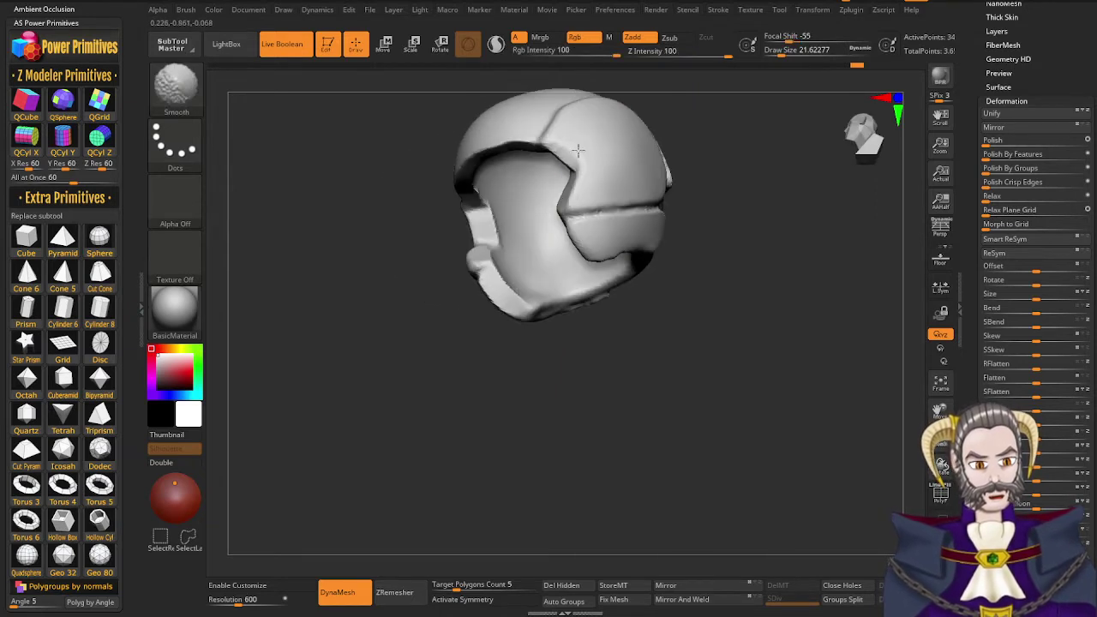
left_click_drag(599, 156, 585, 183, "shift")
right_click_drag(529, 242, 601, 219)
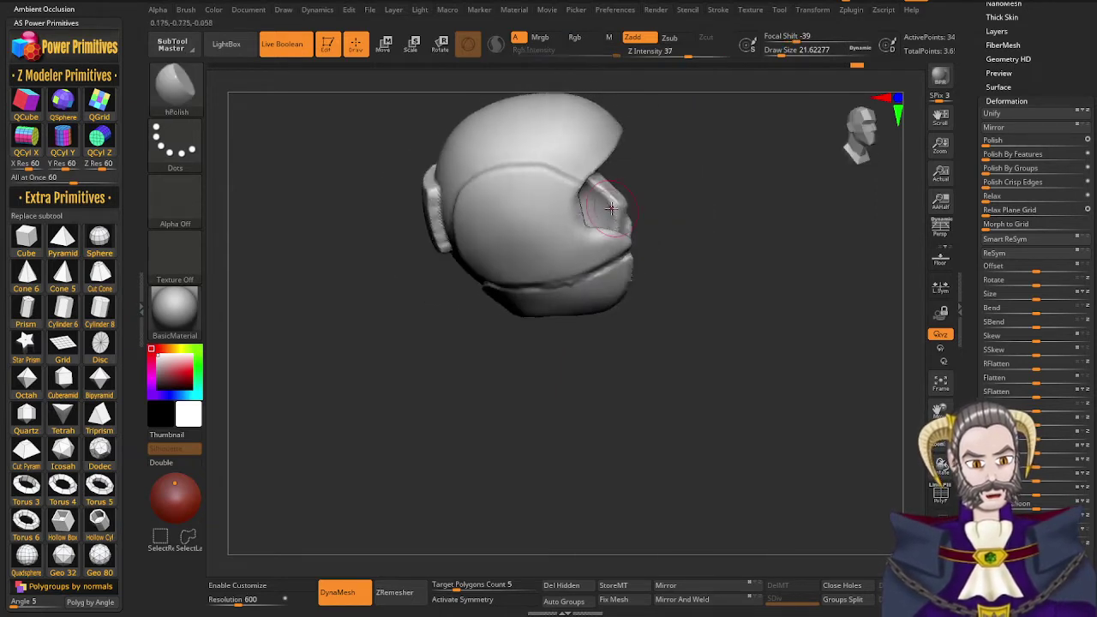
left_click_drag(568, 229, 571, 220, "shift")
mouse_move(482, 244)
right_mouse_down()
mouse_move(517, 211)
mouse_move(524, 230)
mouse_move(495, 220)
mouse_move(492, 244)
mouse_move(528, 278)
right_mouse_up()
Polish the front edges of the cheek guards where the side panel meets the lower jaw section
mouse_move(584, 350)
right_mouse_down()
mouse_move(576, 341)
mouse_move(665, 370)
mouse_move(742, 367)
right_mouse_up()
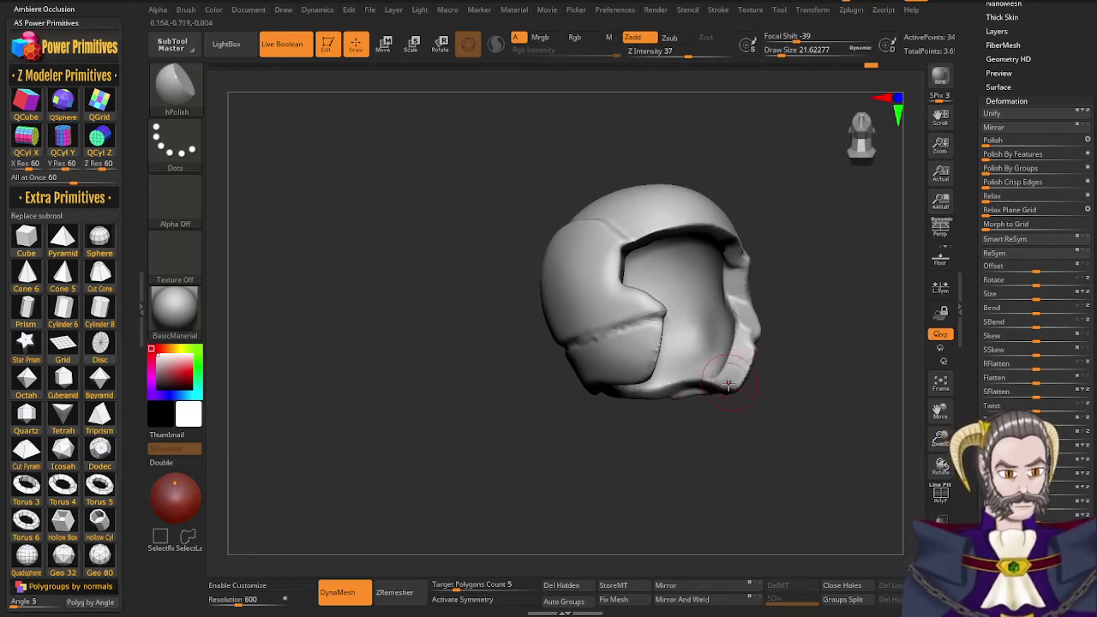
right_click_drag(734, 370, 746, 317)
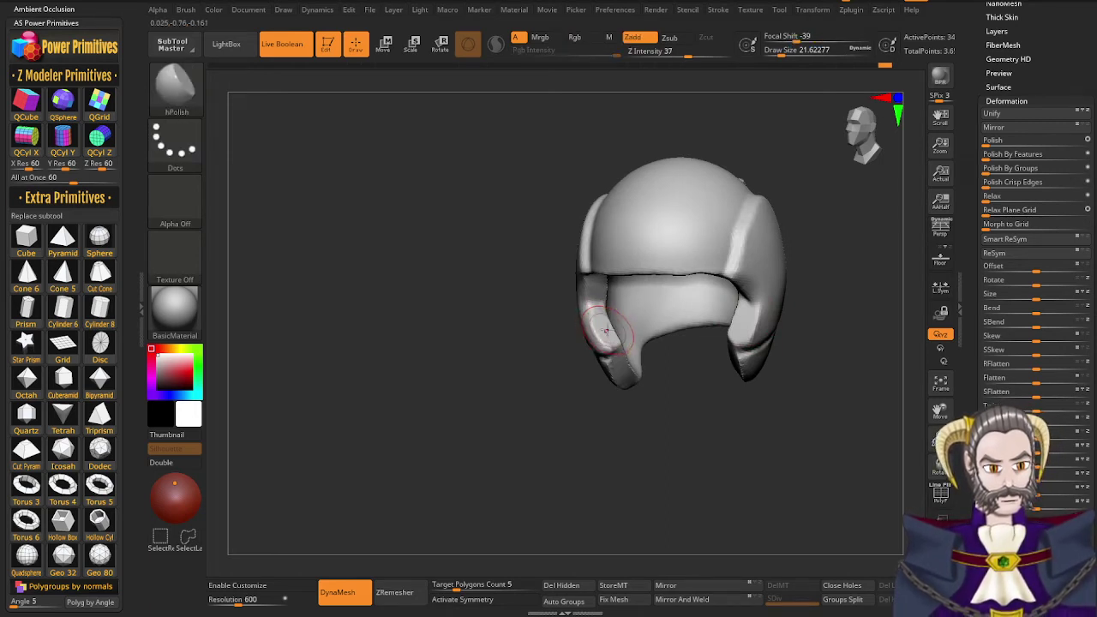
mouse_move(607, 339)
right_mouse_down()
mouse_move(600, 324)
mouse_move(591, 331)
mouse_move(612, 335)
right_mouse_up()
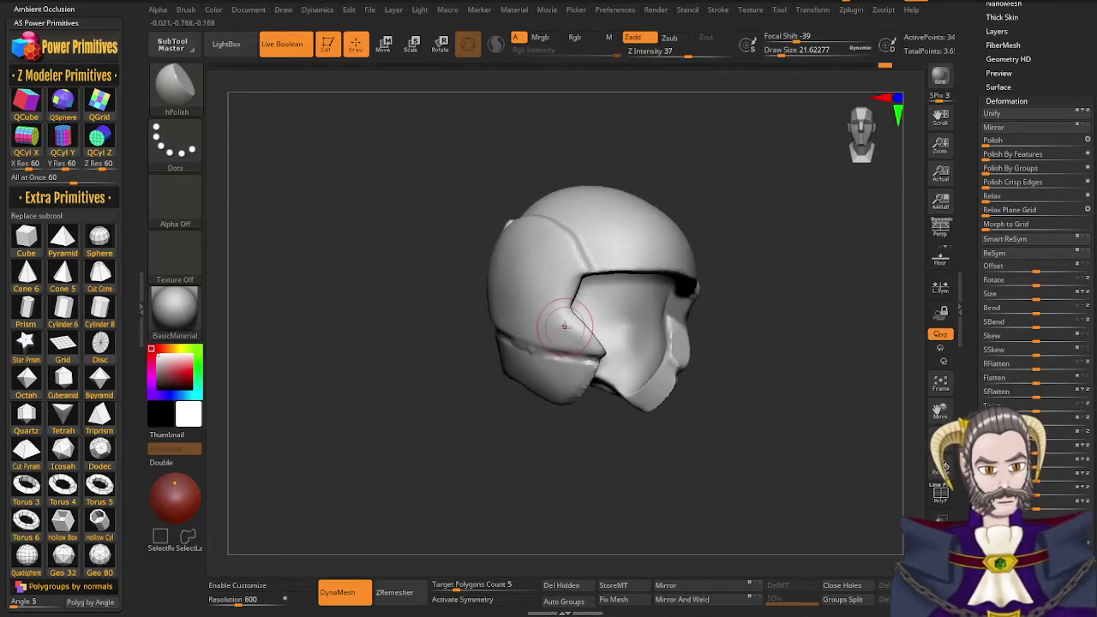
mouse_move(551, 317)
right_mouse_down()
mouse_move(579, 297)
mouse_move(593, 302)
right_mouse_up()
right_click_drag(463, 393, 539, 373)
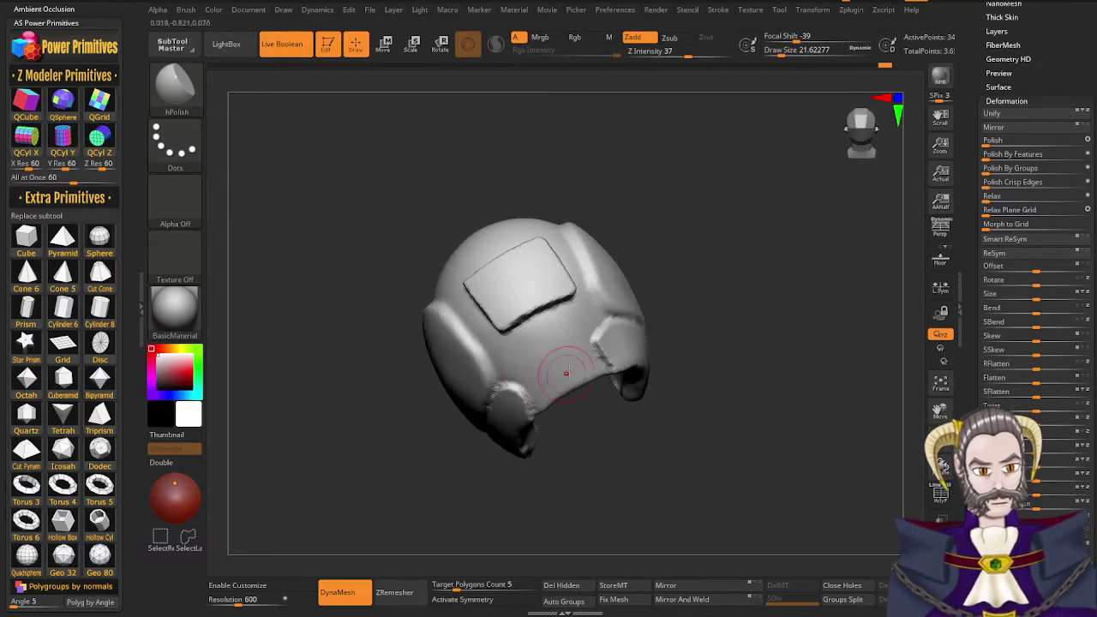
Polish the surface of the raised back plate with the hPolish brush
left_click_drag(492, 295, 518, 272)
left_click_drag(498, 276, 526, 254)
left_click_drag(483, 283, 537, 253)
Polish the upper edge of the side panel, starting at the face opening, with hPolish at a draw size of about 9.4
right_click_drag(502, 288, 555, 180)
right_click_drag(525, 273, 575, 282)
right_click_drag(475, 256, 510, 287, "ctrl")
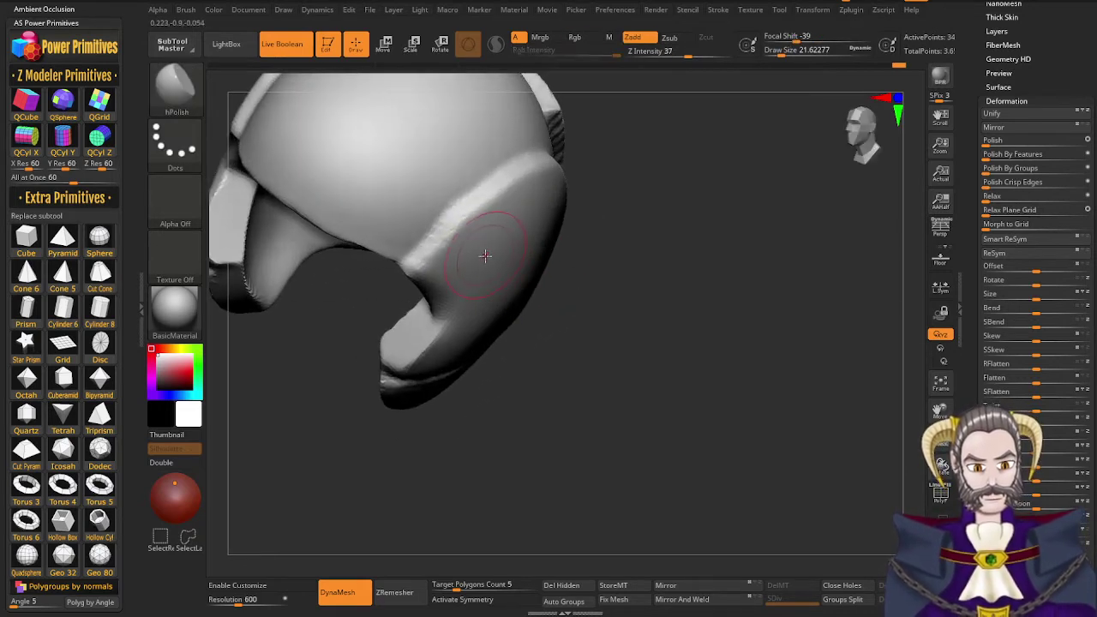
key("s")
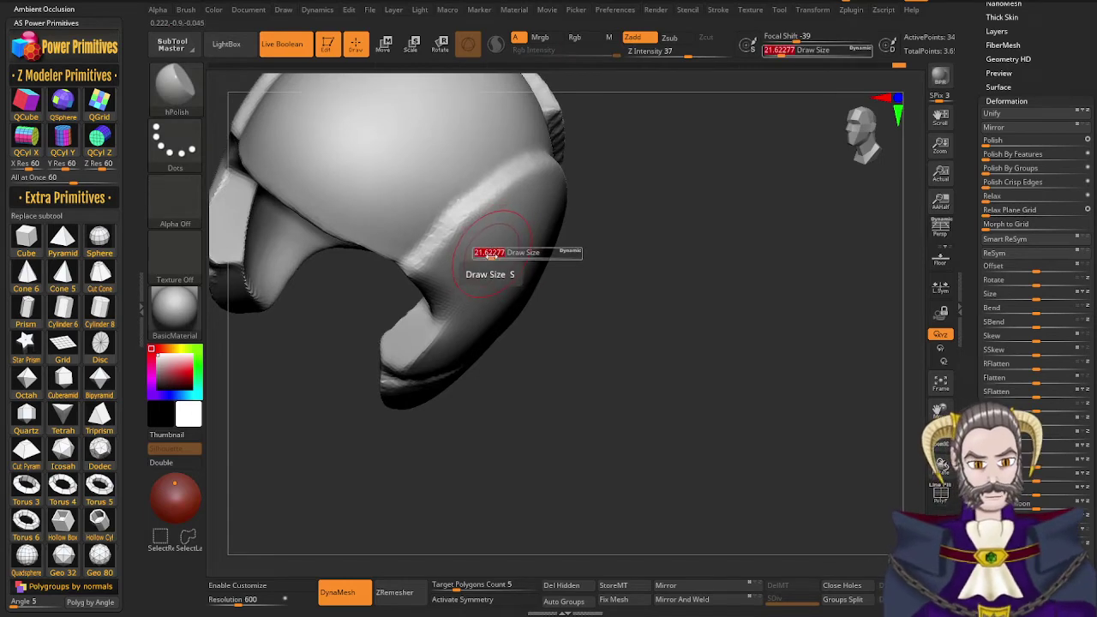
left_click_drag(492, 256, 465, 271)
key("s")
mouse_move(480, 333)
right_mouse_down()
mouse_move(477, 303)
mouse_move(425, 272)
right_mouse_up()
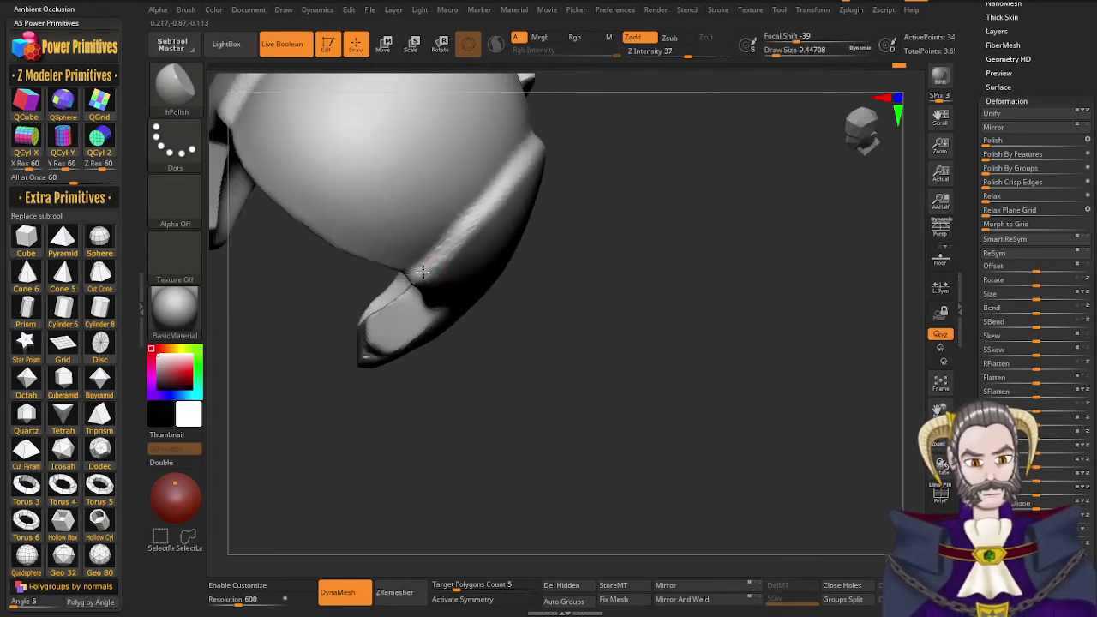
left_click_drag(422, 273, 513, 152)
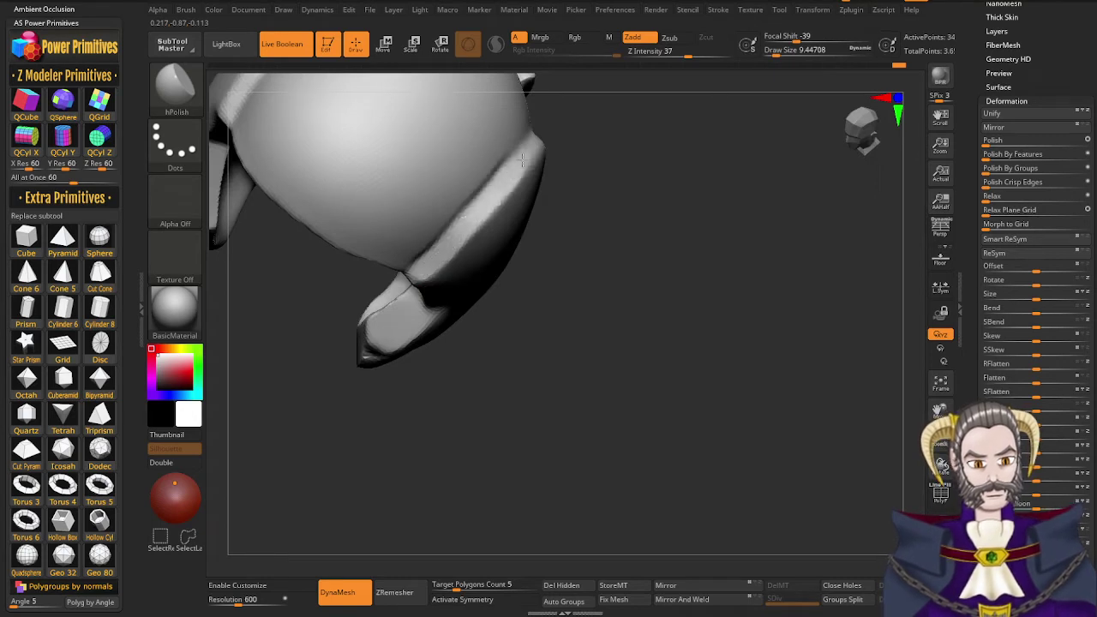
mouse_move(515, 155)
right_mouse_down()
mouse_move(505, 229)
mouse_move(468, 345)
mouse_move(456, 350)
right_mouse_up()
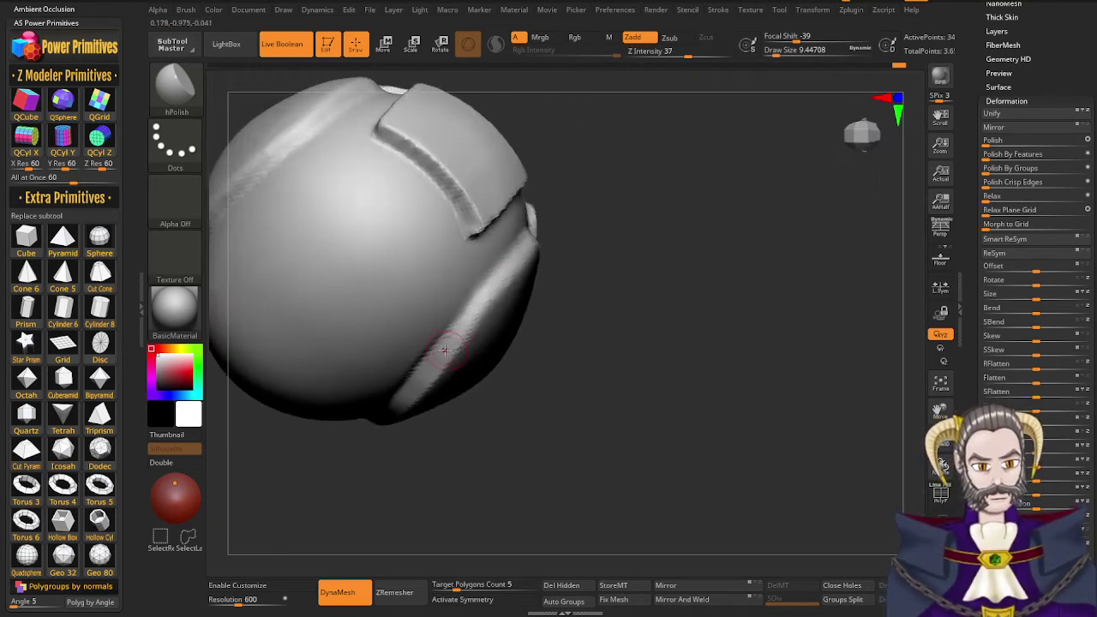
left_click_drag(444, 349, 480, 302)
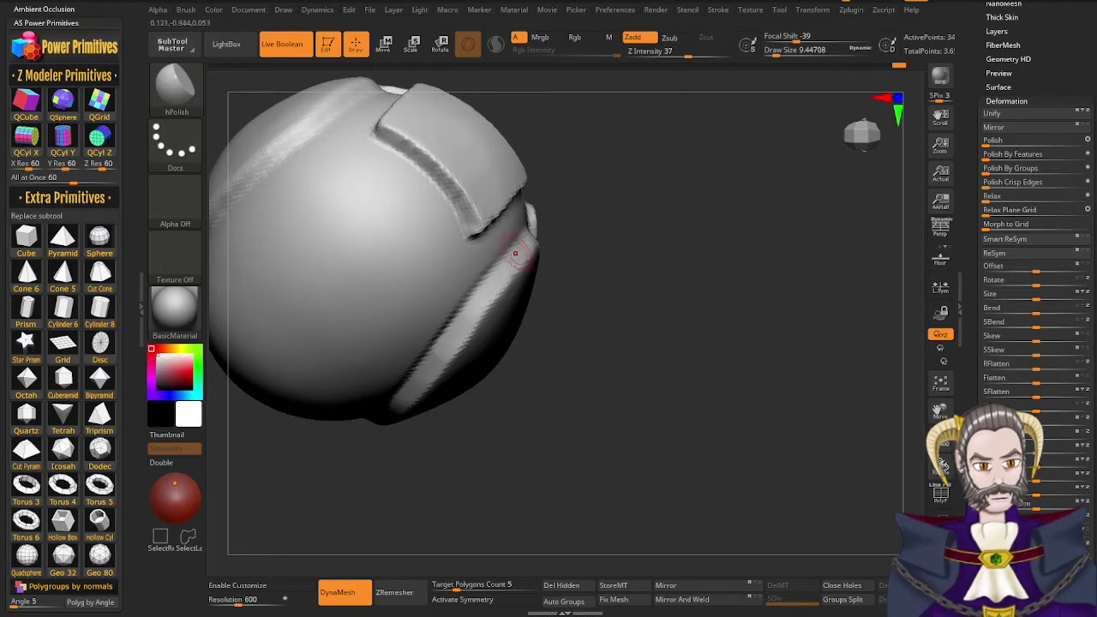
Polish the side panels' upper rear edges where they curve down beside the back plate
right_click_drag(514, 259, 522, 262)
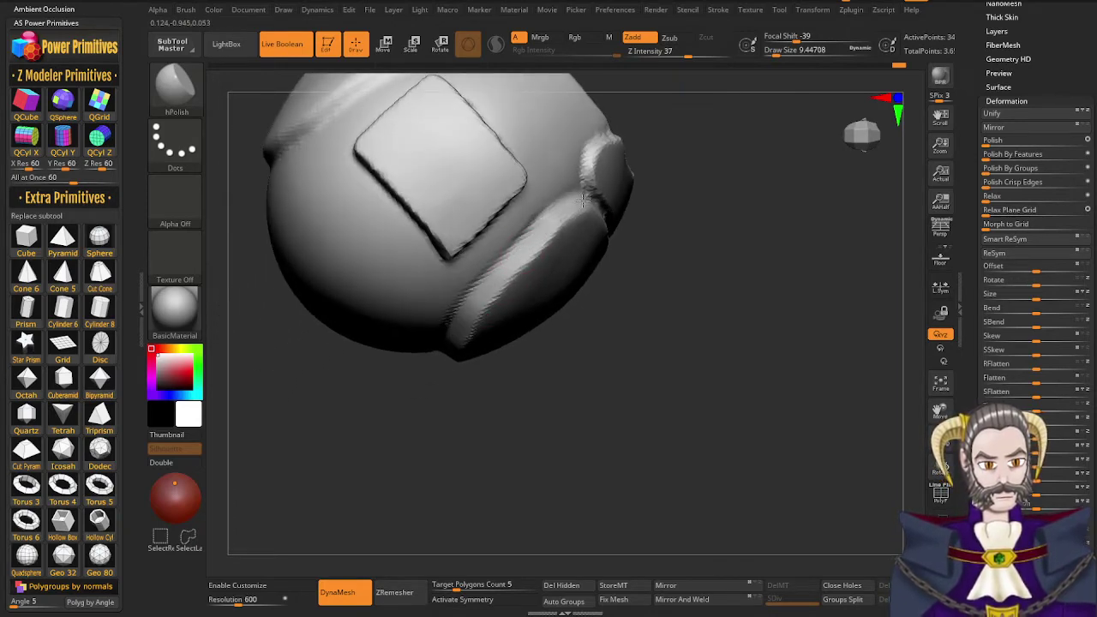
left_click_drag(583, 200, 553, 219)
mouse_move(449, 318)
right_mouse_down()
mouse_move(436, 361)
mouse_move(421, 330)
mouse_move(570, 422)
right_mouse_up()
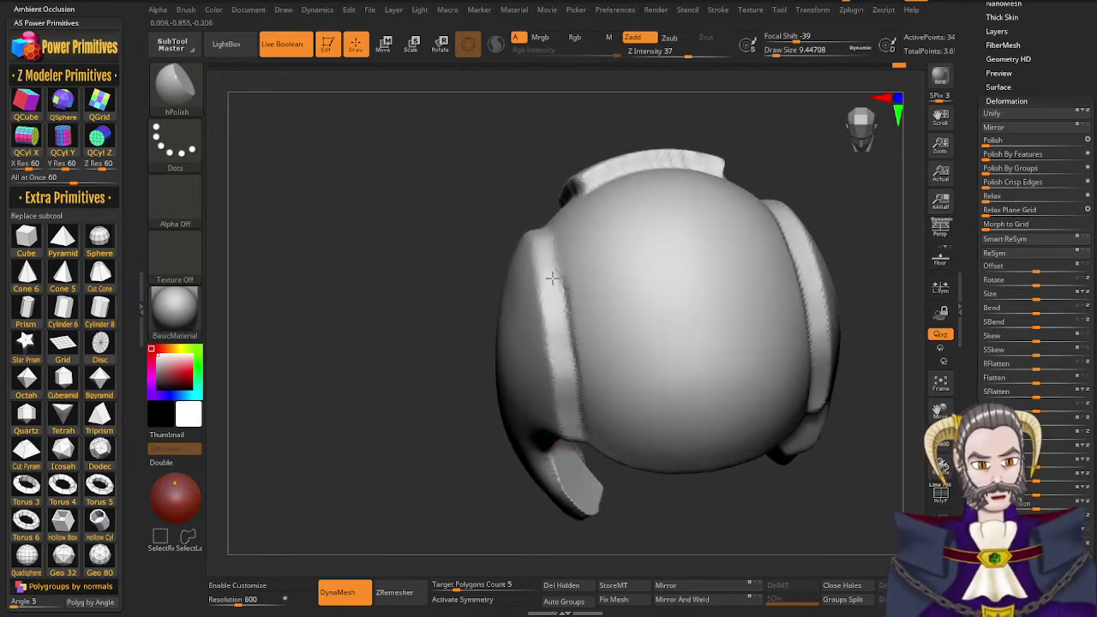
right_click_drag(544, 239, 550, 275)
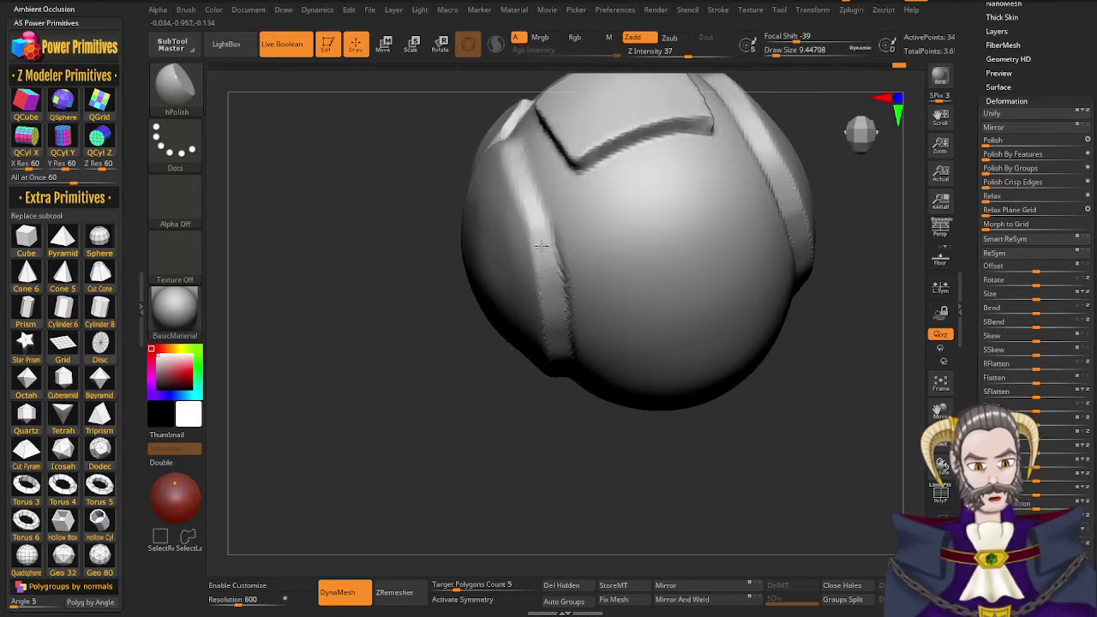
left_click_drag(511, 150, 518, 158)
right_click_drag(518, 158, 544, 257)
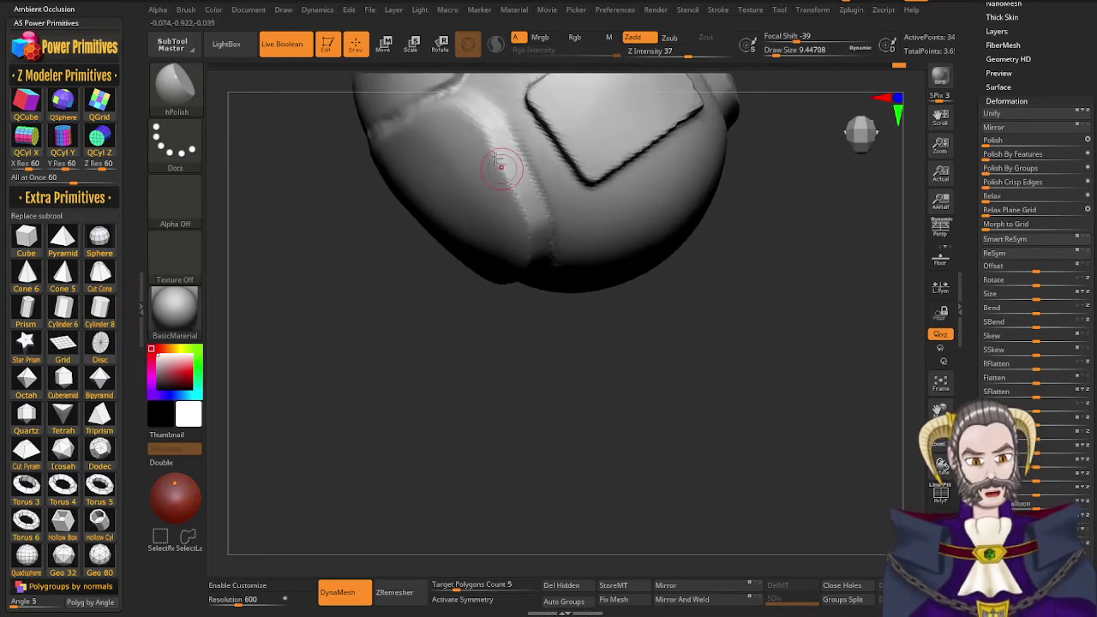
left_click_drag(470, 98, 503, 132)
Flatten the side and upper edges of the raised back plate with hPolish
right_click_drag(551, 239, 549, 153)
left_click_drag(549, 153, 521, 126)
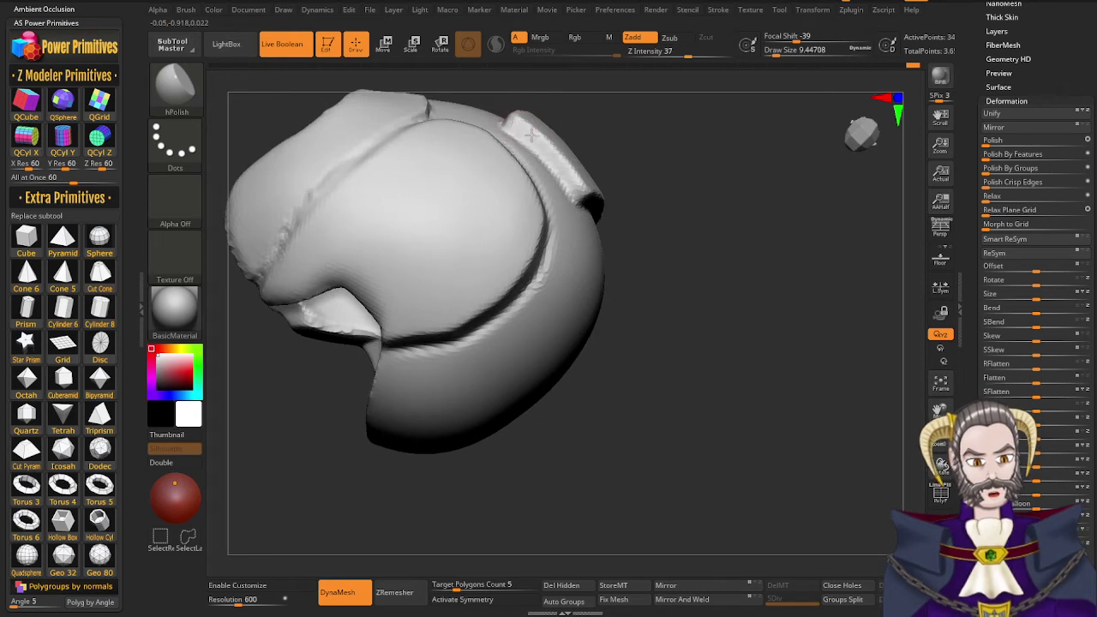
right_click_drag(585, 197, 565, 167)
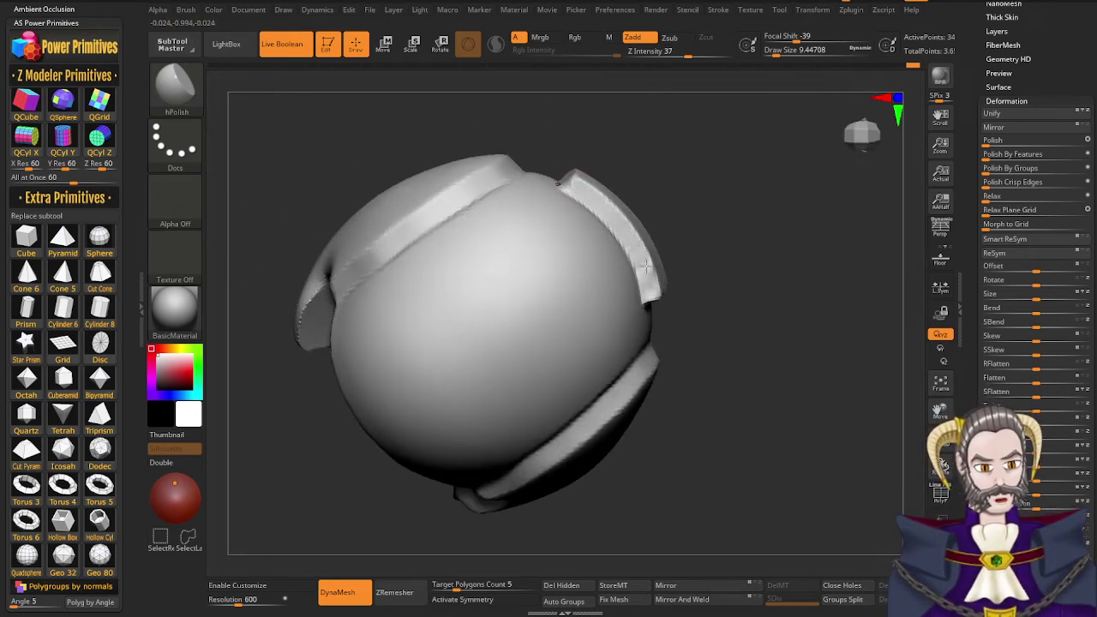
left_click_drag(645, 266, 650, 293)
right_click_drag(650, 296, 602, 137)
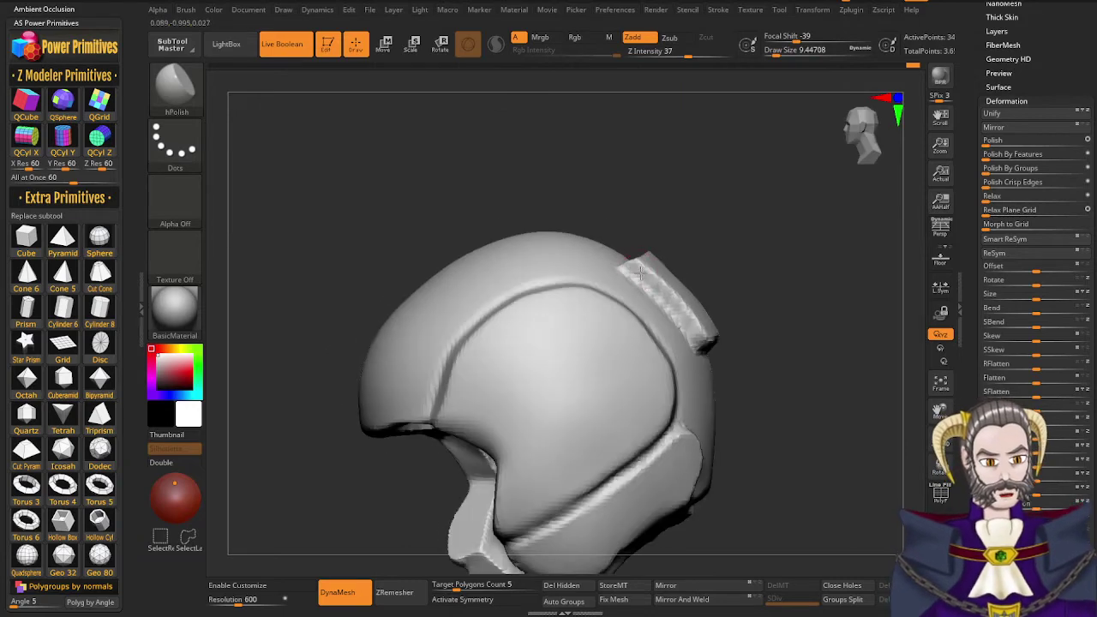
right_click_drag(685, 329, 629, 240)
right_click_drag(655, 292, 663, 249)
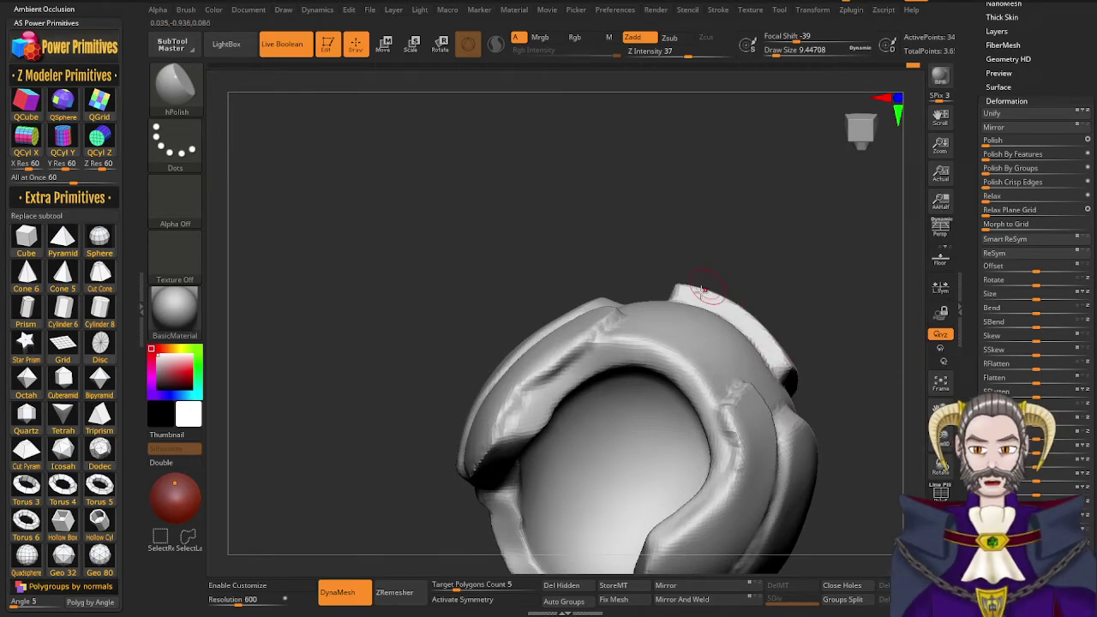
right_click_drag(676, 349, 541, 234, "alt")
right_click_drag(620, 338, 549, 313)
right_click_drag(717, 243, 798, 324, "alt")
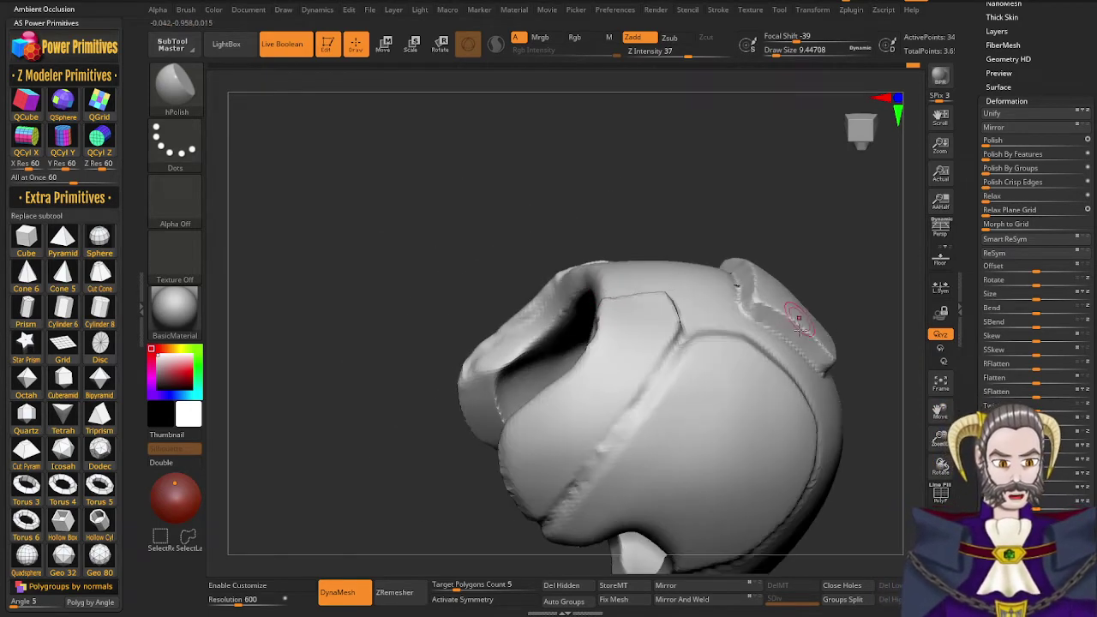
right_click_drag(762, 373, 794, 240)
left_click_drag(793, 238, 801, 277, "ctrl")
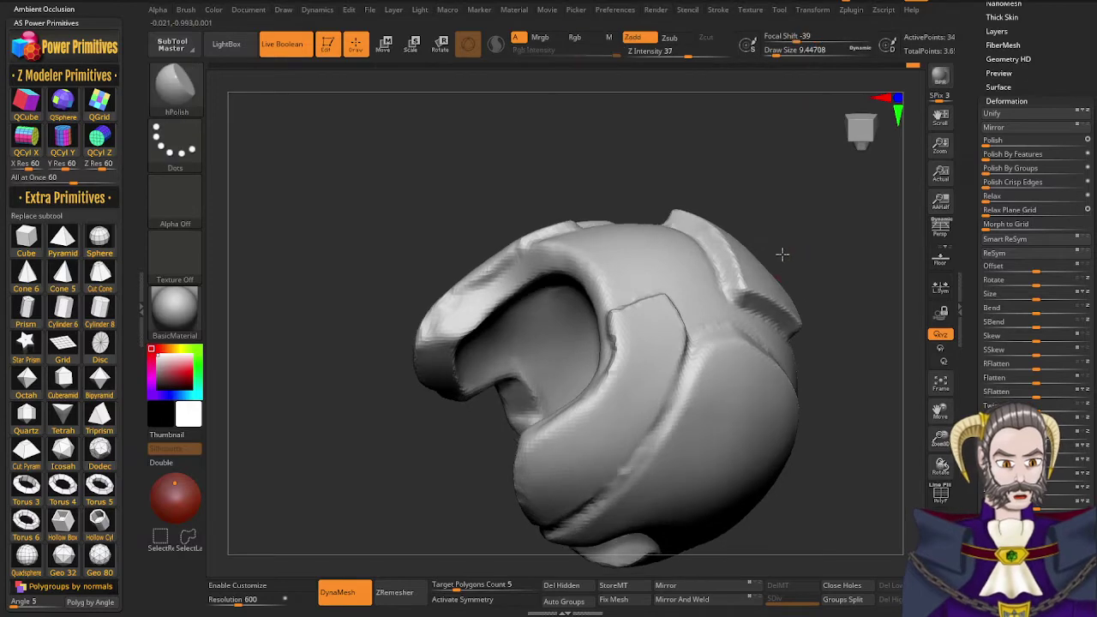
mouse_move(783, 254)
right_mouse_down()
mouse_move(747, 223)
mouse_move(771, 300)
mouse_move(766, 288)
right_mouse_up()
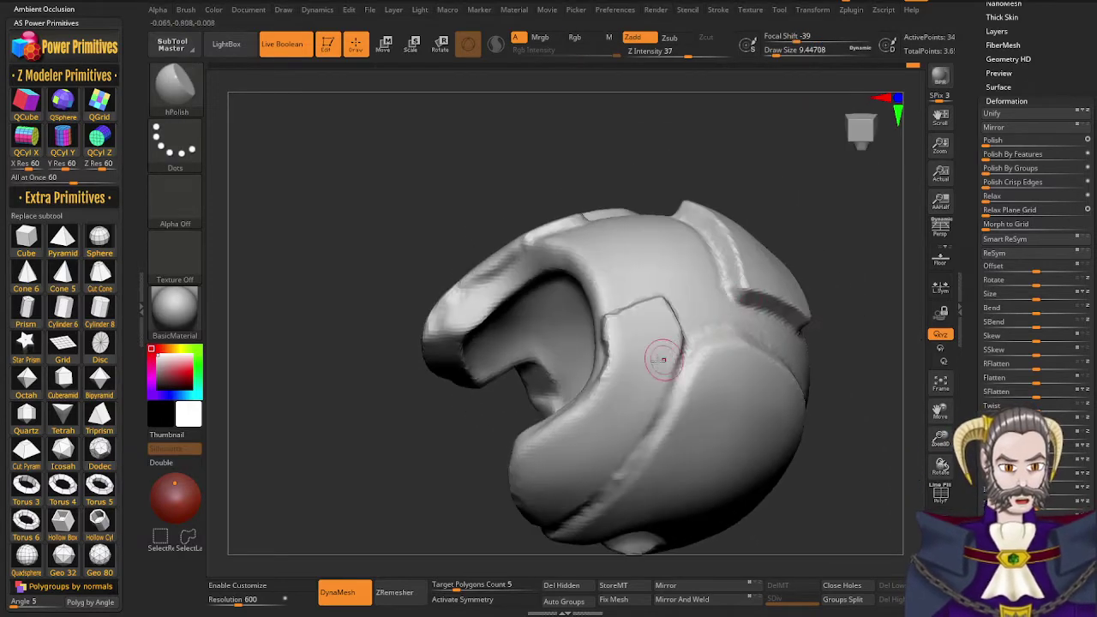
Polish the bottom rim of the lower jaw sections around the neck opening with hPolish at a draw size of about 21.6
mouse_move(663, 360)
right_mouse_down()
mouse_move(695, 362)
mouse_move(693, 374)
right_mouse_up()
key("s")
key("s")
left_click_drag(648, 417, 654, 419)
key("s")
right_click_drag(649, 423, 635, 497)
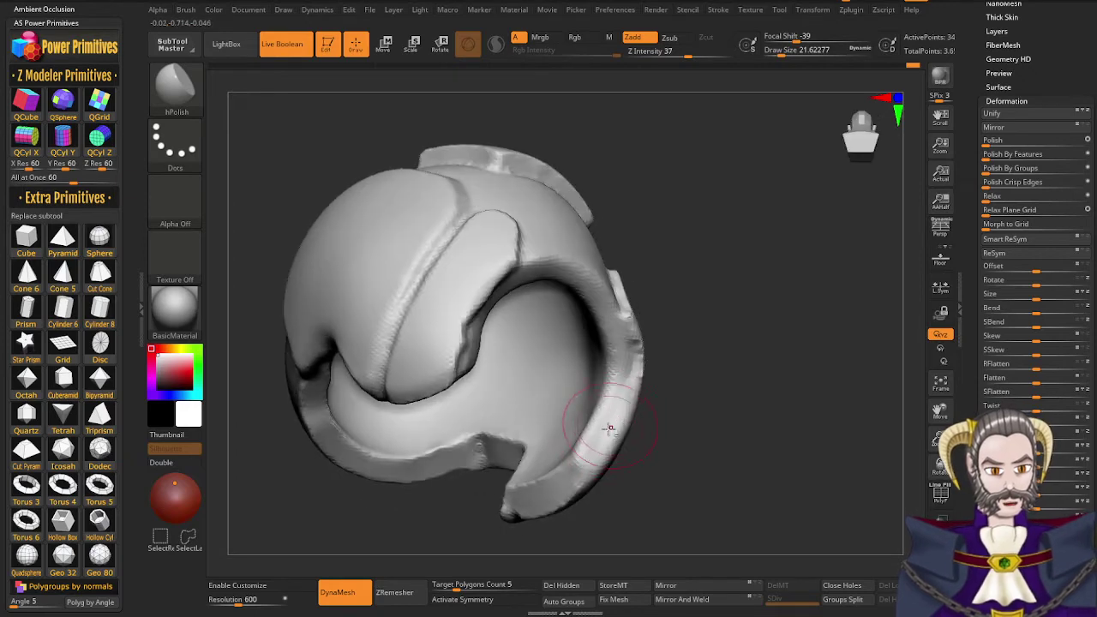
right_click_drag(620, 401, 624, 295)
left_click_drag(623, 393, 627, 369)
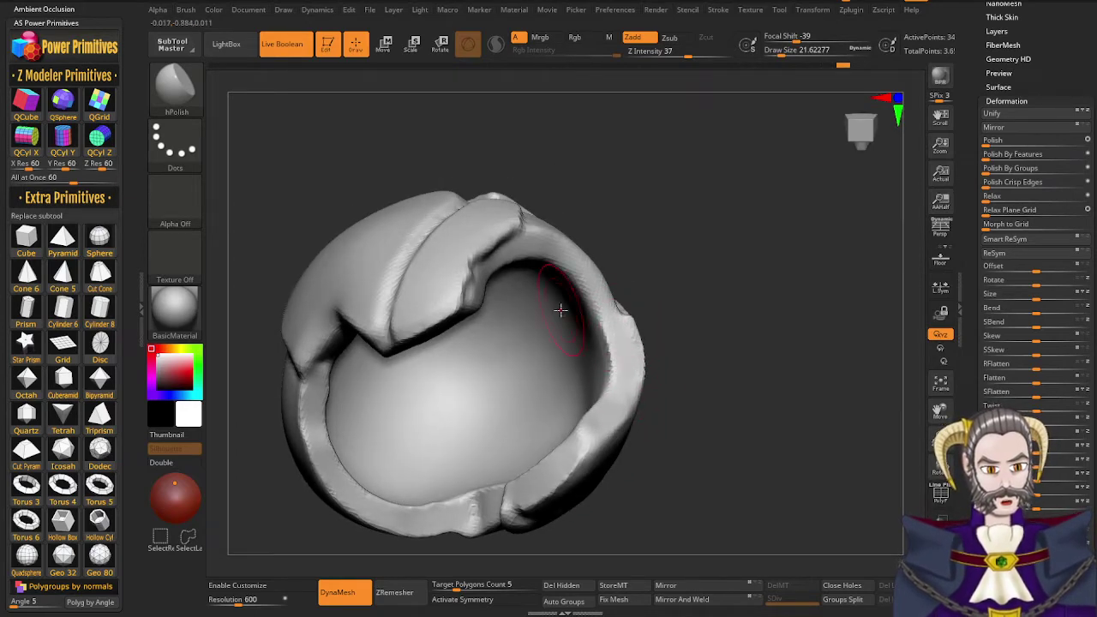
right_click_drag(560, 310, 698, 346)
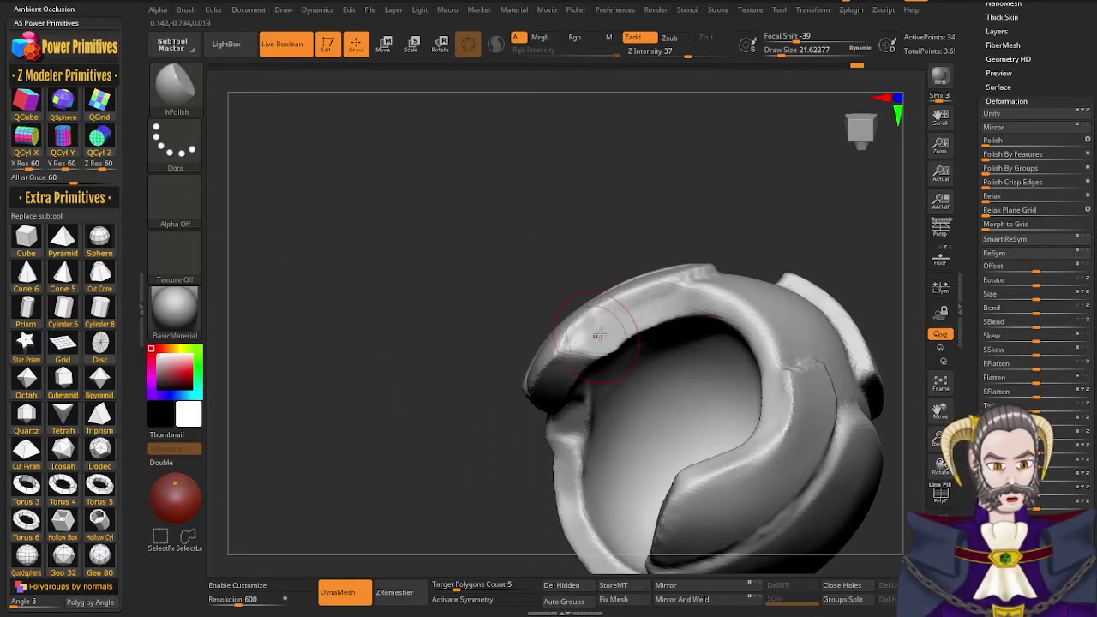
right_click_drag(675, 303, 684, 369)
right_click_drag(753, 456, 678, 345, "alt")
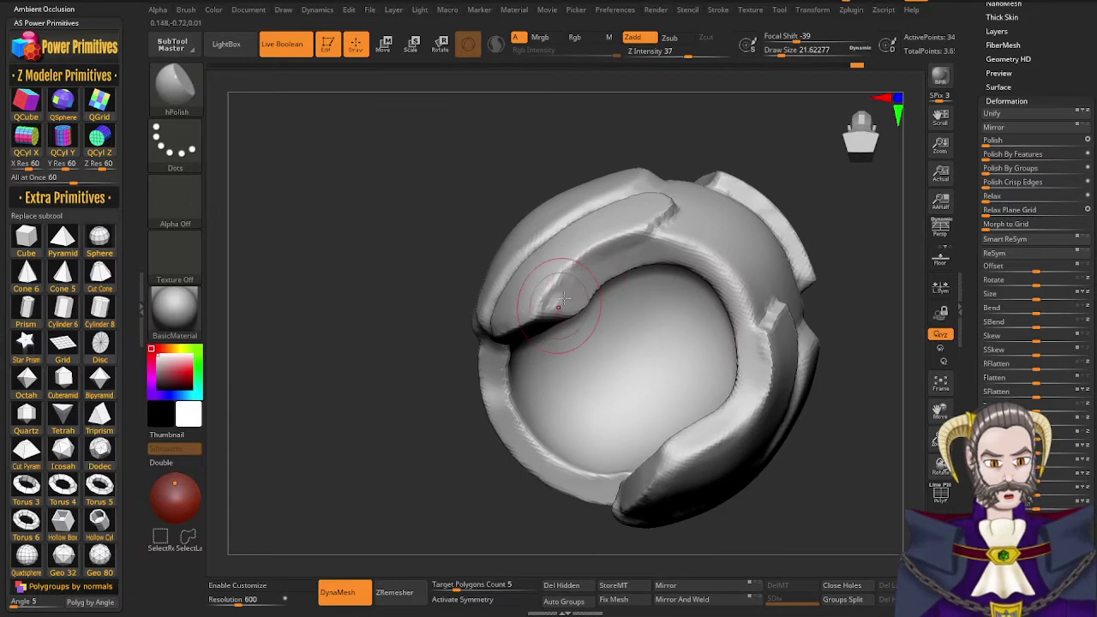
right_click_drag(597, 279, 591, 346)
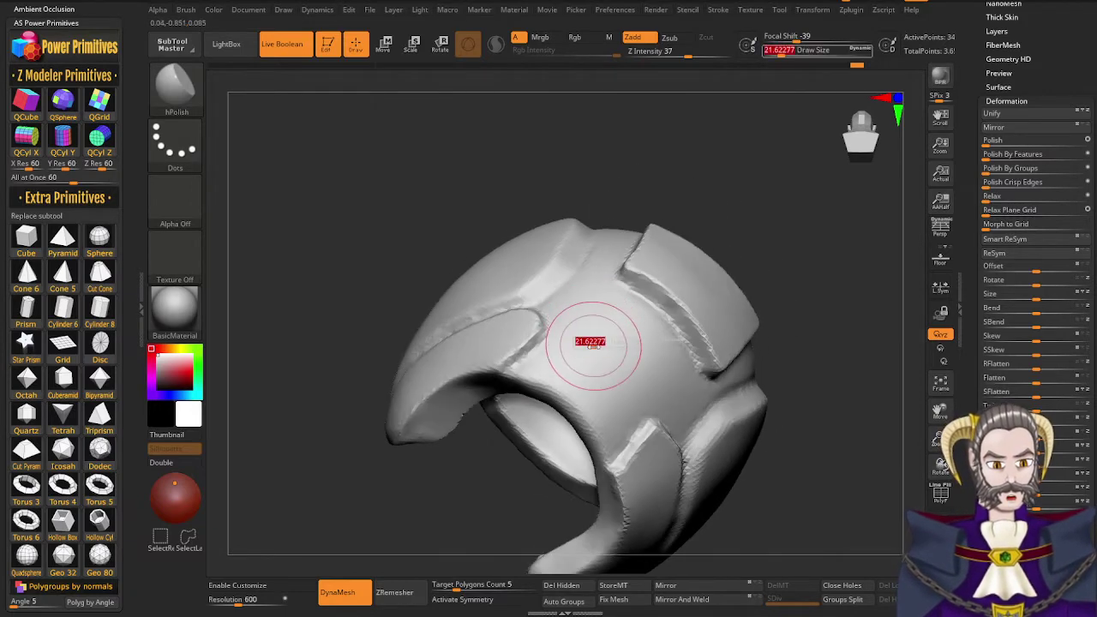
Polish the rear end of the lower jaw section and its outer edge with hPolish at a draw size of about 9.4
key("s")
left_click(590, 349)
left_click_drag(589, 356, 585, 357)
right_click_drag(586, 355, 544, 346)
key("s")
left_click(546, 357)
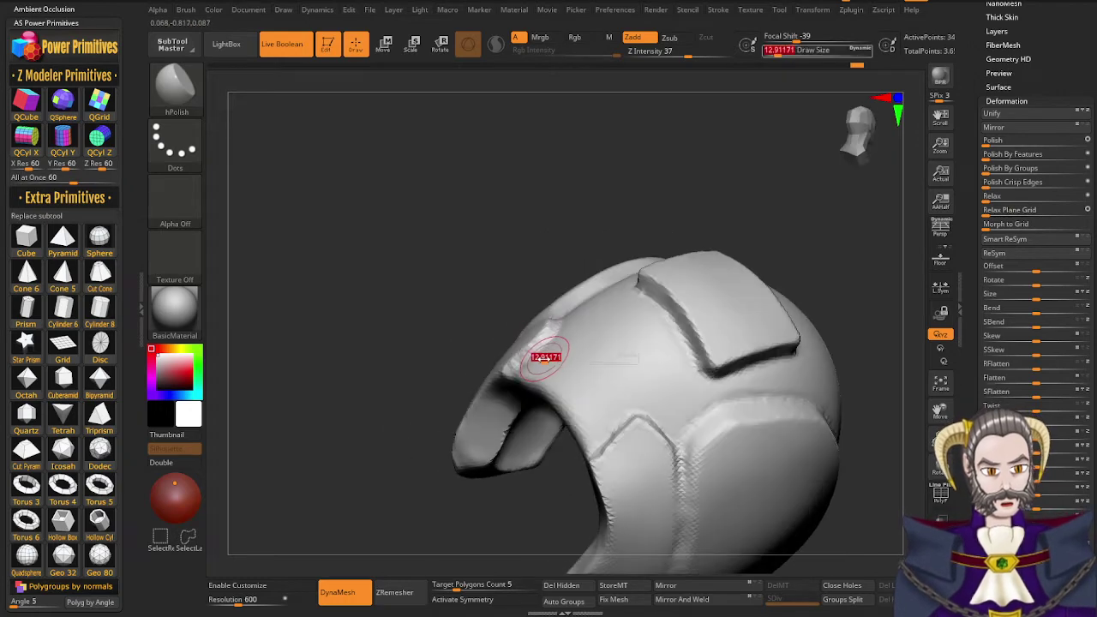
mouse_move(546, 358)
left_mouse_down()
mouse_move(517, 365)
mouse_move(551, 329)
left_mouse_up()
mouse_move(551, 321)
right_mouse_down()
mouse_move(545, 345)
mouse_move(574, 293)
mouse_move(593, 311)
right_mouse_up()
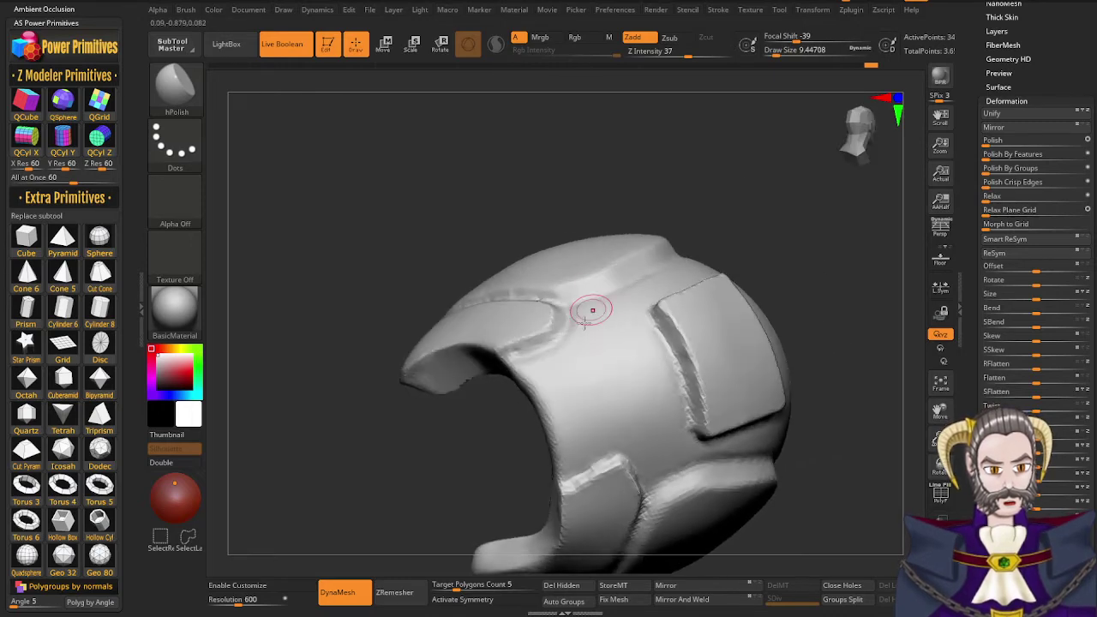
Flatten the rear edge of the opposite lower jaw section beside the neck opening
right_click_drag(593, 461, 601, 518)
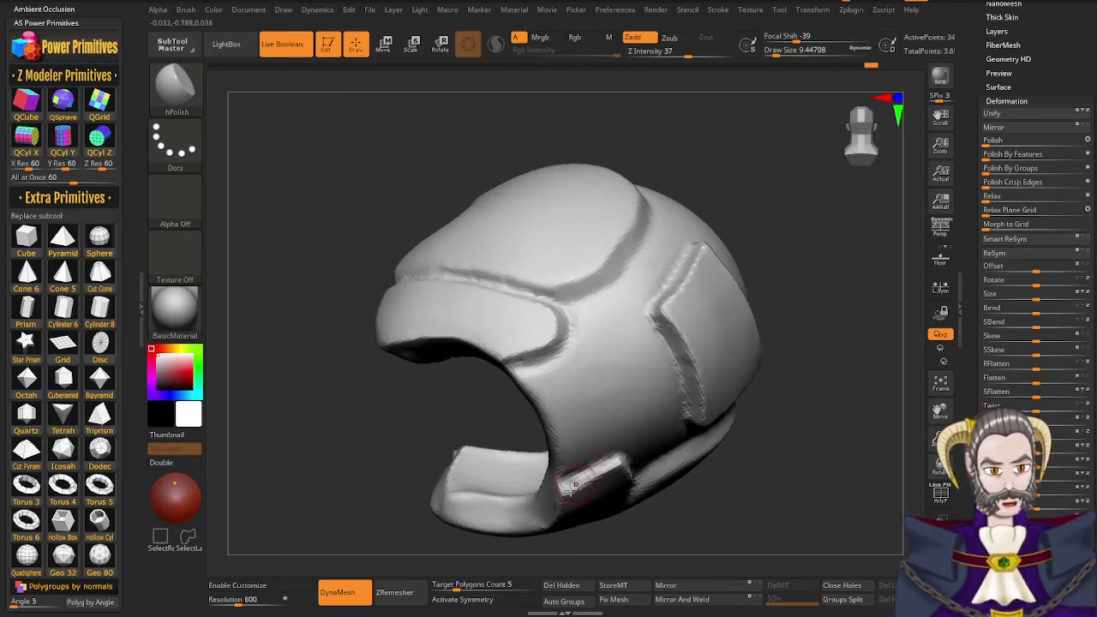
right_click_drag(588, 474, 591, 340)
mouse_move(583, 297)
right_mouse_down()
mouse_move(566, 304)
mouse_move(555, 407)
mouse_move(598, 350)
right_mouse_up()
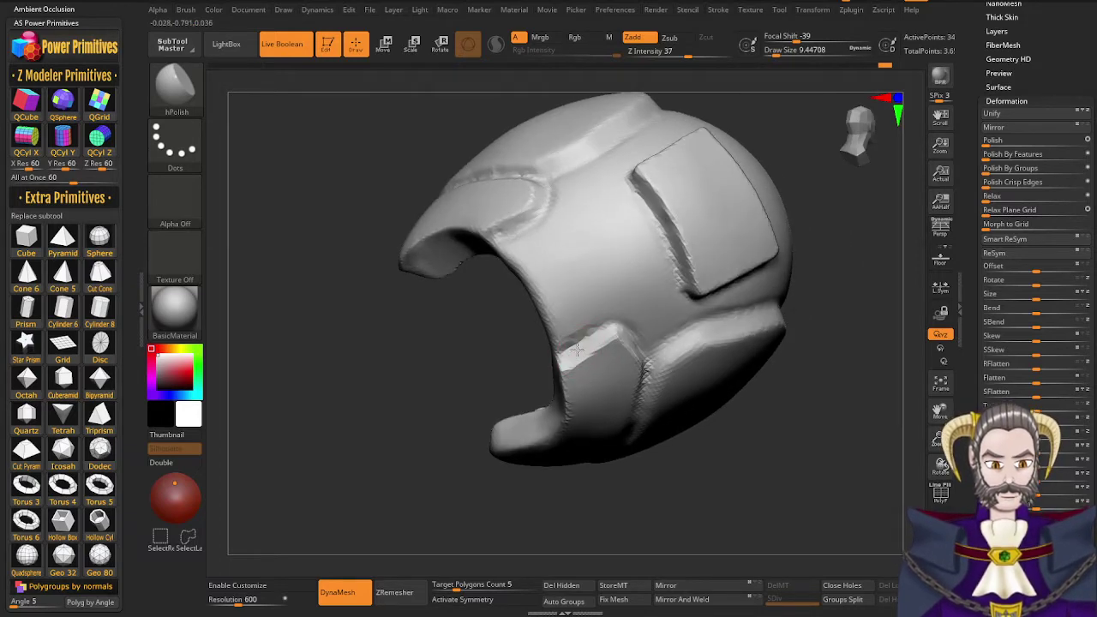
right_click_drag(607, 311, 588, 343)
Polish the shell and panel border along the side panel's rear edge, next to the back plate
right_click_drag(542, 298, 551, 395)
right_click_drag(551, 213, 553, 417)
mouse_move(561, 344)
right_mouse_down()
mouse_move(542, 427)
mouse_move(550, 394)
right_mouse_up()
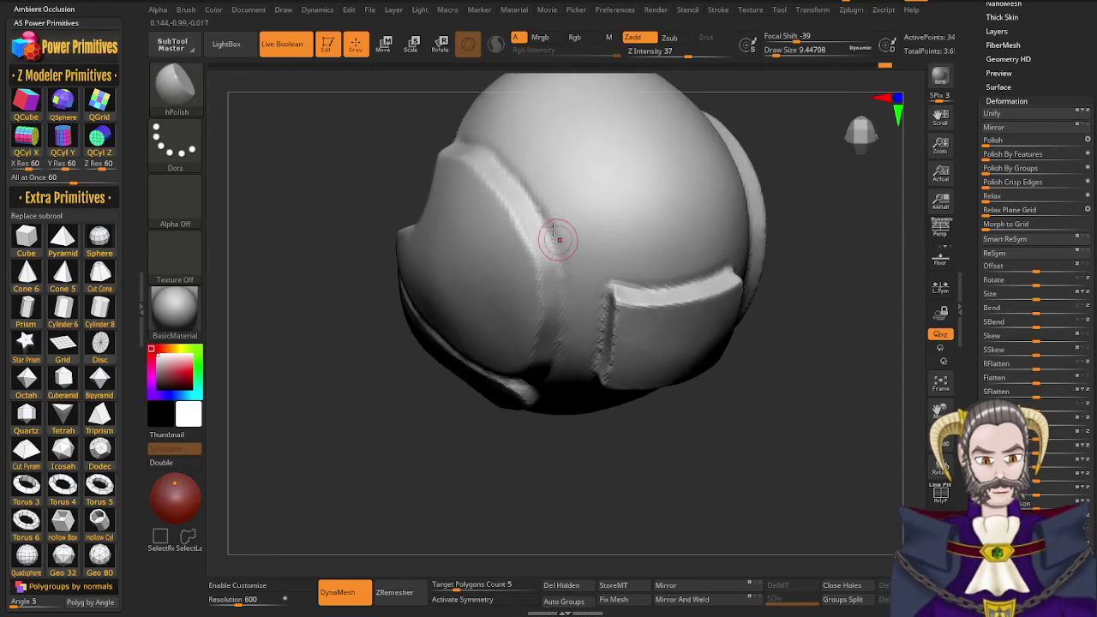
right_click_drag(529, 203, 547, 208)
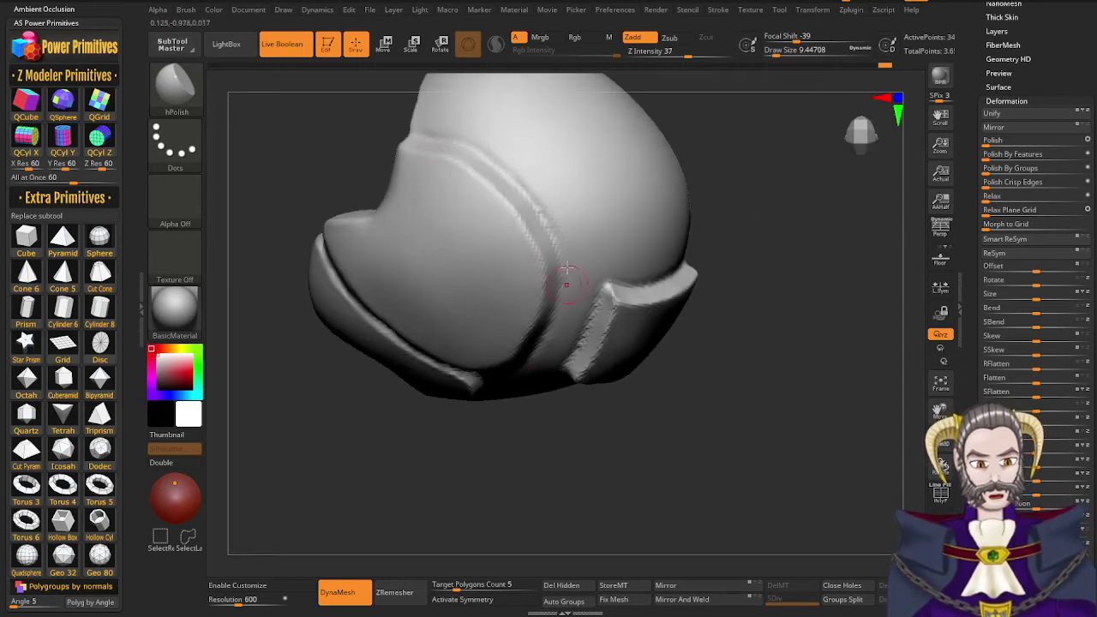
right_click_drag(546, 386, 545, 208)
right_click_drag(502, 359, 467, 257)
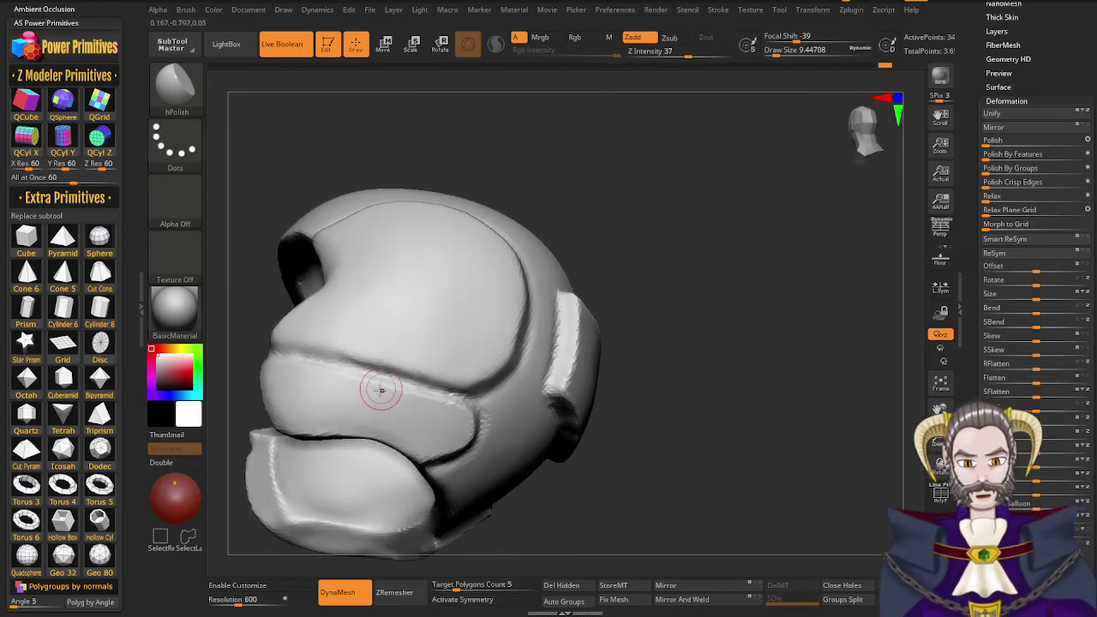
Carve a crease between the side panel and lower jaw section on both sides with the DamStandard brush
key("b")
key("d")
key("s")
right_click_drag(348, 392, 354, 419)
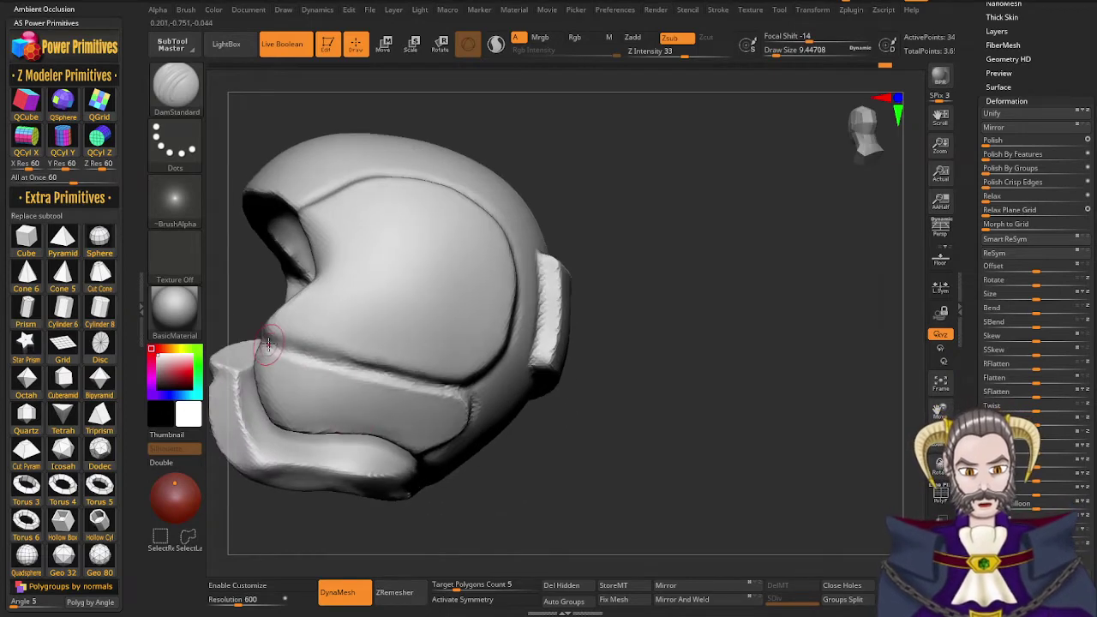
left_click_drag(309, 358, 378, 371)
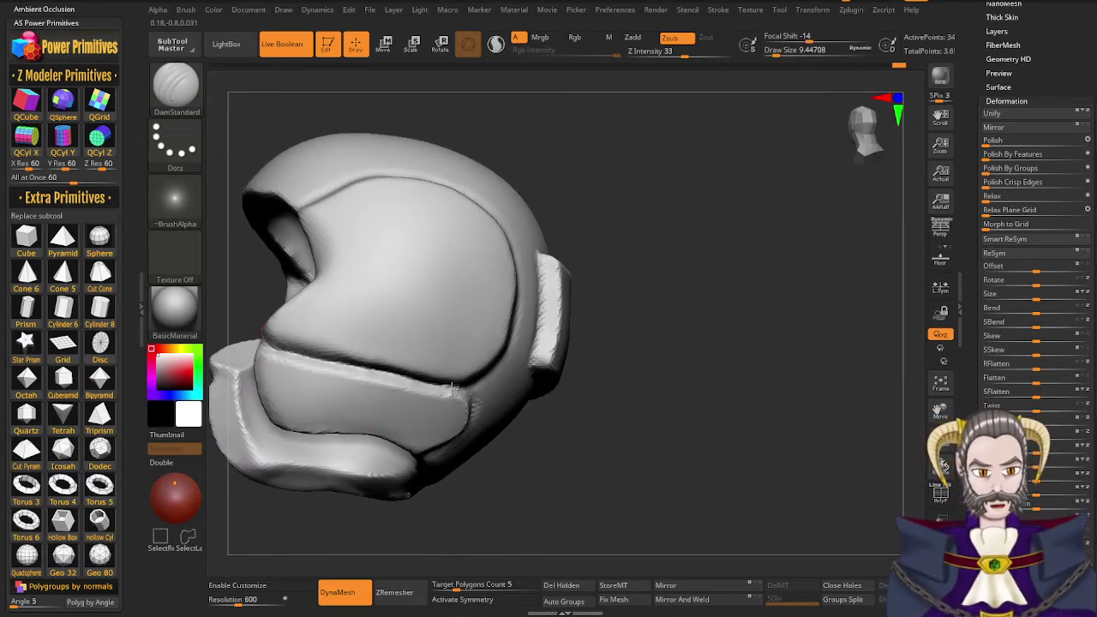
right_click_drag(393, 407, 465, 334)
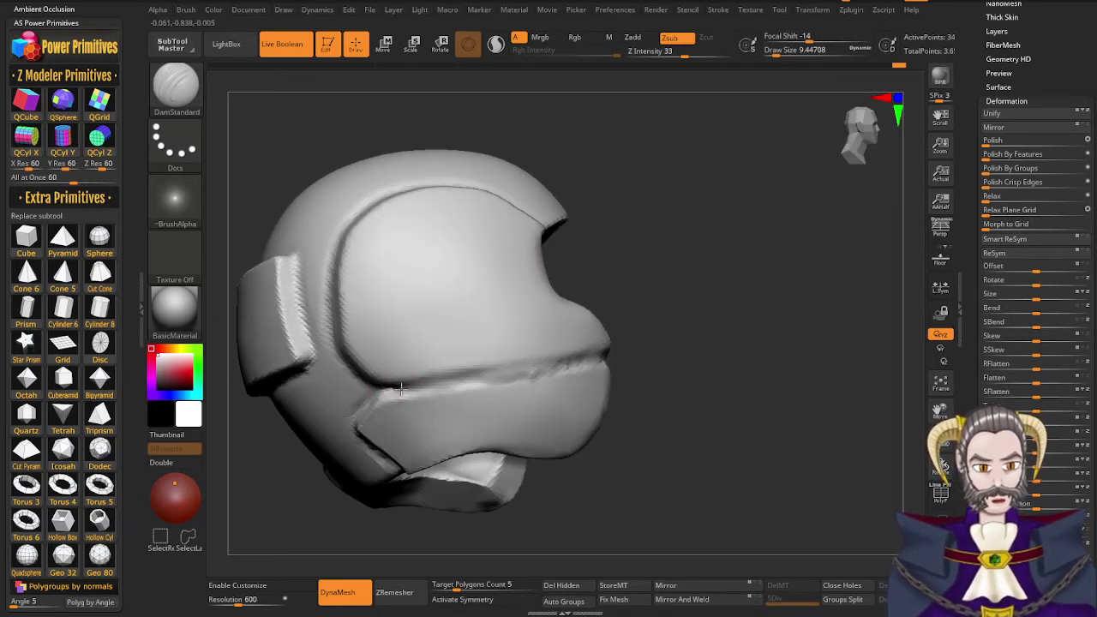
left_click_drag(400, 390, 558, 368)
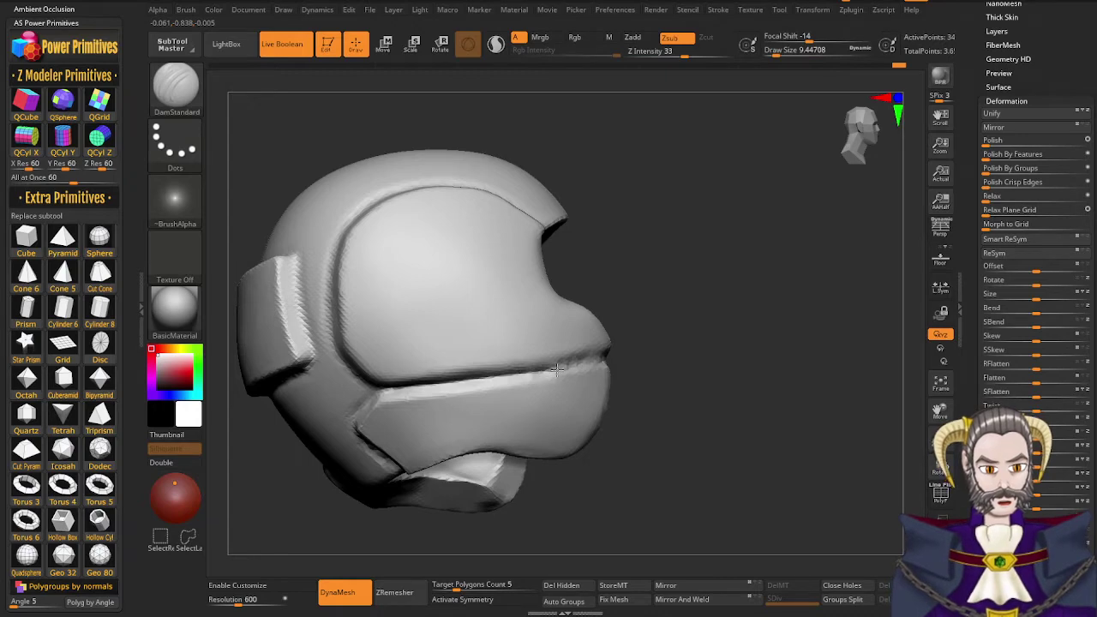
Remesh the helmet with DynaMesh at resolution 600 and inspect its overall shape from the front
left_click_drag(690, 443, 739, 385, "ctrl")
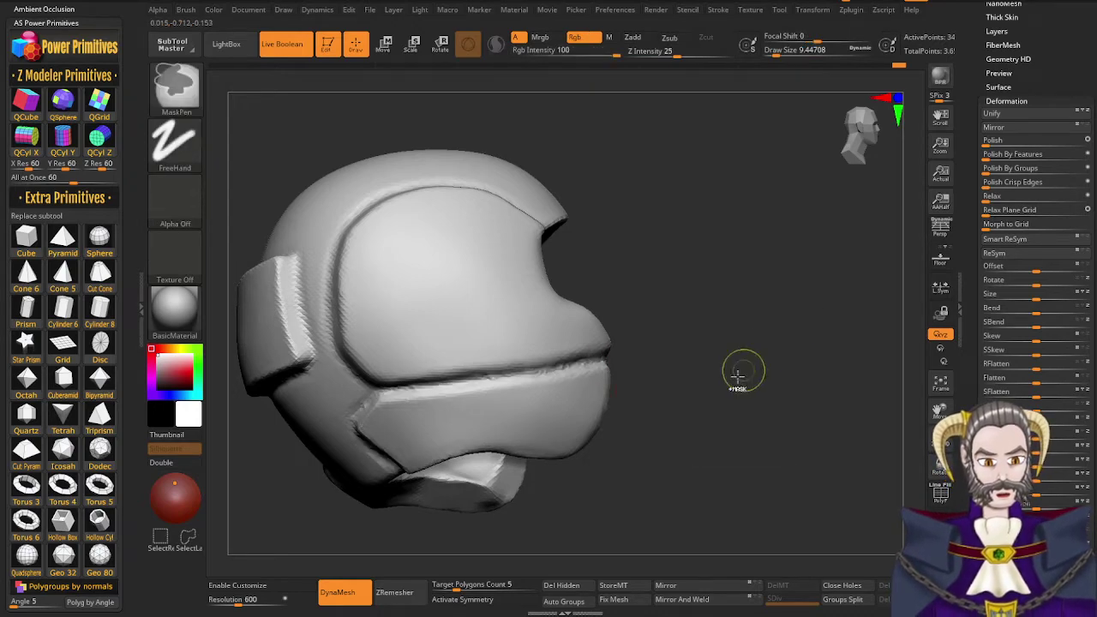
right_click_drag(542, 474, 367, 450)
right_click_drag(427, 382, 469, 323)
right_click_drag(470, 374, 447, 368)
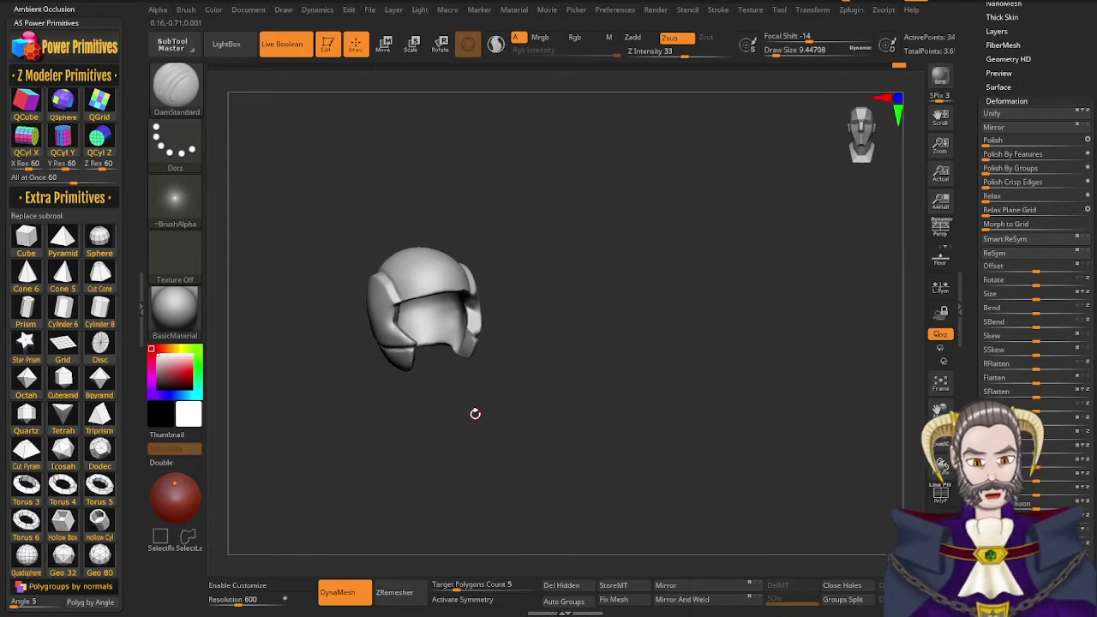
Mask a wide band across the helmet's forehead, from the brow edge upward and between the two side panels
right_click_drag(475, 414, 435, 402)
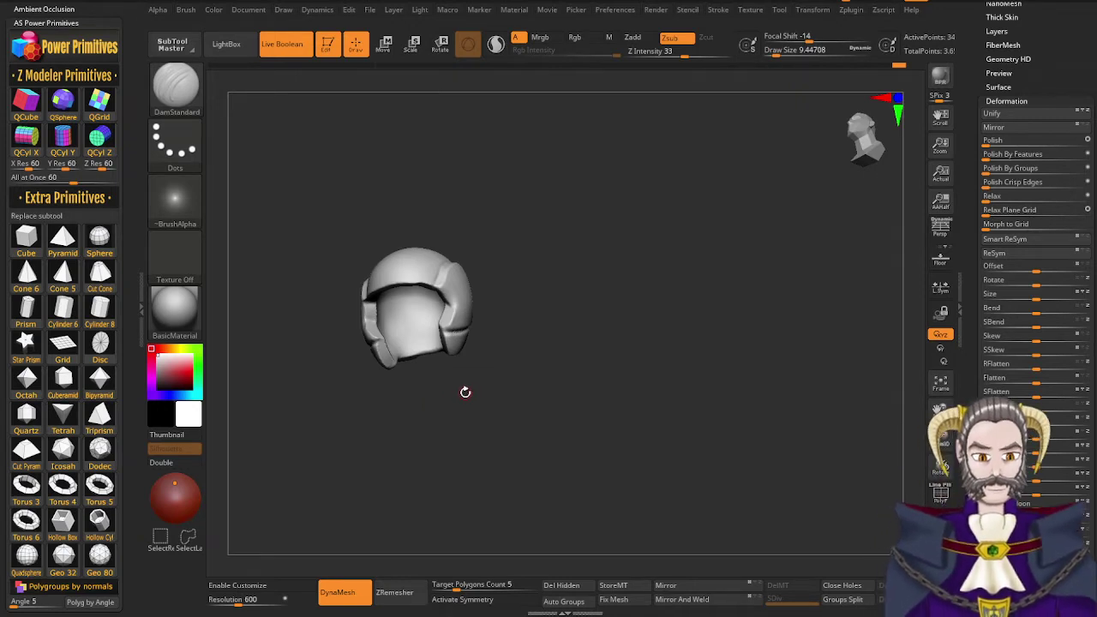
left_click_drag(465, 392, 493, 406)
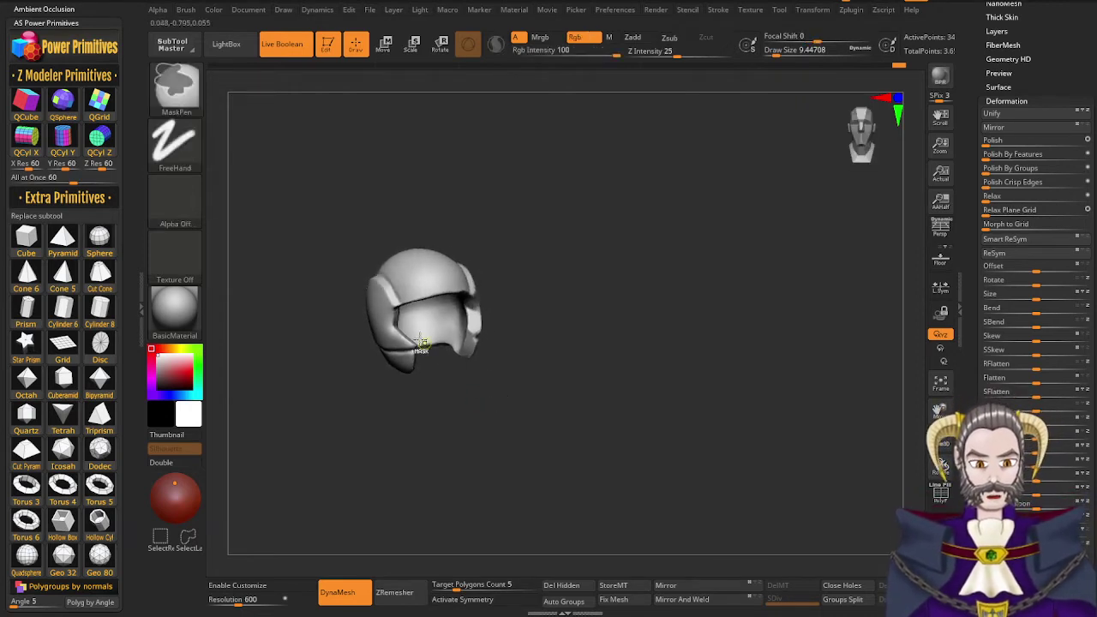
right_click_drag(421, 341, 429, 386, "ctrl")
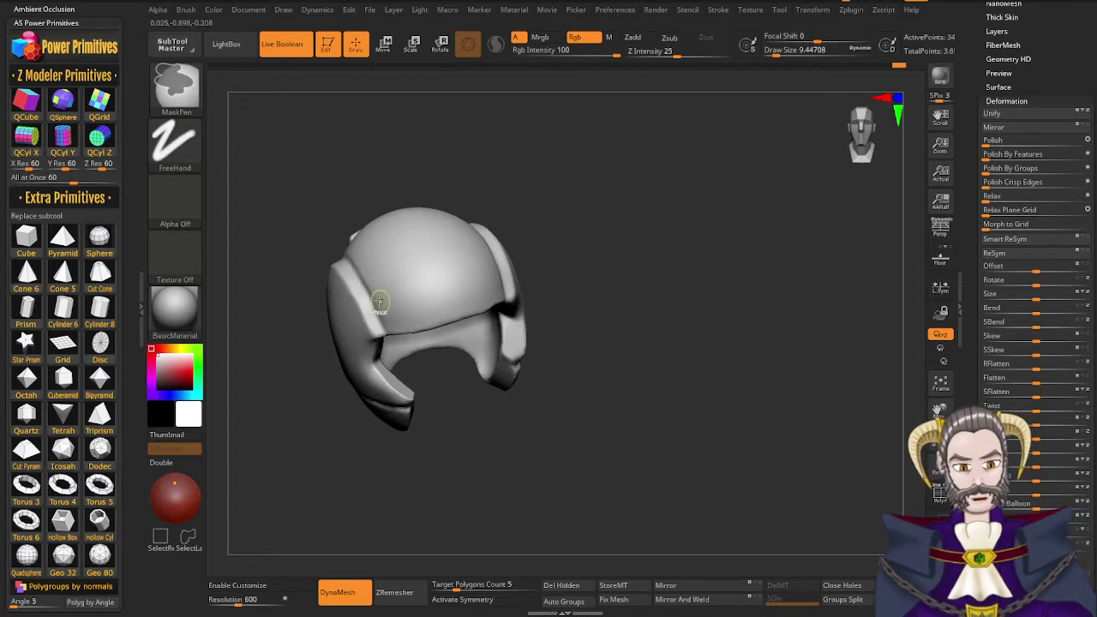
left_click_drag(390, 327, 474, 307, "ctrl")
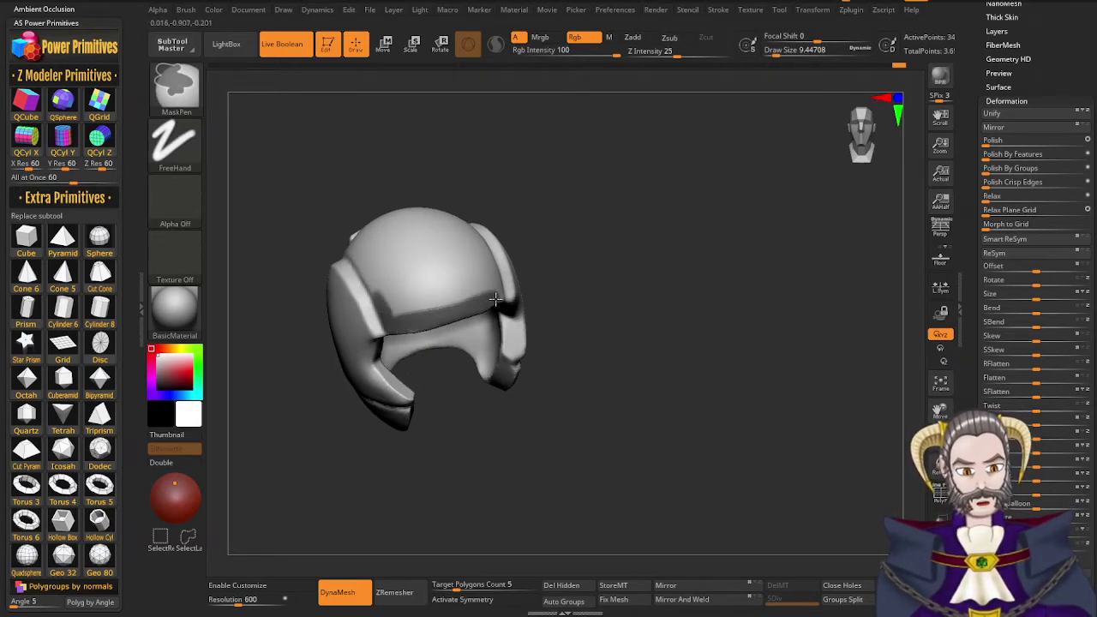
right_click_drag(496, 299, 455, 329)
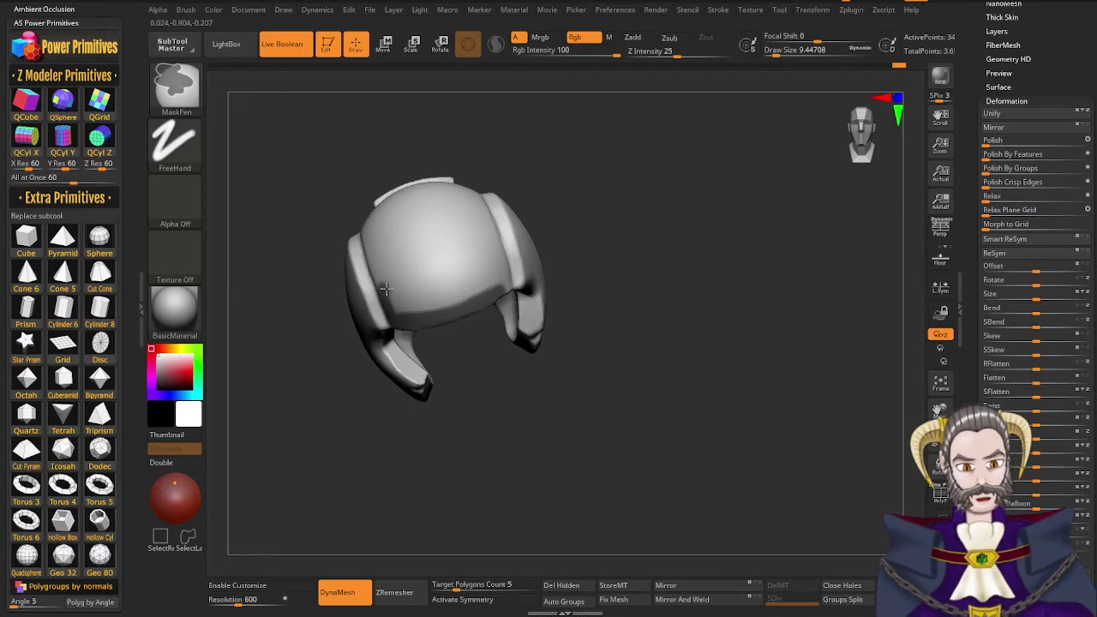
left_click_drag(387, 289, 477, 251, "ctrl")
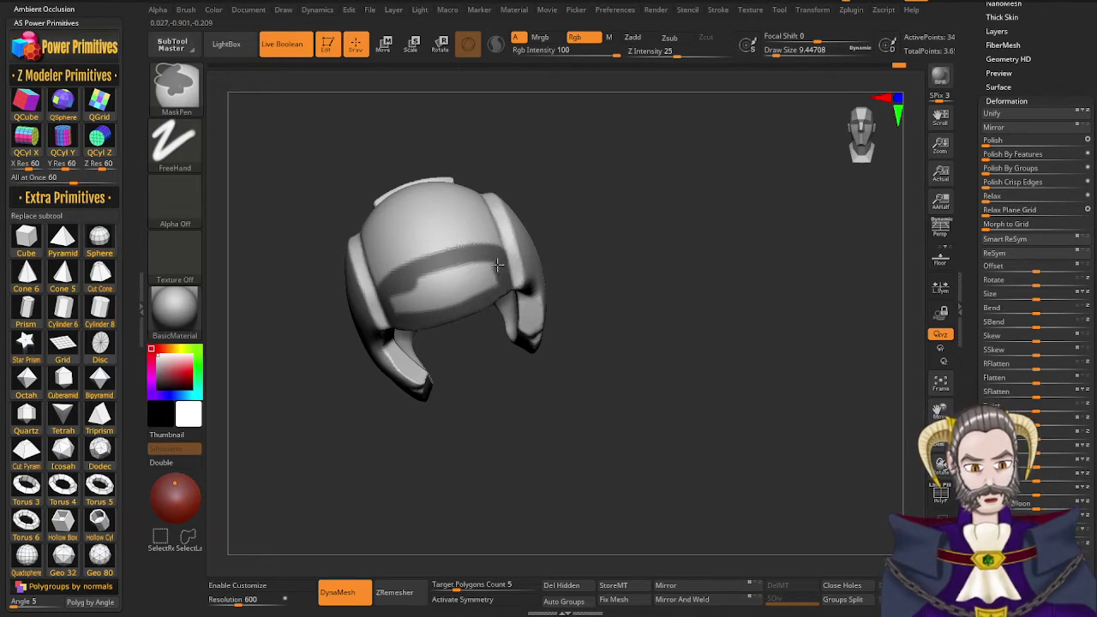
mouse_move(497, 265)
left_mouse_down("ctrl")
mouse_move(405, 291)
mouse_move(394, 313)
mouse_move(498, 279)
mouse_move(410, 301)
left_mouse_up("ctrl")
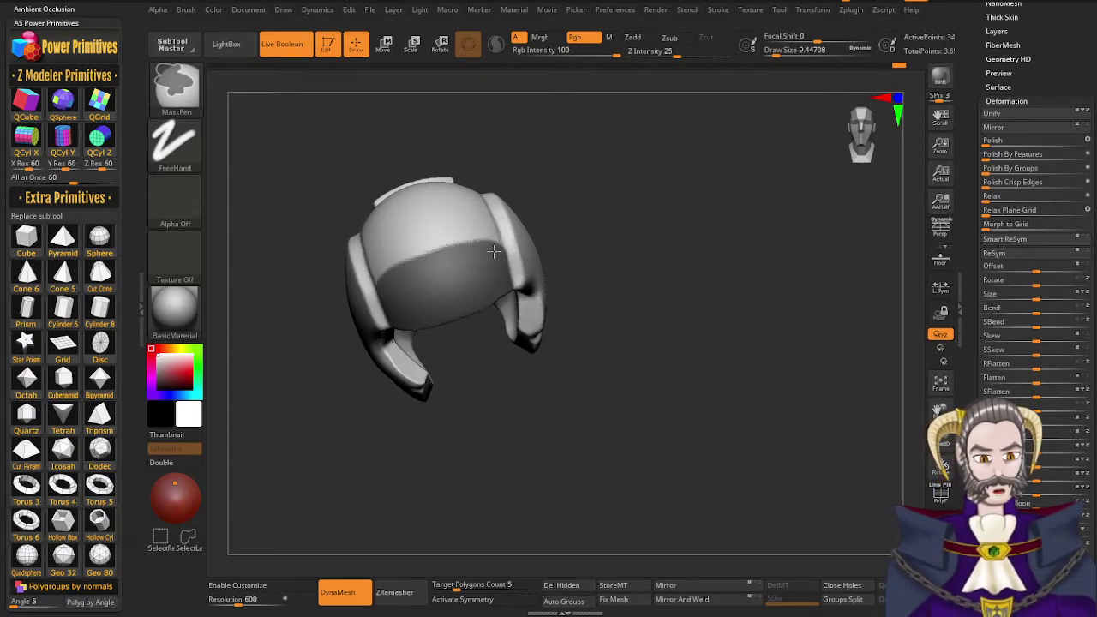
right_click_drag(448, 277, 467, 224)
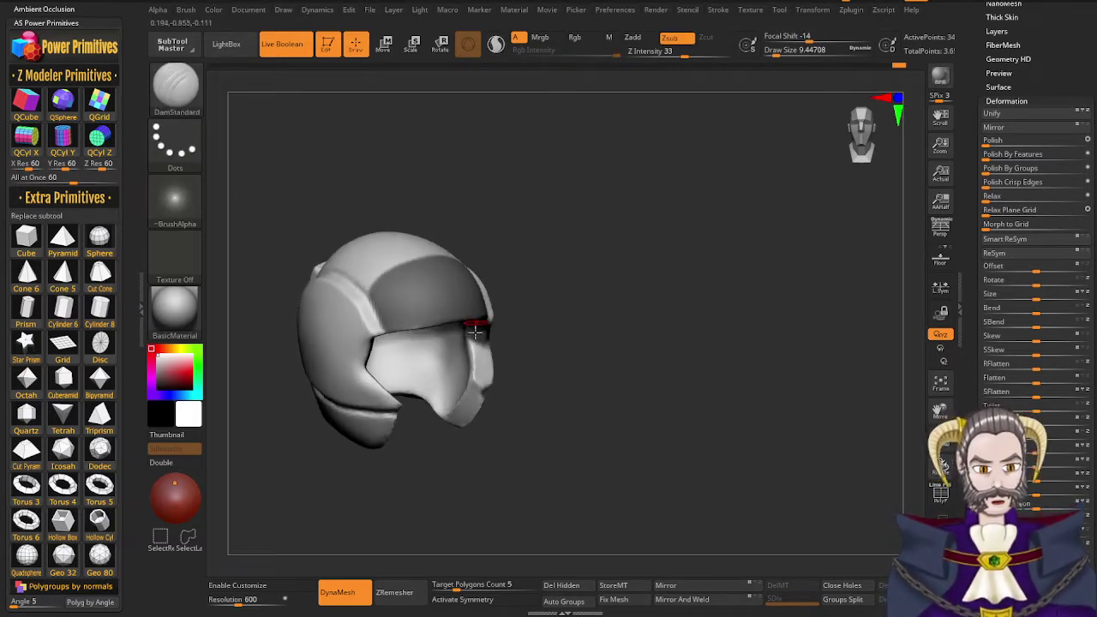
right_click_drag(461, 382, 390, 436)
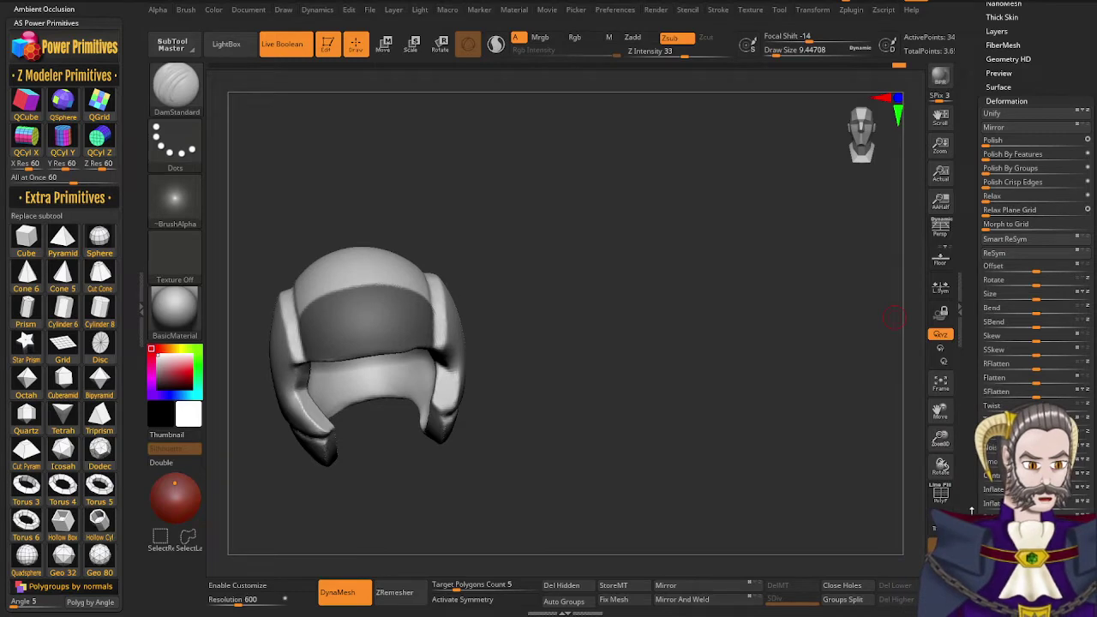
Preview an Extract of the masked forehead band at thickness 0.00458 and examine it from the side
left_click_drag(971, 512, 982, 402)
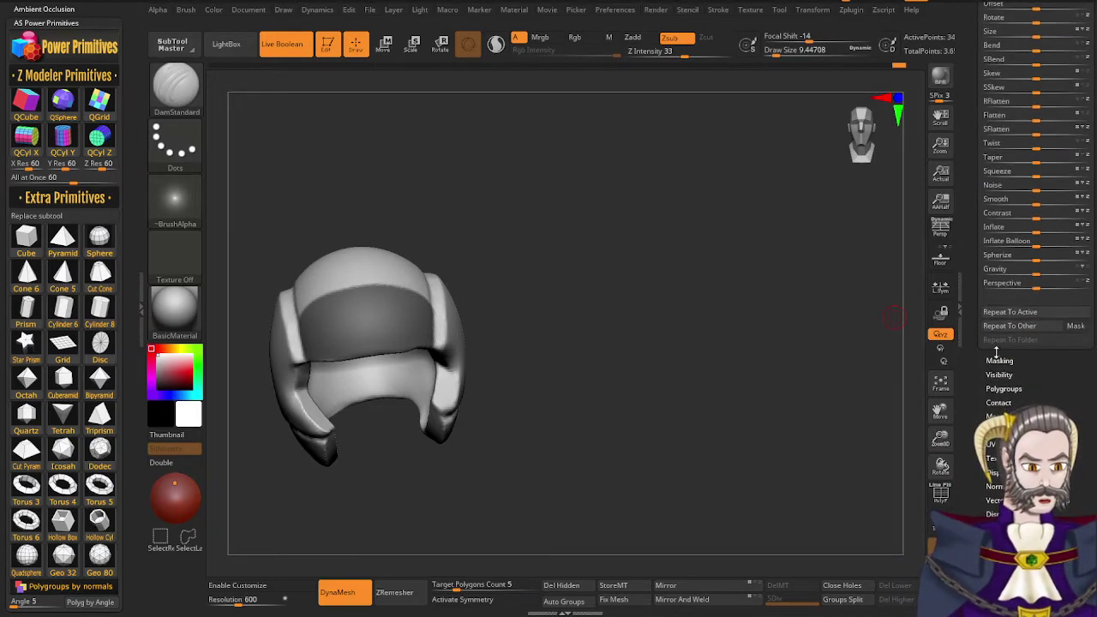
left_click_drag(971, 230, 973, 332)
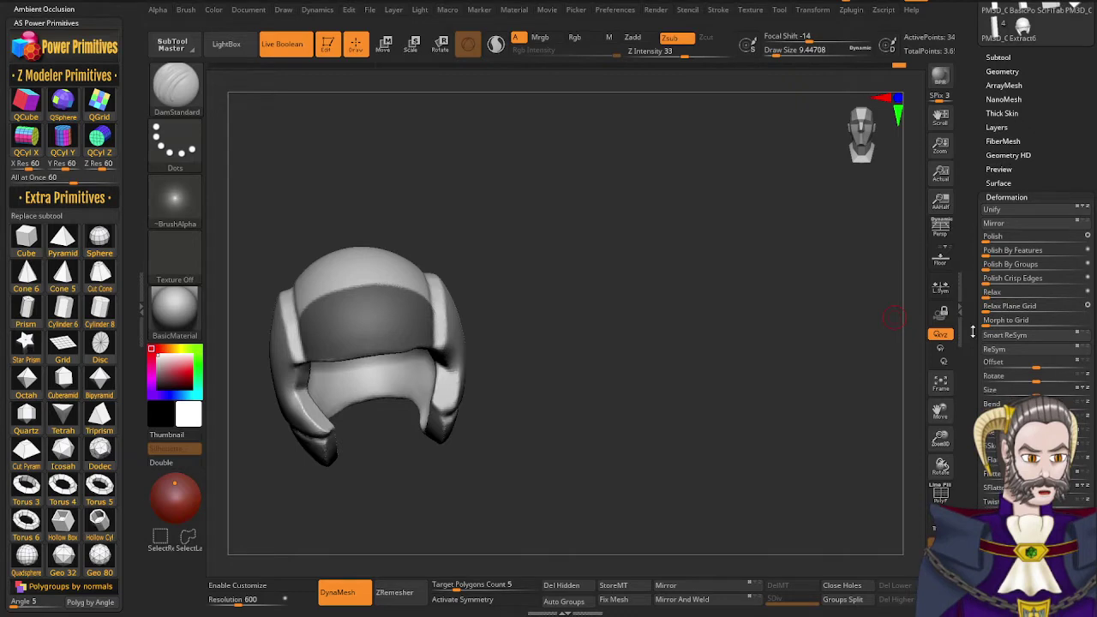
left_click(1002, 71)
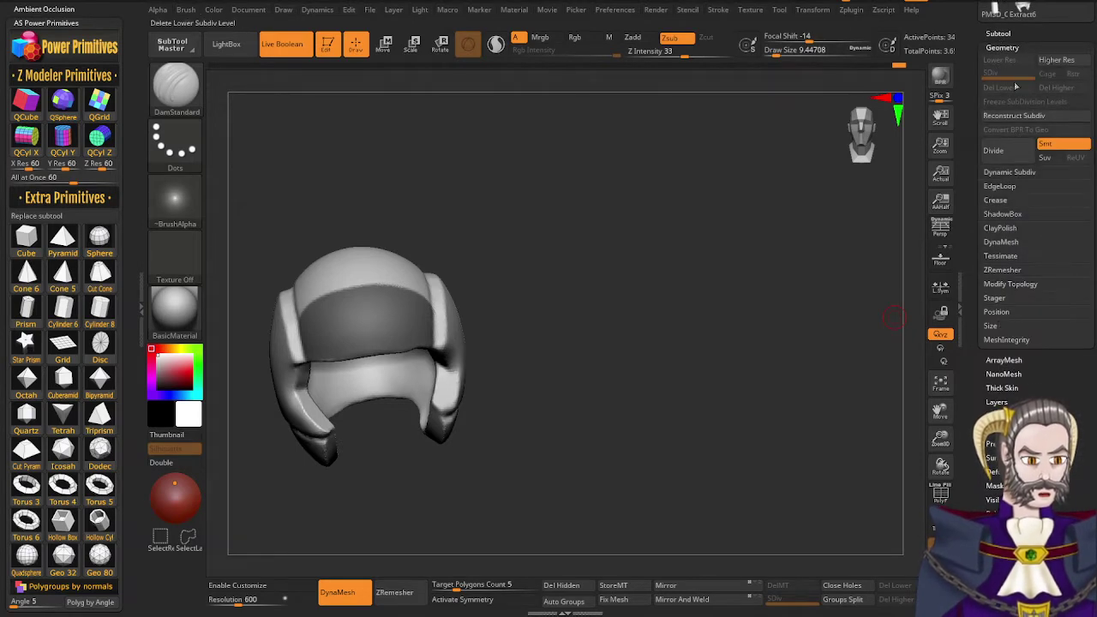
left_click(999, 34)
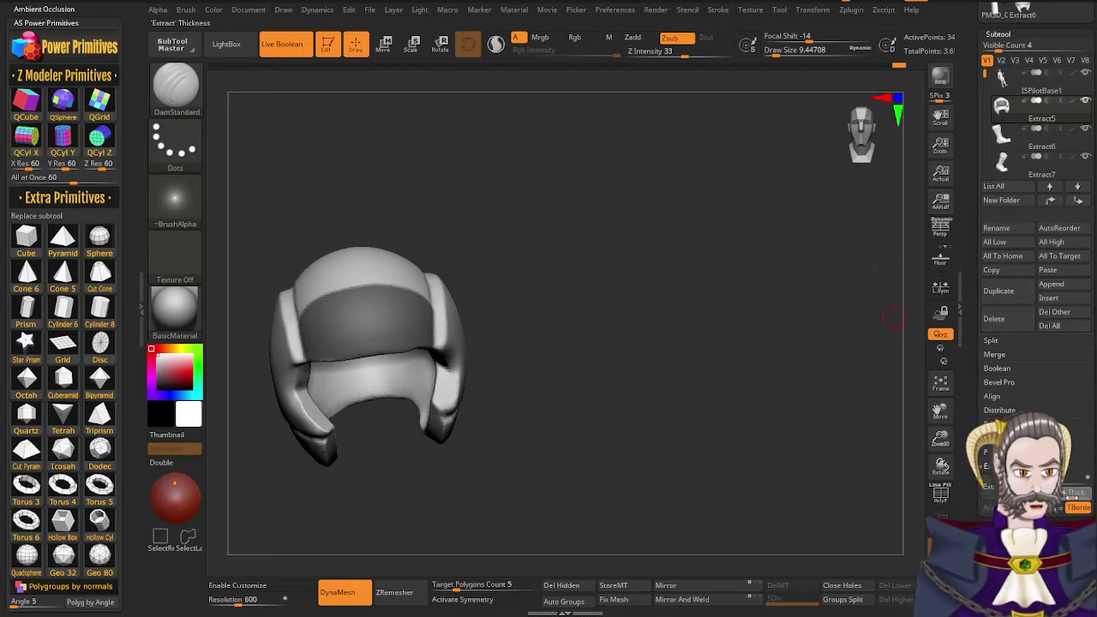
left_click(993, 487)
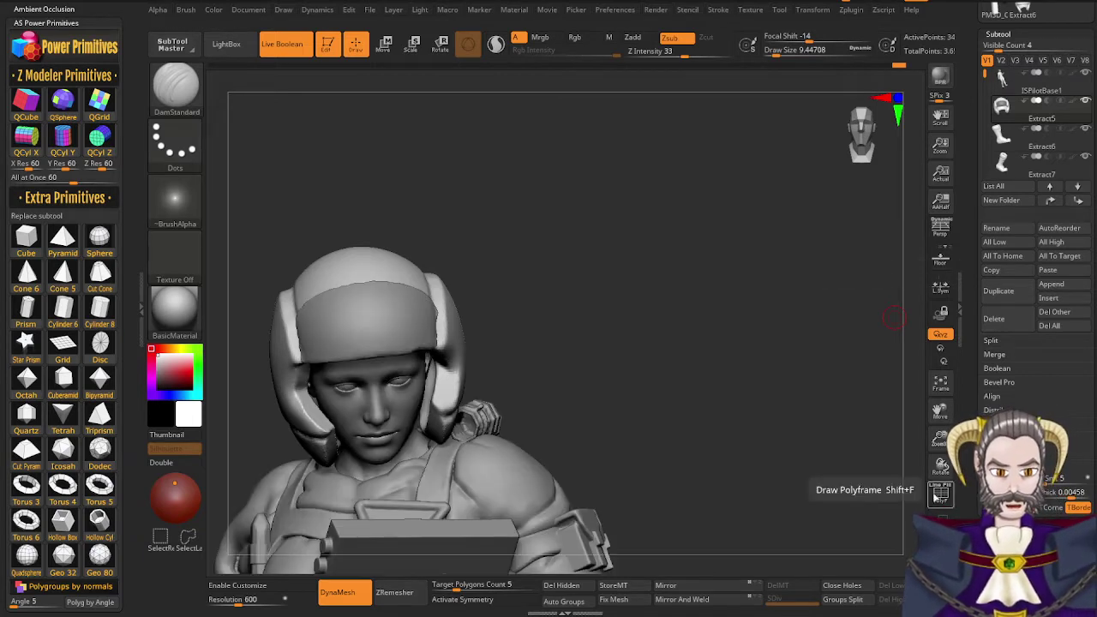
left_click_drag(650, 364, 687, 325)
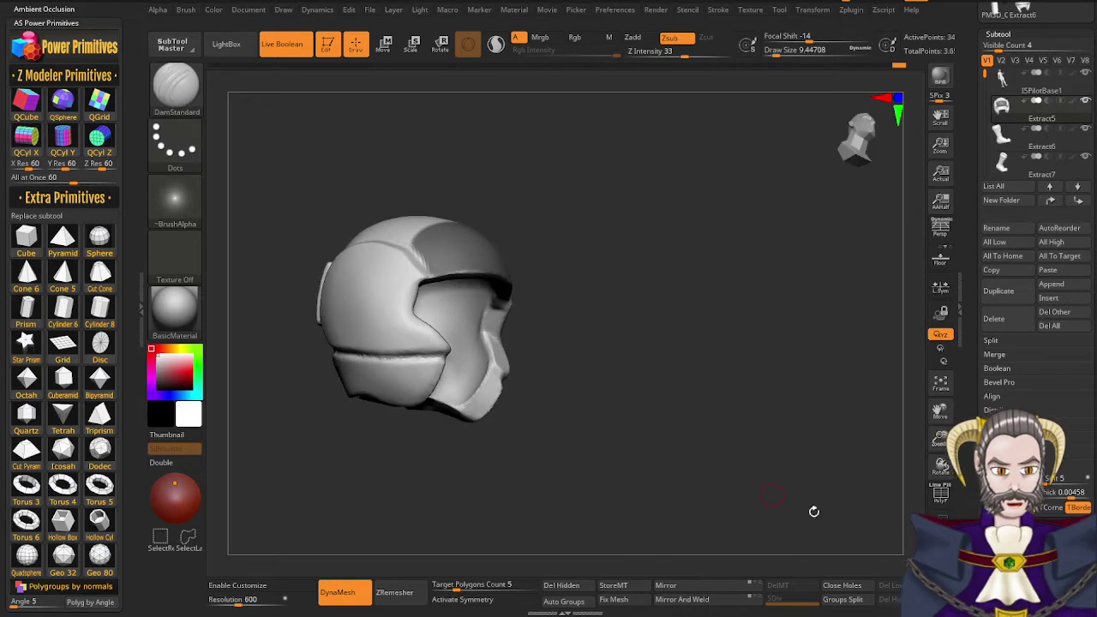
left_click(993, 487)
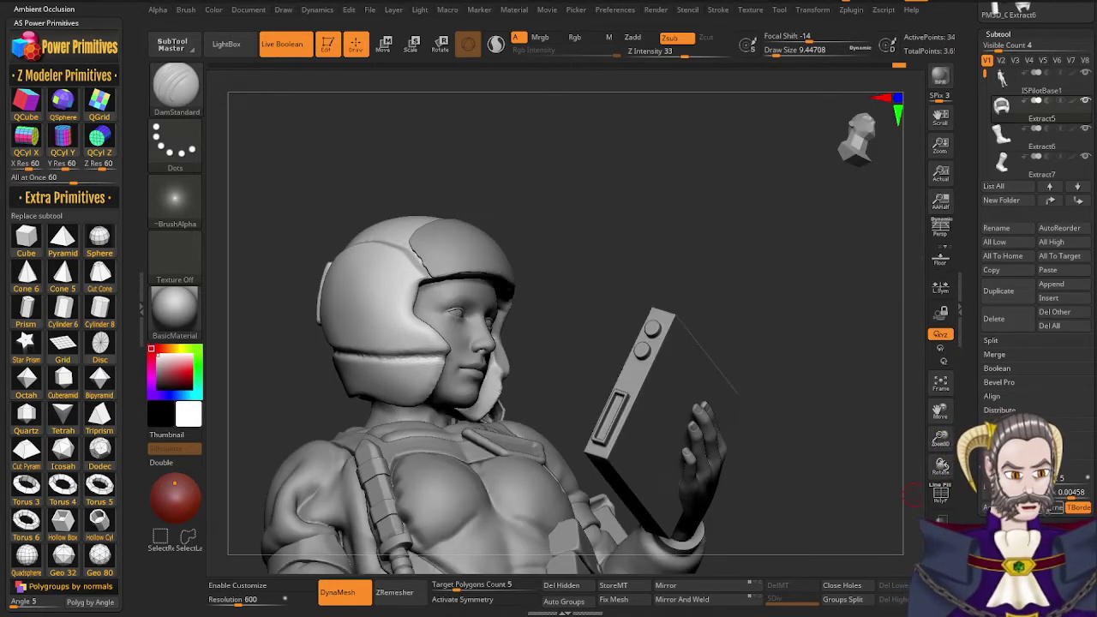
Preview the forehead extraction at thickness 0.01 and check it from below
left_click(1073, 499)
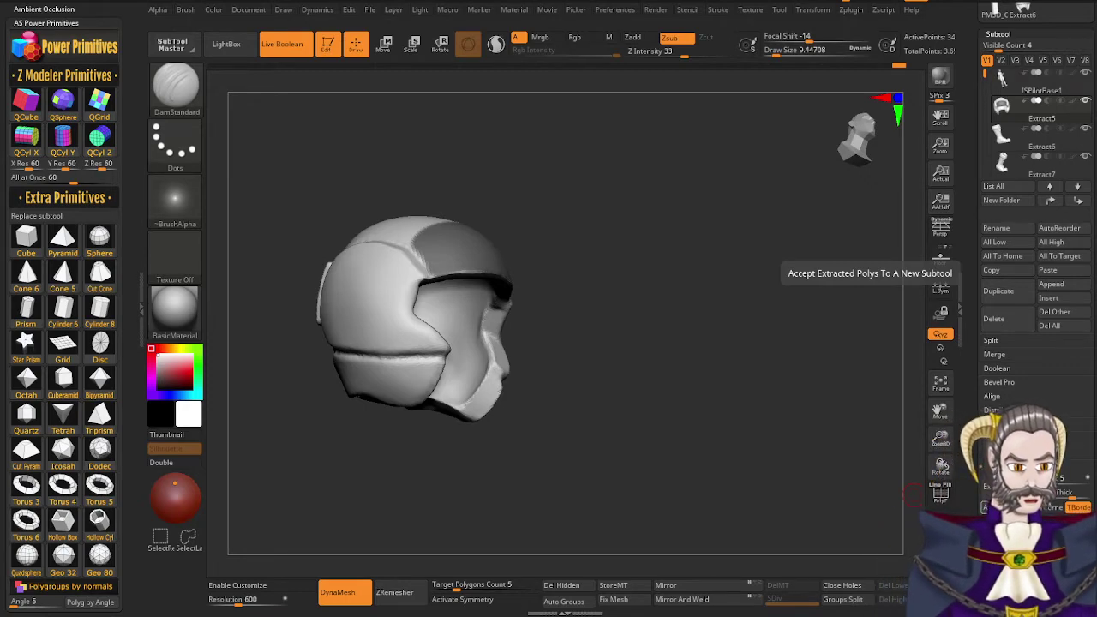
left_click(1000, 487)
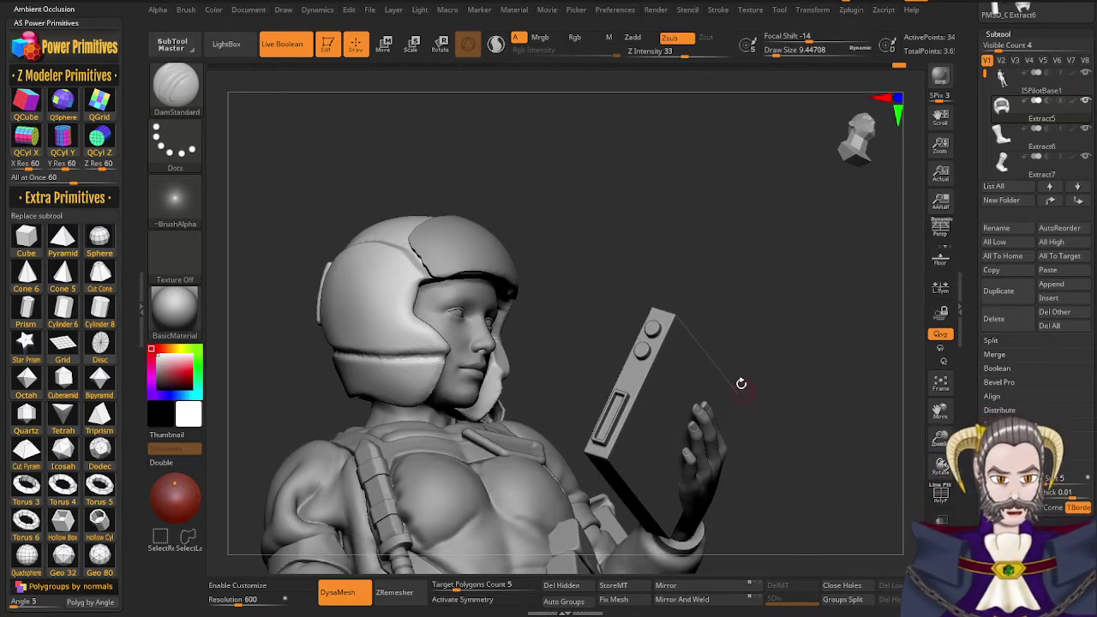
left_click_drag(730, 322, 722, 280)
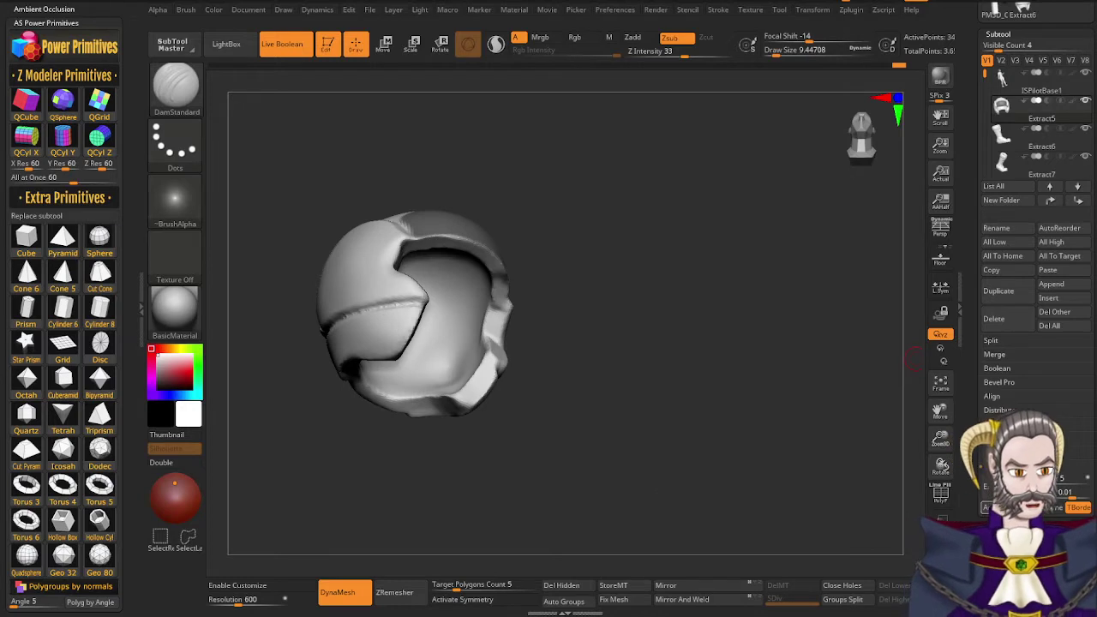
left_click(1001, 487)
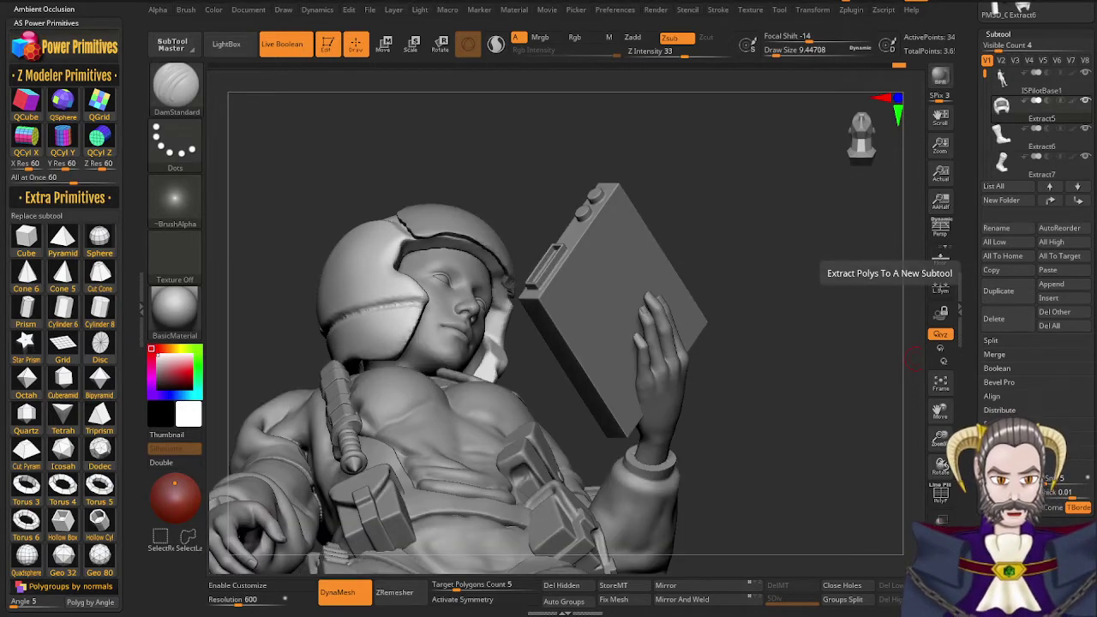
left_click_drag(735, 461, 705, 411)
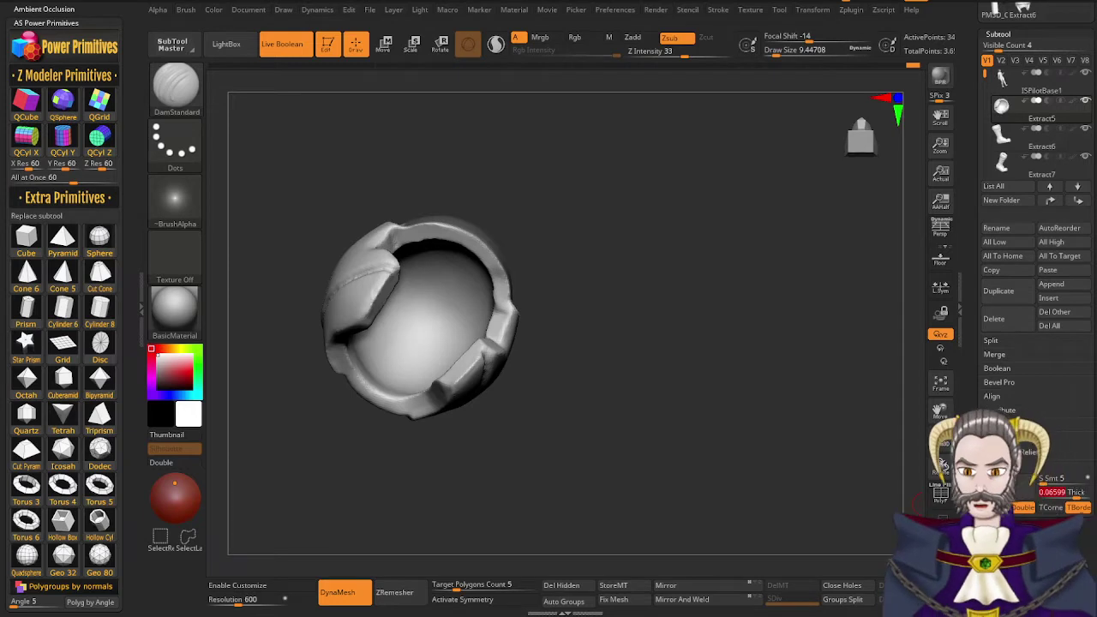
Set the Extract thickness to 0.02, extract the masked forehead band and accept it as a new subtool
type(".02")
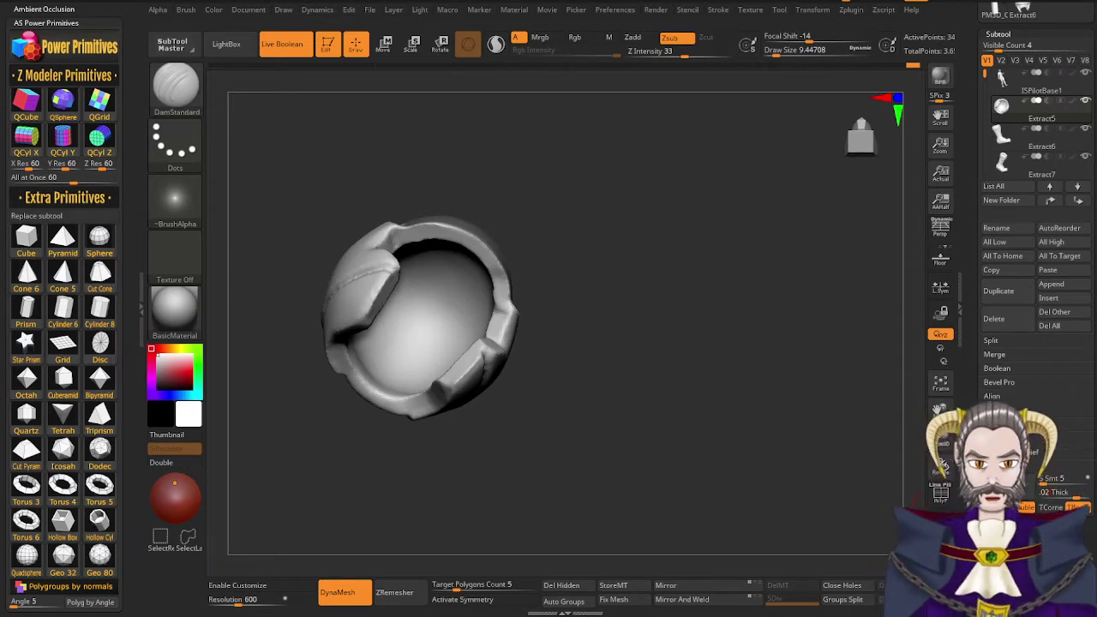
key("Return")
left_click(1009, 478)
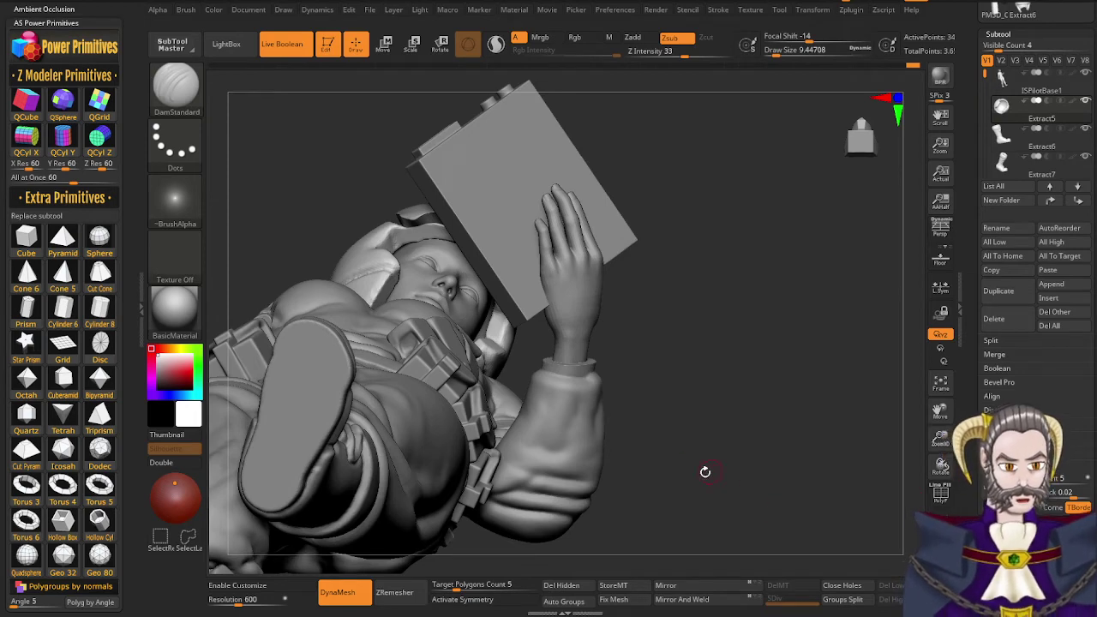
left_click_drag(719, 477, 749, 530)
left_click(1010, 480)
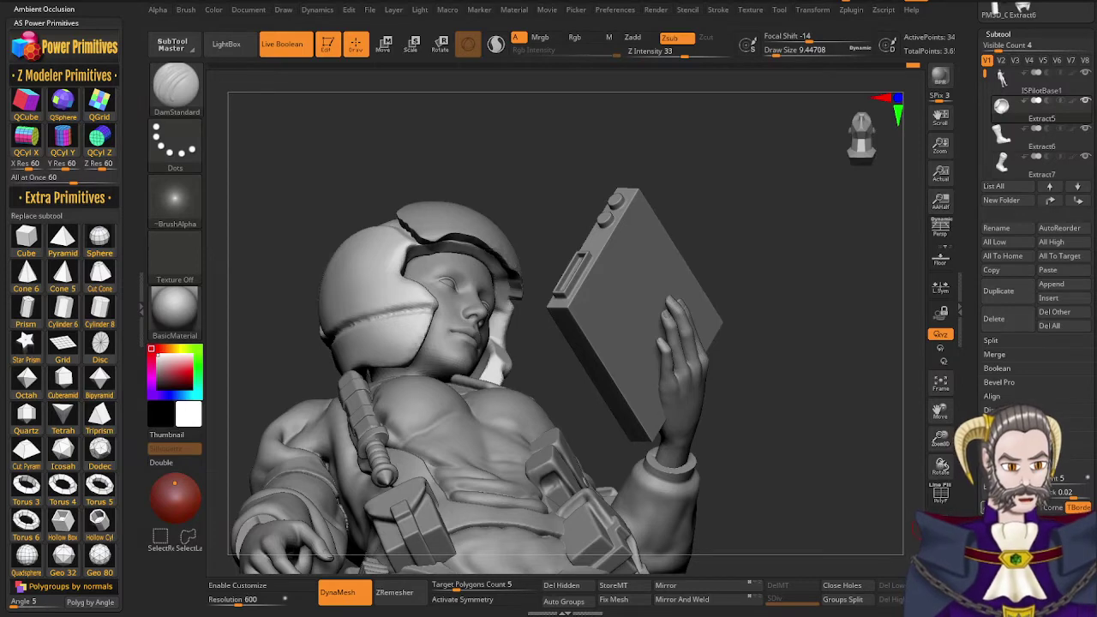
left_click(995, 508)
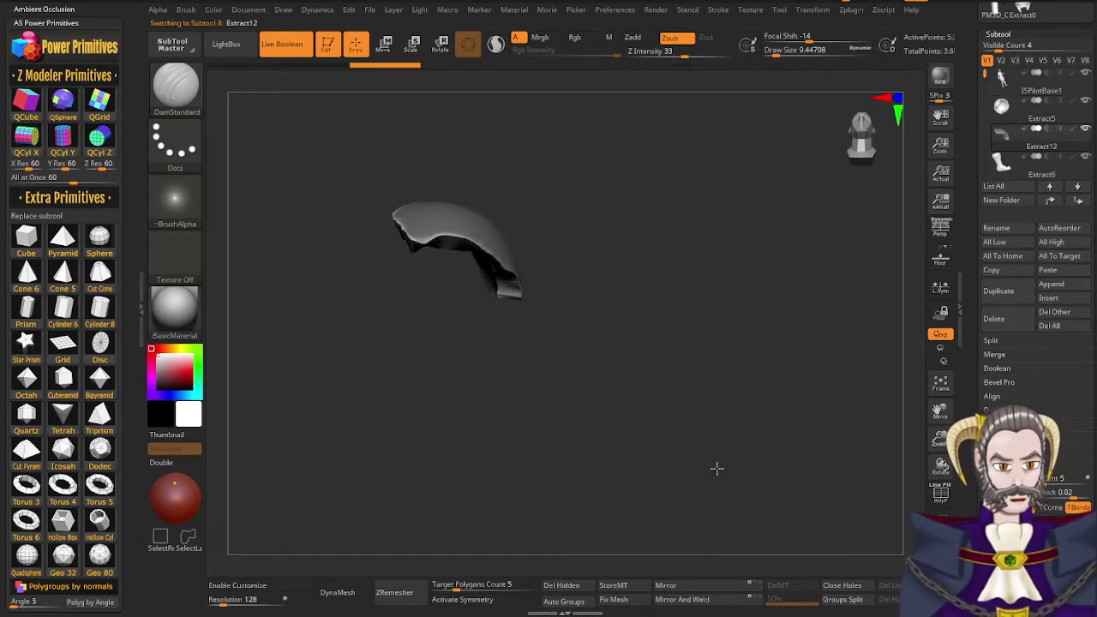
Clear the mask on the extracted forehead plate and show only the plate together with the helmet
left_click_drag(696, 432, 738, 383, "ctrl")
left_click_drag(699, 459, 692, 485)
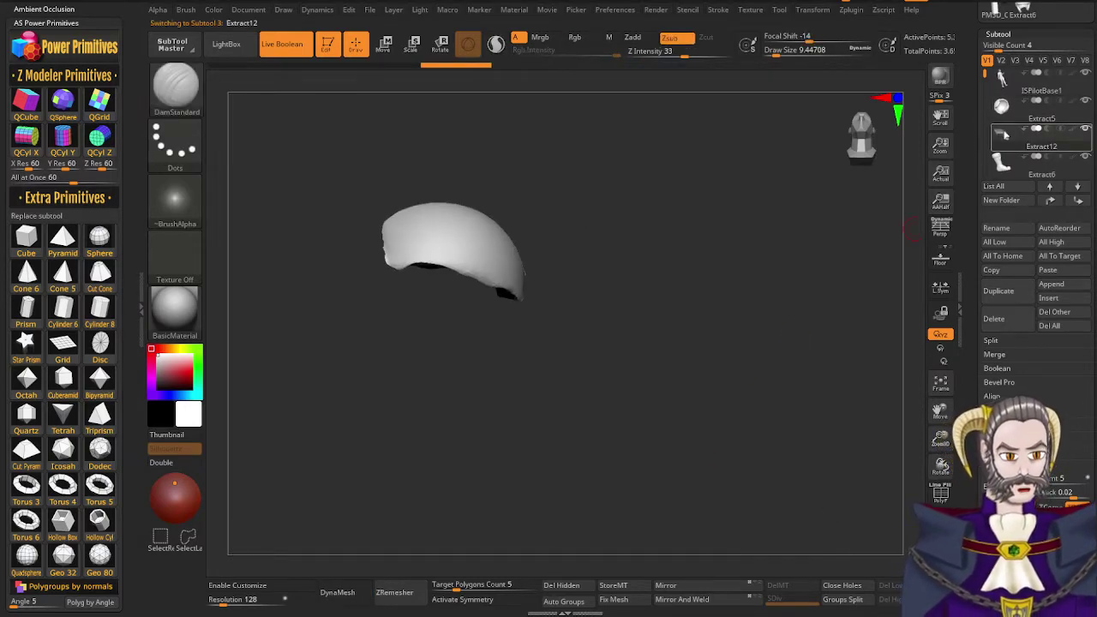
left_click(852, 283)
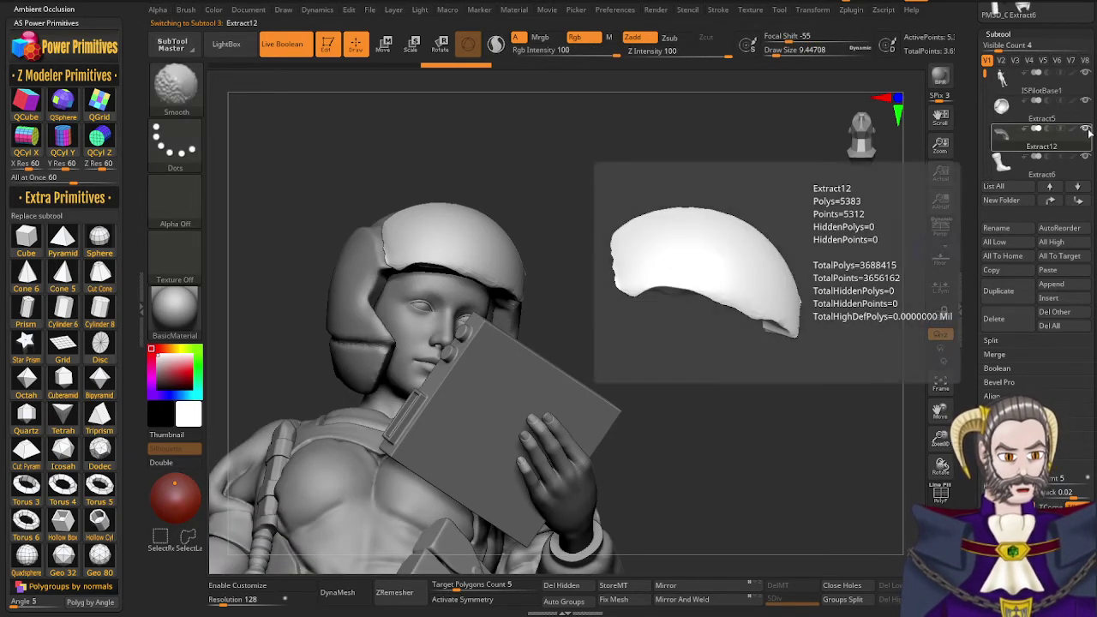
left_click(1087, 129, "shift")
left_click(1087, 130)
left_click(1088, 104)
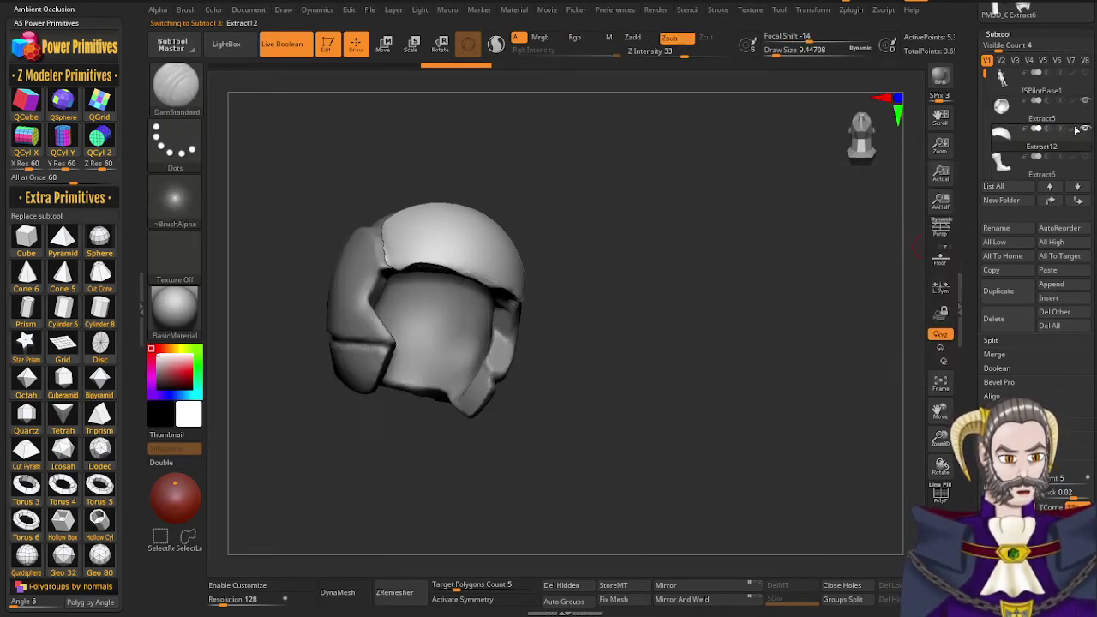
left_click_drag(675, 369, 669, 405)
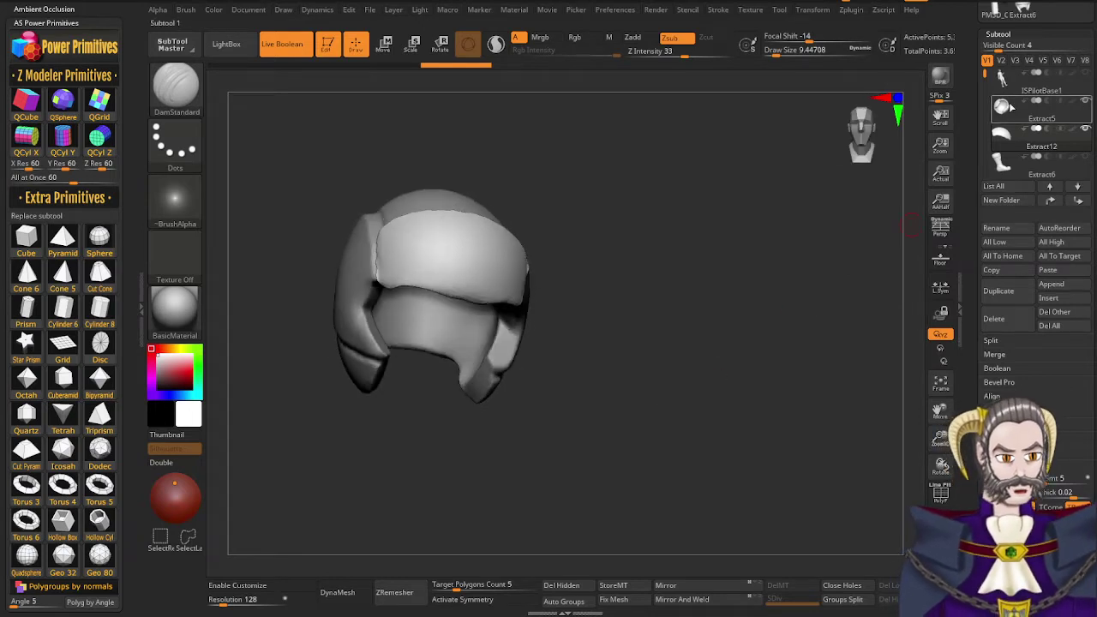
Clear the forehead mask on the helmet subtool and make the extracted forehead plate active again
left_click(1041, 110)
left_click_drag(617, 449, 754, 317, "ctrl")
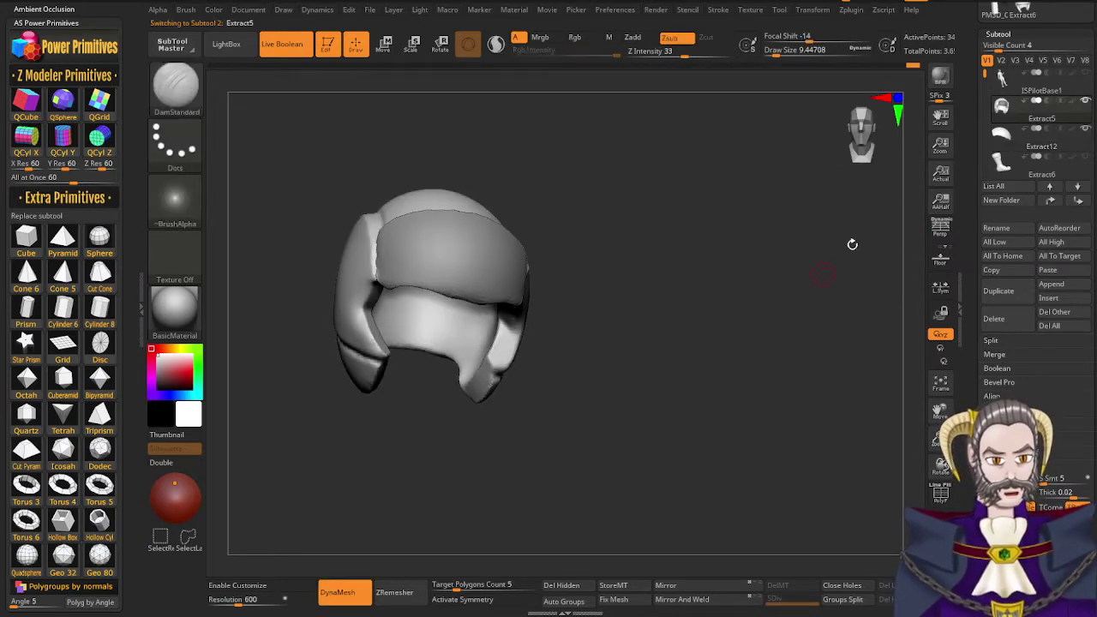
left_click(1006, 140)
left_click_drag(583, 395, 726, 490)
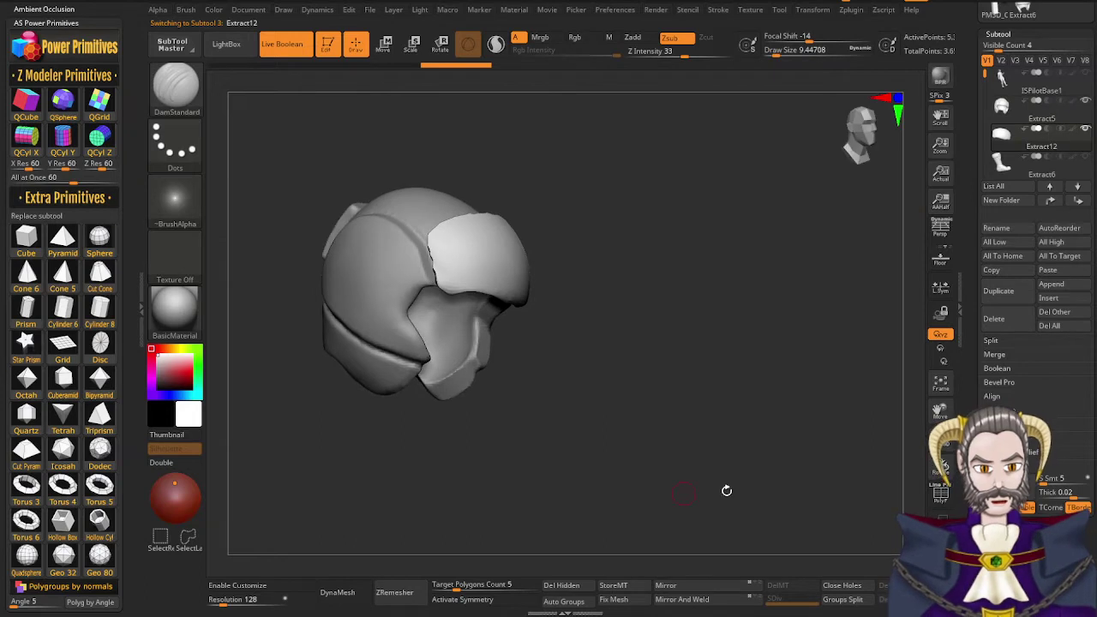
Smooth the extracted forehead plate's rough edges with a Polish deformation
left_click_drag(972, 388, 966, 287)
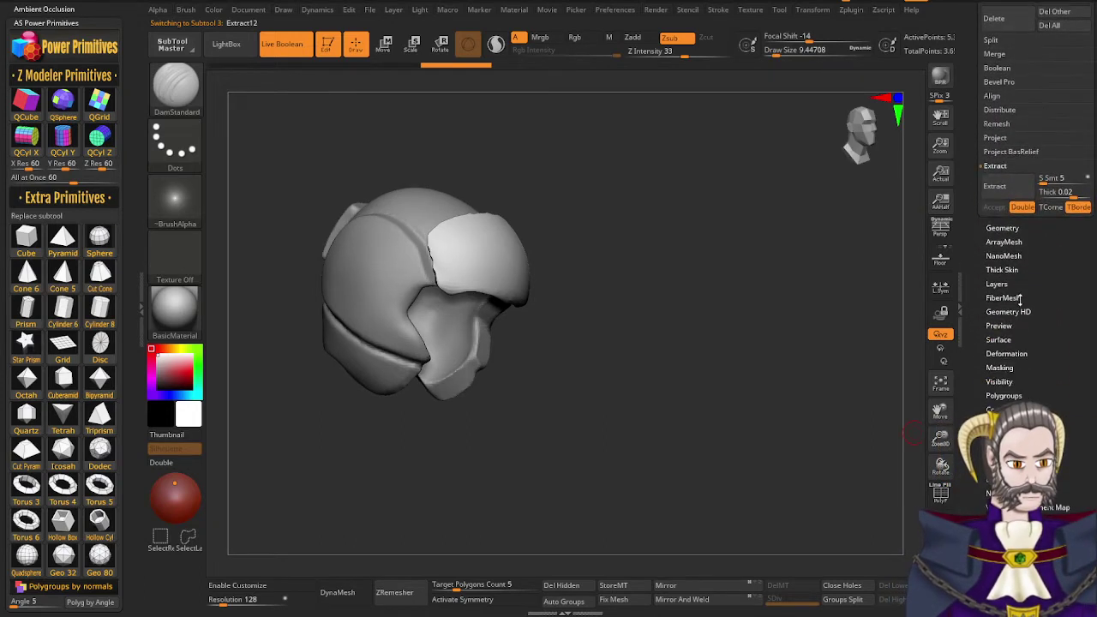
left_click(1006, 359)
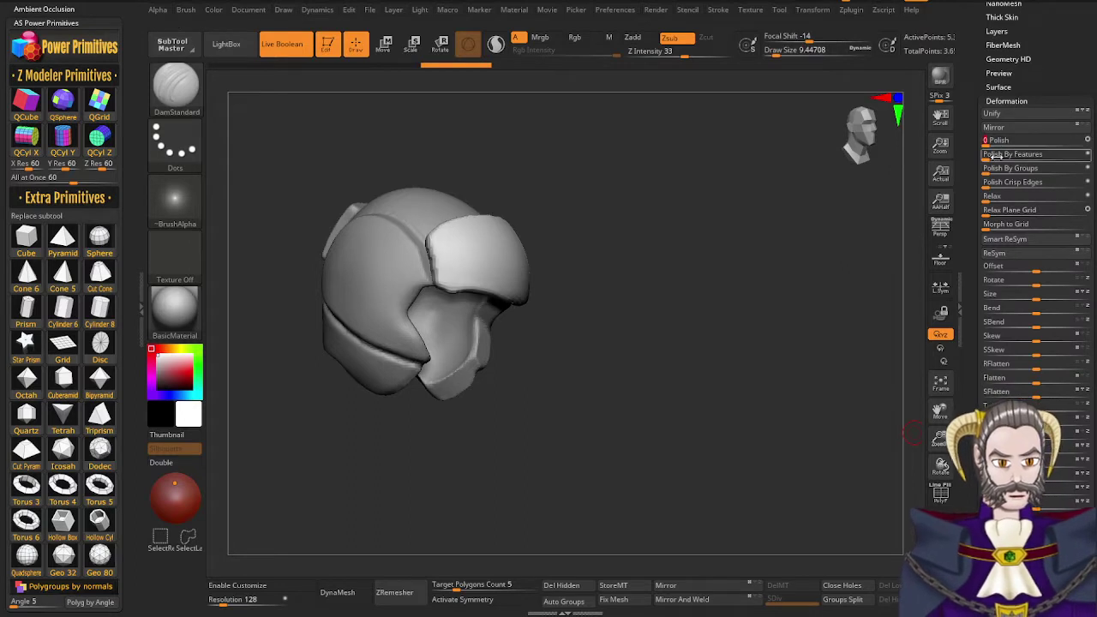
left_click_drag(696, 346, 672, 378)
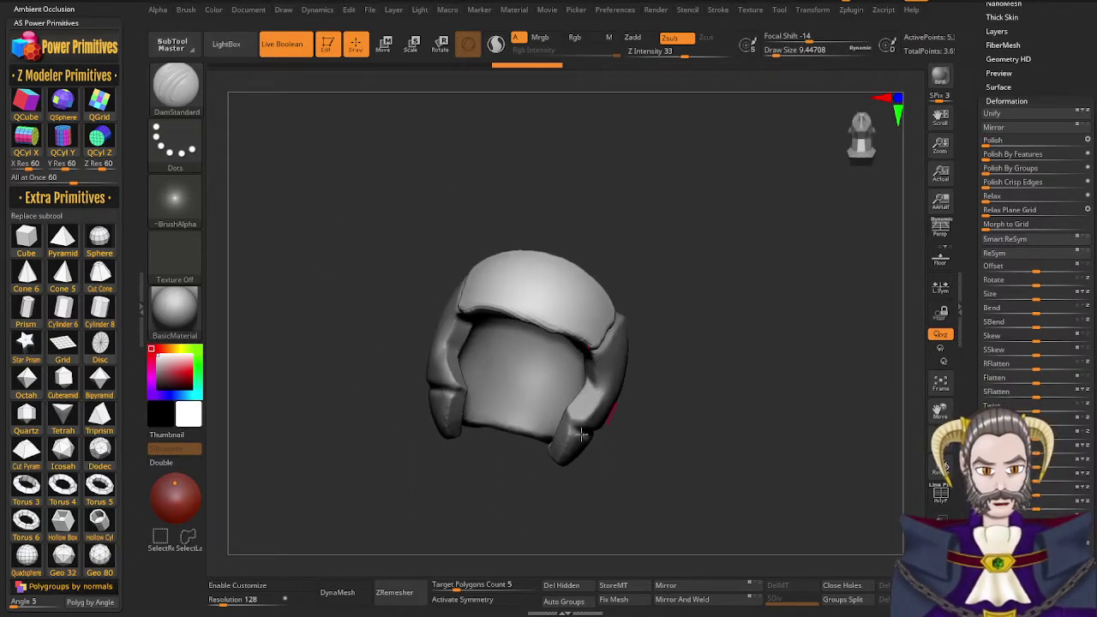
Convert the extracted forehead plate to a DynaMesh at resolution 528 and display its wireframe to check density
left_click_drag(223, 605, 231, 605)
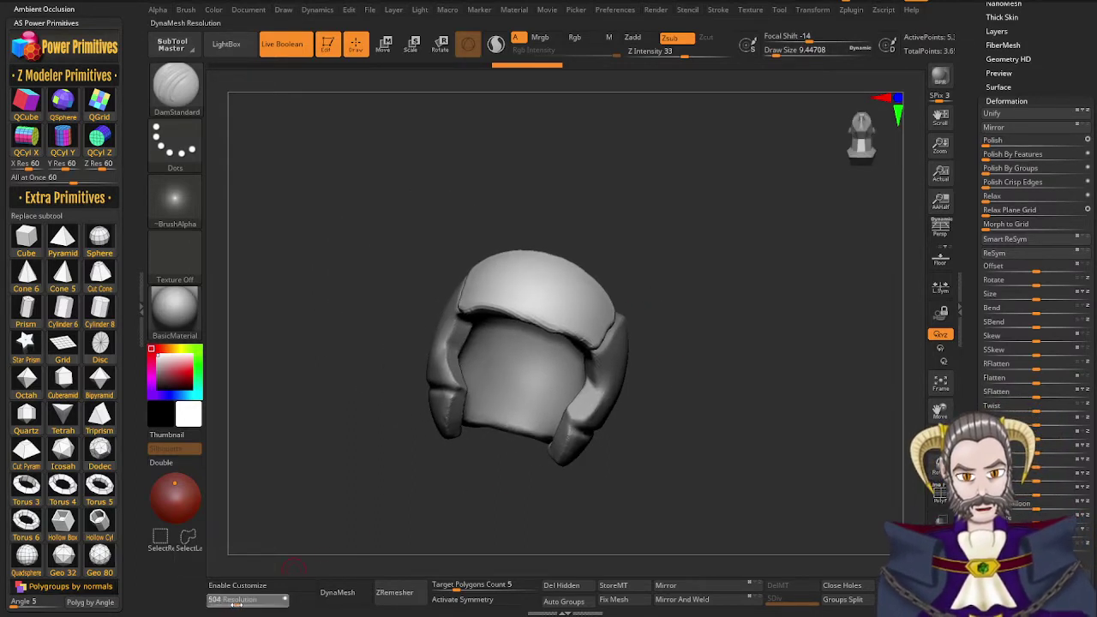
left_click(337, 593)
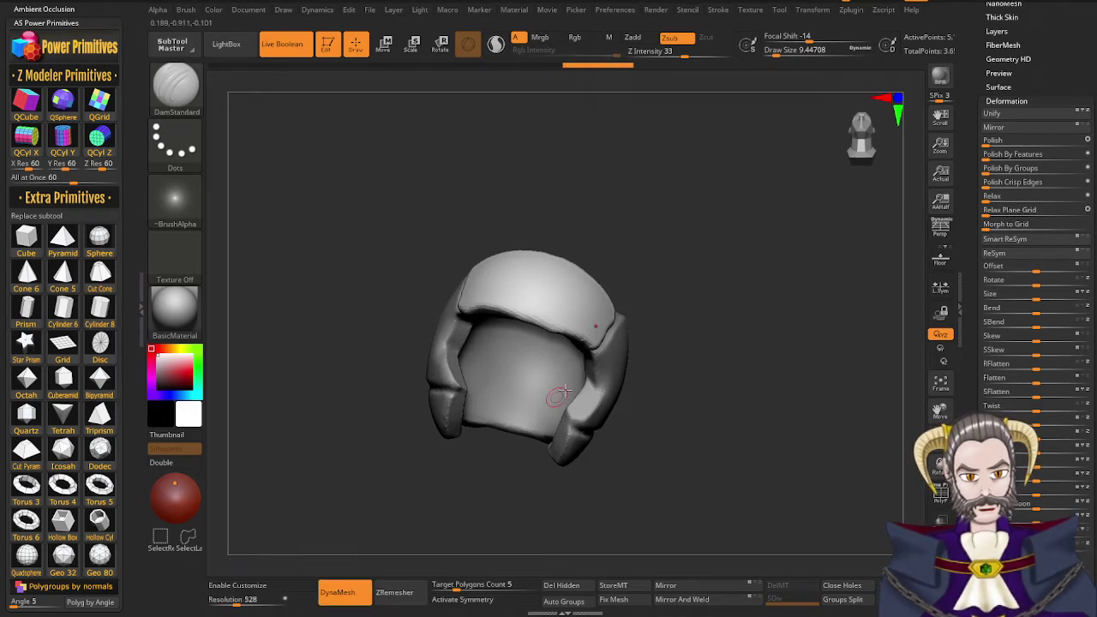
right_click_drag(558, 397, 569, 382)
right_click_drag(538, 313, 667, 392, "ctrl")
key("shift+f")
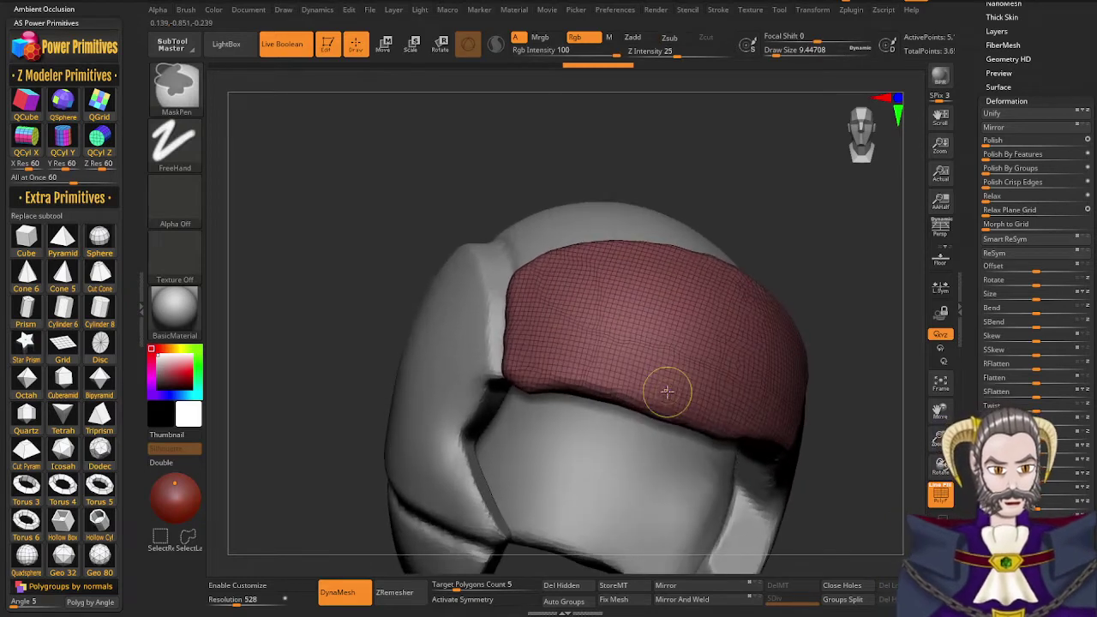
Raise the DynaMesh resolution to 1096, remesh the forehead plate and hide its wireframe
left_click_drag(240, 604, 248, 603)
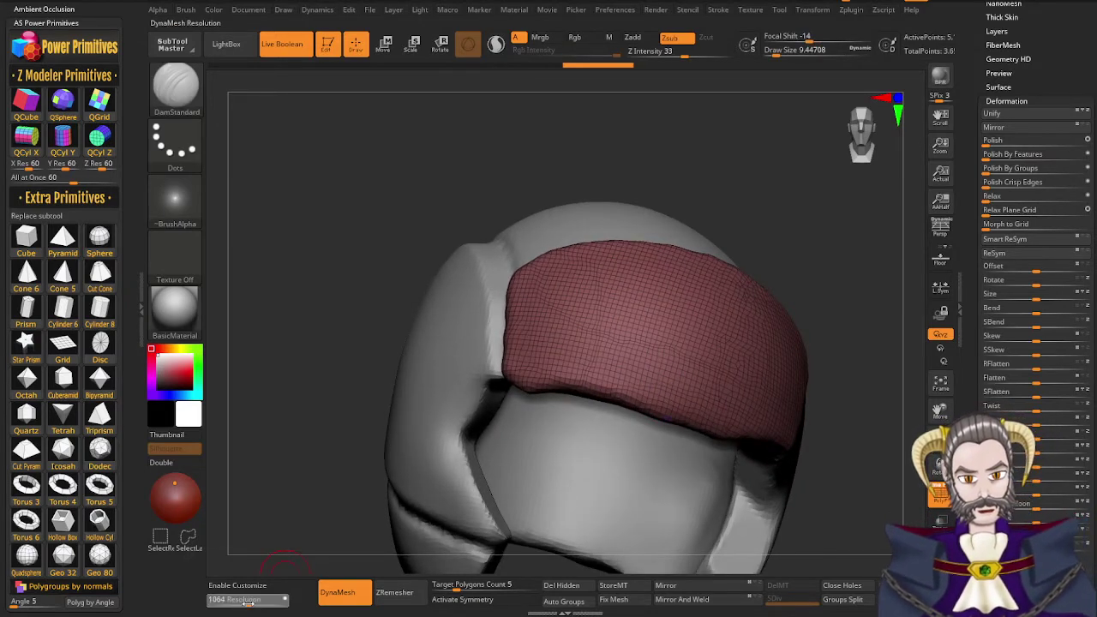
left_click(337, 593)
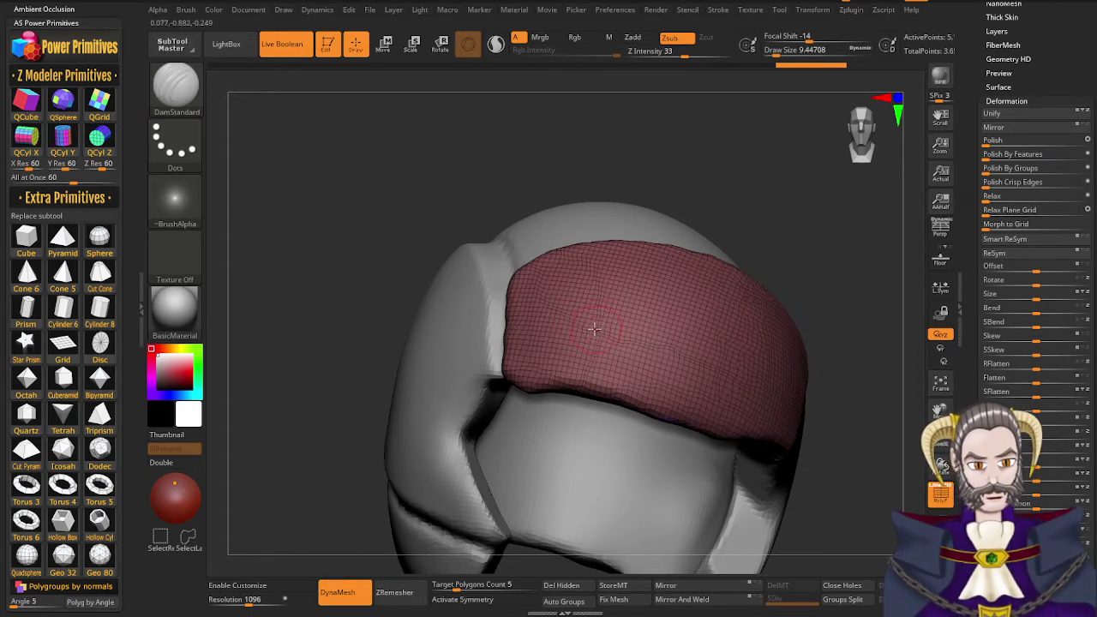
left_click_drag(295, 449, 329, 387, "ctrl")
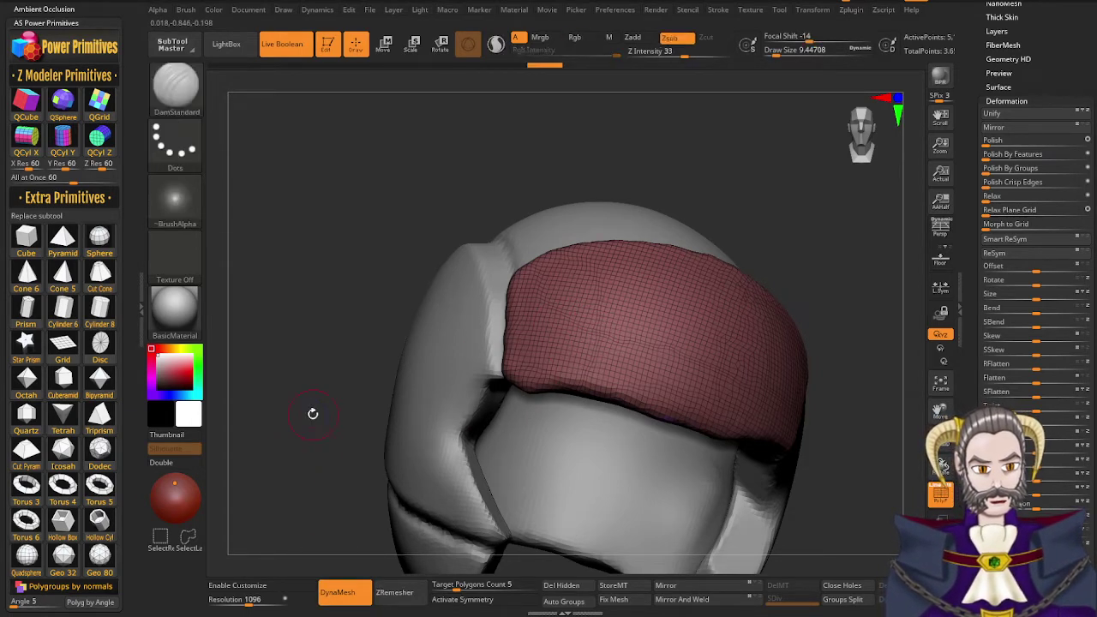
left_click_drag(304, 462, 348, 385, "ctrl")
mouse_move(555, 346)
right_mouse_down()
mouse_move(584, 372)
mouse_move(531, 416)
right_mouse_up()
key("shift+f")
right_click_drag(606, 396, 580, 361)
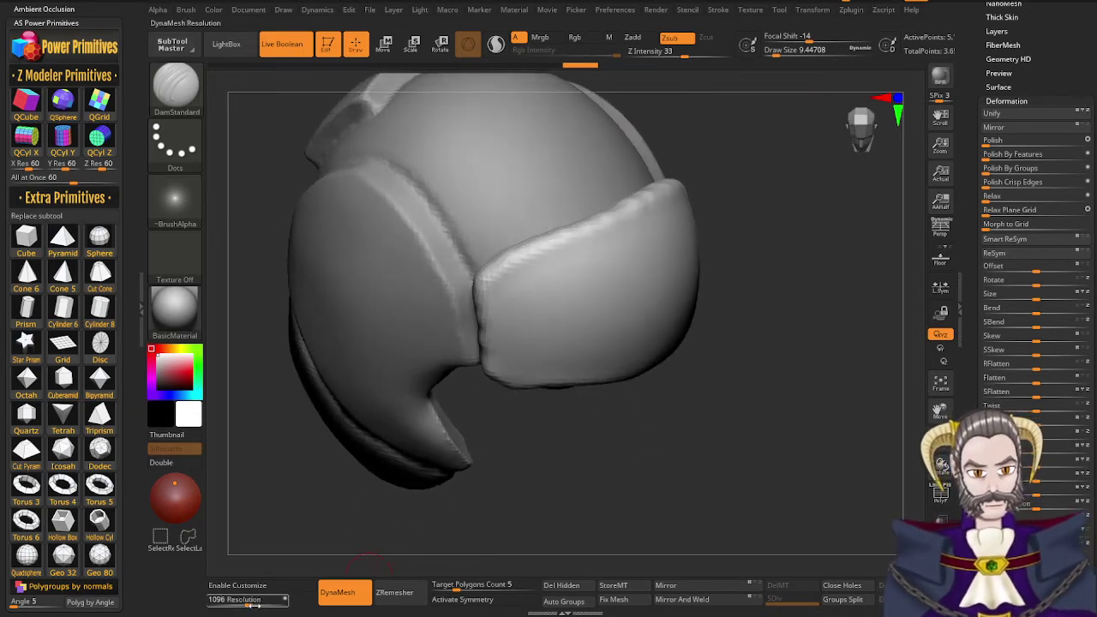
key("b")
key("c")
key("b")
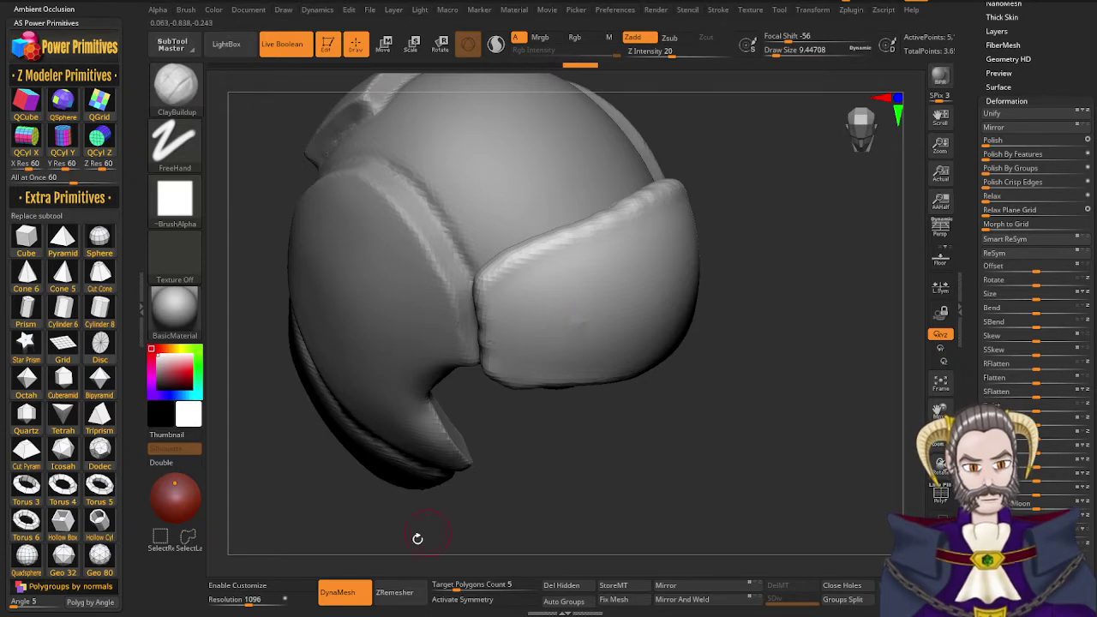
left_click_drag(467, 517, 650, 451, "ctrl")
Smooth the lumpy outer surface and the side edge of the forehead plate with the Smooth brush
left_click_drag(573, 481, 519, 470)
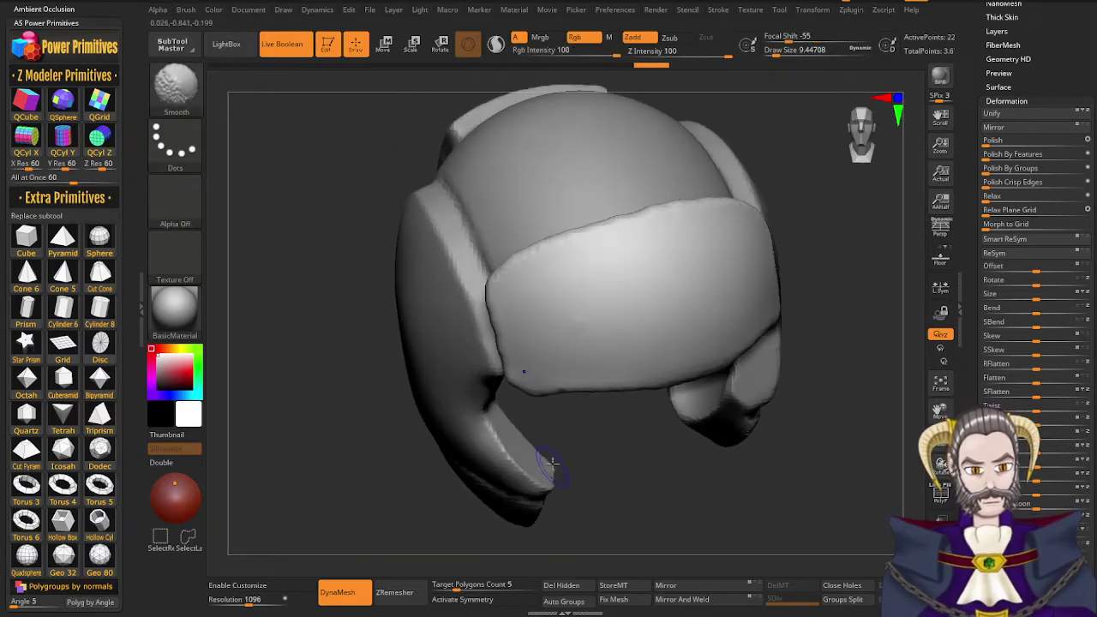
key("shift+f")
key("shift+f")
left_click_drag(592, 420, 667, 403)
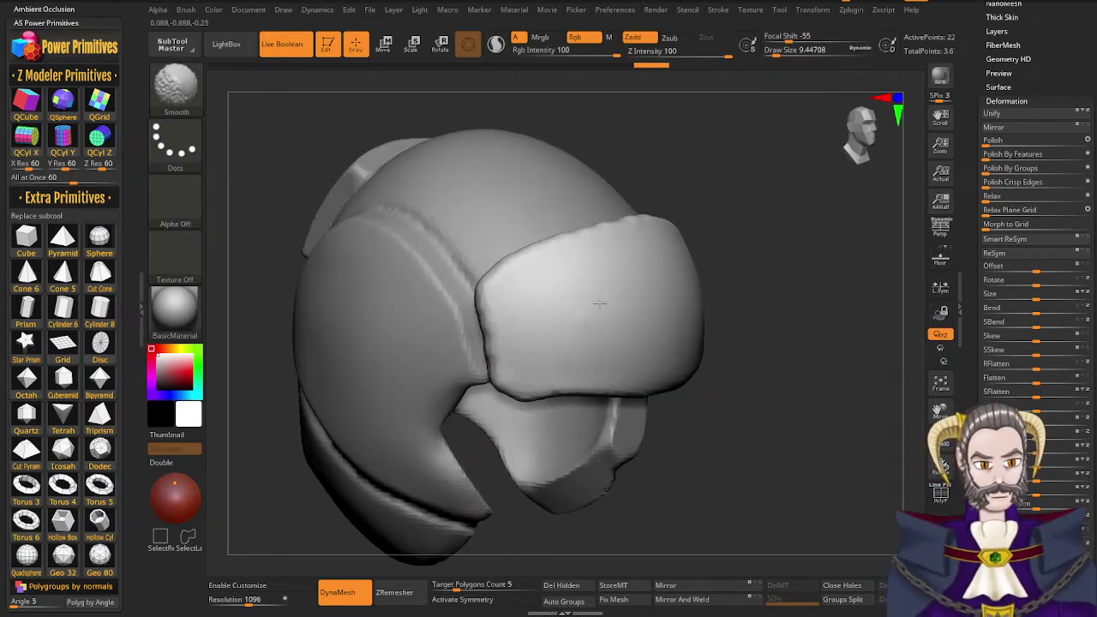
left_click_drag(553, 294, 512, 326, "shift")
right_click_drag(494, 314, 514, 312)
left_click_drag(489, 307, 499, 379, "shift")
mouse_move(495, 333)
right_mouse_down()
mouse_move(535, 330)
mouse_move(561, 304)
mouse_move(542, 272)
mouse_move(526, 353)
right_mouse_up()
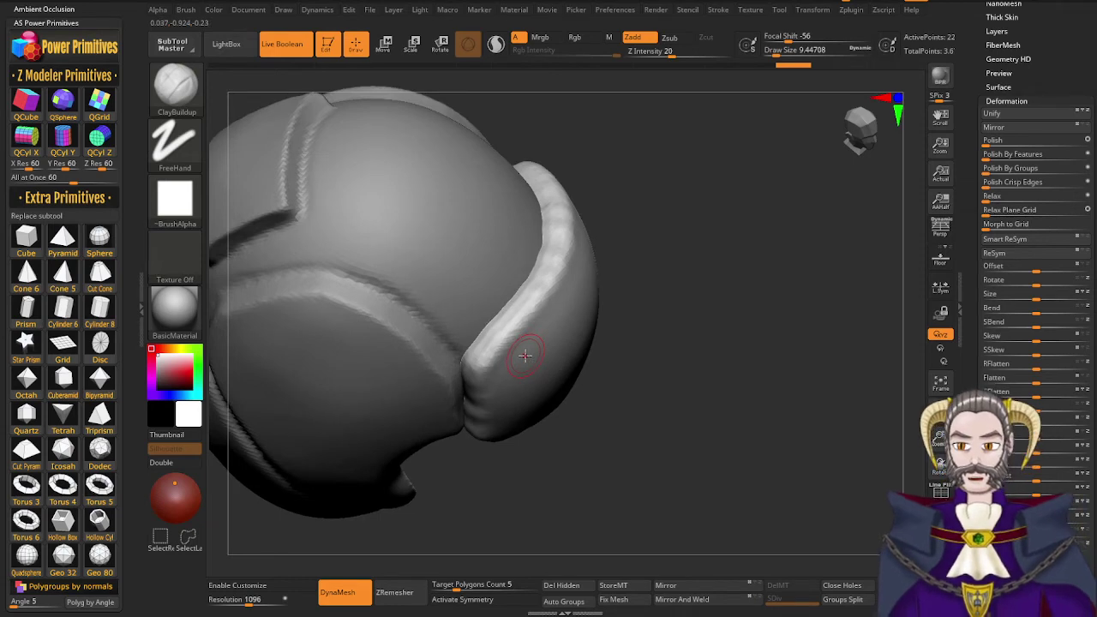
Flatten the forehead plate's upper rim along its whole curve with the hPolish brush
right_click_drag(538, 359, 541, 366)
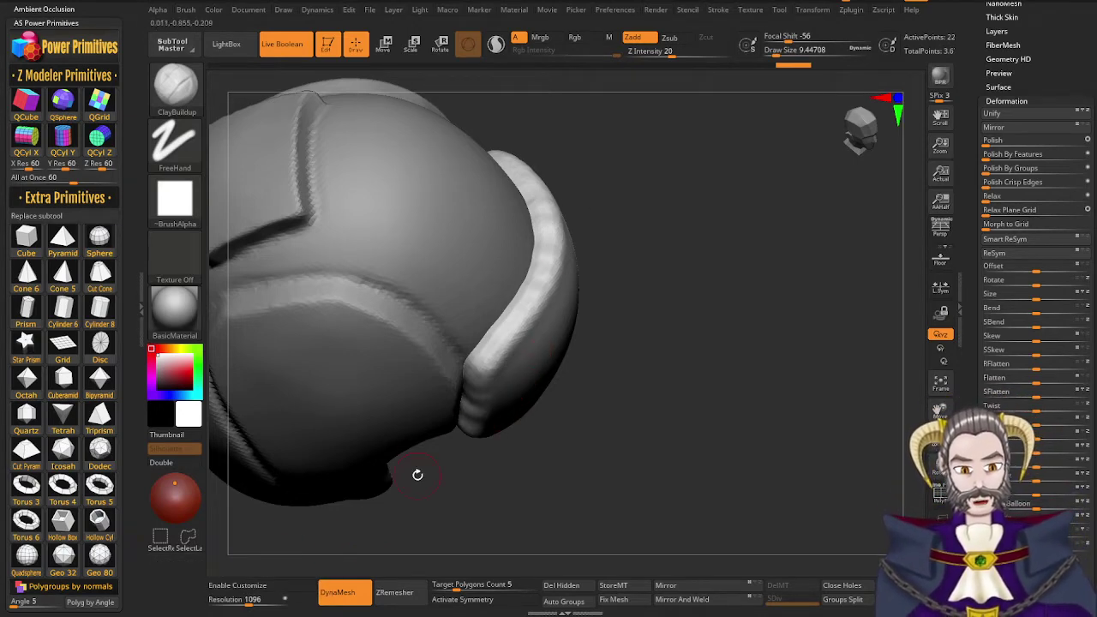
right_click_drag(556, 304, 544, 341)
right_click_drag(495, 368, 514, 370)
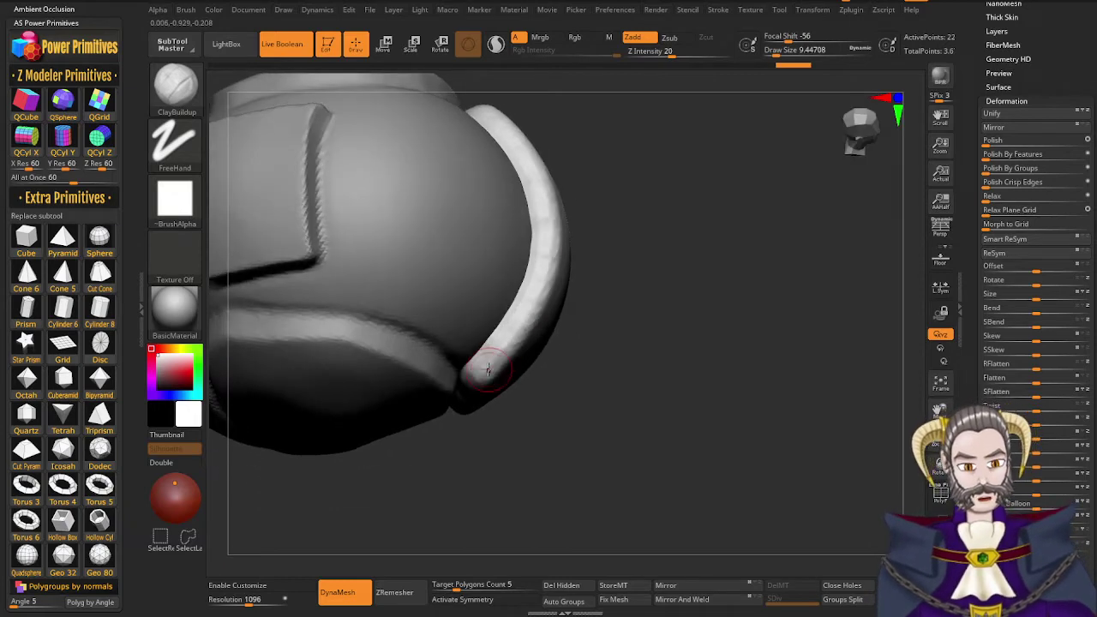
key("b")
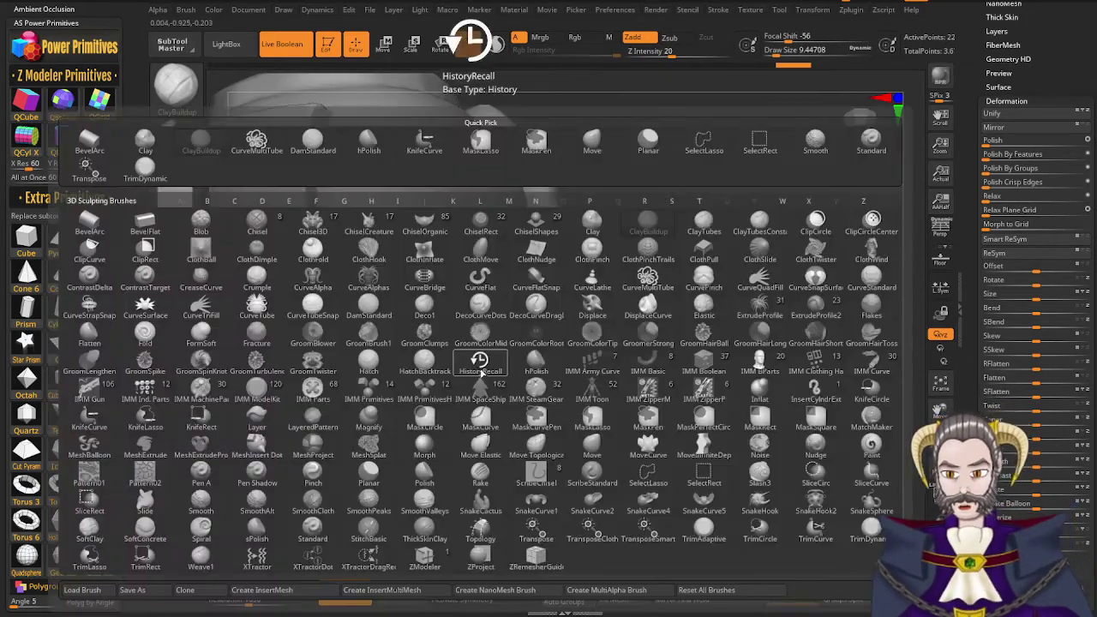
key("h")
key("p")
right_click_drag(490, 365, 487, 377)
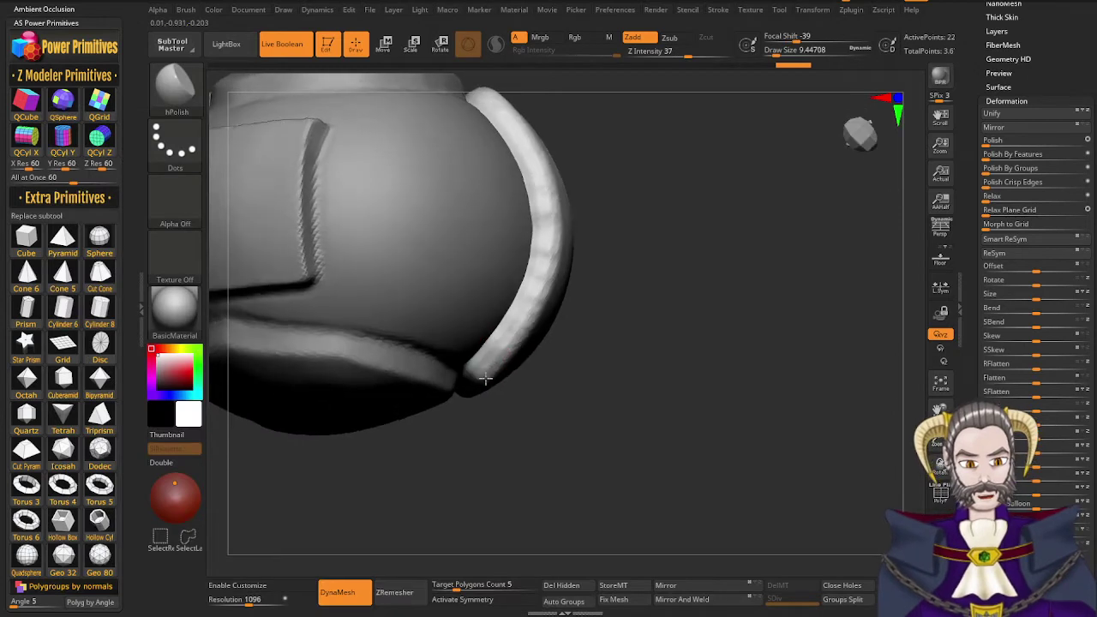
left_click_drag(486, 378, 528, 296)
left_click_drag(515, 323, 546, 242)
right_click_drag(532, 288, 524, 361)
mouse_move(524, 361)
left_mouse_down()
mouse_move(505, 267)
mouse_move(460, 210)
mouse_move(503, 264)
left_mouse_up()
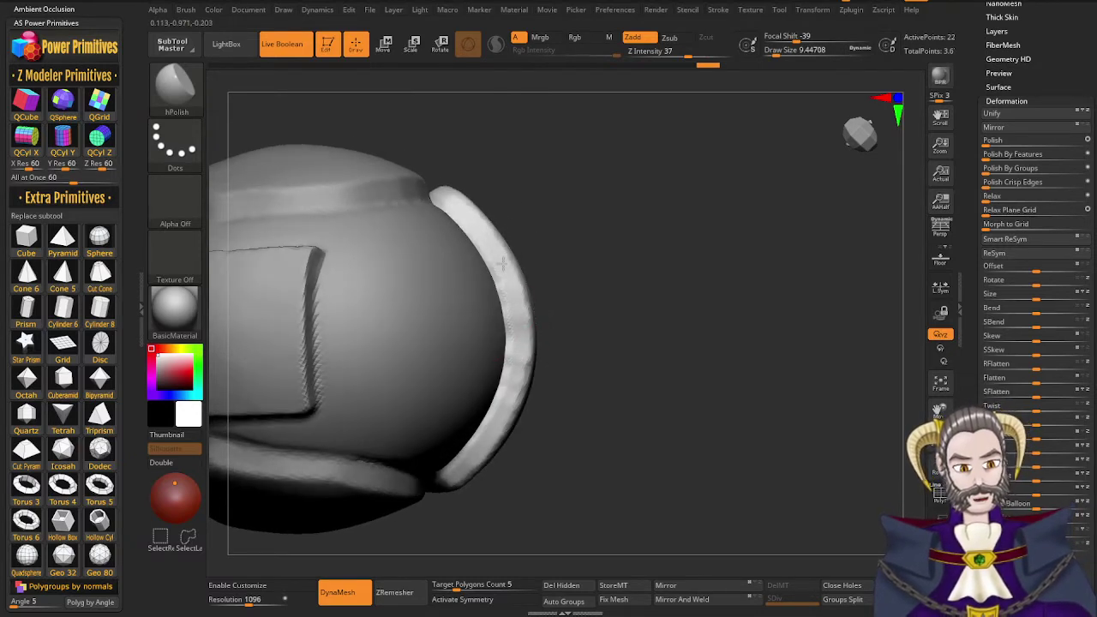
mouse_move(517, 369)
left_mouse_down()
mouse_move(496, 434)
mouse_move(470, 450)
mouse_move(513, 298)
left_mouse_up()
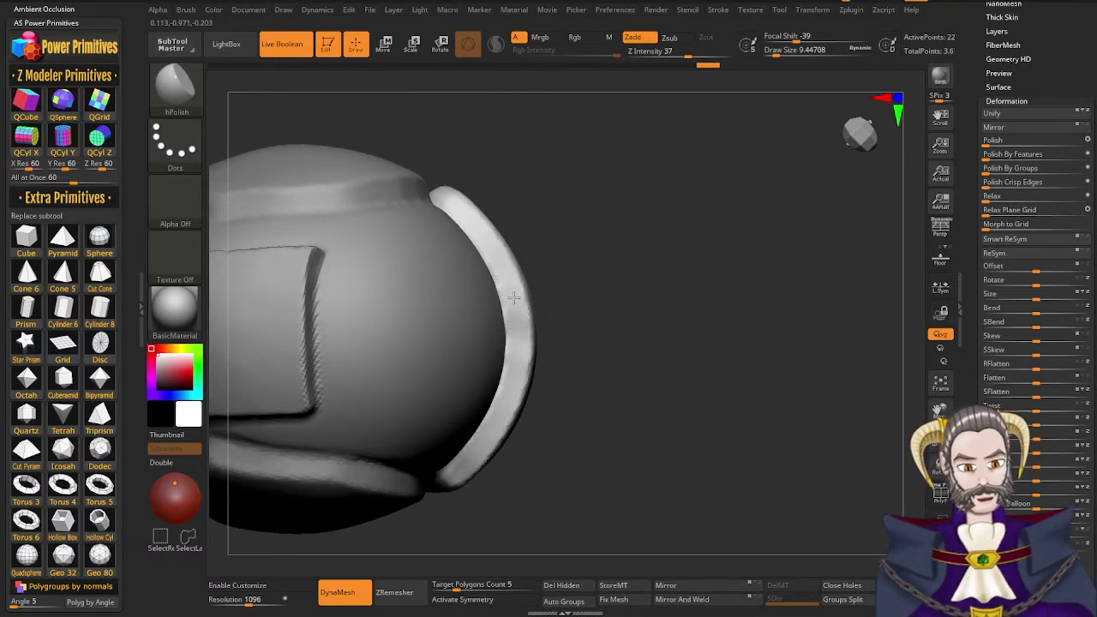
left_click_drag(462, 205, 461, 206)
Isolate the forehead plate and flatten its narrow side end with hPolish
mouse_move(544, 283)
left_mouse_down()
mouse_move(520, 154)
mouse_move(478, 380)
mouse_move(467, 367)
left_mouse_up()
right_click_drag(461, 335, 456, 344)
key("alt+s")
left_click_drag(453, 318, 446, 347)
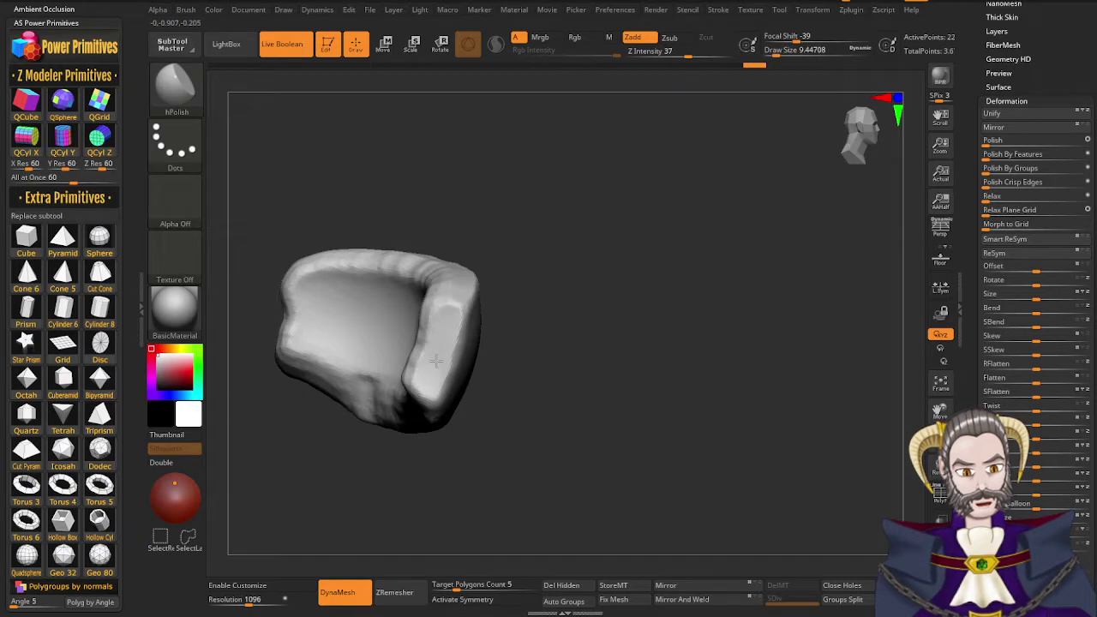
right_click_drag(442, 346, 471, 328)
Enlarge the hPolish draw size to about 17 and flatten the isolated plate's upper rim and side end
key("s")
left_click_drag(472, 328, 455, 355)
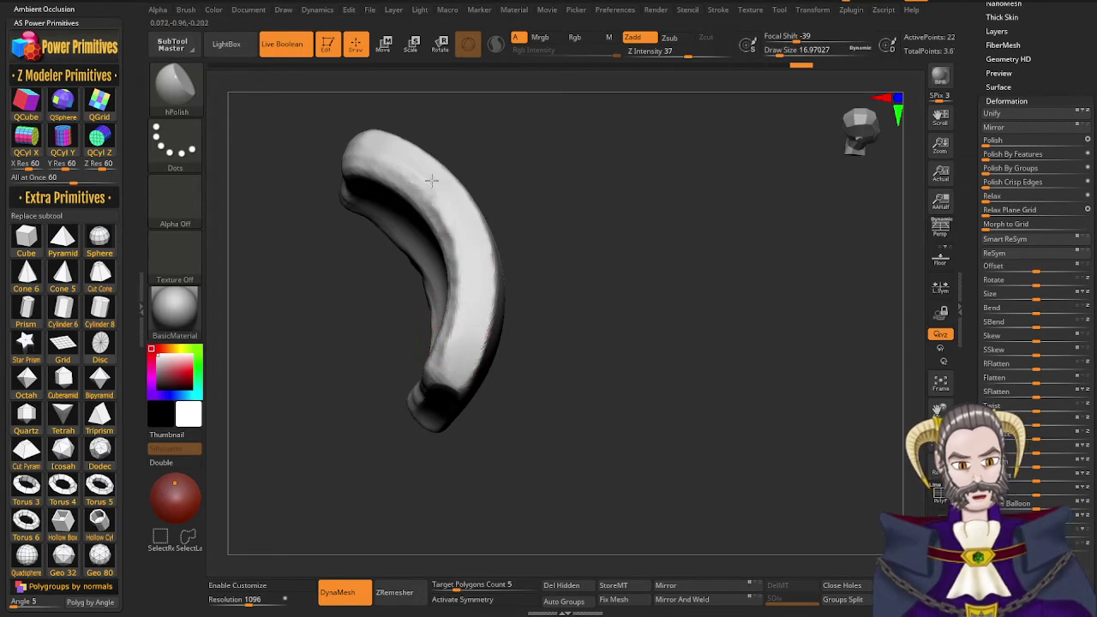
left_click_drag(432, 181, 394, 159)
right_click_drag(416, 171, 446, 94)
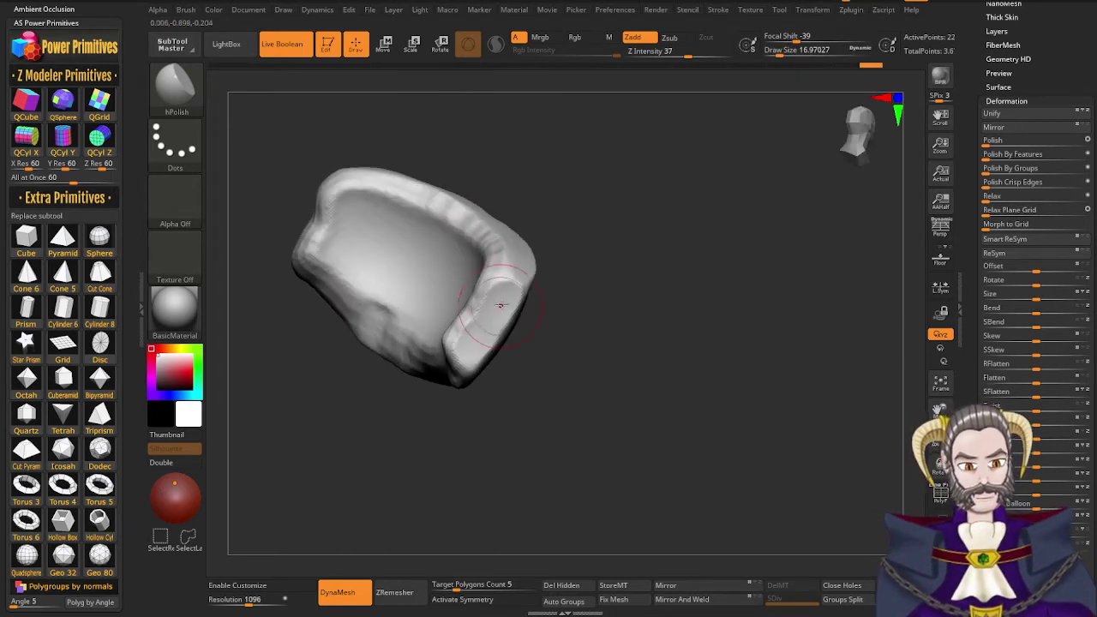
left_click_drag(481, 345, 511, 276)
Polish the forehead plate's lower rim, remeshing it and smoothing out the jagged spots along its edge
mouse_move(511, 276)
right_mouse_down()
mouse_move(514, 295)
mouse_move(457, 287)
mouse_move(561, 315)
mouse_move(487, 244)
mouse_move(490, 183)
right_mouse_up()
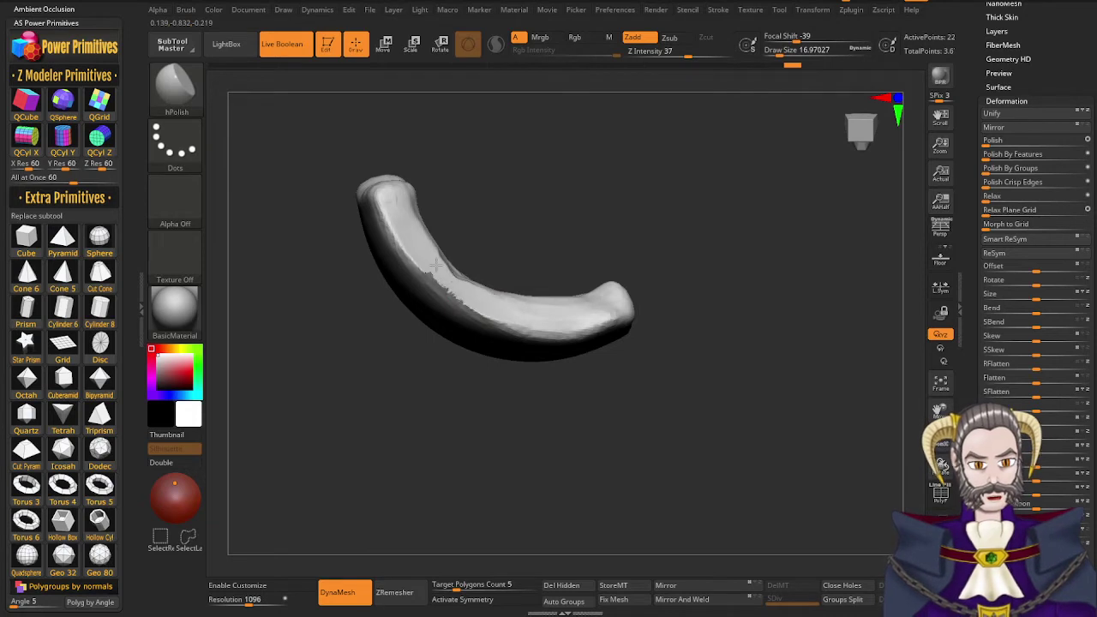
mouse_move(466, 406)
left_mouse_down()
mouse_move(439, 427)
mouse_move(453, 353)
mouse_move(450, 385)
mouse_move(468, 365)
left_mouse_up()
left_click_drag(574, 211, 660, 123, "ctrl")
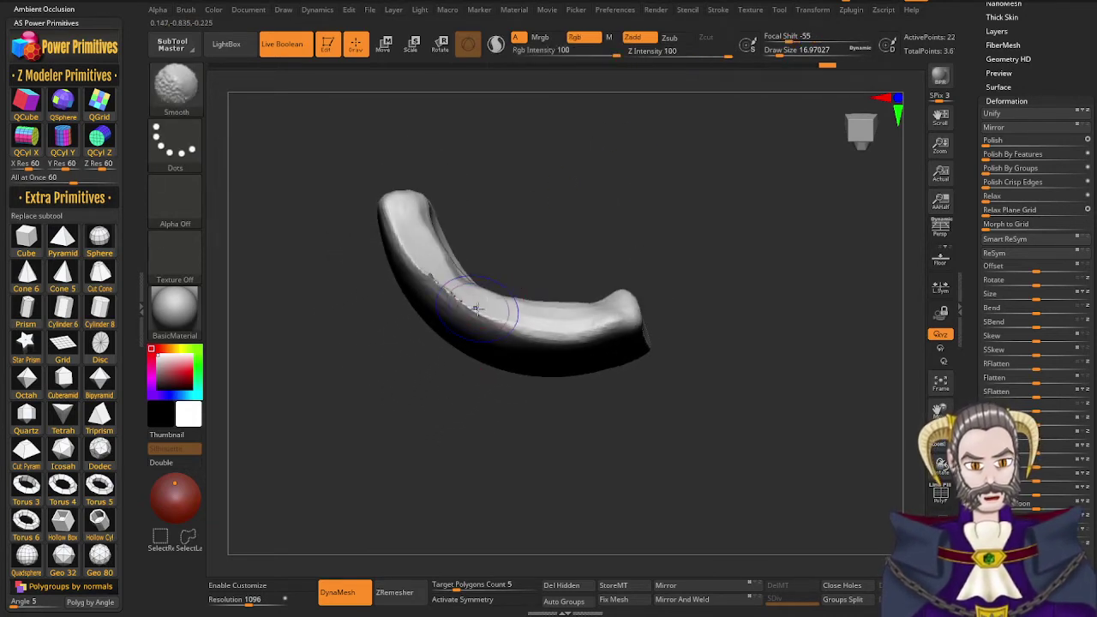
left_click_drag(422, 263, 435, 273, "shift")
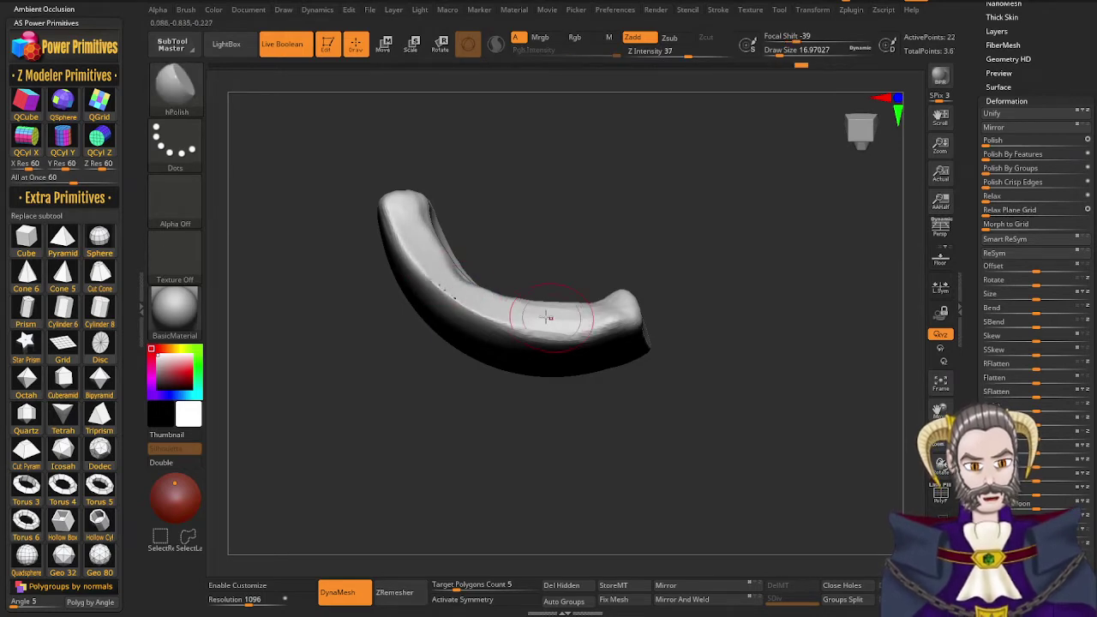
left_click_drag(547, 318, 543, 339)
left_click_drag(572, 508, 686, 393, "ctrl")
left_click_drag(643, 456, 603, 488)
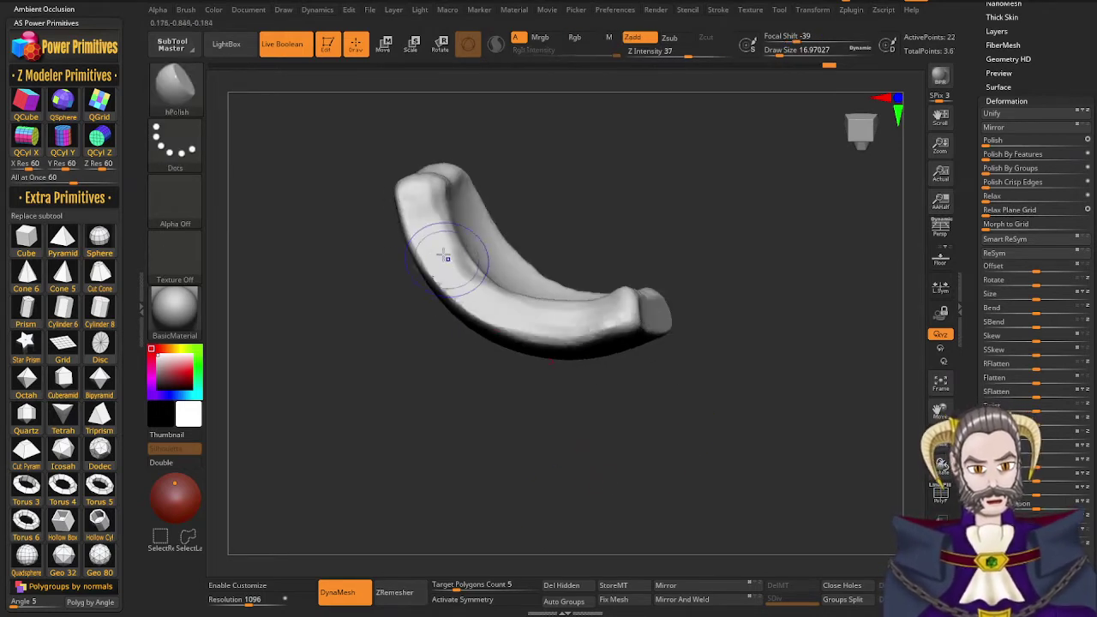
left_click_drag(443, 255, 468, 299, "shift")
left_click_drag(649, 469, 736, 383, "ctrl")
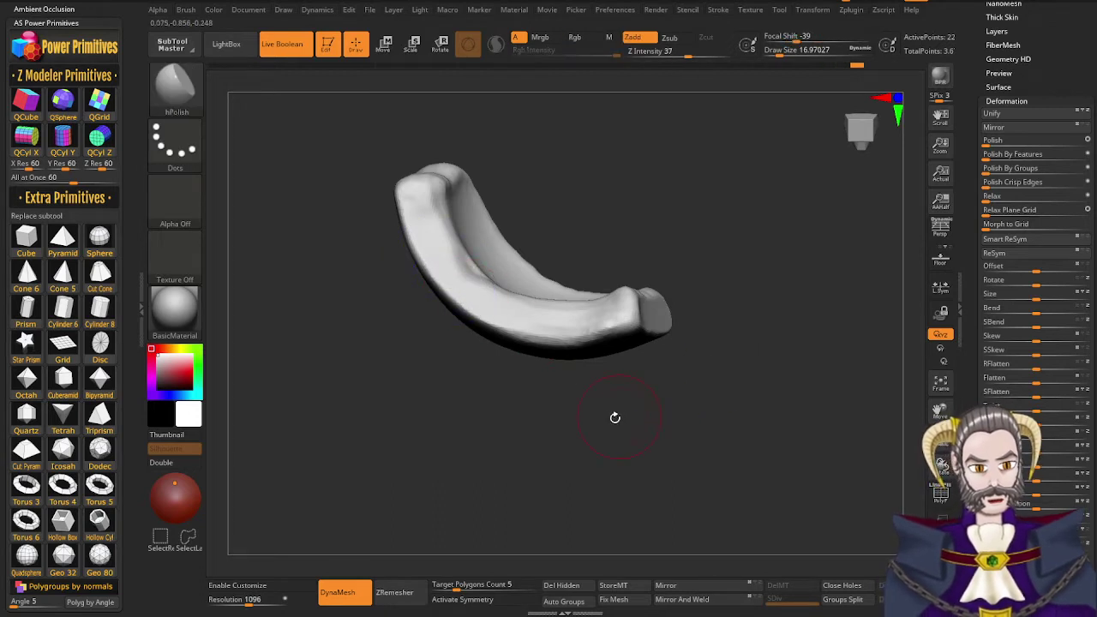
Flatten the smoothed lower rim of the forehead plate into an even band with hPolish
left_click_drag(615, 418, 604, 376)
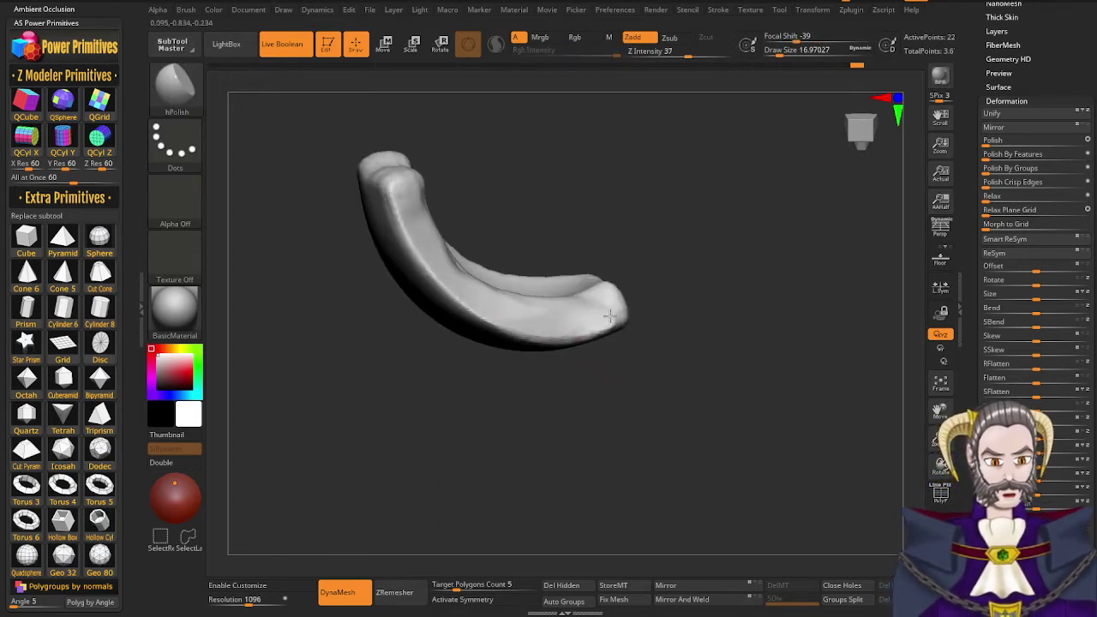
left_click_drag(589, 320, 519, 317)
left_click_drag(574, 386, 495, 378)
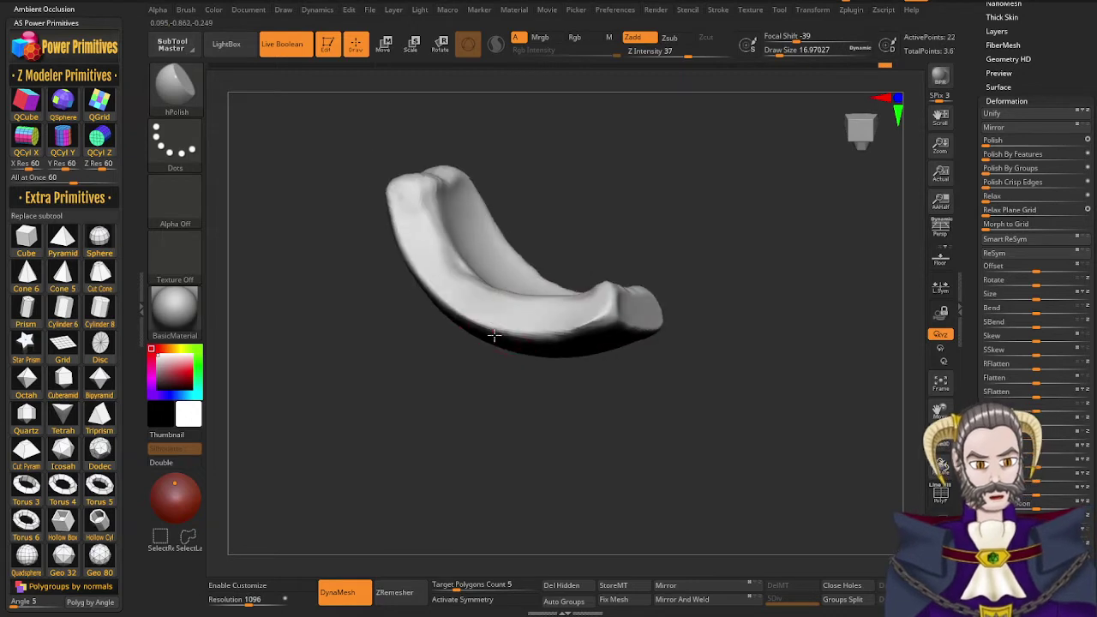
mouse_move(510, 313)
left_mouse_down()
mouse_move(467, 303)
mouse_move(425, 267)
left_mouse_up()
left_click_drag(422, 265, 467, 307)
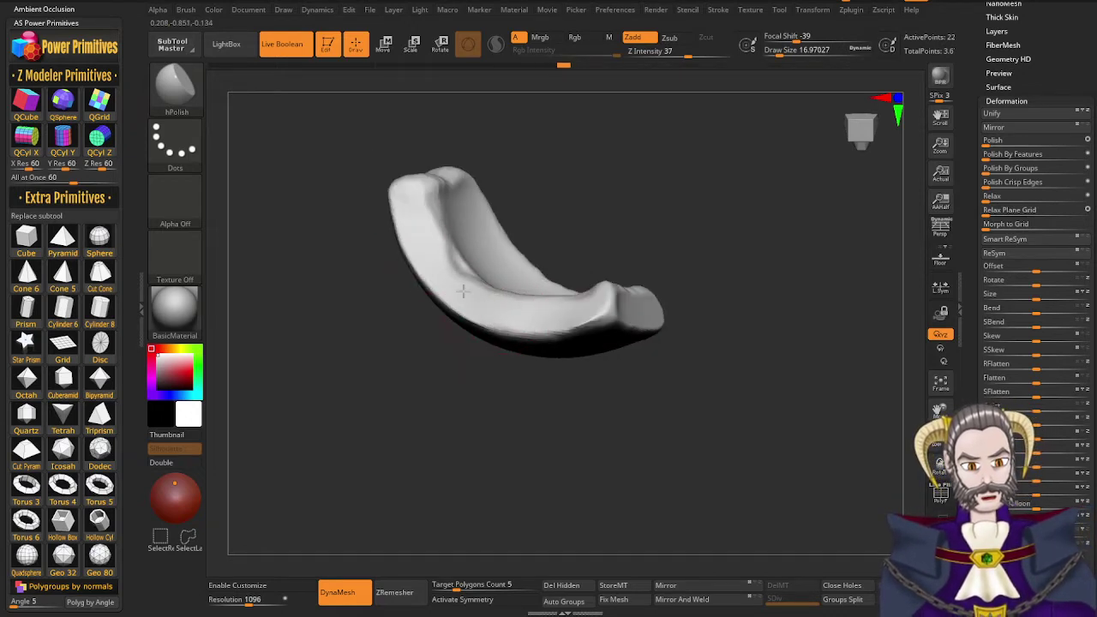
Flatten the forehead plate's opposite side end and sharpen its adjoining outer edges with hPolish
left_click_drag(588, 367, 592, 463)
left_click_drag(474, 237, 467, 242)
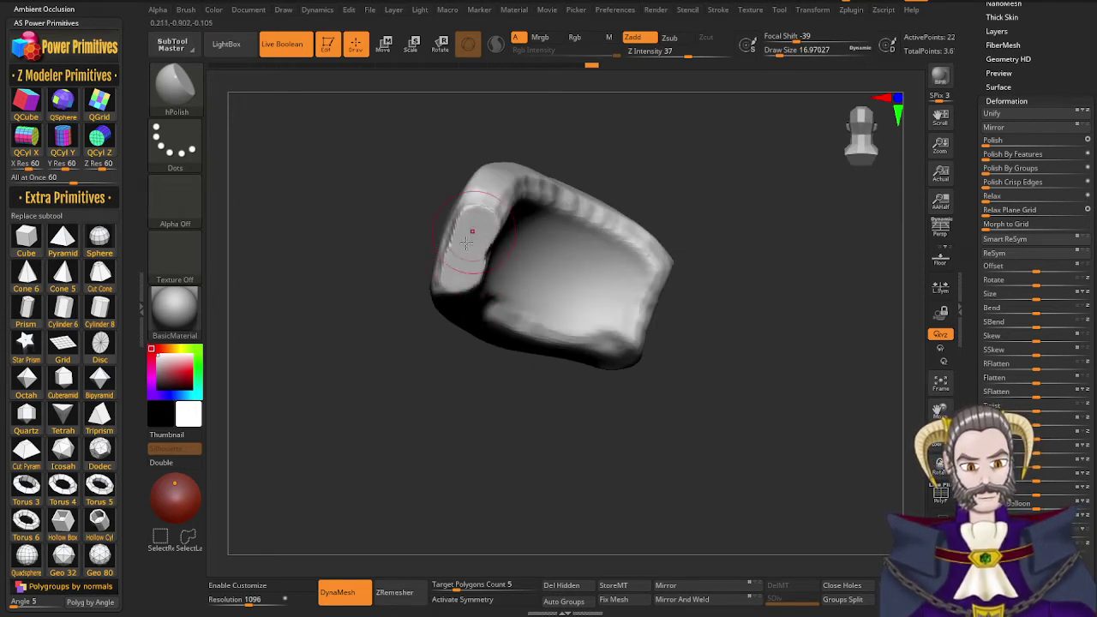
left_click_drag(390, 257, 478, 266)
left_click_drag(450, 231, 436, 261)
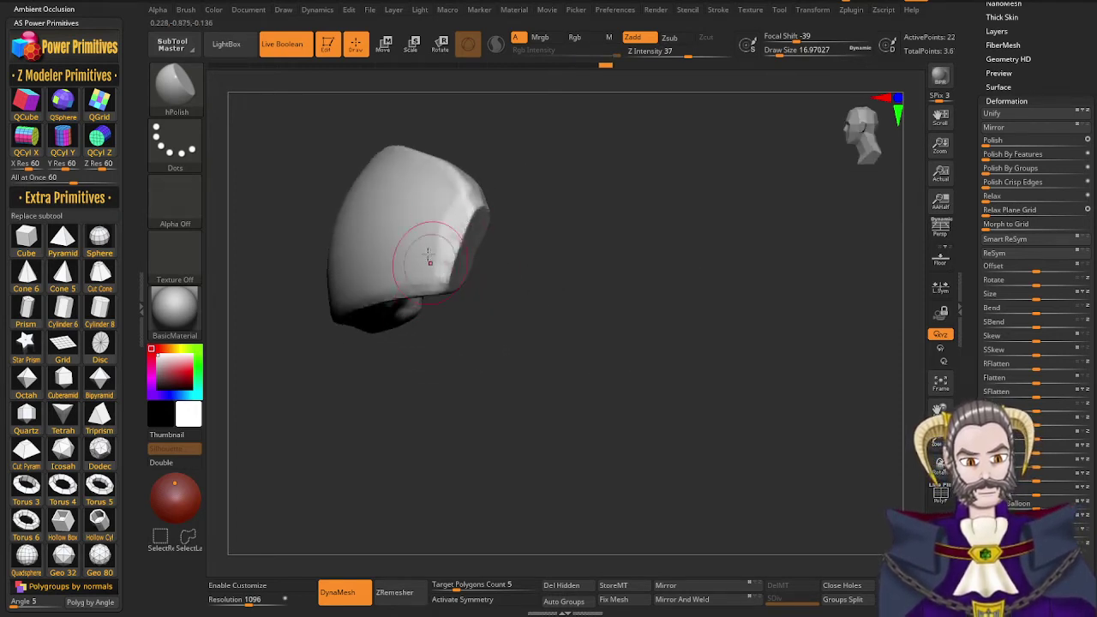
right_click_drag(432, 259, 482, 223)
mouse_move(381, 275)
right_mouse_down("alt")
mouse_move(509, 287)
mouse_move(607, 253)
right_mouse_up("alt")
right_click_drag(607, 254, 592, 196)
left_click_drag(592, 196, 562, 248)
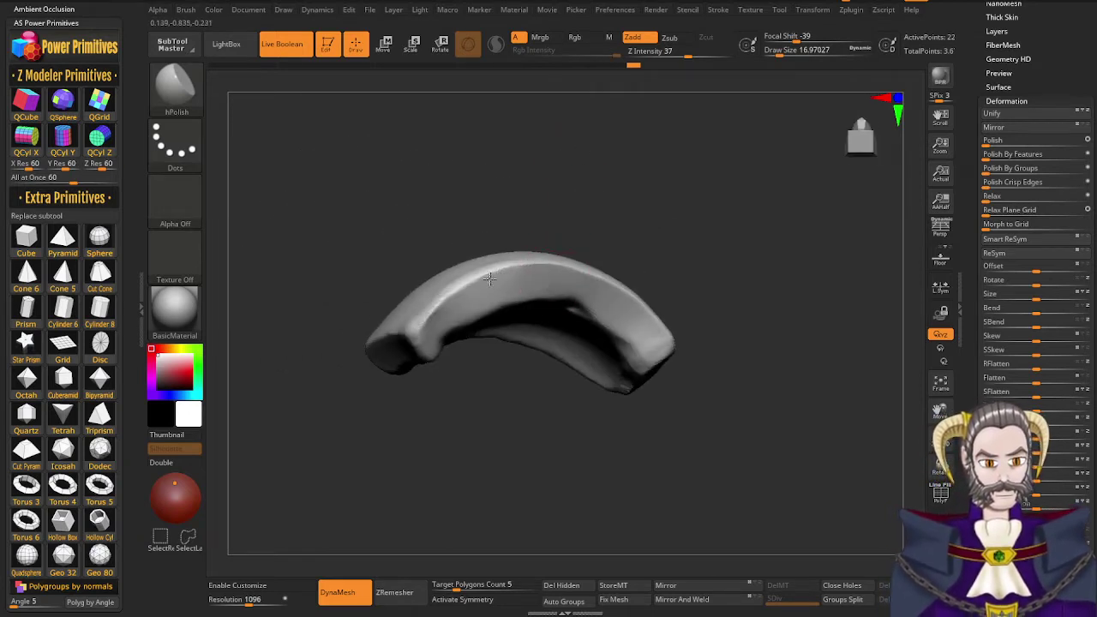
Show the helmet again and polish the forehead plate's lower front edge above the face opening
mouse_move(526, 317)
right_mouse_down()
mouse_move(585, 311)
mouse_move(566, 340)
mouse_move(507, 328)
mouse_move(542, 309)
mouse_move(540, 319)
right_mouse_up()
left_click(533, 380, "ctrl+shift")
mouse_move(513, 400)
right_mouse_down()
mouse_move(523, 393)
mouse_move(517, 340)
mouse_move(523, 397)
right_mouse_up()
left_click_drag(522, 397, 595, 229)
mouse_move(595, 230)
right_mouse_down()
mouse_move(605, 252)
mouse_move(592, 259)
right_mouse_up()
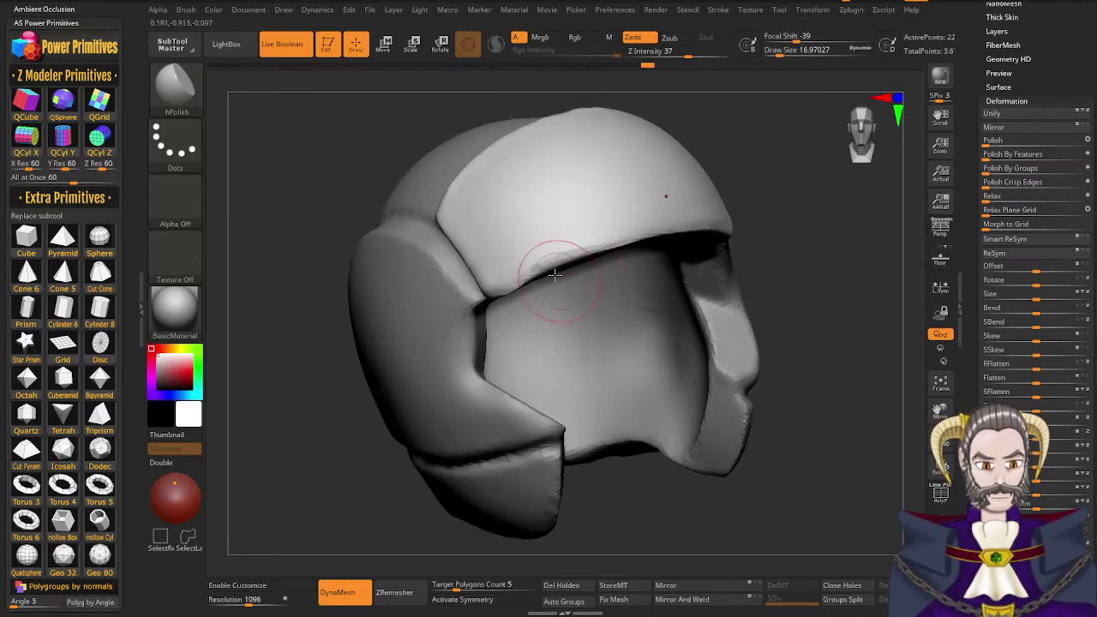
left_click_drag(554, 273, 511, 289)
Refine the underside of the forehead plate's lower rim with hPolish, isolating the plate again
right_click_drag(548, 257, 516, 189)
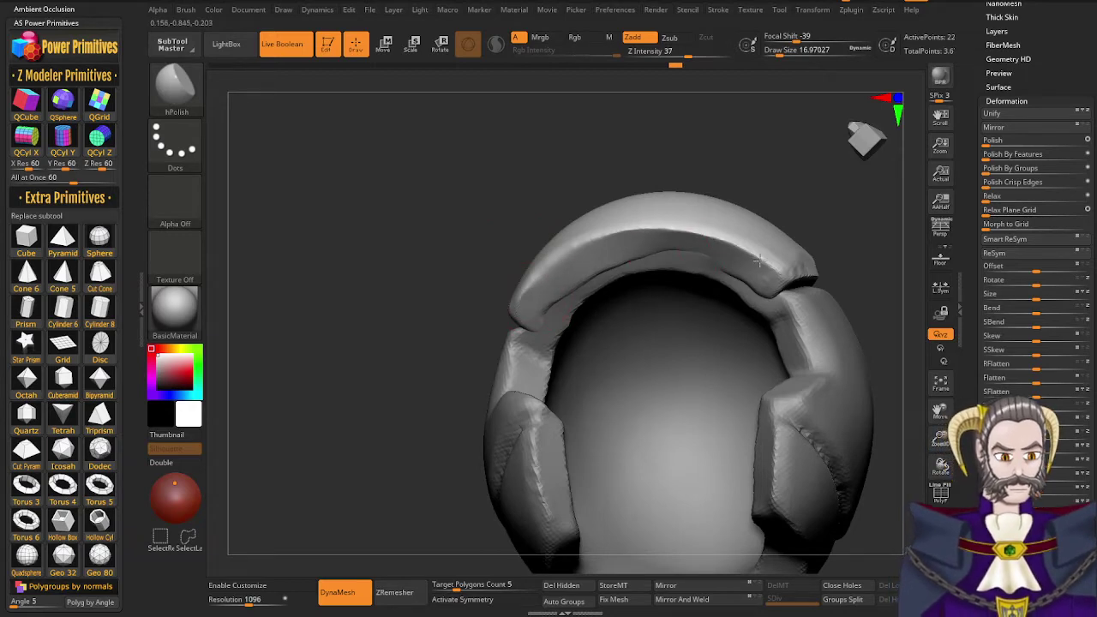
left_click_drag(759, 261, 748, 255)
right_click_drag(747, 255, 745, 228)
key("alt+s")
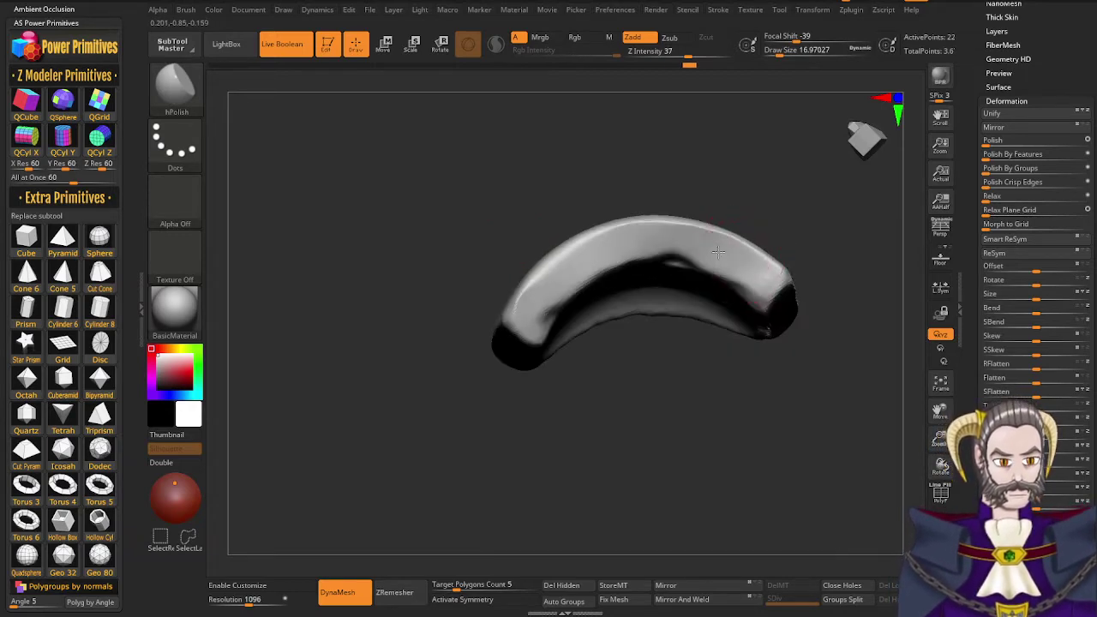
left_click_drag(719, 252, 673, 256)
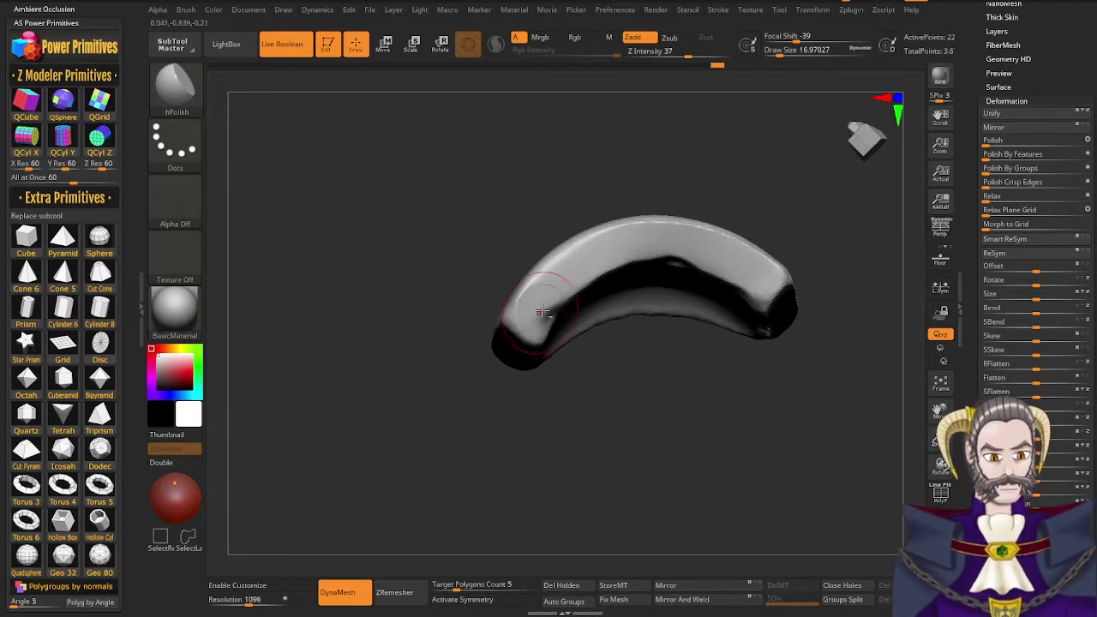
Polish the forehead plate's lower rim once more with hPolish and remesh the plate with DynaMesh
left_click_drag(543, 312, 662, 248)
right_click_drag(674, 301, 670, 415)
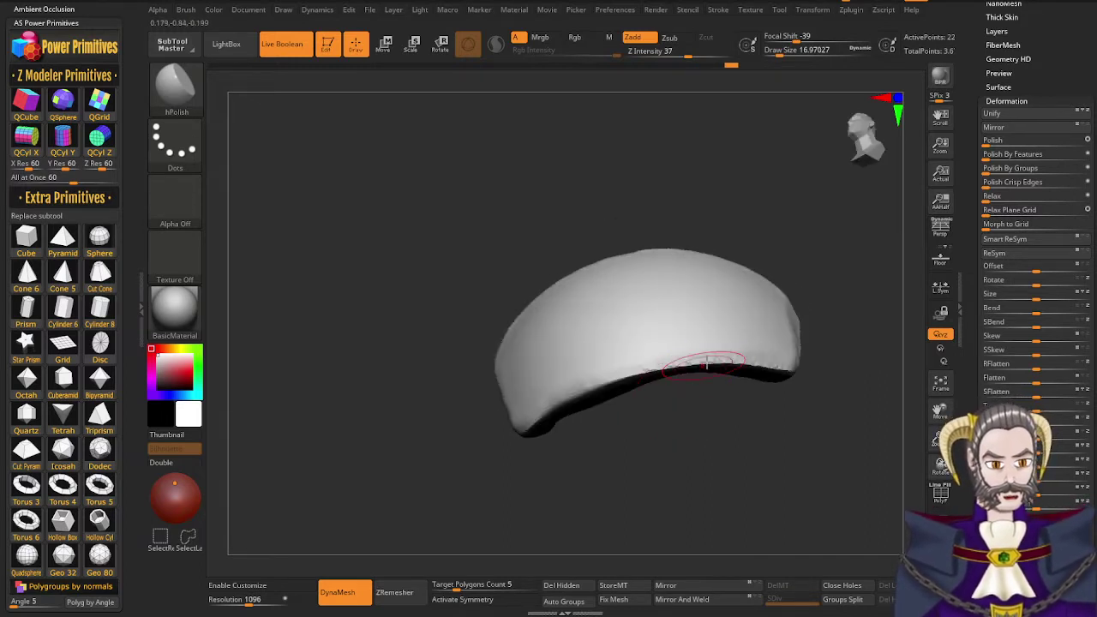
left_click_drag(688, 485, 758, 433, "ctrl")
Smooth the remeshed forehead plate's lower edge, side corners and rim
right_click_drag(696, 394, 660, 313, "alt")
left_click_drag(660, 313, 647, 327, "shift")
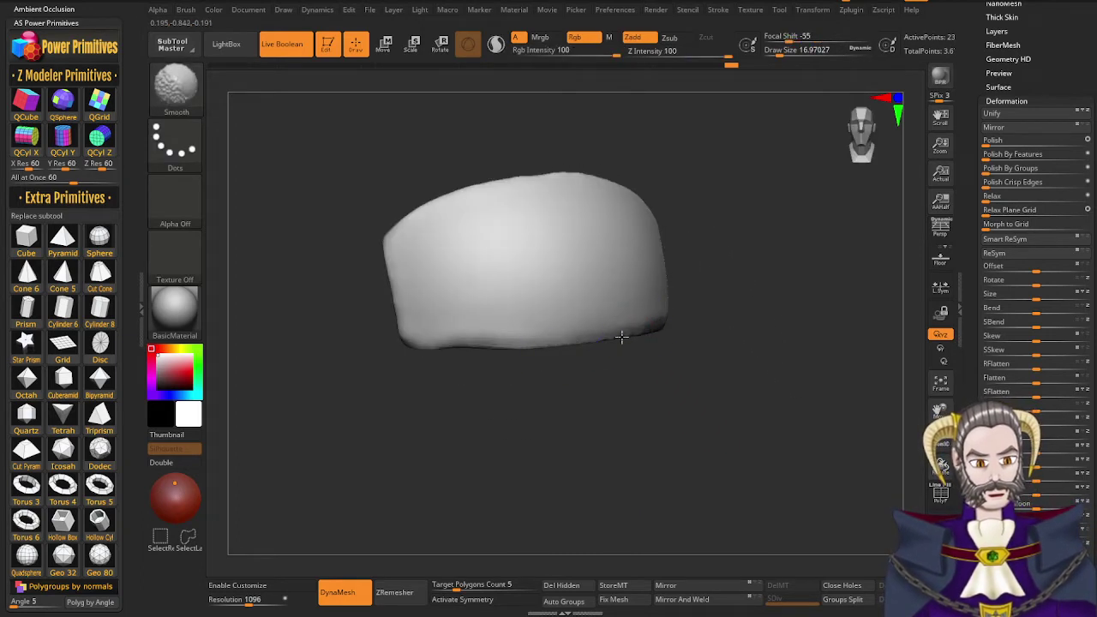
mouse_move(477, 344)
left_mouse_down()
mouse_move(468, 350)
mouse_move(424, 241)
left_mouse_up()
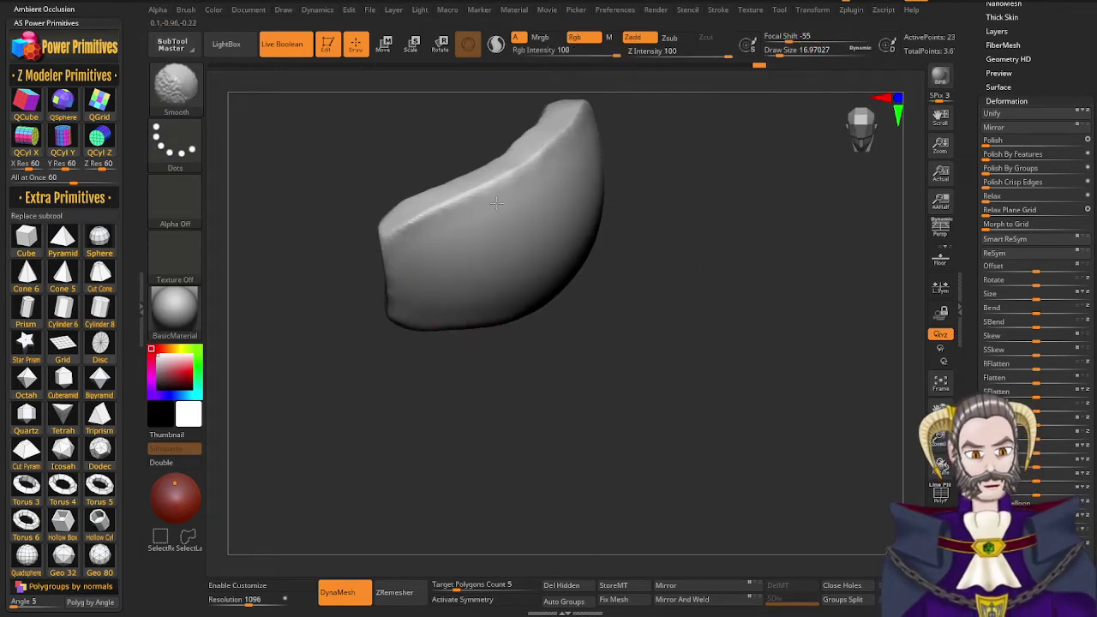
left_click_drag(496, 203, 581, 130, "shift")
right_click_drag(513, 274, 448, 282)
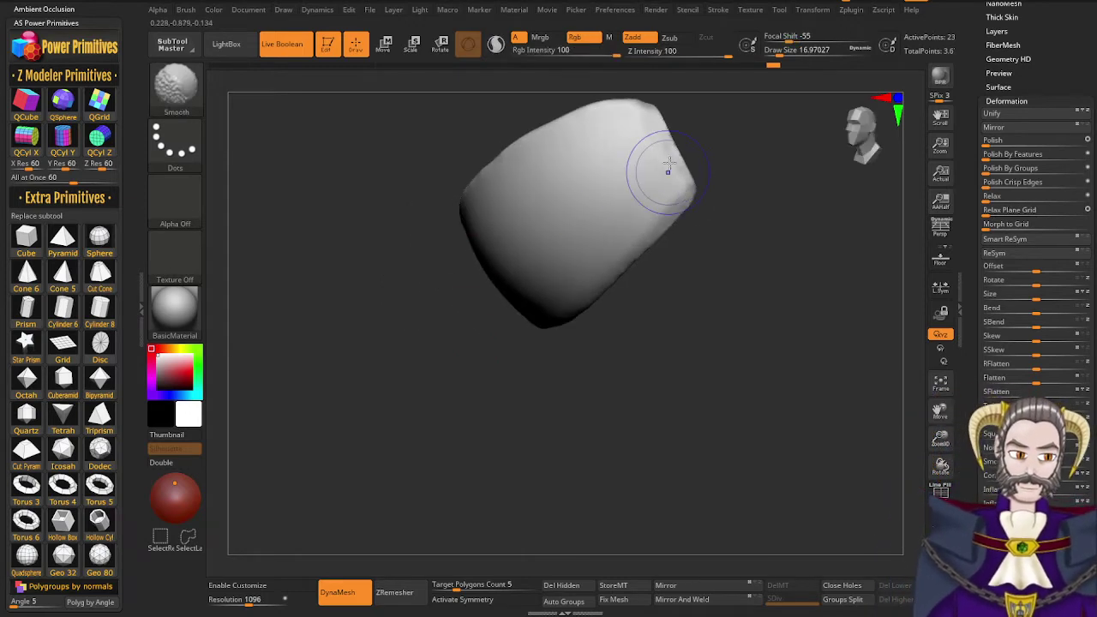
left_click_drag(647, 241, 632, 260)
left_click_drag(439, 184, 383, 176, "shift")
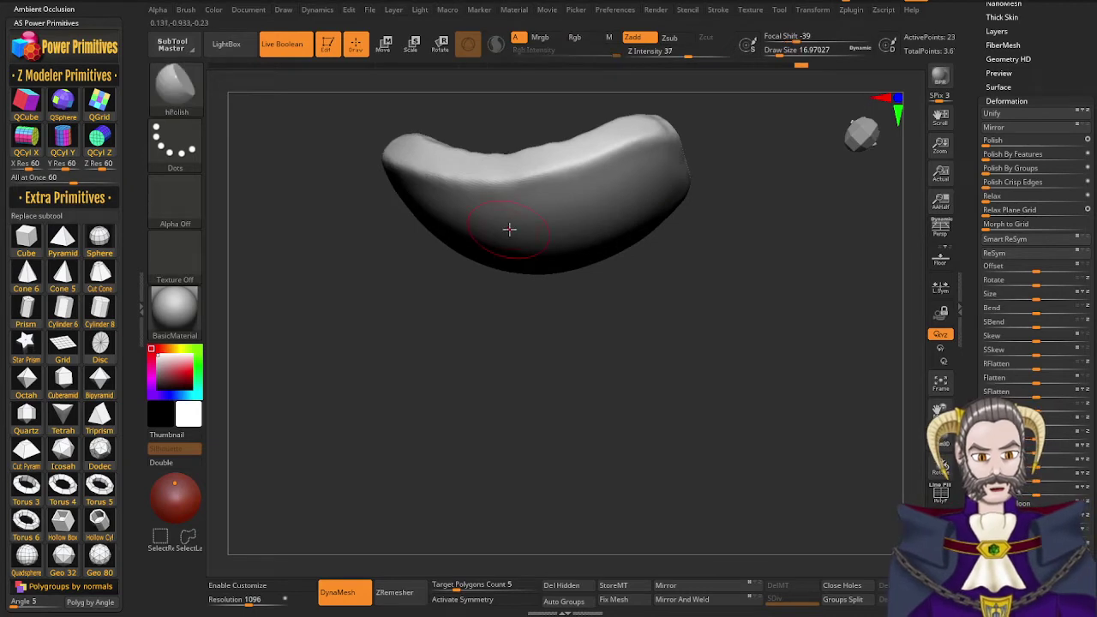
mouse_move(590, 276)
left_mouse_down()
mouse_move(552, 283)
mouse_move(544, 392)
left_mouse_up()
left_click_drag(604, 204, 549, 244, "shift")
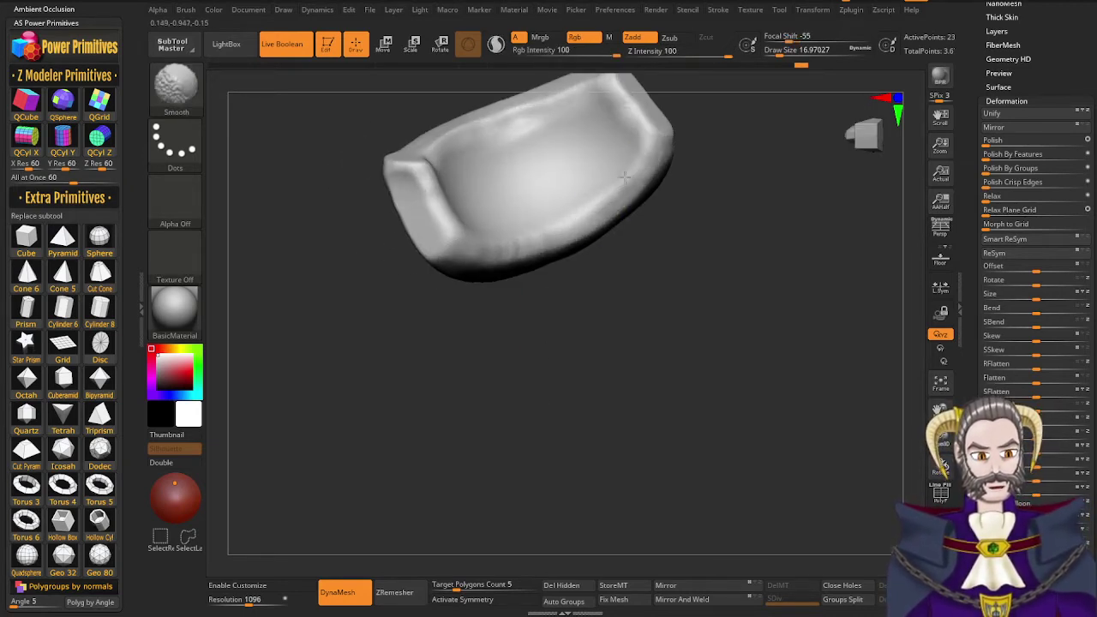
right_click_drag(519, 206, 505, 86)
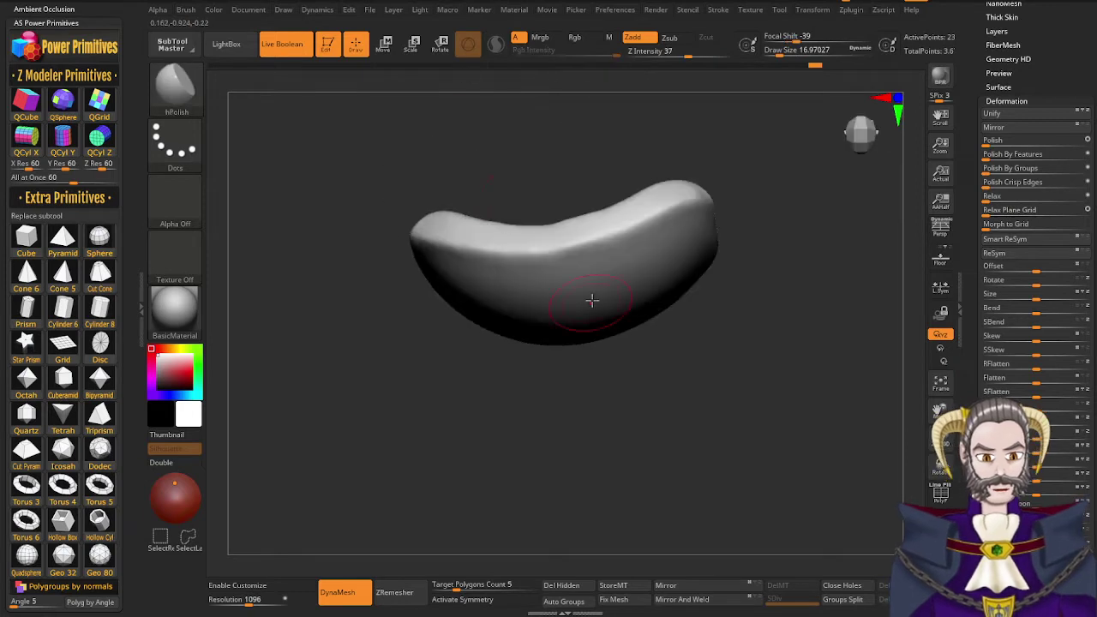
right_click_drag(590, 301, 597, 172)
Show the helmet again and paint a mask along the underside of the forehead plate's lower rim
key("alt+s")
right_click_drag(578, 385, 542, 184)
right_click_drag(540, 394, 534, 366)
mouse_move(539, 305)
right_mouse_down()
mouse_move(538, 280)
mouse_move(539, 300)
right_mouse_up()
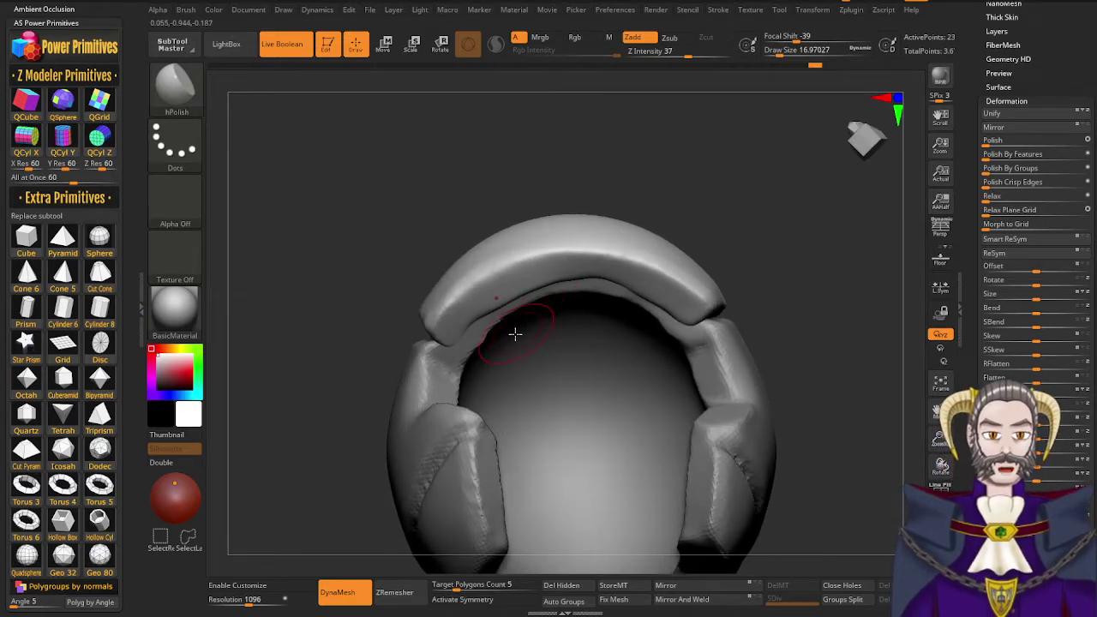
right_click_drag(455, 321, 457, 302)
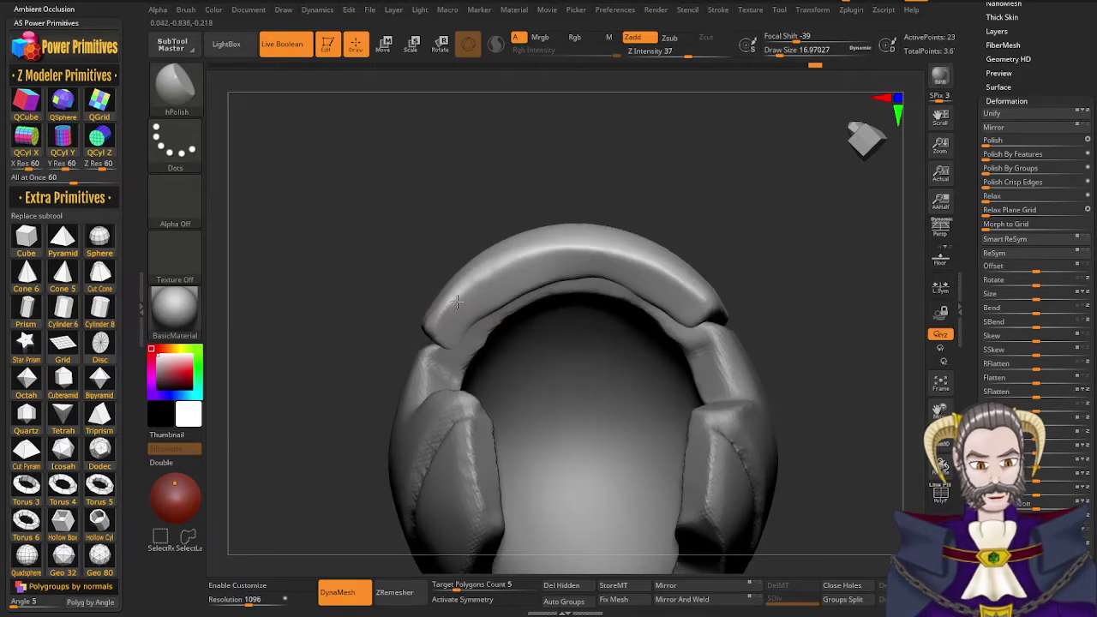
left_click_drag(449, 334, 489, 297, "ctrl")
mouse_move(604, 268)
left_mouse_down("ctrl")
mouse_move(655, 288)
mouse_move(687, 317)
left_mouse_up("ctrl")
mouse_move(621, 313)
right_mouse_down()
mouse_move(632, 366)
mouse_move(618, 371)
mouse_move(557, 364)
mouse_move(551, 343)
right_mouse_up()
mouse_move(545, 366)
left_mouse_down("ctrl")
mouse_move(572, 349)
mouse_move(519, 396)
left_mouse_up("ctrl")
Complete the mask so it covers the rim's underside from one end to the other
mouse_move(525, 383)
right_mouse_down()
mouse_move(508, 417)
mouse_move(541, 458)
right_mouse_up()
right_click_drag(606, 446, 586, 310, "alt")
right_click_drag(592, 310, 610, 256)
right_click_drag(540, 257, 606, 235)
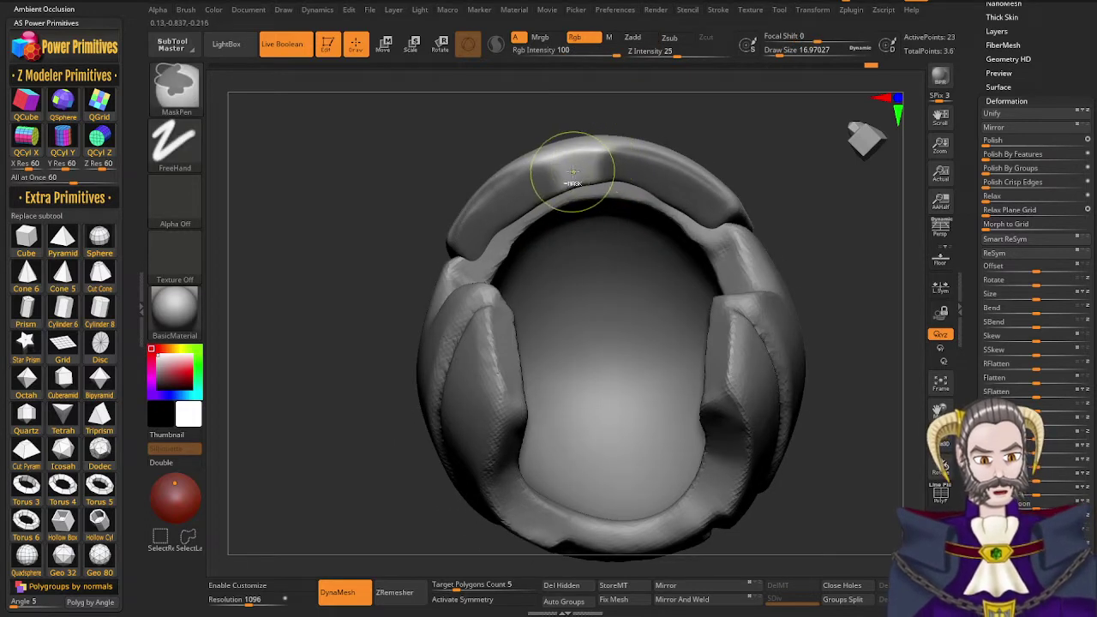
left_click_drag(474, 243, 506, 213, "ctrl")
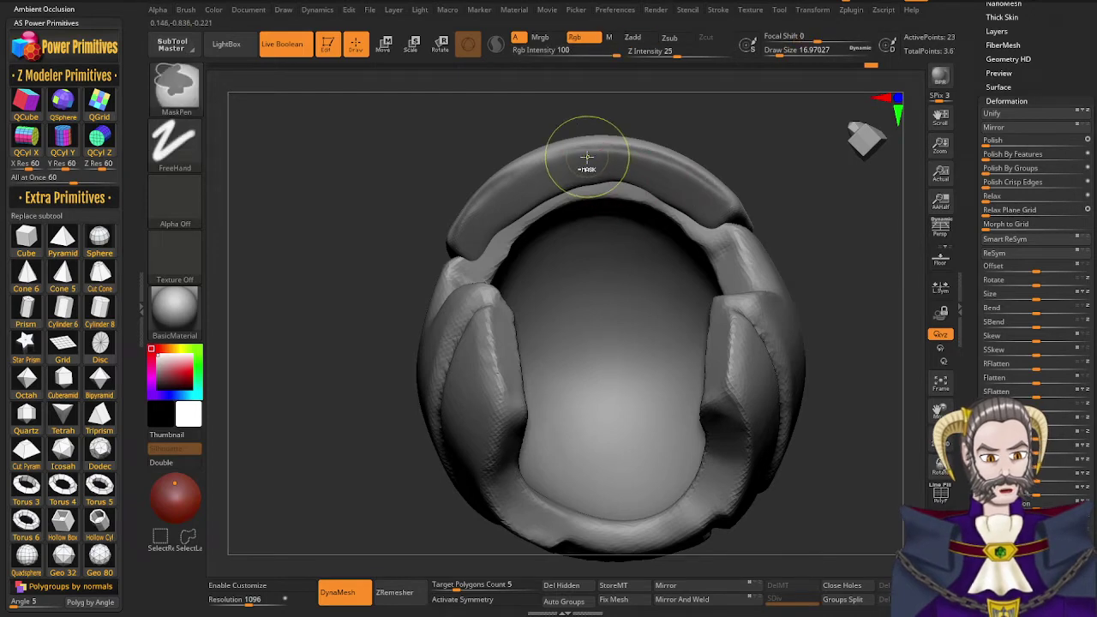
Erase a narrow strip of the mask at the rim's centre and invert the mask
right_click_drag(600, 166, 592, 152)
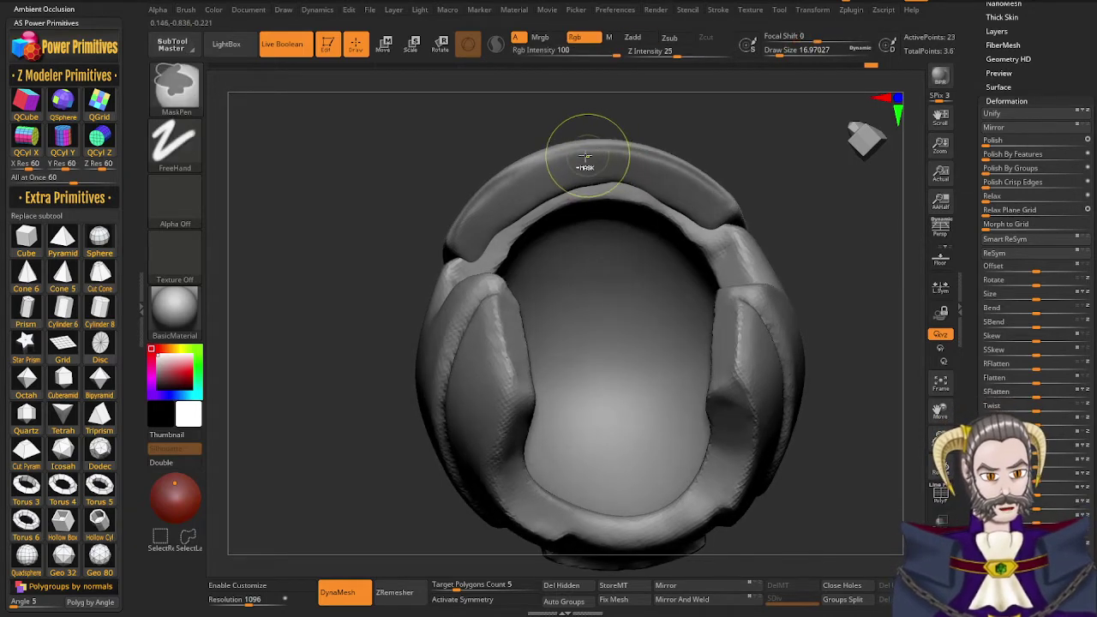
left_click_drag(588, 153, 592, 185, "ctrl+alt")
right_click_drag(593, 189, 620, 328)
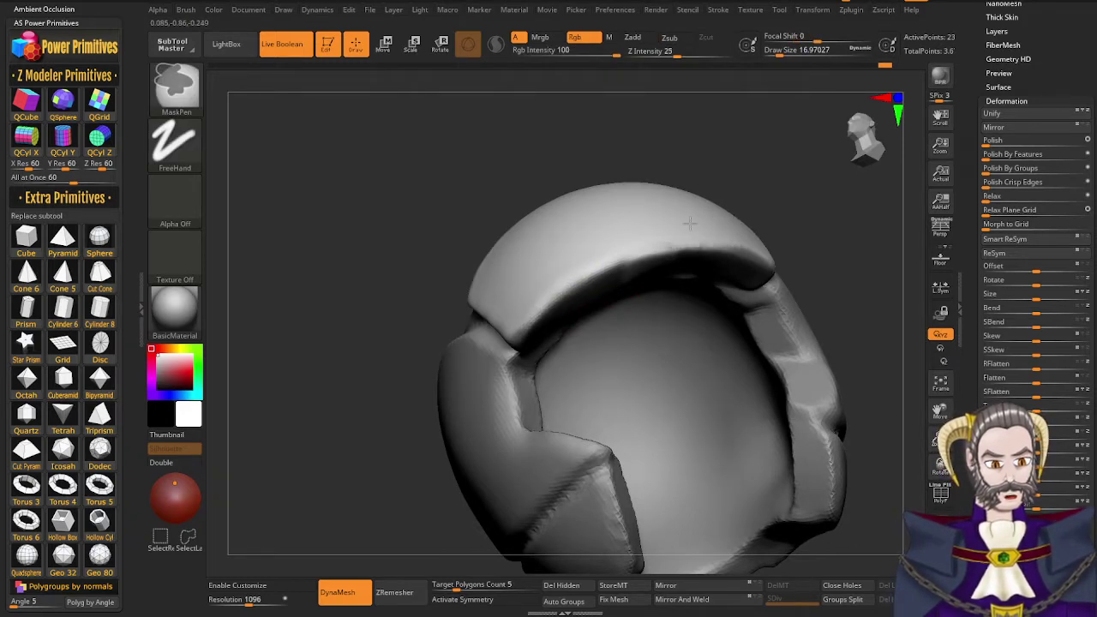
left_click(374, 398, "ctrl")
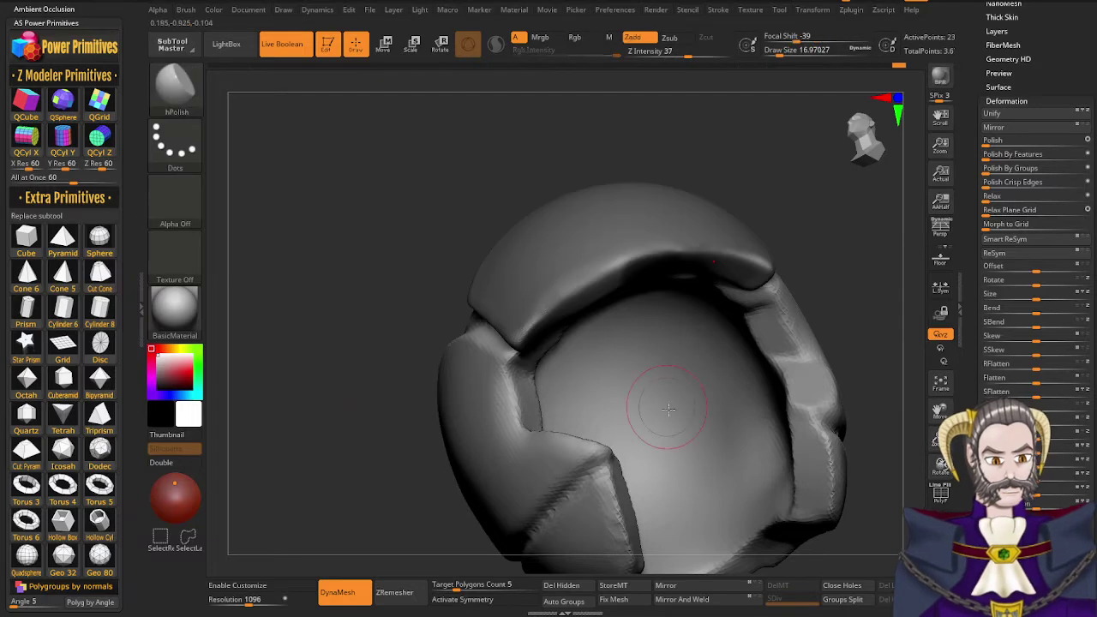
Move the unmasked rim sections down along Y with the gizmo to extend both sides of the forehead plate
right_click_drag(646, 431, 543, 291)
key("r")
left_click(680, 461)
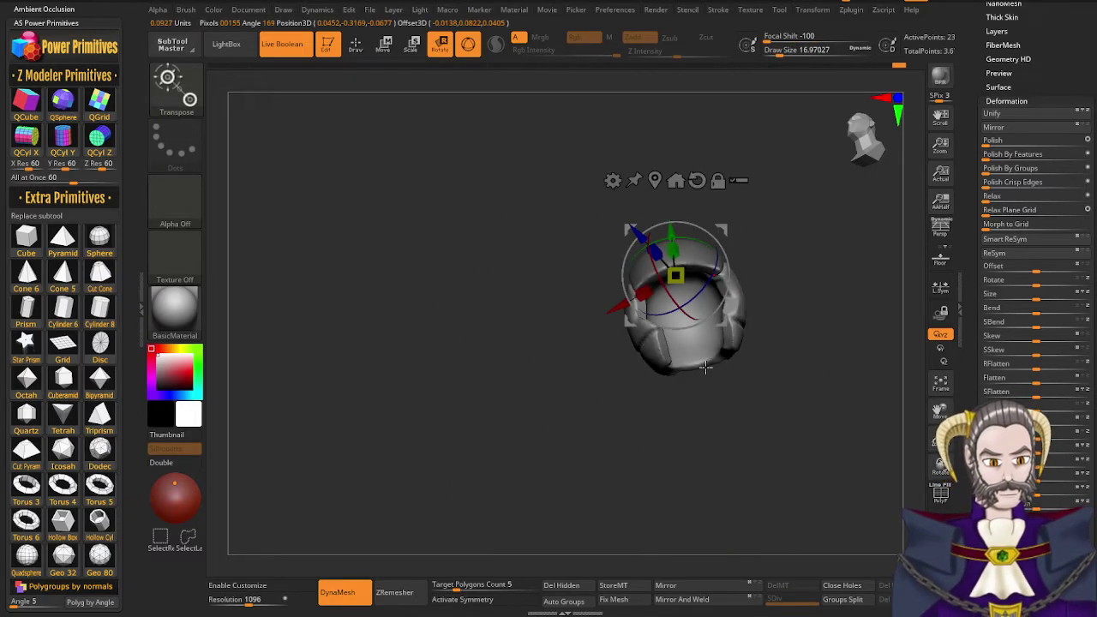
right_click_drag(706, 368, 710, 432)
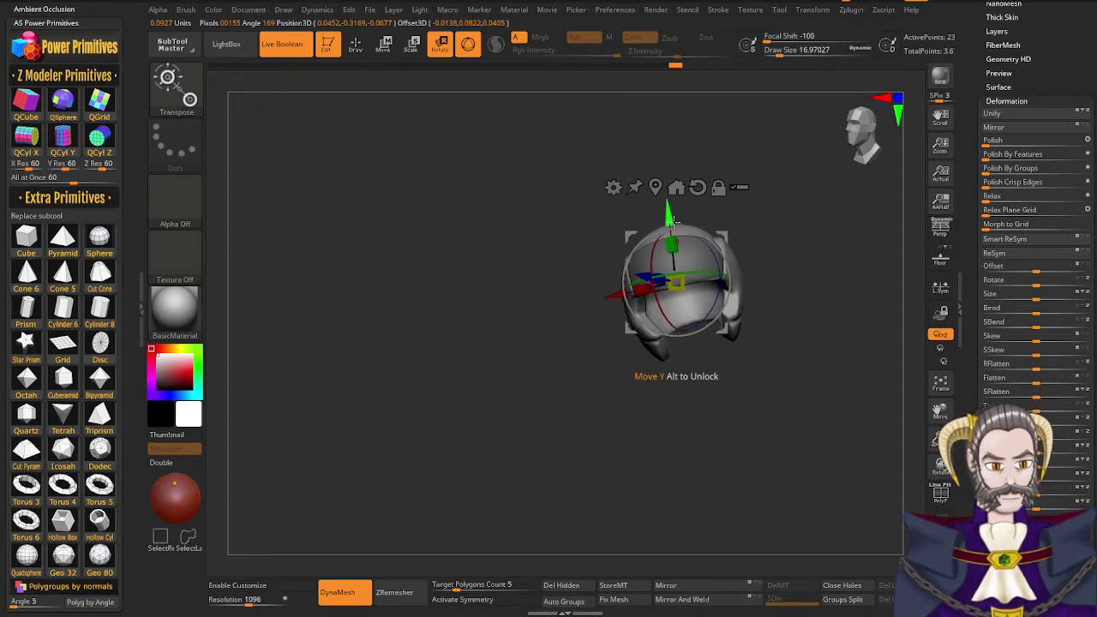
left_click_drag(675, 221, 674, 237)
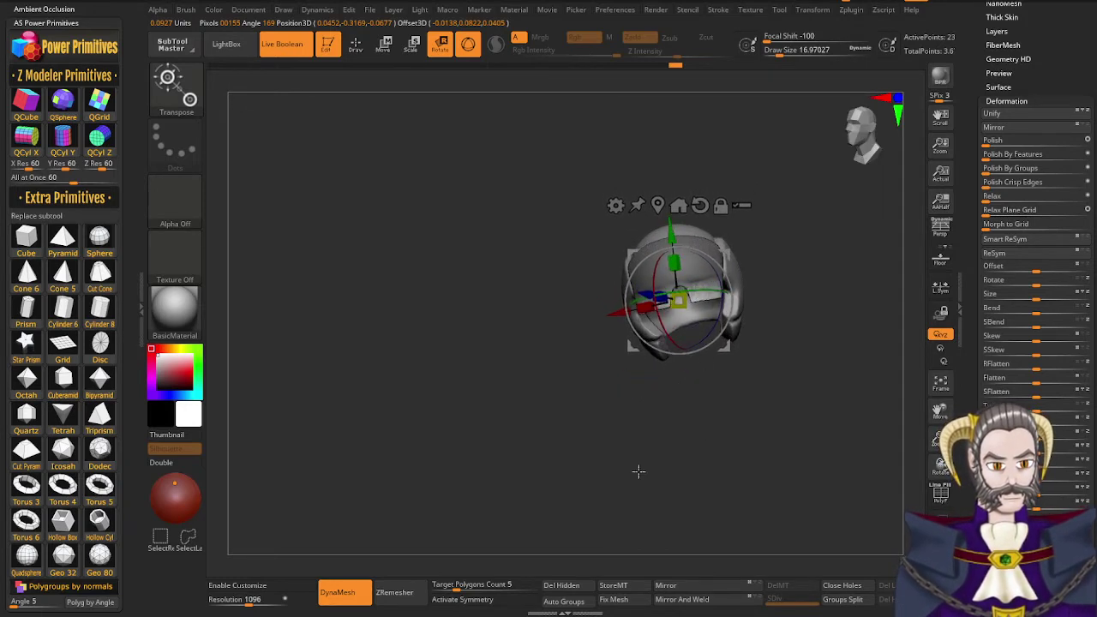
left_click_drag(649, 457, 680, 378)
Check the extension from several sides and shift it by about -0.004 along the gizmo's Z axis
left_click_drag(743, 289, 697, 311)
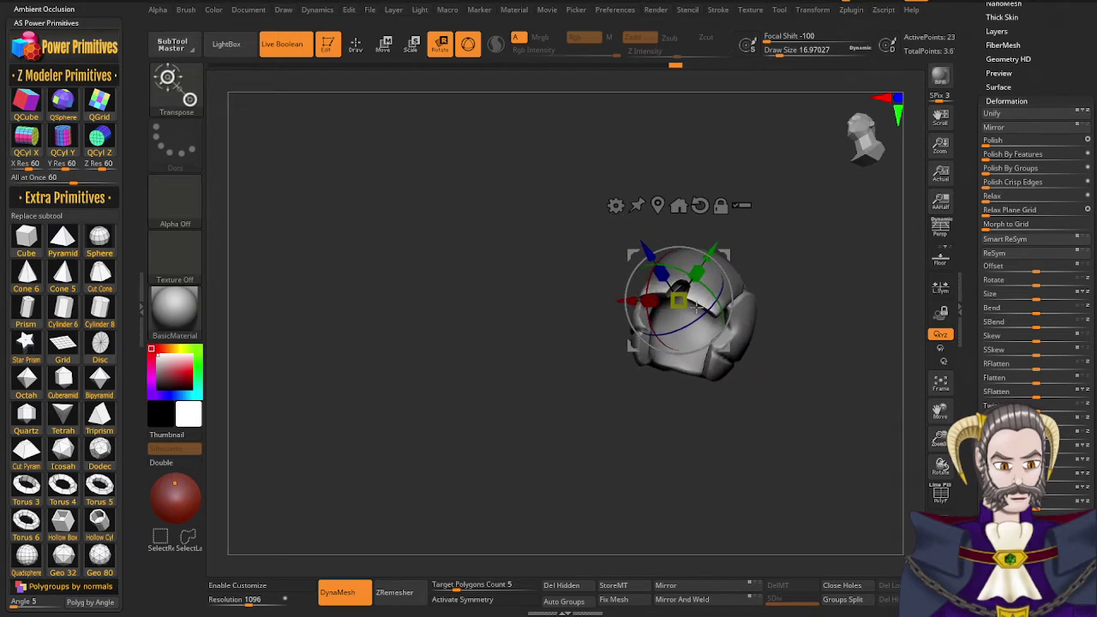
right_click_drag(704, 314, 777, 265)
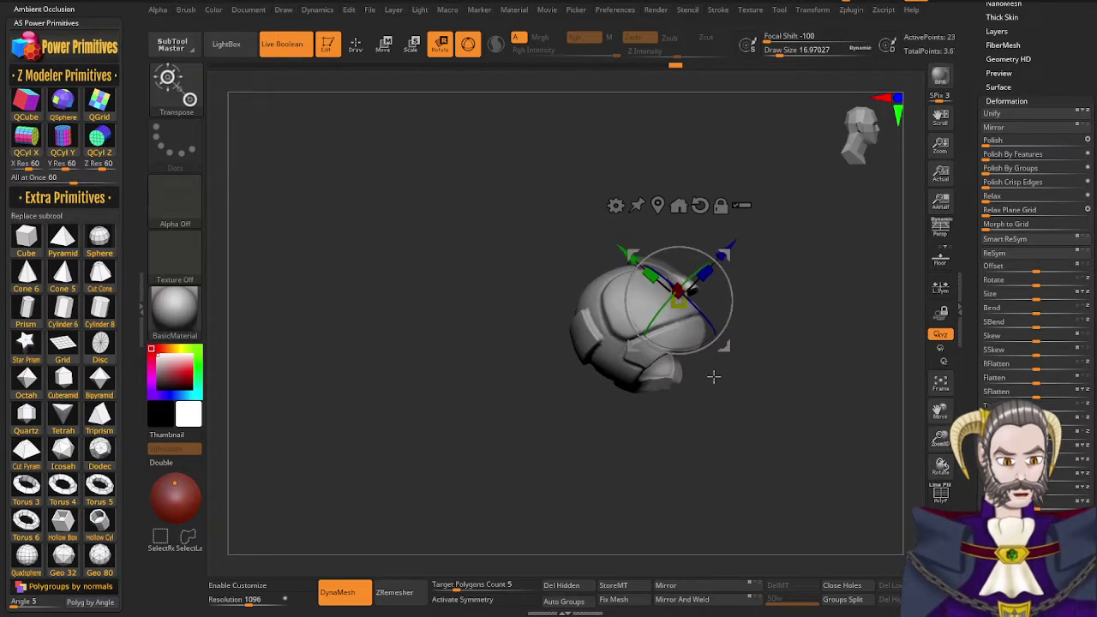
right_click_drag(687, 412, 641, 424)
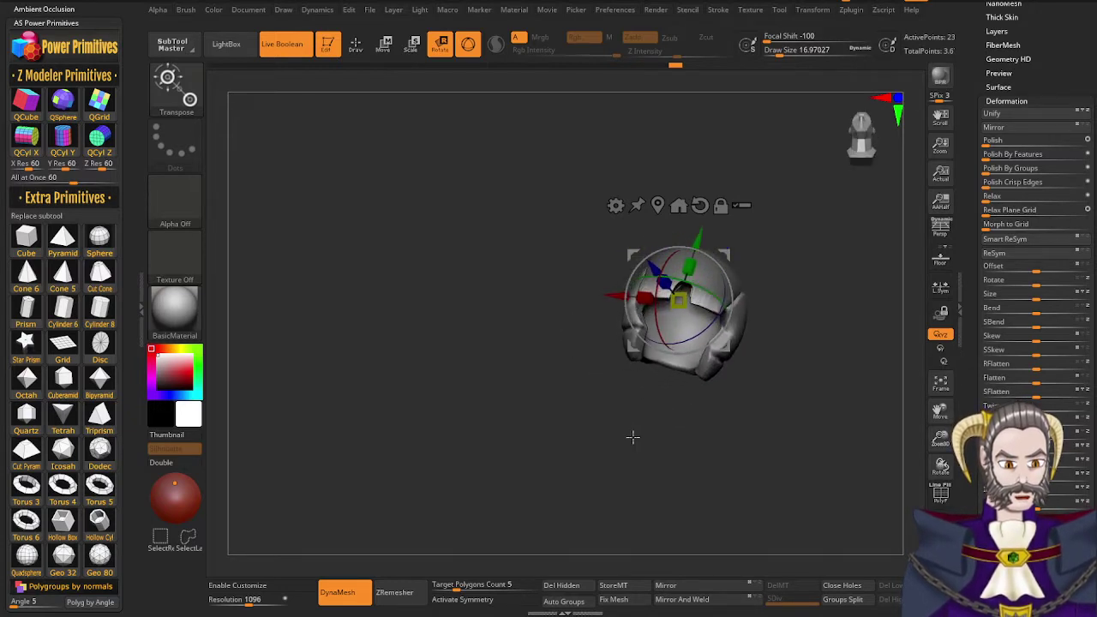
right_click_drag(617, 461, 590, 493)
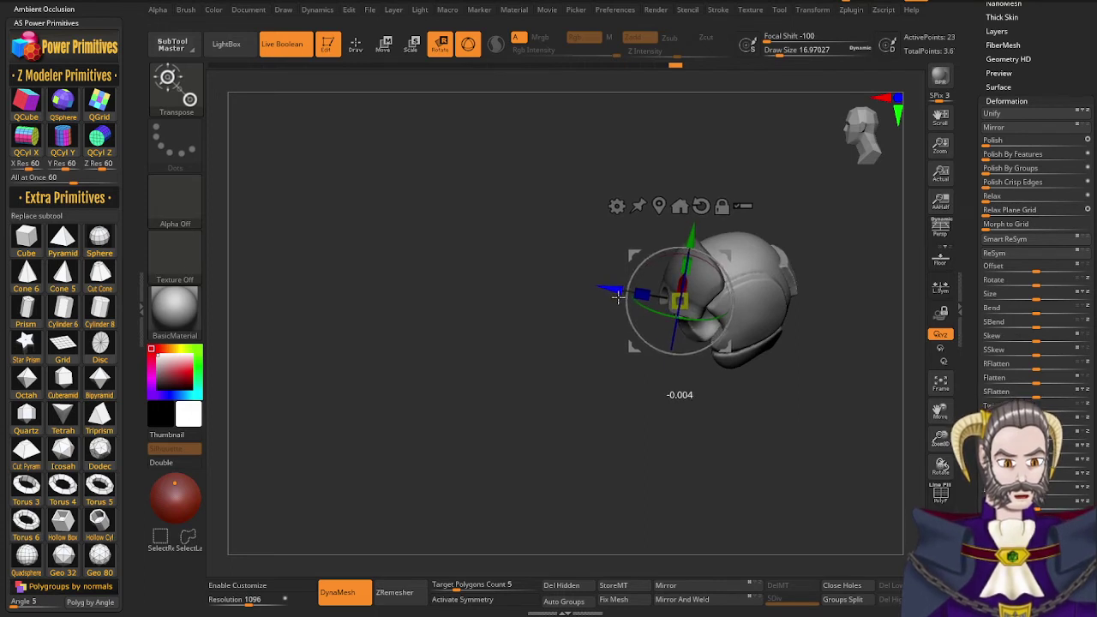
left_click_drag(619, 298, 621, 297)
mouse_move(618, 370)
right_mouse_down()
mouse_move(678, 357)
mouse_move(674, 391)
mouse_move(642, 414)
mouse_move(587, 409)
right_mouse_up()
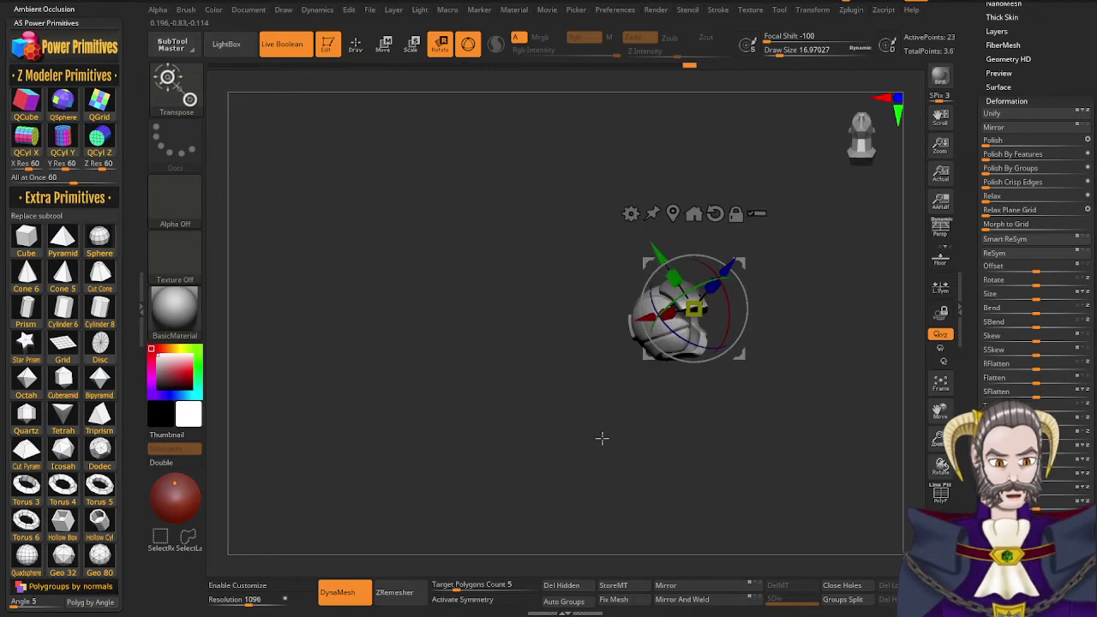
Return to sculpting, clear the mask and remesh the extended forehead plate with DynaMesh
key("q")
right_click_drag(684, 379, 603, 325, "ctrl")
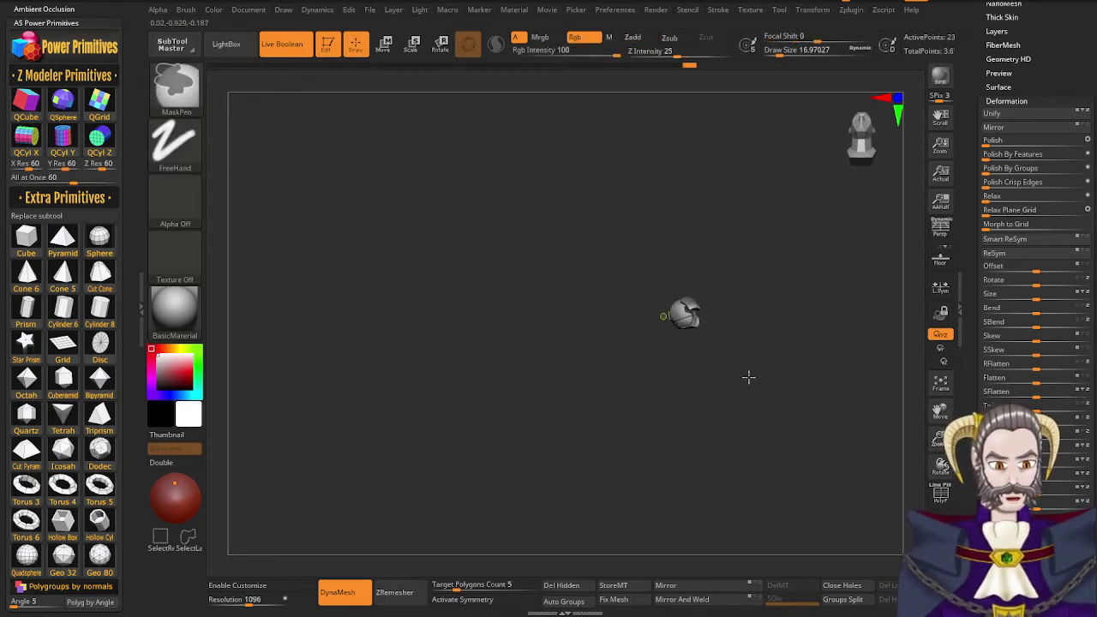
right_click_drag(749, 377, 728, 435, "ctrl")
mouse_move(647, 387)
right_mouse_down("ctrl")
mouse_move(669, 421)
mouse_move(668, 412)
right_mouse_up("ctrl")
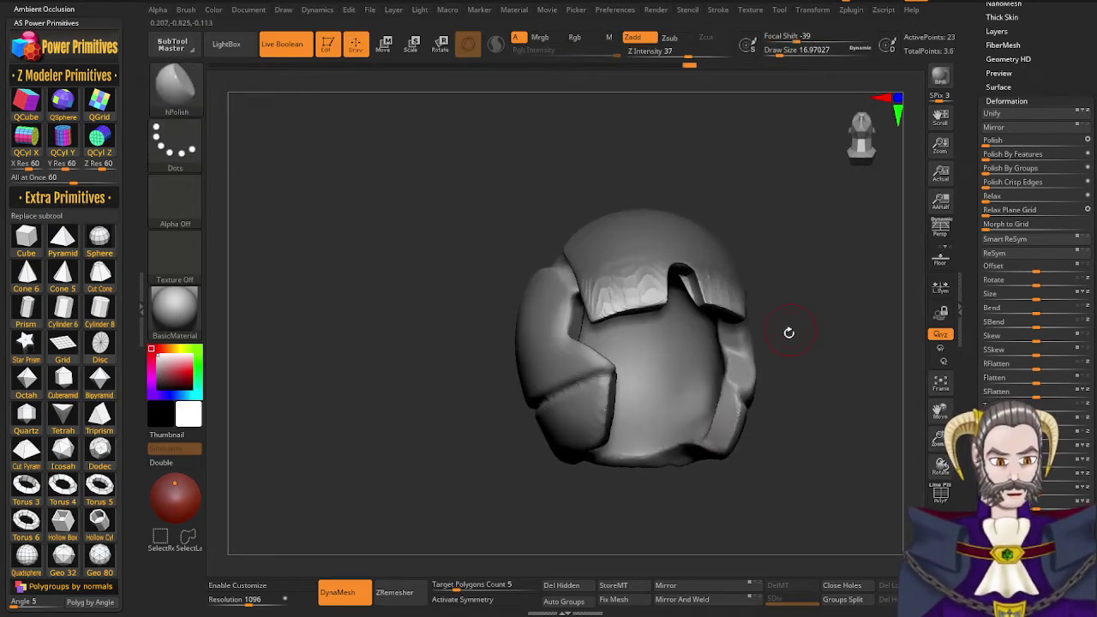
left_click_drag(798, 420, 843, 302, "ctrl")
Isolate the forehead plate and try to smooth and polish its central notch and extended lower sections with hPolish
right_click_drag(714, 391, 709, 244)
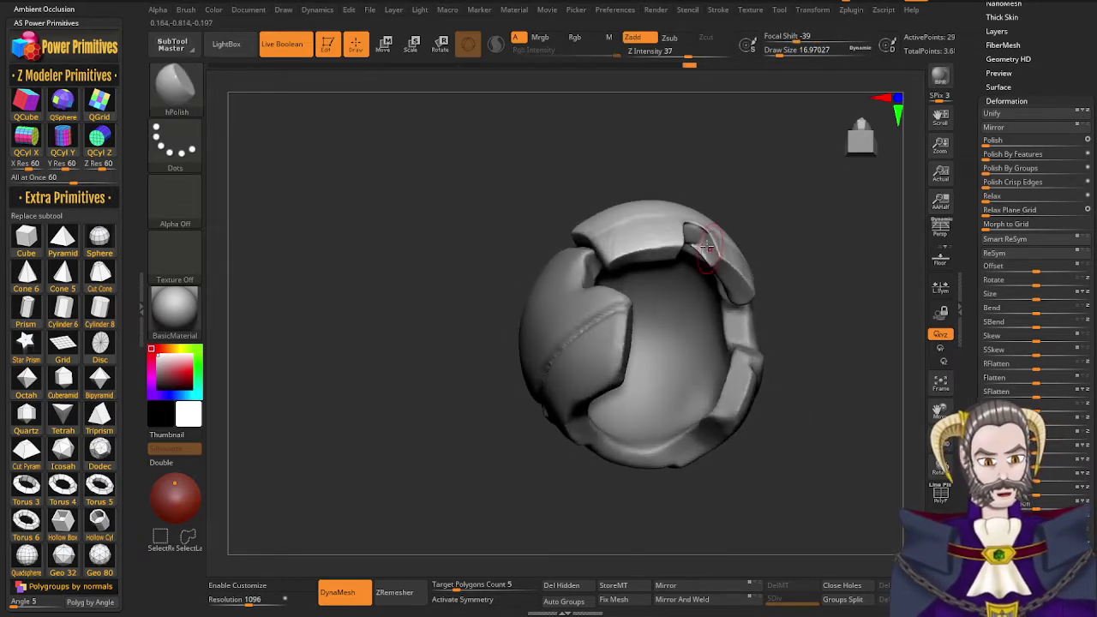
mouse_move(691, 282)
right_mouse_down()
mouse_move(667, 279)
mouse_move(663, 250)
right_mouse_up()
left_click(680, 245, "ctrl")
left_click(680, 246, "ctrl+shift")
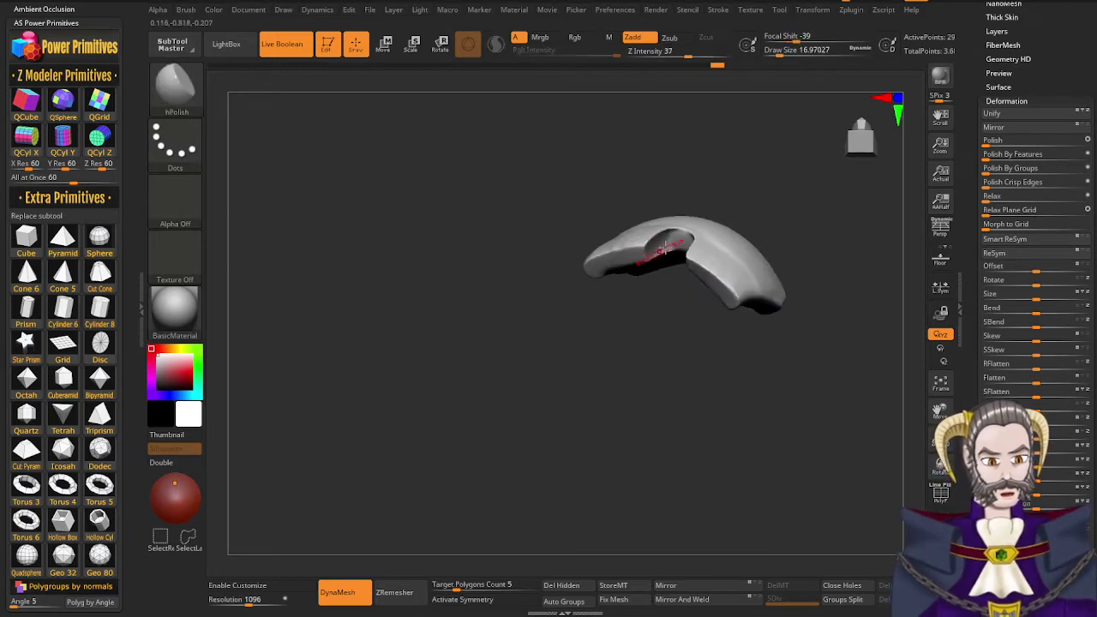
left_click_drag(661, 250, 666, 243, "shift")
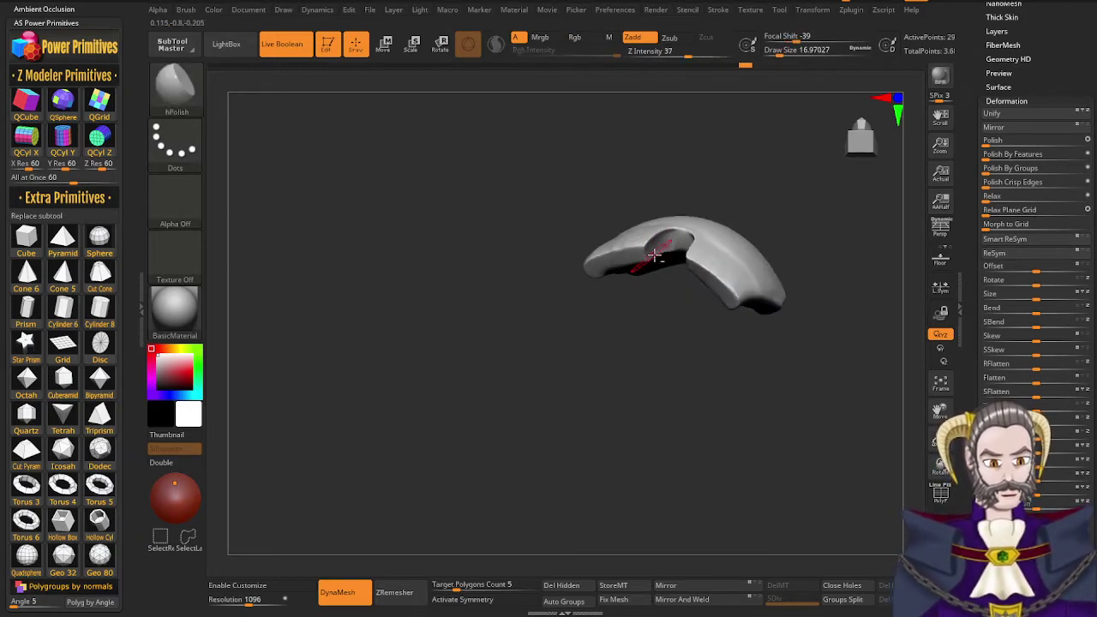
right_click_drag(654, 255, 645, 318)
right_click_drag(652, 360, 653, 244)
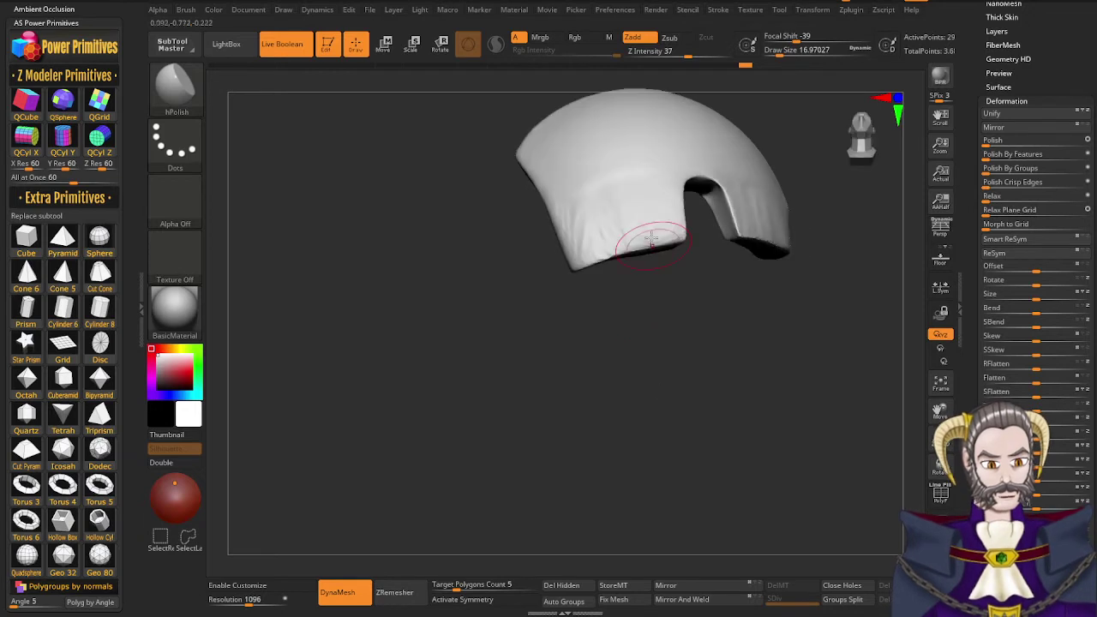
right_click_drag(641, 201, 649, 212)
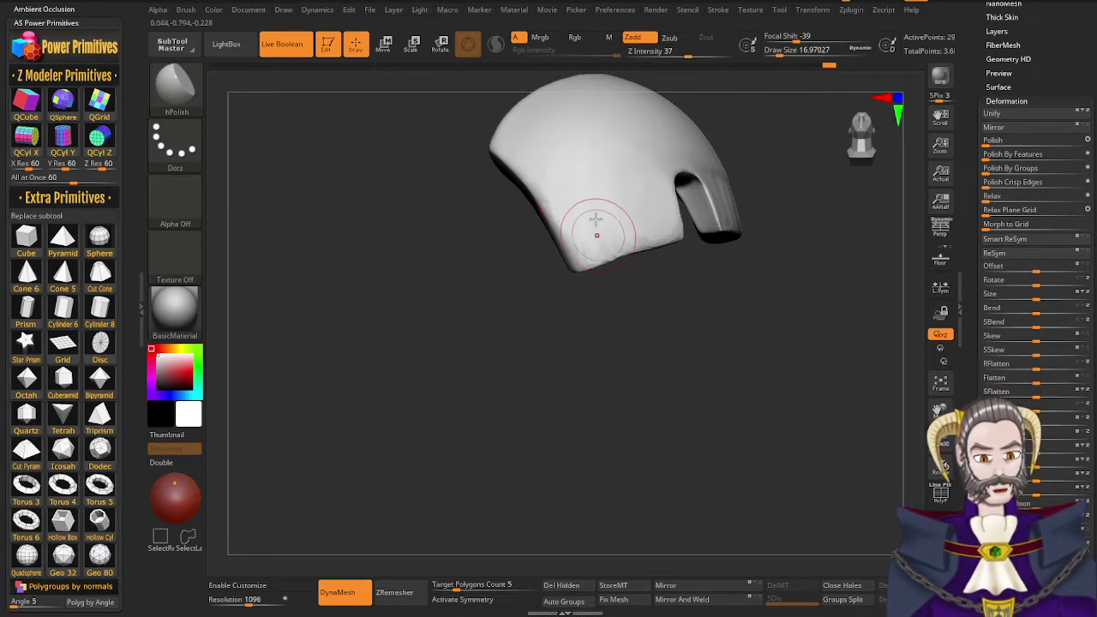
right_click_drag(670, 213, 618, 255)
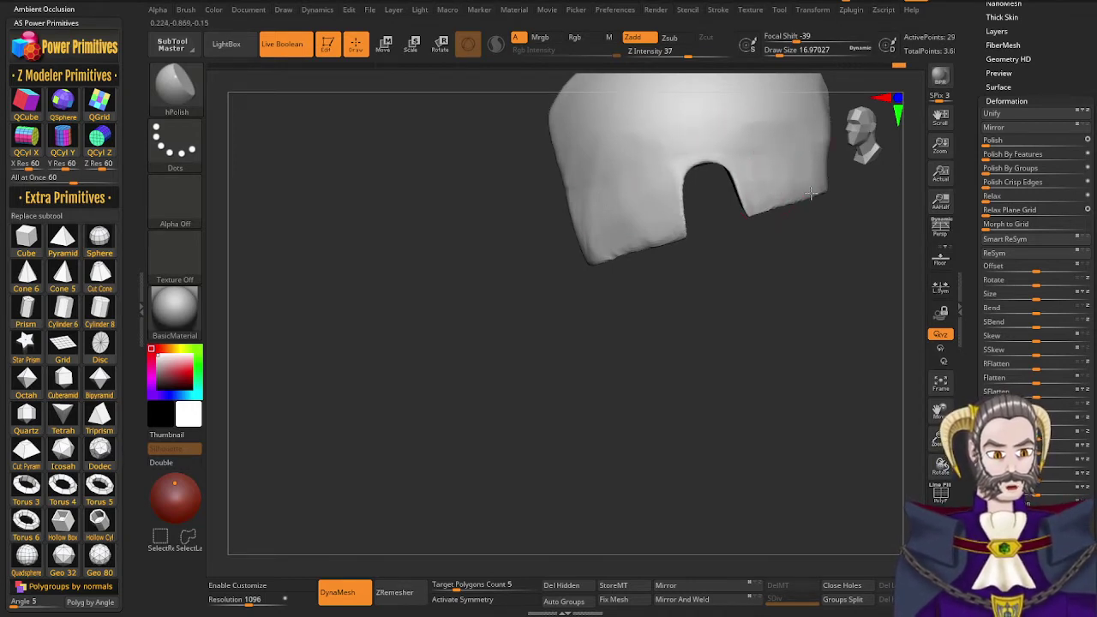
Show the helmet again, review the notched forehead plate and undo the polishing of its lower sections
right_click_drag(811, 194, 508, 425)
right_click_drag(580, 331, 657, 354)
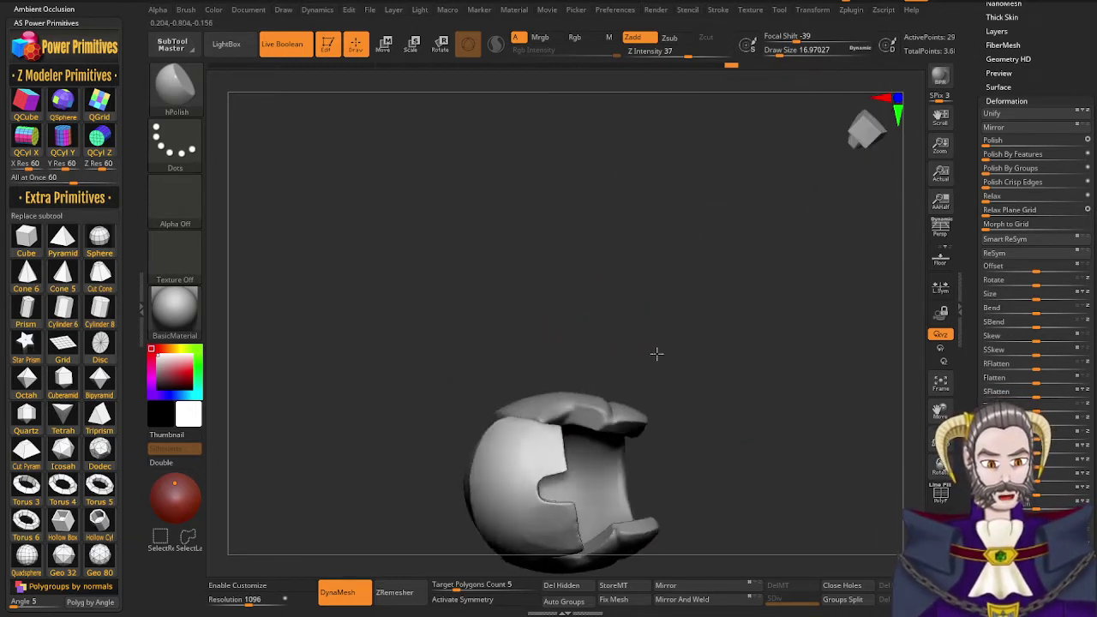
left_click_drag(657, 353, 524, 262)
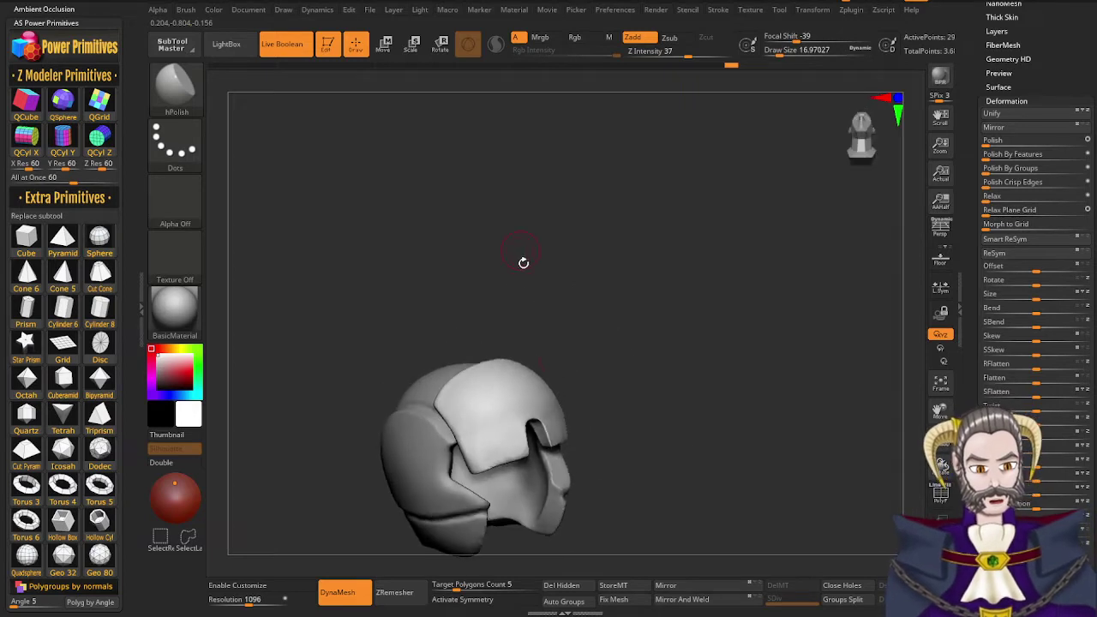
right_click_drag(562, 447, 533, 491)
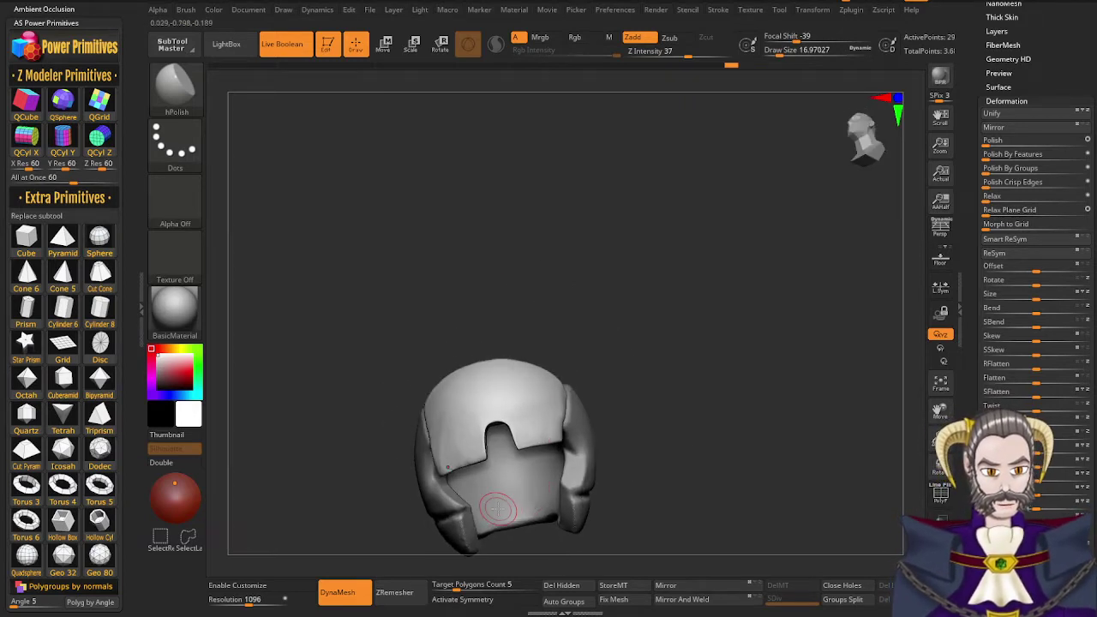
key("ctrl")
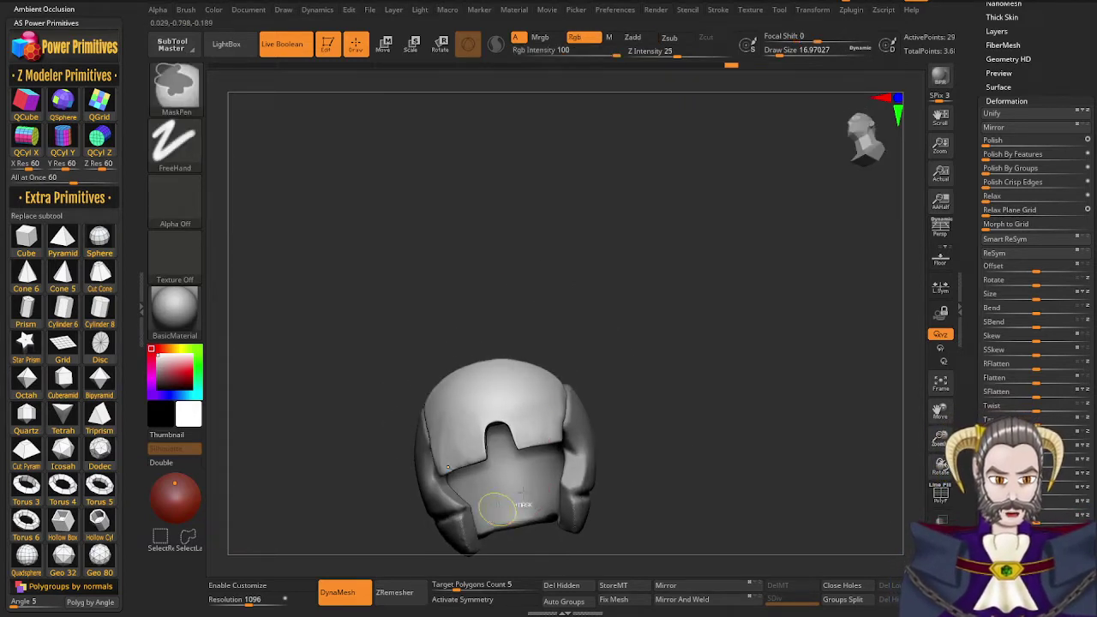
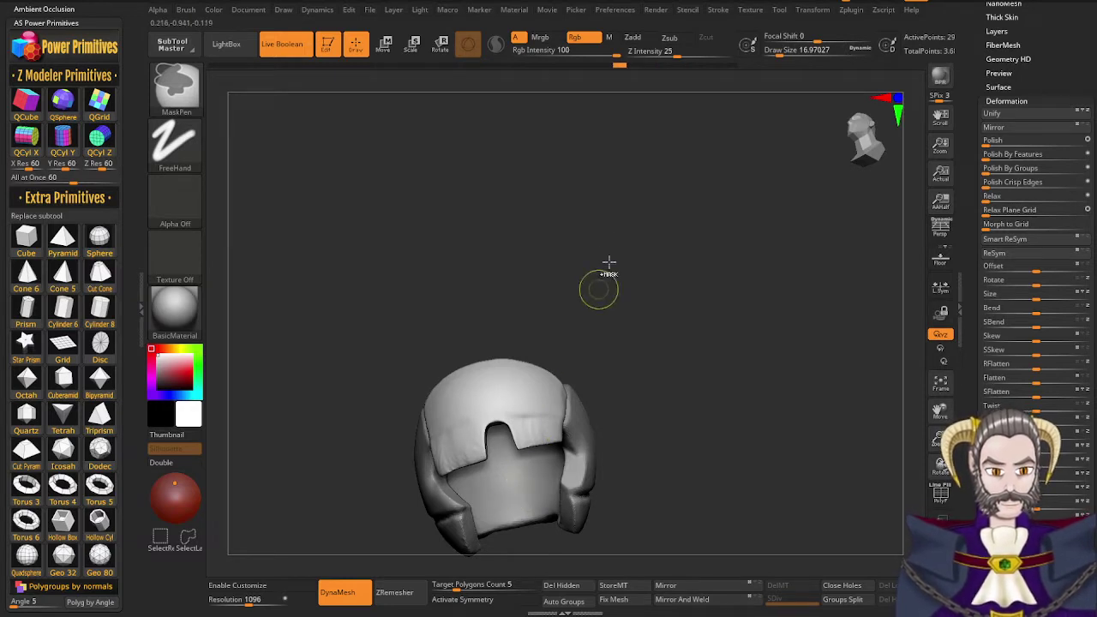
Step back through the forehead plate's undo history to entry 100, where its upper area is still masked
key("ctrl+z")
key("ctrl+z")
key("ctrl+z")
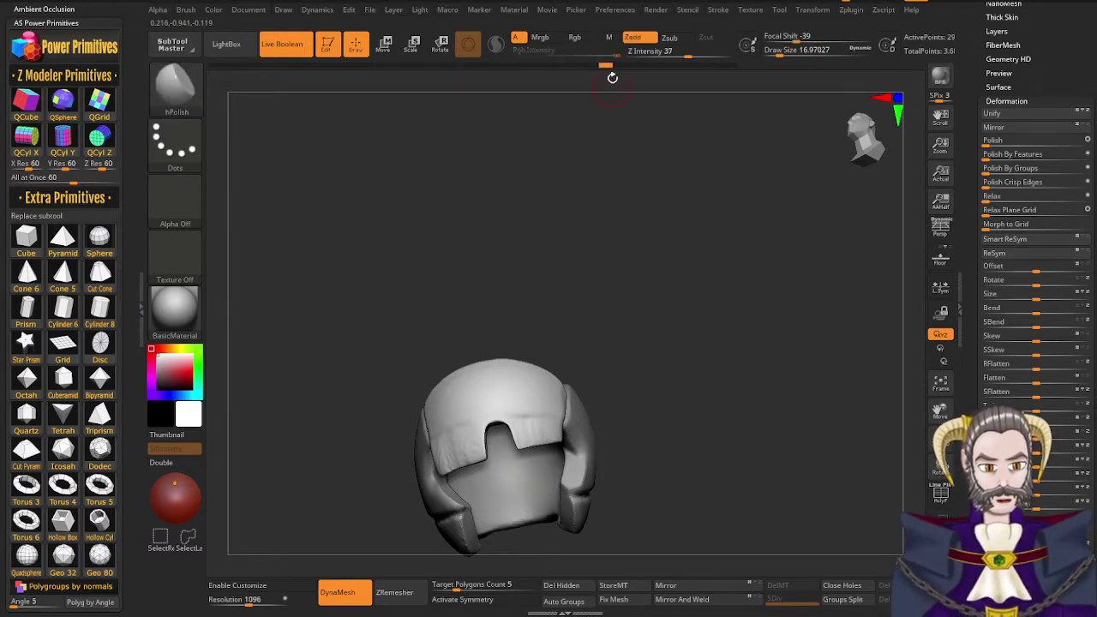
left_click_drag(608, 66, 563, 72)
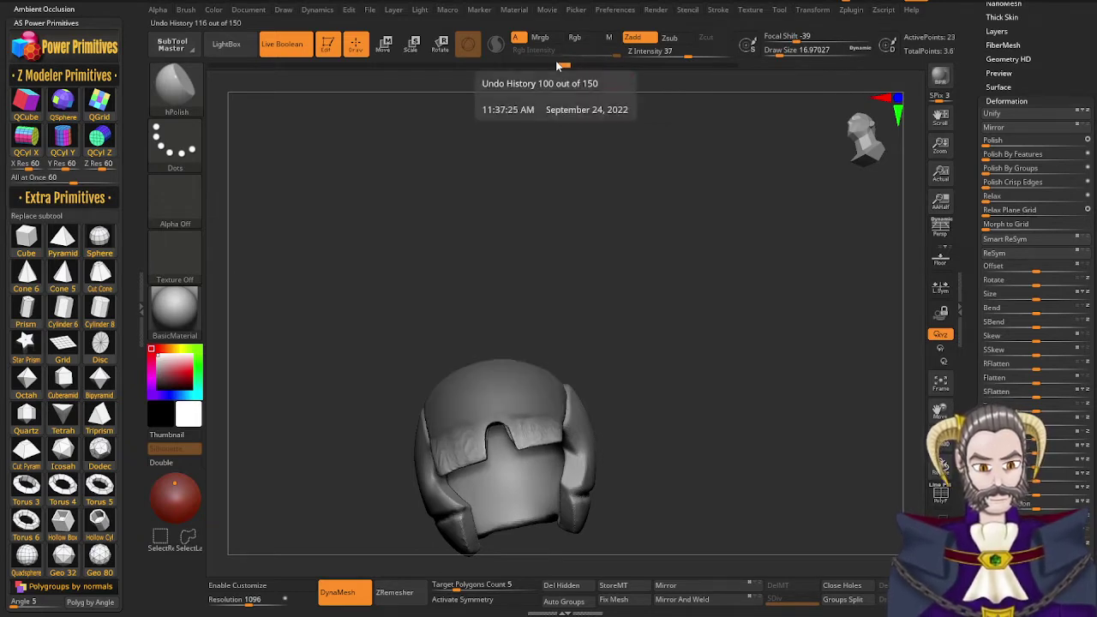
Rotate the plate's unmasked lower extension by about -4.25° with the gizmo and accept discarding the newer history entries
key("r")
mouse_move(557, 406)
right_mouse_down()
mouse_move(563, 437)
mouse_move(563, 427)
right_mouse_up()
left_click_drag(541, 420, 544, 423)
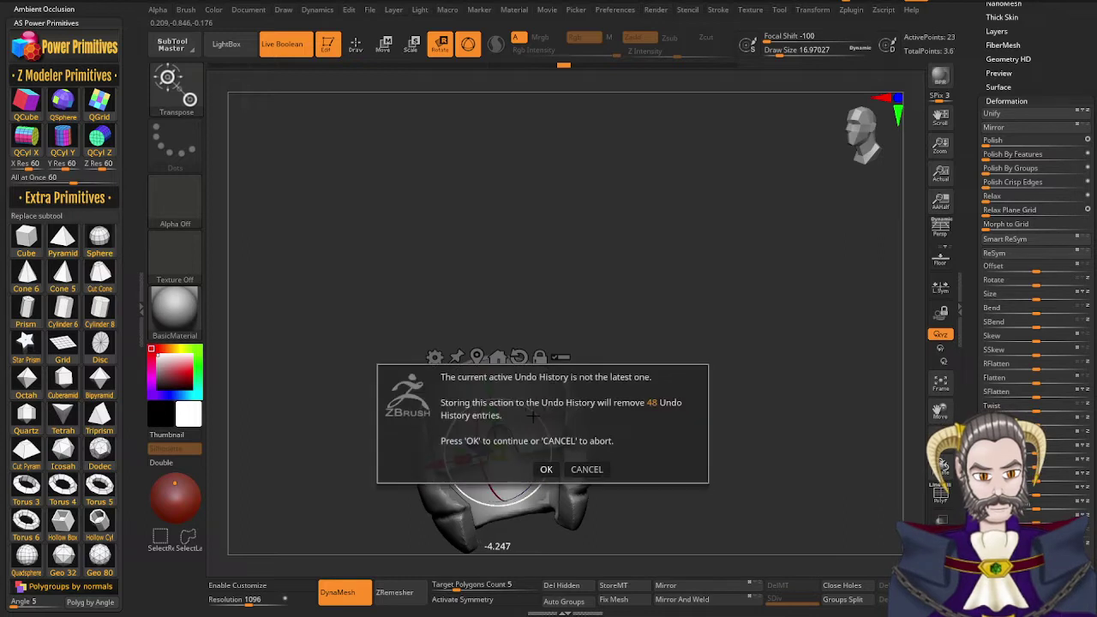
left_click(554, 469)
Shift the plate's lower extension by about 0.0036 and fine-tune its tilt with the gizmo, then return to sculpting
right_click_drag(501, 331, 486, 257, "alt")
right_click_drag(553, 437, 562, 398)
left_click_drag(561, 397, 550, 432)
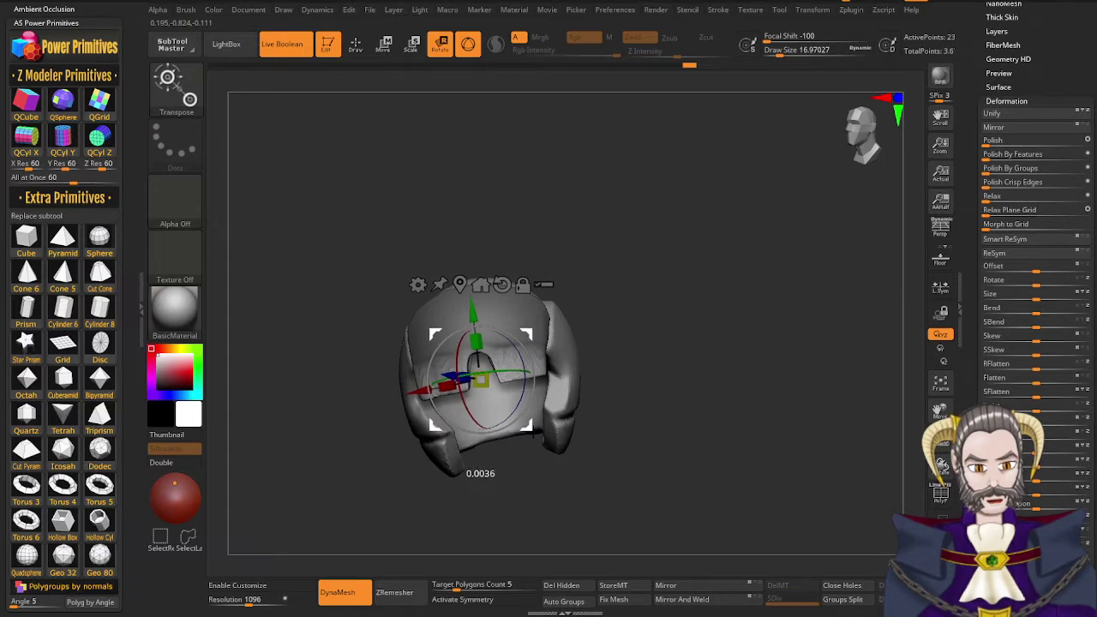
mouse_move(568, 468)
left_mouse_down()
mouse_move(578, 466)
mouse_move(512, 449)
mouse_move(509, 490)
mouse_move(547, 470)
left_mouse_up()
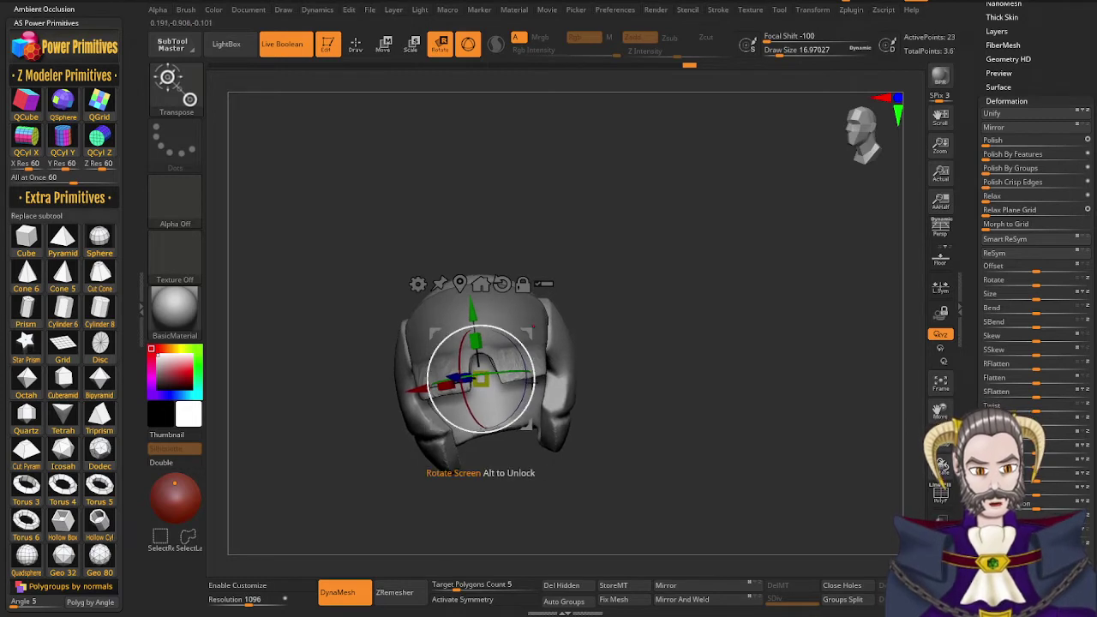
left_click_drag(532, 359, 533, 366)
left_click_drag(527, 467, 564, 475)
key("q")
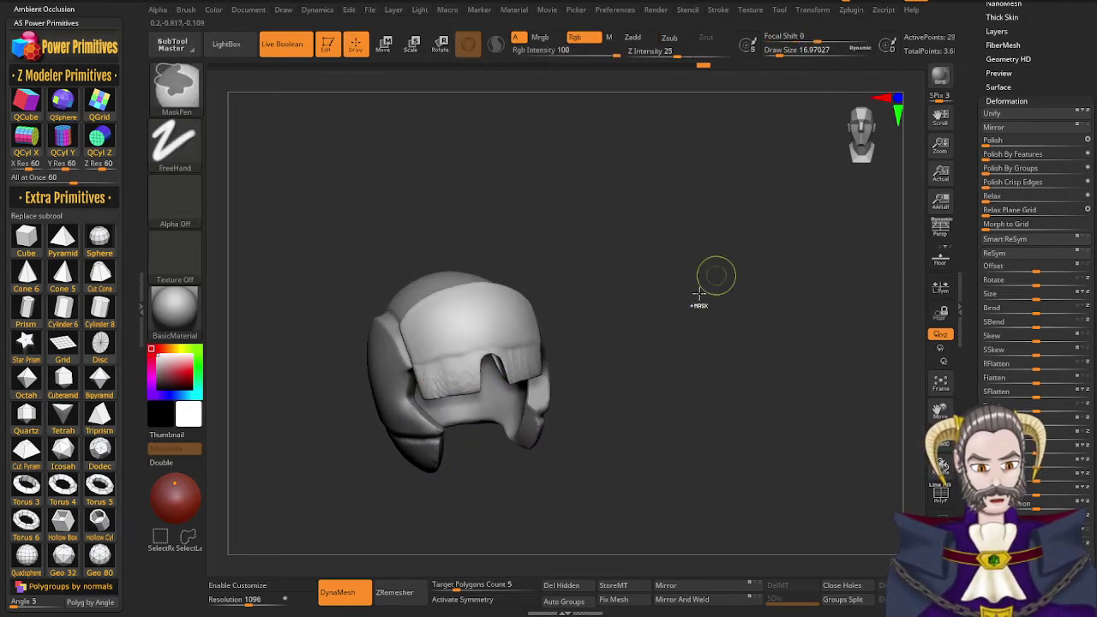
Isolate the forehead plate, clear its mask and remesh it with DynaMesh
mouse_move(486, 422)
right_mouse_down()
mouse_move(478, 372)
mouse_move(483, 384)
right_mouse_up()
key("alt+s")
left_click_drag(485, 386, 484, 353)
left_click_drag(509, 512, 552, 437, "ctrl")
Smooth and polish the outer faces of the plate's two lower sections with hPolish
left_click_drag(474, 321, 467, 364)
mouse_move(474, 340)
left_mouse_down()
mouse_move(465, 378)
mouse_move(447, 350)
mouse_move(436, 401)
mouse_move(463, 356)
mouse_move(499, 372)
mouse_move(504, 356)
left_mouse_up()
left_click_drag(592, 455, 458, 450)
mouse_move(561, 343)
left_mouse_down("shift")
mouse_move(583, 388)
mouse_move(639, 321)
mouse_move(656, 345)
mouse_move(598, 323)
mouse_move(582, 381)
left_mouse_up("shift")
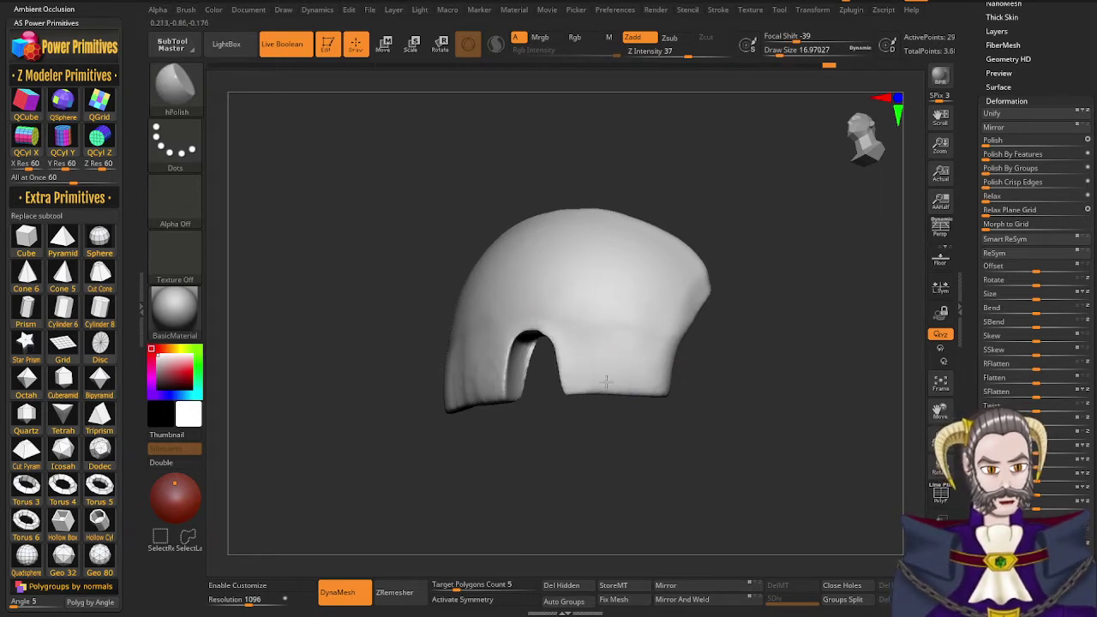
left_click_drag(553, 418, 643, 420)
left_click_drag(470, 344, 469, 393)
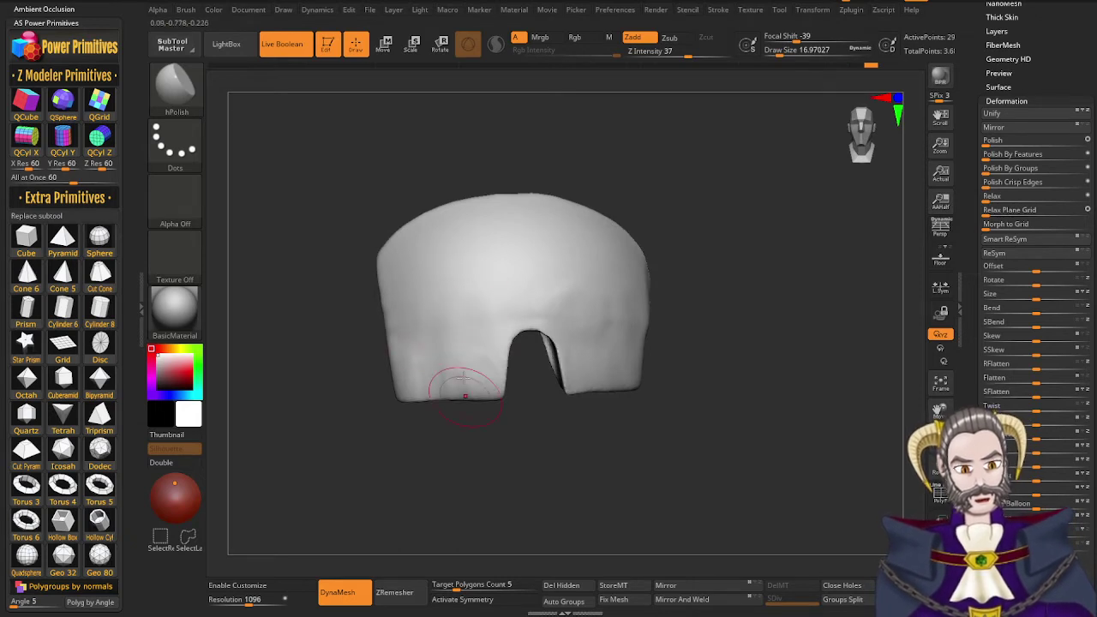
Polish and smooth the inner wall and lower corner of the plate's central notch
right_click_drag(487, 276, 509, 204)
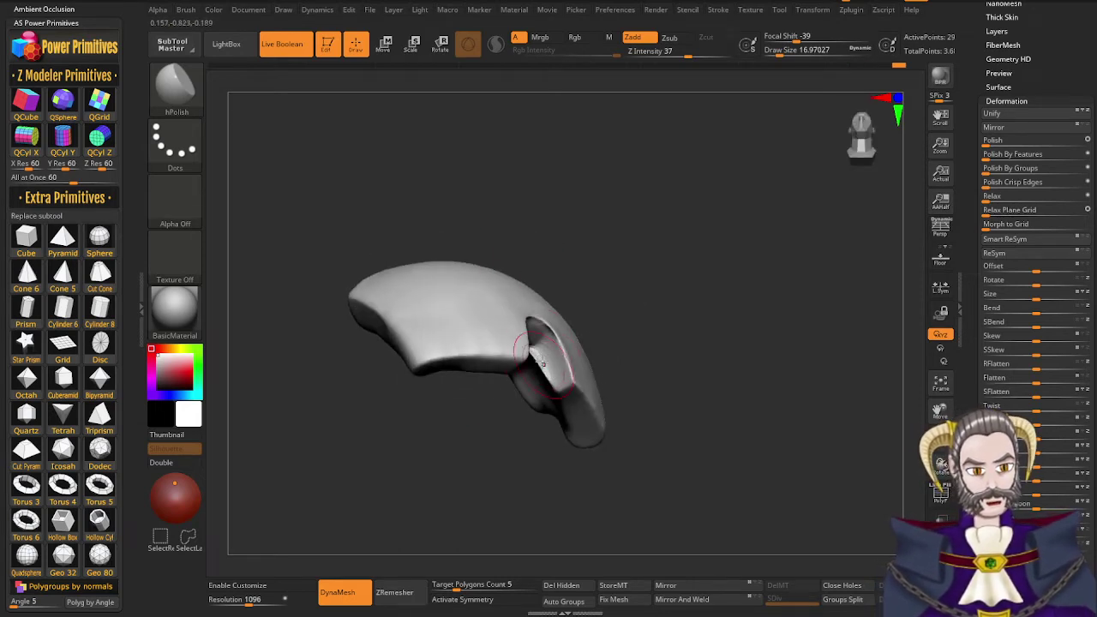
left_click_drag(541, 353, 550, 376)
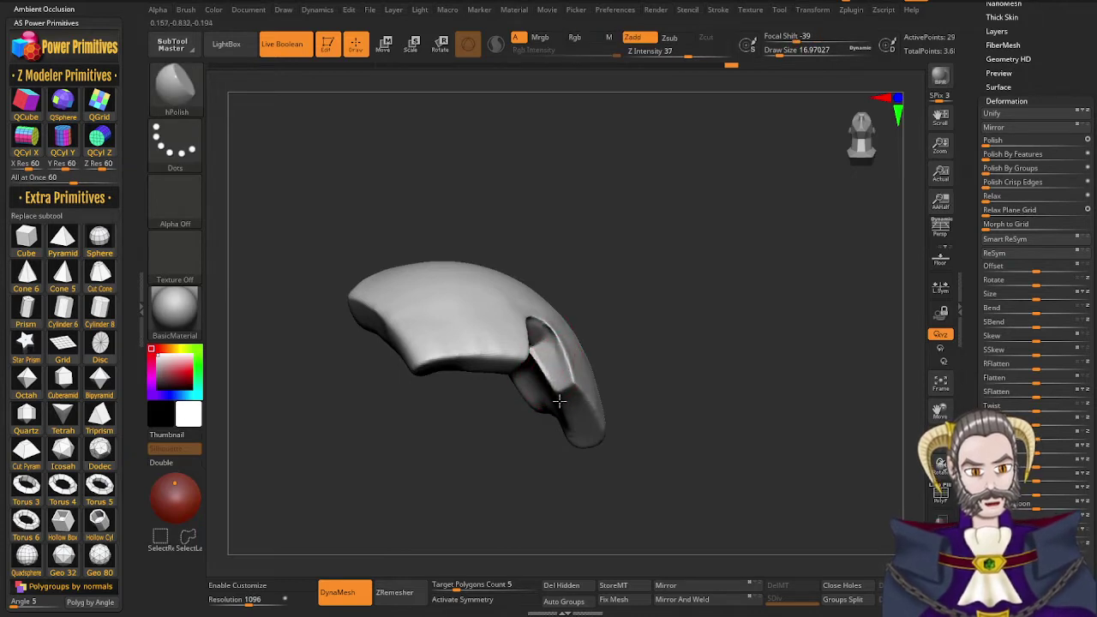
left_click_drag(559, 402, 535, 355)
right_click_drag(534, 355, 551, 293)
mouse_move(574, 365)
left_mouse_down("shift")
mouse_move(539, 352)
mouse_move(547, 360)
left_mouse_up("shift")
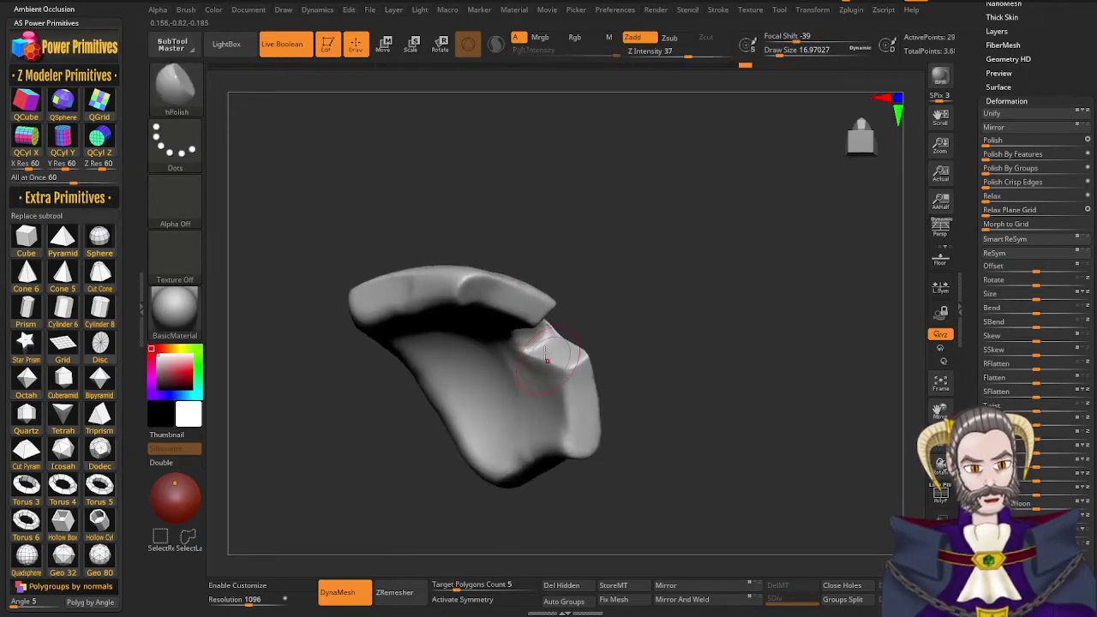
Smooth and flatten the undersides of the plate's lower sections on both sides of the notch
right_click_drag(547, 360, 501, 283)
left_click_drag(503, 279, 509, 326, "shift")
right_click_drag(519, 301, 564, 367)
left_click_drag(558, 367, 564, 444)
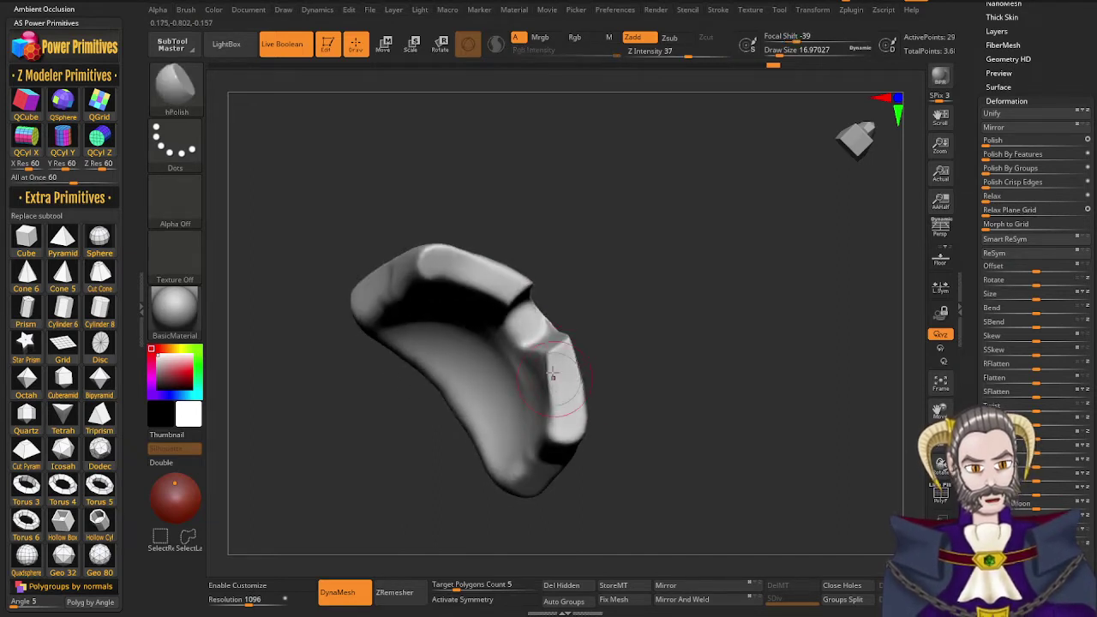
right_click_drag(553, 375, 556, 446)
Polish the front lower edge of the plate and smooth the forehead surface above the notch
mouse_move(487, 308)
right_mouse_down()
mouse_move(470, 363)
mouse_move(482, 352)
right_mouse_up()
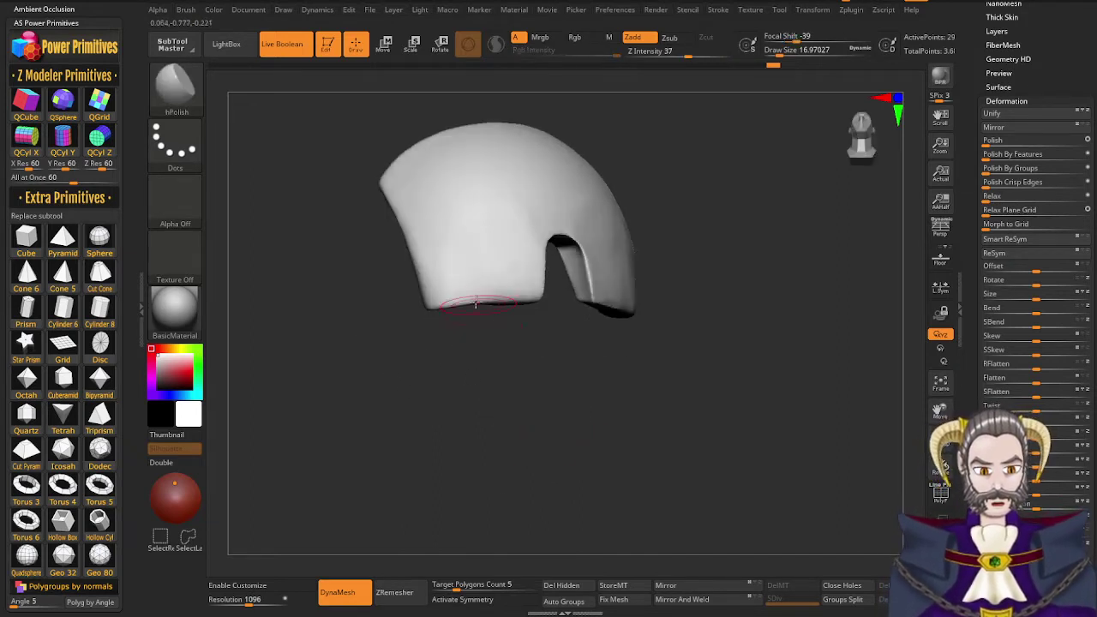
left_click_drag(458, 286, 536, 202)
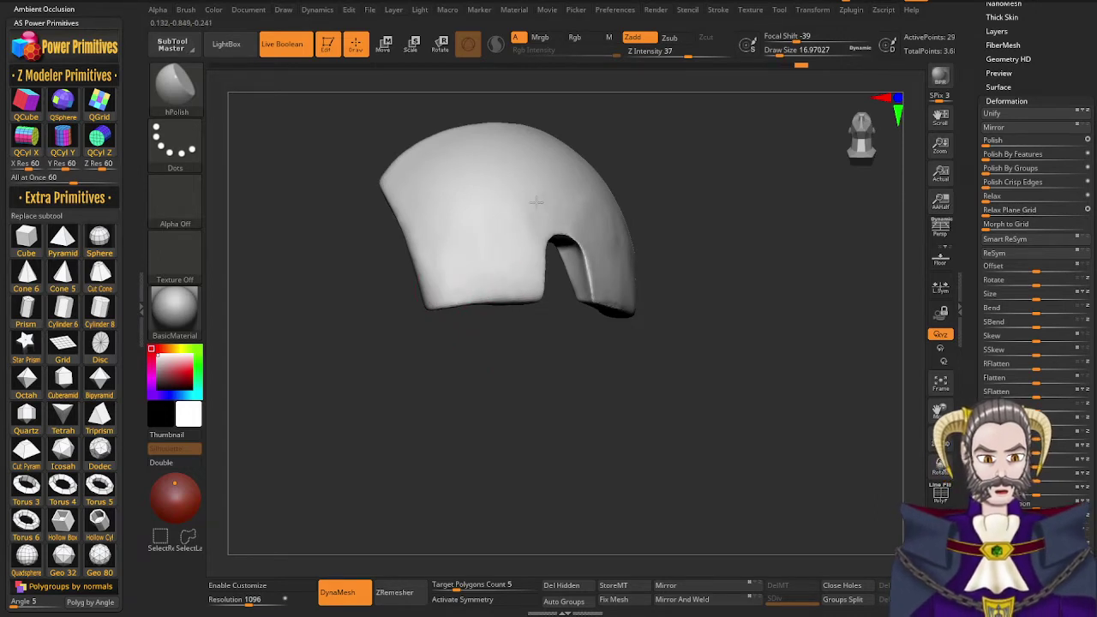
right_click_drag(496, 322, 521, 378)
right_click_drag(632, 237, 624, 249)
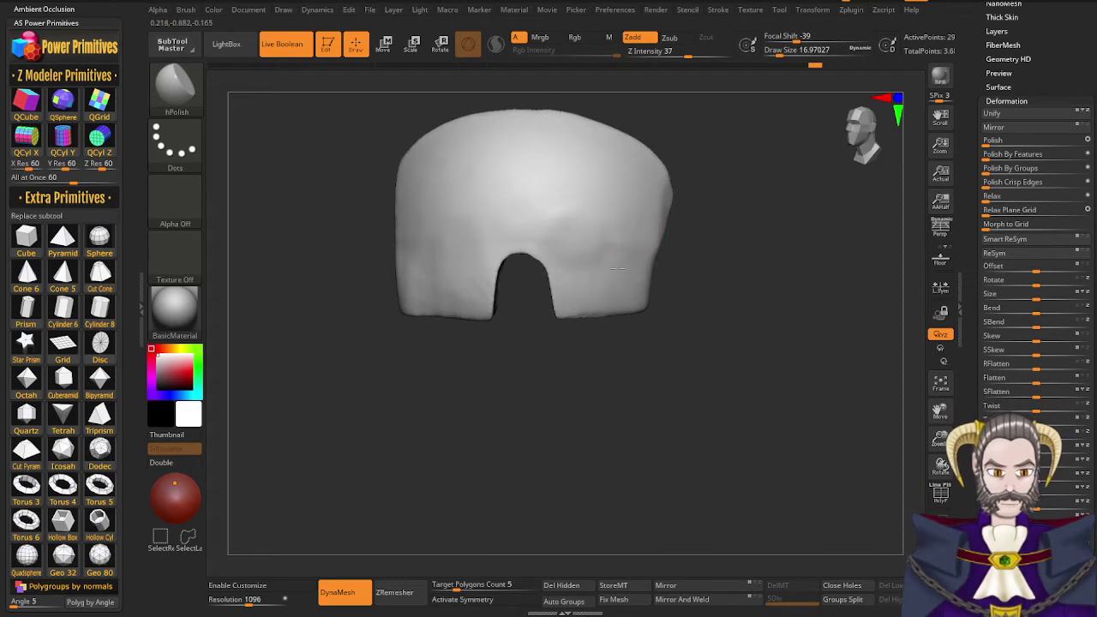
mouse_move(570, 214)
left_mouse_down()
mouse_move(554, 188)
mouse_move(566, 231)
left_mouse_up()
left_click_drag(601, 280, 577, 200, "shift")
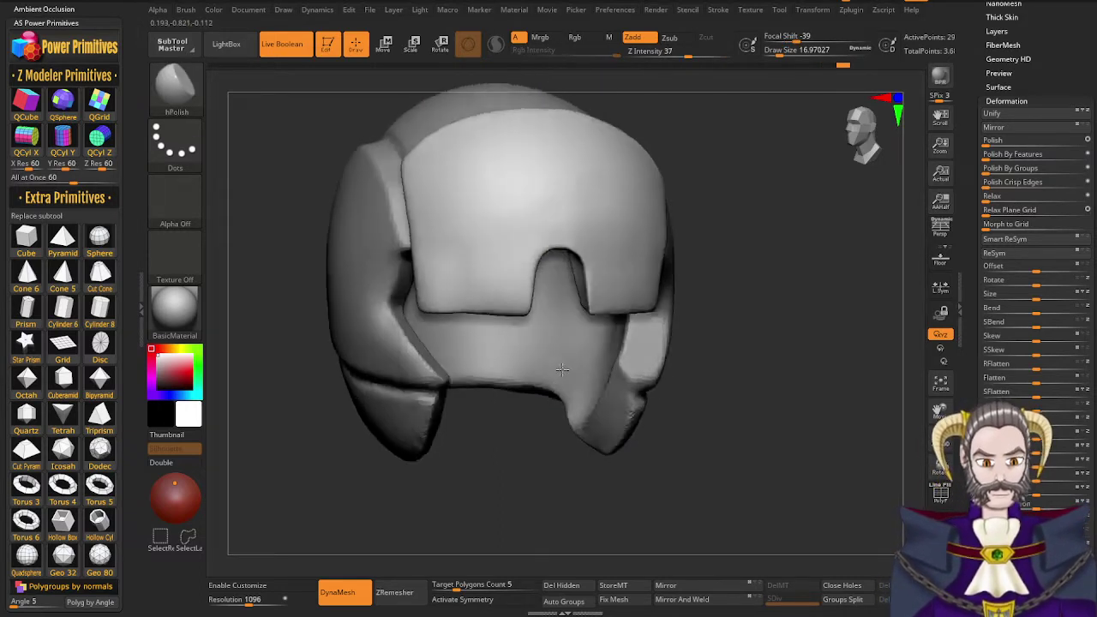
Review the polished plate on the helmet from several sides and raise the draw size to about 39.14
mouse_move(562, 369)
right_mouse_down()
mouse_move(533, 336)
mouse_move(585, 345)
mouse_move(605, 329)
mouse_move(534, 328)
right_mouse_up()
right_click_drag(635, 302, 590, 337)
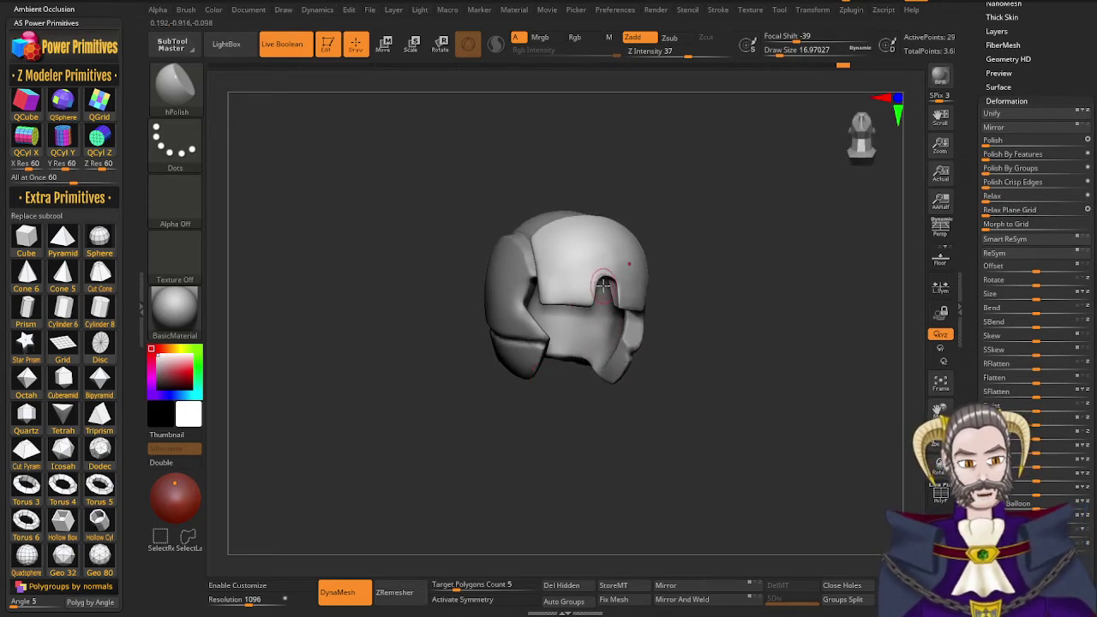
right_click_drag(603, 284, 544, 294)
right_click_drag(649, 324, 646, 259)
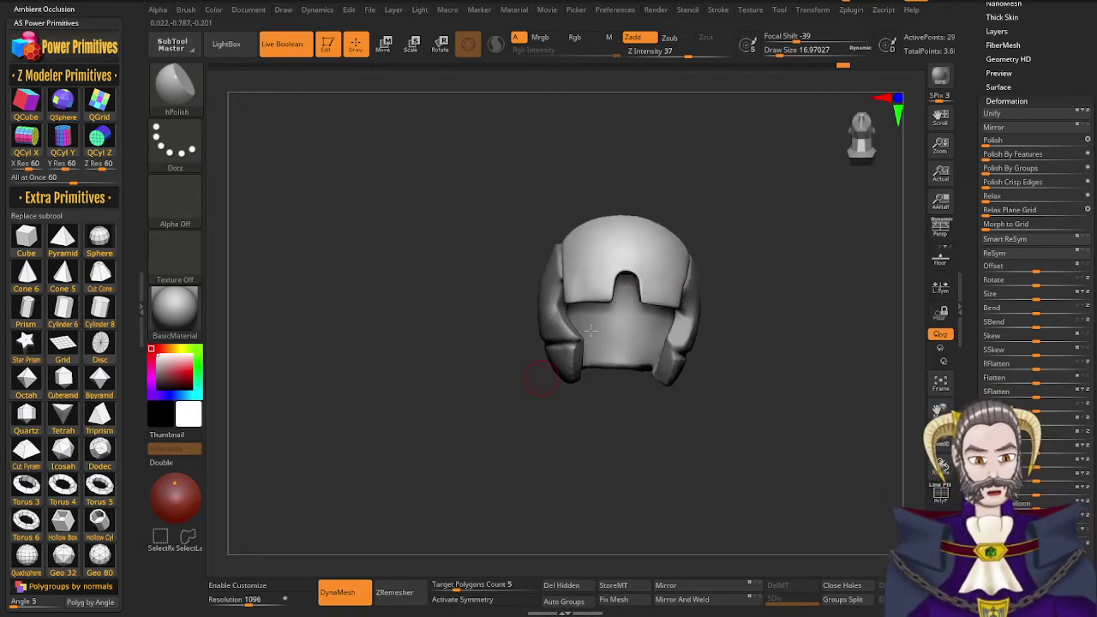
right_click_drag(590, 331, 585, 260)
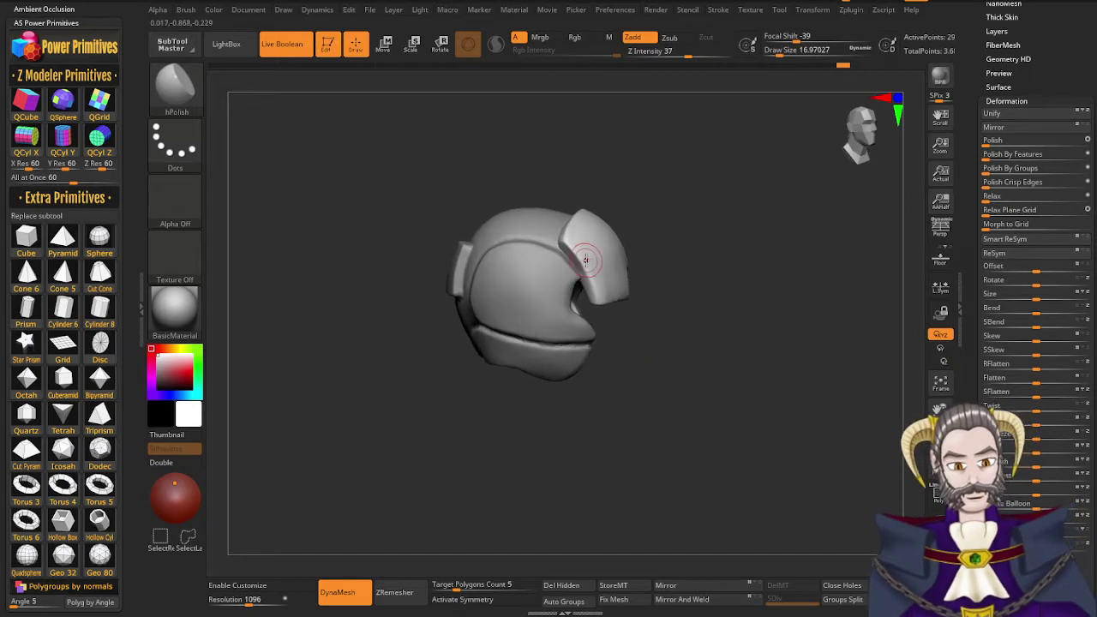
key("s")
left_click_drag(592, 269, 593, 270)
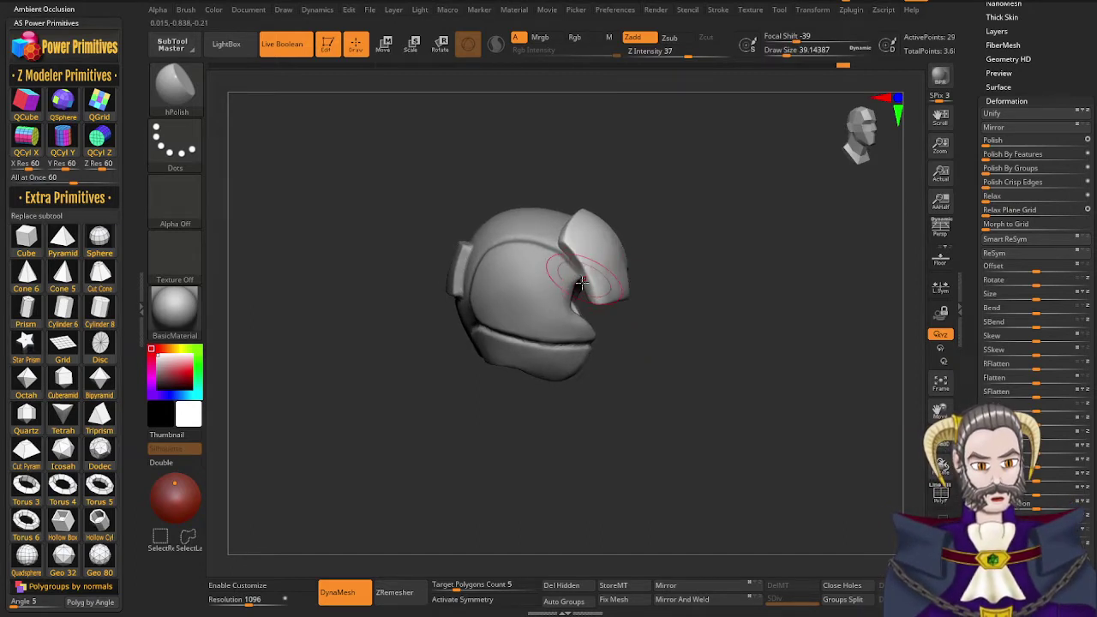
Switch to the Move brush and adjust the forehead plate's side edge where it meets the side panel
right_click_drag(581, 287, 556, 325)
key("b")
key("d")
key("s")
key("b")
key("m")
key("v")
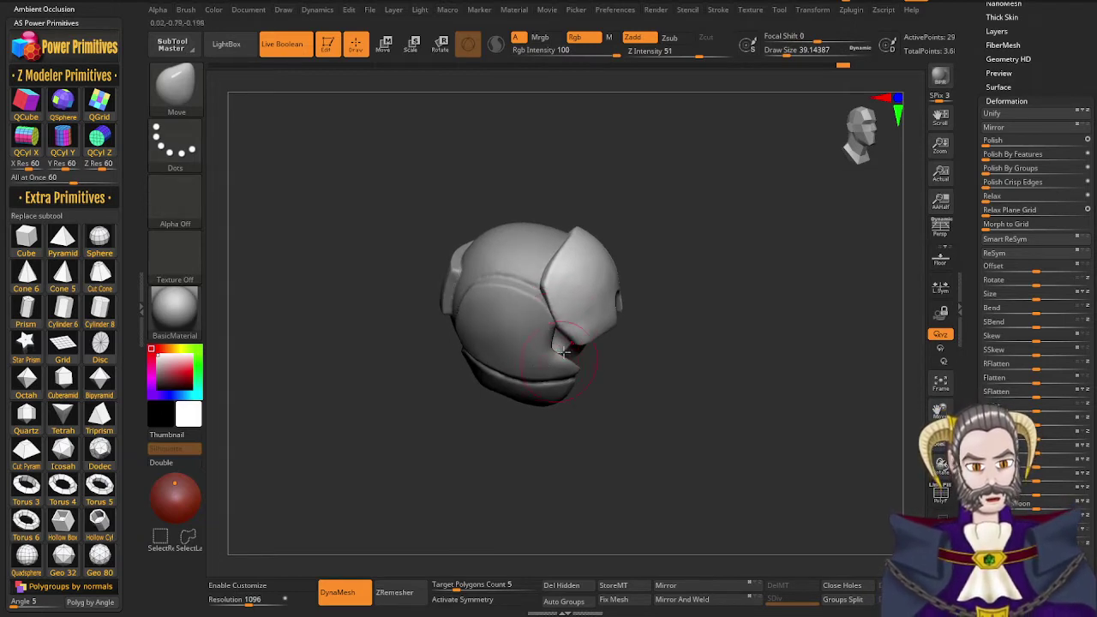
mouse_move(564, 352)
right_mouse_down()
mouse_move(497, 383)
mouse_move(534, 366)
mouse_move(548, 317)
mouse_move(607, 244)
mouse_move(618, 199)
mouse_move(595, 259)
right_mouse_up()
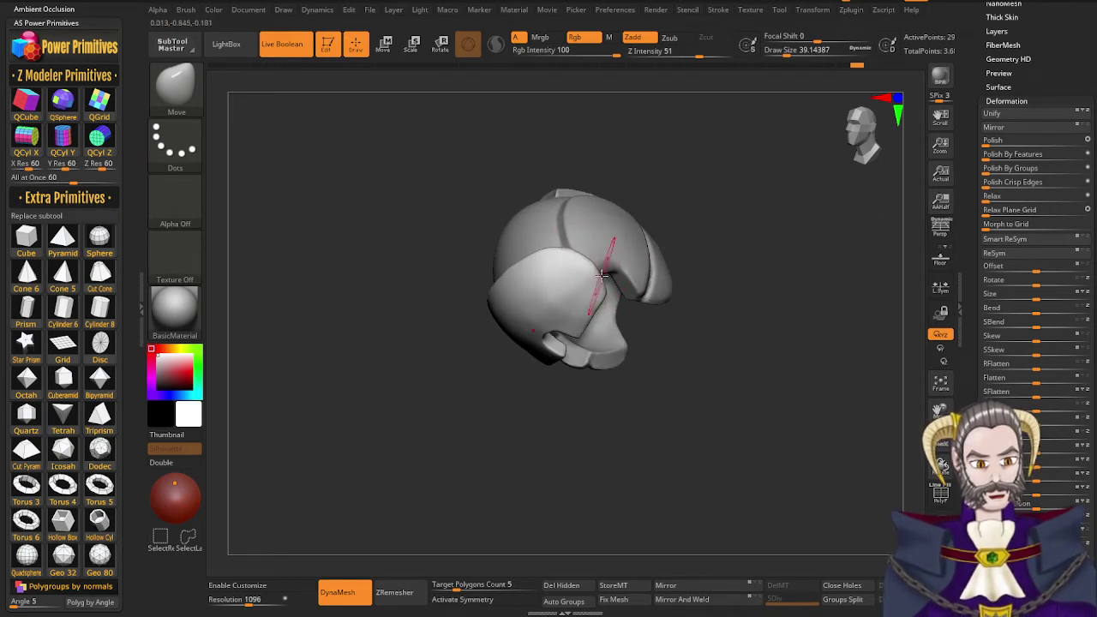
right_click_drag(602, 276, 544, 289)
mouse_move(512, 356)
right_mouse_down()
mouse_move(520, 363)
mouse_move(507, 369)
right_mouse_up()
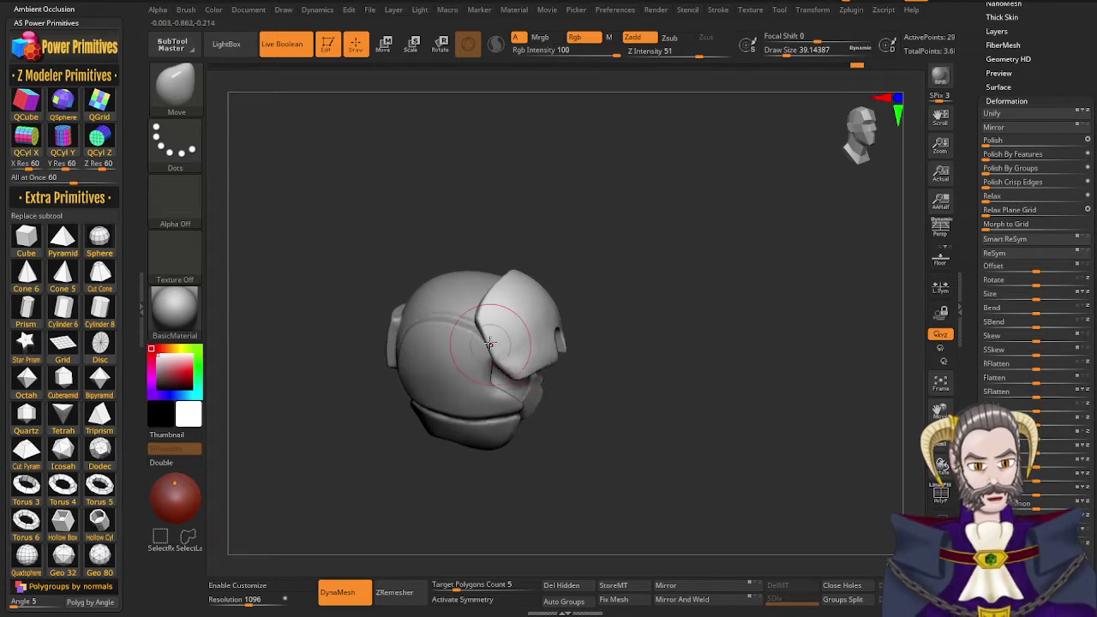
right_click_drag(479, 335, 488, 448)
right_click_drag(627, 326, 652, 328)
Smooth the forehead plate's front surface and the area around its central notch
mouse_move(589, 311)
left_mouse_down("shift")
mouse_move(519, 326)
mouse_move(573, 294)
left_mouse_up("shift")
right_click_drag(581, 306, 525, 311)
left_click_drag(607, 311, 614, 351, "shift")
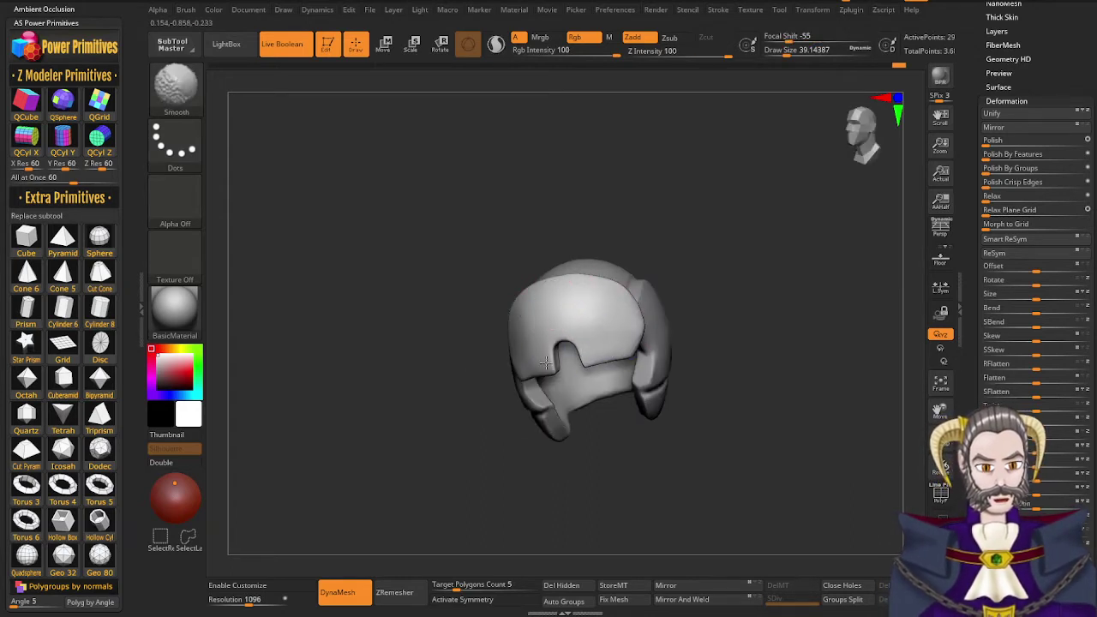
left_click_drag(547, 364, 561, 334, "shift")
left_click_drag(566, 327, 534, 377, "shift")
Examine the plate's fit from several sides, including with the helmet subtool Extract5 active
right_click_drag(547, 323, 614, 356)
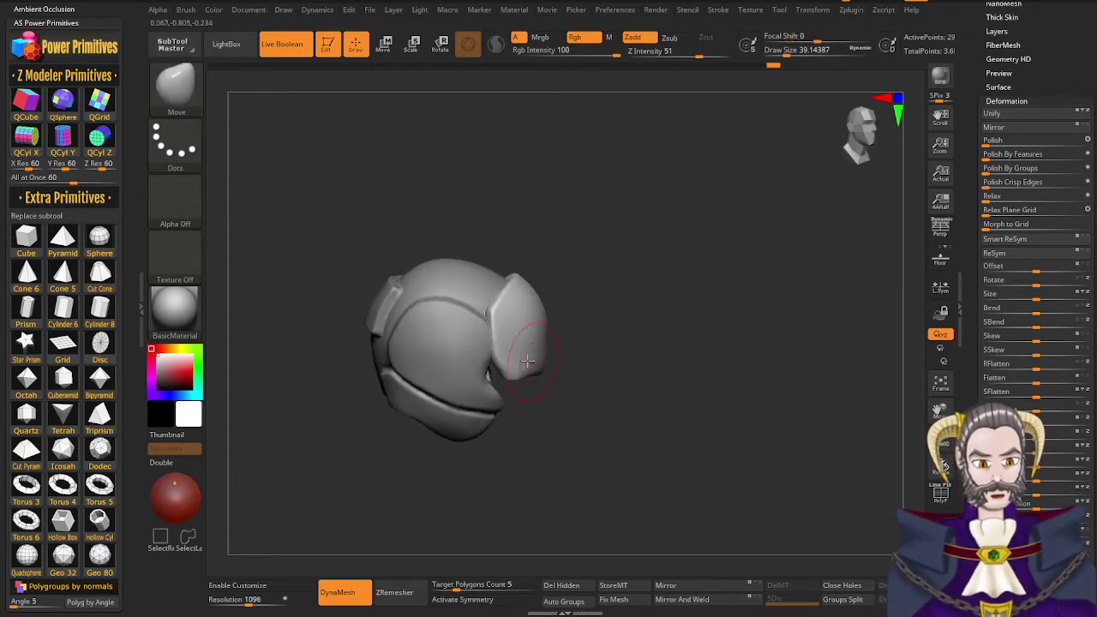
right_click_drag(527, 362, 480, 339)
right_click_drag(476, 379, 459, 422)
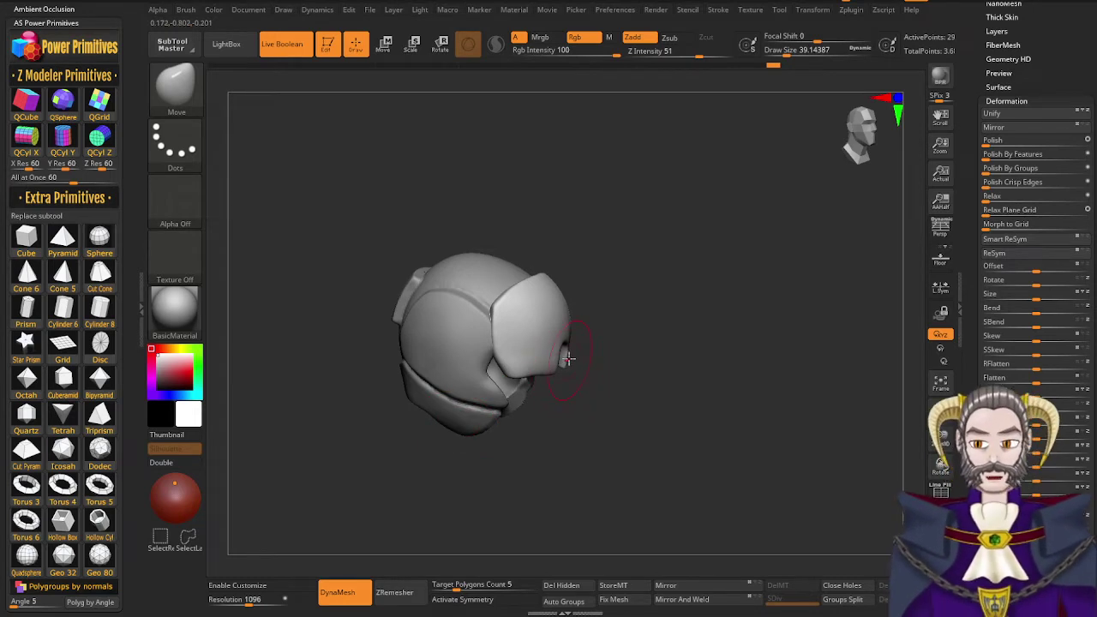
right_click_drag(559, 351, 484, 345)
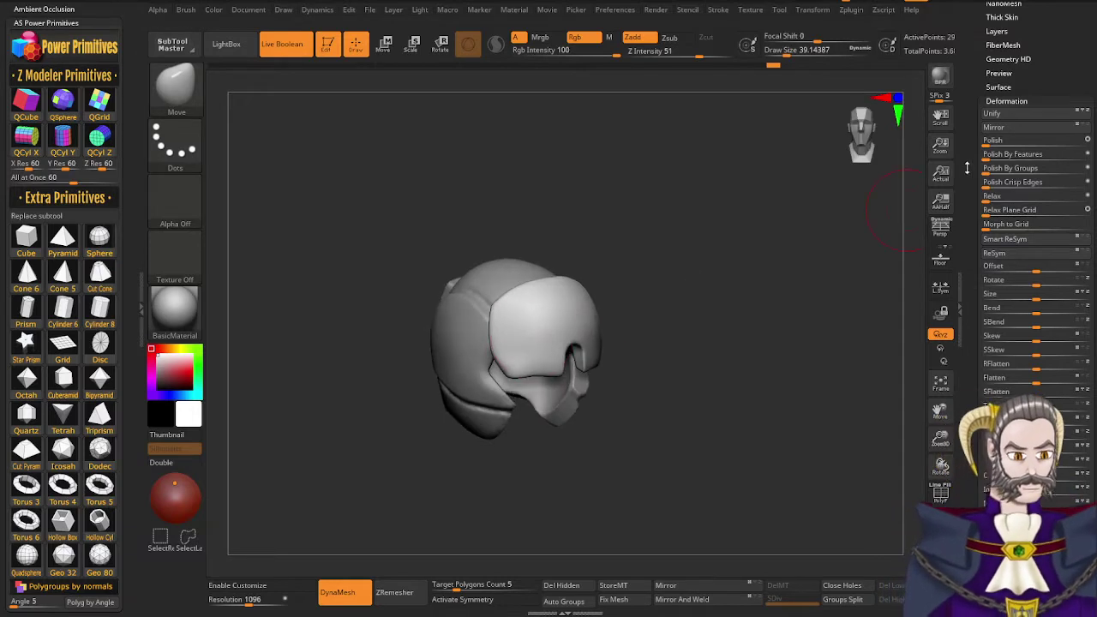
left_click_drag(970, 168, 974, 246)
left_click(1002, 149)
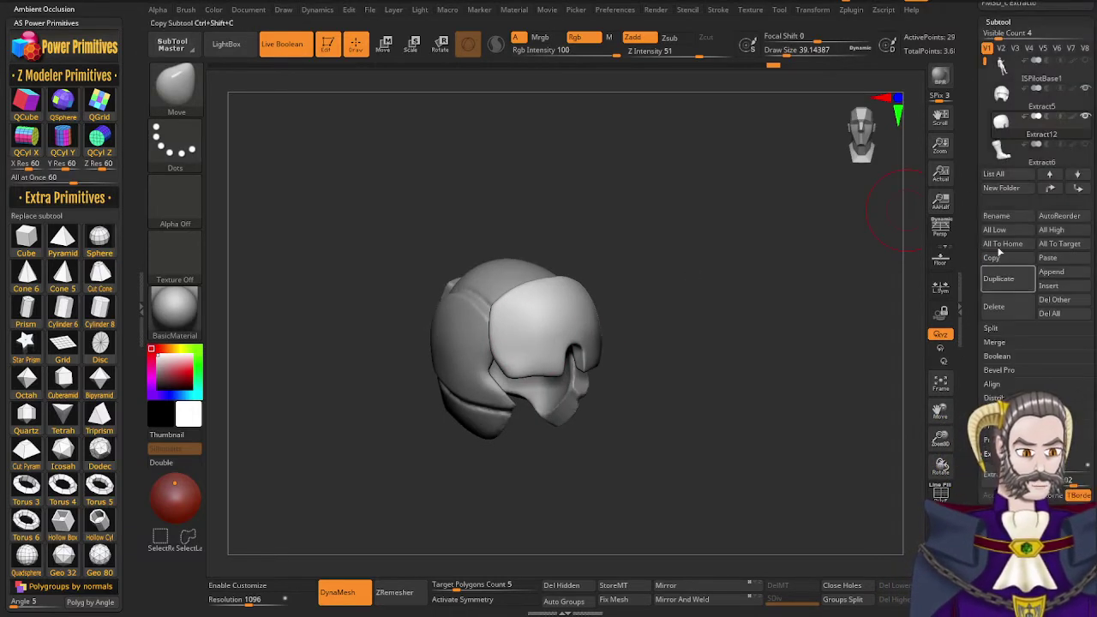
left_click(1013, 109)
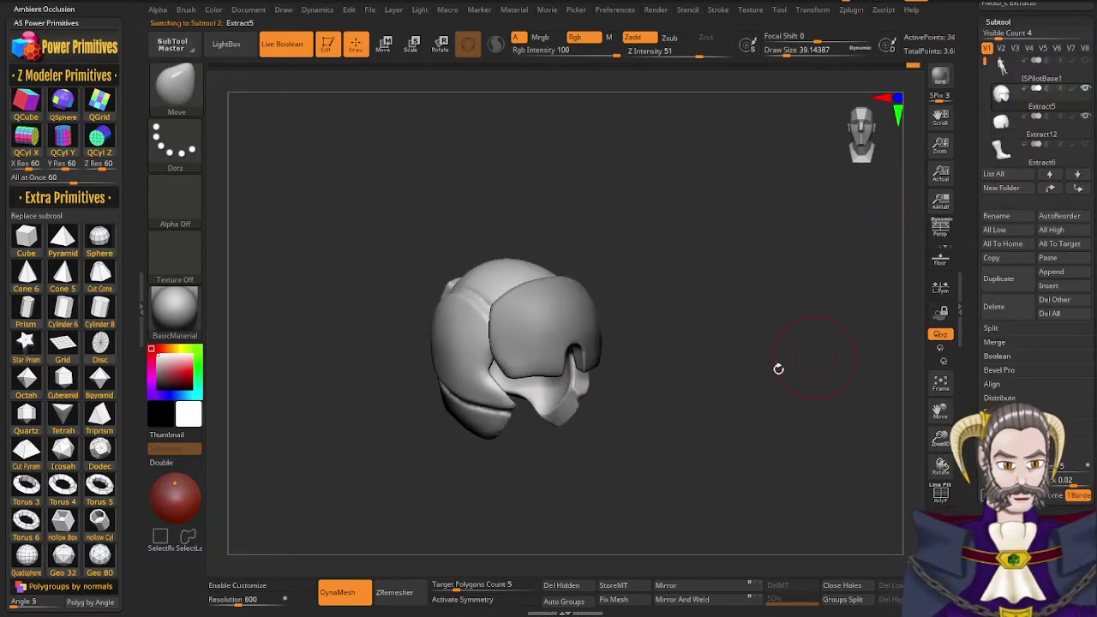
left_click_drag(778, 369, 639, 377)
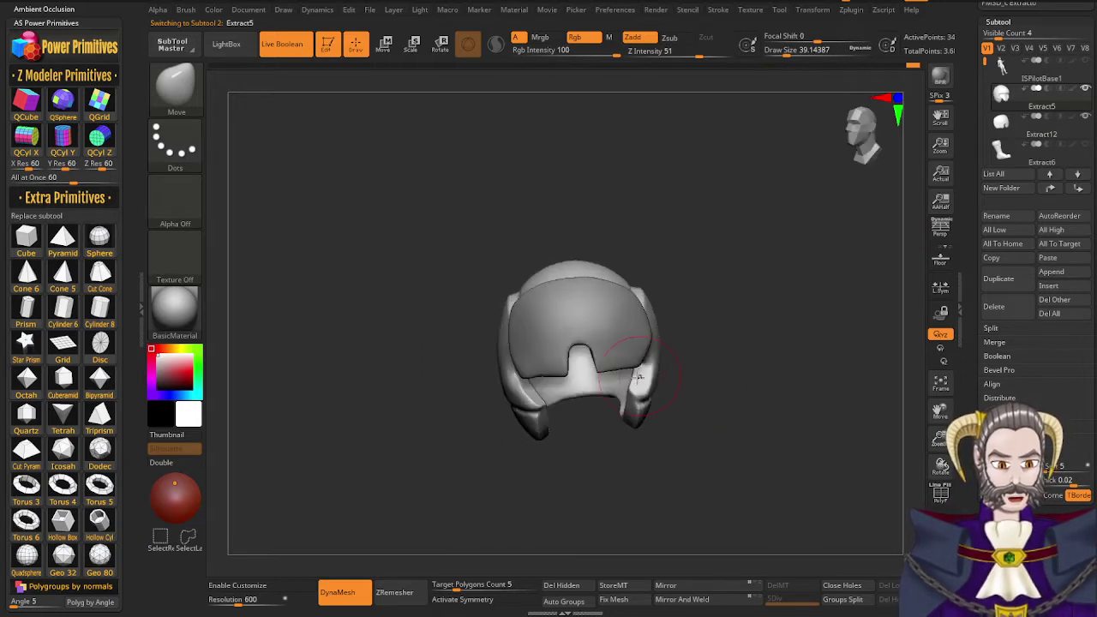
left_click_drag(595, 428, 613, 409)
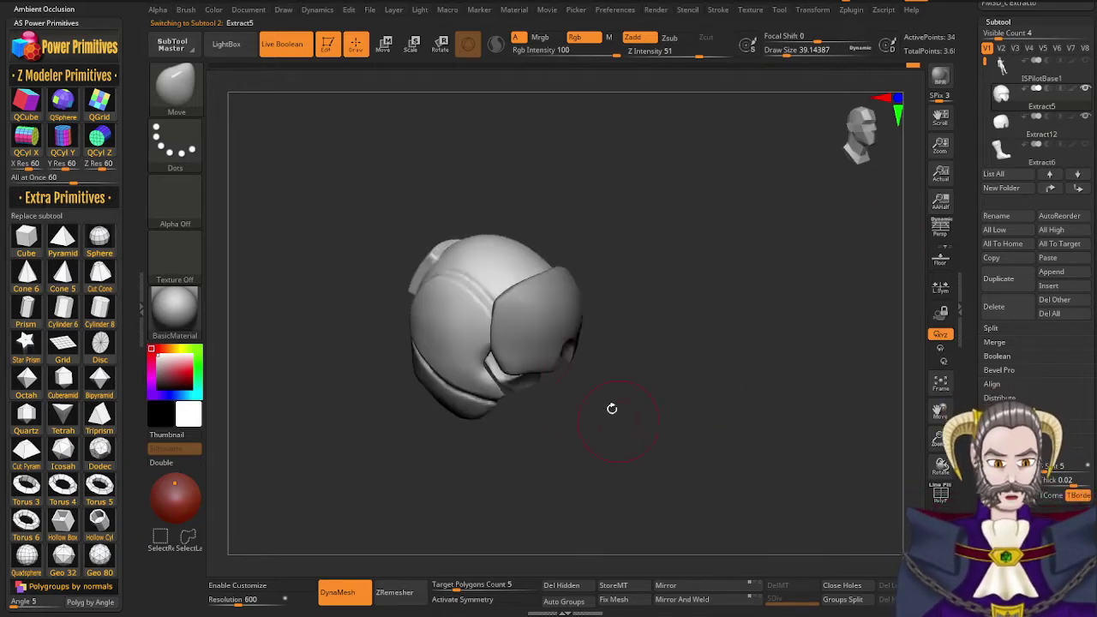
right_click_drag(538, 349, 577, 418, "alt")
right_click_drag(576, 418, 564, 400)
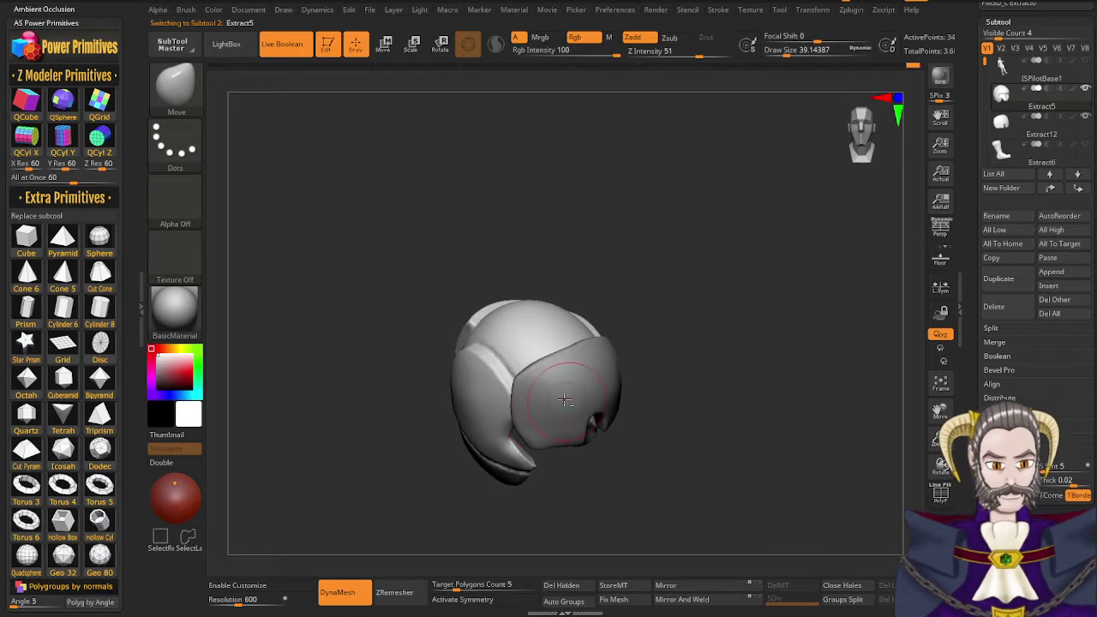
Make the forehead plate subtool Extract12 active and set the Standard brush's draw size to about 9.45
left_click(563, 397, "alt")
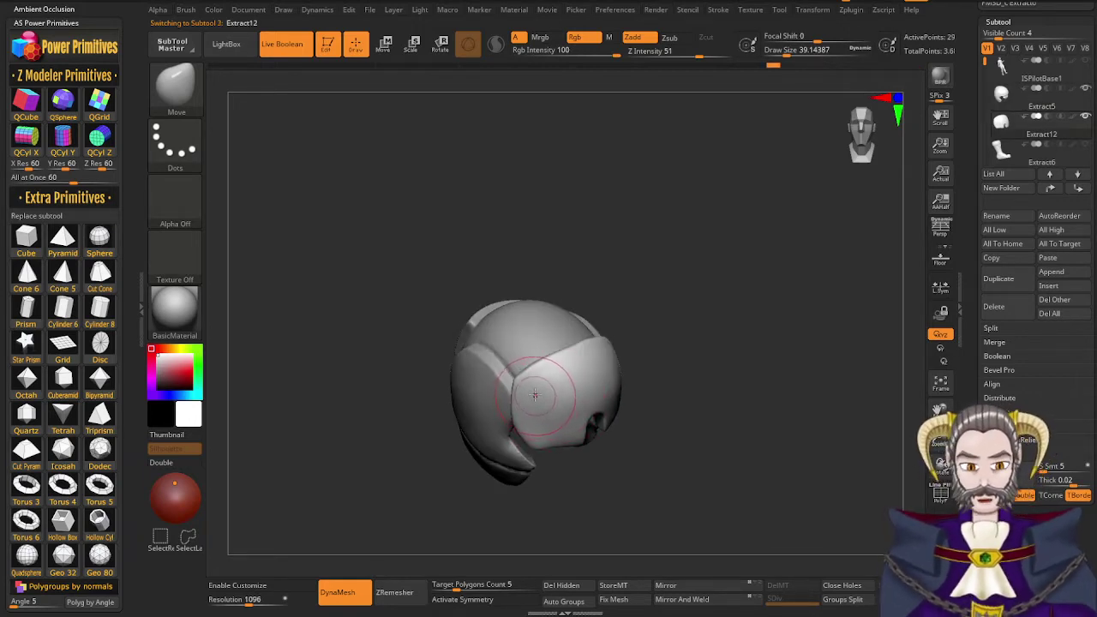
right_click_drag(535, 394, 536, 399)
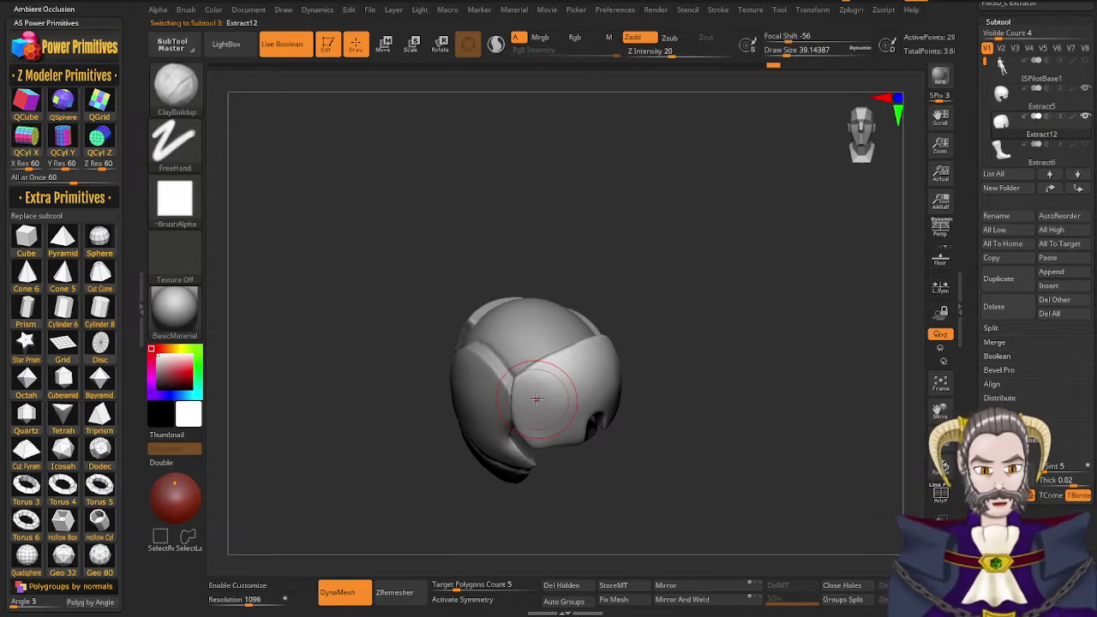
key("ctrl+1")
key("s")
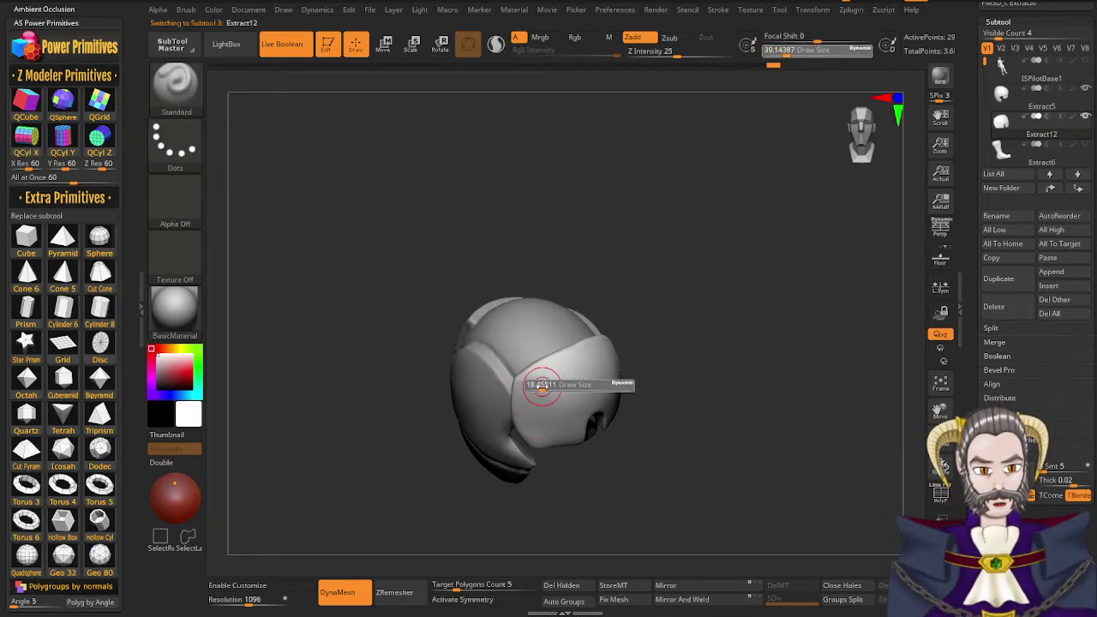
left_click_drag(542, 387, 538, 388)
Mask an even strip along the full upper edge of the forehead plate, from one side panel to the other
right_click_drag(530, 380, 517, 408, "alt")
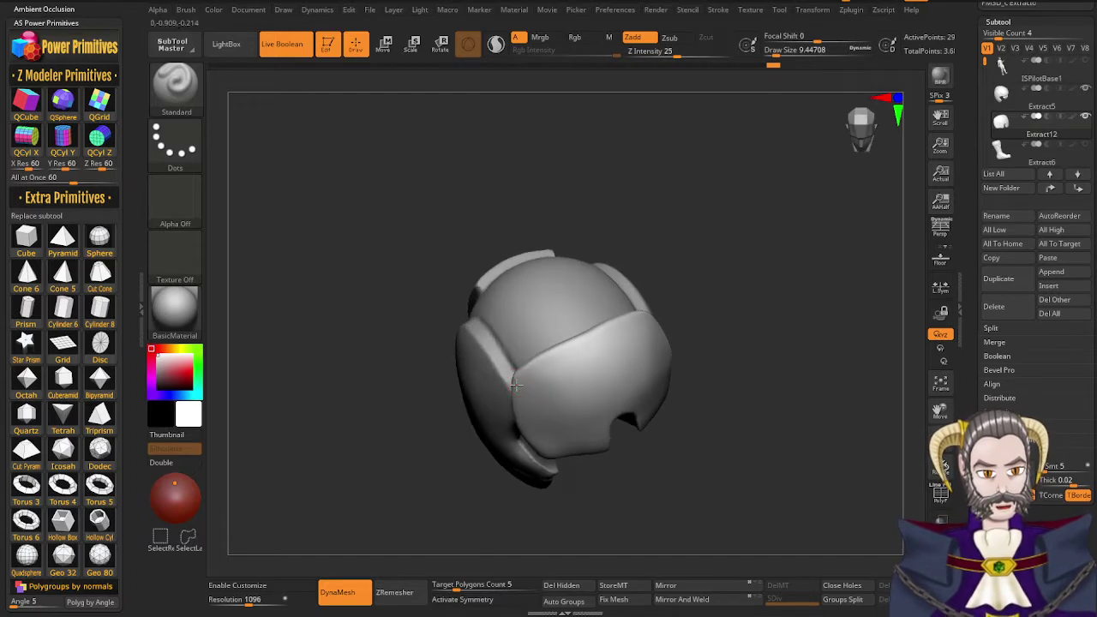
key("ctrl")
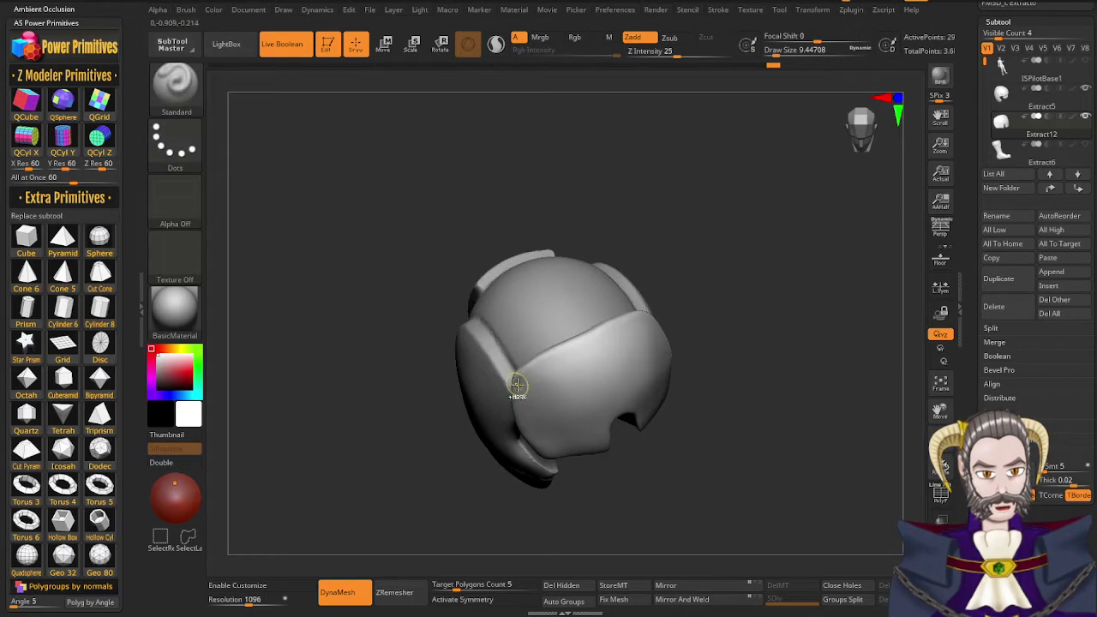
key("ctrl")
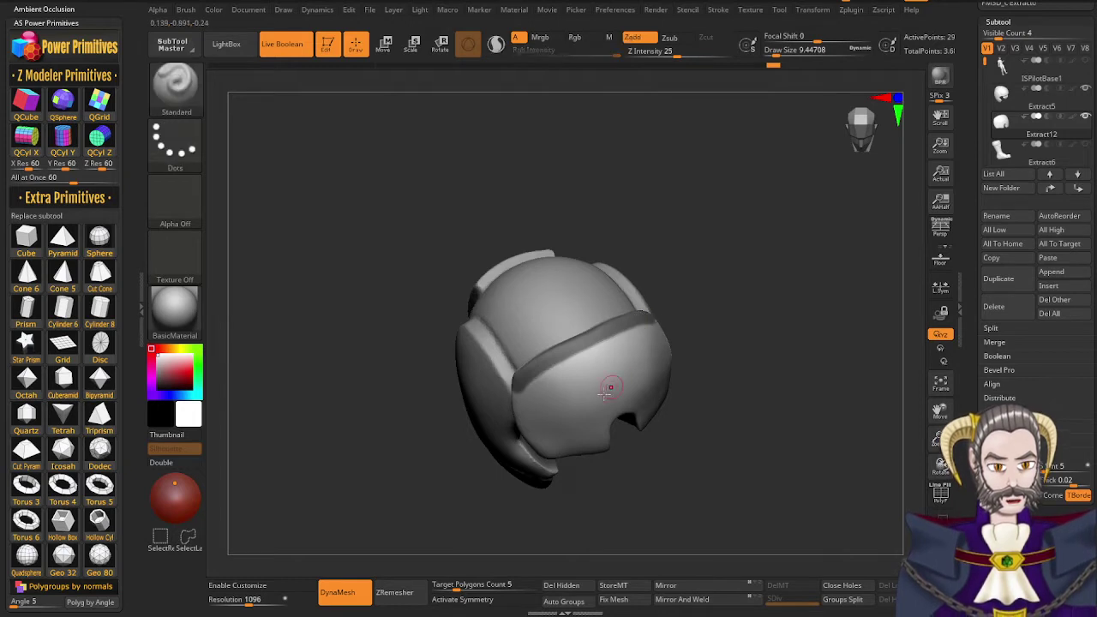
right_click_drag(588, 402, 525, 396)
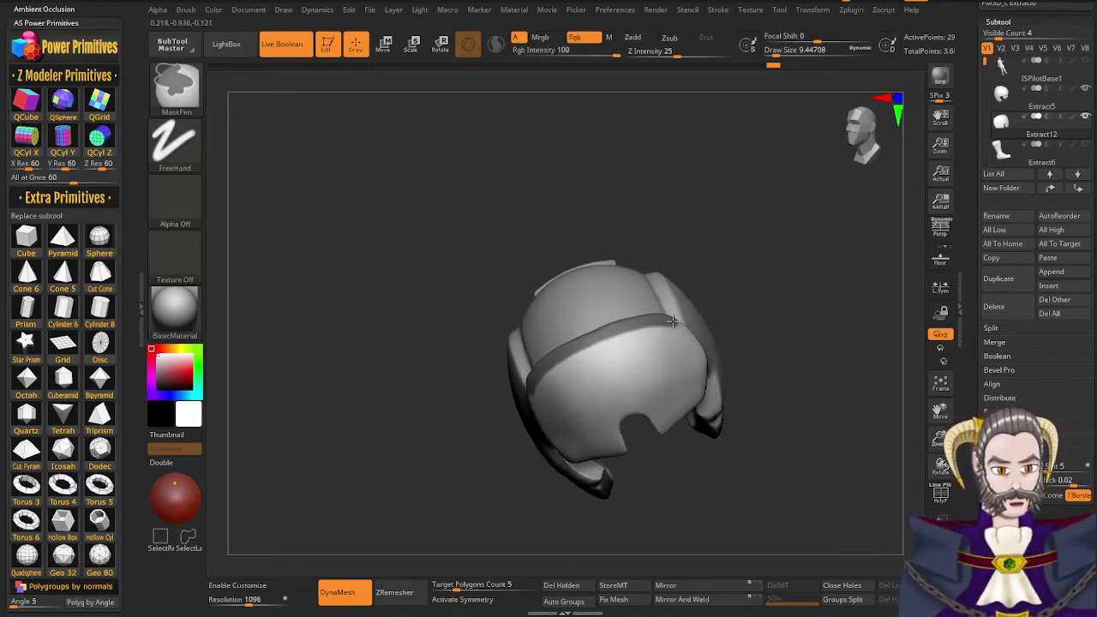
mouse_move(595, 383)
right_mouse_down()
mouse_move(609, 366)
mouse_move(631, 368)
right_mouse_up()
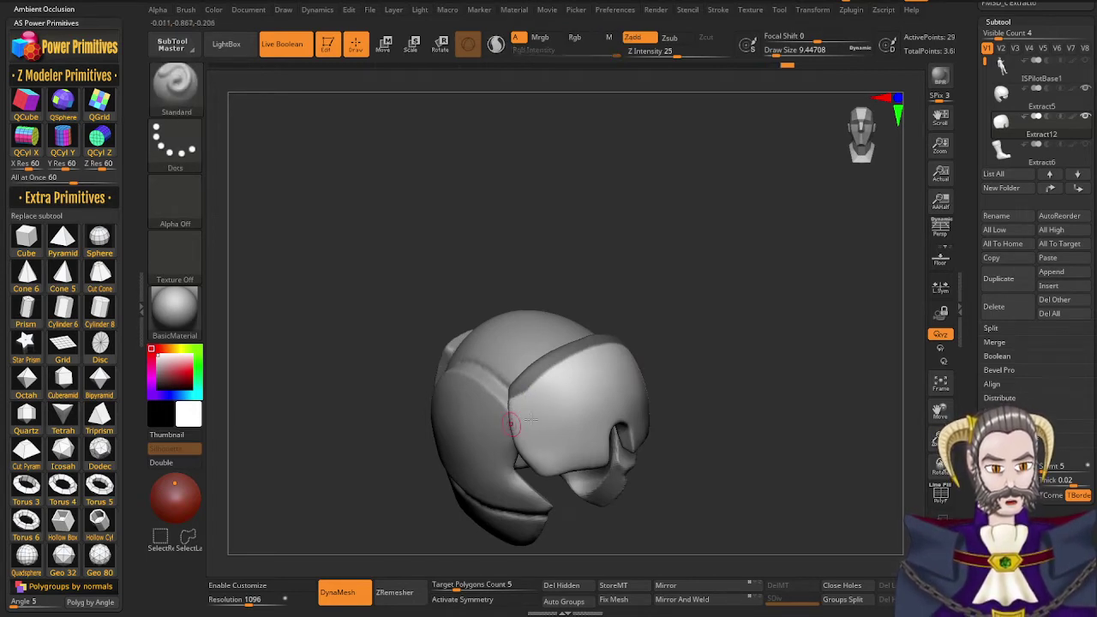
right_click_drag(577, 418, 518, 426)
mouse_move(688, 383)
right_mouse_down()
mouse_move(696, 388)
mouse_move(657, 394)
mouse_move(674, 375)
mouse_move(700, 389)
right_mouse_up()
Invert the mask and raise the strip along the forehead plate's upper edge with the Inflate deformation
left_click(806, 416, "ctrl")
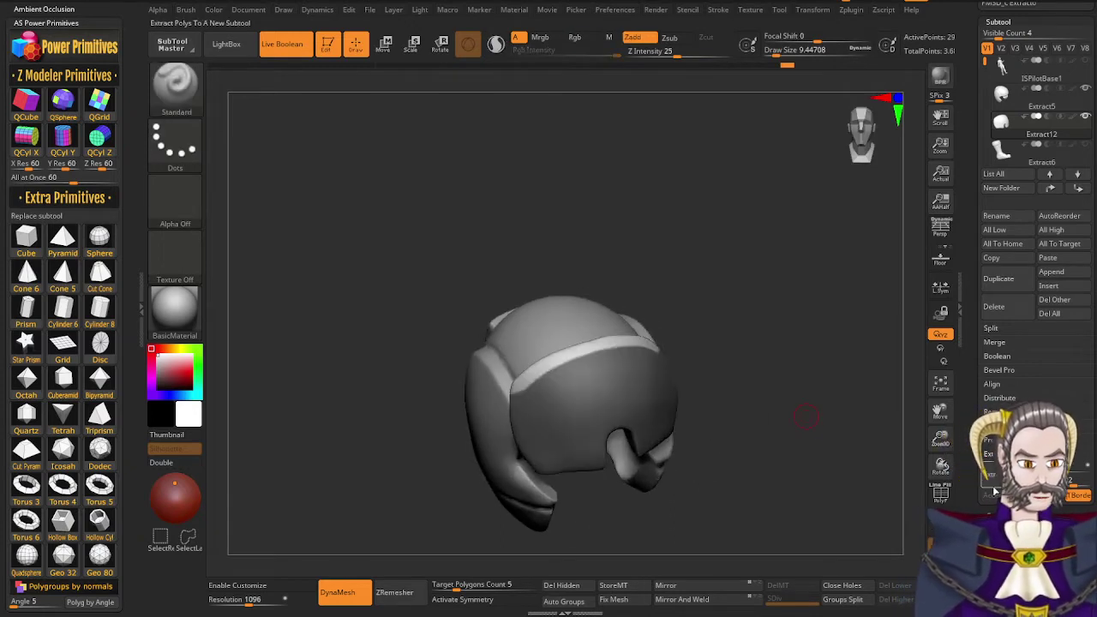
scroll(994, 491, "down", 5)
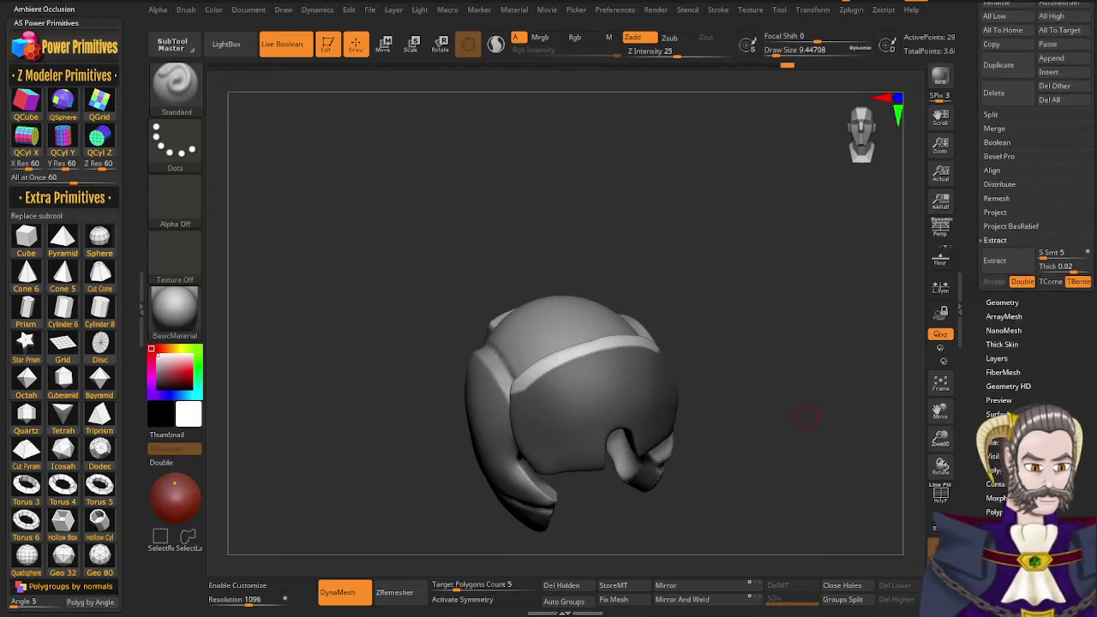
left_click(1007, 428)
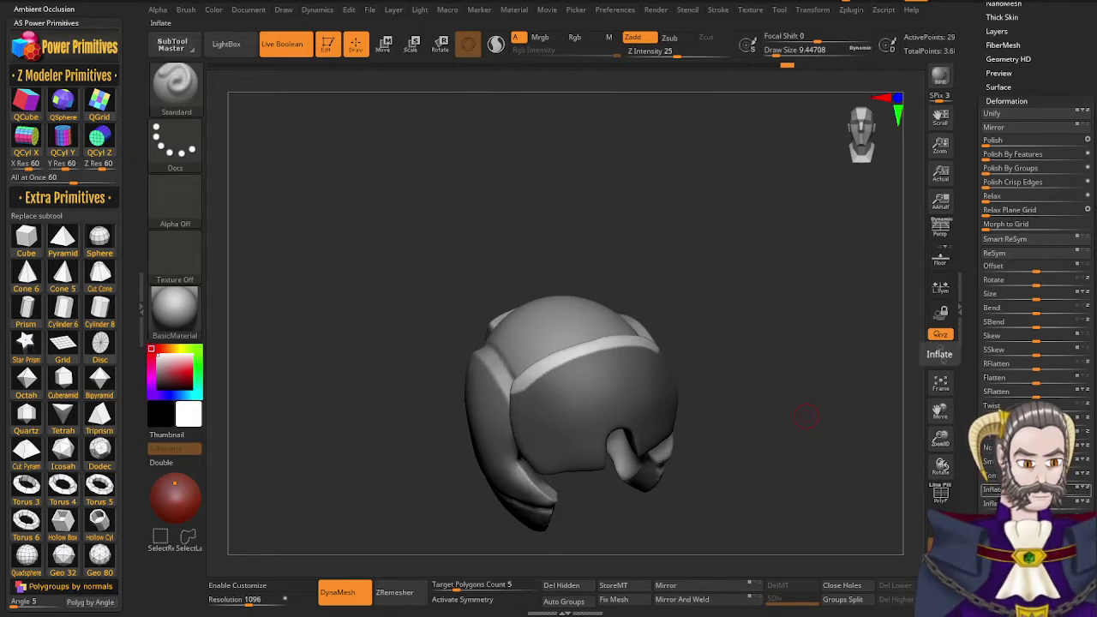
left_click_drag(1037, 492, 1043, 492)
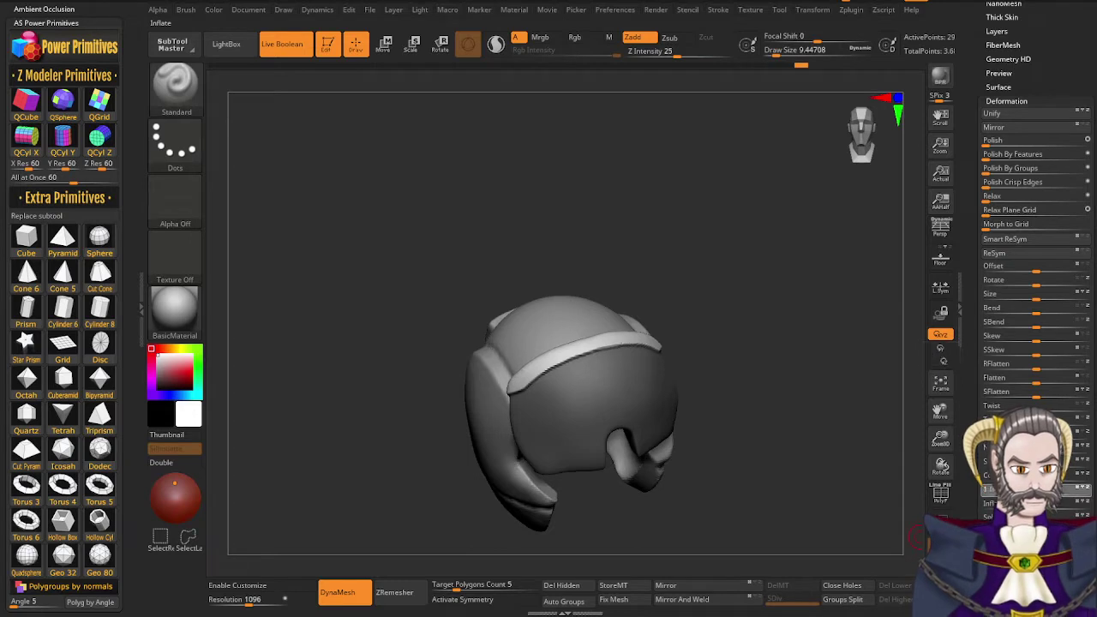
left_click_drag(752, 435, 743, 412)
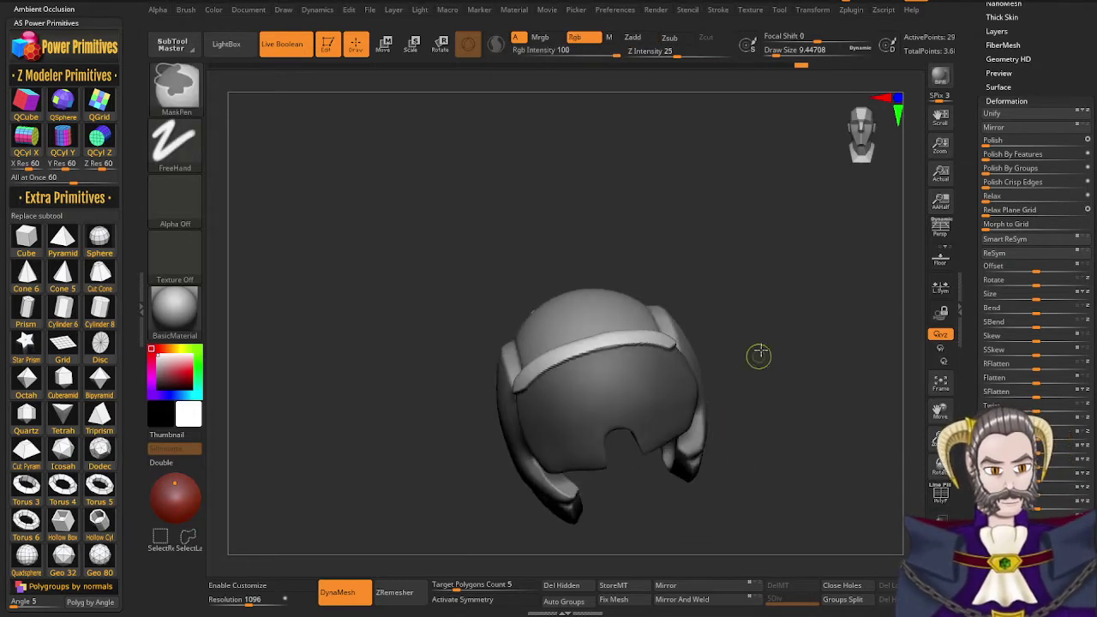
Clear the mask and update the forehead plate's DynaMesh
left_click_drag(760, 356, 822, 273, "ctrl")
left_click_drag(773, 373, 804, 299, "ctrl")
right_click_drag(660, 390, 682, 300)
mouse_move(590, 369)
right_mouse_down("ctrl")
mouse_move(644, 423)
mouse_move(542, 396)
mouse_move(538, 377)
mouse_move(598, 381)
mouse_move(535, 352)
right_mouse_up("ctrl")
Flatten the front face of the forehead plate's raised rim with the hPolish brush at a draw size of about 5.75
key("b")
key("h")
key("p")
key("s")
left_click_drag(535, 353, 532, 359)
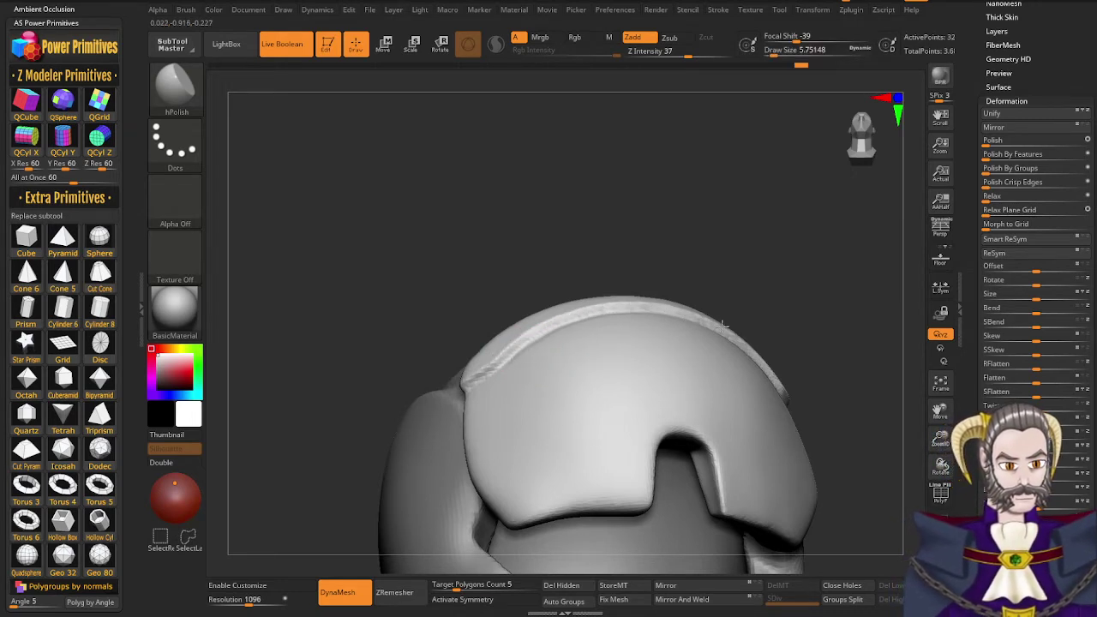
left_click_drag(724, 326, 698, 317)
right_click_drag(700, 351, 684, 349)
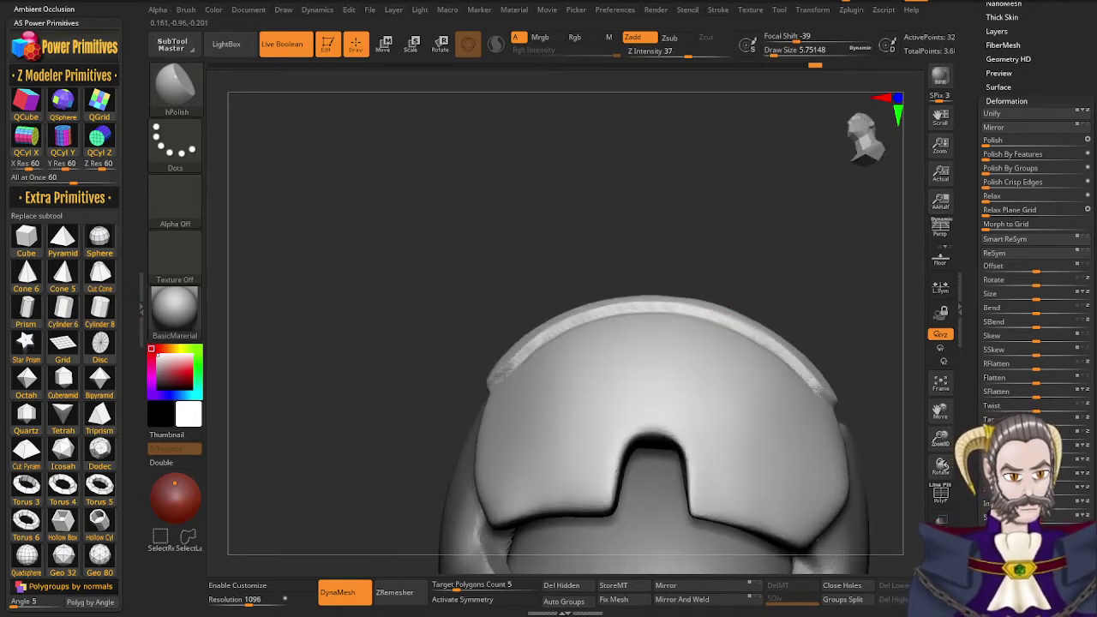
left_click_drag(817, 390, 811, 397)
mouse_move(810, 399)
right_mouse_down()
mouse_move(806, 425)
mouse_move(791, 420)
mouse_move(746, 357)
right_mouse_up()
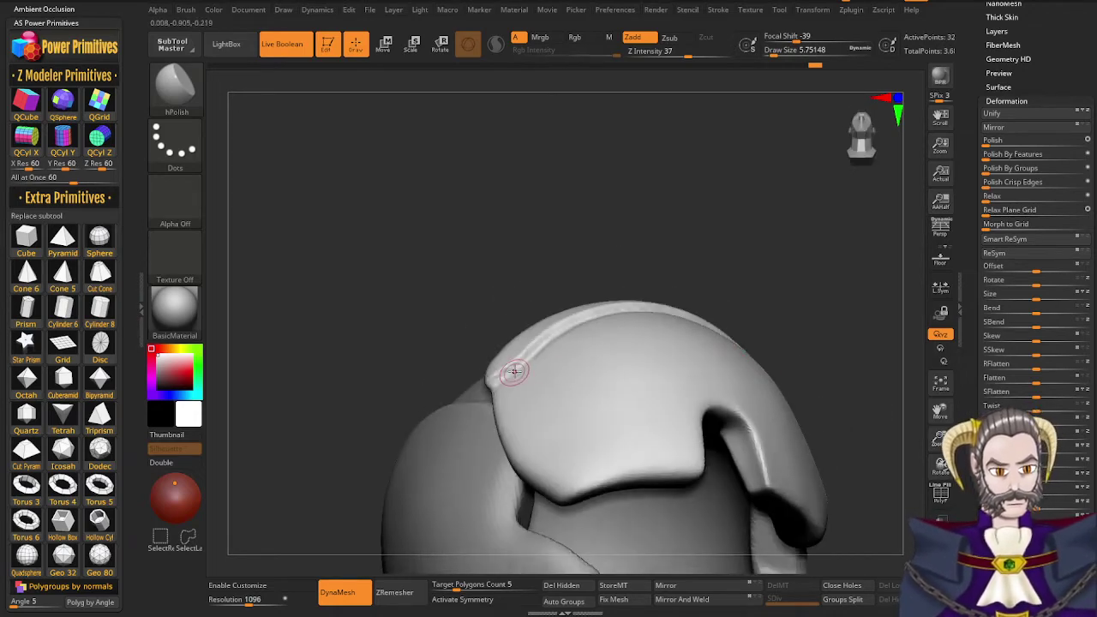
Polish the outer end of the raised rim where it meets the side panel, sharpening the step down to the plate
right_click_drag(523, 367, 429, 386)
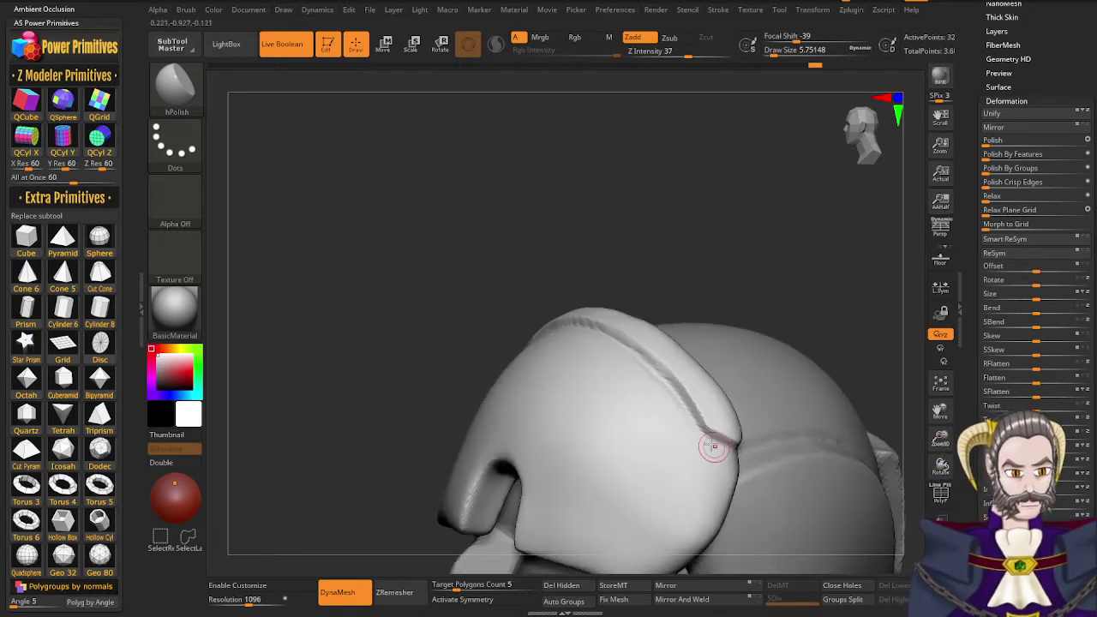
left_click_drag(714, 447, 726, 441)
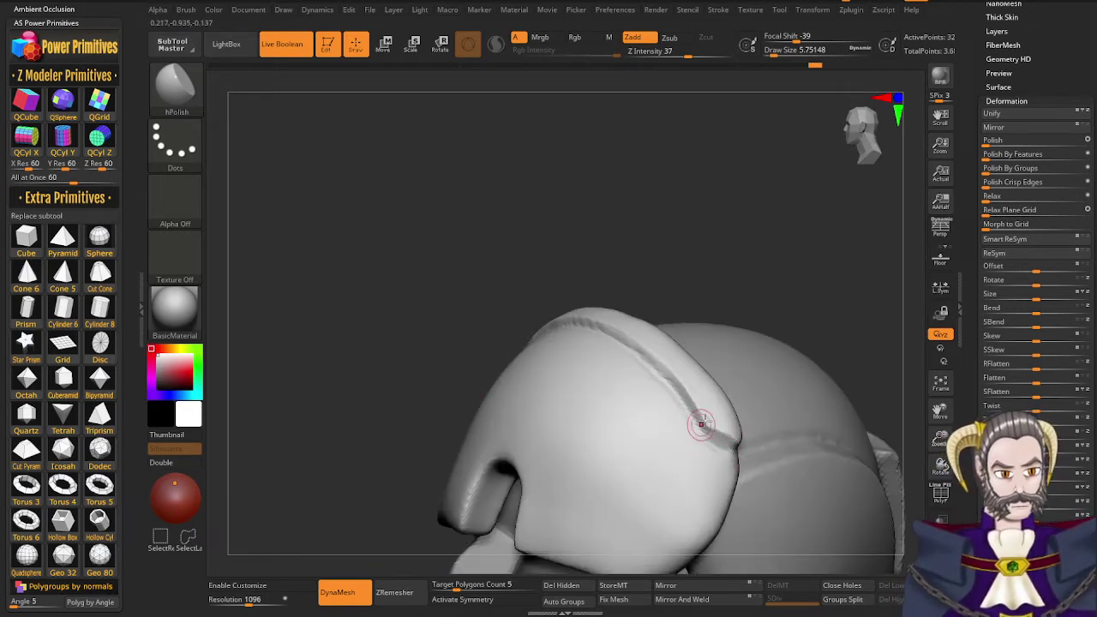
right_click_drag(700, 425, 759, 426)
left_click_drag(713, 431, 684, 401)
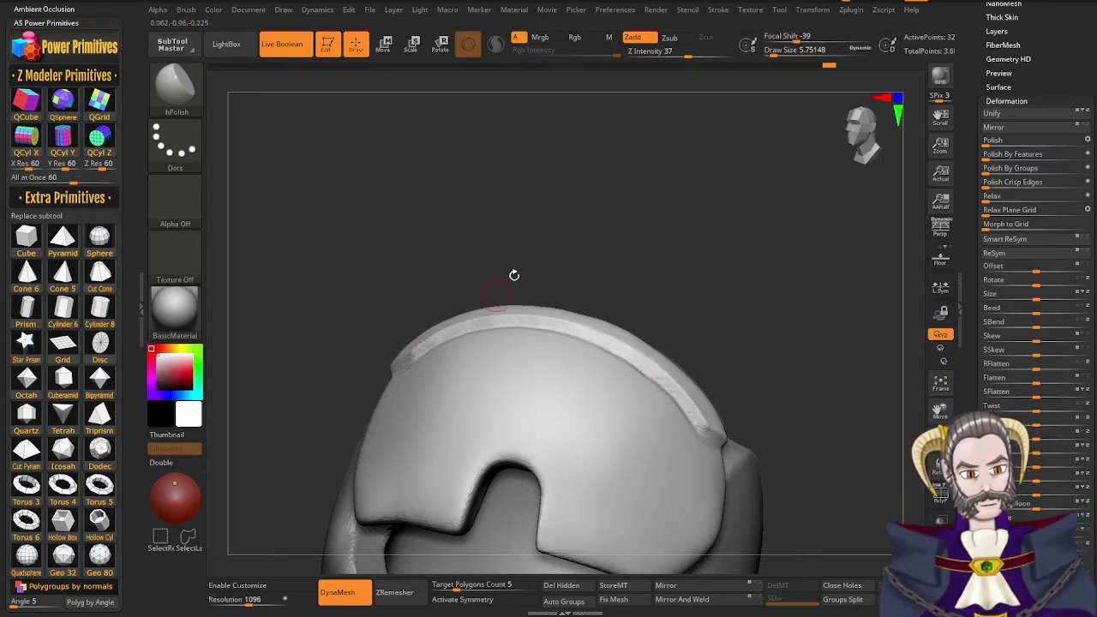
left_click_drag(535, 256, 621, 185, "ctrl")
mouse_move(628, 196)
right_mouse_down()
mouse_move(622, 451)
mouse_move(555, 323)
mouse_move(595, 250)
mouse_move(537, 223)
mouse_move(654, 321)
mouse_move(728, 356)
right_mouse_up()
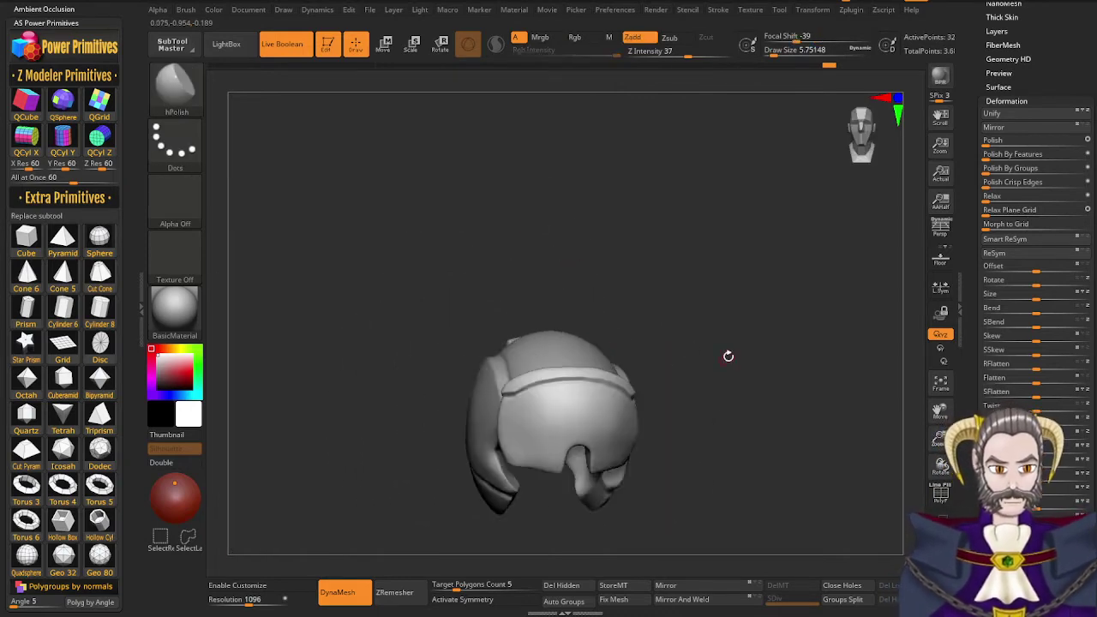
Merge the helmet subtool Extract5 down with the forehead plate subtool Extract12
left_click_drag(969, 187, 974, 309)
left_click(1001, 288)
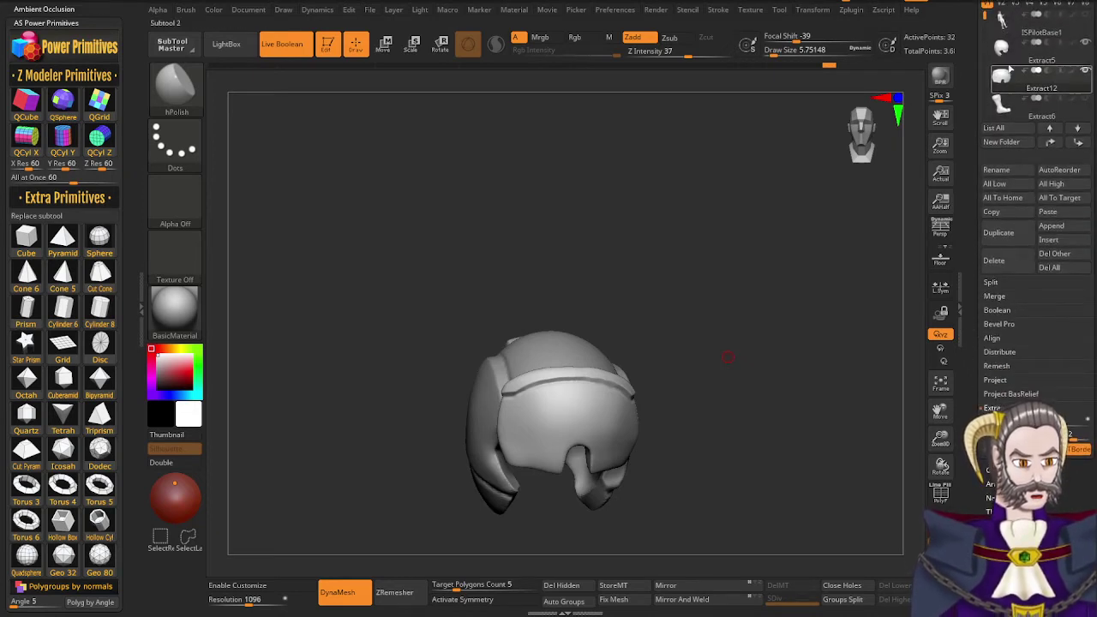
left_click(1002, 98)
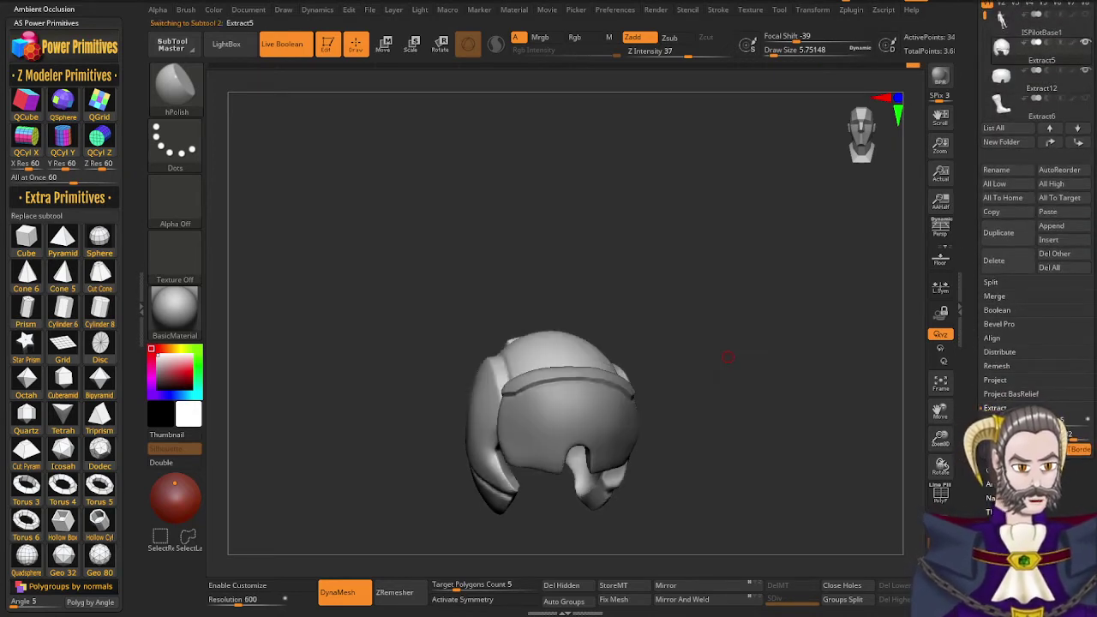
left_click(1000, 297)
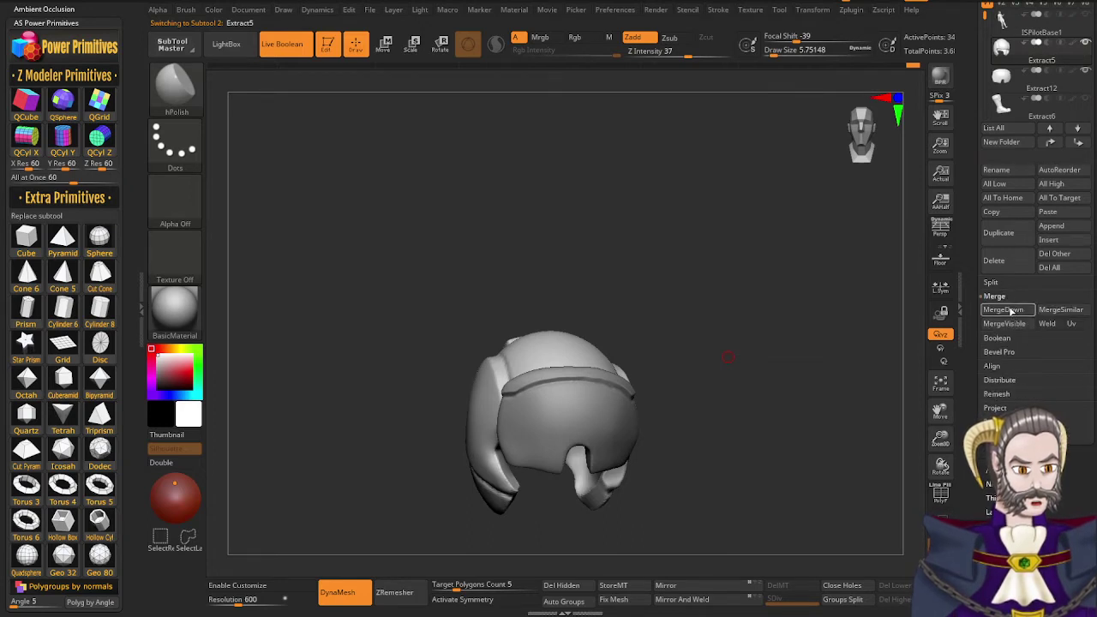
left_click(1005, 310)
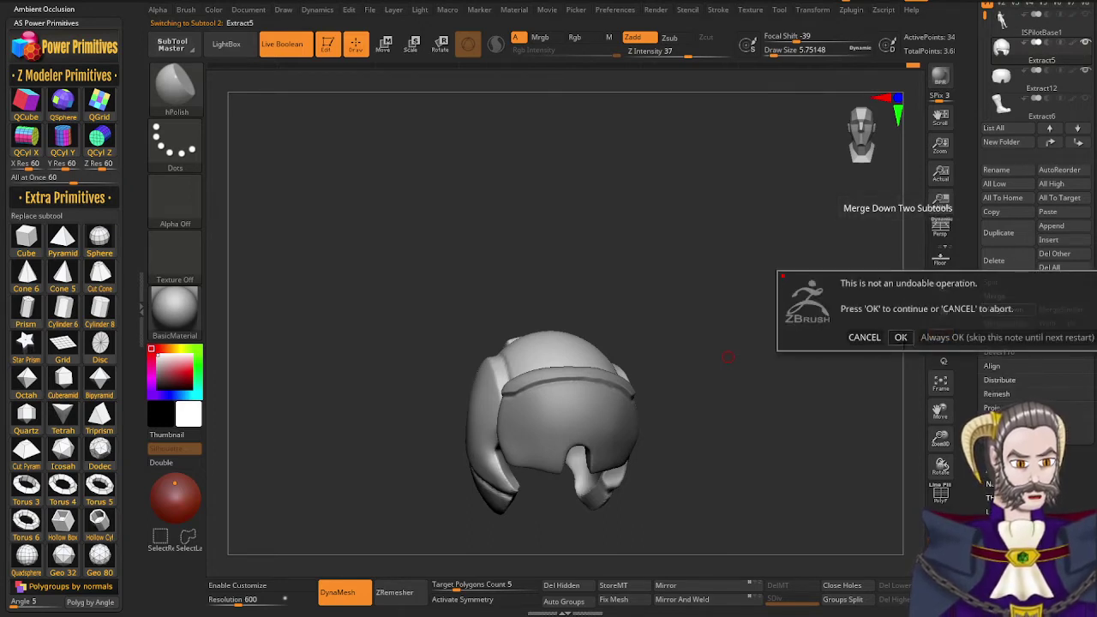
left_click(901, 337)
Try a thin mask stroke on the helmet's side panel and raise the draw size to about 14.2
left_click_drag(750, 437, 594, 420)
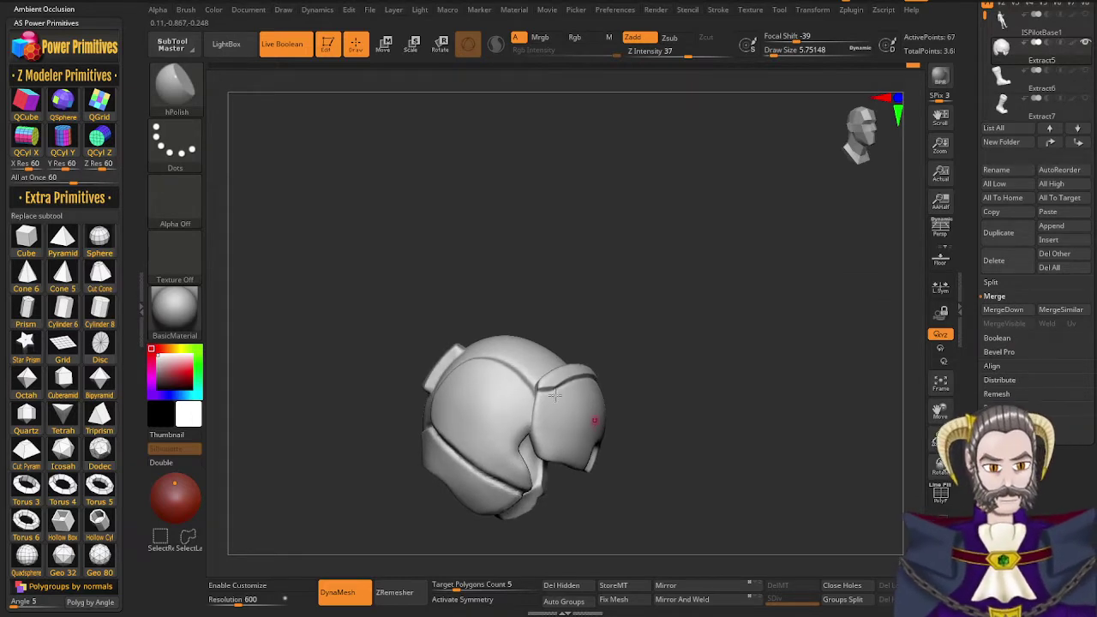
mouse_move(556, 395)
right_mouse_down("ctrl")
mouse_move(539, 442)
mouse_move(539, 427)
mouse_move(520, 434)
right_mouse_up("ctrl")
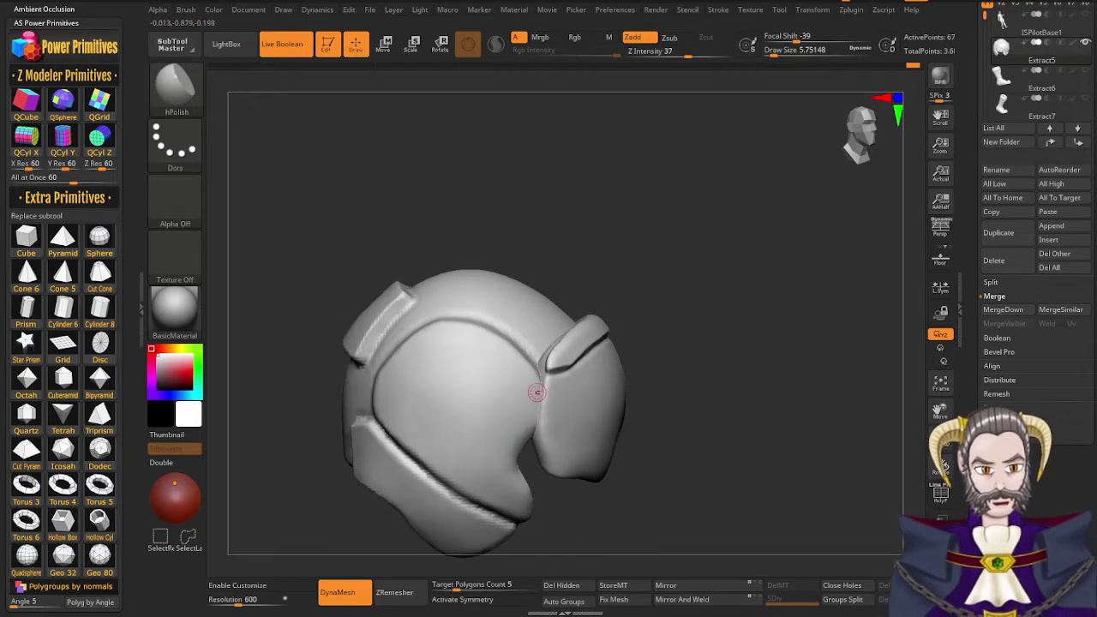
right_click_drag(503, 377, 564, 286, "alt")
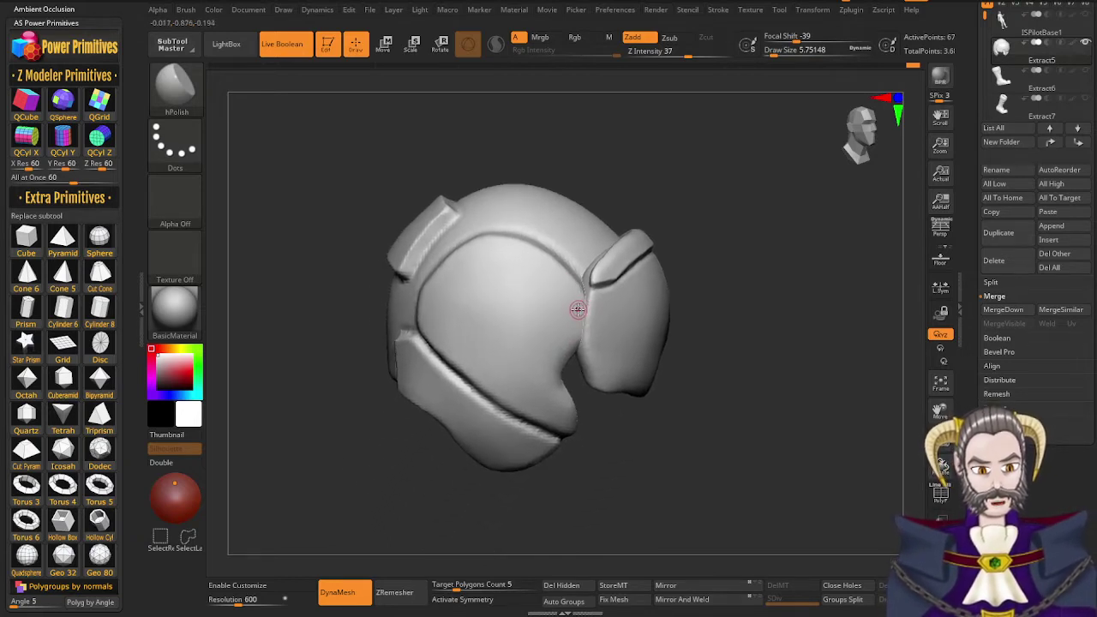
key("shift")
key("ctrl")
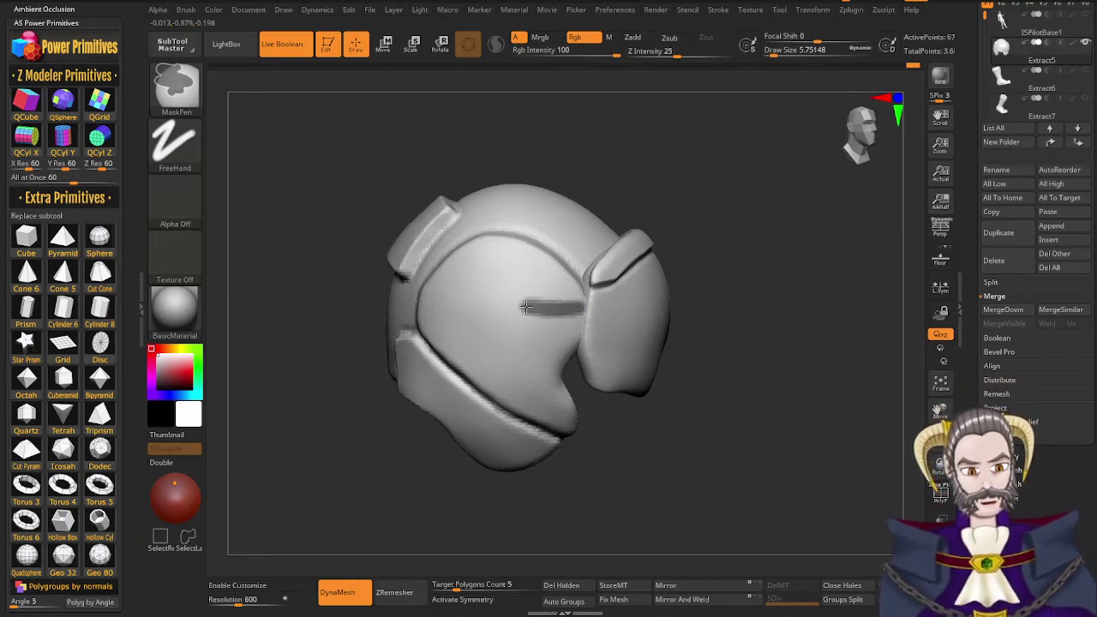
key("s")
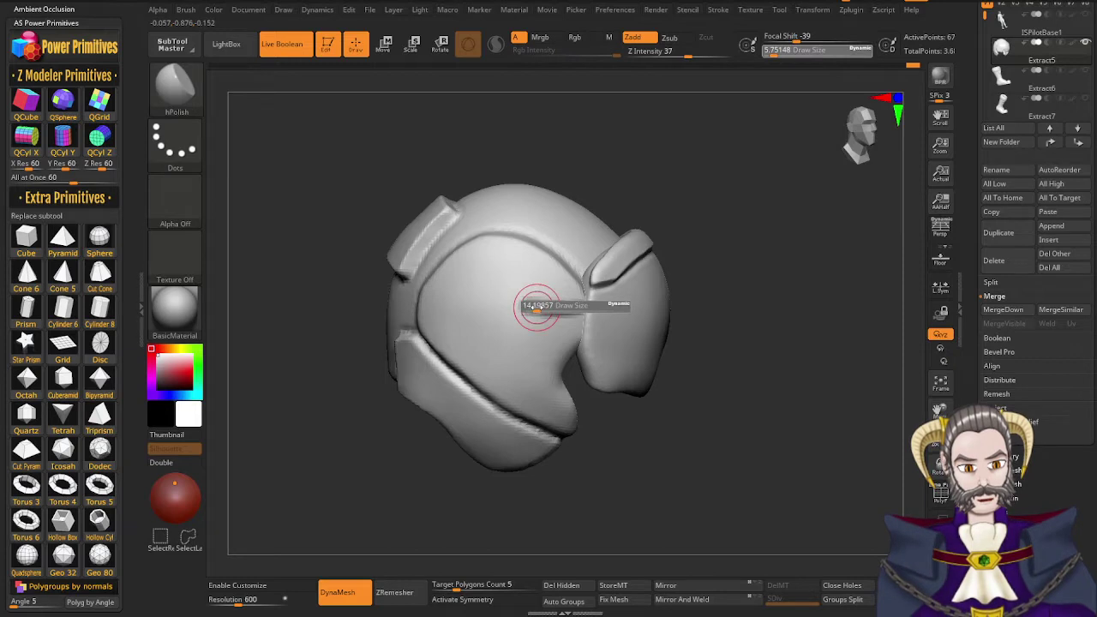
left_click(537, 308)
Mask a wide horizontal band across the helmet's side panels and around its back, below the back plate
left_click_drag(570, 312, 378, 309, "ctrl")
mouse_move(378, 308)
left_mouse_down()
mouse_move(454, 342)
mouse_move(523, 333)
left_mouse_up()
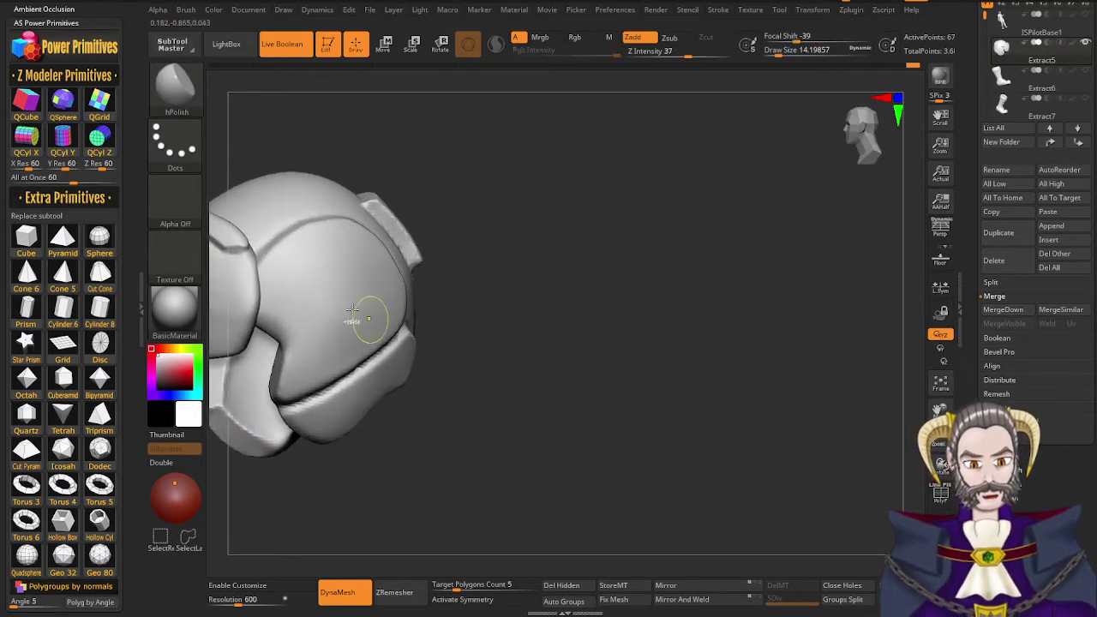
mouse_move(271, 283)
left_mouse_down("ctrl")
mouse_move(408, 289)
mouse_move(352, 311)
left_mouse_up("ctrl")
left_click_drag(425, 285, 502, 296, "ctrl")
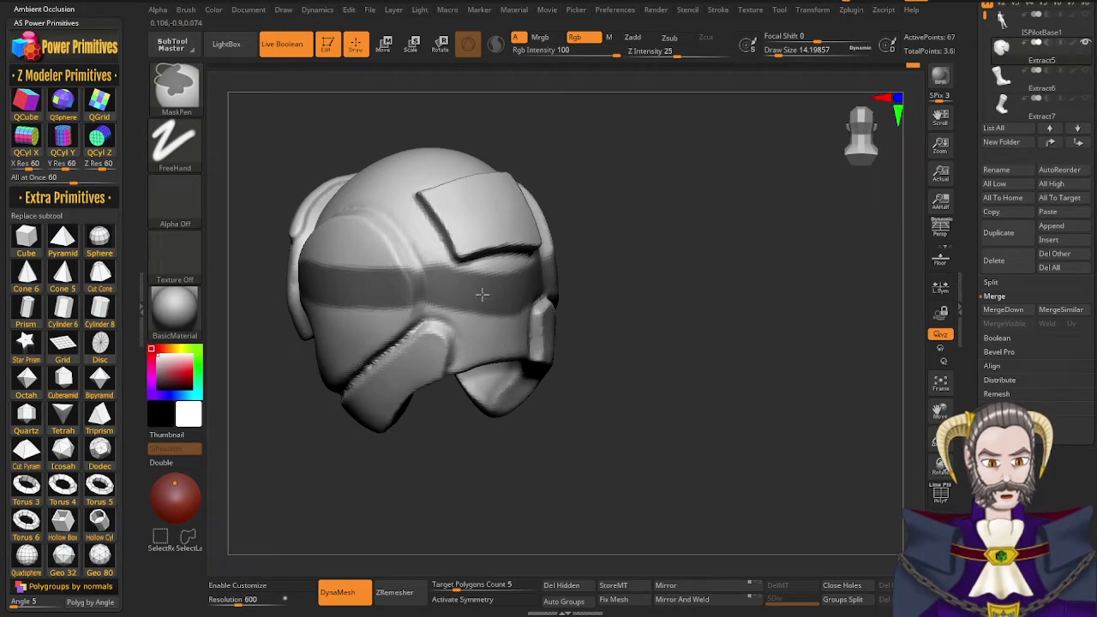
Erase the mask from the forehead plate's side edges so the band ends at the side panels
right_click_drag(466, 291, 472, 323)
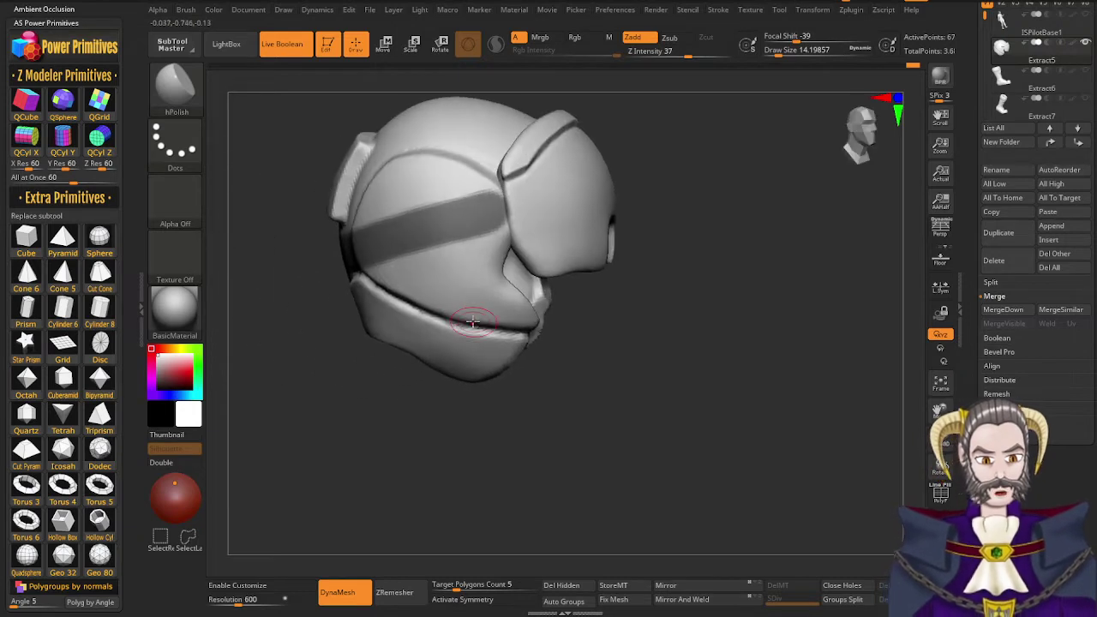
key("ctrl")
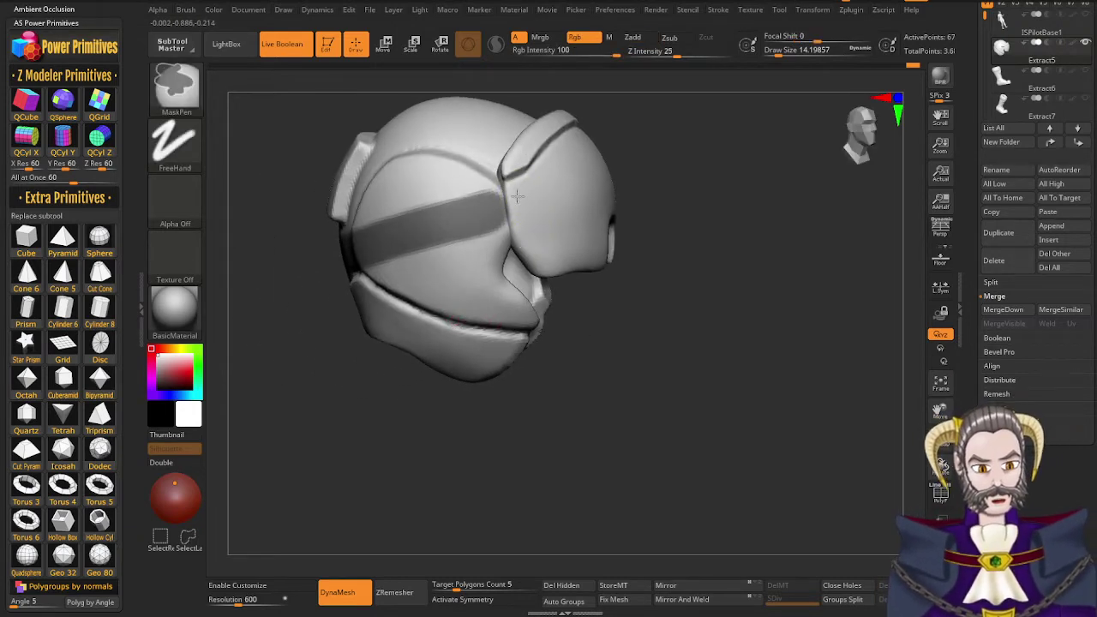
left_click_drag(515, 196, 519, 247, "ctrl+alt")
right_click_drag(591, 311, 429, 319)
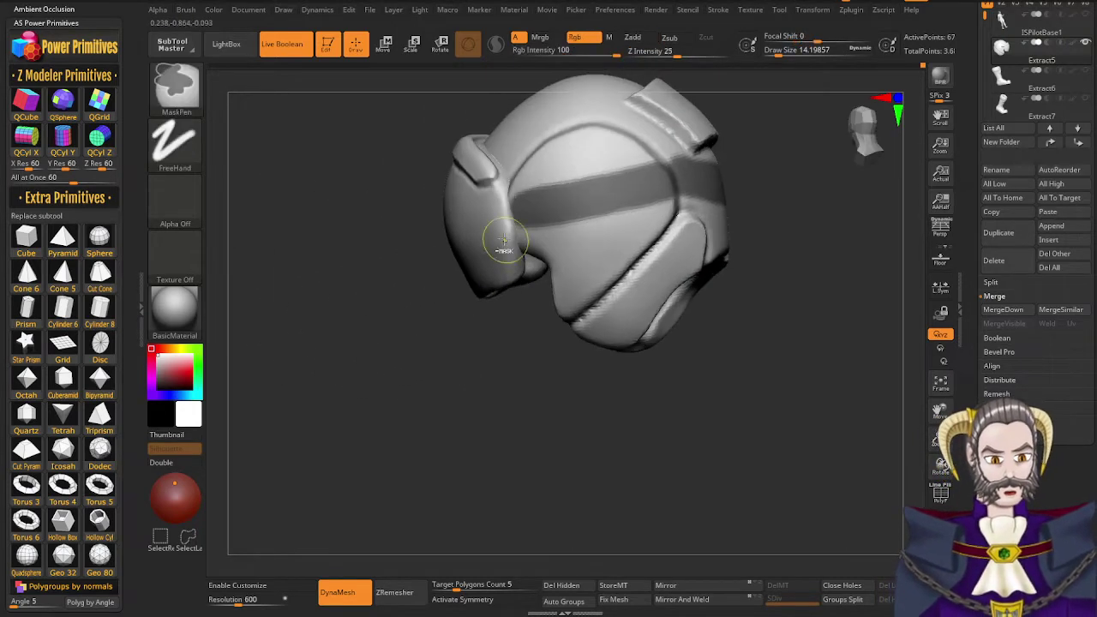
left_click_drag(503, 225, 504, 274, "ctrl+alt")
right_click_drag(644, 276, 553, 261)
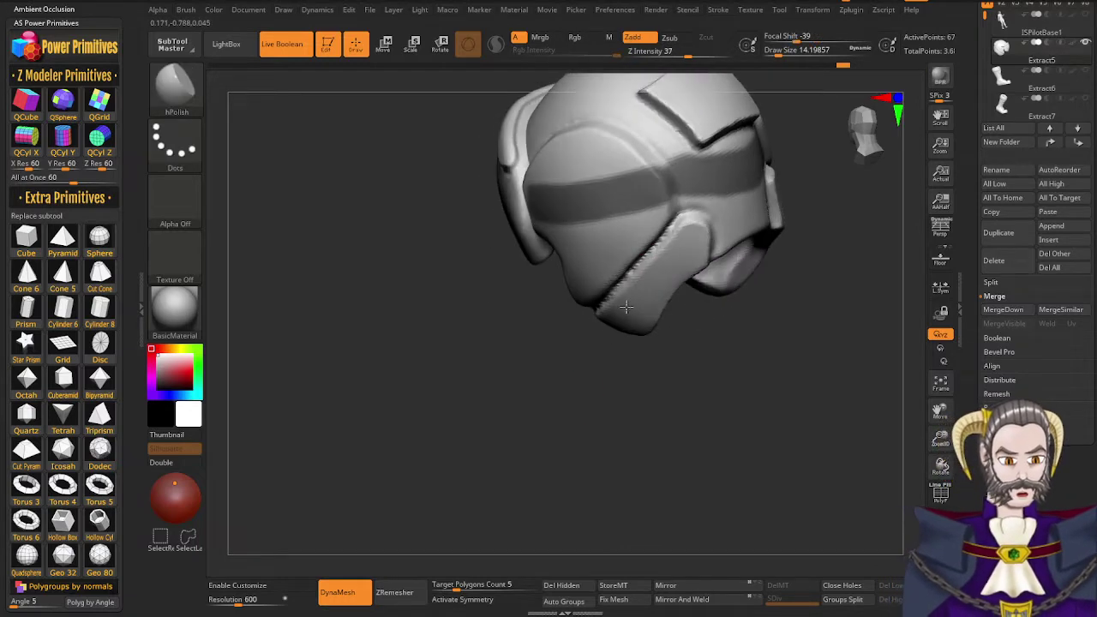
Erase the stray mask around the lower tip of the back plate so the band passes cleanly below it
mouse_move(725, 276)
right_mouse_down()
mouse_move(678, 218)
mouse_move(691, 211)
right_mouse_up()
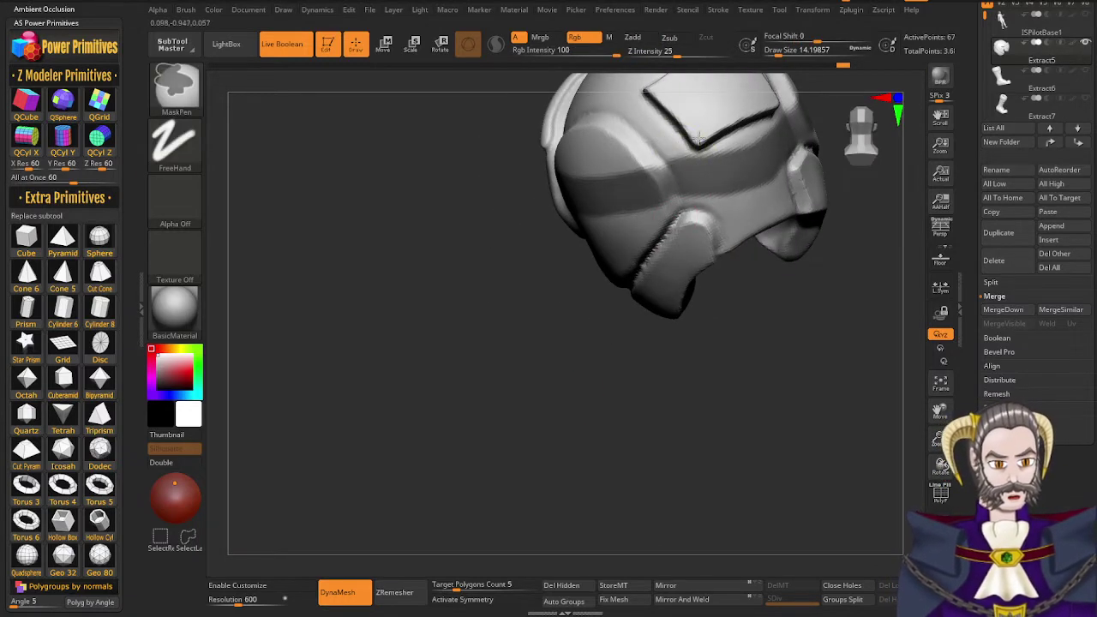
left_click_drag(686, 142, 666, 177, "ctrl+alt")
right_click_drag(655, 242, 661, 236)
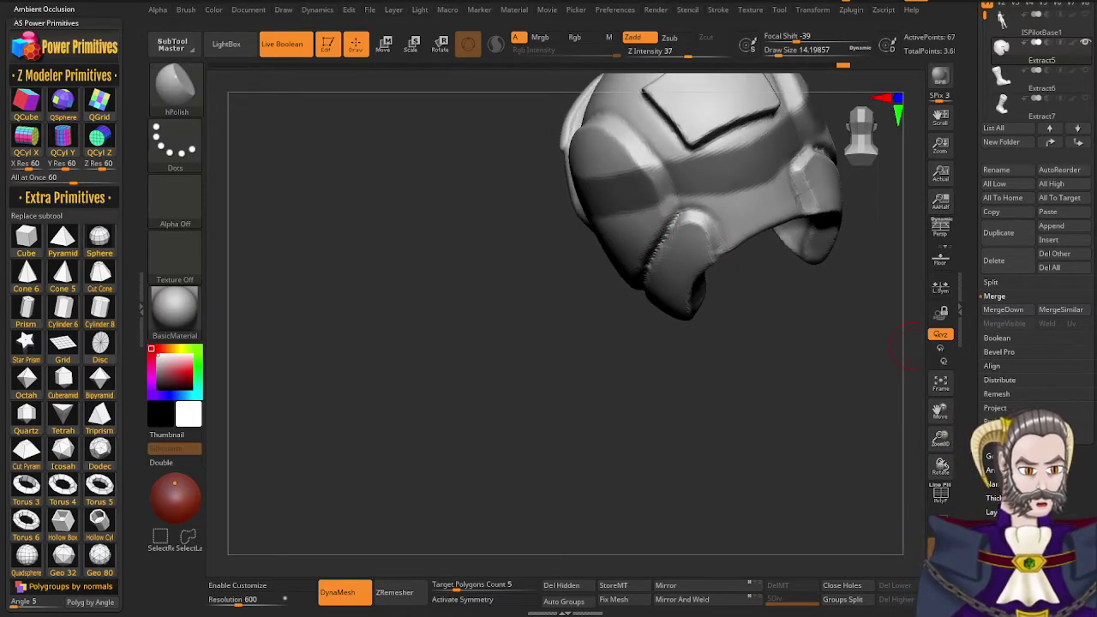
Try extracting the masked helmet band at thicknesses of 0.02 and 0.015
left_click(995, 435)
left_click(1003, 422)
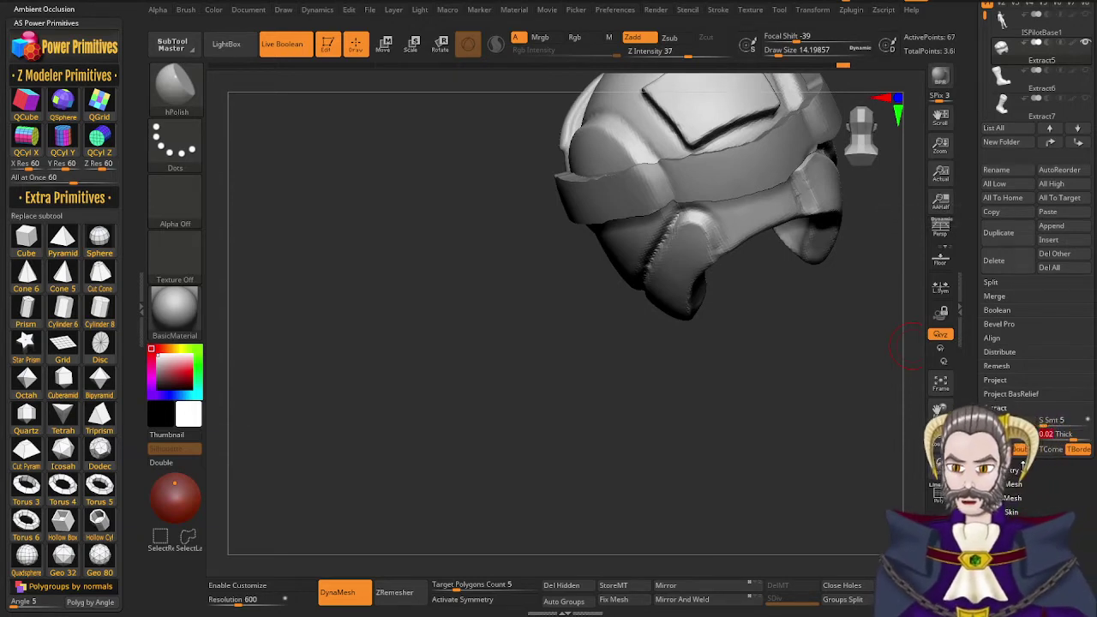
left_click(1023, 468)
left_click(1006, 426)
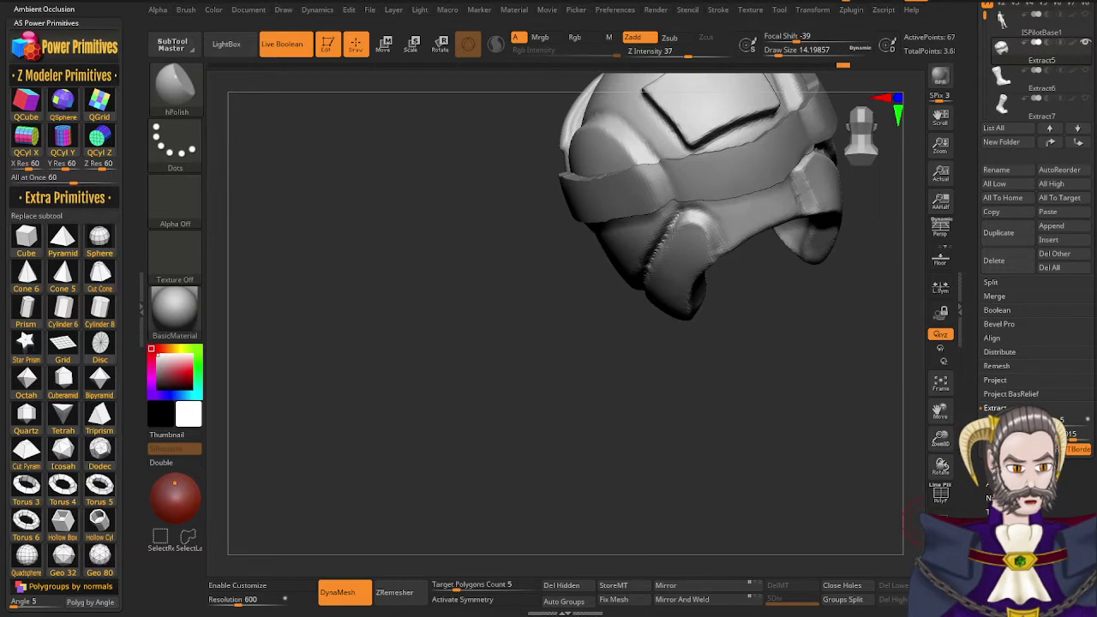
left_click(1005, 426)
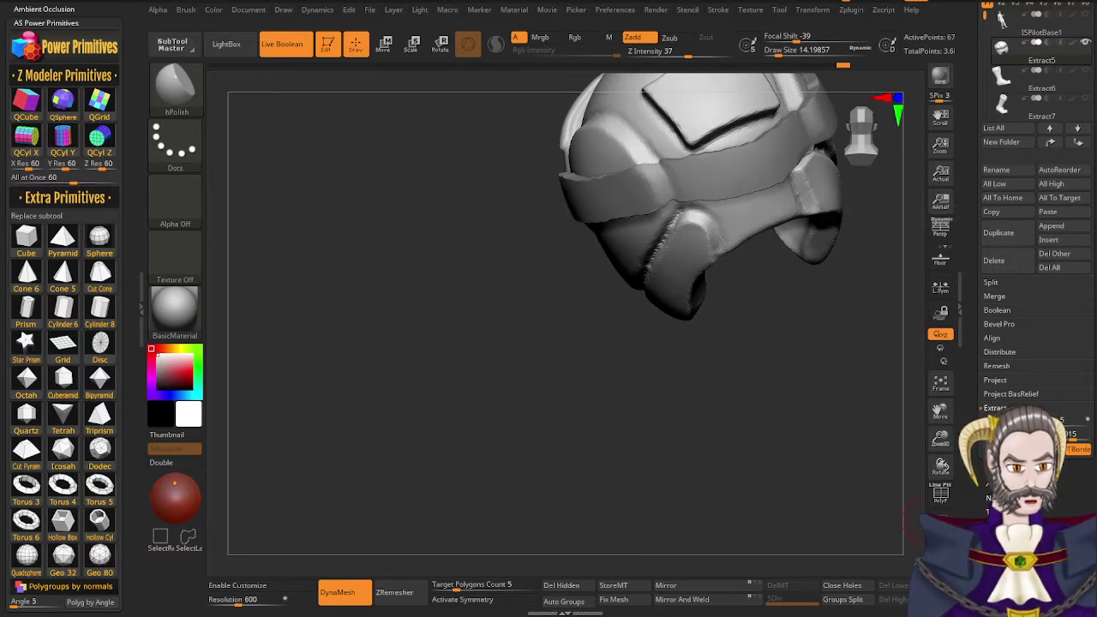
left_click_drag(745, 456, 767, 402)
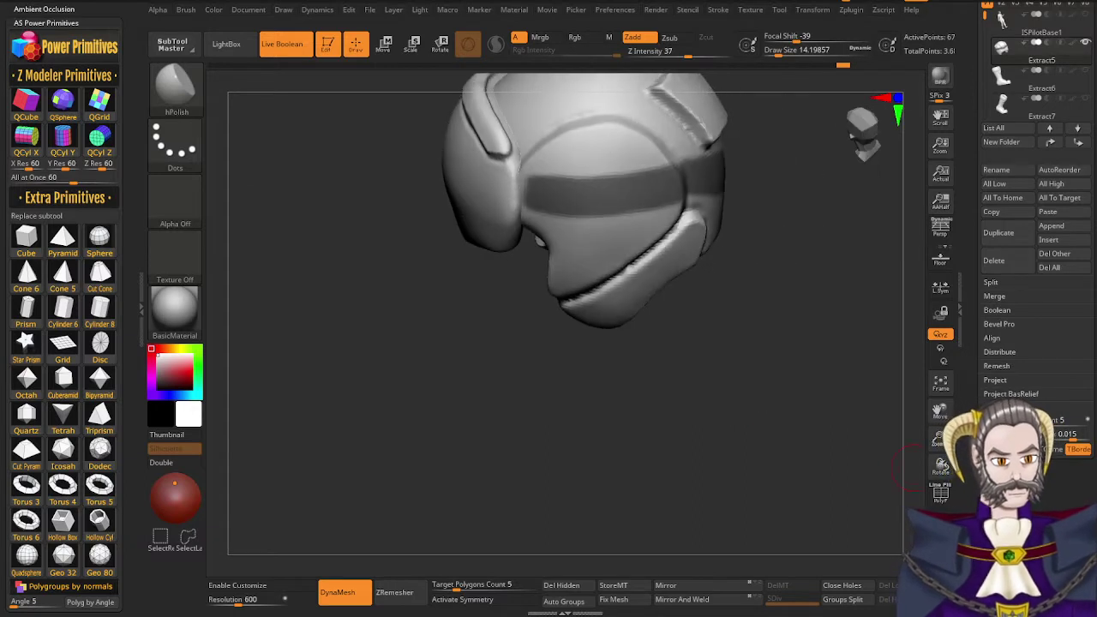
Set the extraction thickness to 0.01 and preview the masked band again
left_click(1005, 426)
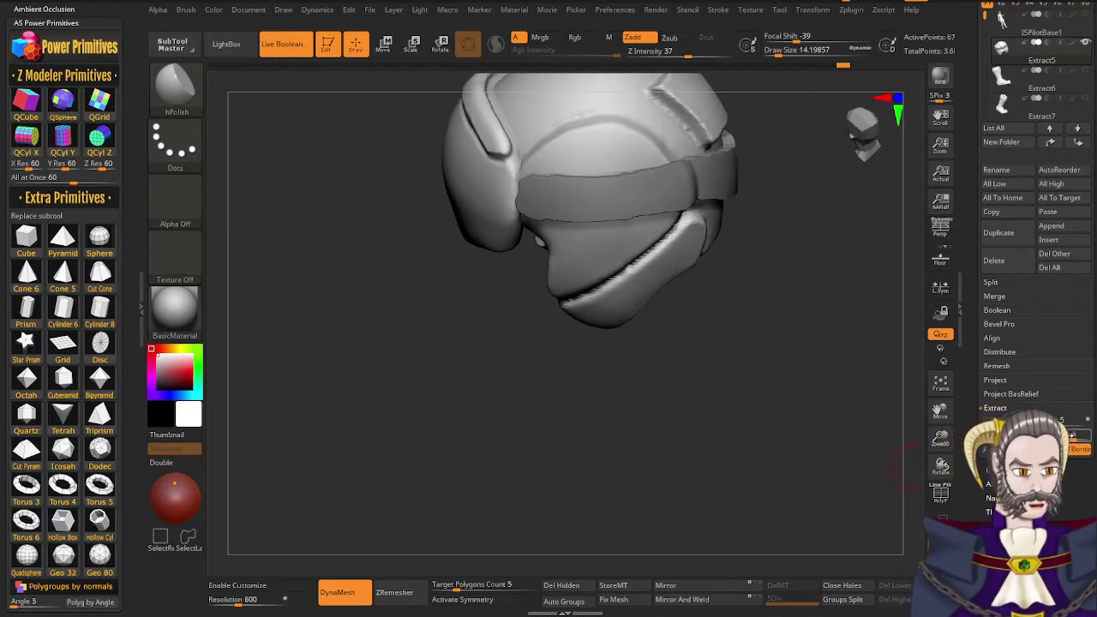
left_click_drag(1073, 436, 1069, 435)
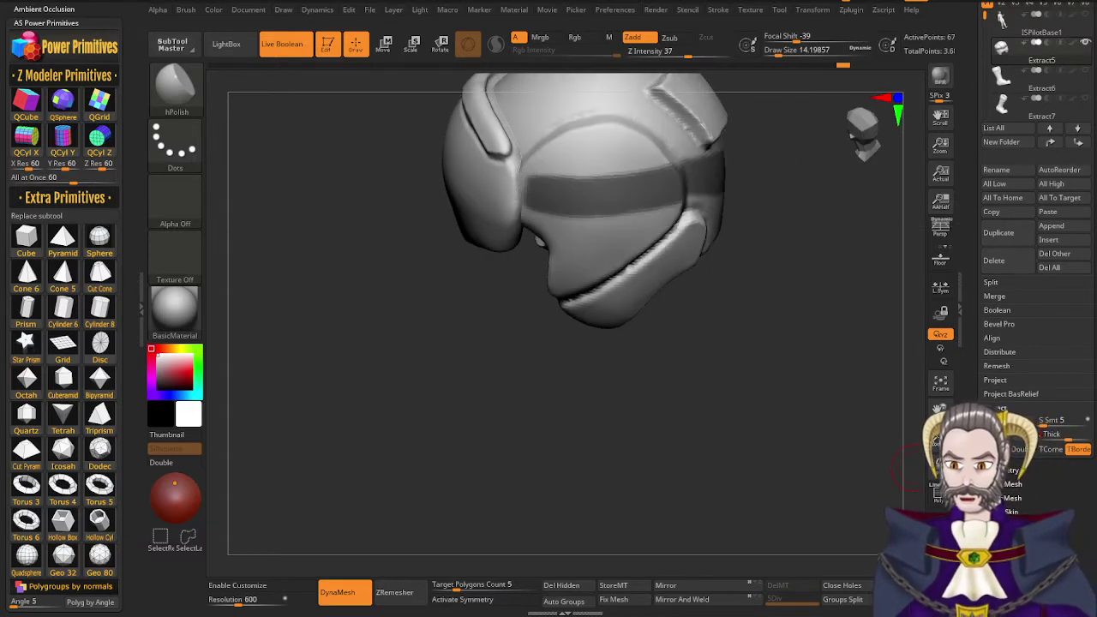
left_click(1005, 426)
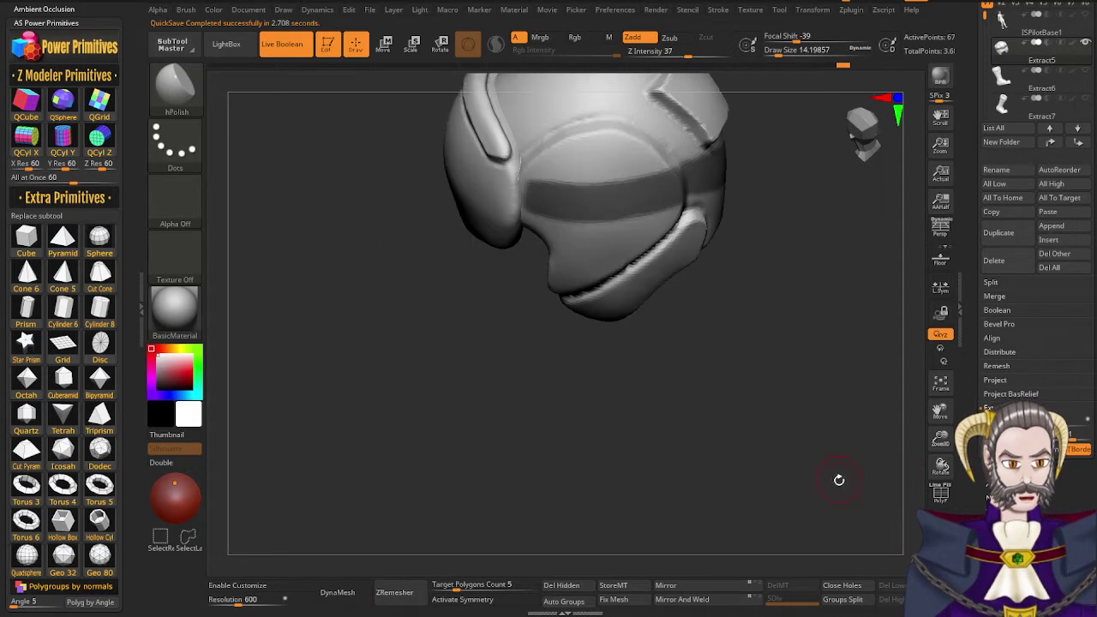
Extract the masked band at 0.01 thickness and accept it as its own subtool
left_click(1006, 426)
left_click(1006, 449)
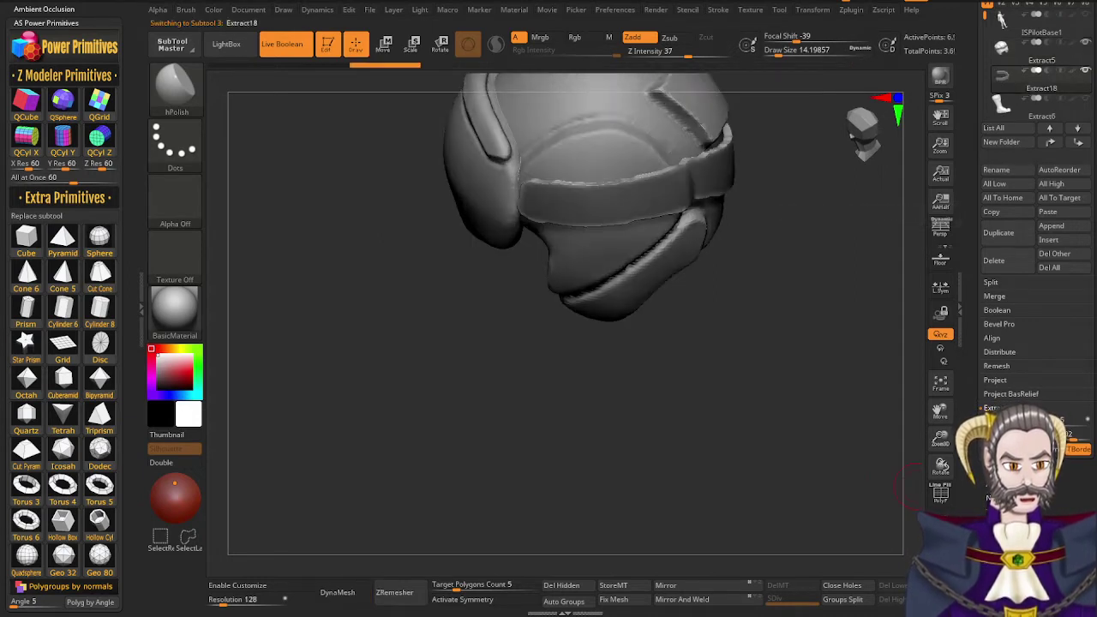
left_click_drag(717, 361, 683, 414)
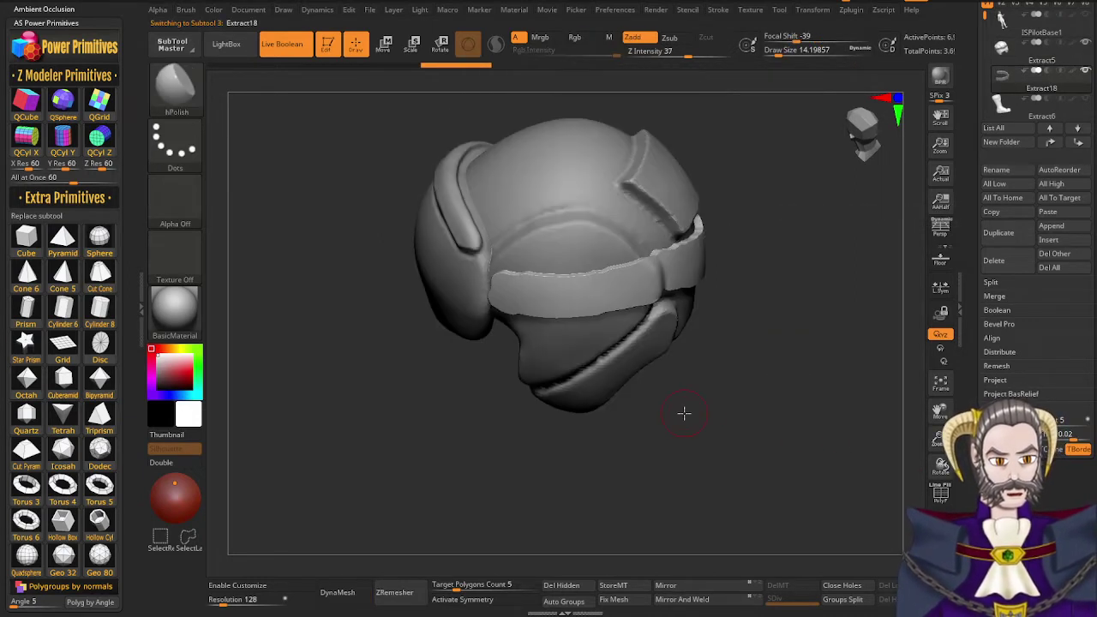
Round off the extracted band's rough edges with the Polish deformation
left_click_drag(978, 501, 978, 363)
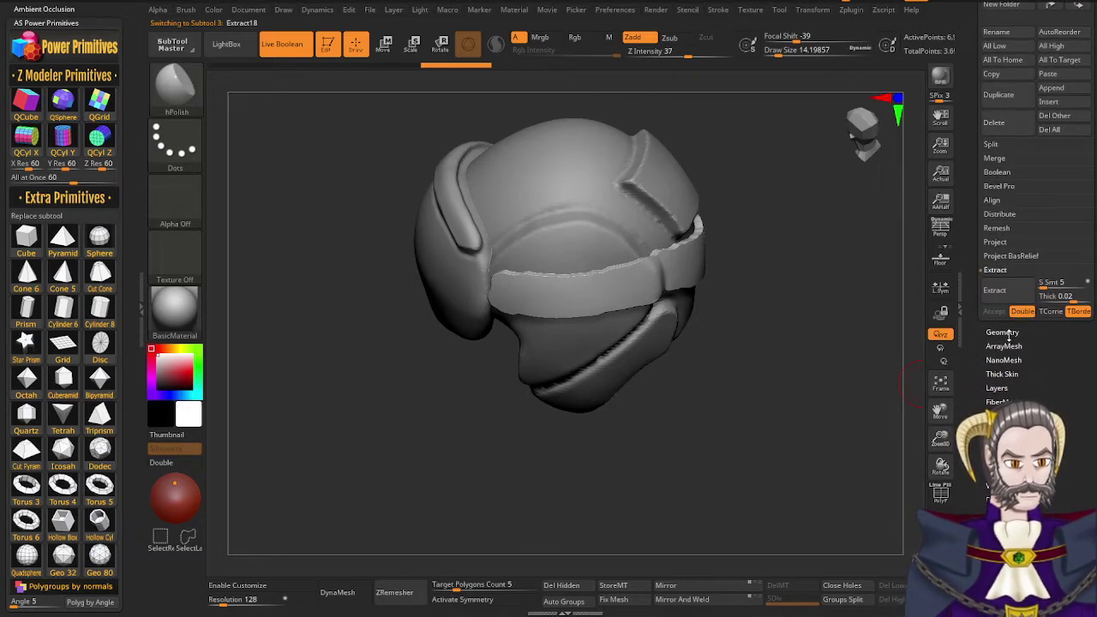
left_click(1010, 333)
left_click_drag(851, 403, 781, 415)
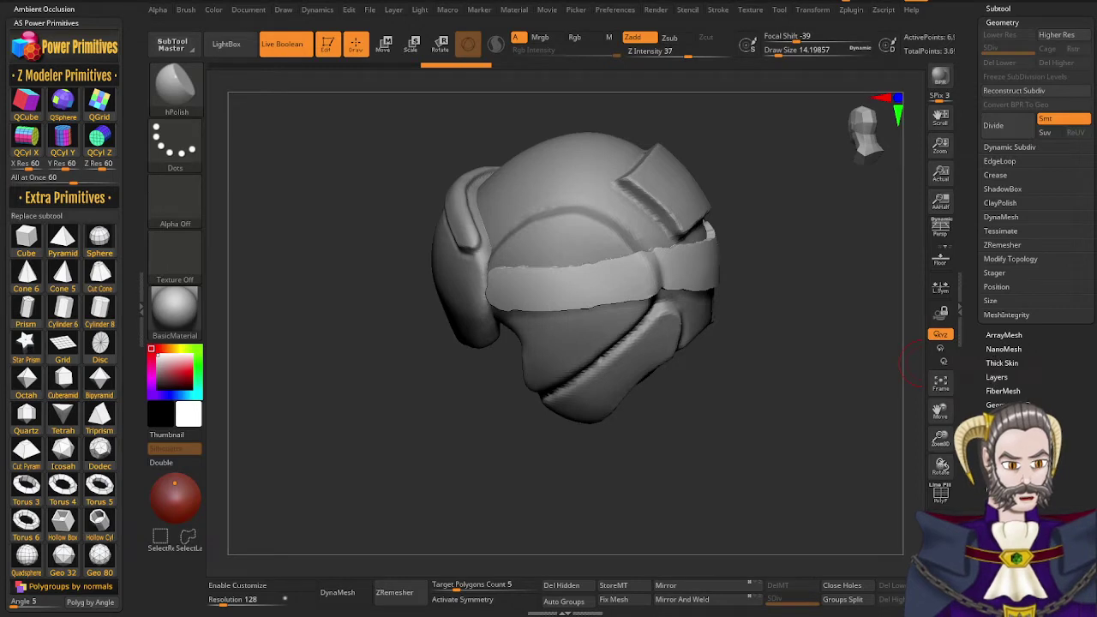
left_click(1007, 446)
left_click_drag(987, 144, 1000, 145)
left_click_drag(787, 313, 792, 321)
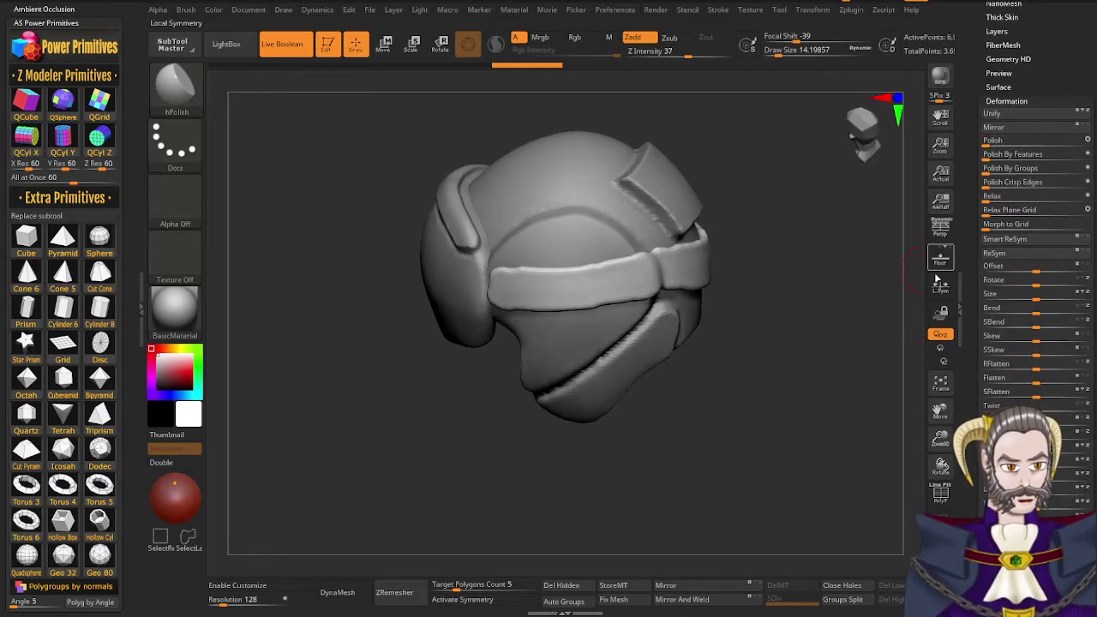
left_click_drag(771, 361, 755, 392)
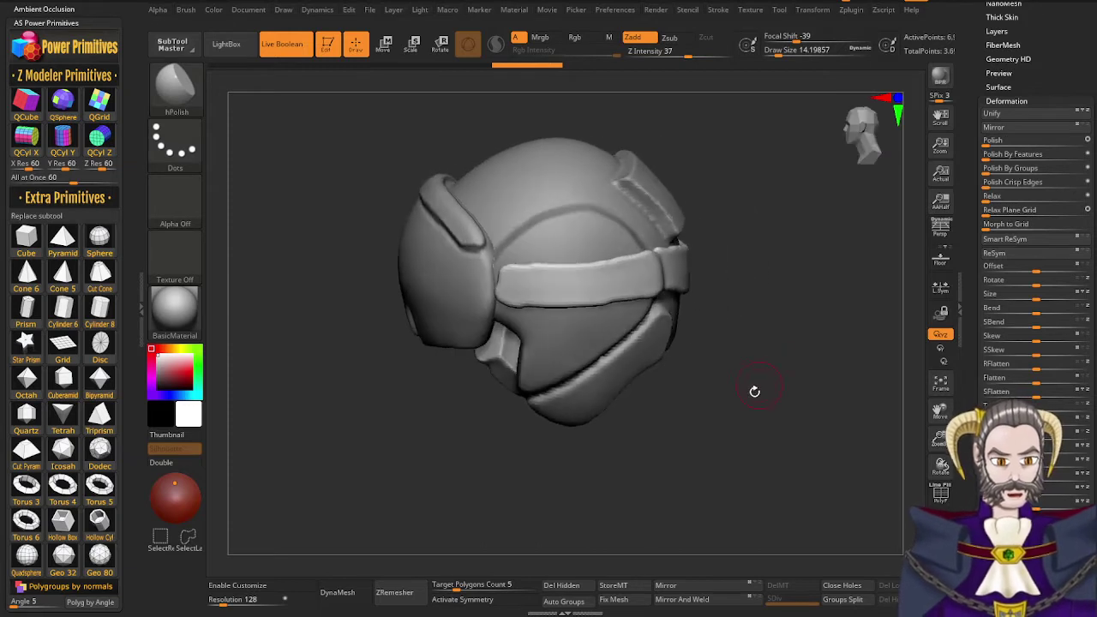
DynaMesh the polished band at resolution 704 and check its edges from above
left_click_drag(224, 605, 242, 605)
left_click(335, 606)
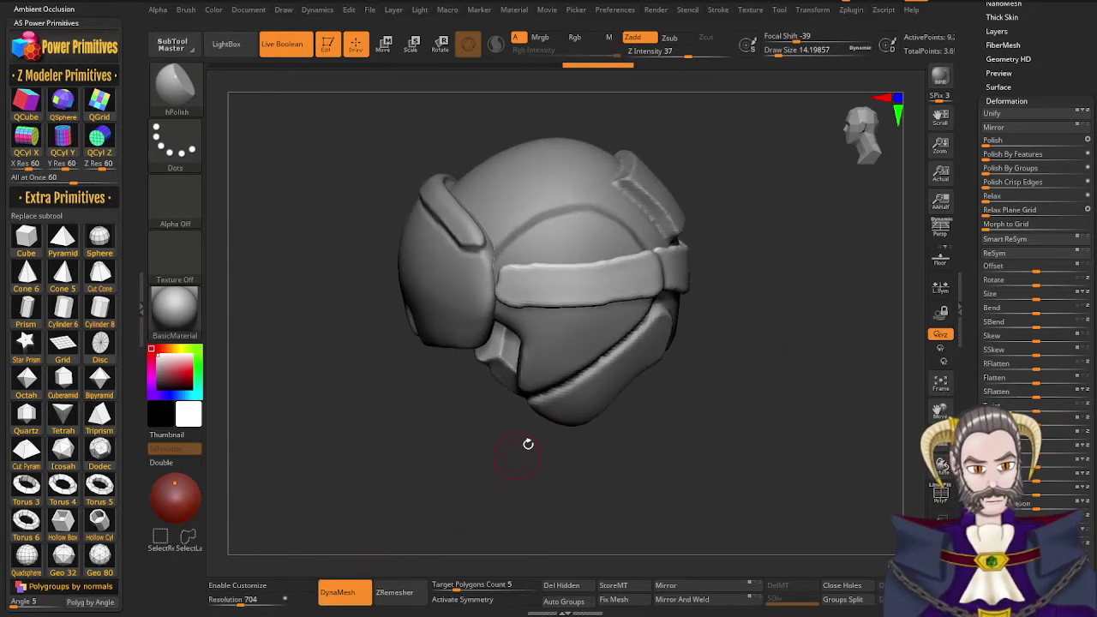
mouse_move(528, 444)
left_mouse_down()
mouse_move(515, 454)
mouse_move(592, 377)
mouse_move(730, 306)
mouse_move(723, 321)
mouse_move(668, 310)
mouse_move(698, 307)
mouse_move(701, 329)
left_mouse_up()
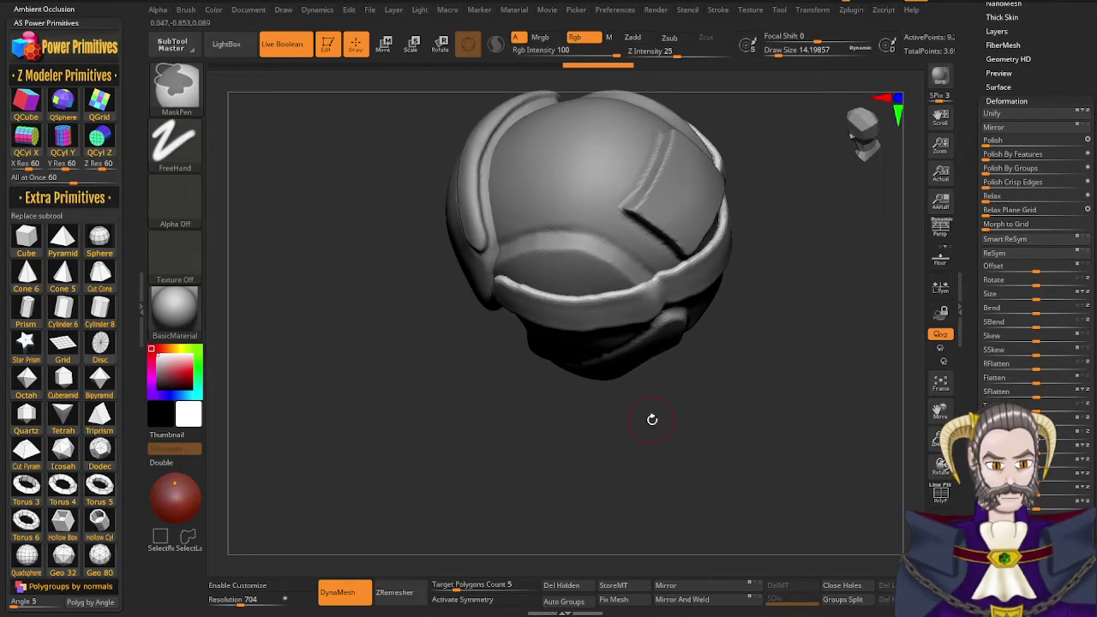
left_click_drag(652, 420, 654, 381)
Delete the extracted band subtool Extract18
left_click_drag(965, 191, 963, 302)
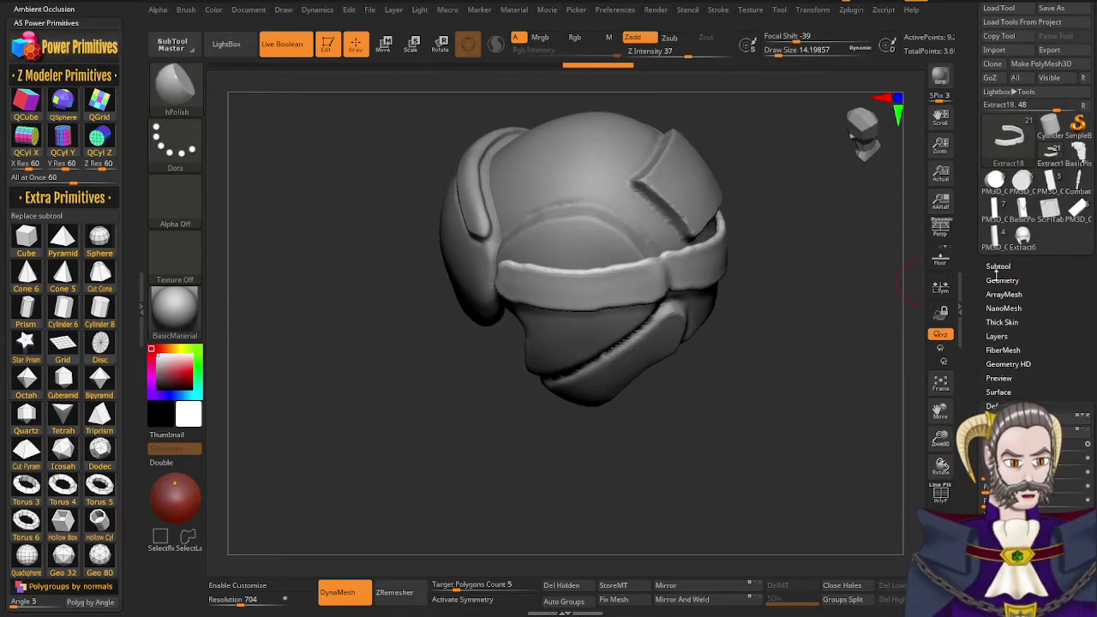
left_click(998, 267)
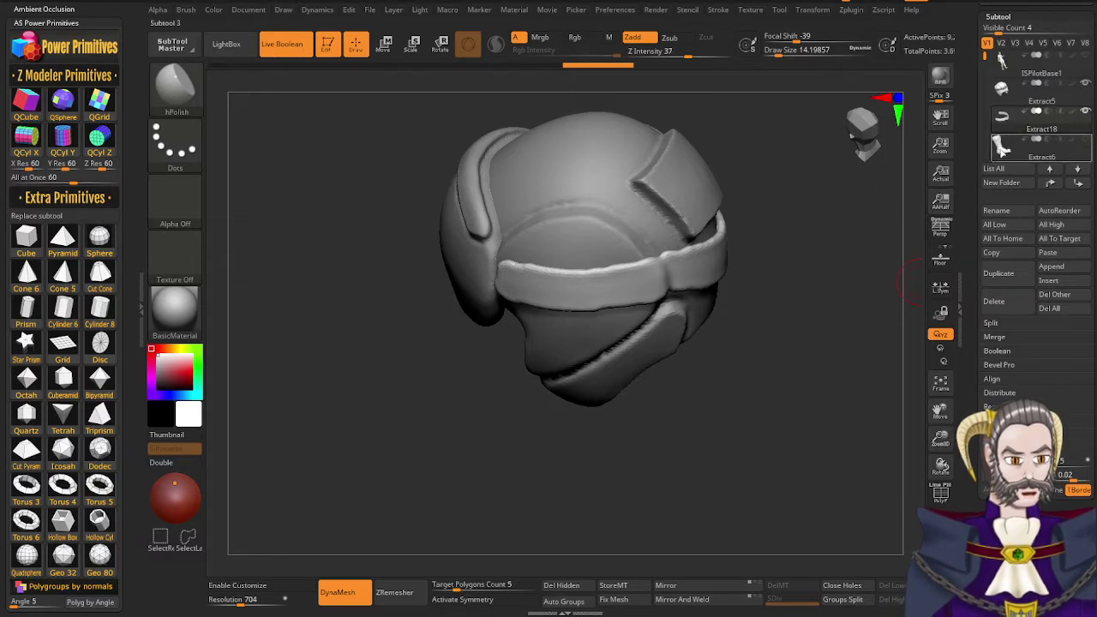
left_click(1003, 302)
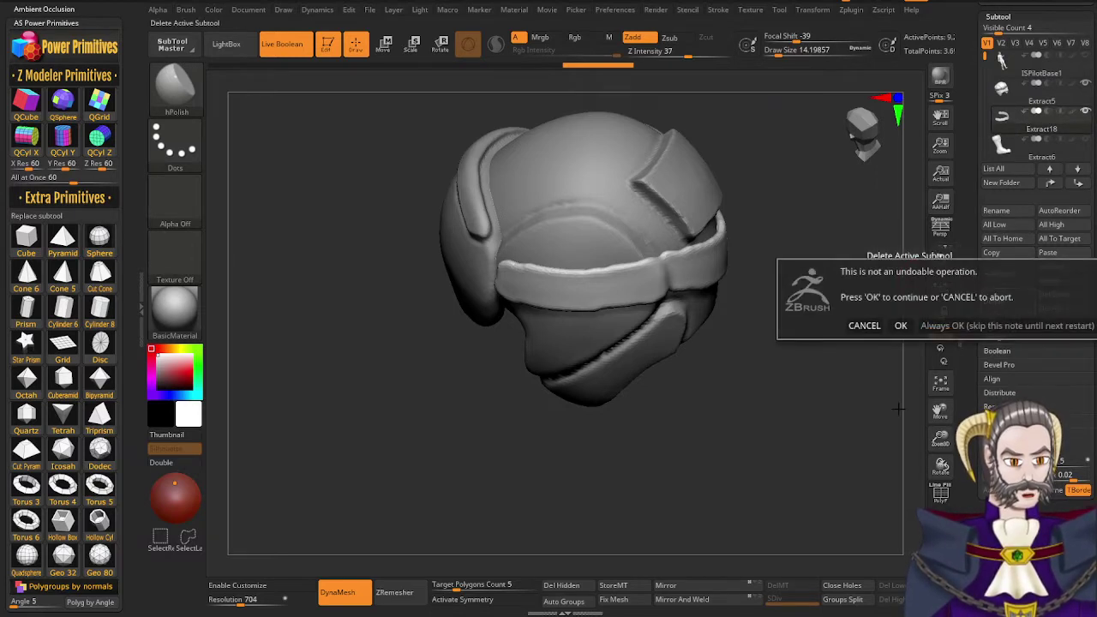
left_click(902, 326)
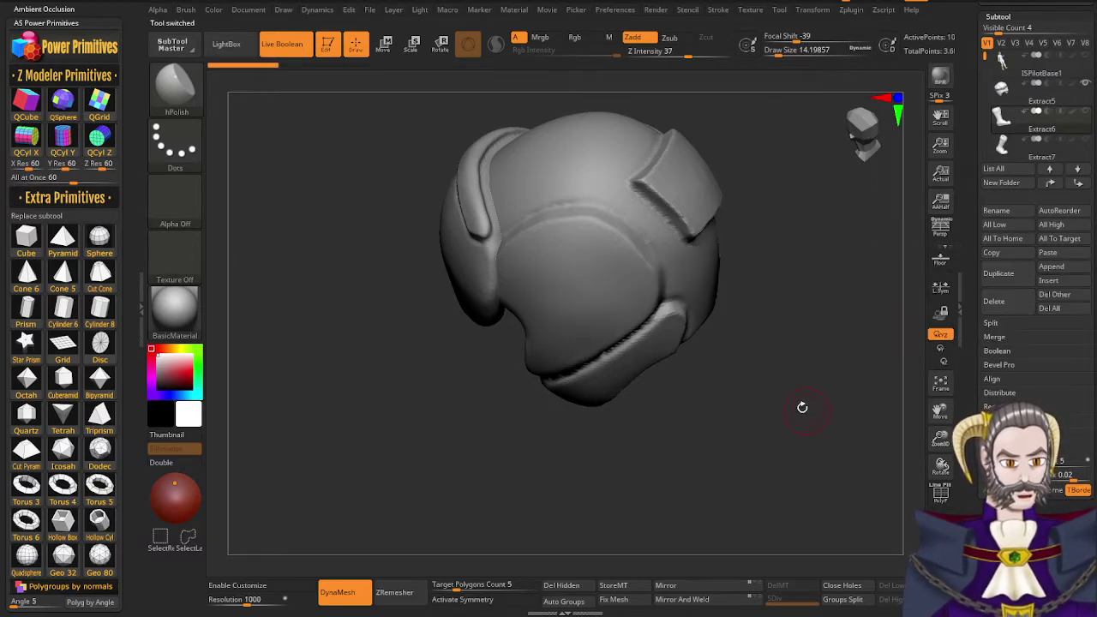
Select the helmet subtool Extract5 and extract its masked band again at 0.01 thickness, accepting the new subtool
left_click(1005, 93)
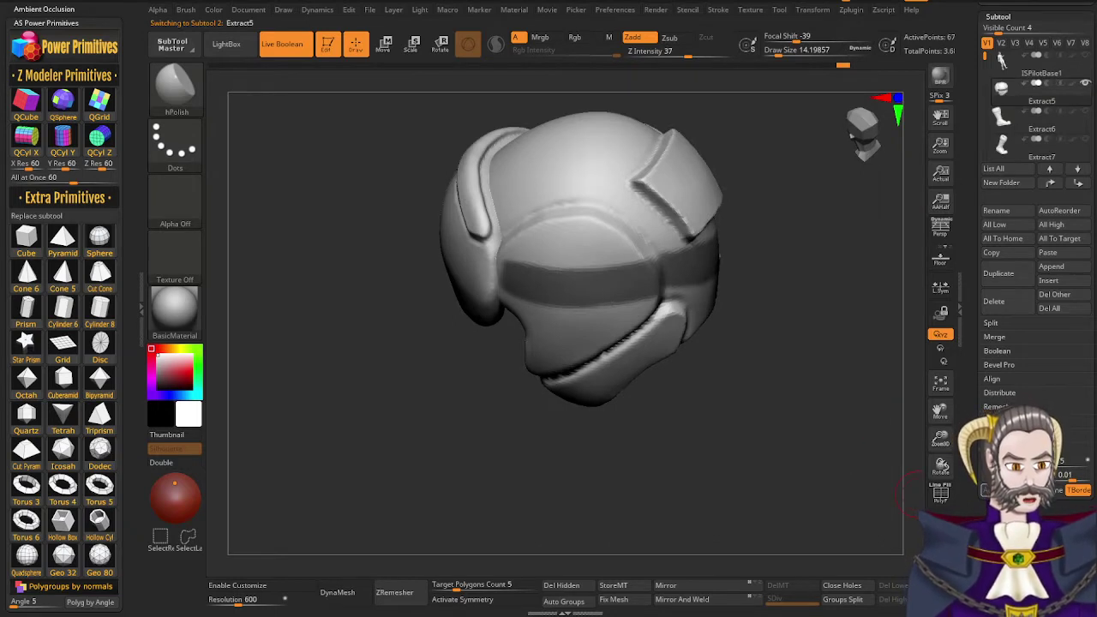
left_click(1000, 468)
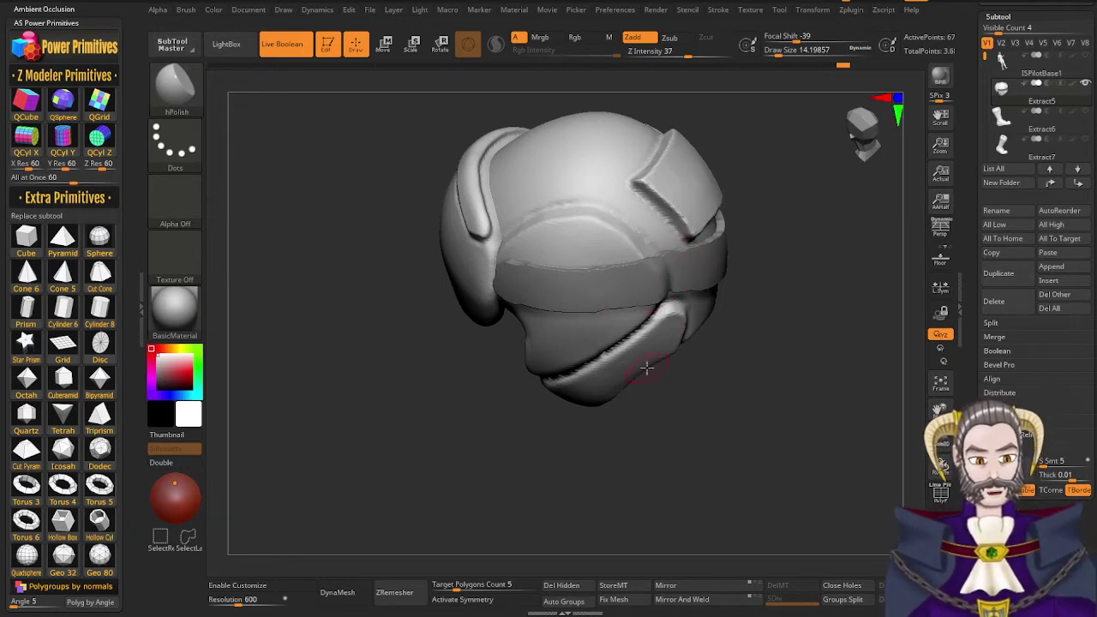
left_click(993, 491)
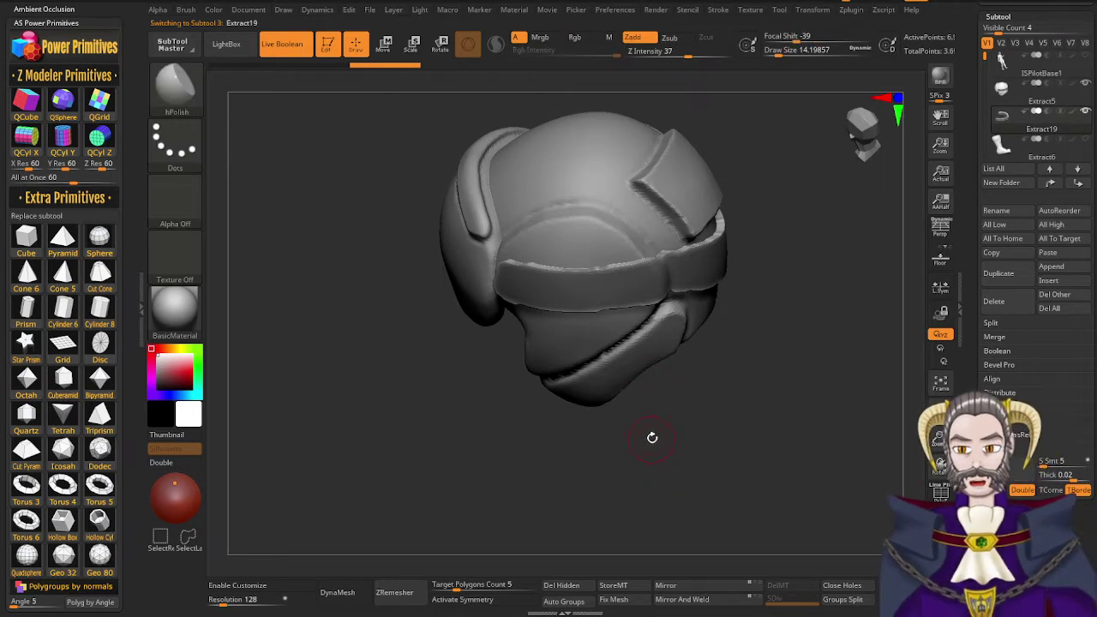
left_click_drag(679, 393, 669, 460)
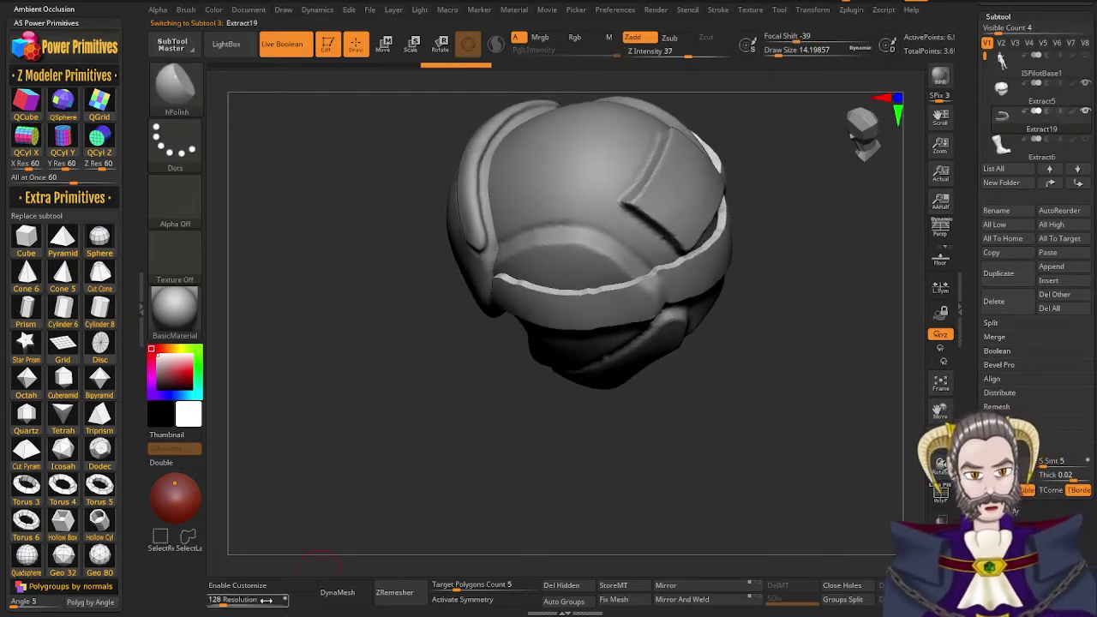
Try DynaMesh on the new band at resolution 576, check its wireframe, and undo the remesh
left_click_drag(225, 606, 239, 606)
left_click(342, 600)
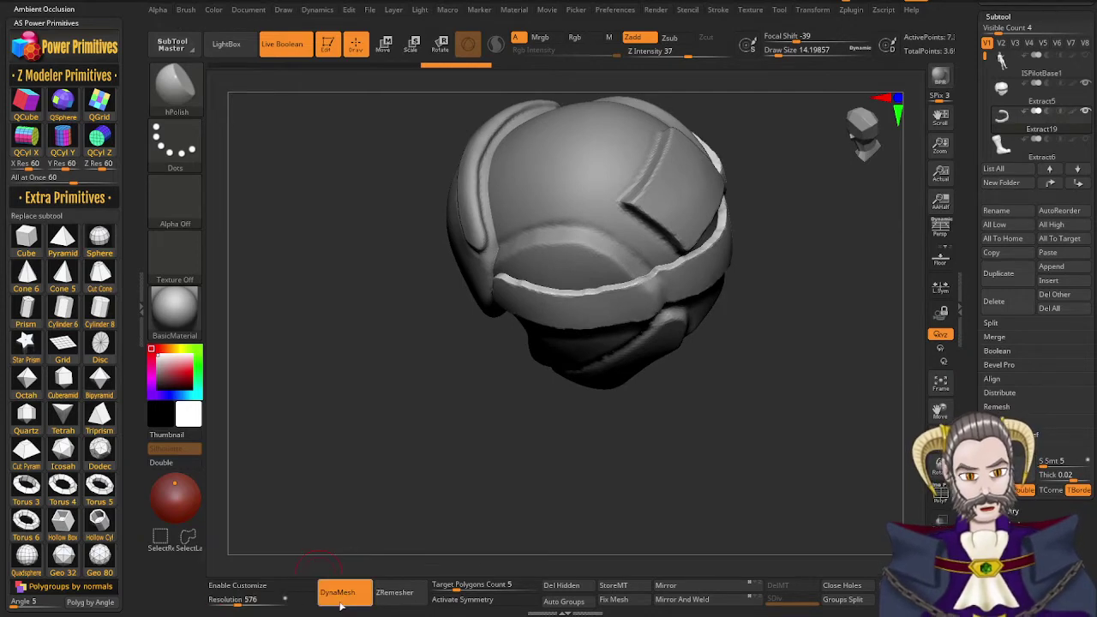
key("shift+f")
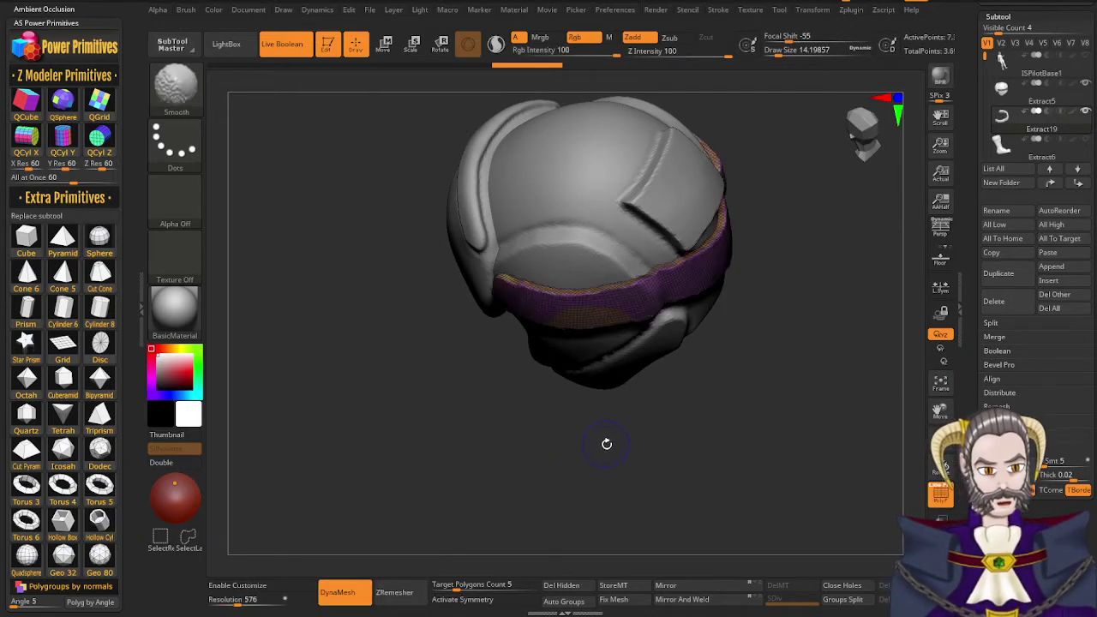
key("shift+f")
key("ctrl+z")
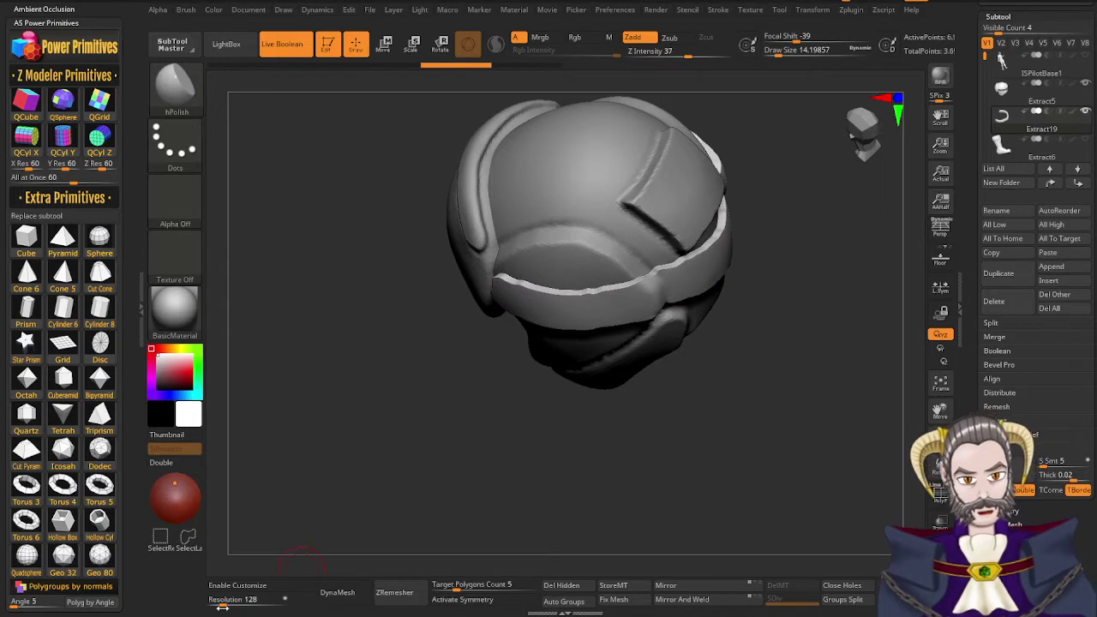
DynaMesh the unpolished band at resolution 1200
left_click(241, 603)
left_click_drag(246, 604, 251, 604)
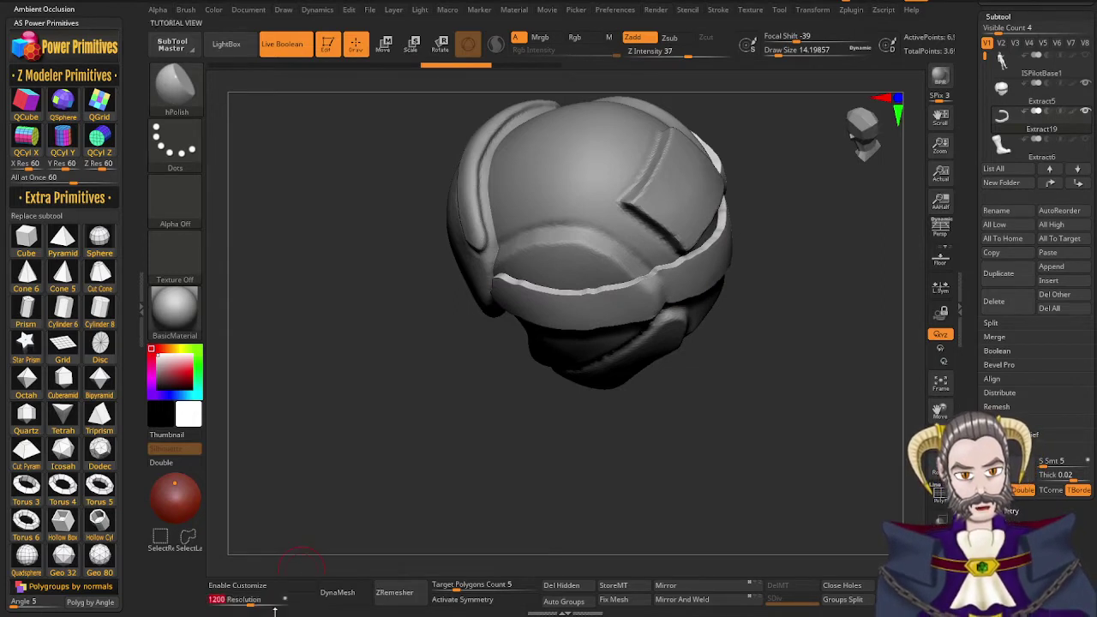
left_click(340, 593)
left_click_drag(700, 394, 694, 394)
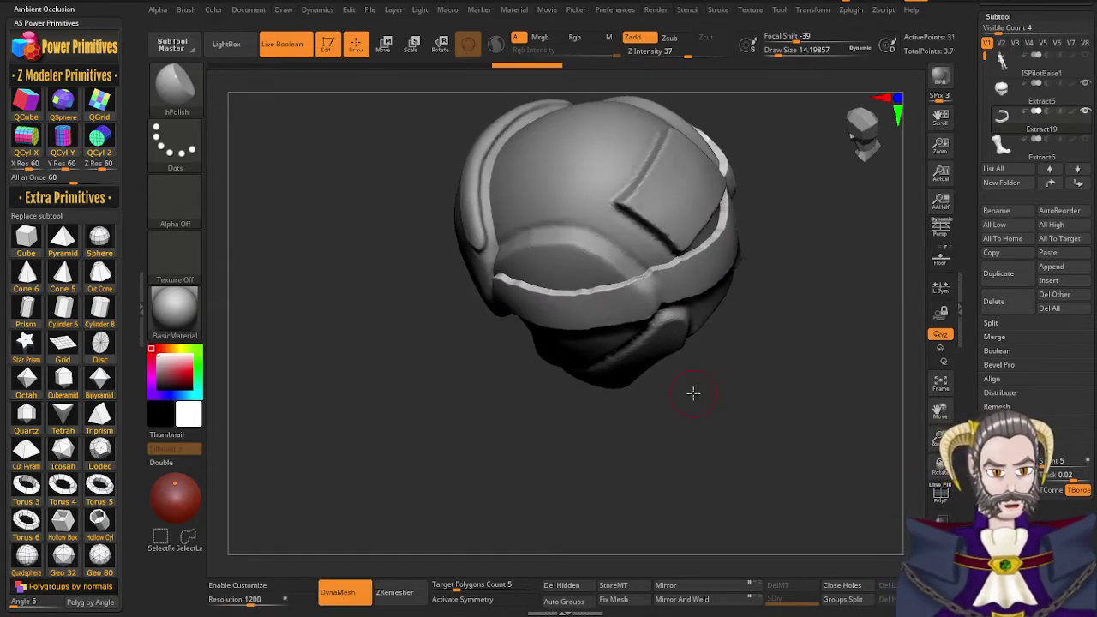
Soften the remeshed band's edges with the Polish By Features and Polish deformations
left_click_drag(969, 403, 974, 344)
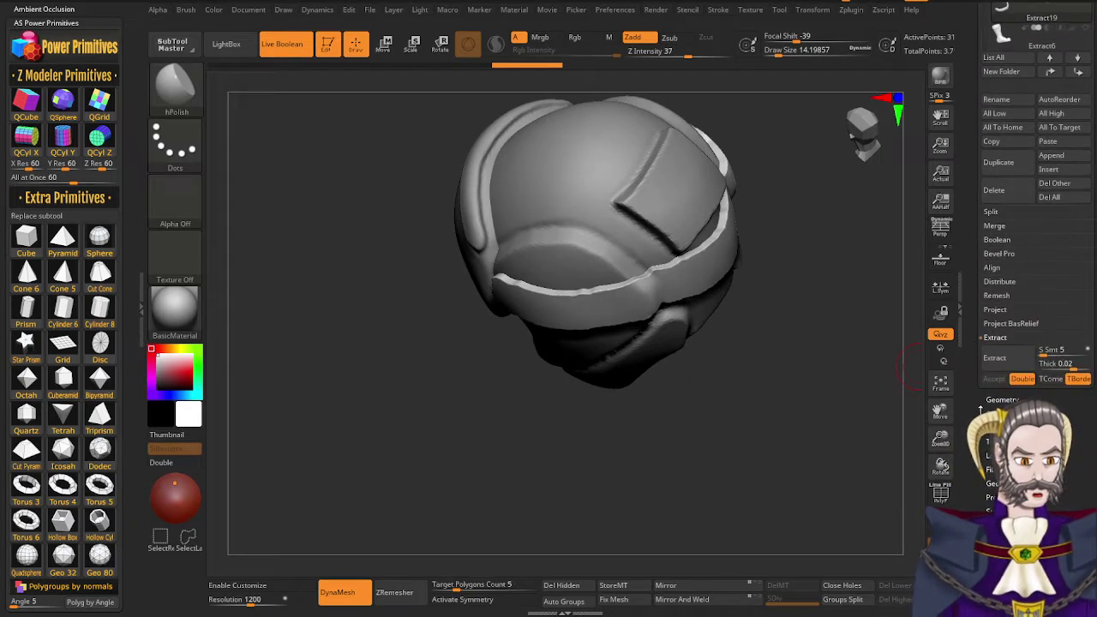
left_click_drag(978, 442, 977, 426)
left_click(1005, 496)
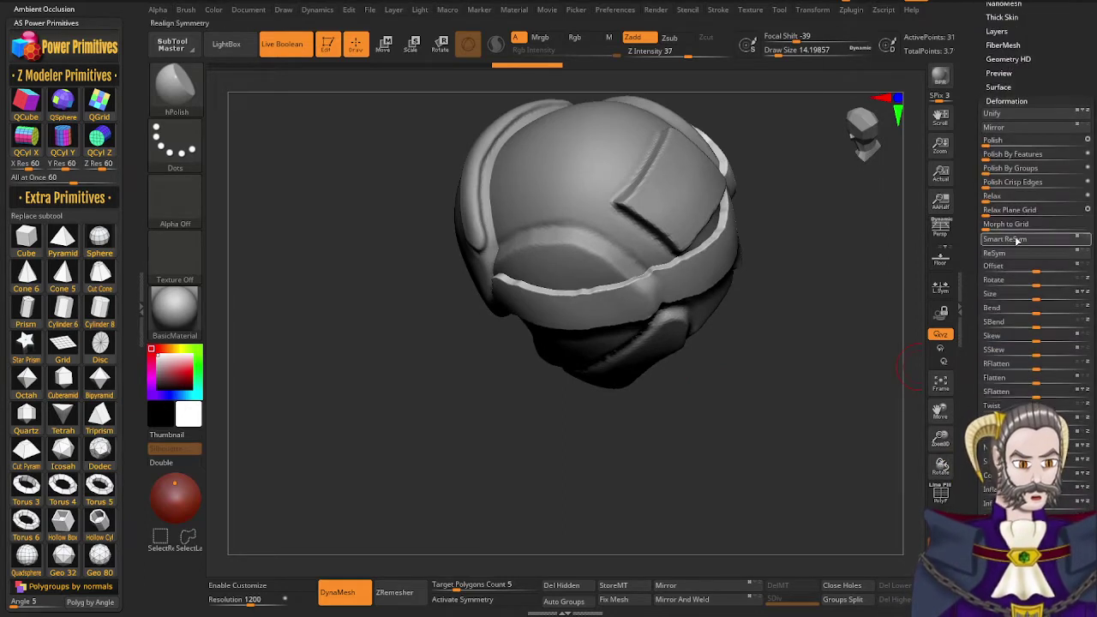
mouse_move(986, 157)
left_mouse_down()
mouse_move(1007, 158)
mouse_move(989, 160)
left_mouse_up()
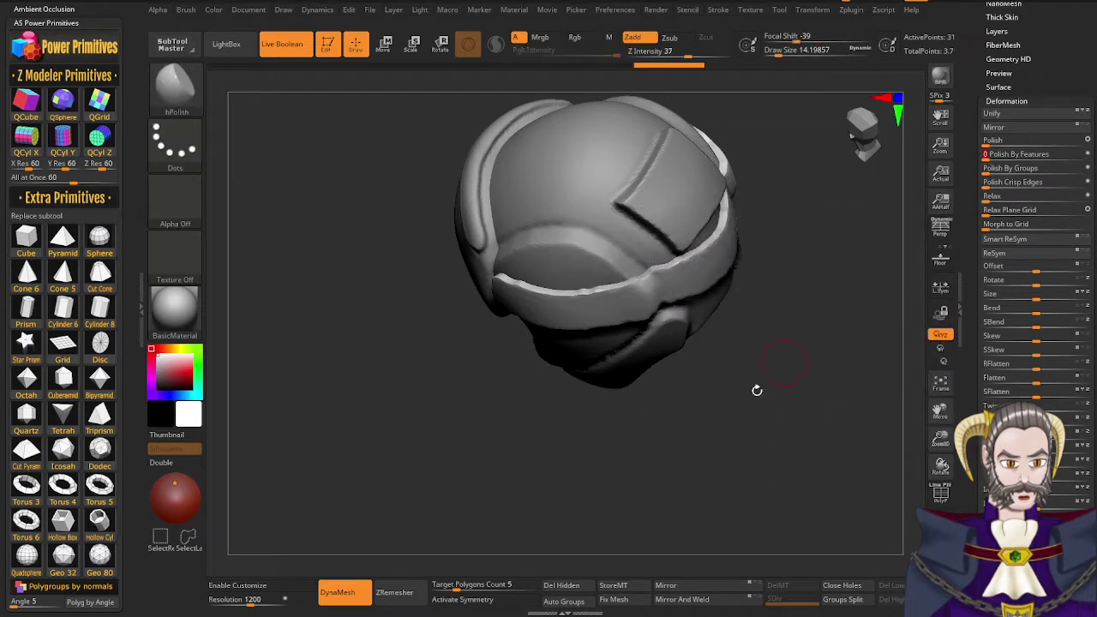
left_click_drag(986, 144, 1030, 145)
left_click_drag(740, 306, 736, 260)
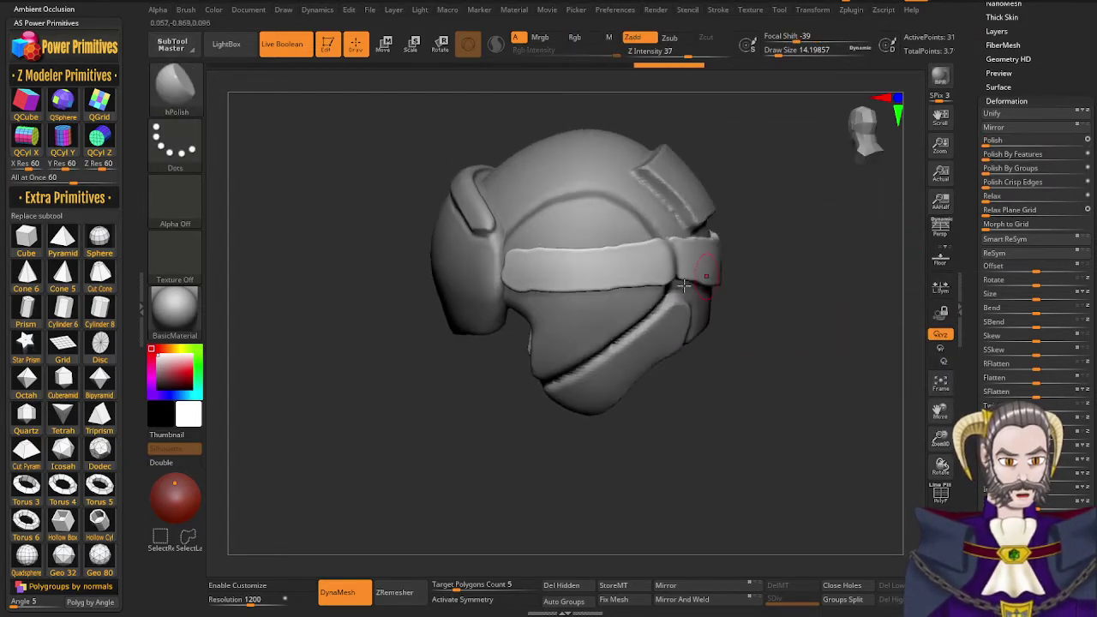
Smooth the band's outer surface along the helmet's side and isolate the band from the other subtools
right_click_drag(525, 254, 552, 290)
mouse_move(660, 287)
right_mouse_down()
mouse_move(617, 281)
mouse_move(640, 279)
mouse_move(633, 258)
right_mouse_up()
left_click_drag(537, 260, 658, 263, "shift")
right_click_drag(657, 262, 614, 275)
key("alt+s")
right_click_drag(685, 276, 703, 301)
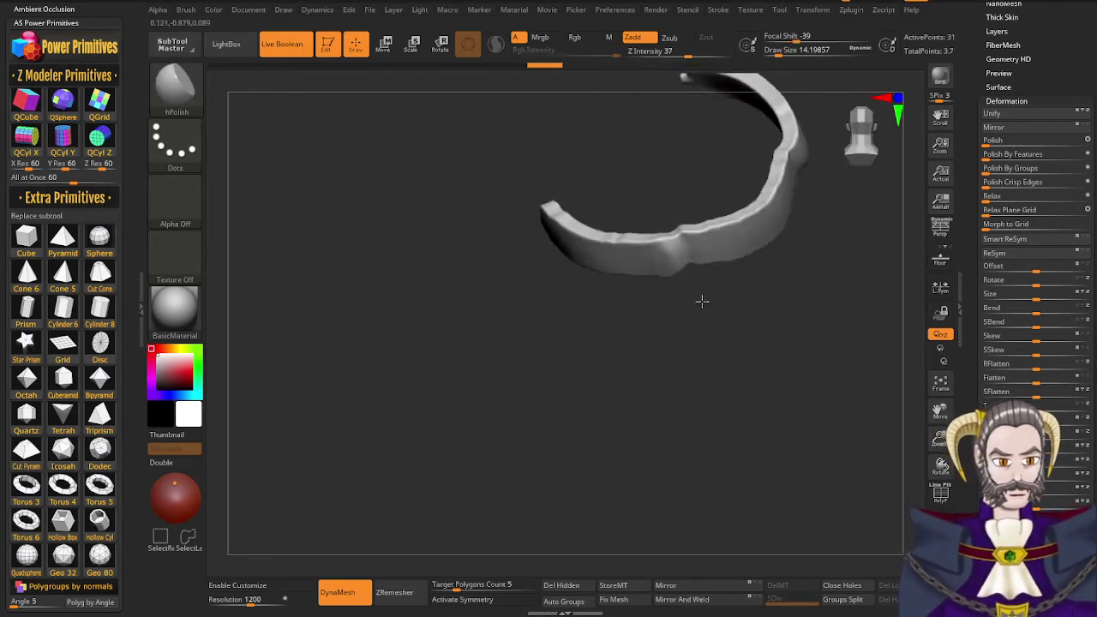
Flatten the band's narrow rim along its curve and side bends with the hPolish brush
left_click_drag(702, 301, 553, 288)
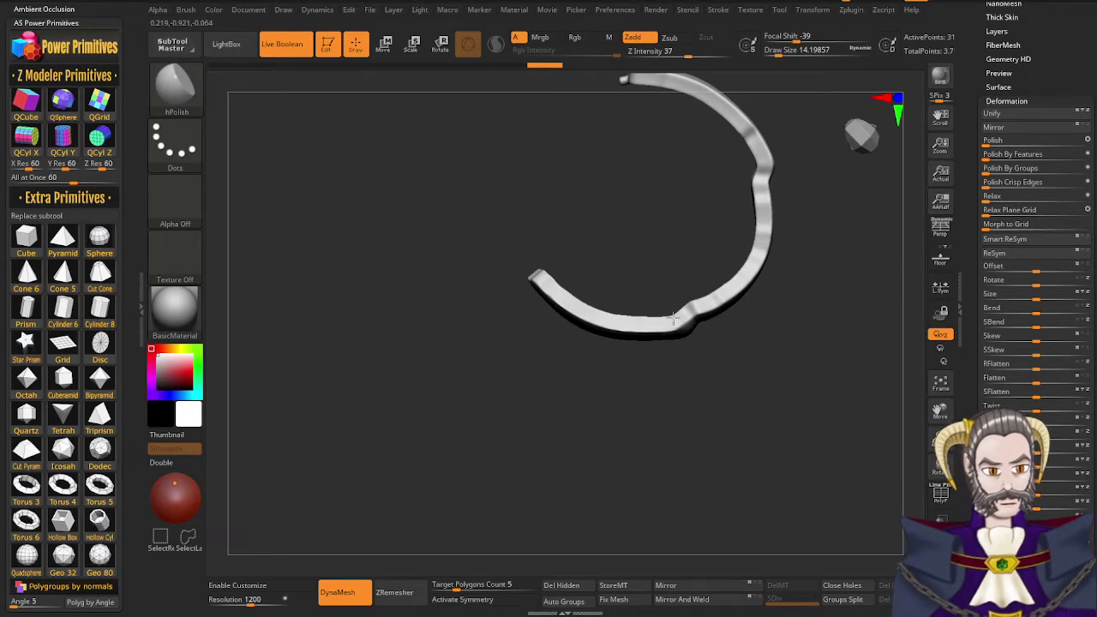
mouse_move(673, 318)
left_mouse_down()
mouse_move(700, 309)
mouse_move(674, 341)
left_mouse_up()
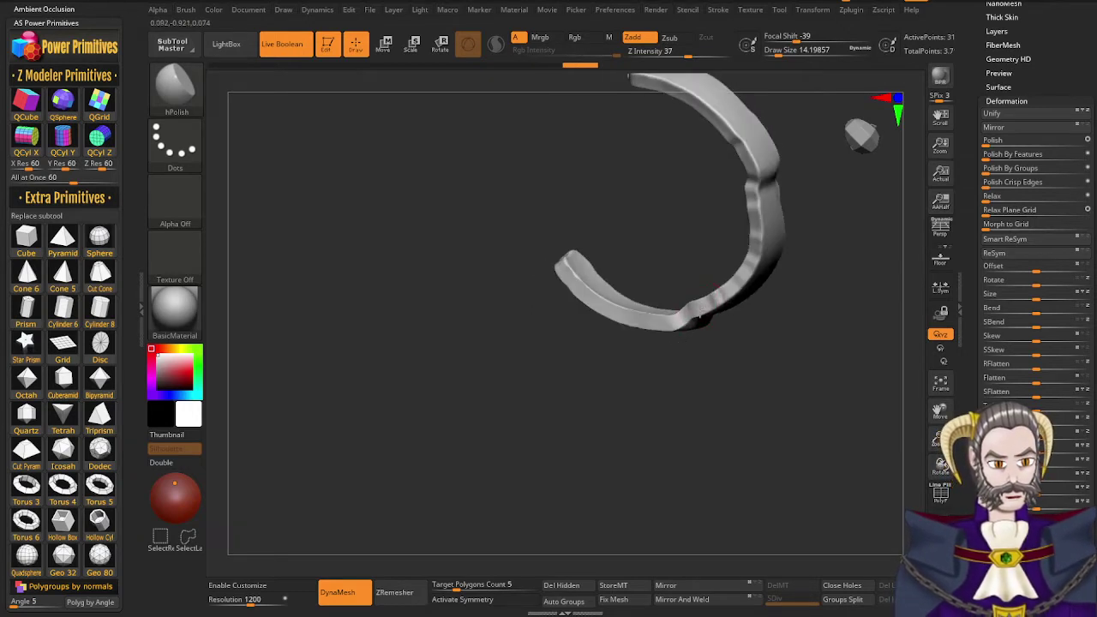
left_click_drag(711, 304, 722, 289)
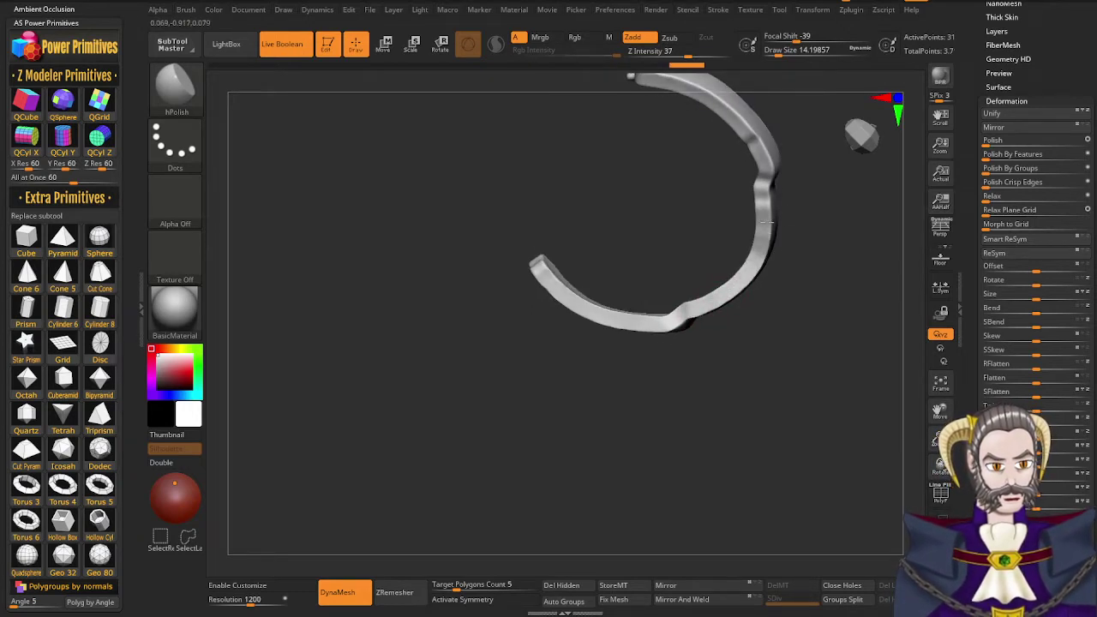
left_click_drag(767, 186, 767, 183)
Flatten and smooth the band's end face with hPolish, and refresh the band's DynaMesh at resolution 1200
mouse_move(761, 133)
right_mouse_down("alt")
mouse_move(734, 291)
mouse_move(803, 298)
right_mouse_up("alt")
left_click_drag(802, 297, 769, 242)
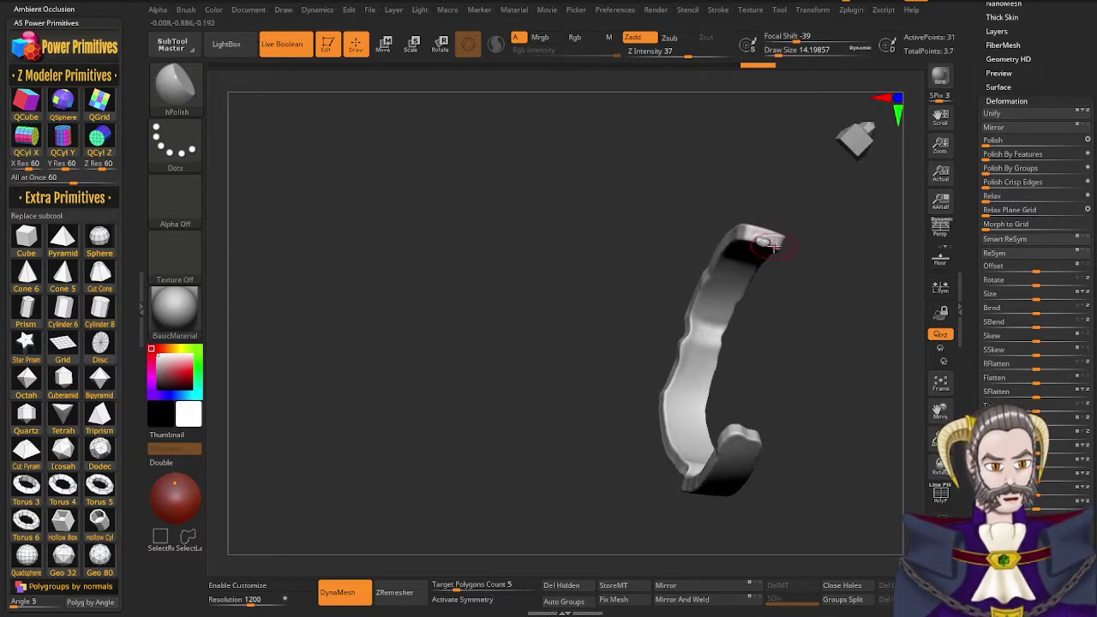
mouse_move(777, 246)
right_mouse_down()
mouse_move(762, 260)
mouse_move(771, 249)
right_mouse_up()
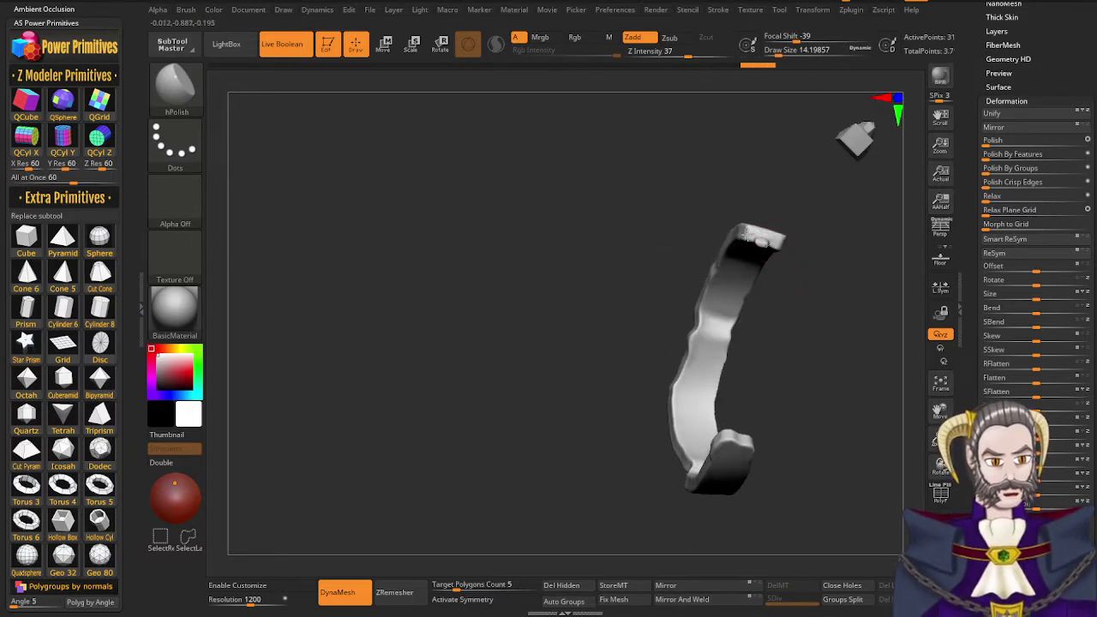
left_click_drag(784, 245, 753, 239)
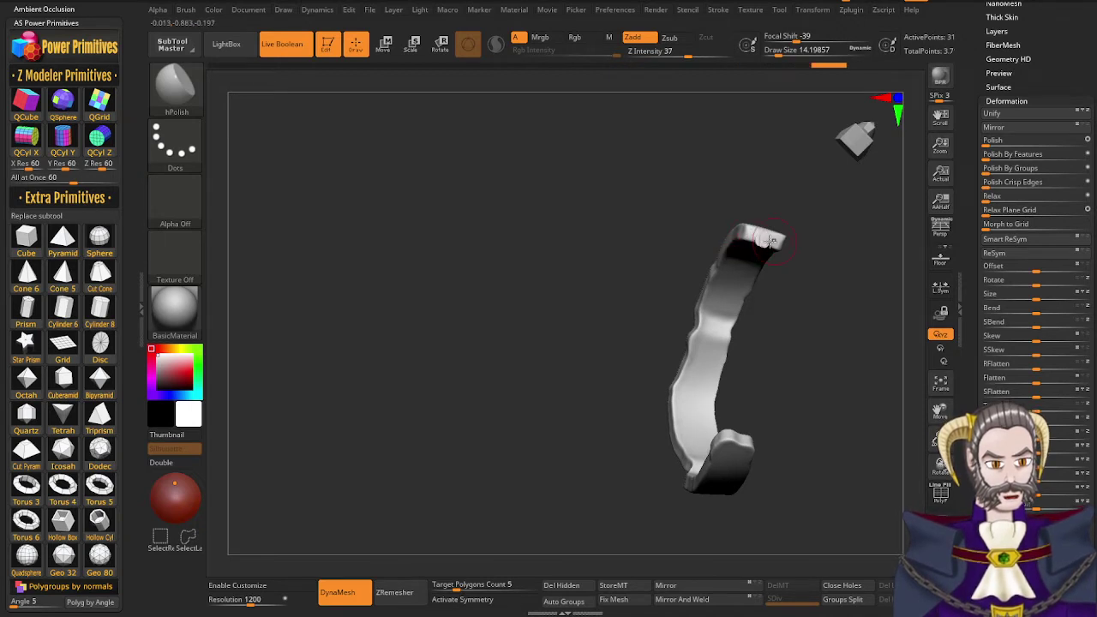
right_click_drag(770, 242, 777, 206)
left_click_drag(756, 239, 767, 241, "shift")
left_click_drag(804, 301, 821, 331, "ctrl")
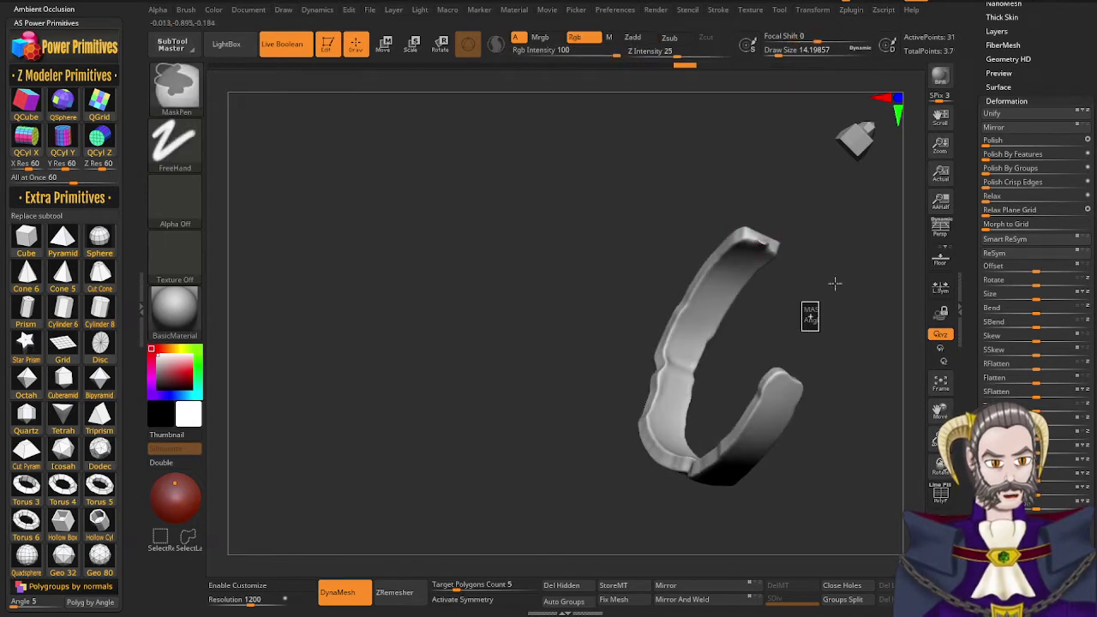
left_click_drag(765, 246, 763, 244, "shift")
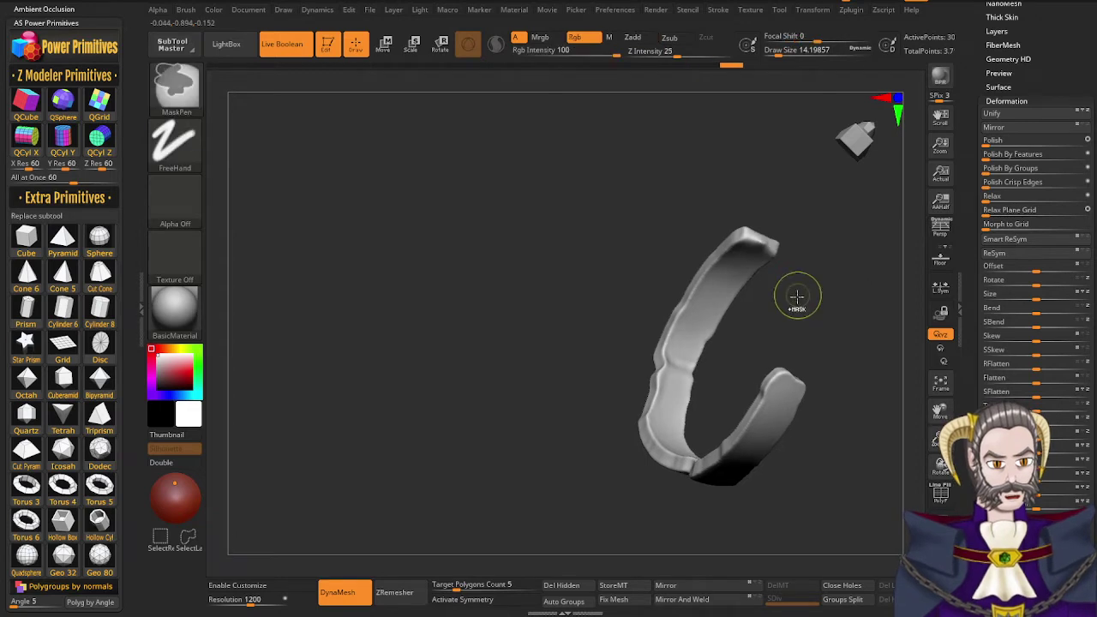
left_click_drag(792, 306, 846, 244, "ctrl")
left_click_drag(798, 327, 842, 259, "ctrl")
Polish the band's rim from the stepped bends out to both ends with hPolish
mouse_move(756, 331)
right_mouse_down()
mouse_move(743, 342)
mouse_move(750, 373)
right_mouse_up()
mouse_move(657, 406)
left_mouse_down()
mouse_move(647, 367)
mouse_move(654, 427)
left_mouse_up()
left_click_drag(707, 480, 725, 482)
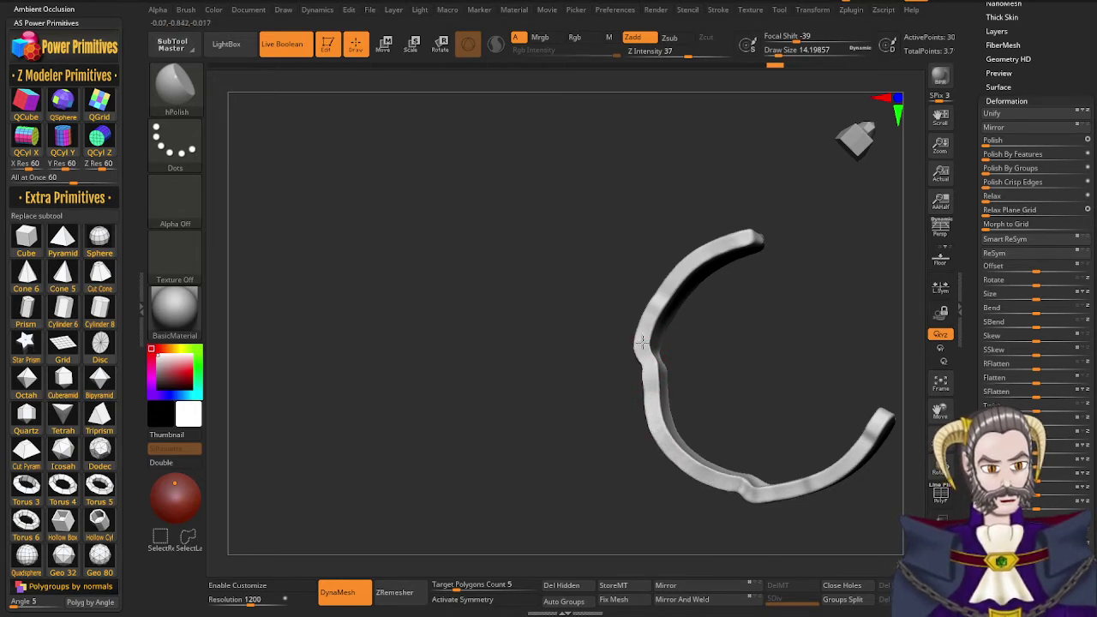
mouse_move(642, 343)
left_mouse_down()
mouse_move(678, 278)
mouse_move(736, 241)
left_mouse_up()
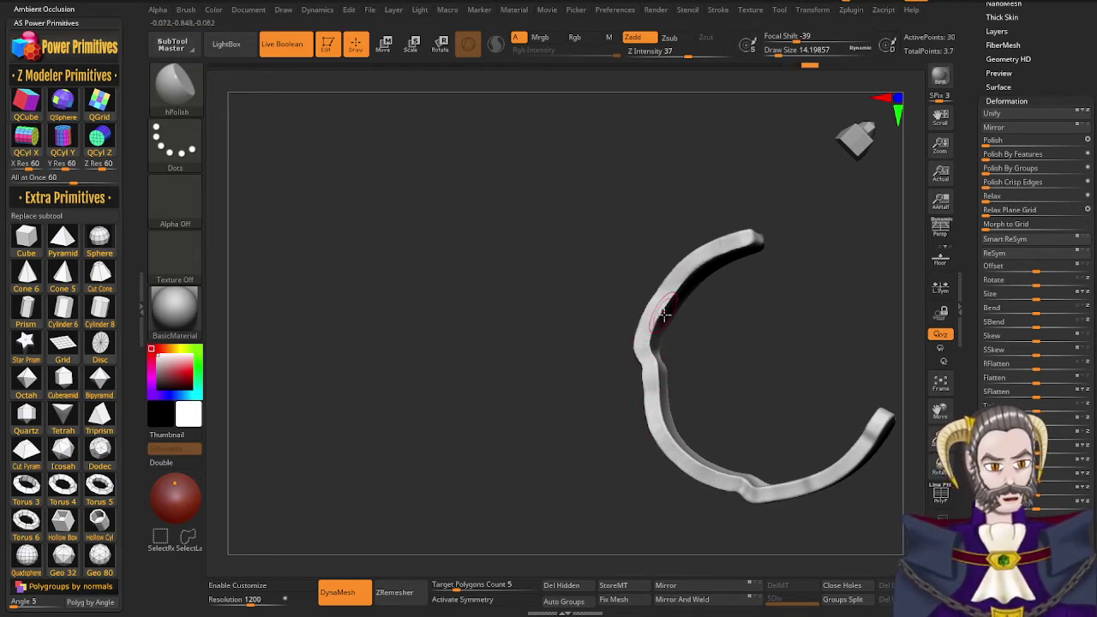
mouse_move(827, 461)
left_mouse_down()
mouse_move(794, 492)
mouse_move(873, 428)
left_mouse_up()
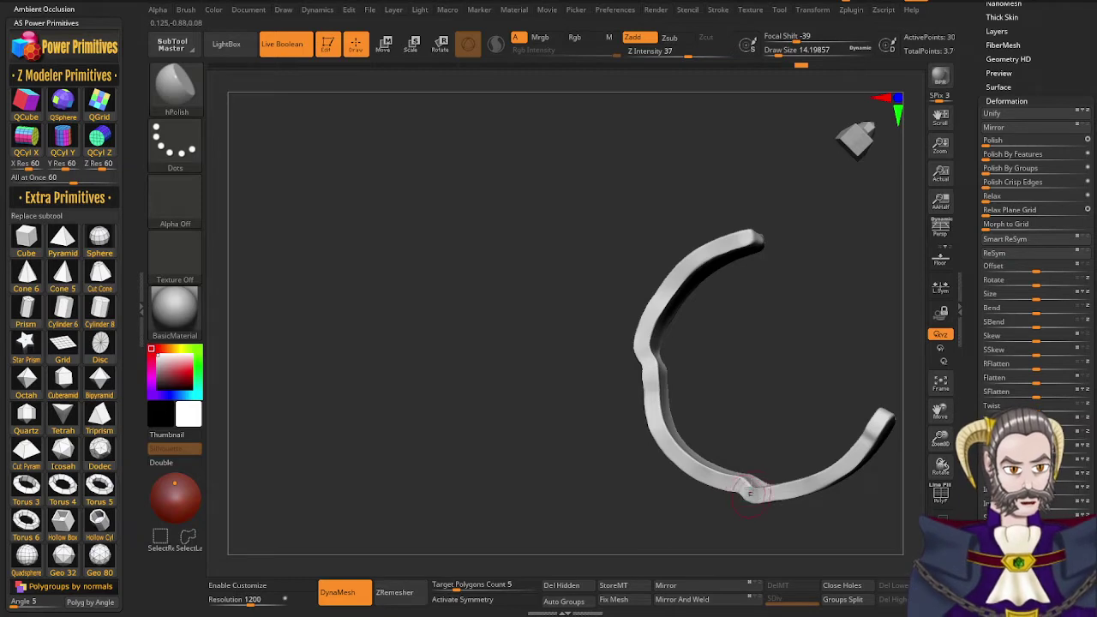
Polish the opposite rim of the band around its front end and first stepped bend
right_click_drag(751, 492, 705, 561)
right_click_drag(749, 446, 715, 465)
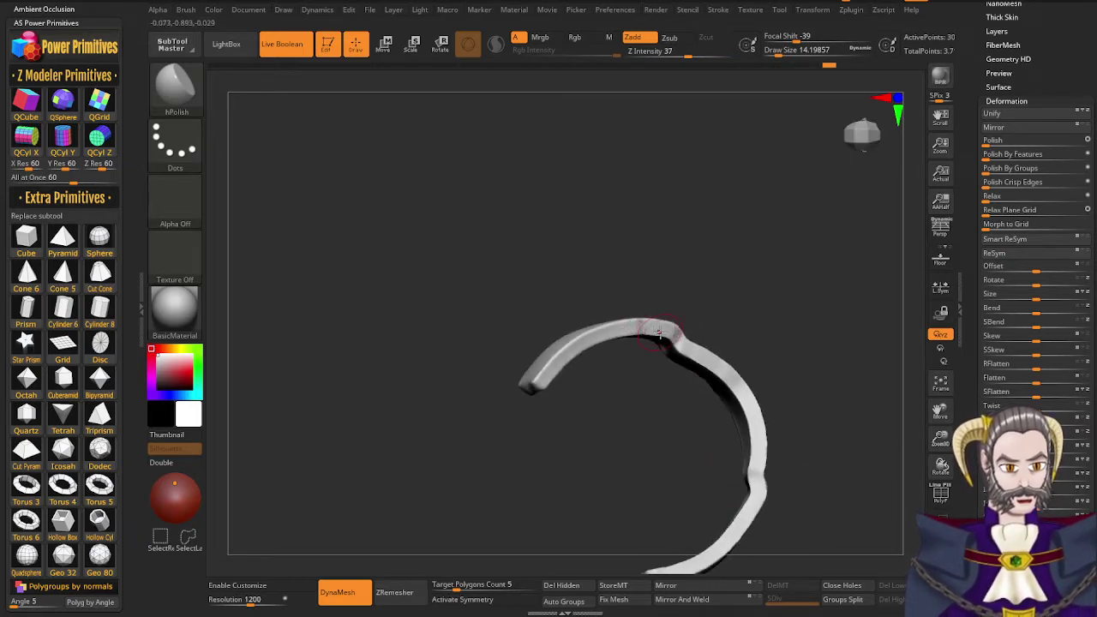
right_click_drag(635, 337, 631, 342)
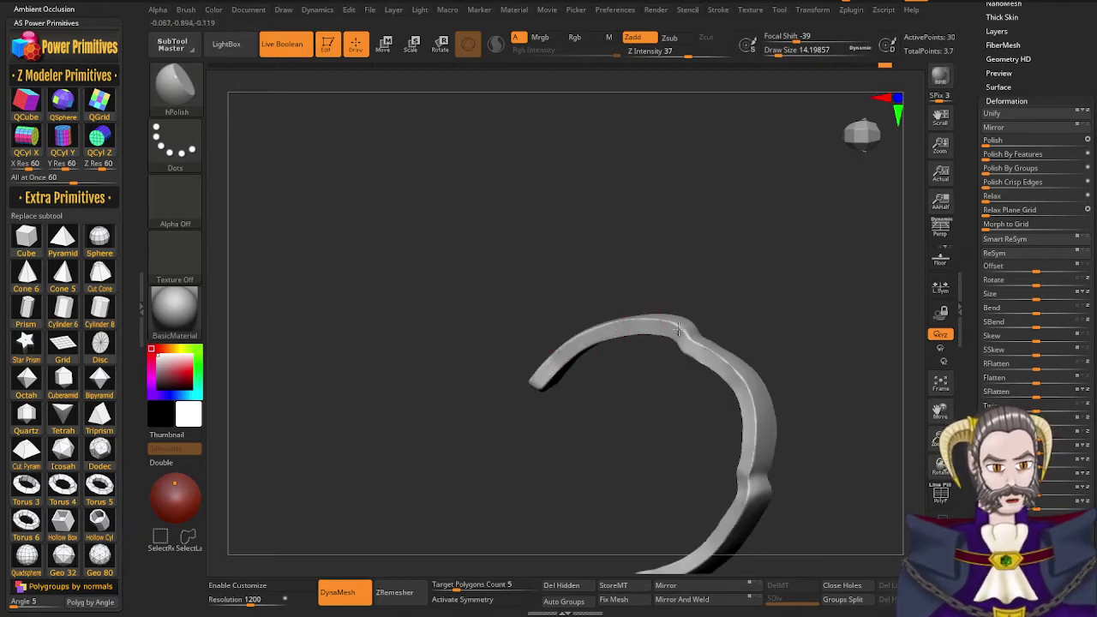
left_click_drag(705, 354, 675, 338)
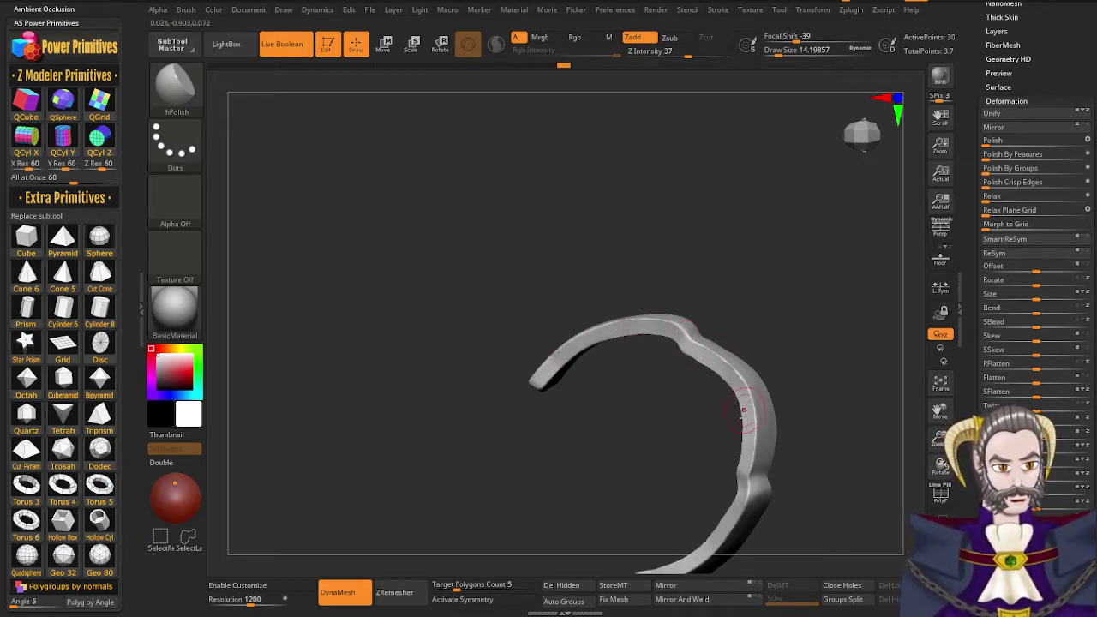
Flatten the rim between the band's two stepped bends and DynaMesh the band again
right_click_drag(751, 434, 720, 480)
right_click_drag(745, 386, 677, 438)
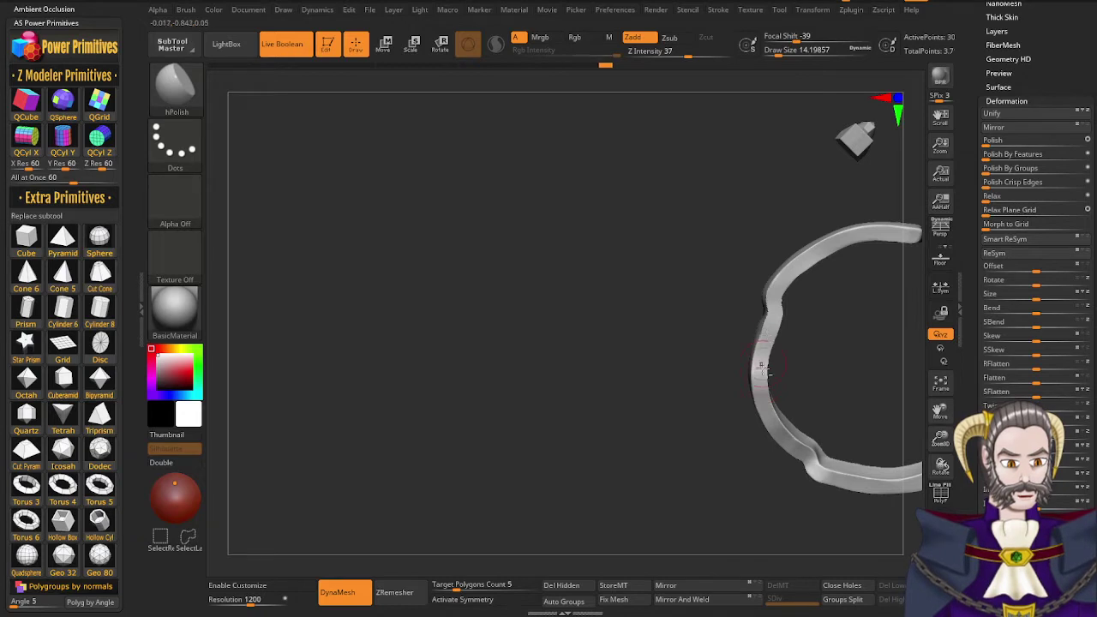
right_click_drag(766, 346, 806, 341)
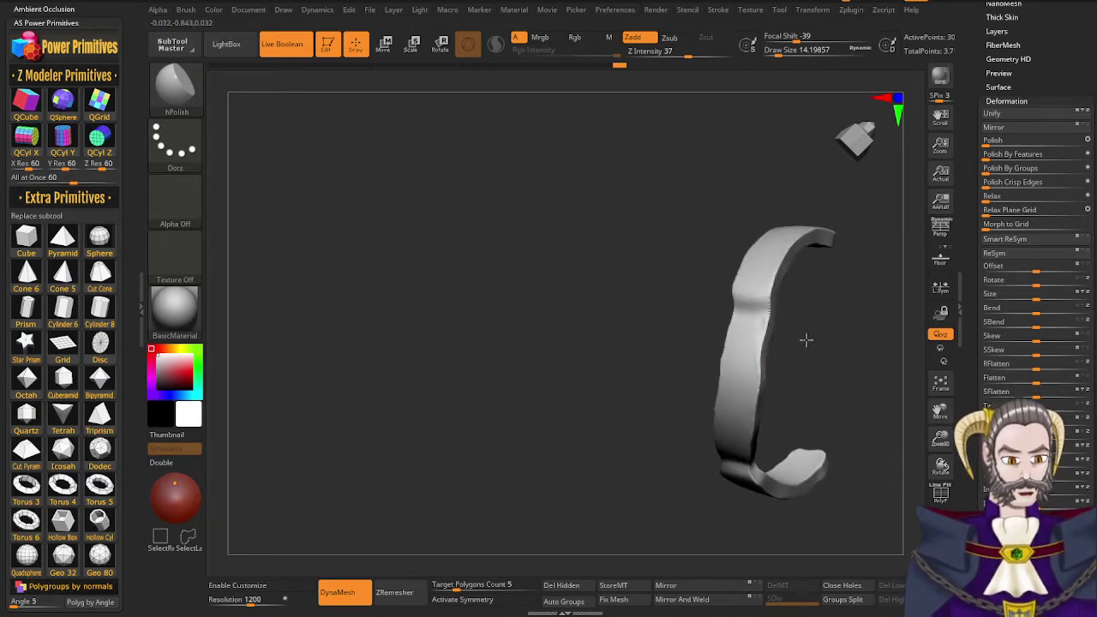
left_click_drag(609, 412, 671, 312, "ctrl")
mouse_move(768, 364)
right_mouse_down()
mouse_move(784, 327)
mouse_move(782, 361)
right_mouse_up()
right_click_drag(744, 426, 742, 468)
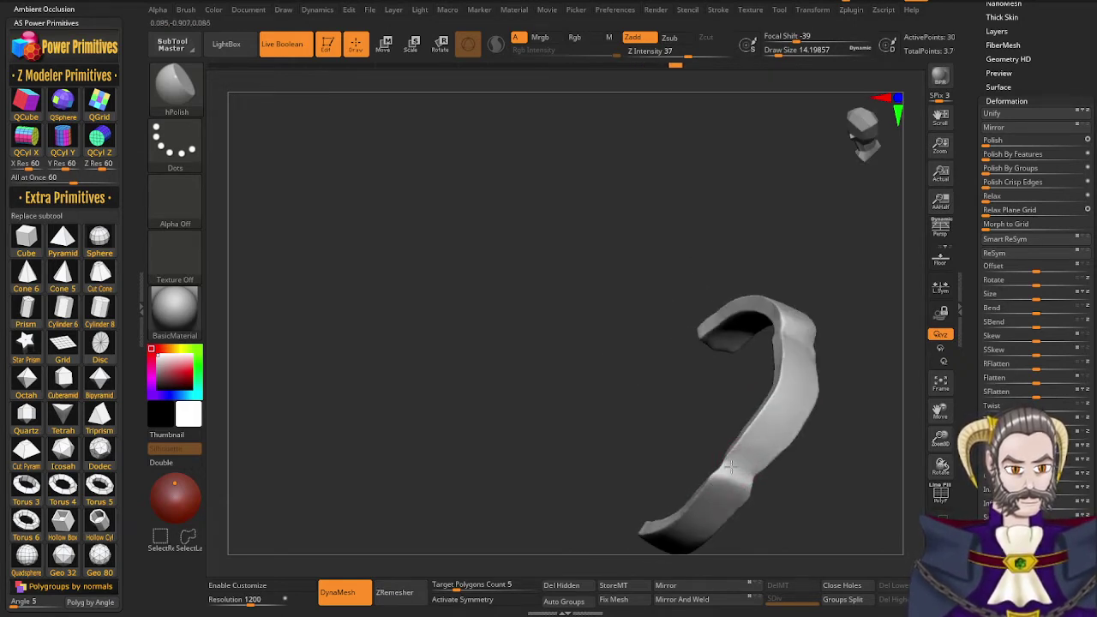
Polish the band's outer face and edge around the stepped bends with hPolish
mouse_move(730, 463)
left_mouse_down()
mouse_move(727, 504)
mouse_move(739, 474)
left_mouse_up()
right_click_drag(738, 474, 715, 485)
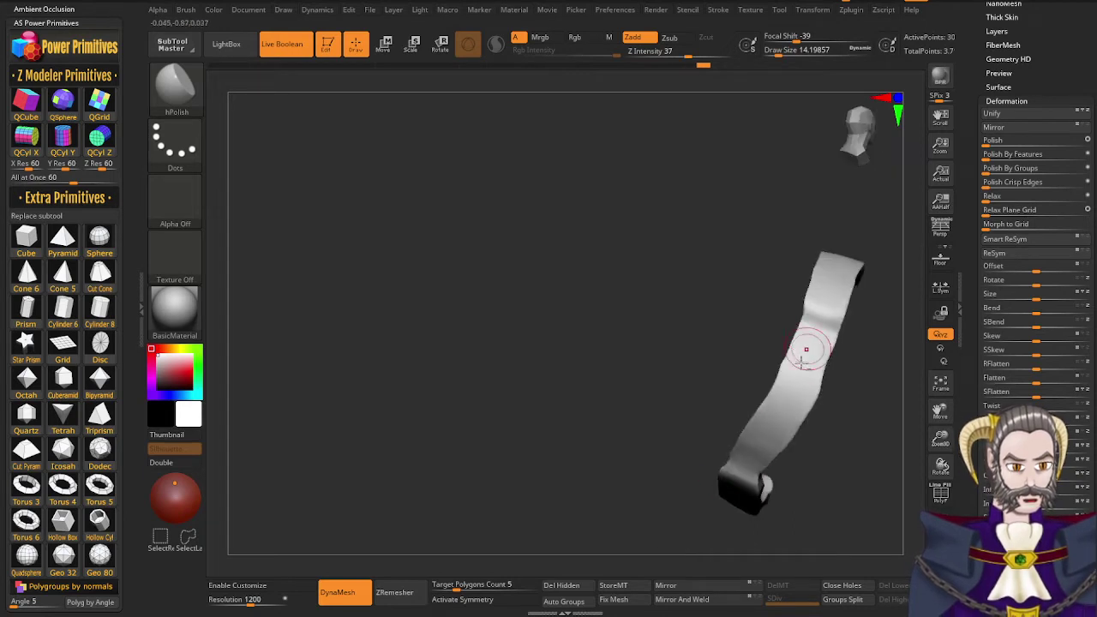
right_click_drag(803, 368, 810, 343)
mouse_move(810, 326)
left_mouse_down()
mouse_move(825, 313)
mouse_move(804, 369)
left_mouse_up()
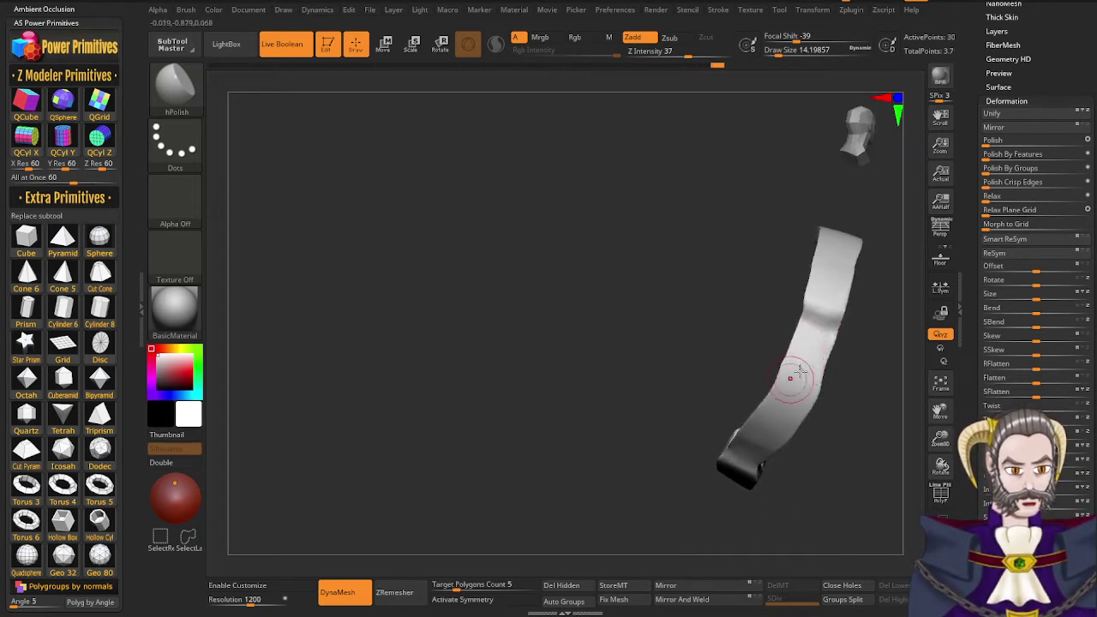
mouse_move(797, 377)
right_mouse_down()
mouse_move(766, 284)
mouse_move(754, 304)
right_mouse_up()
right_click_drag(781, 463, 776, 490)
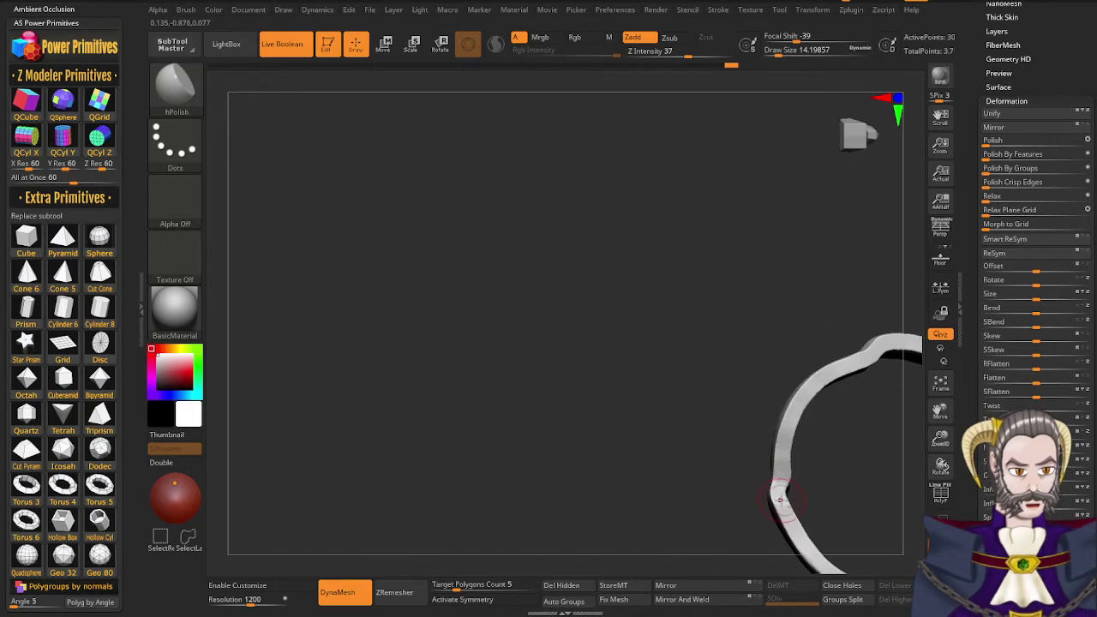
Enlarge the hPolish brush to a draw size of about 20, flatten the rim at the side bend, and remesh the band
key("s")
left_click_drag(780, 496, 784, 498)
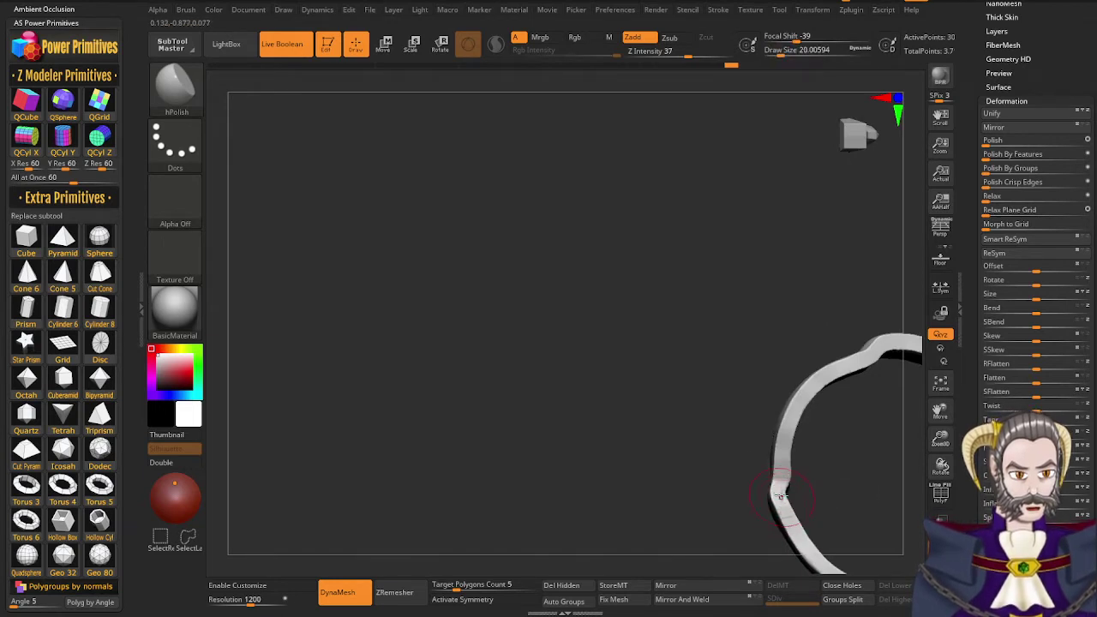
mouse_move(787, 511)
right_mouse_down()
mouse_move(813, 472)
mouse_move(783, 504)
right_mouse_up()
left_click_drag(783, 490, 785, 461)
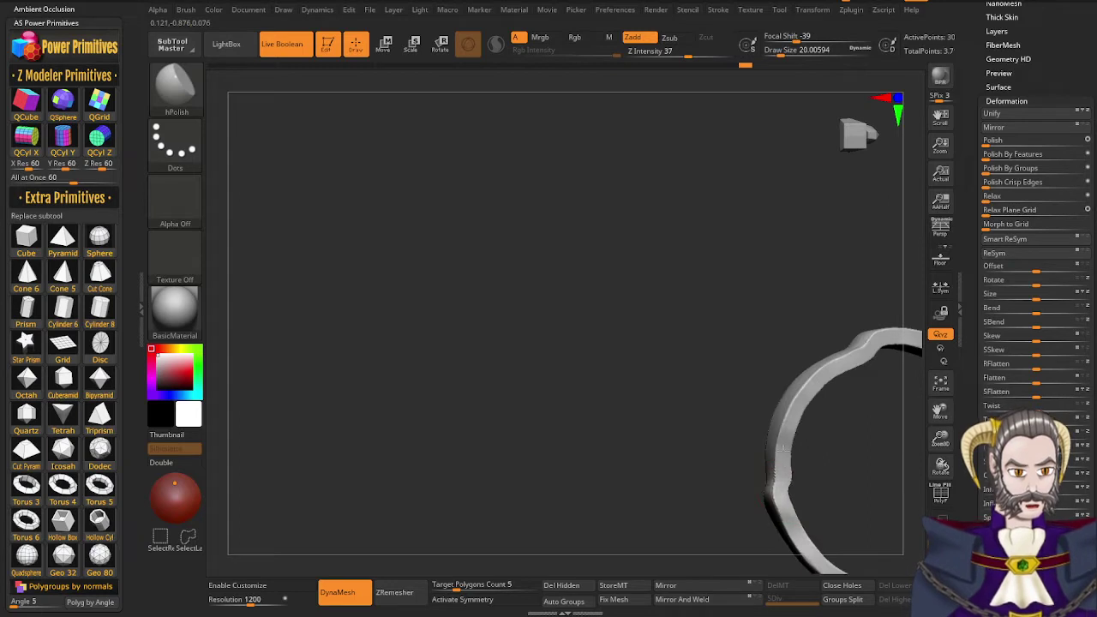
right_click_drag(783, 497, 789, 463)
left_click_drag(666, 435, 691, 327, "ctrl+shift")
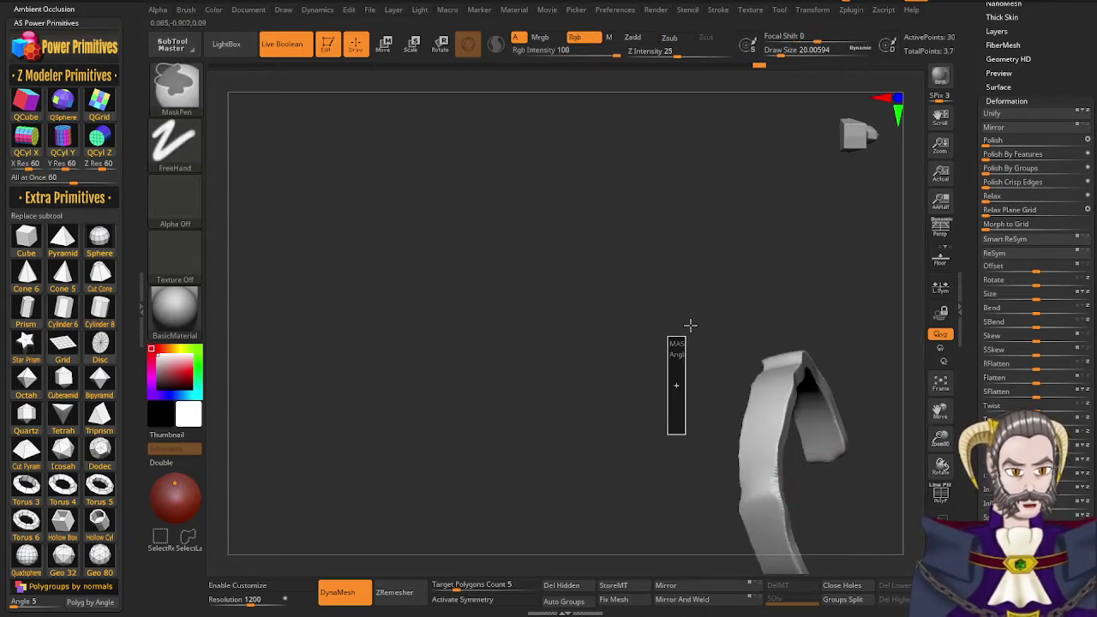
Even out the rim along the back of the band and refresh its DynaMesh
right_click_drag(667, 365, 686, 410)
right_click_drag(602, 393, 701, 265)
right_click_drag(738, 380, 663, 424)
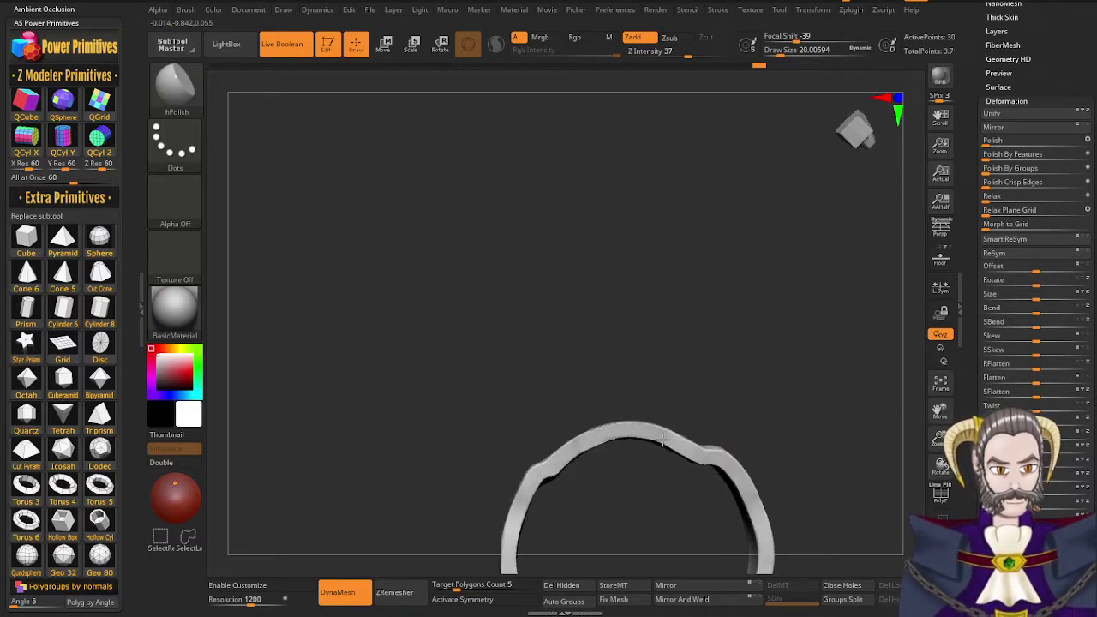
left_click_drag(645, 370, 769, 287, "ctrl")
mouse_move(695, 335)
right_mouse_down()
mouse_move(696, 458)
mouse_move(686, 465)
mouse_move(656, 372)
mouse_move(653, 423)
right_mouse_up()
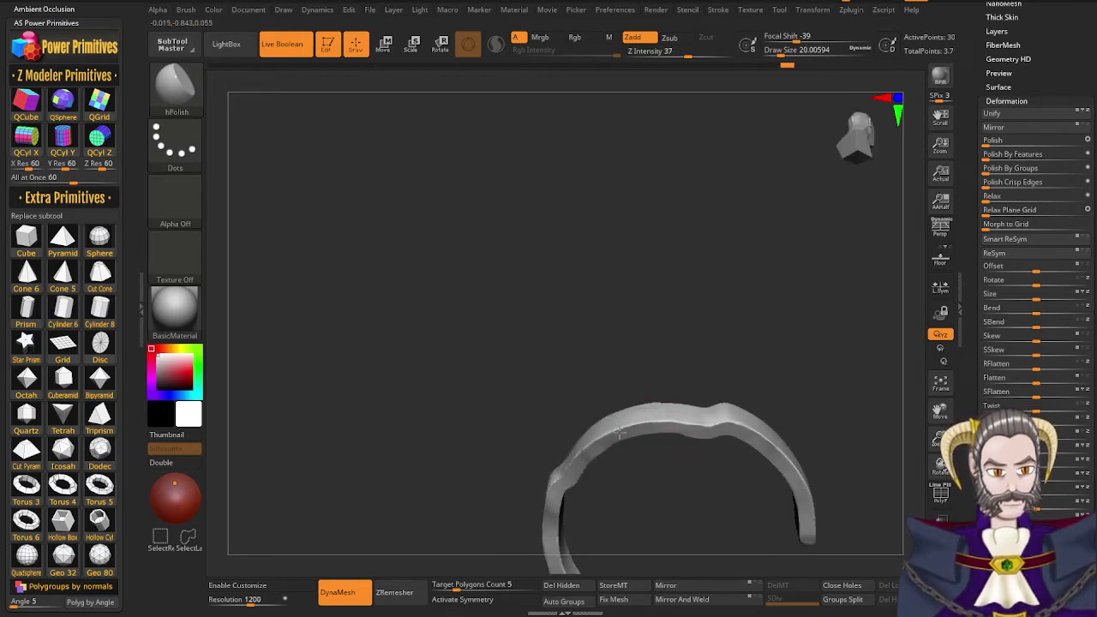
Polish the rim near the band's ends and flatten both end faces with hPolish
right_click_drag(601, 320, 574, 216, "alt")
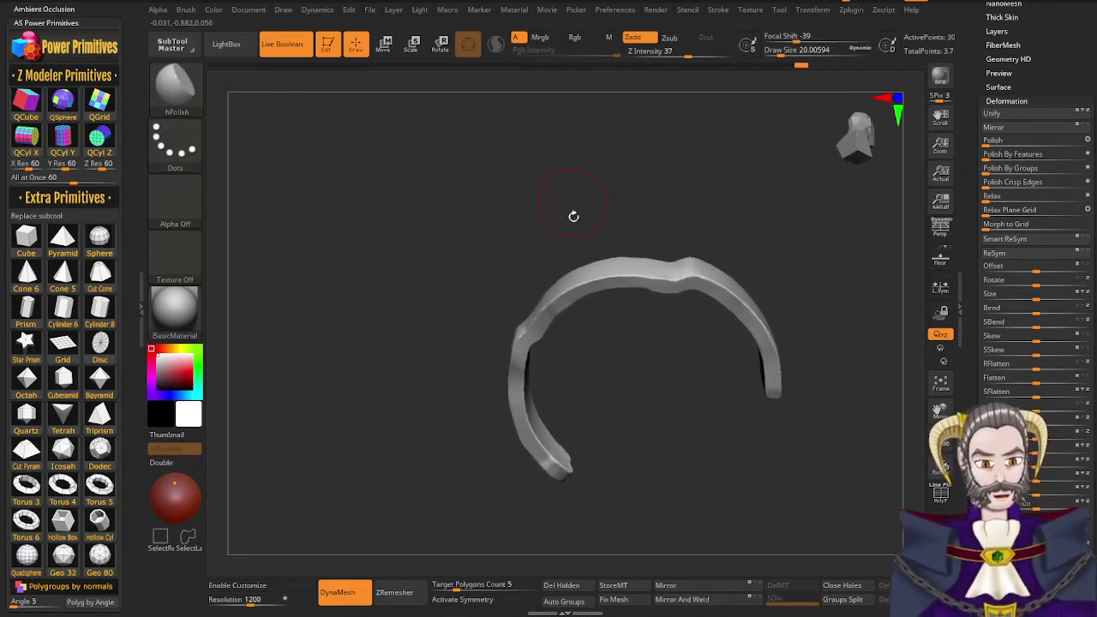
mouse_move(578, 259)
right_mouse_down()
mouse_move(637, 239)
mouse_move(642, 286)
mouse_move(591, 283)
right_mouse_up()
mouse_move(514, 254)
right_mouse_down("alt")
mouse_move(571, 323)
mouse_move(598, 426)
right_mouse_up("alt")
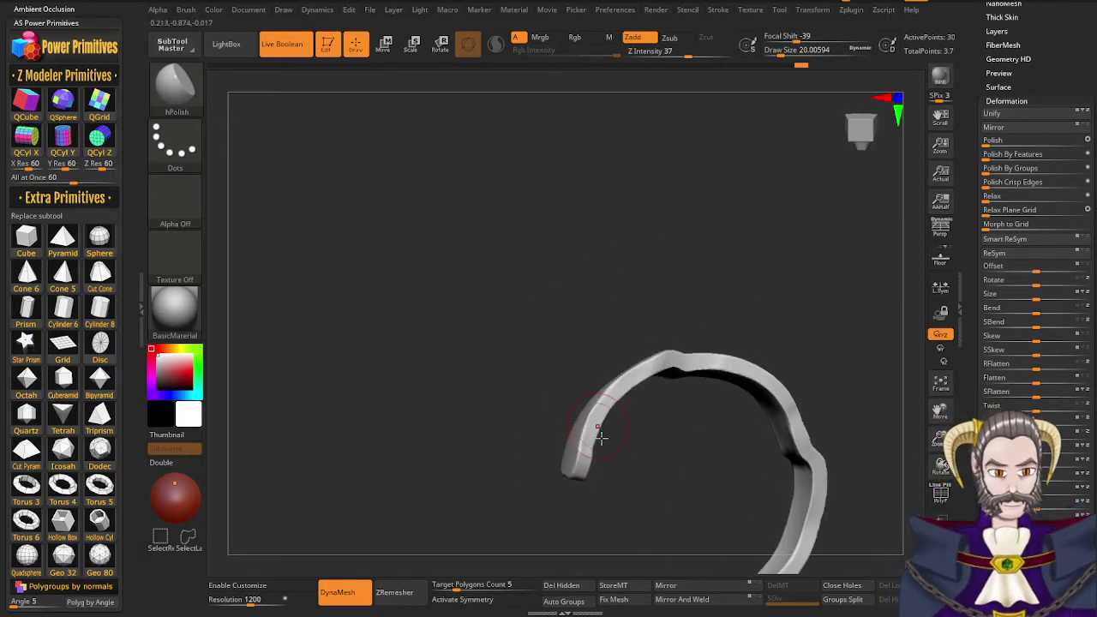
left_click_drag(587, 458, 593, 406)
right_click_drag(592, 407, 618, 296)
left_click_drag(615, 423, 619, 415)
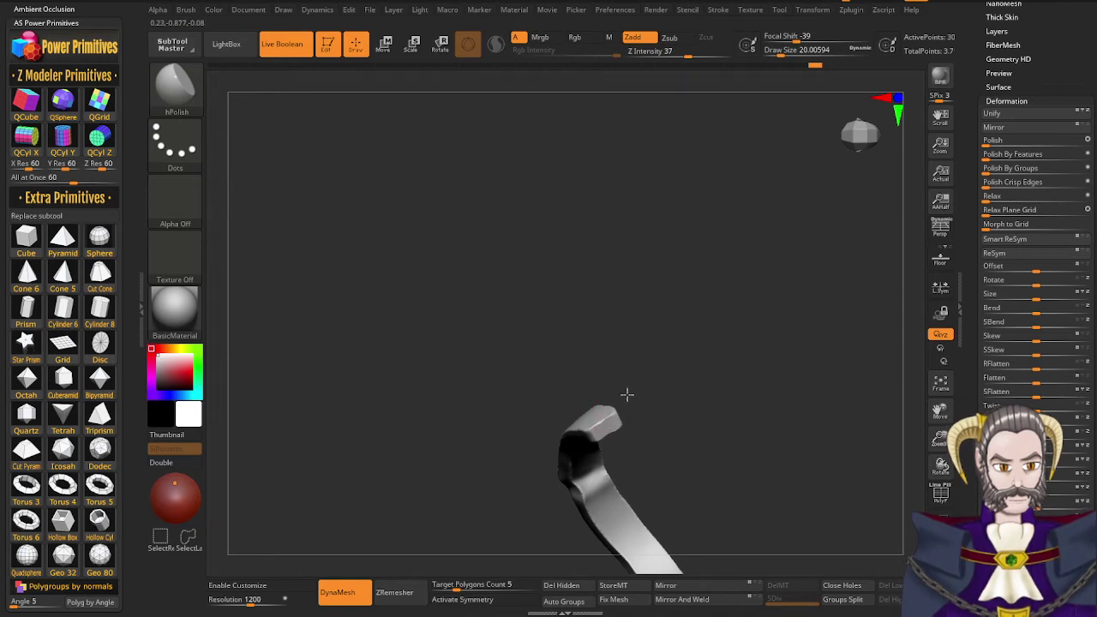
right_click_drag(626, 392, 533, 163, "alt")
right_click_drag(659, 373, 673, 409)
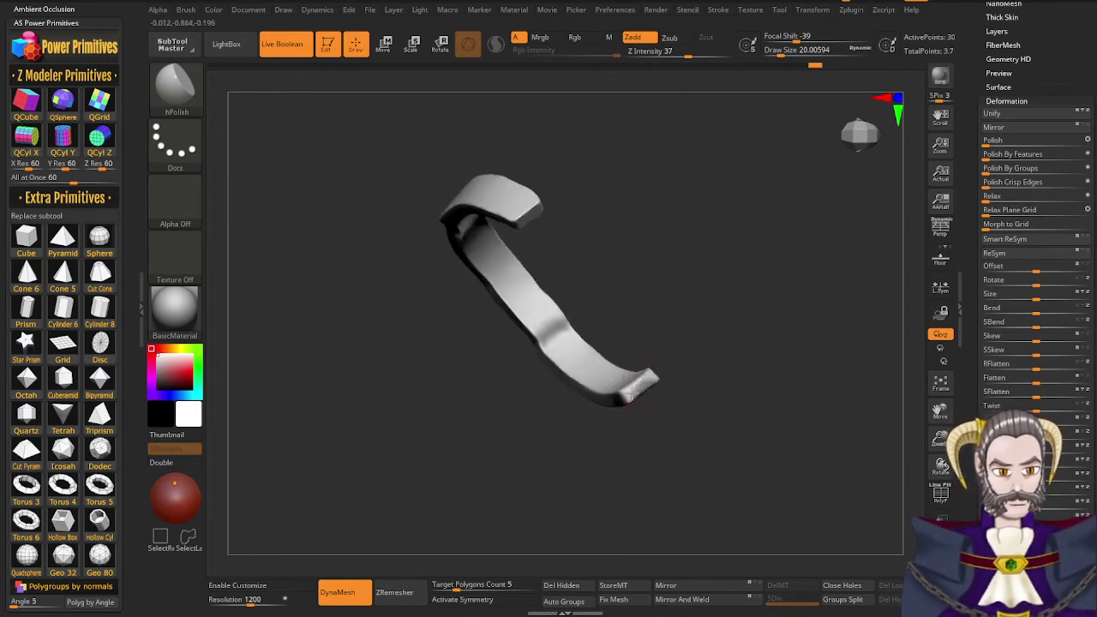
left_click_drag(648, 378, 645, 382)
Show the hidden helmet subtools again and check how the band sits on the helmet's side
mouse_move(619, 415)
right_mouse_down()
mouse_move(653, 424)
mouse_move(661, 196)
mouse_move(759, 420)
right_mouse_up()
key("alt+s")
mouse_move(644, 443)
right_mouse_down()
mouse_move(605, 455)
mouse_move(661, 473)
mouse_move(636, 483)
mouse_move(652, 480)
right_mouse_up()
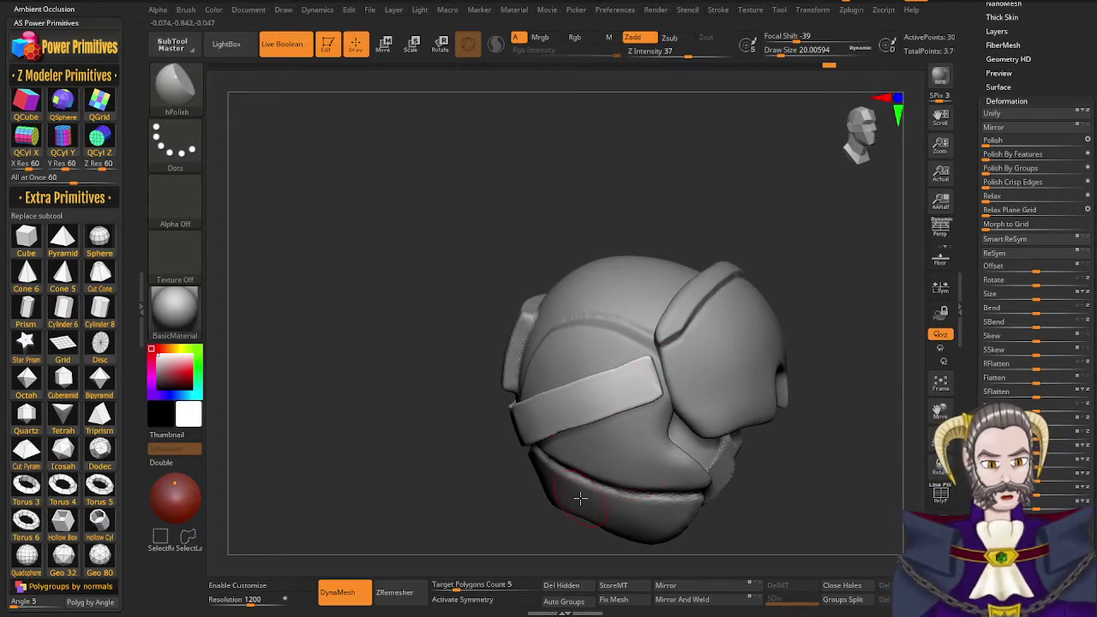
Add a cube primitive as a new subtool, isolate it and frame it in the view
left_click(31, 246)
right_click_drag(689, 446, 671, 448)
key("r")
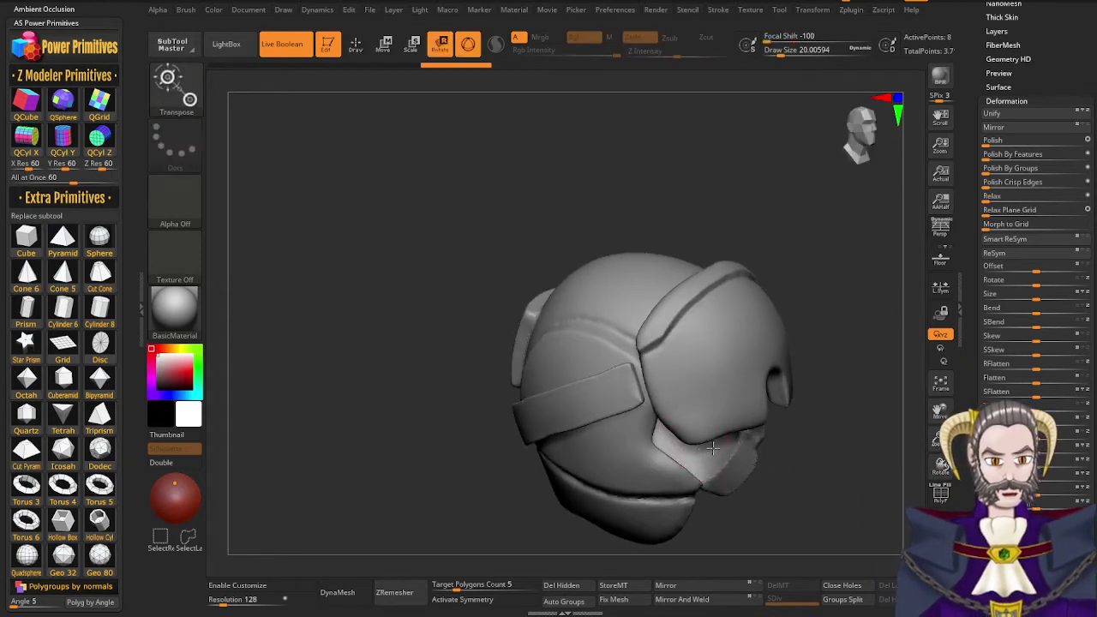
key("f")
key("f")
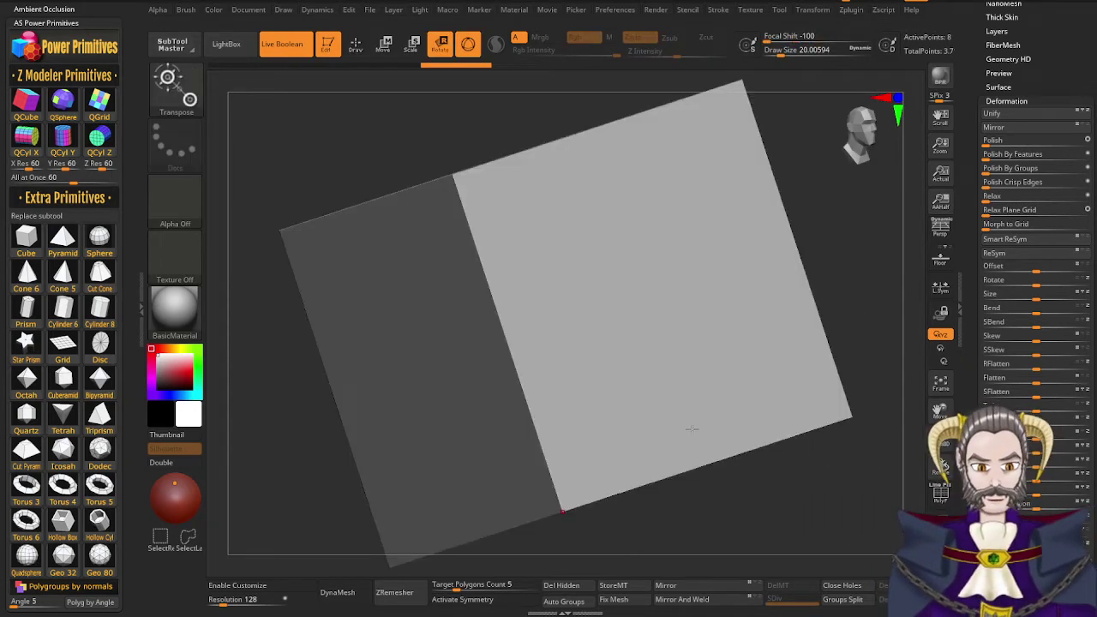
right_click_drag(688, 439, 500, 241, "ctrl")
left_click_drag(521, 348, 480, 224)
mouse_move(556, 438)
right_mouse_down("ctrl")
mouse_move(625, 471)
mouse_move(588, 412)
mouse_move(625, 378)
right_mouse_up("ctrl")
Use a mask to isolate one side of the cube and stretch that side vertically into a tapered block
key("q")
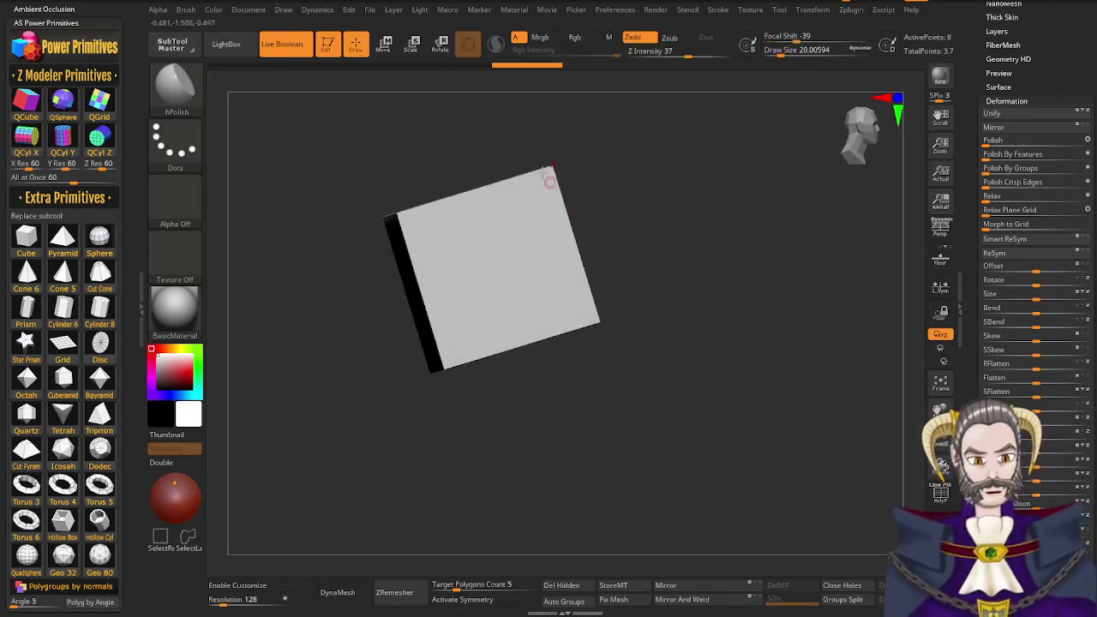
mouse_move(517, 137)
left_mouse_down("ctrl")
mouse_move(694, 408)
mouse_move(657, 375)
mouse_move(667, 482)
left_mouse_up("ctrl")
key("r")
left_click(443, 135)
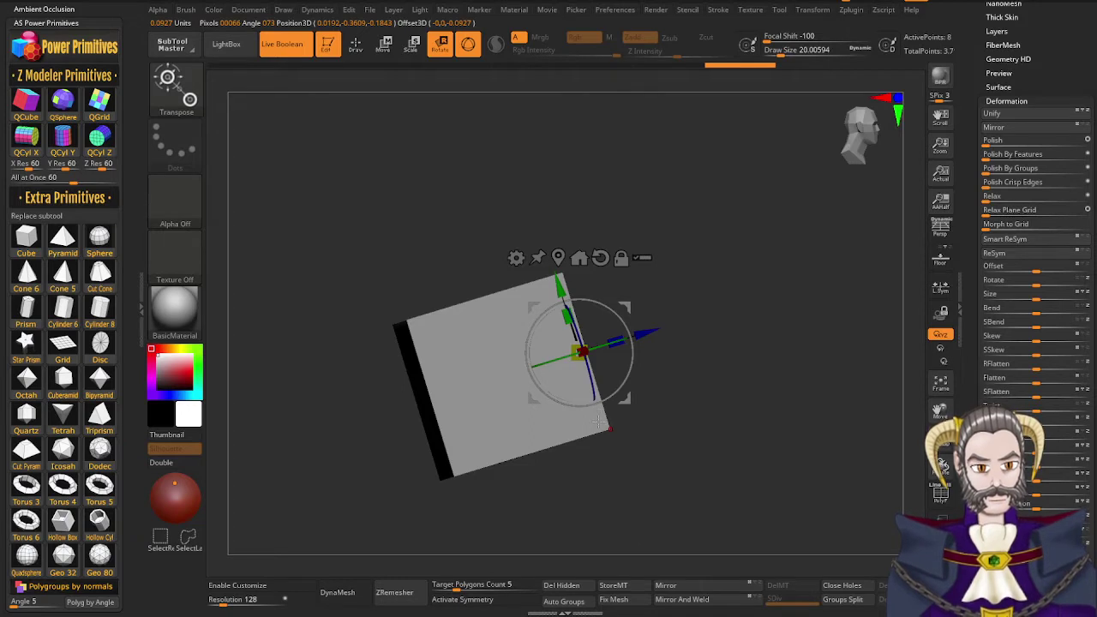
left_click_drag(565, 318, 516, 223)
left_click_drag(660, 419, 780, 288)
left_click(559, 257)
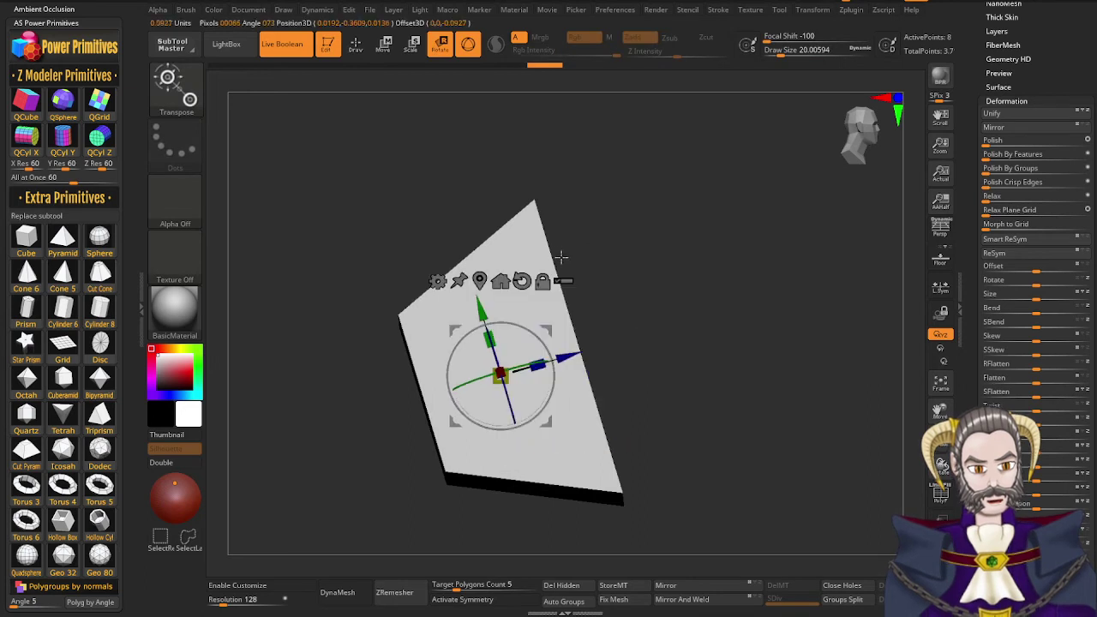
Scale the tapered block down to a small plate in proportion to the helmet and adjust its thickness
left_click_drag(537, 365, 563, 357)
left_click_drag(506, 376, 389, 553)
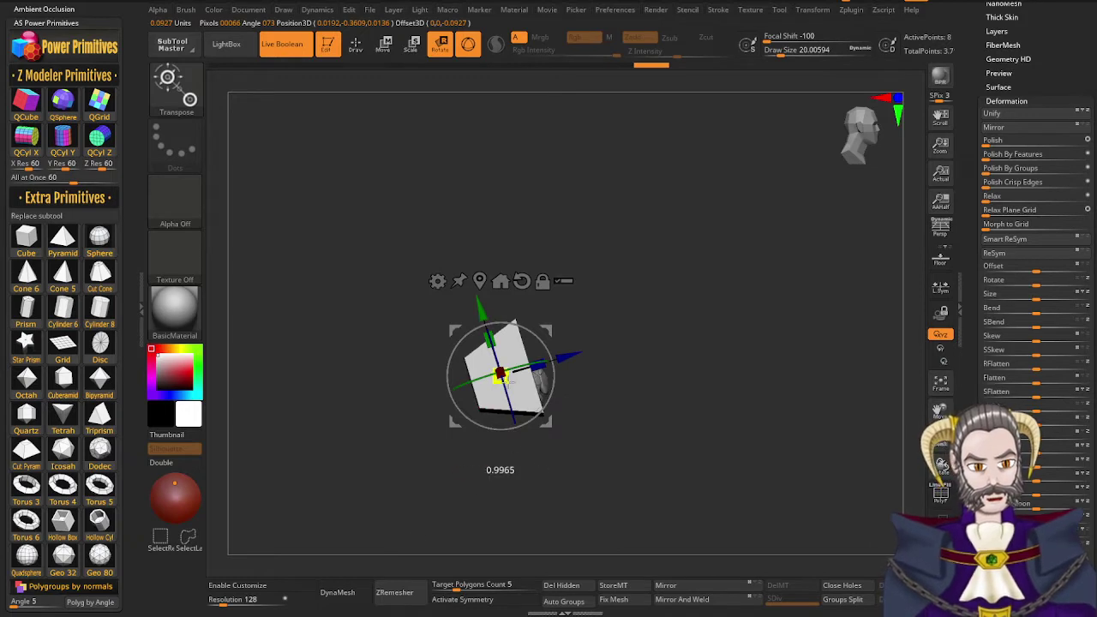
left_click_drag(504, 378, 414, 496)
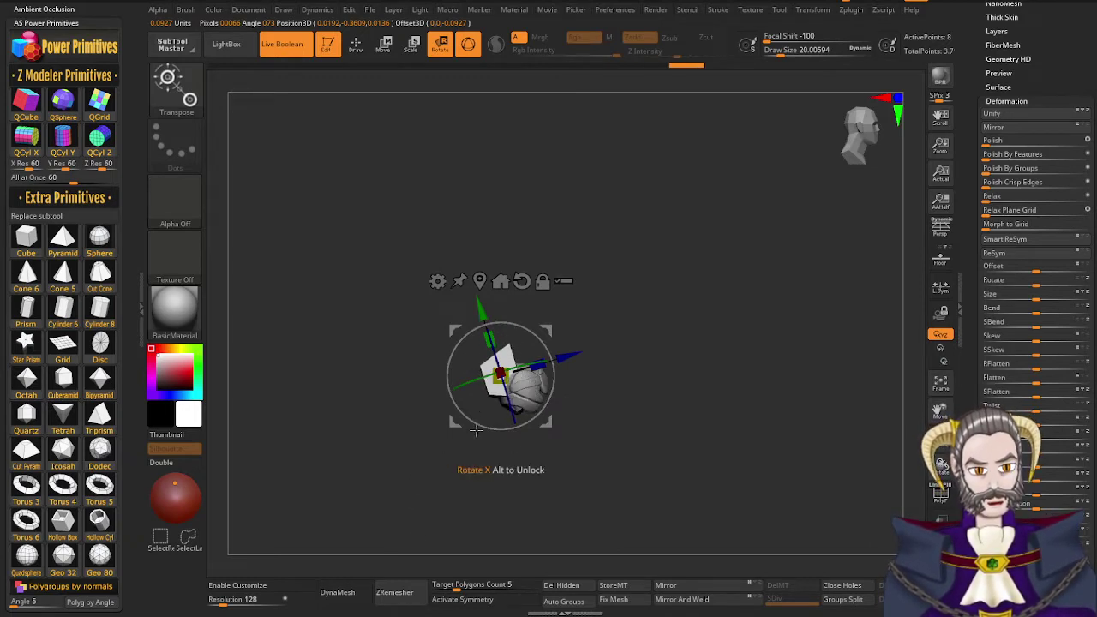
right_click_drag(476, 432, 501, 445)
right_click_drag(518, 382, 553, 403)
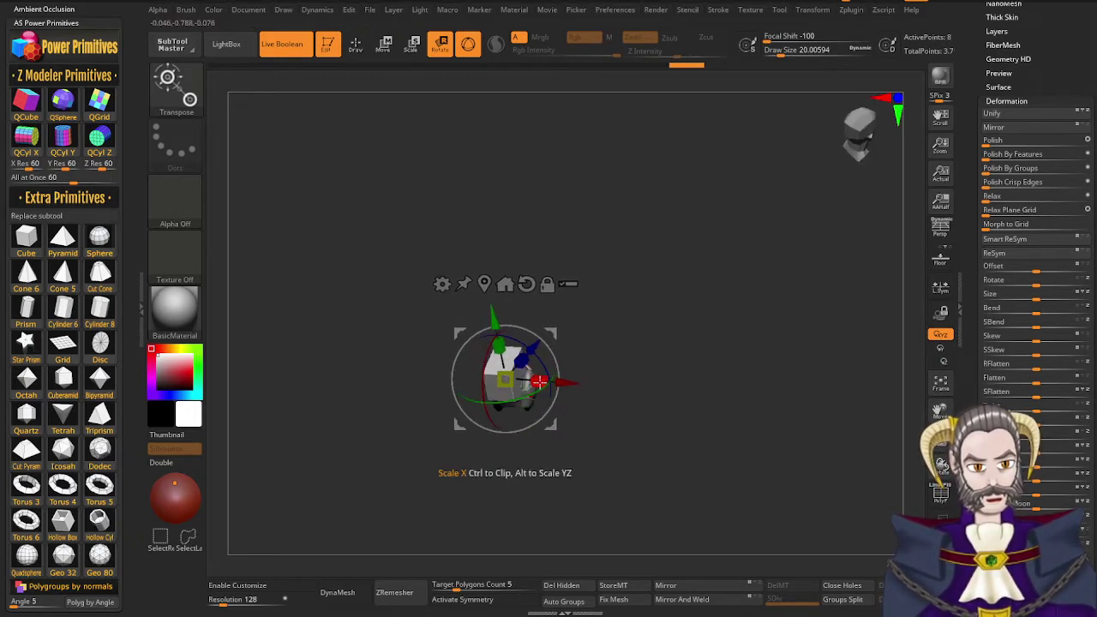
left_click_drag(540, 382, 526, 384)
right_click_drag(507, 465, 576, 463, "ctrl")
left_click_drag(507, 381, 447, 458)
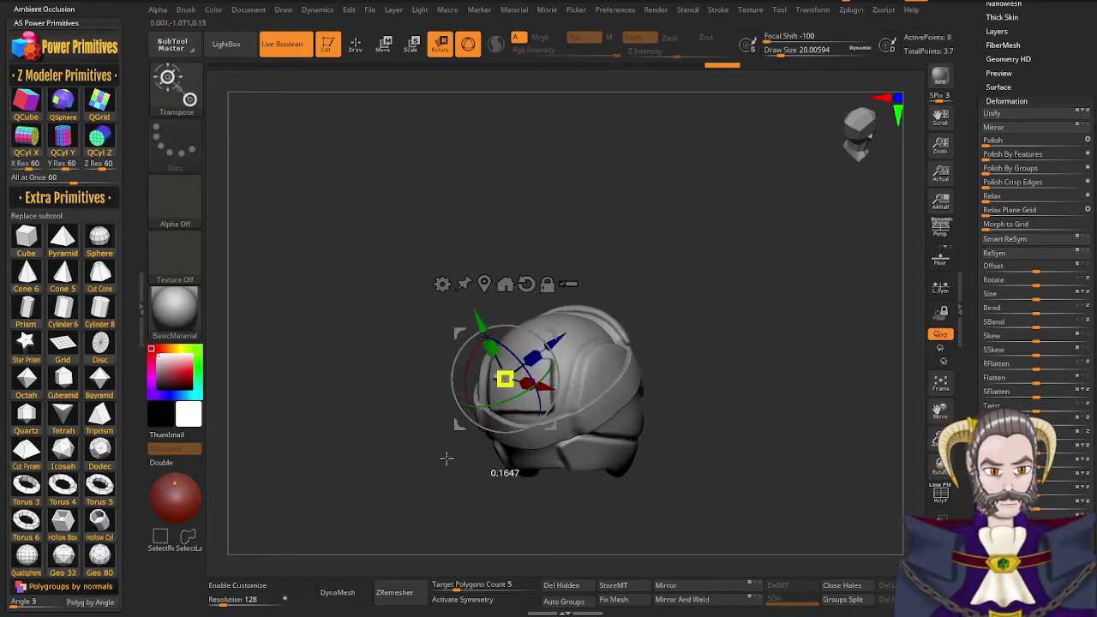
Move the block across to the outer side of the helmet
left_click_drag(547, 387, 674, 400)
right_click_drag(675, 400, 636, 425)
left_click_drag(608, 408, 720, 322)
right_click_drag(724, 355, 728, 405)
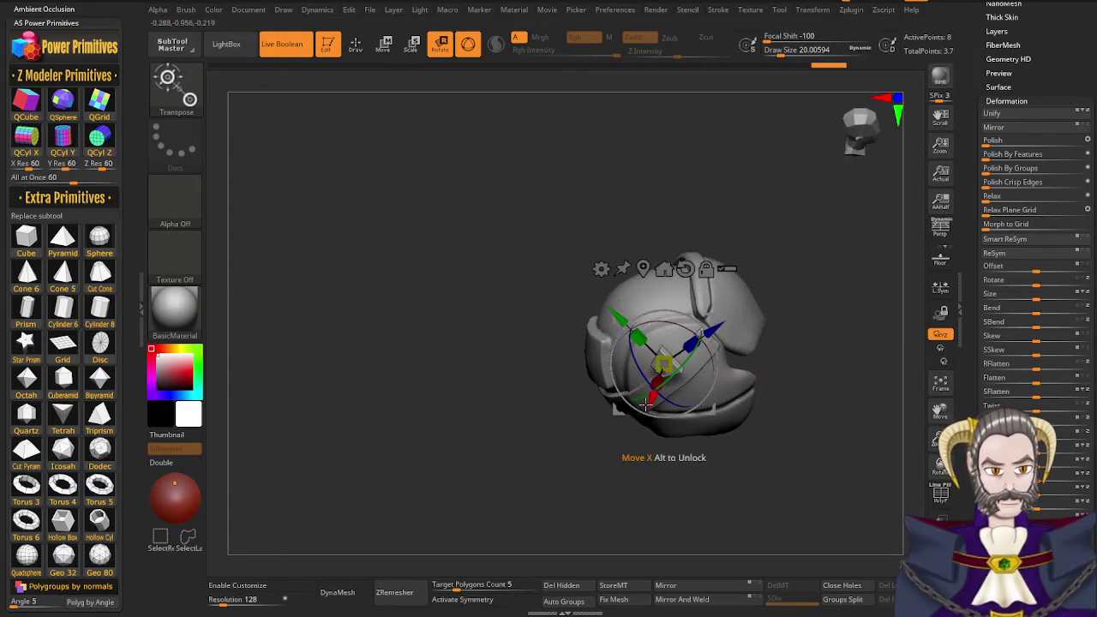
right_click_drag(647, 405, 662, 456)
left_click_drag(672, 421, 666, 337)
Rotate the block to follow the curve of the helmet's side and bring it close to the surface
right_click_drag(666, 402, 613, 462)
left_click_drag(612, 463, 610, 522)
left_click_drag(620, 428, 602, 462)
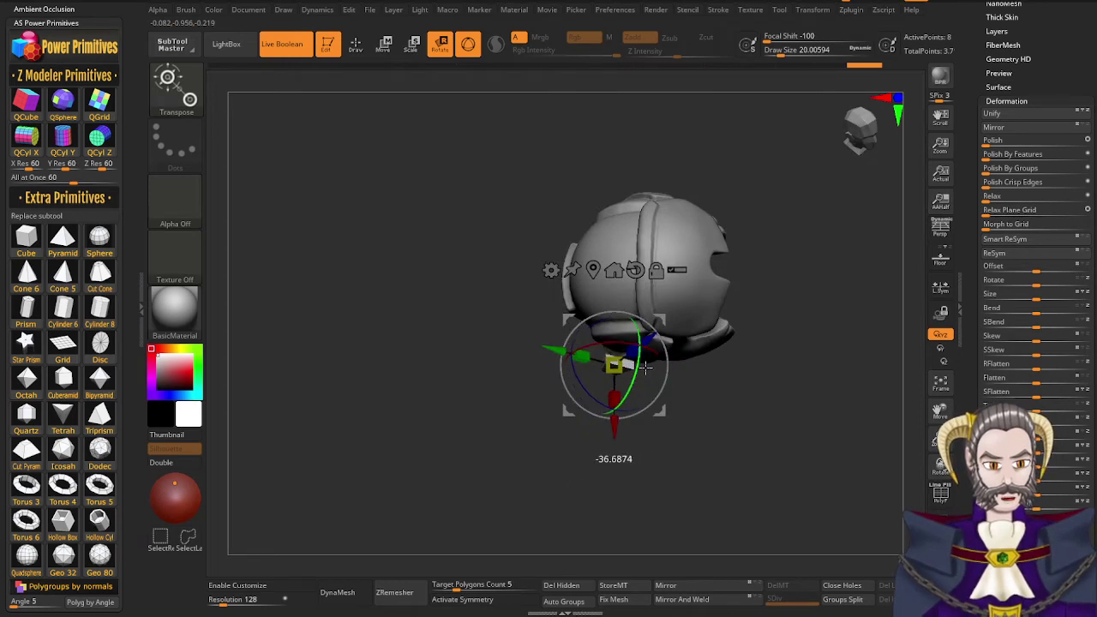
left_click_drag(686, 375, 722, 363)
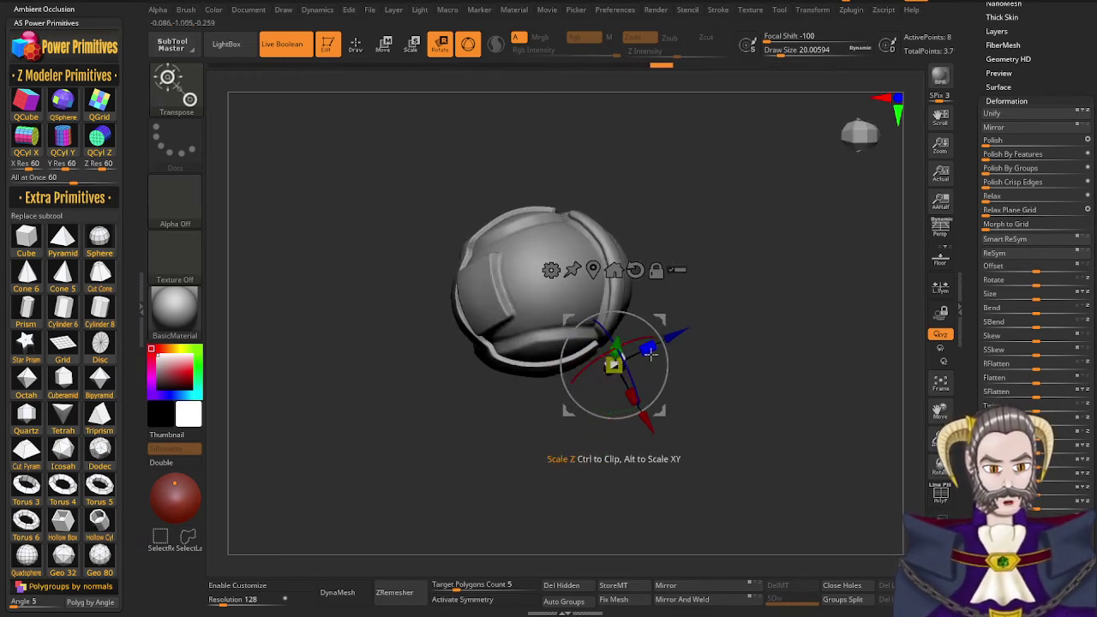
left_click_drag(644, 415, 631, 392)
left_click_drag(601, 425, 574, 431)
right_click_drag(575, 431, 564, 440, "ctrl")
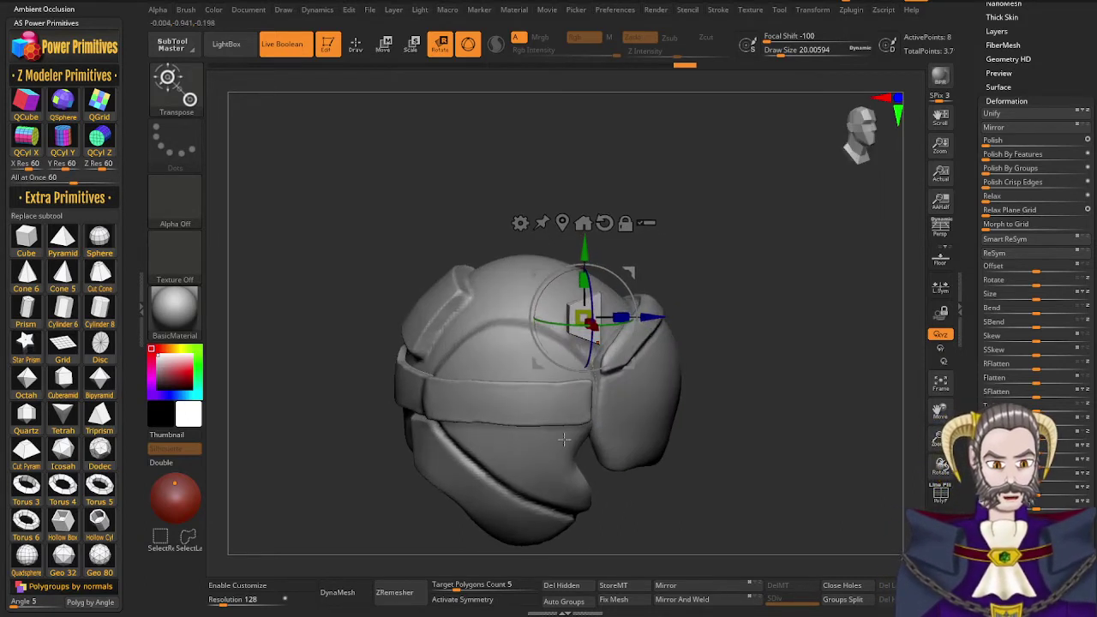
Lower the block onto the front end of the side band and adjust its placement there
right_click_drag(490, 437, 463, 465)
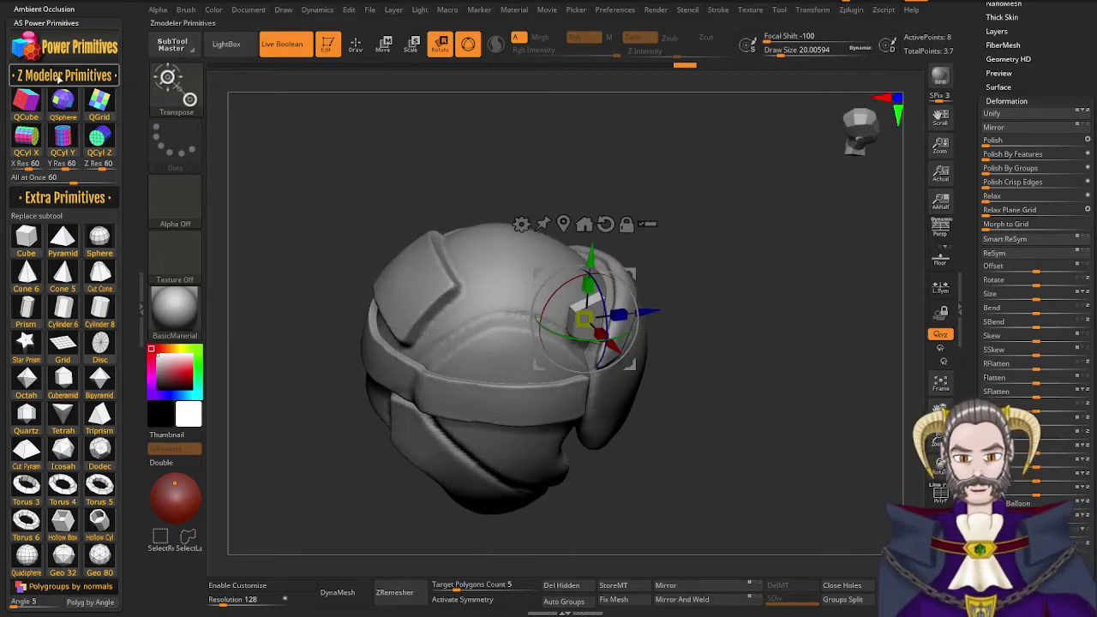
mouse_move(594, 410)
right_mouse_down()
mouse_move(609, 403)
mouse_move(596, 408)
right_mouse_up()
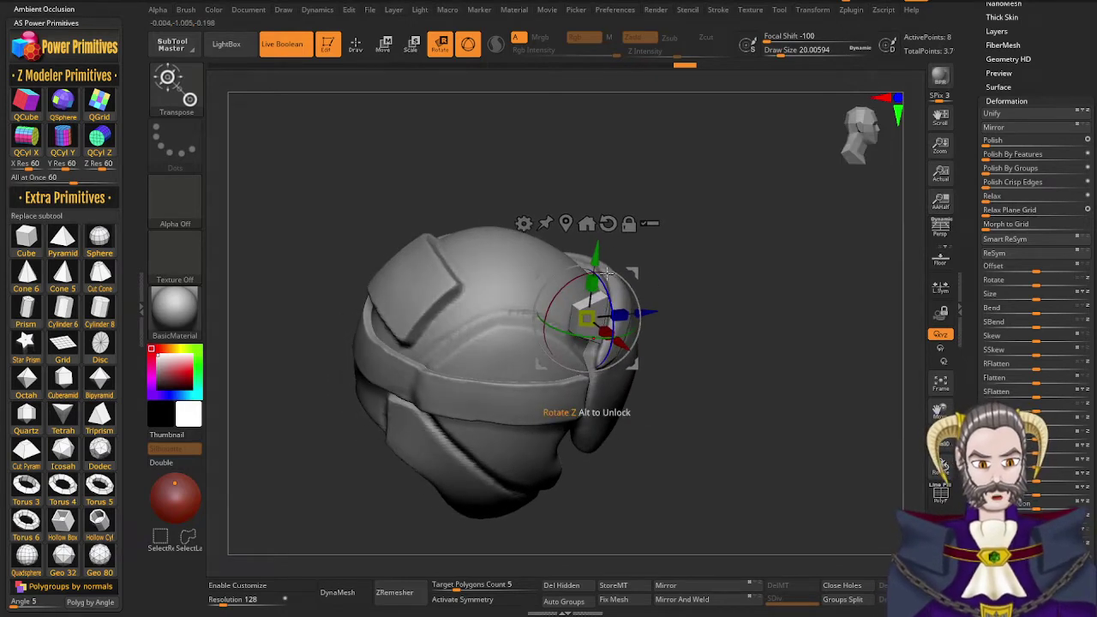
left_click_drag(596, 252, 594, 309)
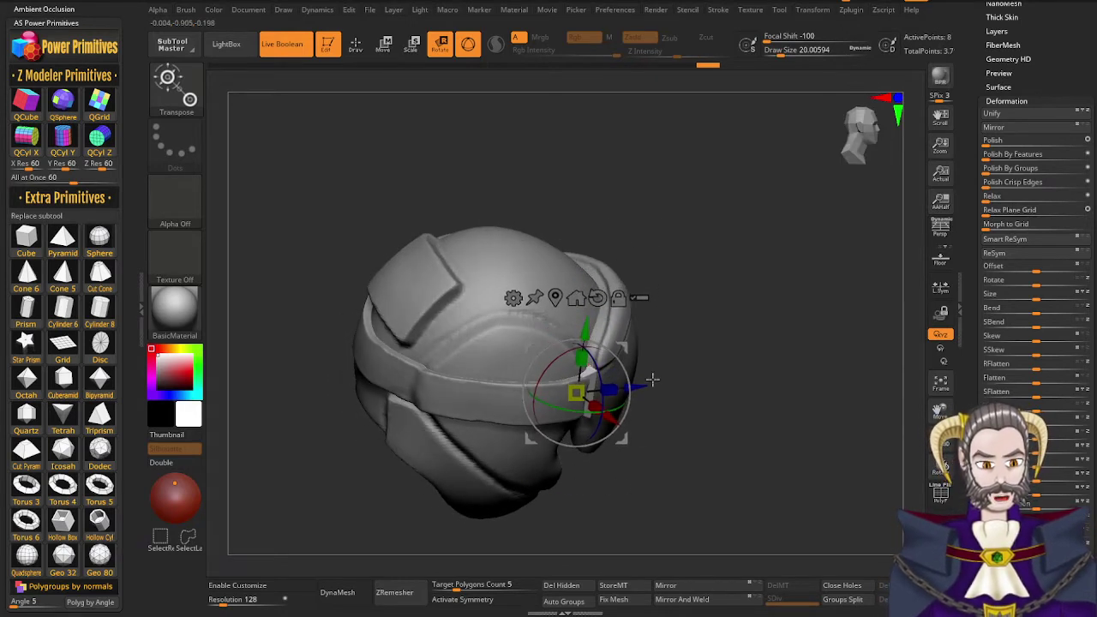
mouse_move(652, 380)
right_mouse_down()
mouse_move(626, 370)
mouse_move(648, 392)
right_mouse_up()
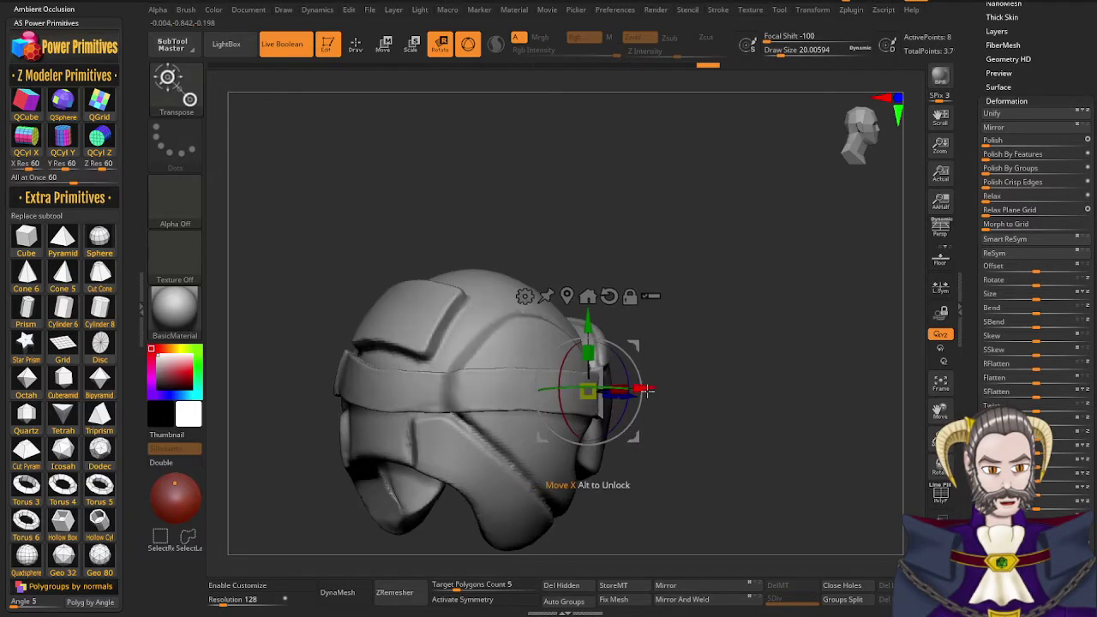
left_click_drag(645, 471, 624, 491)
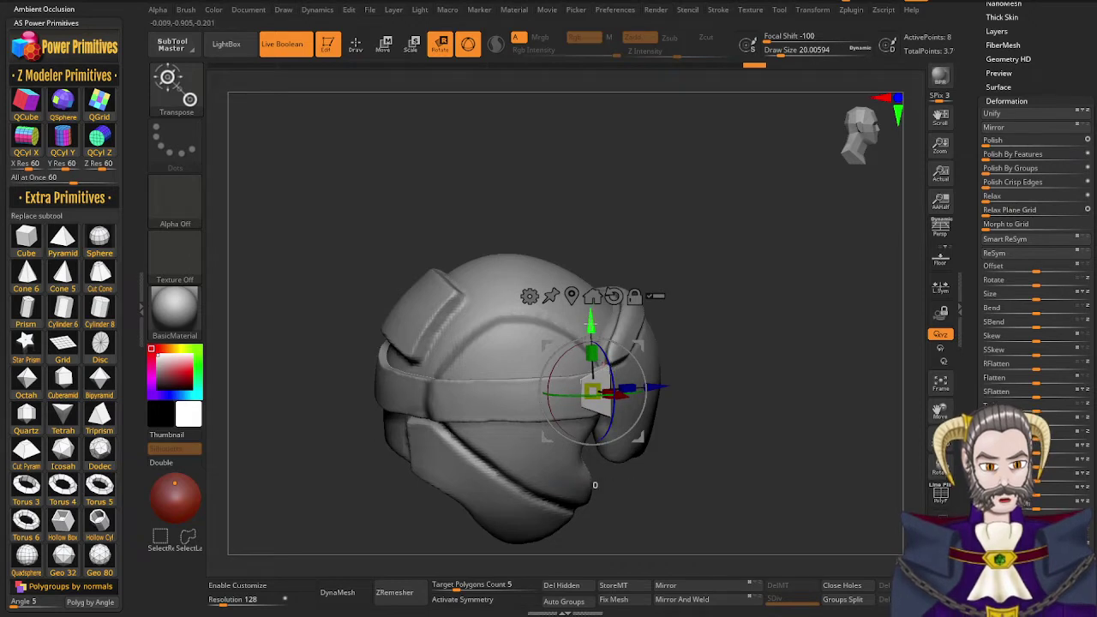
right_click_drag(620, 345, 647, 345)
left_click_drag(646, 346, 634, 379)
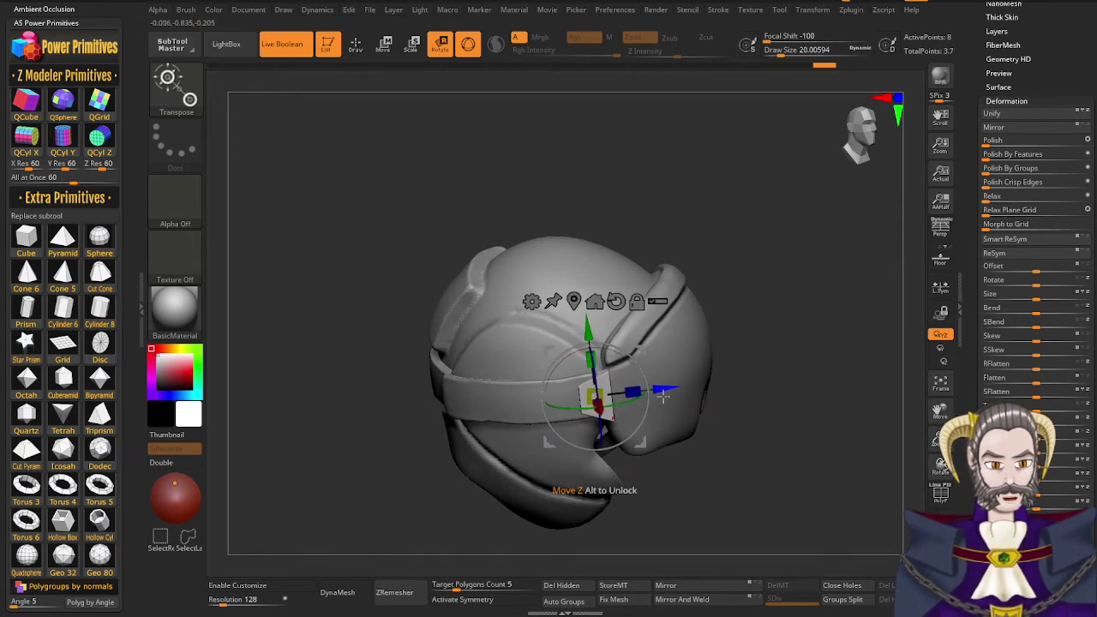
Realign the block over the band's front end and stretch it along its Z axis
right_click_drag(664, 396, 627, 453)
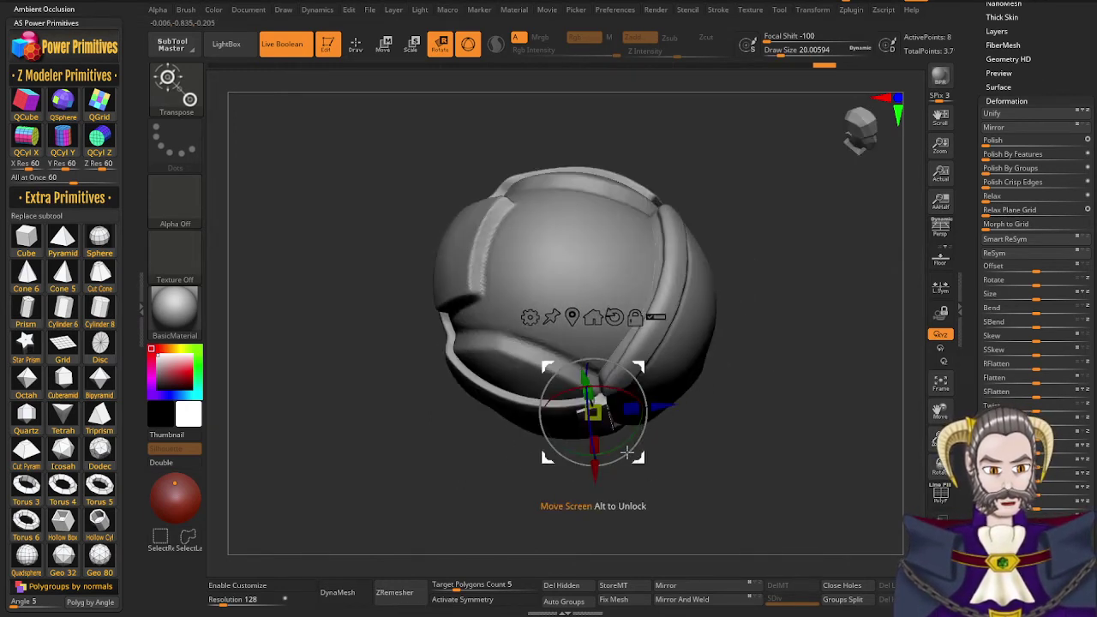
left_click_drag(625, 445, 633, 443)
right_click_drag(653, 453, 663, 399)
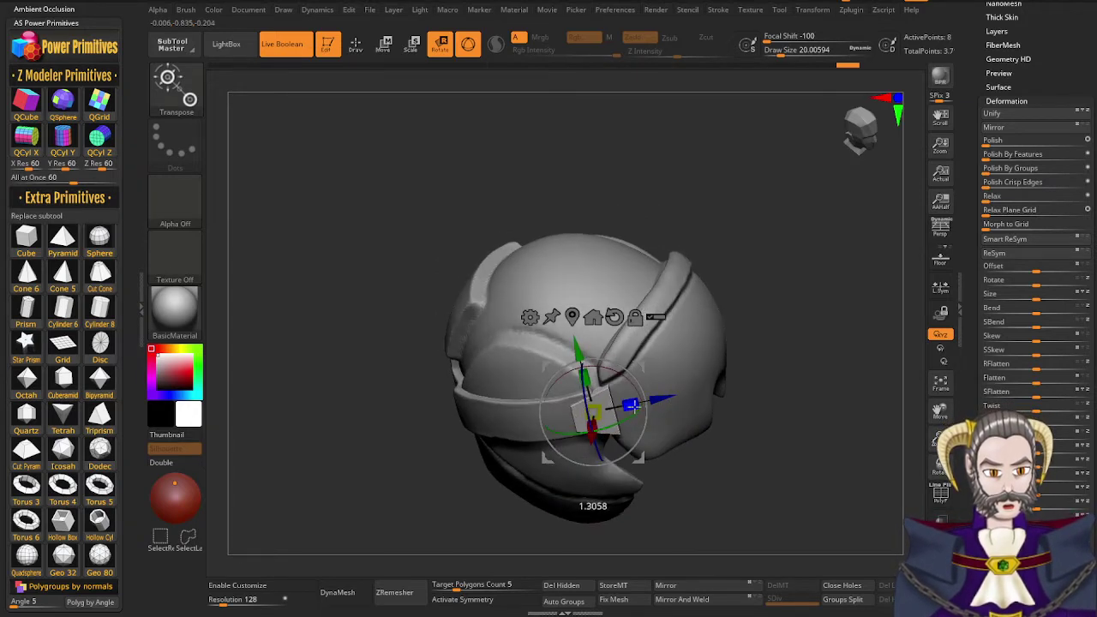
Rotate and shift the block until it sits snugly against the helmet at the band's front end
right_click_drag(681, 470, 631, 441)
mouse_move(618, 523)
right_mouse_down()
mouse_move(674, 446)
mouse_move(600, 418)
mouse_move(625, 543)
right_mouse_up()
left_click_drag(625, 543, 644, 420)
mouse_move(644, 420)
right_mouse_down()
mouse_move(626, 406)
mouse_move(641, 432)
right_mouse_up()
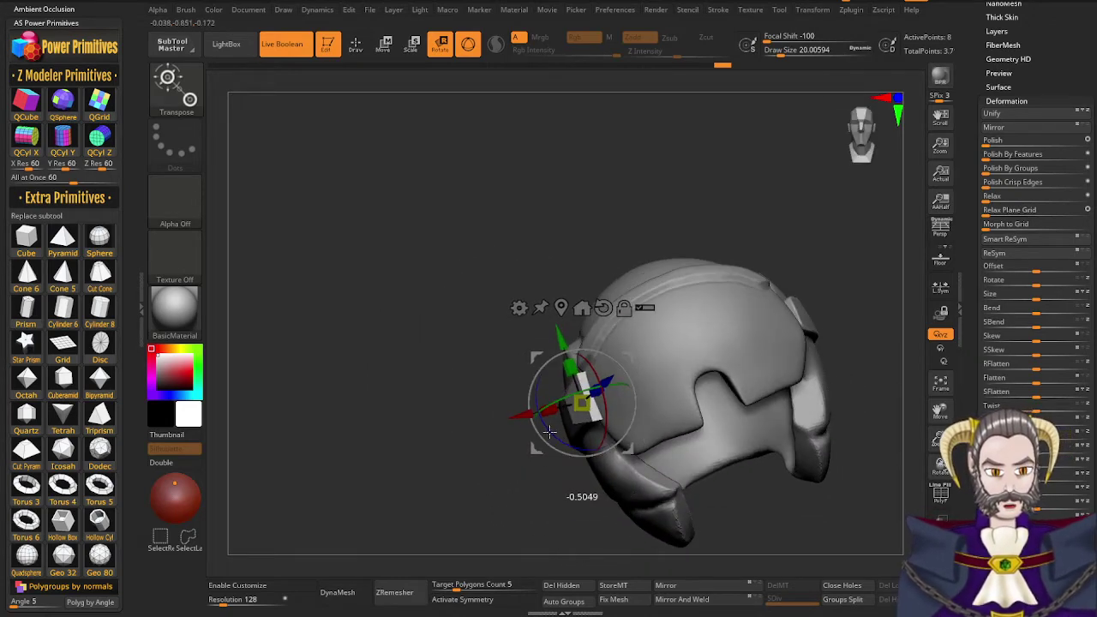
right_click_drag(592, 487, 663, 473)
left_click_drag(663, 474, 668, 410)
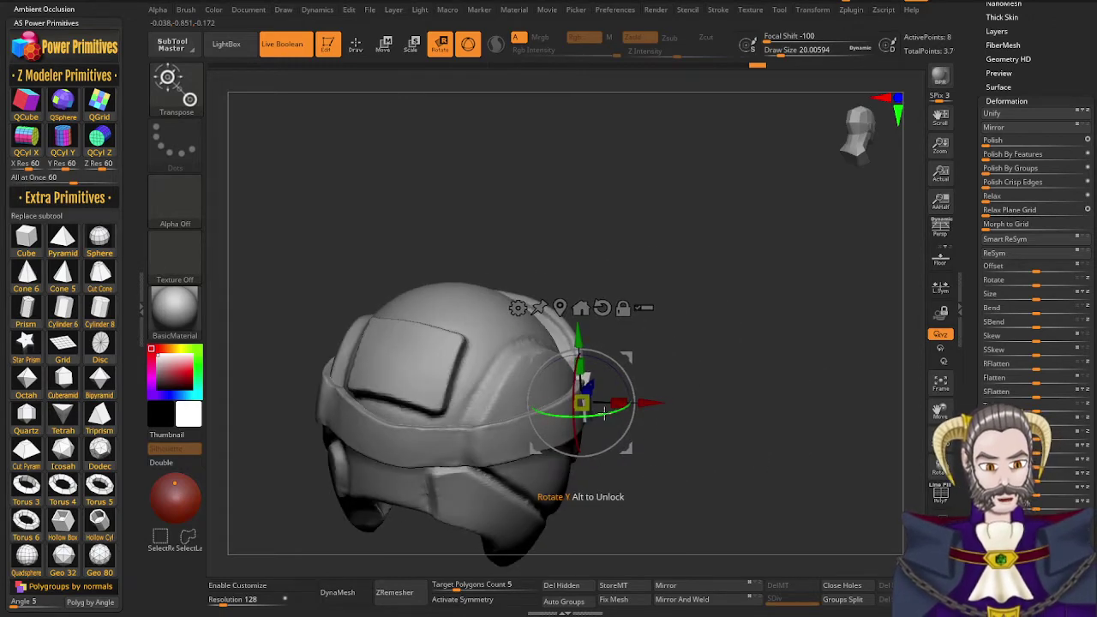
left_click_drag(623, 455, 635, 422)
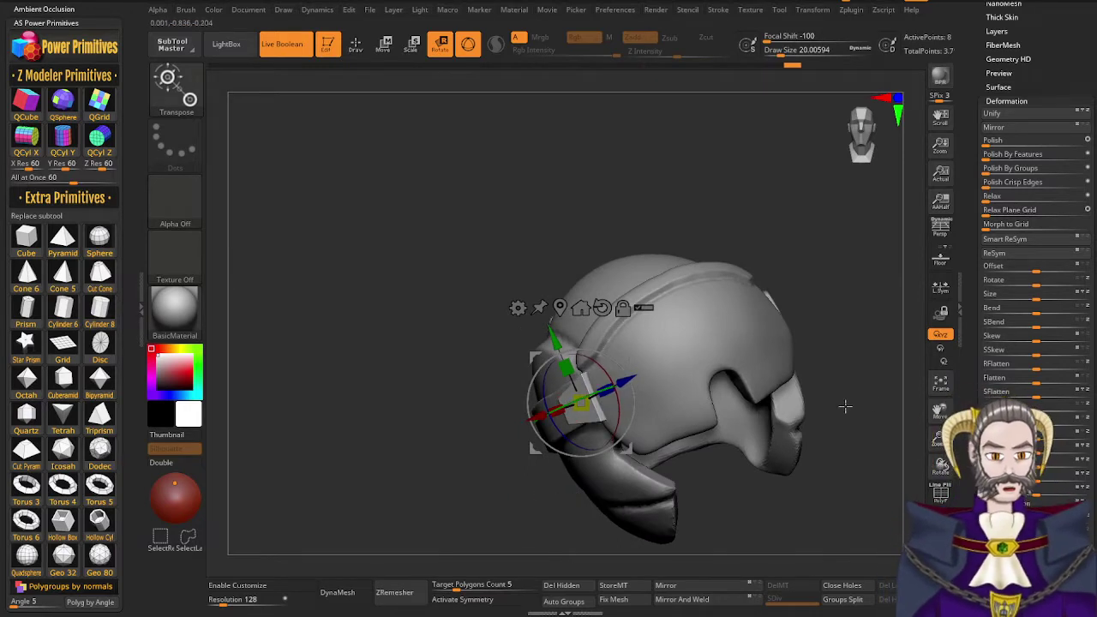
Duplicate the block subtool and move the copy across to the opposite side of the helmet
left_click_drag(967, 108, 967, 264)
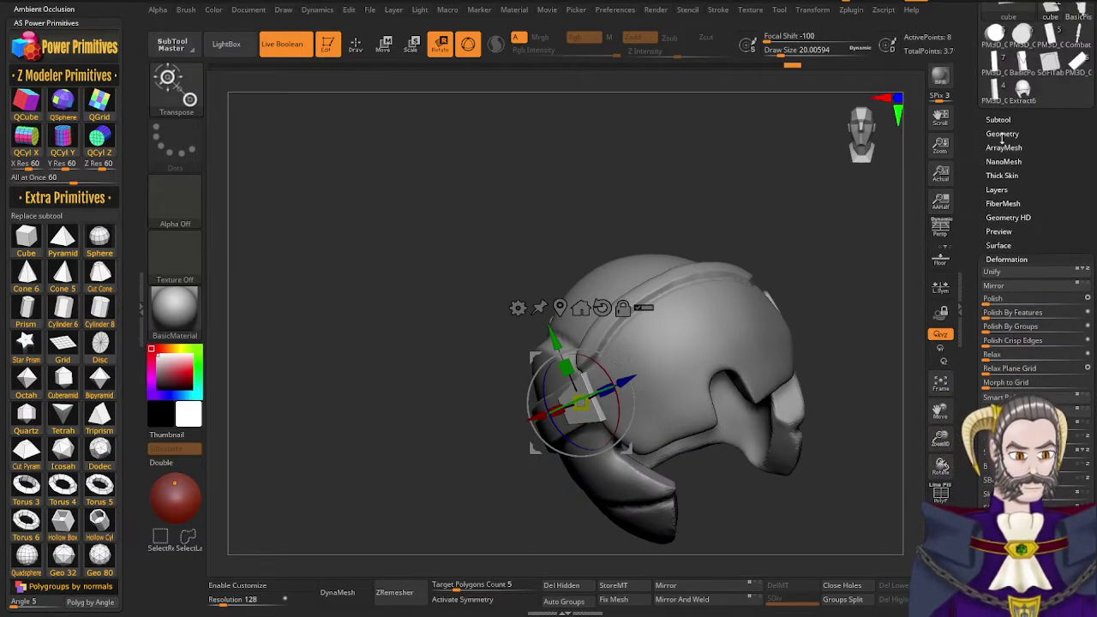
left_click(1000, 121)
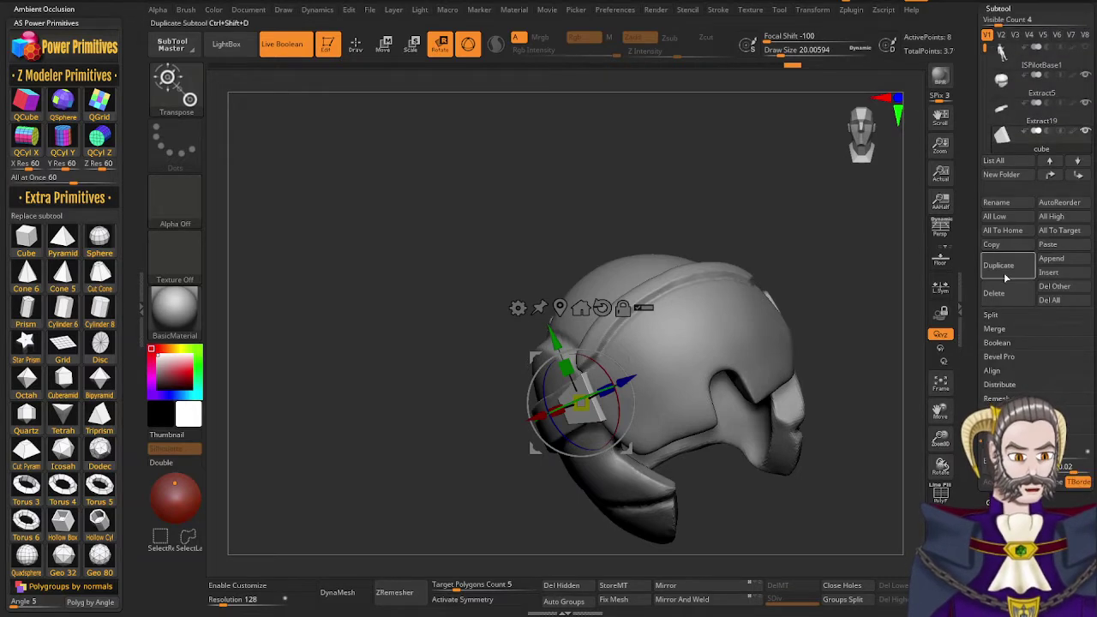
left_click(1007, 276)
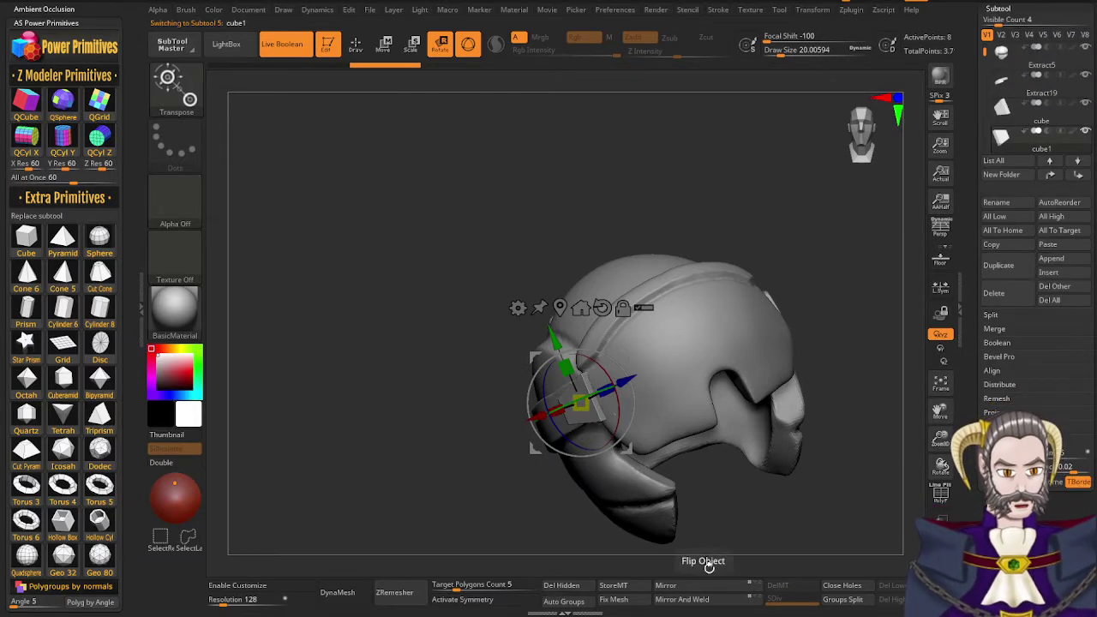
mouse_move(717, 497)
left_mouse_down()
mouse_move(695, 520)
mouse_move(708, 516)
left_mouse_up()
left_click_drag(605, 393, 640, 379)
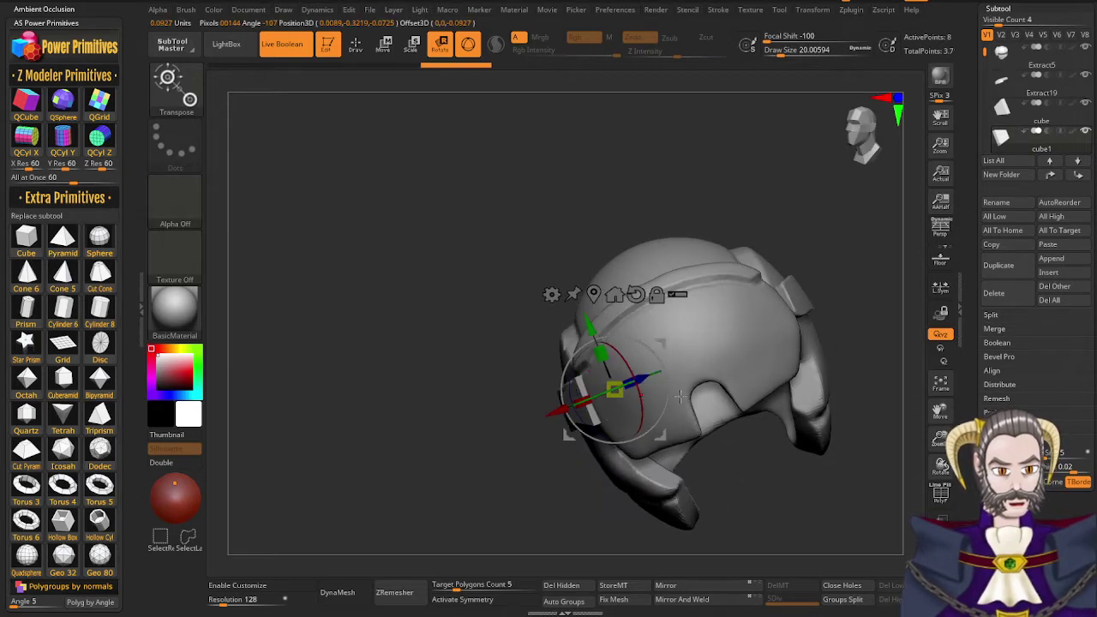
left_click_drag(554, 417, 775, 332)
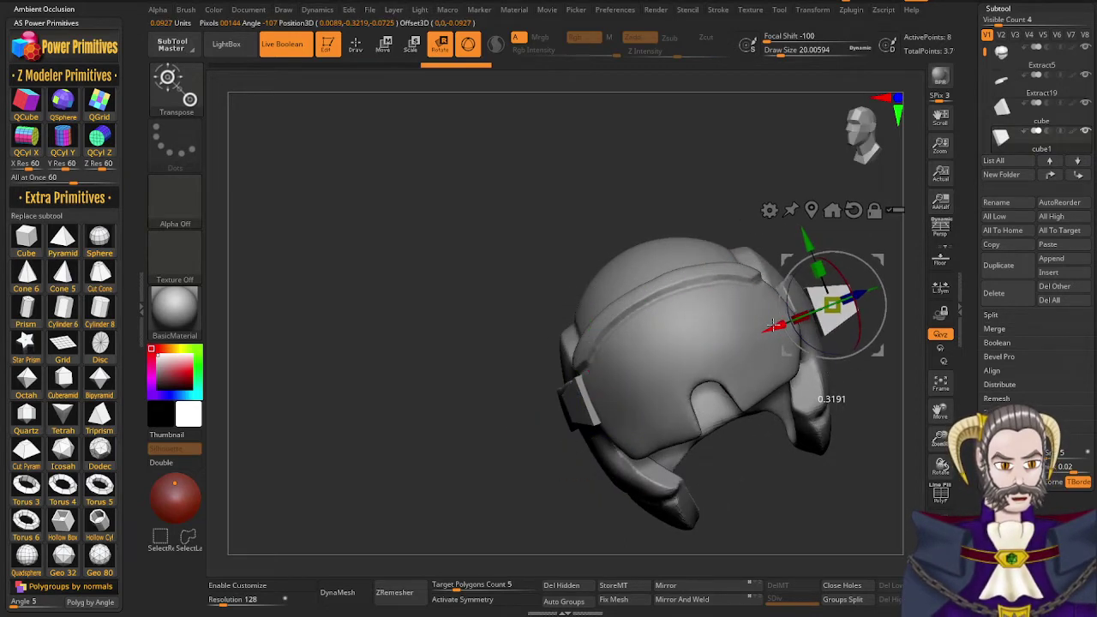
Position the duplicated block at the front end of the band on the opposite side
right_click_drag(747, 375, 627, 518, "alt")
left_click_drag(744, 412, 784, 399)
left_click_drag(693, 430, 613, 485)
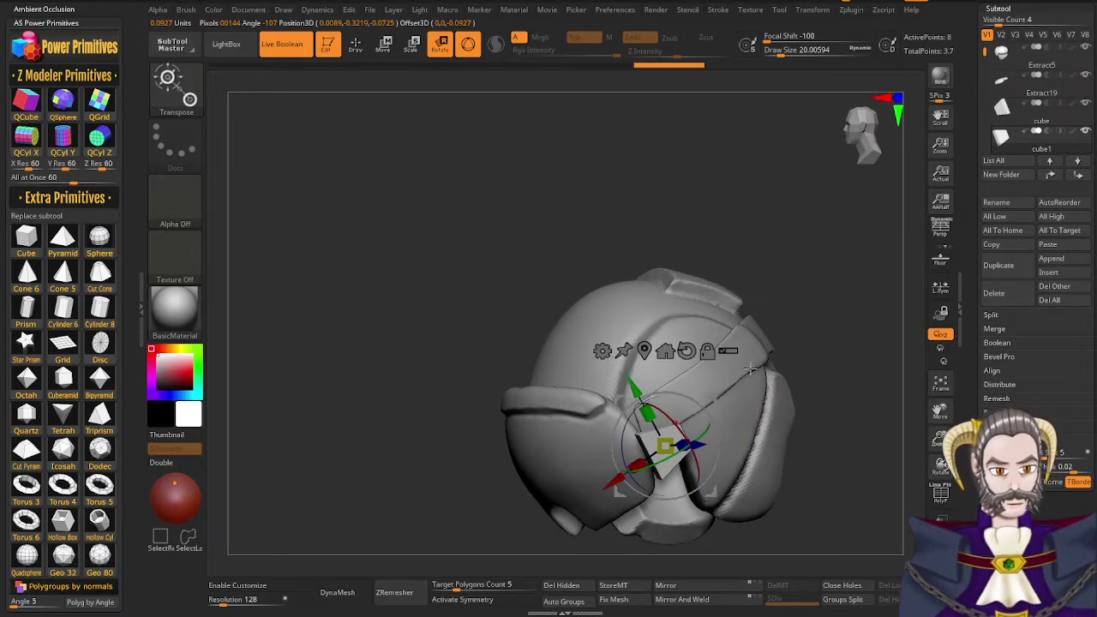
right_click_drag(686, 360, 802, 323)
left_click_drag(734, 428, 684, 441)
left_click_drag(605, 393, 599, 375)
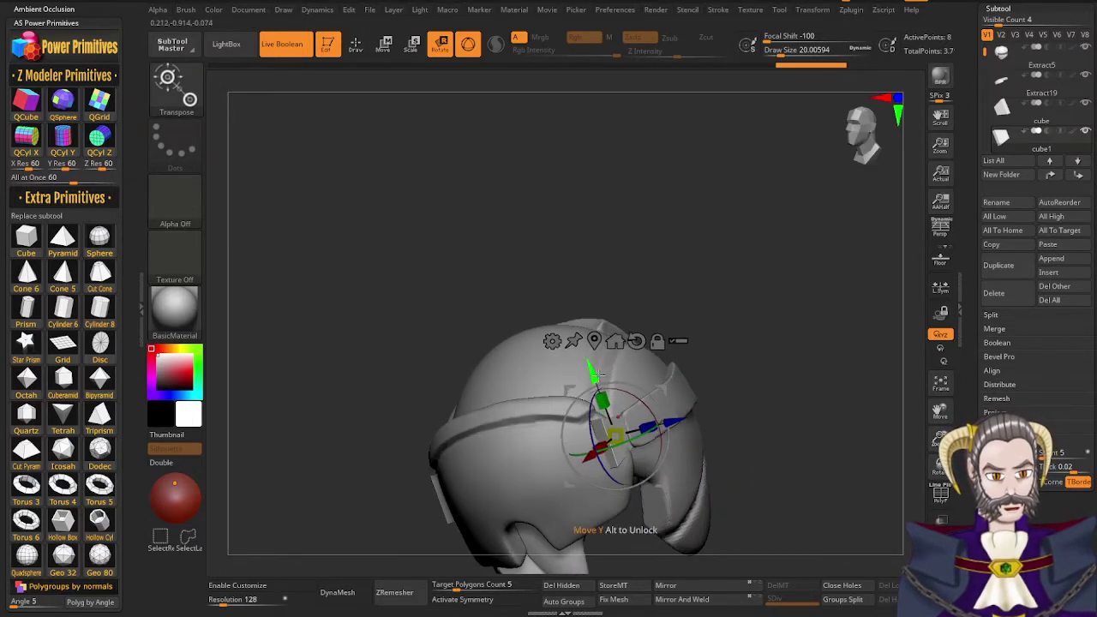
Rotate the duplicated block about its Y axis and nudge it to fit the helmet's curve beside the band
right_click_drag(707, 373, 710, 451)
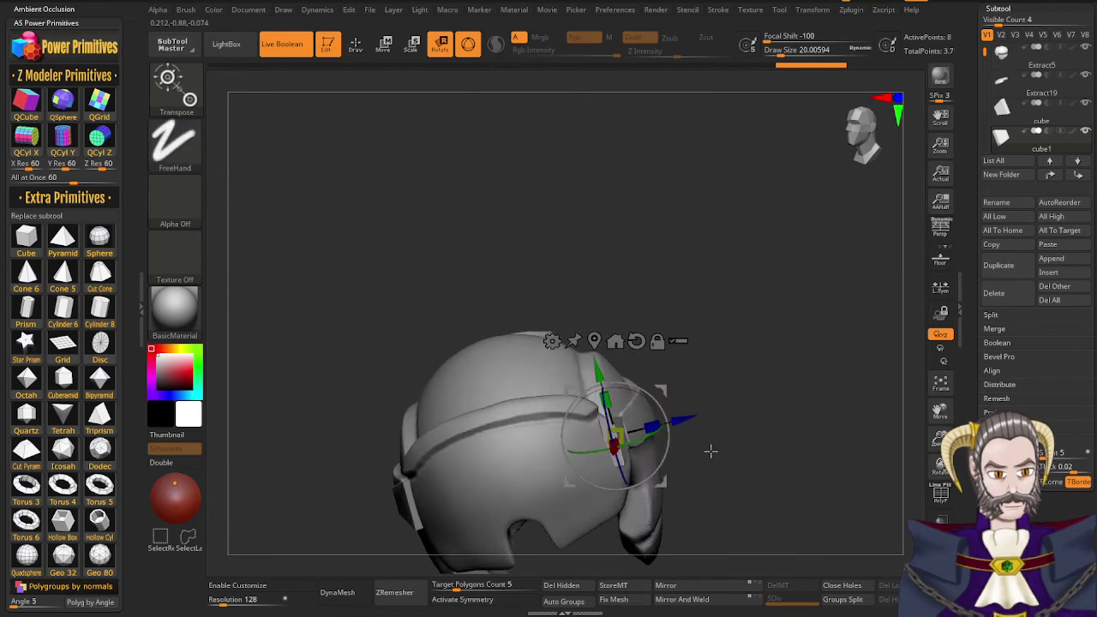
right_click_drag(684, 508, 674, 409, "ctrl")
right_click_drag(674, 409, 645, 398)
right_click_drag(602, 337, 606, 365)
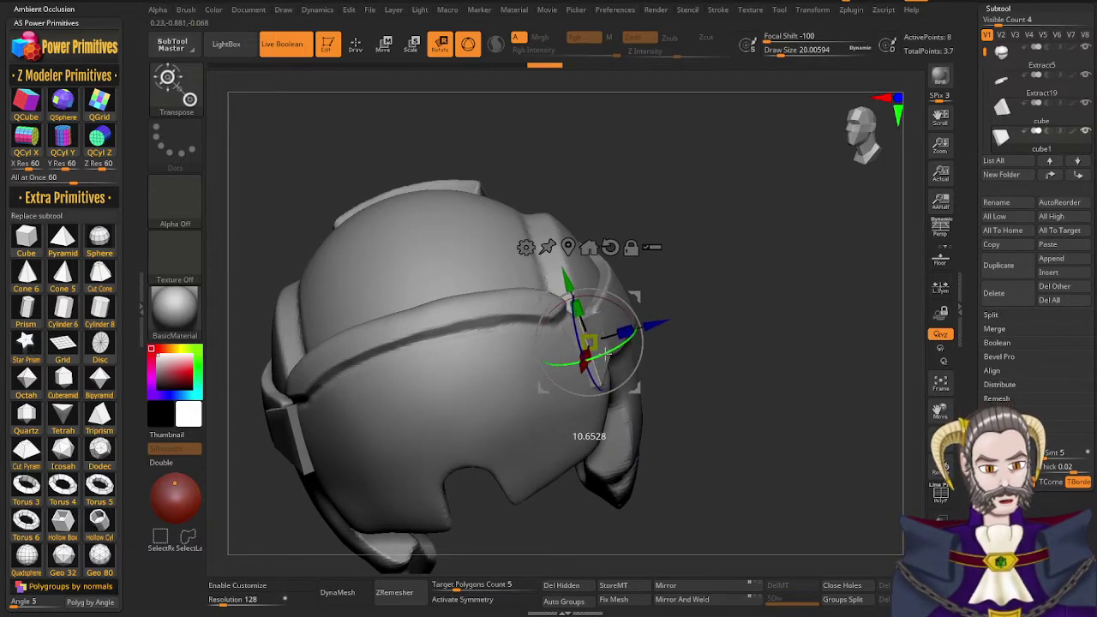
right_click_drag(649, 356, 609, 396)
left_click_drag(643, 365, 670, 340)
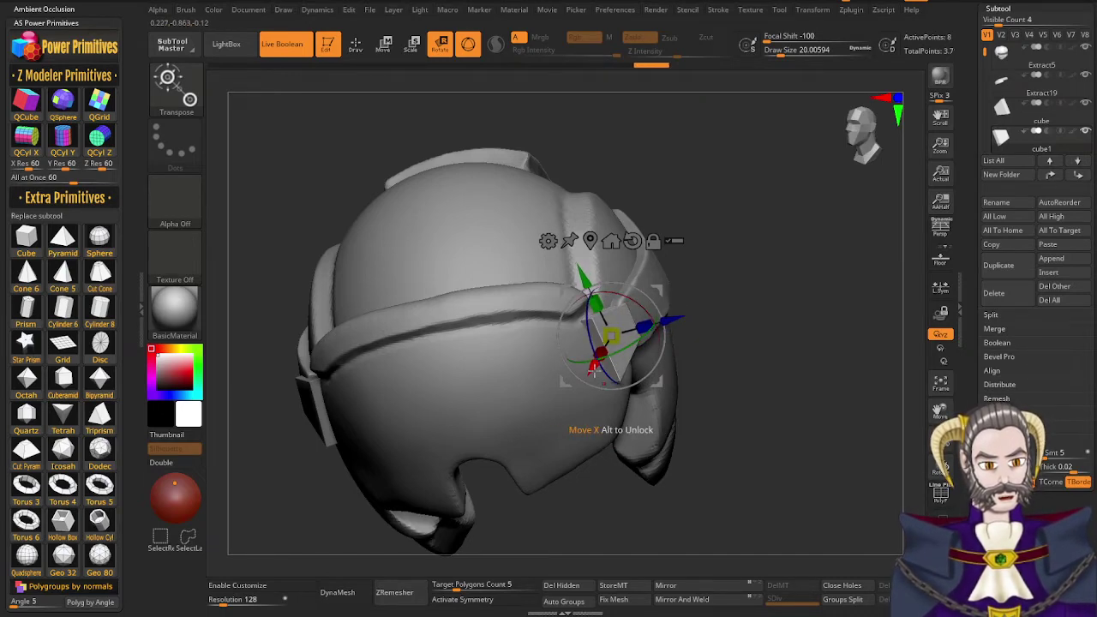
Reposition and rotate the small angular plate so it sits against the helmet's side at the visor hinge
left_click_drag(593, 371, 594, 368)
mouse_move(593, 369)
right_mouse_down()
mouse_move(630, 391)
mouse_move(619, 406)
mouse_move(585, 404)
mouse_move(648, 379)
mouse_move(598, 374)
right_mouse_up()
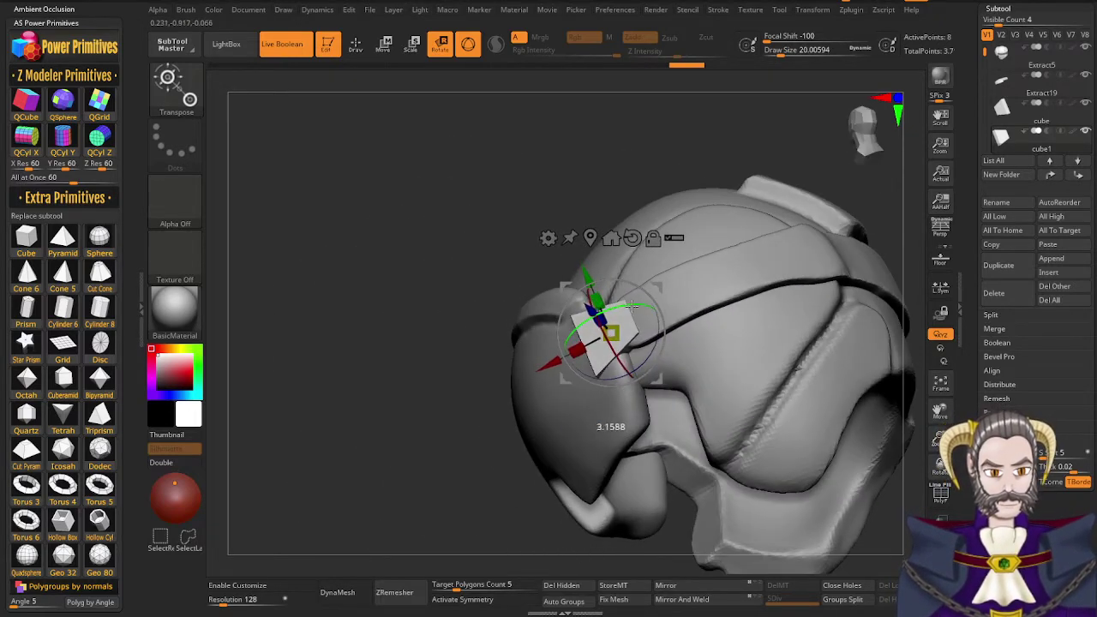
mouse_move(636, 419)
left_mouse_down()
mouse_move(686, 345)
mouse_move(688, 374)
mouse_move(706, 383)
mouse_move(634, 458)
mouse_move(549, 456)
mouse_move(520, 472)
mouse_move(558, 458)
mouse_move(547, 448)
mouse_move(595, 466)
mouse_move(525, 461)
mouse_move(588, 437)
mouse_move(669, 360)
mouse_move(704, 372)
mouse_move(663, 460)
mouse_move(631, 474)
mouse_move(676, 372)
mouse_move(643, 368)
mouse_move(667, 400)
mouse_move(691, 409)
mouse_move(725, 385)
mouse_move(723, 326)
mouse_move(737, 312)
mouse_move(638, 283)
left_mouse_up()
key("q")
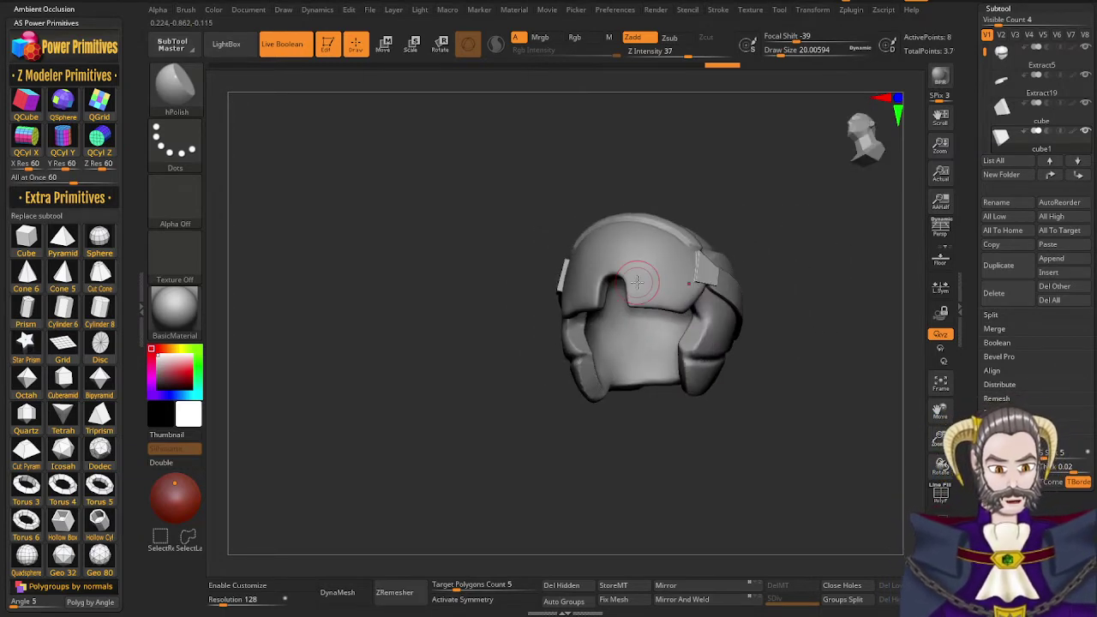
mouse_move(628, 409)
left_mouse_down()
mouse_move(693, 375)
mouse_move(695, 350)
mouse_move(672, 345)
mouse_move(693, 336)
mouse_move(644, 357)
mouse_move(590, 482)
mouse_move(595, 499)
mouse_move(661, 421)
mouse_move(632, 444)
left_mouse_up()
Merge the helmet subtool Extract5 down with Extract19, cube and cube1 into a single subtool
left_click(1020, 93)
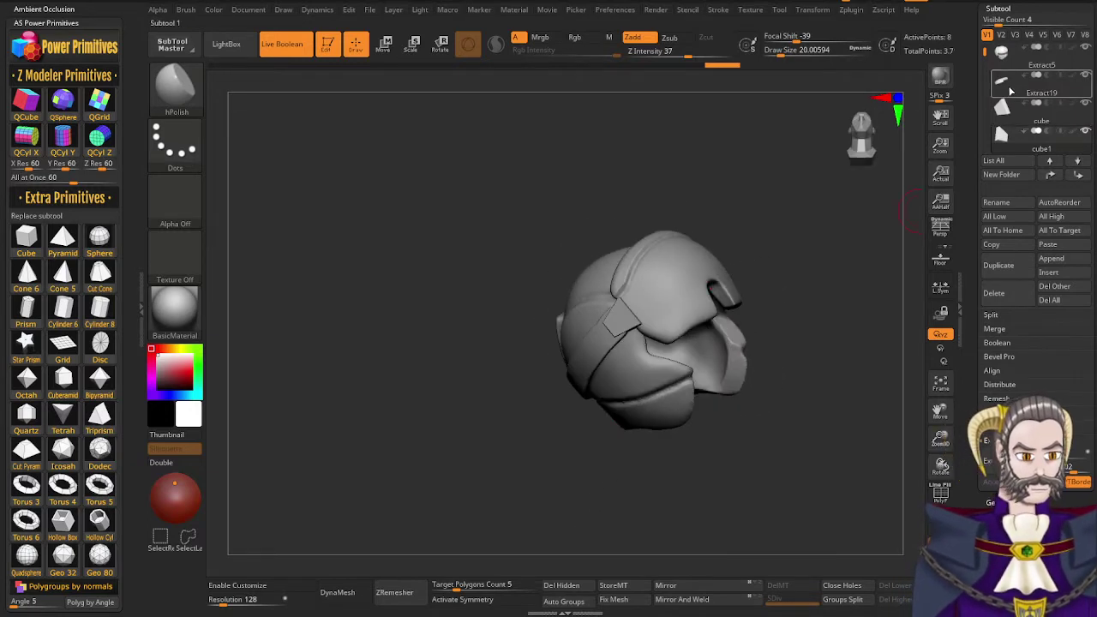
left_click(1008, 65)
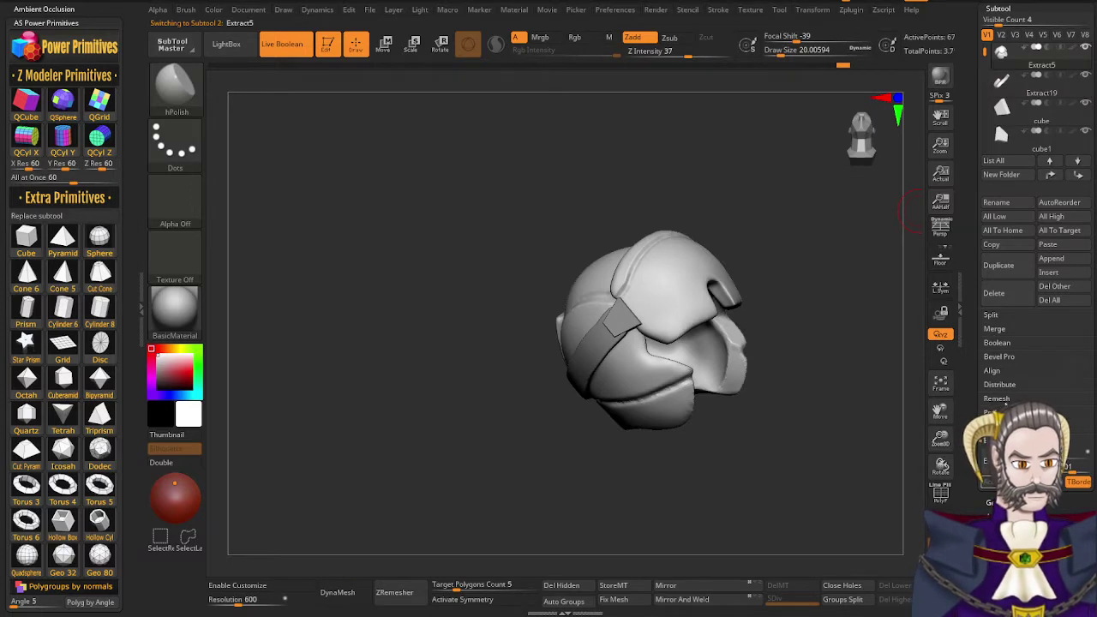
left_click_drag(982, 601, 982, 385)
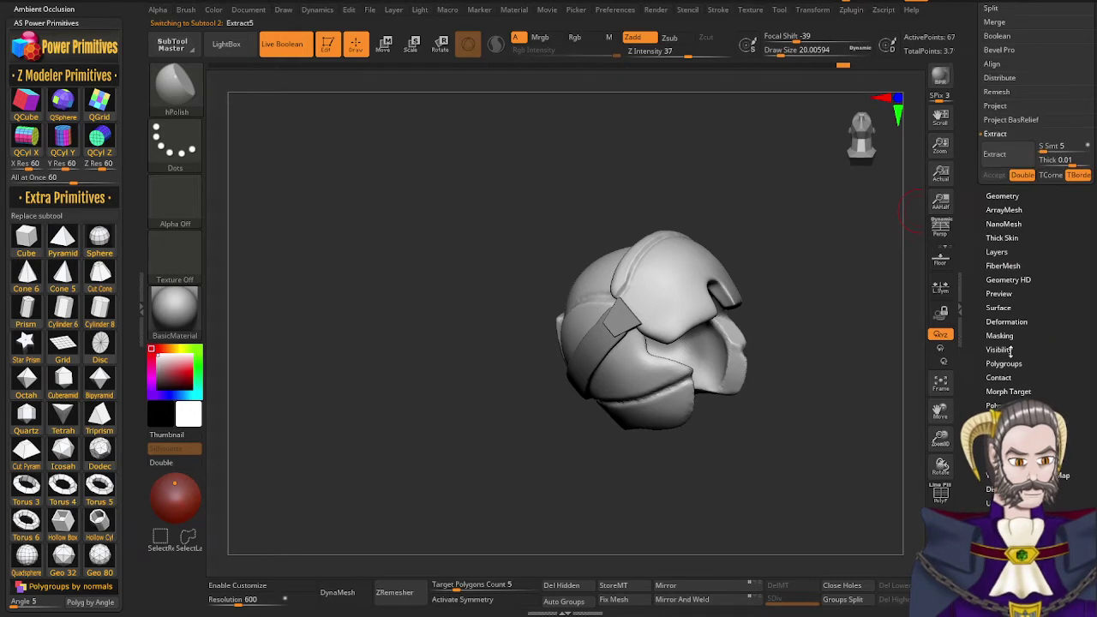
scroll(975, 244, "up", 6)
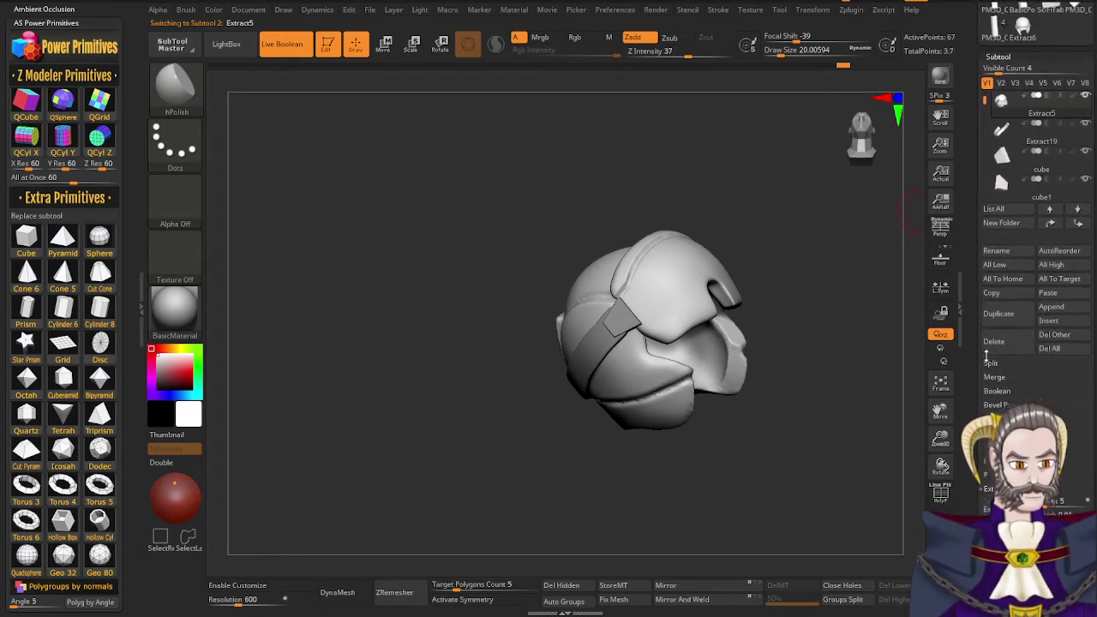
left_click_drag(989, 347, 988, 330)
left_click(1003, 263)
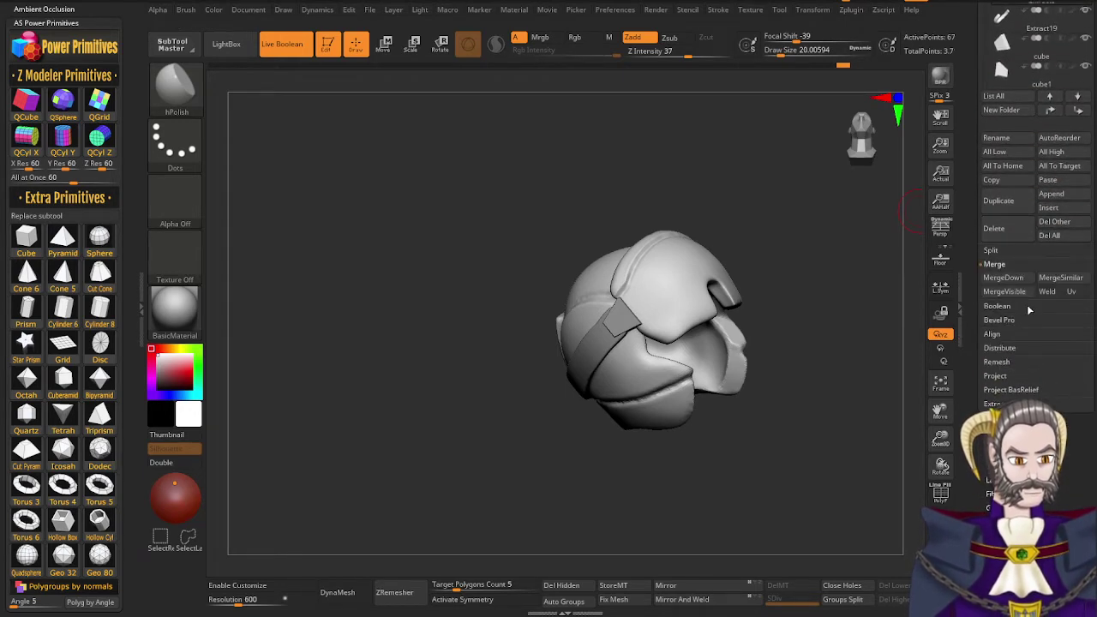
scroll(973, 316, "up", 1)
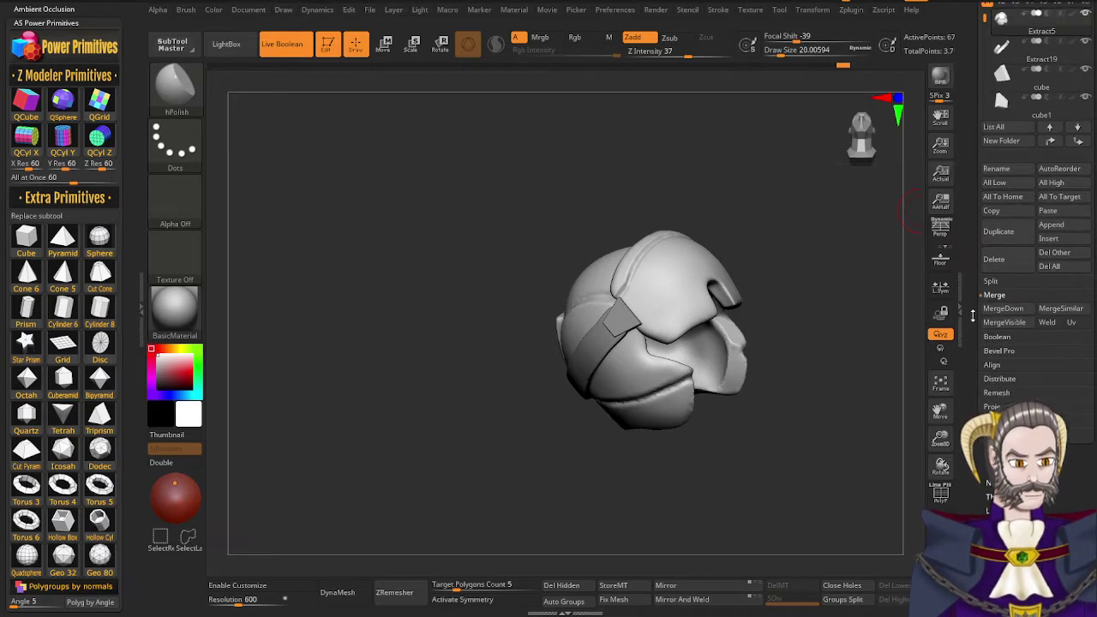
left_click(1004, 309)
left_click(902, 334)
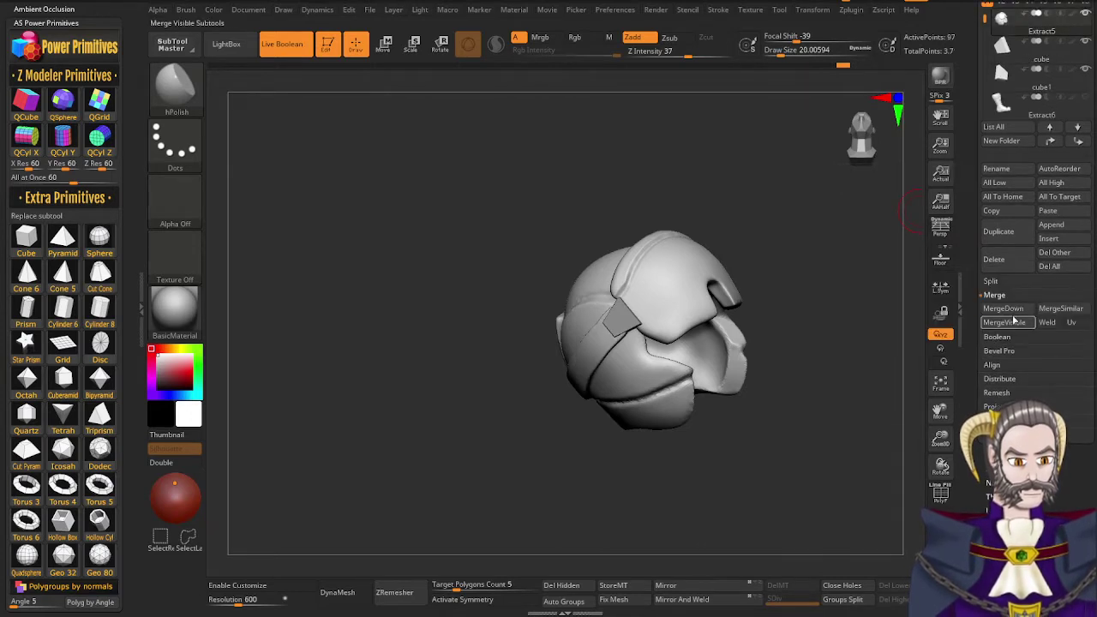
left_click(1005, 309)
left_click(901, 333)
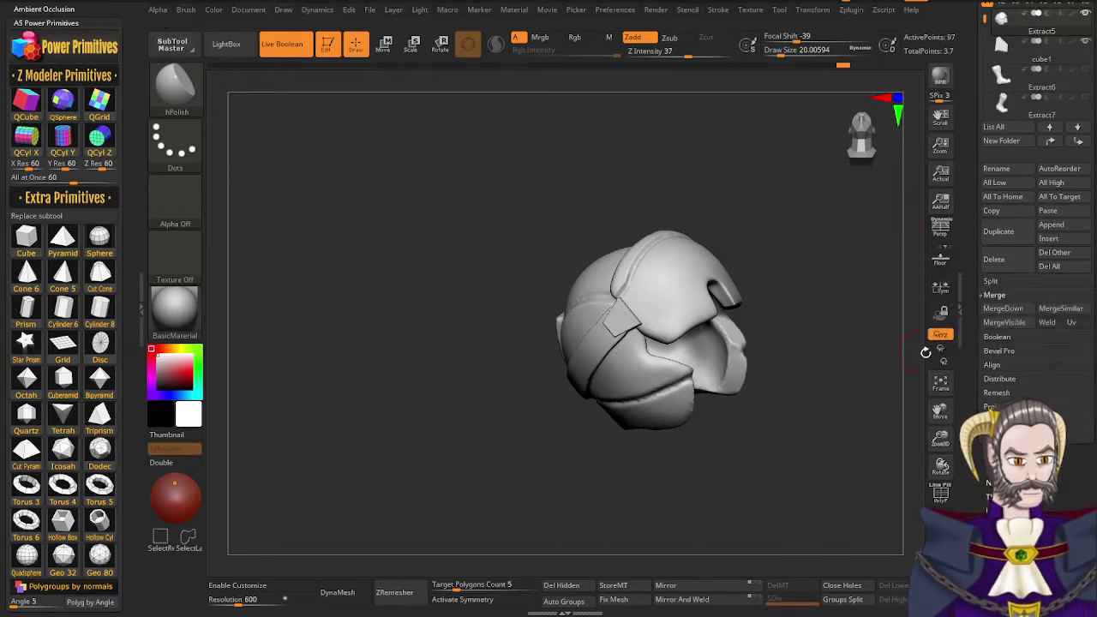
left_click(1004, 309)
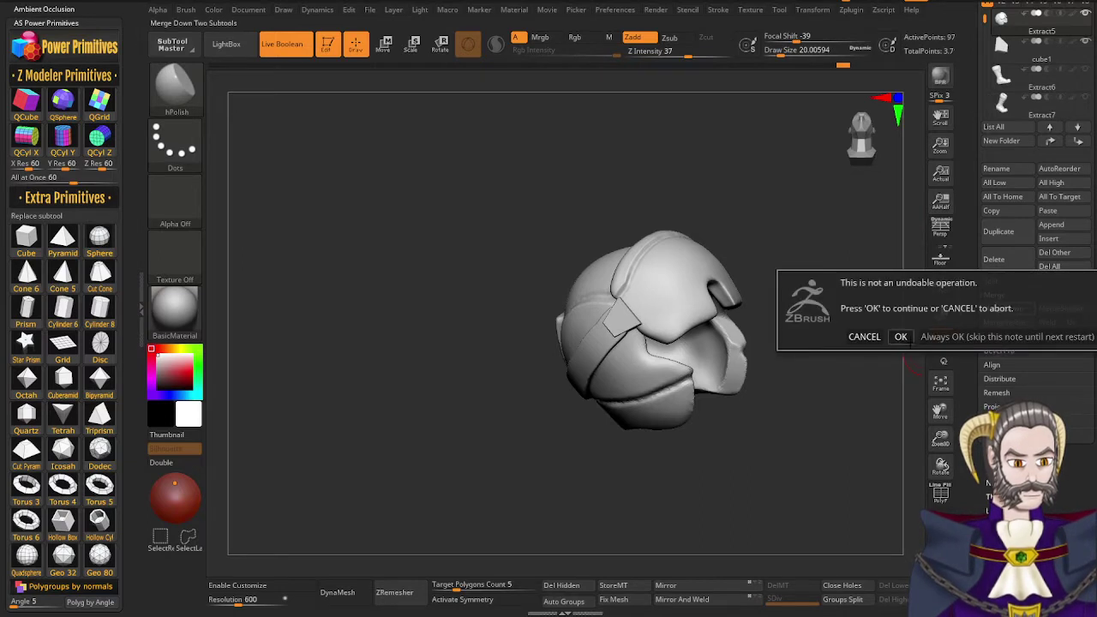
left_click(901, 336)
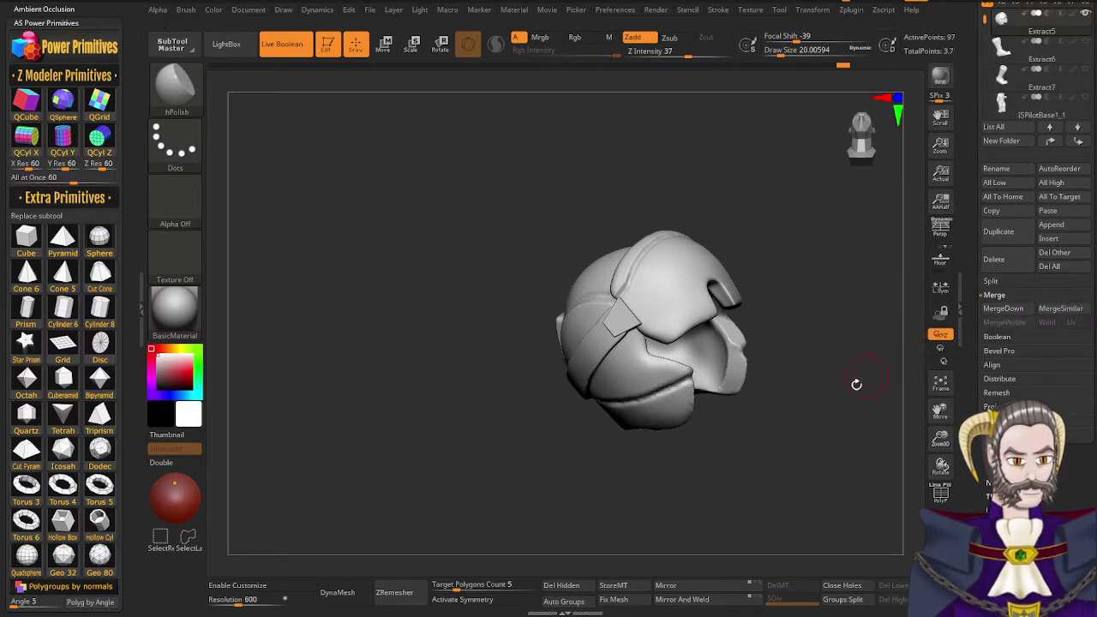
Clear the mask on the merged helmet and DynaMesh it at a resolution of 1096
left_click(348, 596)
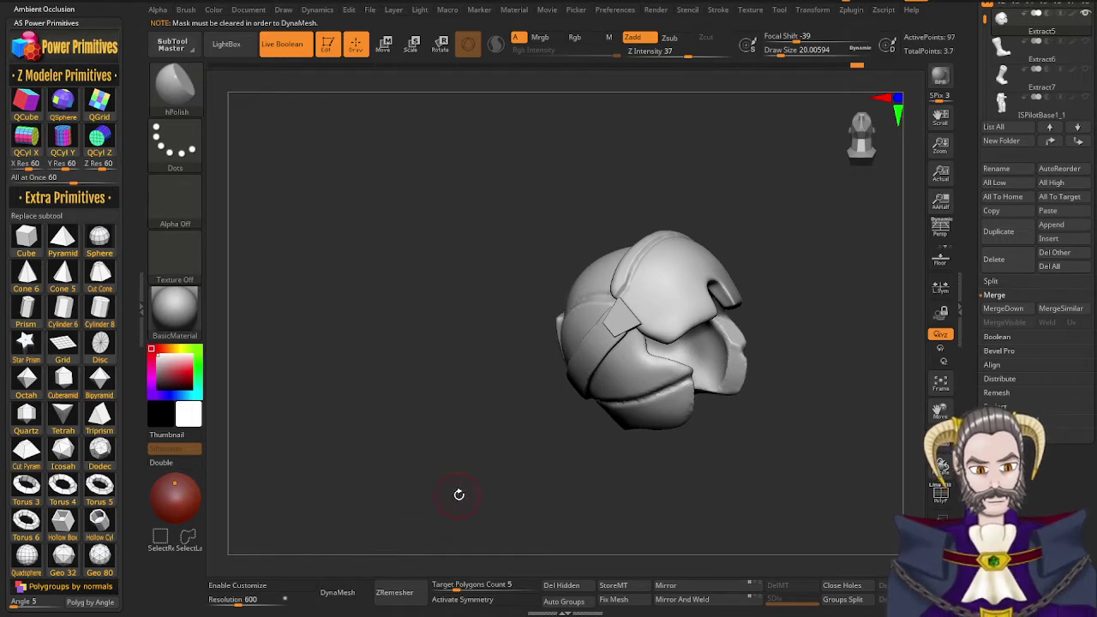
left_click_drag(459, 495, 478, 493)
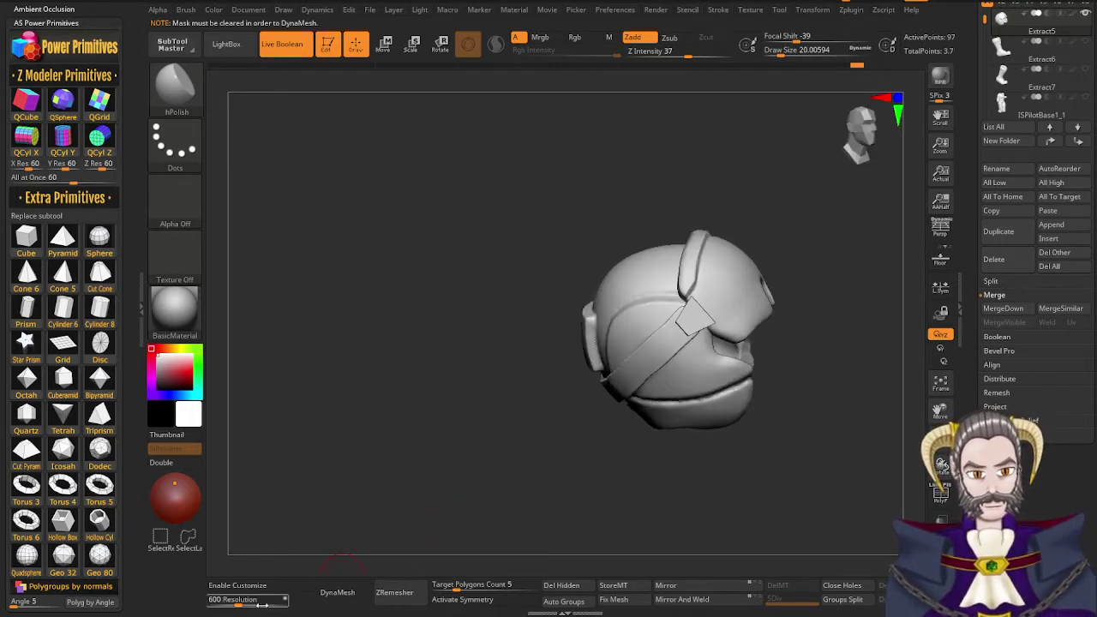
left_click_drag(239, 605, 248, 605)
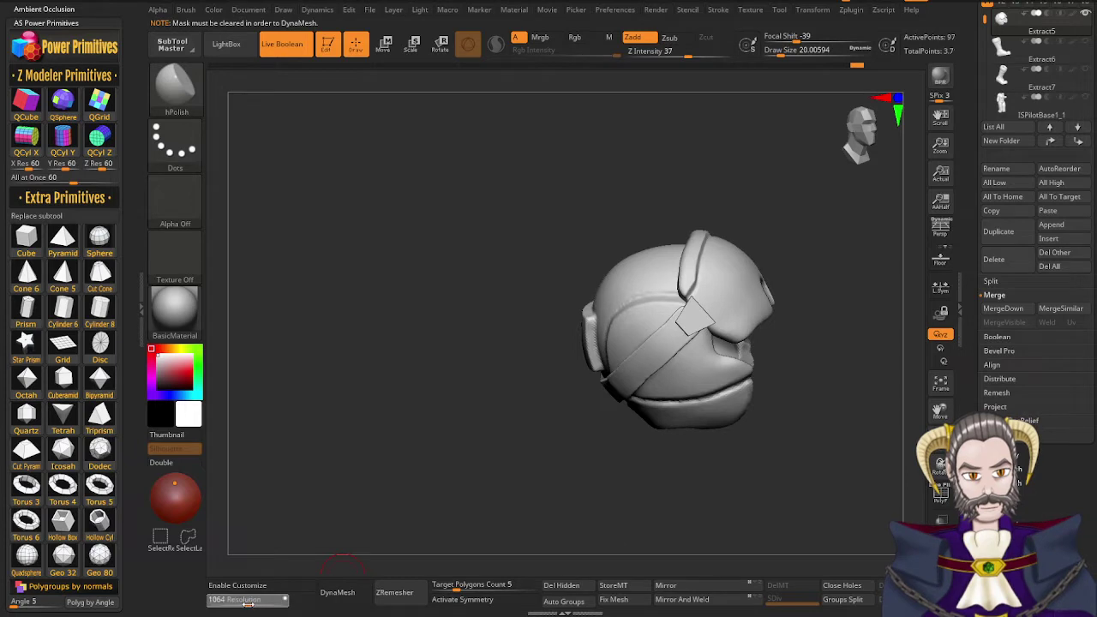
left_click(347, 602)
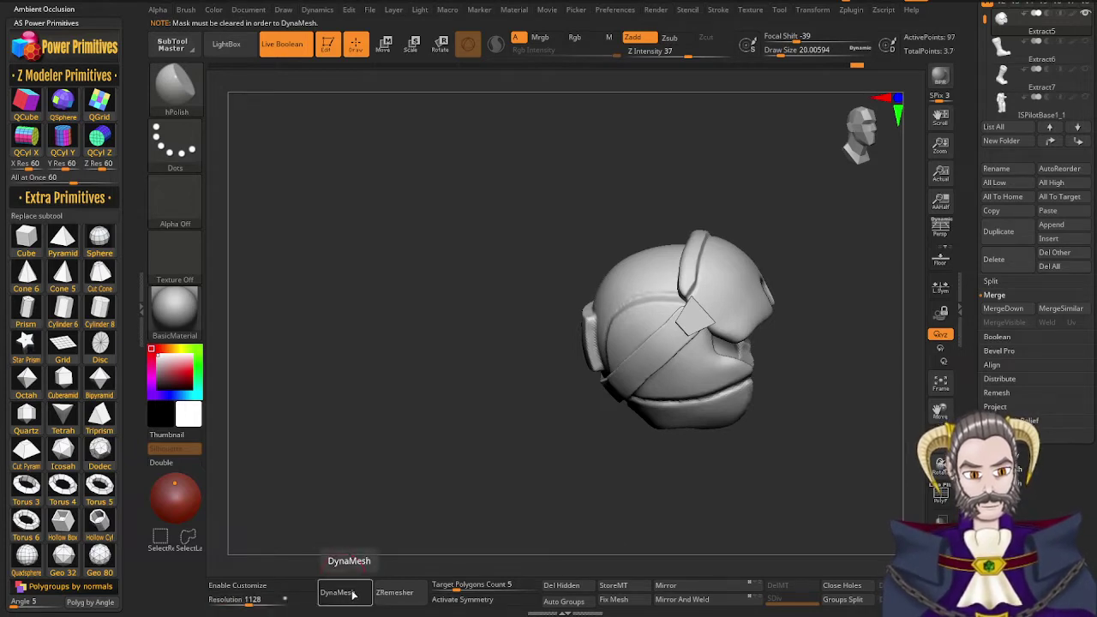
left_click_drag(526, 402, 517, 413)
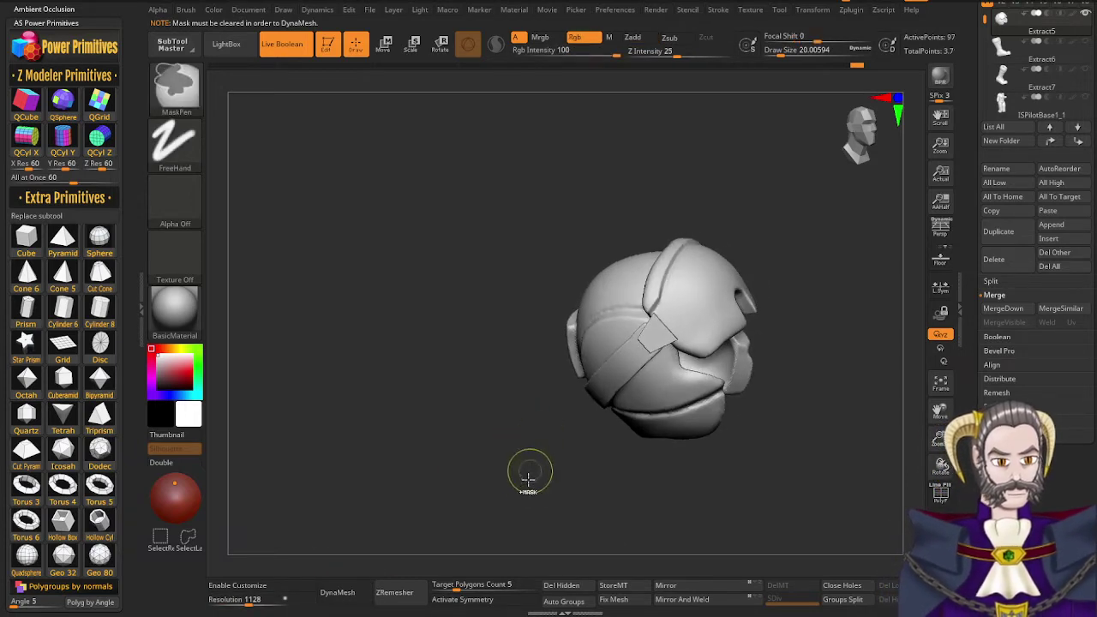
left_click_drag(529, 484, 483, 508)
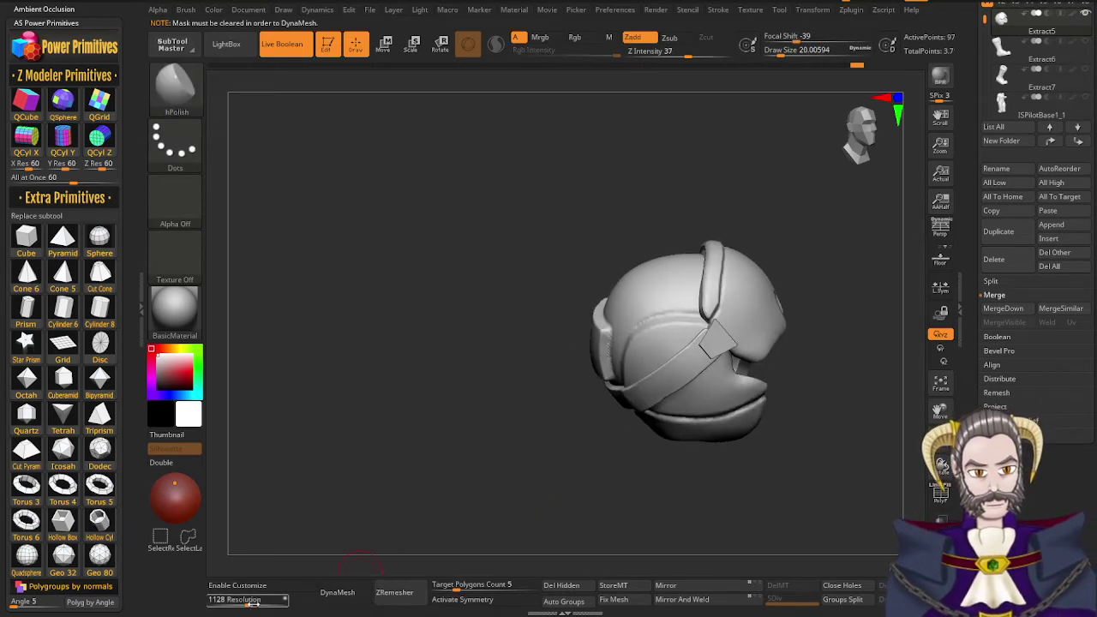
left_click(343, 603)
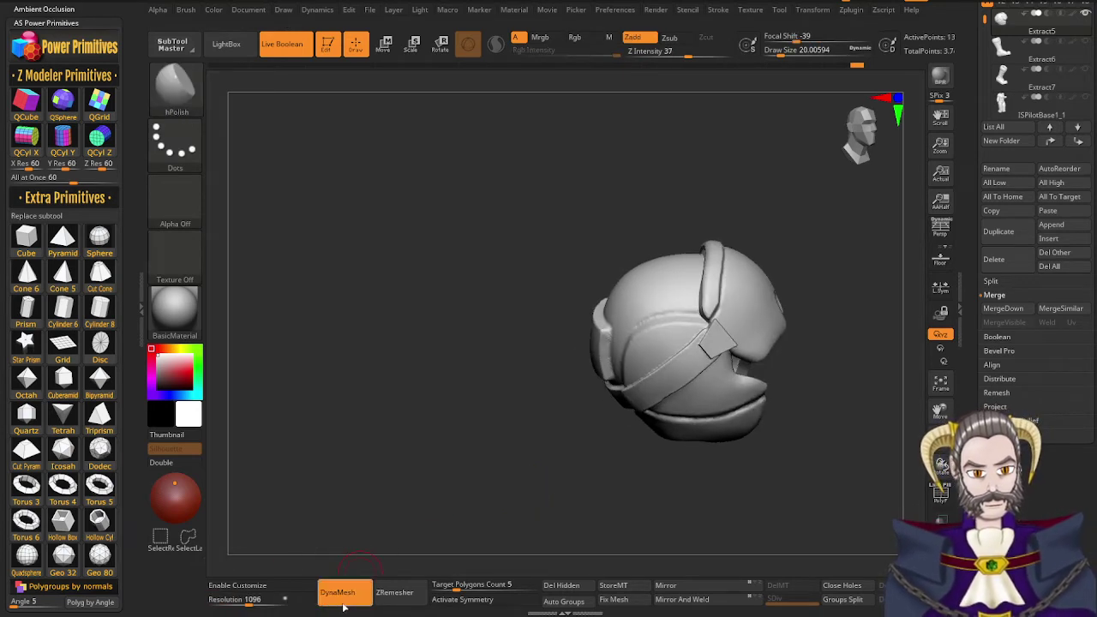
Examine the remeshed helmet's surface, and show all other subtools to check the helmet on the full pilot figure
mouse_move(657, 382)
right_mouse_down()
mouse_move(674, 387)
mouse_move(562, 371)
mouse_move(766, 449)
mouse_move(638, 351)
right_mouse_up()
key("shift+f")
key("shift+f")
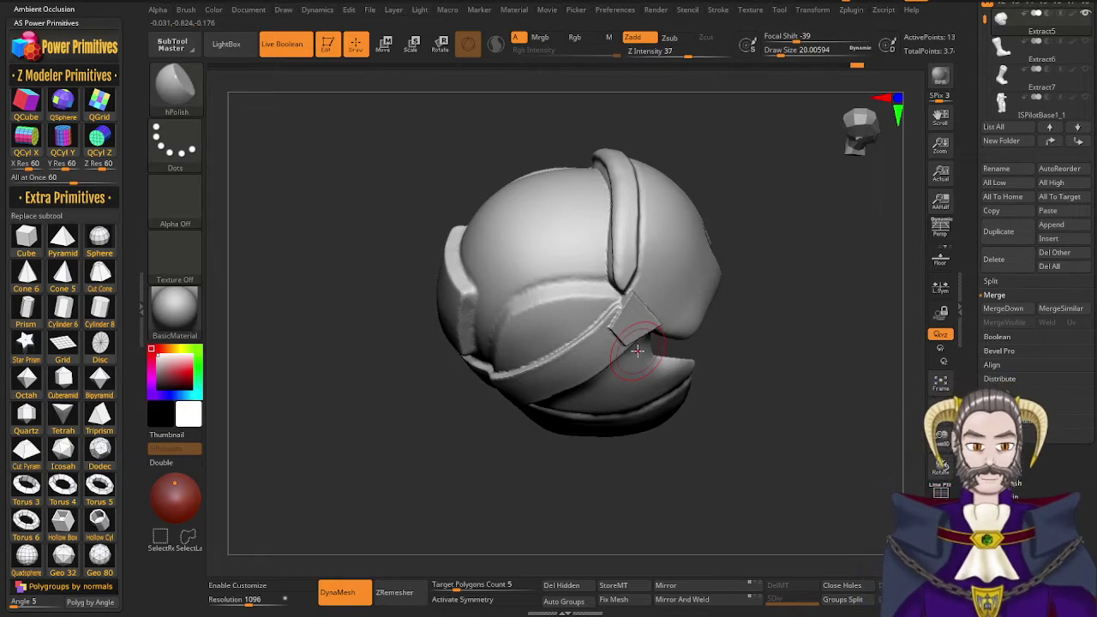
mouse_move(619, 442)
right_mouse_down()
mouse_move(674, 440)
mouse_move(709, 410)
mouse_move(691, 364)
right_mouse_up()
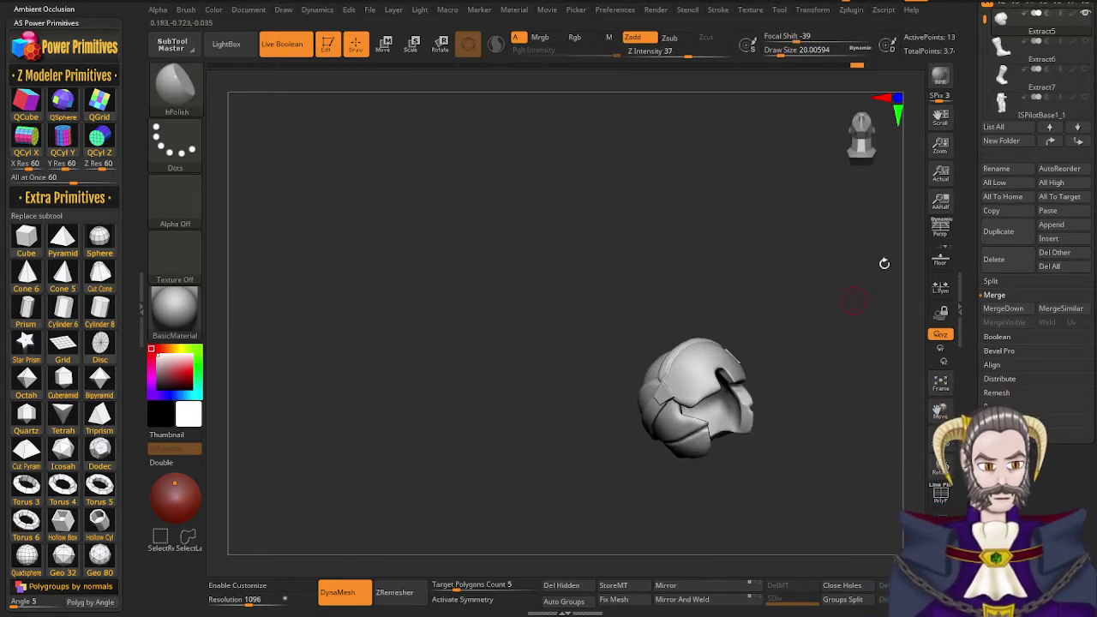
left_click(1085, 43, "shift")
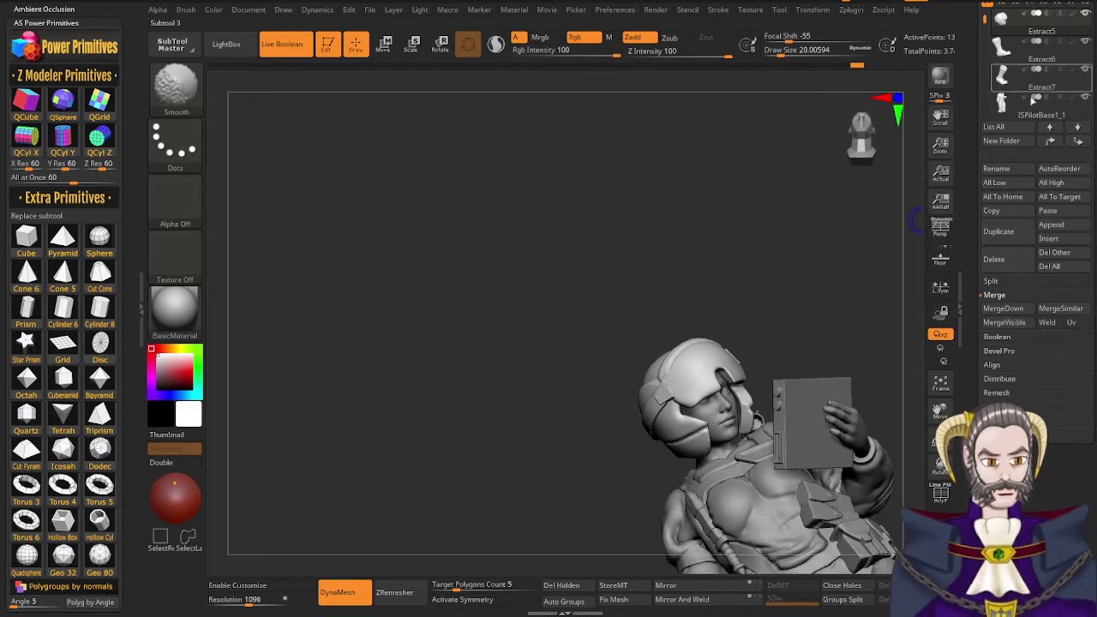
right_click_drag(785, 306, 812, 348)
right_click_drag(698, 449, 619, 240)
mouse_move(752, 341)
right_mouse_down()
mouse_move(785, 446)
mouse_move(716, 390)
mouse_move(636, 385)
mouse_move(802, 365)
mouse_move(830, 388)
mouse_move(762, 378)
mouse_move(696, 399)
mouse_move(748, 382)
mouse_move(755, 342)
mouse_move(744, 339)
mouse_move(780, 339)
mouse_move(877, 275)
mouse_move(770, 339)
mouse_move(722, 388)
mouse_move(779, 349)
mouse_move(758, 349)
right_mouse_up()
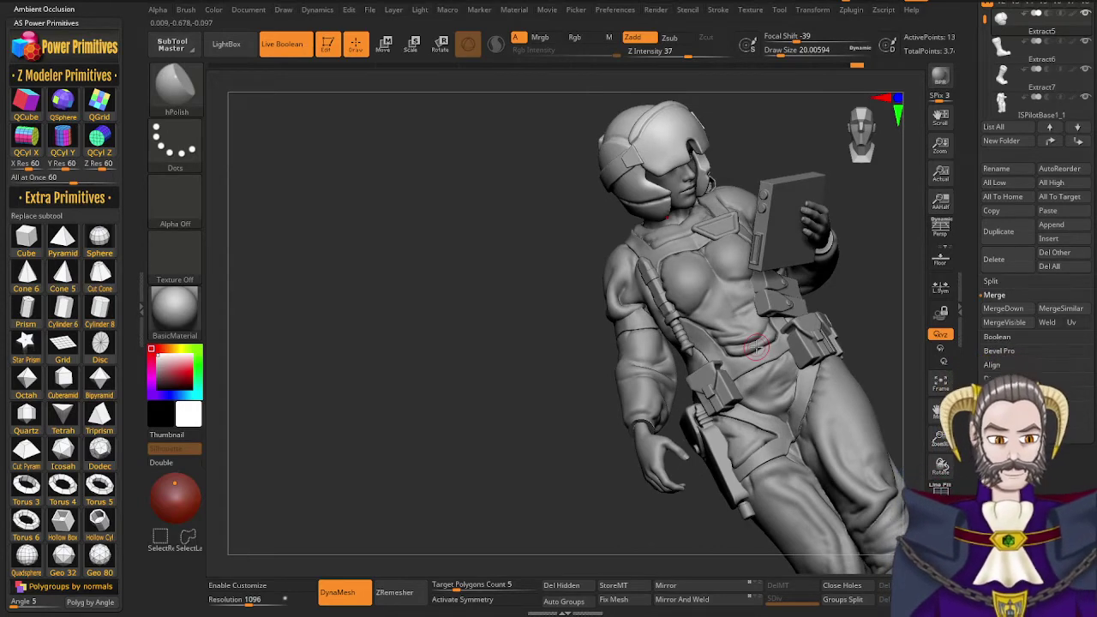
right_click_drag(691, 274, 680, 254)
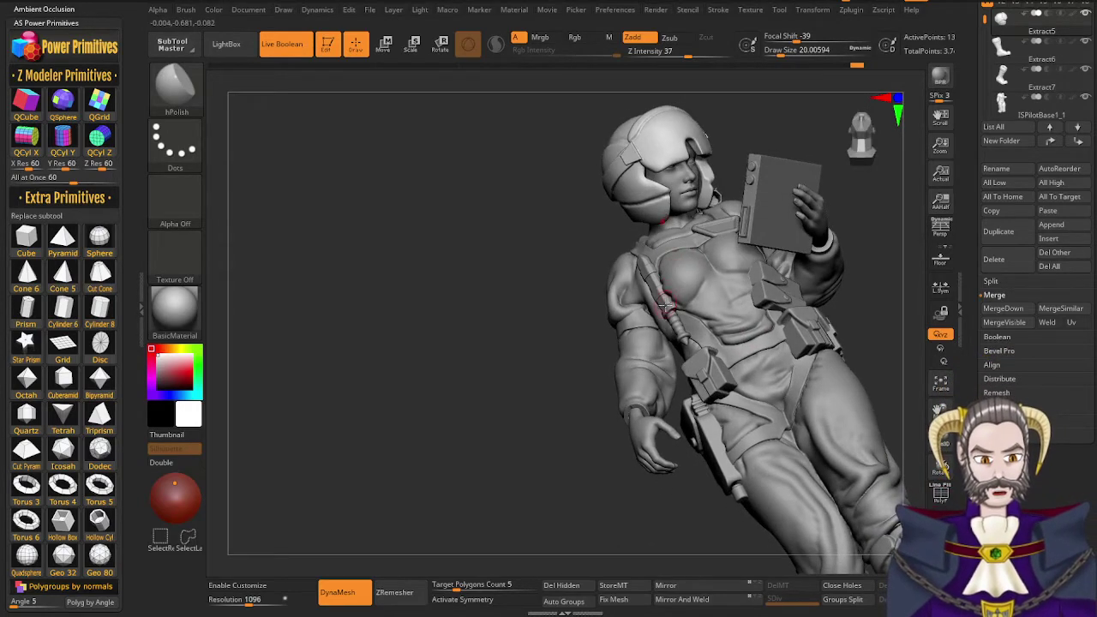
Isolate the helmet, mask two oval spots on the cheek guard's front edge with a draw size of about 10.5, and invert the mask
key("alt+s")
right_click_drag(662, 204, 720, 408, "alt")
key("s")
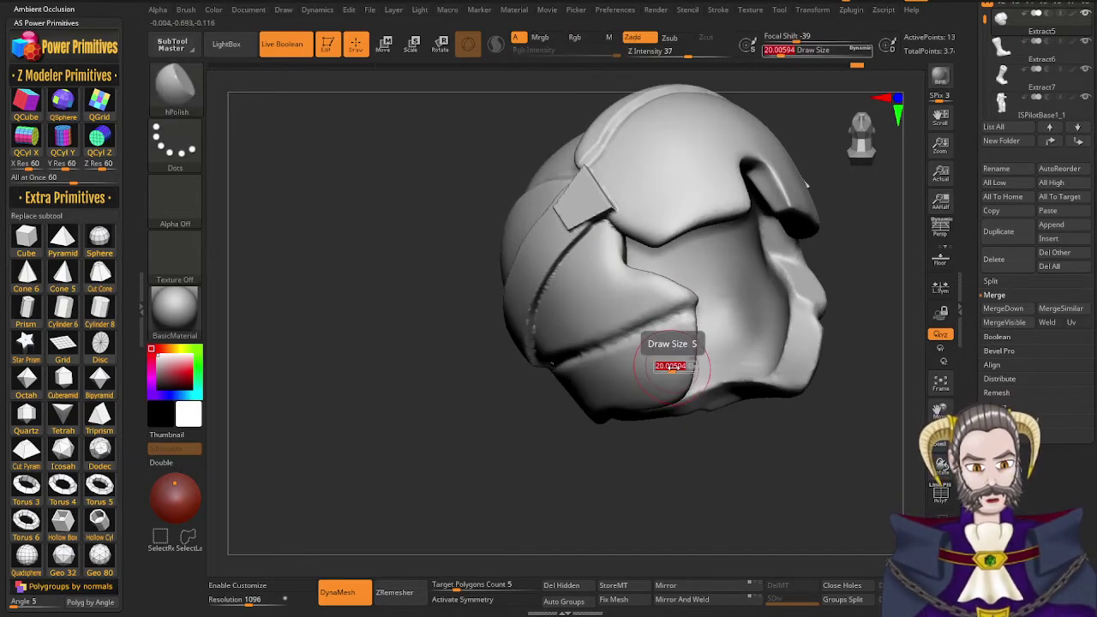
left_click_drag(672, 367, 665, 369)
key("ctrl")
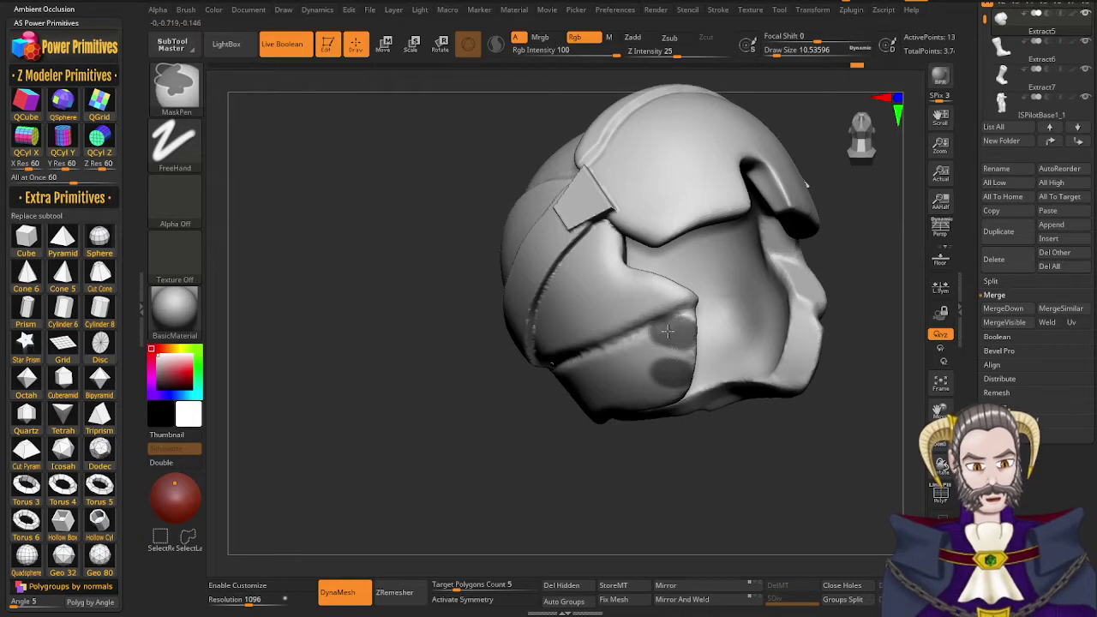
right_click_drag(693, 370, 693, 345)
key("ctrl")
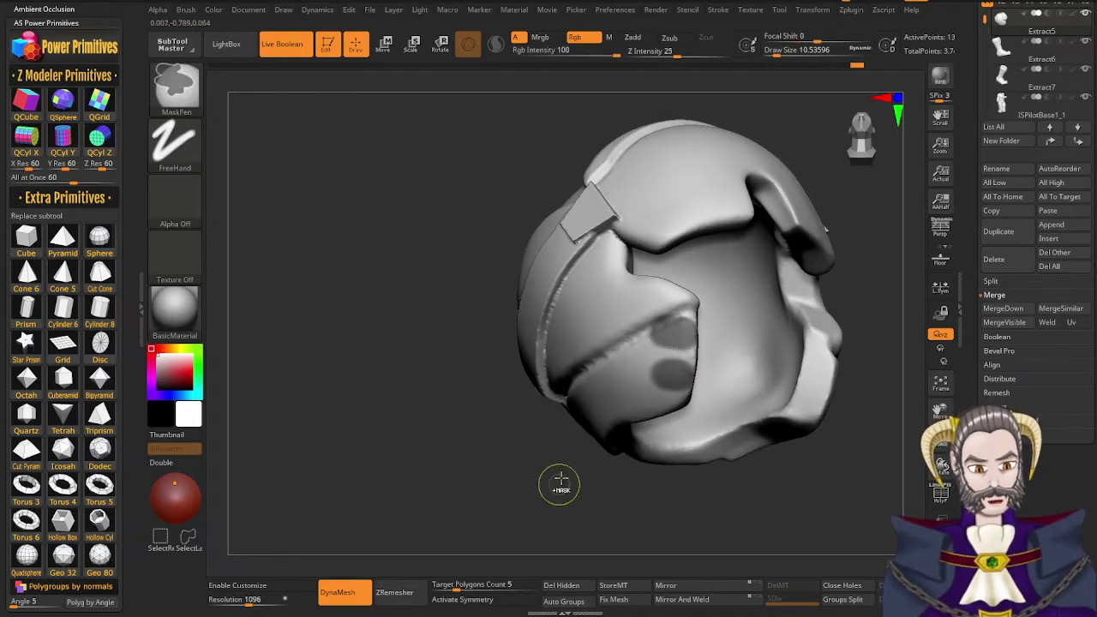
left_click(521, 485, "ctrl")
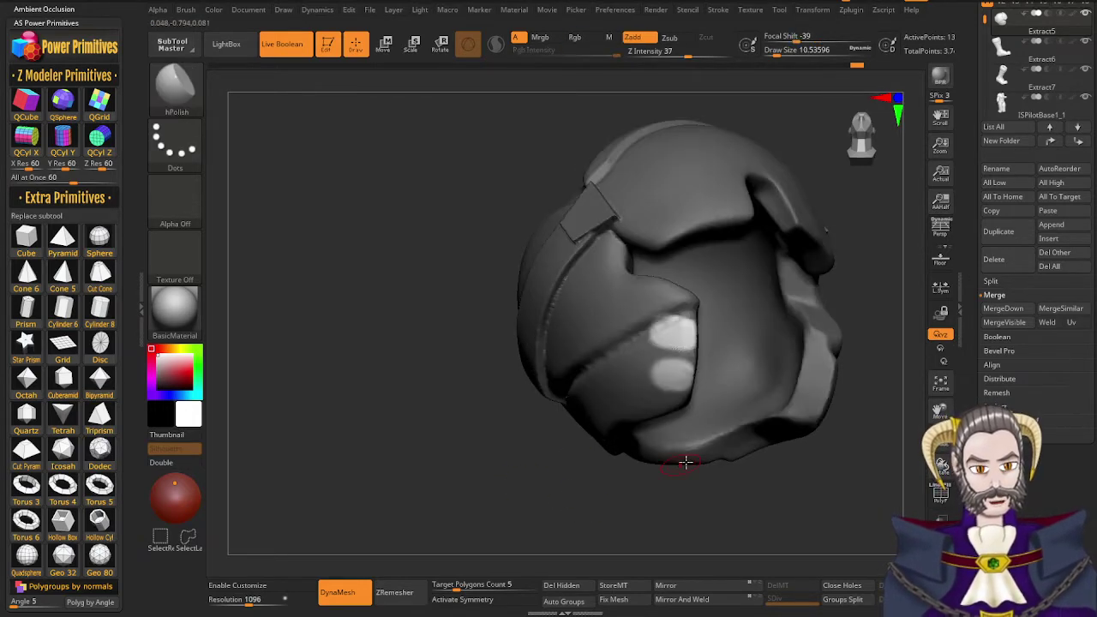
Inflate the two unmasked oval spots outward into raised pads and clear the mask
left_click_drag(982, 549, 983, 381)
left_click(1006, 430)
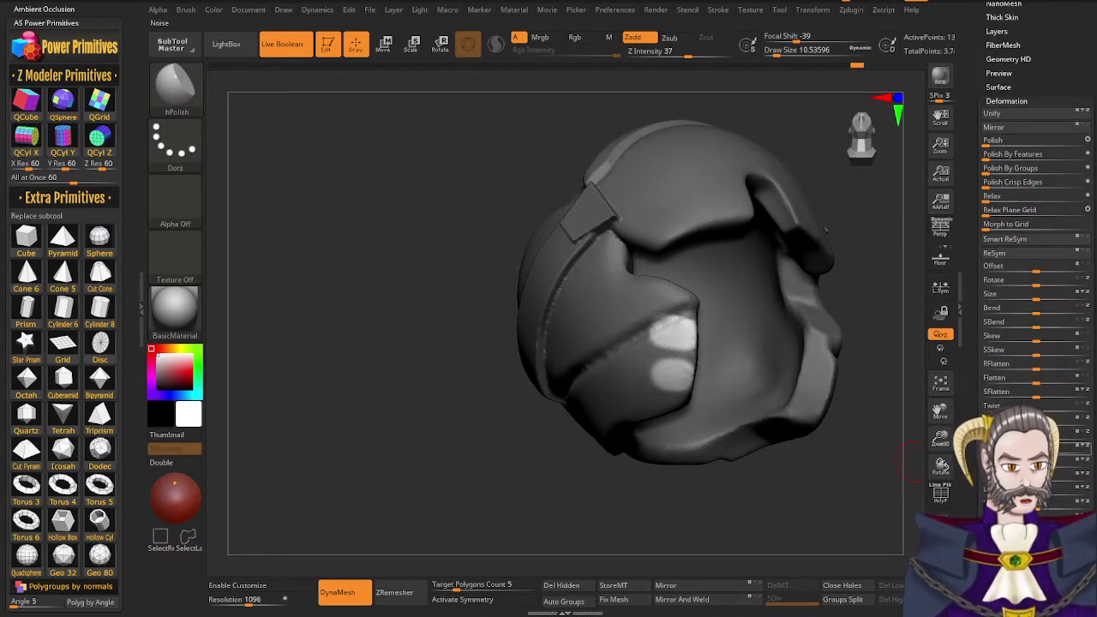
left_click_drag(1037, 493, 1044, 492)
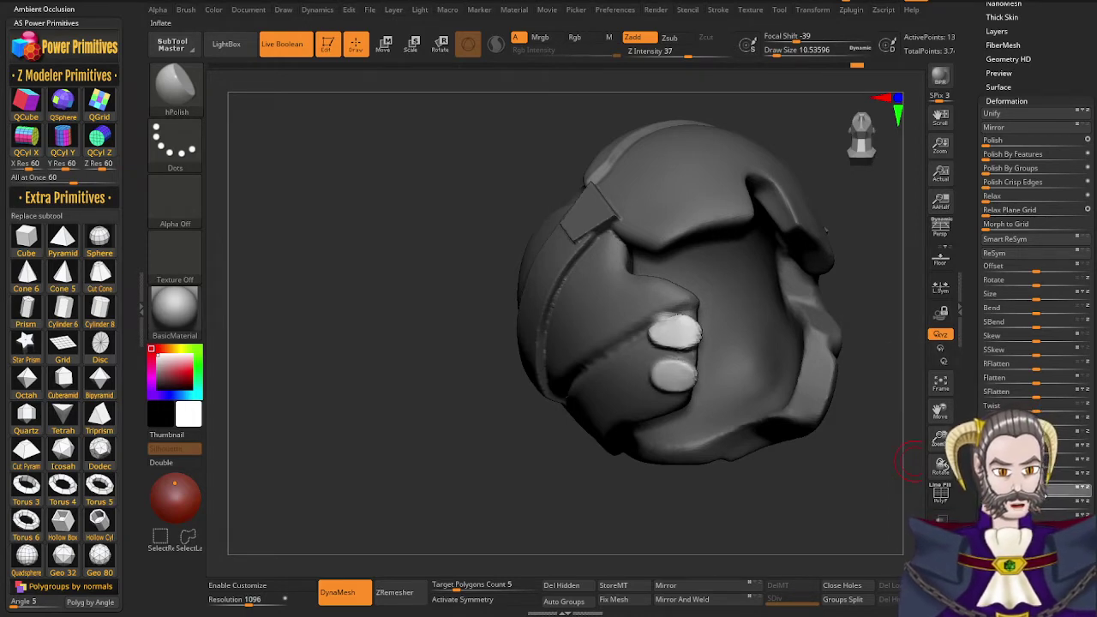
mouse_move(763, 470)
left_mouse_down()
mouse_move(746, 468)
mouse_move(711, 499)
mouse_move(858, 427)
mouse_move(842, 432)
left_mouse_up()
key("ctrl")
Flatten the outer faces of the raised cheek guard pads with the hPolish brush
mouse_move(703, 424)
right_mouse_down()
mouse_move(657, 409)
mouse_move(685, 430)
mouse_move(672, 403)
right_mouse_up()
right_click_drag(674, 302, 647, 334)
mouse_move(719, 381)
right_mouse_down()
mouse_move(687, 385)
mouse_move(693, 375)
right_mouse_up()
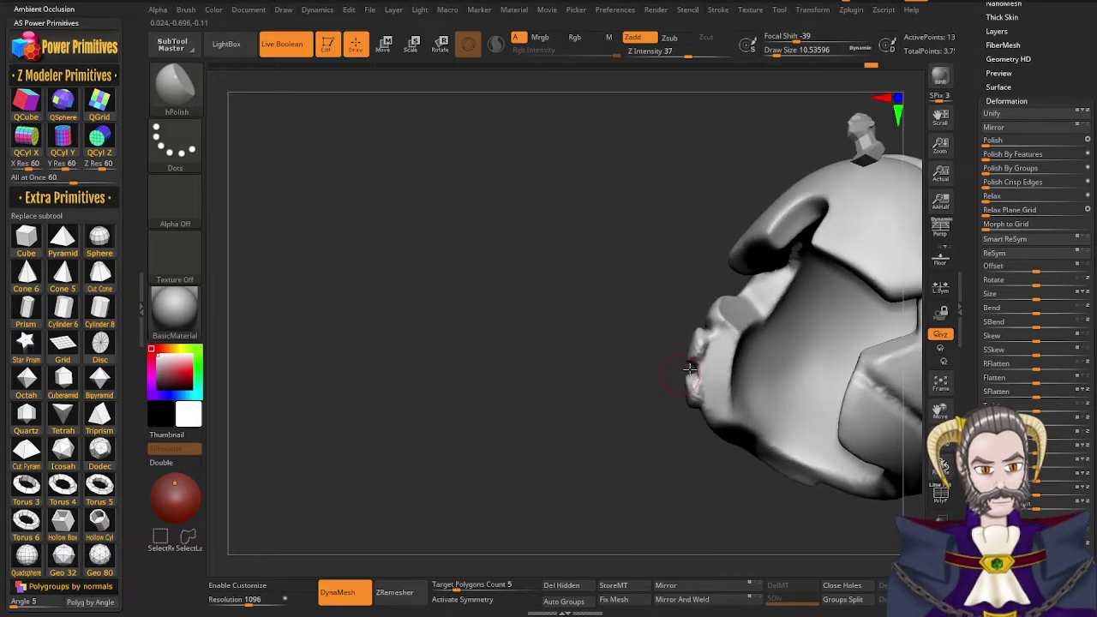
key("shift")
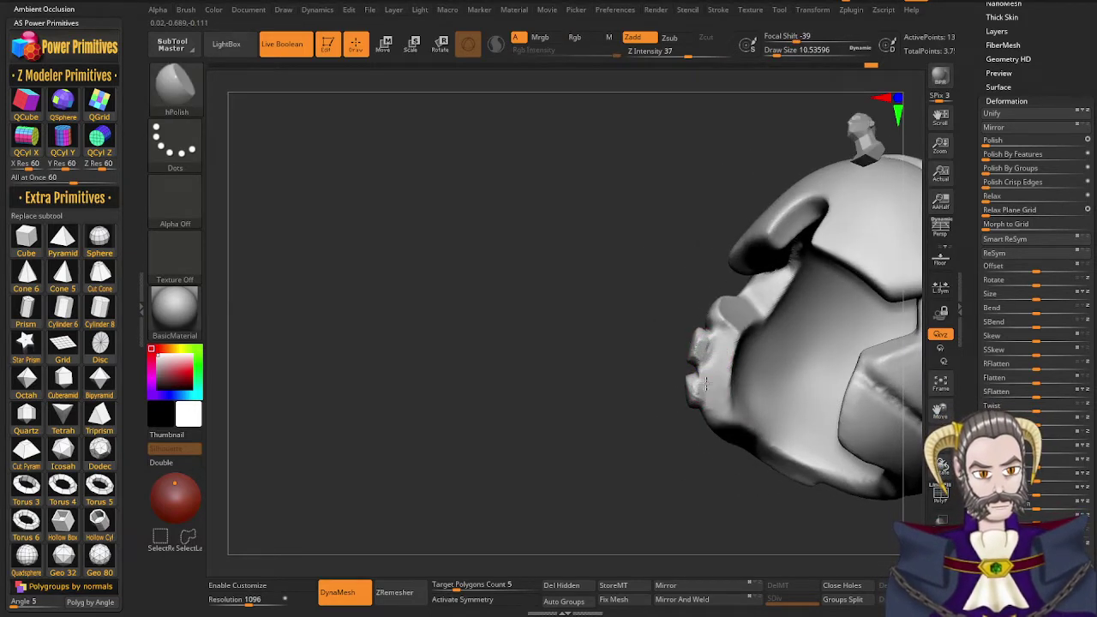
right_click_drag(706, 384, 772, 369)
right_click_drag(694, 348, 679, 342)
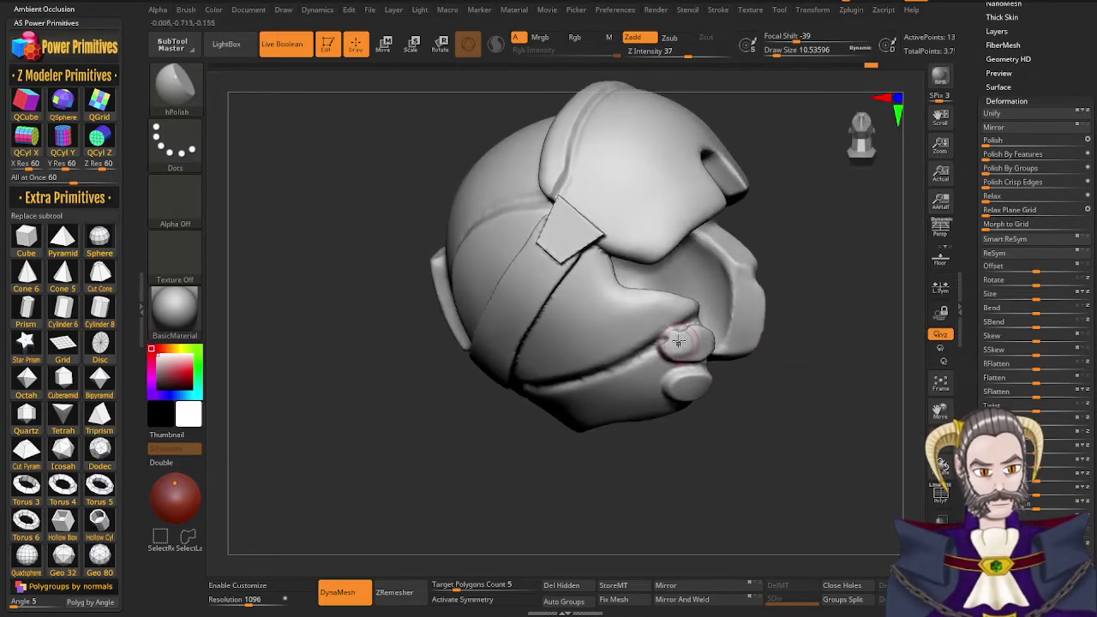
Carve the crease around the upper cheek guard pad with the DamStandard brush and smooth the pads
key("b")
key("d")
key("s")
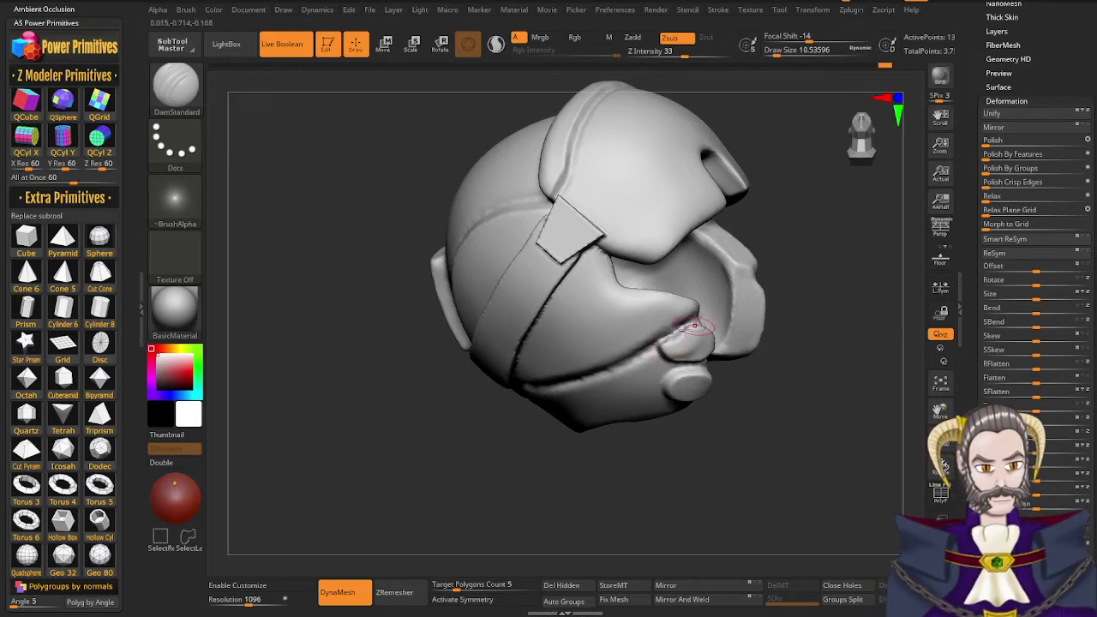
right_click_drag(695, 323, 672, 320)
left_click_drag(715, 346, 680, 352, "shift")
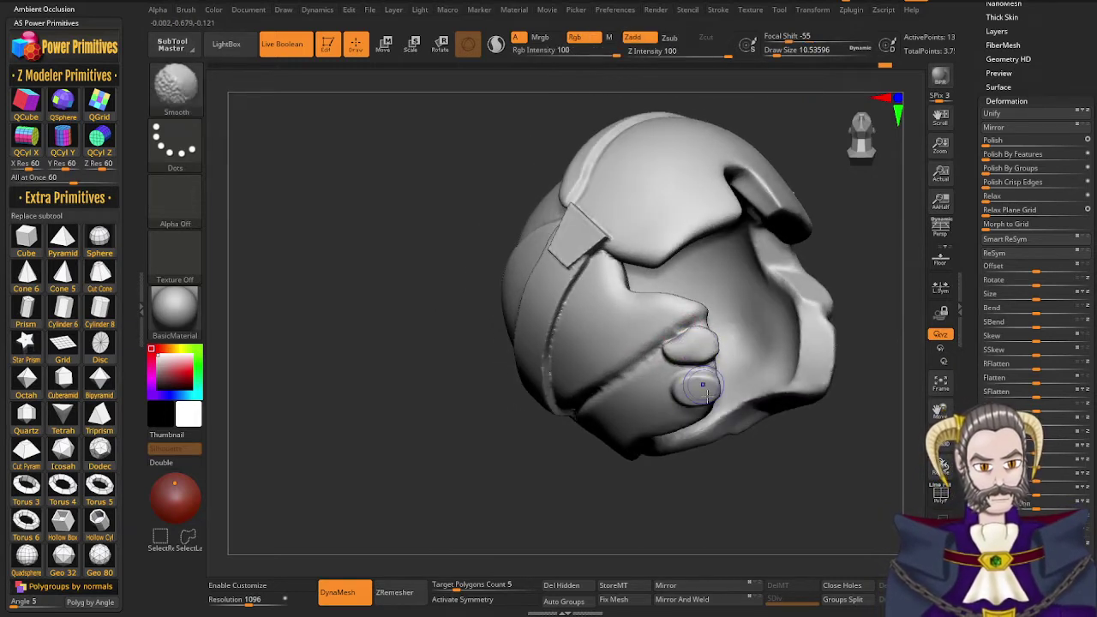
Smooth the surface of the lower raised pad on the cheek guard
left_click_drag(699, 392, 697, 392, "shift")
mouse_move(696, 392)
right_mouse_down()
mouse_move(654, 423)
mouse_move(677, 416)
mouse_move(661, 343)
mouse_move(649, 395)
right_mouse_up()
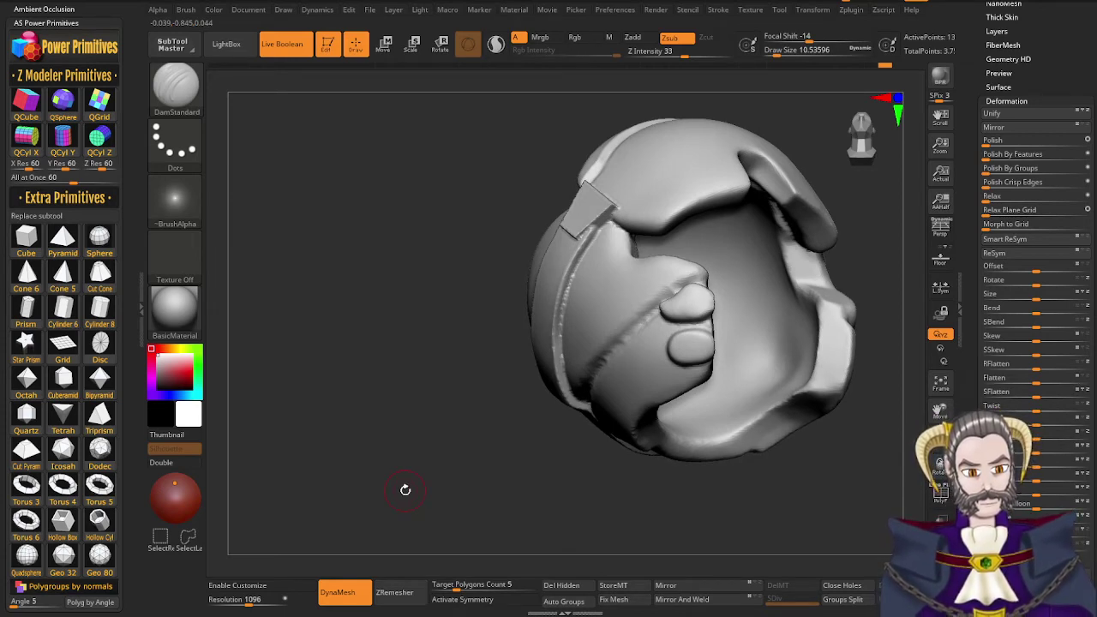
Add an X-axis QCyl cylinder primitive, move it up beside the helmet's cheek guard, and scale it down
left_click(27, 144)
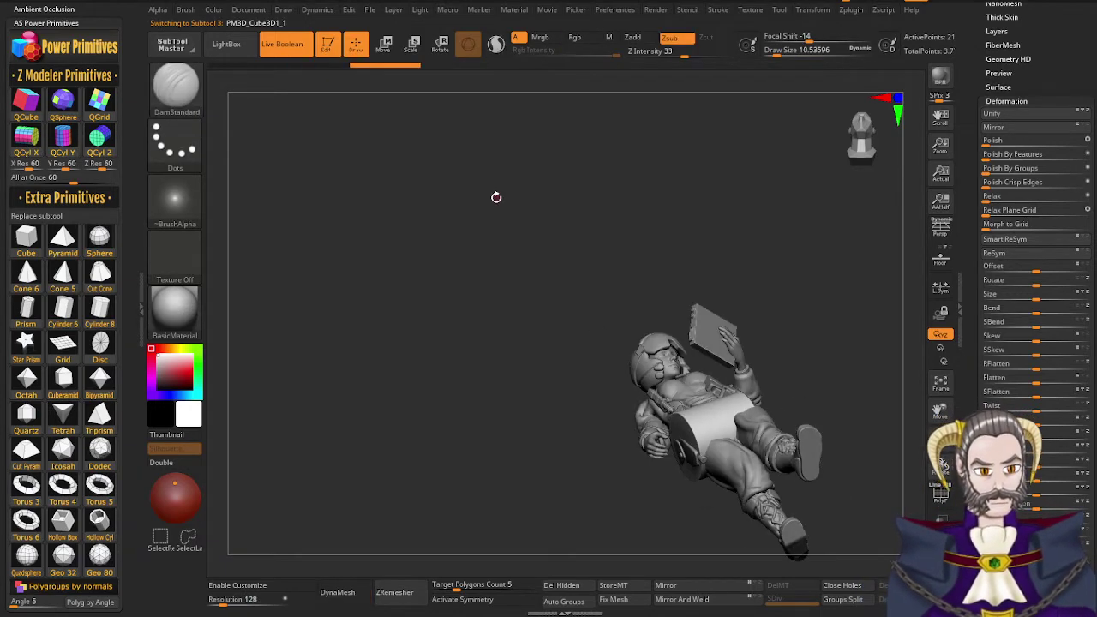
left_click_drag(497, 198, 754, 464)
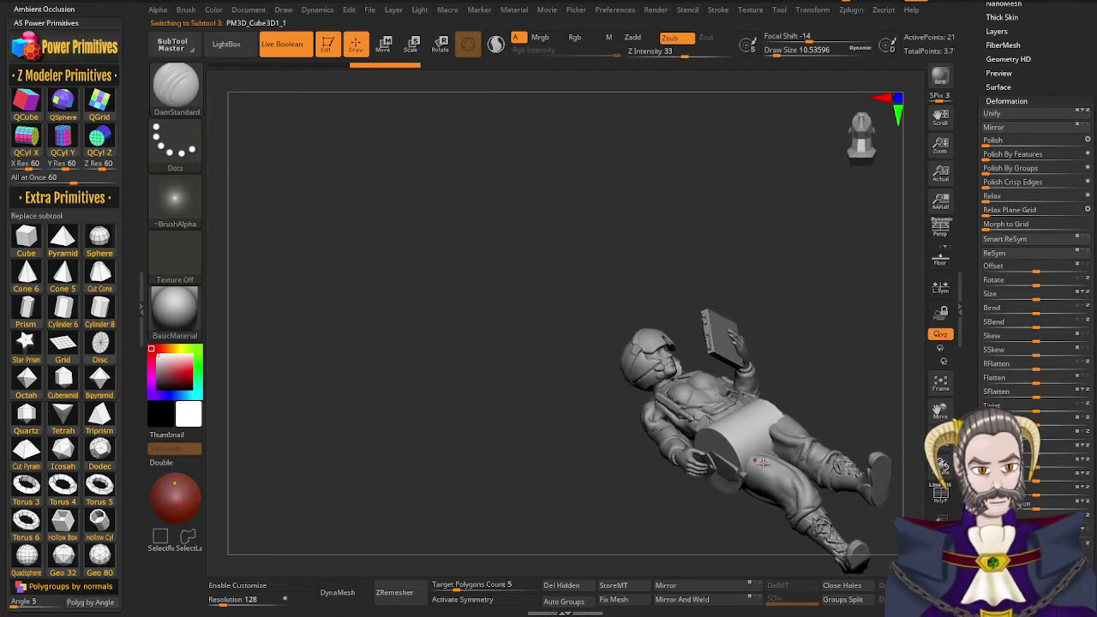
key("r")
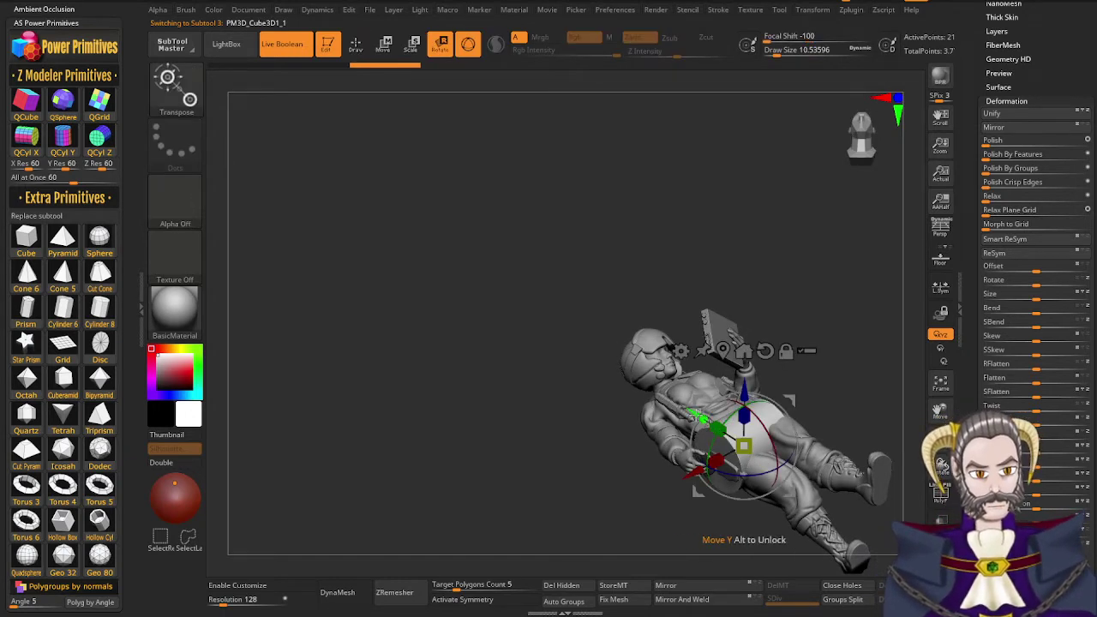
left_click_drag(693, 409, 657, 351)
left_click_drag(639, 399, 638, 400)
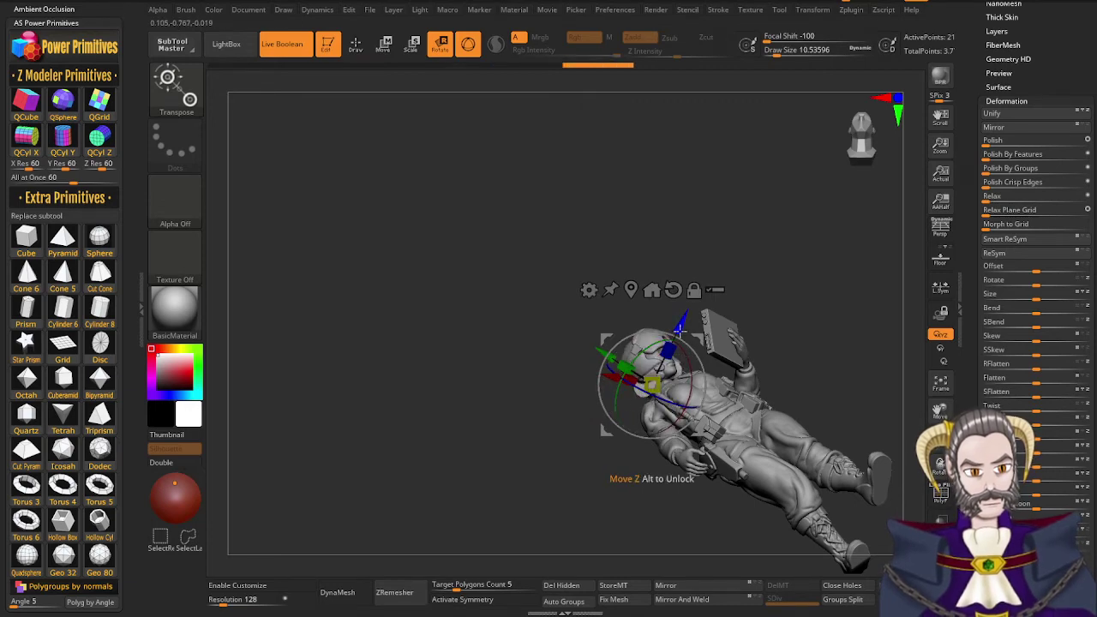
left_click_drag(682, 322, 693, 301)
right_click_drag(686, 446, 684, 583, "ctrl")
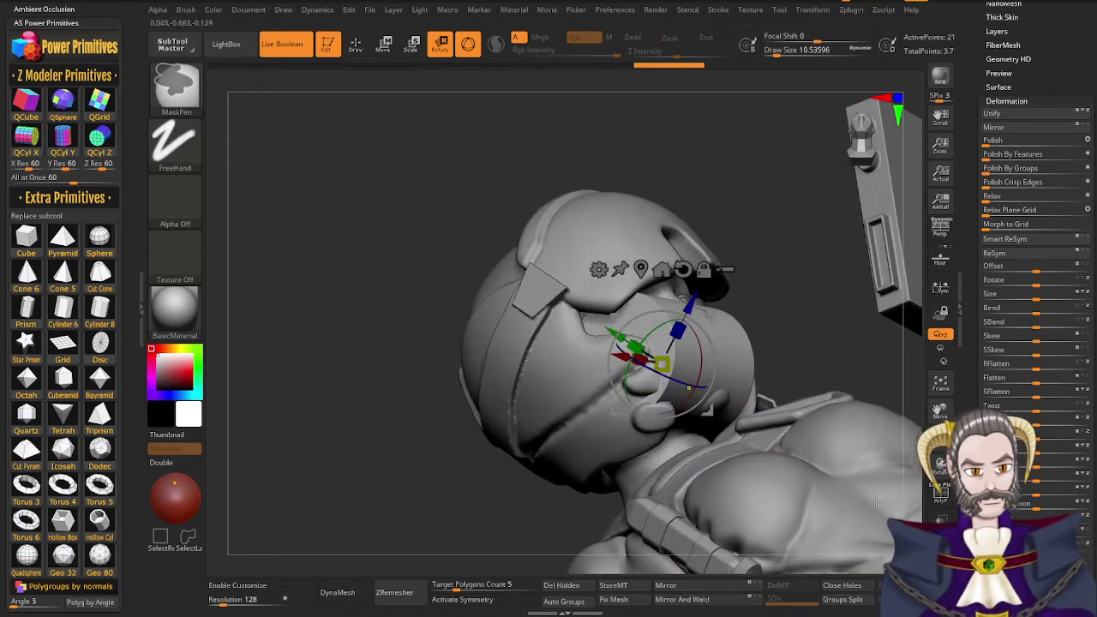
left_click_drag(662, 364, 661, 363)
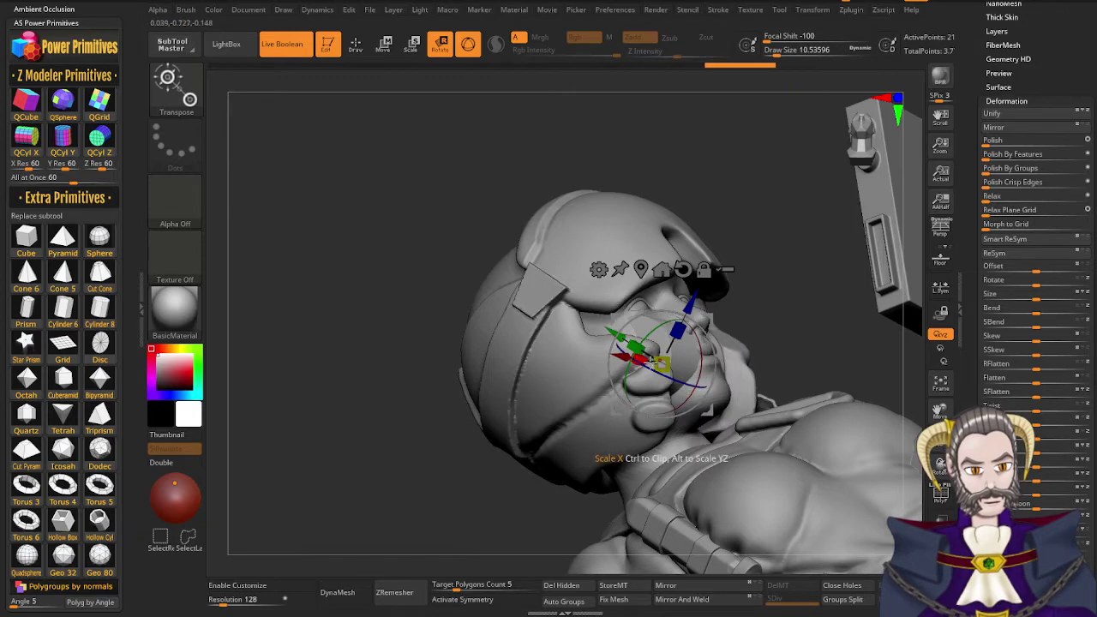
Rotate the small cylinder to match the cheek guard's angle and move it onto the upper pad
right_click_drag(686, 390, 672, 460)
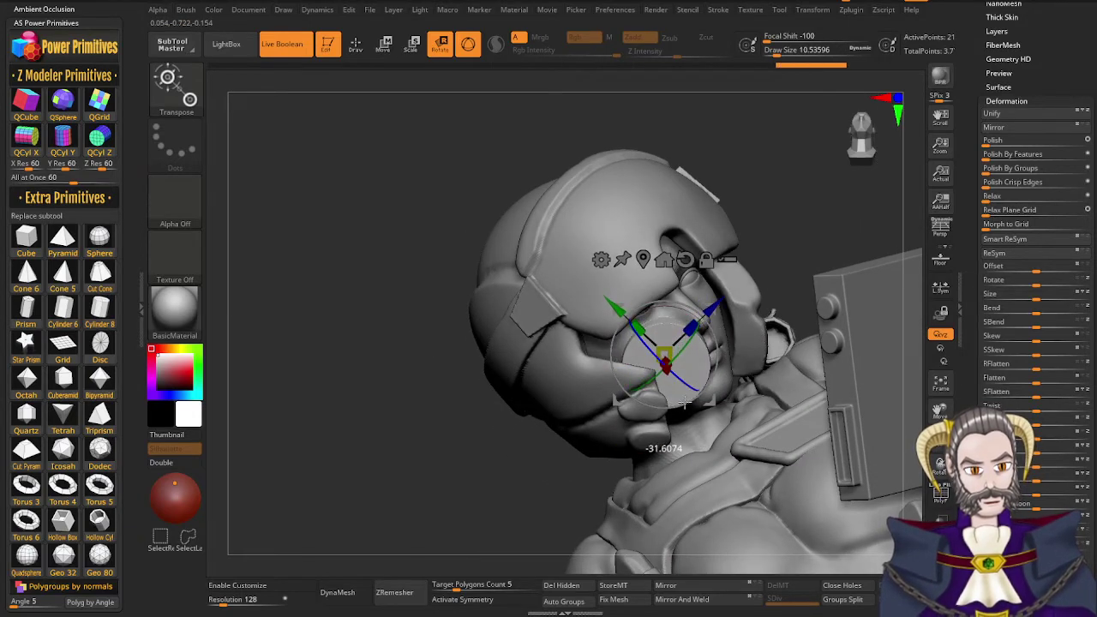
left_click_drag(670, 372, 673, 407)
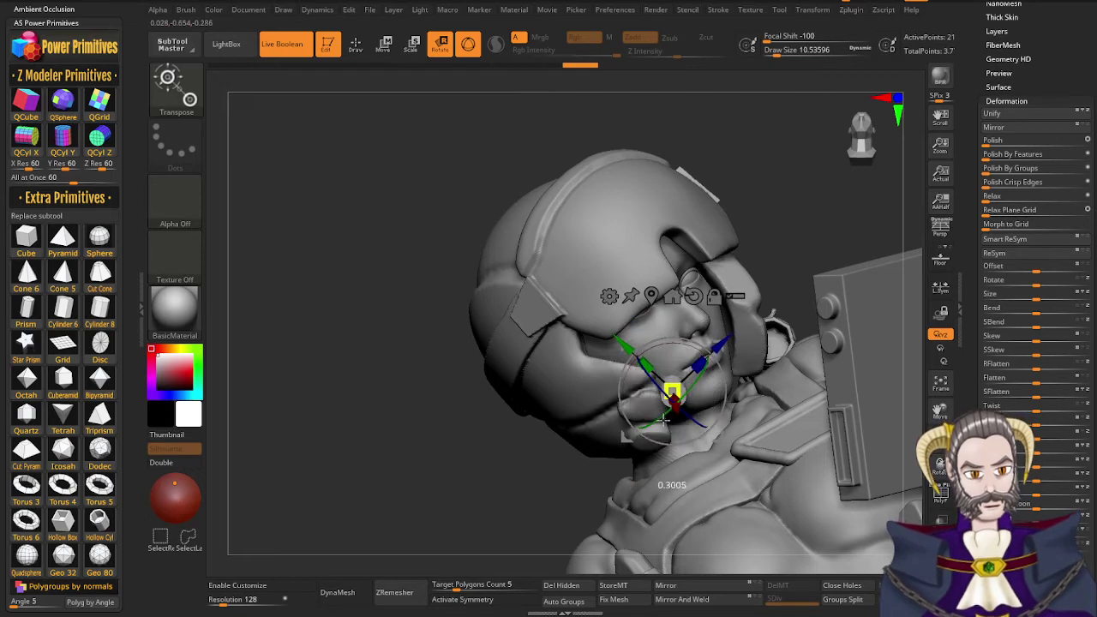
right_click_drag(661, 429, 727, 424)
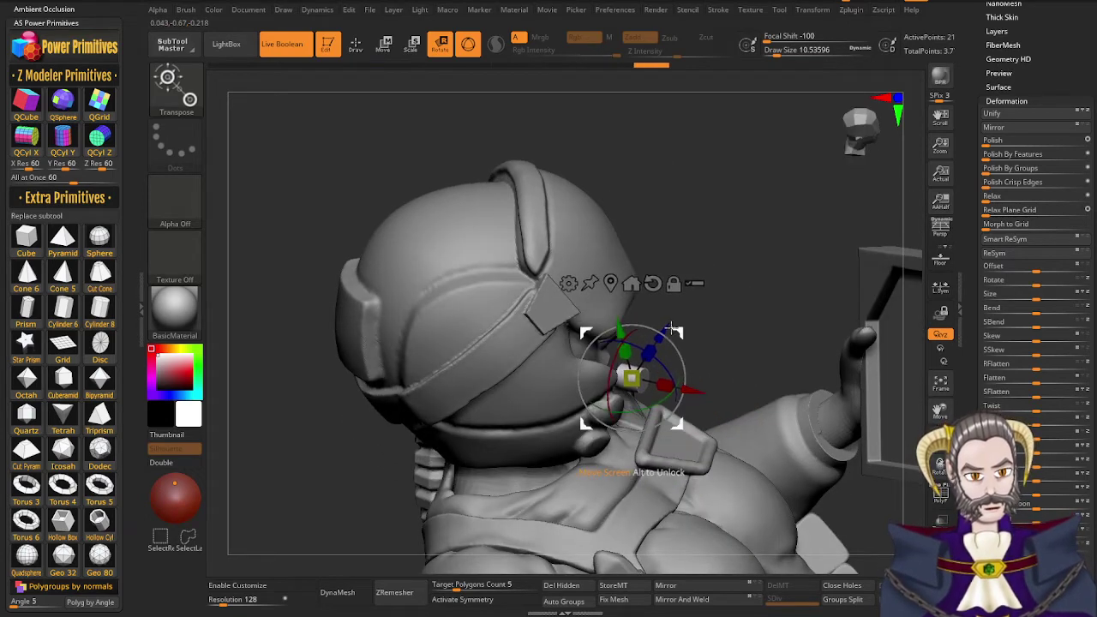
right_click_drag(703, 428, 655, 466)
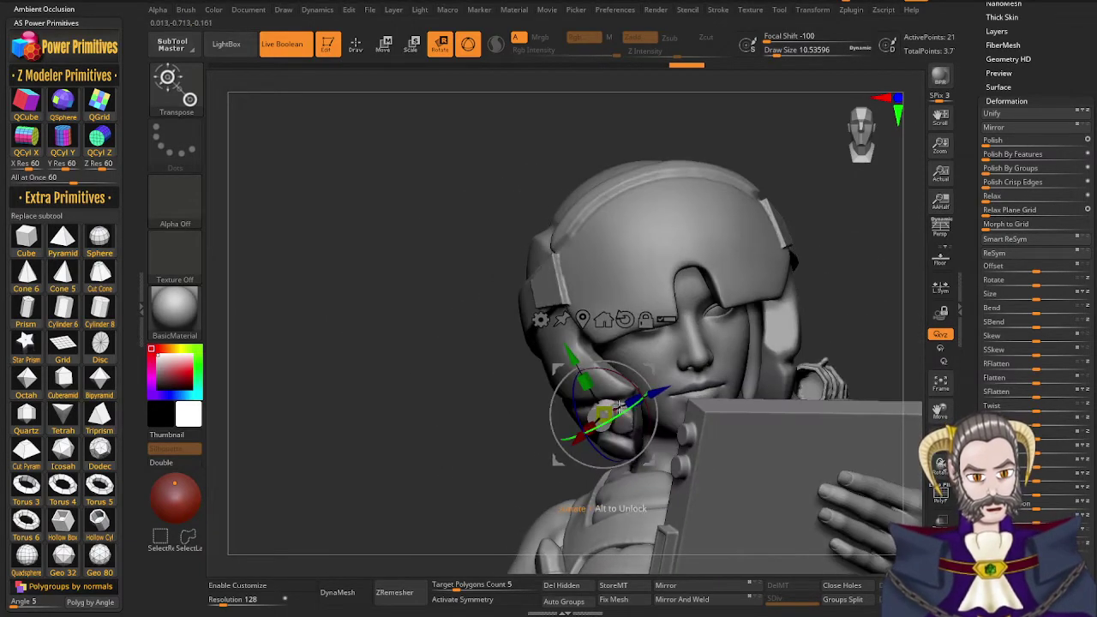
right_click_drag(608, 415, 721, 422)
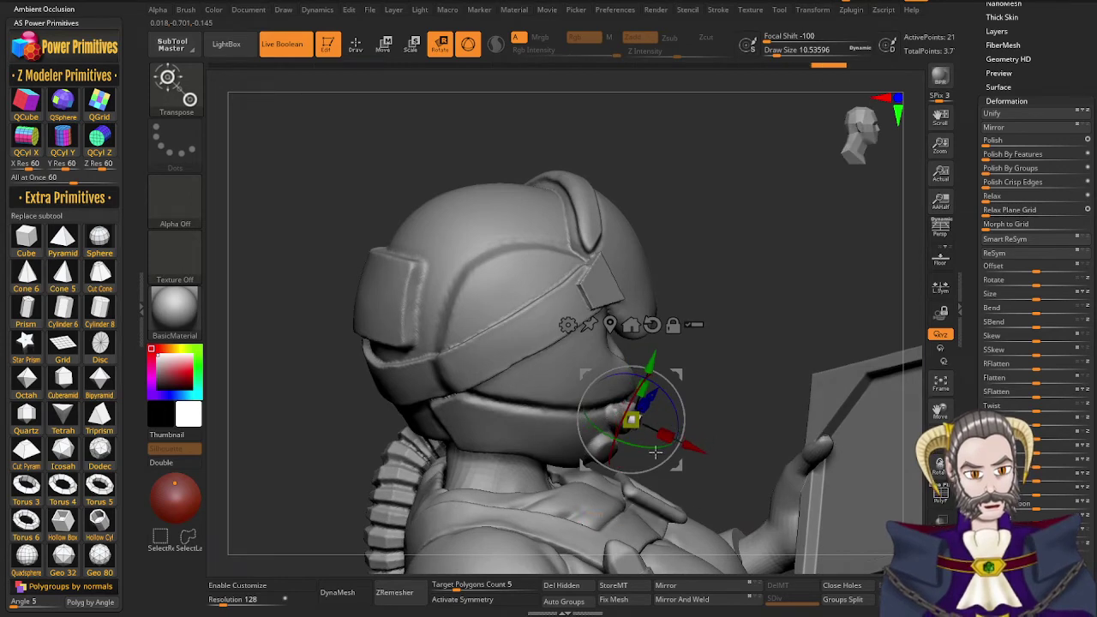
mouse_move(637, 484)
right_mouse_down()
mouse_move(575, 488)
mouse_move(569, 520)
mouse_move(594, 567)
mouse_move(614, 564)
mouse_move(655, 495)
right_mouse_up()
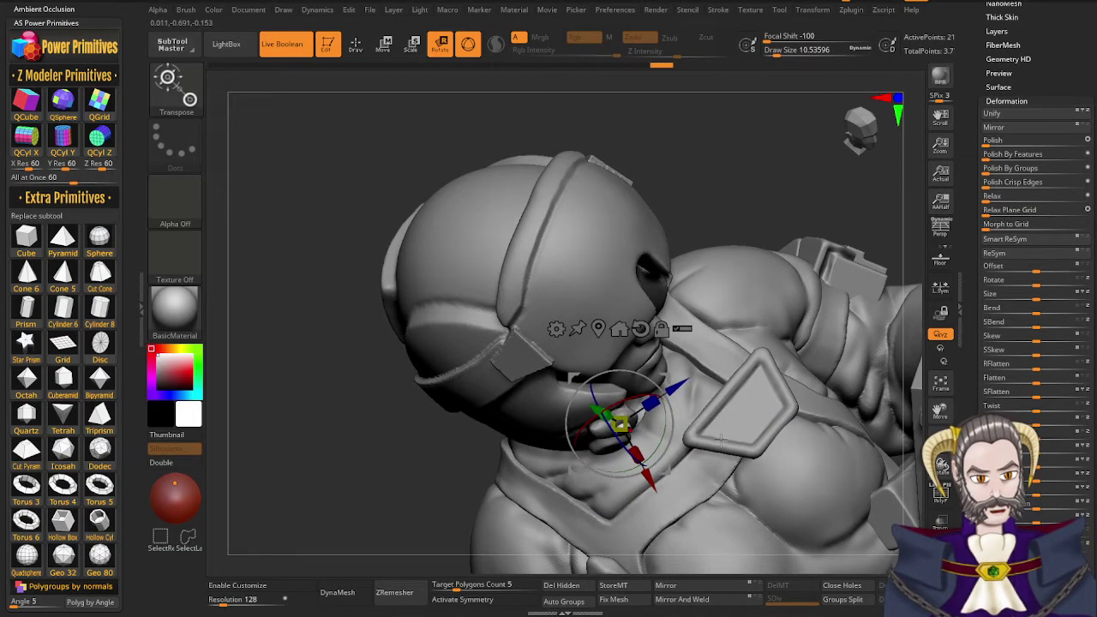
Scale the cylinder down further and seat it into the upper cheek guard pad as a round stud
right_click_drag(722, 440, 665, 439)
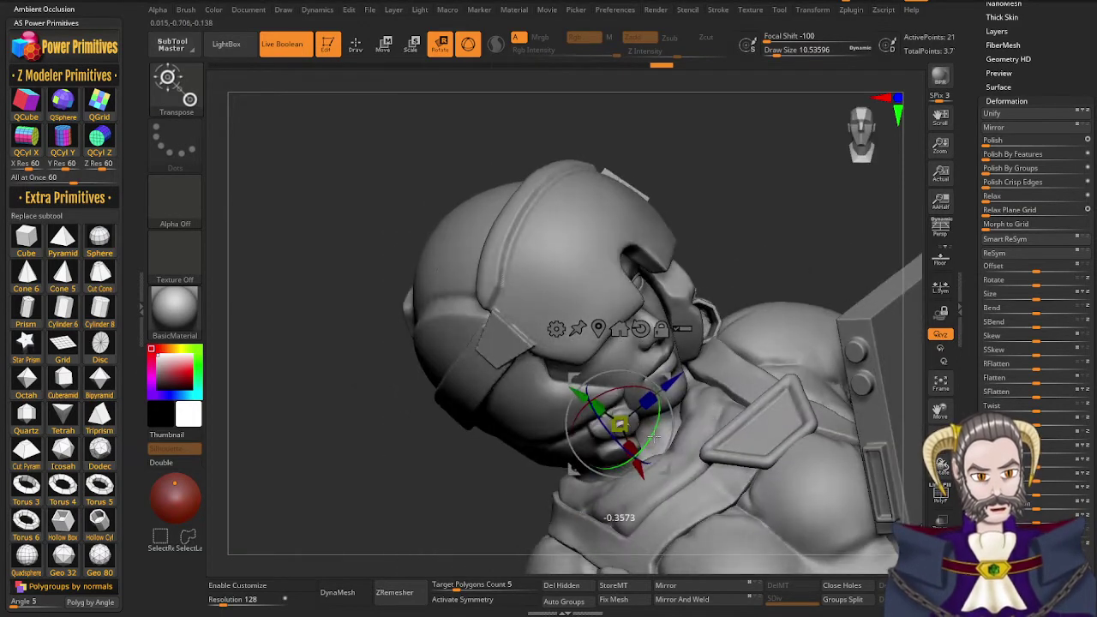
left_click_drag(655, 436, 655, 438)
right_click_drag(657, 437, 714, 343)
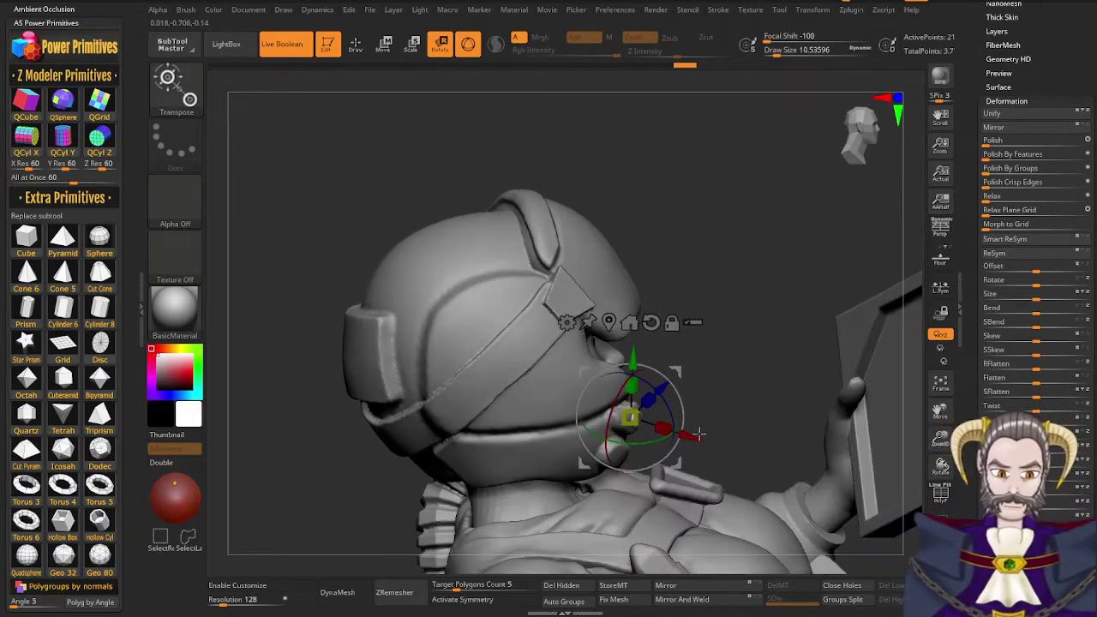
left_click_drag(698, 437, 692, 440)
right_click_drag(693, 447, 637, 536)
left_click_drag(649, 434, 610, 441)
right_click_drag(576, 457, 691, 363)
Duplicate the stud cylinder and move the copy down onto the lower cheek guard pad
left_click_drag(972, 182, 974, 343)
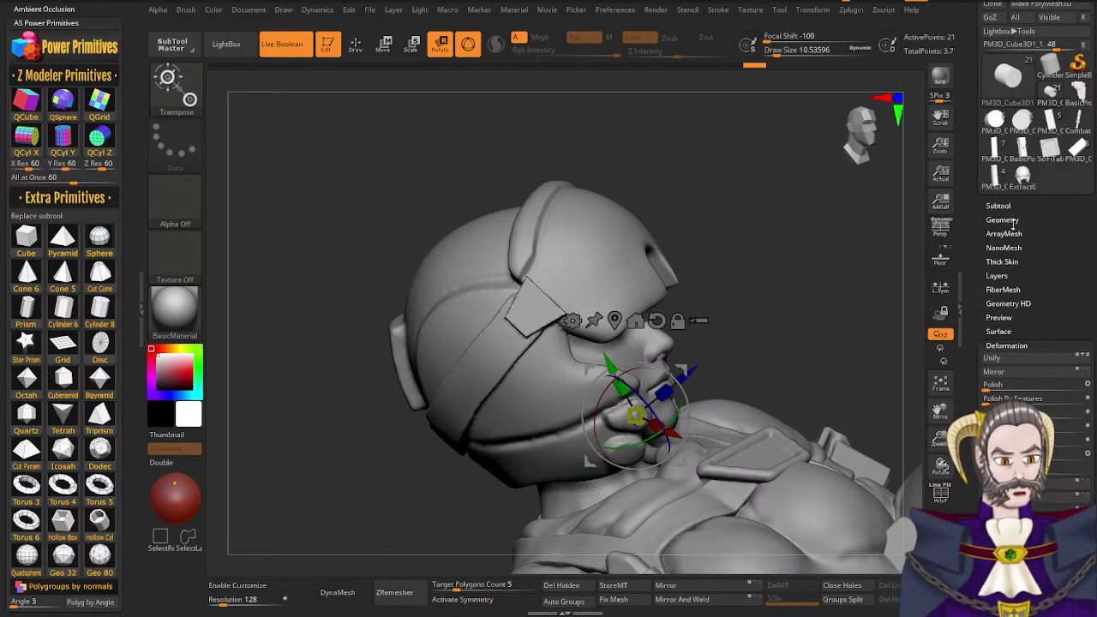
left_click(1008, 208)
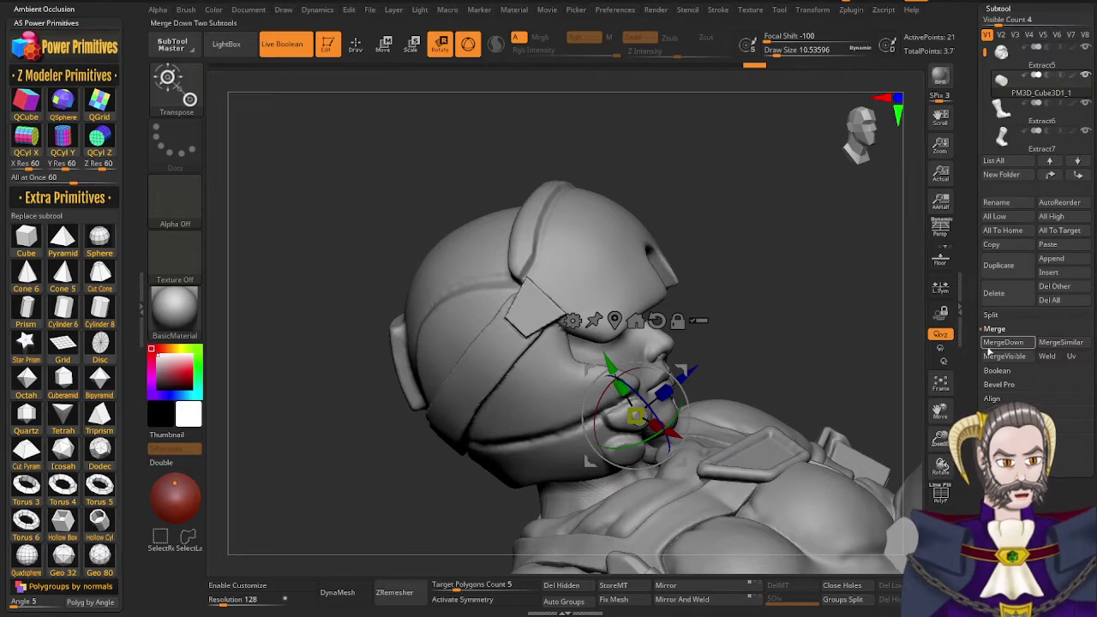
left_click(999, 265)
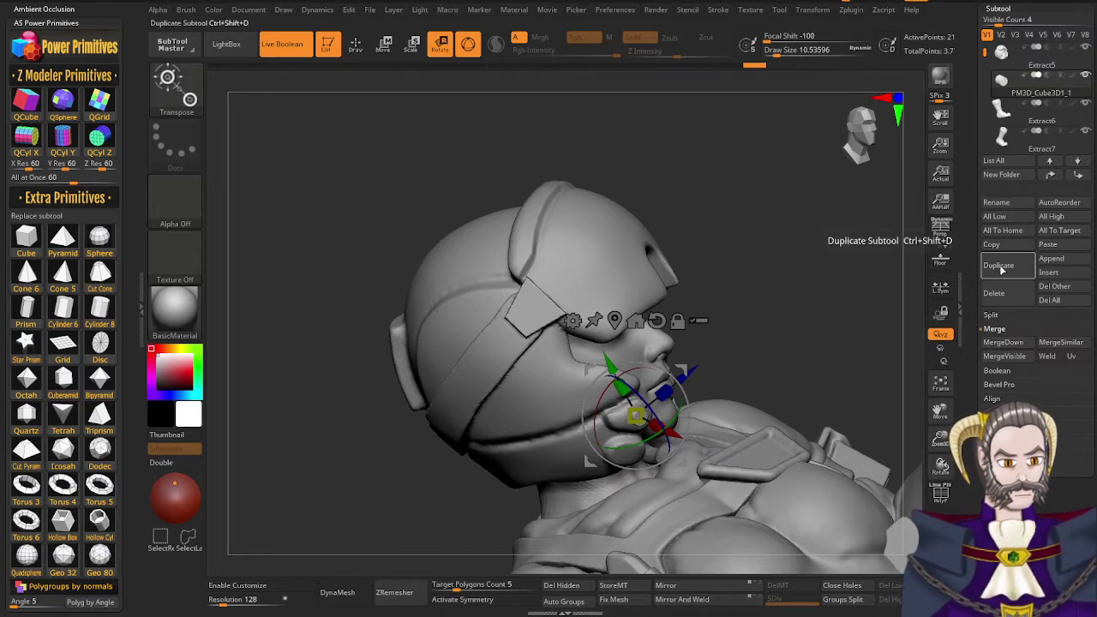
left_click_drag(611, 363, 624, 390)
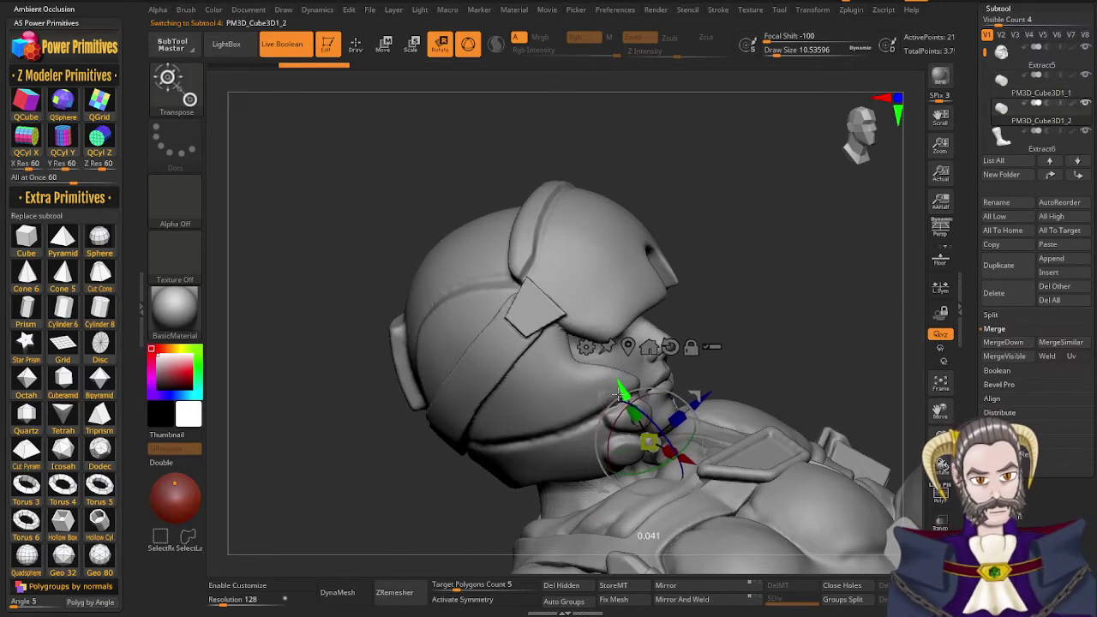
left_click_drag(708, 403, 692, 415)
Tilt and nudge the duplicated cylinder until it sits embedded in the lower cheek guard pad
right_click_drag(698, 416, 724, 400)
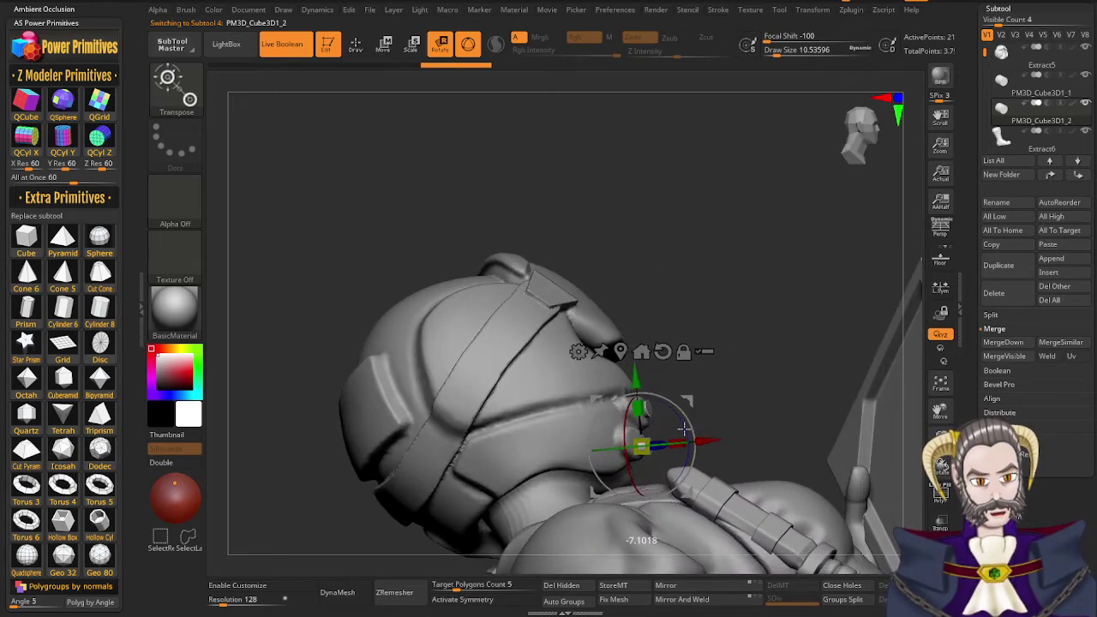
left_click_drag(685, 428, 637, 457)
right_click_drag(641, 456, 707, 441)
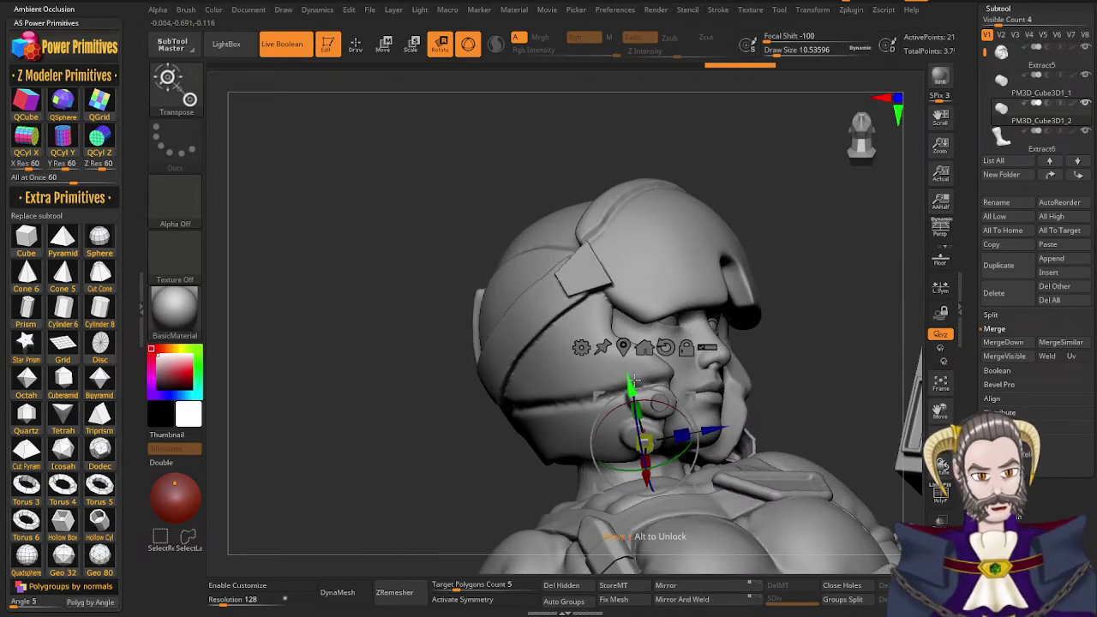
left_click_drag(634, 380, 635, 380)
right_click_drag(677, 444, 704, 439)
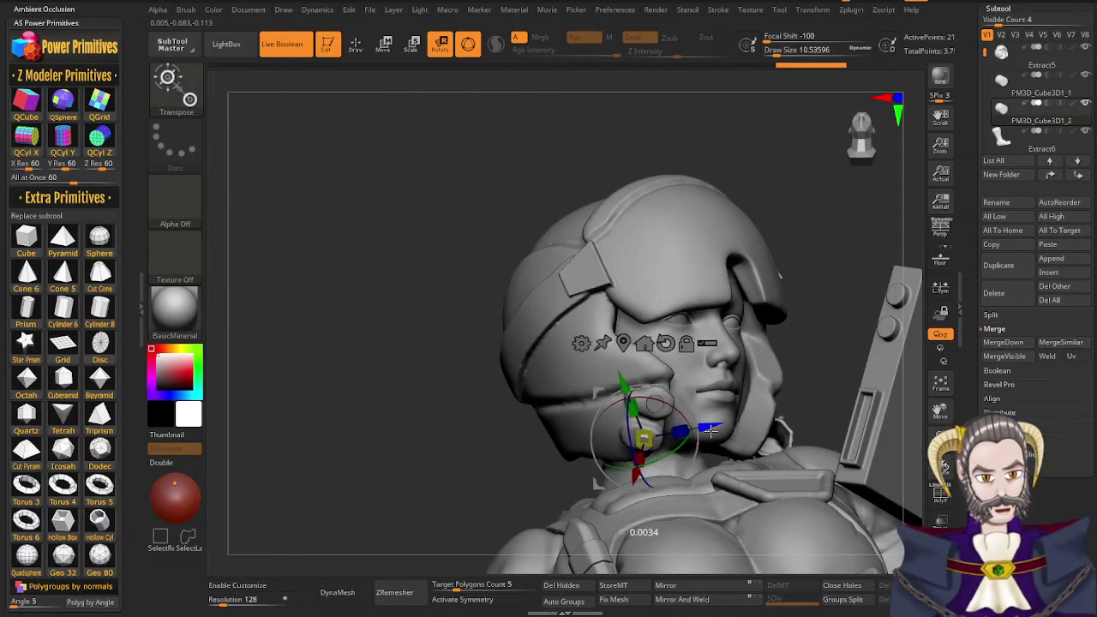
left_click_drag(711, 431, 710, 431)
right_click_drag(710, 433, 652, 502)
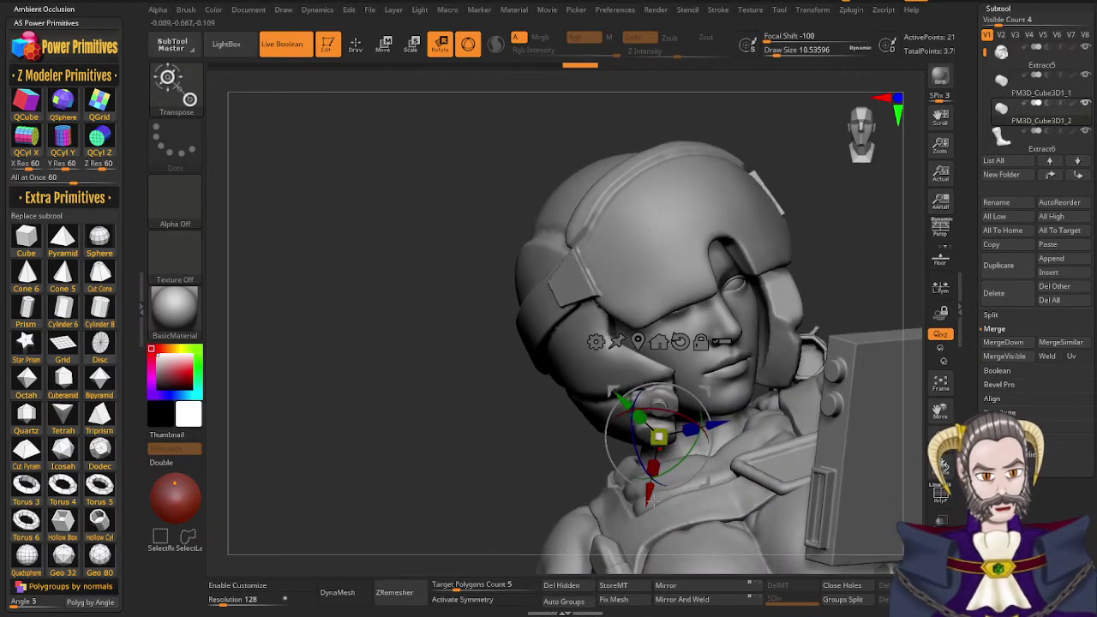
right_click_drag(703, 465, 745, 461)
left_click_drag(745, 461, 696, 474)
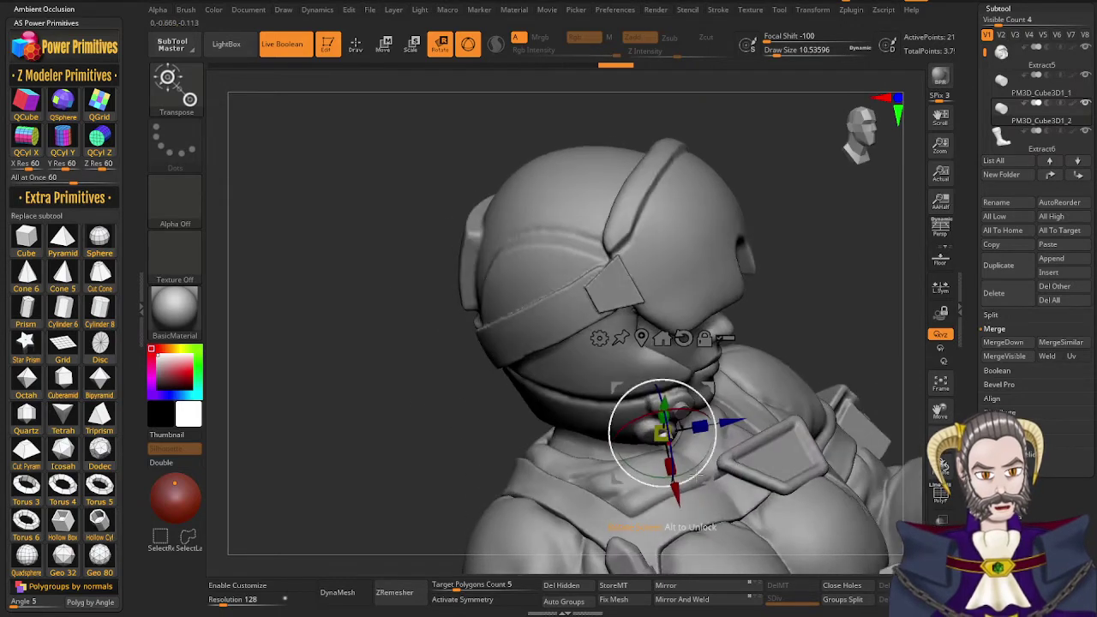
right_click_drag(696, 455, 709, 390)
left_click_drag(702, 407, 703, 488)
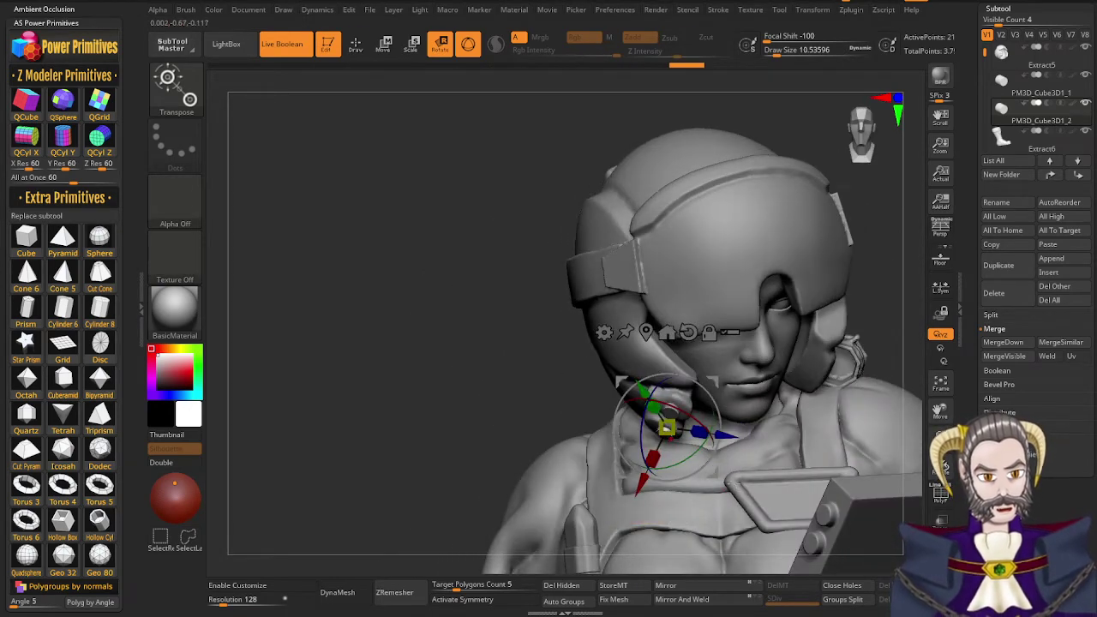
Merge both stud cylinders down into the helmet subtool and remesh it with DynaMesh at resolution 1096
key("q")
mouse_move(742, 464)
right_mouse_down("ctrl")
mouse_move(705, 376)
mouse_move(719, 330)
mouse_move(706, 397)
right_mouse_up("ctrl")
left_click_drag(967, 174, 969, 191)
left_click(1015, 77)
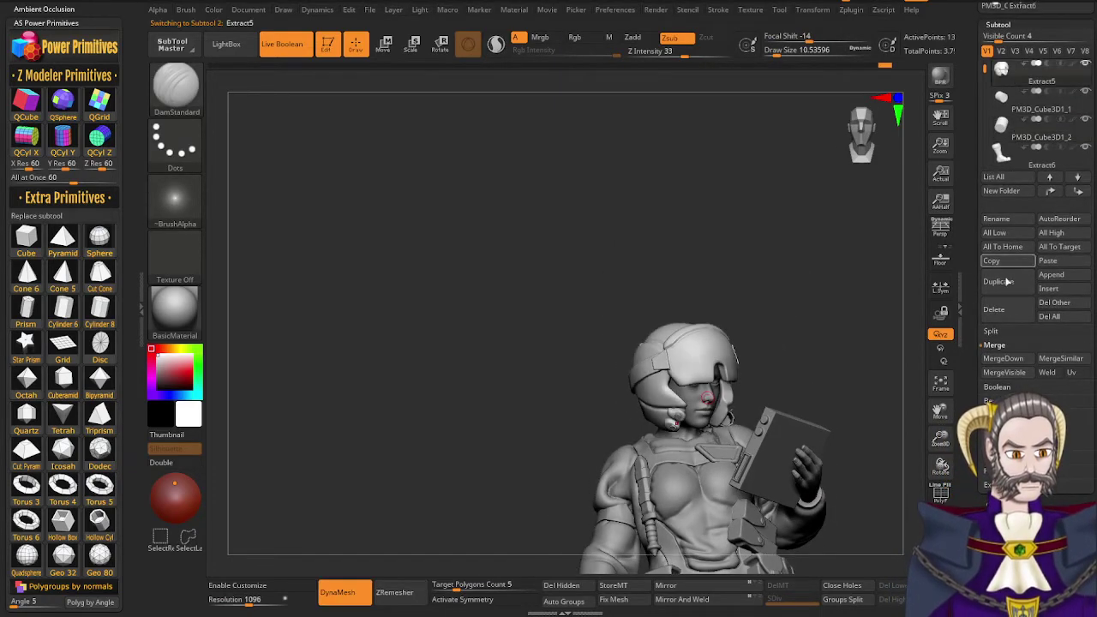
left_click(1012, 361)
left_click(902, 385)
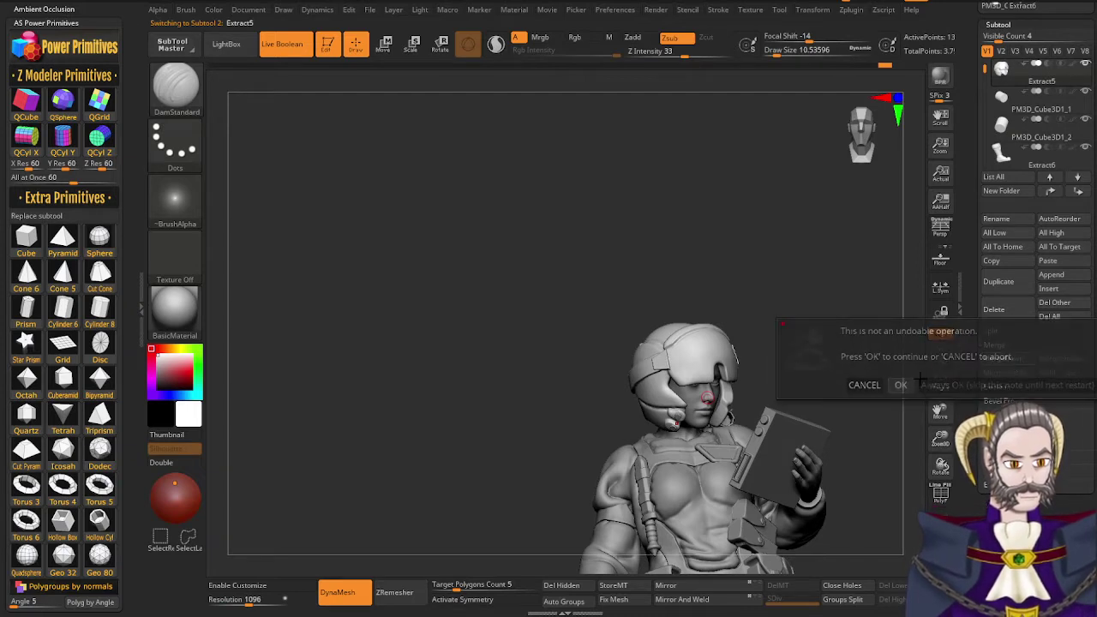
left_click(1011, 360)
left_click(901, 385)
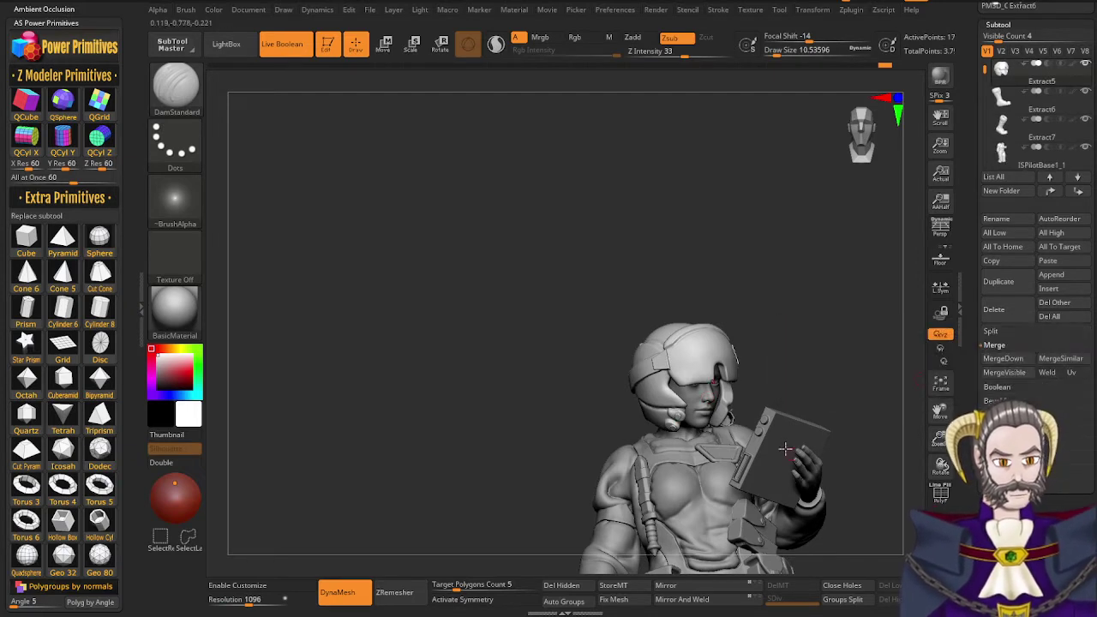
left_click_drag(484, 446, 591, 320, "ctrl")
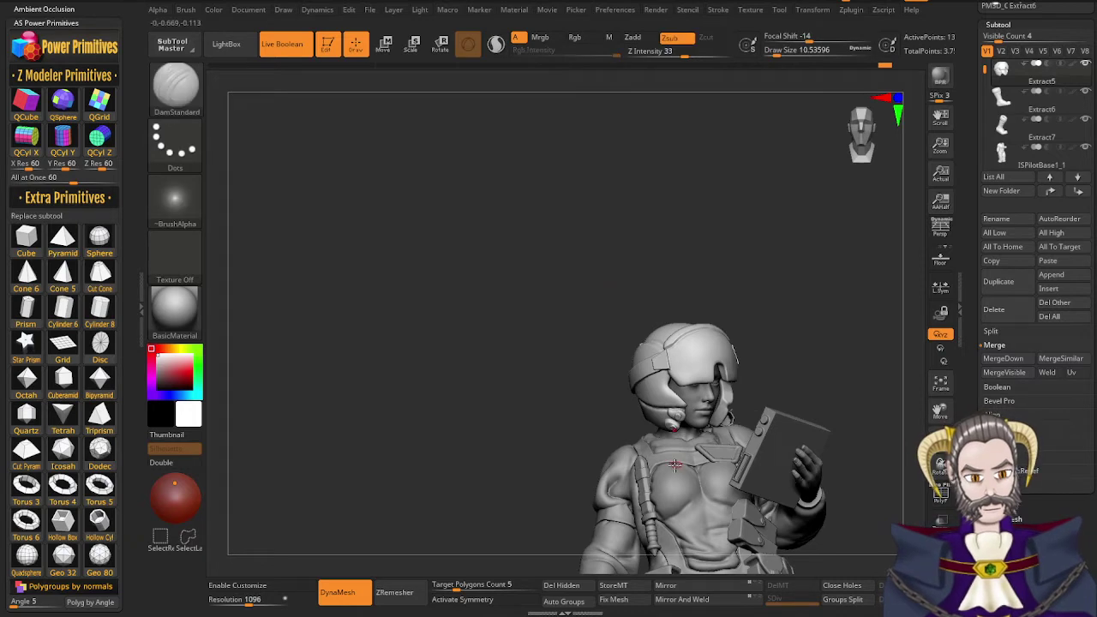
Examine the helmet's new cheek guard studs and the whole pilot figure from several angles
right_click_drag(676, 464, 748, 462)
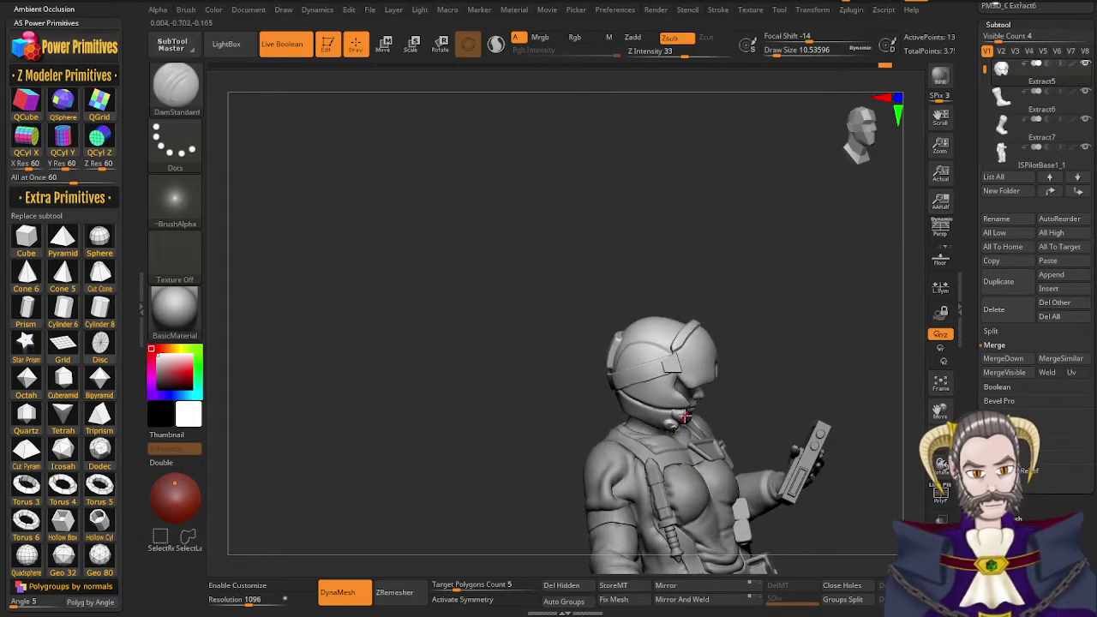
key("shift")
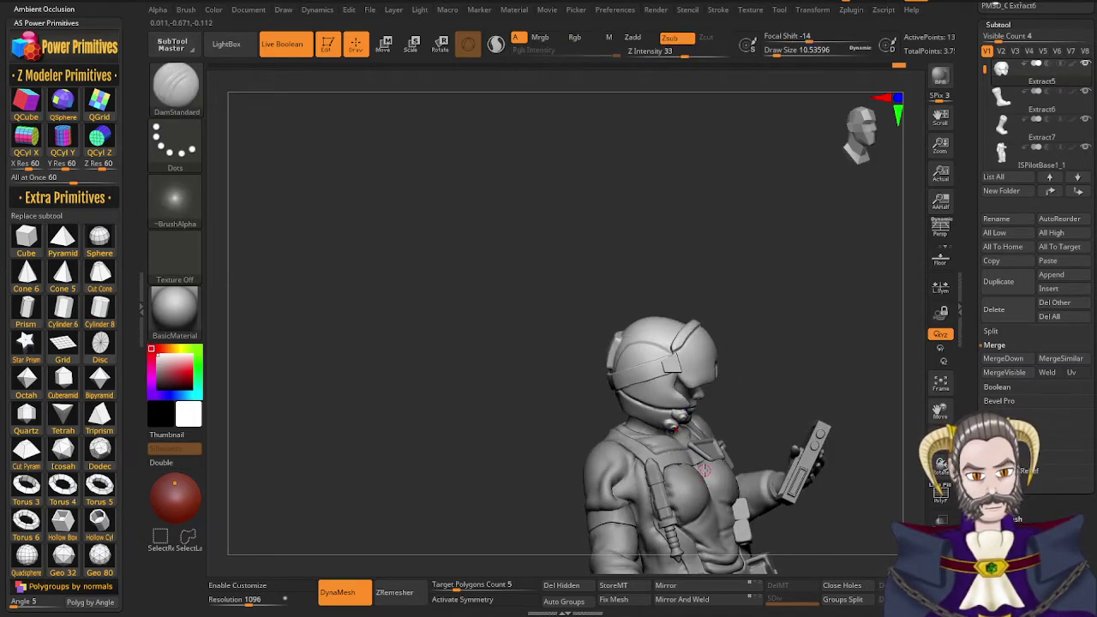
mouse_move(708, 463)
right_mouse_down()
mouse_move(695, 475)
mouse_move(658, 287)
mouse_move(713, 235)
mouse_move(728, 243)
mouse_move(657, 268)
right_mouse_up()
mouse_move(670, 370)
right_mouse_down("ctrl")
mouse_move(659, 296)
mouse_move(743, 294)
mouse_move(645, 276)
mouse_move(662, 262)
mouse_move(698, 314)
mouse_move(642, 362)
mouse_move(602, 375)
right_mouse_up("ctrl")
left_click_drag(603, 375, 633, 353)
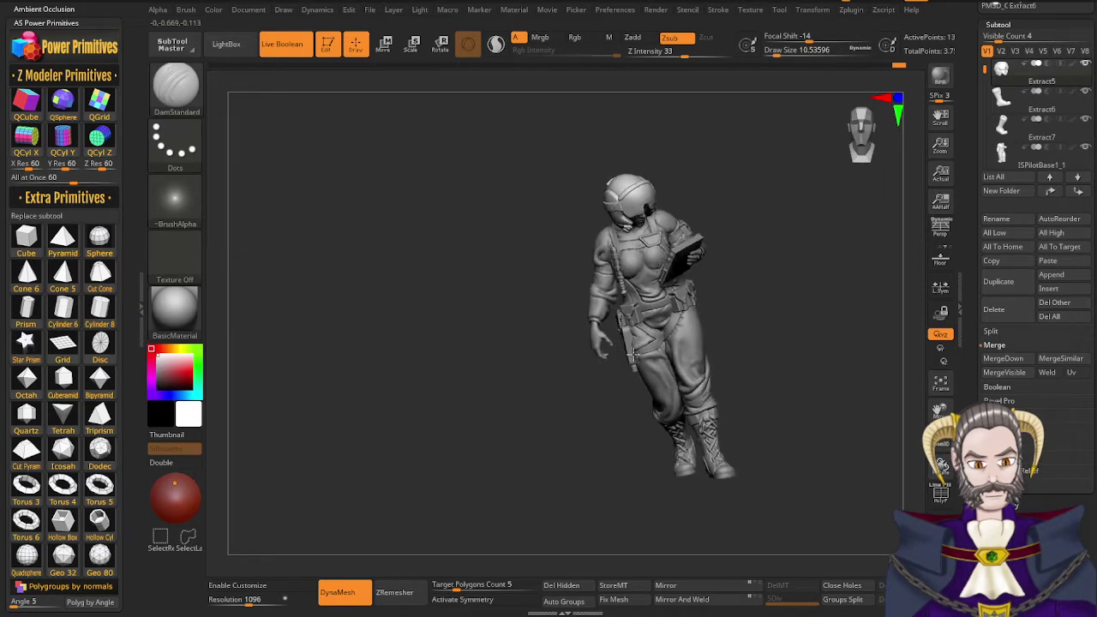
left_click_drag(639, 314, 632, 369)
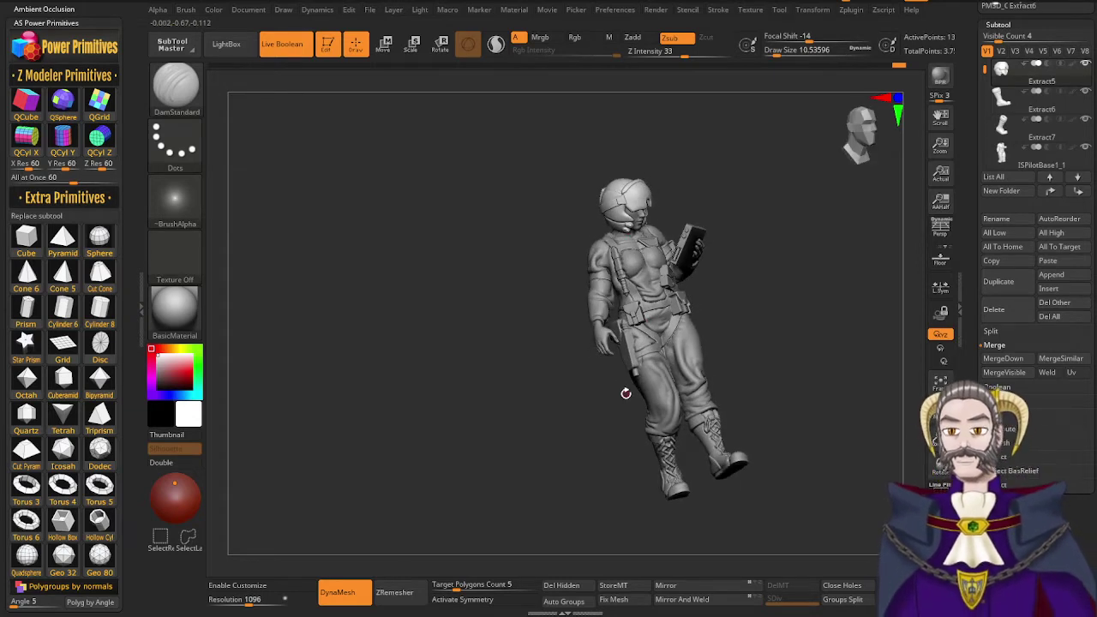
left_click_drag(617, 382, 634, 385)
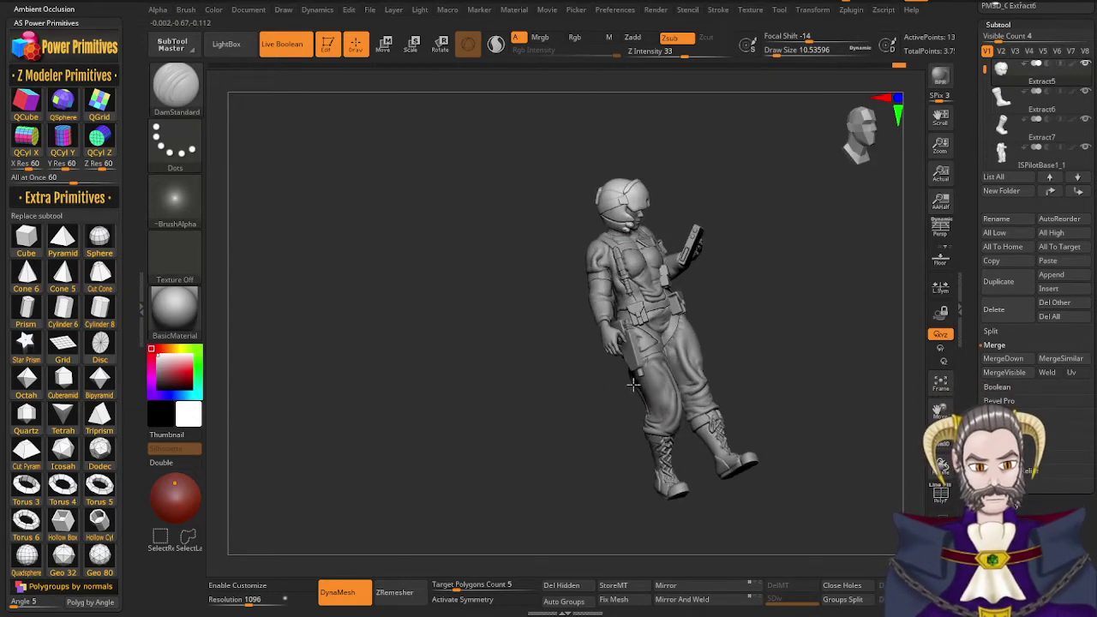
left_click_drag(640, 439, 610, 452)
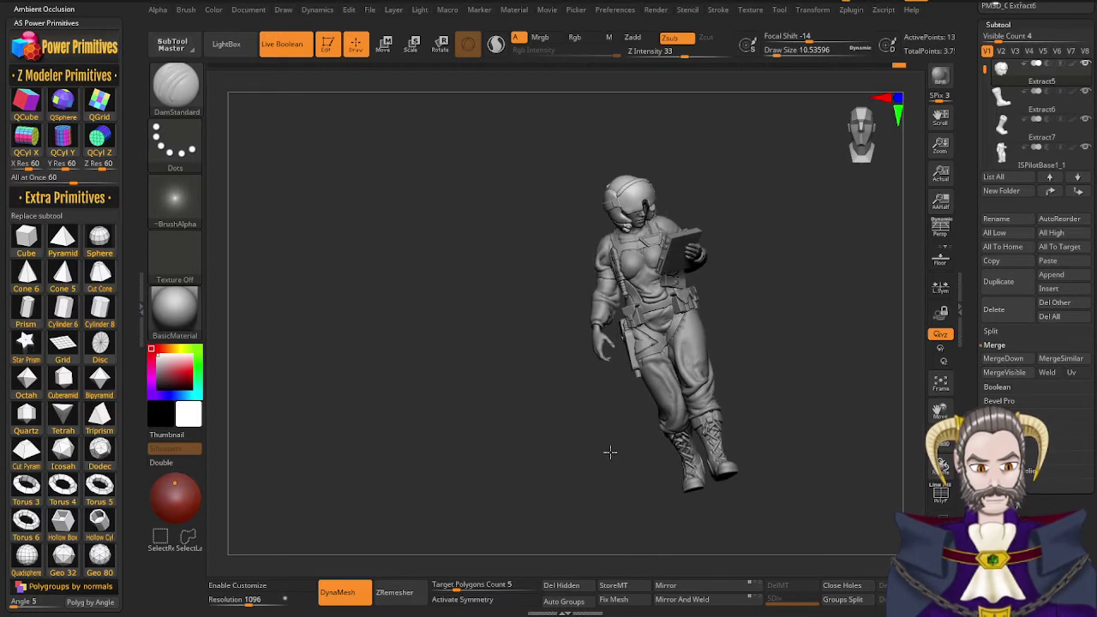
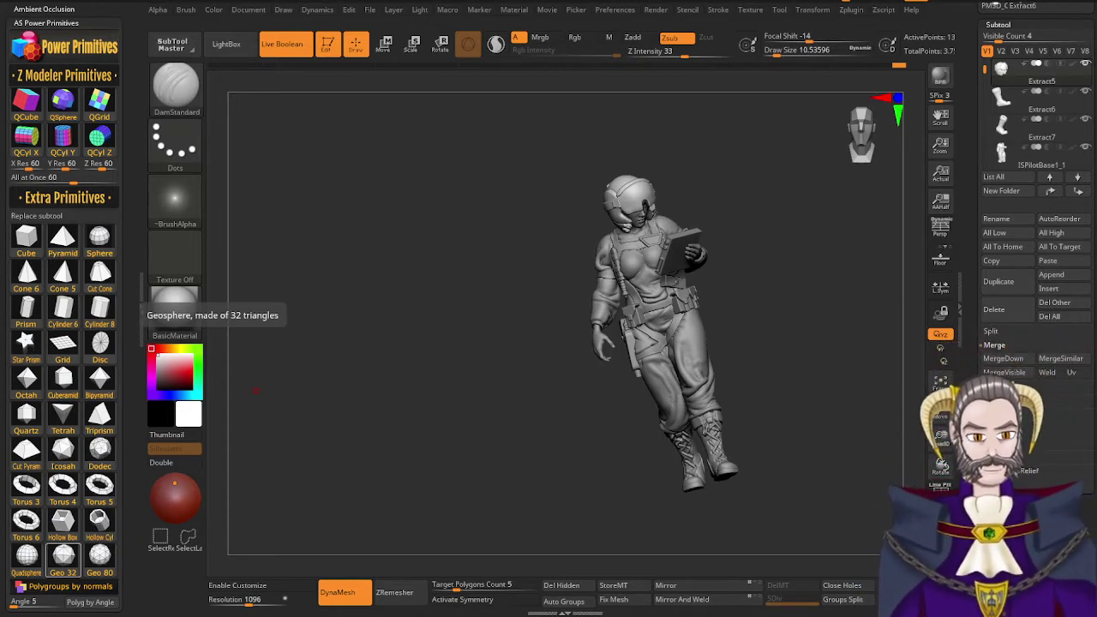
Examine the whole pilot figure wearing the finished helmet from the front, from below and from the side
mouse_move(581, 295)
left_mouse_down()
mouse_move(672, 288)
mouse_move(590, 301)
mouse_move(567, 282)
left_mouse_up()
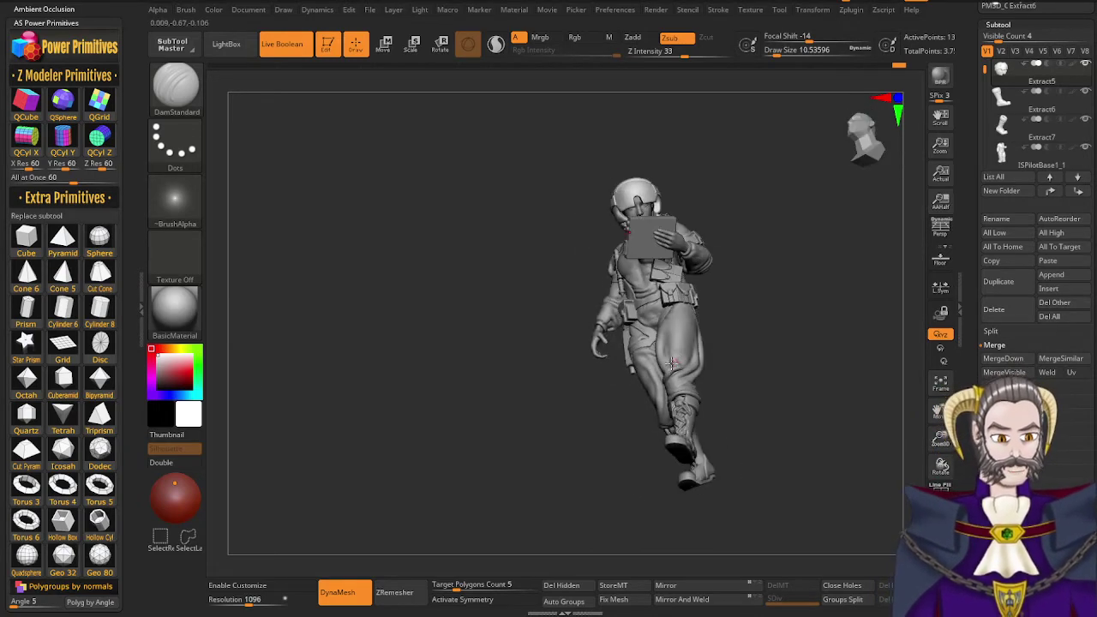
left_click_drag(679, 364, 708, 386)
mouse_move(596, 386)
left_mouse_down()
mouse_move(624, 367)
mouse_move(582, 372)
left_mouse_up()
right_click_drag(682, 373, 491, 505, "alt")
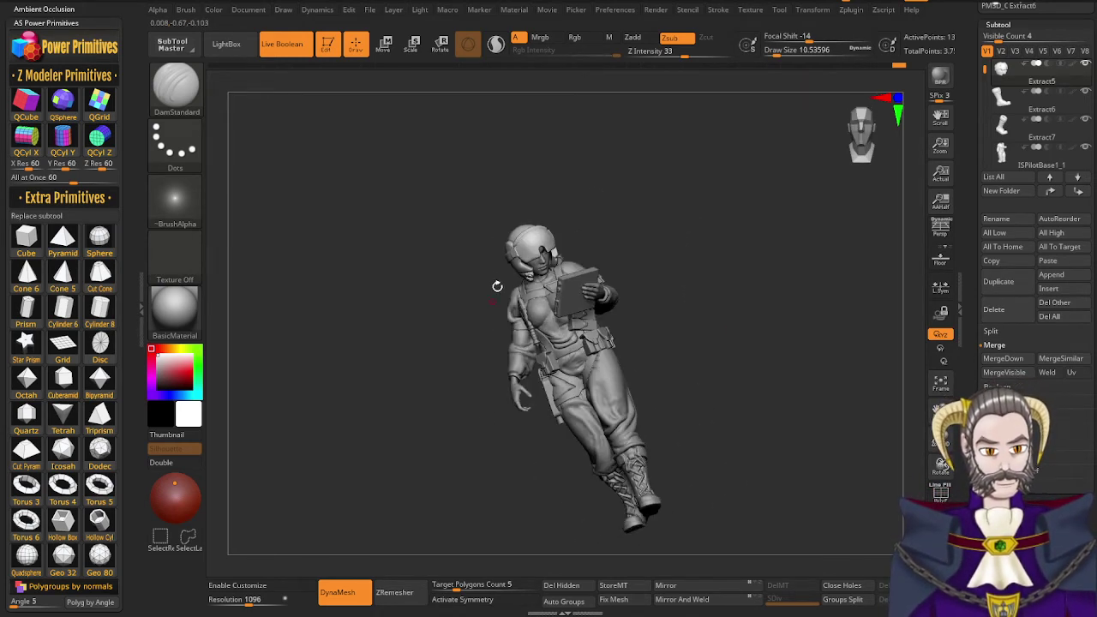
right_click_drag(496, 287, 582, 313)
mouse_move(581, 313)
left_mouse_down()
mouse_move(526, 431)
mouse_move(572, 481)
mouse_move(531, 428)
mouse_move(545, 412)
left_mouse_up()
right_click_drag(545, 412, 572, 434)
Centre the transform gizmo on the helmet and move the helmet off the head down to the figure's lowered hand
key("r")
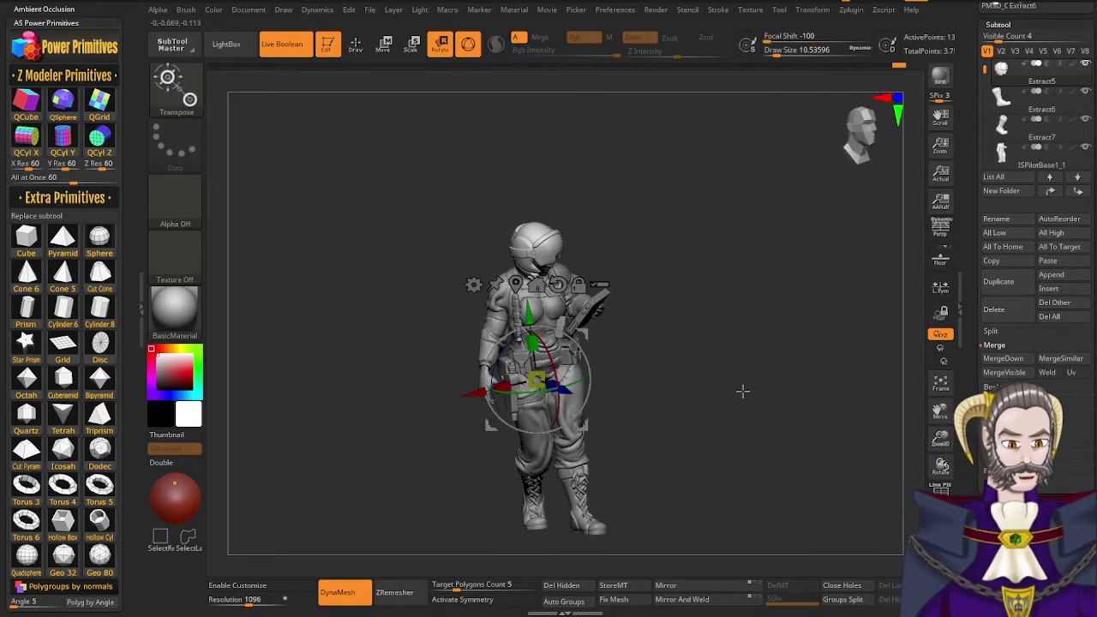
left_click(516, 284)
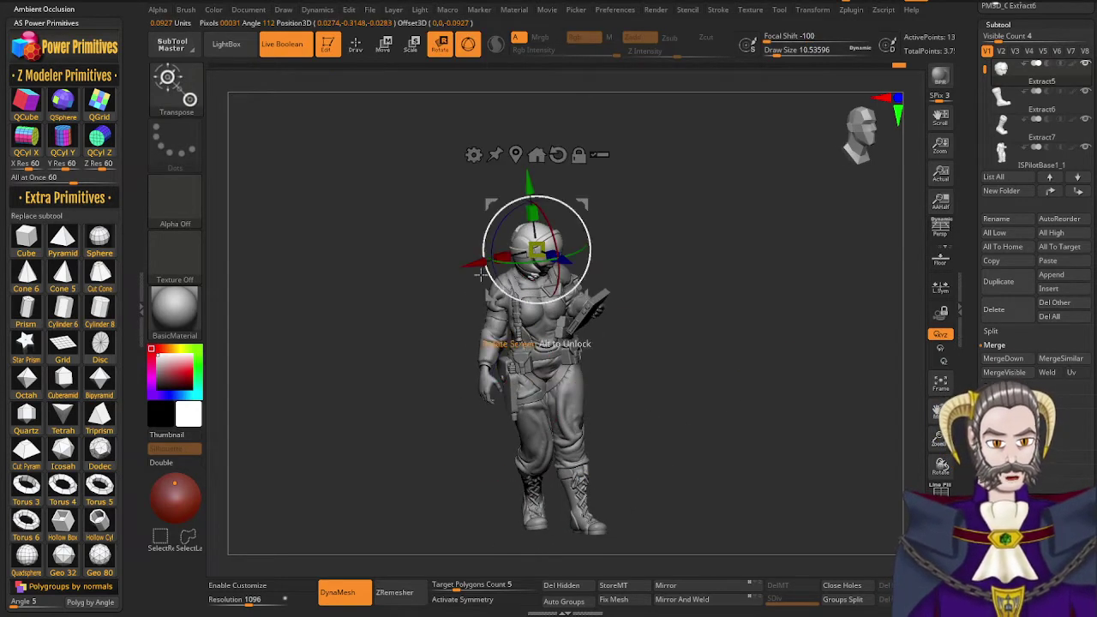
right_click_drag(491, 409, 475, 383)
left_click_drag(470, 265, 396, 300)
left_click_drag(452, 200, 480, 356)
right_click_drag(482, 396, 514, 424)
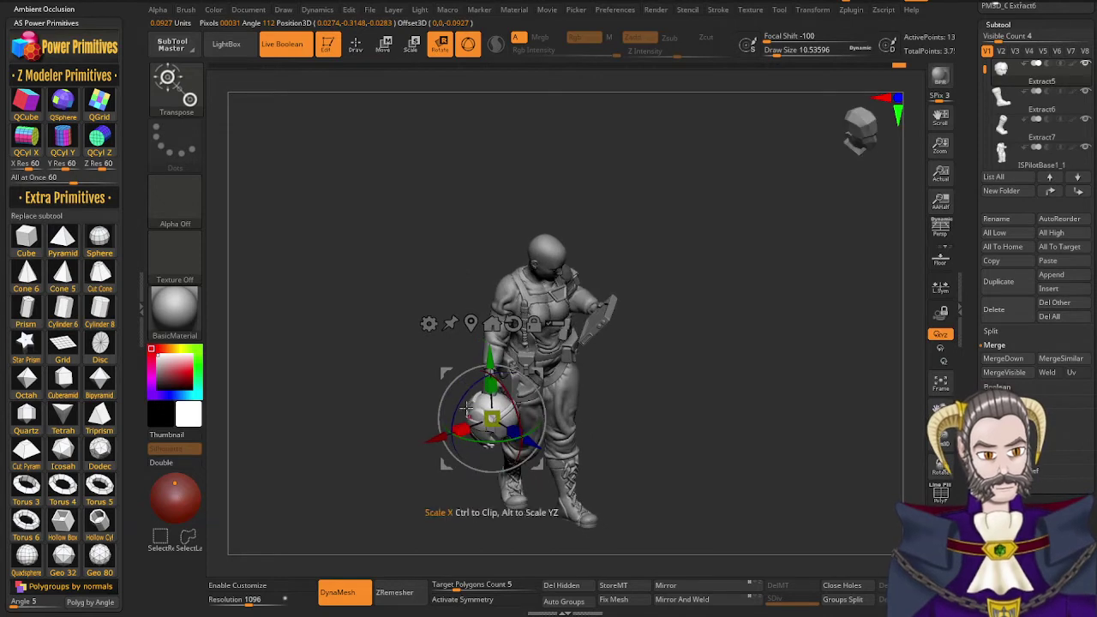
Rotate the helmet upside down beside the lowered hand so that its opening faces upward
left_click_drag(441, 405, 444, 508)
left_click_drag(454, 410, 451, 486)
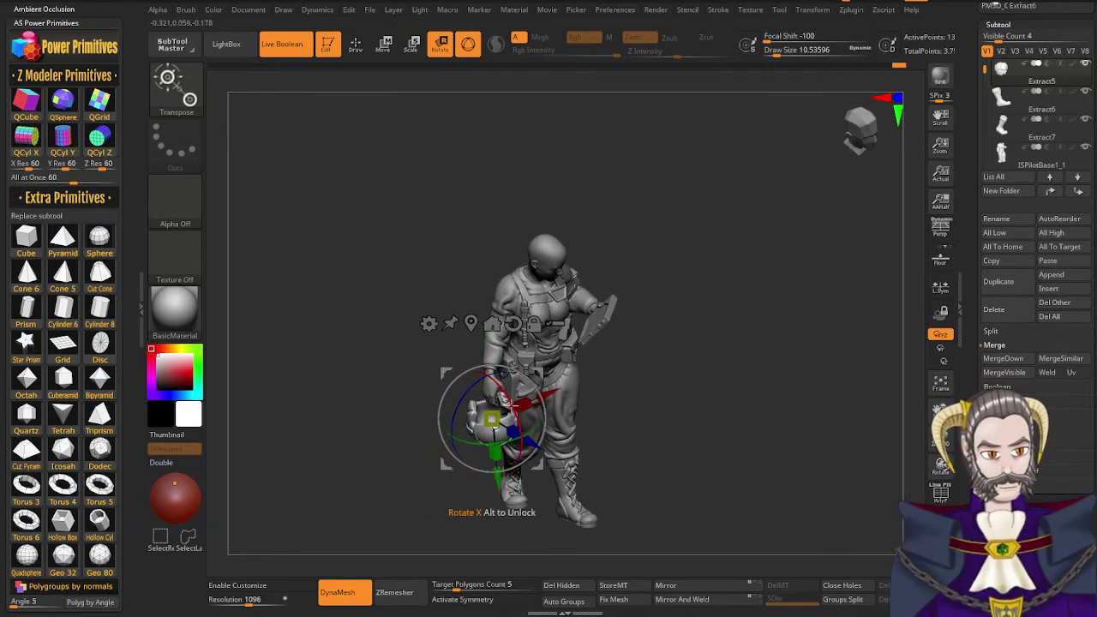
left_click_drag(516, 414, 521, 446)
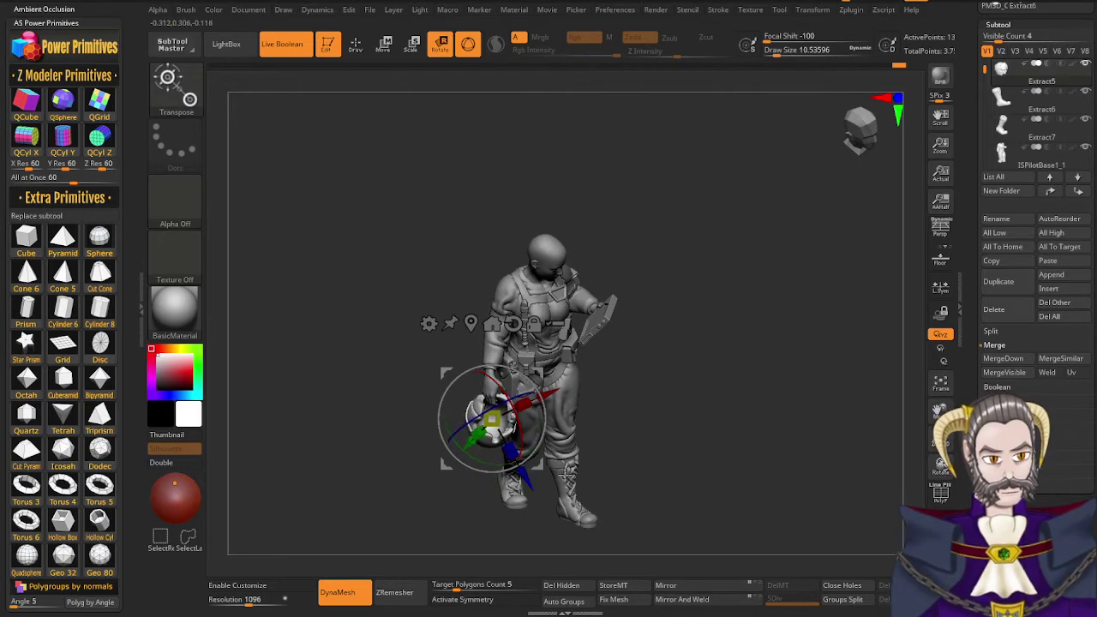
right_click_drag(525, 441, 607, 439)
left_click_drag(471, 402, 450, 421)
Nudge and turn the inverted helmet until its rim sits under the fingers of the lowered hand
right_click_drag(487, 498, 526, 498)
left_click_drag(509, 462, 501, 456)
left_click_drag(516, 397, 528, 389)
right_click_drag(525, 439, 559, 429)
left_click_drag(557, 423, 536, 422)
right_click_drag(576, 456, 555, 470)
left_click_drag(585, 385, 576, 391)
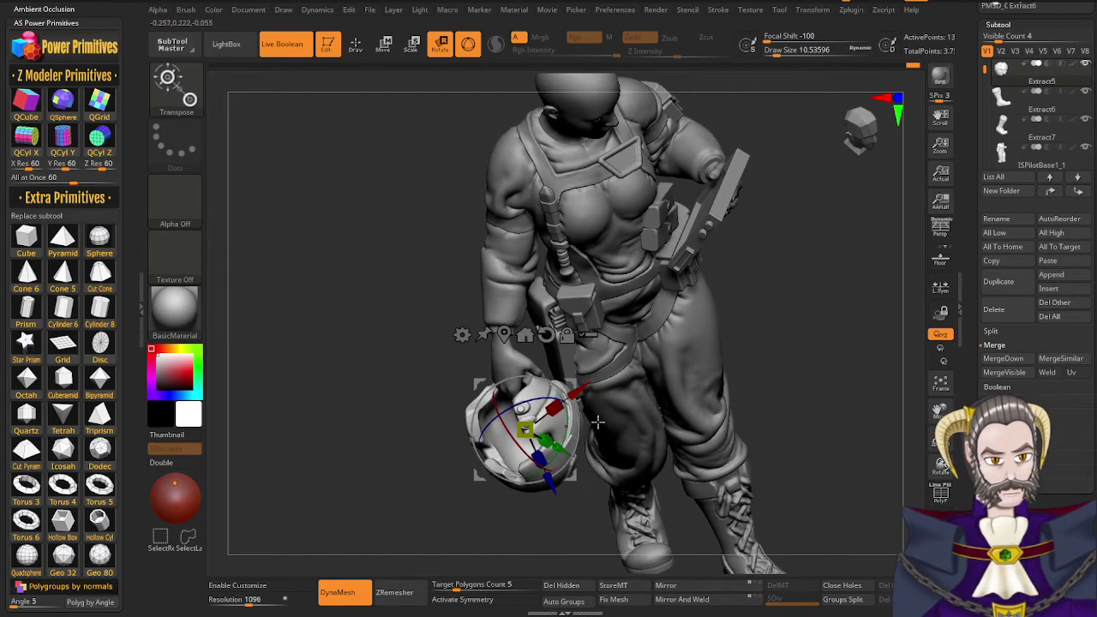
Fine-tune the helmet's position along its axes so the lowered hand grips its rim clear of the thigh
right_click_drag(597, 422, 608, 366)
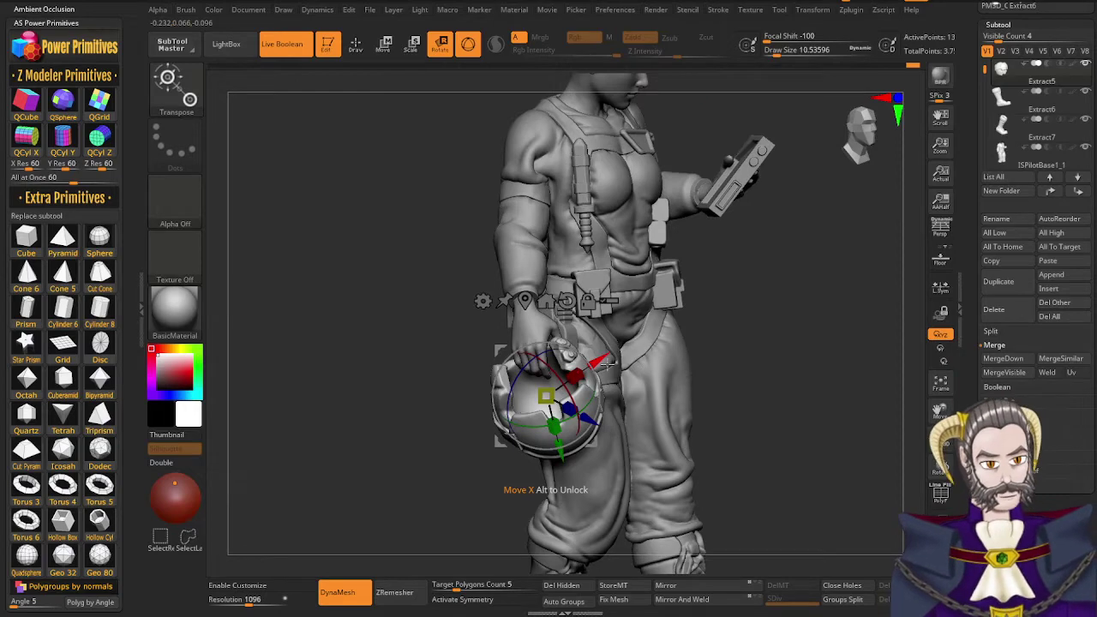
left_click_drag(589, 423, 582, 420)
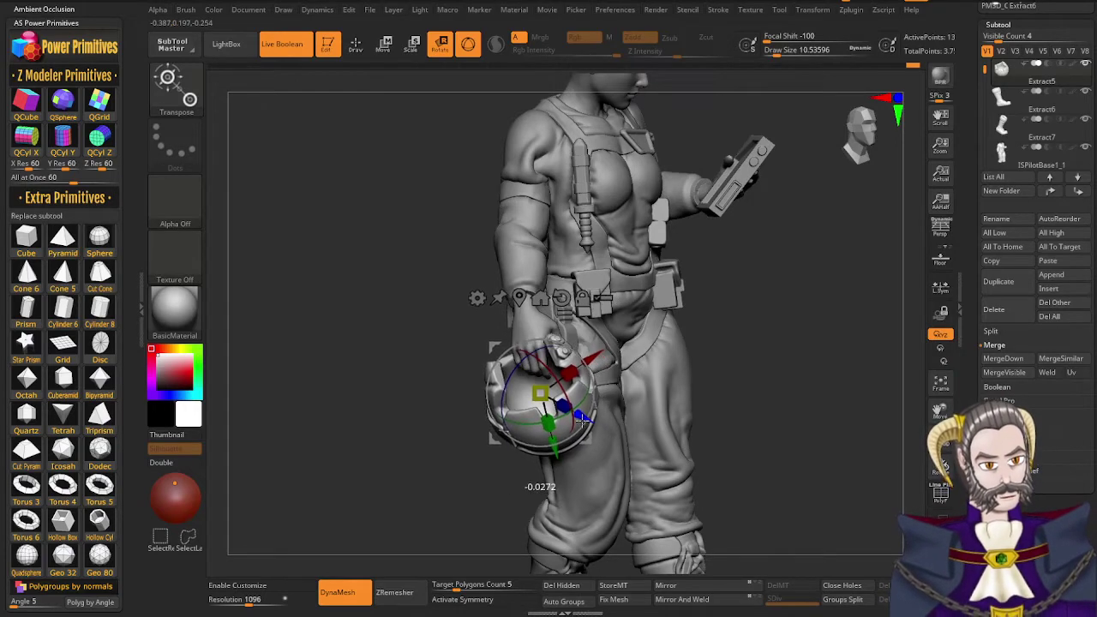
right_click_drag(577, 491, 538, 543)
left_click_drag(538, 542, 571, 519)
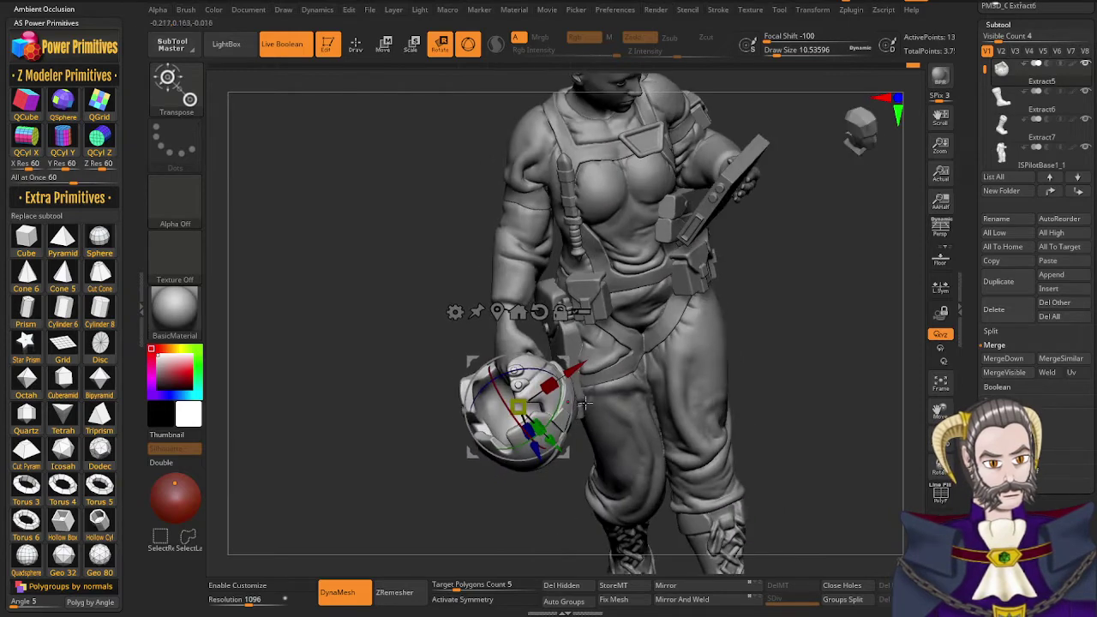
left_click_drag(576, 367, 599, 428)
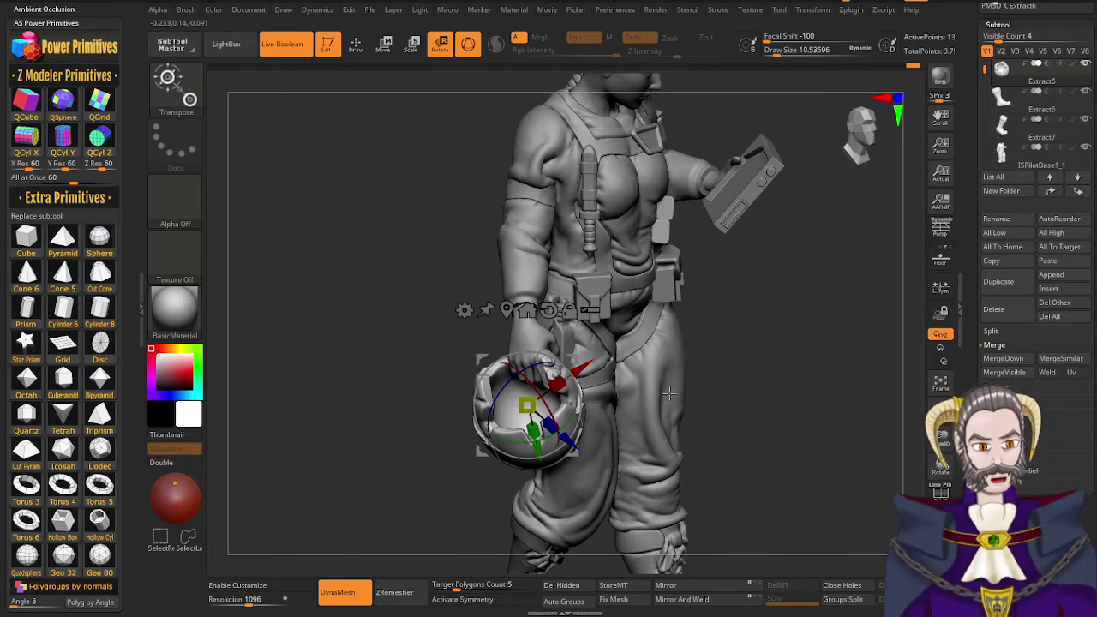
Examine the hand's grip on the helmet and the full figure's pose from several angles
right_click_drag(670, 395, 590, 446)
right_click_drag(598, 388, 553, 411)
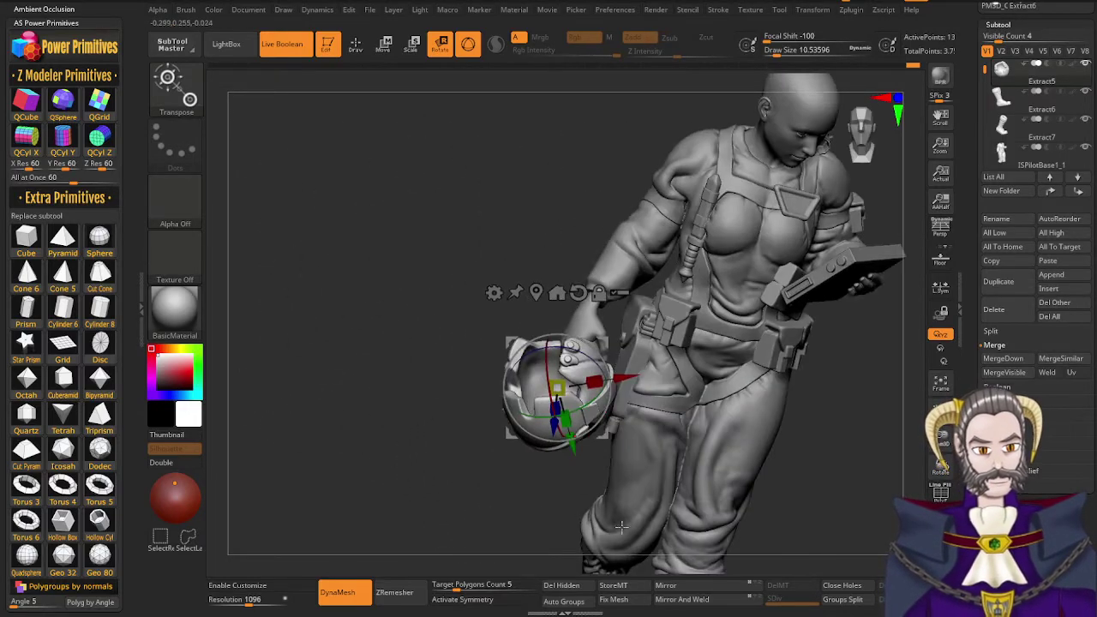
right_click_drag(666, 447, 646, 519)
right_click_drag(659, 481, 634, 464)
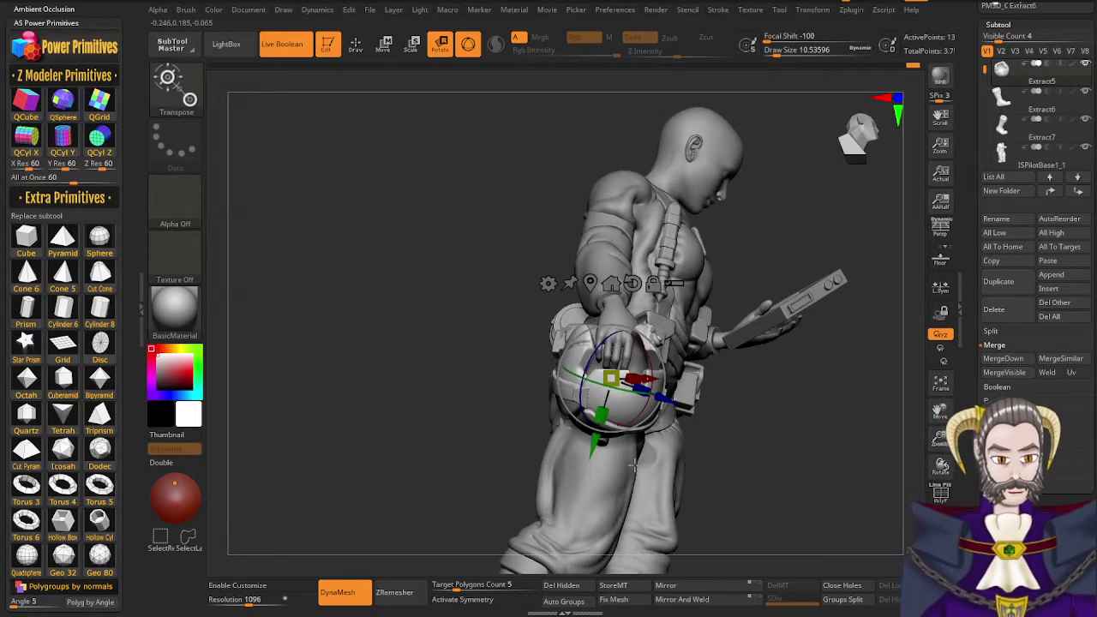
left_click_drag(633, 466, 653, 366)
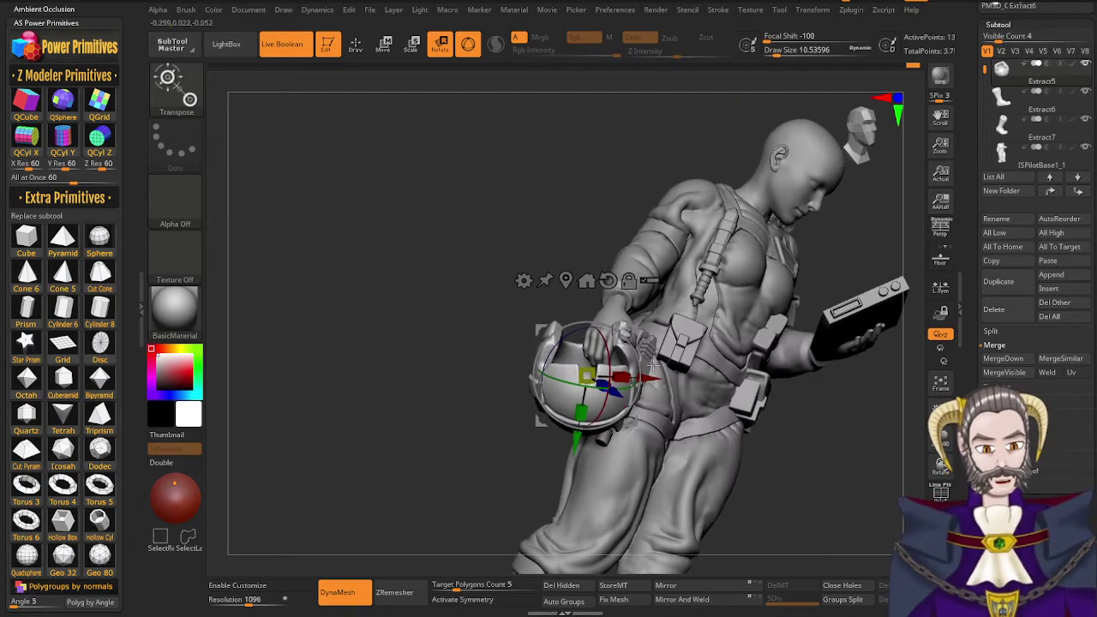
right_click_drag(653, 367, 650, 432)
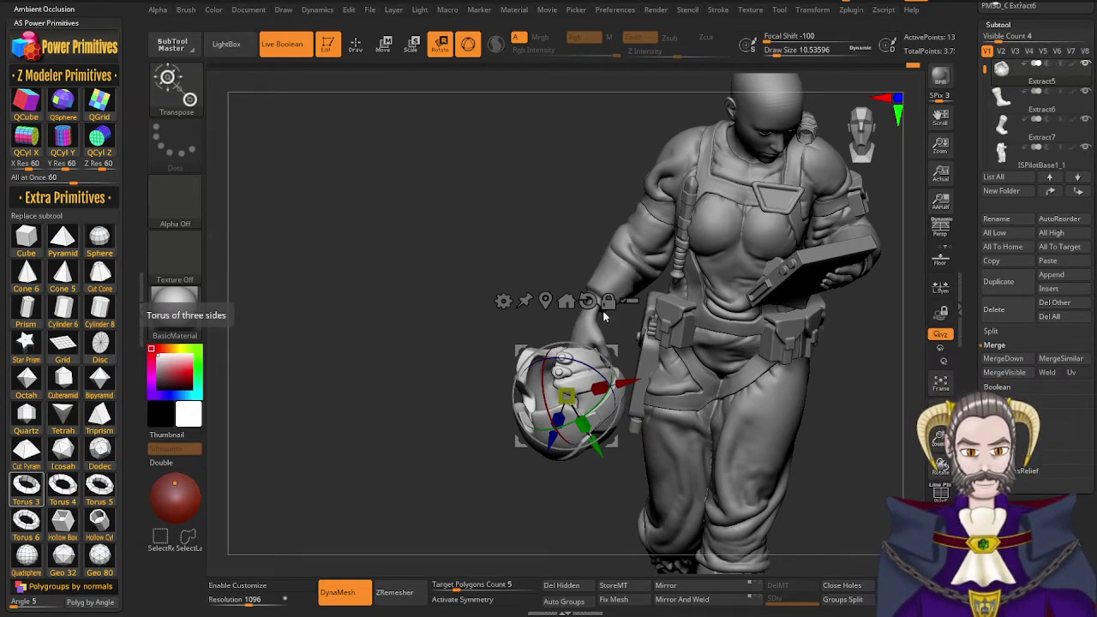
left_click_drag(495, 225, 580, 232)
right_click_drag(580, 232, 599, 255)
key("q")
mouse_move(686, 320)
right_mouse_down()
mouse_move(711, 335)
mouse_move(642, 233)
right_mouse_up()
right_click_drag(737, 350, 737, 299)
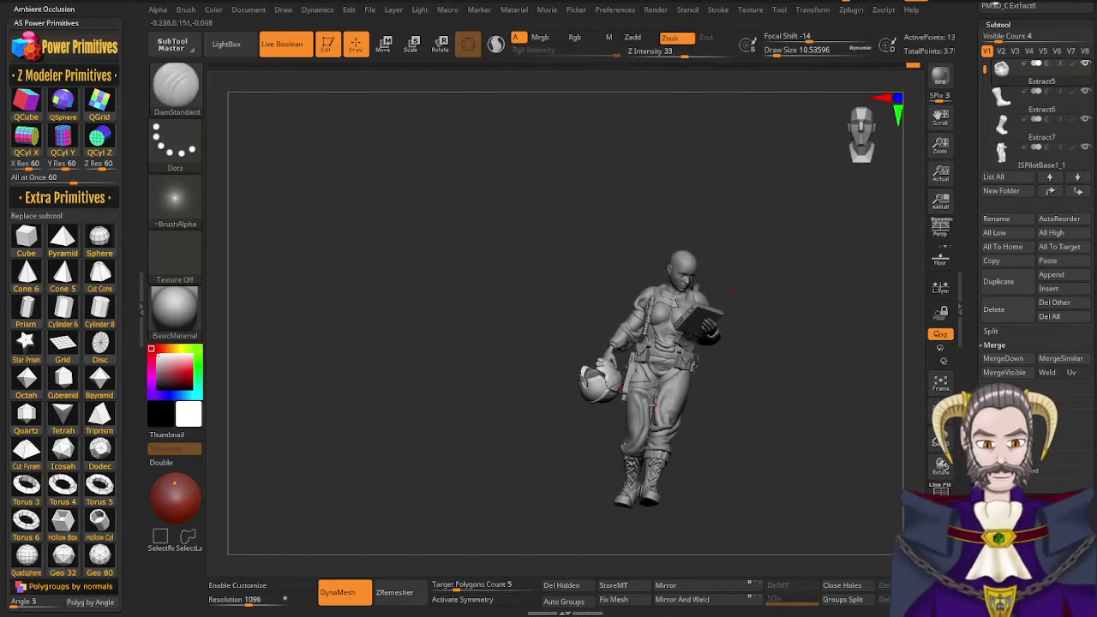
right_click_drag(658, 403, 687, 442)
left_click_drag(687, 442, 647, 413)
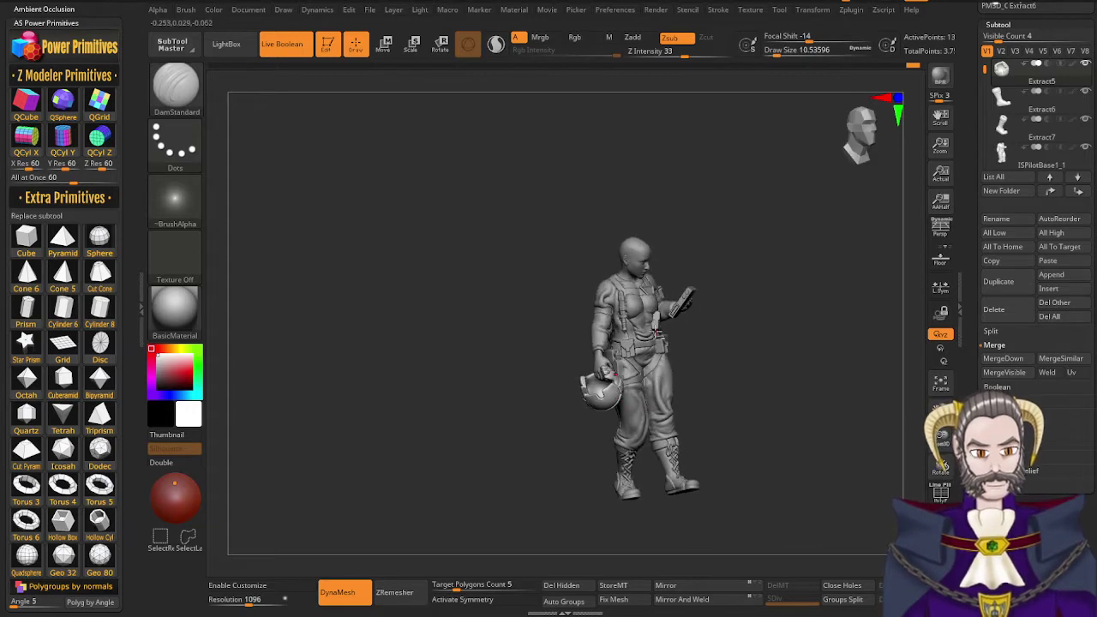
Select the small pouch below the tablet-holding arm, duplicate its subtool and prepare the copy for transforming
left_click(656, 326, "alt")
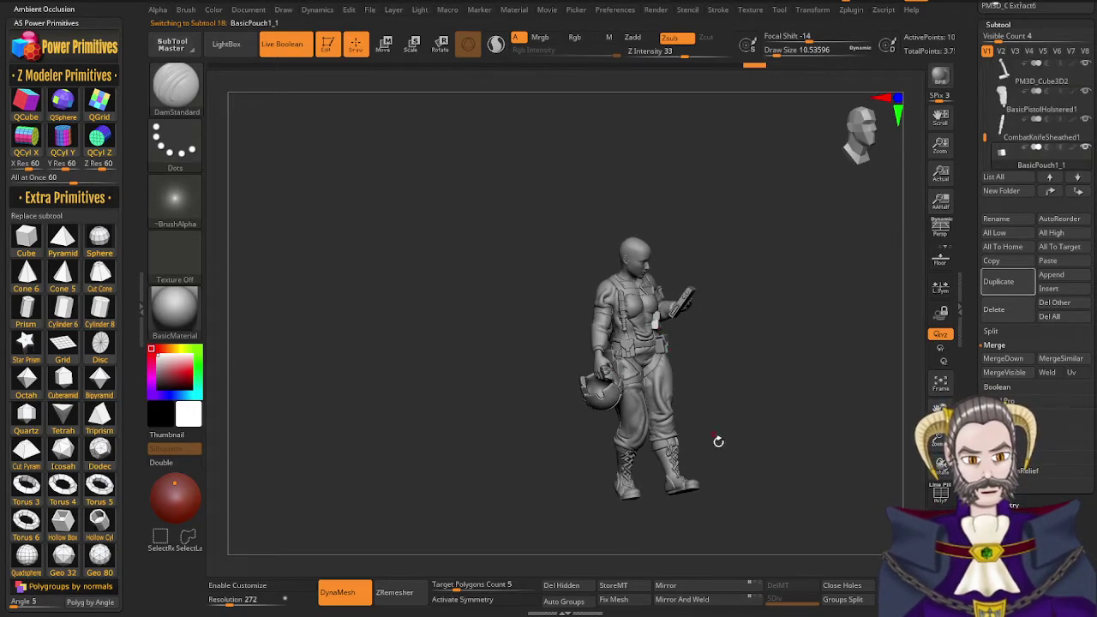
left_click(1005, 285)
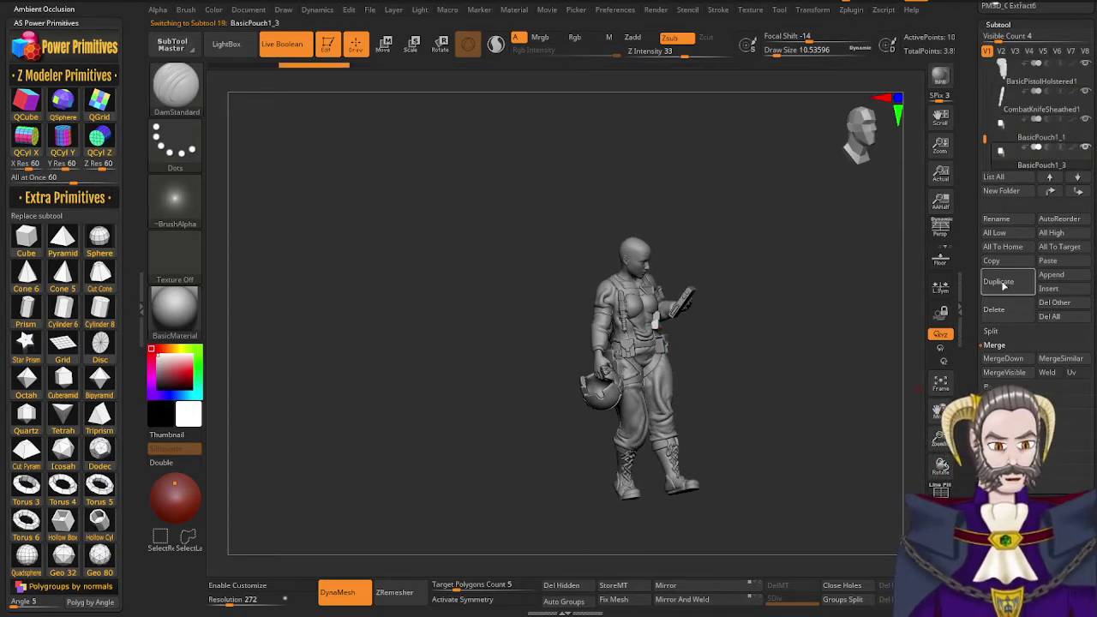
left_click_drag(736, 420, 679, 419)
key("r")
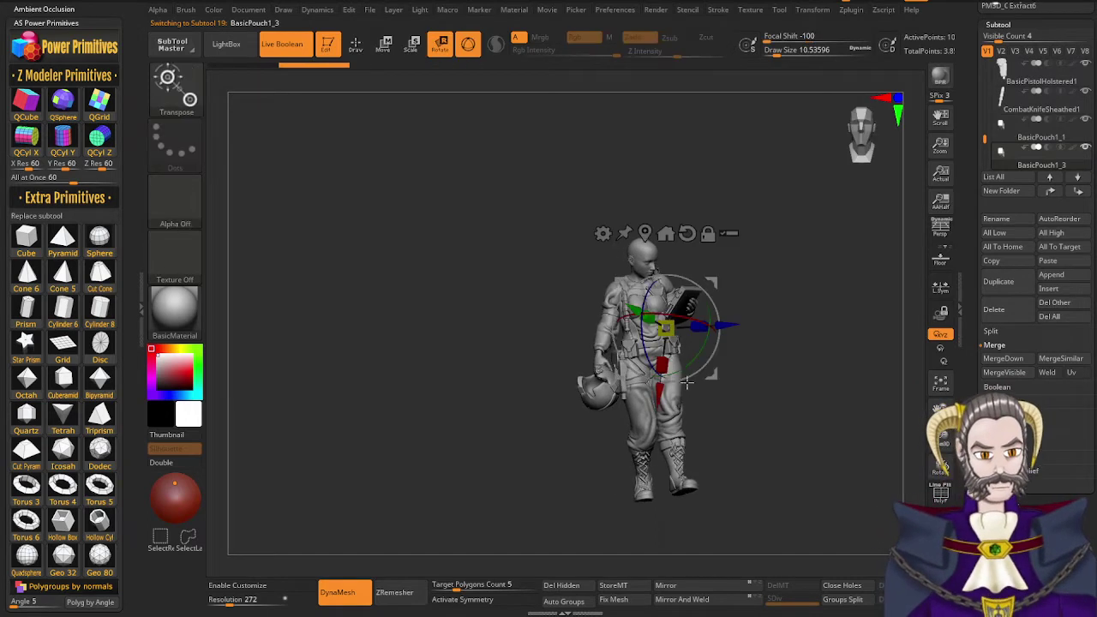
Move the duplicated pouch across the body to the outer side of the arm holding the helmet
left_click_drag(633, 309, 569, 272)
left_click_drag(535, 403, 664, 409)
left_click_drag(633, 367, 661, 365)
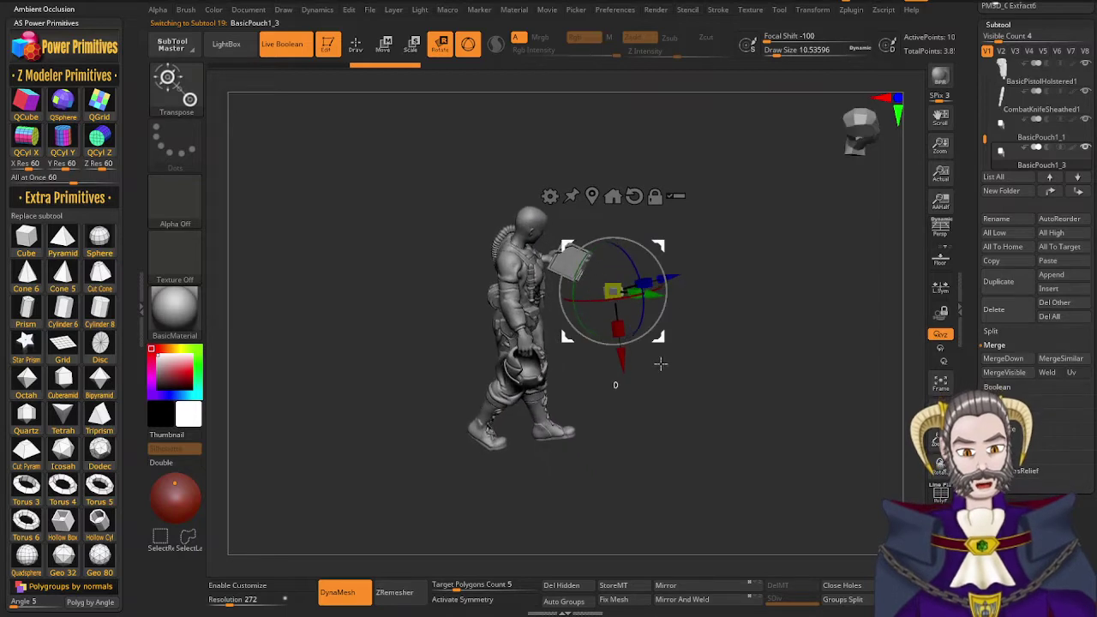
left_click_drag(676, 274, 578, 311)
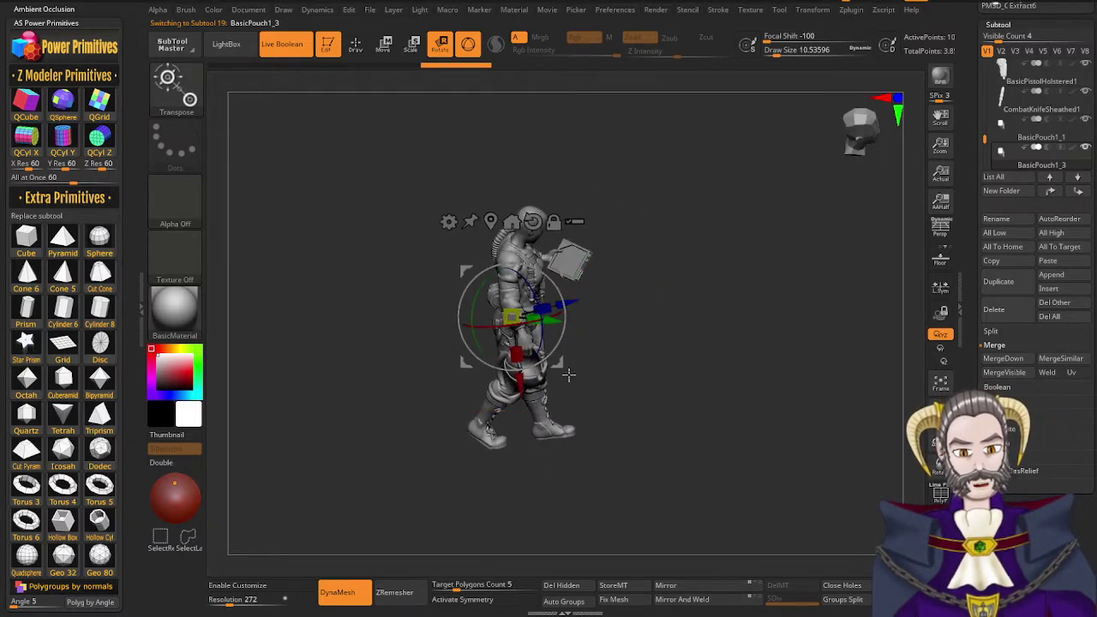
left_click_drag(569, 375, 534, 477)
mouse_move(548, 331)
left_mouse_down()
mouse_move(461, 376)
mouse_move(455, 363)
left_mouse_up()
Rotate the duplicated pouch about 90 degrees so it stands upright beside the helmet-side arm
mouse_move(528, 352)
left_mouse_down()
mouse_move(498, 361)
mouse_move(552, 265)
left_mouse_up()
left_click_drag(559, 344, 564, 257)
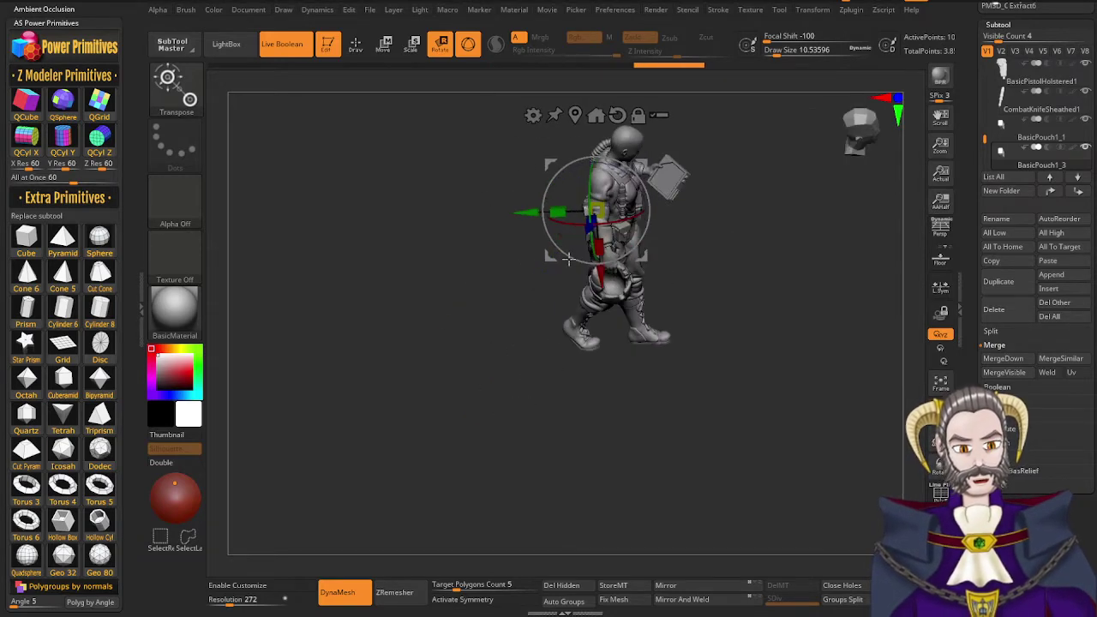
left_click_drag(562, 300, 560, 436, "alt")
mouse_move(560, 436)
right_mouse_down("ctrl")
mouse_move(664, 471)
mouse_move(729, 395)
mouse_move(705, 361)
mouse_move(693, 388)
right_mouse_up("ctrl")
mouse_move(641, 377)
left_mouse_down()
mouse_move(661, 399)
mouse_move(628, 327)
left_mouse_up()
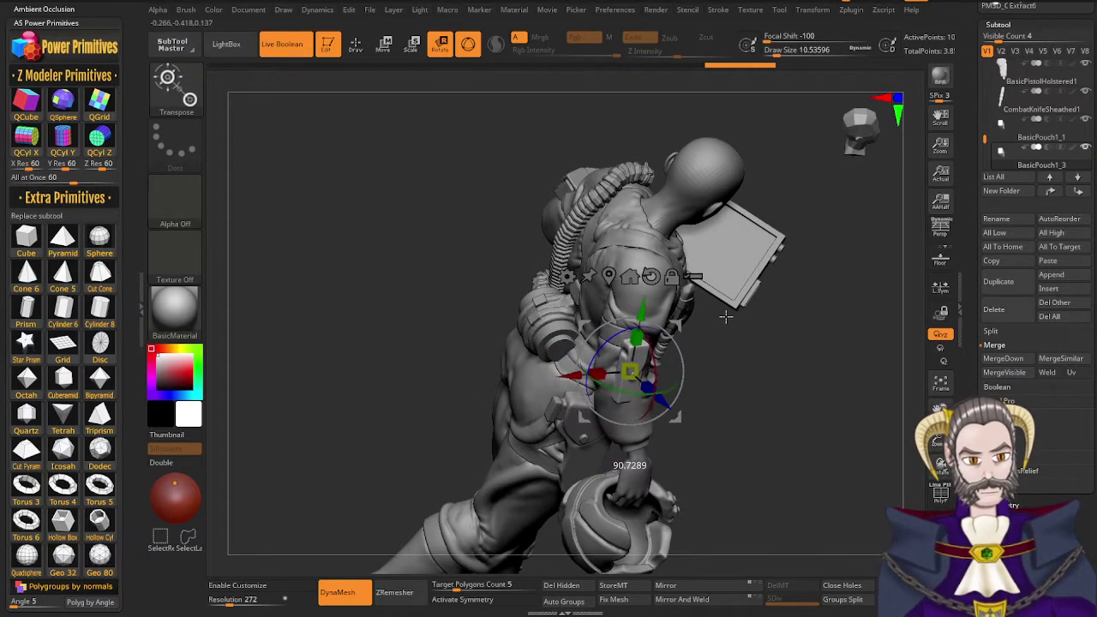
left_click_drag(726, 316, 739, 320)
right_click_drag(703, 363, 700, 357)
Move the pouch against the outer upper arm and turn it to lie flat on the sleeve
left_click_drag(671, 394, 664, 390)
left_click_drag(645, 304, 653, 279)
left_click_drag(579, 333, 569, 330)
left_click_drag(705, 390, 624, 398)
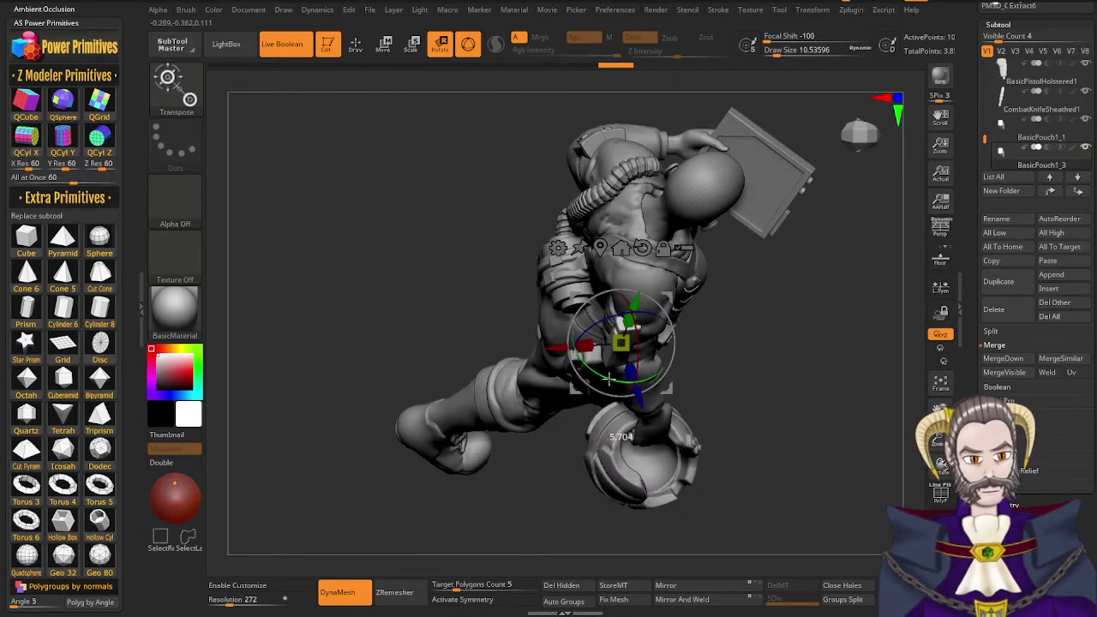
left_click_drag(567, 377, 568, 378)
mouse_move(720, 397)
left_mouse_down()
mouse_move(718, 323)
mouse_move(705, 319)
left_mouse_up()
left_click_drag(628, 273, 626, 292)
Raise the pouch slightly on the upper arm and tilt it to follow the arm's slant
mouse_move(725, 371)
left_mouse_down()
mouse_move(649, 374)
mouse_move(729, 372)
left_mouse_up()
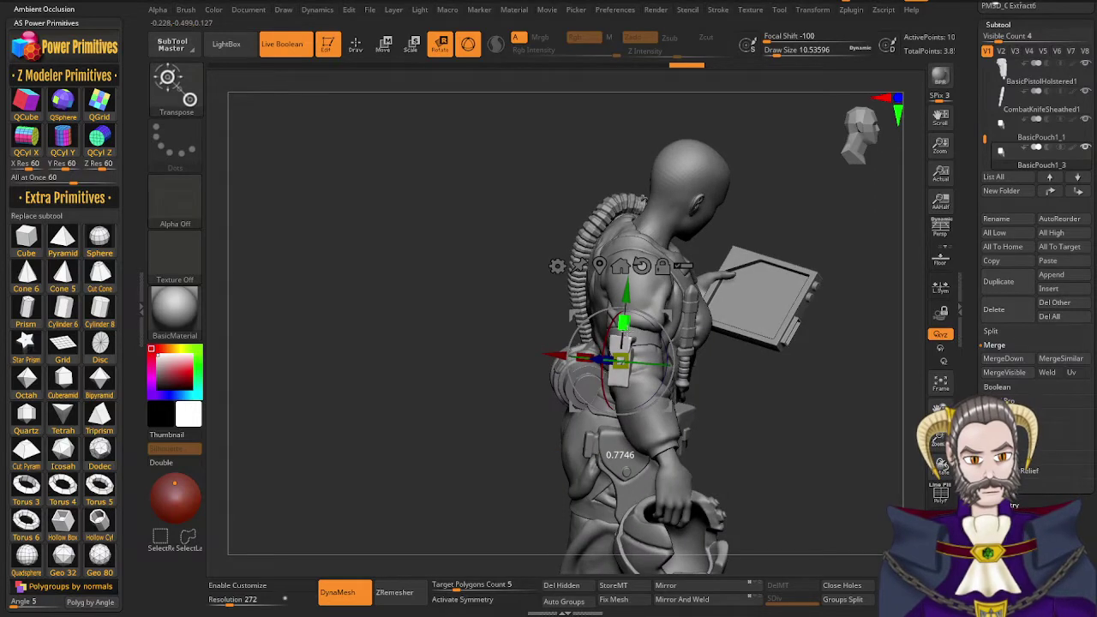
left_click_drag(625, 333, 625, 334)
left_click_drag(627, 291, 629, 277)
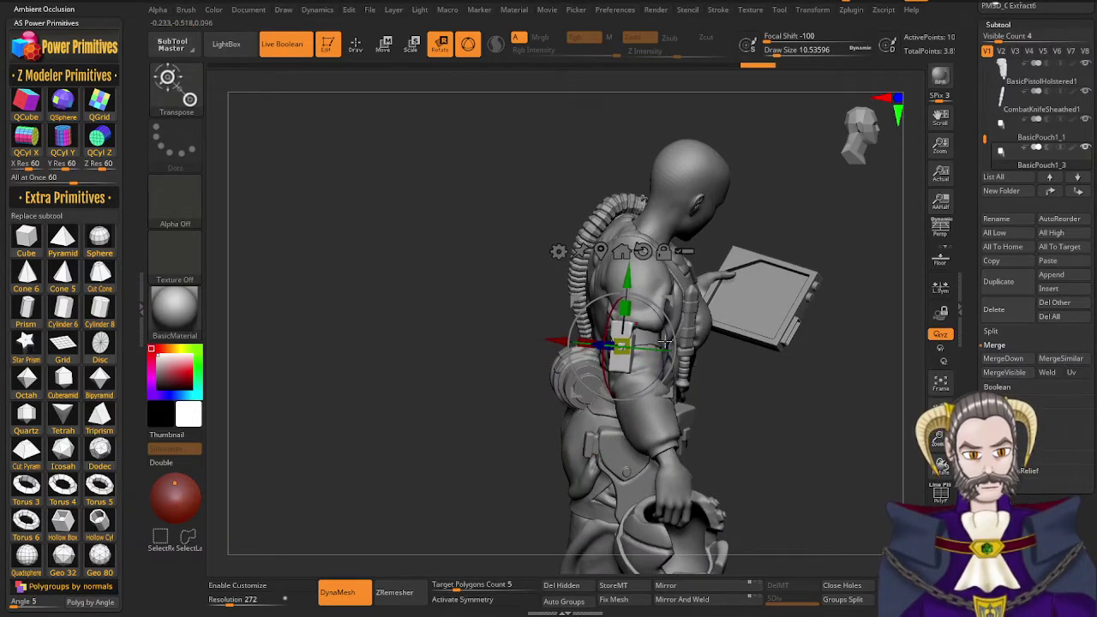
mouse_move(693, 396)
left_mouse_down()
mouse_move(764, 404)
mouse_move(634, 447)
mouse_move(597, 441)
mouse_move(717, 441)
mouse_move(687, 410)
left_mouse_up()
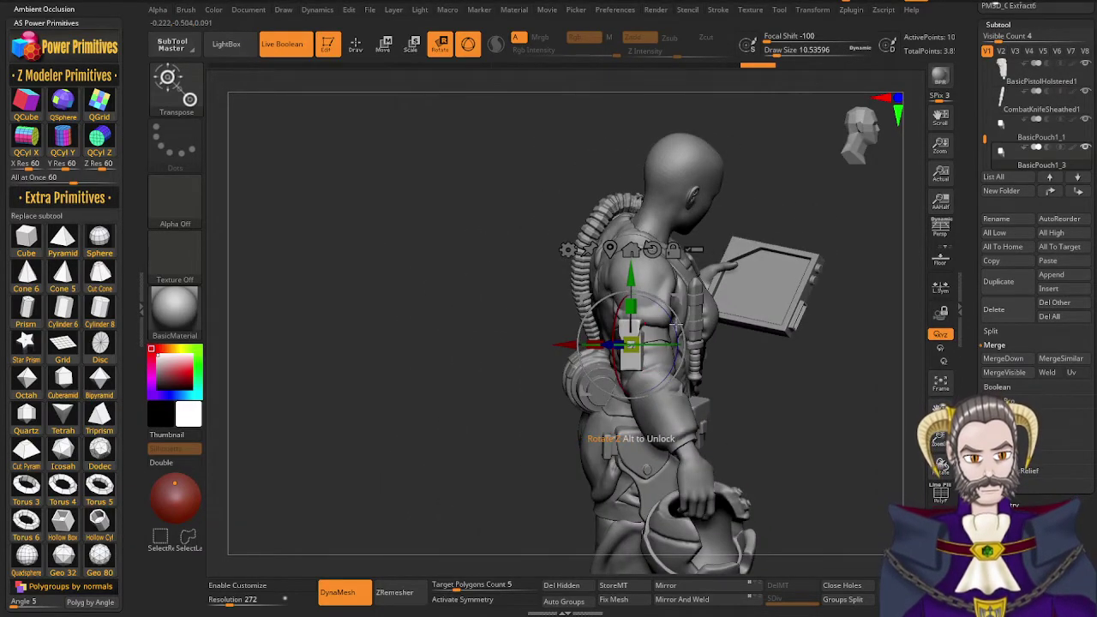
left_click_drag(670, 312, 671, 314)
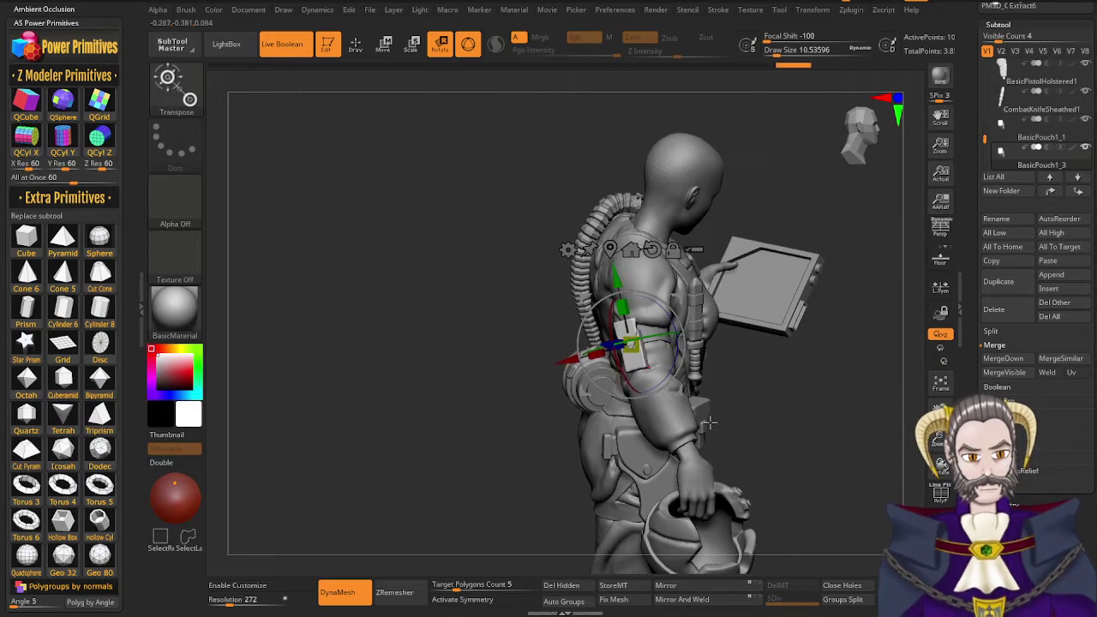
Examine the full figure with the upper-arm pouch and hand-held helmet from several angles
right_click_drag(699, 352, 649, 352)
right_click_drag(651, 399, 654, 361, "ctrl")
key("q")
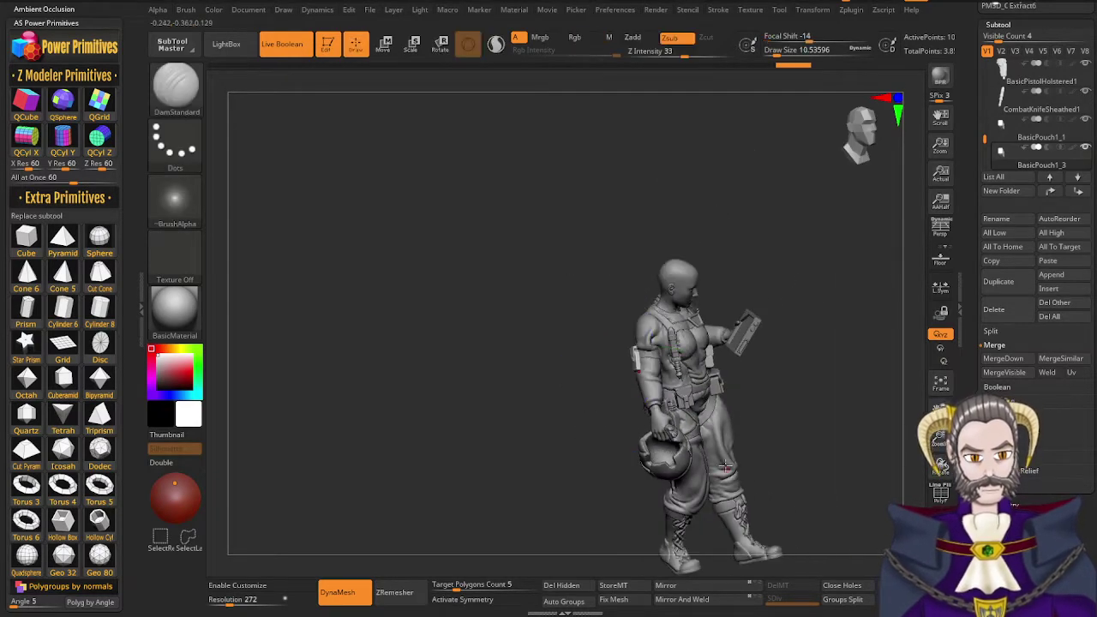
mouse_move(725, 464)
right_mouse_down()
mouse_move(677, 453)
mouse_move(713, 429)
mouse_move(800, 415)
right_mouse_up()
right_click_drag(724, 438, 650, 342)
left_click_drag(652, 339, 700, 328)
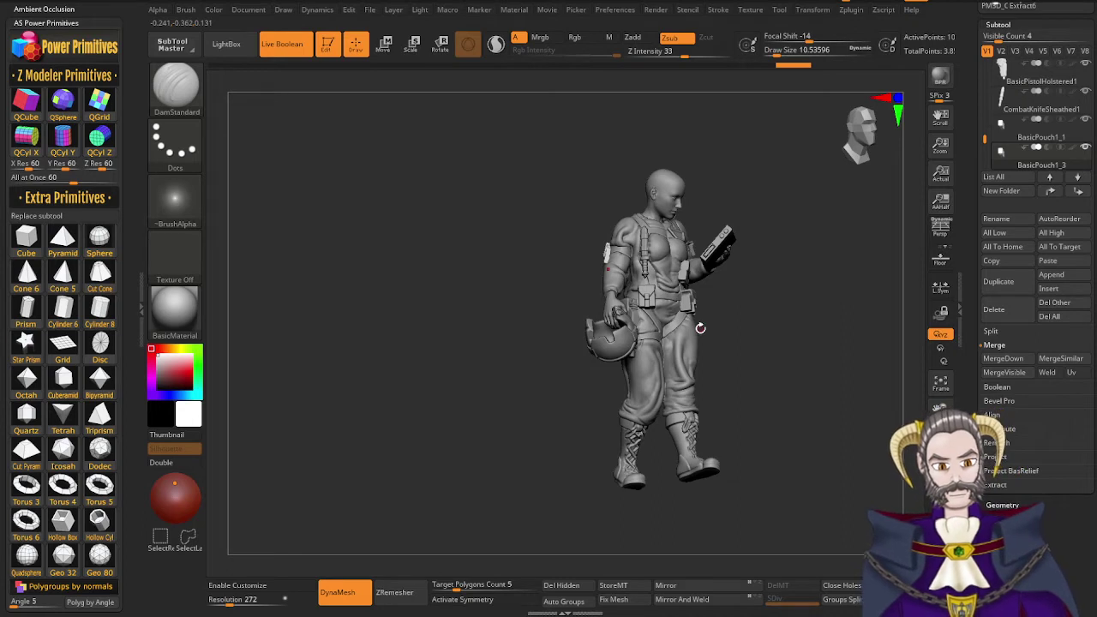
right_click_drag(660, 426, 642, 441)
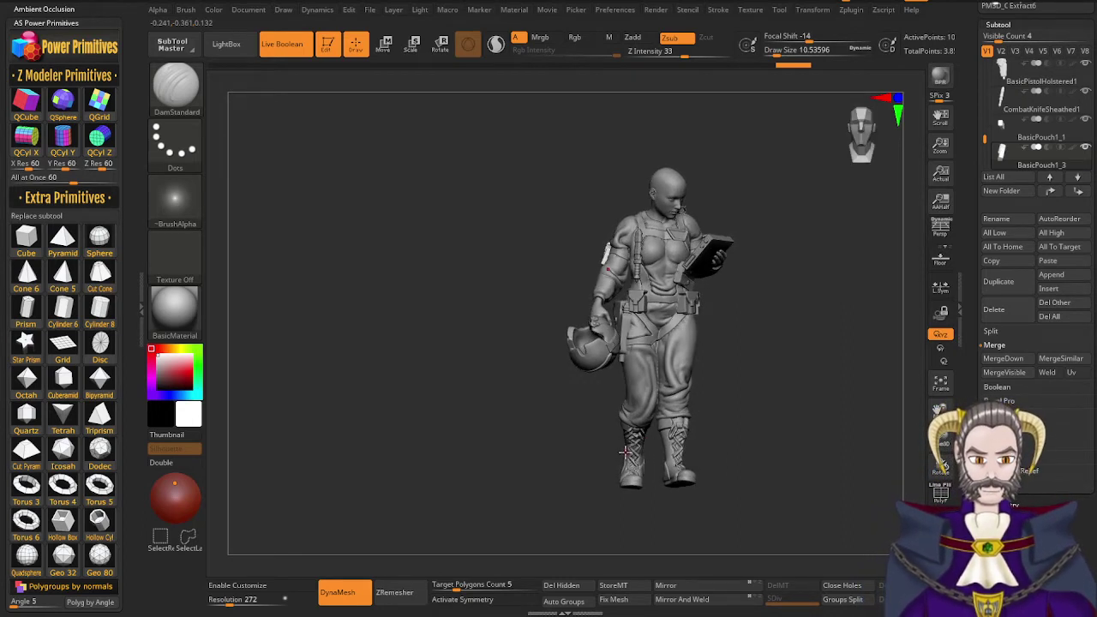
right_click_drag(685, 370, 654, 349)
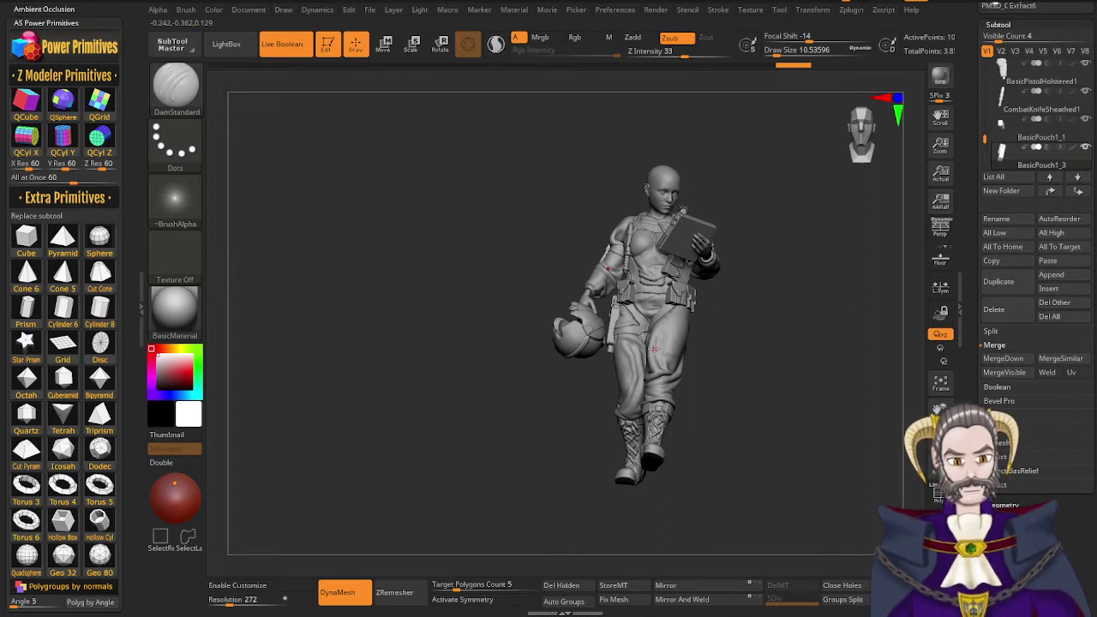
Inspect the pilot from front, side and above, comparing the pouch-bearing sleeve with the bare lower forearm above the helmet
mouse_move(690, 400)
left_mouse_down()
mouse_move(790, 411)
mouse_move(705, 428)
mouse_move(676, 450)
left_mouse_up()
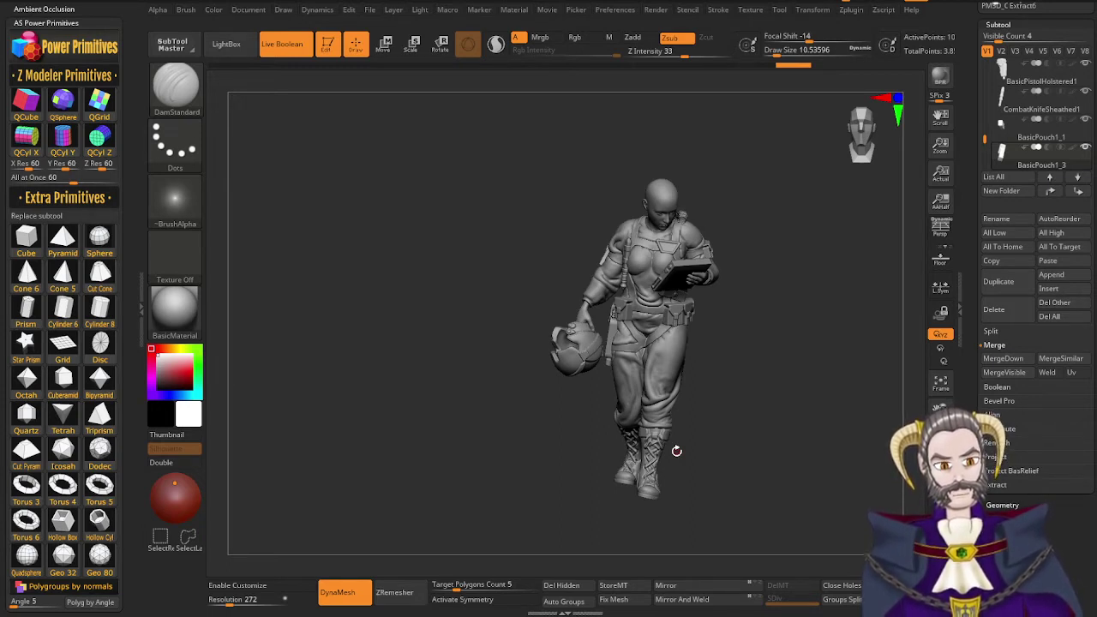
mouse_move(726, 399)
left_mouse_down()
mouse_move(720, 375)
mouse_move(703, 385)
mouse_move(781, 386)
mouse_move(753, 380)
mouse_move(719, 348)
mouse_move(612, 380)
mouse_move(669, 246)
mouse_move(660, 244)
left_mouse_up()
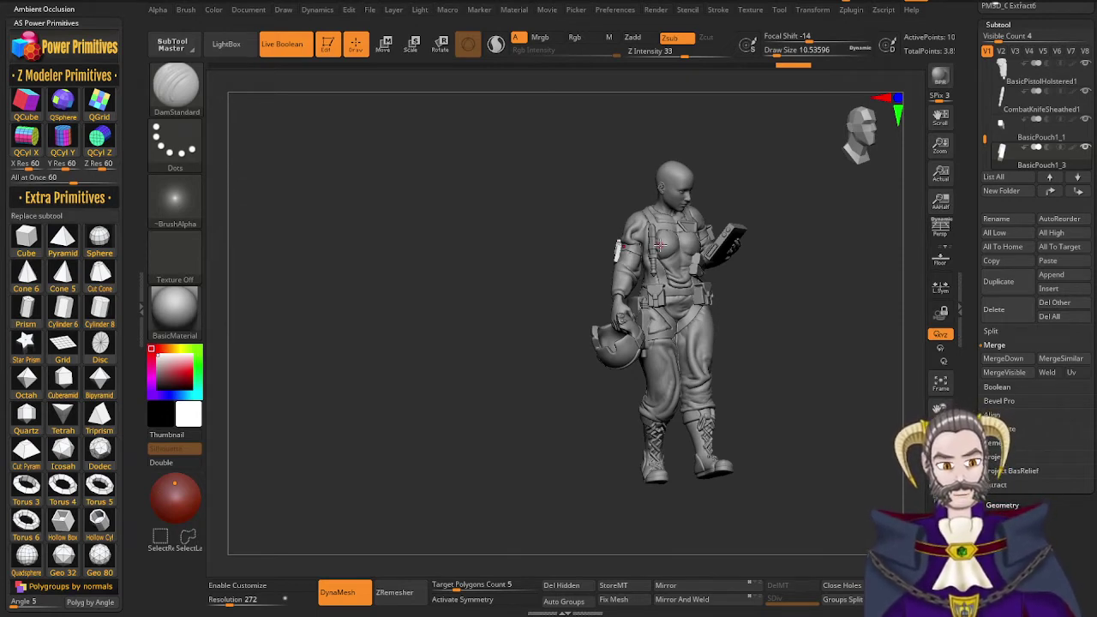
mouse_move(743, 372)
left_mouse_down()
mouse_move(779, 397)
mouse_move(741, 420)
mouse_move(733, 417)
mouse_move(785, 391)
mouse_move(747, 361)
left_mouse_up()
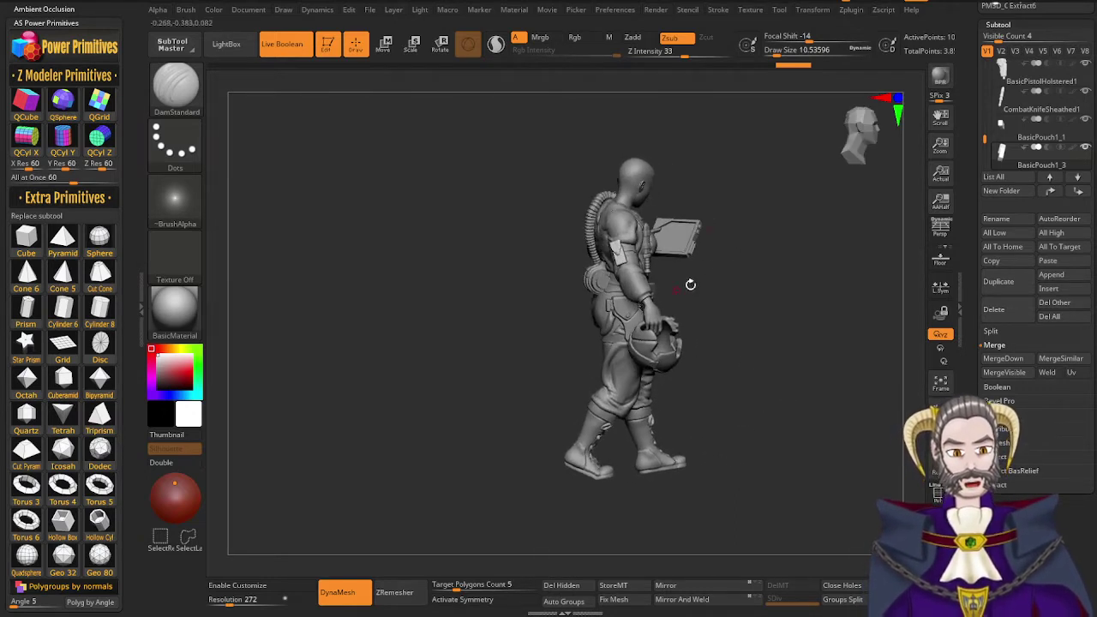
mouse_move(738, 409)
left_mouse_down()
mouse_move(705, 411)
mouse_move(772, 397)
mouse_move(691, 415)
mouse_move(708, 376)
mouse_move(712, 399)
mouse_move(755, 377)
mouse_move(684, 396)
mouse_move(699, 394)
mouse_move(662, 415)
mouse_move(721, 405)
left_mouse_up()
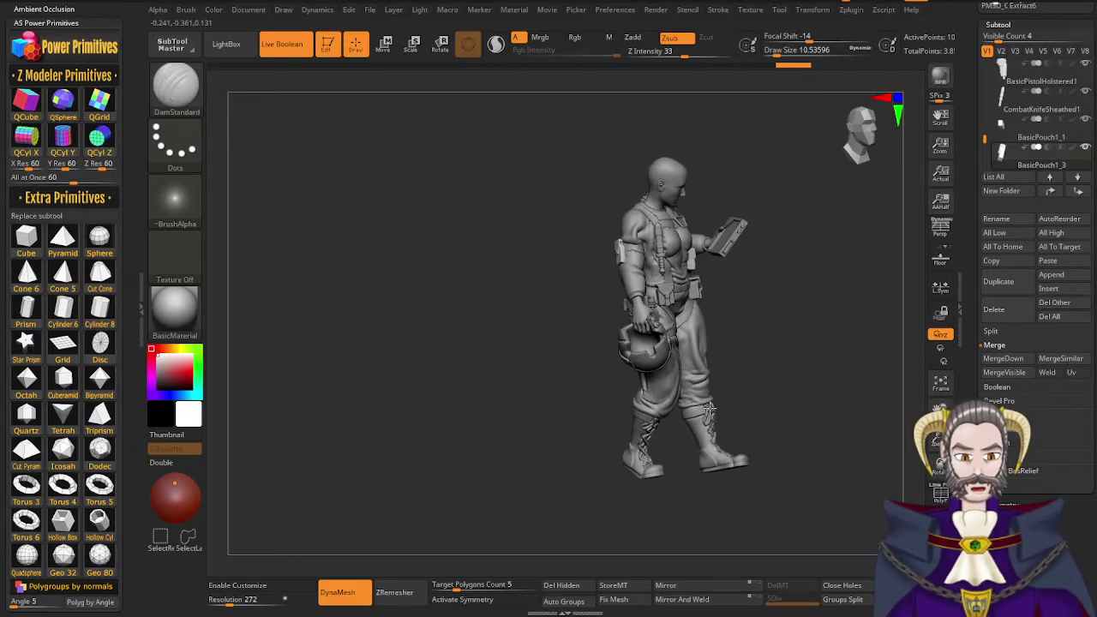
left_click_drag(710, 409, 668, 383)
mouse_move(665, 398)
right_mouse_down("ctrl")
mouse_move(671, 425)
mouse_move(762, 390)
mouse_move(776, 396)
mouse_move(660, 409)
mouse_move(729, 407)
right_mouse_up("ctrl")
mouse_move(728, 407)
left_mouse_down()
mouse_move(754, 411)
mouse_move(739, 416)
left_mouse_up()
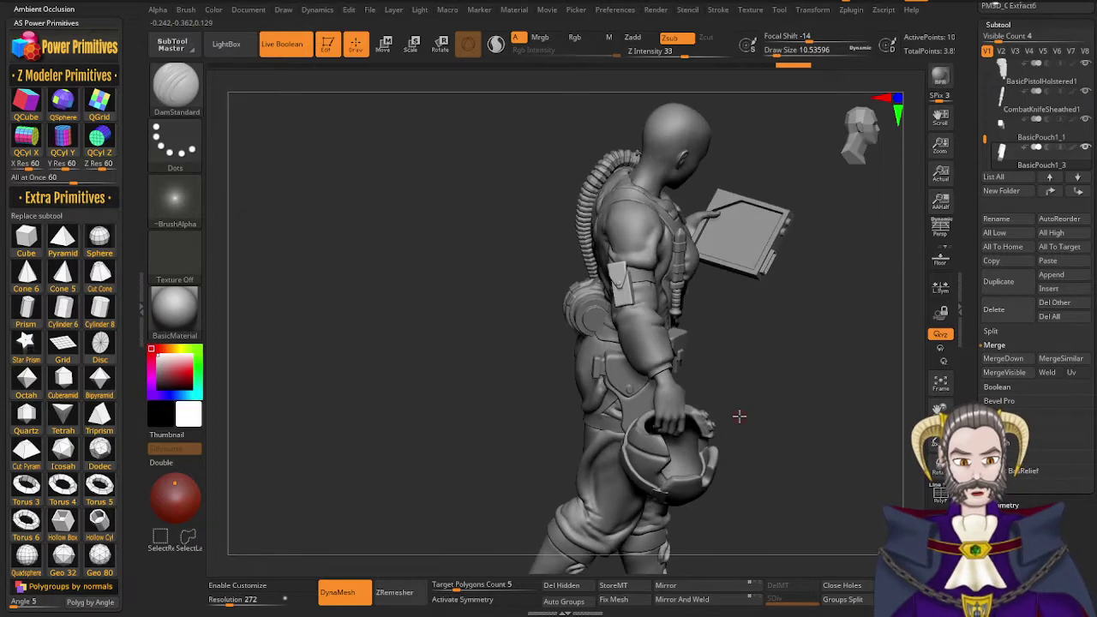
mouse_move(732, 451)
right_mouse_down()
mouse_move(675, 463)
mouse_move(640, 447)
mouse_move(722, 433)
right_mouse_up()
left_click_drag(723, 434, 744, 421)
left_click_drag(765, 410, 716, 441)
mouse_move(654, 379)
right_mouse_down()
mouse_move(641, 380)
mouse_move(643, 391)
mouse_move(660, 397)
mouse_move(676, 378)
mouse_move(655, 378)
right_mouse_up()
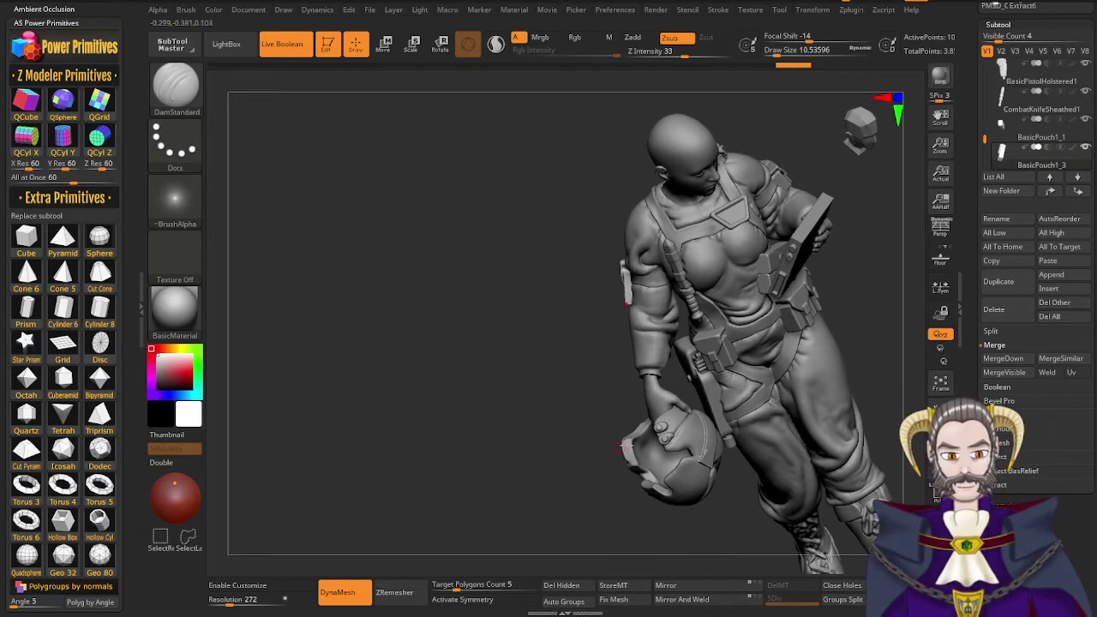
left_click_drag(626, 446, 731, 446)
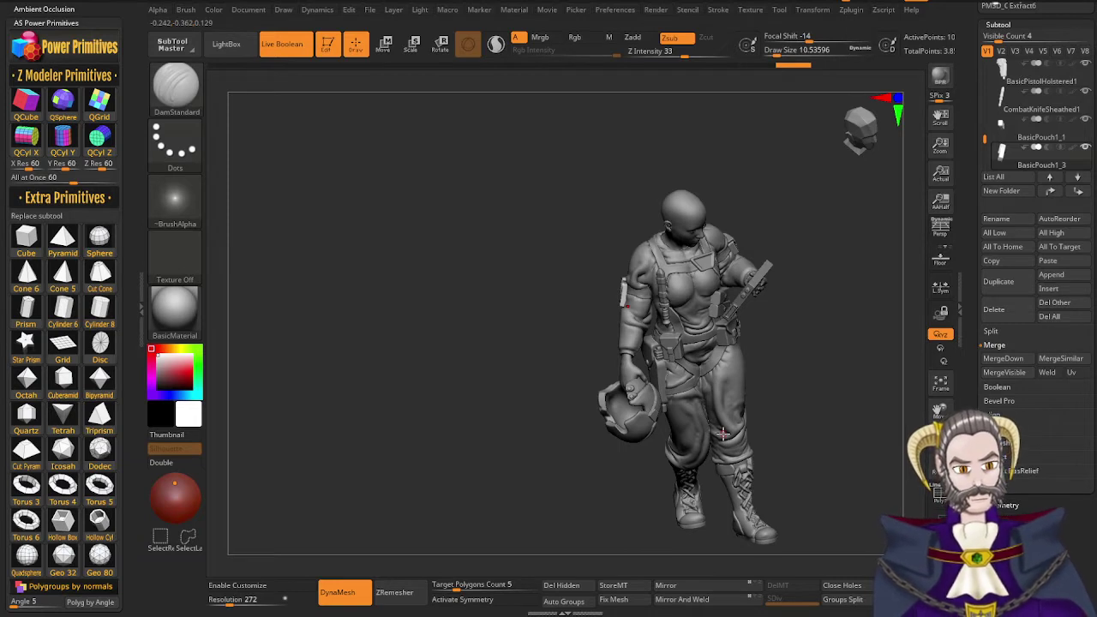
left_click_drag(723, 434, 822, 346)
left_click_drag(701, 396, 639, 377)
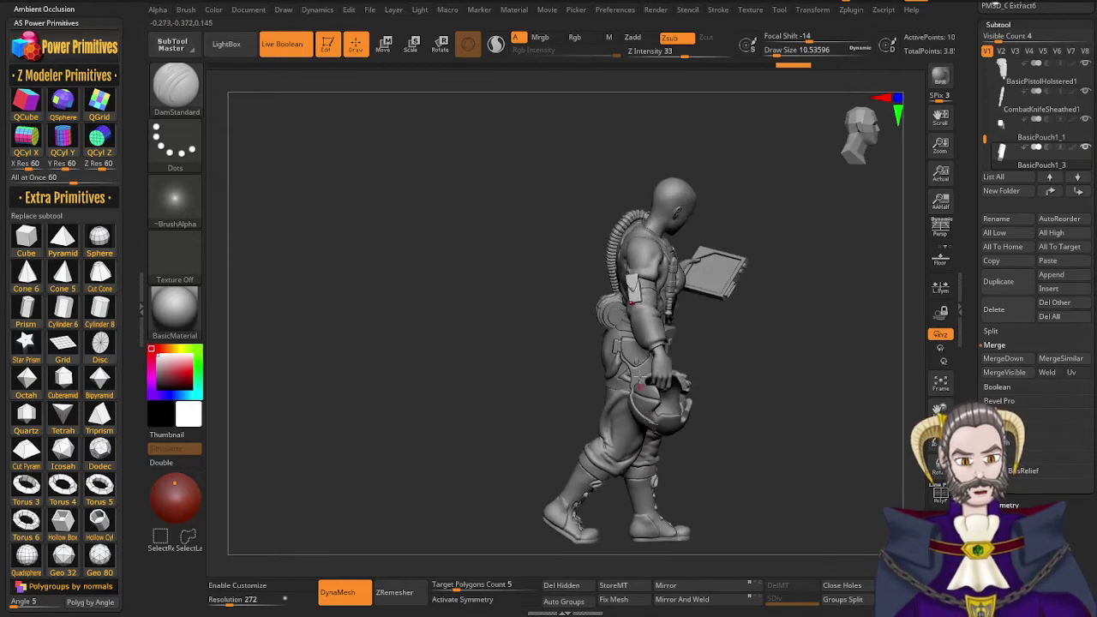
mouse_move(639, 378)
right_mouse_down("ctrl")
mouse_move(702, 441)
mouse_move(678, 440)
right_mouse_up("ctrl")
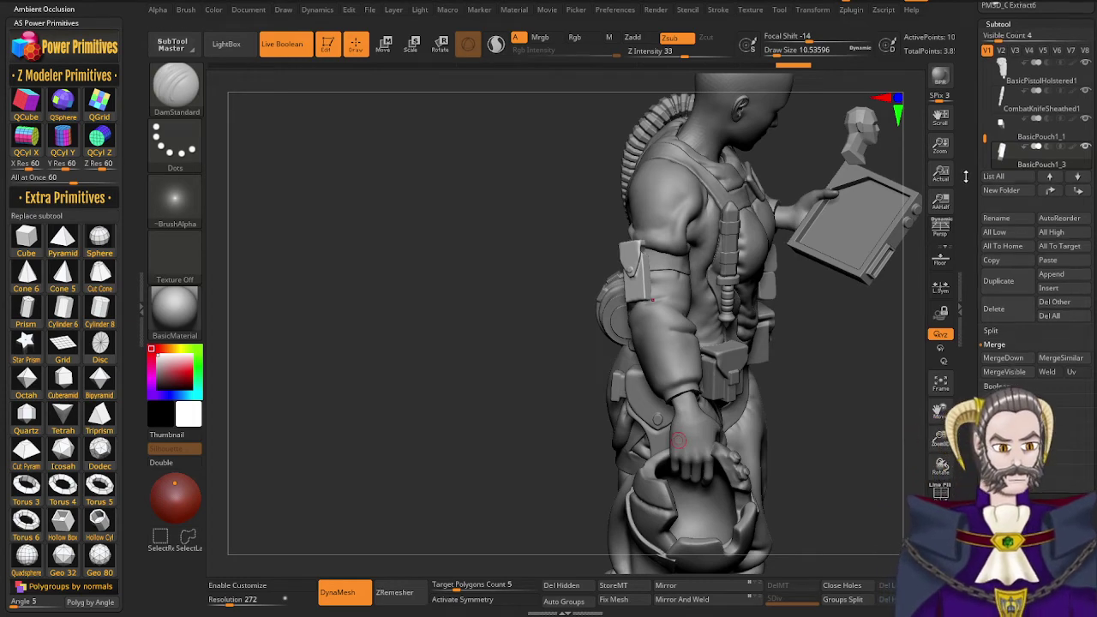
Initialize a cylinder primitive with TaperTop 28 and HDivide 110, and convert it to a PolyMesh3D
left_click_drag(966, 176, 967, 311)
left_click(1057, 136)
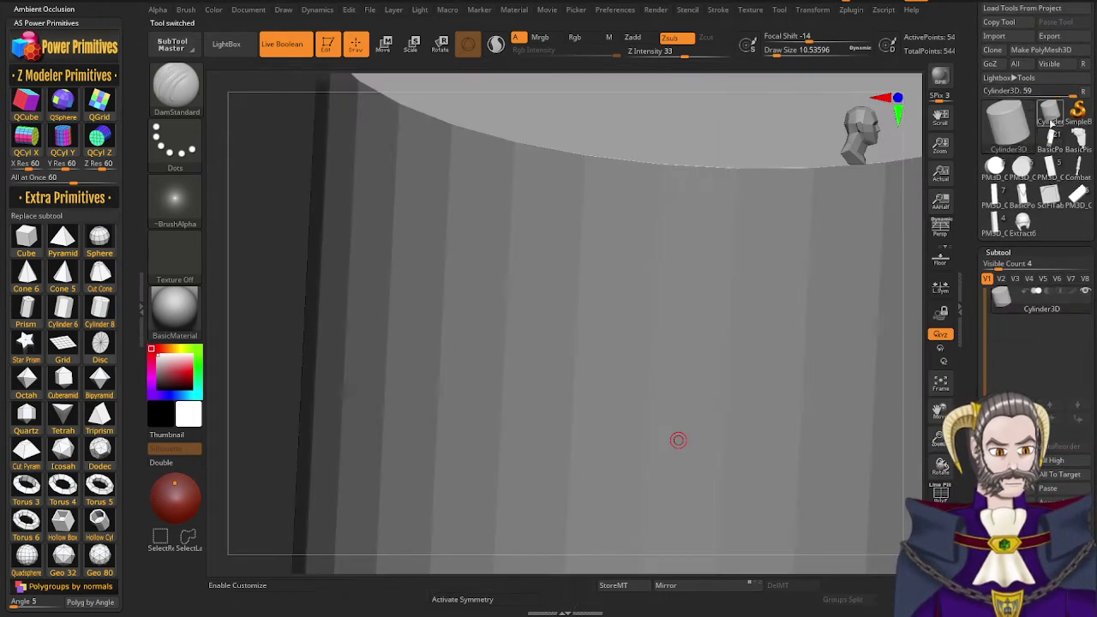
left_click_drag(965, 410, 965, 313)
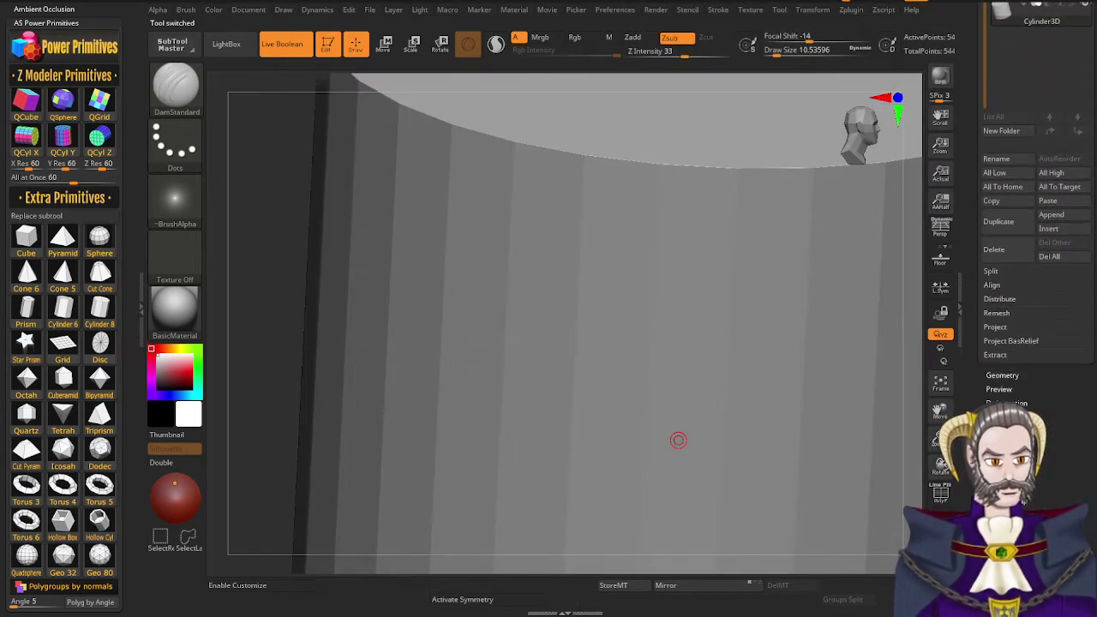
right_click_drag(714, 377, 699, 258, "ctrl")
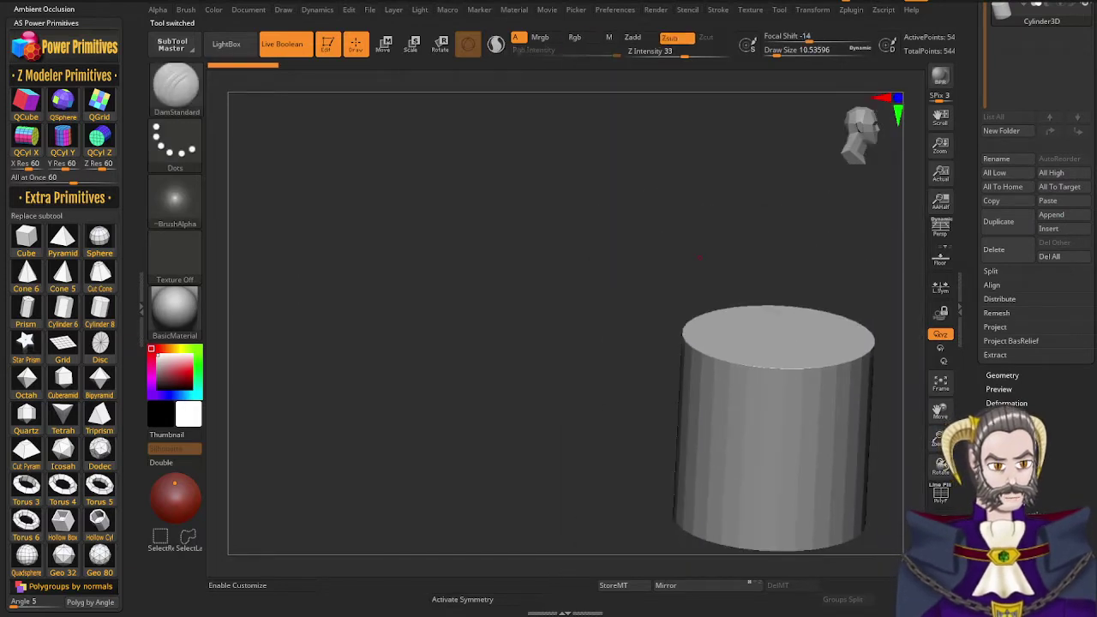
left_click(1000, 543)
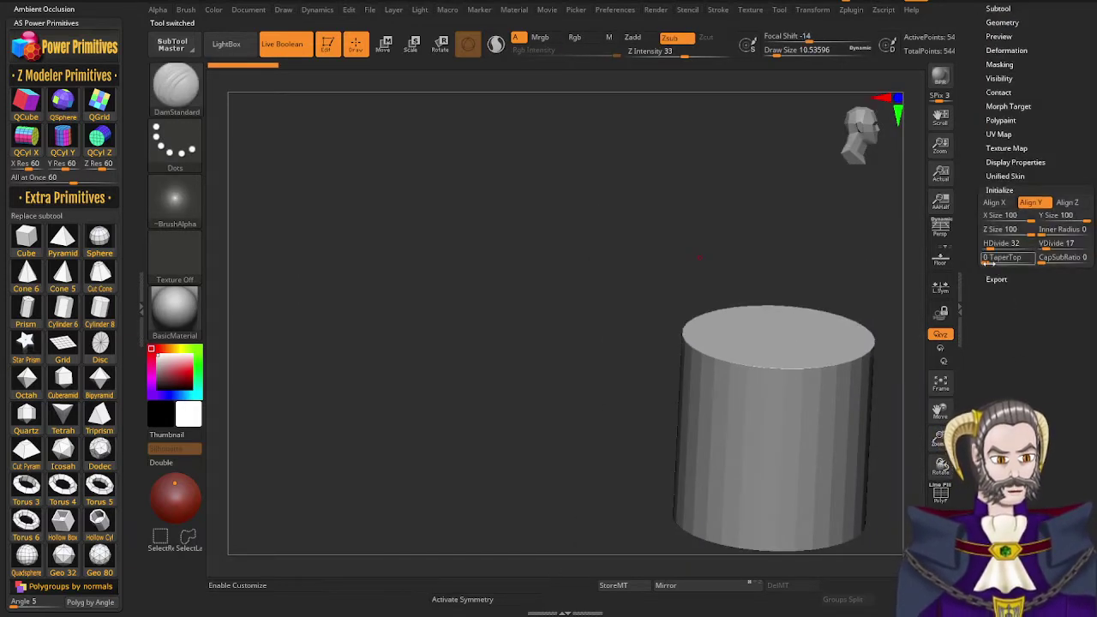
left_click_drag(988, 263, 1018, 281)
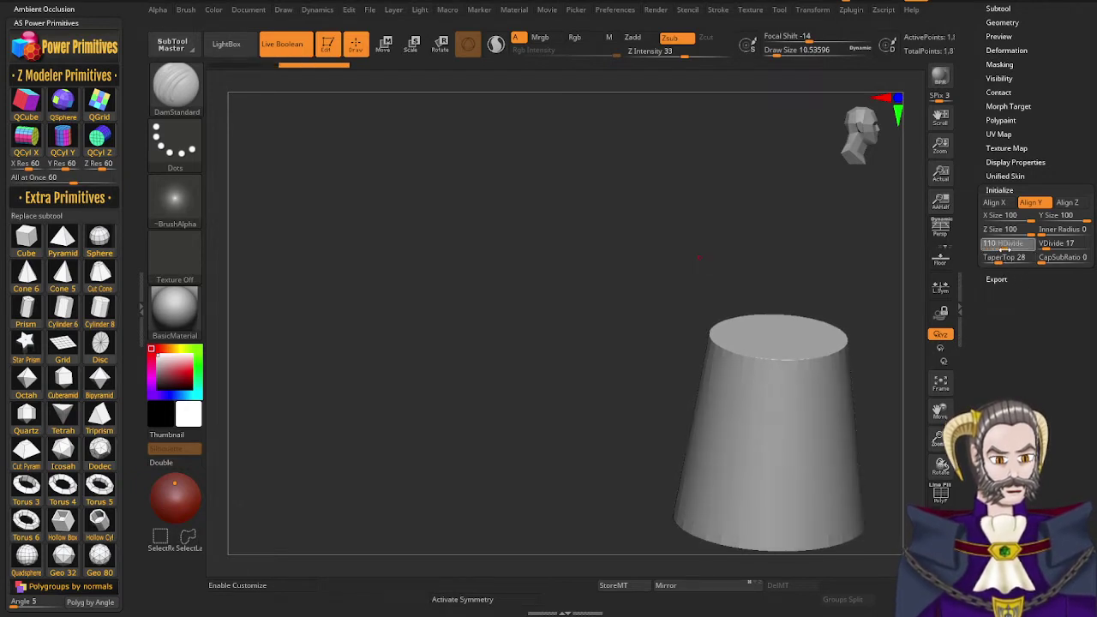
left_click_drag(971, 242, 985, 349)
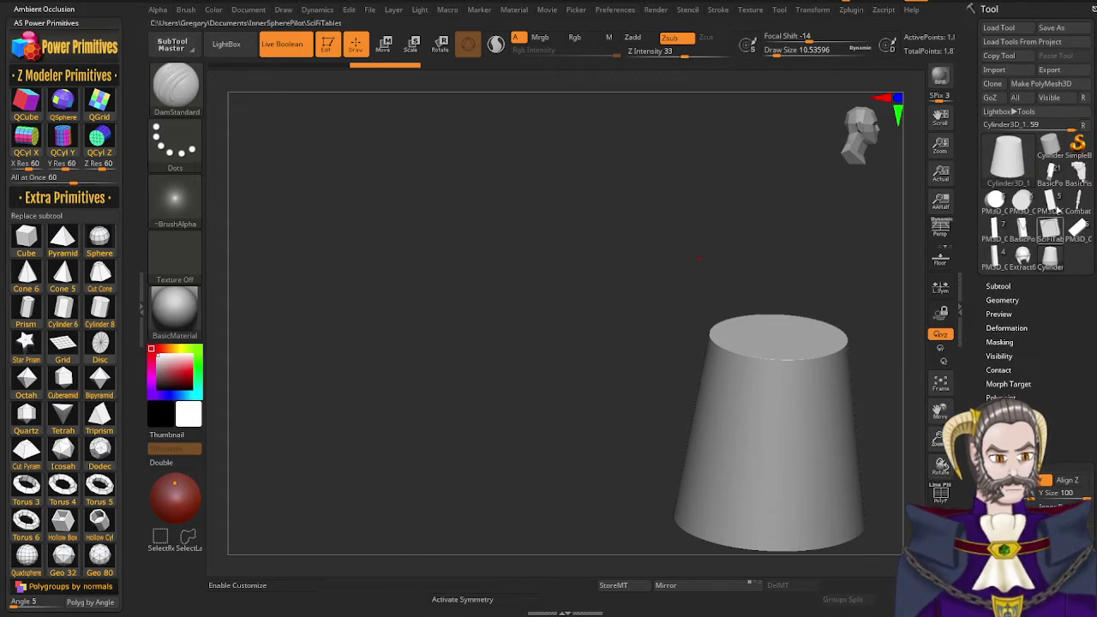
left_click(1041, 83)
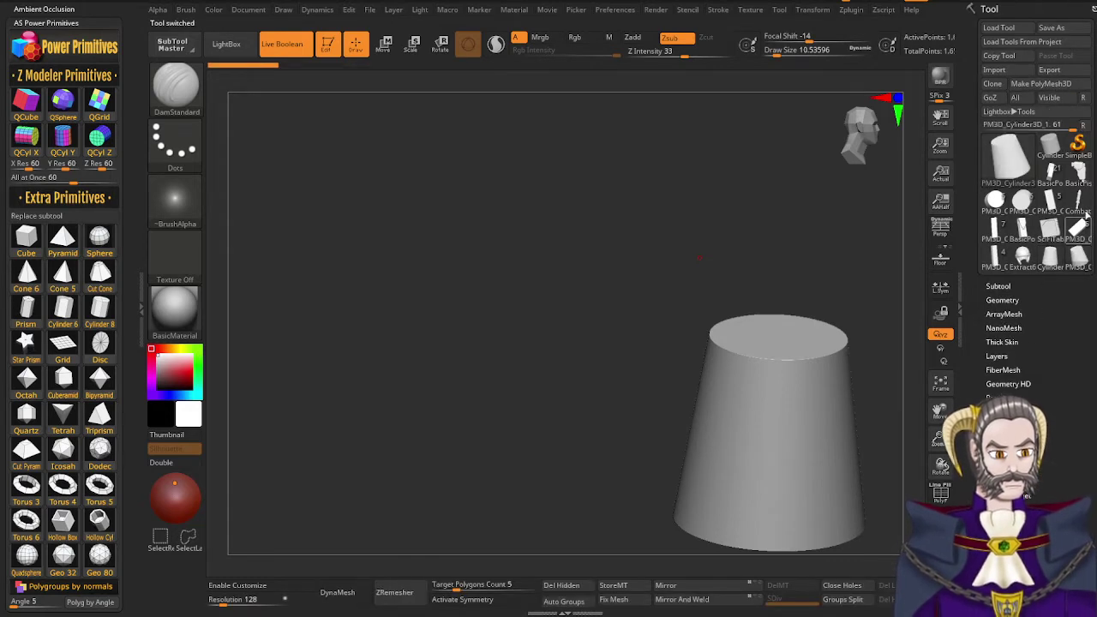
Append the tapered cylinder polymesh to the pilot figure and make it the active subtool
left_click(1053, 176)
left_click_drag(839, 463, 915, 405)
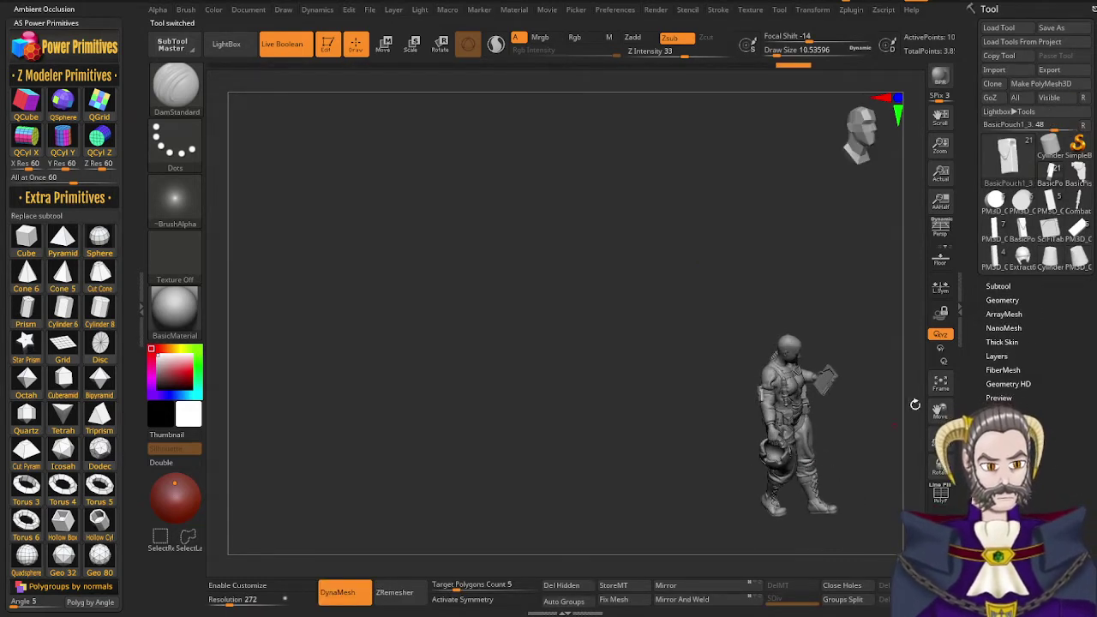
left_click(999, 286)
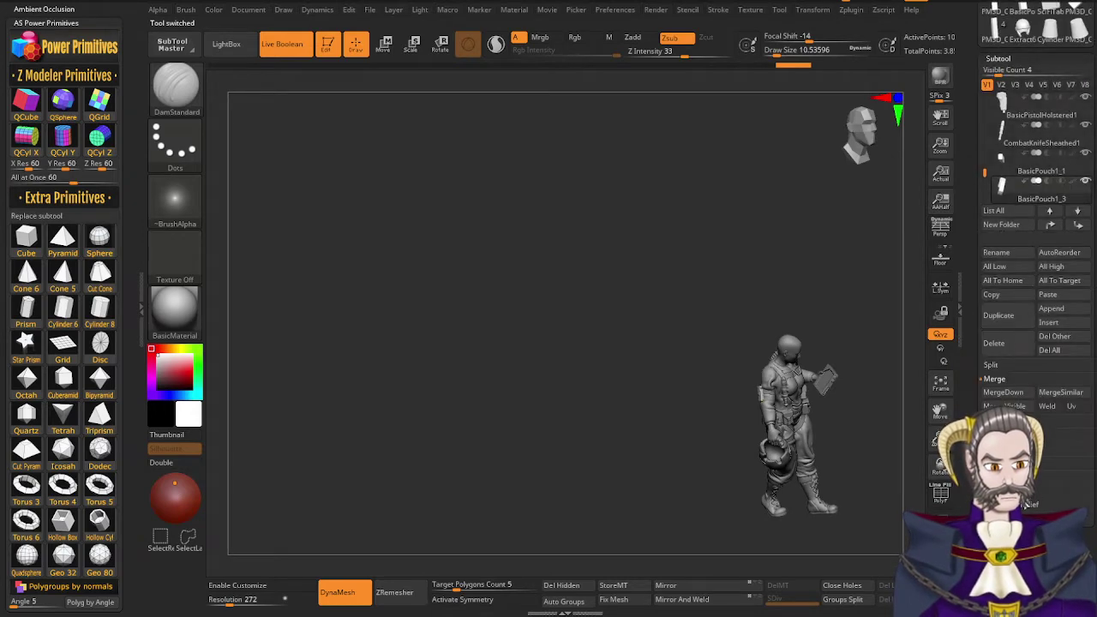
left_click(1071, 311)
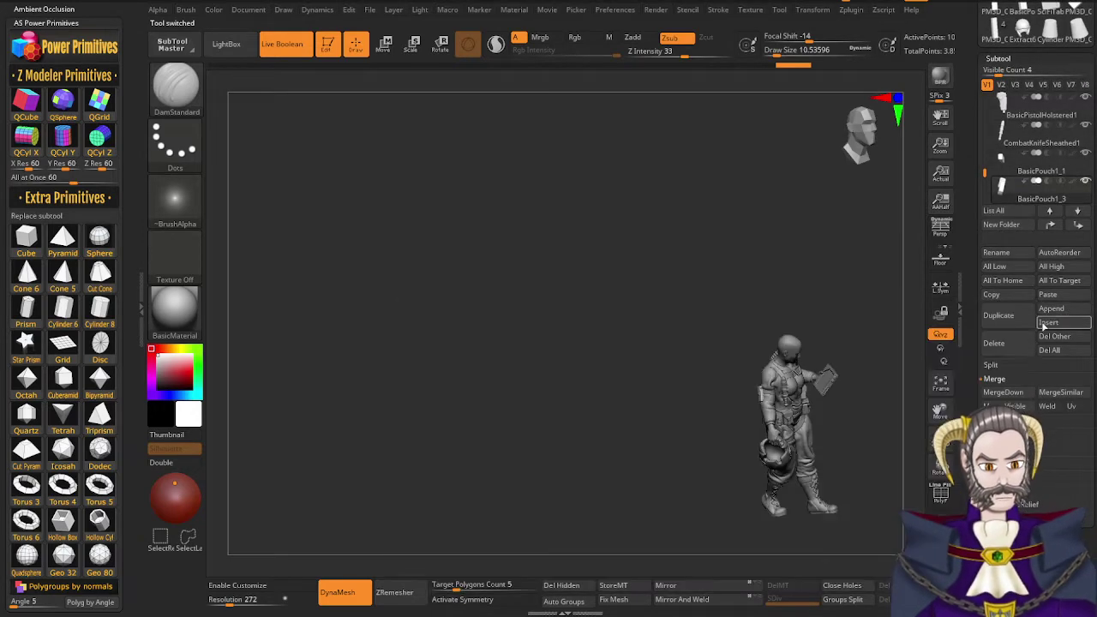
left_click(1061, 309)
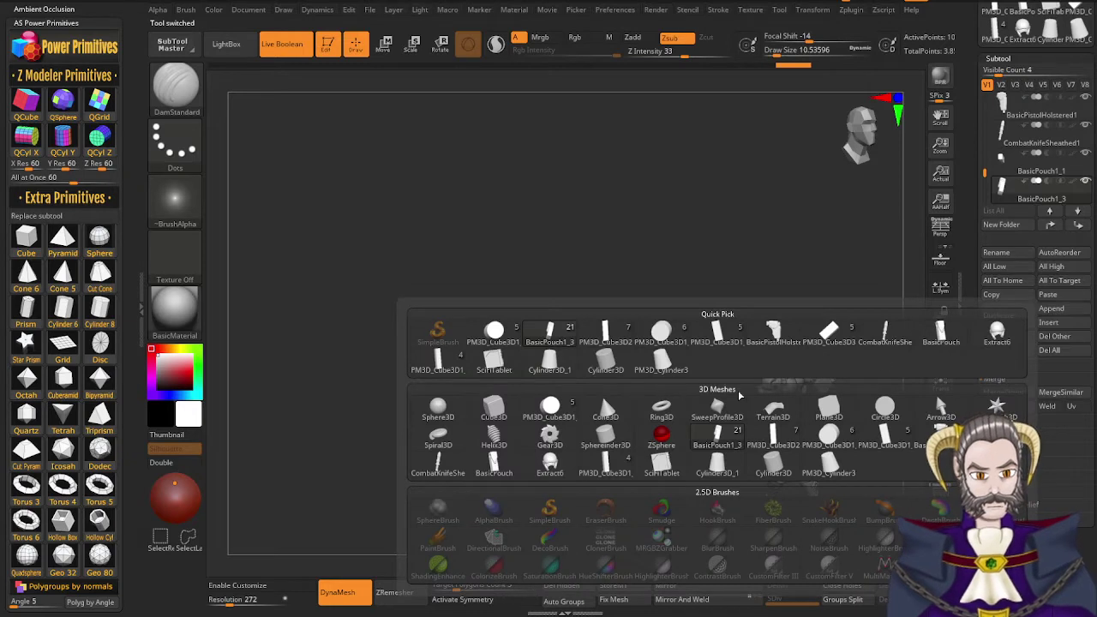
left_click(677, 370)
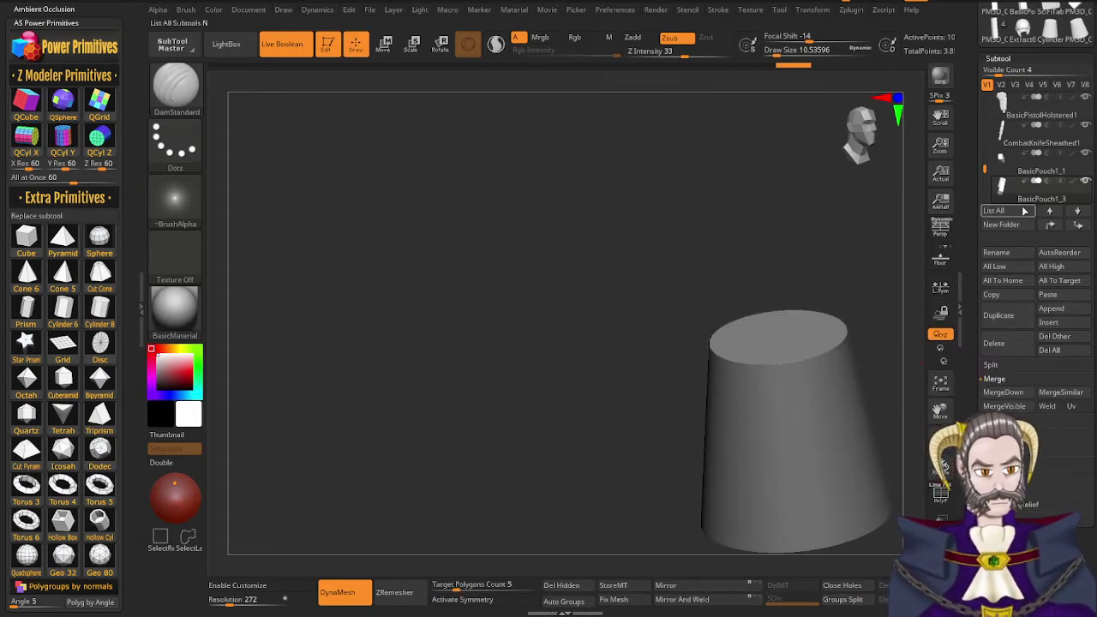
left_click_drag(985, 171, 985, 192)
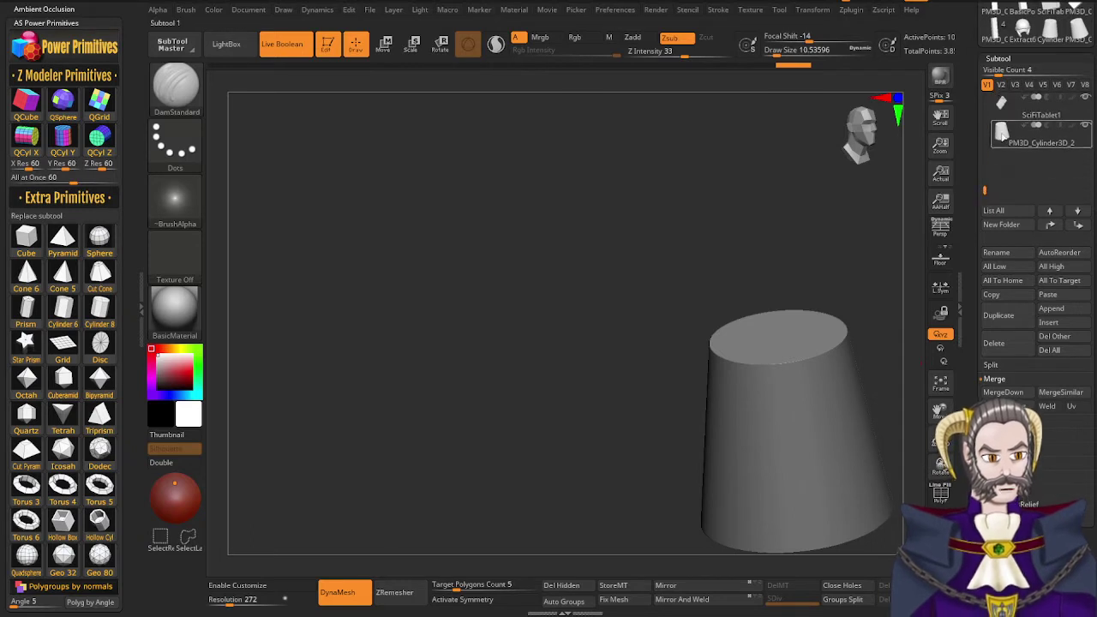
left_click(1003, 138)
Place the tapered cylinder at the helmet-holding hand with its narrow end down, shrunk to about the forearm's width
key("r")
left_click_drag(787, 426, 727, 513)
mouse_move(768, 511)
right_mouse_down()
mouse_move(698, 475)
mouse_move(834, 539)
right_mouse_up()
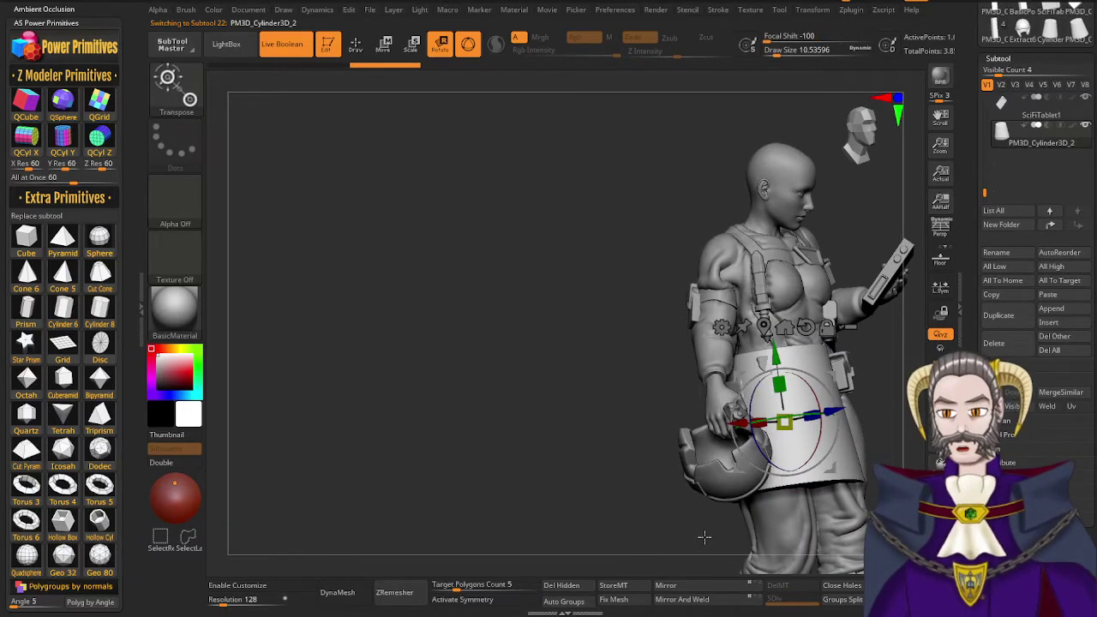
right_click_drag(757, 466, 716, 485)
left_click_drag(754, 422, 661, 447)
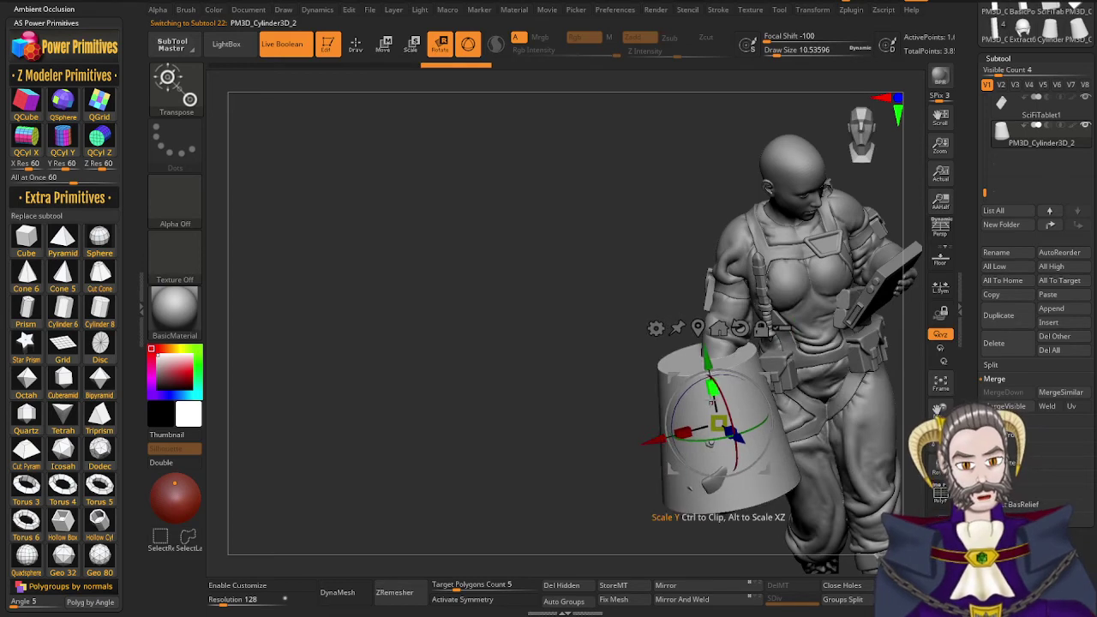
left_click_drag(724, 397, 730, 550)
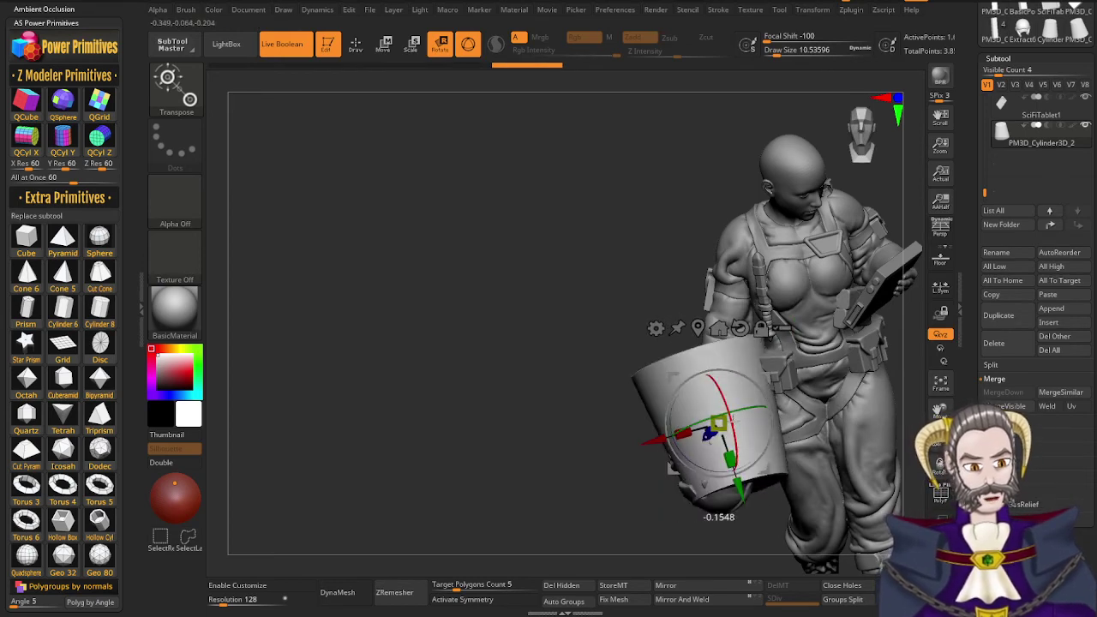
mouse_move(711, 439)
left_mouse_down()
mouse_move(732, 444)
mouse_move(714, 439)
left_mouse_up()
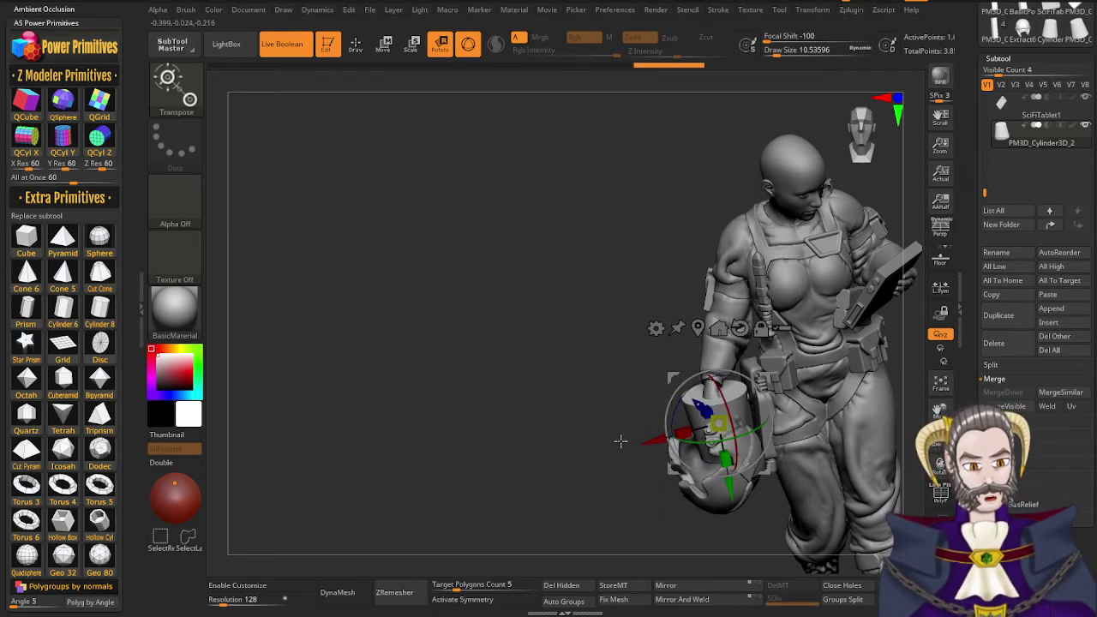
Tilt the cylinder about 29 degrees to match the arm's slant and move it up around the lower forearm
left_click_drag(621, 442, 604, 426)
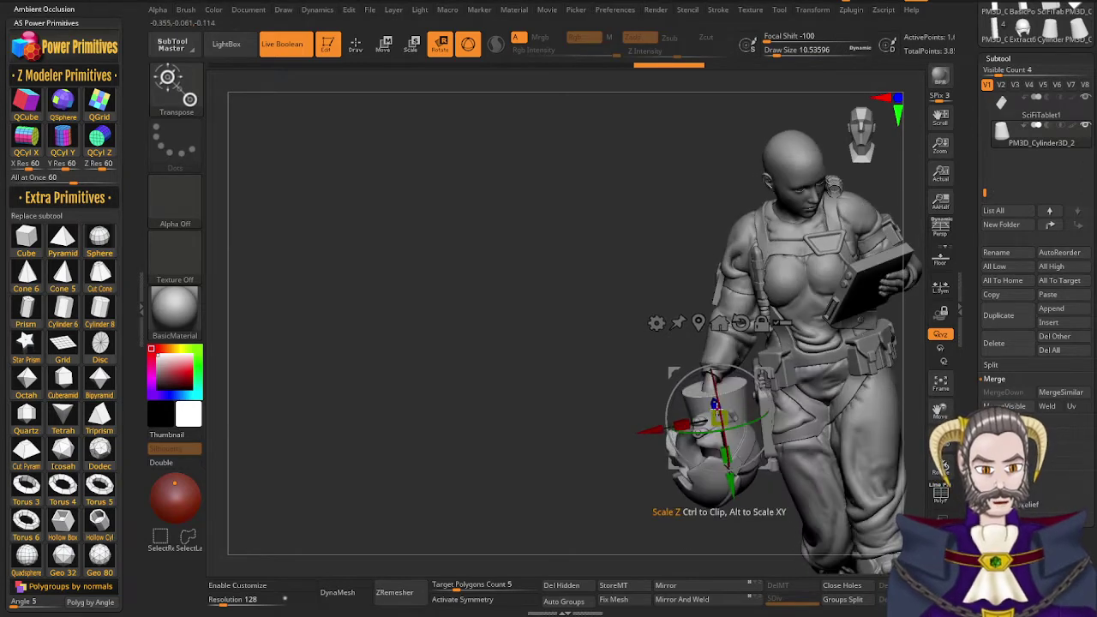
left_click_drag(719, 371, 721, 369)
right_click_drag(734, 366, 740, 391)
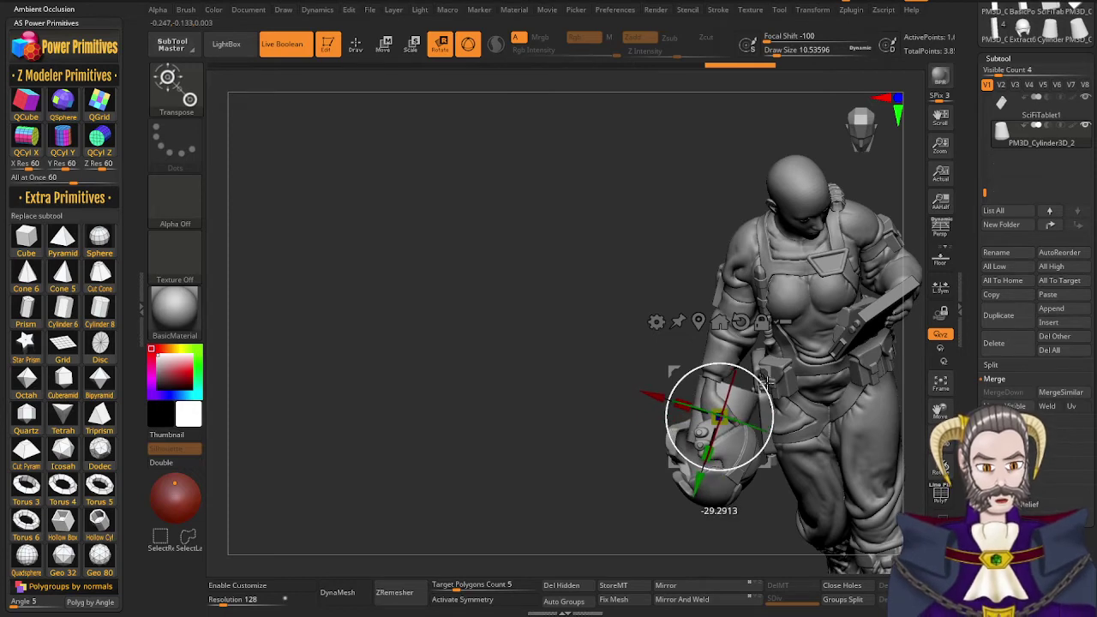
left_click_drag(766, 382, 766, 384)
right_click_drag(766, 383, 797, 415)
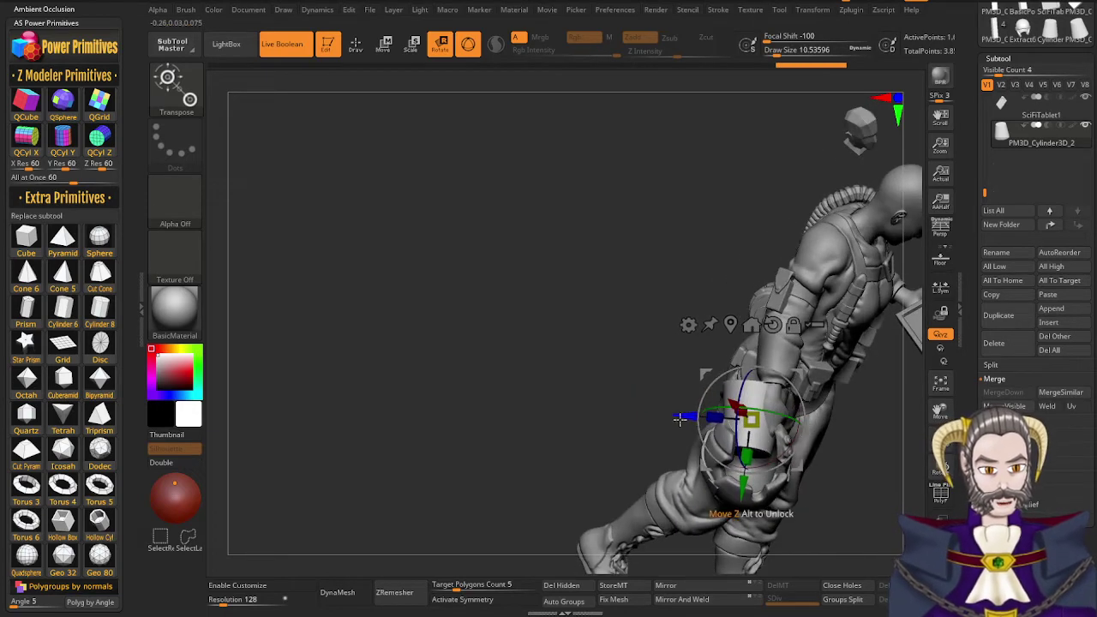
left_click_drag(680, 419, 701, 421)
left_click_drag(767, 495, 768, 440)
right_click_drag(770, 442, 734, 463)
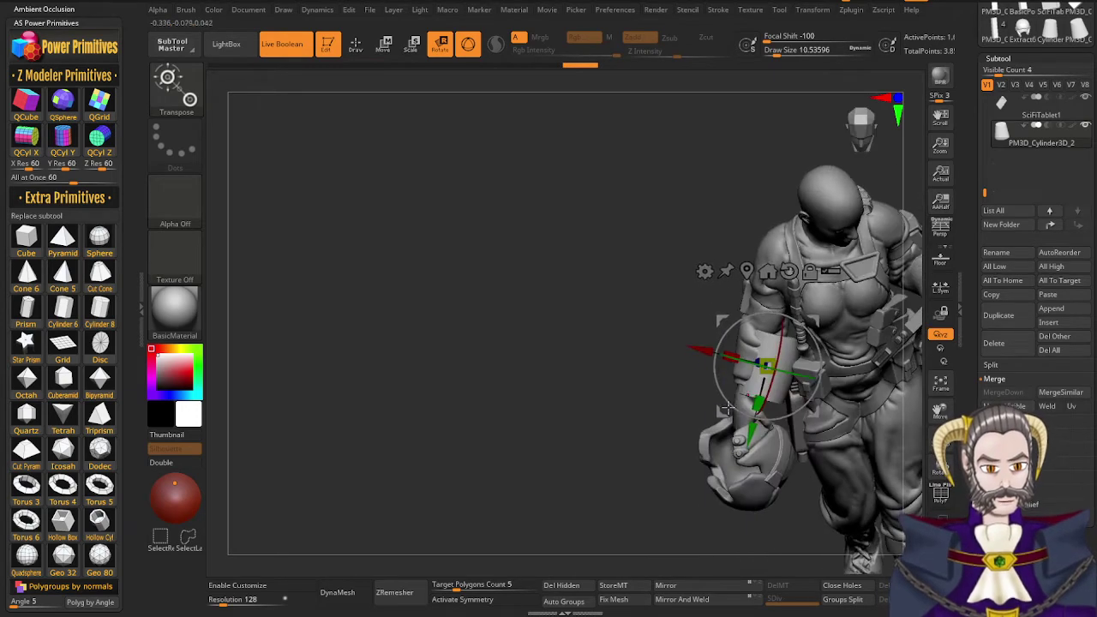
left_click_drag(705, 352, 692, 348)
right_click_drag(714, 446, 763, 489)
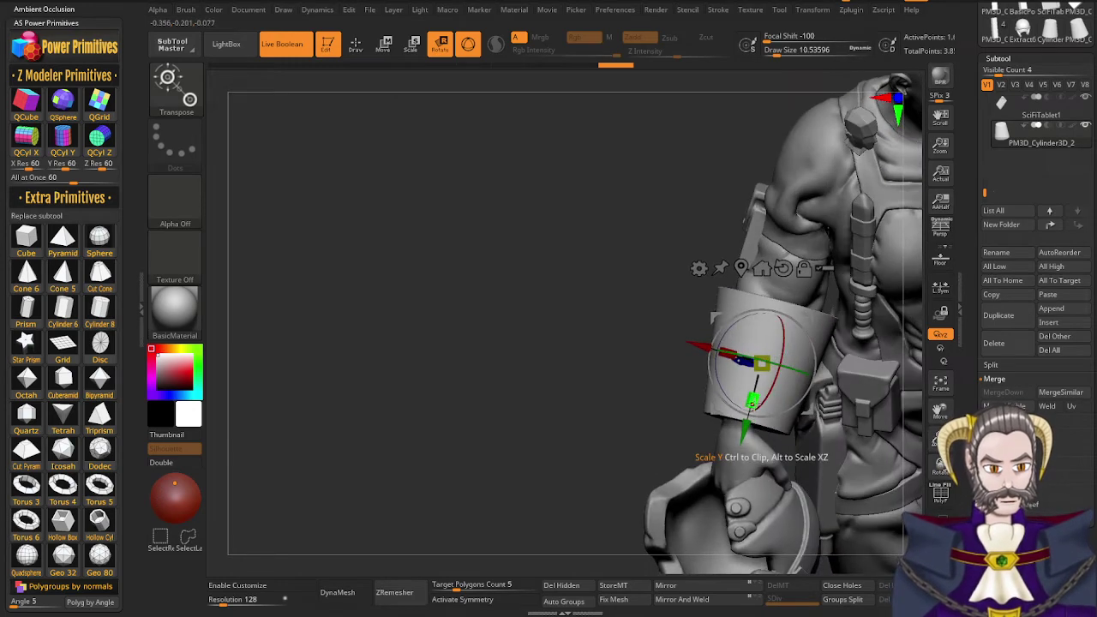
Shorten the tapered cylinder along its length, shrink it to a closer fit and shift it into line with the forearm
left_click_drag(752, 400, 754, 392)
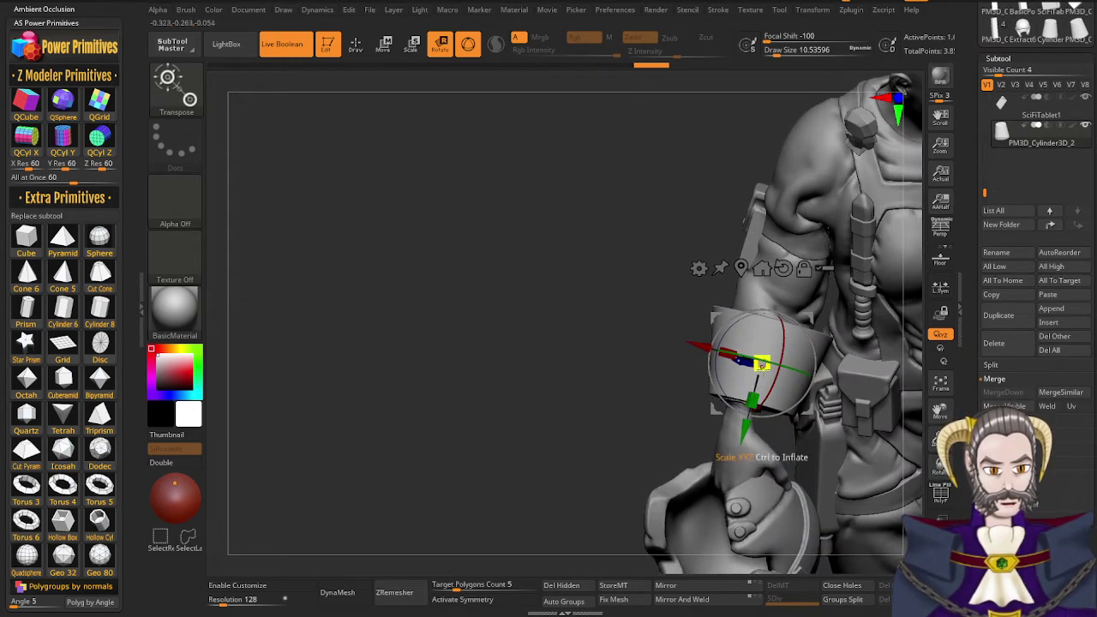
left_click_drag(704, 347, 694, 344)
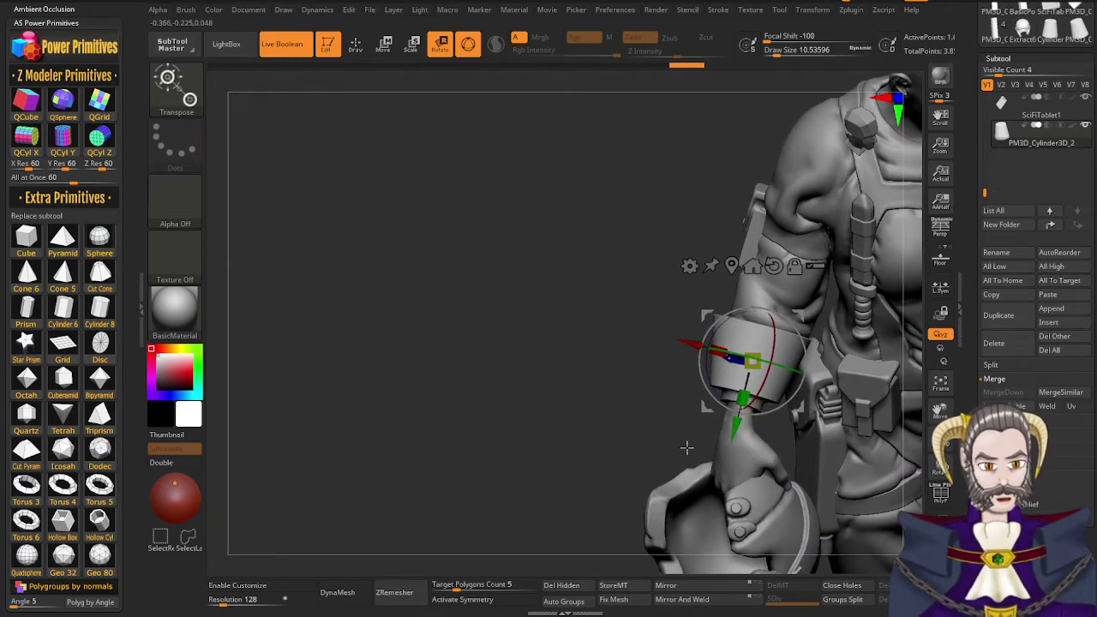
left_click_drag(704, 447, 691, 459)
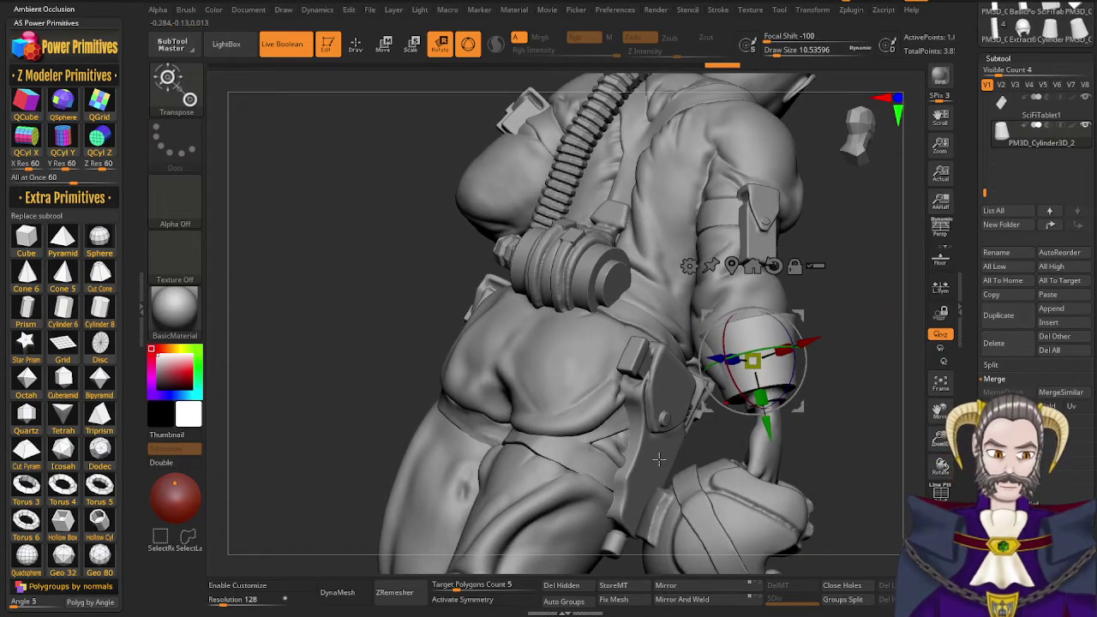
Check the cuff around the sleeved forearm and slide it slightly down the arm toward the wrist
right_click_drag(759, 374, 737, 338)
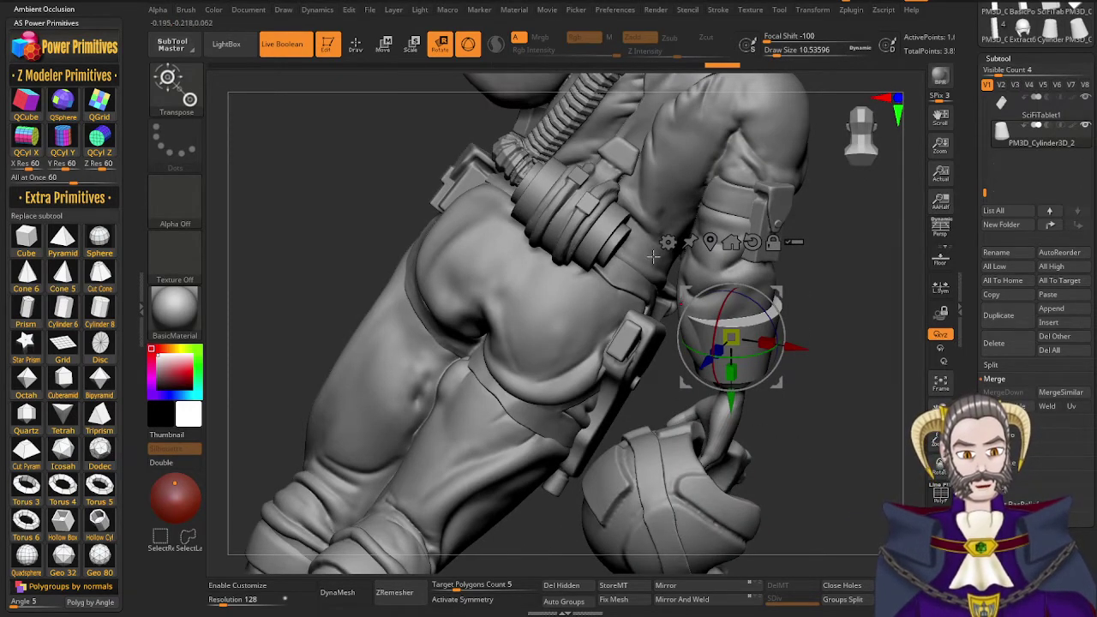
right_click_drag(654, 256, 650, 378)
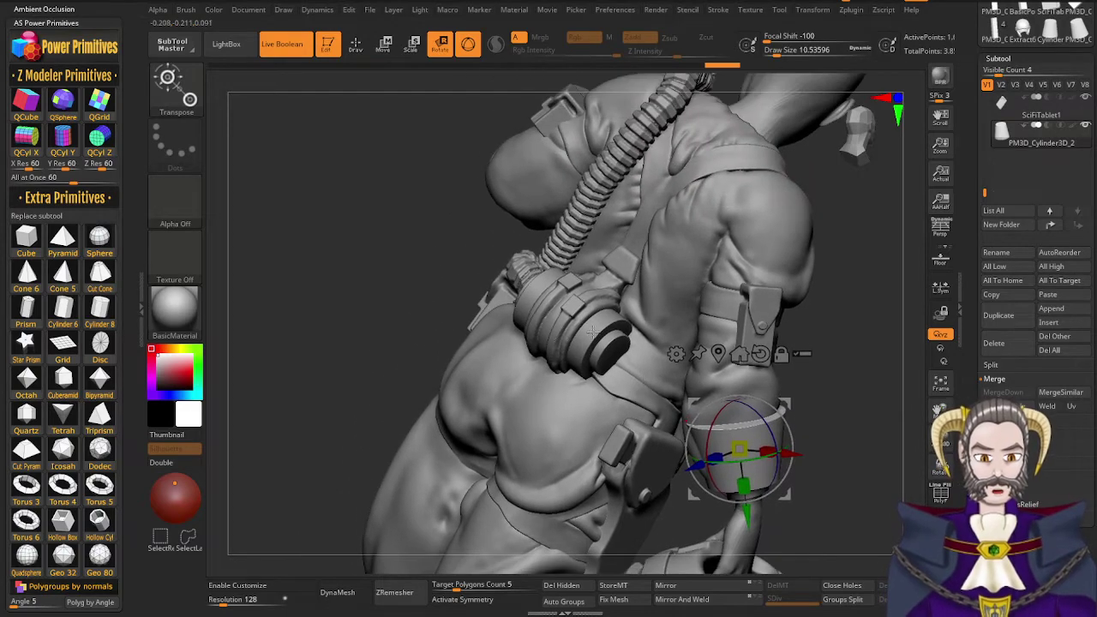
left_click_drag(591, 331, 602, 353)
left_click_drag(649, 319, 628, 332)
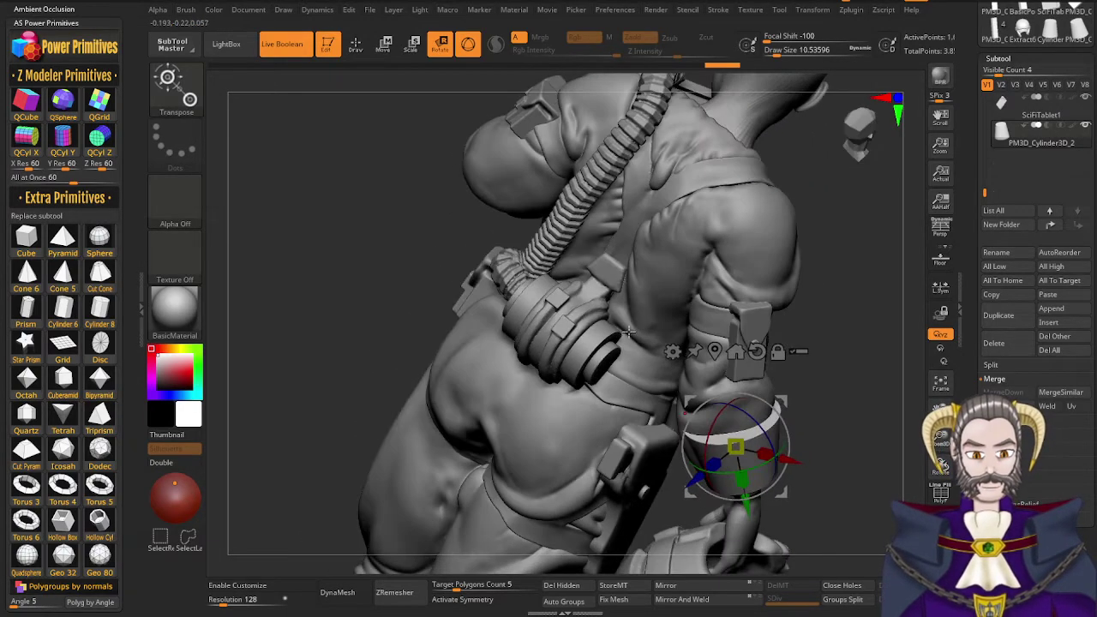
right_click_drag(611, 354, 688, 281)
right_click_drag(812, 388, 664, 458)
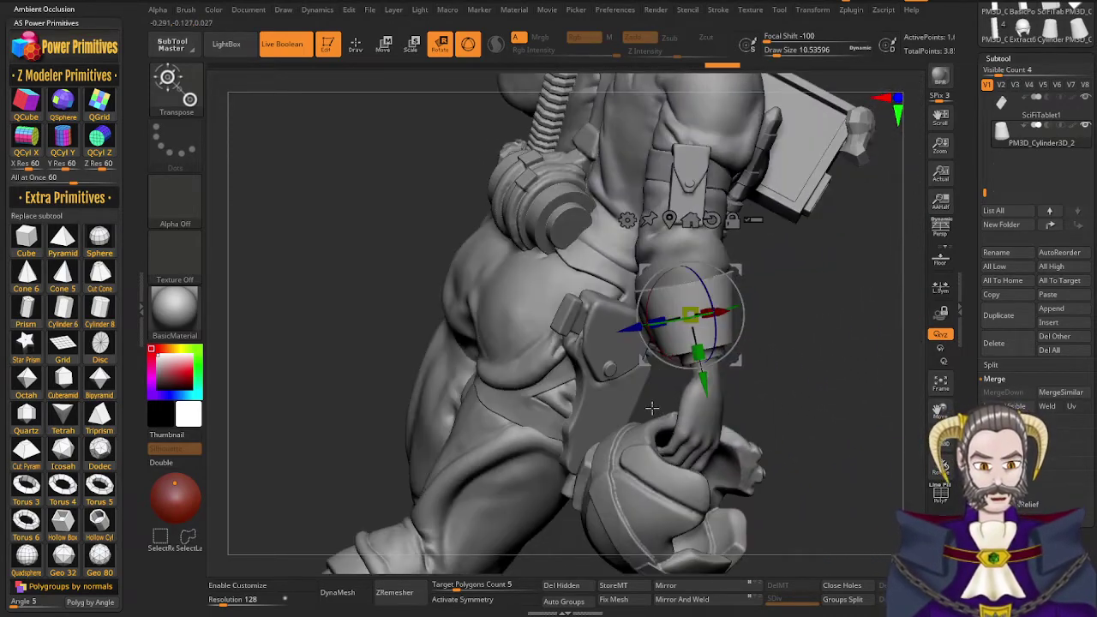
right_click_drag(653, 409, 641, 390)
left_click_drag(641, 389, 571, 412)
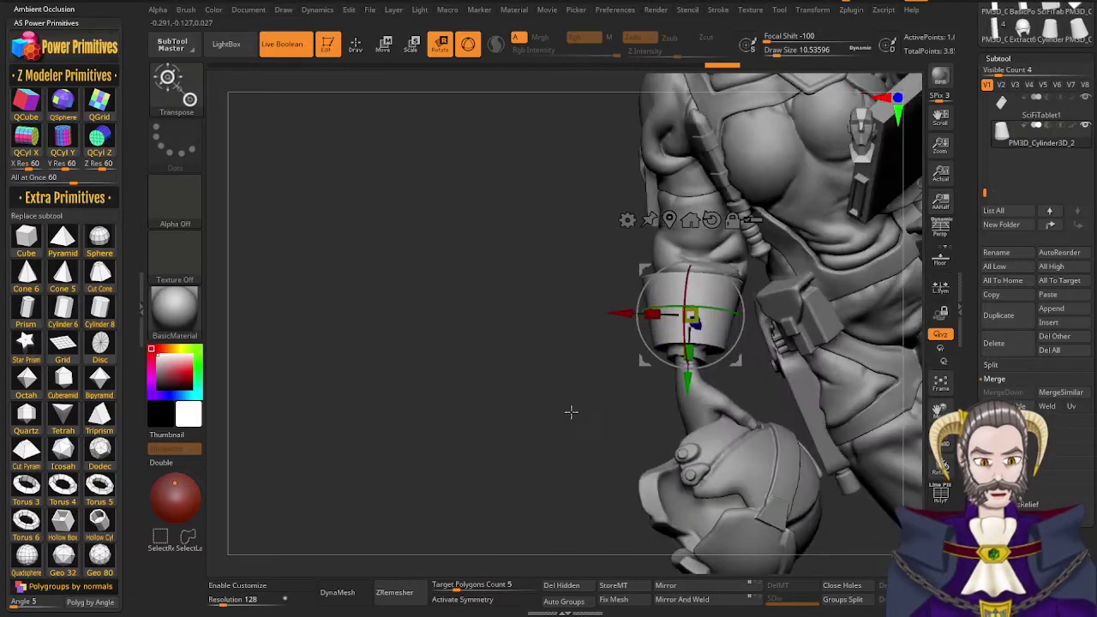
left_click_drag(693, 367, 689, 390)
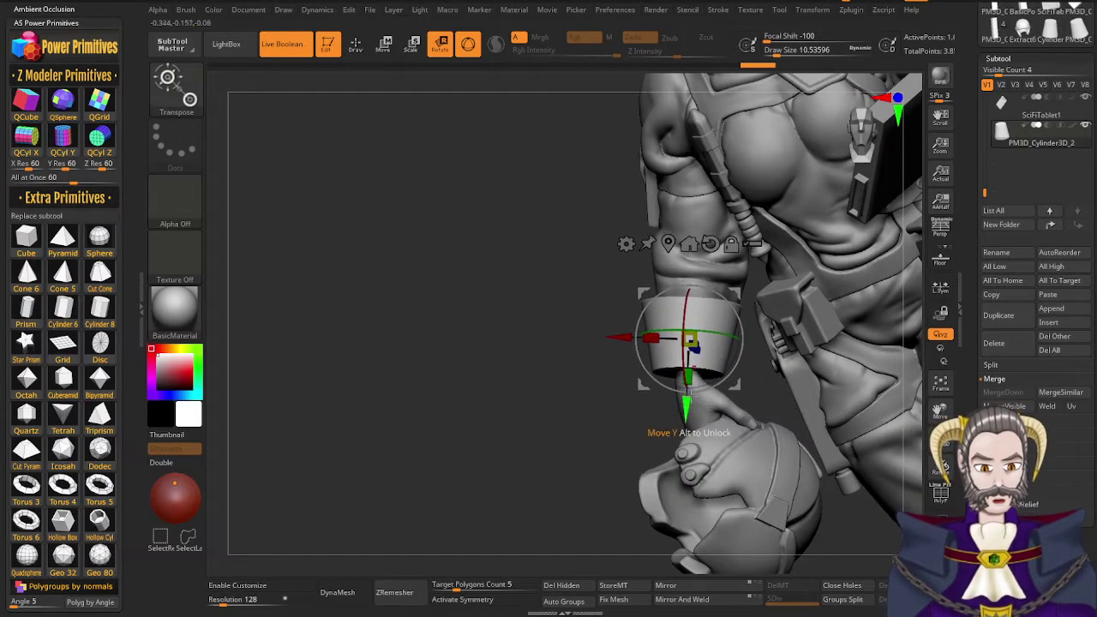
right_click_drag(748, 374, 774, 378)
left_click_drag(774, 378, 762, 381)
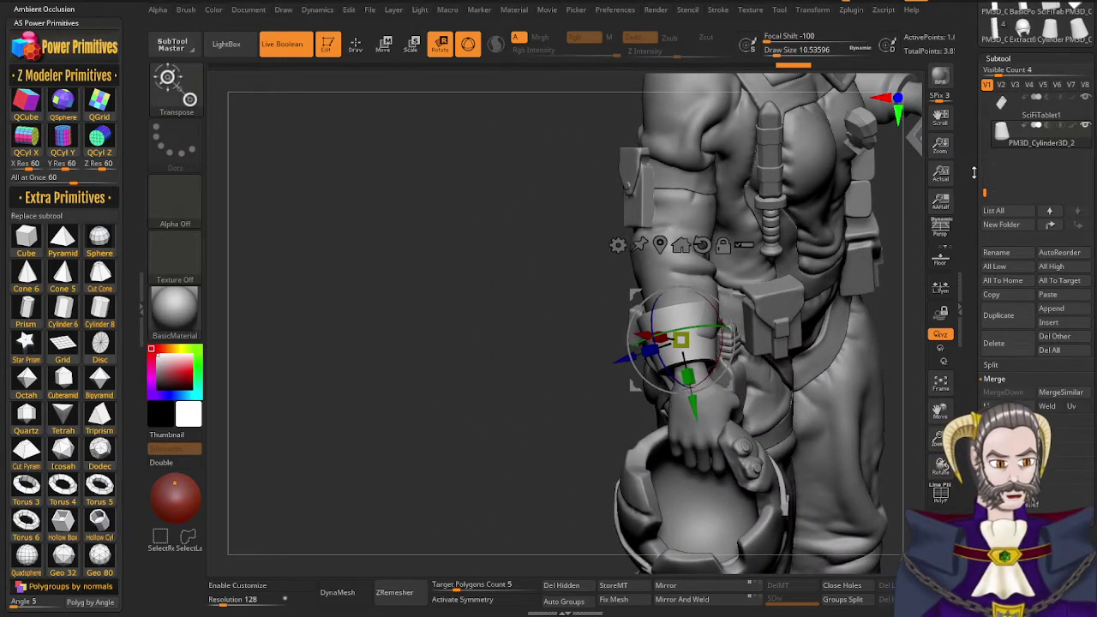
Hide all the other subtools and show only the ISPilotBase1 body together with the cuff
left_click(1086, 126)
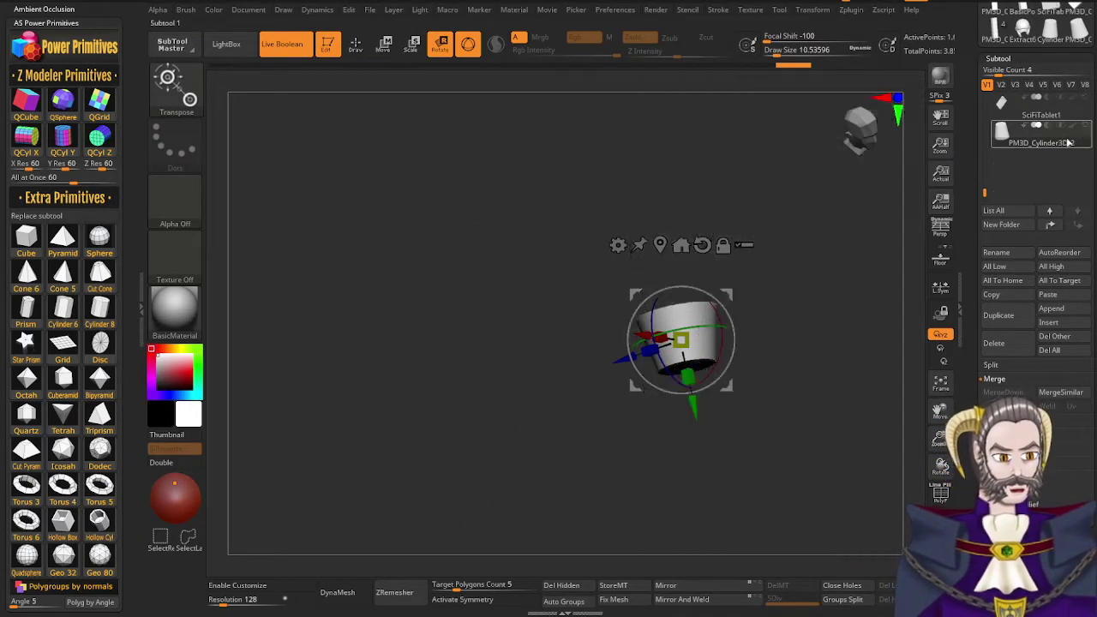
left_click_drag(986, 191, 986, 99)
left_click(1086, 101)
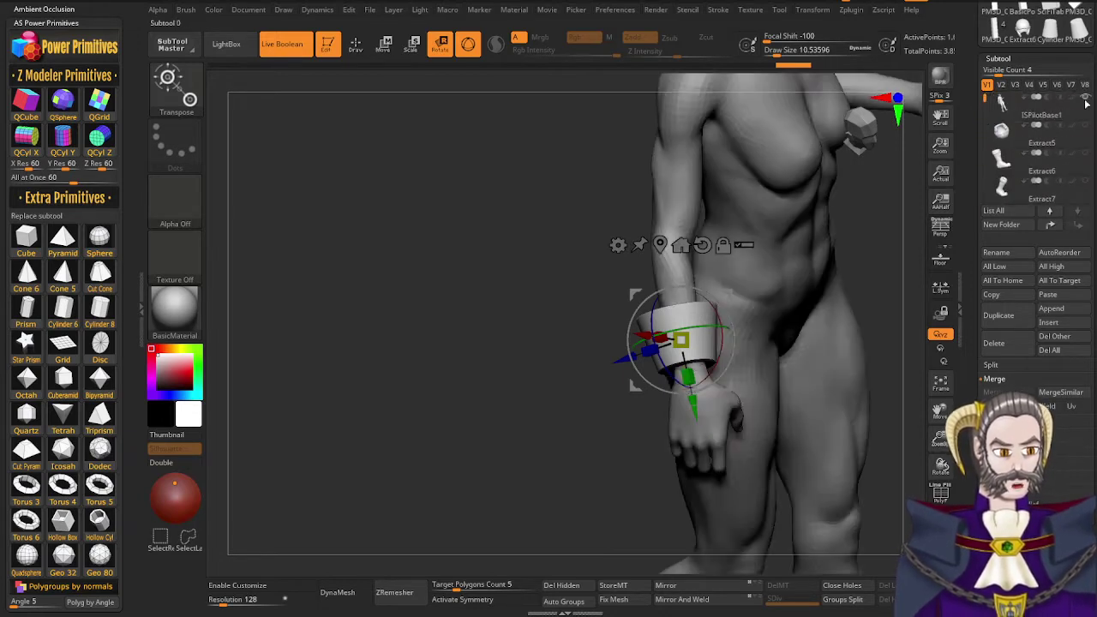
Examine how the cuff sits around the bare wrist from several angles, including its polygon wireframe
mouse_move(735, 396)
right_mouse_down()
mouse_move(760, 398)
mouse_move(725, 402)
right_mouse_up()
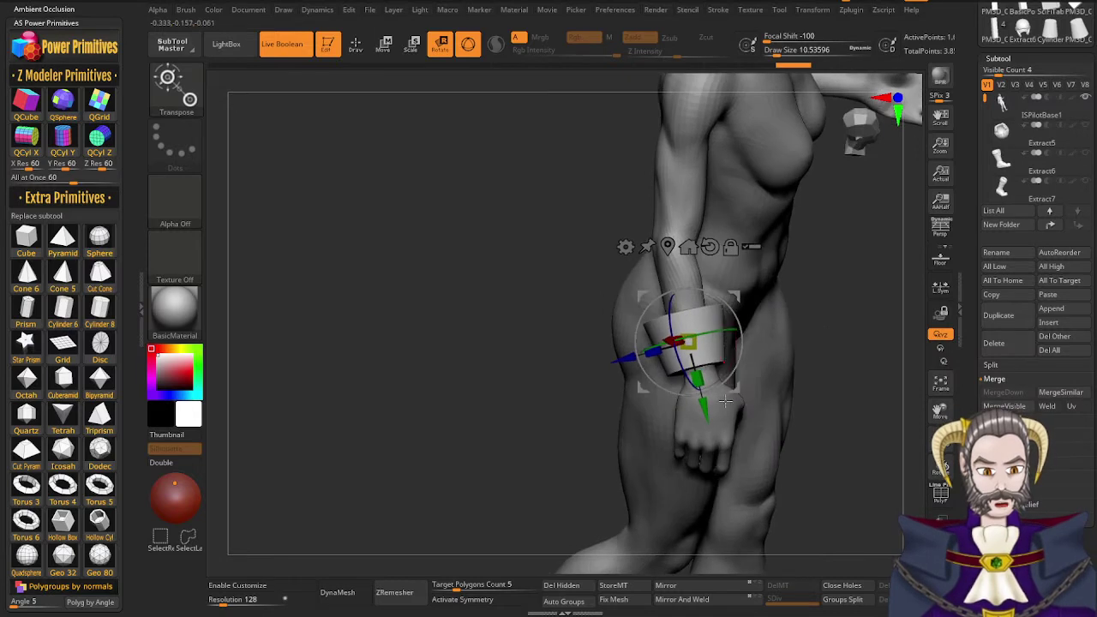
left_click_drag(638, 438, 641, 434)
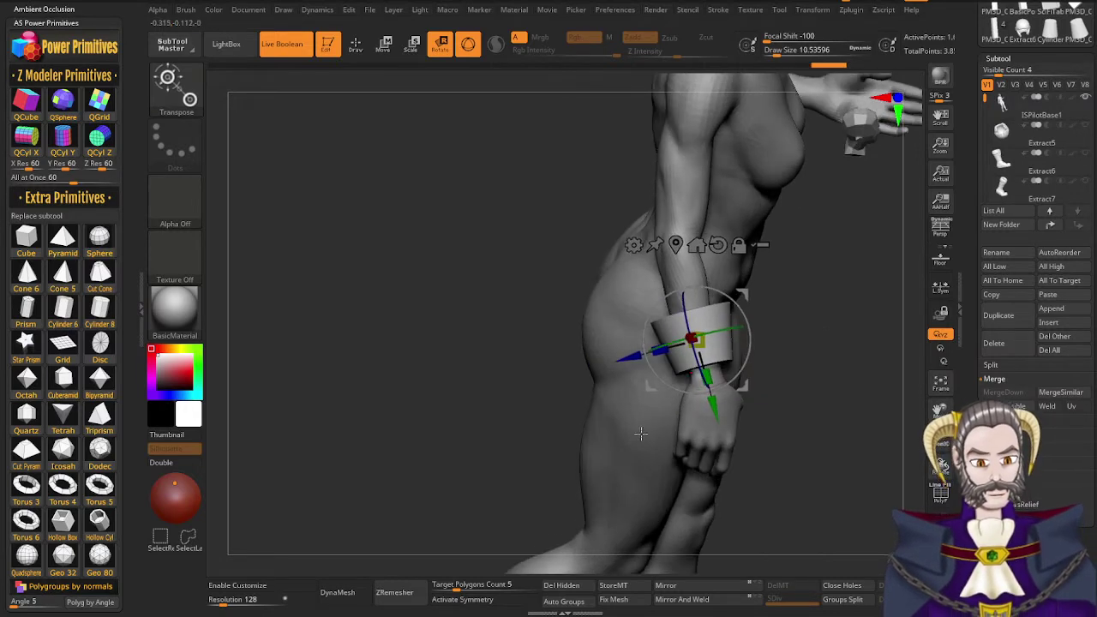
mouse_move(771, 360)
right_mouse_down()
mouse_move(781, 340)
mouse_move(800, 357)
mouse_move(786, 346)
right_mouse_up()
left_click_drag(785, 344, 712, 392)
right_click_drag(712, 393, 749, 457)
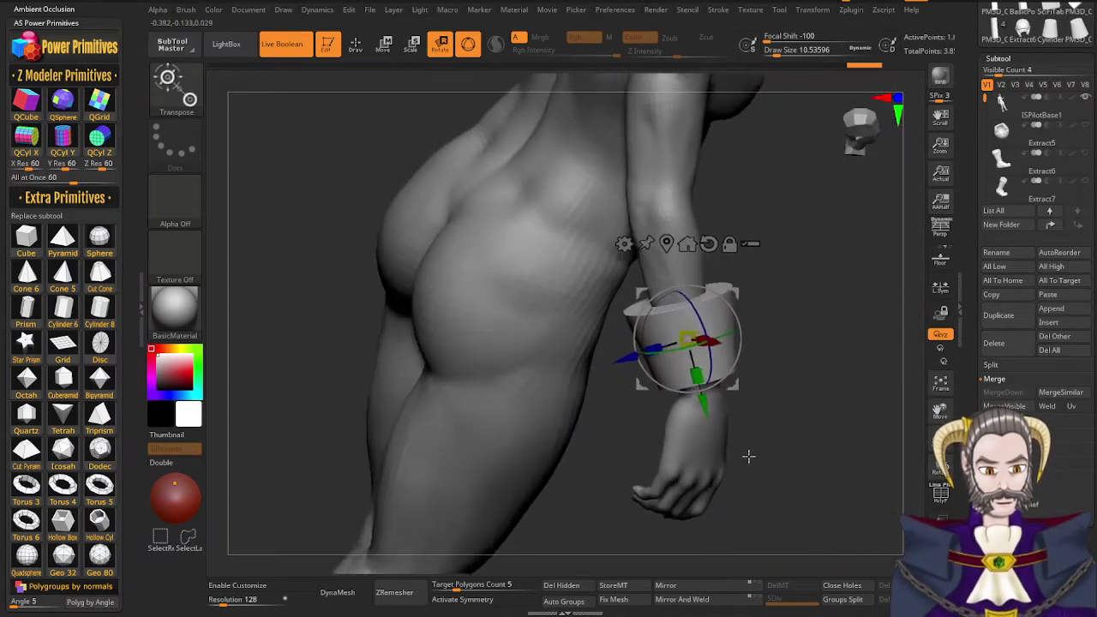
left_click_drag(748, 457, 651, 430)
left_click_drag(741, 377, 685, 463)
left_click_drag(767, 392, 804, 267)
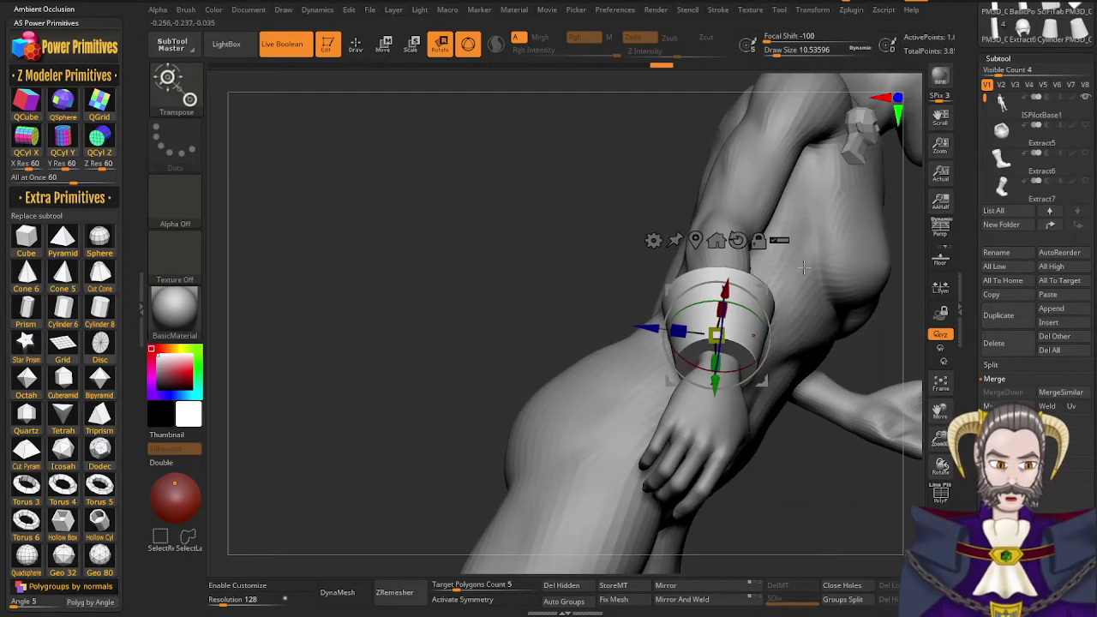
left_click_drag(834, 330, 743, 419)
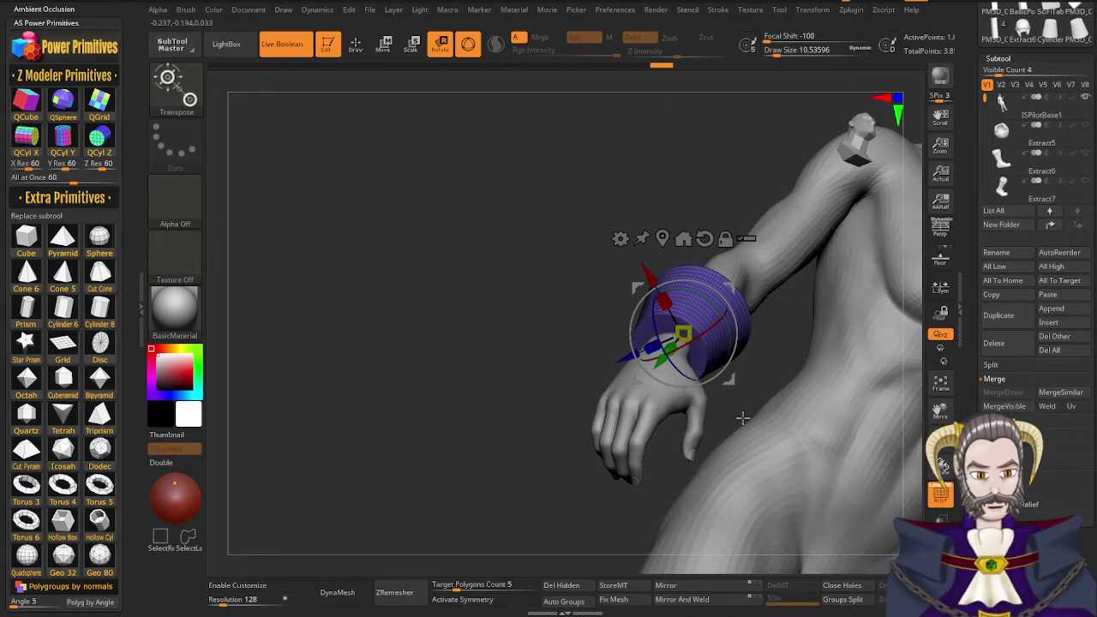
mouse_move(728, 434)
left_mouse_down()
mouse_move(763, 412)
mouse_move(703, 417)
mouse_move(678, 443)
mouse_move(704, 450)
mouse_move(751, 435)
mouse_move(731, 455)
left_mouse_up()
Slide the cuff about 0.027 along its axis toward the hand and return to Draw mode
right_click_drag(732, 437, 630, 417)
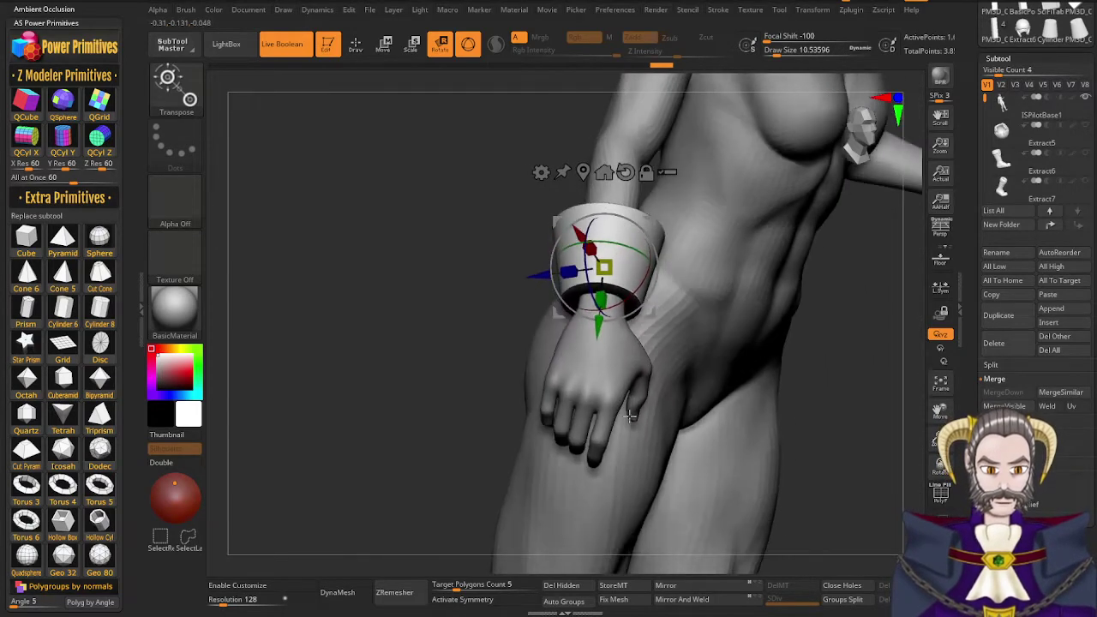
left_click_drag(630, 416, 602, 377)
left_click_drag(590, 332, 587, 354)
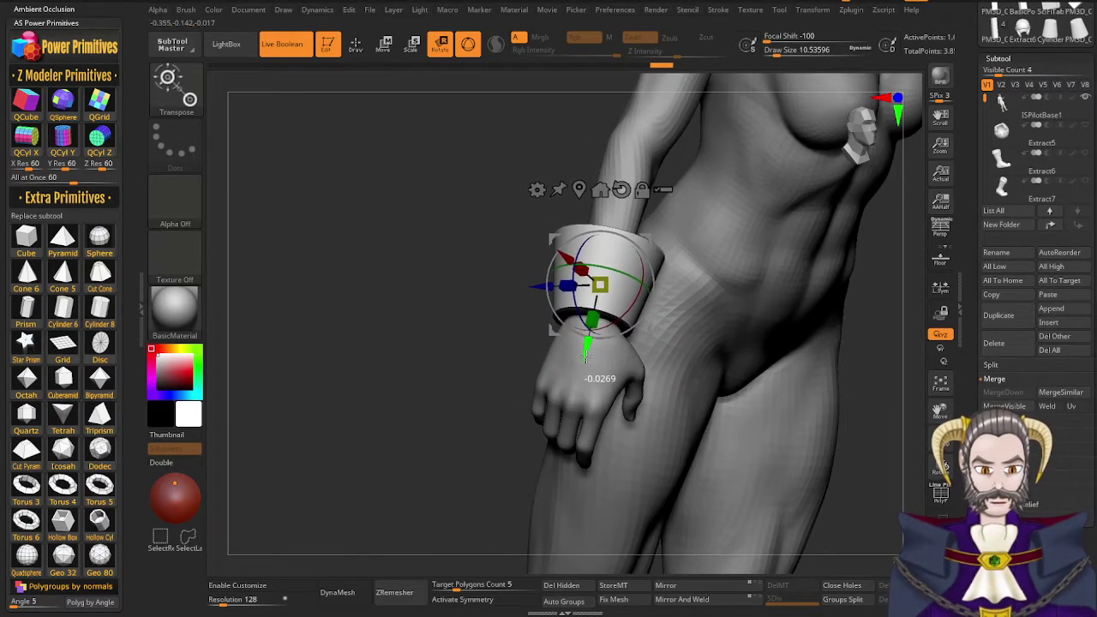
left_click_drag(557, 426, 602, 409)
right_click_drag(601, 408, 596, 409)
key("q")
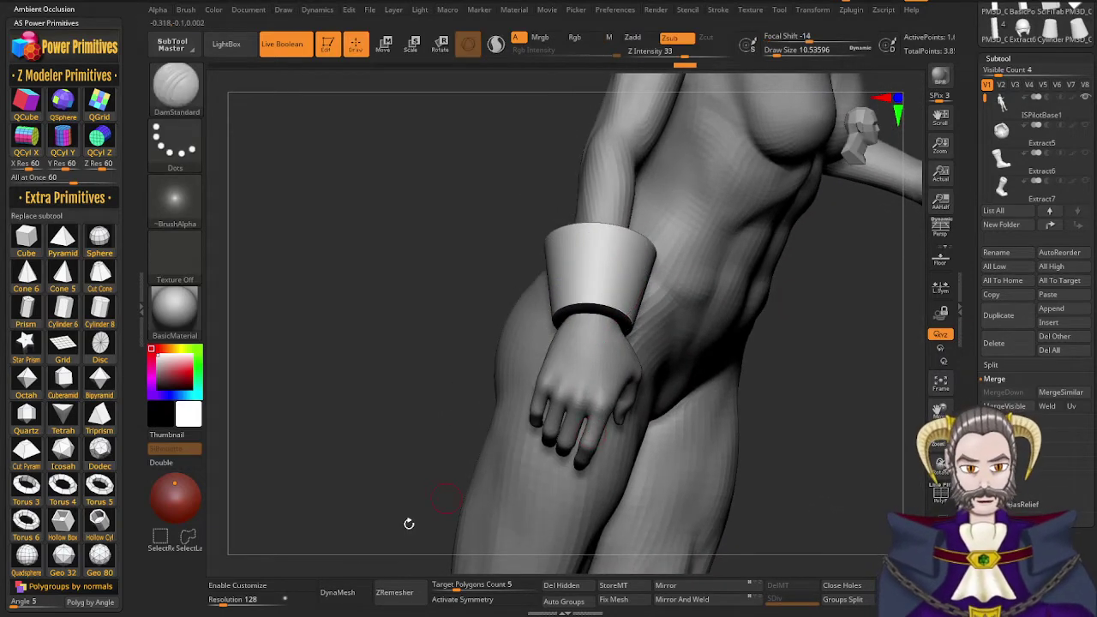
Try DynaMesh on the cuff at resolution 760
left_click_drag(223, 605, 243, 605)
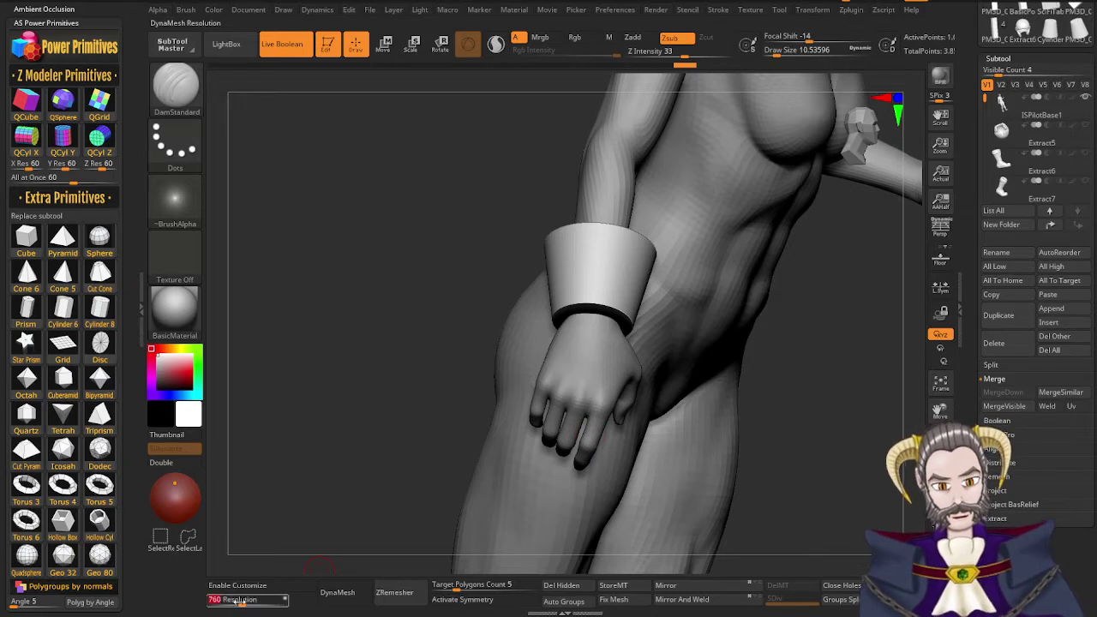
left_click(358, 595)
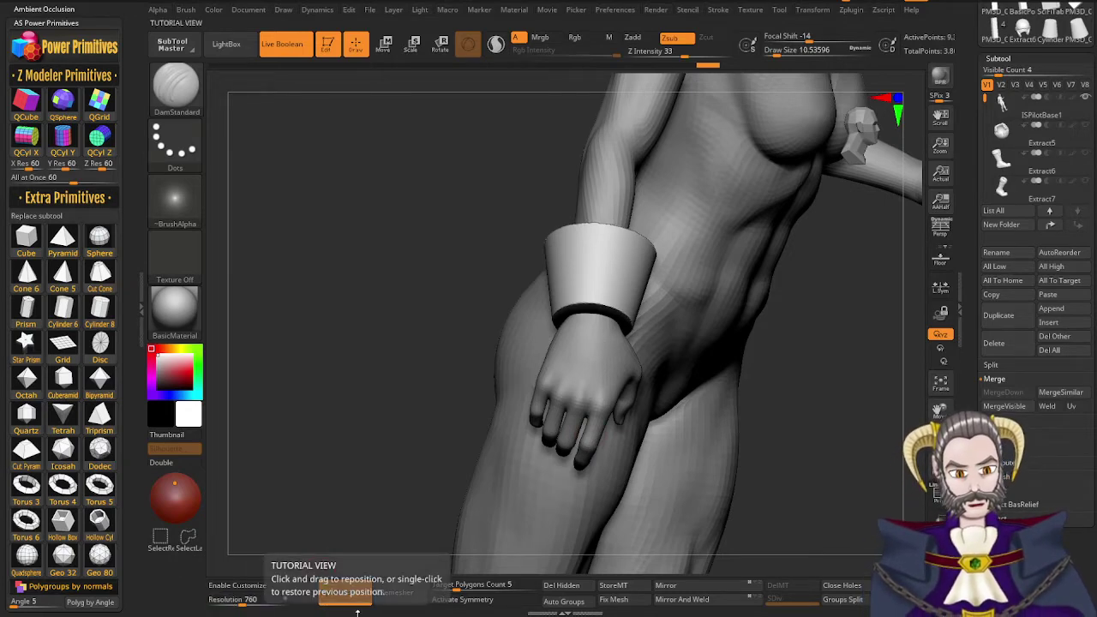
key("ctrl+w")
key("ctrl+z")
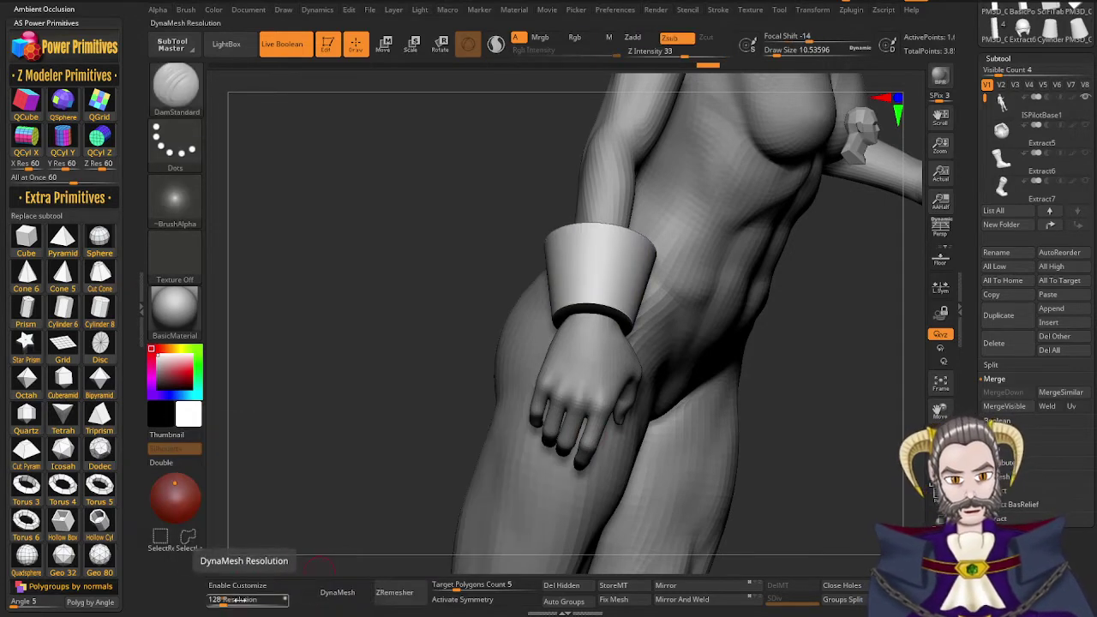
DynaMesh the cuff at resolution 1160 and check its density in the wireframe display
left_click(224, 606)
left_click_drag(248, 604, 250, 605)
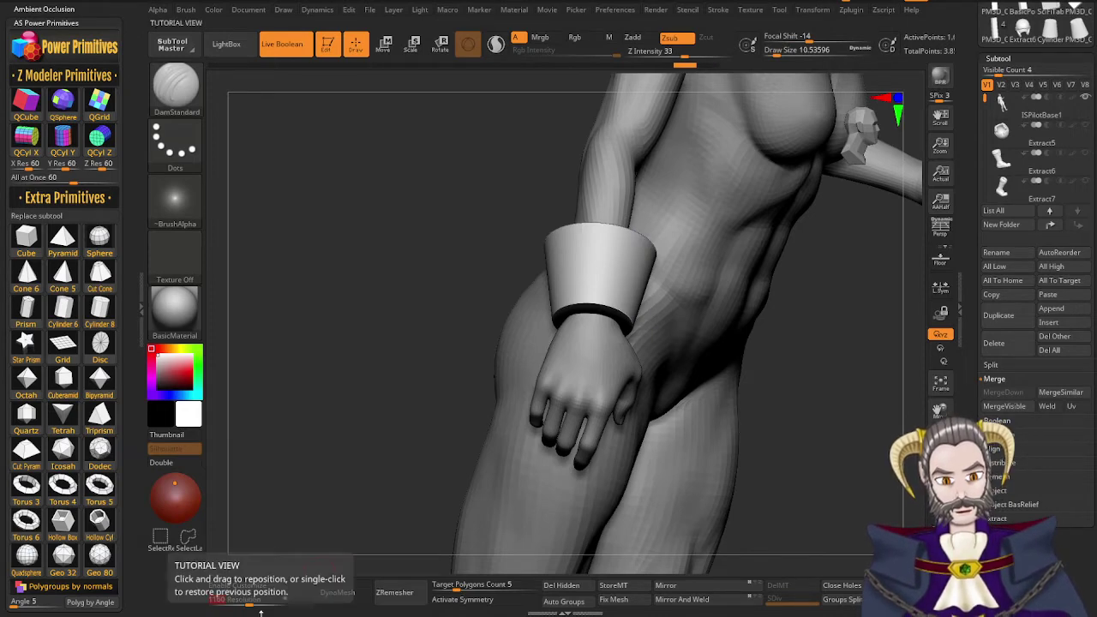
left_click(349, 595)
key("shift+f")
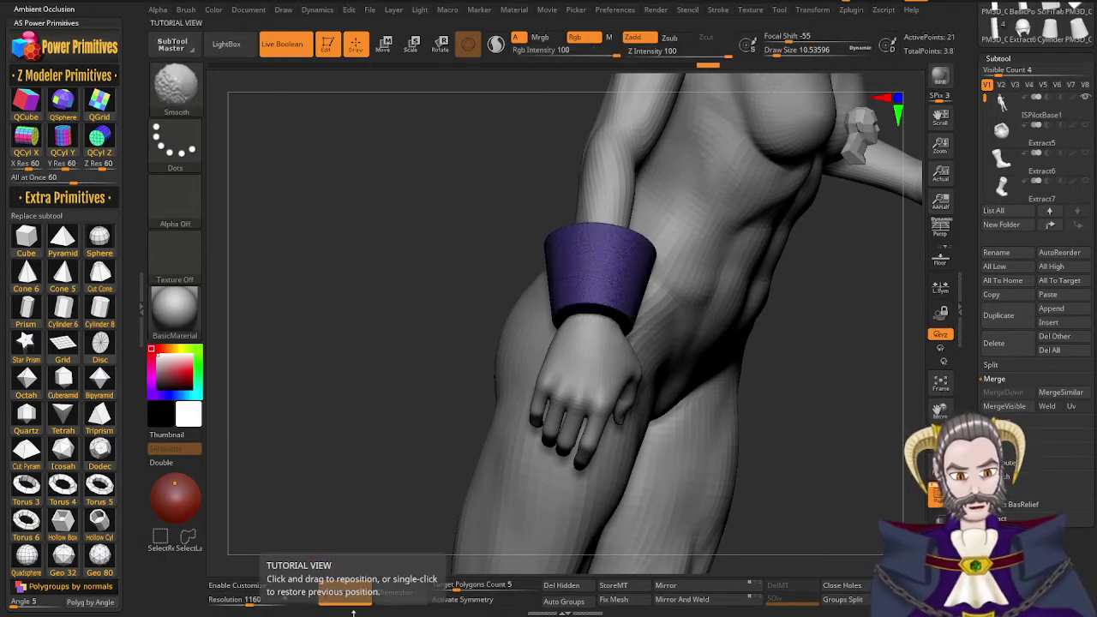
key("shift+f")
Rotate the cuff about 5 degrees in the view plane to follow the forearm's direction
mouse_move(593, 331)
right_mouse_down()
mouse_move(520, 329)
mouse_move(601, 372)
right_mouse_up()
key("alt+s")
key("alt+s")
key("r")
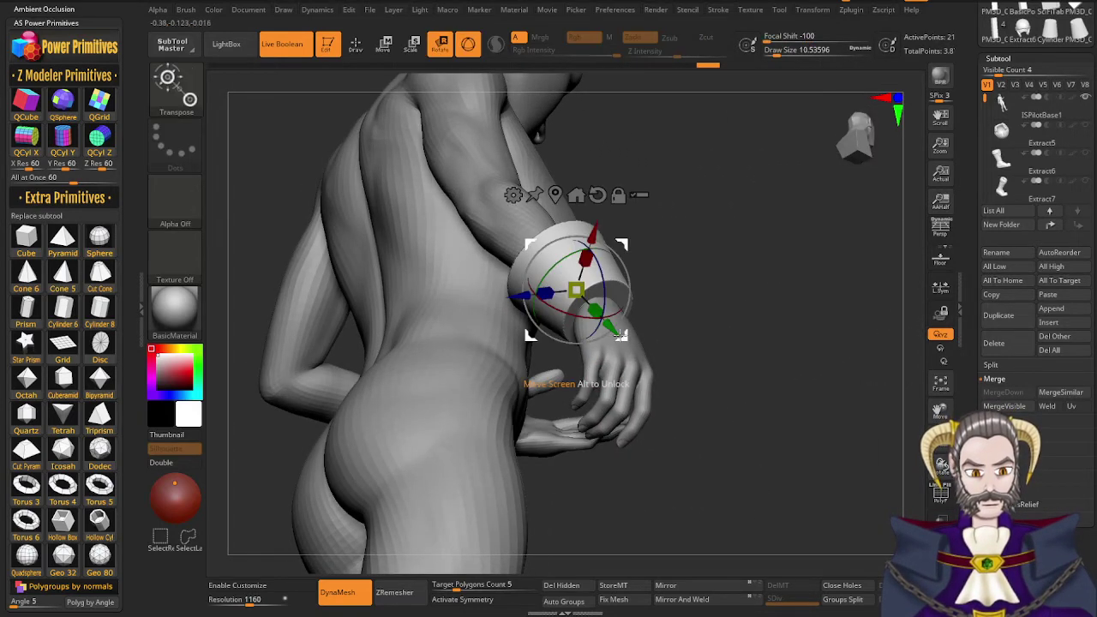
right_click_drag(641, 314, 683, 339)
left_click_drag(633, 279, 632, 286)
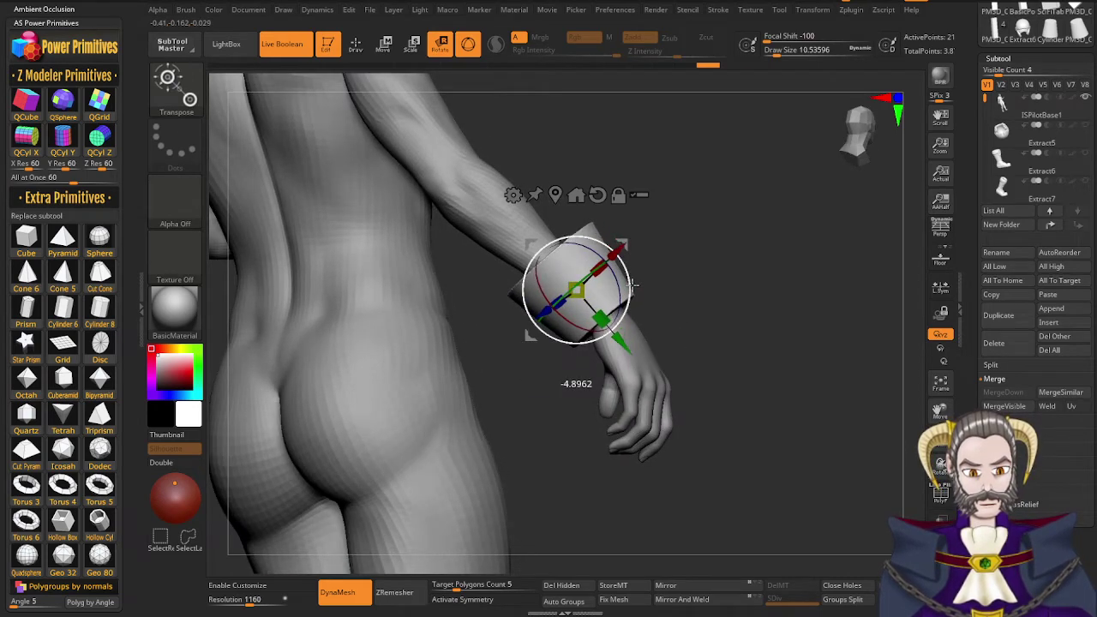
right_click_drag(651, 357, 591, 371)
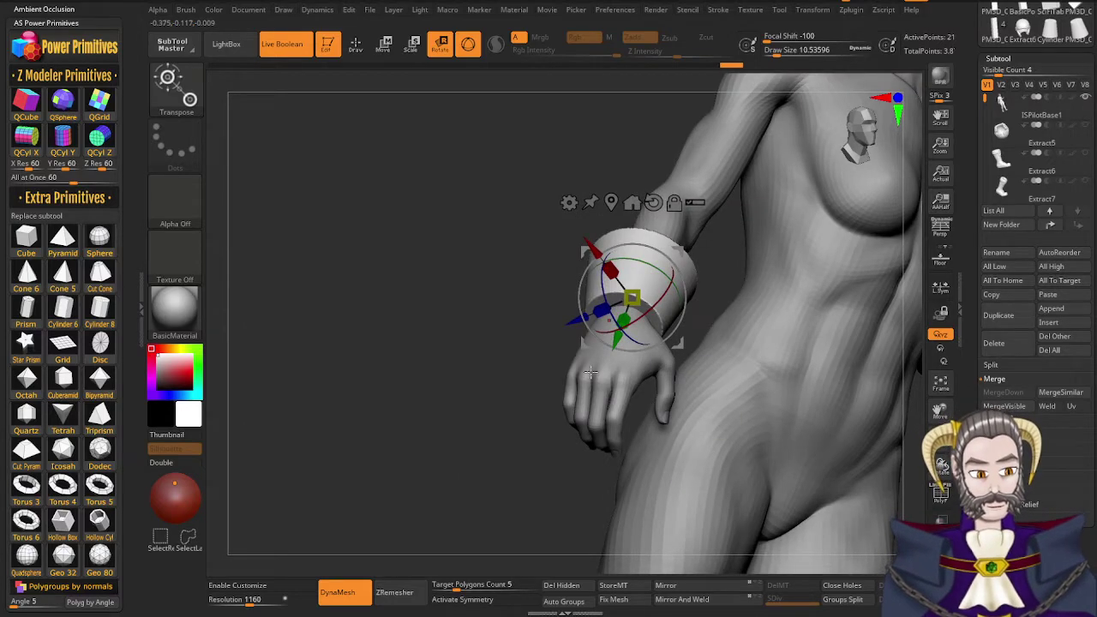
mouse_move(624, 417)
right_mouse_down()
mouse_move(645, 435)
mouse_move(630, 411)
mouse_move(633, 363)
right_mouse_up()
key("q")
Isolate the forearm cuff in Solo mode and switch to the TrimDynamic brush
key("alt+s")
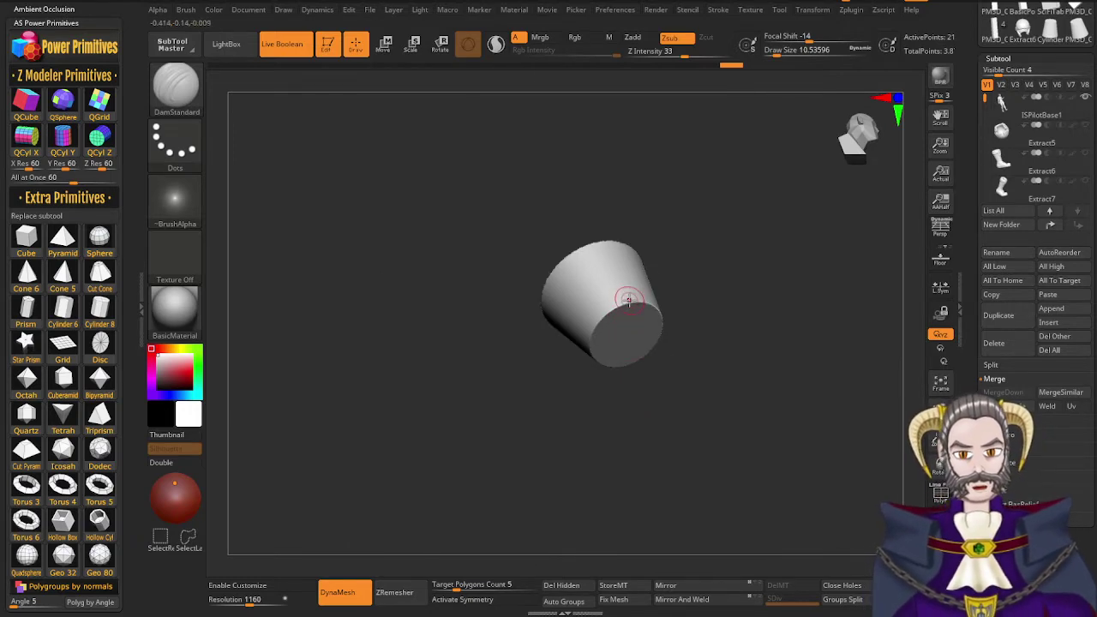
key("b")
key("t")
key("d")
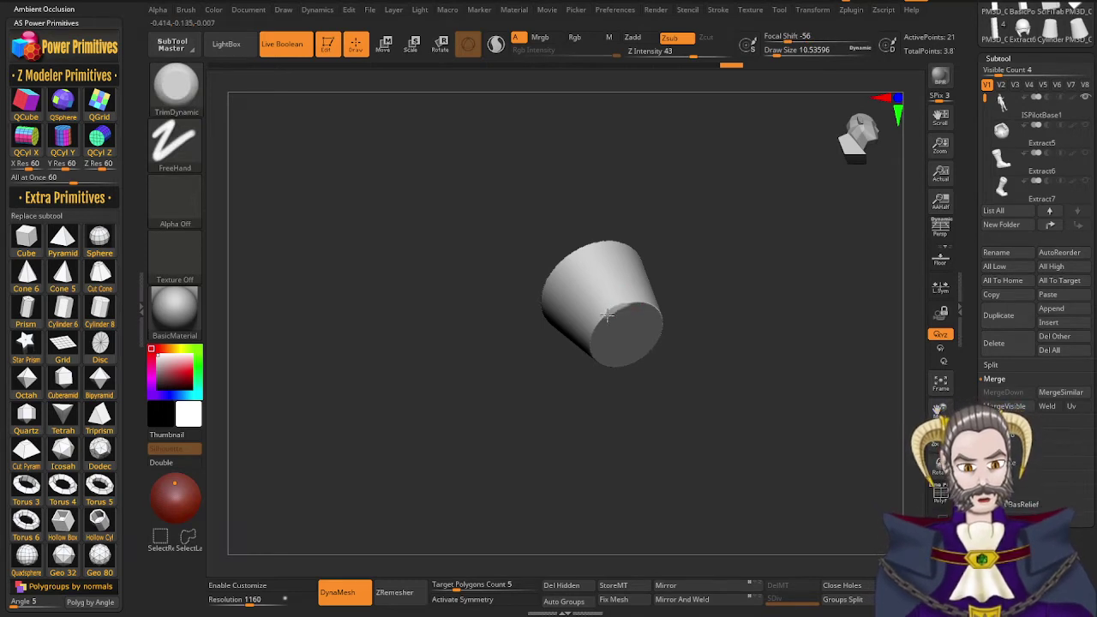
Try to bevel the rim of the cuff's narrow end with short TrimDynamic strokes all around
left_click_drag(593, 337, 594, 342)
right_click_drag(594, 342, 599, 334)
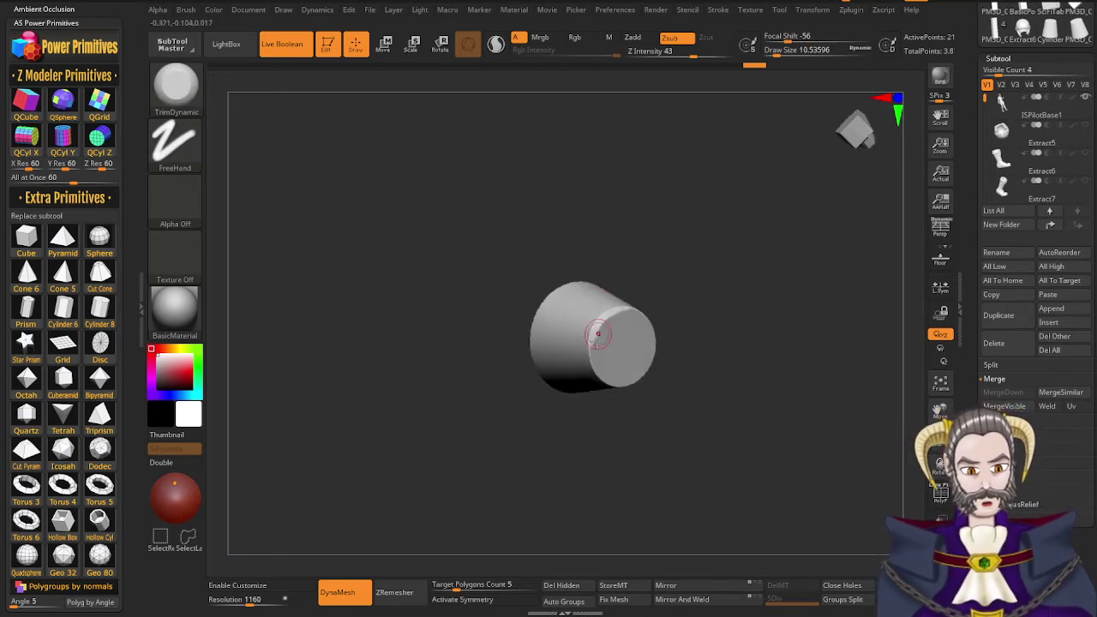
left_click_drag(595, 370, 597, 373)
right_click_drag(597, 373, 600, 370)
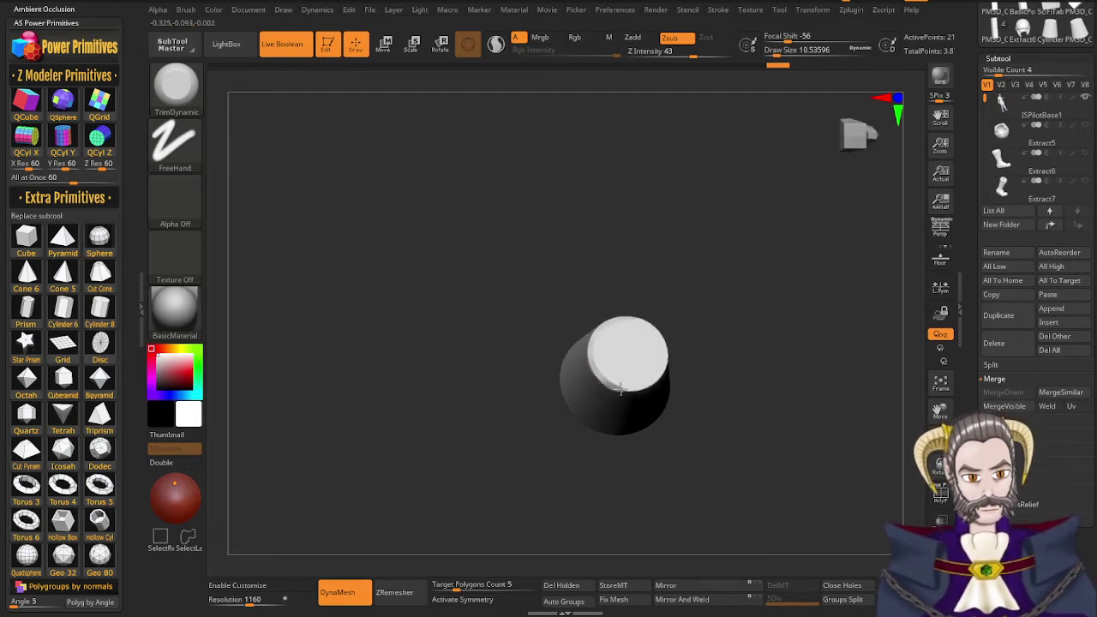
left_click_drag(648, 386, 655, 378)
right_click_drag(635, 382, 613, 399)
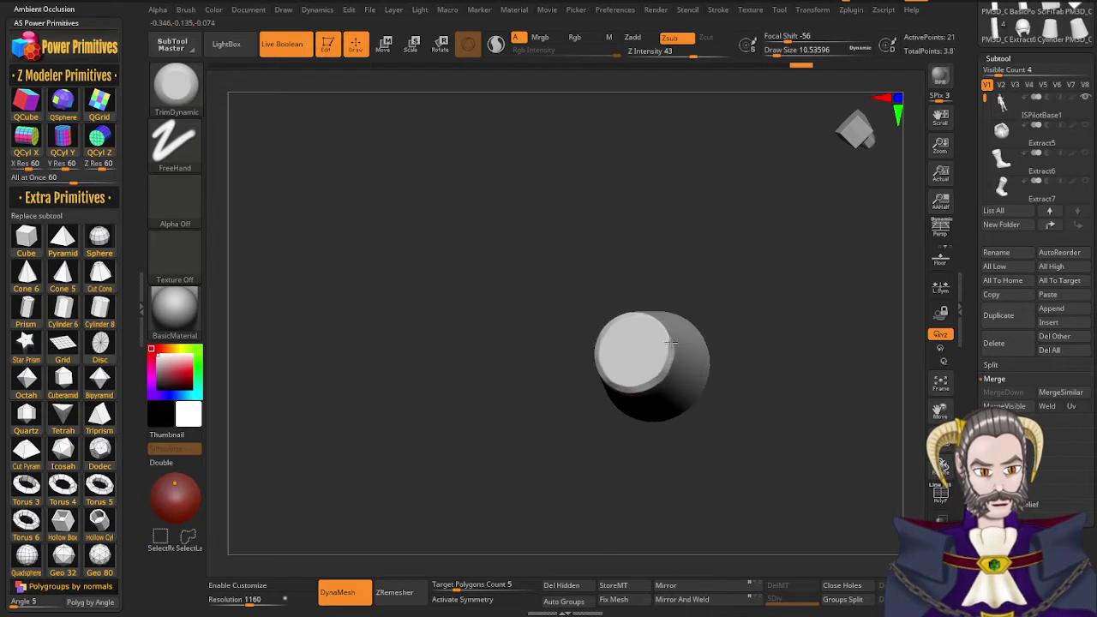
left_click_drag(649, 315, 644, 316)
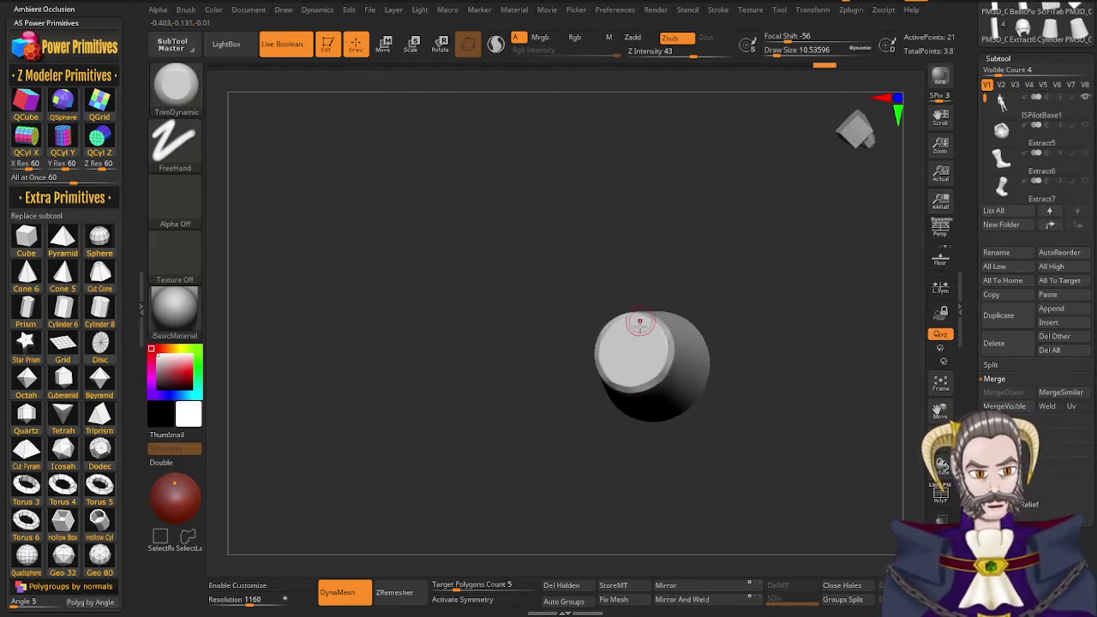
right_click_drag(640, 323, 662, 370)
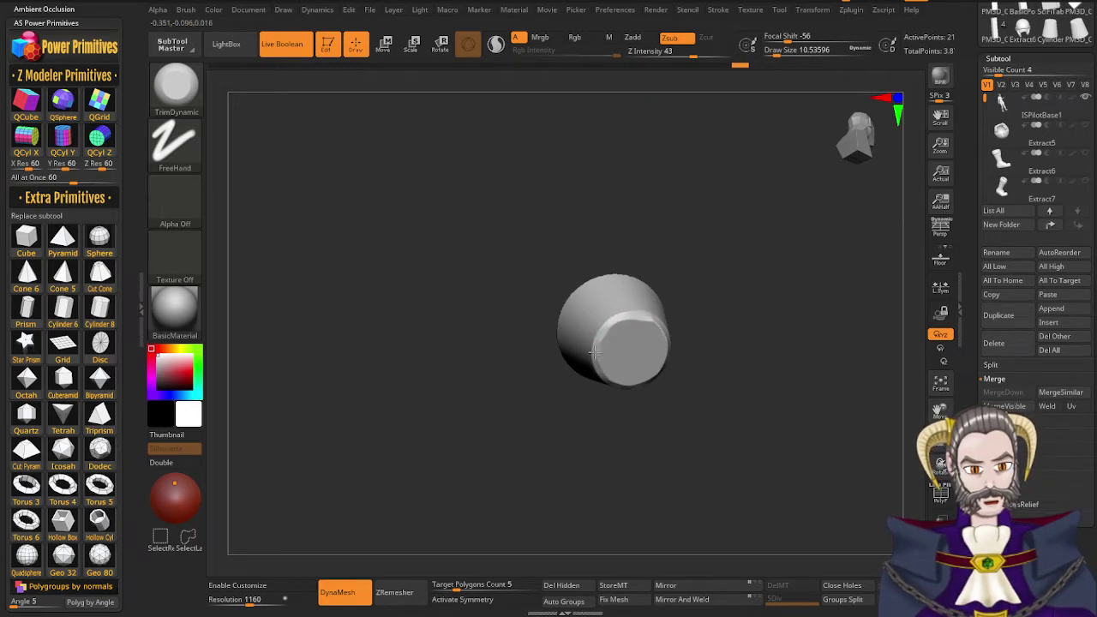
left_click_drag(595, 353, 603, 365)
mouse_move(603, 304)
right_mouse_down()
mouse_move(628, 310)
mouse_move(595, 408)
mouse_move(596, 451)
mouse_move(636, 492)
right_mouse_up()
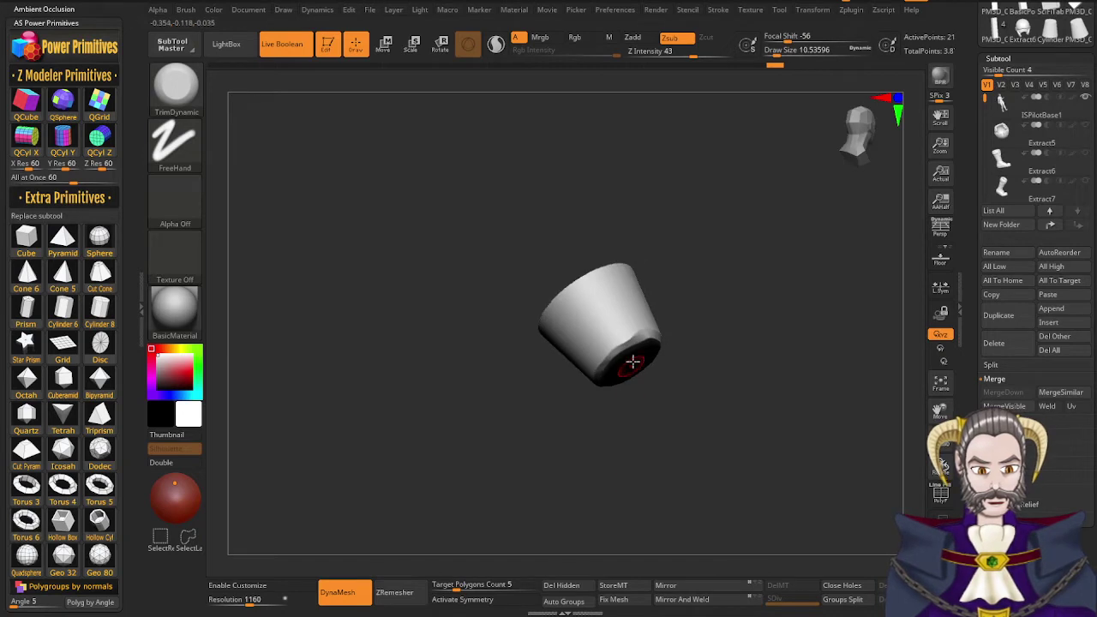
right_click_drag(620, 346, 623, 324)
key("ctrl")
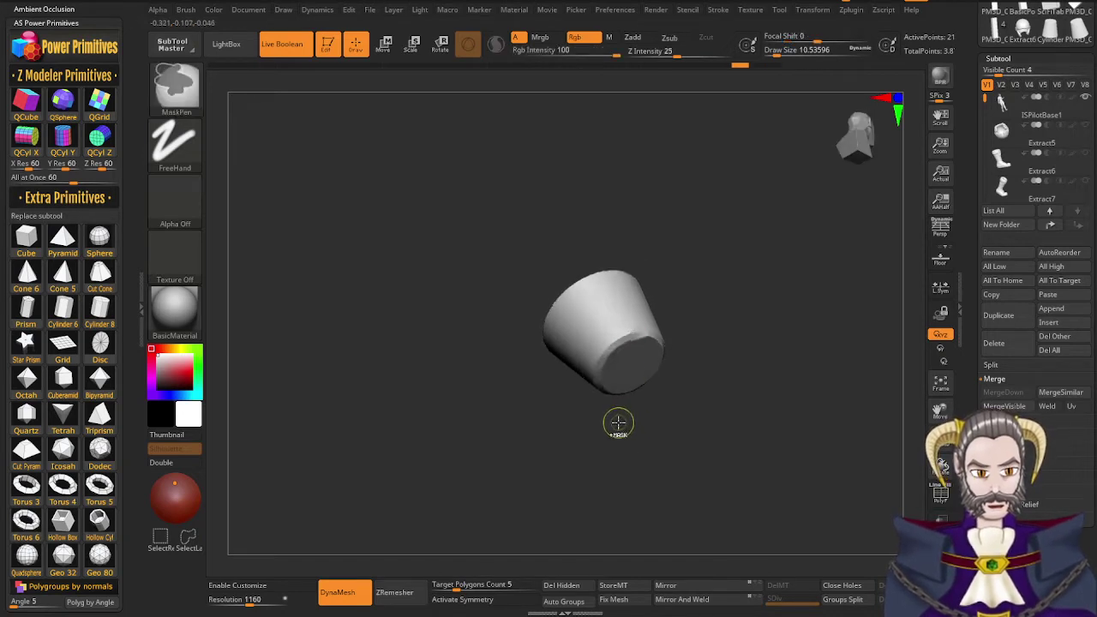
Undo the trim strokes on the cuff's narrow rim and restore undo history state 22
key("ctrl+z")
key("ctrl+z")
key("ctrl+z")
key("ctrl+z")
key("ctrl+z")
key("ctrl+z")
key("ctrl+z")
key("ctrl+z")
key("ctrl+z")
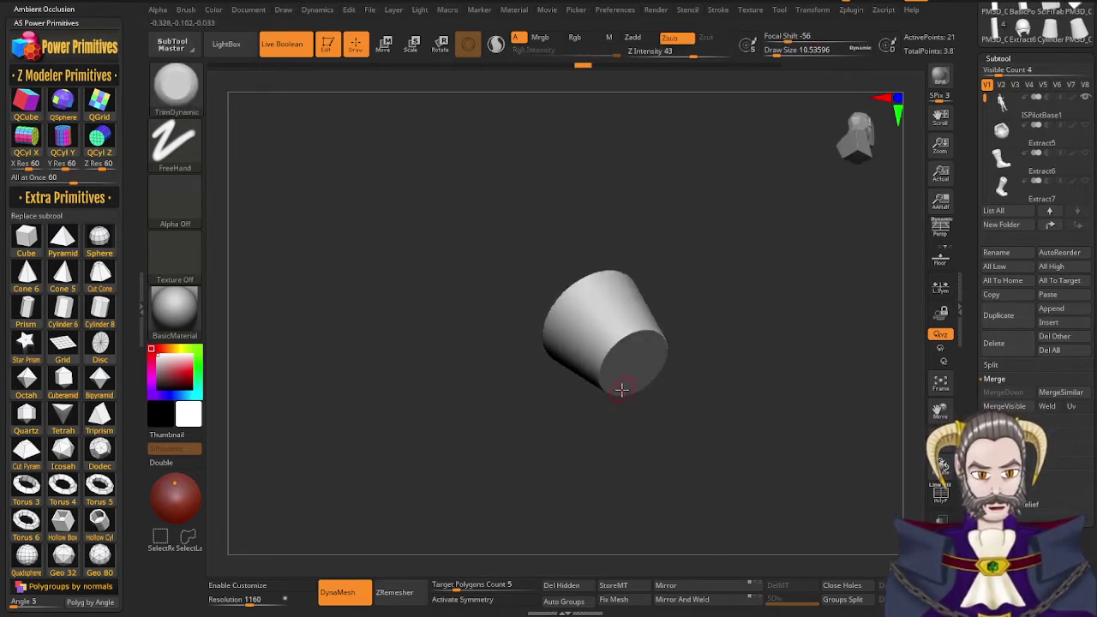
left_click(595, 67)
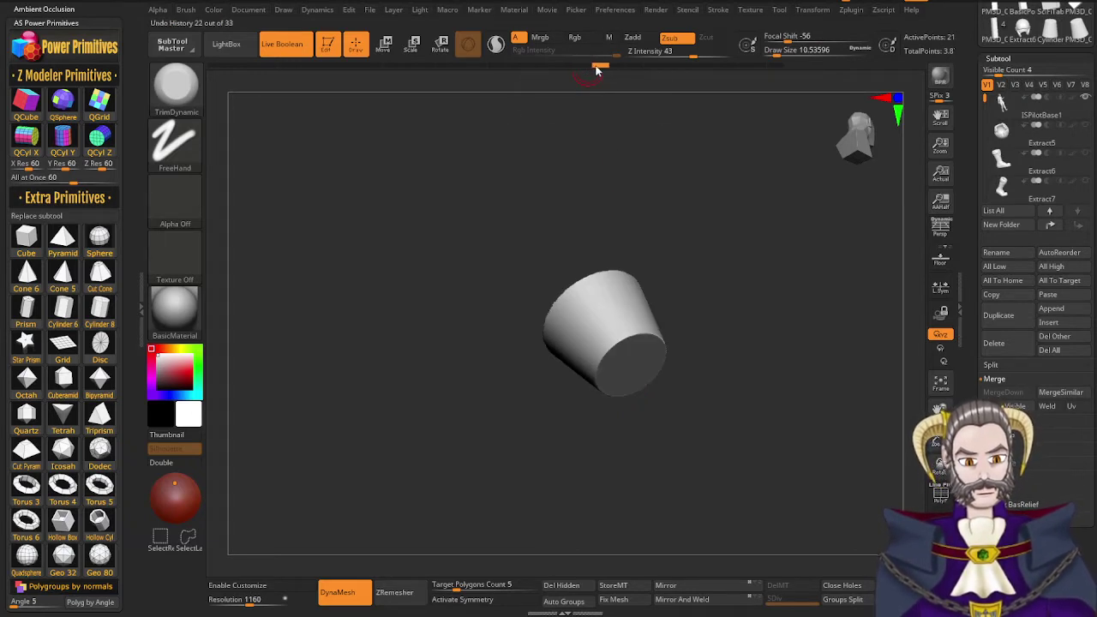
Examine both ends of the cuff and check its mesh density in the wireframe display
right_click_drag(635, 346, 612, 337)
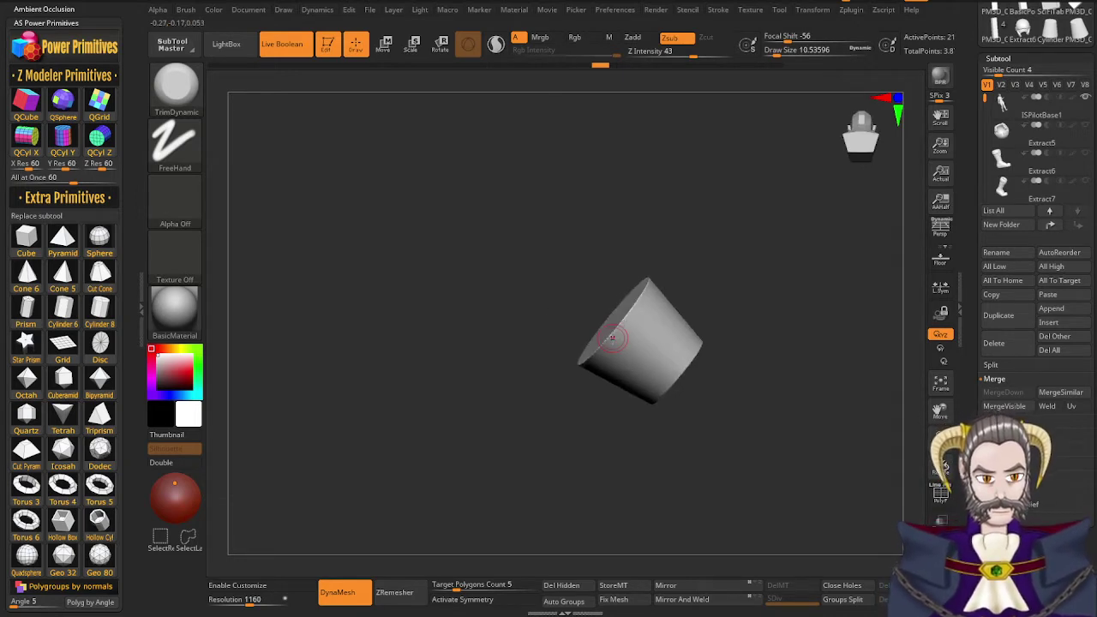
right_click_drag(685, 382, 654, 341)
left_click_drag(969, 347, 966, 273)
scroll(965, 273, "down", 5)
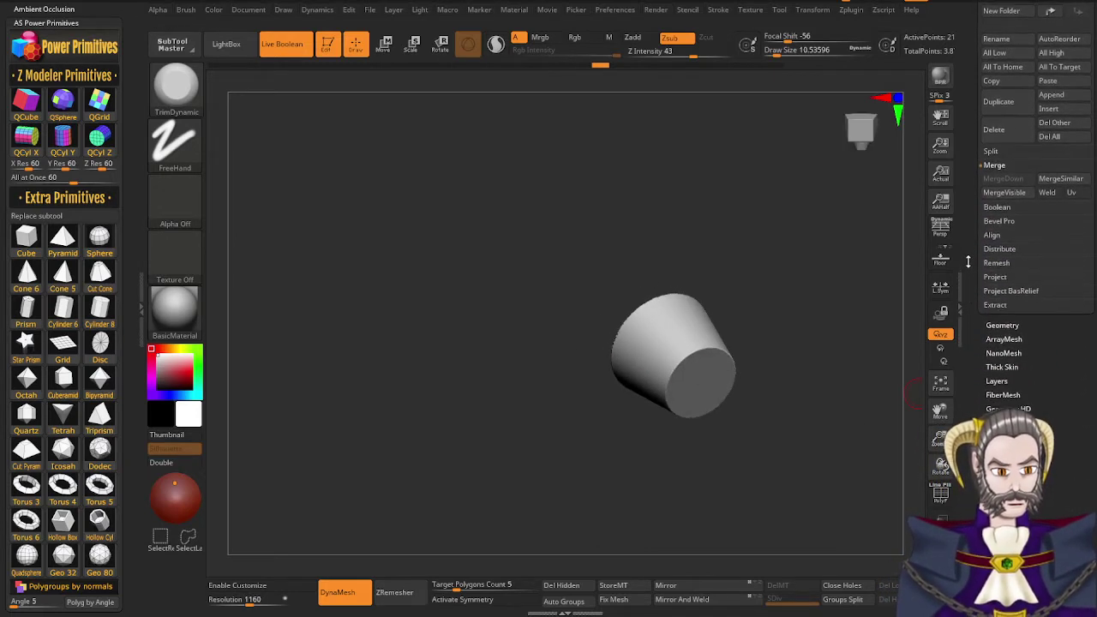
scroll(968, 245, "up", 1)
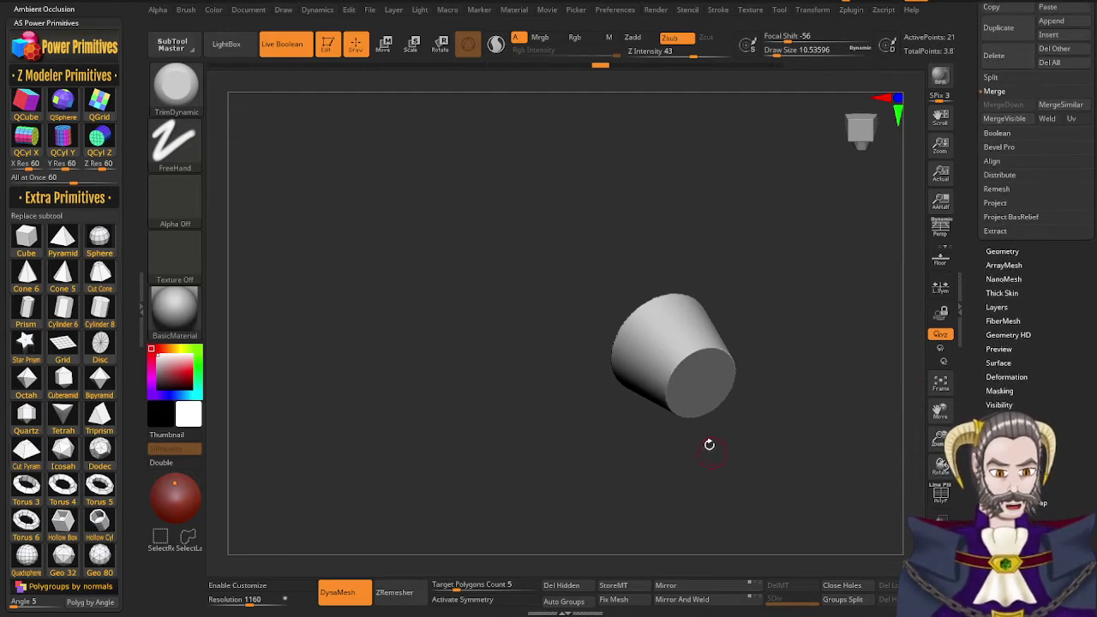
right_click_drag(695, 381, 686, 382)
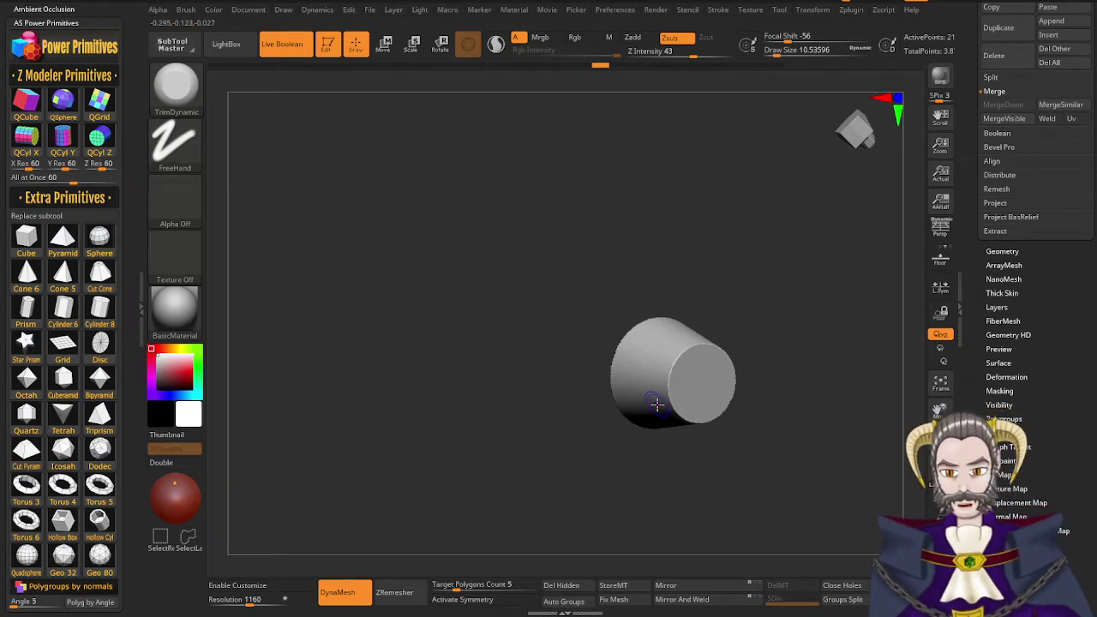
key("shift+f")
right_click_drag(658, 406, 770, 498, "ctrl")
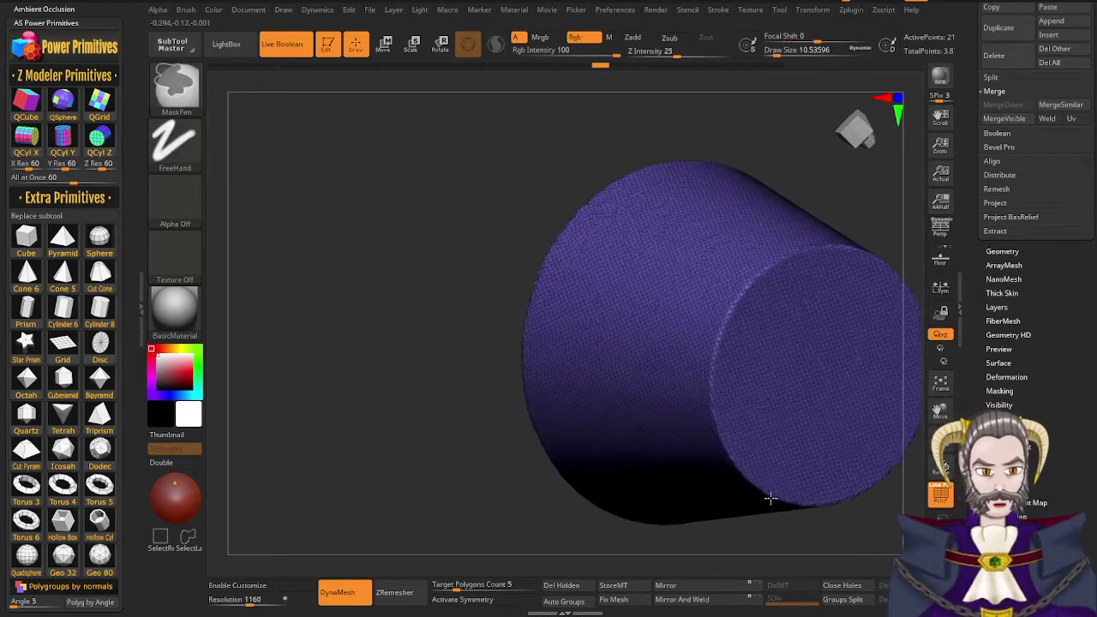
key("shift+f")
Bevel the rim of the cuff's wide end all around with TrimDynamic strokes along the edge
mouse_move(774, 441)
right_mouse_down()
mouse_move(783, 431)
mouse_move(673, 315)
mouse_move(693, 343)
mouse_move(623, 337)
mouse_move(580, 293)
mouse_move(551, 324)
right_mouse_up()
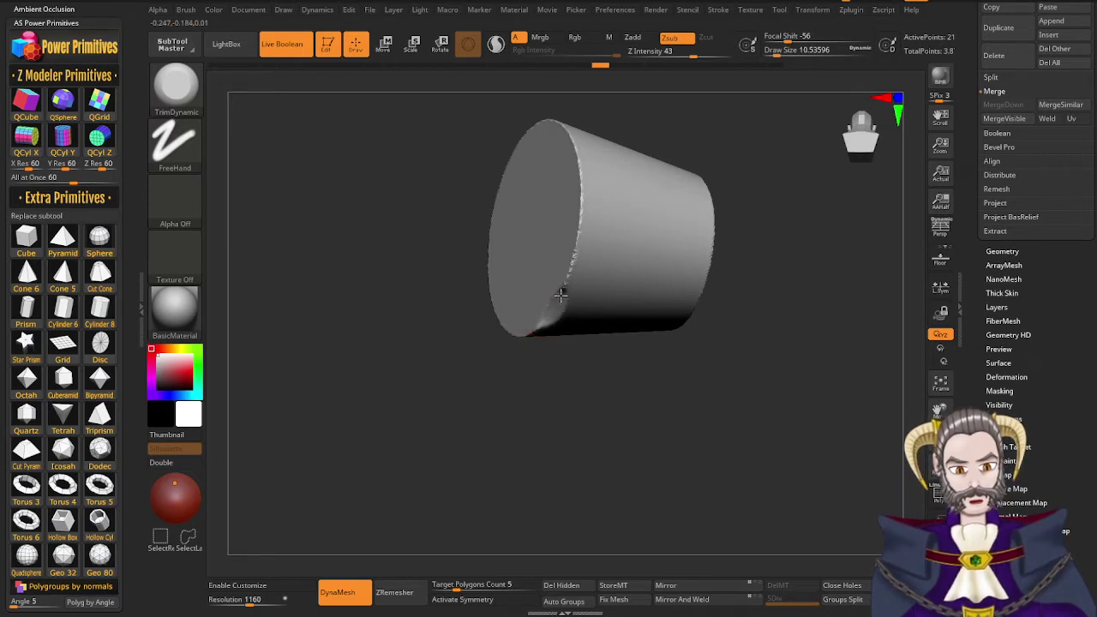
left_click_drag(570, 271, 582, 172)
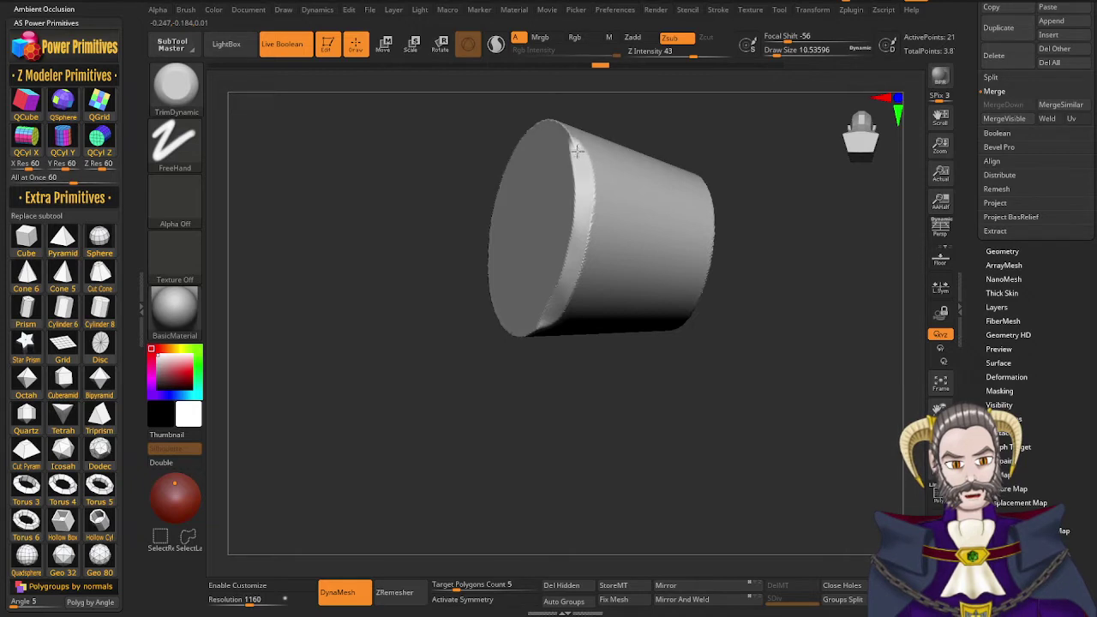
left_click_drag(571, 133, 563, 127)
right_click_drag(573, 142, 597, 239)
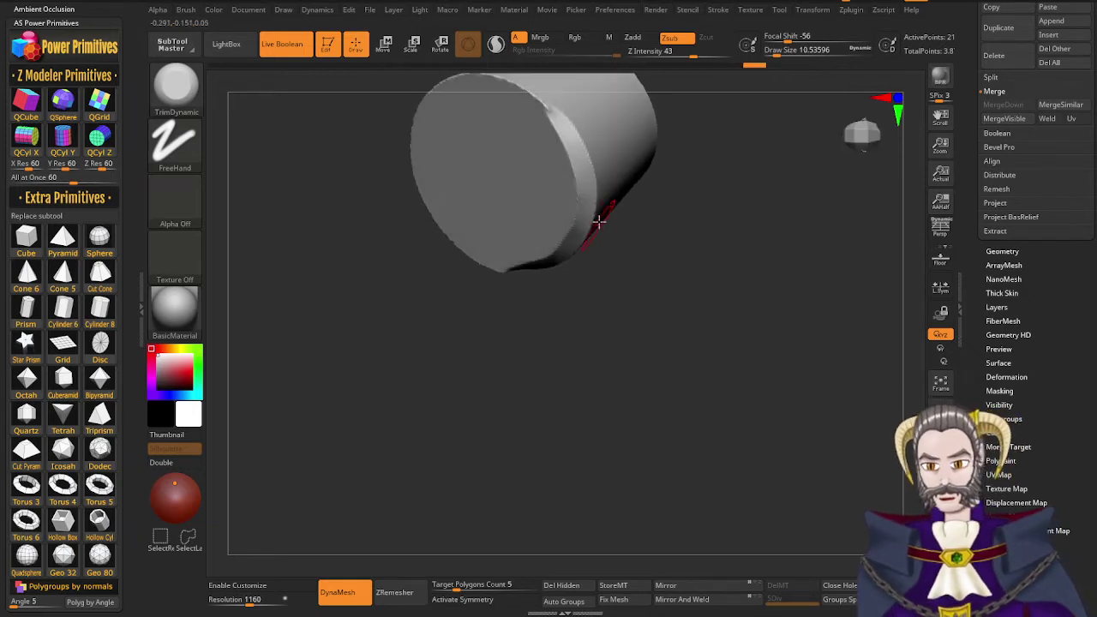
mouse_move(597, 188)
right_mouse_down("alt")
mouse_move(638, 370)
mouse_move(616, 332)
right_mouse_up("alt")
mouse_move(598, 310)
left_mouse_down()
mouse_move(548, 275)
mouse_move(474, 282)
left_mouse_up()
right_click_drag(477, 293, 529, 312)
mouse_move(484, 275)
left_mouse_down()
mouse_move(423, 318)
mouse_move(400, 354)
left_mouse_up()
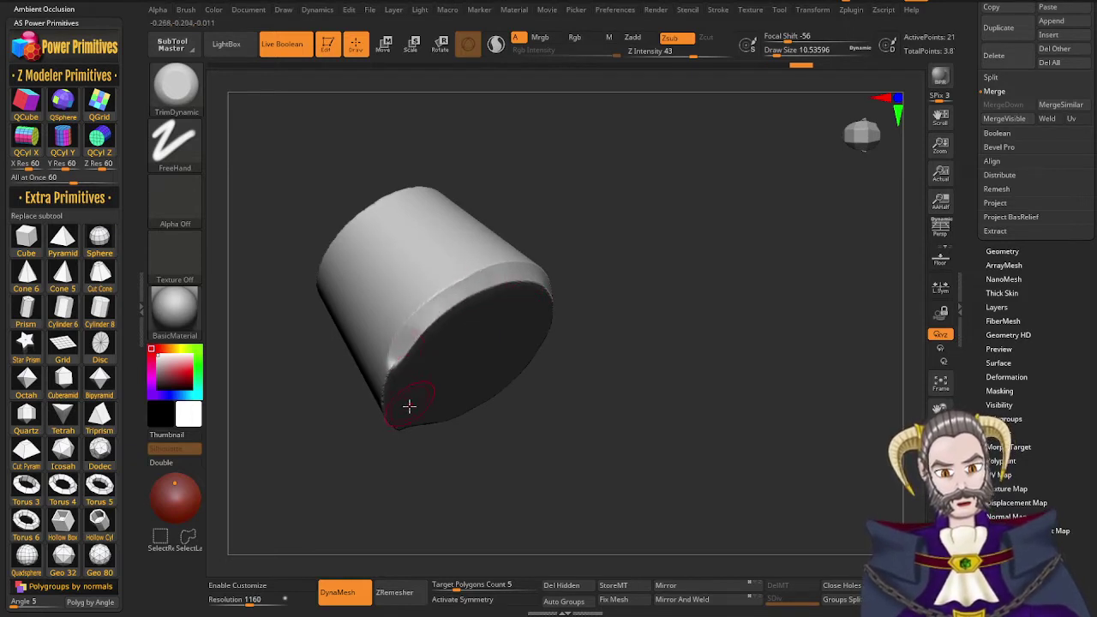
right_click_drag(409, 406, 416, 271)
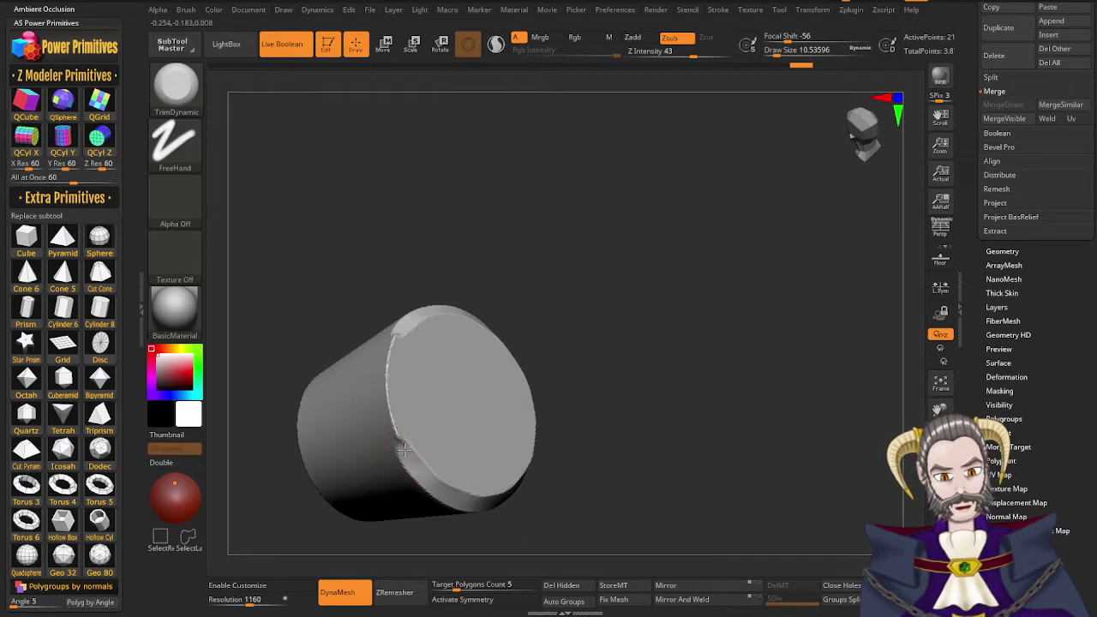
left_click_drag(403, 450, 390, 364)
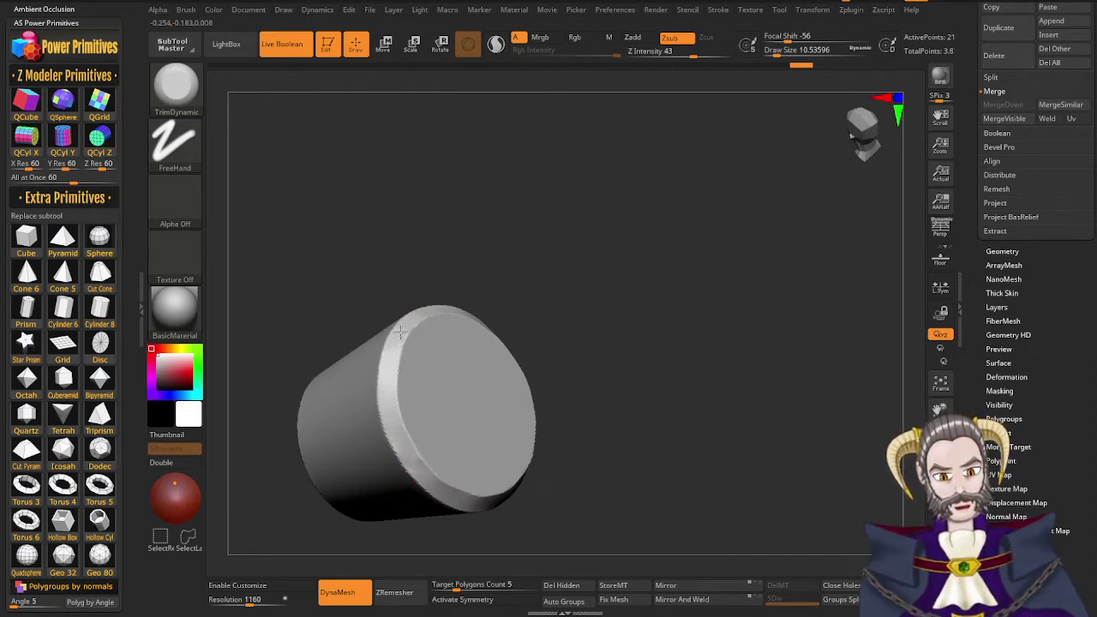
Bevel the rim of the cuff's narrow end all around with TrimDynamic strokes along the edge
right_click_drag(413, 398, 467, 378)
right_click_drag(368, 449, 655, 283)
right_click_drag(597, 315, 628, 307)
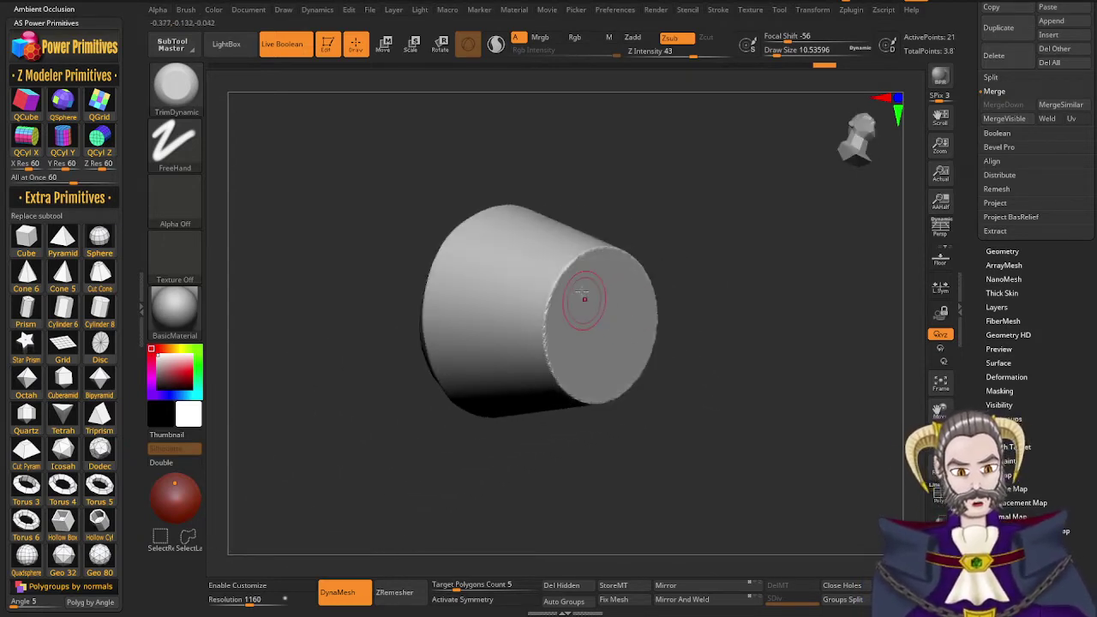
left_click_drag(579, 260, 577, 261)
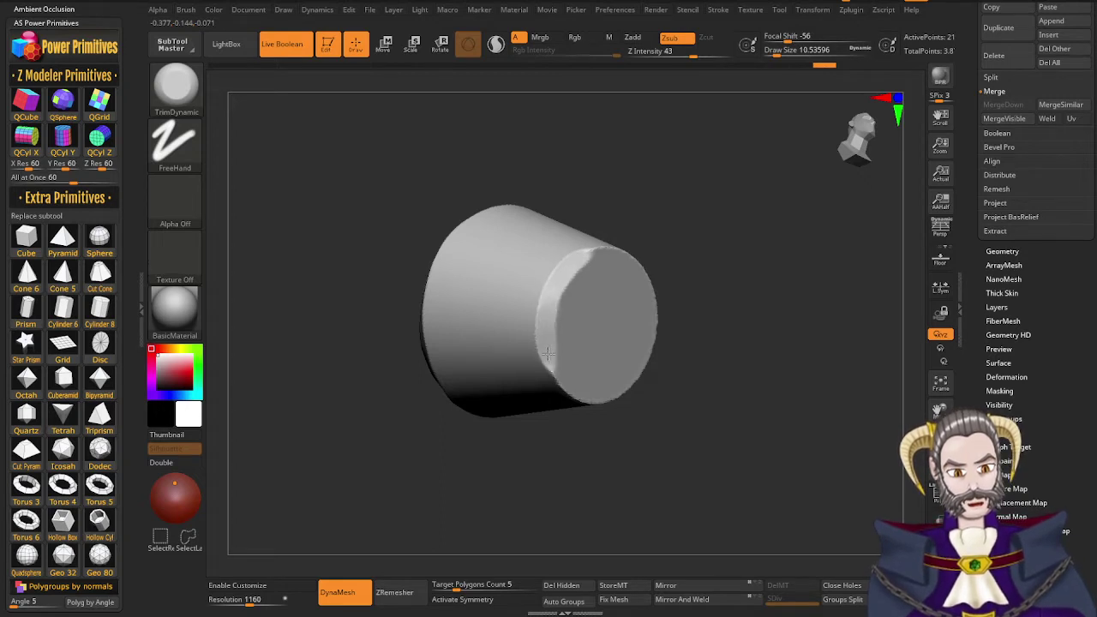
right_click_drag(562, 384, 531, 314)
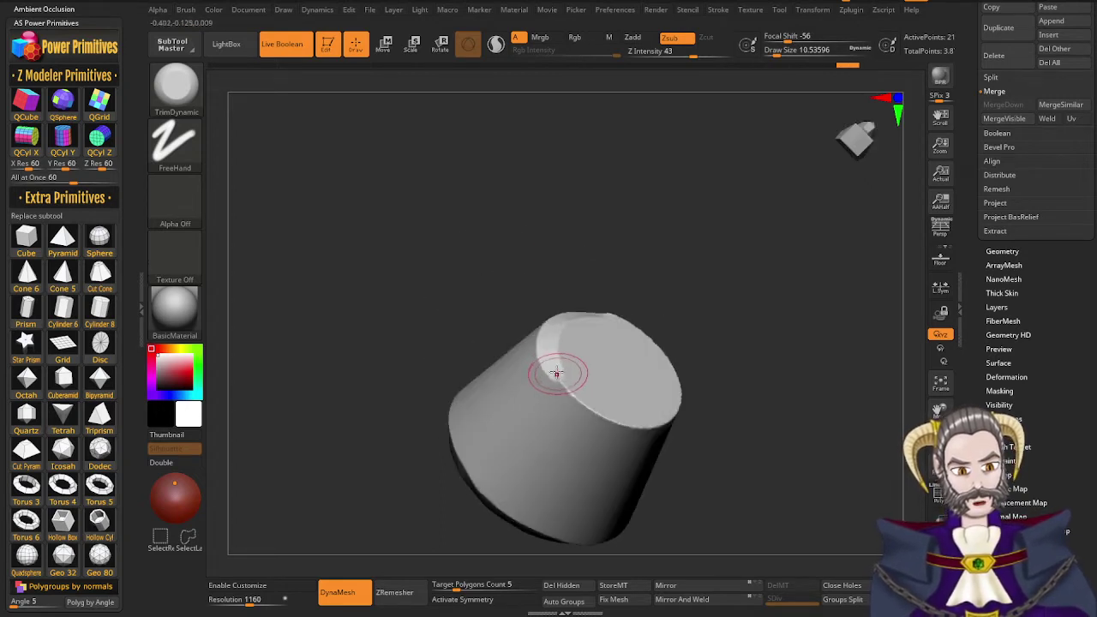
left_click_drag(558, 374, 561, 382)
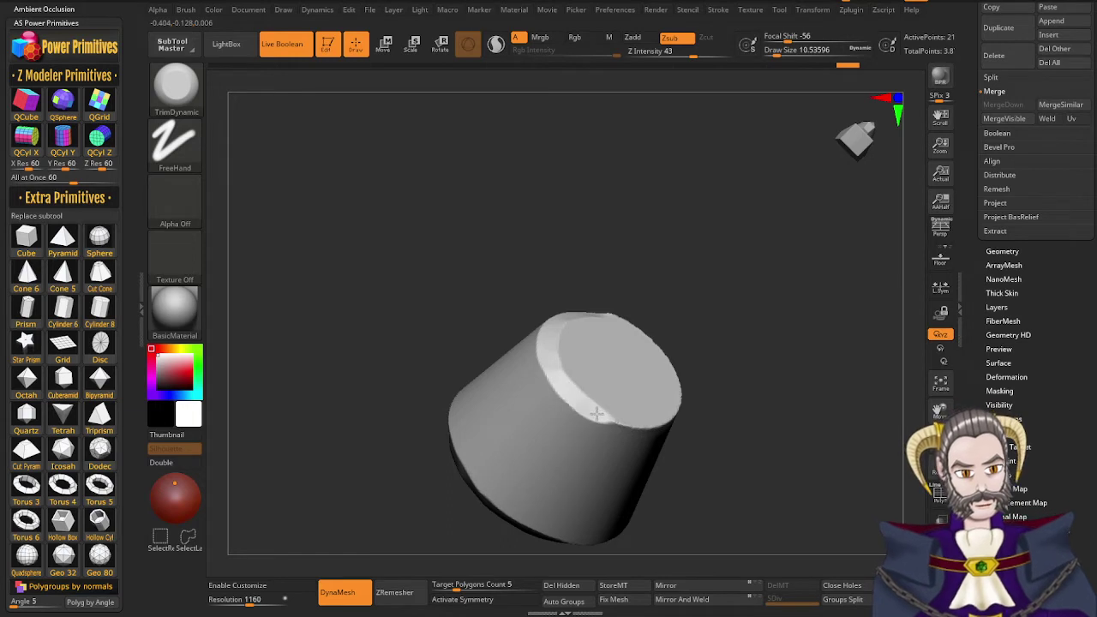
left_click_drag(628, 427, 645, 424)
right_click_drag(641, 414, 573, 429)
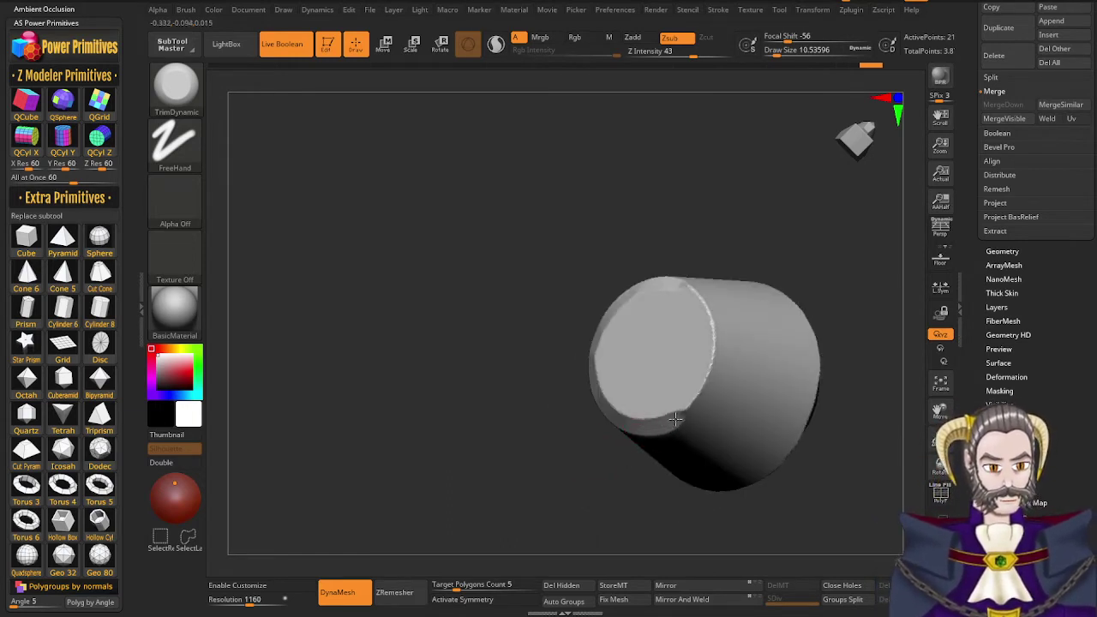
mouse_move(701, 392)
left_mouse_down()
mouse_move(710, 320)
mouse_move(675, 283)
left_mouse_up()
right_click_drag(626, 343, 666, 361)
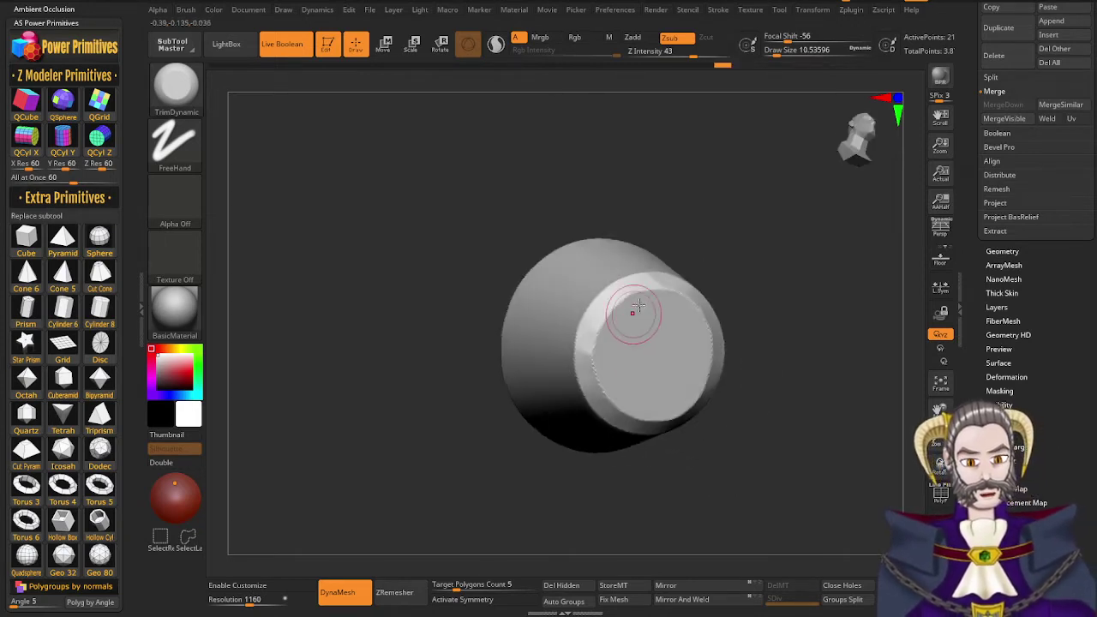
Even out the bevel around the cuff's narrow end with hPolish brush strokes
key("b")
key("h")
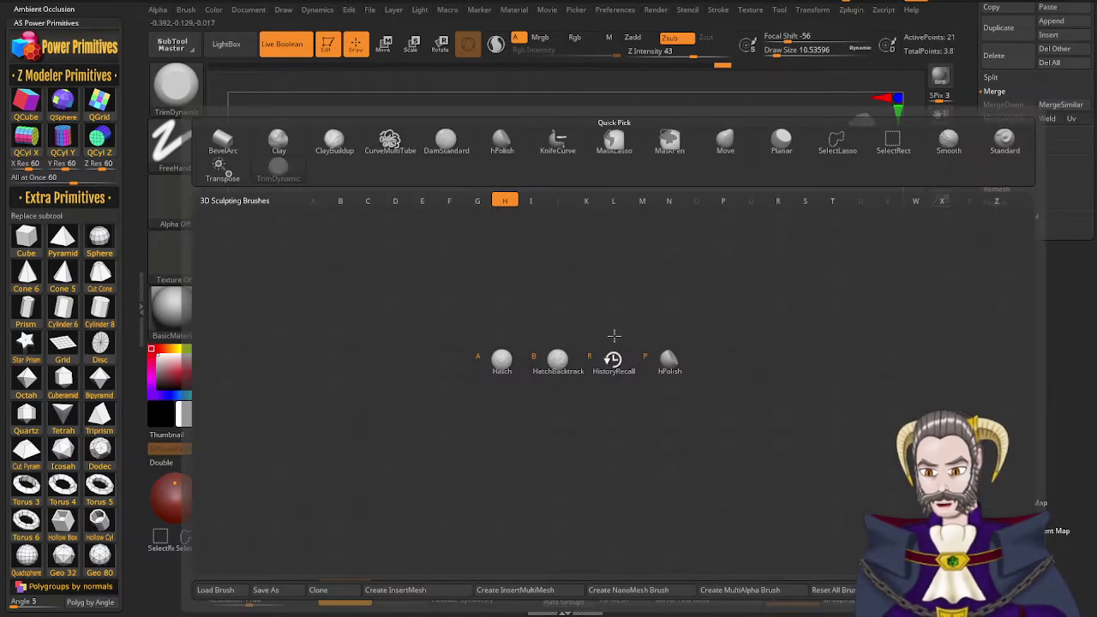
left_click(651, 354)
mouse_move(647, 288)
left_mouse_down()
mouse_move(605, 321)
mouse_move(599, 377)
left_mouse_up()
left_click_drag(595, 337, 603, 390)
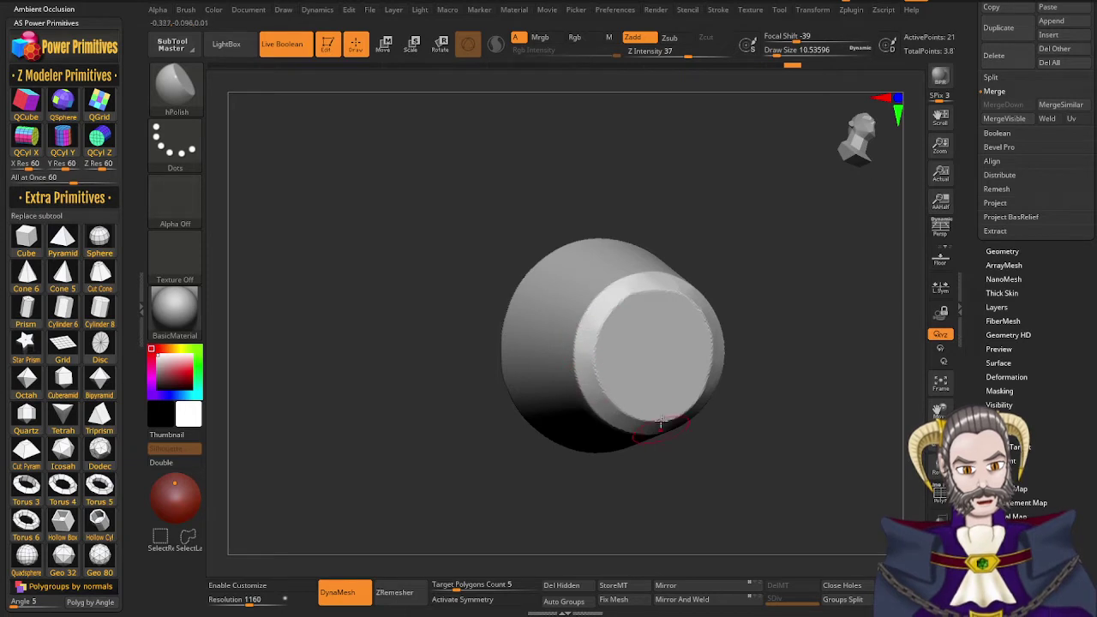
mouse_move(661, 421)
right_mouse_down()
mouse_move(647, 433)
mouse_move(698, 390)
right_mouse_up()
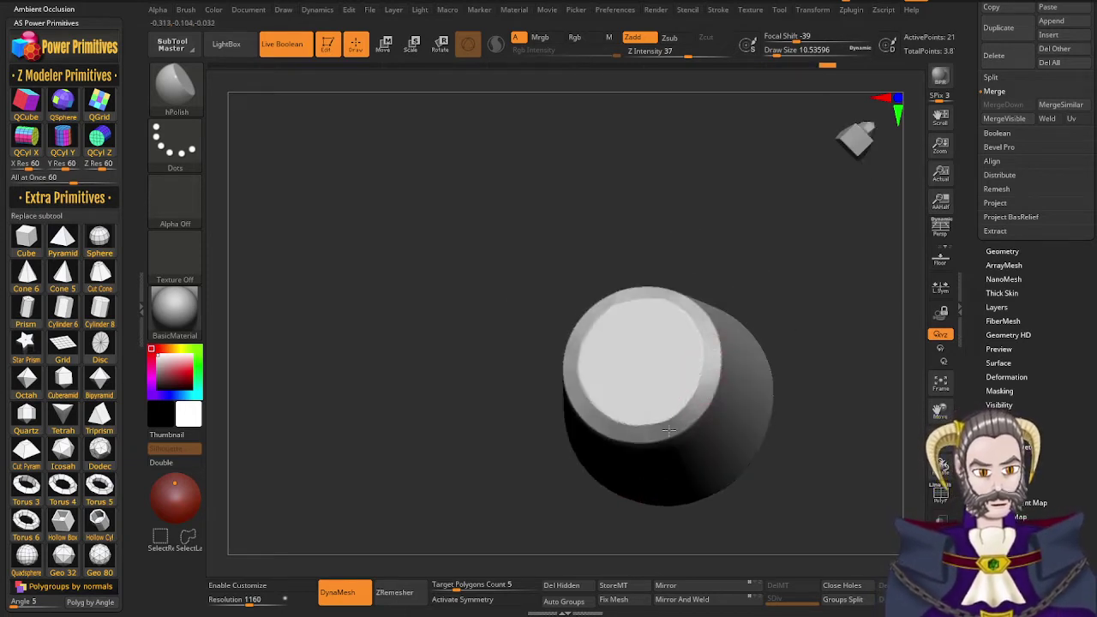
left_click_drag(669, 430, 652, 436)
mouse_move(651, 437)
left_mouse_down()
mouse_move(708, 391)
mouse_move(672, 426)
left_mouse_up()
mouse_move(667, 427)
right_mouse_down()
mouse_move(696, 444)
mouse_move(701, 463)
right_mouse_up()
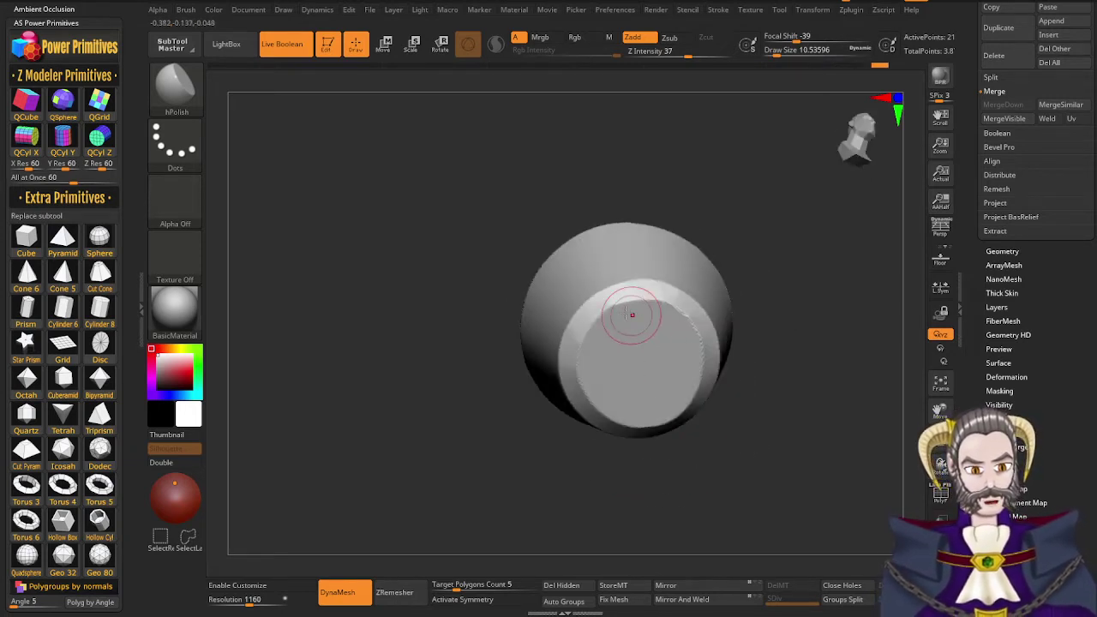
left_click_drag(620, 300, 569, 355)
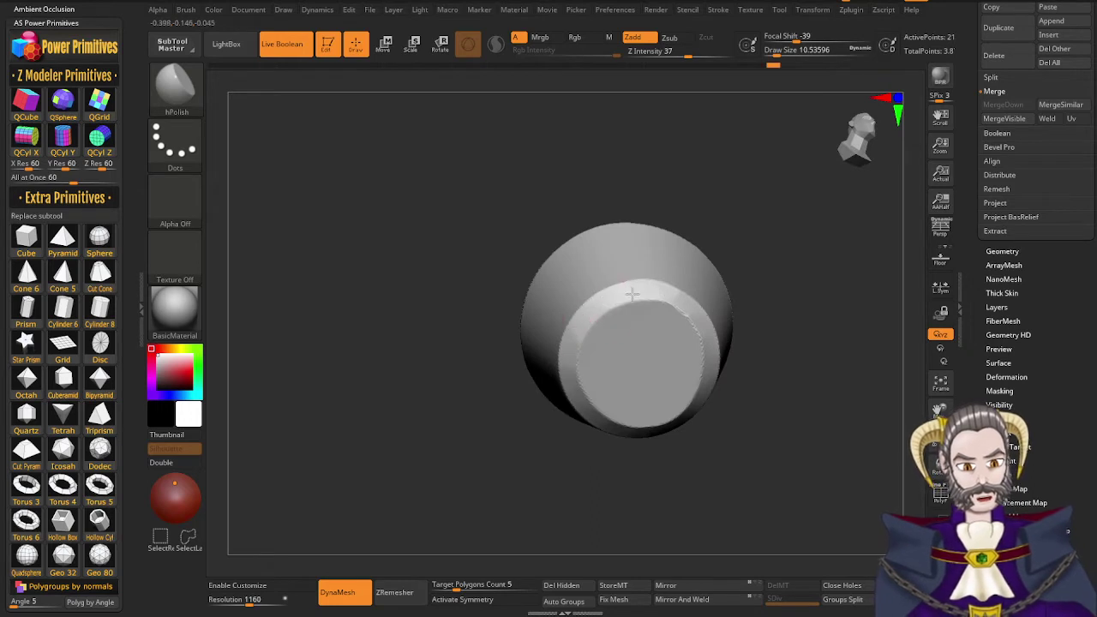
left_click_drag(633, 294, 704, 336)
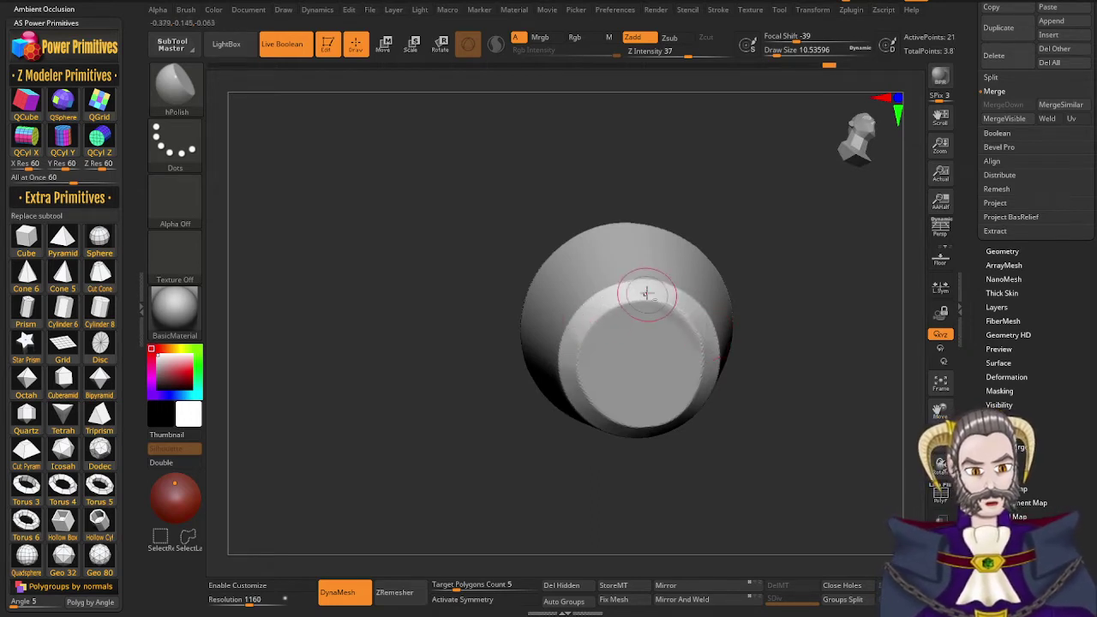
left_click_drag(647, 293, 699, 342)
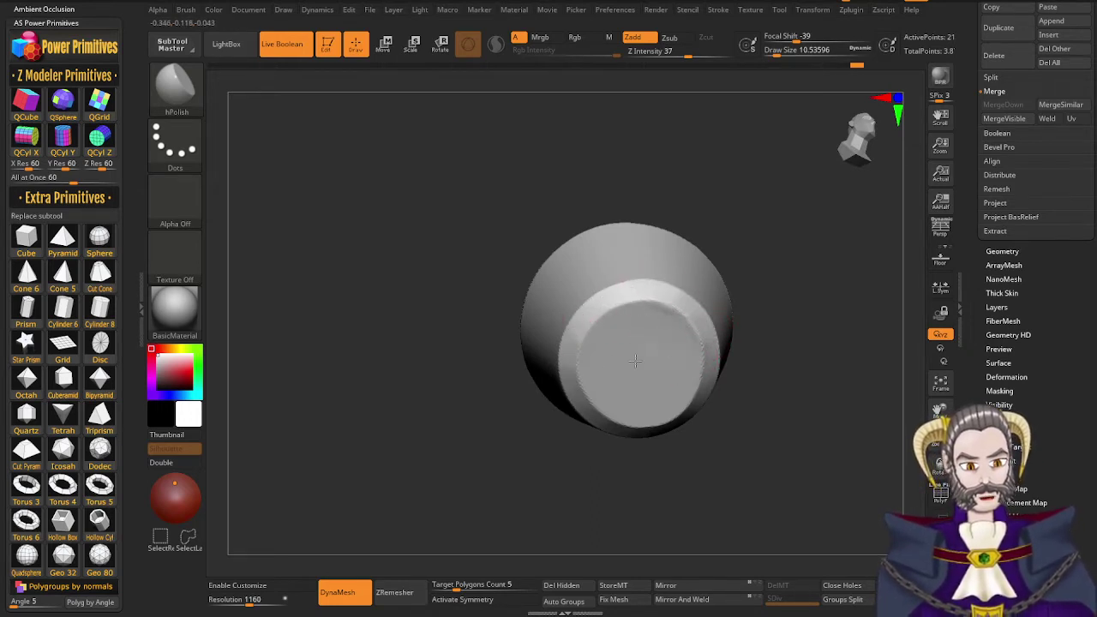
Even out the bevel around the cuff's wide end with hPolish strokes along the whole rim
left_click_drag(636, 360, 626, 357)
left_click_drag(772, 361, 660, 336)
left_click_drag(420, 369, 527, 327)
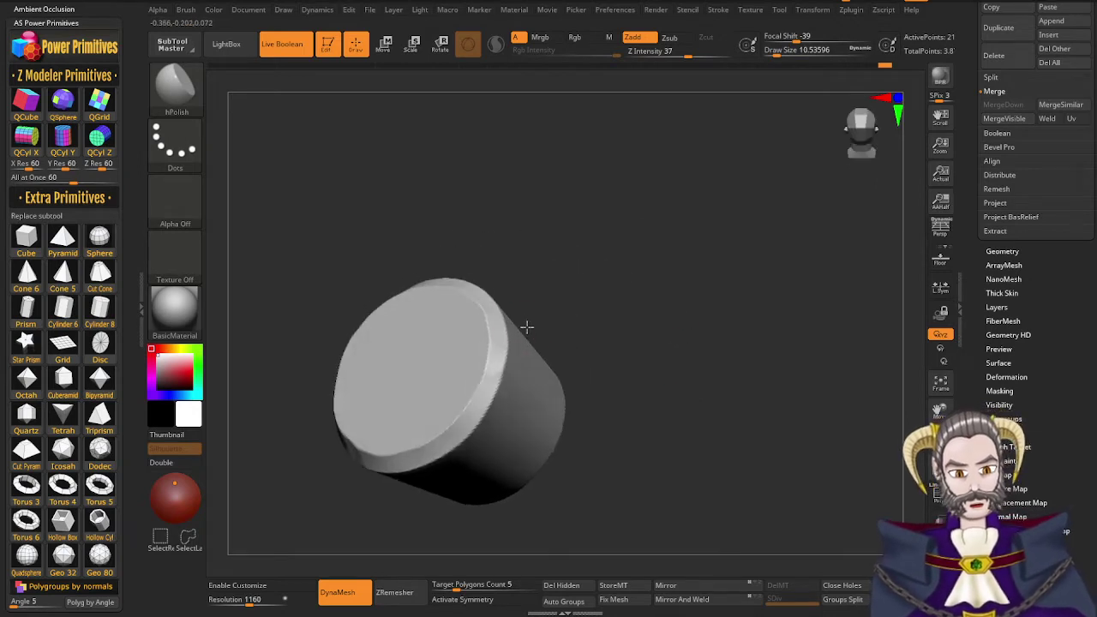
right_click_drag(527, 327, 526, 275)
left_click_drag(623, 325, 568, 363)
right_click_drag(568, 362, 643, 342, "alt")
right_click_drag(614, 341, 641, 323)
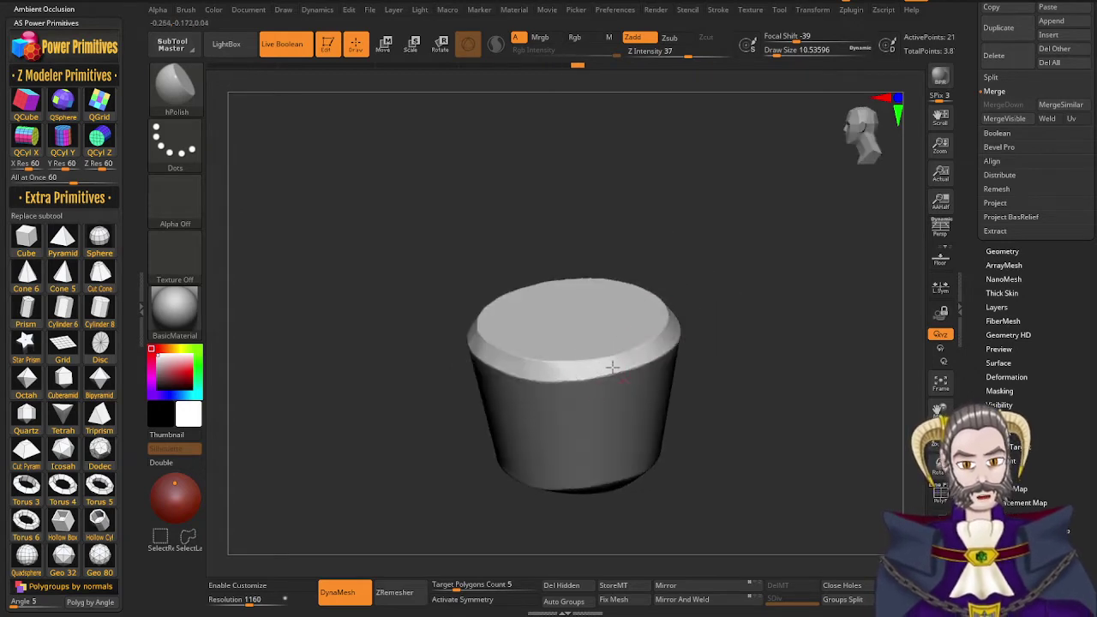
right_click_drag(533, 364, 558, 417)
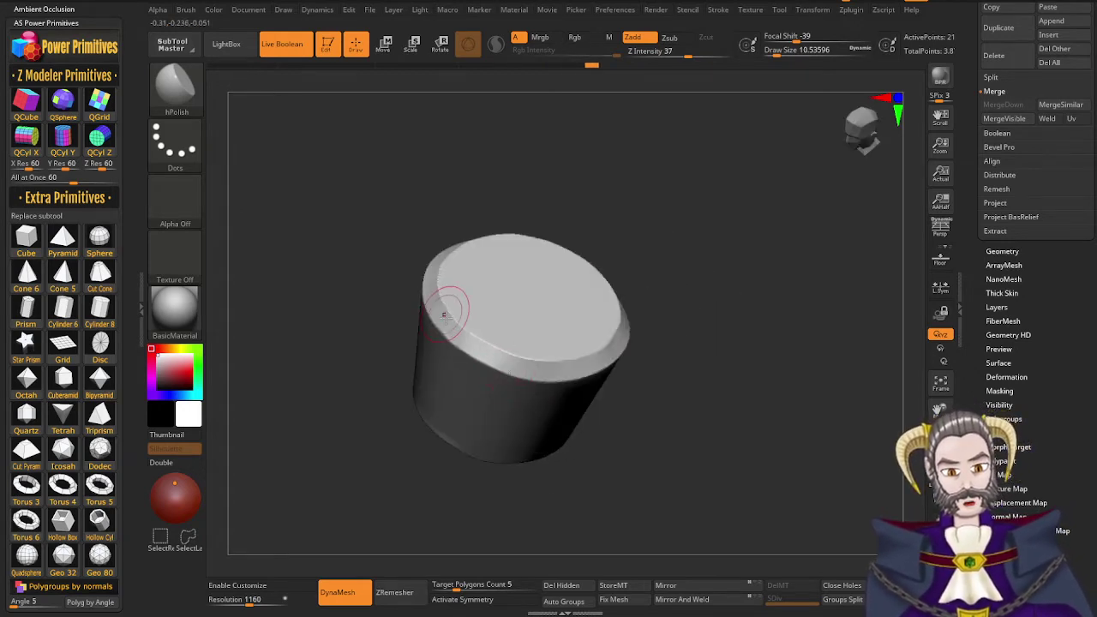
left_click_drag(464, 341, 438, 272)
right_click_drag(438, 278, 464, 360)
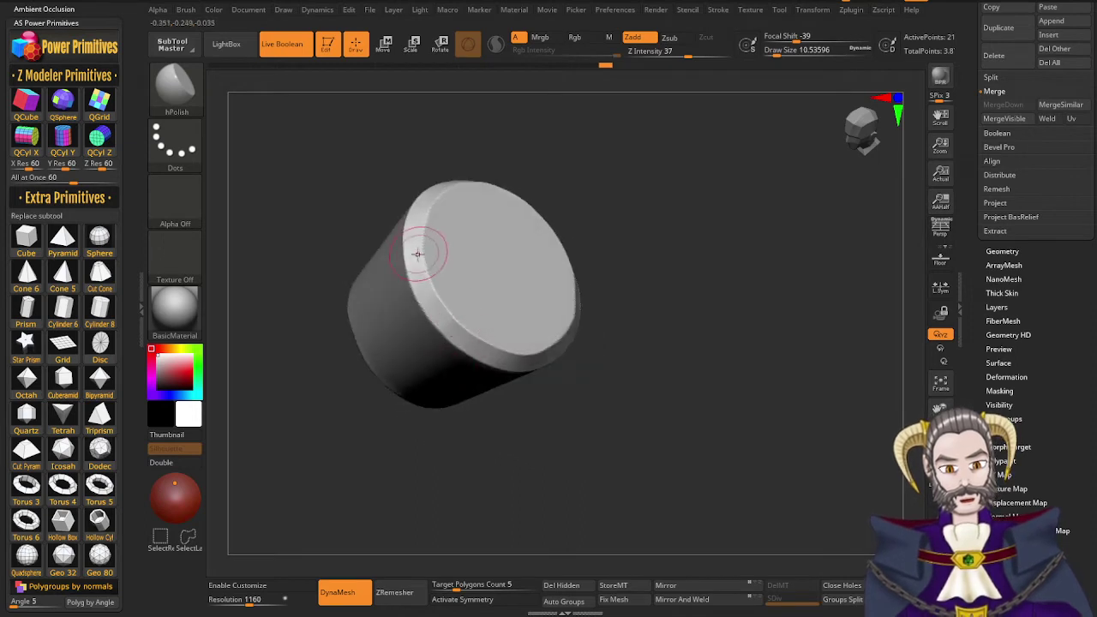
left_click_drag(418, 253, 449, 313)
right_click_drag(448, 312, 499, 463, "alt")
right_click_drag(499, 463, 489, 512)
left_click_drag(468, 415, 463, 399)
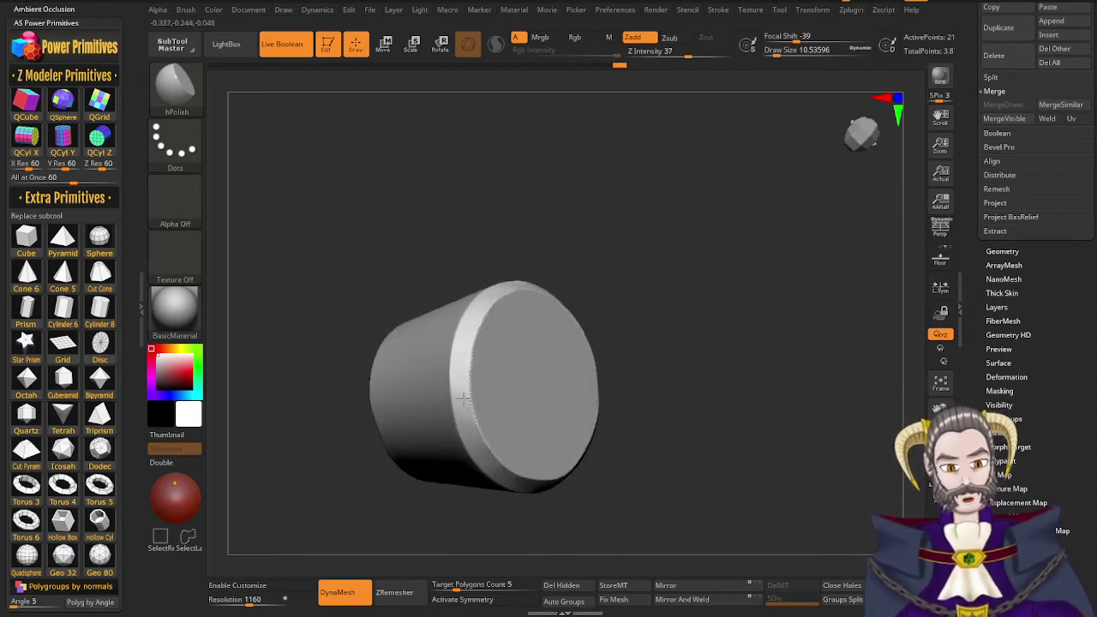
right_click_drag(498, 348, 492, 309)
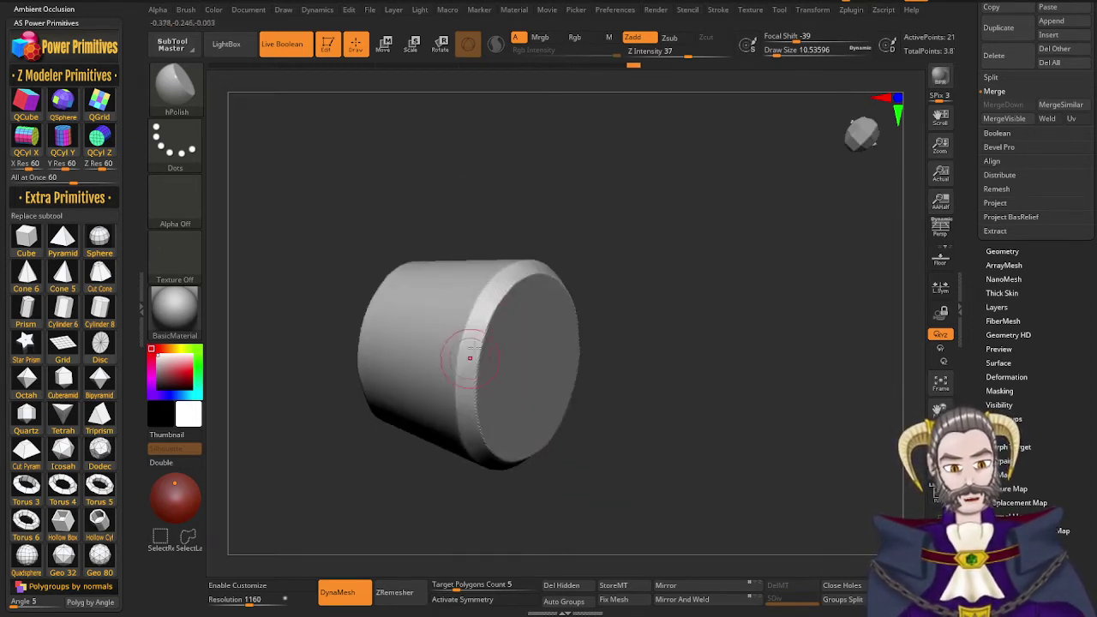
Sculpt a shallow round hollow into the flat cap of the cuff's narrow end with repeated brush strokes
right_click_drag(536, 279, 444, 385)
right_click_drag(404, 328, 472, 332, "alt")
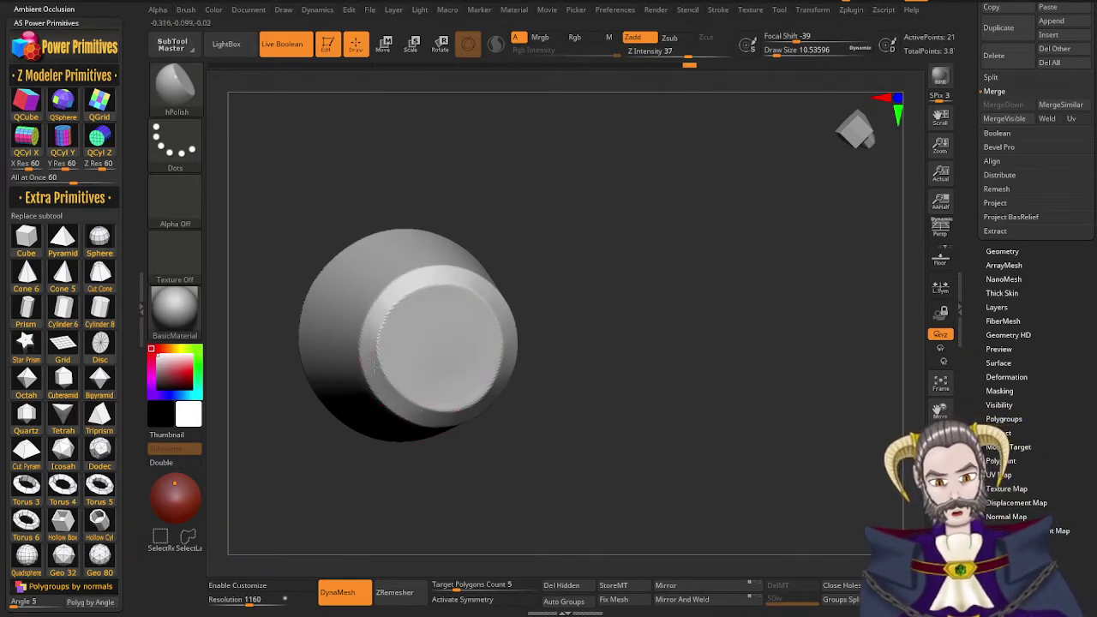
left_click_drag(400, 291, 399, 306)
mouse_move(405, 369)
right_mouse_down()
mouse_move(453, 307)
mouse_move(414, 338)
right_mouse_up()
left_click_drag(417, 340, 434, 346)
right_click_drag(434, 345, 432, 356)
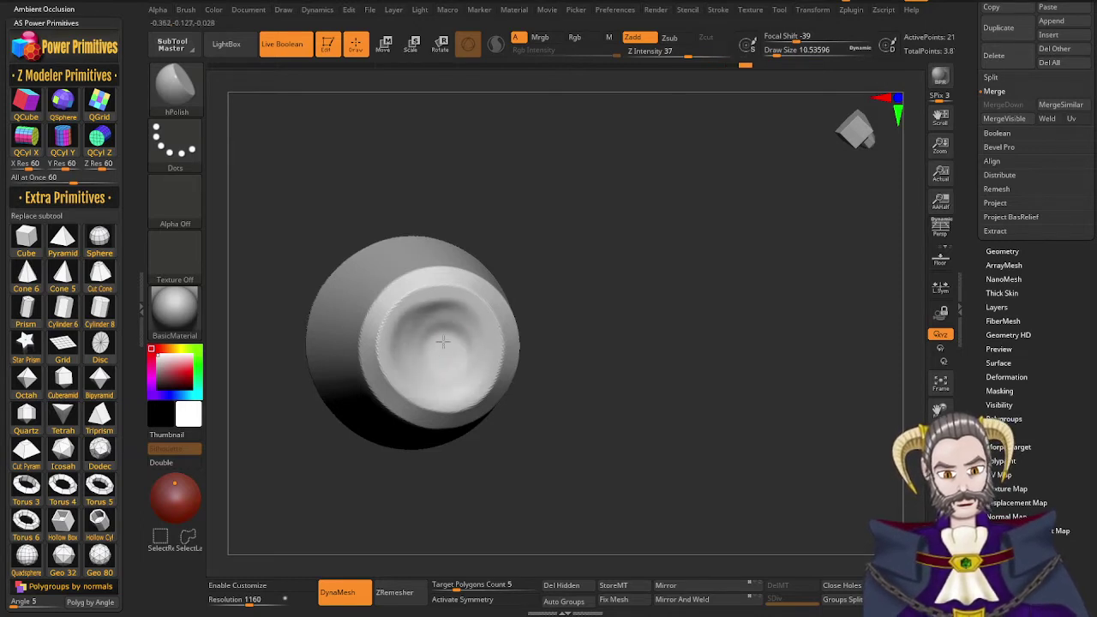
mouse_move(435, 346)
right_mouse_down()
mouse_move(456, 335)
mouse_move(427, 357)
right_mouse_up()
left_click_drag(427, 356, 412, 367)
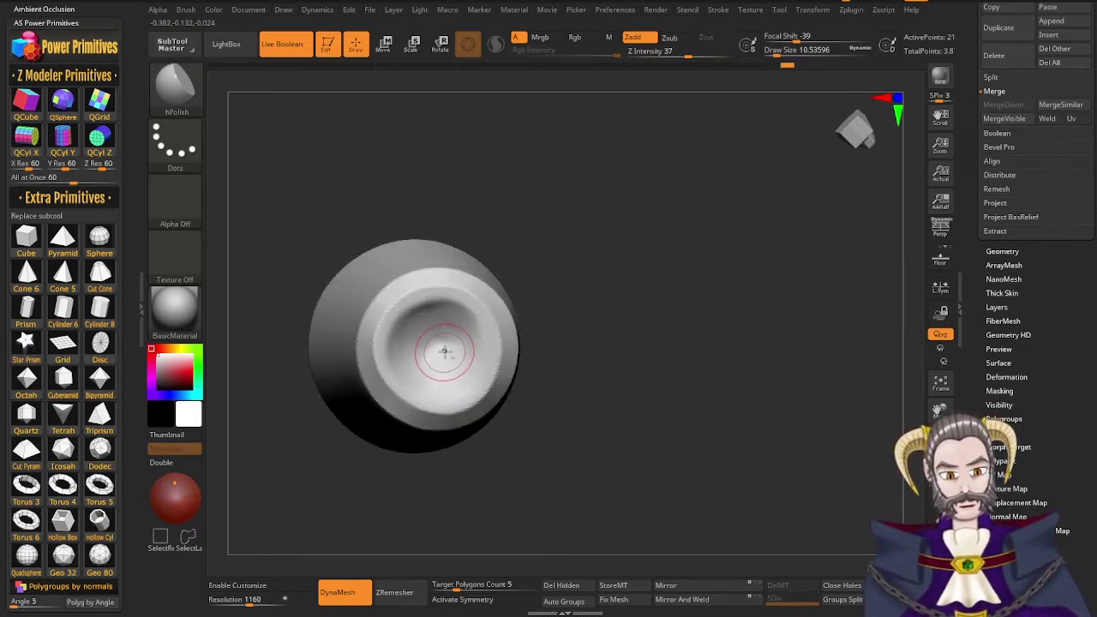
key("shift")
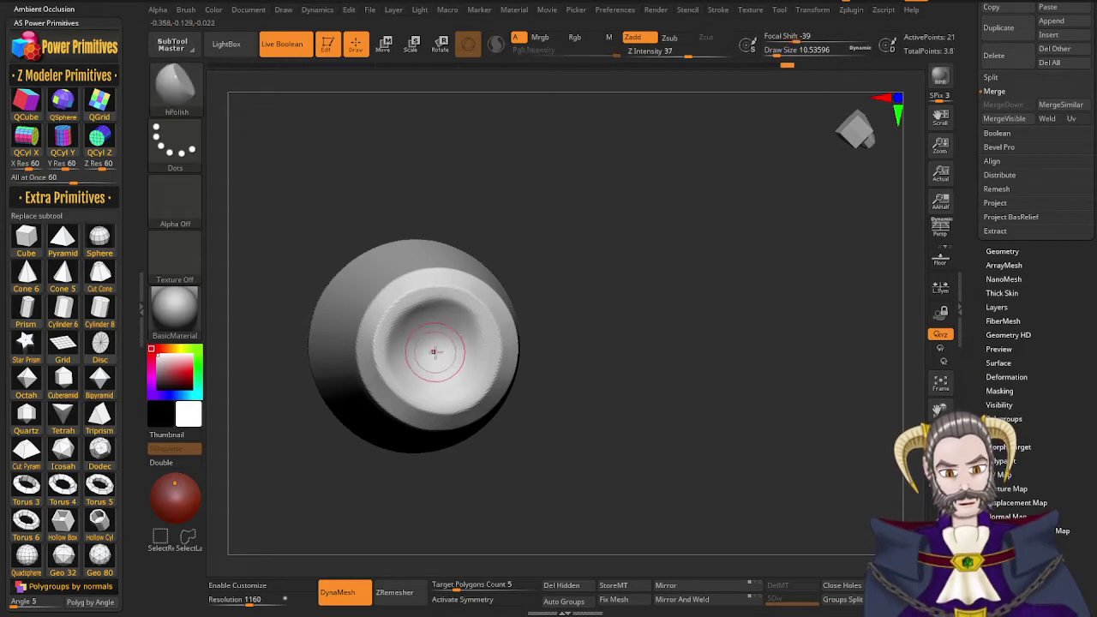
right_click_drag(436, 350, 544, 314)
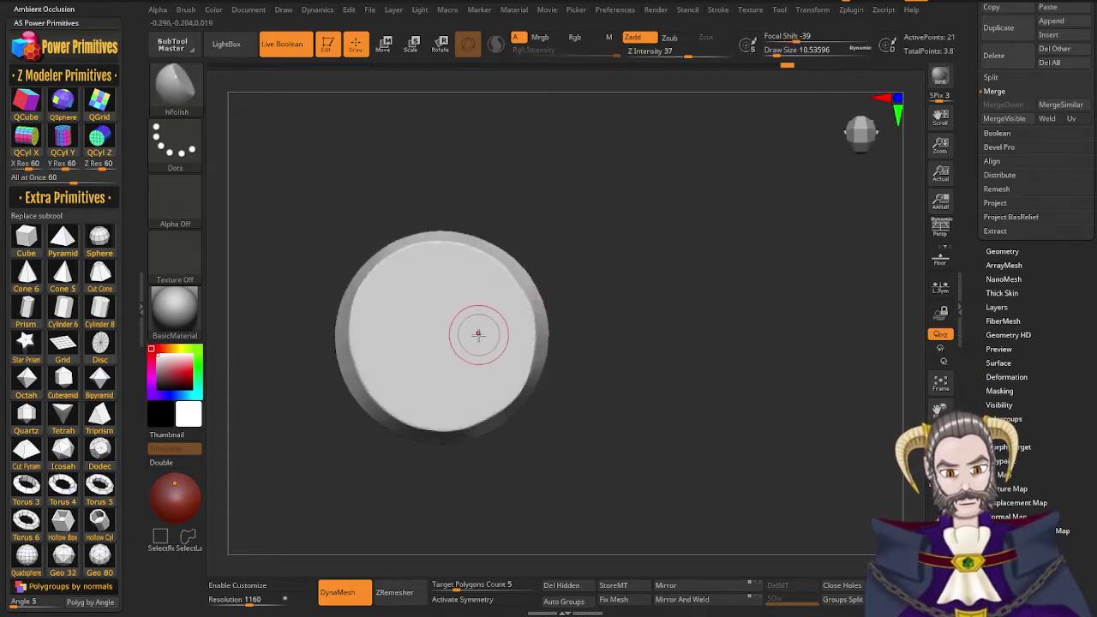
Bring back the rest of the figure and examine how the cuff sits on the forearm
right_click_drag(478, 335, 367, 351)
right_click_drag(581, 409, 603, 410)
key("alt+s")
right_click_drag(635, 332, 611, 306)
right_click_drag(683, 326, 708, 455)
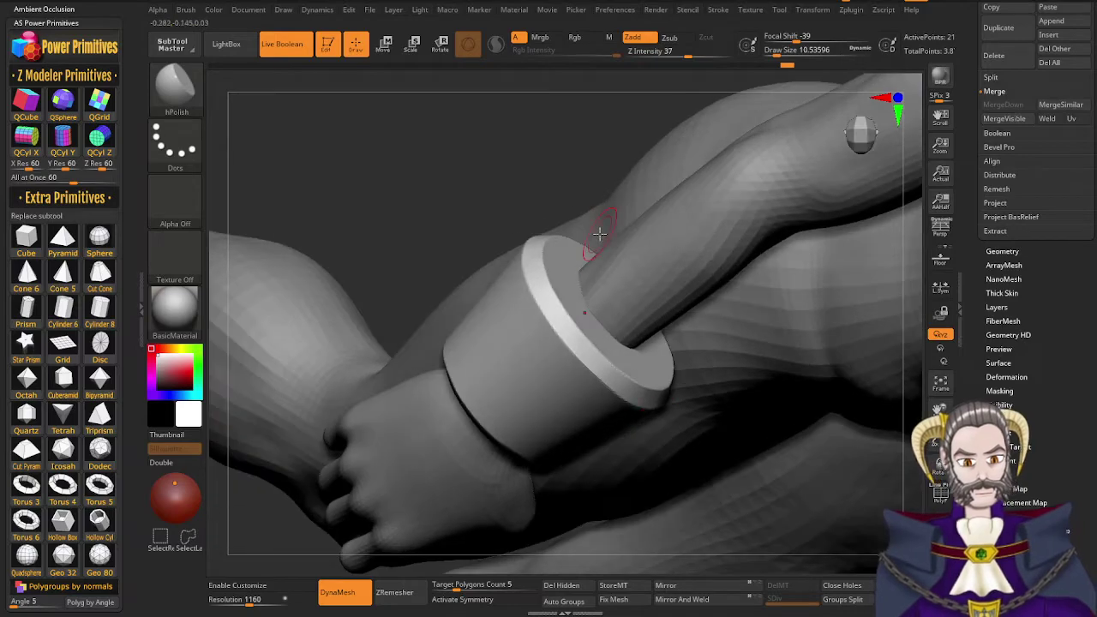
mouse_move(600, 234)
right_mouse_down()
mouse_move(619, 154)
mouse_move(669, 380)
mouse_move(570, 392)
mouse_move(682, 195)
mouse_move(659, 271)
mouse_move(657, 256)
mouse_move(605, 224)
right_mouse_up()
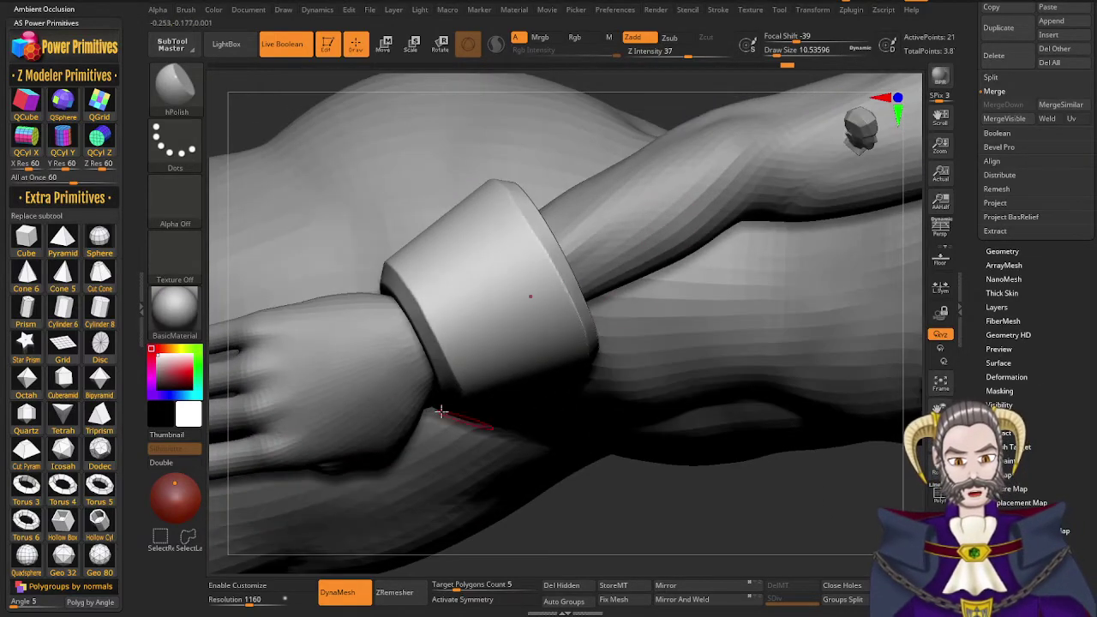
right_click_drag(442, 413, 478, 320)
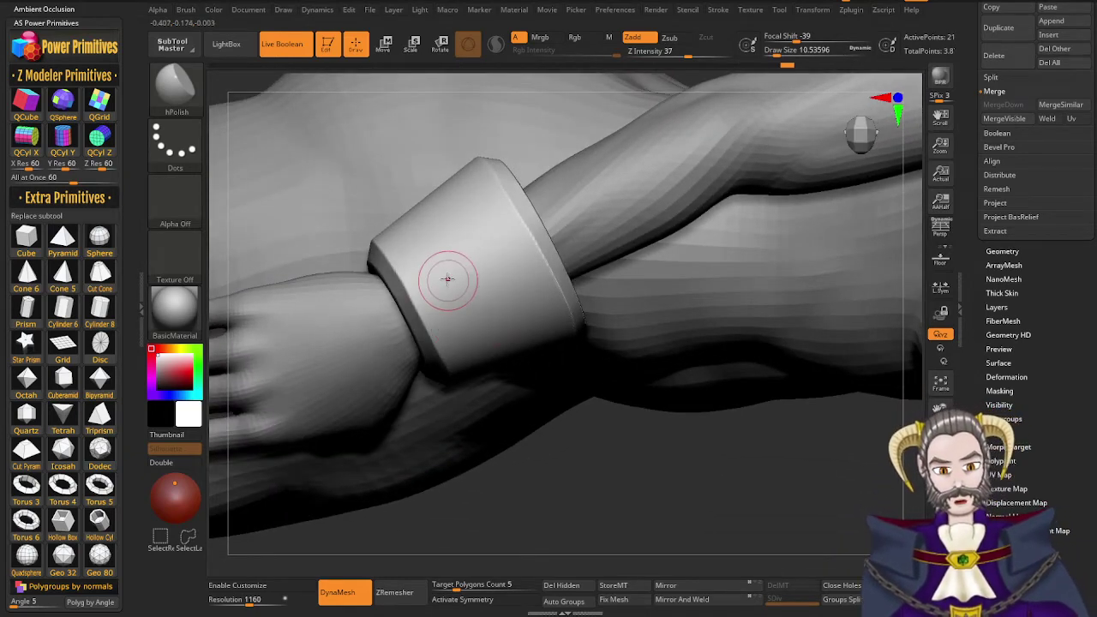
Carve a four-sided panel outline into the outer face of the cuff with straight DamStandard strokes
key("b")
key("d")
key("s")
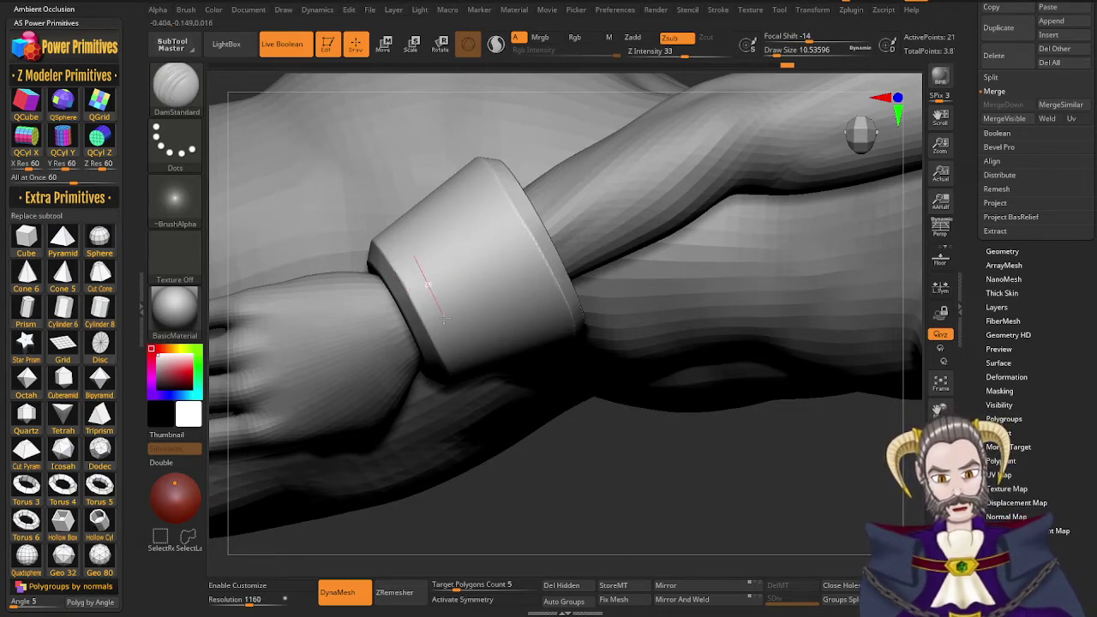
left_click_drag(452, 335, 452, 334)
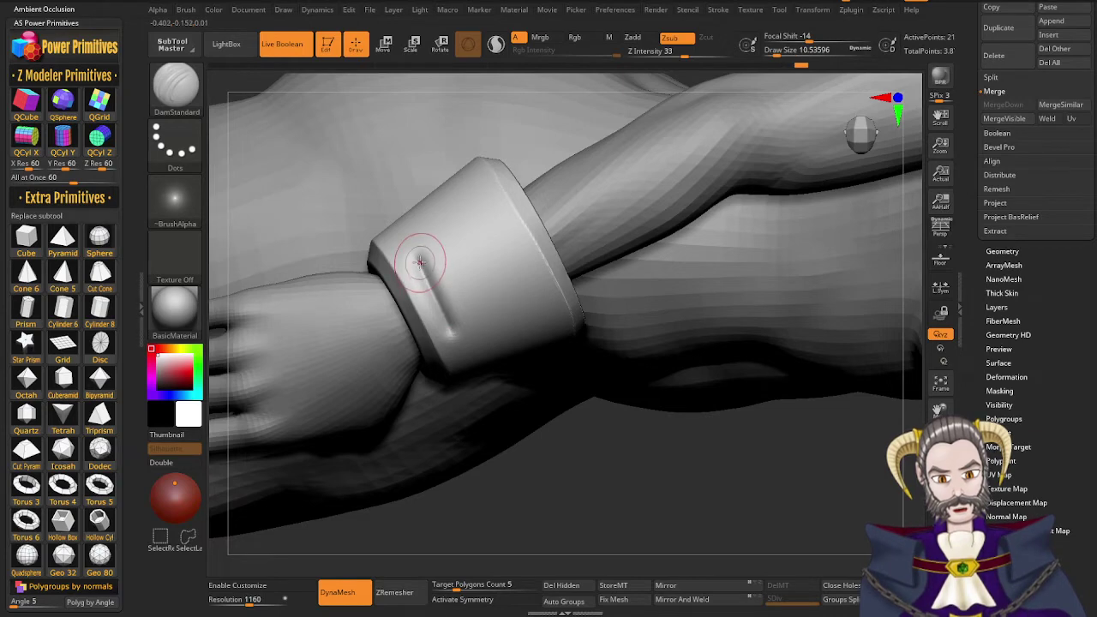
left_click_drag(418, 258, 418, 259)
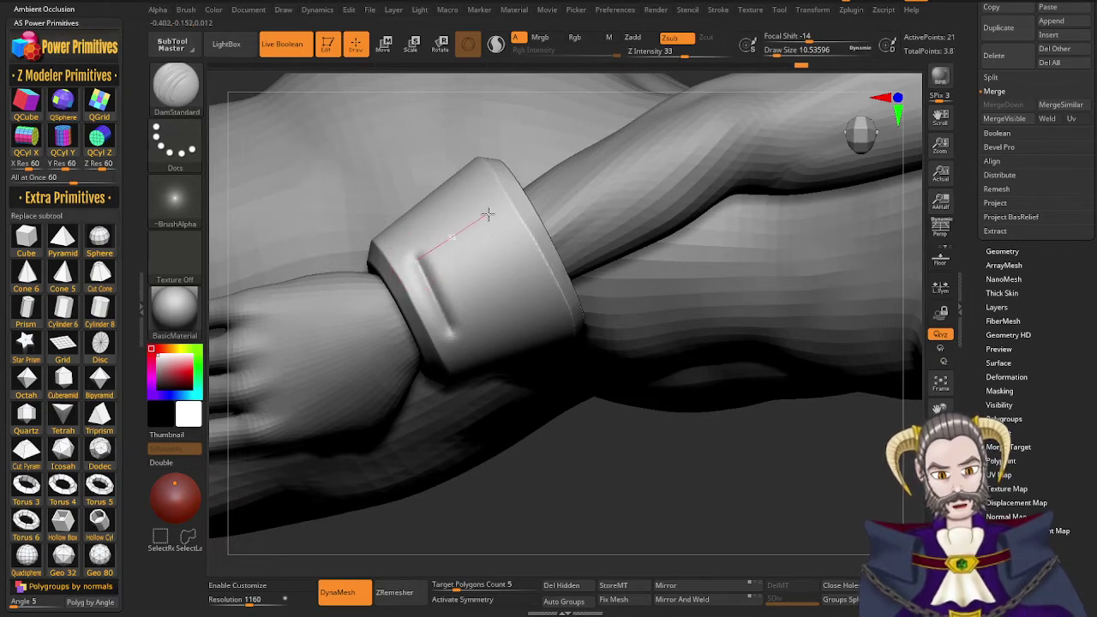
left_click_drag(487, 215, 487, 214)
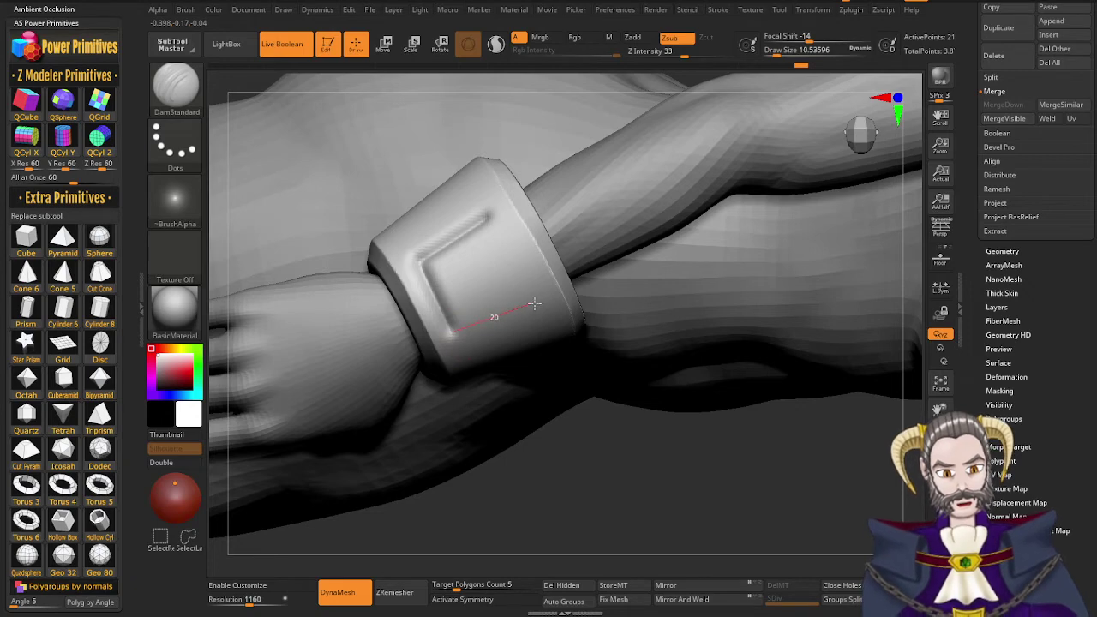
left_click_drag(534, 304, 531, 302)
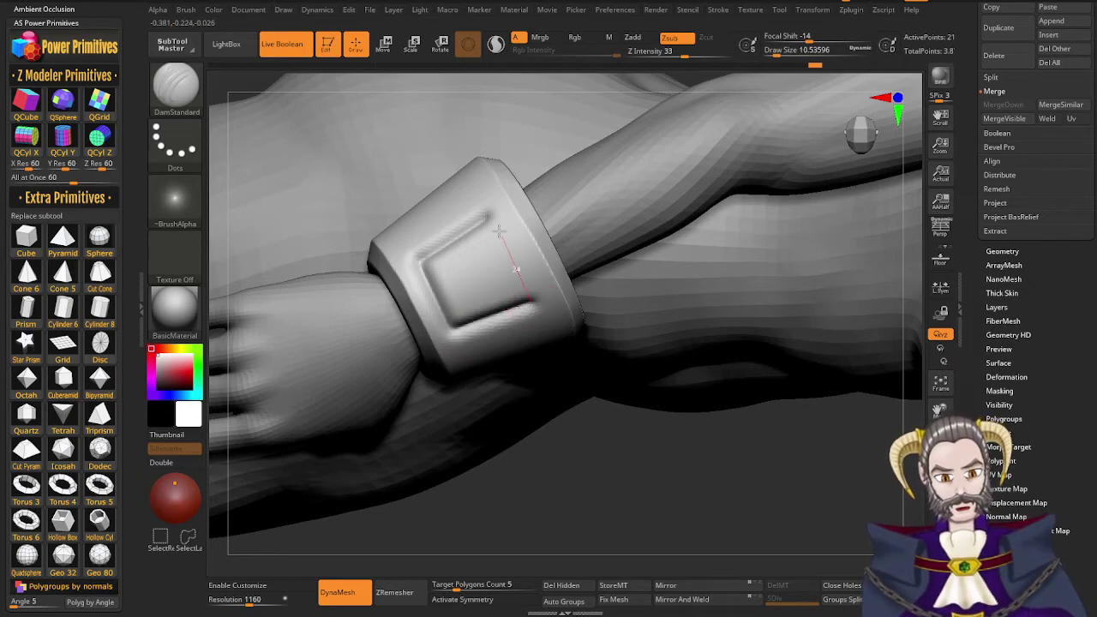
left_click_drag(487, 217, 487, 219)
Flatten and sharpen the edges around the cuff's engraved panel using the hPolish brush at a draw size of about 5.75
right_click_drag(487, 225, 526, 280)
key("b")
key("h")
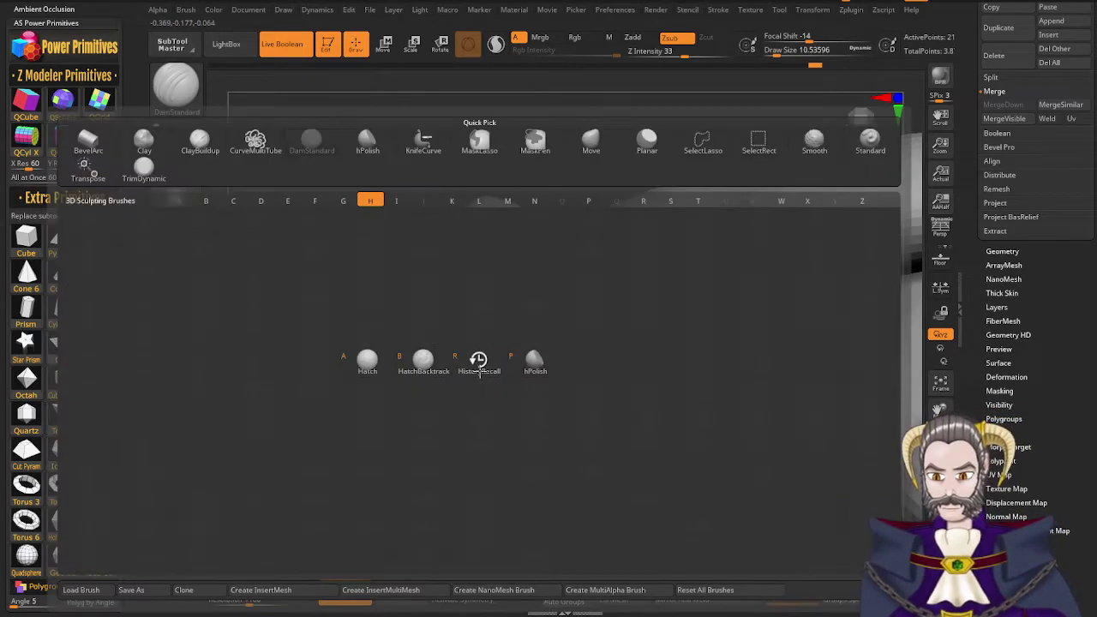
key("p")
mouse_move(504, 341)
right_mouse_down()
mouse_move(489, 377)
mouse_move(500, 345)
mouse_move(504, 356)
right_mouse_up()
key("s")
left_click_drag(498, 329, 492, 330)
mouse_move(487, 336)
right_mouse_down()
mouse_move(483, 362)
mouse_move(474, 350)
right_mouse_up()
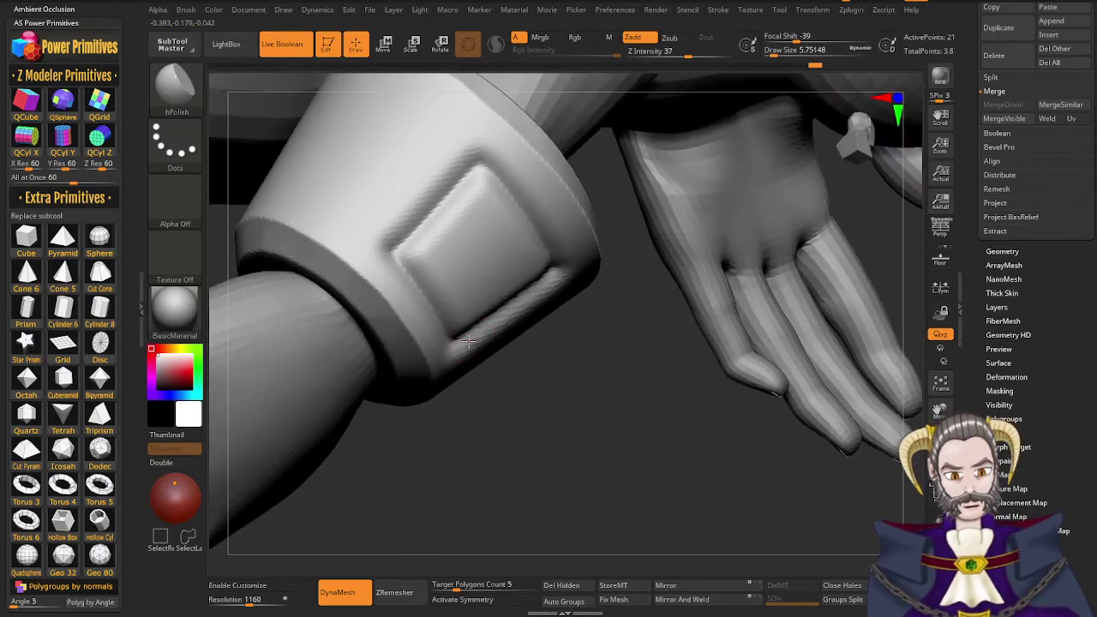
left_click_drag(509, 312, 549, 285)
mouse_move(539, 304)
right_mouse_down()
mouse_move(511, 311)
mouse_move(474, 347)
right_mouse_up()
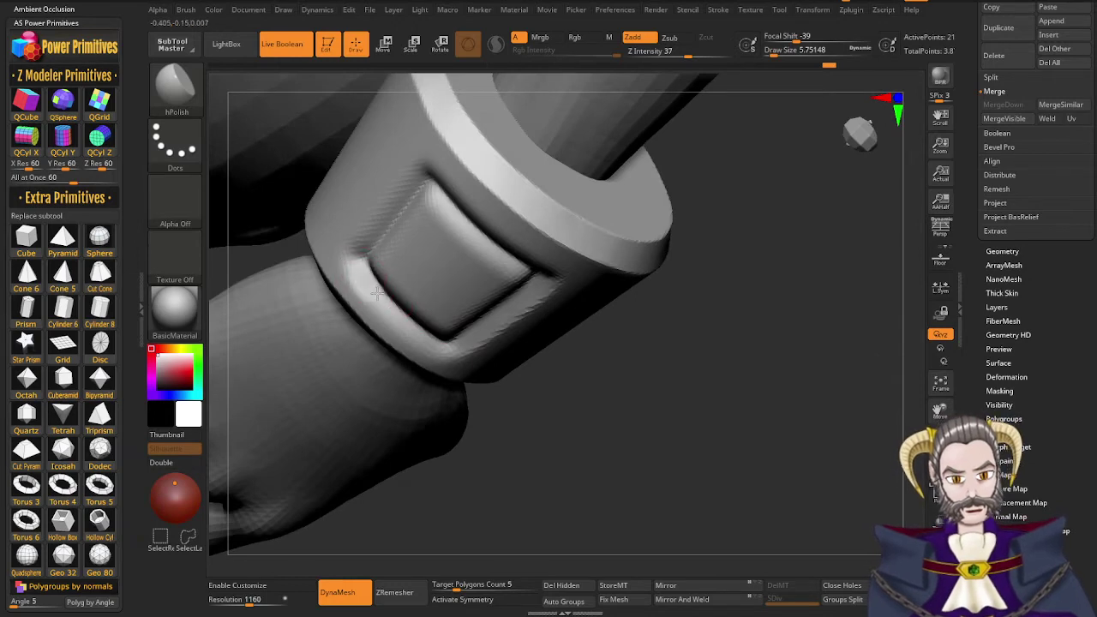
right_click_drag(443, 352, 450, 197)
left_click_drag(439, 186, 446, 192)
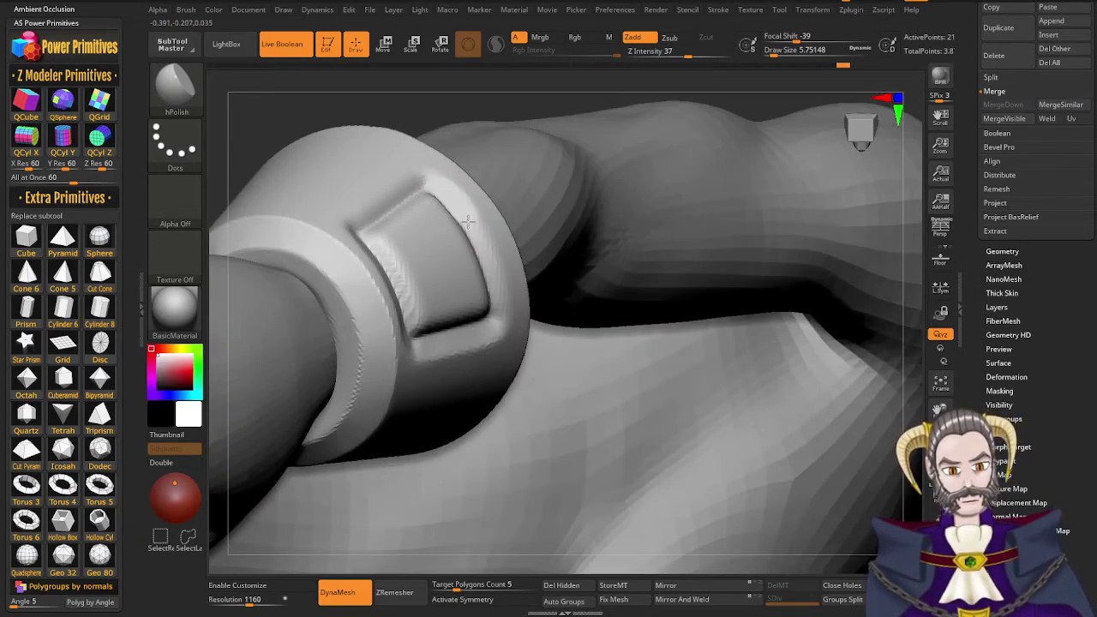
right_click_drag(489, 314, 433, 256)
left_click_drag(330, 227, 343, 222)
left_click_drag(406, 190, 435, 182)
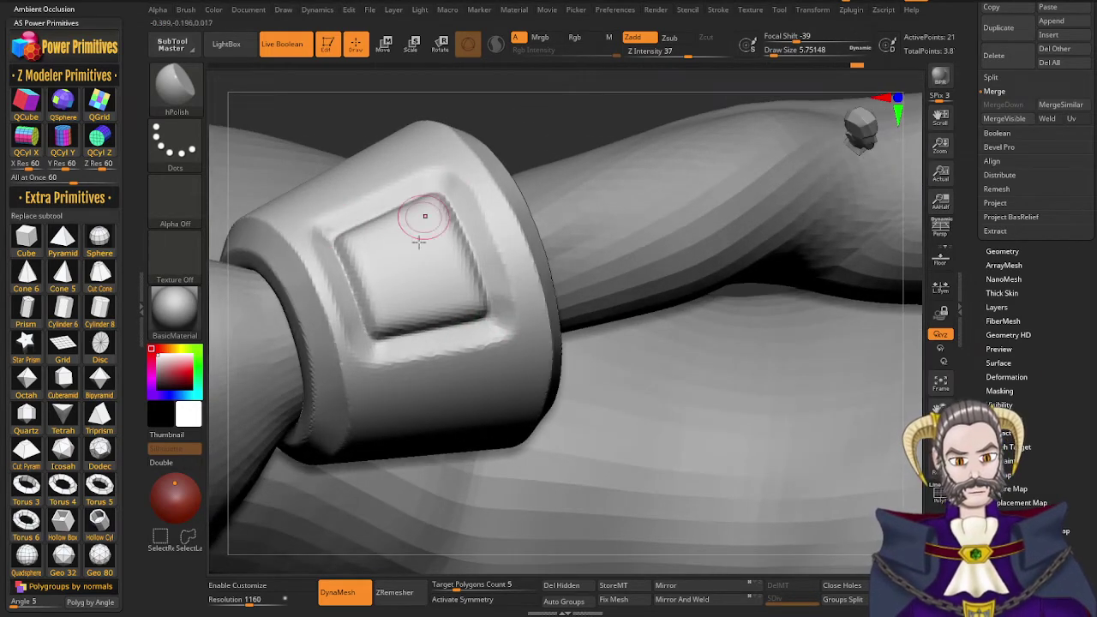
Check the cuff below the engraved panel and add a QCylinder X primitive as a new subtool
right_click_drag(420, 270, 417, 230)
right_click_drag(429, 386, 403, 378)
mouse_move(422, 422)
right_mouse_down()
mouse_move(446, 477)
mouse_move(434, 429)
mouse_move(420, 484)
mouse_move(392, 516)
mouse_move(449, 427)
mouse_move(460, 459)
mouse_move(453, 413)
right_mouse_up()
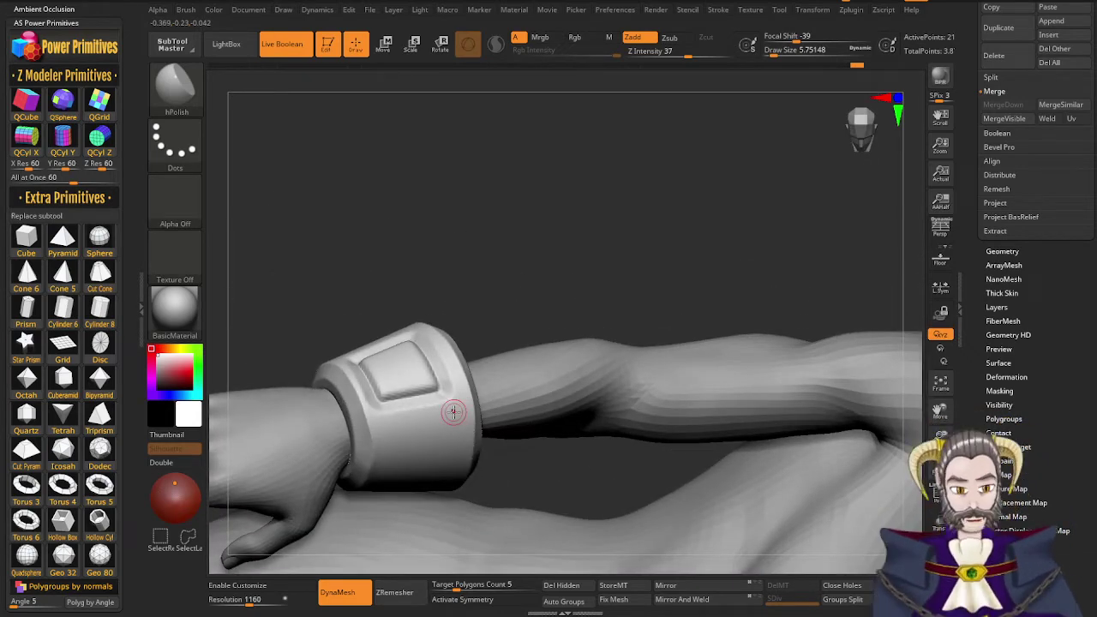
mouse_move(550, 421)
right_mouse_down()
mouse_move(644, 438)
mouse_move(643, 489)
mouse_move(505, 465)
mouse_move(443, 288)
mouse_move(434, 359)
right_mouse_up()
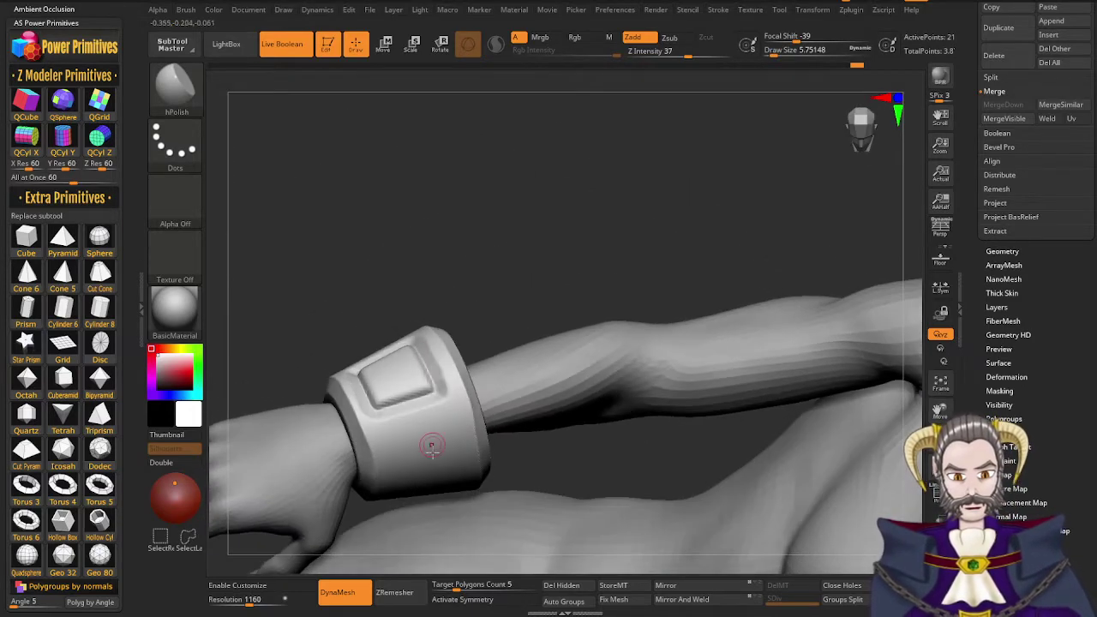
mouse_move(433, 454)
right_mouse_down()
mouse_move(446, 461)
mouse_move(460, 446)
mouse_move(416, 455)
mouse_move(403, 487)
right_mouse_up()
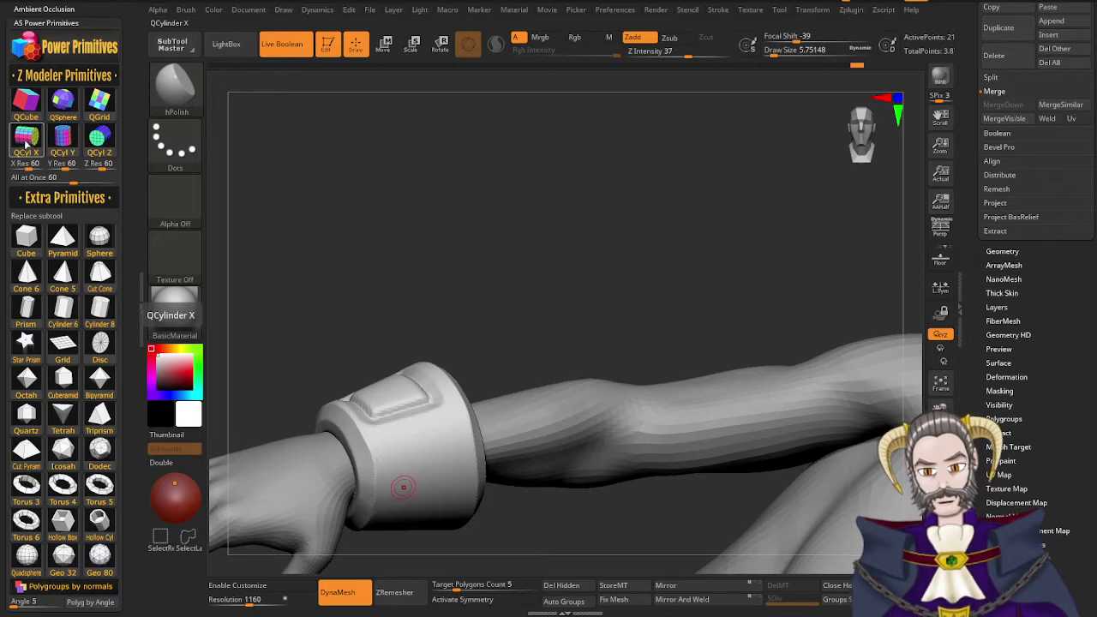
left_click(27, 144)
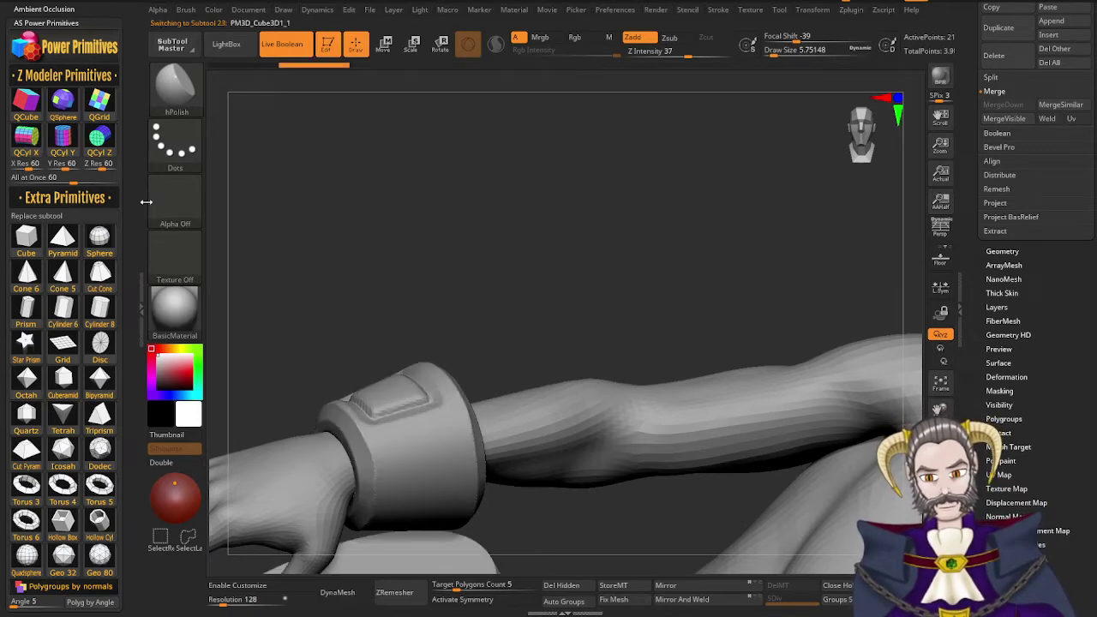
right_click_drag(488, 431, 474, 215, "ctrl")
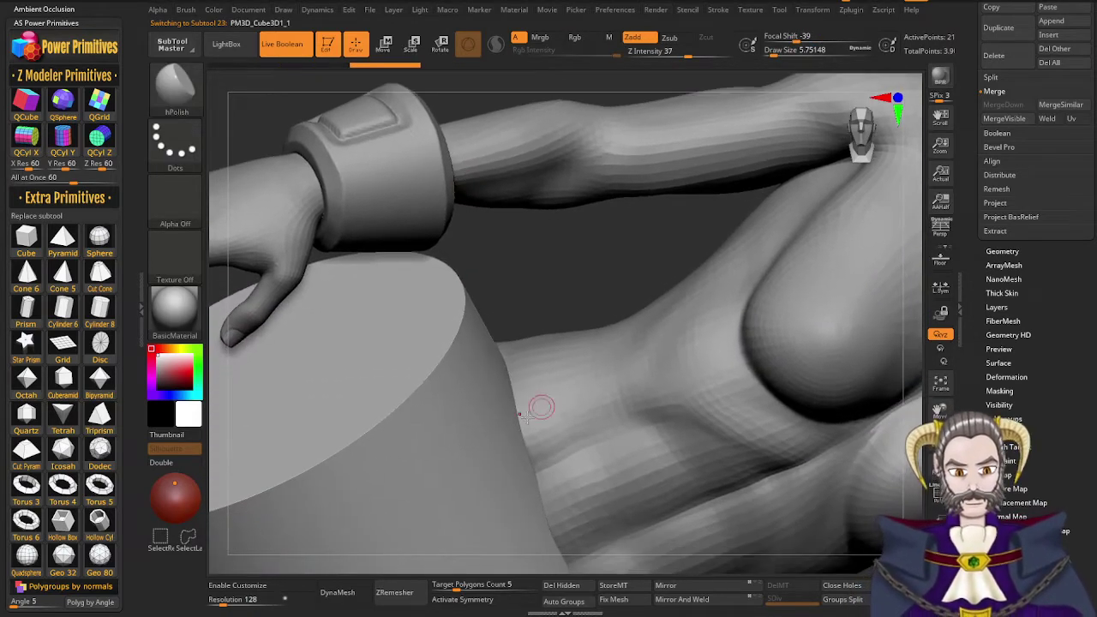
Rotate the new cylinder about its own axis, scale it down and move it next to the cuff
key("r")
left_click_drag(362, 523, 253, 196)
right_click_drag(351, 341, 564, 387, "alt")
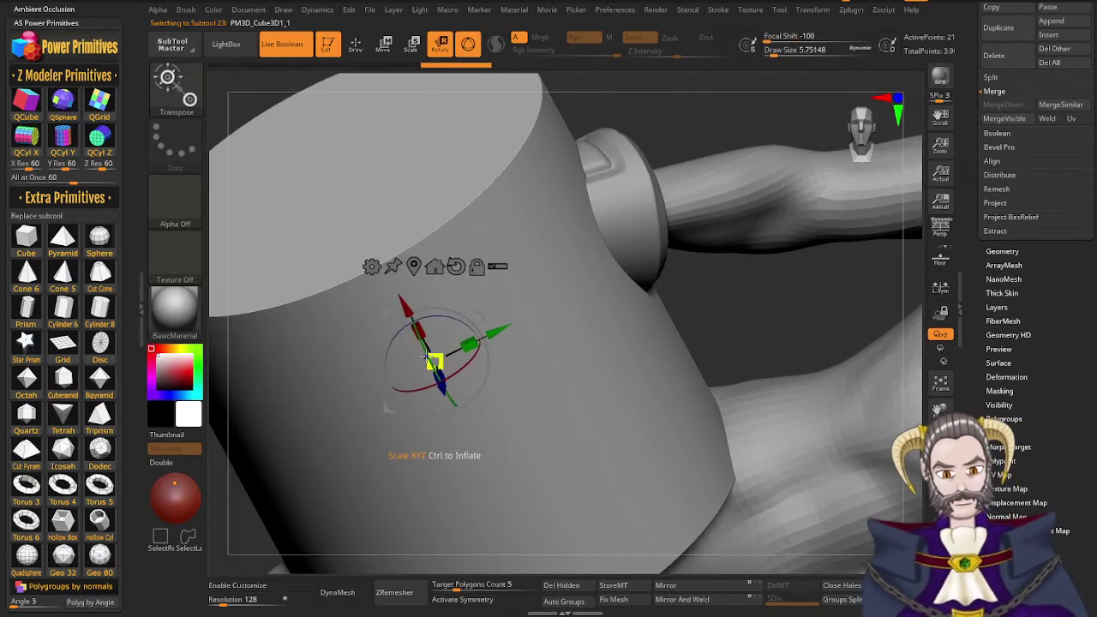
left_click_drag(426, 345, 448, 395)
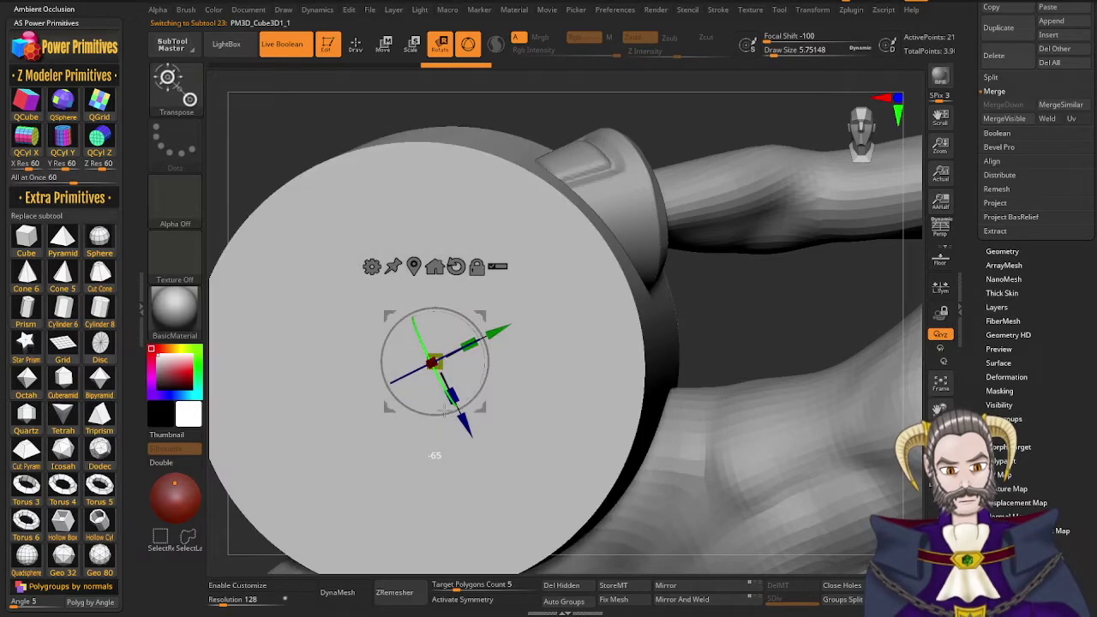
left_click_drag(499, 332, 662, 200)
left_click_drag(608, 276, 276, 489)
right_click_drag(677, 349, 533, 347)
left_click_drag(589, 287, 494, 305)
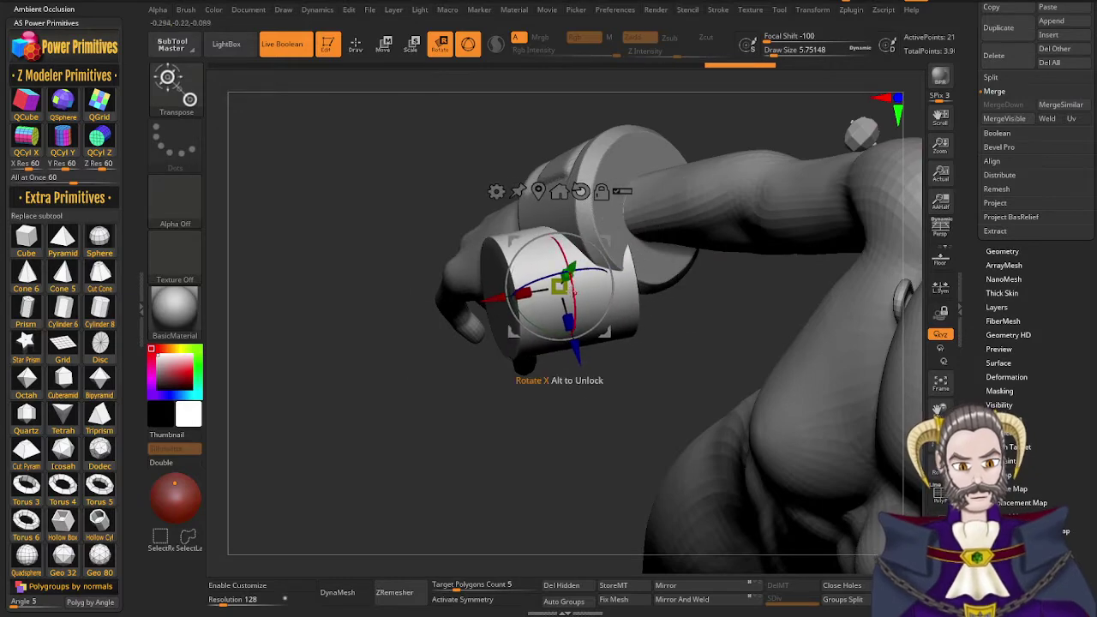
Shrink the cylinder to a small button and place it on the cuff beside the engraved panel
left_click_drag(576, 350, 555, 274)
right_click_drag(566, 345, 625, 377, "ctrl")
left_click_drag(520, 203, 434, 302)
right_click_drag(507, 343, 534, 326)
left_click_drag(529, 269, 530, 297)
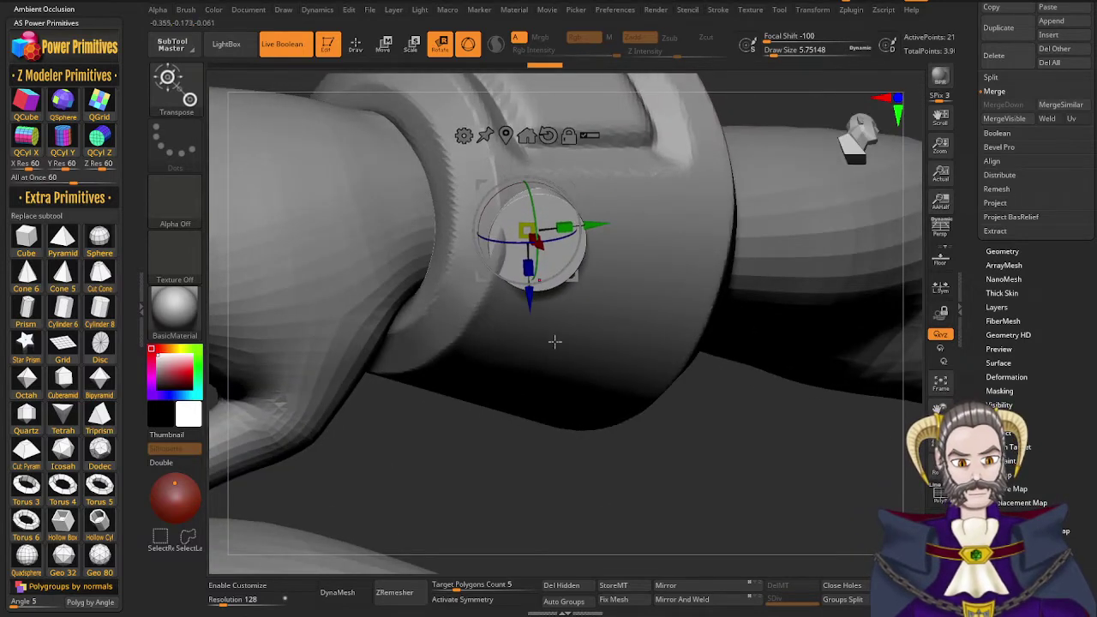
Shrink the round button, tilt it to follow the cuff's curve and sink it into the surface below the engraved panel
right_click_drag(554, 341, 527, 377)
left_click_drag(585, 235, 619, 232)
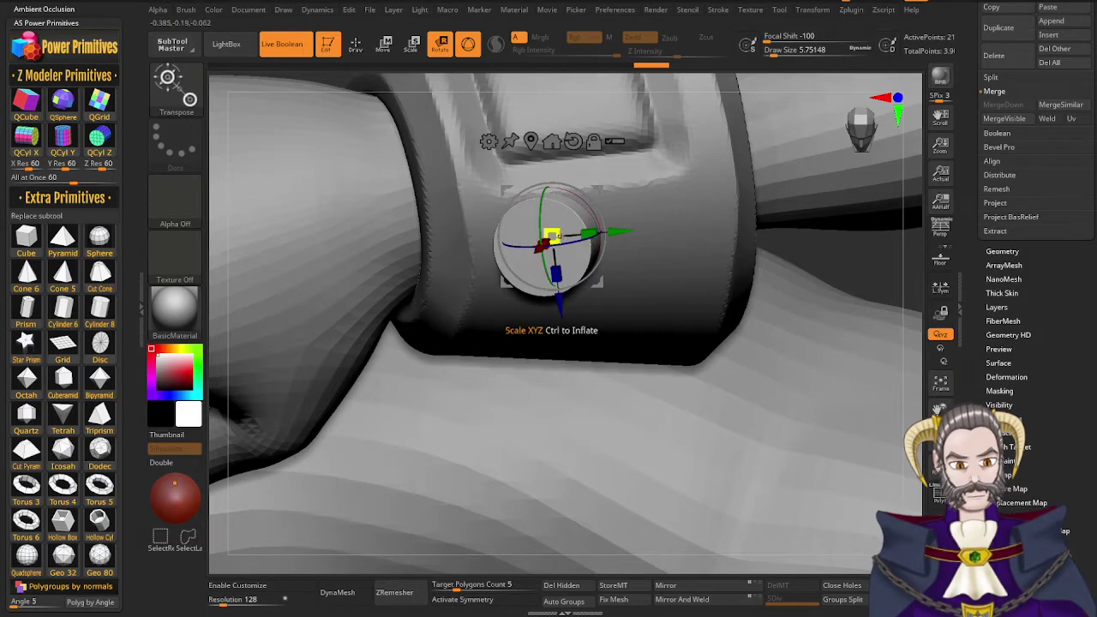
right_click_drag(579, 267, 567, 258)
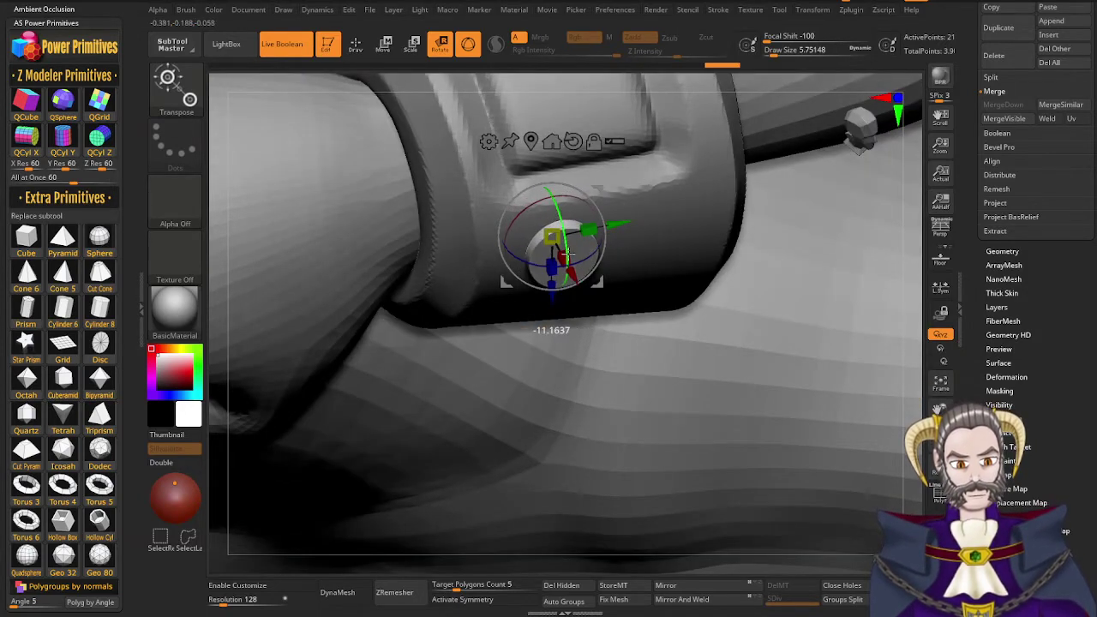
right_click_drag(637, 256, 624, 218)
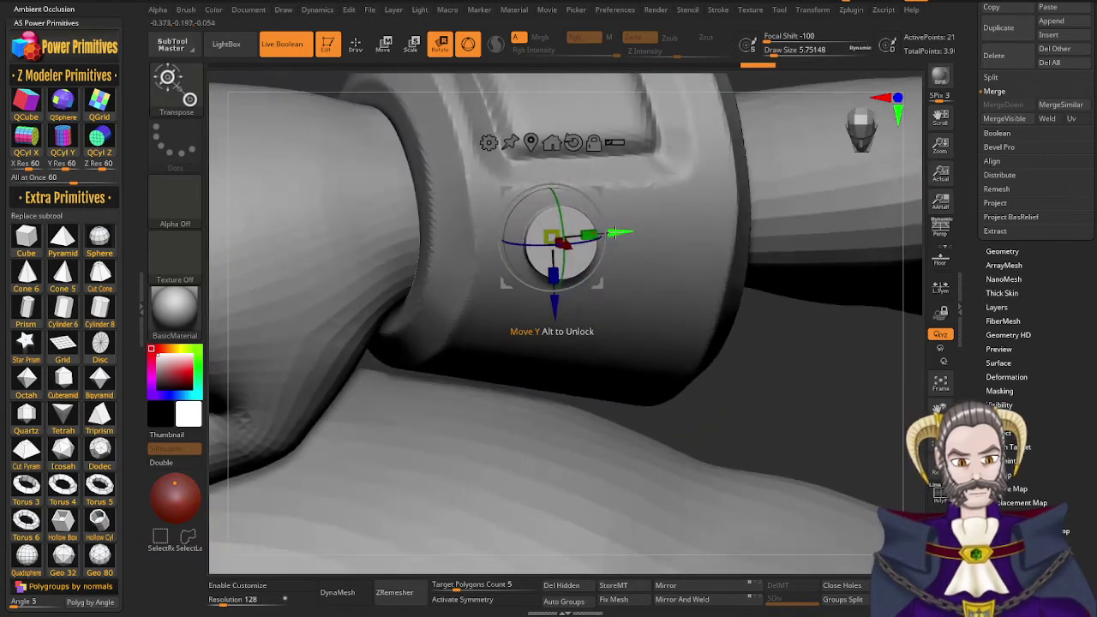
left_click_drag(618, 234, 603, 235)
right_click_drag(609, 273, 601, 307)
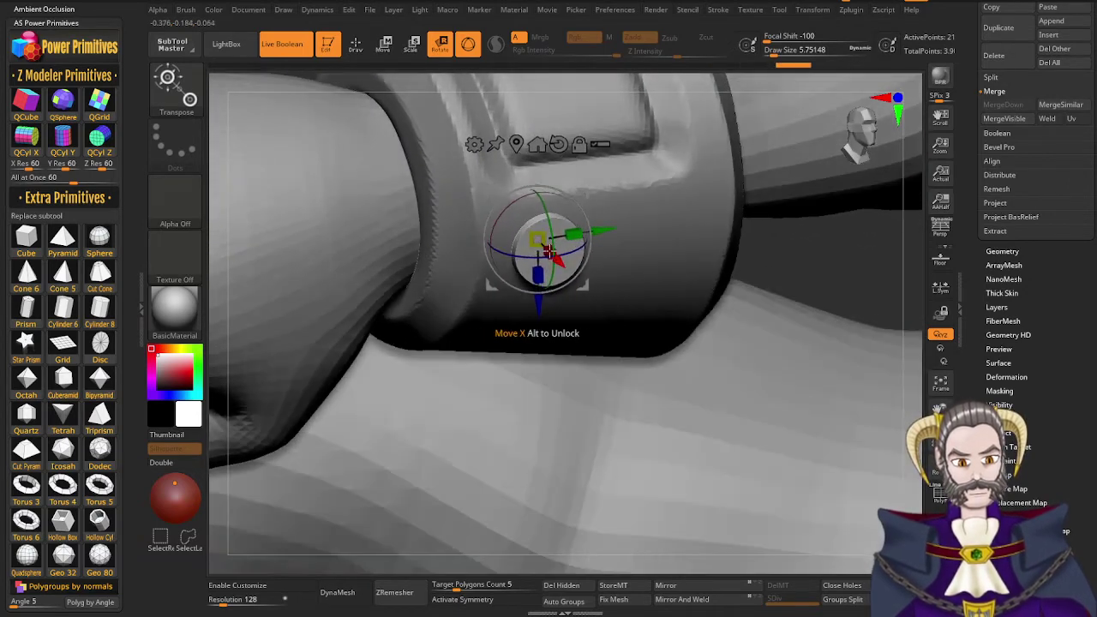
left_click_drag(559, 265, 563, 269)
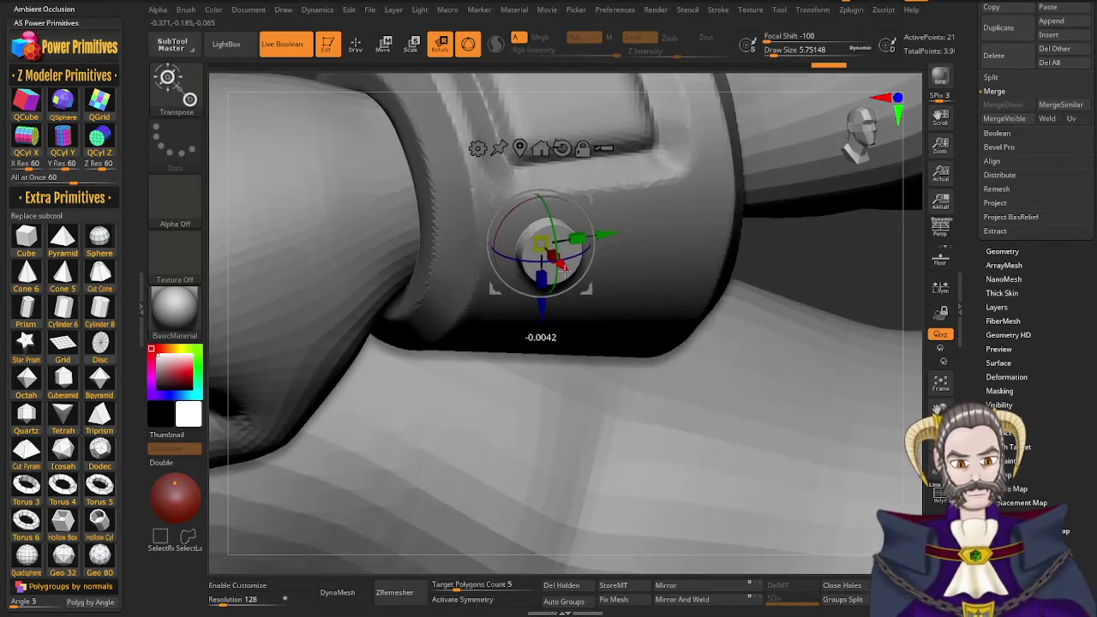
Fine-tune the button's rotation and duplicate it as a second button farther along the cuff
right_click_drag(597, 311, 494, 375)
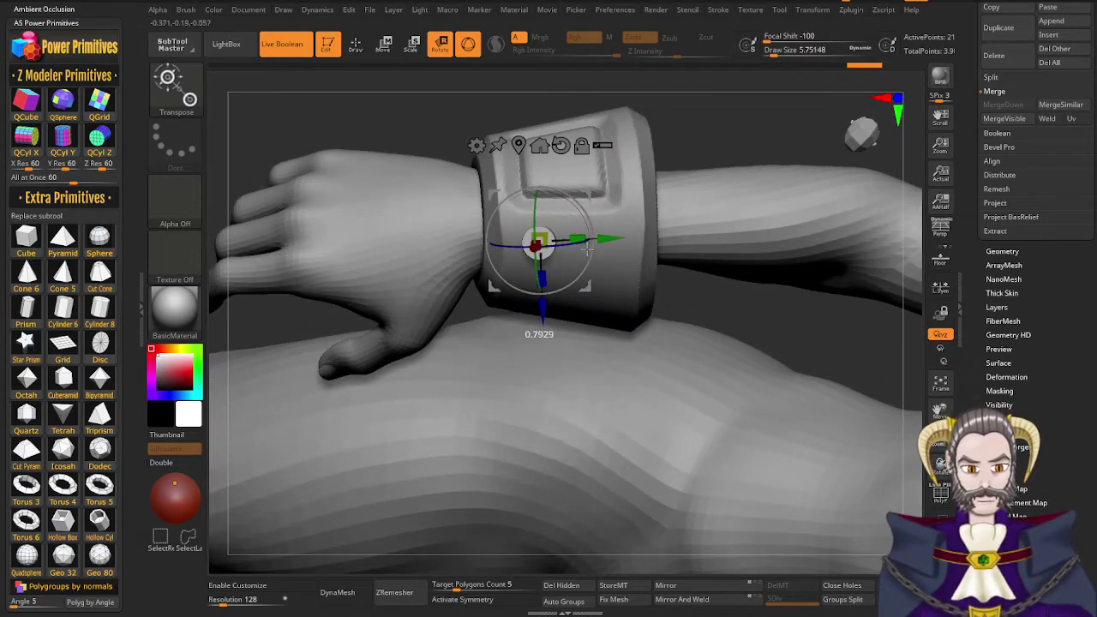
left_click_drag(587, 249, 588, 251)
mouse_move(603, 289)
right_mouse_down()
mouse_move(618, 299)
mouse_move(605, 293)
right_mouse_up()
left_click_drag(617, 244, 665, 244)
right_click_drag(630, 360, 483, 421)
Add a QCube primitive as a new subtool, scale it down and move it near the cuffed hand
left_click(24, 109)
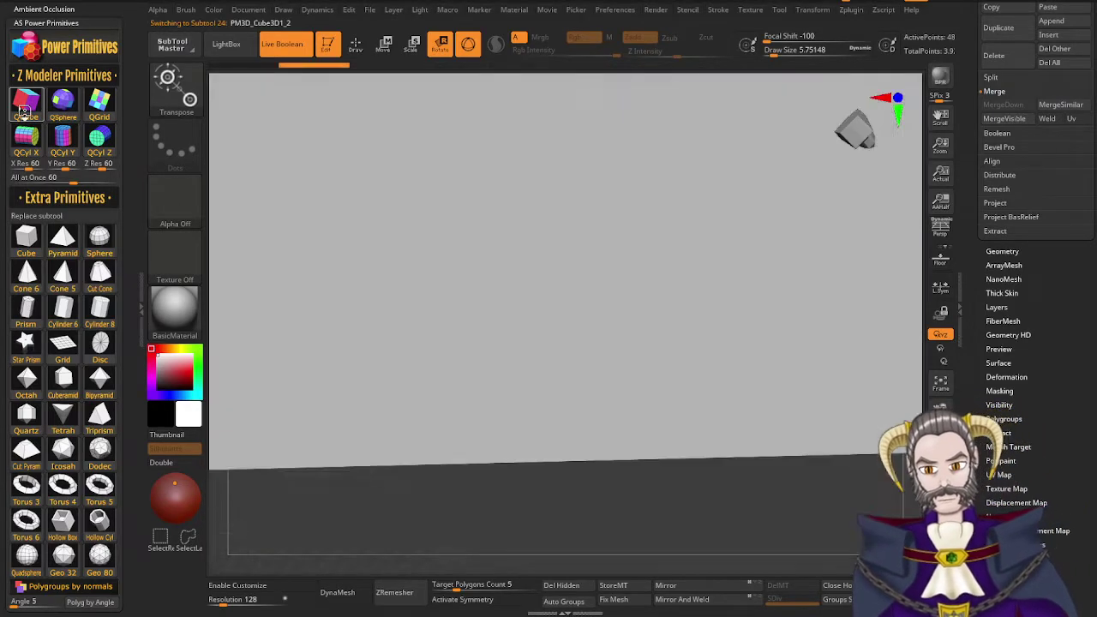
right_click_drag(604, 484, 521, 319, "ctrl")
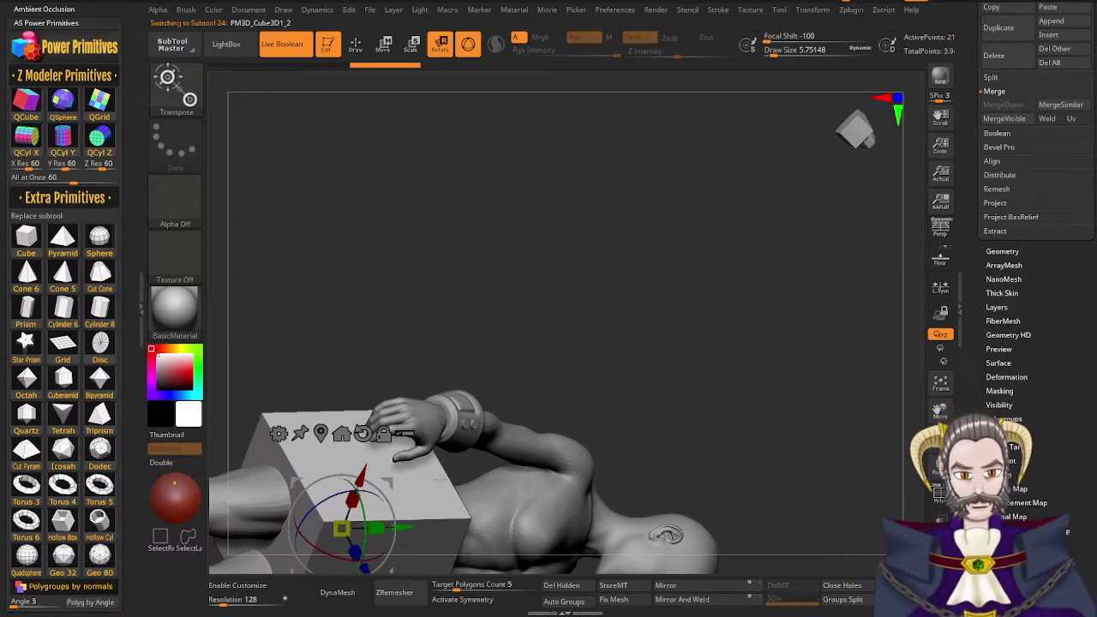
left_click_drag(378, 490, 418, 372)
key("ctrl+z")
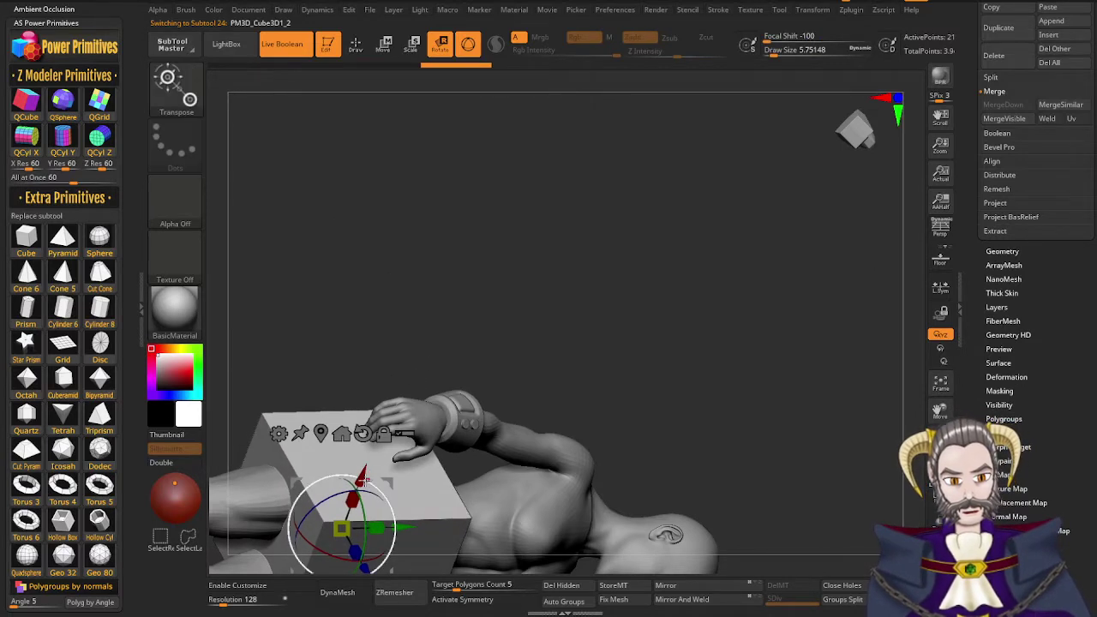
left_click_drag(364, 480, 416, 343)
left_click_drag(394, 393, 256, 558)
right_click_drag(363, 490, 479, 520)
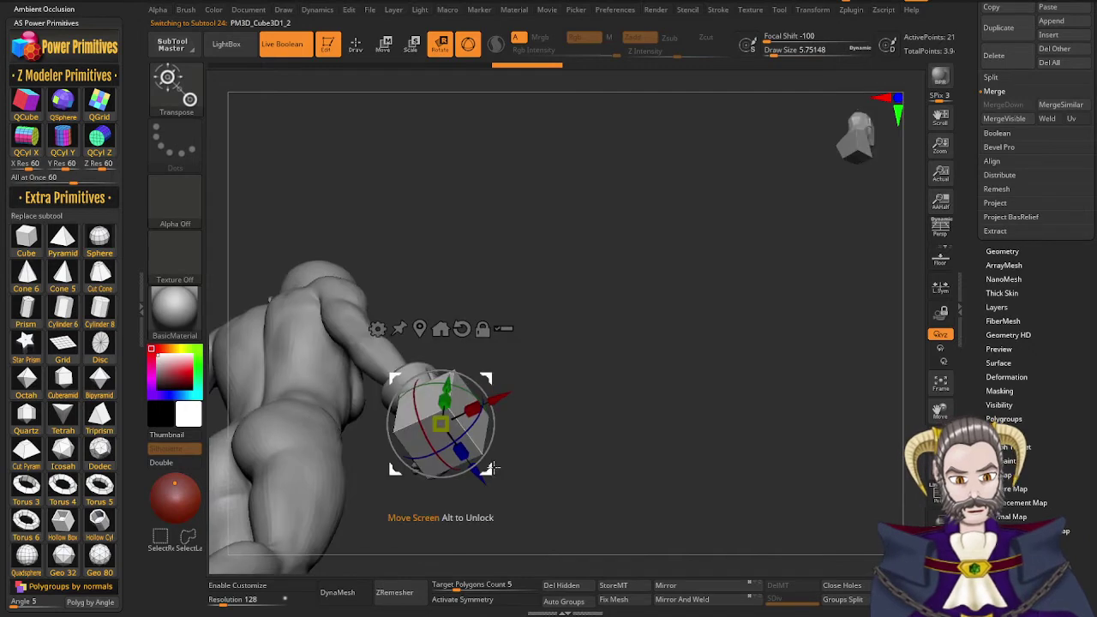
Raise the cube to wrist height and shift it sideways and in depth to sit over the cuff
left_click_drag(493, 467, 515, 453)
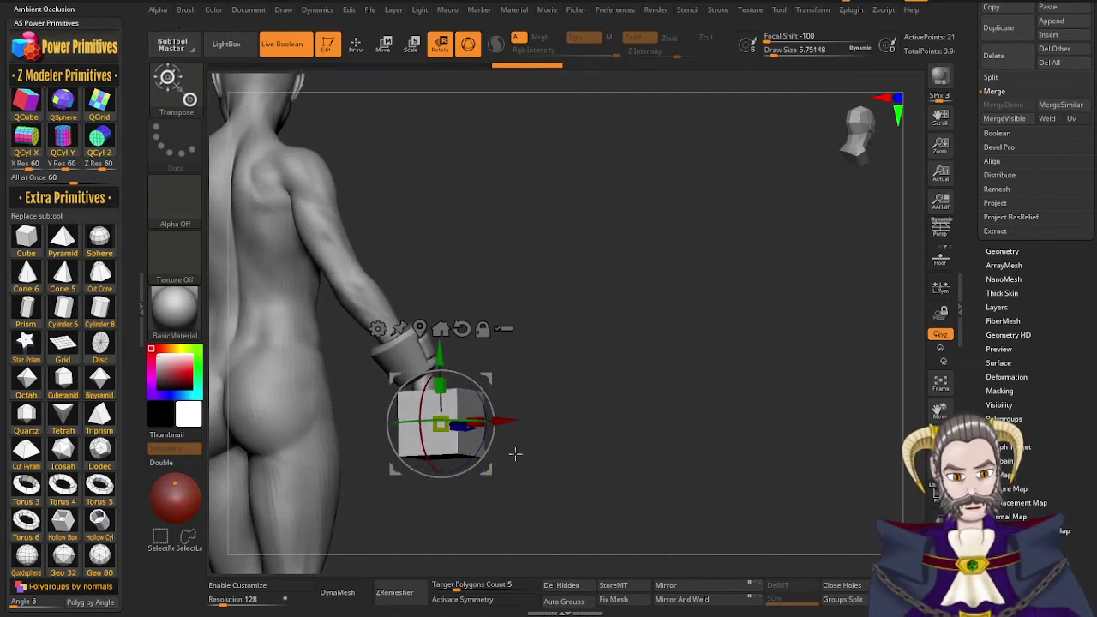
left_click_drag(514, 495, 435, 502)
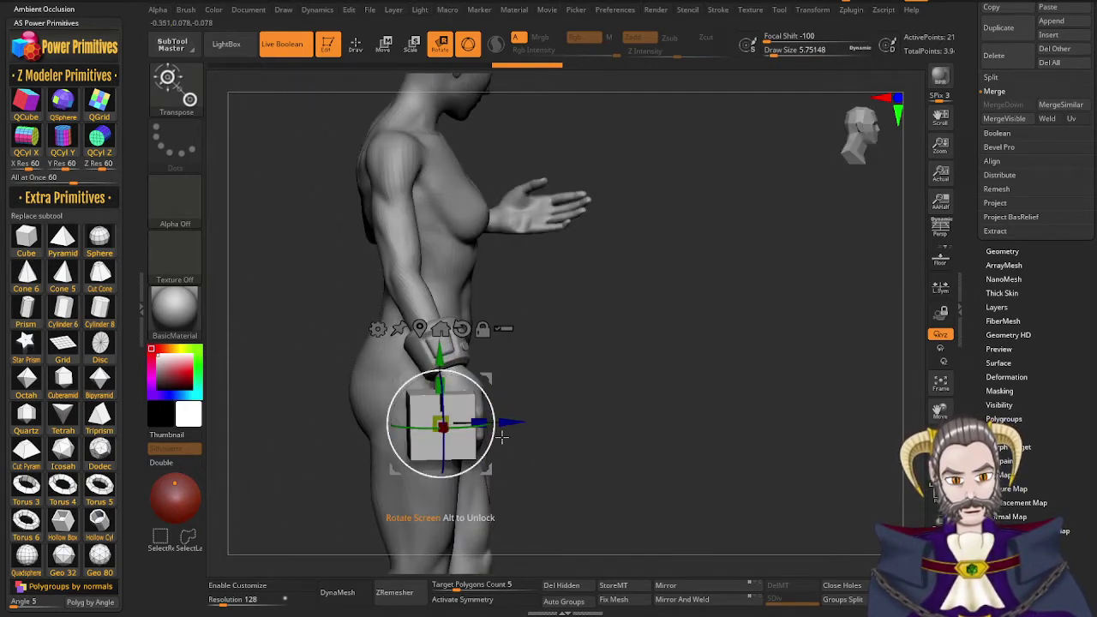
left_click_drag(443, 352, 442, 250)
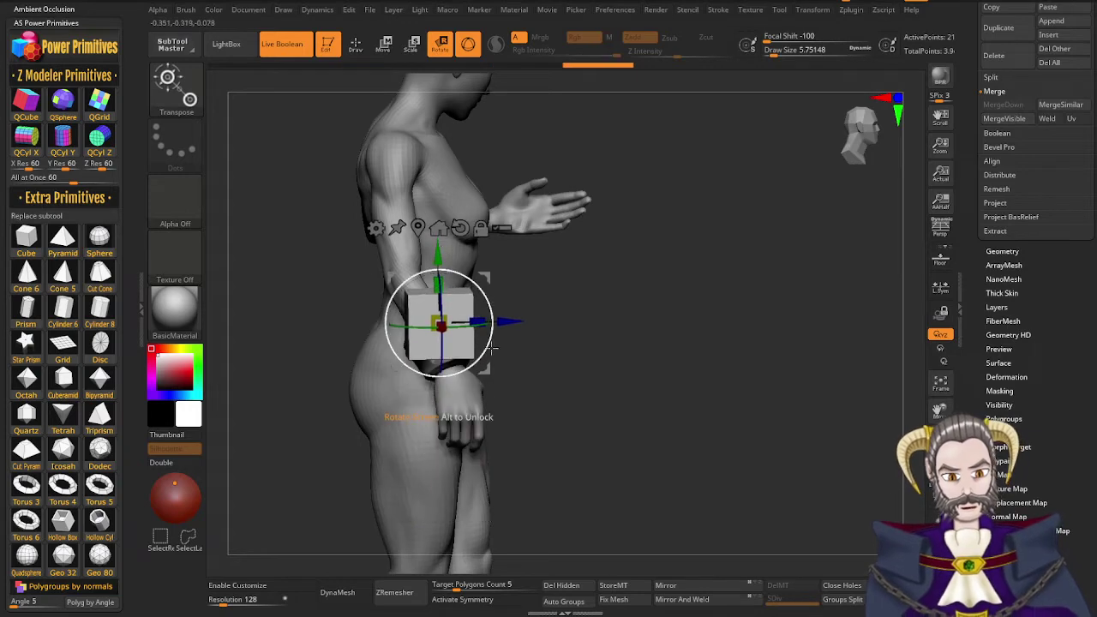
left_click_drag(336, 343, 409, 356)
left_click_drag(515, 291, 492, 318)
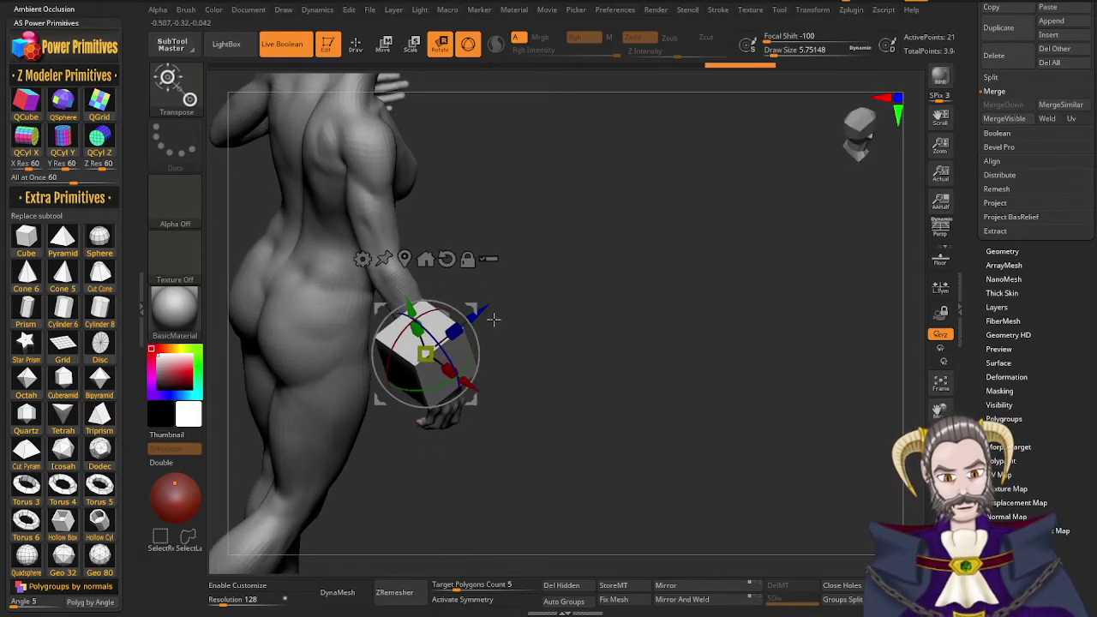
left_click_drag(562, 428, 455, 487)
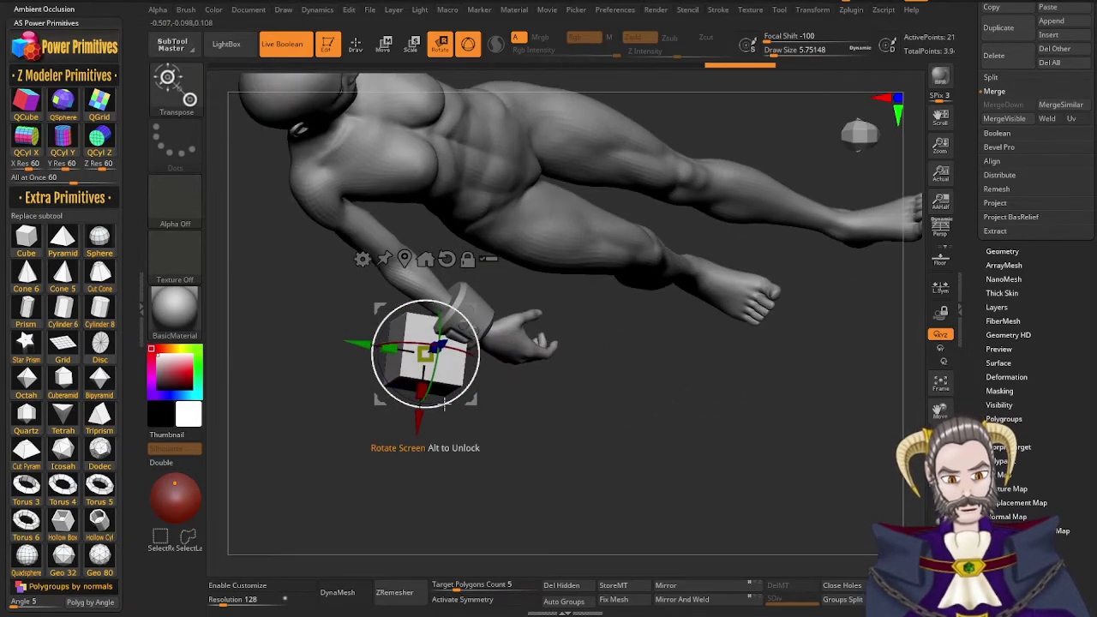
Move the cube against the outside of the cuff, scale it down and rotate it to match the forearm
mouse_move(444, 404)
left_mouse_down()
mouse_move(414, 408)
mouse_move(382, 379)
left_mouse_up()
mouse_move(394, 420)
left_mouse_down()
mouse_move(446, 319)
mouse_move(425, 342)
left_mouse_up()
mouse_move(441, 431)
right_mouse_down()
mouse_move(485, 428)
mouse_move(463, 455)
mouse_move(473, 420)
right_mouse_up()
left_click_drag(472, 417, 463, 400)
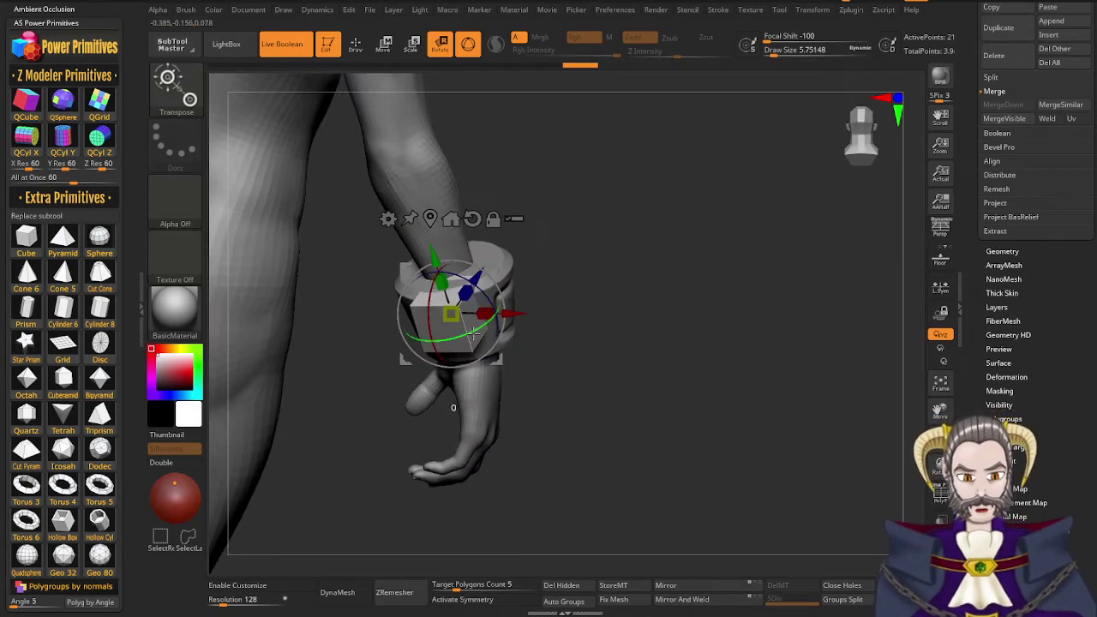
left_click_drag(481, 330, 482, 331)
right_click_drag(483, 396, 502, 425)
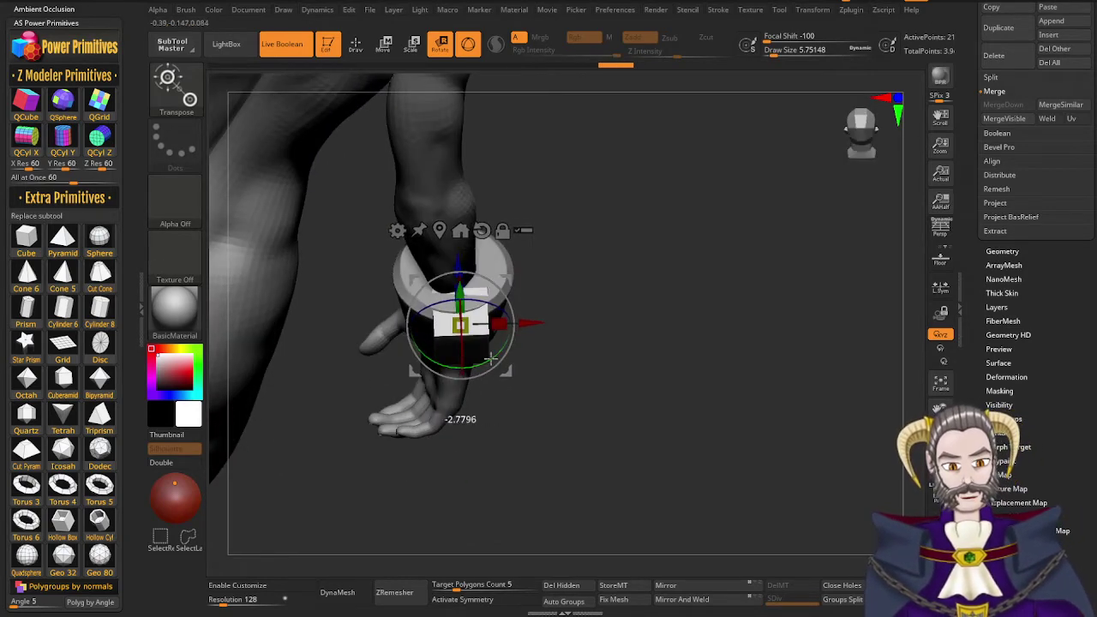
left_click_drag(498, 354, 491, 355)
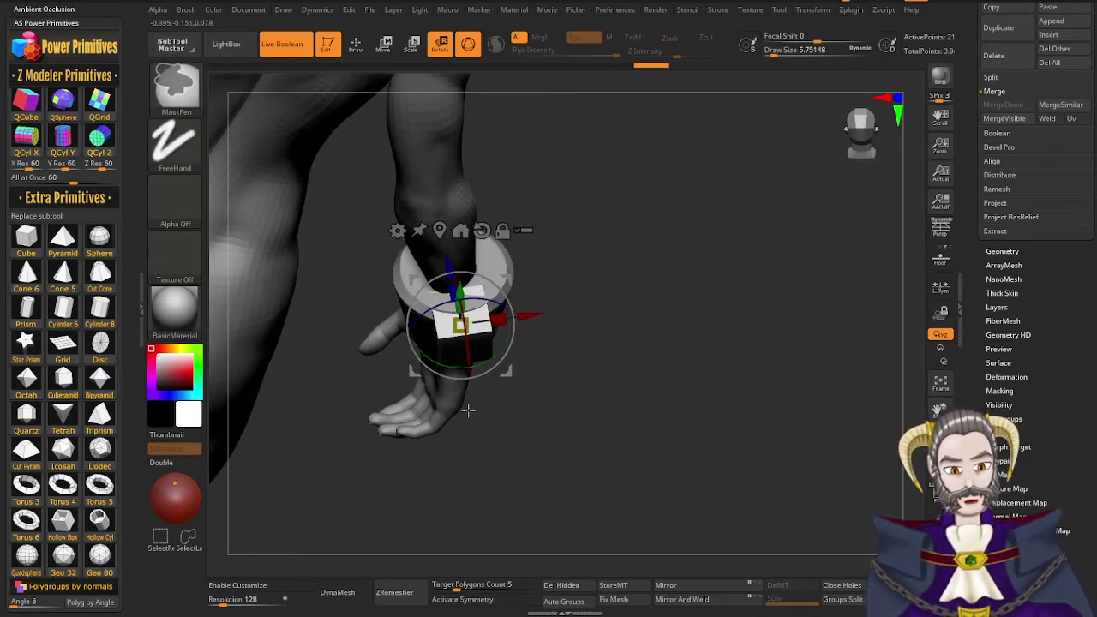
Tilt and reposition the cube so it sits as a block on the cuff's elbow-side edge, and check its placement
mouse_move(468, 409)
right_mouse_down("ctrl")
mouse_move(534, 475)
mouse_move(480, 377)
right_mouse_up("ctrl")
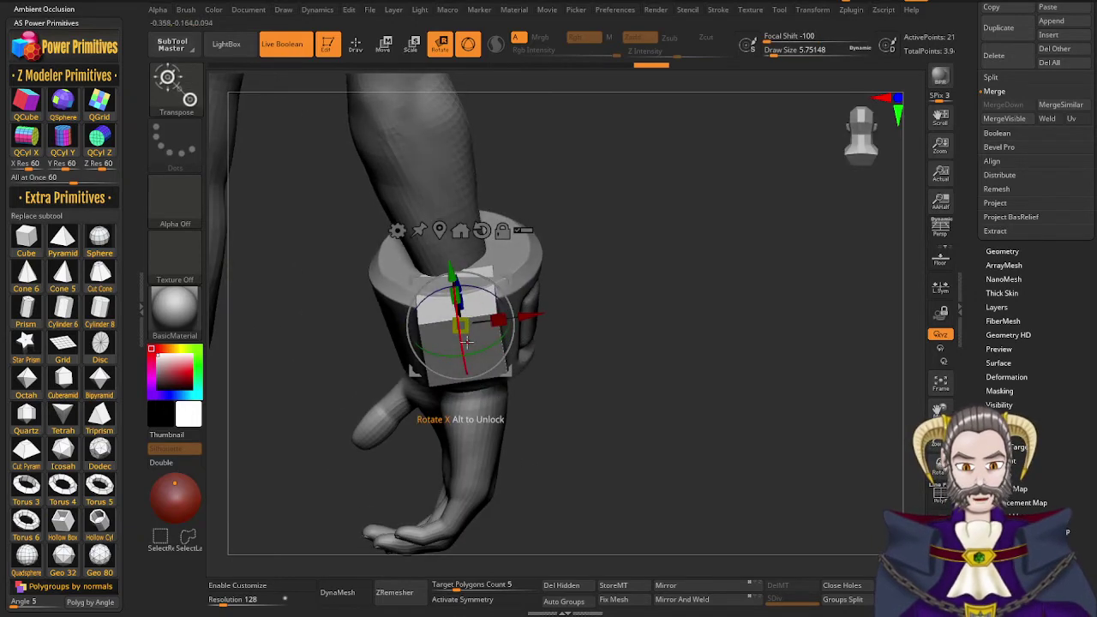
right_click_drag(474, 302, 475, 328)
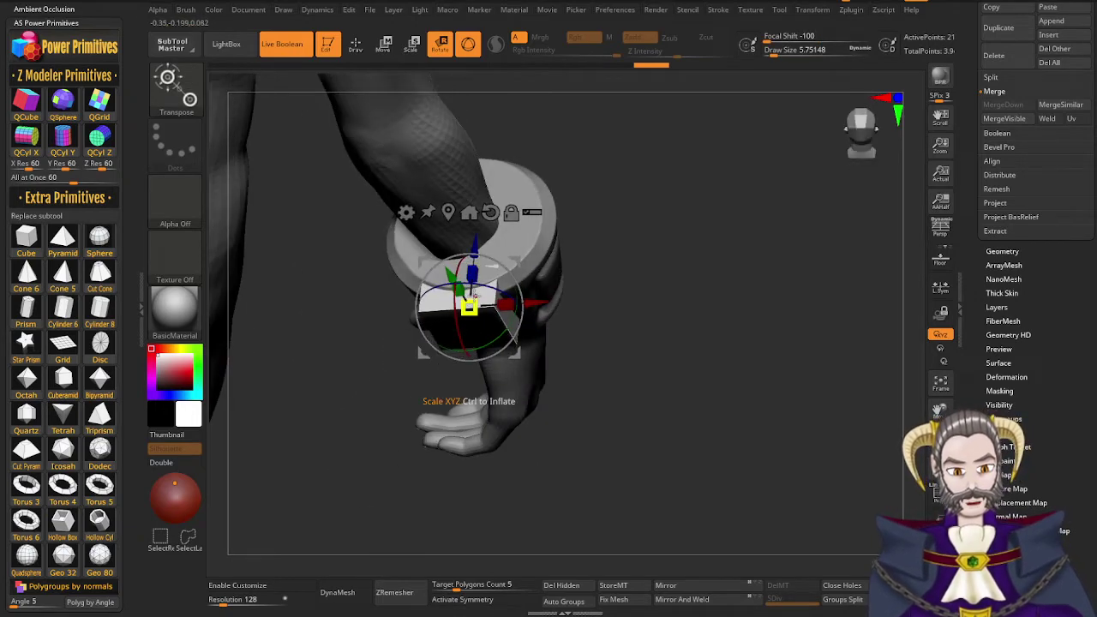
right_click_drag(476, 396, 463, 352)
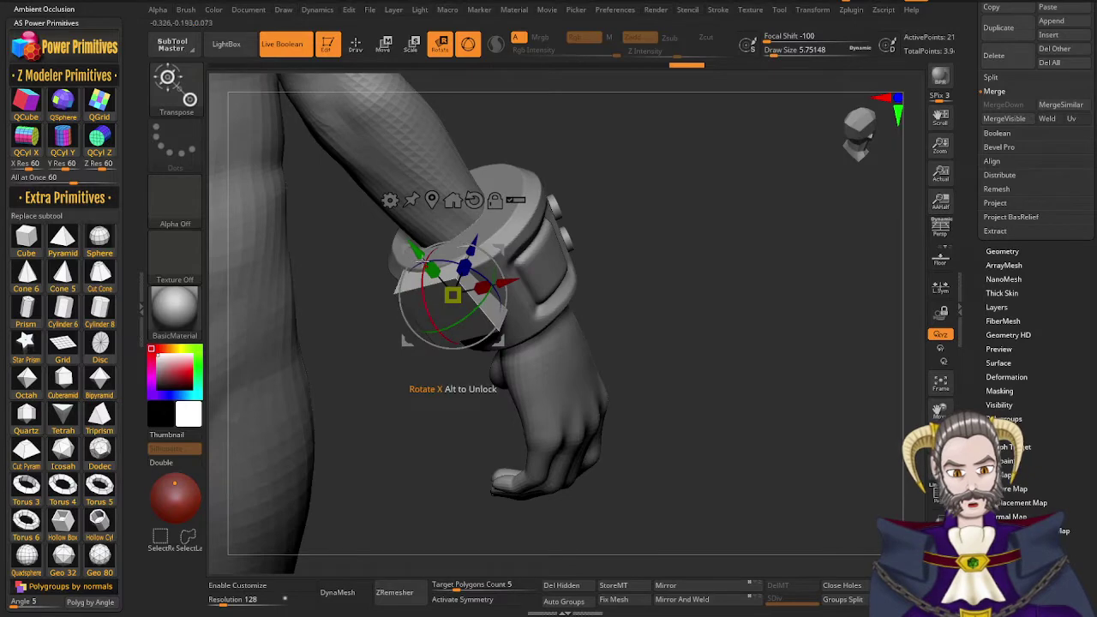
mouse_move(483, 314)
right_mouse_down()
mouse_move(492, 336)
mouse_move(444, 369)
mouse_move(463, 408)
mouse_move(485, 333)
right_mouse_up()
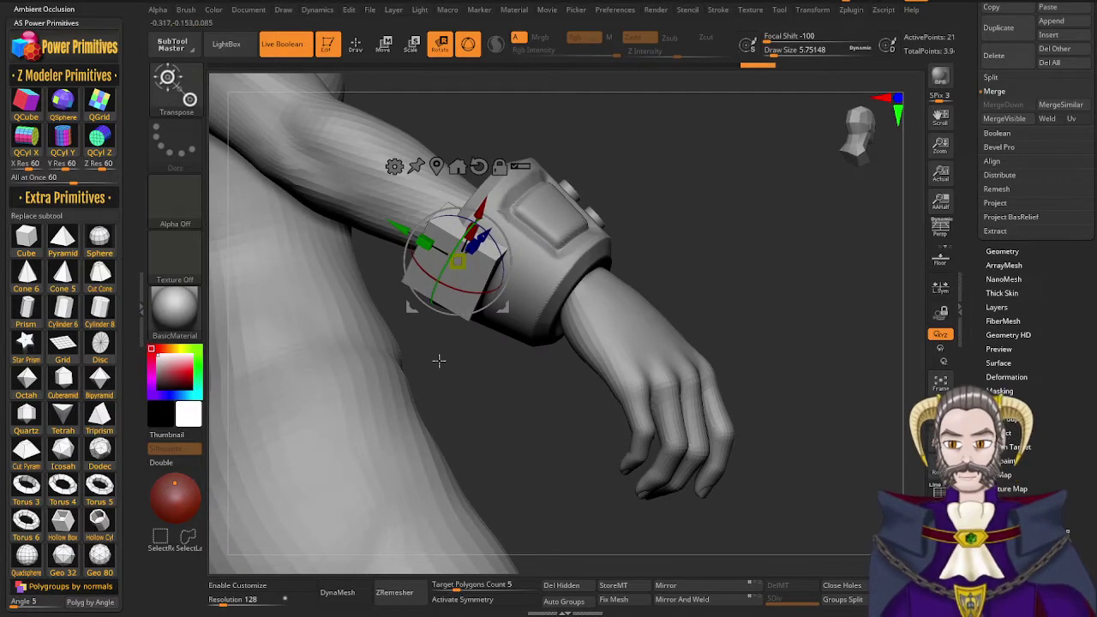
key("q")
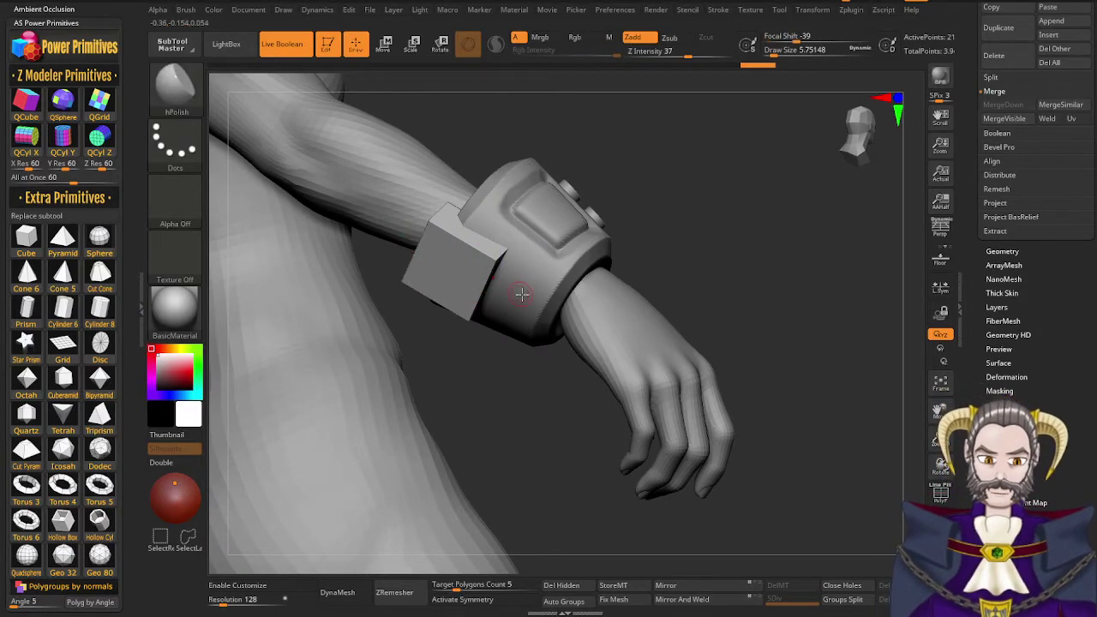
mouse_move(522, 294)
right_mouse_down()
mouse_move(576, 226)
mouse_move(502, 299)
mouse_move(497, 326)
mouse_move(562, 314)
mouse_move(558, 300)
mouse_move(514, 291)
right_mouse_up()
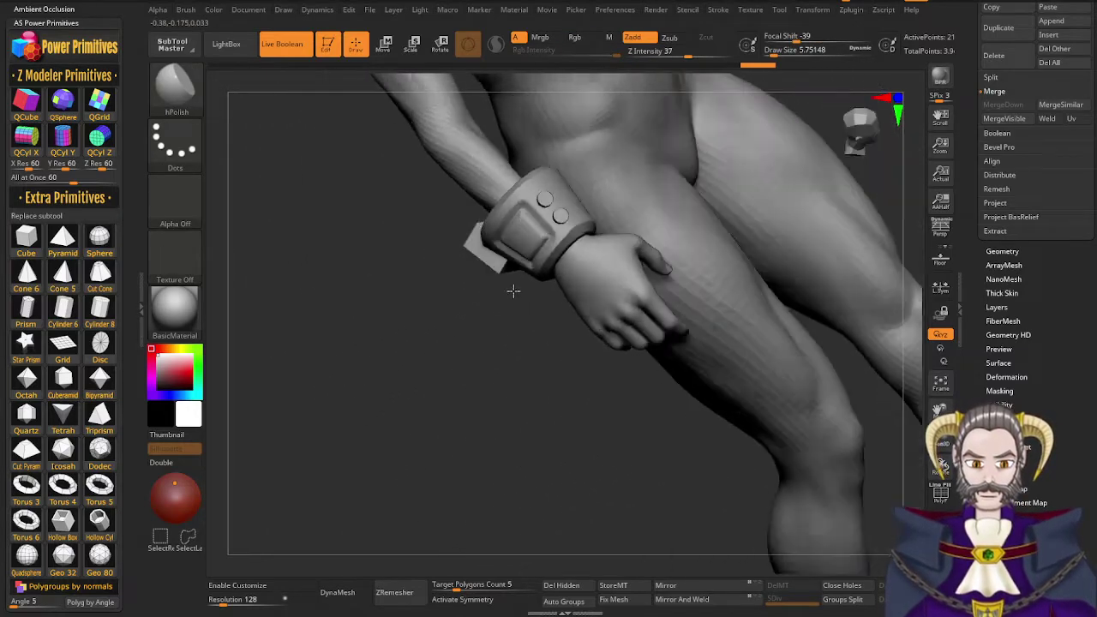
left_click_drag(513, 292, 517, 317)
right_click_drag(527, 297, 547, 250)
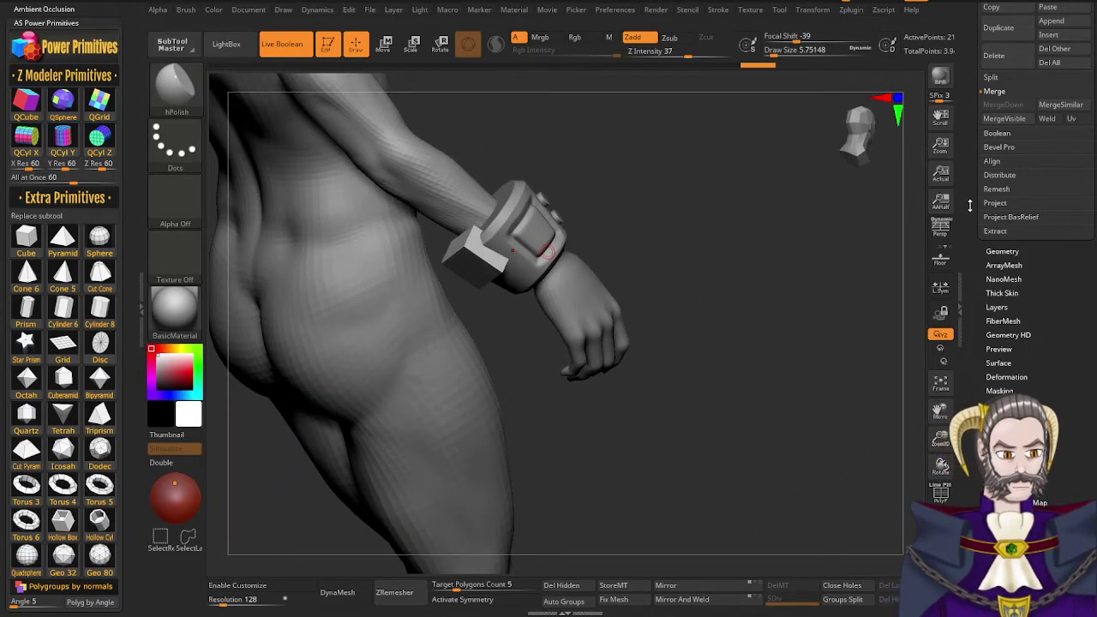
Merge the buttons and cube down into the cuff subtool PM3D_Cylinder3D_2 and re-DynaMesh it at resolution 1160
scroll(969, 204, "up", 3)
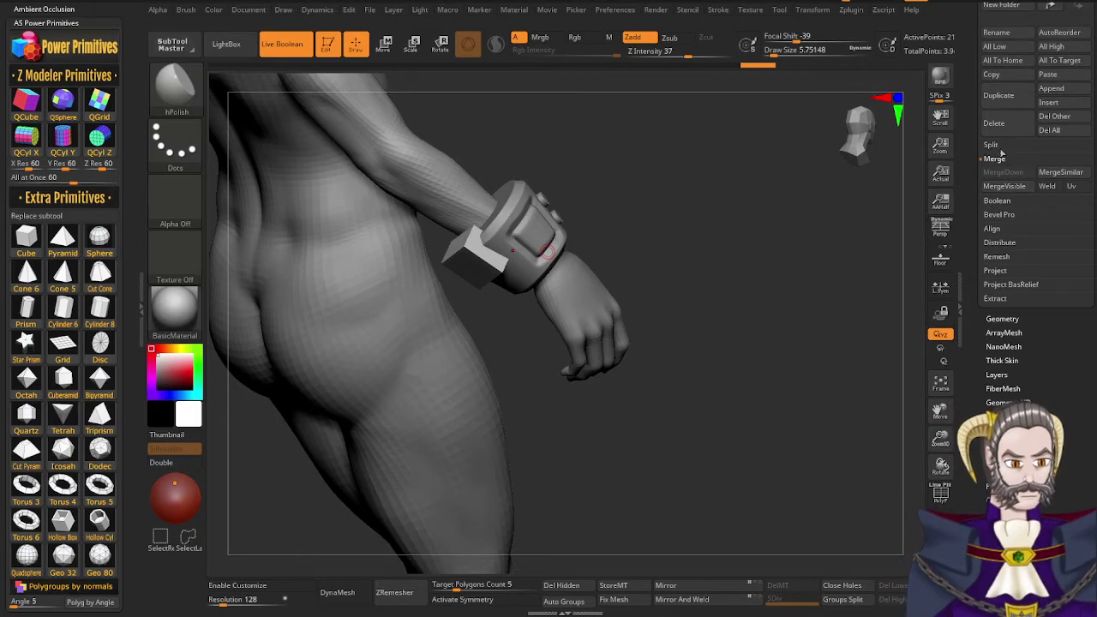
left_click_drag(974, 210, 972, 296)
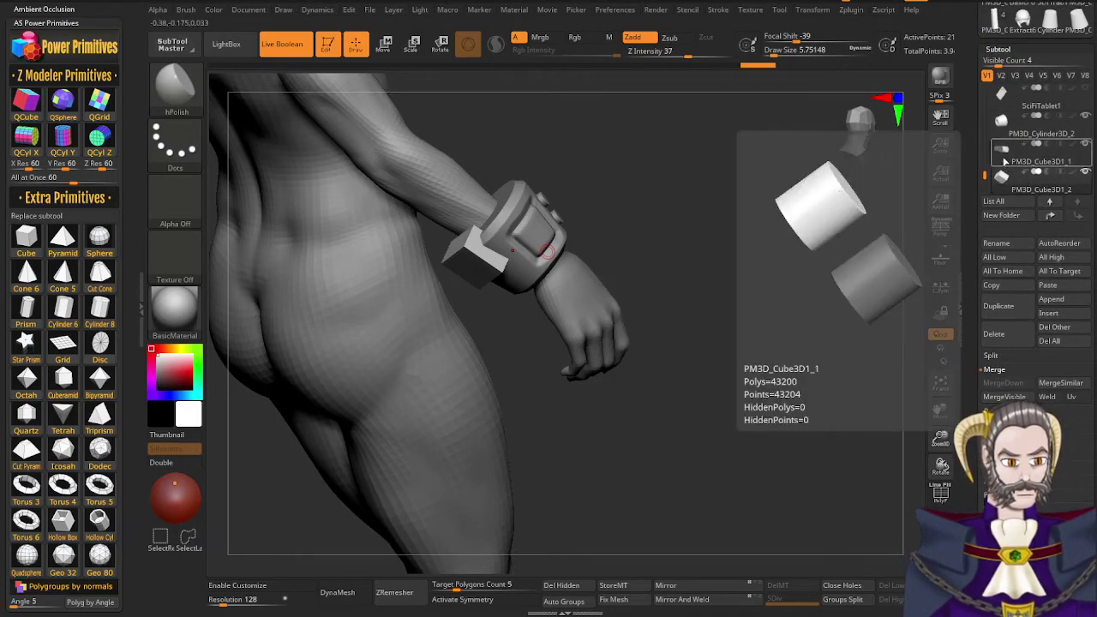
left_click(1004, 160)
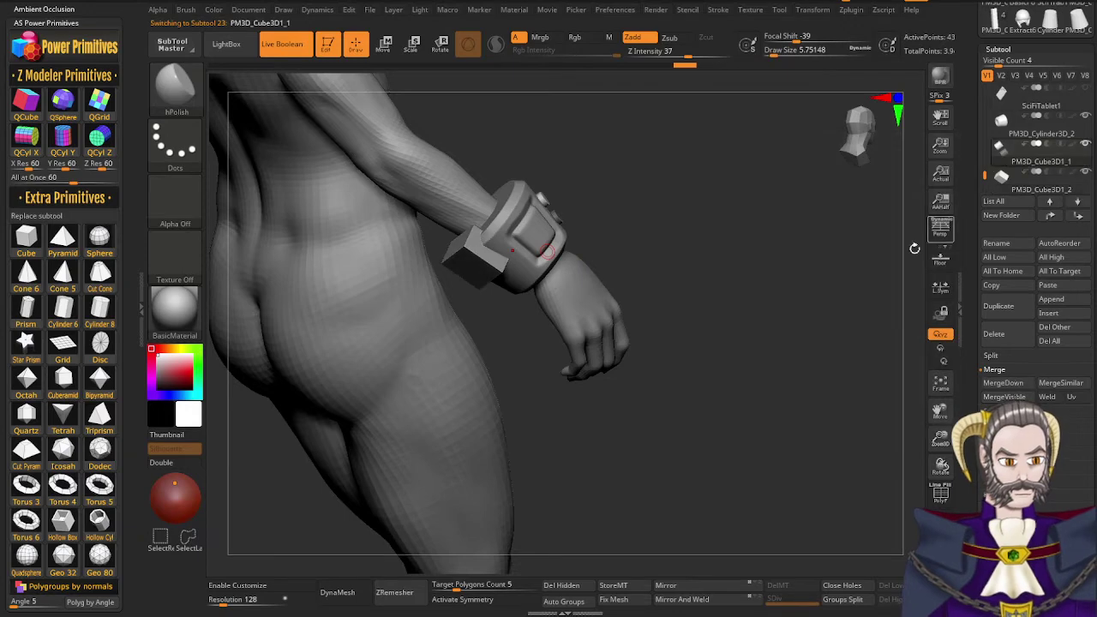
left_click(1002, 142)
left_click(995, 333)
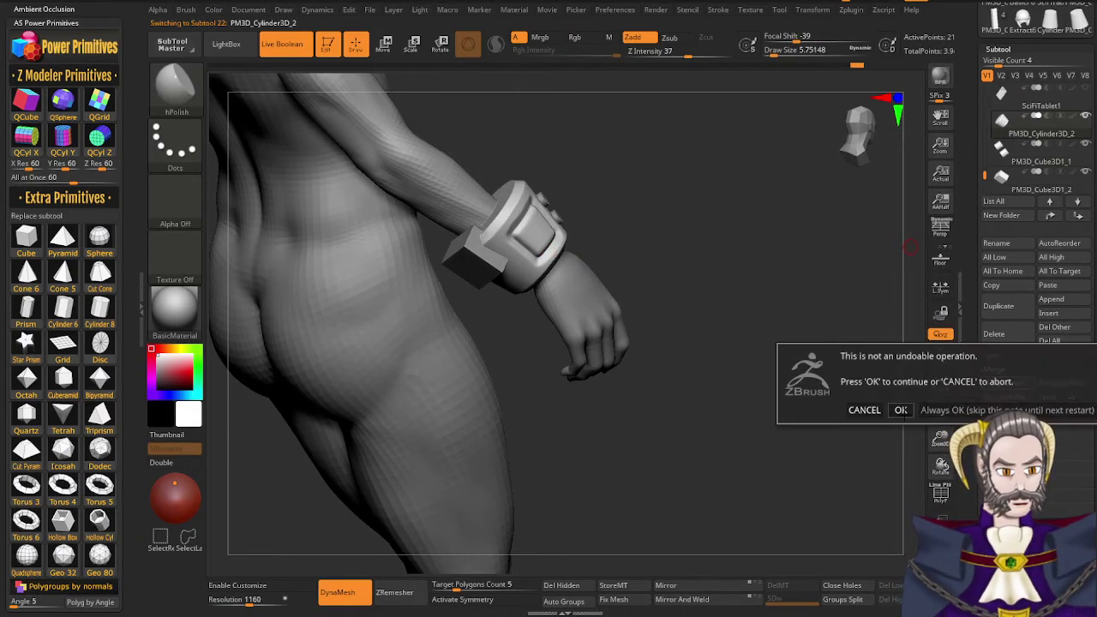
left_click(1012, 384)
left_click(901, 411)
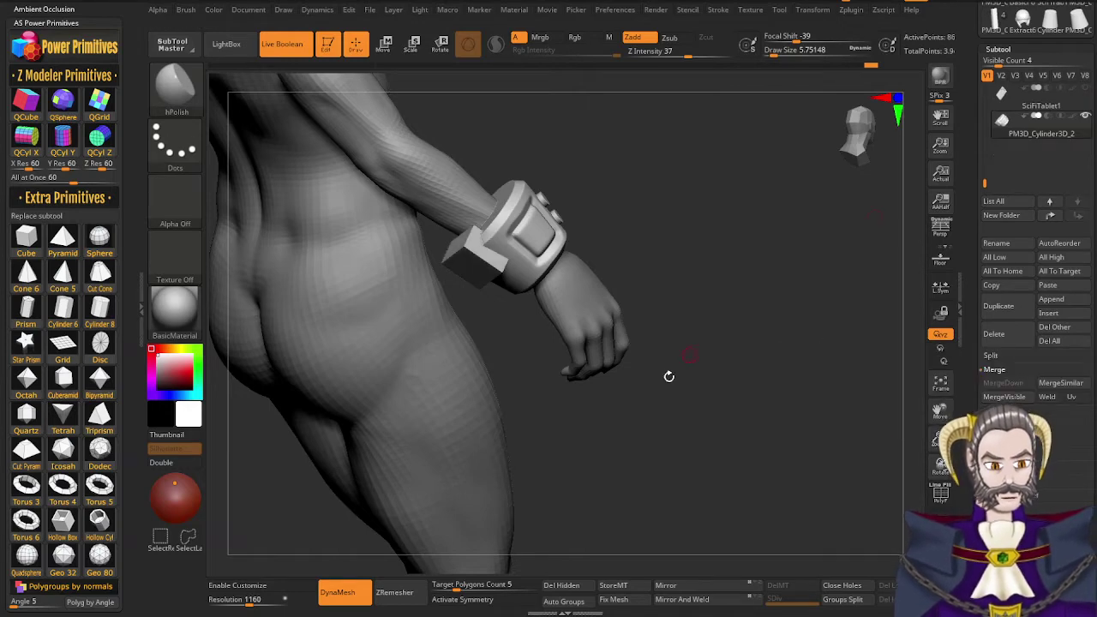
mouse_move(657, 454)
left_mouse_down("ctrl")
mouse_move(761, 344)
mouse_move(563, 448)
left_mouse_up("ctrl")
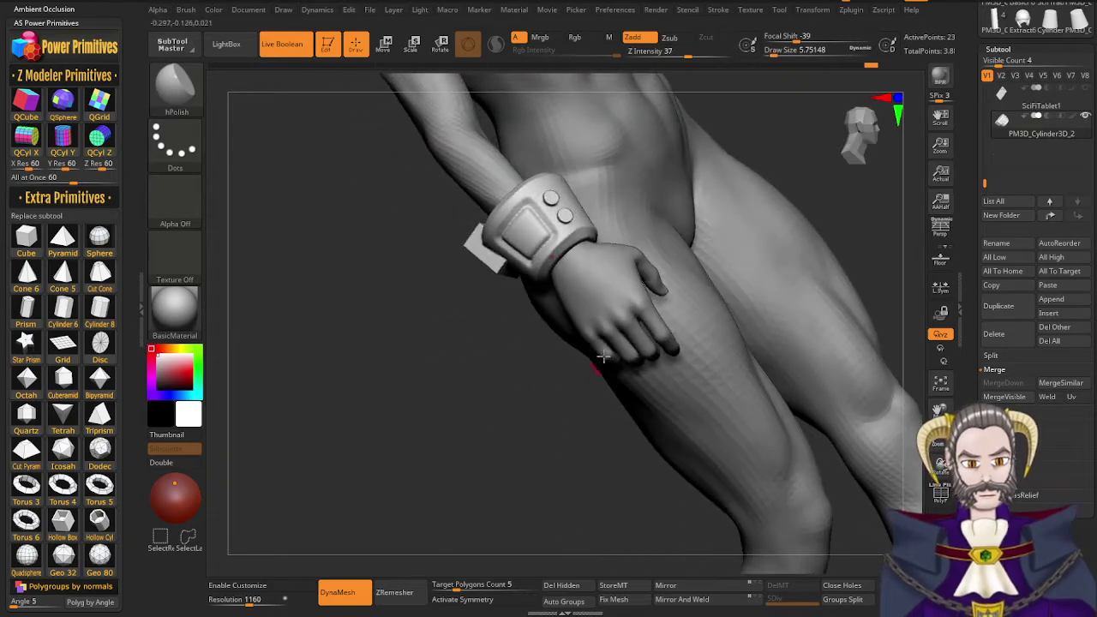
left_click_drag(603, 357, 605, 393)
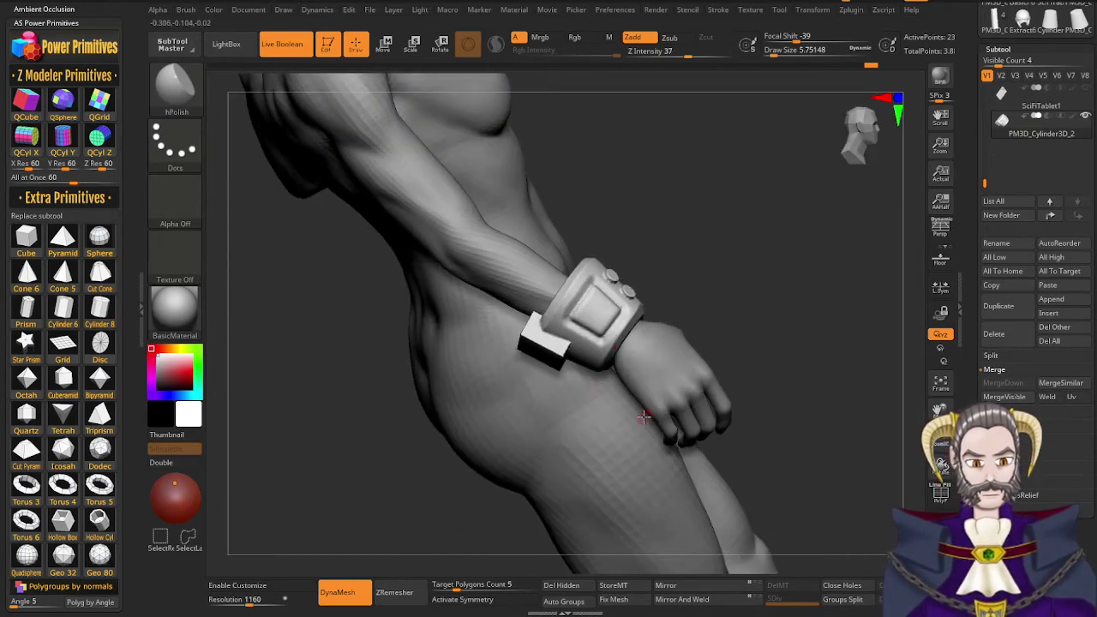
Show all of the figure's subtools again and select the pilot's suit subtool ISPilotBase1_1 near the cuff
left_click_drag(970, 216, 970, 255)
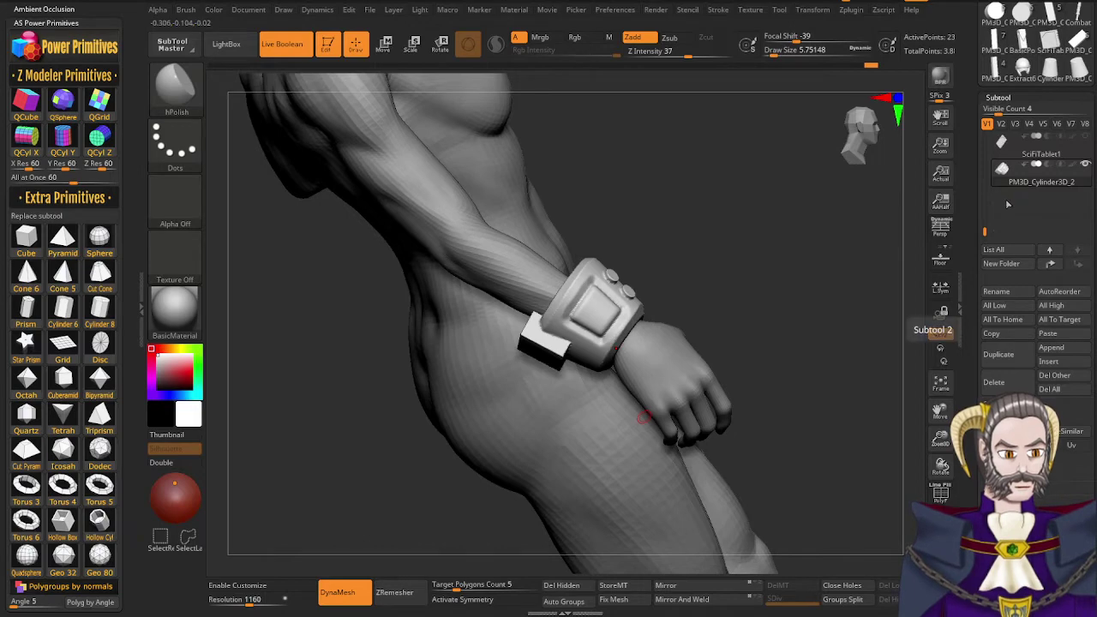
left_click(1085, 166, "shift")
left_click(1086, 166, "shift")
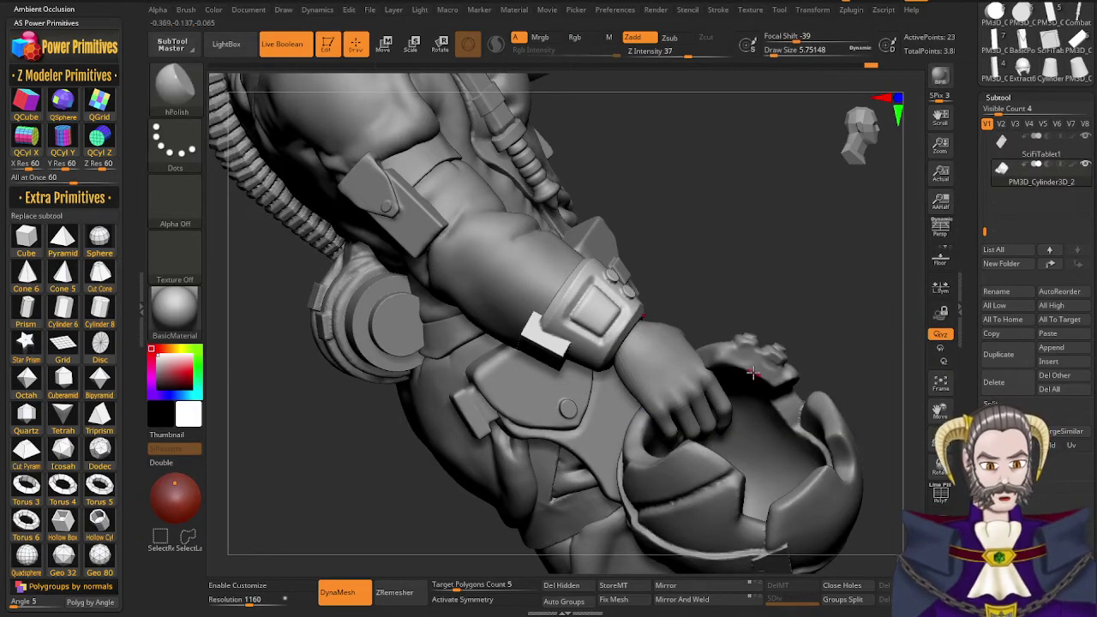
mouse_move(774, 330)
left_mouse_down()
mouse_move(786, 345)
mouse_move(778, 309)
mouse_move(629, 336)
mouse_move(600, 348)
mouse_move(607, 363)
mouse_move(606, 303)
left_mouse_up()
left_click(543, 278, "alt")
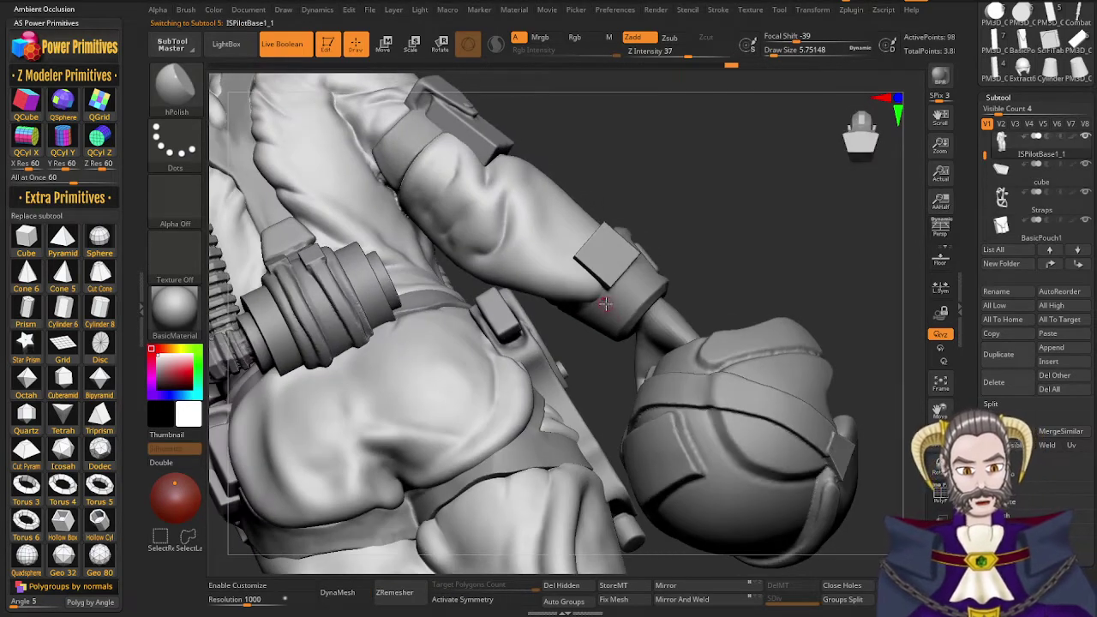
Switch to the ClayBuildup brush at a draw size of about 18 and open its auto-masking settings
key("b")
key("m")
key("v")
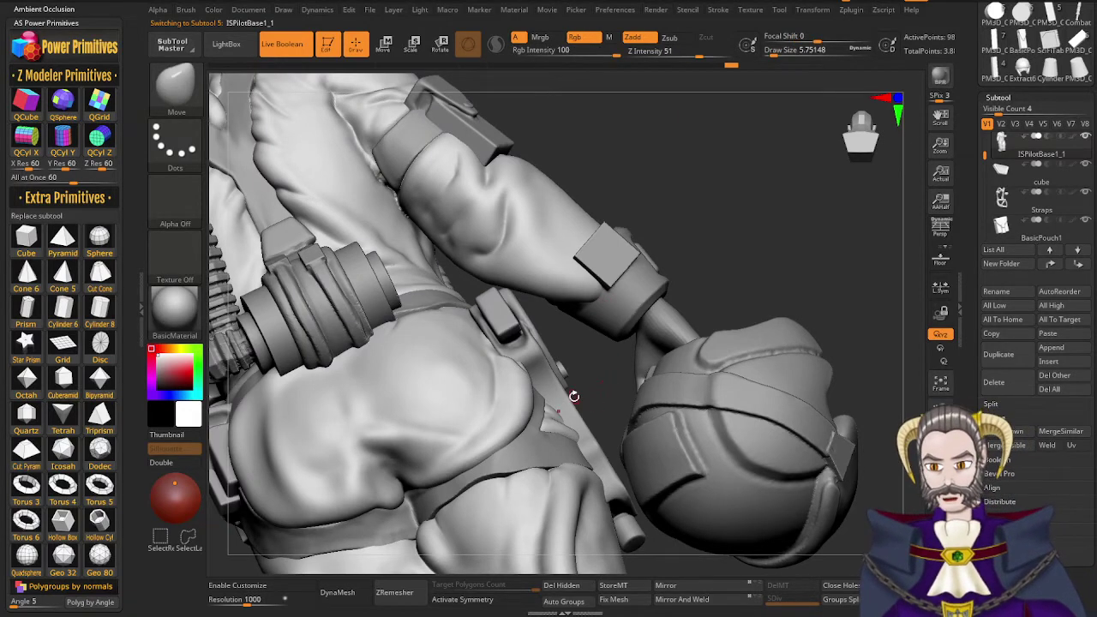
key("b")
key("c")
key("b")
right_click_drag(596, 312, 587, 297)
key("s")
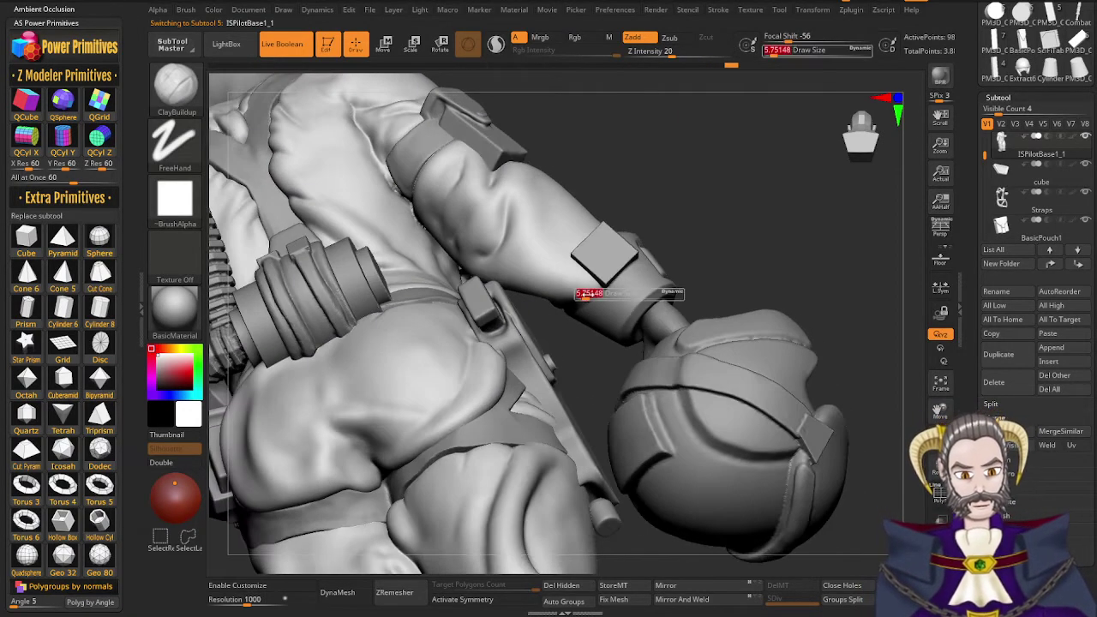
left_click_drag(586, 297, 591, 298)
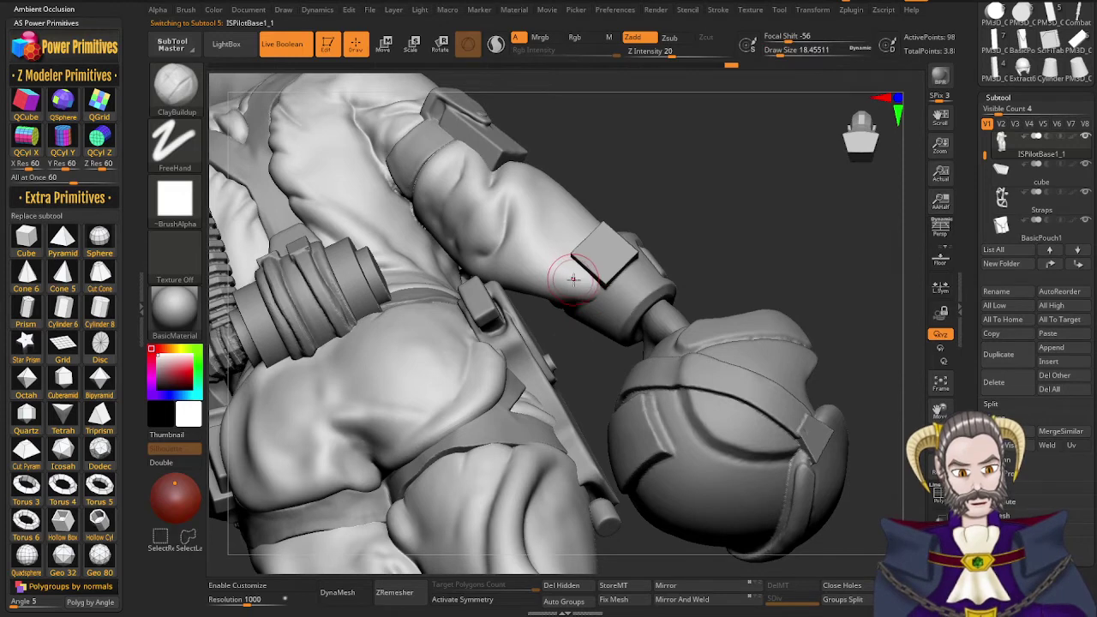
right_click_drag(573, 279, 588, 283)
left_click(191, 11)
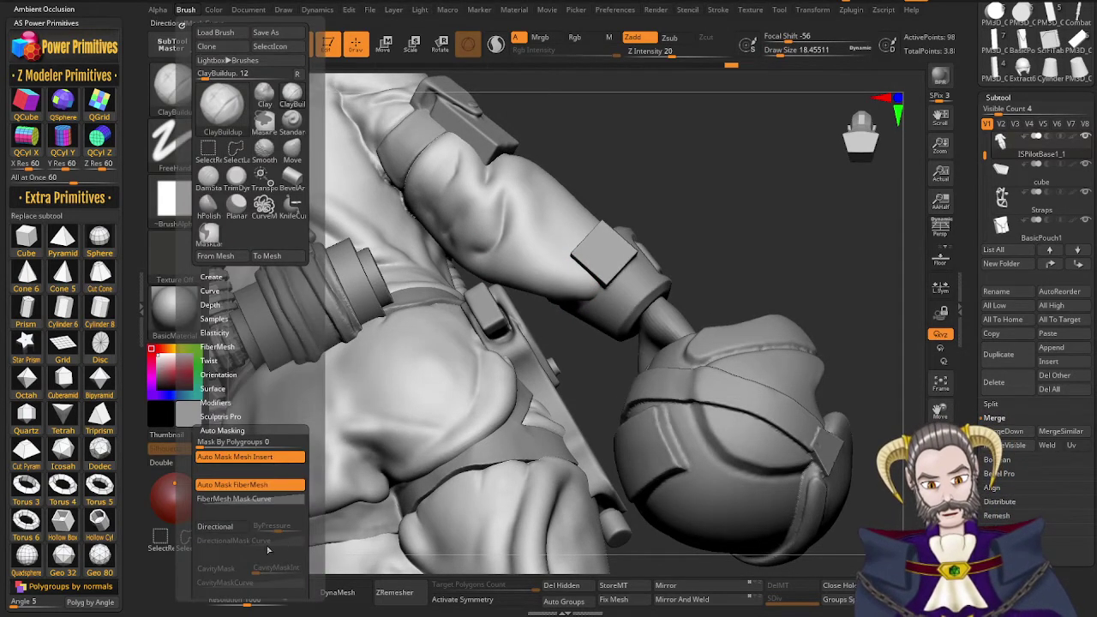
left_click_drag(263, 553, 270, 468)
left_click(228, 395)
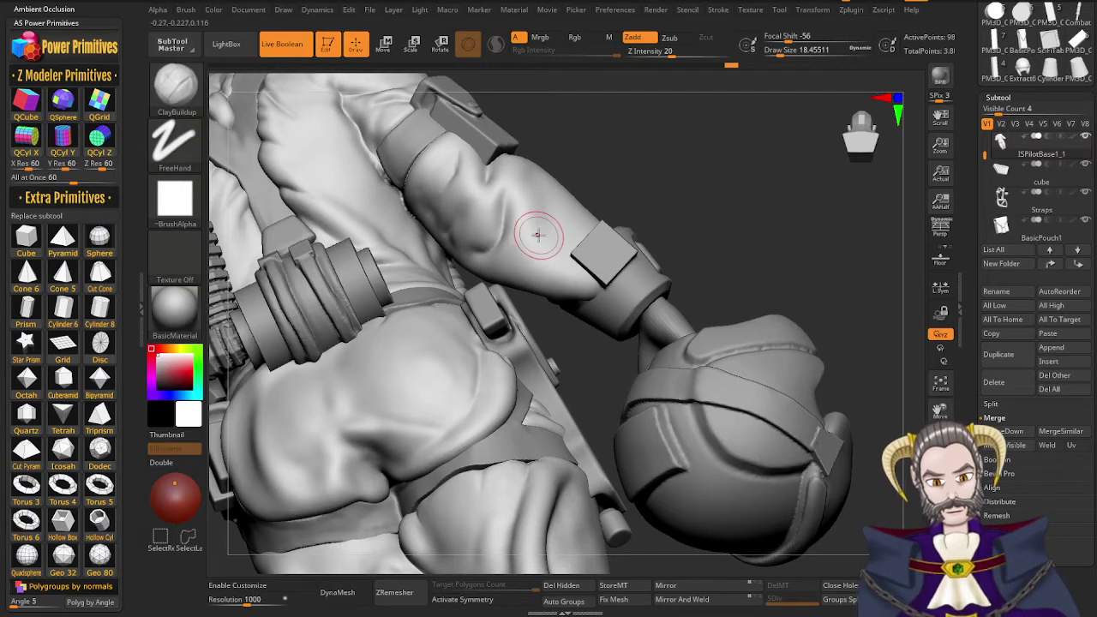
Build up clay on the suit sleeve along the cuff's elbow-side edge beside the block
mouse_move(548, 253)
right_mouse_down()
mouse_move(546, 241)
mouse_move(578, 284)
right_mouse_up()
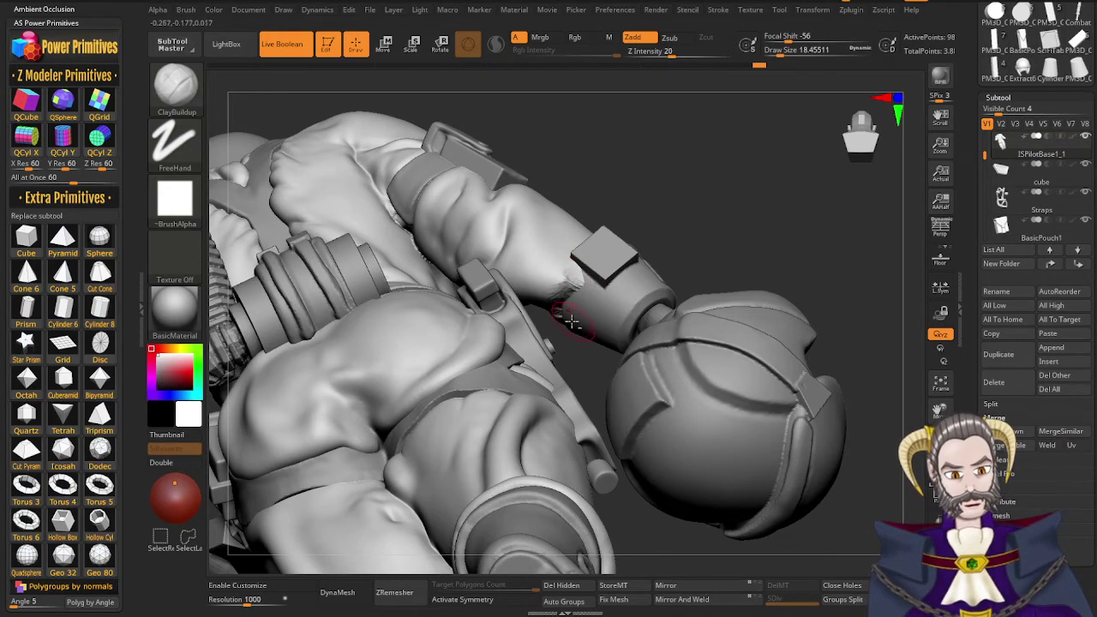
right_click_drag(585, 330, 592, 295)
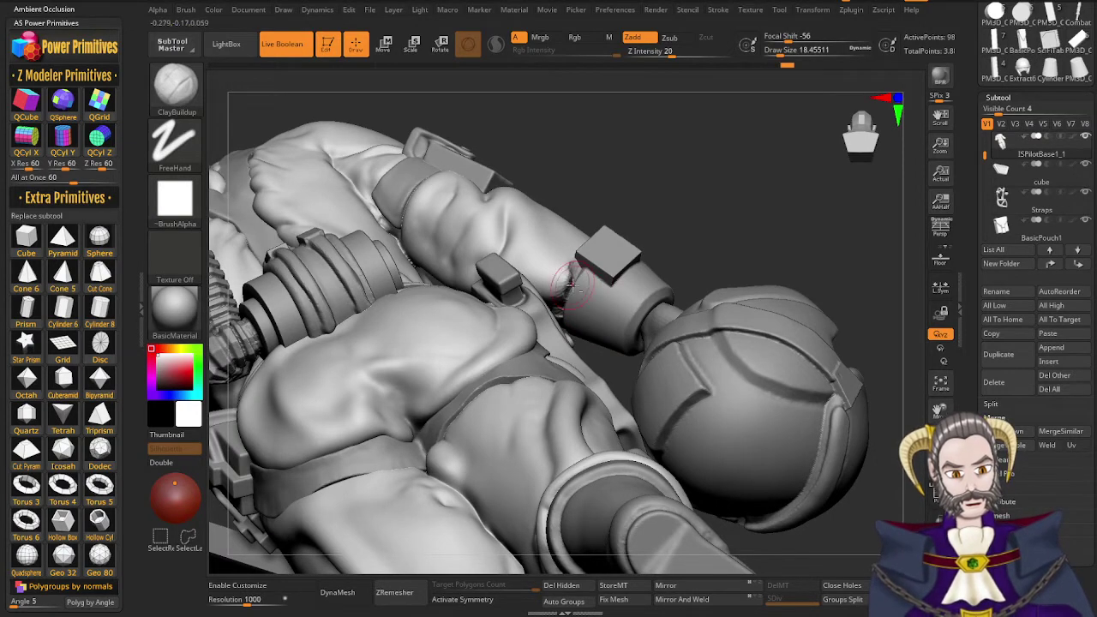
mouse_move(581, 316)
right_mouse_down()
mouse_move(550, 296)
mouse_move(570, 341)
right_mouse_up()
right_click_drag(563, 268, 606, 254)
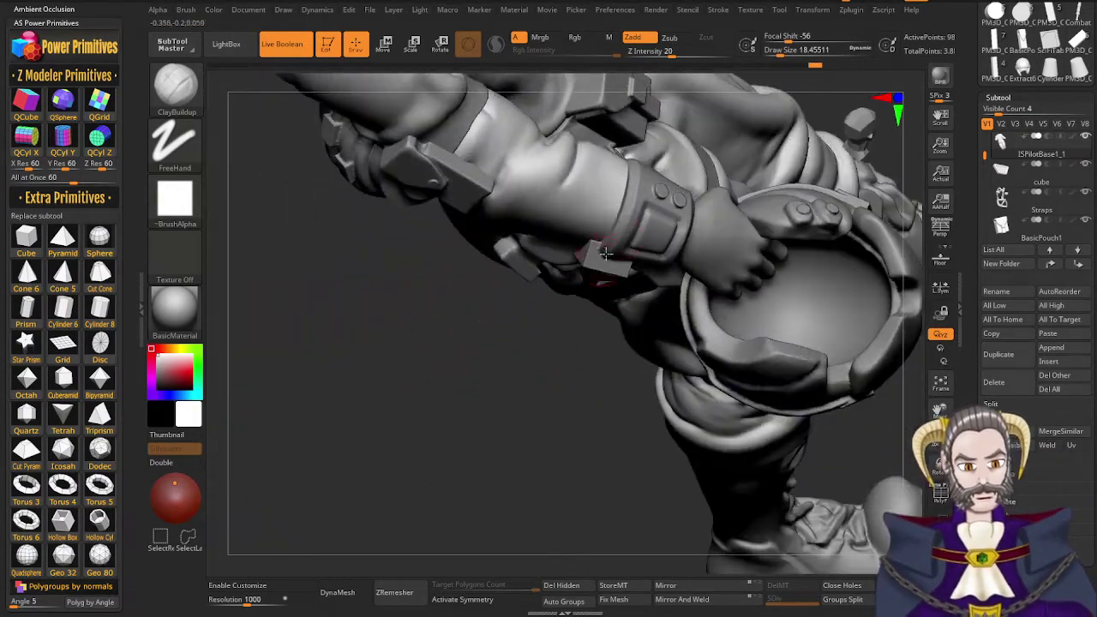
mouse_move(629, 212)
right_mouse_down()
mouse_move(664, 146)
mouse_move(590, 196)
mouse_move(573, 240)
mouse_move(548, 238)
right_mouse_up()
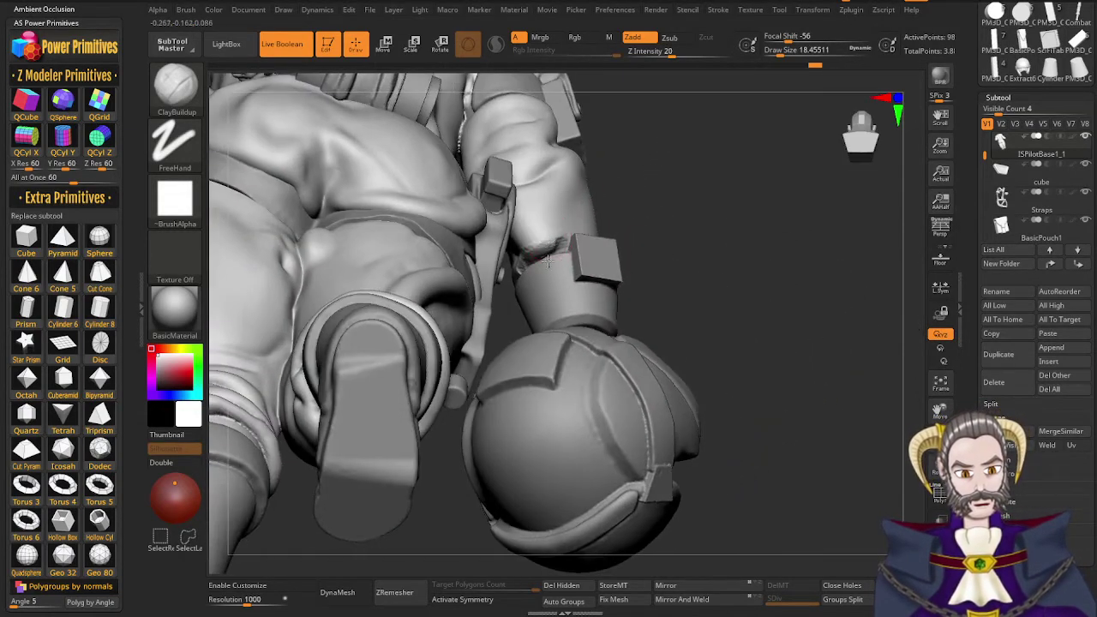
left_click_drag(577, 265, 586, 264)
Clear any mask on the pilot's suit and DynaMesh it at resolution 1000
left_click_drag(705, 302, 742, 207, "ctrl")
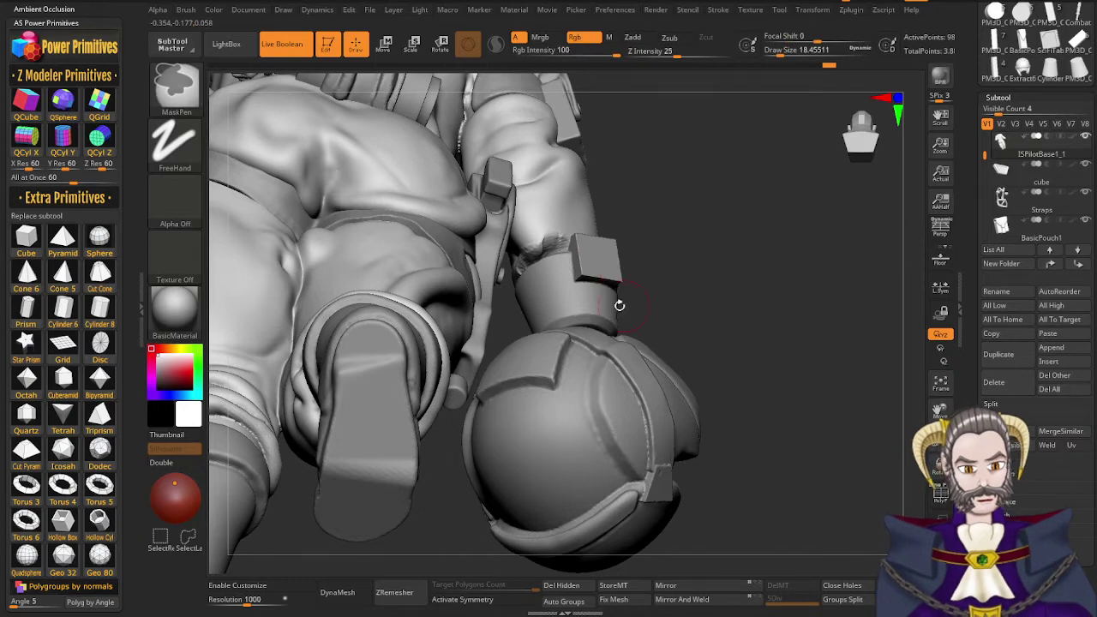
mouse_move(620, 306)
right_mouse_down()
mouse_move(583, 253)
mouse_move(443, 437)
right_mouse_up()
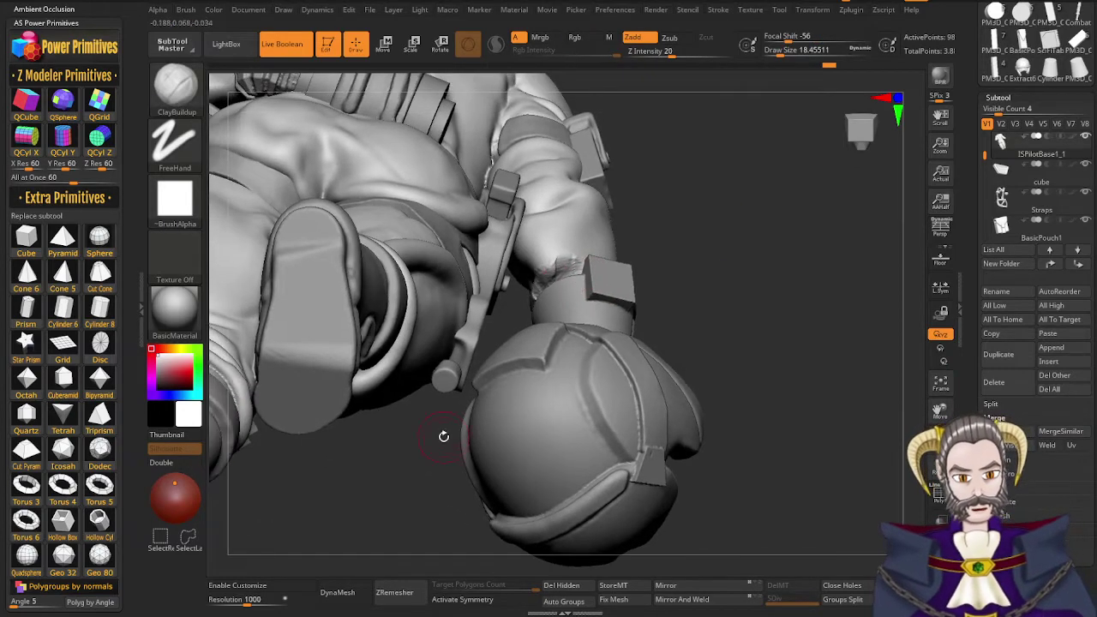
left_click(340, 596)
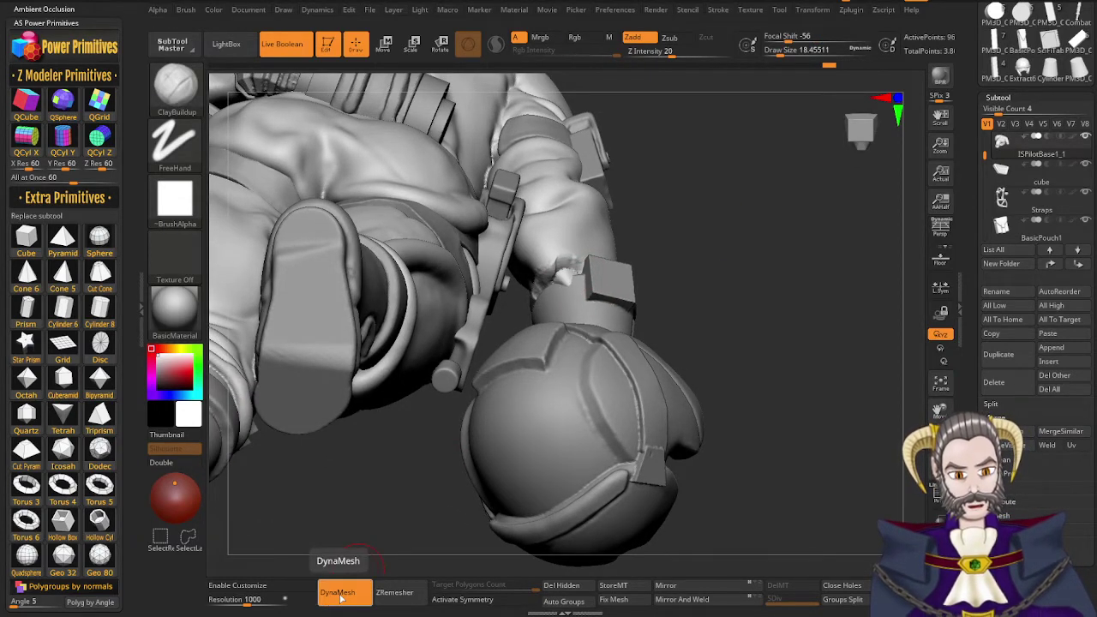
Isolate the suit, smooth the rough built-up patch near the sleeve opening and re-DynaMesh it
right_click_drag(539, 380, 541, 471)
mouse_move(599, 248)
right_mouse_down("alt")
mouse_move(575, 393)
mouse_move(580, 338)
right_mouse_up("alt")
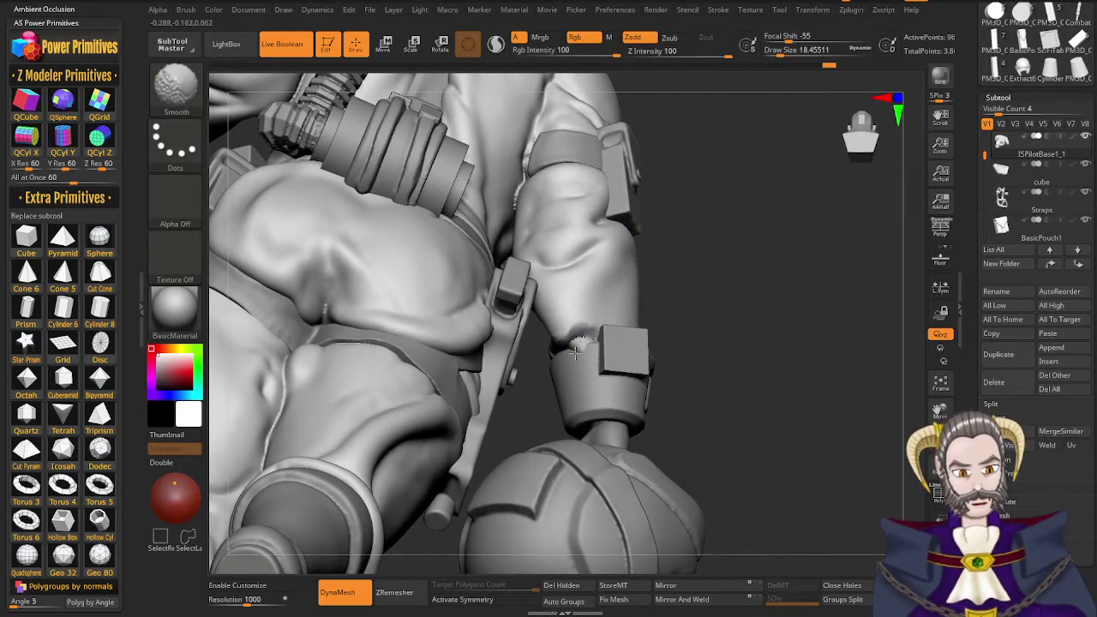
left_click_drag(576, 353, 578, 353, "shift")
mouse_move(579, 353)
right_mouse_down("ctrl")
mouse_move(632, 407)
mouse_move(617, 326)
mouse_move(575, 226)
mouse_move(583, 186)
mouse_move(576, 202)
mouse_move(609, 323)
right_mouse_up("ctrl")
key("alt+shift+s")
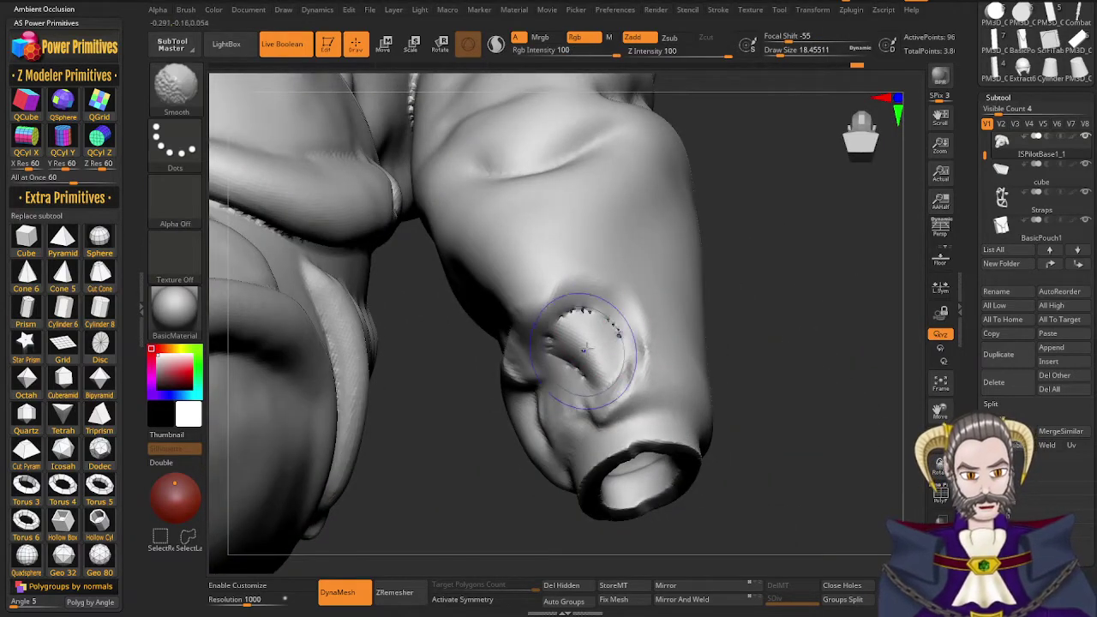
left_click_drag(585, 350, 619, 350, "shift")
left_click_drag(806, 420, 833, 338, "ctrl")
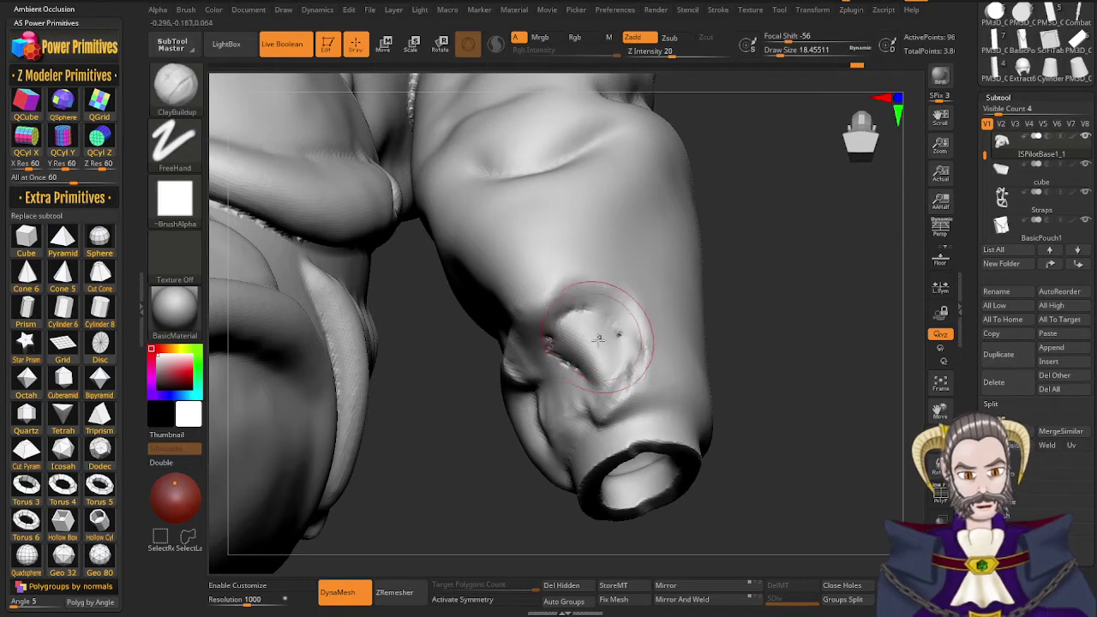
right_click_drag(598, 341, 586, 302)
mouse_move(576, 350)
left_mouse_down("shift")
mouse_move(559, 364)
mouse_move(570, 370)
left_mouse_up("shift")
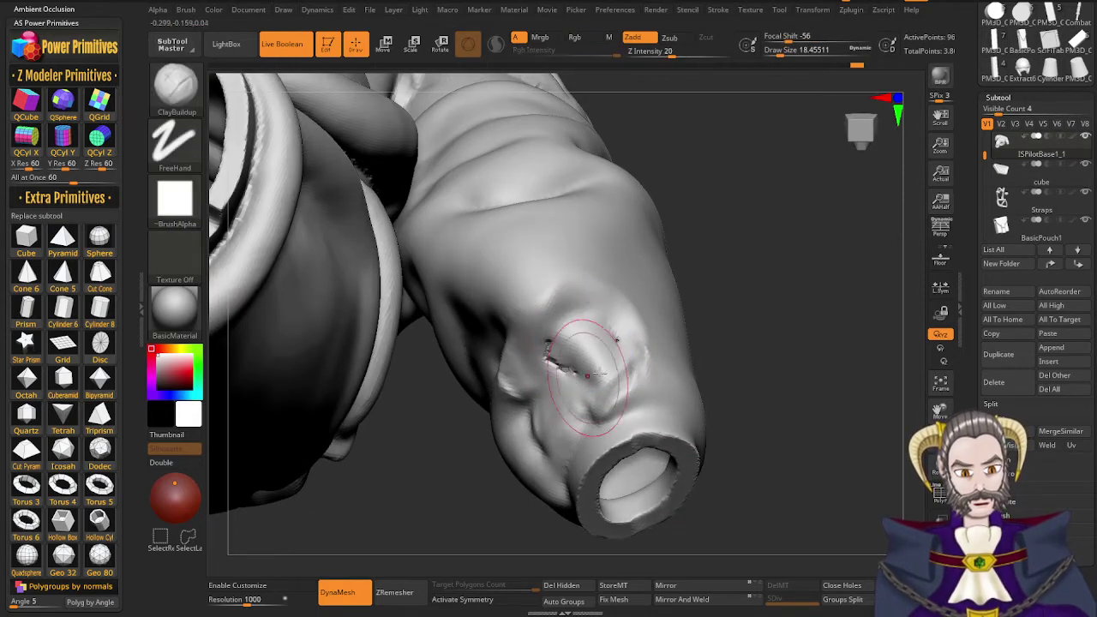
left_click_drag(752, 411, 821, 281, "ctrl")
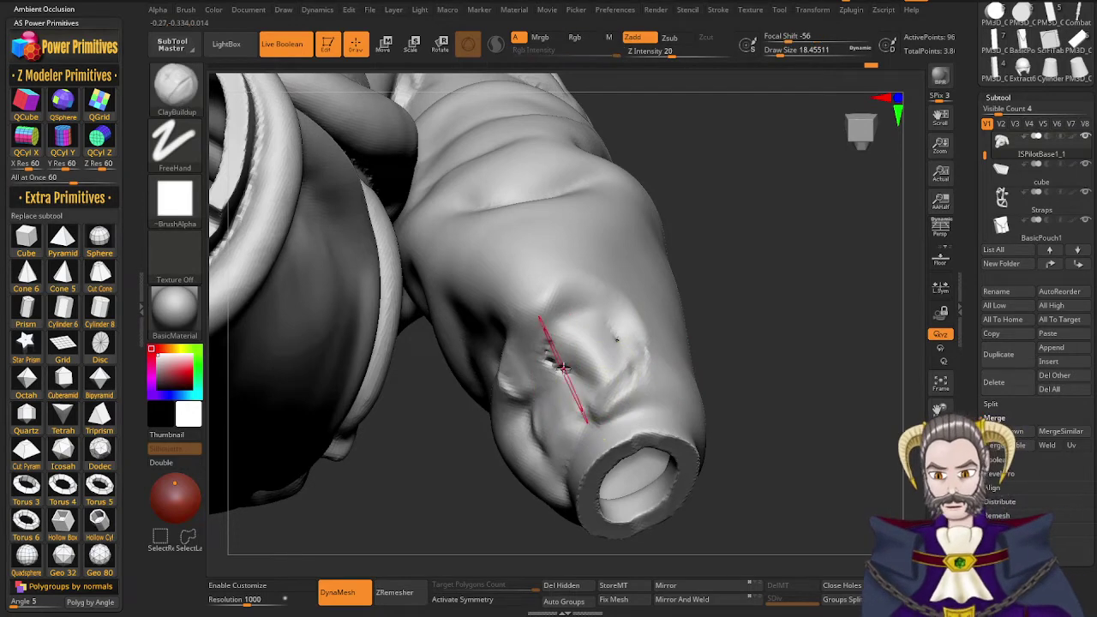
Fill the remaining pits in the sleeve patch with the Inflate brush, re-DynaMesh the suit and show the other subtools again
key("b")
key("i")
key("n")
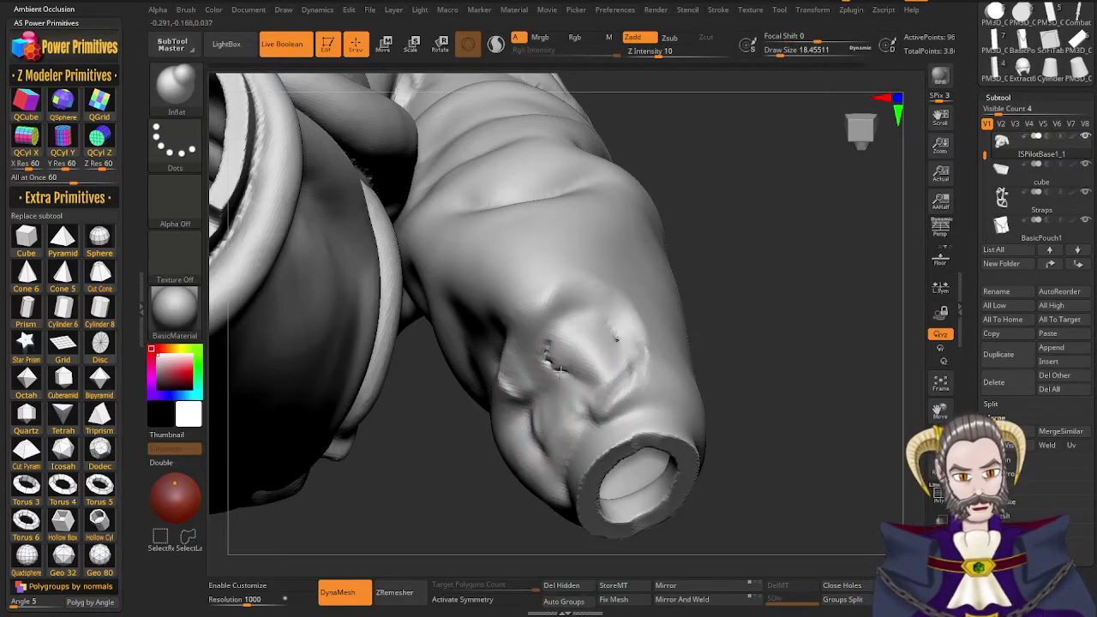
left_click_drag(769, 349, 837, 255, "ctrl")
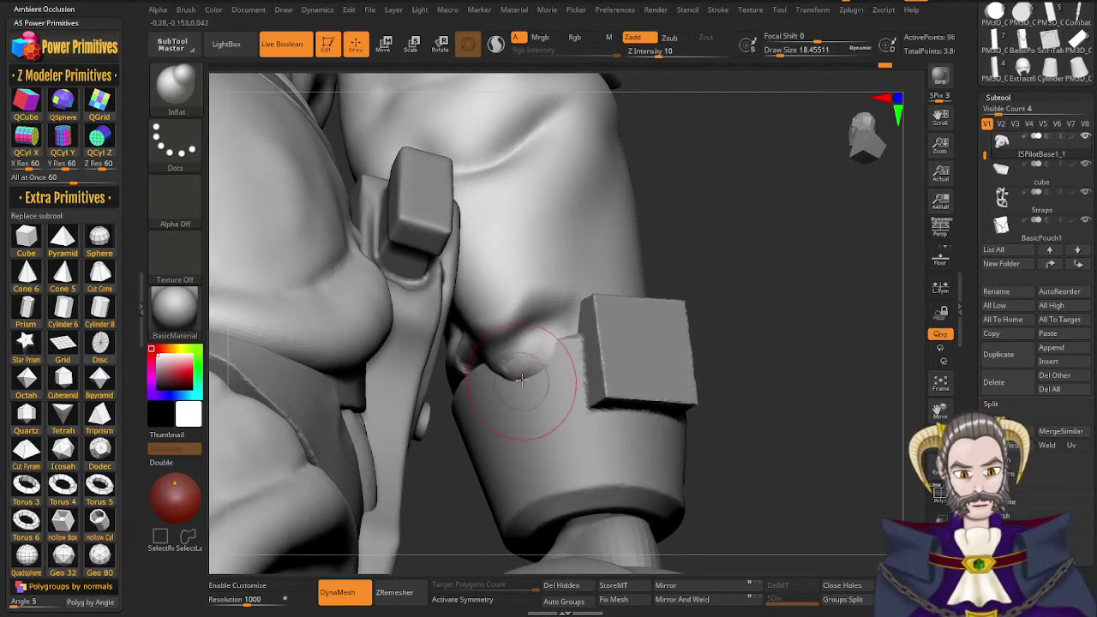
right_click_drag(522, 380, 519, 372)
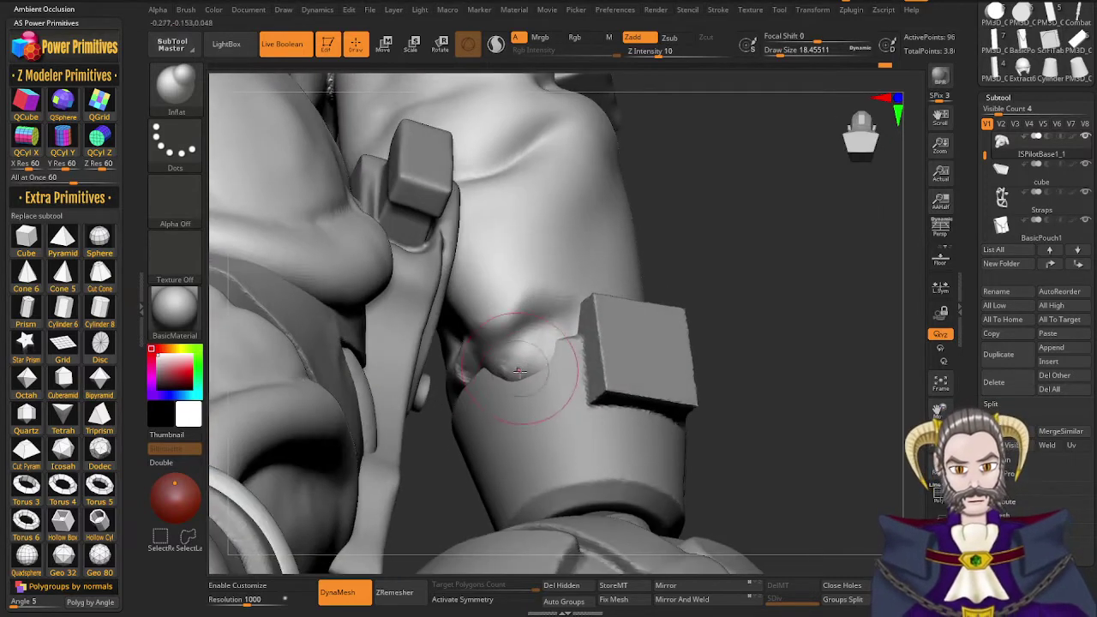
Carve back the bulging sleeve cloth over the cuff's edge beside the block with ClayBuildup and re-DynaMesh the suit
key("b")
key("c")
key("b")
key("b")
key("i")
key("n")
key("b")
key("c")
key("b")
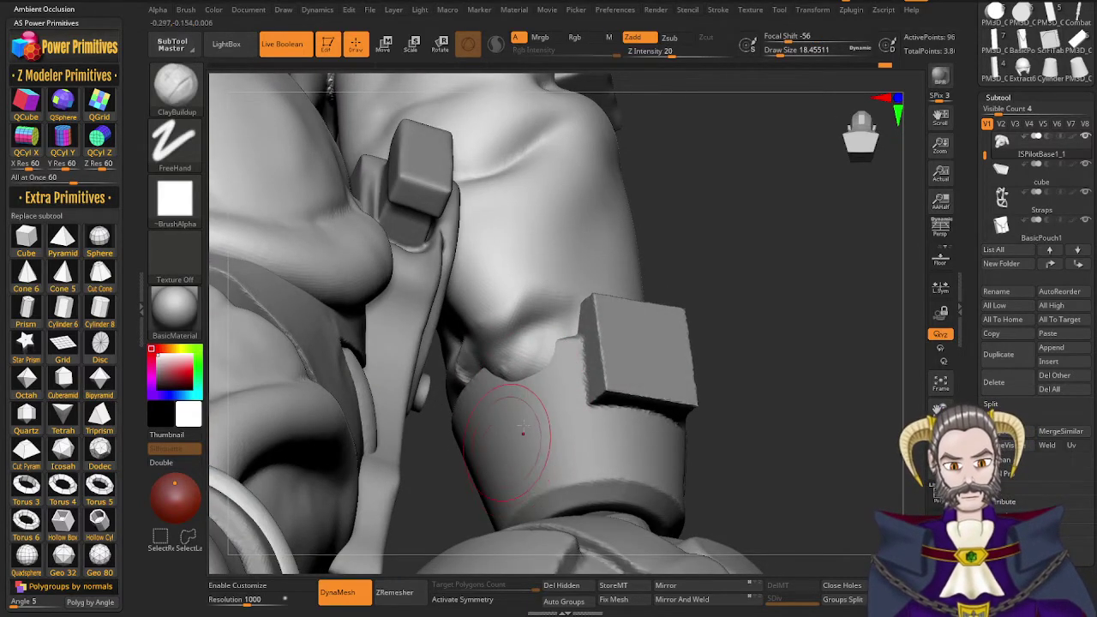
right_click_drag(524, 426, 520, 382)
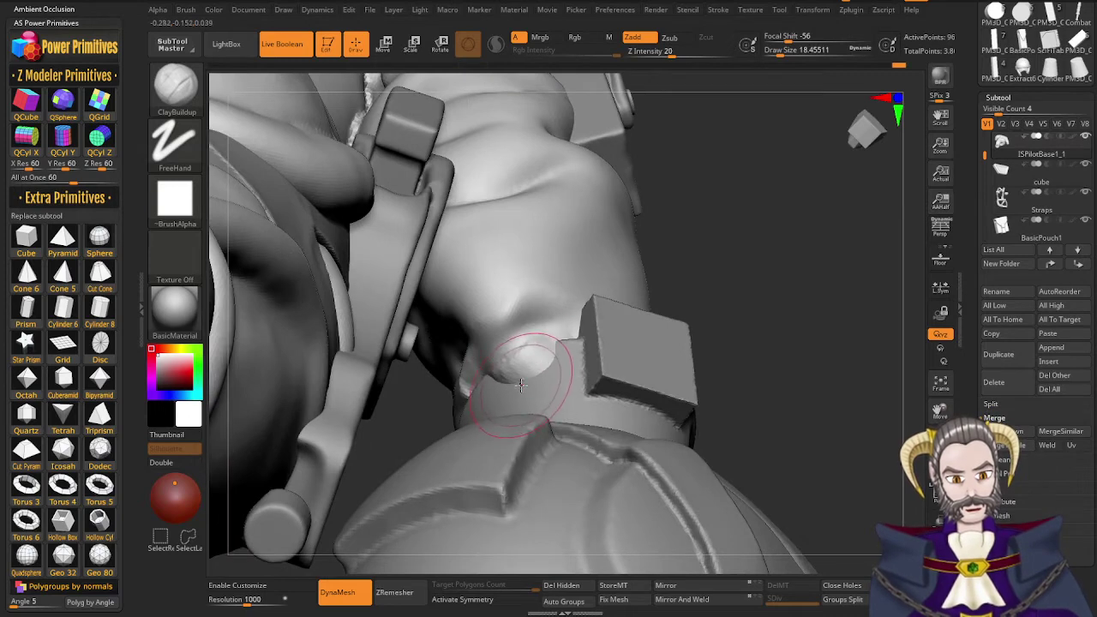
left_click_drag(521, 370, 555, 353, "alt")
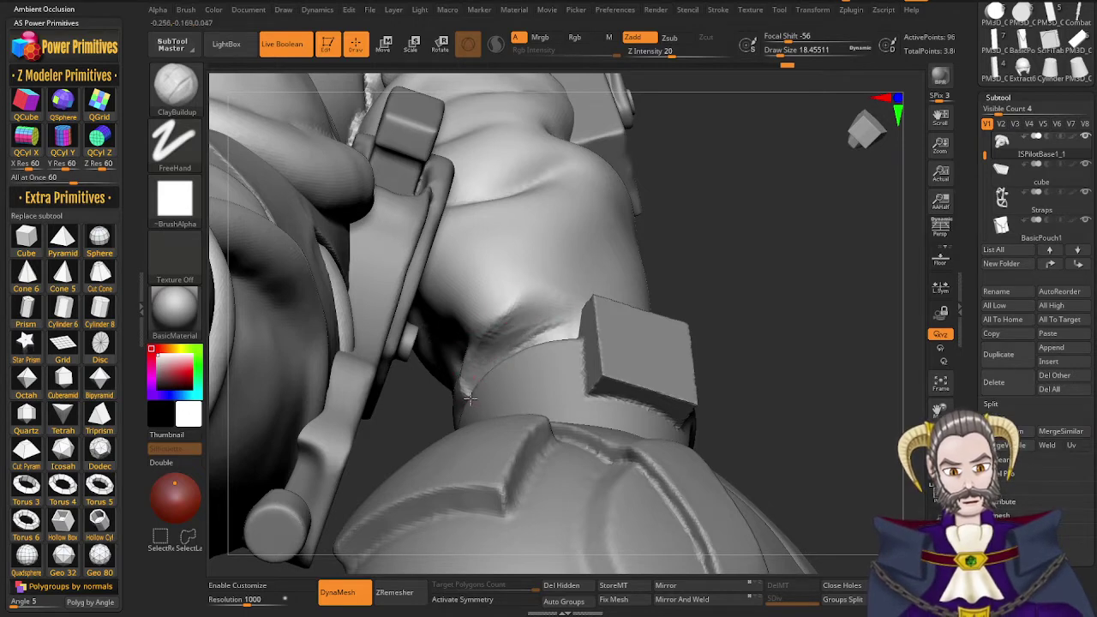
right_click_drag(467, 409, 539, 417)
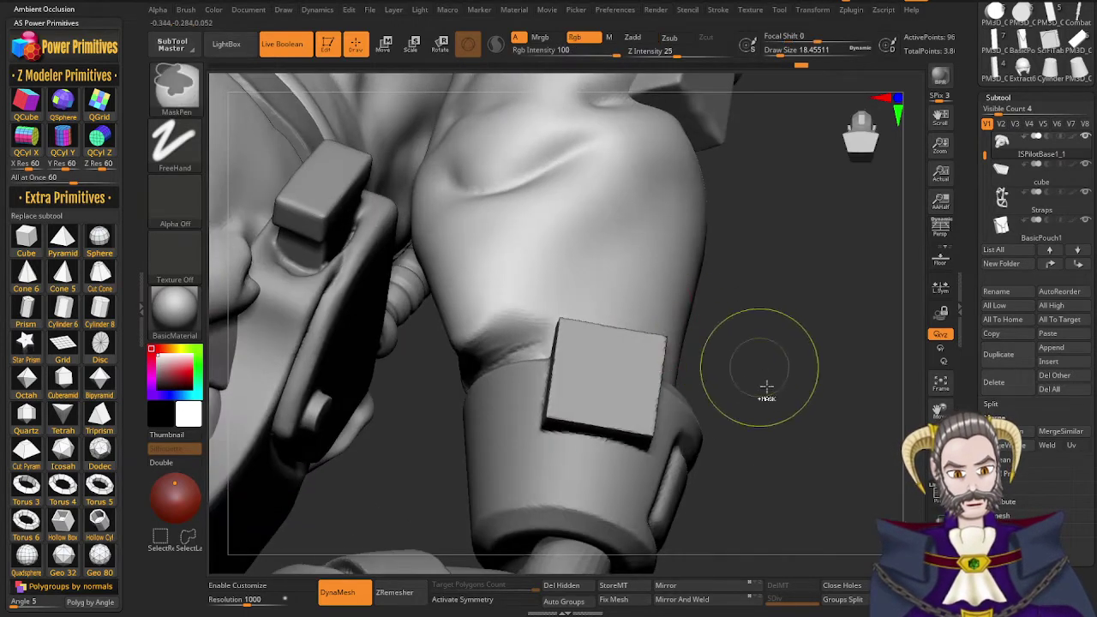
left_click_drag(773, 298, 843, 415, "ctrl")
Sculpt bunched cloth folds along the cuff's edge on the inner side of the forearm and smooth them
mouse_move(592, 420)
right_mouse_down()
mouse_move(595, 470)
mouse_move(607, 463)
right_mouse_up()
right_click_drag(586, 381, 576, 340)
right_click_drag(481, 370, 462, 359)
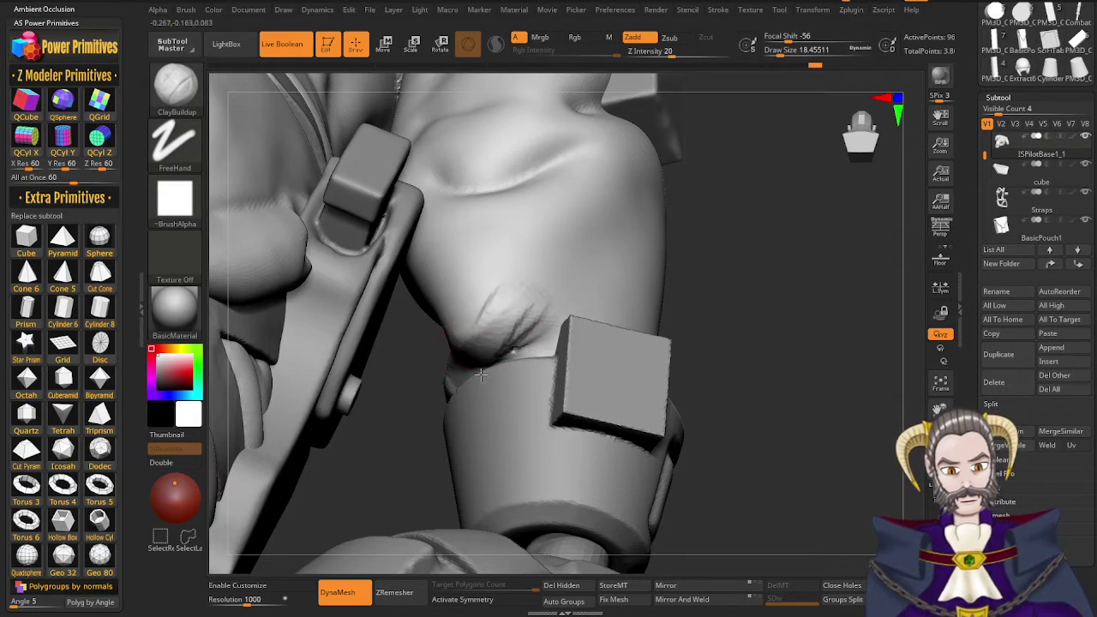
right_click_drag(478, 375, 506, 314)
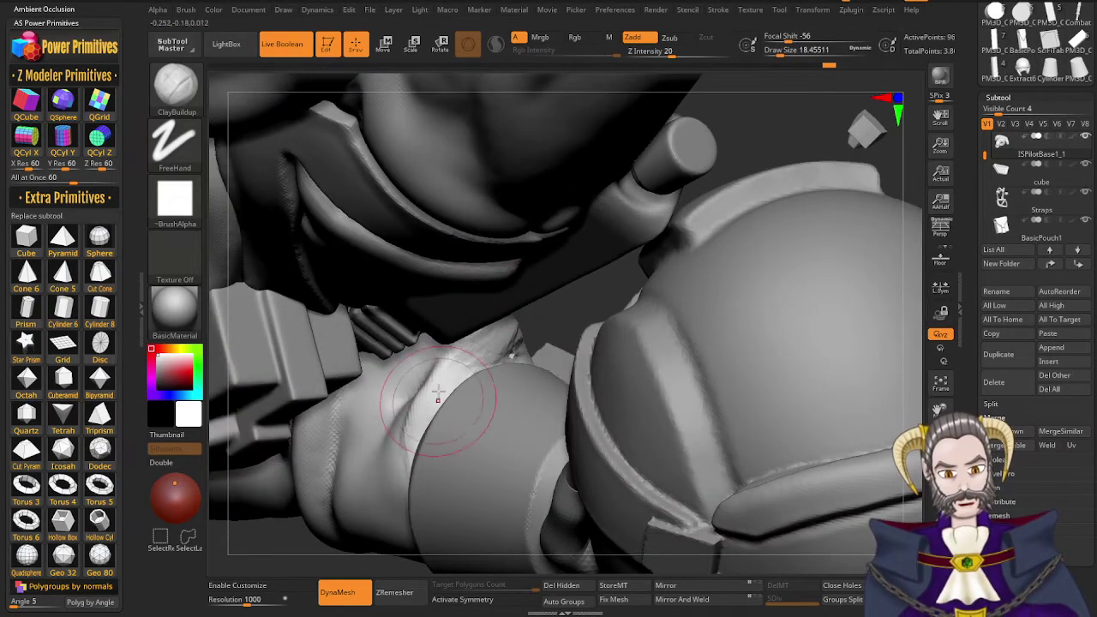
left_click_drag(436, 396, 406, 456)
mouse_move(430, 391)
right_mouse_down()
mouse_move(420, 469)
mouse_move(401, 482)
right_mouse_up()
left_click_drag(479, 362, 530, 329, "shift")
mouse_move(534, 330)
right_mouse_down()
mouse_move(531, 392)
mouse_move(499, 428)
right_mouse_up()
right_click_drag(561, 327, 647, 449)
right_click_drag(690, 384, 704, 371)
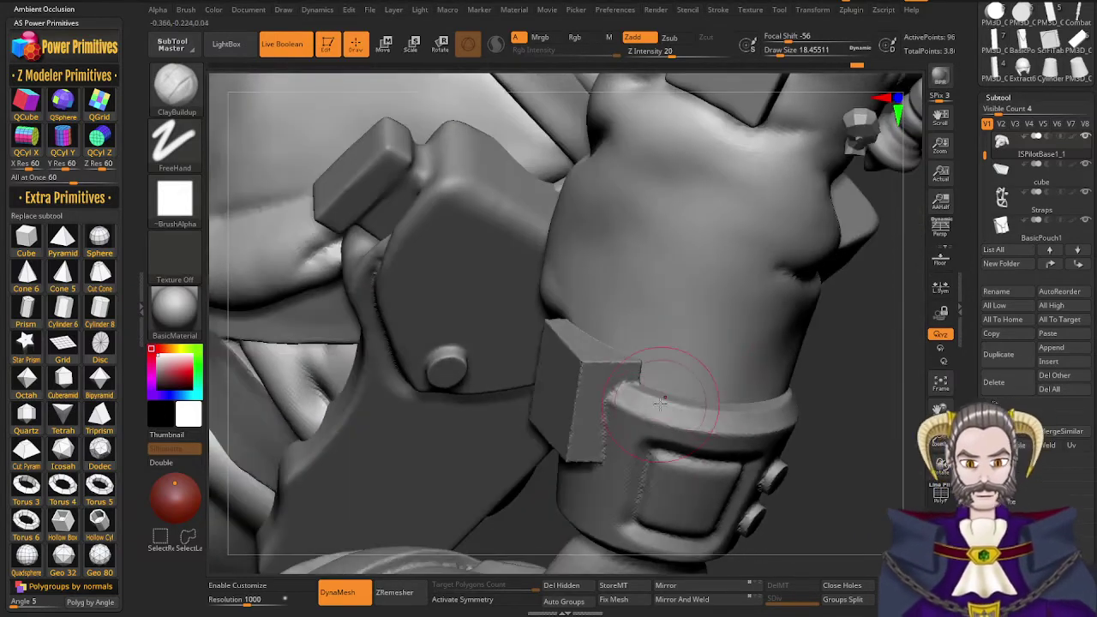
Cut short creases with DamStandard into the sleeve beside the block and above the cuff's engraved panel
key("b")
key("d")
key("s")
right_click_drag(585, 344, 593, 342)
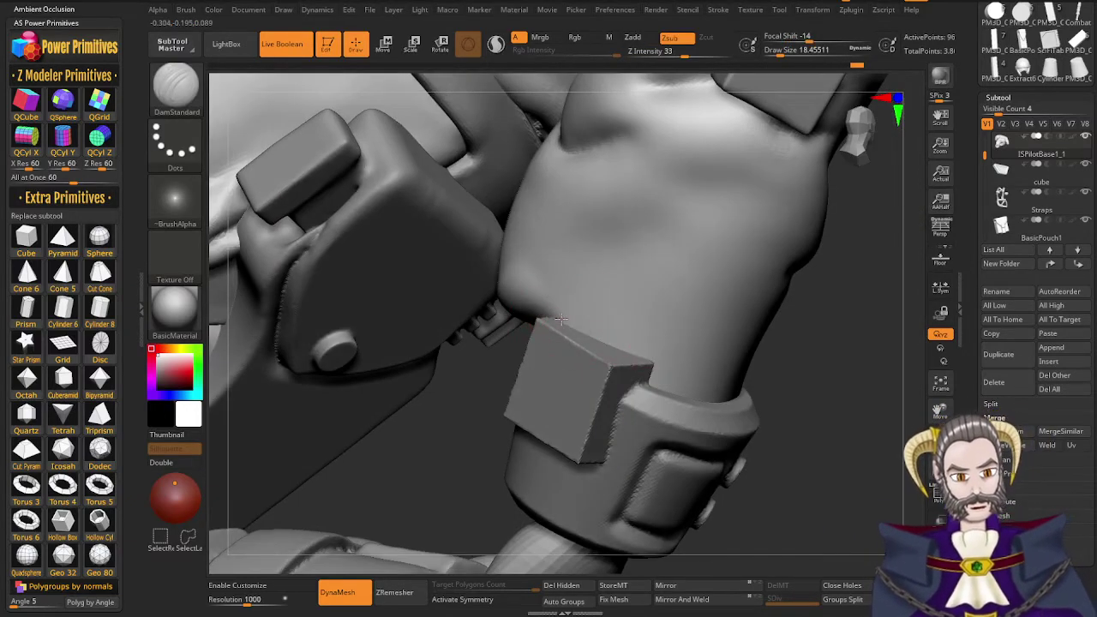
mouse_move(561, 319)
left_mouse_down()
mouse_move(584, 319)
mouse_move(633, 353)
left_mouse_up()
right_click_drag(649, 384, 675, 381)
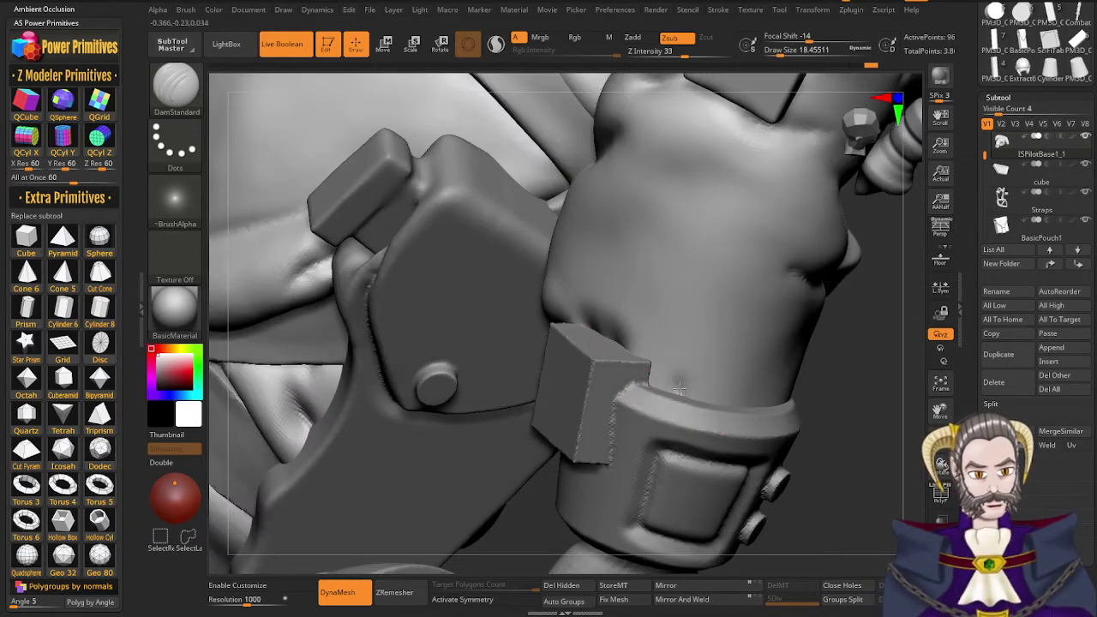
mouse_move(679, 389)
left_mouse_down()
mouse_move(666, 395)
mouse_move(677, 375)
left_mouse_up()
right_click_drag(696, 363, 658, 330)
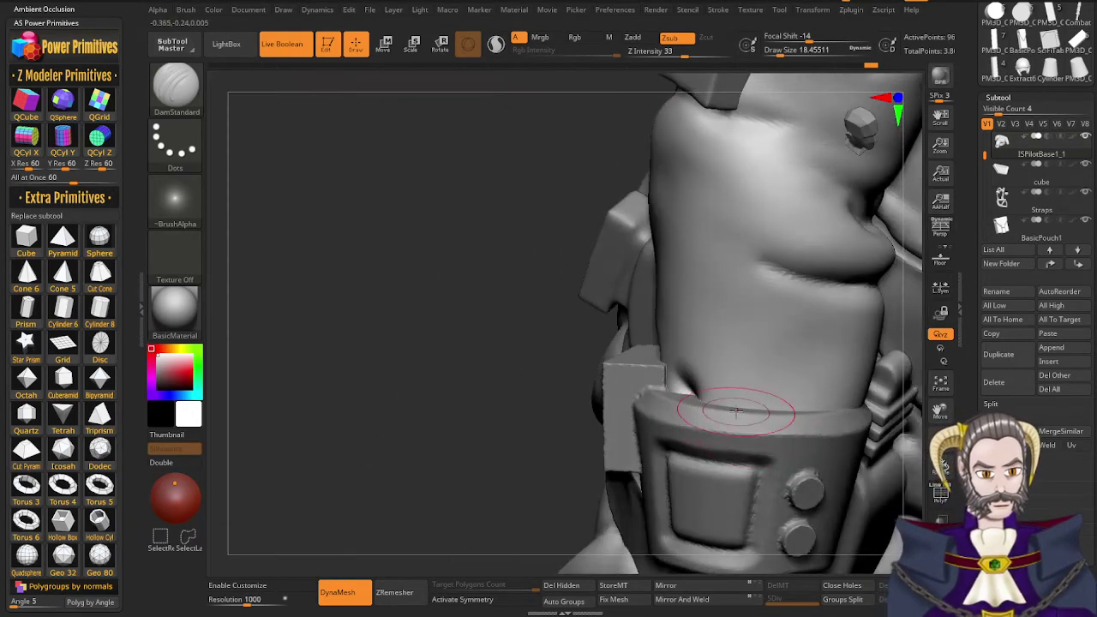
left_click_drag(739, 384, 741, 397)
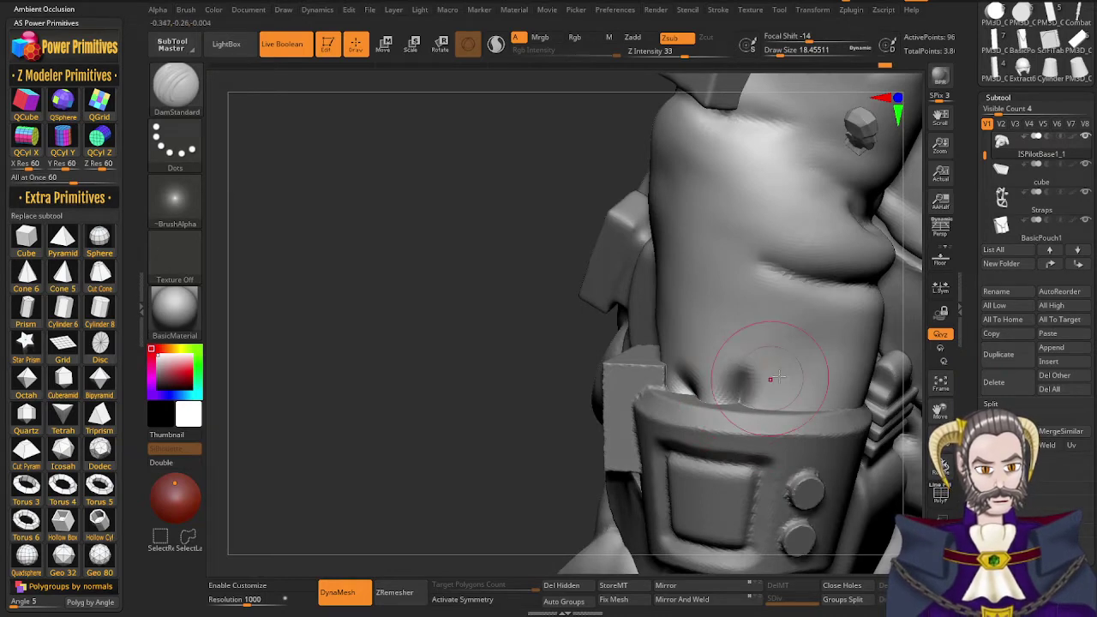
Carve further gathered-cloth creases into the sleeve around the cuff's rim, continuing past the two buttons to the inner forearm
mouse_move(772, 380)
right_mouse_down()
mouse_move(770, 365)
mouse_move(836, 451)
mouse_move(836, 482)
right_mouse_up()
right_click_drag(840, 404, 796, 454)
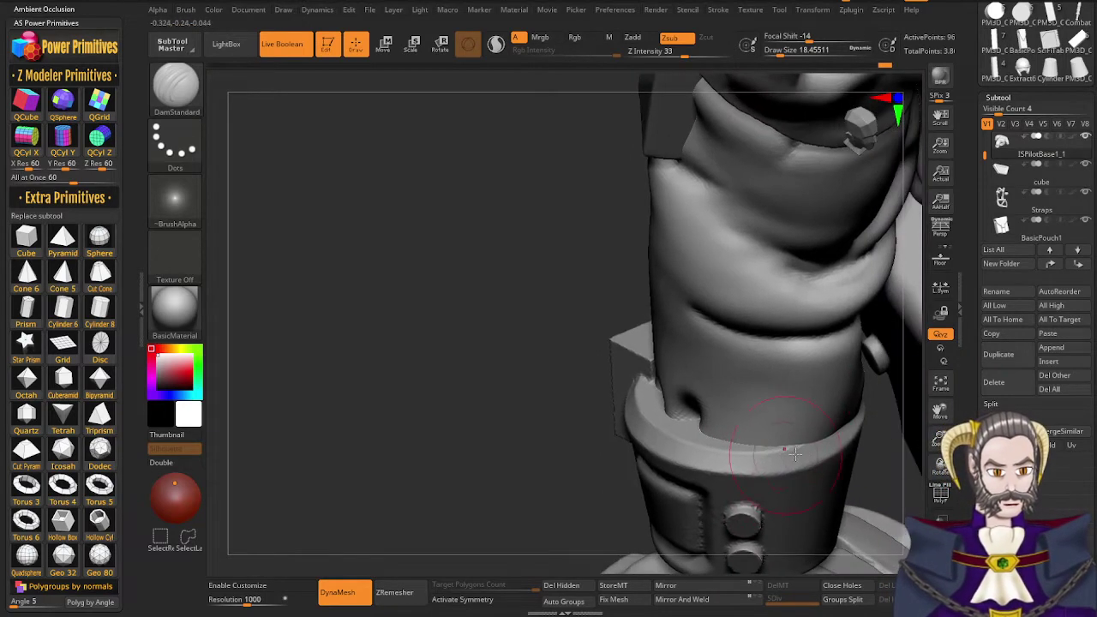
left_click_drag(789, 443, 830, 423)
mouse_move(831, 426)
right_mouse_down()
mouse_move(810, 405)
mouse_move(755, 386)
right_mouse_up()
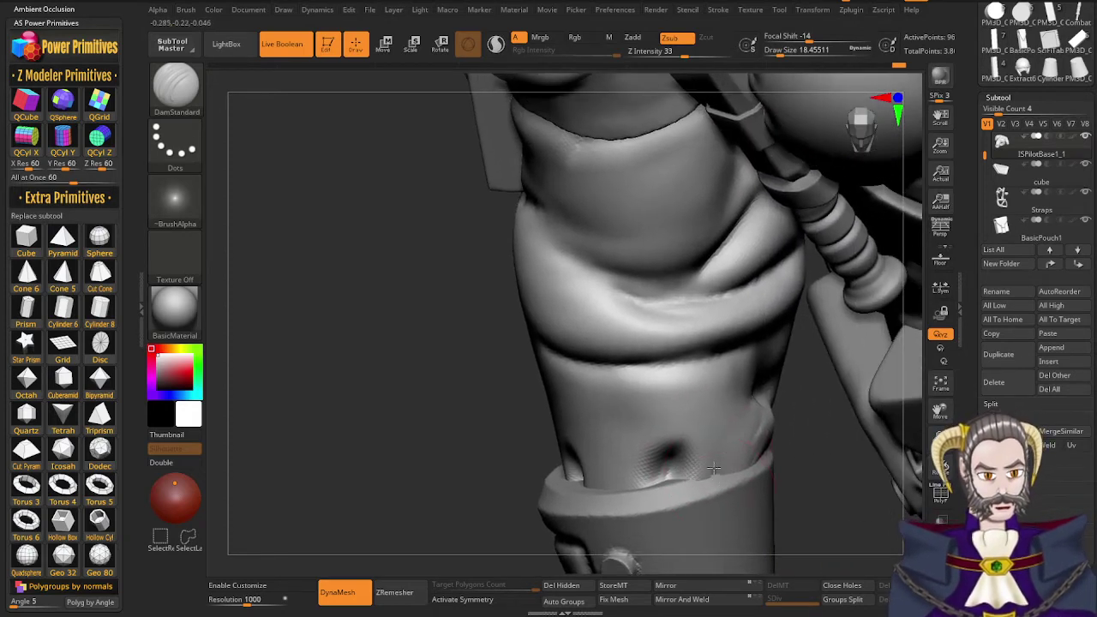
left_click_drag(715, 470, 748, 423)
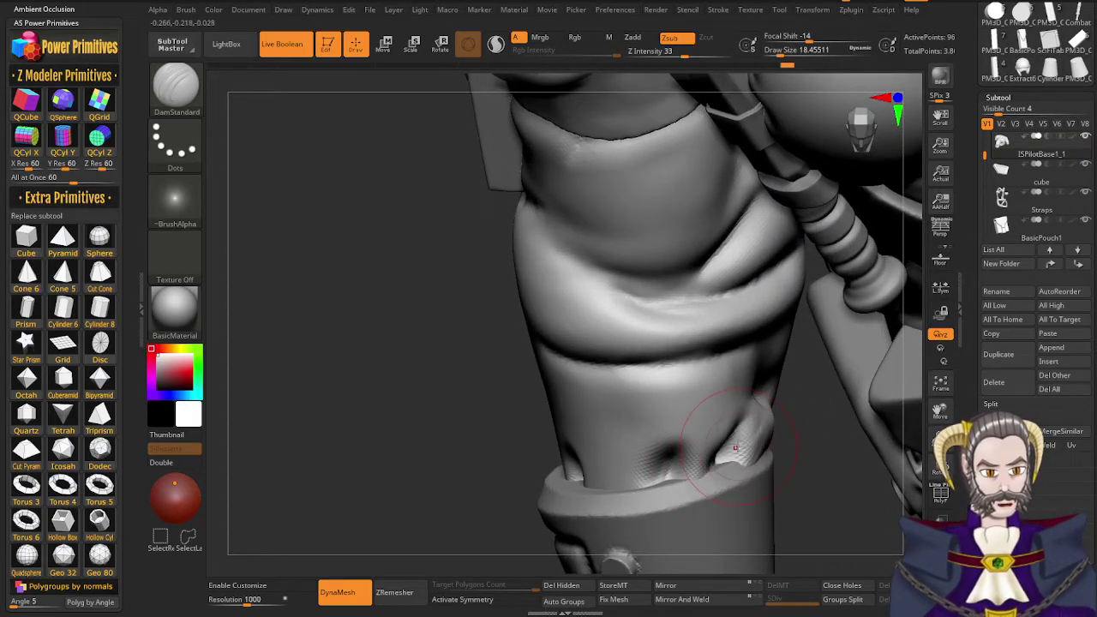
mouse_move(697, 473)
left_mouse_down()
mouse_move(660, 494)
mouse_move(593, 491)
left_mouse_up()
right_click_drag(600, 486, 673, 482)
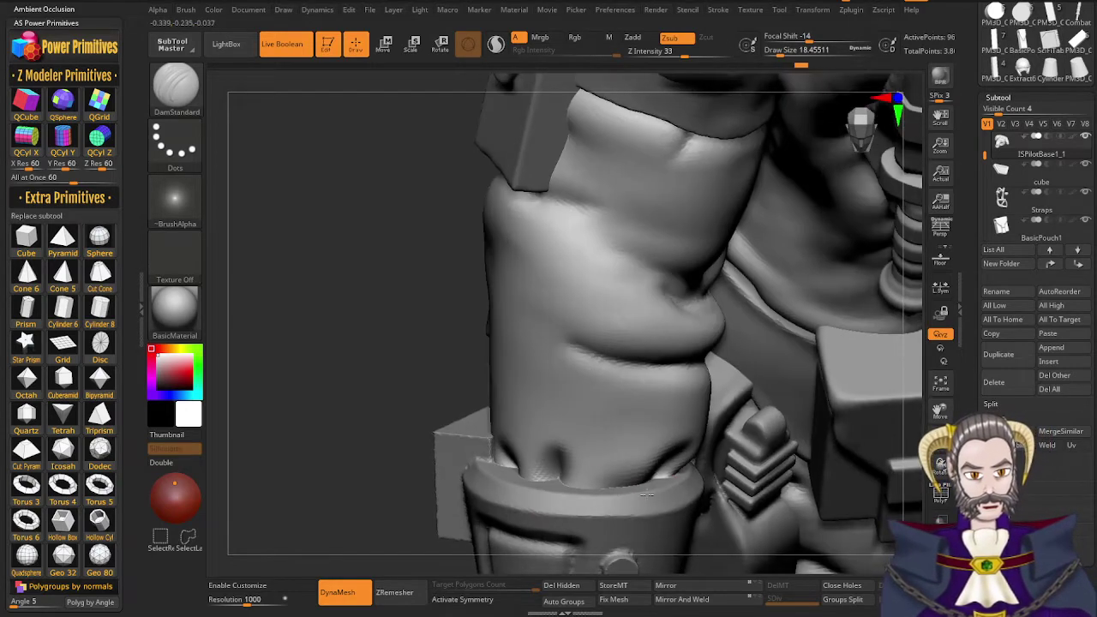
Cut a final crease into the sleeve cloth at the cuff's rim and re-DynaMesh the suit
left_click_drag(561, 488, 567, 488)
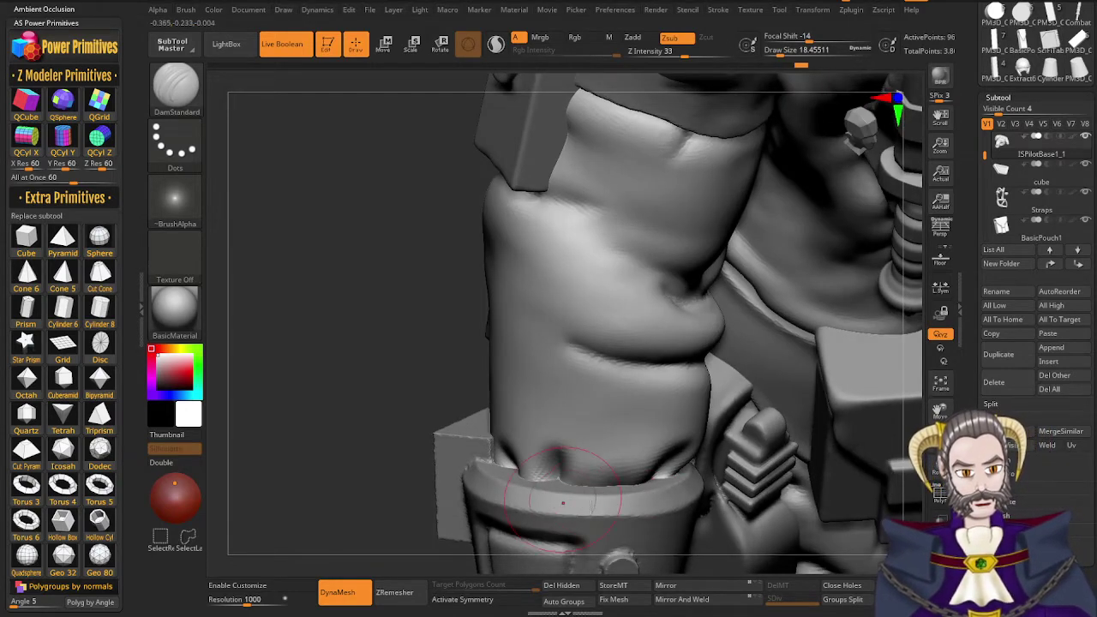
mouse_move(563, 503)
right_mouse_down()
mouse_move(525, 480)
mouse_move(556, 471)
right_mouse_up()
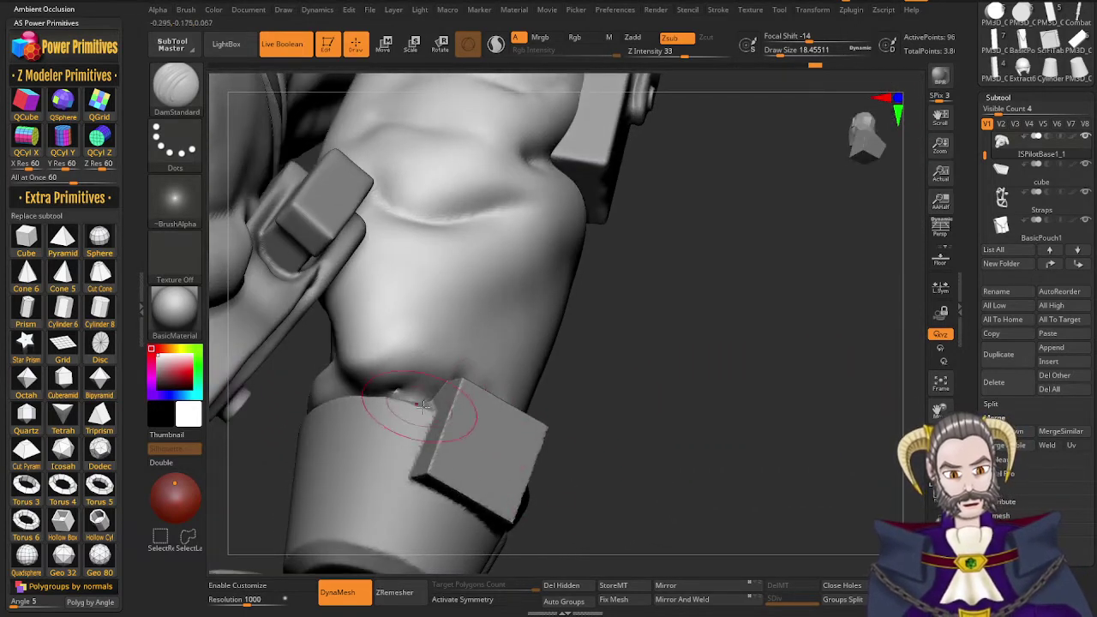
key("ctrl")
left_click_drag(677, 480, 775, 329, "ctrl")
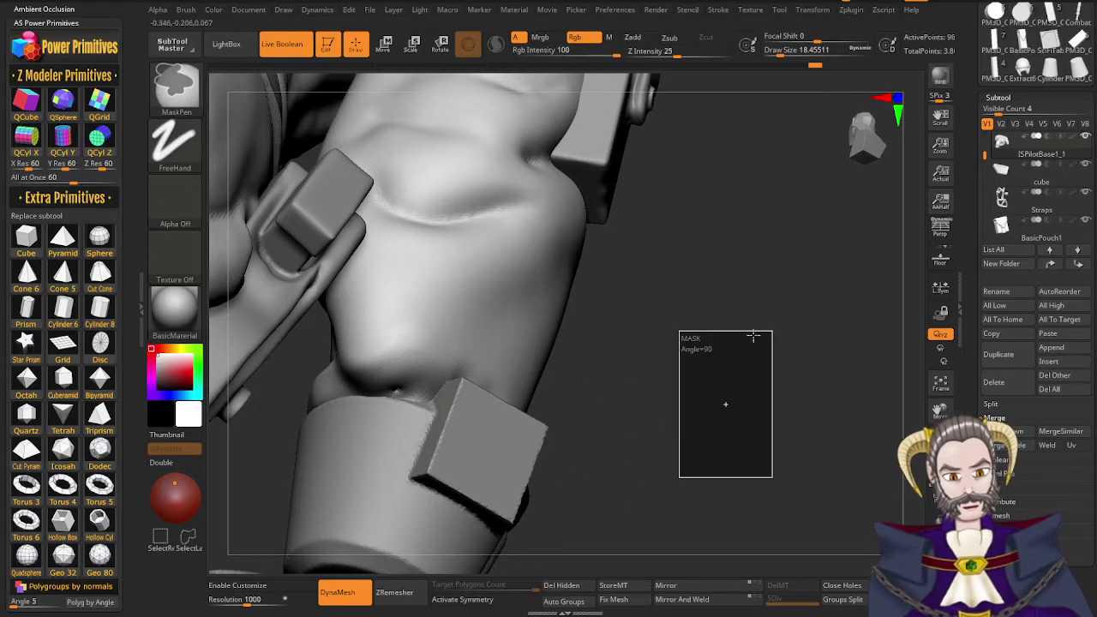
Choose the Extension Cord mesh of the IMM Curve brush and set the draw size to about 20
mouse_move(620, 419)
right_mouse_down()
mouse_move(612, 447)
mouse_move(602, 353)
mouse_move(504, 223)
mouse_move(598, 275)
right_mouse_up()
mouse_move(598, 274)
right_mouse_down()
mouse_move(581, 336)
mouse_move(605, 392)
mouse_move(608, 338)
mouse_move(570, 291)
mouse_move(550, 343)
right_mouse_up()
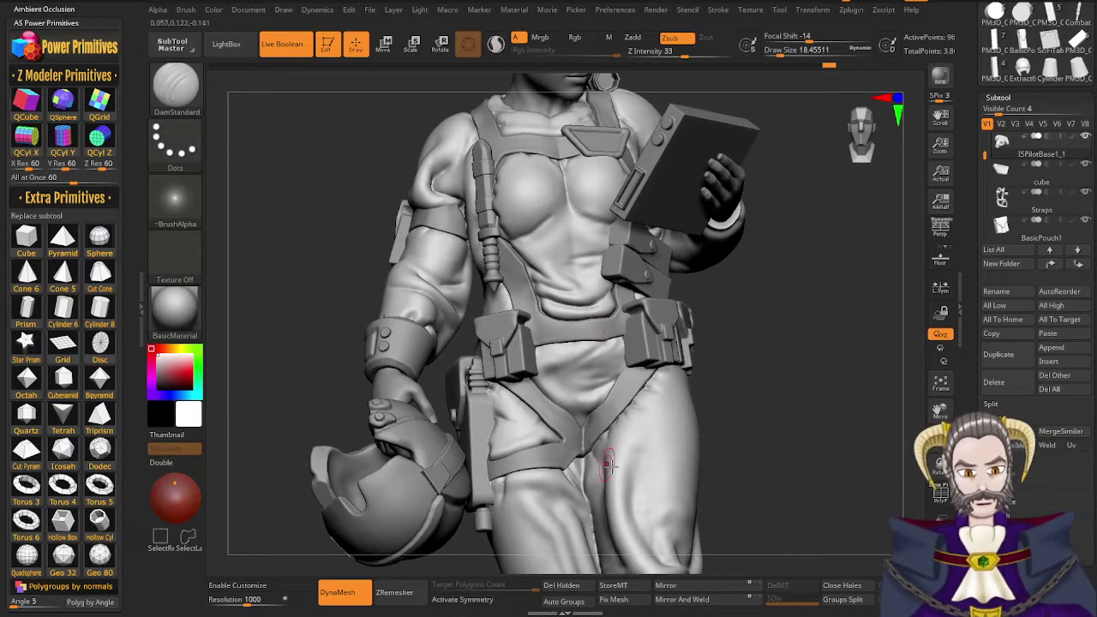
mouse_move(617, 465)
right_mouse_down()
mouse_move(559, 467)
mouse_move(612, 461)
mouse_move(586, 501)
right_mouse_up()
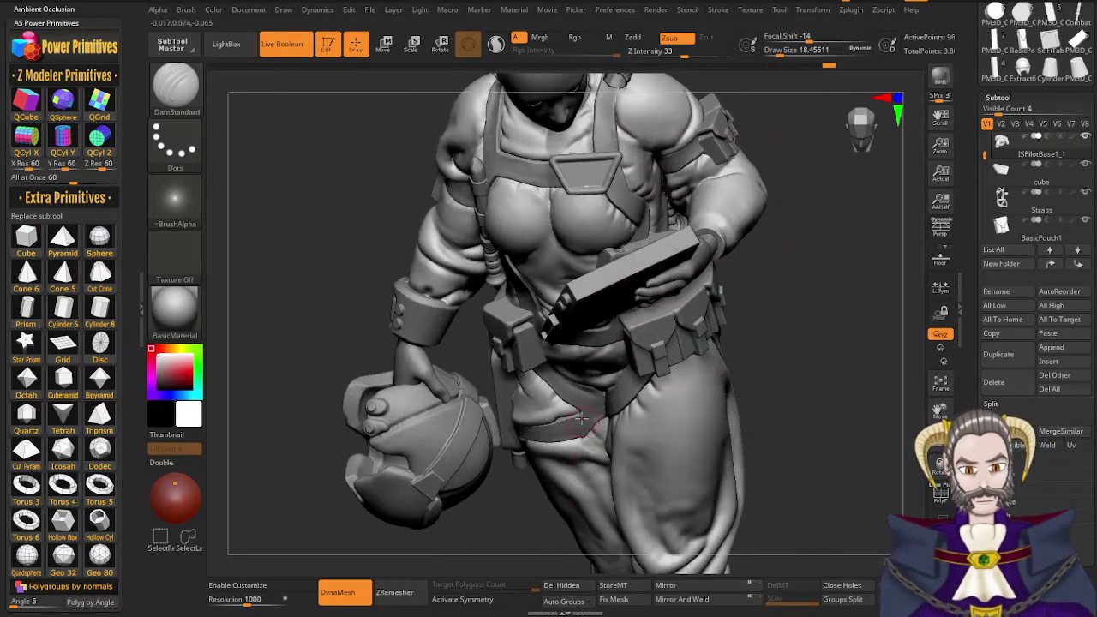
right_click_drag(582, 419, 660, 384)
right_click_drag(681, 330, 666, 356)
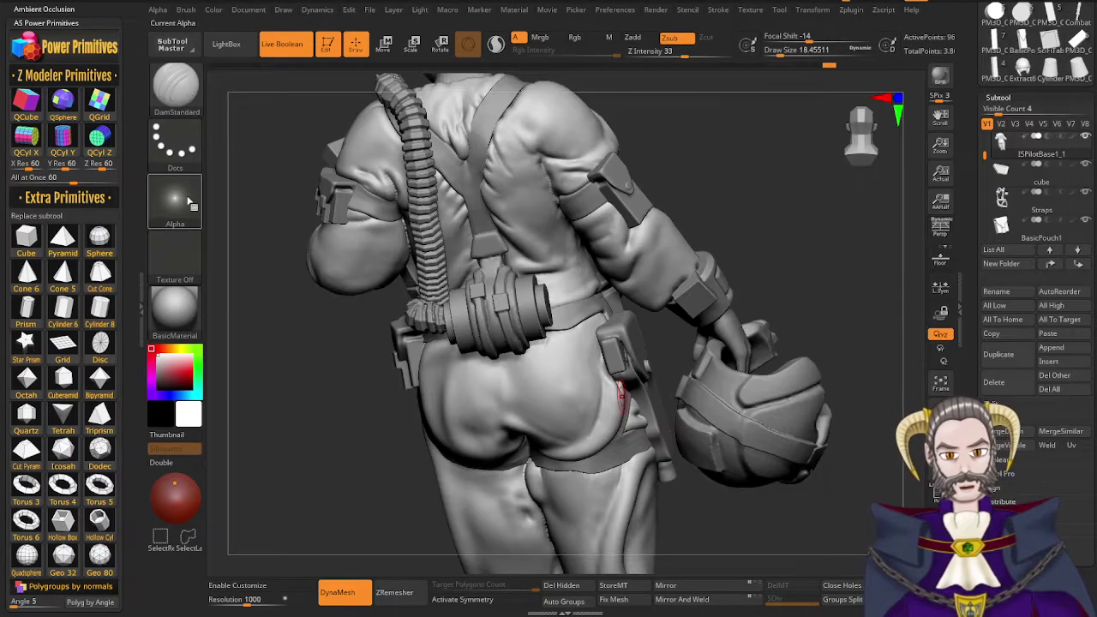
left_click(176, 86)
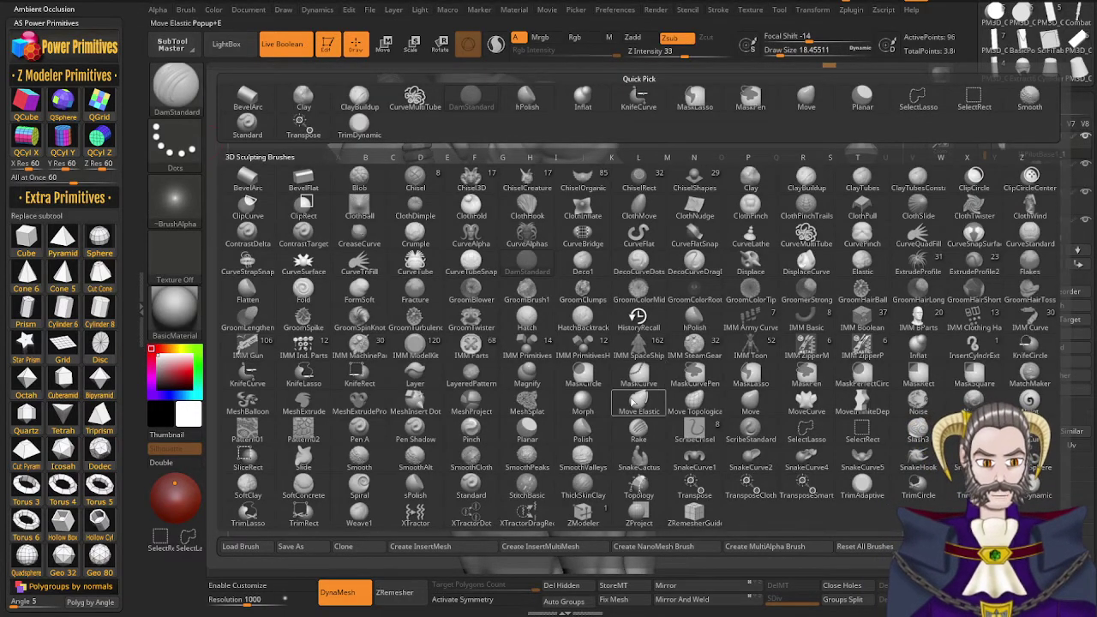
left_click(583, 432)
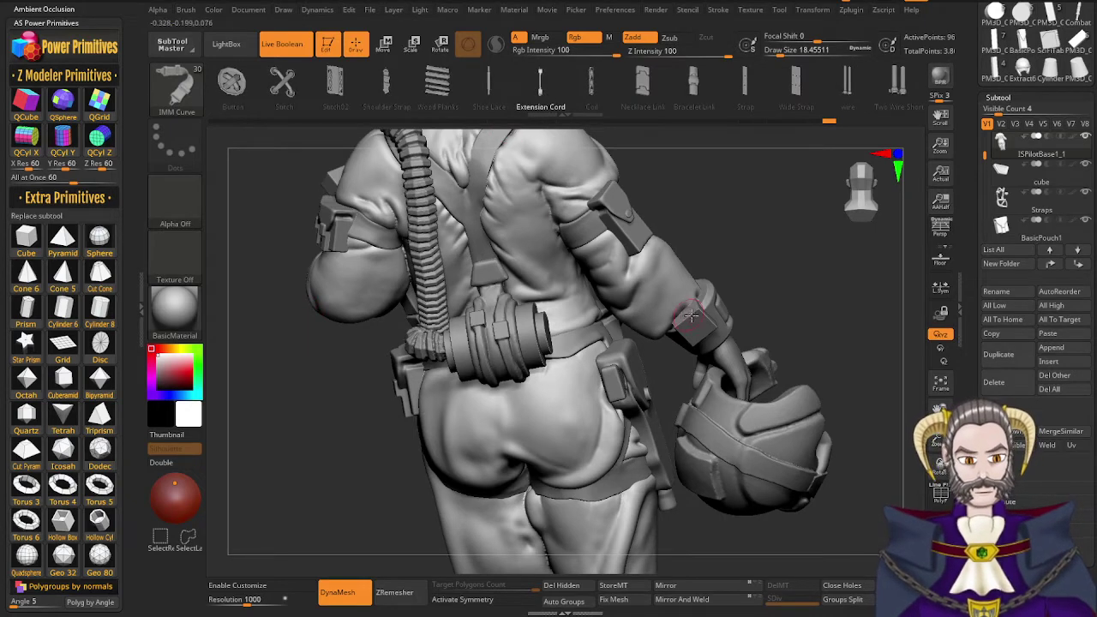
right_click_drag(696, 313, 688, 315)
key("s")
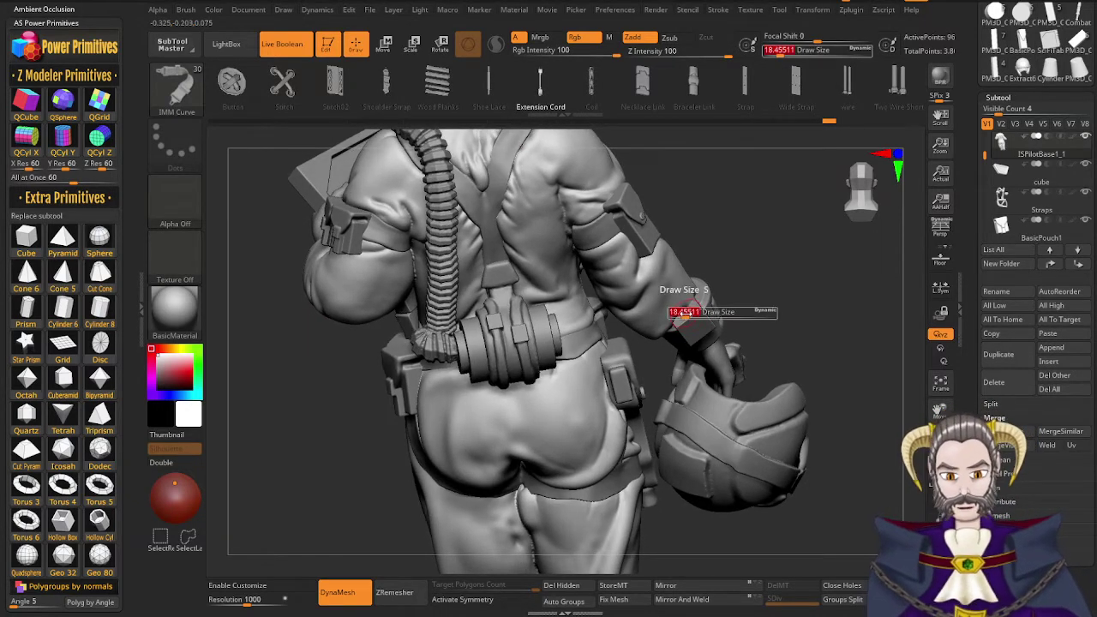
left_click_drag(687, 315, 686, 316)
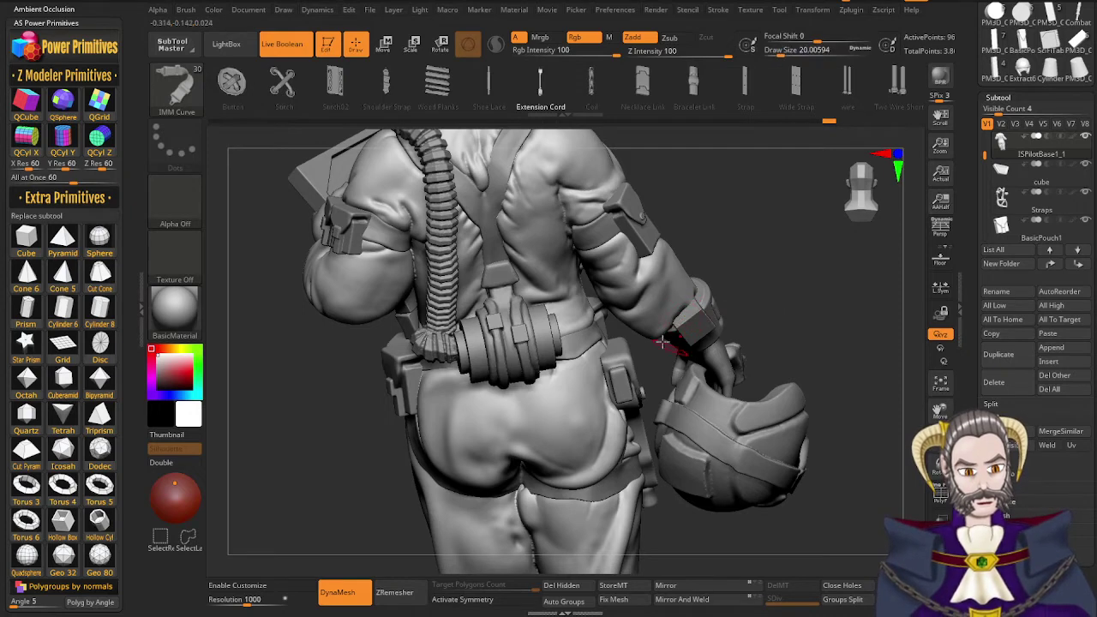
right_click_drag(646, 331, 640, 371)
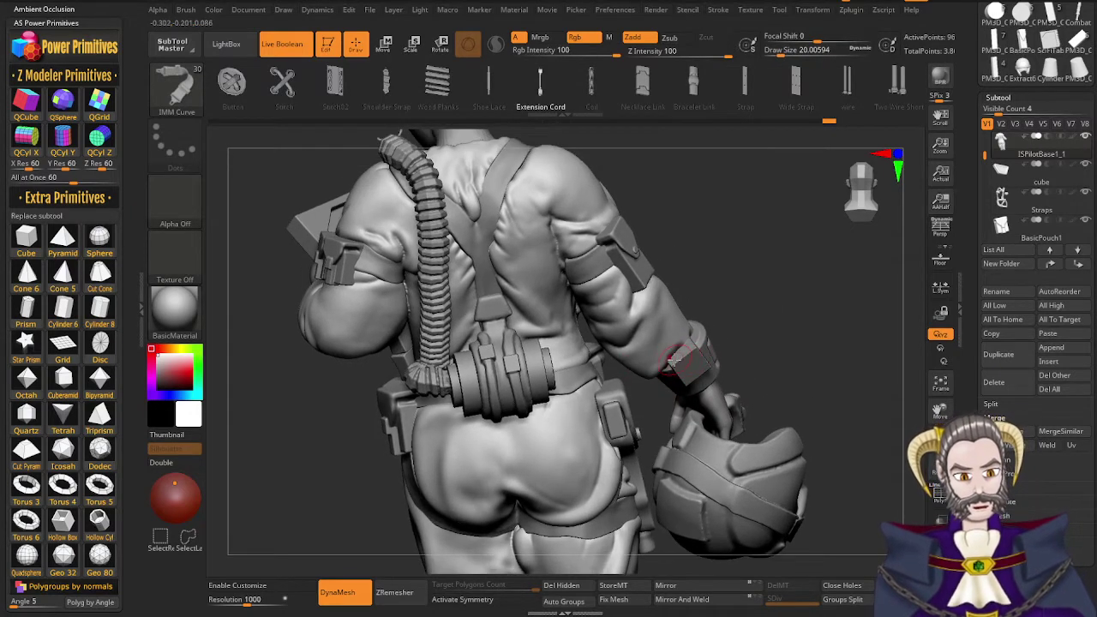
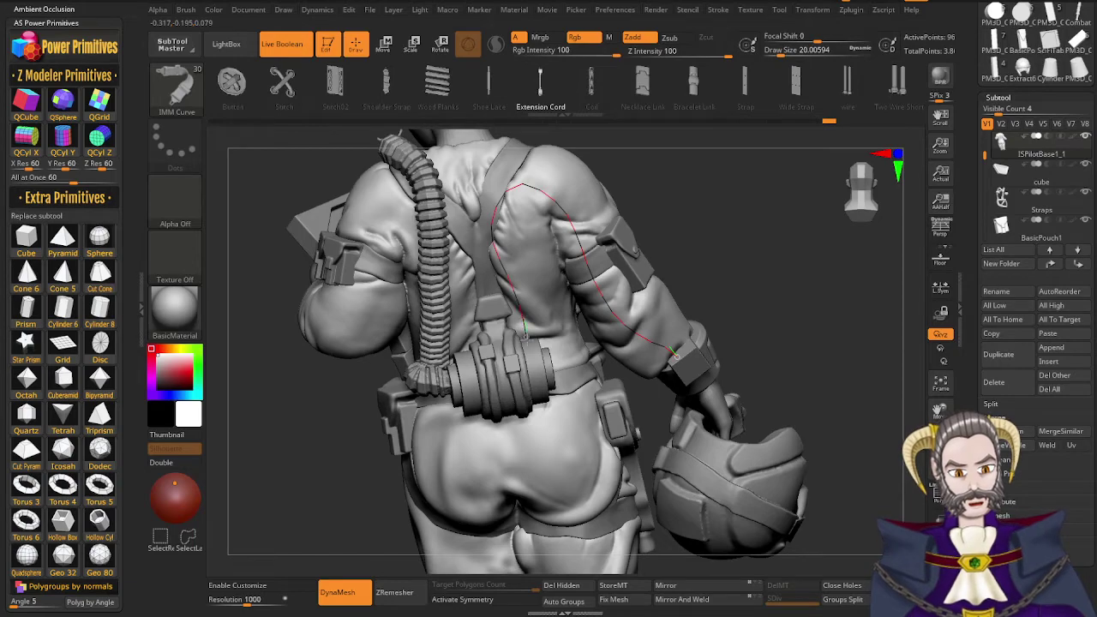
Lay an extension cord from the forearm block up the sleeve, over the shoulder blade and down to the back canister
left_click_drag(526, 337, 527, 338)
left_click(519, 344)
right_click_drag(639, 343, 607, 521)
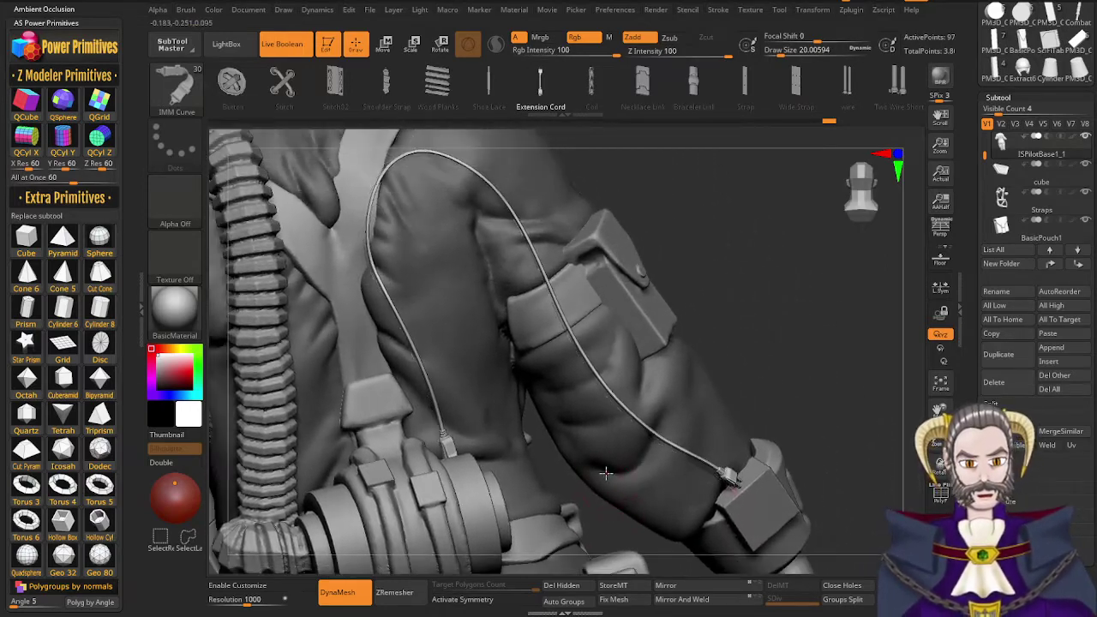
mouse_move(607, 474)
right_mouse_down()
mouse_move(667, 472)
mouse_move(607, 475)
right_mouse_up()
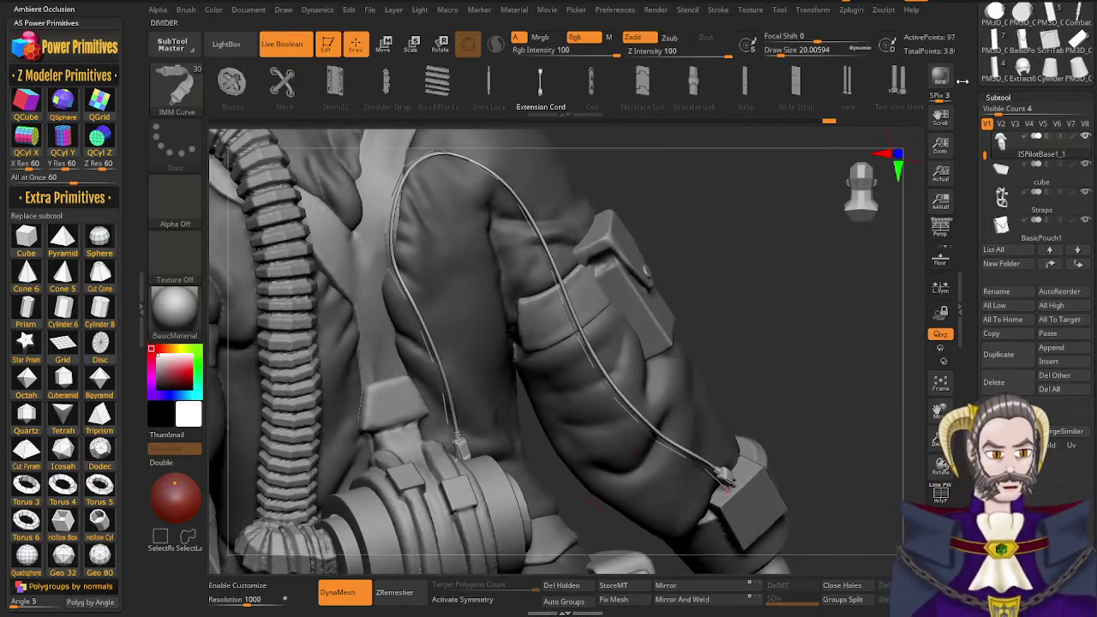
Dock the stroke settings beside the canvas and set the curve step to 0.52847
left_click_drag(979, 72, 980, 238)
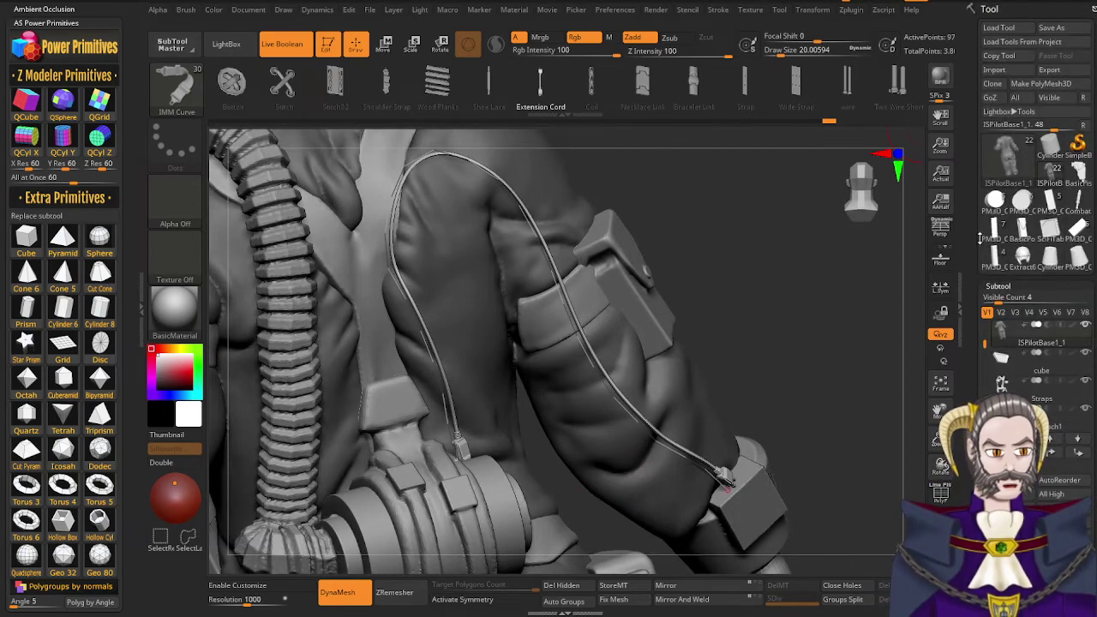
left_click(721, 9)
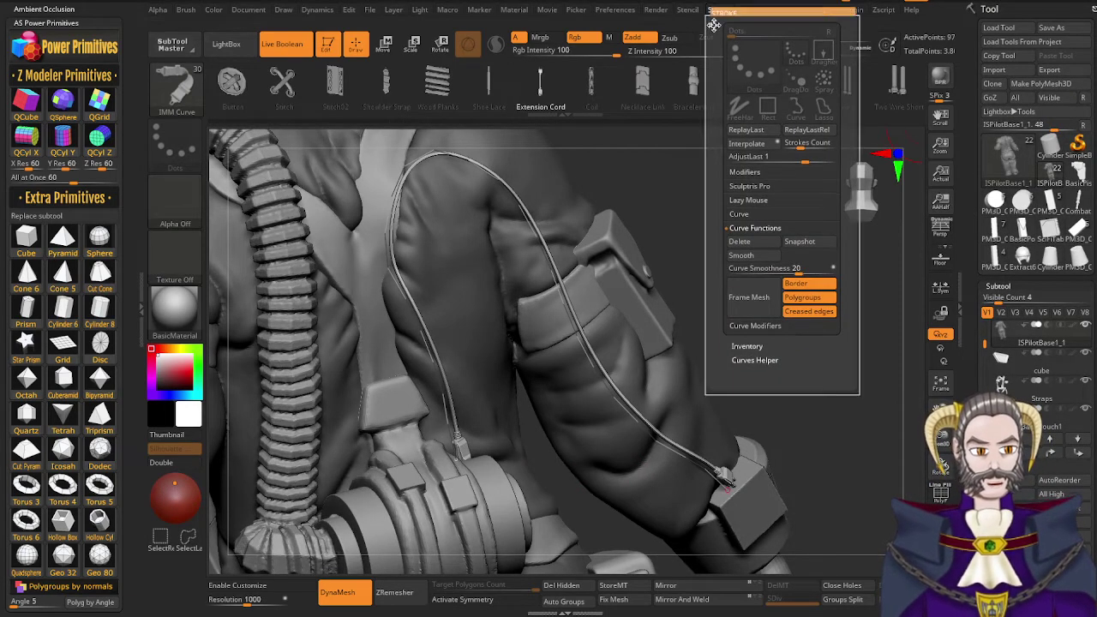
left_click(715, 25)
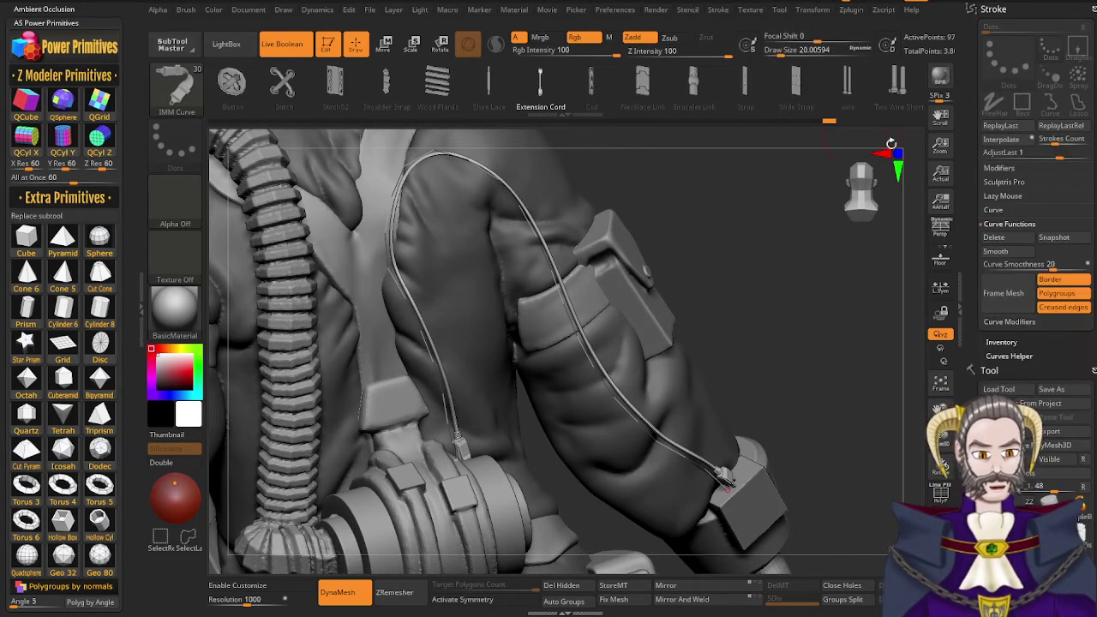
left_click(999, 210)
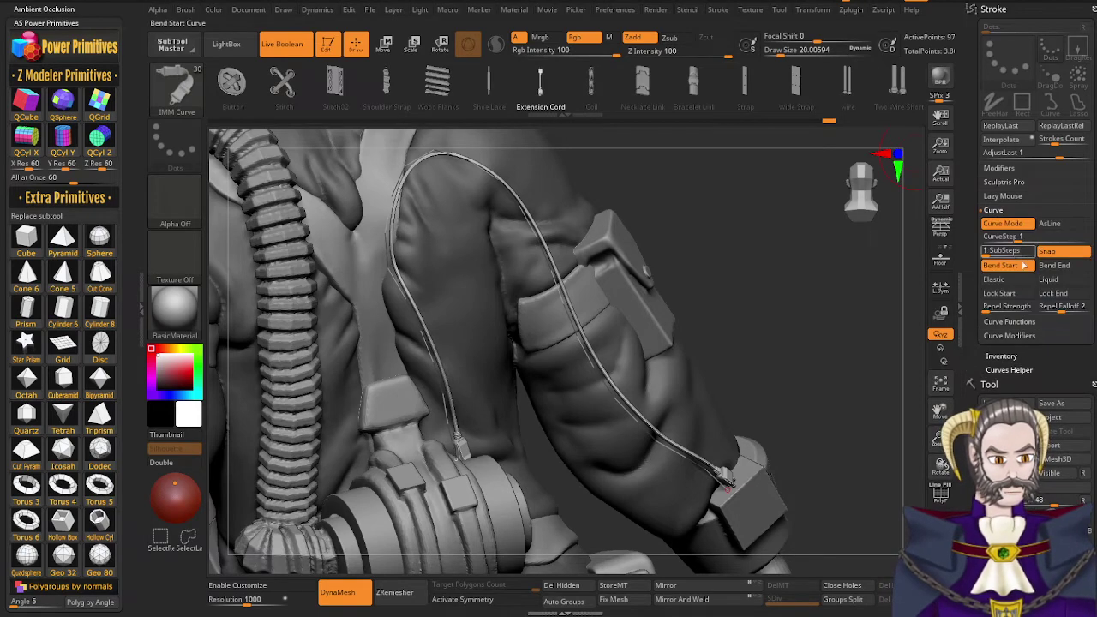
left_click(1010, 240)
Undo the first cord and redraw it from the forearm block over the shoulder blade down to the back canister
key("ctrl+z")
key("ctrl+z")
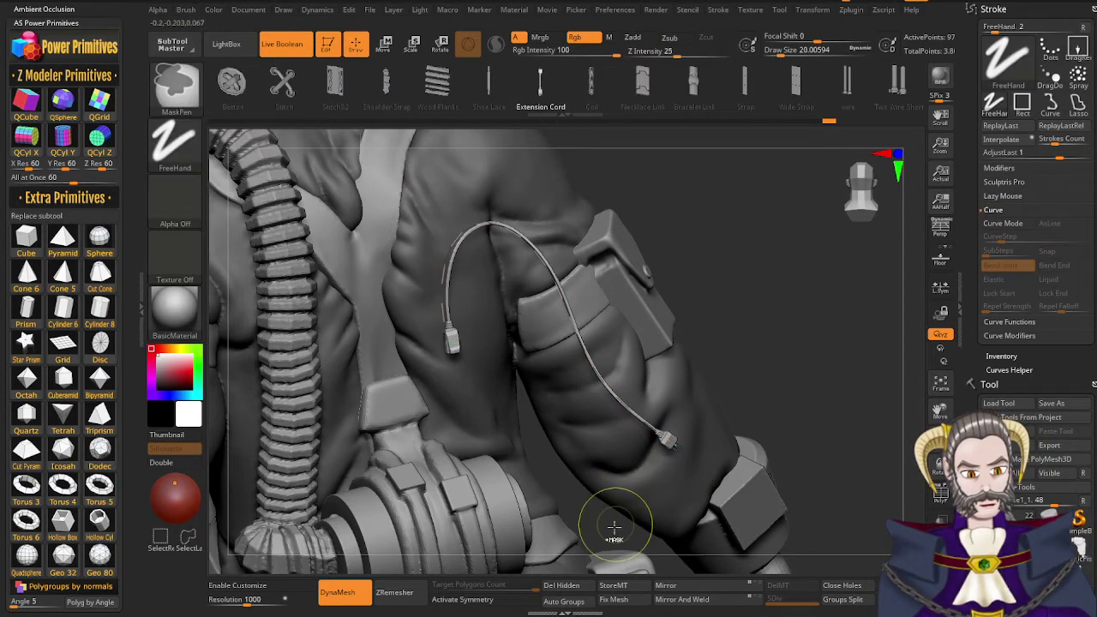
key("ctrl+z")
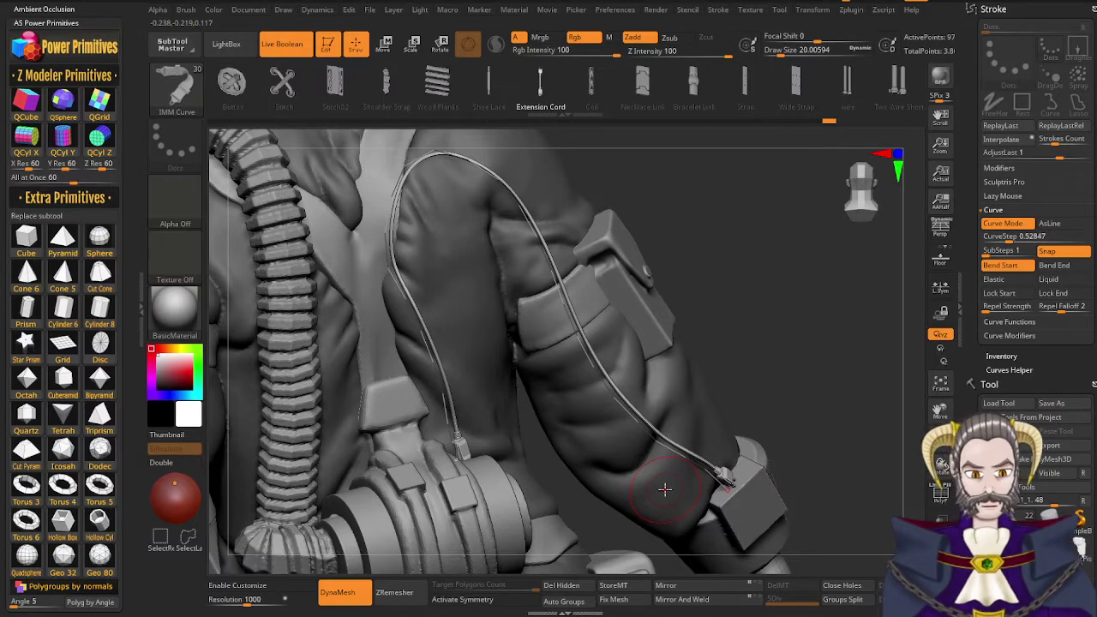
key("ctrl+z")
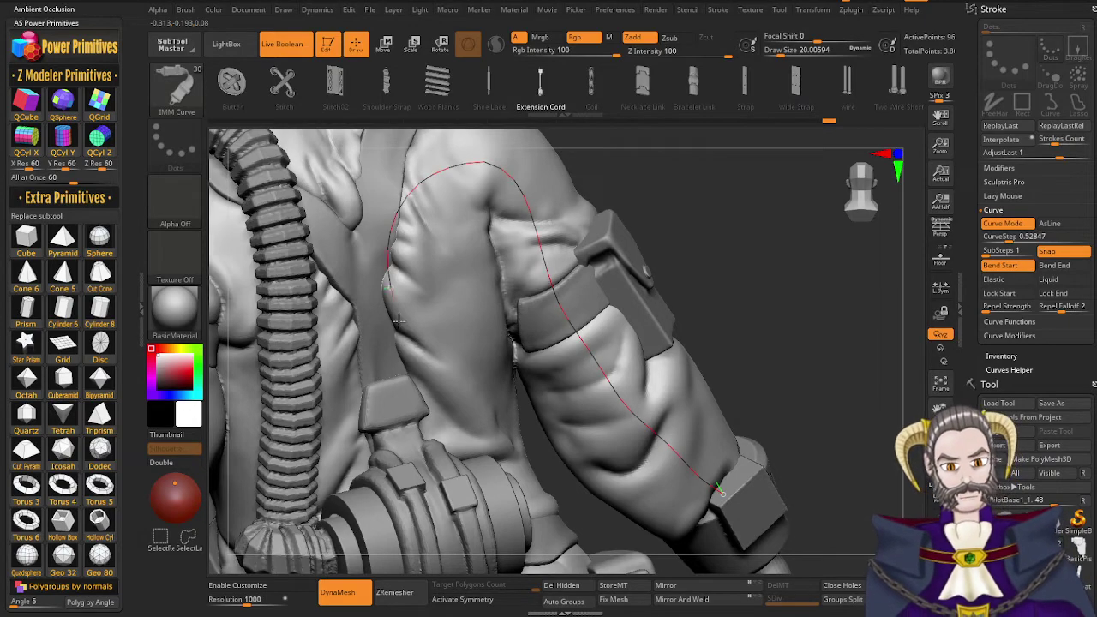
left_click_drag(473, 476, 475, 482)
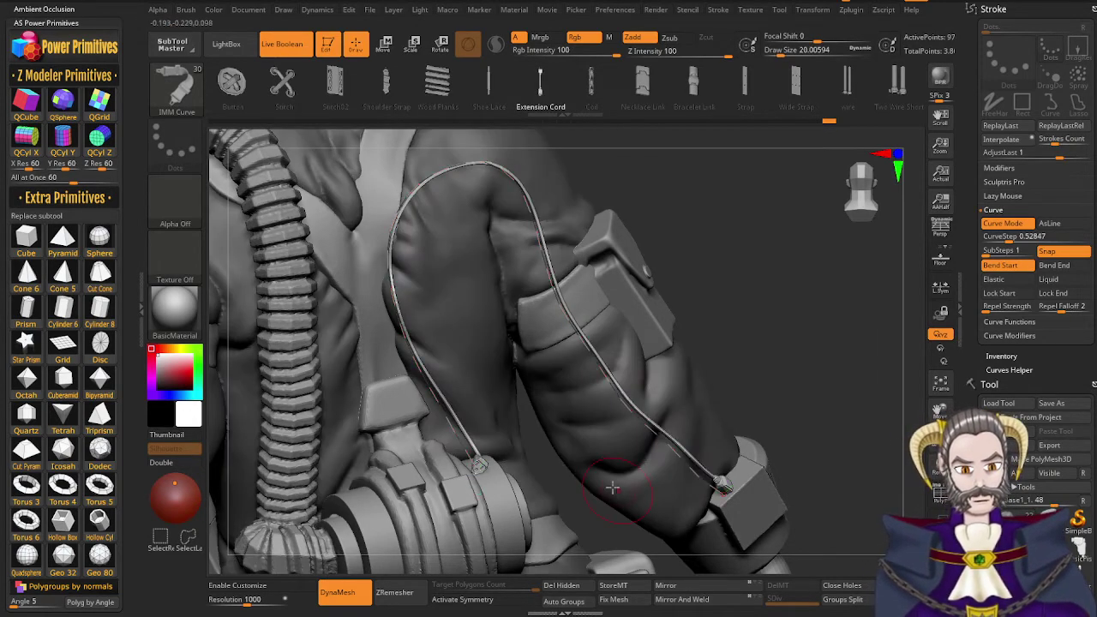
mouse_move(614, 486)
right_mouse_down()
mouse_move(590, 490)
mouse_move(595, 514)
right_mouse_up()
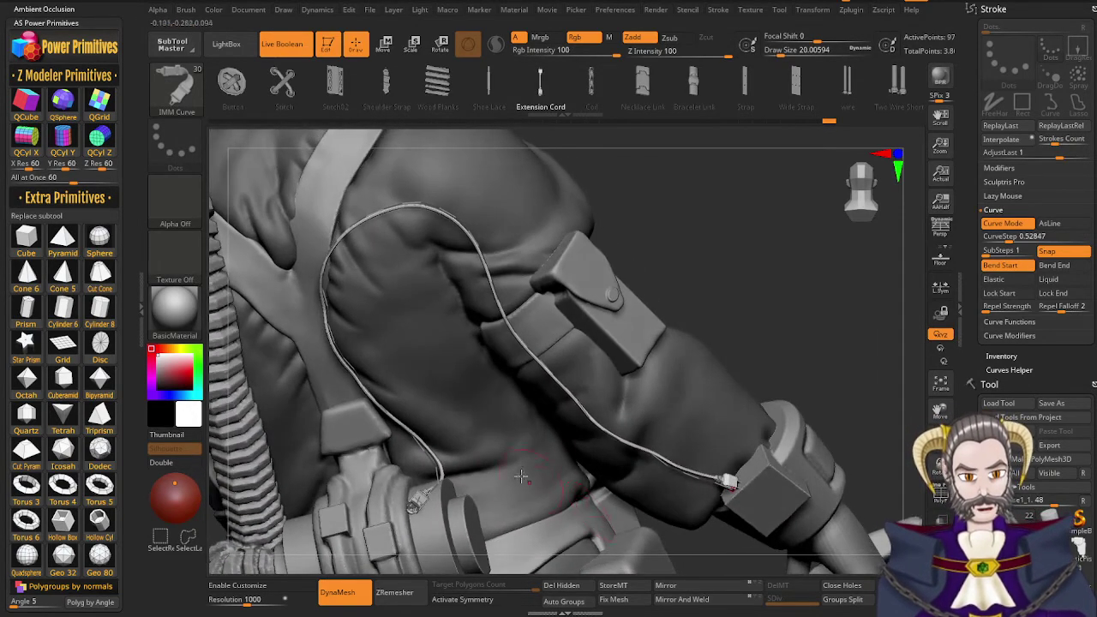
mouse_move(522, 475)
right_mouse_down()
mouse_move(522, 459)
mouse_move(537, 460)
right_mouse_up()
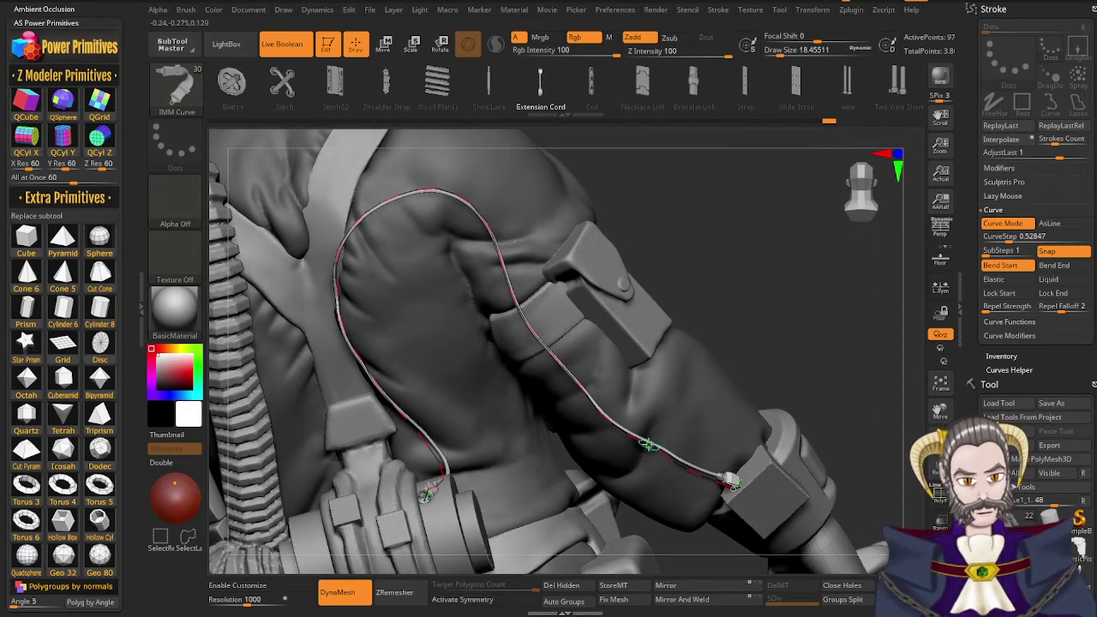
Undo the cord's last changes and nudge its curve along the sleeve and near the back canister
key("ctrl+z")
key("ctrl+z")
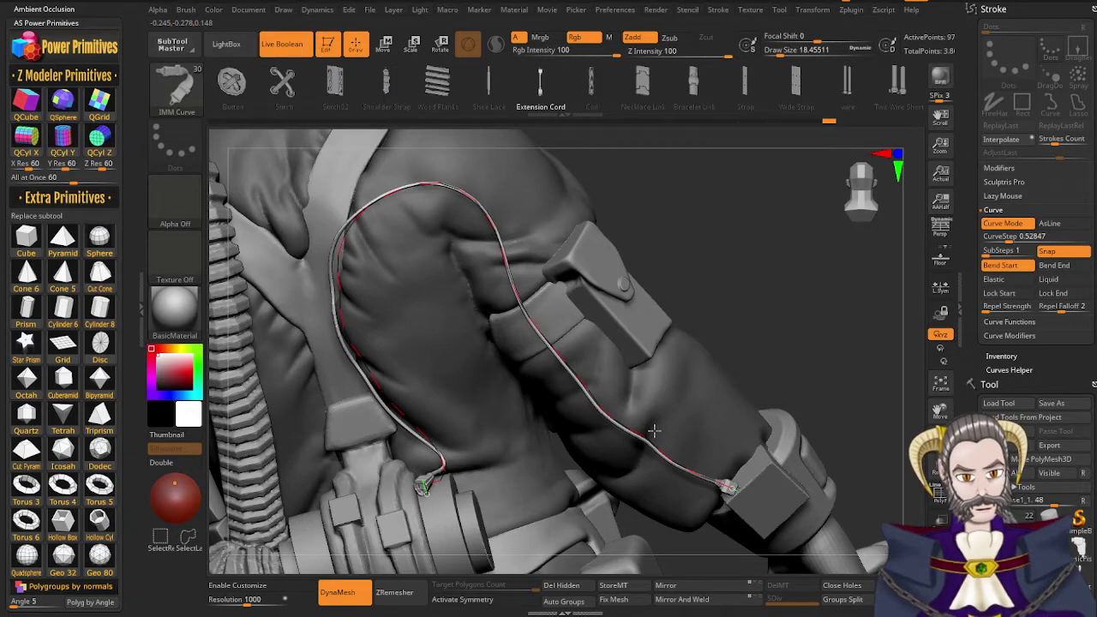
left_click_drag(653, 431, 657, 428)
left_click(735, 515)
right_click_drag(735, 514, 721, 436, "alt")
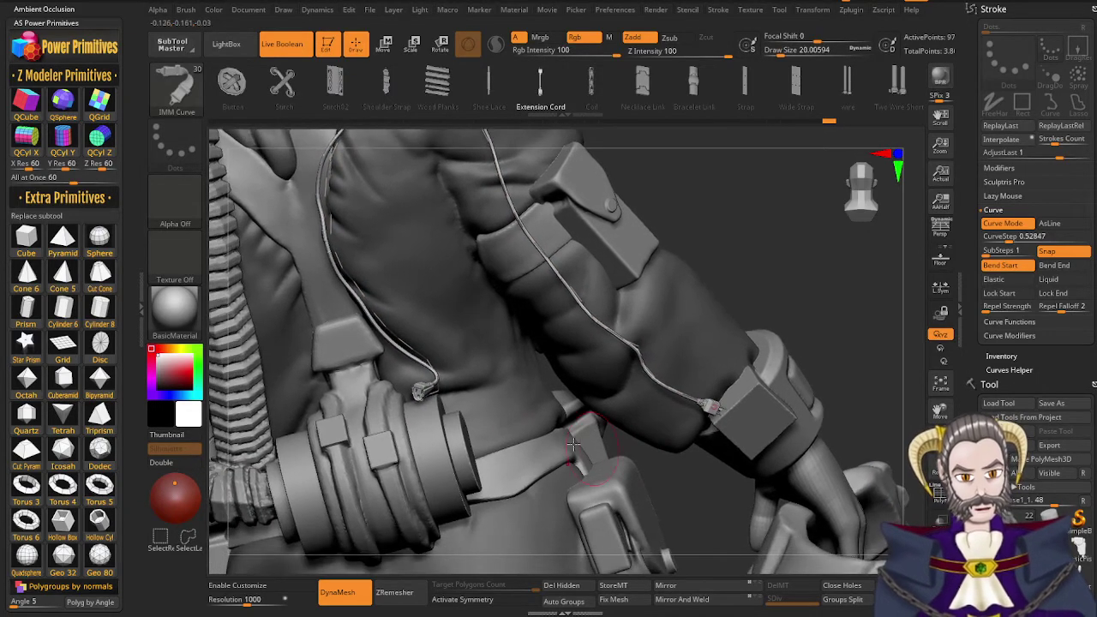
right_click_drag(348, 230, 528, 366)
left_click_drag(437, 345, 425, 322)
mouse_move(523, 455)
right_mouse_down()
mouse_move(539, 472)
mouse_move(497, 420)
mouse_move(527, 305)
mouse_move(506, 378)
mouse_move(540, 402)
mouse_move(562, 471)
right_mouse_up()
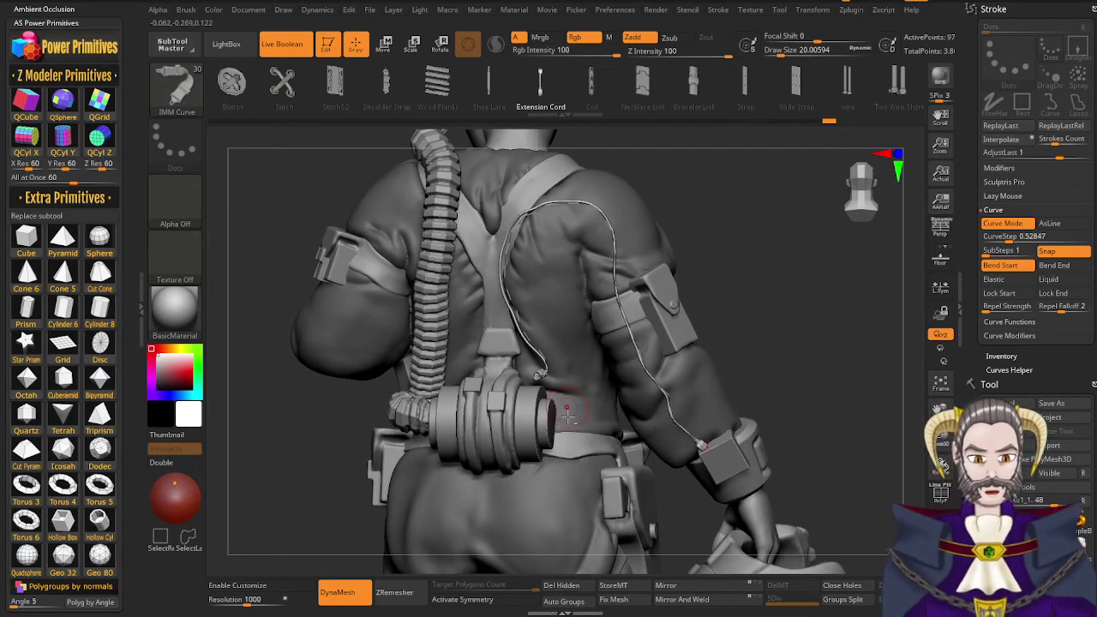
Disable Snap for the curve, switch its bending from Bend Start to Bend End, and enable Lock Start
mouse_move(568, 413)
right_mouse_down("alt")
mouse_move(570, 458)
mouse_move(591, 448)
mouse_move(569, 448)
mouse_move(588, 461)
mouse_move(562, 493)
mouse_move(507, 488)
right_mouse_up("alt")
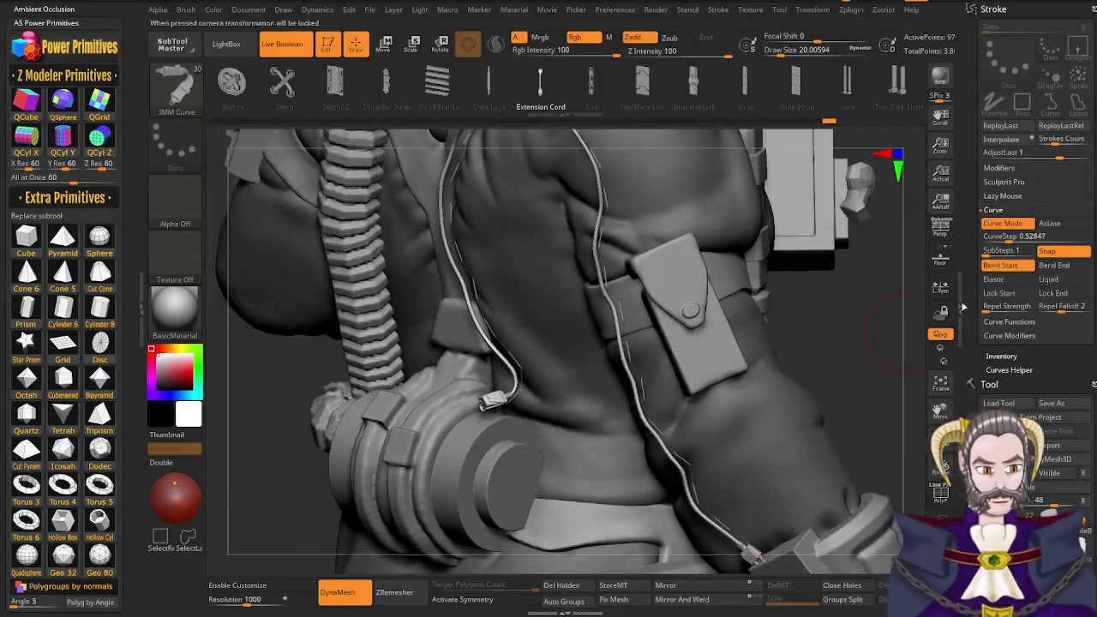
left_click(1060, 252)
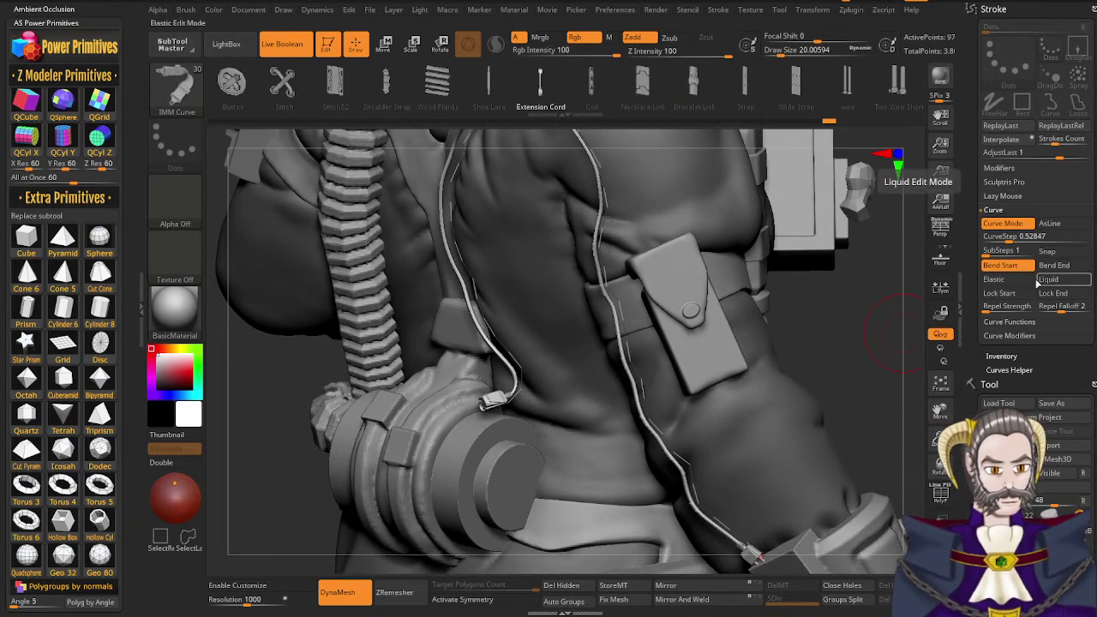
left_click(1024, 267)
left_click(1047, 269)
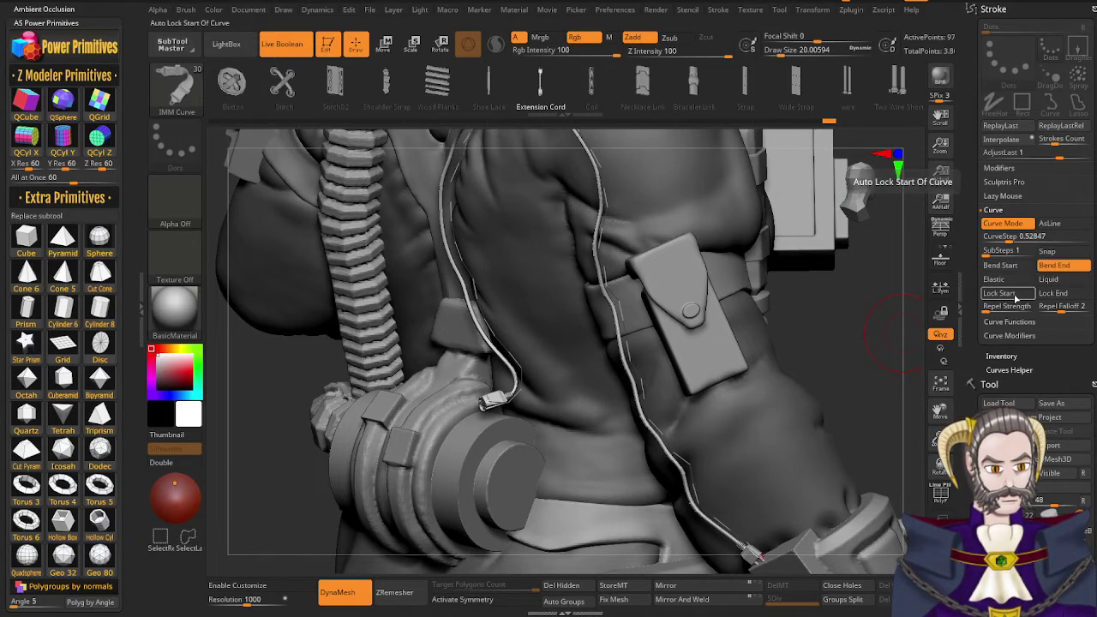
left_click(1000, 294)
Pull the cord's lower stretch on the back toward the harness strap and adjust its end above the canister
left_click_drag(516, 364, 492, 329)
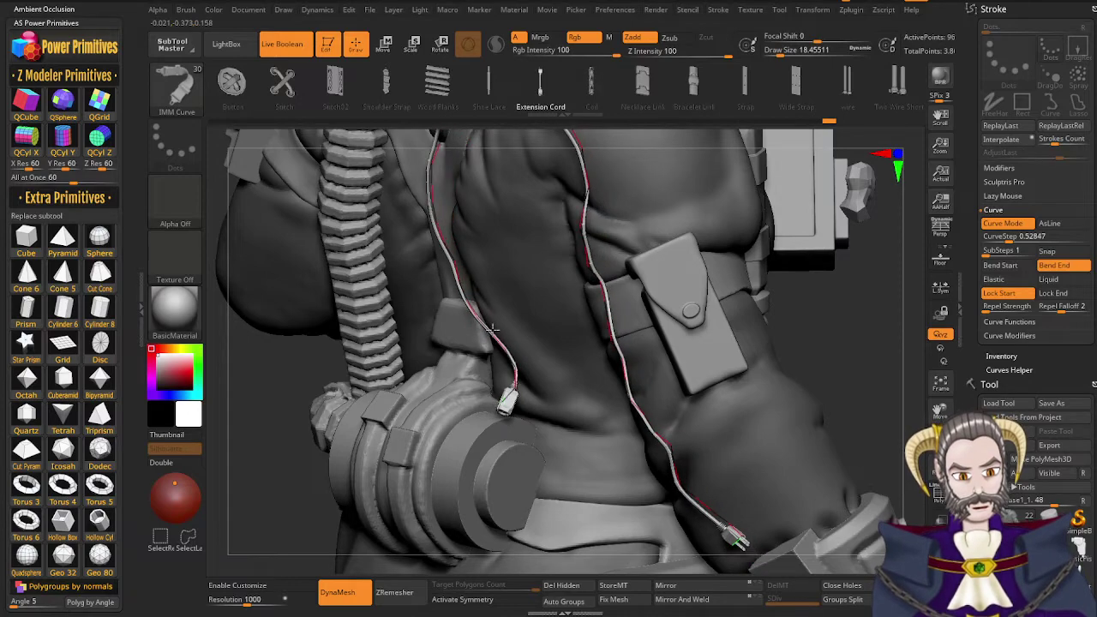
right_click_drag(516, 427, 473, 407)
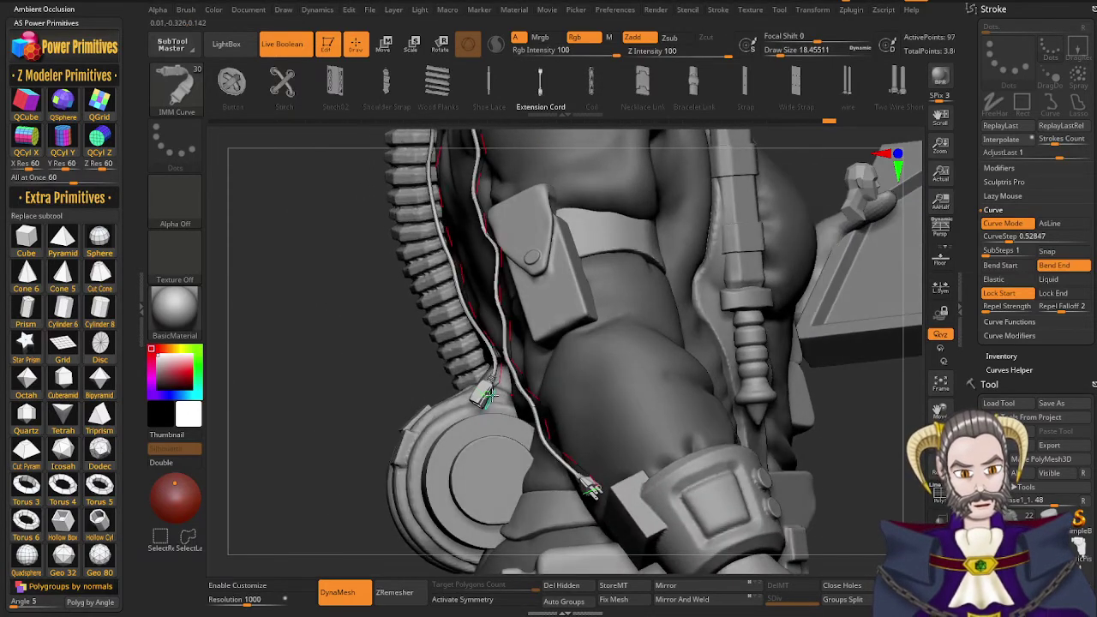
left_click_drag(487, 398, 491, 385)
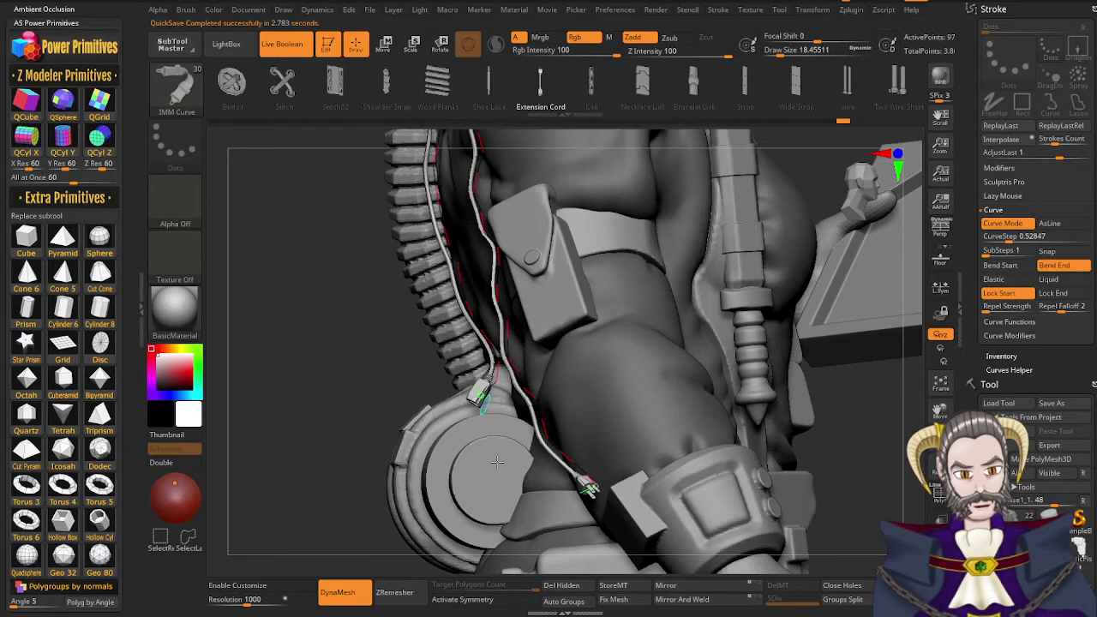
left_click(501, 461)
Try to reshape the cord's sleeve section beside the upper-arm pouch, and undo the last changes
right_click_drag(501, 461, 538, 399)
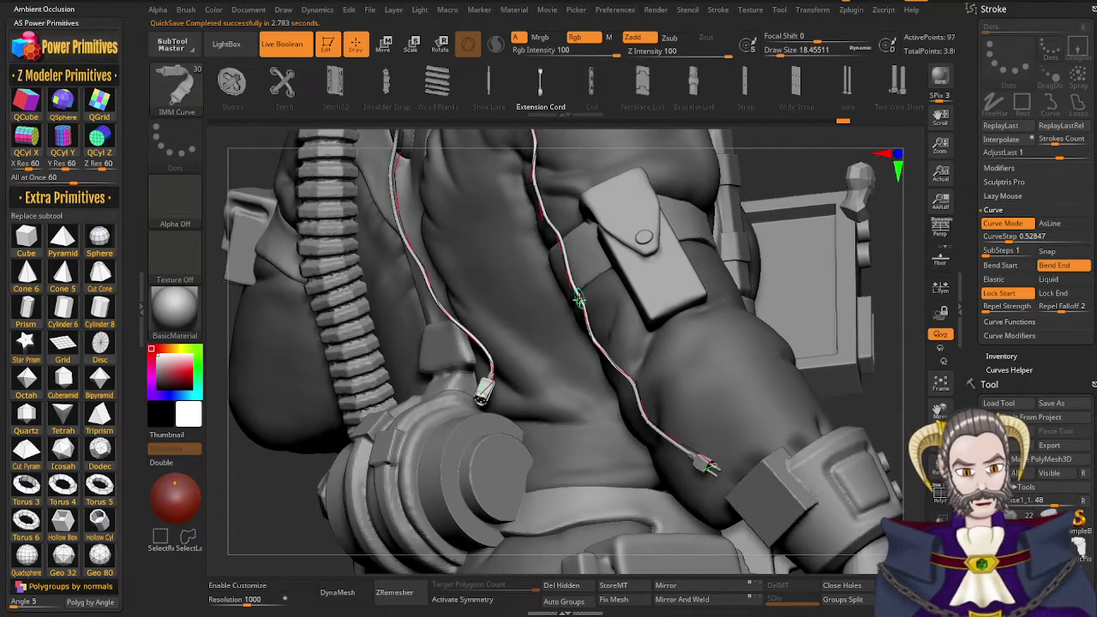
left_click_drag(580, 301, 613, 342)
key("ctrl+z")
key("ctrl+z")
right_click_drag(578, 379, 606, 360)
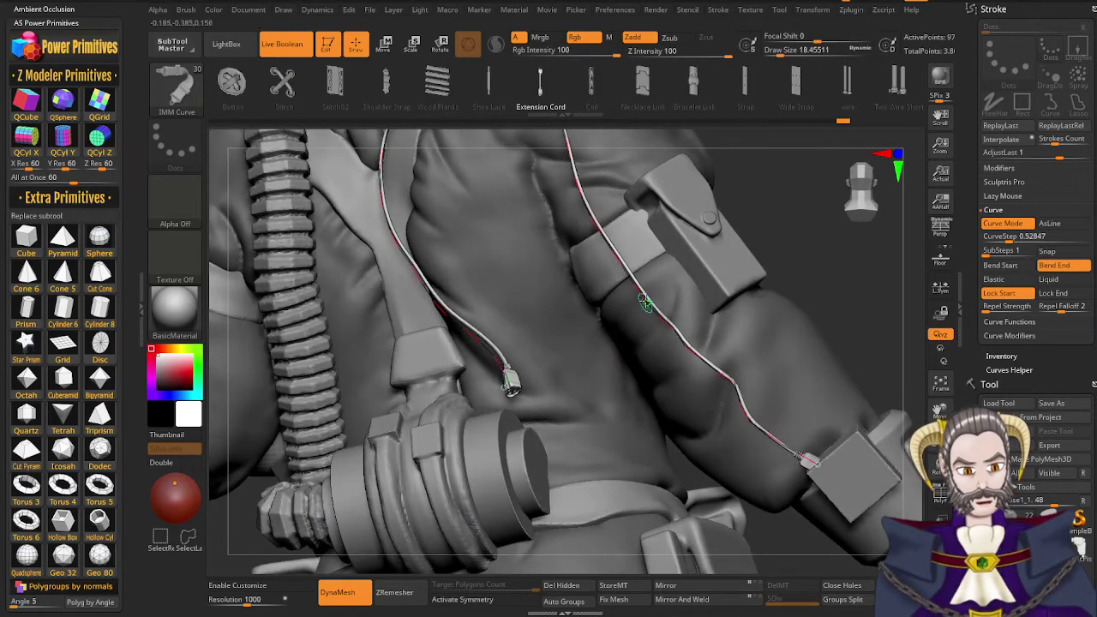
Try a larger draw size of about 54 on the sleeve cord and undo the thickness change
key("s")
left_click_drag(644, 303, 655, 304)
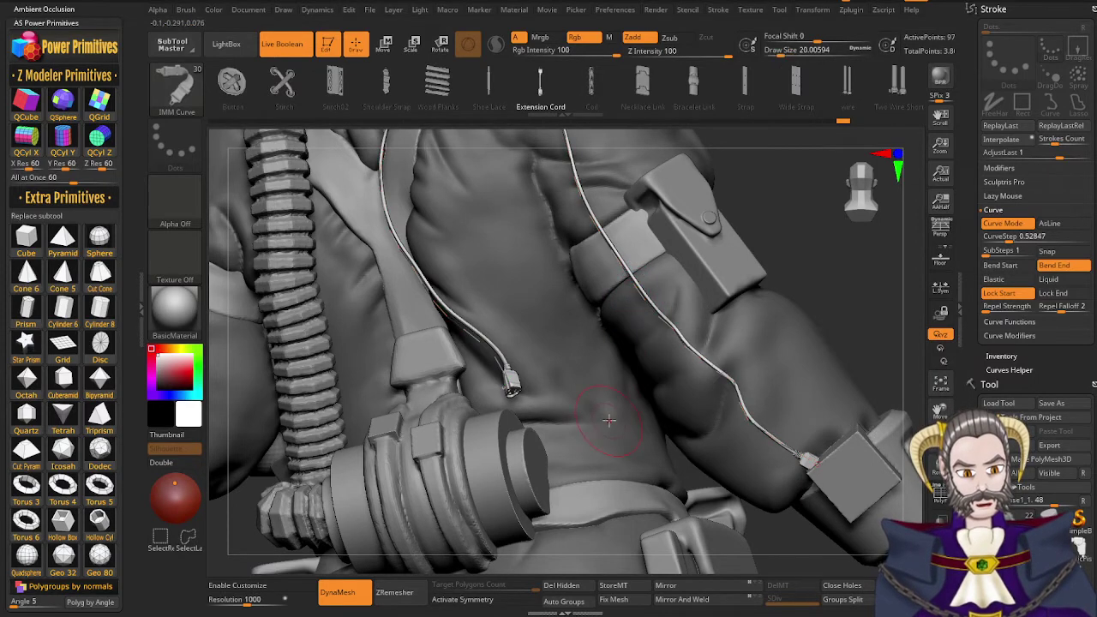
key("s")
left_click_drag(614, 420, 625, 420)
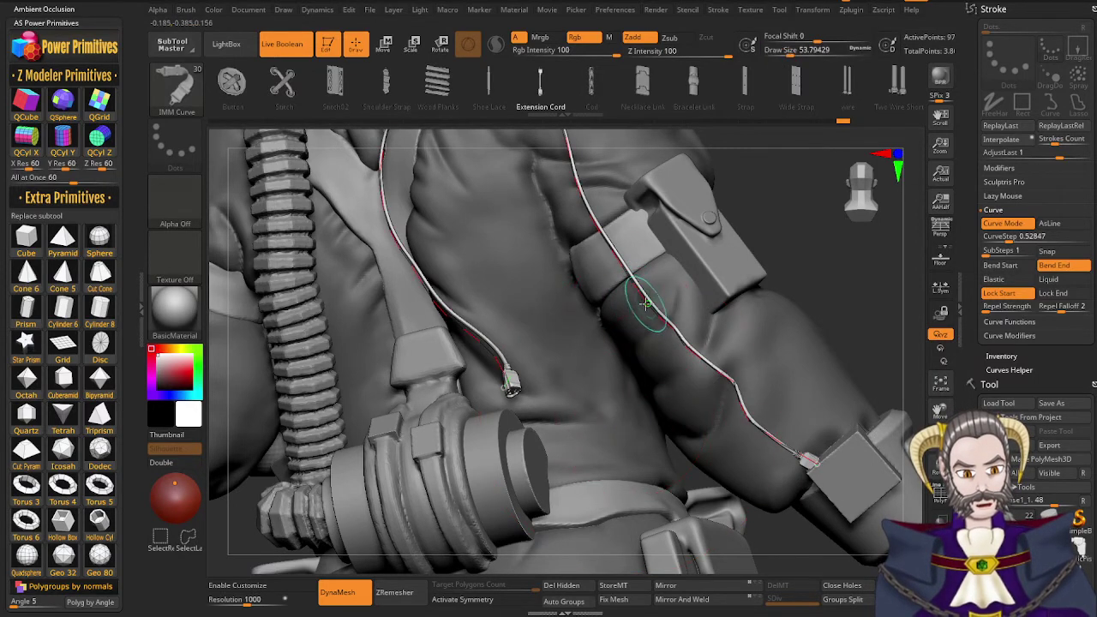
left_click(644, 304)
key("ctrl+z")
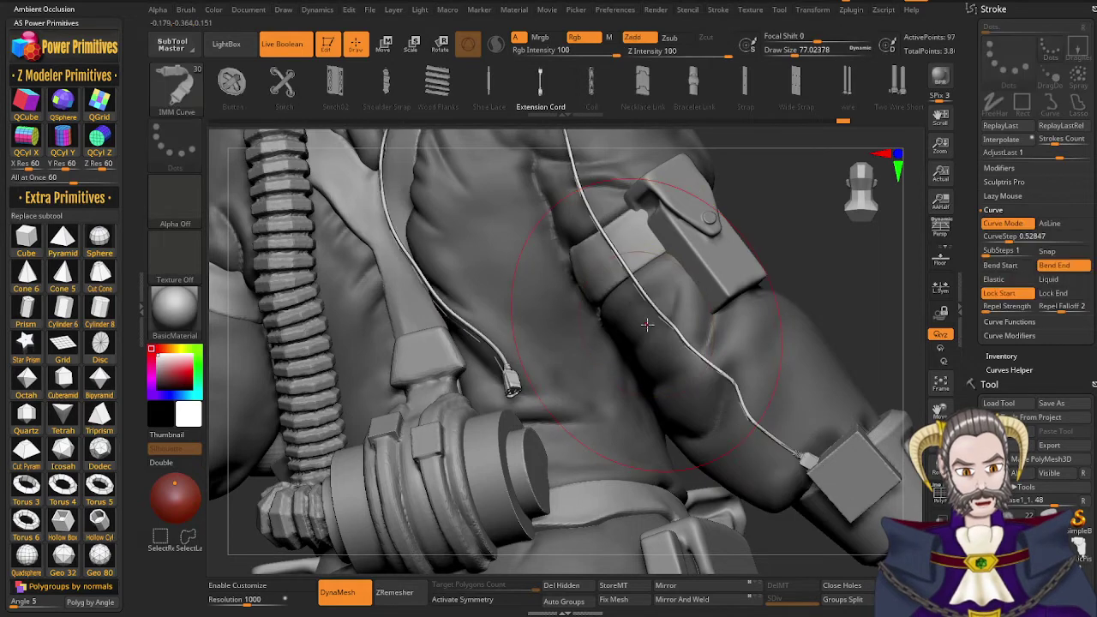
Adjust the draw size to about 37 and regenerate the cord thicker along its curve on the sleeve
key("s")
left_click_drag(648, 319, 645, 319)
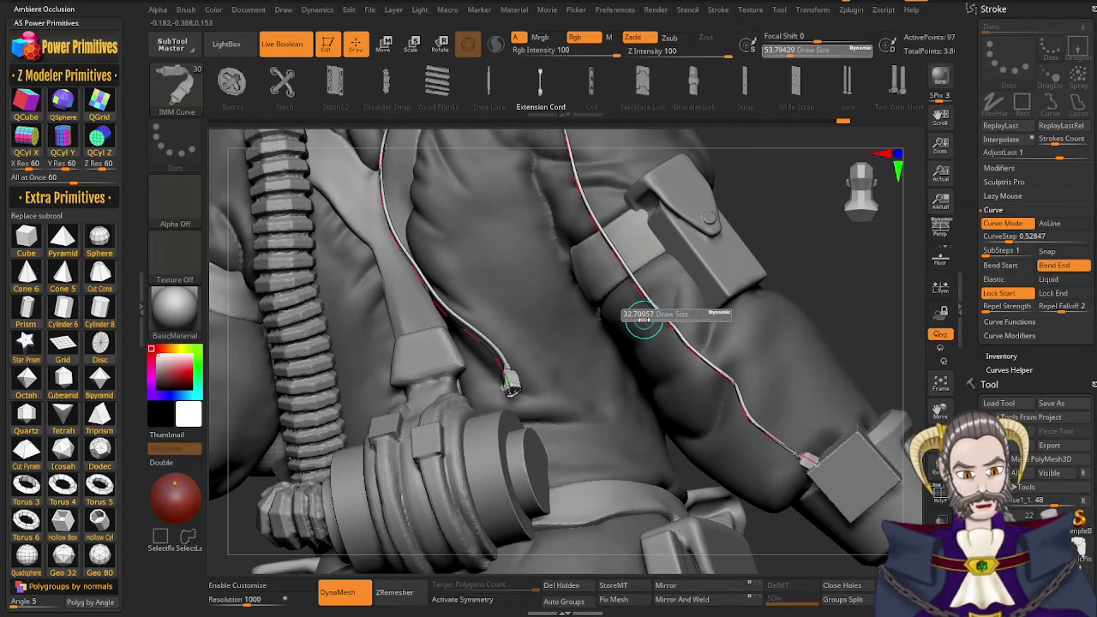
left_click(641, 278)
key("s")
left_click_drag(659, 427, 645, 430)
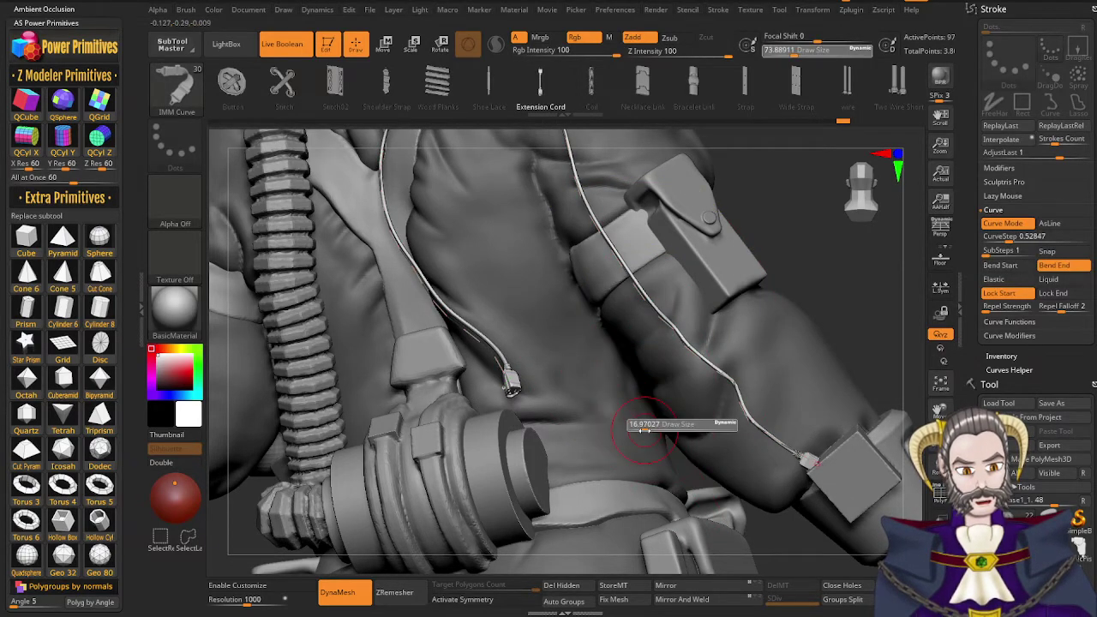
left_click(656, 315)
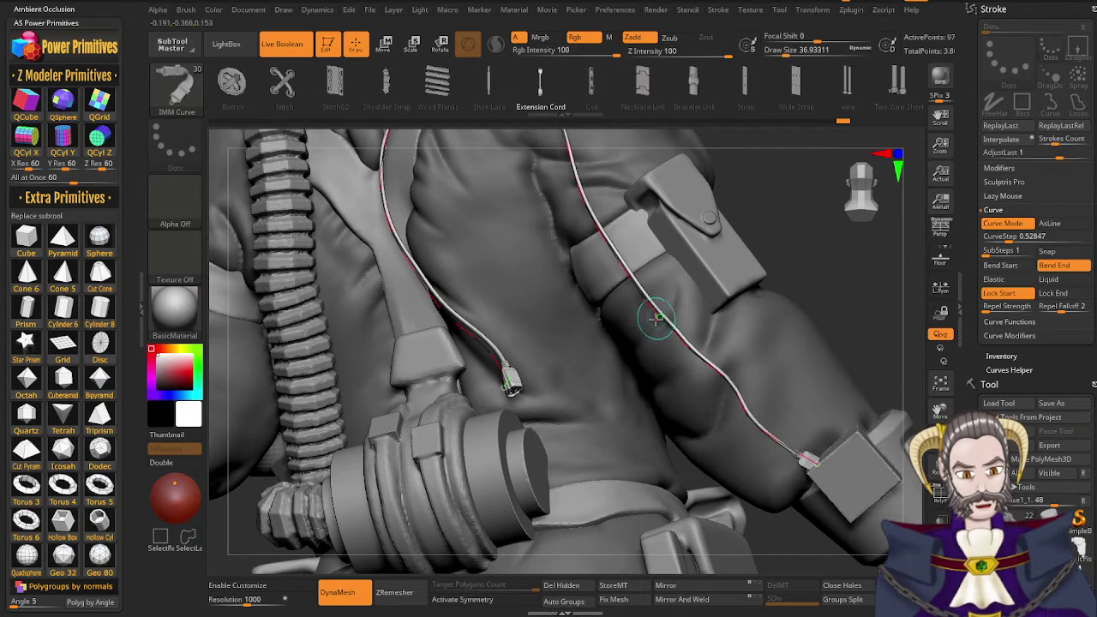
key("s")
left_click_drag(642, 402, 649, 404)
left_click(665, 325)
Try to nudge the cord's plug end above the back canister, and undo the last changes
mouse_move(642, 427)
right_mouse_down()
mouse_move(634, 437)
mouse_move(647, 457)
mouse_move(607, 451)
mouse_move(691, 463)
mouse_move(615, 422)
right_mouse_up()
mouse_move(630, 495)
right_mouse_down("alt")
mouse_move(585, 424)
mouse_move(568, 447)
mouse_move(549, 412)
mouse_move(575, 394)
mouse_move(582, 432)
mouse_move(633, 446)
mouse_move(641, 420)
right_mouse_up("alt")
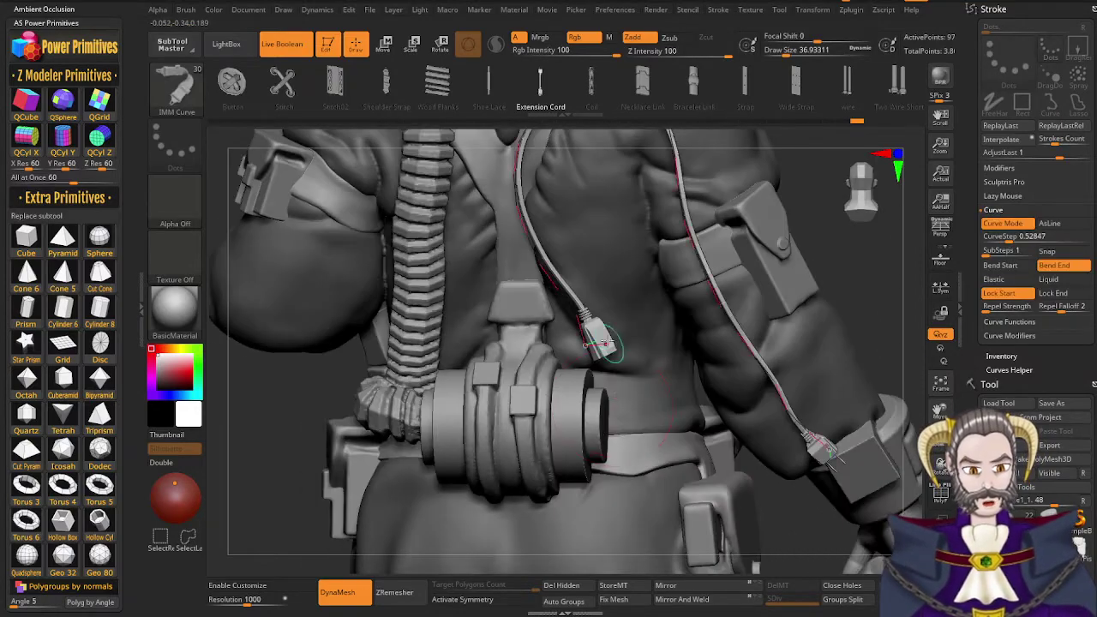
left_click_drag(576, 316, 580, 319)
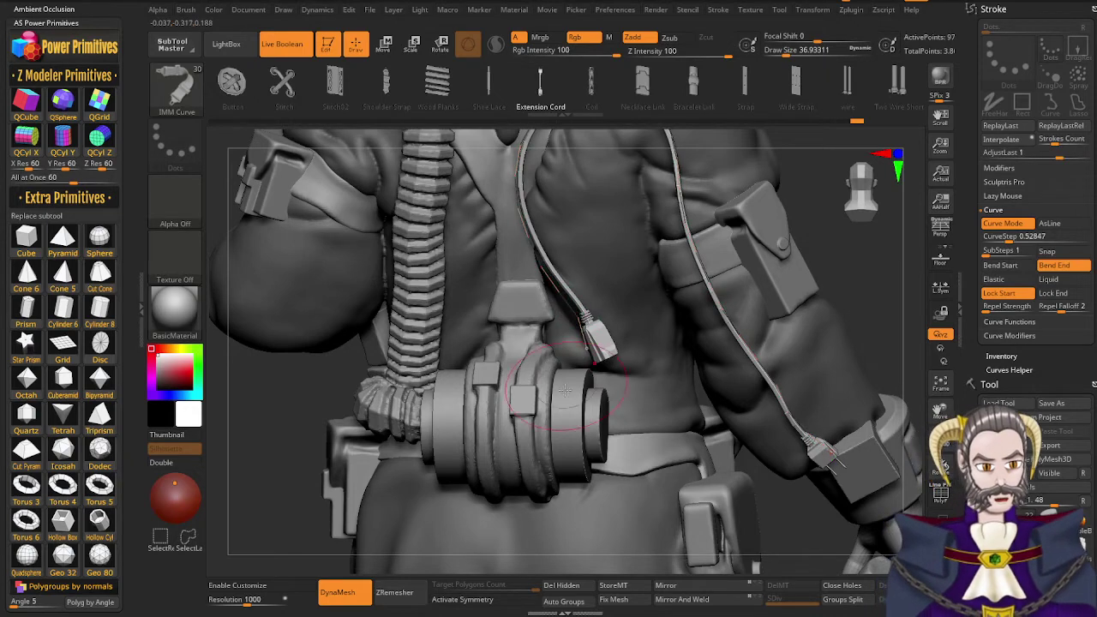
right_click_drag(563, 403, 573, 407)
left_click_drag(591, 350, 589, 353)
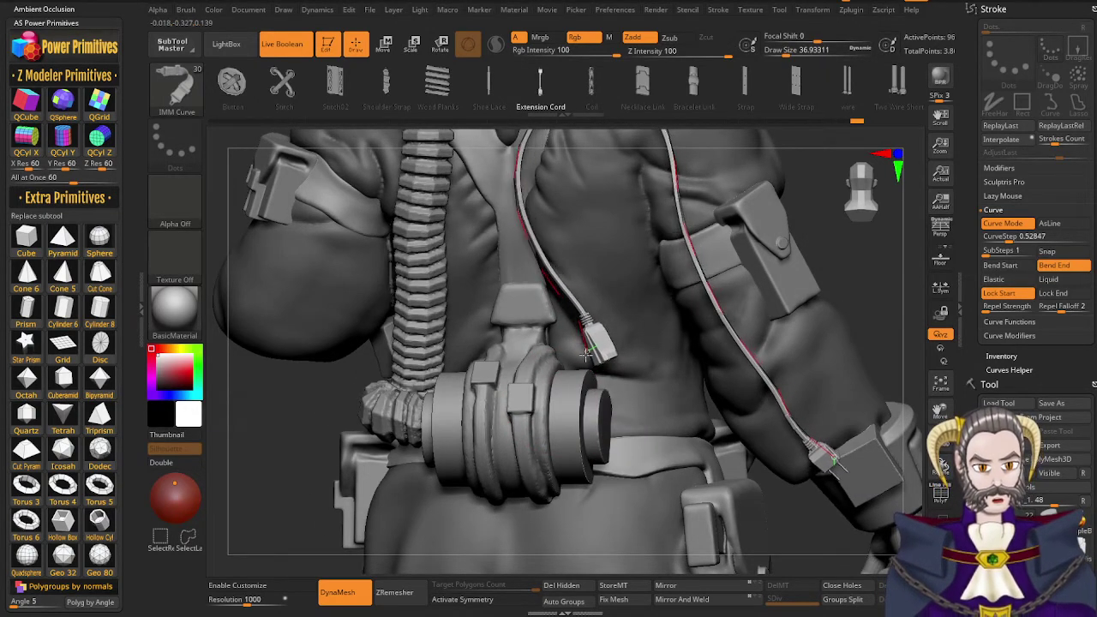
key("ctrl")
key("ctrl+z")
right_click_drag(604, 426, 590, 422)
mouse_move(568, 316)
left_mouse_down()
mouse_move(580, 324)
mouse_move(563, 375)
left_mouse_up()
key("ctrl+z")
Disable Lock Start and reshape the cord's lower stretch on the back so its plug points down at the canister
right_click_drag(829, 406, 902, 395)
right_click_drag(631, 322, 607, 383, "alt")
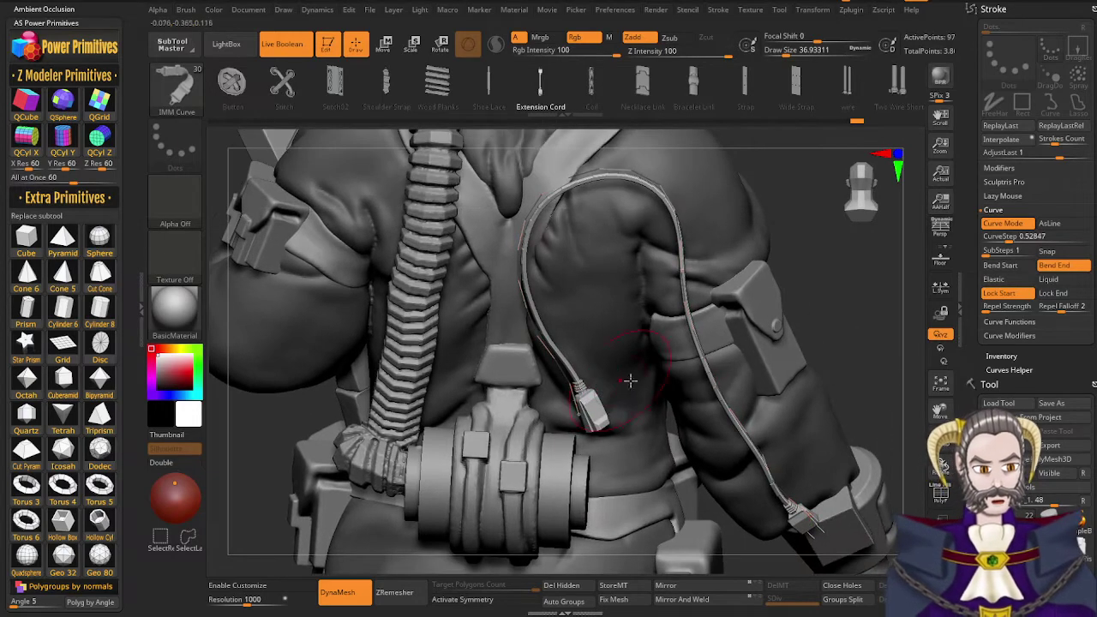
left_click(1020, 294)
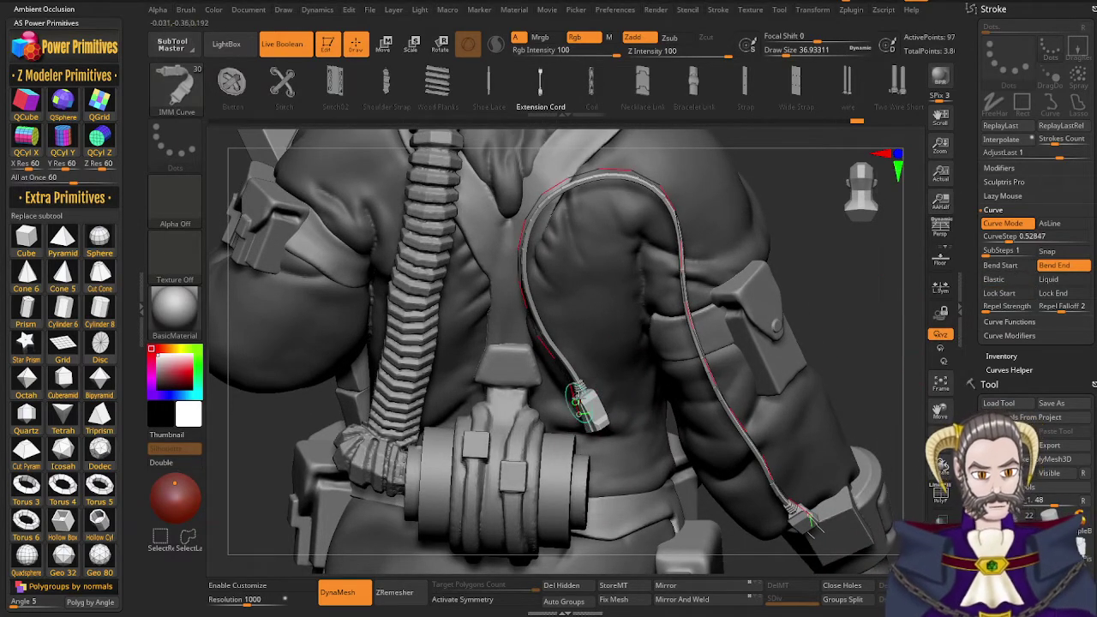
left_click_drag(528, 268, 523, 229)
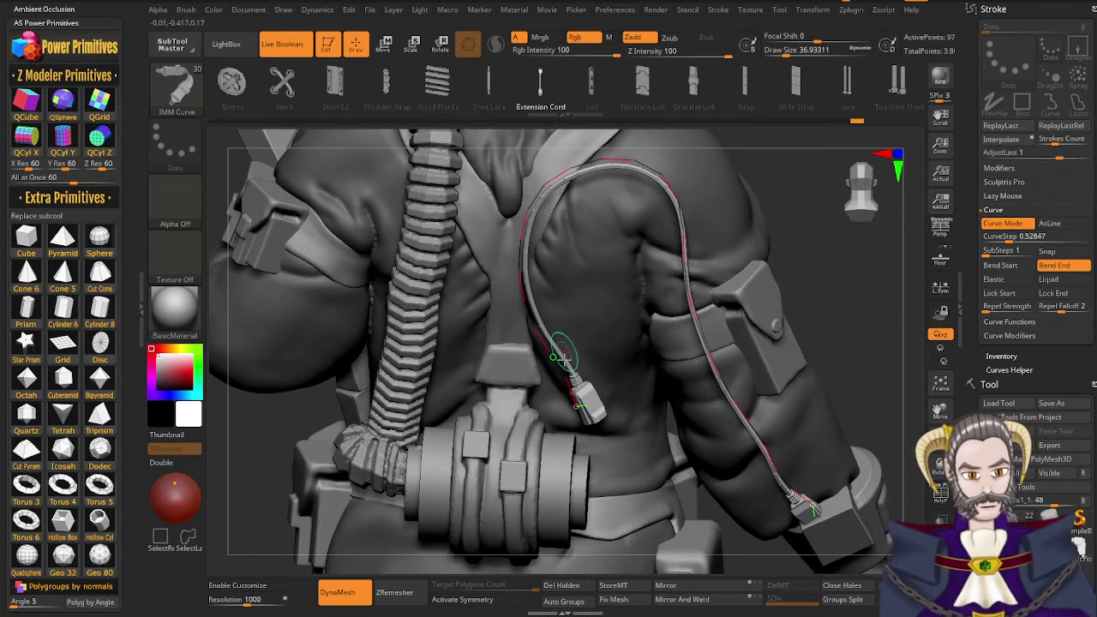
mouse_move(549, 352)
left_mouse_down()
mouse_move(533, 329)
mouse_move(571, 303)
mouse_move(545, 347)
mouse_move(555, 387)
mouse_move(554, 337)
left_mouse_up()
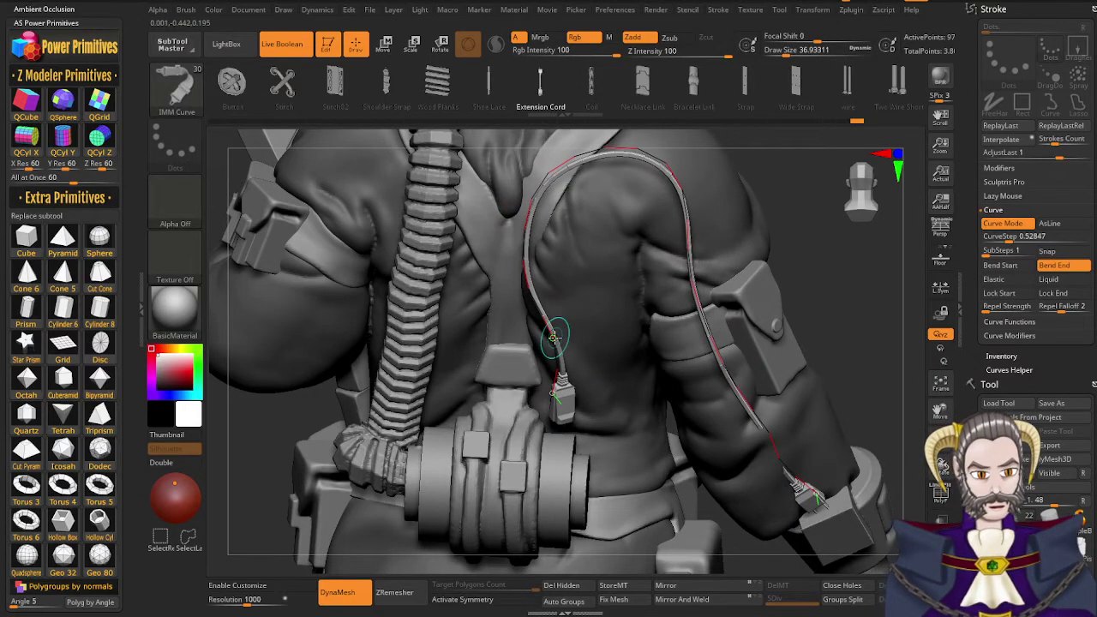
left_click(632, 461)
Enable Elastic for the curve, try moving the cord's plug end at the canister, and undo the last move
right_click_drag(632, 461, 565, 526)
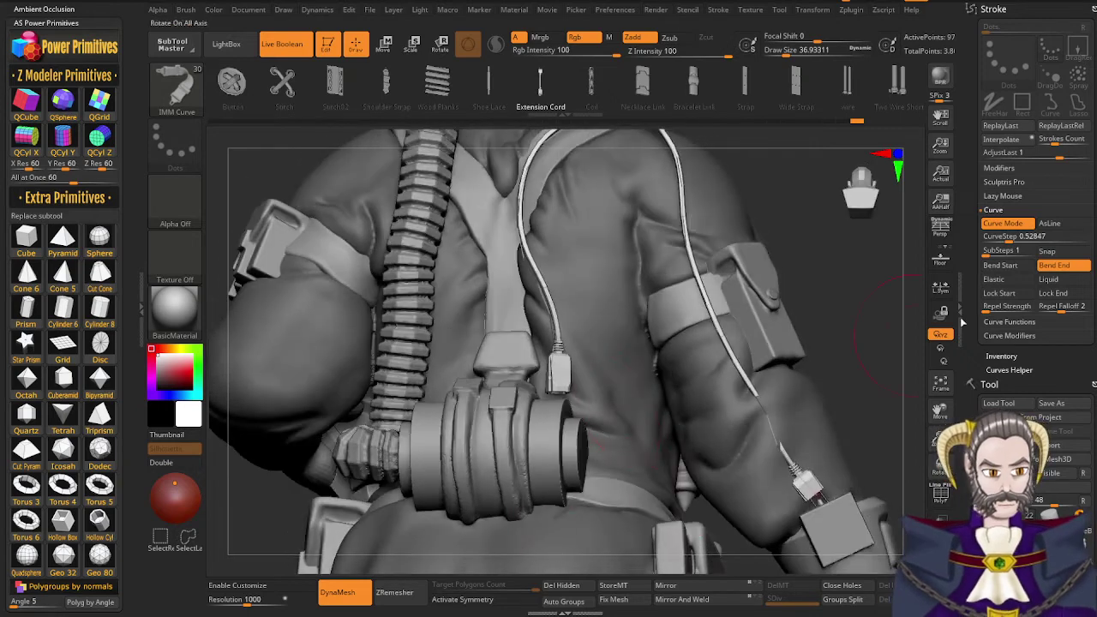
left_click(1023, 282)
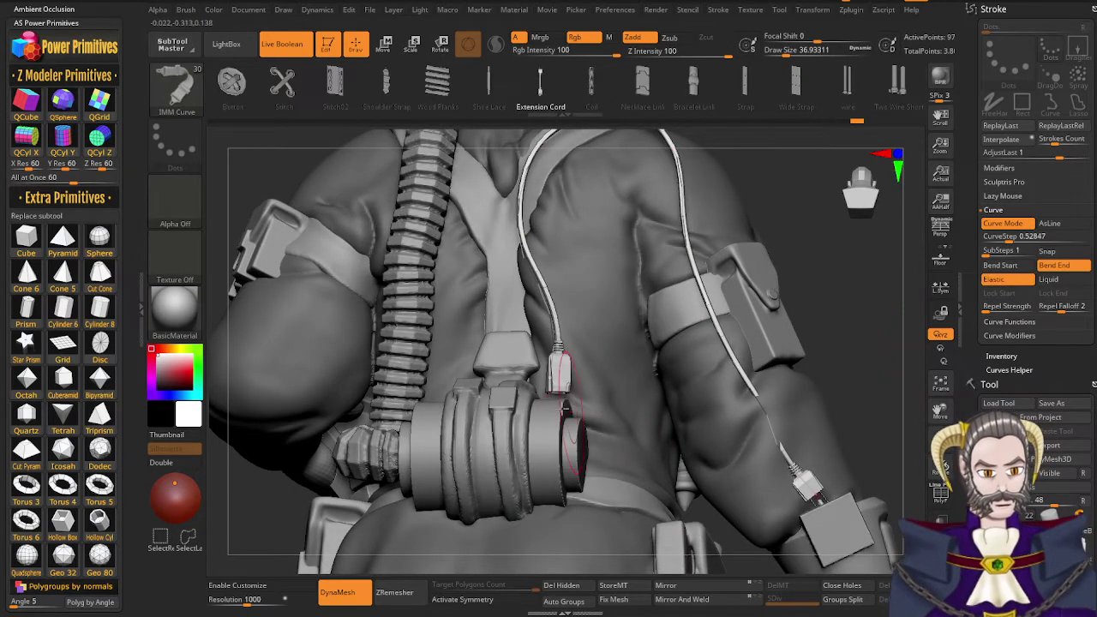
mouse_move(551, 379)
left_mouse_down()
mouse_move(560, 453)
mouse_move(563, 374)
left_mouse_up()
key("ctrl+z")
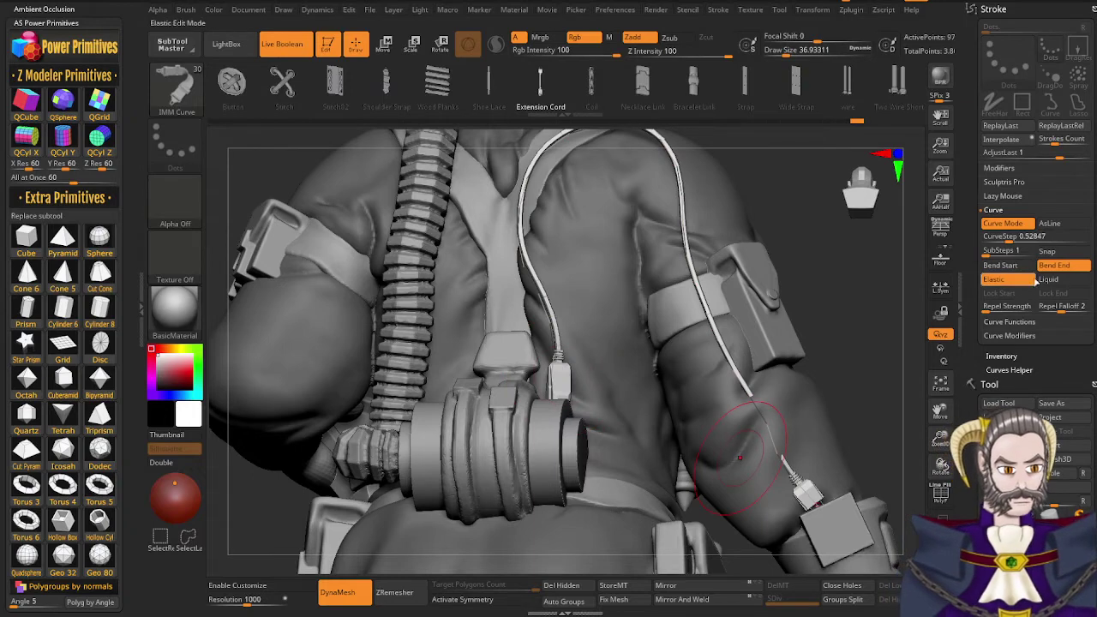
Switch the curve from Elastic to Liquid and pull the cord's ends toward the canister and past the forearm cuff's block
left_click(1060, 280)
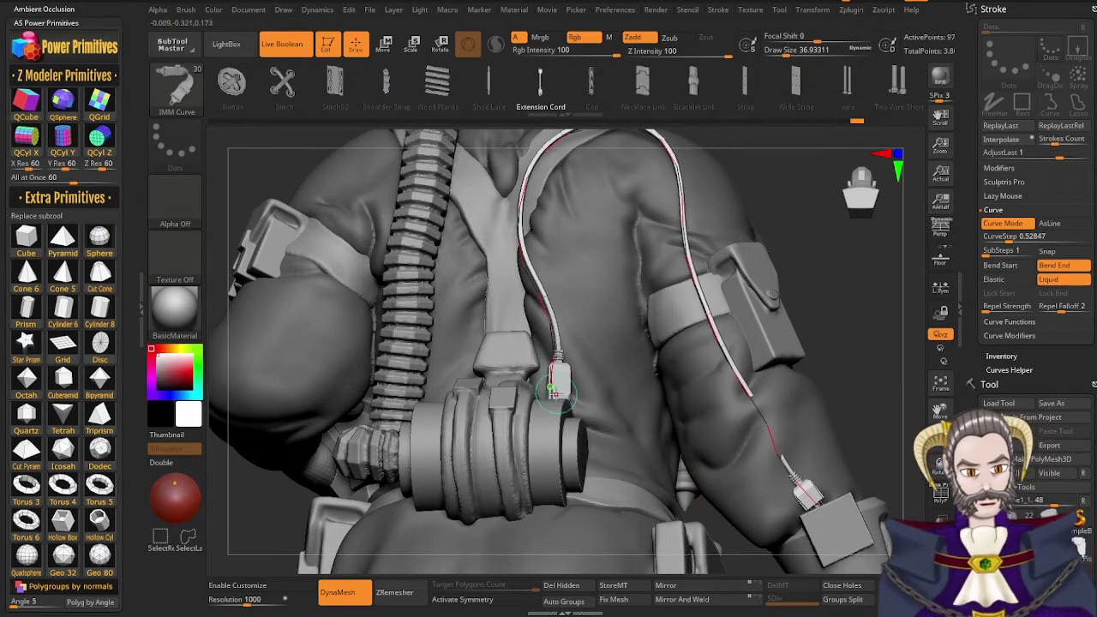
mouse_move(553, 396)
left_mouse_down()
mouse_move(548, 431)
mouse_move(558, 380)
left_mouse_up()
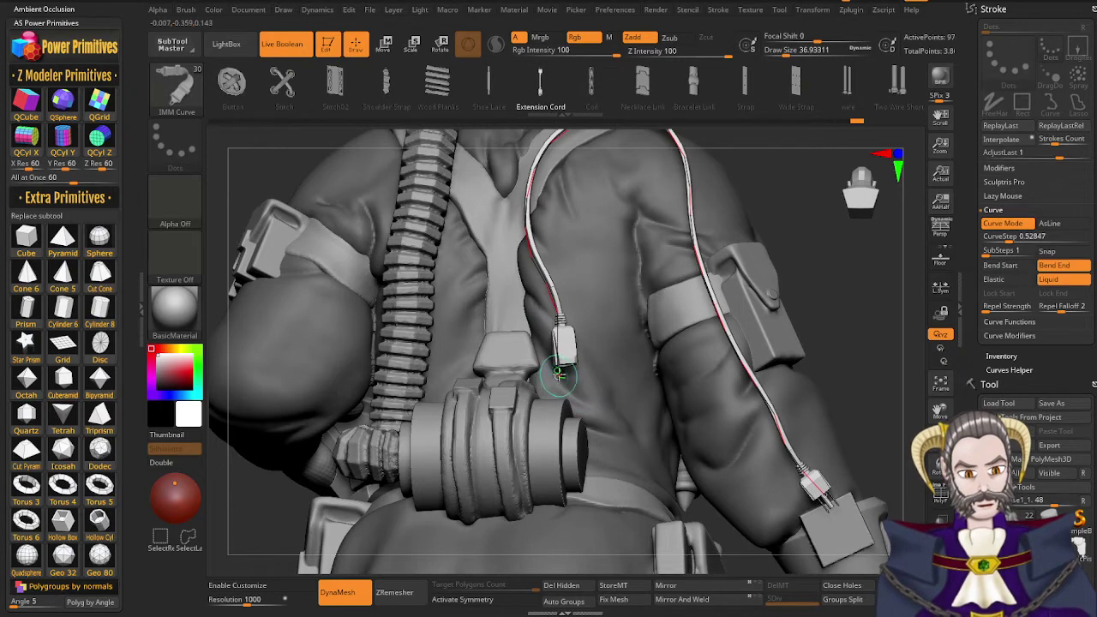
left_click_drag(559, 333, 555, 352)
left_click_drag(820, 516, 863, 579)
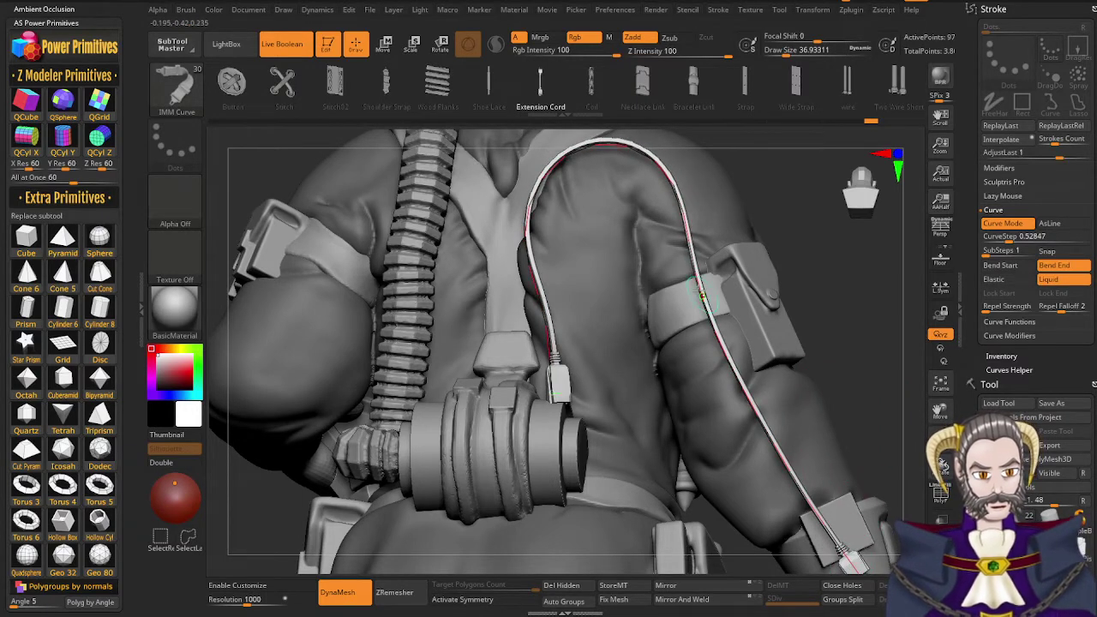
Disable Liquid and pull the cord's forearm end back toward the cuff's block
left_click(1050, 279)
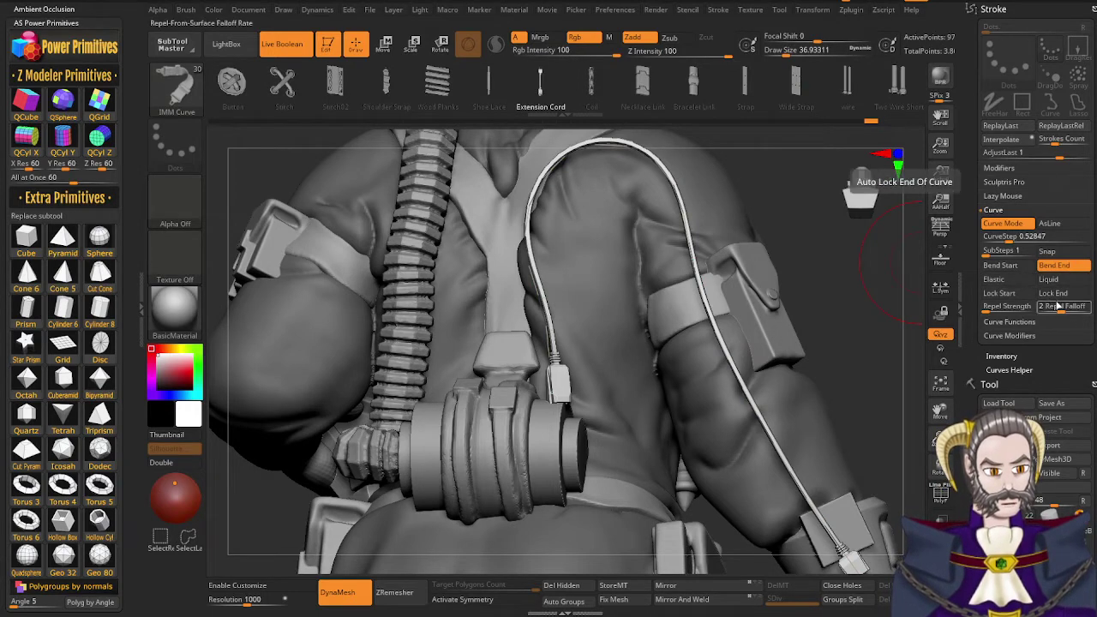
left_click_drag(838, 447, 809, 326, "alt")
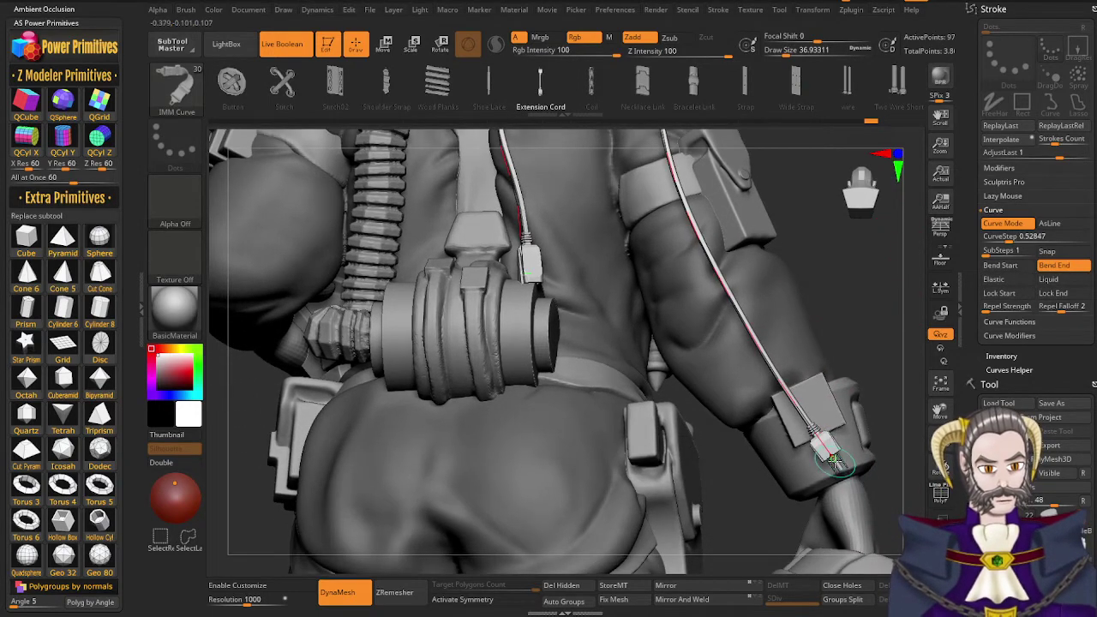
left_click_drag(834, 461, 790, 393)
right_click_drag(805, 482, 755, 452)
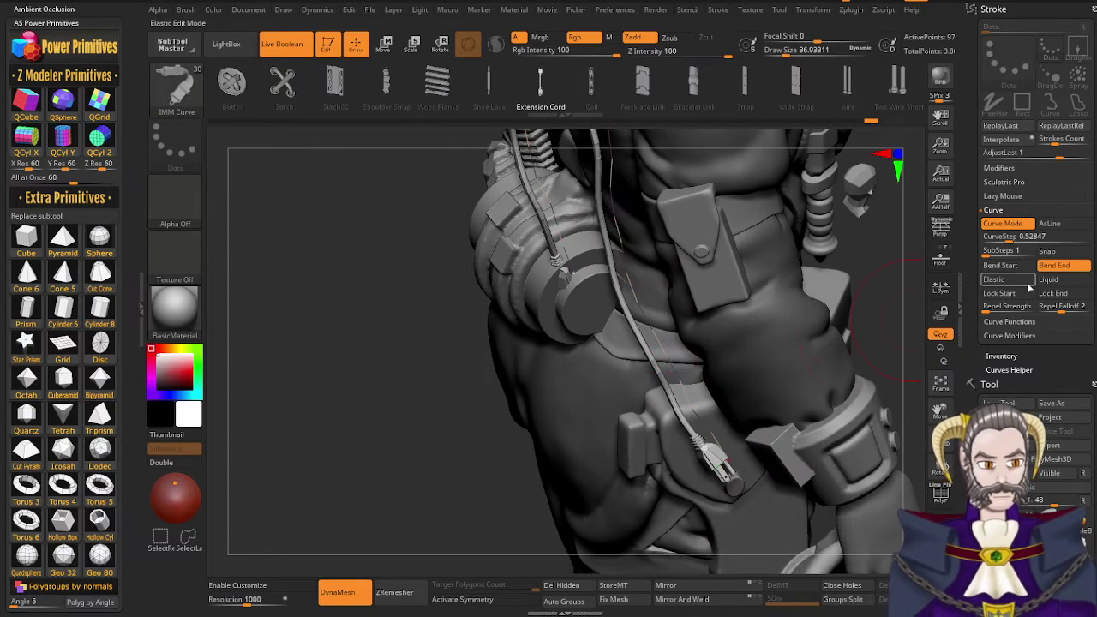
Enable Lock Start and Lock End, disable Bend End, and pull the cord's lower section toward the sleeve and cuff block
left_click(1025, 293)
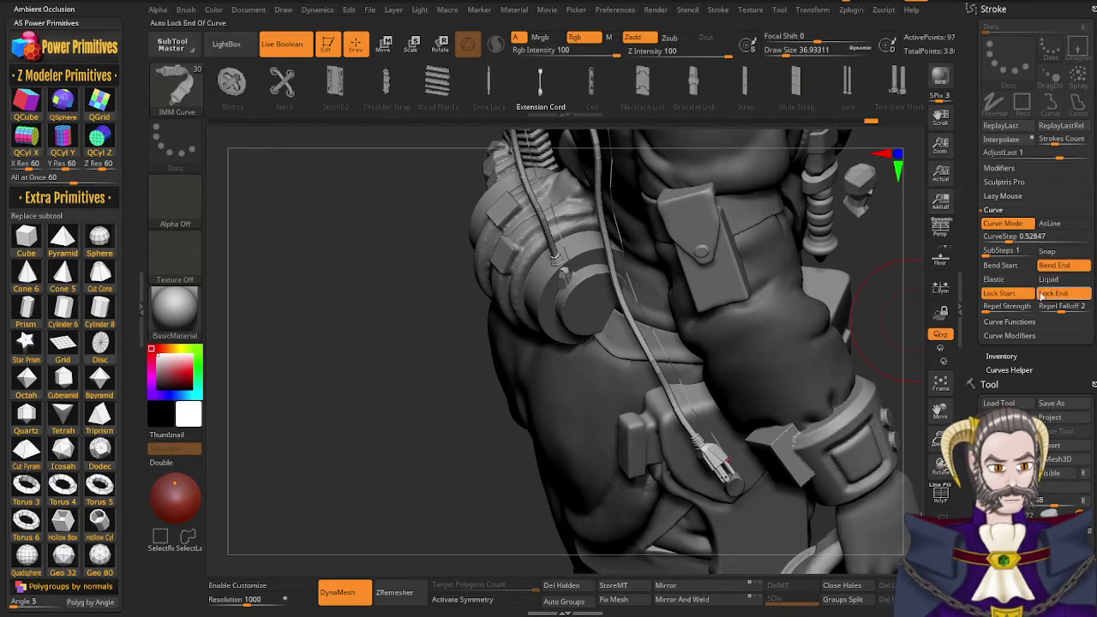
left_click(1059, 265)
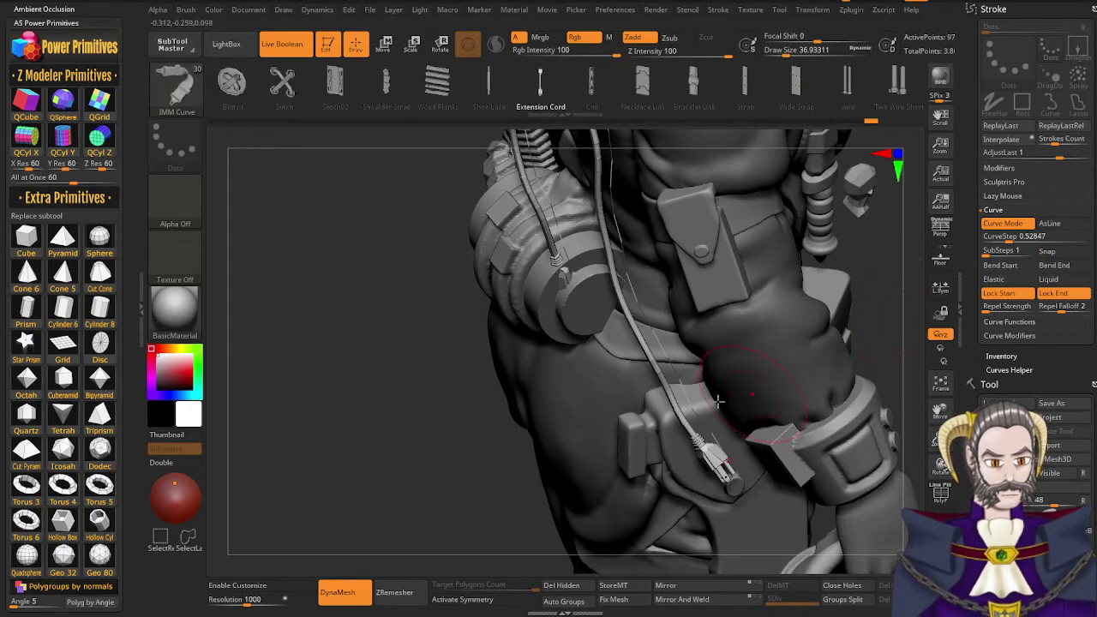
left_click_drag(678, 378, 727, 346)
right_click_drag(723, 365, 764, 245)
right_click_drag(681, 366, 598, 348)
Disable Lock End, keep Lock Start enabled, and adjust the cord's plug end beside the canister
left_click(1019, 295)
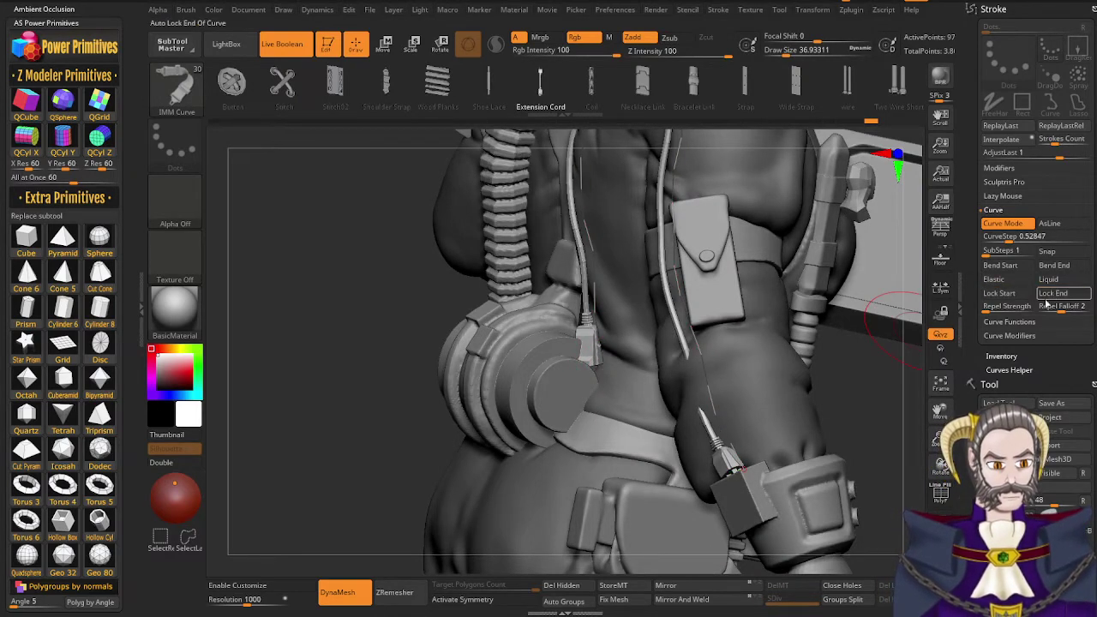
left_click(1055, 294)
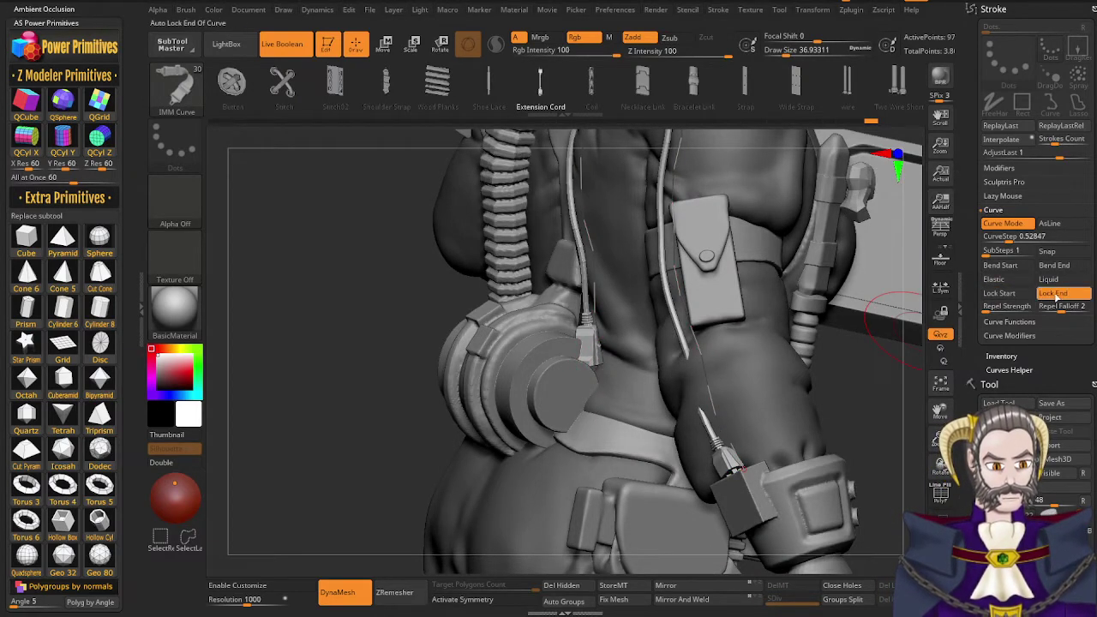
left_click(1054, 294)
left_click(1001, 293)
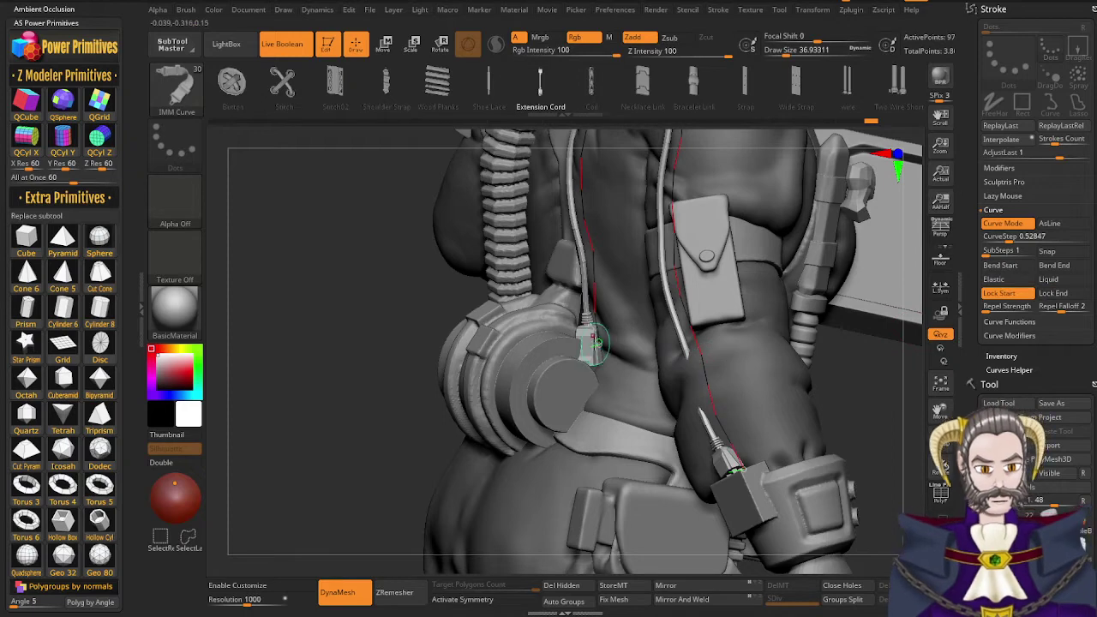
left_click_drag(598, 319, 601, 314)
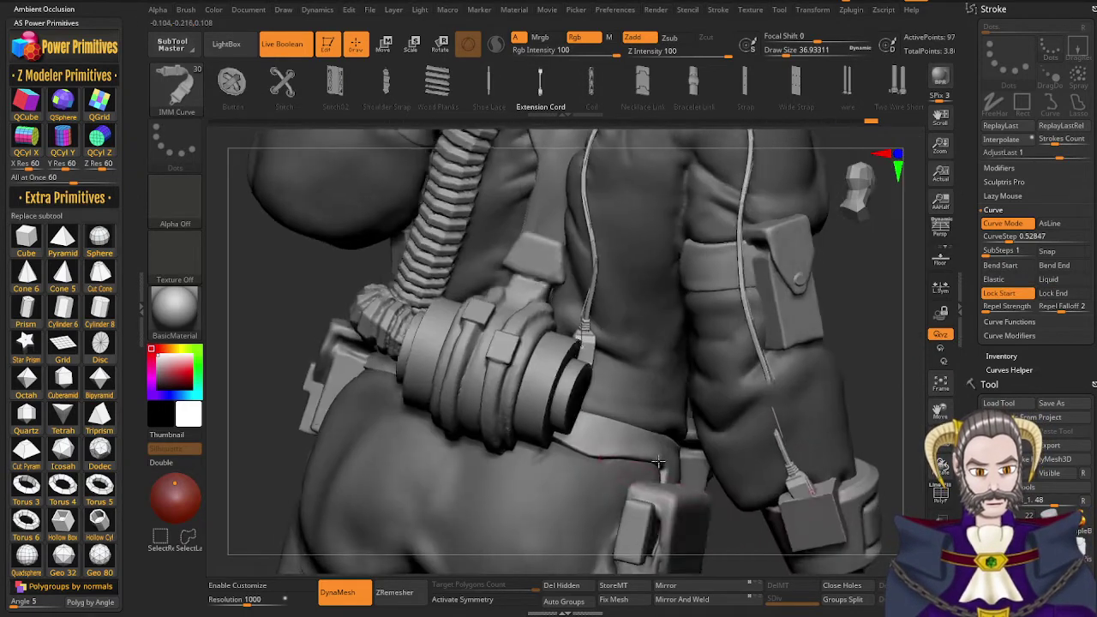
mouse_move(658, 461)
right_mouse_down()
mouse_move(667, 502)
mouse_move(624, 422)
right_mouse_up()
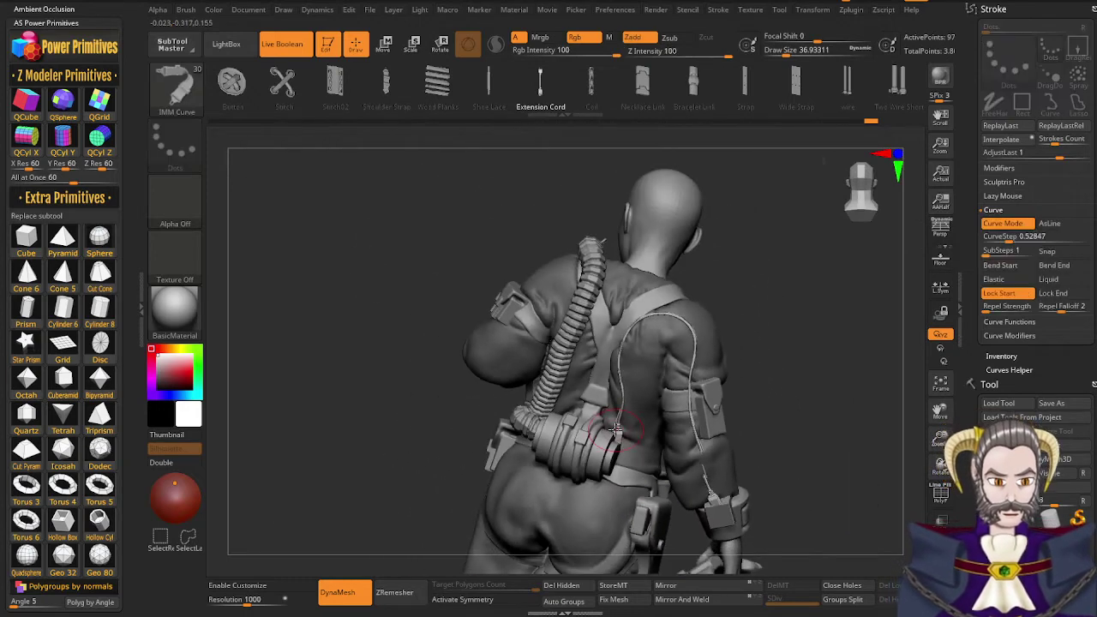
Roll the undo history back to the state without the cord's geometry
right_click_drag(800, 398, 793, 359)
left_click_drag(872, 124, 746, 118)
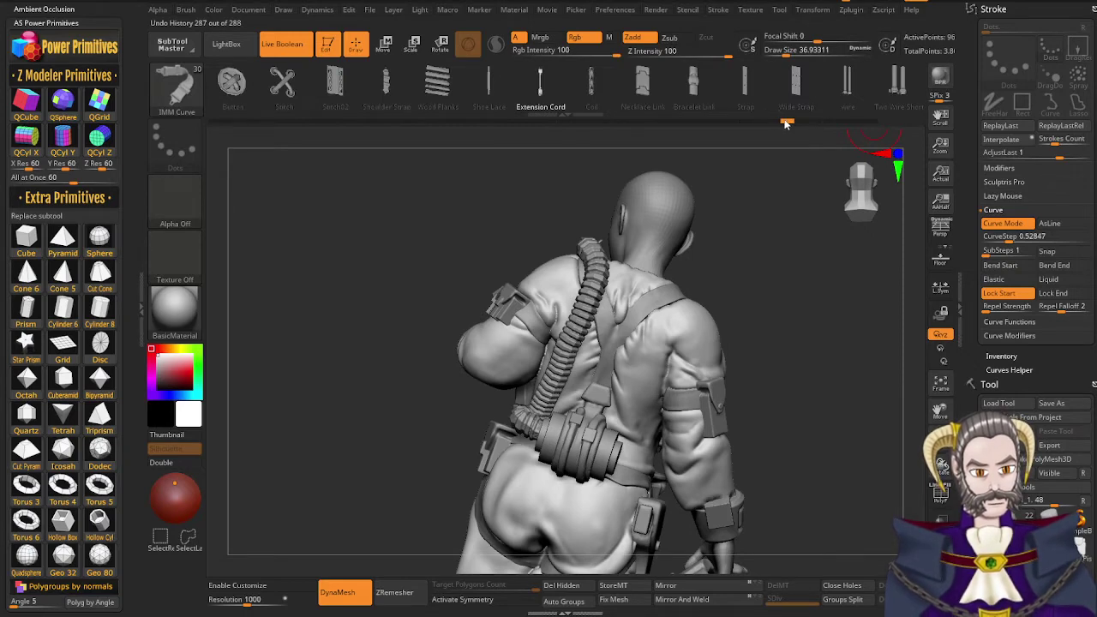
left_click_drag(821, 124, 825, 125)
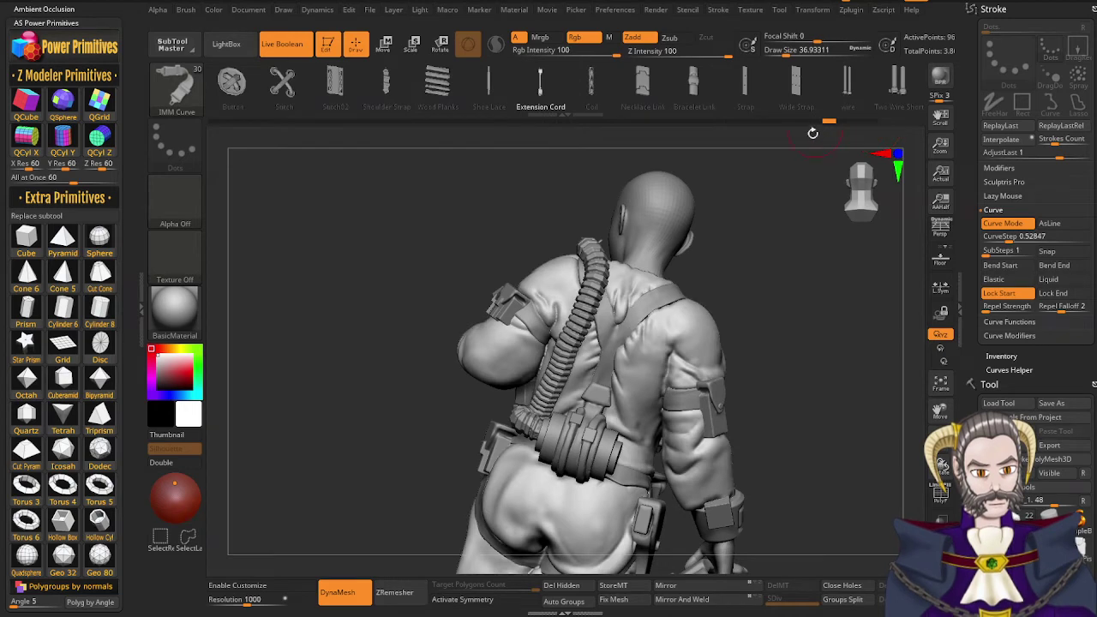
Set the draw size to about 59, try regenerating the cord by pulling its curve end onto the canister, and undo it
key("s")
left_click_drag(783, 417, 788, 417)
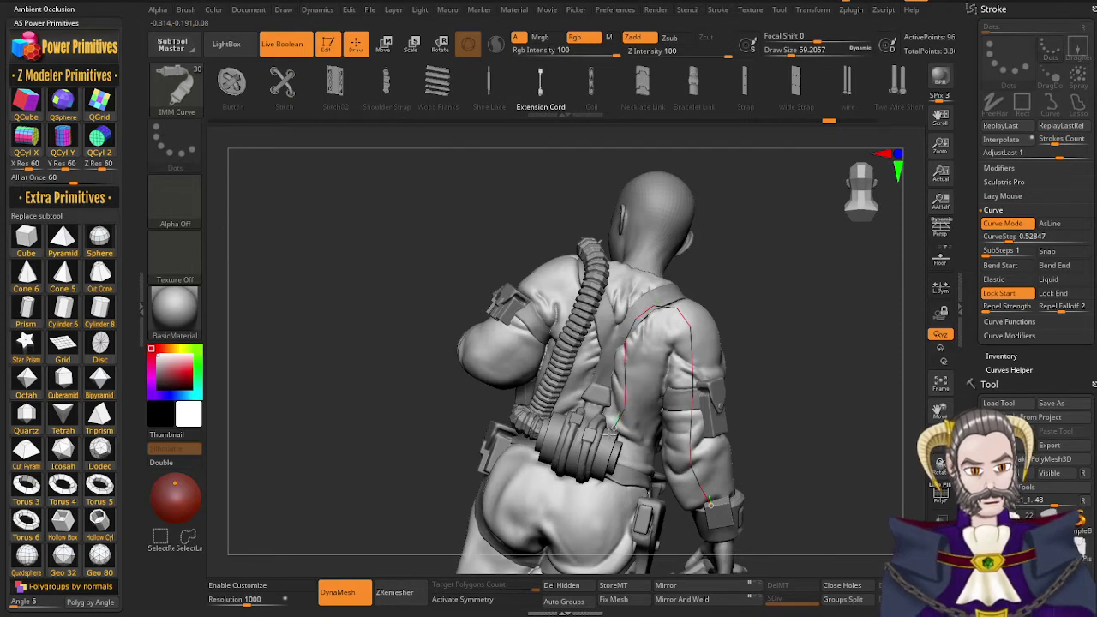
left_click_drag(613, 431, 604, 444)
right_click_drag(654, 490, 661, 524)
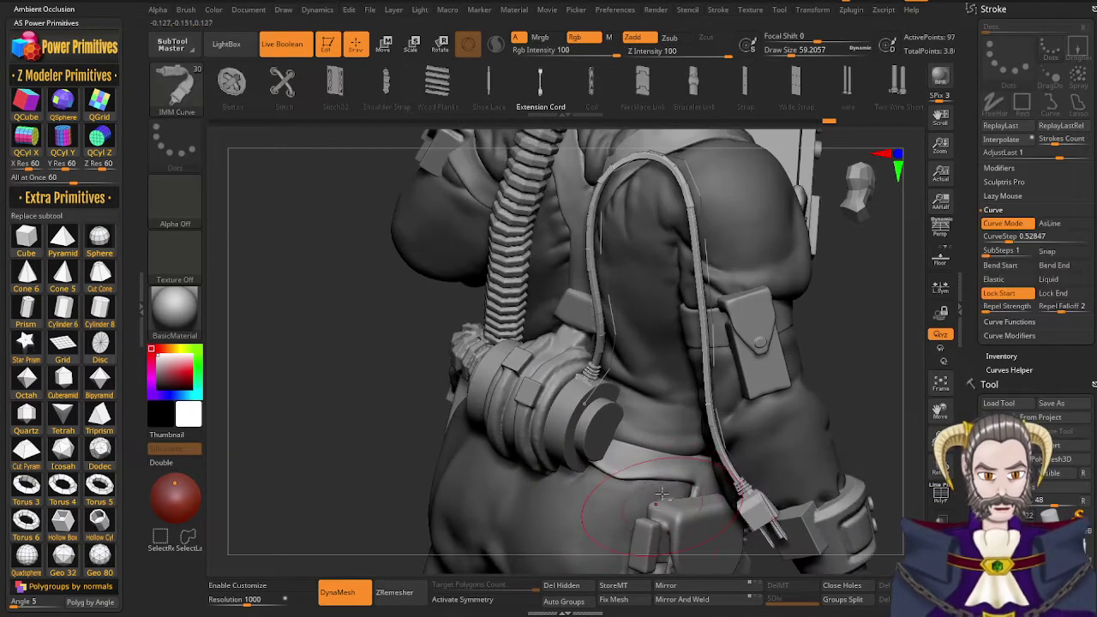
right_click_drag(657, 473, 595, 339, "alt")
right_click_drag(676, 456, 652, 459)
key("ctrl+z")
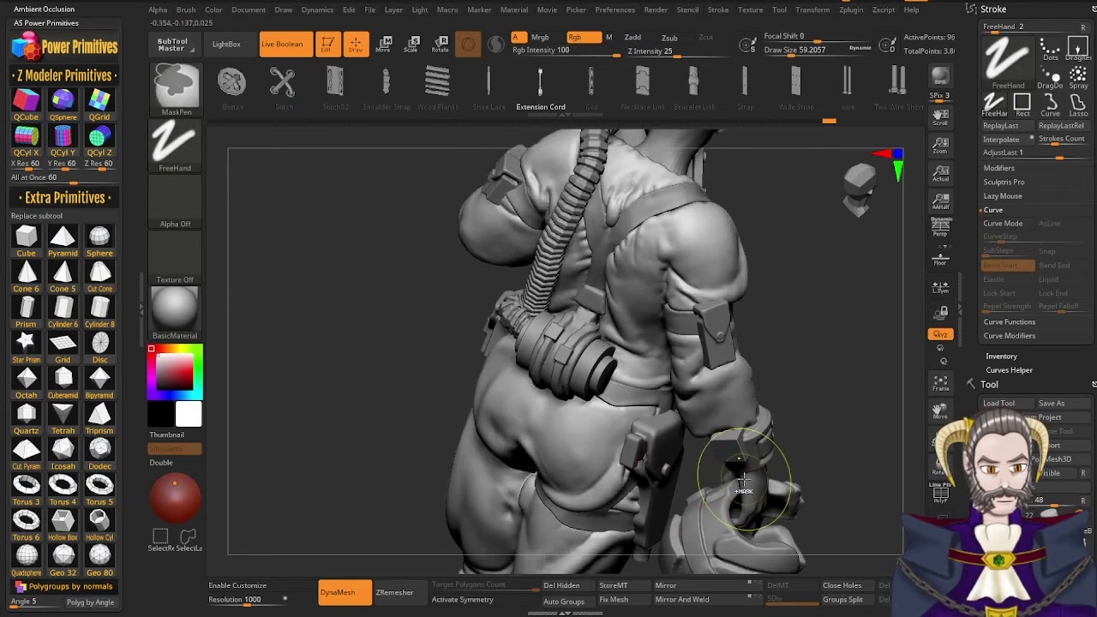
Enable Snap for the cord's curve
left_click(1061, 256)
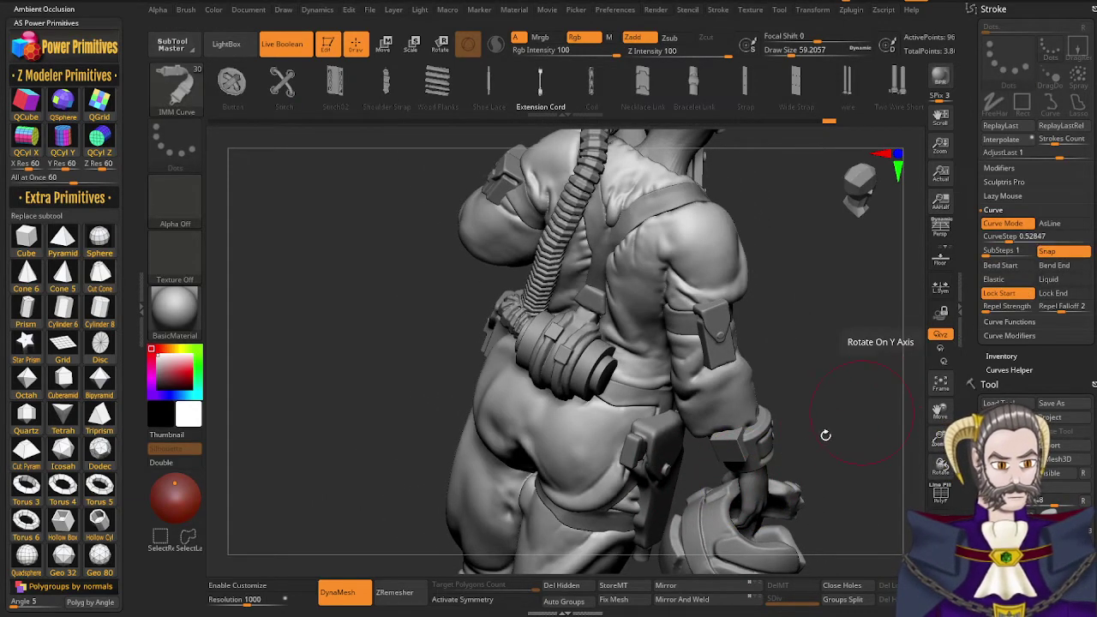
right_click_drag(826, 437, 735, 436)
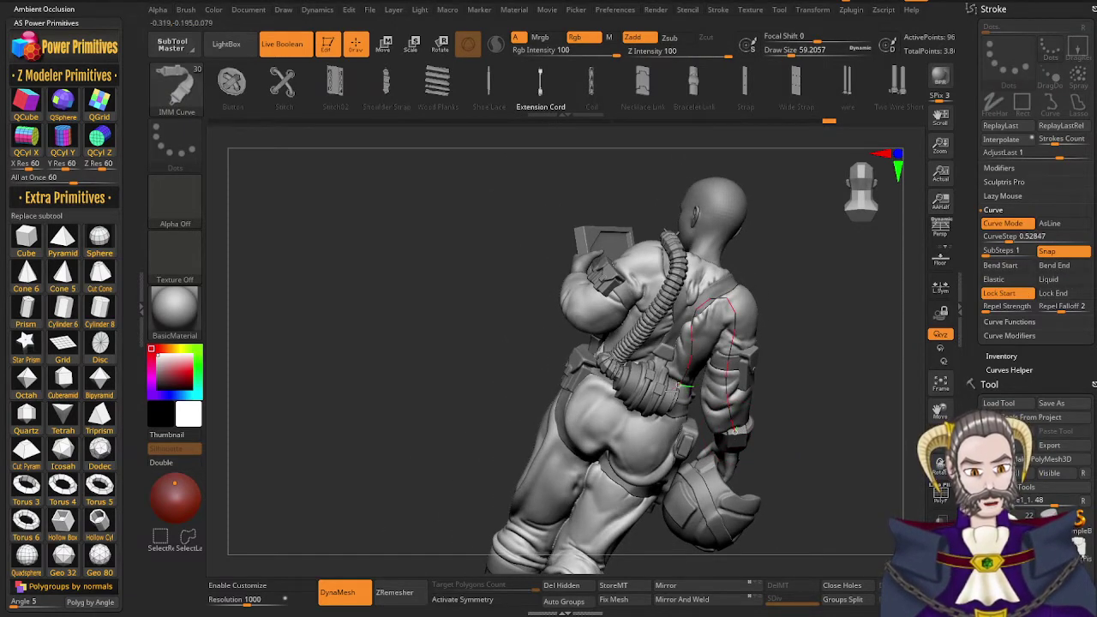
Turn off curve Snap and move the extension cord's lower plug toward the box on the wrist
left_click_drag(680, 388, 673, 407)
right_click_drag(701, 449, 657, 446)
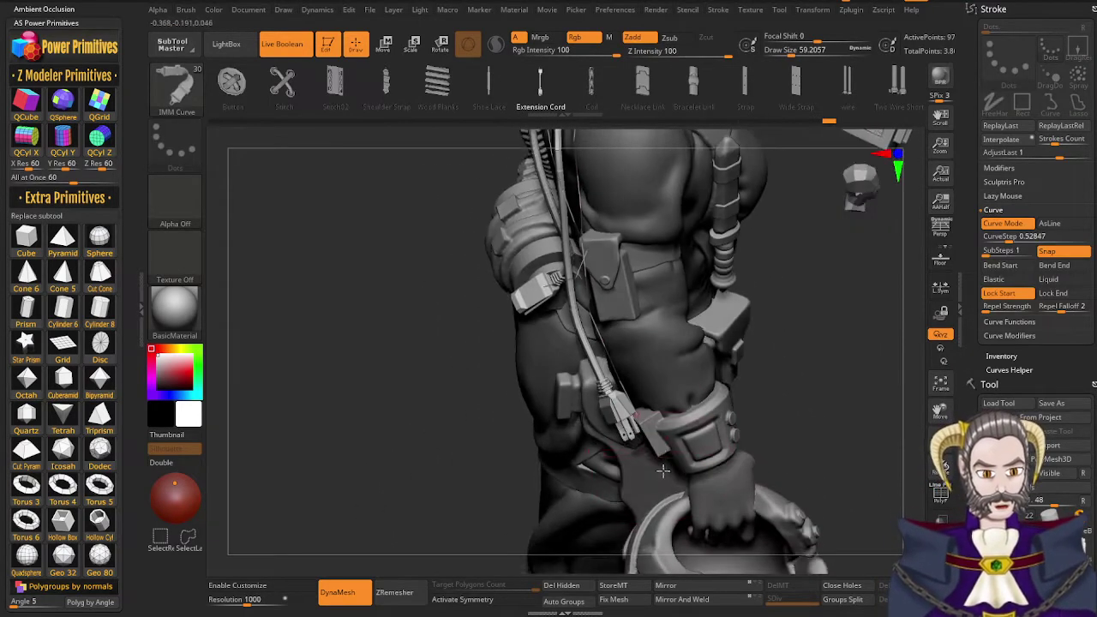
left_click(1067, 254)
left_click_drag(637, 415, 648, 410)
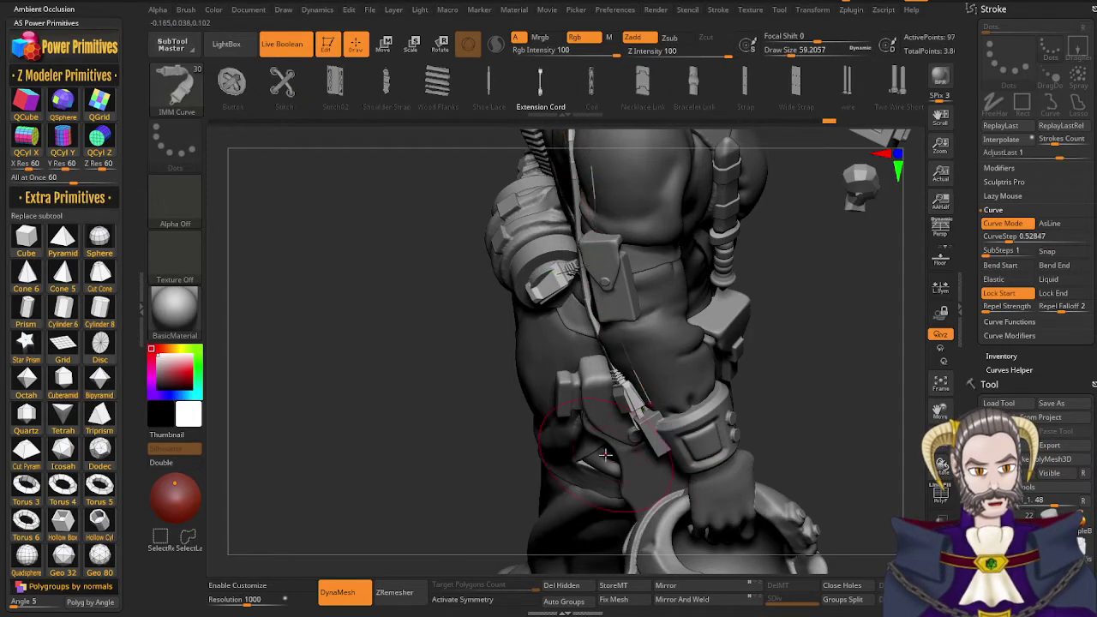
right_click_drag(577, 422, 637, 461)
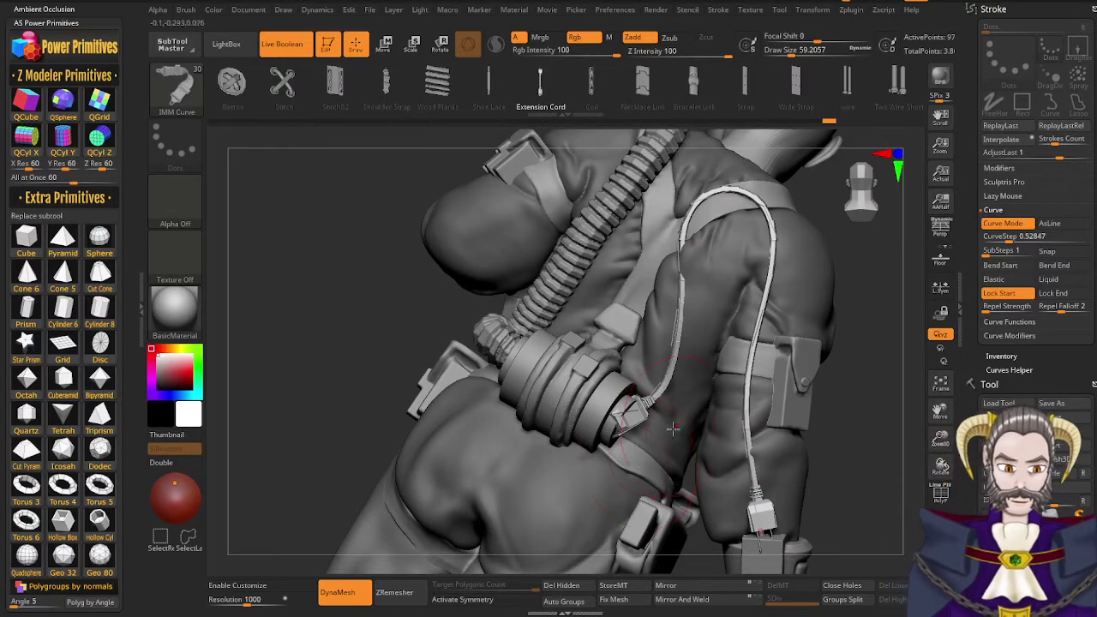
right_click_drag(673, 430, 641, 416)
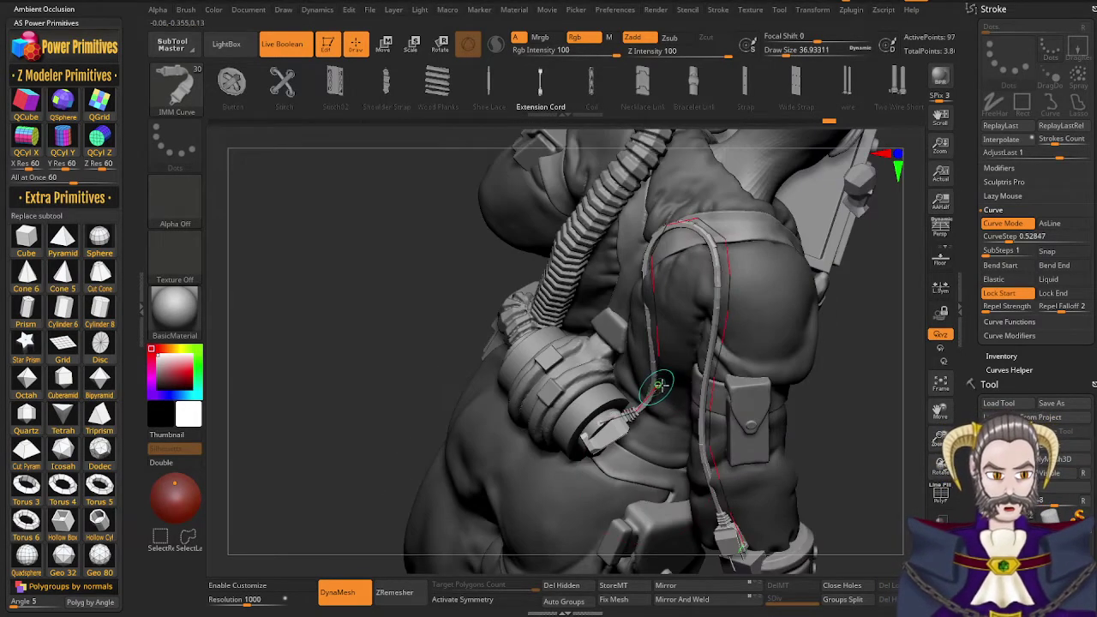
Enable Bend Start and Bend End for the curve and pull the cord section behind the upper arm upward
left_click(1015, 267)
left_click(1055, 266)
left_click_drag(650, 388, 657, 319)
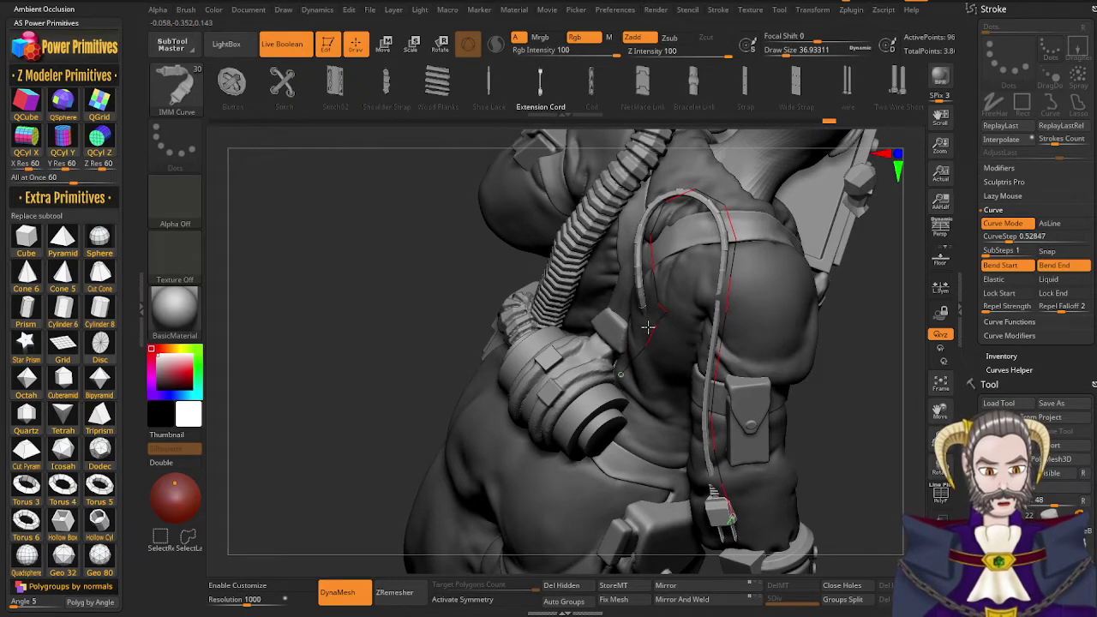
Reposition the cord's lower end so its plug lines up with the box on the wrist
left_click_drag(732, 518, 744, 543)
right_click_drag(744, 544, 683, 341, "alt")
left_click_drag(693, 398, 698, 403)
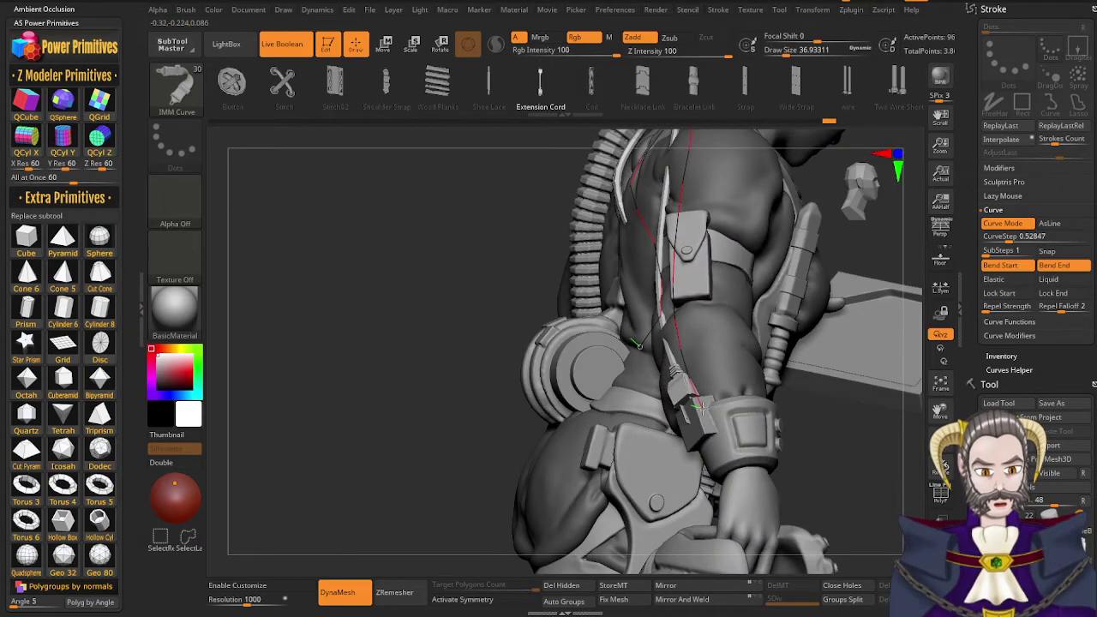
mouse_move(697, 415)
right_mouse_down()
mouse_move(730, 332)
mouse_move(719, 480)
right_mouse_up()
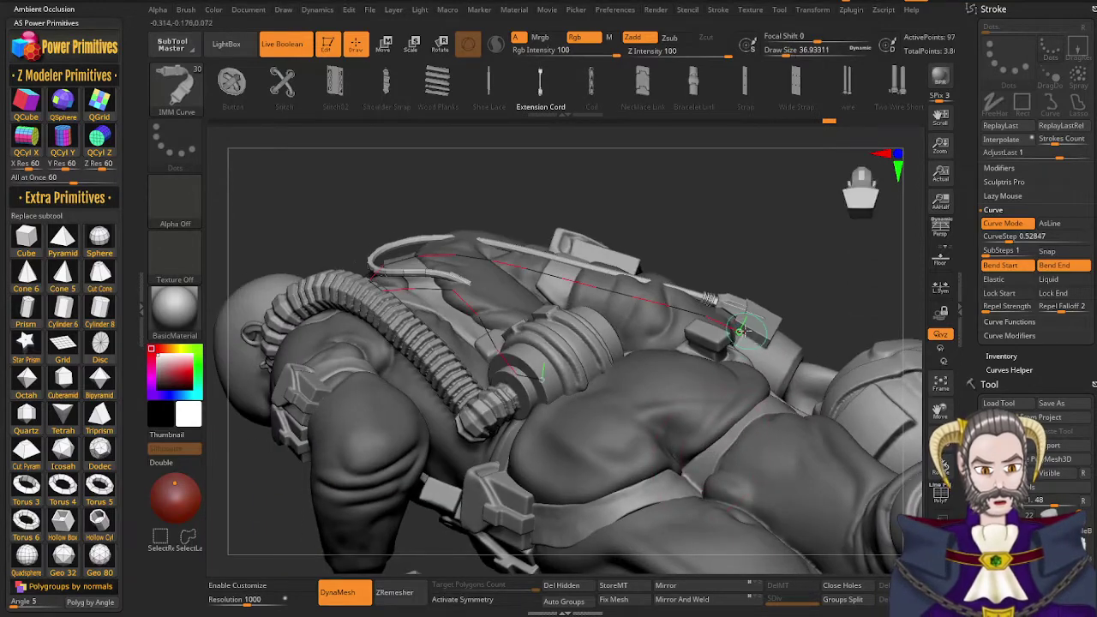
left_click_drag(735, 332, 725, 340)
right_click_drag(706, 338, 725, 385)
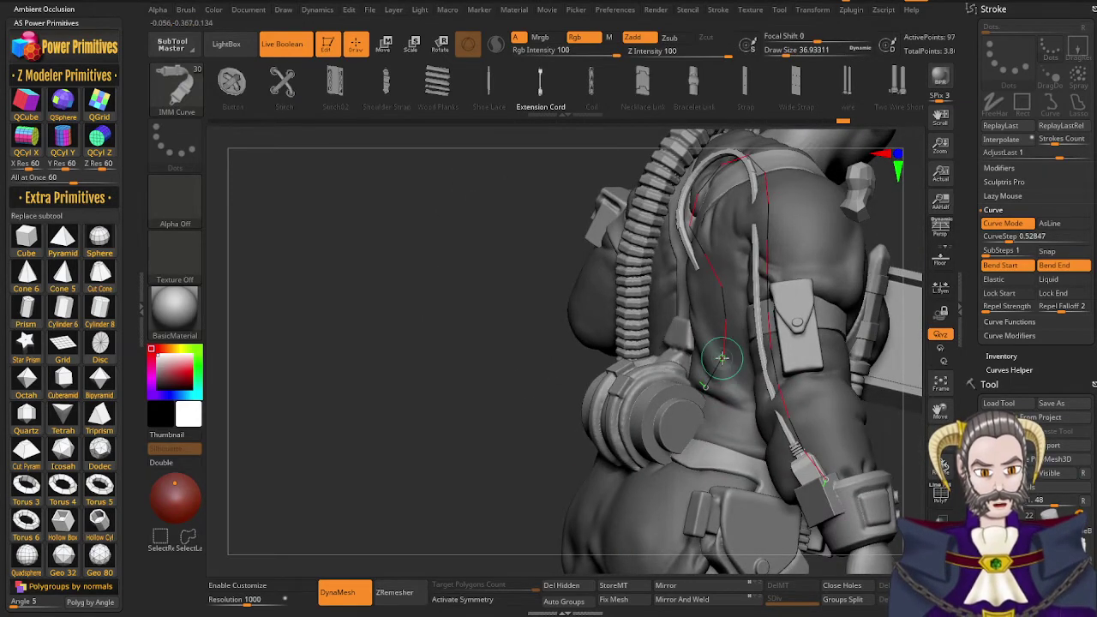
Bend the cord section behind the upper arm so it leads down to the canister on the lower back
left_click_drag(697, 355, 697, 345)
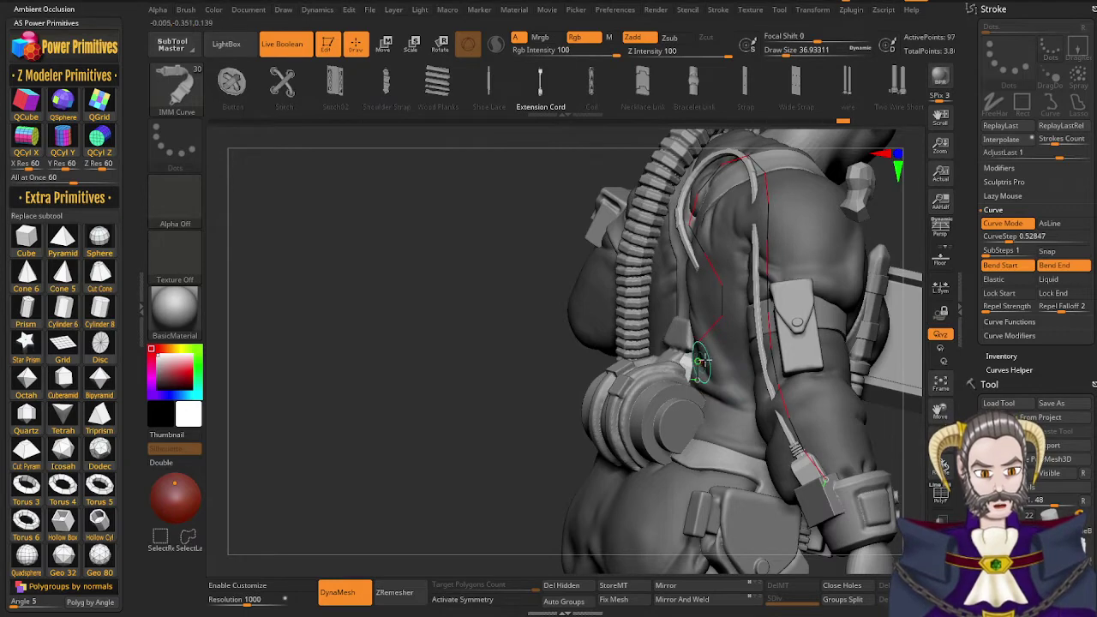
left_click_drag(716, 303, 701, 272)
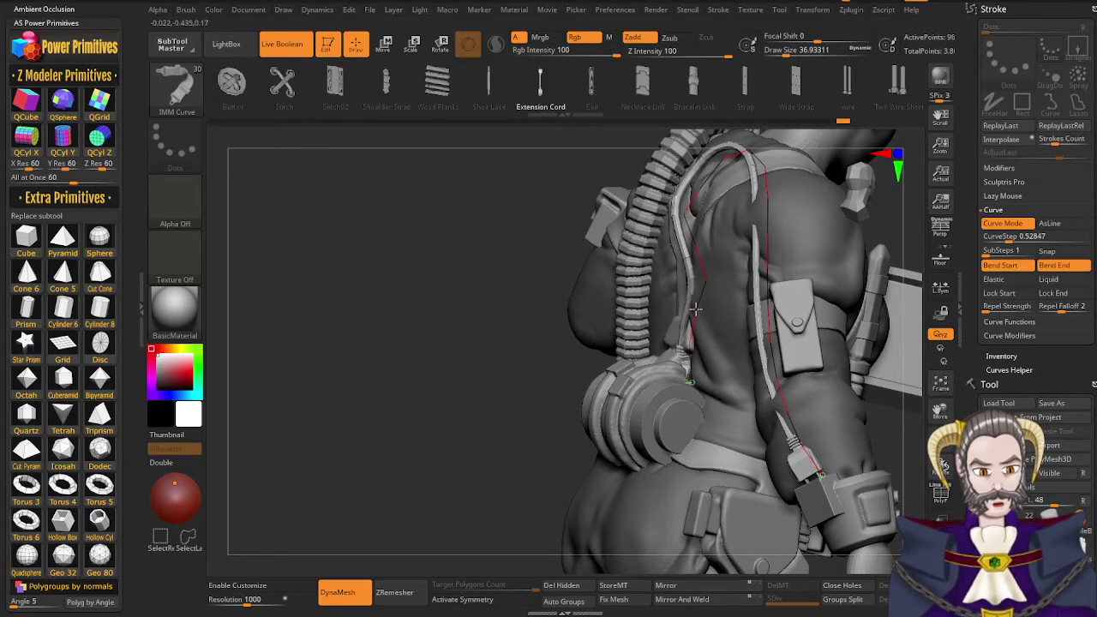
right_click_drag(696, 309, 763, 367)
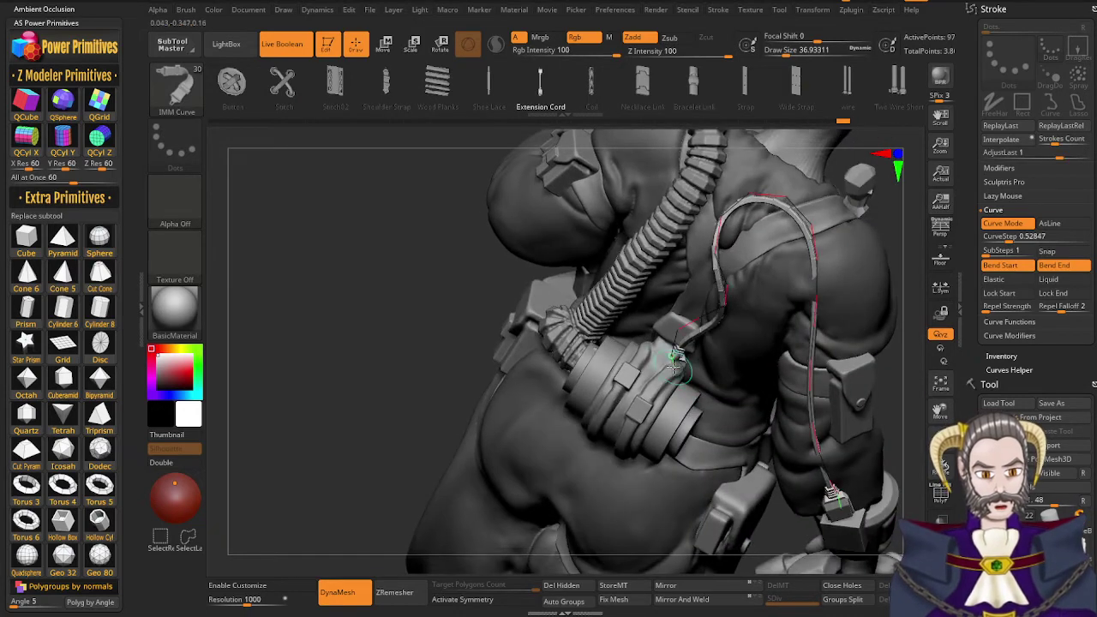
Reposition the cord's upper plug against the side of the back canister and adjust the cord just above it
left_click_drag(673, 362, 689, 393)
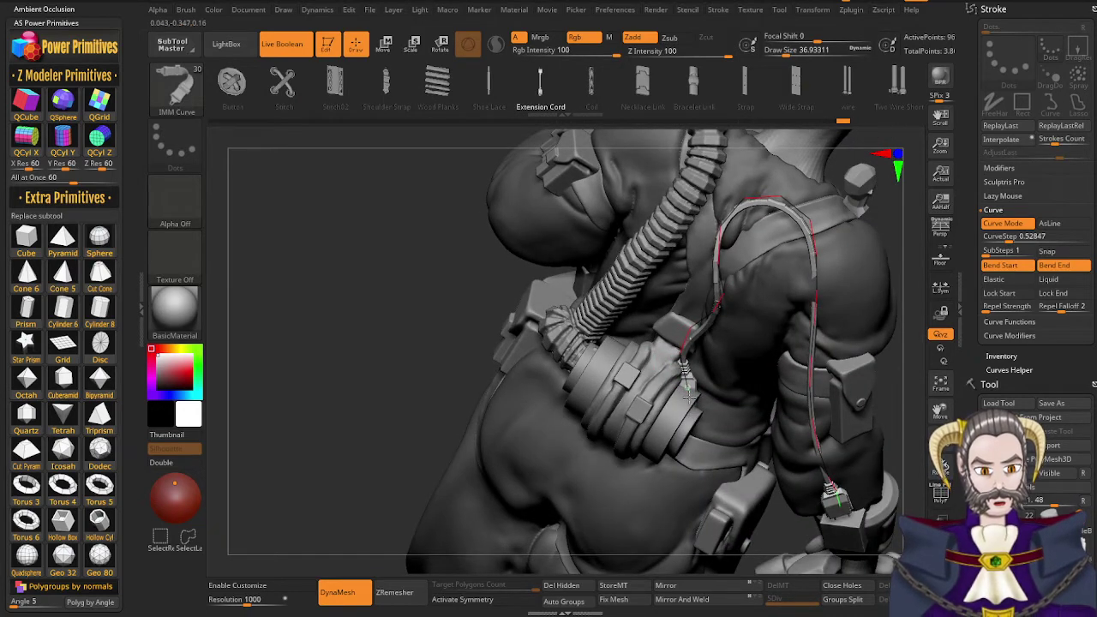
right_click_drag(700, 367, 700, 416)
left_click(696, 352)
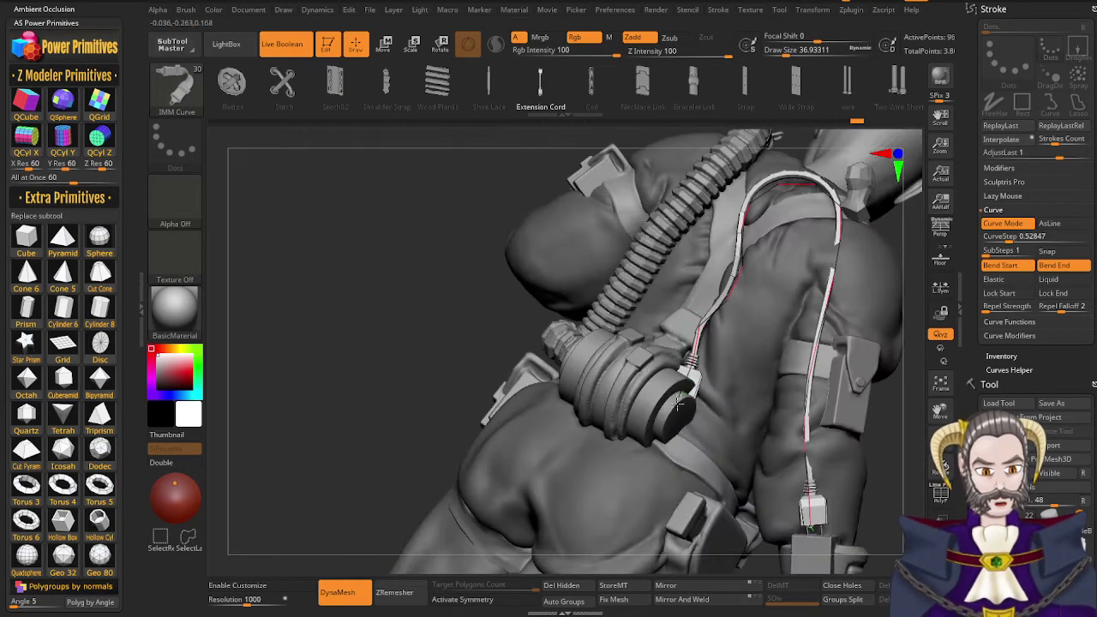
left_click_drag(704, 327, 725, 323)
right_click_drag(726, 322, 739, 319)
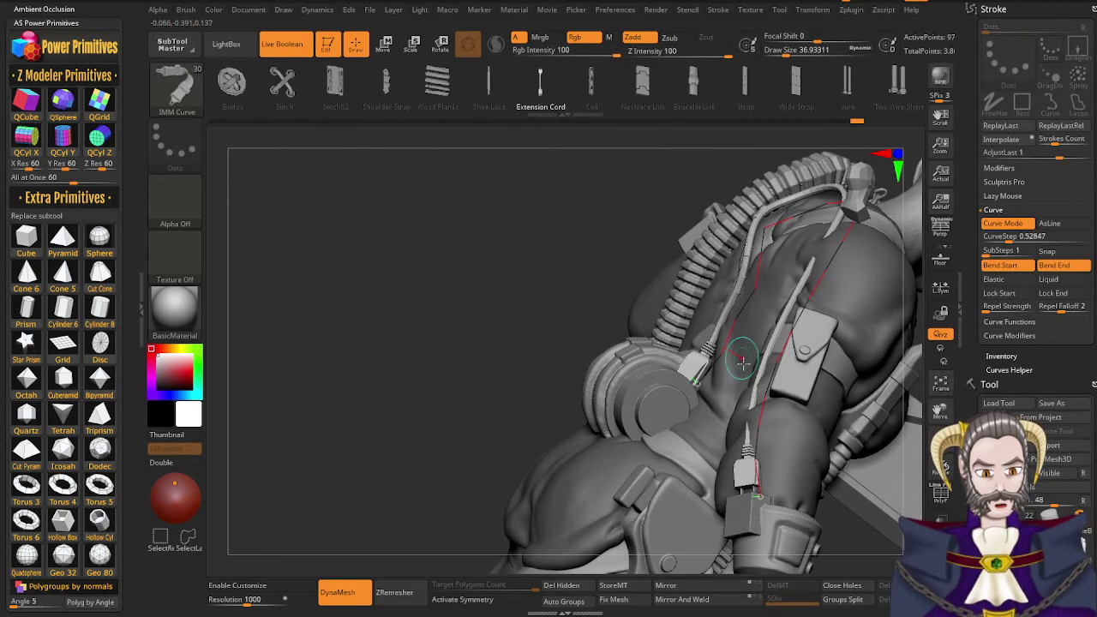
right_click_drag(743, 364, 761, 392)
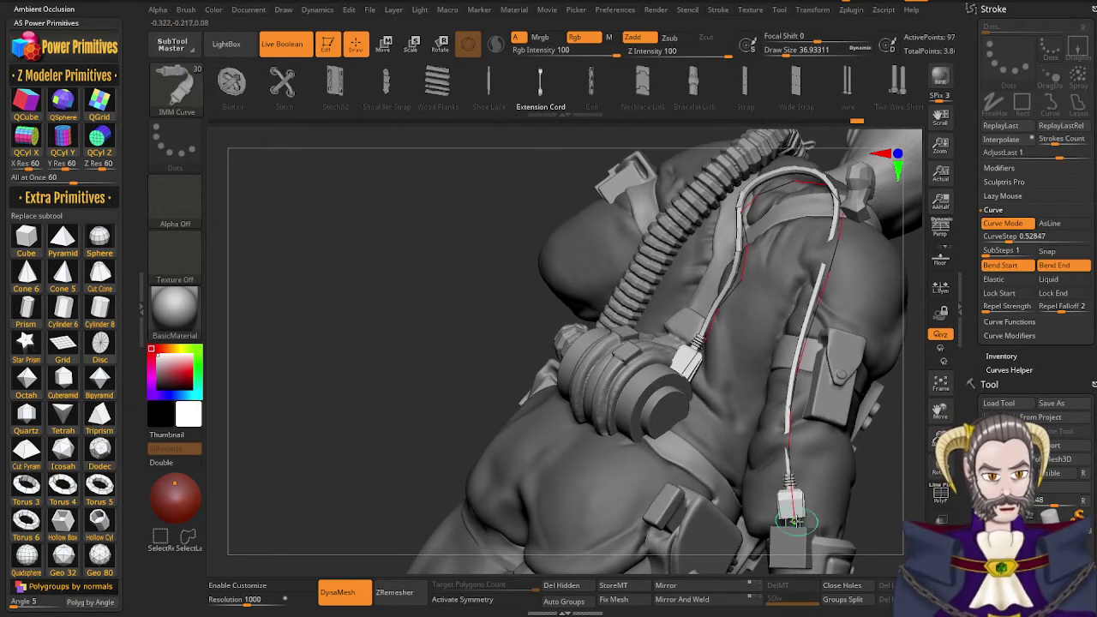
Push the lower plug down onto the wrist box and adjust the cord along the forearm
left_click_drag(796, 520, 794, 537)
right_click_drag(794, 536, 811, 445)
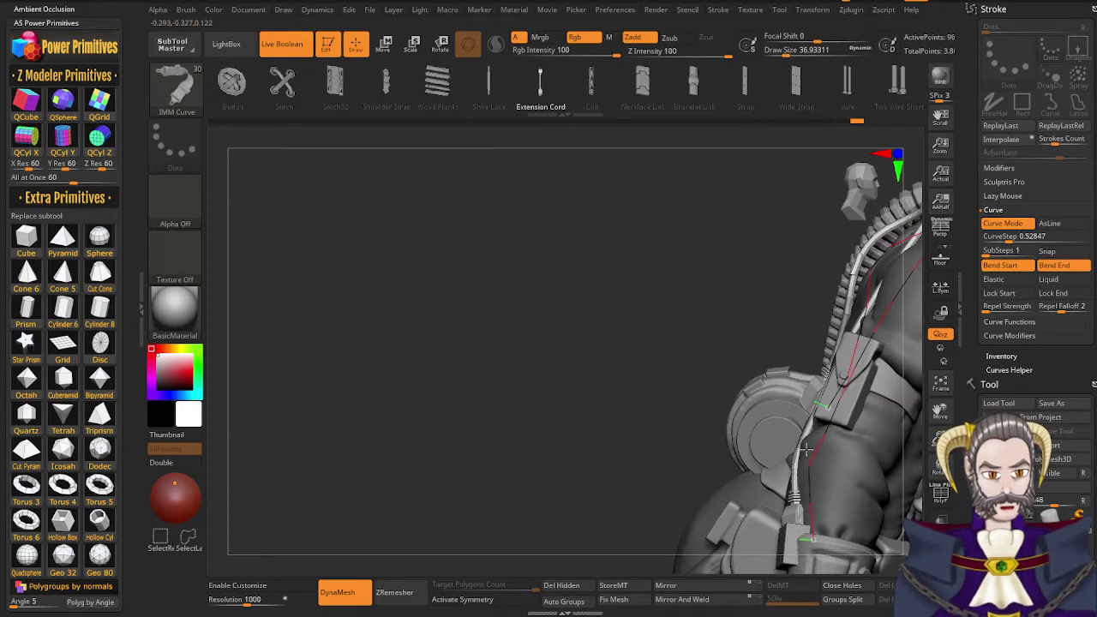
left_click_drag(805, 449, 806, 448)
right_click_drag(820, 441, 855, 466)
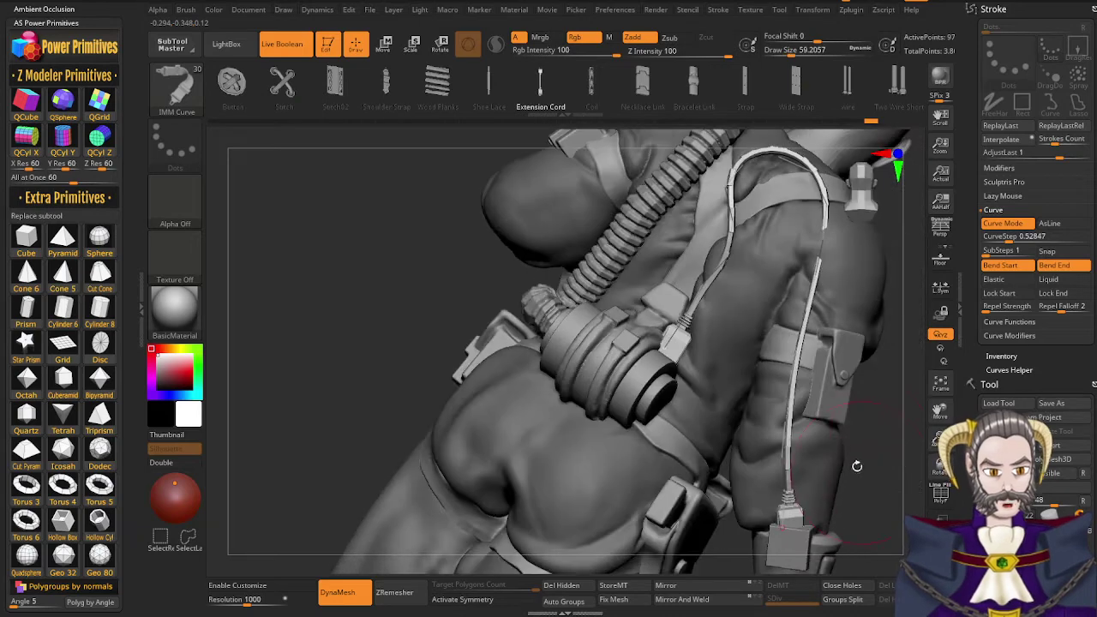
Adjust the curve behind the shoulder to close the gap in the cord
right_click_drag(786, 330, 755, 340)
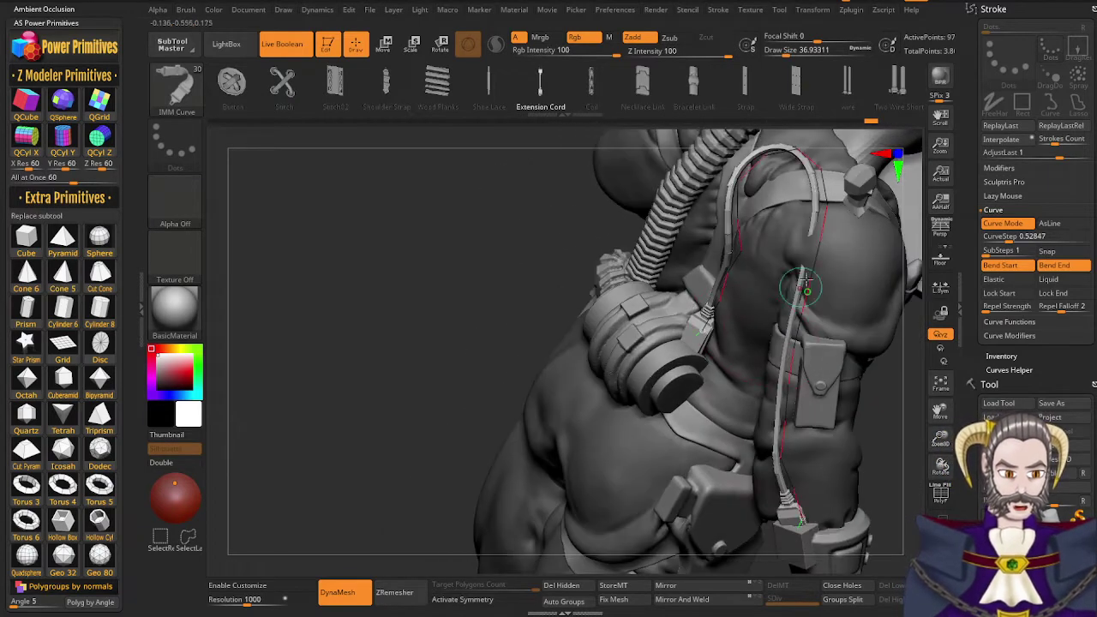
mouse_move(809, 270)
right_mouse_down()
mouse_move(799, 259)
mouse_move(822, 252)
right_mouse_up()
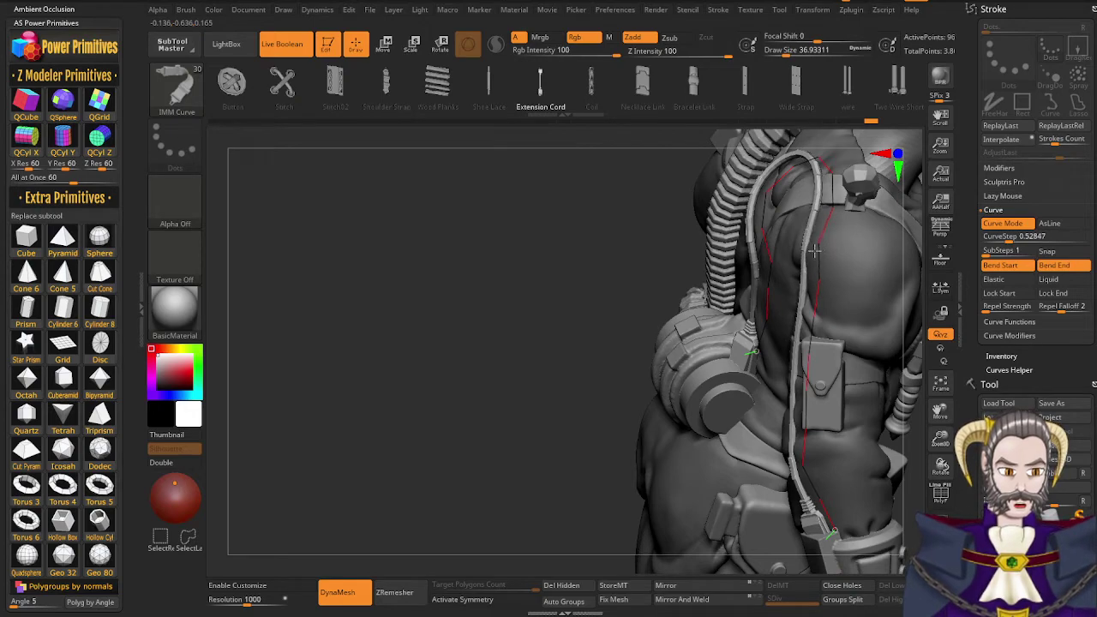
right_click_drag(828, 298, 756, 346)
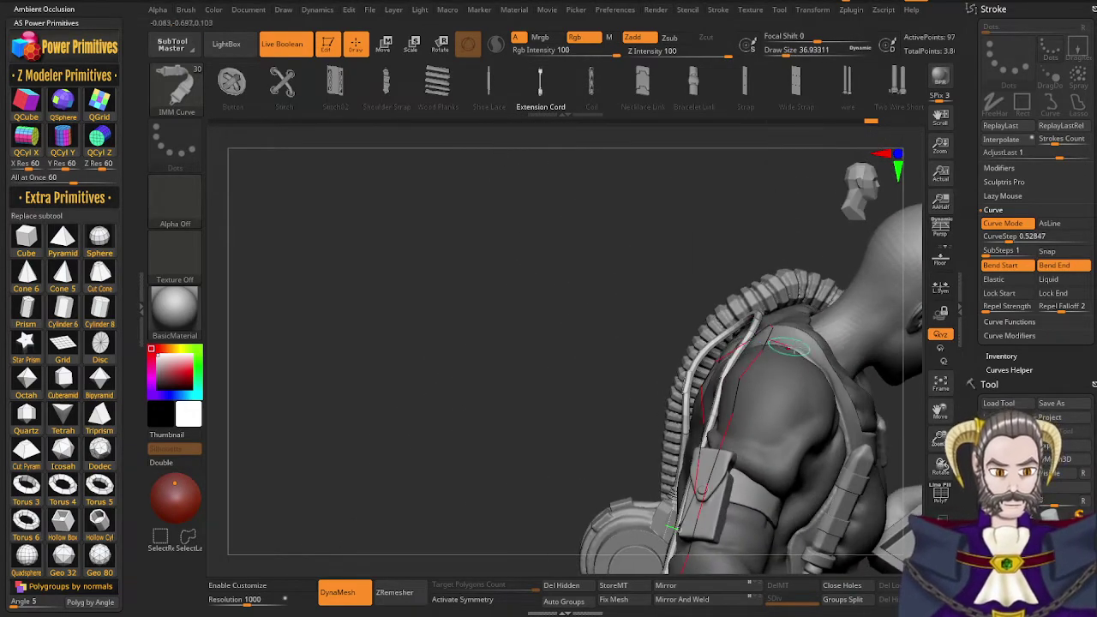
Try adjusting the cord at the top of the shoulder with curve Snap enabled
left_click(1047, 251)
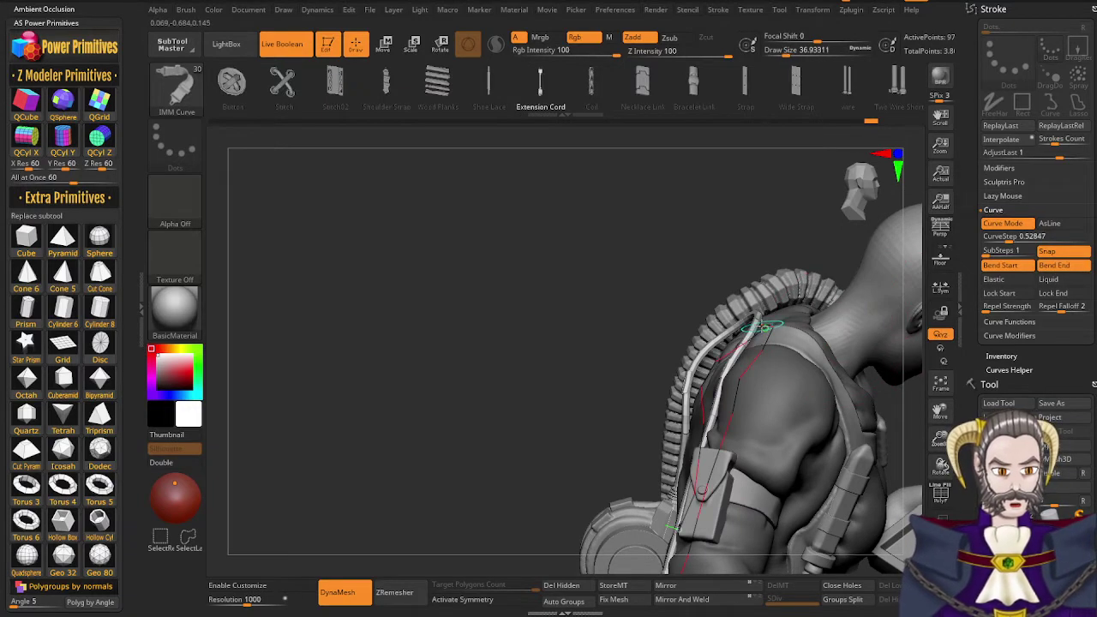
left_click(763, 327)
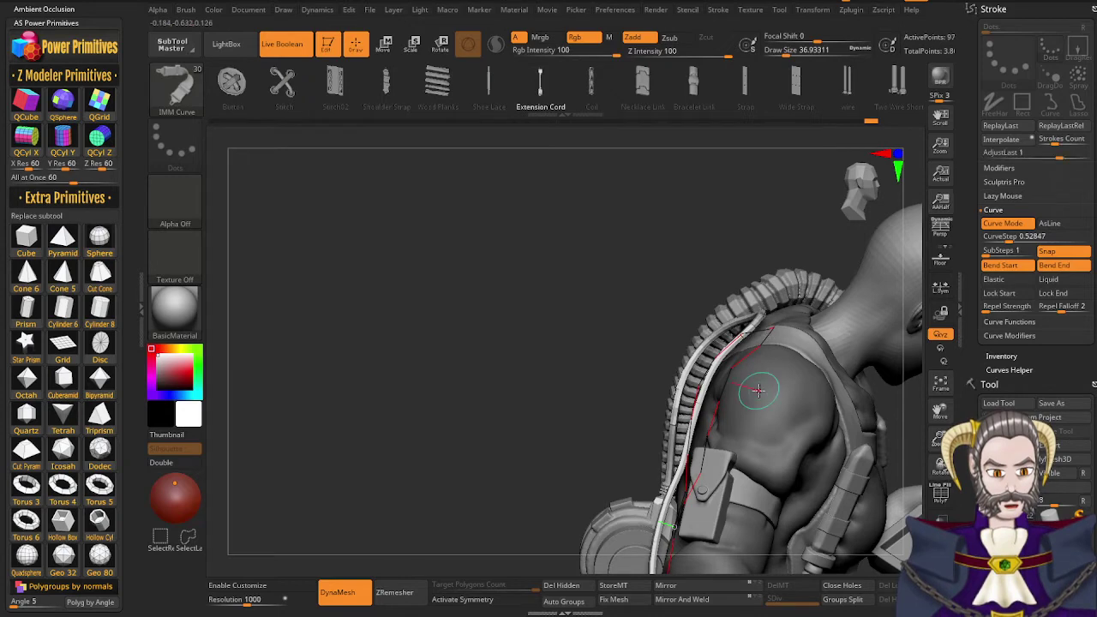
mouse_move(759, 391)
right_mouse_down()
mouse_move(787, 434)
mouse_move(775, 472)
mouse_move(774, 413)
mouse_move(751, 428)
mouse_move(756, 288)
right_mouse_up()
mouse_move(747, 418)
right_mouse_down()
mouse_move(789, 387)
mouse_move(758, 267)
mouse_move(765, 346)
mouse_move(780, 287)
right_mouse_up()
left_click(1044, 256)
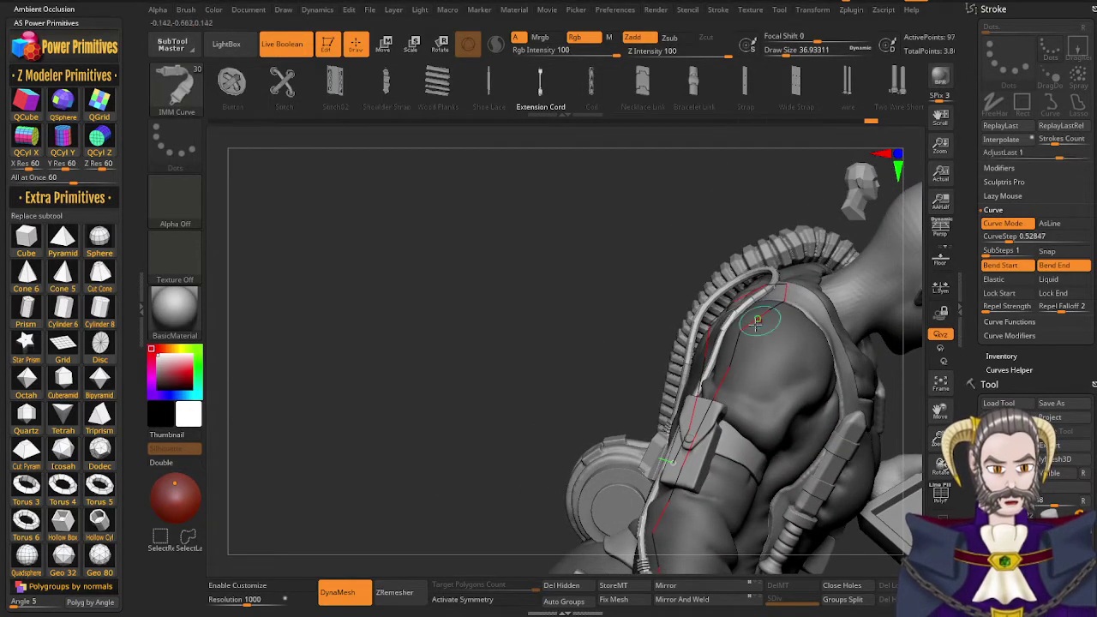
Reshape the top of the cord's loop where it passes over the shoulder beside the ribbed hose
mouse_move(757, 324)
right_mouse_down()
mouse_move(747, 353)
mouse_move(760, 392)
mouse_move(806, 300)
mouse_move(813, 230)
mouse_move(746, 312)
mouse_move(696, 341)
mouse_move(732, 411)
mouse_move(753, 360)
right_mouse_up()
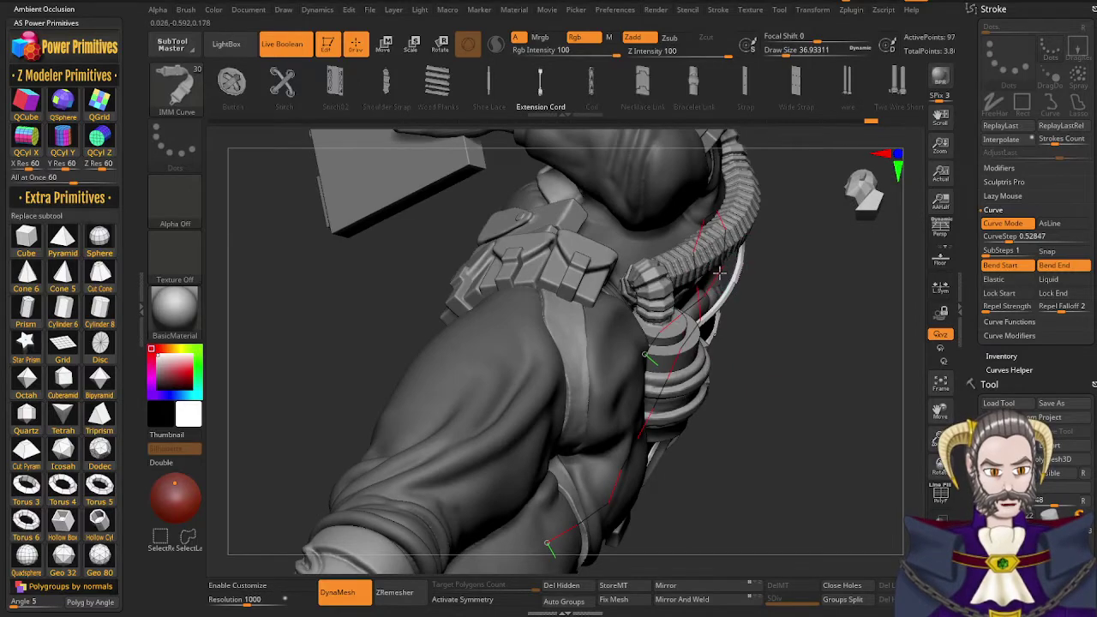
mouse_move(715, 310)
right_mouse_down()
mouse_move(776, 192)
mouse_move(744, 238)
mouse_move(752, 165)
right_mouse_up()
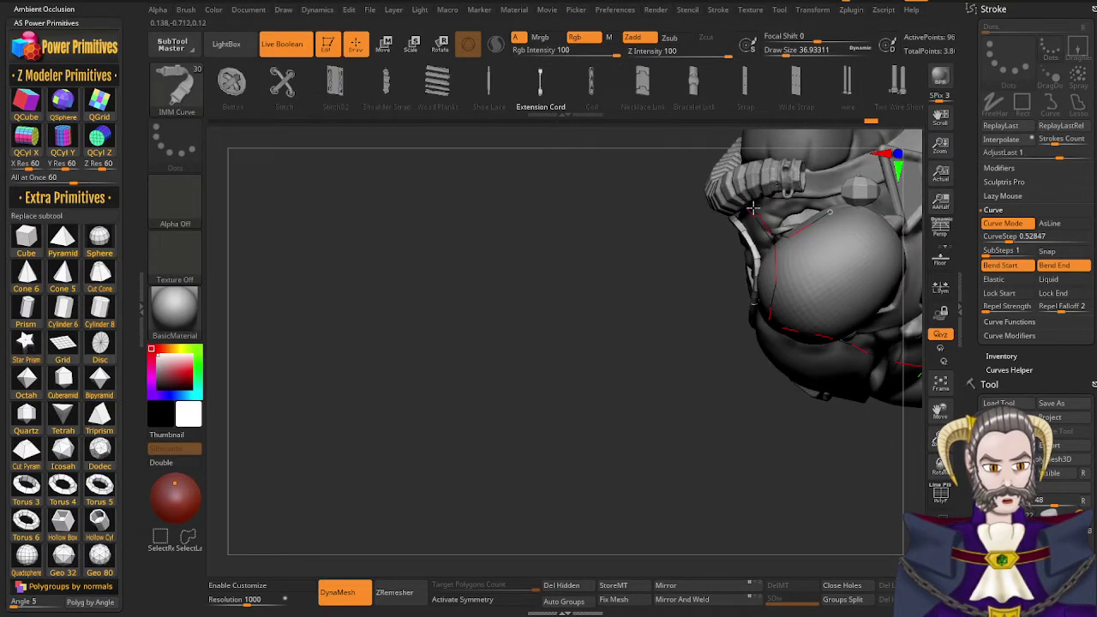
left_click_drag(754, 208, 772, 206)
mouse_move(771, 205)
right_mouse_down()
mouse_move(729, 215)
mouse_move(699, 257)
mouse_move(677, 255)
mouse_move(642, 295)
mouse_move(648, 336)
mouse_move(642, 314)
mouse_move(687, 280)
mouse_move(674, 278)
mouse_move(704, 323)
right_mouse_up()
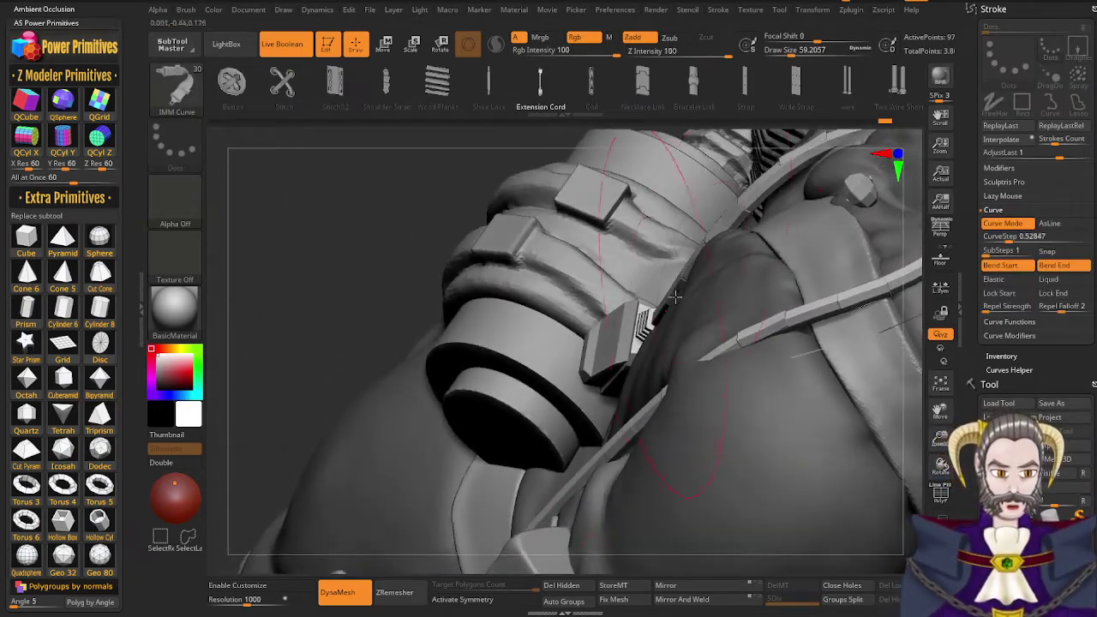
Pull several points of the cord to even out its path behind the shoulder and upper arm
right_click_drag(806, 204, 705, 381, "alt")
left_click_drag(712, 378, 689, 401)
left_click_drag(853, 331, 848, 315)
left_click_drag(667, 426, 686, 442)
Check the cord from several sides and nudge it closer to the body
right_click_drag(868, 310, 761, 397)
right_click_drag(704, 422, 656, 420)
mouse_move(602, 464)
right_mouse_down()
mouse_move(622, 478)
mouse_move(642, 454)
mouse_move(571, 482)
mouse_move(625, 343)
mouse_move(617, 326)
right_mouse_up()
left_click_drag(616, 325, 597, 315)
mouse_move(634, 289)
right_mouse_down()
mouse_move(673, 208)
mouse_move(685, 267)
mouse_move(543, 147)
right_mouse_up()
right_click_drag(712, 375, 747, 248)
Try a further adjustment of the cord's path along the arm
left_click_drag(663, 336, 652, 322)
mouse_move(676, 363)
right_mouse_down()
mouse_move(684, 358)
mouse_move(632, 385)
right_mouse_up()
key("ctrl+z")
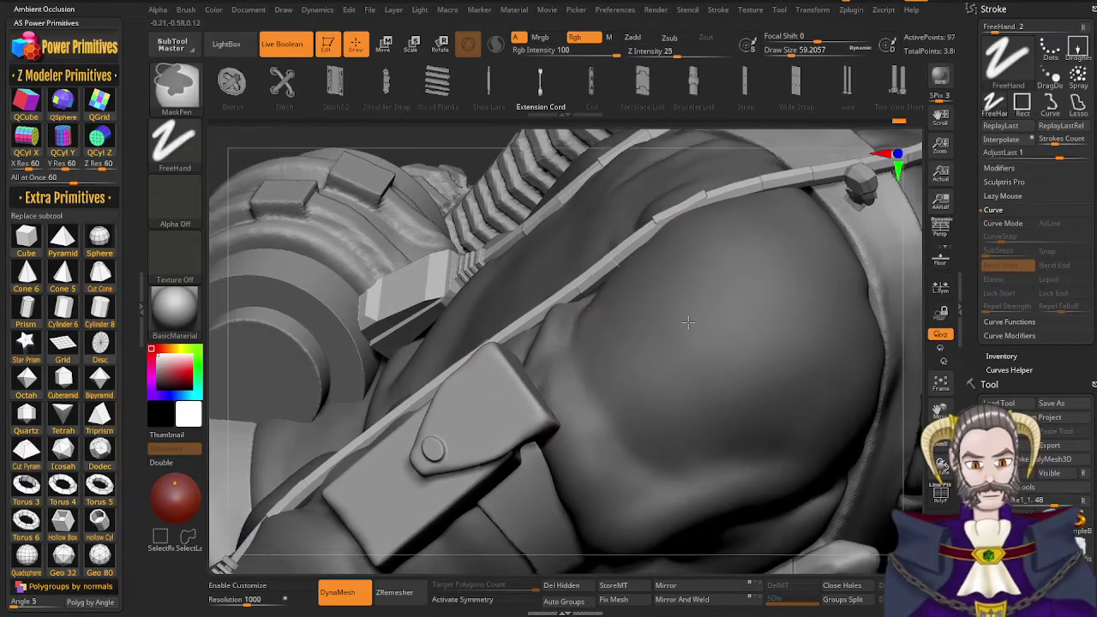
Move the lower plug into the wrist box and refine the curve of the cord
mouse_move(688, 322)
right_mouse_down("ctrl")
mouse_move(672, 259)
mouse_move(617, 368)
right_mouse_up("ctrl")
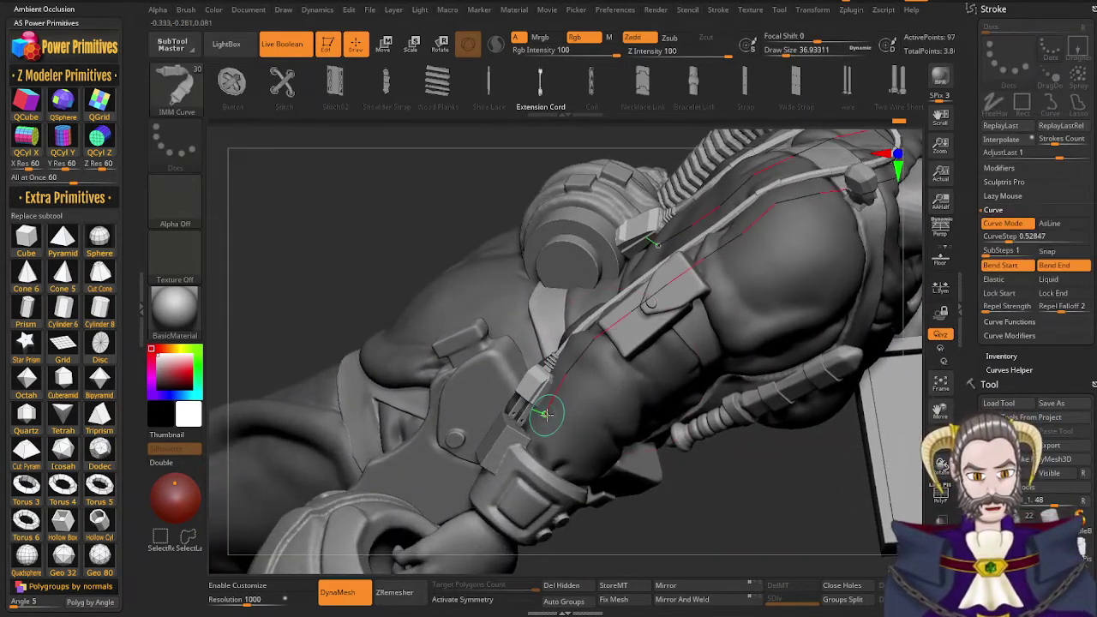
left_click_drag(542, 417, 532, 432)
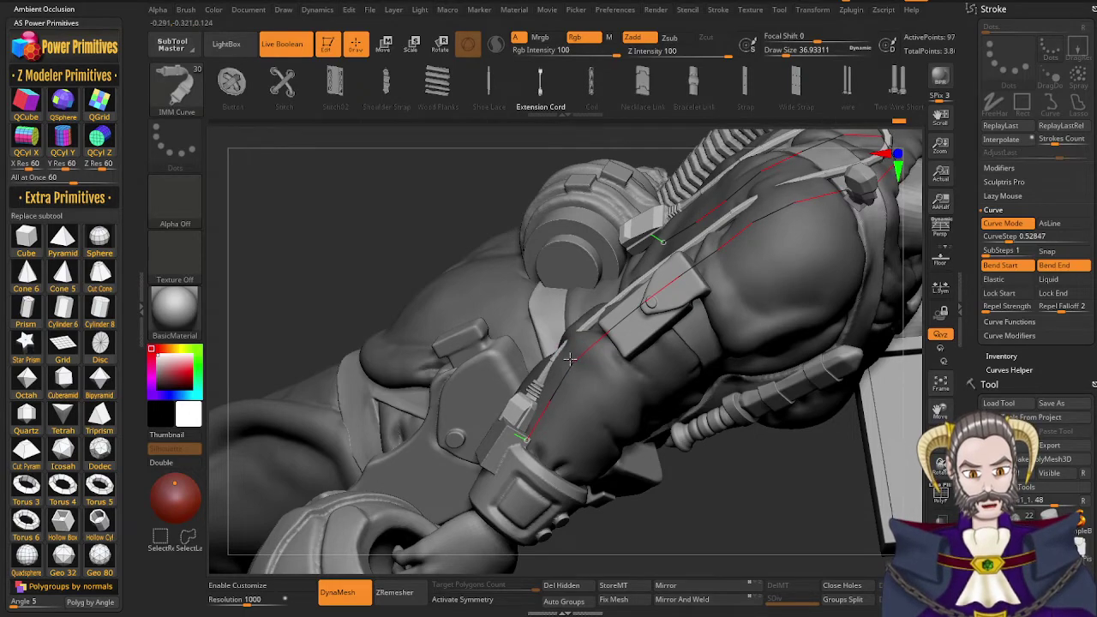
right_click_drag(570, 355, 551, 212)
right_click_drag(661, 266, 686, 374)
left_click_drag(692, 371, 684, 373)
left_click_drag(684, 334, 672, 333)
Move the upper plug closer to the end of the back canister
right_click_drag(613, 387, 537, 441)
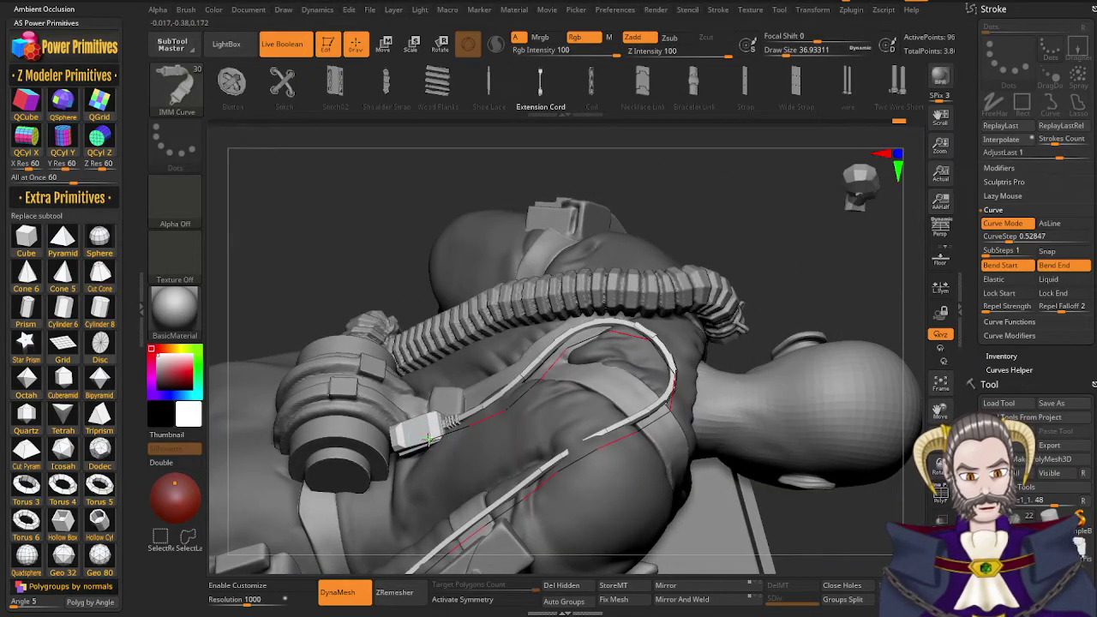
left_click_drag(429, 439, 409, 462)
right_click_drag(412, 463, 492, 522)
right_click_drag(508, 477, 506, 259, "alt")
Nudge the cord at the back of the shoulder to join its two separated sections
right_click_drag(502, 450, 524, 313)
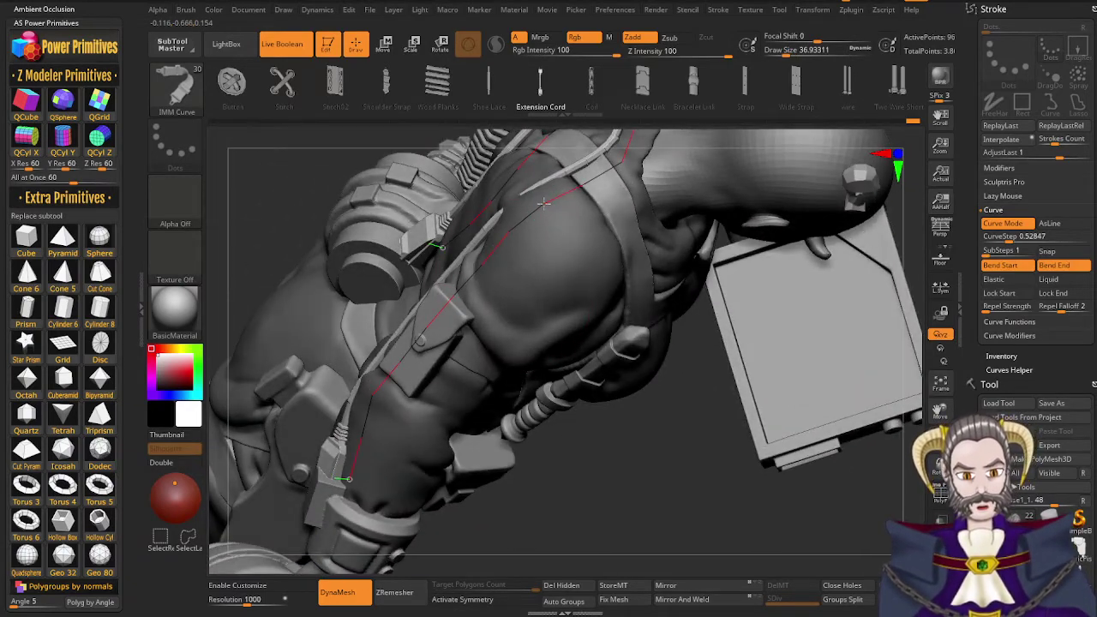
left_click_drag(544, 203, 541, 197)
mouse_move(566, 252)
right_mouse_down()
mouse_move(588, 241)
mouse_move(595, 318)
mouse_move(614, 326)
mouse_move(621, 353)
right_mouse_up()
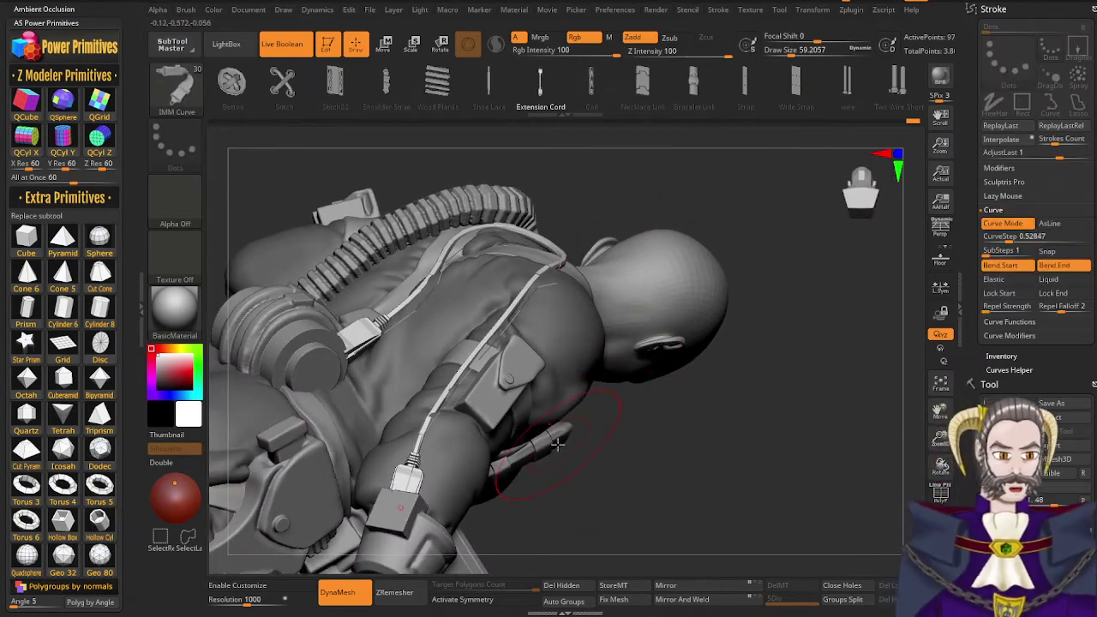
Split the masked points so the extension cord becomes a subtool separate from the mesh it was inserted into
left_click_drag(967, 259, 981, 183)
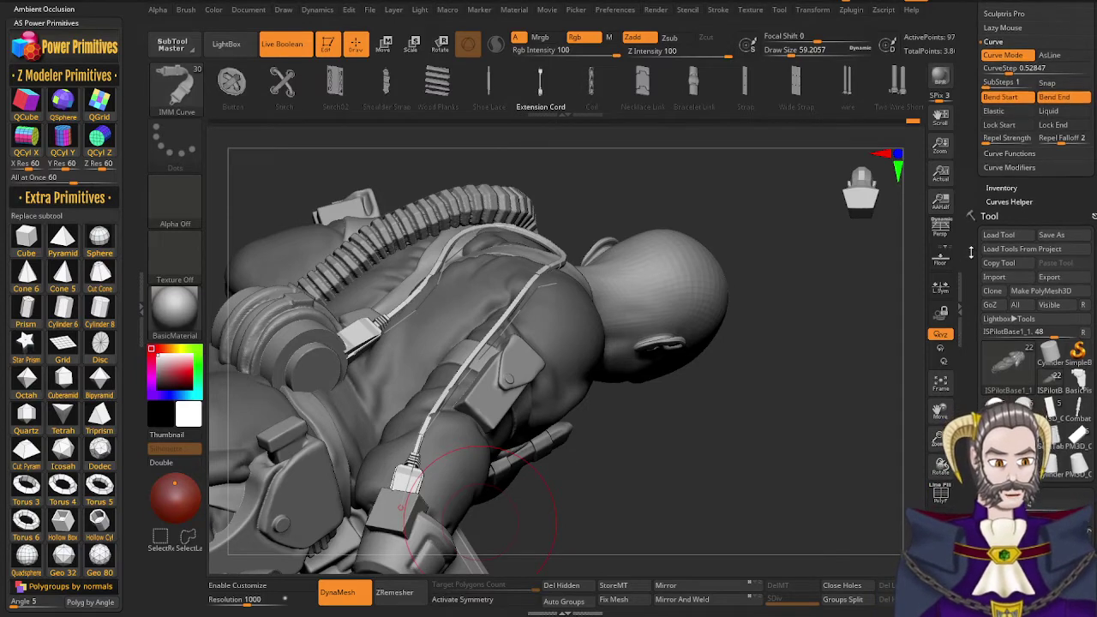
left_click_drag(972, 250, 975, 154)
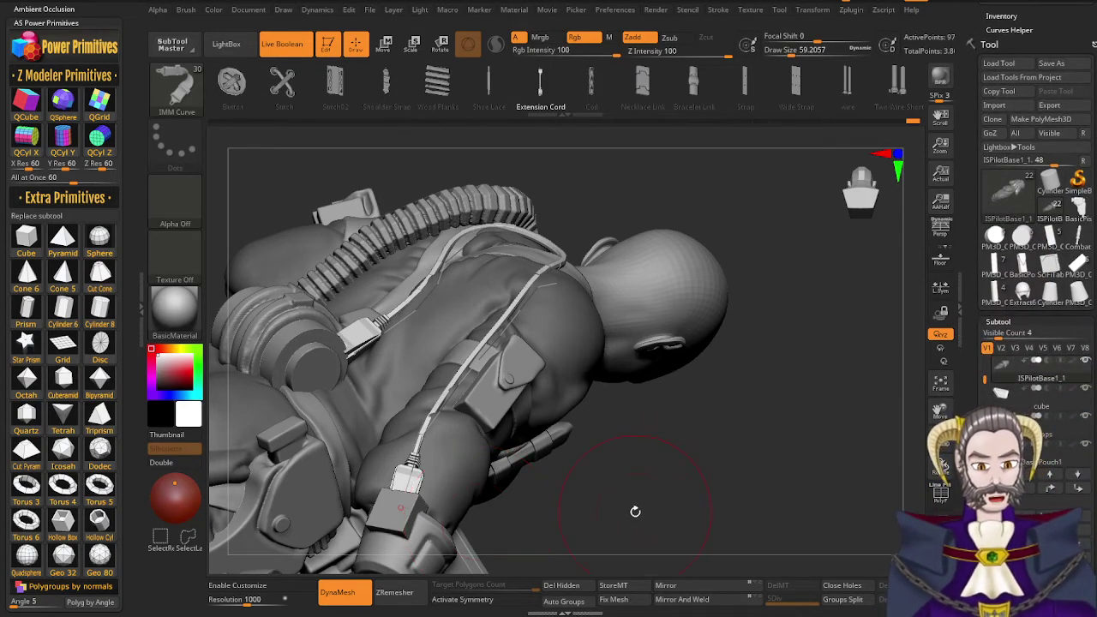
key("bracketleft")
key("bracketleft")
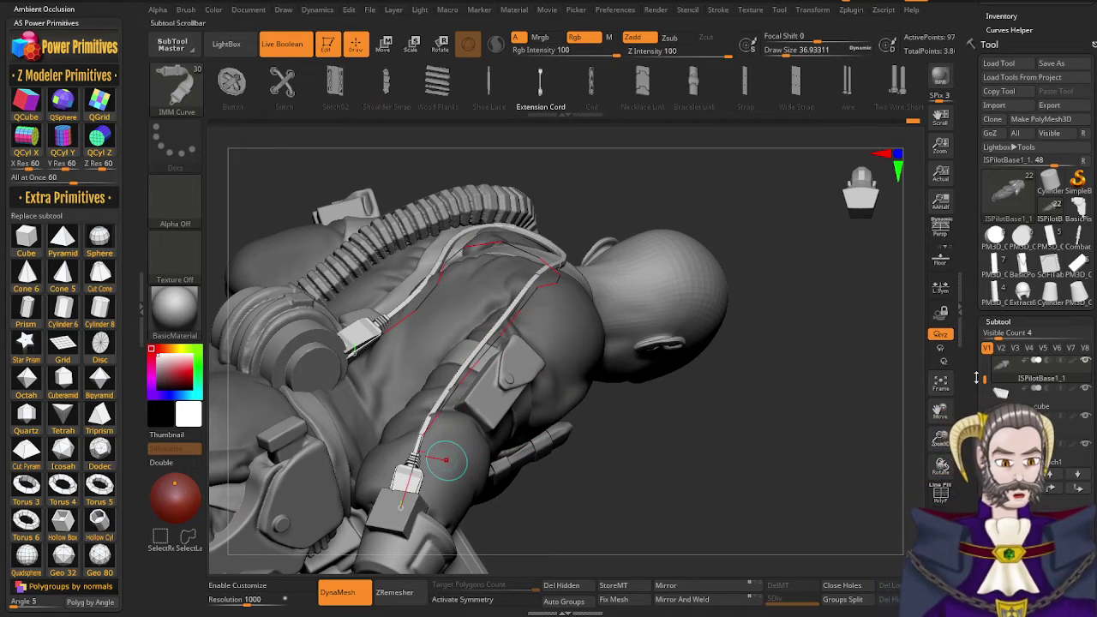
scroll(973, 410, "down", 3)
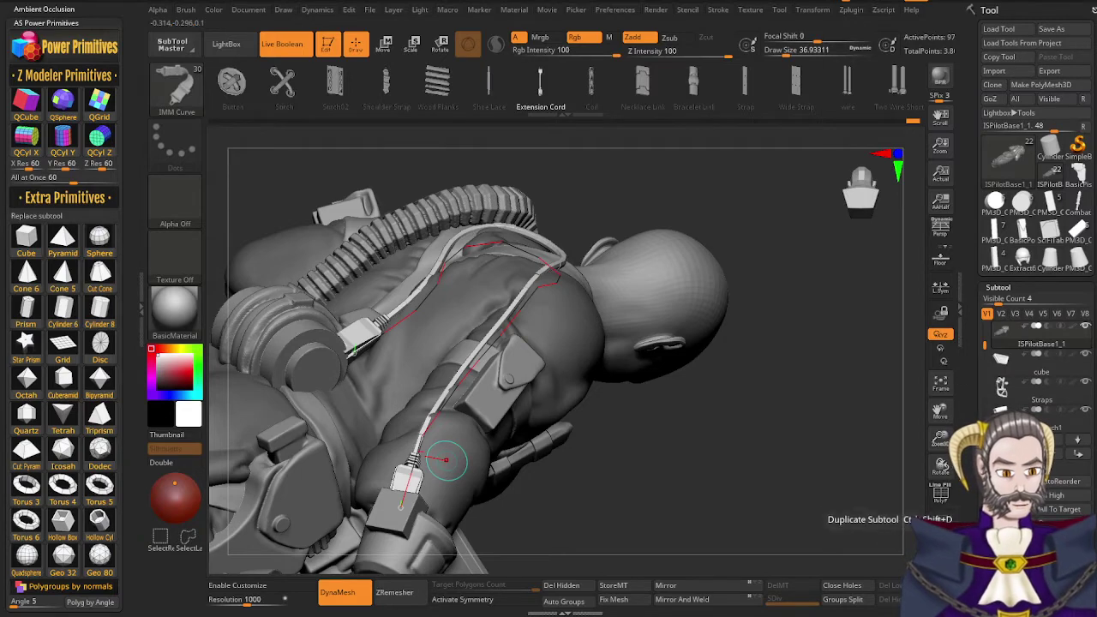
scroll(978, 463, "down", 6)
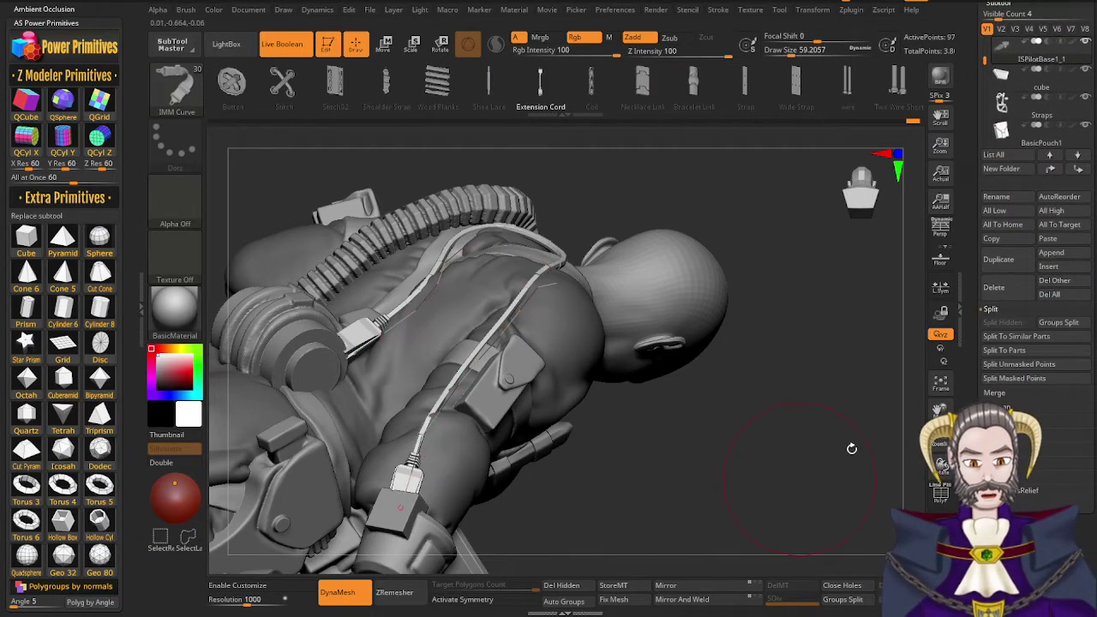
left_click(1028, 382)
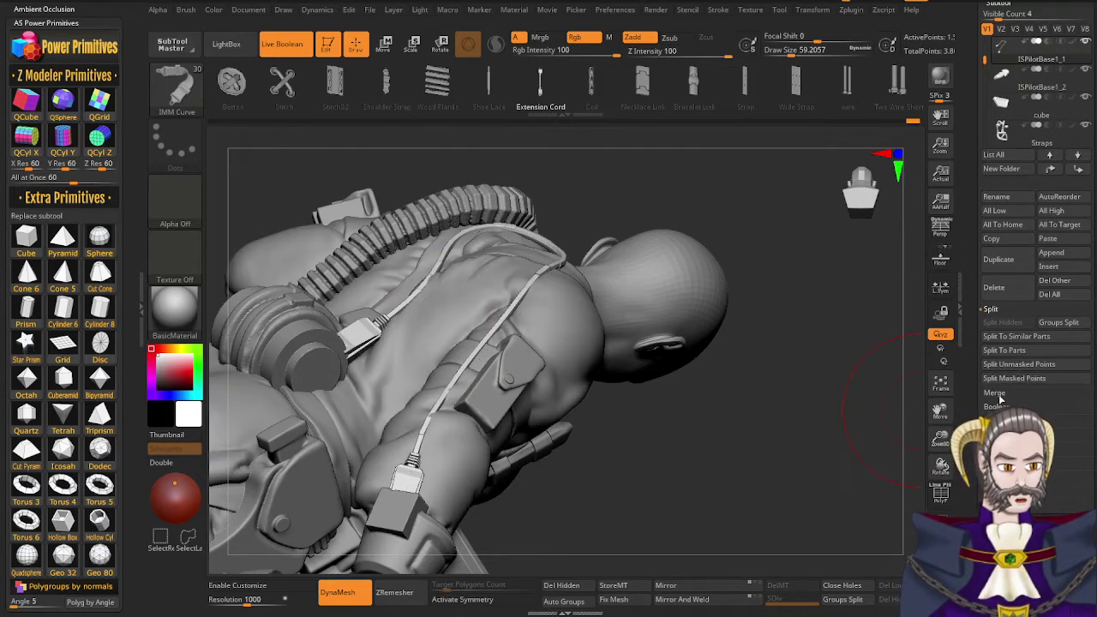
Adjust the cord where it bends over the back of the shoulder using the Move brush at a draw size of about 27
left_click_drag(679, 446, 781, 304)
left_click_drag(680, 409, 635, 440)
left_click_drag(582, 413, 632, 409)
mouse_move(632, 408)
right_mouse_down()
mouse_move(592, 392)
mouse_move(628, 396)
mouse_move(572, 440)
right_mouse_up()
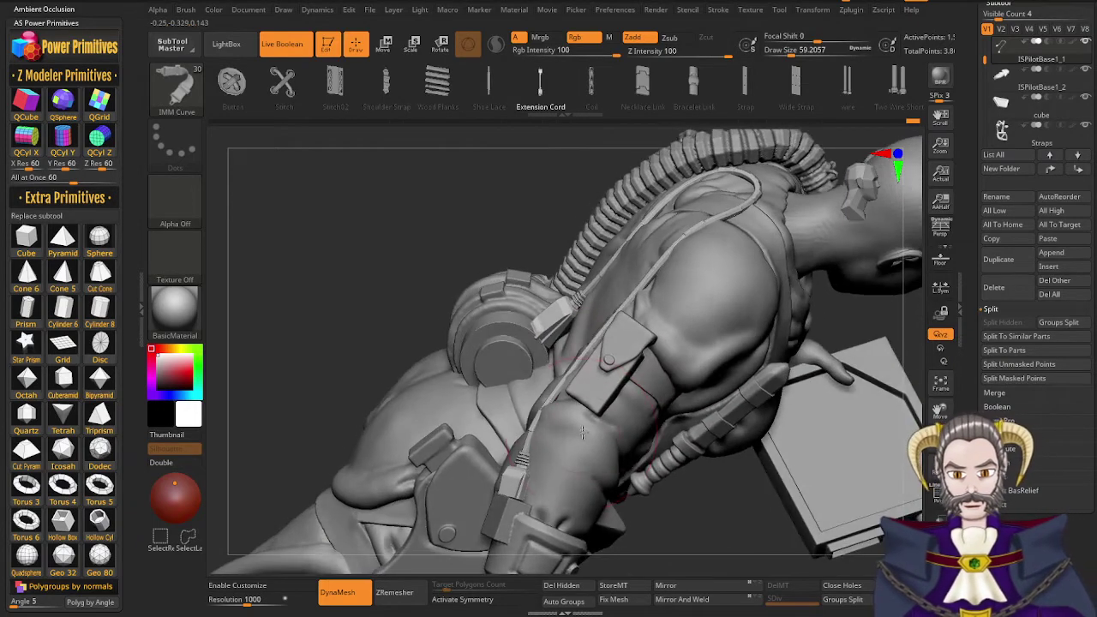
key("b")
key("m")
key("v")
mouse_move(571, 384)
right_mouse_down()
mouse_move(550, 382)
mouse_move(664, 374)
mouse_move(655, 337)
mouse_move(643, 363)
mouse_move(593, 311)
mouse_move(609, 382)
mouse_move(630, 345)
mouse_move(612, 396)
mouse_move(660, 308)
mouse_move(664, 259)
mouse_move(713, 384)
mouse_move(679, 403)
right_mouse_up()
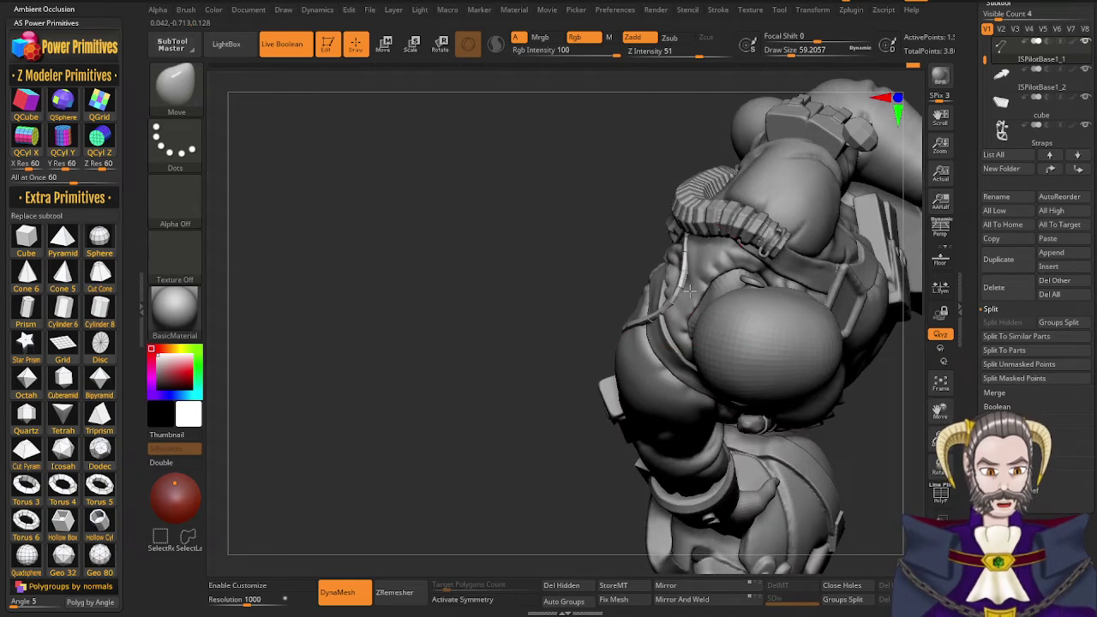
key("s")
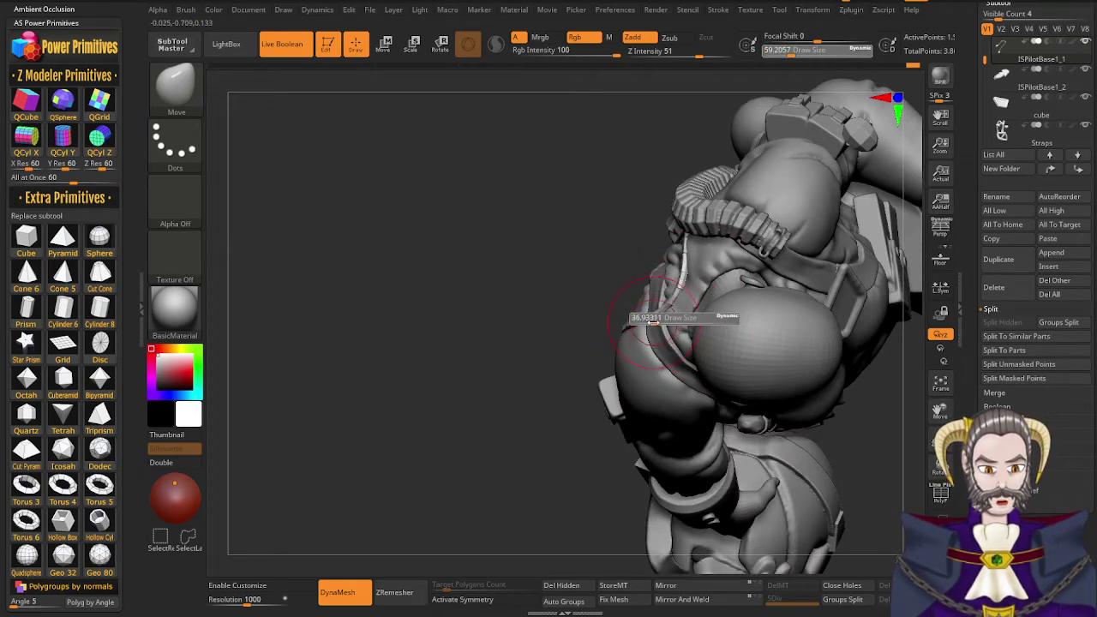
left_click_drag(653, 319, 640, 358)
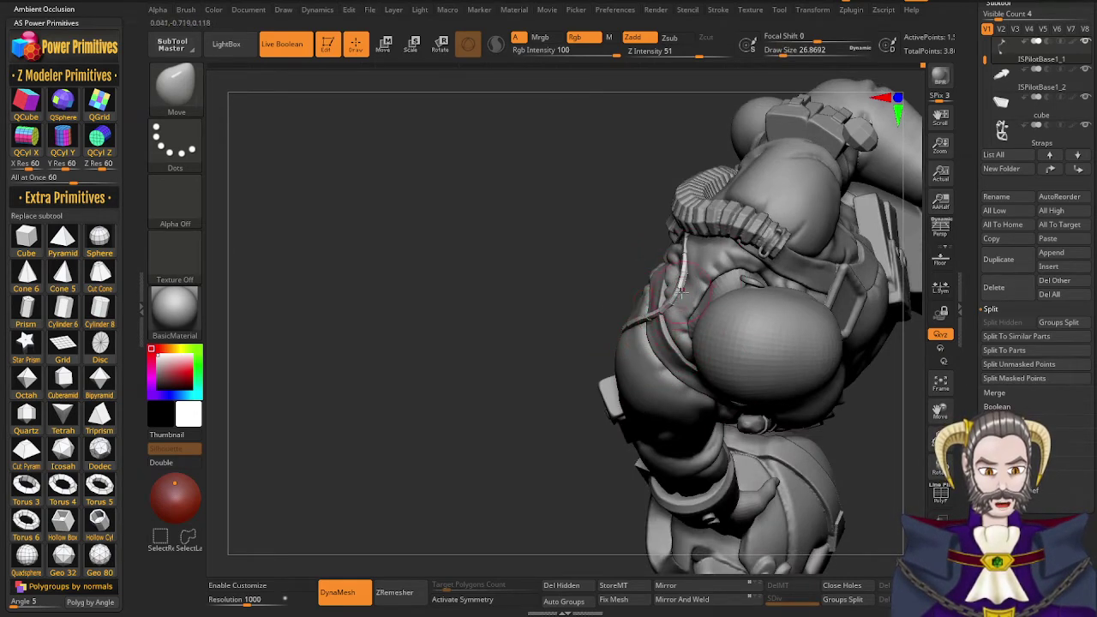
right_click_drag(689, 309, 540, 276)
left_click_drag(570, 293, 532, 292)
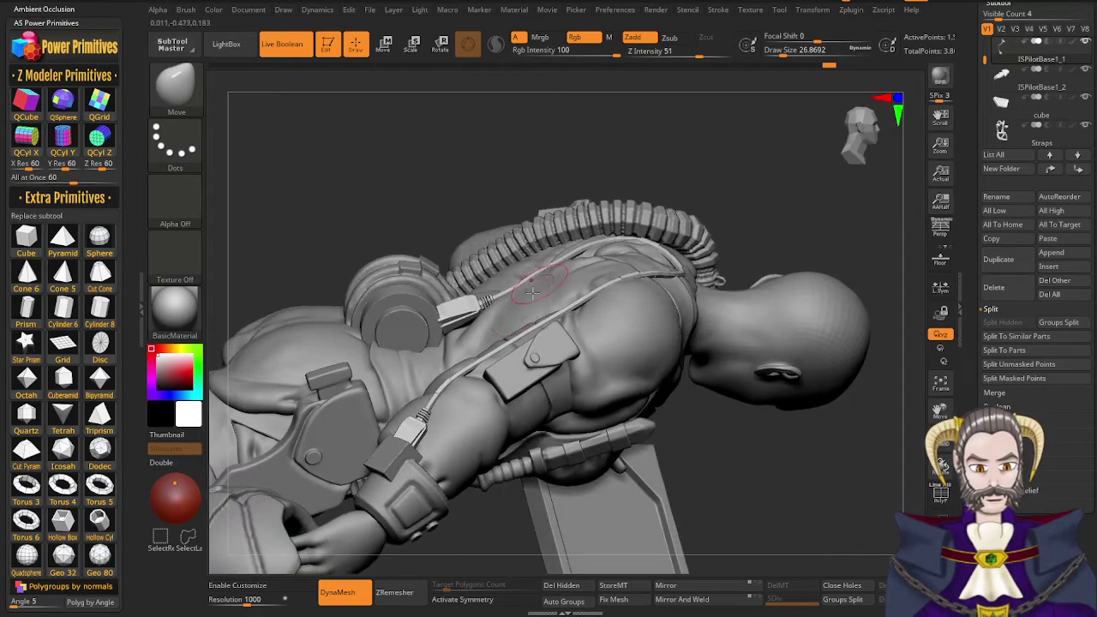
Position the upper plug against the end of the back canister using the Move brush at a draw size of about 56
right_click_drag(498, 307, 493, 403)
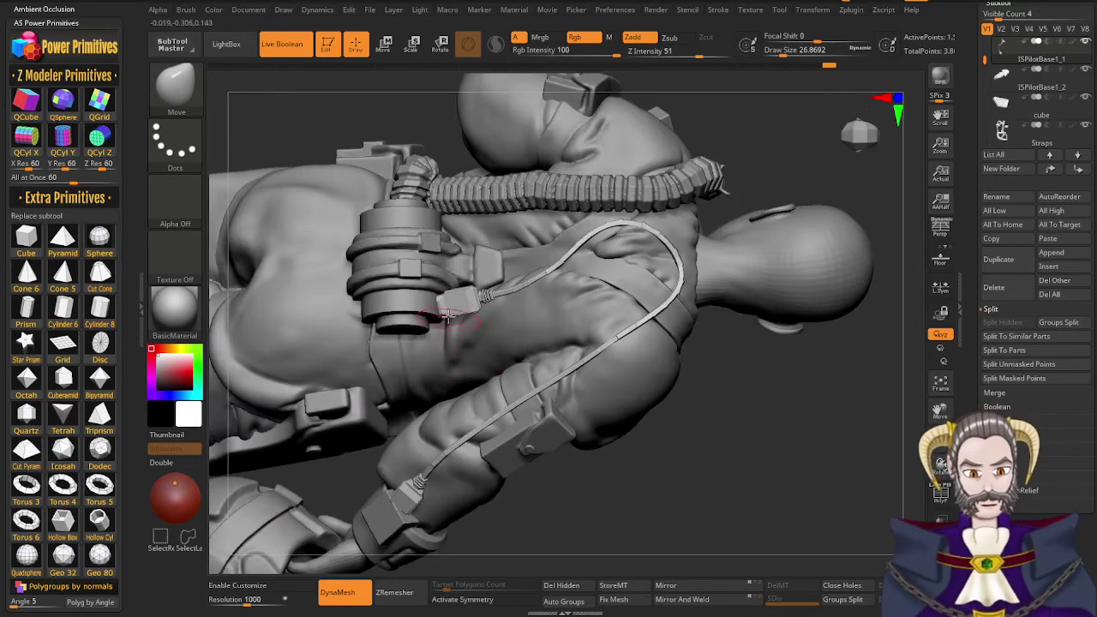
right_click_drag(439, 319, 455, 310)
left_click_drag(453, 310, 483, 437)
right_click_drag(483, 438, 486, 431)
right_click_drag(480, 287, 503, 366, "alt")
key("s")
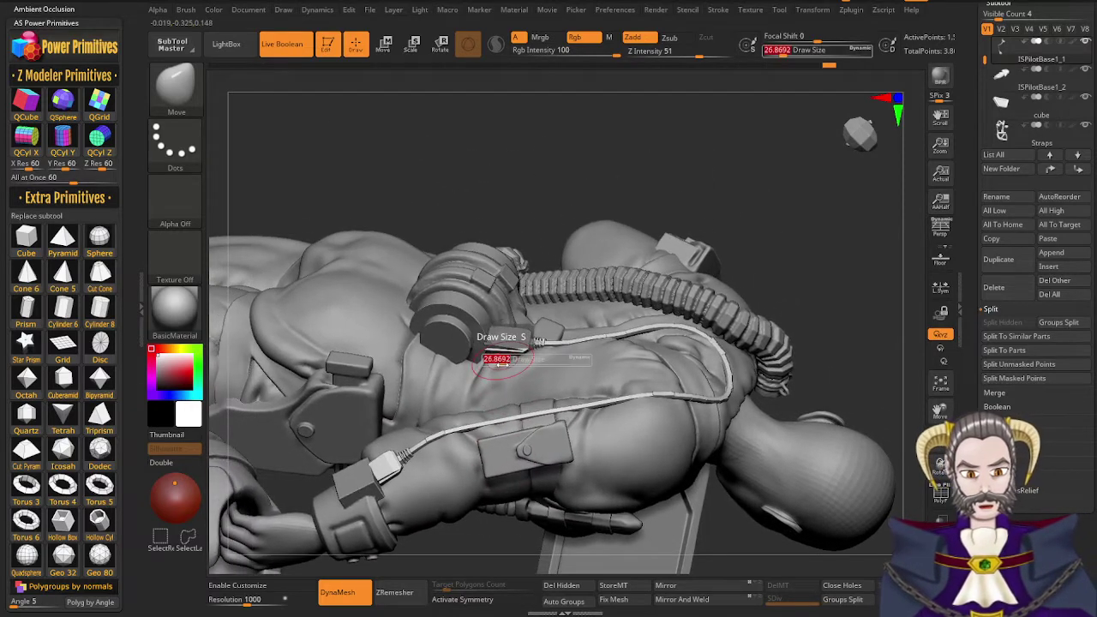
left_click_drag(502, 364, 511, 365)
right_click_drag(511, 365, 511, 451)
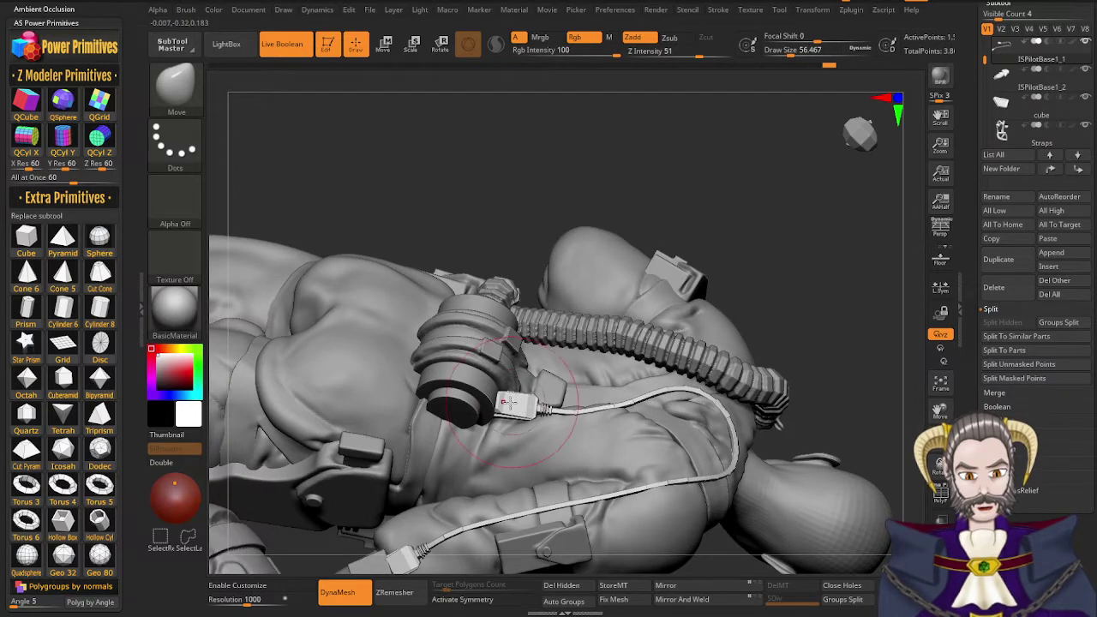
Hide the two plugs with a lasso selection and duplicate the subtool with only the cord section visible
mouse_move(491, 472)
right_mouse_down()
mouse_move(516, 458)
mouse_move(578, 461)
mouse_move(610, 383)
mouse_move(578, 424)
mouse_move(553, 401)
mouse_move(624, 389)
mouse_move(656, 362)
right_mouse_up()
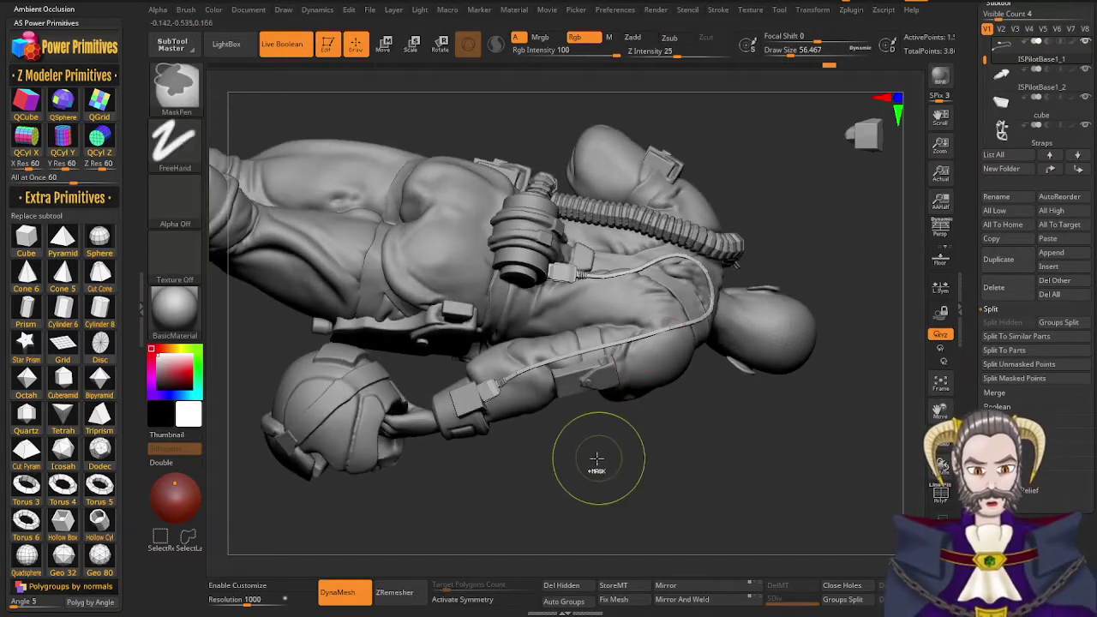
left_click(177, 86)
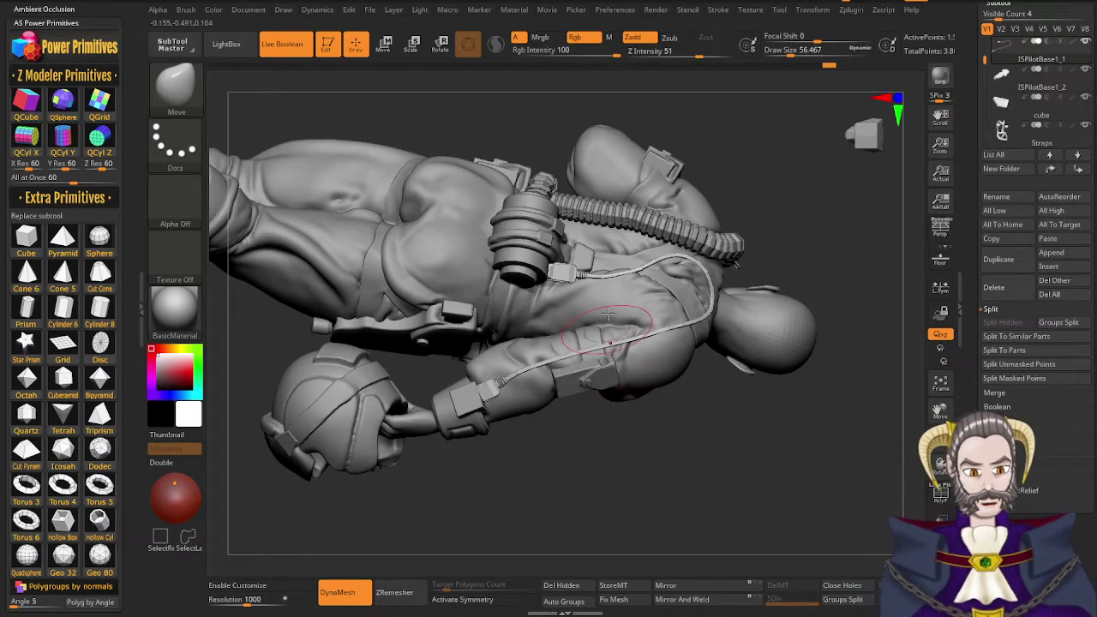
key("ctrl+shift")
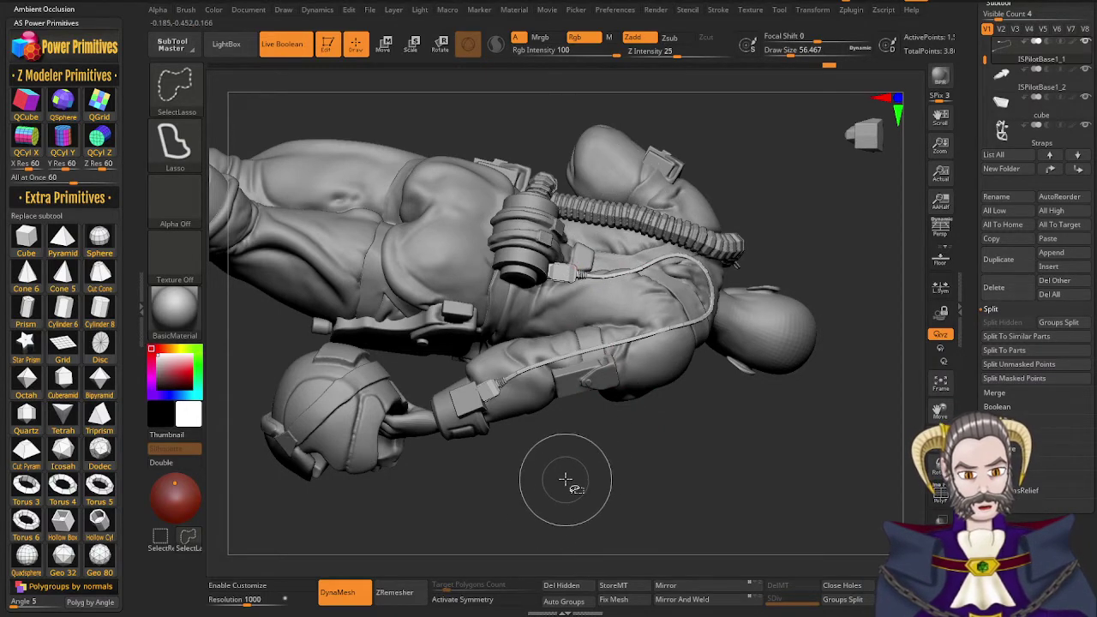
mouse_move(566, 480)
left_mouse_down()
mouse_move(527, 437)
mouse_move(495, 353)
mouse_move(550, 333)
mouse_move(583, 273)
mouse_move(658, 238)
mouse_move(733, 287)
mouse_move(735, 322)
left_mouse_up()
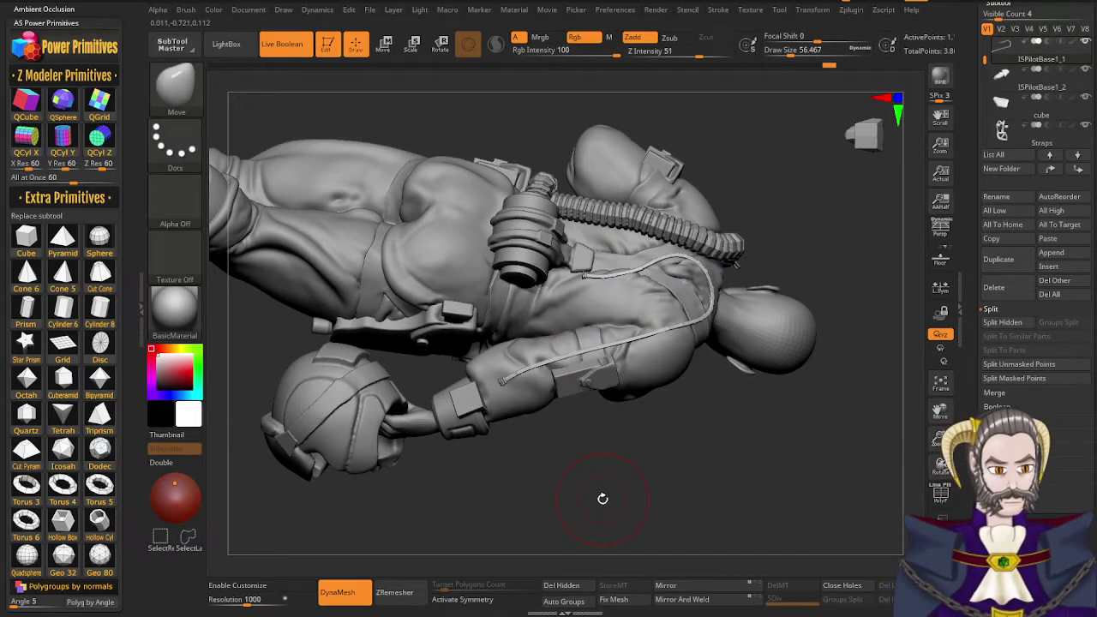
left_click(1005, 262)
Unhide the plugs on the original cord subtool and delete the hidden geometry from the duplicate
left_click(1005, 58)
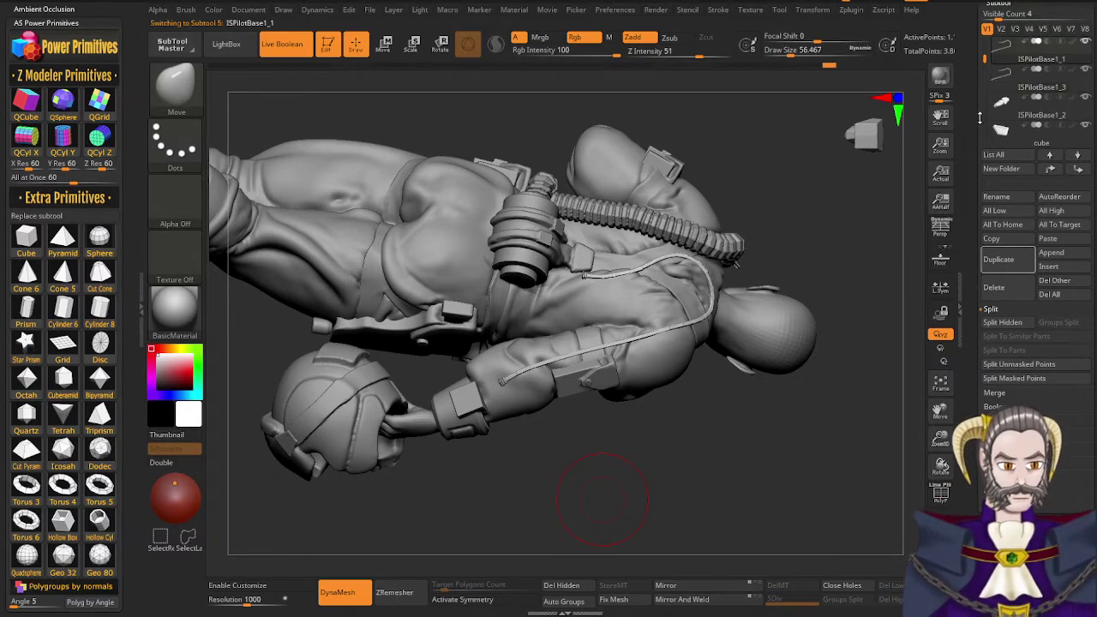
key("ctrl+shift")
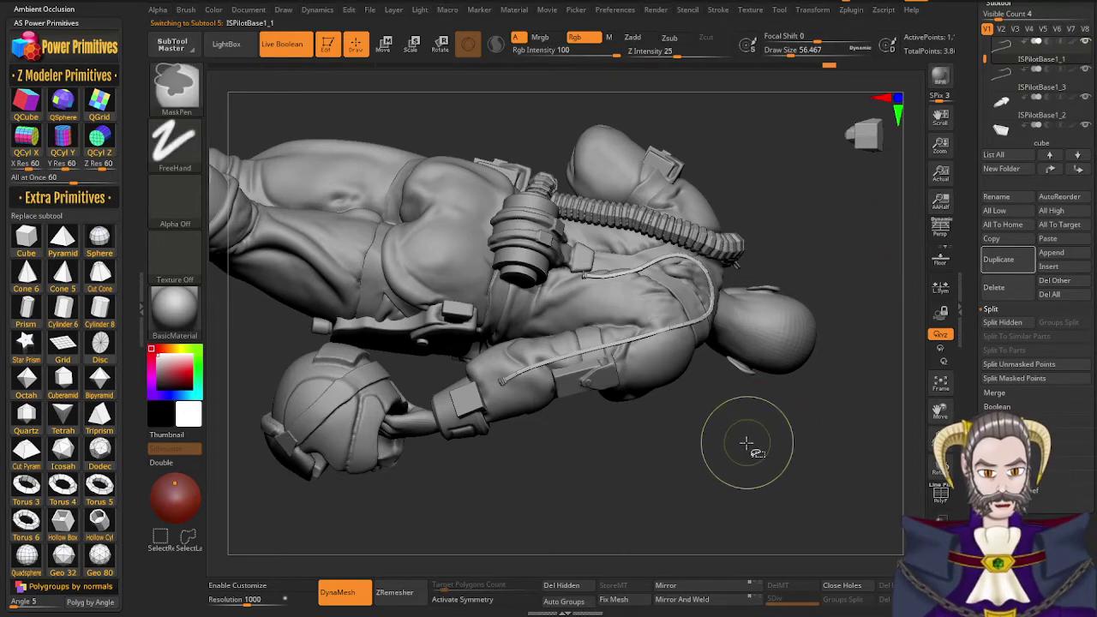
left_click(750, 443, "ctrl+shift")
left_click(1014, 88)
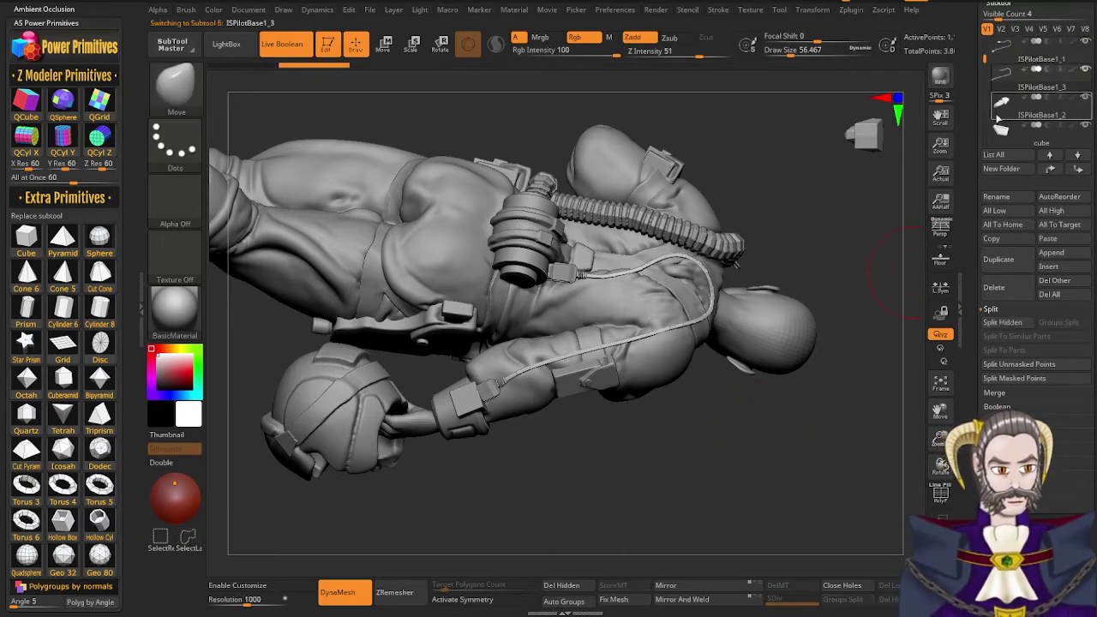
left_click(562, 585)
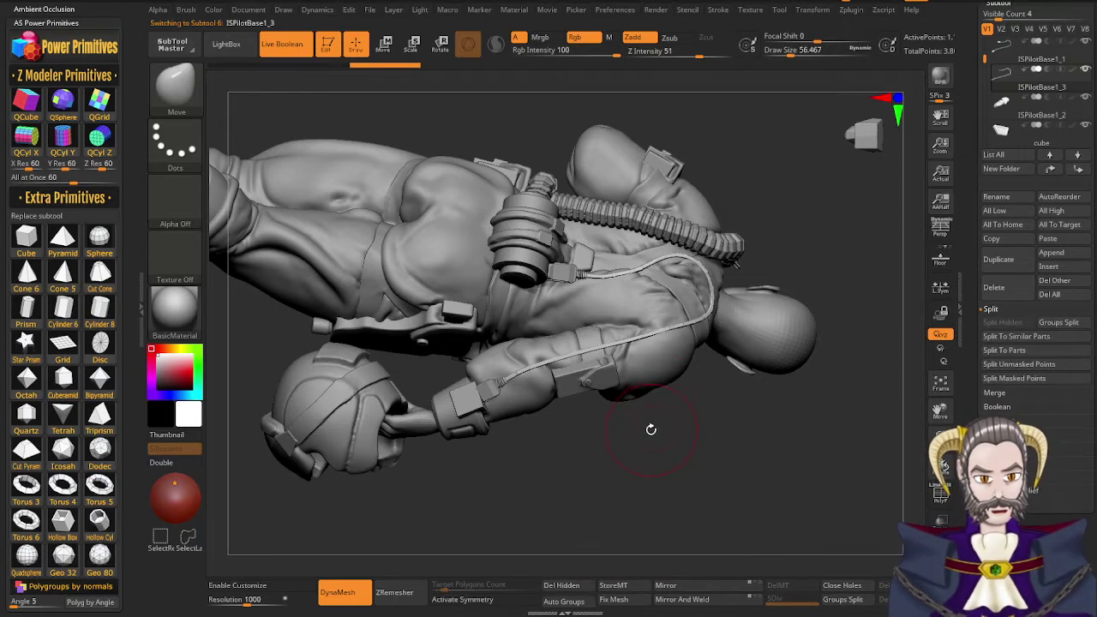
Centre the transform gizmo on the duplicated cord and scale the cord slightly
key("r")
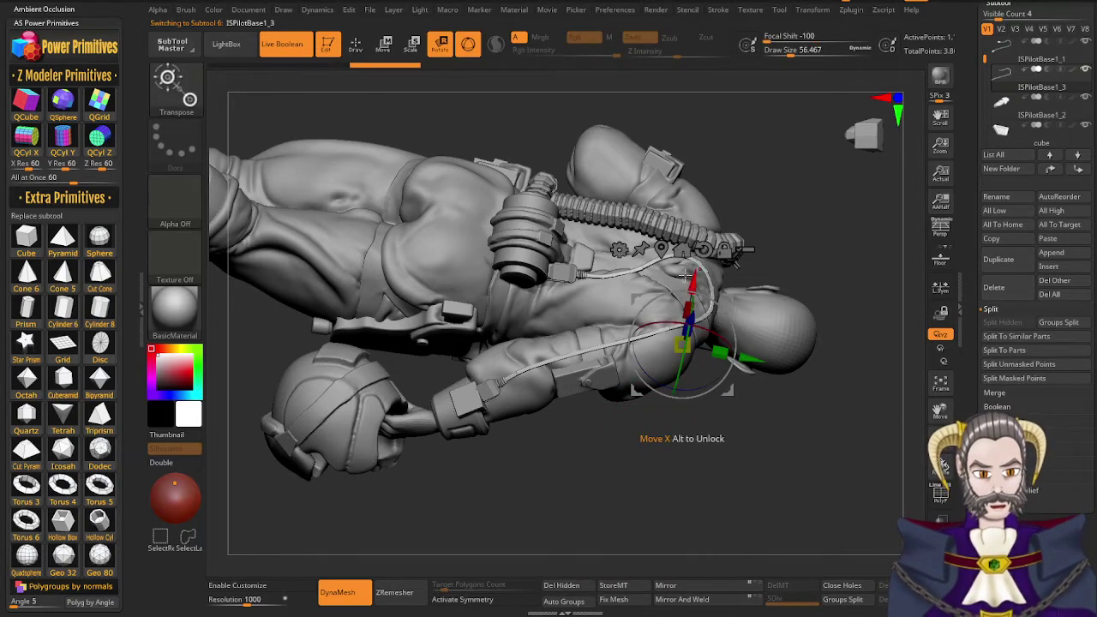
left_click(662, 249)
left_click_drag(612, 325, 615, 332, "ctrl")
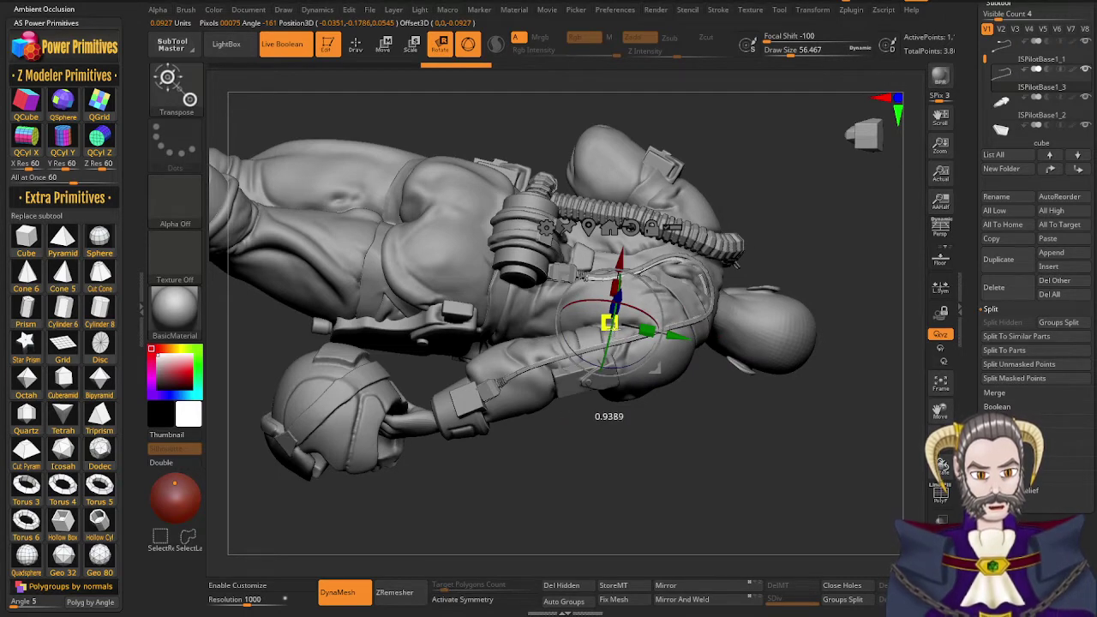
left_click_drag(614, 332, 616, 335, "ctrl")
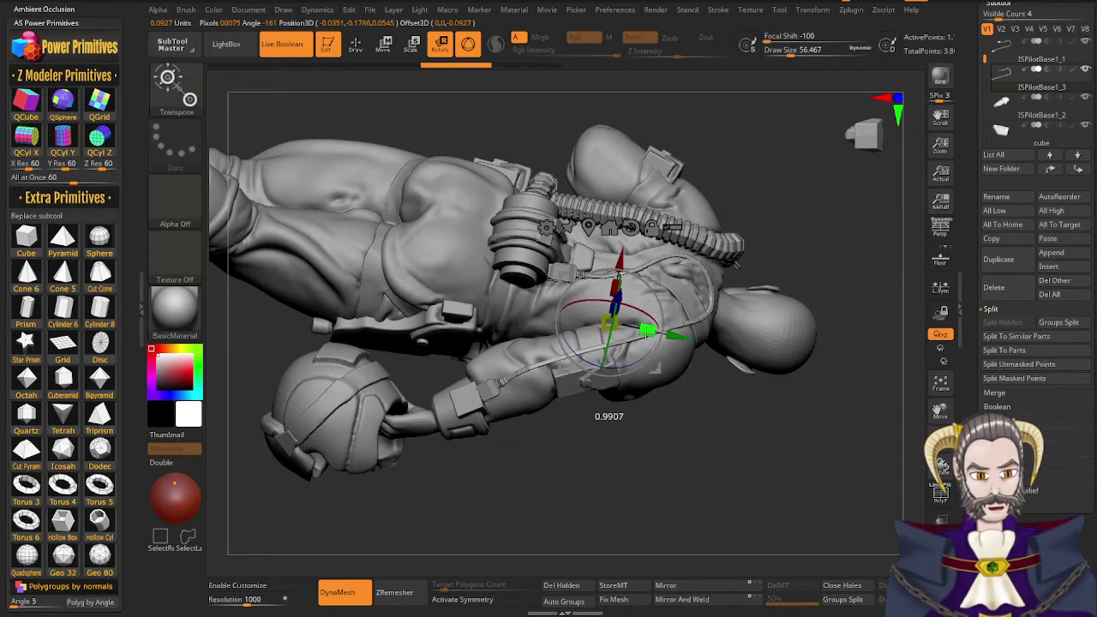
left_click_drag(647, 331, 647, 333)
Shift the duplicated cord slightly beside the original with the gizmo and clear any mask
mouse_move(619, 414)
left_mouse_down()
mouse_move(622, 451)
mouse_move(605, 427)
left_mouse_up()
mouse_move(606, 418)
right_mouse_down()
mouse_move(566, 416)
mouse_move(598, 444)
mouse_move(551, 420)
right_mouse_up()
left_click_drag(574, 288, 569, 284)
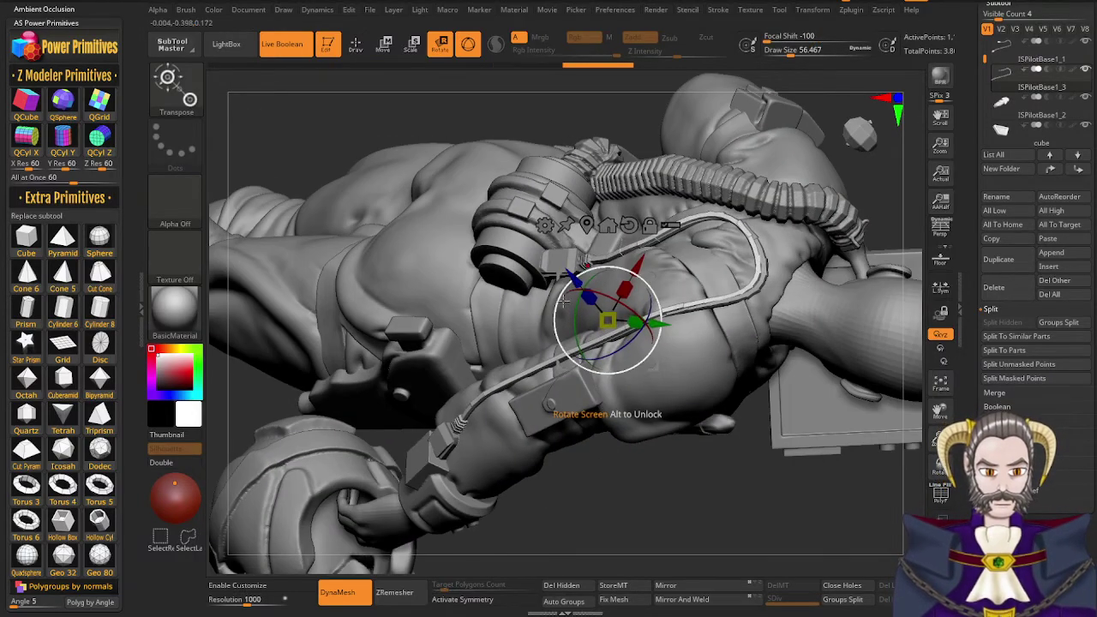
mouse_move(549, 381)
right_mouse_down()
mouse_move(572, 422)
mouse_move(539, 445)
right_mouse_up()
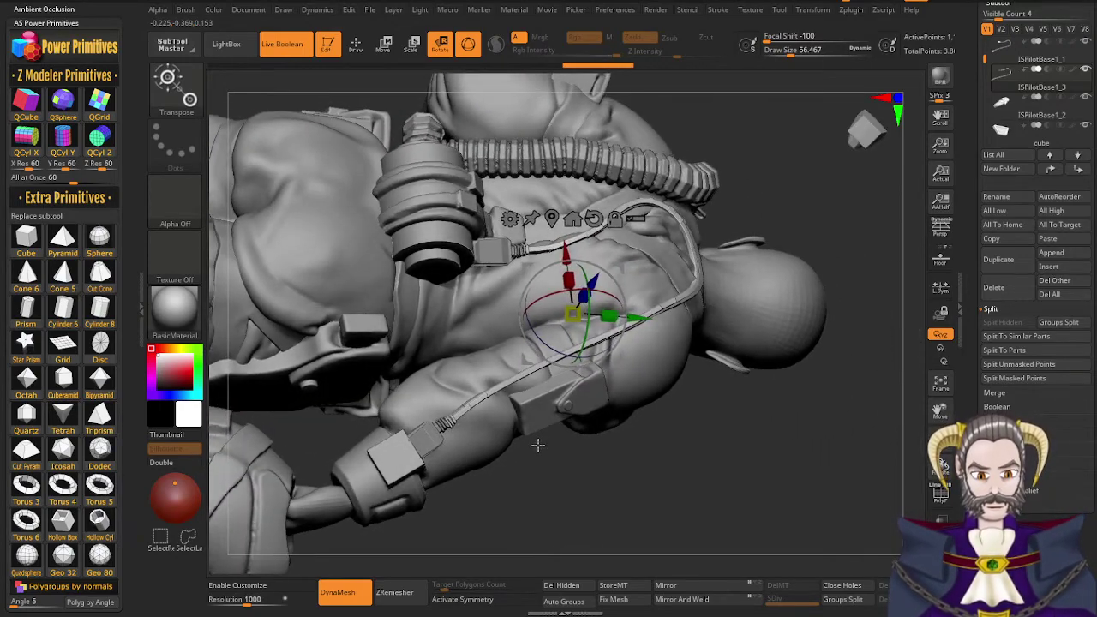
left_click_drag(537, 446, 506, 480, "ctrl")
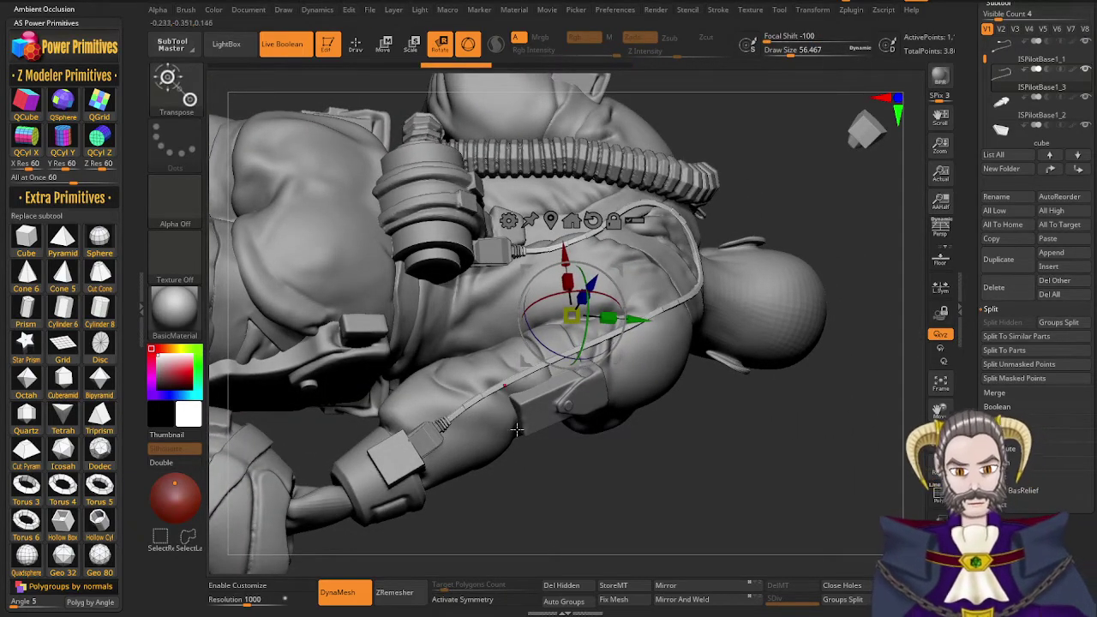
Use the Move brush to separate the duplicated cord from the original along the arm, starting near the wrist plug
key("q")
key("b")
key("m")
key("v")
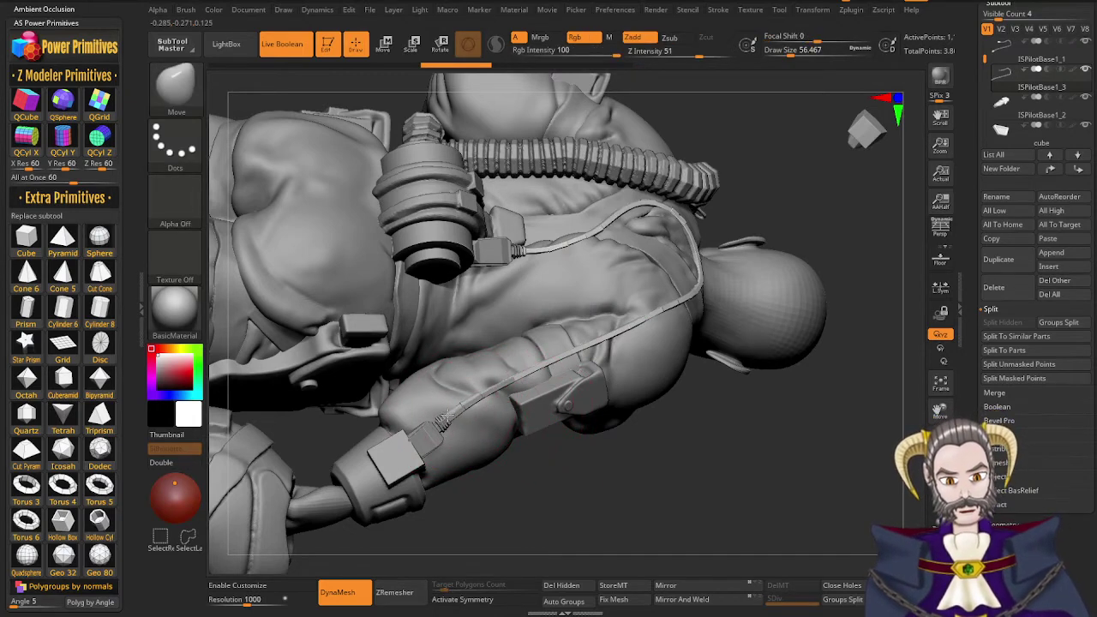
left_click_drag(439, 419, 442, 421)
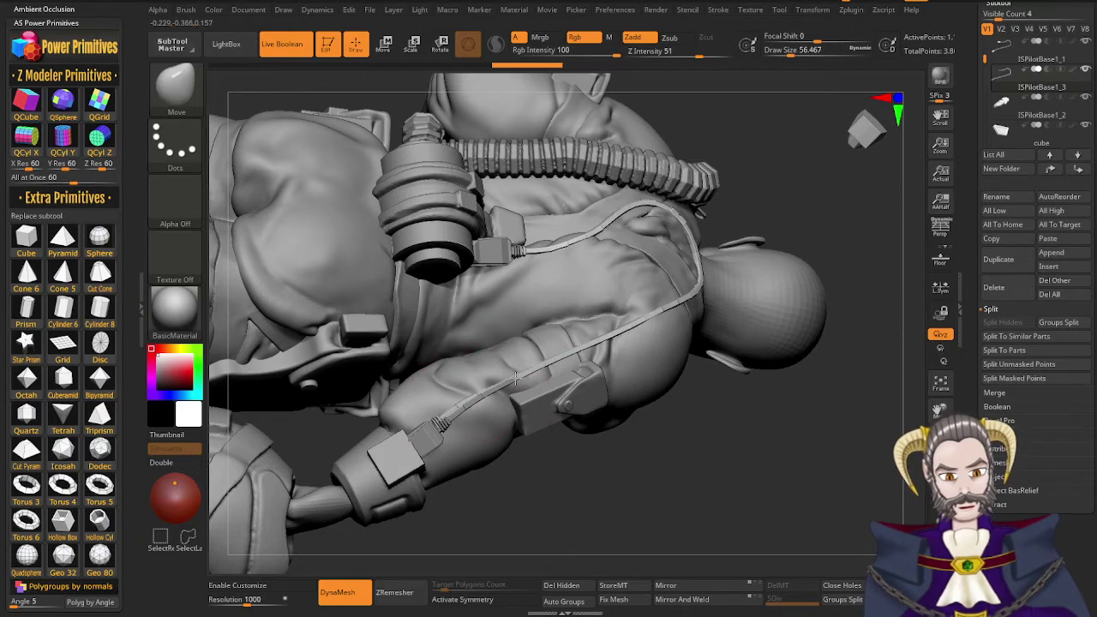
left_click_drag(564, 355, 573, 350)
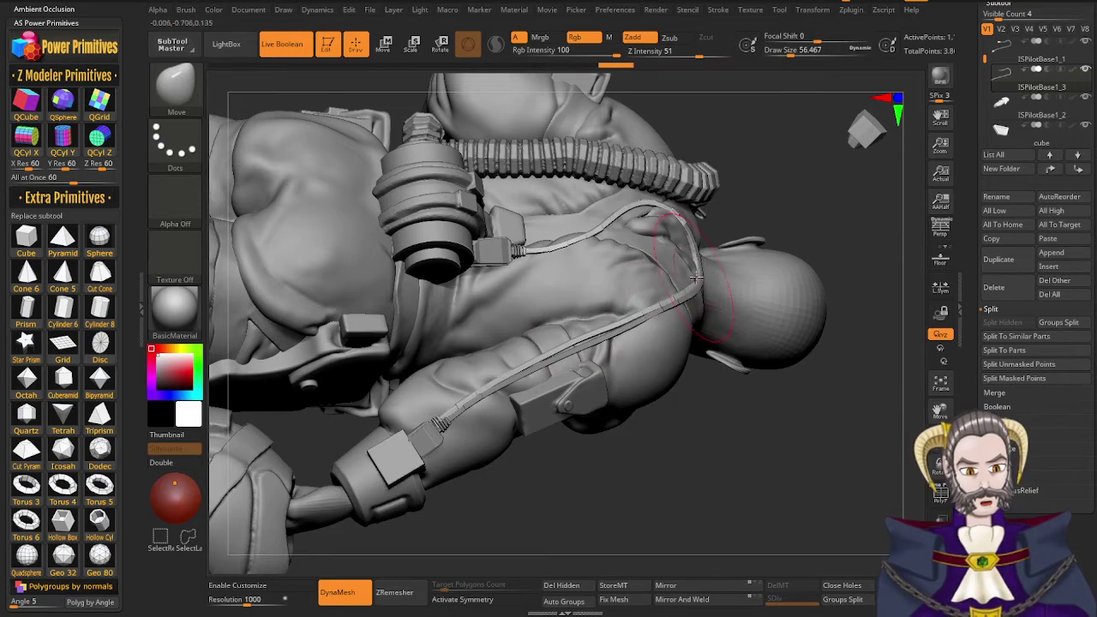
Reduce the Move brush size to about 18 and nudge the duplicated cord strand beside the original near the canister plug
right_click_drag(696, 277, 662, 386)
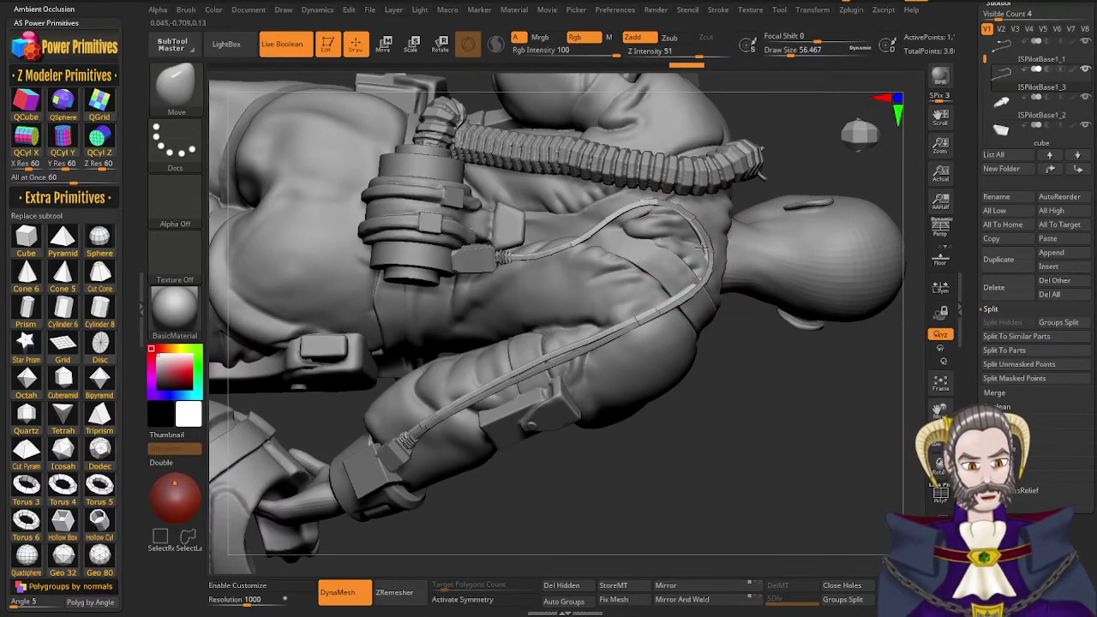
right_click_drag(708, 252, 568, 261)
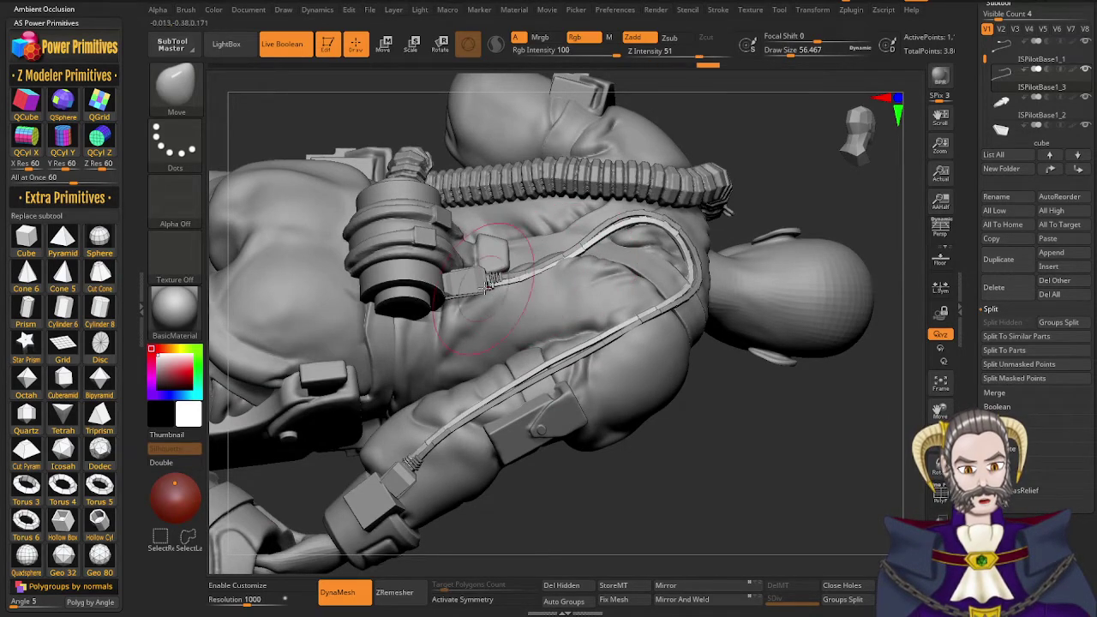
mouse_move(562, 276)
right_mouse_down()
mouse_move(559, 260)
mouse_move(614, 259)
mouse_move(636, 352)
right_mouse_up()
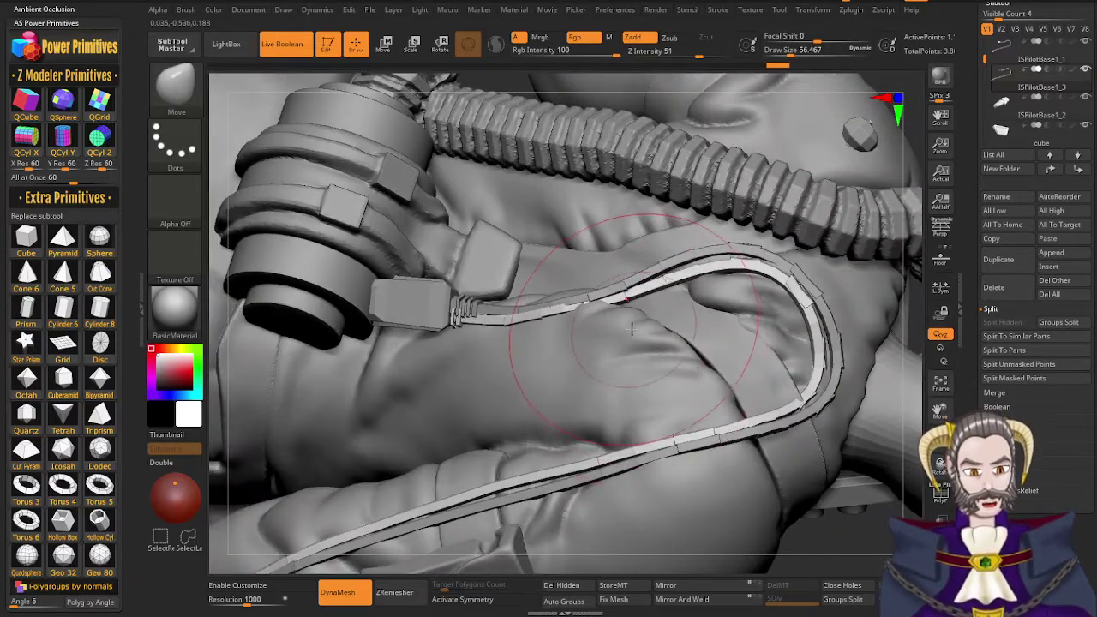
key("s")
left_click_drag(631, 331, 619, 332)
right_click_drag(615, 329, 590, 290)
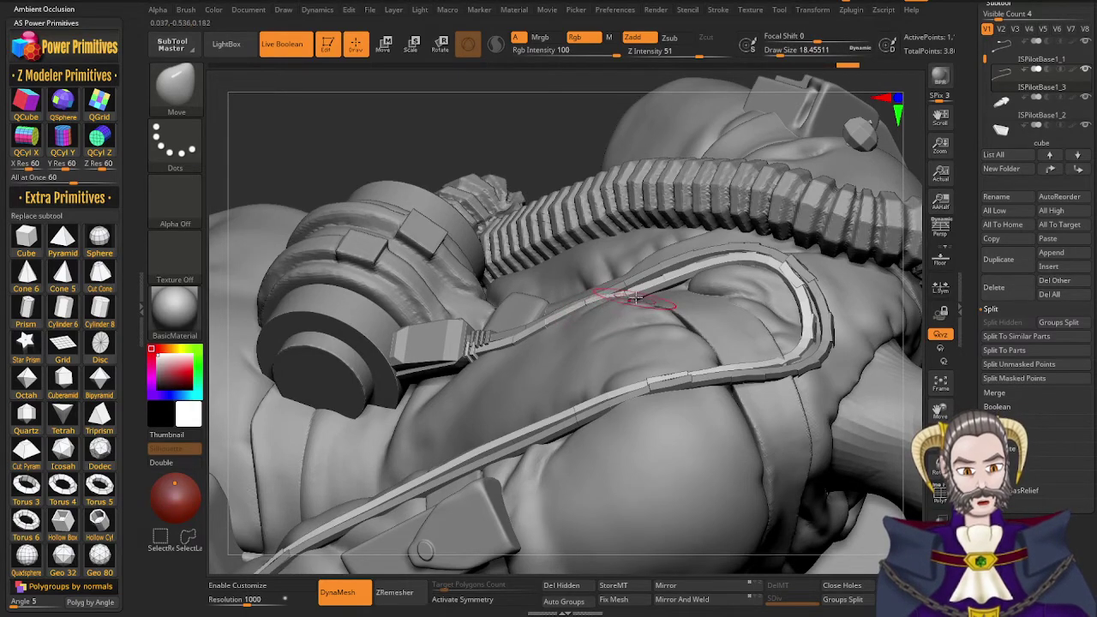
left_click_drag(642, 299, 643, 297)
right_click_drag(643, 300, 677, 363)
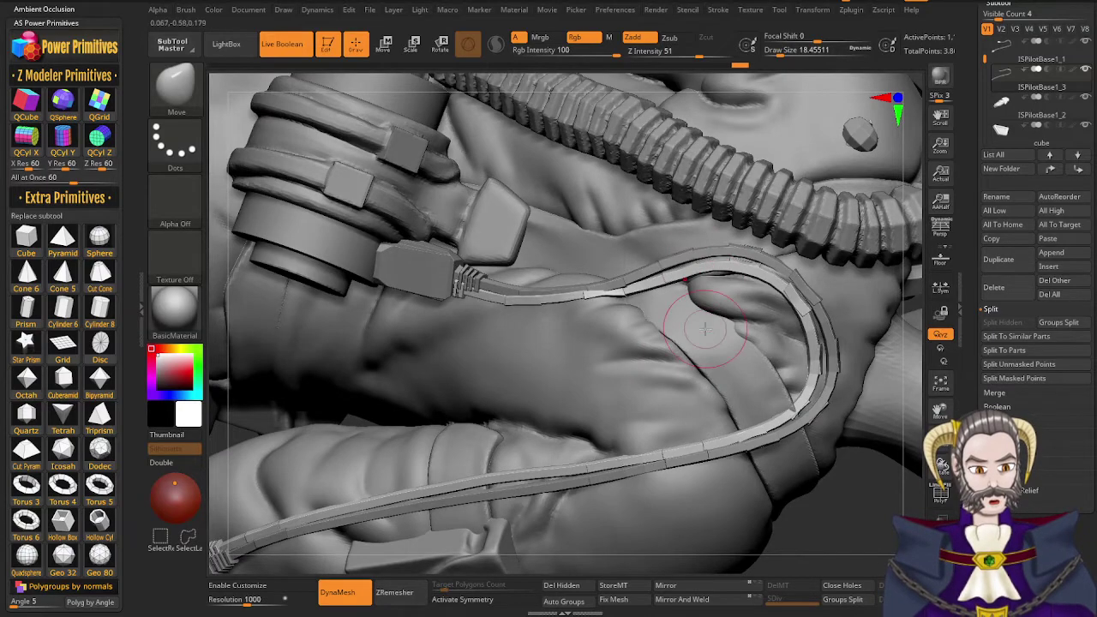
Examine how the two cord strands run from the canister over the shoulder and down the arm to the wrist
right_click_drag(705, 330, 713, 291)
right_click_drag(707, 388, 719, 277, "alt")
mouse_move(825, 306)
right_mouse_down()
mouse_move(786, 257)
mouse_move(810, 300)
right_mouse_up()
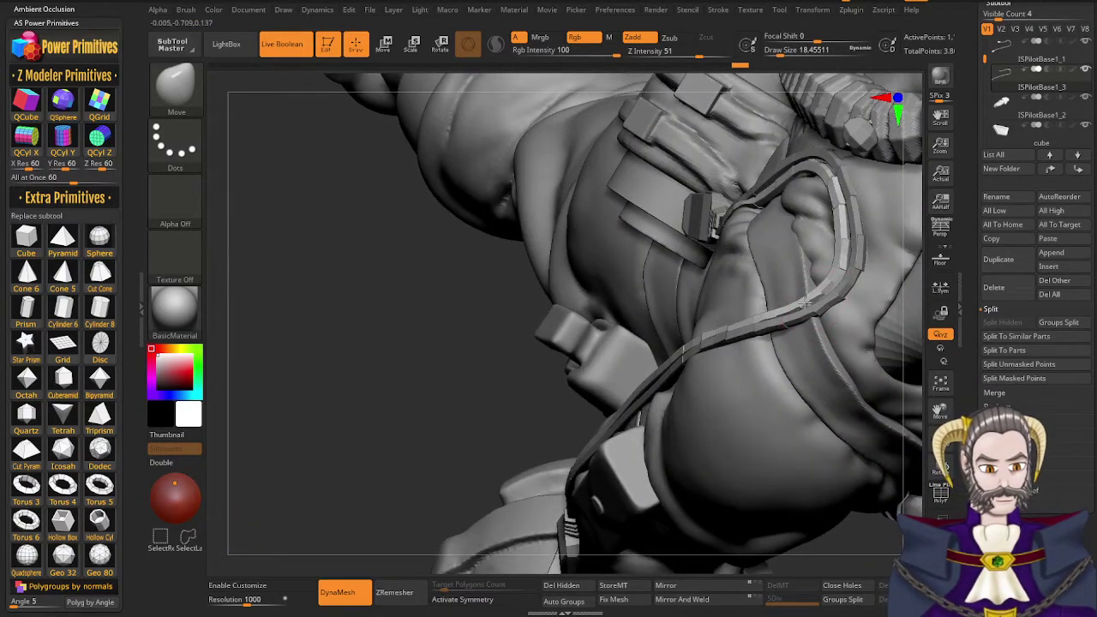
right_click_drag(752, 347, 806, 350)
mouse_move(613, 407)
right_mouse_down()
mouse_move(611, 479)
mouse_move(497, 251)
right_mouse_up()
right_click_drag(546, 465, 583, 470)
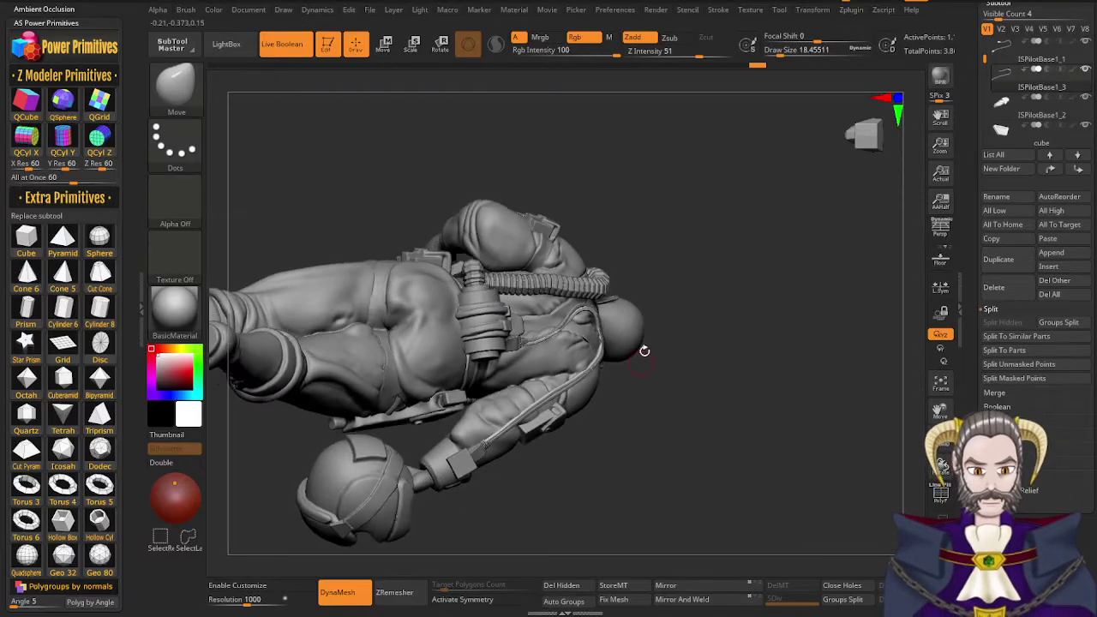
mouse_move(644, 351)
right_mouse_down()
mouse_move(613, 319)
mouse_move(583, 330)
right_mouse_up()
right_click_drag(590, 385, 602, 482)
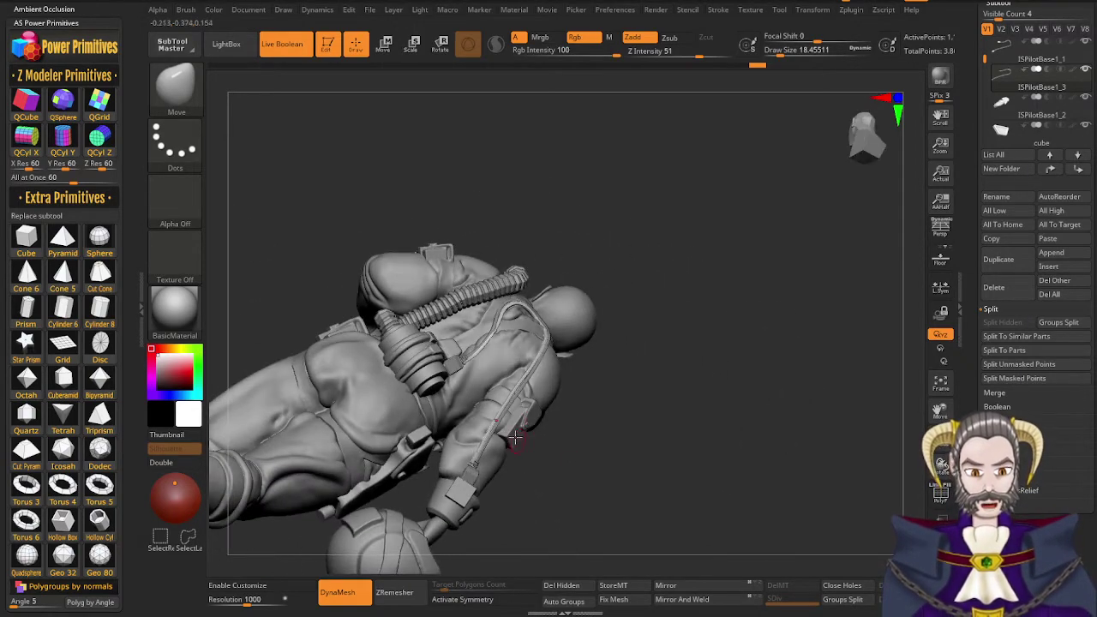
right_click_drag(514, 441, 495, 476, "ctrl")
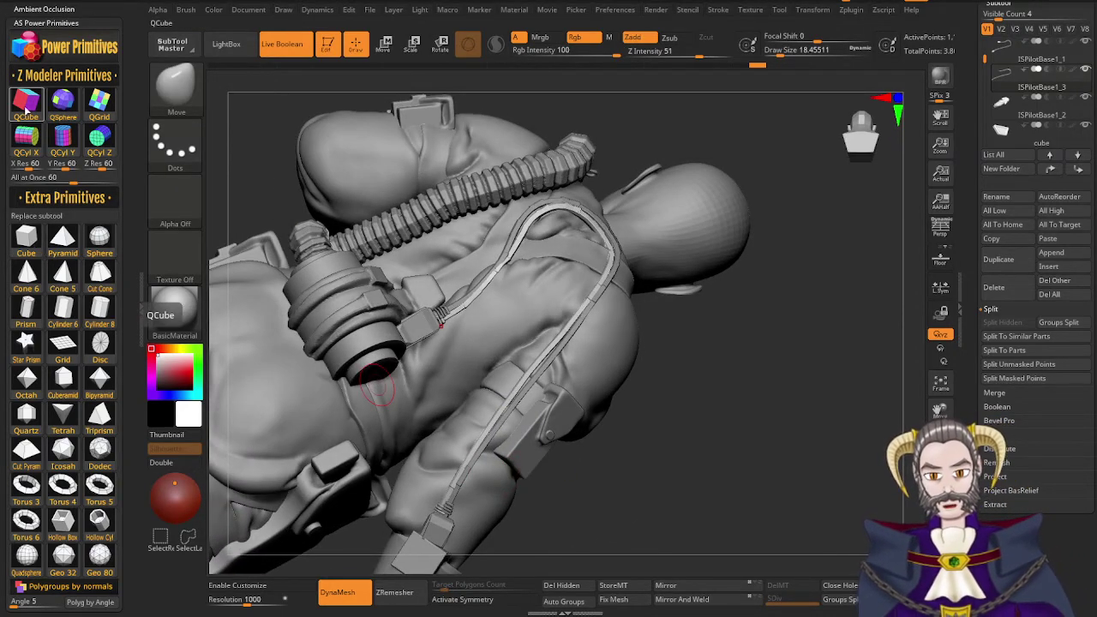
Add a QCube primitive as a new subtool, shrink it and place it over the cord strands on the upper arm
left_click(26, 108)
key("r")
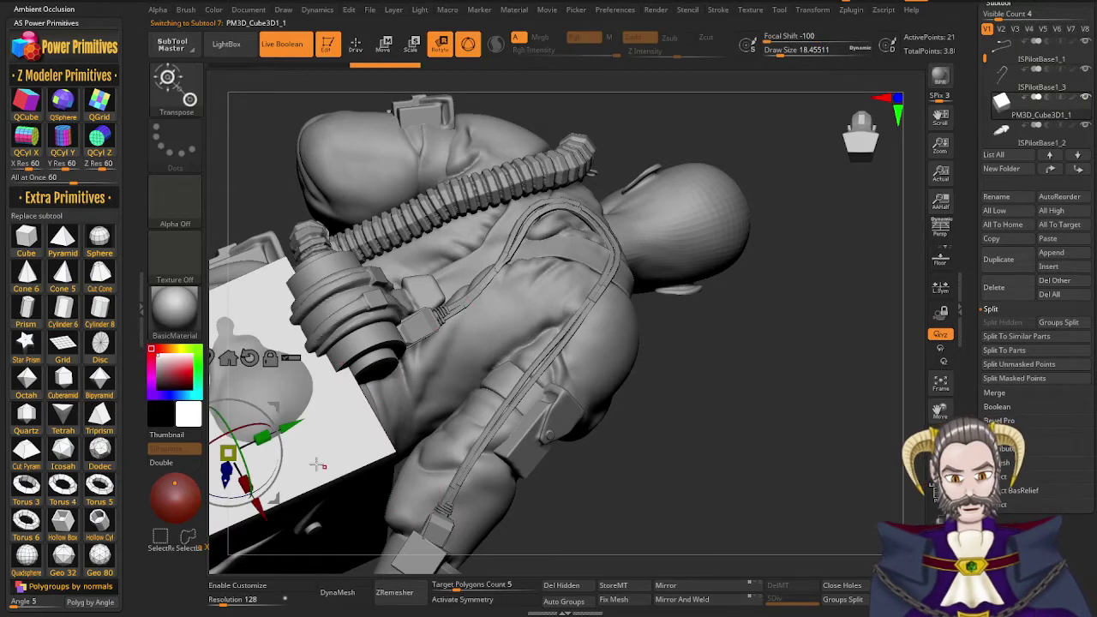
left_click_drag(278, 405, 551, 268)
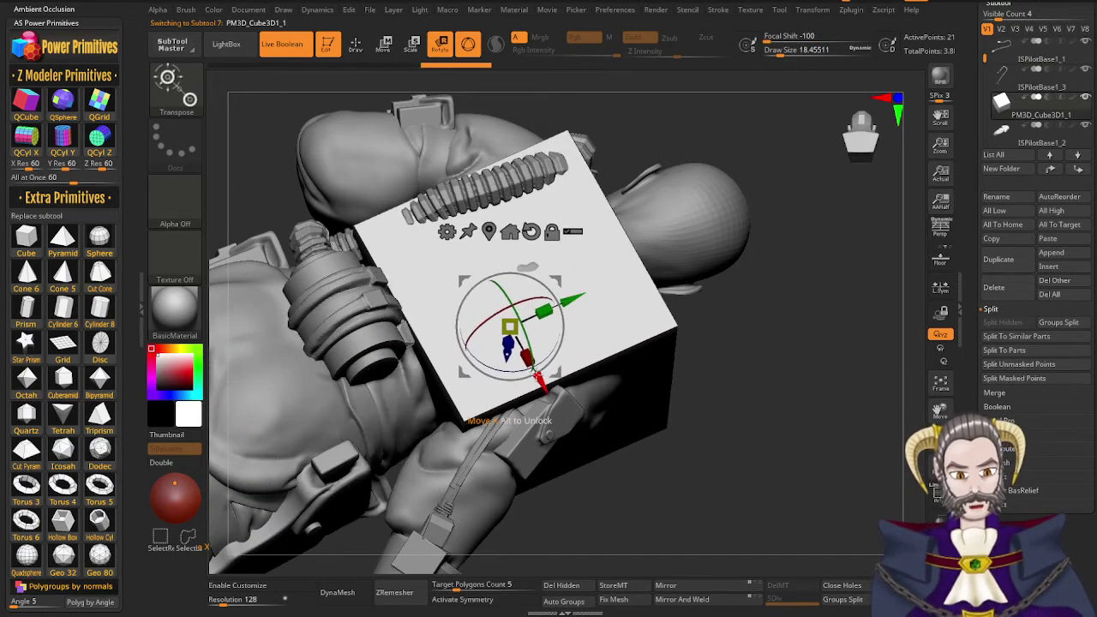
left_click_drag(517, 336, 503, 352)
left_click_drag(549, 385, 392, 430)
left_click_drag(638, 341, 606, 355)
left_click_drag(632, 456, 564, 424)
mouse_move(645, 414)
left_mouse_down()
mouse_move(659, 392)
mouse_move(653, 409)
left_mouse_up()
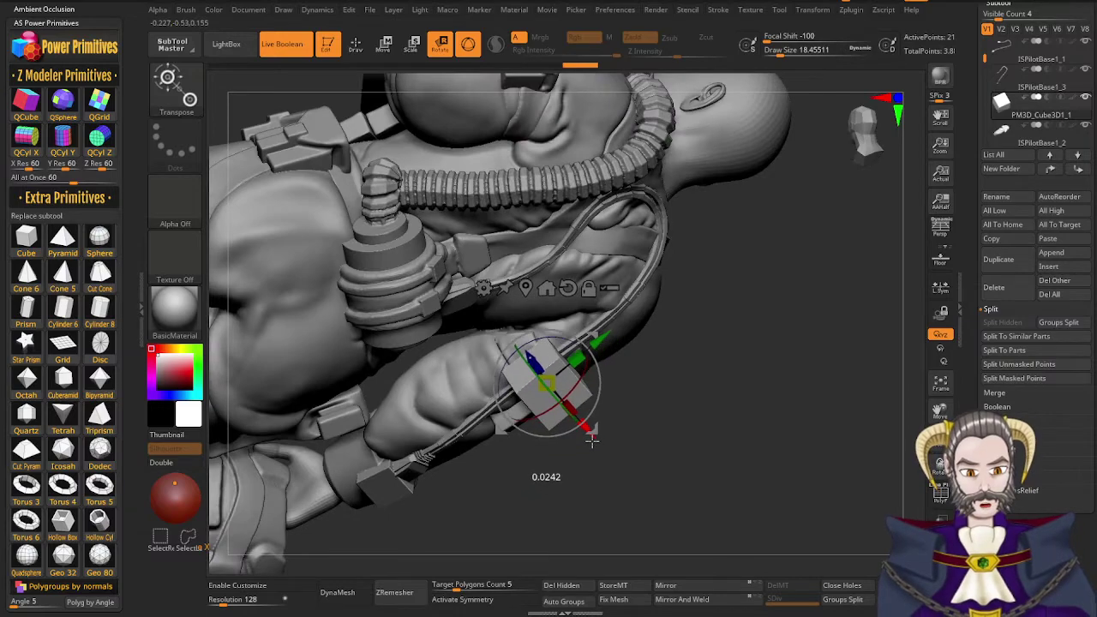
Scale, rotate and shift the small cube so it sits as a clip across both cord strands on the upper arm
left_click_drag(592, 441, 589, 438)
left_click_drag(591, 472, 587, 411)
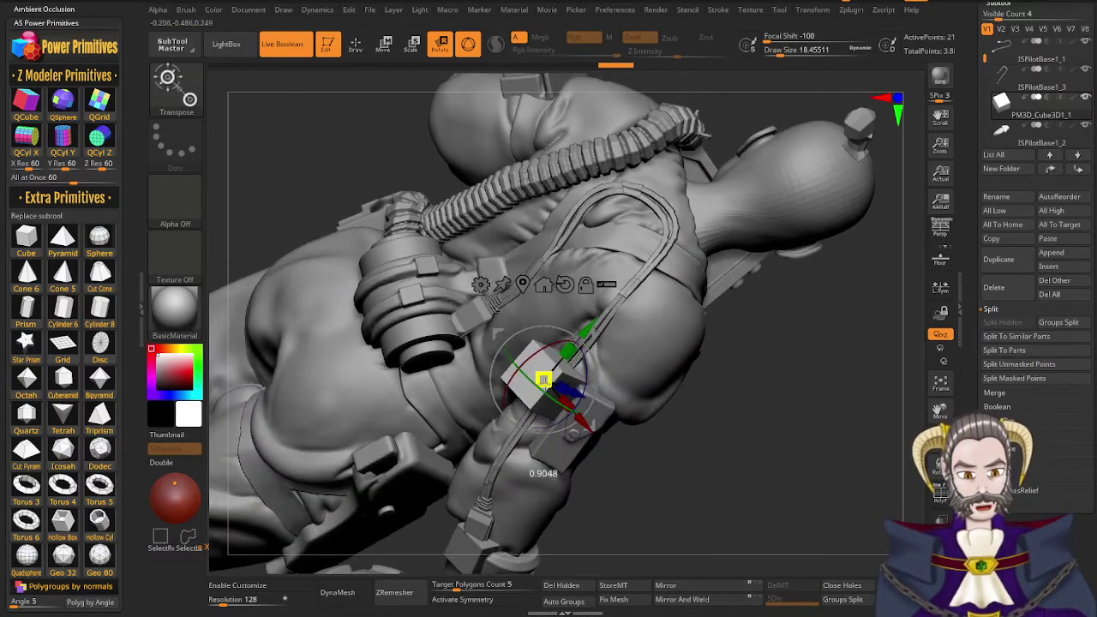
left_click_drag(514, 467, 543, 422)
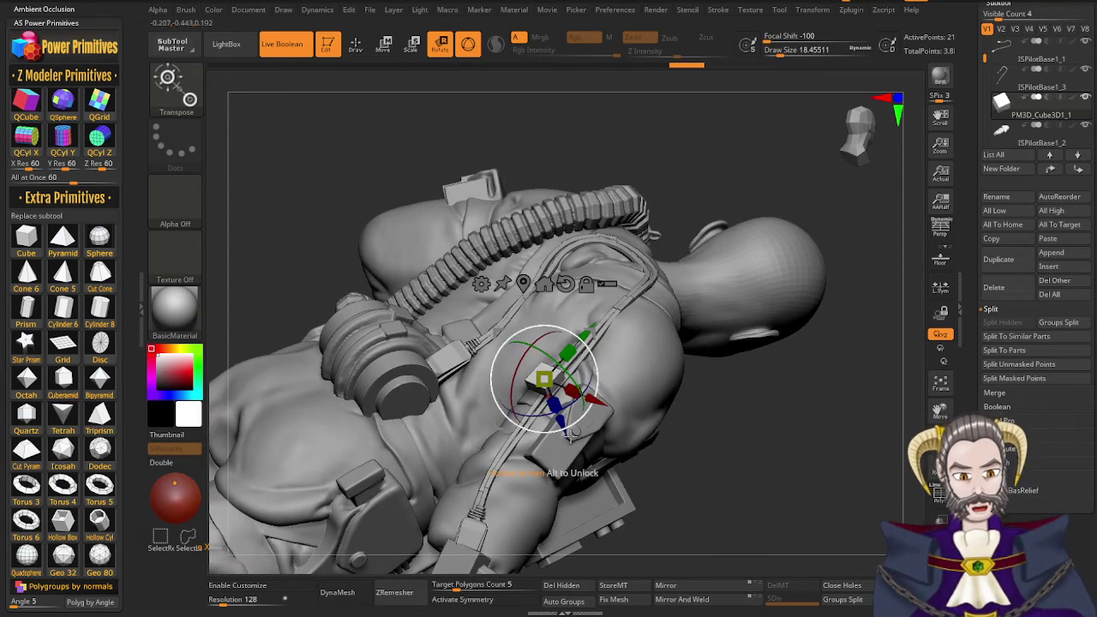
left_click_drag(562, 423, 567, 437)
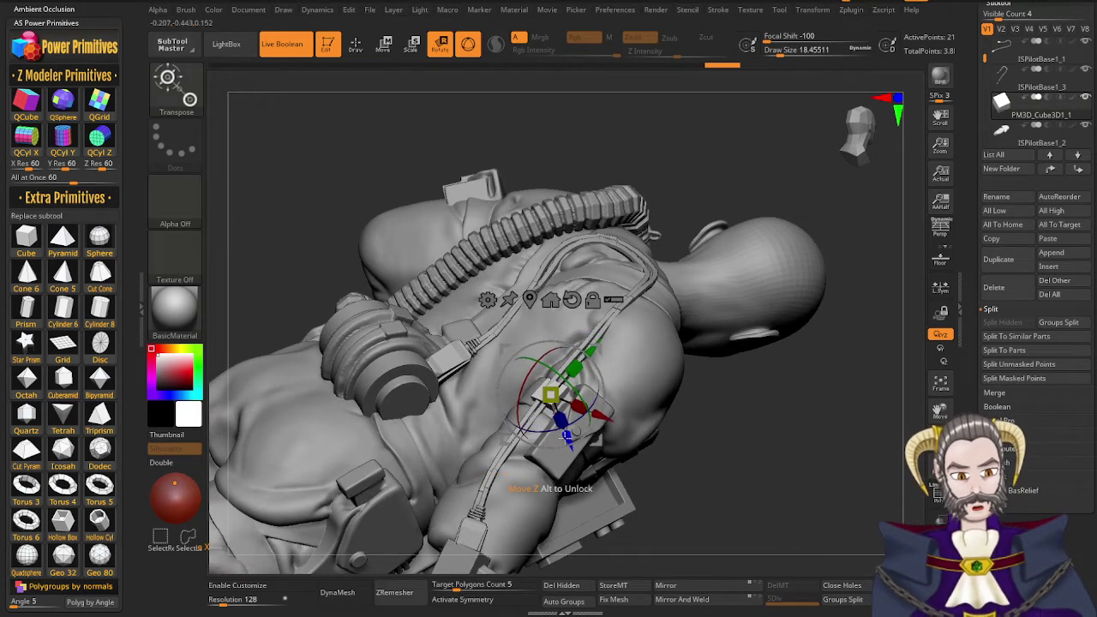
right_click_drag(556, 444, 610, 420)
left_click_drag(615, 416, 607, 414)
right_click_drag(591, 451, 579, 415)
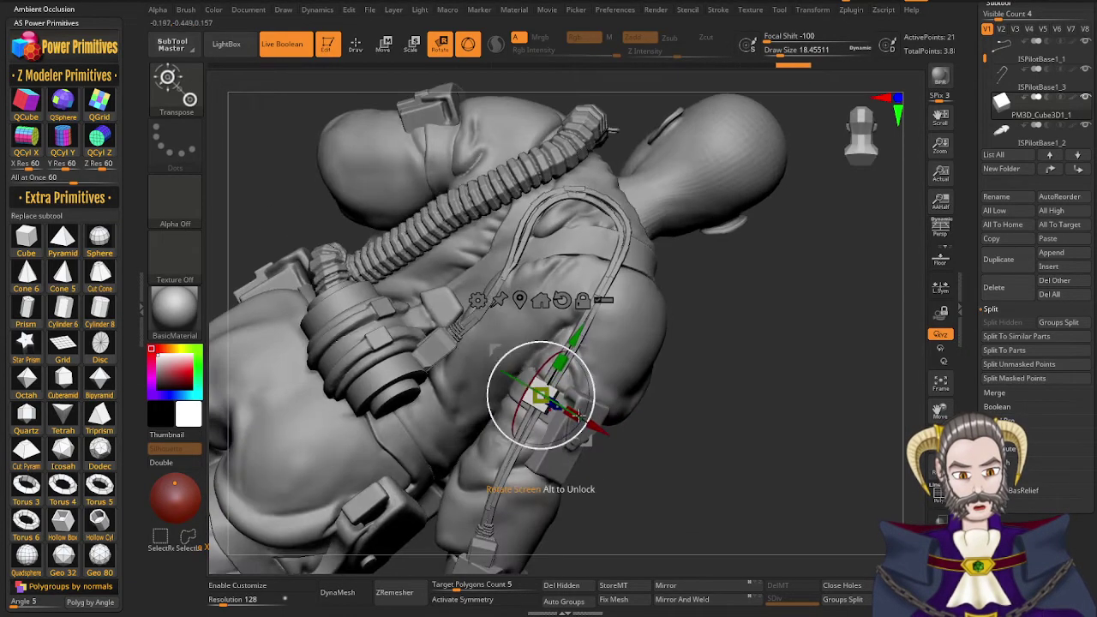
right_click_drag(570, 453, 557, 509)
left_click_drag(558, 509, 556, 510)
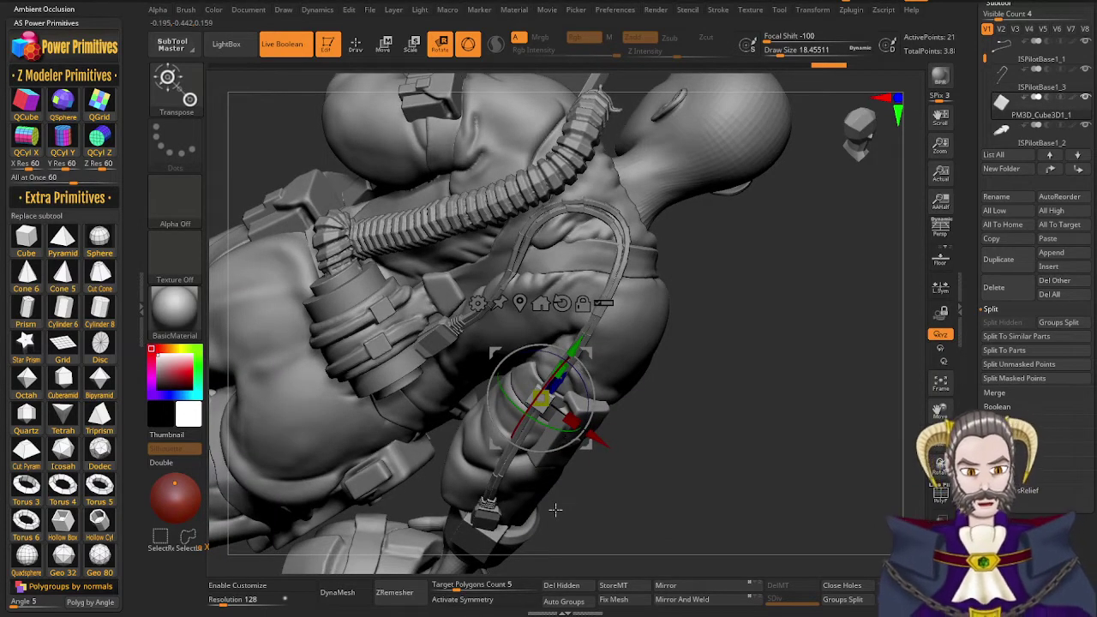
right_click_drag(630, 443, 667, 411)
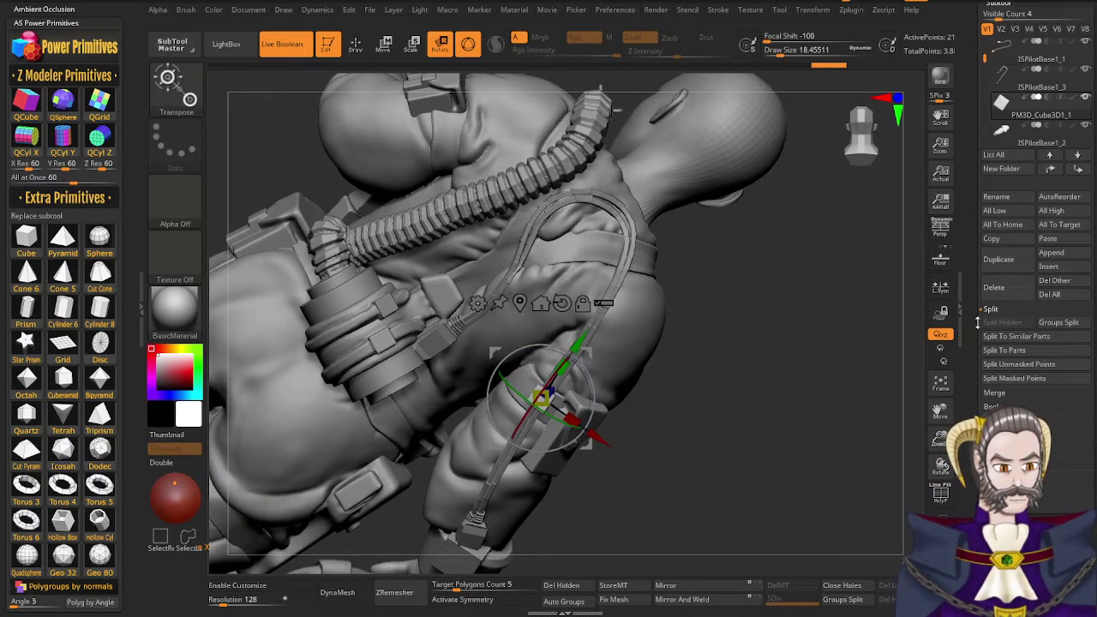
Duplicate the clip cube, move the copy up the cords to the shoulder strap and rotate it toward the cord direction
left_click(999, 259)
left_click_drag(577, 343, 670, 208)
right_click_drag(671, 377, 600, 439)
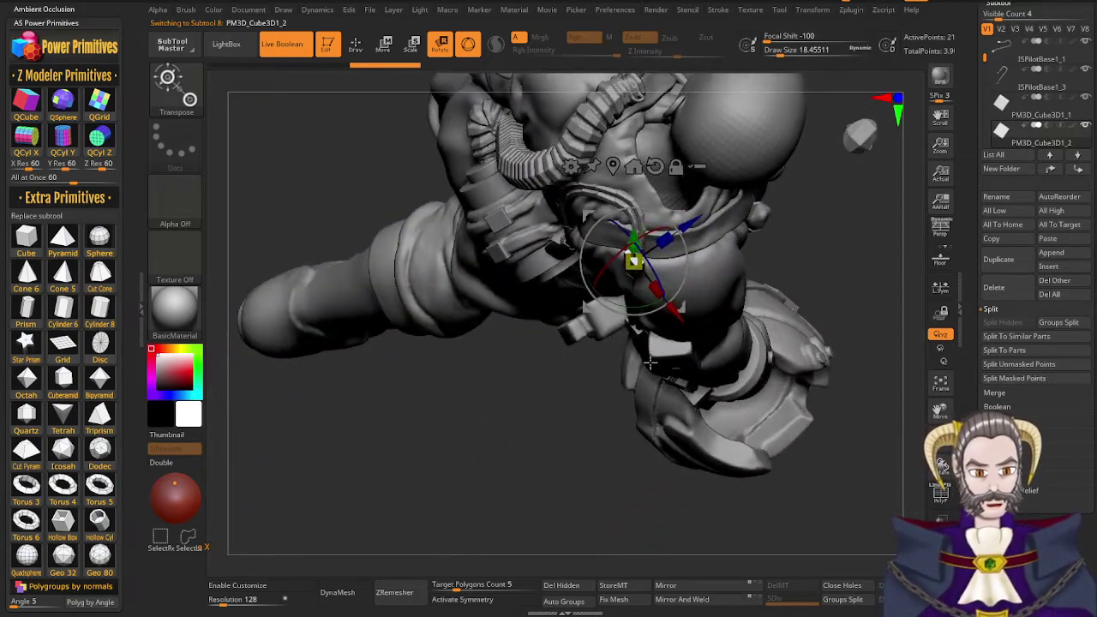
left_click_drag(673, 290, 692, 256)
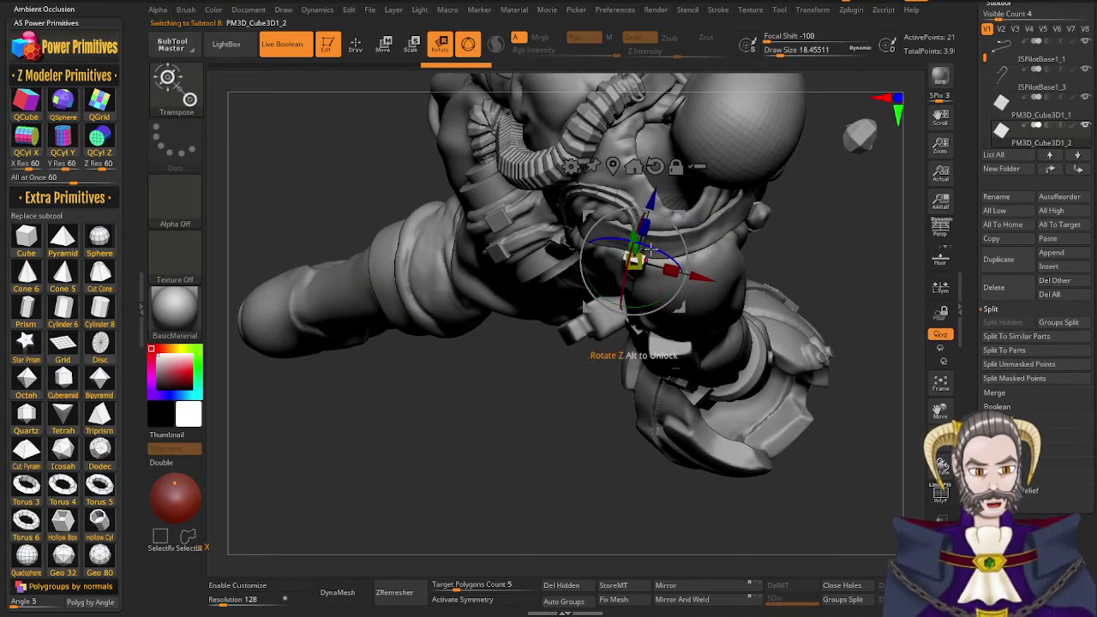
left_click_drag(622, 286, 631, 264)
mouse_move(657, 329)
right_mouse_down()
mouse_move(680, 321)
mouse_move(715, 254)
mouse_move(636, 402)
mouse_move(635, 468)
right_mouse_up()
key("q")
left_click_drag(657, 401, 657, 443)
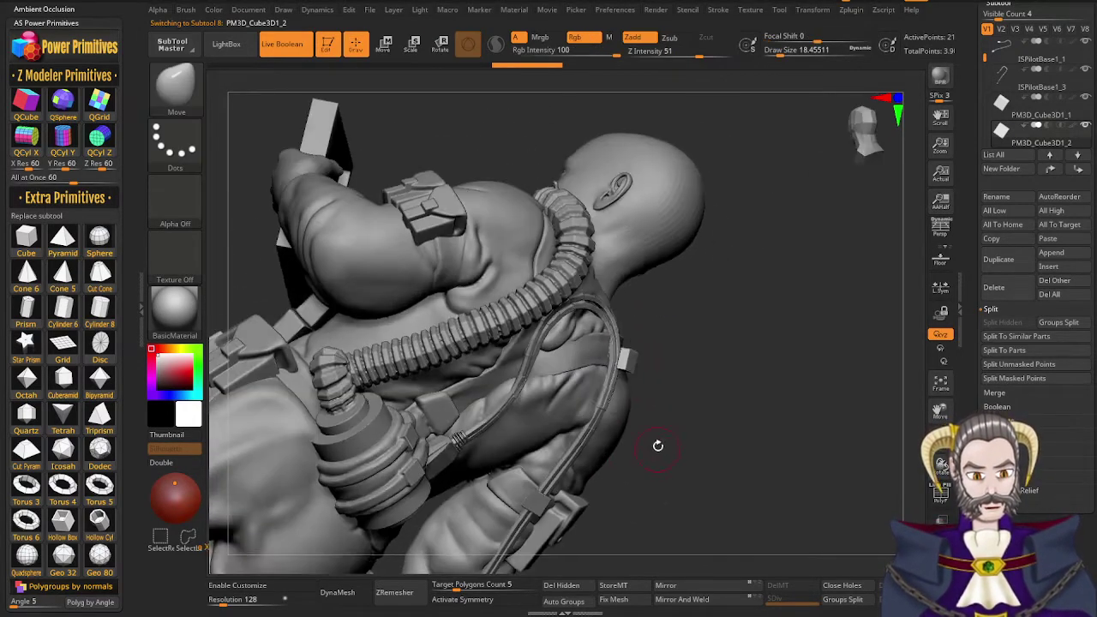
Rotate and slide the copied clip with the gizmo to bring it against the cords on the shoulder
key("r")
left_click_drag(671, 366, 671, 369)
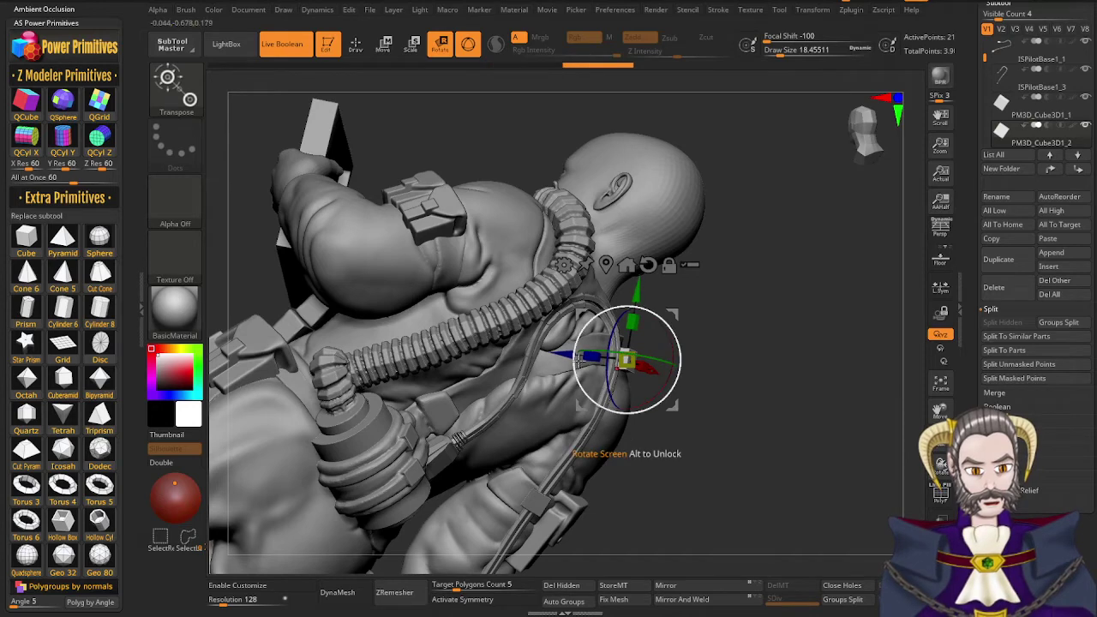
left_click_drag(570, 357, 554, 356)
right_click_drag(656, 368, 578, 463, "alt")
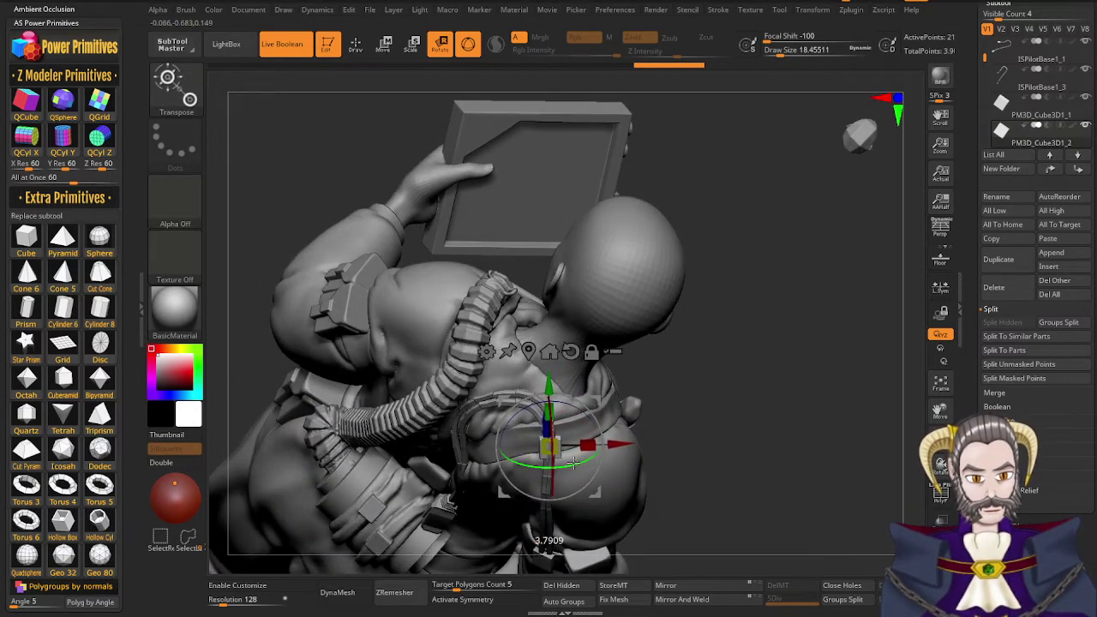
left_click_drag(573, 463, 576, 463)
right_click_drag(641, 382, 598, 403)
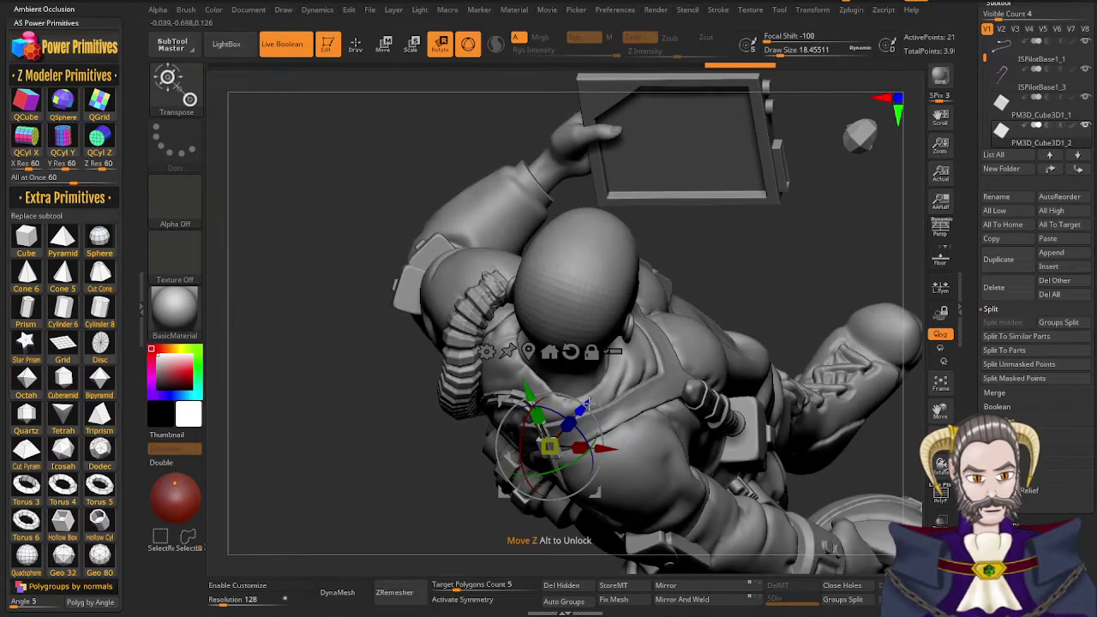
left_click_drag(586, 407, 526, 390)
Fine-tune the shoulder clip's depth and sideways position so it wraps both cord strands
right_click_drag(771, 382, 626, 396)
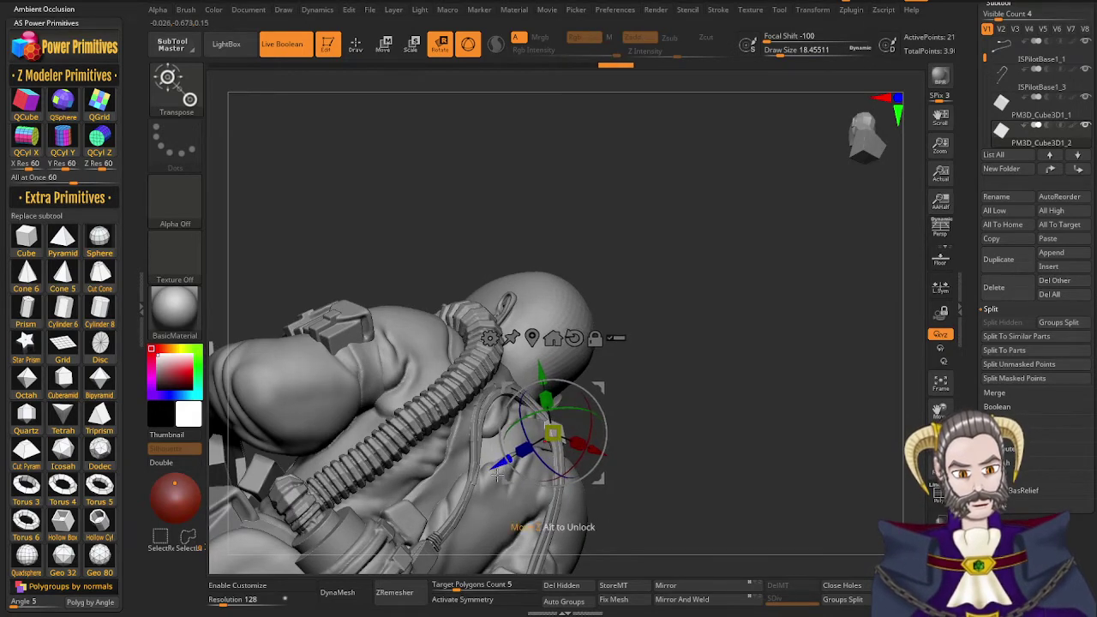
left_click_drag(498, 474, 590, 469)
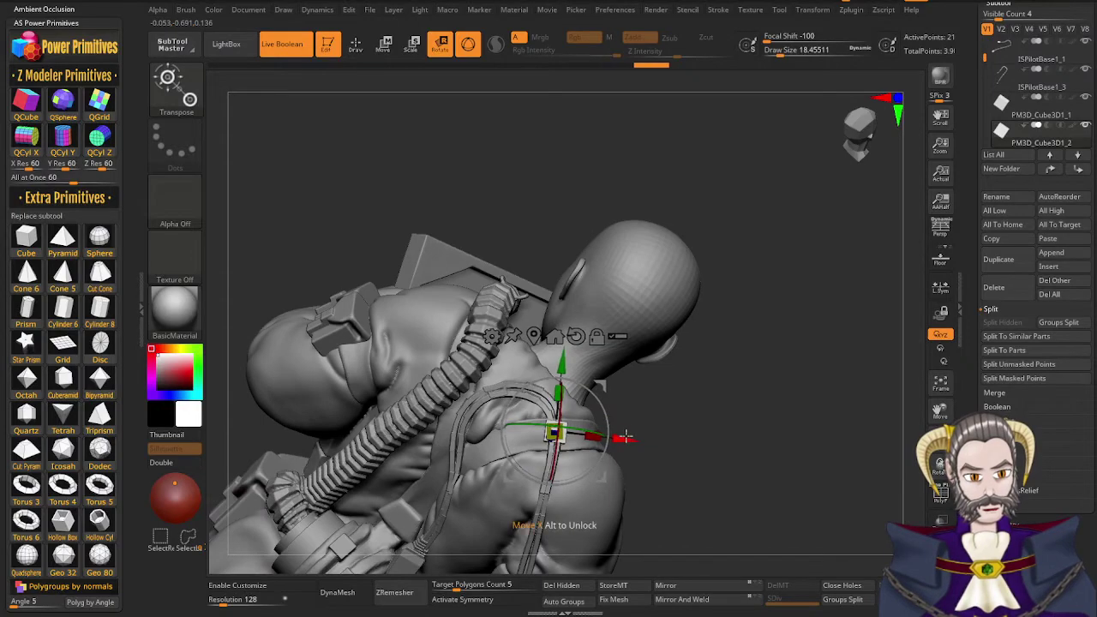
left_click_drag(626, 437, 628, 438)
mouse_move(664, 439)
right_mouse_down()
mouse_move(592, 454)
mouse_move(681, 433)
right_mouse_up()
left_click_drag(625, 439, 627, 439)
right_click_drag(654, 466, 634, 476, "alt")
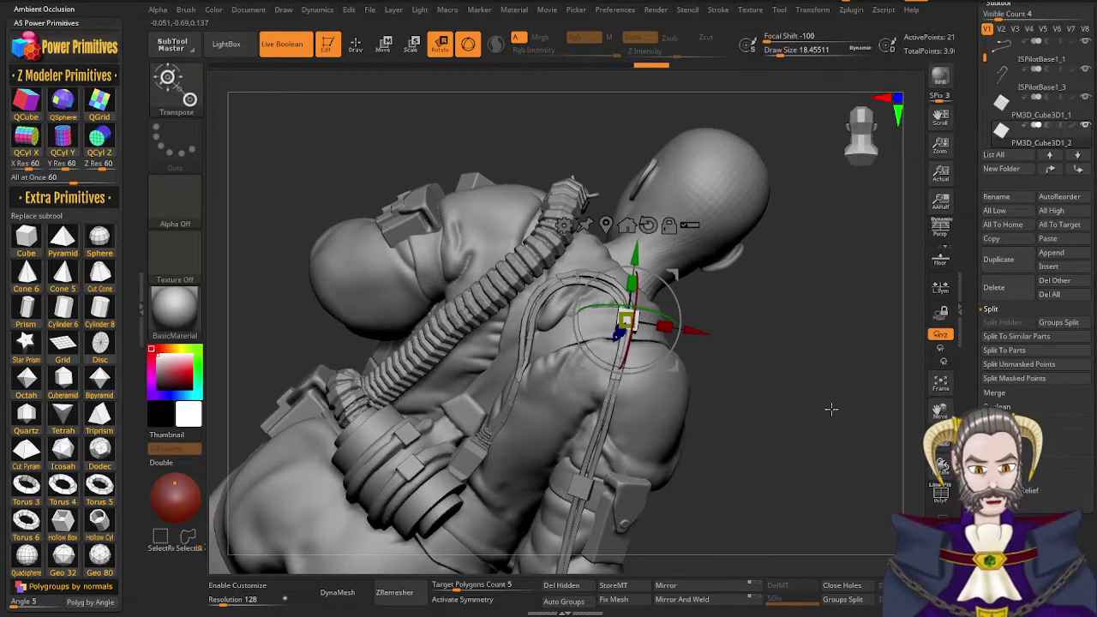
Duplicate the shoulder clip and move the copy onto the cord section between the shoulder loop and the canister plug
left_click(1002, 269)
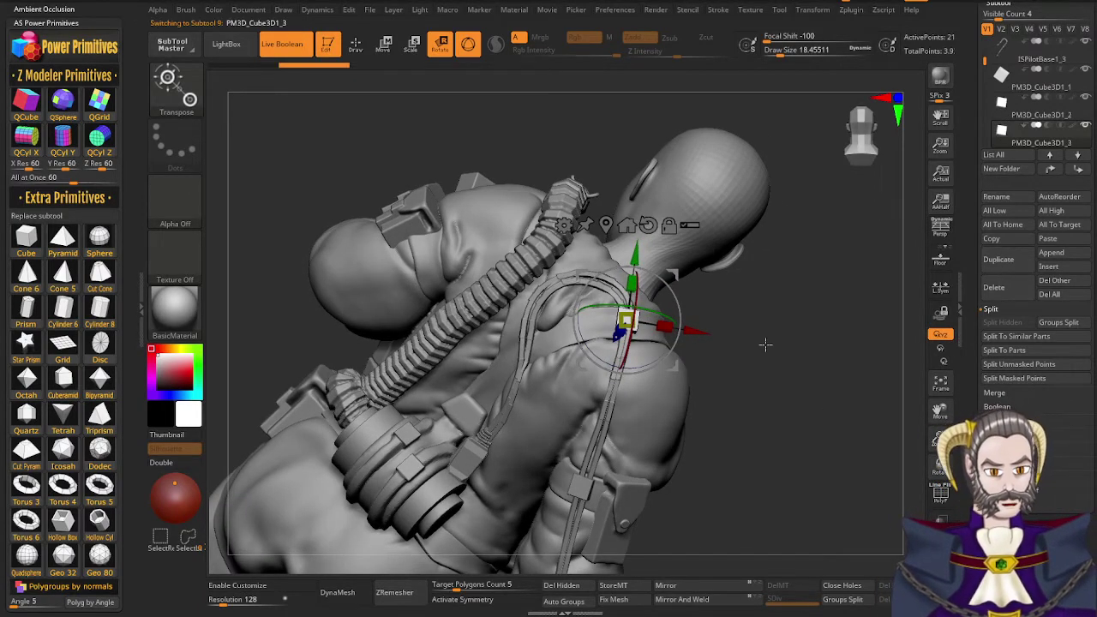
left_click_drag(701, 334, 605, 318)
left_click_drag(542, 238, 535, 278)
left_click_drag(549, 335, 554, 336)
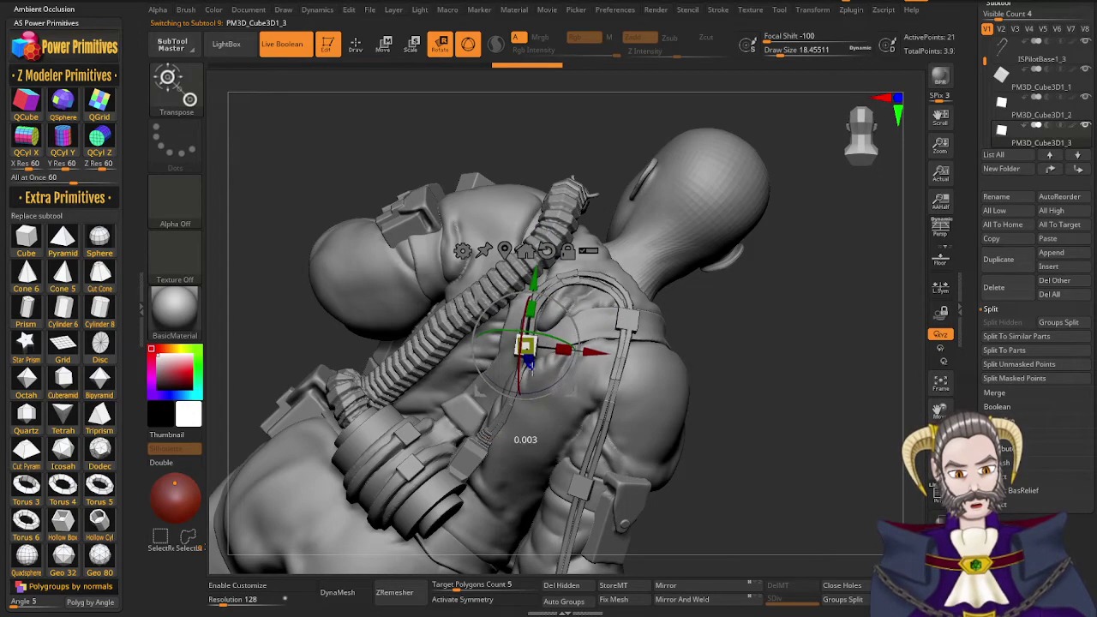
left_click_drag(533, 372, 533, 374)
Shift and align the third clip so it straddles both cord strands on the pilot's back
mouse_move(549, 381)
right_mouse_down()
mouse_move(495, 370)
mouse_move(525, 420)
mouse_move(604, 423)
mouse_move(537, 388)
right_mouse_up()
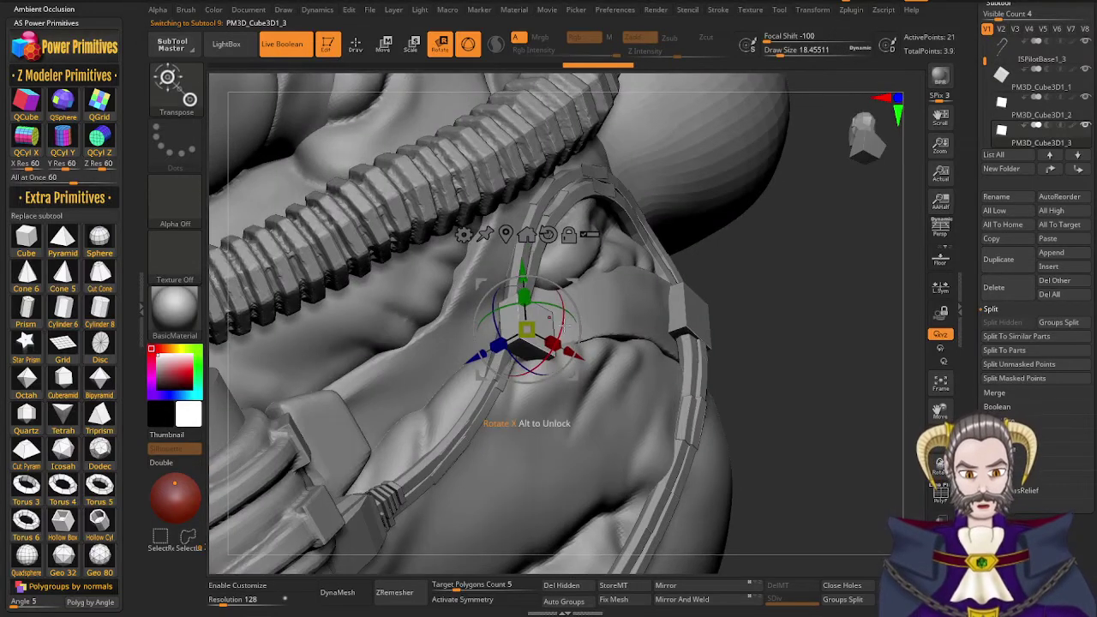
left_click_drag(556, 343, 579, 349)
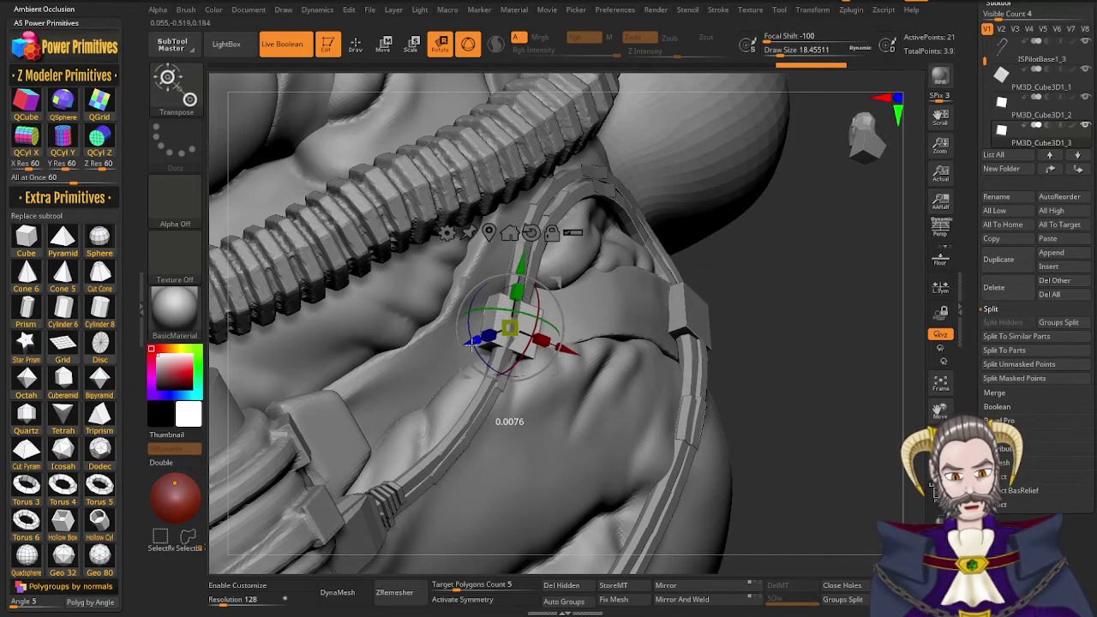
left_click_drag(471, 344, 473, 344)
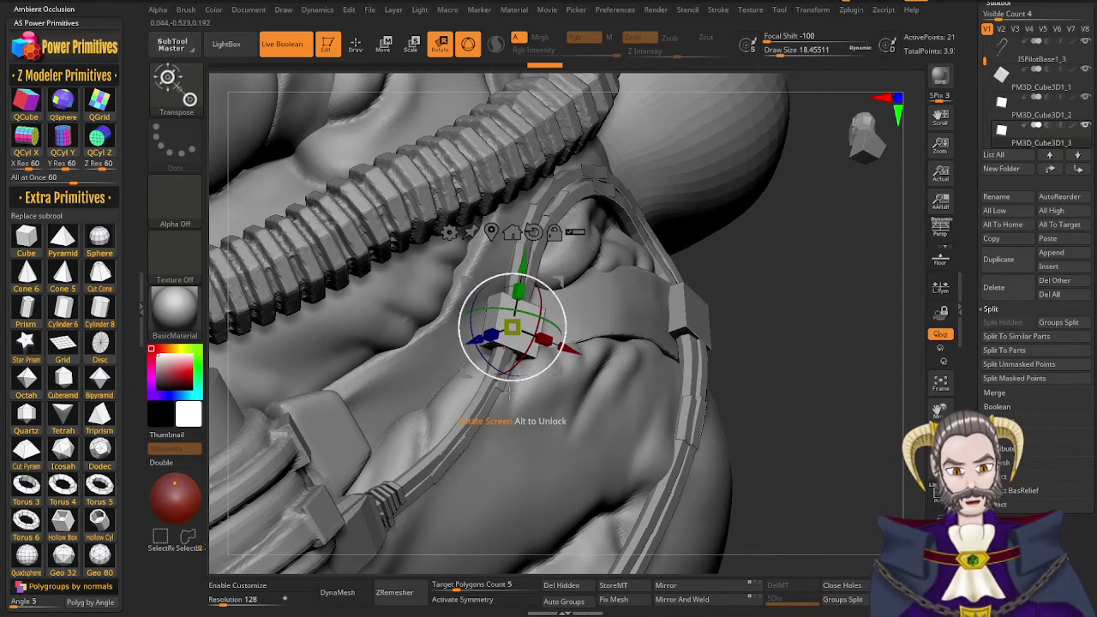
right_click_drag(508, 391, 529, 345)
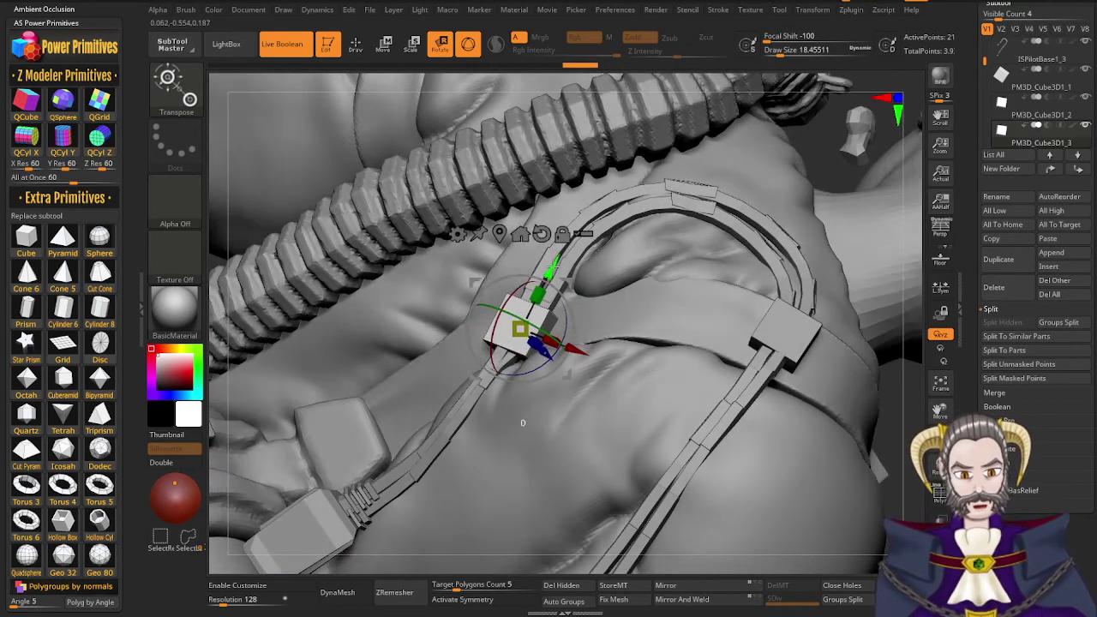
Leave the transform gizmo and examine the full pilot figure from the front
mouse_move(619, 467)
right_mouse_down("ctrl")
mouse_move(614, 298)
mouse_move(591, 257)
right_mouse_up("ctrl")
mouse_move(591, 257)
right_mouse_down("ctrl")
mouse_move(661, 457)
mouse_move(590, 330)
mouse_move(526, 316)
mouse_move(571, 360)
mouse_move(518, 313)
mouse_move(669, 335)
mouse_move(561, 314)
right_mouse_up("ctrl")
key("q")
right_click_drag(561, 315, 424, 441, "ctrl")
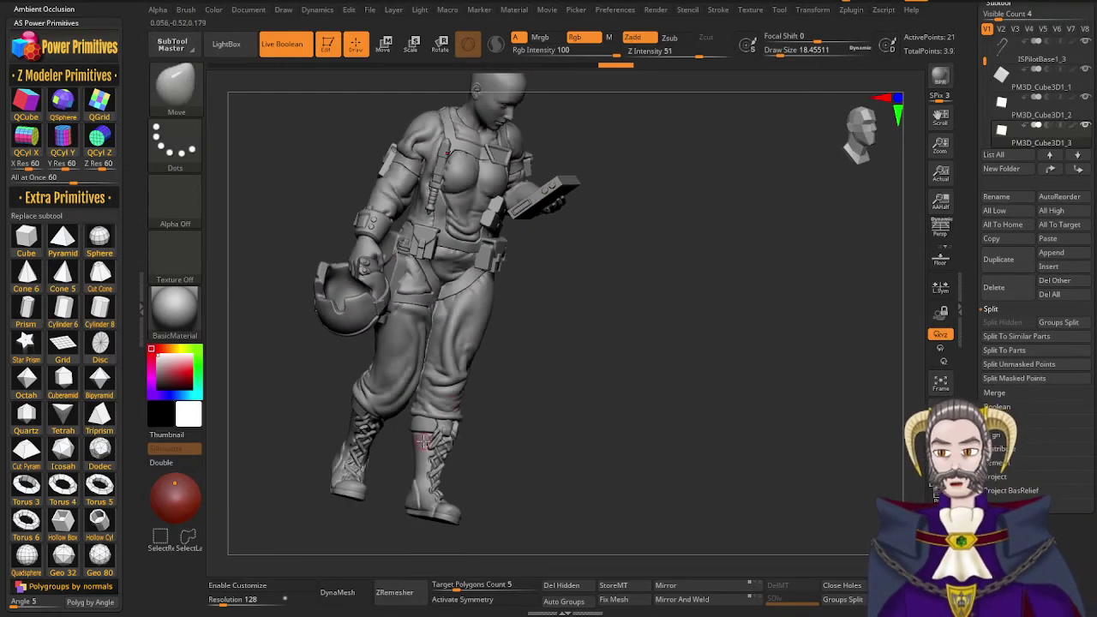
right_click_drag(493, 318, 484, 439)
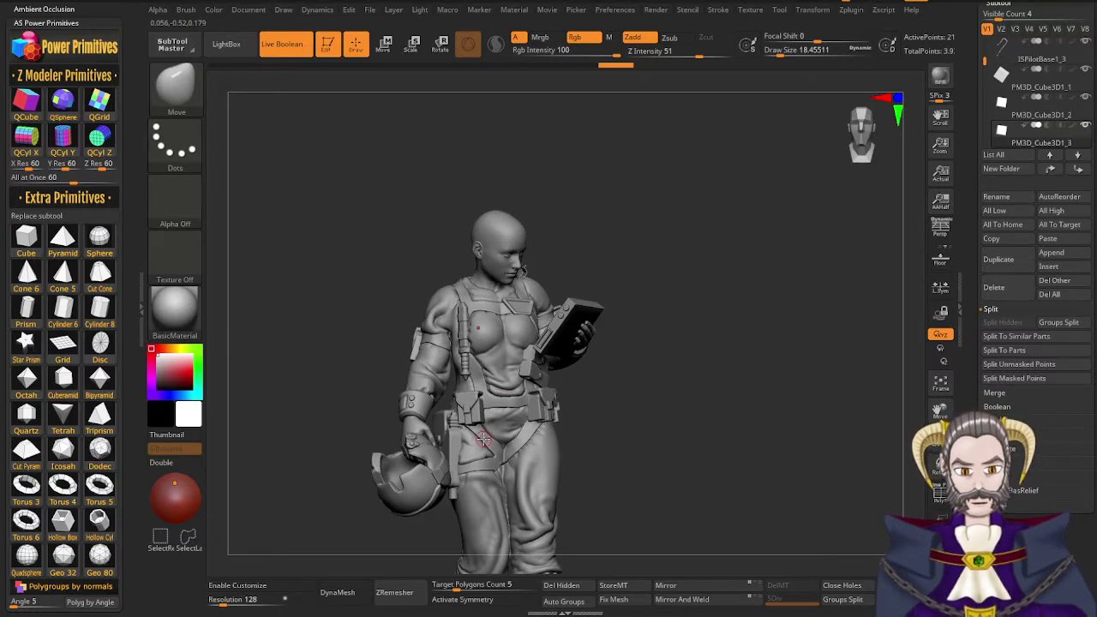
Select the pilot's base body, solo it, and hide everything except the head
mouse_move(558, 435)
right_mouse_down()
mouse_move(583, 416)
mouse_move(600, 429)
mouse_move(652, 407)
mouse_move(572, 437)
right_mouse_up()
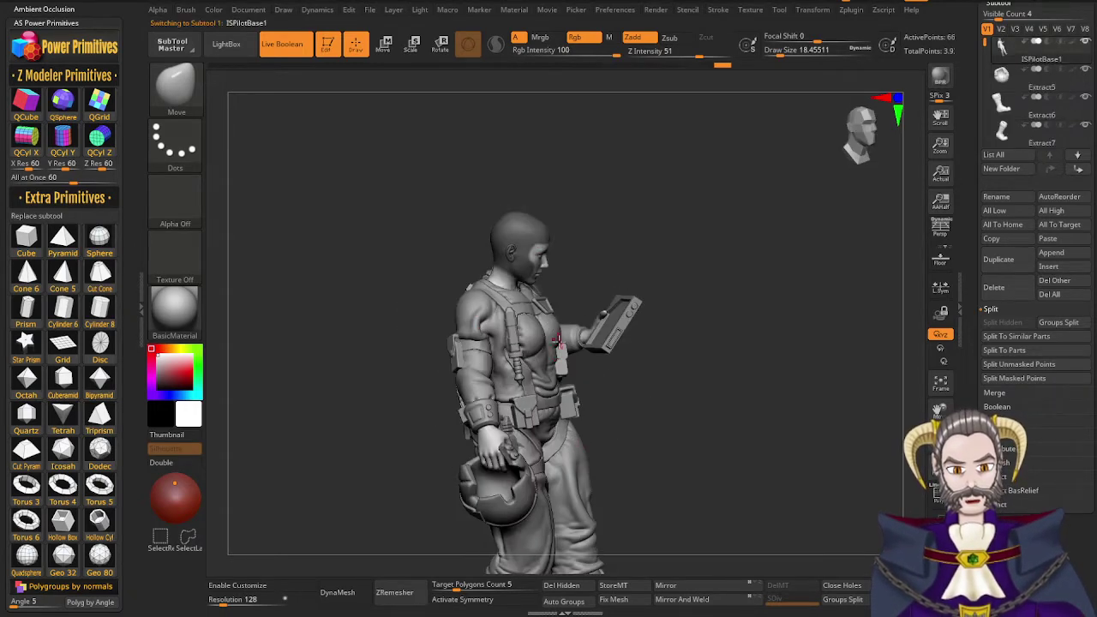
left_click_drag(787, 160, 705, 269, "ctrl")
mouse_move(600, 380)
left_mouse_down()
mouse_move(530, 377)
mouse_move(605, 377)
mouse_move(593, 386)
mouse_move(604, 392)
mouse_move(598, 430)
mouse_move(552, 384)
mouse_move(570, 370)
left_mouse_up()
key("alt+s")
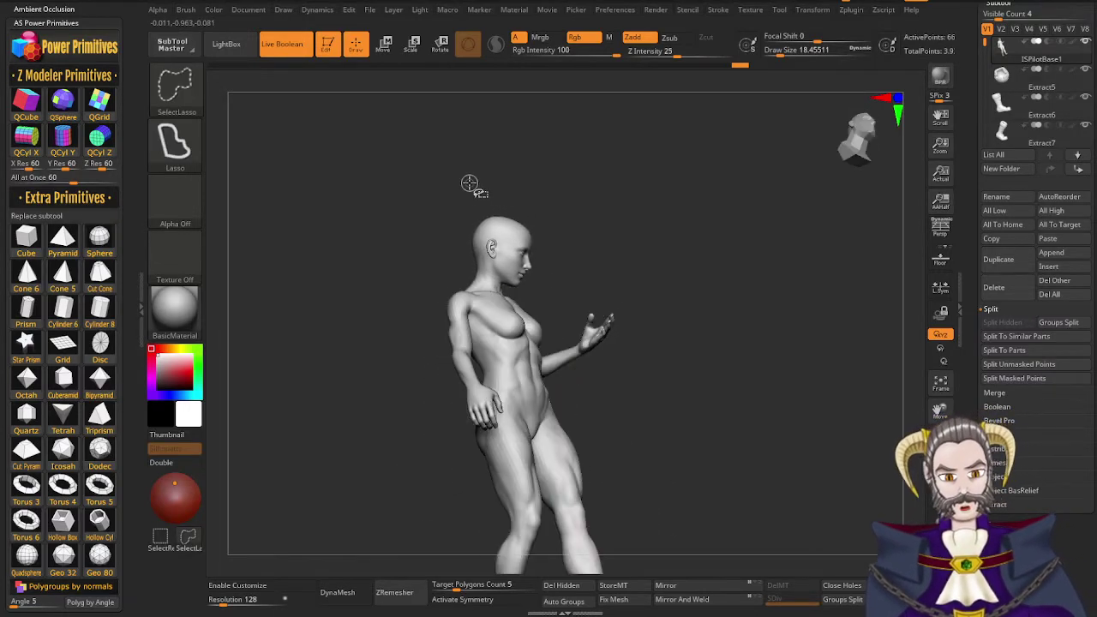
mouse_move(449, 204)
left_mouse_down("ctrl+shift")
mouse_move(455, 269)
mouse_move(548, 289)
mouse_move(525, 163)
left_mouse_up("ctrl+shift")
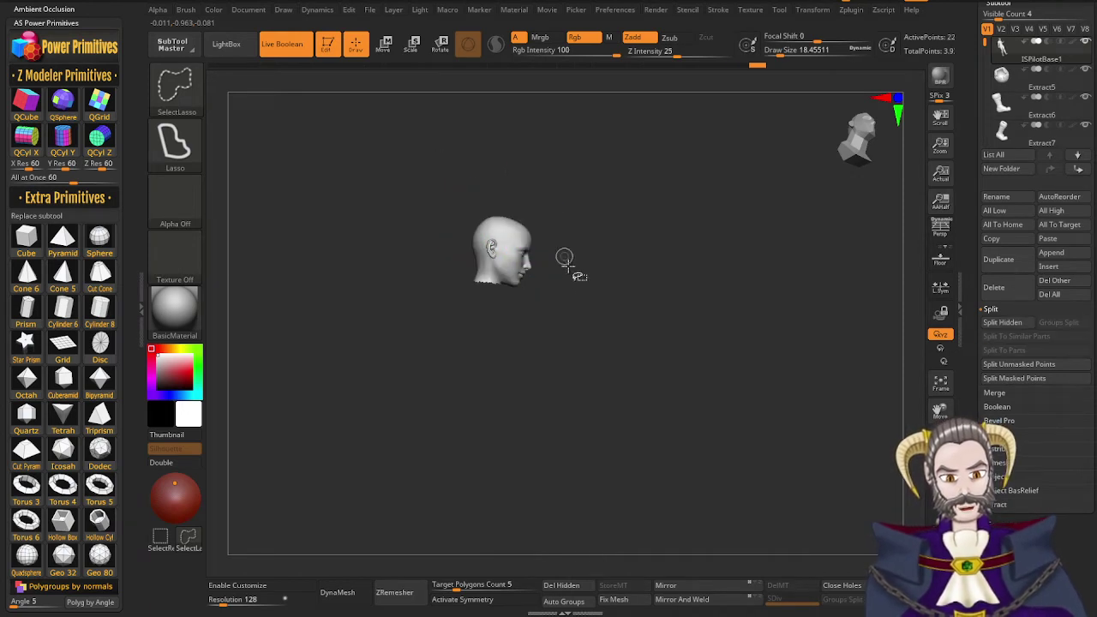
mouse_move(565, 299)
left_mouse_down()
mouse_move(569, 220)
mouse_move(577, 260)
mouse_move(558, 351)
mouse_move(509, 350)
mouse_move(488, 362)
mouse_move(547, 356)
left_mouse_up()
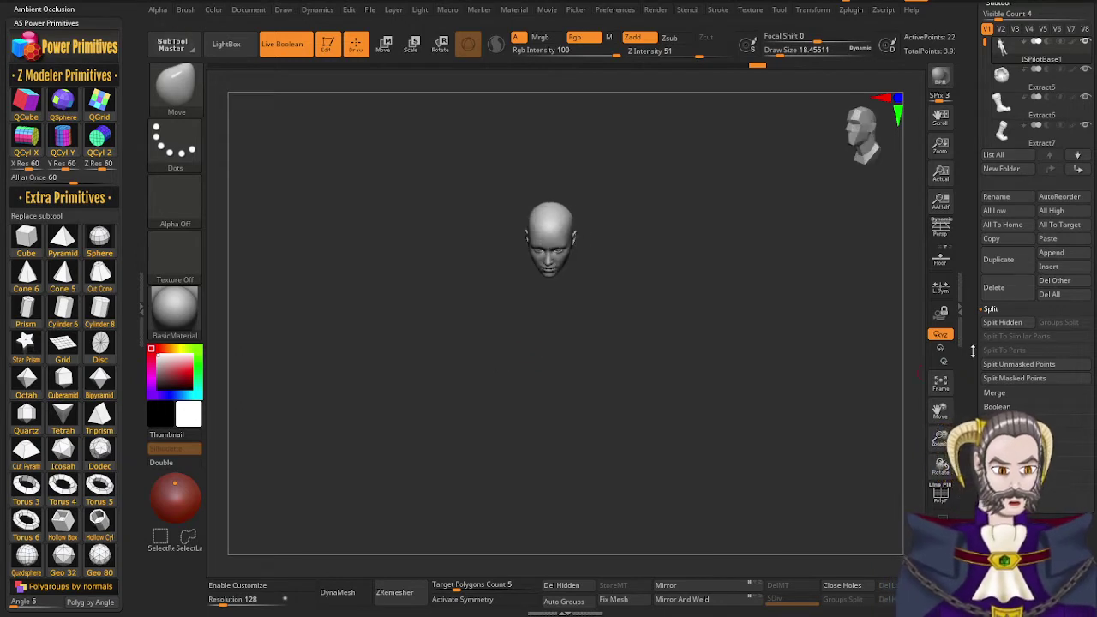
Duplicate the base body for a separate head, then invert the original's visibility so only the headless body shows
left_click(997, 260)
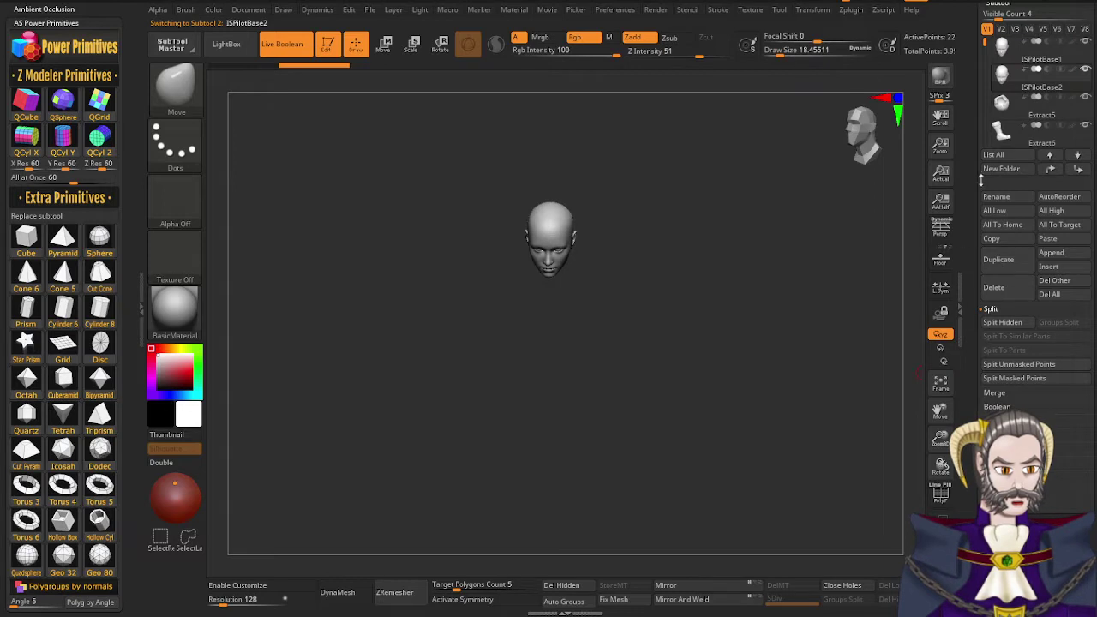
left_click(1005, 53)
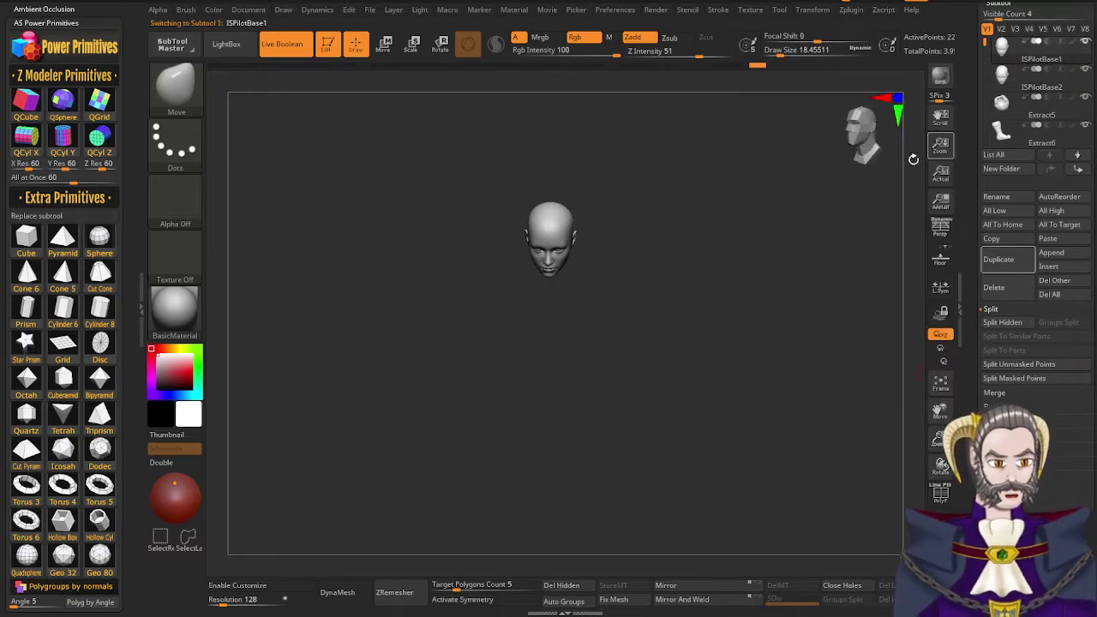
left_click(717, 395, "ctrl+shift")
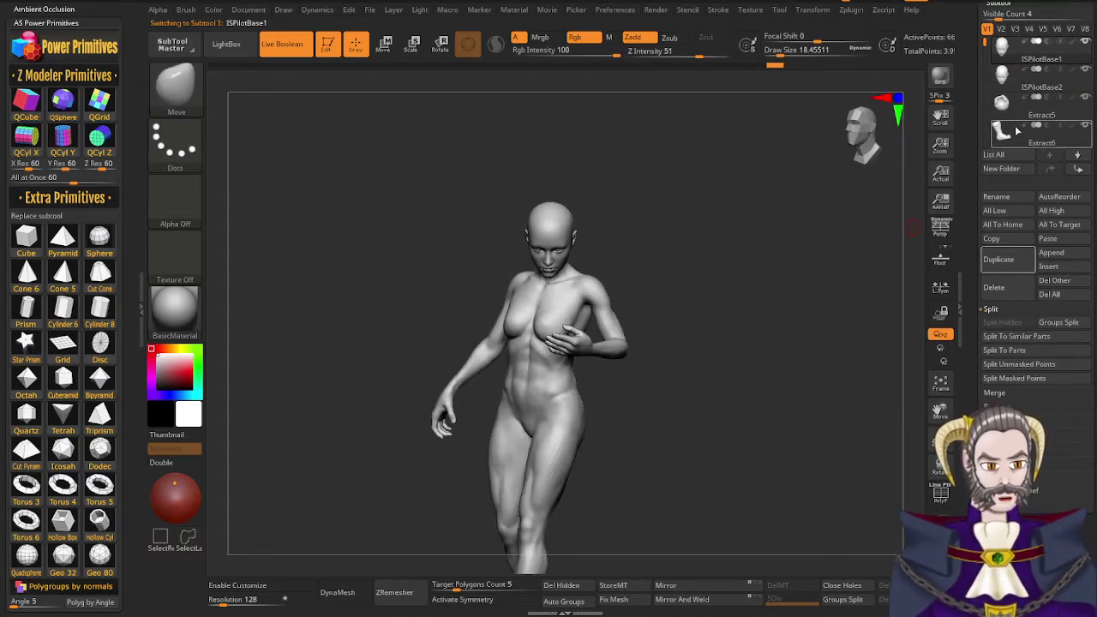
mouse_move(1006, 86)
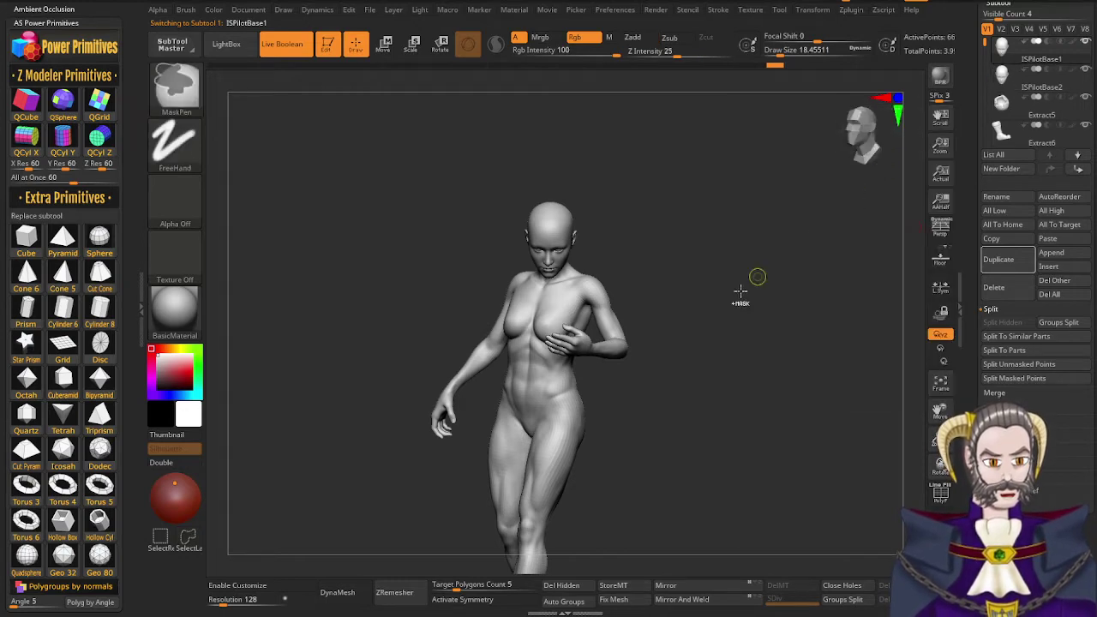
key("ctrl+z")
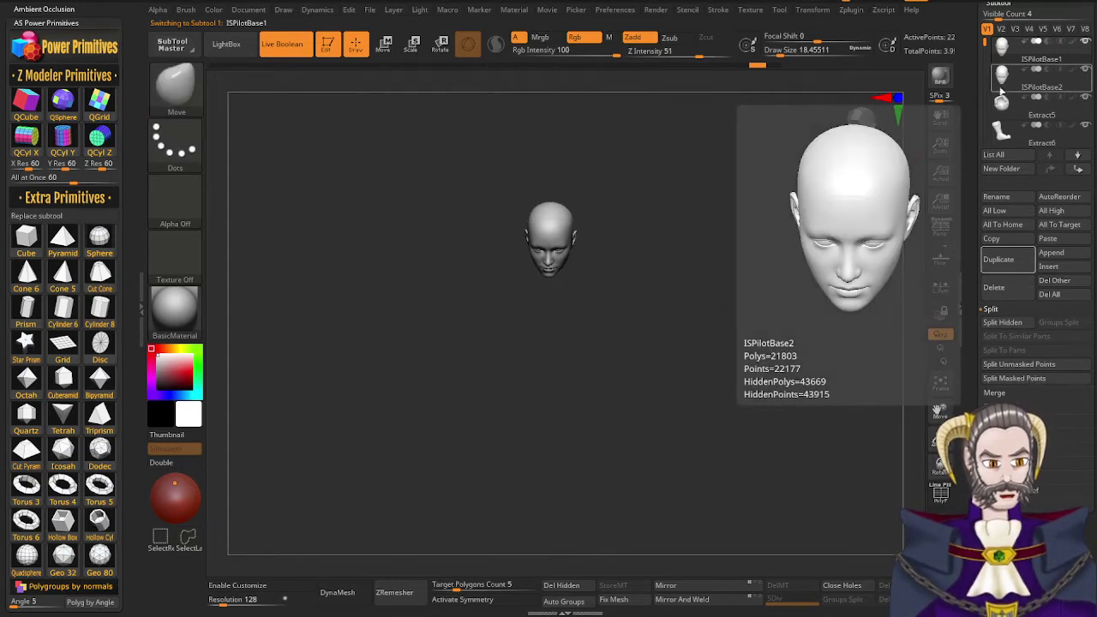
key("ctrl+shift")
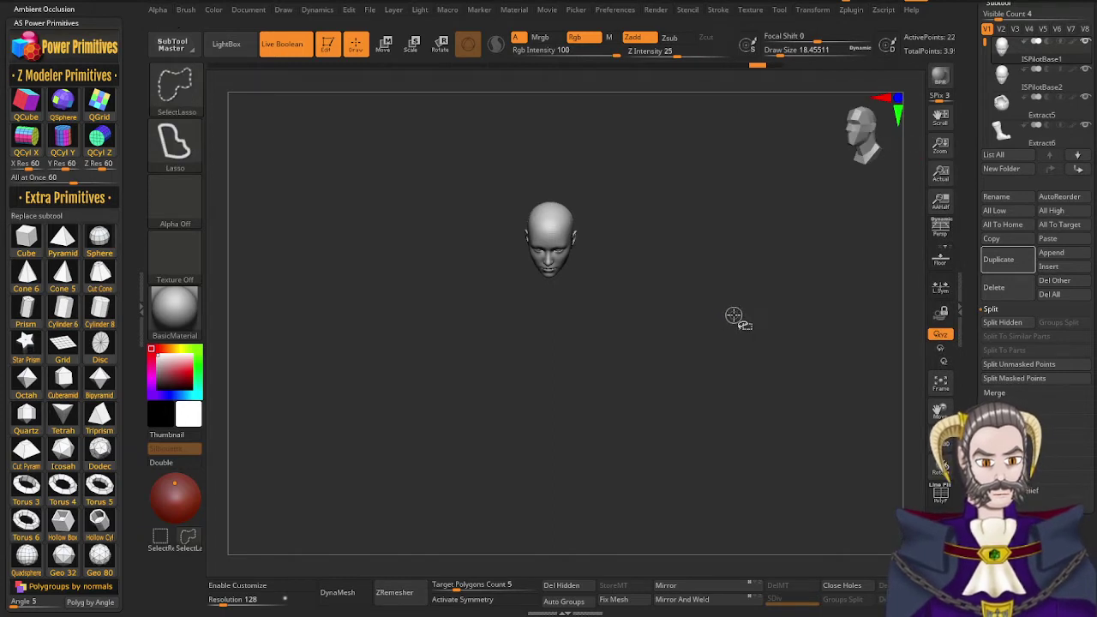
left_click(735, 319, "ctrl+shift")
key("ctrl+z")
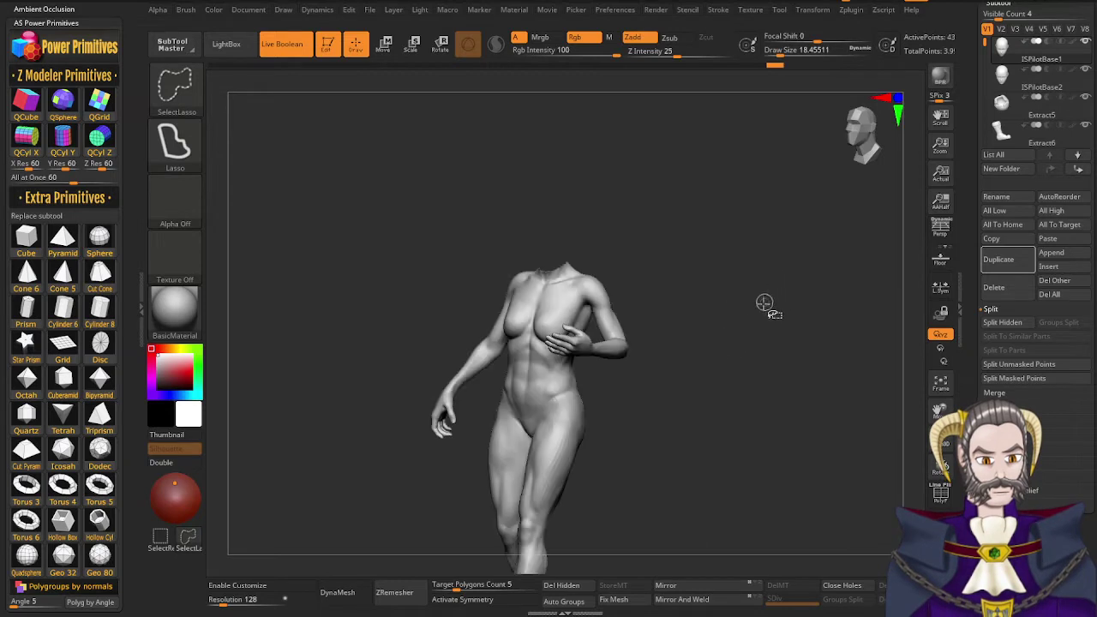
left_click(725, 346, "ctrl+shift")
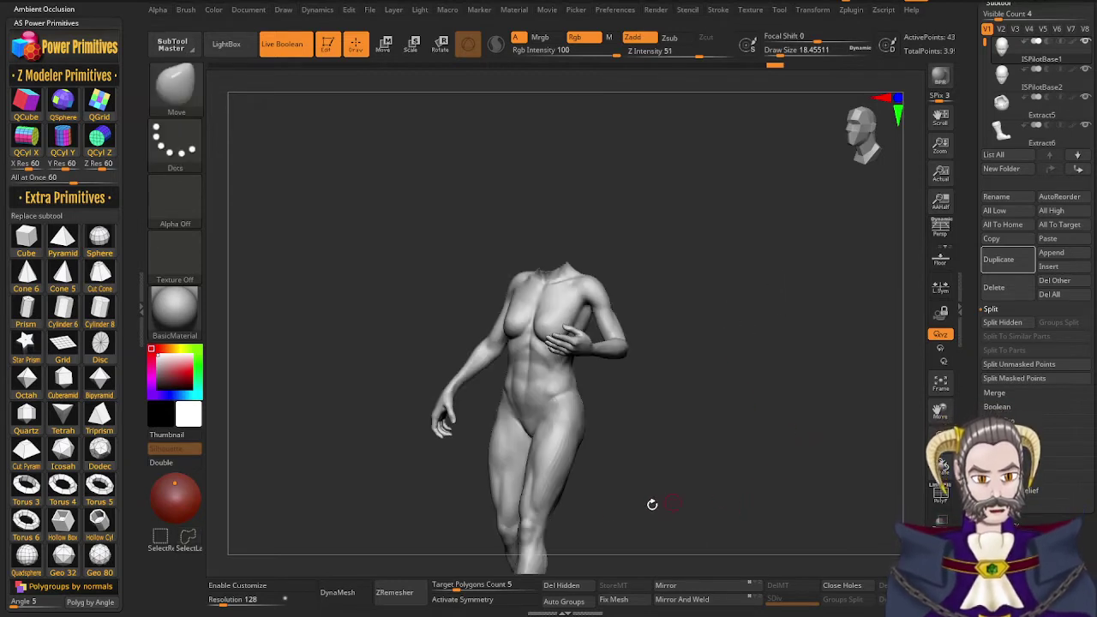
Delete the original's hidden head, DynaMesh the body at resolution 1032, and make the head duplicate active
left_click(578, 590)
left_click(569, 603)
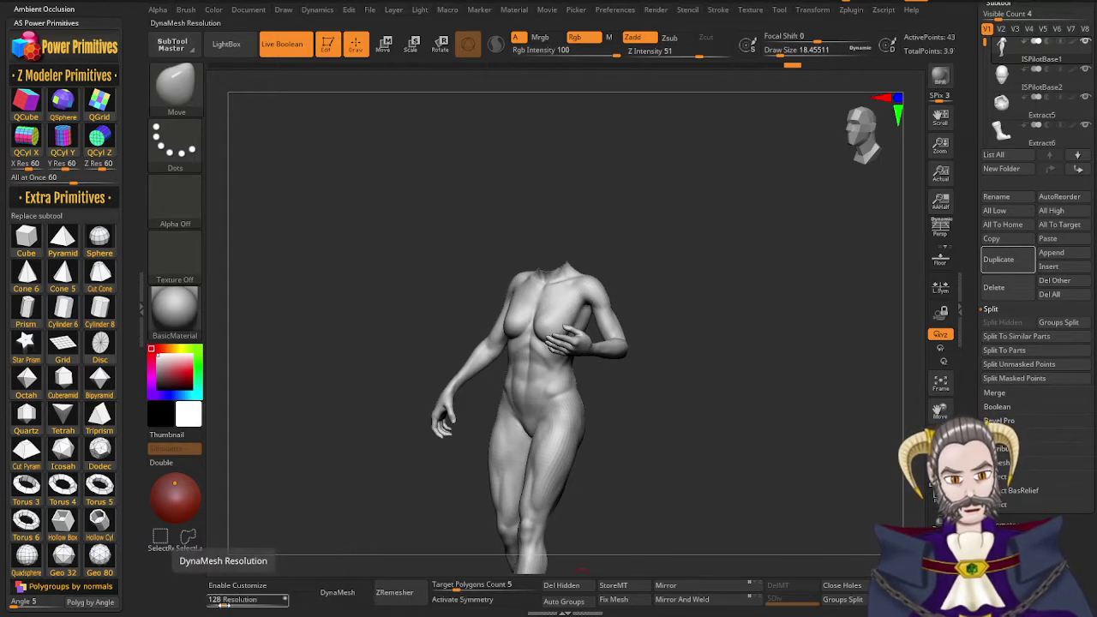
left_click_drag(223, 603, 248, 604)
left_click(348, 593)
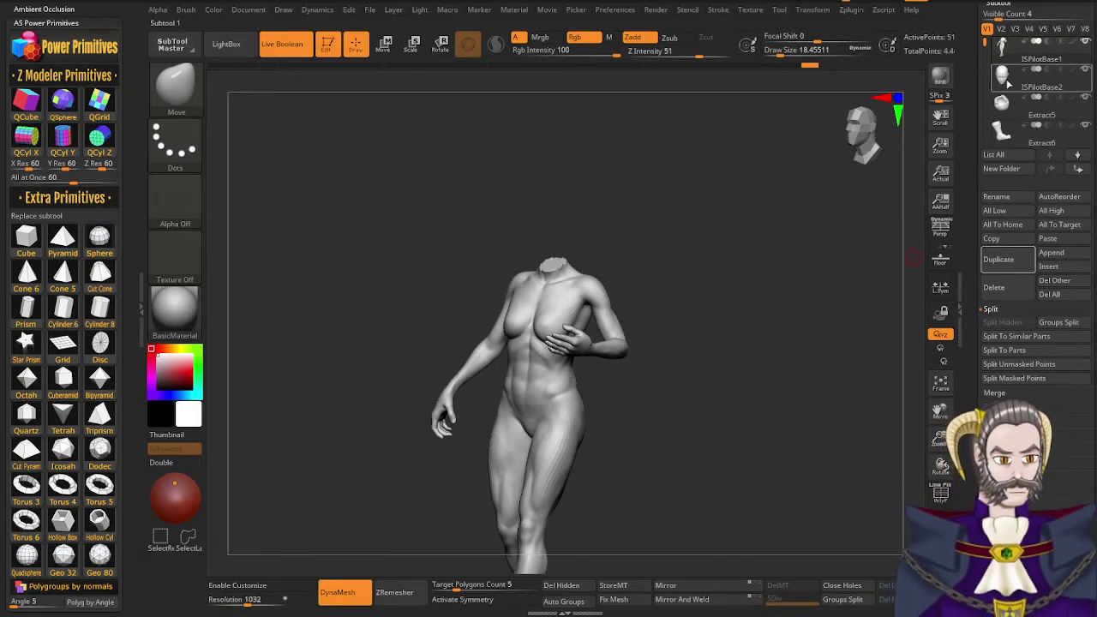
left_click(1003, 83)
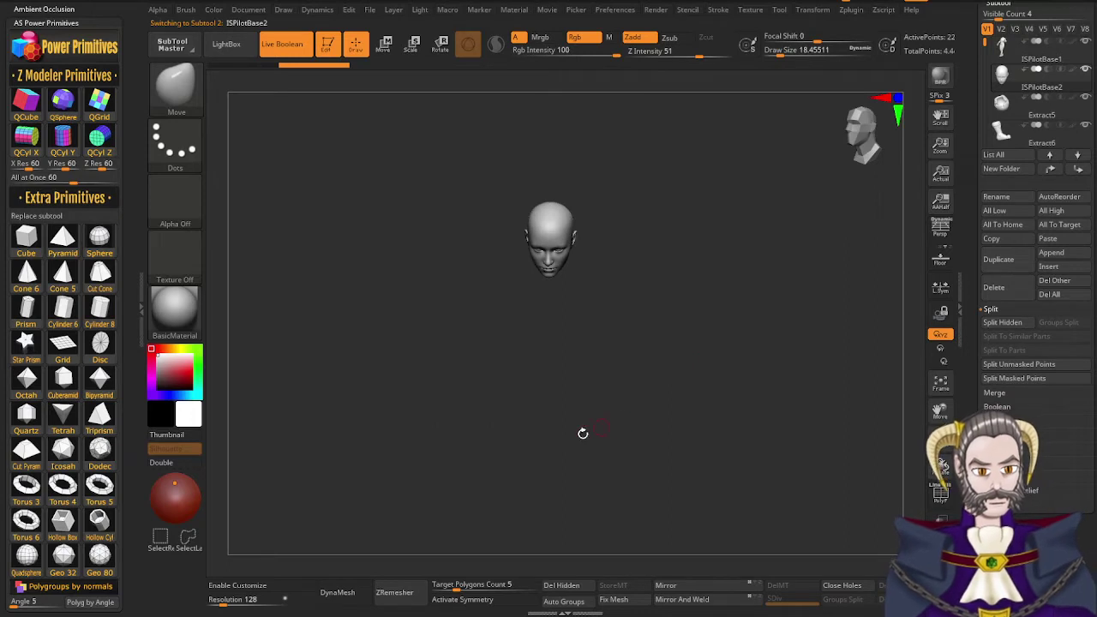
Try to DynaMesh the head duplicate at resolution 1784 with its hidden body still attached, and undo it
left_click_drag(224, 606, 226, 605)
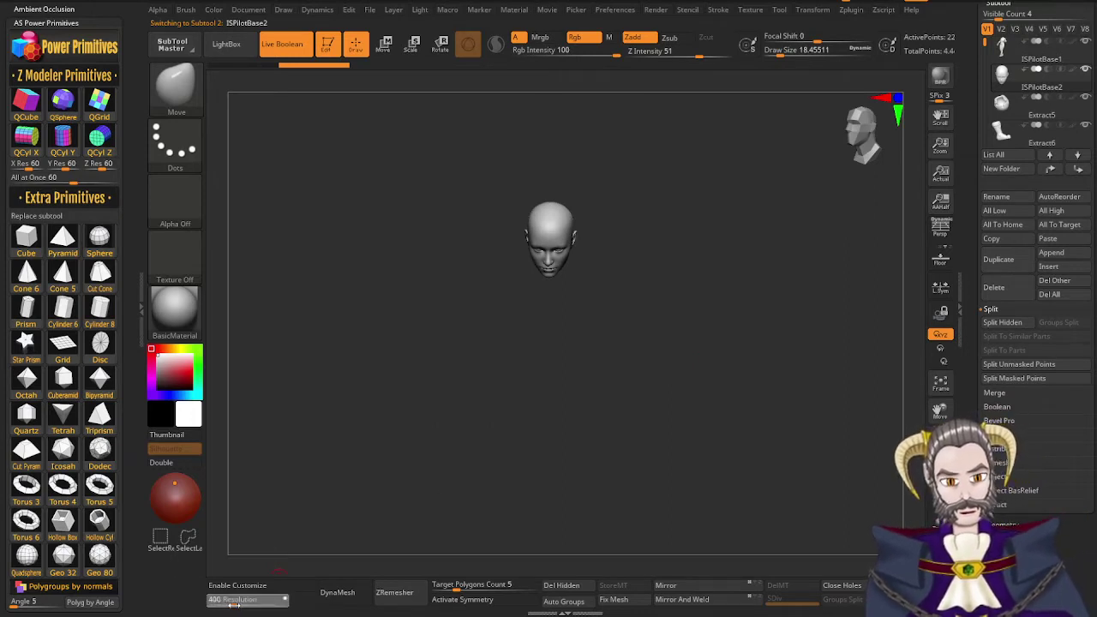
left_click_drag(248, 606, 277, 612)
left_click(335, 602)
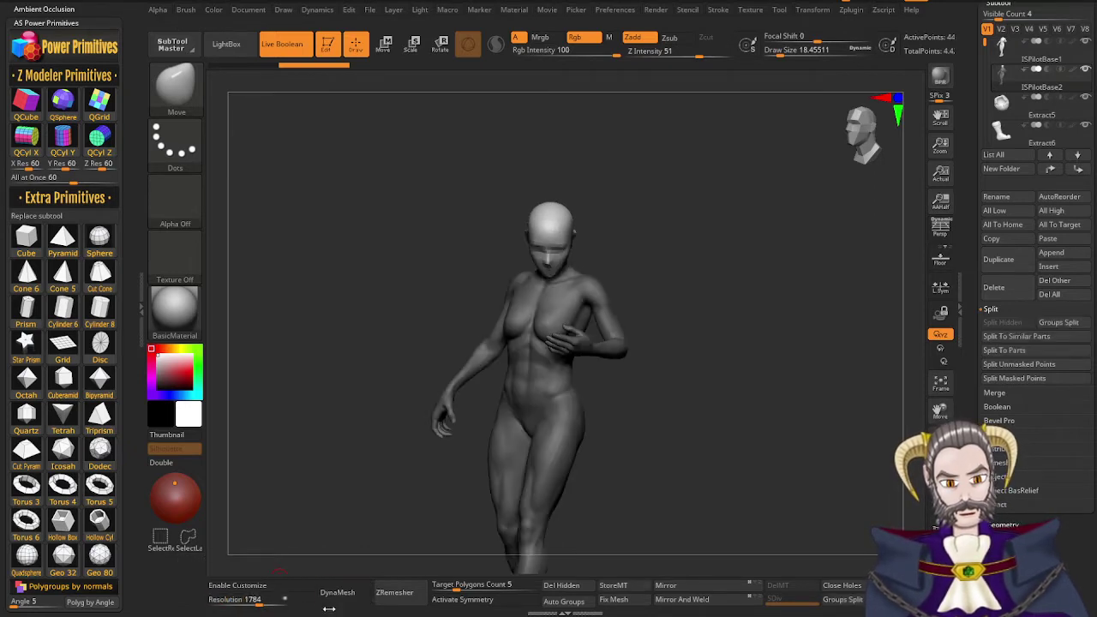
right_click_drag(499, 420, 534, 410)
key("ctrl+z")
left_click_drag(543, 418, 524, 420)
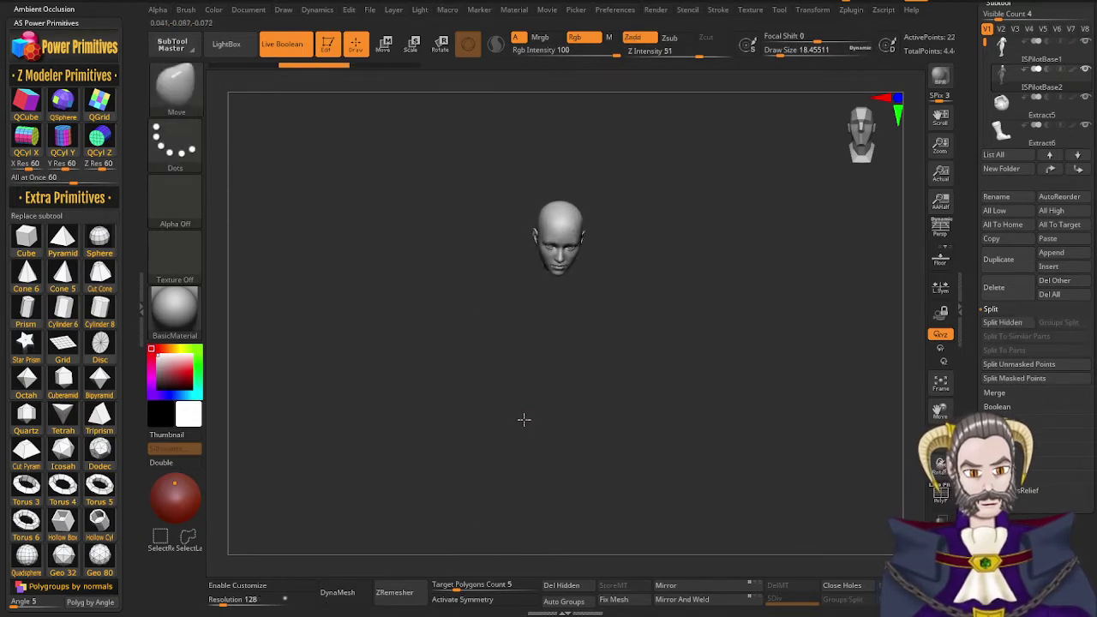
Delete the hidden body from the head duplicate and DynaMesh the head at resolution 1736
left_click(566, 586)
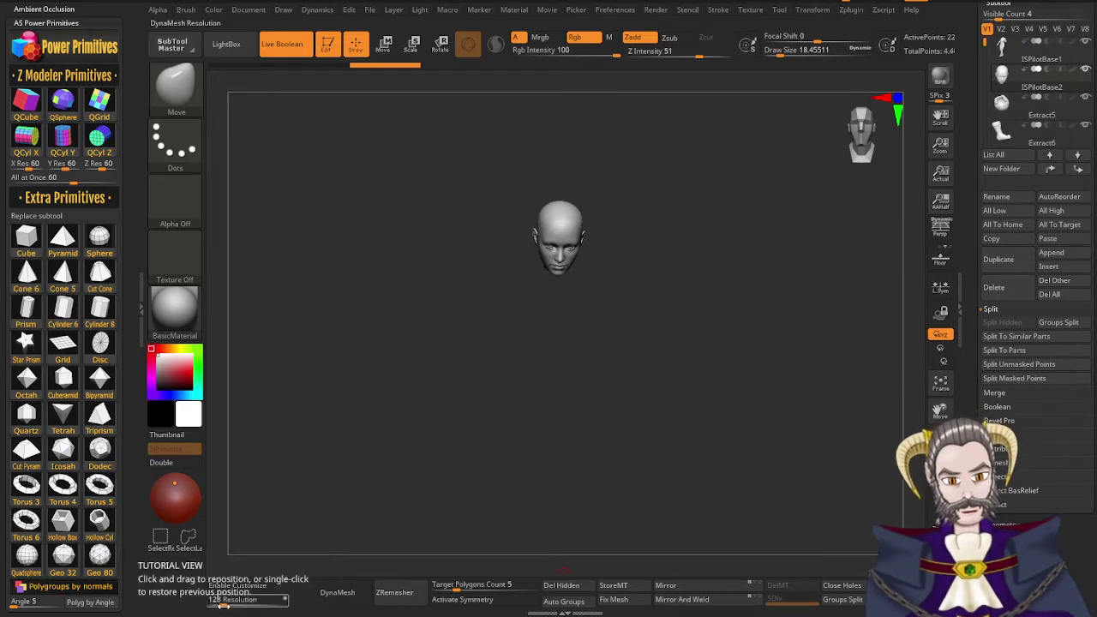
left_click_drag(250, 600, 275, 600)
left_click(343, 592)
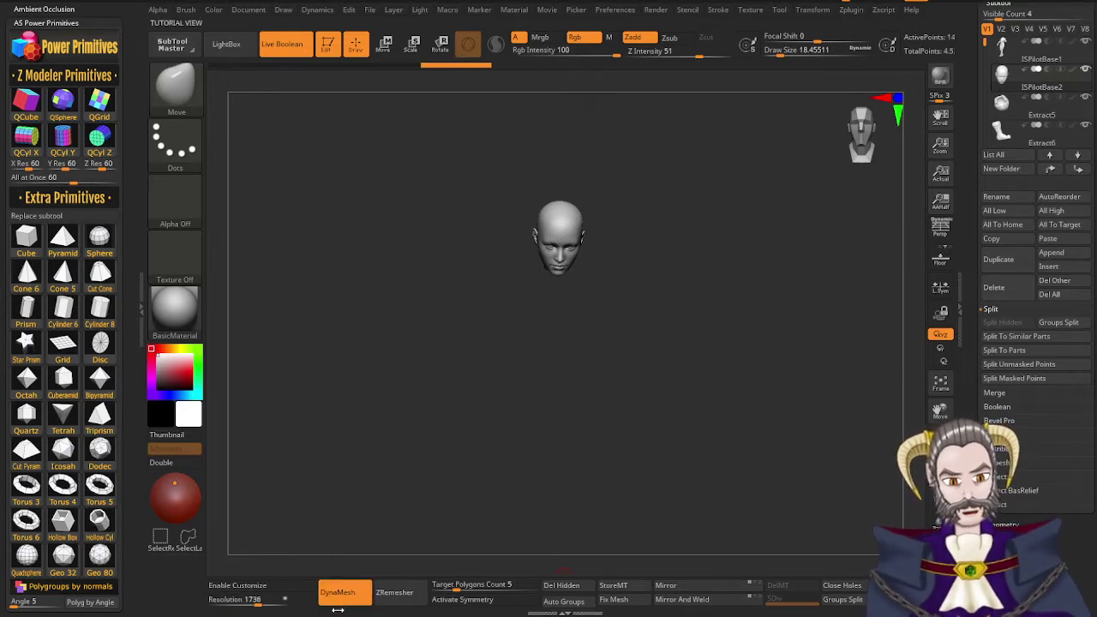
Check the head's polygroups and smooth the surface of the forehead and scalp
right_click_drag(537, 270, 652, 375, "ctrl")
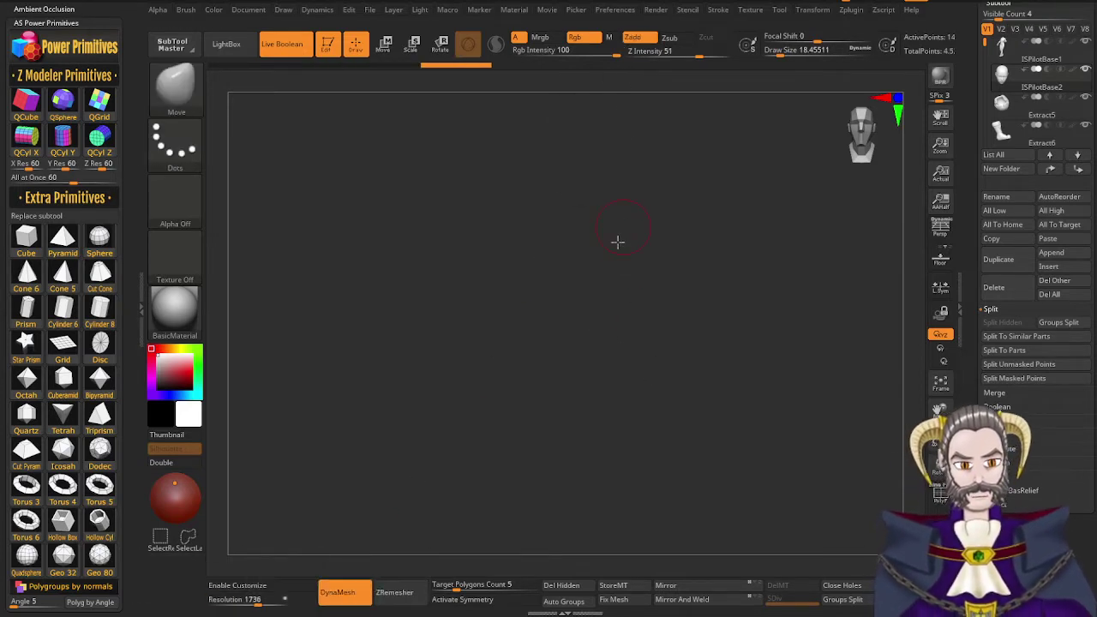
right_click_drag(617, 242, 613, 461, "alt")
mouse_move(630, 266)
right_mouse_down("alt")
mouse_move(595, 442)
mouse_move(580, 420)
right_mouse_up("alt")
key("shift+f")
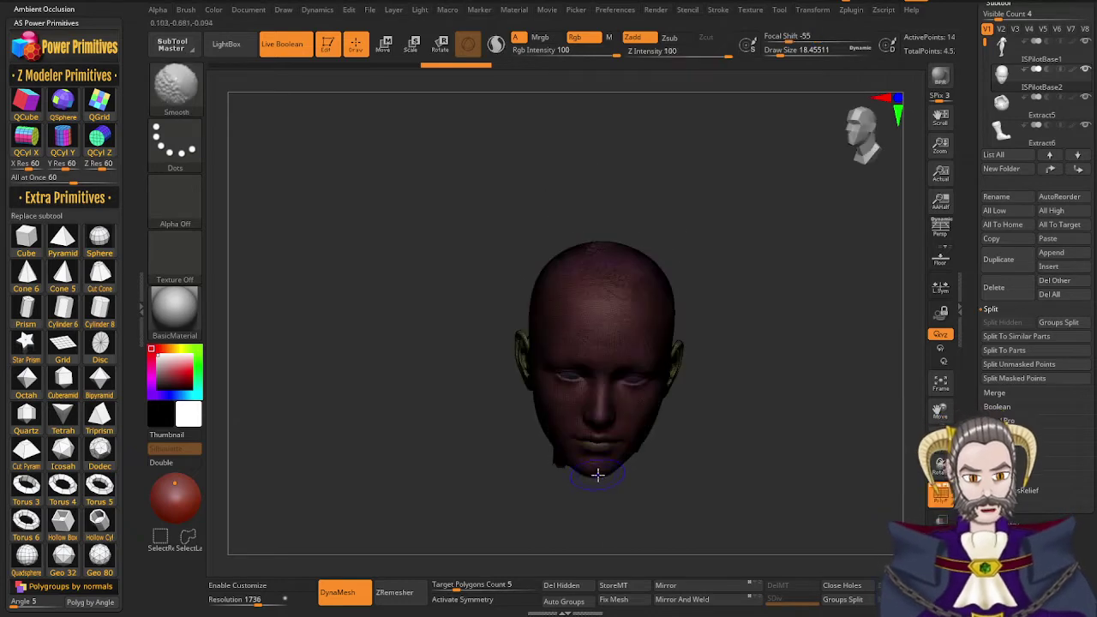
key("shift+f")
right_click_drag(600, 461, 627, 345)
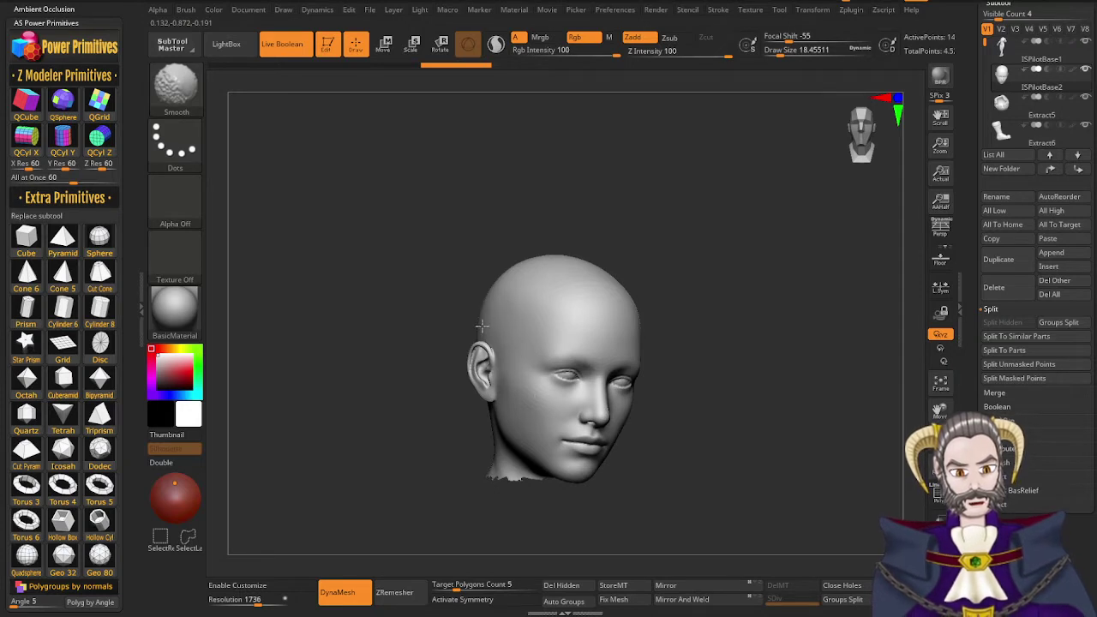
mouse_move(533, 319)
right_mouse_down()
mouse_move(514, 345)
mouse_move(485, 345)
right_mouse_up()
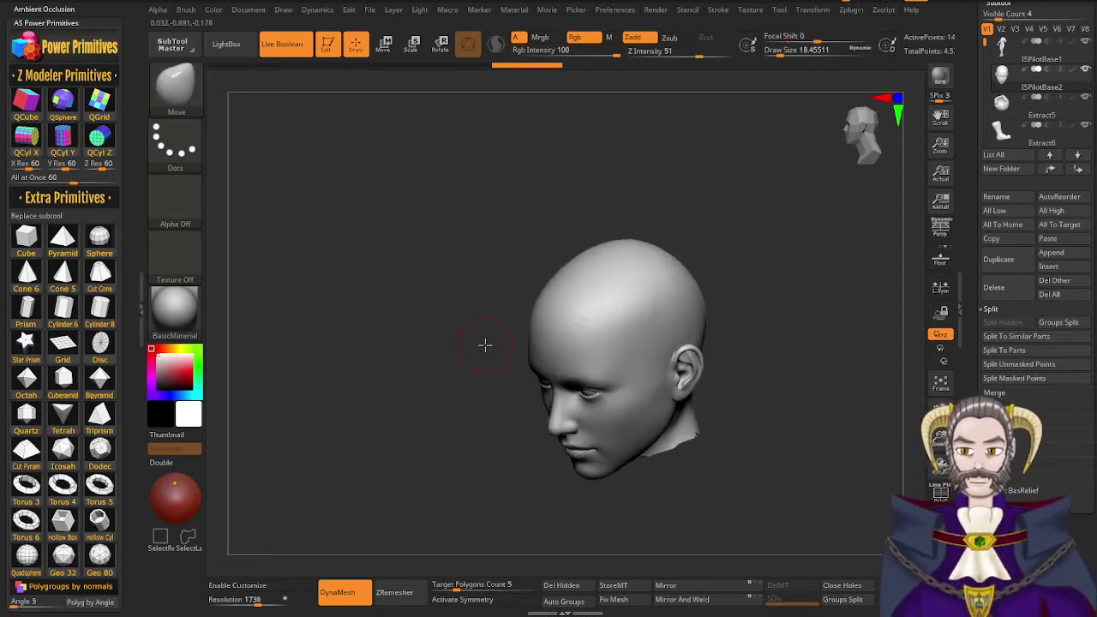
left_click_drag(620, 293, 587, 315, "shift")
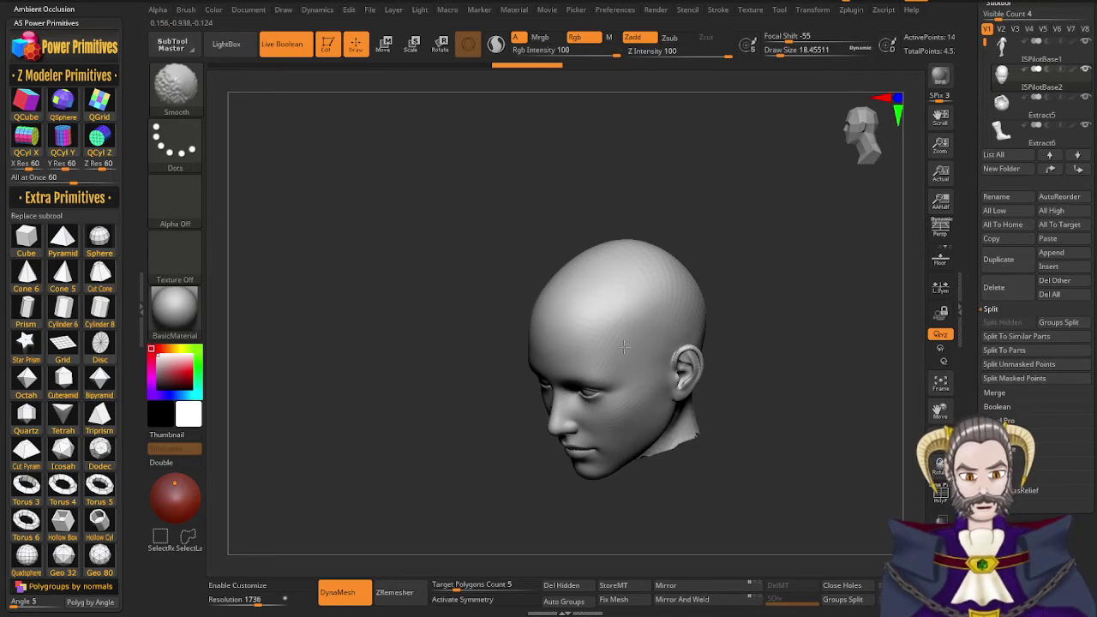
left_click_drag(645, 270, 580, 295, "shift")
right_click_drag(605, 299, 588, 307)
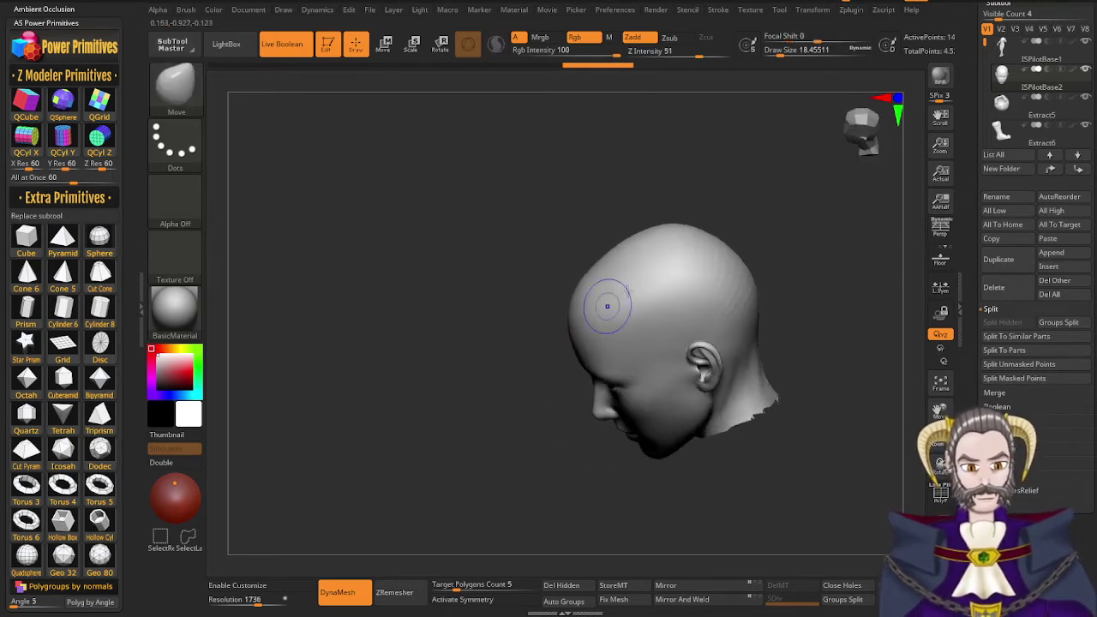
left_click_drag(608, 306, 649, 281, "shift")
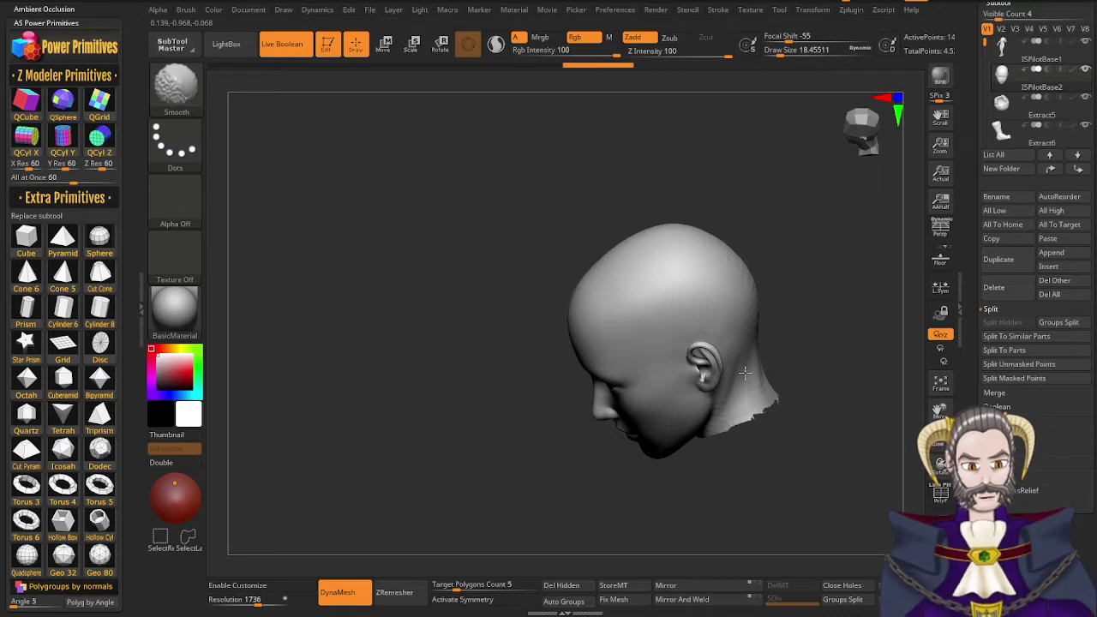
Smooth the neck below the ear and its jagged cut edge, and refresh the head's DynaMesh
left_click_drag(741, 373, 744, 368, "shift")
right_click_drag(745, 369, 722, 240)
left_click_drag(749, 364, 755, 396, "shift")
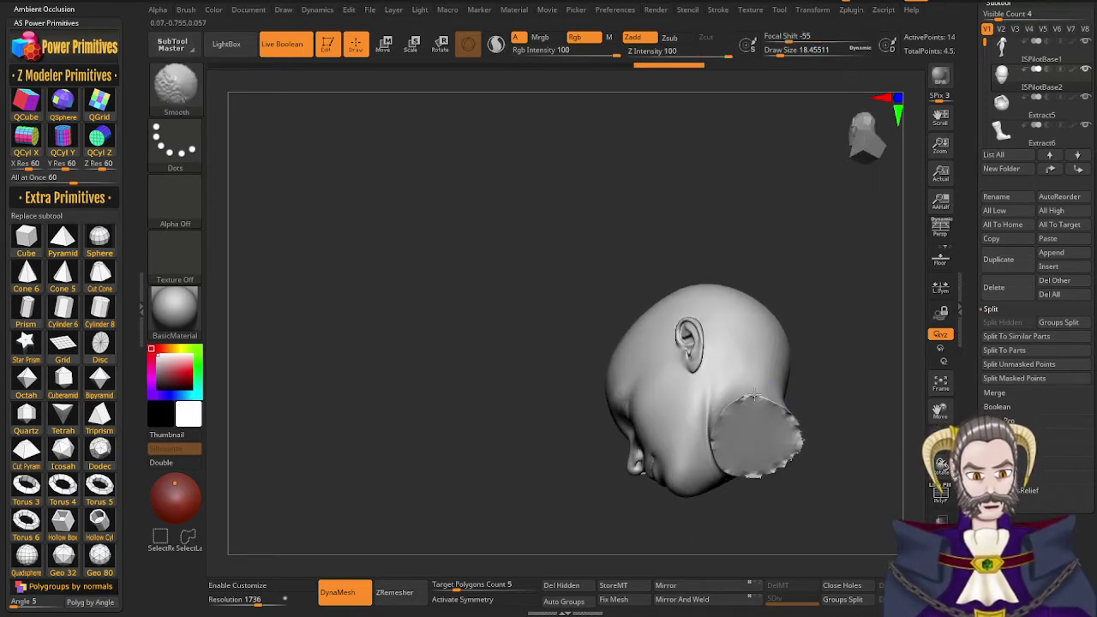
left_click_drag(746, 476, 789, 446, "shift")
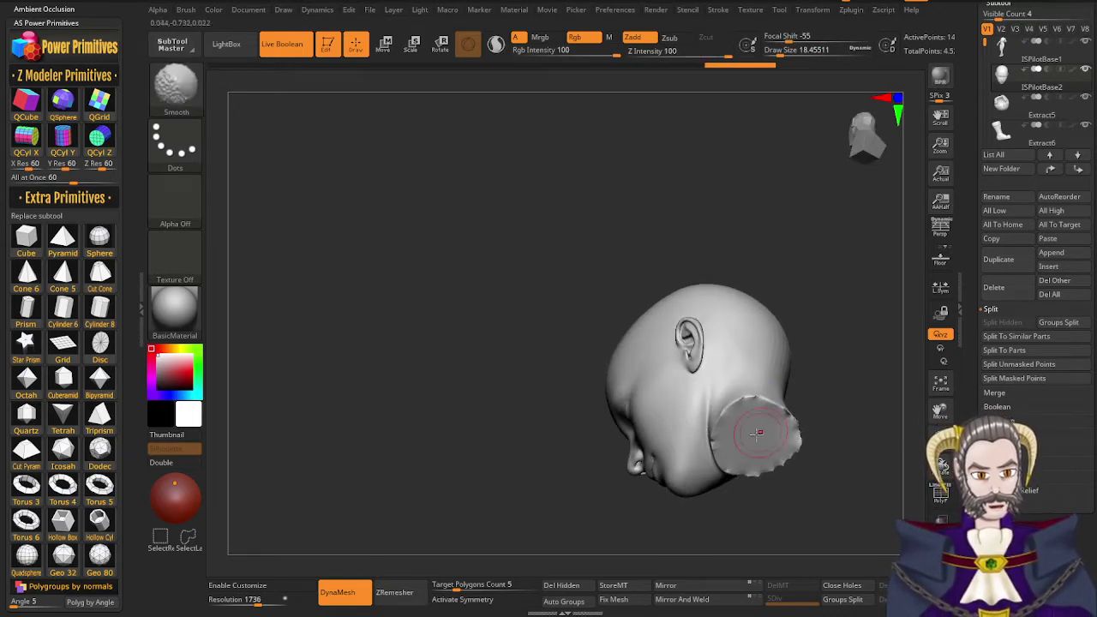
mouse_move(759, 435)
right_mouse_down()
mouse_move(757, 374)
mouse_move(795, 353)
right_mouse_up()
left_click_drag(803, 354, 832, 312, "ctrl")
Smooth the remaining rough rim from the underside of the neck cut and refresh the DynaMesh again
right_click_drag(805, 387, 786, 394)
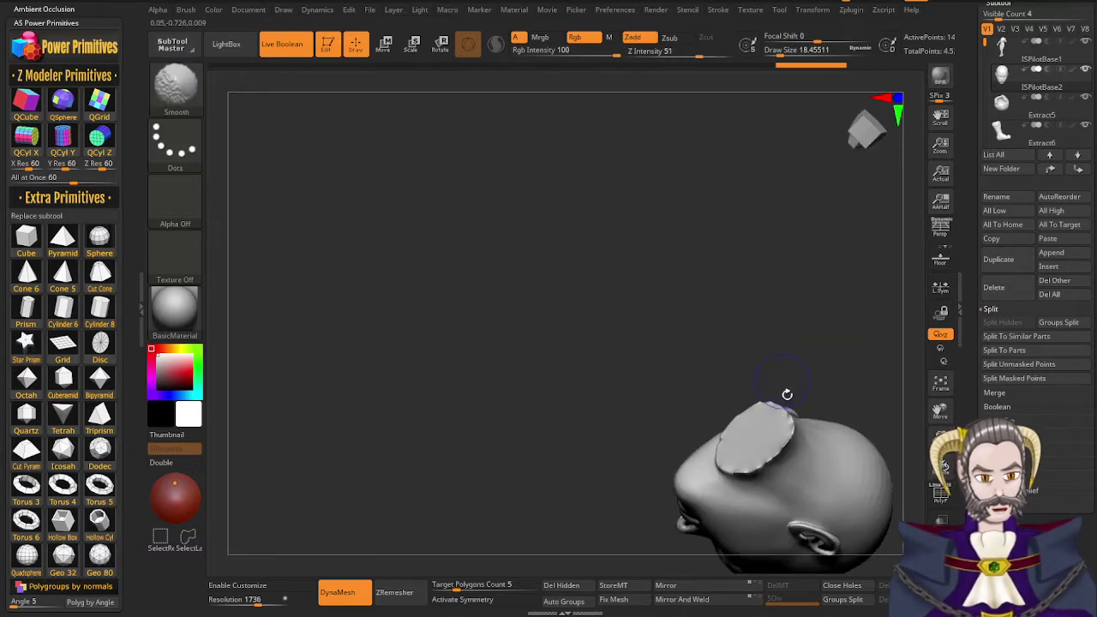
mouse_move(788, 410)
left_mouse_down("shift")
mouse_move(784, 447)
mouse_move(725, 456)
left_mouse_up("shift")
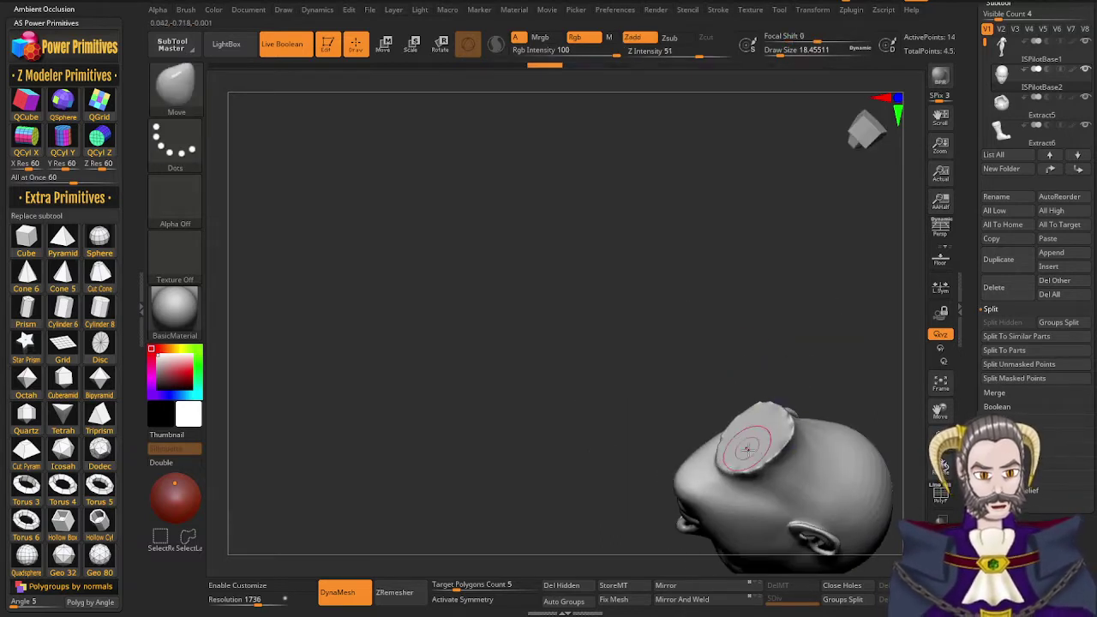
right_click_drag(752, 446, 782, 529)
left_click_drag(803, 333, 850, 297, "ctrl")
mouse_move(784, 370)
right_mouse_down()
mouse_move(771, 366)
mouse_move(788, 420)
right_mouse_up()
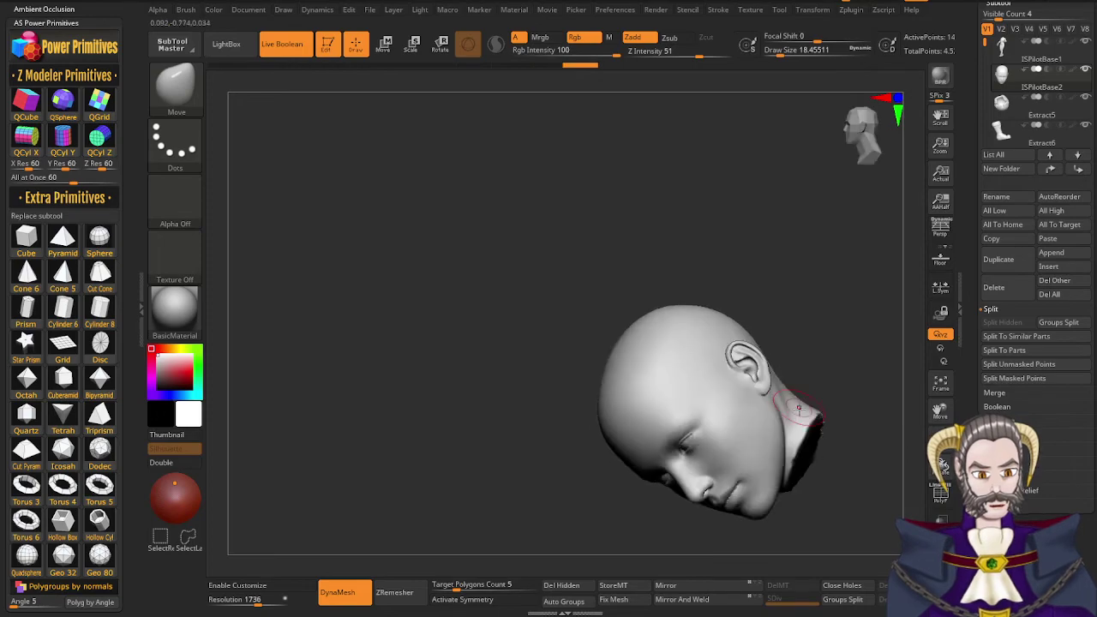
Show all subtools again and examine how the separated head meets the neck and collar from several sides
key("alt+shift+s")
right_click_drag(737, 343, 722, 158, "alt")
right_click_drag(668, 388, 725, 420)
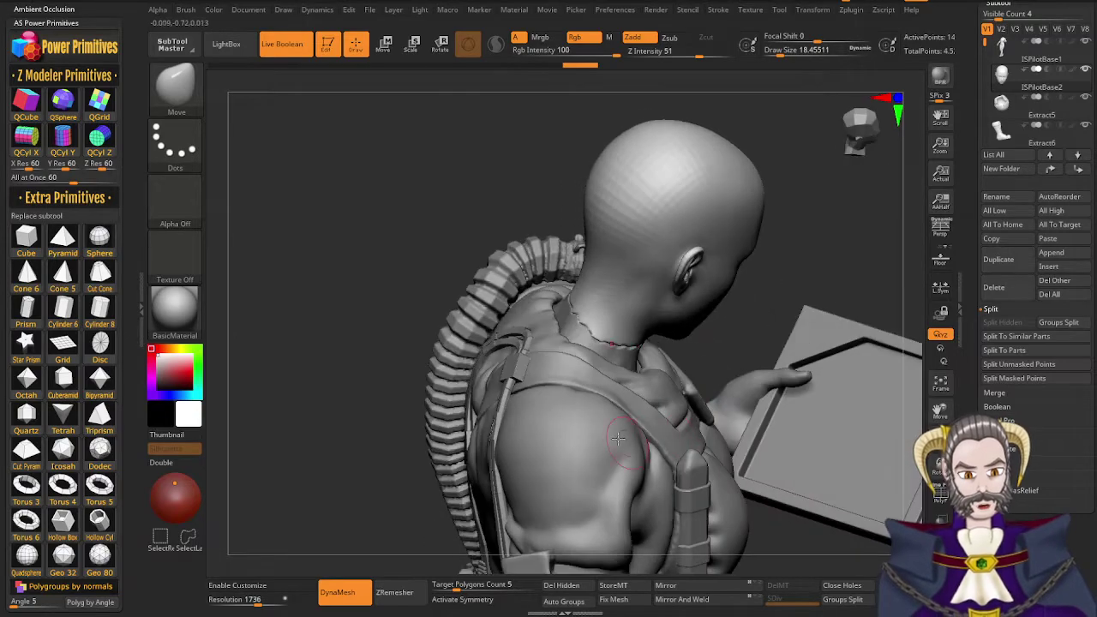
right_click_drag(635, 454, 639, 333)
right_click_drag(663, 432, 636, 431)
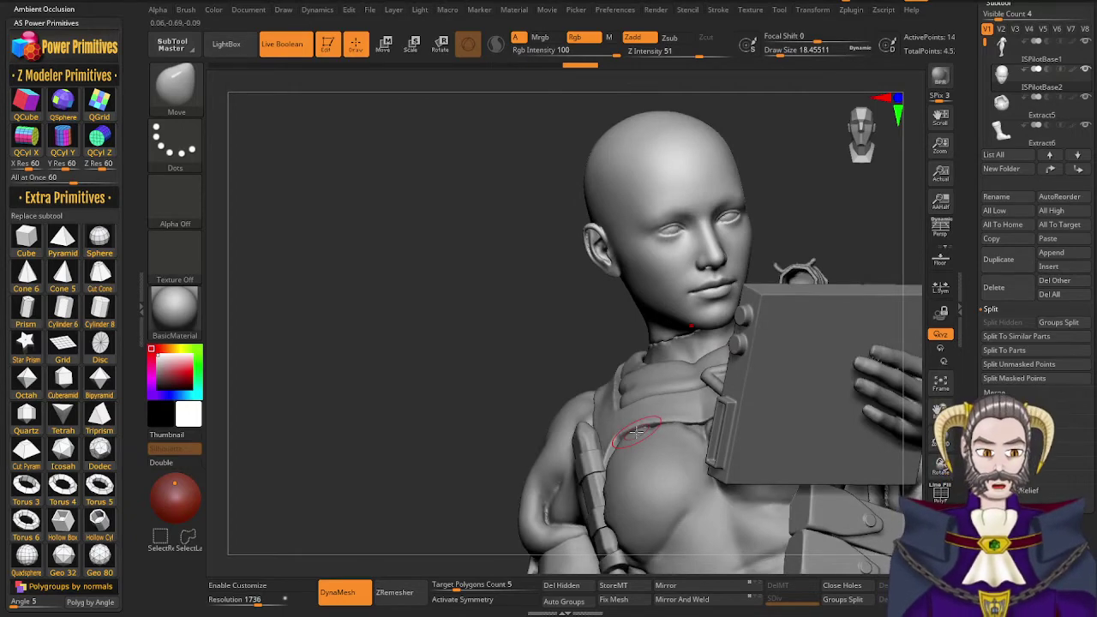
right_click_drag(636, 432, 656, 388)
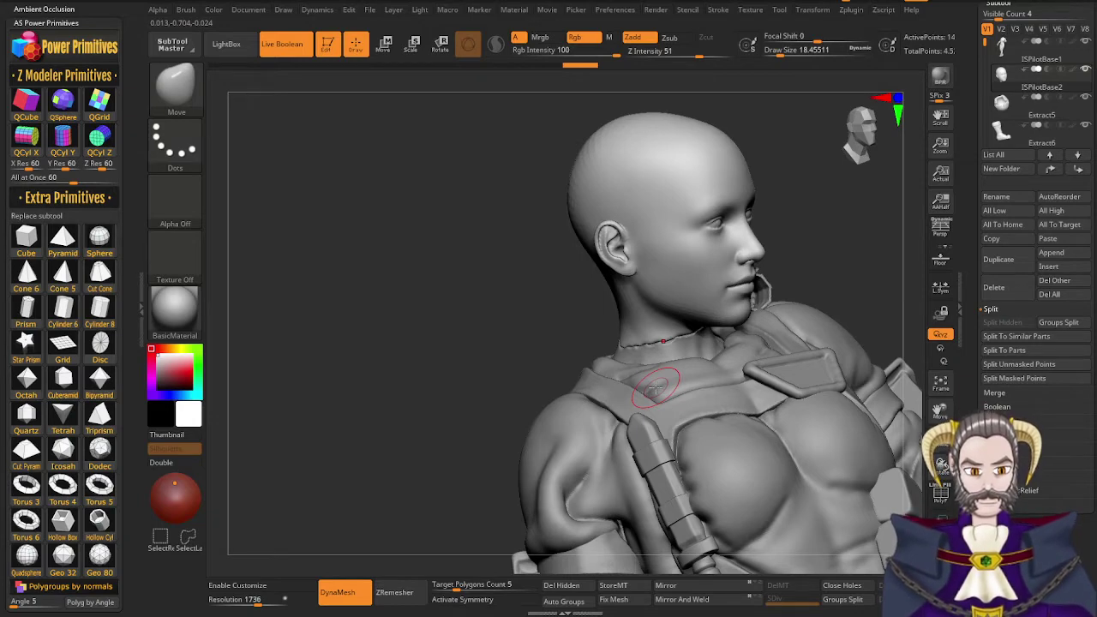
Smooth the back of the head and the rear surfaces of both ears
right_click_drag(636, 257, 627, 225)
left_click_drag(619, 165, 626, 158, "shift")
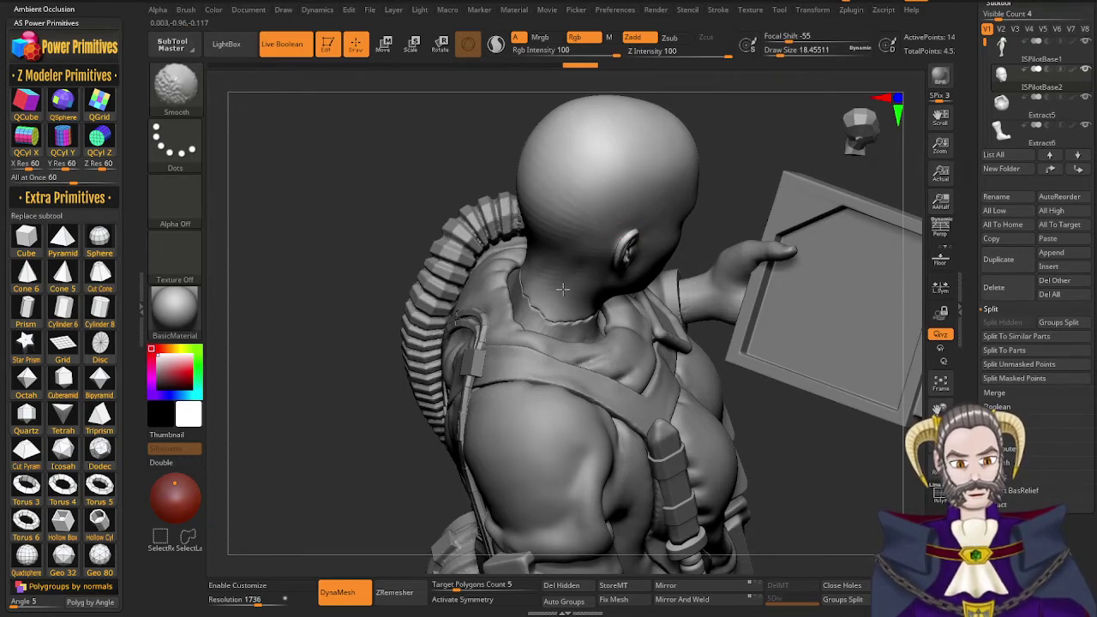
right_click_drag(552, 249, 563, 201)
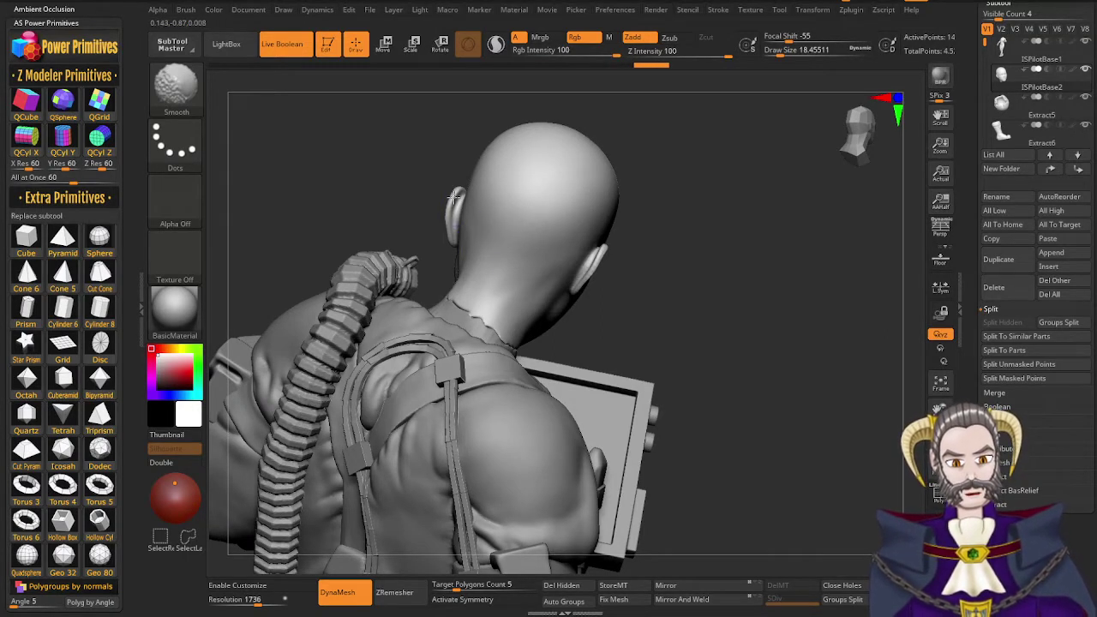
left_click_drag(455, 197, 456, 214, "shift")
left_click_drag(602, 250, 589, 267, "shift")
right_click_drag(591, 249, 538, 195)
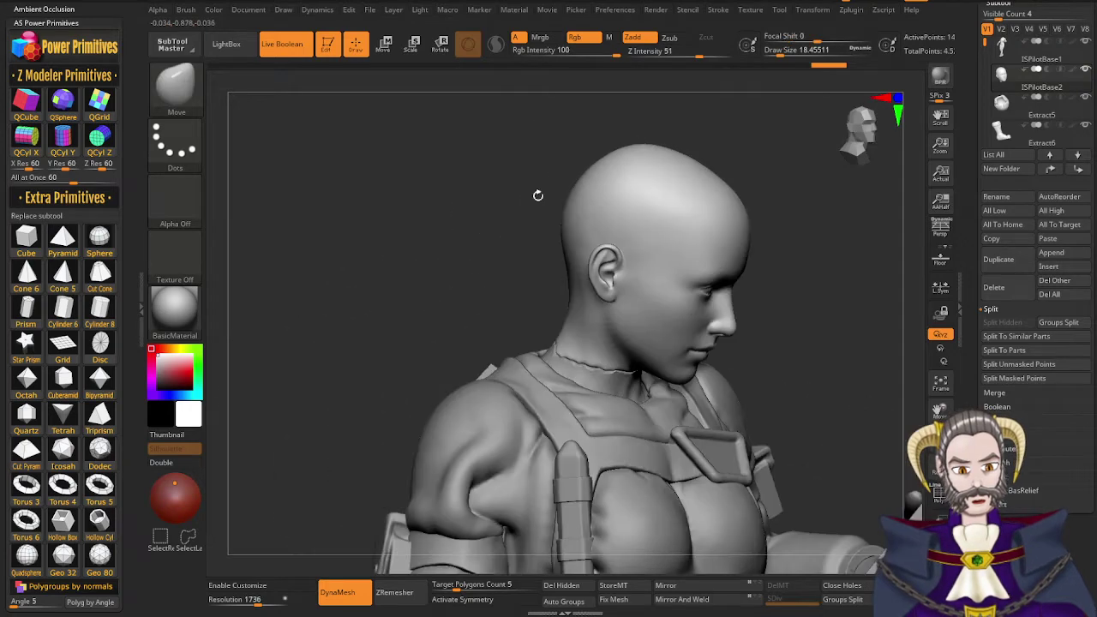
Smooth the ear, the skull around it and the front of the head from several angles
left_click_drag(612, 291, 604, 262, "shift")
left_click_drag(638, 316, 626, 319, "shift")
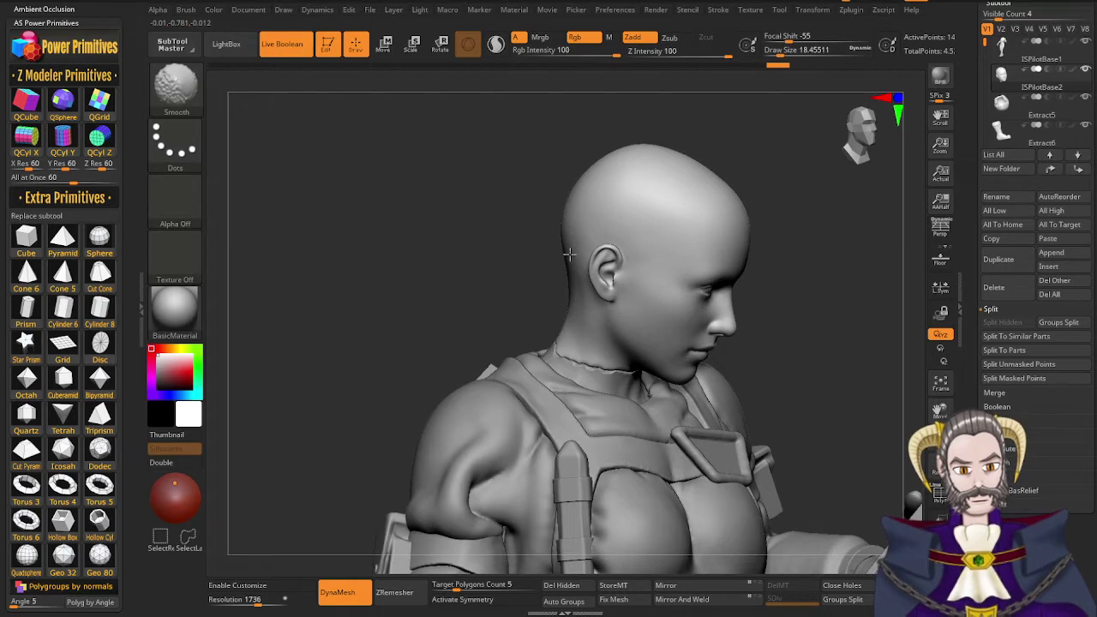
left_click_drag(570, 254, 573, 248, "shift")
right_click_drag(666, 237, 647, 209)
left_click_drag(660, 271, 656, 293, "shift")
right_click_drag(674, 237, 654, 223)
mouse_move(763, 316)
left_mouse_down("shift")
mouse_move(765, 341)
mouse_move(784, 330)
left_mouse_up("shift")
right_click_drag(780, 314, 766, 262)
mouse_move(765, 262)
left_mouse_down("shift")
mouse_move(697, 261)
mouse_move(684, 243)
left_mouse_up("shift")
right_click_drag(684, 244, 729, 273)
left_click_drag(673, 287, 655, 281, "shift")
mouse_move(655, 281)
left_mouse_down("shift")
mouse_move(629, 270)
mouse_move(636, 229)
mouse_move(652, 260)
left_mouse_up("shift")
right_click_drag(649, 244, 611, 224)
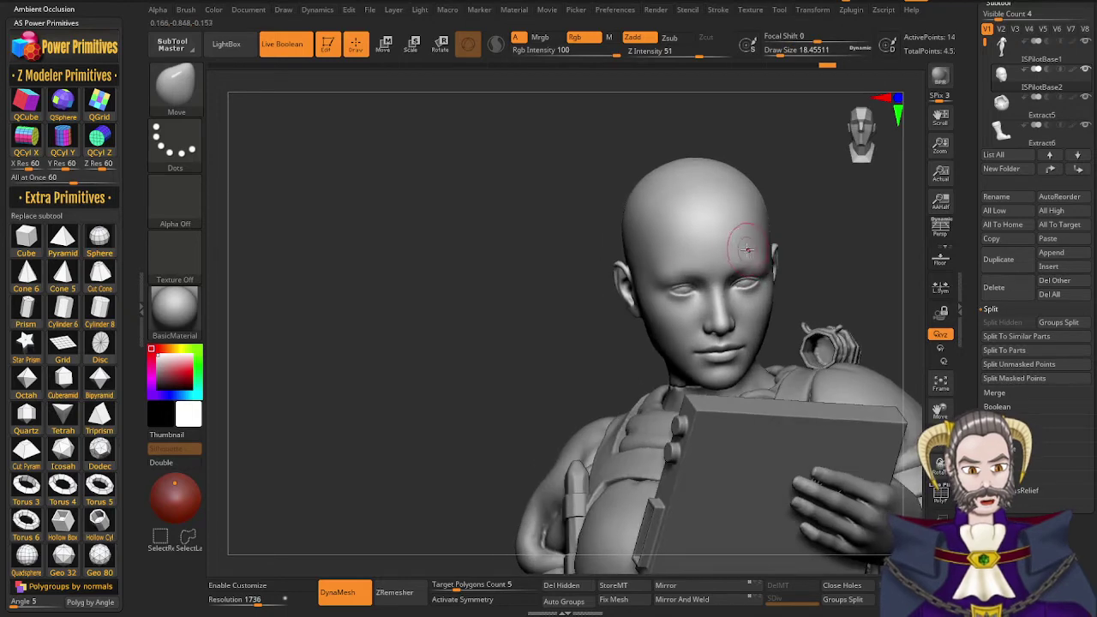
Smooth the cheek and jaw below the ear and check the head against the collar from both sides
right_click_drag(730, 244, 665, 255)
left_click_drag(796, 292, 792, 338, "shift")
mouse_move(791, 340)
left_mouse_down("shift")
mouse_move(786, 370)
mouse_move(789, 357)
left_mouse_up("shift")
right_click_drag(759, 334, 821, 332)
left_click_drag(703, 360, 711, 370, "shift")
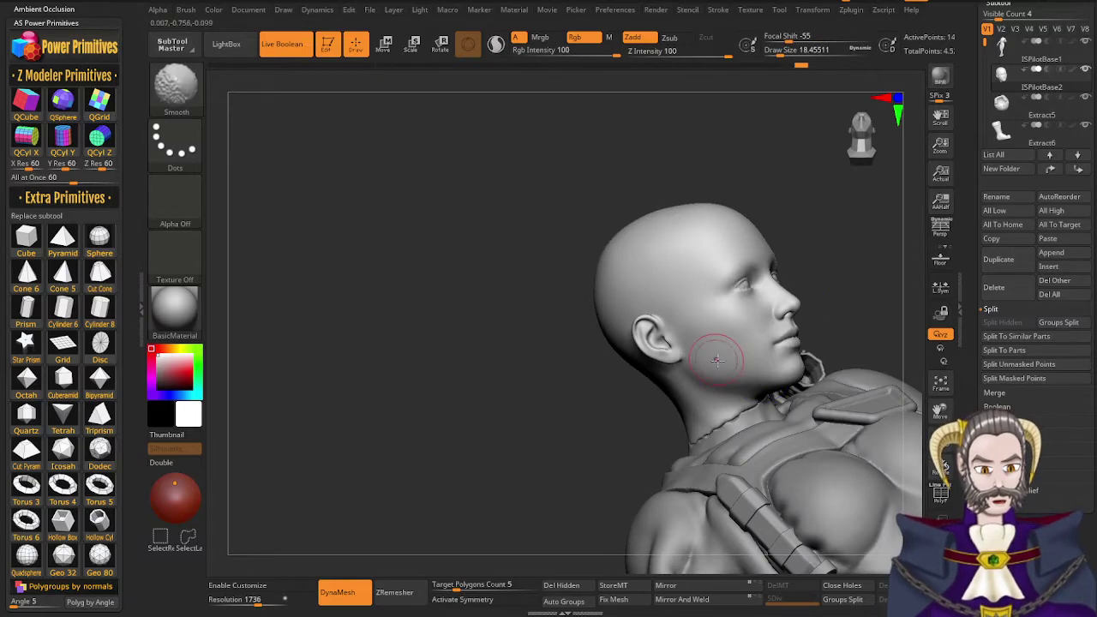
right_click_drag(718, 354, 749, 344)
mouse_move(711, 367)
left_mouse_down("shift")
mouse_move(697, 382)
mouse_move(653, 386)
left_mouse_up("shift")
right_click_drag(655, 386, 598, 381)
right_click_drag(733, 360, 679, 430)
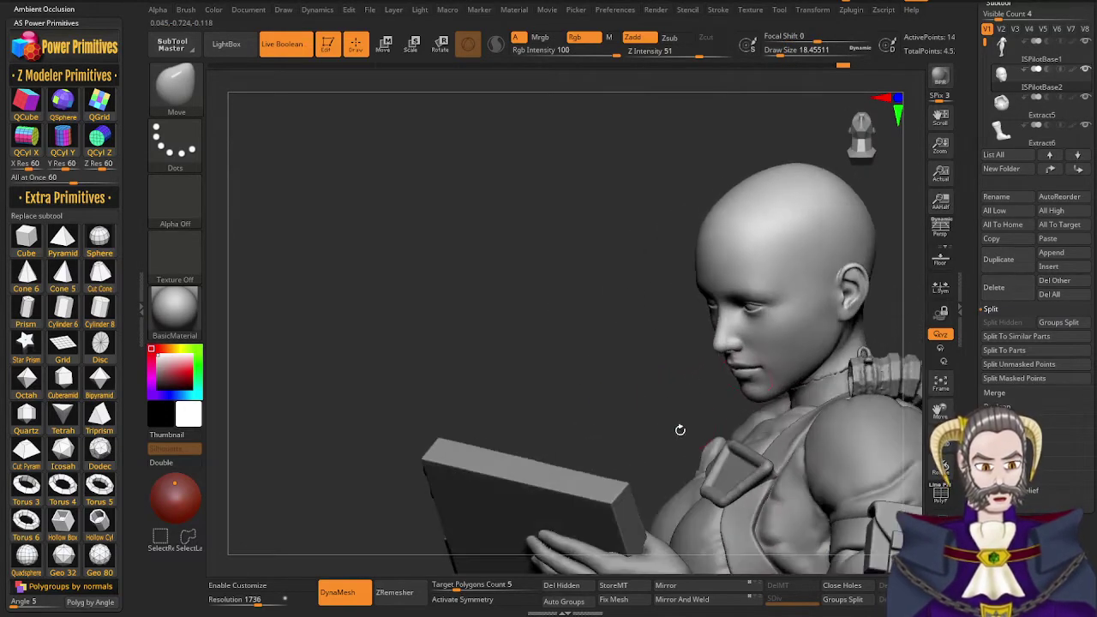
right_click_drag(797, 353, 839, 303)
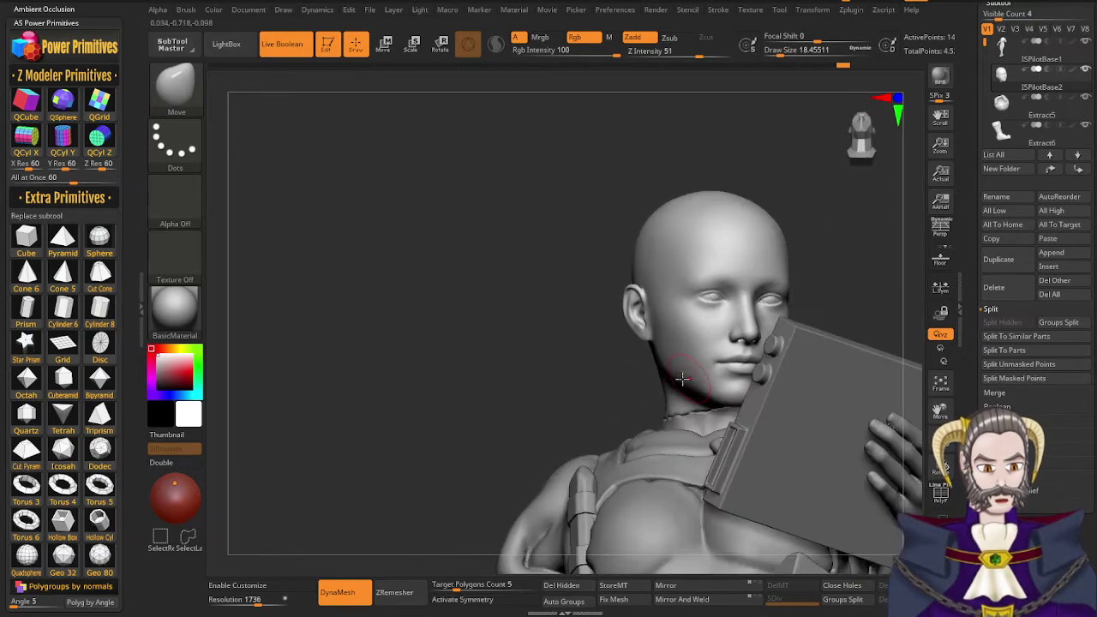
mouse_move(682, 379)
right_mouse_down("ctrl")
mouse_move(701, 399)
mouse_move(681, 355)
mouse_move(673, 410)
mouse_move(656, 360)
mouse_move(576, 360)
mouse_move(557, 314)
mouse_move(573, 364)
mouse_move(633, 356)
mouse_move(570, 378)
right_mouse_up("ctrl")
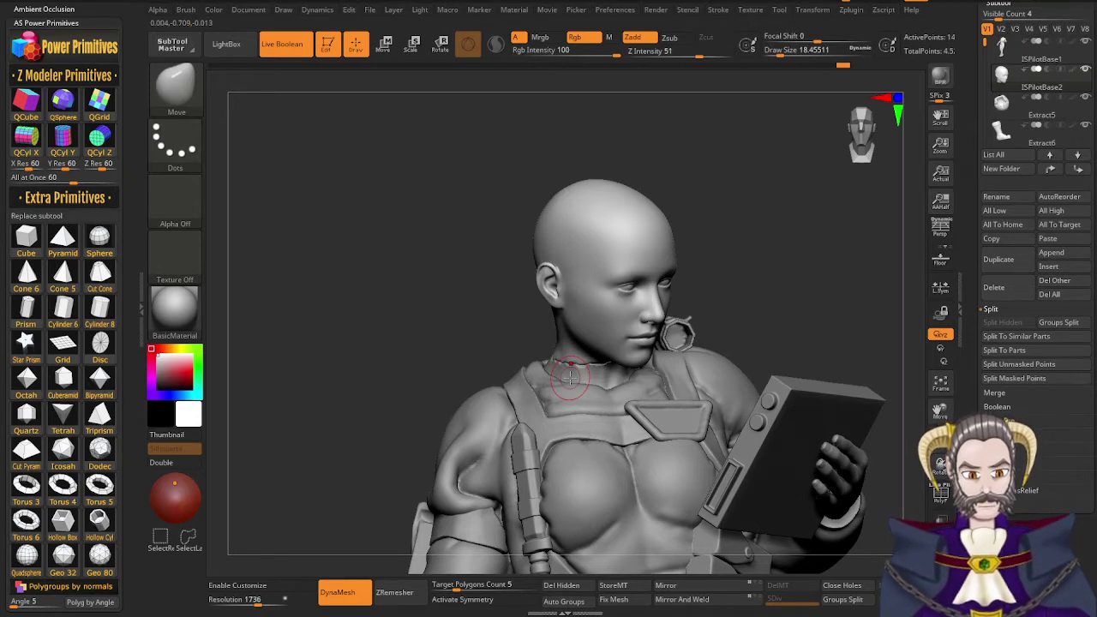
mouse_move(632, 397)
right_mouse_down()
mouse_move(558, 396)
mouse_move(622, 396)
right_mouse_up()
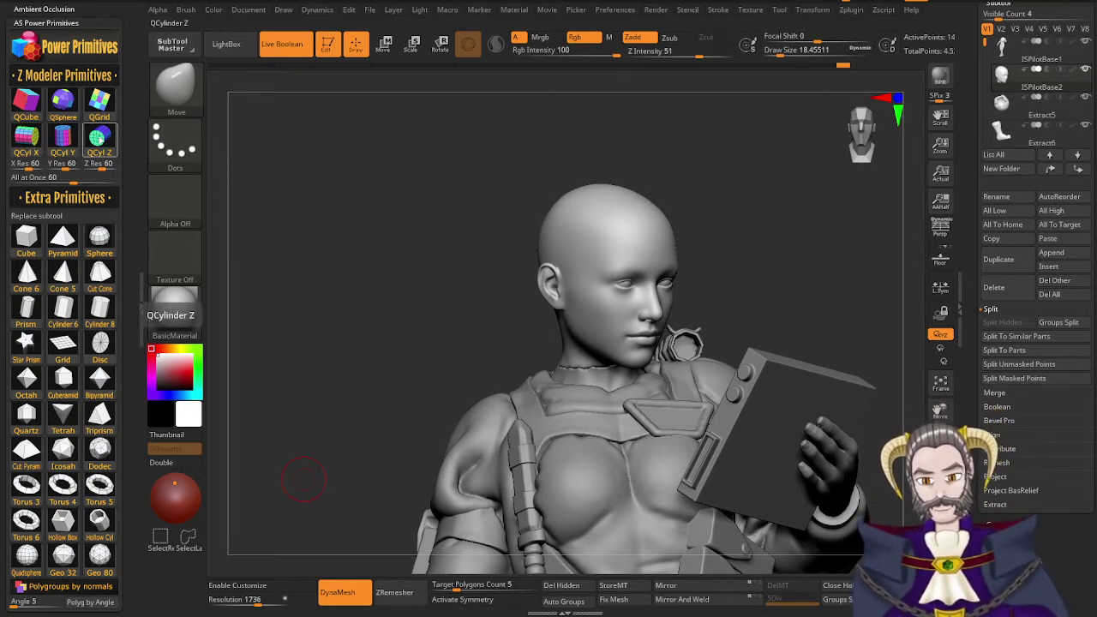
Add a QCylinder Z primitive as a new subtool, raise it to head height and position it in front of the face
left_click(100, 140)
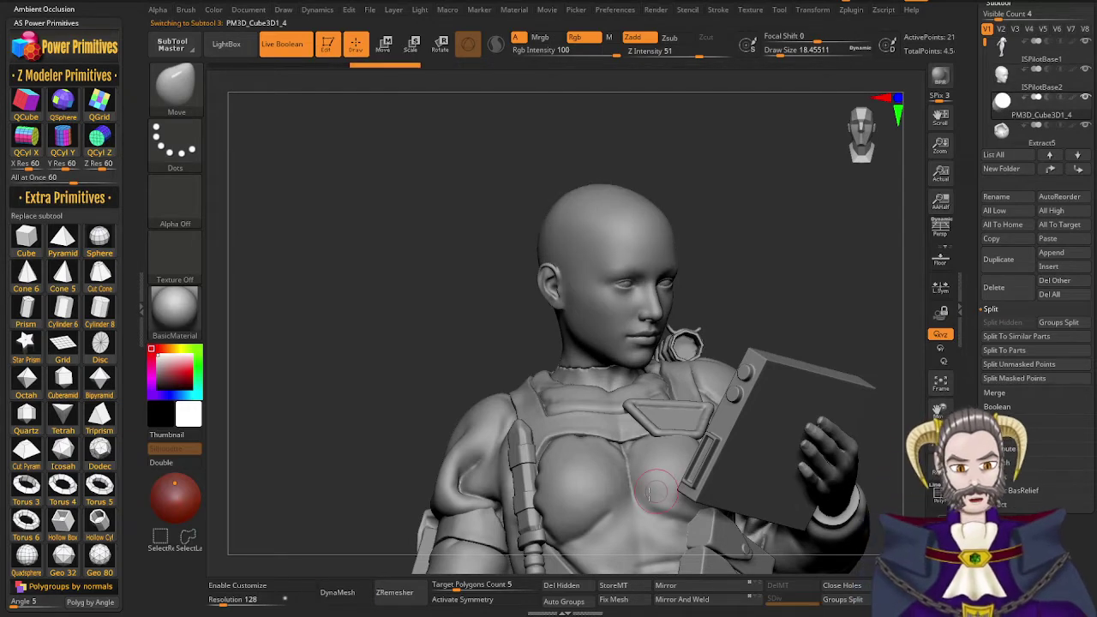
mouse_move(611, 502)
right_mouse_down("ctrl")
mouse_move(586, 466)
mouse_move(608, 396)
right_mouse_up("ctrl")
key("r")
left_click_drag(561, 296, 543, 12)
right_click_drag(549, 137, 522, 449, "alt")
left_click_drag(538, 277, 503, 307)
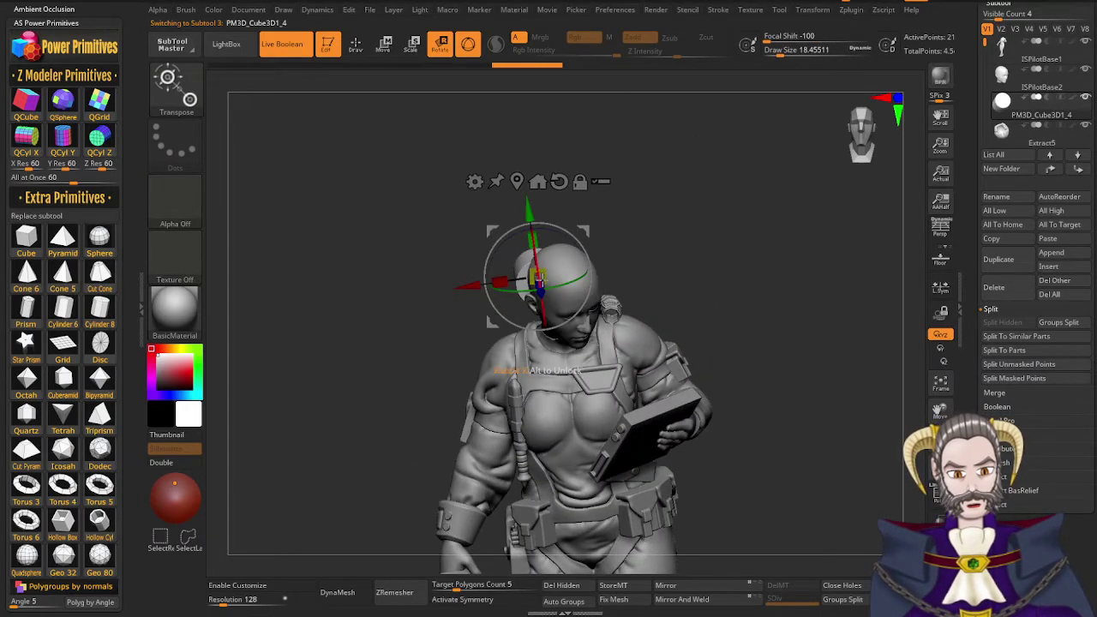
right_click_drag(433, 350, 507, 340)
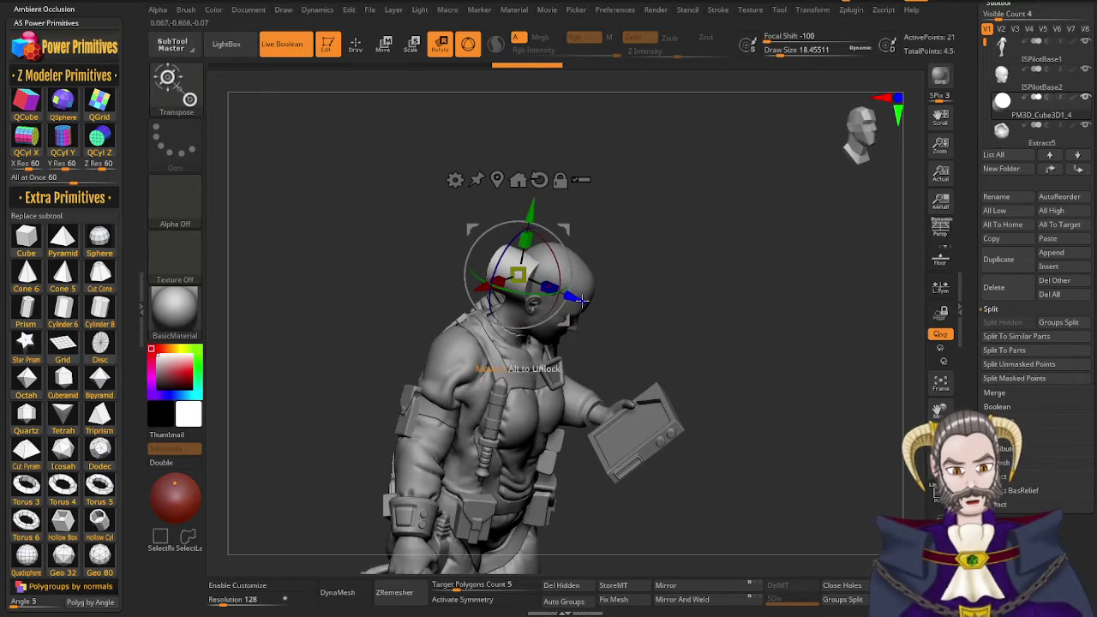
left_click_drag(577, 299, 635, 333)
right_click_drag(635, 352, 586, 356)
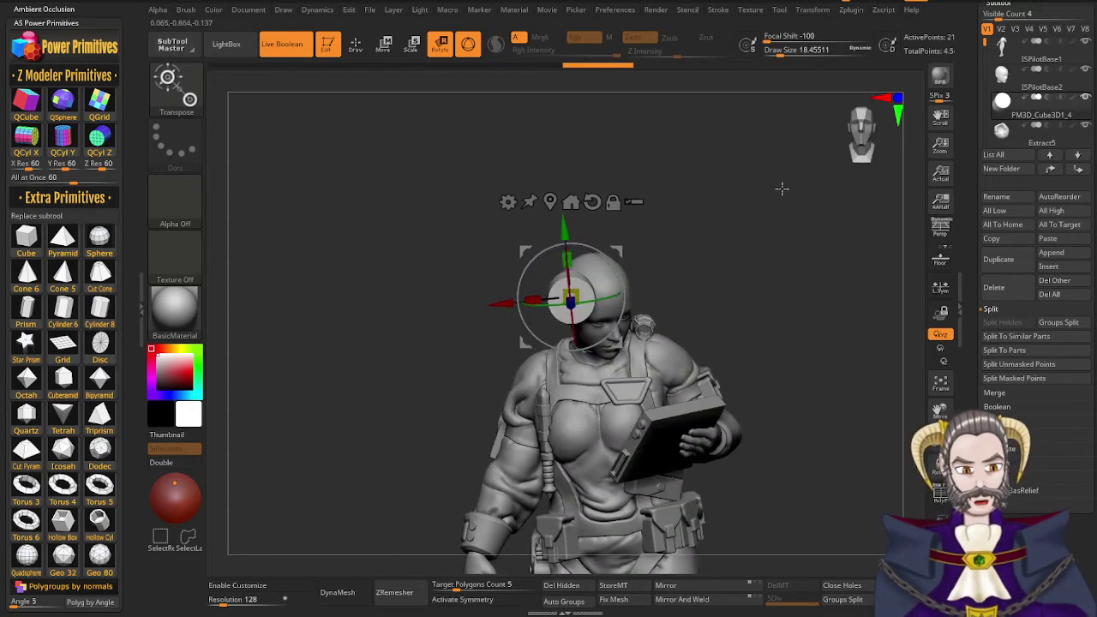
left_click(857, 144)
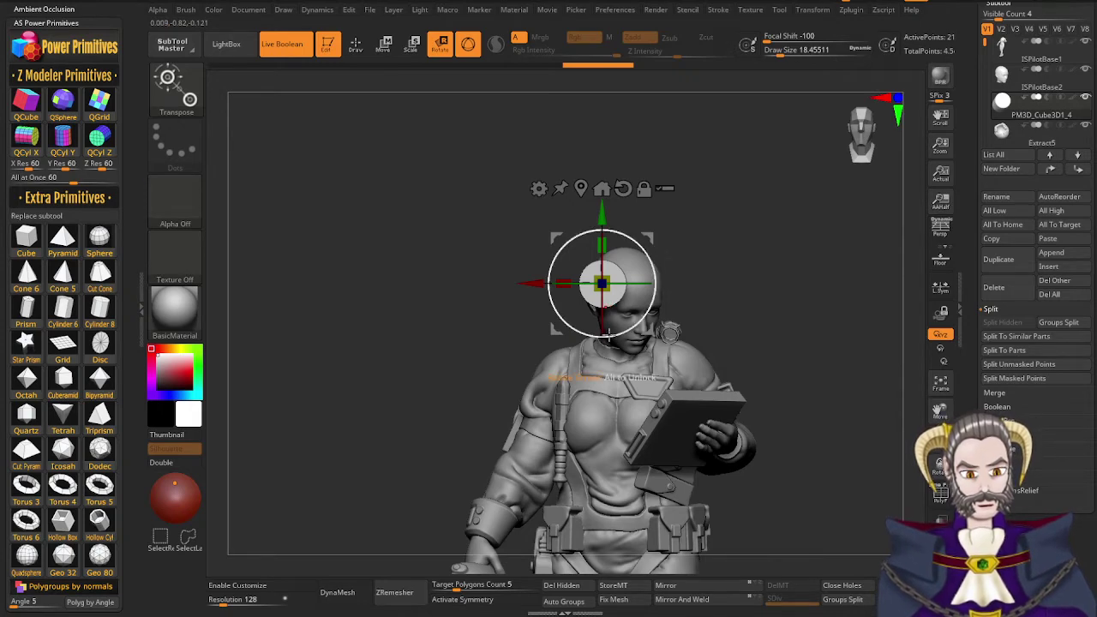
Slice off the upper half of the cylinder with a straight horizontal KnifeCurve cut, undoing the first cut and repeating it
key("alt+s")
key("alt+s")
key("q")
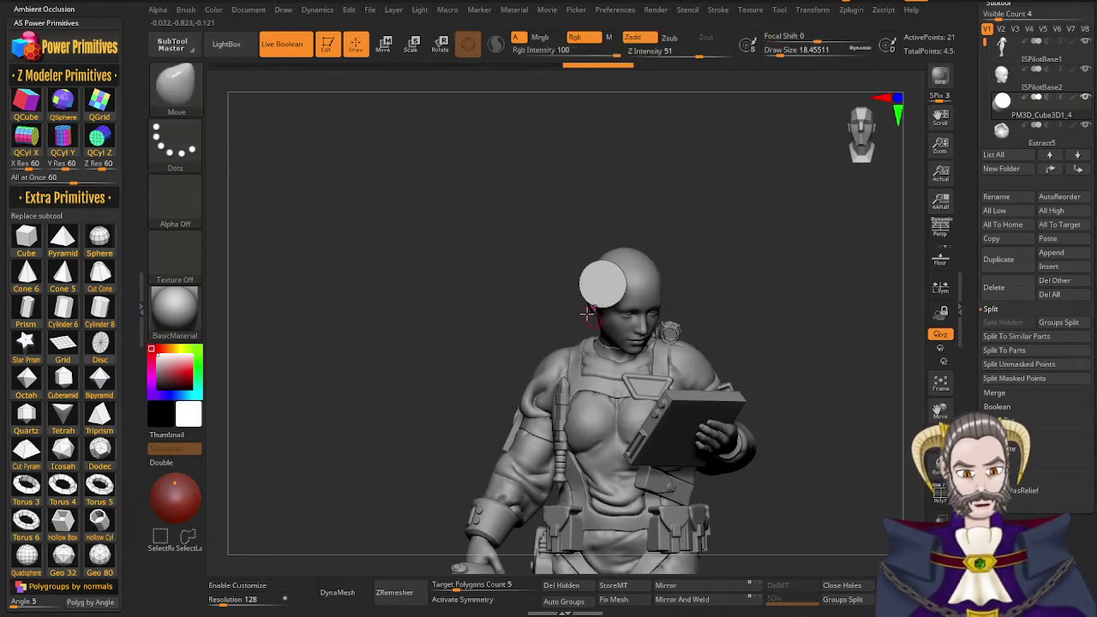
left_click(185, 96, "ctrl+shift")
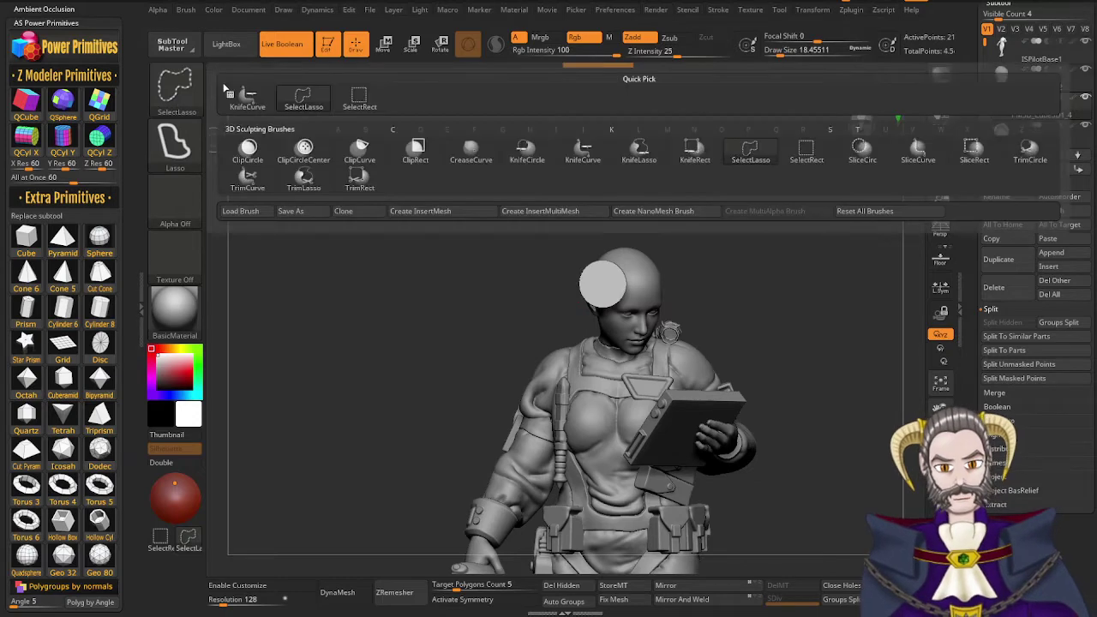
left_click(253, 103, "ctrl+shift")
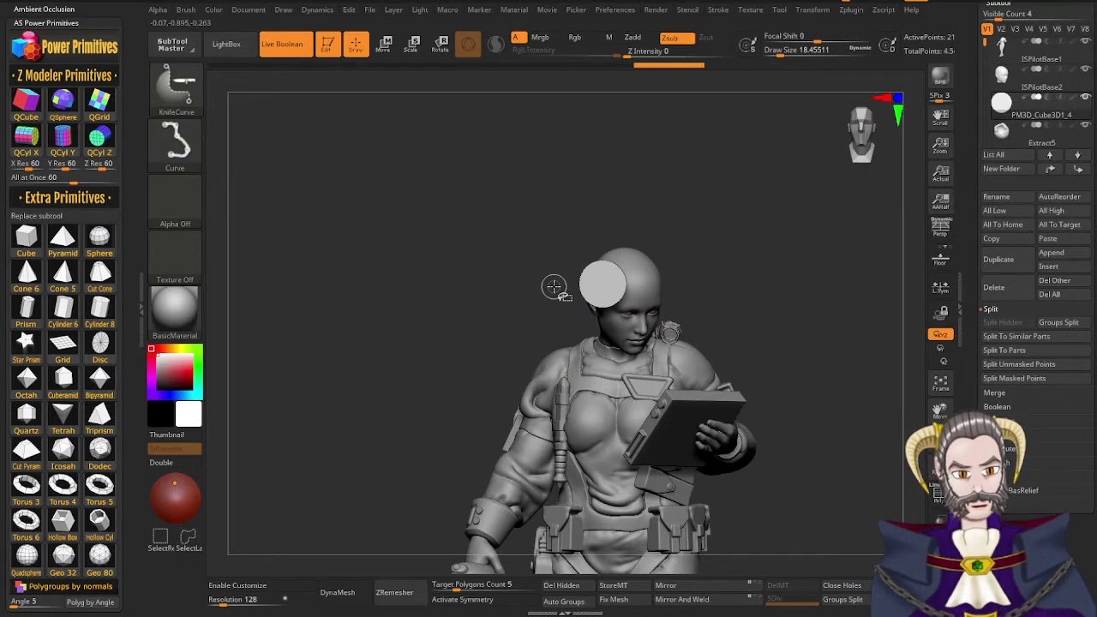
left_click_drag(559, 285, 728, 281)
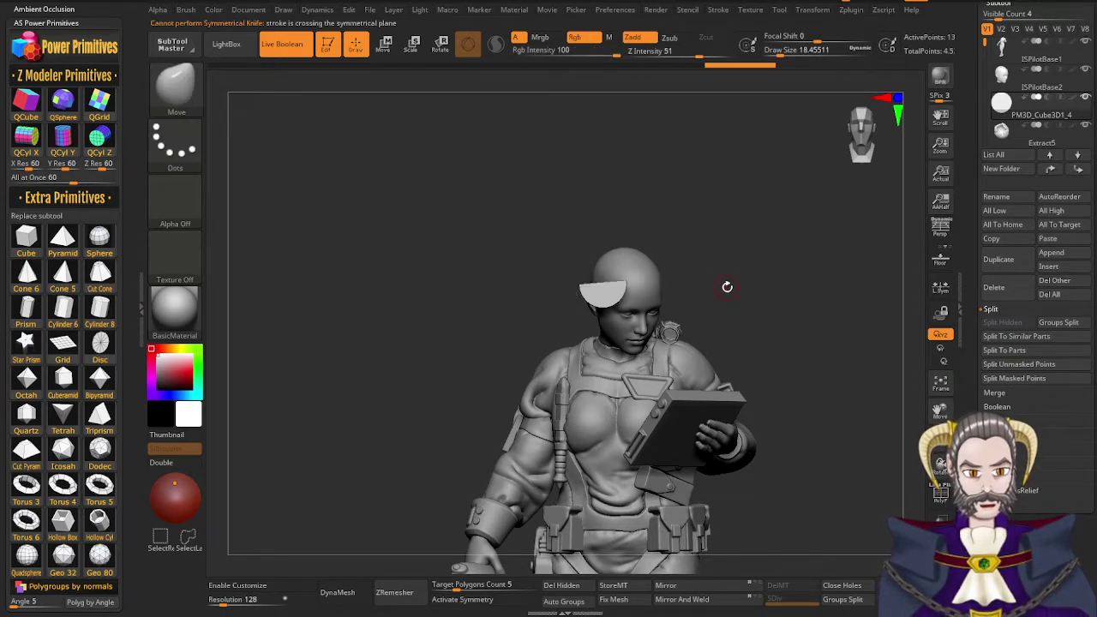
key("ctrl+z")
left_click_drag(554, 284, 744, 281)
Stretch the half disc vertically and adjust its position and tilt in front of the side of the face
key("r")
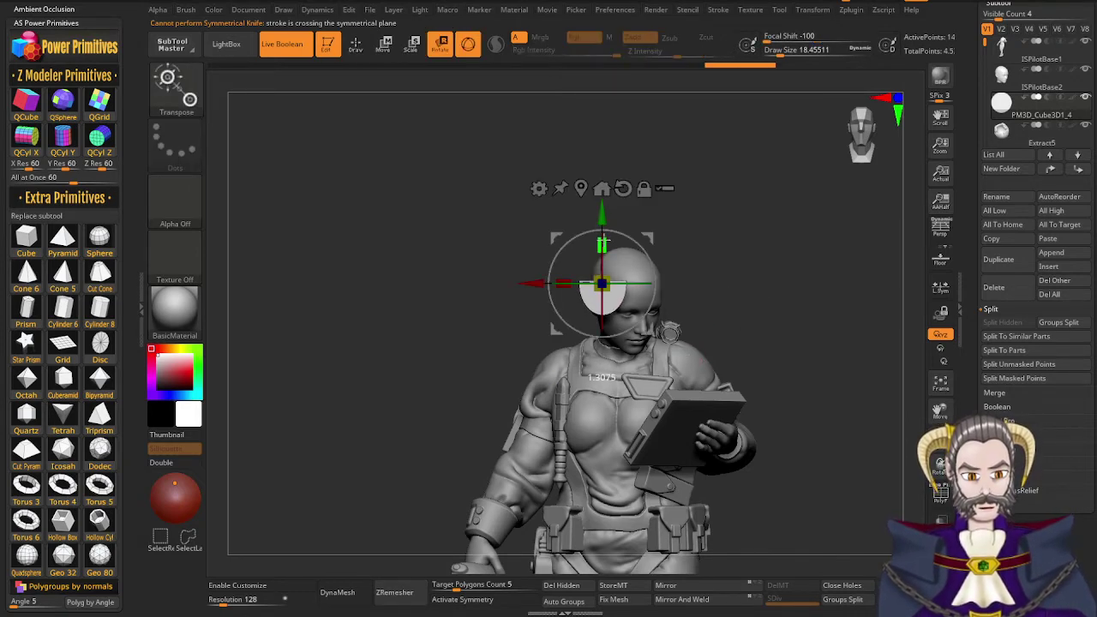
left_click_drag(604, 240, 603, 240)
right_click_drag(572, 375, 647, 409, "ctrl")
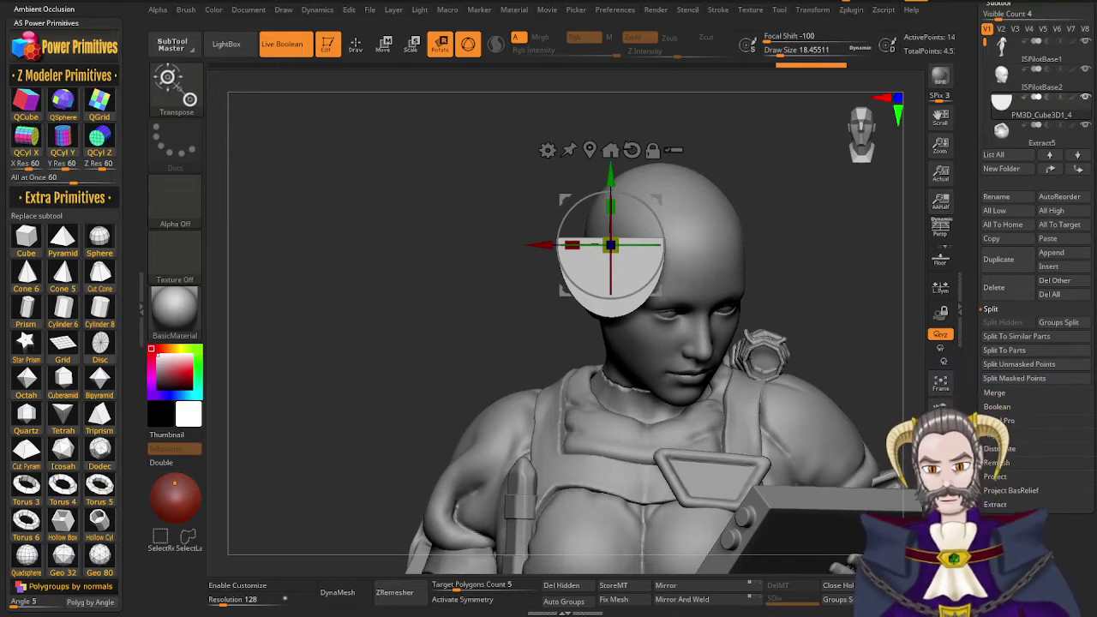
left_click_drag(580, 345, 621, 341)
left_click_drag(633, 249, 591, 243)
right_click_drag(576, 365, 525, 339)
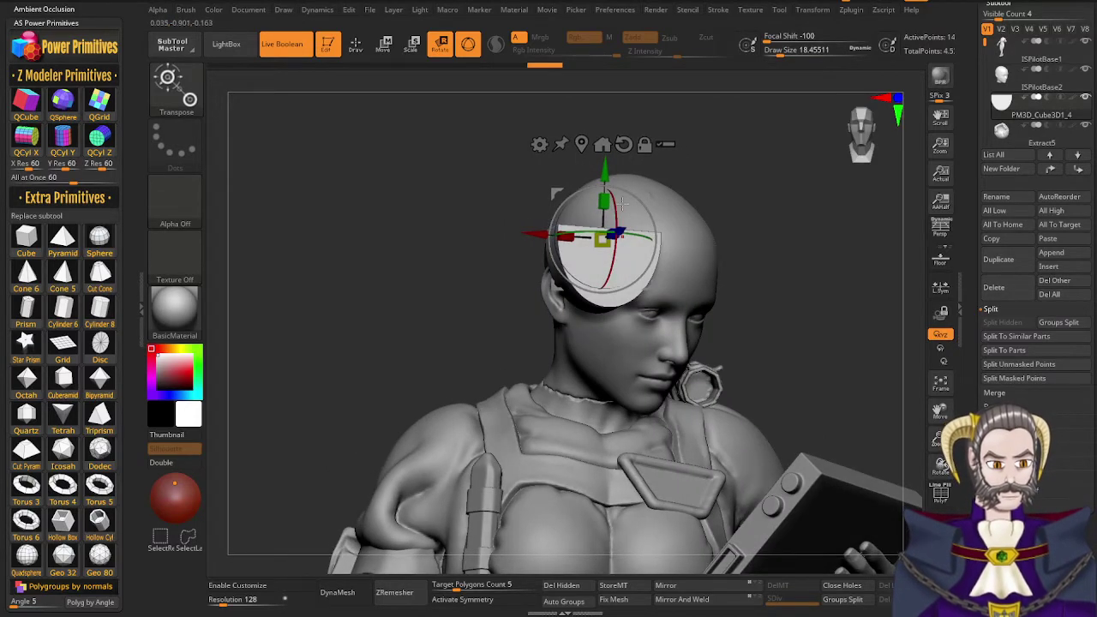
left_click_drag(602, 243, 616, 246)
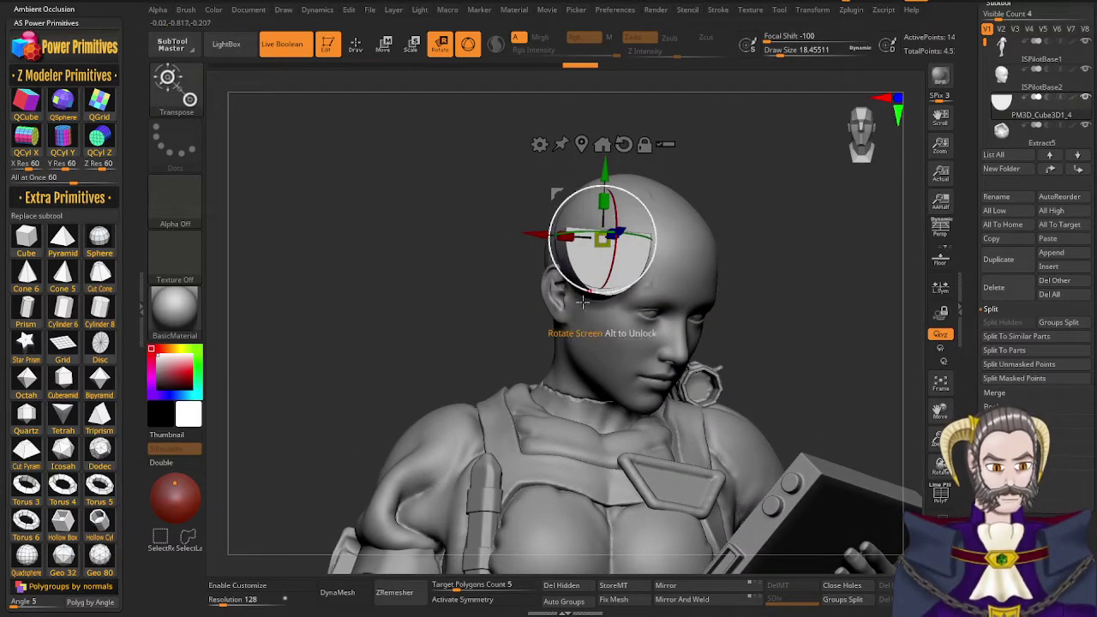
right_click_drag(541, 363, 515, 381)
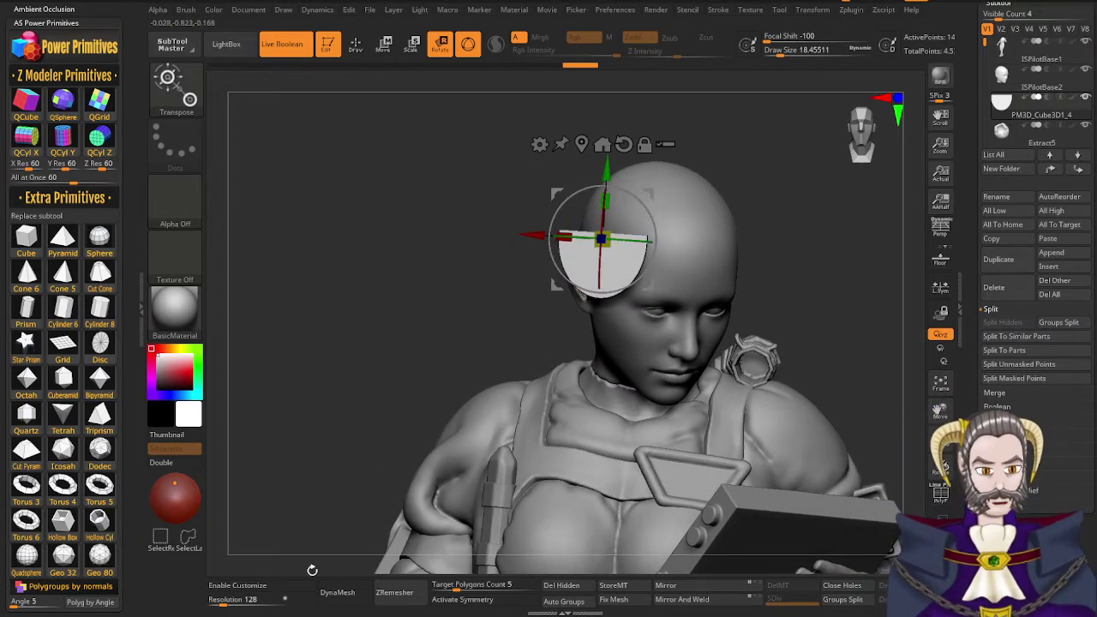
DynaMesh the half disc at resolution 648 and adjust its lower curved edge with the Move brush at draw size 28.75
left_click_drag(225, 604, 241, 604)
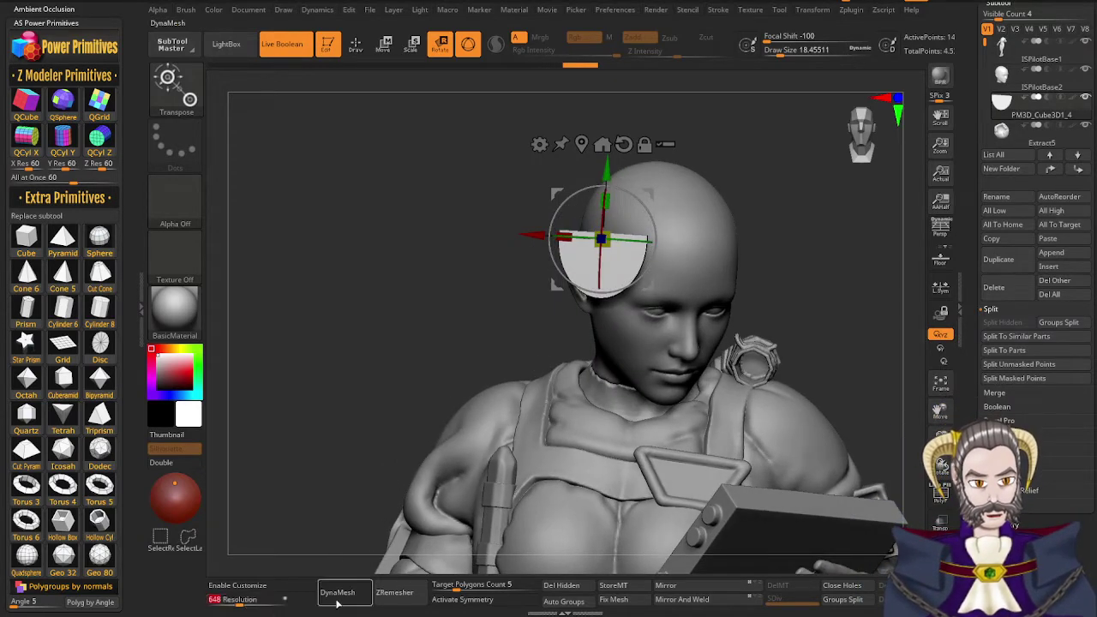
left_click(337, 592)
key("q")
mouse_move(391, 350)
right_mouse_down()
mouse_move(391, 363)
mouse_move(392, 327)
right_mouse_up()
left_click_drag(391, 327, 386, 336)
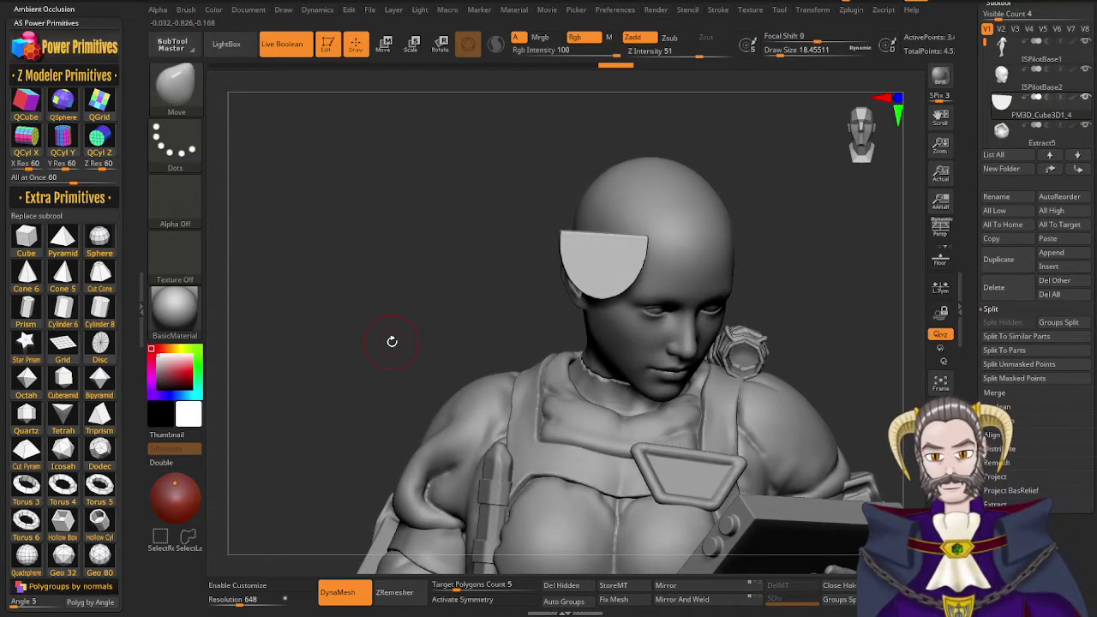
key("s")
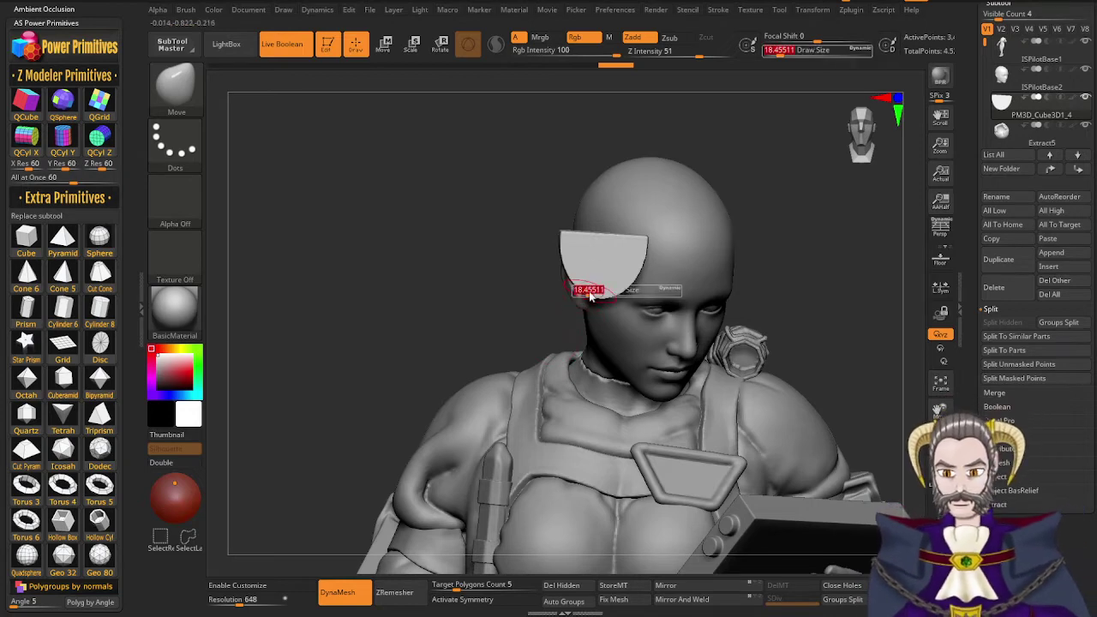
left_click_drag(588, 295, 592, 293)
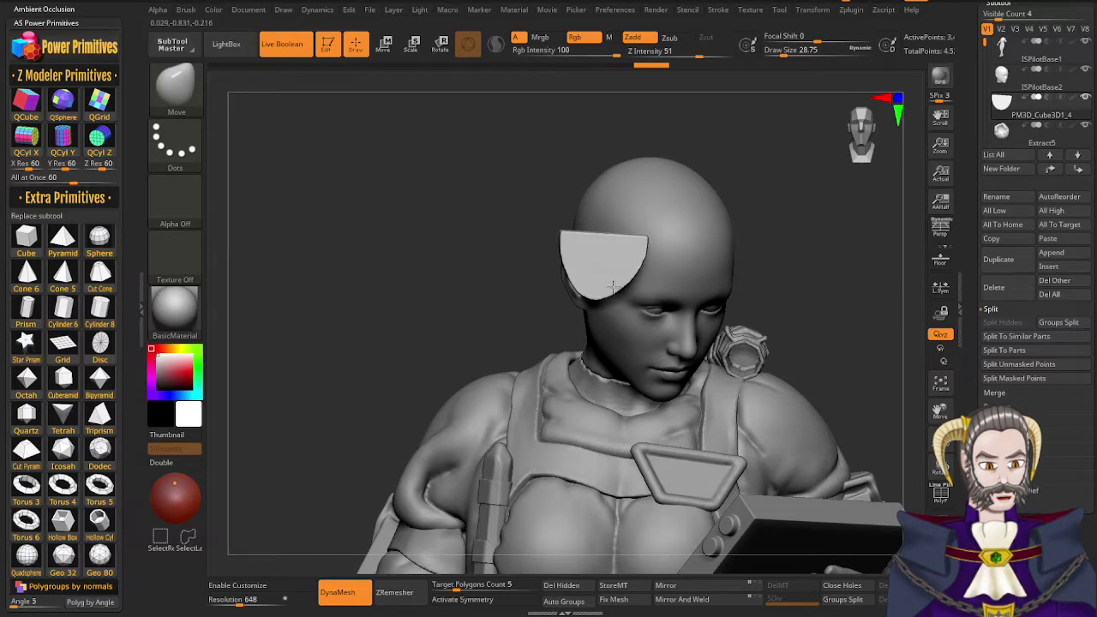
left_click_drag(613, 287, 573, 284)
Bevel the half disc's sharp upper corners with the BevelArc brush and check the piece in isolation
right_click_drag(564, 280, 616, 285)
right_click_drag(566, 255, 573, 326, "alt")
right_click_drag(502, 265, 506, 314)
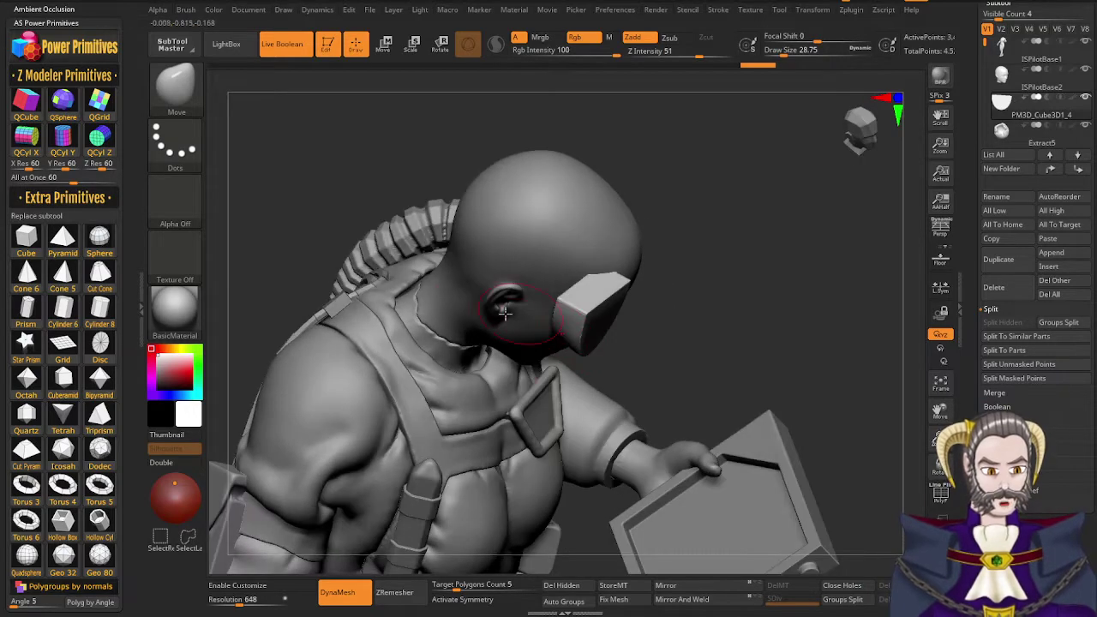
left_click(175, 86)
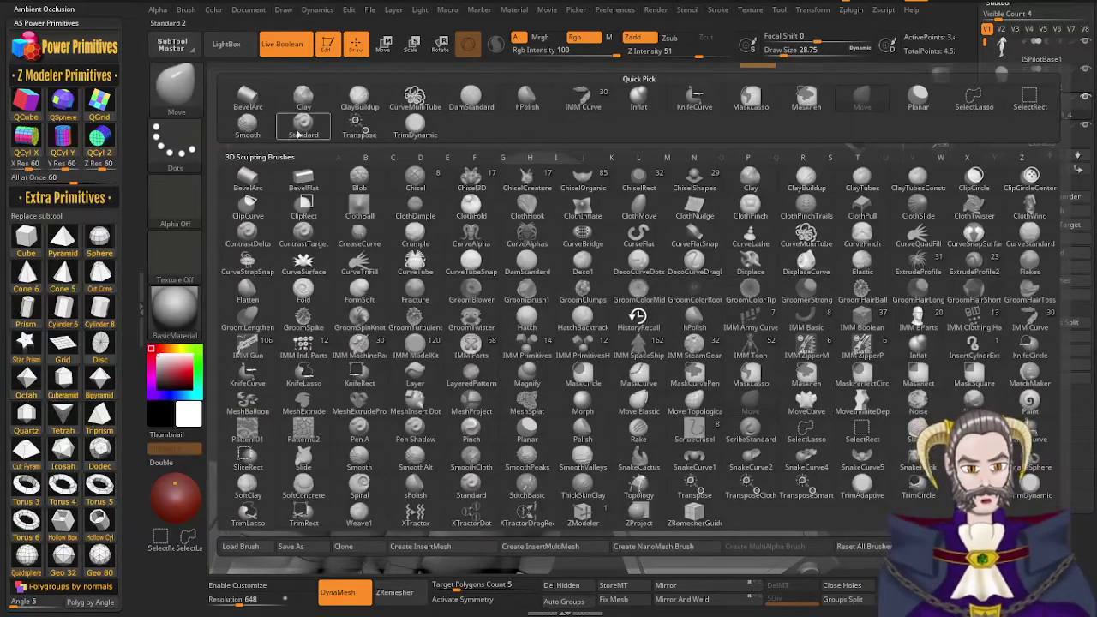
left_click(249, 100)
right_click_drag(567, 261, 578, 304)
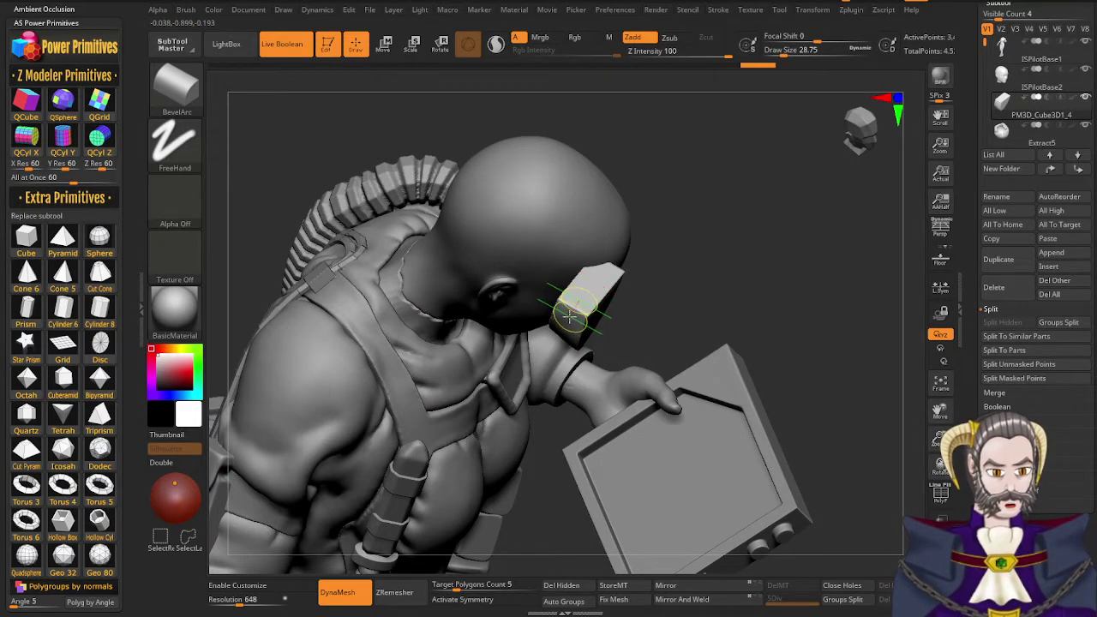
left_click_drag(572, 317, 592, 301)
mouse_move(514, 287)
right_mouse_down()
mouse_move(541, 355)
mouse_move(566, 353)
right_mouse_up()
key("alt+s")
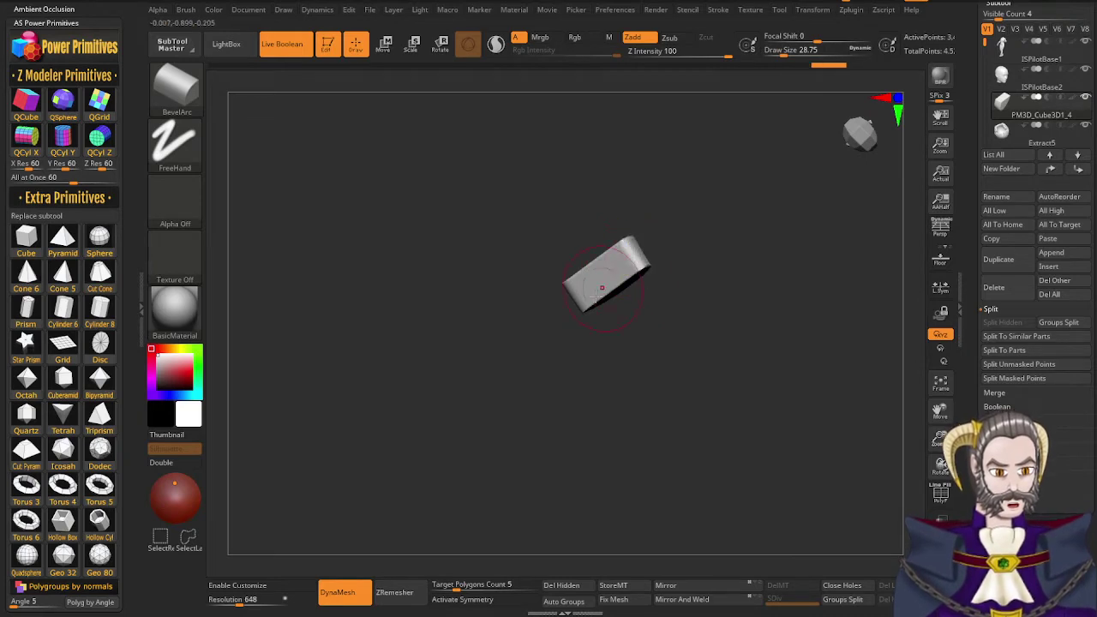
right_click_drag(587, 190, 593, 257)
key("alt+s")
right_click_drag(533, 422, 577, 343)
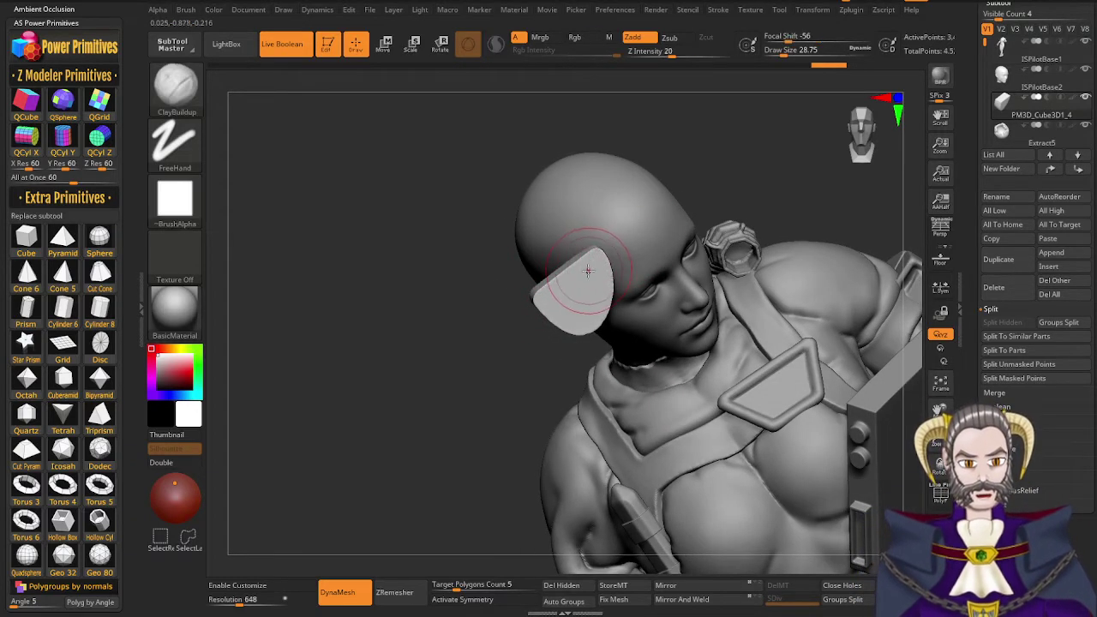
Round off the half disc's straight upper edge with the Move brush at a draw size of about 32.7
key("ctrl+1")
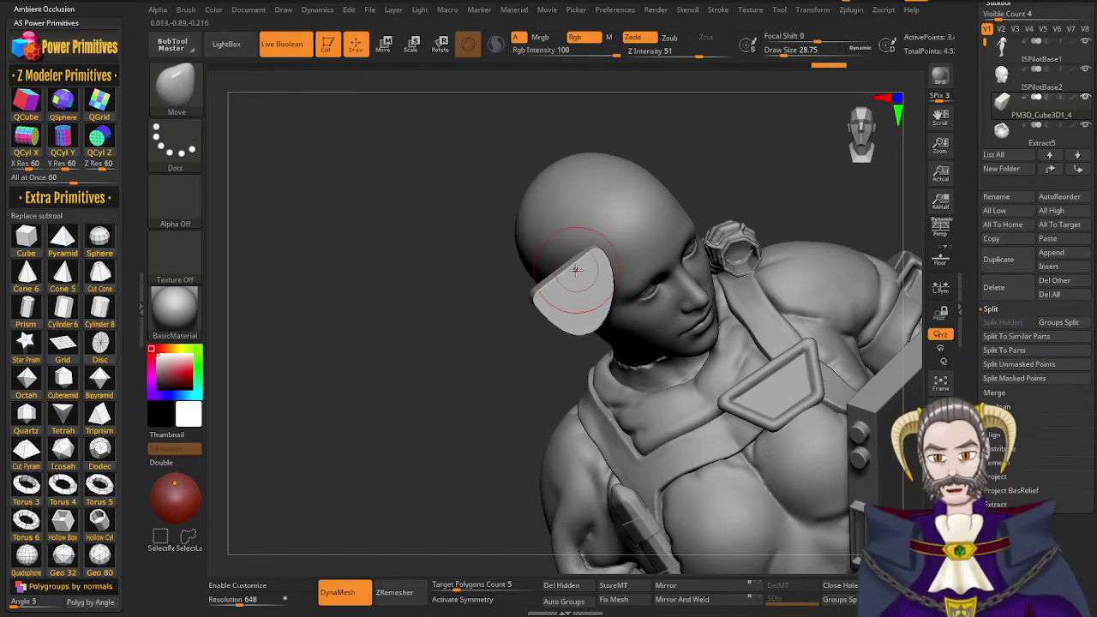
right_click_drag(576, 271, 567, 240)
key("s")
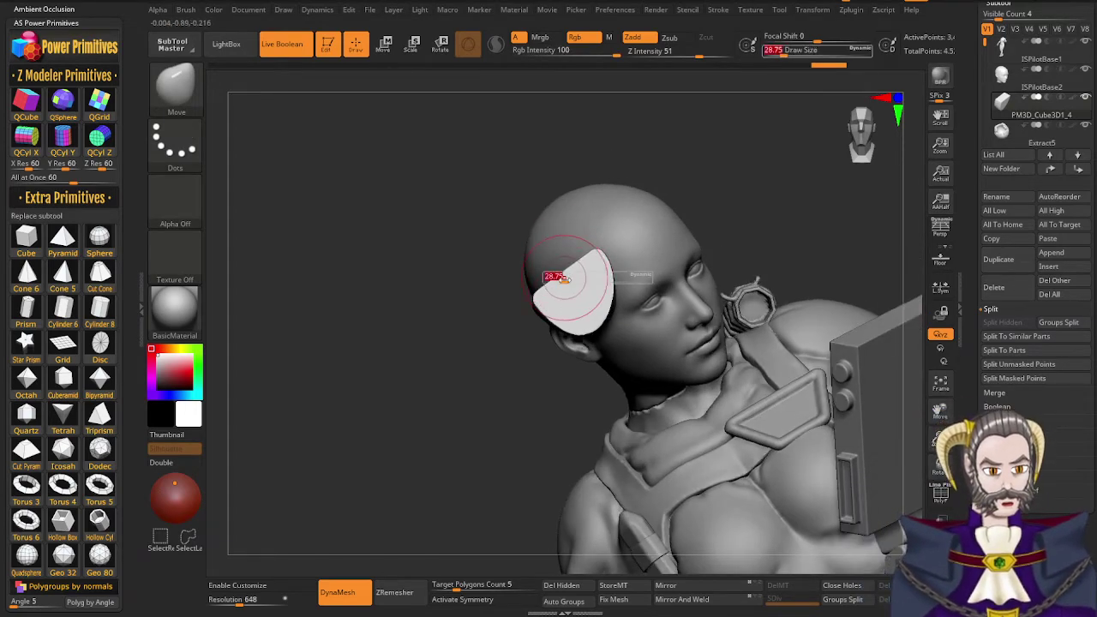
left_click_drag(563, 279, 565, 279)
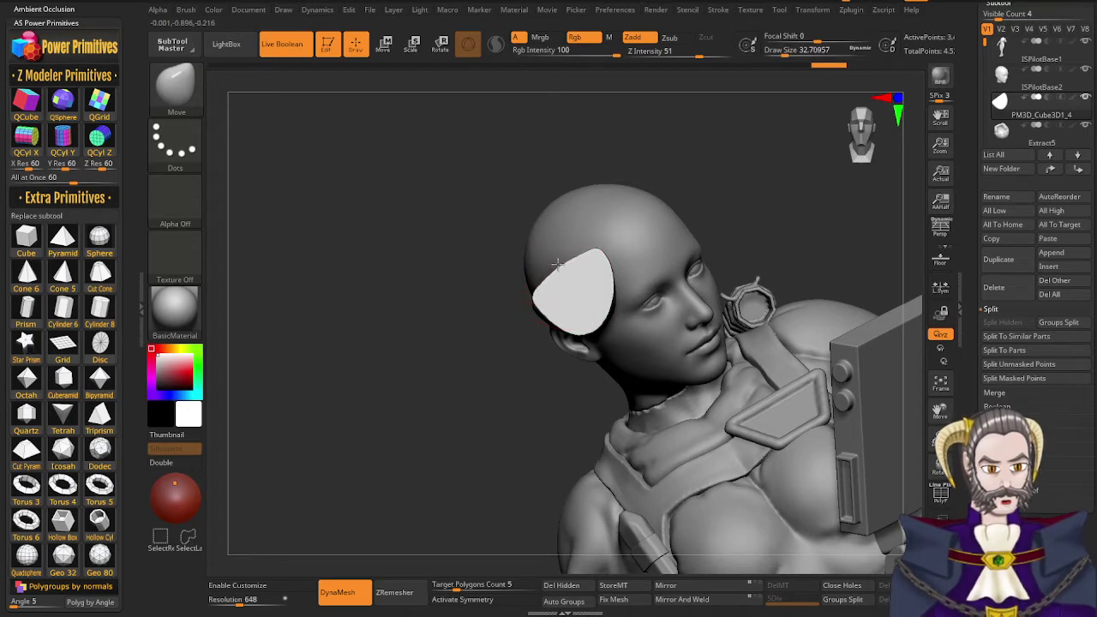
left_click_drag(554, 263, 557, 269)
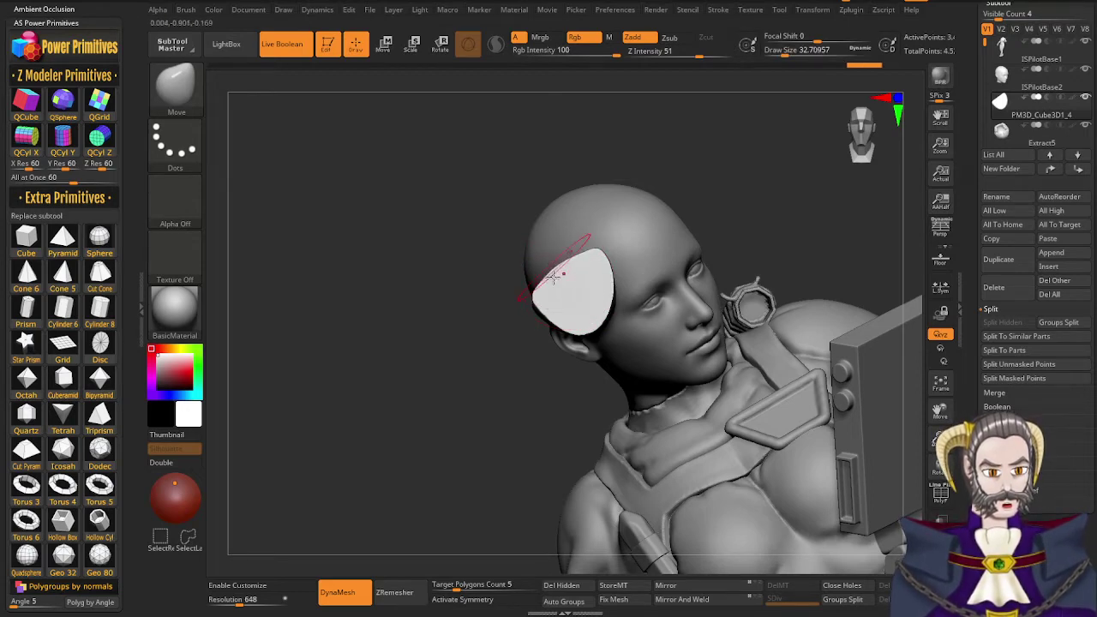
Pull the half disc's upper corners and sides into a rounded triangular lens outline with the Move brush
mouse_move(547, 296)
right_mouse_down()
mouse_move(571, 330)
mouse_move(600, 306)
mouse_move(600, 341)
right_mouse_up()
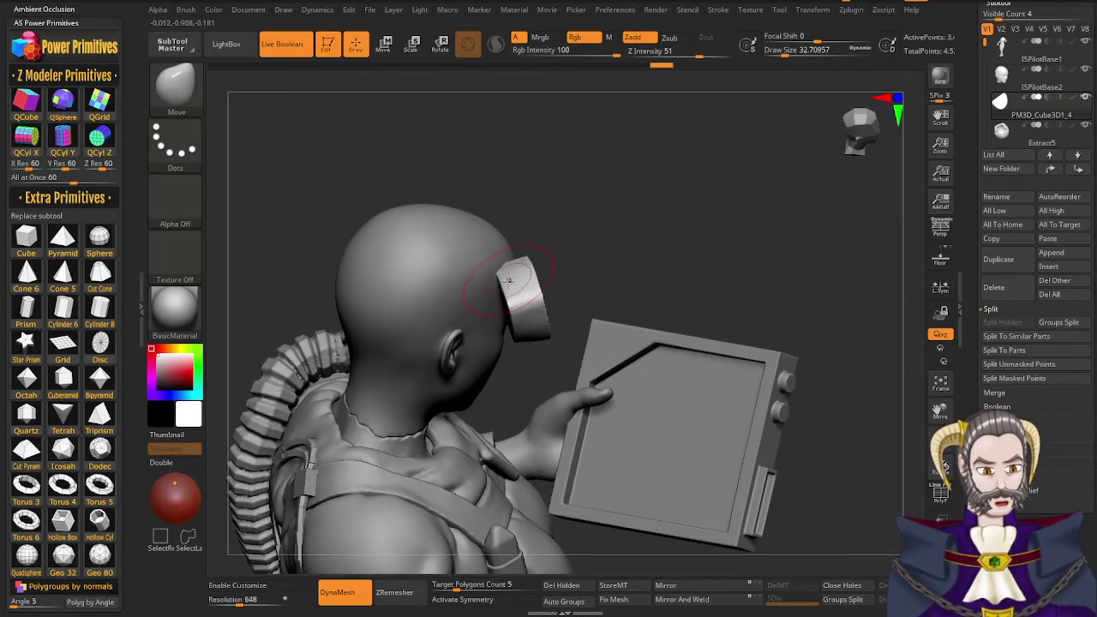
mouse_move(508, 281)
right_mouse_down()
mouse_move(459, 287)
mouse_move(467, 279)
right_mouse_up()
left_click_drag(491, 285, 484, 276)
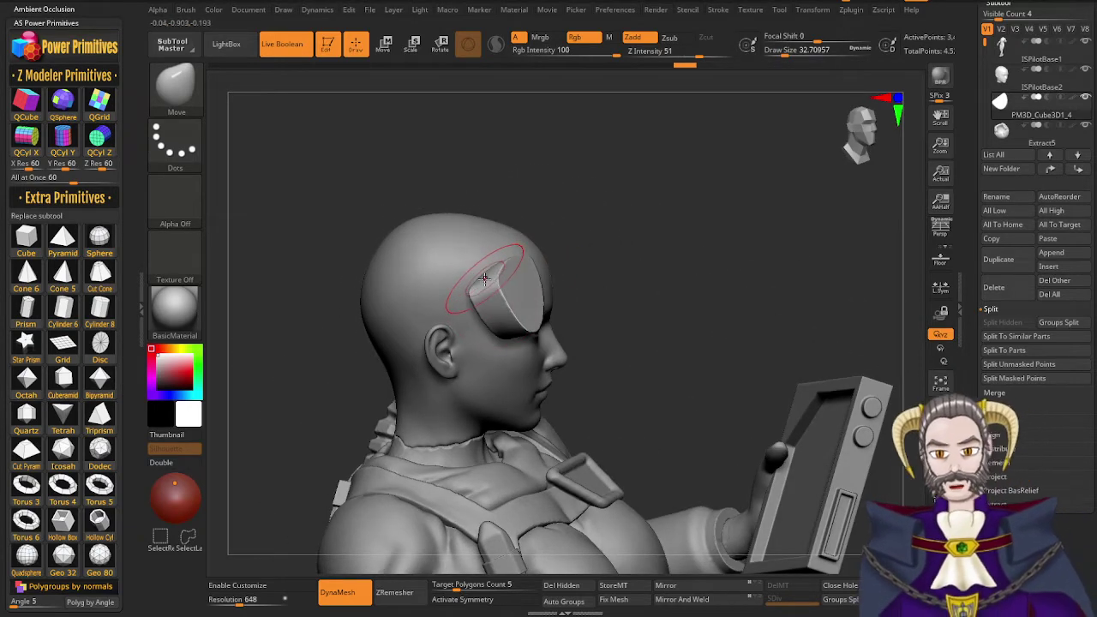
right_click_drag(492, 298, 459, 298)
right_click_drag(564, 264, 560, 286)
left_click_drag(560, 286, 544, 300)
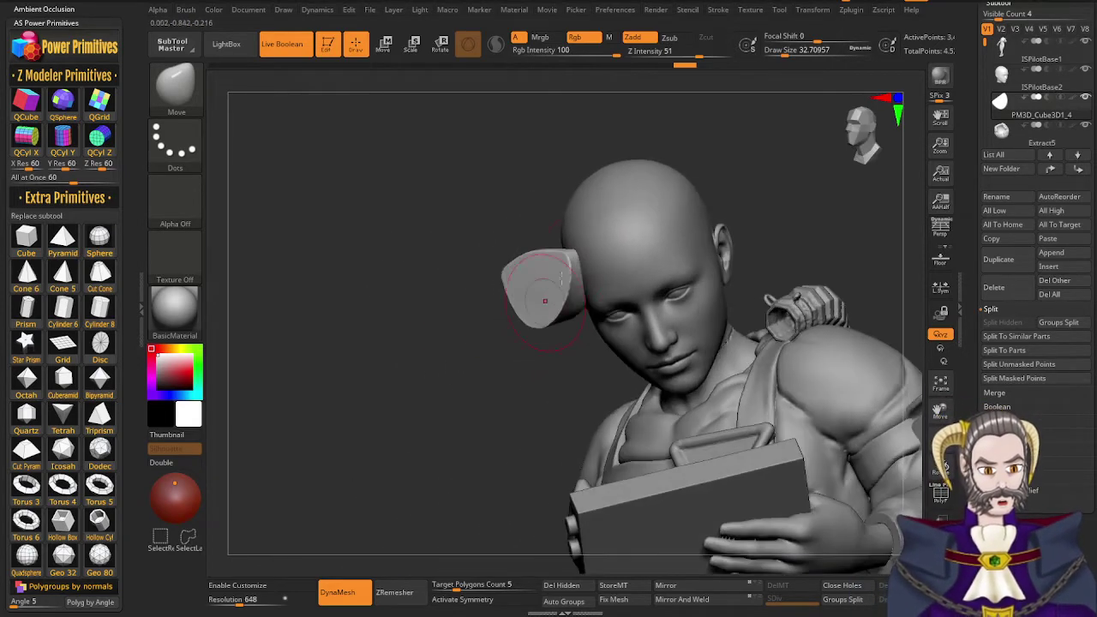
left_click_drag(584, 258, 580, 248)
mouse_move(514, 279)
right_mouse_down()
mouse_move(570, 255)
mouse_move(549, 287)
mouse_move(556, 306)
mouse_move(502, 318)
mouse_move(563, 255)
mouse_move(540, 294)
right_mouse_up()
left_click_drag(540, 294, 455, 394)
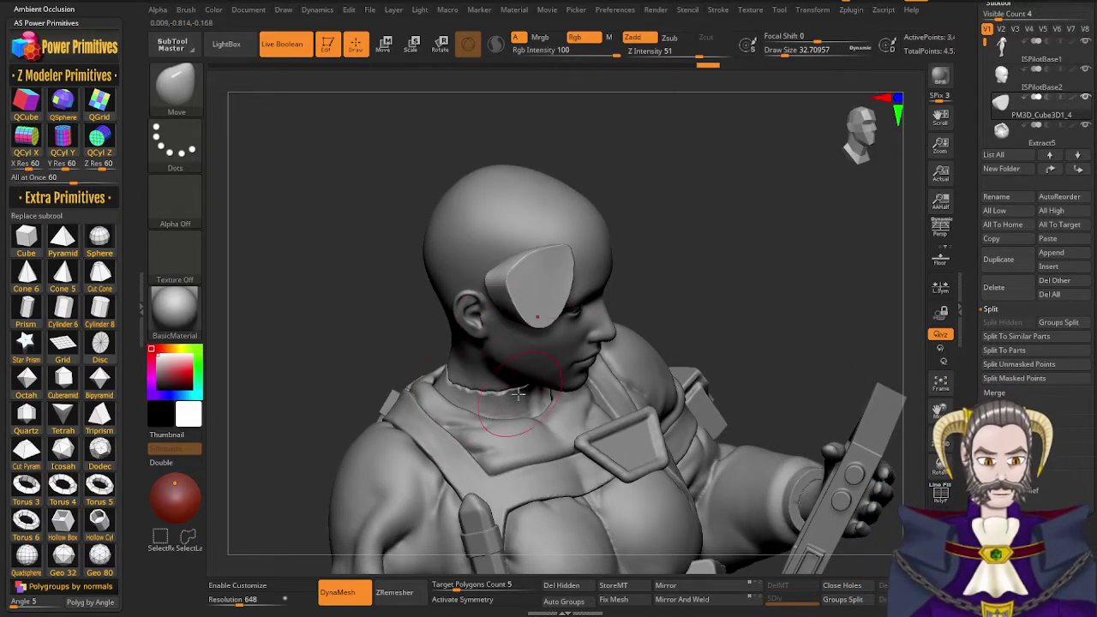
Re-DynaMesh the lens-shaped piece and refine its lower edge with the Move brush
right_click_drag(502, 375, 450, 367)
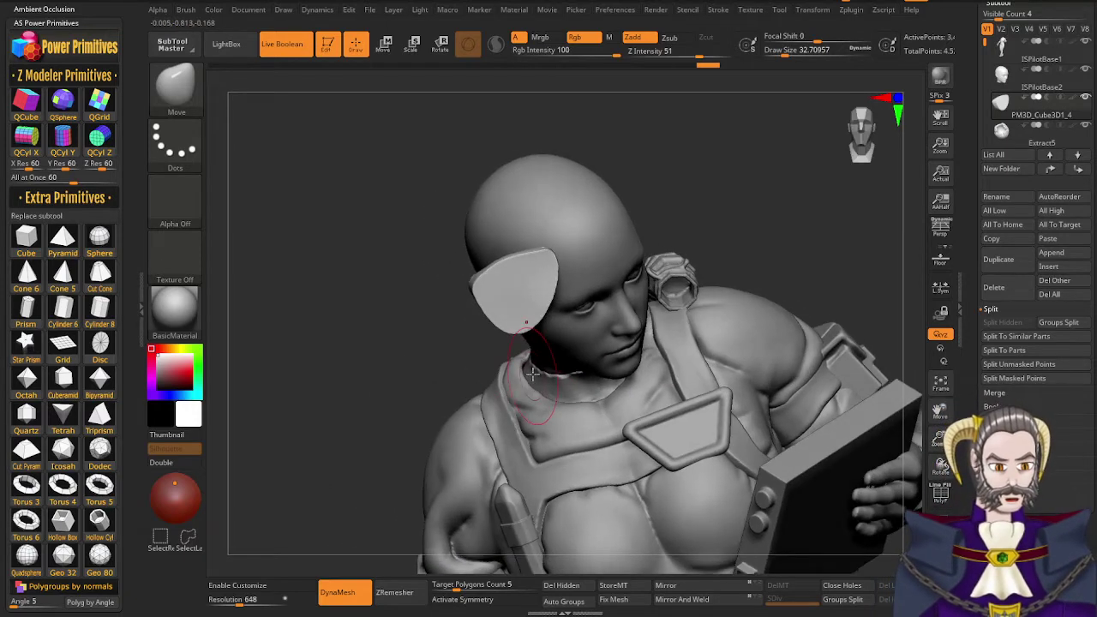
right_click_drag(522, 350, 553, 353)
left_click_drag(552, 354, 538, 360)
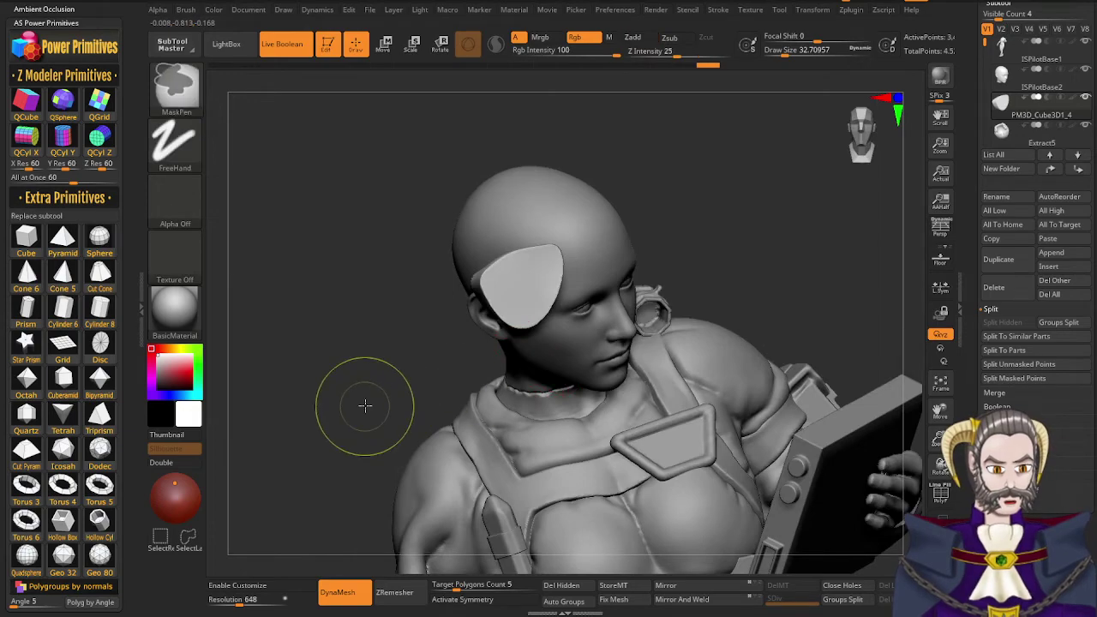
left_click_drag(416, 370, 487, 360)
right_click_drag(487, 360, 416, 382)
right_click_drag(493, 306, 540, 292)
left_click_drag(540, 292, 525, 302)
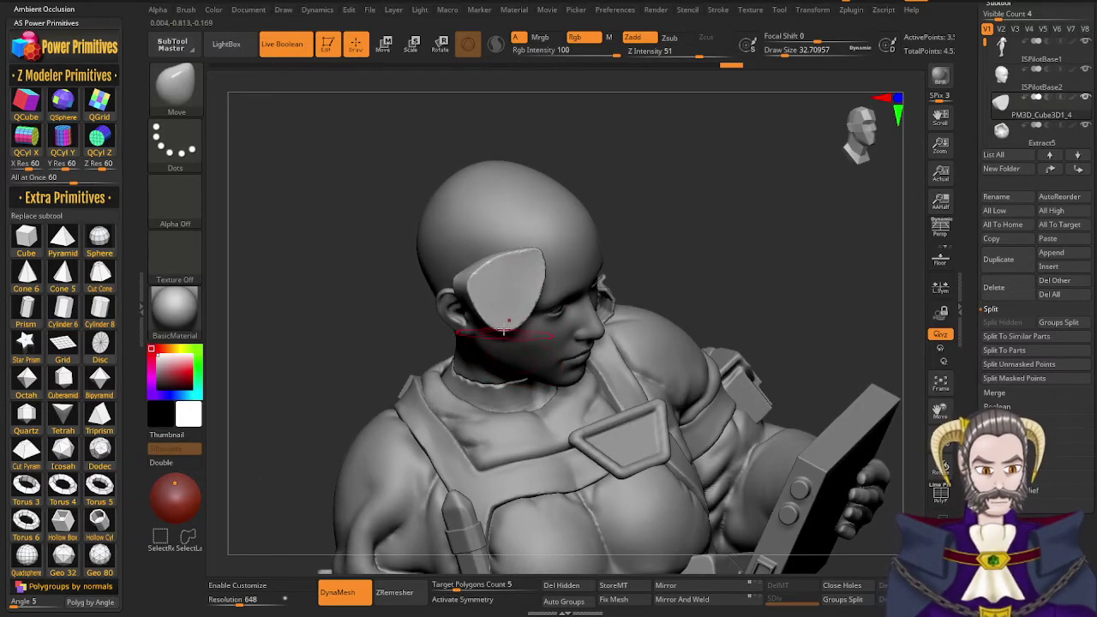
Center the gizmo on the lens piece and bow its front face outward with the Bend Curve deformer, returning to Gizmo 3D
key("r")
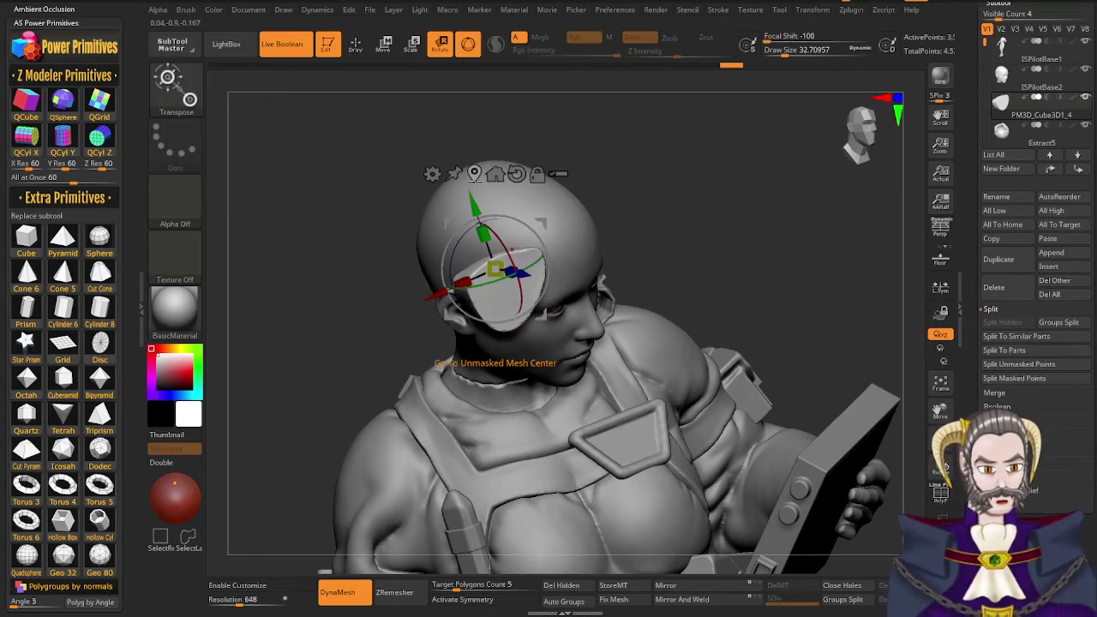
left_click(474, 174)
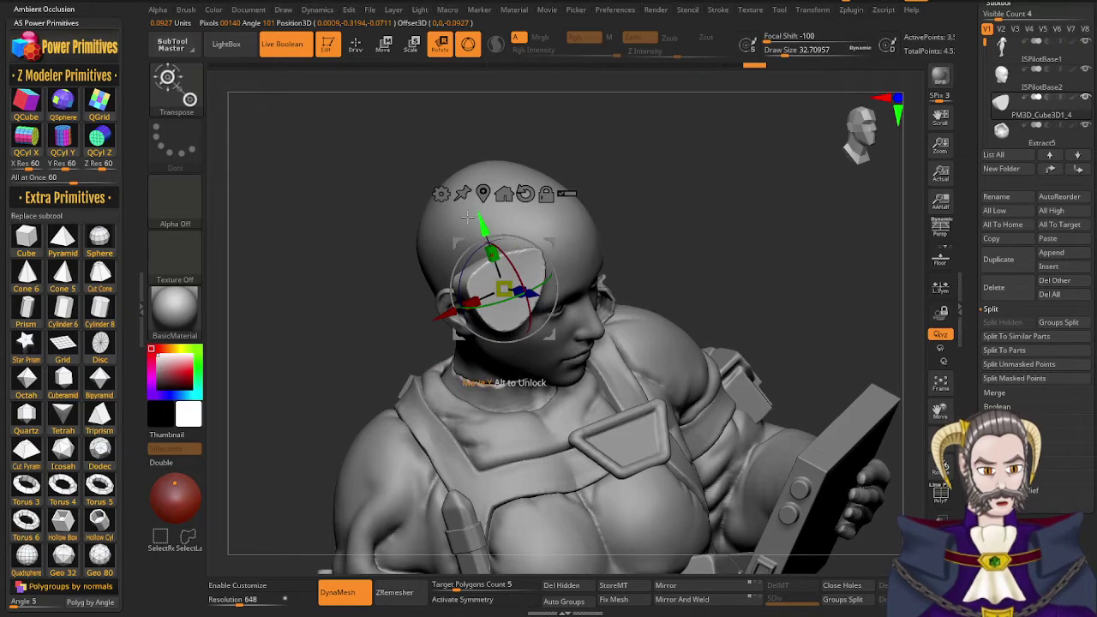
left_click(440, 194)
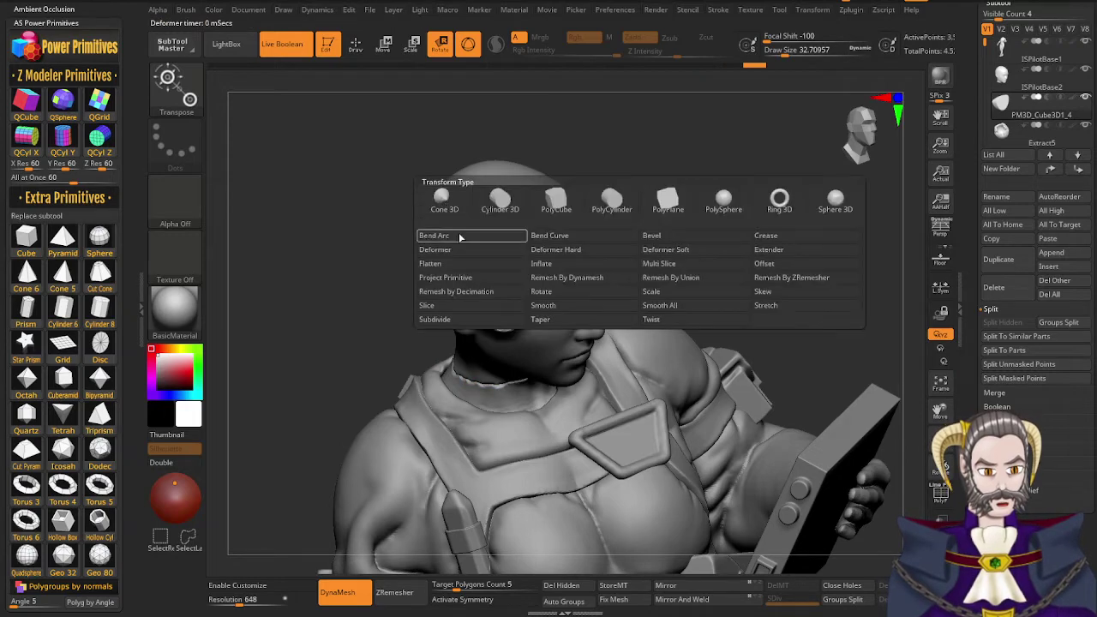
left_click(551, 242)
right_click_drag(506, 312, 515, 386)
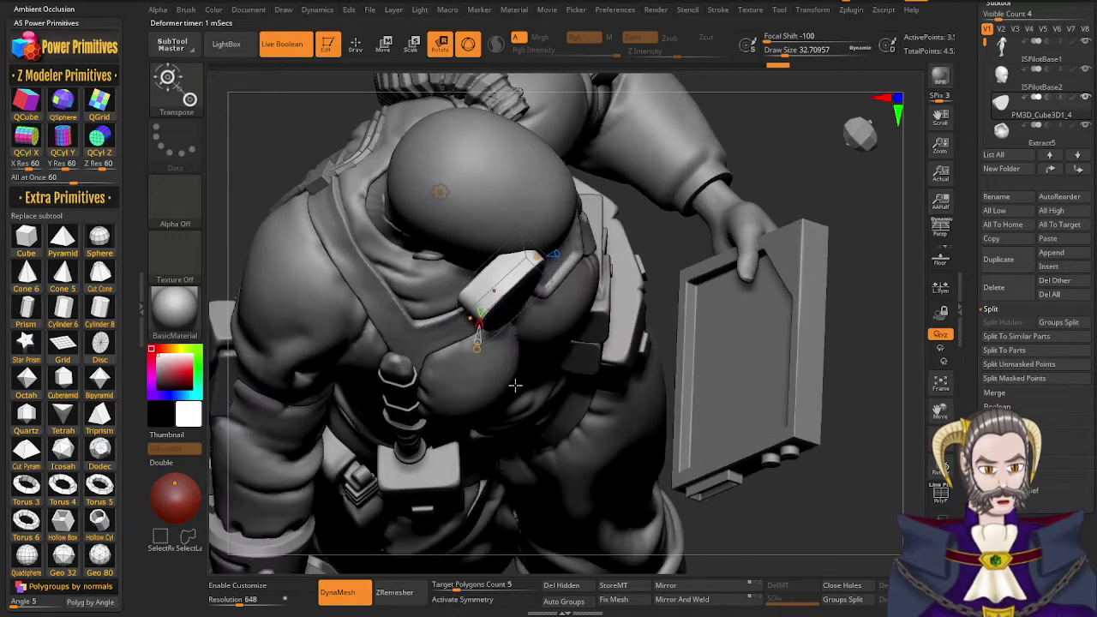
left_click_drag(478, 348, 478, 354)
mouse_move(525, 367)
right_mouse_down()
mouse_move(532, 334)
mouse_move(532, 347)
right_mouse_up()
left_click_drag(854, 135, 847, 145)
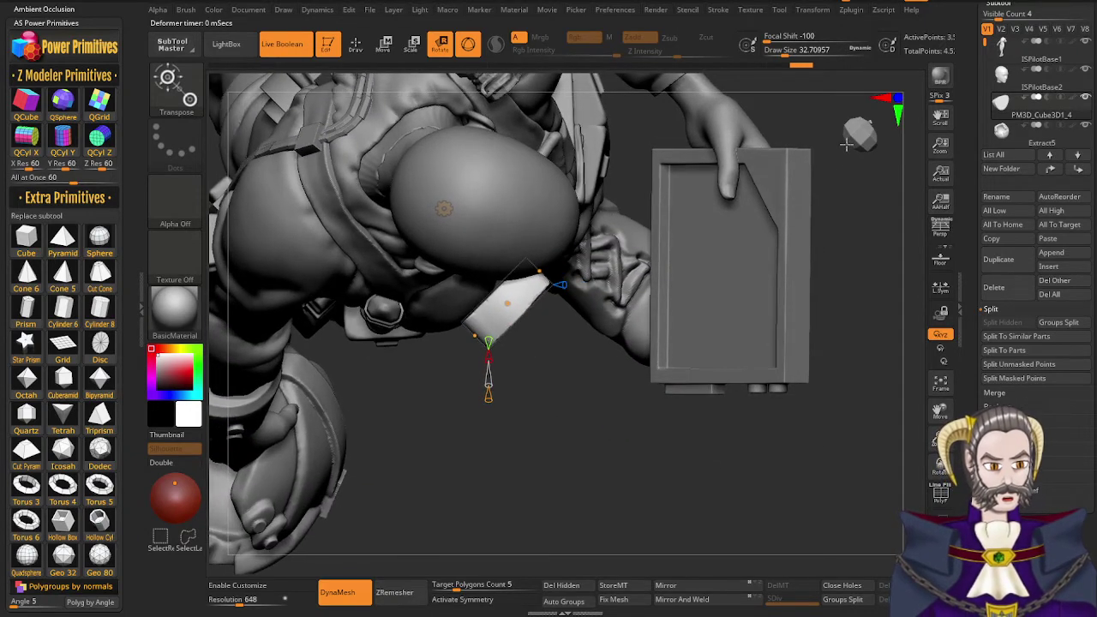
left_click_drag(508, 304, 517, 315)
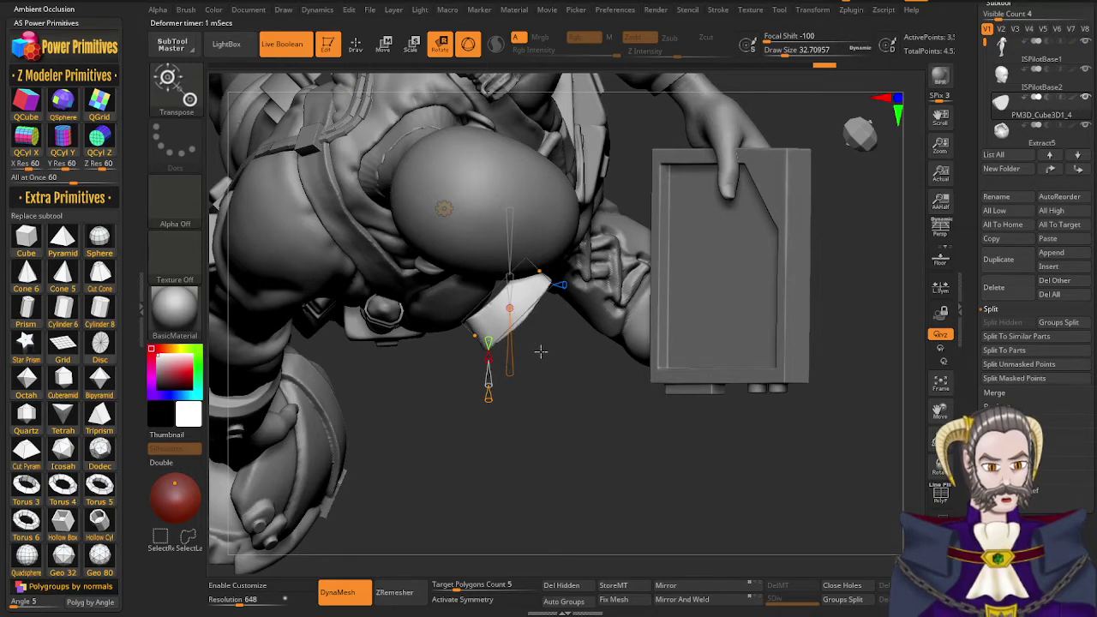
left_click_drag(607, 326, 510, 450)
left_click(449, 210)
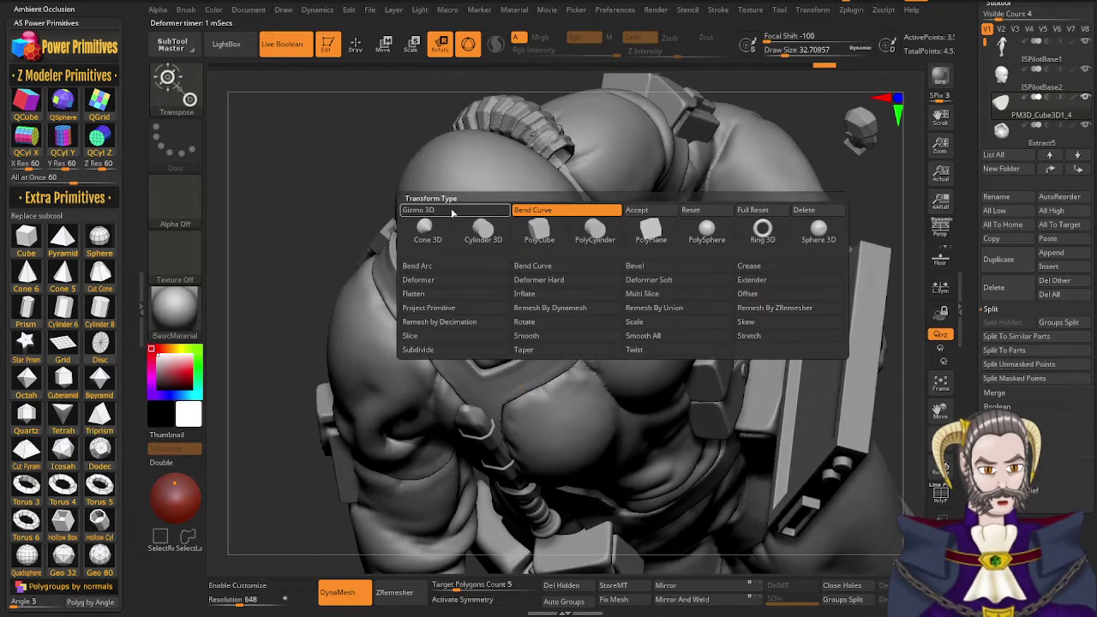
left_click(445, 214)
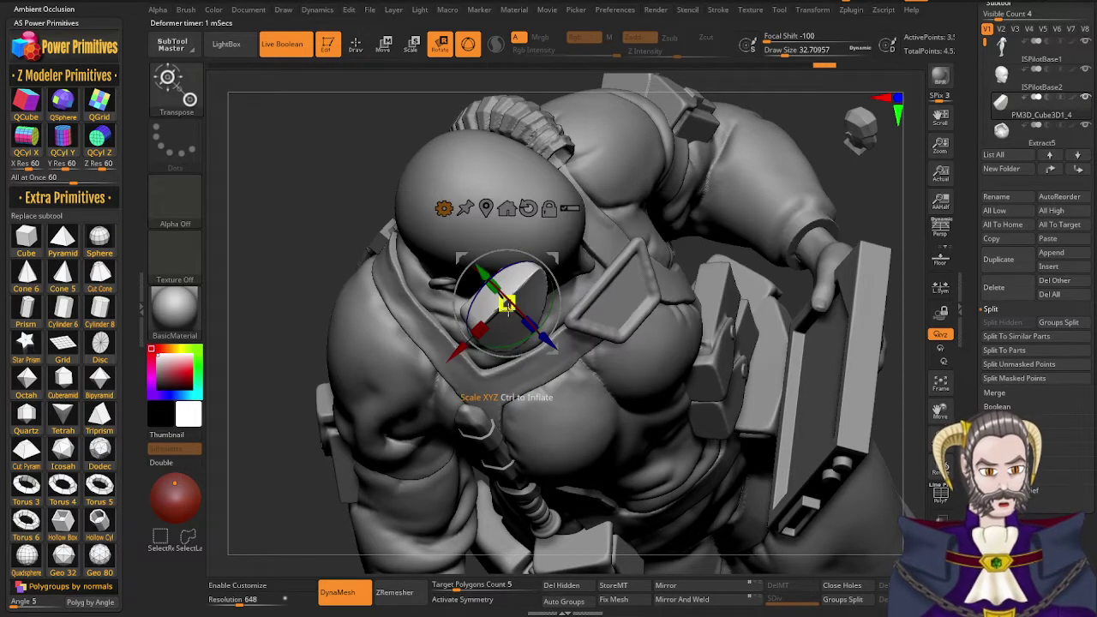
Scale the curved lens piece down, rotate it and move it over the pilot's right eye
right_click_drag(491, 304, 505, 320)
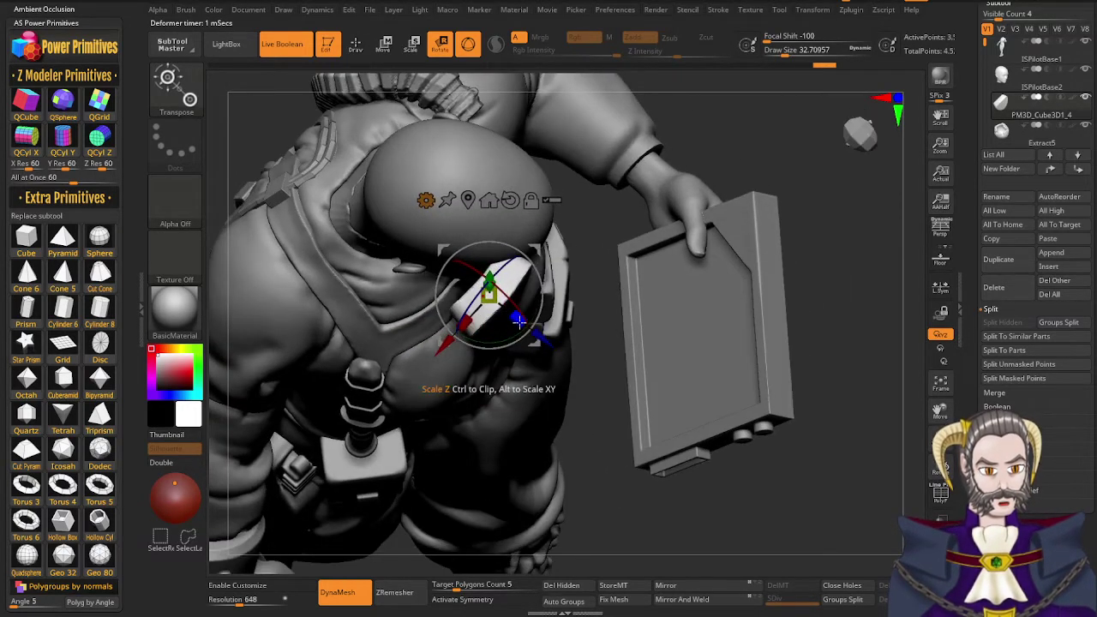
left_click_drag(509, 316, 508, 315)
right_click_drag(507, 314, 503, 259)
left_click_drag(472, 292, 473, 292)
right_click_drag(473, 292, 468, 223)
left_click_drag(464, 201, 474, 243)
mouse_move(500, 273)
right_mouse_down()
mouse_move(491, 251)
mouse_move(465, 247)
mouse_move(498, 288)
right_mouse_up()
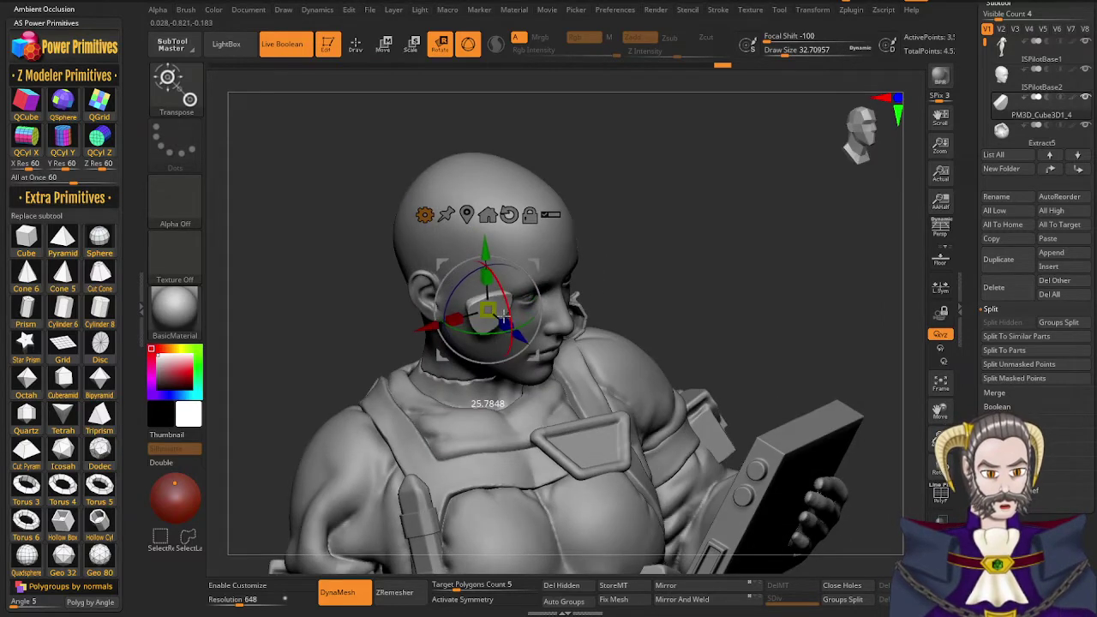
left_click_drag(504, 329, 504, 329)
left_click_drag(427, 329, 468, 315)
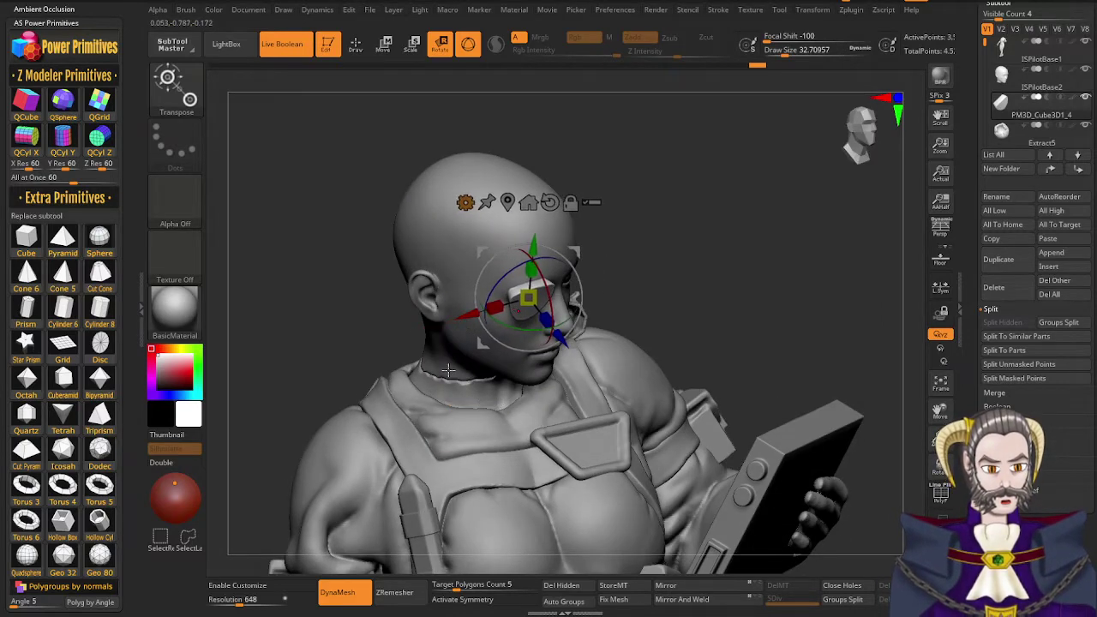
Align the lens piece with the right eye socket from the front, adjusting its height, sideways position and tilt
right_click_drag(468, 369, 428, 348)
right_click_drag(500, 386, 458, 372)
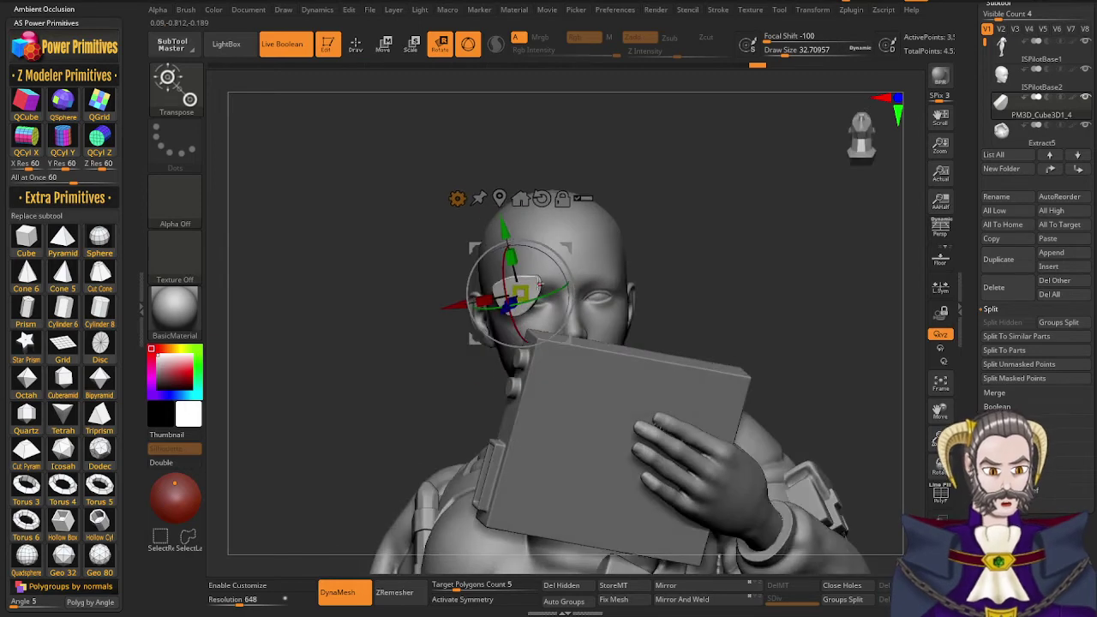
left_click_drag(534, 291, 534, 290)
right_click_drag(585, 273, 606, 271)
left_click_drag(509, 227, 511, 239)
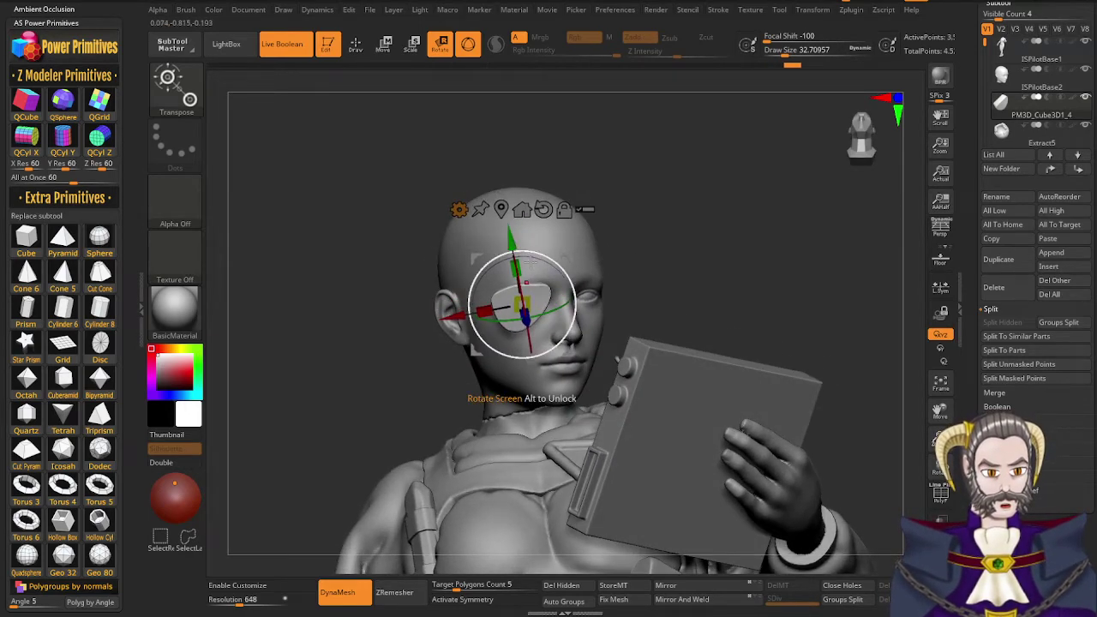
left_click_drag(463, 317, 472, 316)
Turn the lens piece to follow the curve of the face and shift it sideways along the eye line
right_click_drag(443, 375, 475, 405)
left_click_drag(476, 405, 464, 455)
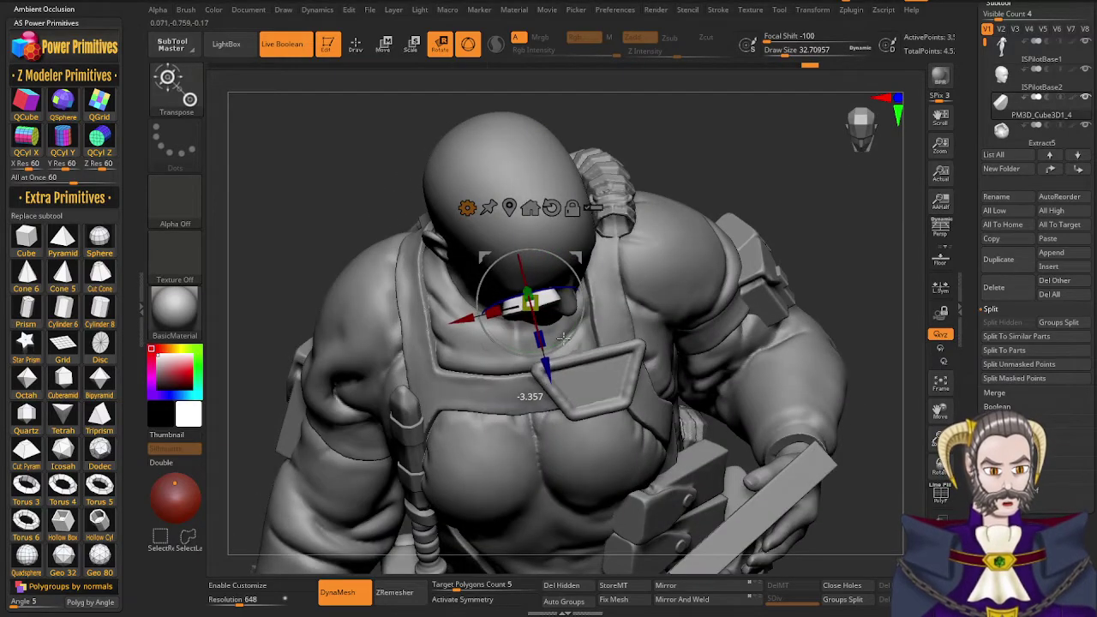
right_click_drag(480, 427, 500, 369)
left_click_drag(500, 368, 466, 367)
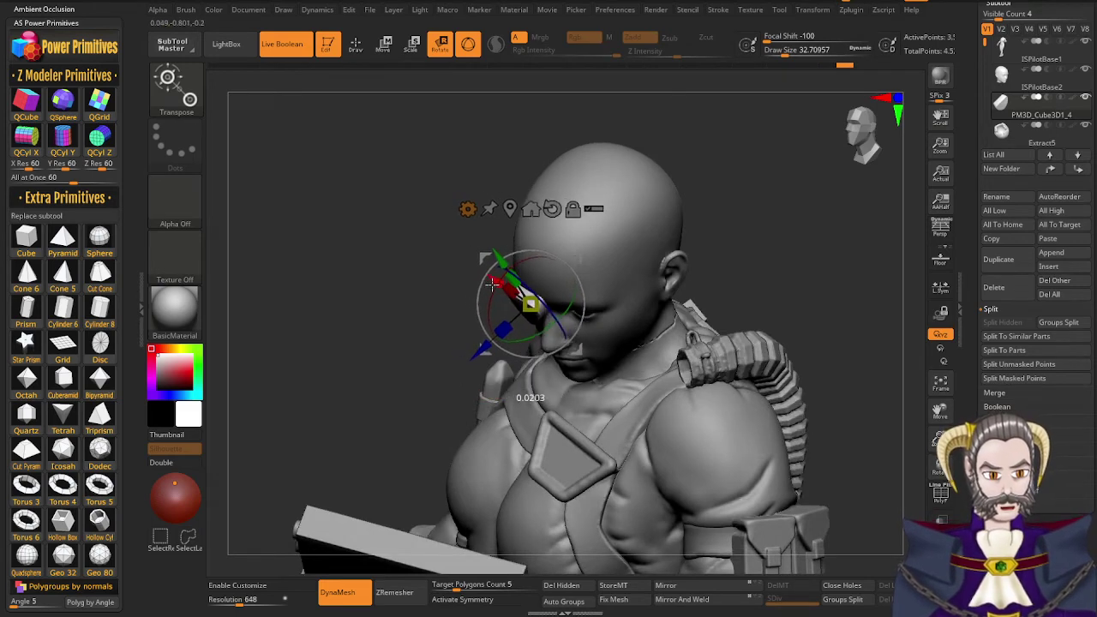
left_click_drag(445, 382, 488, 365)
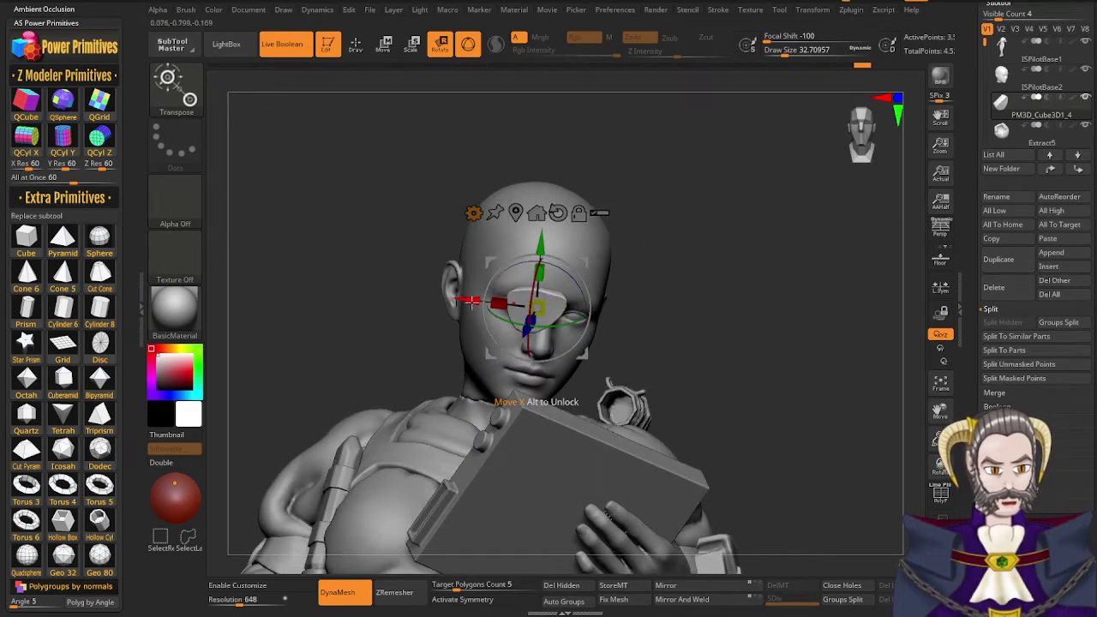
right_click_drag(497, 374, 559, 357)
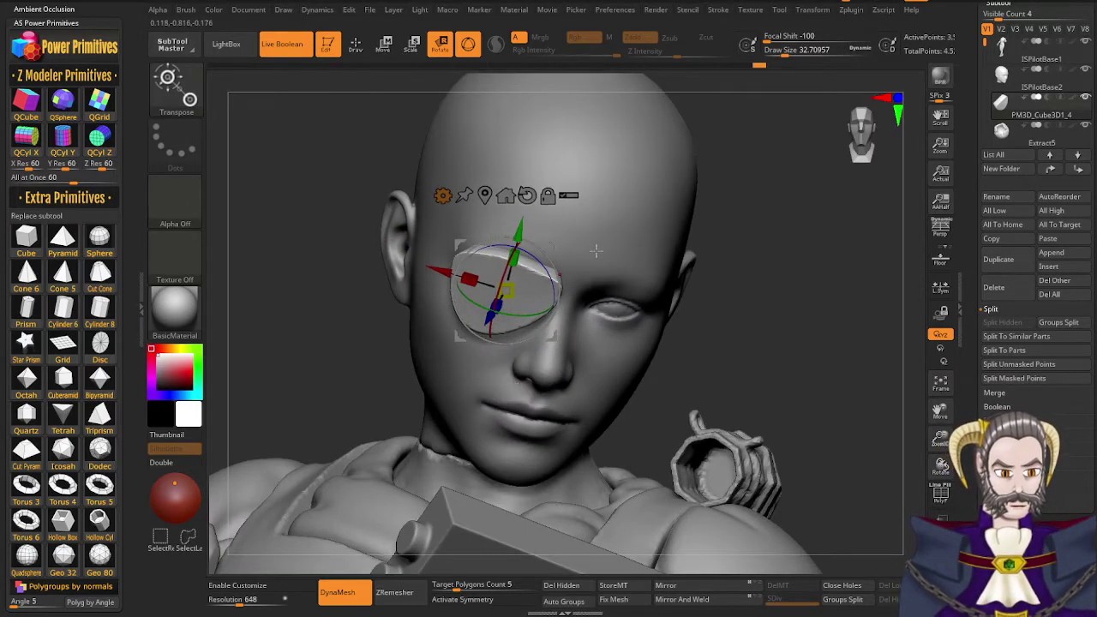
Fine-tune the lens piece's sideways position, angle and height over the right eye, checking it from the front and side
right_click_drag(596, 250, 566, 230)
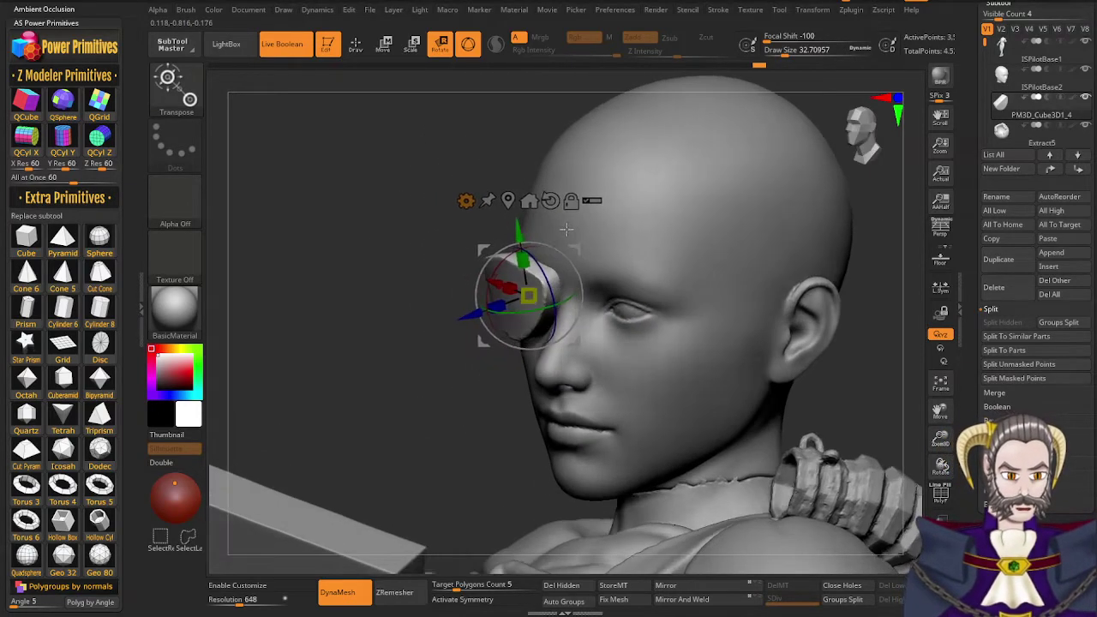
left_click_drag(566, 229, 615, 234)
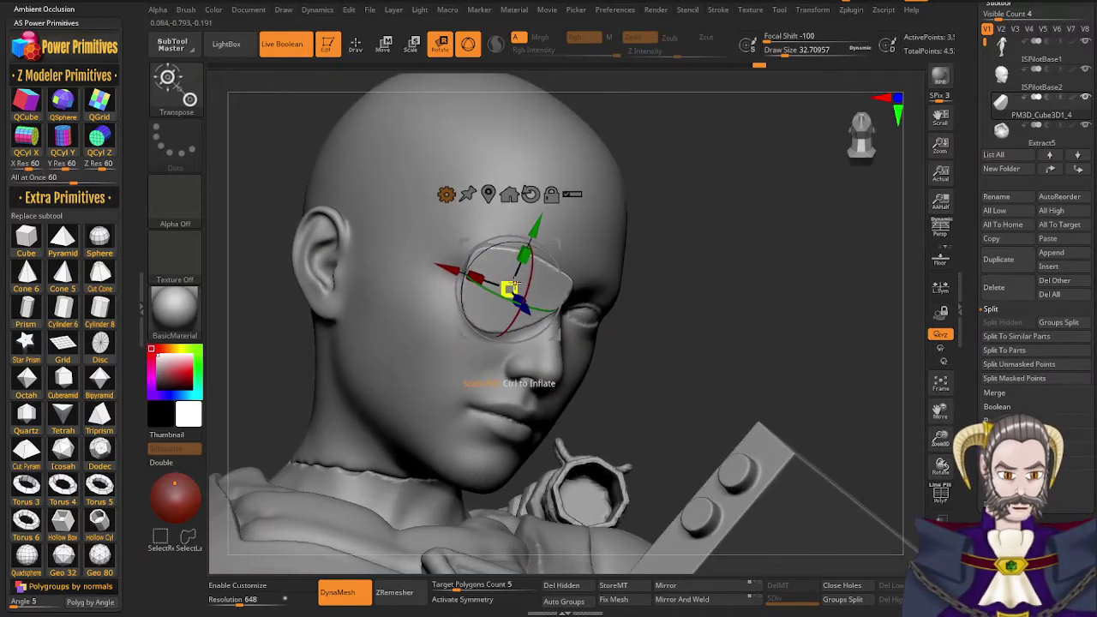
left_click_drag(447, 270, 443, 268)
mouse_move(403, 377)
right_mouse_down()
mouse_move(458, 369)
mouse_move(399, 391)
right_mouse_up()
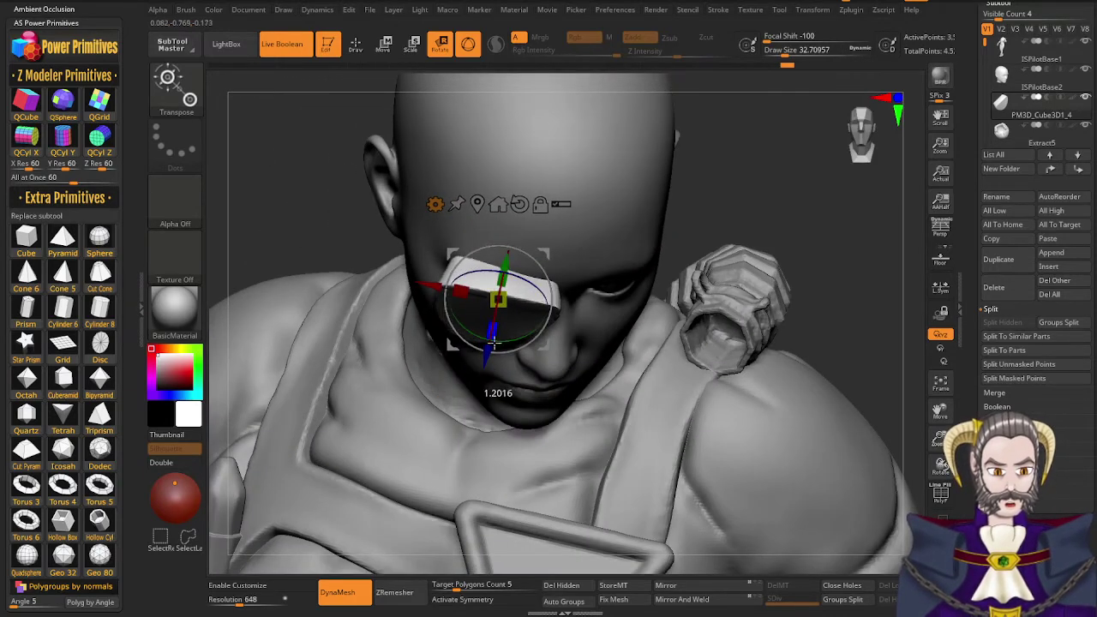
right_click_drag(576, 324, 590, 251)
left_click_drag(590, 251, 592, 246)
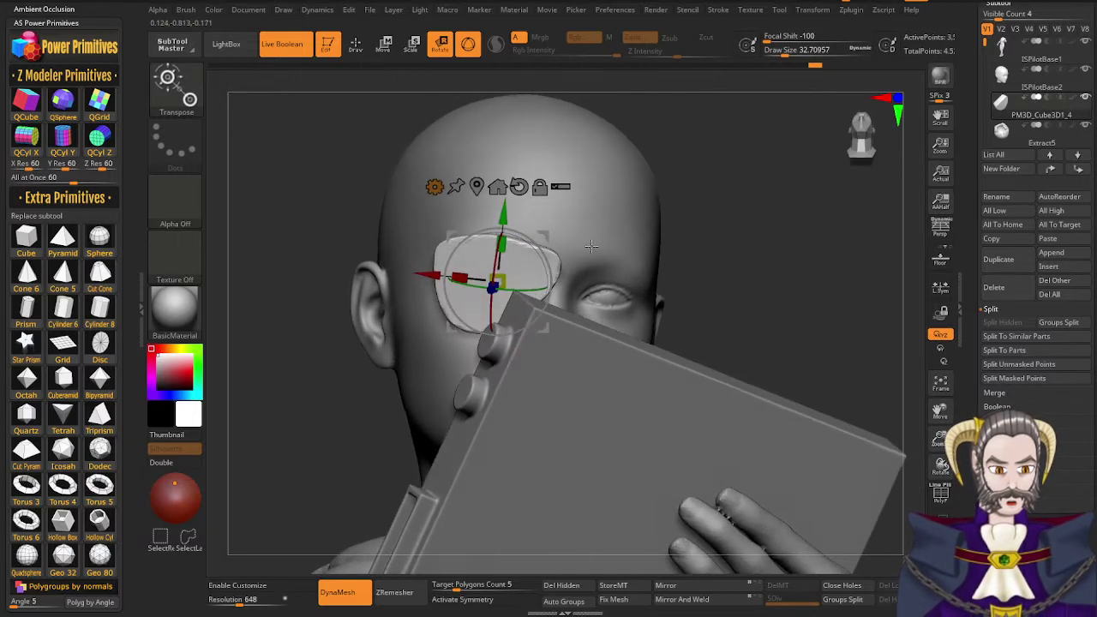
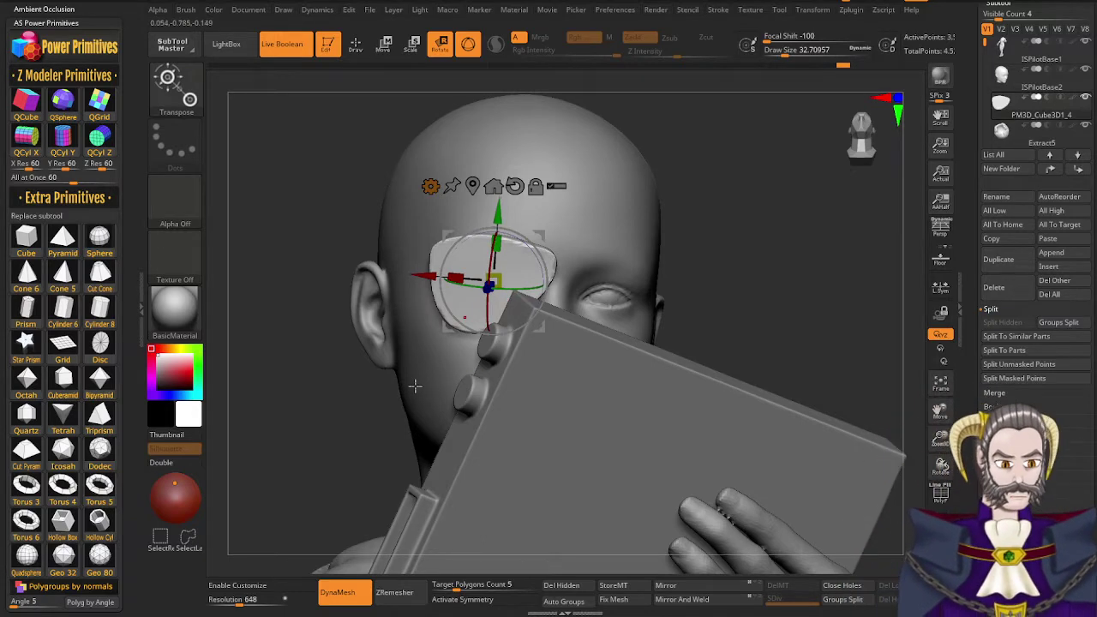
mouse_move(415, 386)
left_mouse_down()
mouse_move(514, 404)
mouse_move(482, 418)
mouse_move(415, 406)
left_mouse_up()
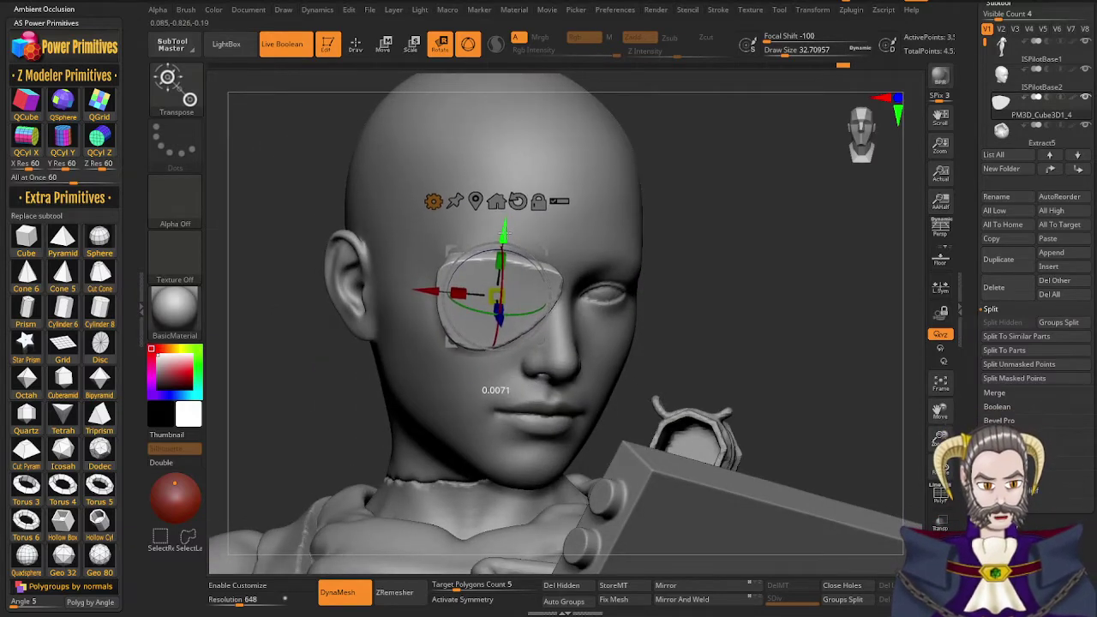
left_click_drag(548, 358, 457, 381)
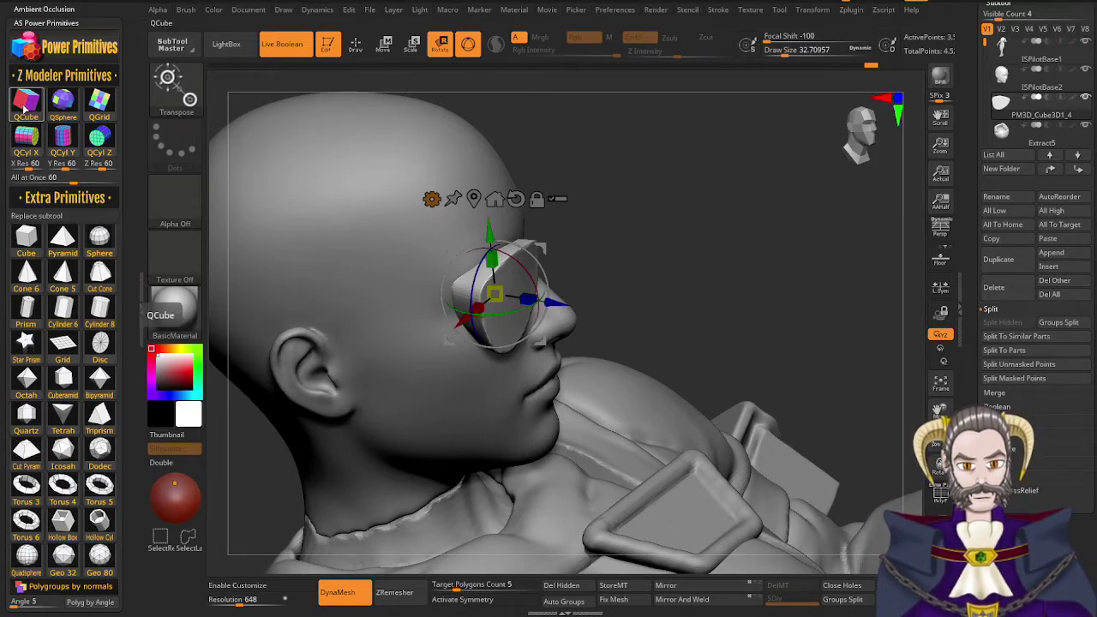
Add a QCube primitive as a new subtool, shrink it and flatten it into a thin plate beside the pilot's head
left_click(24, 108)
mouse_move(479, 472)
right_mouse_down("ctrl")
mouse_move(409, 379)
mouse_move(407, 341)
mouse_move(249, 90)
mouse_move(430, 383)
mouse_move(321, 185)
right_mouse_up("ctrl")
left_click_drag(454, 355, 221, 7)
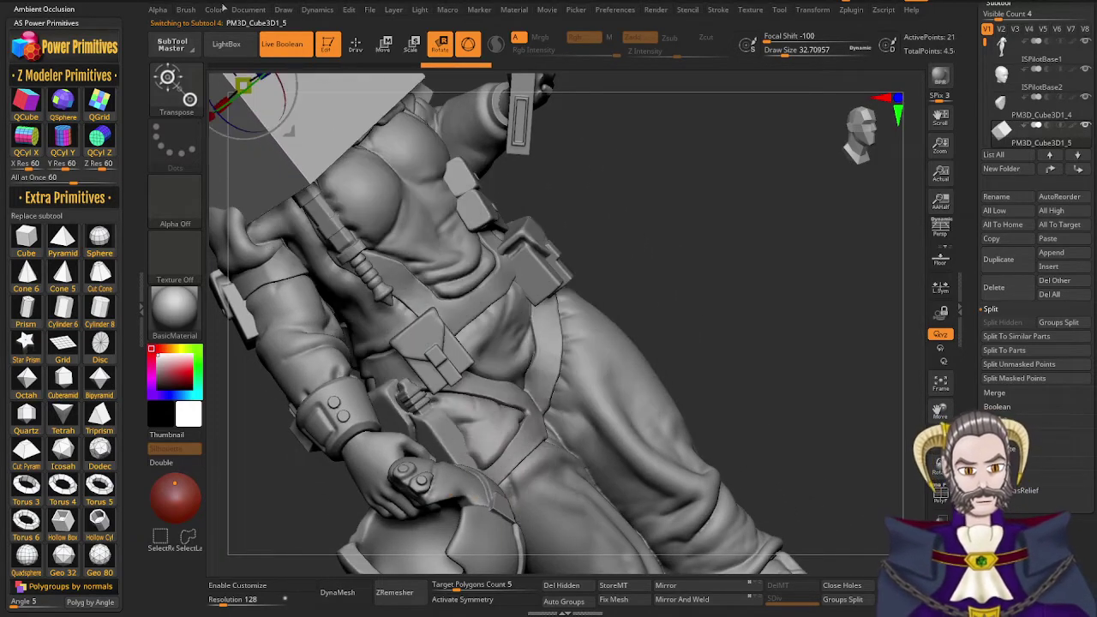
right_click_drag(362, 247, 428, 330, "ctrl")
right_click_drag(317, 81, 358, 288, "alt")
left_click_drag(378, 317, 346, 353)
left_click_drag(353, 288, 360, 334)
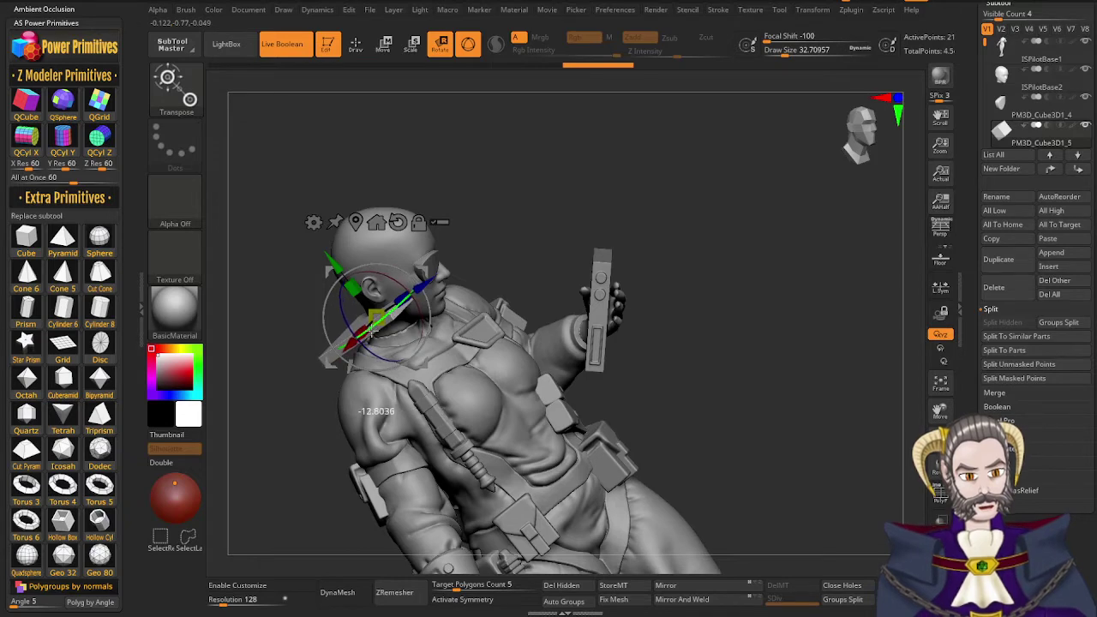
left_click_drag(368, 335, 368, 337)
key("ctrl+z")
right_click_drag(373, 374, 360, 341)
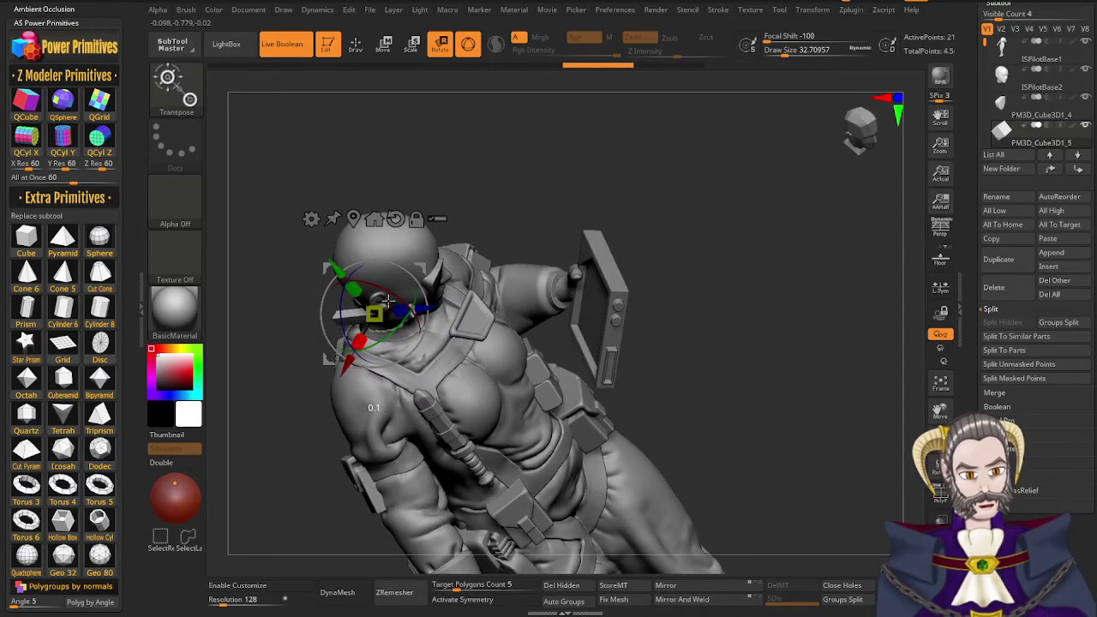
Move, rotate and shorten the thin plate into a strap running from above the right ear to the lens
left_click_drag(387, 303, 442, 306)
right_click_drag(390, 347, 447, 267, "ctrl")
left_click_drag(421, 242, 443, 265)
left_click_drag(392, 213, 390, 122)
right_click_drag(365, 221, 372, 267)
left_click_drag(415, 233, 434, 217)
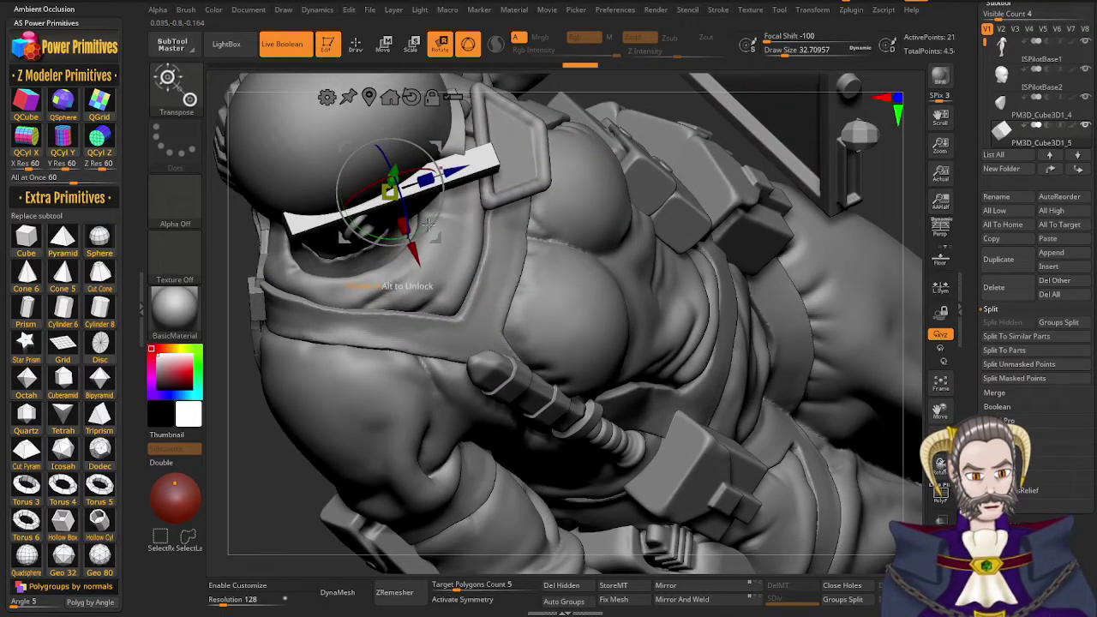
right_click_drag(420, 278, 469, 274)
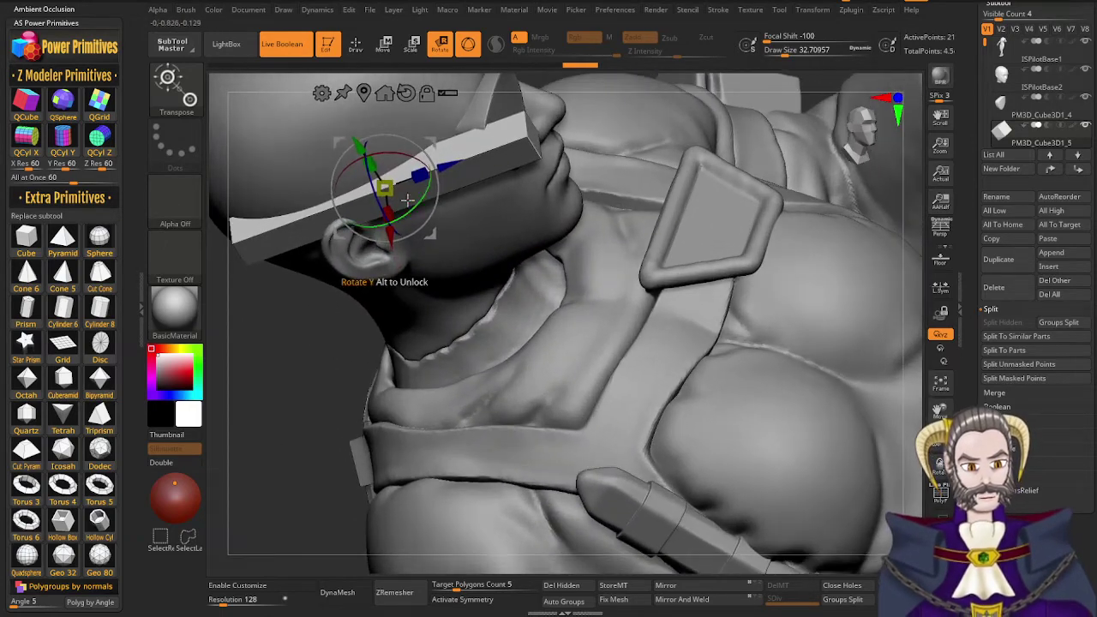
left_click_drag(397, 186, 386, 201)
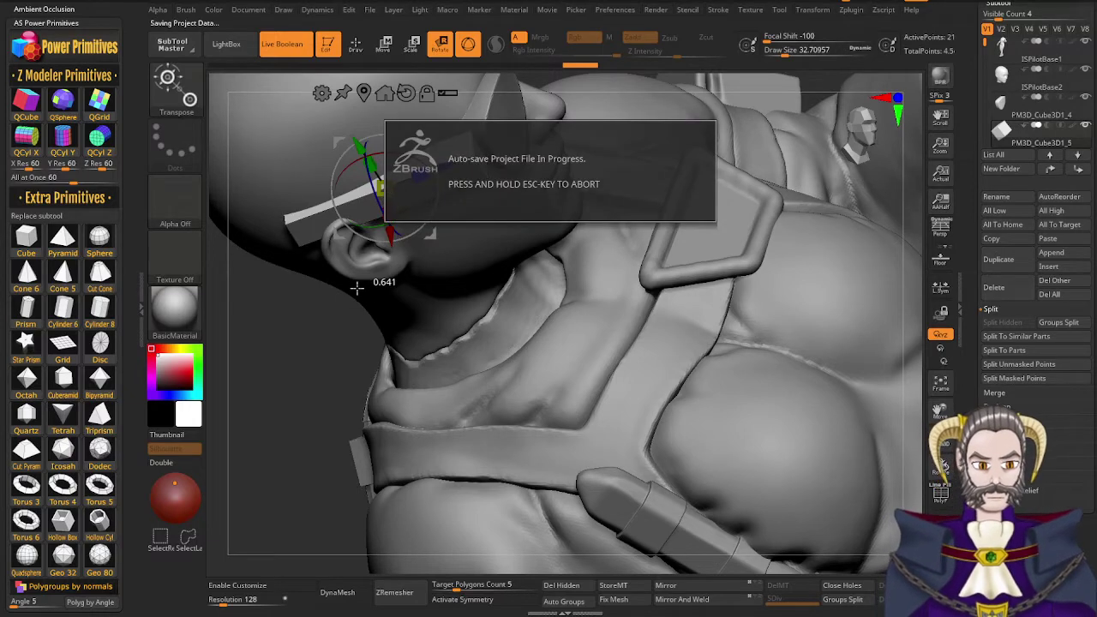
left_click_drag(356, 308, 364, 293)
Narrow the strap to about 0.55 of its height and adjust its placement against the side of the head
left_click_drag(972, 99, 977, 191)
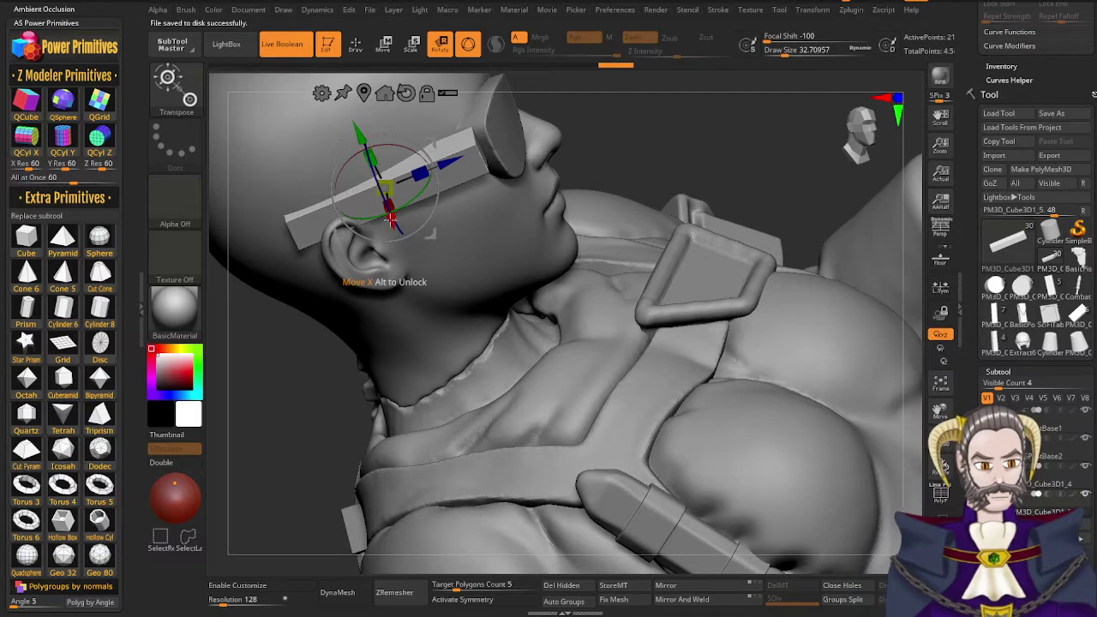
right_click_drag(434, 282, 429, 240)
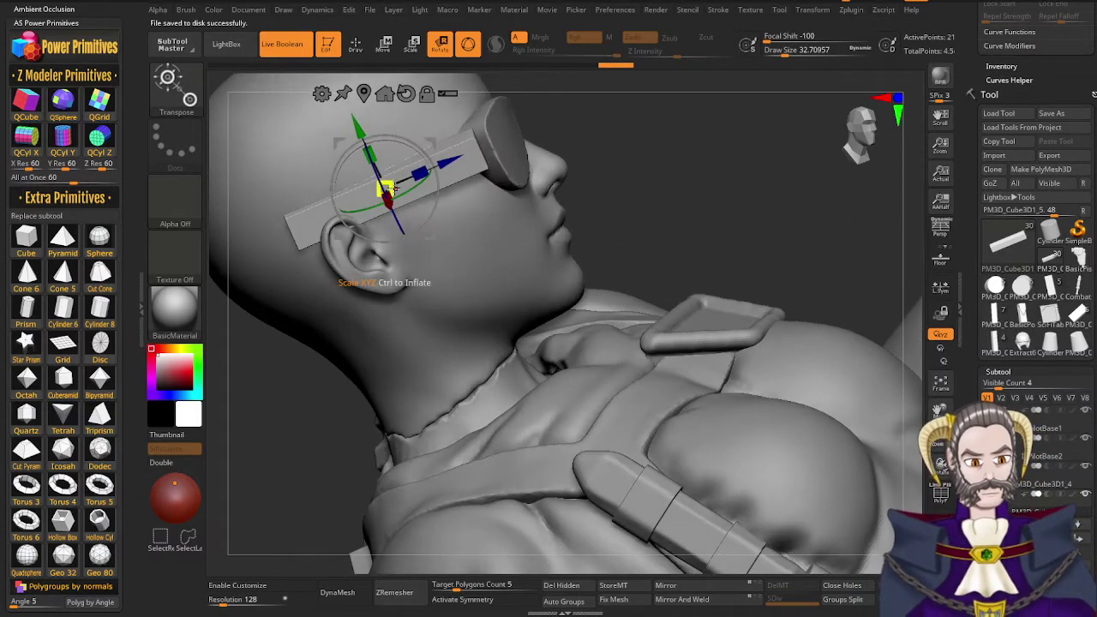
mouse_move(391, 186)
left_mouse_down()
mouse_move(379, 171)
mouse_move(383, 184)
left_mouse_up()
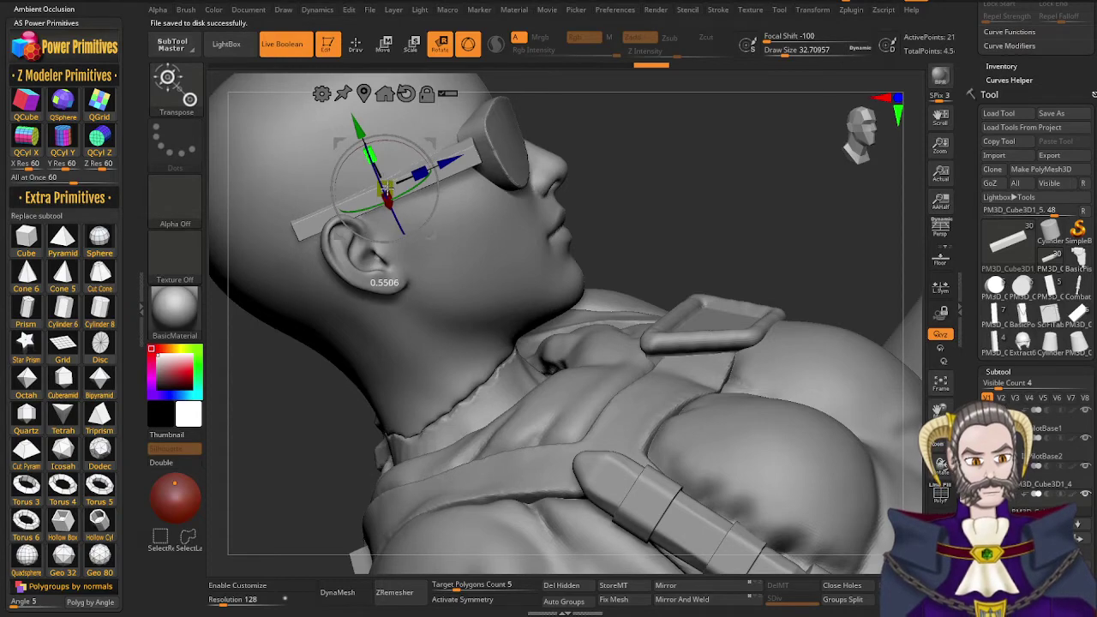
right_click_drag(426, 340, 410, 264)
left_click_drag(384, 250, 386, 248)
right_click_drag(399, 289, 502, 170)
mouse_move(502, 170)
right_mouse_down("alt")
mouse_move(417, 360)
mouse_move(460, 394)
right_mouse_up("alt")
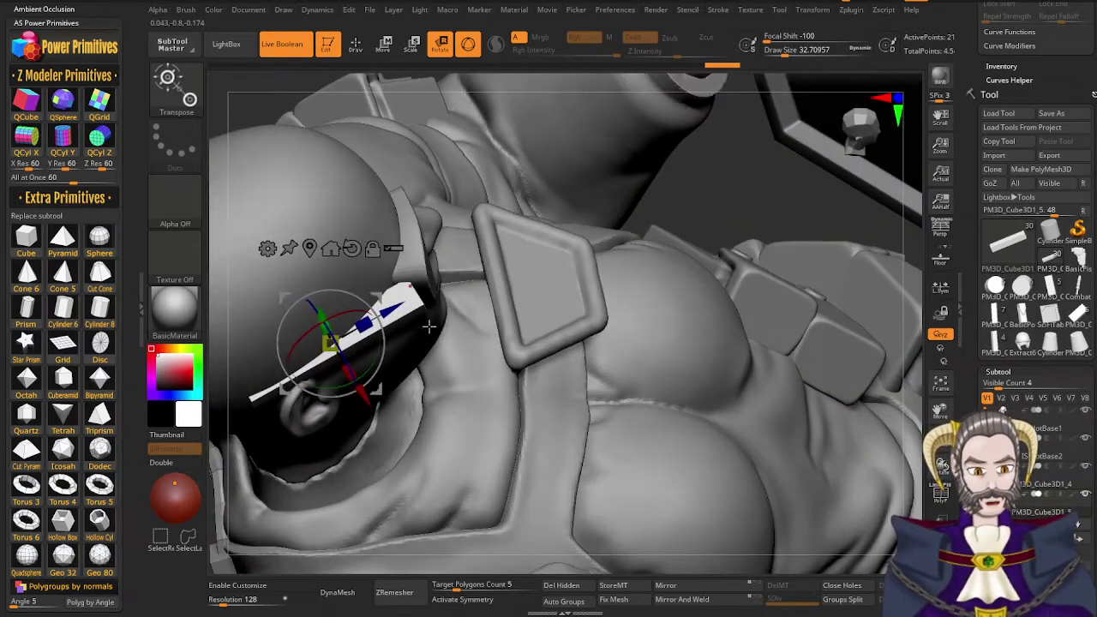
right_click_drag(435, 293, 326, 293)
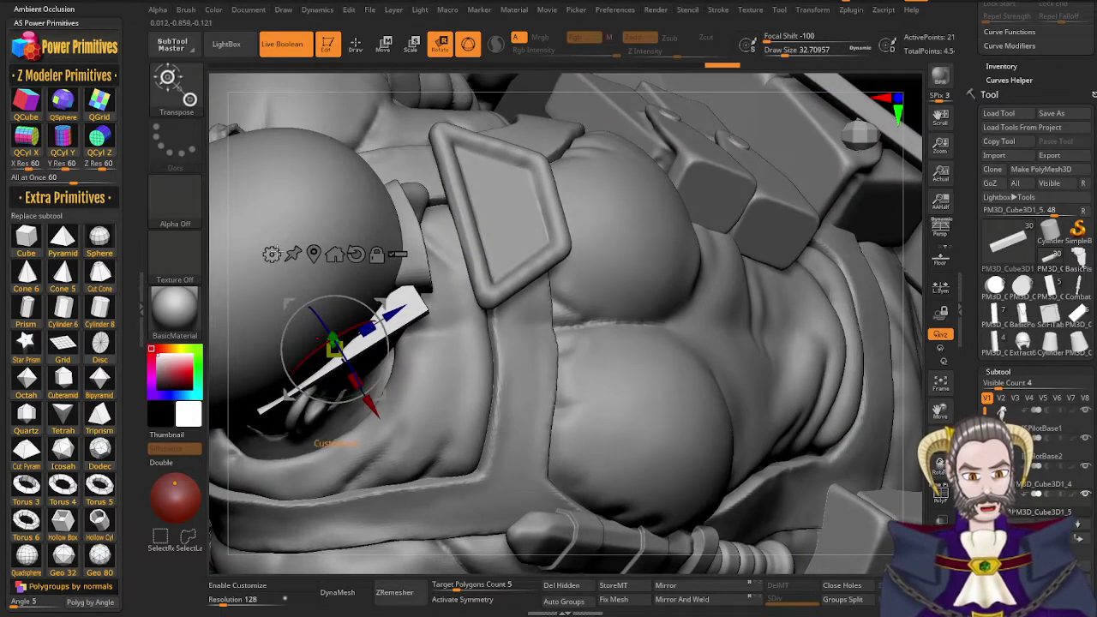
Bend the strap with the Bend Curve deformer to follow the side of the head, ending back in Gizmo 3D mode
left_click(271, 254)
left_click(394, 287)
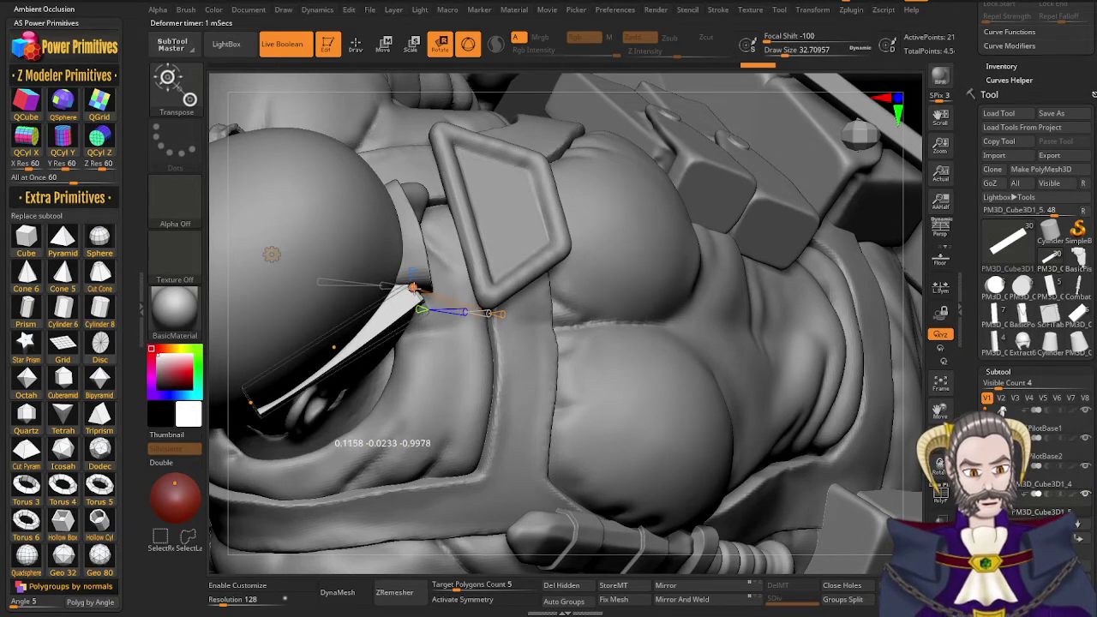
left_click_drag(411, 286, 409, 286)
left_click_drag(337, 350, 340, 353)
mouse_move(356, 416)
right_mouse_down()
mouse_move(523, 467)
mouse_move(474, 320)
mouse_move(447, 293)
right_mouse_up()
left_click_drag(397, 293, 399, 285)
right_click_drag(409, 364, 386, 188)
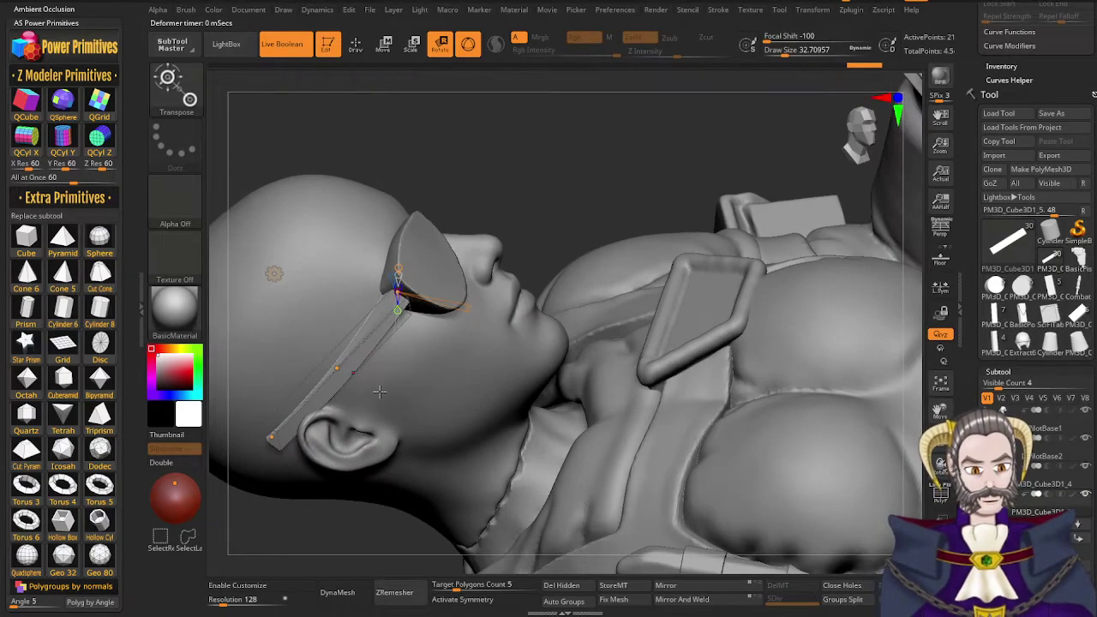
right_click_drag(380, 392, 405, 348)
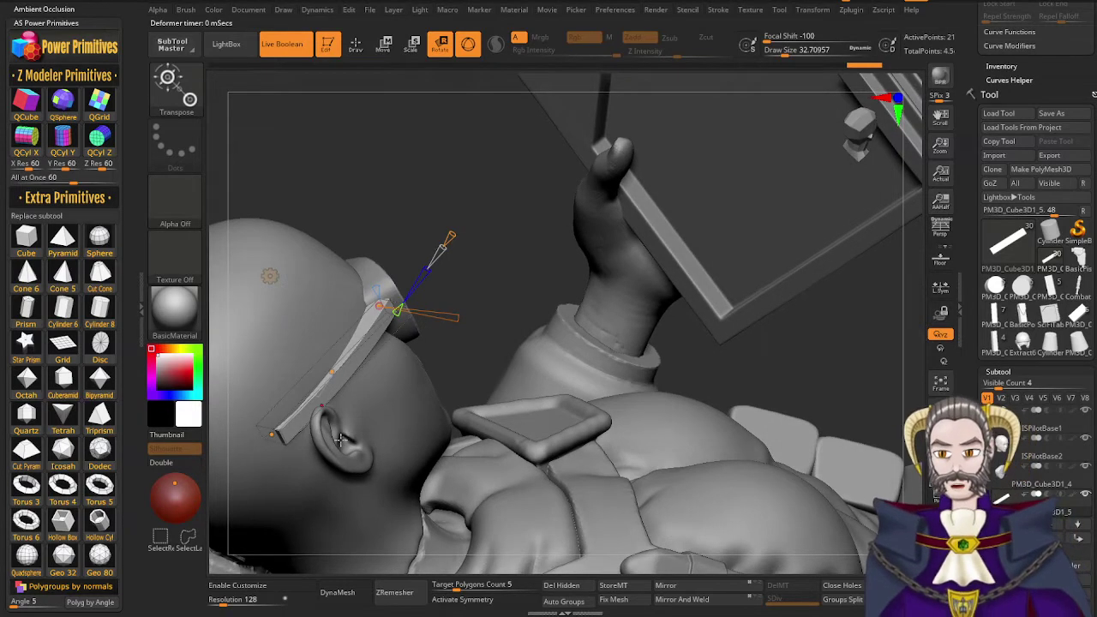
left_click(270, 276)
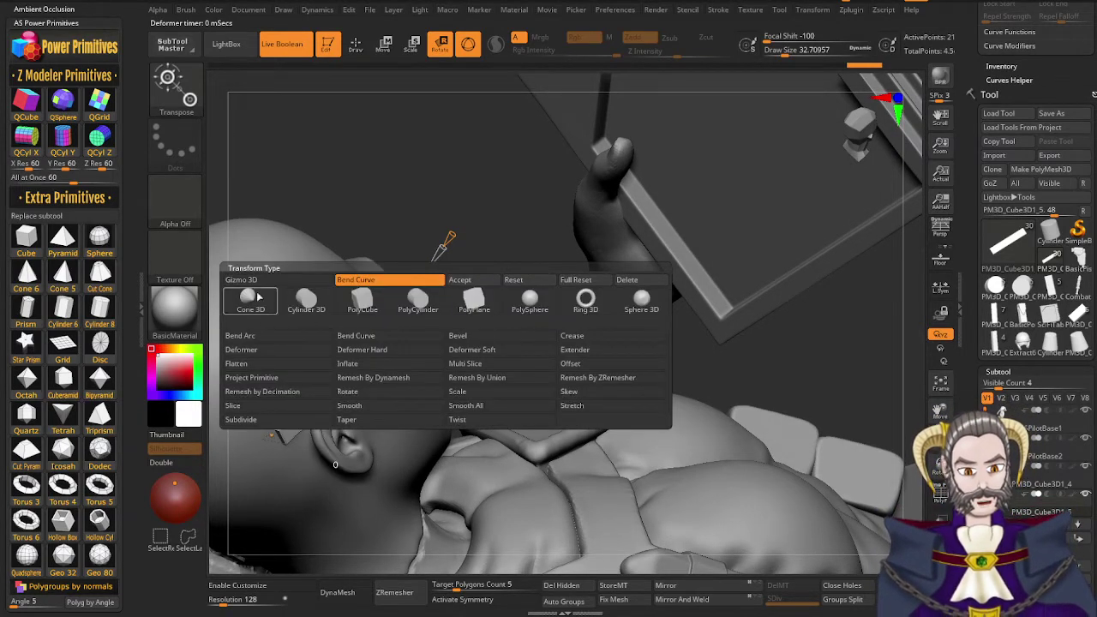
left_click(263, 281)
Build up a raised rim around the edge of the lens piece with the Standard brush at a draw size of about 3.67
mouse_move(396, 324)
right_mouse_down()
mouse_move(433, 298)
mouse_move(431, 333)
right_mouse_up()
left_click(433, 298, "alt")
key("q")
key("s")
left_click_drag(428, 324, 416, 293)
key("s")
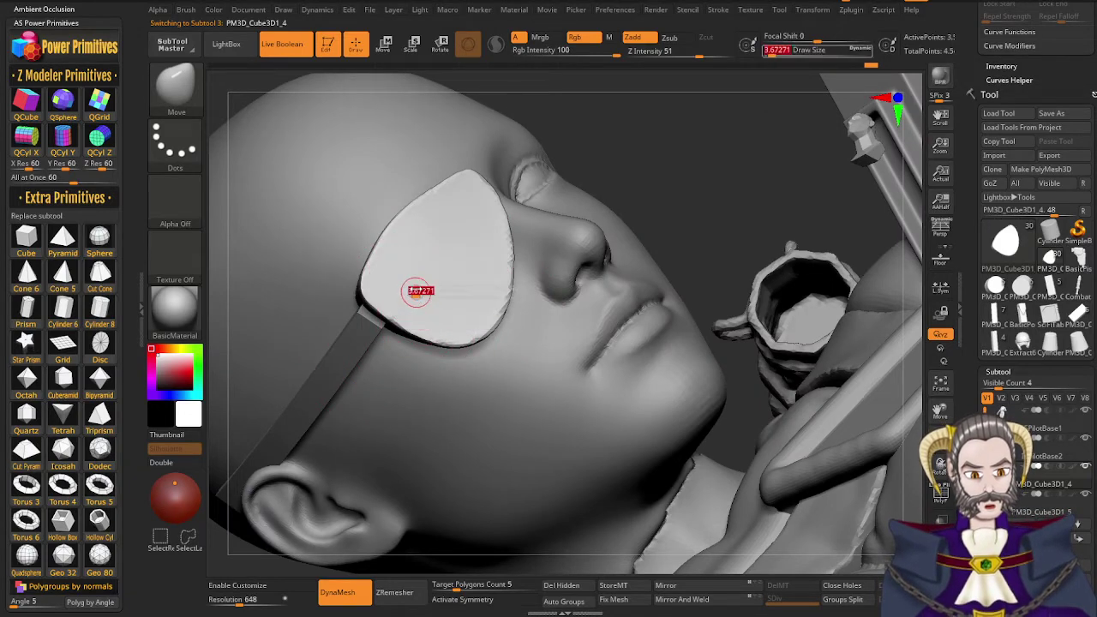
key("b")
key("s")
key("t")
right_click_drag(394, 283, 389, 304)
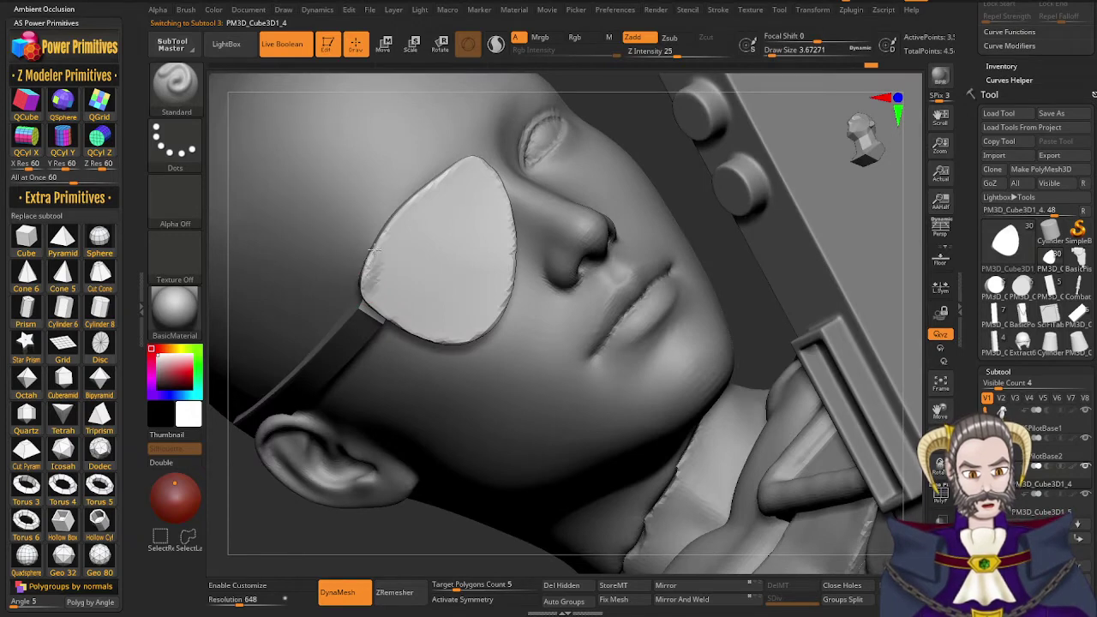
left_click_drag(388, 229, 410, 205)
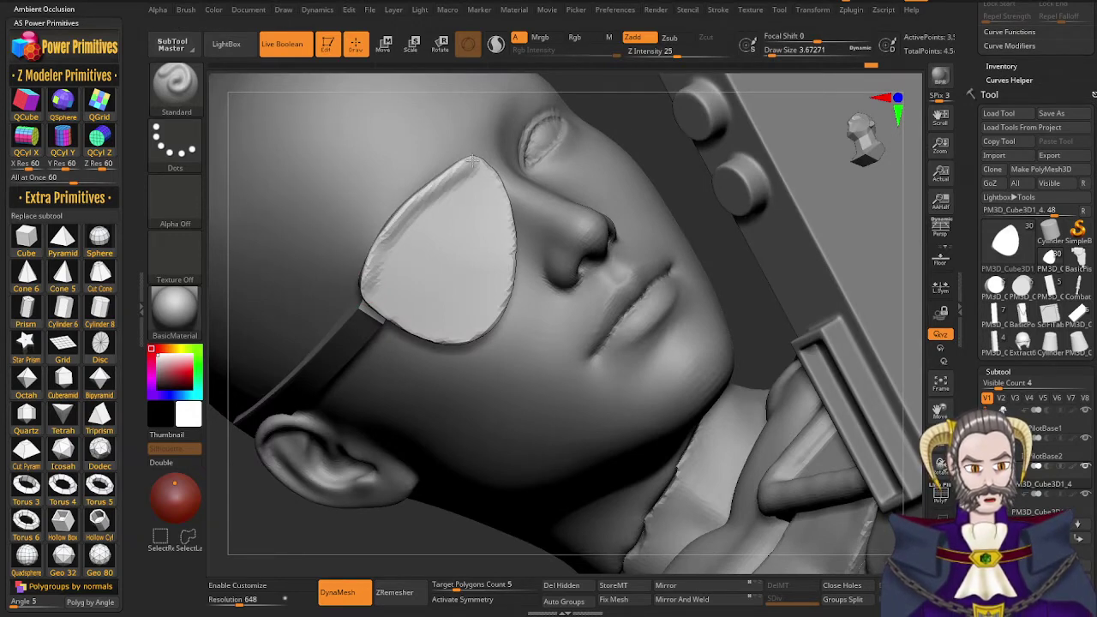
left_click_drag(474, 161, 429, 188)
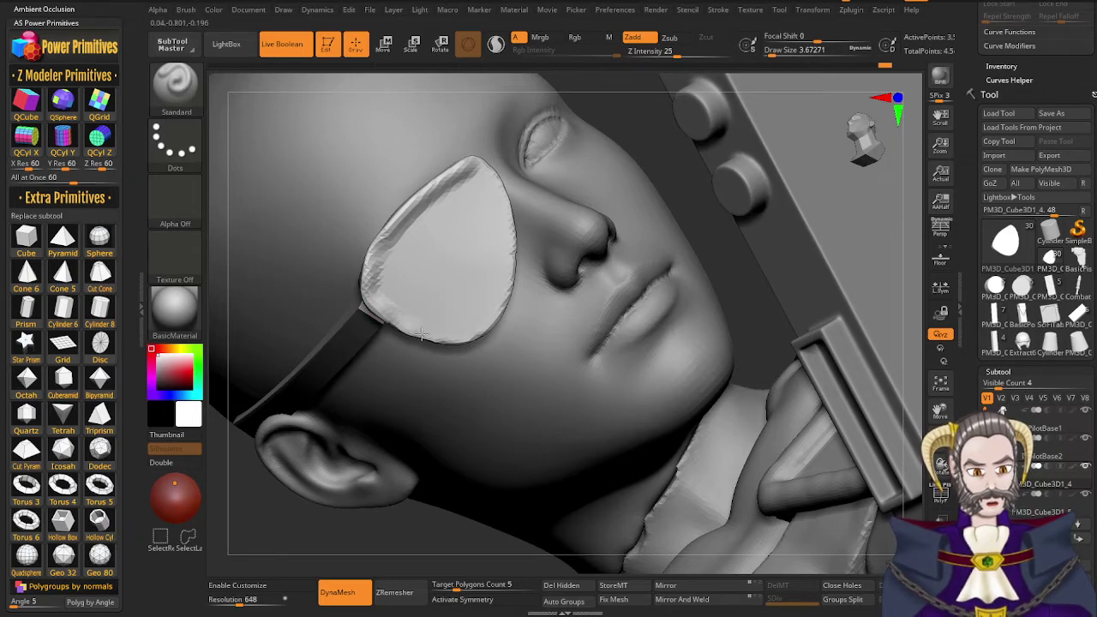
left_click_drag(501, 302, 512, 248)
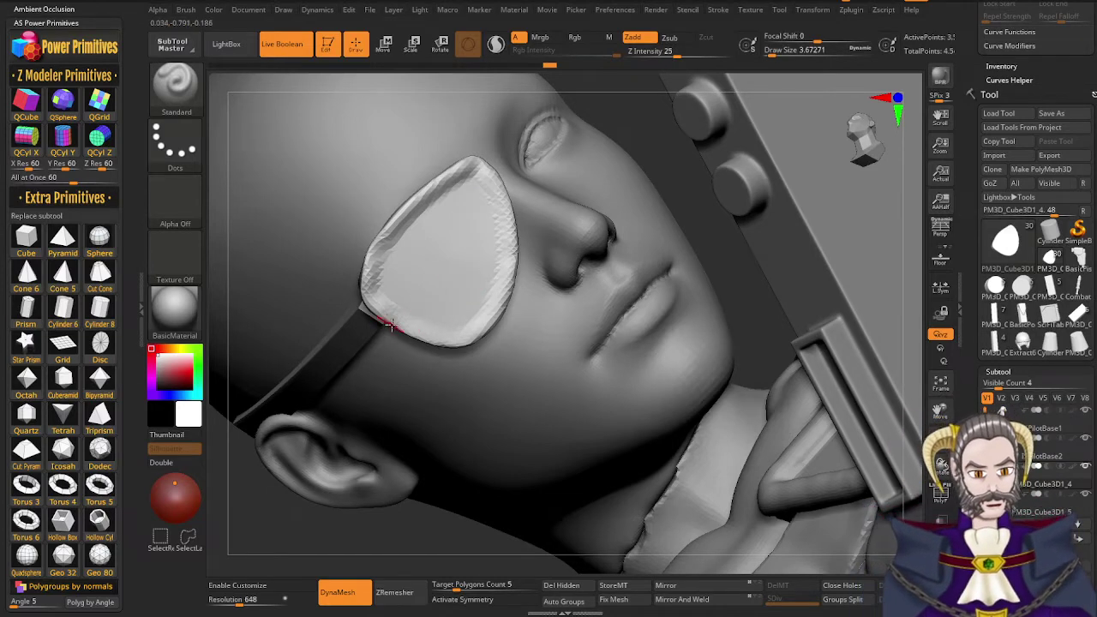
mouse_move(371, 276)
left_mouse_down()
mouse_move(401, 218)
mouse_move(472, 161)
left_mouse_up()
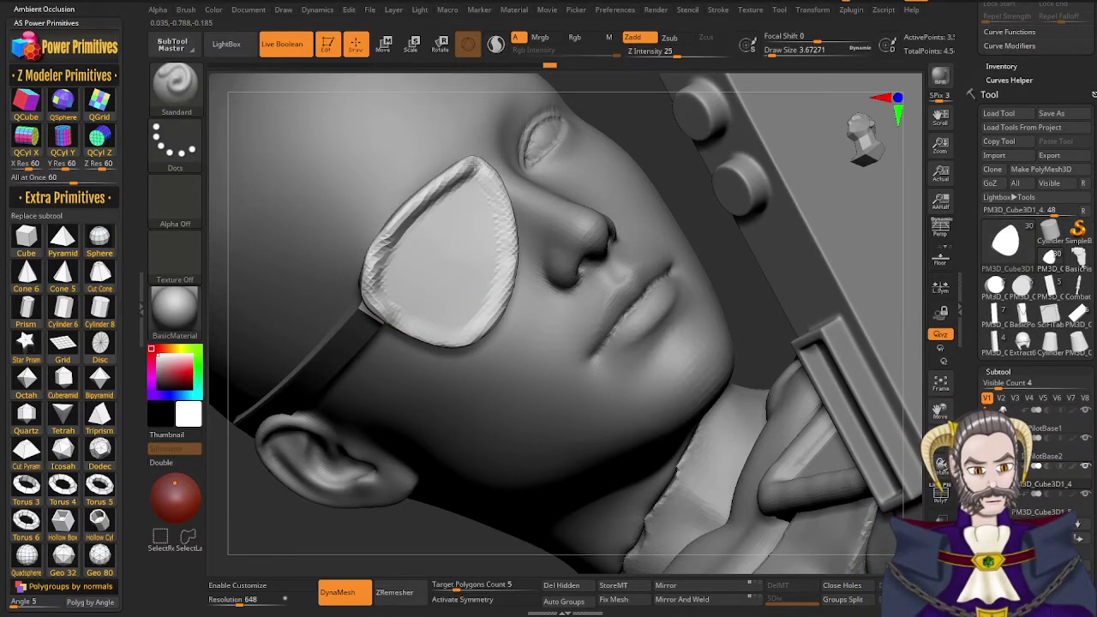
Smooth the rim on the lens's nose side and remesh the lens with DynaMesh at resolution 1160
mouse_move(446, 253)
right_mouse_down()
mouse_move(457, 231)
mouse_move(465, 277)
right_mouse_up()
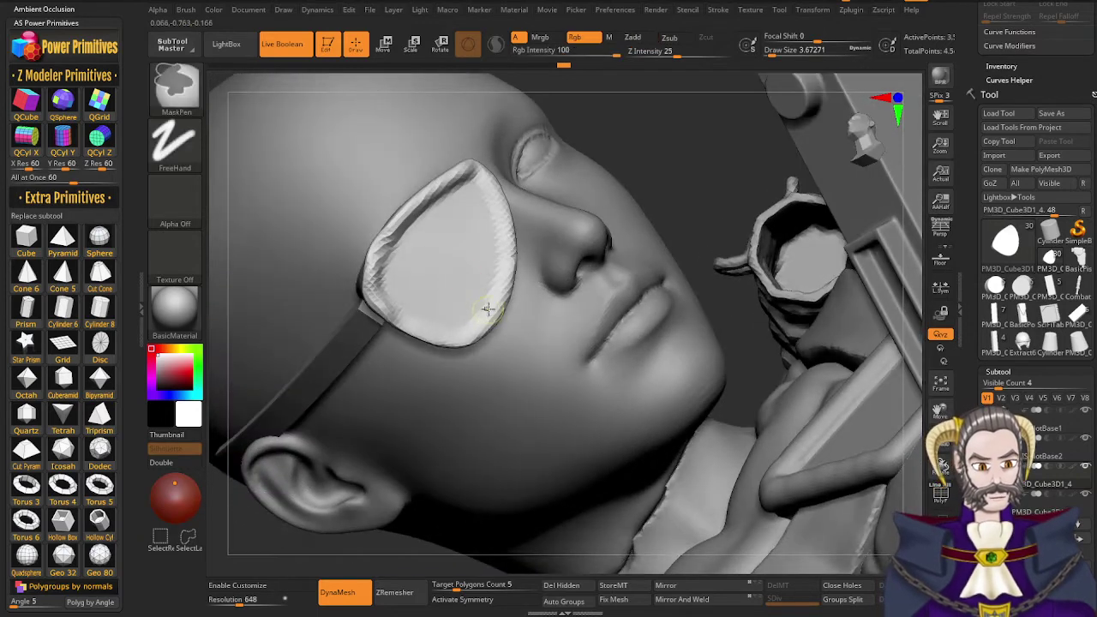
left_click_drag(488, 310, 466, 345, "shift")
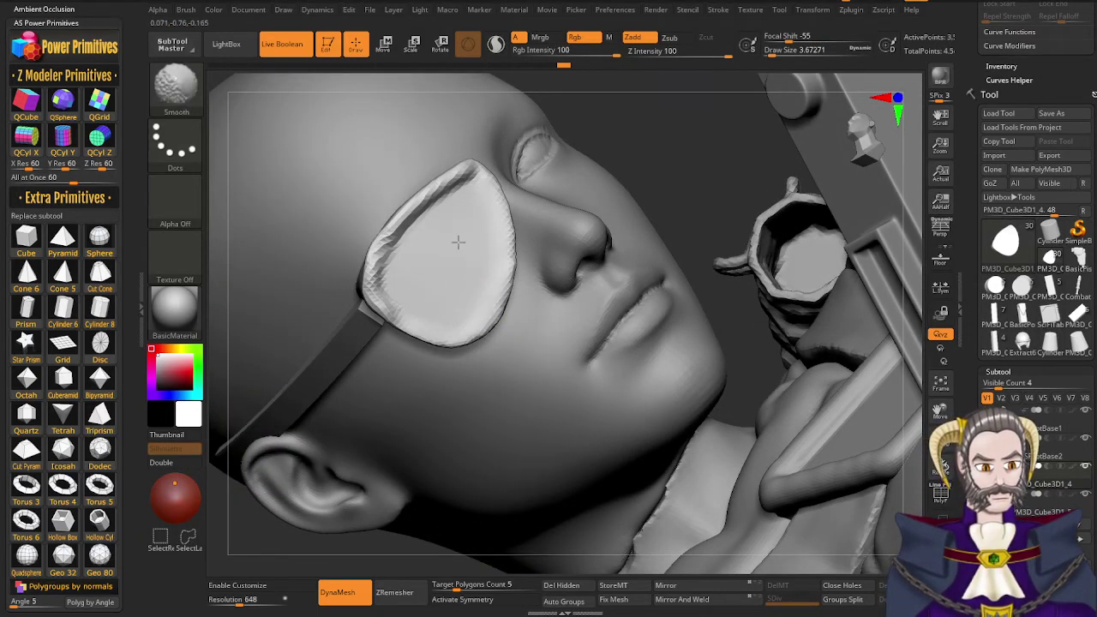
right_click_drag(459, 243, 408, 262)
left_click_drag(269, 531, 287, 482, "ctrl")
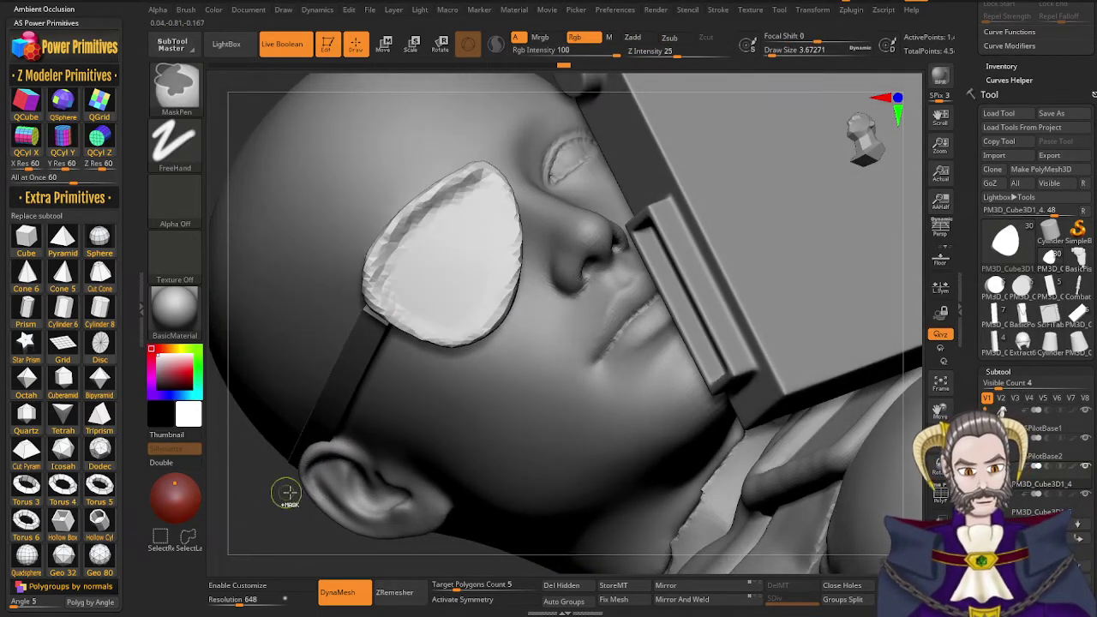
key("ctrl+z")
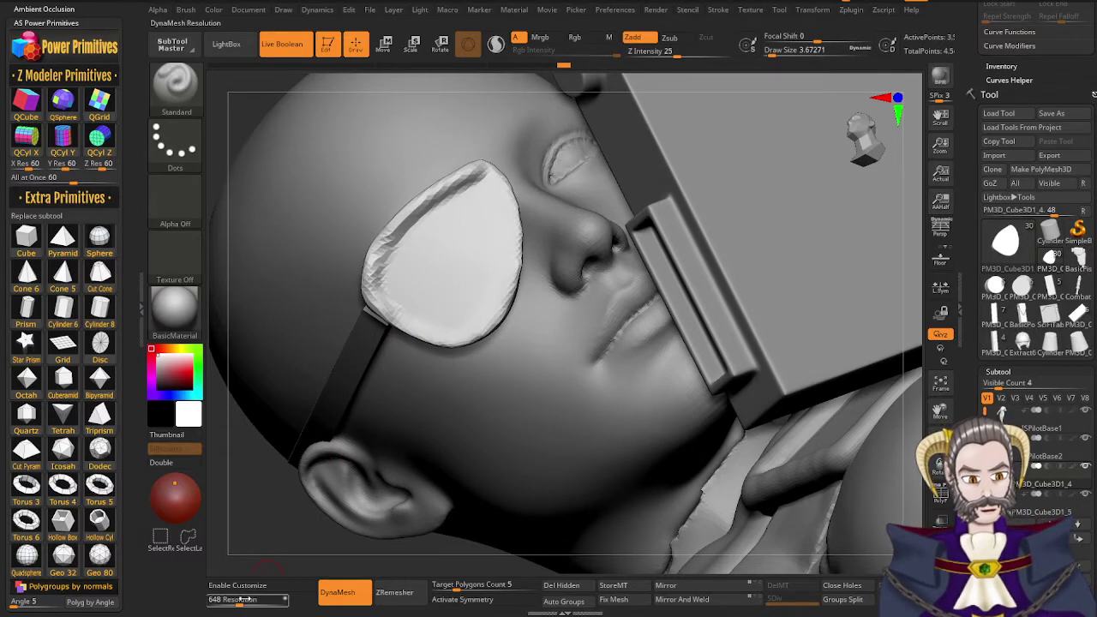
left_click_drag(239, 606, 249, 604)
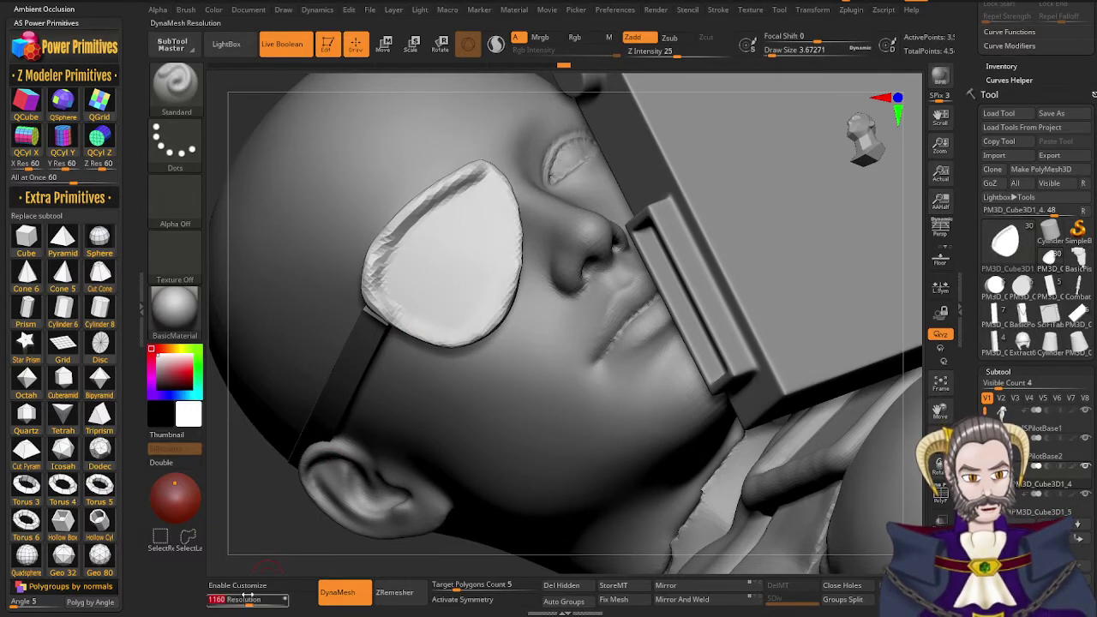
left_click_drag(253, 518, 273, 480, "ctrl")
right_click_drag(370, 343, 411, 256)
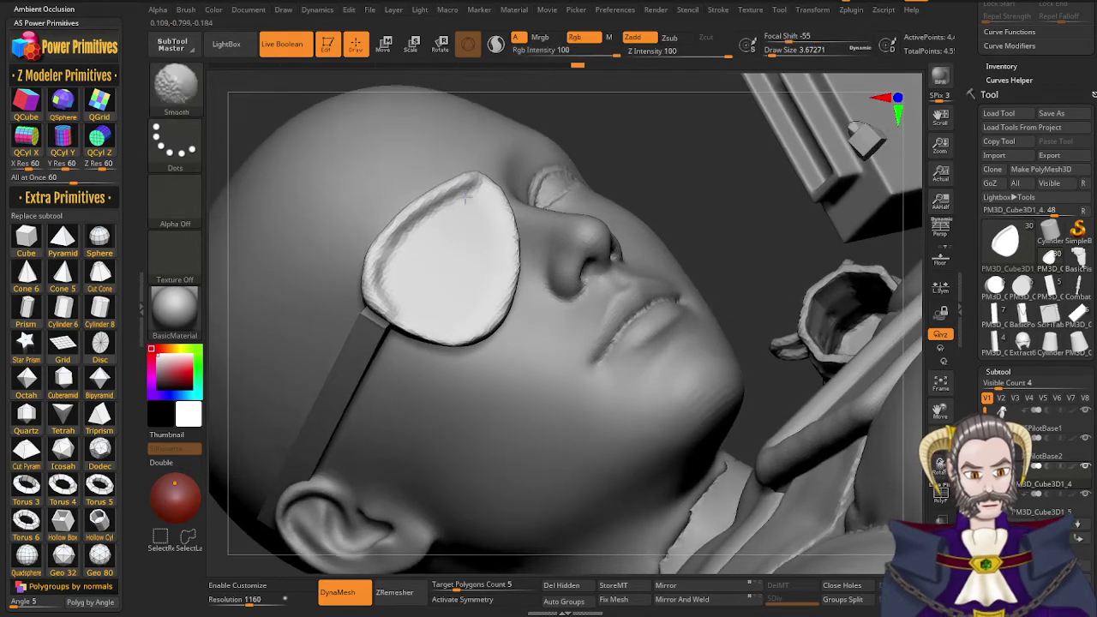
Smooth the upper rim of the lens and build it up again with the Standard brush
mouse_move(387, 306)
left_mouse_down("shift")
mouse_move(391, 254)
mouse_move(469, 202)
left_mouse_up("shift")
right_click_drag(400, 247, 396, 285)
mouse_move(373, 290)
left_mouse_down()
mouse_move(404, 226)
mouse_move(463, 175)
left_mouse_up()
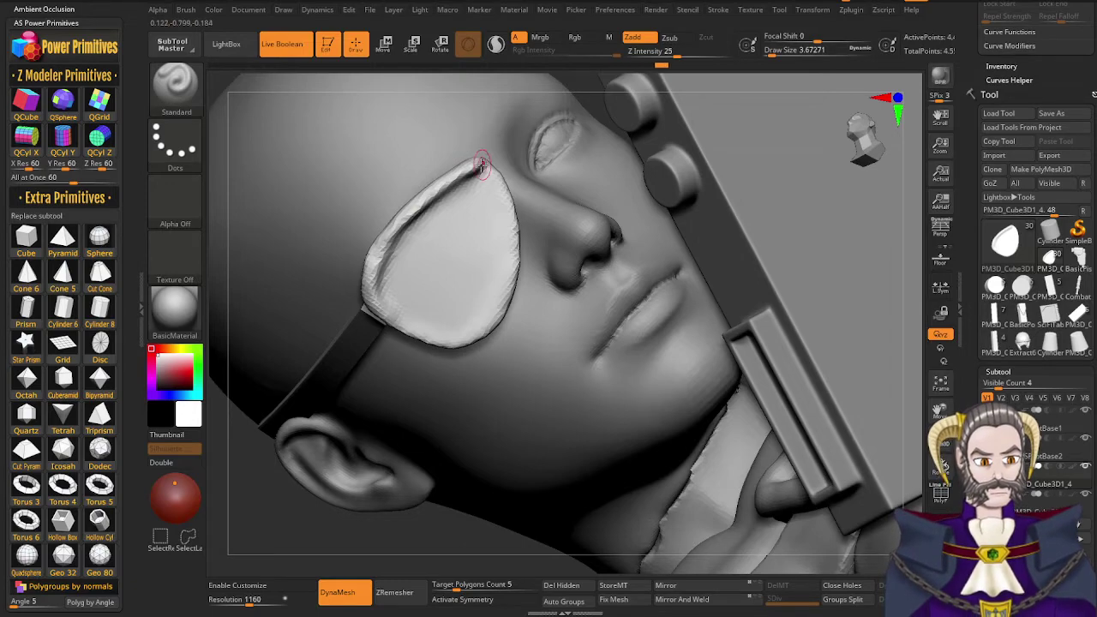
Flatten the outer side of the lens frame with the hPolish brush at a draw size of about 10.5
right_click_drag(416, 311, 413, 285)
mouse_move(481, 282)
right_mouse_down()
mouse_move(480, 215)
mouse_move(499, 289)
mouse_move(586, 308)
mouse_move(527, 309)
right_mouse_up()
mouse_move(434, 361)
right_mouse_down()
mouse_move(458, 324)
mouse_move(410, 270)
right_mouse_up()
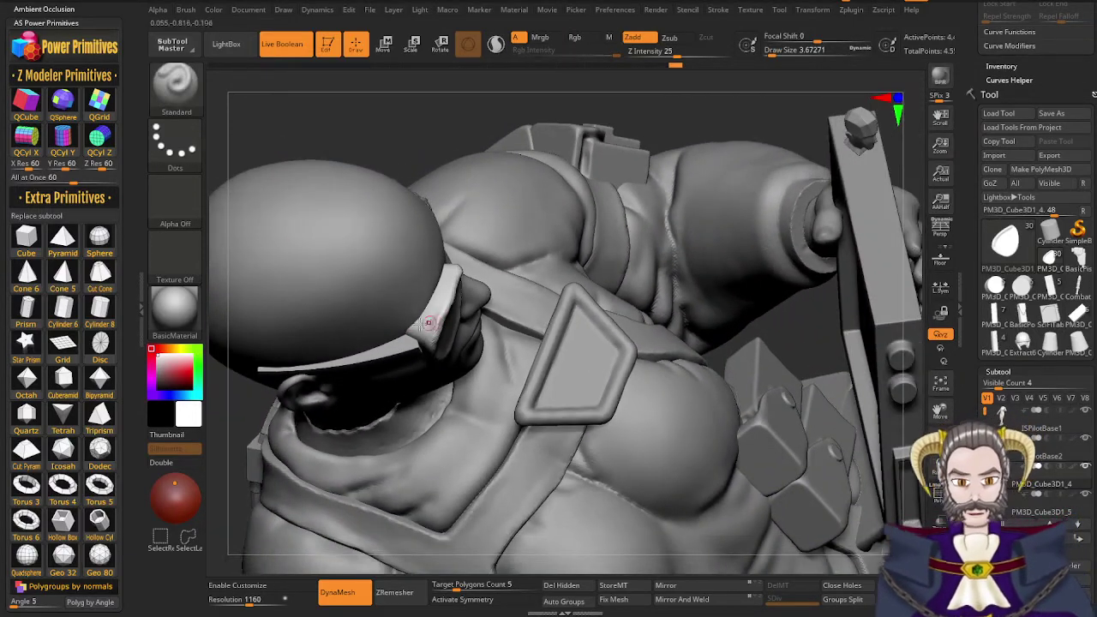
key("b")
key("h")
key("p")
key("s")
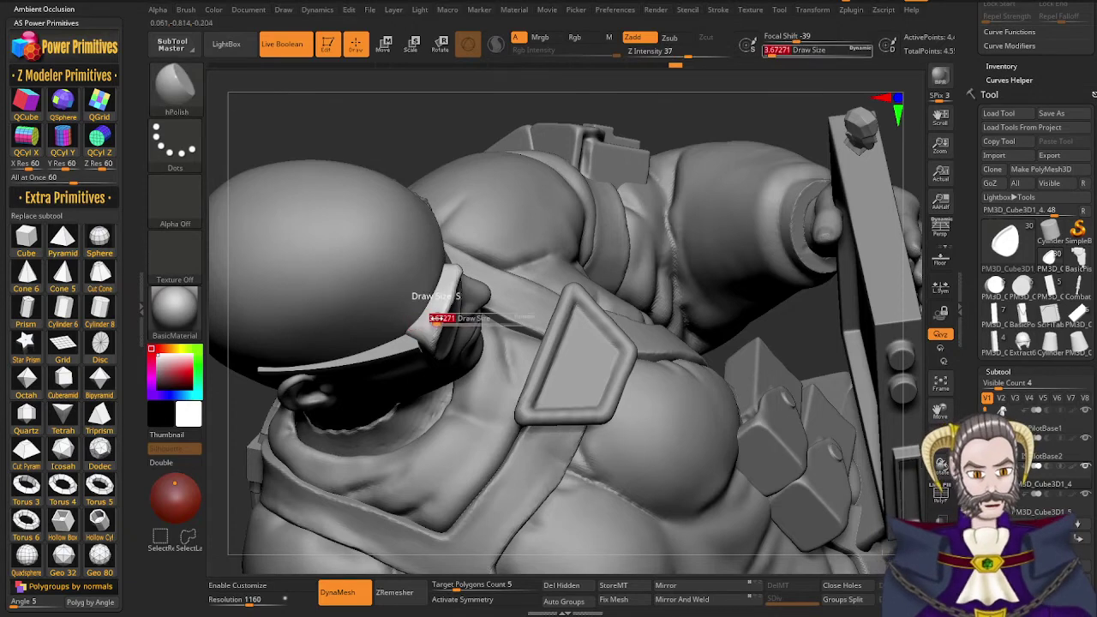
left_click_drag(441, 322, 438, 304)
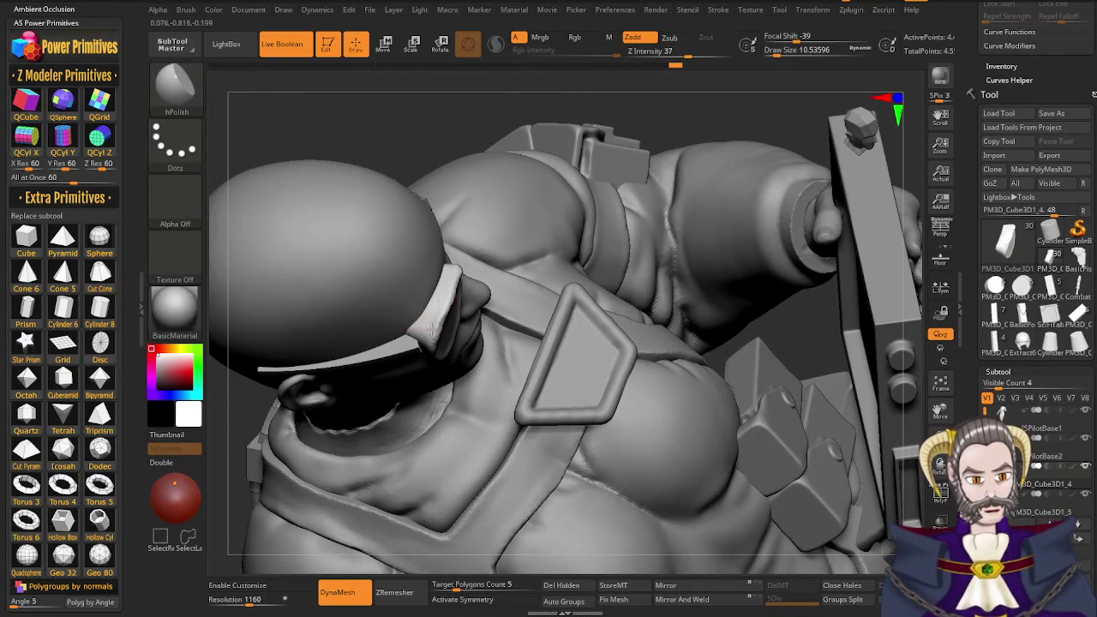
Polish the lens's front face near its lower rim and check the eyewear on the whole head
right_click_drag(430, 293, 412, 221)
right_click_drag(458, 321, 423, 330)
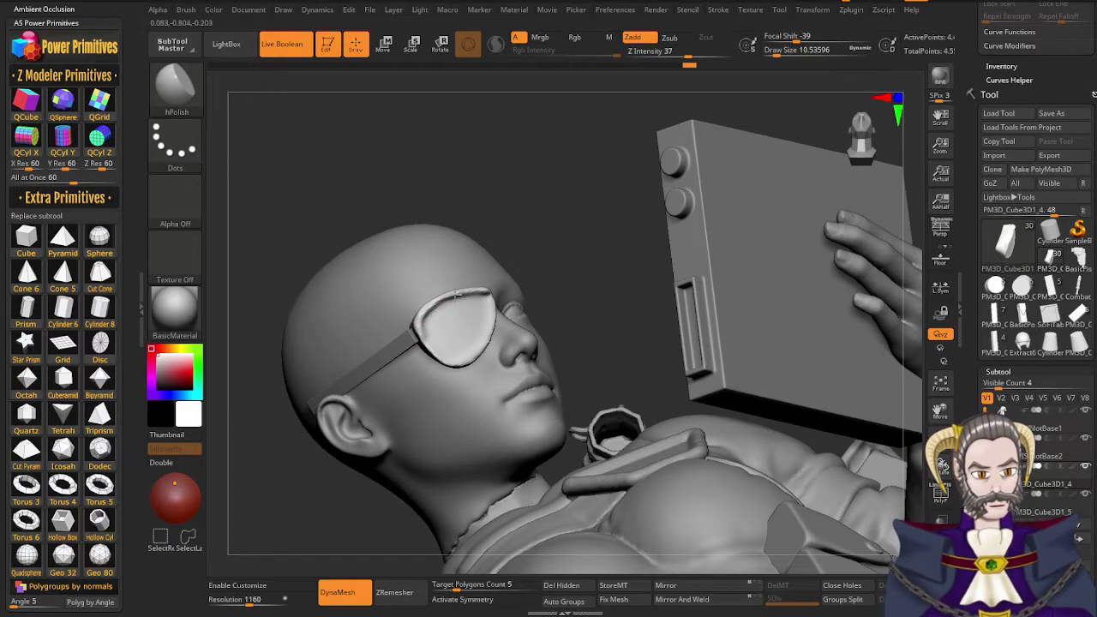
mouse_move(477, 291)
right_mouse_down()
mouse_move(420, 321)
mouse_move(457, 306)
mouse_move(458, 340)
right_mouse_up()
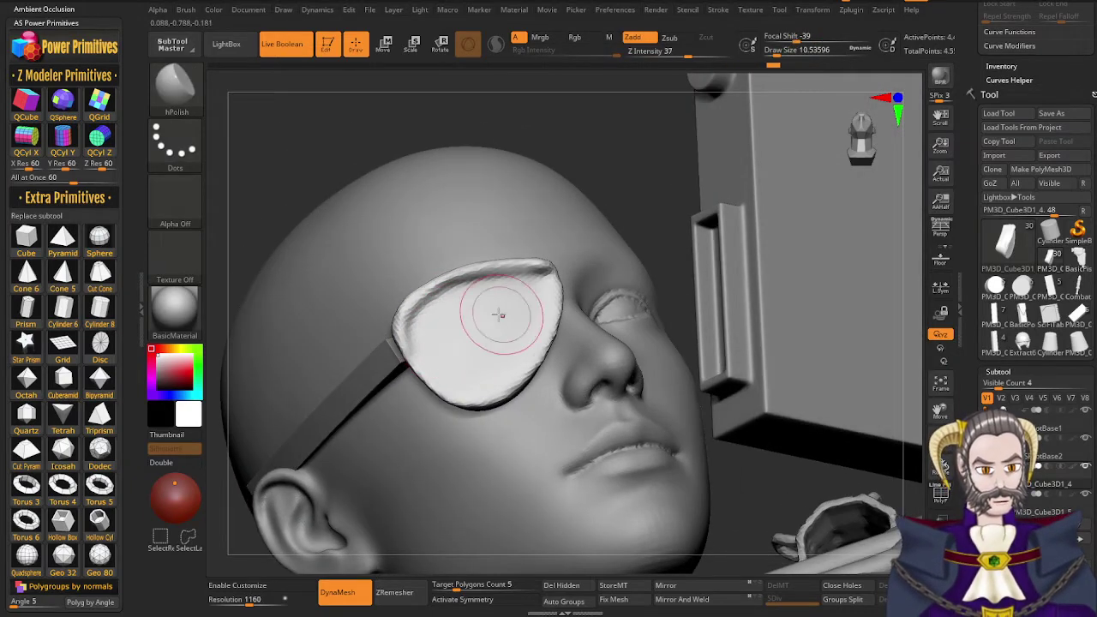
left_click_drag(493, 384, 461, 378)
right_click_drag(461, 377, 475, 301)
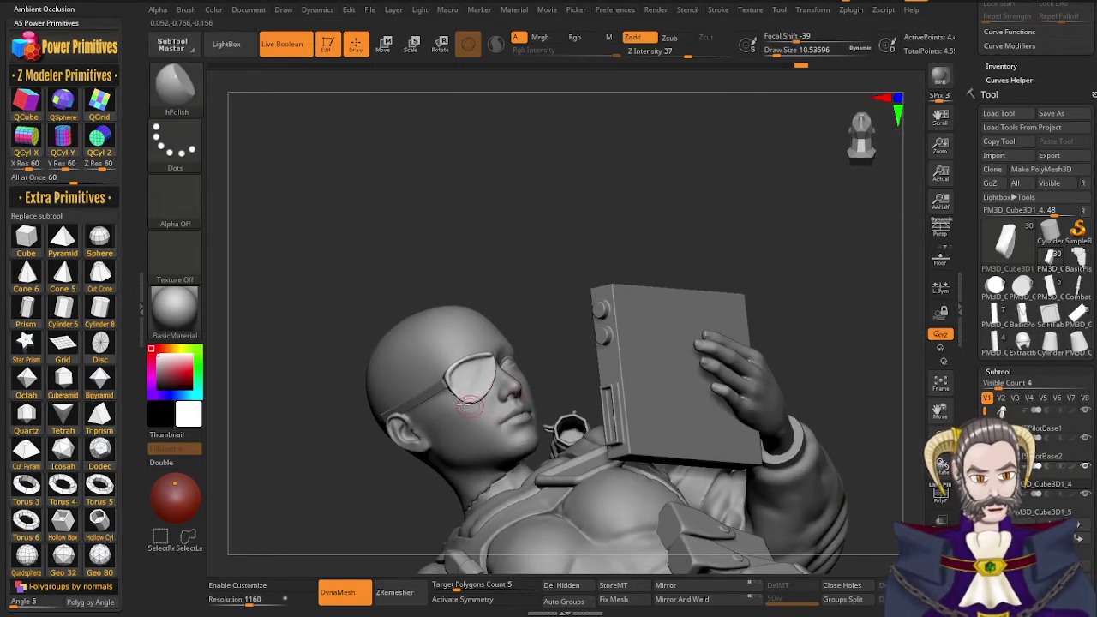
mouse_move(469, 406)
right_mouse_down()
mouse_move(481, 412)
mouse_move(466, 411)
right_mouse_up()
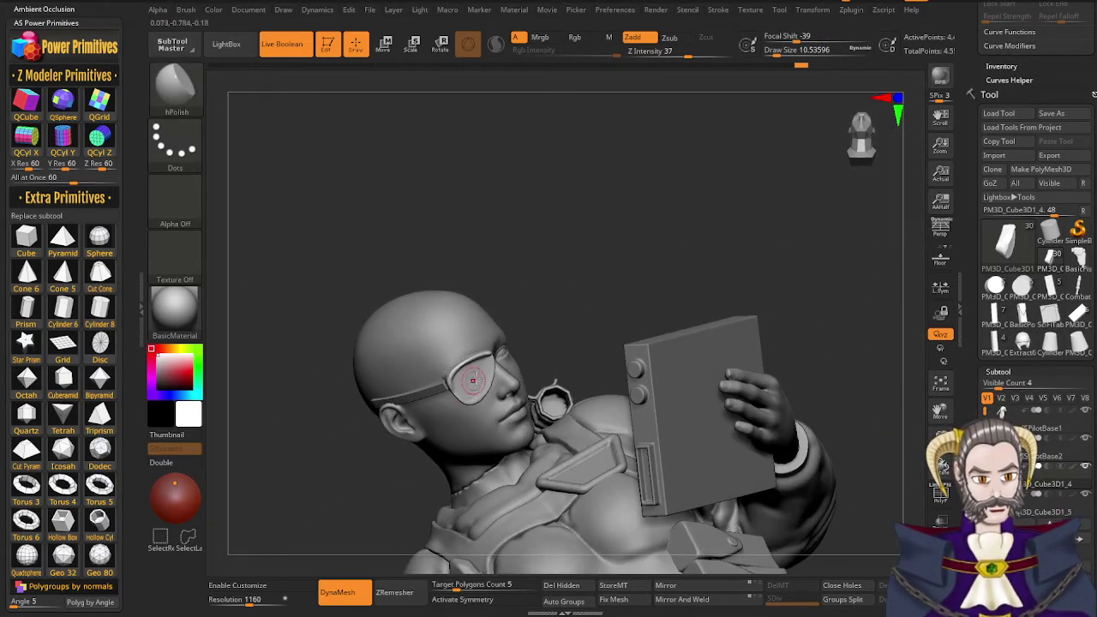
Add a QCyl Y cylinder as a new part, shrink it and move it up to the pilot's head
mouse_move(483, 371)
right_mouse_down()
mouse_move(469, 401)
mouse_move(484, 369)
right_mouse_up()
left_click(75, 137)
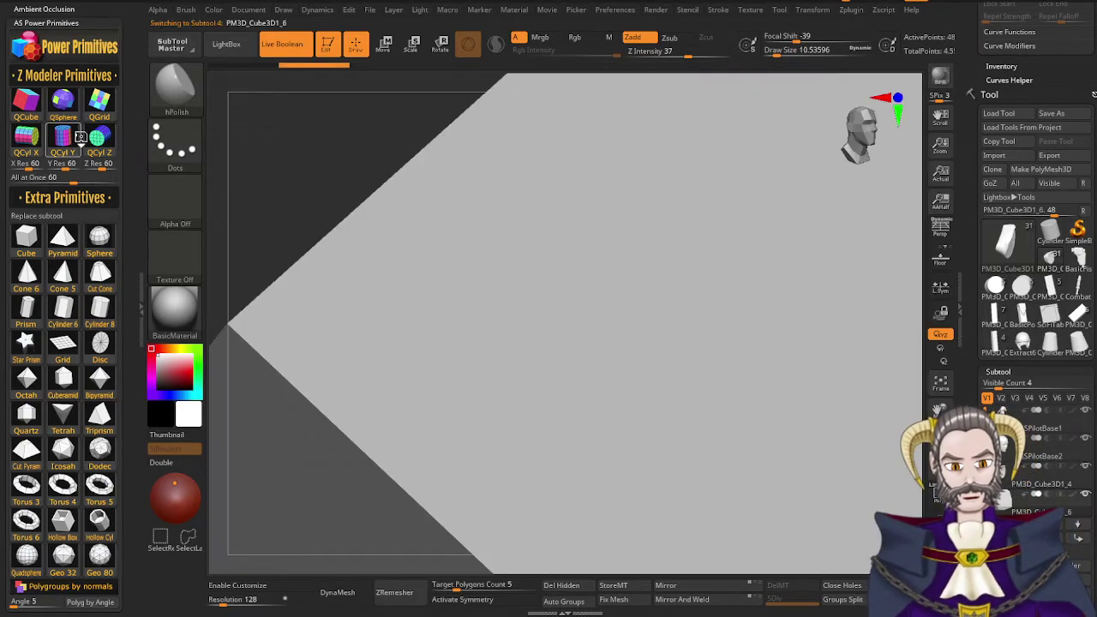
mouse_move(523, 473)
right_mouse_down("ctrl")
mouse_move(446, 379)
mouse_move(531, 480)
right_mouse_up("ctrl")
right_click_drag(532, 480, 331, 248, "alt")
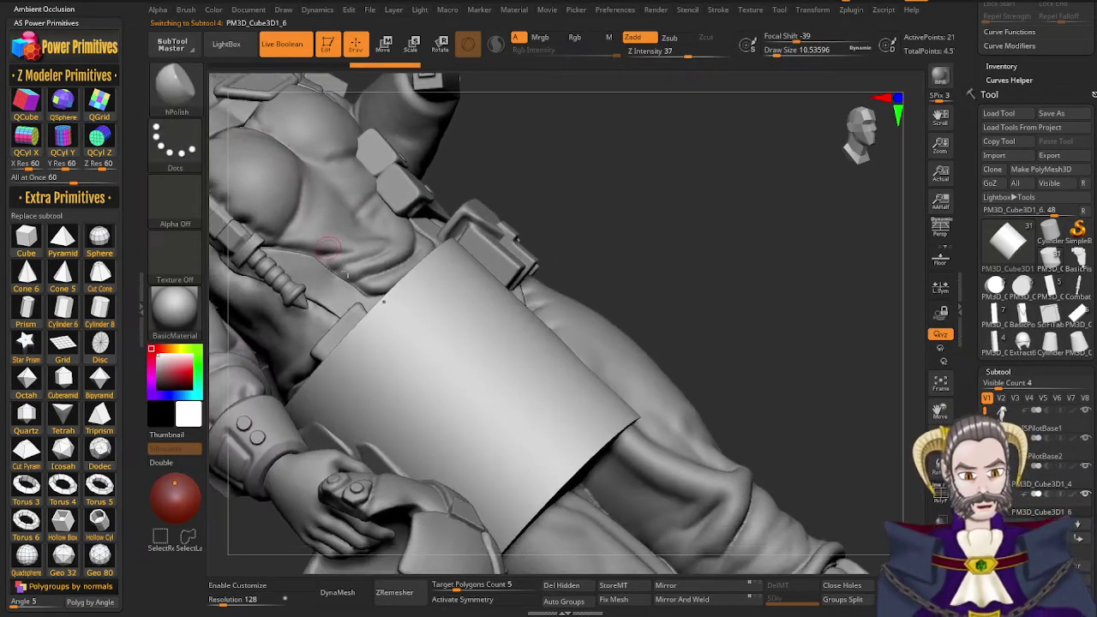
right_click_drag(394, 407, 332, 288, "ctrl")
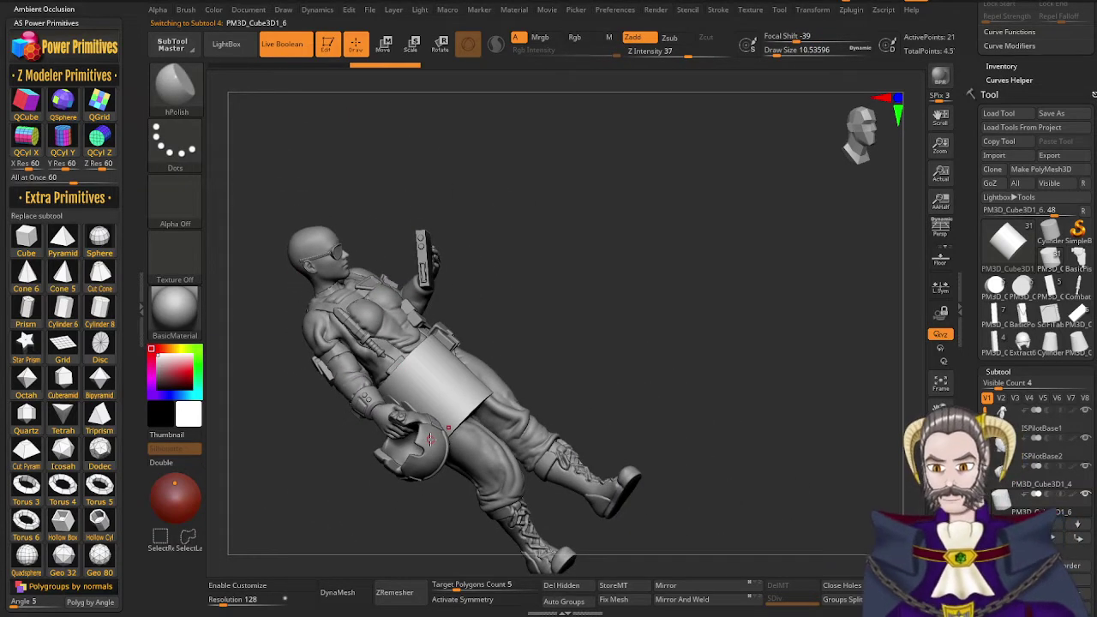
key("r")
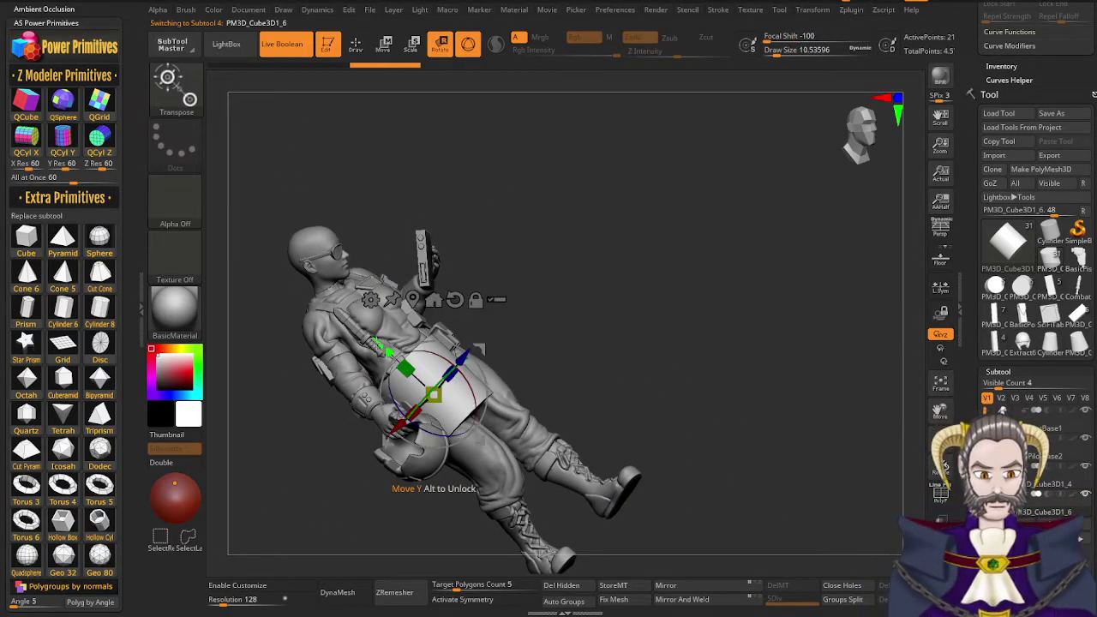
left_click_drag(377, 341, 272, 196)
left_click_drag(297, 233, 316, 305)
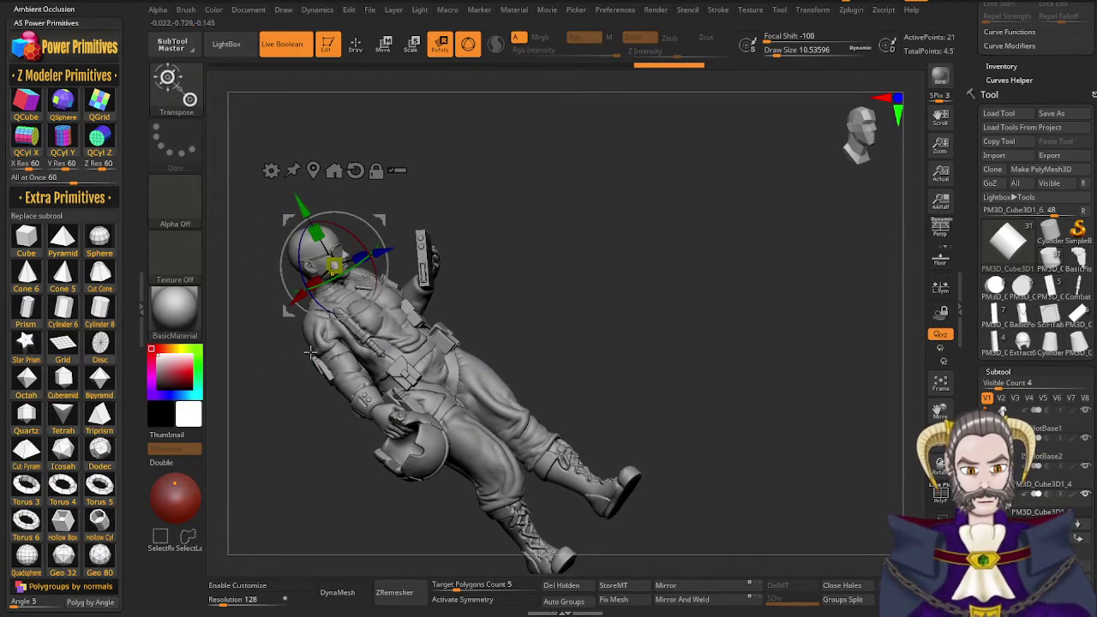
Tilt the cylinder slightly and move it up beside the outer edge of the eyewear lens
right_click_drag(319, 319, 347, 386, "ctrl")
right_click_drag(362, 303, 374, 489, "alt")
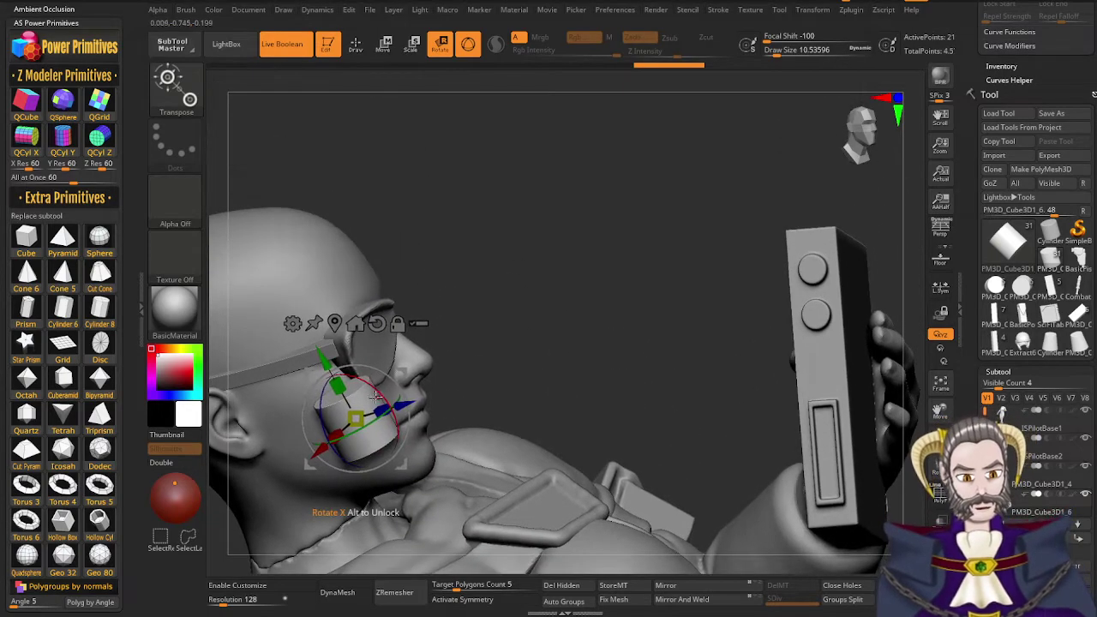
left_click_drag(382, 400, 388, 408)
left_click_drag(335, 359, 314, 298)
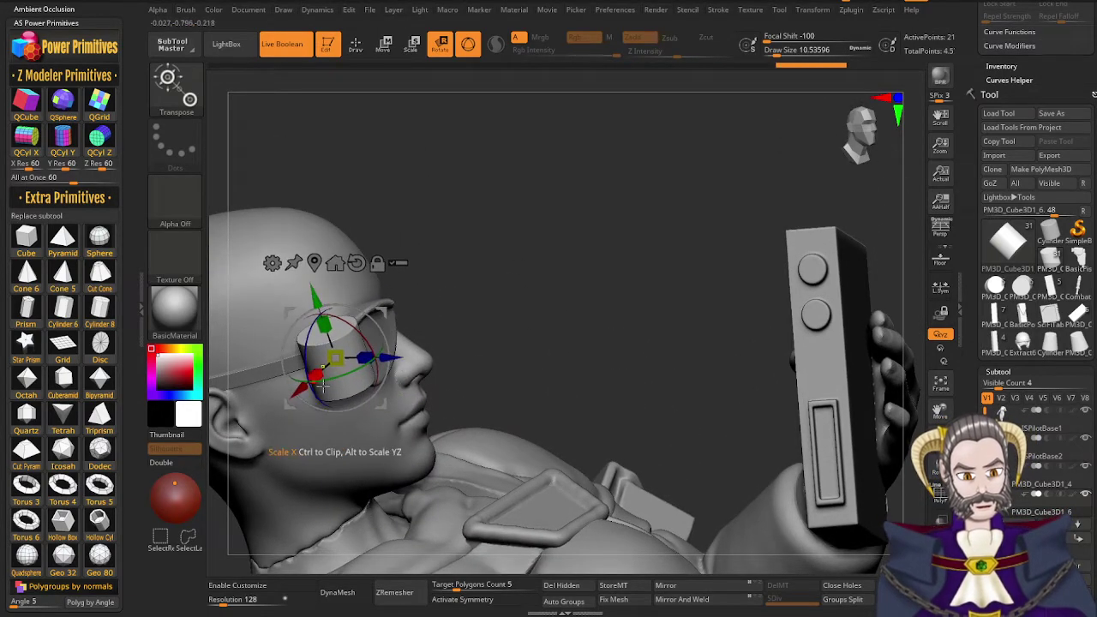
Scale the cylinder down uniformly and move it to where the strap meets the lens frame
right_click_drag(329, 379, 405, 476, "ctrl")
right_click_drag(402, 377, 429, 478)
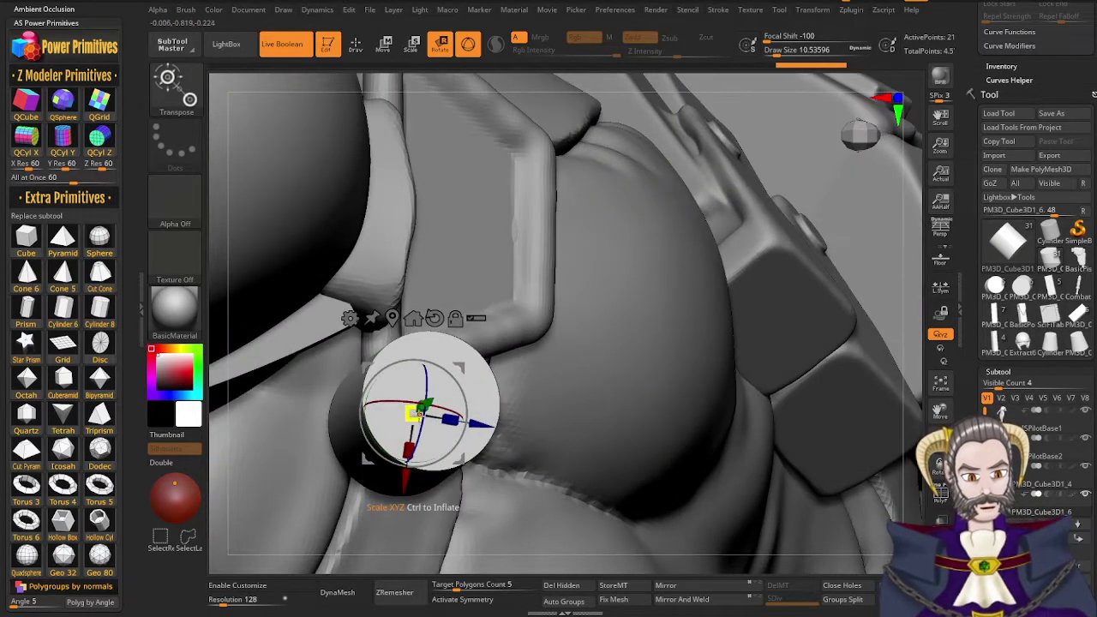
left_click_drag(417, 414, 379, 425)
left_click_drag(486, 427, 418, 415)
key("q")
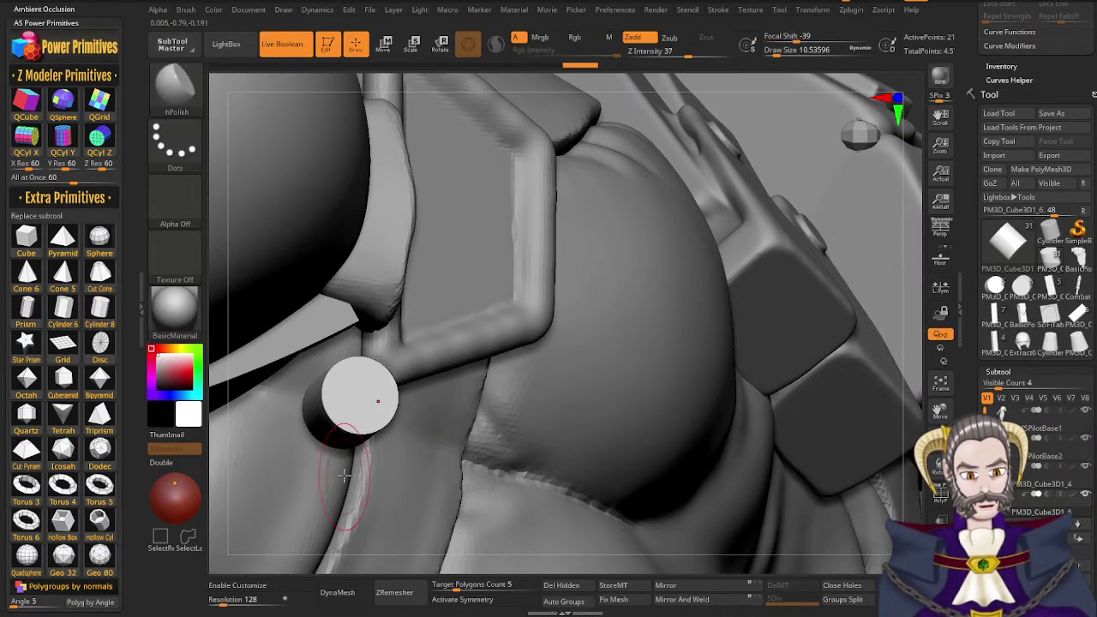
key("r")
left_click_drag(340, 476, 353, 387)
Shrink the cylinder further and seat it as a hinge between the strap and the lens frame
right_click_drag(458, 360, 443, 290)
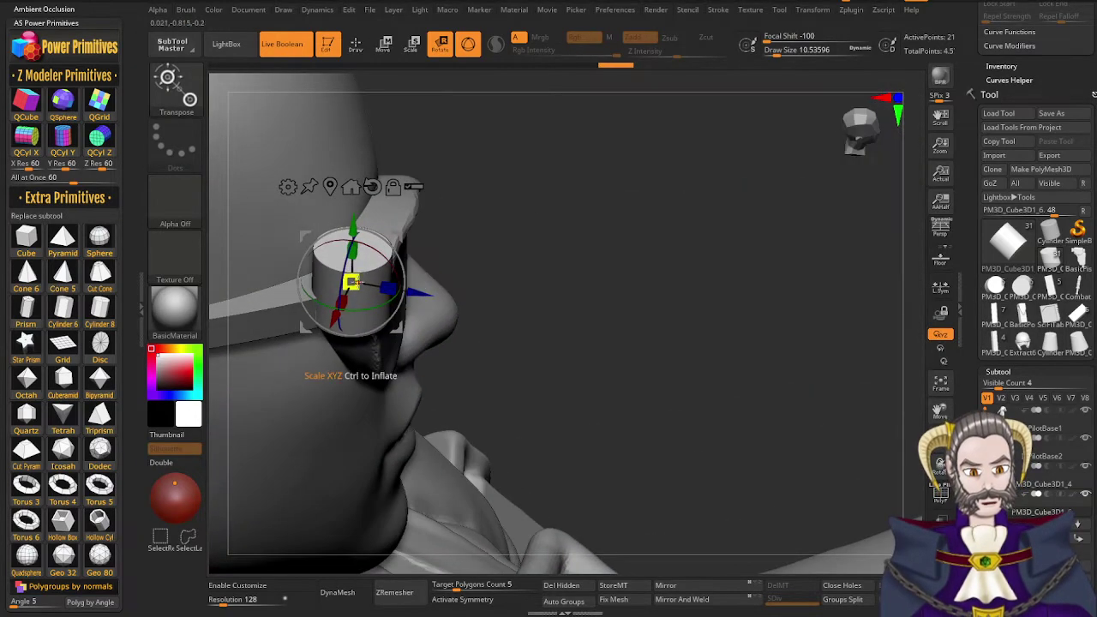
left_click_drag(354, 226, 352, 251)
left_click_drag(425, 318, 414, 317)
left_click_drag(341, 250, 341, 250)
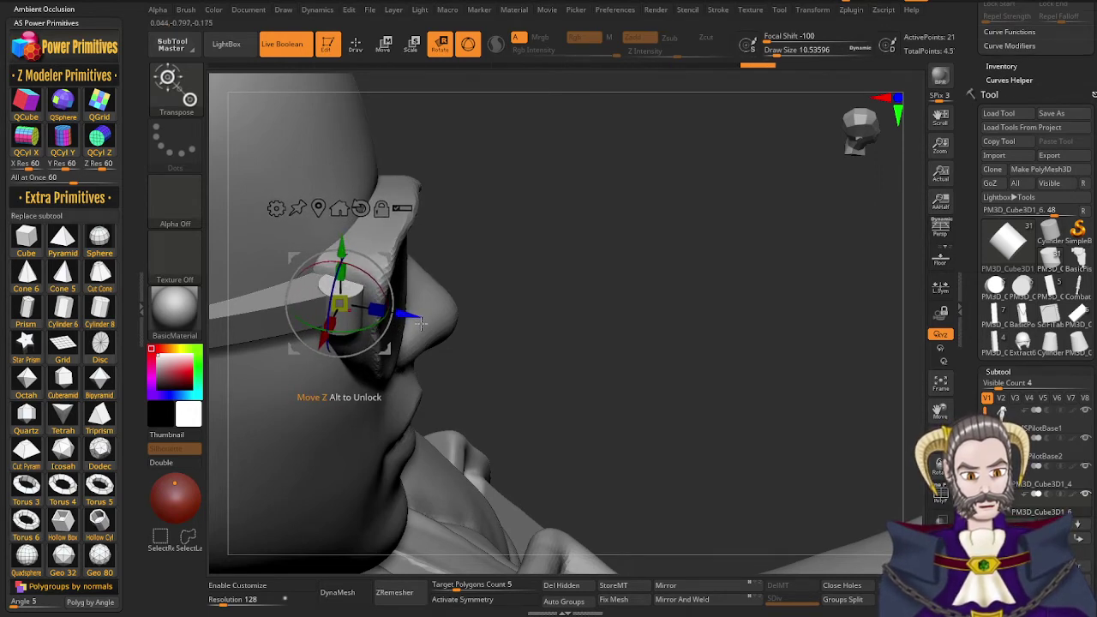
left_click_drag(416, 316, 412, 315)
Duplicate the hinge cylinder, move the copy back above the ear and rotate it to lie along the strap
right_click_drag(418, 404, 411, 468)
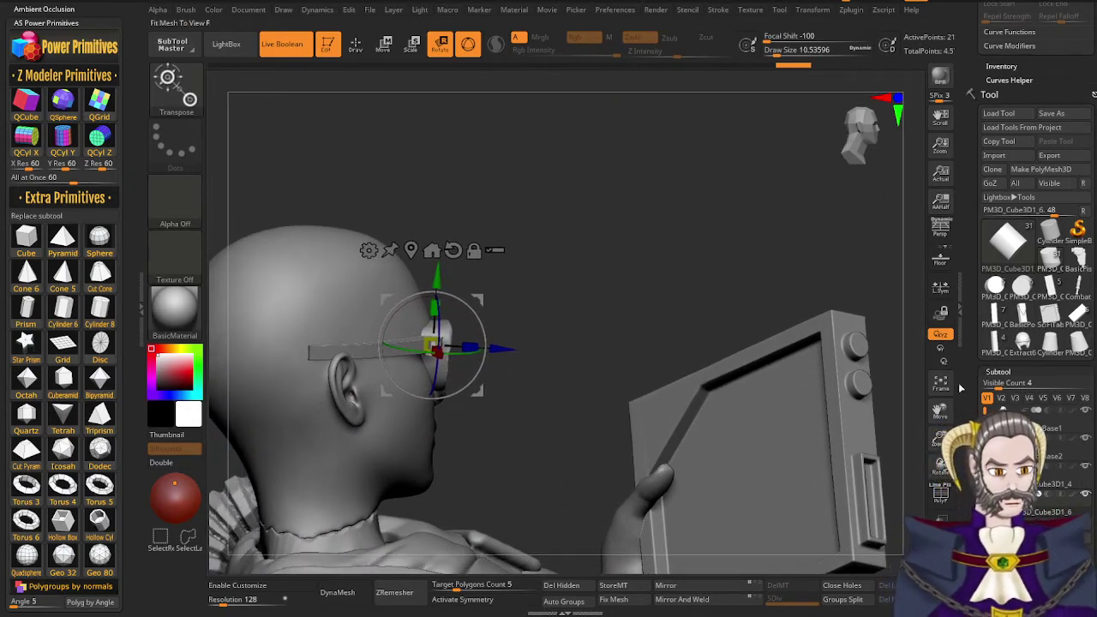
left_click_drag(976, 418, 971, 326)
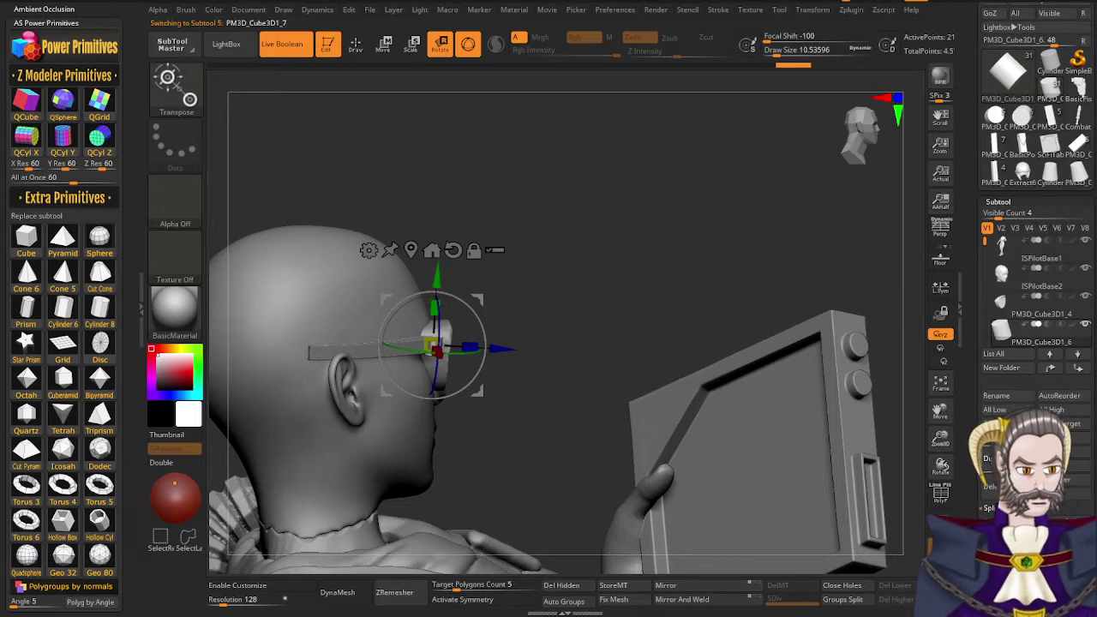
left_click_drag(502, 348, 356, 361)
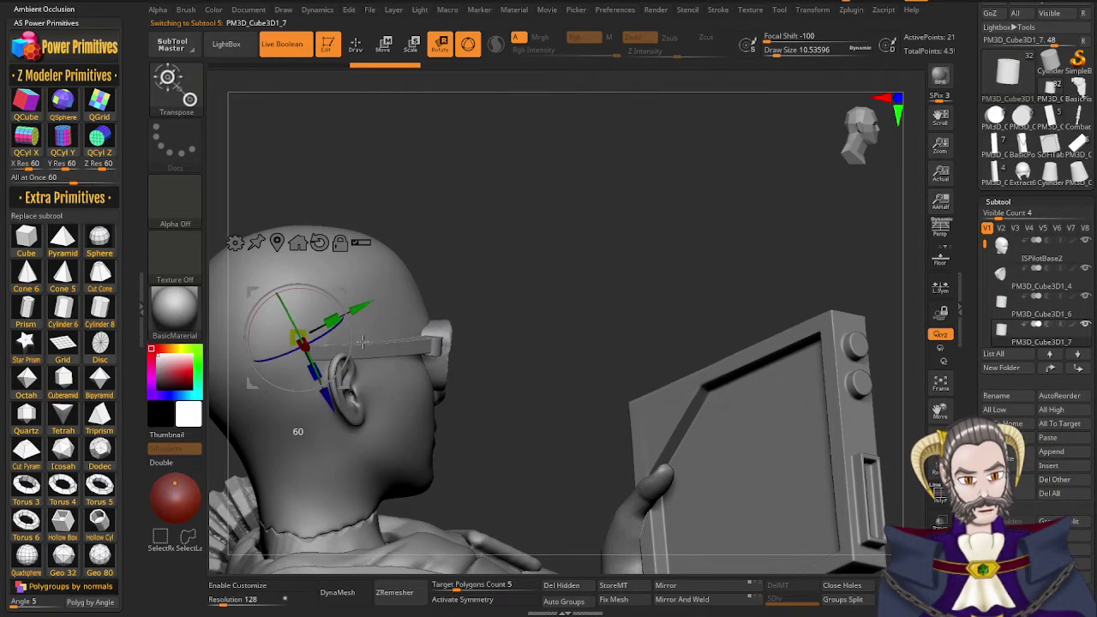
left_click_drag(299, 337, 309, 351)
Stretch the copied cylinder along the rear end of the strap and align it with the side of the head
right_click_drag(328, 404, 362, 469, "ctrl")
left_click_drag(409, 377, 444, 379)
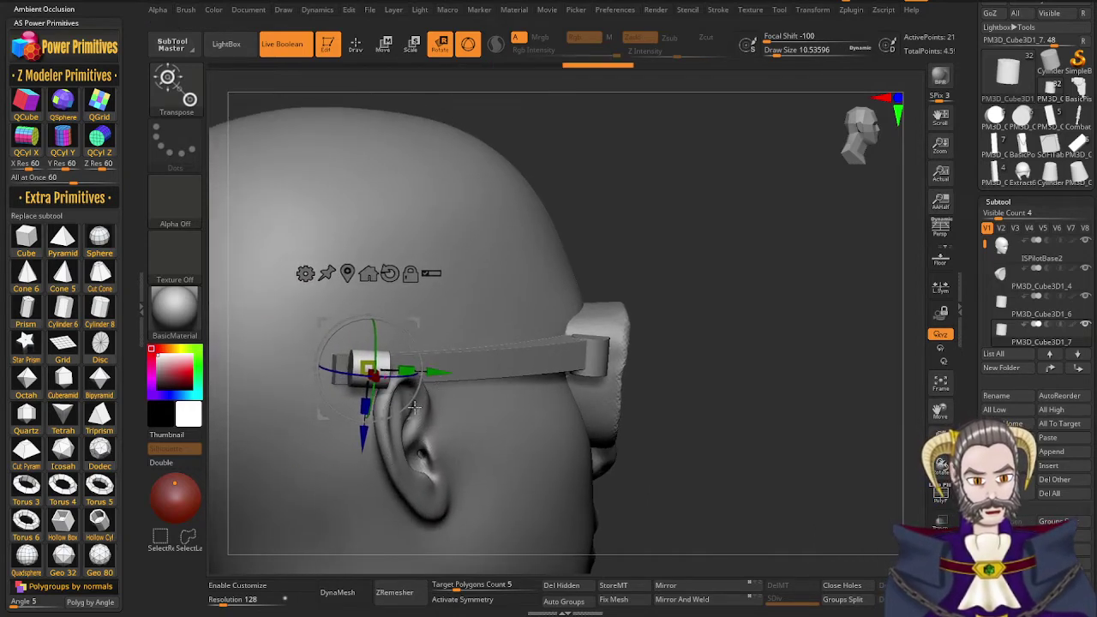
right_click_drag(401, 490, 377, 515, "ctrl")
left_click_drag(390, 447, 425, 409)
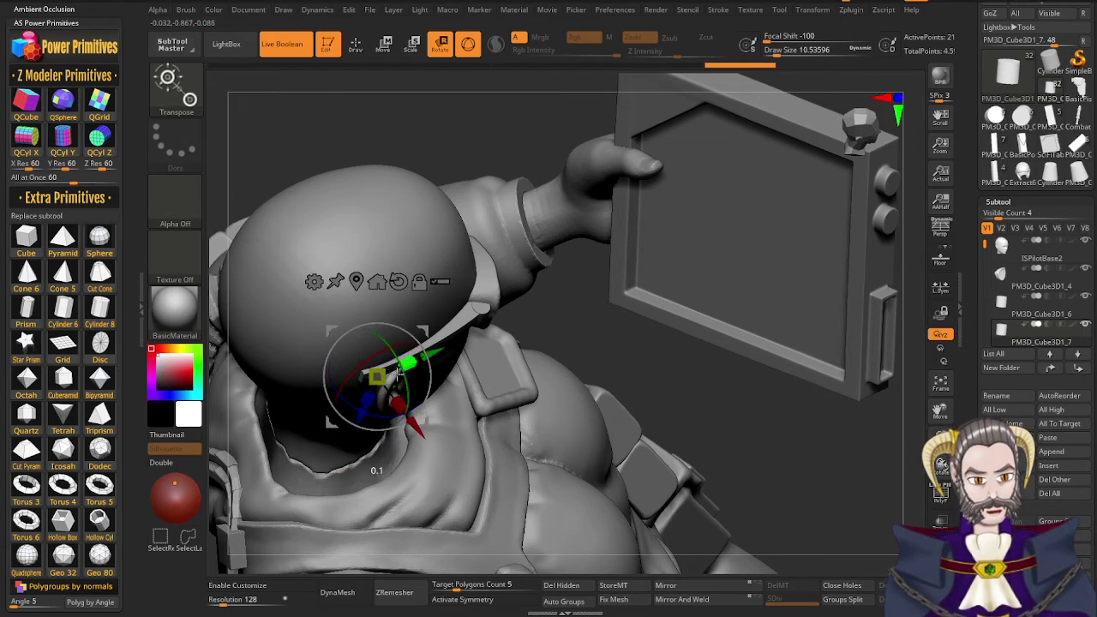
left_click_drag(464, 353, 464, 356)
right_click_drag(454, 420, 437, 350)
Bend the stretched cylinder into a hook behind the ear with the Bend Curve deformer and return to Gizmo 3D
left_click(304, 263)
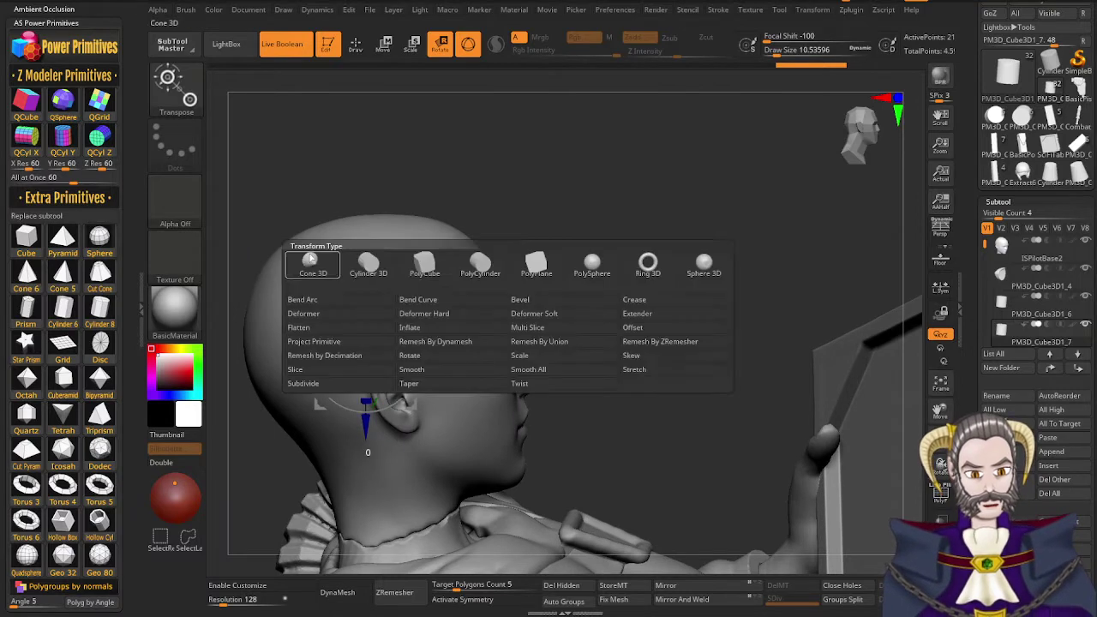
left_click(435, 302)
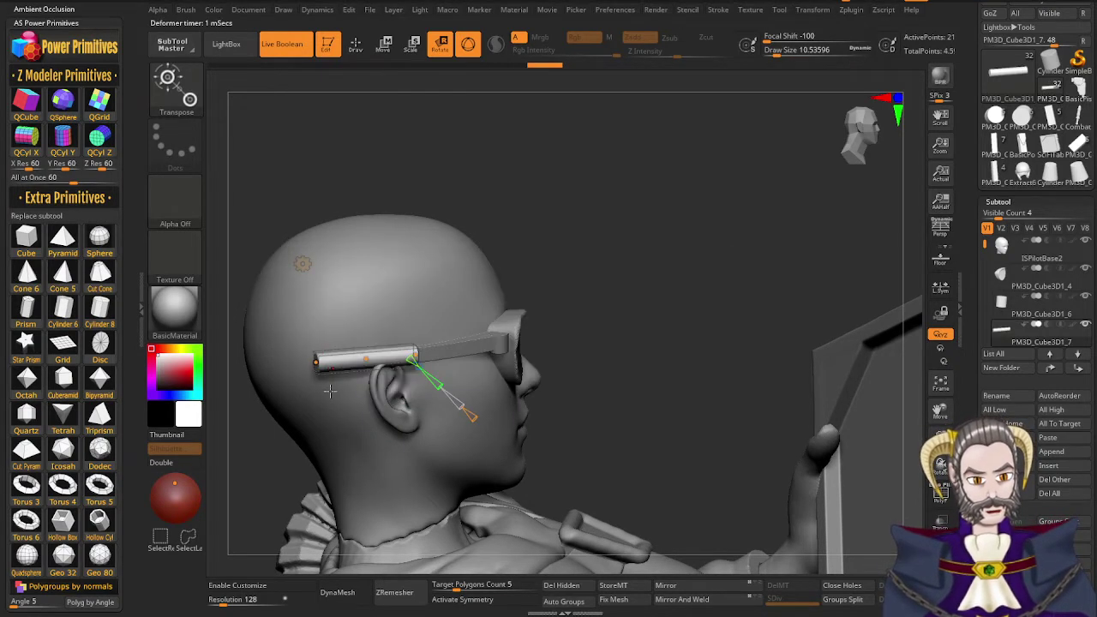
right_click_drag(458, 296, 449, 260)
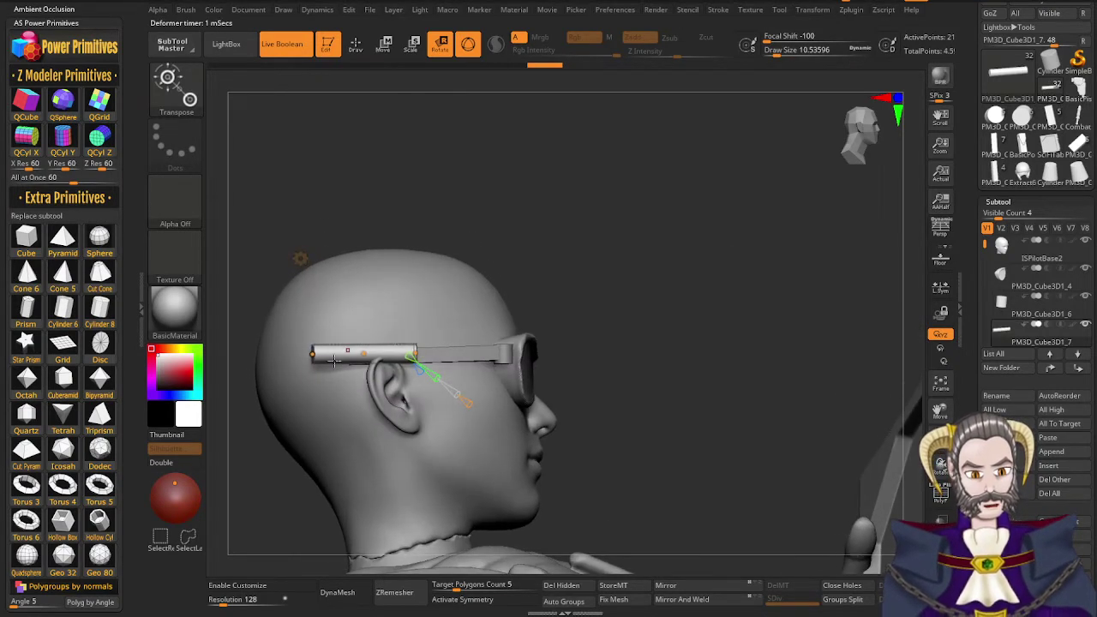
left_click_drag(312, 354, 367, 426)
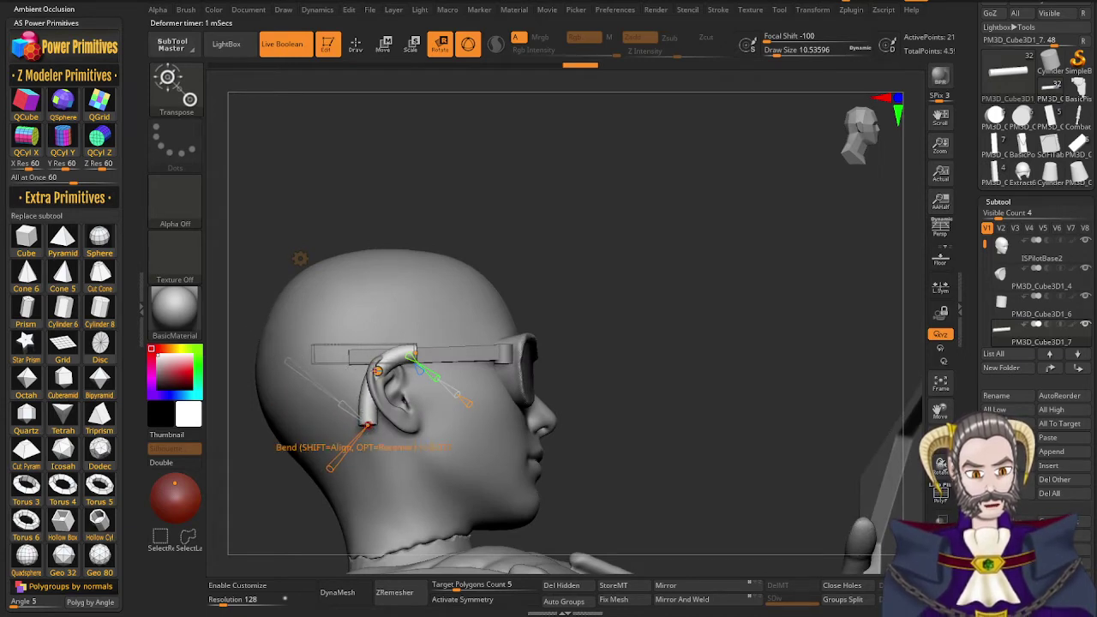
left_click_drag(374, 371, 349, 357)
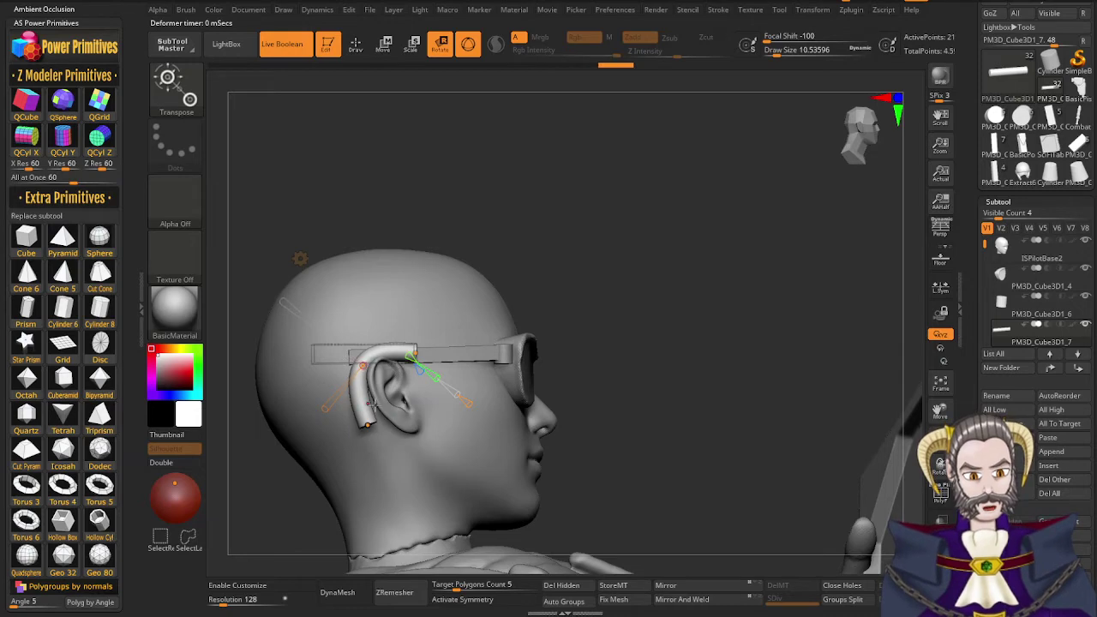
right_click_drag(372, 405, 396, 445)
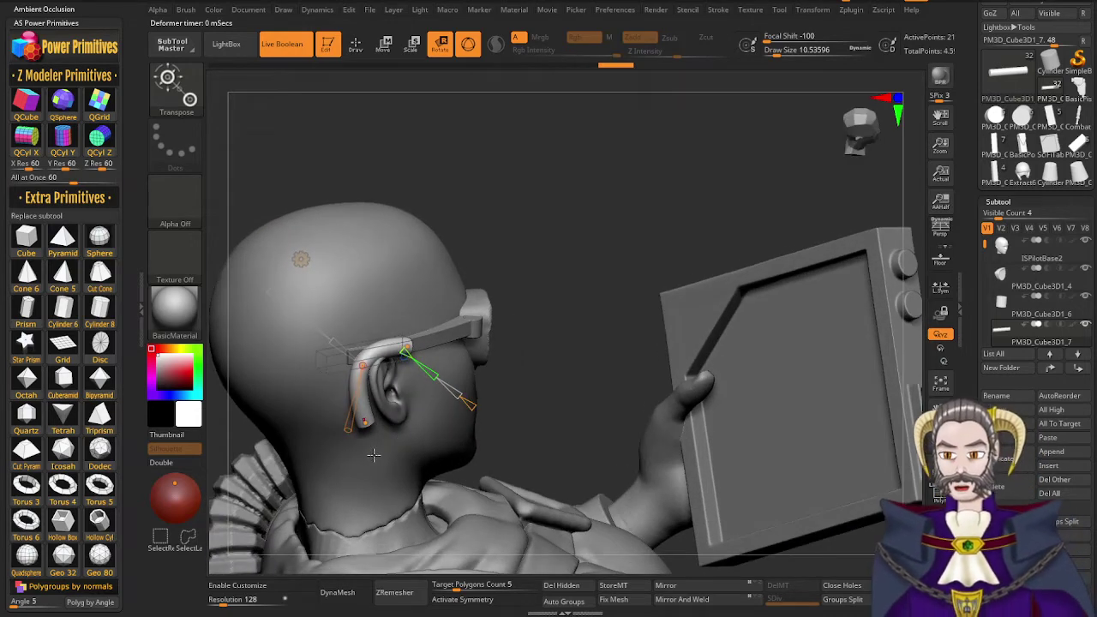
left_click(300, 259)
left_click(340, 317)
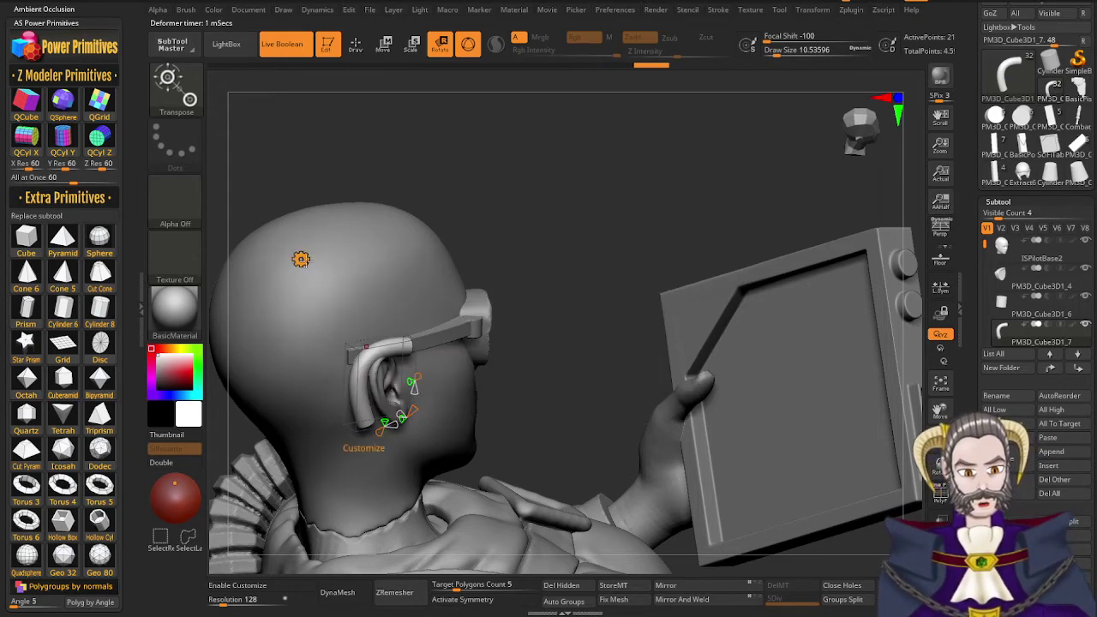
left_click(303, 260)
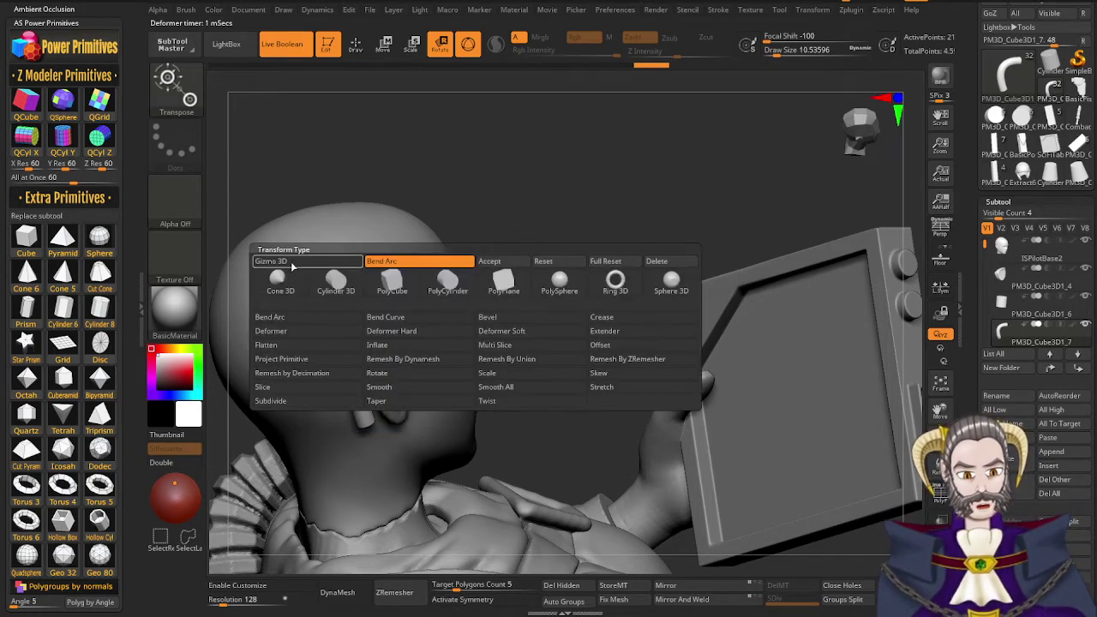
left_click(291, 263)
Fit the bent ear hook snugly behind the ear with its front end covering the strap
right_click_drag(382, 449, 433, 482)
left_click_drag(457, 315, 448, 317)
right_click_drag(443, 459, 436, 420)
left_click_drag(414, 387, 349, 467)
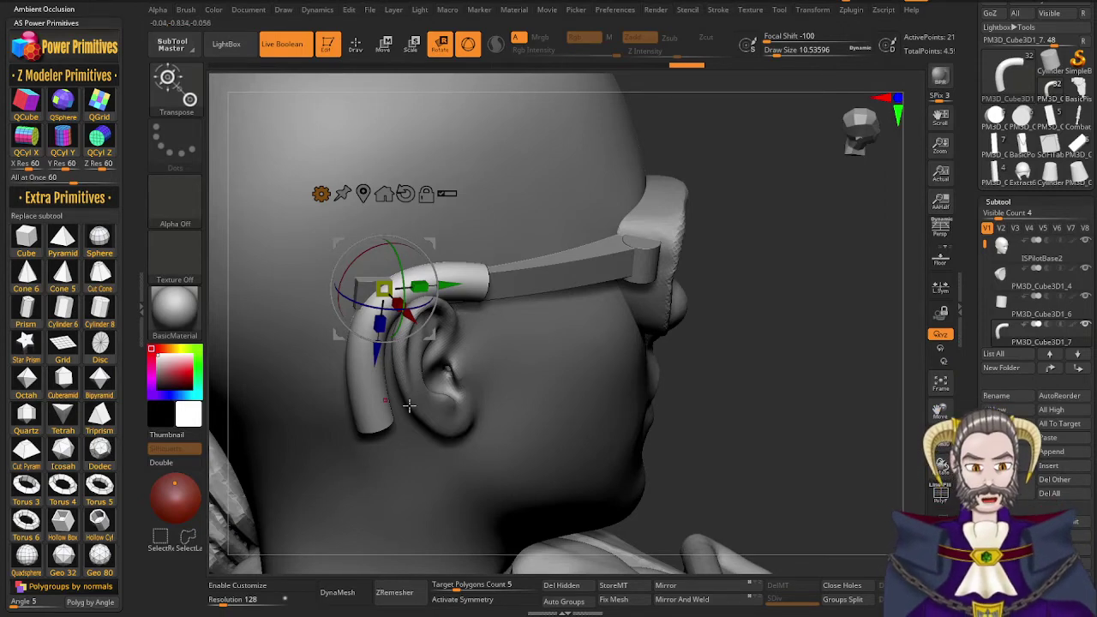
right_click_drag(409, 405, 369, 414)
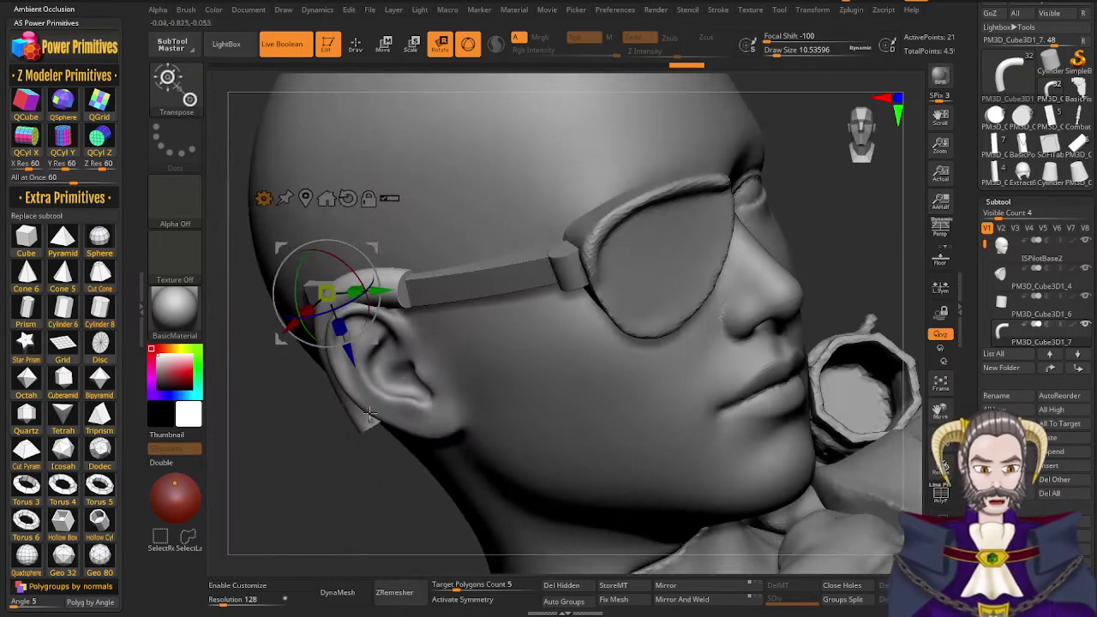
right_click_drag(415, 377, 431, 351)
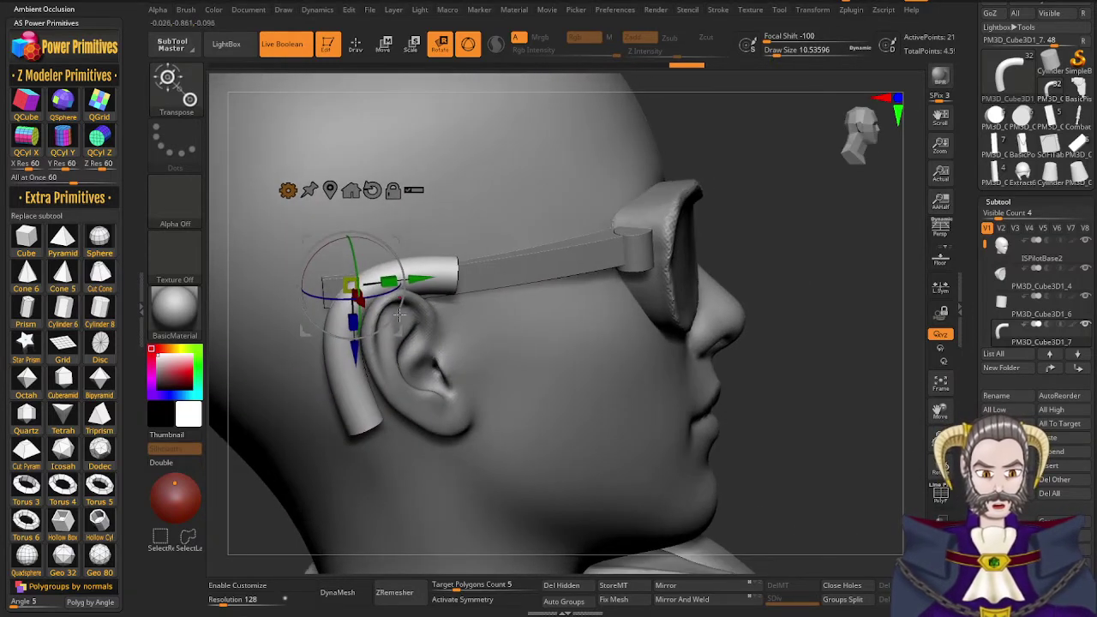
left_click_drag(355, 358, 355, 362)
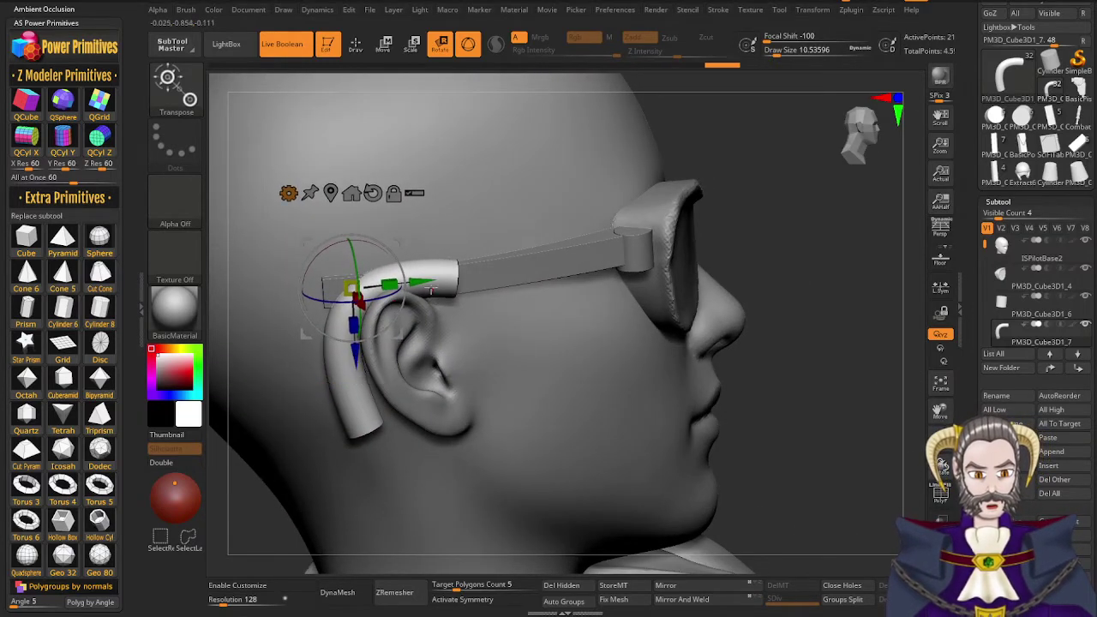
left_click_drag(431, 283, 429, 284)
right_click_drag(417, 433, 397, 443)
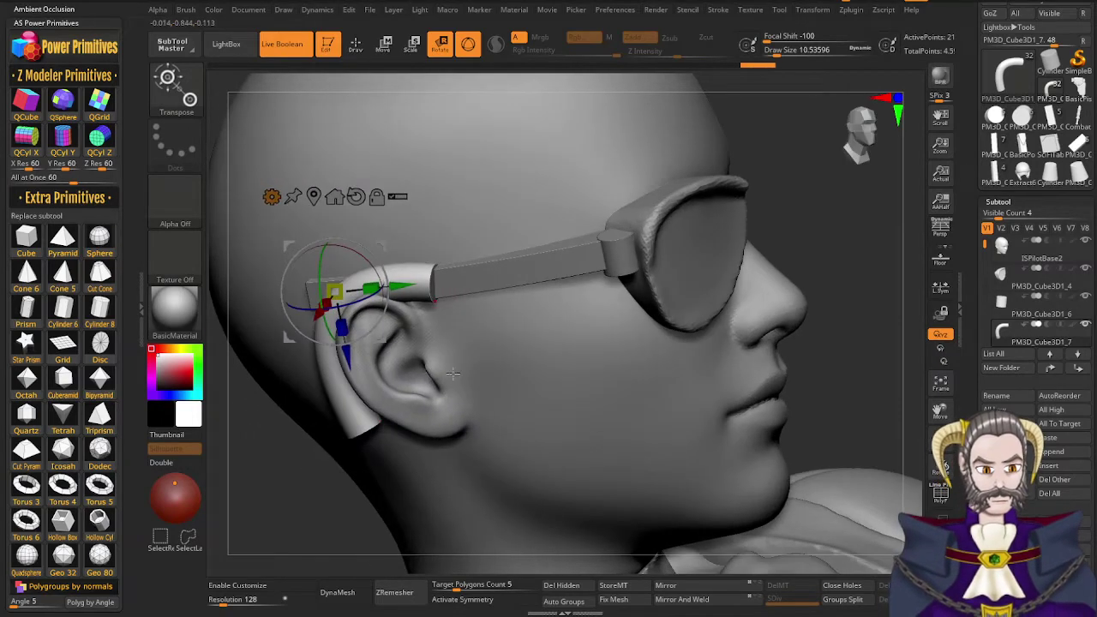
Merge the hinge, ear hook and strap down into the lens subtool so the eyewear becomes one subtool
right_click_drag(533, 410, 554, 419)
left_click(1008, 279)
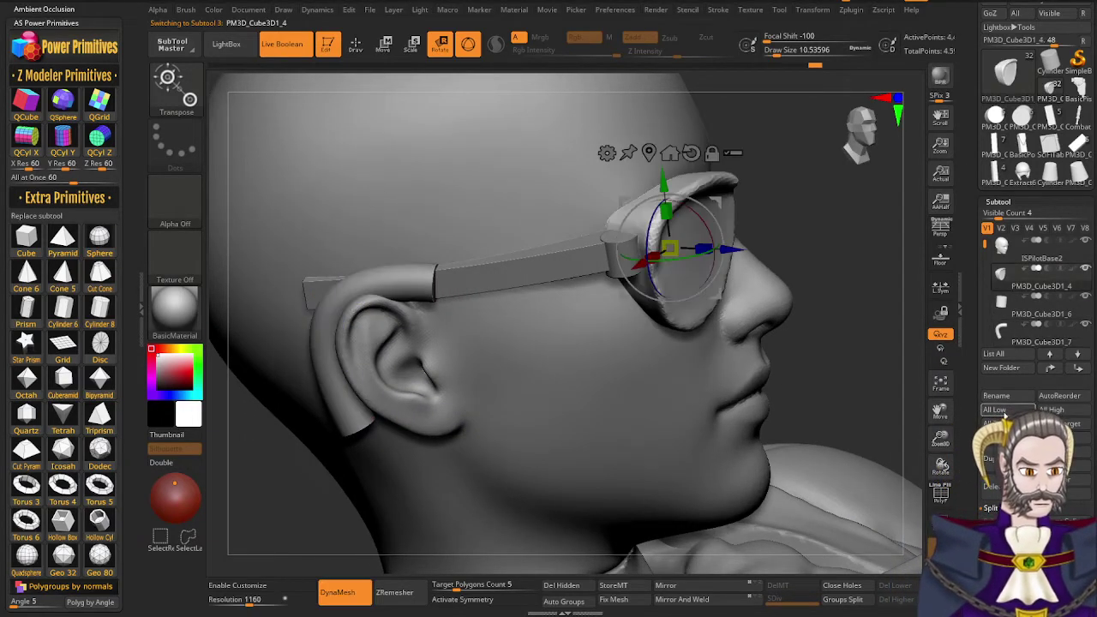
left_click(1005, 333)
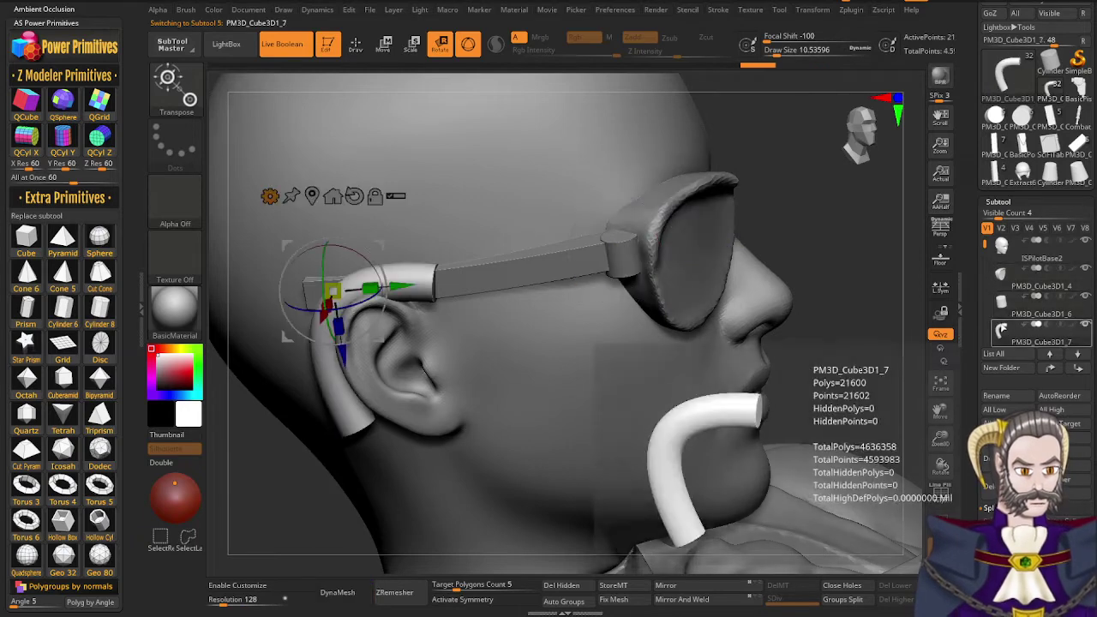
left_click_drag(986, 246, 986, 251)
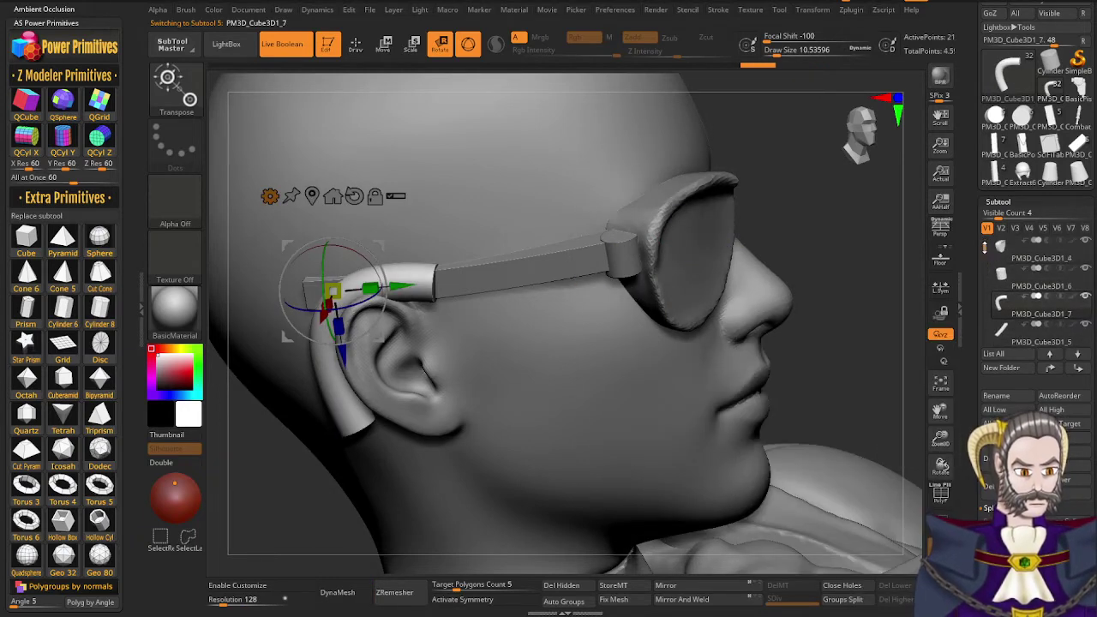
left_click(1001, 334)
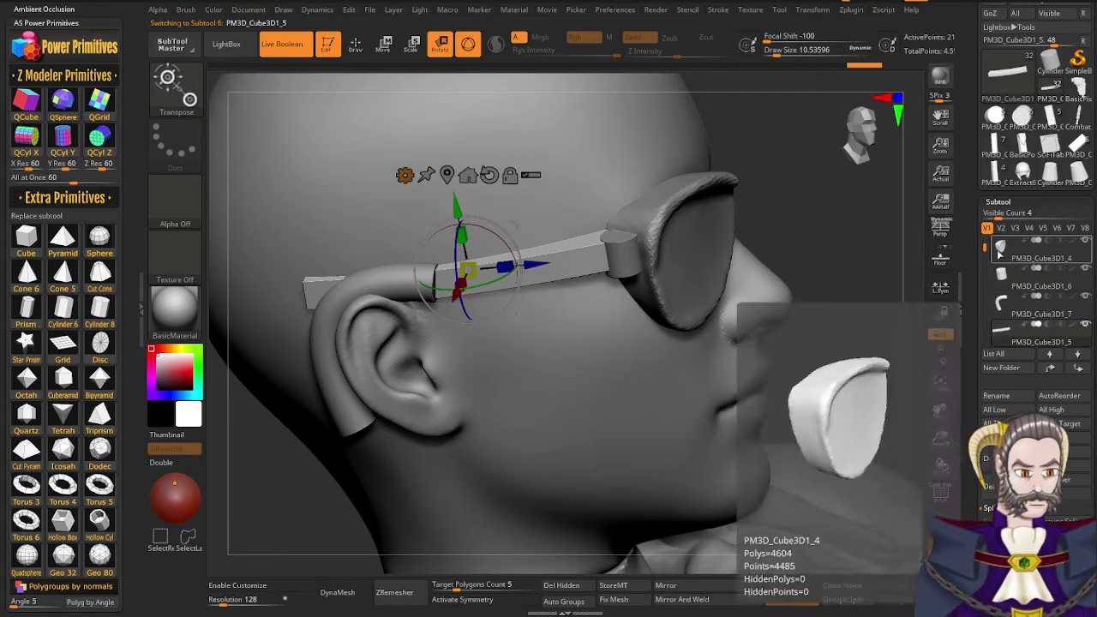
left_click(1003, 249)
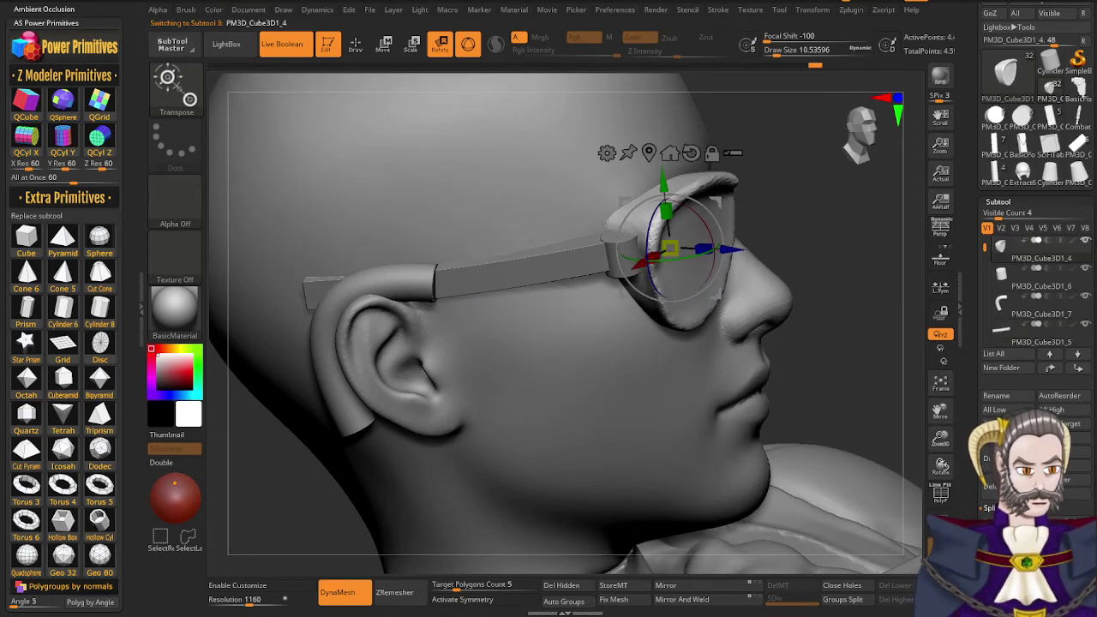
left_click(1005, 535)
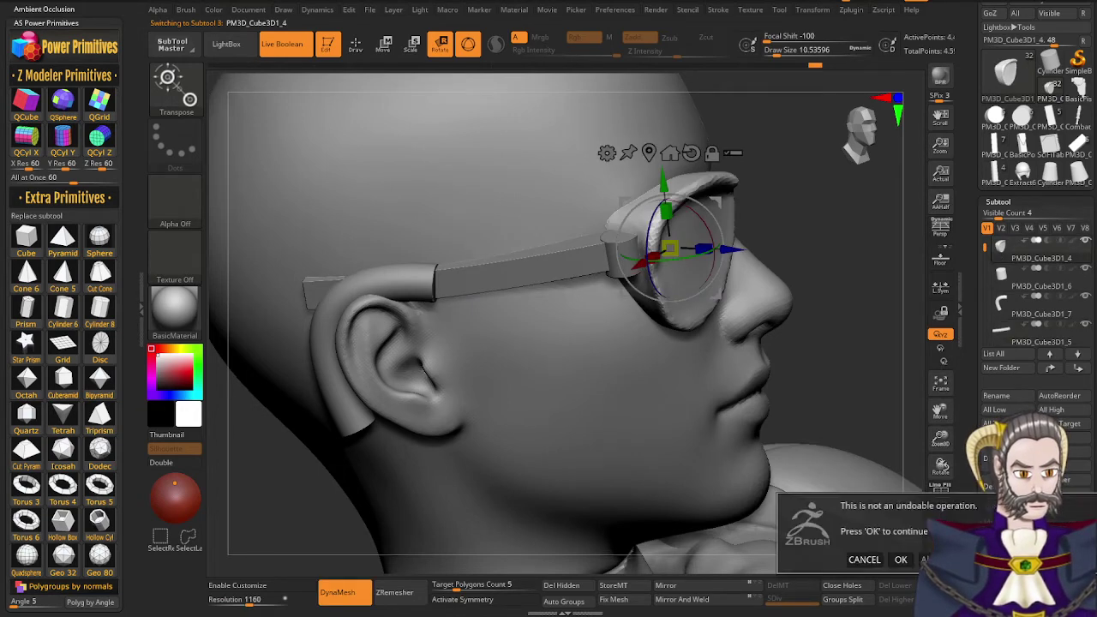
left_click(901, 559)
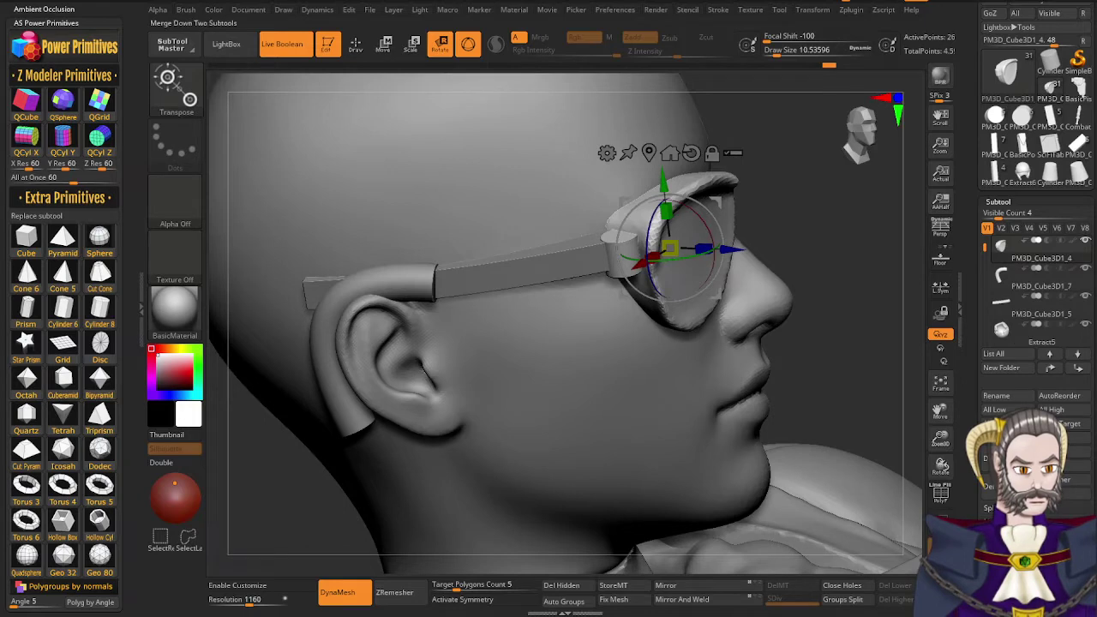
left_click(1004, 536)
left_click(902, 561)
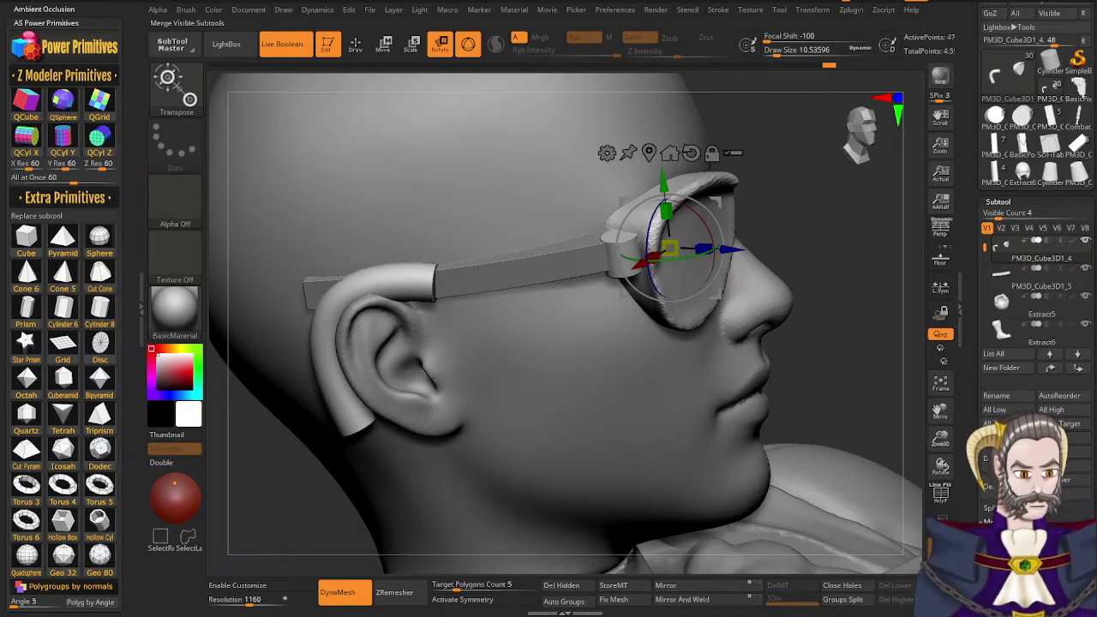
left_click(1005, 535)
left_click(903, 559)
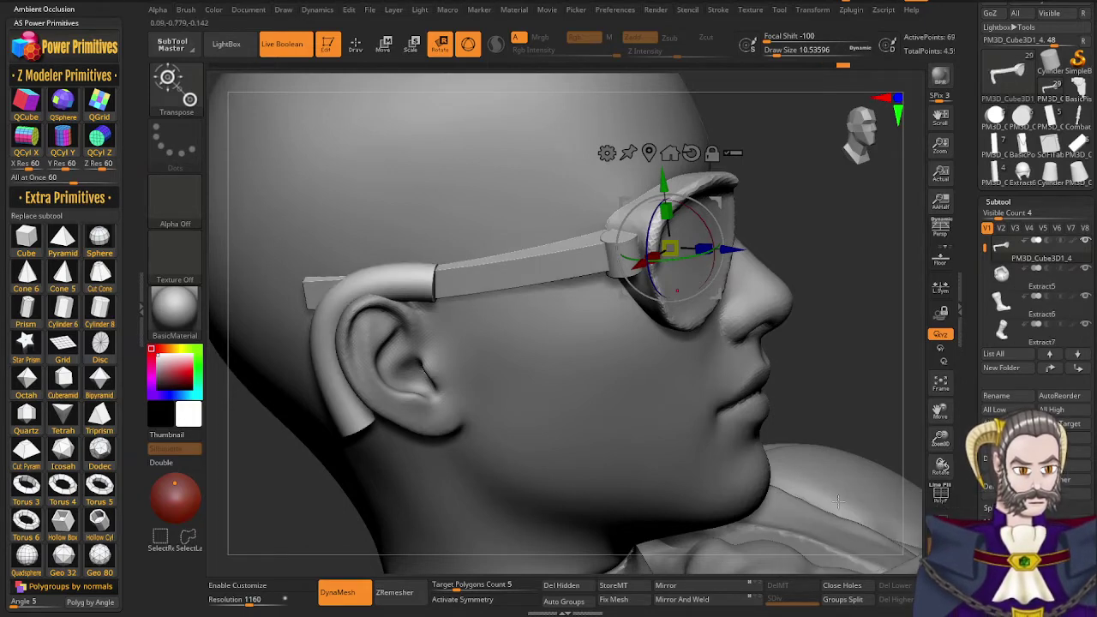
Leave the transform gizmo for Draw mode and set the draw size to about 21.6 for sculpting the ear hook
right_click_drag(665, 476, 627, 423)
right_click_drag(408, 391, 415, 305)
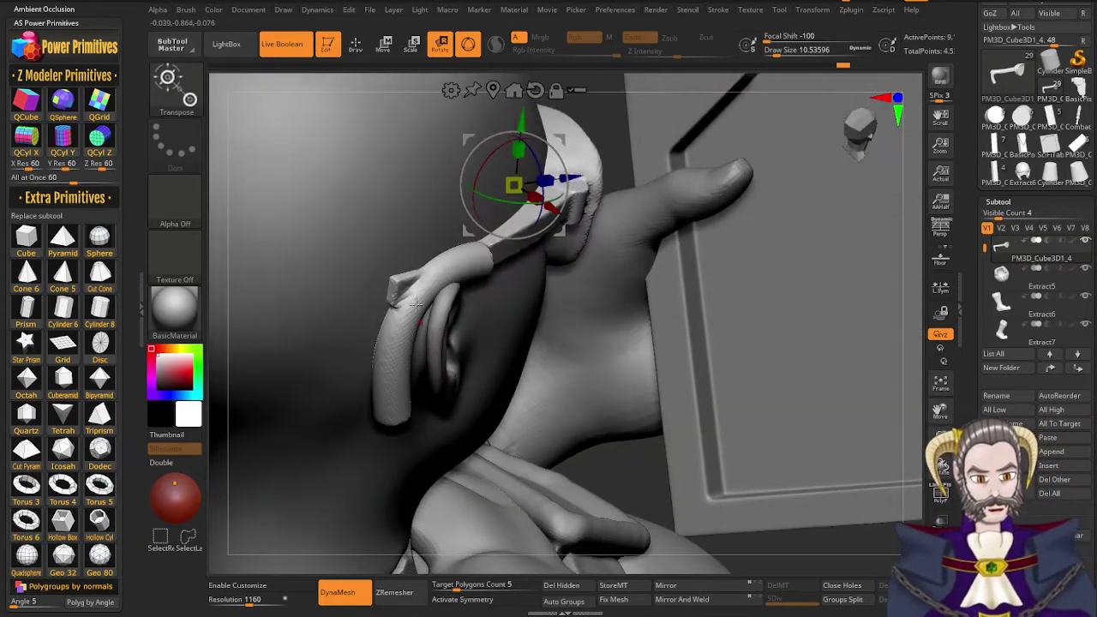
key("s")
left_click_drag(409, 295, 433, 302)
key("s")
key("s")
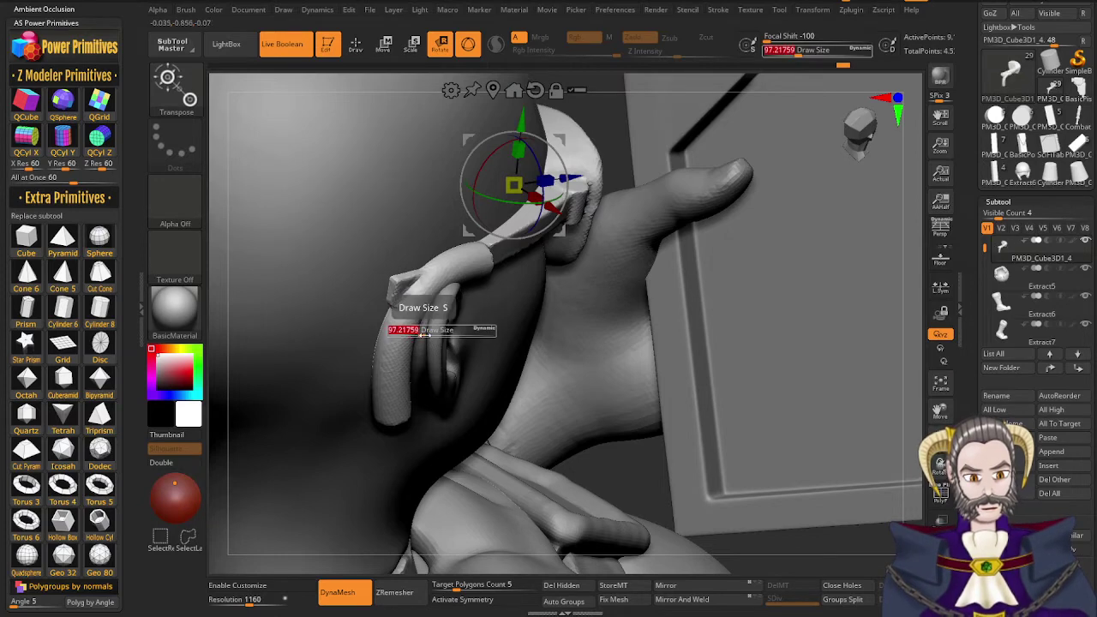
right_click_drag(599, 345, 524, 324, "ctrl")
key("s")
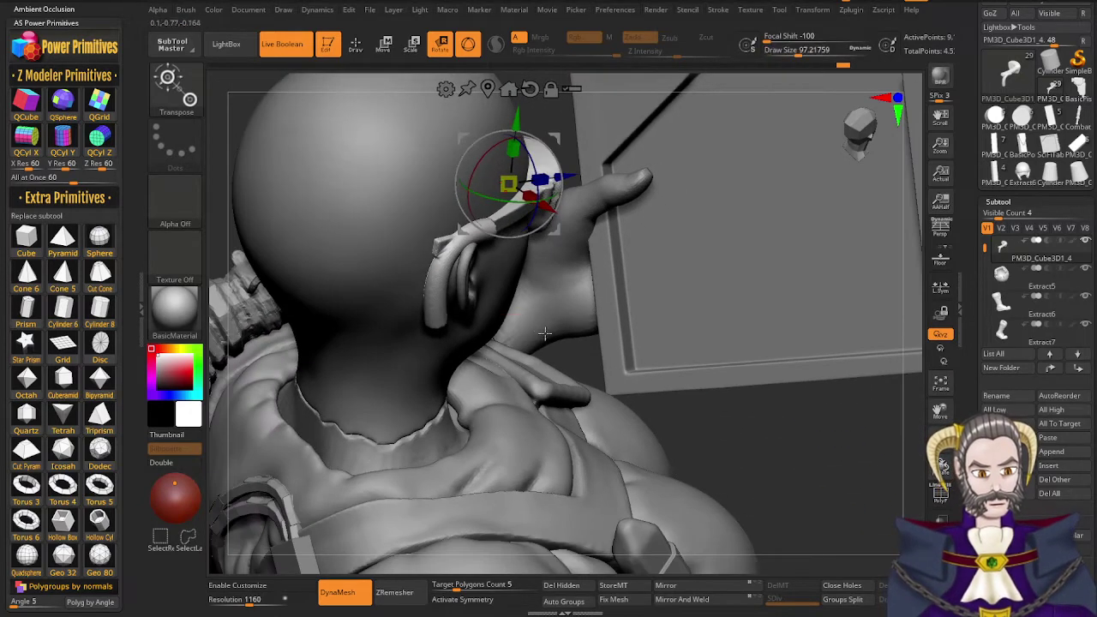
key("s")
key("q")
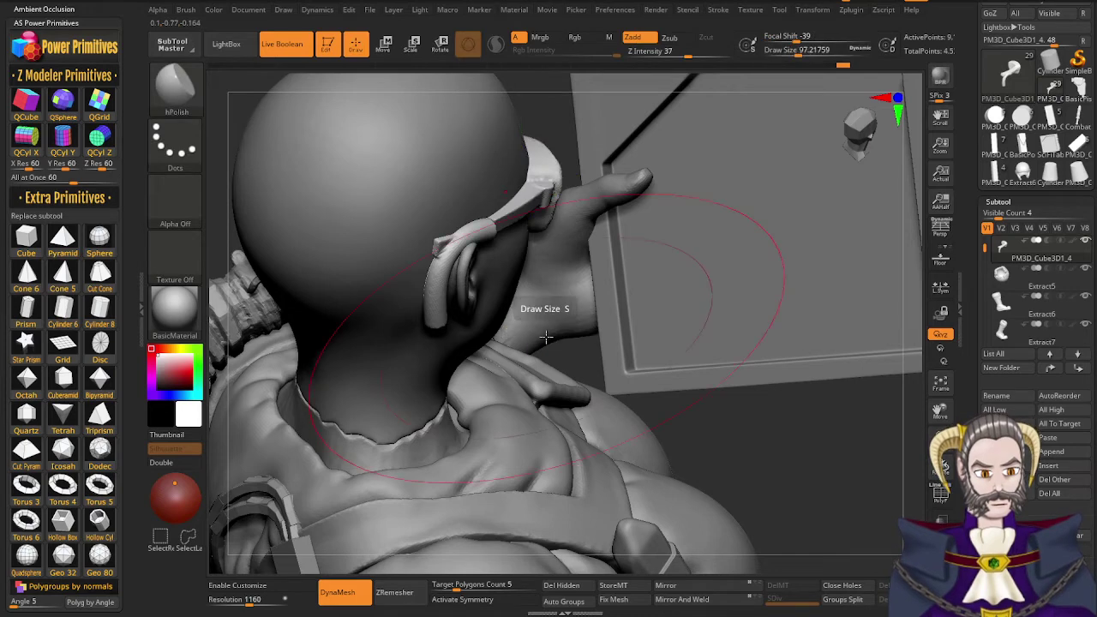
left_click_drag(544, 337, 527, 337)
right_click_drag(440, 273, 466, 416, "alt")
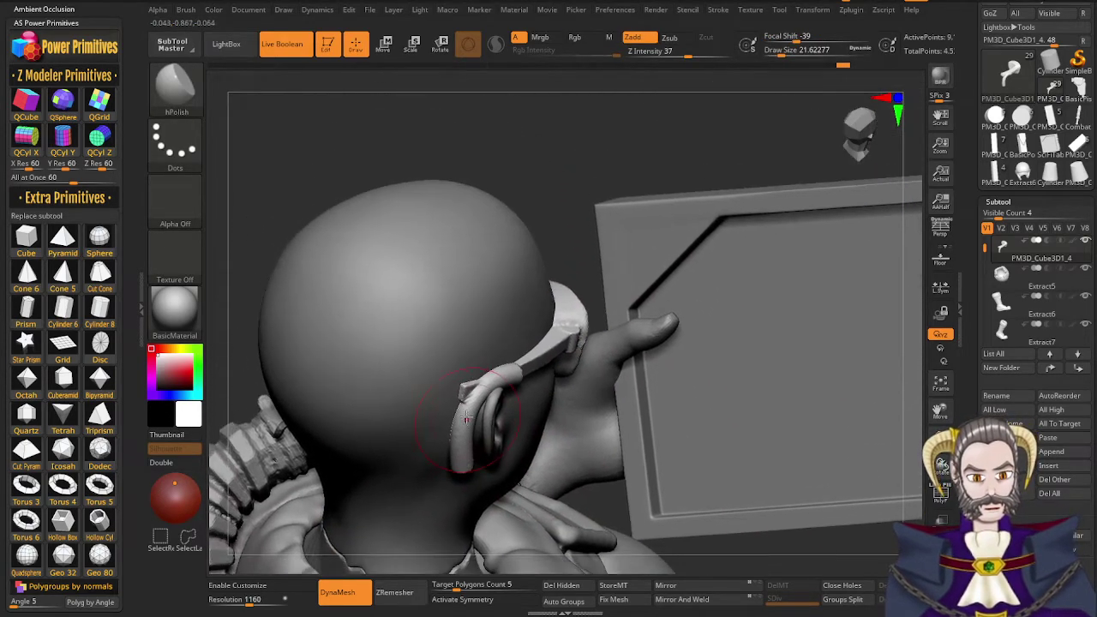
Fill the gap between the strap's rear end and the ear hook with ClayBuildup and smooth the hook
key("b")
key("c")
key("b")
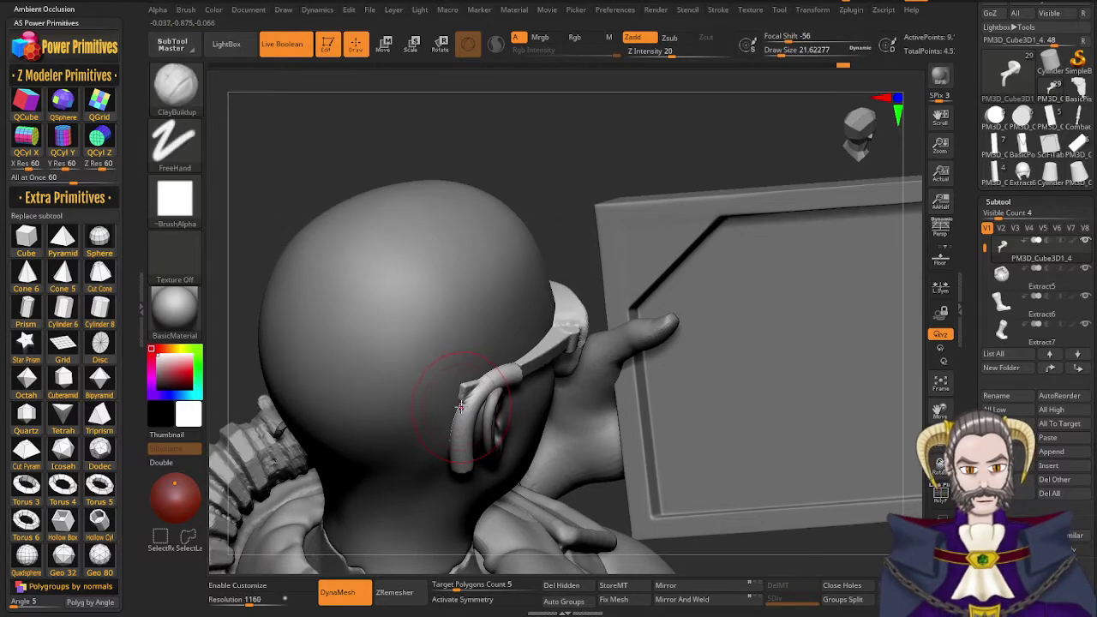
right_click_drag(468, 394, 473, 405)
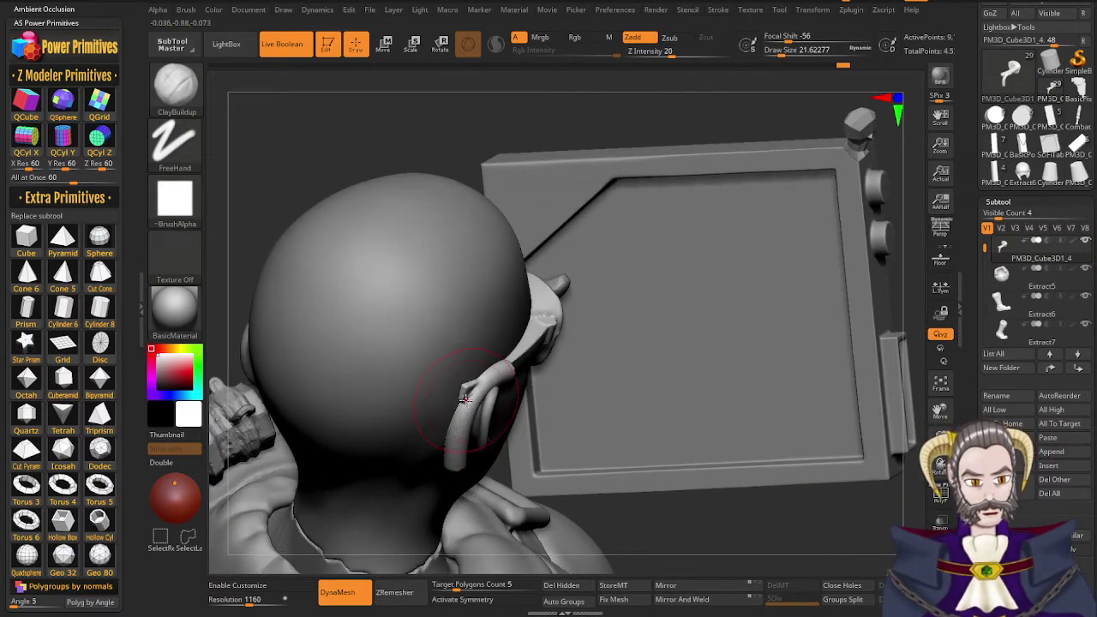
left_click_drag(465, 401, 469, 415, "shift")
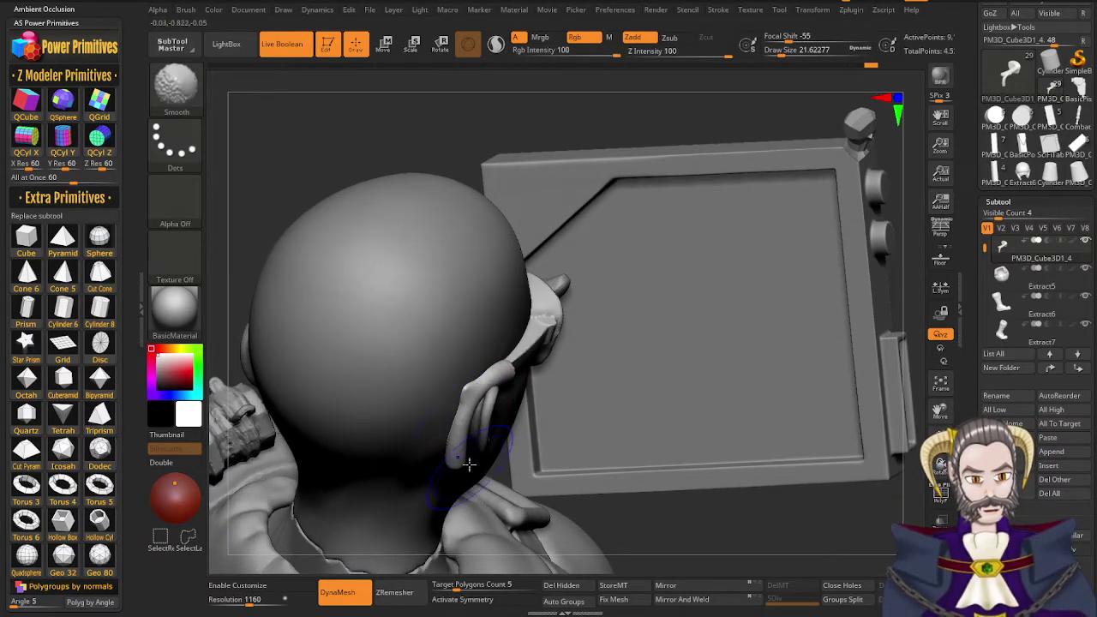
left_click_drag(461, 458, 458, 465, "shift")
left_click_drag(651, 523, 489, 463)
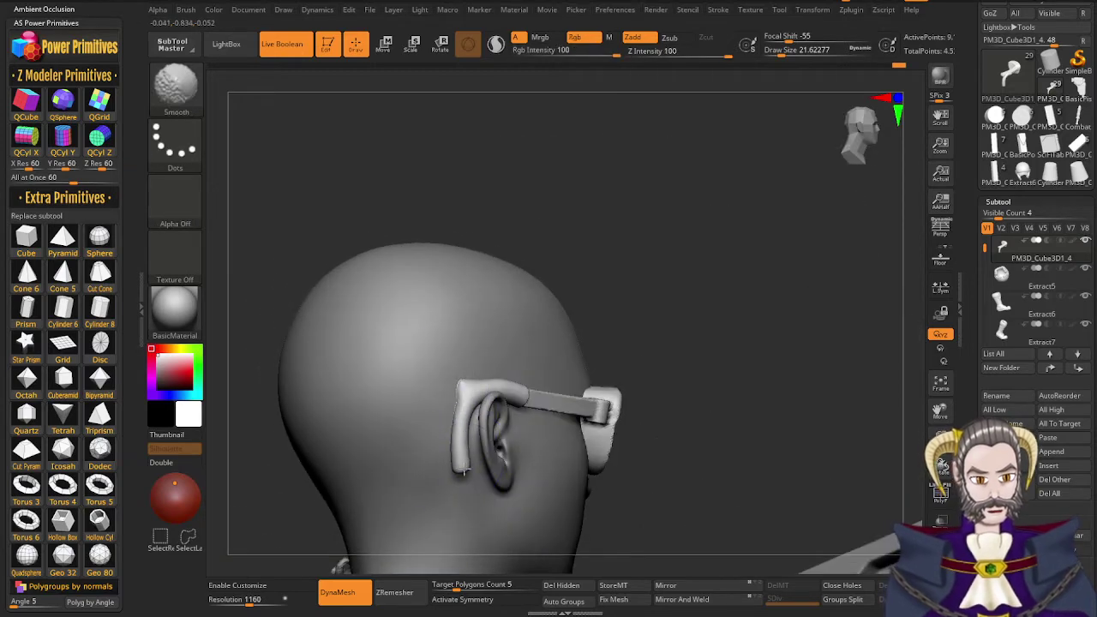
Undo the last smoothing on the ear hook and isolate the eyewear from the rest of the model
key("ctrl+z")
key("ctrl+z")
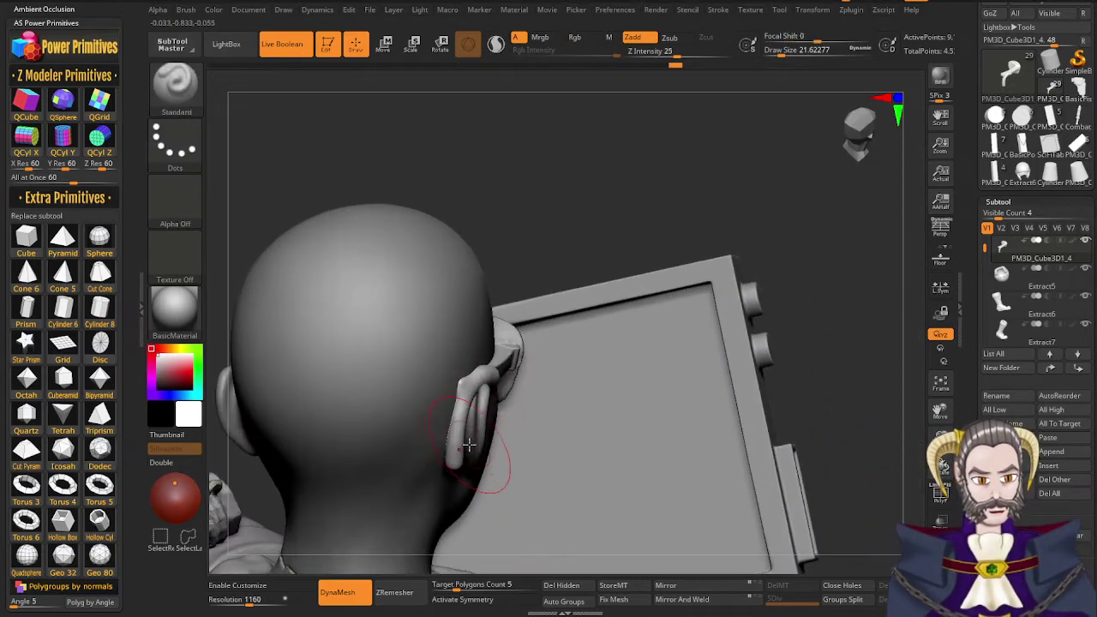
key("alt+s")
mouse_move(459, 413)
left_mouse_down()
mouse_move(455, 453)
mouse_move(433, 429)
mouse_move(453, 416)
left_mouse_up()
right_click_drag(453, 416, 464, 372)
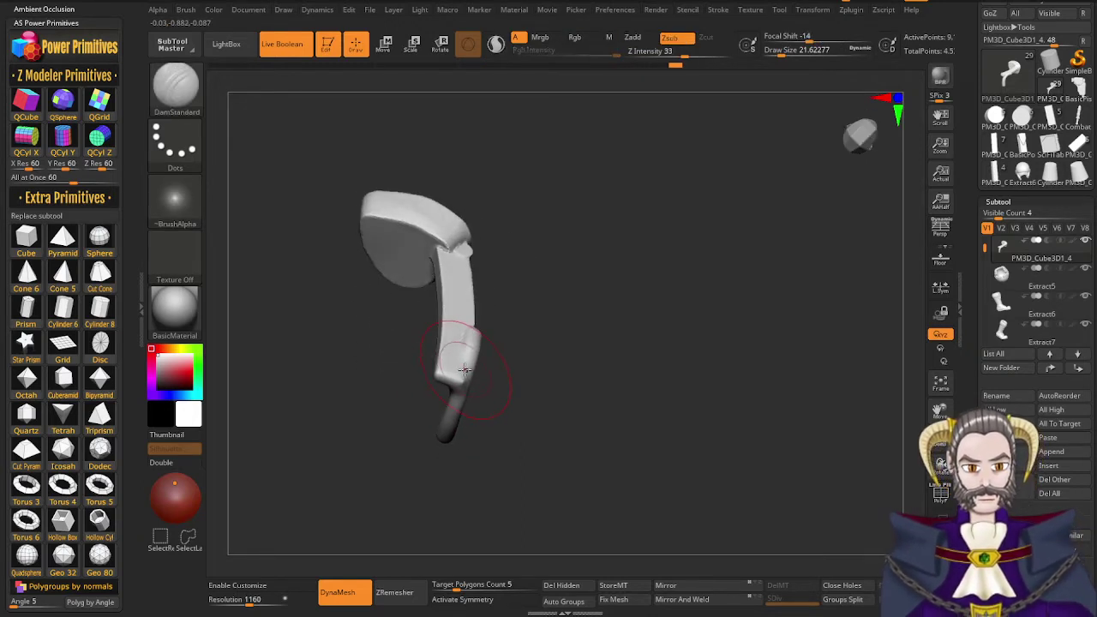
Flatten the strap's rear end and the ear hook's surfaces with the TrimDynamic brush
key("b")
key("t")
key("d")
right_click_drag(459, 403, 493, 318)
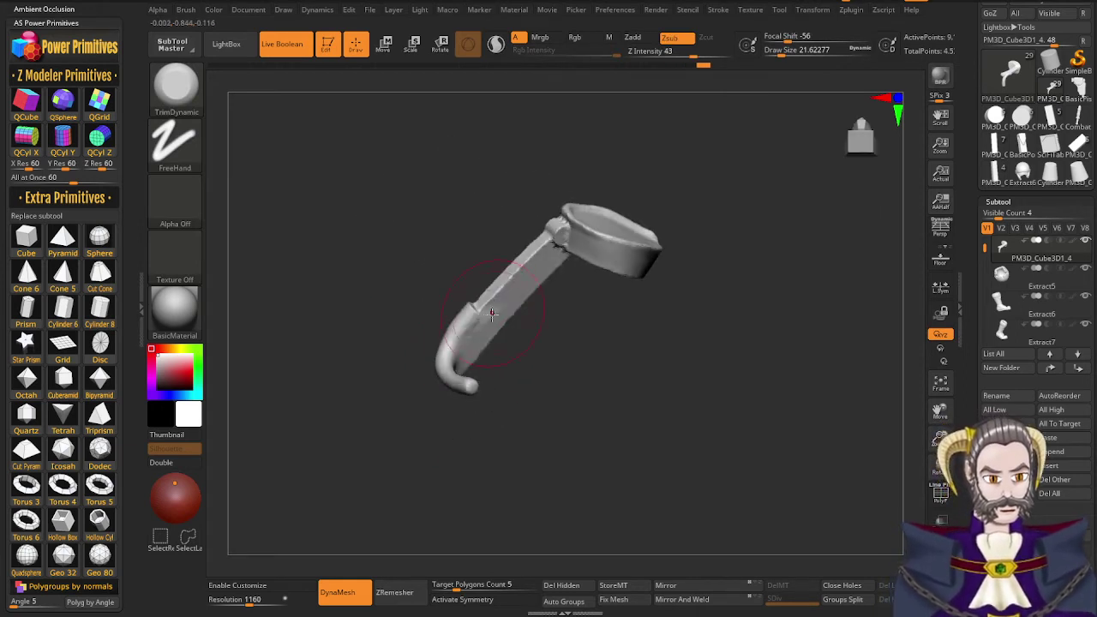
right_click_drag(514, 378, 470, 306)
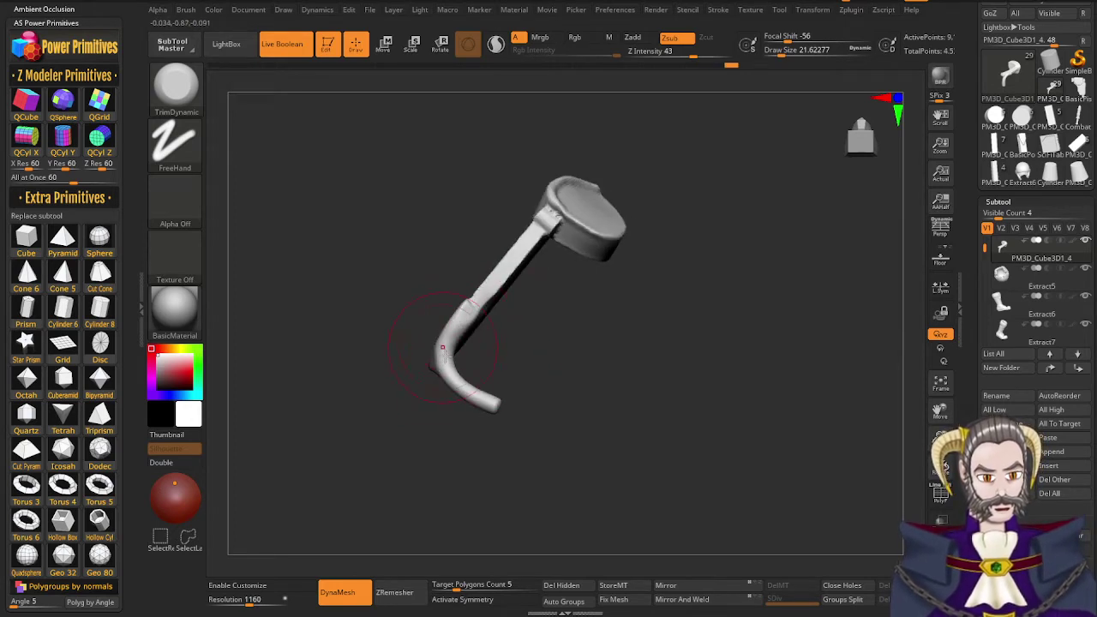
right_click_drag(442, 348, 453, 379)
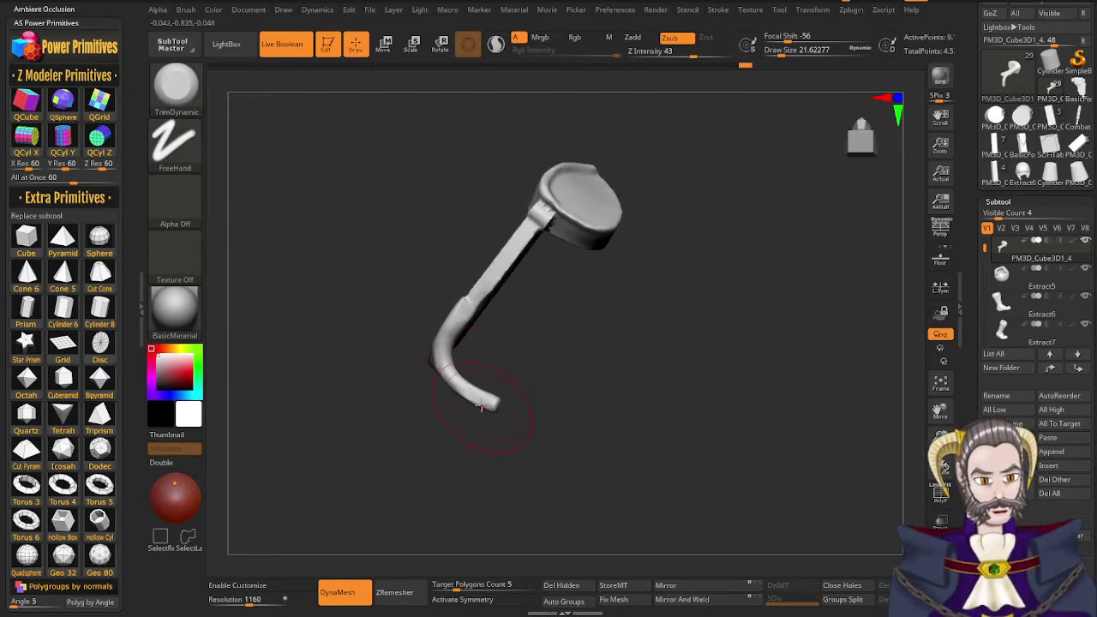
Thicken the free end of the ear hook into a rounded tip with the Inflat brush
key("b")
key("i")
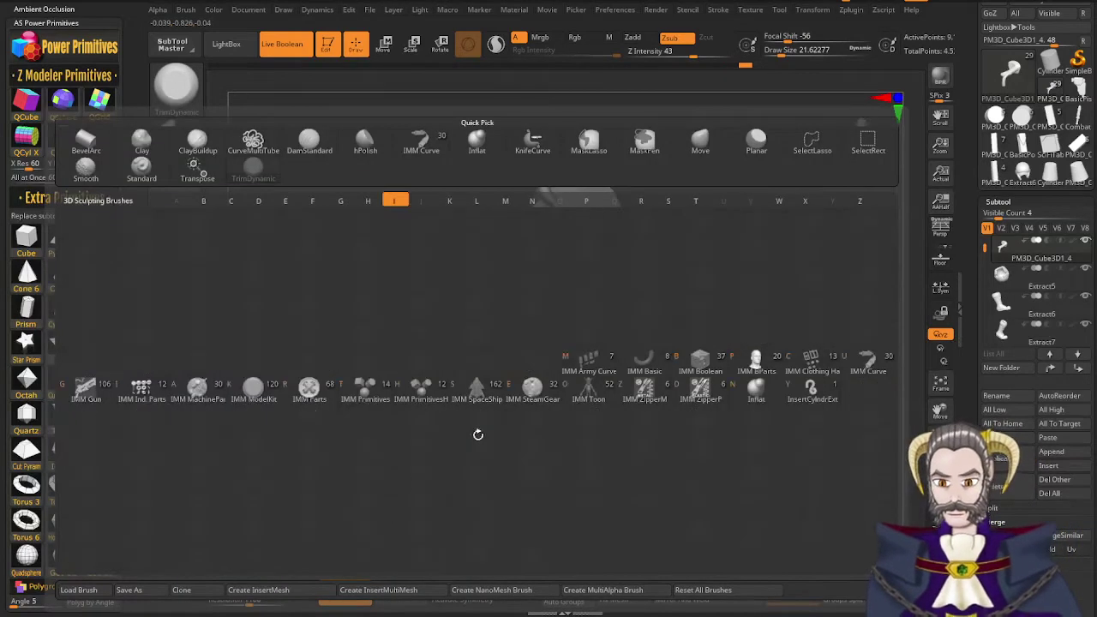
key("n")
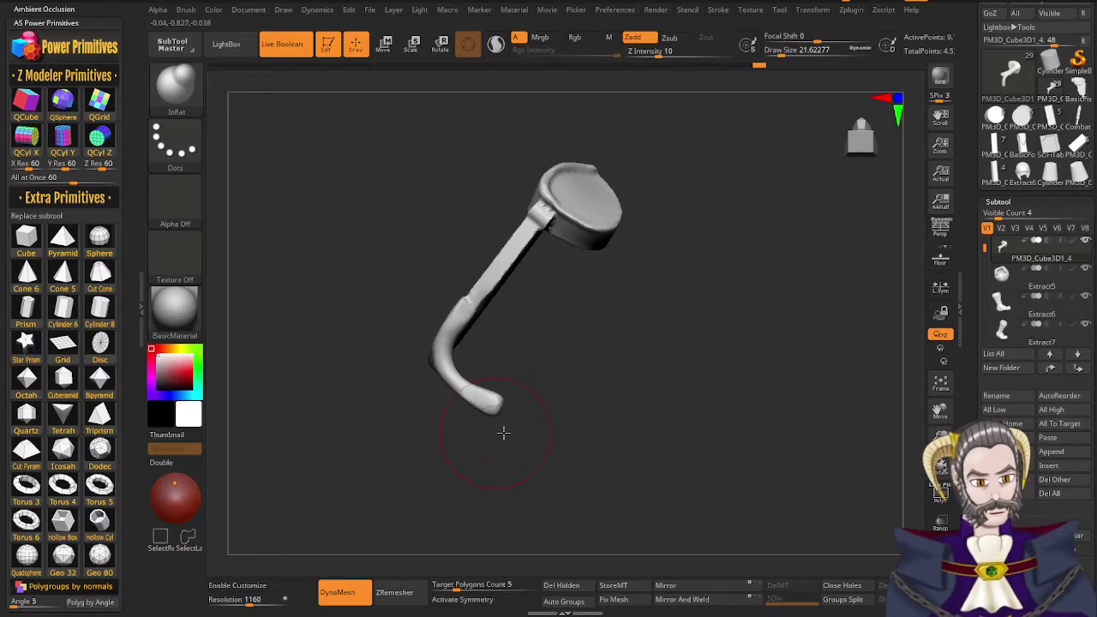
right_click_drag(504, 433, 498, 404)
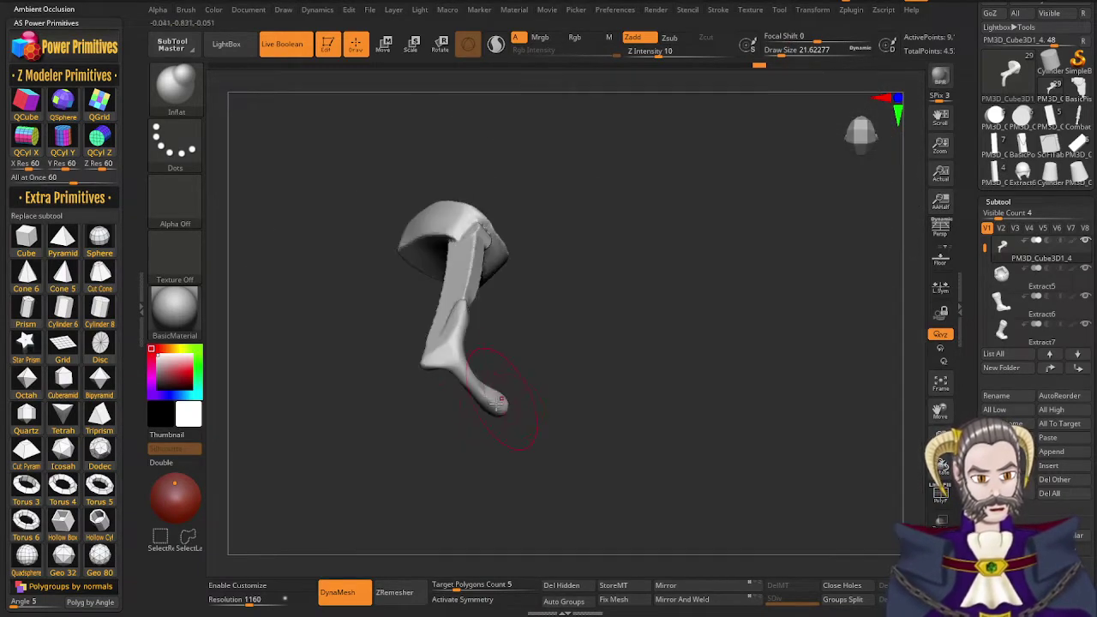
right_click_drag(455, 372, 449, 364)
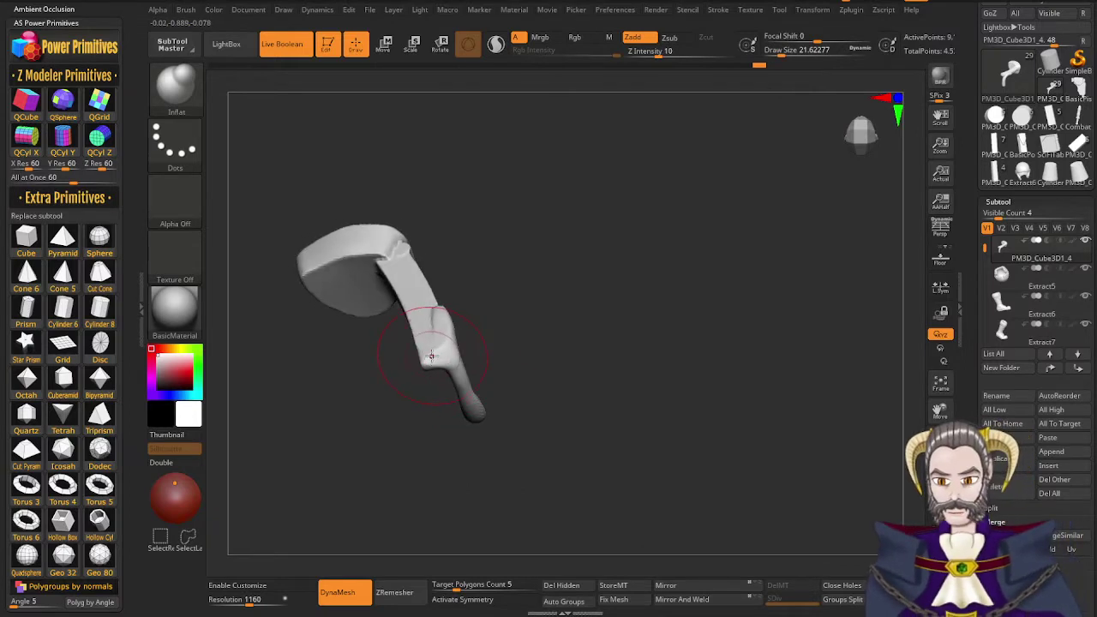
Trim and smooth the protruding corner of the ear hook using TrimDynamic at a draw size of about 14.2
left_click_drag(432, 357, 445, 360, "shift")
key("b")
key("t")
key("d")
key("s")
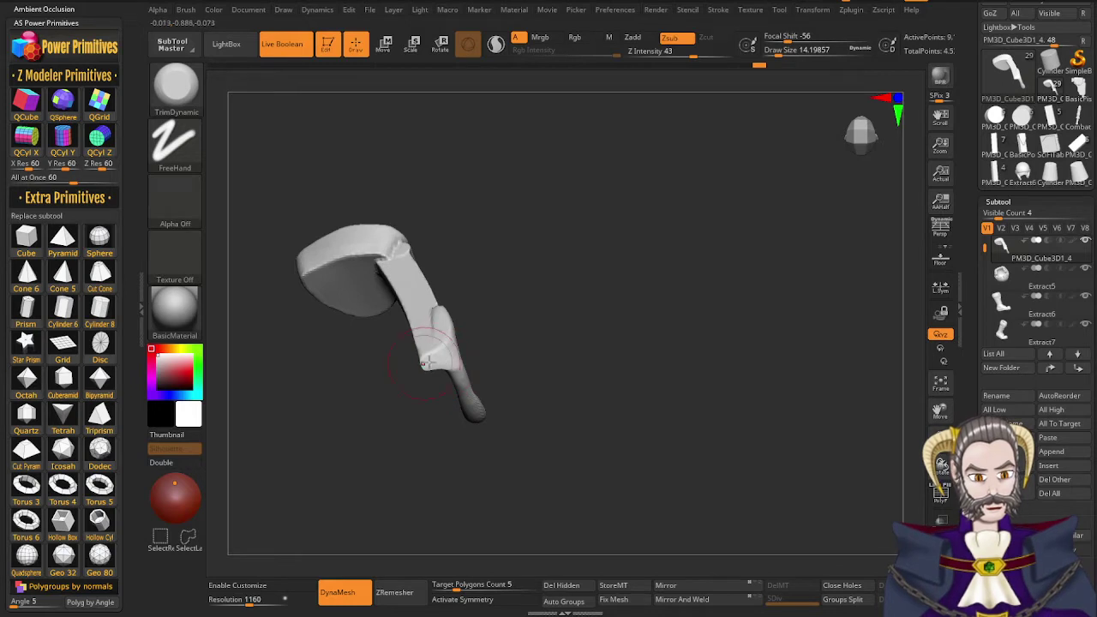
left_click_drag(454, 361, 439, 346, "shift")
right_click_drag(441, 345, 449, 372)
left_click_drag(448, 372, 333, 404, "shift")
Smooth the hinge into the lens rim and soften the strap's edges along its length
mouse_move(348, 434)
right_mouse_down()
mouse_move(299, 493)
mouse_move(266, 487)
right_mouse_up()
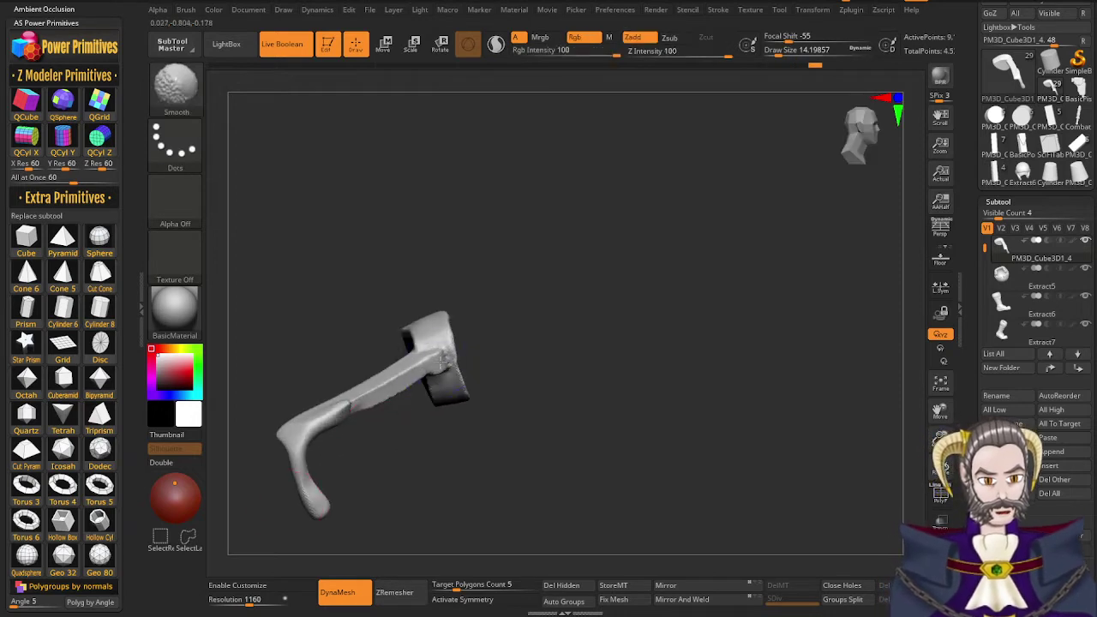
left_click_drag(442, 362, 439, 352, "shift")
right_click_drag(419, 408, 447, 368)
left_click_drag(454, 360, 444, 368, "shift")
right_click_drag(414, 418, 403, 344)
left_click_drag(390, 380, 287, 453, "shift")
right_click_drag(292, 458, 334, 481)
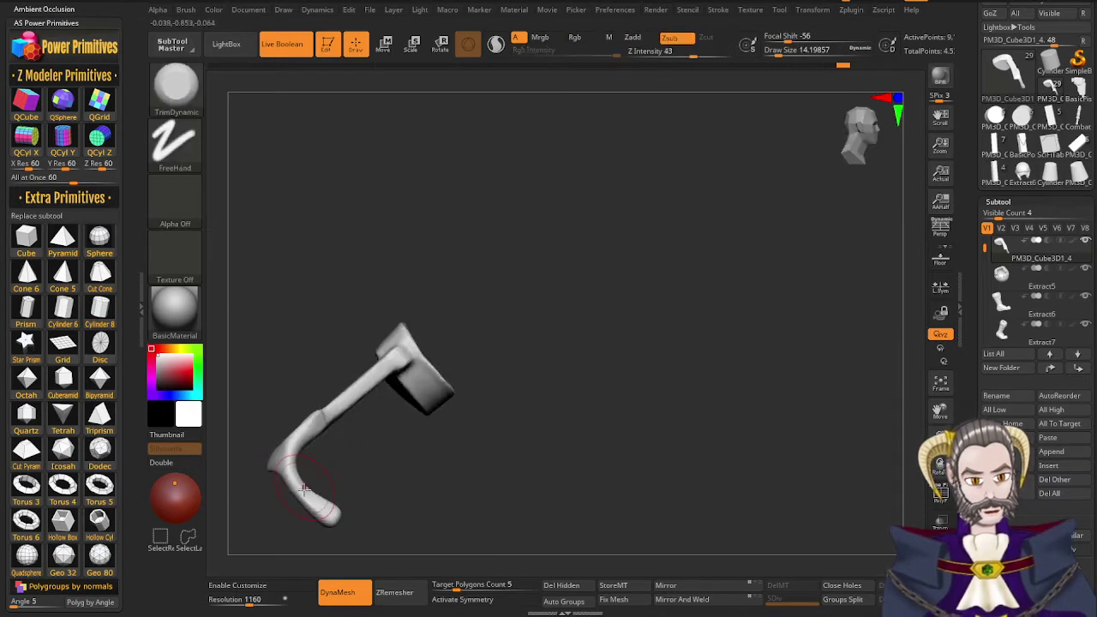
Smooth the ear hook's bend and the section leading down to its tip
mouse_move(309, 494)
left_mouse_down("shift")
mouse_move(292, 467)
mouse_move(314, 506)
left_mouse_up("shift")
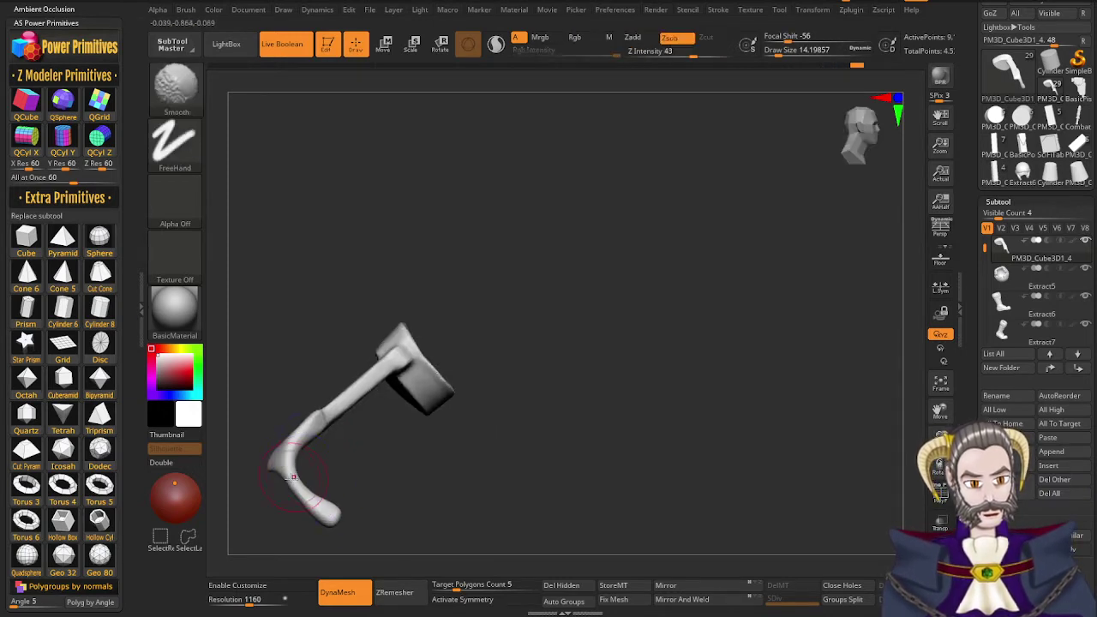
right_click_drag(296, 468, 279, 460)
left_click_drag(281, 460, 288, 477, "shift")
right_click_drag(293, 470, 317, 443)
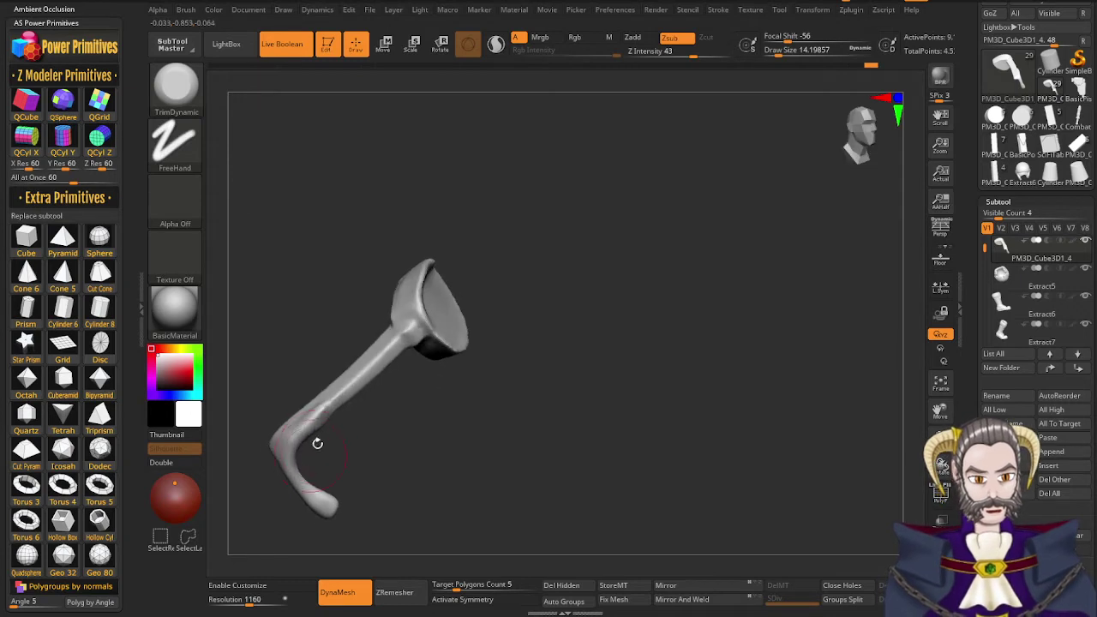
Carve a crease where the strap meets the ear hook with DamStandard and smooth the hook beside it
key("b")
key("d")
key("s")
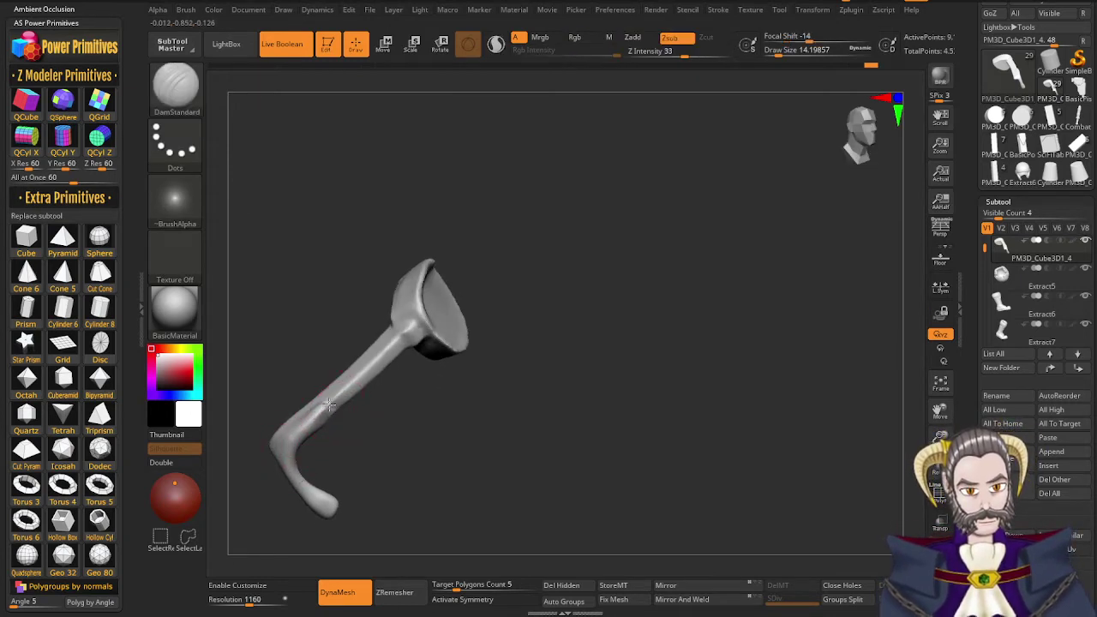
right_click_drag(326, 403, 331, 406)
left_click_drag(330, 402, 336, 415)
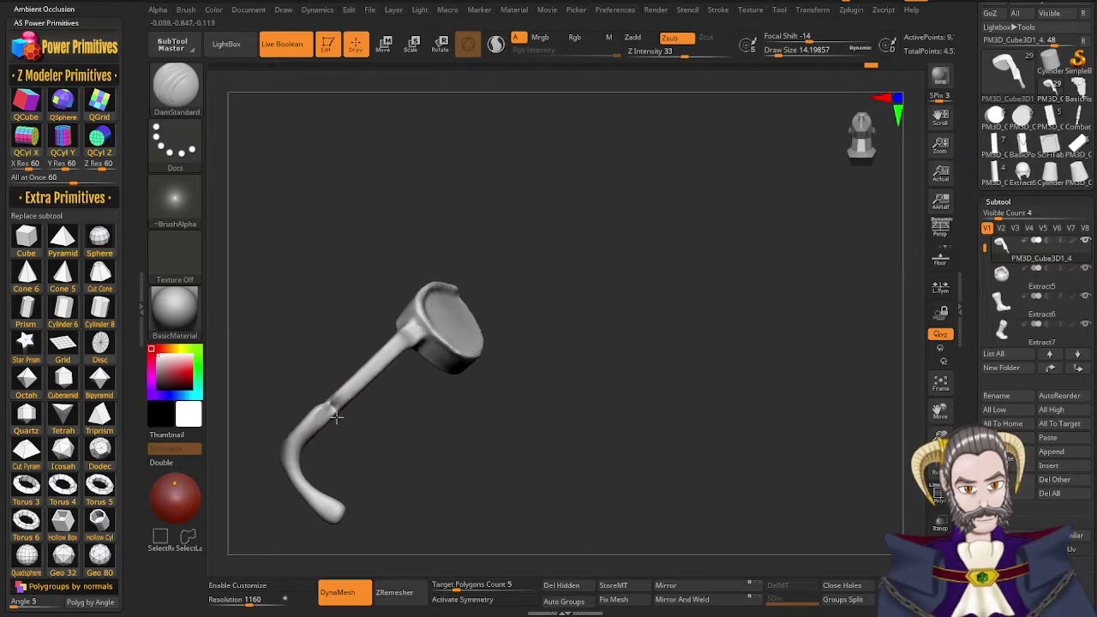
mouse_move(335, 415)
right_mouse_down()
mouse_move(316, 395)
mouse_move(343, 425)
mouse_move(370, 408)
mouse_move(383, 455)
mouse_move(342, 435)
mouse_move(304, 467)
mouse_move(348, 440)
right_mouse_up()
left_click_drag(321, 436, 329, 429, "shift")
left_click_drag(285, 473, 288, 478, "shift")
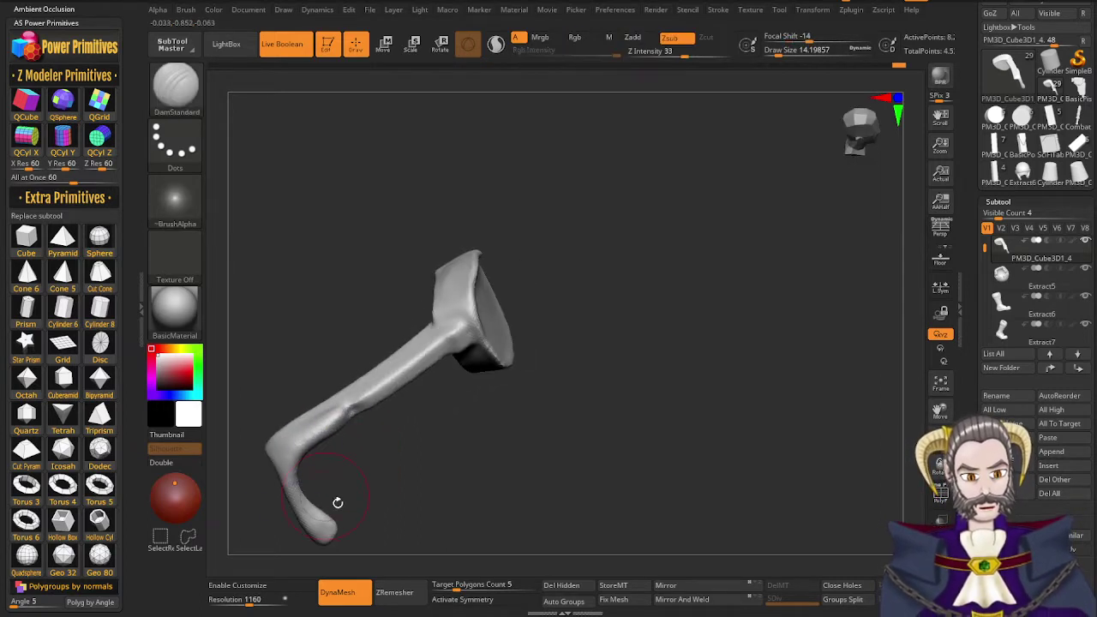
left_click(337, 503)
mouse_move(418, 468)
right_mouse_down()
mouse_move(419, 479)
mouse_move(446, 443)
mouse_move(463, 476)
mouse_move(419, 417)
mouse_move(453, 409)
mouse_move(428, 419)
mouse_move(422, 492)
right_mouse_up()
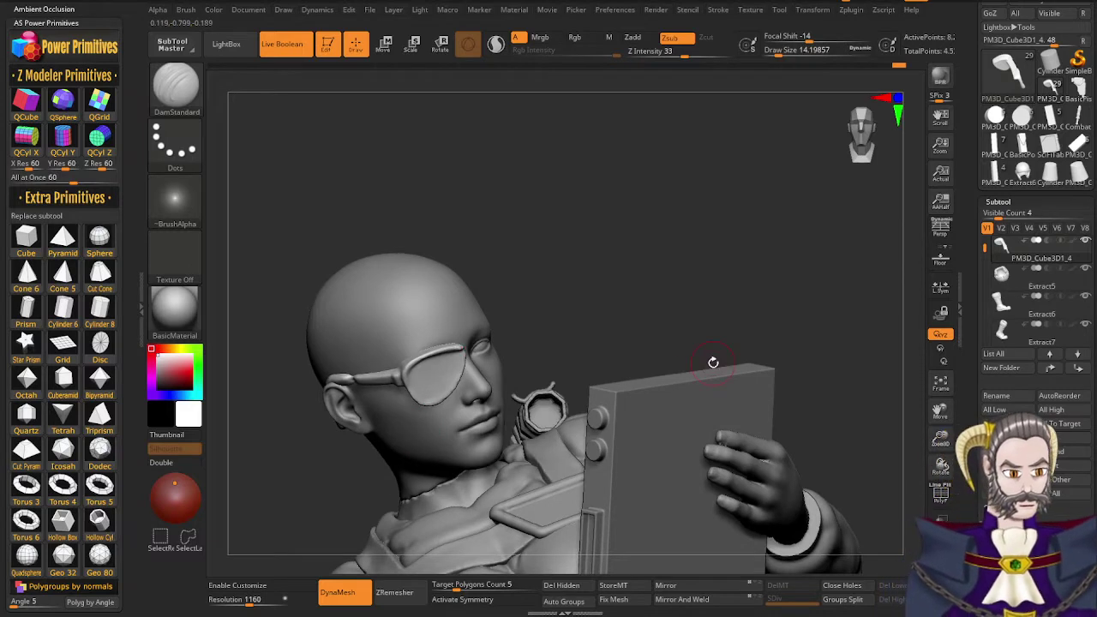
left_click(1001, 458)
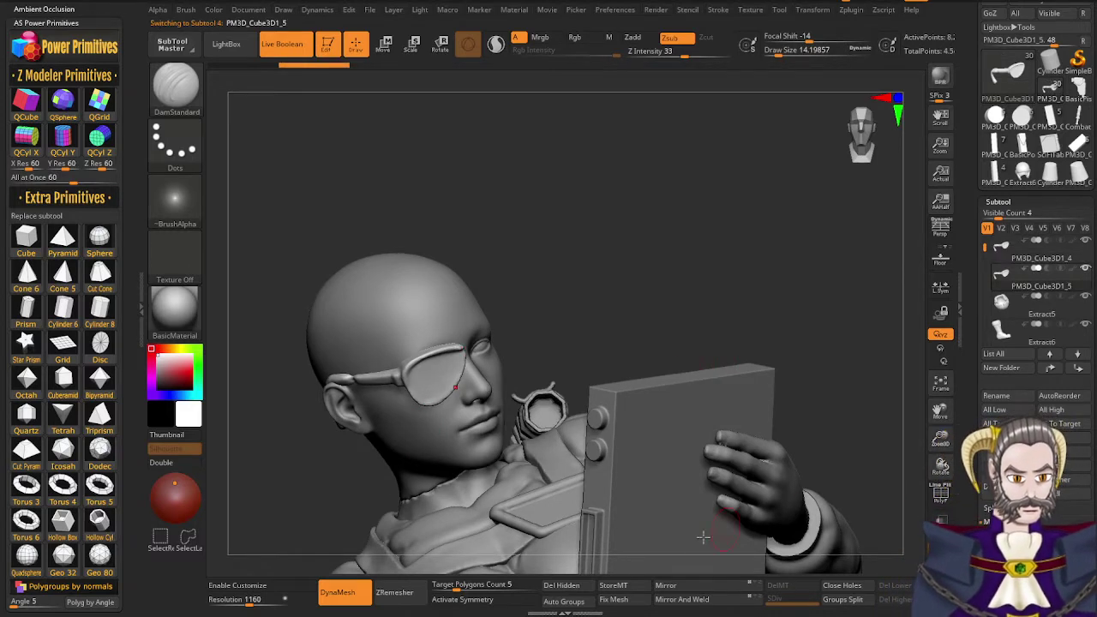
left_click(736, 590)
key("r")
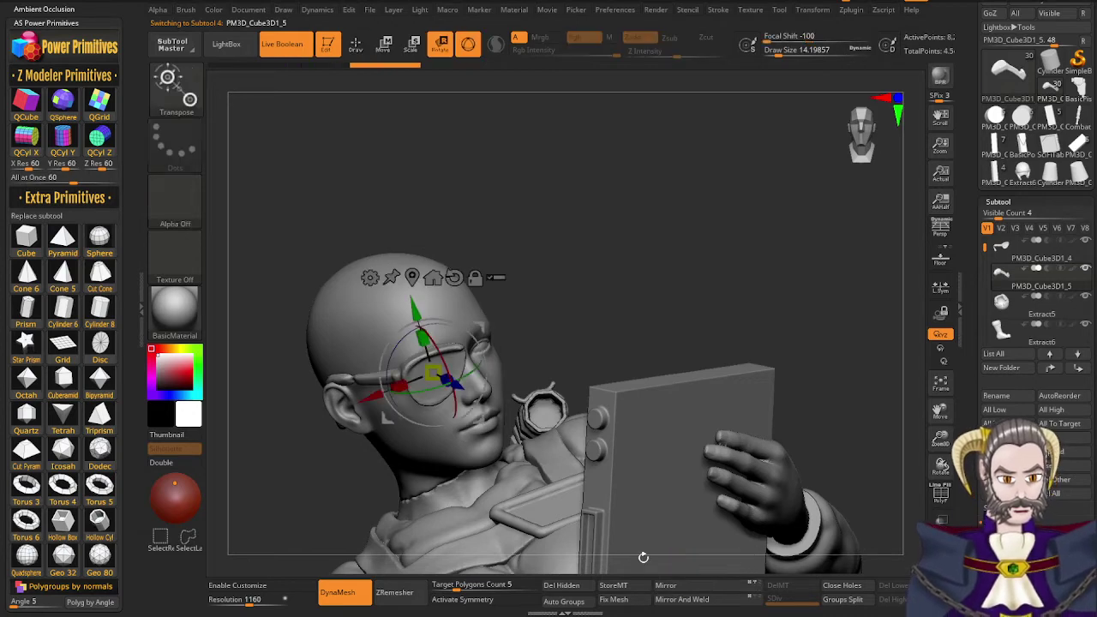
left_click_drag(370, 398, 491, 349)
right_click_drag(494, 435, 461, 416)
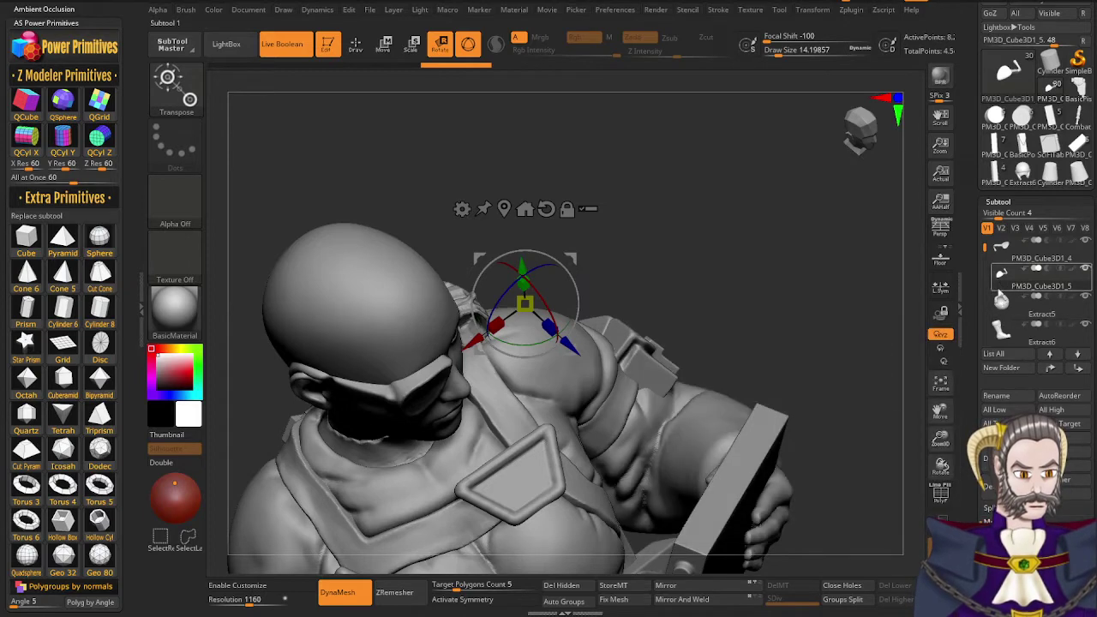
left_click(1001, 487)
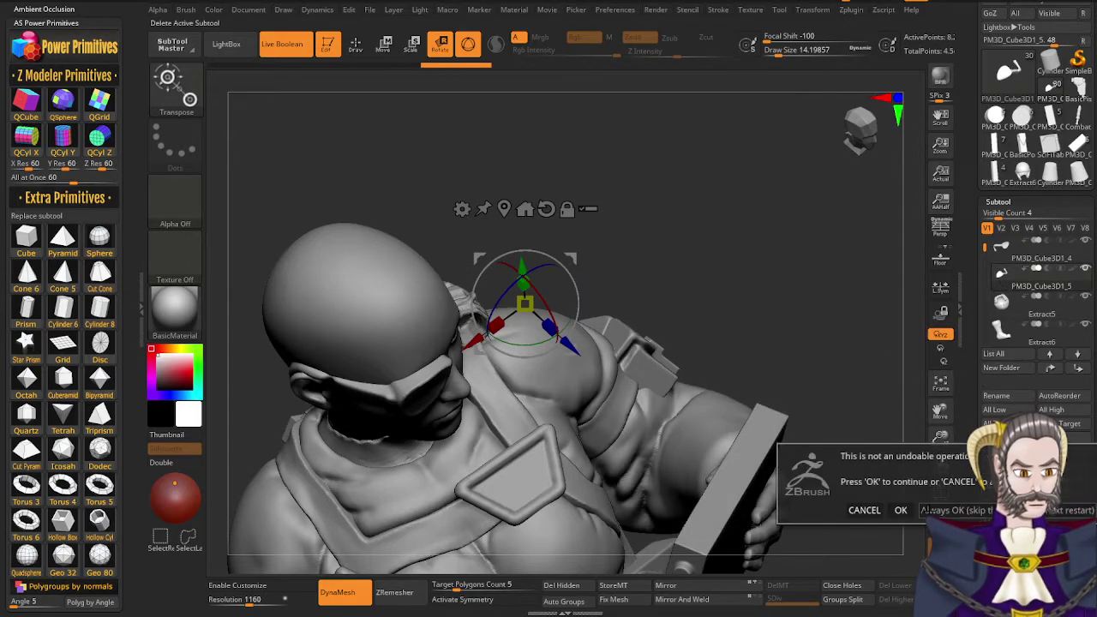
left_click(902, 510)
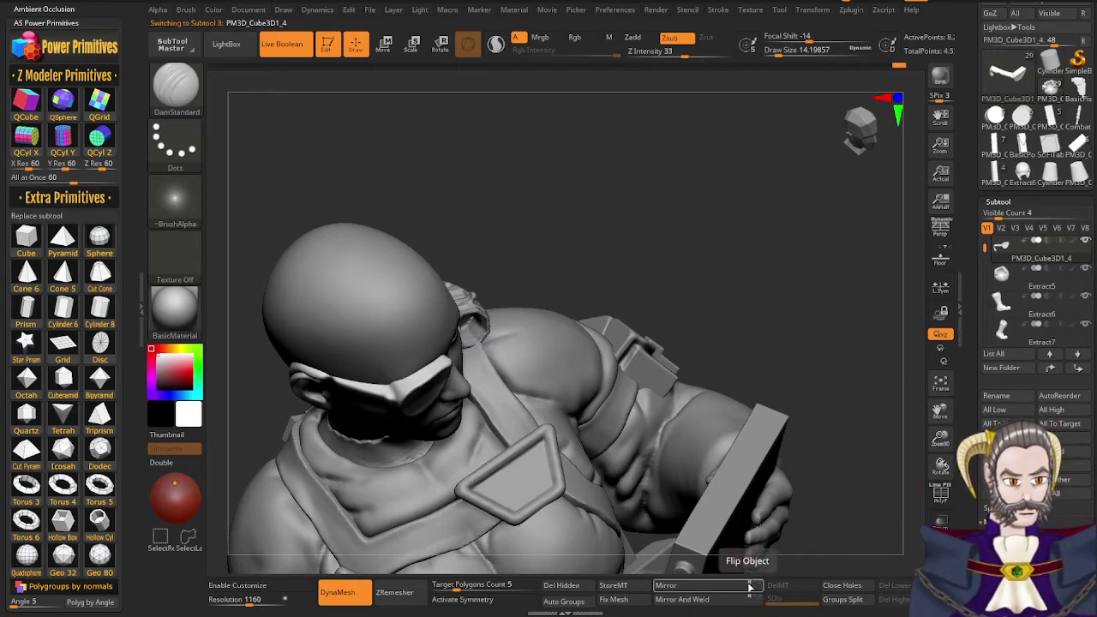
Duplicate the one-sided eyewear subtool, mirror the copy, and move it across toward the other side of the head
key("ctrl+shift+d")
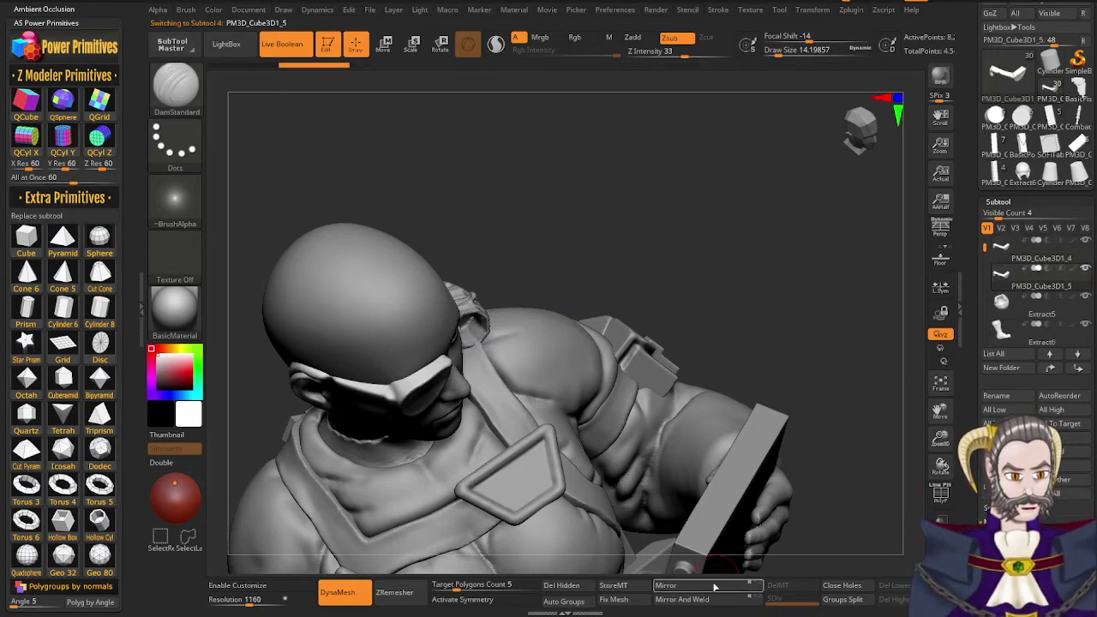
left_click(716, 587)
key("r")
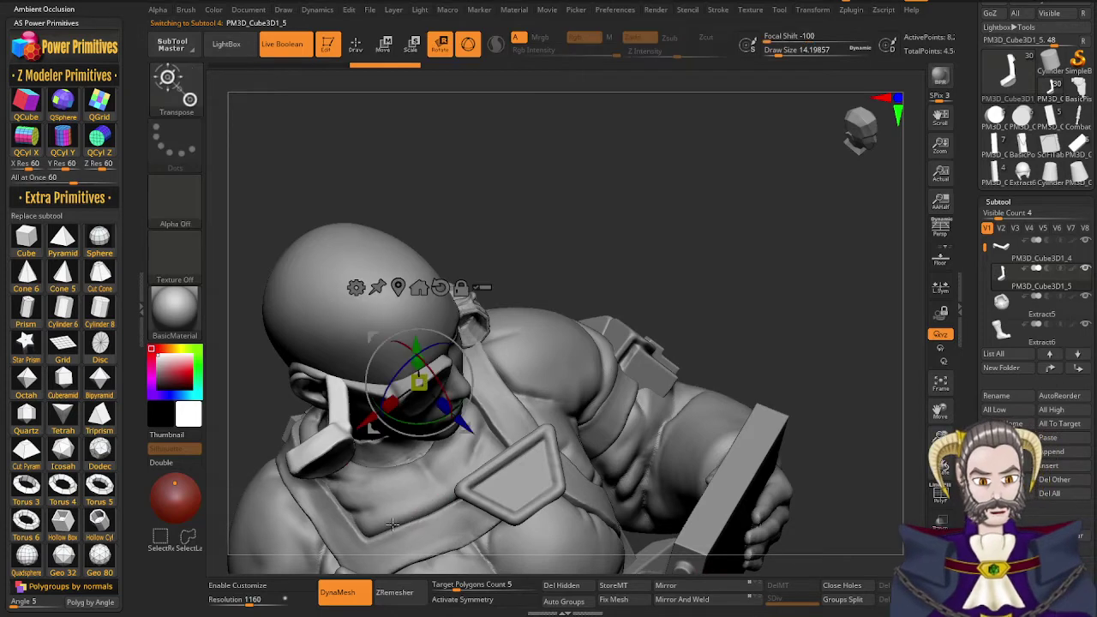
left_click(398, 290)
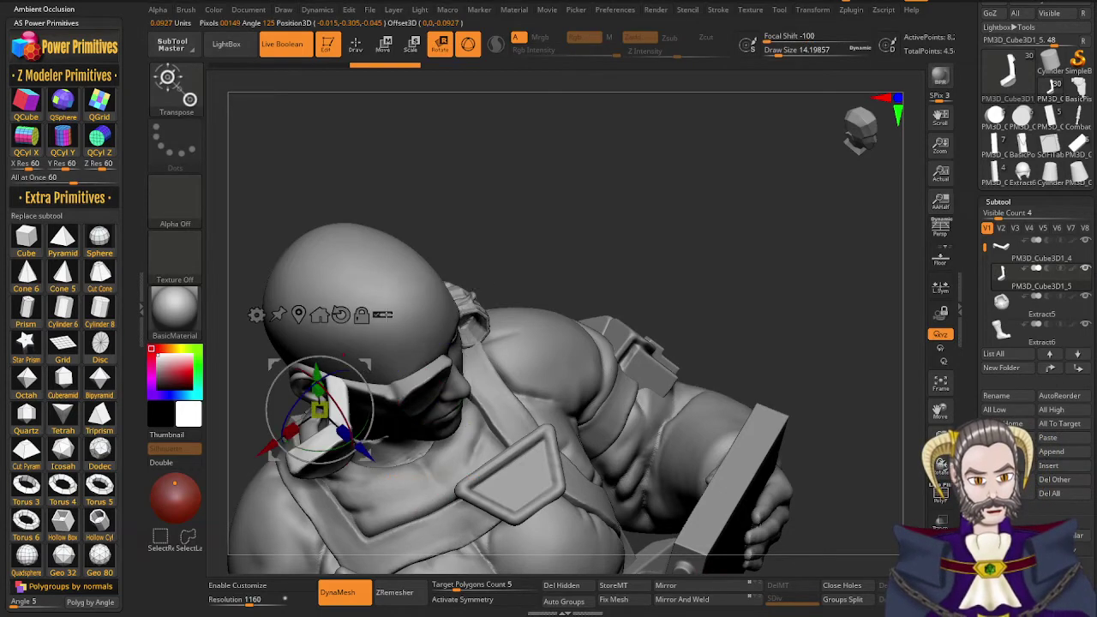
left_click_drag(264, 449, 418, 337)
Rotate the mirrored eyewear copy and position its lens roughly over the pilot's uncovered eye
right_click_drag(482, 415, 444, 430)
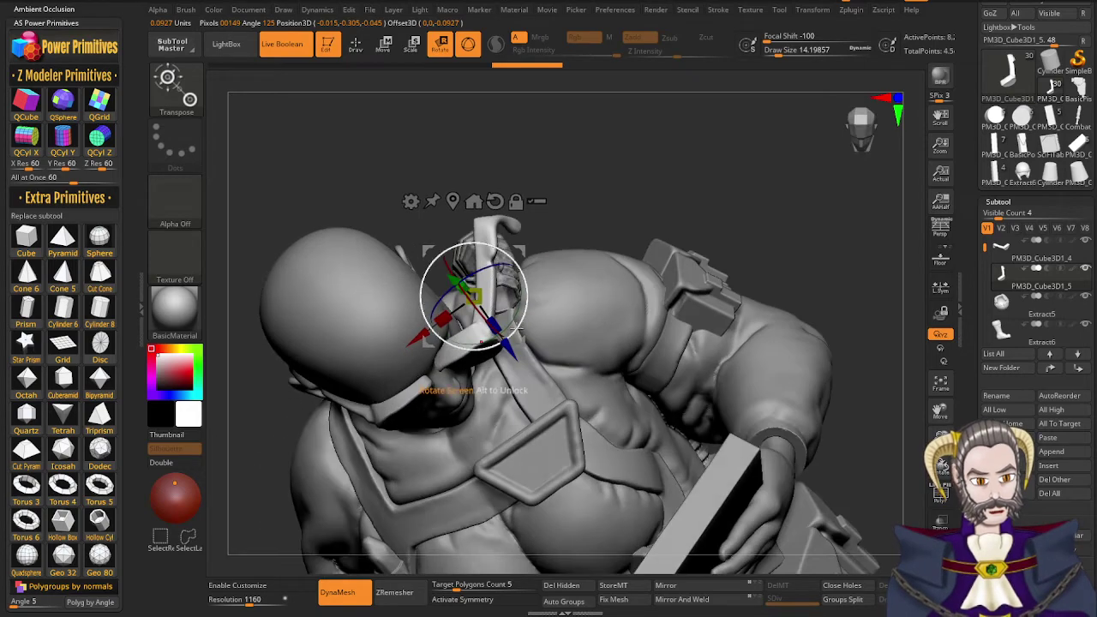
left_click_drag(518, 325, 530, 285)
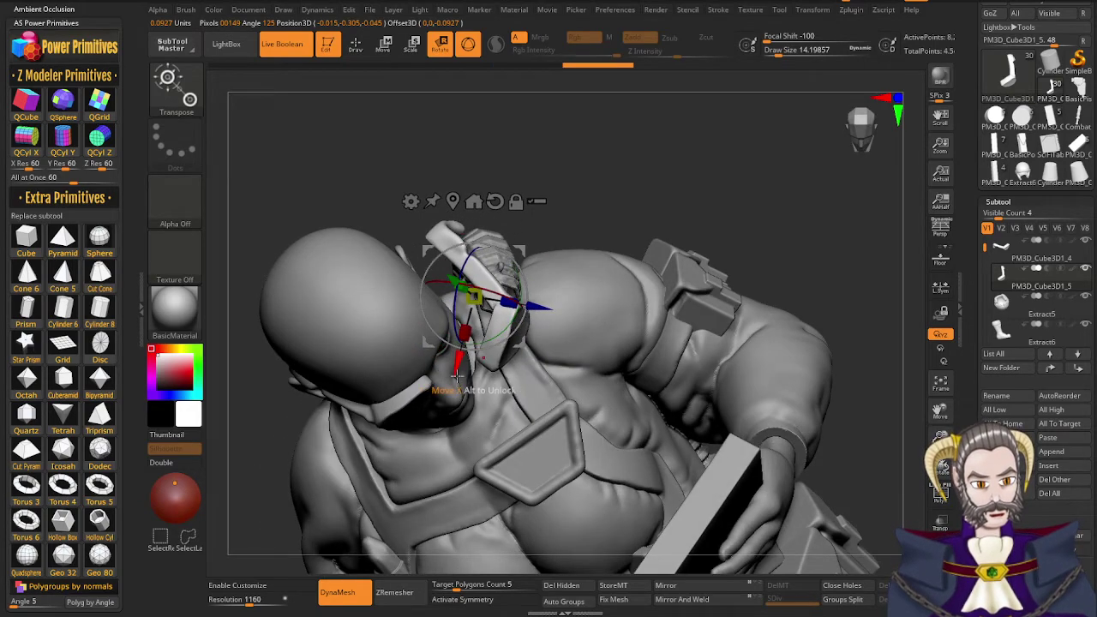
left_click_drag(460, 369, 455, 378)
right_click_drag(489, 405, 434, 360)
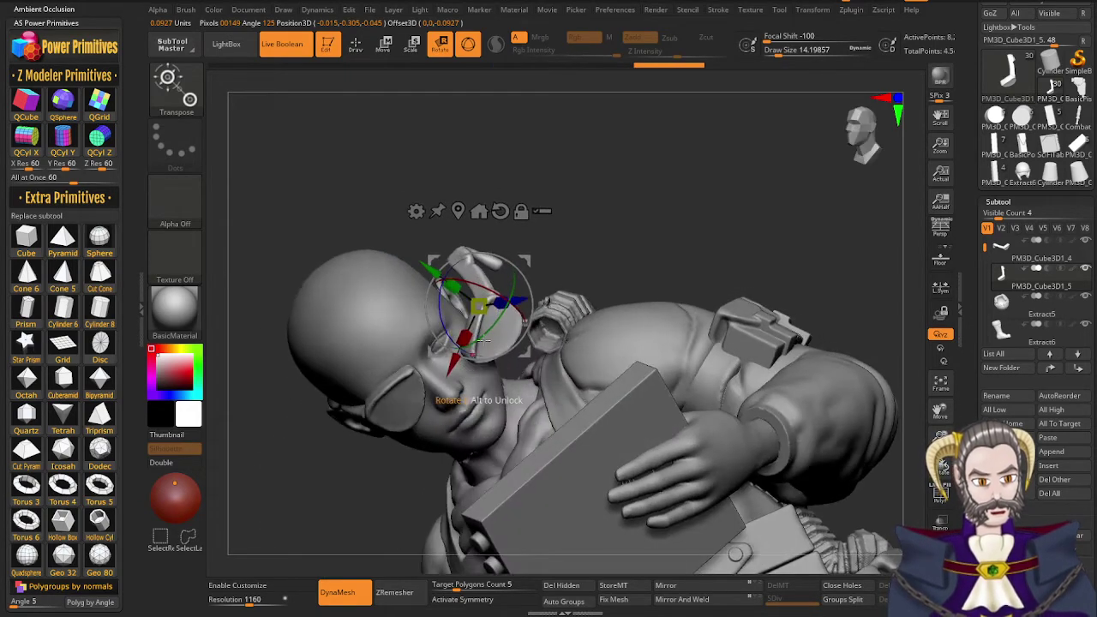
left_click_drag(524, 296, 492, 301)
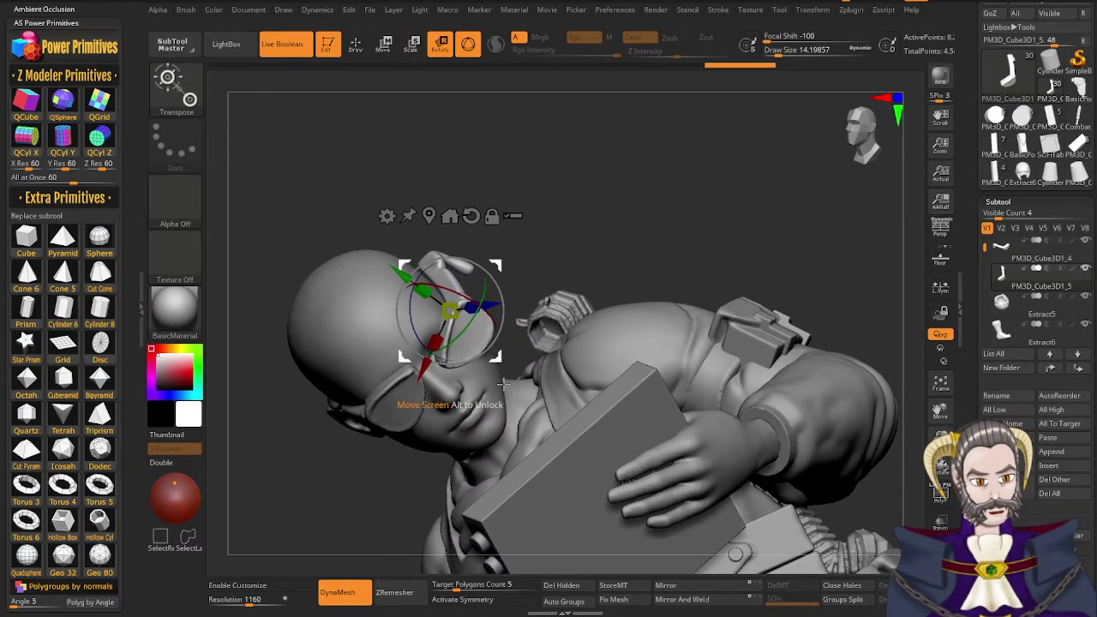
Nudge the mirrored eyewear copy sideways and forward so it sits against the face and temple
right_click_drag(504, 401, 429, 454)
right_click_drag(392, 347, 437, 349)
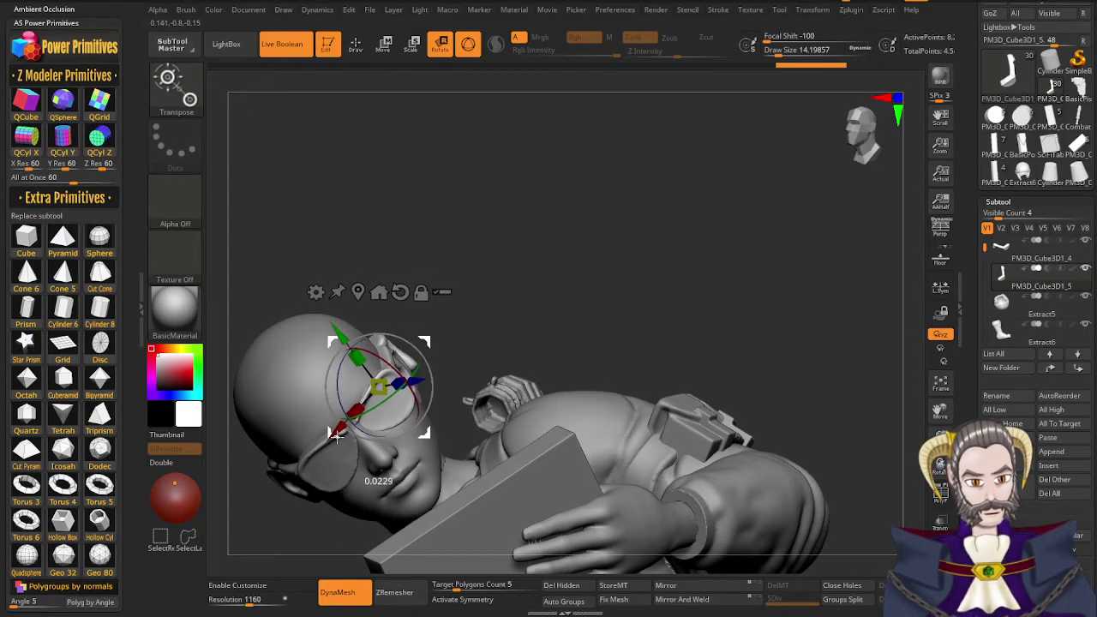
right_click_drag(339, 435, 417, 401)
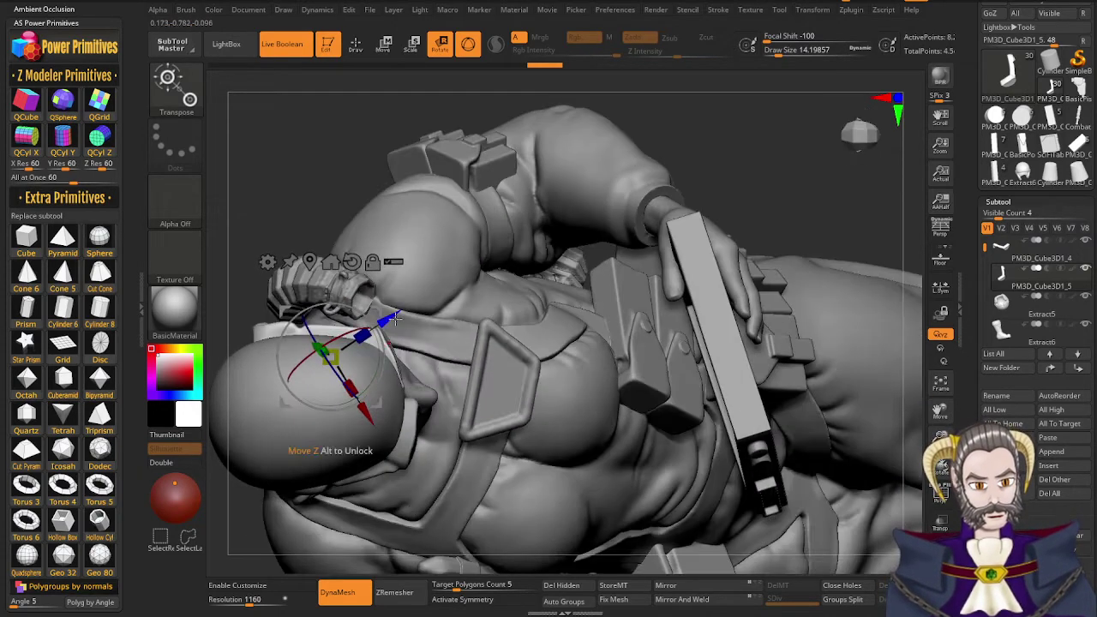
left_click_drag(395, 318, 403, 314)
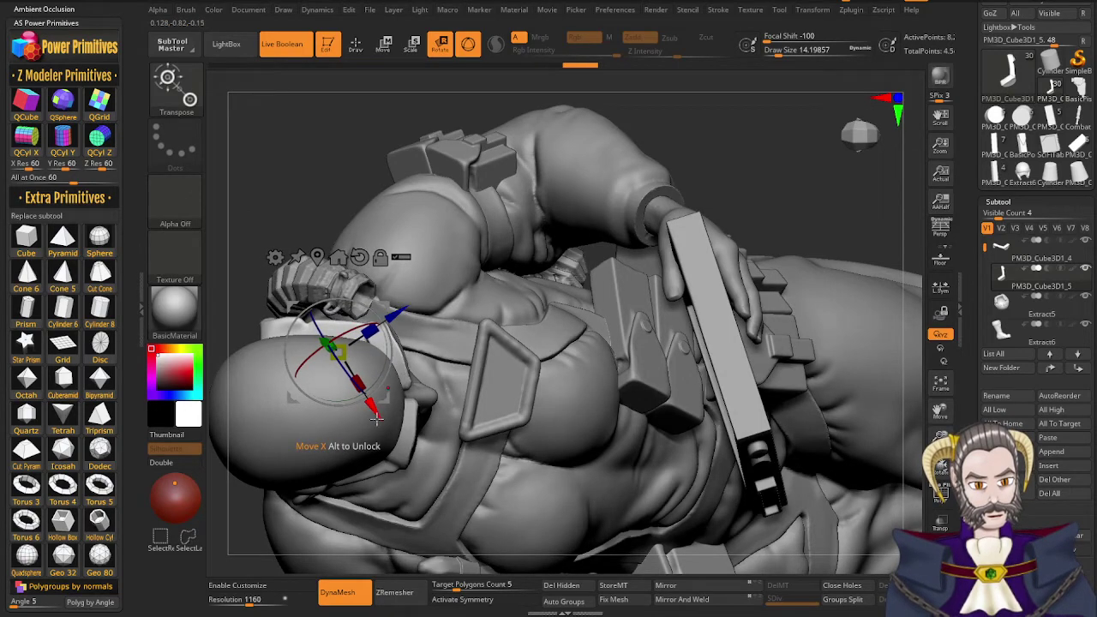
left_click_drag(377, 419, 380, 422)
Turn the copy about 16 degrees so its strap follows the temple, and shift it to seat the lens over the eye
right_click_drag(415, 429, 456, 429)
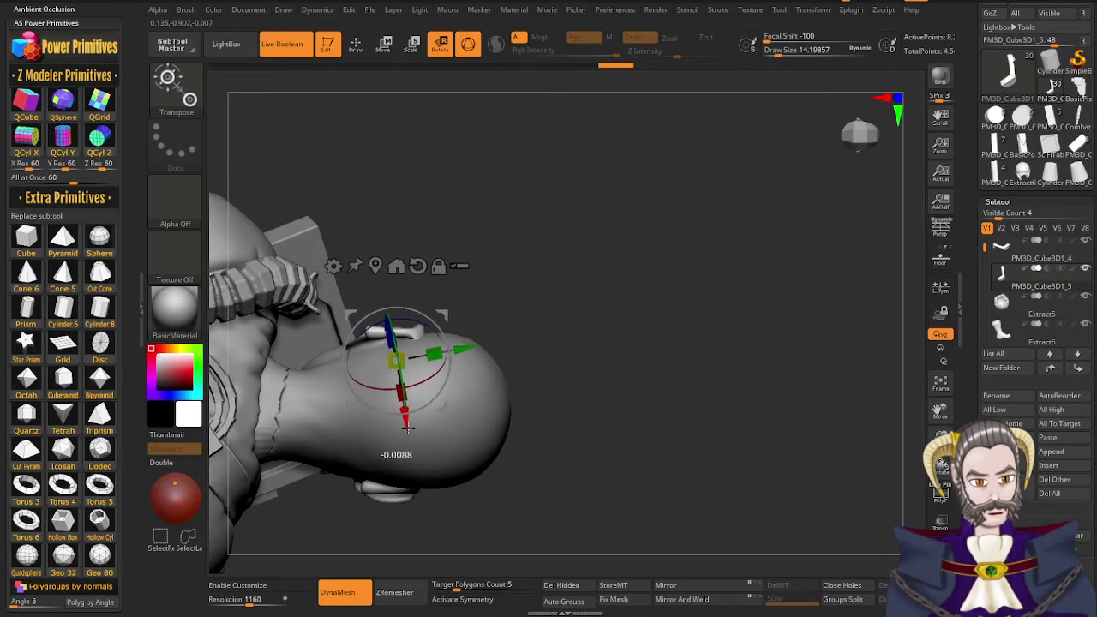
left_click_drag(408, 433, 408, 432)
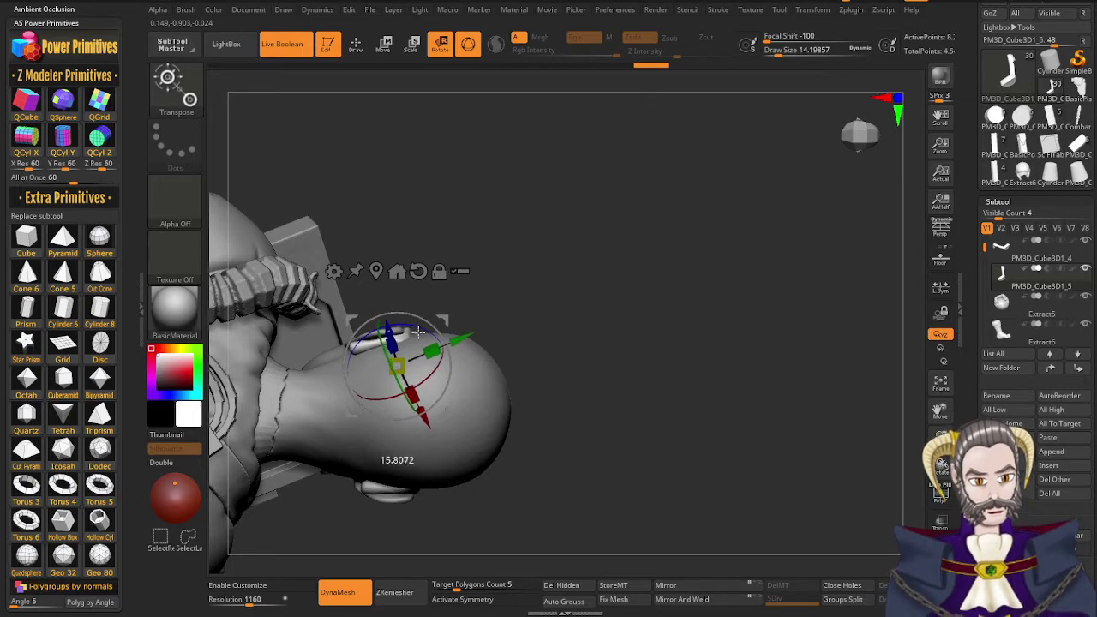
left_click_drag(419, 332, 419, 333)
right_click_drag(440, 429, 462, 438)
left_click_drag(461, 438, 436, 367)
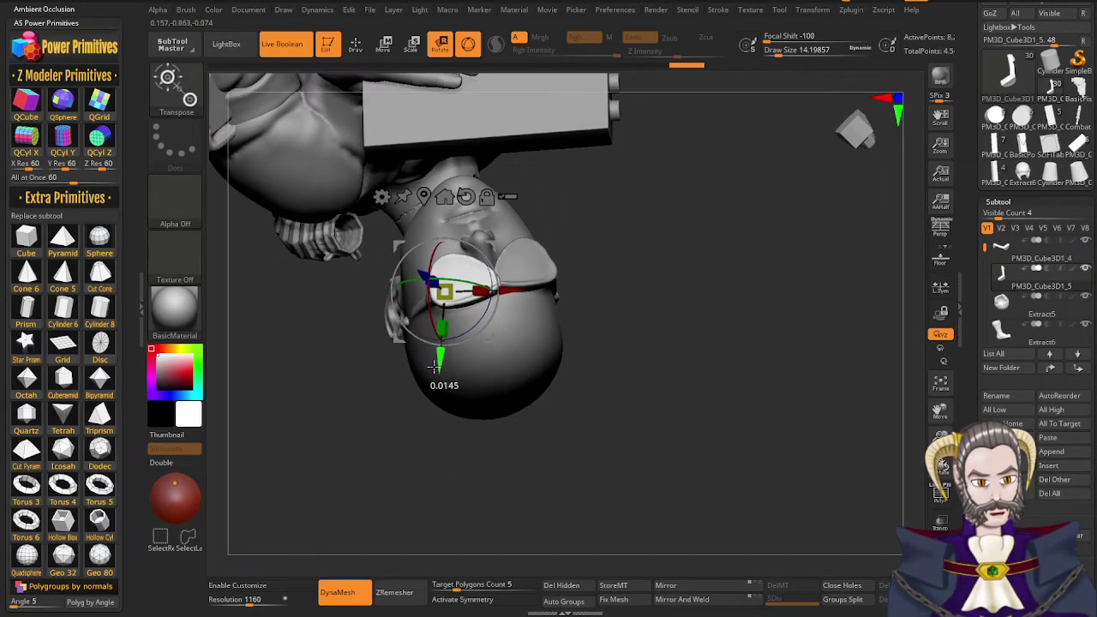
Shift the copied lens about 0.009 toward the nose bridge to close the gap to the original lens
right_click_drag(463, 357, 496, 373)
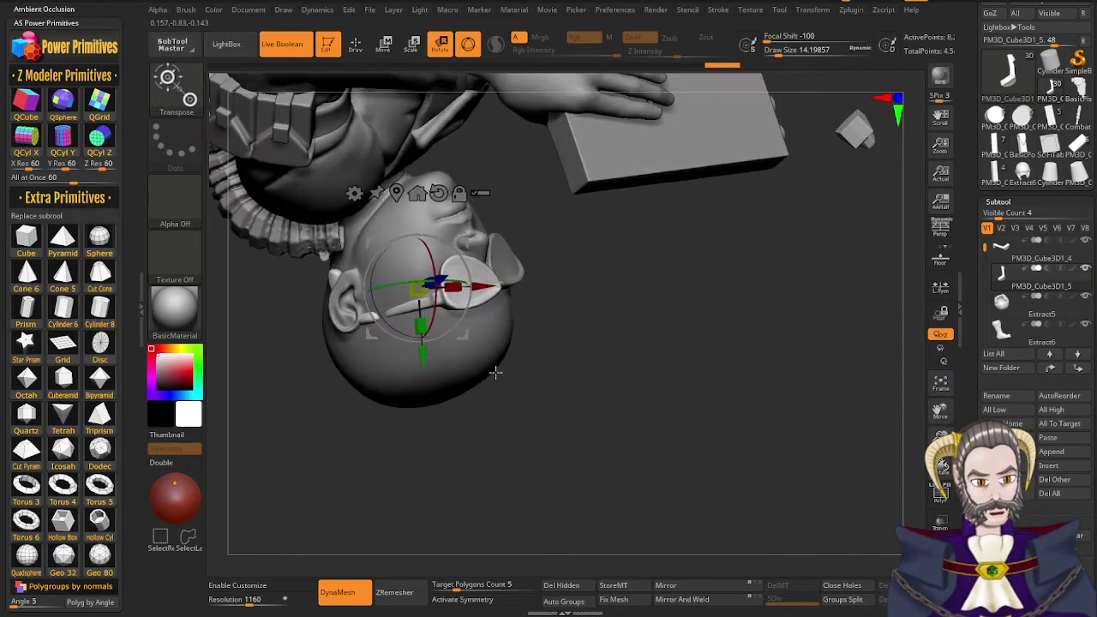
left_click_drag(496, 372, 443, 336)
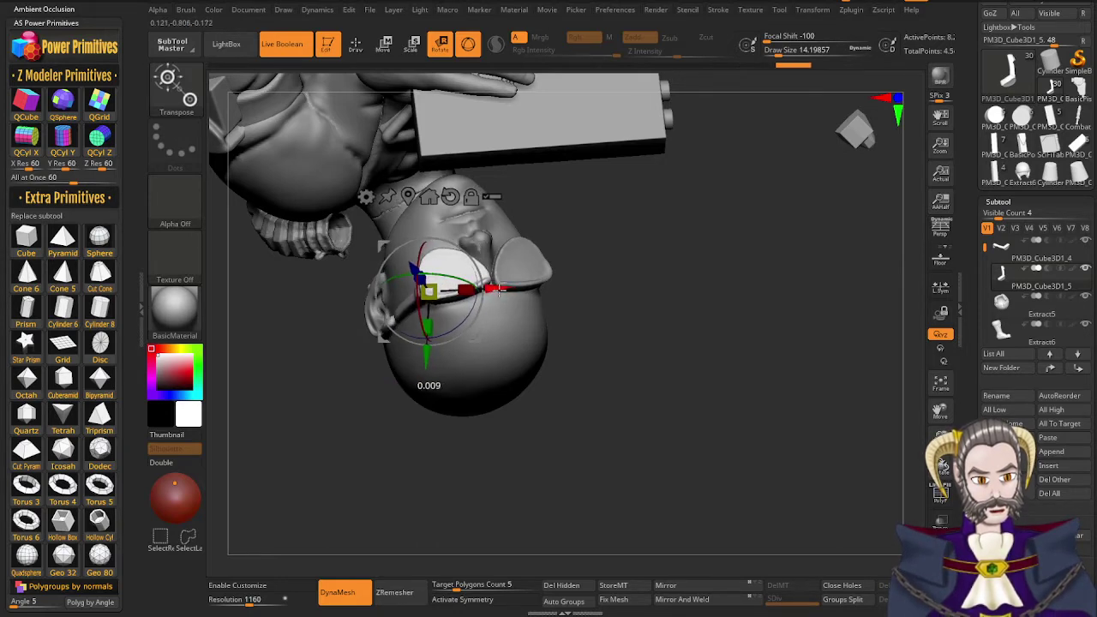
mouse_move(495, 333)
right_mouse_down()
mouse_move(483, 369)
mouse_move(458, 336)
mouse_move(470, 377)
mouse_move(458, 374)
mouse_move(482, 337)
right_mouse_up()
left_click_drag(483, 336, 437, 413)
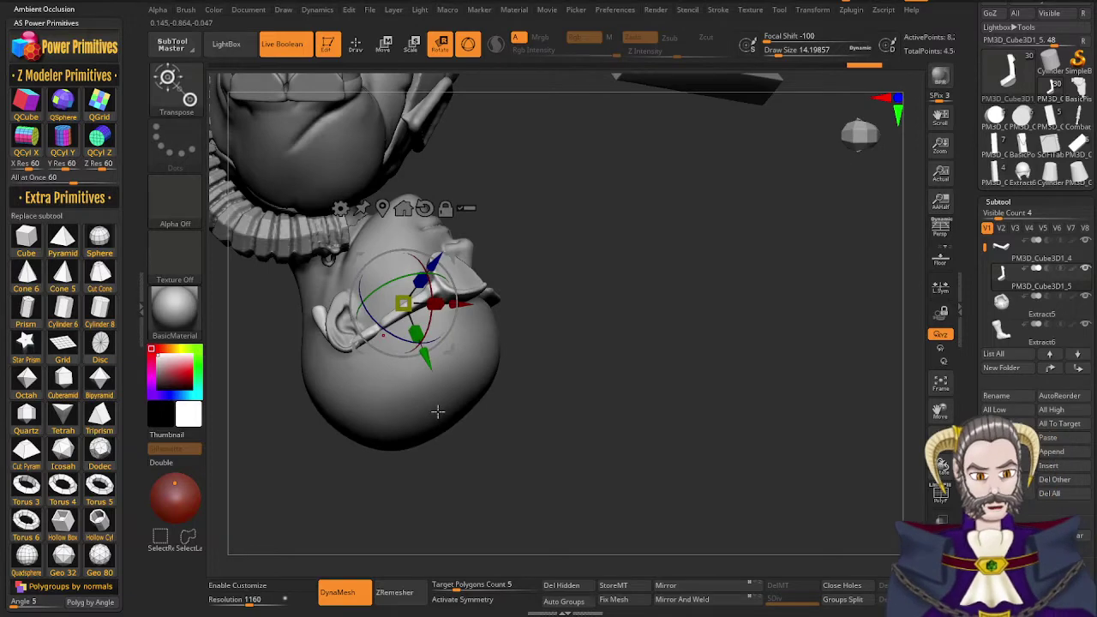
Tilt the copy about 1.5 degrees and move it about 0.0086 so the strap and hook fit around the ear
right_click_drag(438, 412, 441, 345)
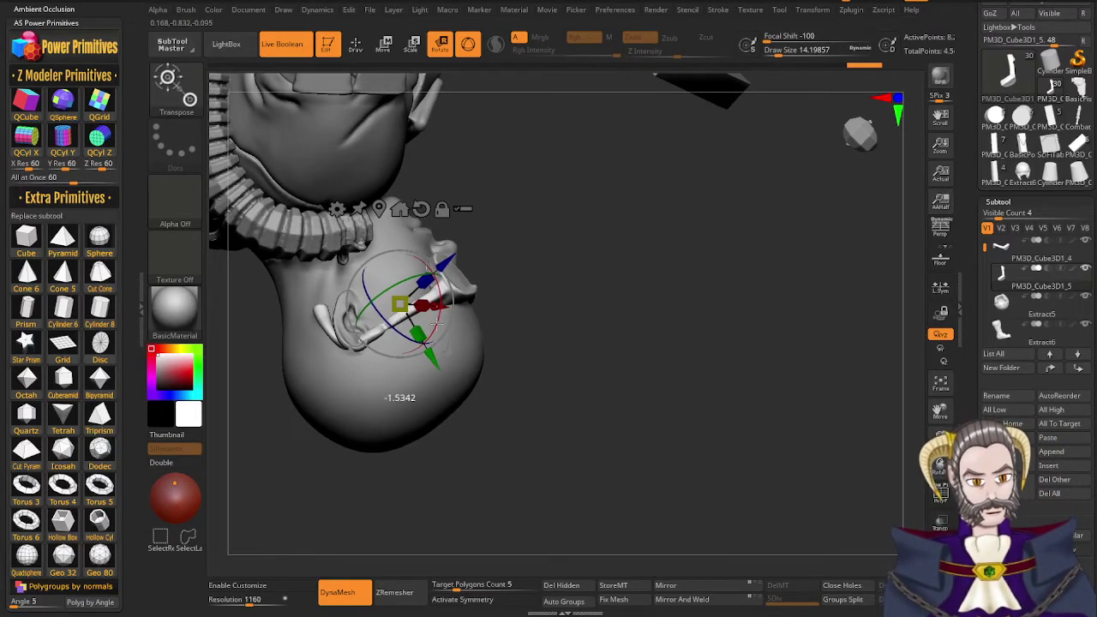
left_click_drag(437, 324, 436, 327)
right_click_drag(417, 411, 431, 369)
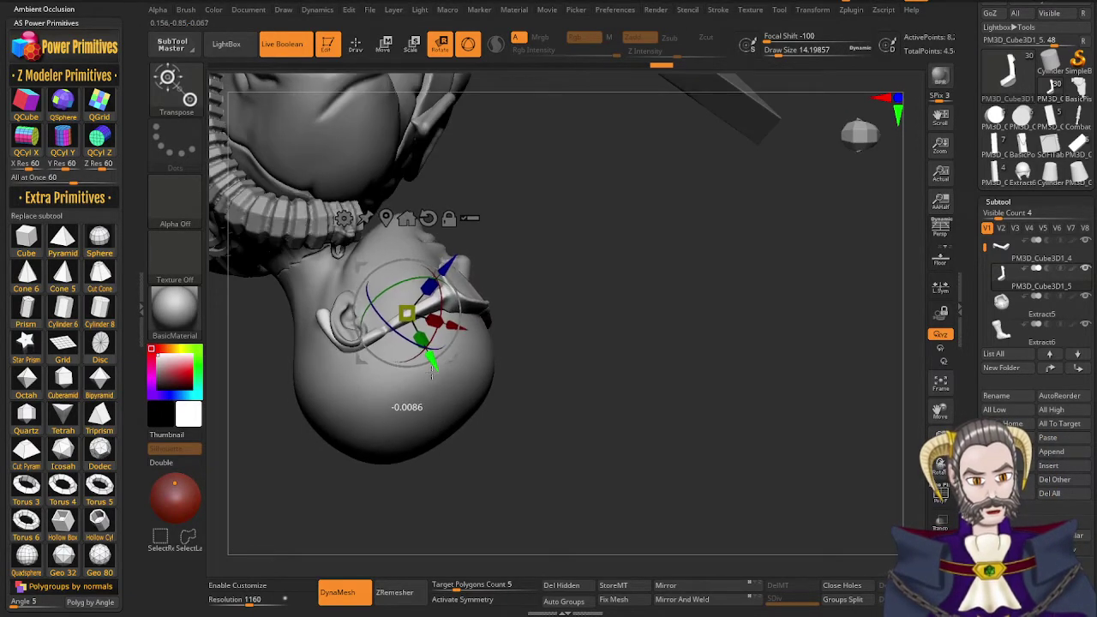
left_click_drag(431, 372, 432, 375)
Refine the copy's rotation and position so both lenses line up across the nose and the hook stays behind the ear
right_click_drag(432, 374, 390, 462)
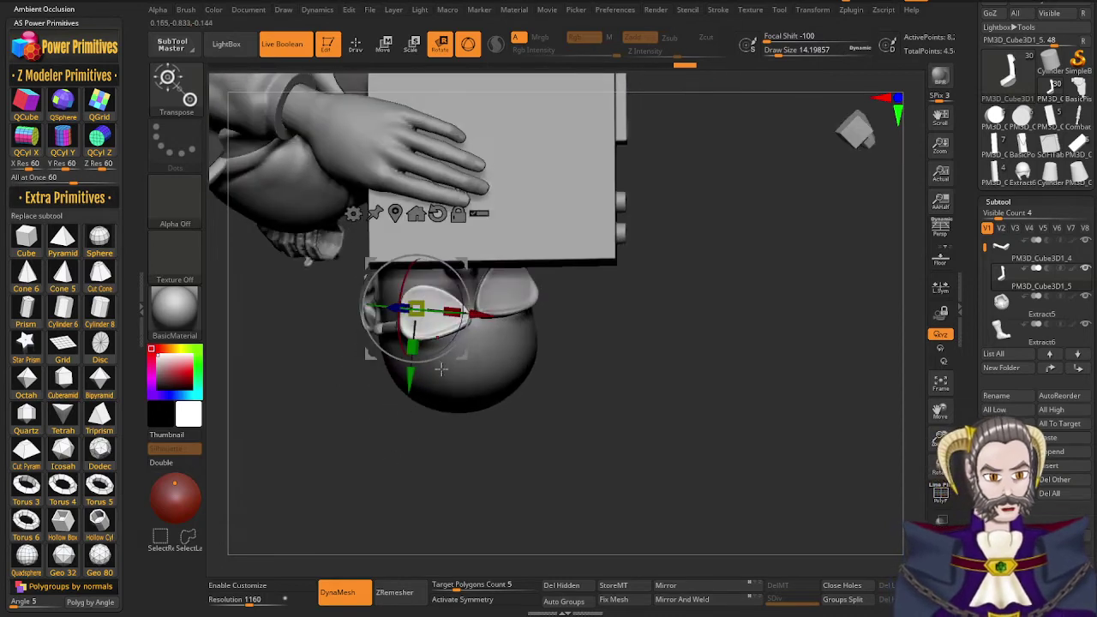
right_click_drag(437, 360, 509, 319)
left_click_drag(509, 319, 445, 443)
right_click_drag(445, 443, 448, 441)
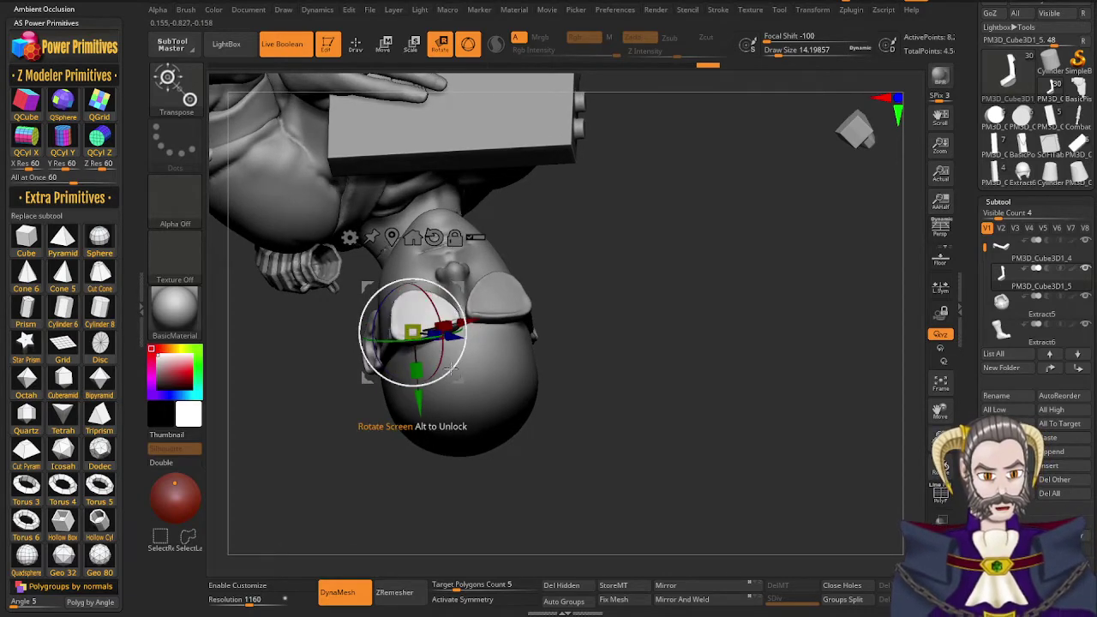
right_click_drag(451, 369, 500, 352)
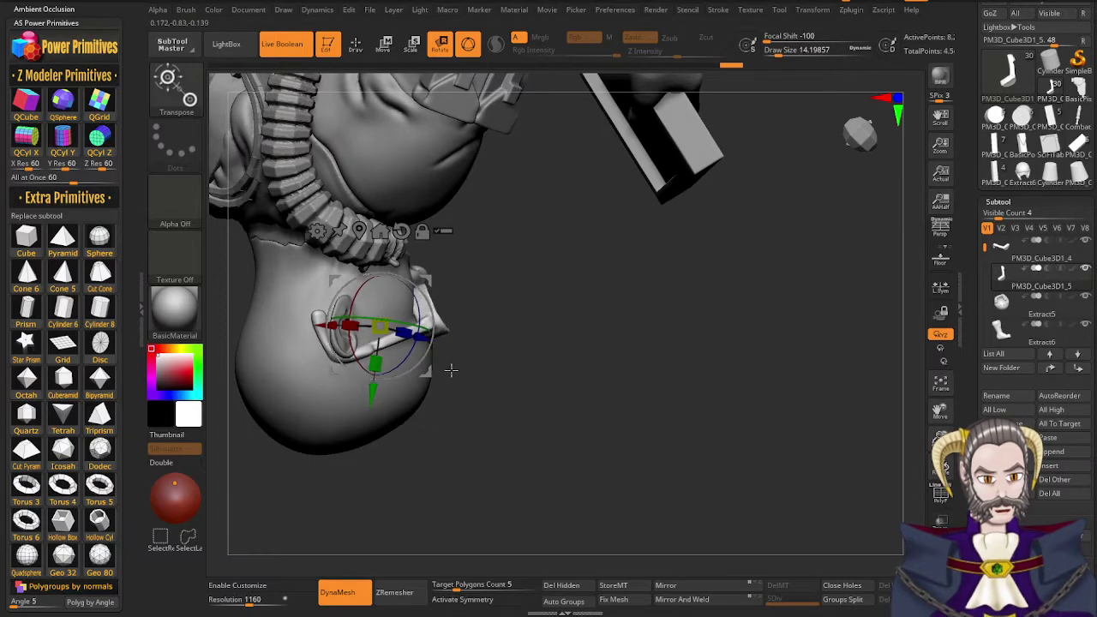
left_click_drag(451, 369, 477, 233)
right_click_drag(477, 233, 484, 281)
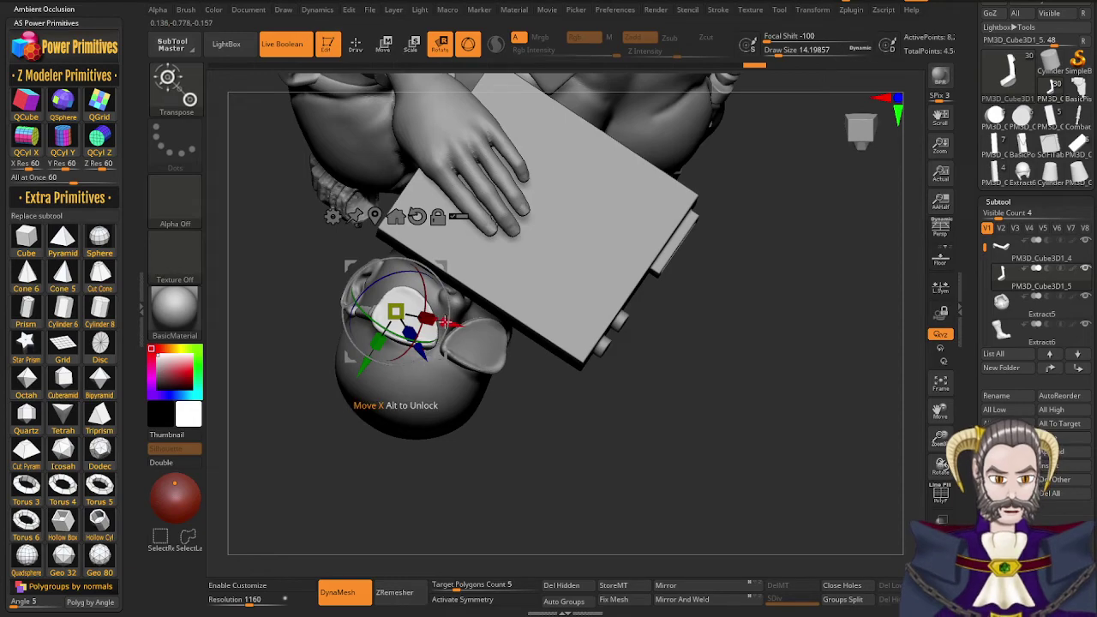
right_click_drag(411, 406, 531, 410)
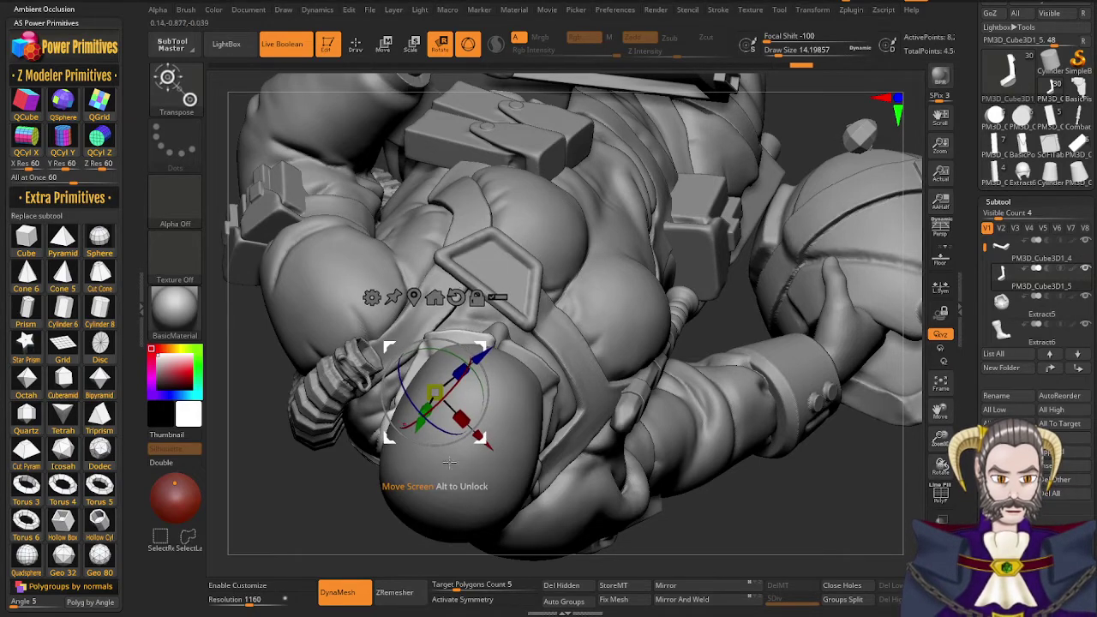
Examine the fit and symmetry of the paired eyewear on the head from the front, sides and full-figure distance
right_click_drag(450, 463, 339, 506)
right_click_drag(662, 489, 506, 463)
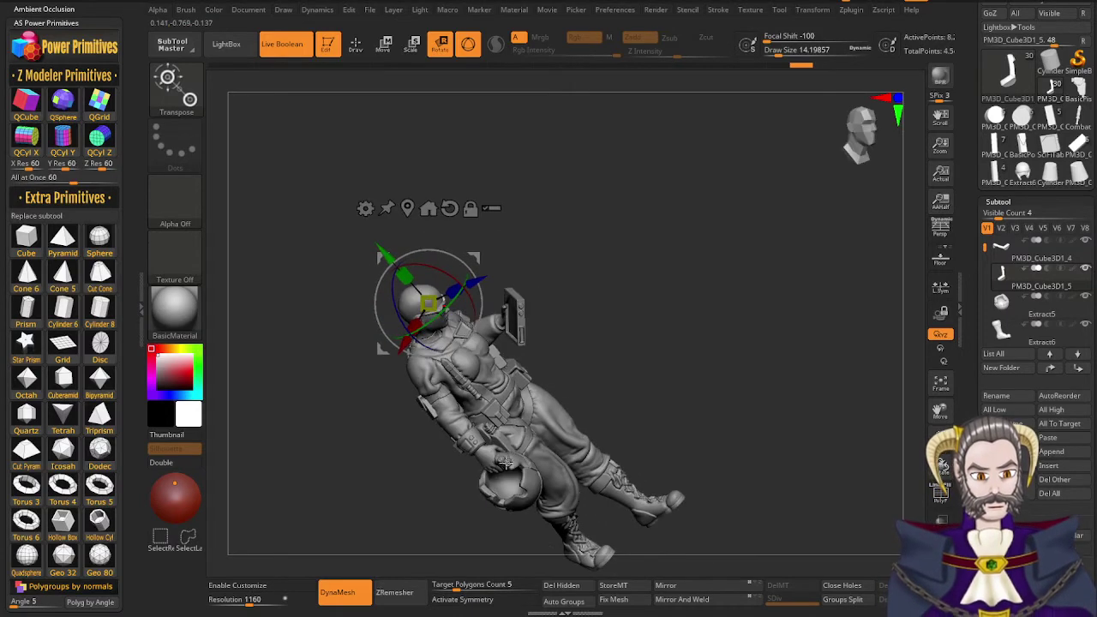
key("q")
mouse_move(591, 445)
right_mouse_down()
mouse_move(533, 416)
mouse_move(504, 364)
mouse_move(518, 406)
mouse_move(406, 385)
mouse_move(424, 414)
mouse_move(445, 366)
mouse_move(446, 411)
mouse_move(397, 468)
mouse_move(352, 487)
mouse_move(402, 409)
mouse_move(485, 385)
mouse_move(415, 428)
right_mouse_up()
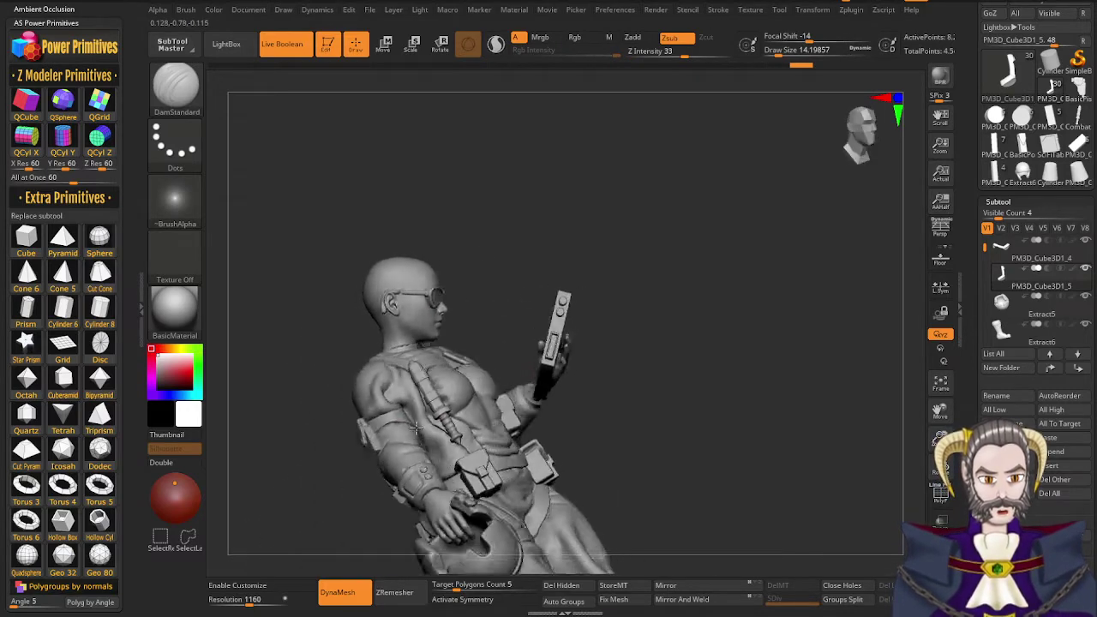
left_click_drag(415, 427, 341, 440)
right_click_drag(459, 372, 548, 331)
mouse_move(415, 420)
right_mouse_down()
mouse_move(450, 406)
mouse_move(404, 416)
right_mouse_up()
right_click_drag(486, 322, 462, 329)
left_click_drag(462, 331, 436, 363)
mouse_move(436, 362)
right_mouse_down()
mouse_move(515, 324)
mouse_move(463, 328)
mouse_move(487, 330)
mouse_move(462, 343)
mouse_move(455, 364)
mouse_move(434, 354)
mouse_move(441, 340)
right_mouse_up()
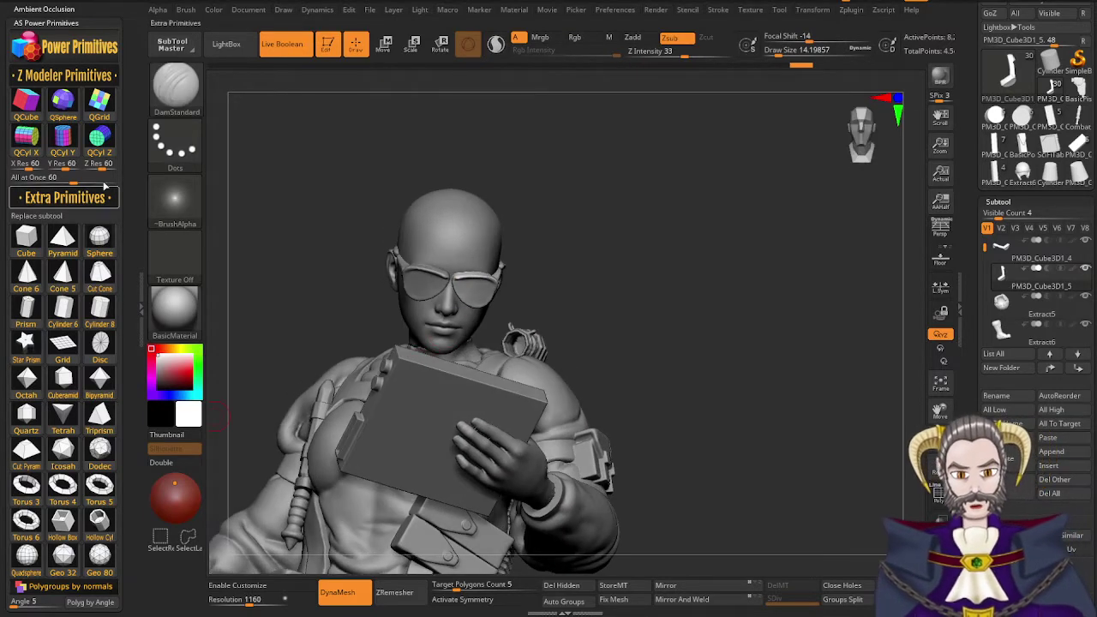
Add a QCyl X cylinder as a new subtool and move it up to the pilot's head
left_click(25, 137)
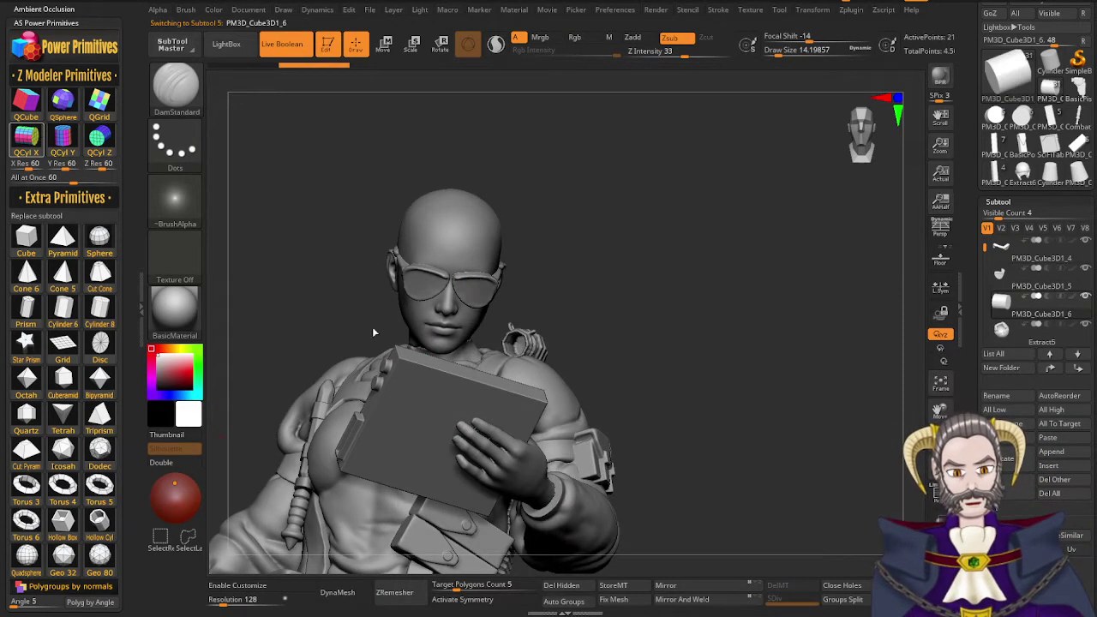
right_click_drag(413, 328, 403, 153, "alt")
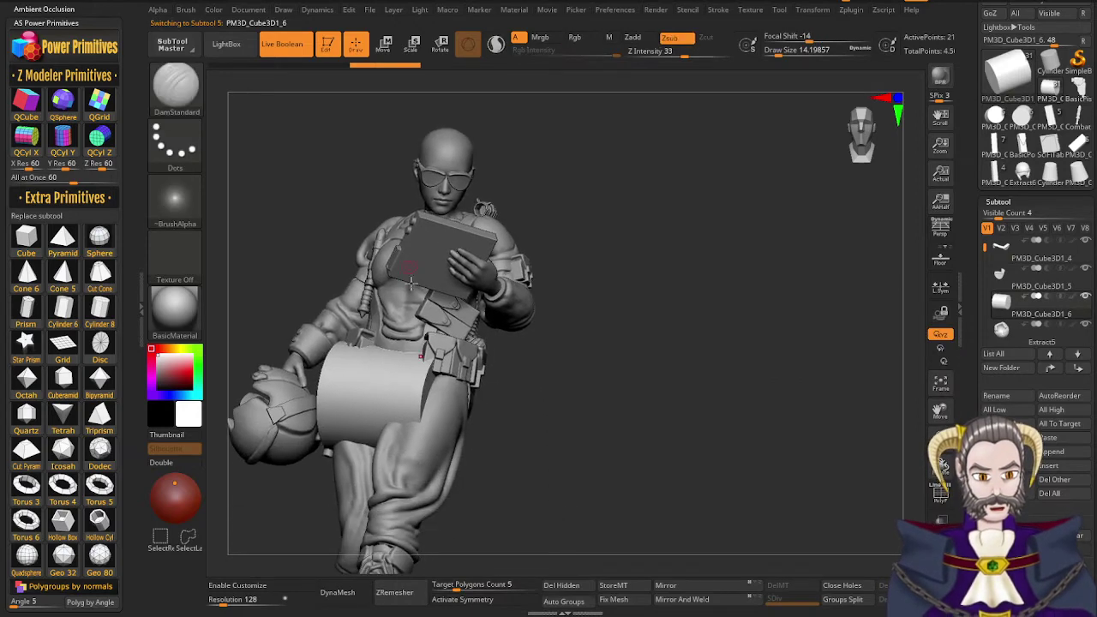
key("r")
left_click_drag(425, 341, 467, 118)
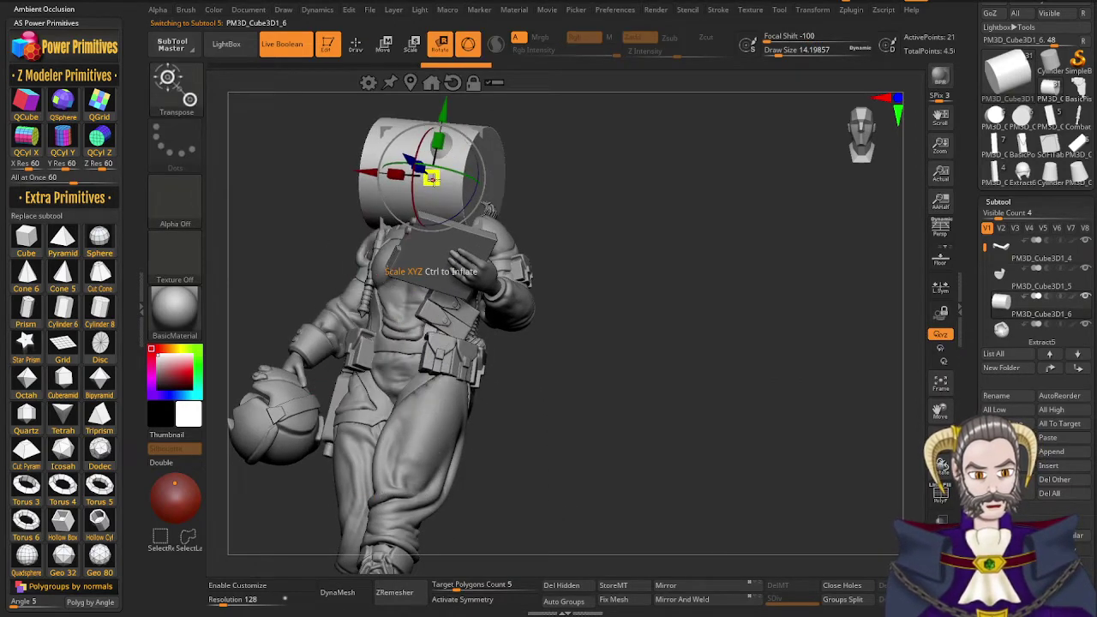
Scale the cylinder down to a small peg and move it in front of the pilot's face above the lenses
left_click_drag(431, 178, 322, 247)
right_click_drag(321, 248, 431, 250)
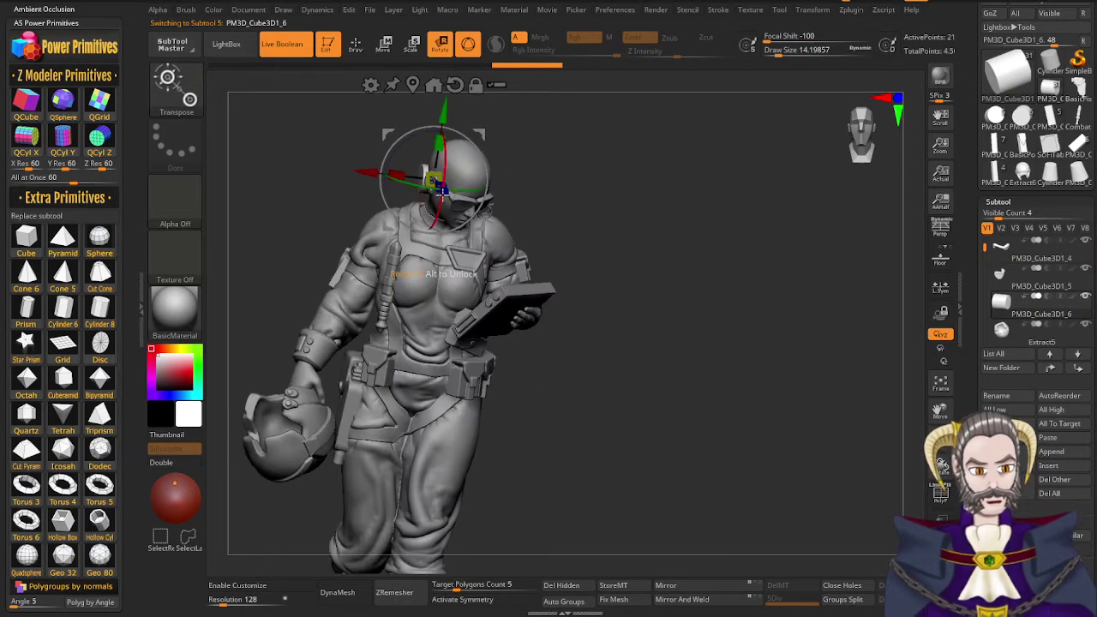
left_click_drag(443, 198, 466, 221)
right_click_drag(468, 230, 504, 340, "ctrl")
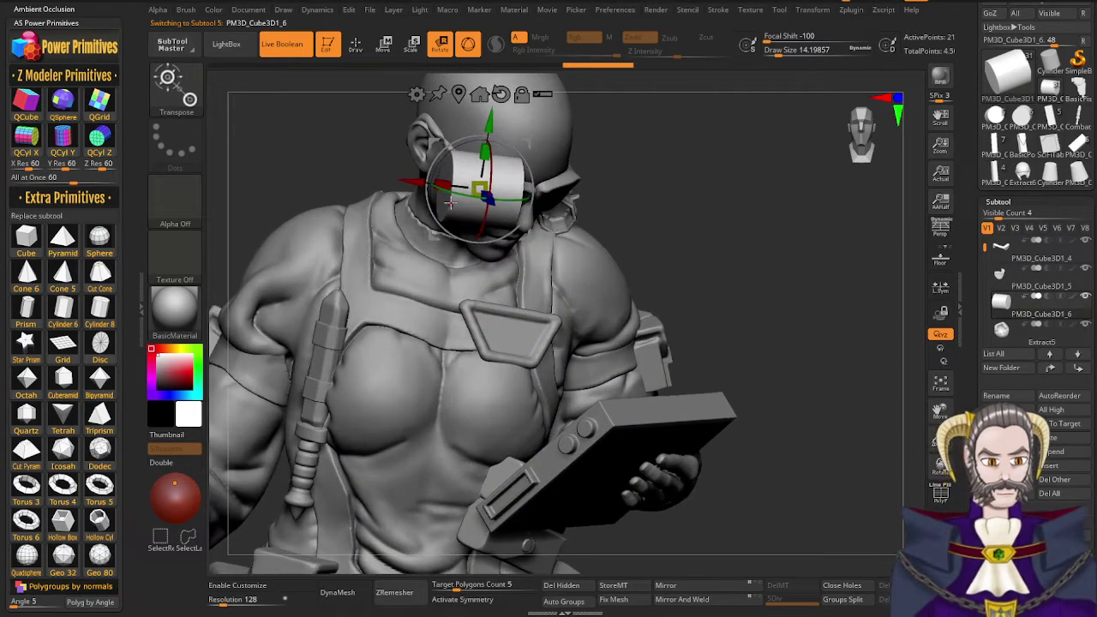
left_click_drag(452, 200, 502, 191)
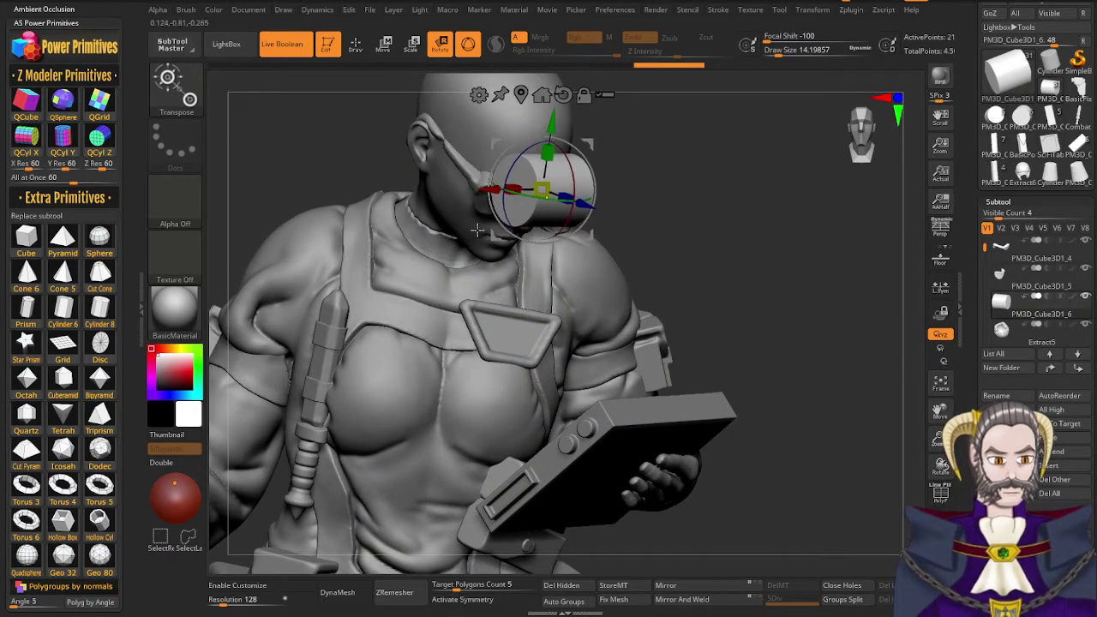
right_click_drag(506, 213, 520, 276, "ctrl")
left_click_drag(536, 179, 481, 220)
right_click_drag(481, 221, 500, 320)
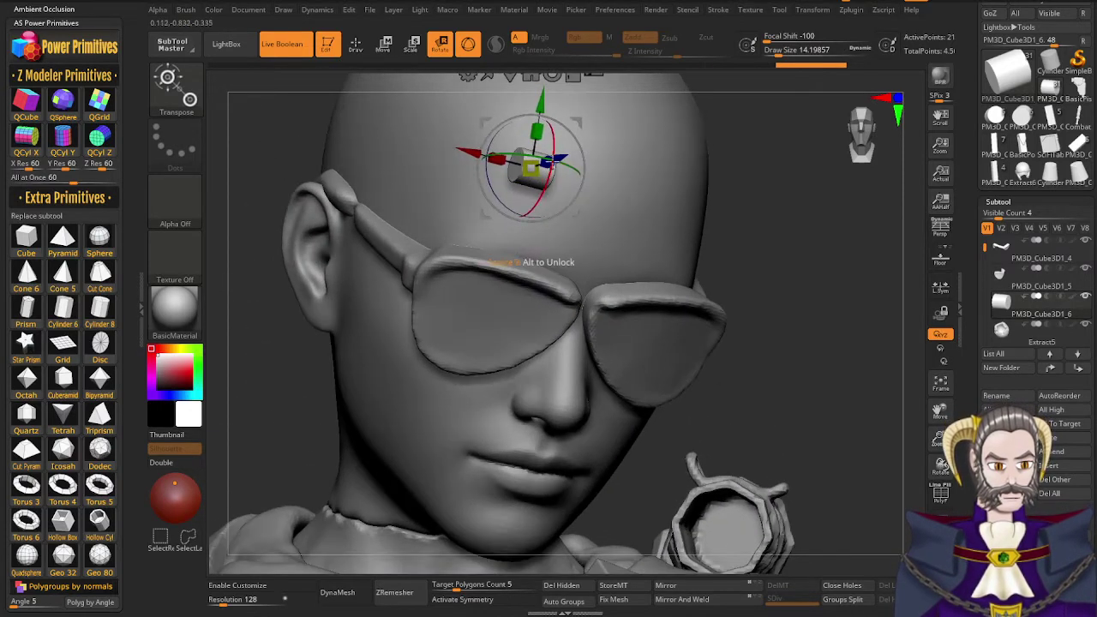
Rotate the small cylinder and lower it onto the nose bridge between the two lenses
left_click_drag(559, 157, 490, 183)
left_click_drag(401, 178, 545, 217)
right_click_drag(549, 343, 607, 376)
left_click_drag(652, 246, 639, 244)
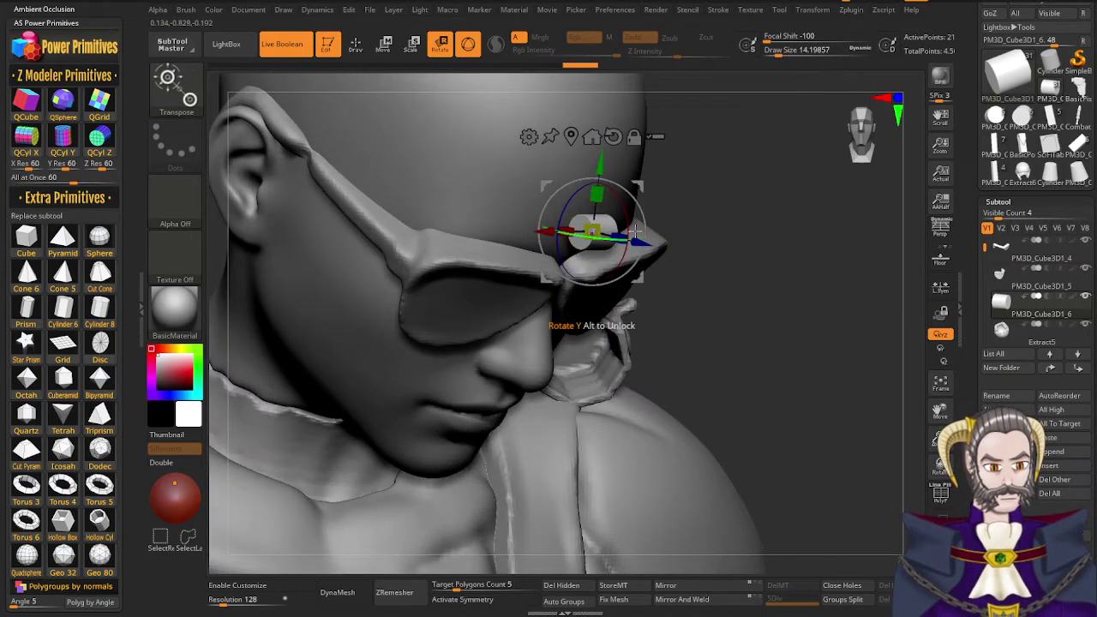
left_click_drag(598, 178, 592, 225)
left_click_drag(632, 286, 605, 279)
right_click_drag(542, 376, 507, 342)
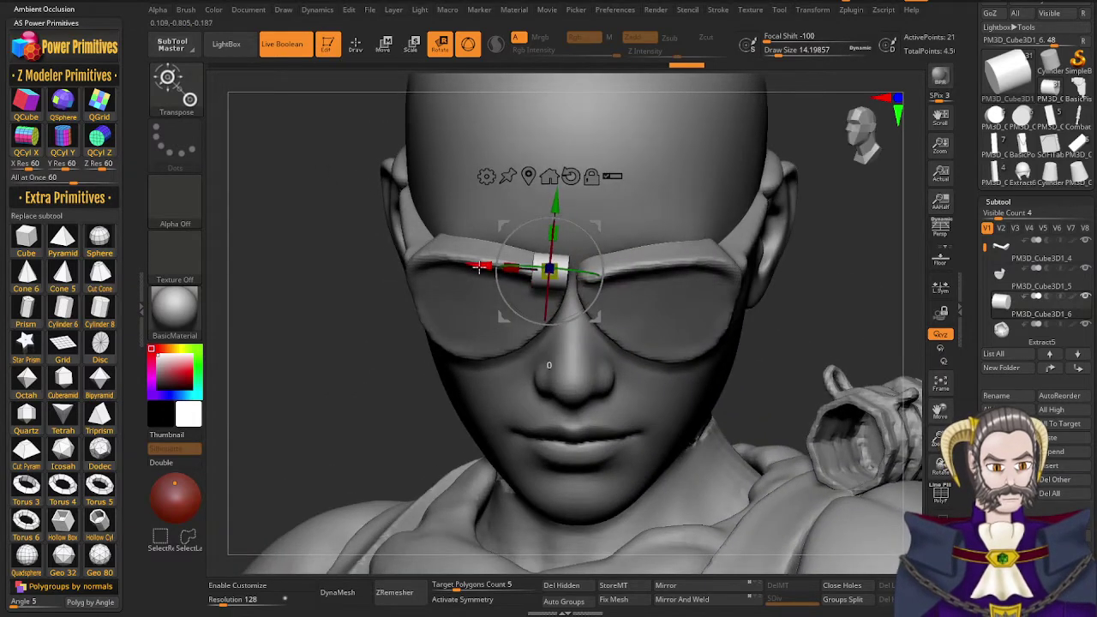
Shift and tilt the cylinder so it spans the gap between the two lens frames
left_click_drag(480, 267, 507, 270)
right_click_drag(508, 342, 563, 288)
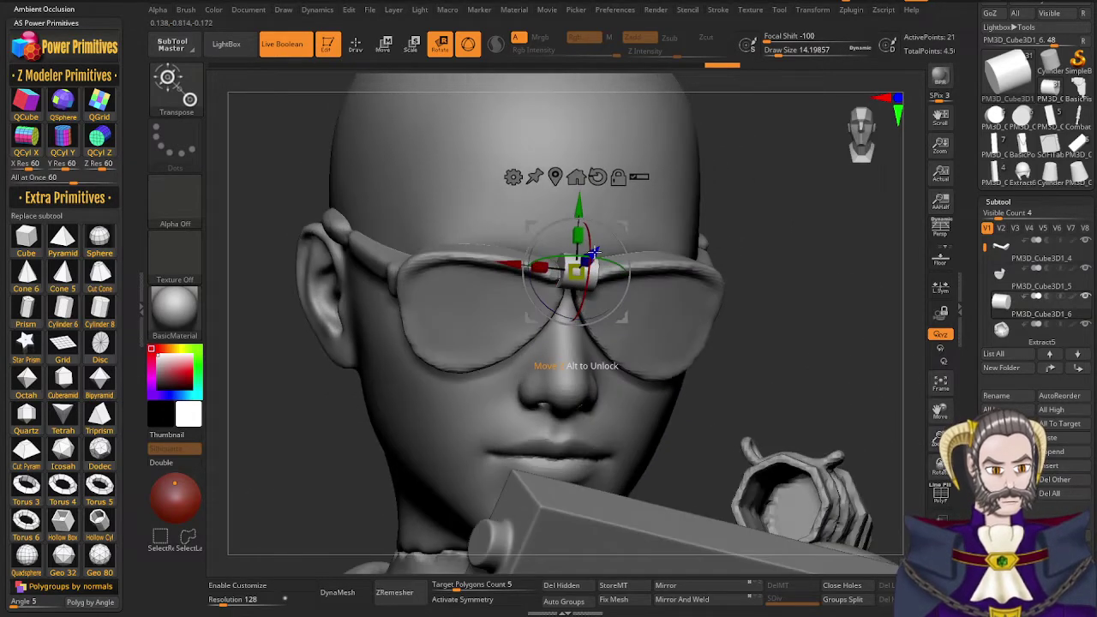
left_click_drag(594, 252, 589, 259)
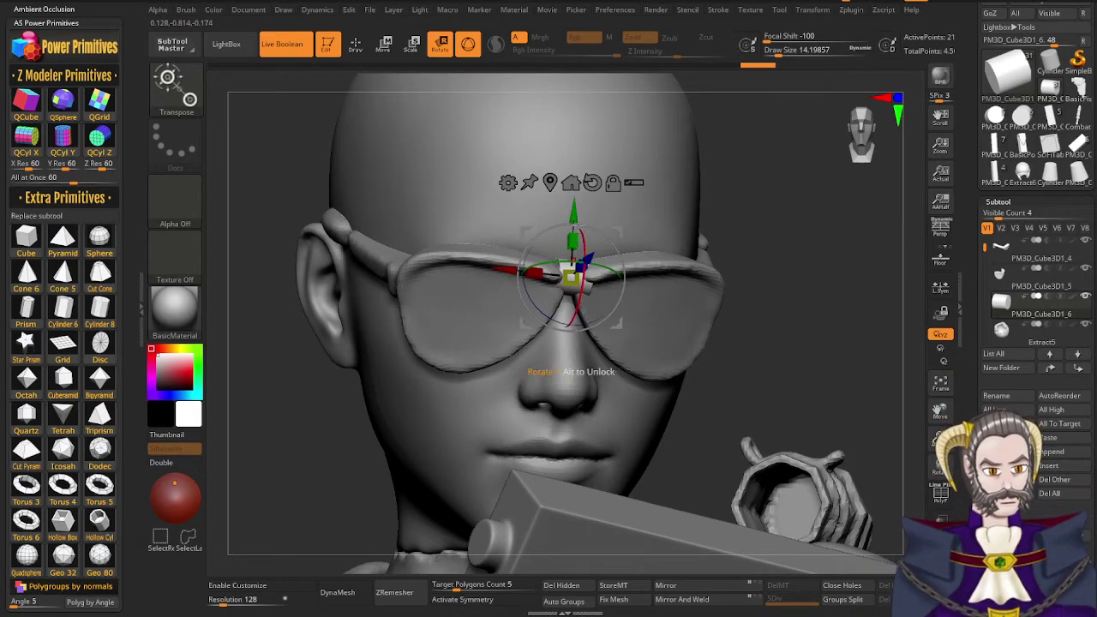
left_click_drag(574, 216, 573, 219)
right_click_drag(552, 320, 573, 319)
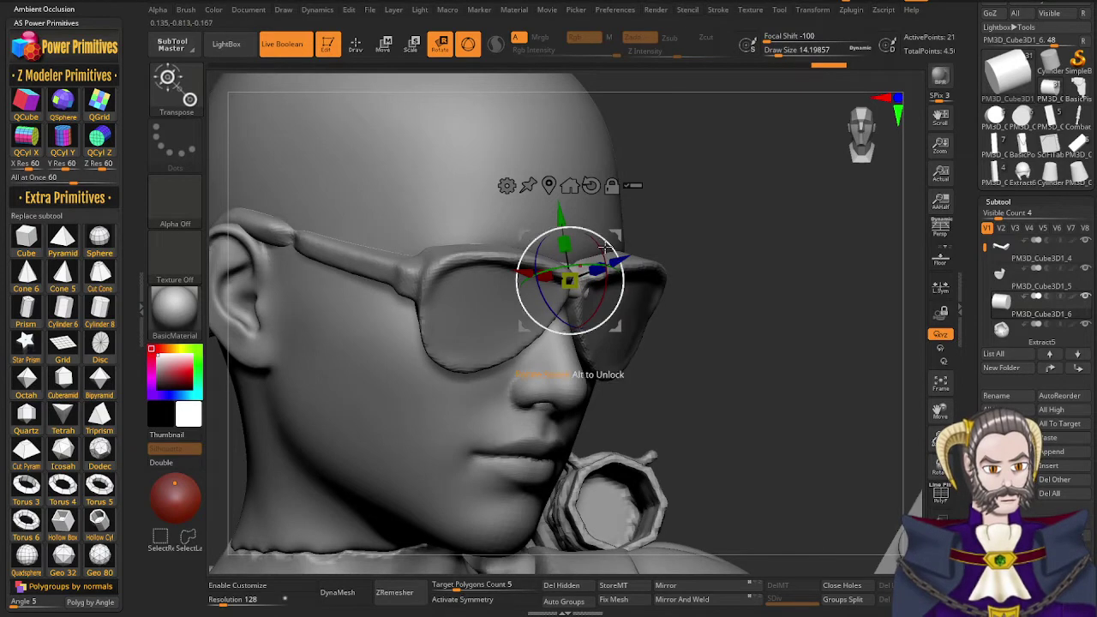
left_click_drag(601, 260, 601, 261)
right_click_drag(601, 261, 580, 288)
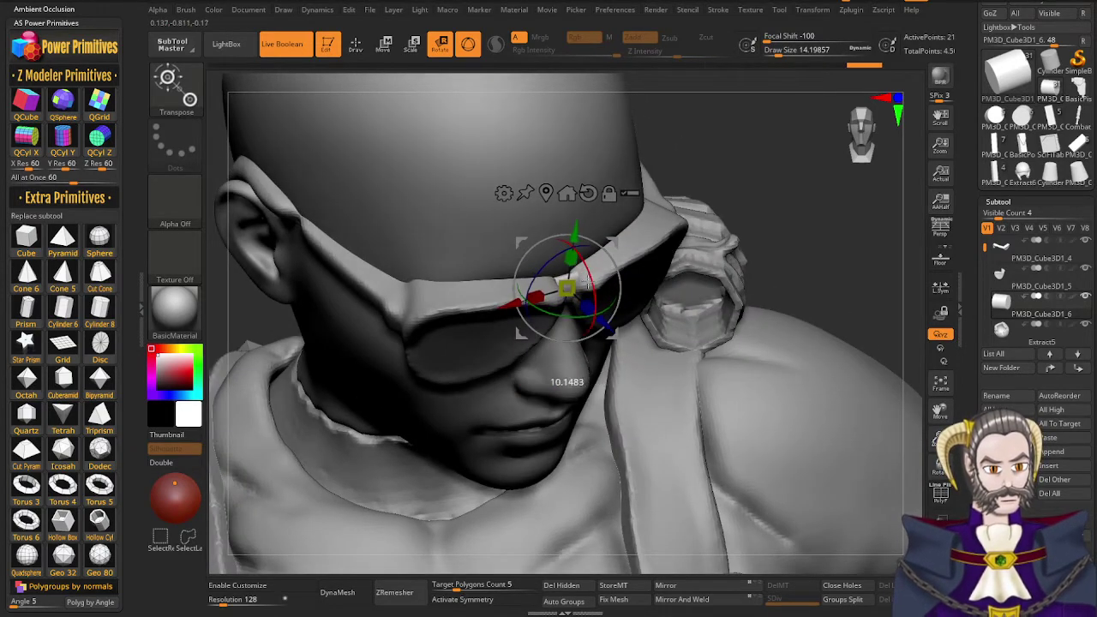
Fine-tune the bridge cylinder's scale, depth and angle so its ends meet both frames above the nose
left_click_drag(587, 285, 590, 308)
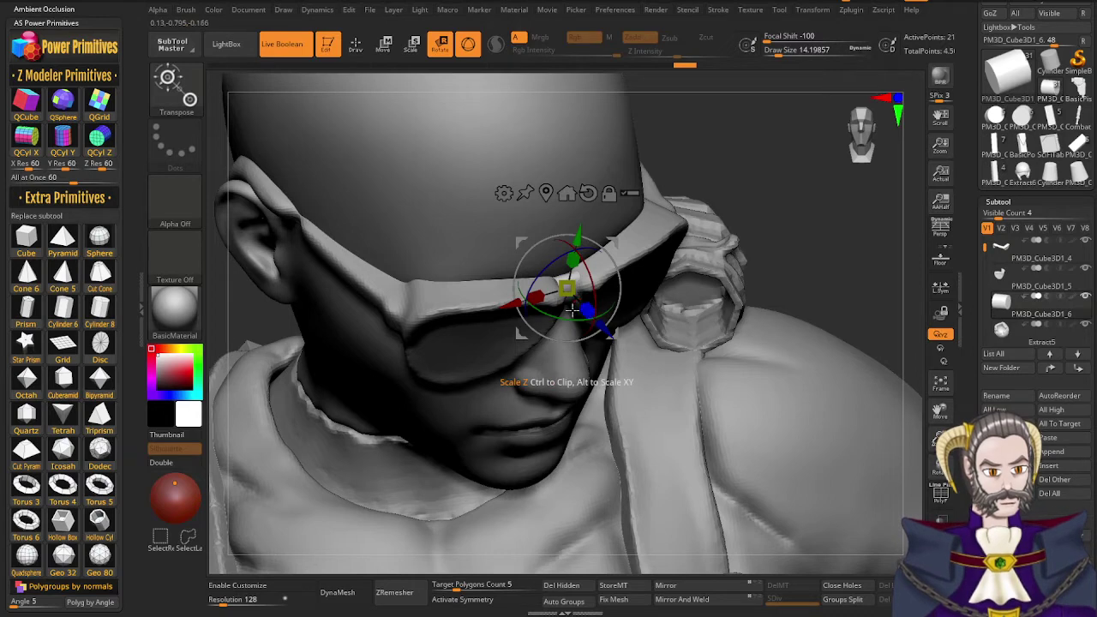
left_click_drag(579, 285, 580, 284)
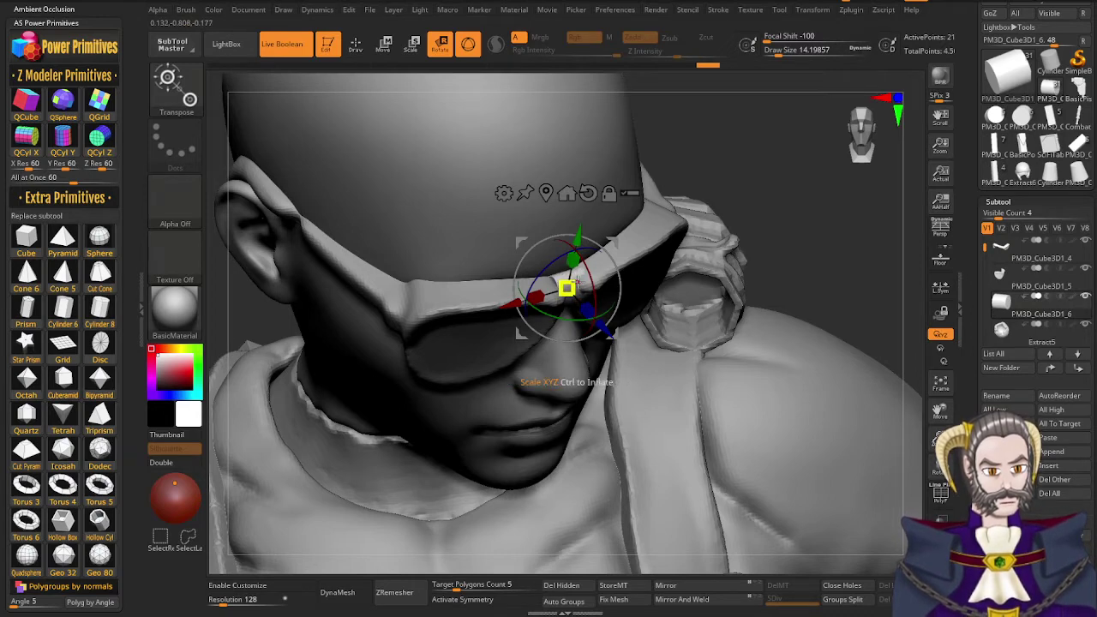
right_click_drag(581, 284, 574, 225)
left_click_drag(507, 291, 500, 291)
left_click_drag(567, 228, 567, 230)
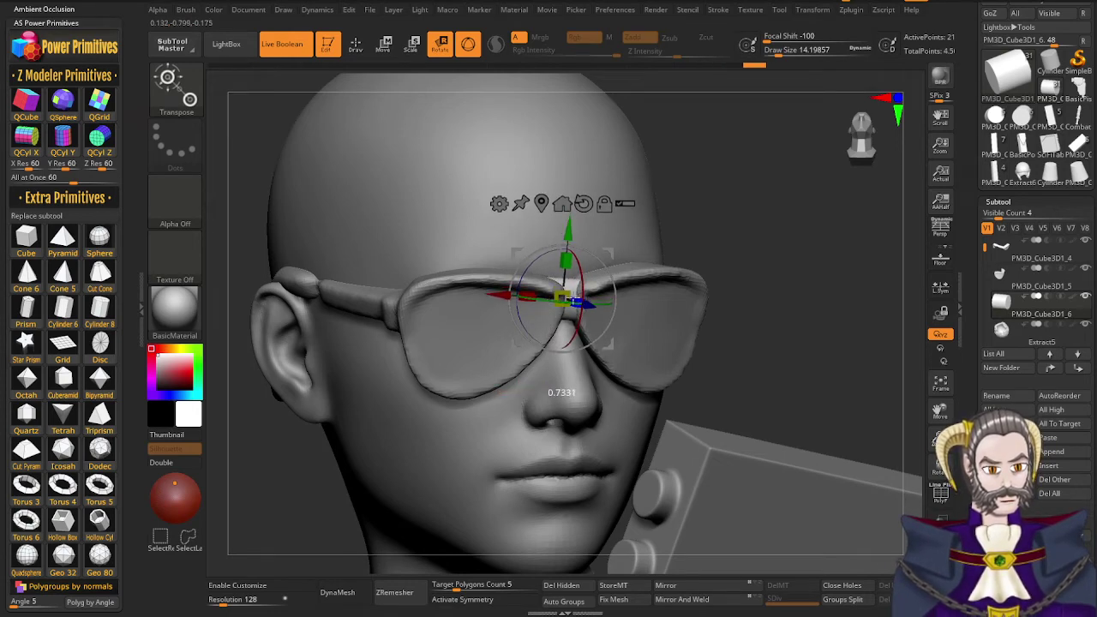
left_click_drag(569, 300, 570, 300)
right_click_drag(587, 295, 514, 292)
left_click_drag(611, 286, 612, 279)
mouse_move(574, 400)
right_mouse_down()
mouse_move(595, 392)
mouse_move(583, 390)
right_mouse_up()
Merge both lens halves and the bridge cylinder into the single subtool PM3D_Cube3D1_4
key("q")
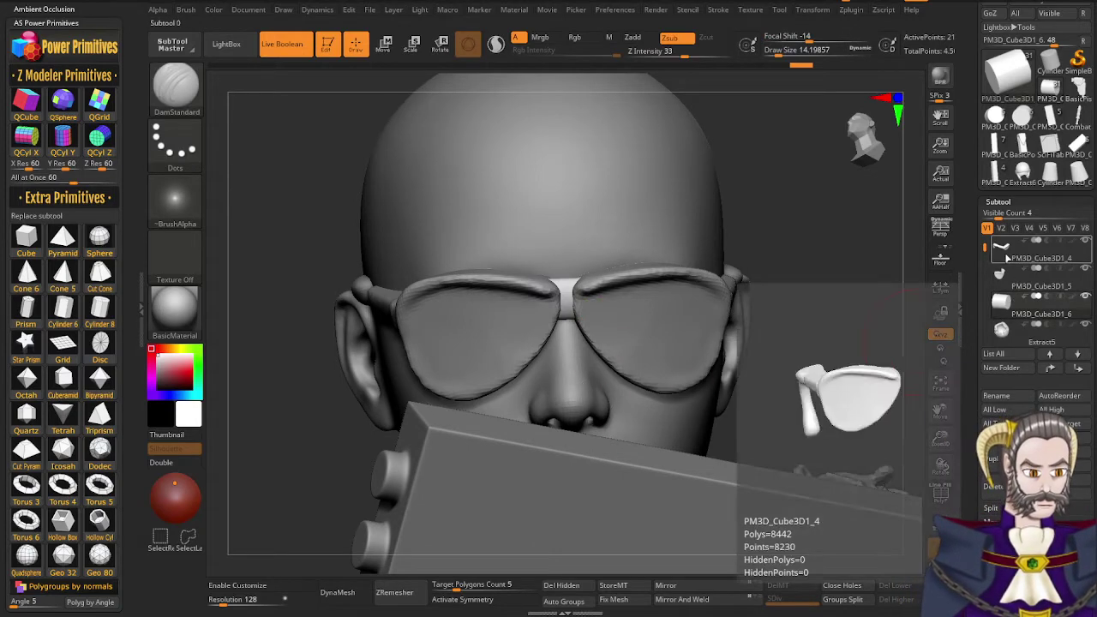
left_click(1004, 255)
left_click(1007, 536)
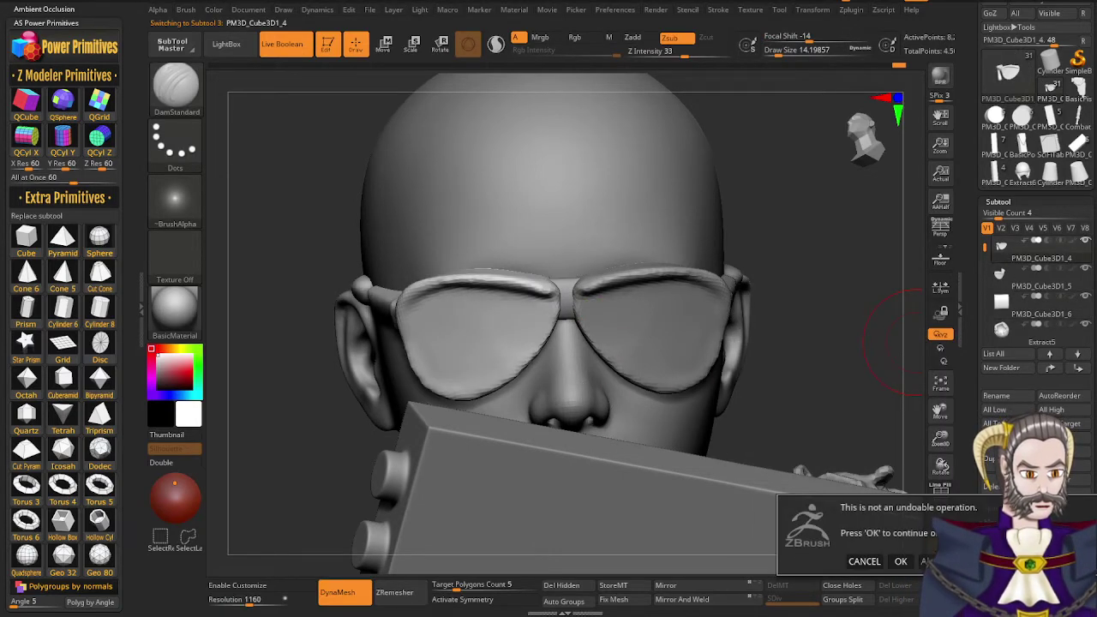
left_click(902, 562)
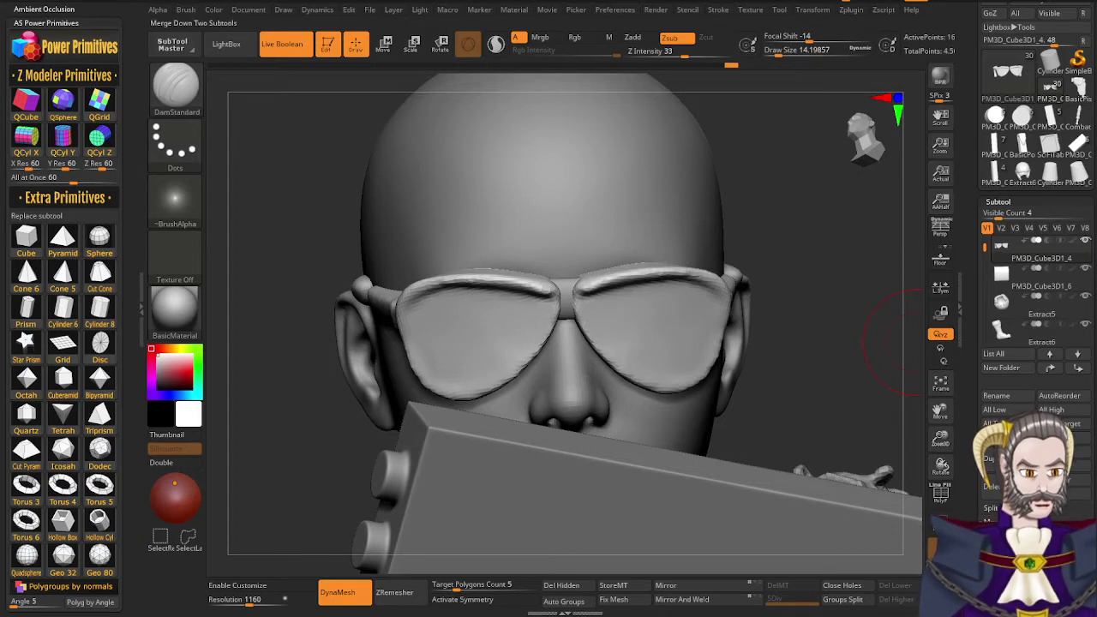
left_click(1005, 536)
left_click(898, 560)
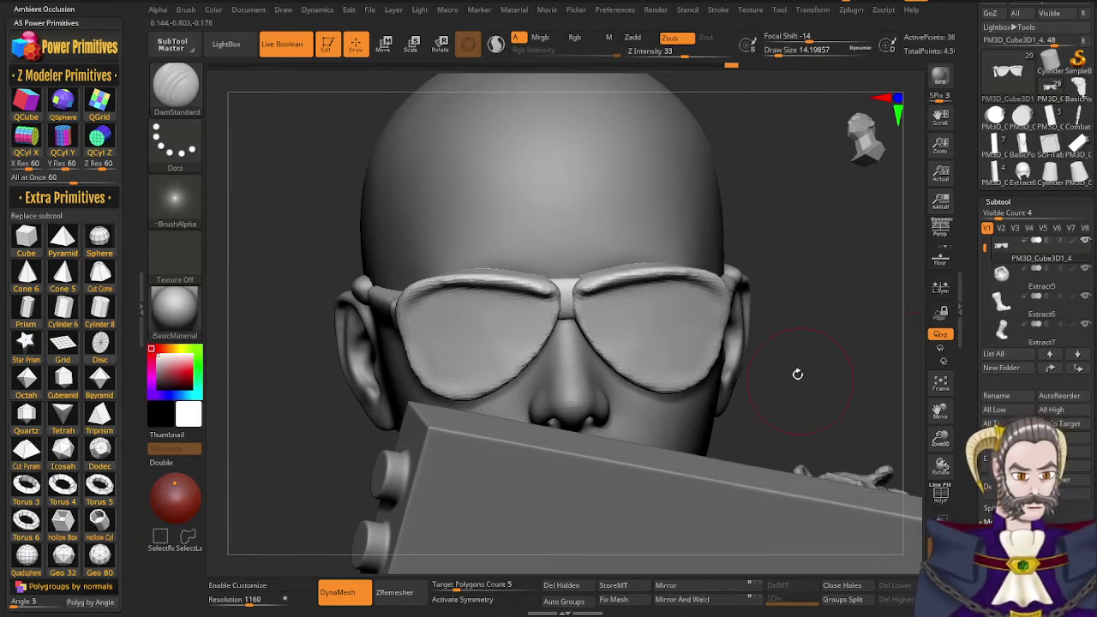
Fuse the merged eyewear into one mesh with DynaMesh at resolution 1576
left_click_drag(801, 370, 852, 298, "ctrl")
key("ctrl+z")
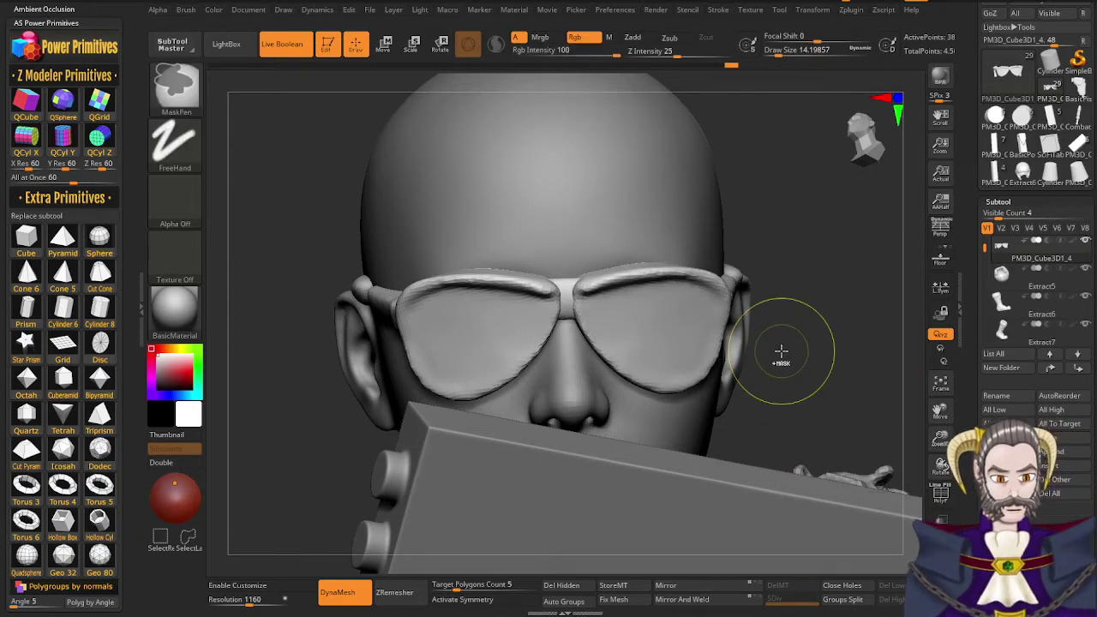
left_click_drag(249, 602, 256, 602)
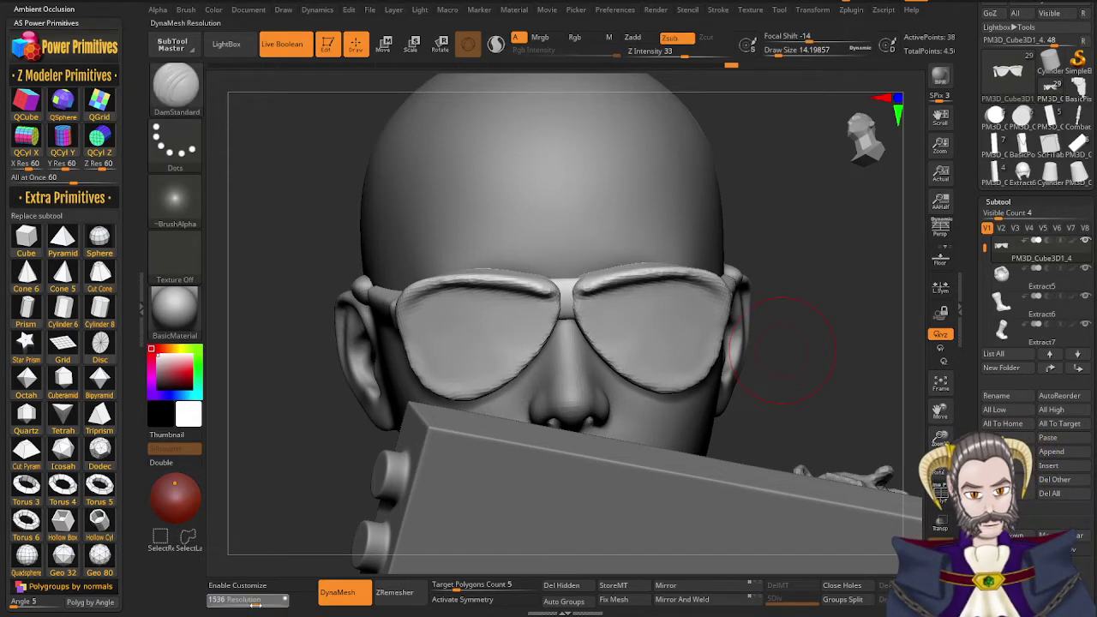
left_click_drag(818, 347, 905, 256, "ctrl")
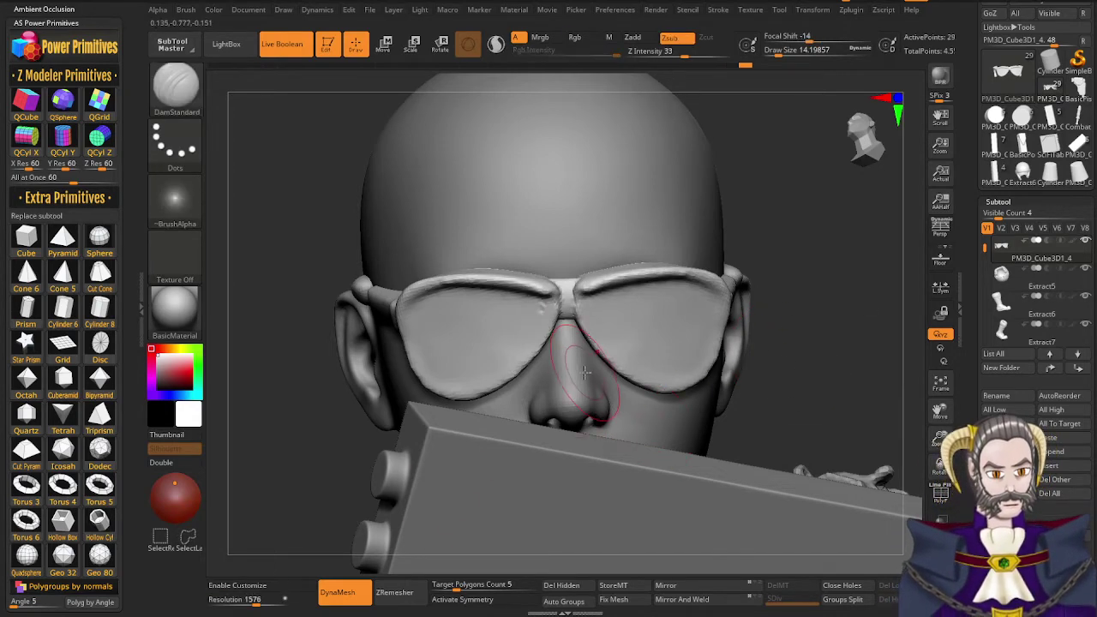
Clean up and smooth the bridge's joins with the lenses using a draw size of about 3.67
right_click_drag(575, 370, 576, 340, "shift")
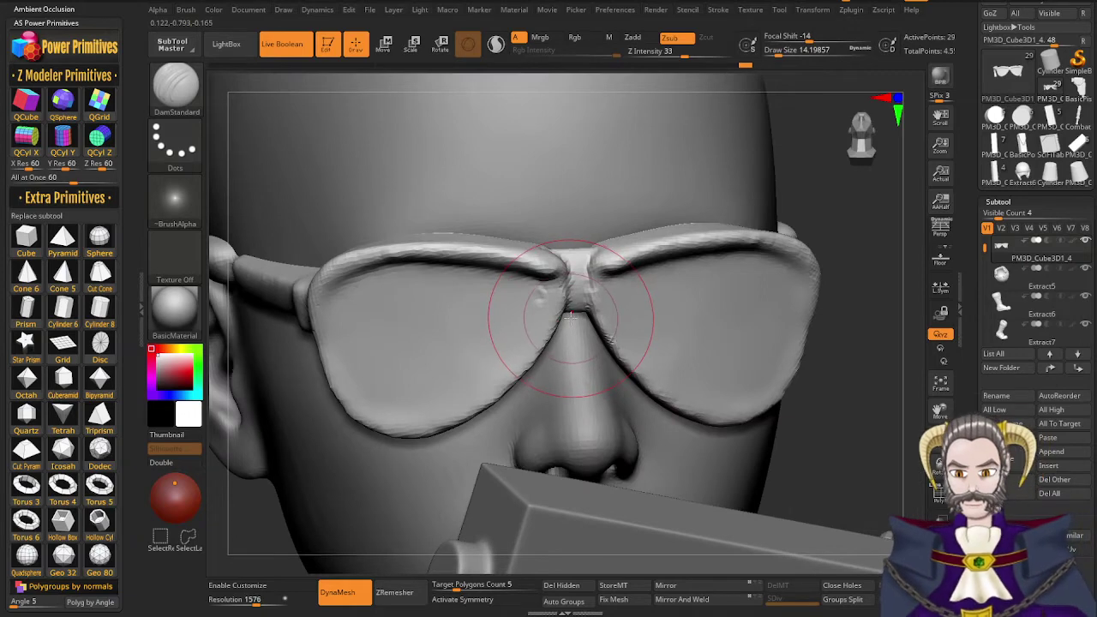
key("s")
left_click_drag(571, 318, 563, 318)
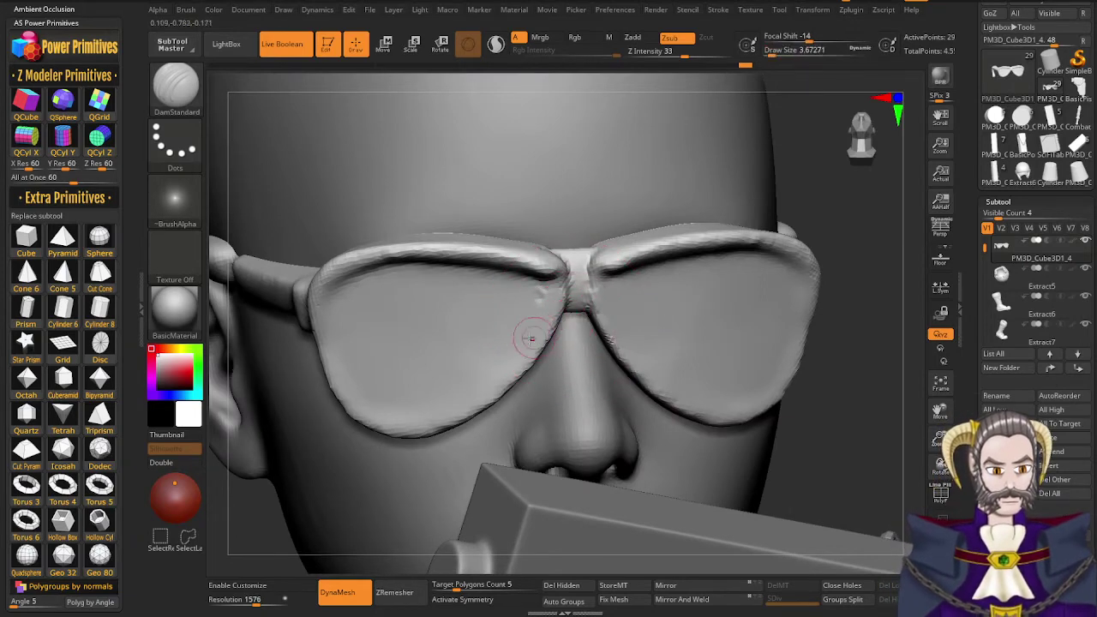
key("shift")
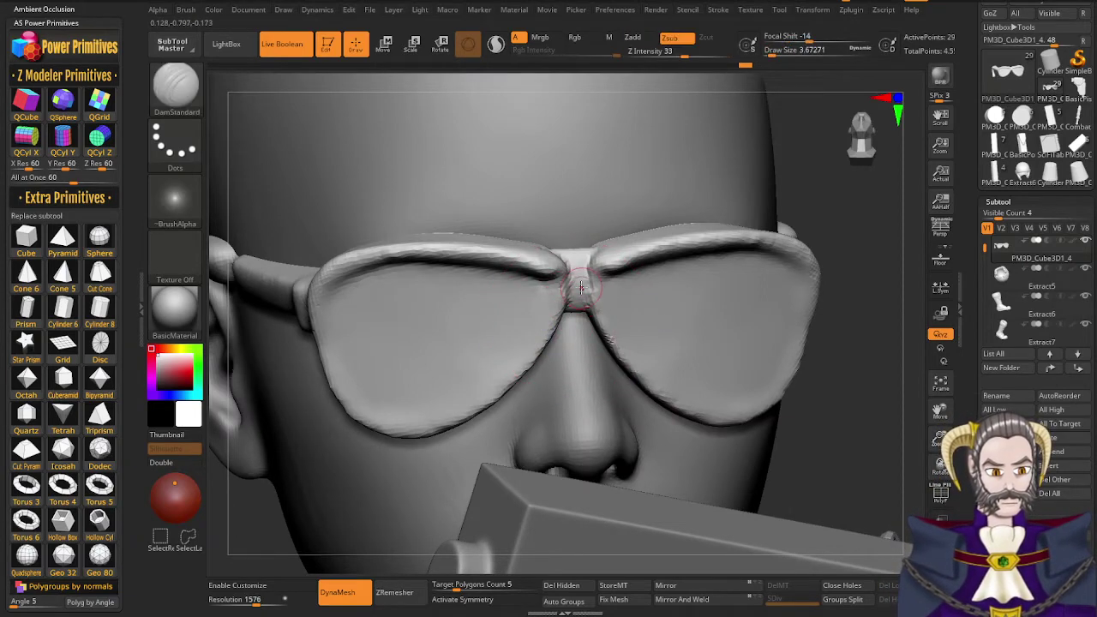
key("s")
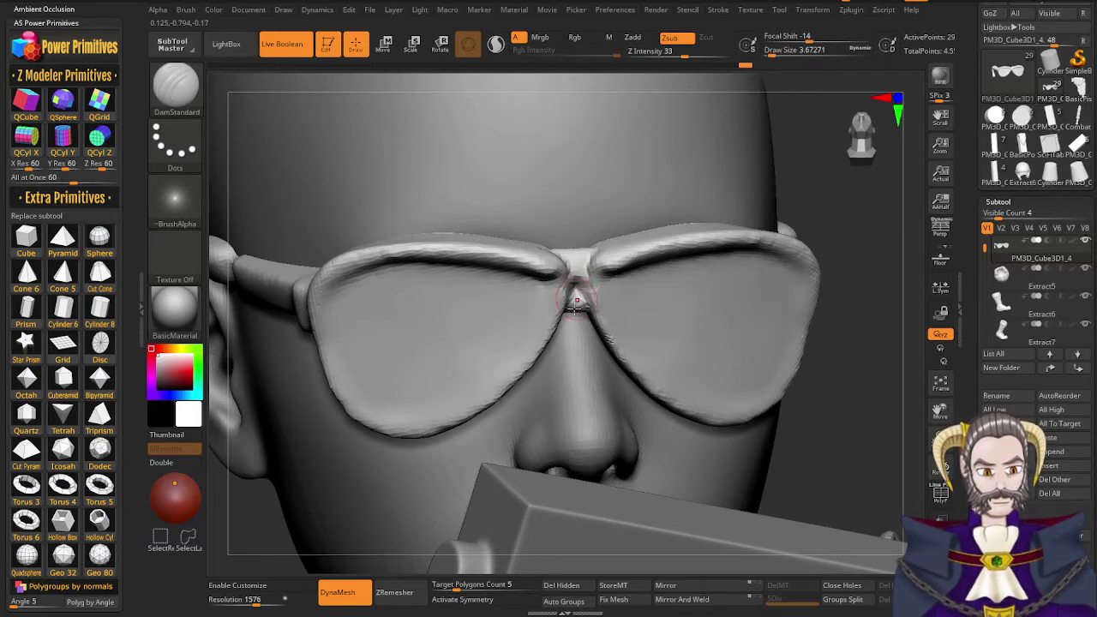
Nudge the ear hook's tip behind one ear with the Move brush at a draw size of about 23.3
right_click_drag(575, 310, 429, 240, "ctrl")
mouse_move(594, 424)
right_mouse_down()
mouse_move(607, 429)
mouse_move(506, 450)
mouse_move(582, 443)
mouse_move(531, 390)
right_mouse_up()
mouse_move(506, 434)
right_mouse_down()
mouse_move(541, 406)
mouse_move(527, 429)
mouse_move(480, 433)
mouse_move(638, 388)
right_mouse_up()
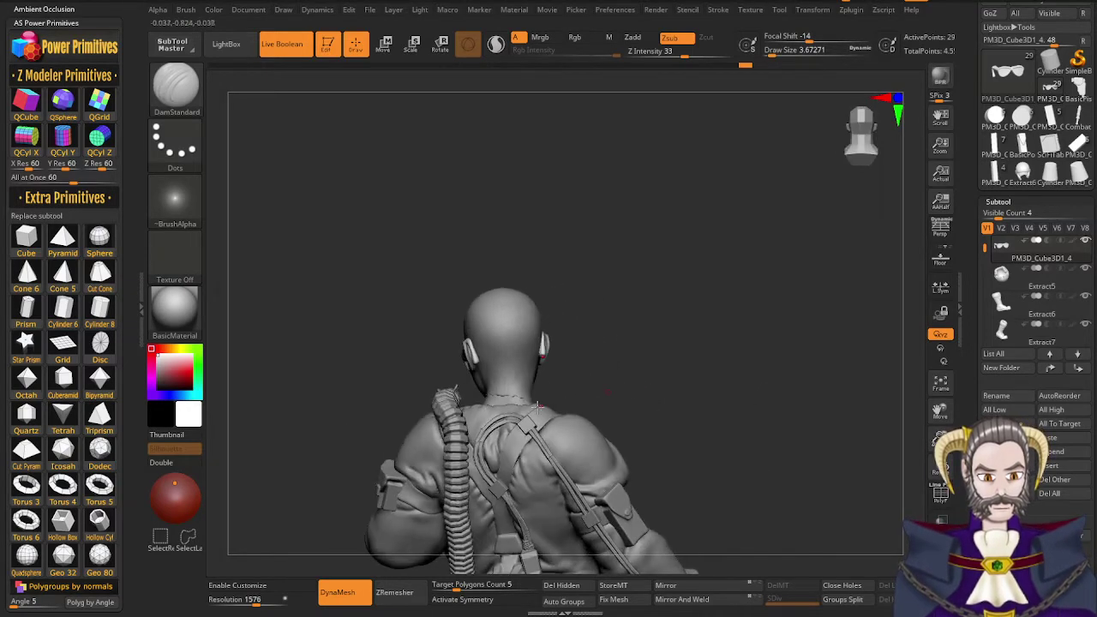
right_click_drag(539, 407, 551, 432)
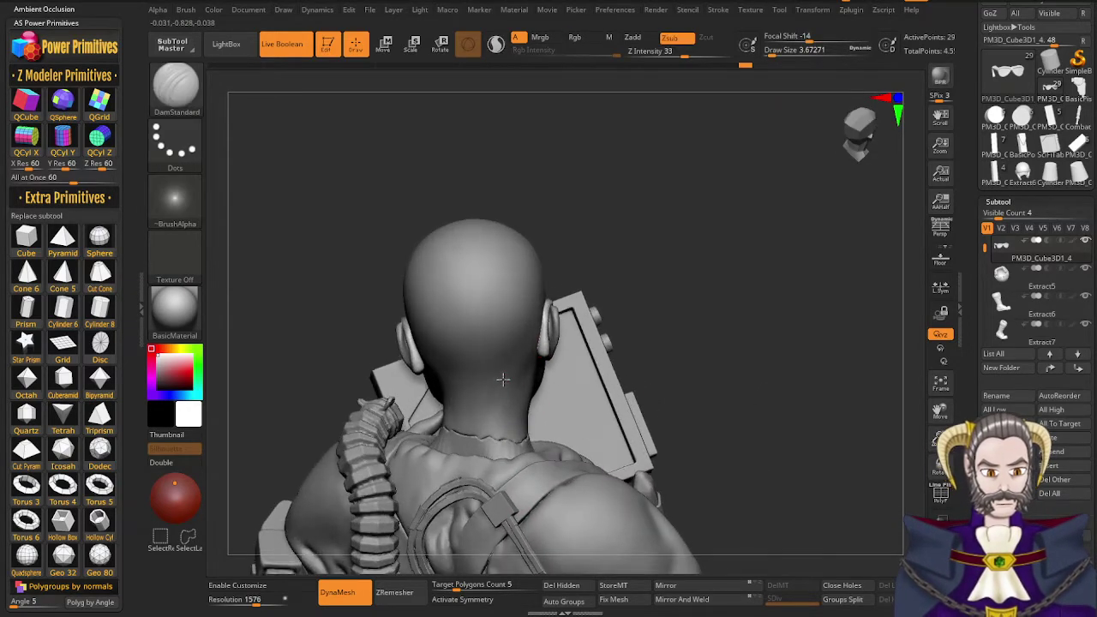
right_click_drag(504, 379, 469, 418)
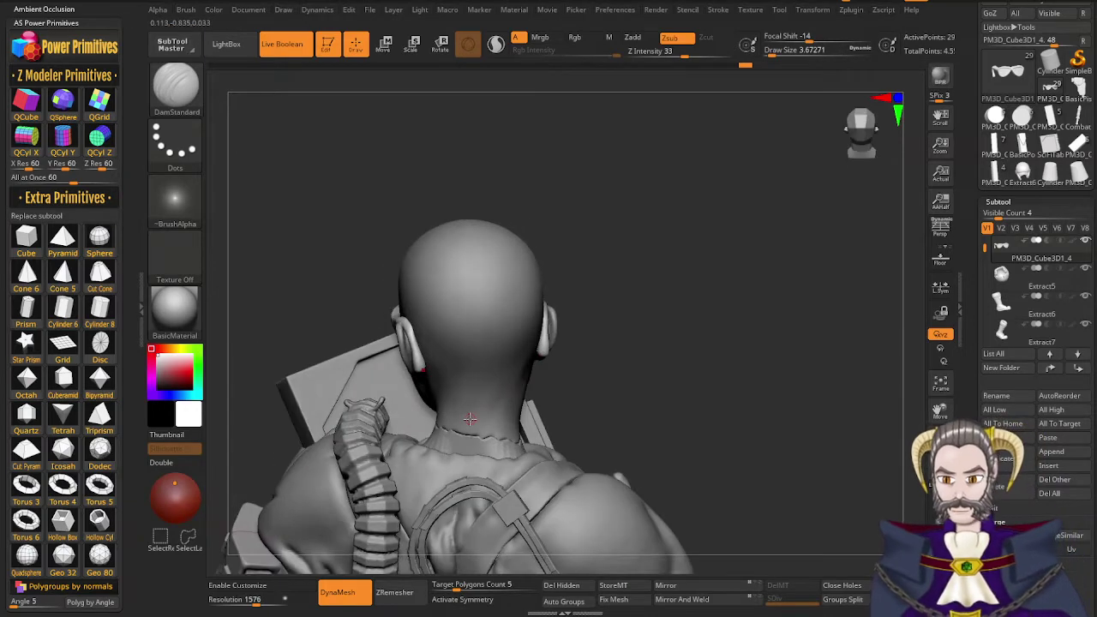
key("b")
key("m")
key("v")
key("s")
left_click_drag(475, 384, 472, 386)
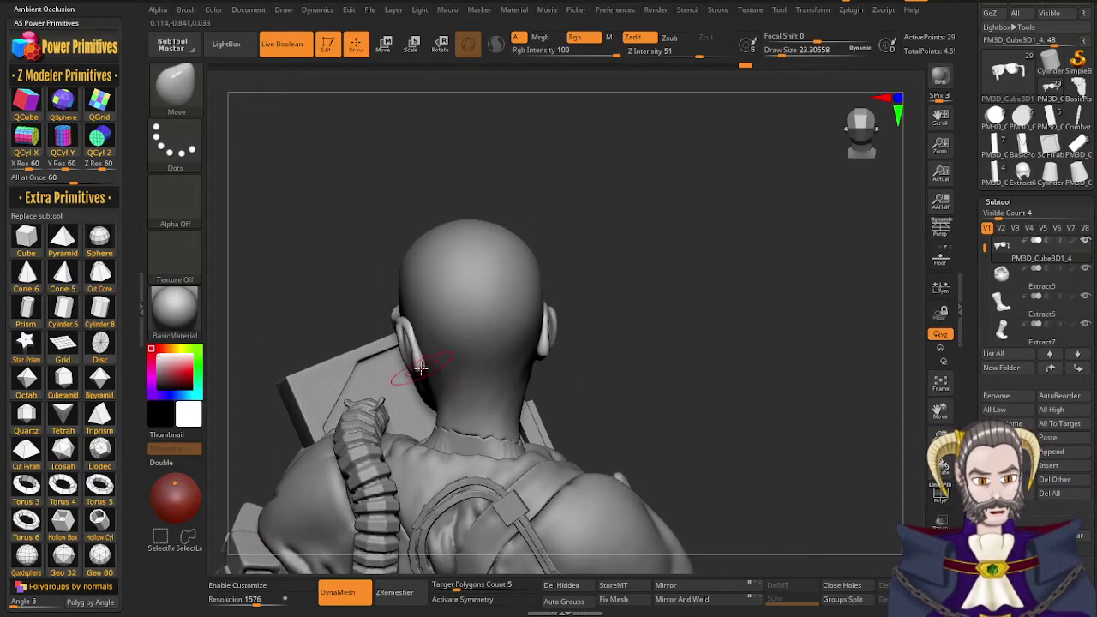
right_click_drag(420, 368, 386, 370)
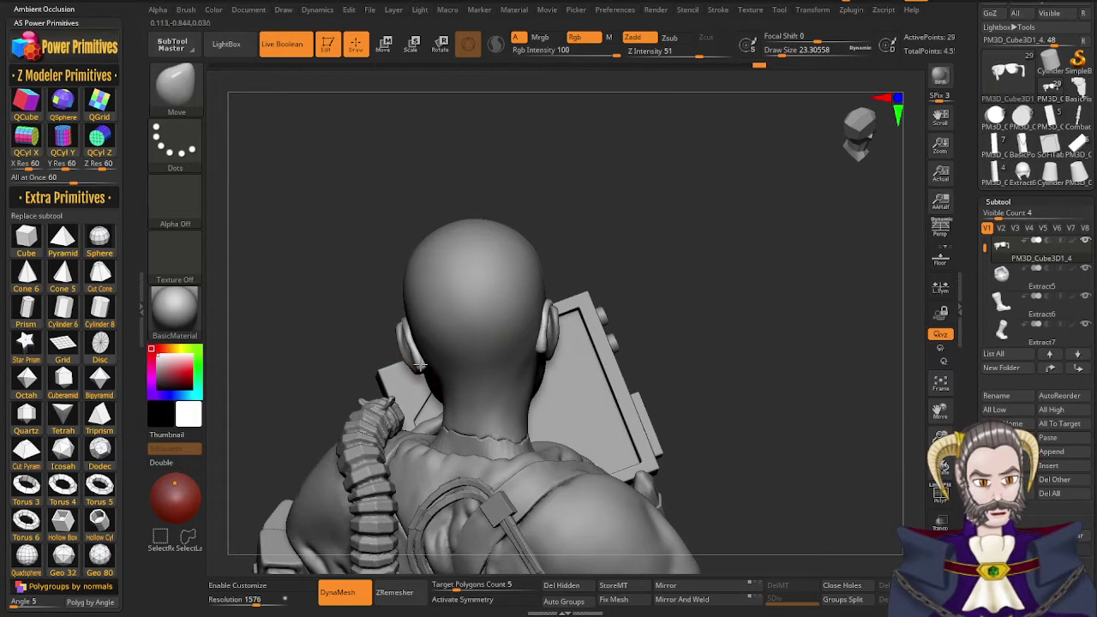
Adjust the temple strap and hook around the ears with the Move brush, working from both sides of the head
right_click_drag(459, 385, 421, 388)
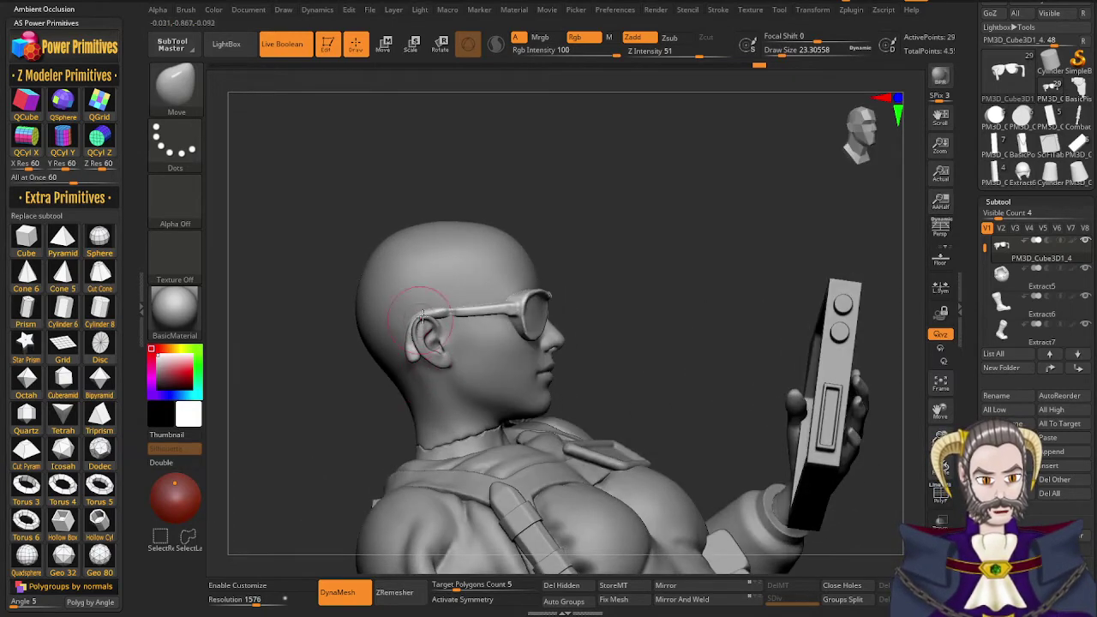
right_click_drag(441, 314, 509, 331)
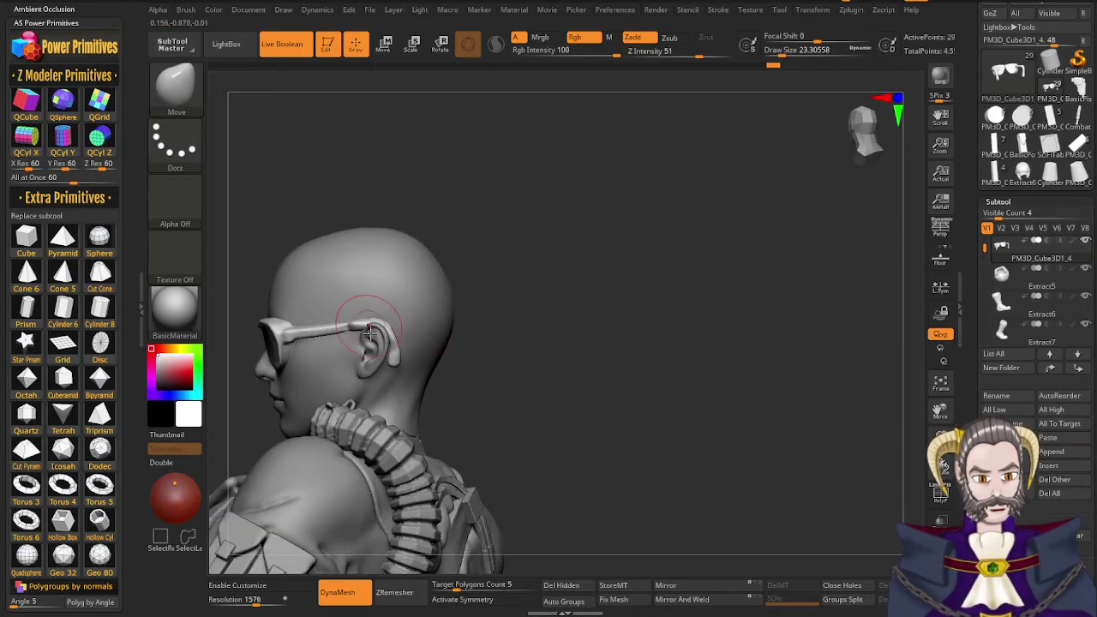
right_click_drag(369, 332, 336, 347)
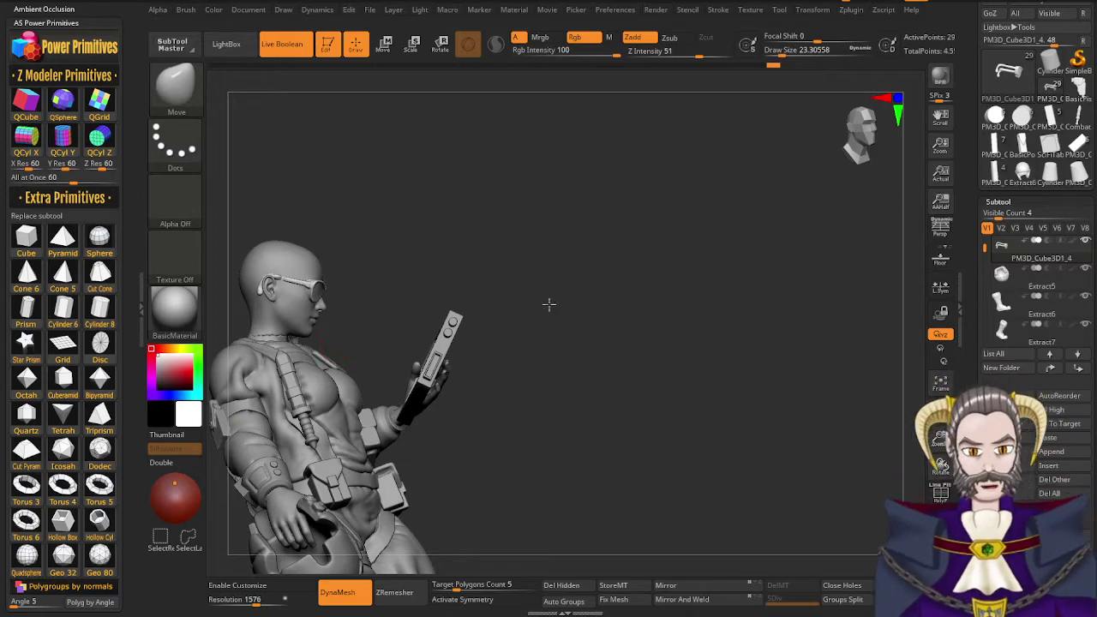
Make the ISPilotBase2 head the active subtool and hide the eyewear to expose the bare face
left_click_drag(549, 304, 507, 333)
left_click_drag(480, 338, 641, 264, "alt")
left_click_drag(579, 300, 563, 327)
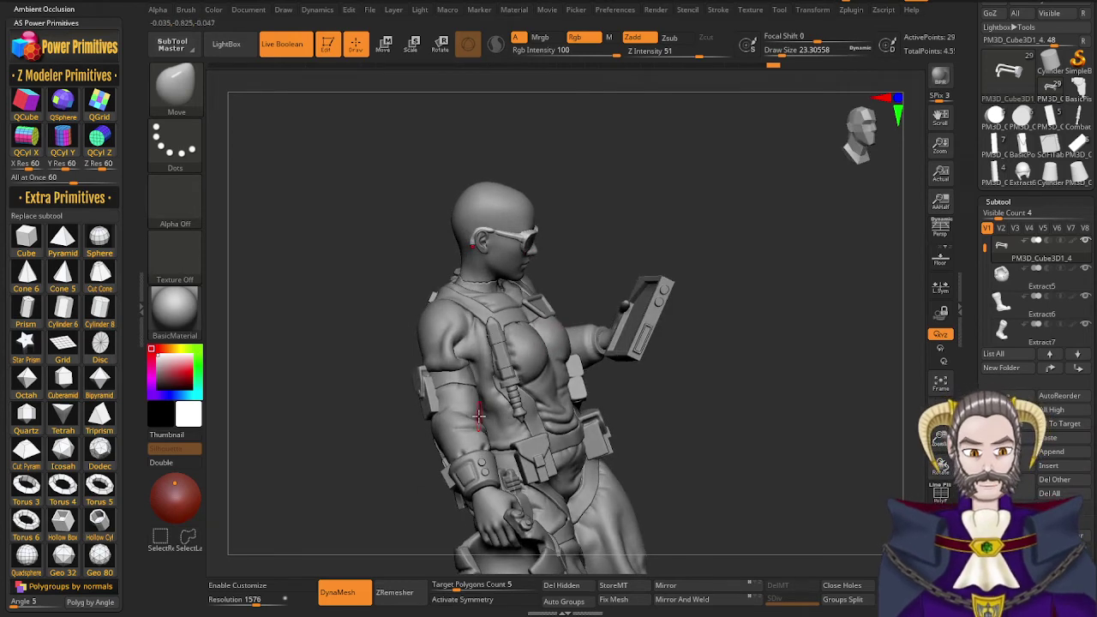
right_click_drag(479, 417, 511, 379)
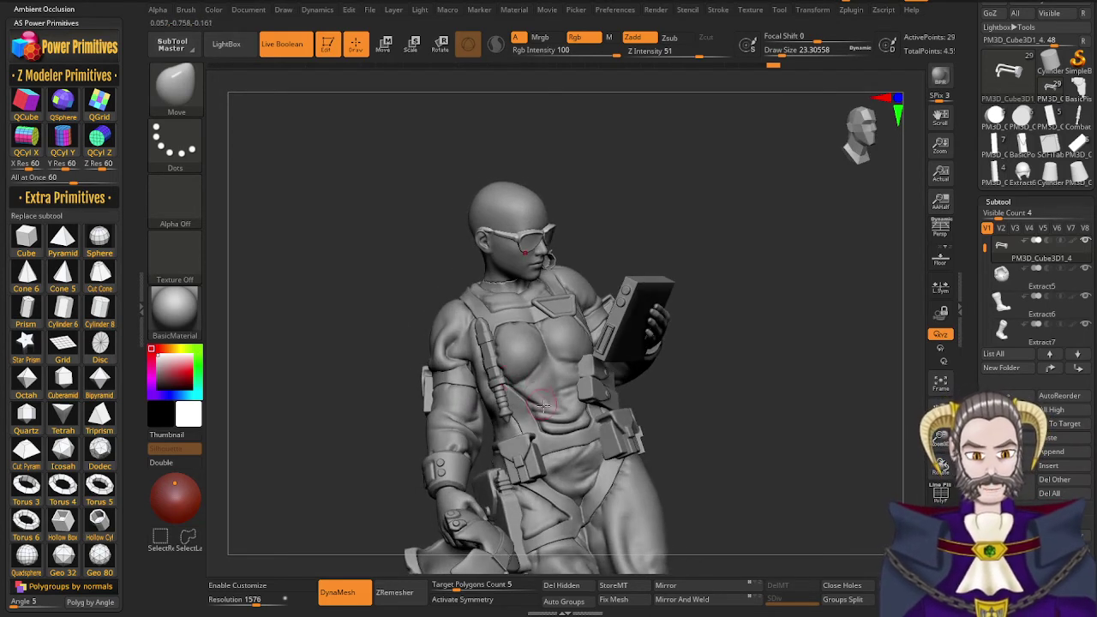
left_click_drag(591, 340, 563, 302)
left_click(522, 265, "alt")
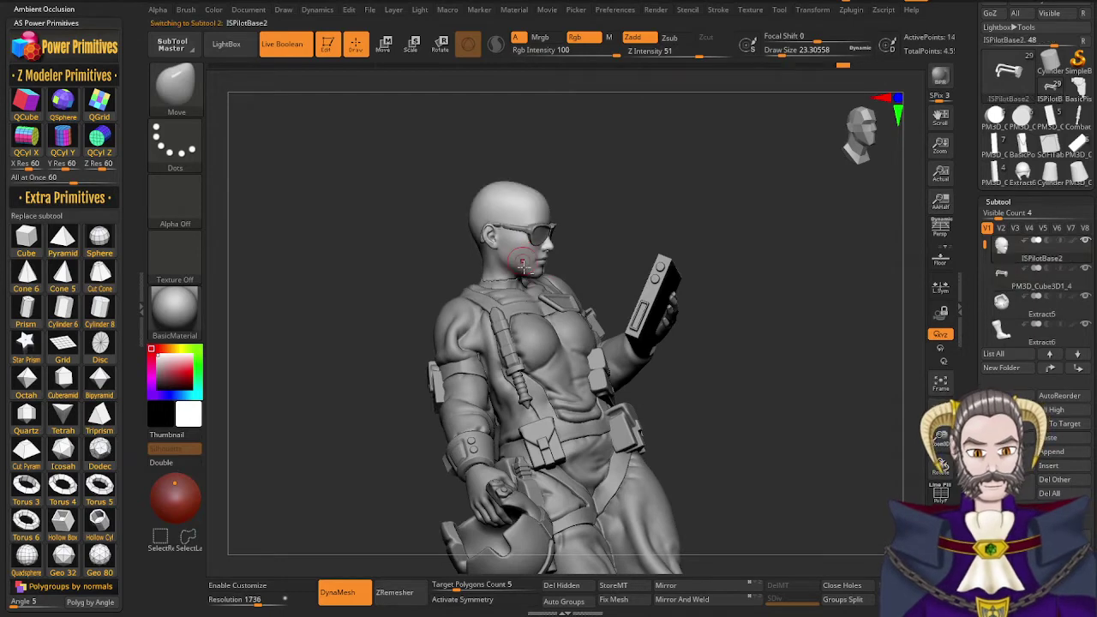
left_click(1086, 269)
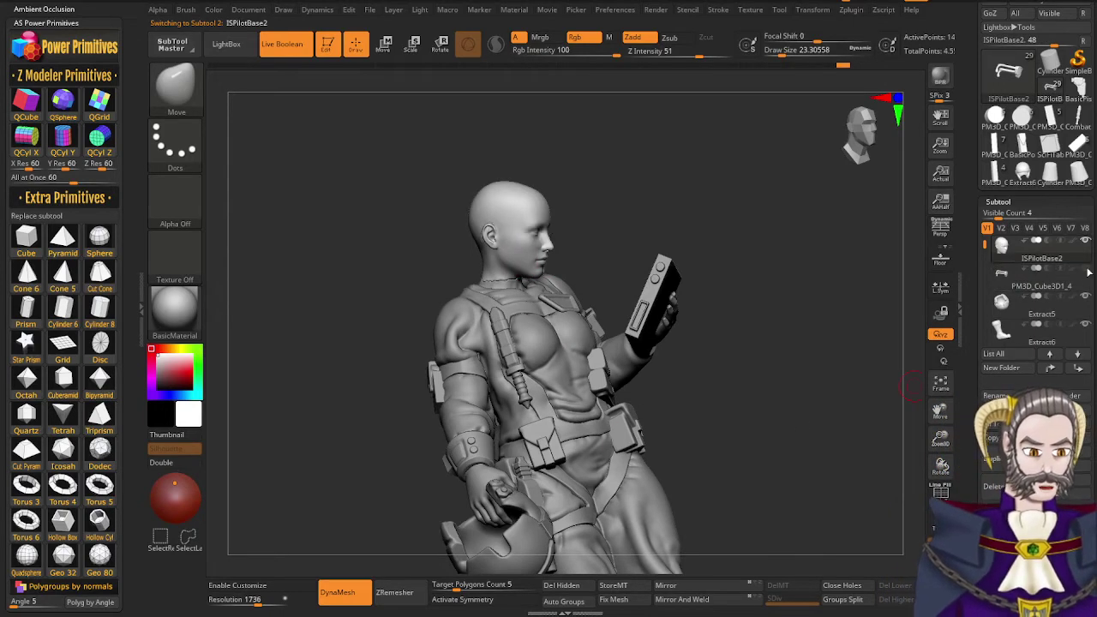
right_click_drag(608, 358, 576, 342)
mouse_move(536, 317)
right_mouse_down("alt")
mouse_move(570, 403)
mouse_move(545, 400)
mouse_move(595, 370)
mouse_move(584, 380)
mouse_move(540, 362)
mouse_move(556, 368)
right_mouse_up("alt")
mouse_move(603, 337)
right_mouse_down()
mouse_move(578, 333)
mouse_move(616, 300)
mouse_move(600, 287)
right_mouse_up()
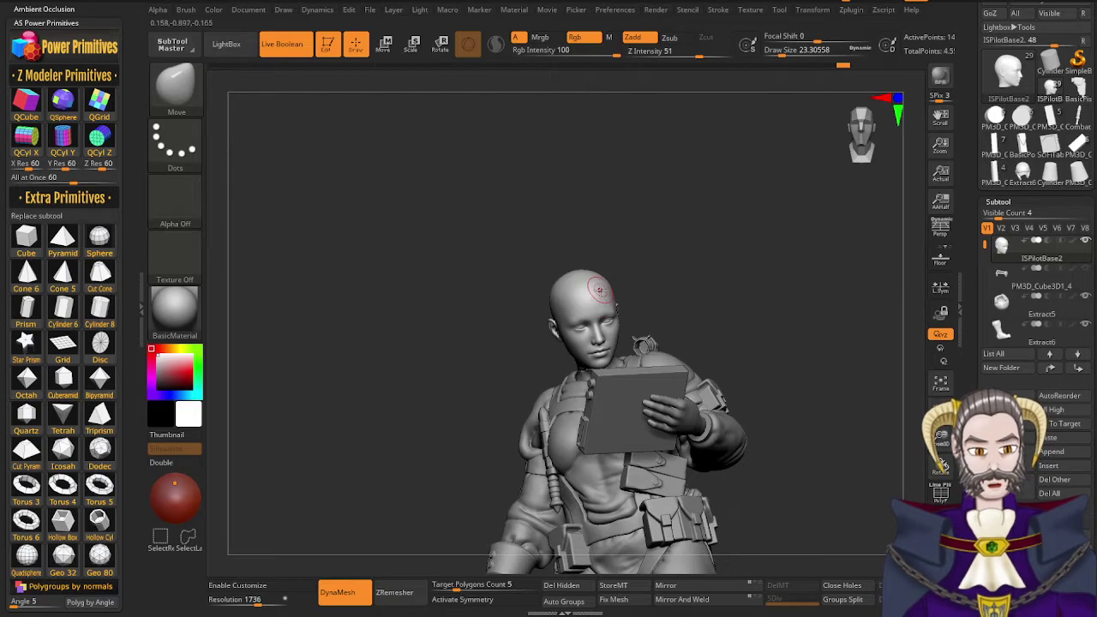
left_click_drag(599, 290, 605, 275)
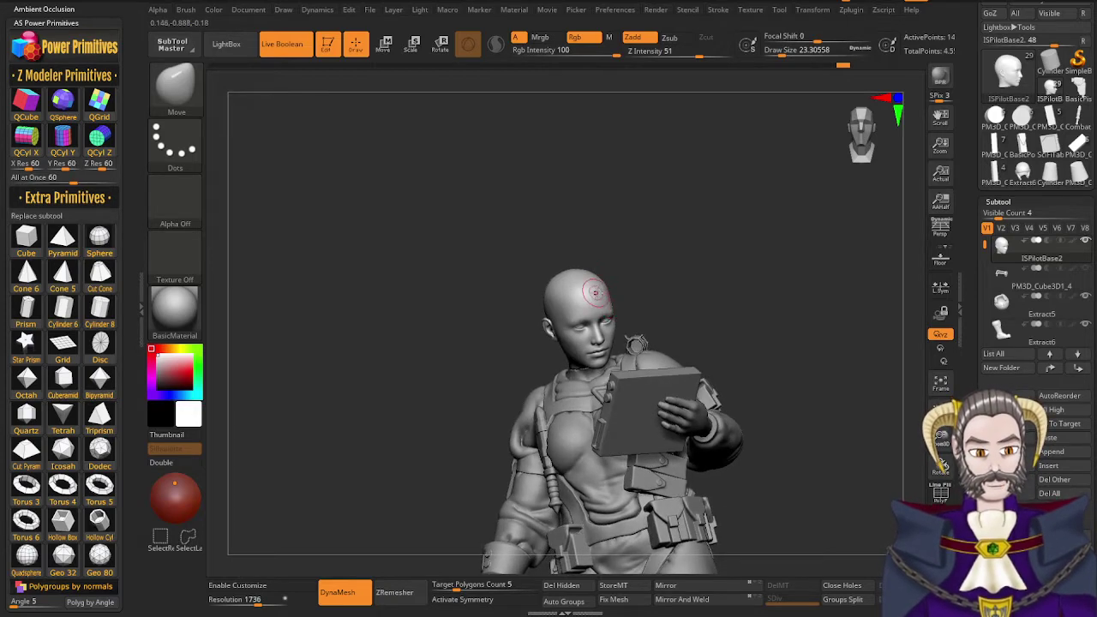
Start a hair mask on the ISPilotBase2 head by masking the scalp above the figure's right ear
right_click_drag(596, 293, 662, 325)
mouse_move(558, 331)
right_mouse_down()
mouse_move(593, 316)
mouse_move(514, 342)
right_mouse_up()
right_click_drag(600, 312, 551, 320)
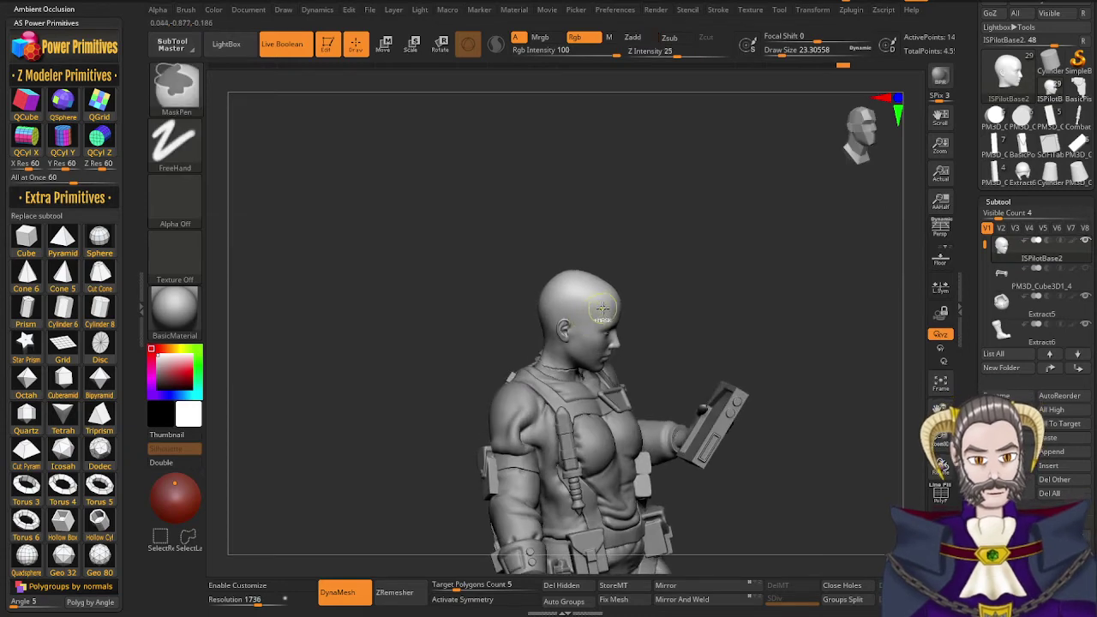
left_click_drag(603, 308, 573, 299, "ctrl")
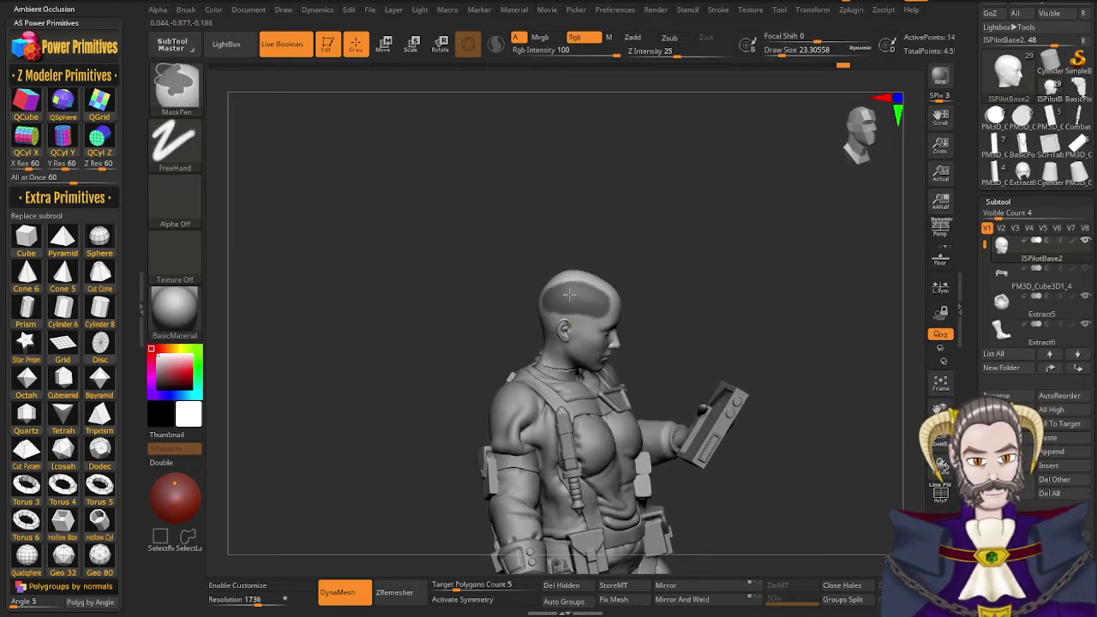
mouse_move(558, 291)
right_mouse_down()
mouse_move(578, 315)
mouse_move(561, 318)
mouse_move(570, 328)
right_mouse_up()
mouse_move(560, 265)
left_mouse_down("ctrl")
mouse_move(533, 300)
mouse_move(527, 282)
mouse_move(547, 264)
mouse_move(520, 286)
left_mouse_up("ctrl")
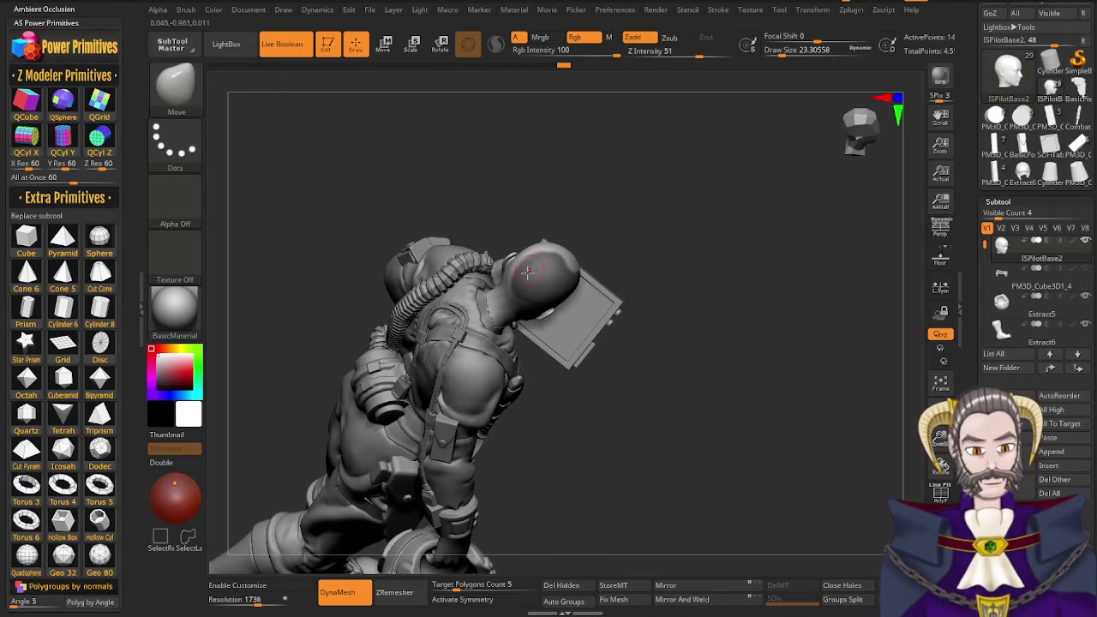
Extend the hair mask over the back and crown of the head
right_click_drag(538, 308, 546, 328)
mouse_move(542, 255)
left_mouse_down("ctrl")
mouse_move(514, 286)
mouse_move(528, 245)
mouse_move(510, 279)
left_mouse_up("ctrl")
mouse_move(509, 280)
right_mouse_down()
mouse_move(519, 291)
mouse_move(511, 257)
right_mouse_up()
mouse_move(508, 254)
left_mouse_down("ctrl")
mouse_move(505, 291)
mouse_move(525, 286)
left_mouse_up("ctrl")
mouse_move(522, 275)
right_mouse_down()
mouse_move(527, 347)
mouse_move(510, 317)
right_mouse_up()
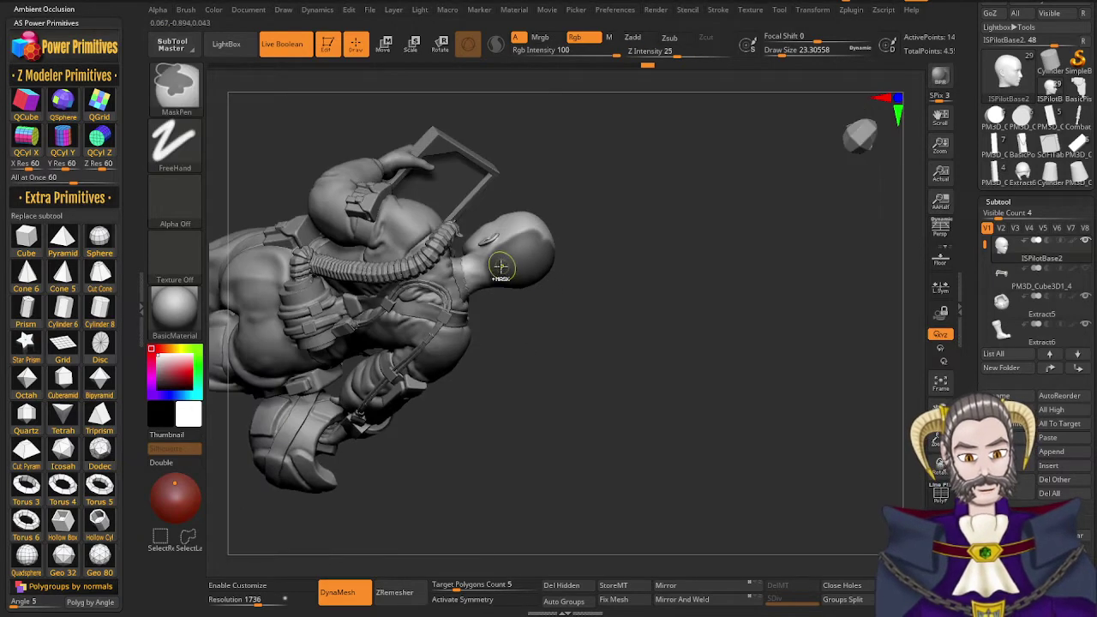
mouse_move(540, 247)
right_mouse_down()
mouse_move(508, 311)
mouse_move(518, 309)
right_mouse_up()
mouse_move(519, 267)
left_mouse_down("ctrl")
mouse_move(552, 251)
mouse_move(557, 218)
mouse_move(536, 230)
left_mouse_up("ctrl")
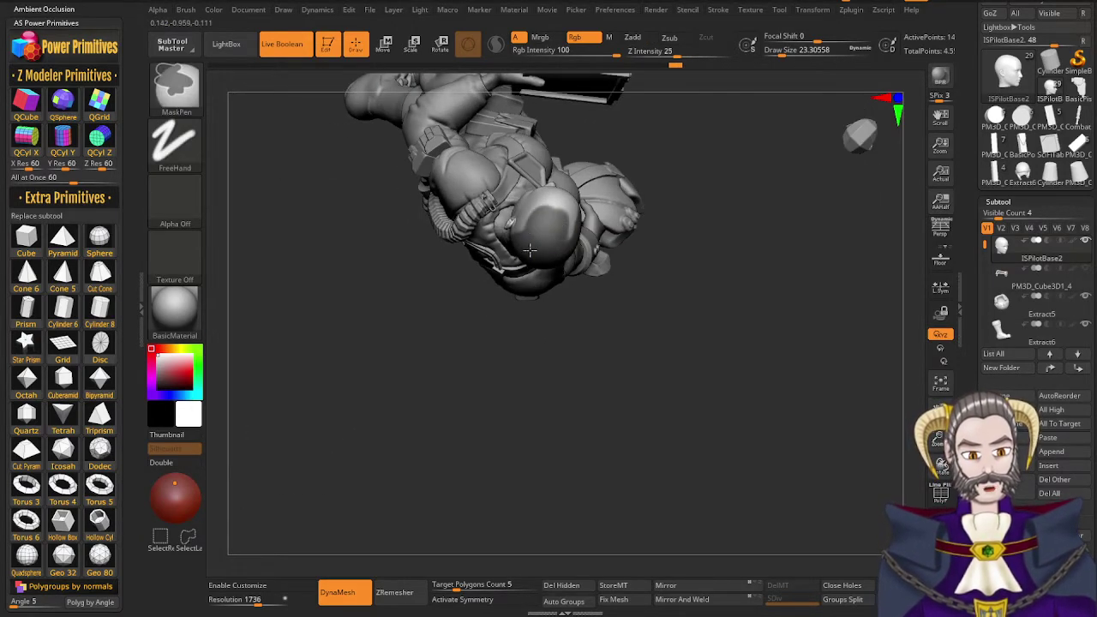
Extend the hair mask over the left side of the head and up to the top of the forehead
right_click_drag(526, 252, 566, 262)
left_click_drag(506, 243, 517, 231, "ctrl")
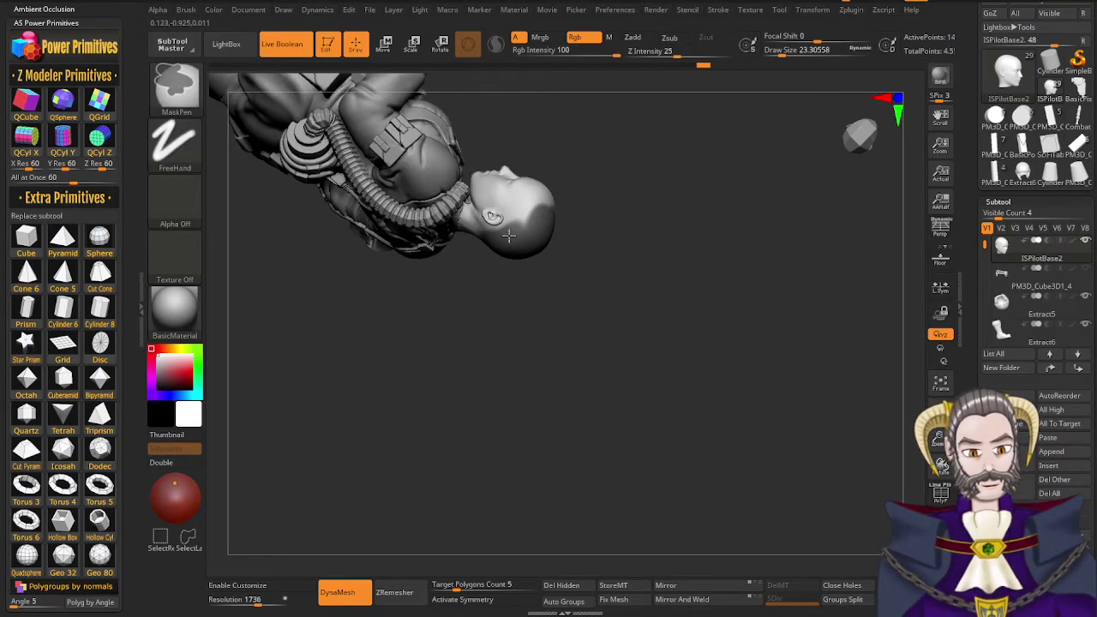
mouse_move(536, 216)
right_mouse_down()
mouse_move(501, 307)
mouse_move(545, 224)
right_mouse_up()
mouse_move(544, 223)
left_mouse_down("ctrl")
mouse_move(563, 199)
mouse_move(549, 206)
left_mouse_up("ctrl")
right_click_drag(531, 205, 554, 208)
left_click_drag(560, 196, 541, 219, "ctrl")
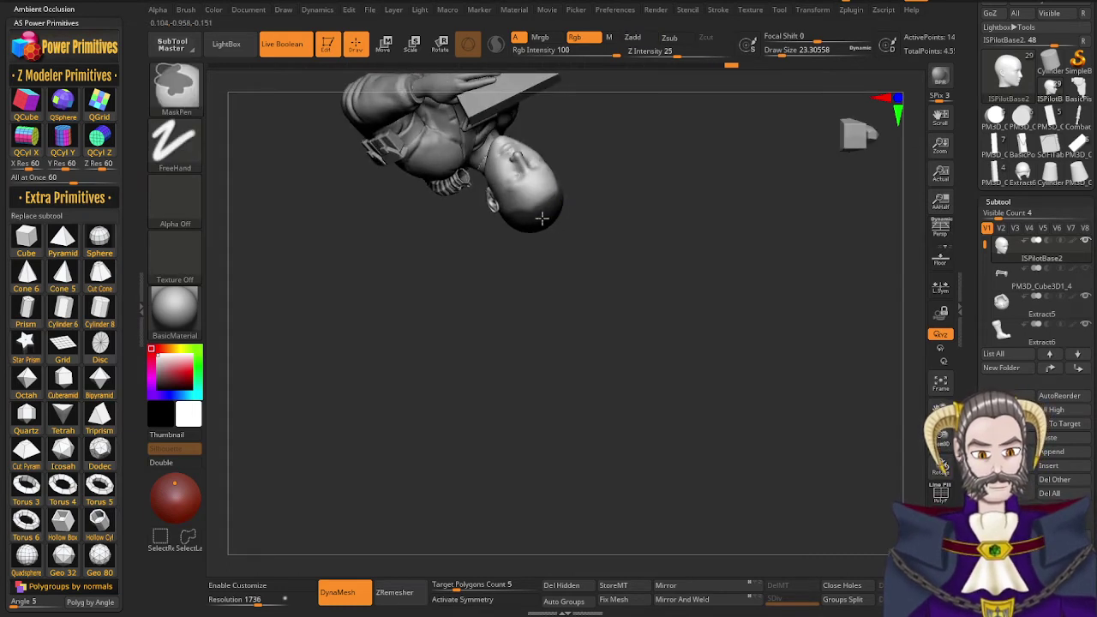
Fill in the hair mask around the left ear and down the back of the head to the nape
mouse_move(516, 215)
right_mouse_down()
mouse_move(506, 225)
mouse_move(524, 255)
right_mouse_up()
left_click(497, 227, "ctrl")
left_click(503, 224, "ctrl")
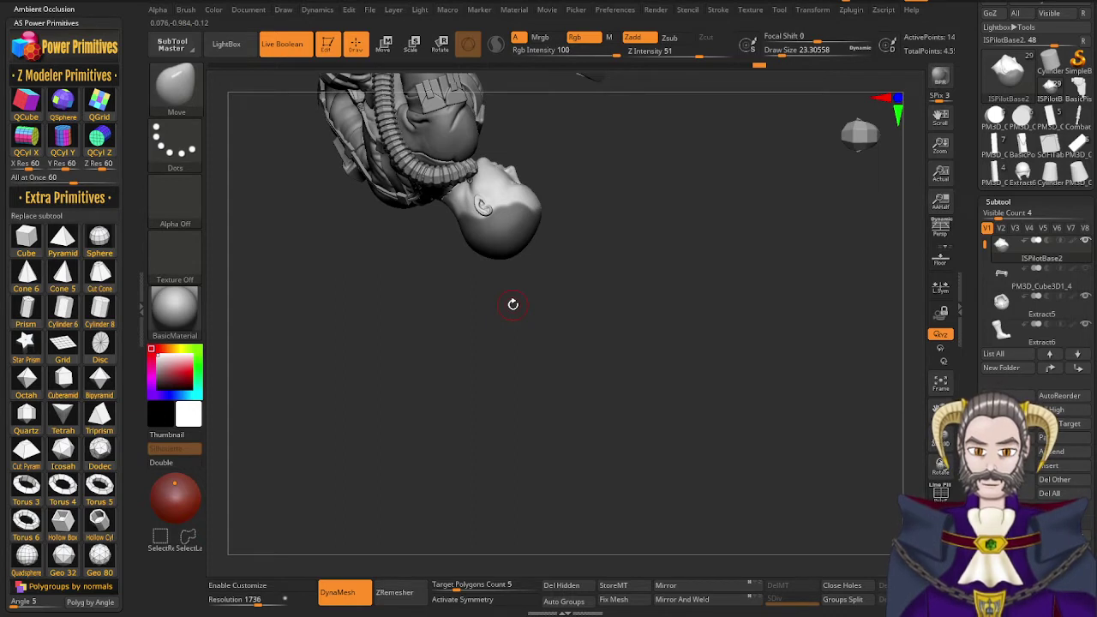
mouse_move(504, 242)
right_mouse_down()
mouse_move(483, 206)
mouse_move(542, 193)
mouse_move(509, 223)
right_mouse_up()
right_click_drag(473, 256, 478, 216)
left_click_drag(462, 259, 451, 264, "ctrl")
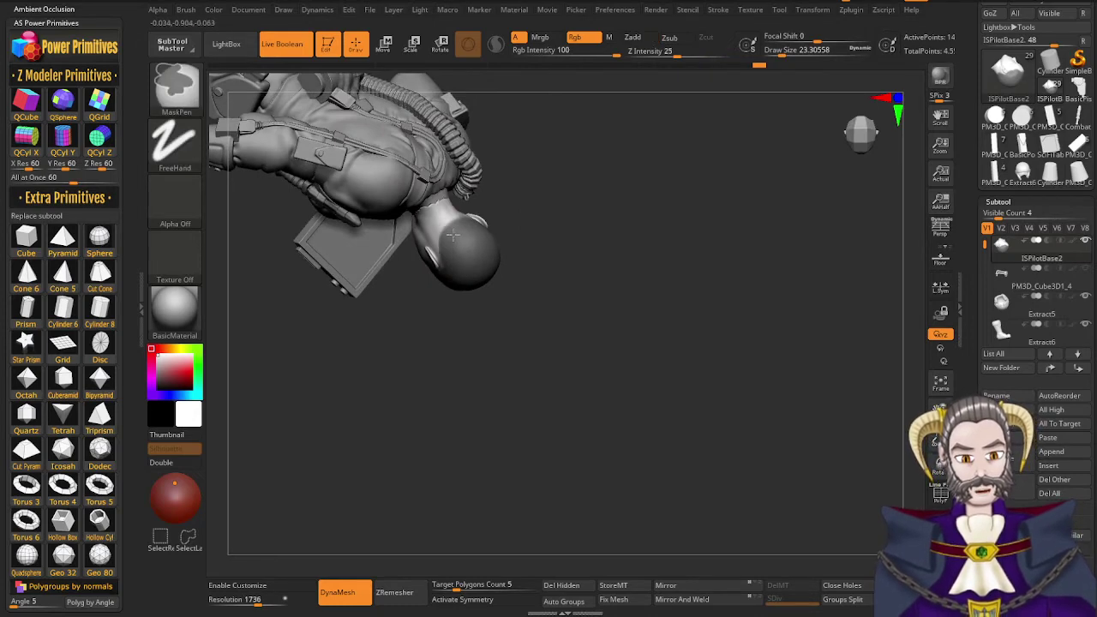
left_click_drag(451, 262, 451, 265, "ctrl")
Complete the hair mask behind the right ear and above the forehead
right_click_drag(456, 255, 457, 131)
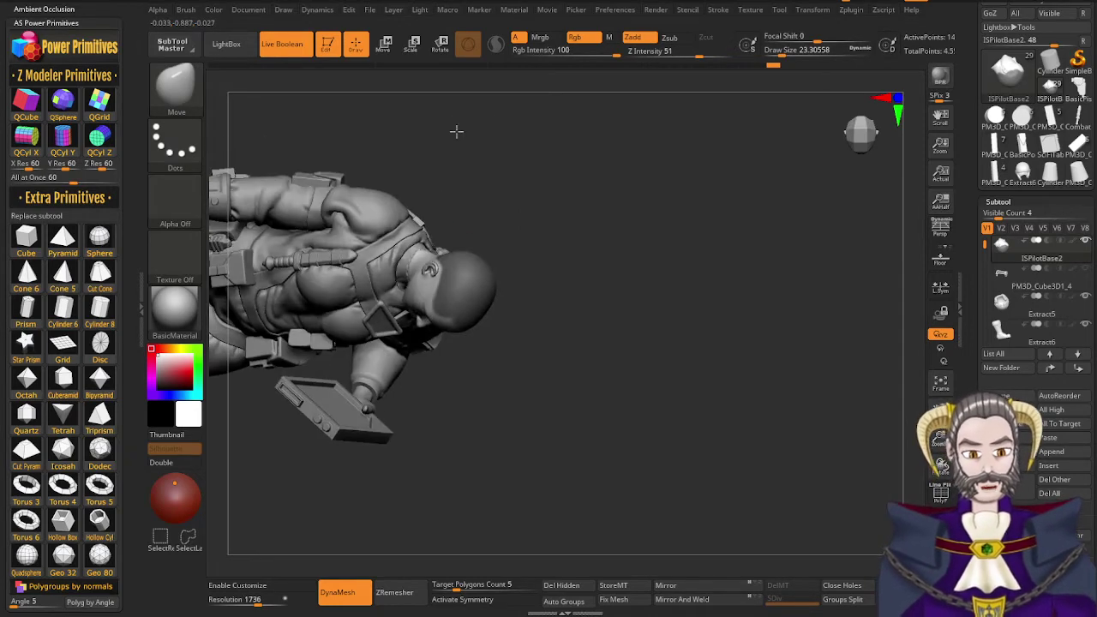
right_click_drag(457, 269, 447, 254)
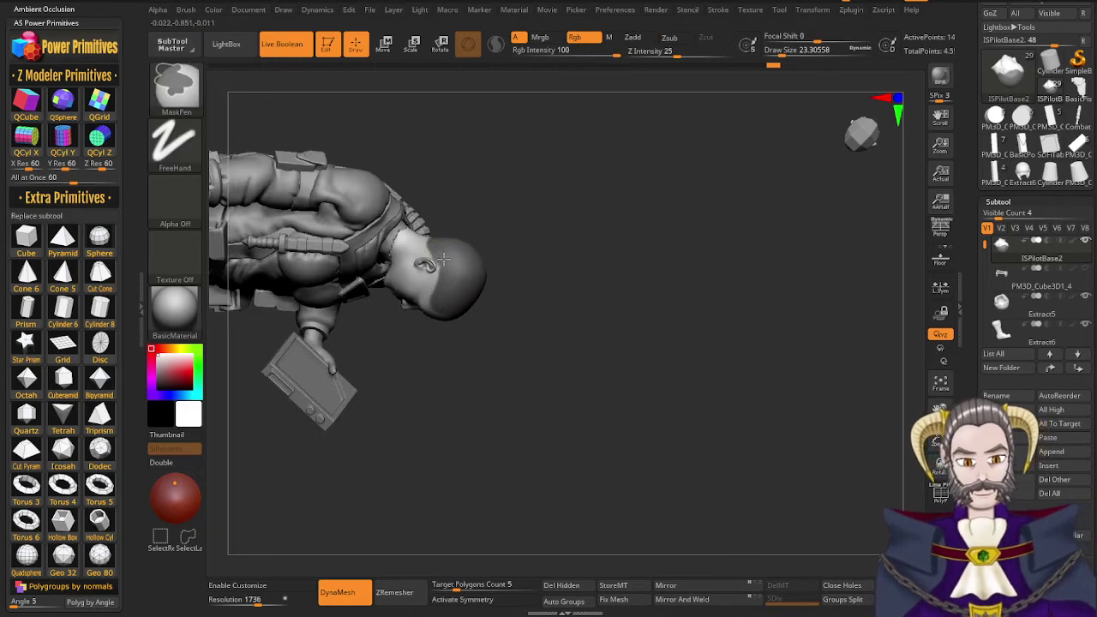
mouse_move(451, 241)
right_mouse_down()
mouse_move(436, 261)
mouse_move(433, 193)
mouse_move(449, 279)
mouse_move(438, 241)
right_mouse_up()
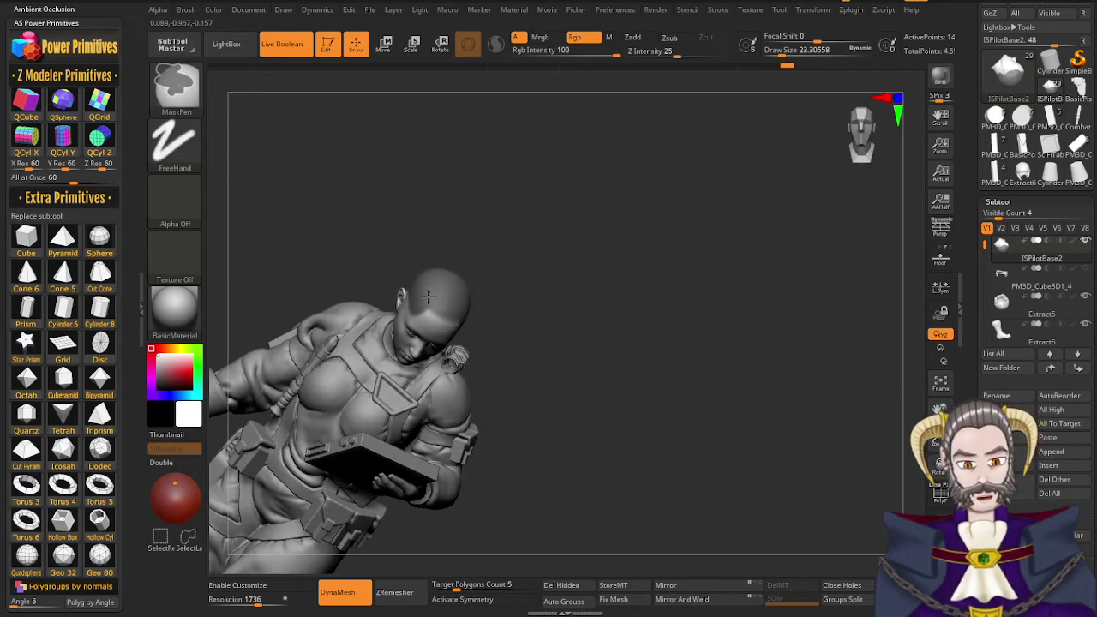
mouse_move(441, 277)
right_mouse_down()
mouse_move(478, 262)
mouse_move(435, 269)
right_mouse_up()
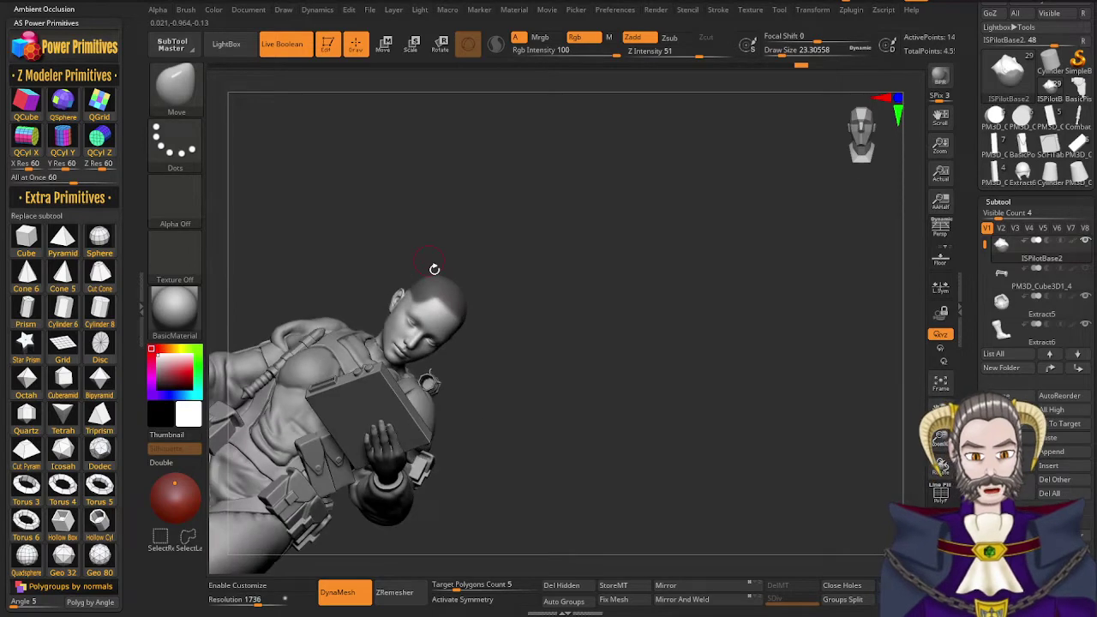
key("ctrl")
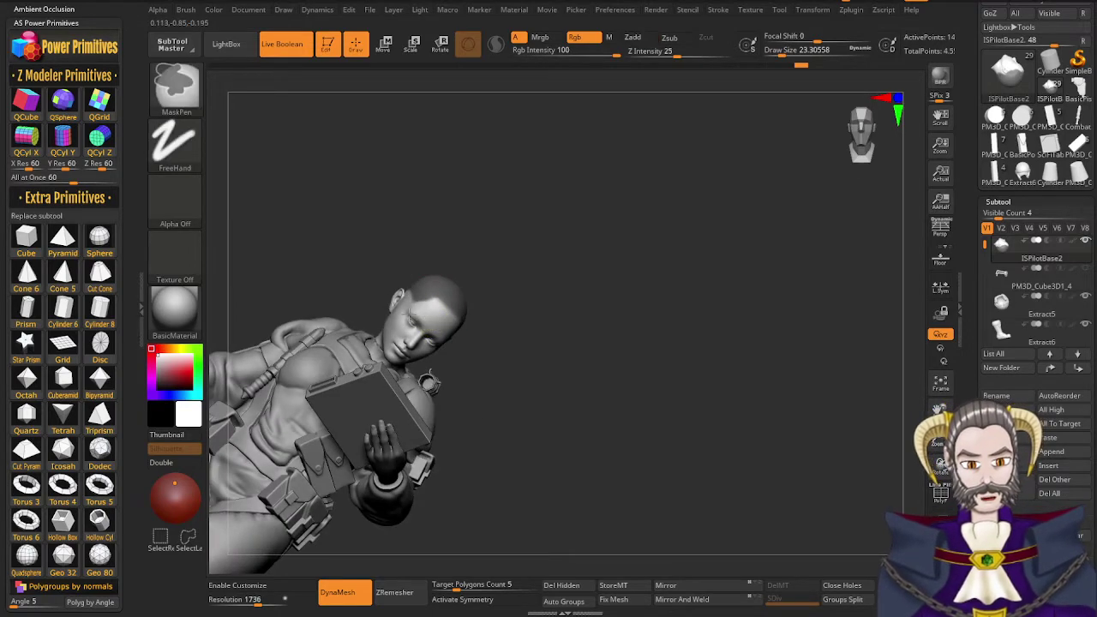
Reduce the draw size to about 14 and mask the right temple and the sideburn in front of the right ear
right_click_drag(411, 316, 453, 350)
key("s")
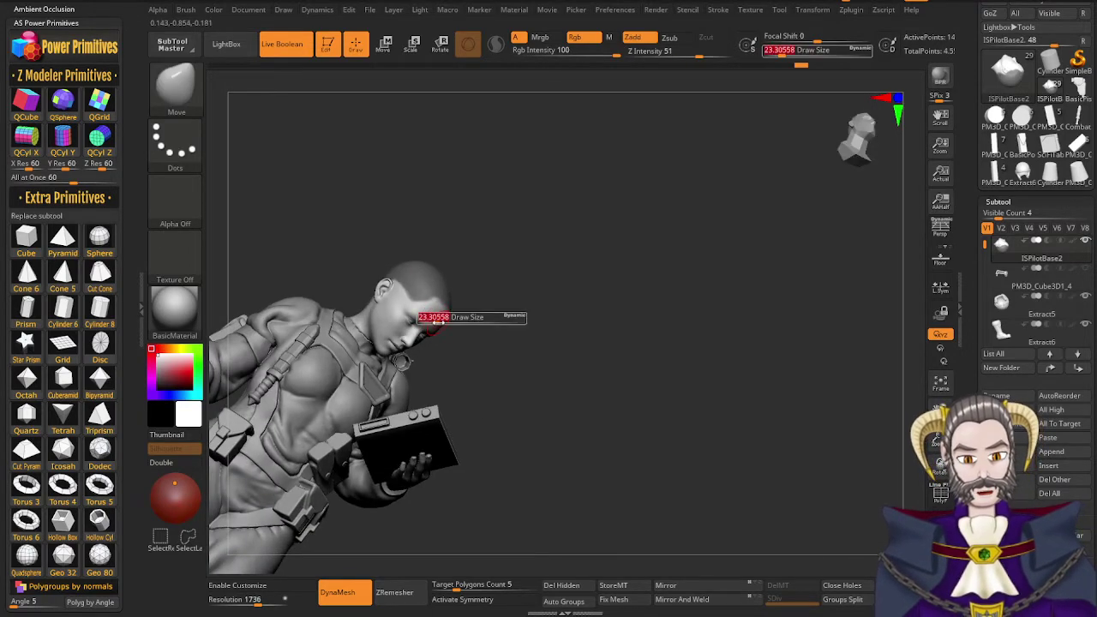
left_click_drag(438, 322, 436, 323)
mouse_move(426, 311)
right_mouse_down("alt")
mouse_move(447, 333)
mouse_move(437, 347)
mouse_move(435, 328)
mouse_move(448, 338)
mouse_move(434, 335)
right_mouse_up("alt")
key("ctrl")
left_click(437, 347, "ctrl")
key("s")
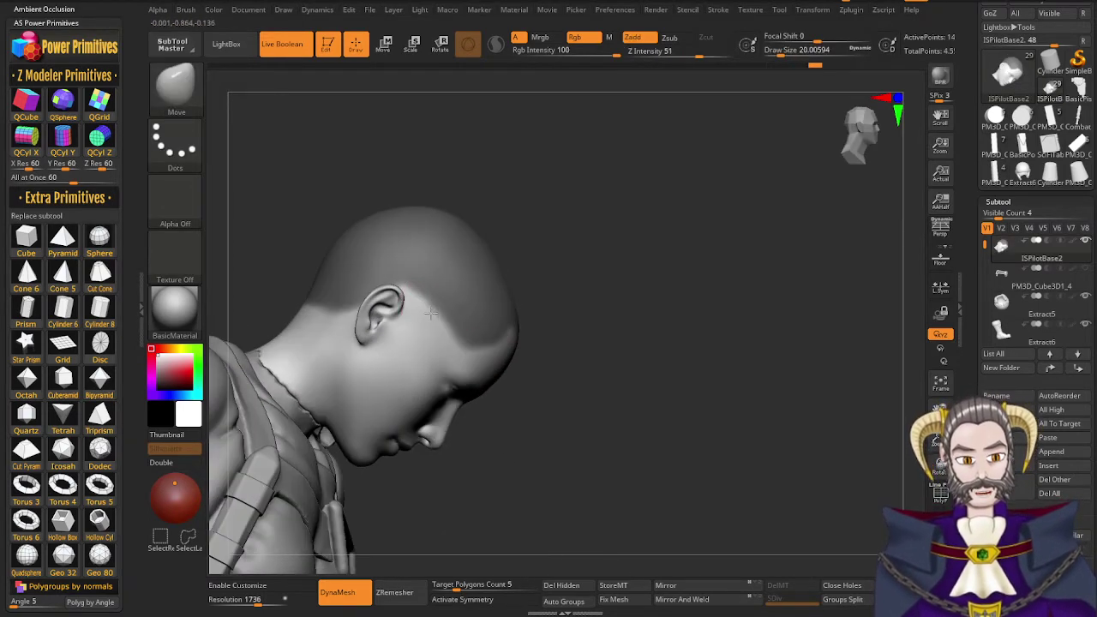
key("s")
left_click_drag(433, 316, 431, 316)
right_click_drag(433, 316, 448, 306)
key("ctrl")
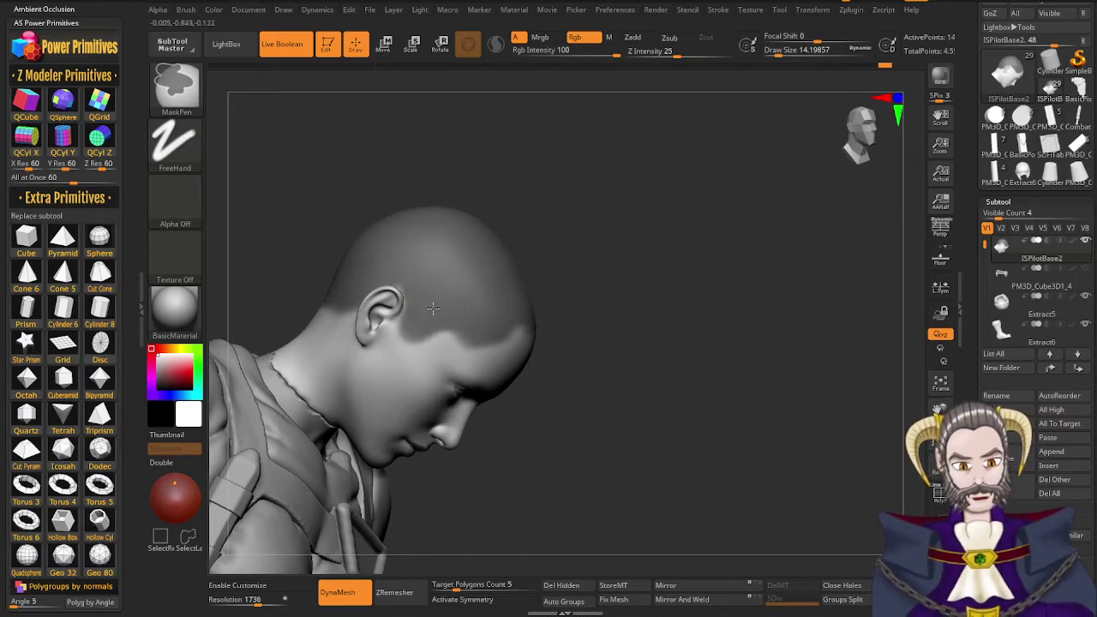
Shape the masked hairline across the forehead and down the left temple to a sideburn by the left ear
mouse_move(465, 265)
right_mouse_down()
mouse_move(486, 272)
mouse_move(490, 314)
mouse_move(534, 350)
right_mouse_up()
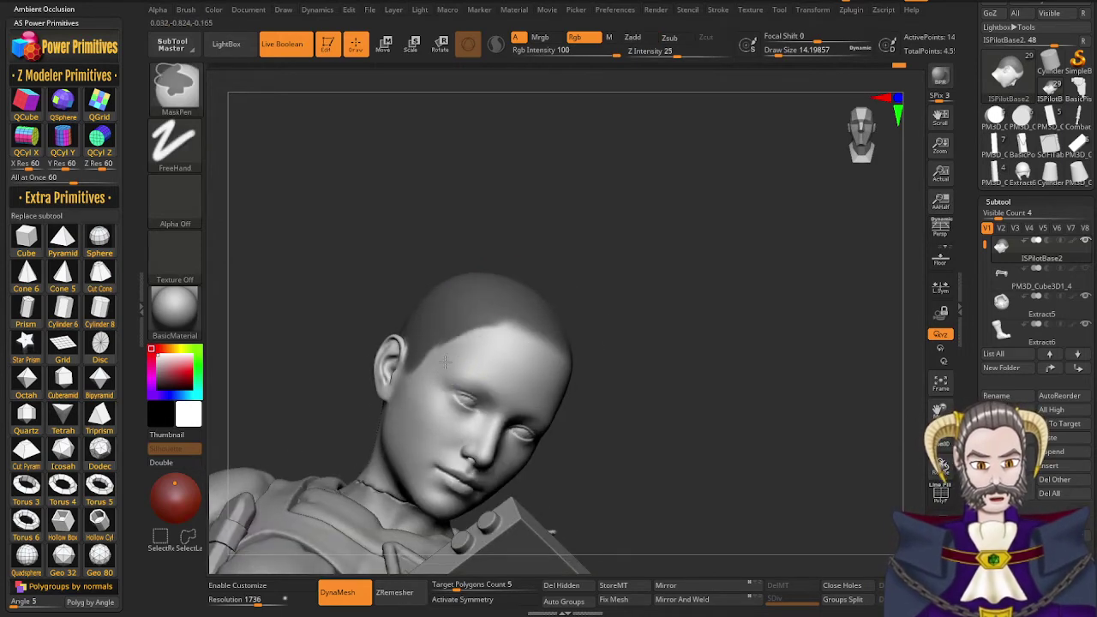
right_click_drag(511, 348, 474, 346)
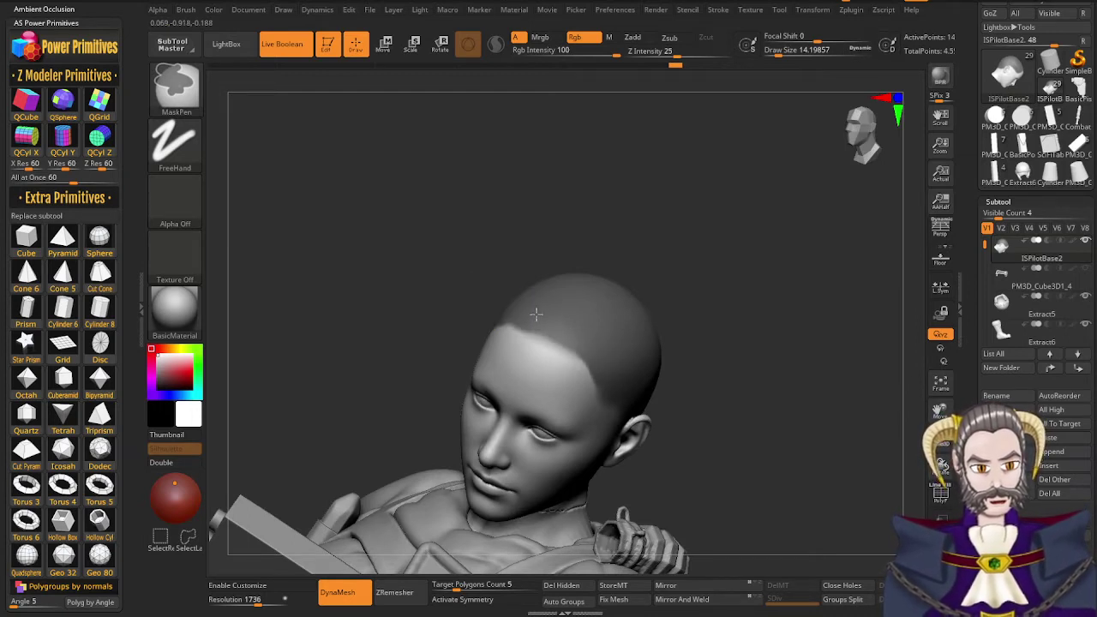
right_click_drag(585, 338, 561, 296)
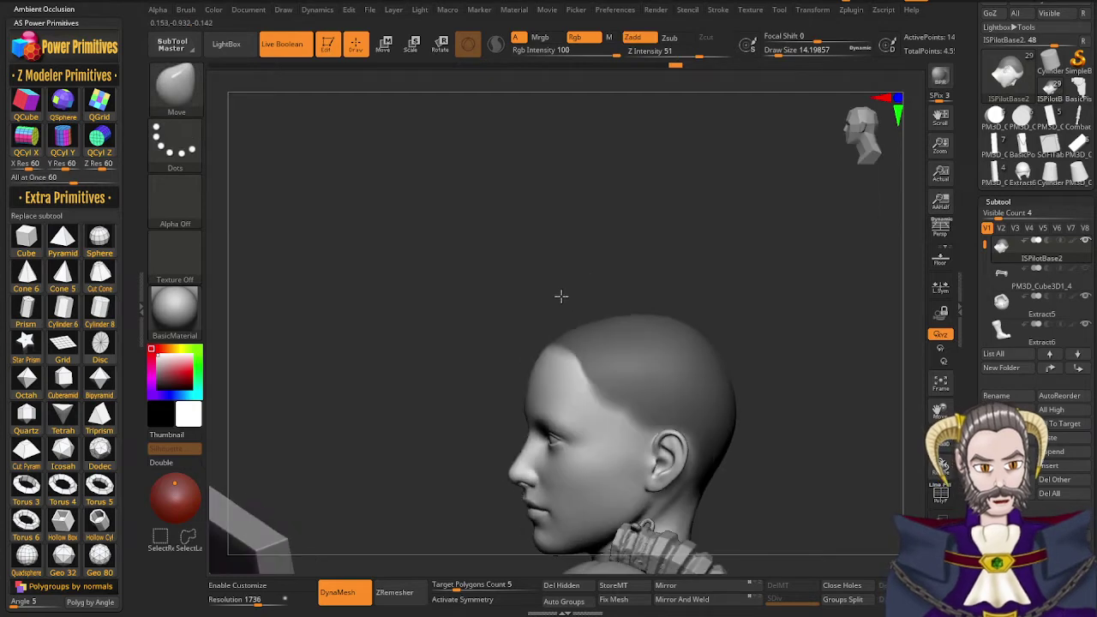
right_click_drag(627, 369, 514, 255, "ctrl")
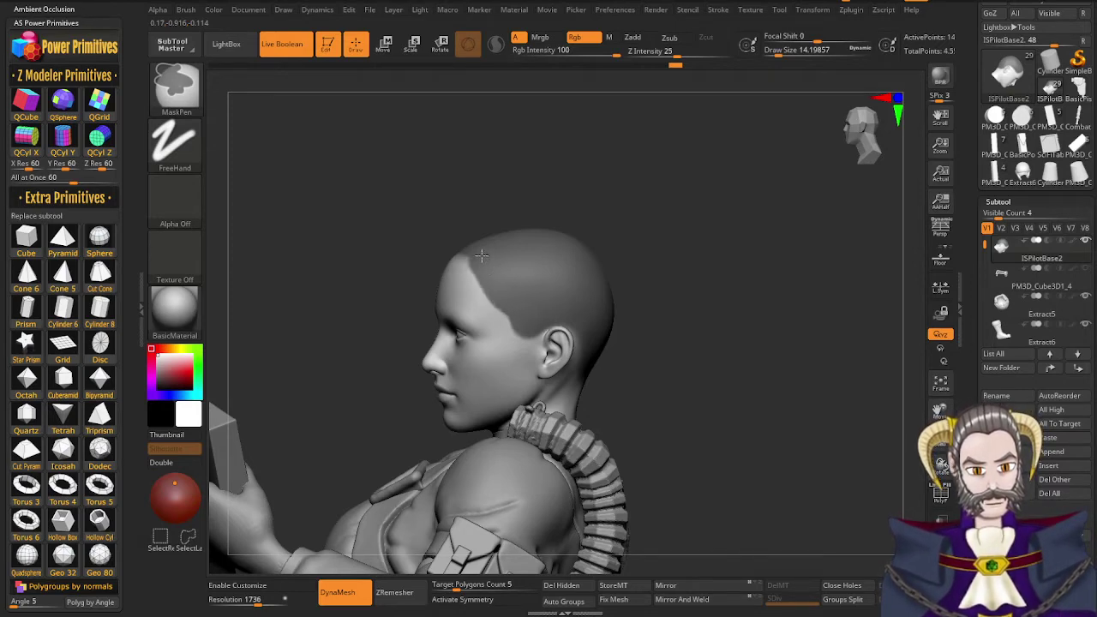
Even out the mask's front hairline between the two temples
mouse_move(465, 248)
right_mouse_down()
mouse_move(503, 298)
mouse_move(549, 313)
right_mouse_up()
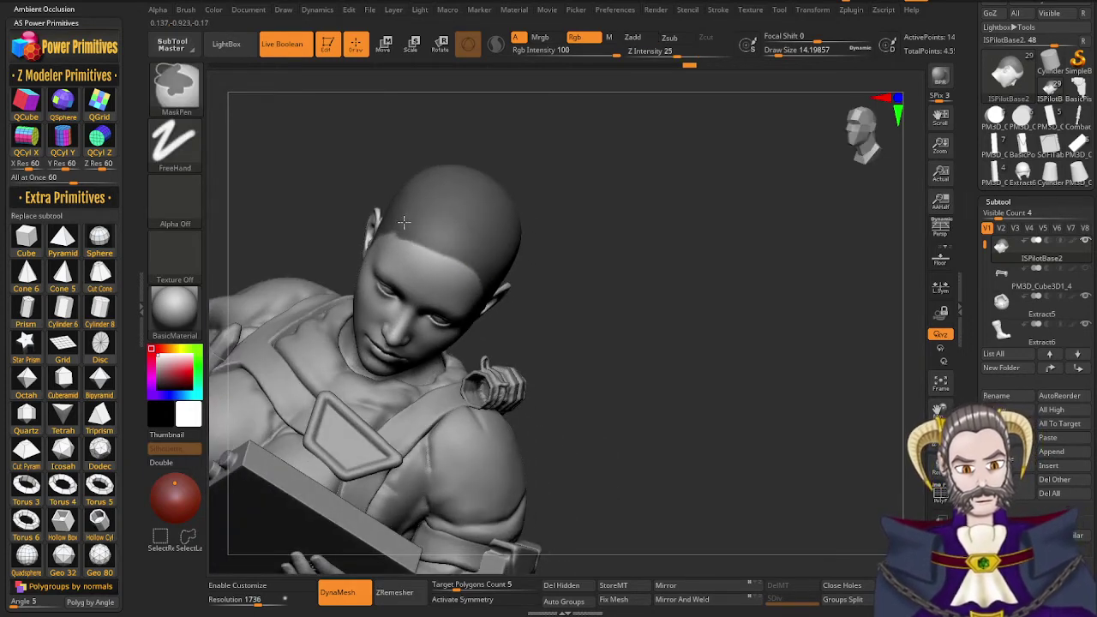
right_click_drag(401, 222, 409, 225)
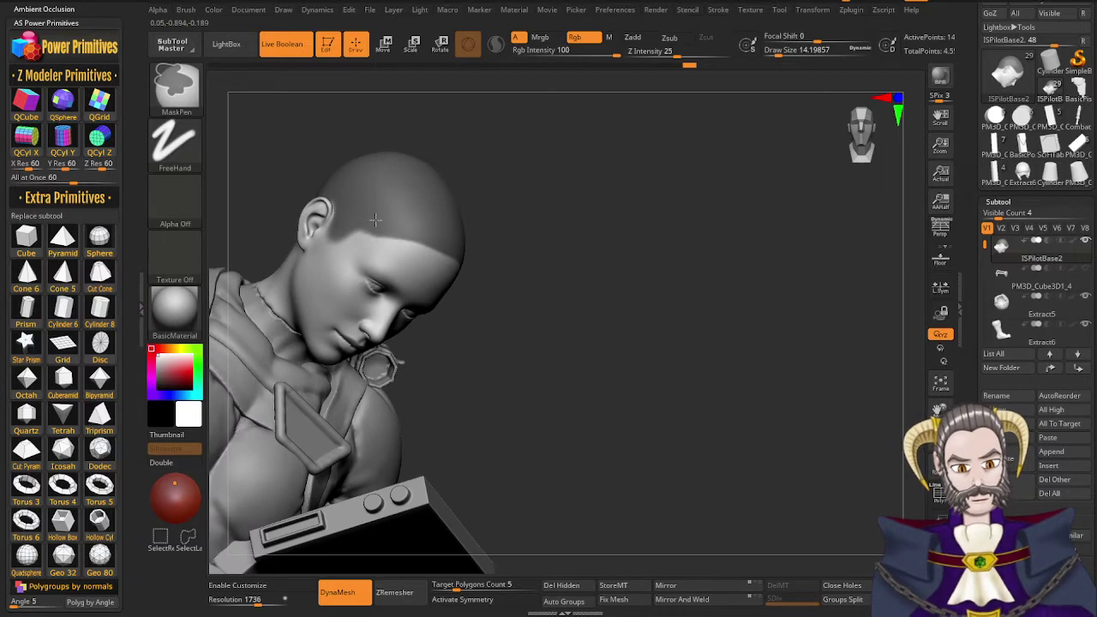
mouse_move(361, 206)
right_mouse_down()
mouse_move(368, 171)
mouse_move(429, 203)
mouse_move(450, 158)
mouse_move(447, 213)
right_mouse_up()
right_click_drag(458, 317, 402, 280)
key("ctrl")
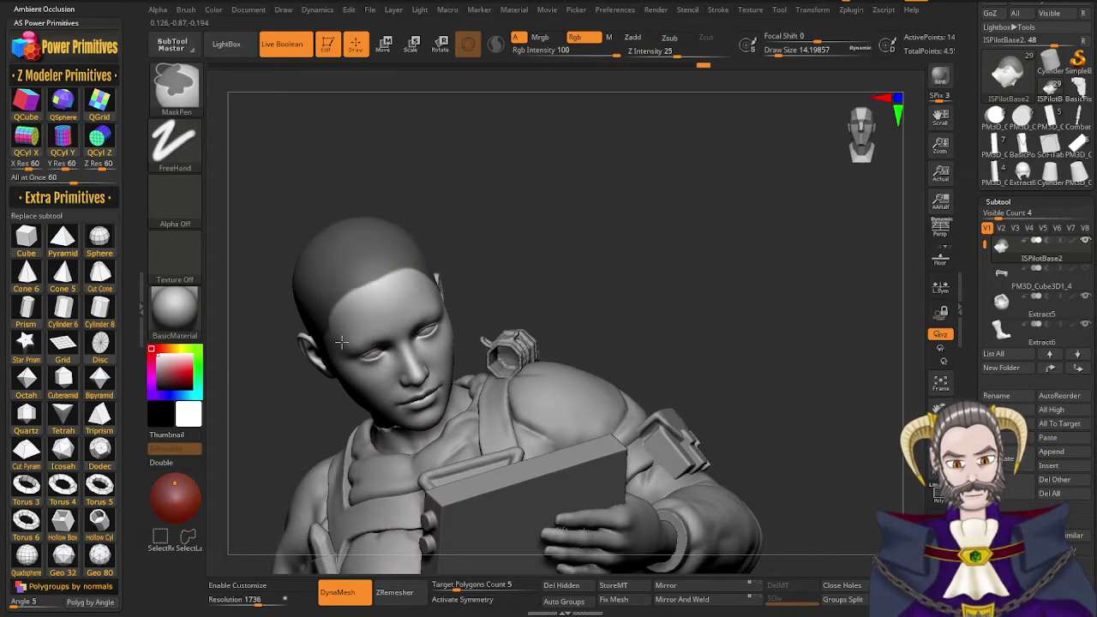
Refine the mask's lower edge behind the ears and along the nape
mouse_move(351, 314)
right_mouse_down()
mouse_move(367, 258)
mouse_move(365, 310)
right_mouse_up()
mouse_move(413, 413)
right_mouse_down()
mouse_move(491, 411)
mouse_move(426, 406)
mouse_move(471, 383)
right_mouse_up()
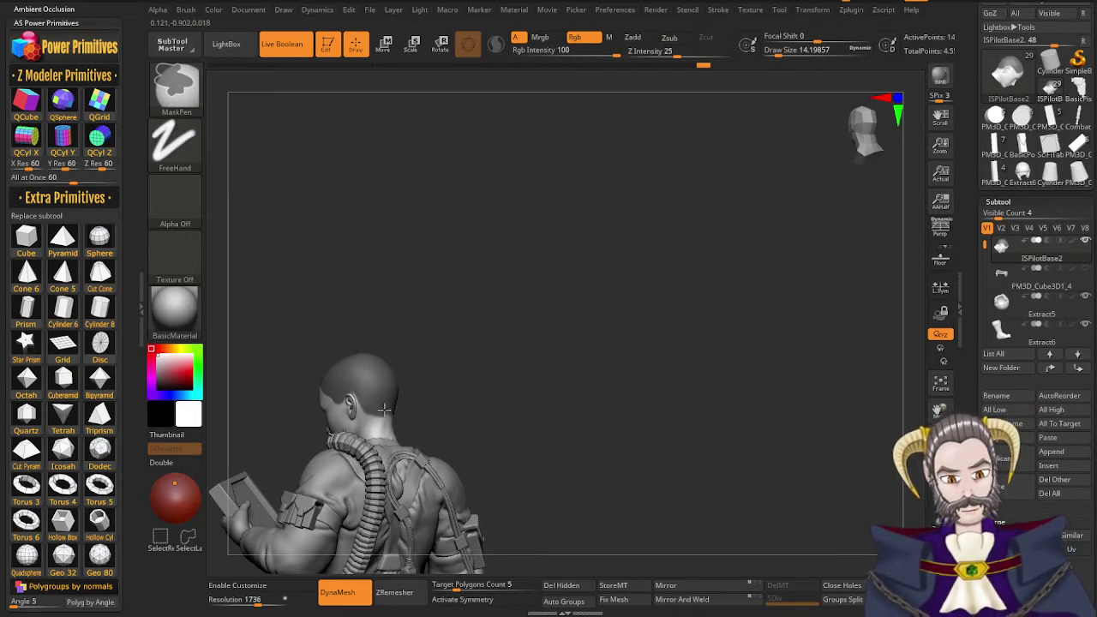
right_click_drag(388, 403, 310, 374)
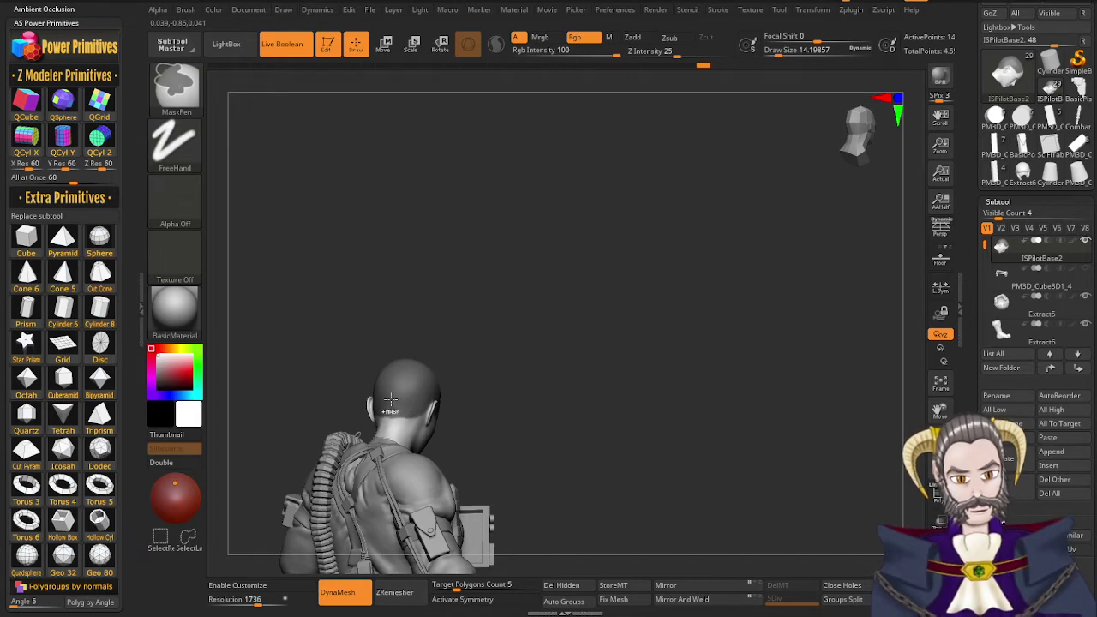
right_click_drag(458, 410, 388, 437)
right_click_drag(465, 430, 449, 389)
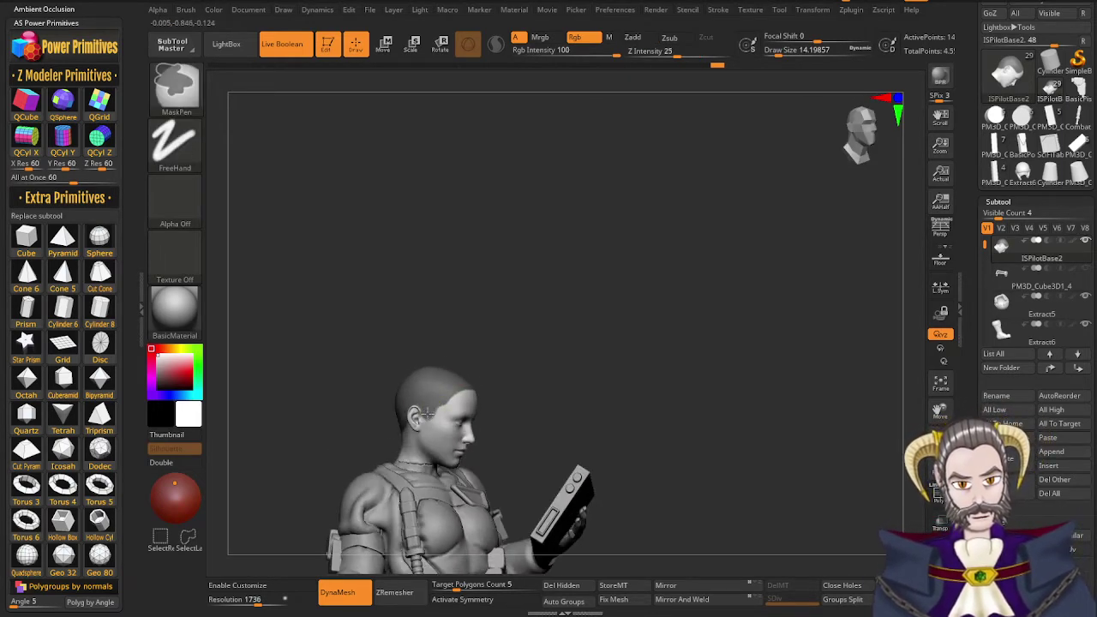
Touch up the mask edge around both ears and sideburns, checking the hairline from several sides
left_click_drag(427, 414, 426, 424, "ctrl")
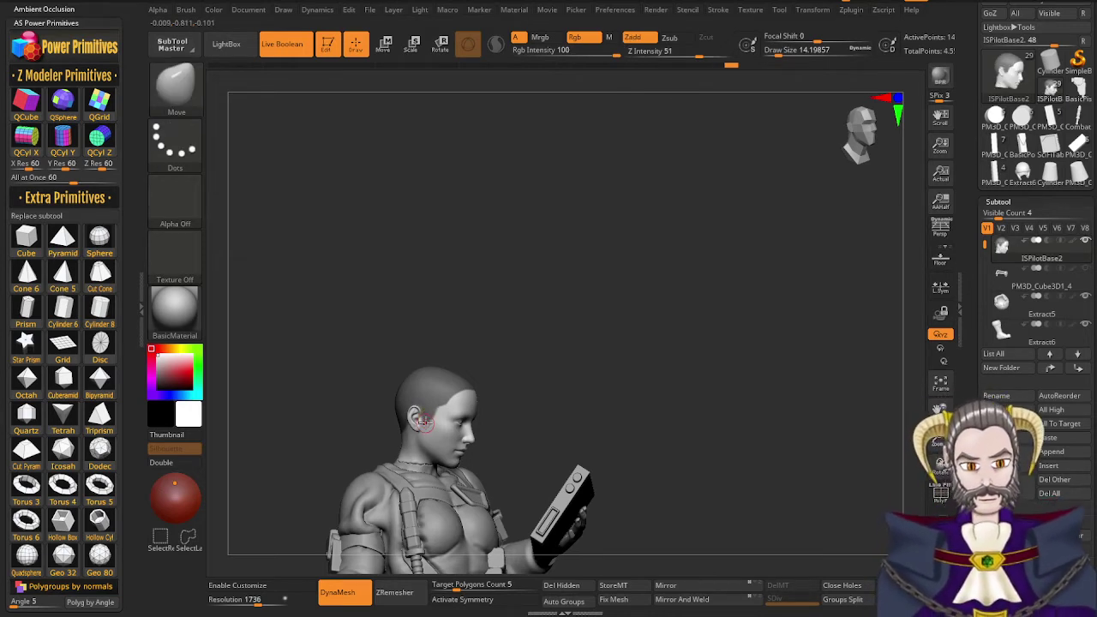
left_click_drag(480, 444, 412, 455)
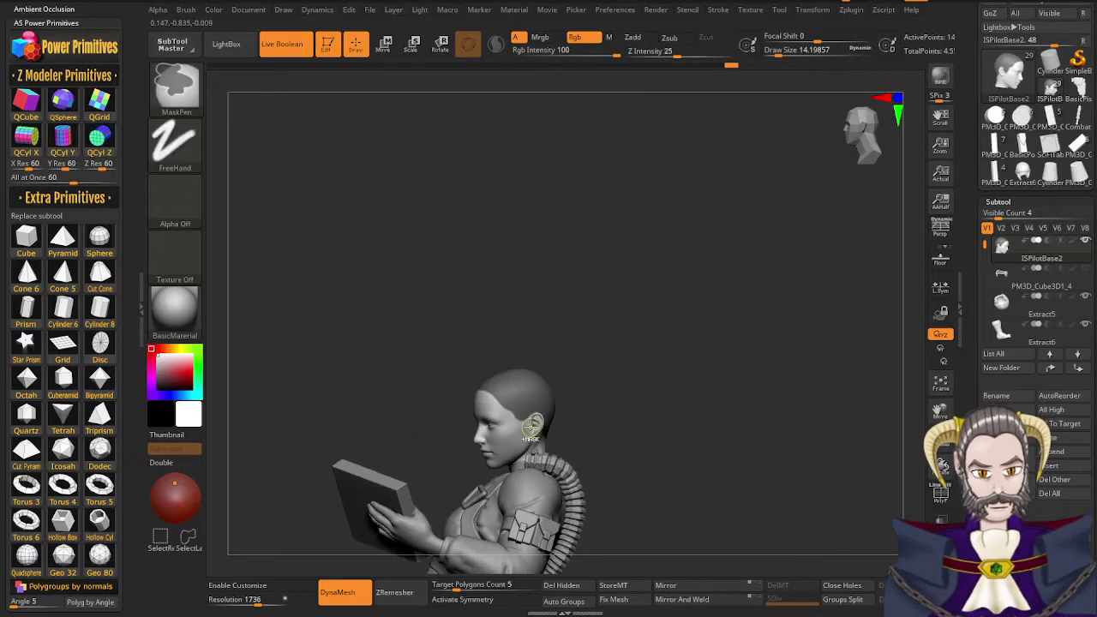
mouse_move(528, 412)
right_mouse_down("ctrl")
mouse_move(562, 427)
mouse_move(521, 424)
right_mouse_up("ctrl")
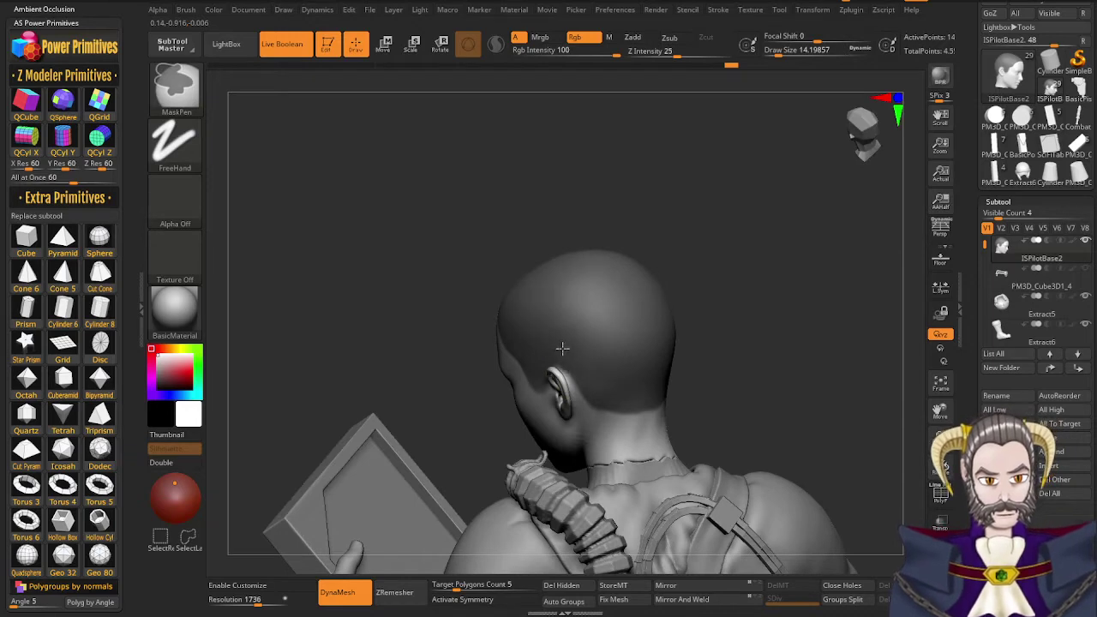
mouse_move(599, 381)
right_mouse_down()
mouse_move(639, 376)
mouse_move(705, 333)
right_mouse_up()
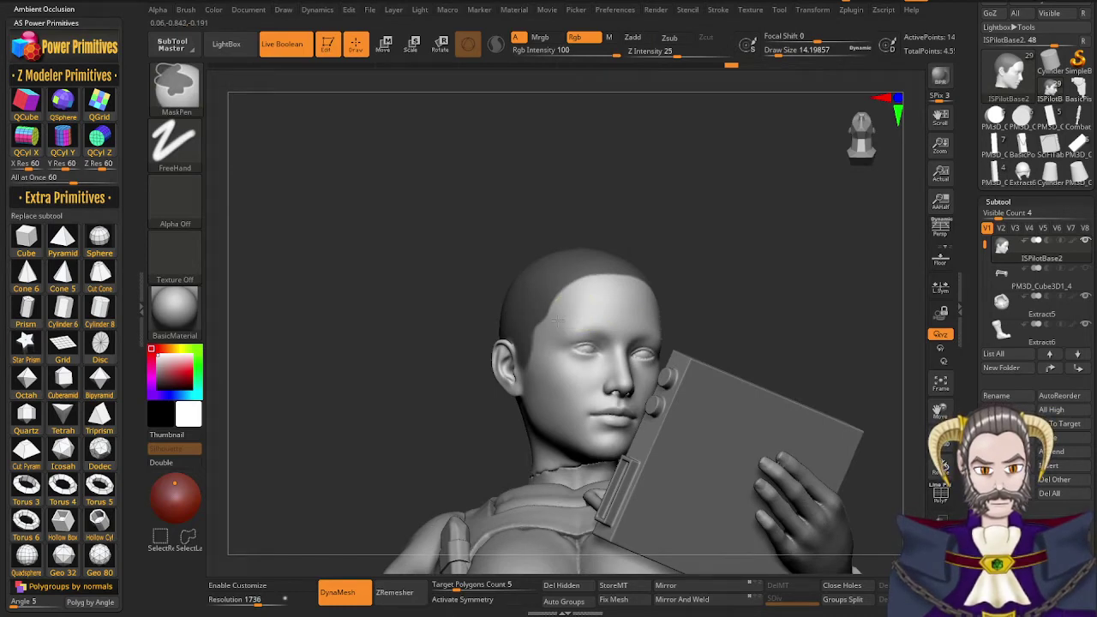
right_click_drag(673, 336, 612, 352)
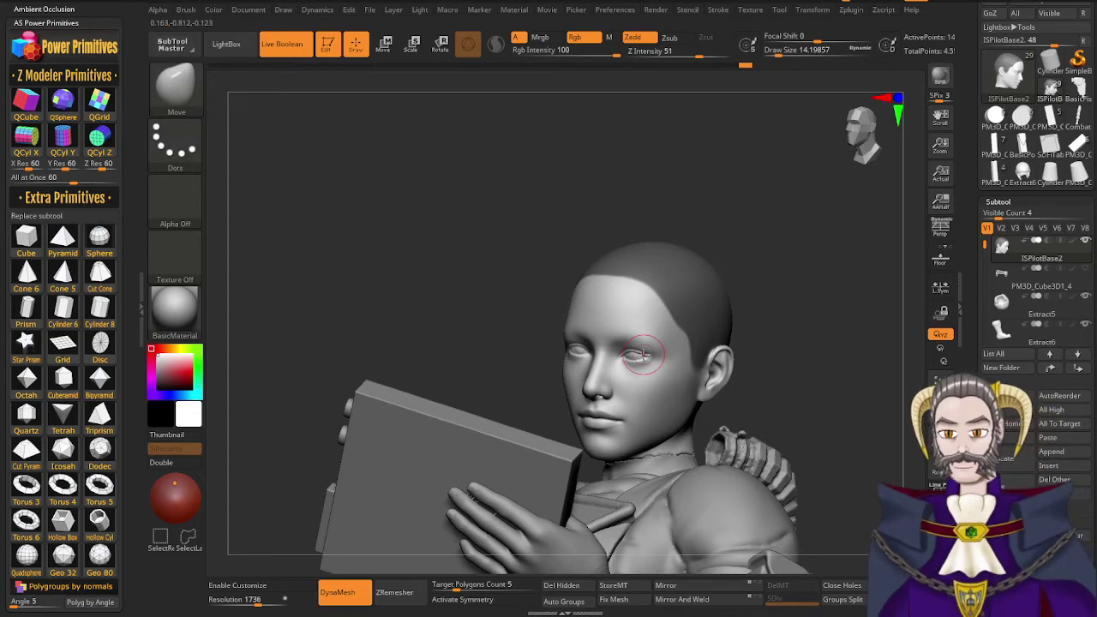
right_click_drag(649, 402, 709, 403)
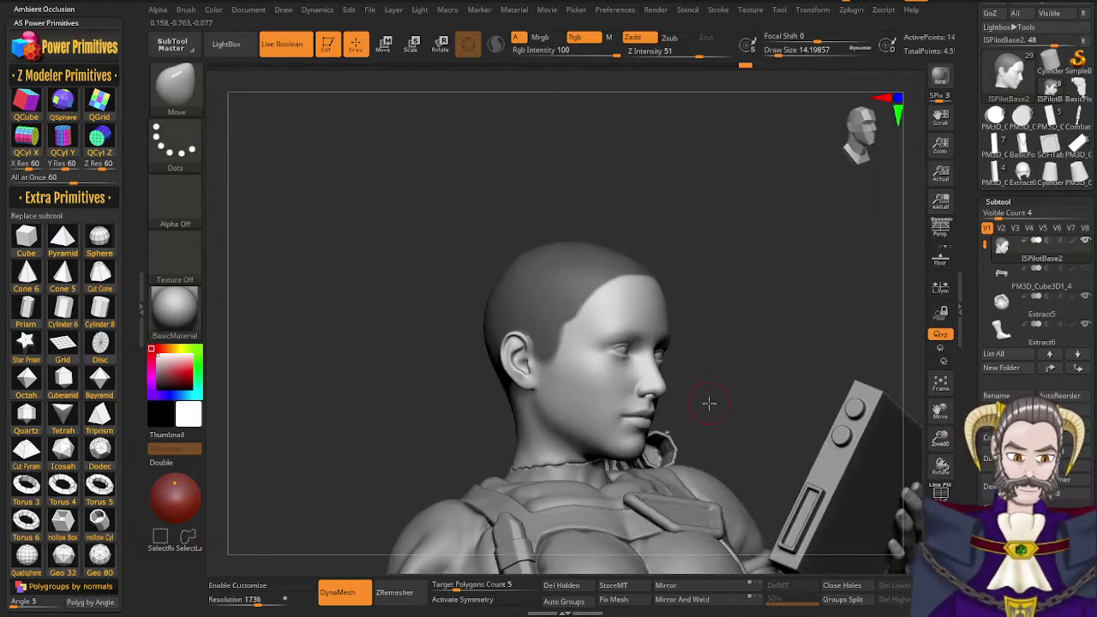
Preview the extraction of the head's masked scalp and set the extraction thickness to 0.01
left_click_drag(972, 487, 976, 354)
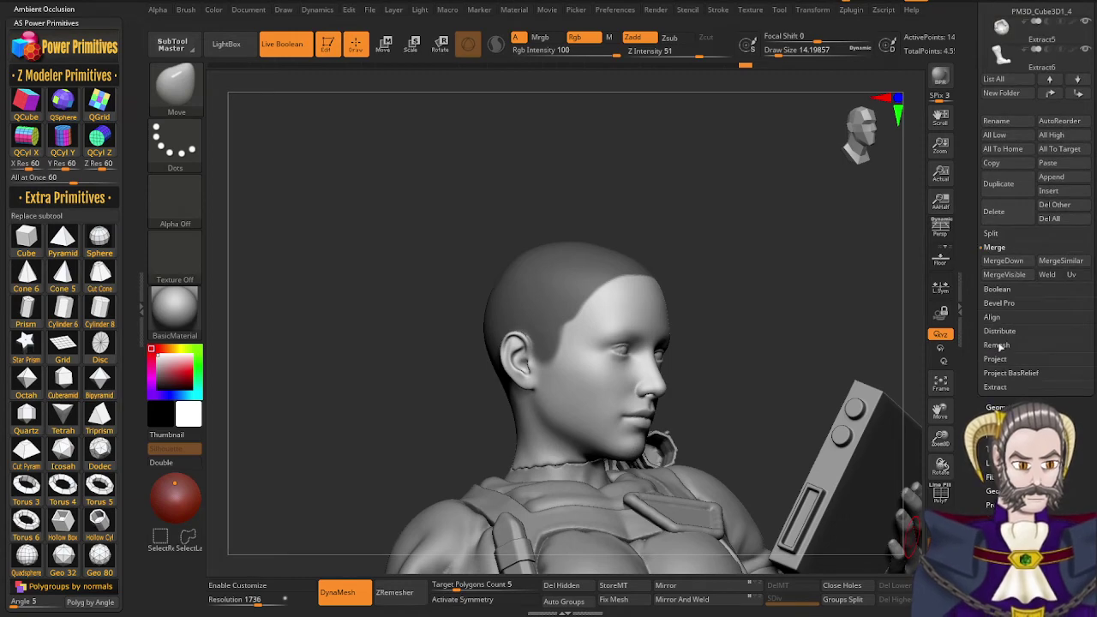
left_click(997, 387)
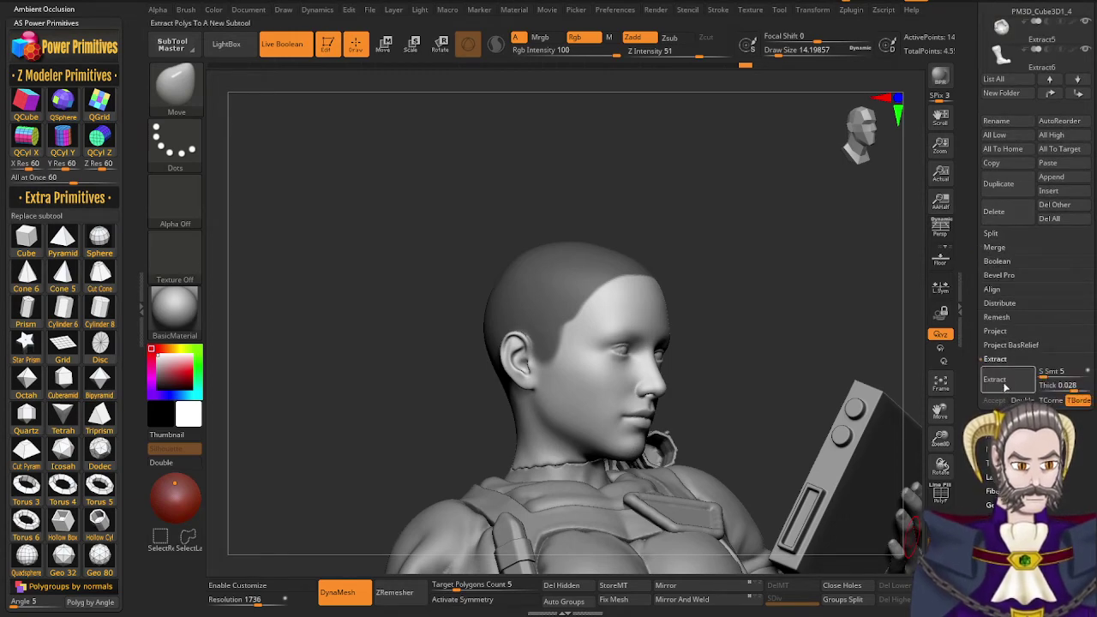
left_click(1006, 382)
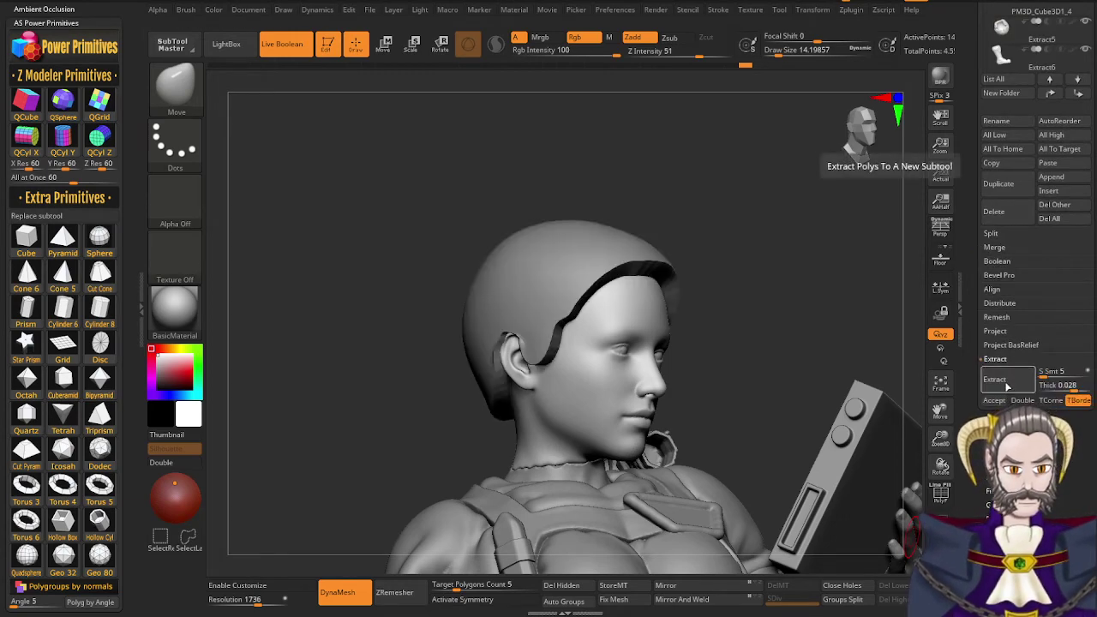
left_click(1071, 388)
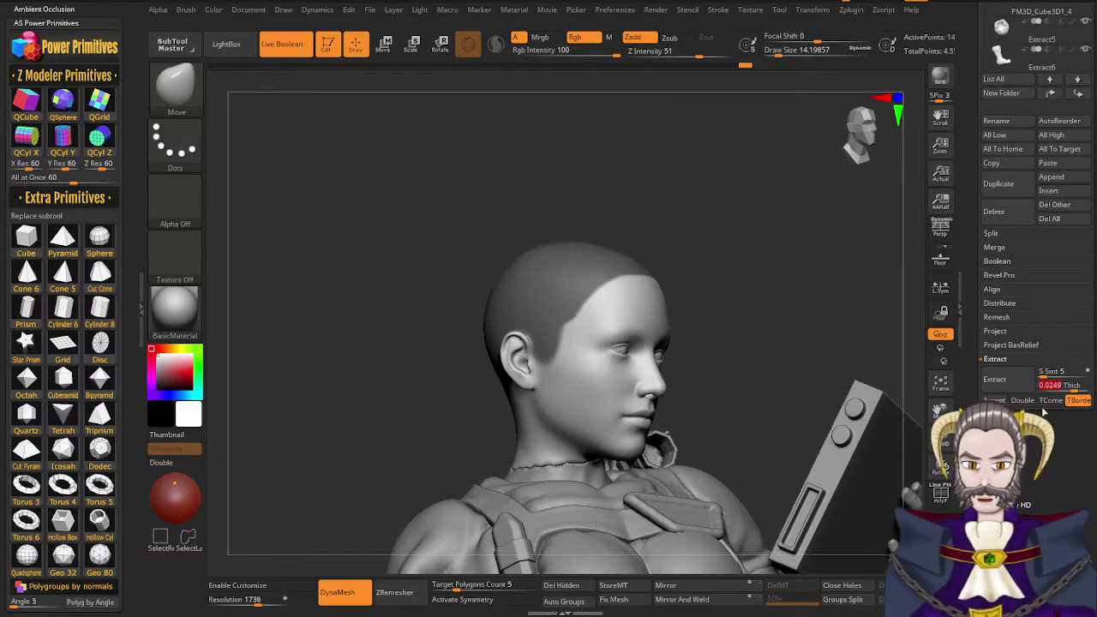
key("BackSpace")
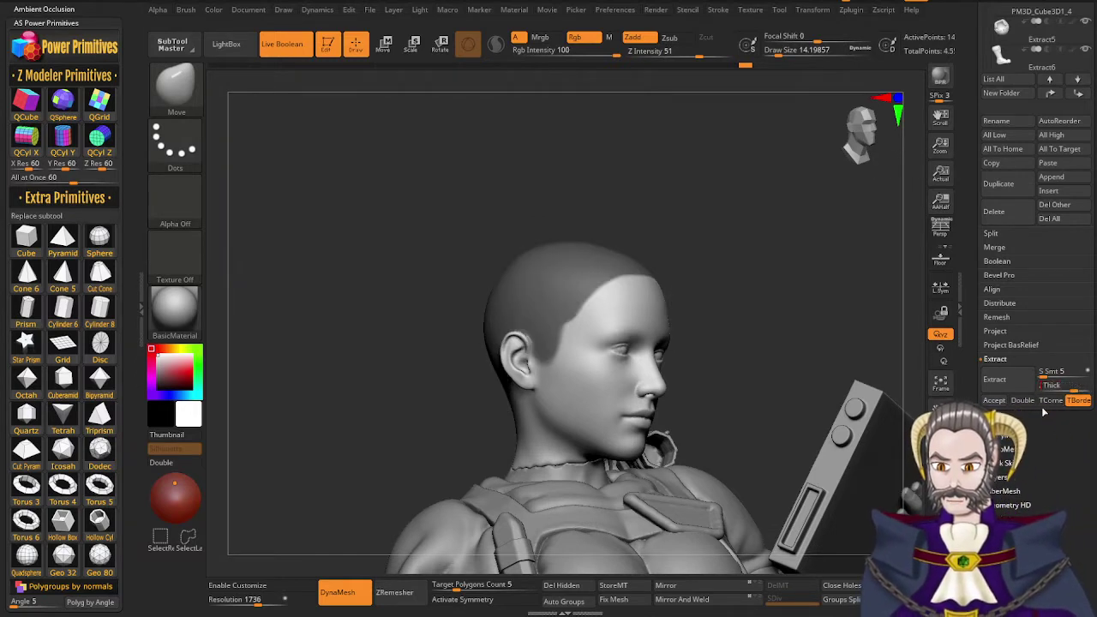
type(".01")
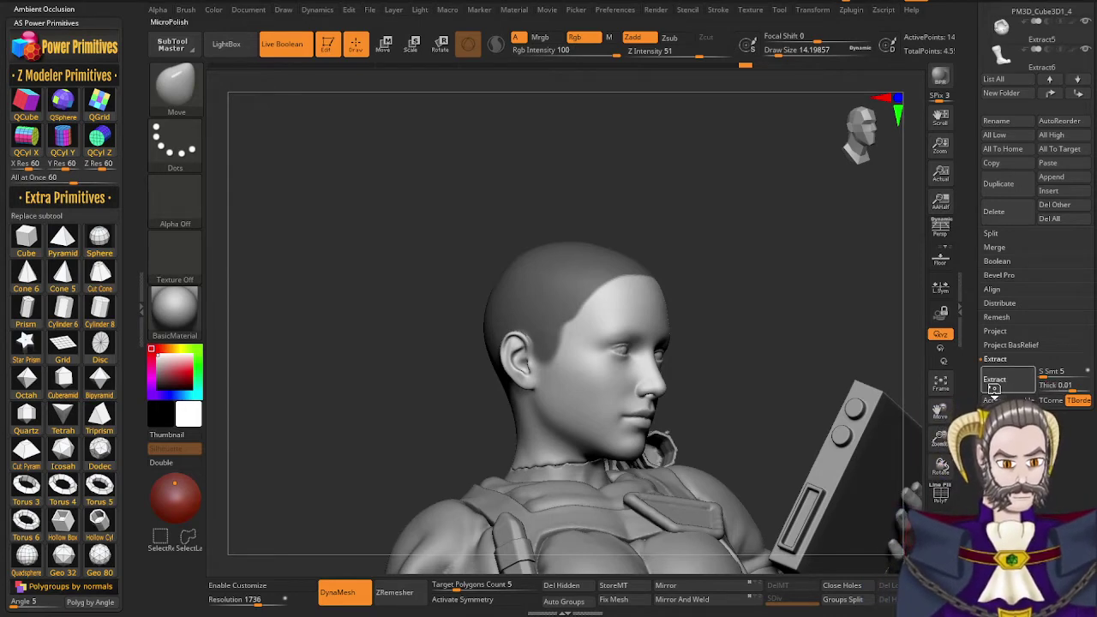
Extract the masked scalp at 0.01 thickness, accept it as a new subtool and clear its mask
left_click(994, 383)
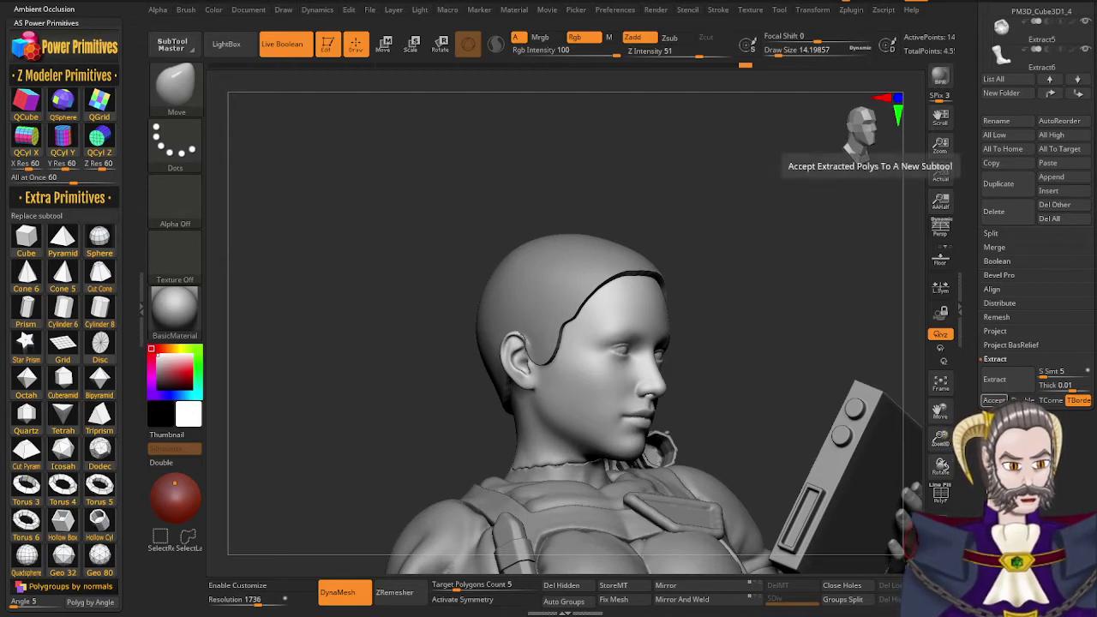
left_click(995, 401)
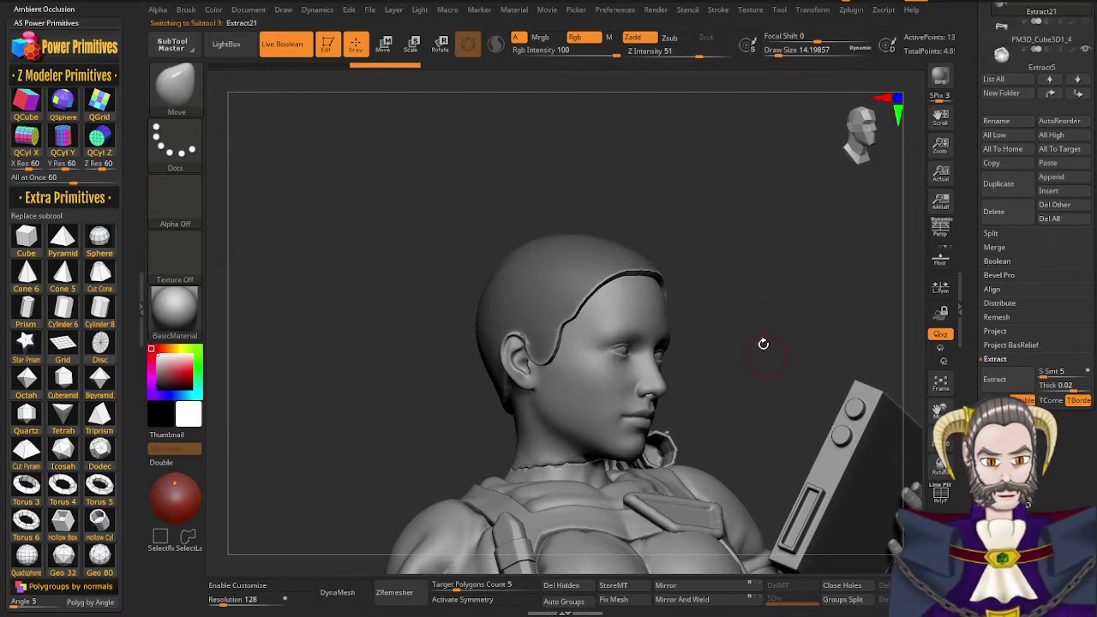
left_click_drag(755, 316, 809, 255, "ctrl")
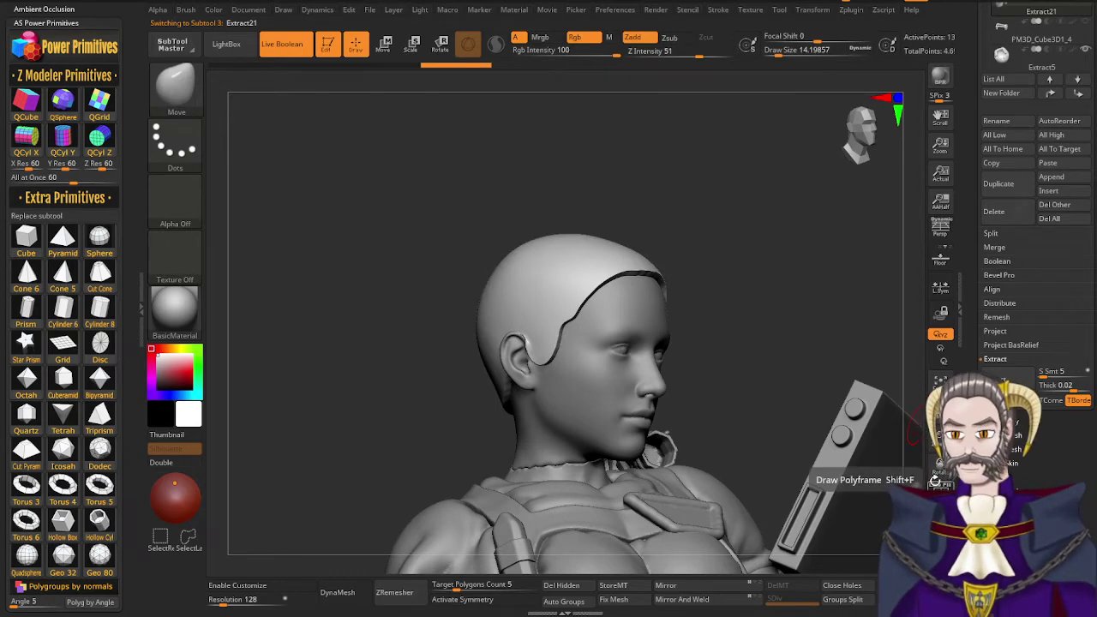
Polish the extracted scalp cap with the Polish deformation and smooth its edge along the front hairline
left_click_drag(703, 358, 889, 466)
scroll(995, 334, "down", 5)
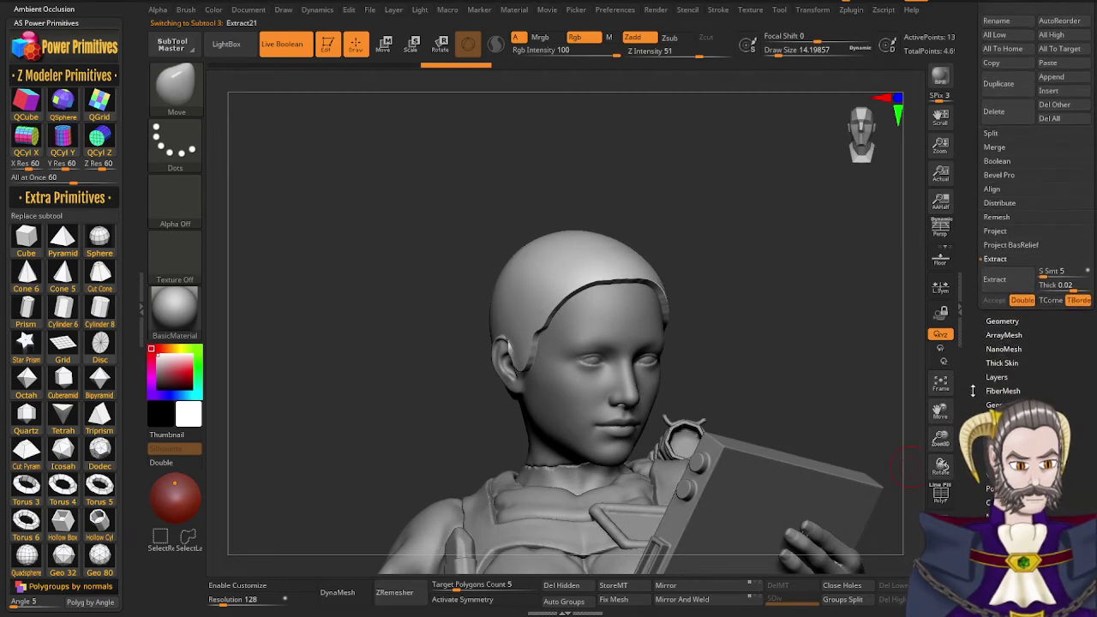
left_click(1003, 216)
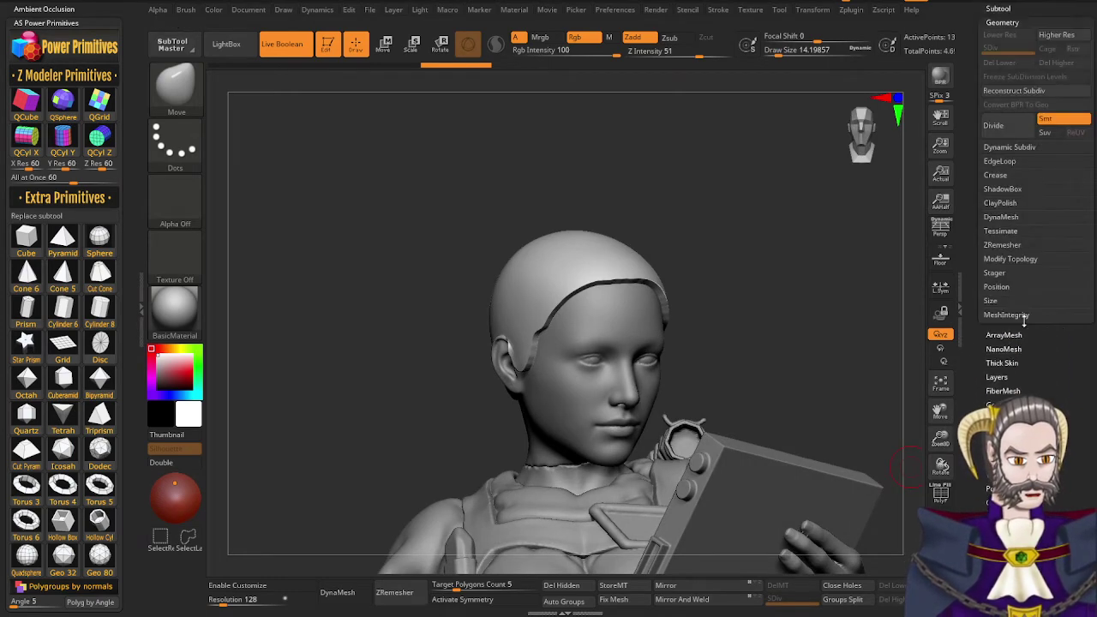
left_click(1007, 446)
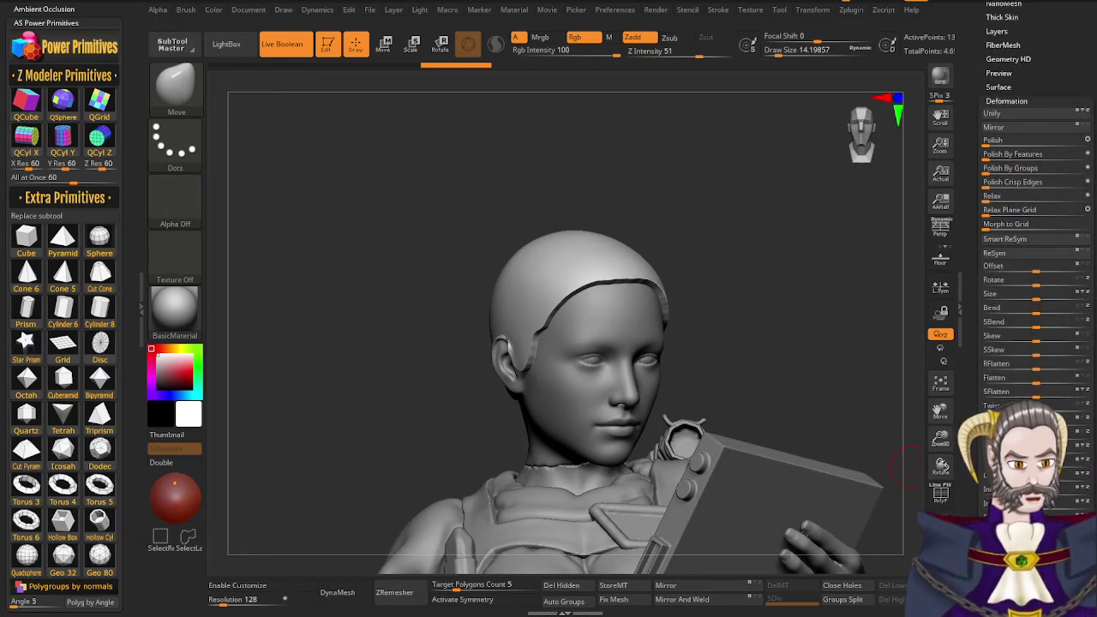
left_click_drag(988, 154, 1070, 144)
left_click_drag(767, 307, 599, 405)
mouse_move(600, 405)
right_mouse_down()
mouse_move(573, 404)
mouse_move(627, 377)
mouse_move(664, 314)
mouse_move(712, 288)
mouse_move(696, 304)
right_mouse_up()
left_click_drag(689, 283, 661, 333, "shift")
left_click_drag(696, 278, 665, 337, "shift")
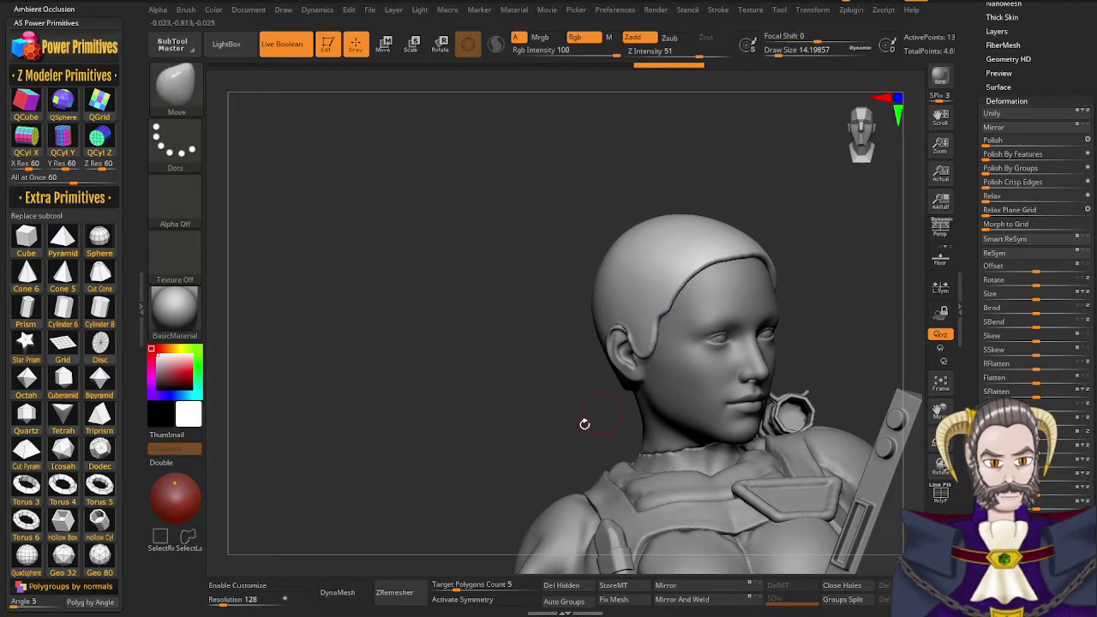
DynaMesh the scalp cap at resolution 1416 and smooth its edge around the temple and sideburn
left_click_drag(224, 604, 235, 607)
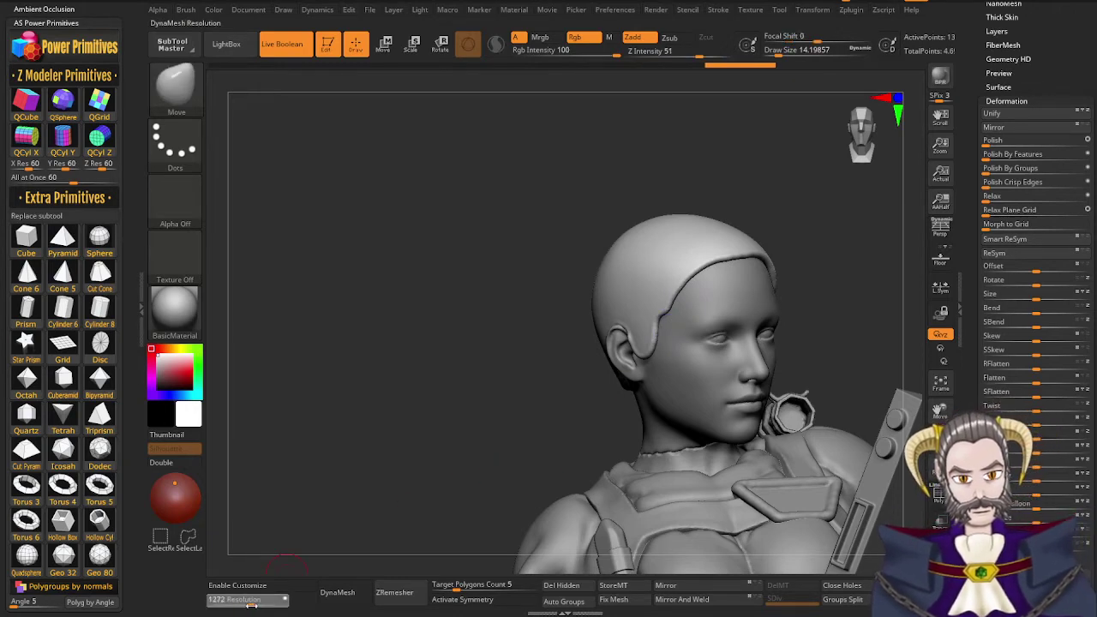
left_click(332, 600)
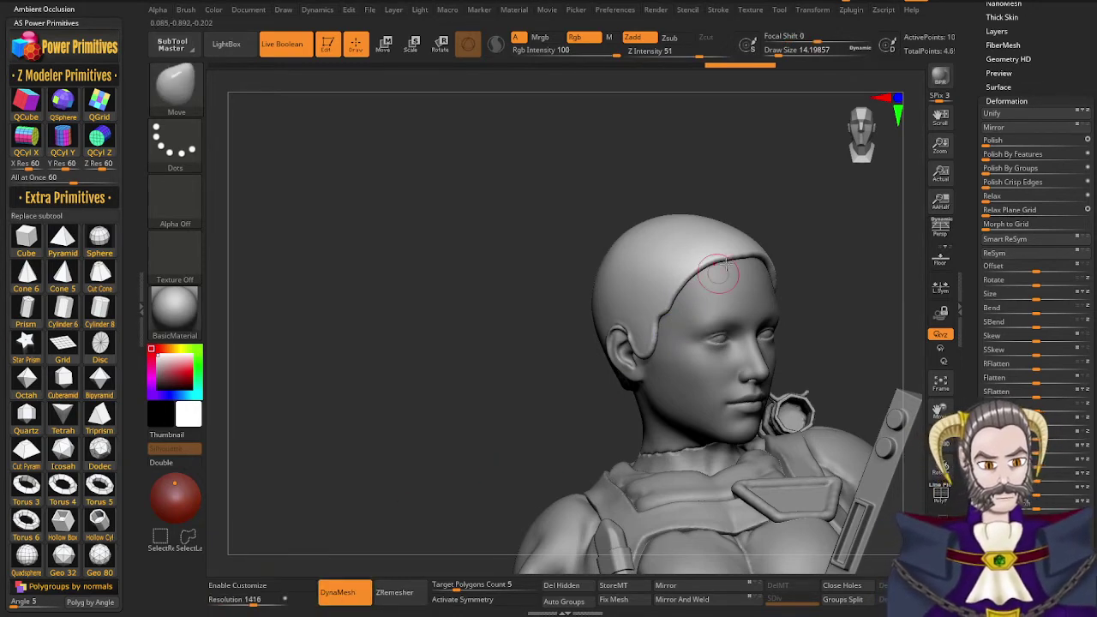
mouse_move(735, 259)
left_mouse_down("shift")
mouse_move(680, 296)
mouse_move(657, 360)
left_mouse_up("shift")
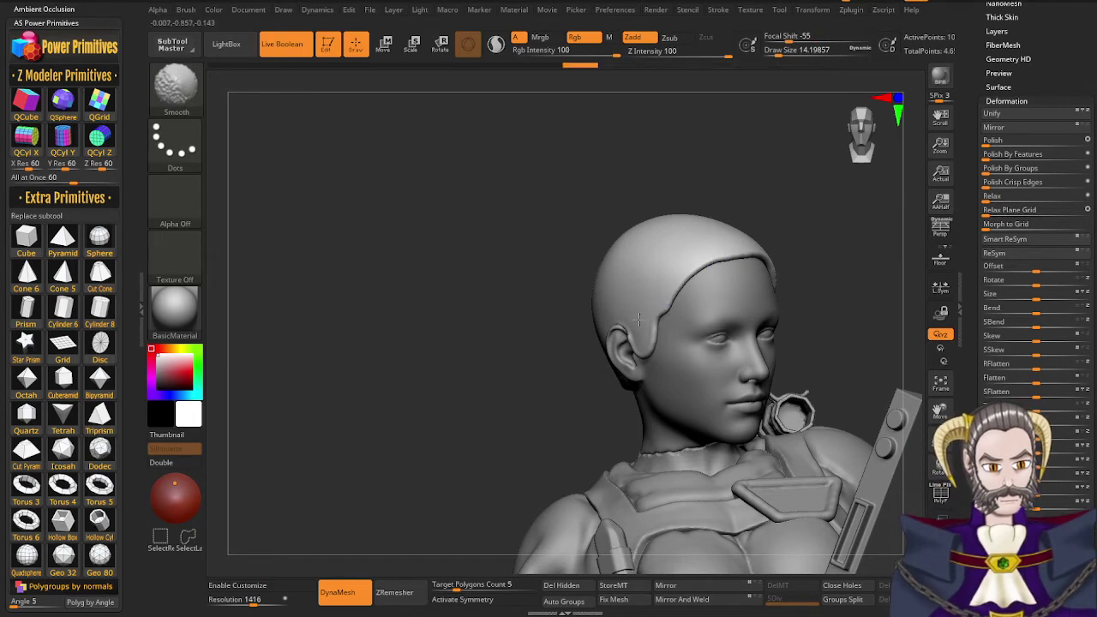
left_click_drag(639, 319, 633, 350, "shift")
right_click_drag(600, 343, 673, 348)
mouse_move(656, 354)
left_mouse_down("shift")
mouse_move(641, 345)
mouse_move(598, 373)
mouse_move(608, 378)
left_mouse_up("shift")
left_click_drag(680, 330, 669, 352, "shift")
right_click_drag(669, 352, 592, 330)
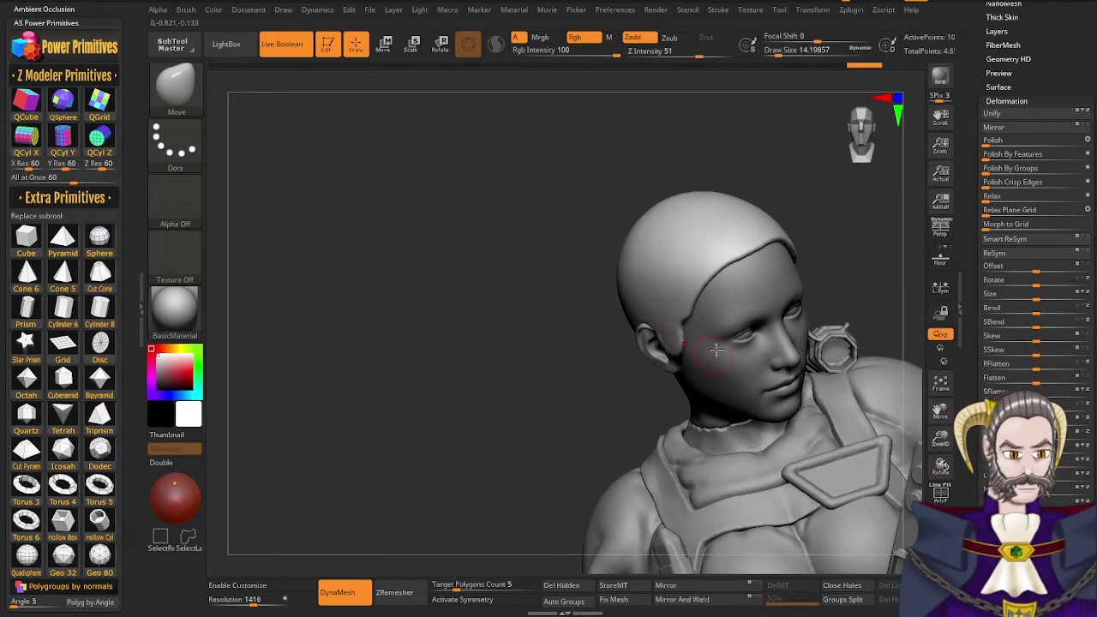
Check the extracted scalp cap from both sides and delete its subtool
right_click_drag(716, 350, 663, 349)
key("alt+s")
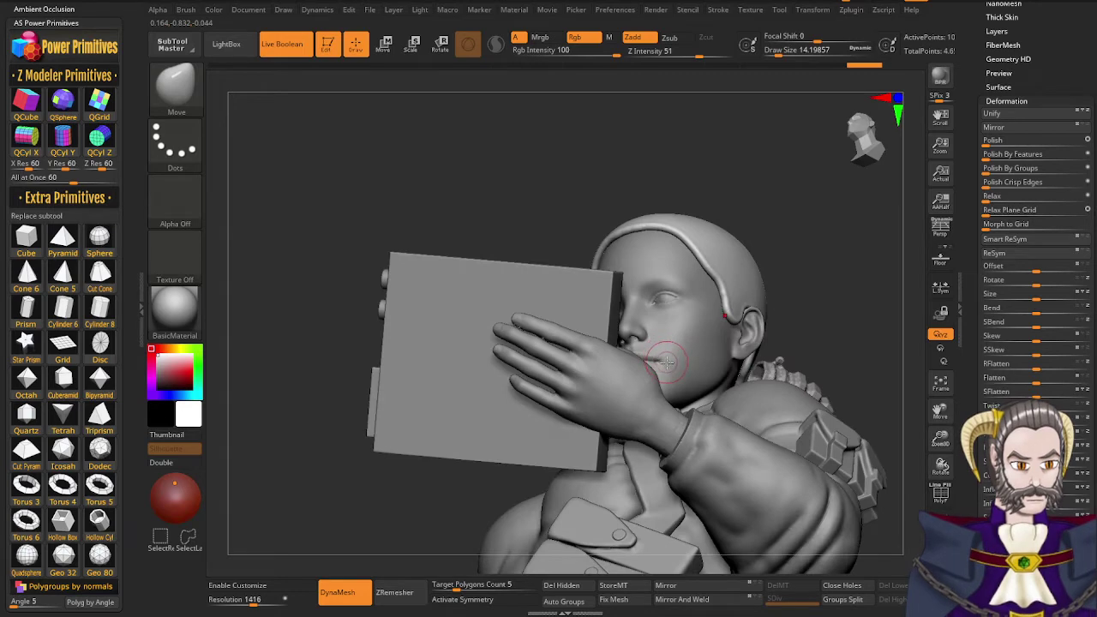
left_click(667, 358, "ctrl+shift")
key("alt+s")
right_click_drag(672, 362, 790, 360)
left_click_drag(979, 203, 962, 260)
left_click_drag(1000, 87, 1000, 91)
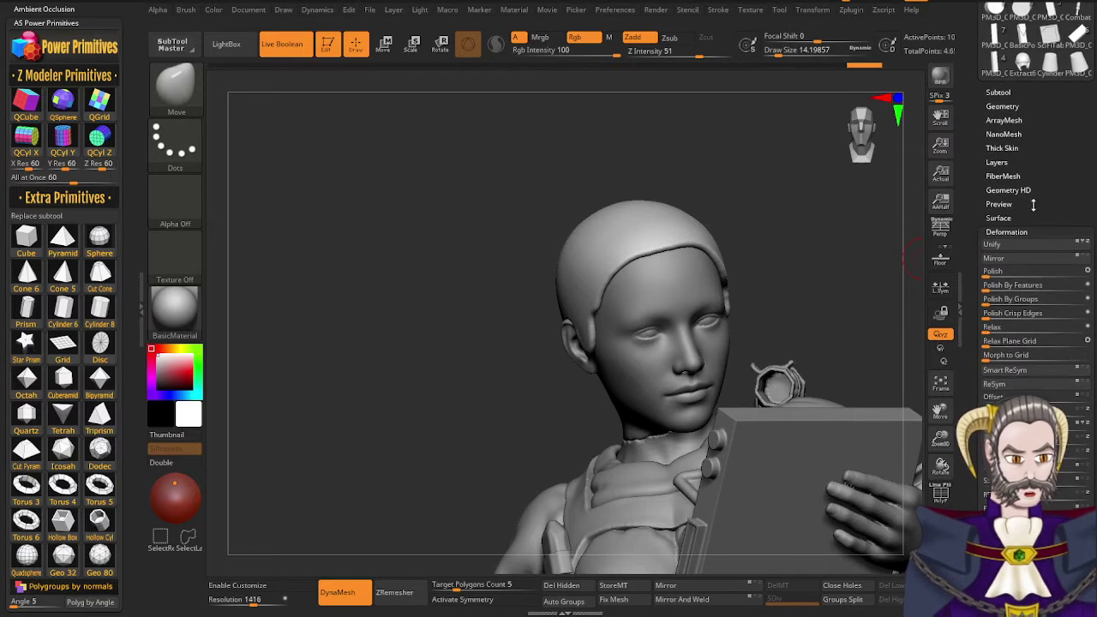
left_click(997, 91)
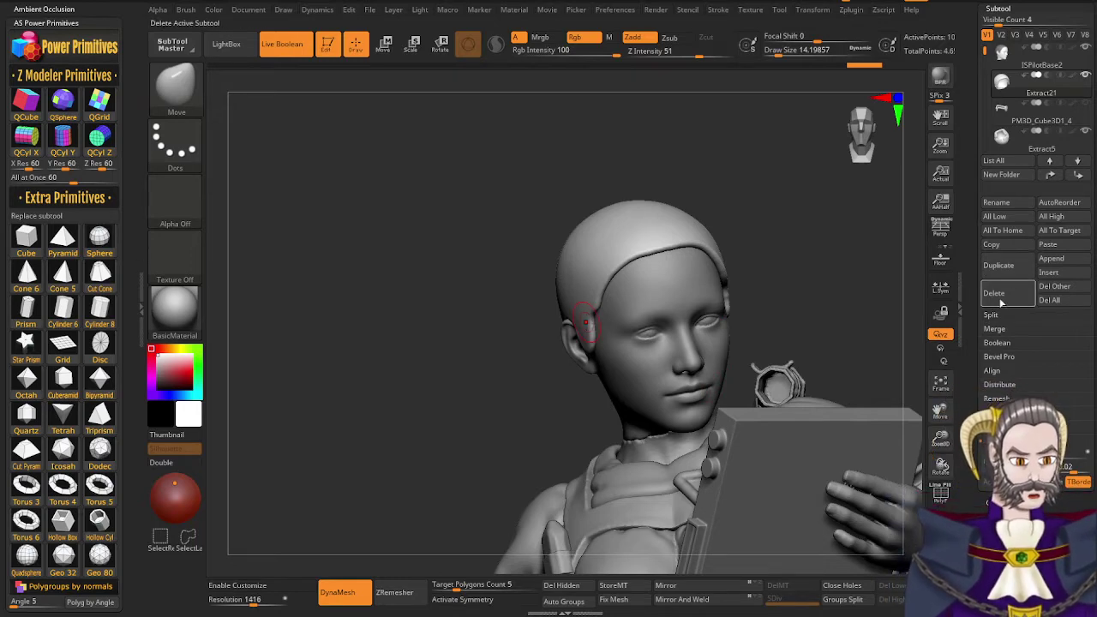
left_click(1005, 298)
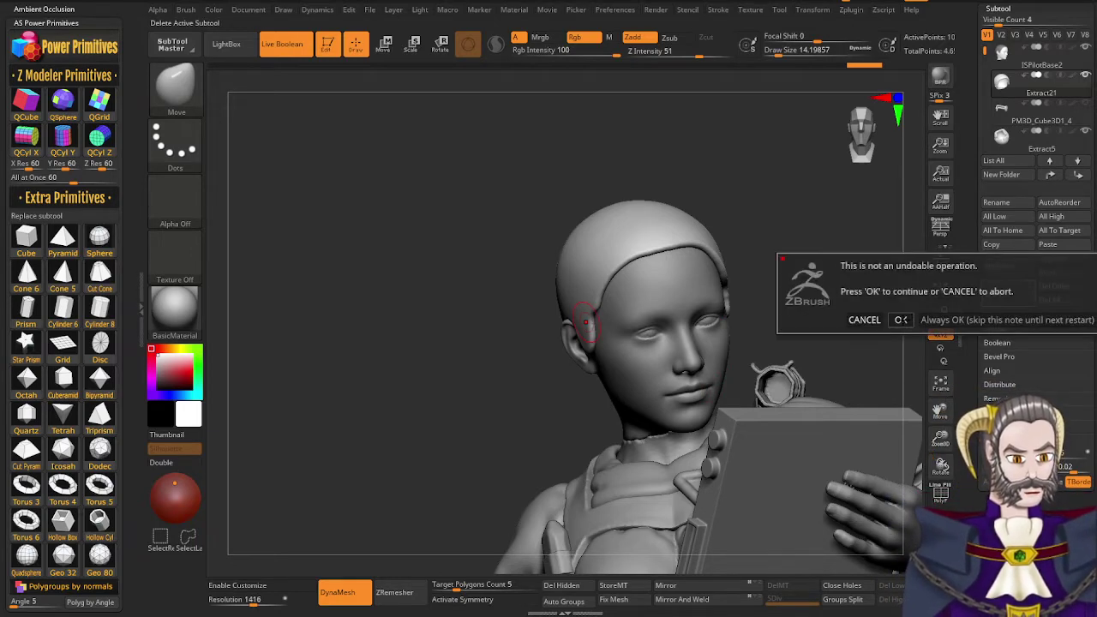
left_click(901, 319)
Extract the head's masked scalp again with Double enabled, accept it as a new subtool and clear its mask
left_click(677, 274, "alt")
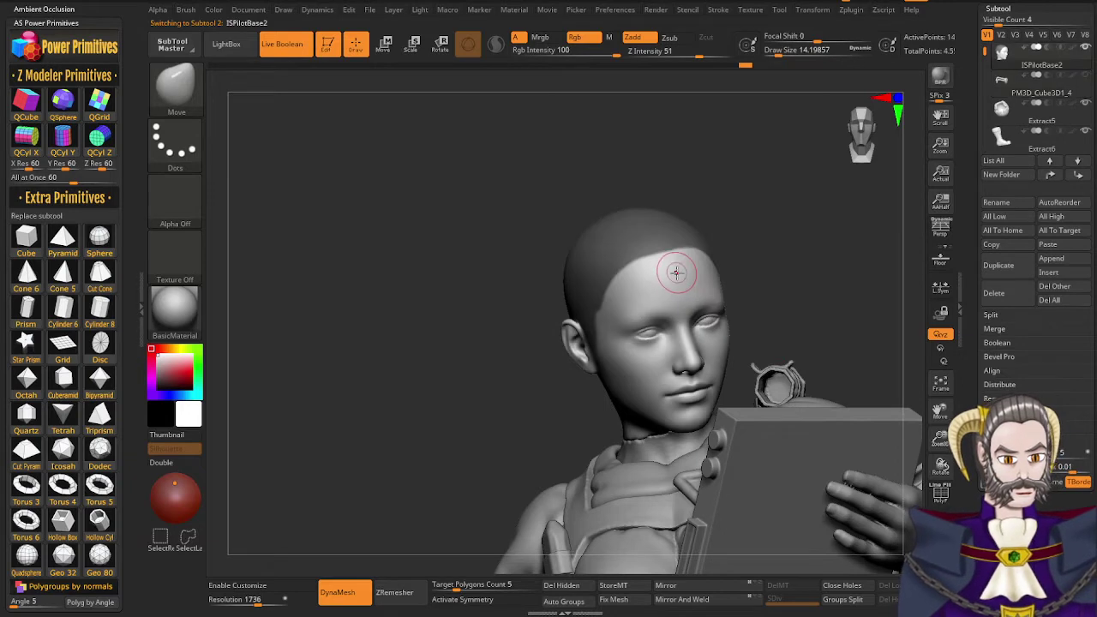
left_click_drag(976, 420, 978, 259)
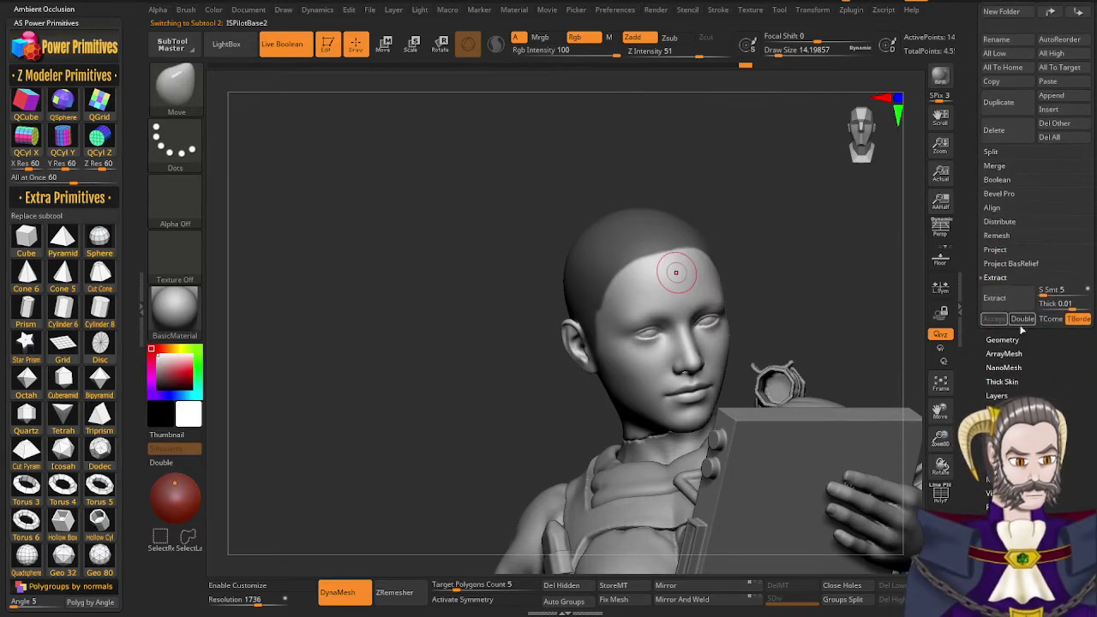
left_click(1022, 323)
left_click(1008, 302)
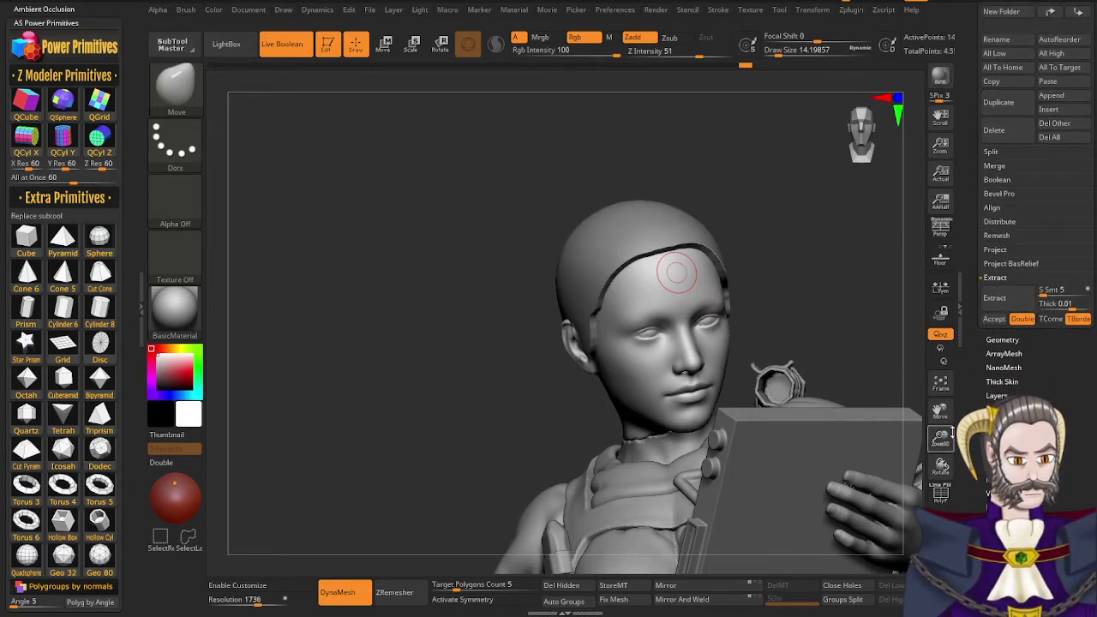
left_click(993, 323)
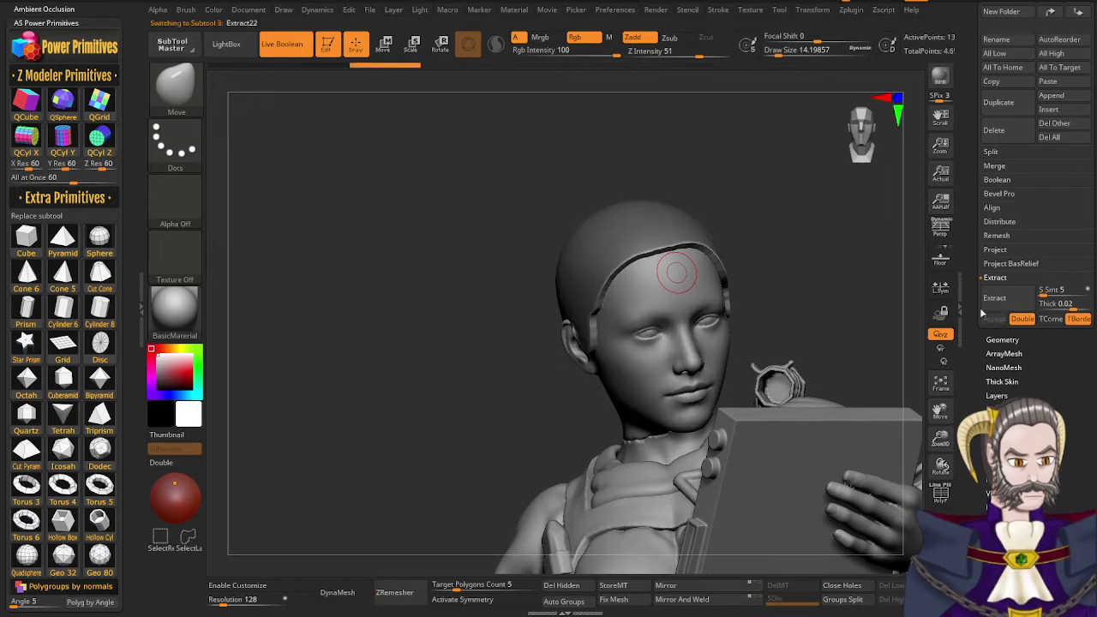
left_click_drag(775, 321, 795, 294, "ctrl")
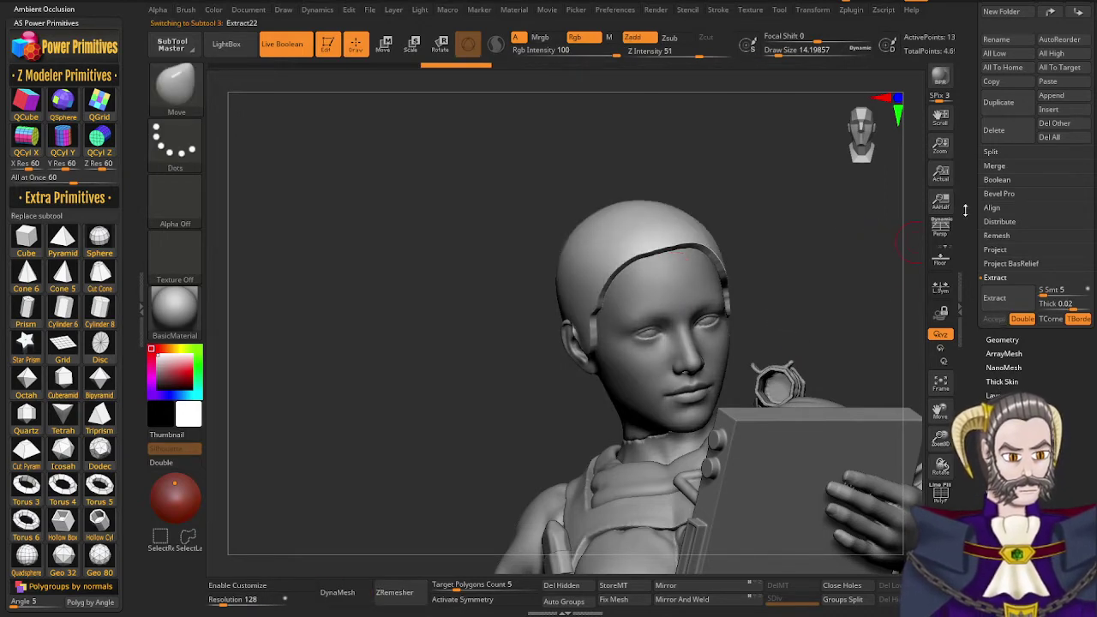
Soften the new scalp cap's hard border with the Polish deformation
left_click_drag(970, 206, 974, 356)
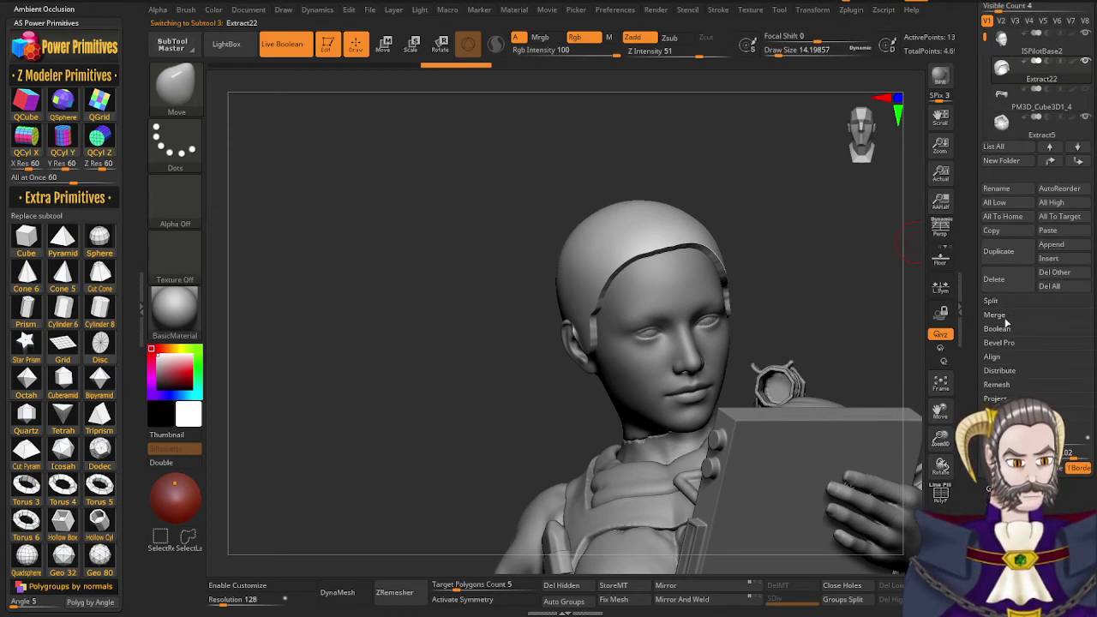
left_click_drag(966, 378, 987, 306)
left_click(1005, 421)
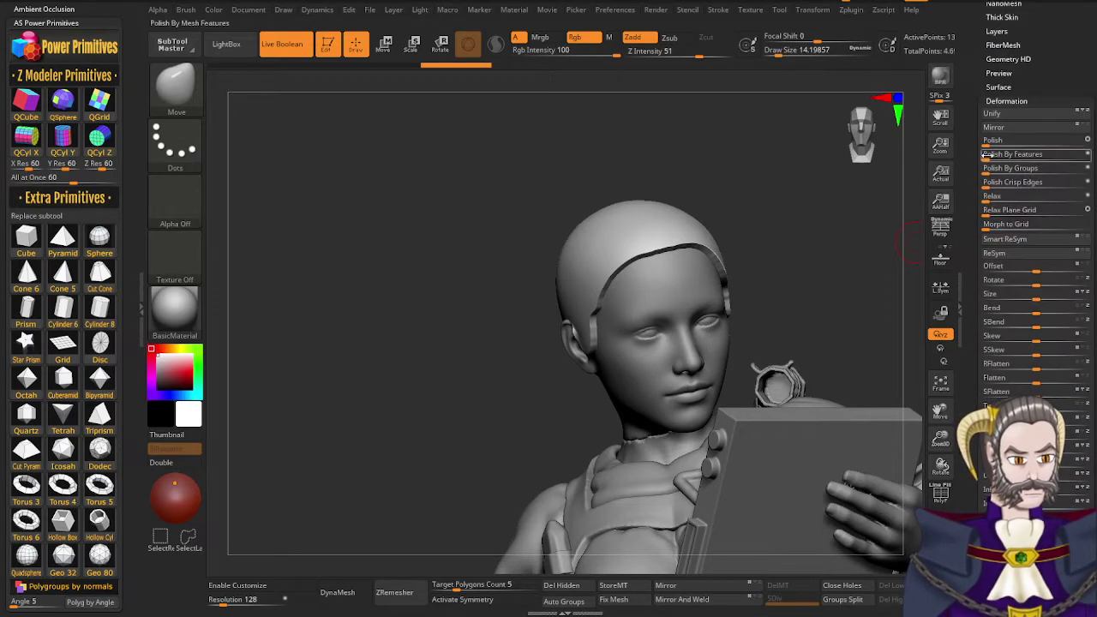
left_click_drag(995, 146, 997, 146)
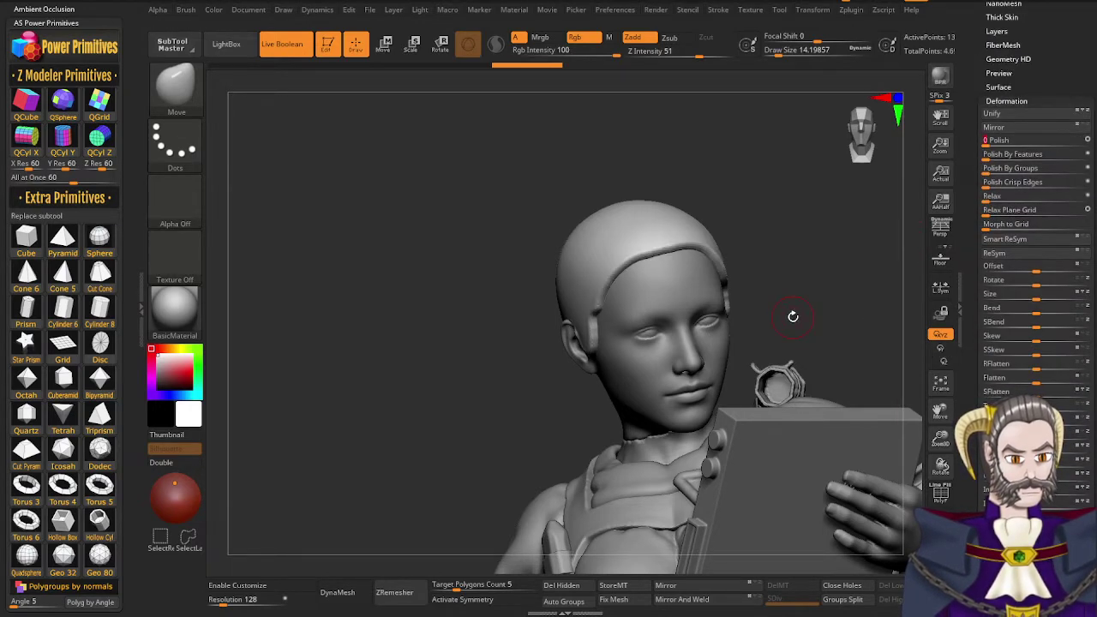
Convert the polished scalp cap to DynaMesh at resolution 1616
left_click_drag(794, 316, 792, 300)
left_click_drag(231, 606, 243, 605)
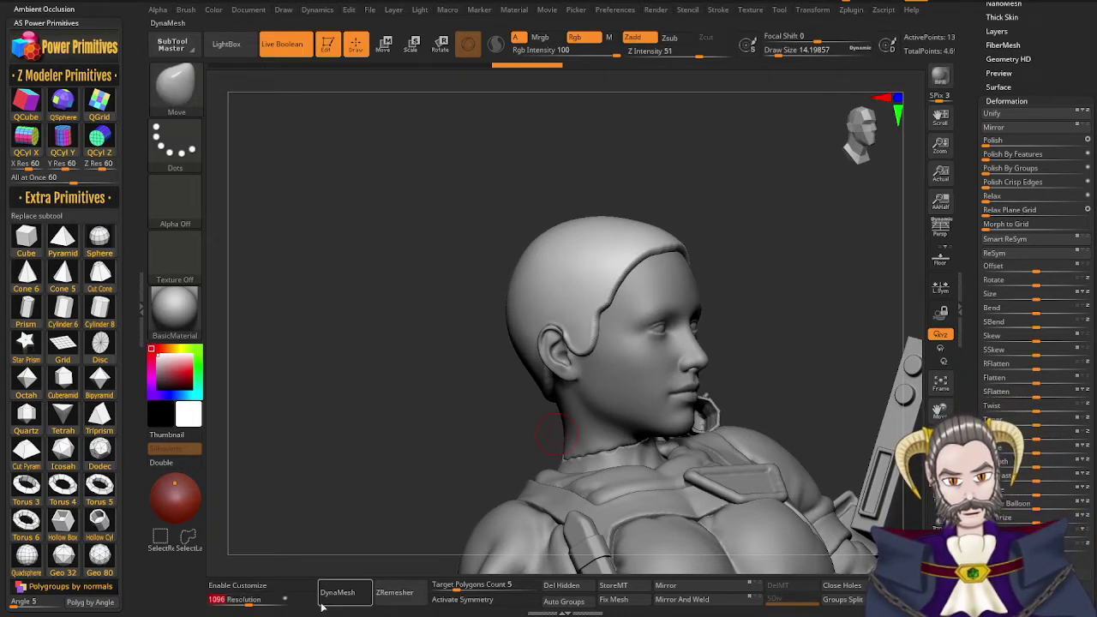
left_click_drag(256, 605, 258, 606)
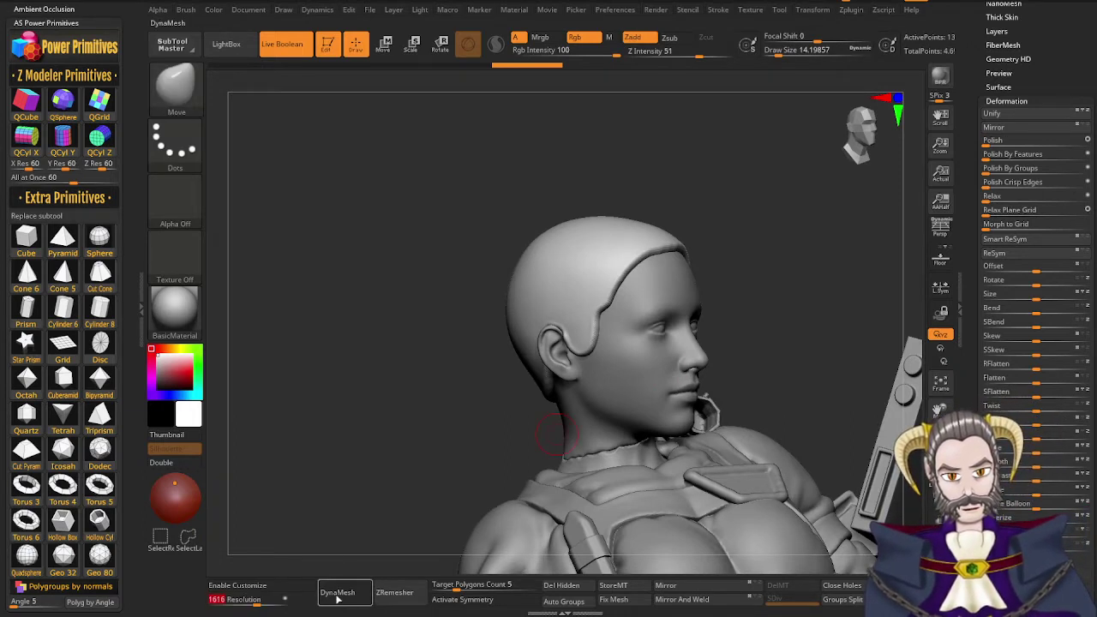
left_click(339, 598)
Smooth the scalp cap's edge from the forehead down the temple to the sideburn by the ear
left_click_drag(760, 262, 791, 249, "shift")
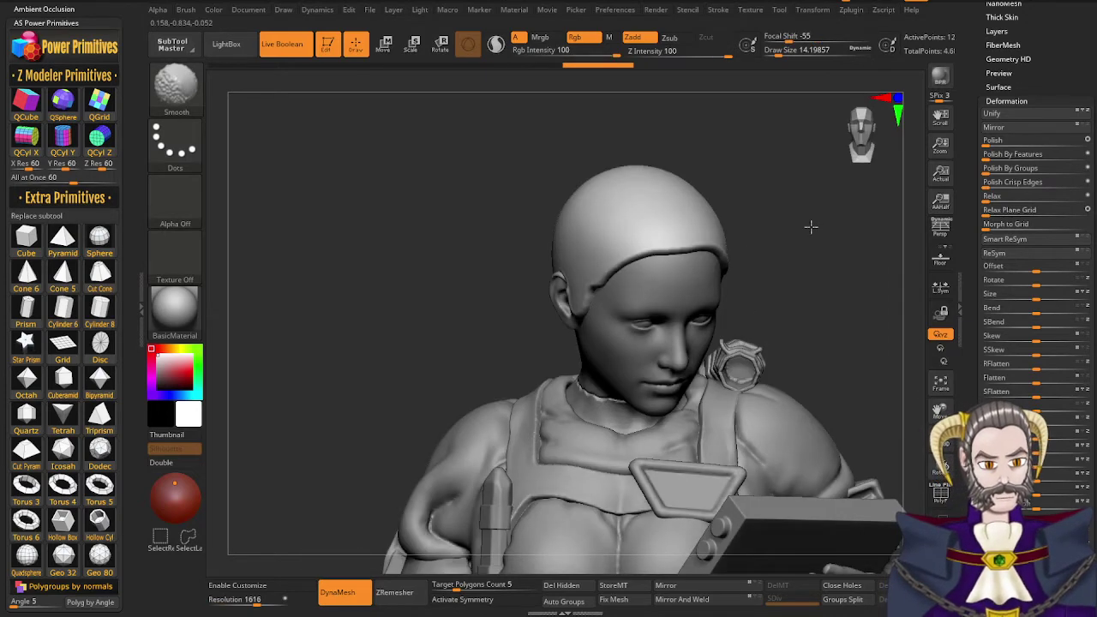
left_click_drag(752, 305, 736, 268)
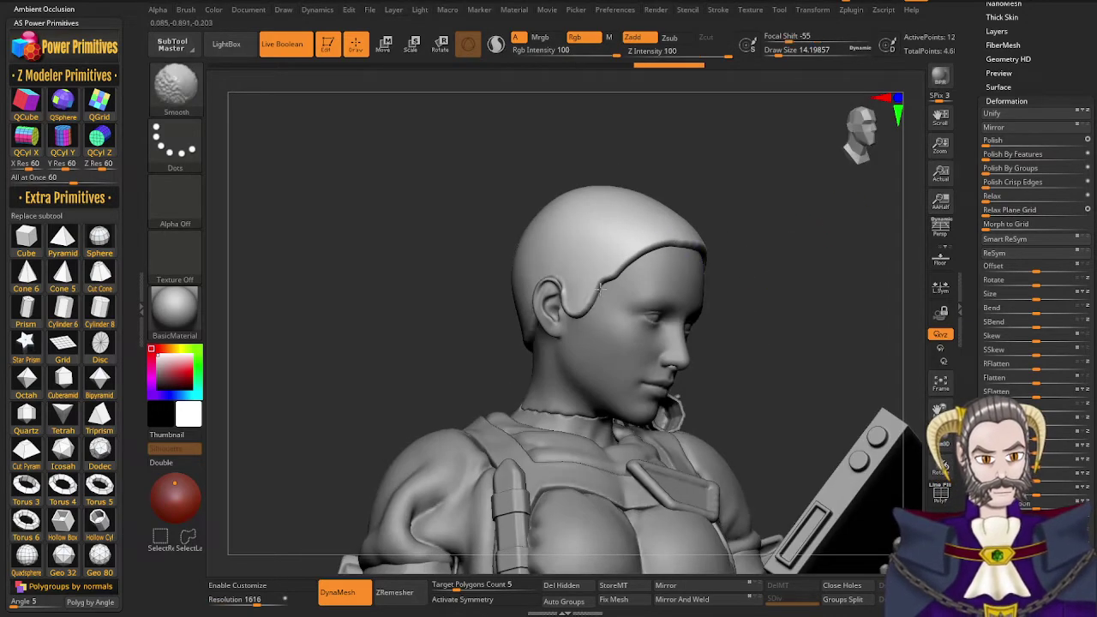
left_click_drag(672, 250, 584, 312, "shift")
left_click_drag(497, 272, 677, 268)
mouse_move(570, 300)
left_mouse_down("shift")
mouse_move(483, 380)
mouse_move(441, 379)
mouse_move(551, 294)
left_mouse_up("shift")
right_click_drag(591, 278, 638, 251)
Flatten the scalp cap's raised edge across the forehead and toward the temples with the TrimDynamic brush
key("2")
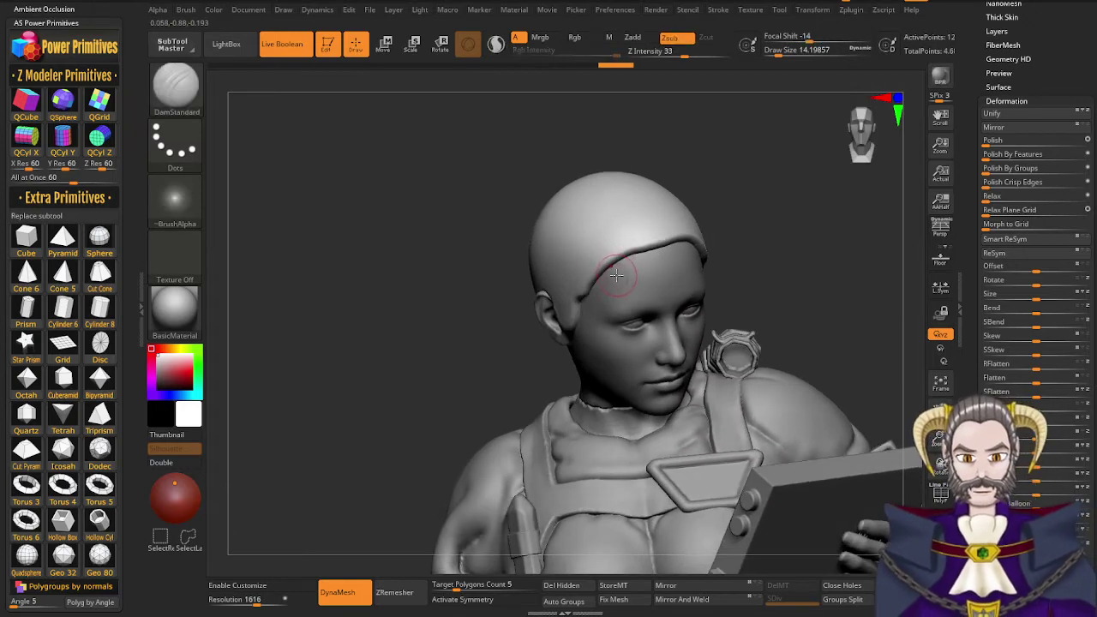
key("3")
mouse_move(669, 239)
left_mouse_down()
mouse_move(617, 259)
mouse_move(584, 297)
left_mouse_up()
left_click_drag(656, 246, 619, 256)
right_click_drag(648, 243, 591, 274)
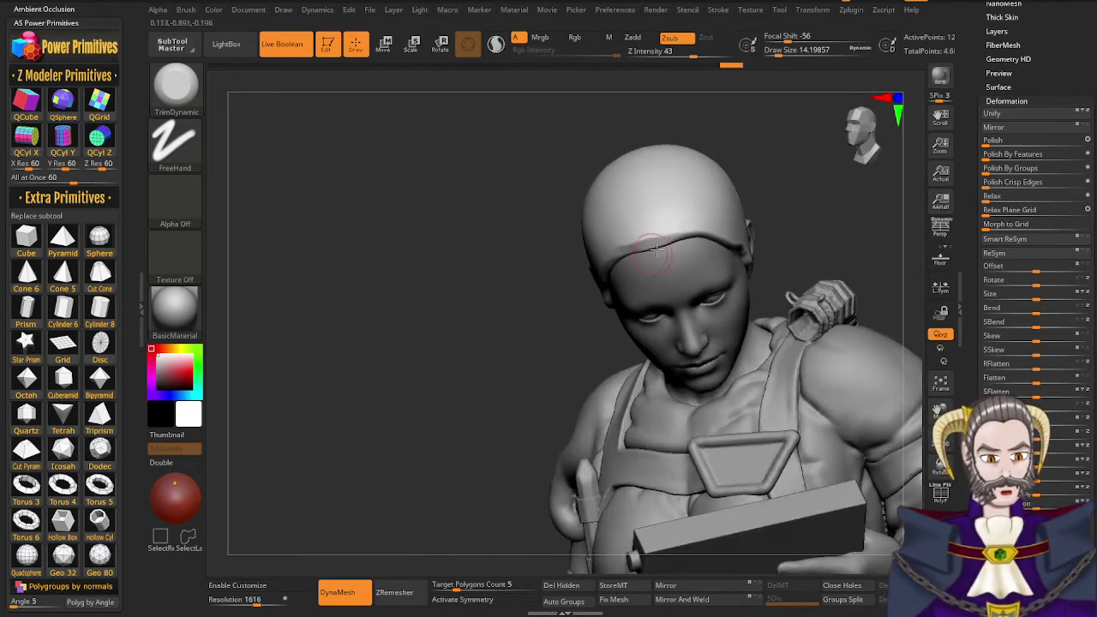
left_click_drag(708, 233, 678, 227)
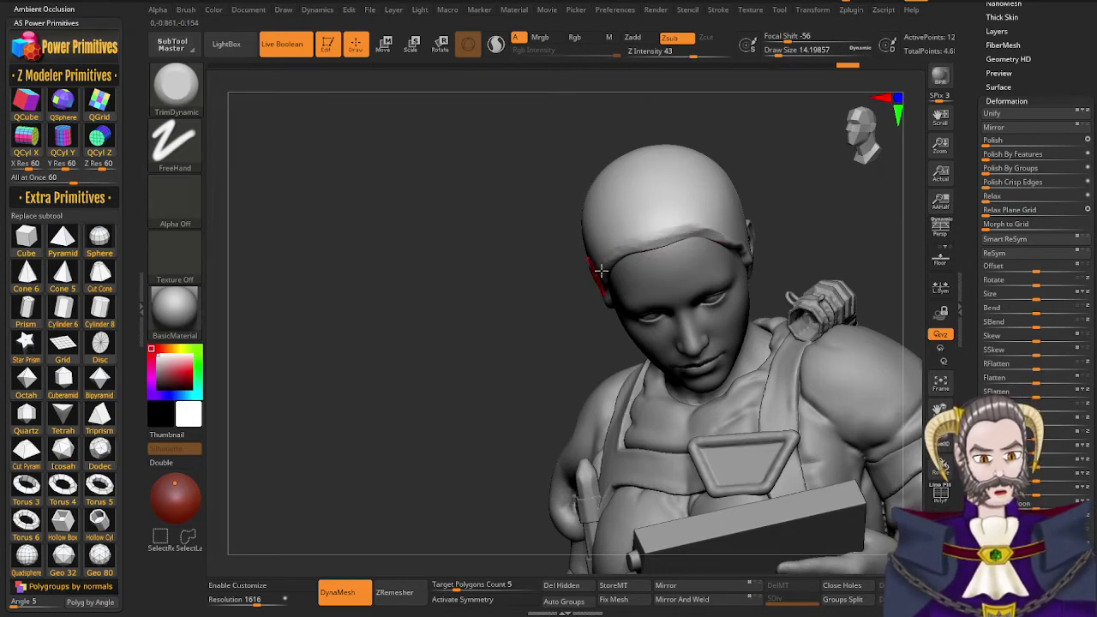
left_click_drag(613, 245, 640, 226)
right_click_drag(607, 245, 648, 227)
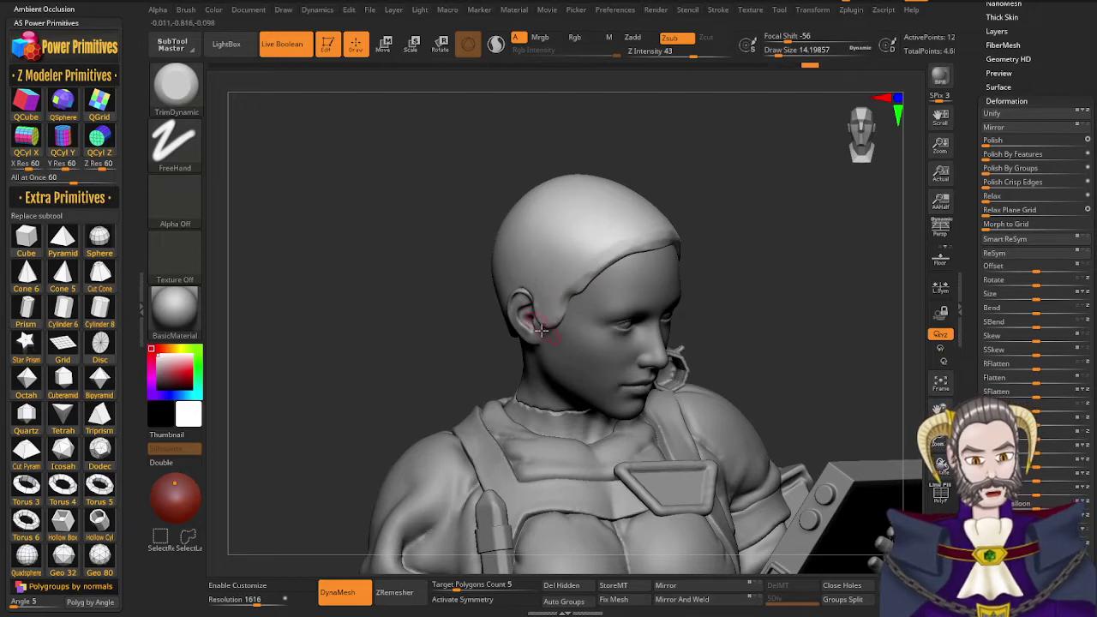
Try flattening the sideburn tip beside the right ear with TrimDynamic and undo the strokes
right_click_drag(542, 331, 545, 316)
left_click_drag(546, 308, 555, 341)
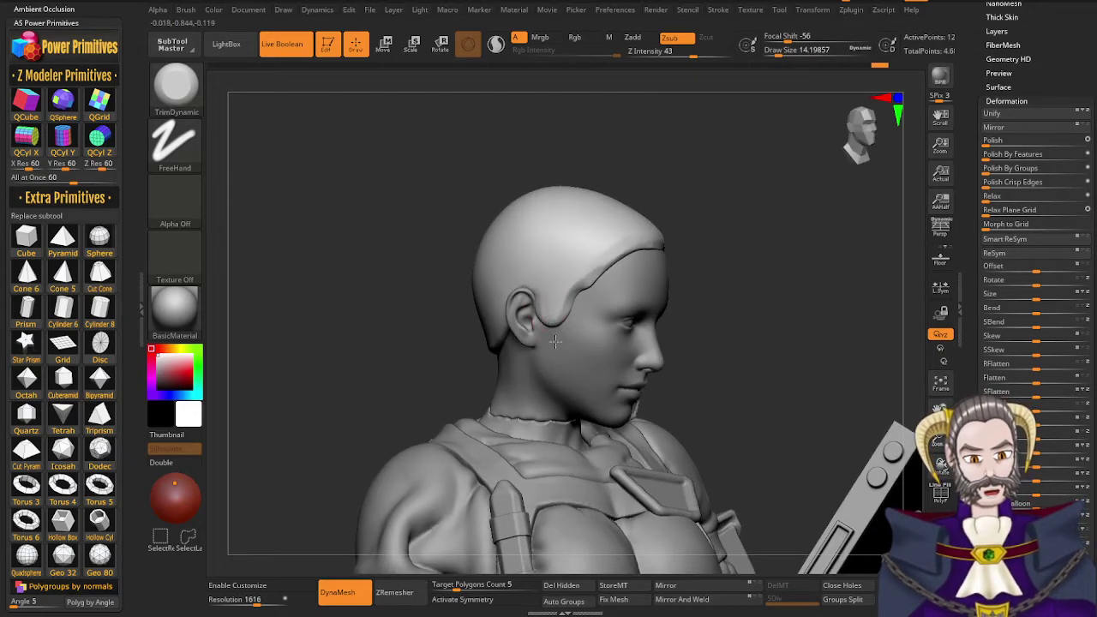
key("ctrl+z")
key("ctrl+z")
key("ctrl+z")
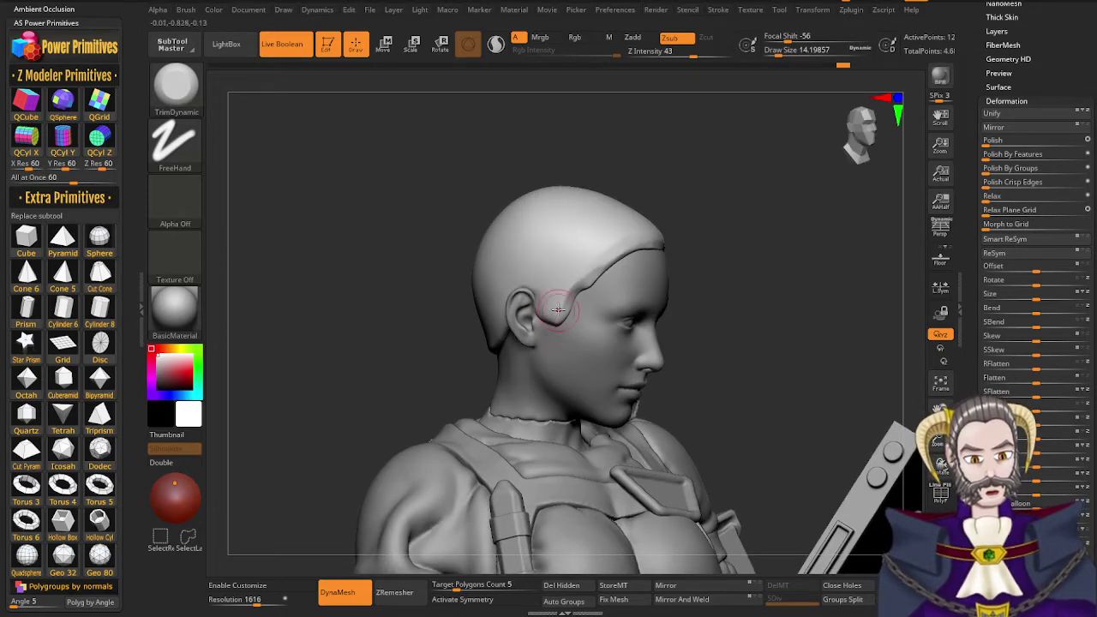
Flatten the cap's border from the right sideburn up the temple to the forehead with TrimDynamic
left_click(555, 349, "alt")
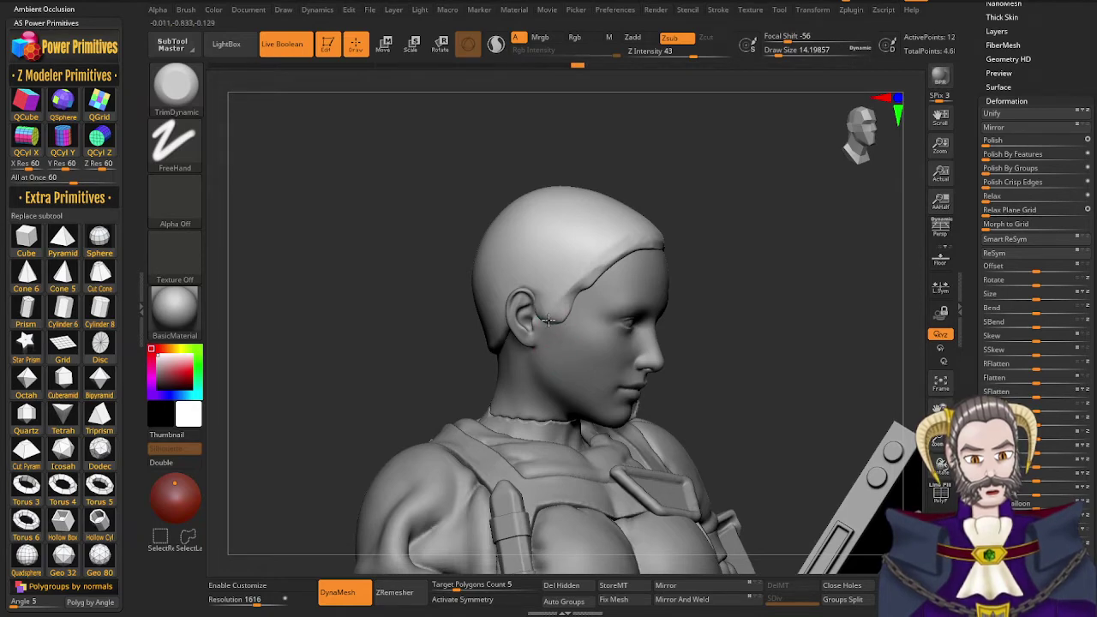
left_click_drag(544, 322, 596, 266)
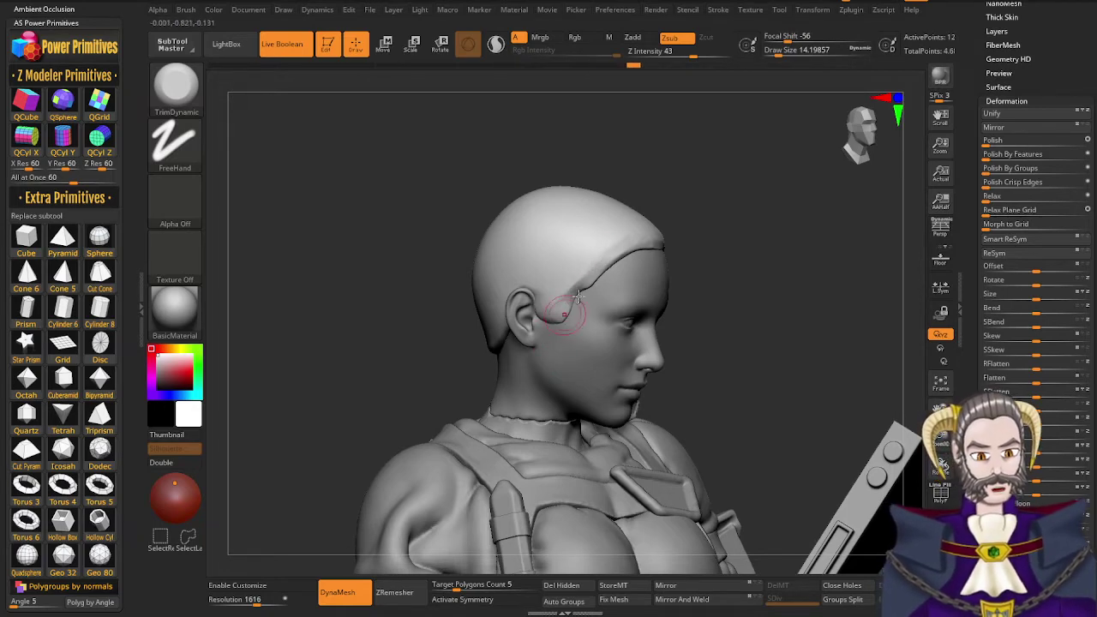
left_click_drag(550, 340, 602, 258)
left_click_drag(582, 291, 631, 253)
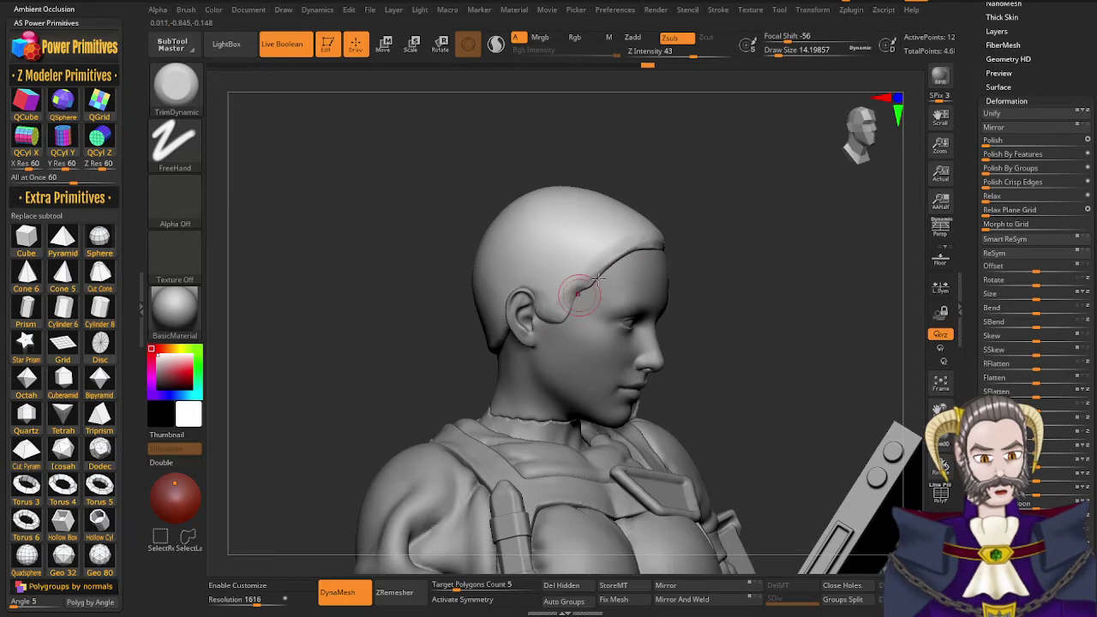
left_click_drag(721, 210, 609, 267)
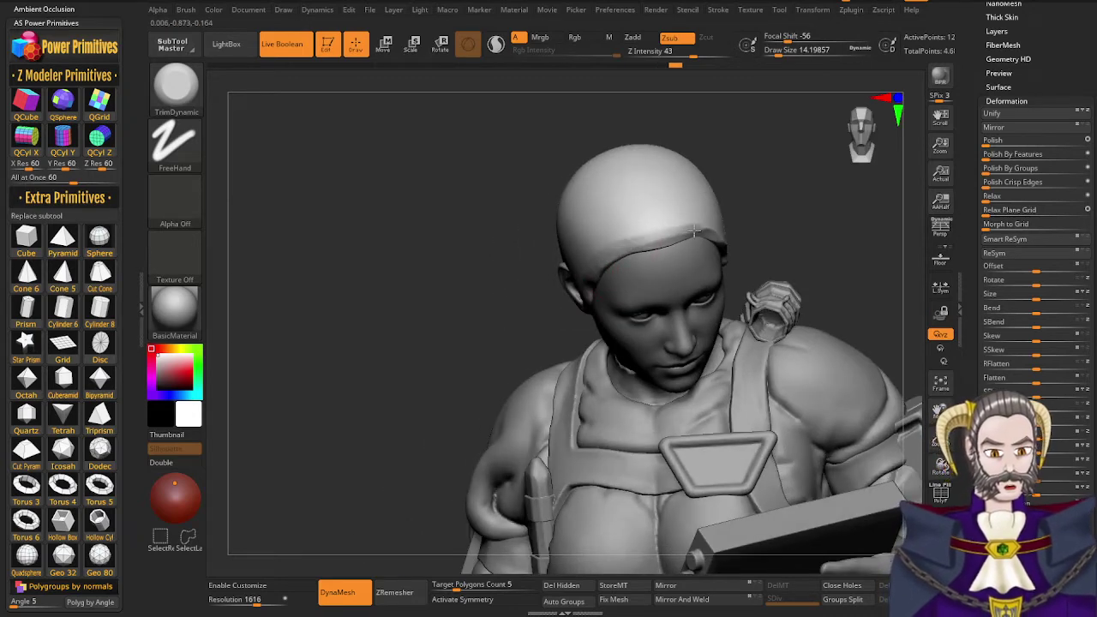
left_click_drag(720, 238, 725, 242)
right_click_drag(729, 241, 656, 210)
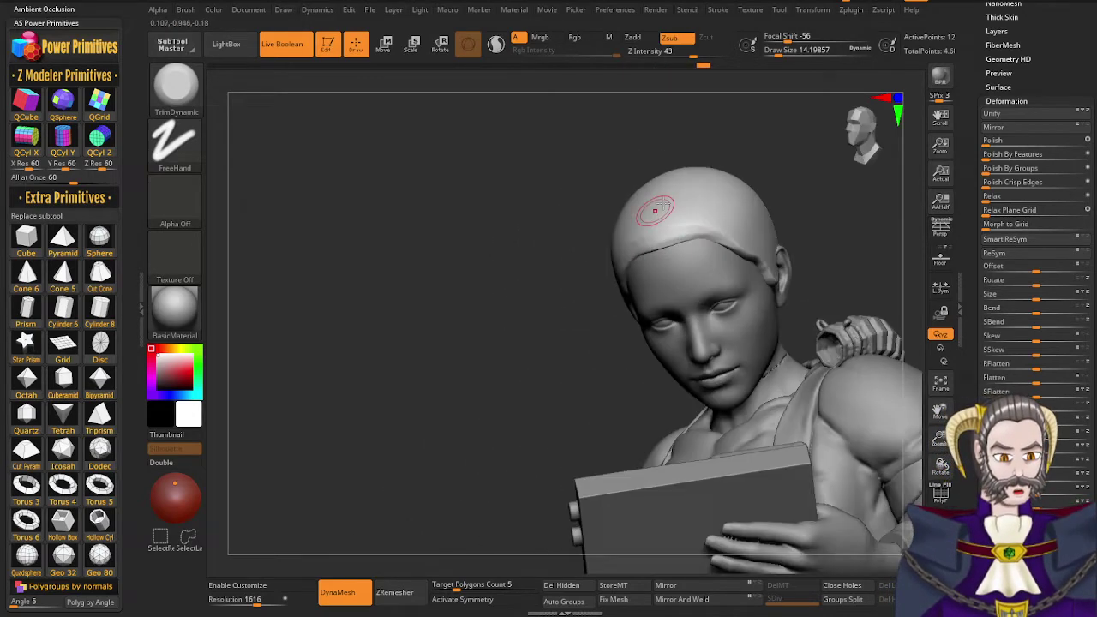
Flatten the cap's edge along the left temple and around the sideburn in front of the left ear
mouse_move(755, 262)
left_mouse_down()
mouse_move(718, 232)
mouse_move(772, 255)
left_mouse_up()
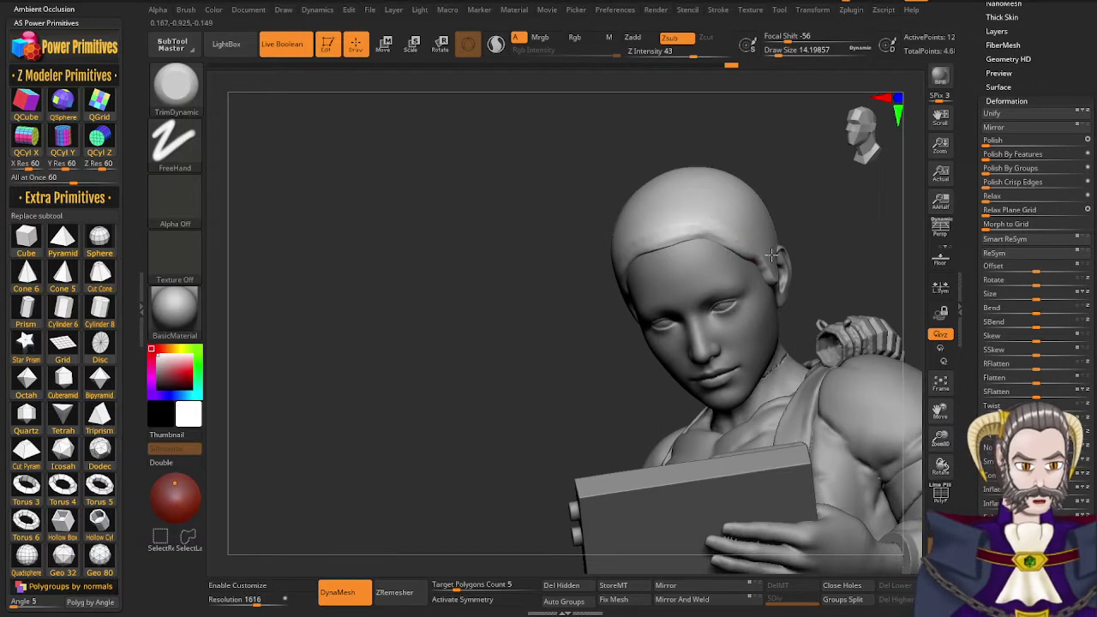
right_click_drag(743, 248, 698, 223)
left_click_drag(698, 223, 777, 253)
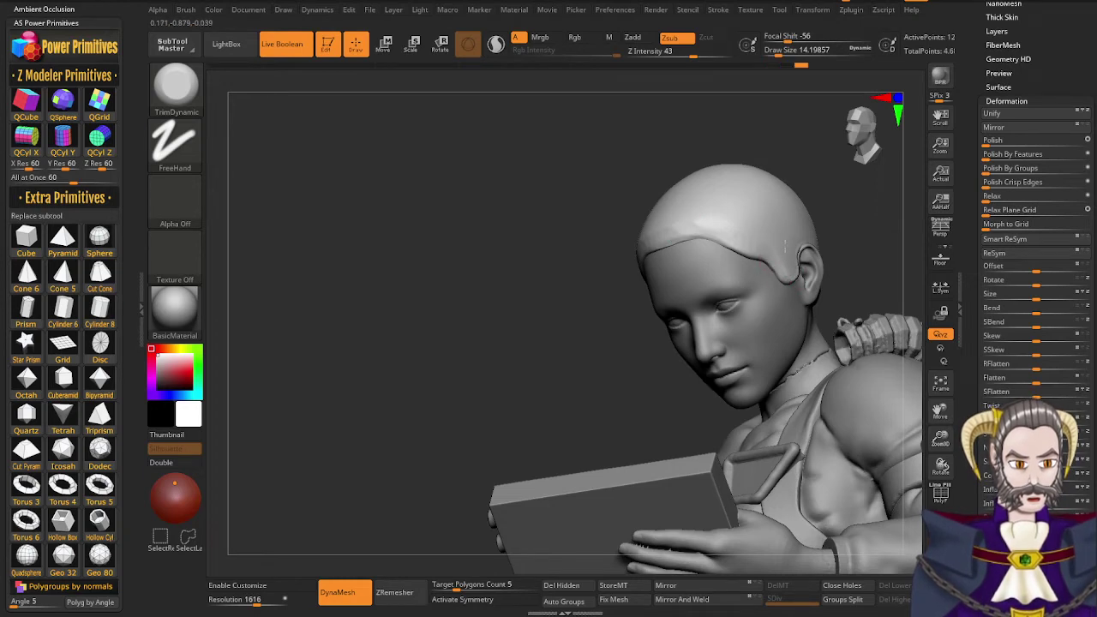
left_click_drag(786, 247, 791, 264)
right_click_drag(782, 299, 722, 289)
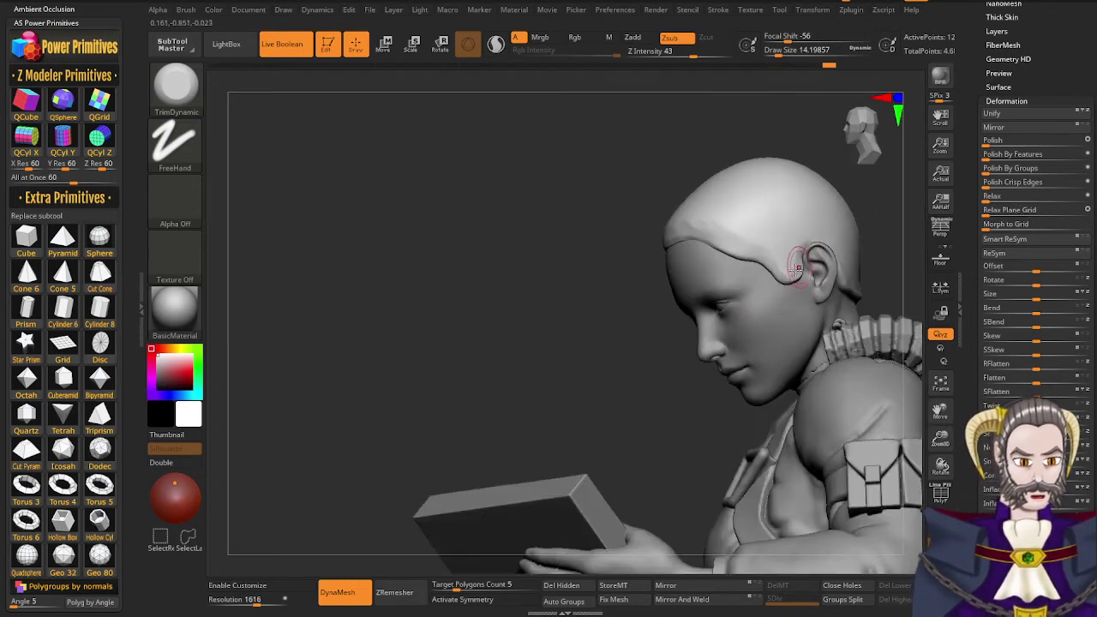
left_click_drag(798, 269, 817, 238)
Flatten the cap's edge behind the left ear down to the nape, and trim the left temple border again
right_click_drag(871, 241, 830, 239)
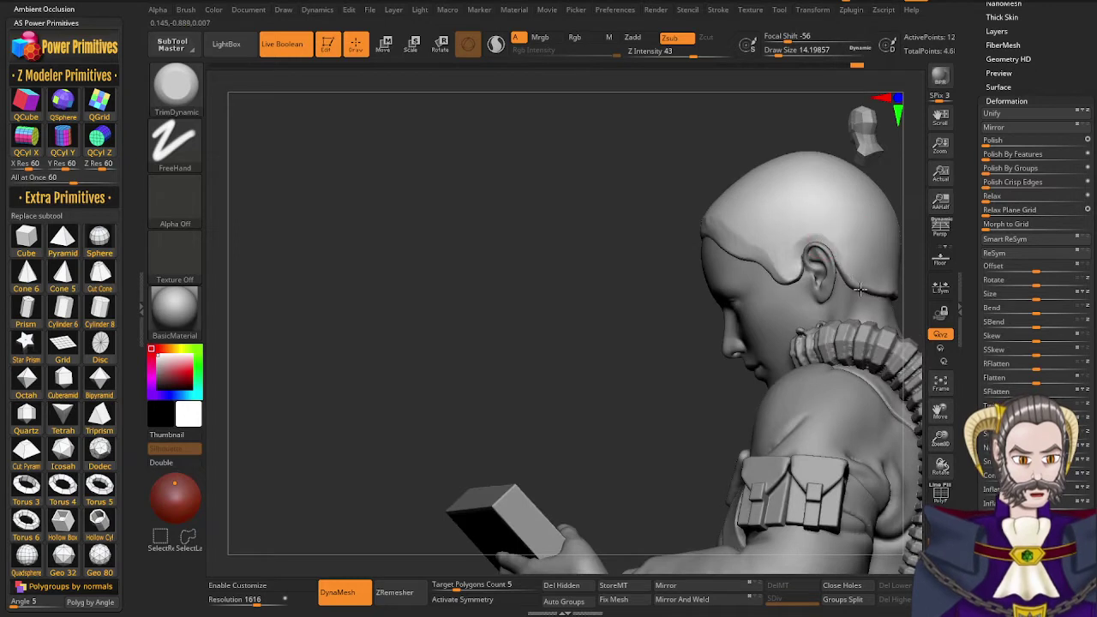
left_click_drag(860, 289, 878, 295)
mouse_move(830, 245)
left_mouse_down()
mouse_move(862, 291)
mouse_move(893, 296)
left_mouse_up()
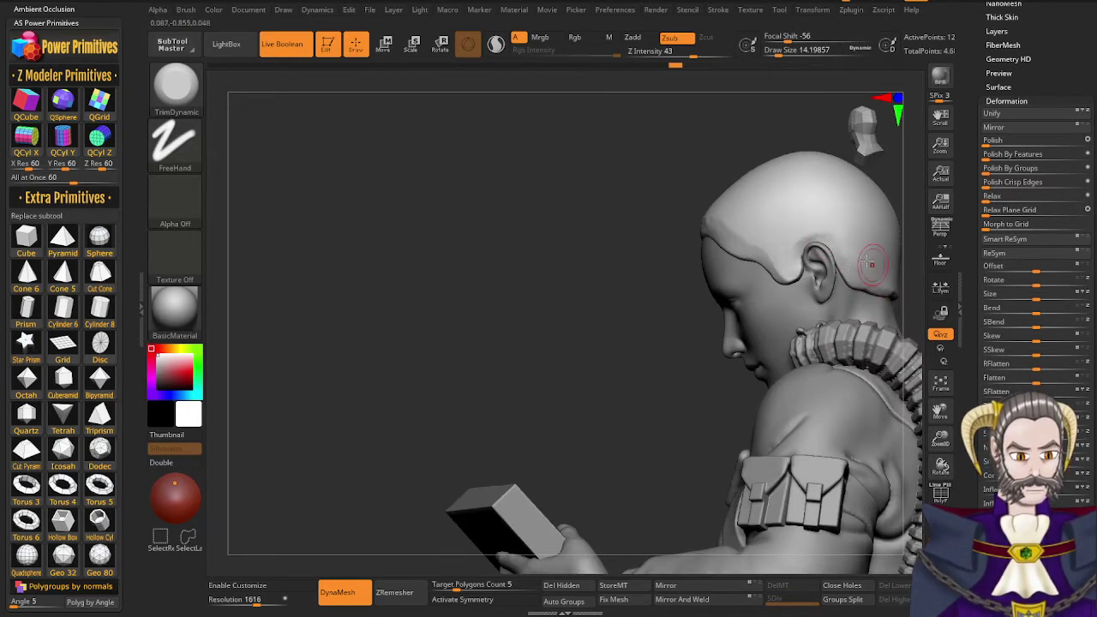
mouse_move(806, 259)
left_mouse_down()
mouse_move(792, 278)
mouse_move(751, 239)
mouse_move(737, 241)
left_mouse_up()
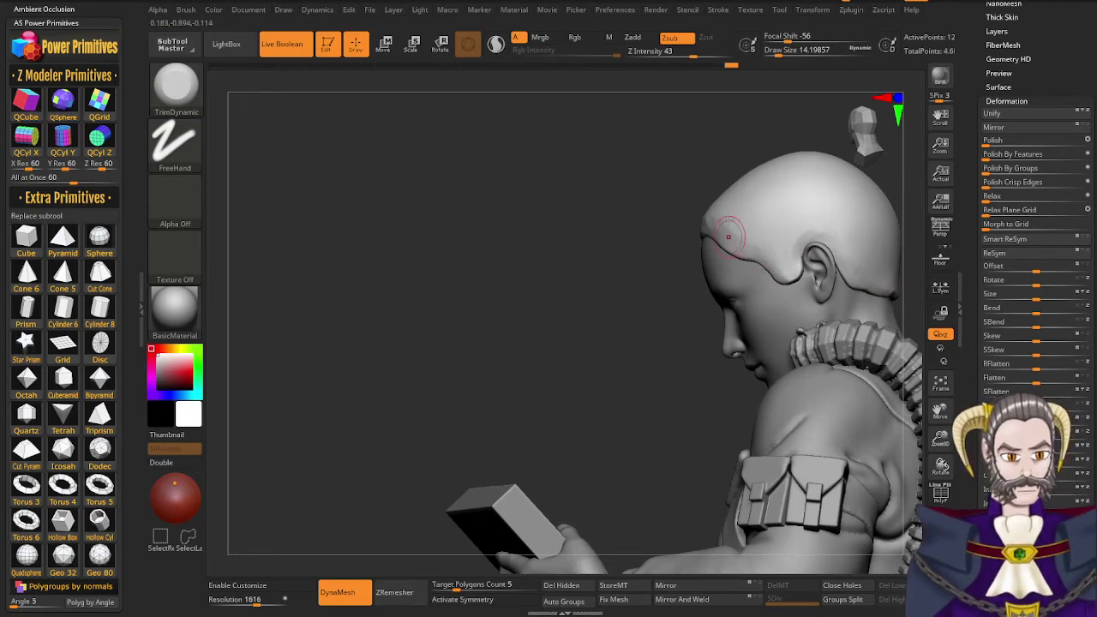
Even out the cap's front hairline above the forehead and trim its edge toward the right ear
right_click_drag(703, 243, 728, 216)
mouse_move(728, 217)
left_mouse_down()
mouse_move(708, 238)
mouse_move(661, 192)
mouse_move(654, 204)
left_mouse_up()
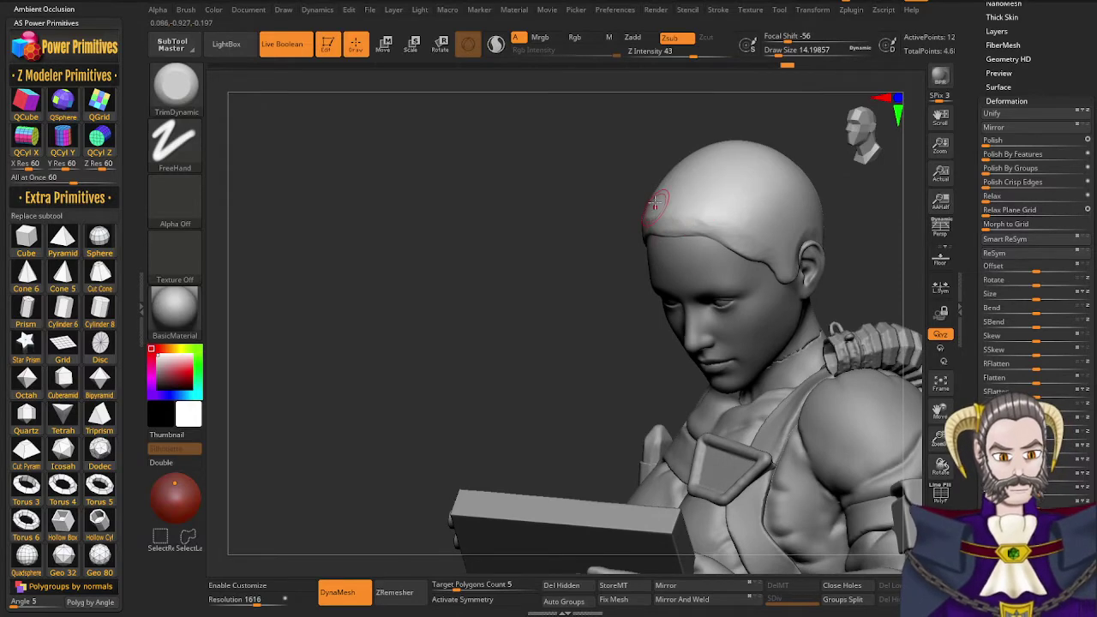
right_click_drag(654, 210, 671, 211)
left_click_drag(658, 212, 634, 209)
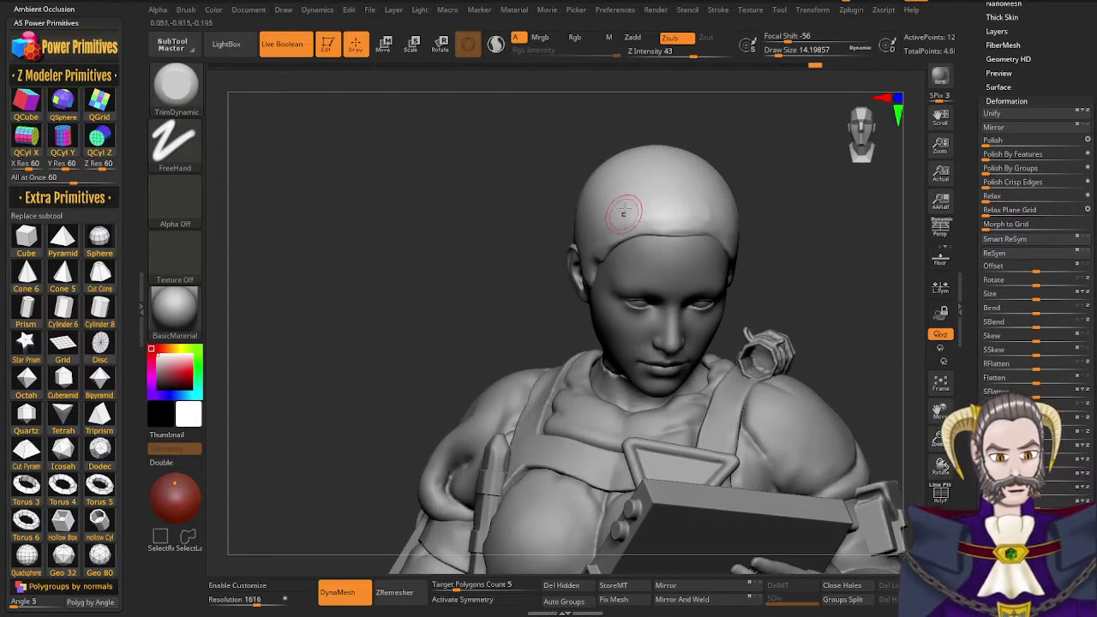
right_click_drag(607, 231, 638, 220)
mouse_move(564, 277)
left_mouse_down()
mouse_move(570, 268)
mouse_move(549, 267)
left_mouse_up()
Flatten the cap's lower edge from behind the right ear down to the nape with TrimDynamic
right_click_drag(504, 269, 539, 264)
mouse_move(515, 273)
left_mouse_down()
mouse_move(482, 319)
mouse_move(497, 310)
mouse_move(445, 344)
left_mouse_up()
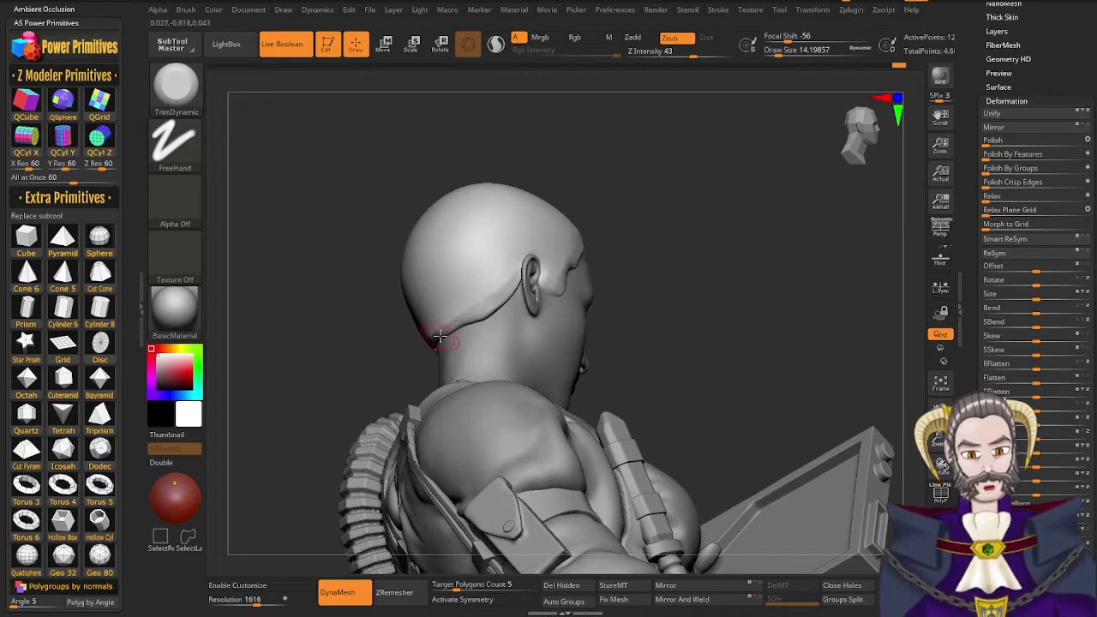
left_click_drag(519, 266, 502, 285)
mouse_move(501, 285)
right_mouse_down()
mouse_move(532, 295)
mouse_move(530, 283)
right_mouse_up()
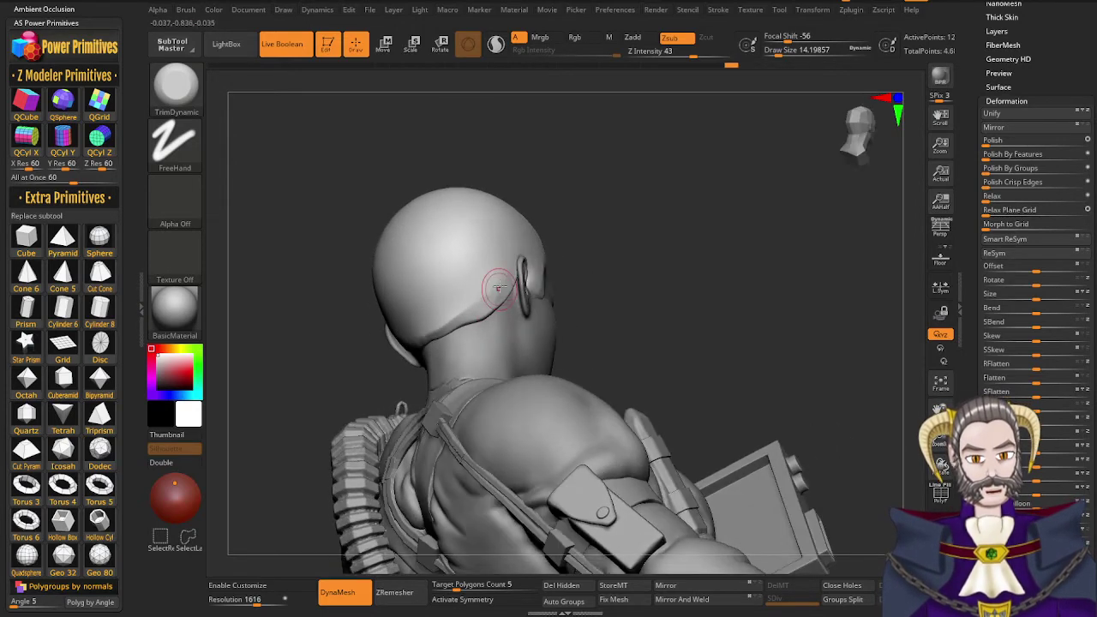
left_click_drag(495, 288, 452, 318)
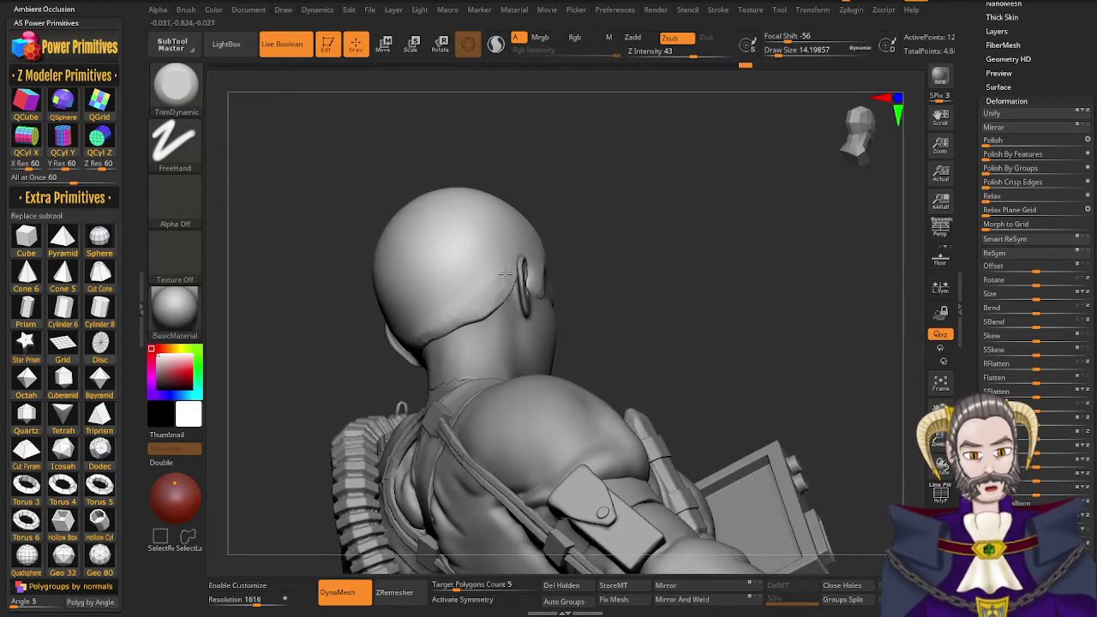
left_click_drag(518, 258, 502, 287)
mouse_move(502, 286)
right_mouse_down()
mouse_move(472, 280)
mouse_move(516, 288)
right_mouse_up()
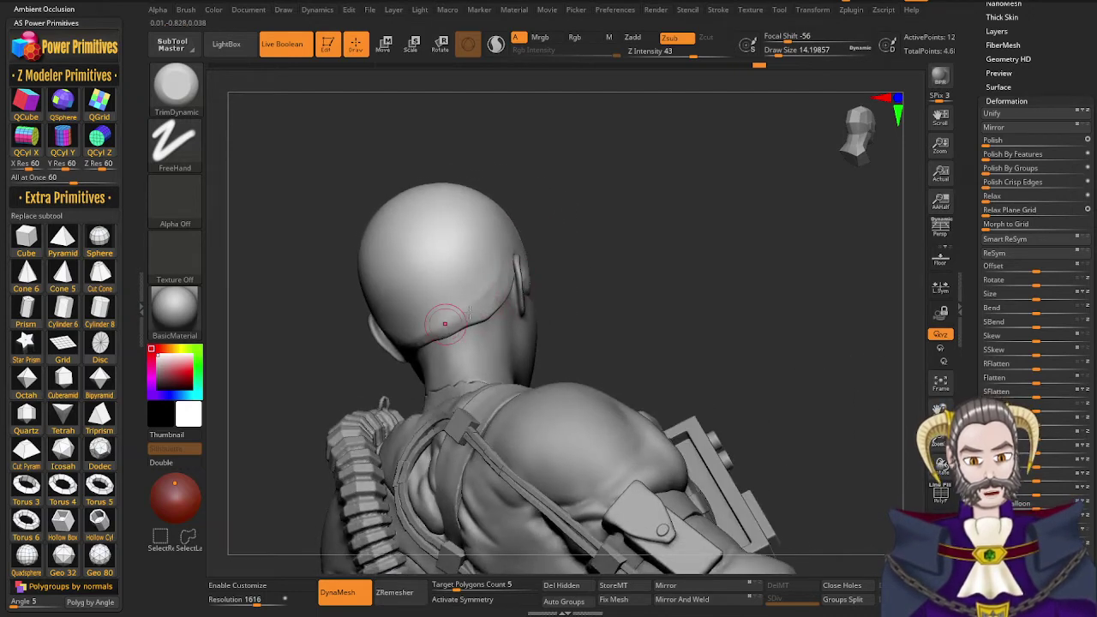
right_click_drag(433, 341, 402, 346)
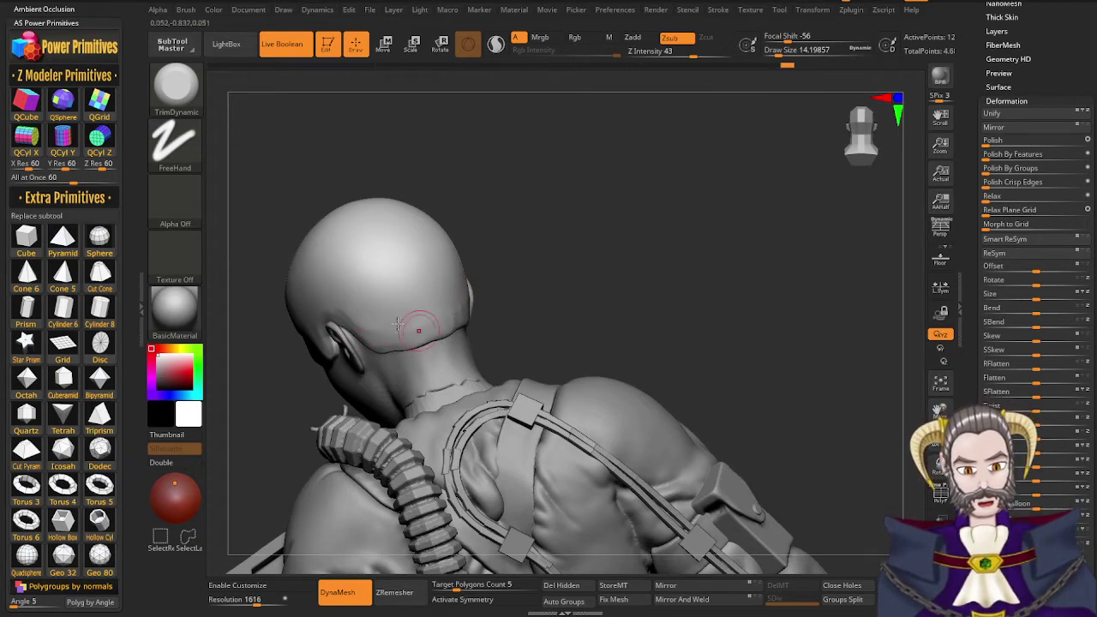
Smooth the trimmed cap edge across the nape and behind the ears
left_click_drag(385, 320, 353, 318, "shift")
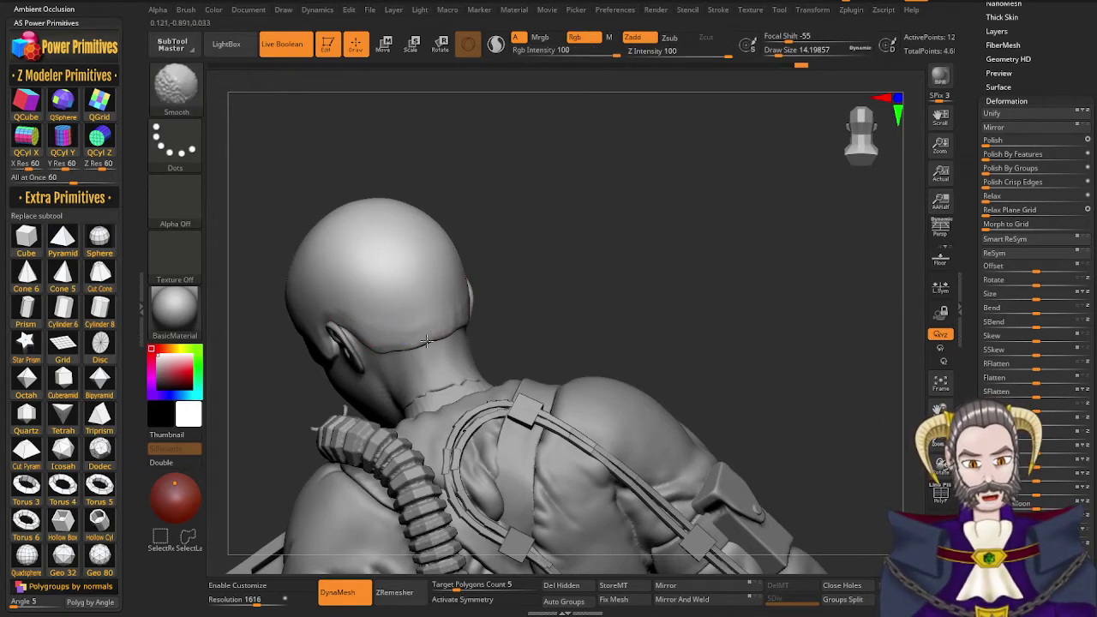
left_click_drag(459, 315, 460, 319, "shift")
right_click_drag(451, 285, 505, 289)
left_click_drag(427, 311, 422, 313, "shift")
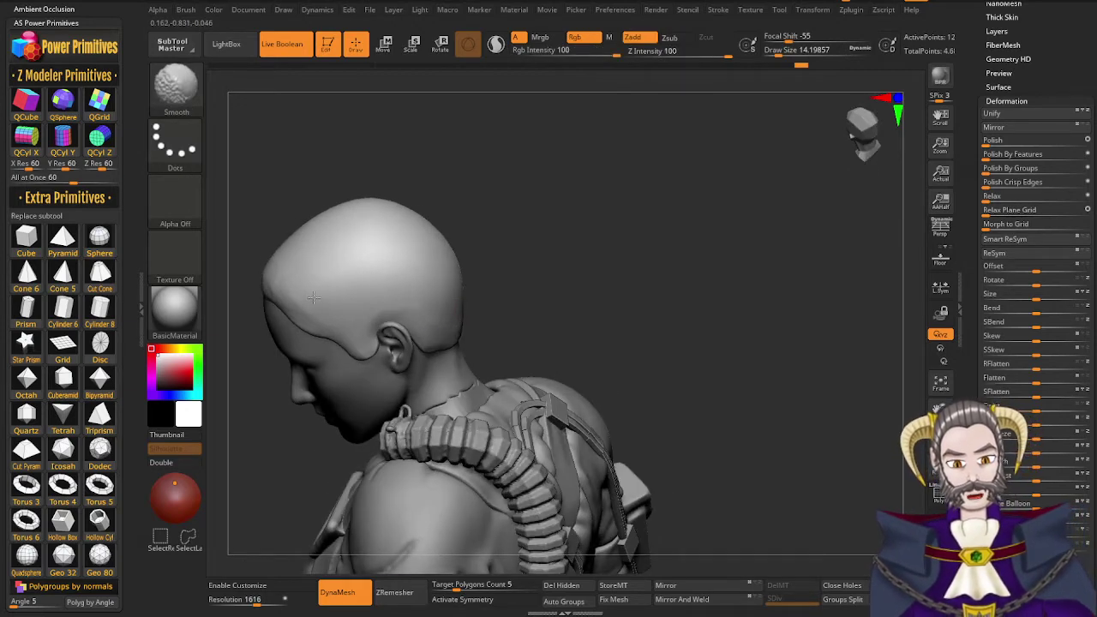
right_click_drag(332, 303, 429, 320)
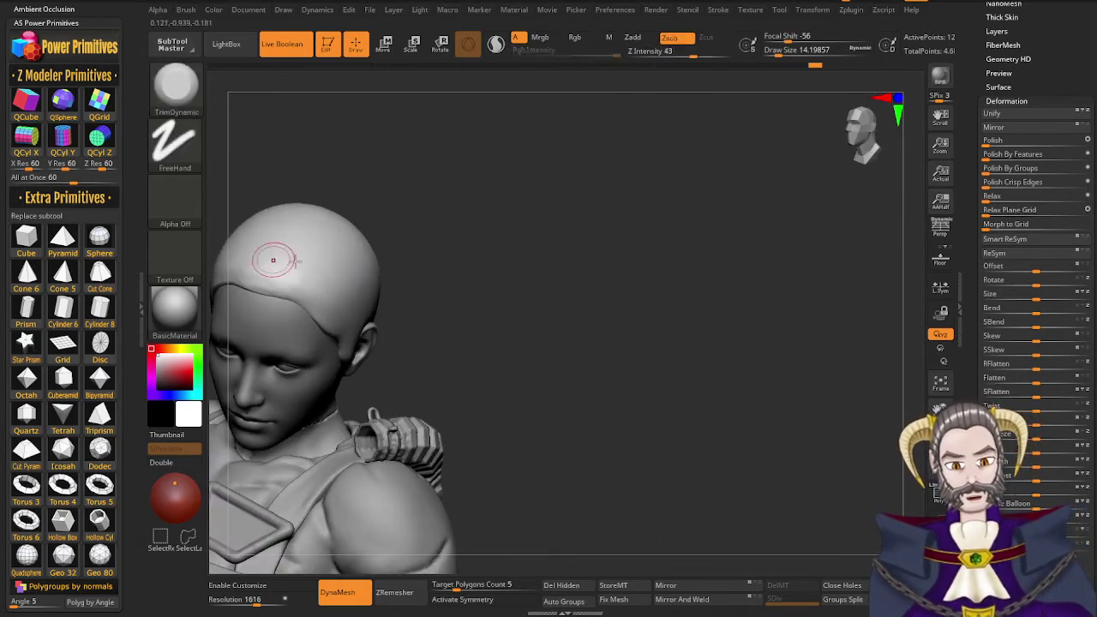
right_click_drag(300, 264, 658, 285, "alt")
key("shift")
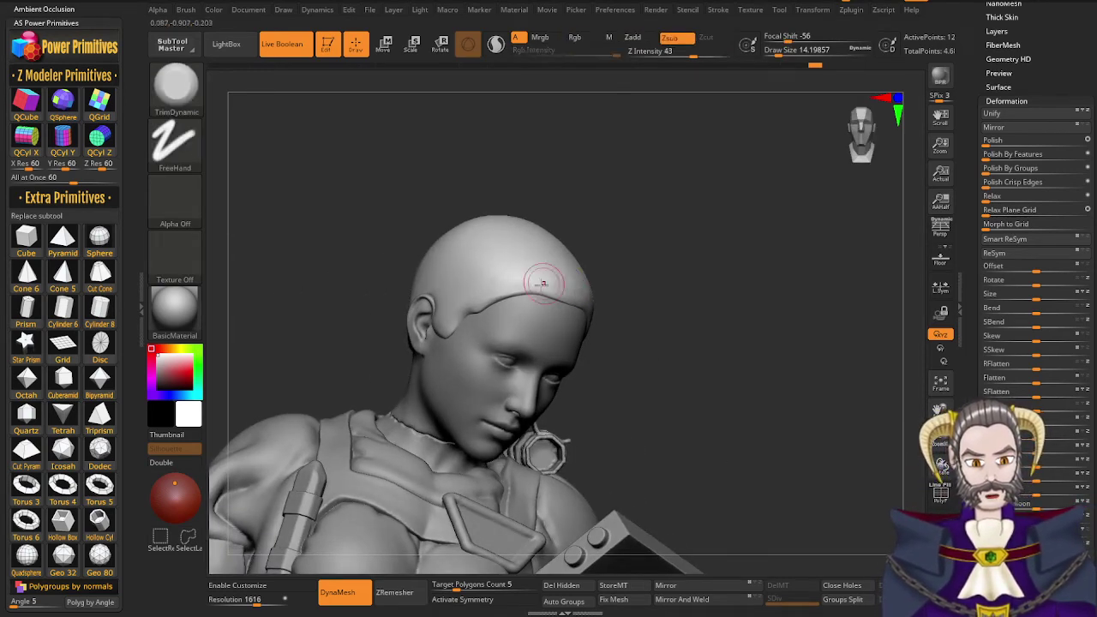
Switch to the head subtool, add a QSphere as a new subtool, and move it from the hips up to the head
right_click_drag(541, 282, 595, 275)
right_click_drag(500, 341, 468, 341)
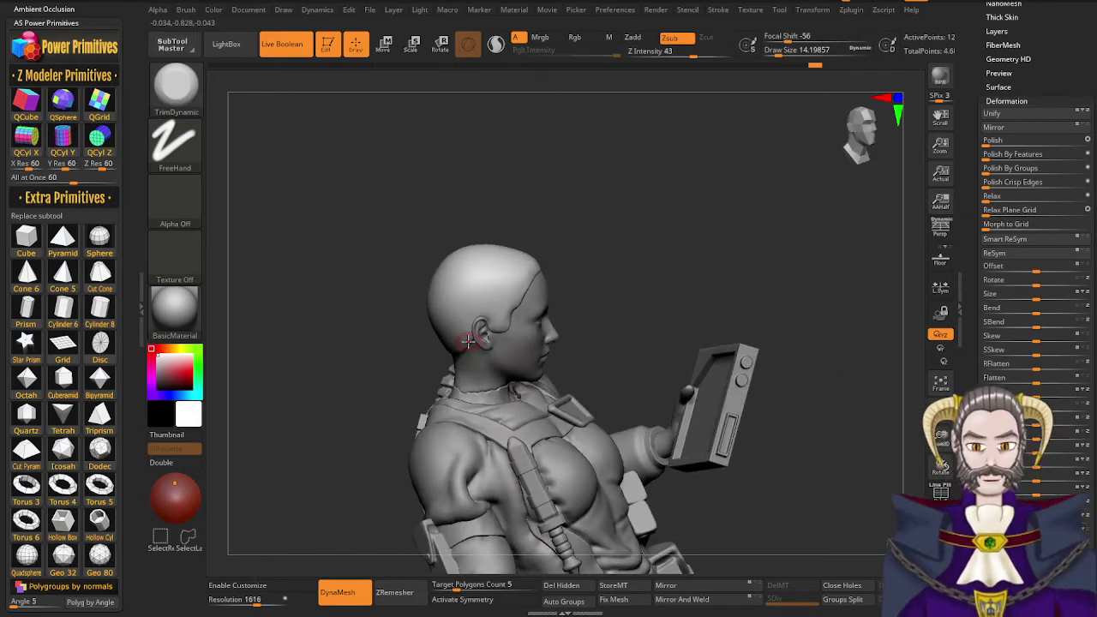
left_click(477, 343, "alt")
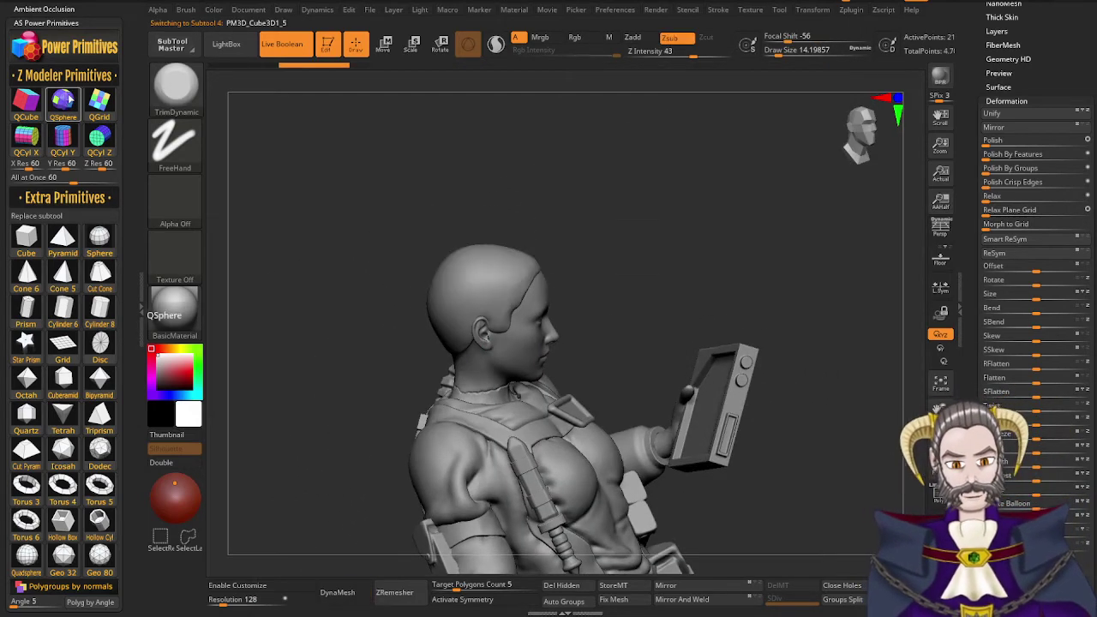
right_click_drag(568, 454, 496, 207, "alt")
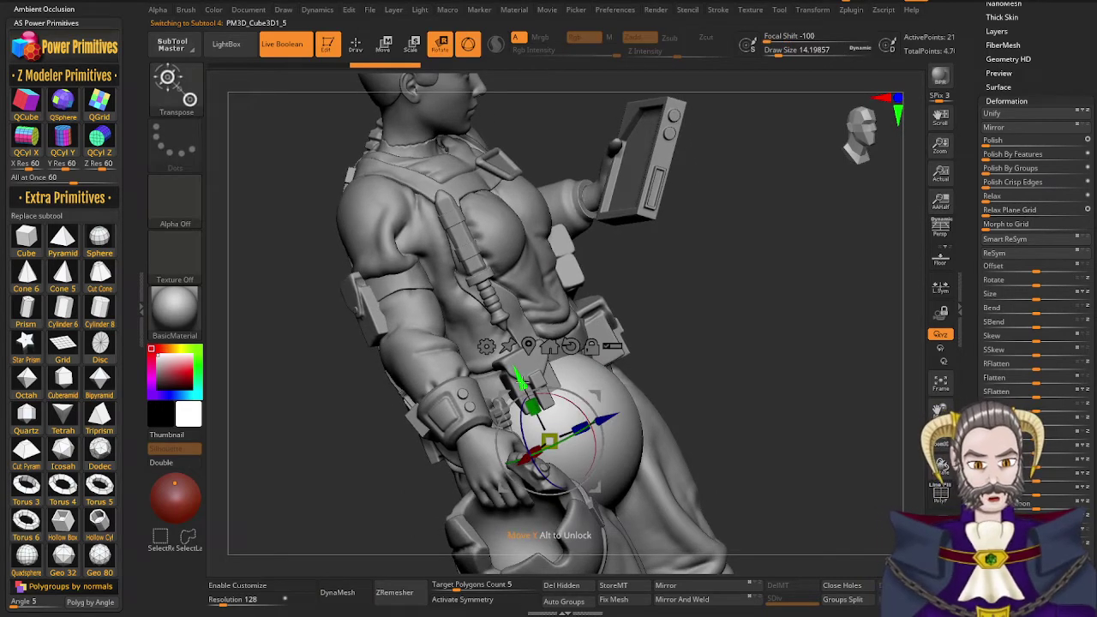
left_click_drag(521, 381, 370, 64)
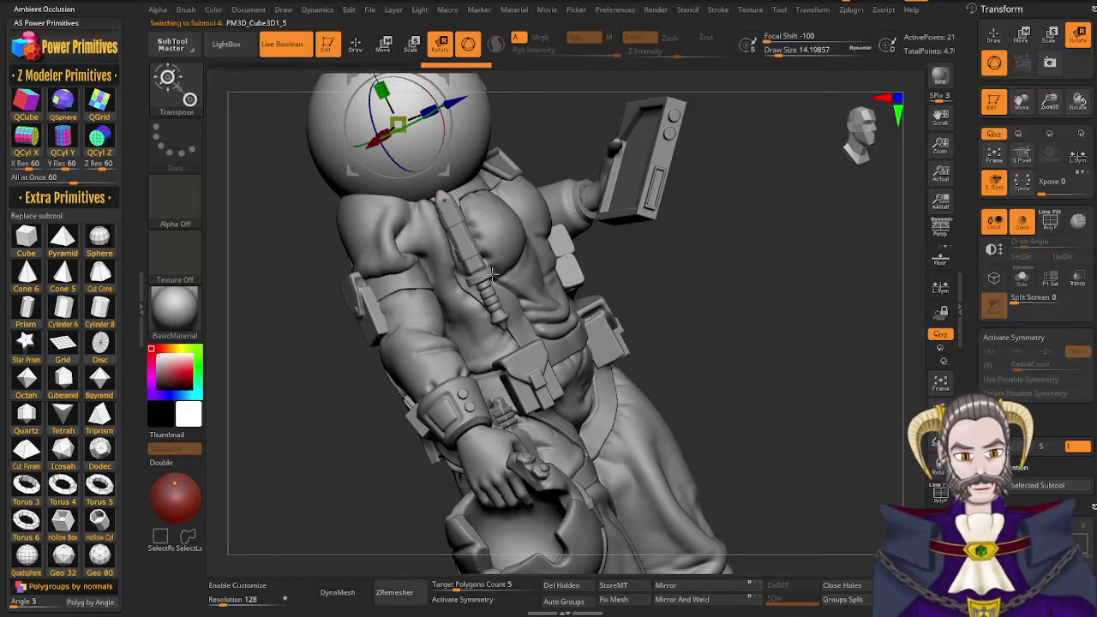
right_click_drag(490, 217, 503, 380, "alt")
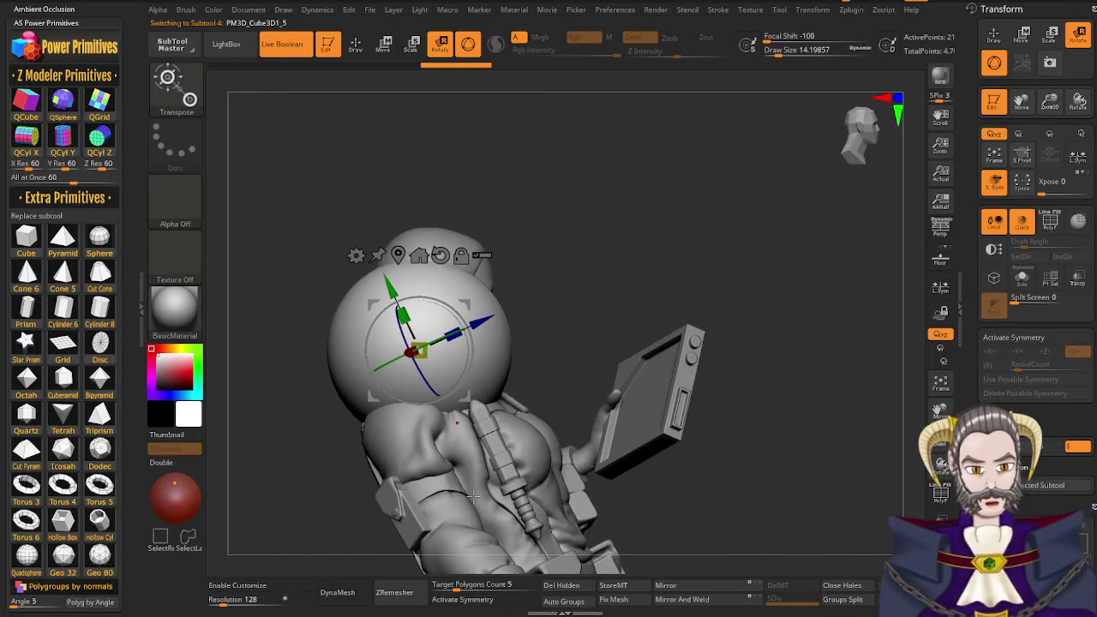
Scale the sphere down to bun size and position it at the back of the scalp cap
left_click(1093, 11)
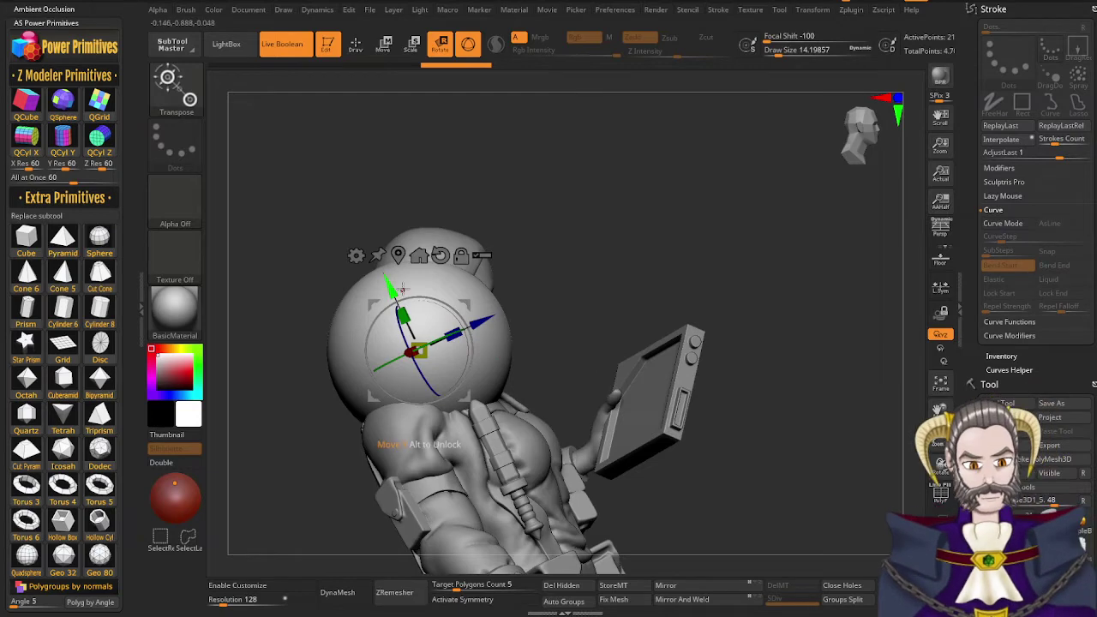
left_click_drag(465, 396, 432, 325)
left_click_drag(386, 278, 390, 284)
mouse_move(385, 373)
left_mouse_down()
mouse_move(326, 318)
mouse_move(298, 333)
left_mouse_up()
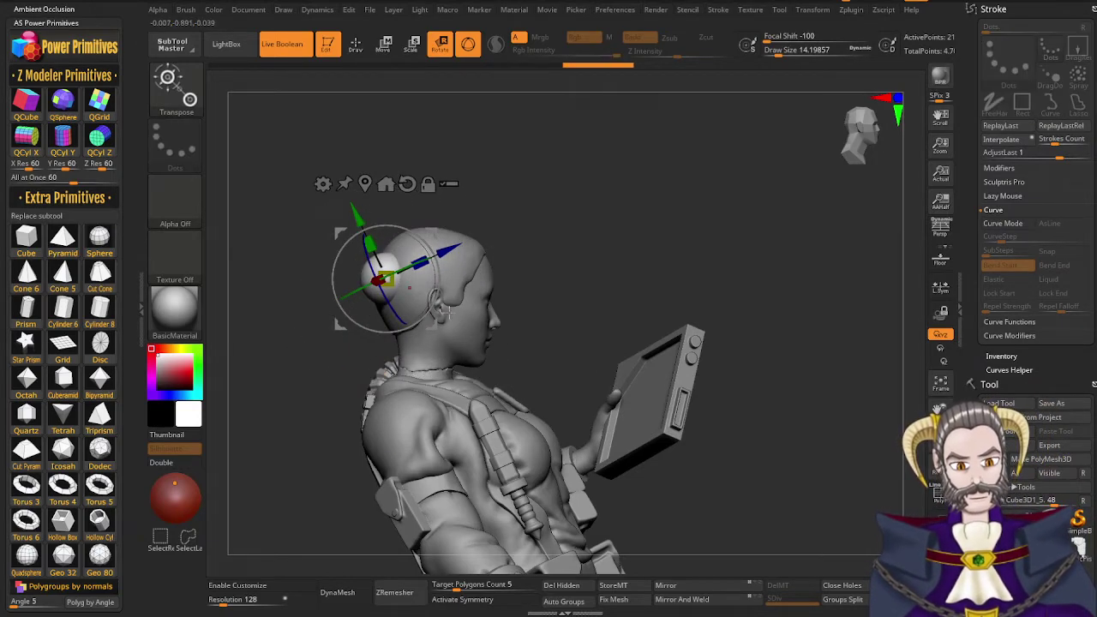
Scale the bun sphere into a flattened oval and tilt it to follow the back of the scalp cap
mouse_move(440, 370)
right_mouse_down()
mouse_move(424, 409)
mouse_move(496, 396)
right_mouse_up()
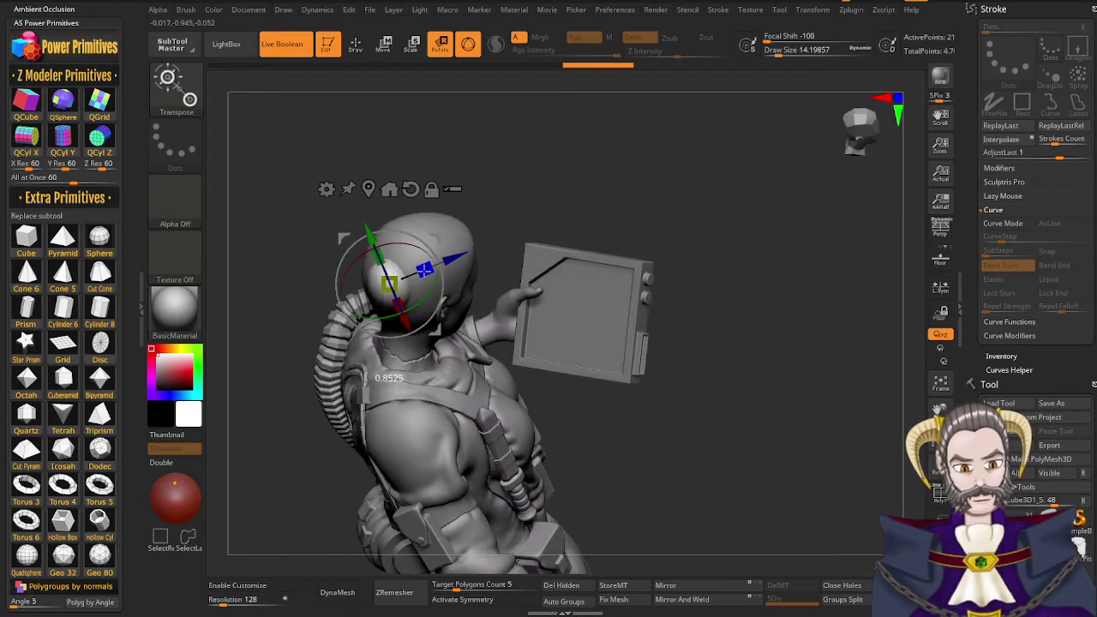
left_click_drag(423, 272, 422, 272)
right_click_drag(388, 335, 412, 361)
left_click_drag(454, 267, 413, 337)
mouse_move(415, 343)
right_mouse_down()
mouse_move(451, 352)
mouse_move(426, 351)
right_mouse_up()
mouse_move(425, 355)
left_mouse_down()
mouse_move(415, 343)
mouse_move(420, 352)
left_mouse_up()
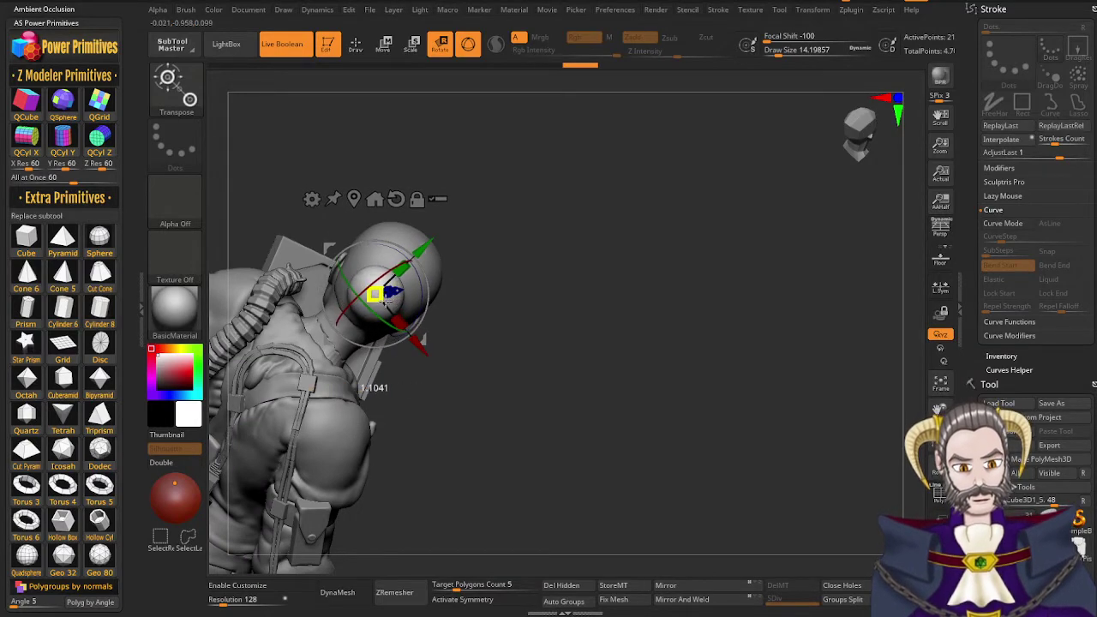
left_click_drag(384, 302, 384, 302)
right_click_drag(384, 304, 321, 290)
left_click_drag(406, 244, 404, 252)
right_click_drag(443, 360, 431, 386)
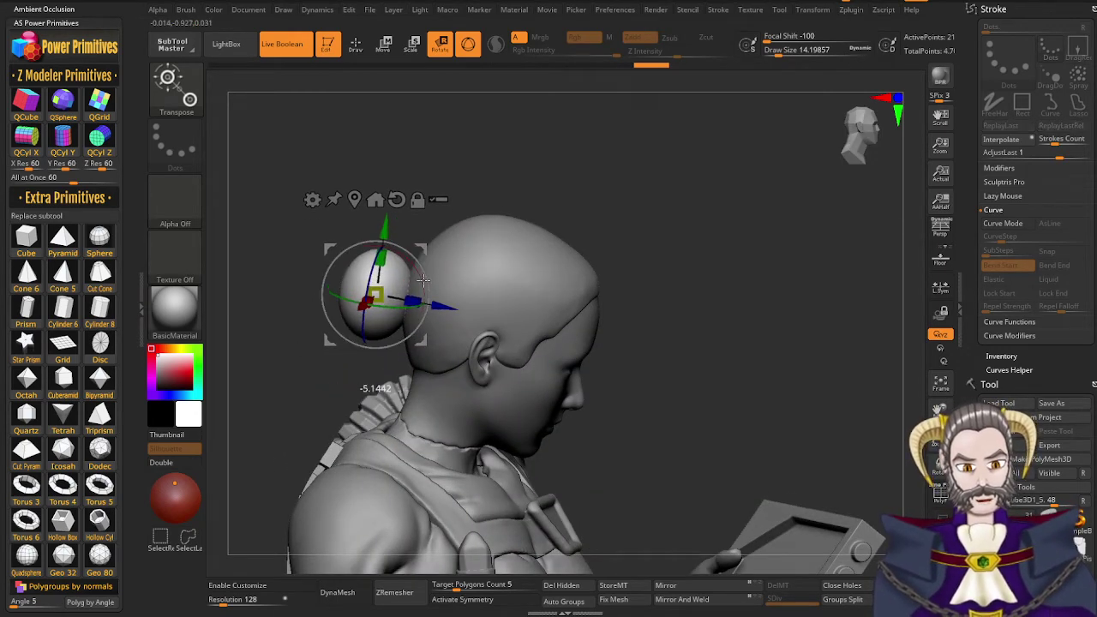
Rotate the bun straight behind the head, refine its scale, and nudge it along its depth axis against the scalp
left_click_drag(464, 313, 464, 314)
right_click_drag(448, 364, 566, 398)
right_click_drag(495, 412, 463, 505)
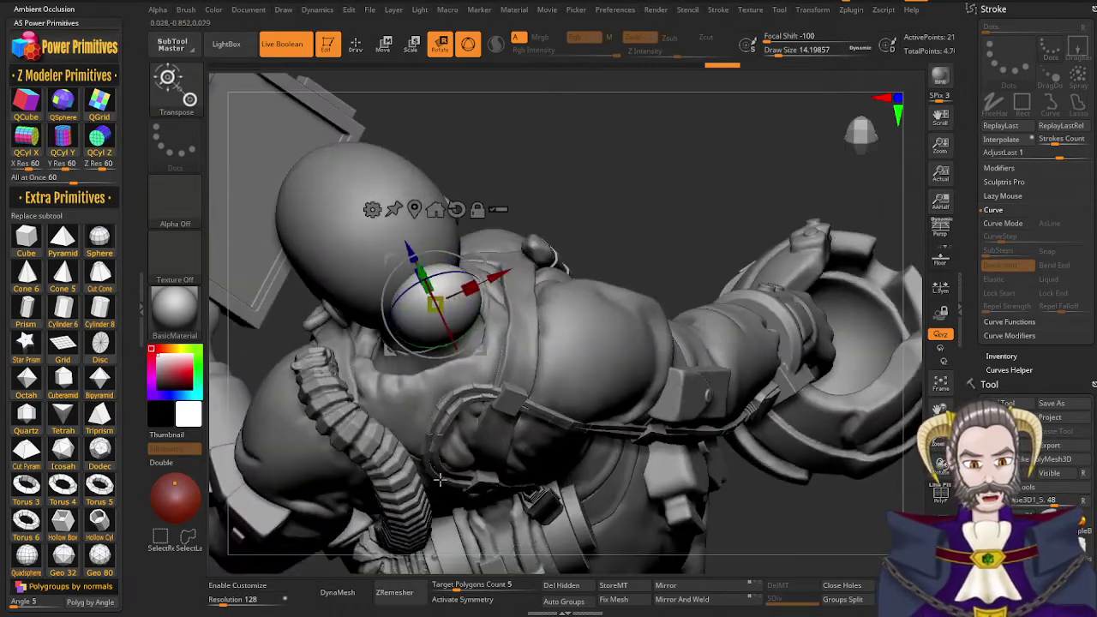
right_click_drag(476, 352, 504, 328)
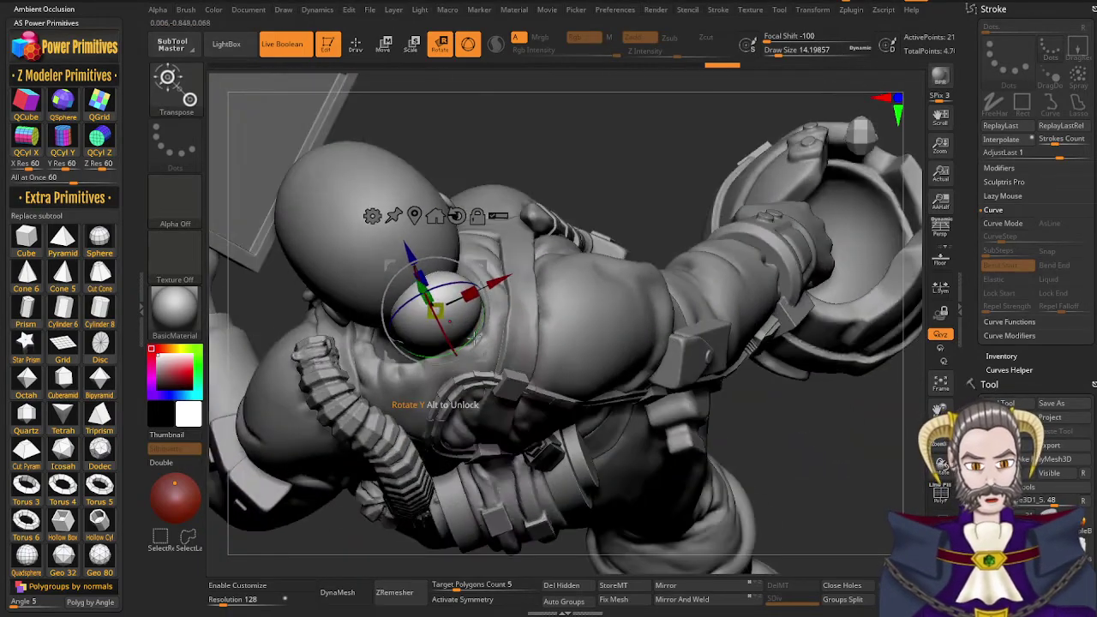
left_click_drag(475, 336, 479, 331)
right_click_drag(465, 432, 477, 372)
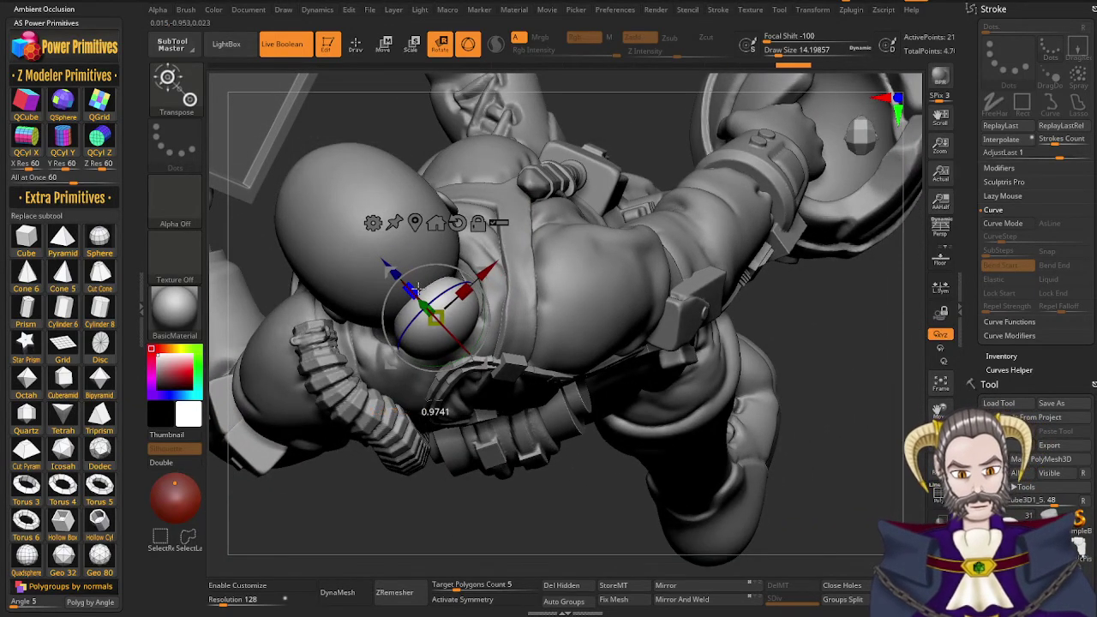
right_click_drag(480, 342, 489, 239)
left_click_drag(447, 226, 541, 248)
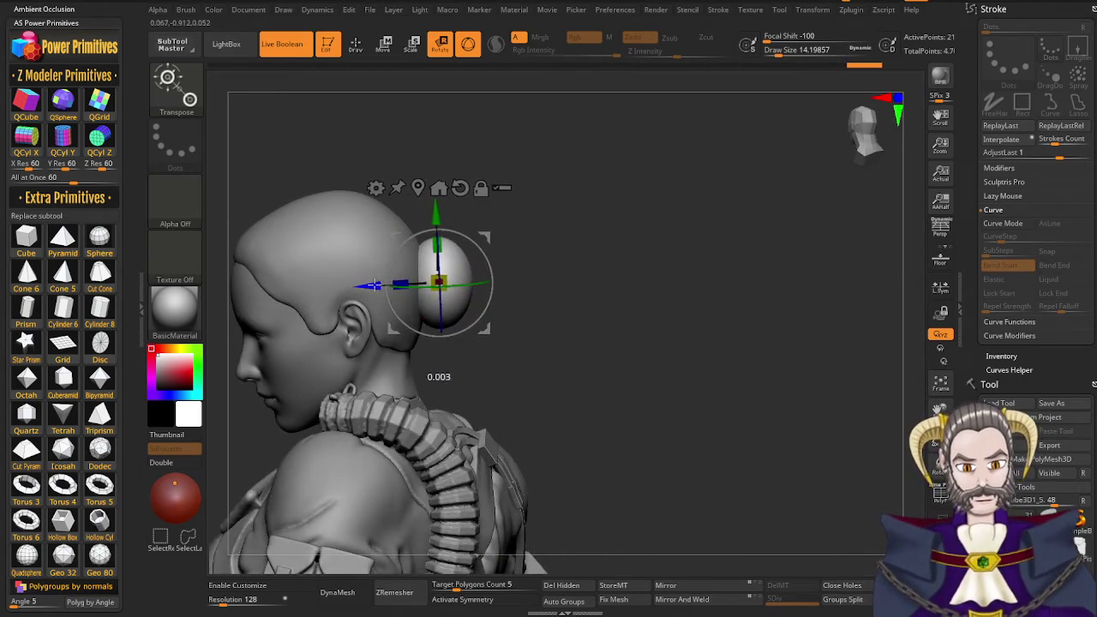
left_click_drag(374, 285, 373, 285)
right_click_drag(484, 386, 363, 410)
right_click_drag(520, 336, 581, 306)
left_click_drag(581, 306, 497, 423)
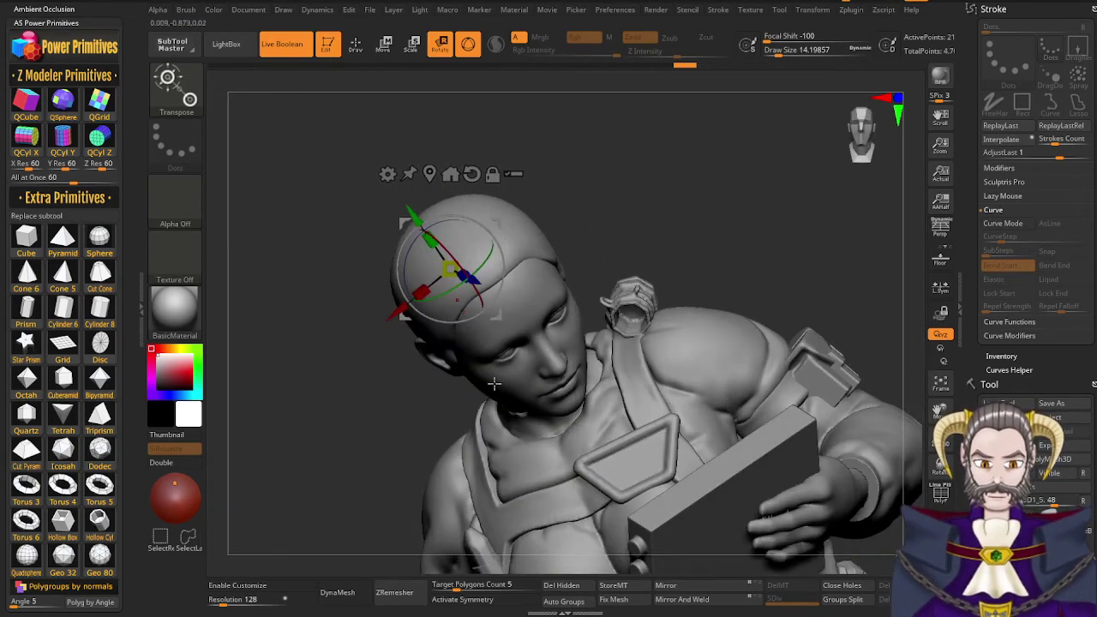
mouse_move(494, 384)
left_mouse_down()
mouse_move(507, 361)
mouse_move(483, 367)
left_mouse_up()
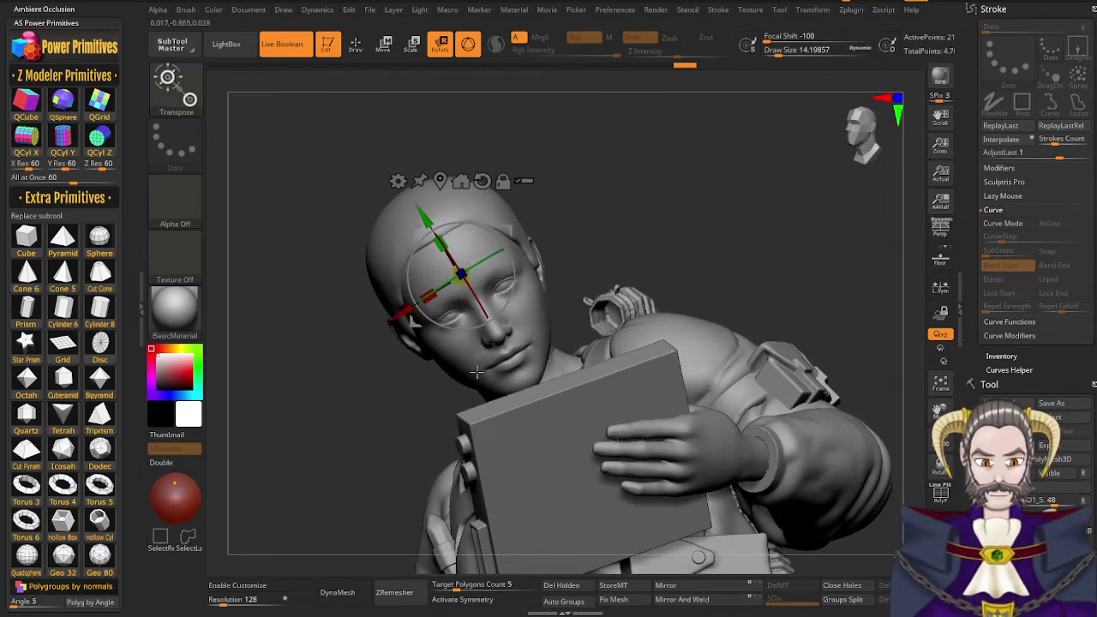
right_click_drag(478, 370, 584, 287)
left_click_drag(583, 288, 518, 330)
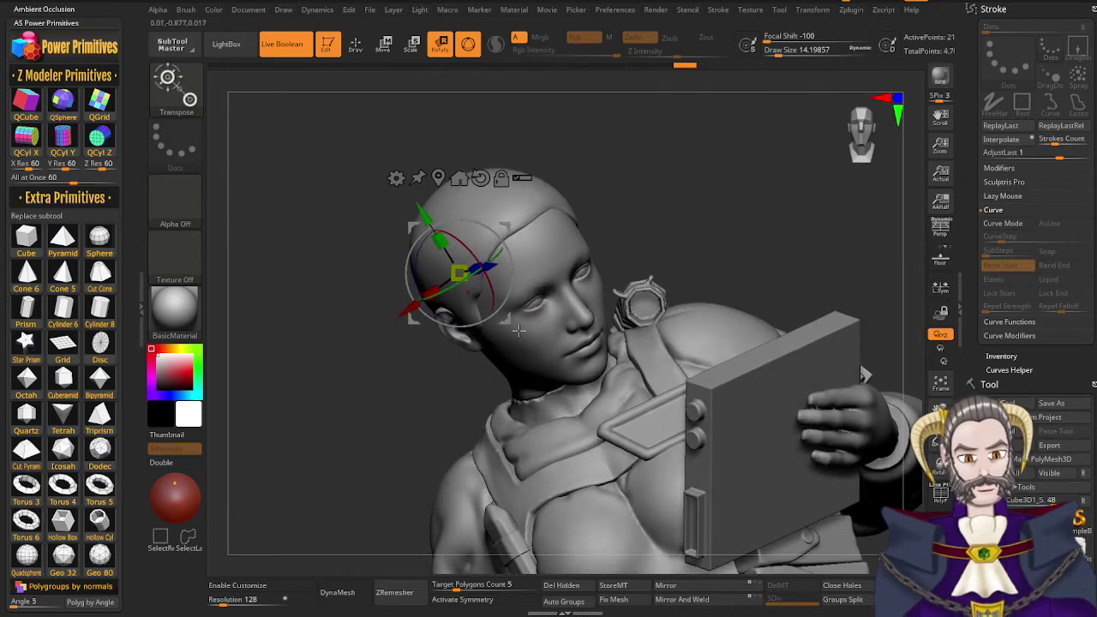
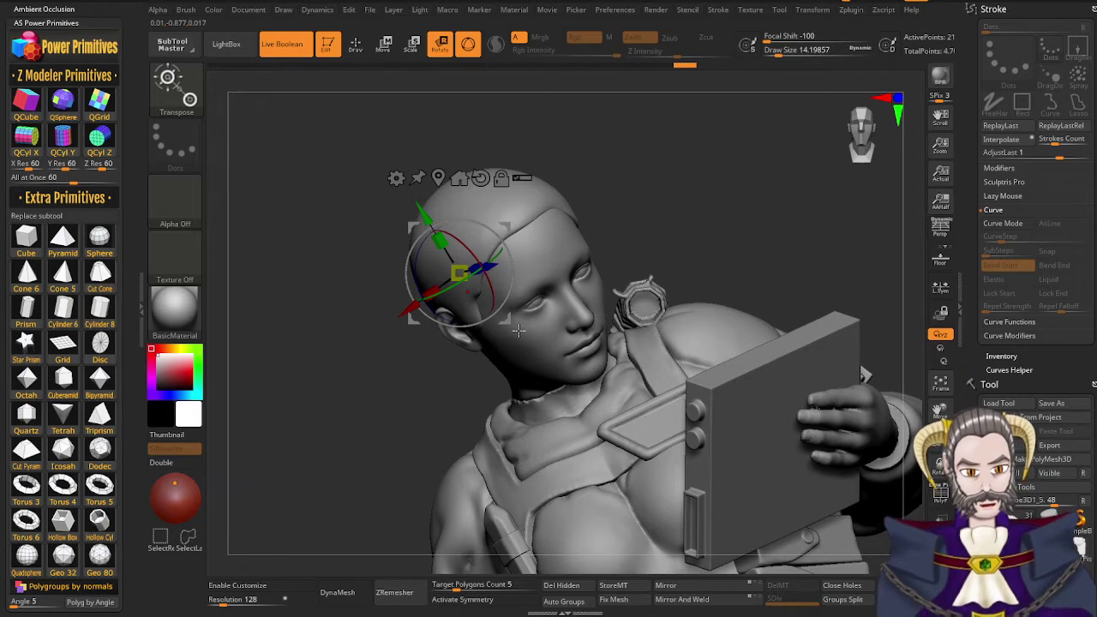
Switch to the Spiral3D primitive as the active tool and bring the whole spiral into view
left_click_drag(974, 205, 982, 83)
left_click(1054, 192)
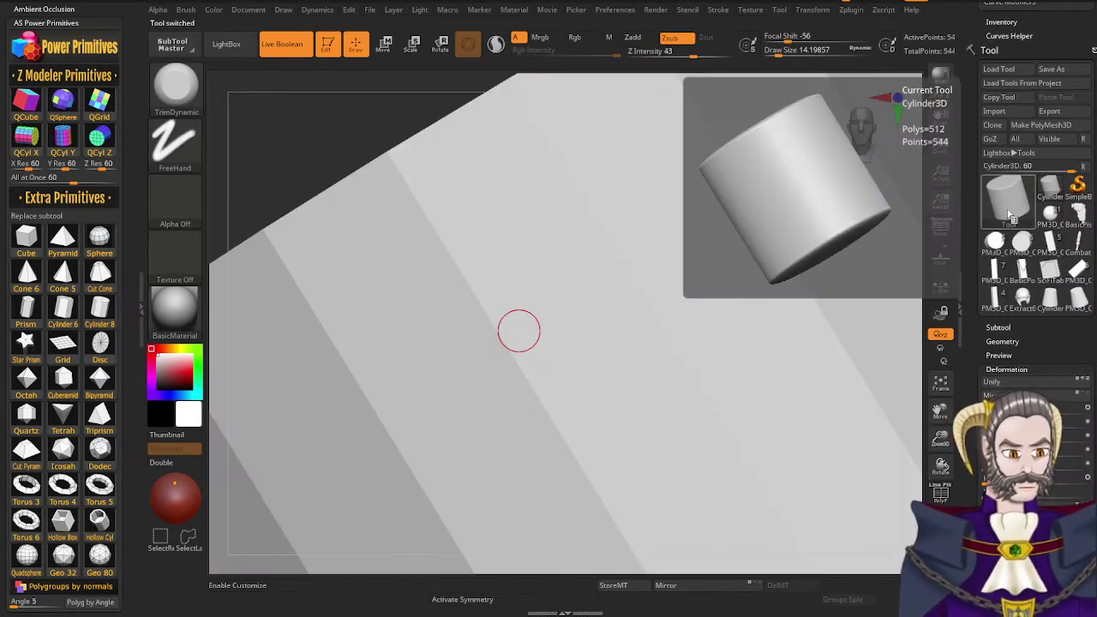
left_click(1010, 212)
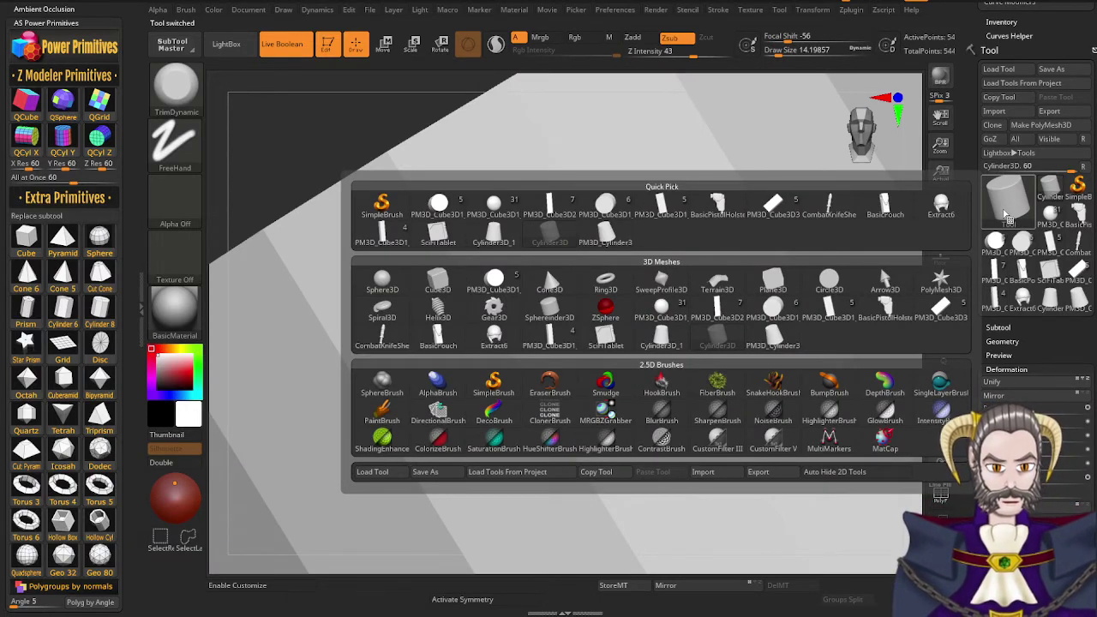
left_click(384, 310)
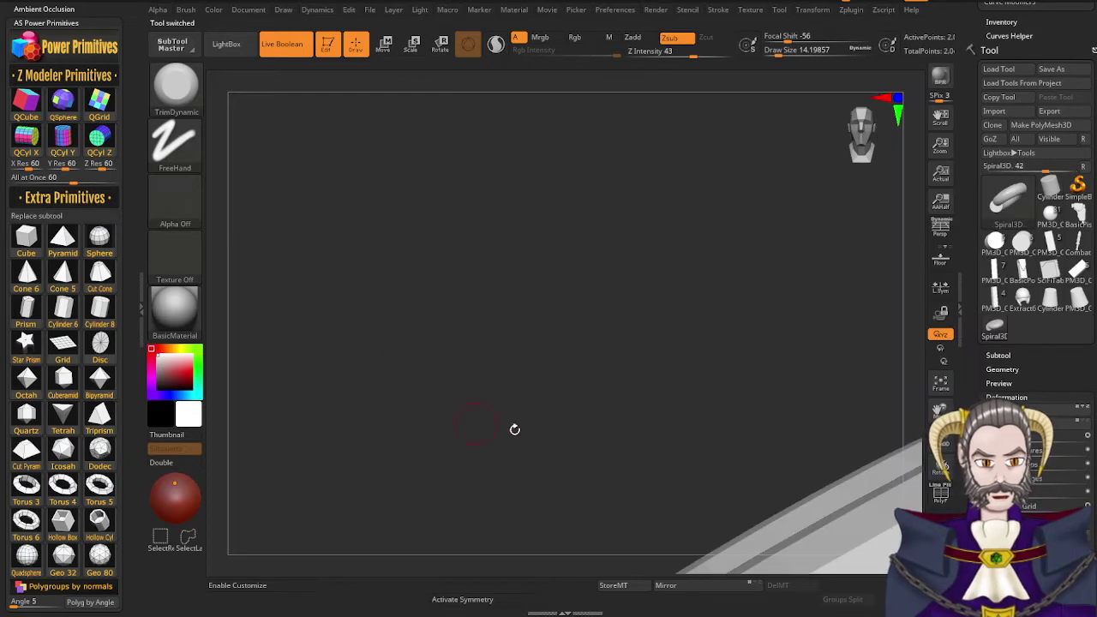
right_click_drag(738, 422, 694, 368, "ctrl")
right_click_drag(725, 439, 414, 67, "alt")
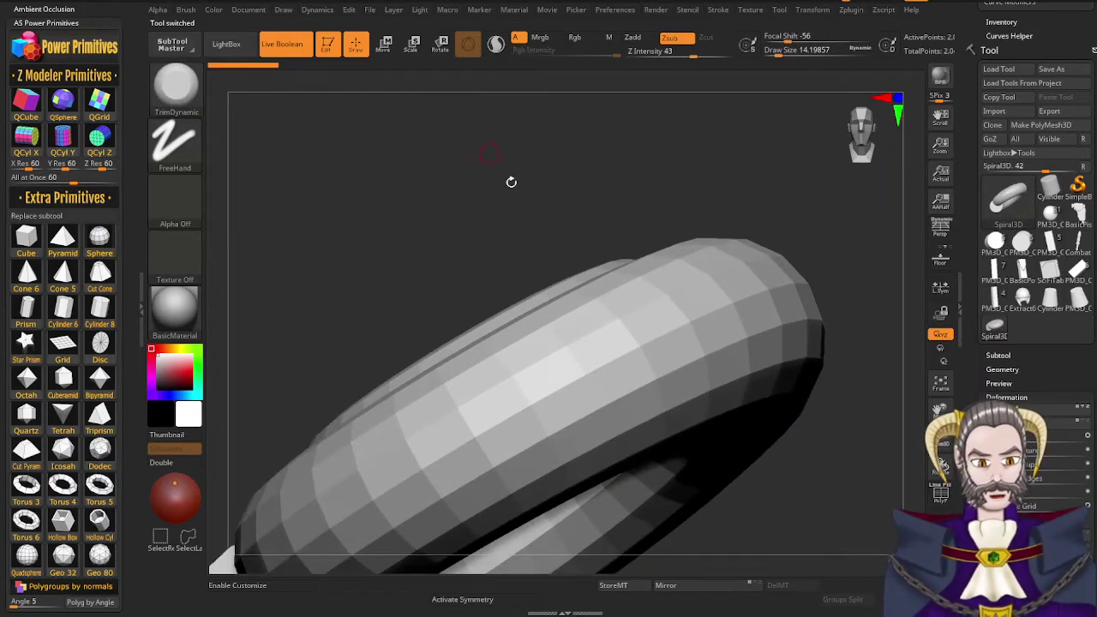
mouse_move(651, 384)
right_mouse_down("ctrl")
mouse_move(527, 211)
mouse_move(606, 359)
mouse_move(644, 404)
right_mouse_up("ctrl")
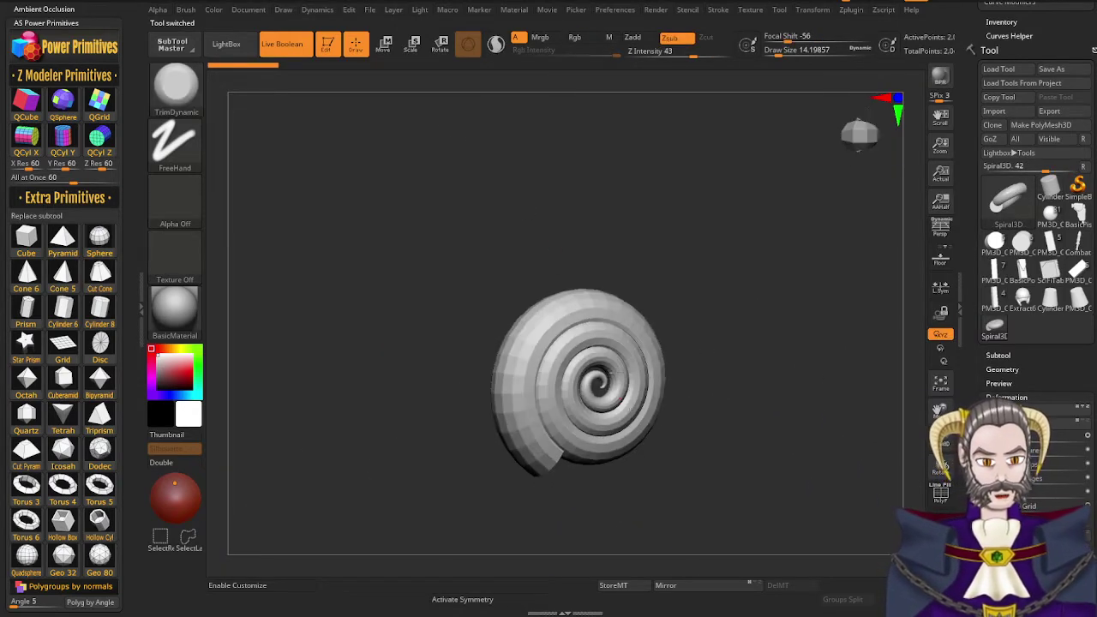
In the spiral's Initialize settings, reduce Coverage to 144 and set SDivide to 61 for a smooth tapered curl
left_click_drag(977, 339, 983, 256)
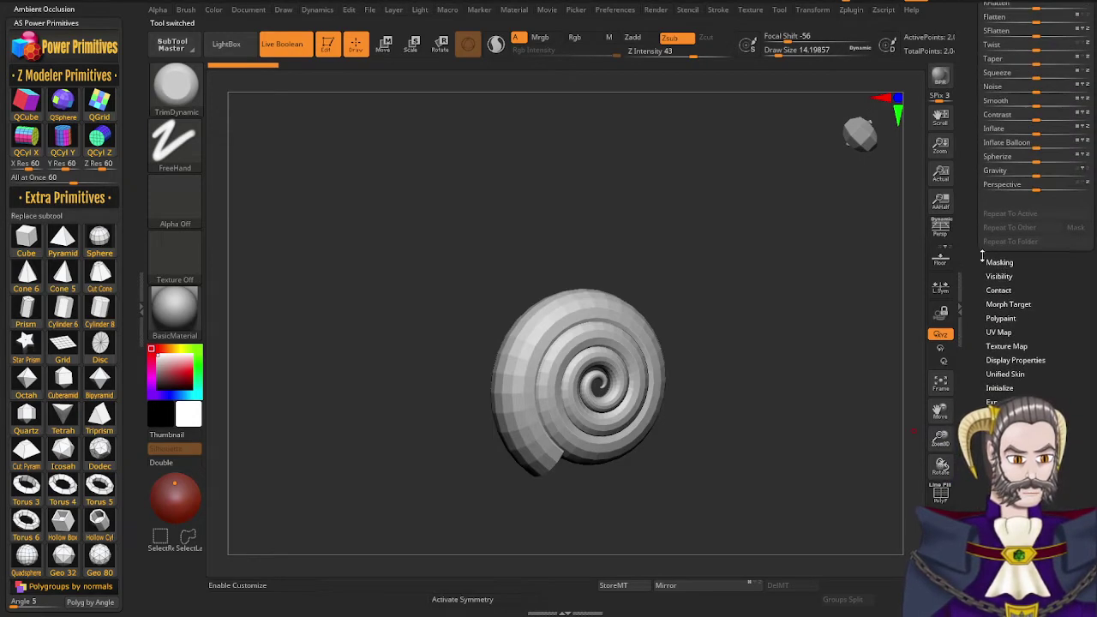
left_click(1000, 388)
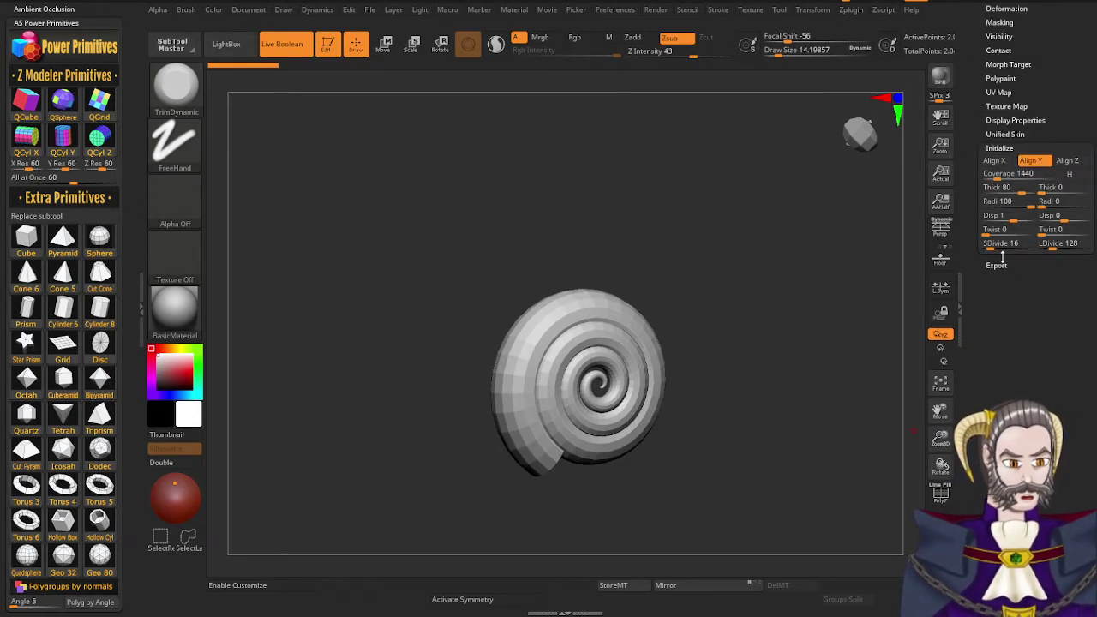
left_click_drag(1025, 174, 988, 174)
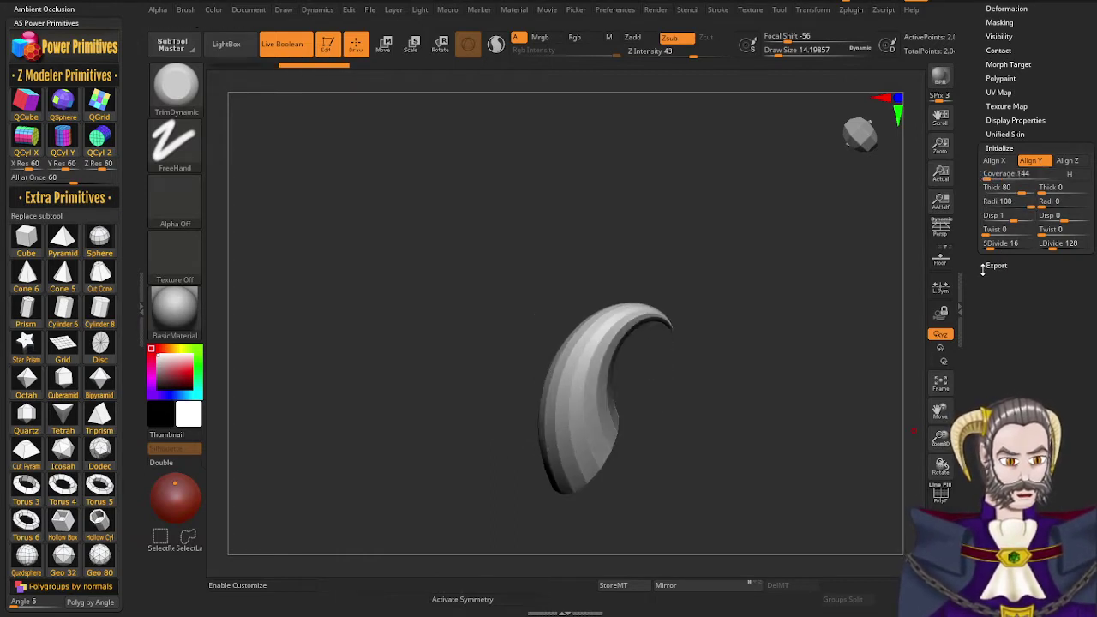
left_click(1003, 248)
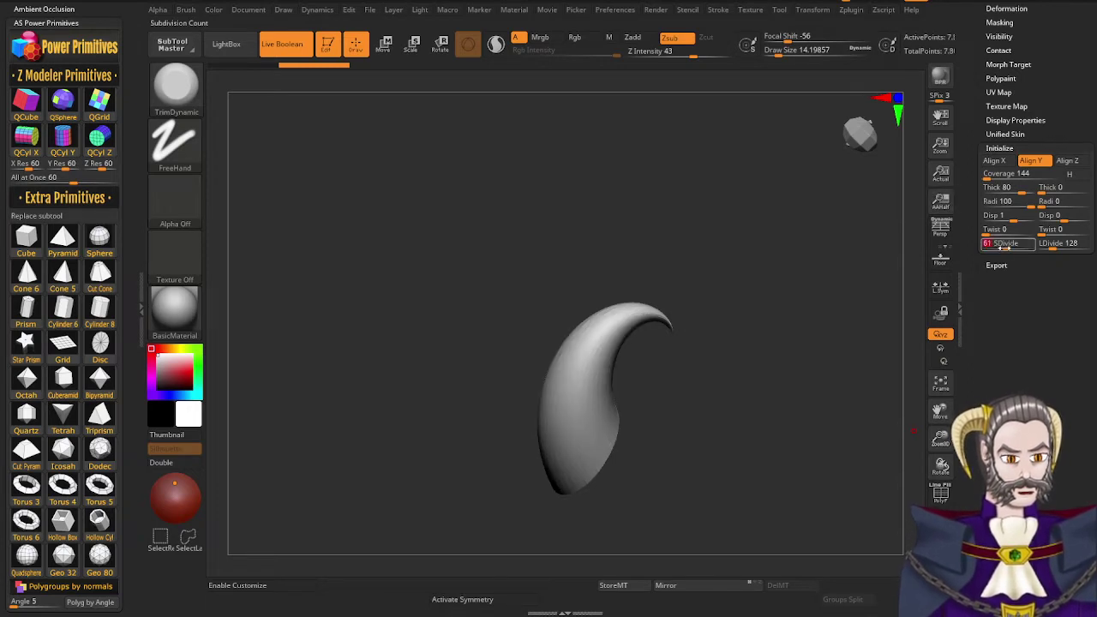
left_click_drag(731, 439, 736, 390)
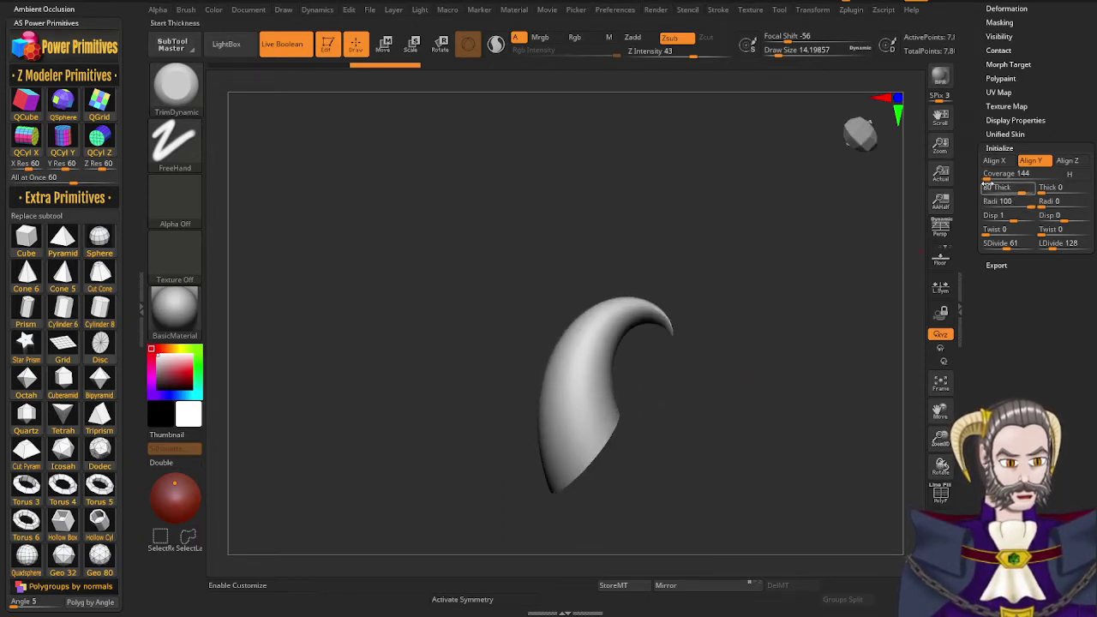
Set the spiral's Coverage to 140 and its start thickness to 67
mouse_move(987, 178)
left_mouse_down()
mouse_move(976, 178)
mouse_move(992, 175)
left_mouse_up()
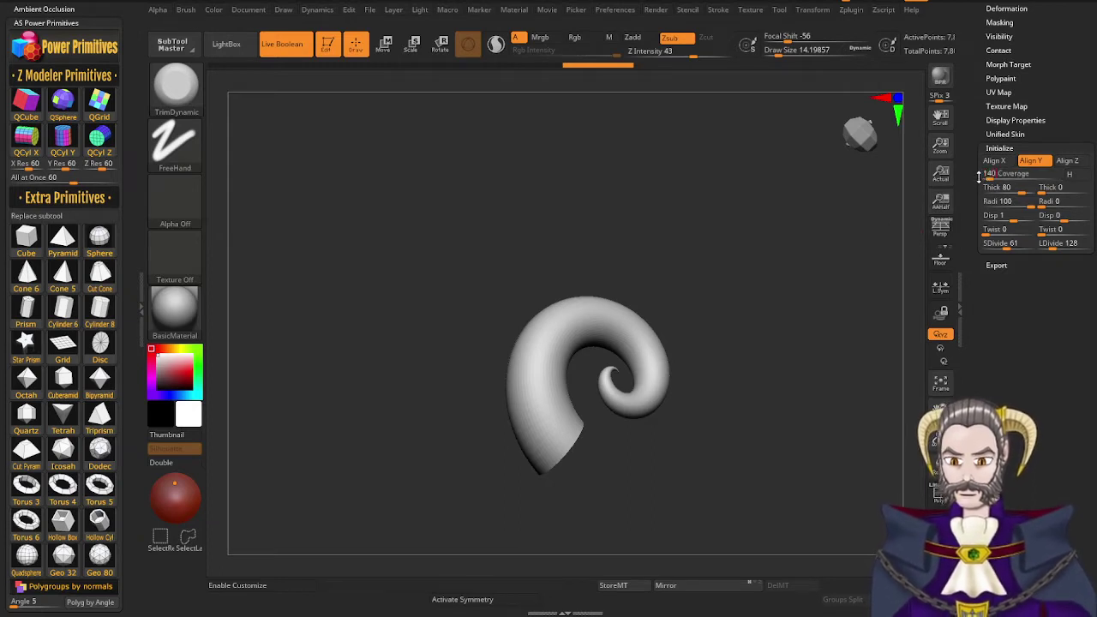
key("Return")
left_click_drag(749, 422, 710, 458)
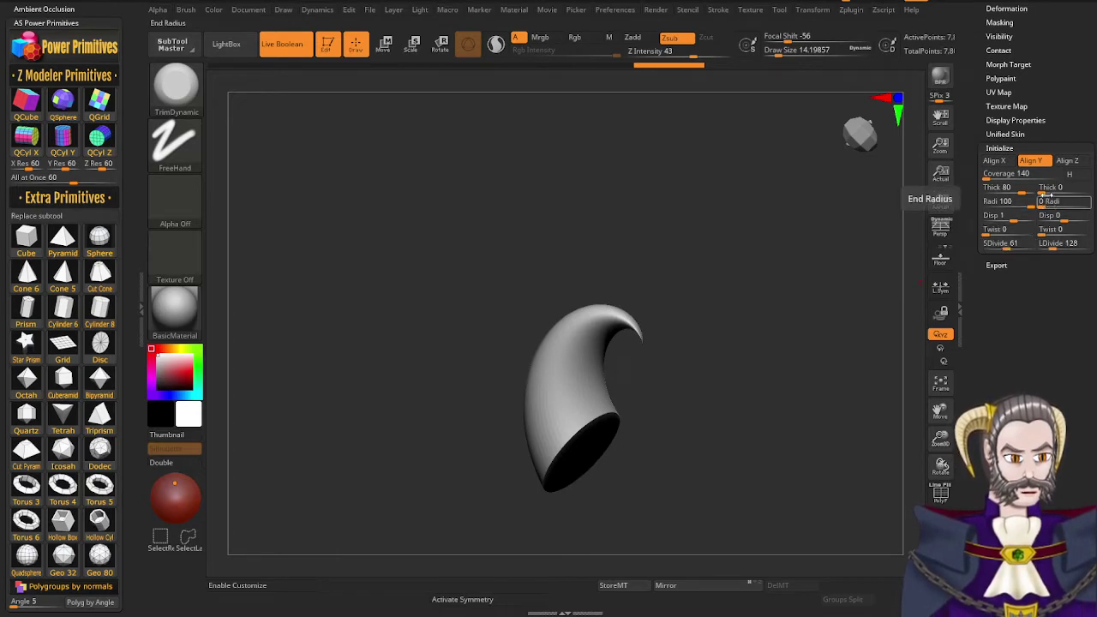
left_click_drag(1043, 195, 1013, 194)
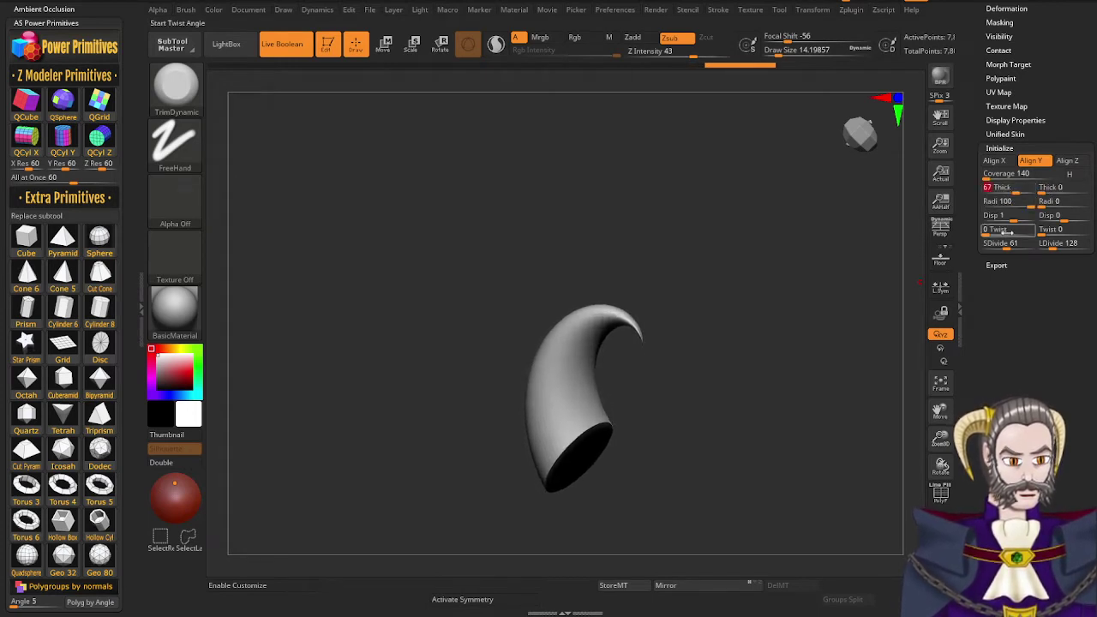
Set the spiral's start twist to 194 and its start displacement to -0.75342
left_click_drag(987, 233, 1036, 233)
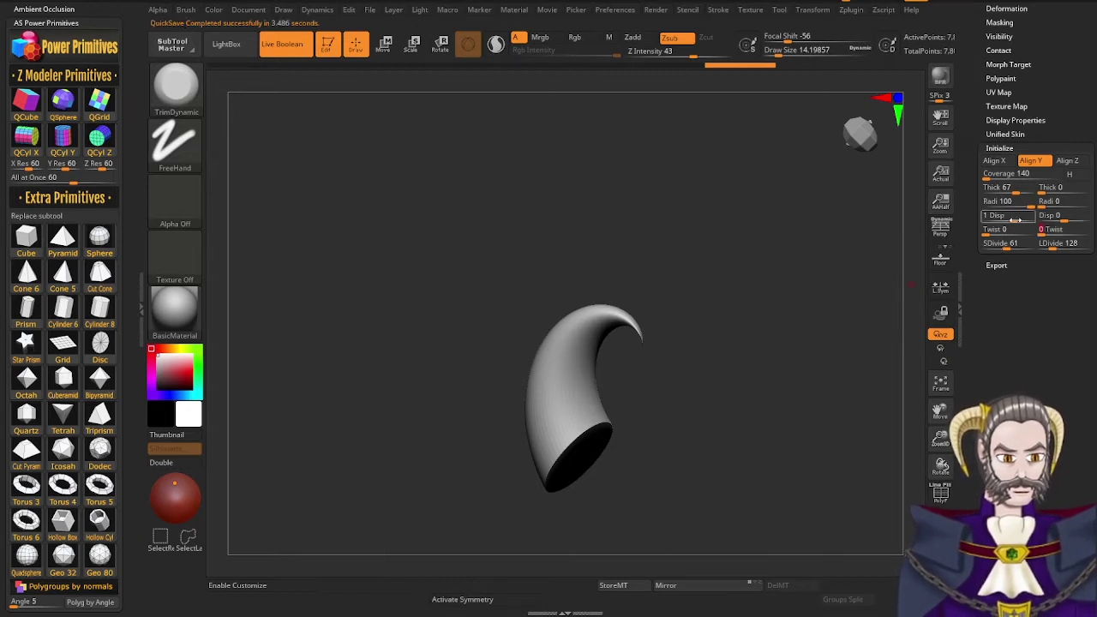
left_click_drag(988, 230, 1010, 231)
left_click_drag(1014, 220, 1003, 221)
left_click_drag(742, 398, 651, 498)
left_click_drag(715, 317, 732, 378)
left_click_drag(630, 313, 670, 280)
Shorten the spiral to a Coverage of 100 and set its start displacement to -1.30137
left_click_drag(987, 178, 993, 178)
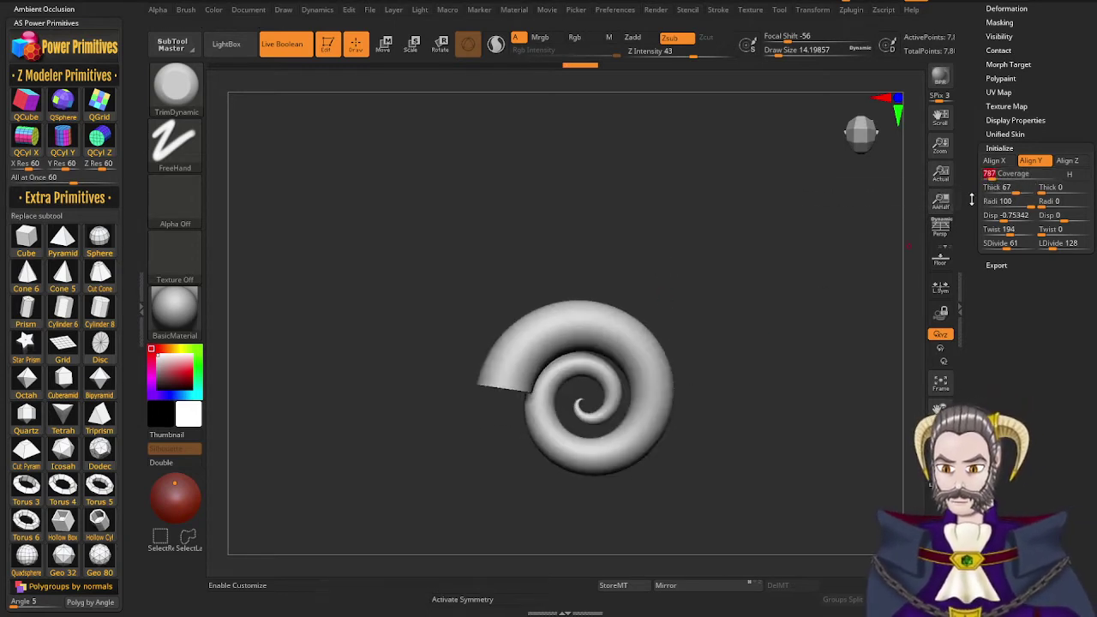
key("Return")
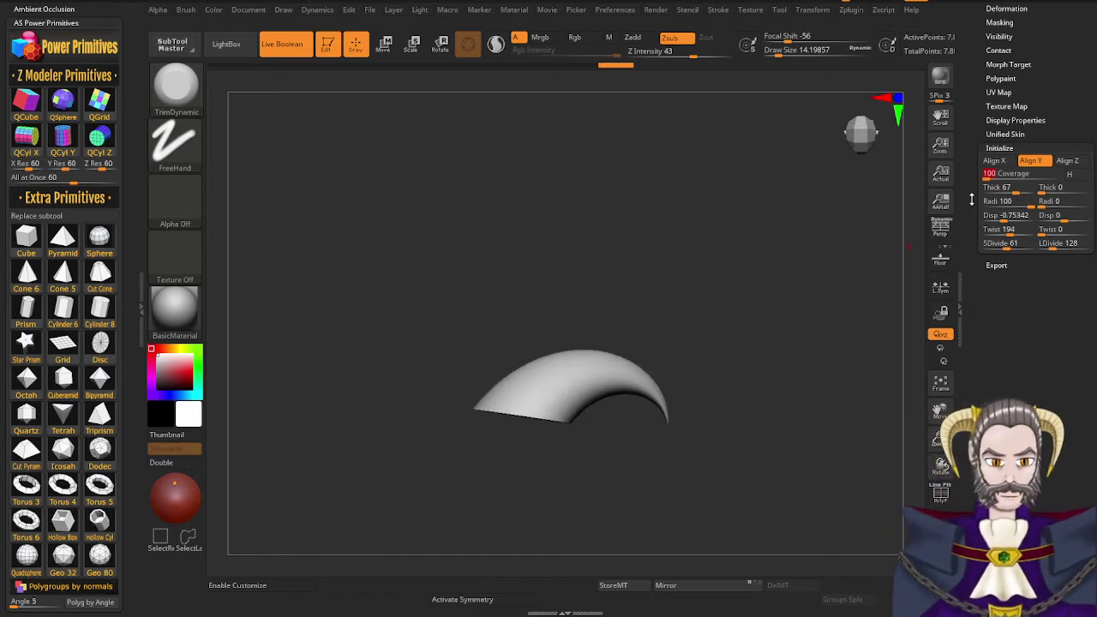
left_click_drag(710, 426, 729, 337)
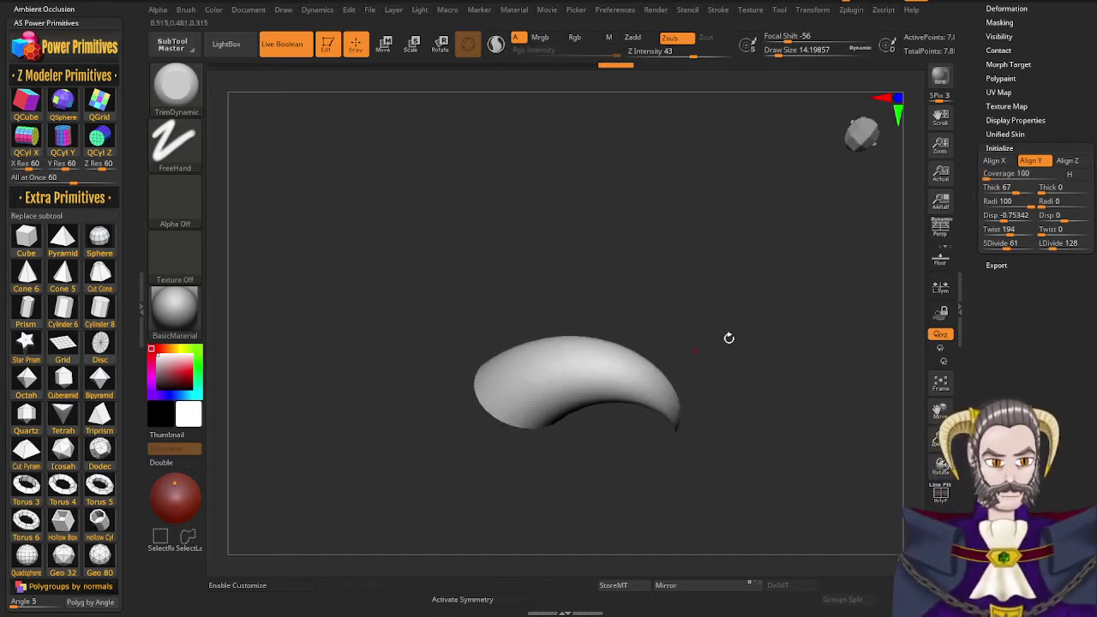
left_click_drag(775, 380, 685, 430)
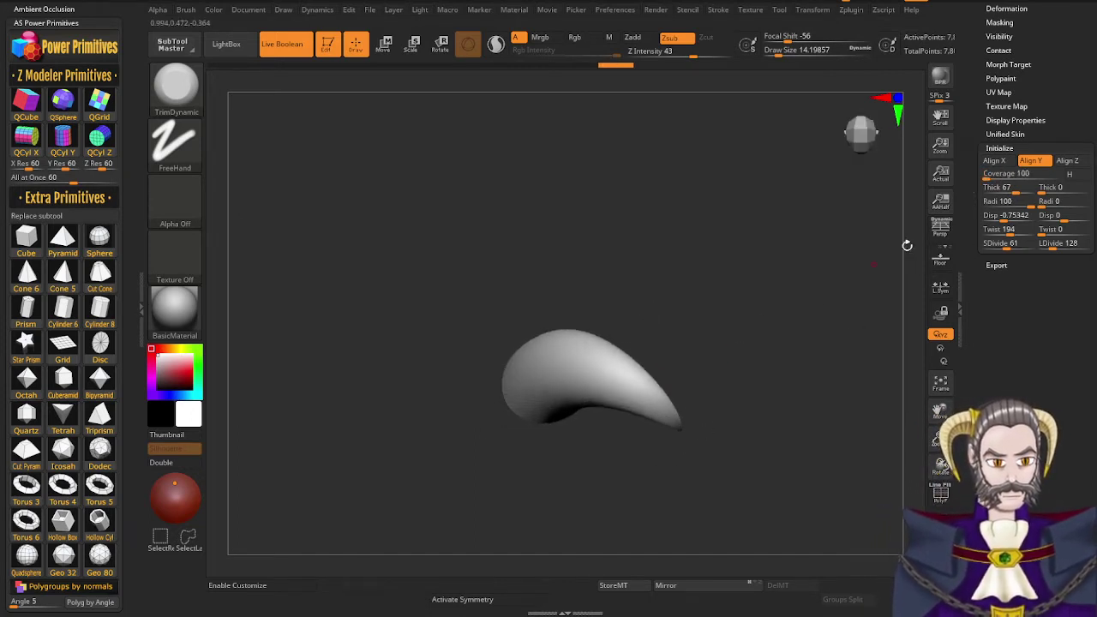
left_click_drag(1003, 221, 1002, 221)
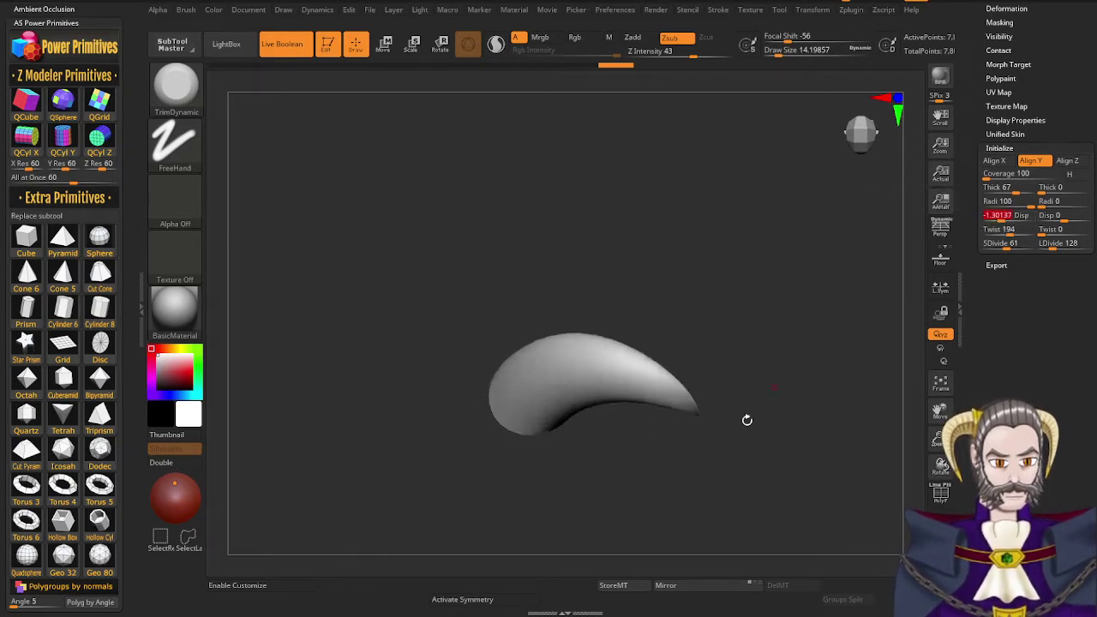
left_click_drag(747, 421, 733, 469)
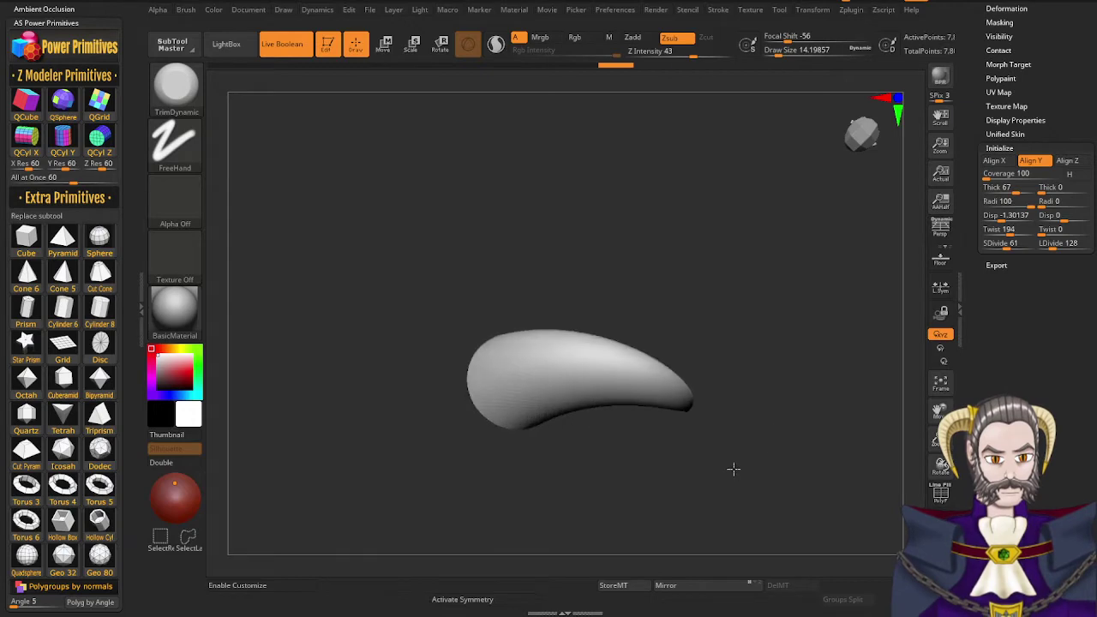
Convert the spiral lock to a PolyMesh3D and open its subtool list
left_click_drag(969, 161, 974, 332)
scroll(975, 318, "up", 2)
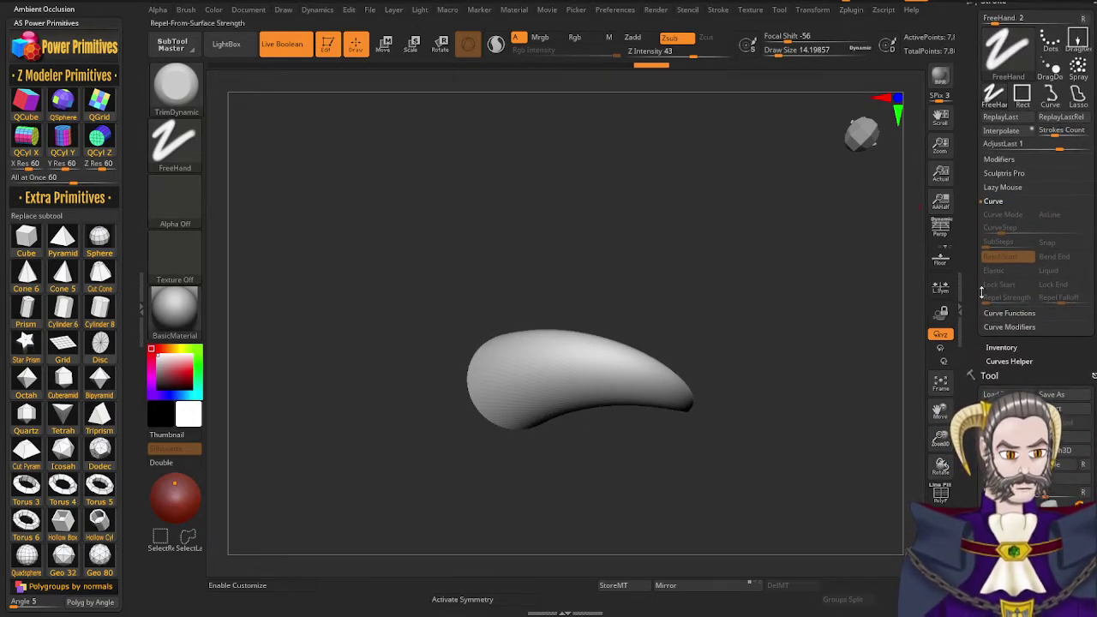
left_click_drag(963, 128, 968, 154)
left_click(1089, 9)
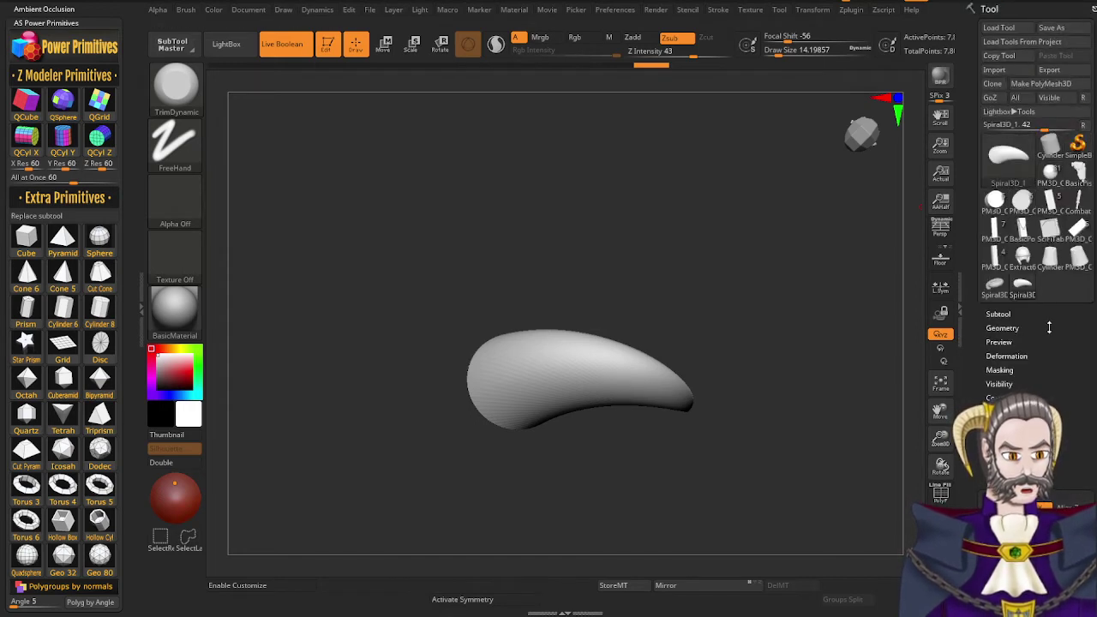
left_click(1054, 86)
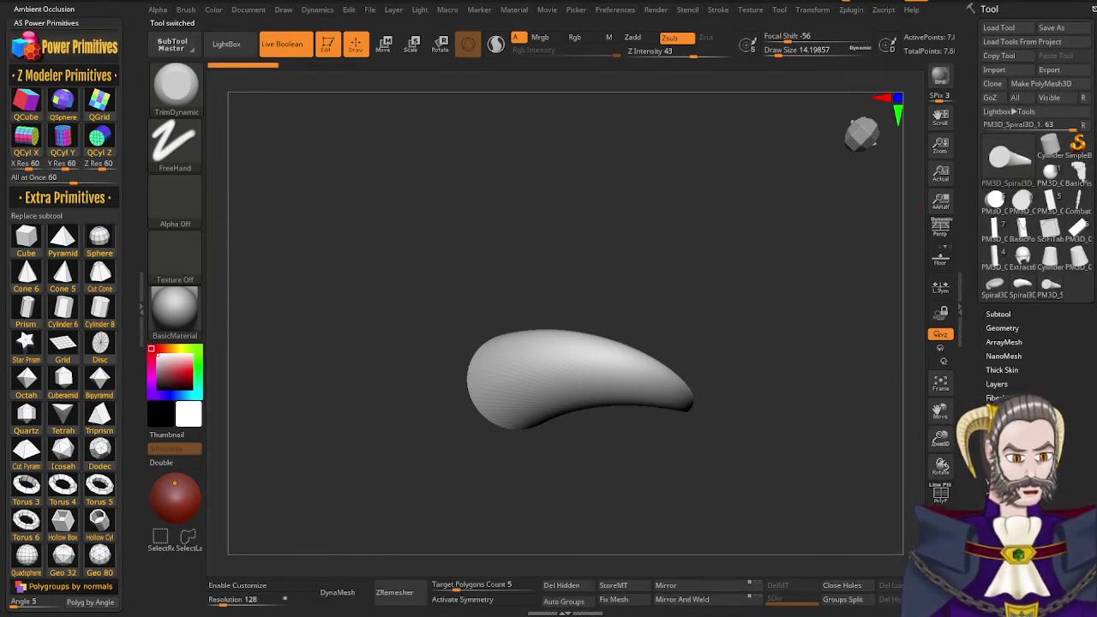
left_click(1002, 318)
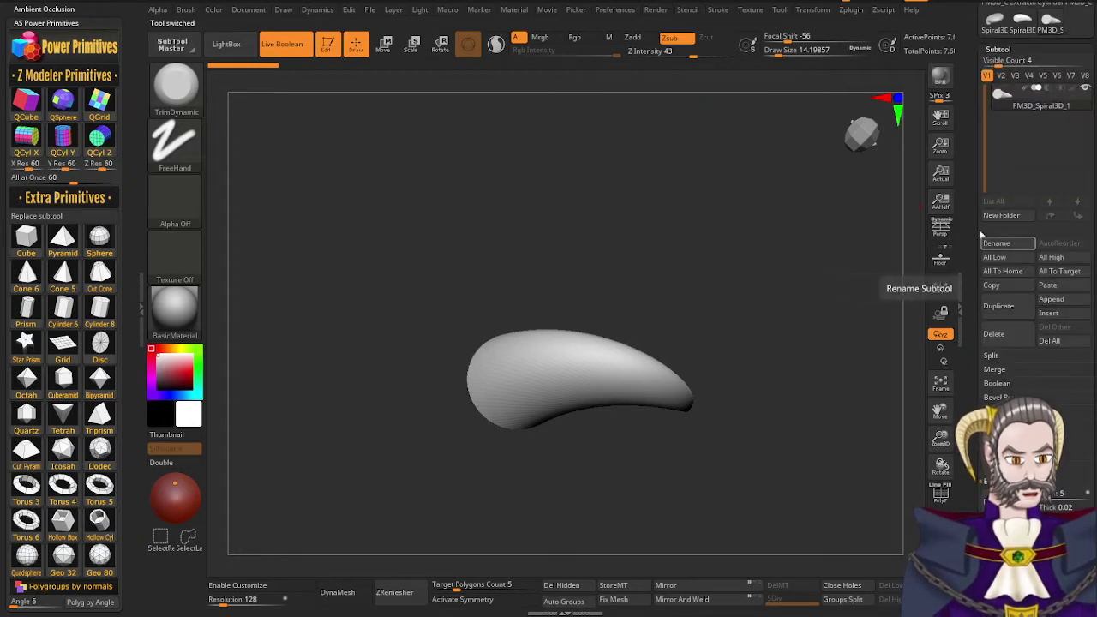
Switch back to the pilot model and append the converted spiral lock (PM3D_Spiral3D_1) as a subtool
left_click_drag(980, 235, 961, 305)
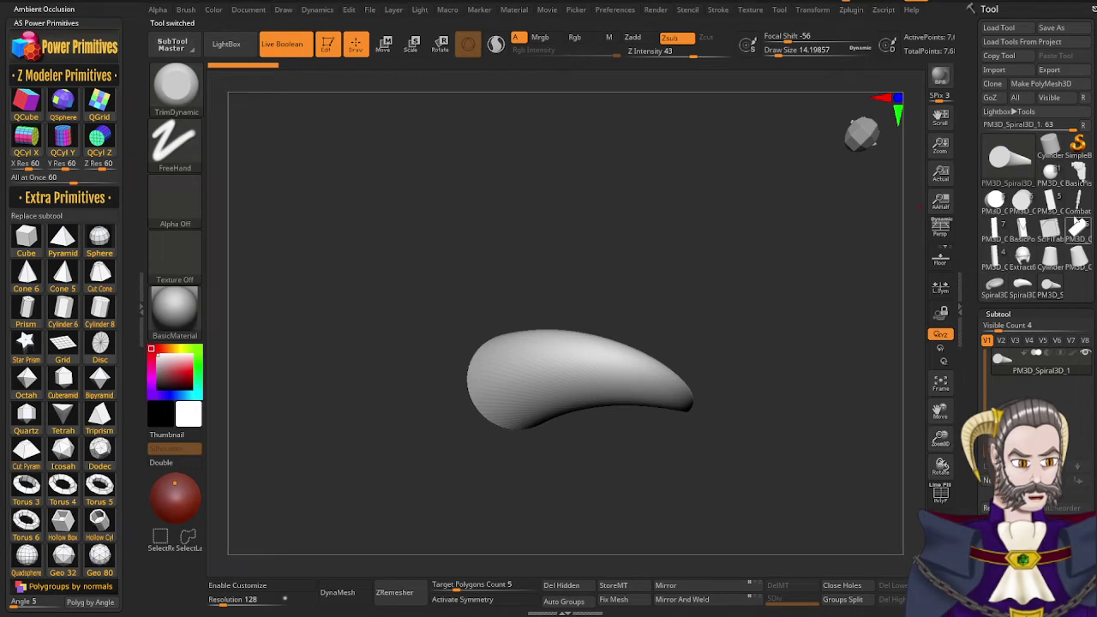
left_click(1051, 172)
right_click_drag(538, 401, 554, 191)
right_click_drag(582, 465, 571, 380, "ctrl")
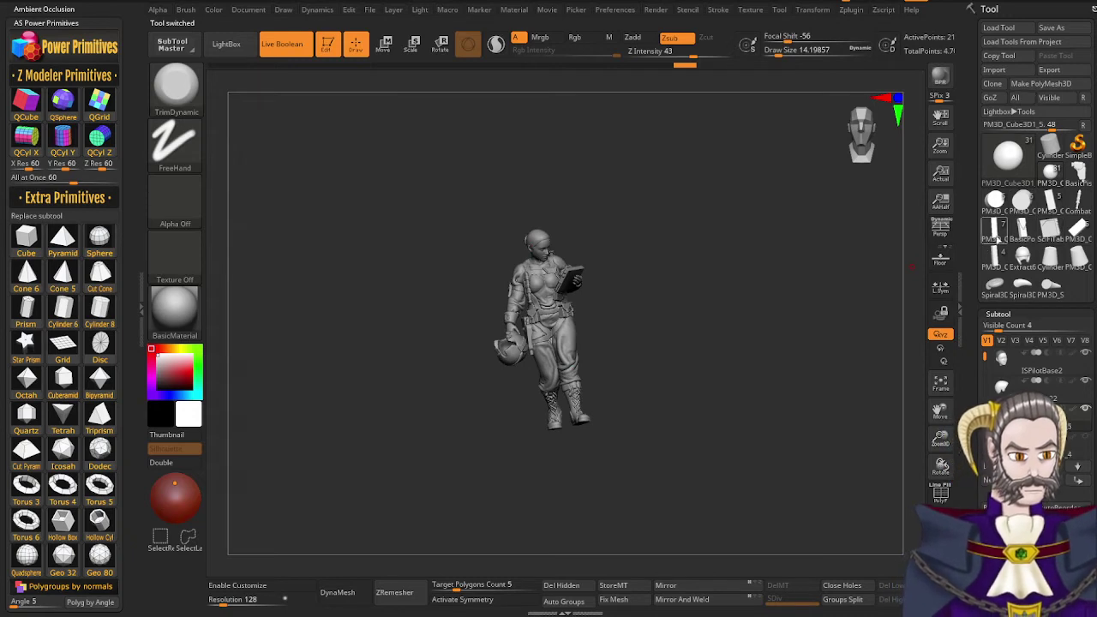
left_click_drag(972, 459, 972, 406)
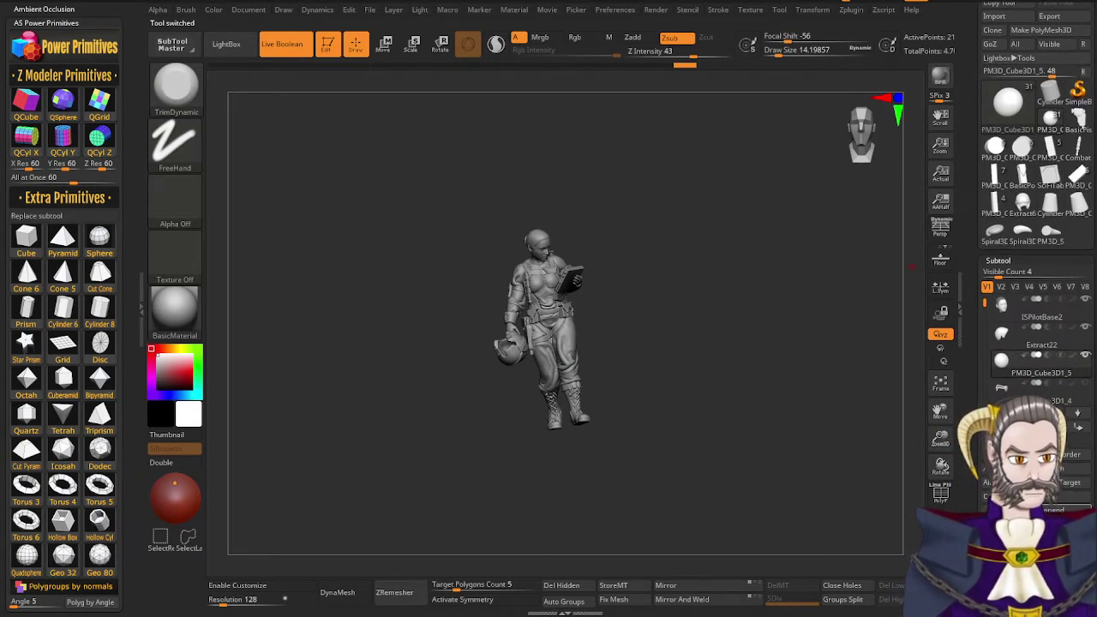
left_click(1055, 510)
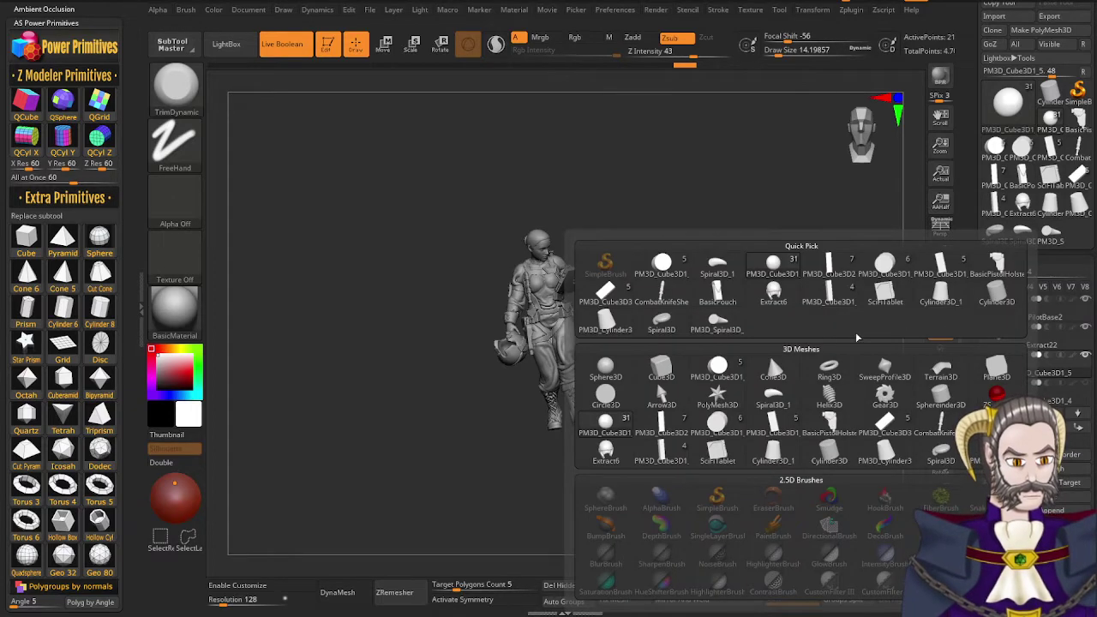
left_click(718, 329)
Select the appended spiral lock, shrink it to roughly head size and bring it up near the pilot's head
key("r")
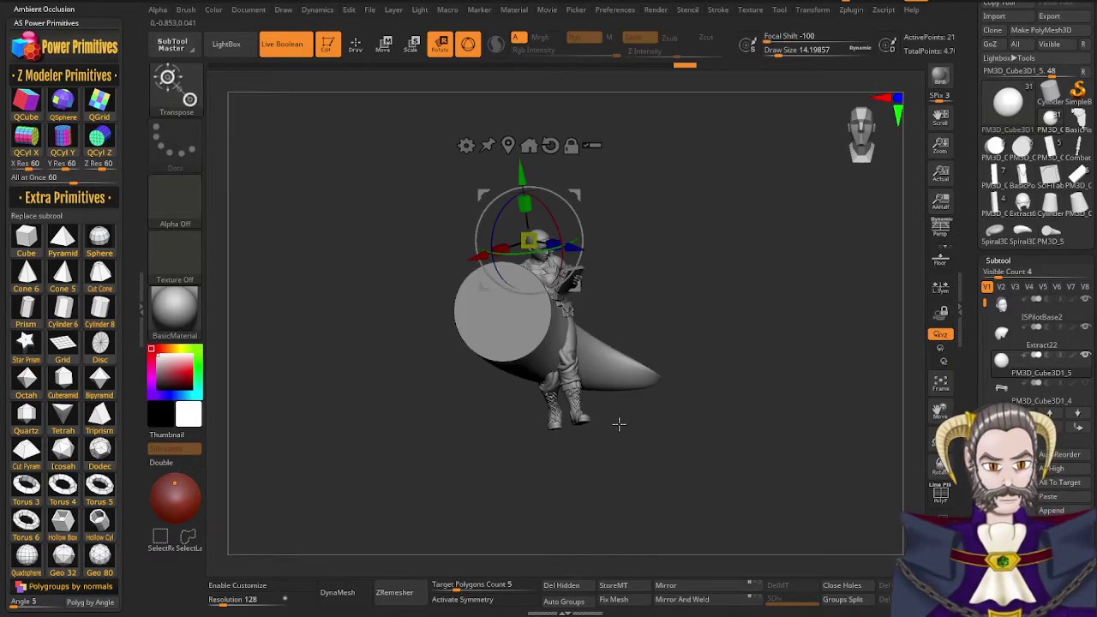
left_click_drag(982, 302, 1017, 322)
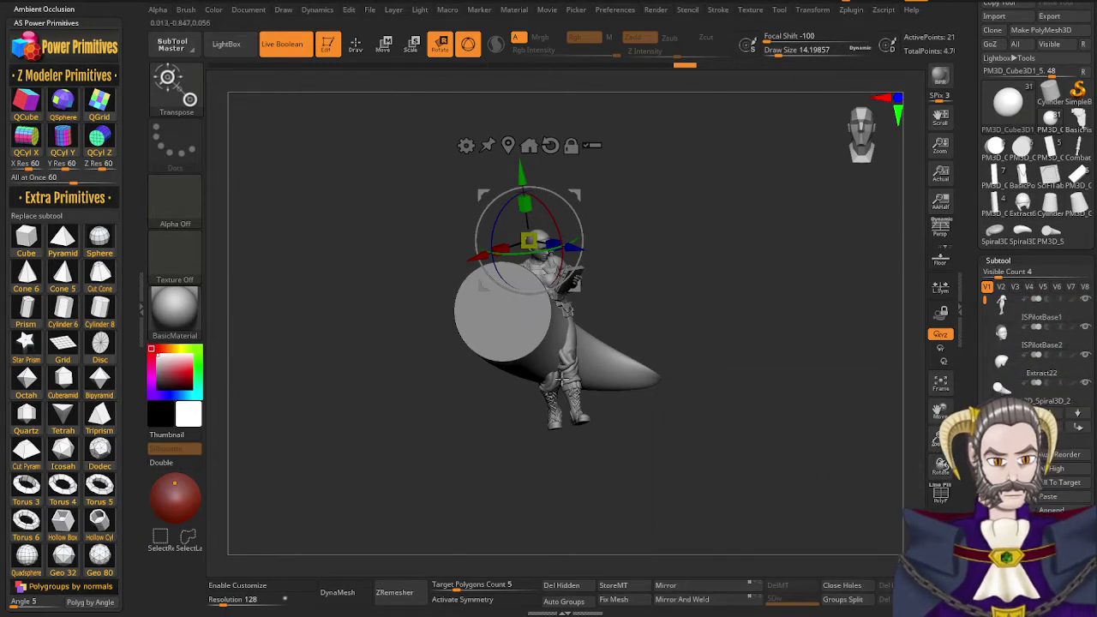
left_click(1019, 392)
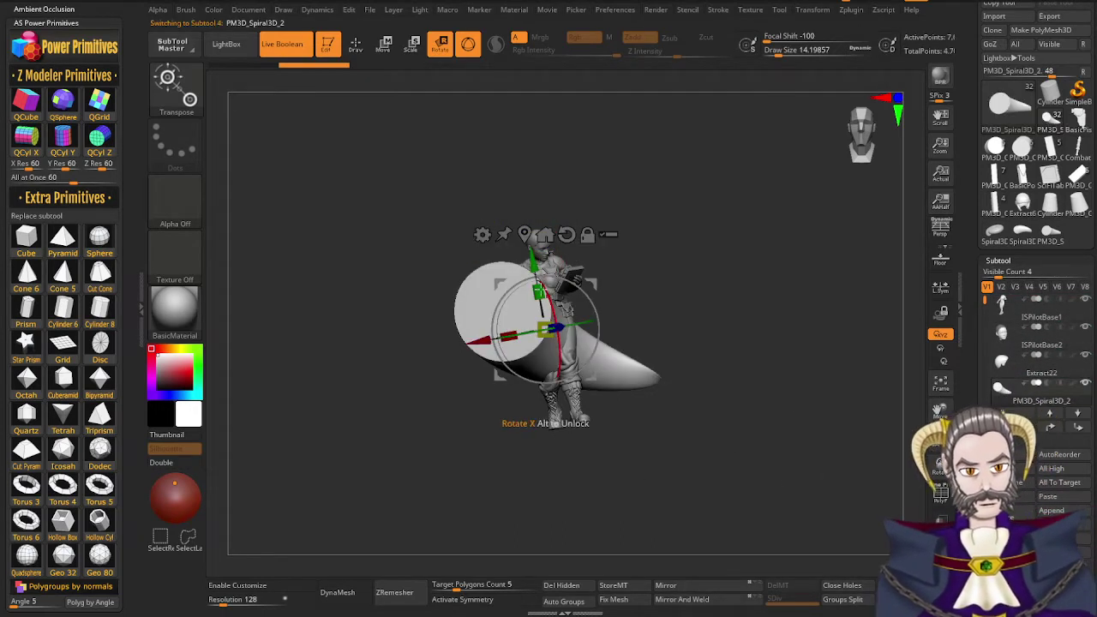
left_click_drag(534, 264, 515, 161)
left_click_drag(527, 227, 489, 290)
right_click_drag(505, 302, 638, 423, "ctrl")
left_click_drag(548, 215, 527, 313)
Rotate the spiral lock upright and position it above the front of the head with its tapered tip pointing down
right_click_drag(631, 253, 630, 319)
left_click_drag(581, 258, 580, 258)
left_click_drag(522, 303, 548, 289)
right_click_drag(549, 294, 591, 266)
left_click_drag(474, 239, 579, 240)
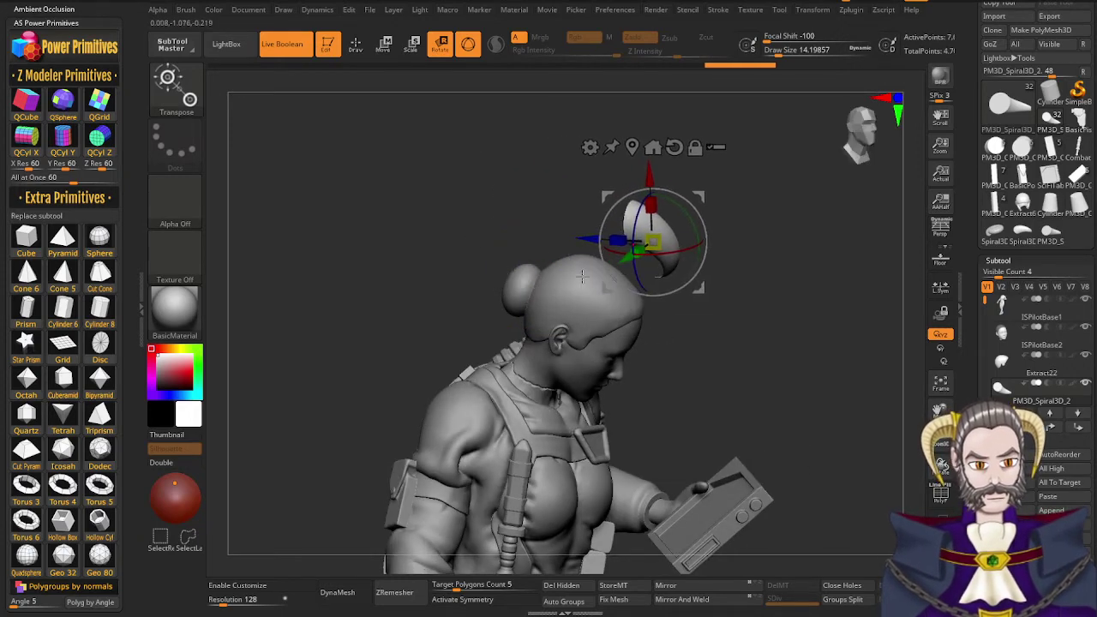
mouse_move(619, 360)
right_mouse_down("ctrl")
mouse_move(619, 324)
mouse_move(621, 377)
right_mouse_up("ctrl")
left_click_drag(621, 378, 525, 336)
right_click_drag(637, 226, 620, 237)
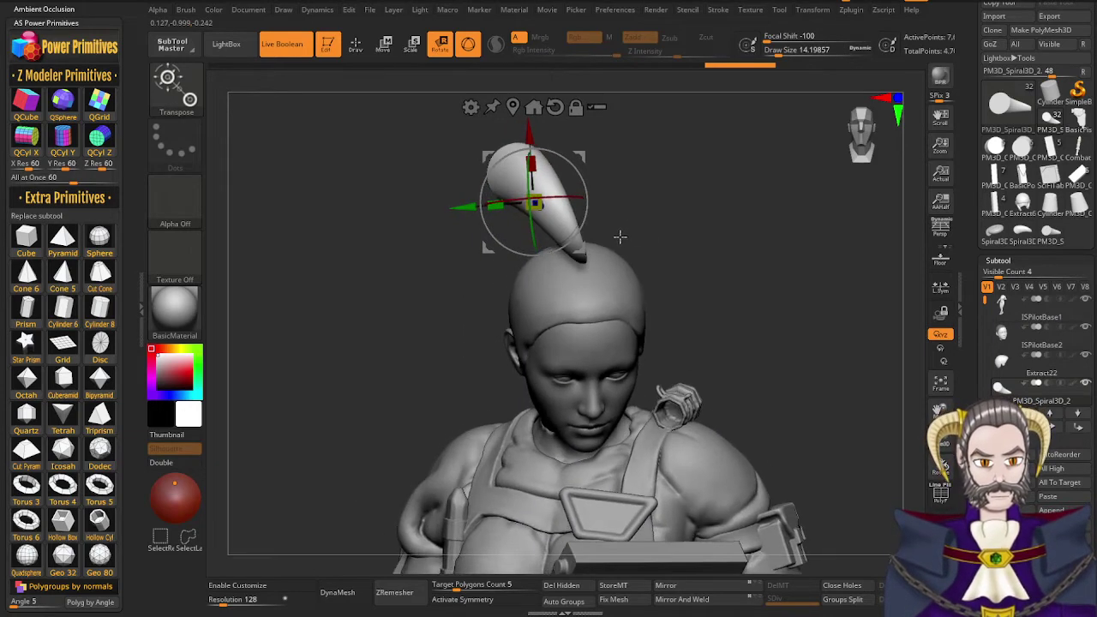
Lower the spiral lock in front of the face and turn it so that it curves along the side
left_click_drag(535, 131, 539, 283)
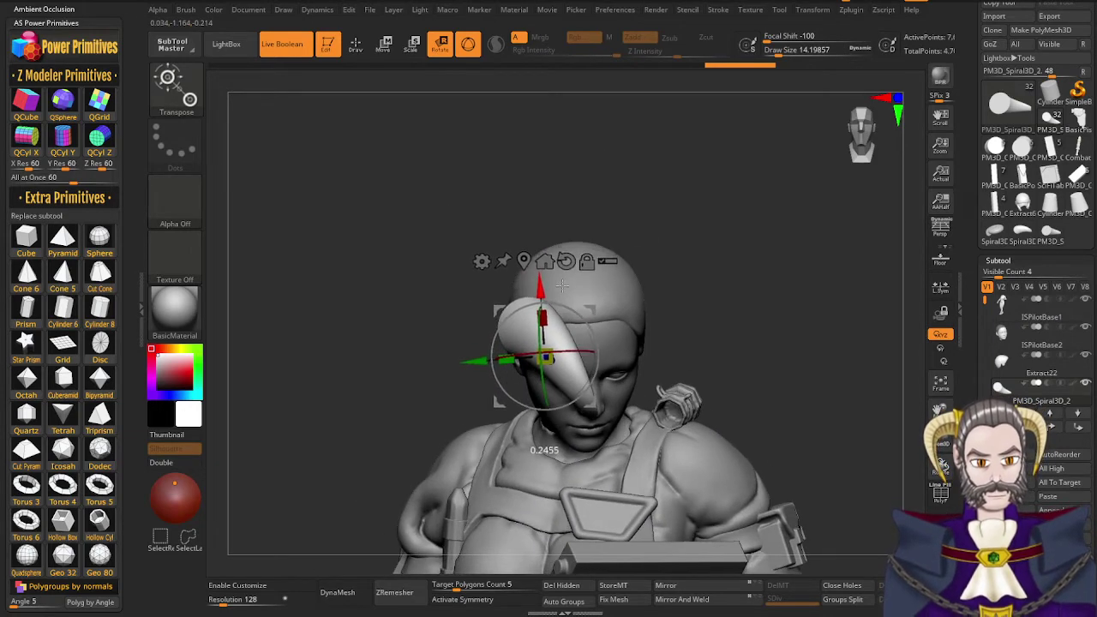
left_click_drag(474, 361, 561, 355)
right_click_drag(641, 455, 615, 491)
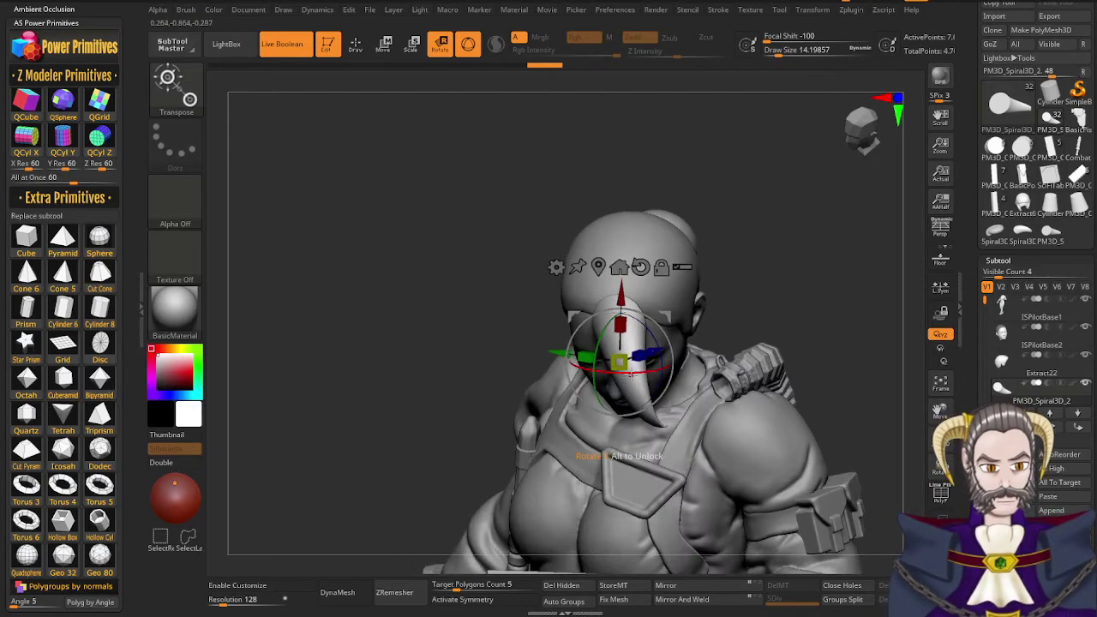
left_click_drag(661, 370, 662, 372)
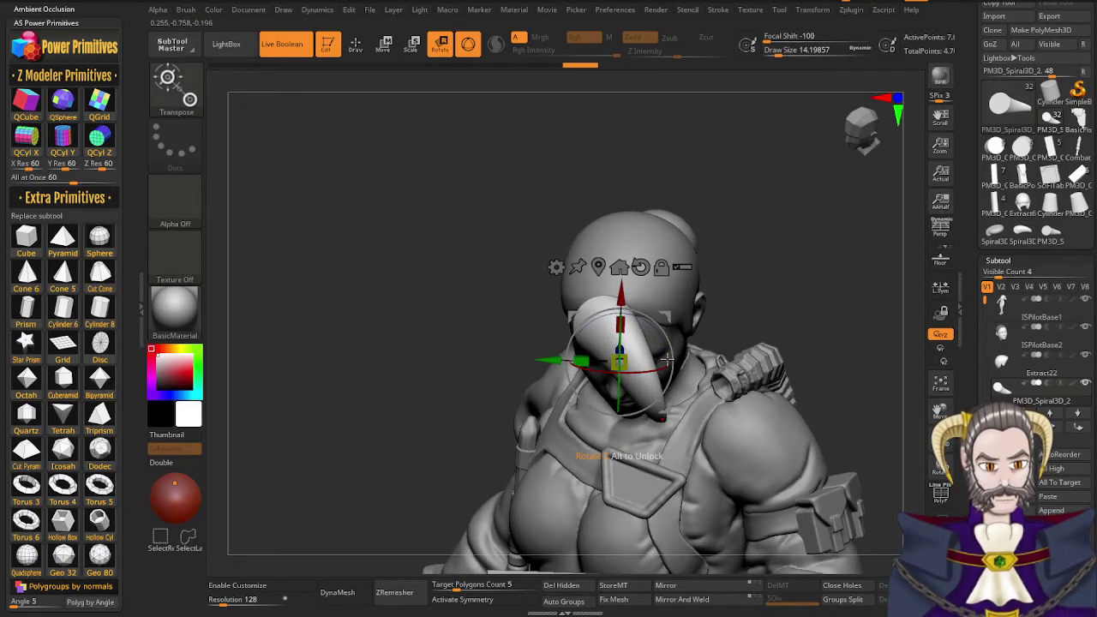
right_click_drag(576, 437, 654, 429)
left_click_drag(649, 360, 653, 361)
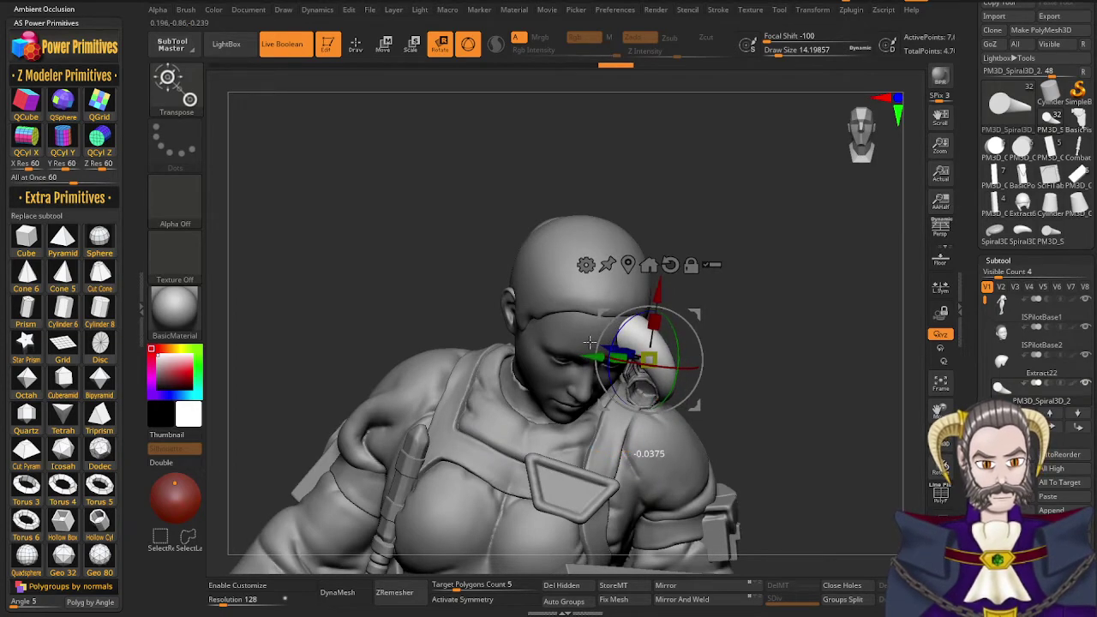
Raise the spiral lock to the forehead and tilt it to follow the front hairline
right_click_drag(588, 360, 642, 391)
left_click_drag(606, 354, 558, 335)
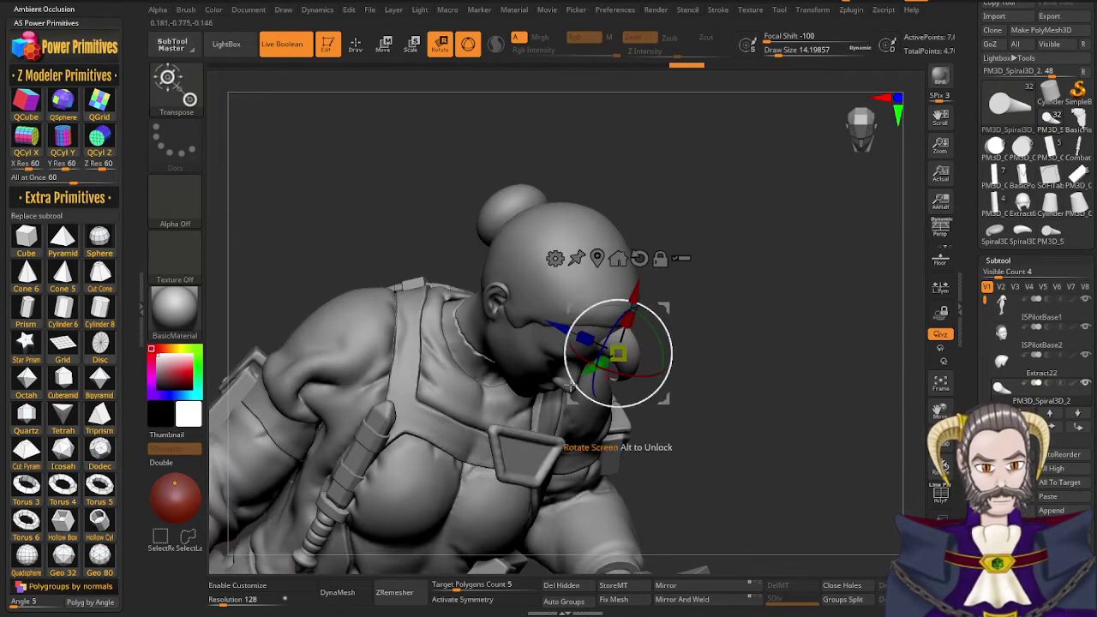
left_click_drag(571, 386, 540, 341)
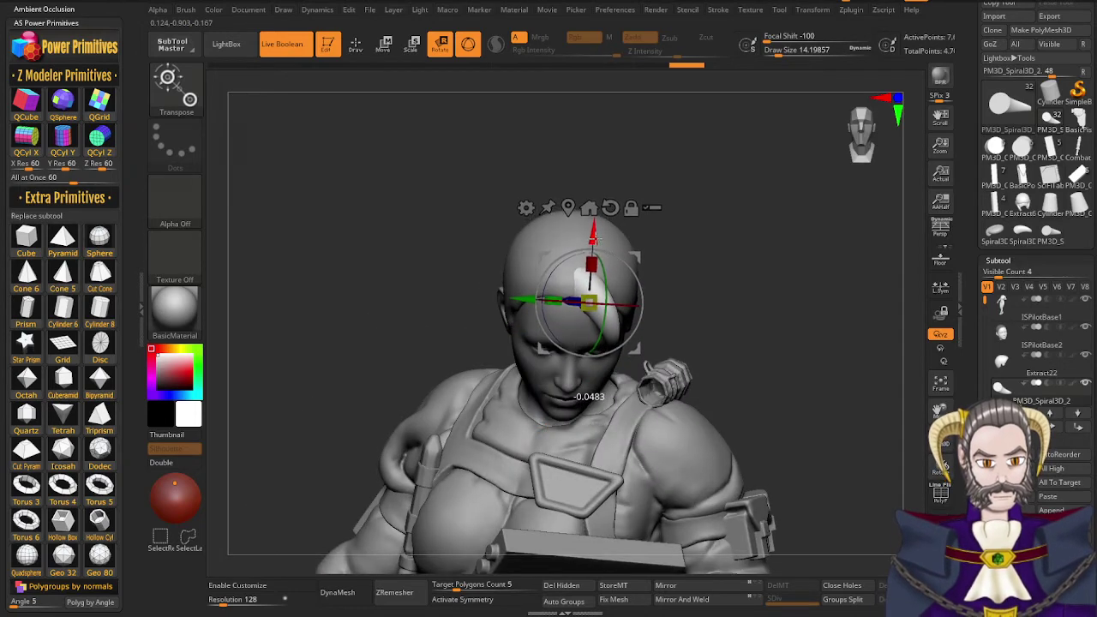
left_click_drag(594, 239, 594, 238)
right_click_drag(650, 279, 536, 376)
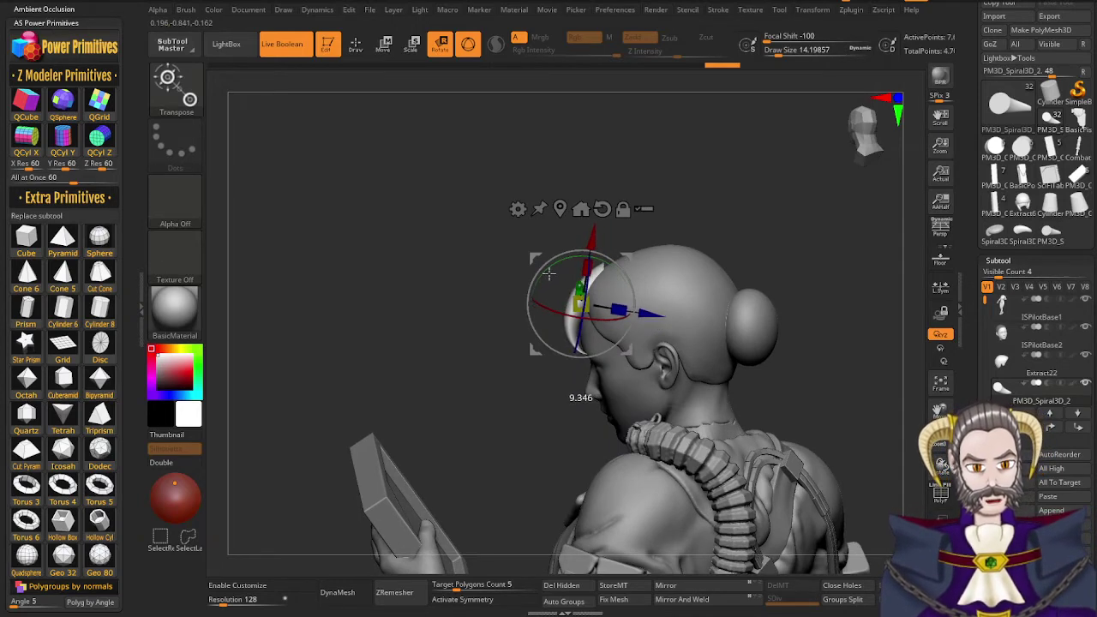
Push the spiral lock back into the forehead and turn it so it sweeps down from the hairline as a bang
right_click_drag(619, 271, 660, 296)
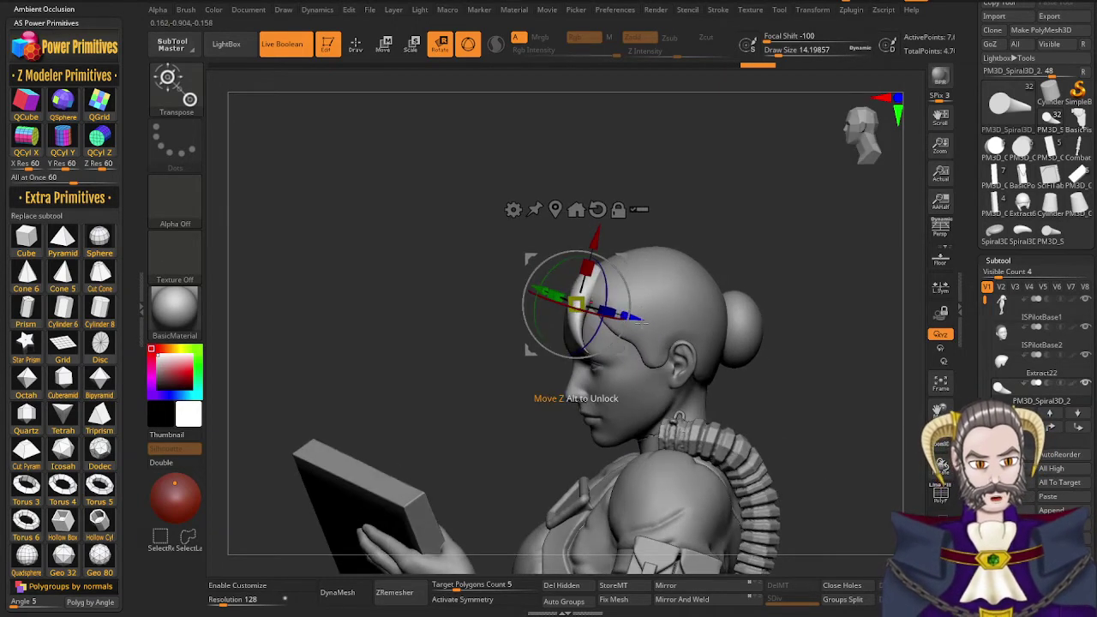
left_click_drag(640, 320, 641, 322)
mouse_move(641, 322)
right_mouse_down()
mouse_move(674, 301)
mouse_move(640, 317)
right_mouse_up()
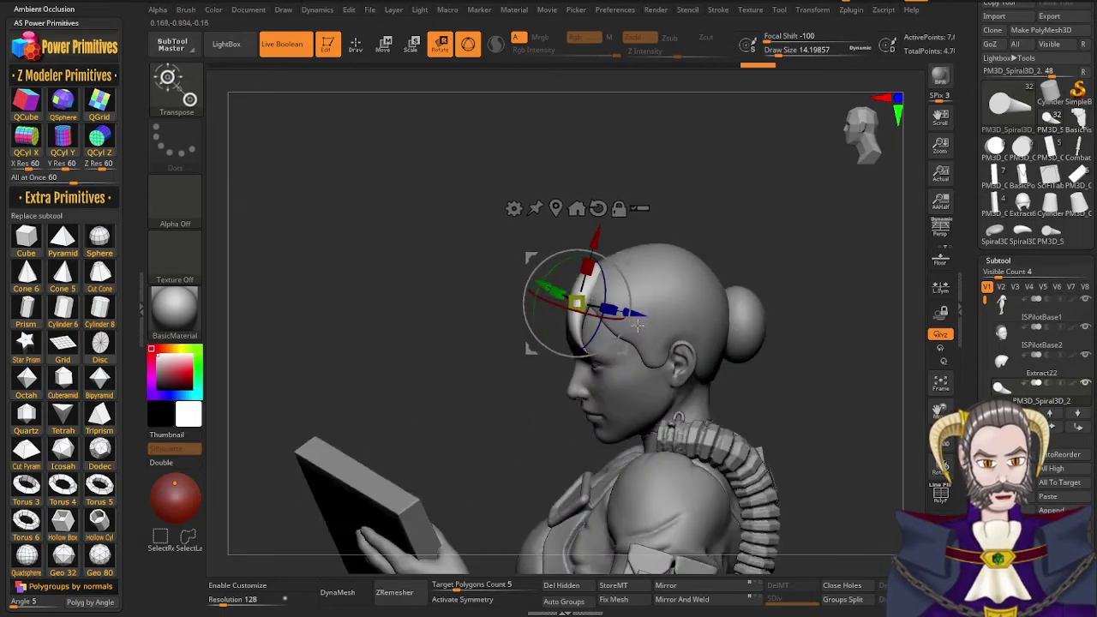
left_click_drag(638, 318, 643, 315)
right_click_drag(649, 322, 712, 285)
left_click_drag(712, 285, 658, 400)
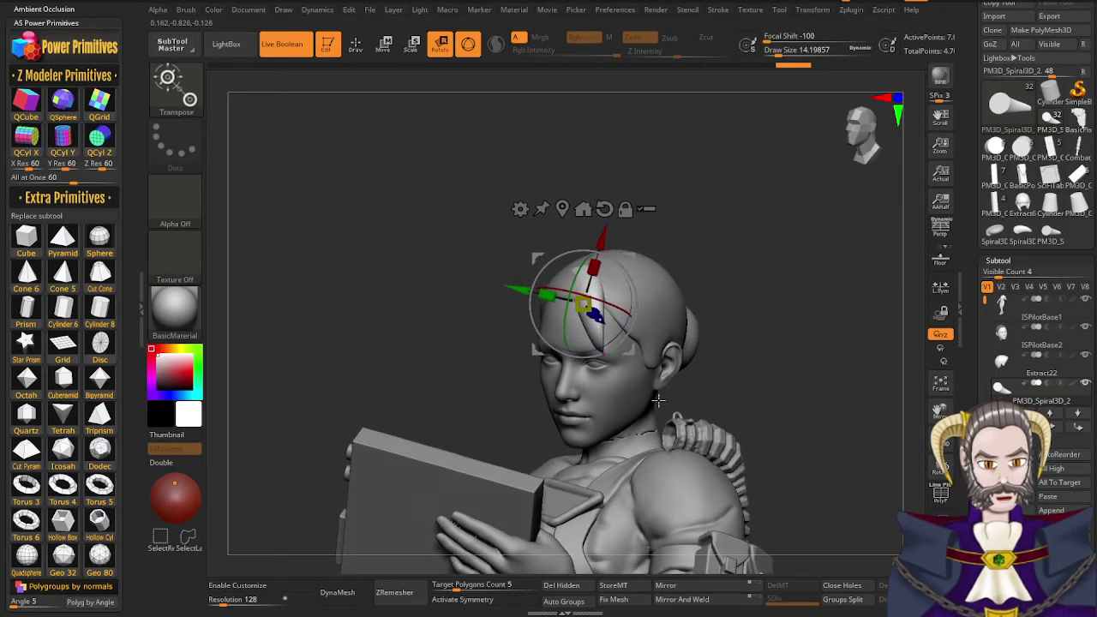
key("q")
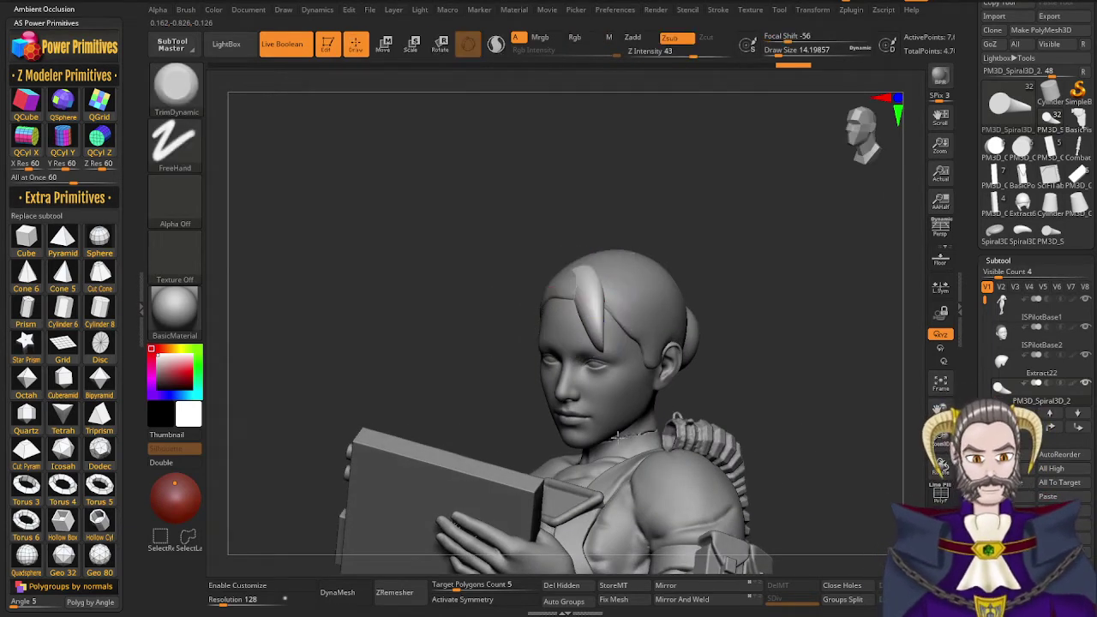
Check the bang against the whole figure and nudge its position on the forehead
right_click_drag(525, 442, 639, 437)
right_click_drag(568, 378, 566, 252, "ctrl")
right_click_drag(576, 442, 557, 463)
key("r")
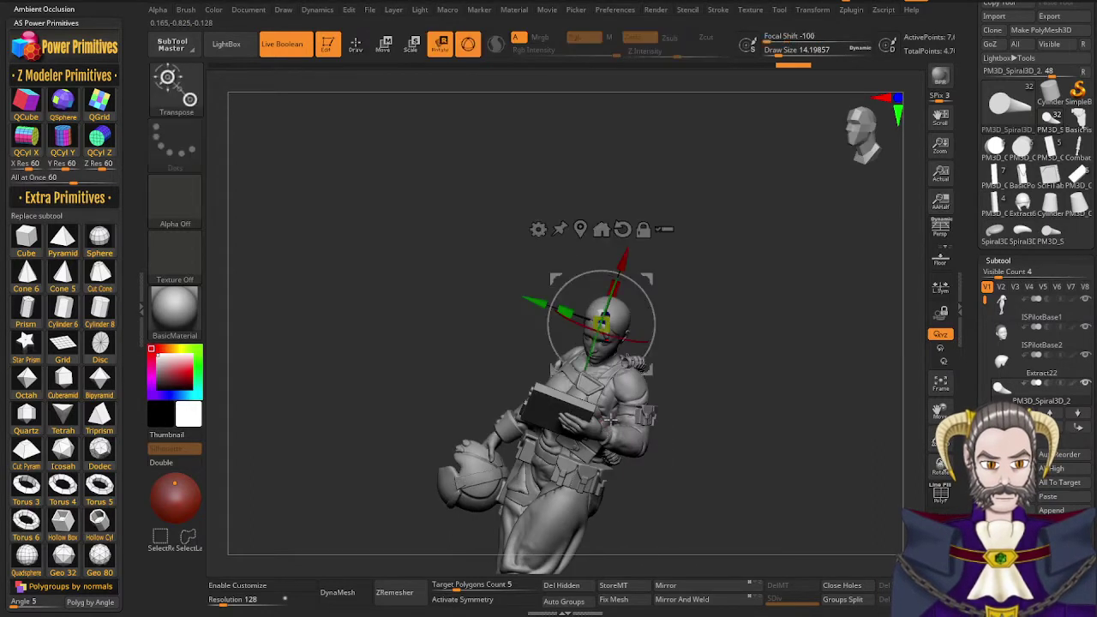
right_click_drag(669, 365, 561, 506)
right_click_drag(638, 435, 577, 442)
left_click_drag(649, 349, 653, 349)
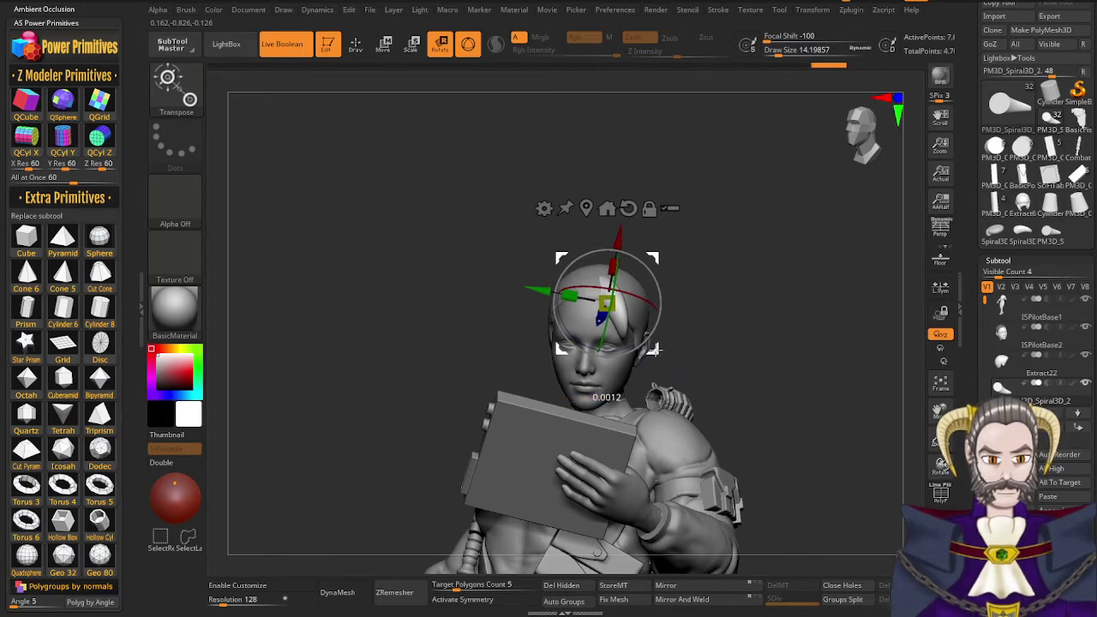
Adjust the bang's tilt and offset in profile so its root sits against the front of the hair cap
right_click_drag(659, 359, 551, 418)
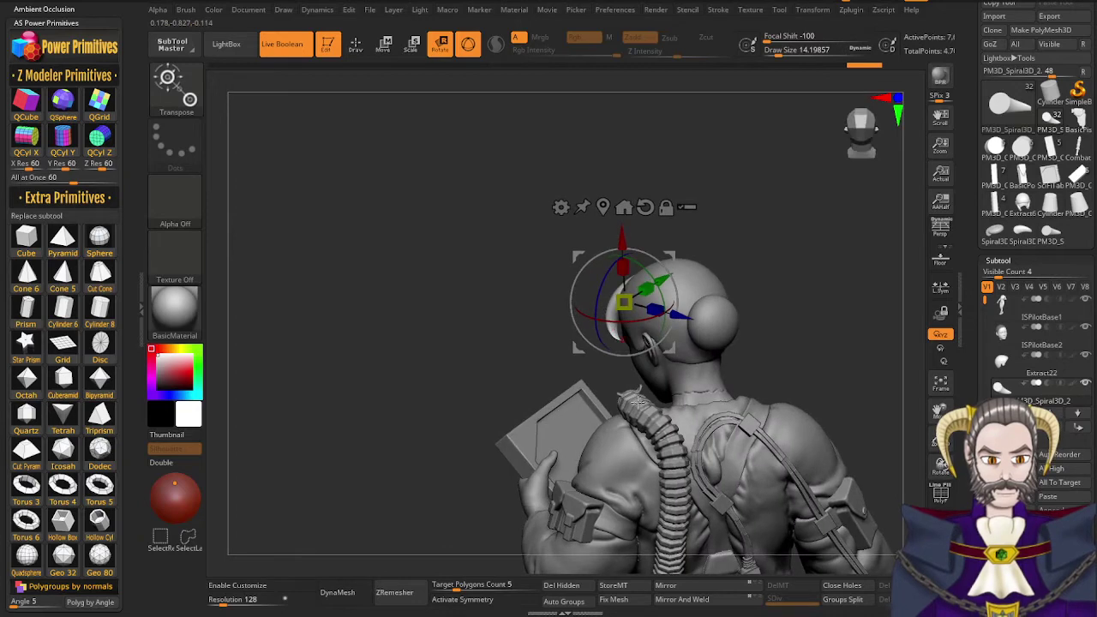
right_click_drag(631, 411, 601, 407)
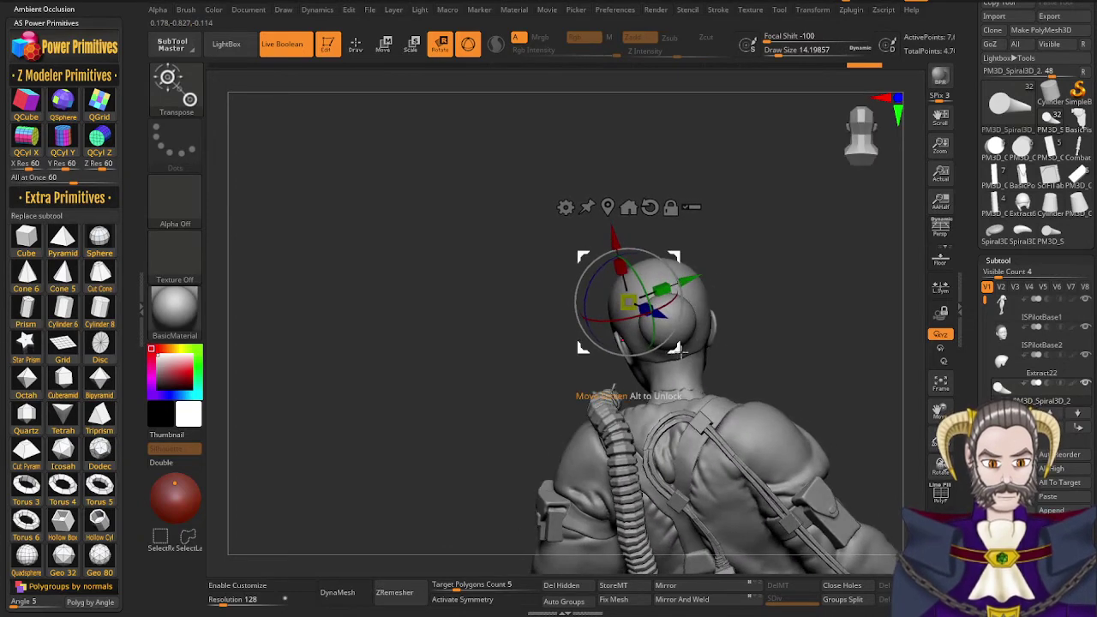
left_click_drag(681, 353, 725, 303)
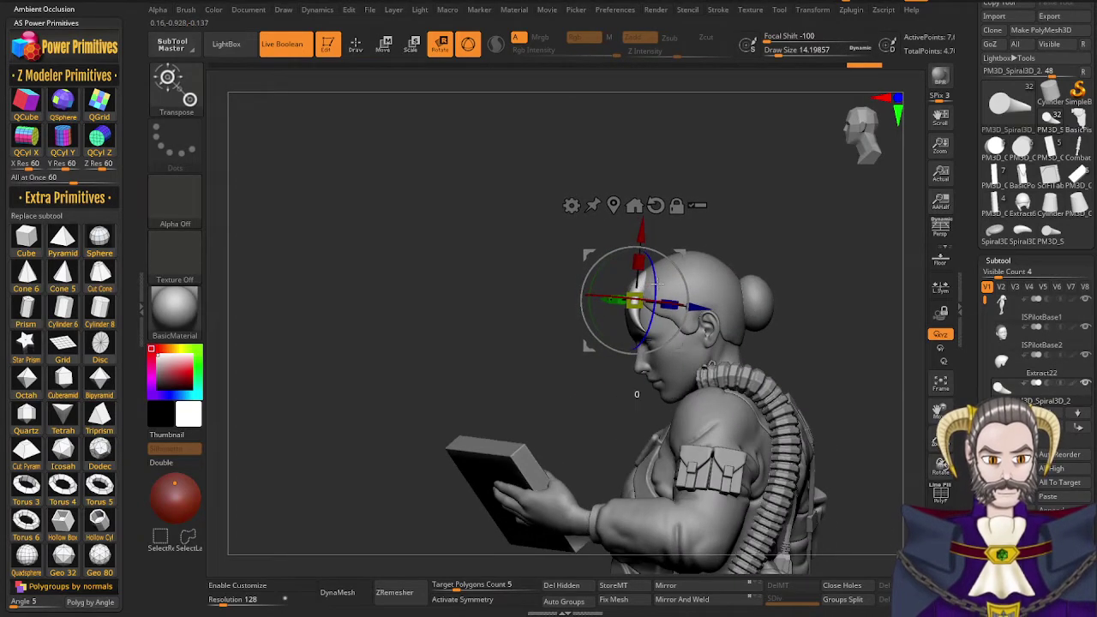
left_click_drag(658, 290, 658, 288)
right_click_drag(662, 345, 722, 307)
left_click_drag(677, 352, 674, 353)
mouse_move(674, 353)
right_mouse_down()
mouse_move(635, 376)
mouse_move(597, 378)
right_mouse_up()
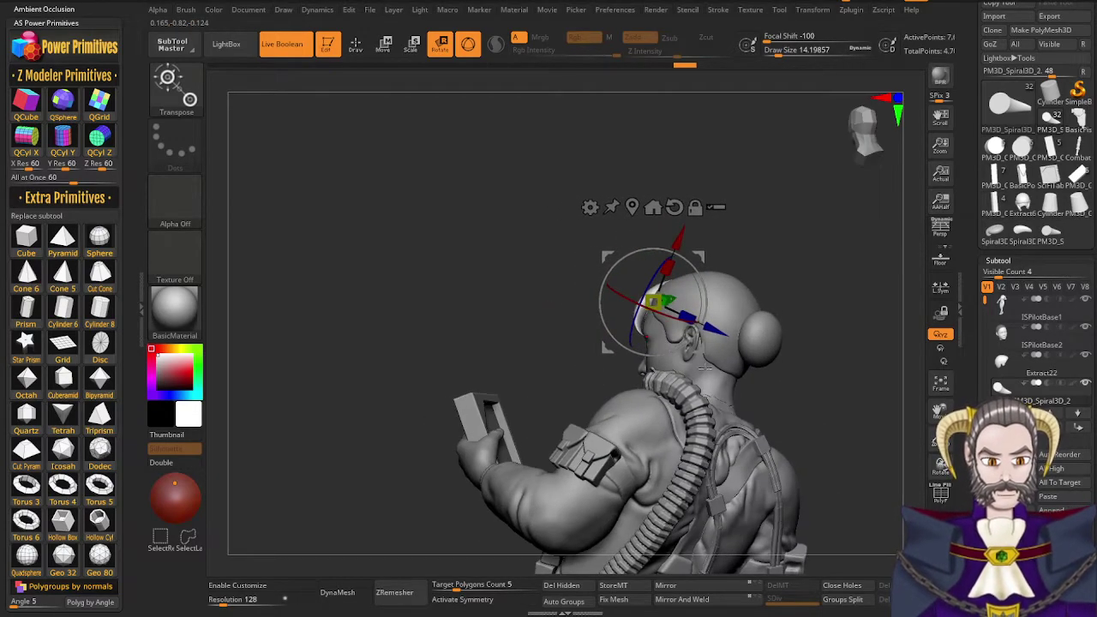
Fine-tune the placement of the bang's root on the hairline from the side and rear views
key("q")
right_click_drag(689, 382, 699, 386)
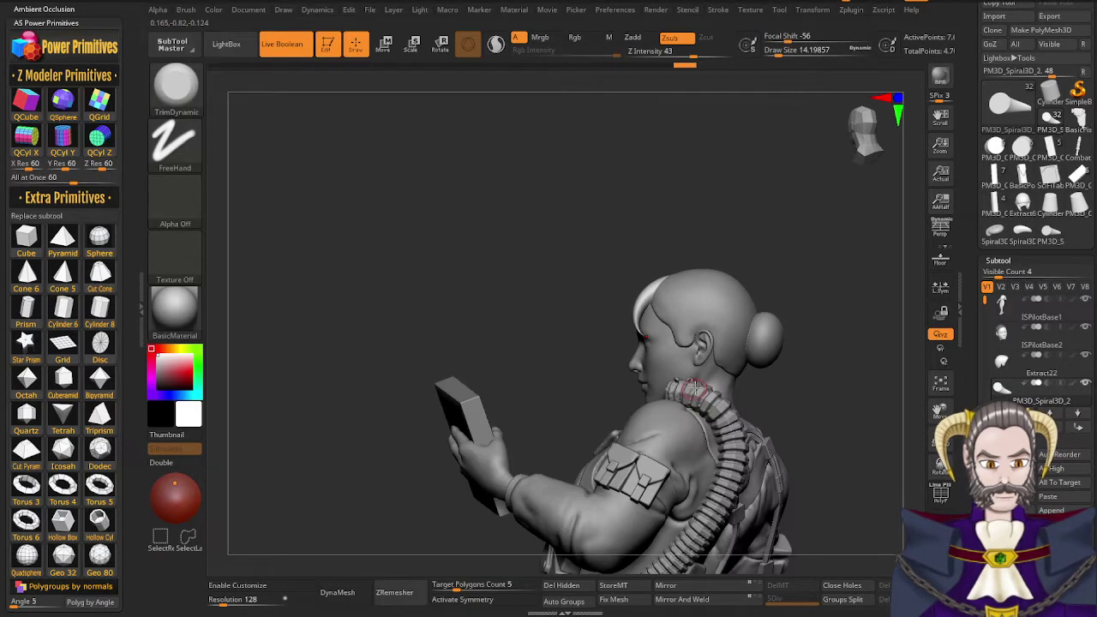
key("r")
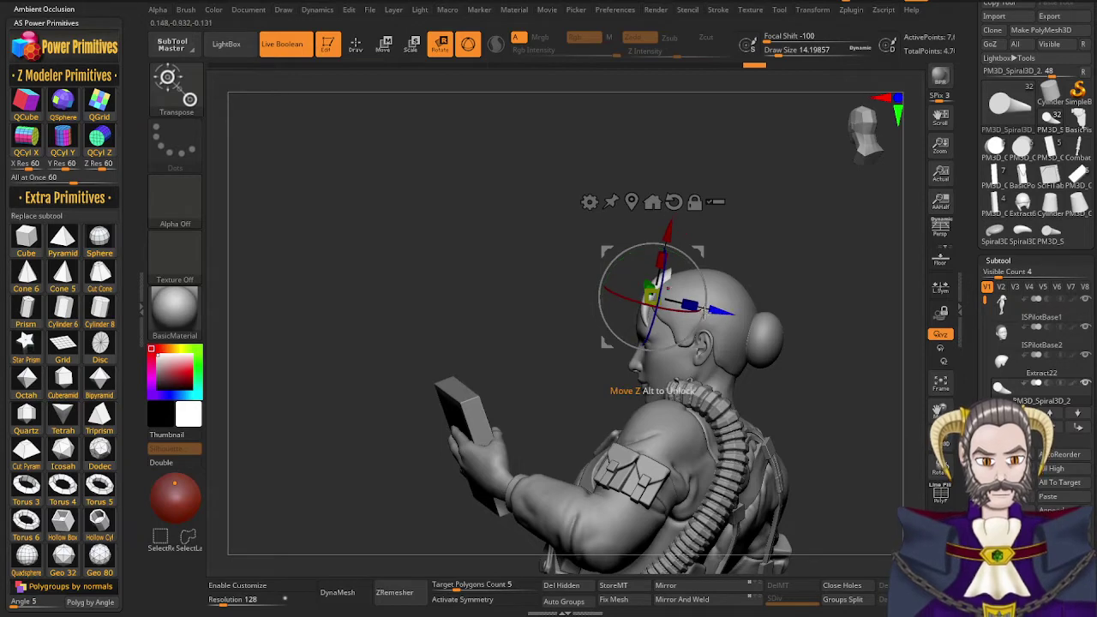
left_click_drag(699, 343, 698, 349)
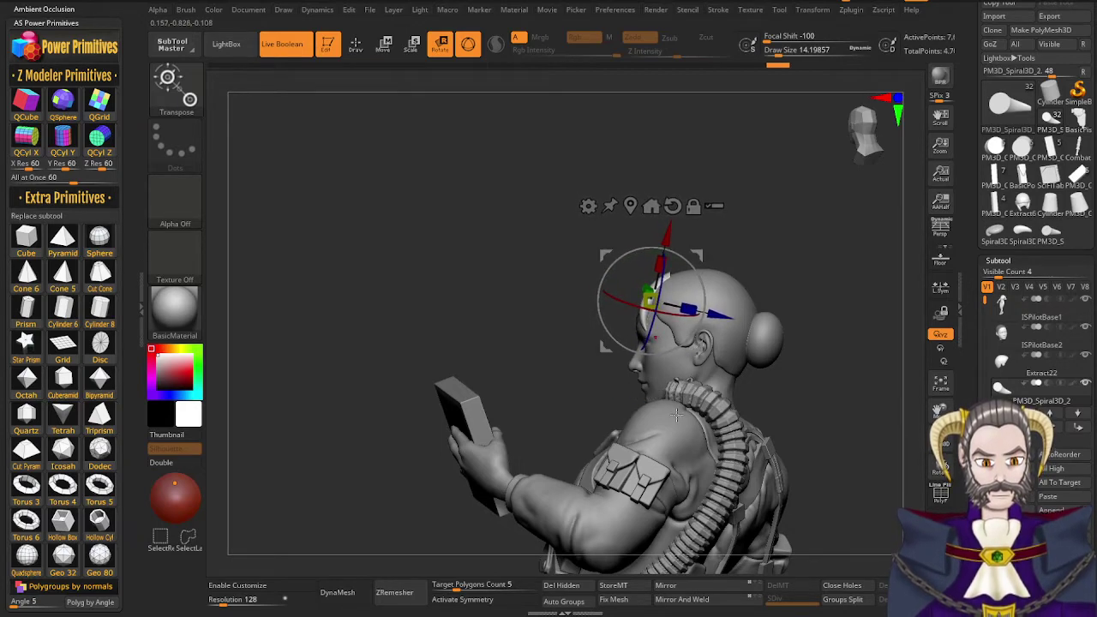
left_click_drag(527, 405, 667, 381)
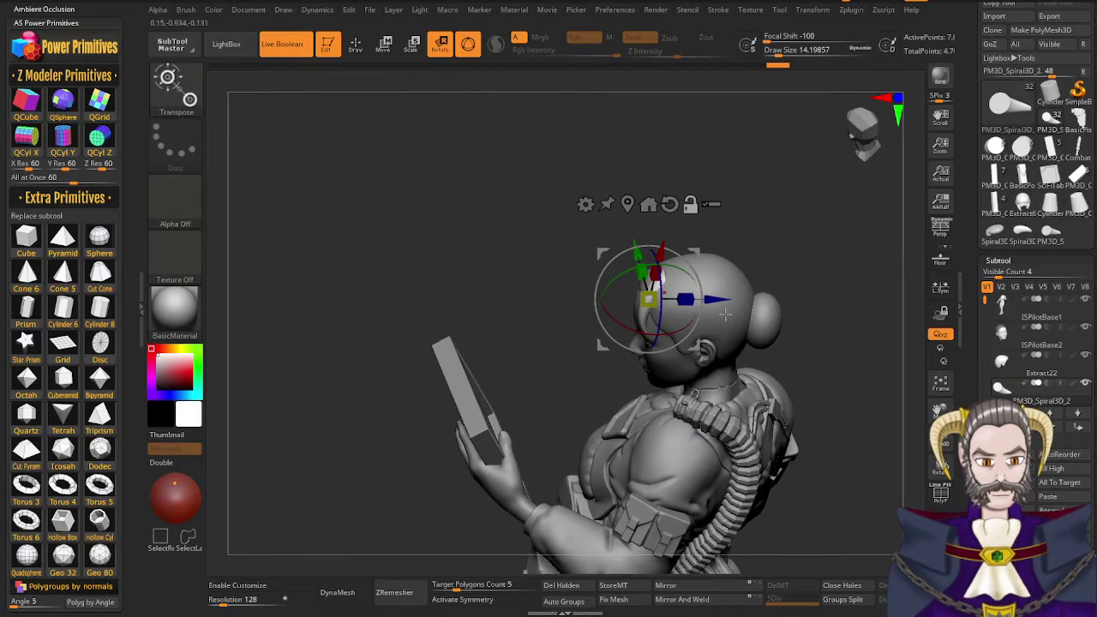
Make the hair cap the active subtool and choose the Rake brush for carving hair strands
left_click(724, 344, "alt")
left_click_drag(697, 416, 583, 440)
left_click_drag(540, 408, 654, 260)
key("q")
left_click_drag(541, 394, 729, 138, "alt")
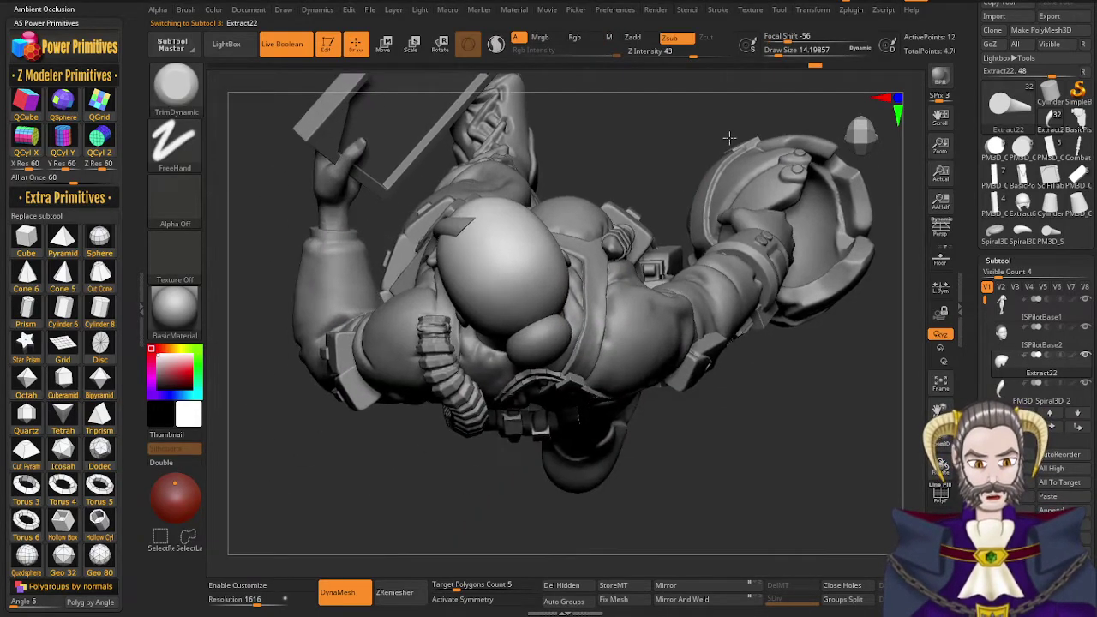
mouse_move(604, 455)
left_mouse_down()
mouse_move(419, 499)
mouse_move(575, 263)
left_mouse_up()
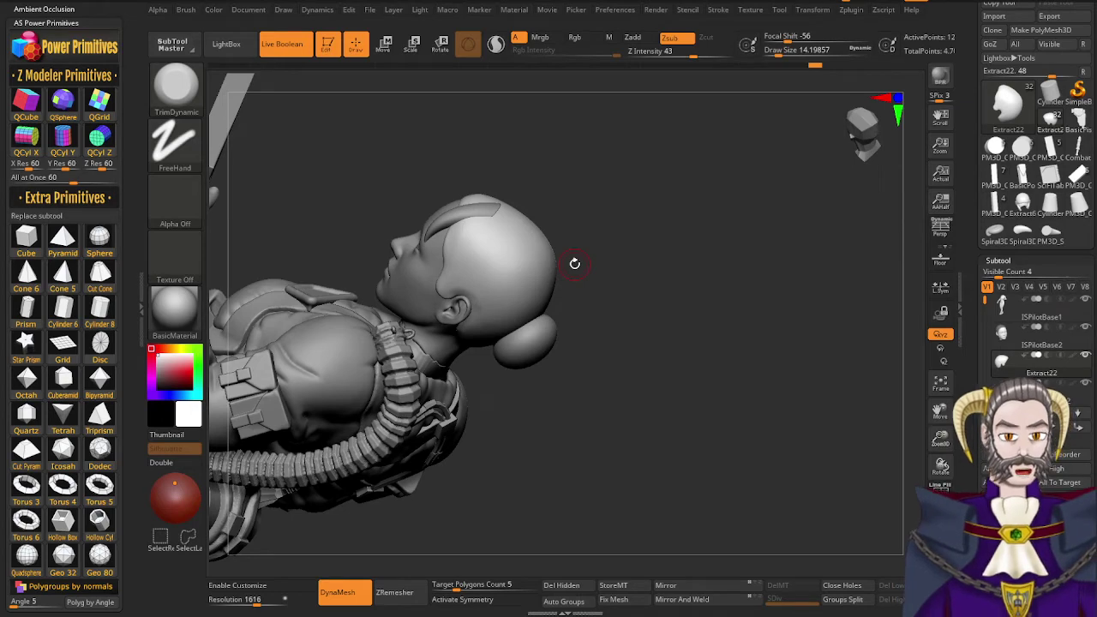
right_click_drag(549, 349, 548, 278)
left_click_drag(547, 277, 535, 348)
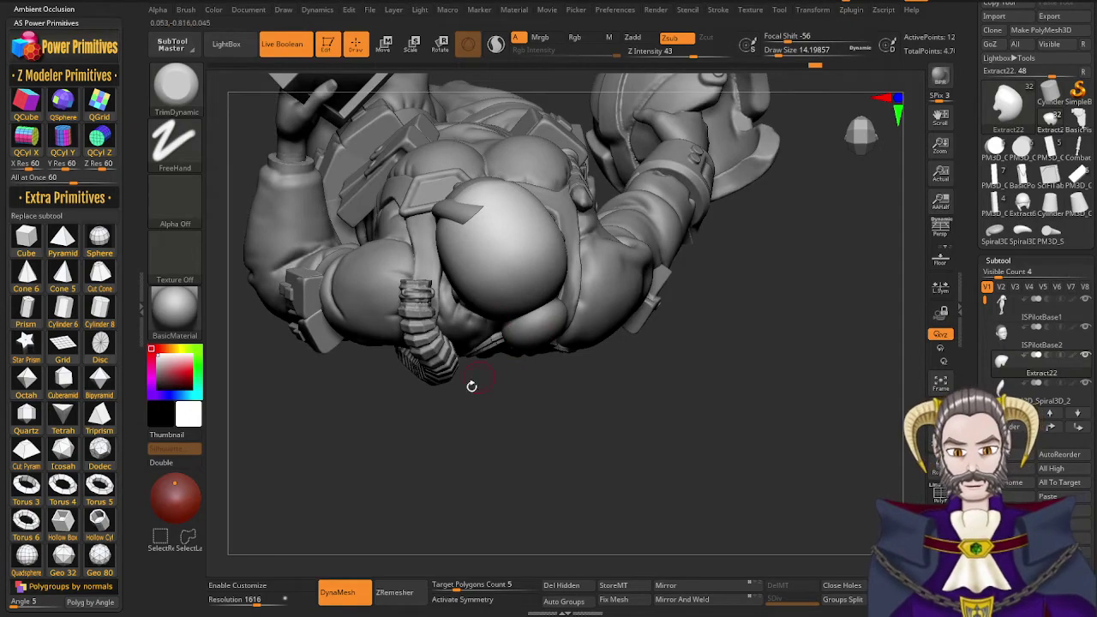
left_click_drag(405, 452, 410, 401)
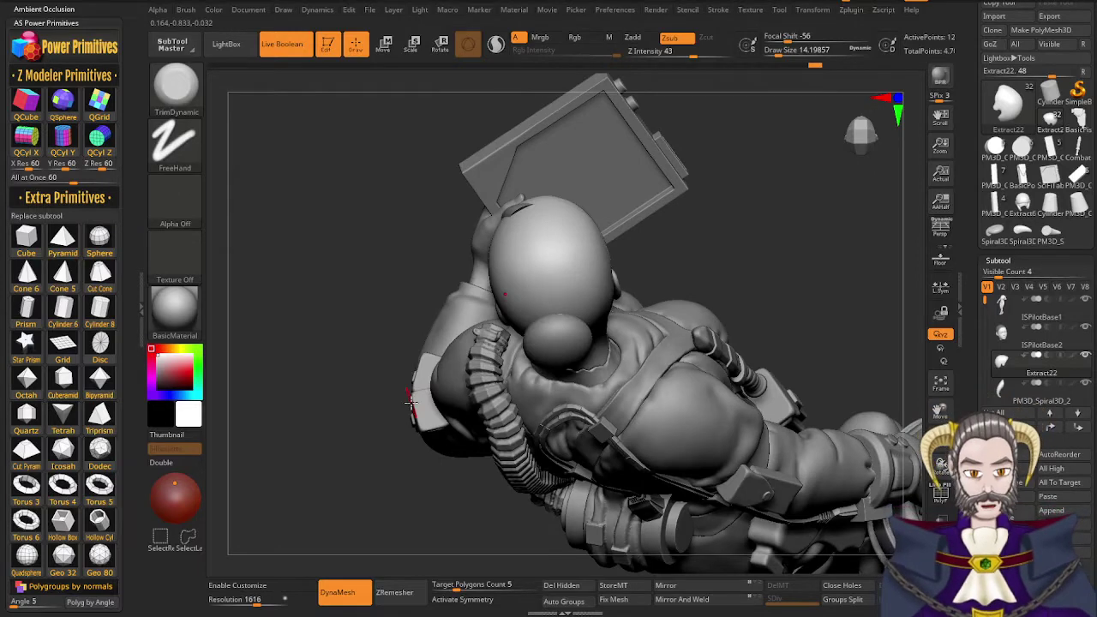
left_click(180, 109)
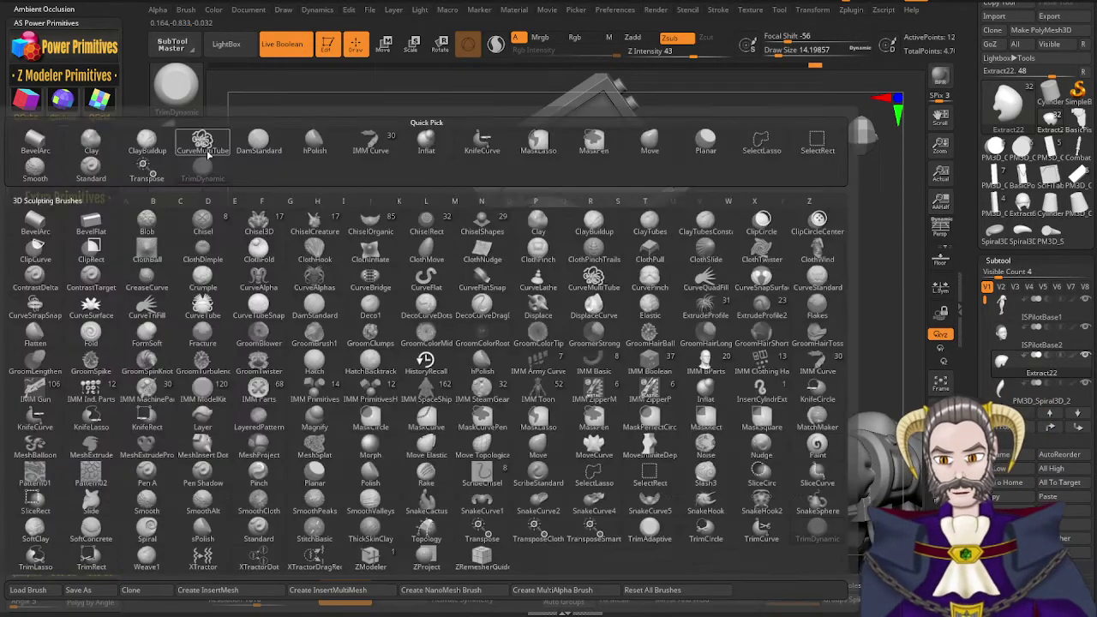
key("r")
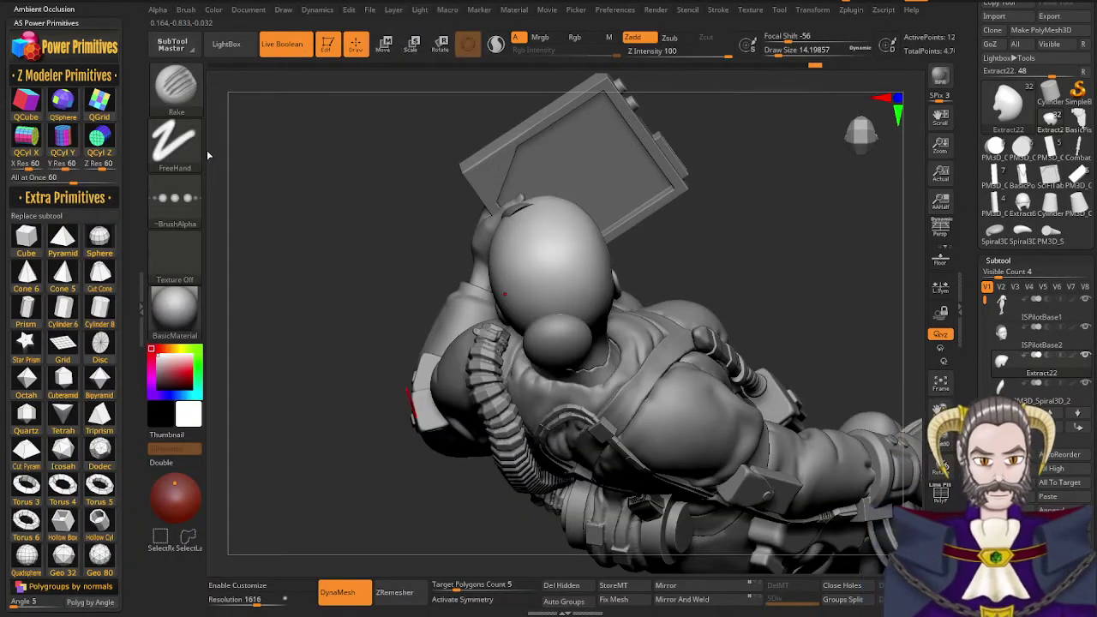
Try raking strand grooves over the crown from the forehead hairline to the bun at Z Intensity 100
mouse_move(595, 306)
right_mouse_down()
mouse_move(612, 311)
mouse_move(564, 349)
right_mouse_up()
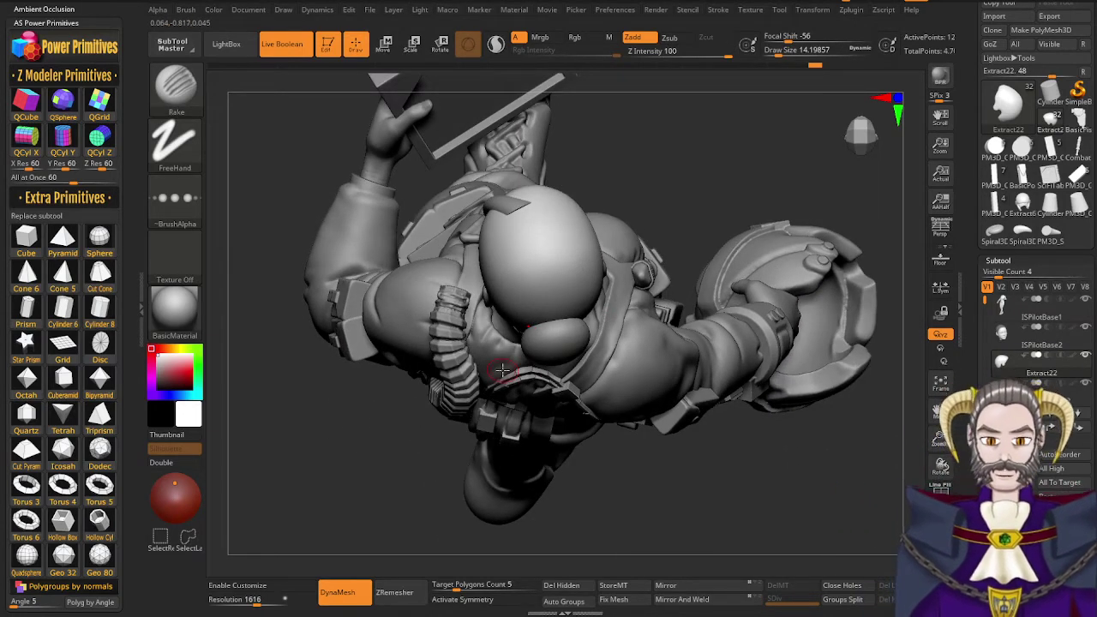
mouse_move(571, 295)
right_mouse_down()
mouse_move(575, 306)
mouse_move(547, 254)
mouse_move(542, 285)
right_mouse_up()
key("alt+s")
key("alt+s")
left_click_drag(541, 285, 542, 252)
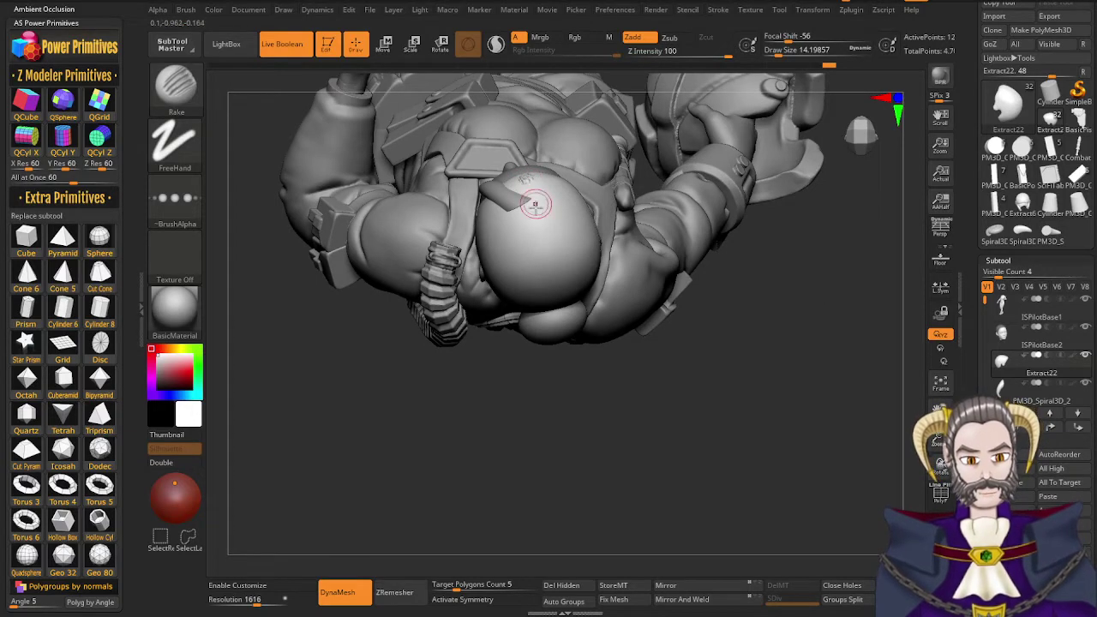
mouse_move(534, 210)
right_mouse_down()
mouse_move(524, 176)
mouse_move(534, 233)
right_mouse_up()
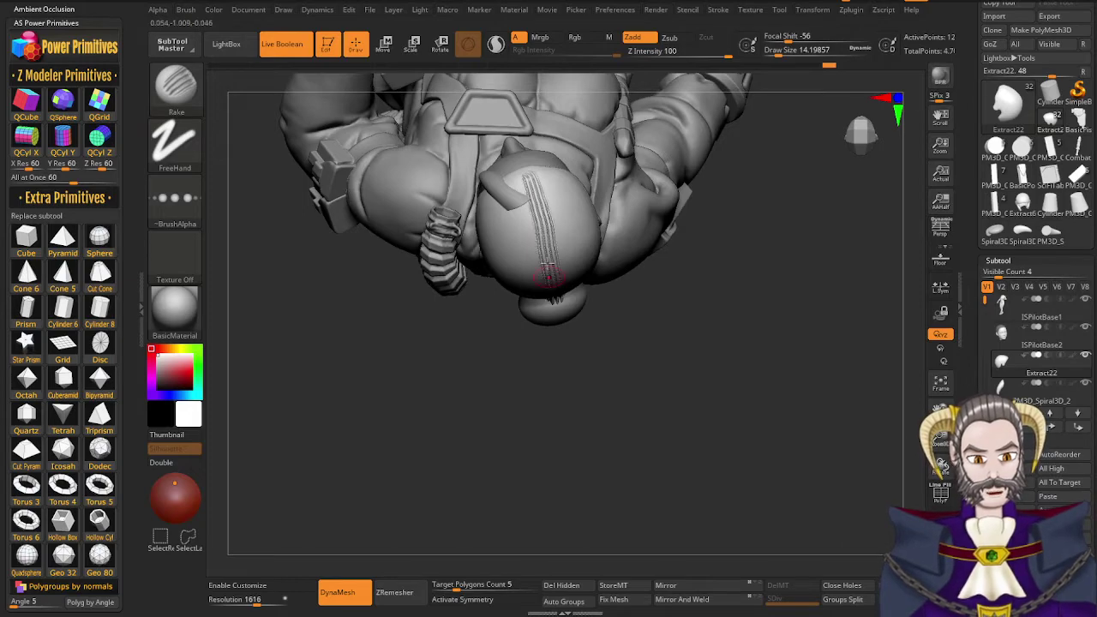
mouse_move(548, 276)
right_mouse_down()
mouse_move(536, 250)
mouse_move(546, 241)
mouse_move(581, 306)
right_mouse_up()
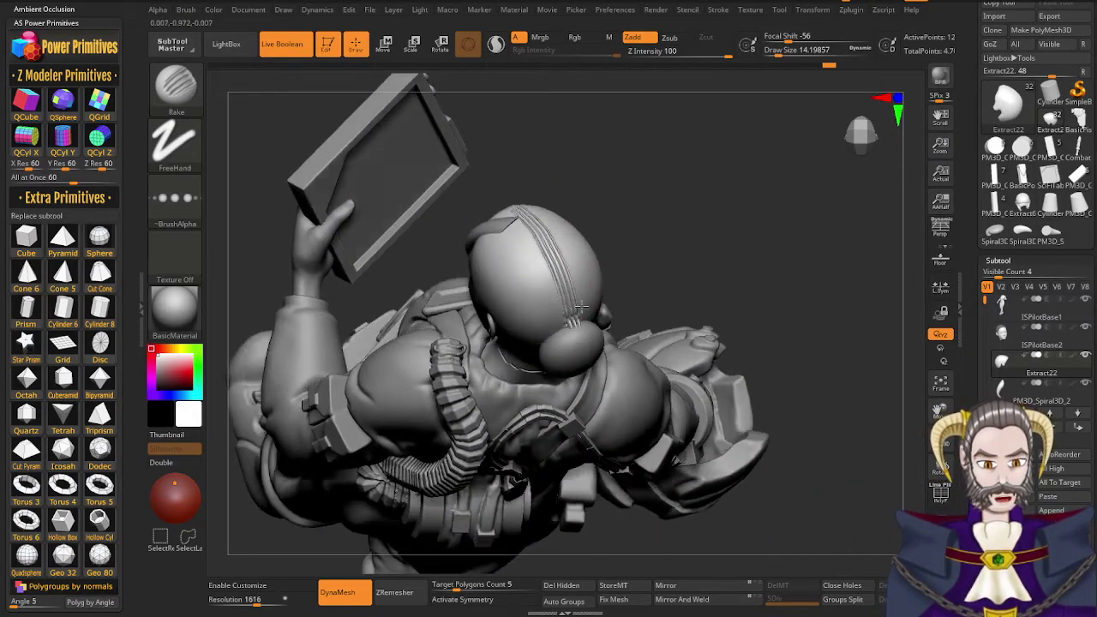
left_click_drag(581, 306, 529, 220)
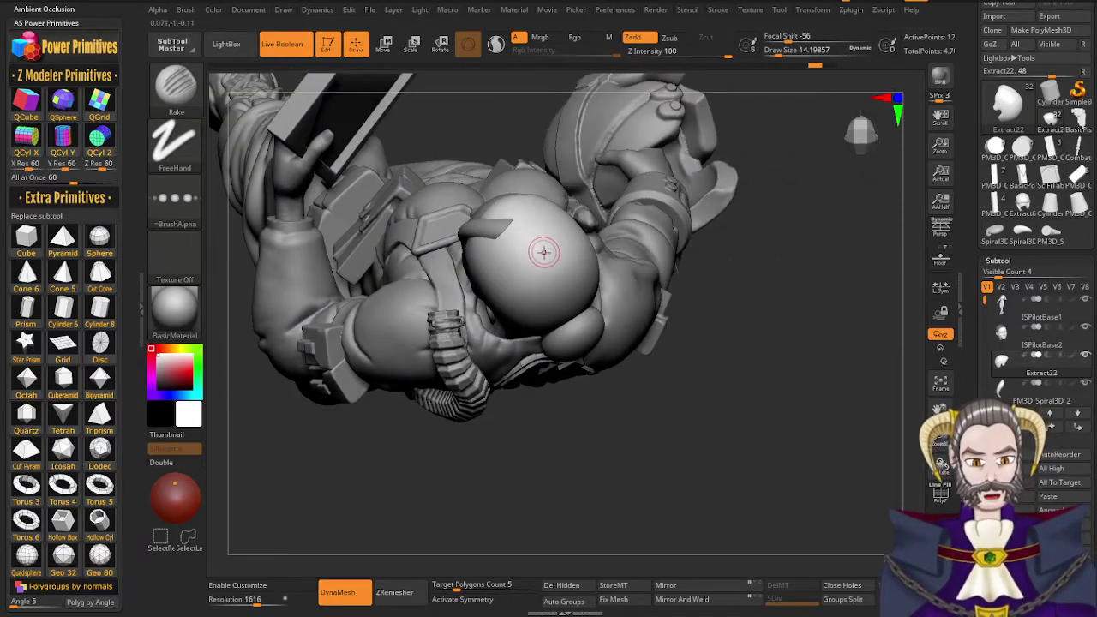
Try a wider Rake stroke at the front of the hair cap with Draw Size 28.75 and Z Intensity 70
key("s")
left_click_drag(549, 255, 551, 256)
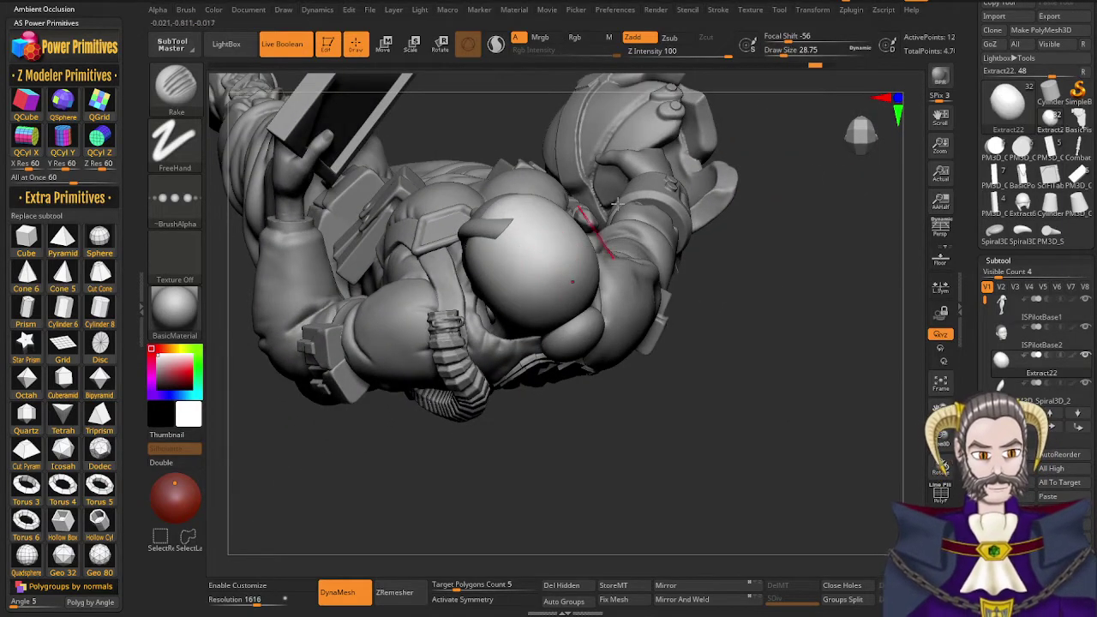
left_click_drag(729, 58, 711, 59)
mouse_move(566, 420)
left_mouse_down()
mouse_move(544, 192)
mouse_move(503, 300)
mouse_move(444, 276)
mouse_move(480, 261)
mouse_move(601, 278)
mouse_move(584, 264)
left_mouse_up()
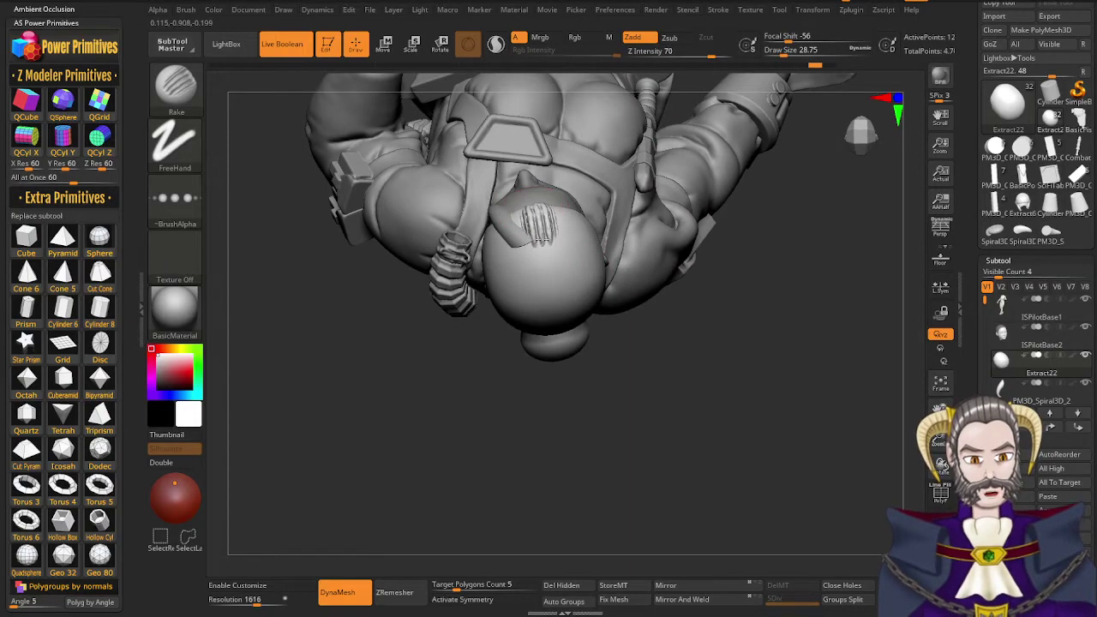
left_click_drag(555, 325, 558, 338)
mouse_move(563, 412)
left_mouse_down()
mouse_move(573, 369)
mouse_move(554, 210)
mouse_move(616, 279)
mouse_move(557, 343)
left_mouse_up()
key("ctrl+z")
Lower the Rake brush's Z Intensity to 32 and try a long groove stroke from the hairline to the bun
left_click_drag(711, 56, 708, 57)
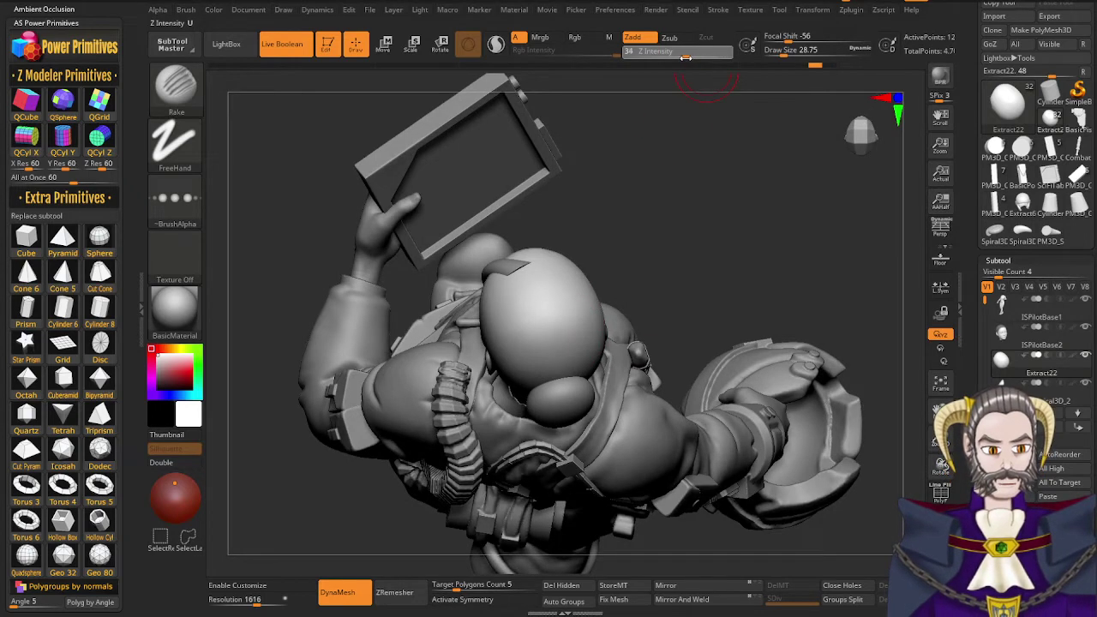
left_click_drag(573, 245, 545, 287)
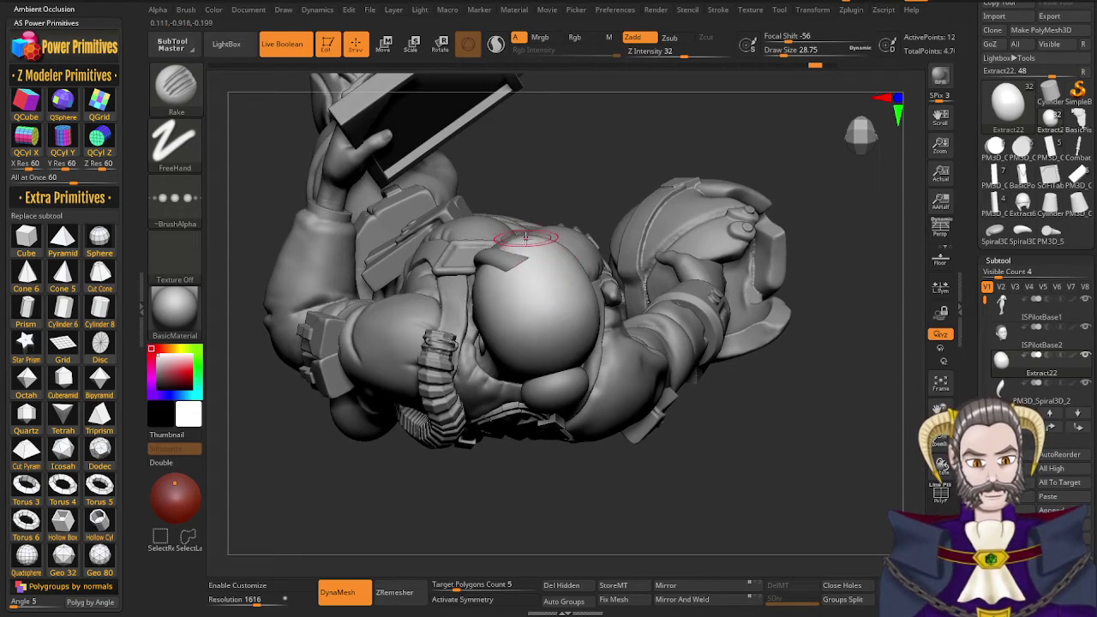
left_click_drag(546, 344, 553, 356)
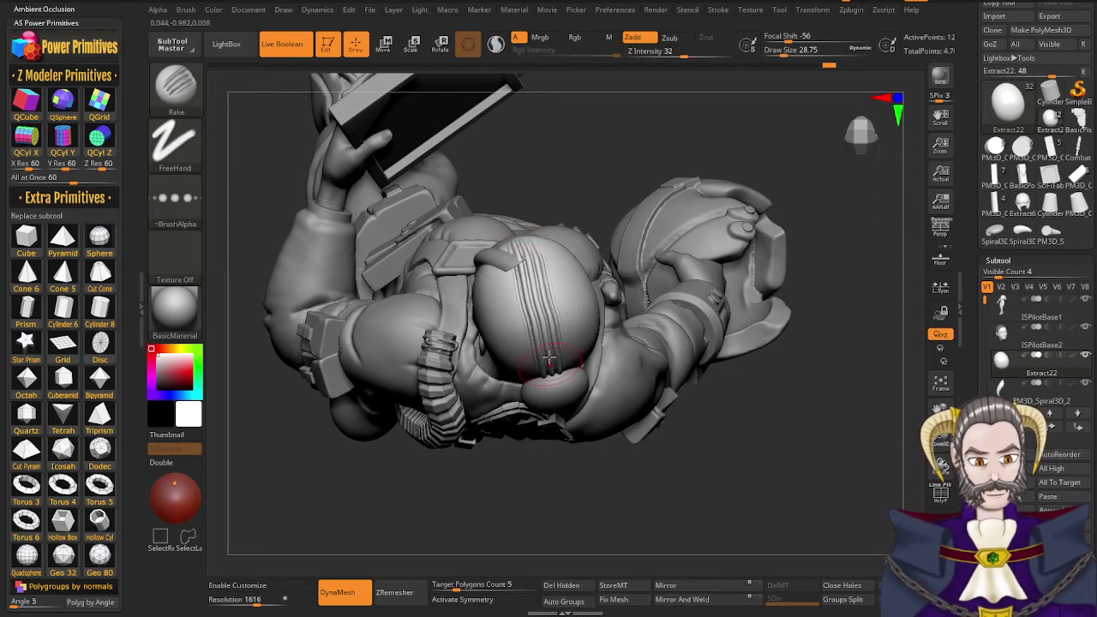
mouse_move(553, 357)
right_mouse_down()
mouse_move(558, 319)
mouse_move(573, 304)
mouse_move(576, 341)
right_mouse_up()
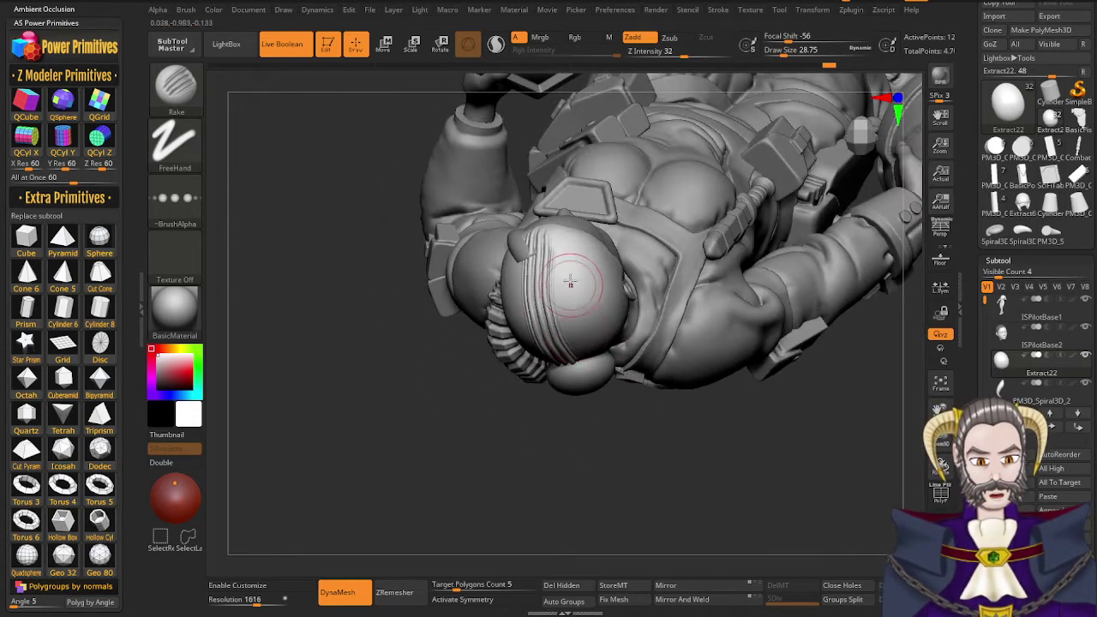
key("ctrl+z")
key("ctrl+z")
Try another Rake pass from the front hairline beside the bang back to the bun, and undo it
right_click_drag(566, 260, 562, 244)
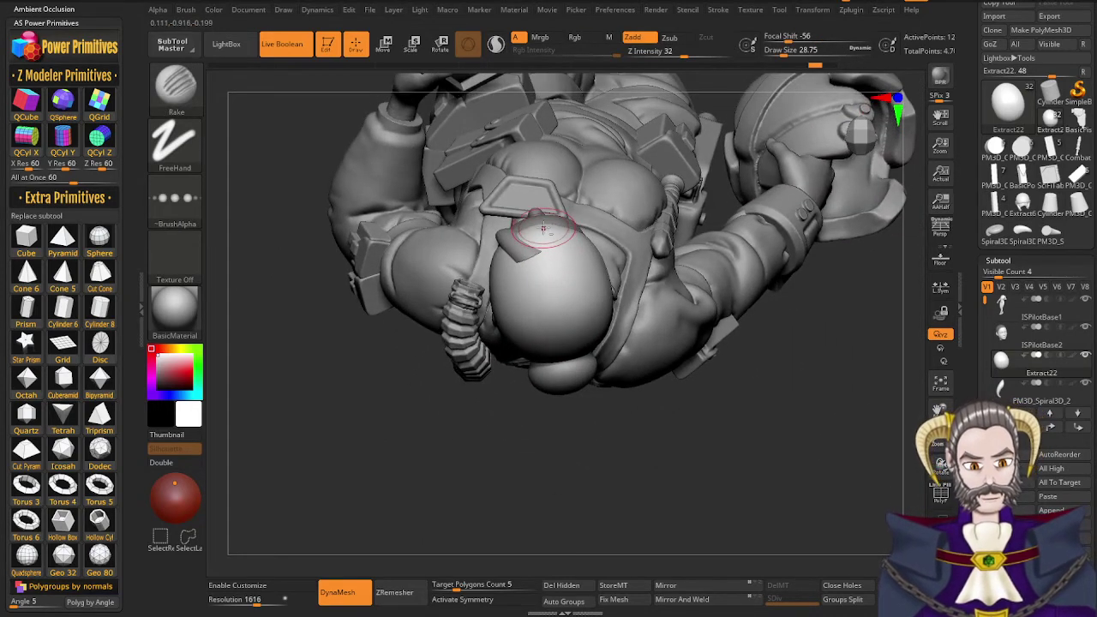
left_click_drag(545, 223, 561, 355)
right_click_drag(551, 277, 545, 261)
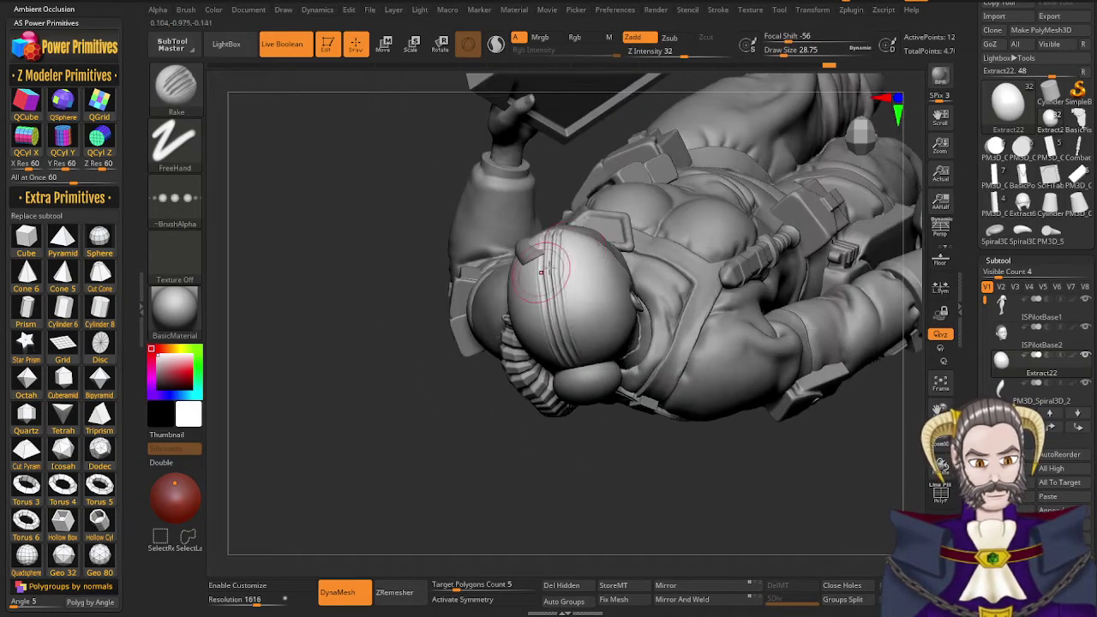
mouse_move(592, 363)
right_mouse_down()
mouse_move(605, 294)
mouse_move(573, 343)
right_mouse_up()
key("ctrl+z")
key("ctrl+z")
key("ctrl+z")
Reduce the Rake's Draw Size to about 17 and rake strands along the side of the hair cap down to the bun
key("s")
left_click_drag(562, 320, 558, 321)
mouse_move(557, 321)
right_mouse_down()
mouse_move(543, 343)
mouse_move(525, 305)
mouse_move(597, 213)
right_mouse_up()
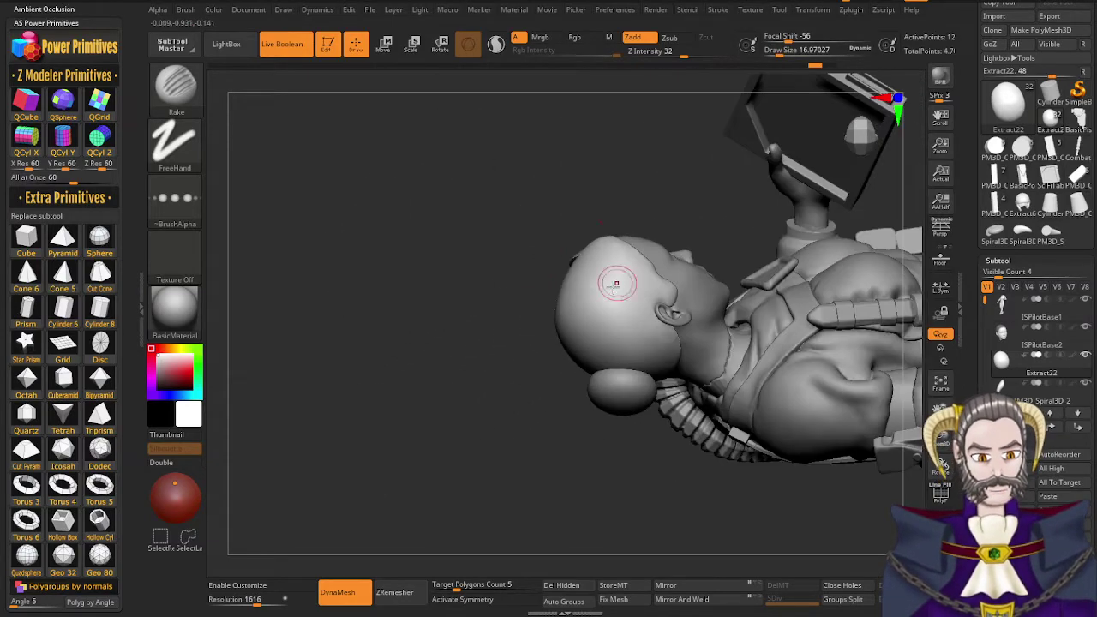
mouse_move(615, 284)
right_mouse_down()
mouse_move(631, 249)
mouse_move(607, 290)
mouse_move(602, 280)
right_mouse_up()
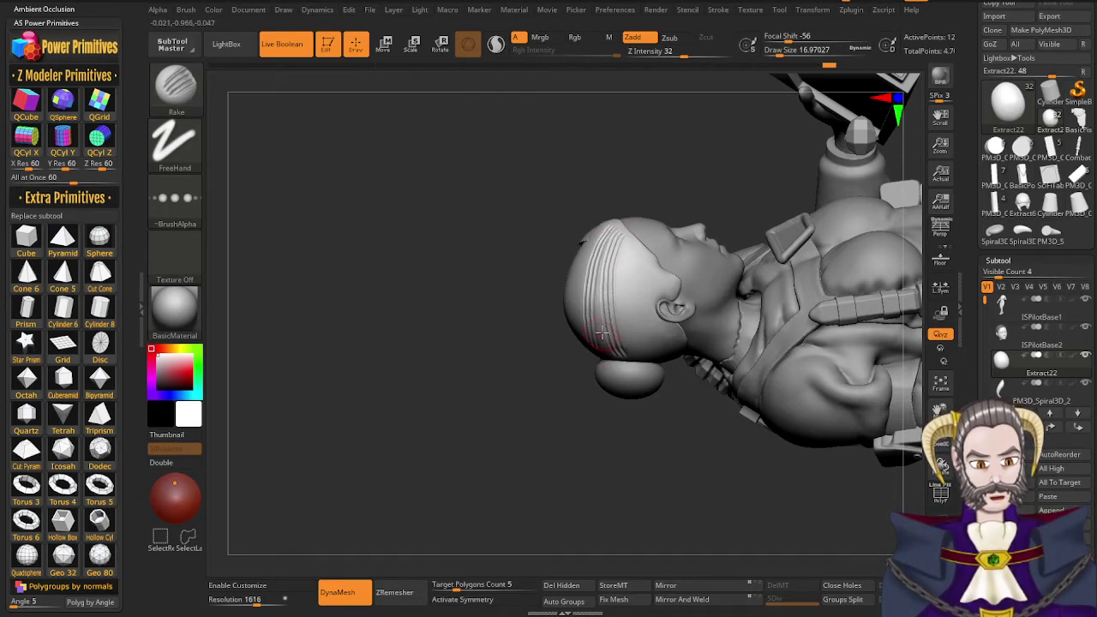
key("ctrl+z")
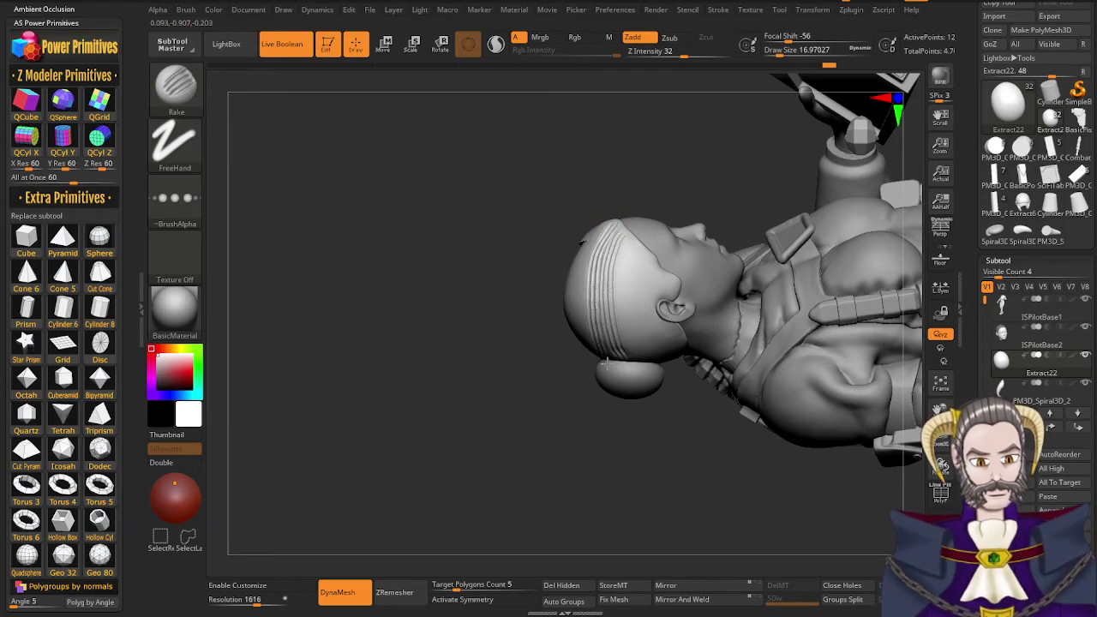
left_click_drag(633, 241, 627, 260)
left_click_drag(627, 306, 640, 359)
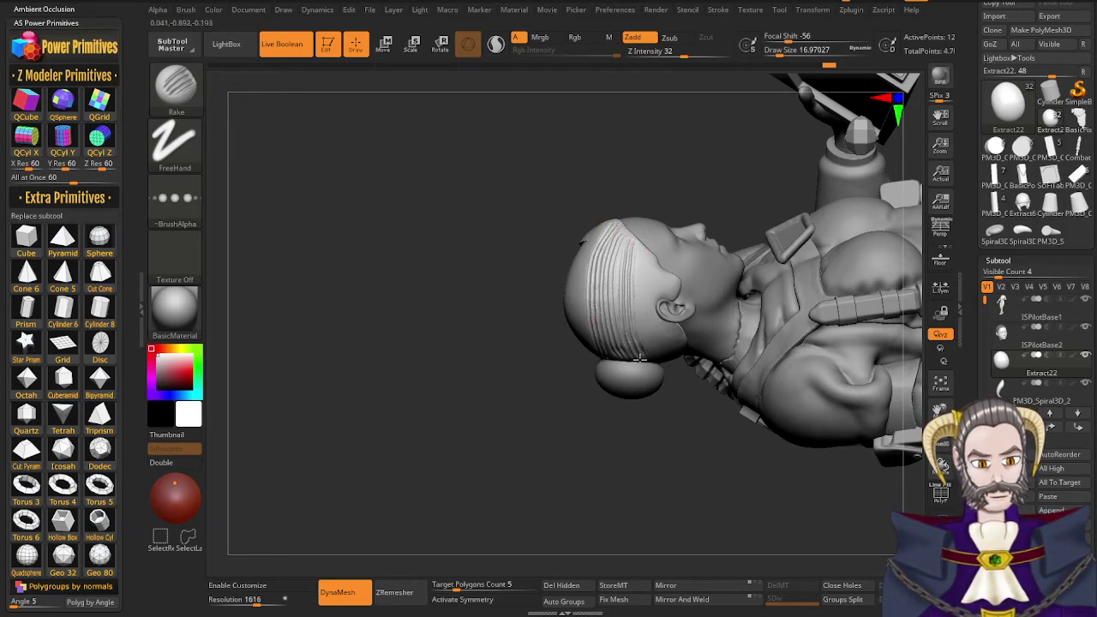
right_click_drag(620, 314, 649, 283)
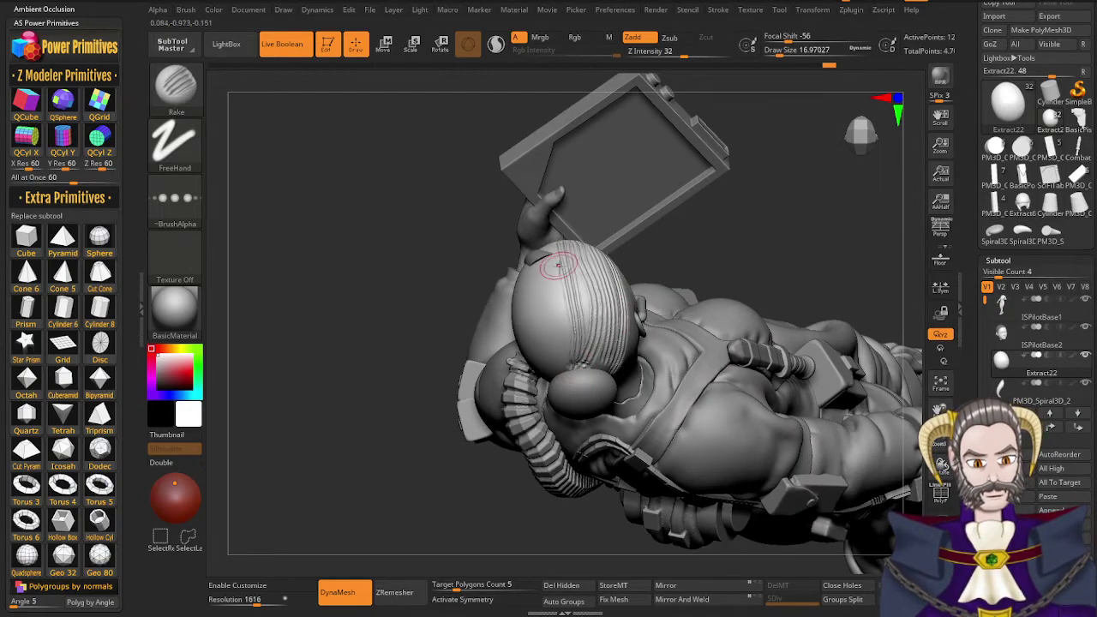
Try raking more strands across the crown toward the bun, and undo all the raked grooves
right_click_drag(559, 265, 531, 397)
mouse_move(557, 347)
right_mouse_down()
mouse_move(590, 317)
mouse_move(583, 324)
right_mouse_up()
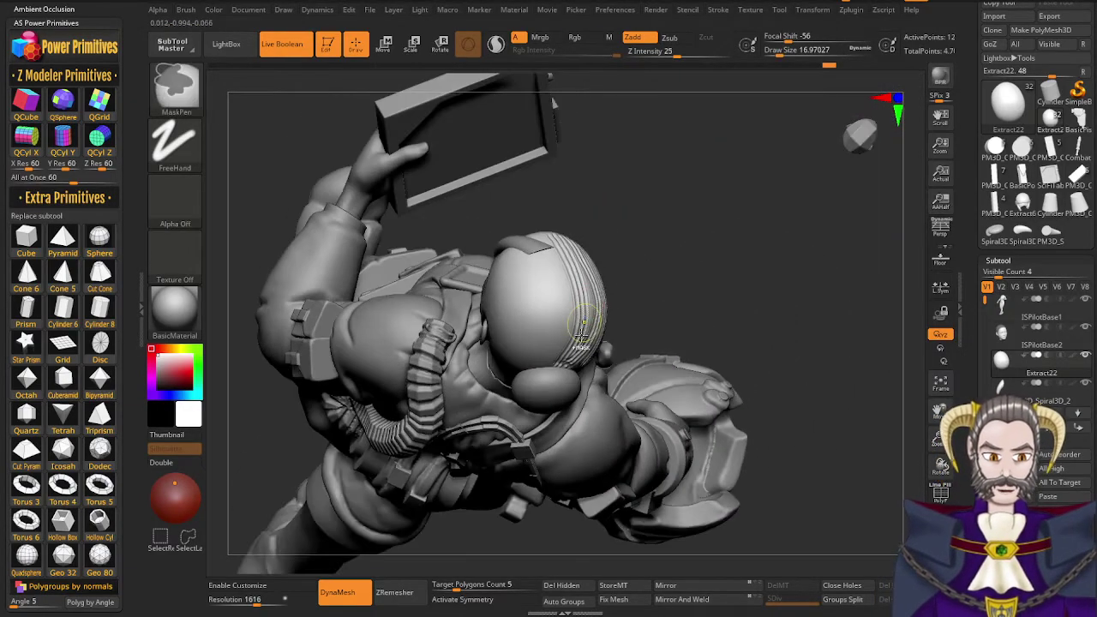
left_click_drag(583, 324, 548, 421, "shift")
left_click_drag(565, 244, 558, 355)
right_click_drag(558, 355, 506, 386)
key("ctrl+z")
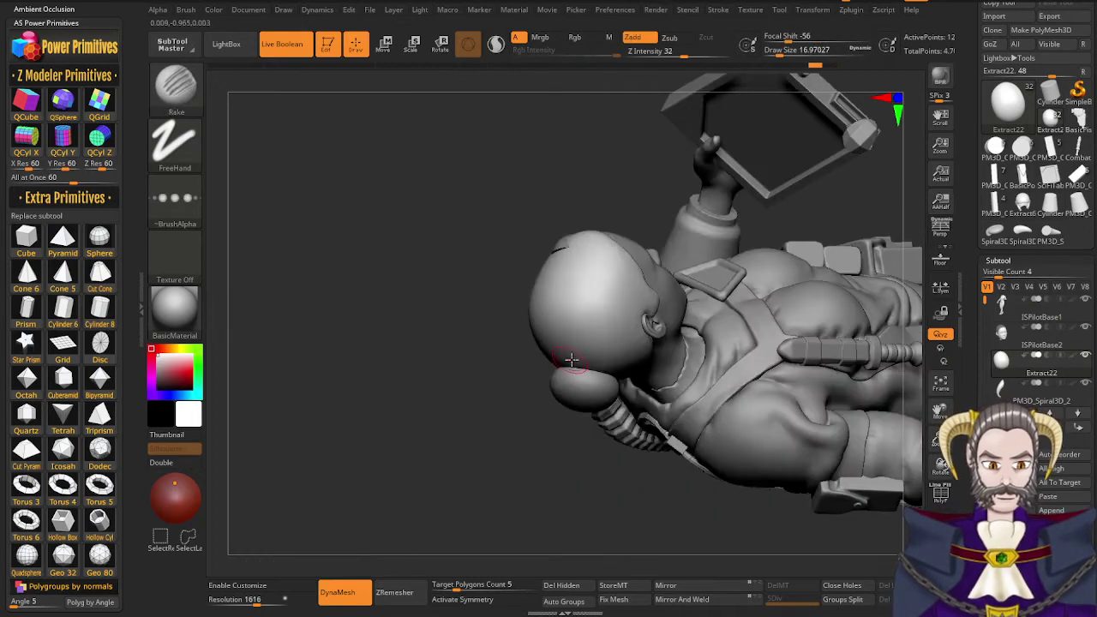
right_click_drag(571, 362, 593, 331)
key("b")
key("m")
key("v")
key("b")
key("c")
key("b")
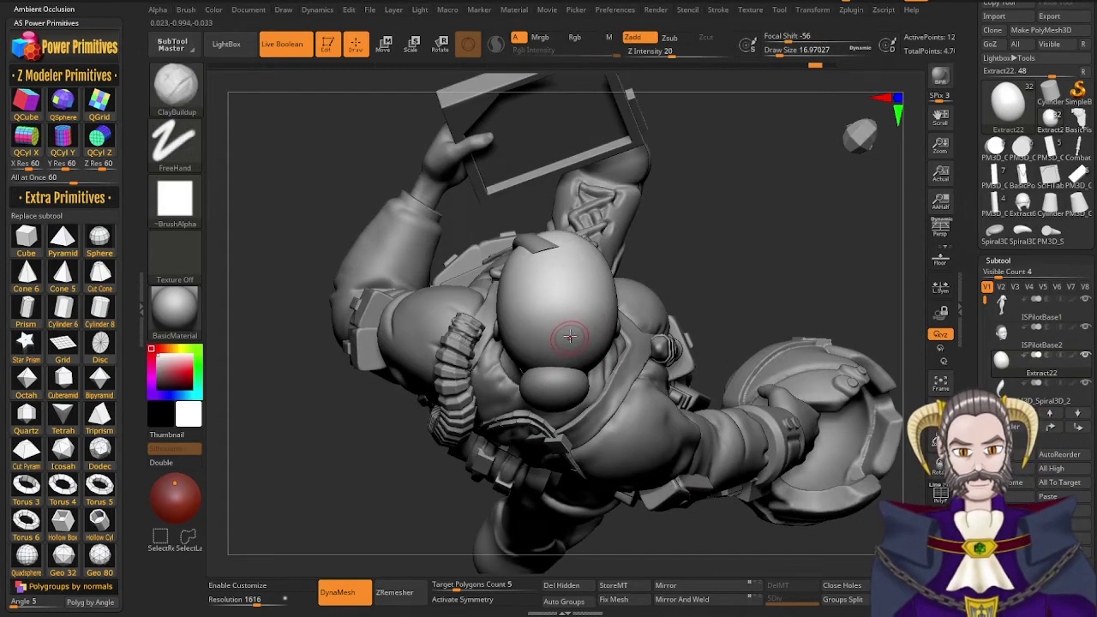
Carve a parting groove over the hair cap from the forehead hairline to the bun with the DamStandard brush
key("b")
key("m")
key("v")
key("b")
key("d")
key("s")
right_click_drag(564, 244, 561, 277)
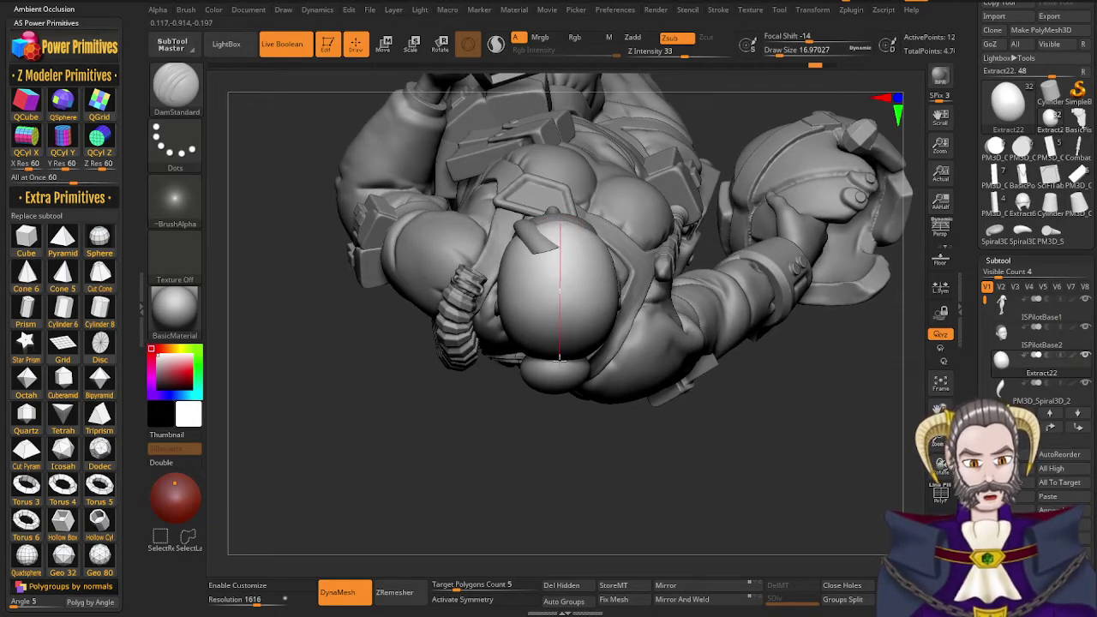
left_click_drag(562, 360, 562, 363)
mouse_move(562, 364)
right_mouse_down()
mouse_move(528, 310)
mouse_move(548, 290)
mouse_move(578, 267)
mouse_move(608, 312)
mouse_move(557, 356)
mouse_move(542, 330)
mouse_move(562, 307)
mouse_move(603, 324)
right_mouse_up()
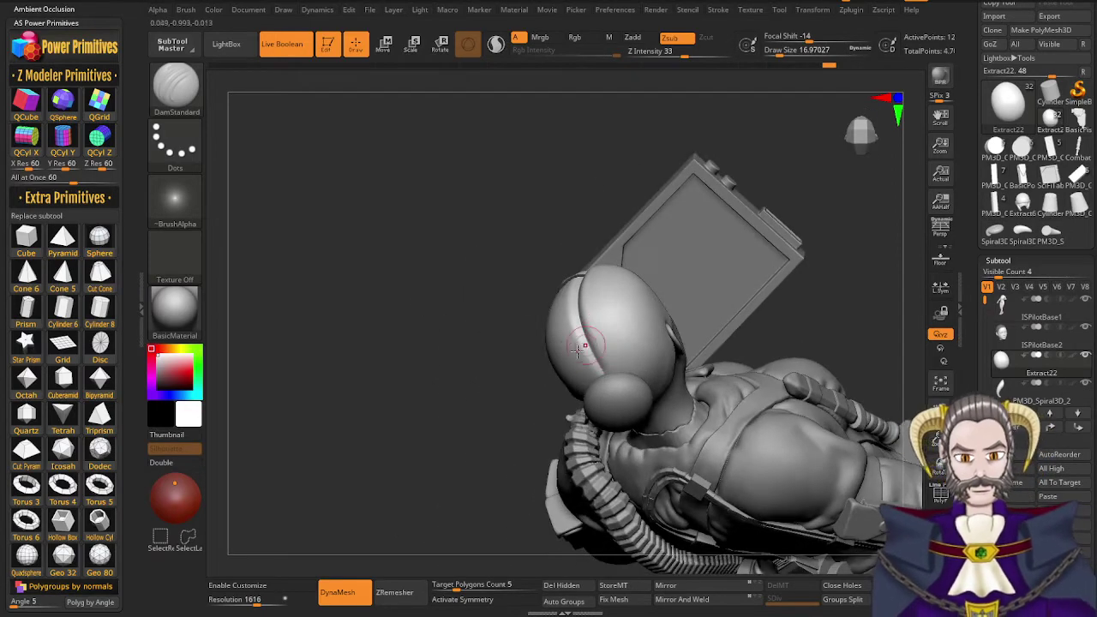
Return to the Rake brush, enlarge its Draw Size to about 23.3, and try raking strands beside the parting near the bun
key("b")
key("r")
key("a")
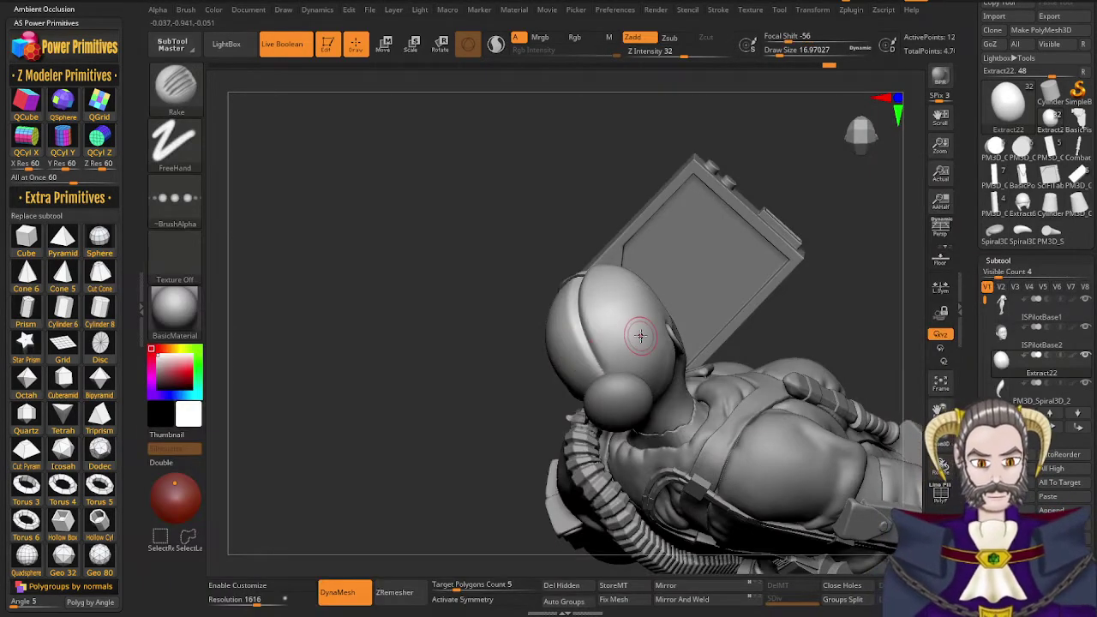
mouse_move(640, 338)
right_mouse_down()
mouse_move(643, 370)
mouse_move(633, 331)
mouse_move(616, 371)
right_mouse_up()
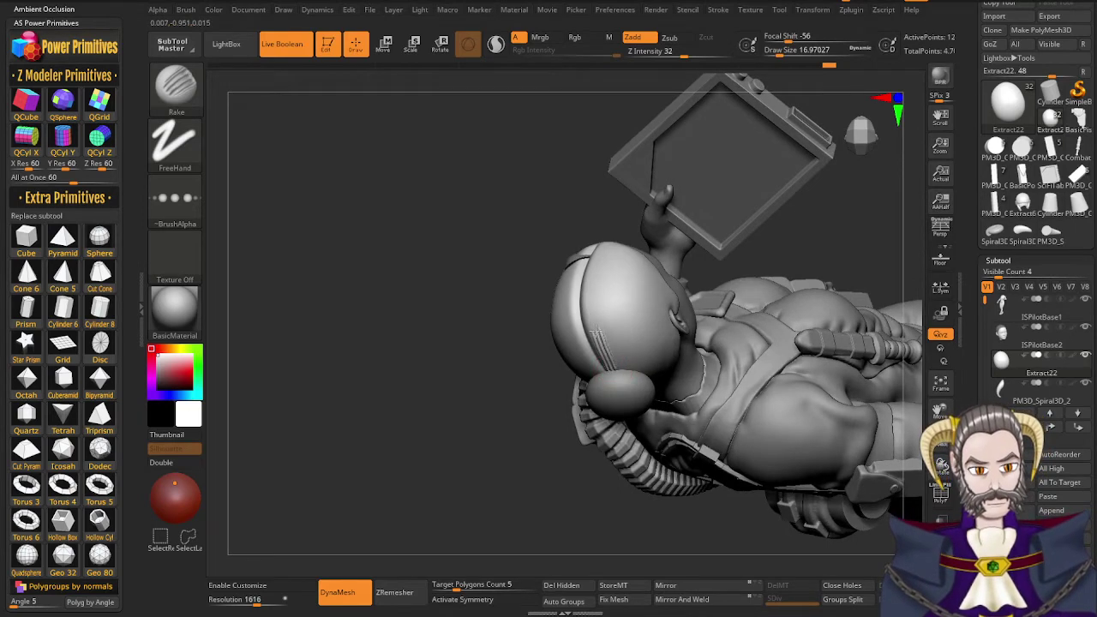
left_click_drag(590, 303, 595, 268)
mouse_move(595, 269)
right_mouse_down()
mouse_move(624, 252)
mouse_move(608, 304)
right_mouse_up()
key("ctrl+z")
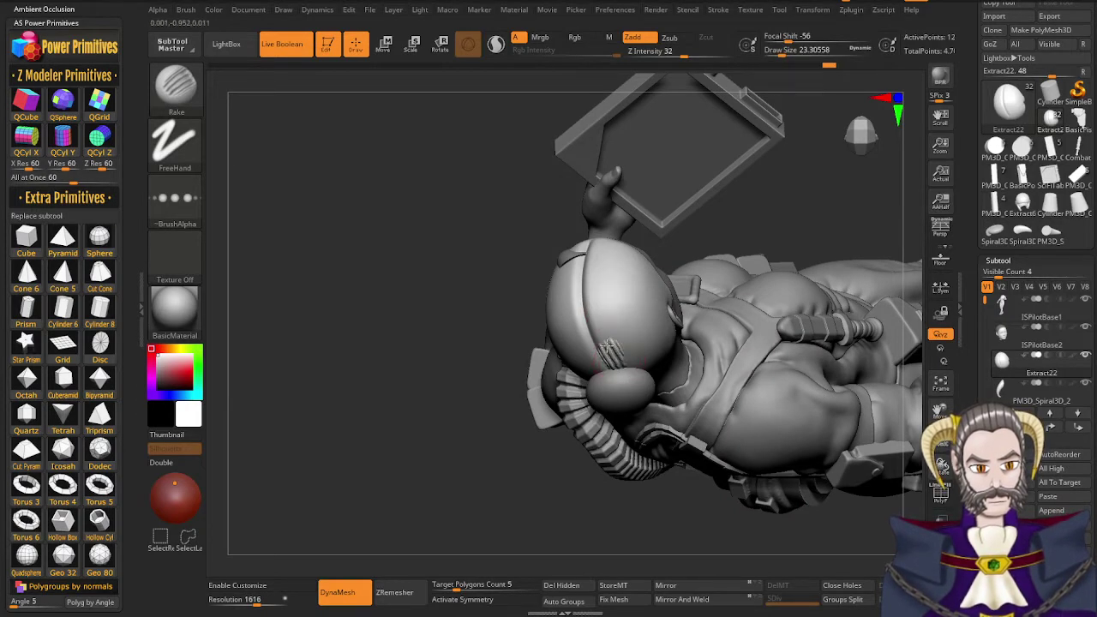
Try long Rake strokes alongside the parting between the bun and the hairline, and undo them
left_click_drag(597, 304, 595, 259)
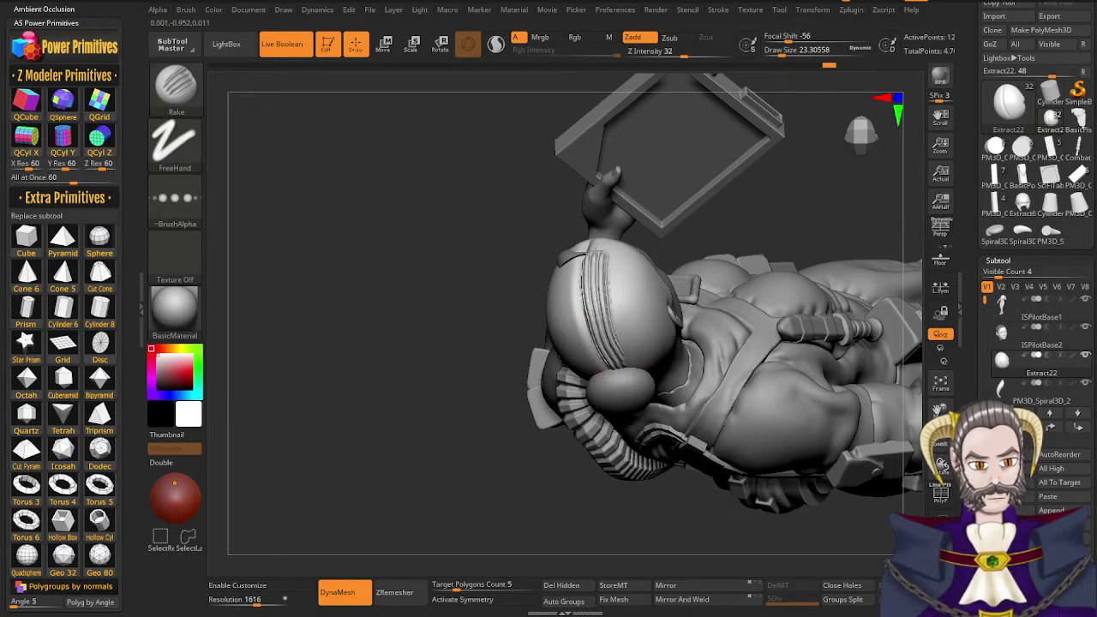
mouse_move(612, 296)
right_mouse_down()
mouse_move(568, 388)
mouse_move(586, 311)
mouse_move(633, 272)
right_mouse_up()
key("ctrl+z")
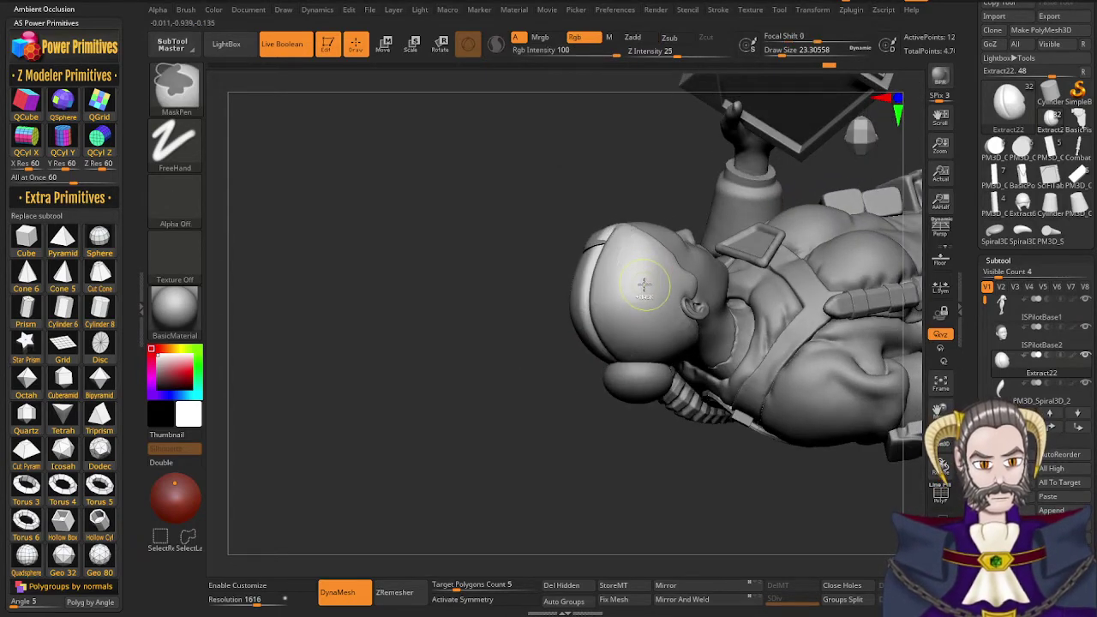
Set the Rake brush's Z Intensity to 20 and rake strands beside the parting from the hairline to the bun
left_click_drag(685, 57, 683, 56)
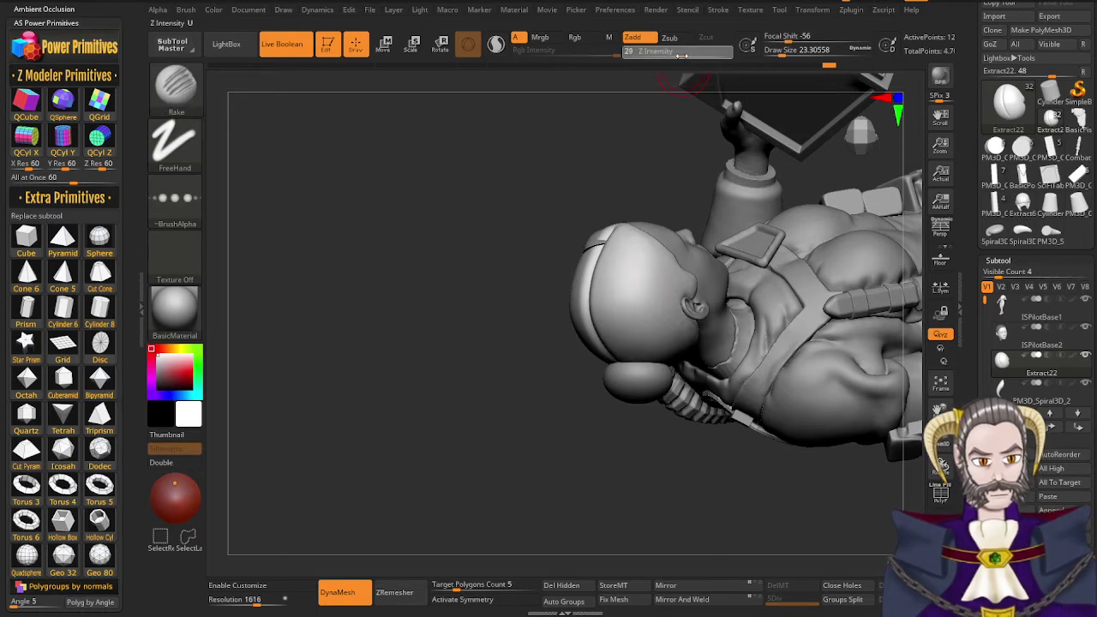
right_click_drag(608, 242, 622, 280)
left_click_drag(621, 232, 614, 324)
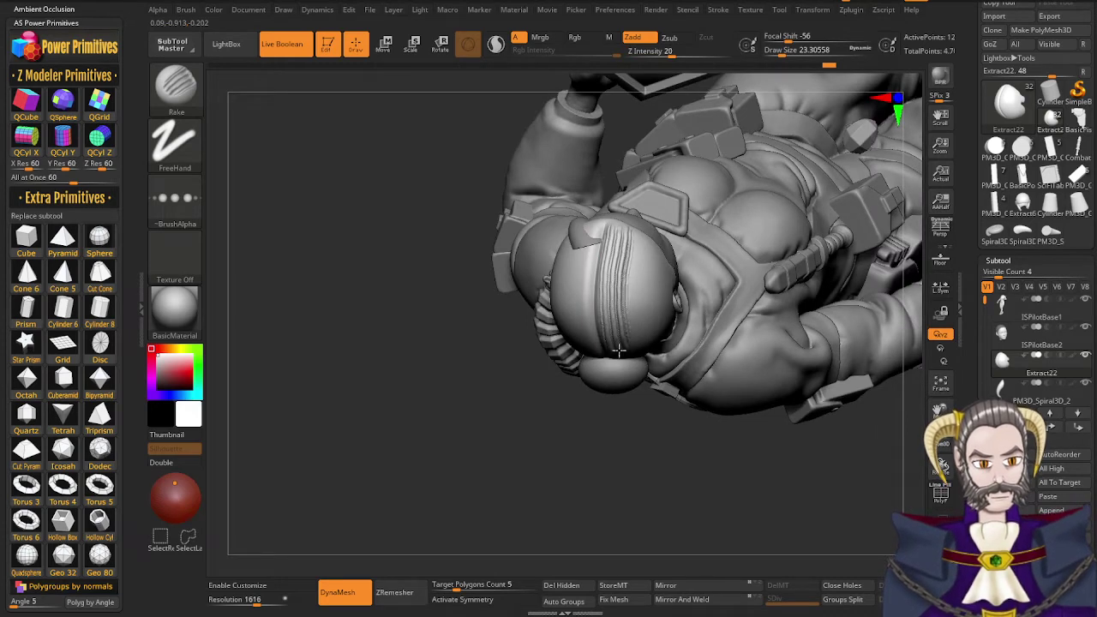
right_click_drag(617, 312, 658, 254)
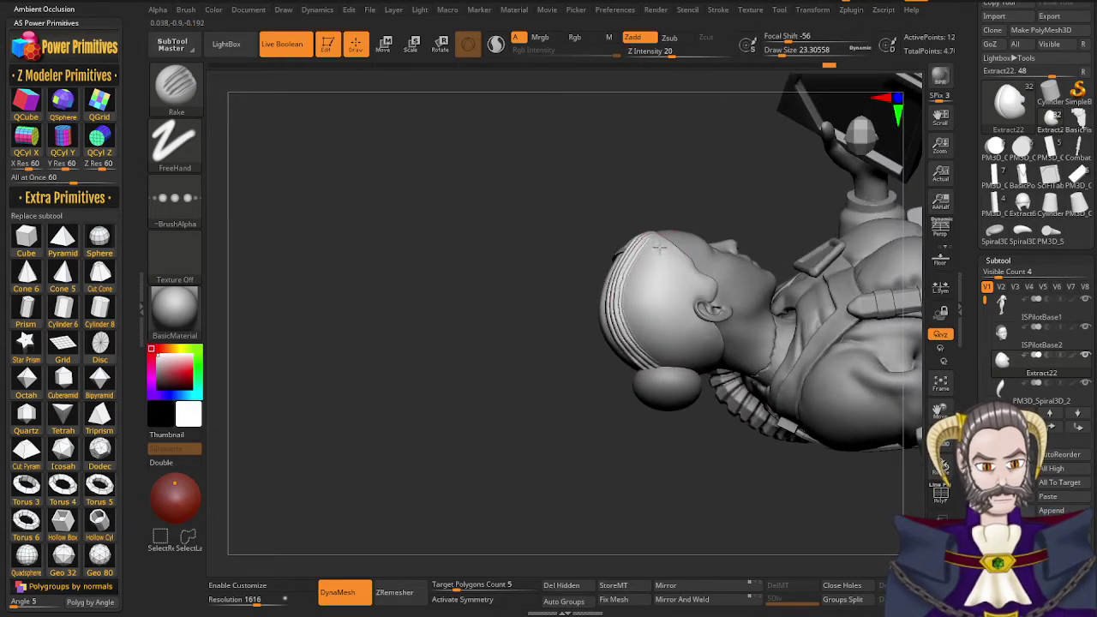
Rake long strands over the side of the hair cap between the forehead hairline and the bun
left_click_drag(652, 270, 648, 294)
key("ctrl+z")
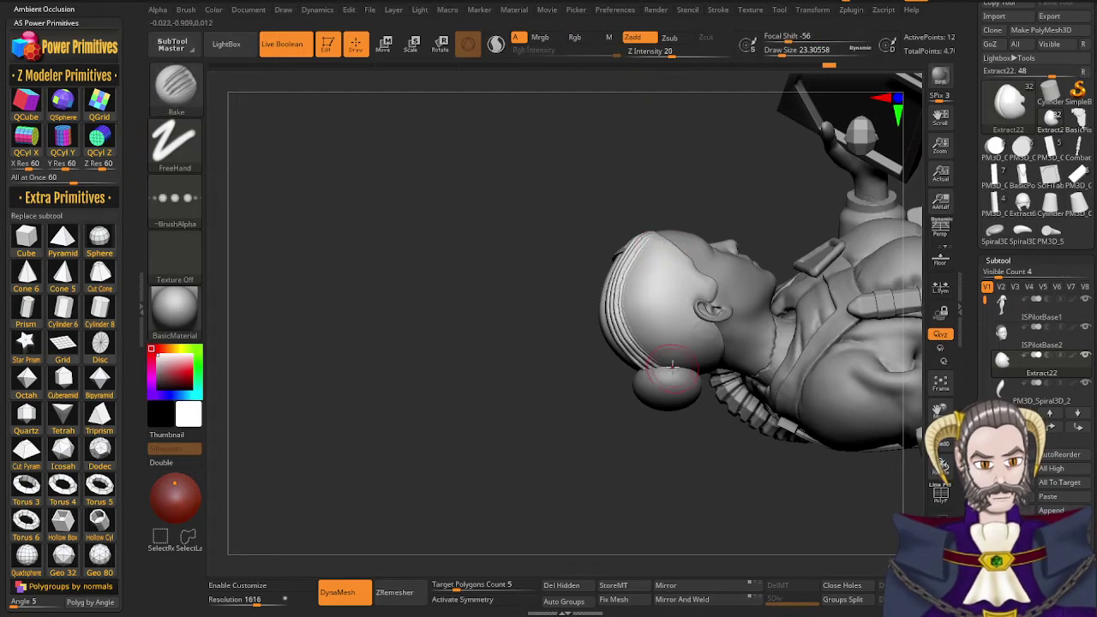
mouse_move(667, 362)
left_mouse_down()
mouse_move(637, 315)
mouse_move(650, 249)
left_mouse_up()
right_click_drag(655, 272, 613, 337)
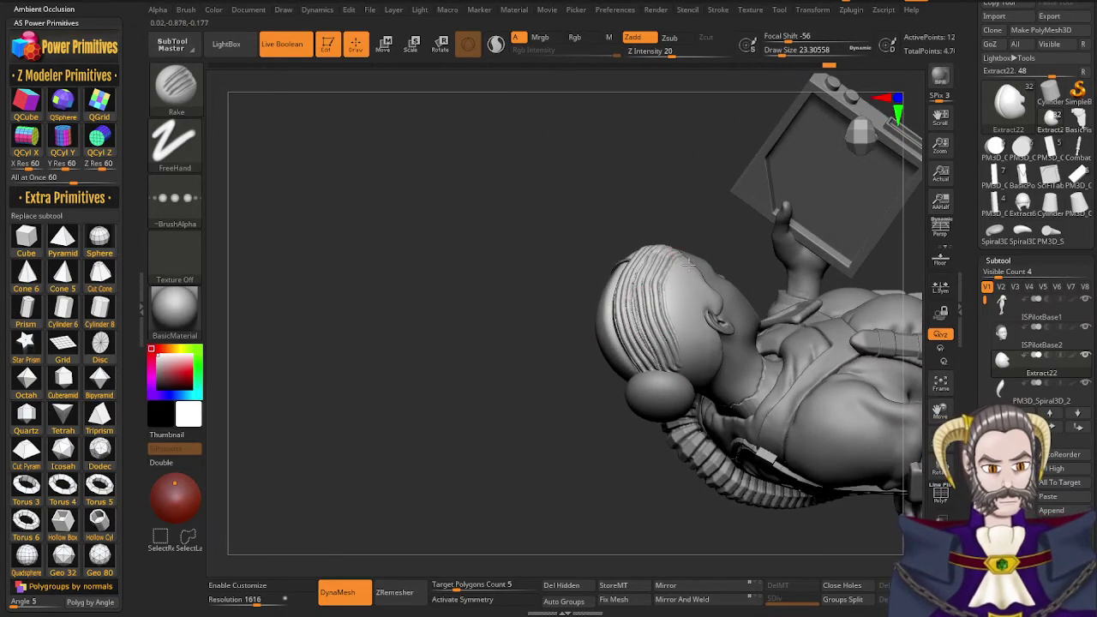
left_click_drag(680, 288, 702, 381)
Isolate the hair cap and rake strands over its opposite side from the crown down to the back
right_click_drag(671, 383, 619, 321)
mouse_move(596, 284)
right_mouse_down()
mouse_move(611, 313)
mouse_move(608, 300)
right_mouse_up()
key("shift+alt+s")
left_click_drag(585, 253, 644, 368)
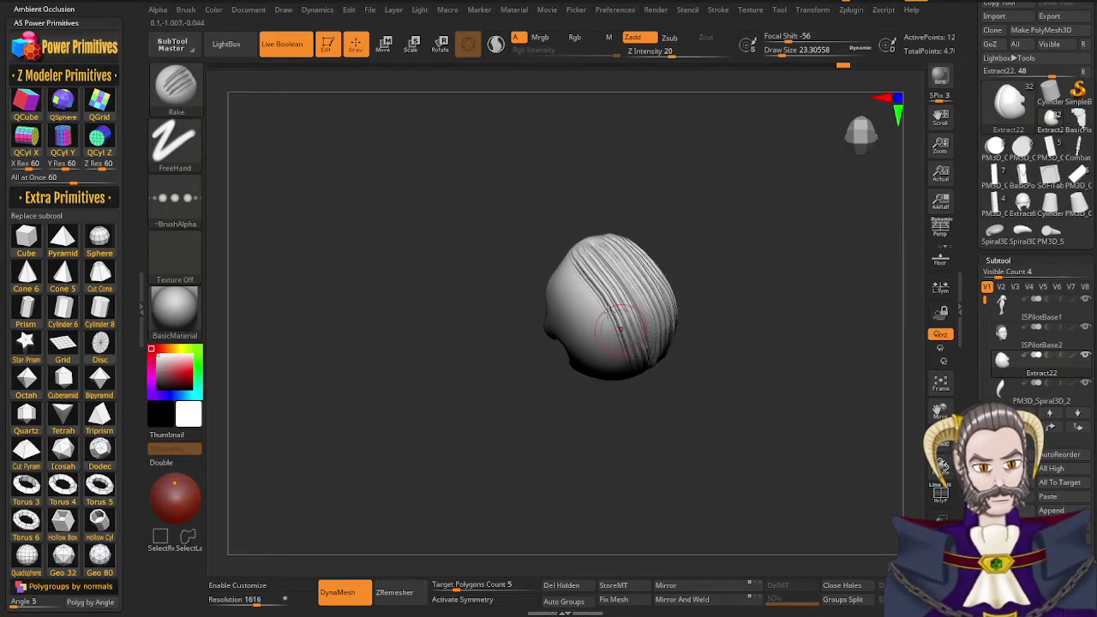
right_click_drag(589, 286, 573, 272)
left_click_drag(562, 268, 614, 364)
Rake further strands from the front hairline over the temple area toward the lower back of the hair cap
right_click_drag(597, 349, 578, 276)
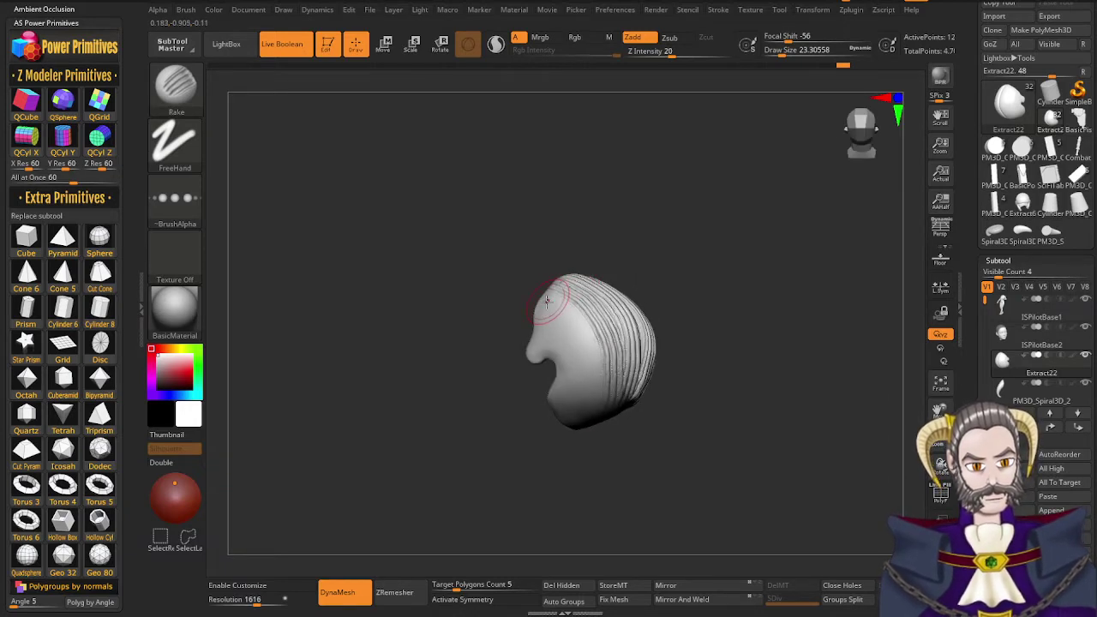
left_click_drag(552, 307, 585, 364)
key("ctrl+z")
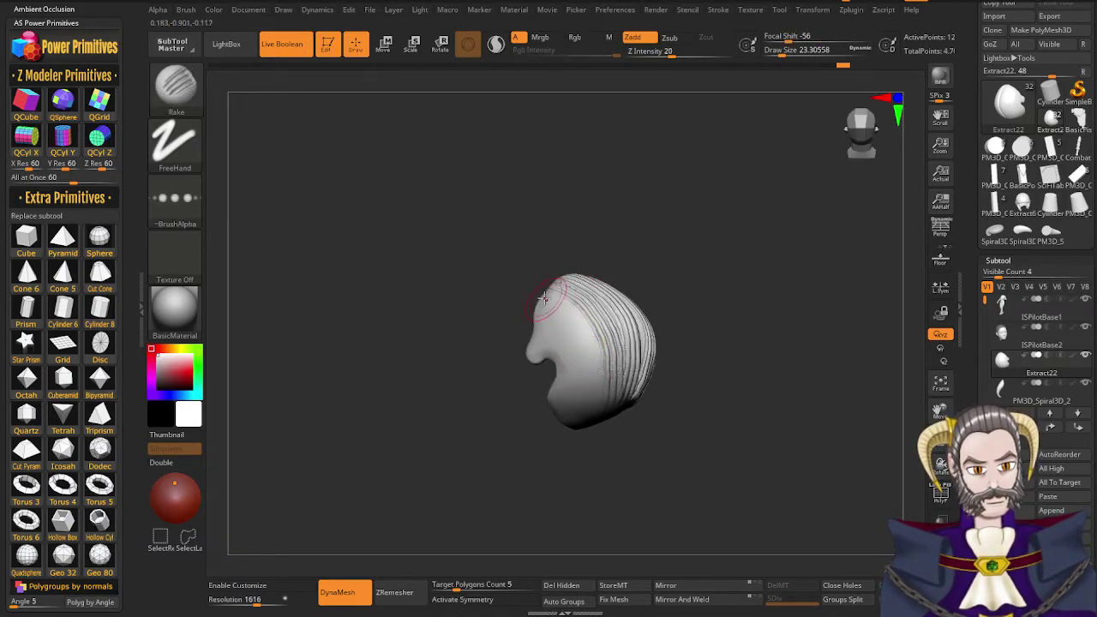
mouse_move(558, 309)
left_mouse_down()
mouse_move(595, 374)
mouse_move(598, 403)
left_mouse_up()
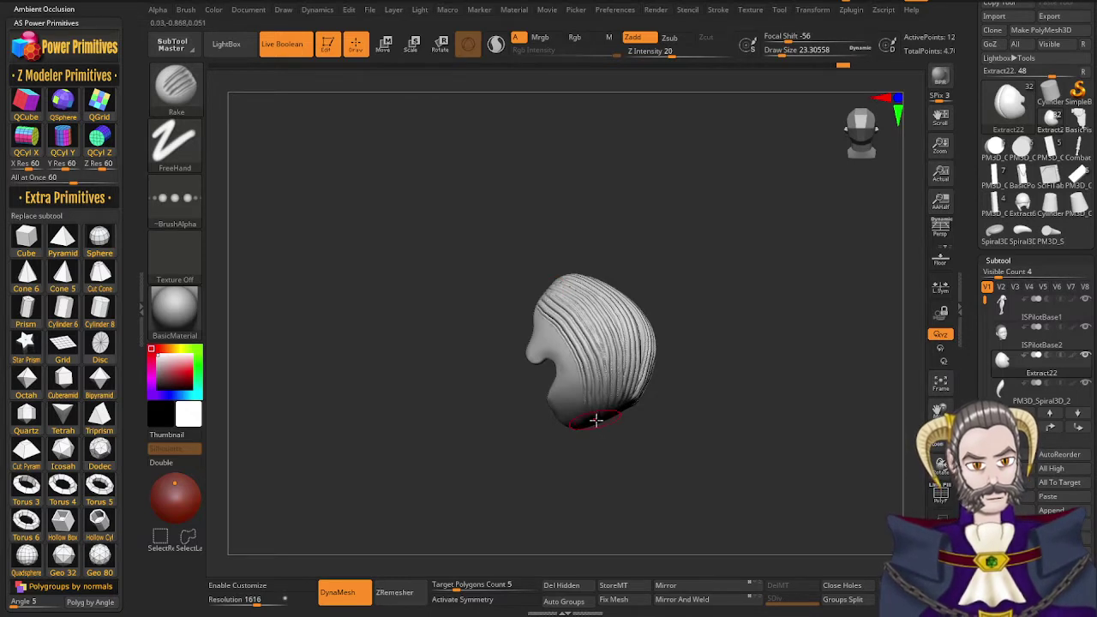
mouse_move(632, 385)
right_mouse_down()
mouse_move(608, 400)
mouse_move(661, 322)
mouse_move(691, 243)
mouse_move(653, 325)
right_mouse_up()
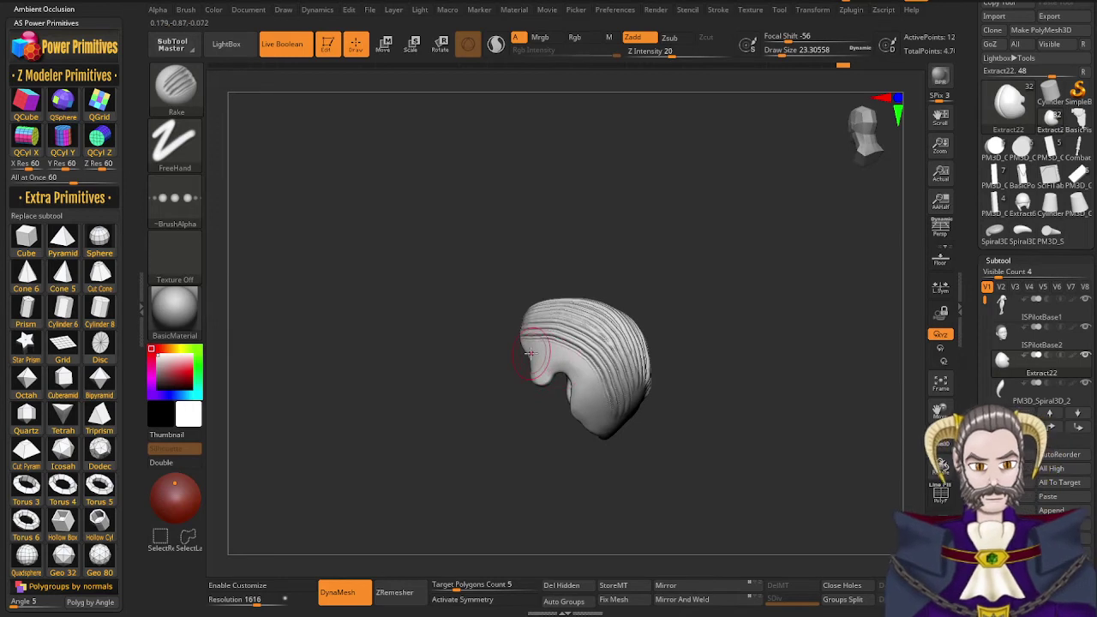
Try raking strands along the hair edge above the ear notch, and undo them
left_click_drag(542, 354, 597, 393)
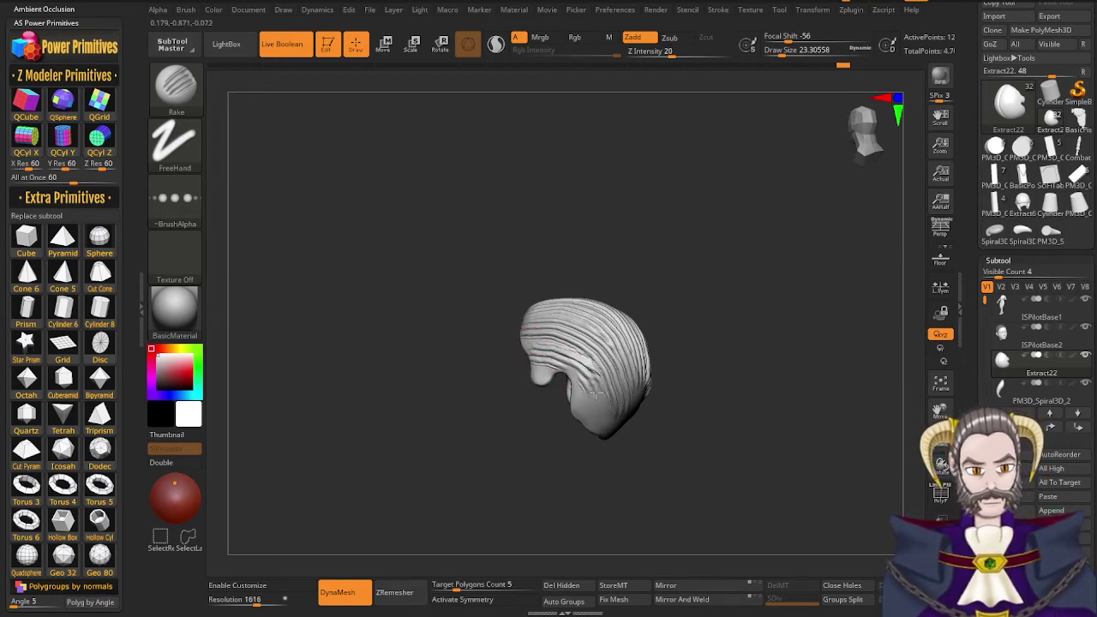
key("ctrl+z")
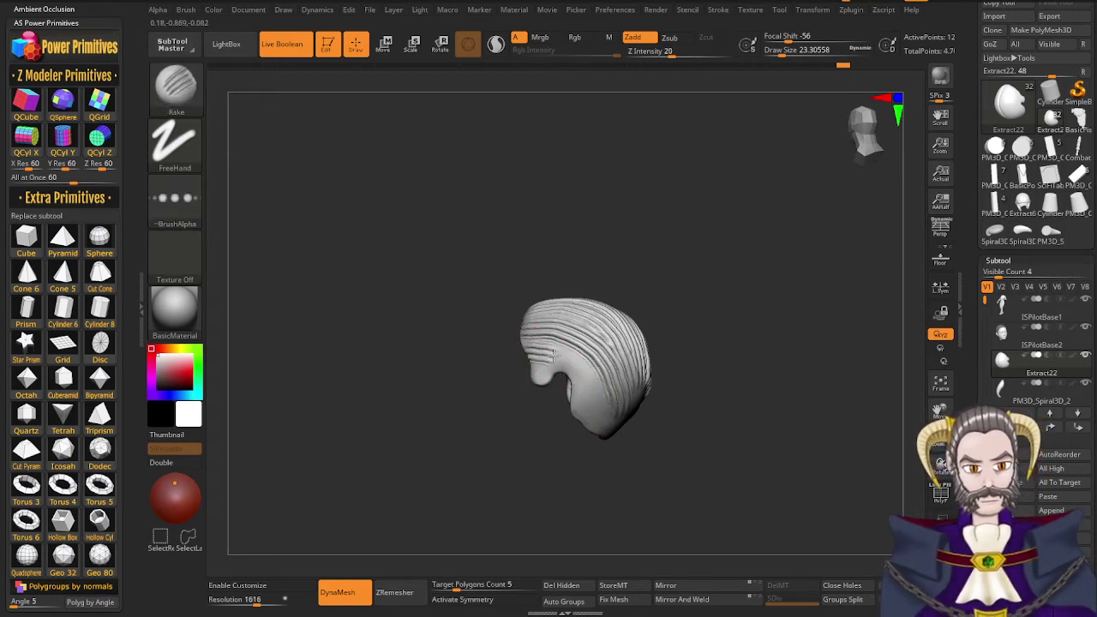
left_click_drag(586, 375, 594, 398)
key("ctrl+z")
Reduce the Rake brush's Draw Size to about 15.55 and rake finer strands above the ear notches on both sides
key("s")
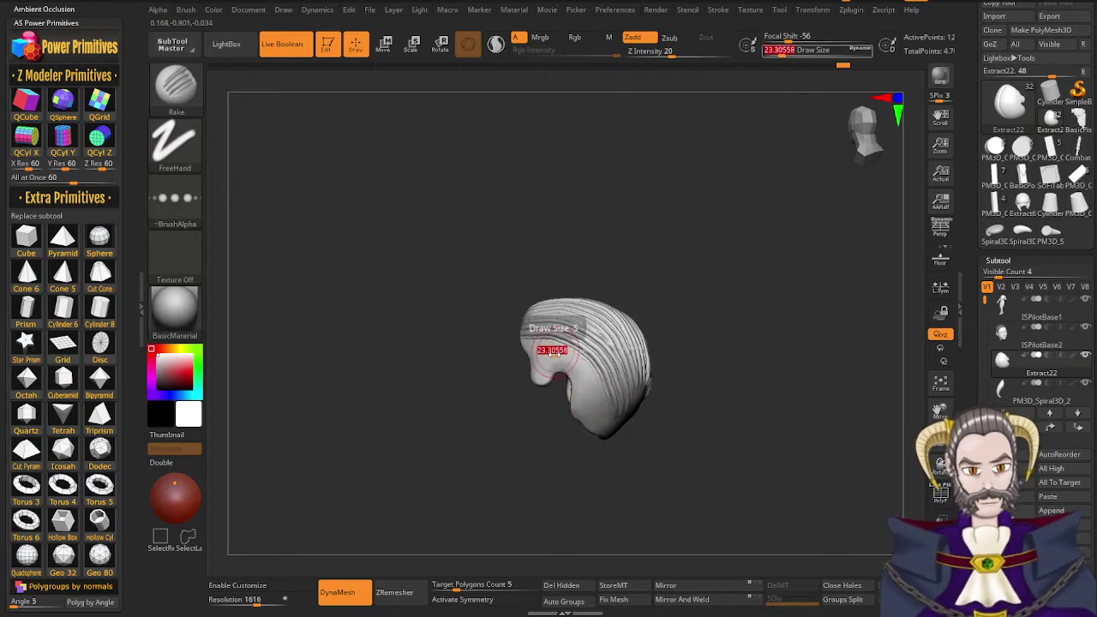
left_click_drag(554, 354, 577, 372)
key("ctrl+z")
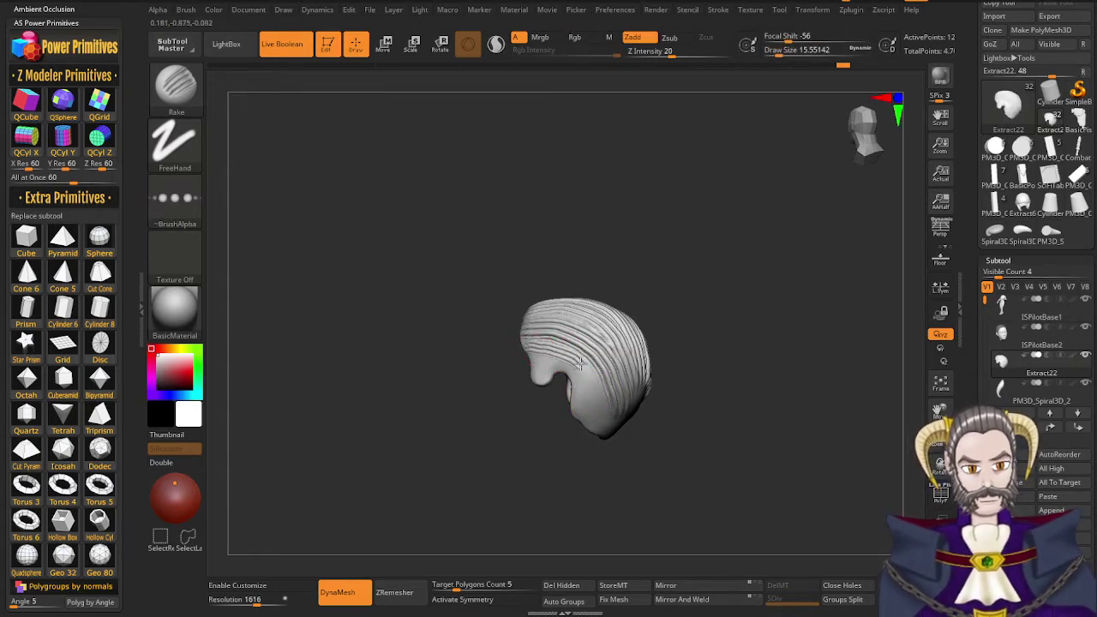
mouse_move(614, 388)
right_mouse_down()
mouse_move(556, 429)
mouse_move(531, 425)
right_mouse_up()
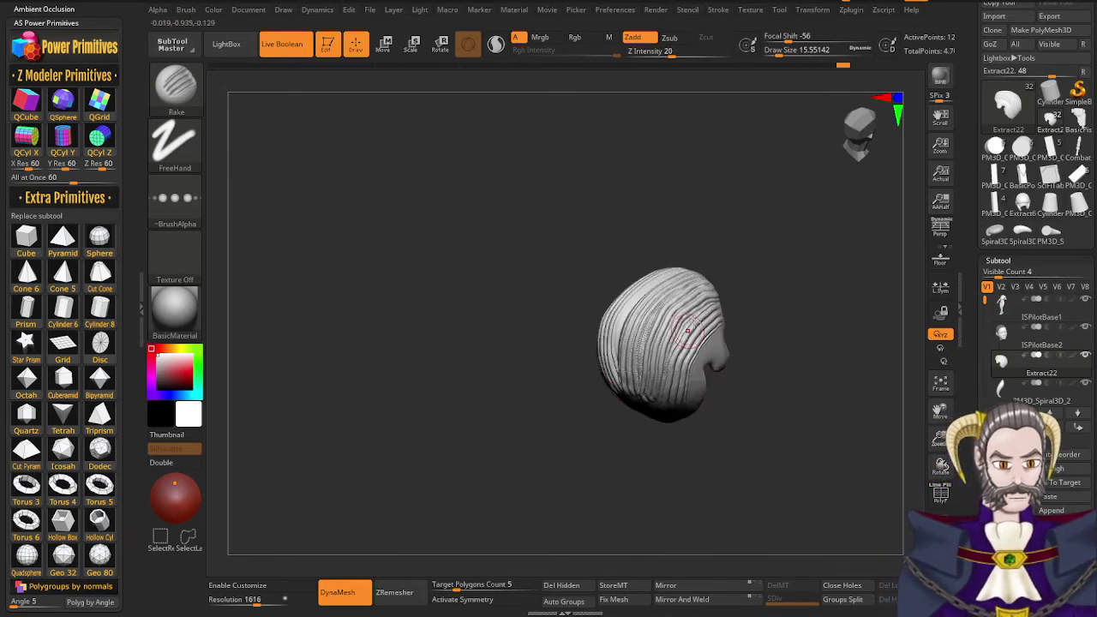
right_click_drag(689, 330, 703, 304)
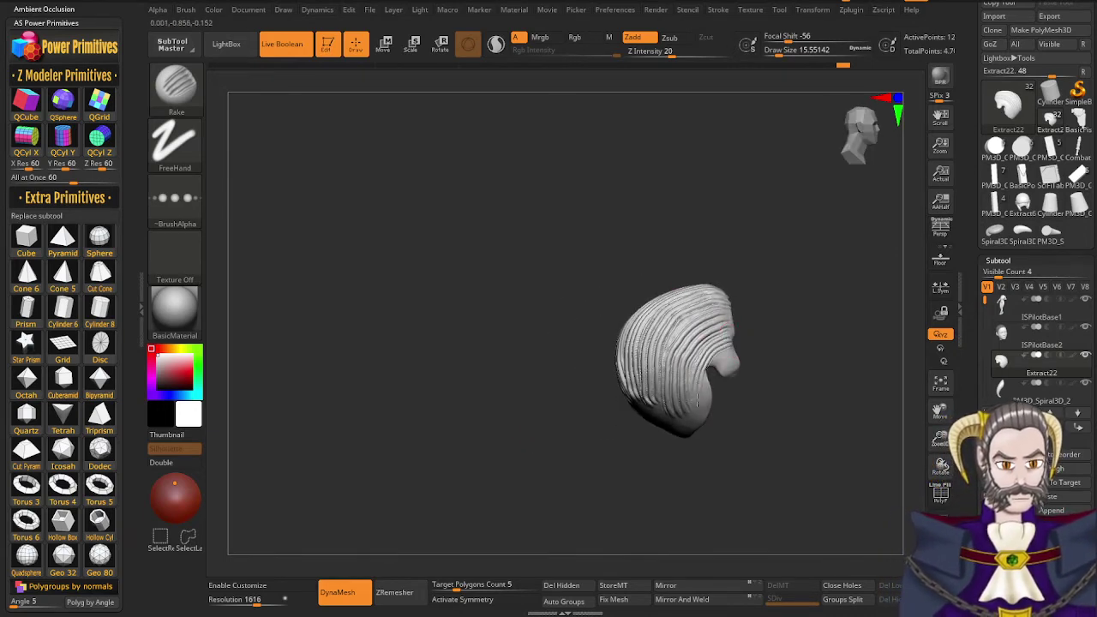
right_click_drag(701, 390, 730, 369)
Show the rest of the figure again and re-DynaMesh the raked hair cap
key("alt+s")
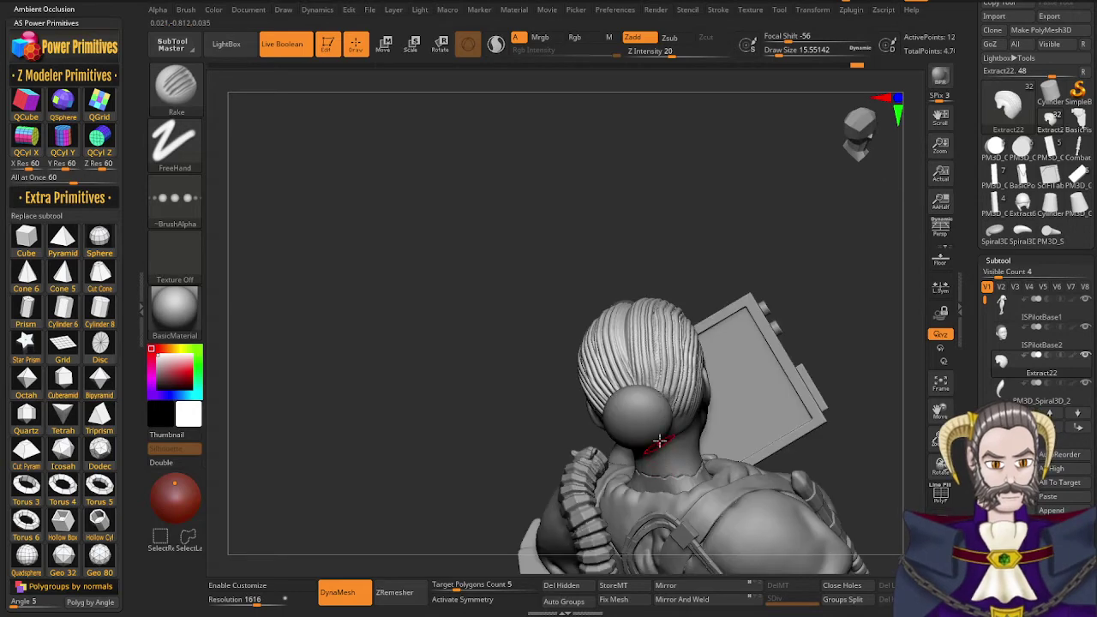
right_click_drag(660, 443, 749, 346)
right_click_drag(655, 402, 689, 390)
left_click_drag(711, 342, 779, 229, "ctrl")
Rake strands from behind the ears and across the nape up toward the underside of the bun
right_click_drag(615, 398, 675, 439)
right_click_drag(523, 426, 553, 418)
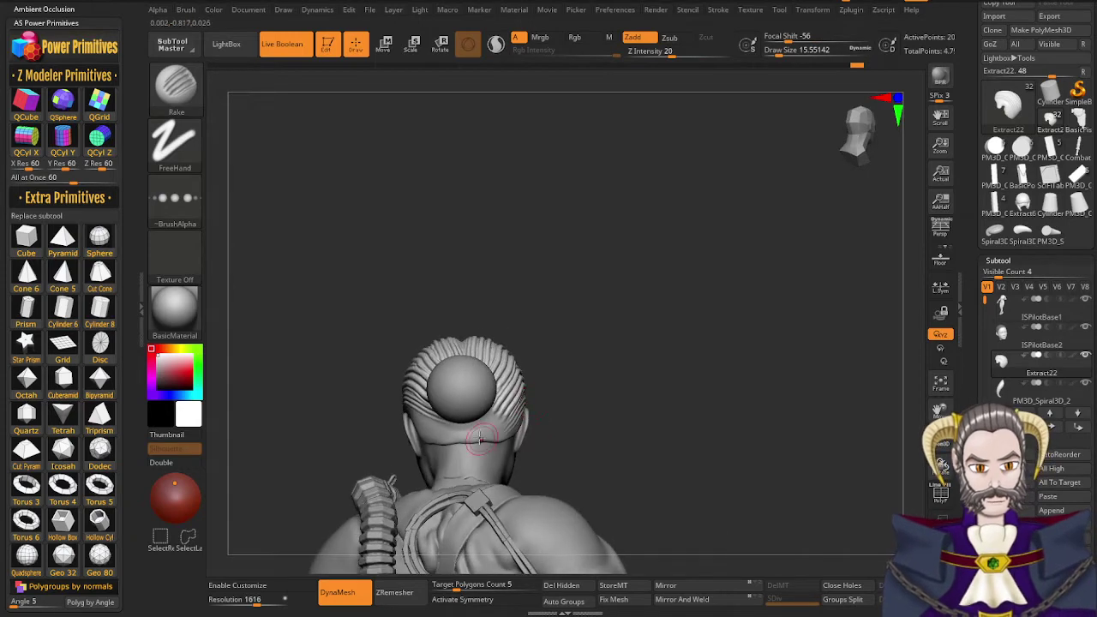
right_click_drag(482, 439, 525, 410)
mouse_move(384, 429)
right_mouse_down()
mouse_move(410, 441)
mouse_move(369, 440)
right_mouse_up()
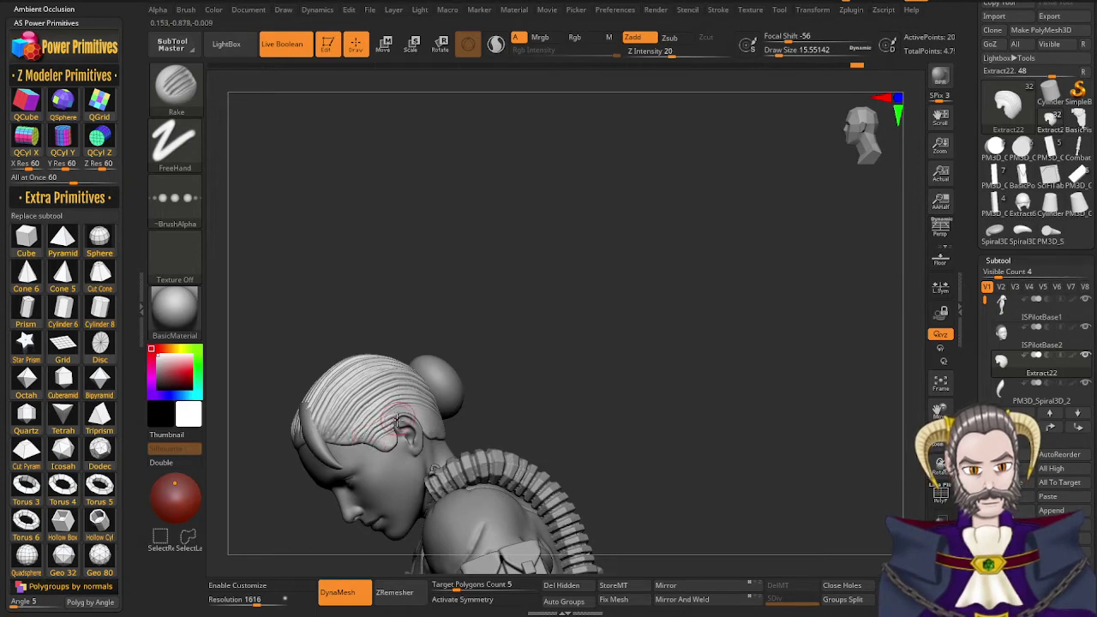
right_click_drag(401, 423, 390, 423)
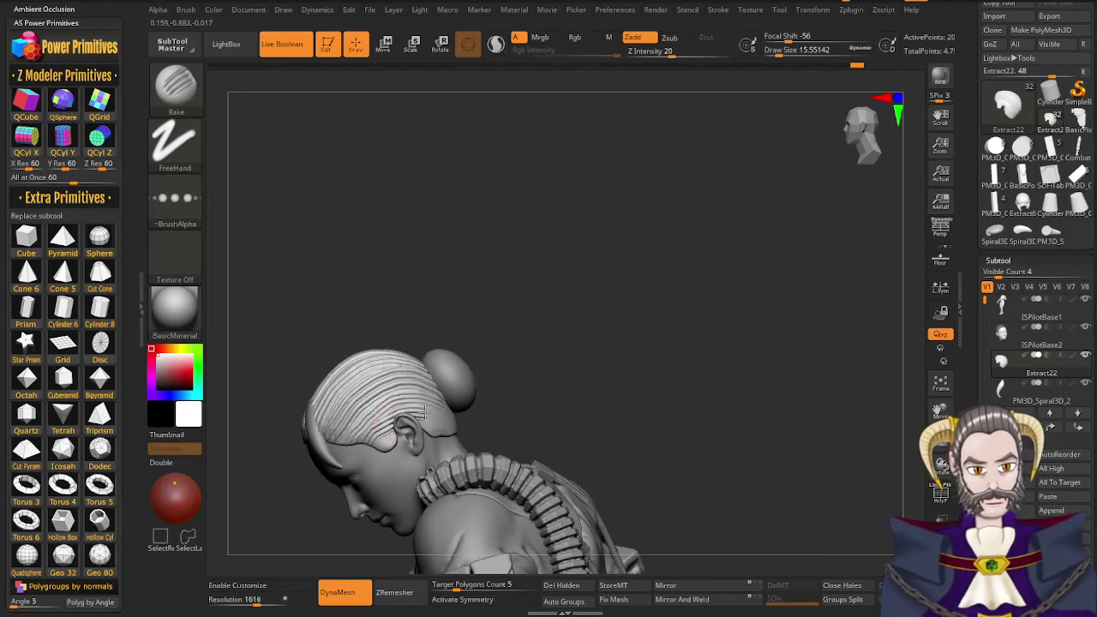
right_click_drag(462, 427, 455, 426)
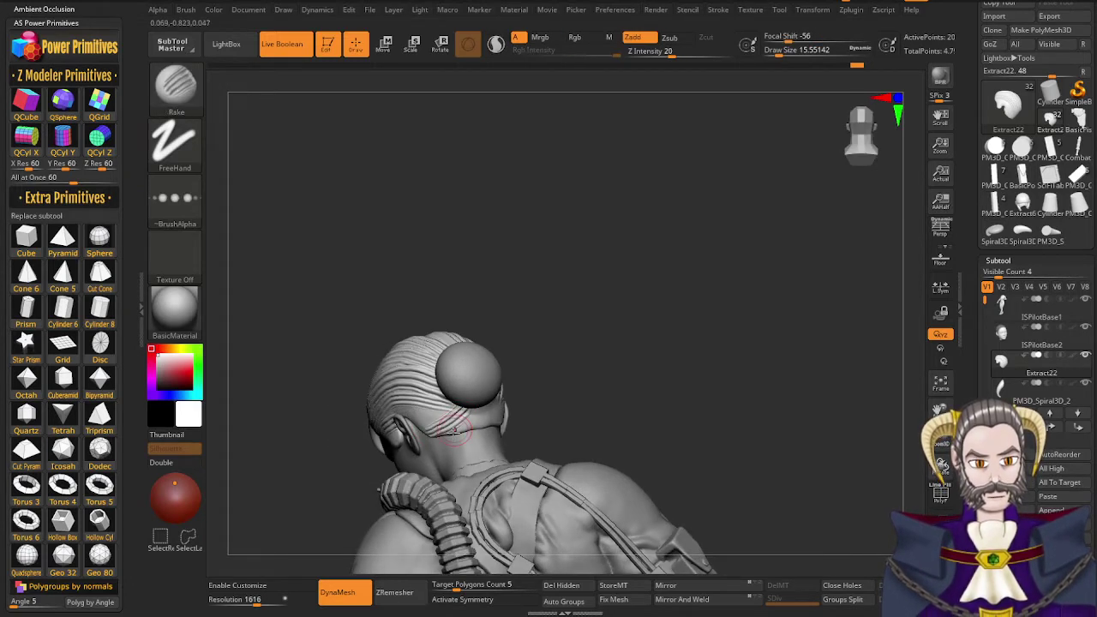
mouse_move(452, 428)
right_mouse_down()
mouse_move(476, 416)
mouse_move(512, 426)
right_mouse_up()
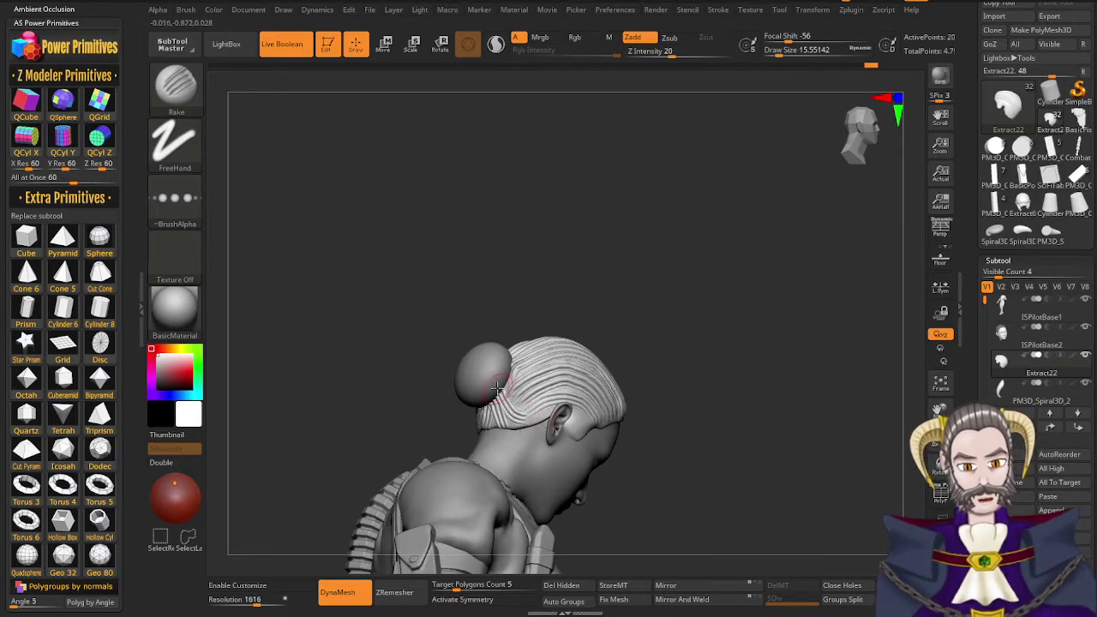
Rake short strands into the remaining smooth hair behind the ear and at the temple in front of it
mouse_move(544, 451)
right_mouse_down()
mouse_move(552, 426)
mouse_move(531, 400)
mouse_move(573, 392)
right_mouse_up()
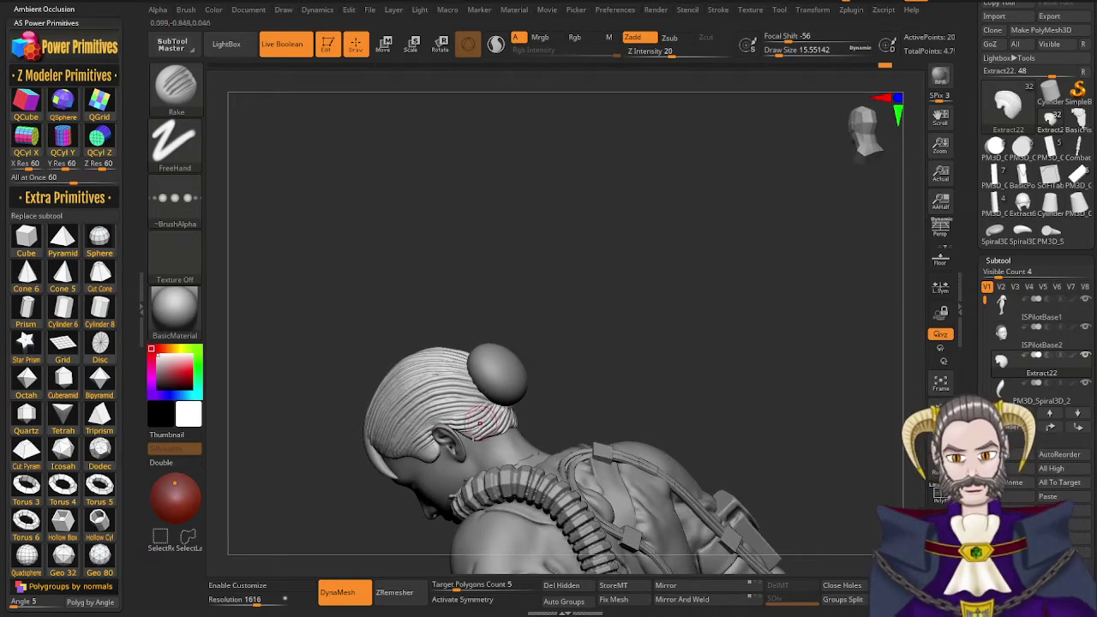
right_click_drag(497, 447, 539, 442)
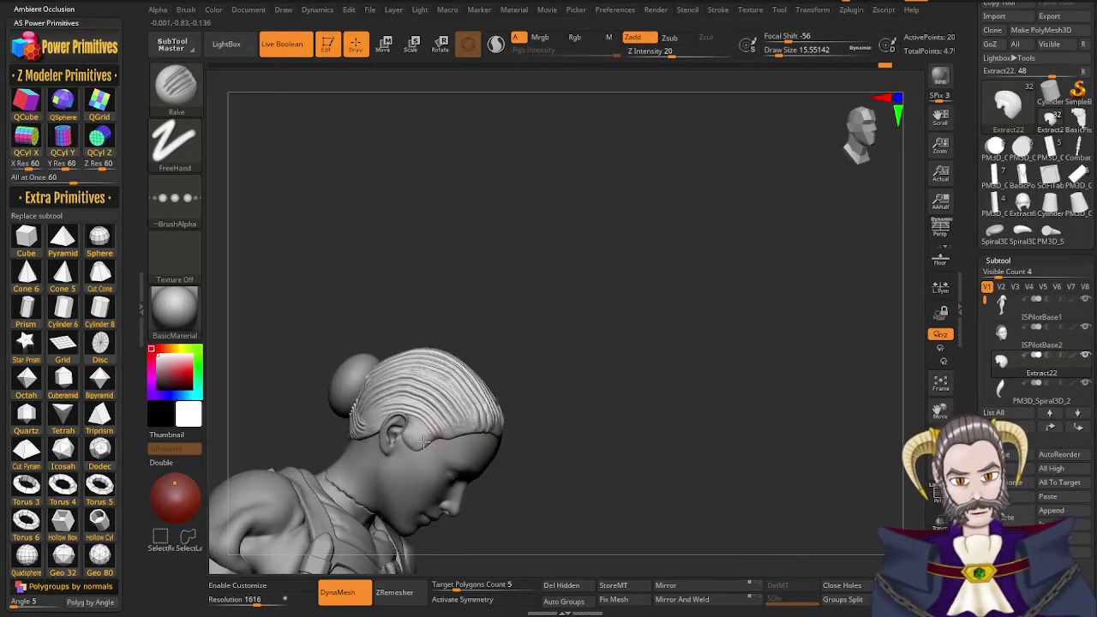
left_click_drag(405, 420, 424, 434)
right_click_drag(437, 465, 416, 451)
Re-DynaMesh the hair cap and finish its surface around the crown and nape
left_click_drag(590, 324, 637, 265, "ctrl")
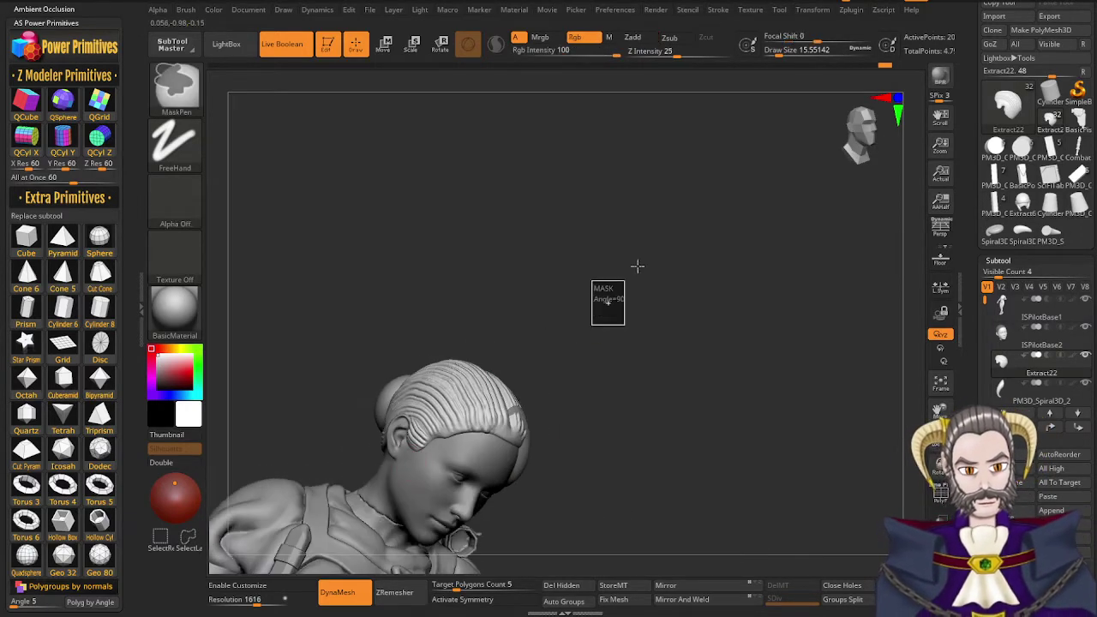
right_click_drag(499, 346, 471, 333)
right_click_drag(477, 427, 485, 333)
right_click_drag(498, 454, 418, 444)
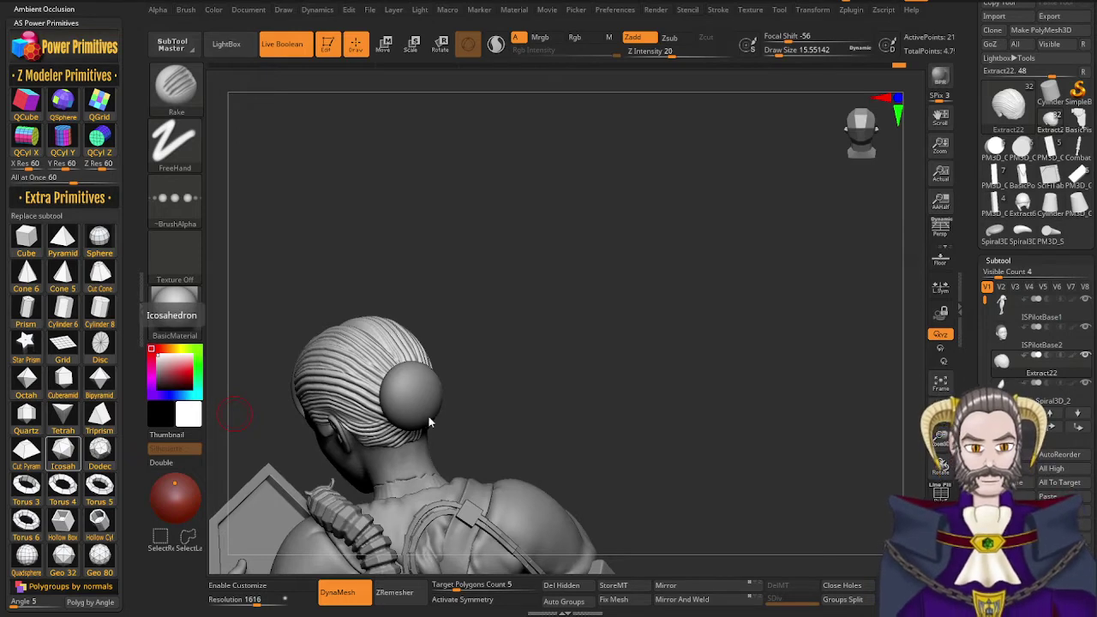
Select the bun subtool and sculpt a hollow into the back of the bun with the Standard brush
mouse_move(436, 396)
right_mouse_down()
mouse_move(465, 402)
mouse_move(398, 433)
mouse_move(413, 416)
right_mouse_up()
left_click(413, 383, "alt")
key("b")
key("s")
key("t")
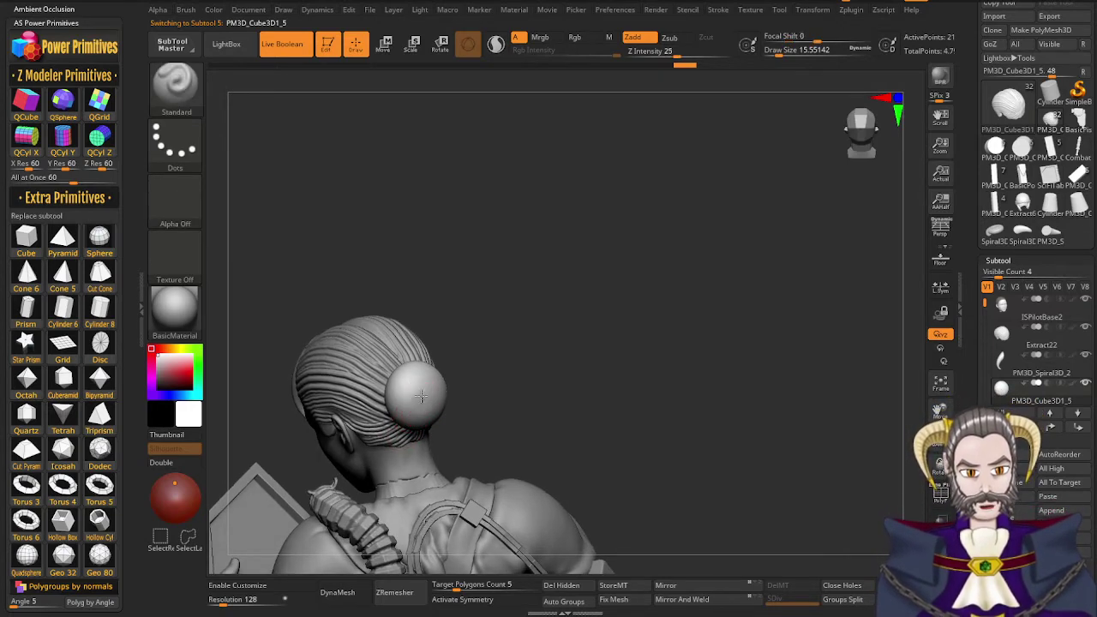
right_click_drag(424, 396, 405, 370)
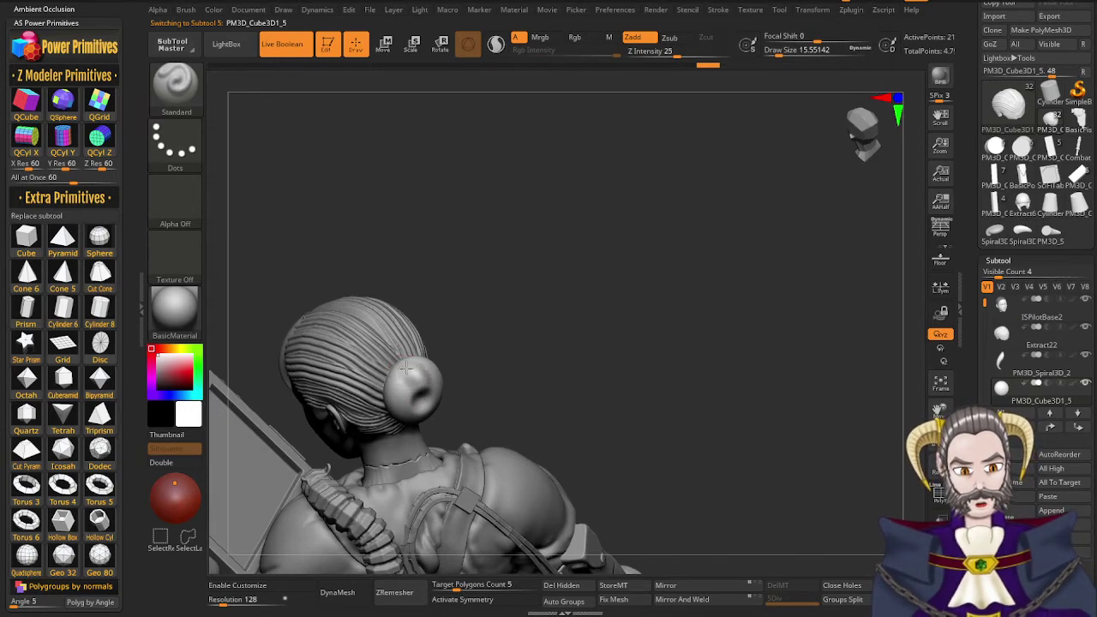
mouse_move(424, 394)
right_mouse_down()
mouse_move(404, 364)
mouse_move(411, 339)
mouse_move(433, 365)
mouse_move(441, 335)
mouse_move(431, 401)
mouse_move(448, 368)
mouse_move(447, 410)
right_mouse_up()
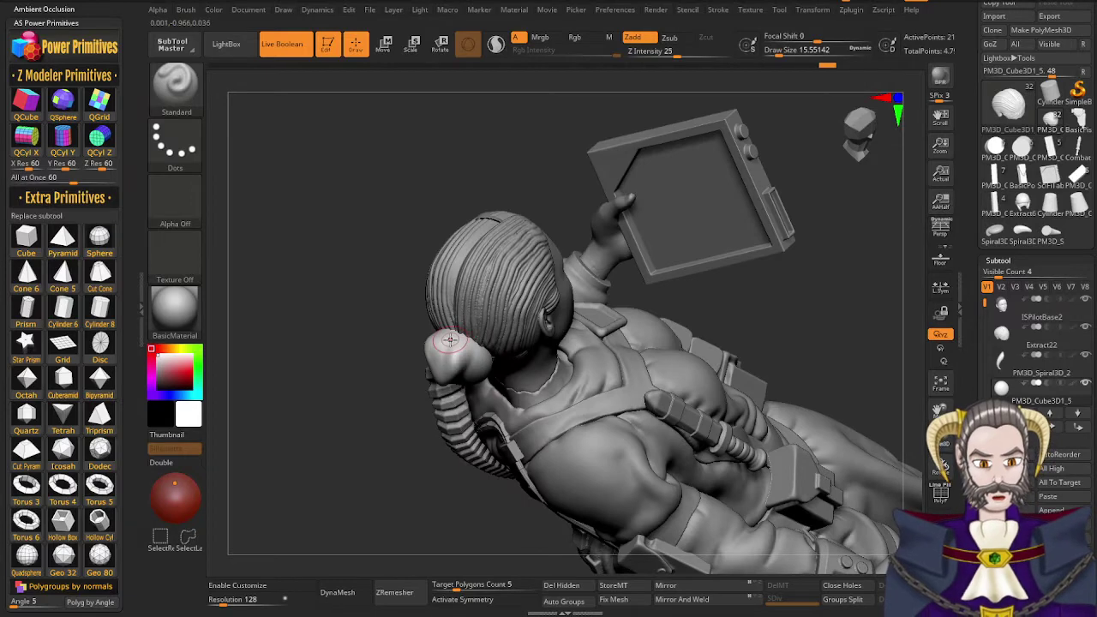
Sculpt folds across the top and sides of the bun with the Standard brush
right_click_drag(453, 356, 450, 376)
left_click_drag(439, 391, 456, 375)
right_click_drag(459, 379, 534, 384)
right_click_drag(426, 387, 458, 404)
right_click_drag(400, 376, 405, 415)
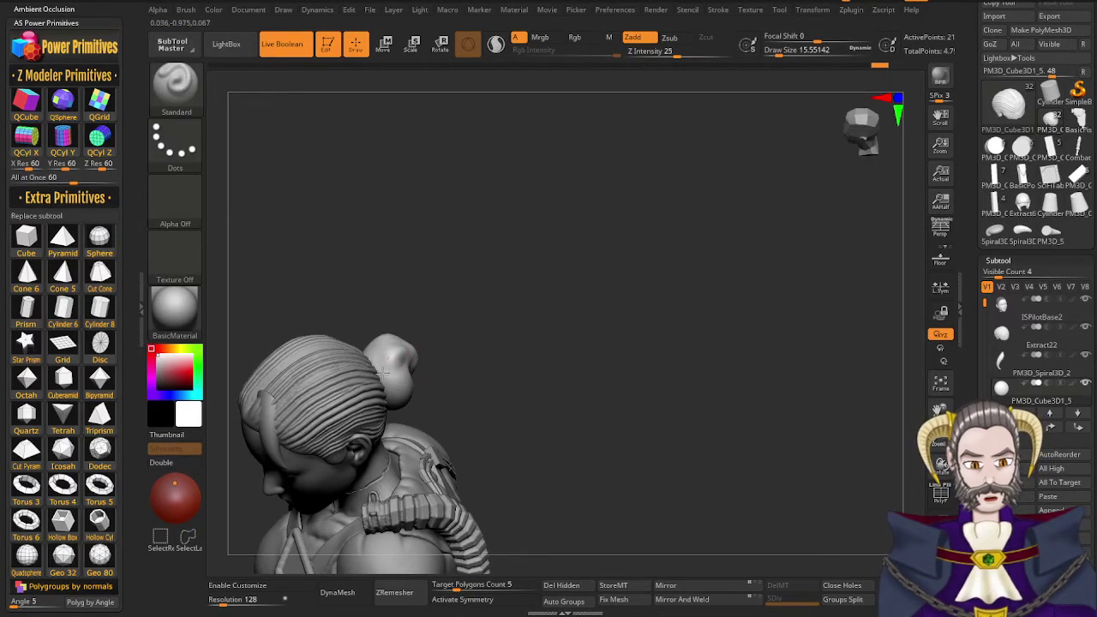
left_click_drag(381, 357, 400, 375)
right_click_drag(385, 362, 389, 360)
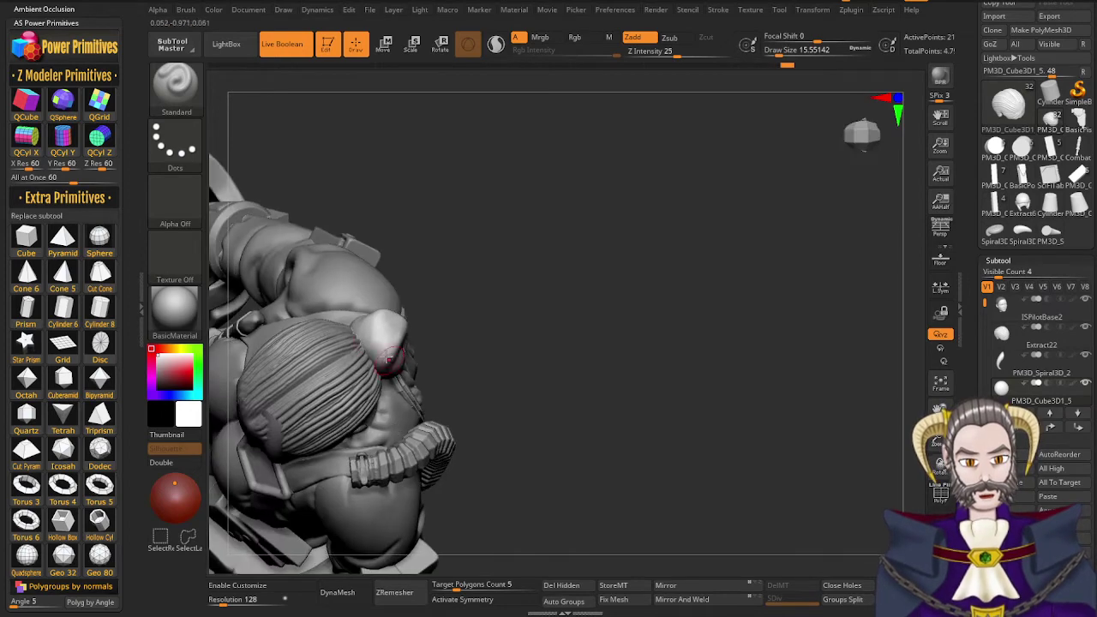
left_click_drag(374, 346, 385, 339)
Deepen the twisted hollow at the centre of the bun with short Standard brush strokes
mouse_move(388, 341)
right_mouse_down()
mouse_move(416, 360)
mouse_move(411, 347)
right_mouse_up()
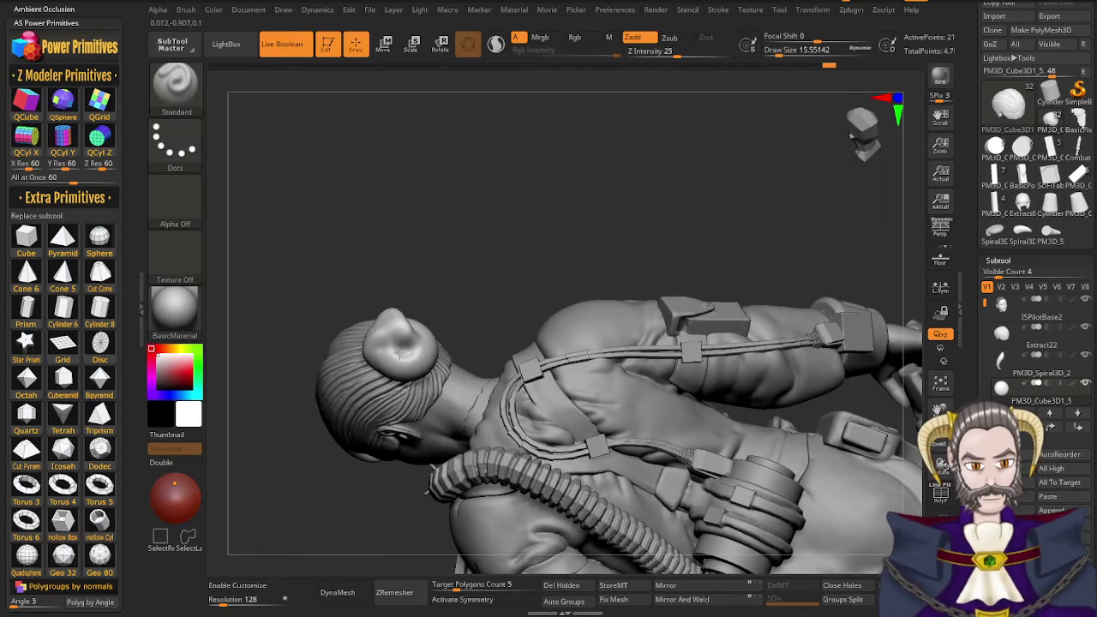
left_click_drag(413, 348, 407, 345)
right_click_drag(406, 344, 401, 340)
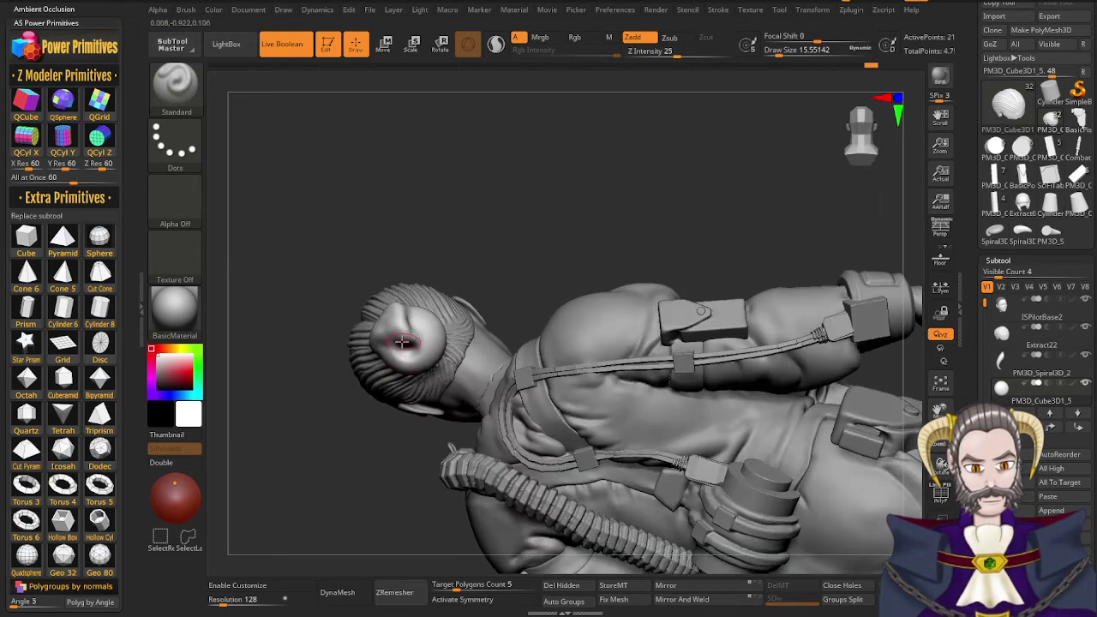
left_click_drag(401, 341, 405, 345)
right_click_drag(404, 345, 420, 337)
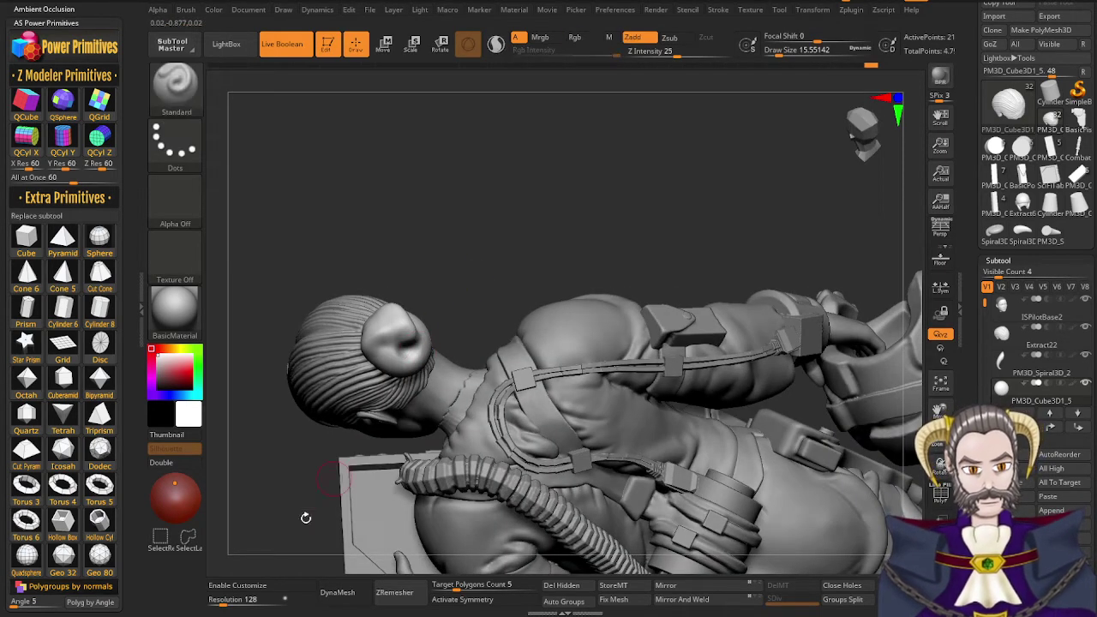
Raise the bun's DynaMesh resolution to 1032 and DynaMesh it
left_click_drag(227, 603, 248, 604)
left_click(336, 593)
right_click_drag(408, 371, 426, 324)
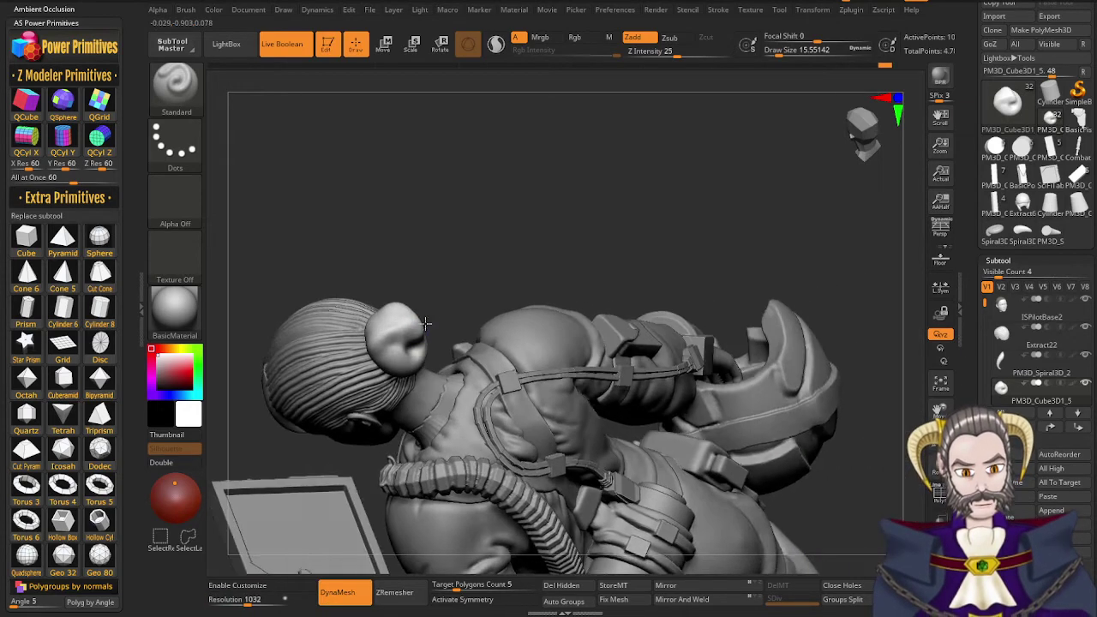
Cut creases into the central hollow of the bun with the DamStandard brush
left_click_drag(413, 321, 381, 331)
mouse_move(383, 334)
right_mouse_down("ctrl")
mouse_move(453, 349)
mouse_move(413, 314)
mouse_move(419, 352)
right_mouse_up("ctrl")
key("b")
key("d")
key("s")
mouse_move(379, 355)
left_mouse_down()
mouse_move(425, 323)
mouse_move(441, 369)
left_mouse_up()
right_click_drag(424, 377, 456, 348)
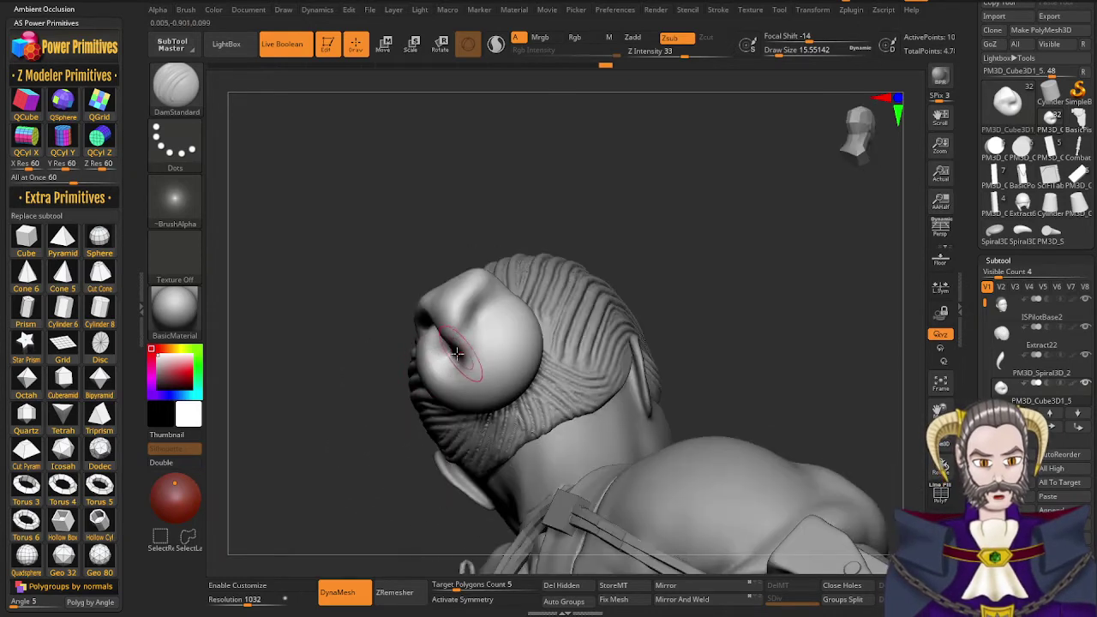
left_click_drag(486, 317, 468, 355)
right_click_drag(439, 378, 457, 374)
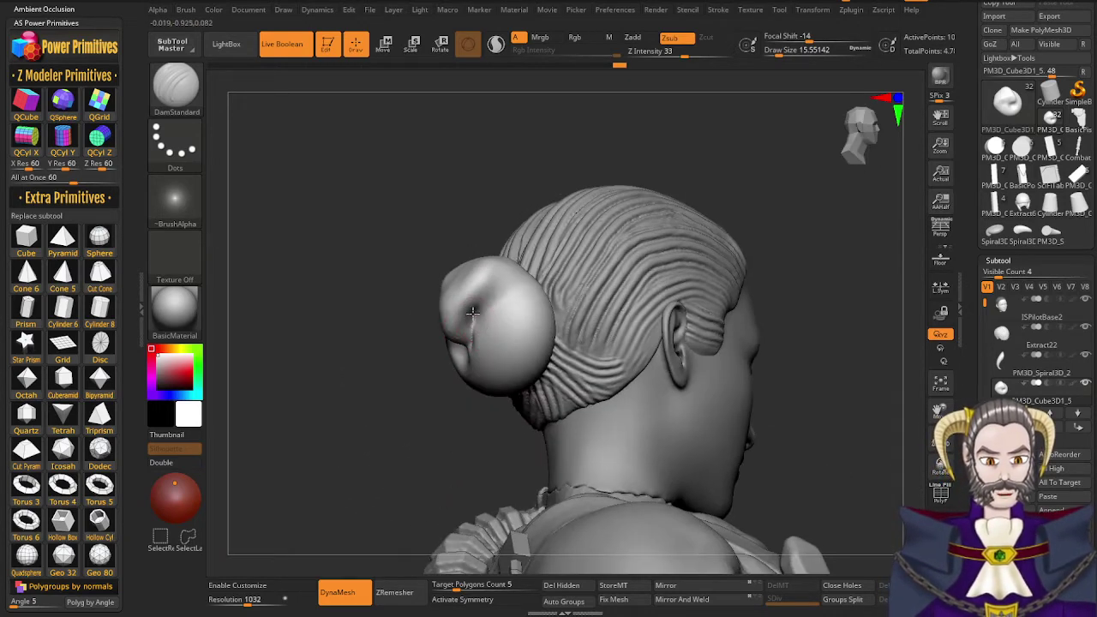
Extend the DamStandard creases outward along both sides of the bun to separate its twisted folds
left_click_drag(475, 319, 538, 288)
right_click_drag(492, 353, 509, 344)
left_click_drag(522, 285, 550, 288)
right_click_drag(535, 294, 548, 299)
right_click_drag(477, 322, 514, 335)
right_click_drag(451, 250, 455, 260)
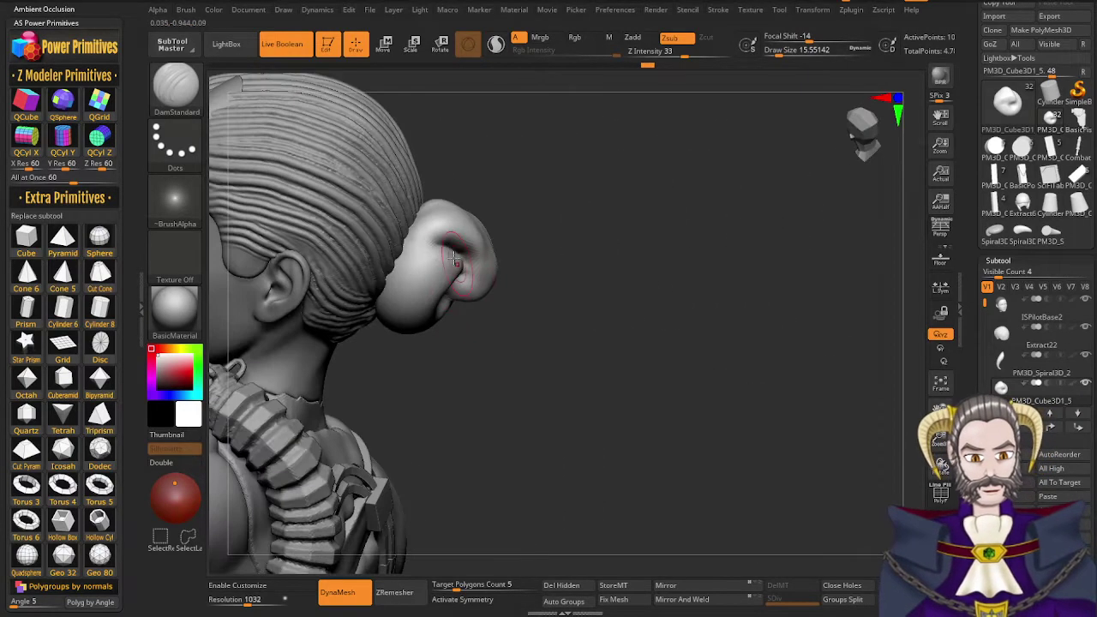
left_click_drag(428, 245, 405, 254)
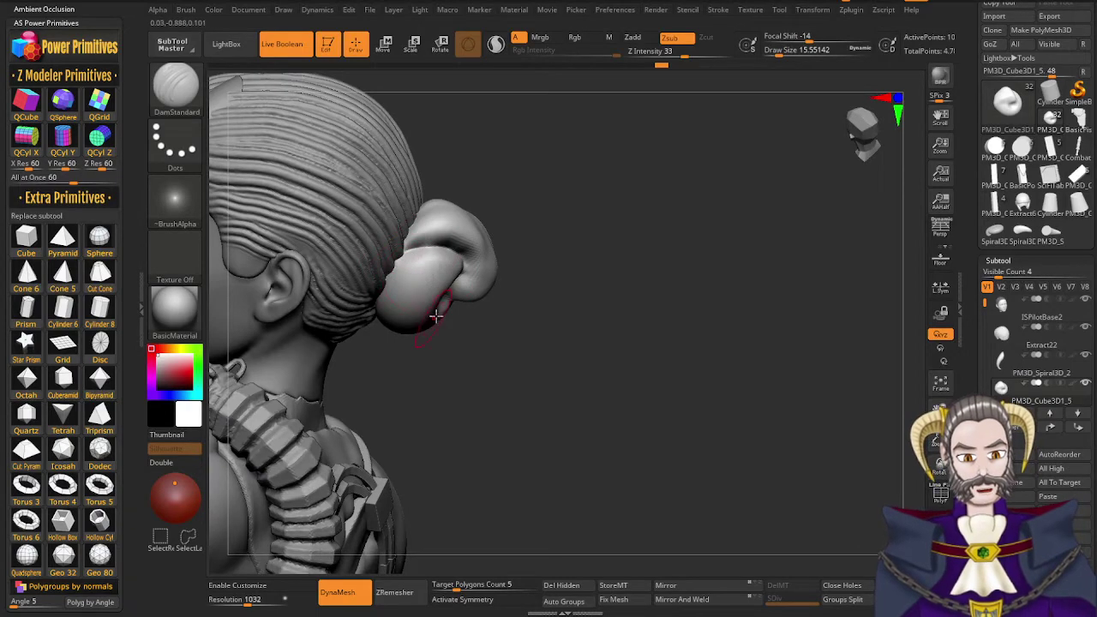
right_click_drag(436, 316, 404, 326)
mouse_move(463, 296)
right_mouse_down()
mouse_move(474, 304)
mouse_move(452, 300)
right_mouse_up()
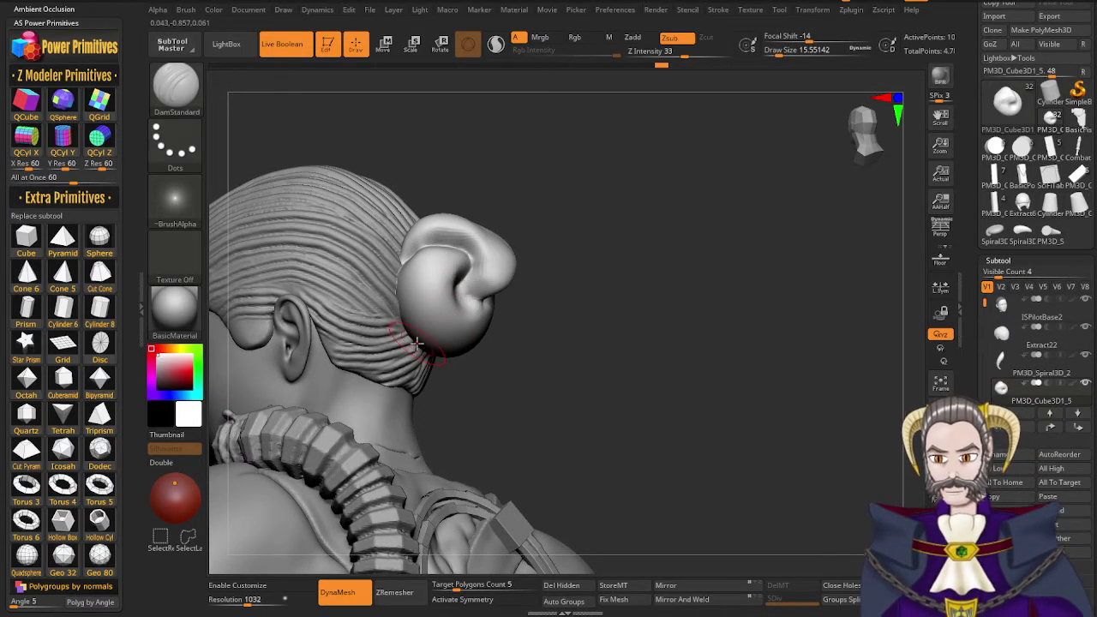
Rake hair strands over the bun's side fold, curving from the hair cap into the central hollow
key("b")
key("r")
key("a")
mouse_move(414, 341)
right_mouse_down()
mouse_move(419, 295)
mouse_move(399, 309)
right_mouse_up()
left_click_drag(402, 319, 427, 300)
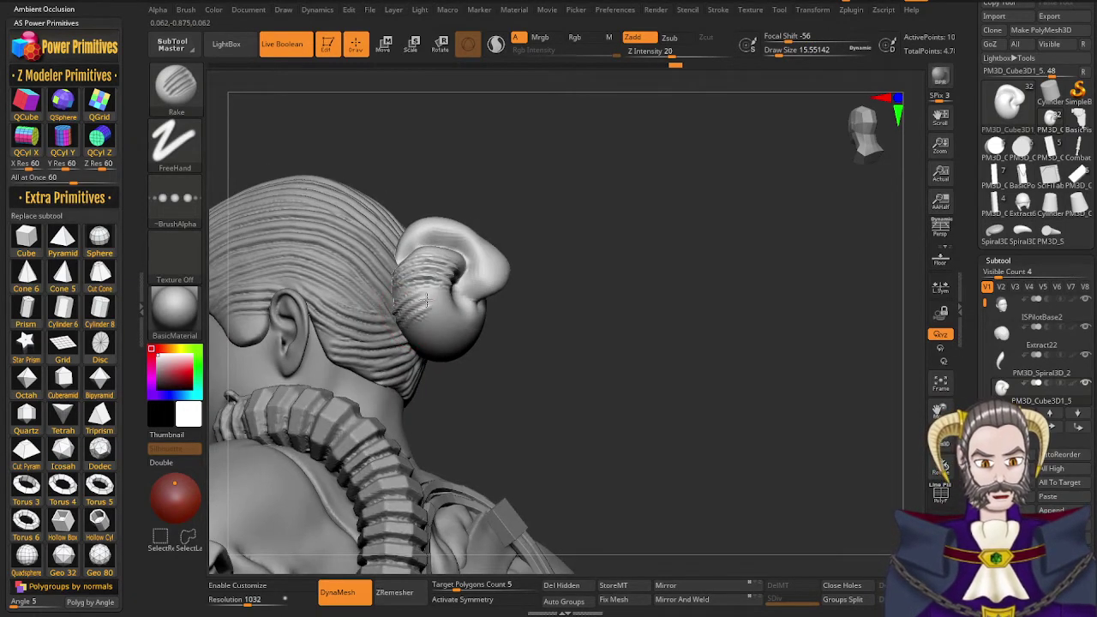
right_click_drag(445, 320, 424, 281)
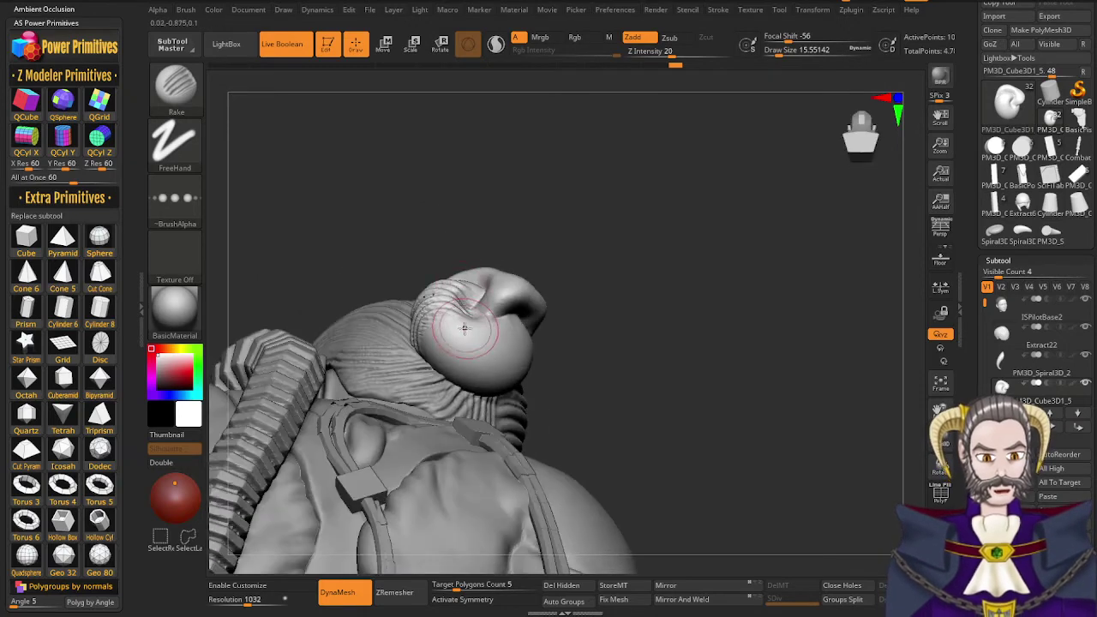
mouse_move(471, 335)
left_mouse_down()
mouse_move(454, 324)
mouse_move(432, 353)
left_mouse_up()
Continue the Rake strands across the underside of the bun, following its curve toward the hollow
mouse_move(482, 343)
right_mouse_down()
mouse_move(500, 324)
mouse_move(506, 336)
right_mouse_up()
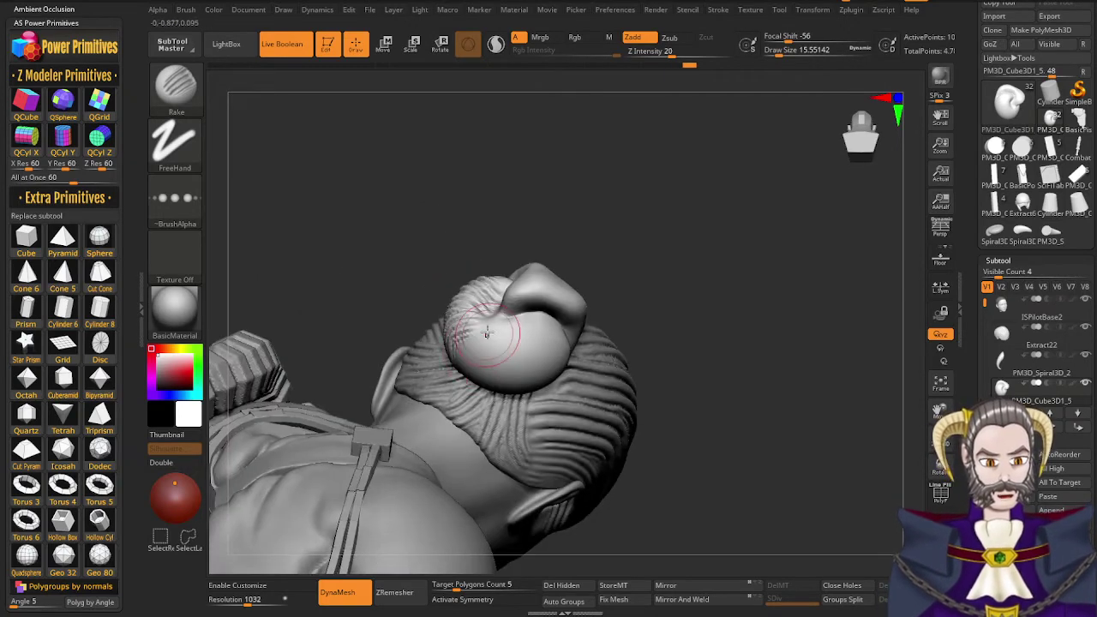
mouse_move(493, 337)
left_mouse_down()
mouse_move(481, 333)
mouse_move(470, 364)
left_mouse_up()
mouse_move(514, 343)
right_mouse_down()
mouse_move(540, 330)
mouse_move(507, 325)
right_mouse_up()
left_click_drag(509, 323, 500, 365)
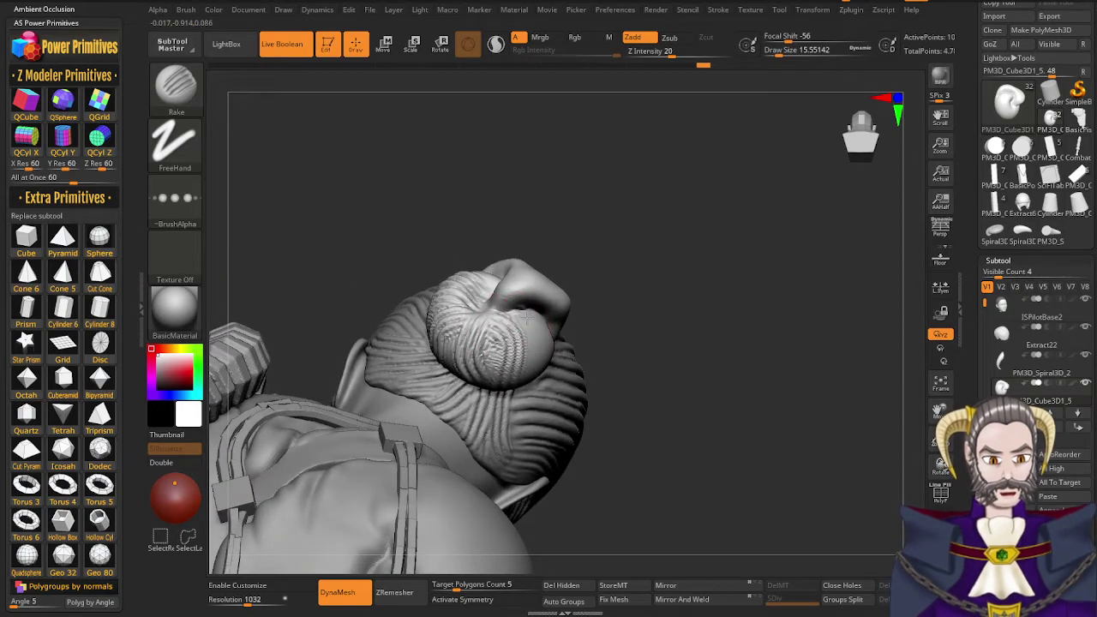
left_click_drag(527, 318, 525, 384)
right_click_drag(526, 386, 525, 446)
mouse_move(532, 287)
right_mouse_down()
mouse_move(532, 315)
mouse_move(519, 290)
mouse_move(513, 302)
right_mouse_up()
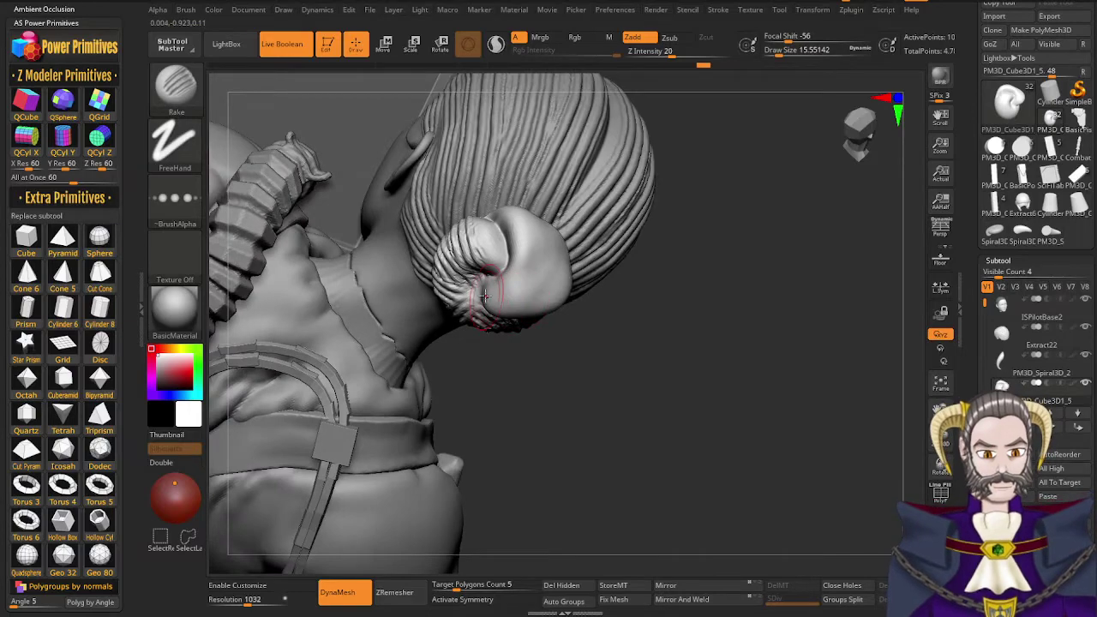
Rake strands along the large upper fold and the adjoining side lobe of the bun
mouse_move(493, 293)
left_mouse_down()
mouse_move(537, 275)
mouse_move(527, 222)
mouse_move(506, 221)
left_mouse_up()
right_click_drag(499, 226, 536, 296)
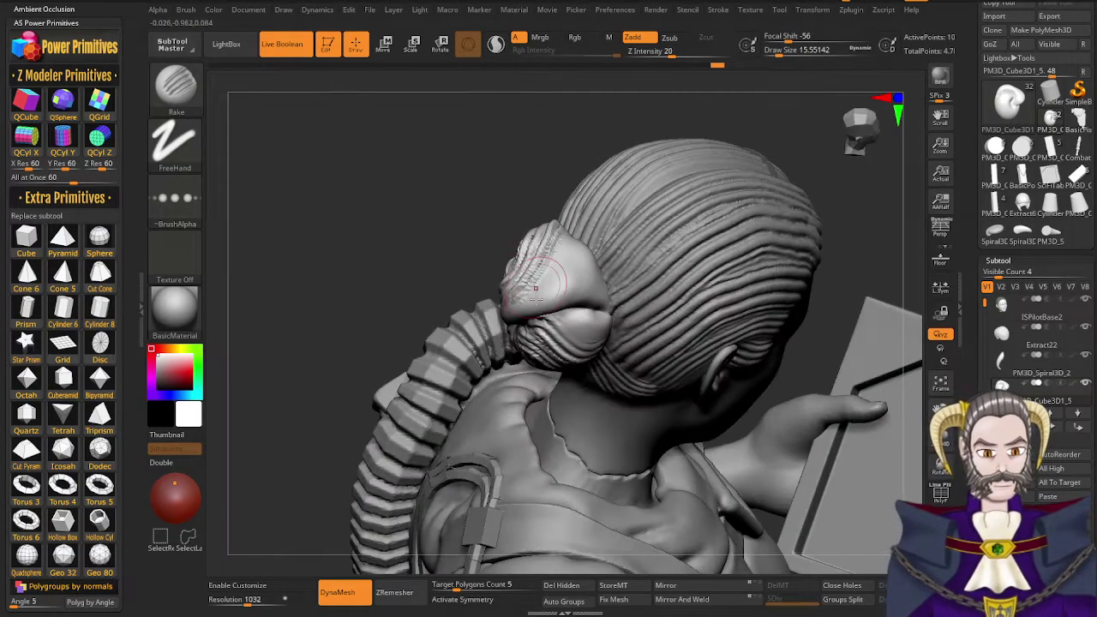
left_click_drag(507, 316, 578, 249)
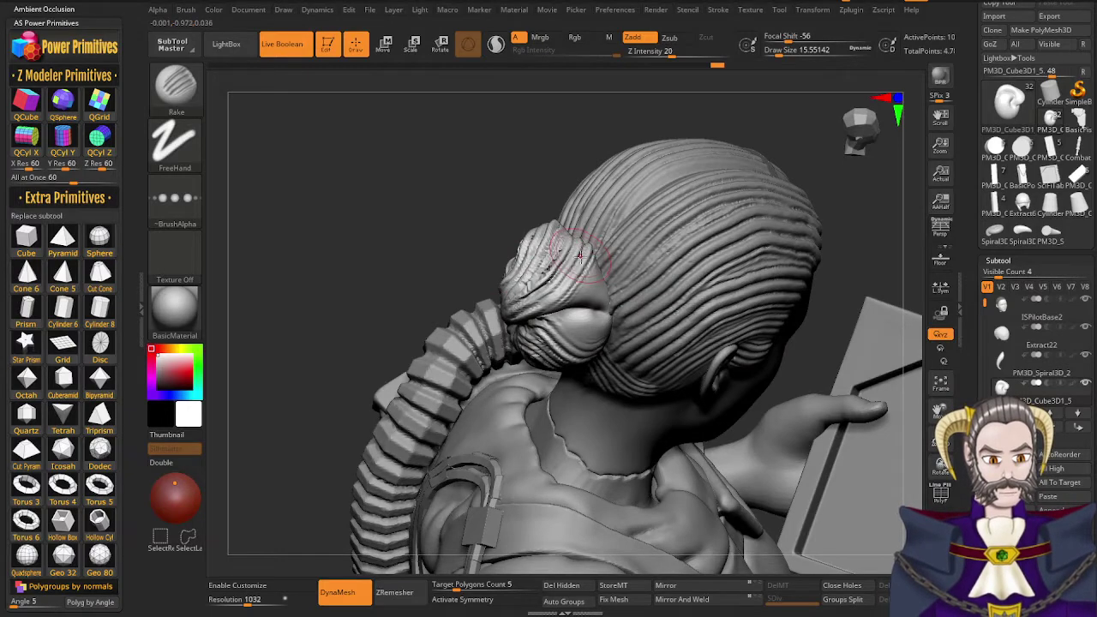
right_click_drag(581, 256, 584, 237)
left_click_drag(574, 294, 603, 279)
right_click_drag(577, 291, 582, 267)
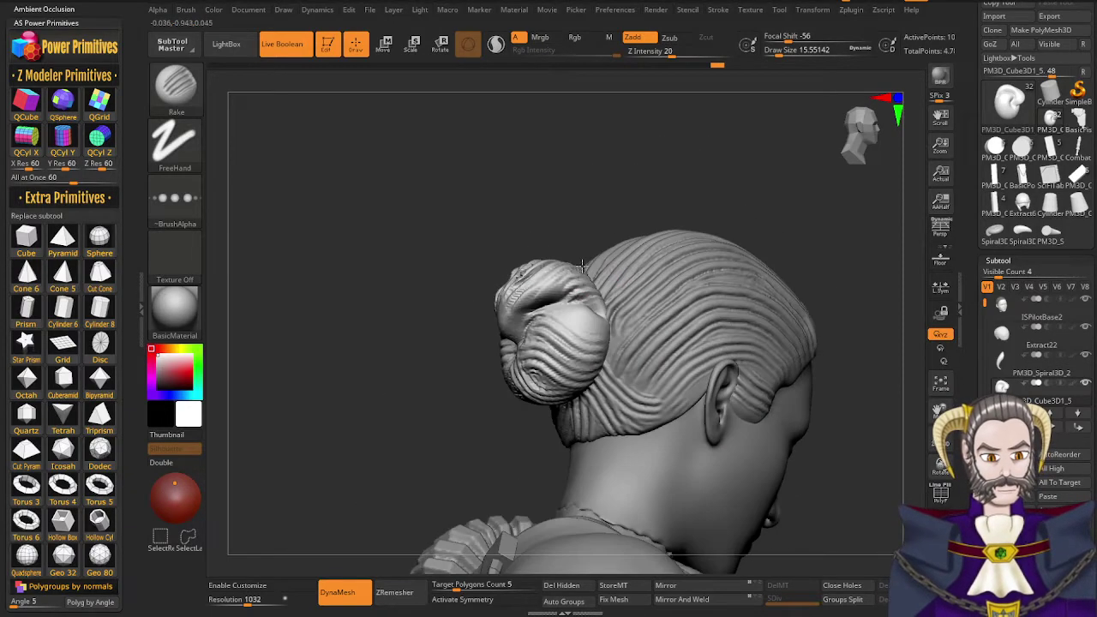
left_click_drag(567, 325, 595, 311)
Rake the remaining smooth areas at the bun's centre and over its top
right_click_drag(579, 258, 553, 287)
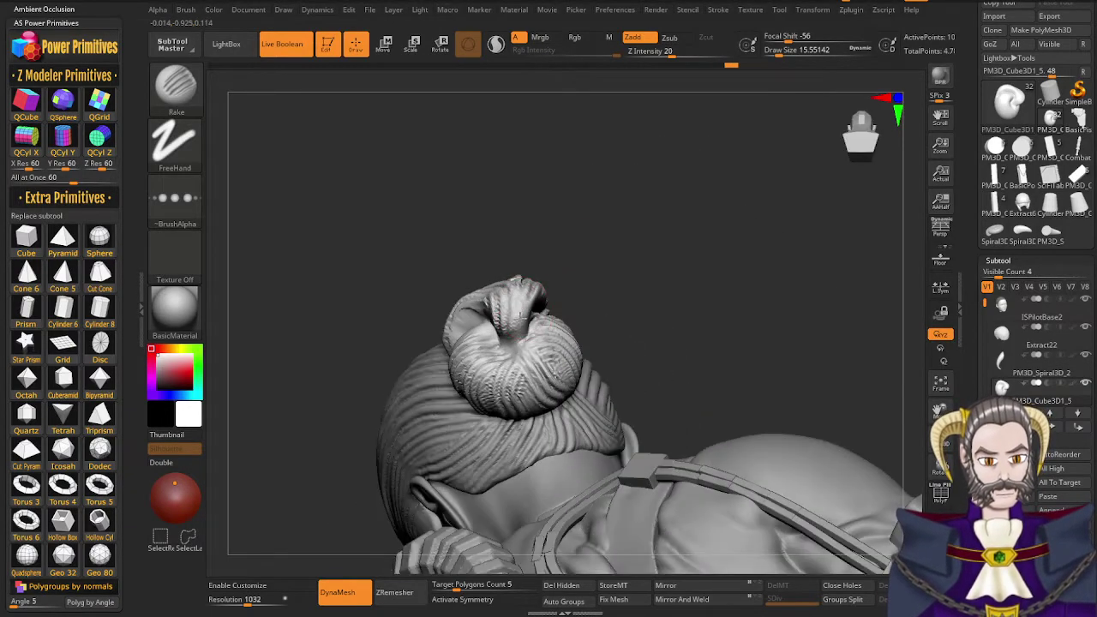
left_click_drag(520, 315, 508, 348)
right_click_drag(508, 348, 542, 297)
mouse_move(470, 310)
left_mouse_down()
mouse_move(429, 351)
mouse_move(437, 370)
left_mouse_up()
right_click_drag(436, 370, 468, 446)
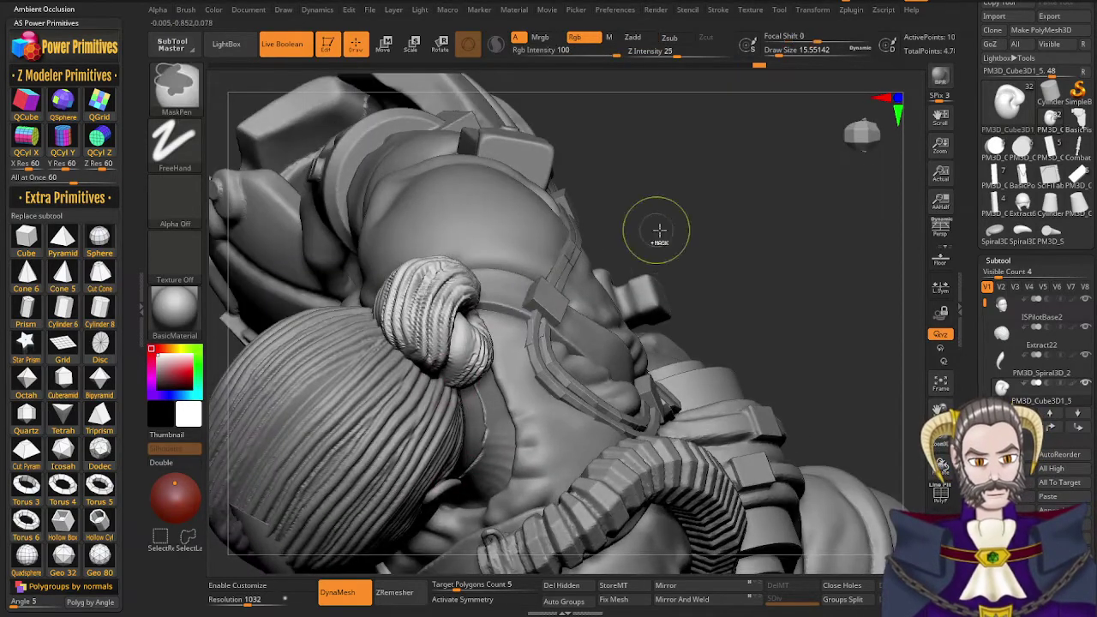
Re-DynaMesh the bun before and after raking more strands into its inner folds
left_click_drag(659, 232, 709, 168, "ctrl")
right_click_drag(367, 493, 397, 417)
left_click_drag(476, 383, 476, 353)
right_click_drag(477, 353, 445, 321)
mouse_move(467, 331)
left_mouse_down()
mouse_move(456, 352)
mouse_move(464, 375)
left_mouse_up()
left_click_drag(474, 326, 491, 364)
left_click_drag(603, 260, 654, 180, "ctrl")
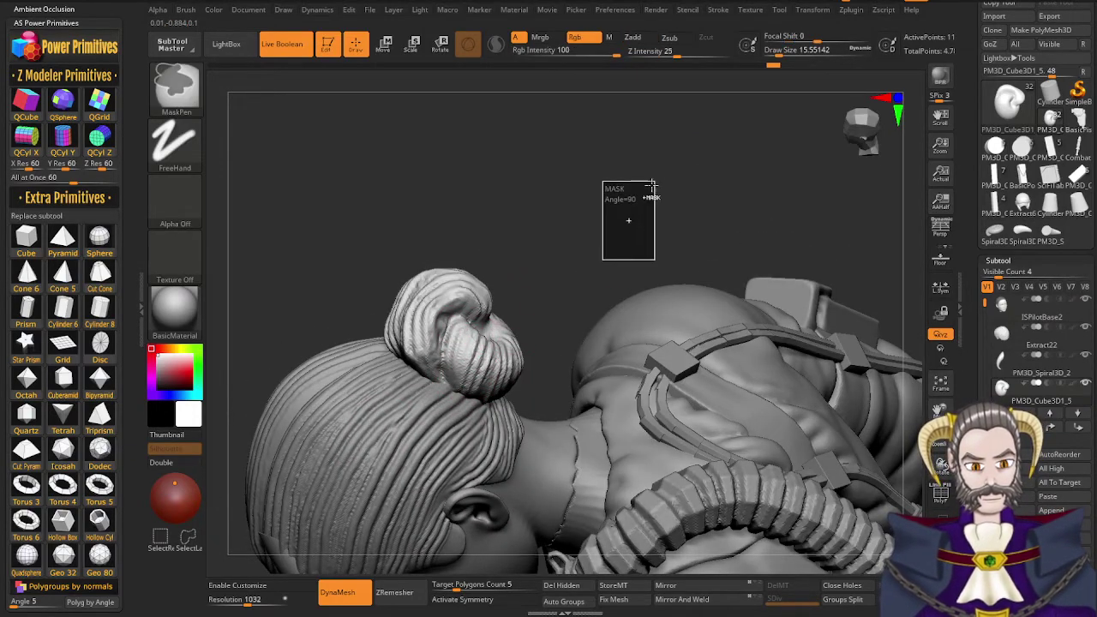
Select the hair cap, rework its front hairline with the Rake brush at draw size 21.62, and DynaMesh it again
mouse_move(535, 331)
right_mouse_down()
mouse_move(522, 306)
mouse_move(560, 257)
mouse_move(583, 272)
mouse_move(572, 342)
mouse_move(485, 412)
right_mouse_up()
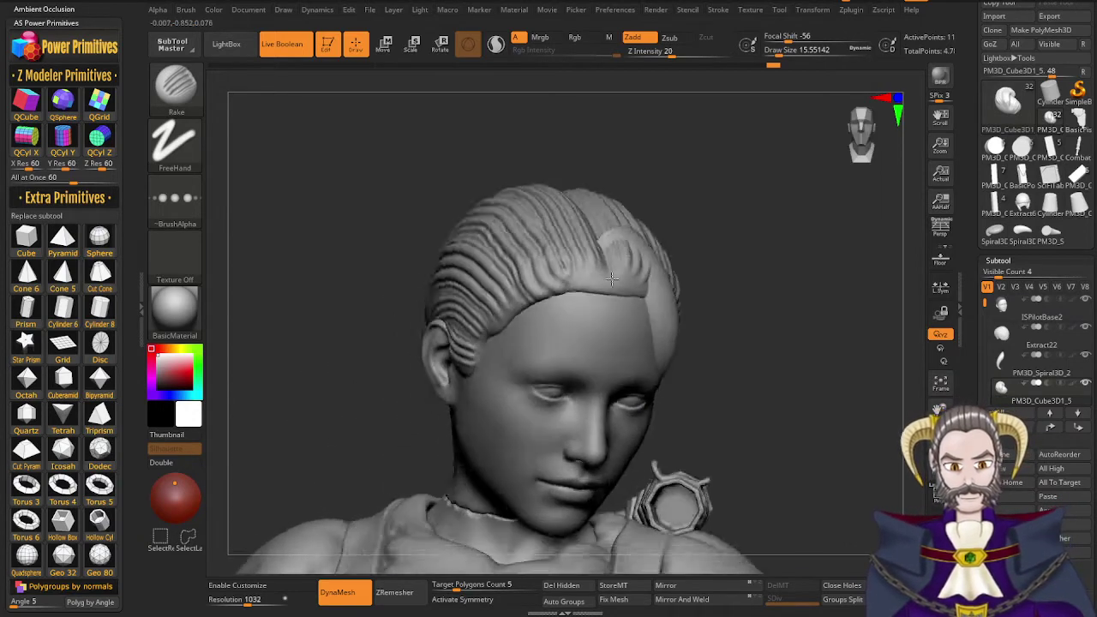
key("ctrl")
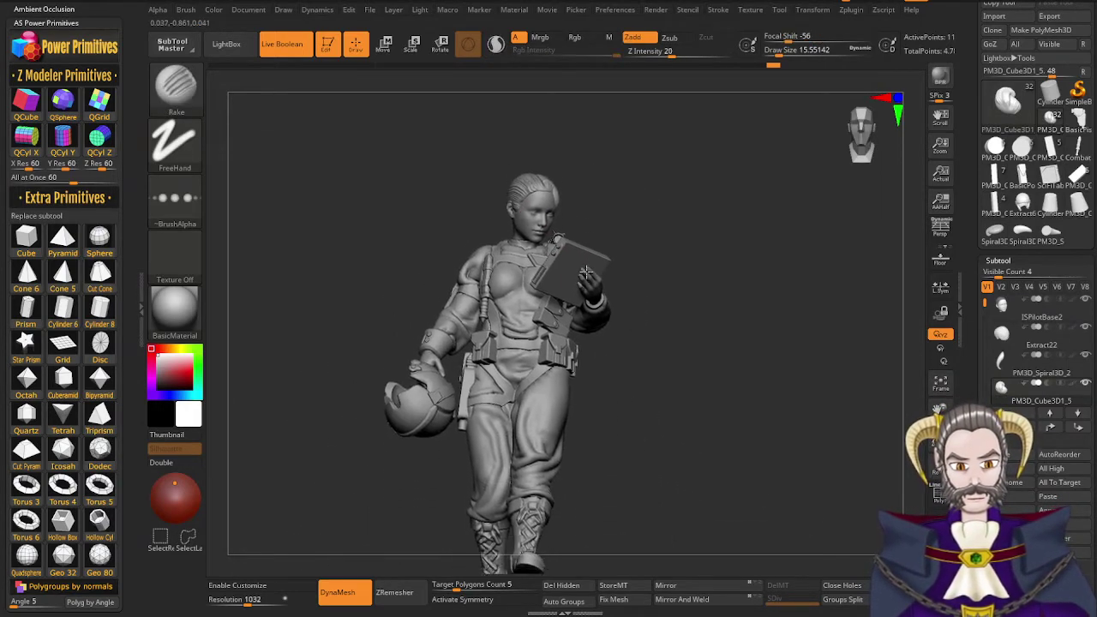
mouse_move(607, 338)
left_mouse_down()
mouse_move(625, 365)
mouse_move(595, 378)
mouse_move(443, 382)
mouse_move(483, 355)
mouse_move(583, 437)
mouse_move(571, 436)
mouse_move(615, 397)
mouse_move(697, 388)
mouse_move(635, 371)
mouse_move(629, 422)
mouse_move(554, 415)
left_mouse_up()
mouse_move(555, 416)
right_mouse_down()
mouse_move(626, 415)
mouse_move(622, 367)
mouse_move(651, 336)
mouse_move(630, 424)
mouse_move(602, 226)
mouse_move(585, 226)
mouse_move(693, 397)
mouse_move(656, 291)
mouse_move(611, 333)
right_mouse_up()
right_click_drag(613, 221, 650, 296, "ctrl")
left_click(619, 193, "alt")
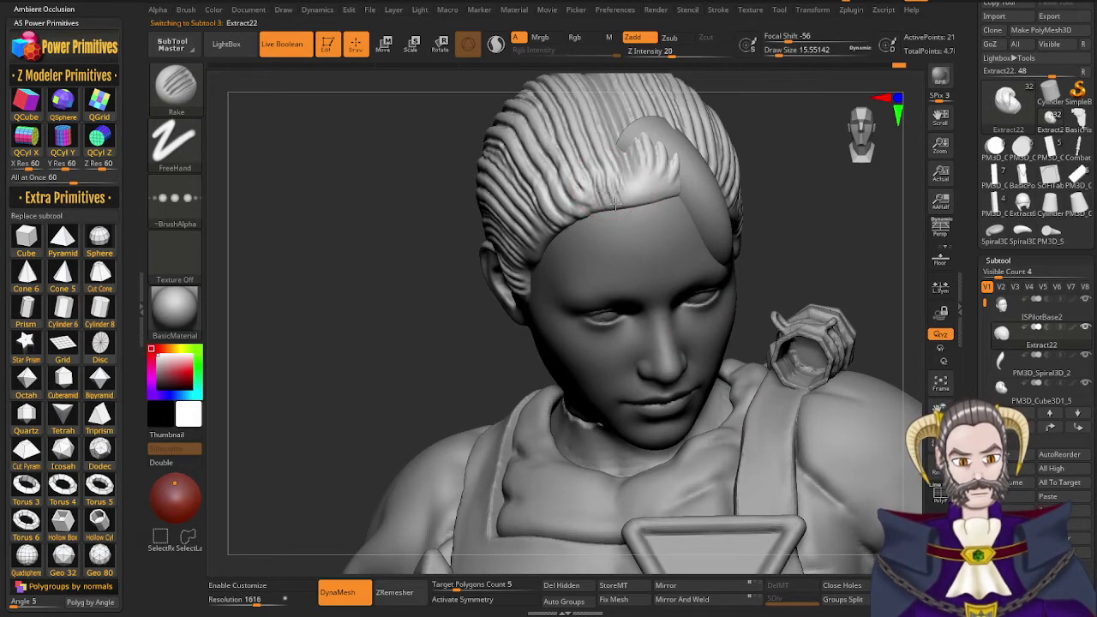
key("s")
mouse_move(657, 204)
left_mouse_down("shift")
mouse_move(599, 185)
mouse_move(666, 206)
mouse_move(659, 184)
left_mouse_up("shift")
key("s")
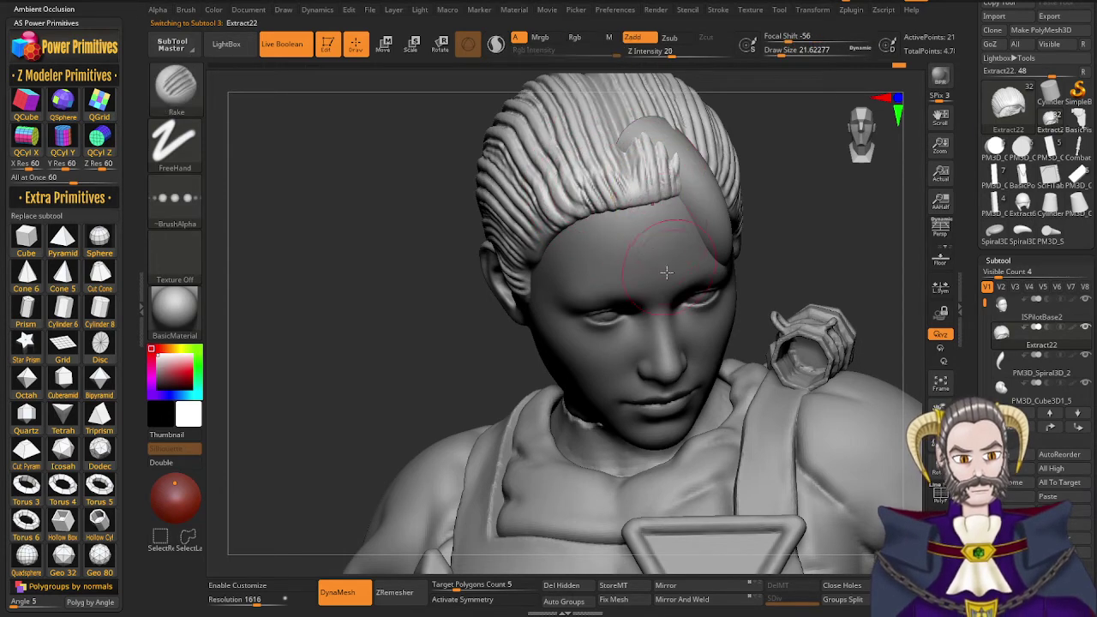
mouse_move(668, 273)
right_mouse_down()
mouse_move(679, 283)
mouse_move(642, 244)
right_mouse_up()
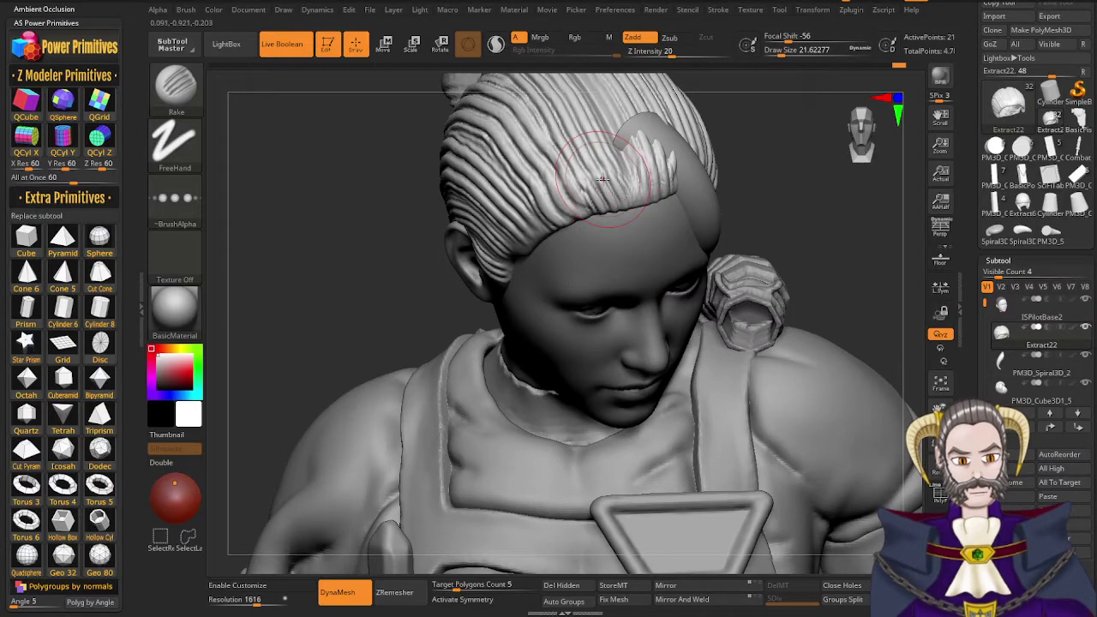
left_click_drag(793, 213, 778, 141, "ctrl")
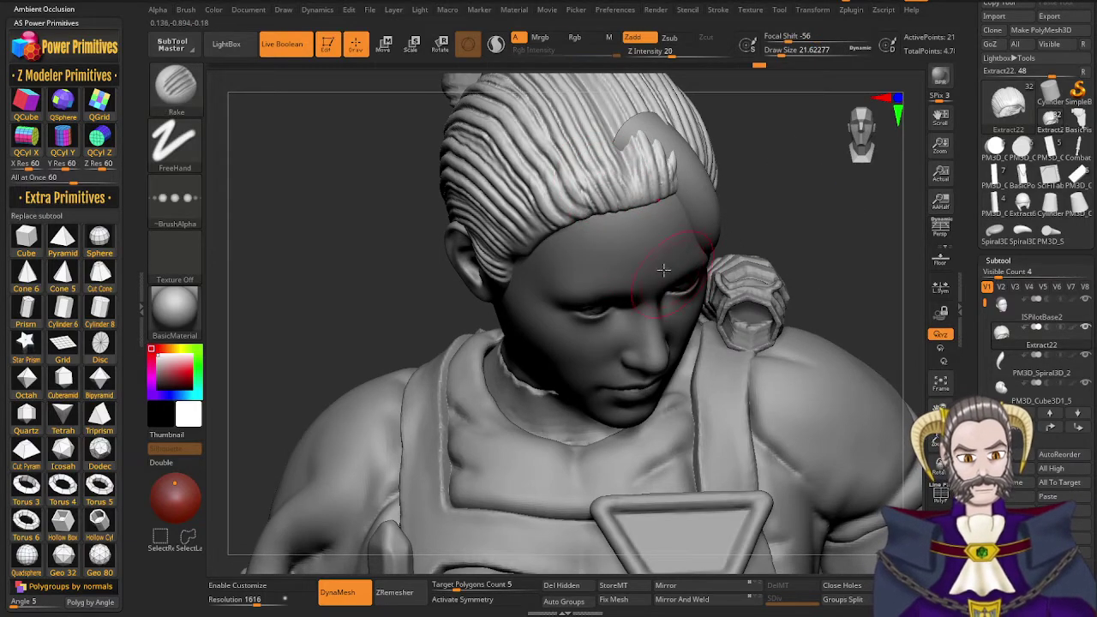
Touch up the strands above the forehead with the Standard brush at a draw size of about 7.47
mouse_move(664, 269)
right_mouse_down()
mouse_move(641, 253)
mouse_move(672, 269)
right_mouse_up()
mouse_move(514, 290)
right_mouse_down()
mouse_move(534, 300)
mouse_move(471, 326)
right_mouse_up()
right_click_drag(520, 266, 511, 255)
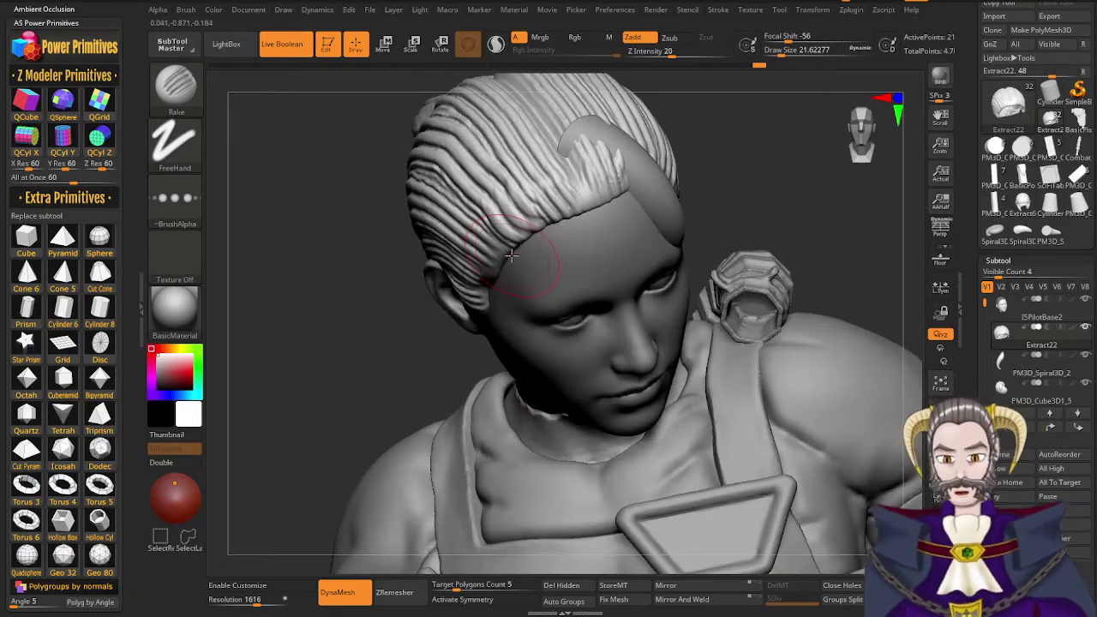
key("alt+s")
key("alt+s")
key("b")
key("s")
key("t")
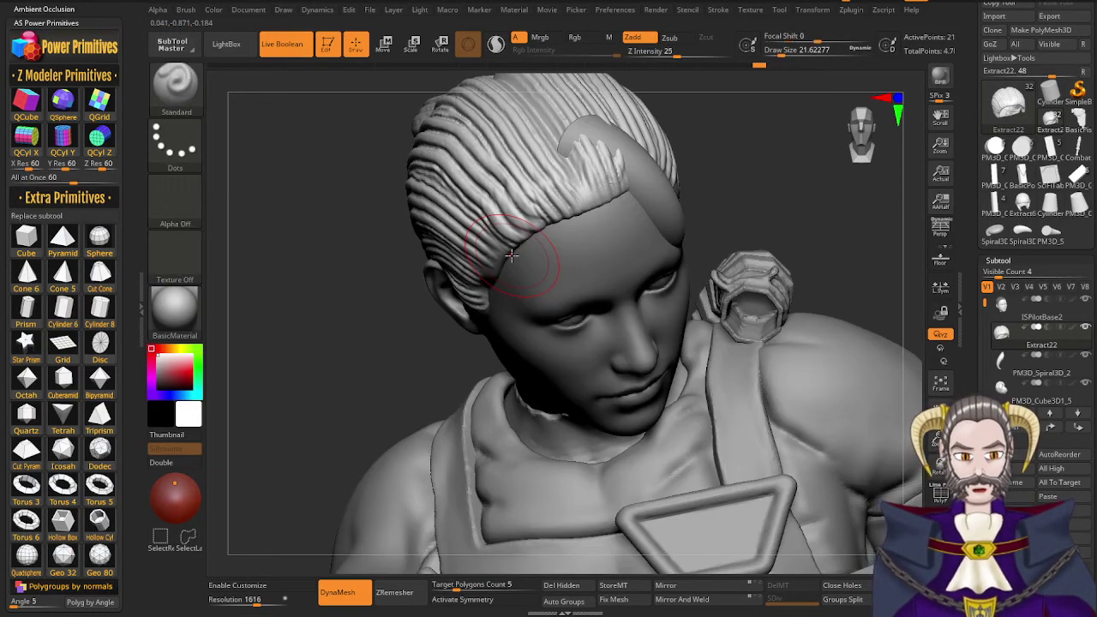
key("s")
left_click_drag(608, 223, 604, 223)
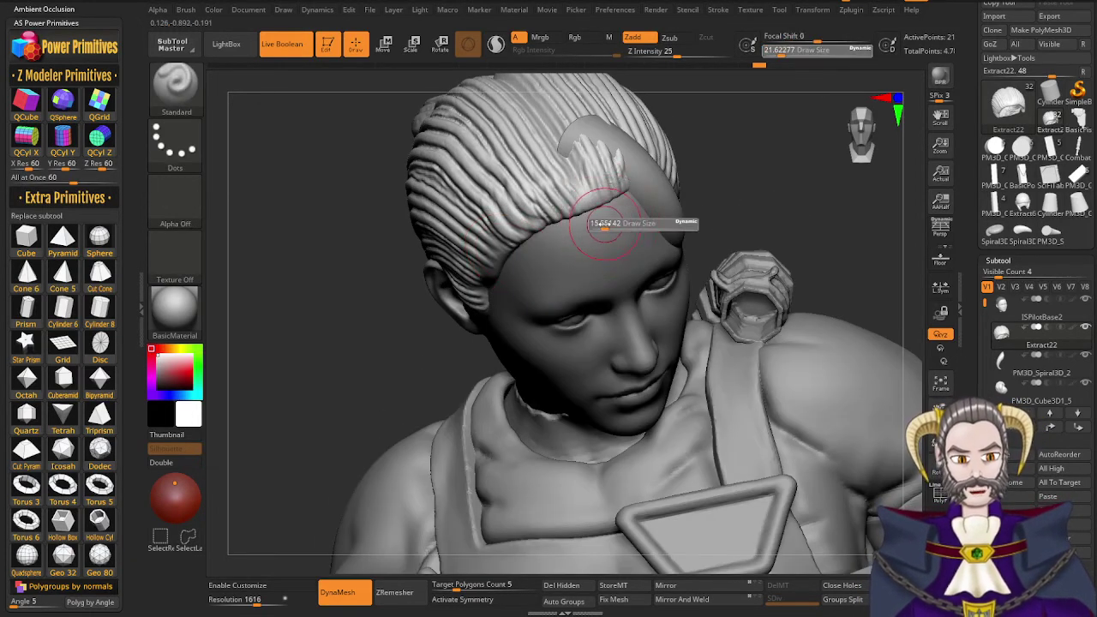
right_click_drag(598, 211, 570, 345, "alt")
key("s")
left_click(567, 326)
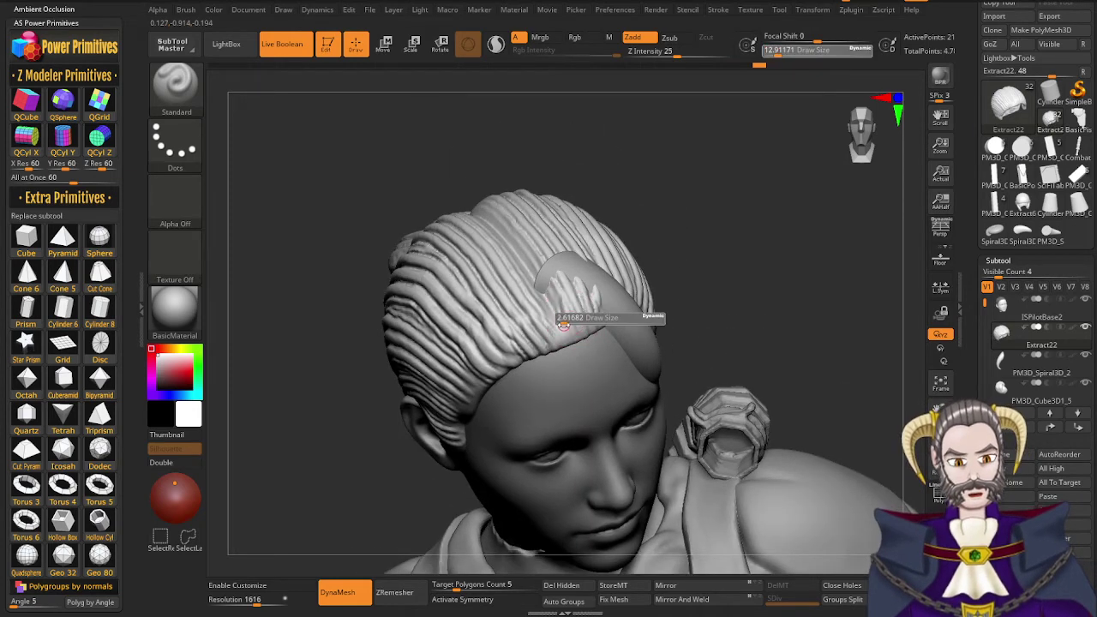
left_click(559, 327)
left_click_drag(559, 328, 563, 328)
right_click_drag(563, 330, 512, 331)
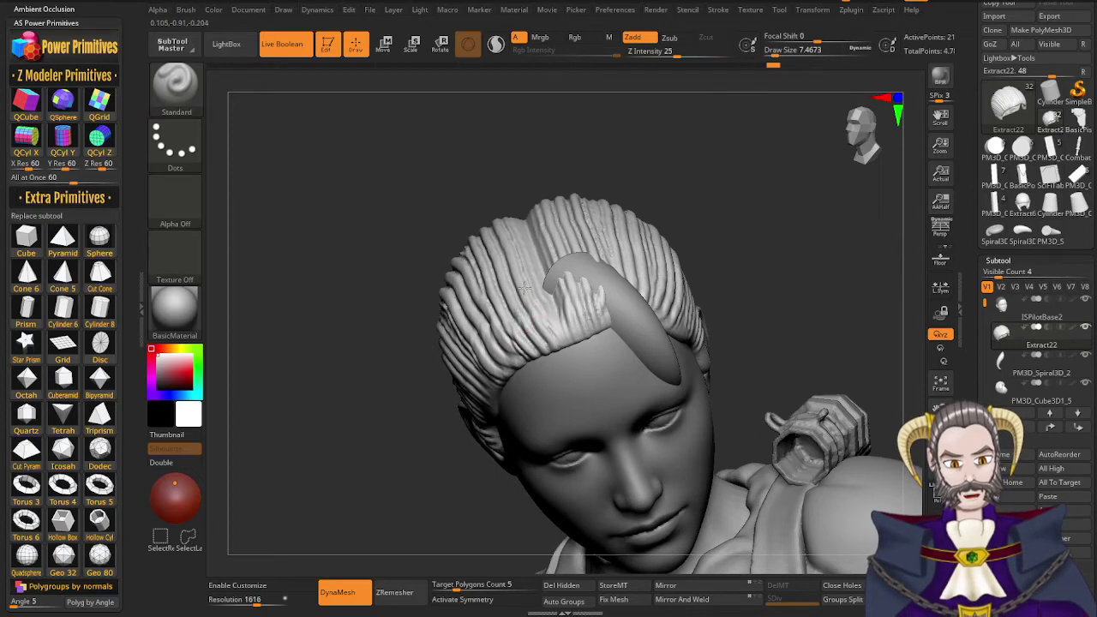
Refine and smooth the strands along the front hairline using the DamStandard brush
mouse_move(524, 289)
right_mouse_down()
mouse_move(573, 366)
mouse_move(565, 311)
right_mouse_up()
key("b")
key("c")
key("b")
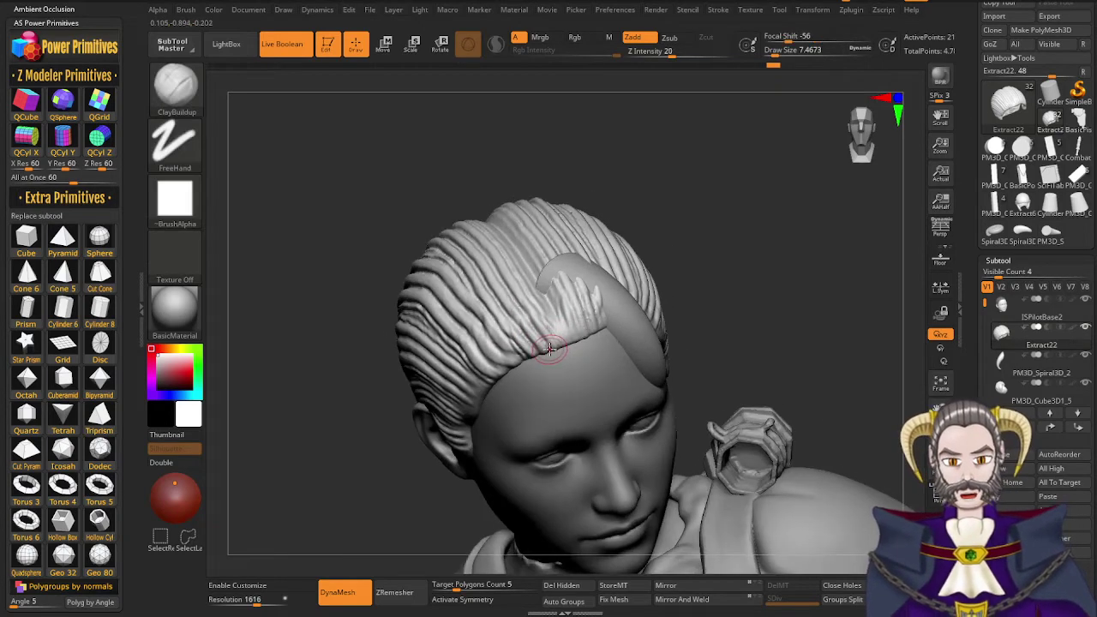
key("b")
key("d")
key("s")
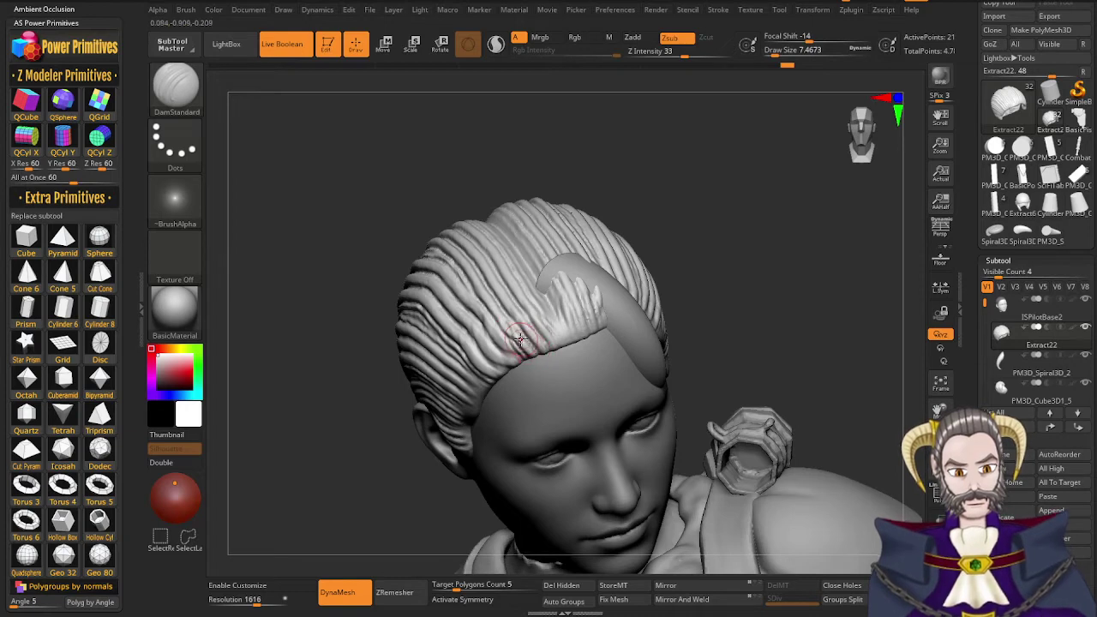
mouse_move(521, 339)
left_mouse_down("shift")
mouse_move(537, 312)
mouse_move(547, 317)
left_mouse_up("shift")
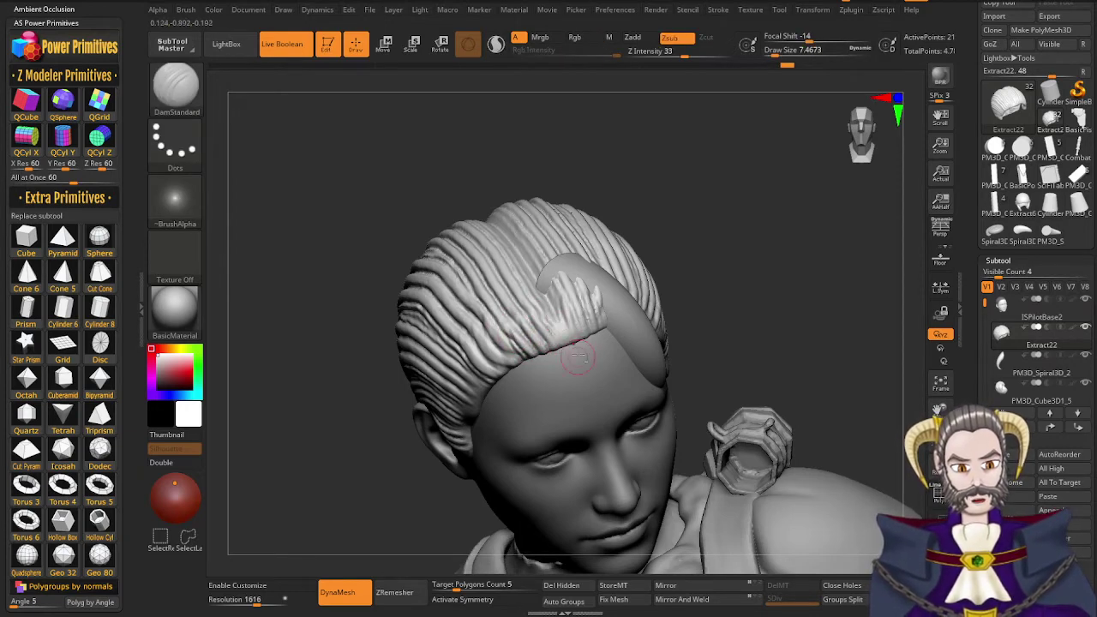
right_click_drag(573, 349, 545, 340)
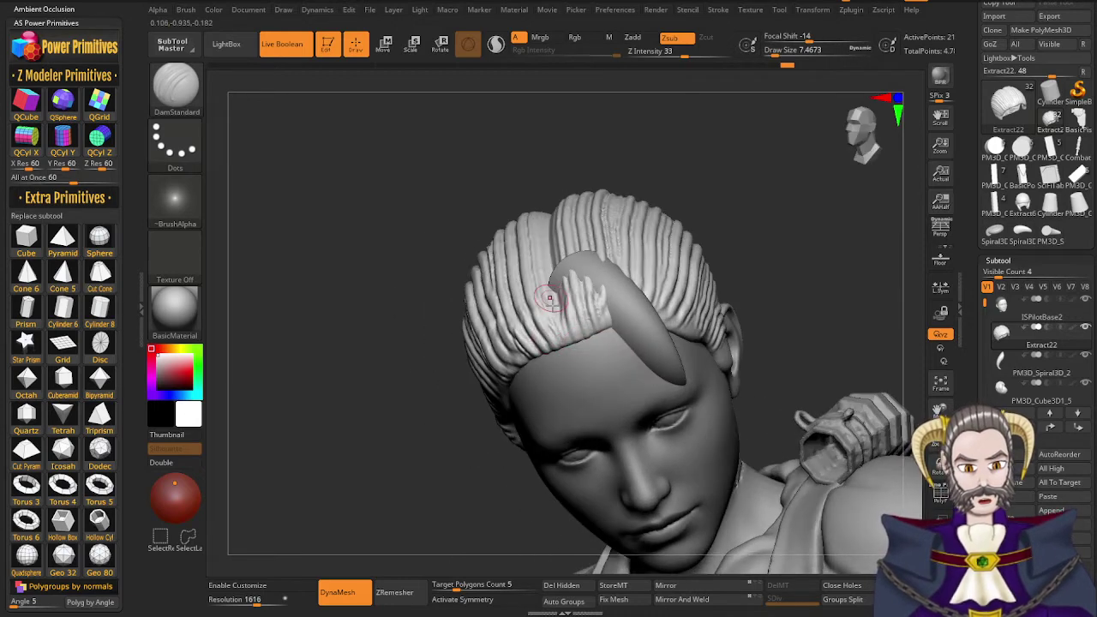
mouse_move(550, 298)
right_mouse_down()
mouse_move(558, 332)
mouse_move(586, 311)
right_mouse_up()
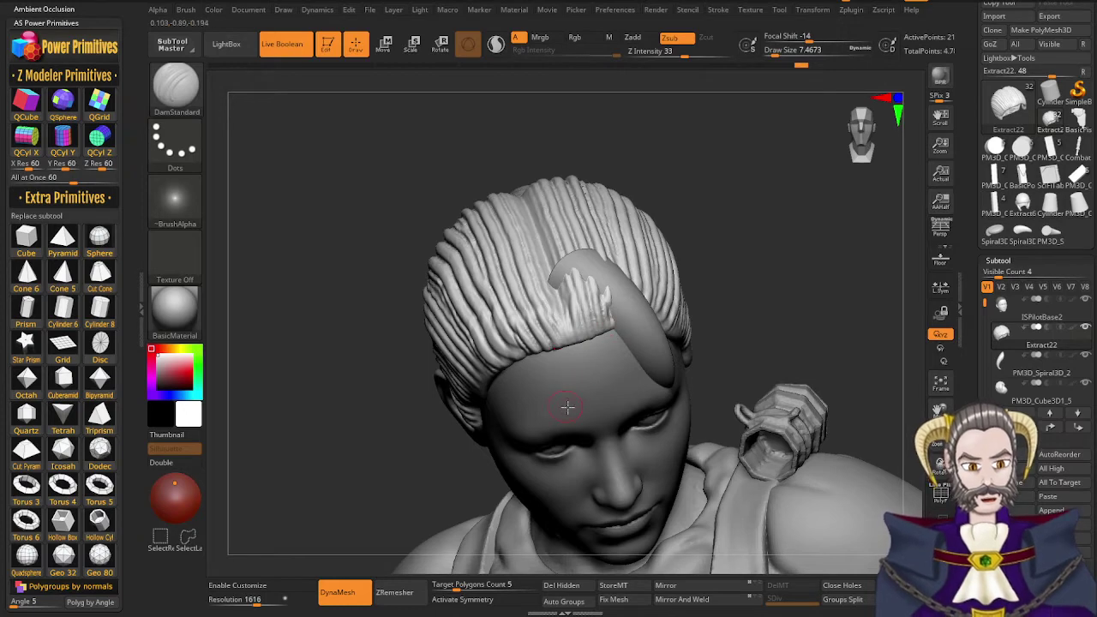
Rework the sideburn strands in front of the ear with the Rake brush at a draw size of about 12.91
right_click_drag(567, 409, 599, 392)
right_click_drag(729, 347, 752, 339)
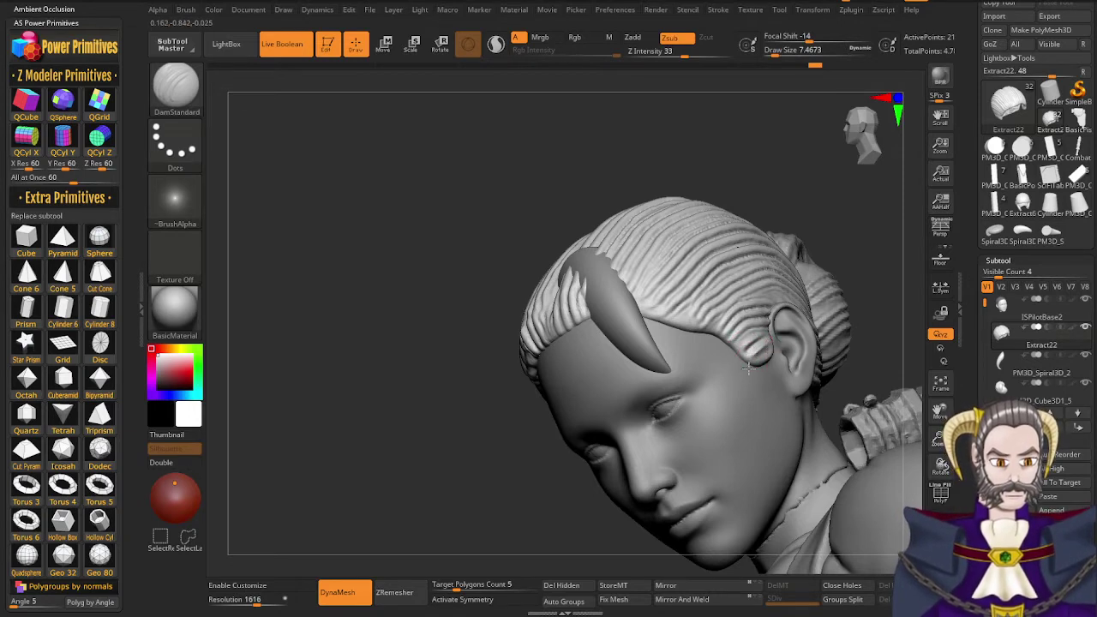
key("ctrl")
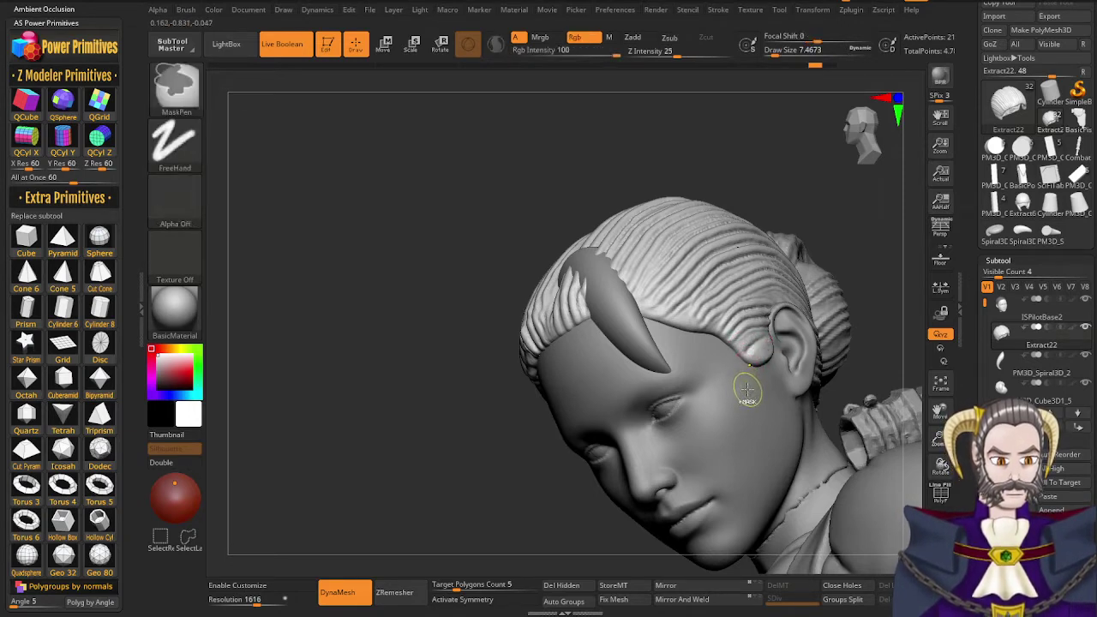
key("b")
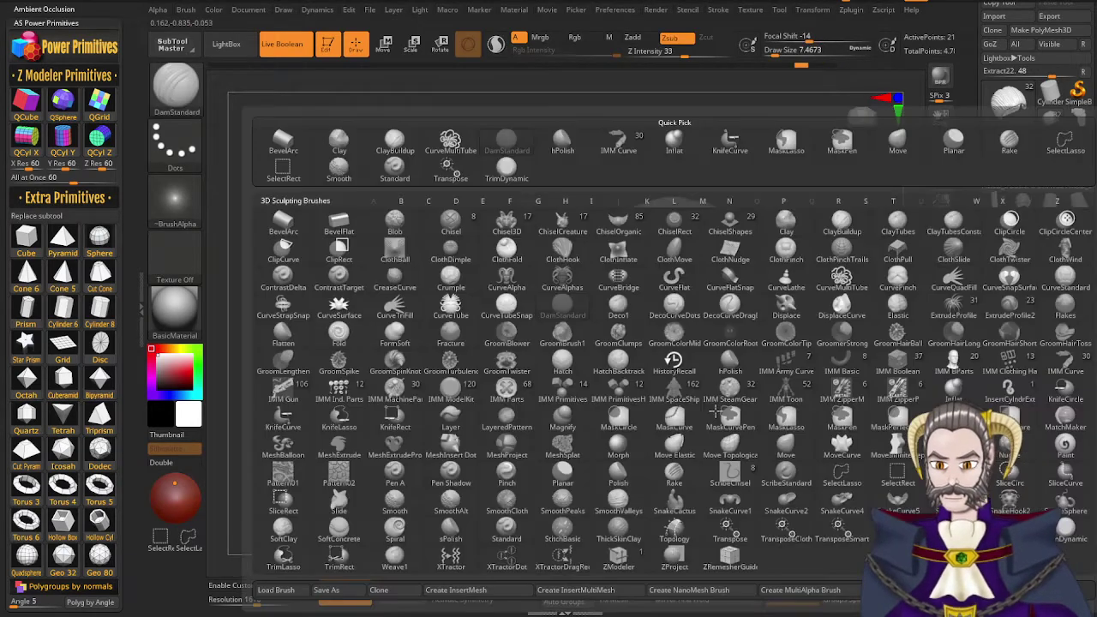
key("r")
key("a")
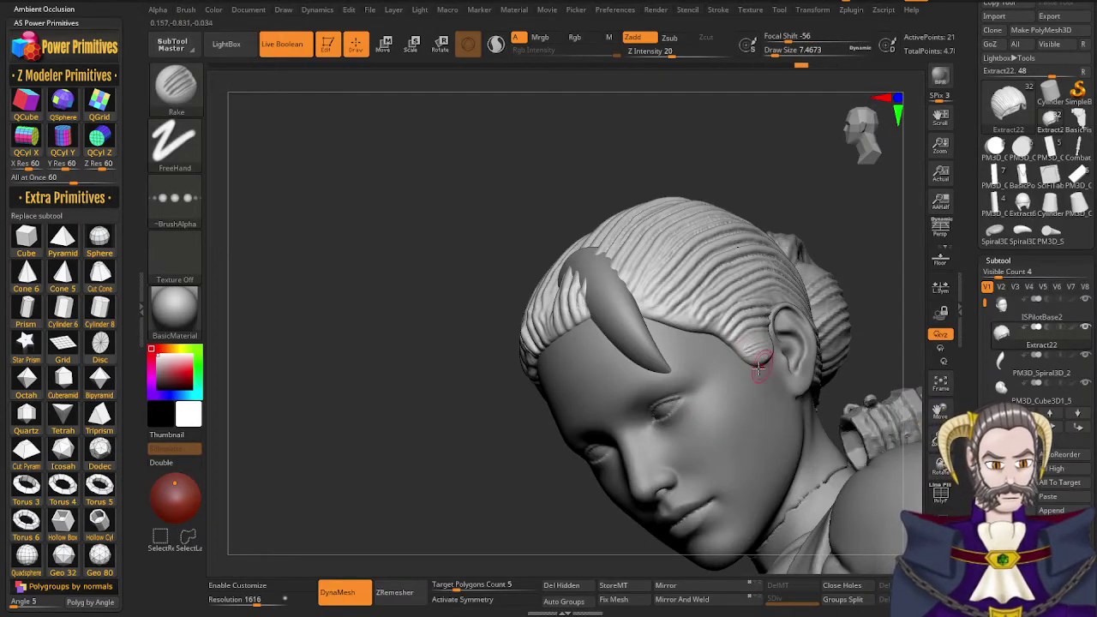
key("ctrl+z")
key("s")
left_click_drag(756, 353, 758, 355)
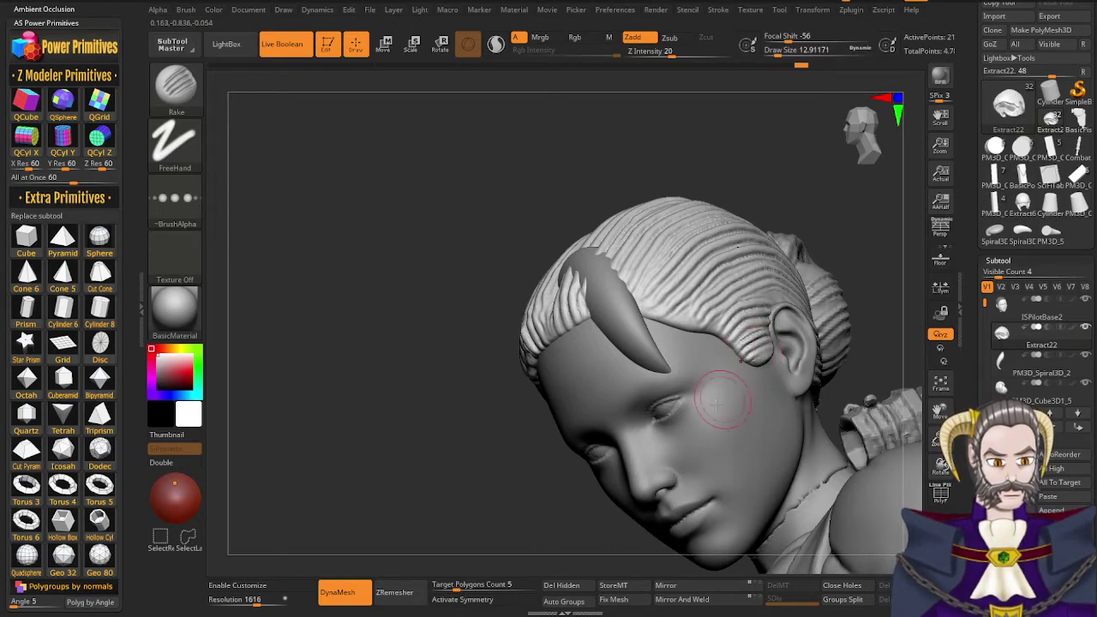
mouse_move(716, 405)
right_mouse_down()
mouse_move(793, 399)
mouse_move(857, 368)
mouse_move(776, 403)
mouse_move(696, 364)
mouse_move(800, 314)
mouse_move(819, 352)
mouse_move(736, 375)
mouse_move(716, 408)
right_mouse_up()
left_click_drag(649, 422, 442, 493)
Select the loose lock hanging over the forehead and DynaMesh it at a resolution of 1416
left_click(690, 211, "alt")
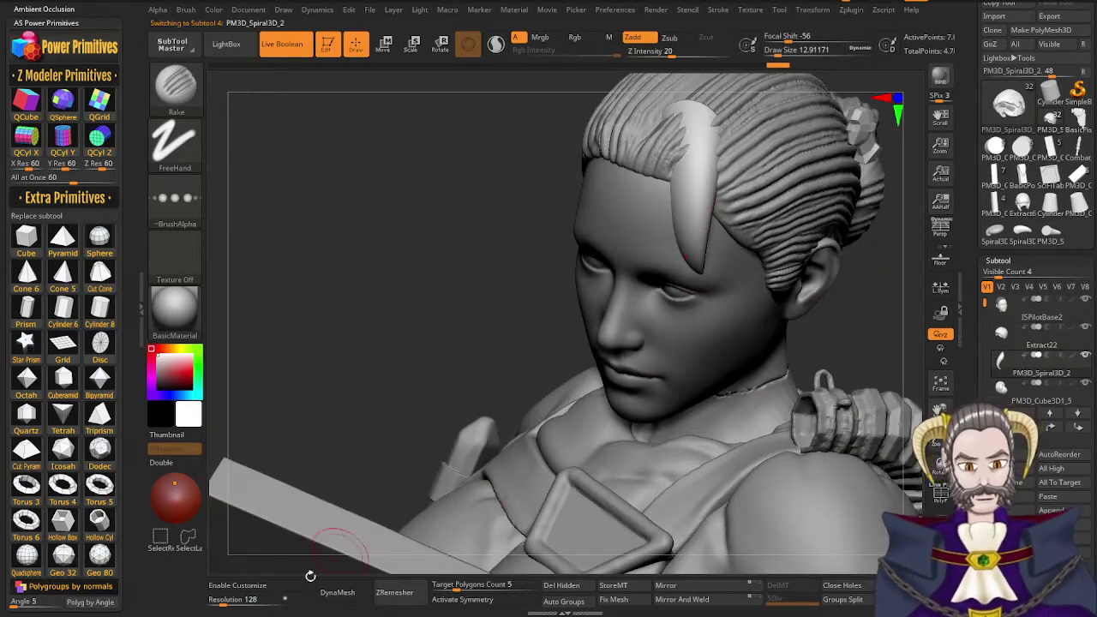
left_click_drag(223, 605, 259, 604)
left_click(339, 593)
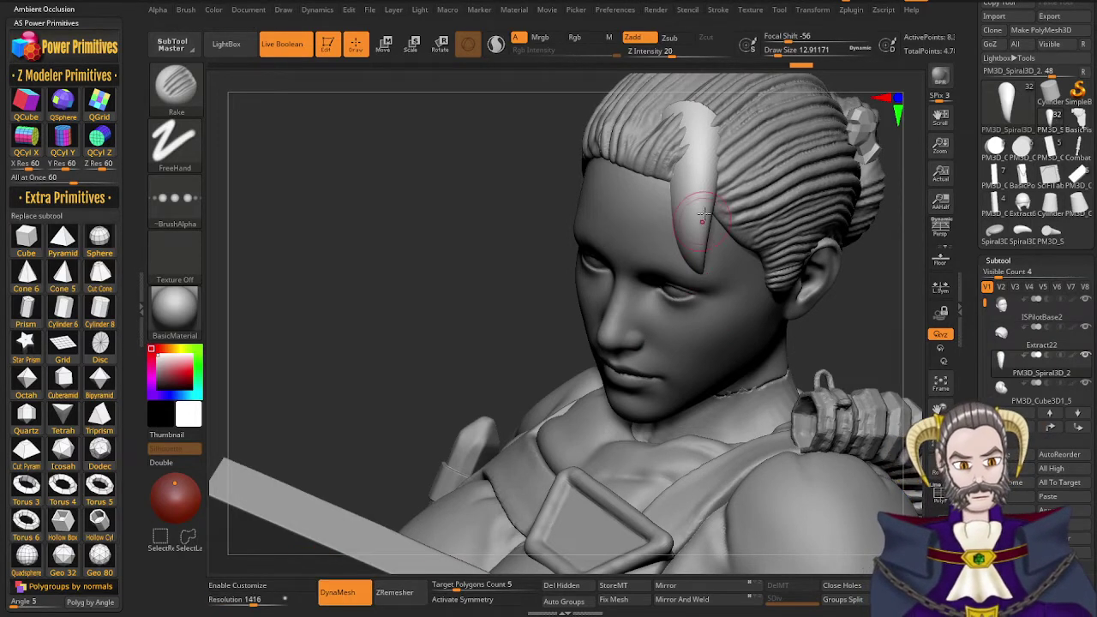
right_click_drag(699, 207, 671, 276, "alt")
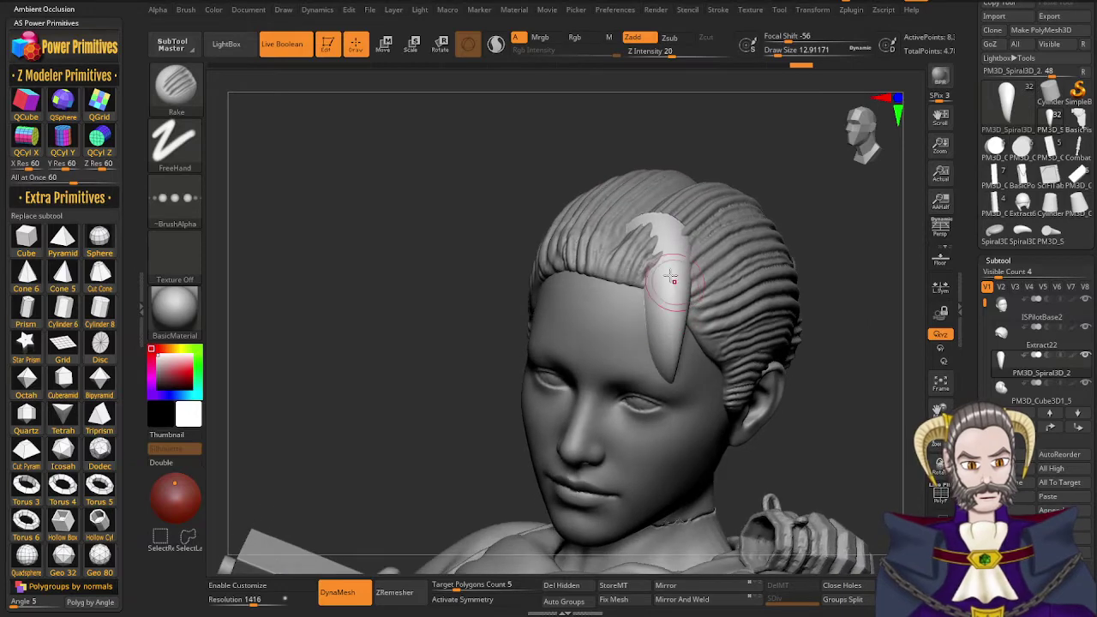
Isolate the loose lock, rake lengthwise strands over all its sides, and show the whole figure again
key("shift+s")
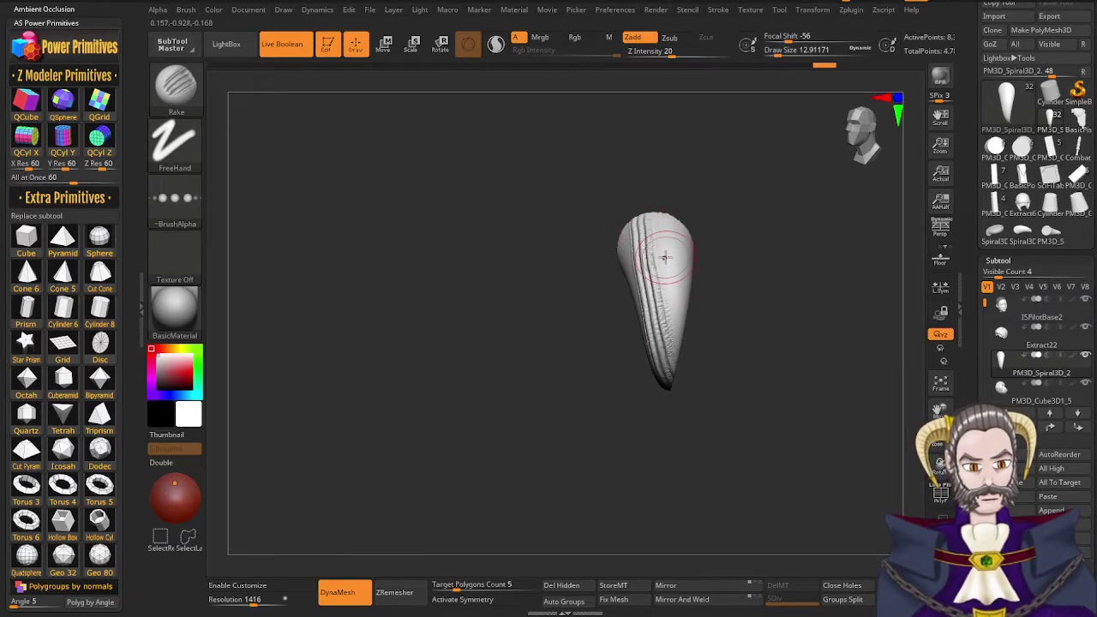
right_click_drag(666, 257, 673, 224)
left_click_drag(668, 255, 660, 332)
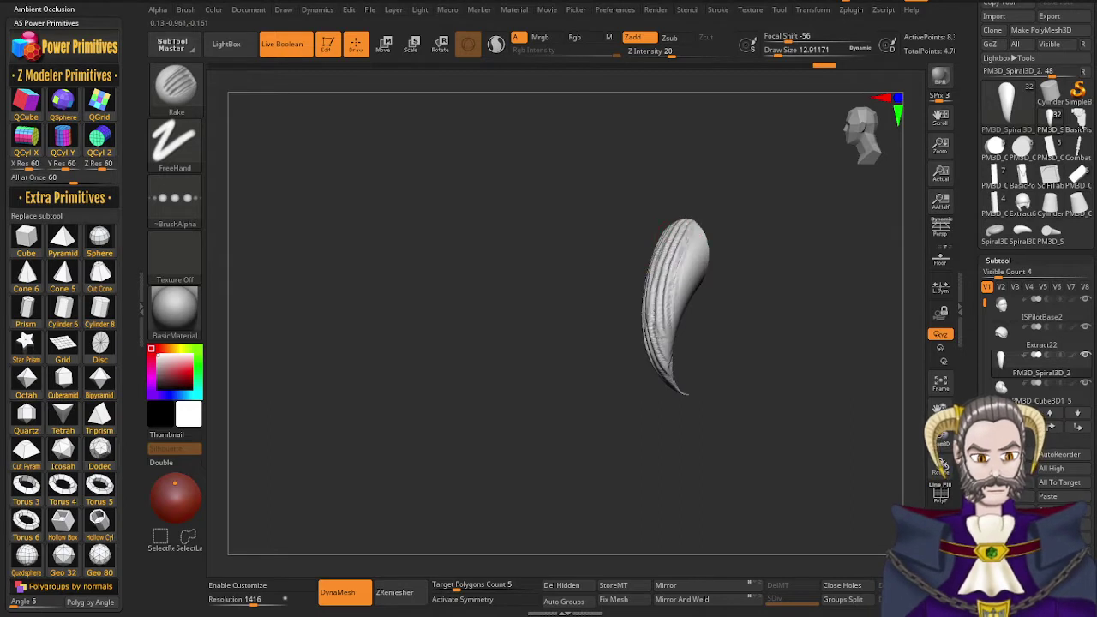
right_click_drag(659, 388, 720, 378)
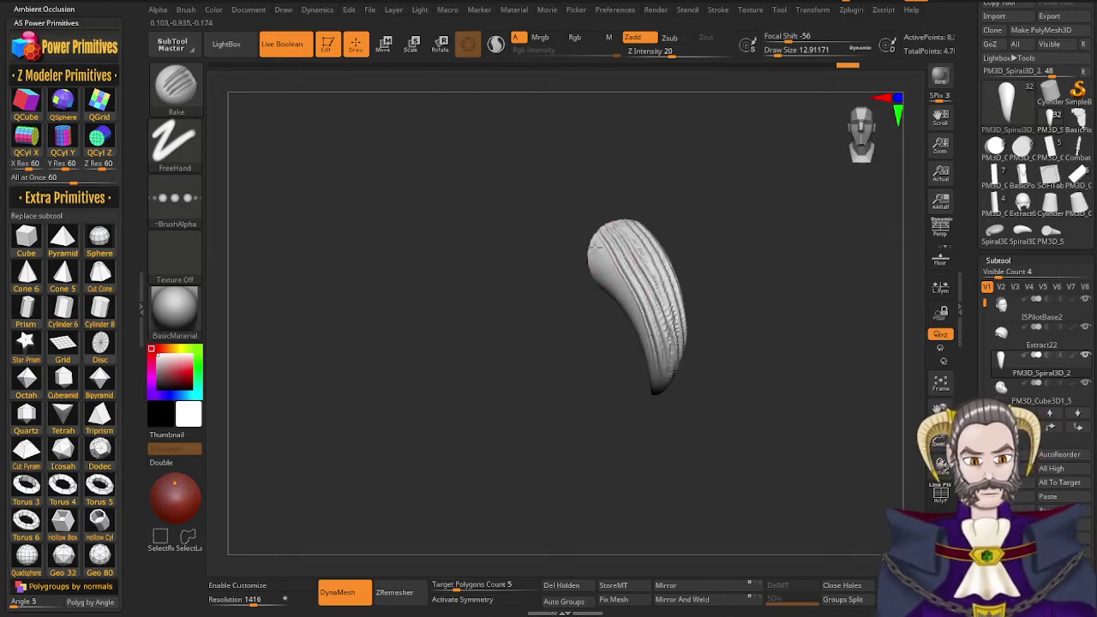
left_click_drag(659, 421, 656, 295)
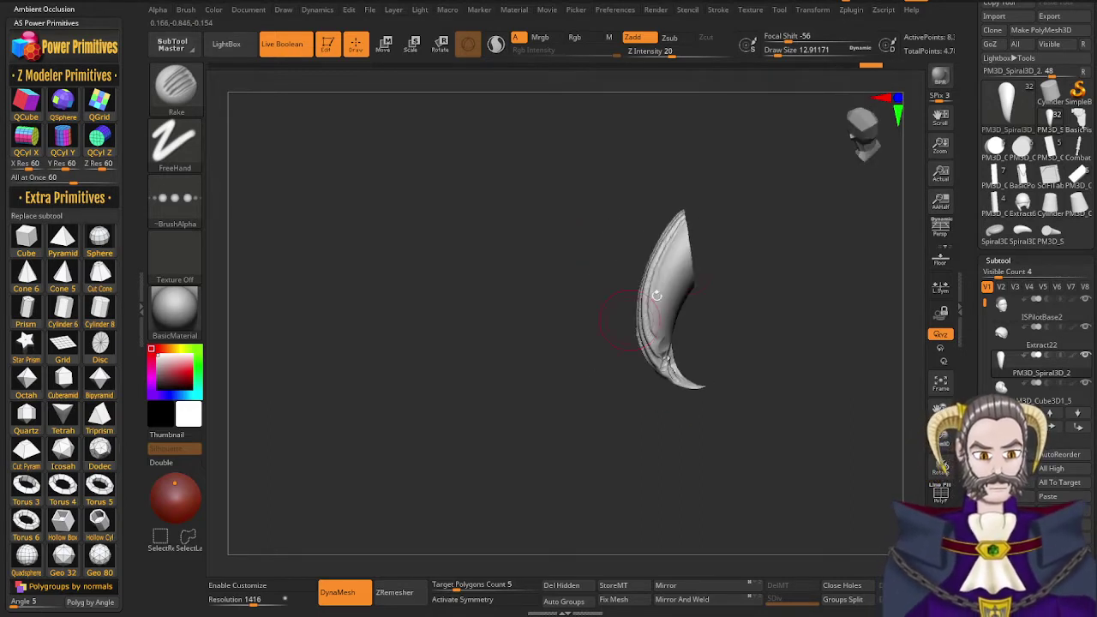
left_click_drag(698, 408, 693, 348)
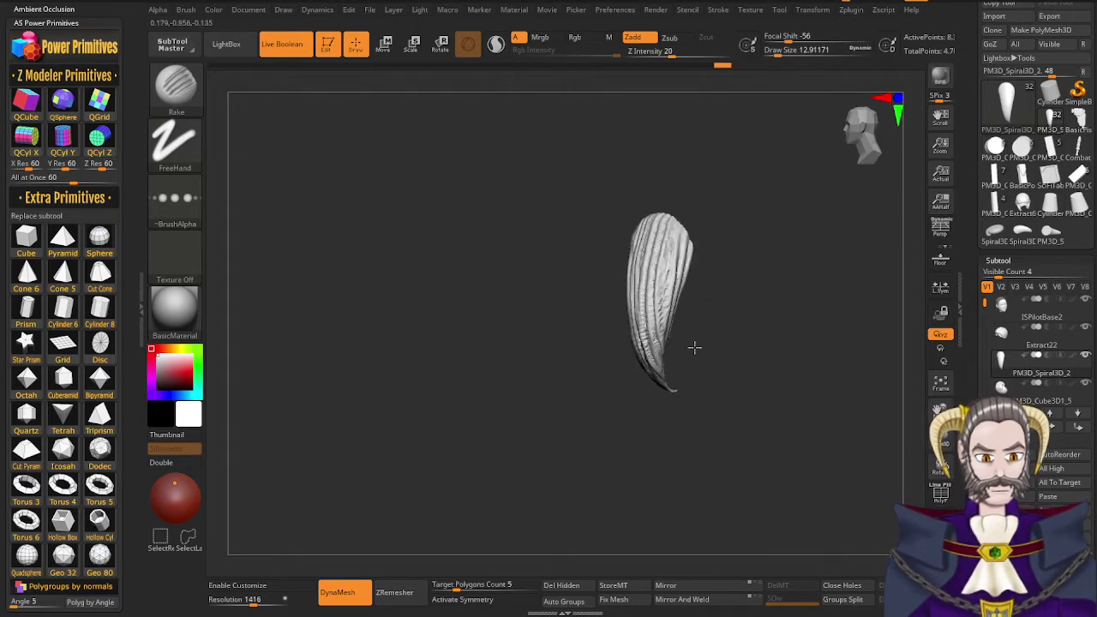
key("alt+s")
right_click_drag(672, 415, 648, 378)
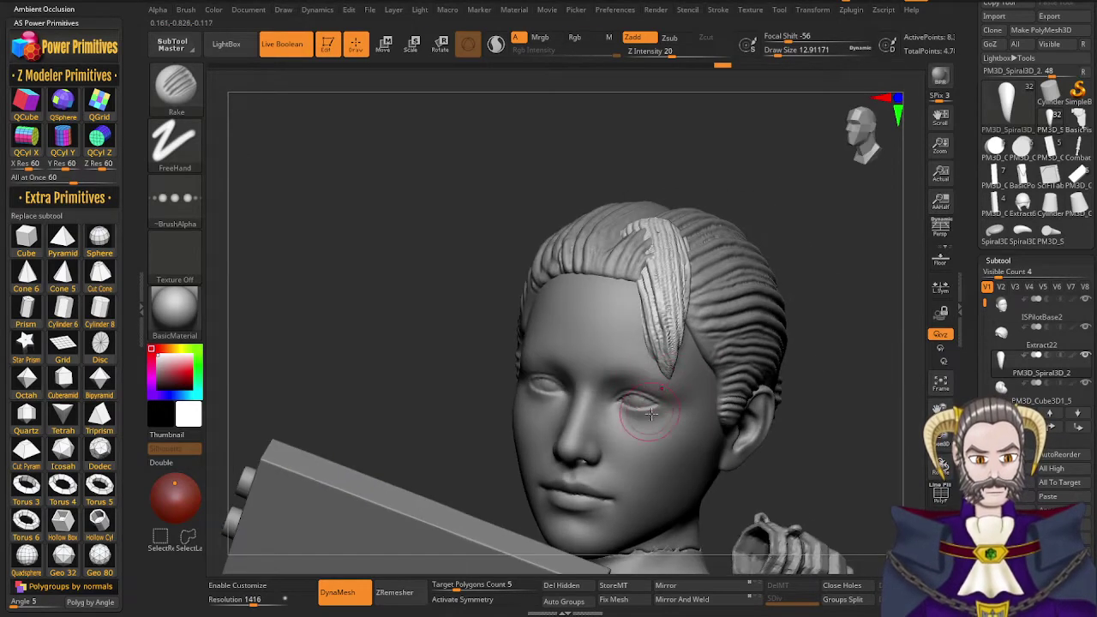
Rotate and reposition the loose lock so it sits at a better angle against the forehead hairline
key("r")
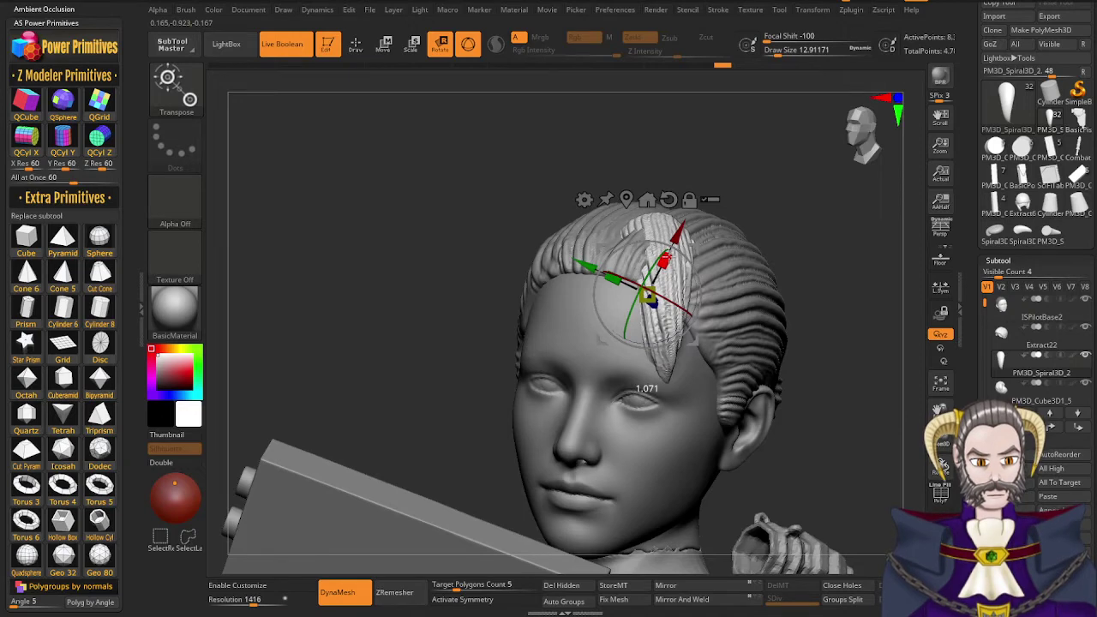
left_click_drag(675, 237, 683, 221)
right_click_drag(728, 223, 699, 227)
left_click_drag(702, 229, 700, 233)
right_click_drag(677, 329, 660, 451)
left_click_drag(660, 450, 695, 353)
right_click_drag(707, 368, 717, 369)
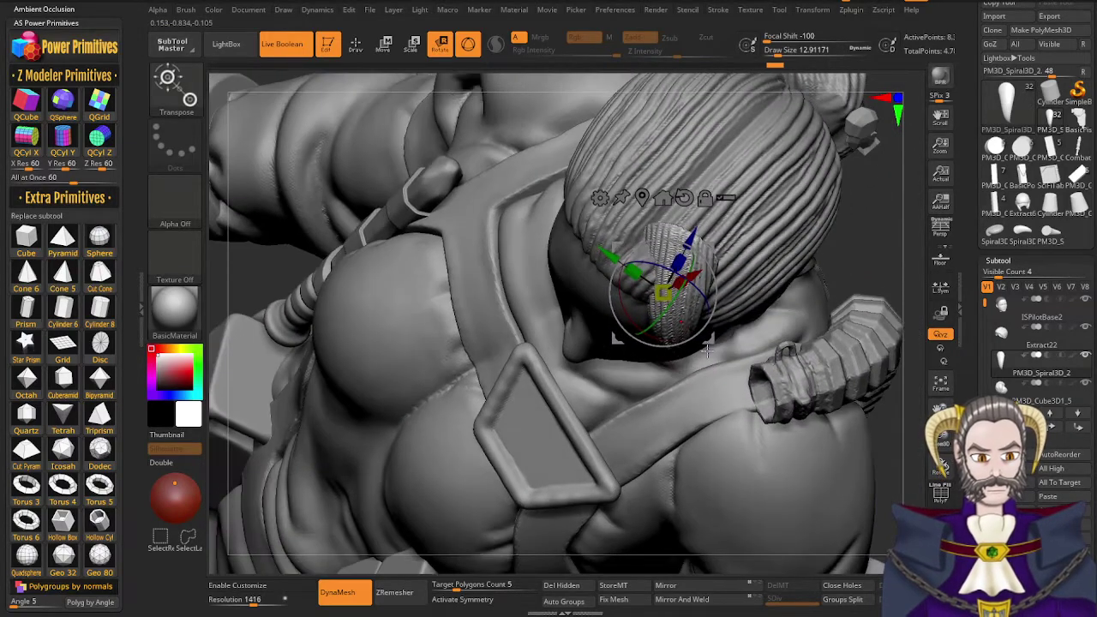
left_click_drag(709, 341, 713, 349)
right_click_drag(730, 319, 666, 292)
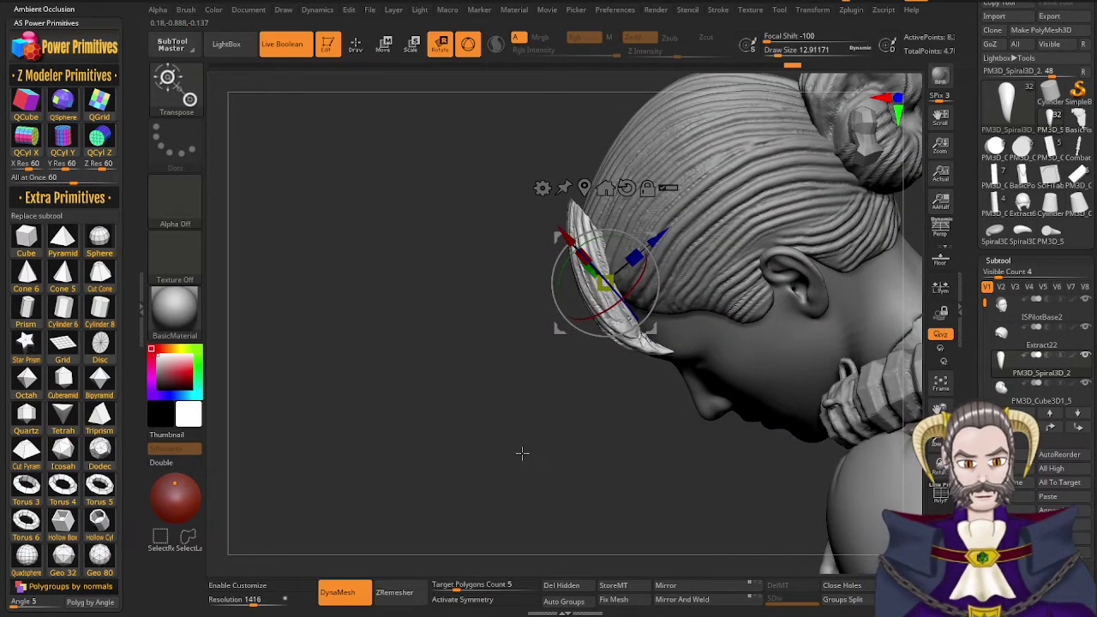
Bend the loose lock's upper end toward the head with the Move brush at a draw size of about 46.17
key("q")
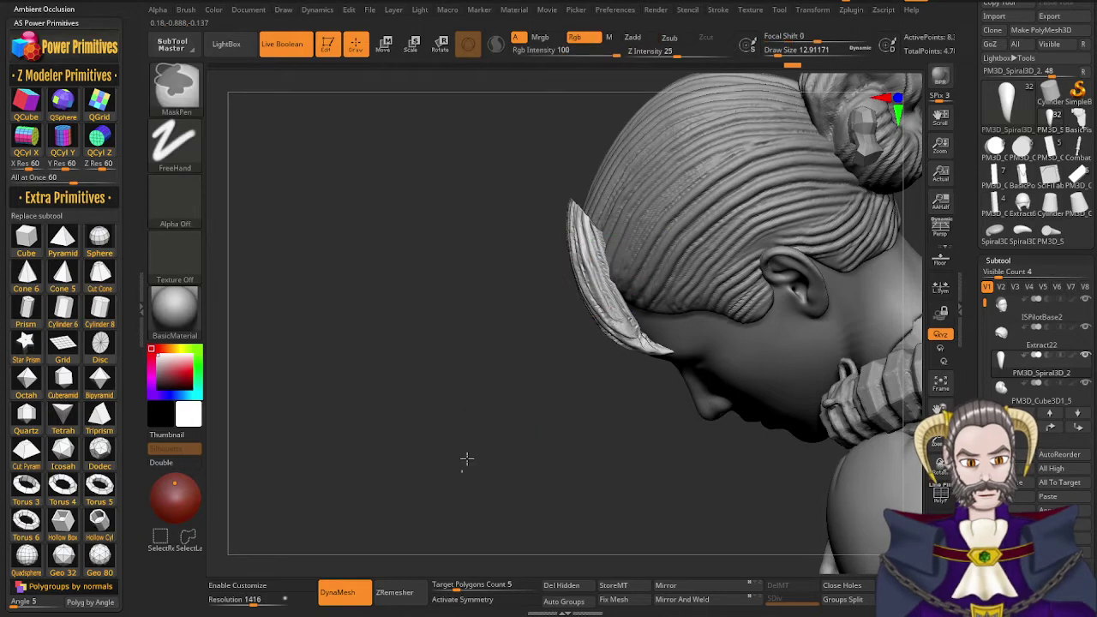
key("b")
key("m")
key("v")
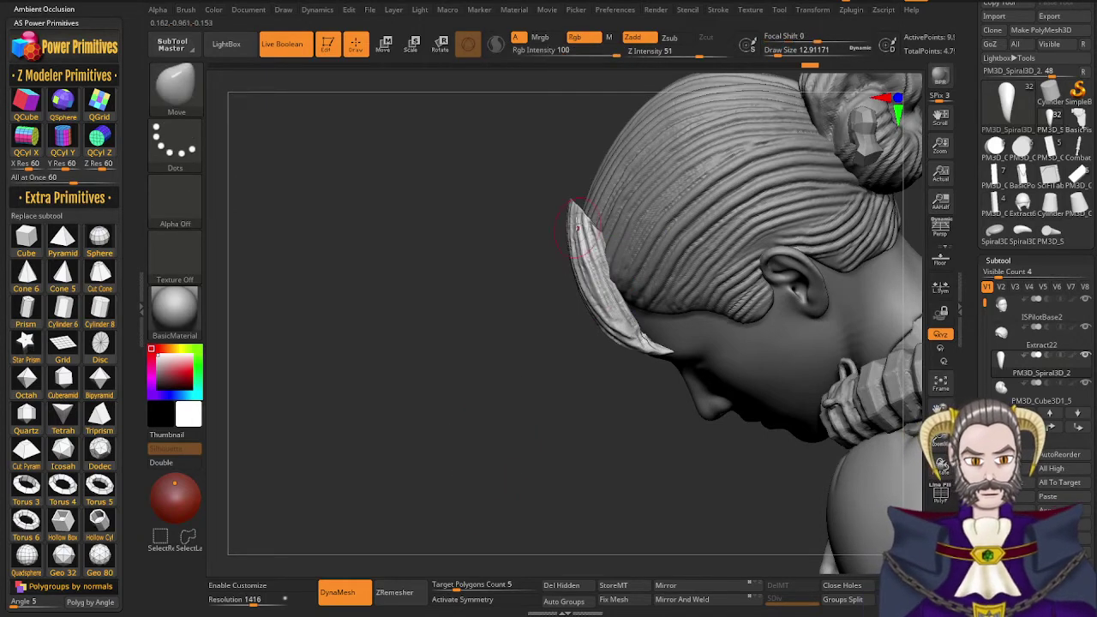
key("s")
left_click_drag(578, 227, 587, 227)
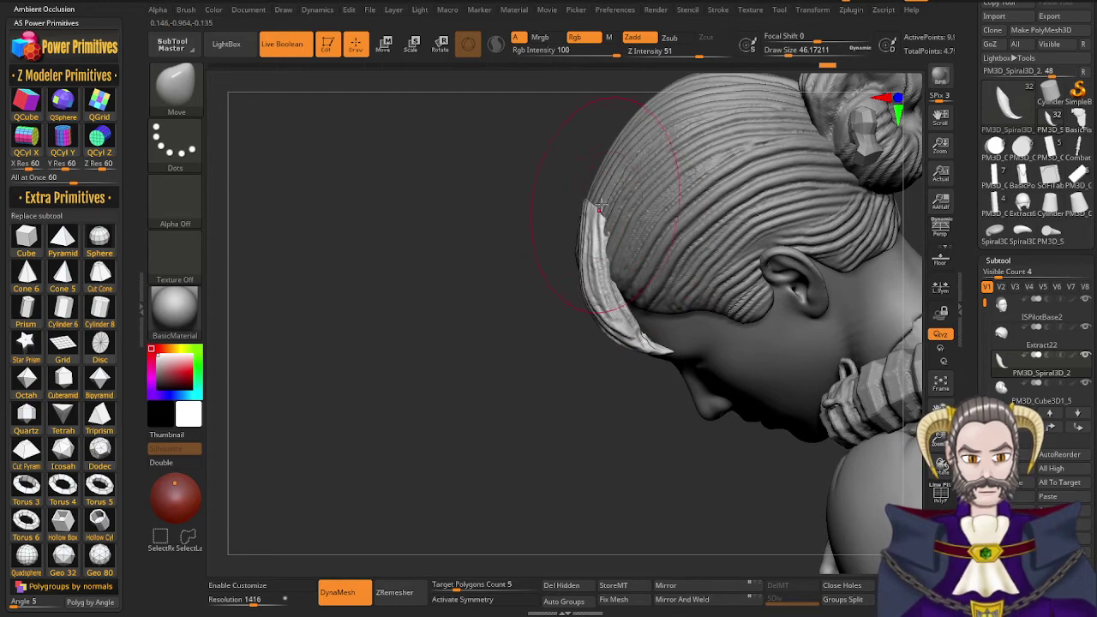
right_click_drag(600, 196, 660, 108)
mouse_move(606, 235)
right_mouse_down()
mouse_move(630, 201)
mouse_move(621, 181)
right_mouse_up()
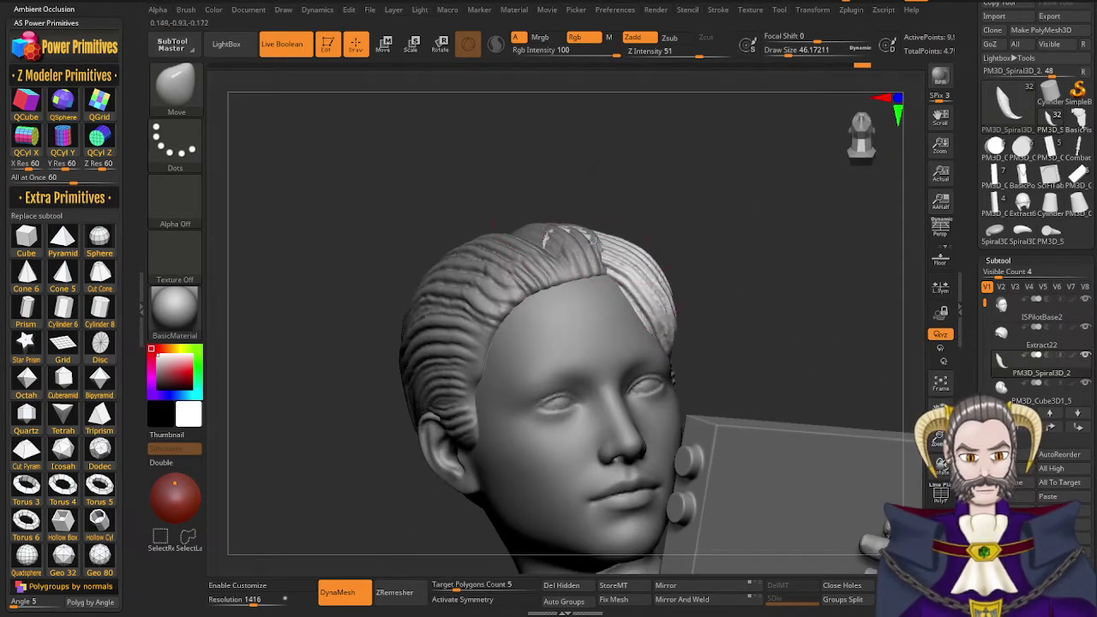
left_click_drag(604, 248, 598, 240)
Pull the top of the lock back onto the hair cap using the Move brush at a draw size of about 25.05
key("s")
mouse_move(622, 215)
right_mouse_down()
mouse_move(620, 226)
mouse_move(688, 196)
right_mouse_up()
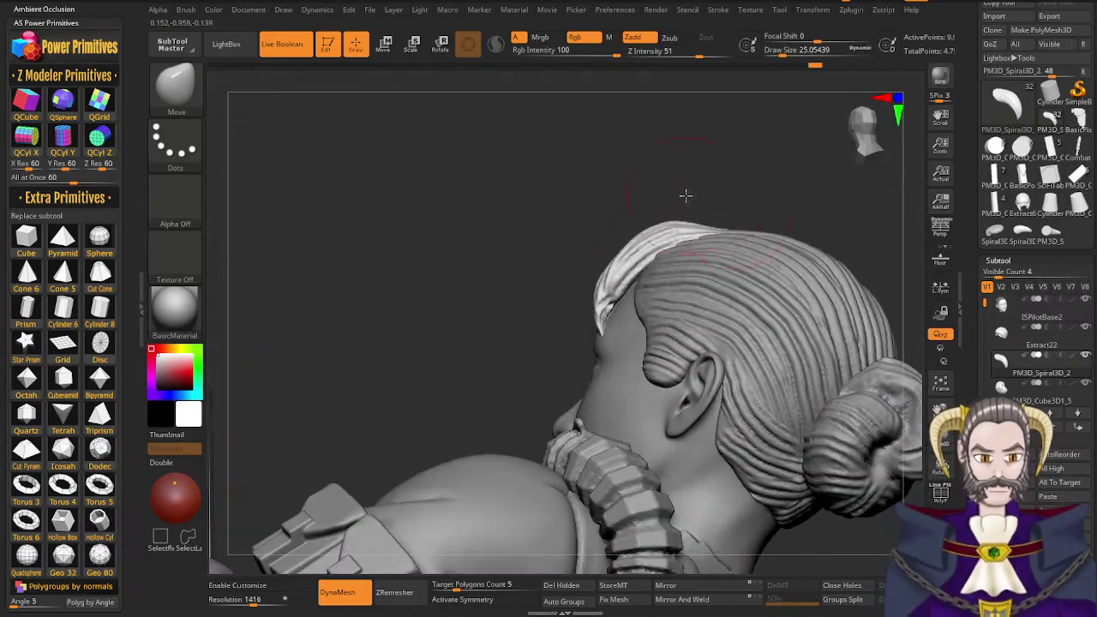
right_click_drag(747, 226, 723, 195)
left_click_drag(723, 194, 758, 223)
mouse_move(755, 222)
right_mouse_down()
mouse_move(764, 190)
mouse_move(748, 256)
mouse_move(735, 219)
right_mouse_up()
DynaMesh the reshaped lock again and smooth the edge of its underside in isolation
left_click_drag(537, 402, 576, 338, "ctrl")
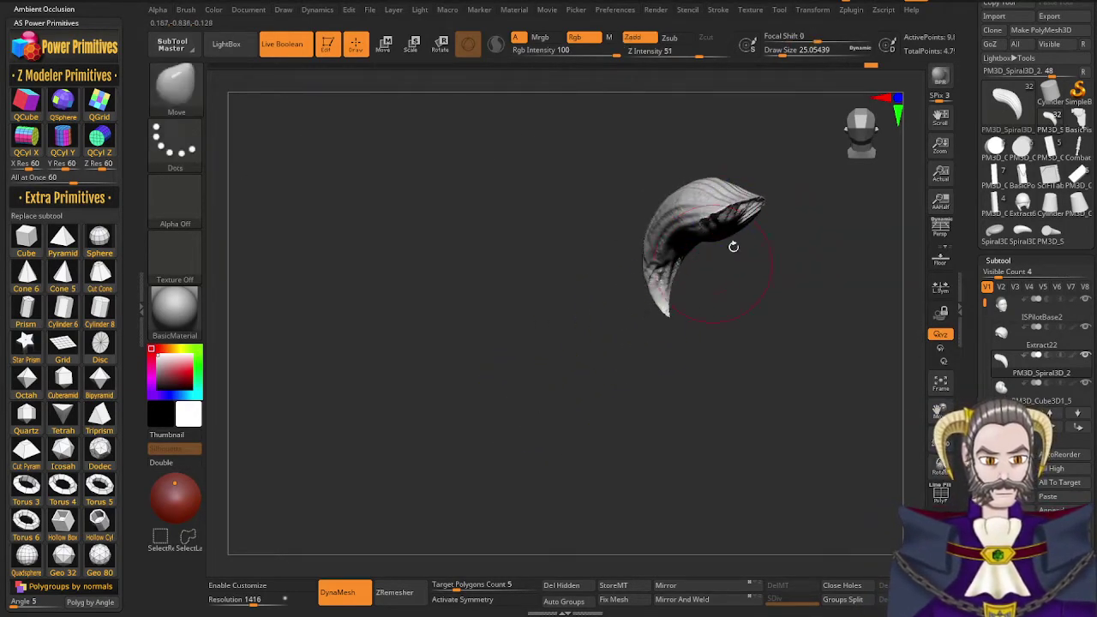
left_click_drag(739, 215, 737, 207, "shift")
right_click_drag(707, 246, 726, 203)
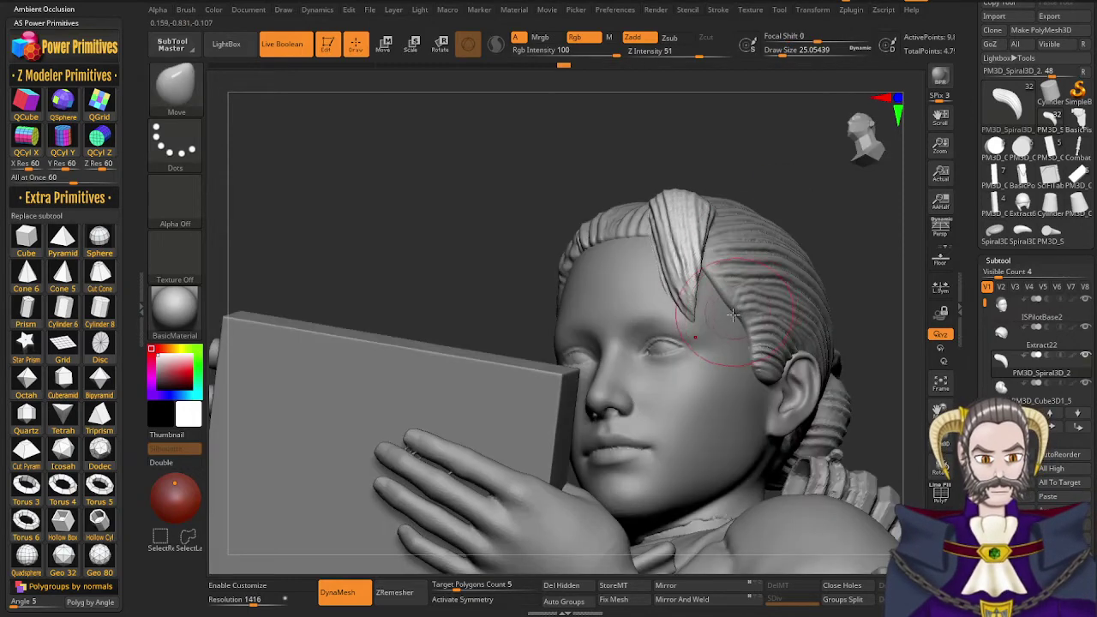
mouse_move(678, 360)
right_mouse_down()
mouse_move(713, 369)
mouse_move(677, 378)
mouse_move(725, 399)
mouse_move(660, 415)
mouse_move(593, 351)
mouse_move(583, 312)
right_mouse_up()
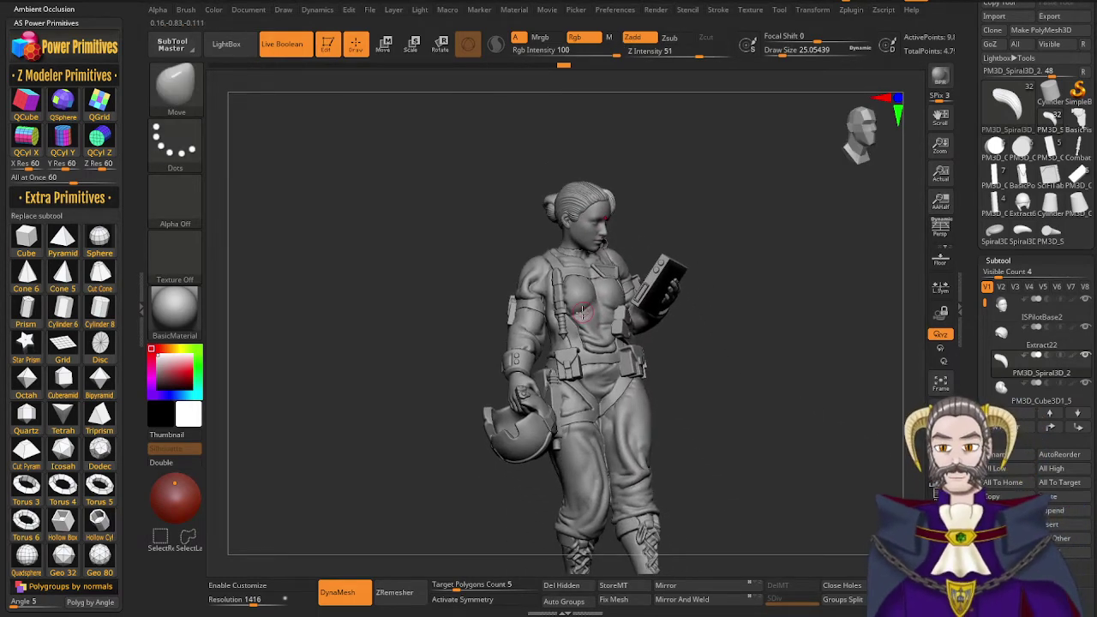
mouse_move(584, 313)
right_mouse_down()
mouse_move(530, 428)
mouse_move(539, 433)
mouse_move(638, 414)
mouse_move(637, 343)
mouse_move(733, 351)
mouse_move(593, 382)
mouse_move(607, 350)
mouse_move(641, 347)
mouse_move(622, 385)
mouse_move(584, 400)
mouse_move(667, 372)
mouse_move(674, 319)
mouse_move(647, 380)
mouse_move(646, 361)
mouse_move(674, 343)
mouse_move(644, 348)
mouse_move(639, 364)
mouse_move(632, 336)
mouse_move(607, 369)
right_mouse_up()
right_click_drag(607, 369, 655, 393, "alt")
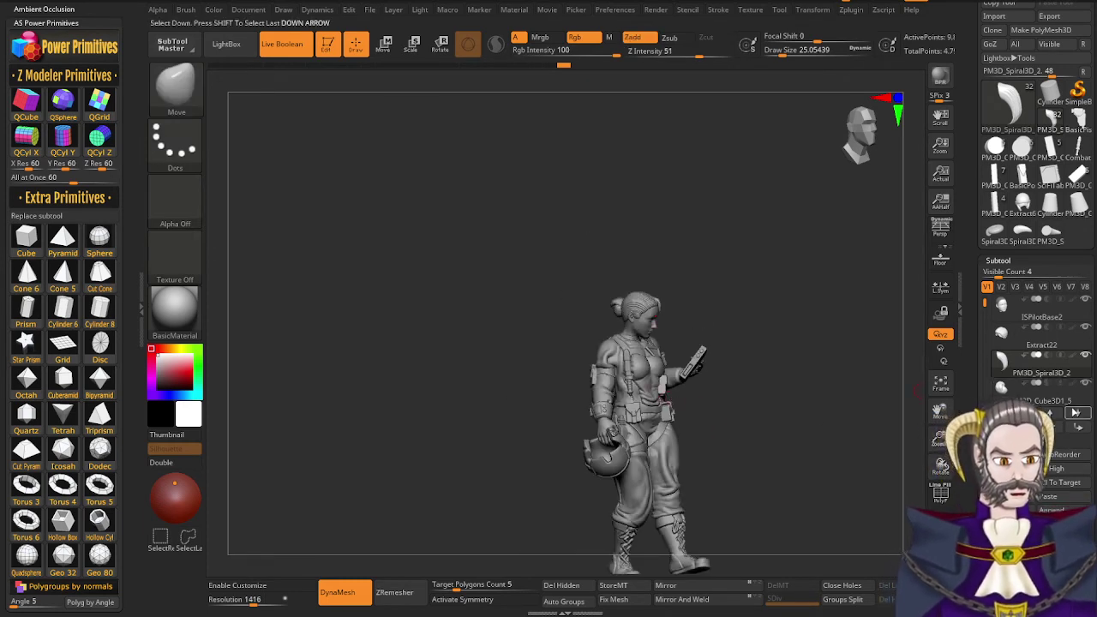
mouse_move(984, 303)
left_mouse_down()
mouse_move(984, 322)
mouse_move(985, 300)
left_mouse_up()
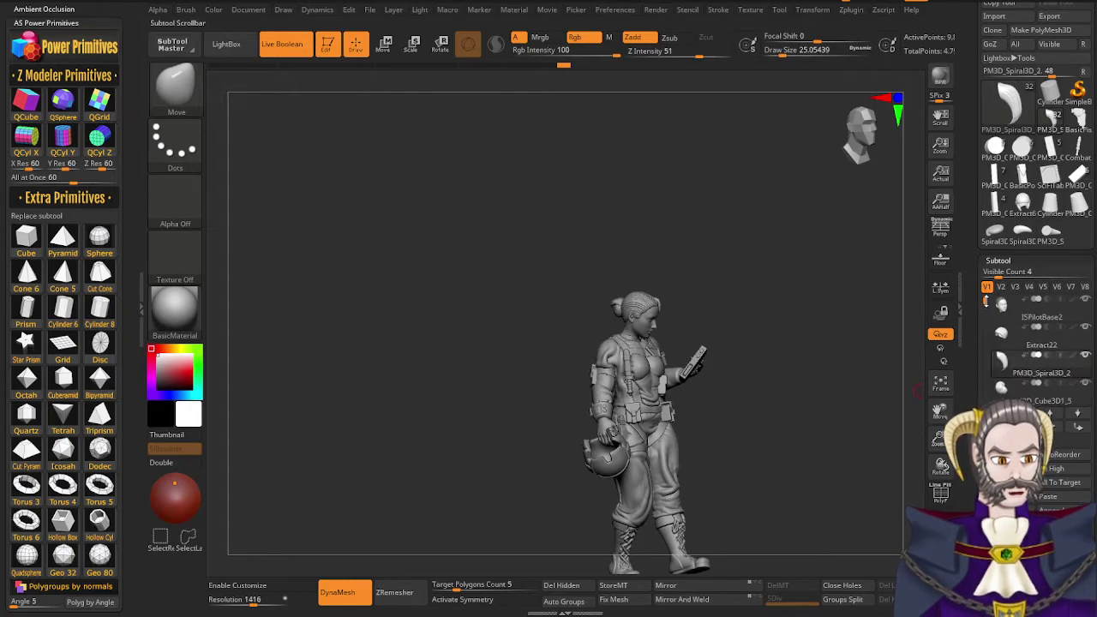
Select the bun and carve creases between its upper folds with the DamStandard brush at a draw size of about 9.45
mouse_move(681, 355)
right_mouse_down("ctrl")
mouse_move(649, 392)
mouse_move(712, 425)
right_mouse_up("ctrl")
left_click(640, 314, "alt")
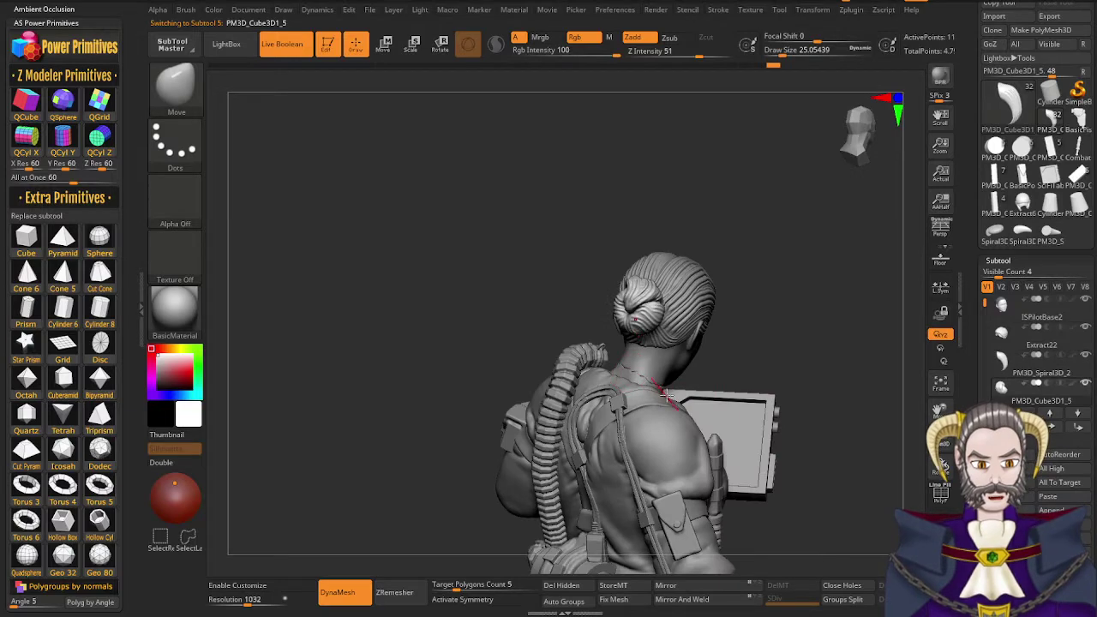
right_click_drag(662, 365, 713, 429)
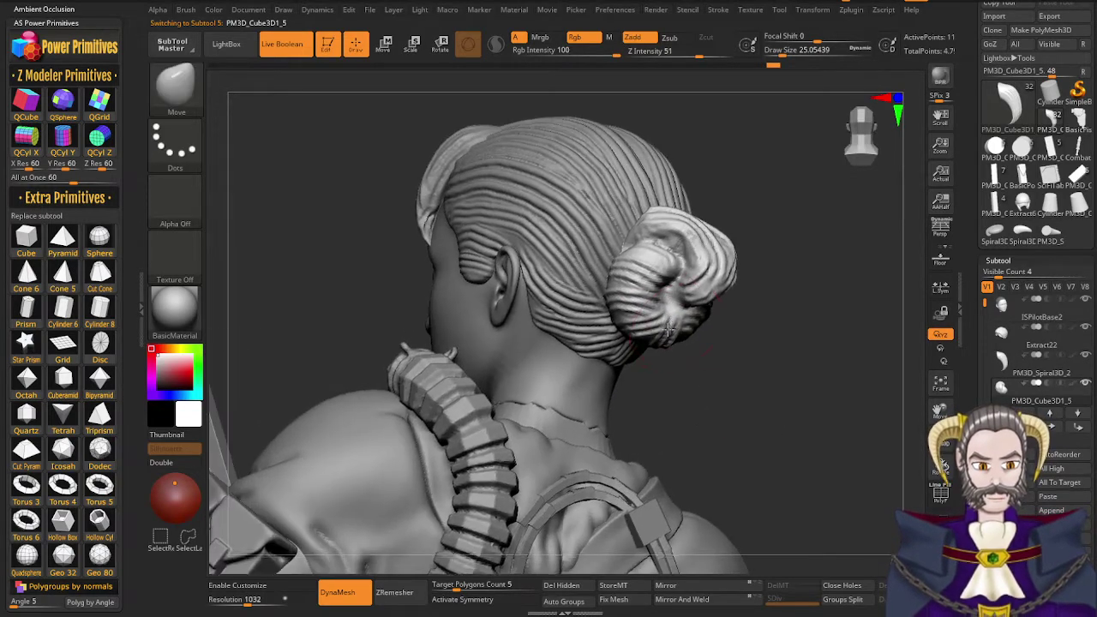
right_click_drag(668, 329, 657, 417, "ctrl")
key("b")
key("d")
key("s")
key("s")
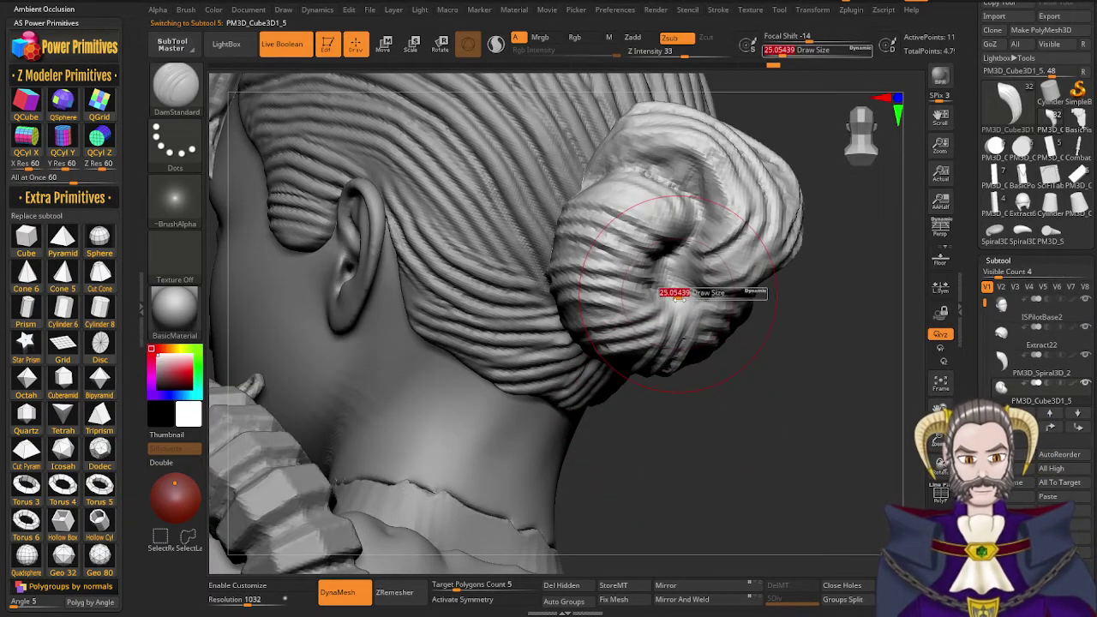
left_click_drag(679, 298, 674, 298)
mouse_move(669, 319)
right_mouse_down("ctrl")
mouse_move(657, 289)
mouse_move(665, 379)
mouse_move(649, 371)
right_mouse_up("ctrl")
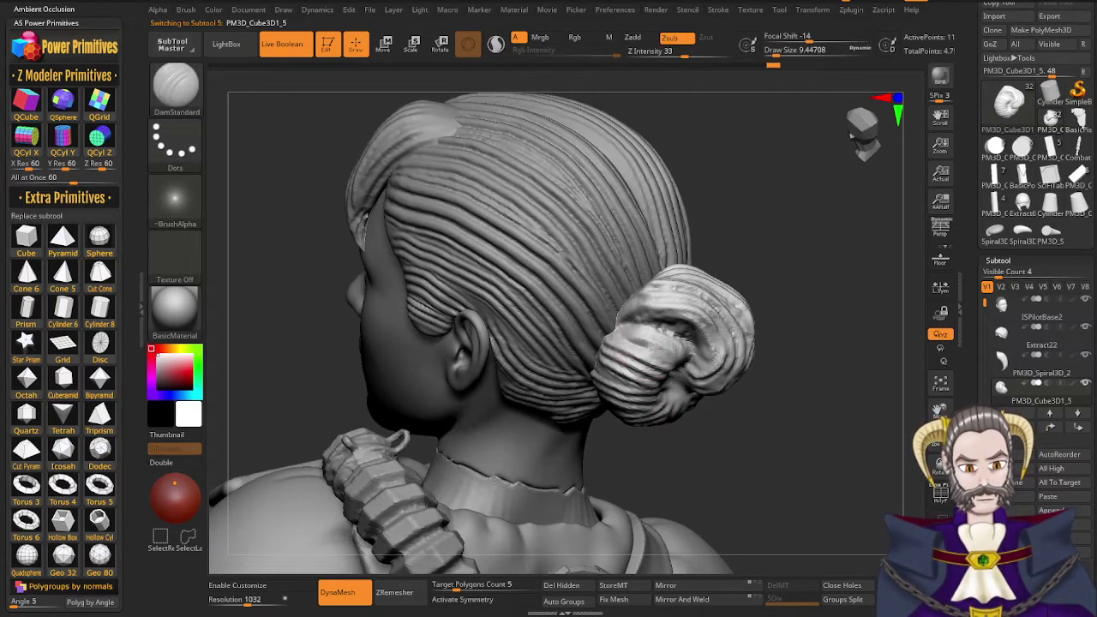
left_click_drag(631, 336, 689, 359)
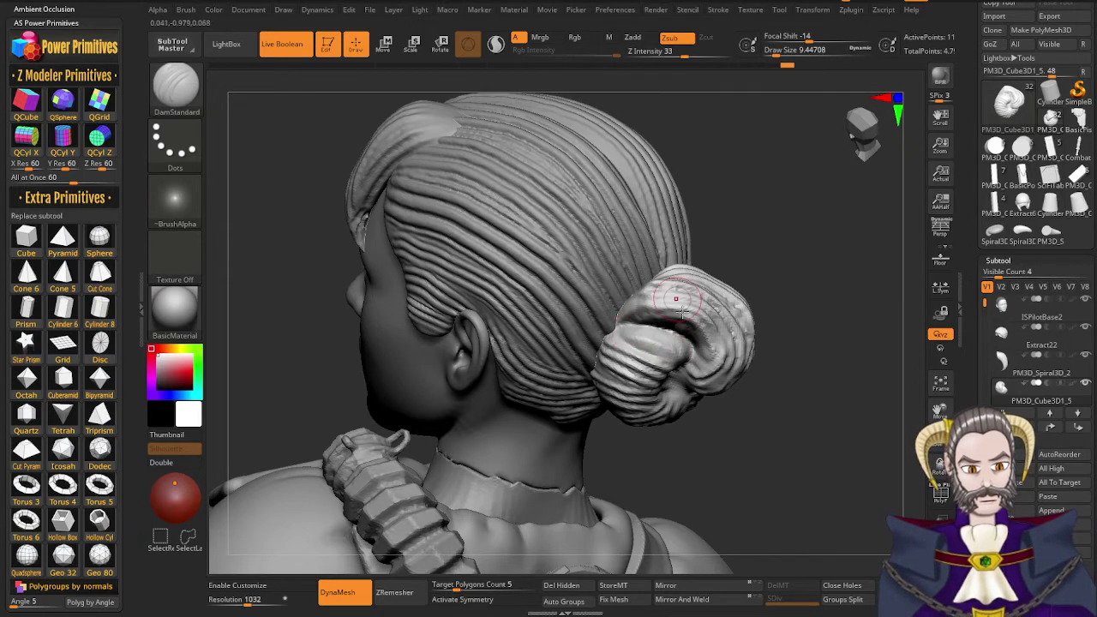
Deepen the strand creases running into the bun's swirled center using the DamStandard brush
right_click_drag(682, 312, 658, 288)
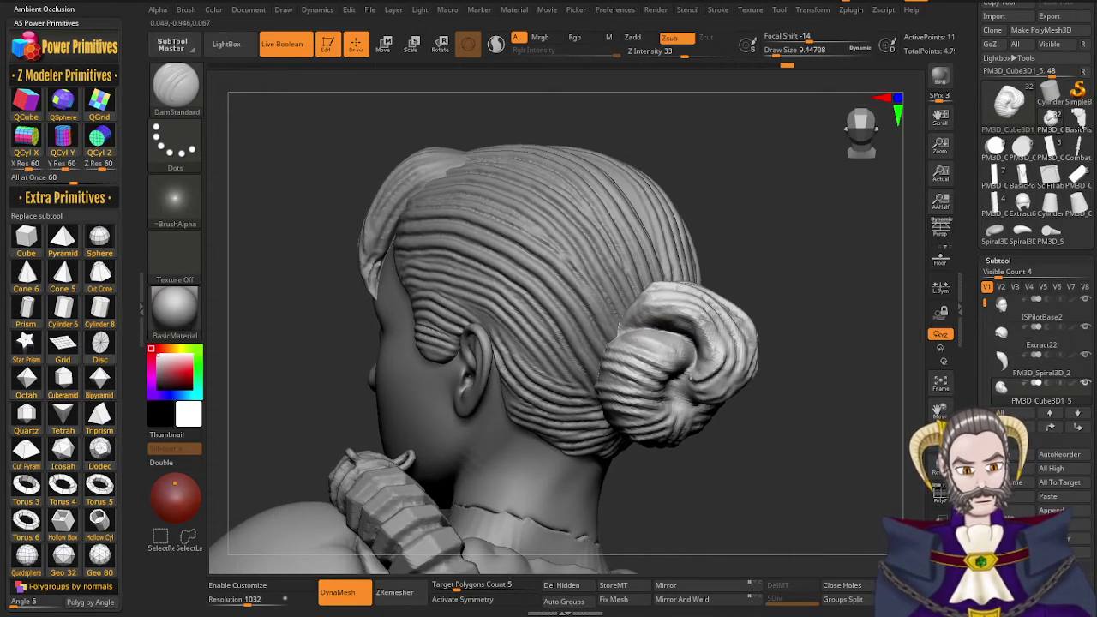
left_click_drag(673, 394, 683, 370)
right_click_drag(683, 370, 697, 360)
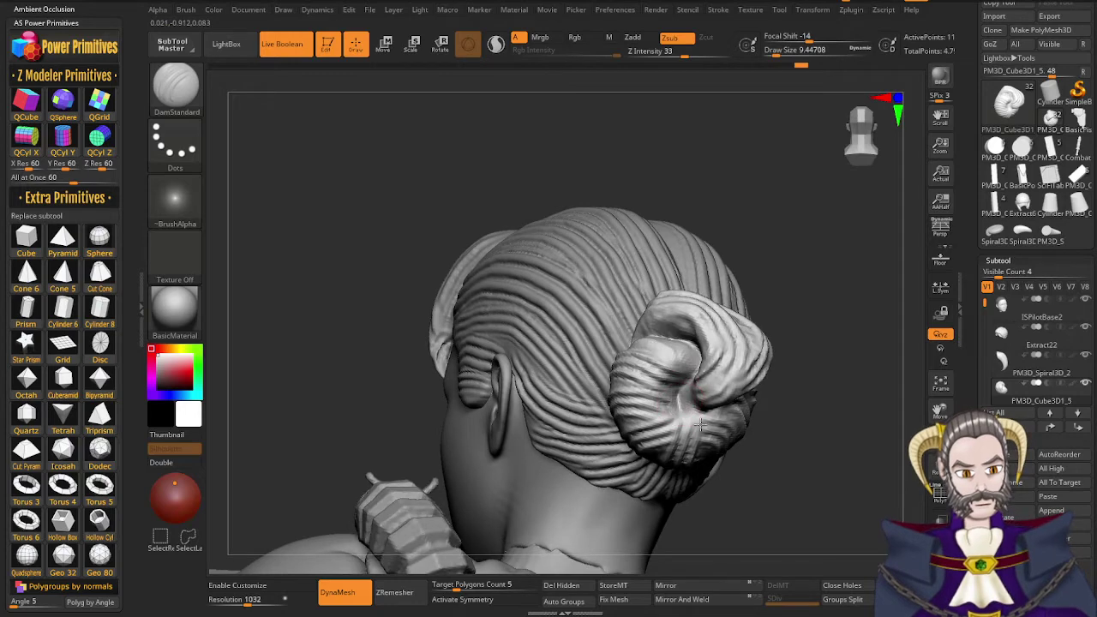
mouse_move(683, 406)
right_mouse_down()
mouse_move(714, 399)
mouse_move(710, 412)
mouse_move(711, 369)
mouse_move(722, 369)
right_mouse_up()
right_click_drag(706, 437, 639, 426)
right_click_drag(555, 291, 555, 367)
right_click_drag(476, 341, 420, 451)
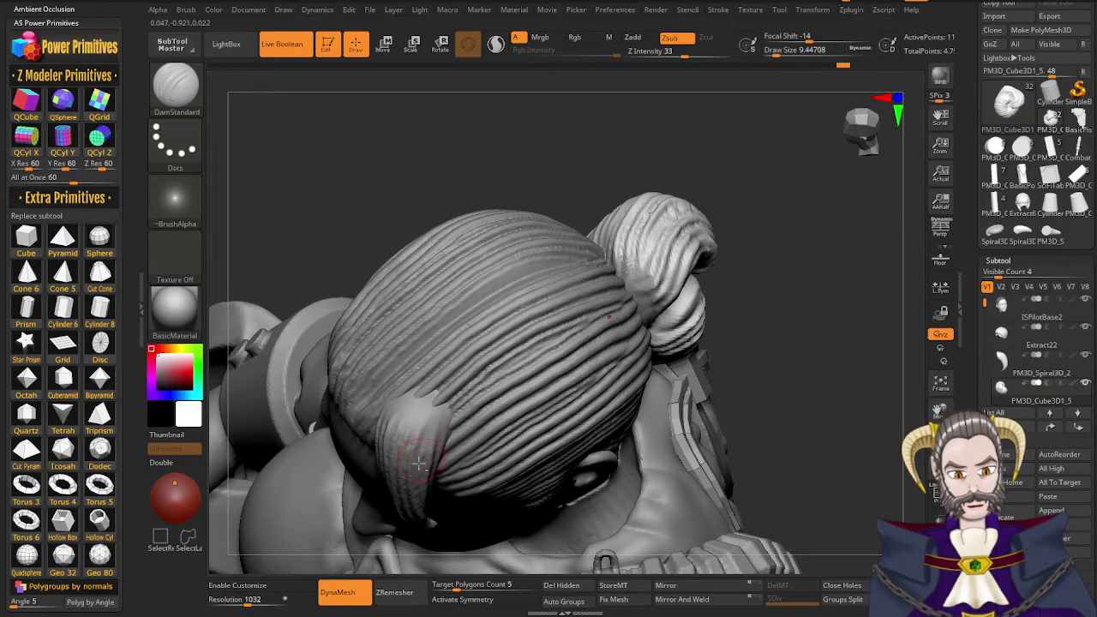
Select the loose forehead lock and carve strand creases into its top with the DamStandard brush at a draw size of about 9.45
left_click(420, 463, "alt")
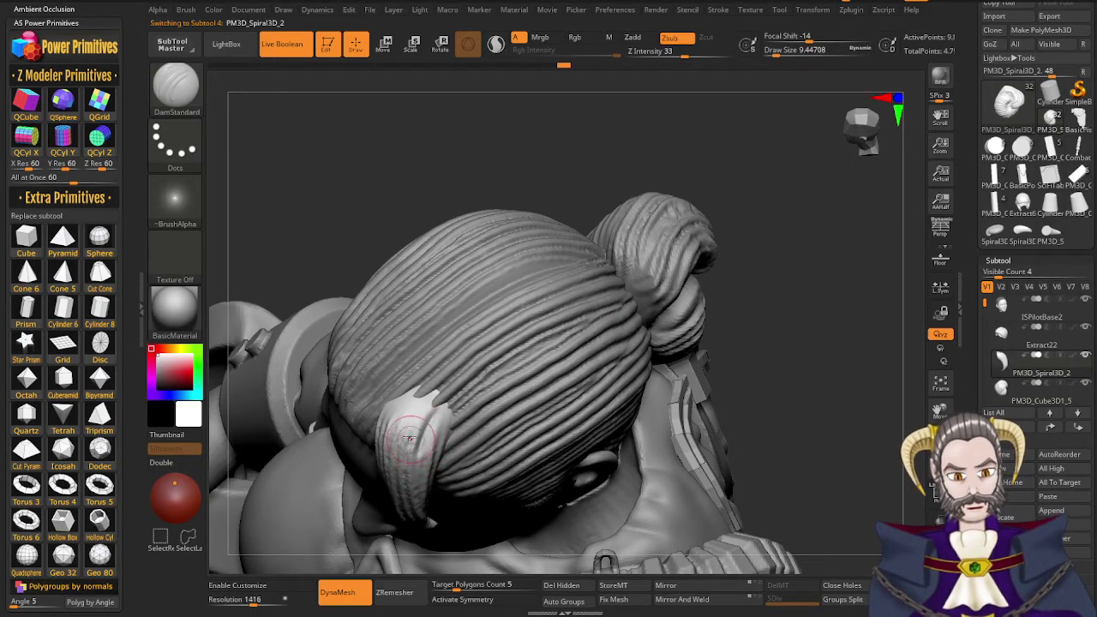
right_click_drag(399, 443, 389, 437)
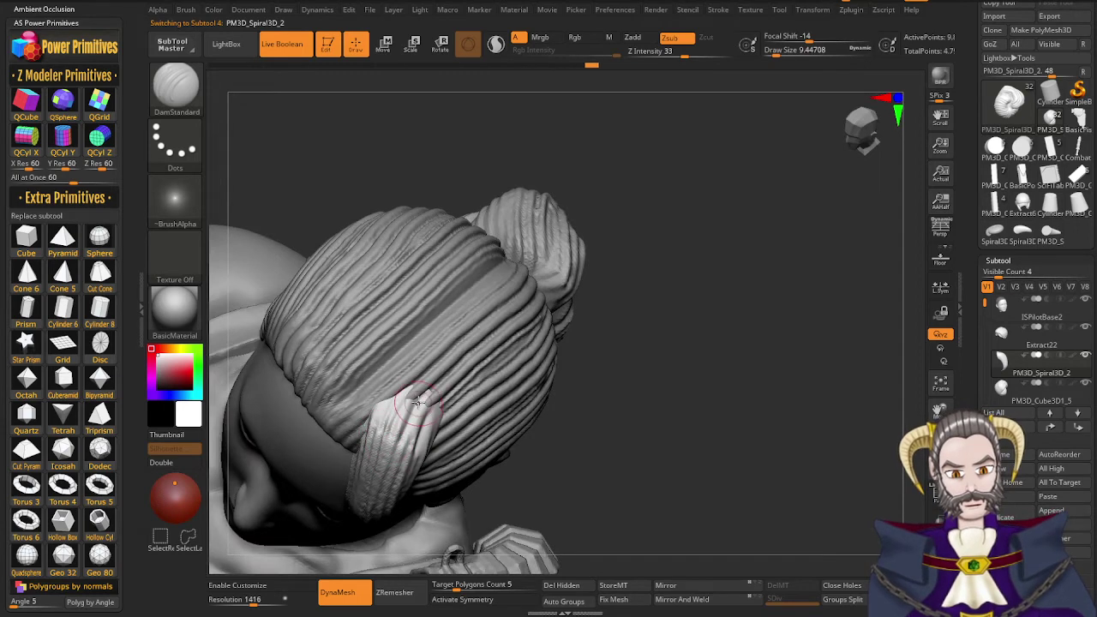
right_click_drag(418, 402, 428, 411)
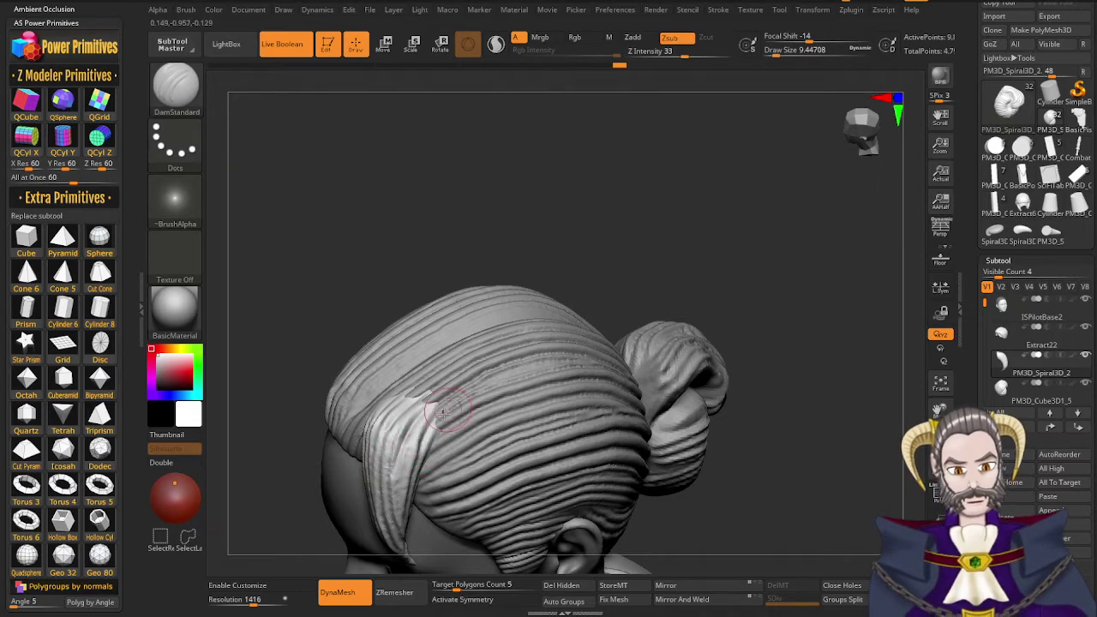
right_click_drag(444, 414, 478, 406)
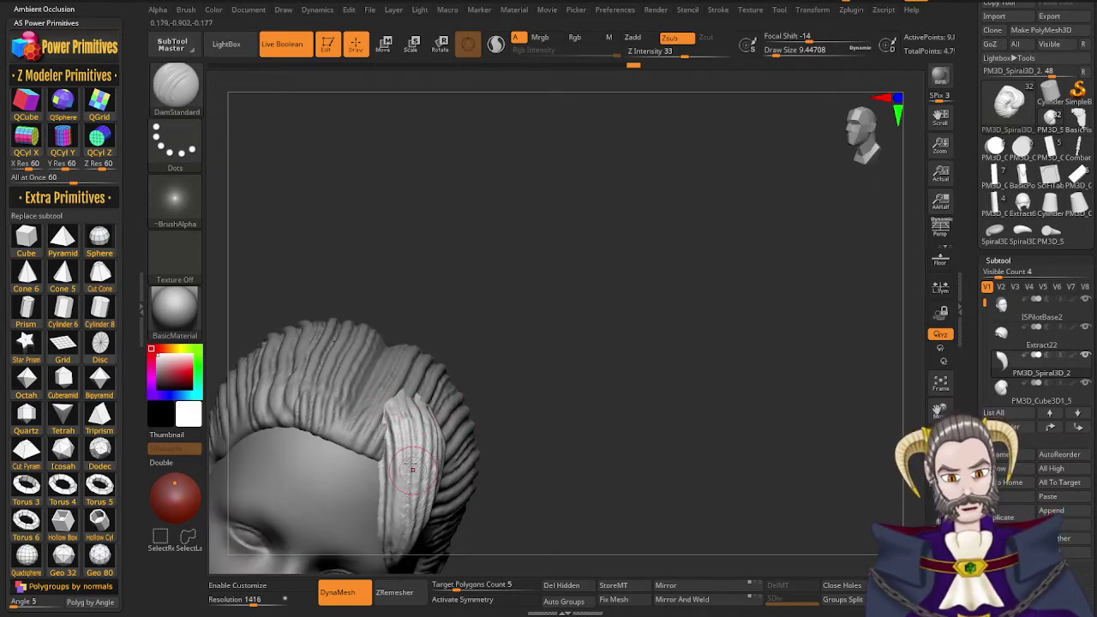
right_click_drag(417, 477, 442, 437)
left_click_drag(503, 423, 564, 305, "ctrl")
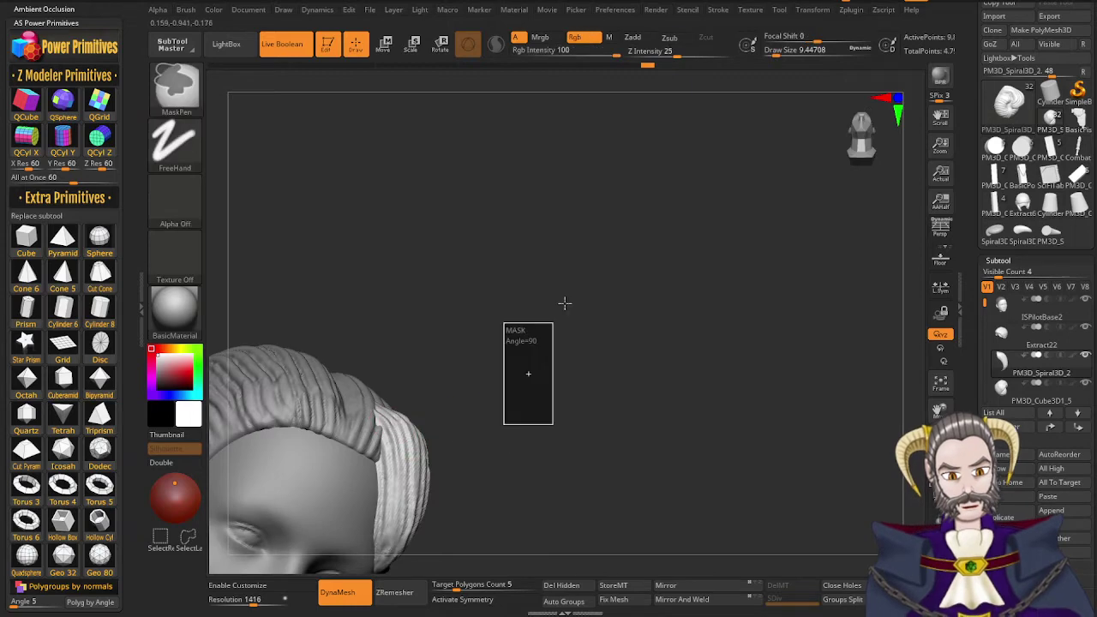
right_click_drag(498, 377, 540, 261, "alt")
right_click_drag(602, 365, 551, 257, "ctrl")
mouse_move(673, 306)
right_mouse_down()
mouse_move(614, 277)
mouse_move(615, 243)
mouse_move(595, 262)
mouse_move(574, 365)
mouse_move(609, 395)
mouse_move(709, 365)
mouse_move(706, 320)
right_mouse_up()
Merge the loose forehead lock and the bun down into the Extract22 hair cap subtool
left_click_drag(966, 143, 967, 196)
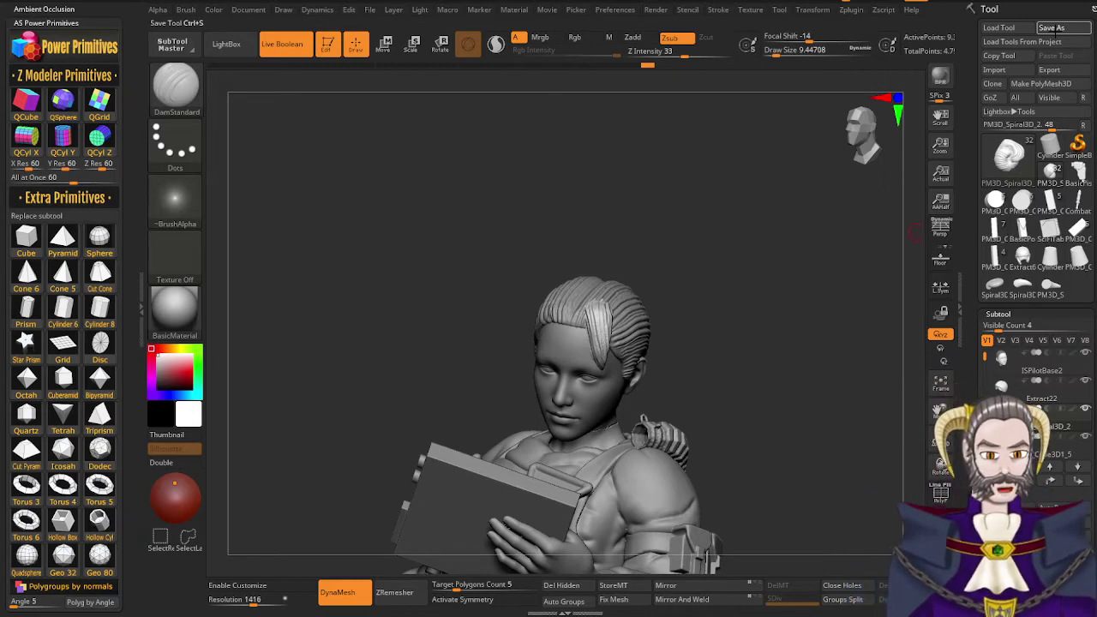
left_click(1016, 389)
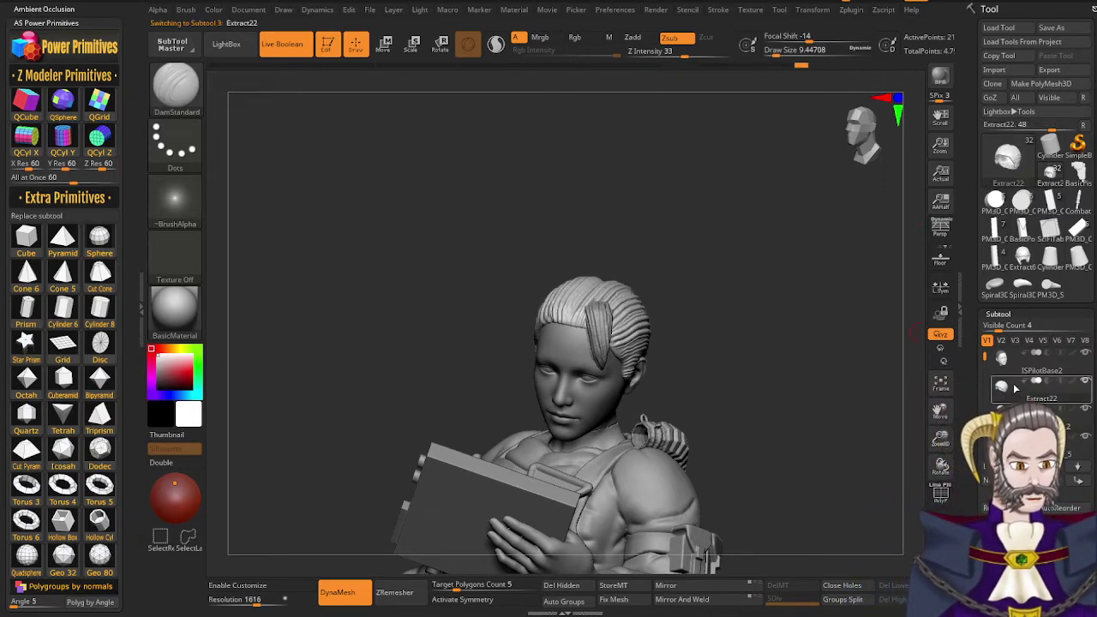
left_click_drag(1092, 377, 1091, 149)
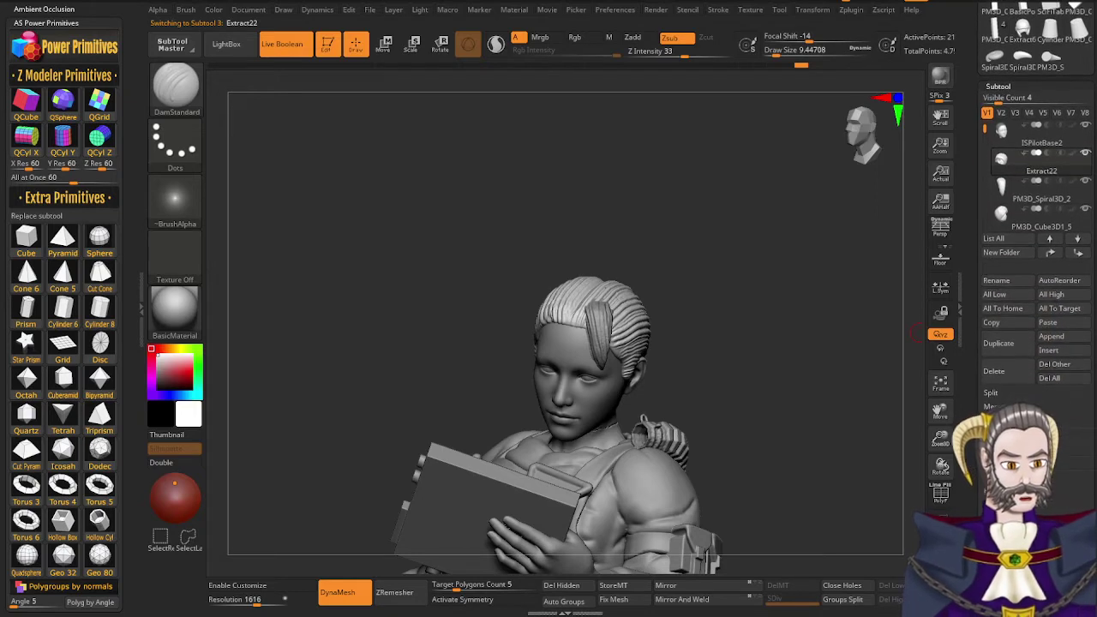
left_click(1005, 421)
left_click(900, 446)
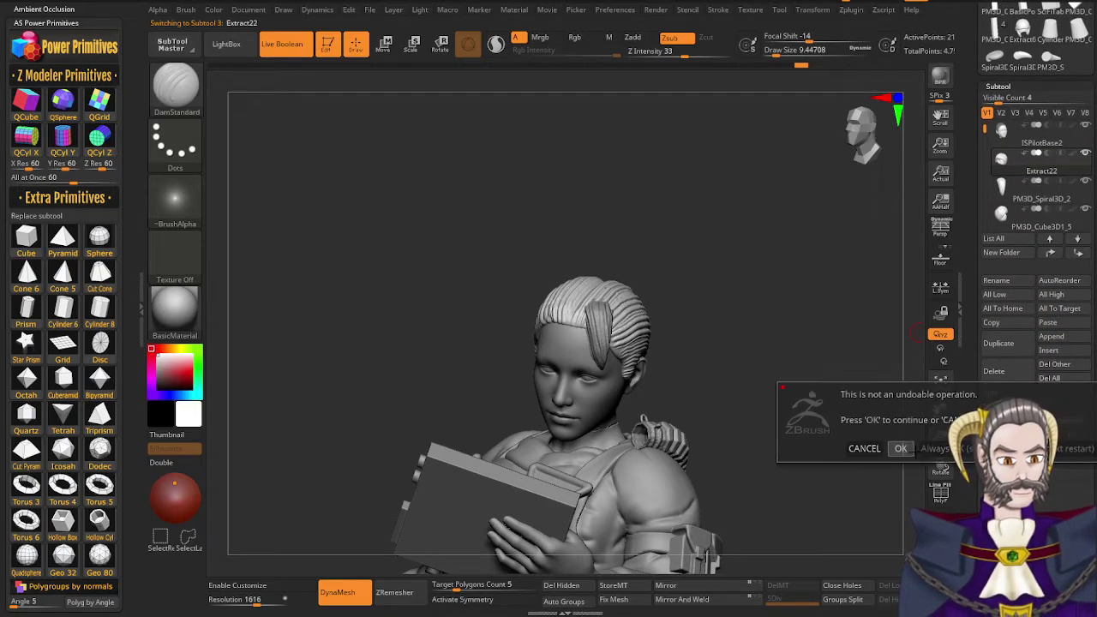
left_click(1005, 420)
left_click(901, 446)
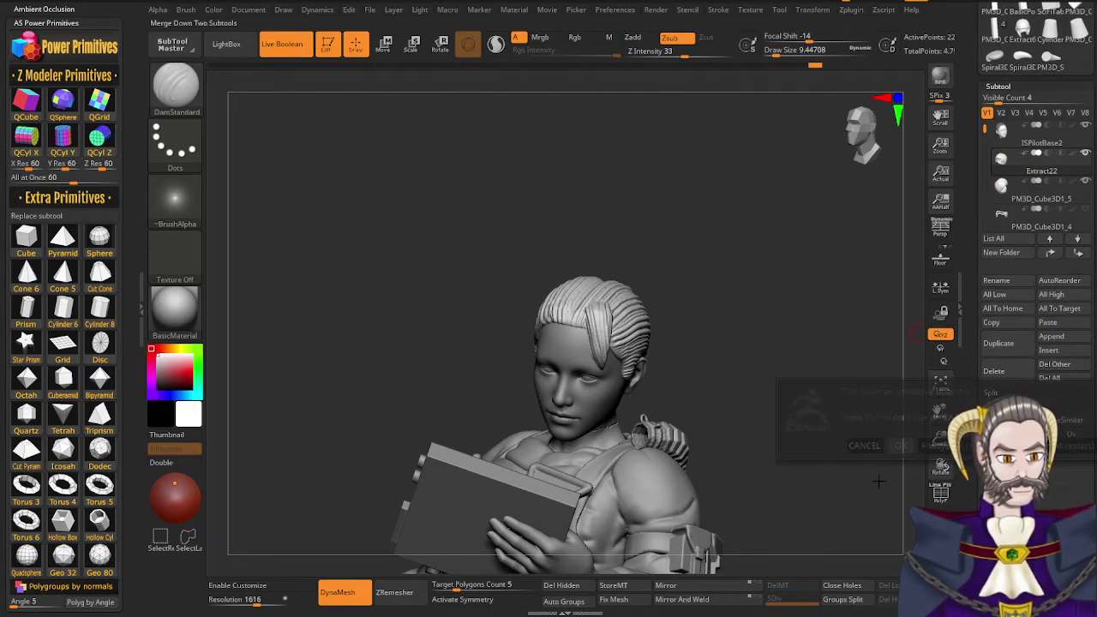
left_click_drag(720, 391, 769, 335, "ctrl")
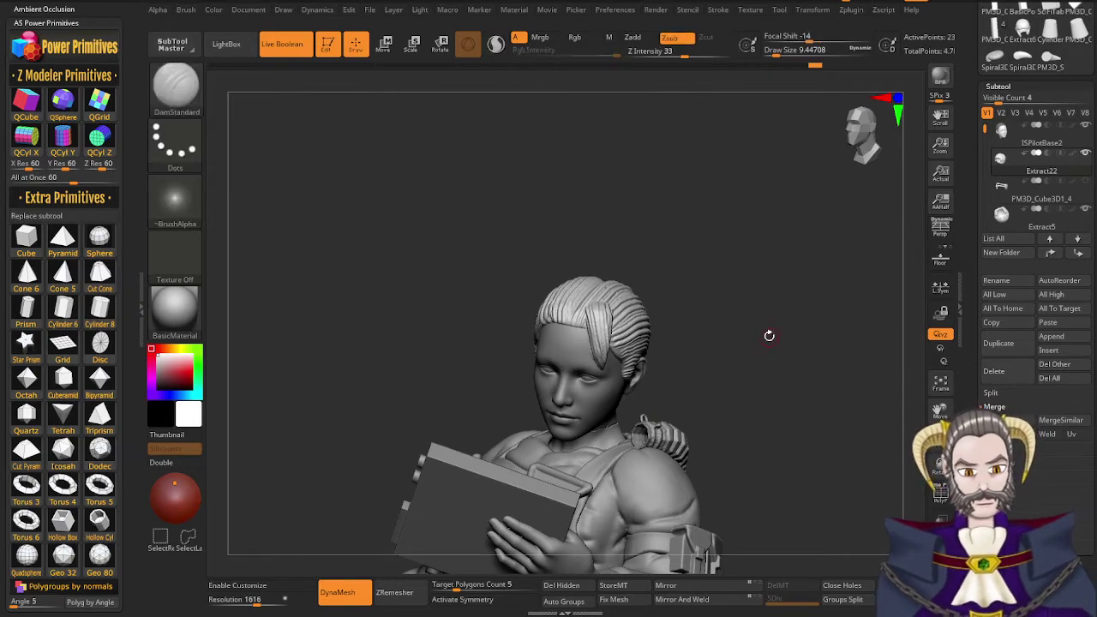
Show the sunglasses subtool PM3D_Cube3D1_4 on the character's face
mouse_move(674, 406)
left_mouse_down()
mouse_move(518, 458)
mouse_move(674, 393)
mouse_move(679, 401)
left_mouse_up()
right_click_drag(677, 414, 659, 364, "ctrl")
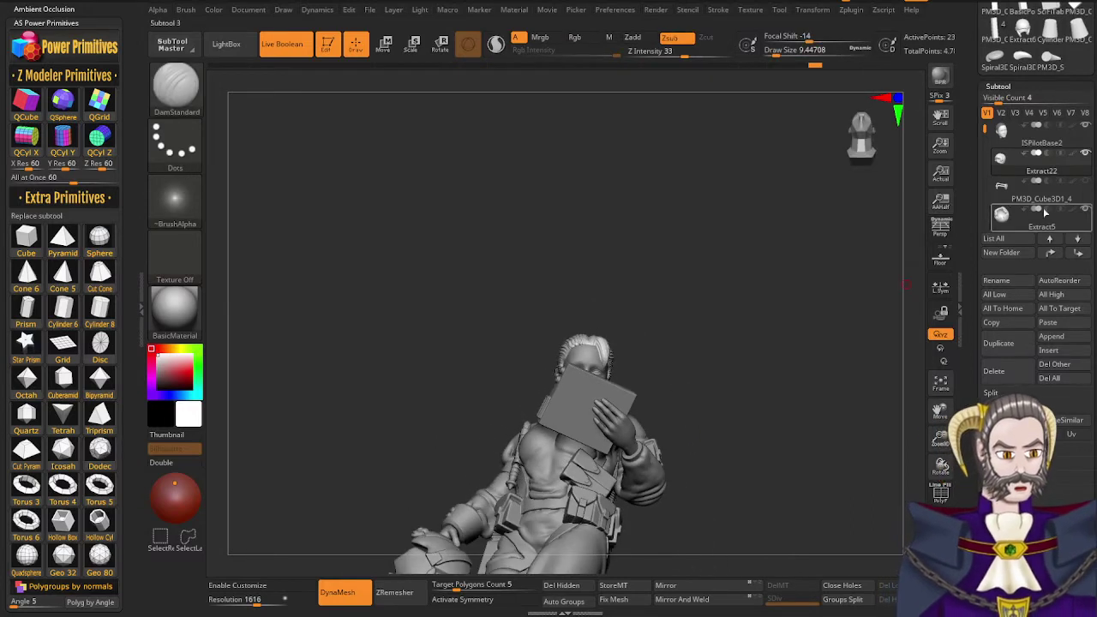
left_click(1088, 183)
left_click_drag(710, 409, 725, 451)
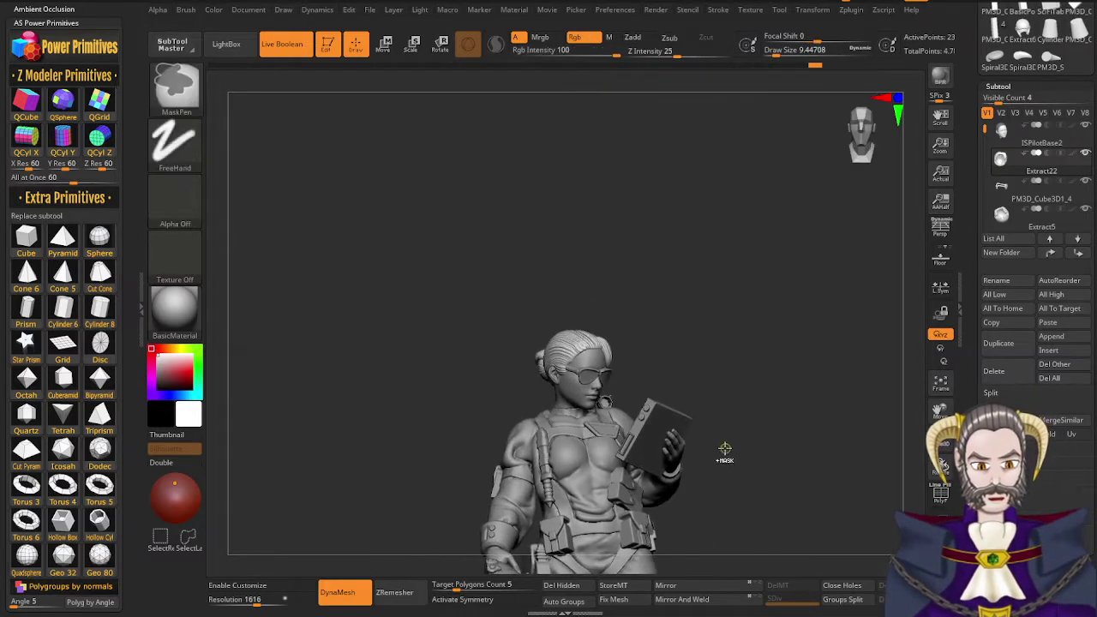
mouse_move(725, 451)
right_mouse_down("ctrl")
mouse_move(626, 282)
mouse_move(624, 249)
right_mouse_up("ctrl")
mouse_move(647, 329)
right_mouse_down()
mouse_move(620, 358)
mouse_move(627, 287)
mouse_move(671, 265)
mouse_move(647, 337)
mouse_move(597, 378)
mouse_move(665, 415)
mouse_move(617, 459)
mouse_move(584, 378)
mouse_move(618, 315)
mouse_move(680, 316)
right_mouse_up()
left_click_drag(679, 316, 712, 339)
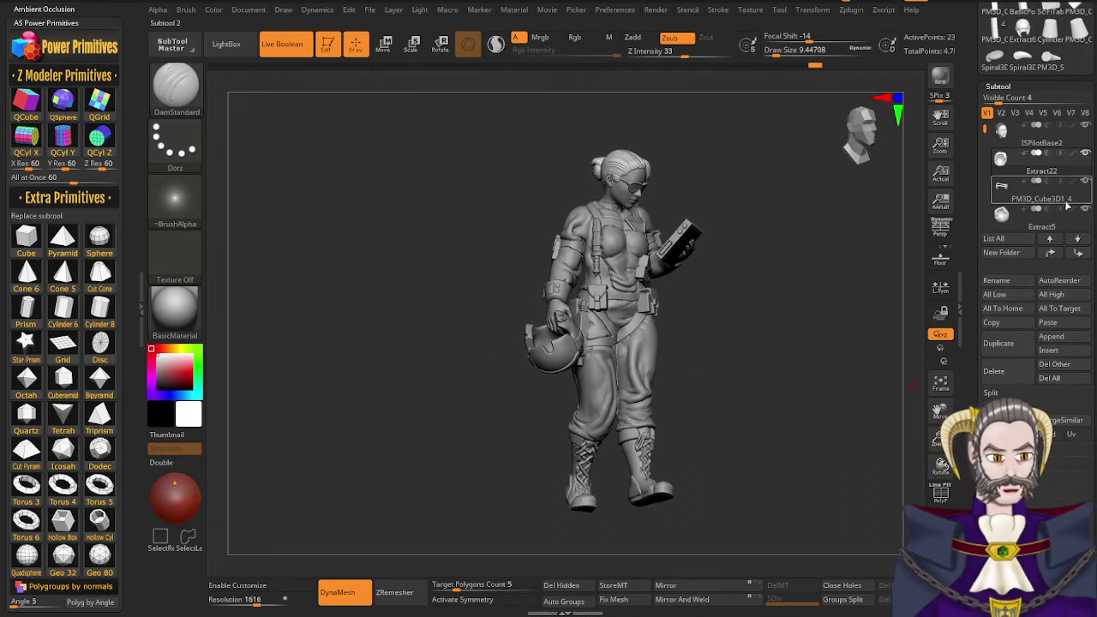
Examine the full figure with its hair and sunglasses from the front, side and back, near and far
left_click(1087, 183)
right_click_drag(728, 455, 673, 461)
left_click_drag(672, 461, 757, 348)
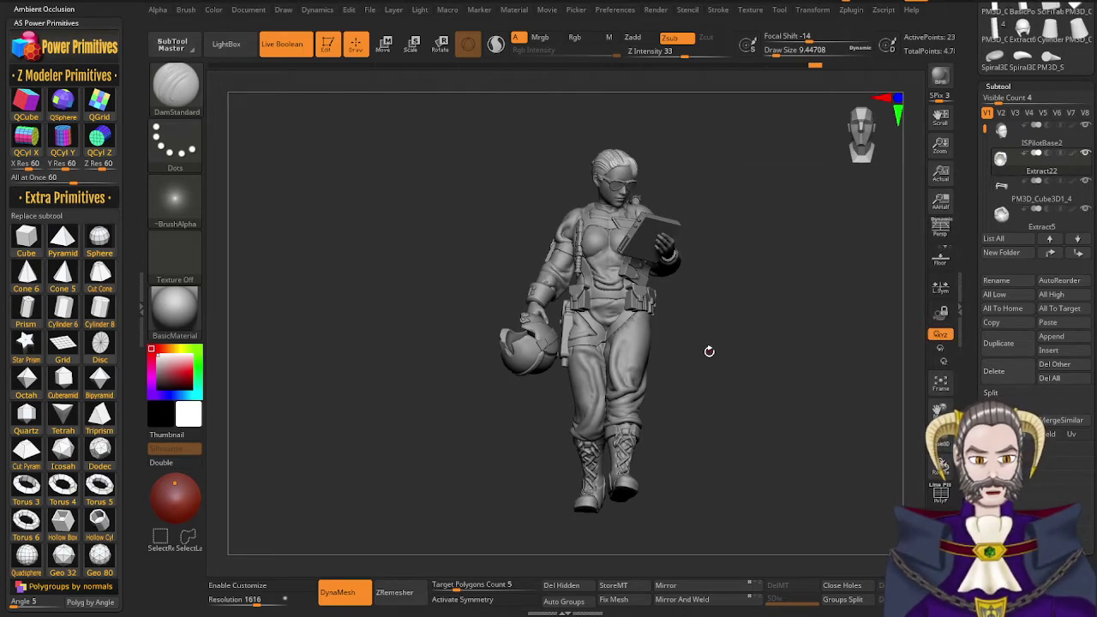
mouse_move(709, 352)
left_mouse_down()
mouse_move(730, 359)
mouse_move(706, 363)
left_mouse_up()
mouse_move(714, 267)
left_mouse_down()
mouse_move(690, 270)
mouse_move(737, 262)
left_mouse_up()
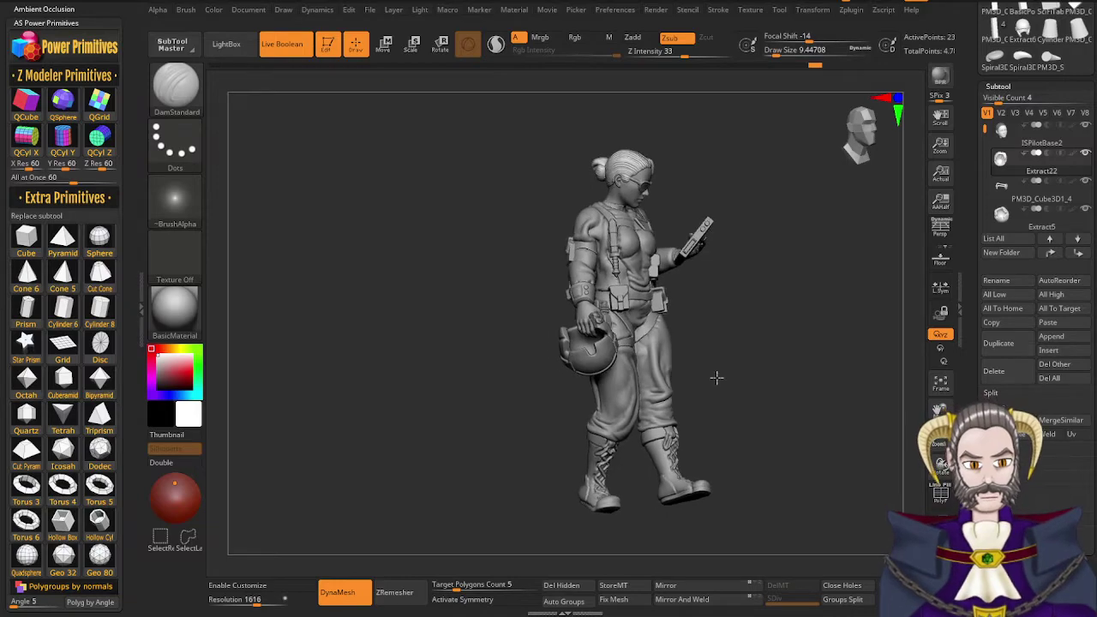
left_click_drag(717, 378, 734, 372)
mouse_move(728, 366)
right_mouse_down("ctrl")
mouse_move(771, 421)
mouse_move(734, 402)
mouse_move(599, 420)
mouse_move(775, 382)
mouse_move(682, 384)
mouse_move(628, 281)
right_mouse_up("ctrl")
mouse_move(667, 432)
right_mouse_down()
mouse_move(681, 433)
mouse_move(653, 459)
right_mouse_up()
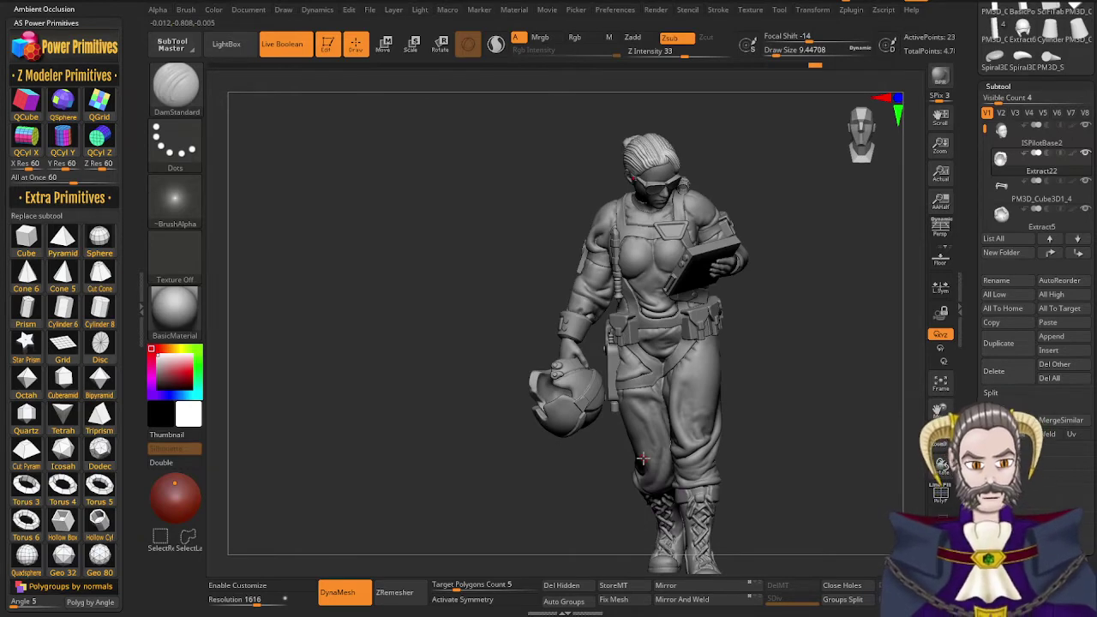
right_click_drag(643, 459, 709, 363)
left_click_drag(709, 362, 655, 370)
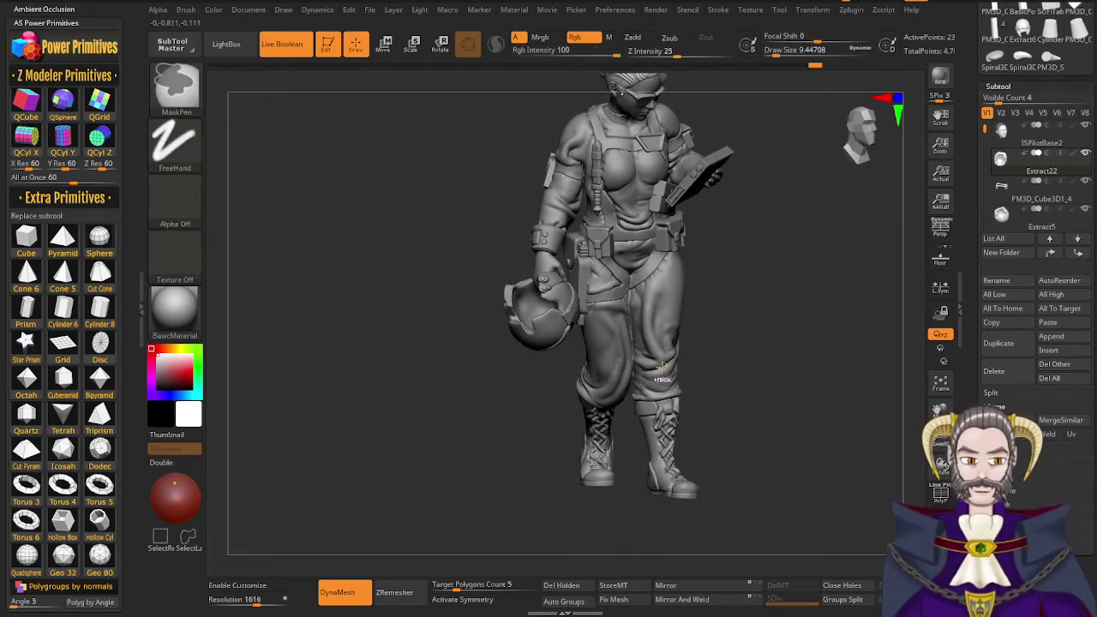
right_click_drag(643, 372, 601, 373, "ctrl")
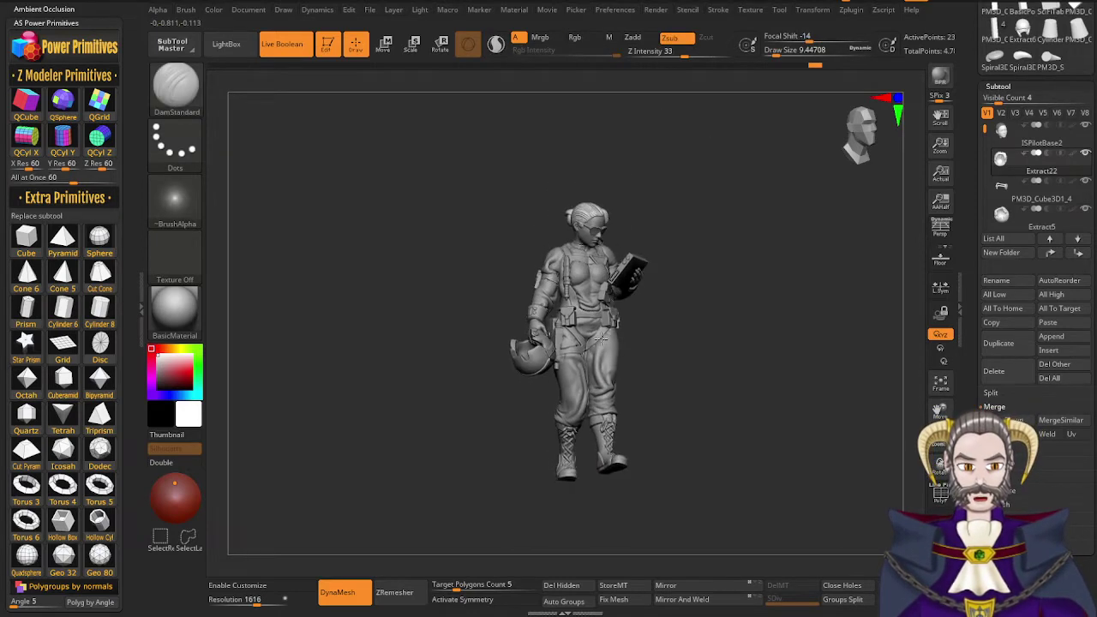
left_click_drag(603, 339, 547, 353)
left_click_drag(625, 340, 579, 367)
right_click_drag(689, 331, 553, 360)
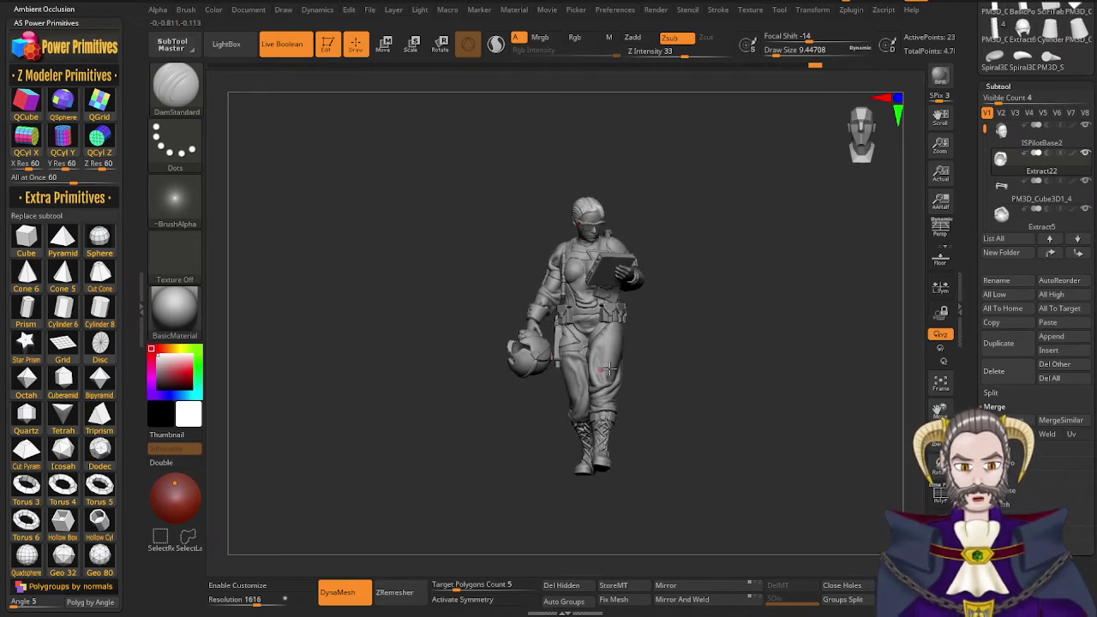
left_click_drag(631, 363, 738, 355)
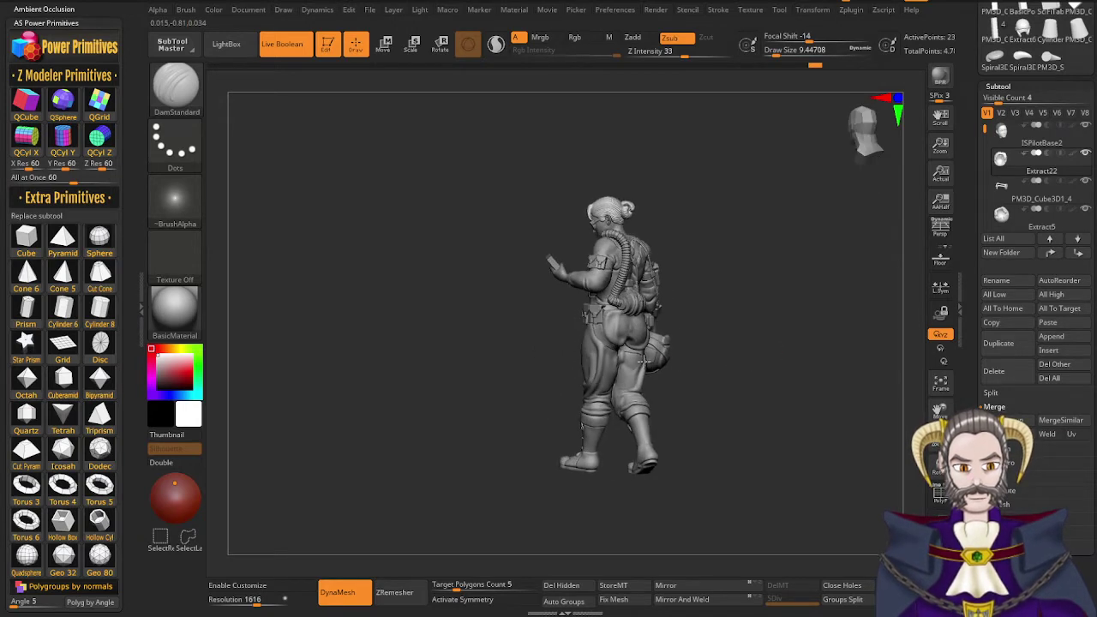
left_click_drag(644, 361, 750, 354)
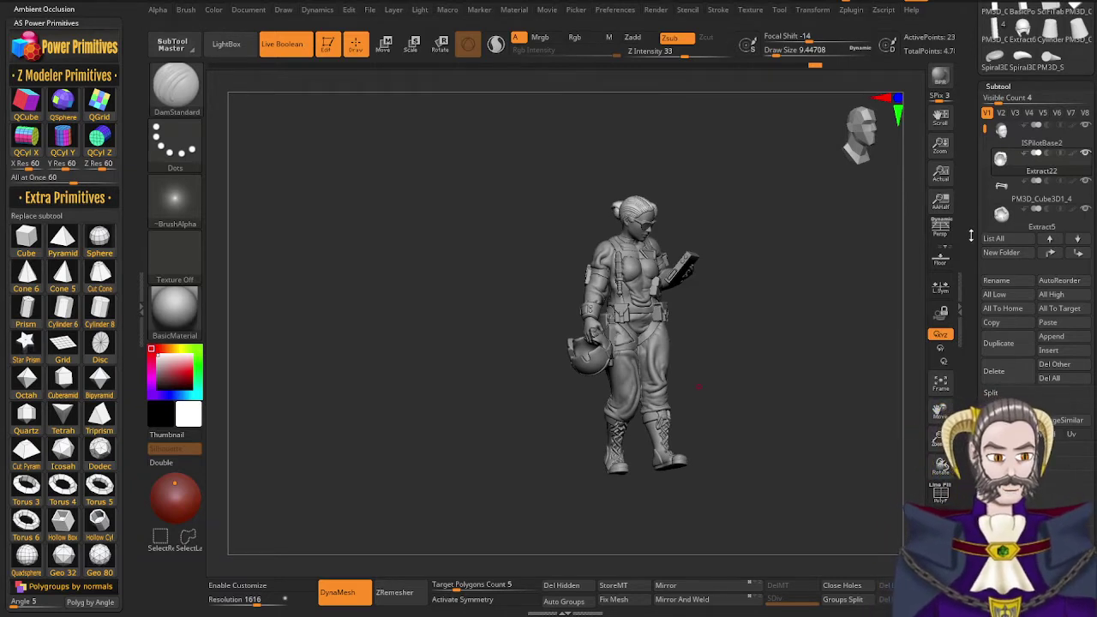
Save the tool, and merge all visible subtools into a new tool opened for editing
left_click_drag(972, 235, 973, 340)
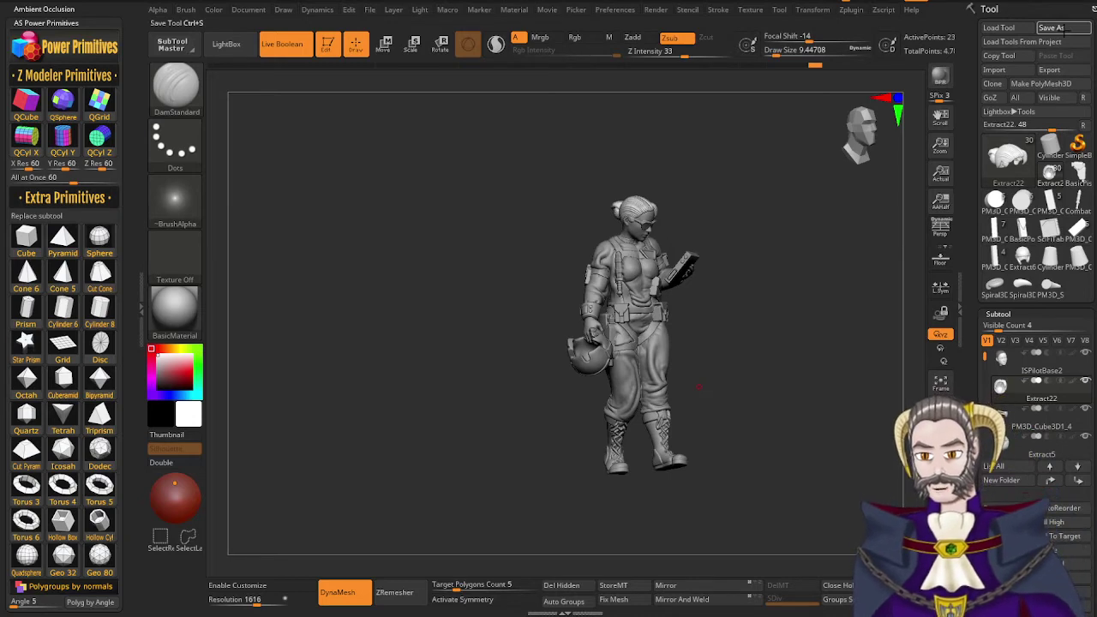
left_click_drag(971, 416, 972, 297)
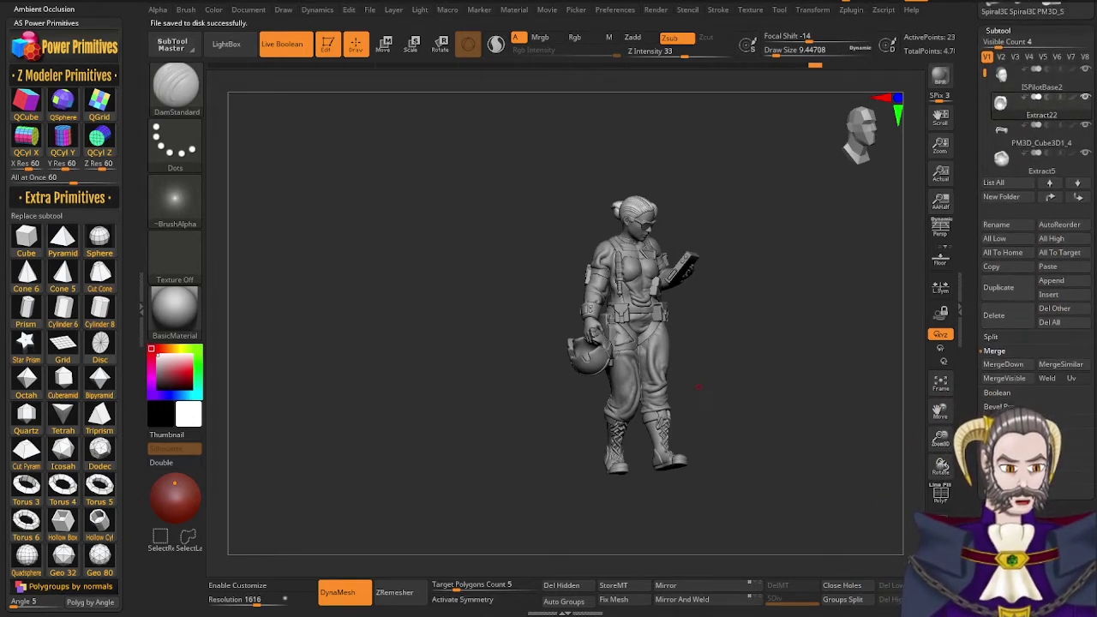
left_click(1011, 378)
left_click_drag(970, 234, 971, 332)
left_click(1052, 161)
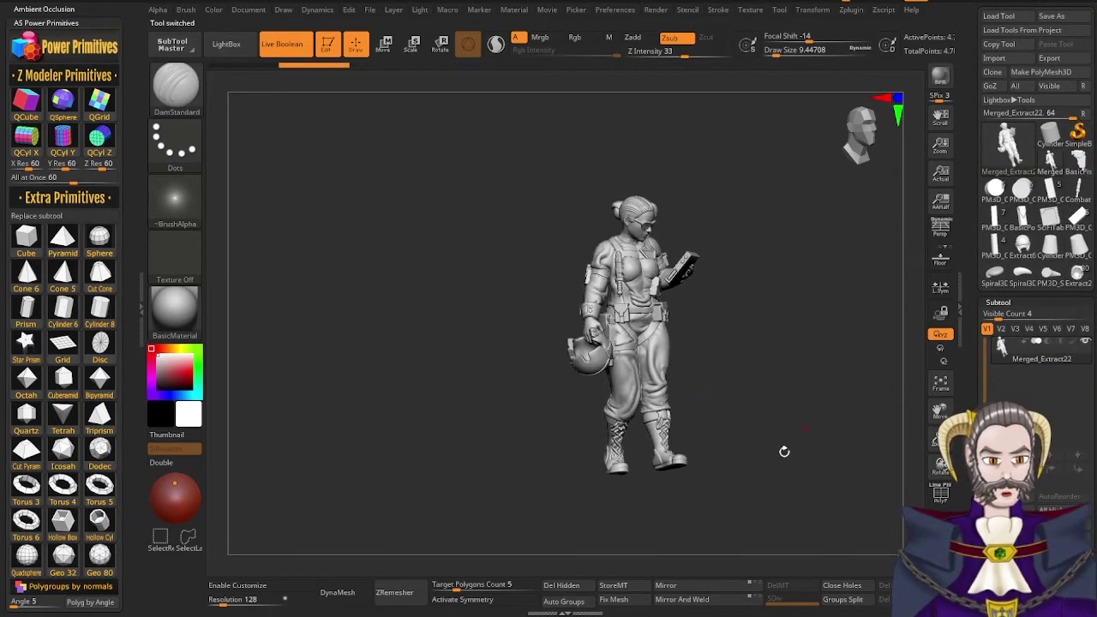
DynaMesh the merged figure at a resolution of 1912
left_click_drag(751, 465, 674, 482)
left_click_drag(228, 602, 242, 604)
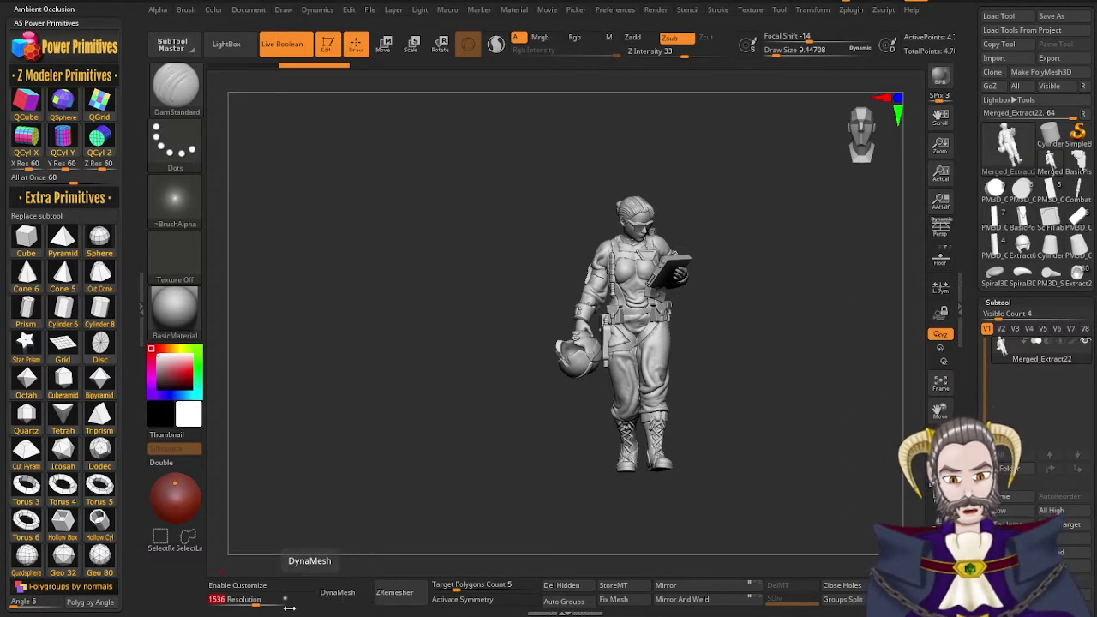
left_click_drag(256, 605, 260, 605)
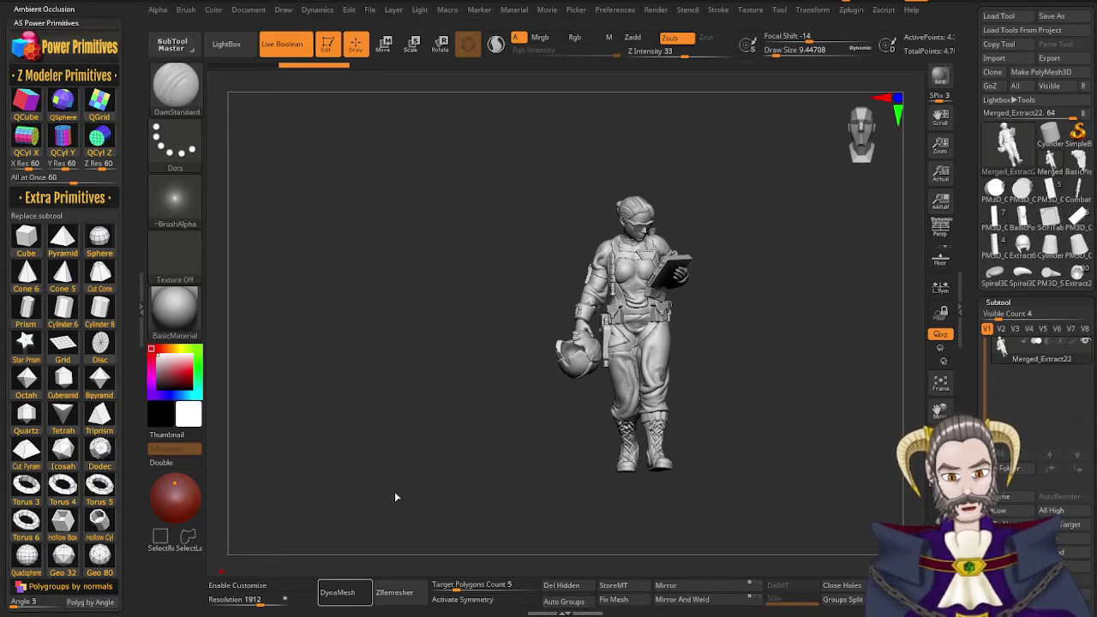
left_click_drag(393, 498, 398, 497)
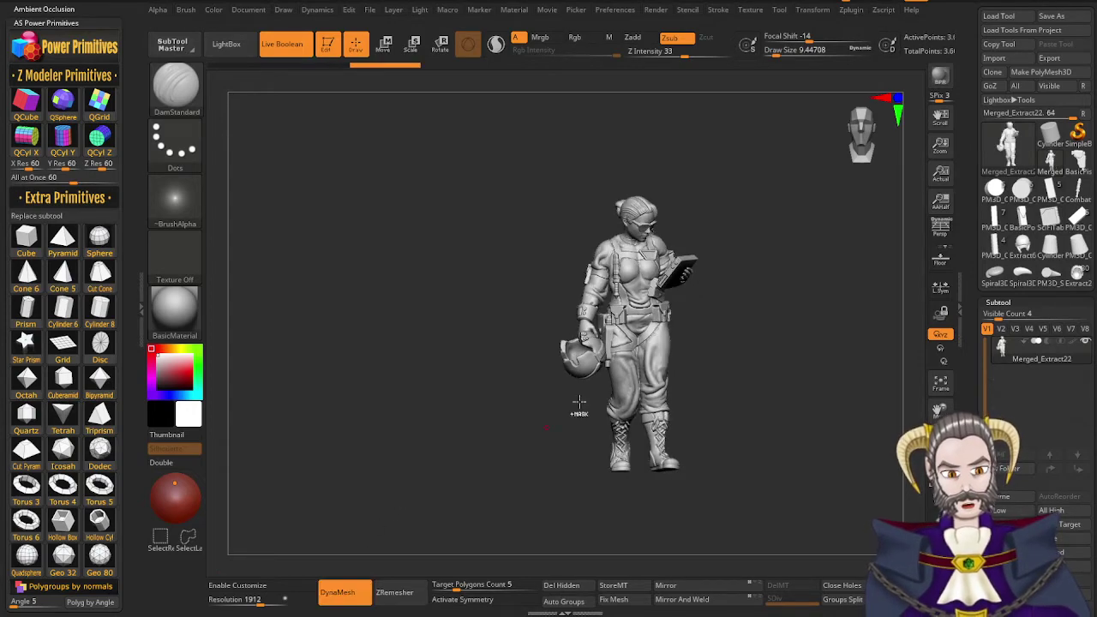
Examine the remeshed surface and polygroups around the hand and helmet, and review the whole figure from several angles
mouse_move(599, 345)
right_mouse_down("ctrl")
mouse_move(635, 412)
mouse_move(727, 418)
right_mouse_up("ctrl")
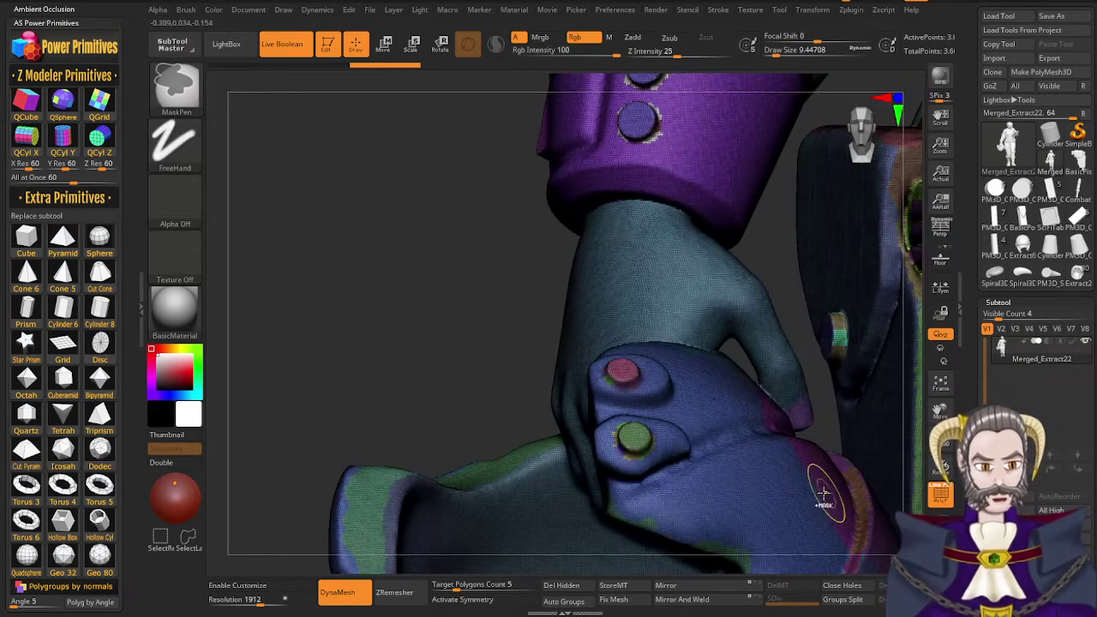
key("b")
key("d")
key("s")
left_click_drag(796, 478, 737, 412)
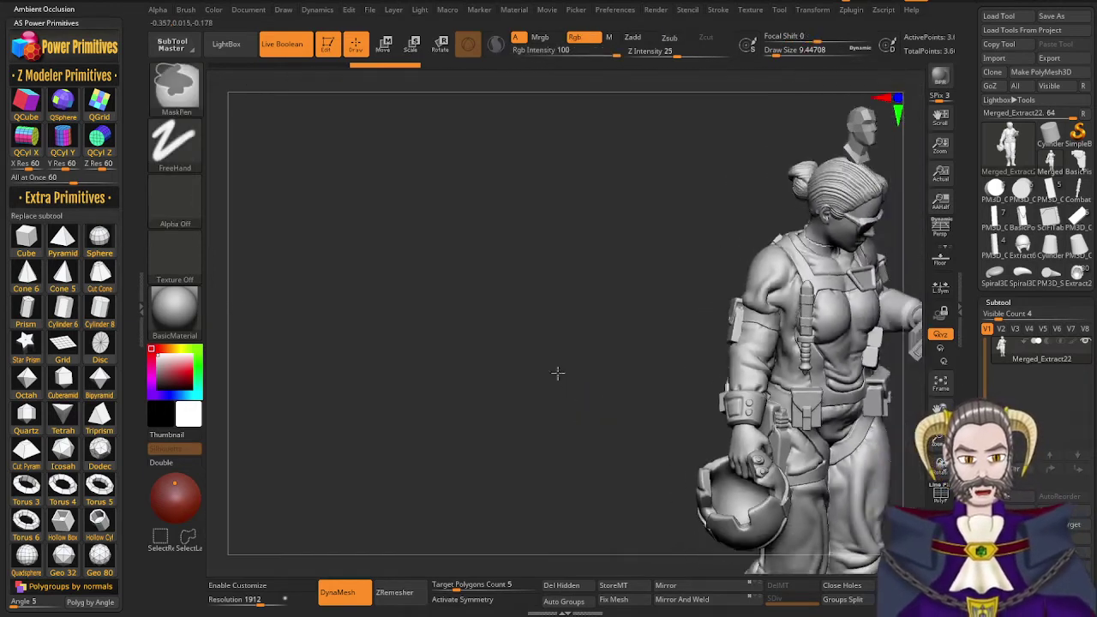
right_click_drag(559, 373, 531, 353, "ctrl")
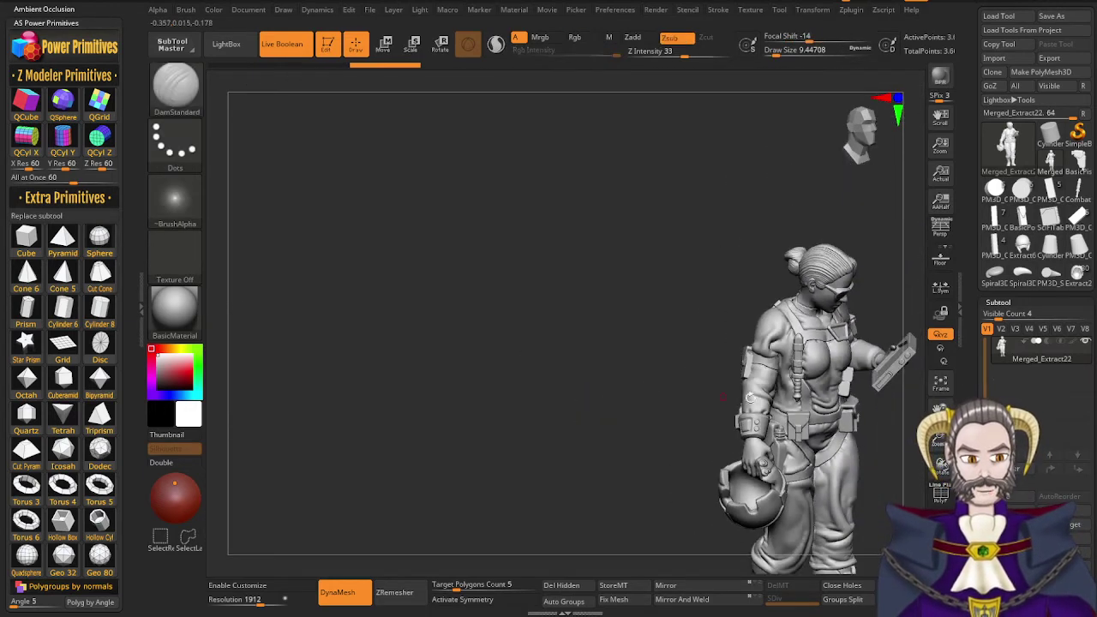
right_click_drag(783, 403, 496, 321, "alt")
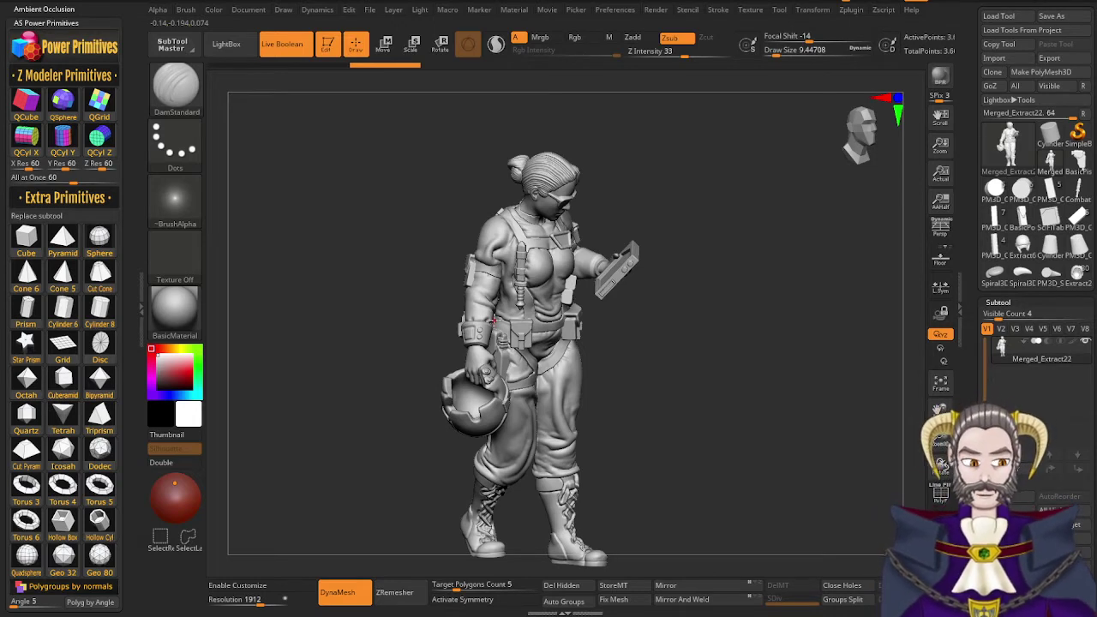
left_click_drag(617, 417, 605, 294)
mouse_move(587, 372)
left_mouse_down()
mouse_move(600, 368)
mouse_move(607, 386)
mouse_move(574, 381)
left_mouse_up()
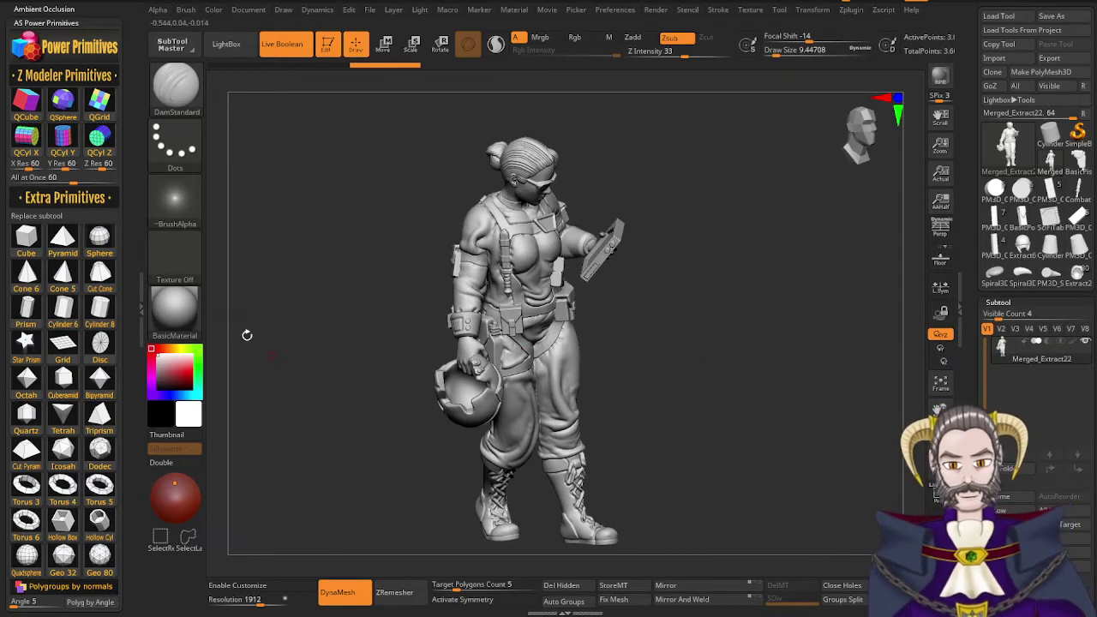
right_click_drag(591, 327, 547, 324)
right_click_drag(566, 254, 551, 324, "ctrl")
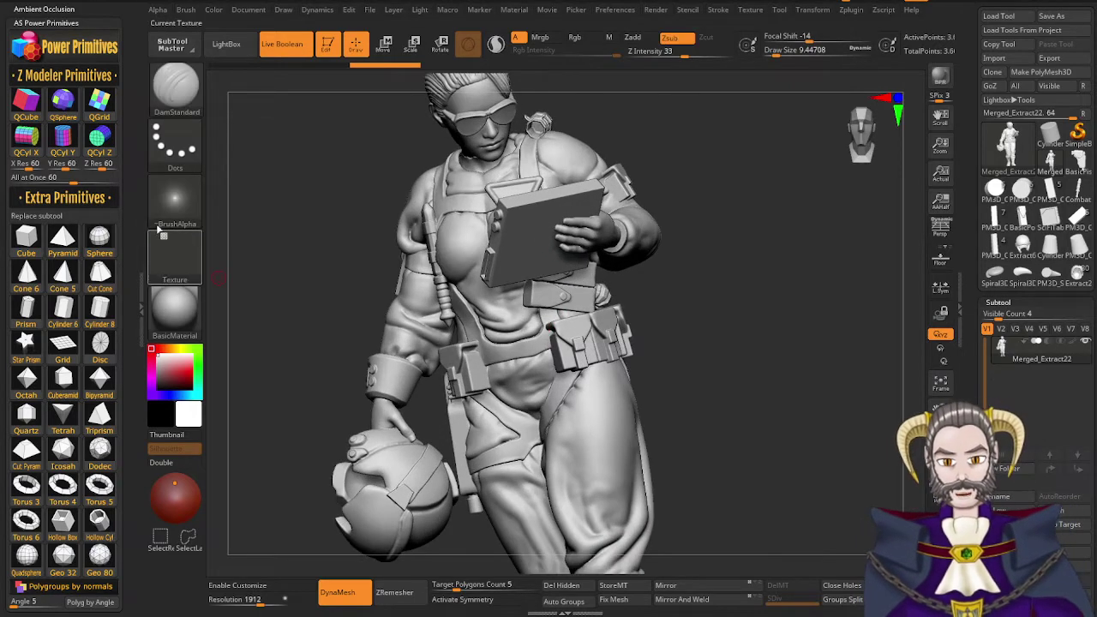
Add a QSphere subtool, move it to the hand holding the tablet, and shrink it to about palm size
left_click(64, 97)
key("r")
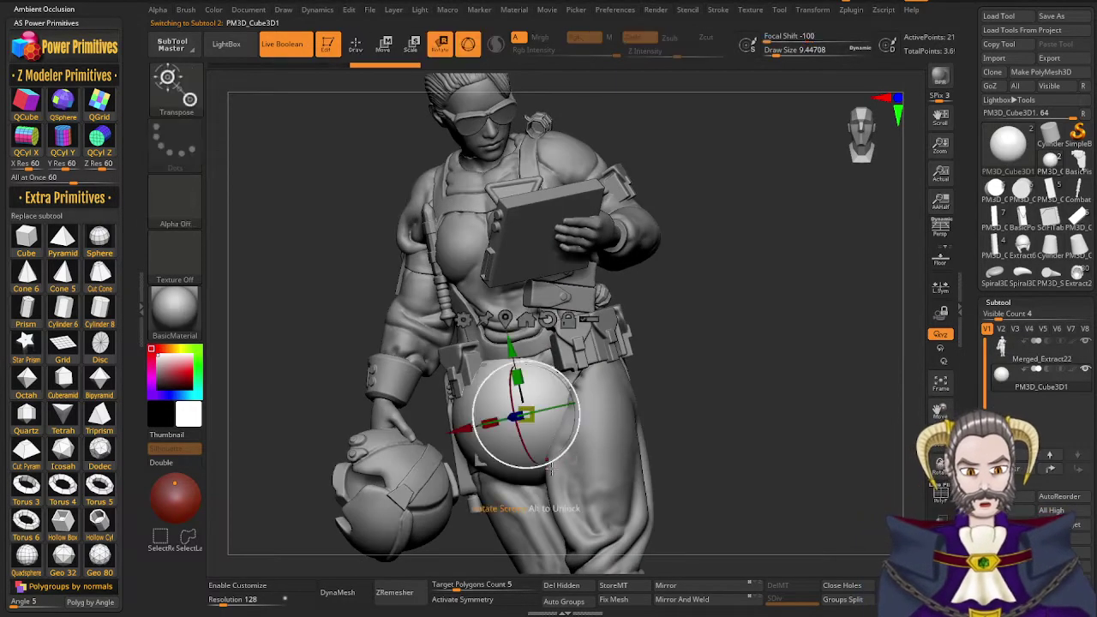
left_click_drag(513, 350, 517, 192)
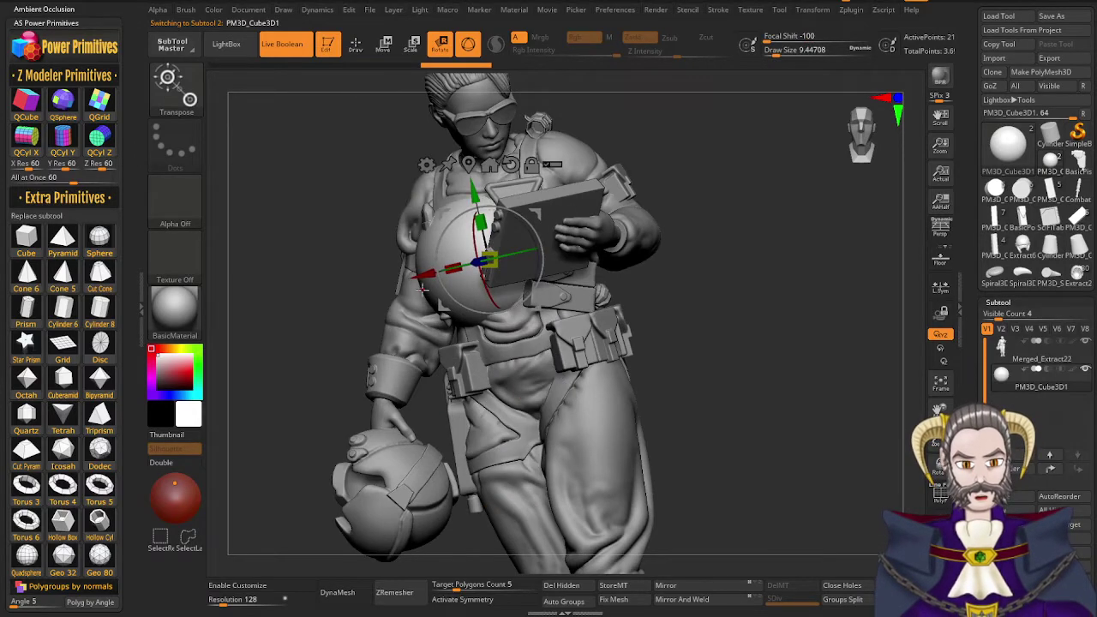
left_click_drag(423, 275, 520, 253)
right_click_drag(524, 272, 492, 449, "ctrl")
right_click_drag(516, 369, 504, 449)
left_click_drag(557, 288, 438, 444)
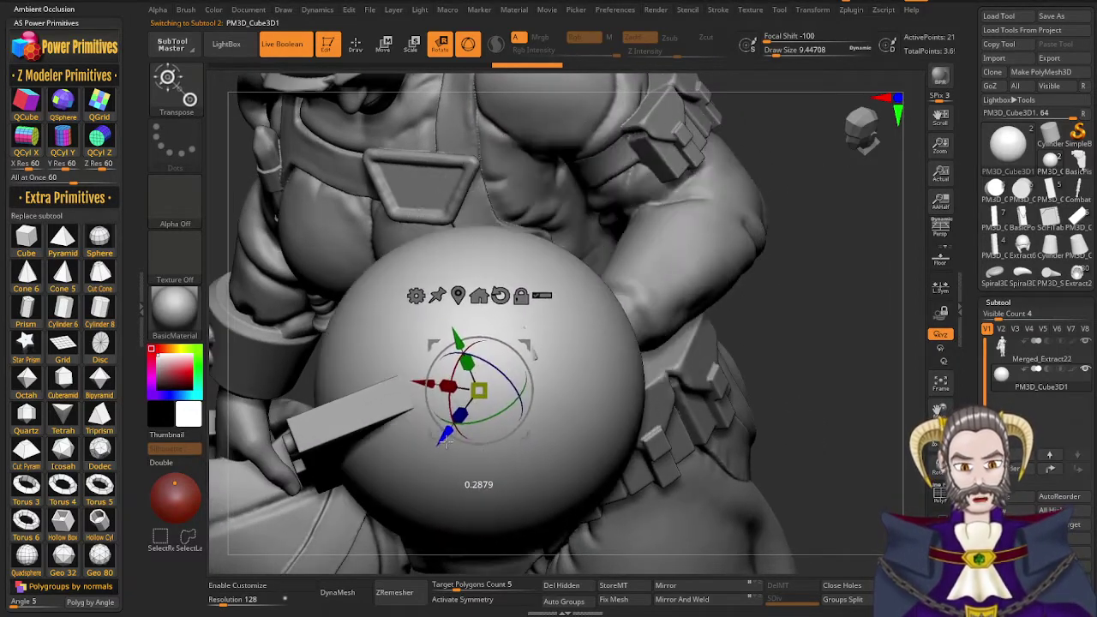
left_click_drag(480, 388, 417, 432)
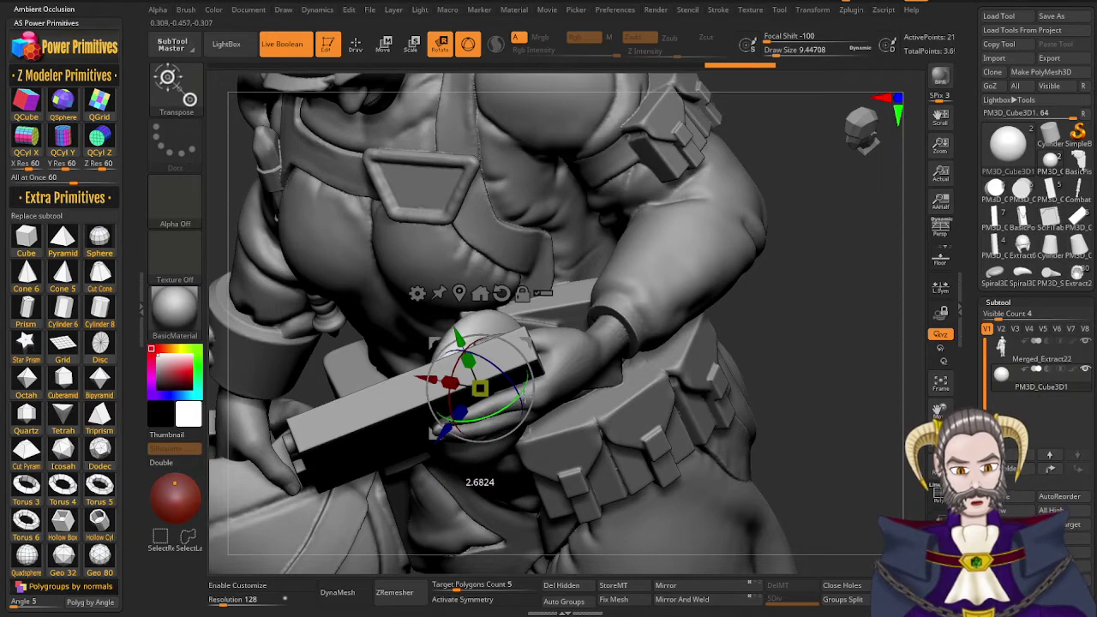
left_click_drag(493, 435, 495, 435)
Rotate the sphere to match the hand's tilt, then position and enlarge it across the palm
mouse_move(513, 425)
right_mouse_down()
mouse_move(560, 352)
mouse_move(547, 337)
right_mouse_up()
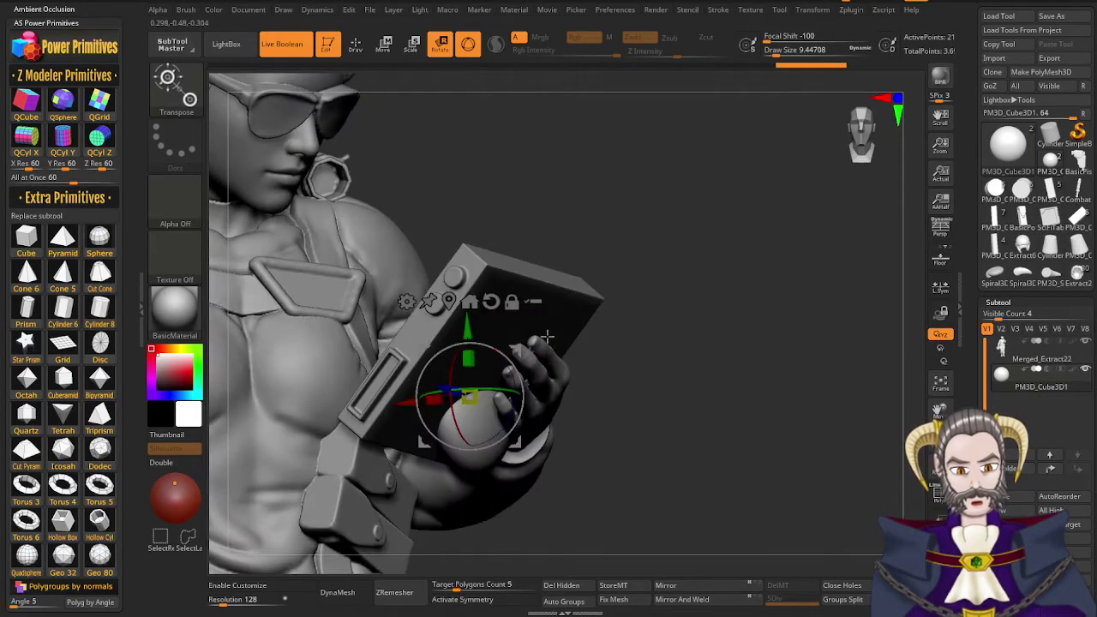
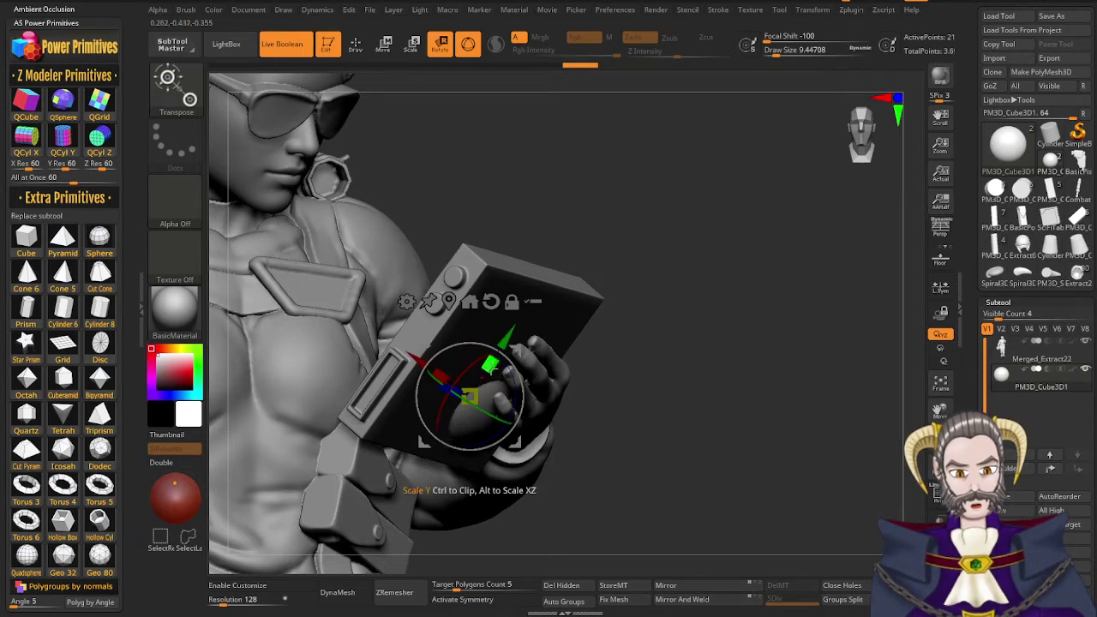
right_click_drag(549, 318, 580, 395)
left_click_drag(579, 396, 532, 459)
mouse_move(532, 457)
right_mouse_down()
mouse_move(540, 433)
mouse_move(546, 454)
mouse_move(535, 457)
right_mouse_up()
mouse_move(535, 457)
left_mouse_down()
mouse_move(566, 467)
mouse_move(568, 454)
mouse_move(544, 473)
mouse_move(551, 485)
mouse_move(537, 470)
left_mouse_up()
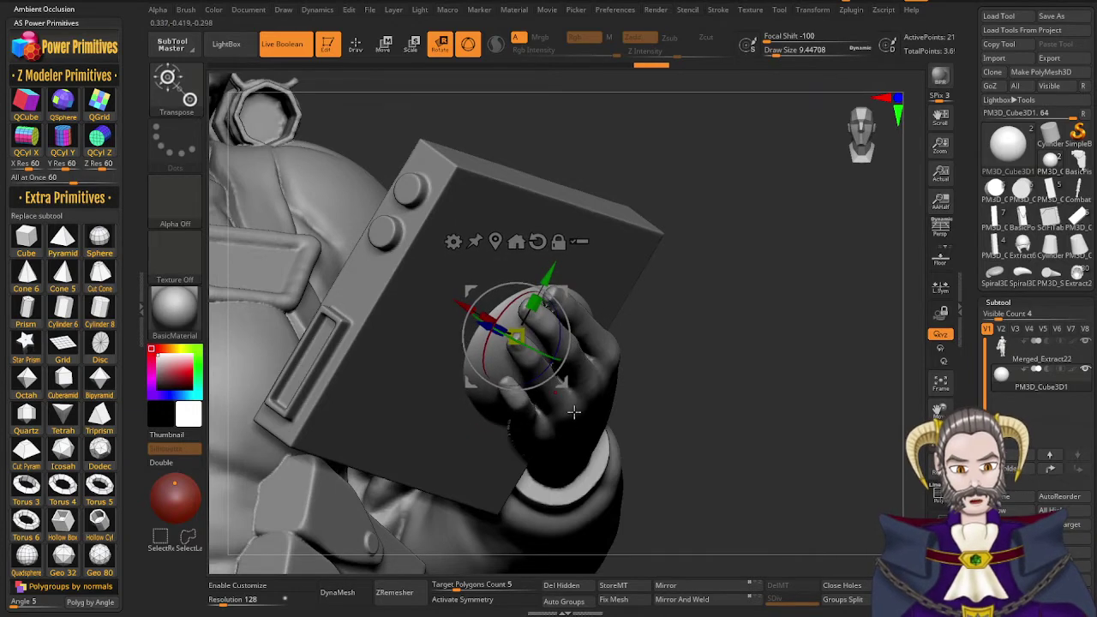
left_click_drag(573, 413, 598, 372)
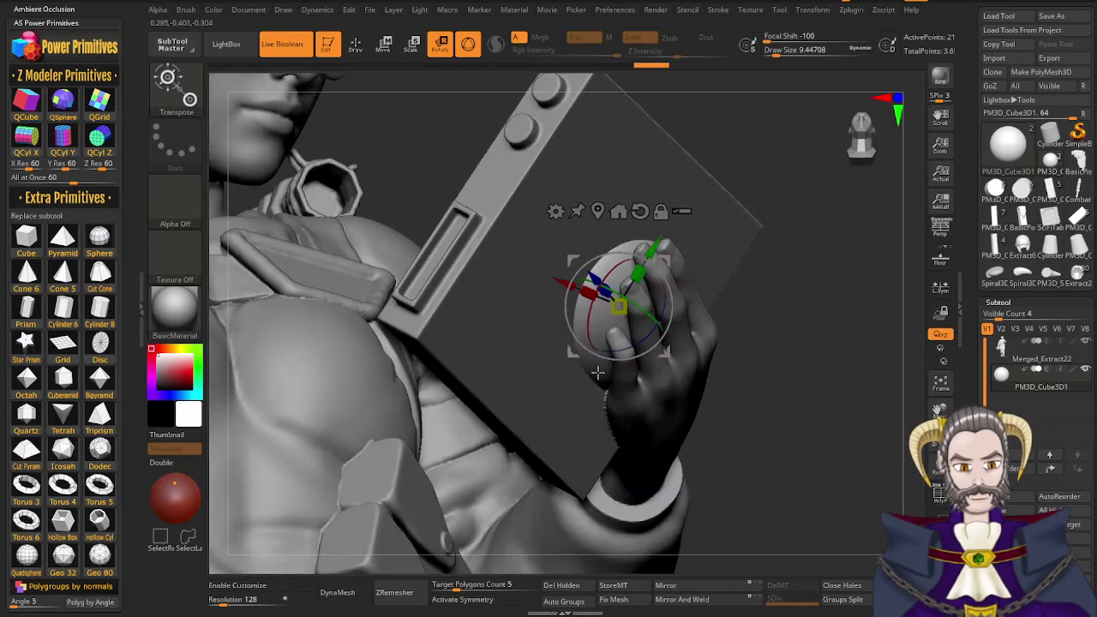
left_click_drag(563, 290, 568, 290)
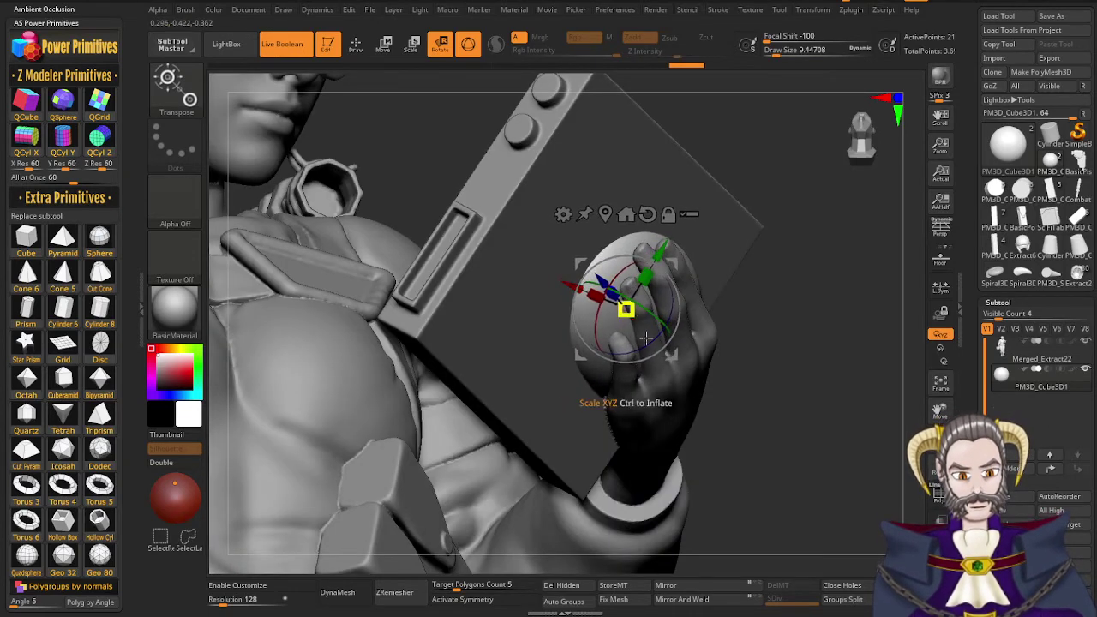
Flatten the sphere into a thin ellipsoid and seat it between the palm and the tablet's back
left_click_drag(680, 382, 588, 281)
left_click_drag(828, 348, 747, 356)
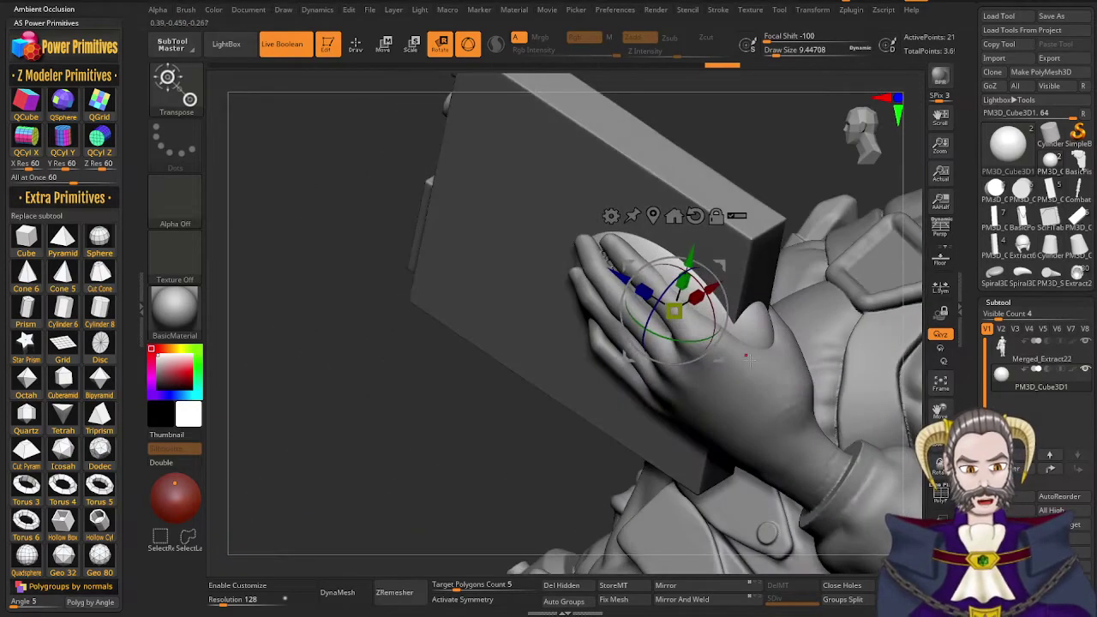
right_click_drag(748, 356, 792, 342)
right_click_drag(696, 410, 675, 427)
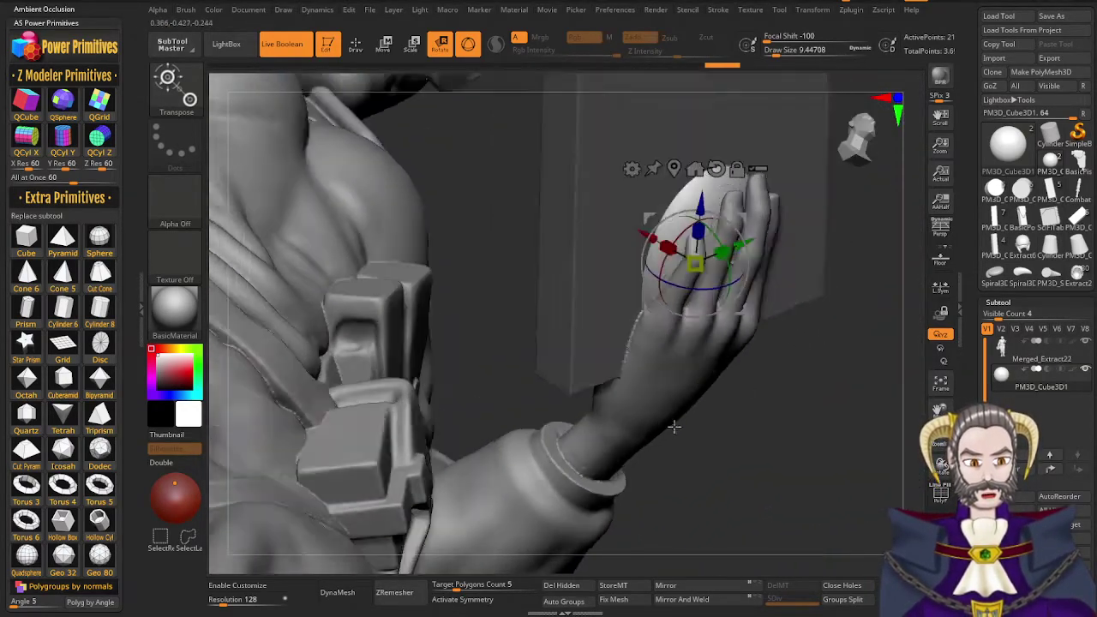
left_click_drag(674, 426, 669, 454)
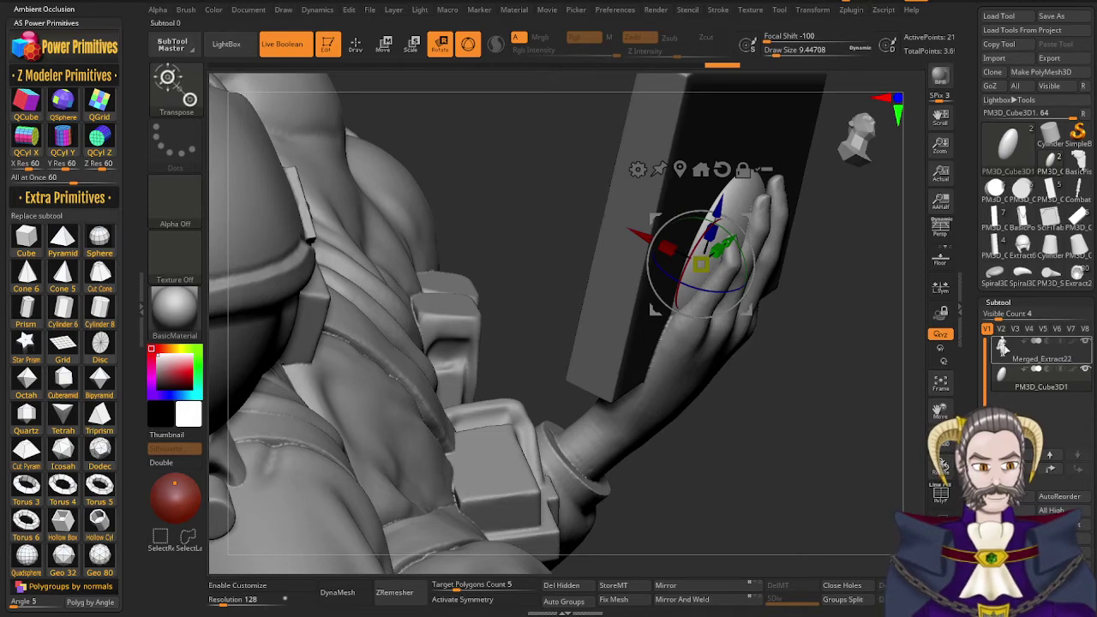
Mask the little finger of the tablet-holding hand on the merged figure, and invert the mask
left_click(1003, 347)
left_click_drag(685, 410, 727, 298)
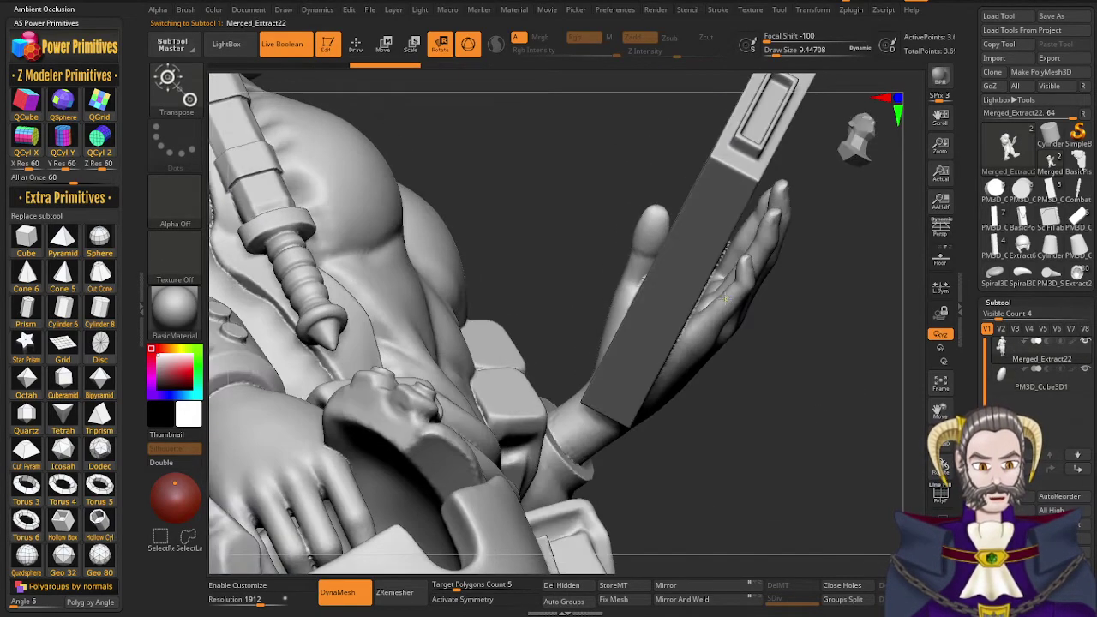
key("s")
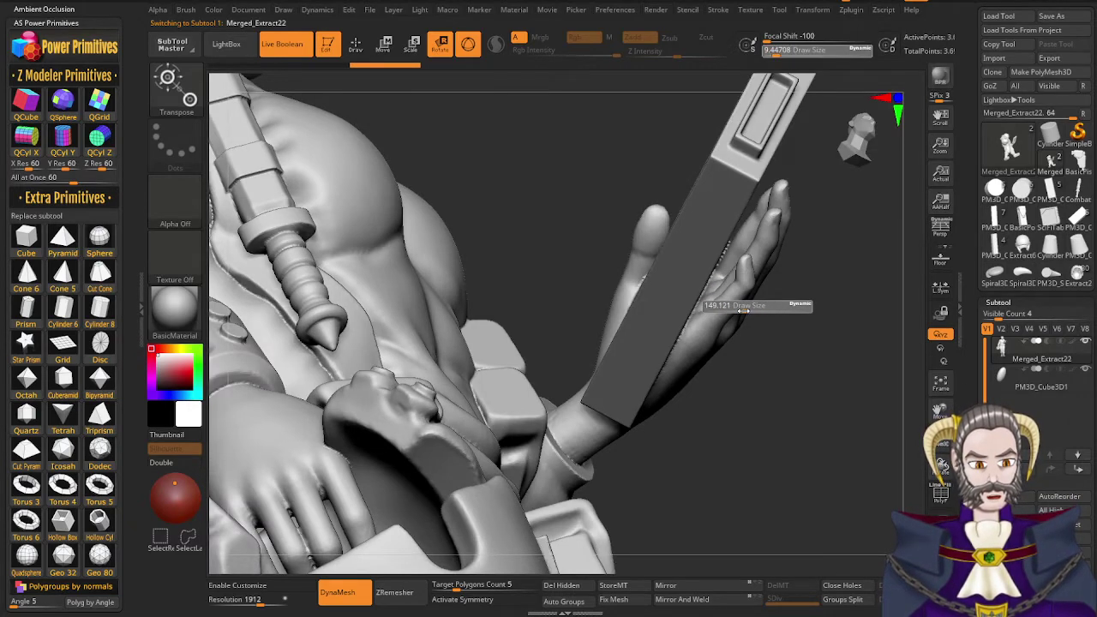
left_click_drag(743, 311, 741, 312)
key("q")
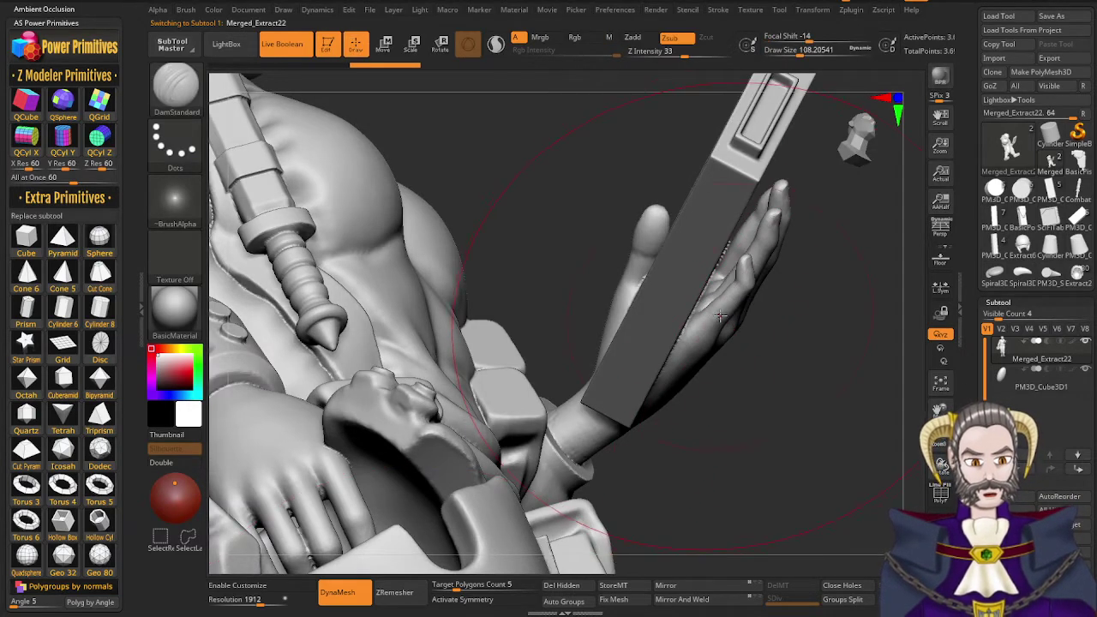
key("s")
left_click_drag(720, 317, 713, 317)
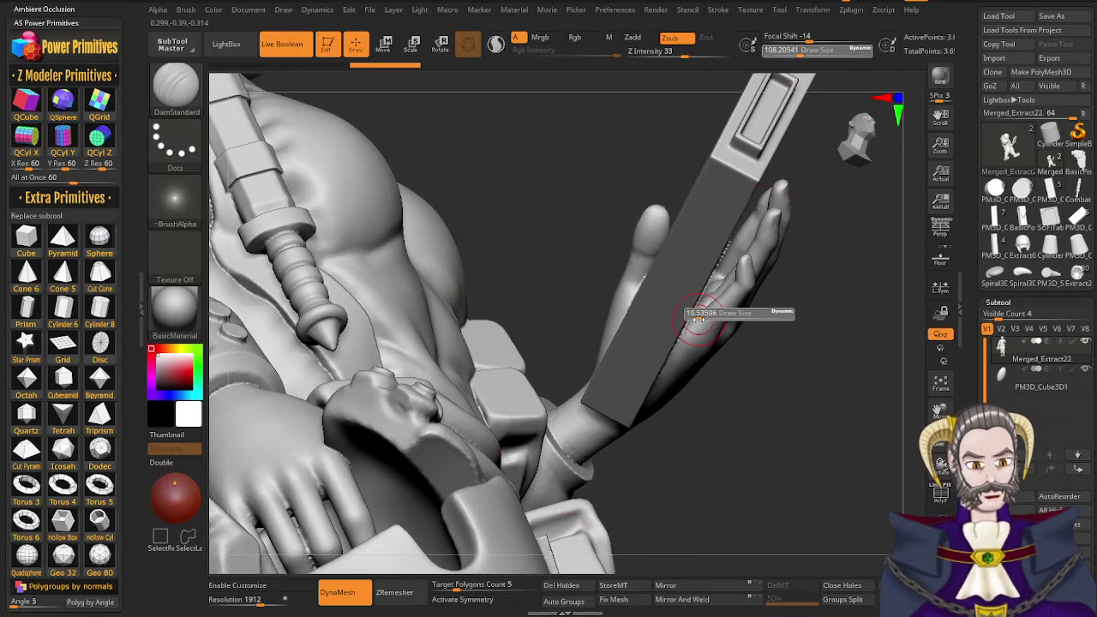
mouse_move(705, 326)
right_mouse_down()
mouse_move(717, 345)
mouse_move(721, 321)
right_mouse_up()
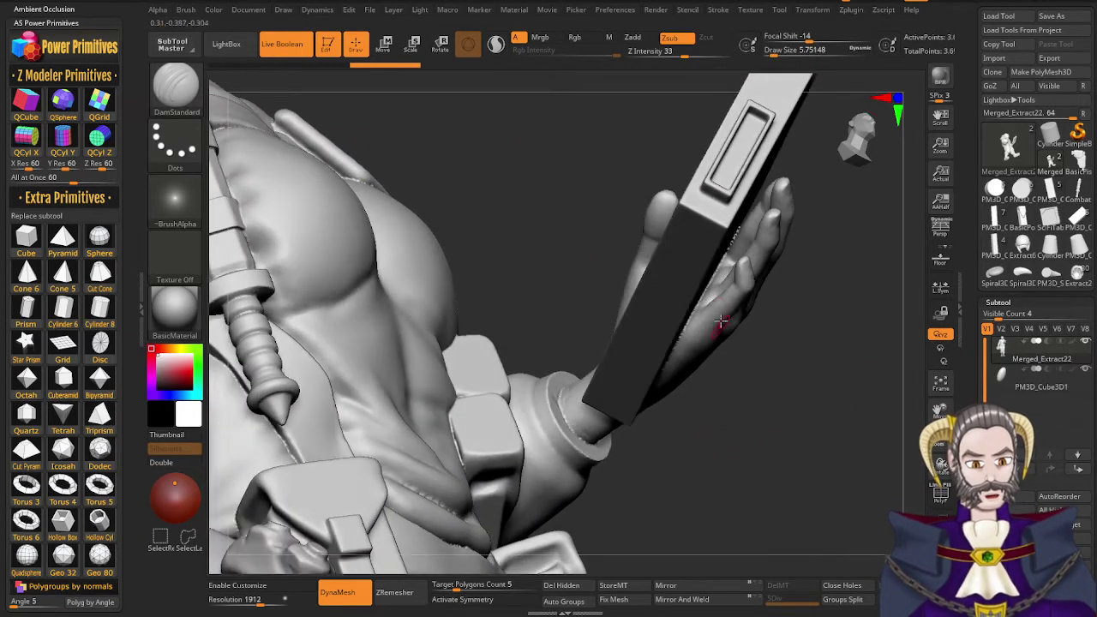
key("ctrl")
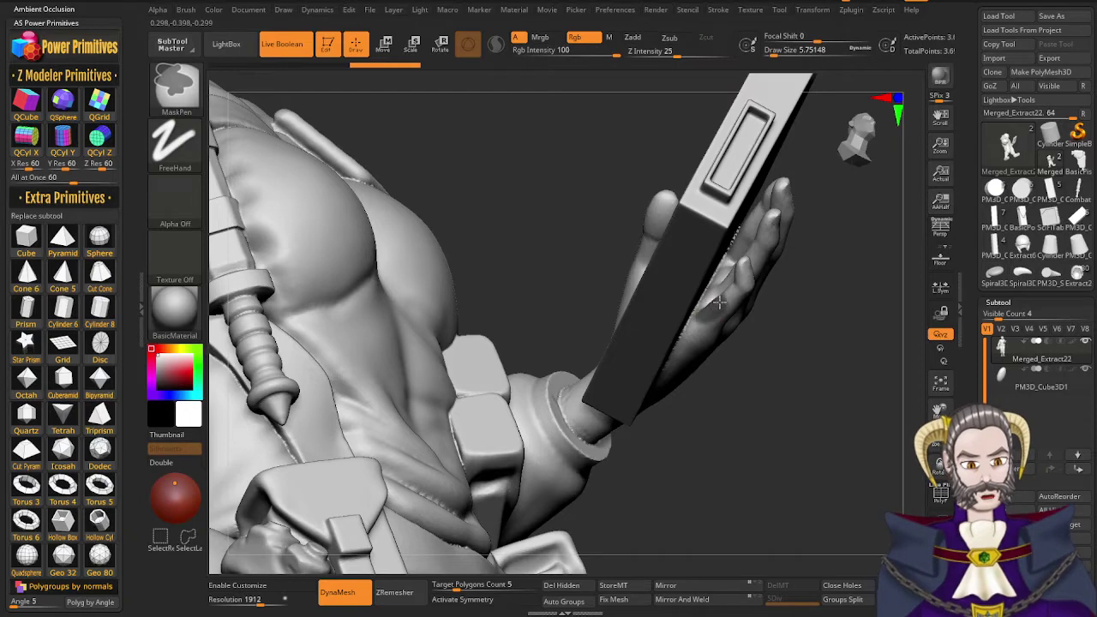
left_click_drag(734, 273, 724, 310, "ctrl")
right_click_drag(724, 310, 759, 343)
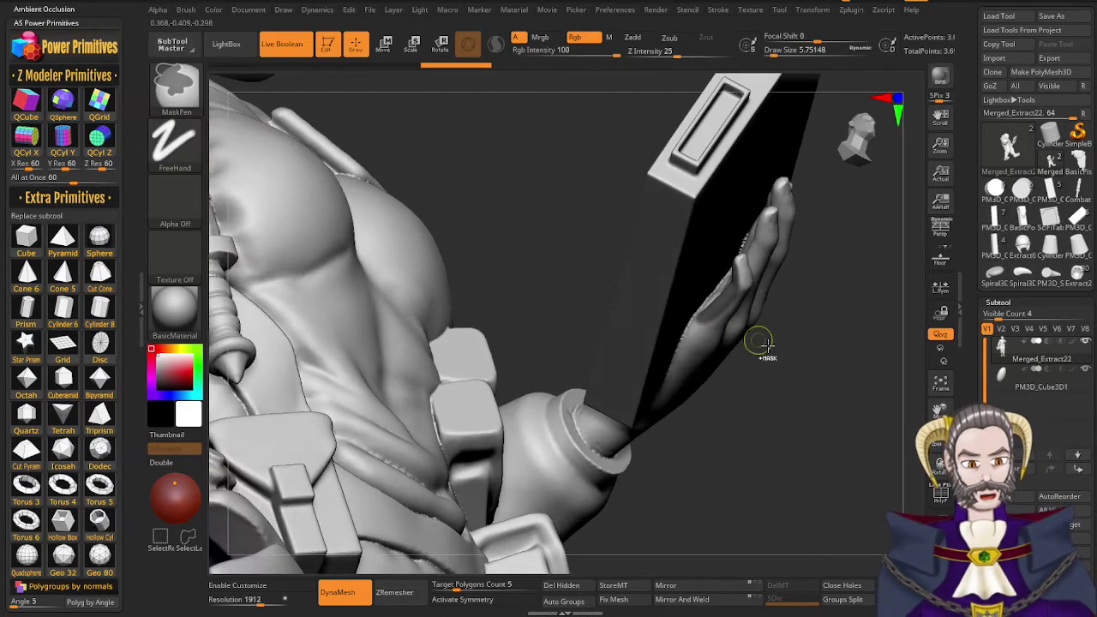
left_click(786, 364, "ctrl")
right_click_drag(744, 385, 758, 375)
Center the transform gizmo on the unmasked little finger and bring its handles into reach
key("r")
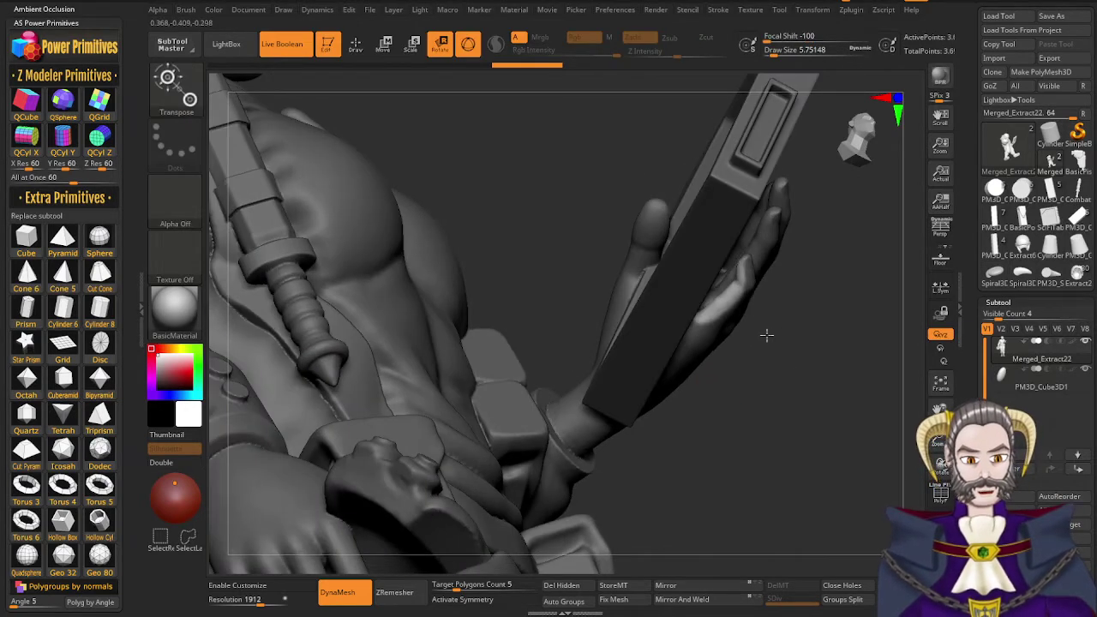
right_click_drag(767, 335, 756, 316)
right_click_drag(858, 431, 687, 394, "ctrl")
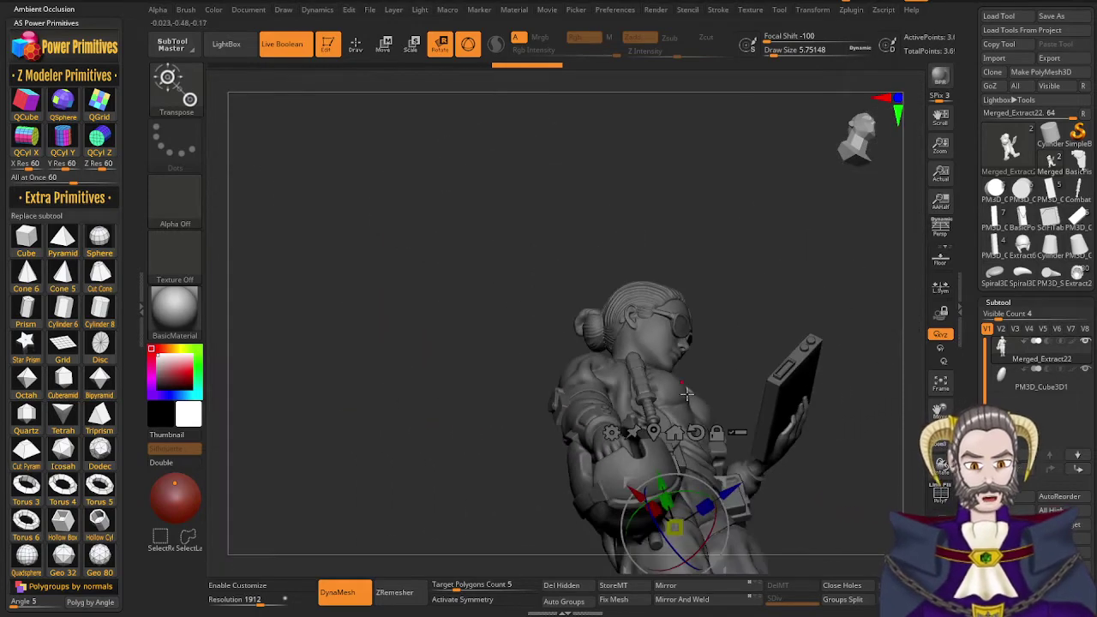
left_click(654, 433)
right_click_drag(794, 485, 784, 515, "ctrl")
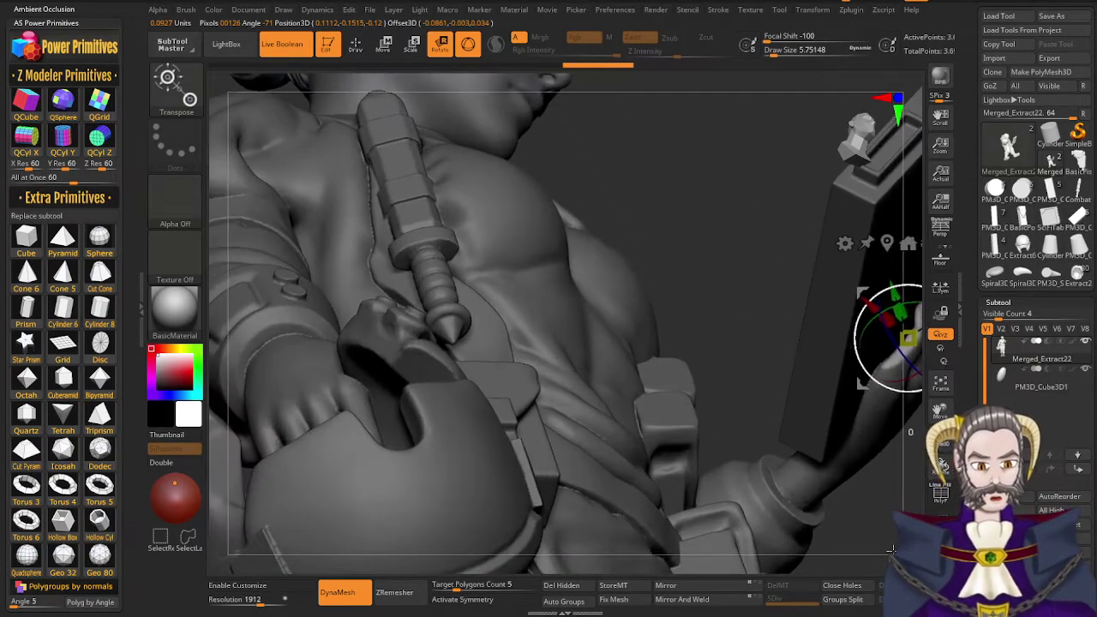
right_click_drag(763, 411, 591, 358)
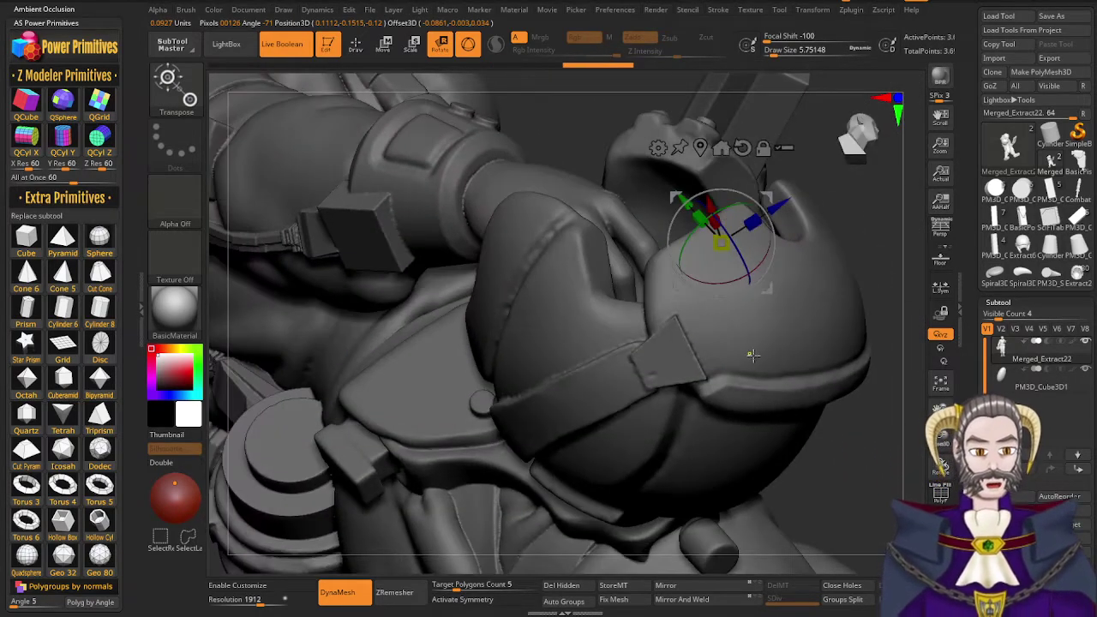
right_click_drag(757, 360, 613, 332)
right_click_drag(787, 331, 634, 360)
right_click_drag(634, 360, 334, 439, "alt")
right_click_drag(738, 411, 620, 426)
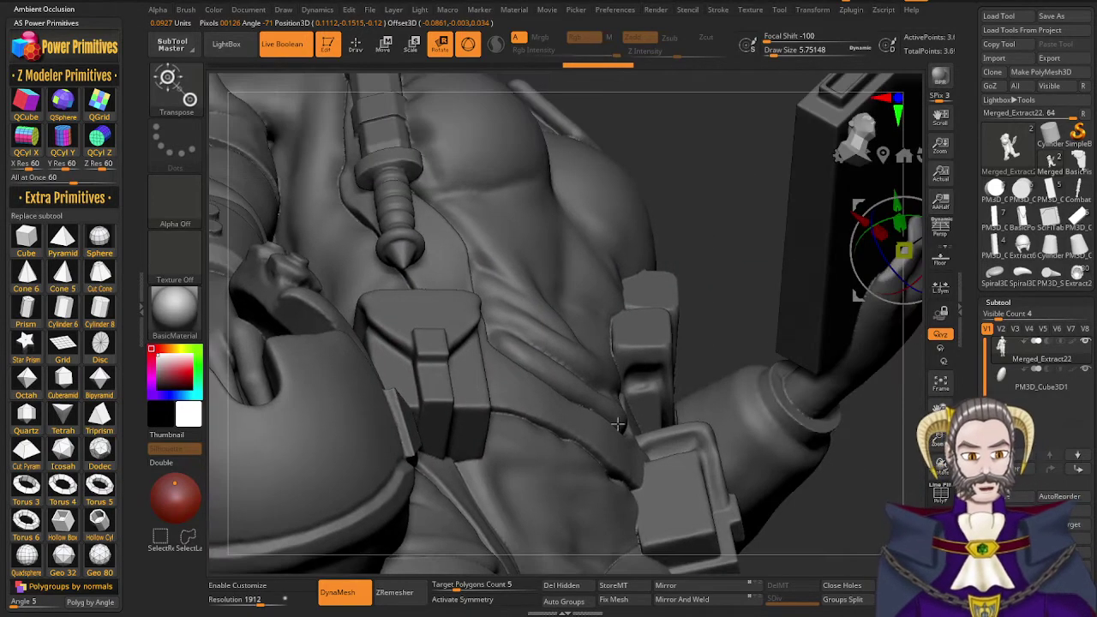
right_click_drag(789, 416, 608, 377)
right_click_drag(609, 377, 639, 350, "alt")
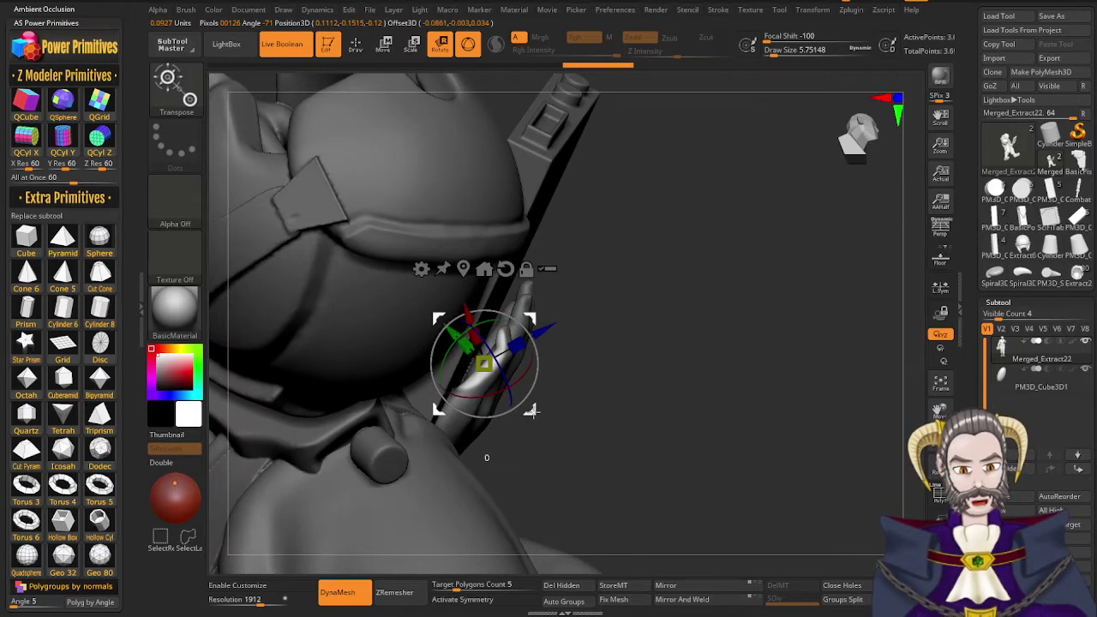
Try to rotate the little finger behind the tablet, then undo the change and remove the mask
left_click_drag(512, 408, 489, 399)
right_click_drag(579, 450, 542, 435)
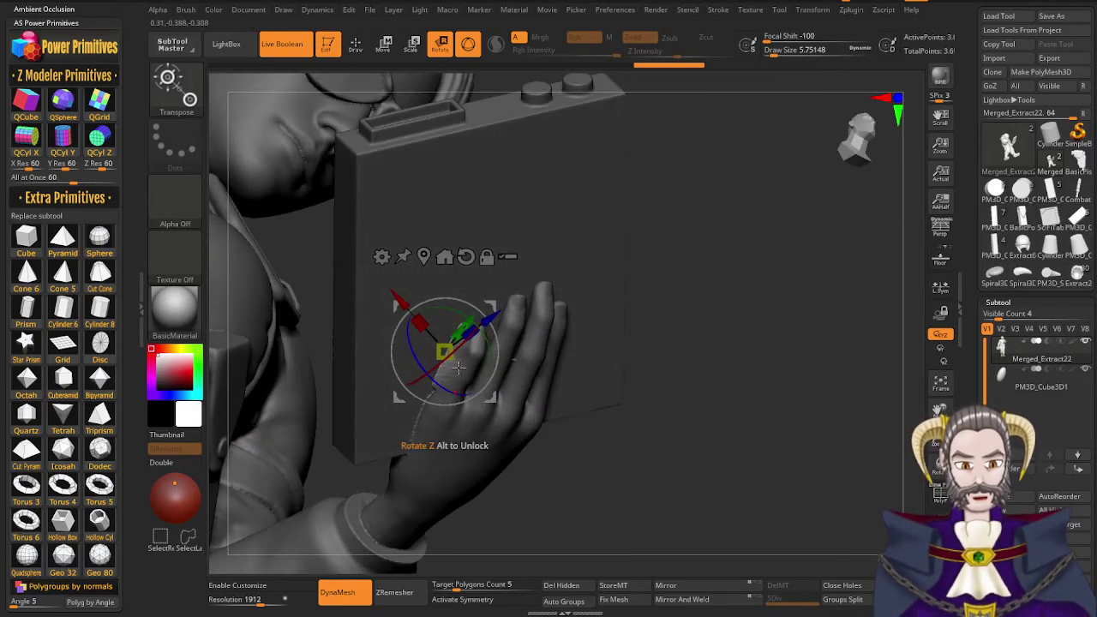
mouse_move(465, 421)
right_mouse_down()
mouse_move(531, 477)
mouse_move(464, 429)
right_mouse_up()
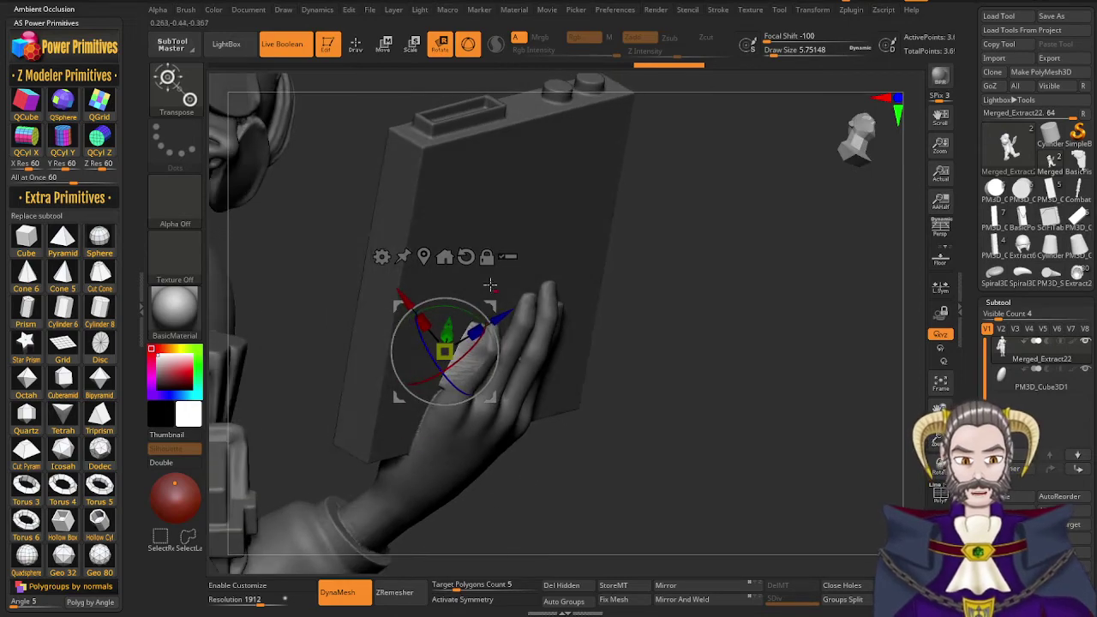
right_click_drag(448, 476, 515, 504)
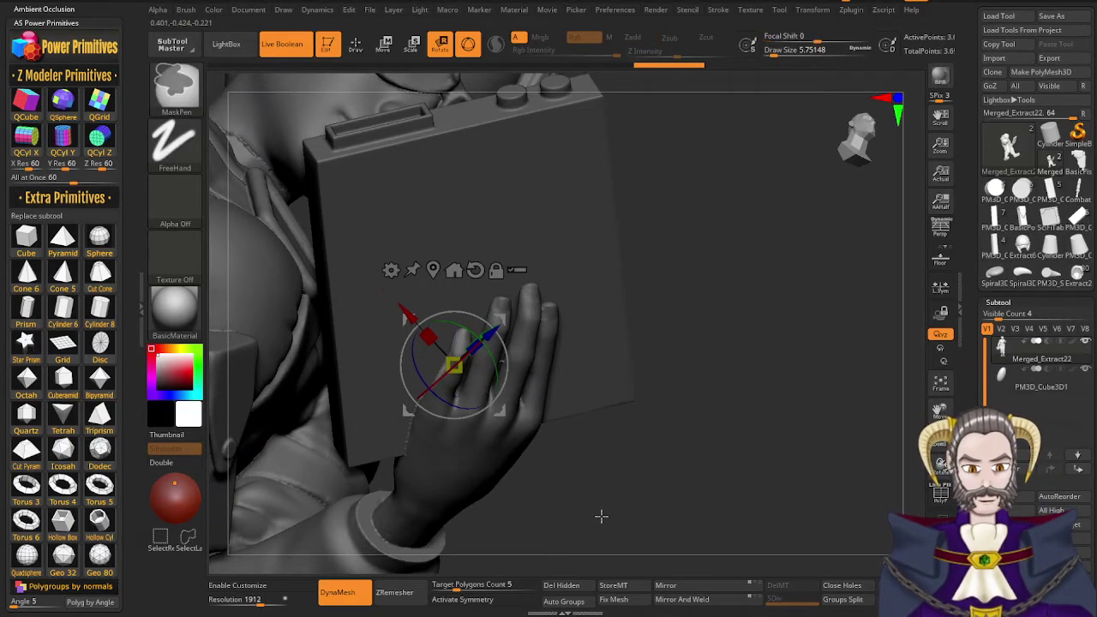
key("ctrl+z")
key("ctrl+z")
right_click_drag(601, 516, 586, 498)
key("w")
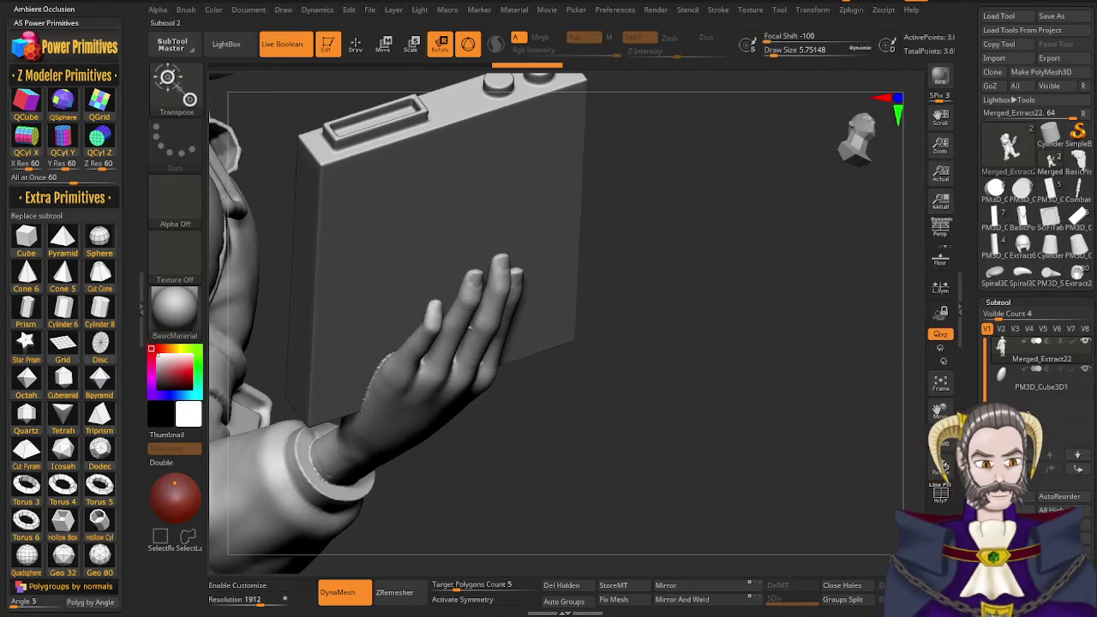
Select the ellipsoid subtool in the palm and switch to sculpting with the ClayBuildup brush
left_click(1016, 385)
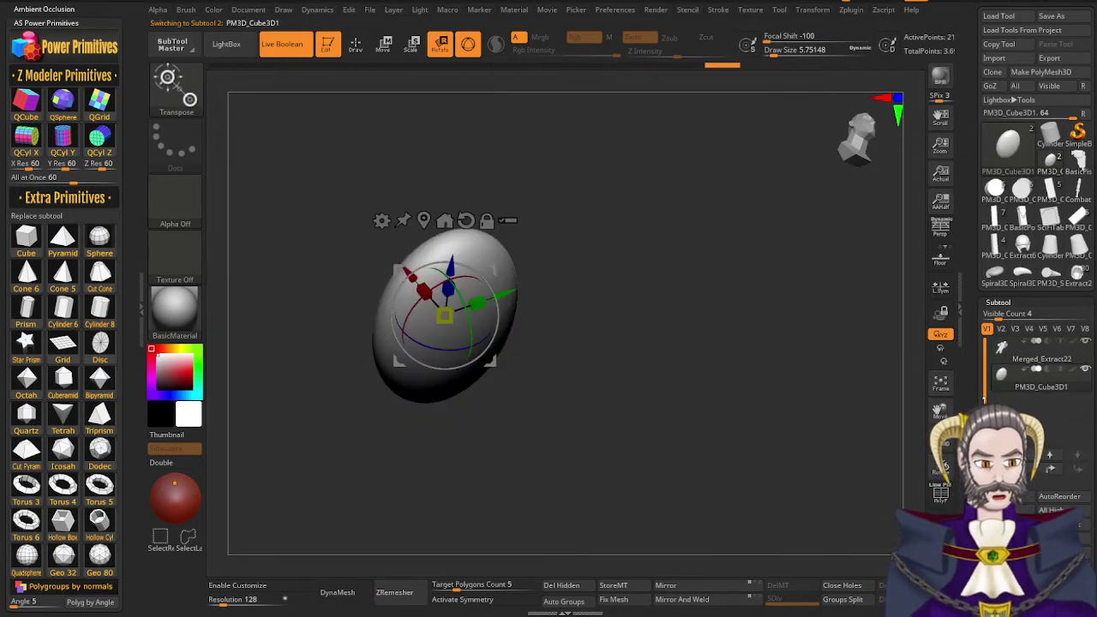
mouse_move(563, 416)
left_mouse_down()
mouse_move(534, 383)
mouse_move(483, 428)
mouse_move(463, 479)
mouse_move(503, 489)
mouse_move(540, 449)
mouse_move(529, 472)
mouse_move(524, 464)
mouse_move(539, 475)
mouse_move(502, 511)
left_mouse_up()
key("q")
mouse_move(502, 511)
right_mouse_down()
mouse_move(483, 506)
mouse_move(511, 446)
mouse_move(532, 446)
right_mouse_up()
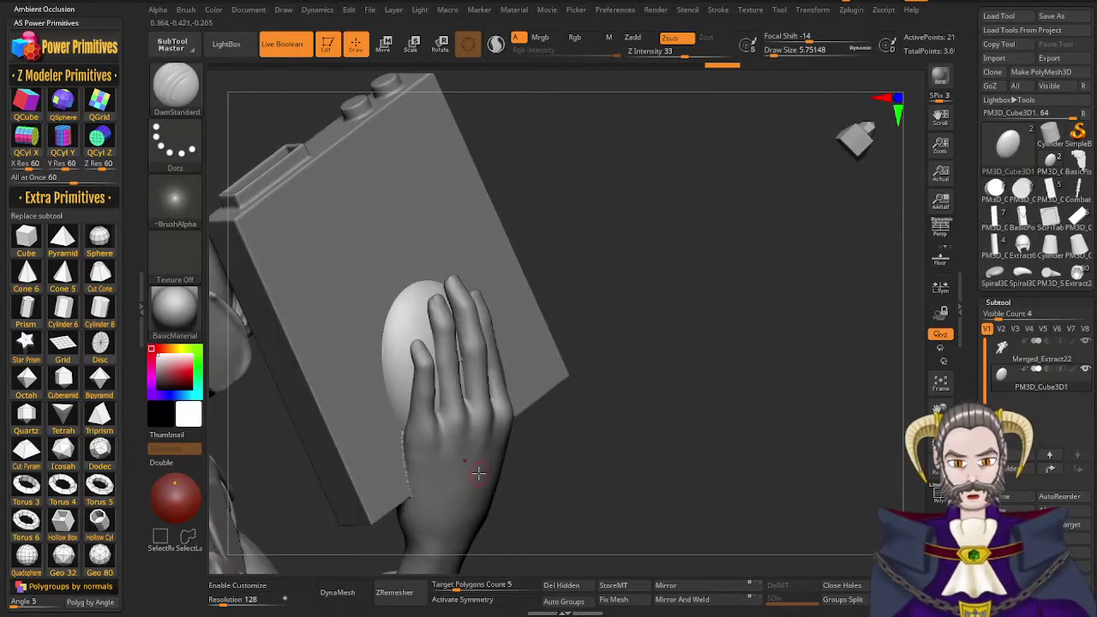
key("b")
key("c")
key("b")
Build up clay on the ellipsoid along the little finger's side with a draw size of about 13
right_click_drag(456, 377, 467, 378)
key("s")
left_click(467, 378)
key("s")
left_click_drag(466, 387, 469, 387)
mouse_move(470, 387)
right_mouse_down()
mouse_move(429, 417)
mouse_move(409, 379)
right_mouse_up()
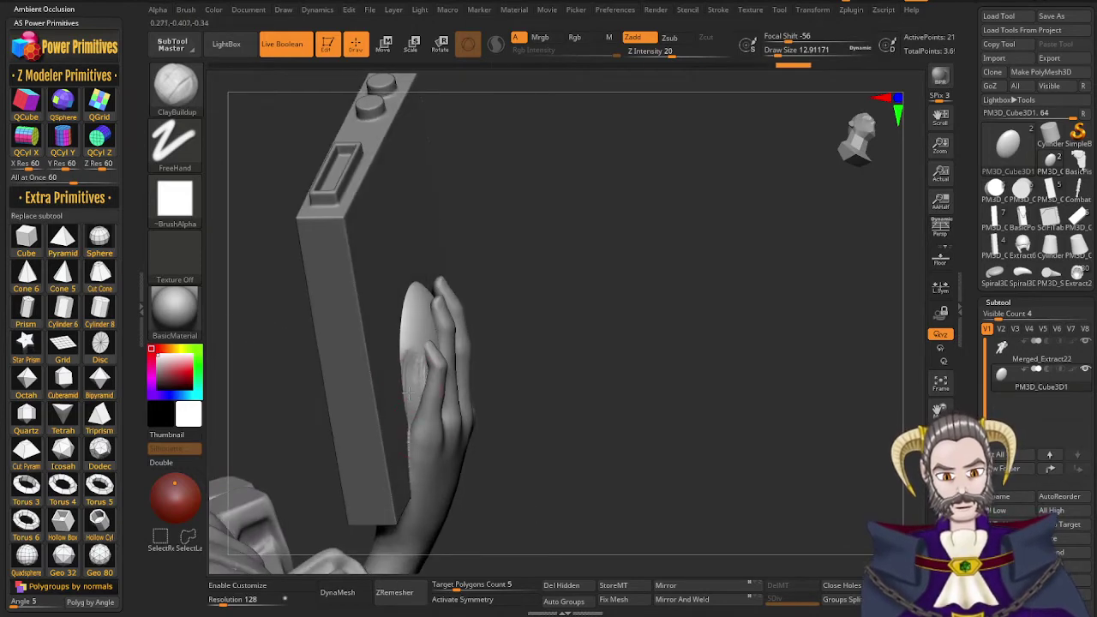
right_click_drag(406, 395, 395, 449)
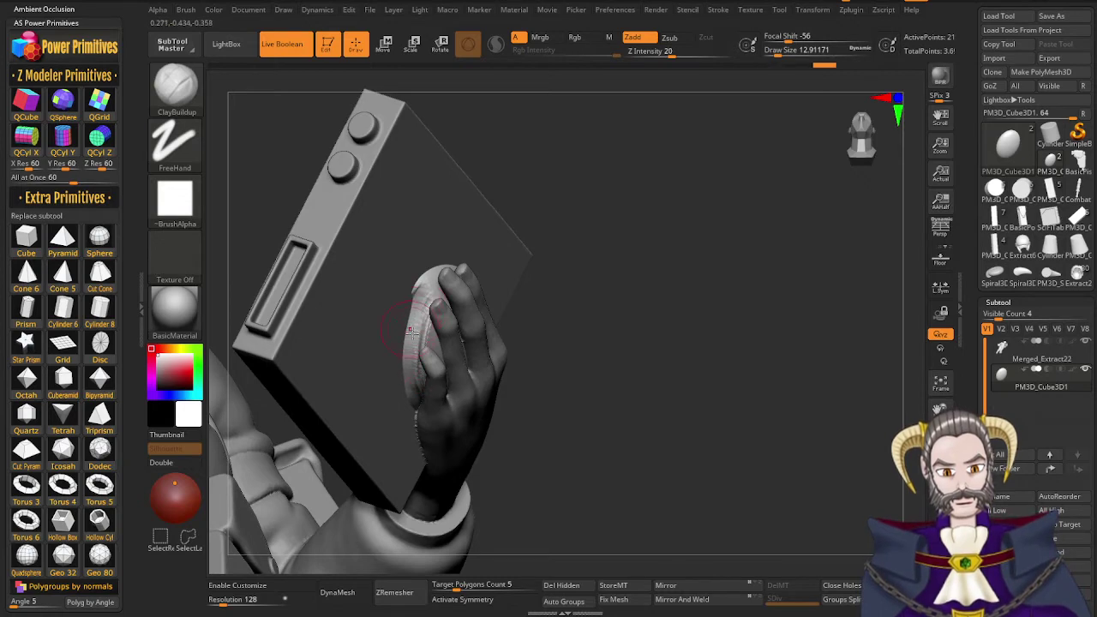
right_click_drag(412, 330, 401, 342)
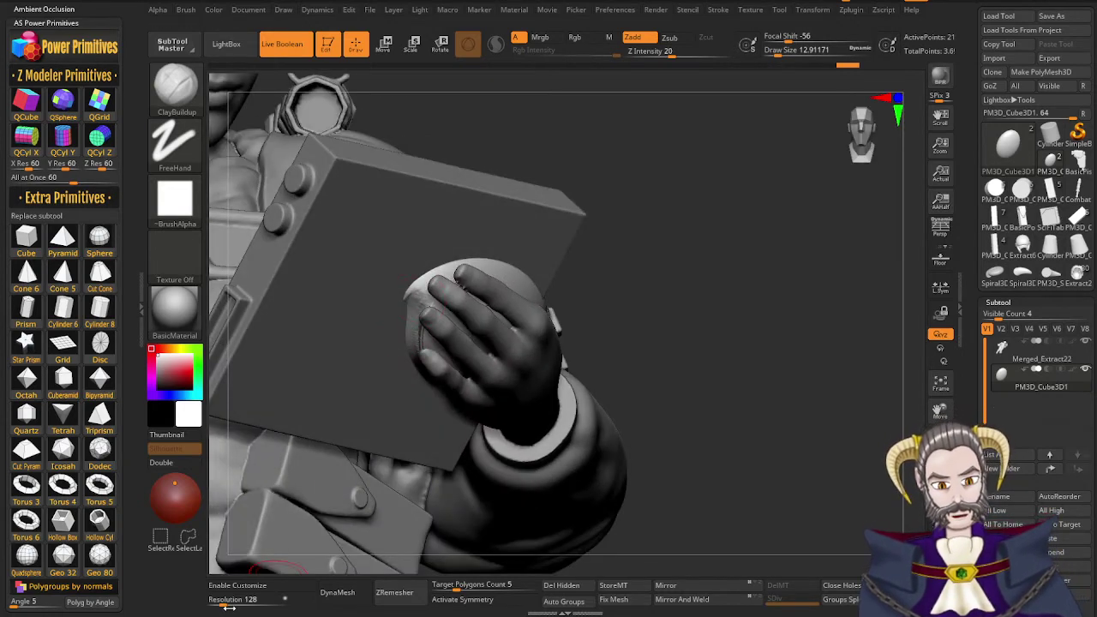
DynaMesh the ellipsoid at a resolution of 704
left_click_drag(224, 603, 263, 612)
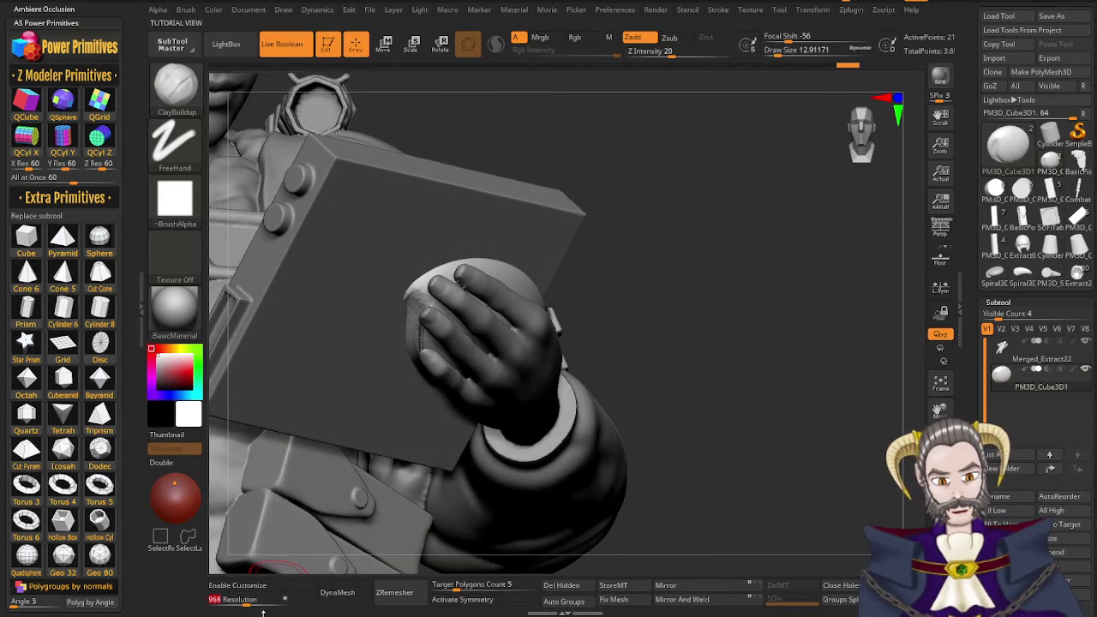
type("700")
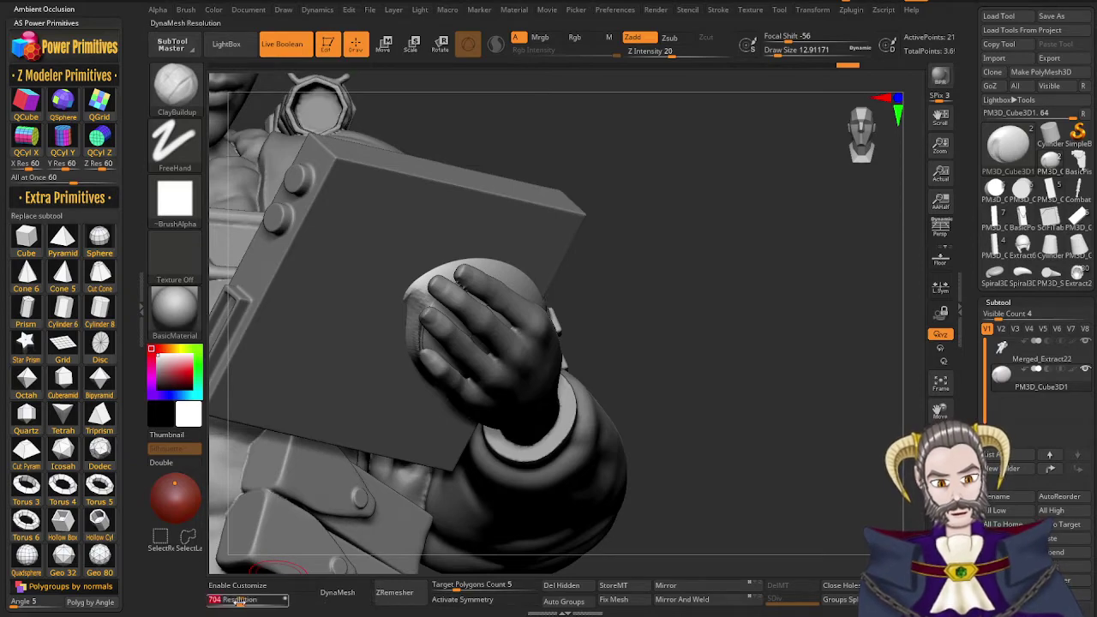
left_click(336, 607)
Build up more clay on the remeshed ellipsoid around the fingertips against the tablet's back
right_click_drag(397, 370, 421, 350)
mouse_move(486, 282)
right_mouse_down()
mouse_move(478, 294)
mouse_move(466, 256)
mouse_move(446, 268)
right_mouse_up()
left_click_drag(423, 278, 404, 306)
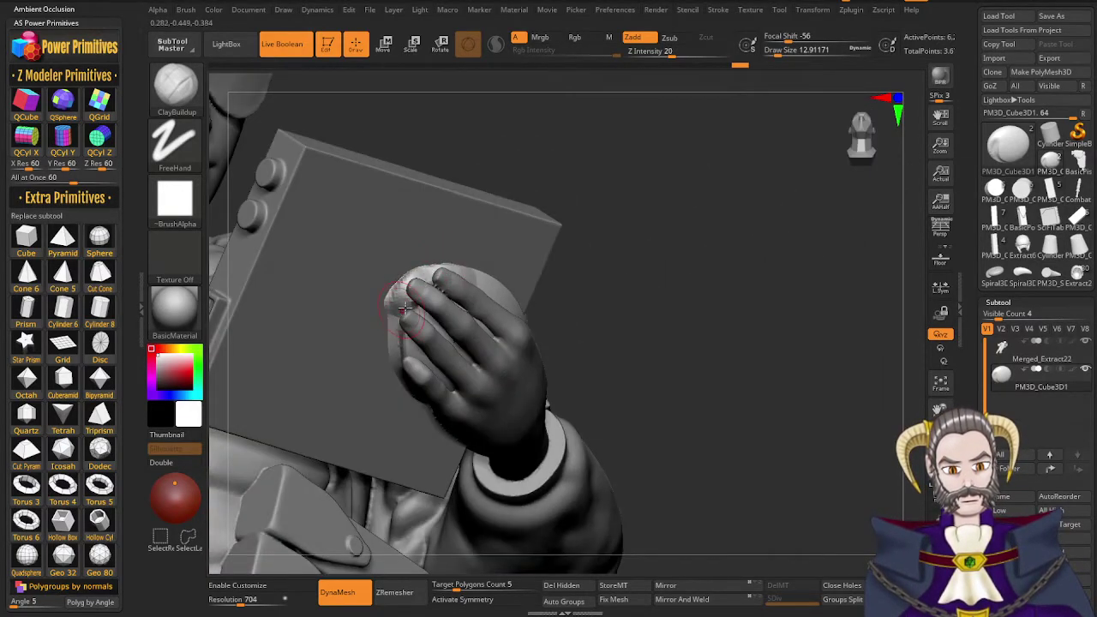
Build up the filler sphere with ClayBuildup strokes beneath the ring and little fingers behind the tablet
mouse_move(405, 309)
right_mouse_down()
mouse_move(426, 275)
mouse_move(401, 296)
mouse_move(416, 305)
right_mouse_up()
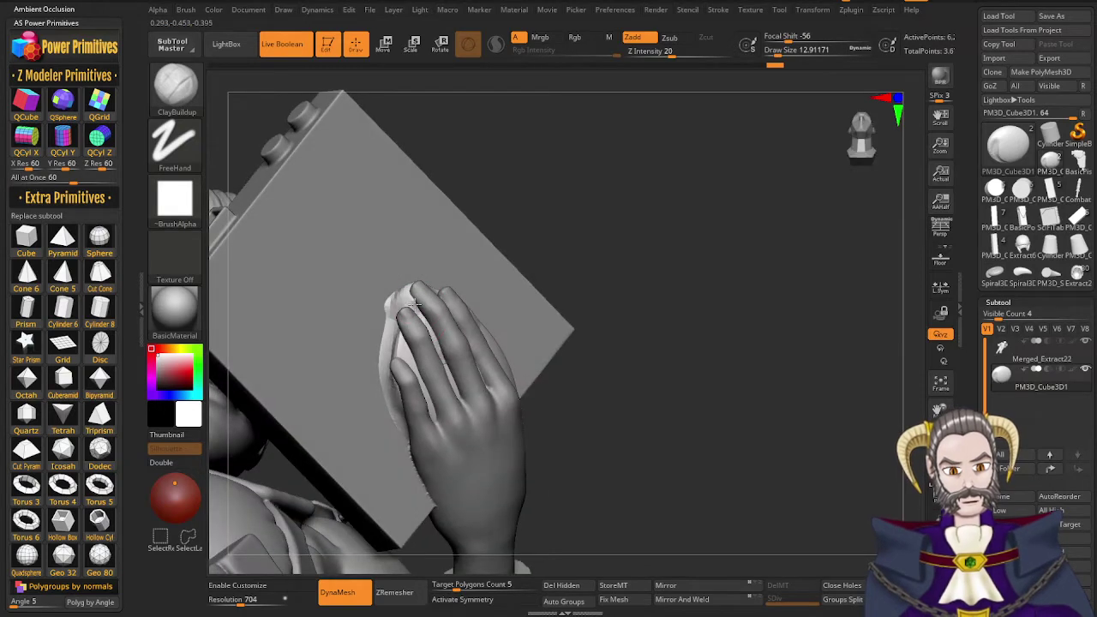
key("alt+s")
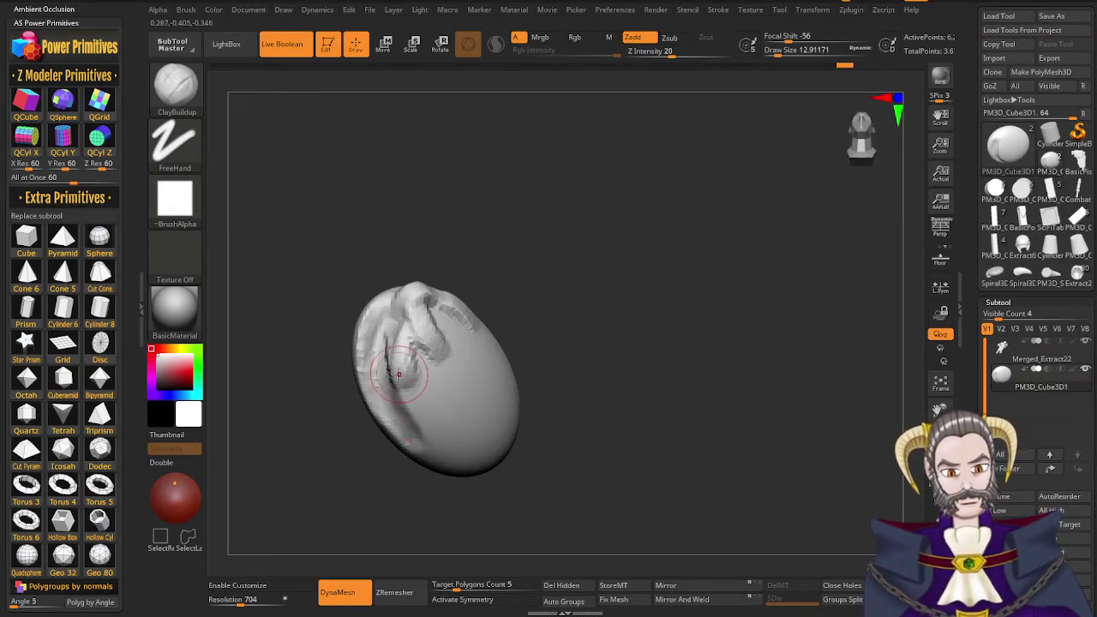
left_click_drag(397, 364, 418, 439)
left_click_drag(396, 368, 415, 432)
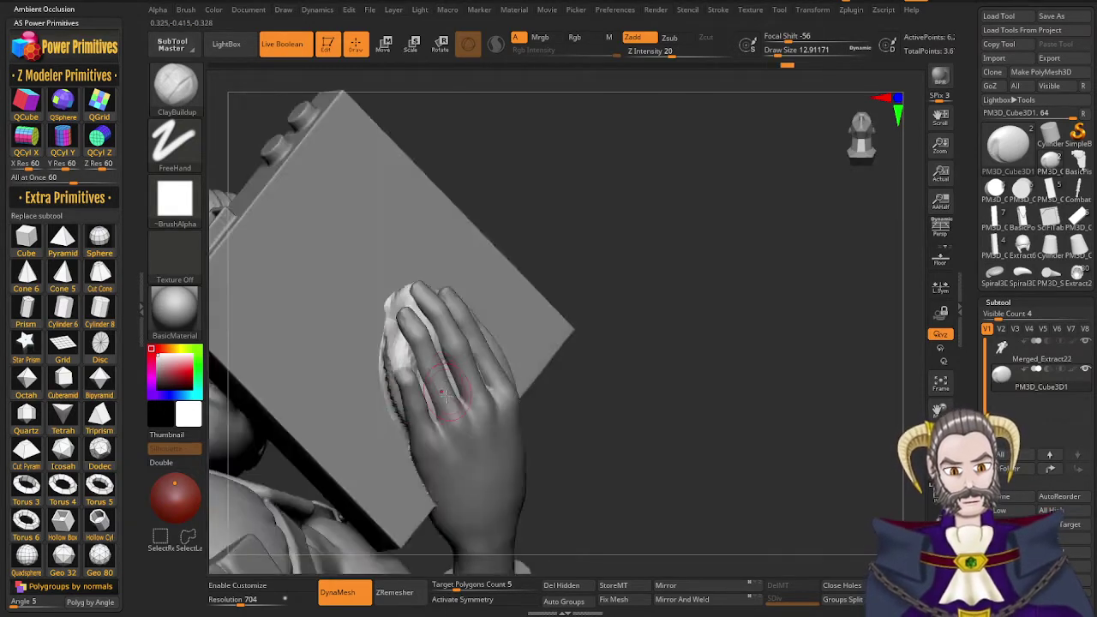
Carve off the filler sphere's bulge between the palm and the tablet edge, and shape its side along the index finger
right_click_drag(446, 334, 458, 341)
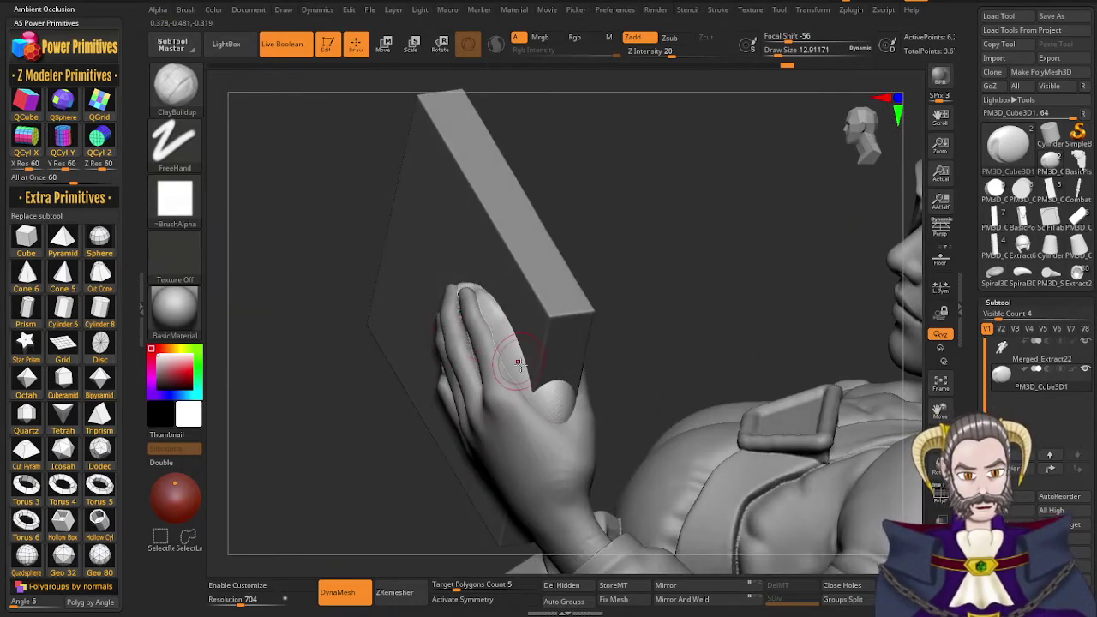
right_click_drag(519, 365, 542, 365)
mouse_move(555, 391)
left_mouse_down("alt")
mouse_move(560, 415)
mouse_move(549, 408)
left_mouse_up("alt")
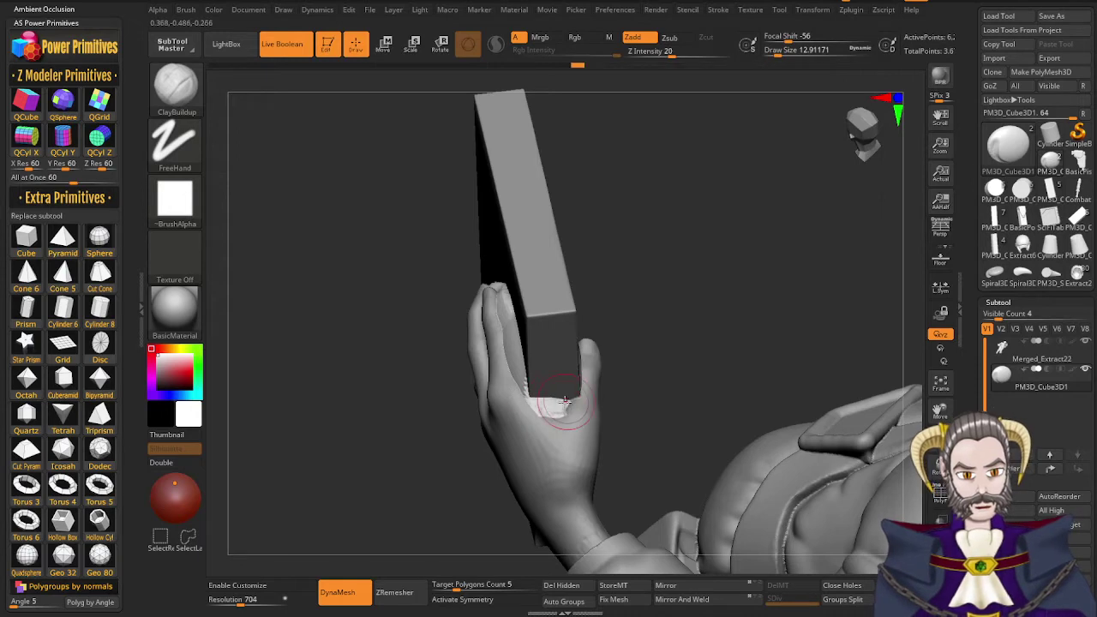
key("shift")
mouse_move(540, 396)
right_mouse_down()
mouse_move(570, 412)
mouse_move(530, 385)
right_mouse_up()
left_click_drag(531, 390, 487, 269)
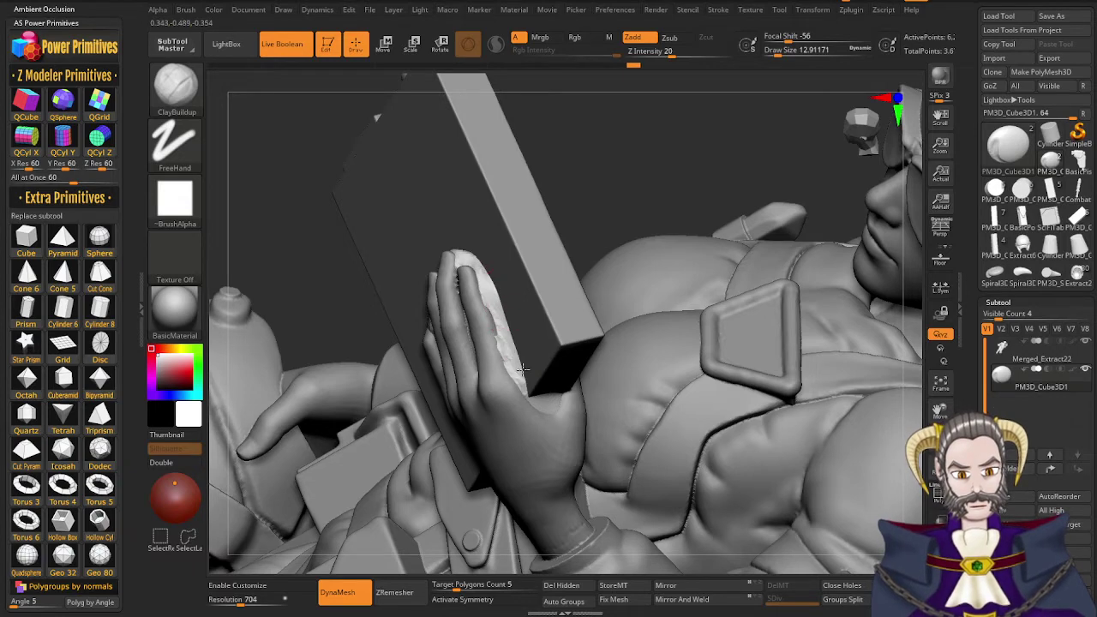
left_click_drag(503, 367, 519, 389)
left_click_drag(517, 386, 498, 343)
Shape the filler's outer edge along the little finger with ClayBuildup strokes so it meets the tablet back
mouse_move(539, 423)
right_mouse_down()
mouse_move(566, 407)
mouse_move(549, 273)
right_mouse_up()
right_click_drag(469, 418, 524, 462)
left_click_drag(444, 416, 422, 378)
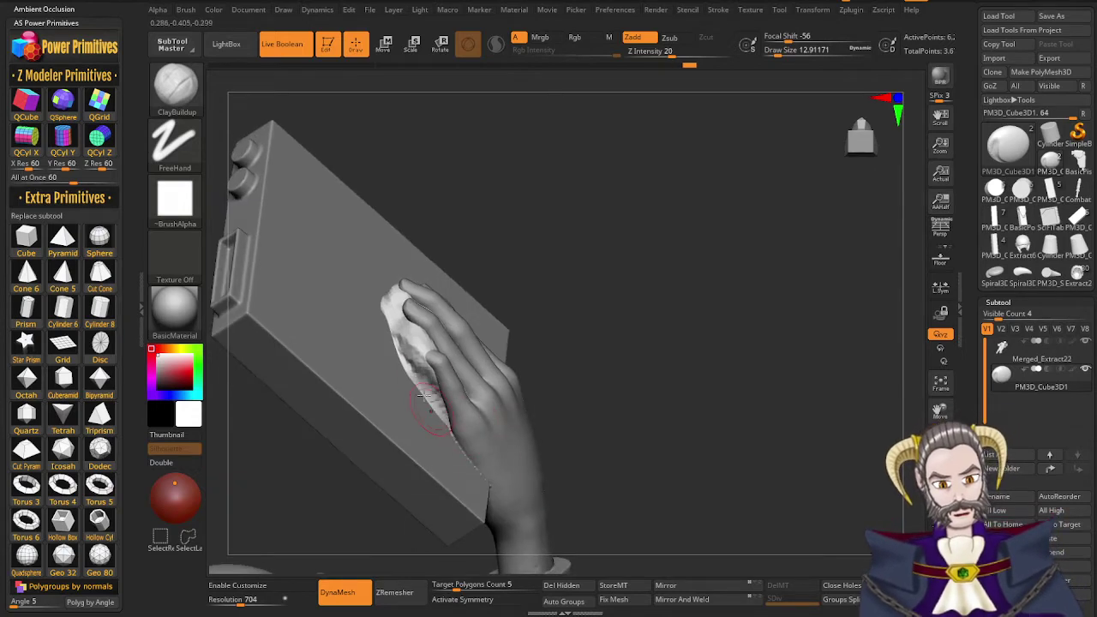
left_click_drag(430, 415, 420, 388)
left_click_drag(431, 408, 415, 364)
Smooth the filler's surface and edge around the ring and little fingers
right_click_drag(413, 386, 420, 400)
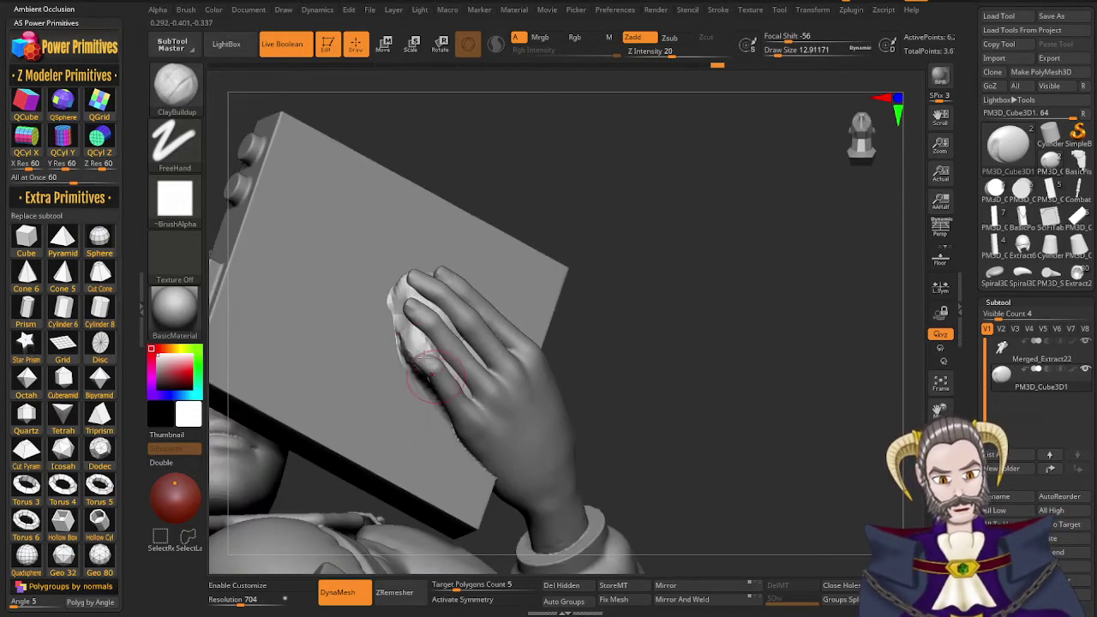
right_click_drag(419, 356, 461, 386)
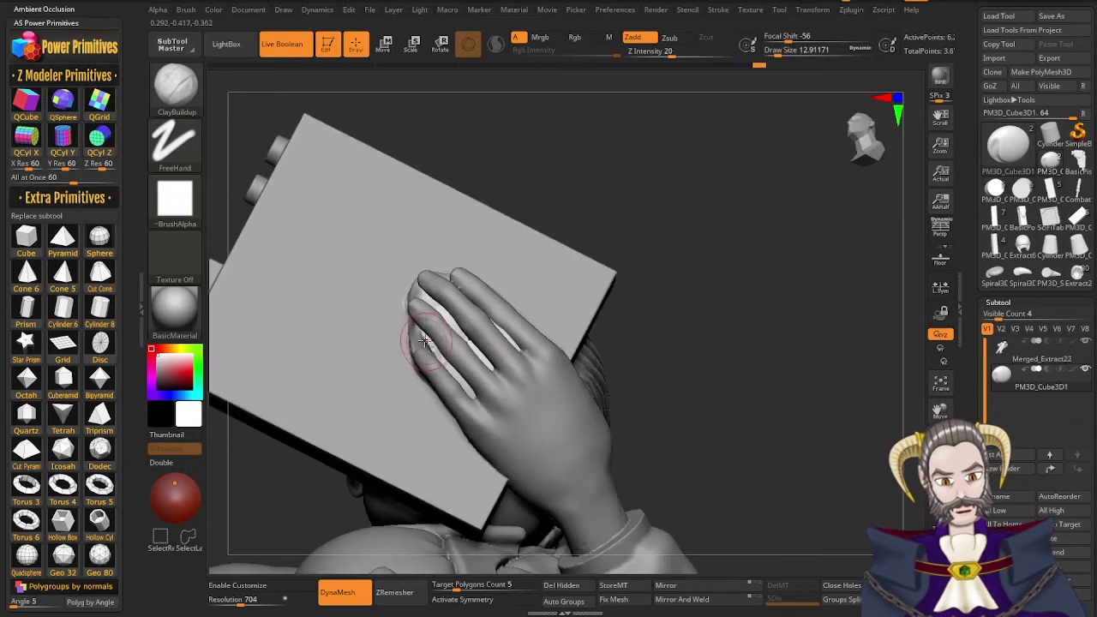
left_click_drag(420, 330, 463, 381, "shift")
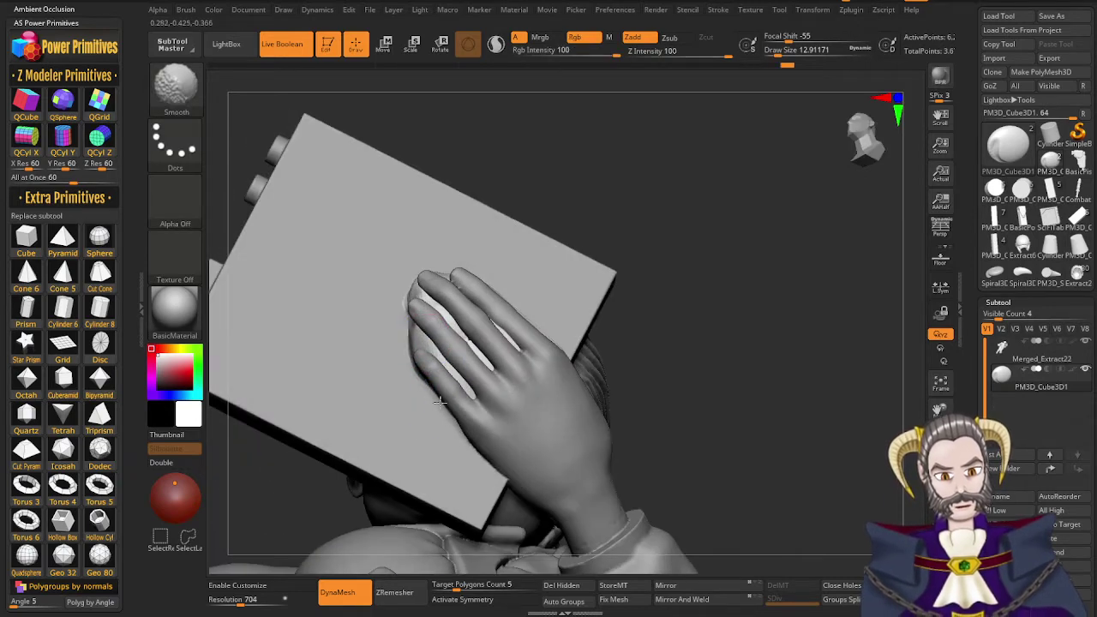
left_click_drag(428, 285, 421, 298, "shift")
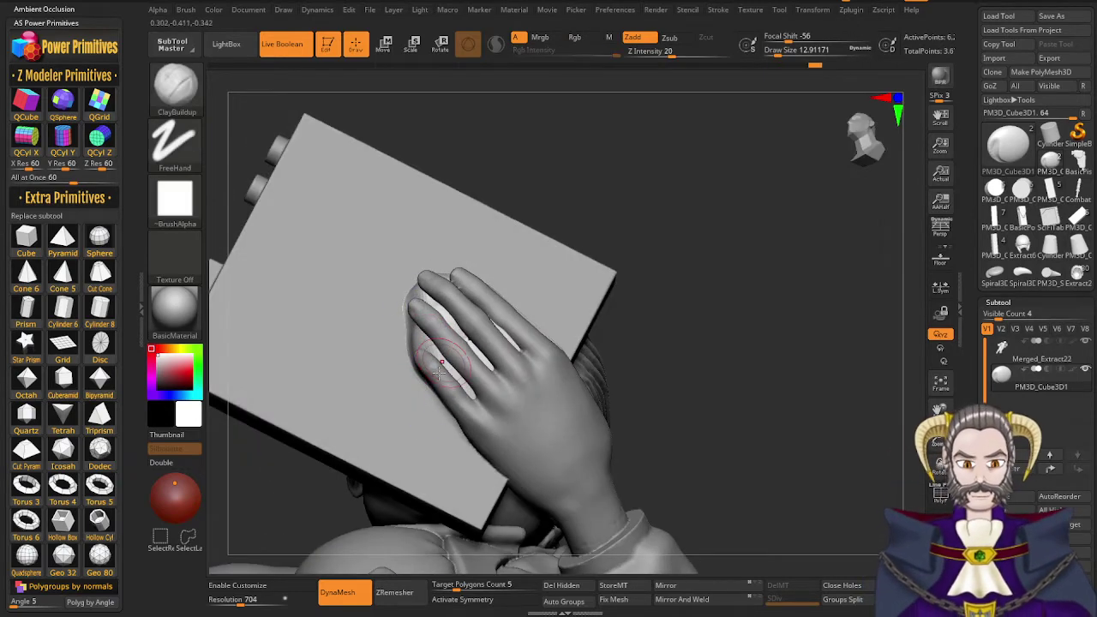
Add clay to the filler in the gap between the middle and ring fingers
mouse_move(435, 363)
right_mouse_down()
mouse_move(426, 401)
mouse_move(486, 328)
mouse_move(470, 296)
right_mouse_up()
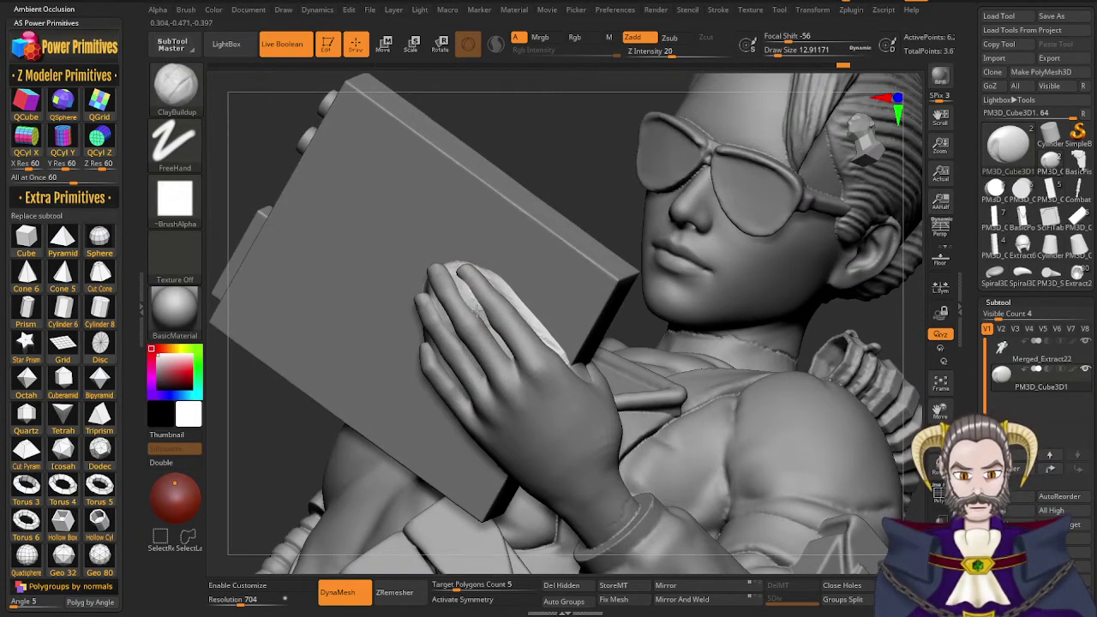
right_click_drag(477, 364, 508, 360)
left_click_drag(448, 316, 478, 360)
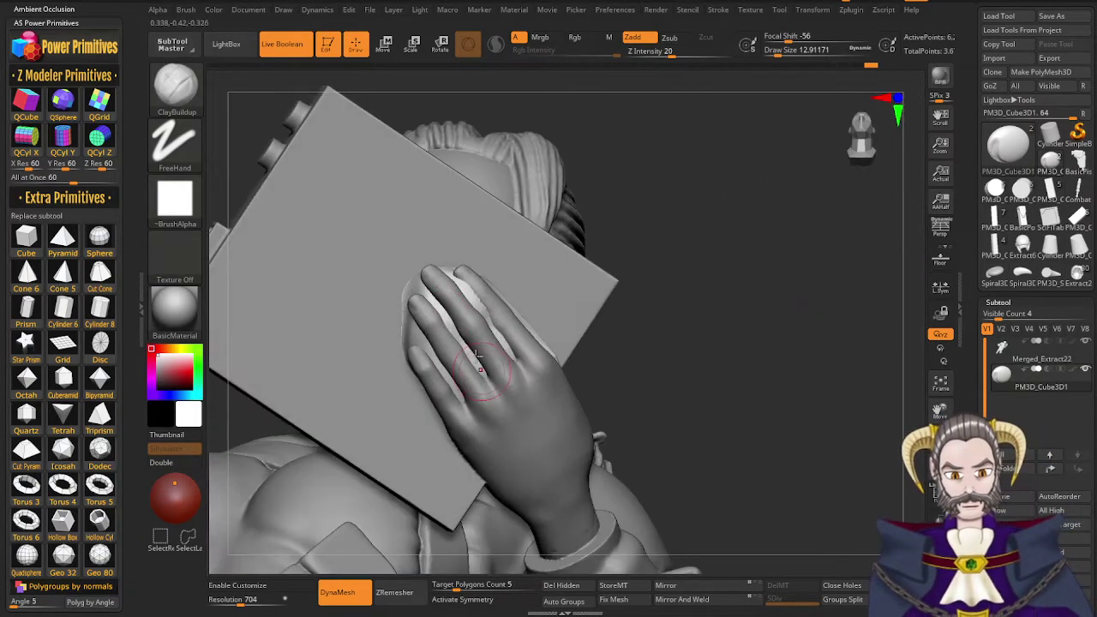
Carve away the filler sphere's bulge over the tablet screen with ClayBuildup and remesh it with DynaMesh
mouse_move(498, 368)
right_mouse_down()
mouse_move(564, 374)
mouse_move(506, 390)
mouse_move(485, 418)
right_mouse_up()
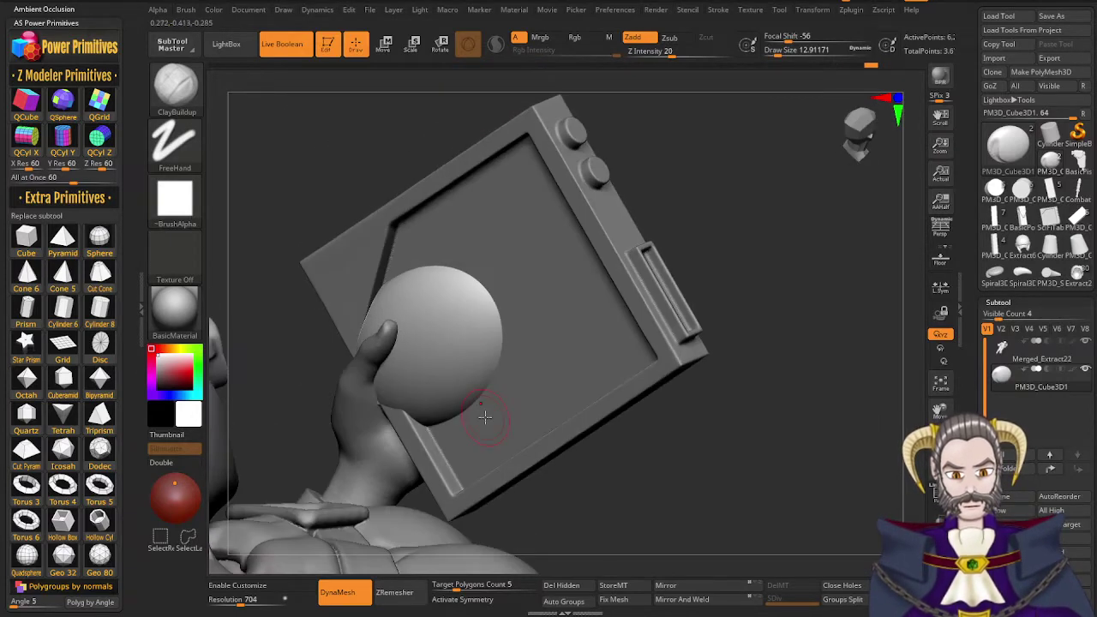
mouse_move(480, 370)
left_mouse_down("alt")
mouse_move(458, 411)
mouse_move(480, 352)
mouse_move(464, 410)
mouse_move(424, 430)
mouse_move(483, 312)
mouse_move(469, 310)
mouse_move(429, 382)
mouse_move(394, 365)
mouse_move(426, 308)
left_mouse_up("alt")
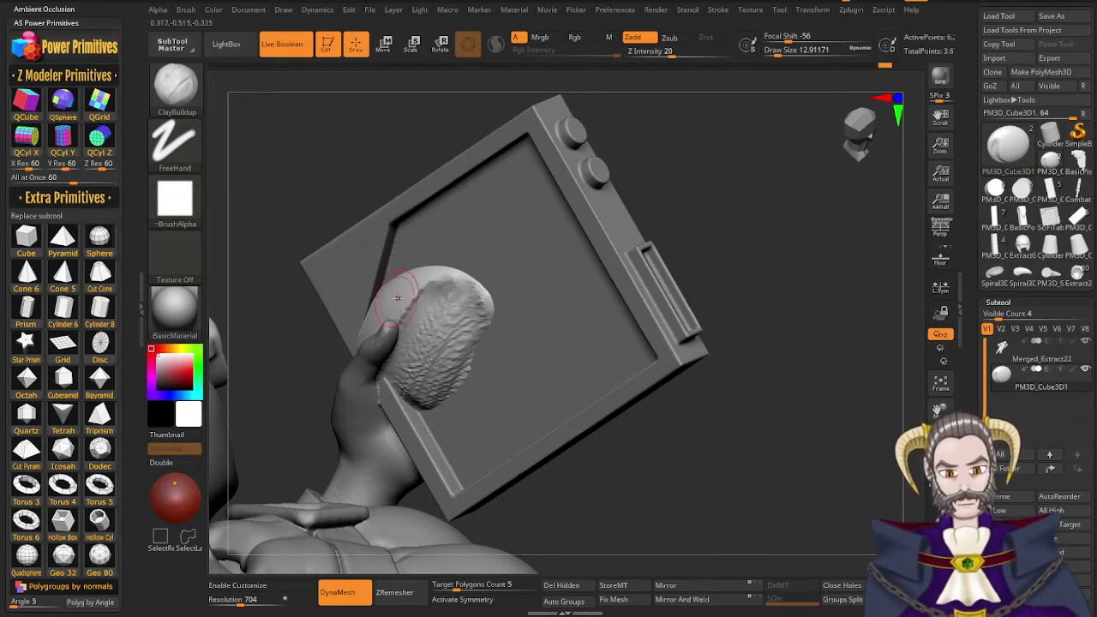
mouse_move(408, 294)
right_mouse_down()
mouse_move(510, 265)
mouse_move(415, 286)
right_mouse_up()
mouse_move(429, 388)
right_mouse_down()
mouse_move(374, 365)
mouse_move(386, 378)
right_mouse_up()
right_click_drag(423, 344, 414, 324)
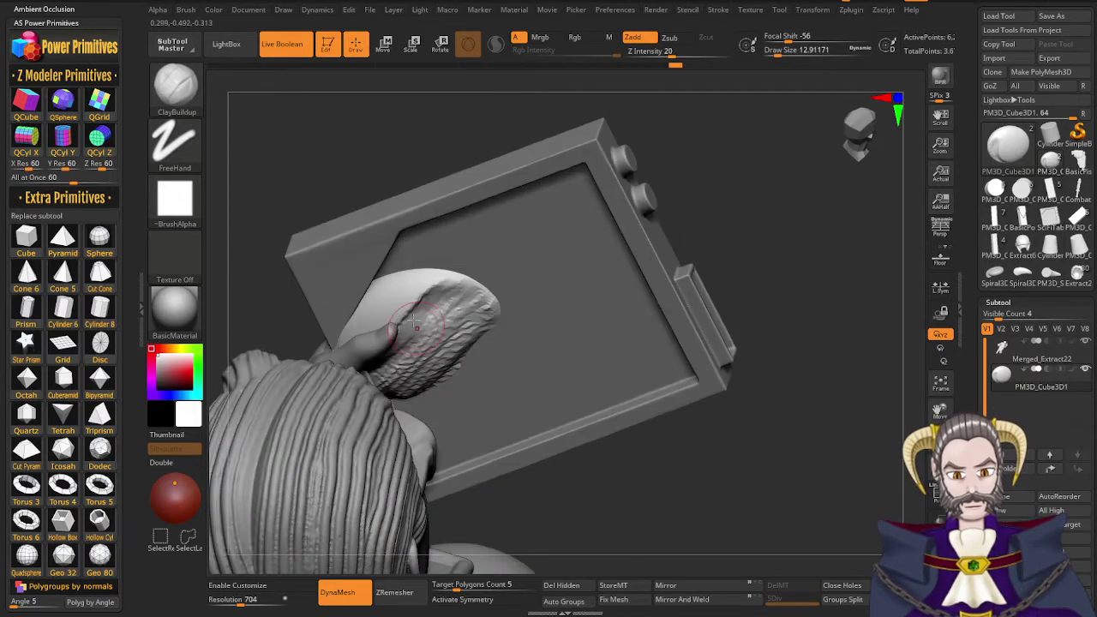
mouse_move(350, 335)
left_mouse_down()
mouse_move(377, 293)
mouse_move(369, 298)
mouse_move(439, 288)
mouse_move(476, 311)
mouse_move(510, 305)
mouse_move(418, 269)
mouse_move(485, 336)
mouse_move(395, 278)
mouse_move(475, 369)
mouse_move(404, 292)
left_mouse_up()
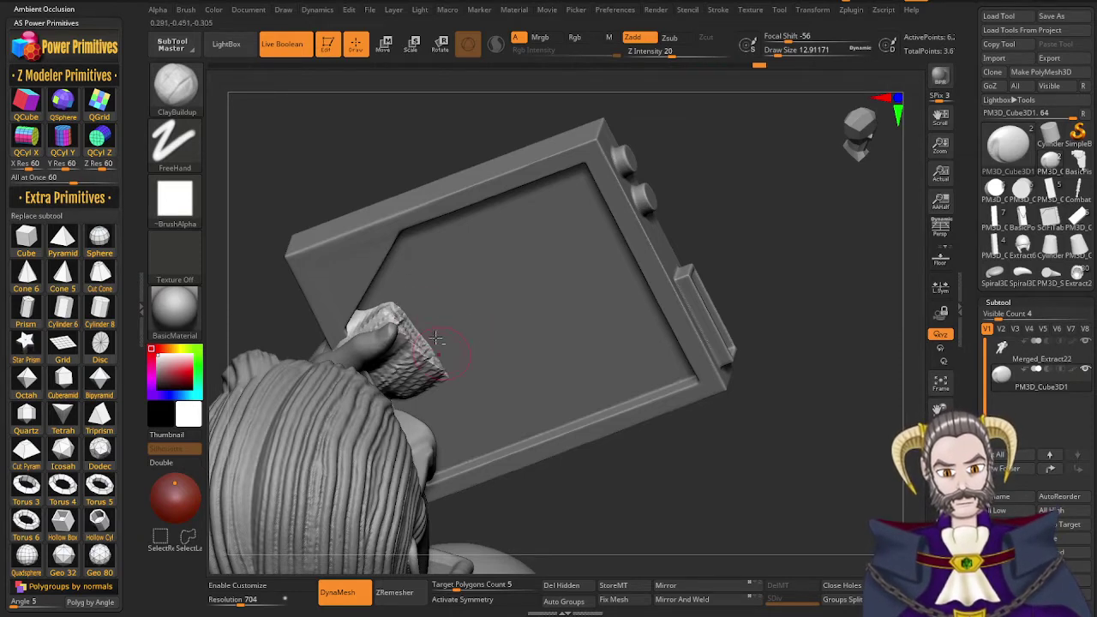
left_click_drag(637, 439, 622, 483)
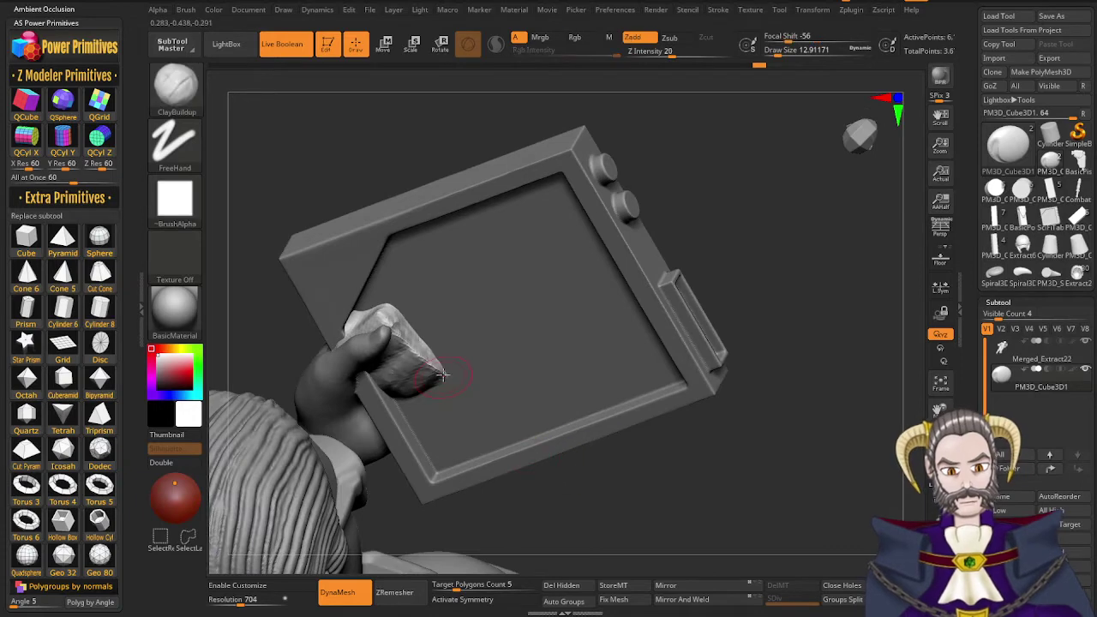
Carve the remaining filler back to a thin pad under the thumb and remesh it with DynaMesh
mouse_move(436, 381)
left_mouse_down("alt")
mouse_move(418, 379)
mouse_move(386, 409)
mouse_move(394, 378)
mouse_move(374, 394)
left_mouse_up("alt")
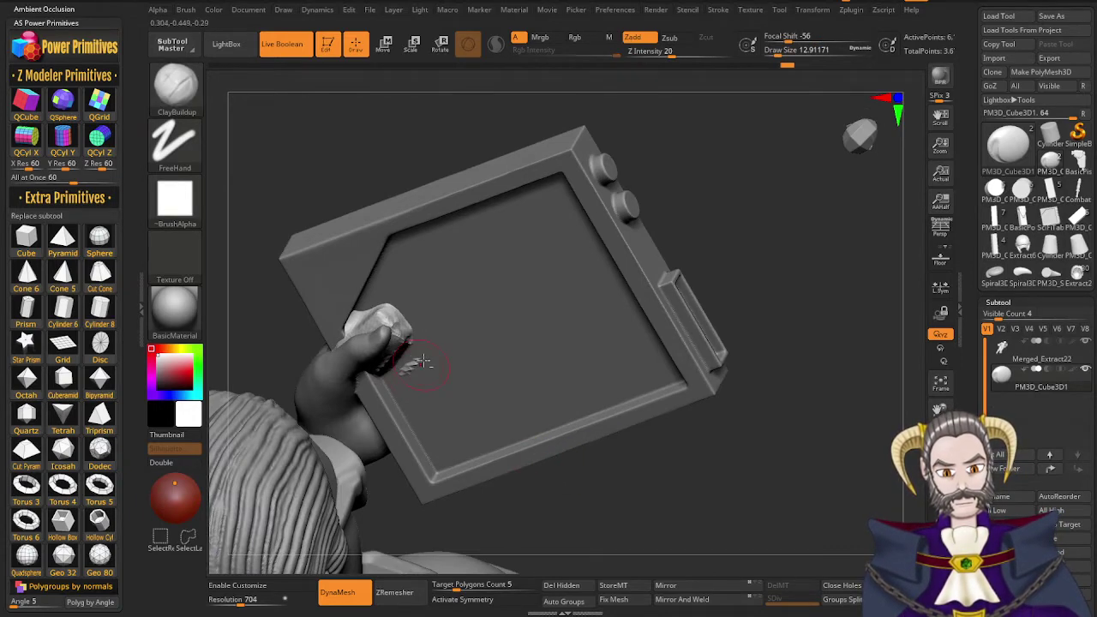
right_click_drag(417, 348, 416, 348)
right_click_drag(496, 259, 480, 273)
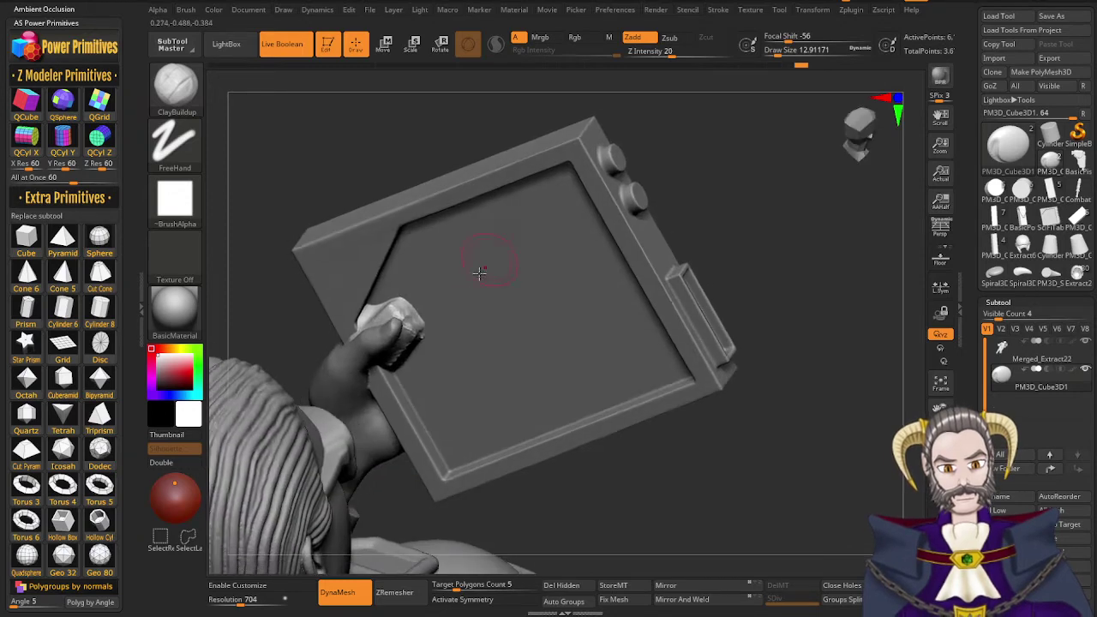
left_click_drag(424, 332, 430, 321, "alt")
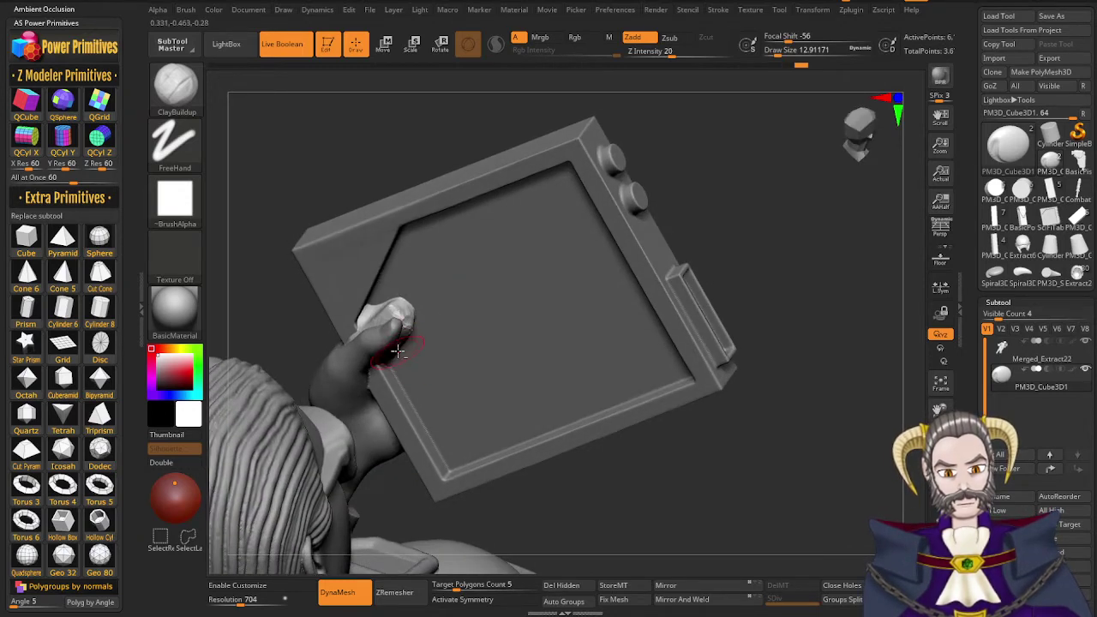
right_click_drag(423, 346, 409, 300)
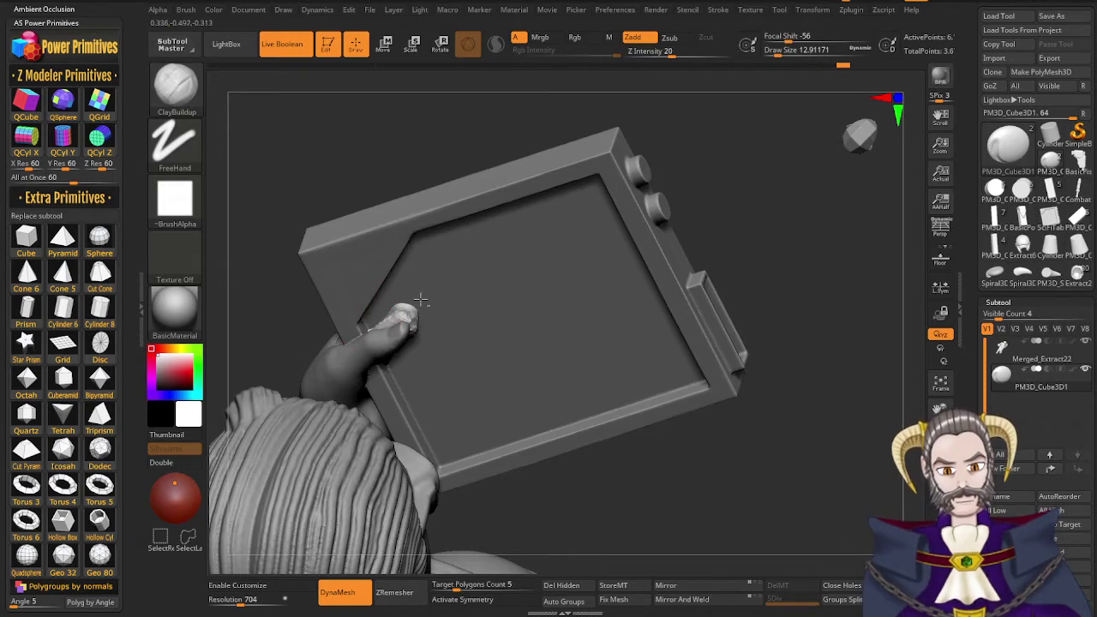
right_click_drag(417, 296, 425, 227)
left_click_drag(749, 375, 829, 257, "ctrl")
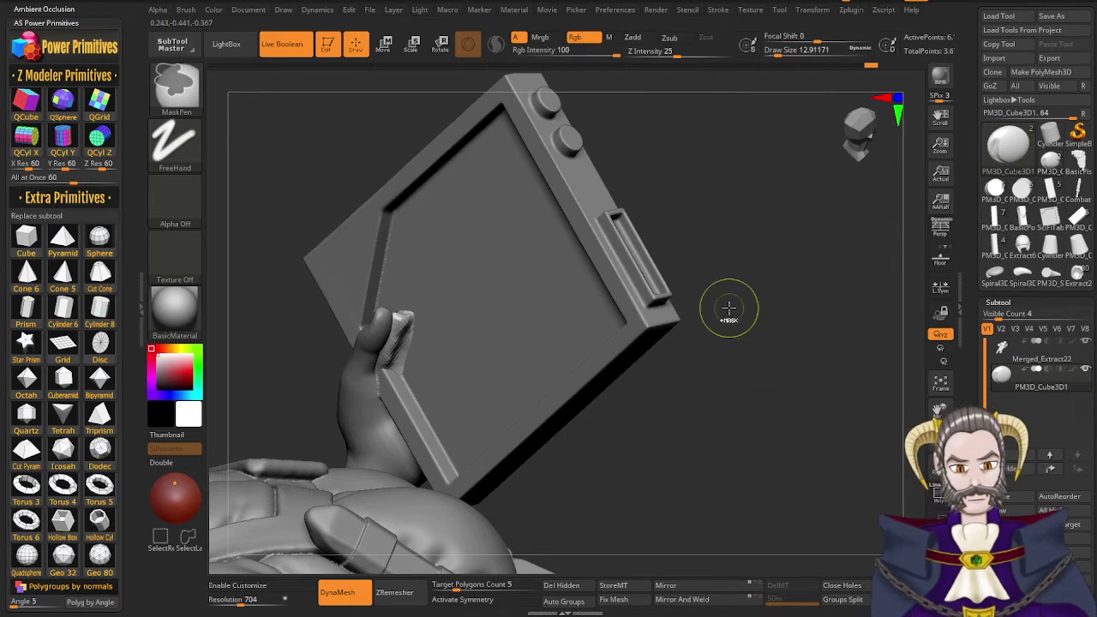
Smooth the filler pad at the thumb tip and touch it up with a ClayBuildup stroke
right_click_drag(426, 368, 431, 472)
key("shift")
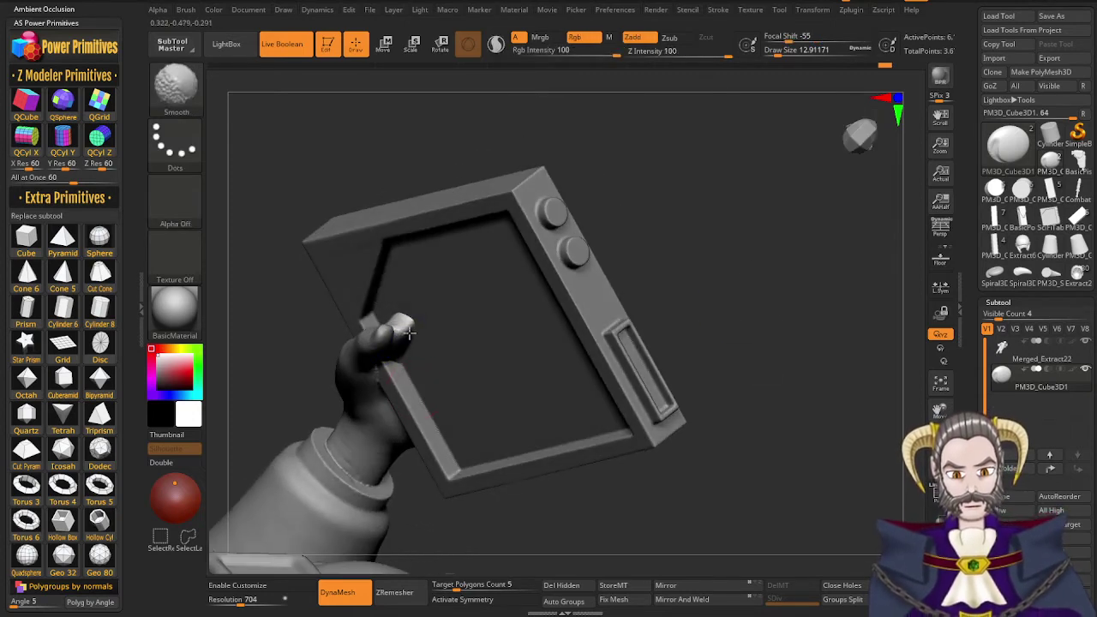
right_click_drag(407, 336, 396, 261)
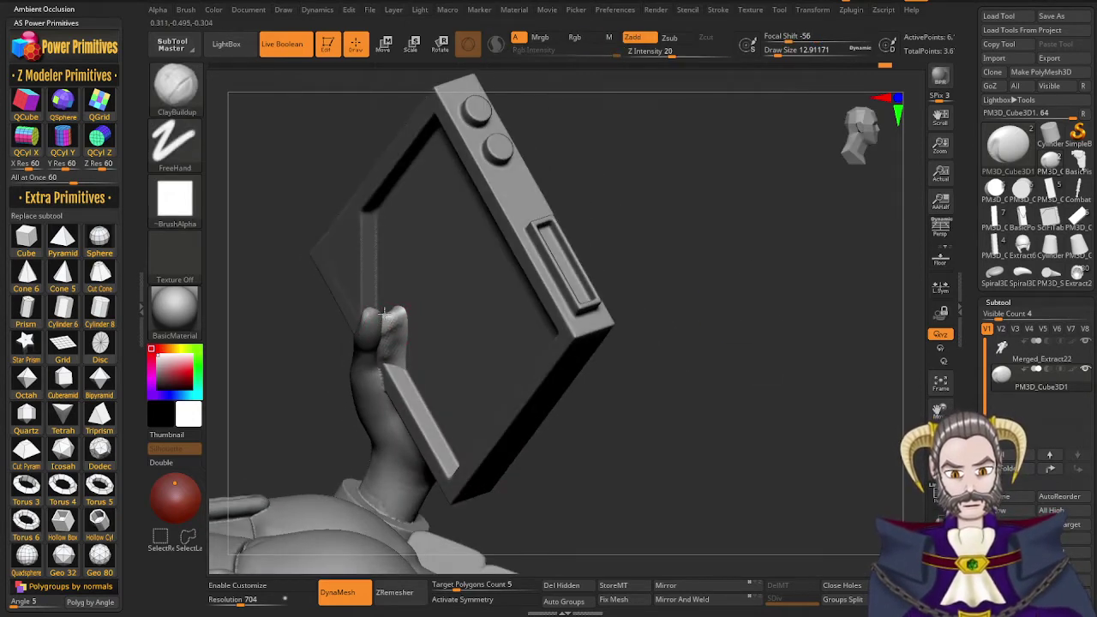
left_click_drag(384, 314, 388, 322)
right_click_drag(388, 322, 369, 364)
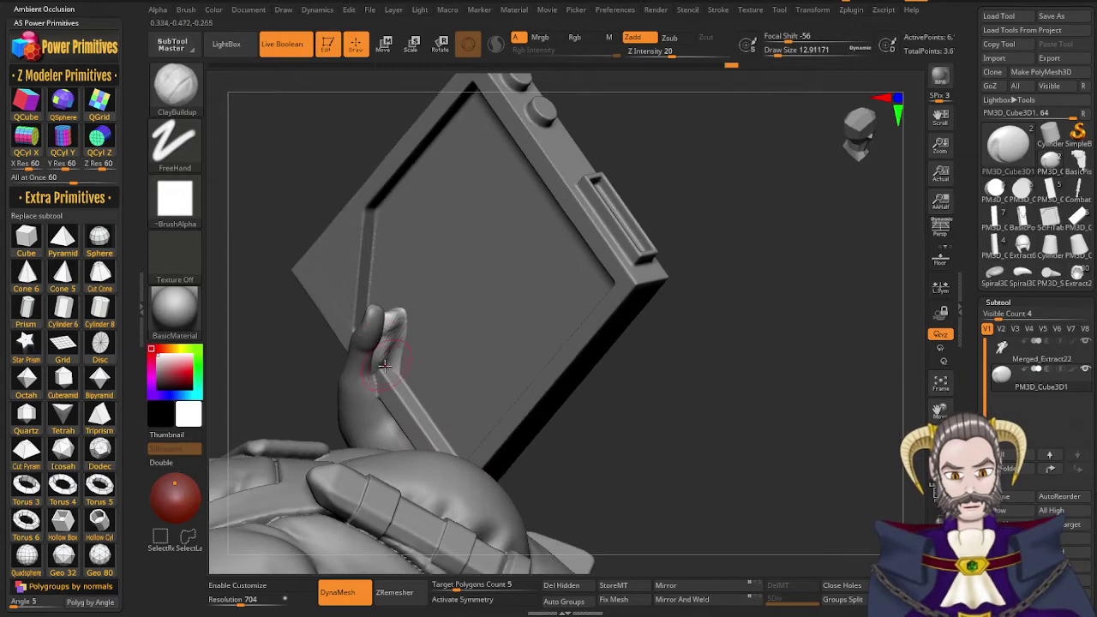
Smooth the lower part of the filler pad between the thumb and the tablet frame
key("shift")
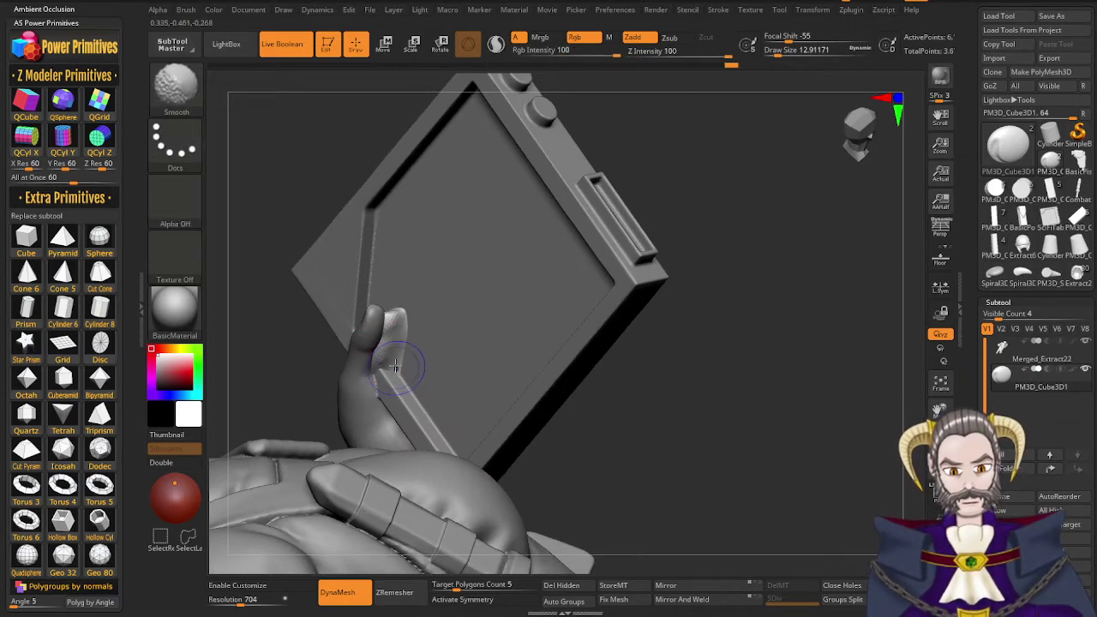
left_click_drag(396, 366, 392, 347, "shift")
mouse_move(401, 351)
right_mouse_down()
mouse_move(419, 370)
mouse_move(416, 322)
mouse_move(373, 333)
right_mouse_up()
key("shift")
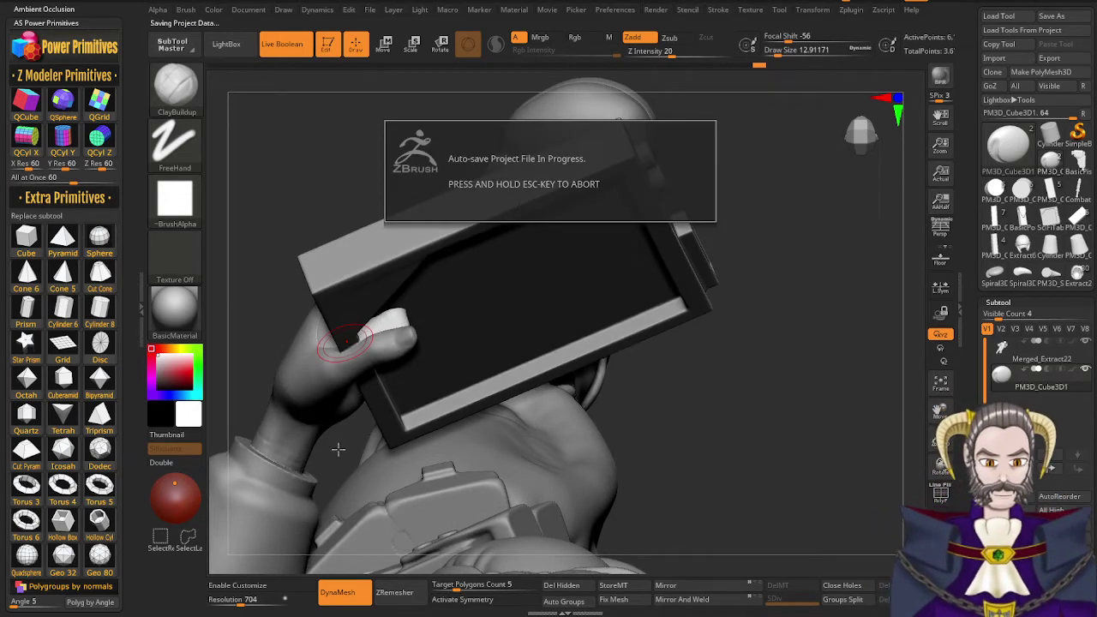
right_click_drag(385, 348, 338, 449)
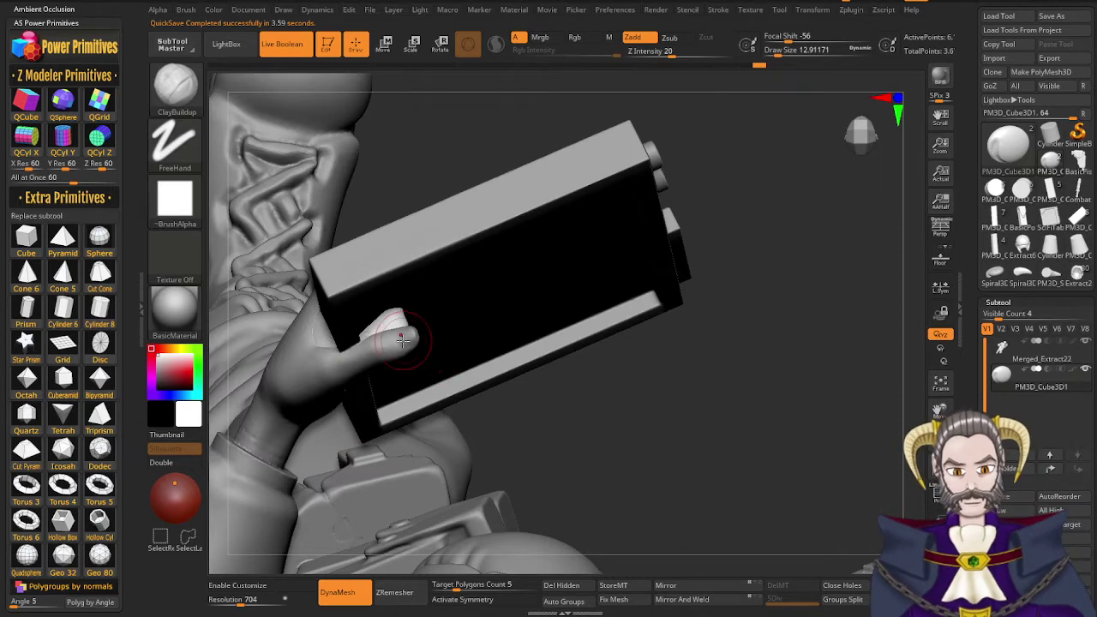
Smooth the filler around the base of the thumb and along the index finger behind the tablet
mouse_move(491, 353)
right_mouse_down()
mouse_move(478, 342)
mouse_move(300, 420)
mouse_move(339, 353)
mouse_move(443, 424)
mouse_move(396, 386)
mouse_move(426, 372)
right_mouse_up()
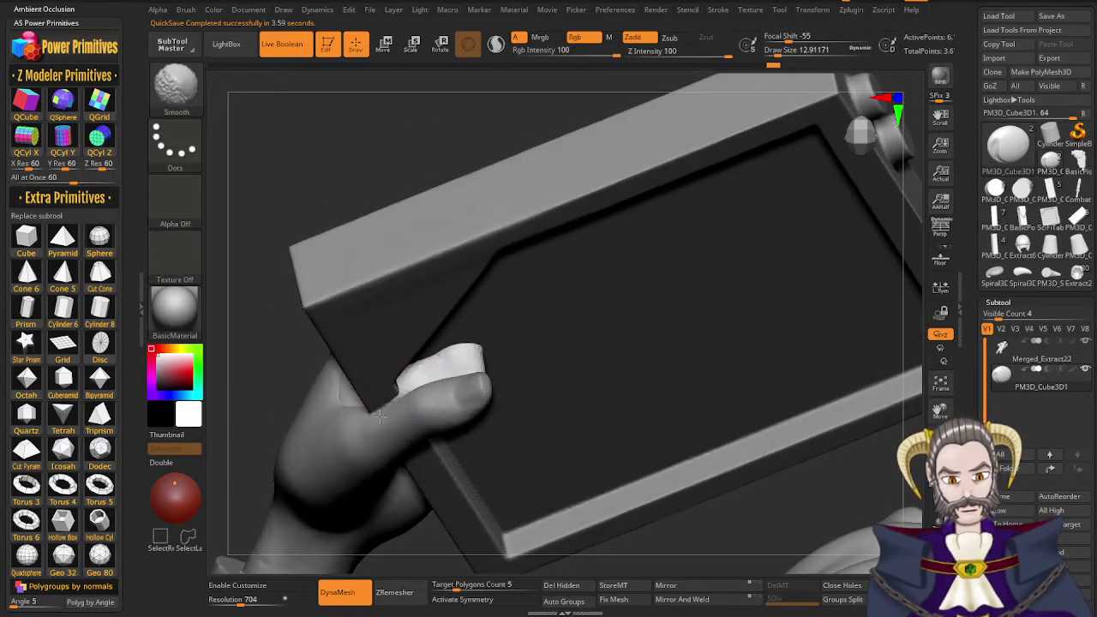
right_click_drag(380, 421, 366, 399)
left_click_drag(366, 399, 346, 355, "shift")
mouse_move(346, 355)
right_mouse_down()
mouse_move(377, 369)
mouse_move(417, 312)
mouse_move(370, 348)
right_mouse_up()
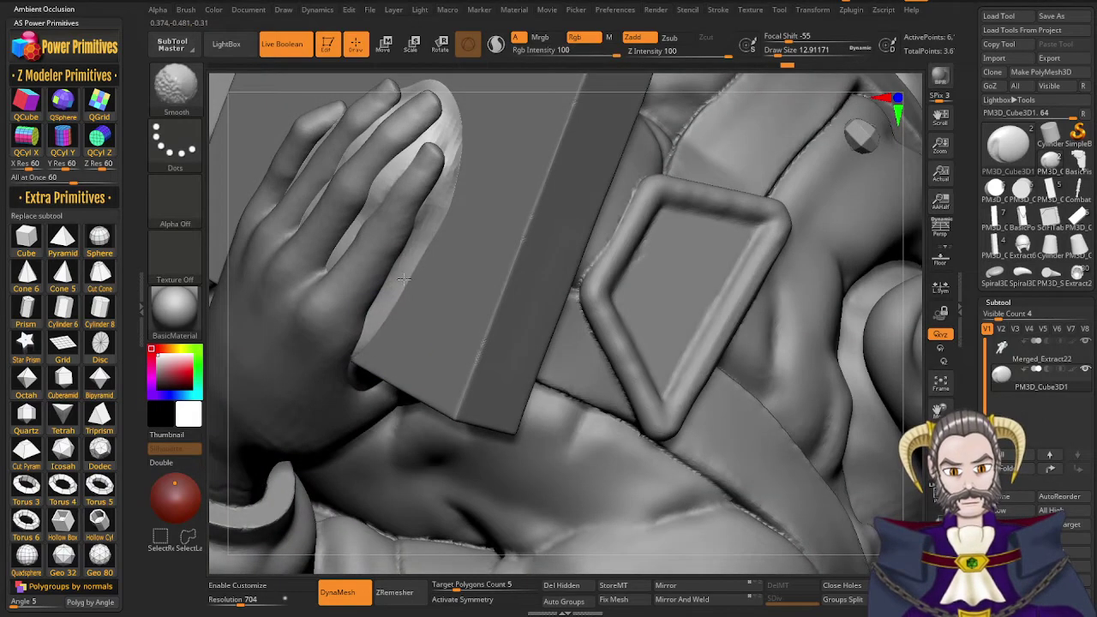
mouse_move(404, 279)
left_mouse_down("shift")
mouse_move(433, 211)
mouse_move(431, 246)
left_mouse_up("shift")
mouse_move(432, 246)
right_mouse_down()
mouse_move(419, 454)
mouse_move(454, 369)
right_mouse_up()
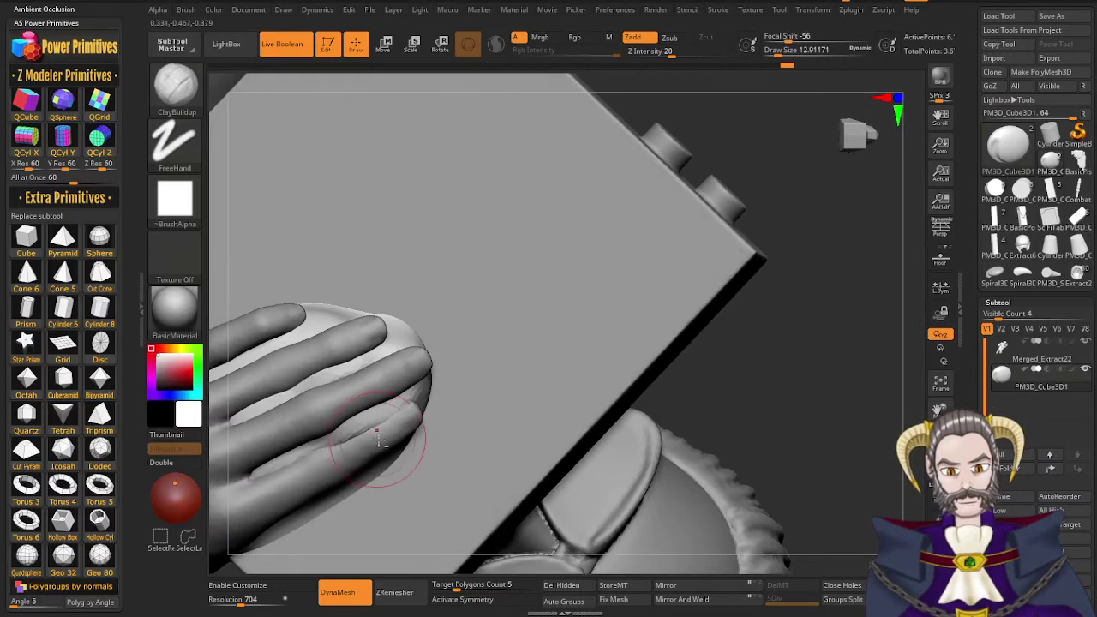
Cut a crease into the filler between the index and middle fingers with the DamStandard brush
right_click_drag(378, 440, 483, 391, "ctrl")
key("b")
key("d")
key("s")
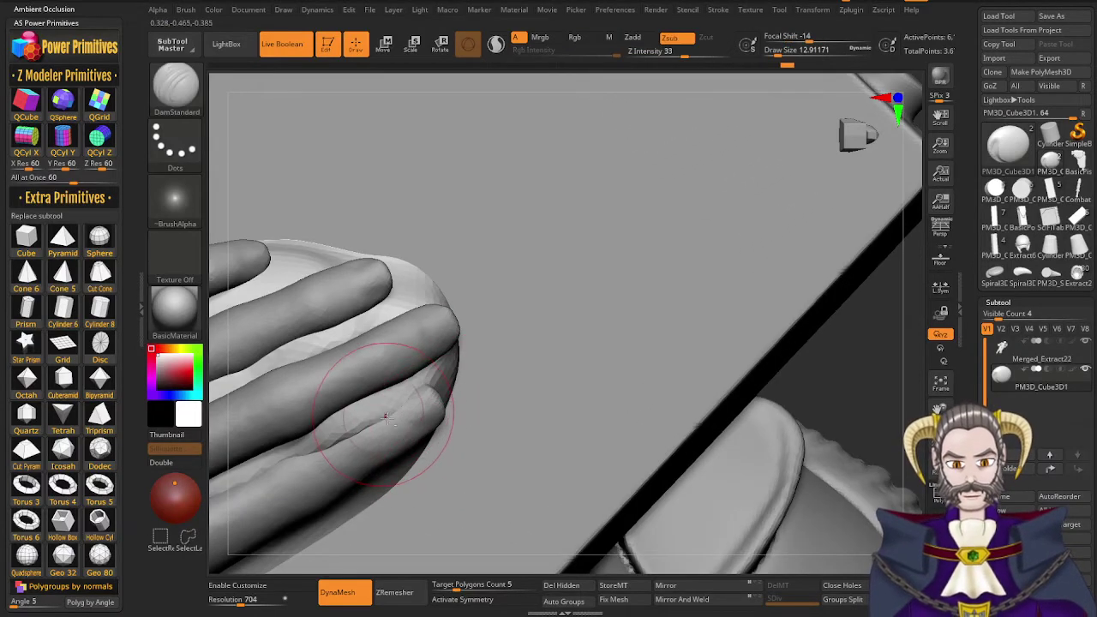
right_click_drag(386, 419, 521, 379, "ctrl")
left_click_drag(522, 379, 478, 372)
right_click_drag(493, 386, 343, 313, "ctrl")
right_click_drag(380, 362, 567, 366, "ctrl")
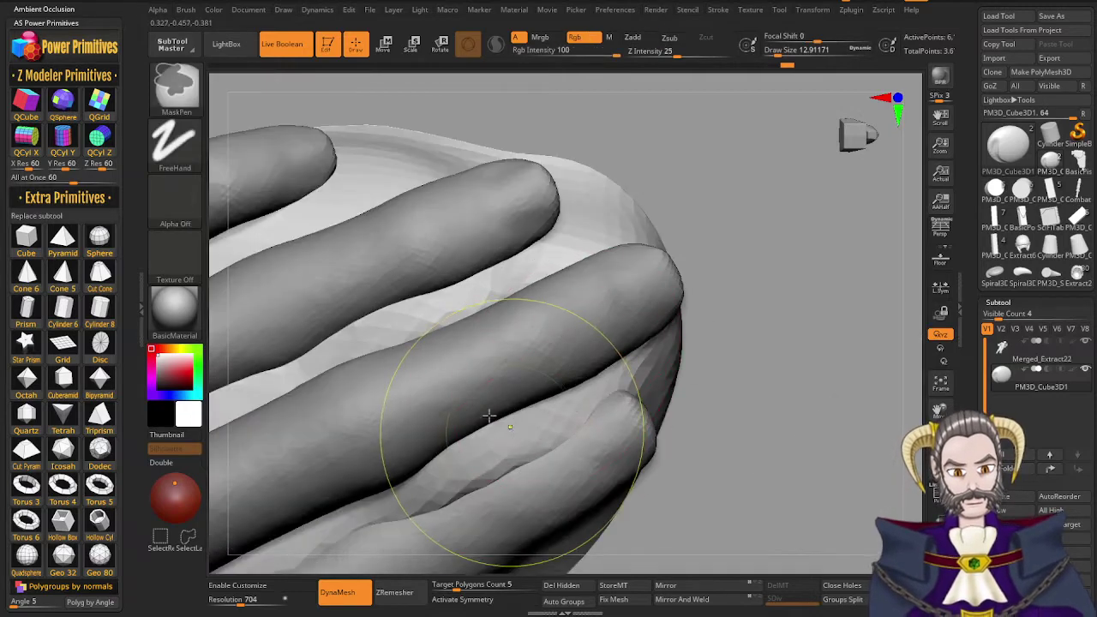
Cut creases into the filler between the fingers on the tablet's back using the DamStandard brush at draw size about 8.4
right_click_drag(489, 416, 343, 414, "ctrl")
right_click_drag(433, 466, 486, 436, "alt")
key("b")
key("m")
key("v")
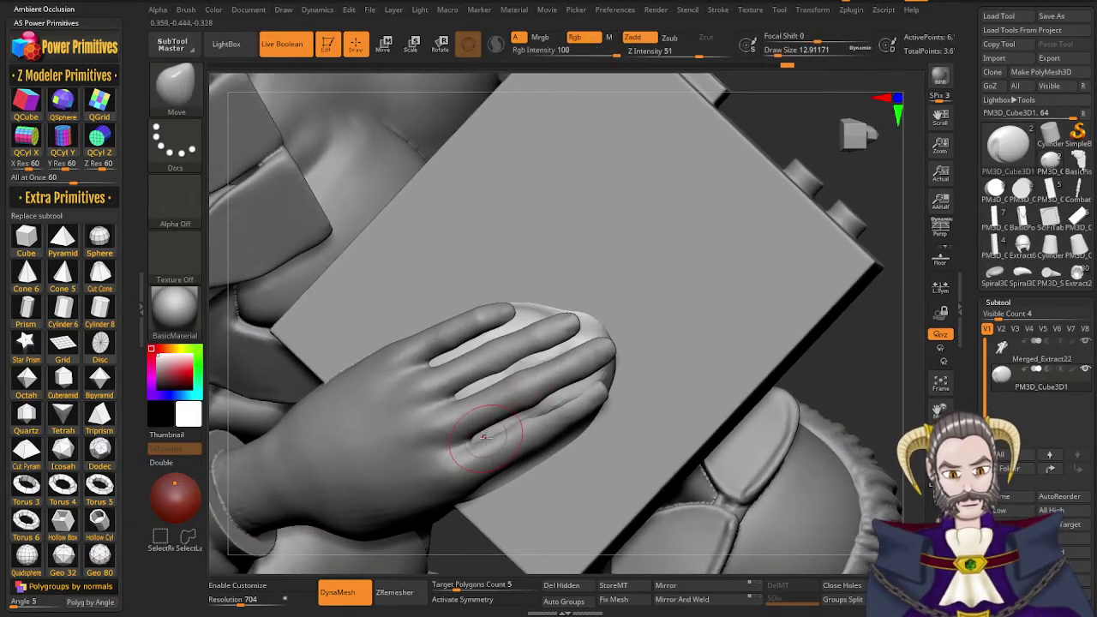
key("s")
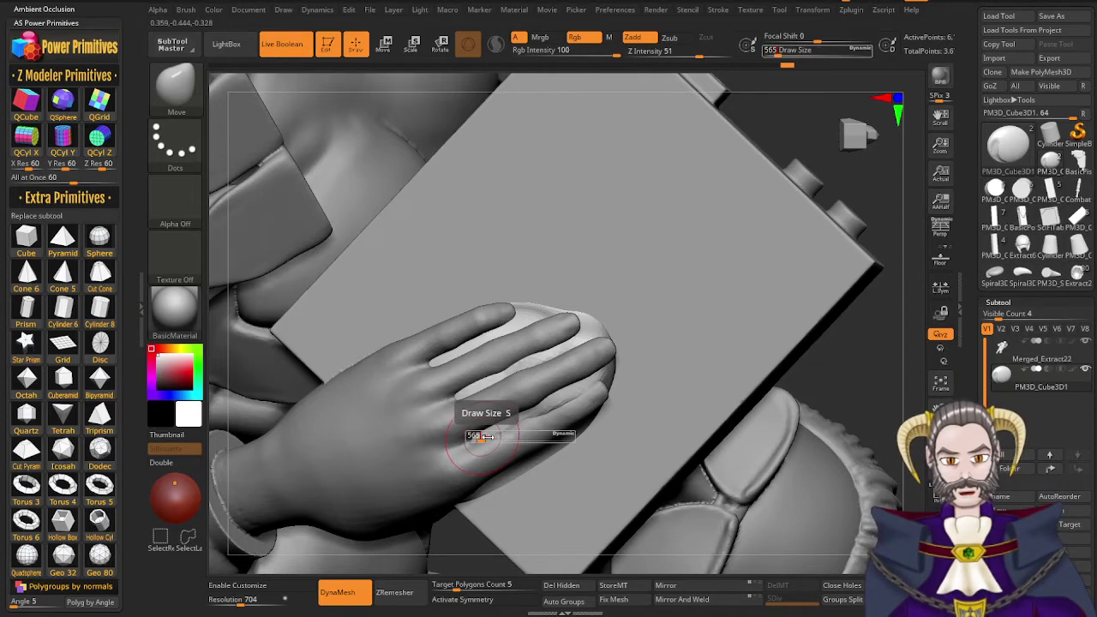
key("b")
key("d")
key("s")
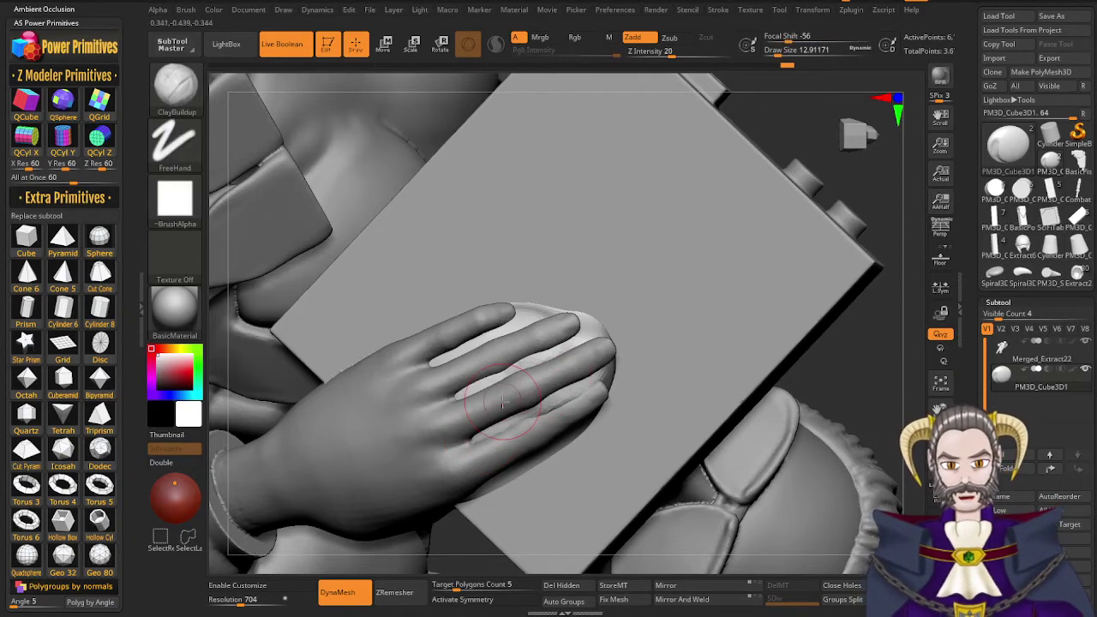
key("s")
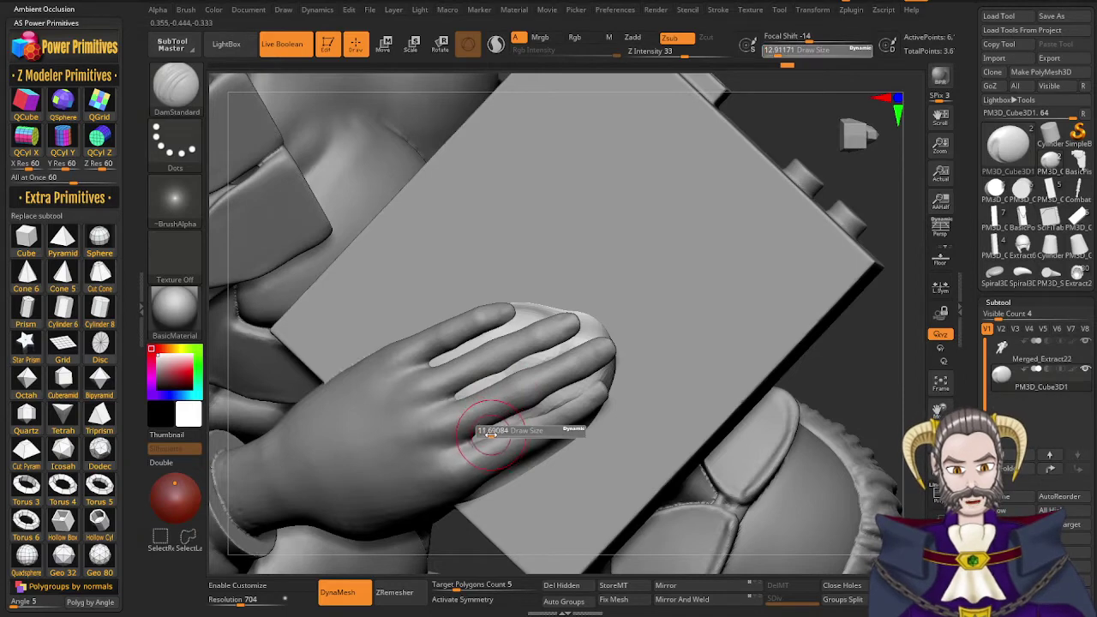
left_click_drag(488, 437, 478, 437)
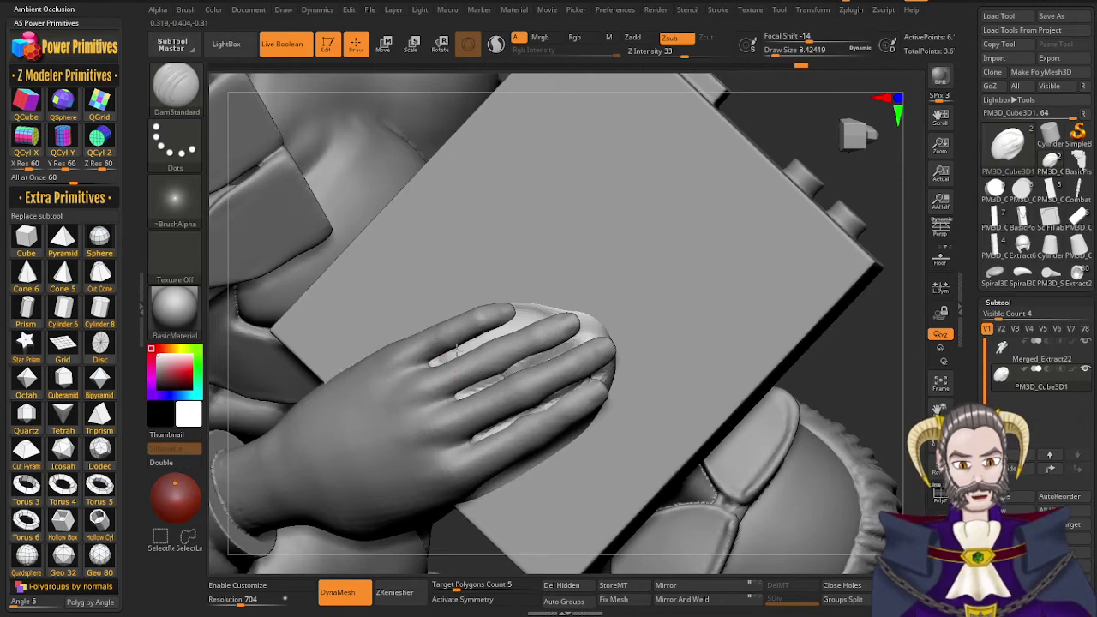
Smooth the filler pad beside the index fingertip on the back of the tablet
right_click_drag(455, 383, 458, 405)
mouse_move(514, 336)
right_mouse_down()
mouse_move(517, 362)
mouse_move(506, 322)
right_mouse_up()
left_click_drag(497, 311, 515, 312, "shift")
mouse_move(541, 319)
right_mouse_down()
mouse_move(517, 269)
mouse_move(522, 313)
right_mouse_up()
Build up the filler pad just beyond the fingertips with a ClayBuildup stroke
key("b")
key("c")
key("b")
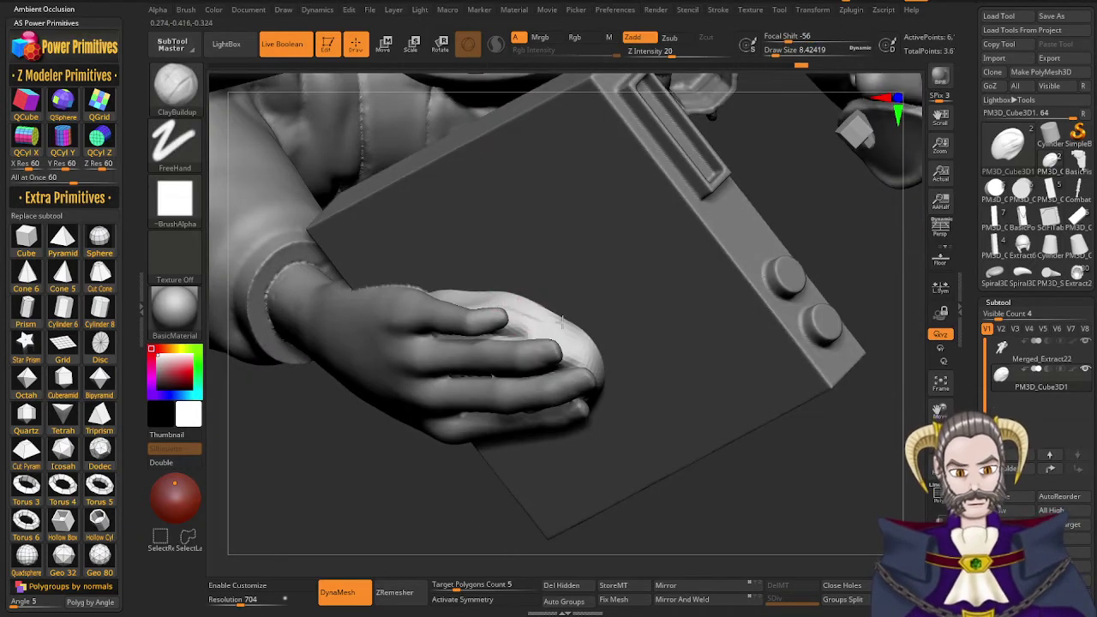
left_click_drag(562, 321, 588, 353)
mouse_move(549, 313)
right_mouse_down("ctrl")
mouse_move(522, 297)
mouse_move(600, 328)
right_mouse_up("ctrl")
mouse_move(530, 322)
right_mouse_down()
mouse_move(505, 300)
mouse_move(514, 339)
mouse_move(525, 295)
right_mouse_up()
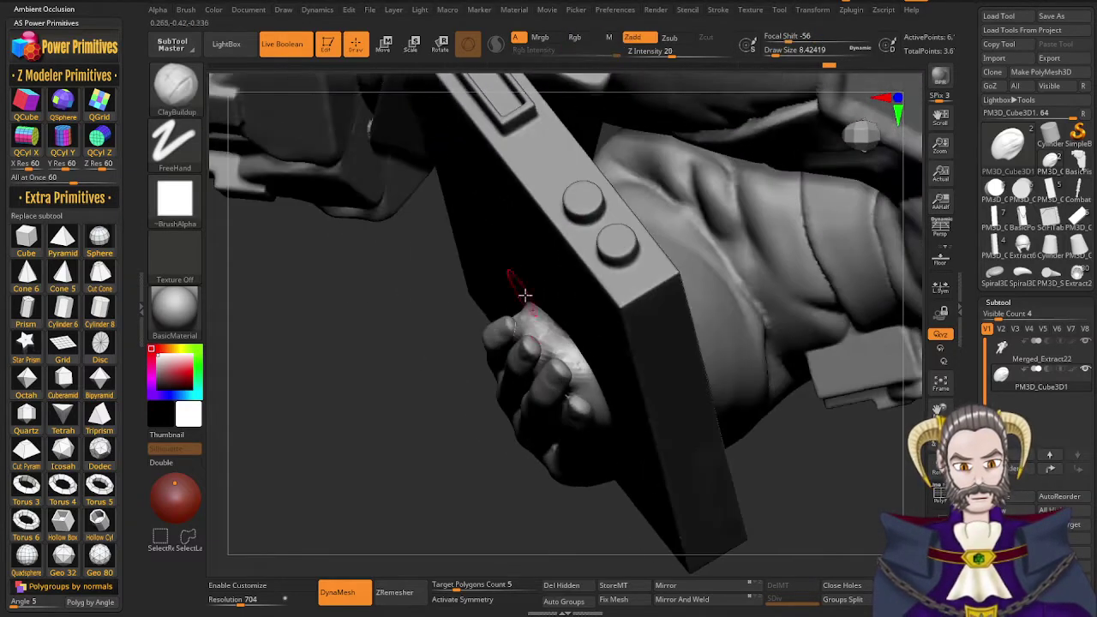
Smooth the built-up surface of the pad from beyond the fingertips to the index finger
key("shift")
right_click_drag(560, 346, 592, 343)
left_click_drag(556, 348, 492, 308, "shift")
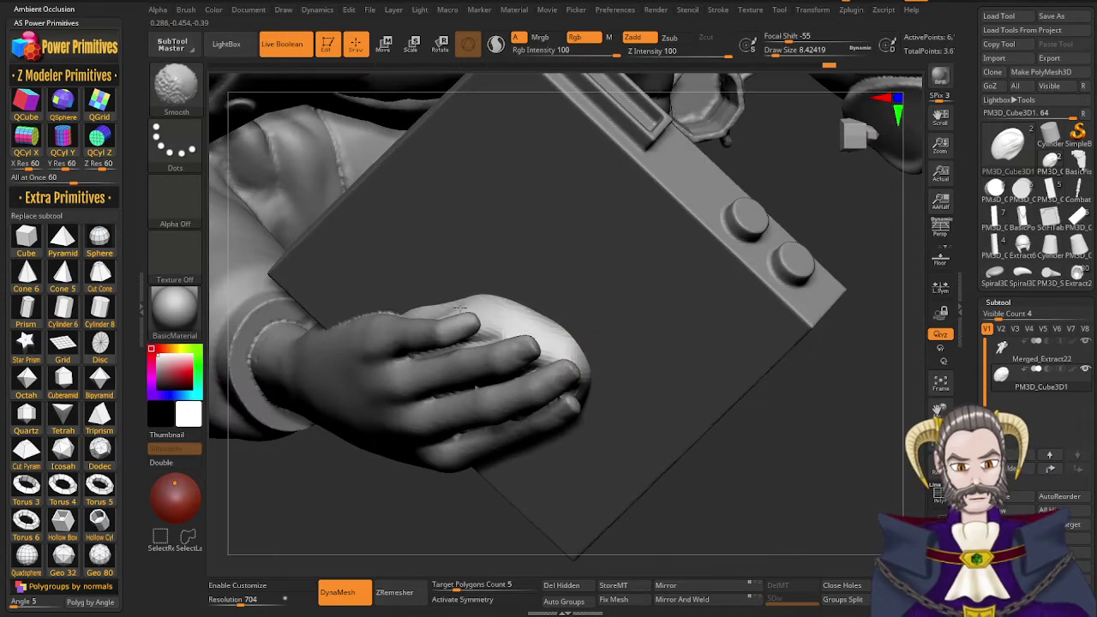
Smooth the filler in the gaps between the fingers and along the outer side of the little finger
right_click_drag(506, 344, 495, 321)
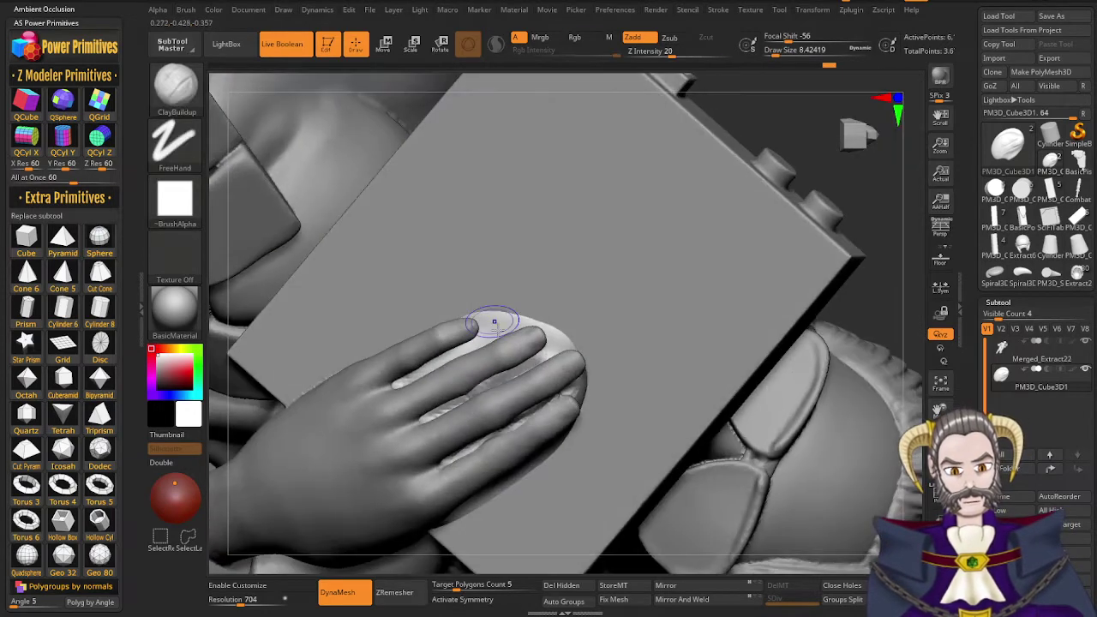
left_click_drag(517, 358, 437, 418, "shift")
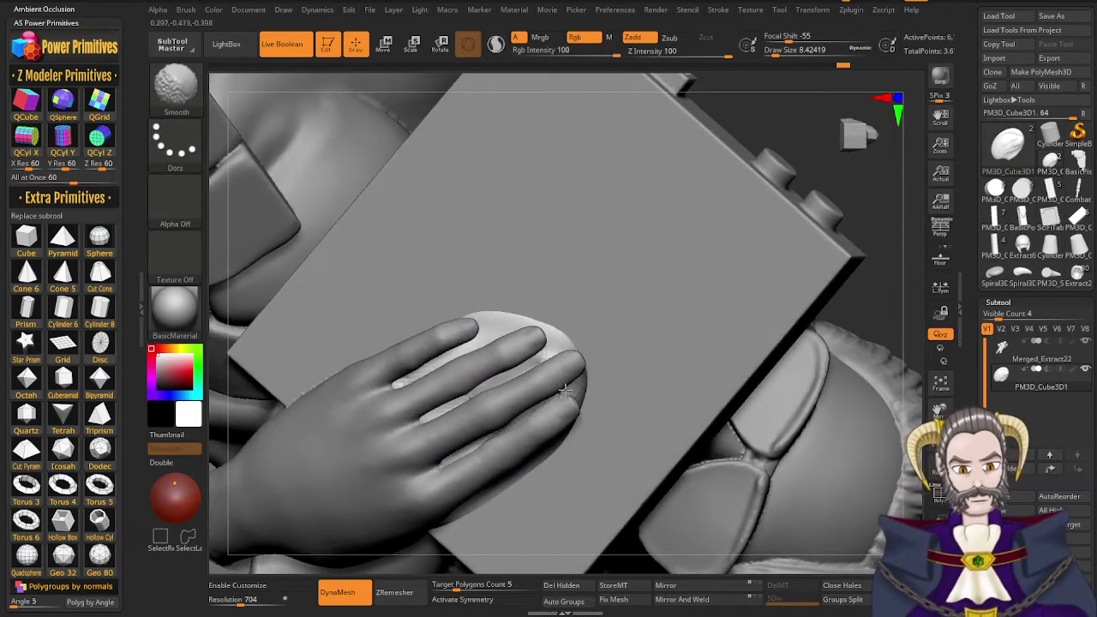
right_click_drag(566, 390, 533, 401)
key("ctrl")
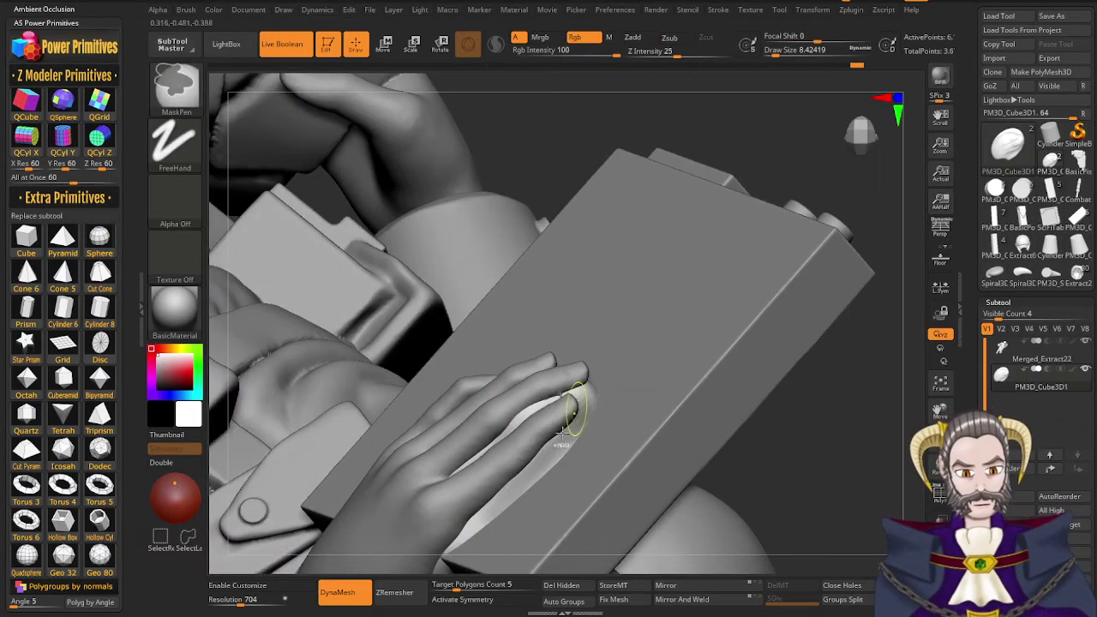
left_click_drag(531, 485, 544, 461, "shift")
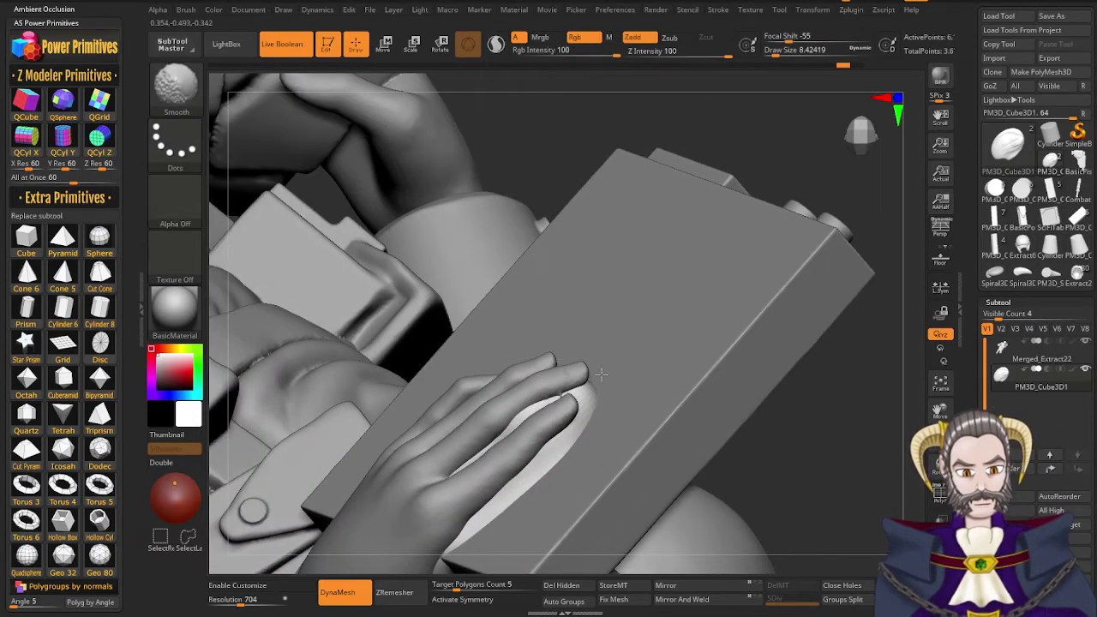
Insert a QSphere as a new filler piece and place it at the hand holding the helmet
mouse_move(571, 448)
right_mouse_down()
mouse_move(497, 334)
mouse_move(476, 262)
mouse_move(515, 360)
mouse_move(498, 375)
mouse_move(502, 277)
right_mouse_up()
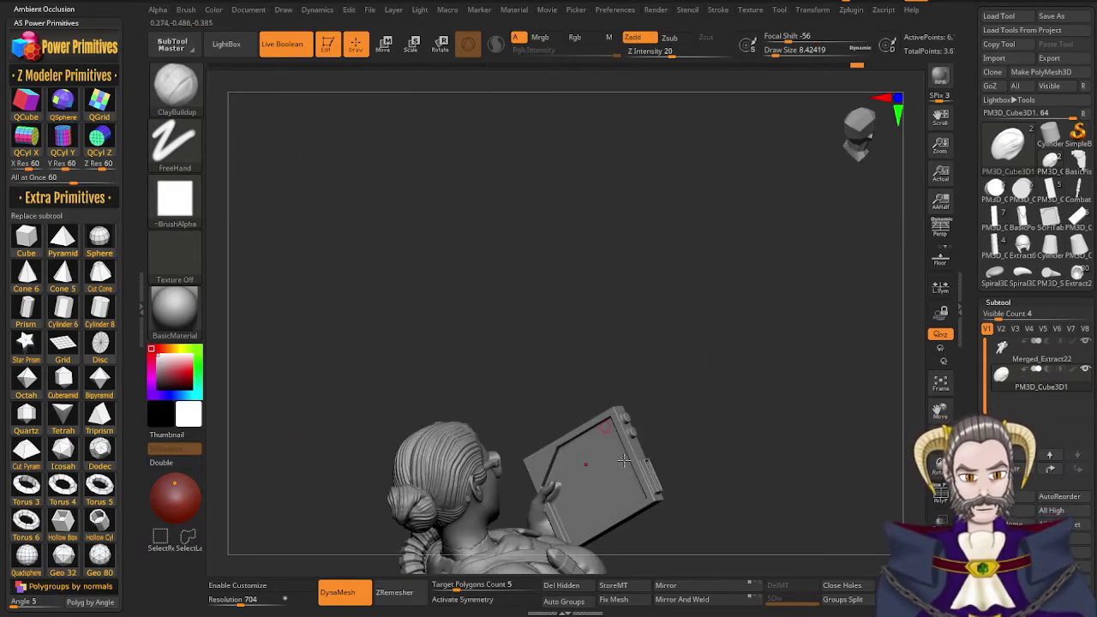
right_click_drag(624, 460, 513, 397)
right_click_drag(575, 486, 514, 337)
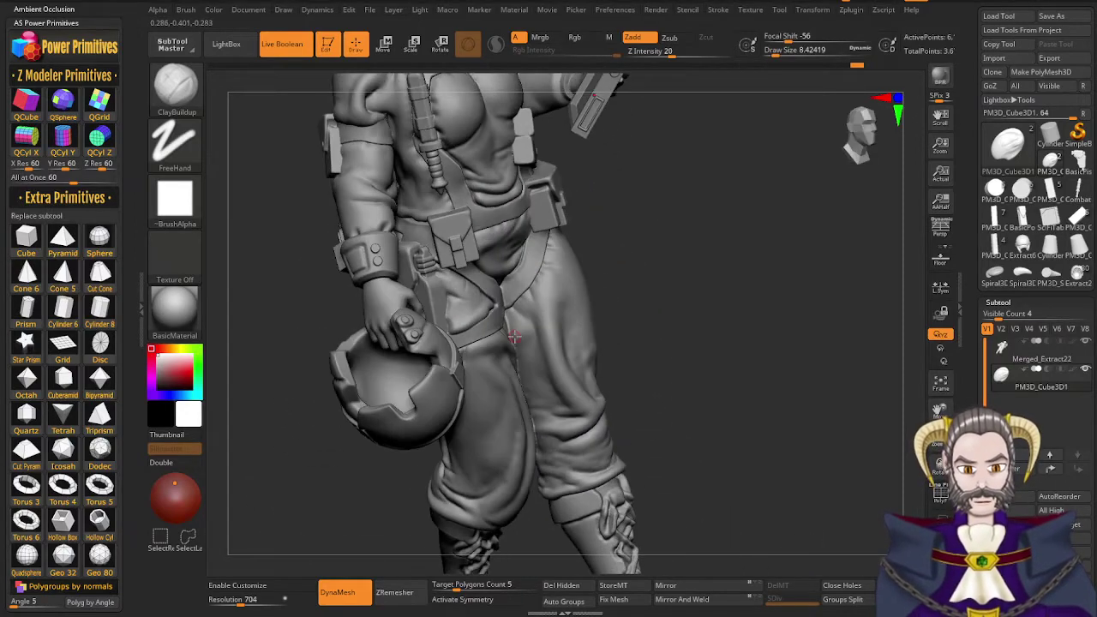
right_click_drag(498, 457, 487, 430)
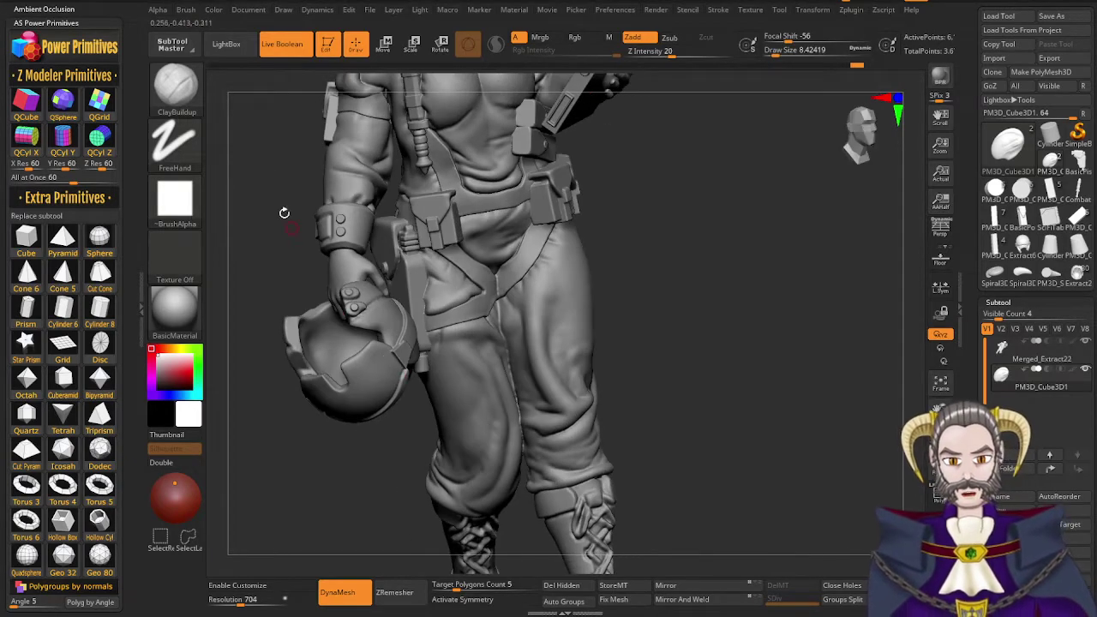
left_click(61, 118)
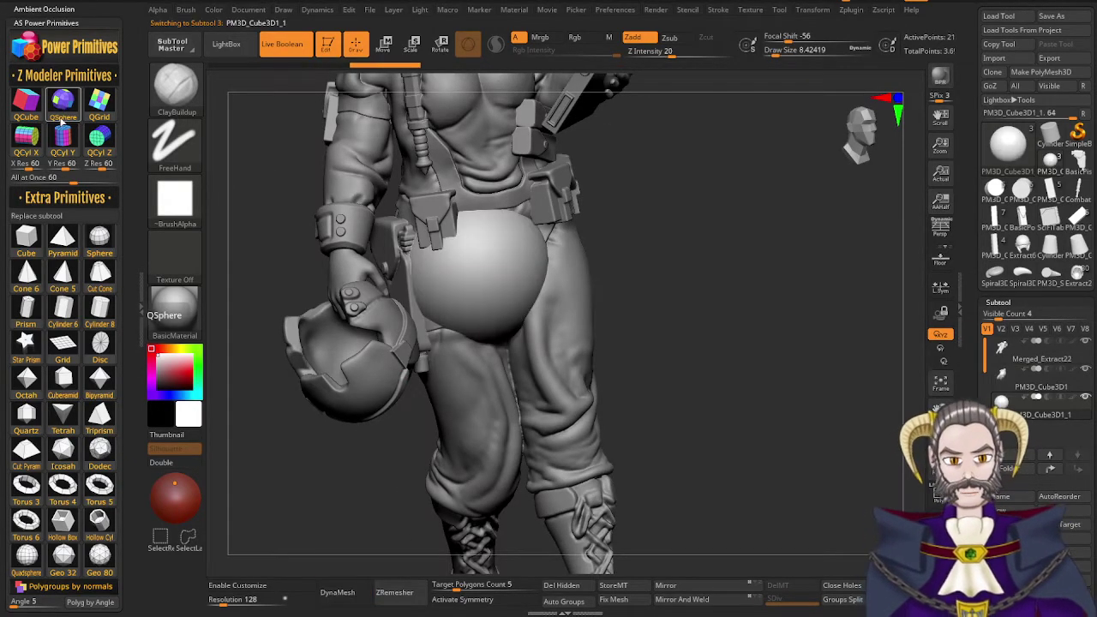
key("r")
left_click_drag(414, 282, 329, 327)
Shift the sphere into the grip between the palm and the helmet's rim
right_click_drag(262, 352, 334, 392)
right_click_drag(355, 448, 442, 429, "ctrl")
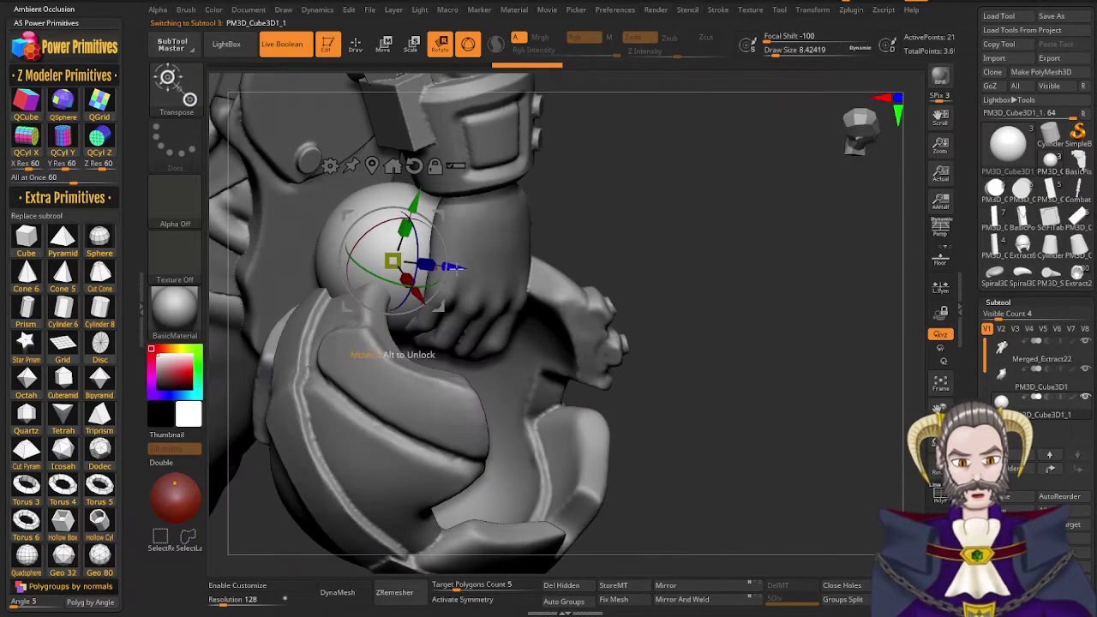
left_click_drag(430, 264, 416, 273)
right_click_drag(418, 296, 483, 328)
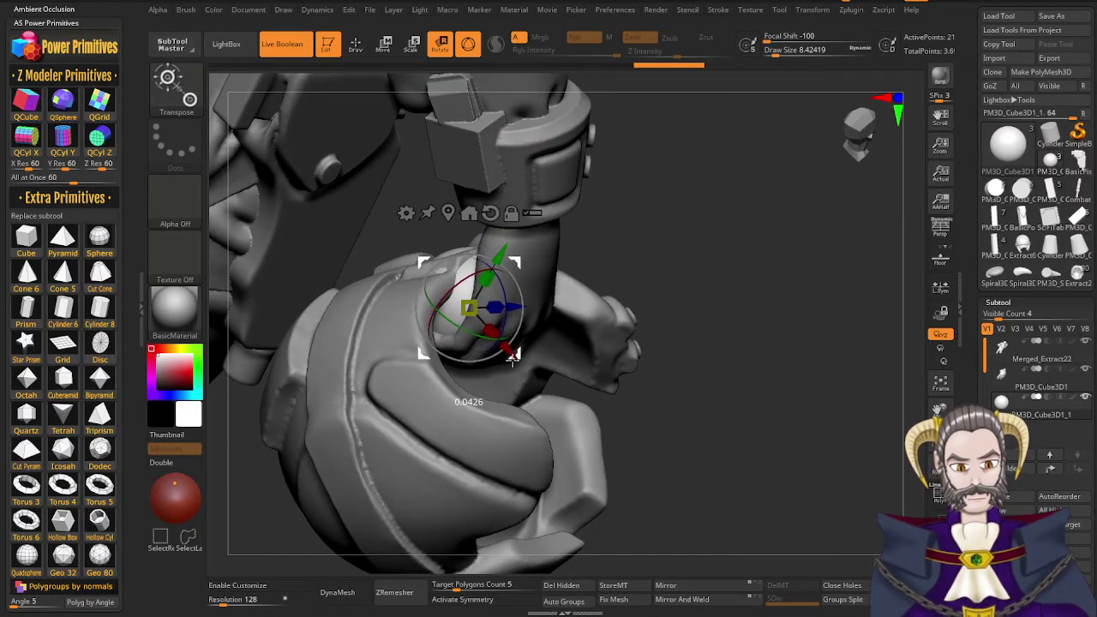
left_click_drag(512, 359, 508, 365)
right_click_drag(507, 368, 479, 336)
left_click_drag(471, 337, 468, 331)
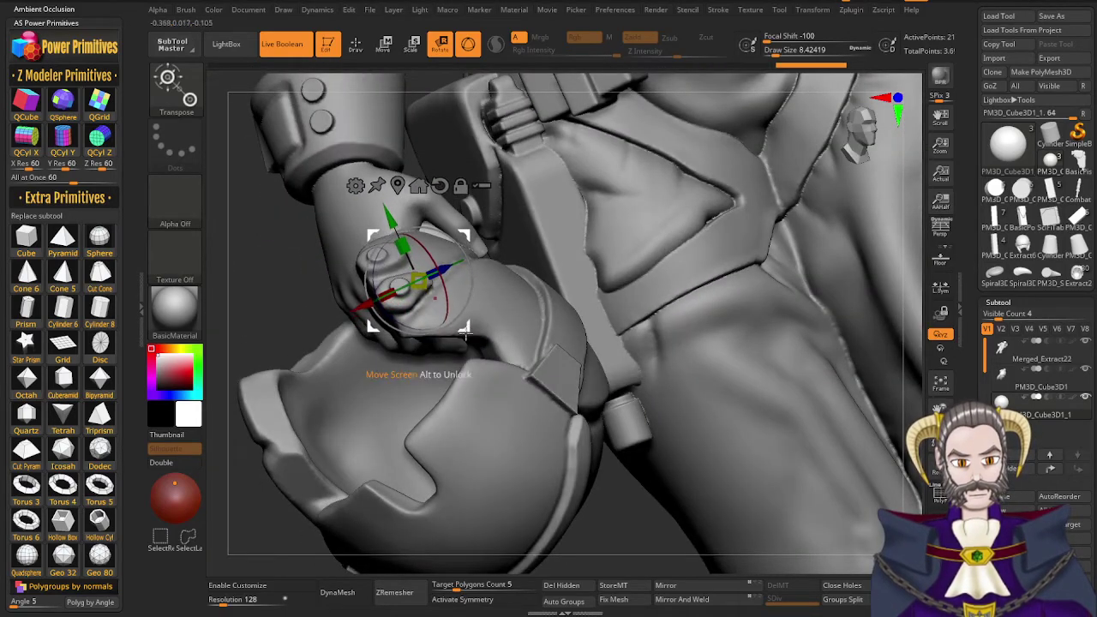
Fine-tune the sphere's position inside the helmet hand along its depth axis
right_click_drag(468, 331, 563, 360)
left_click_drag(569, 346, 567, 347)
right_click_drag(566, 349, 548, 276)
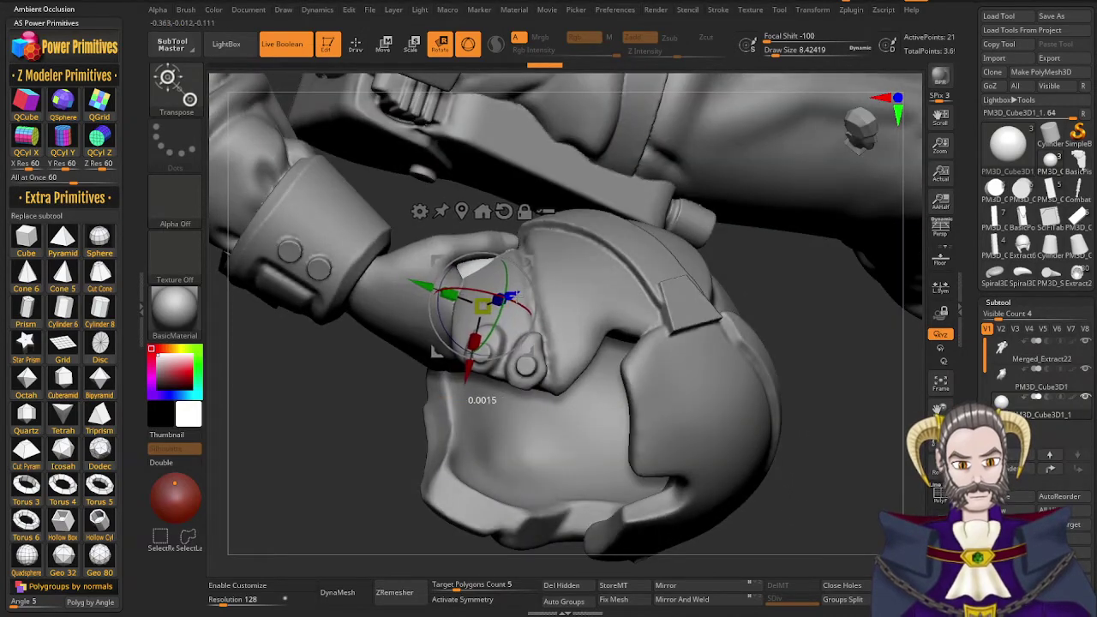
right_click_drag(551, 328, 525, 345)
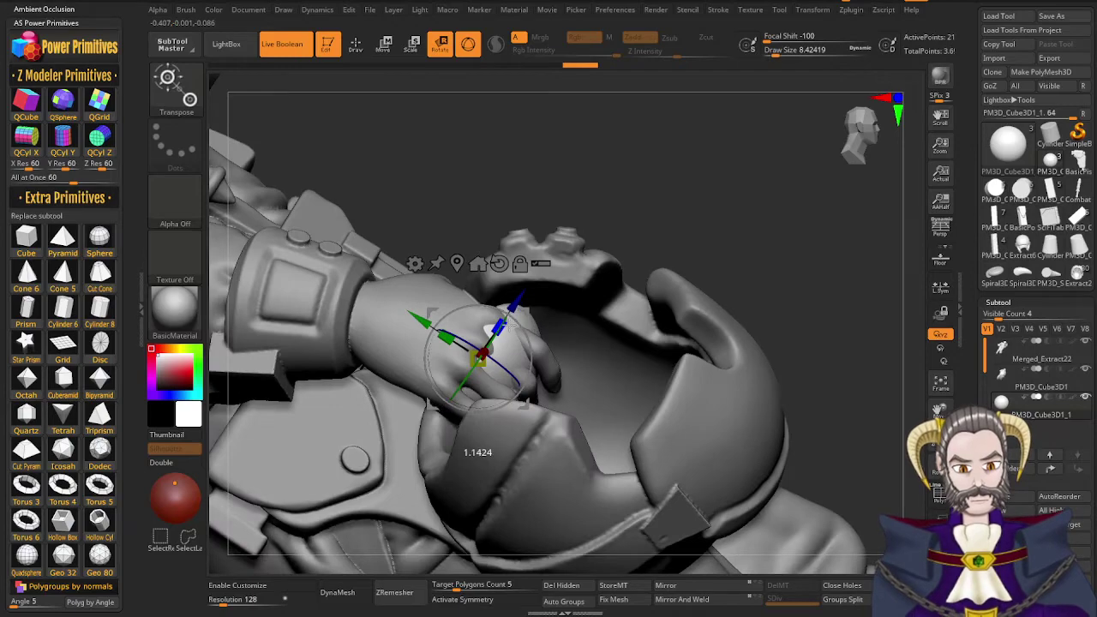
left_click_drag(521, 299, 518, 307)
right_click_drag(530, 302, 581, 230)
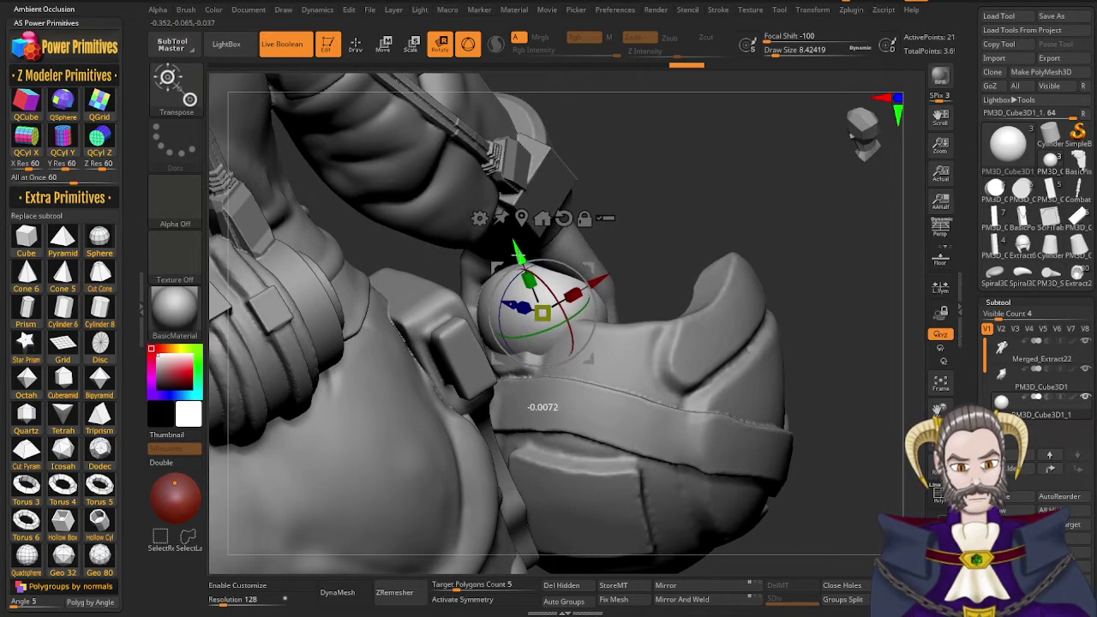
Move the sphere along its Y axis over the curled fingers and scale it uniformly to fill the grip
right_click_drag(582, 373, 492, 450)
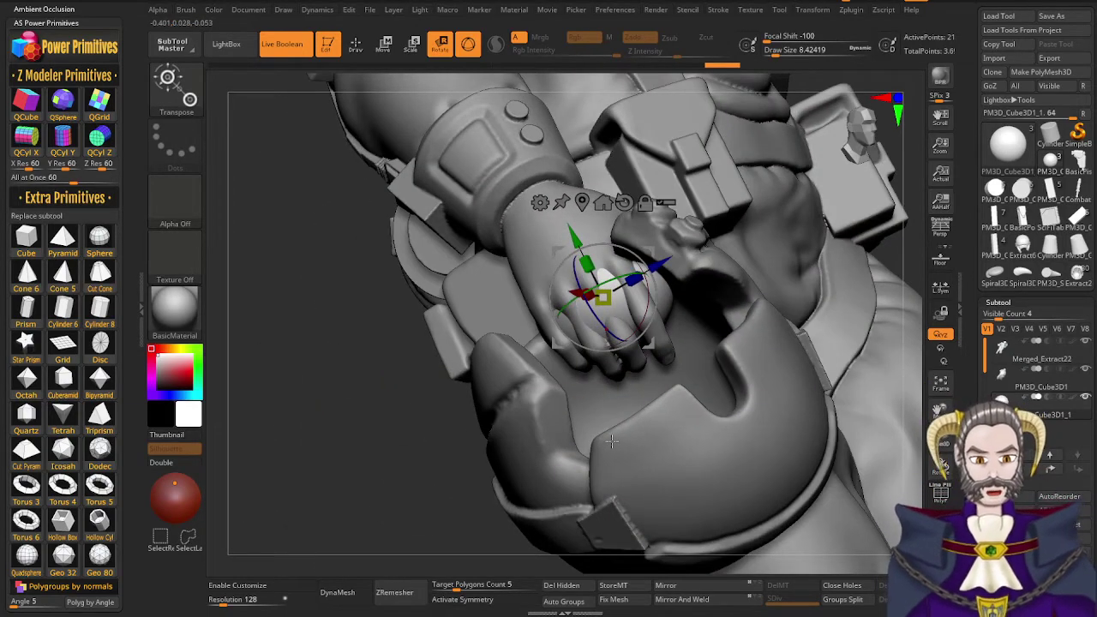
right_click_drag(612, 442, 633, 366)
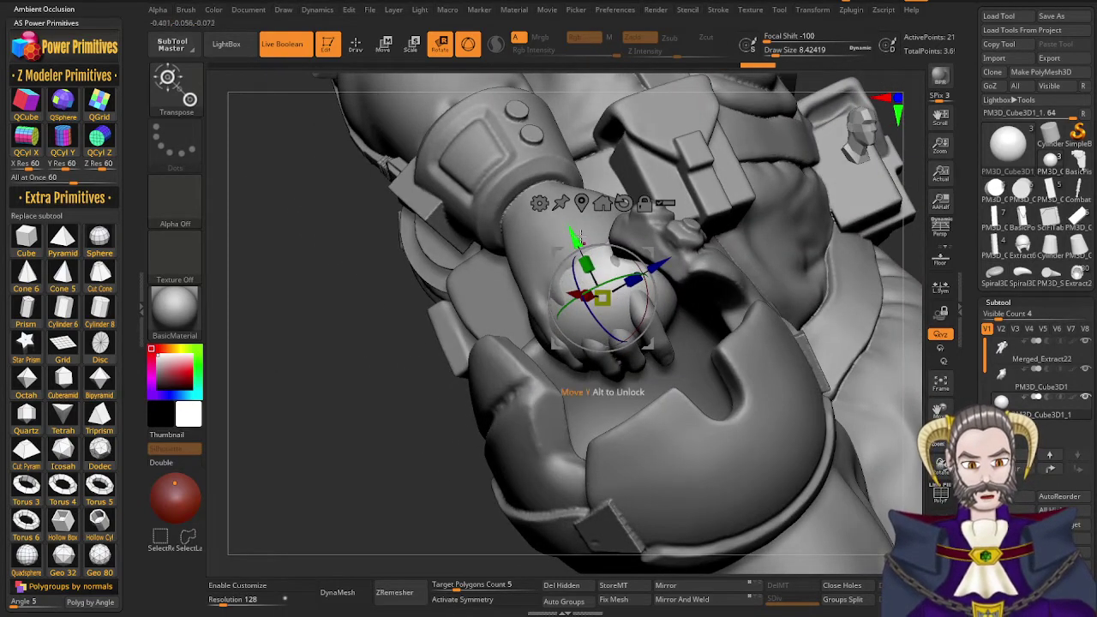
left_click_drag(582, 251, 580, 248)
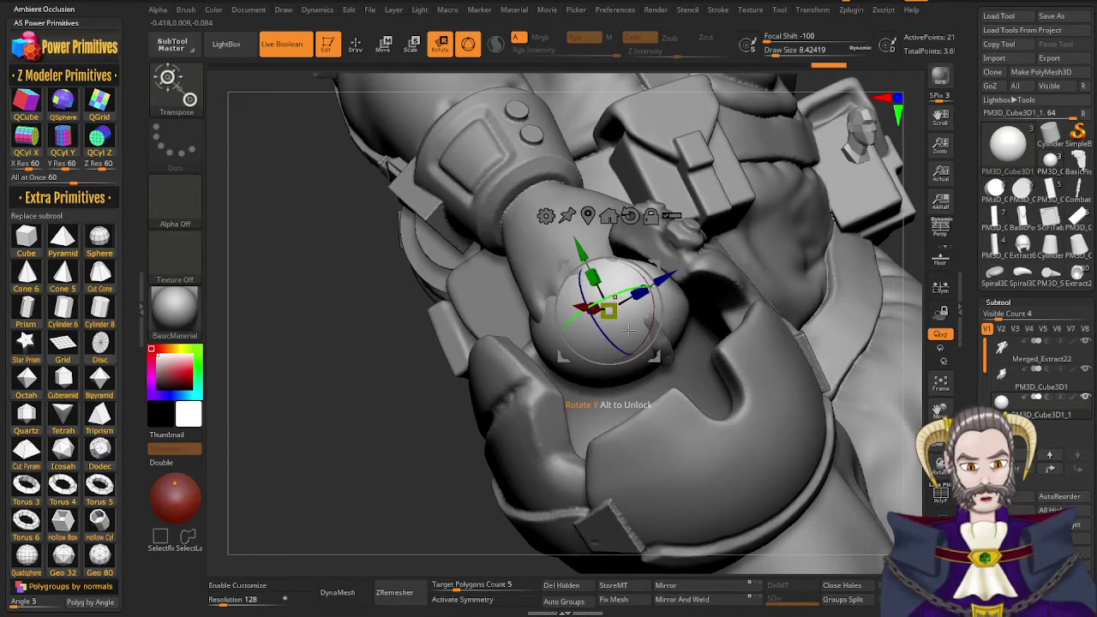
right_click_drag(628, 331, 578, 363)
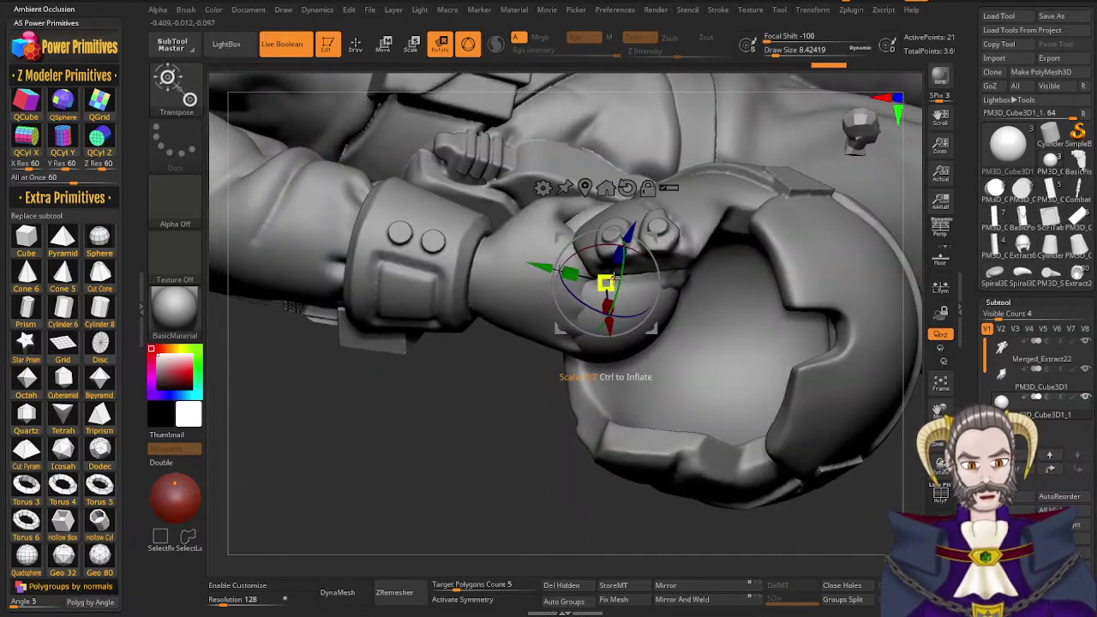
left_click_drag(613, 278, 608, 287)
Convert the sphere to a DynaMesh at resolution 1304
right_click_drag(612, 341, 579, 476)
key("q")
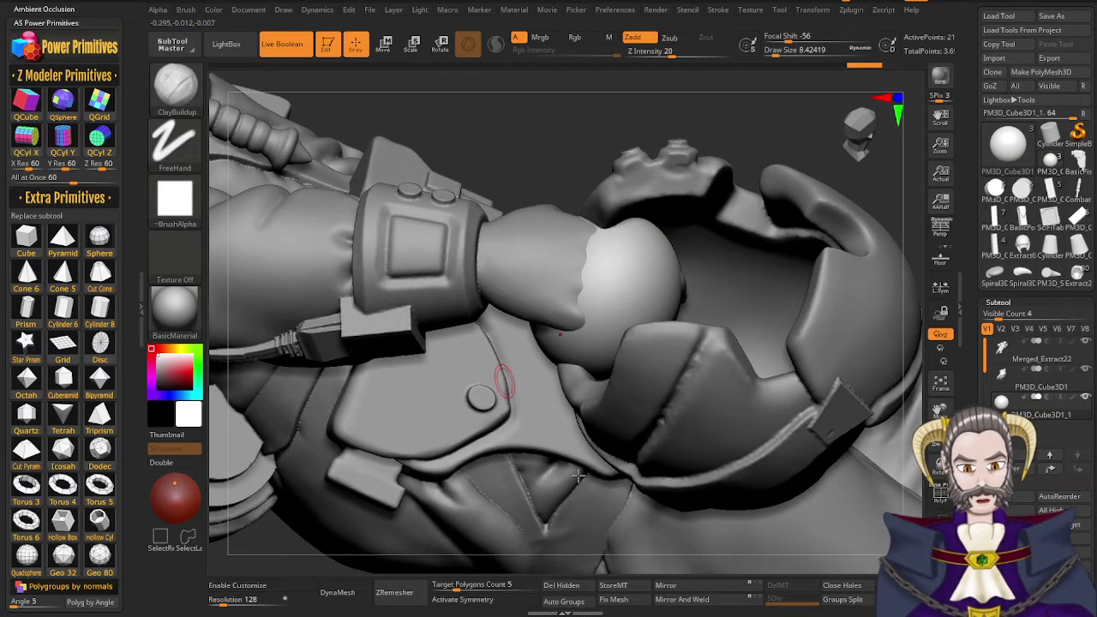
left_click_drag(225, 603, 254, 604)
left_click(350, 598)
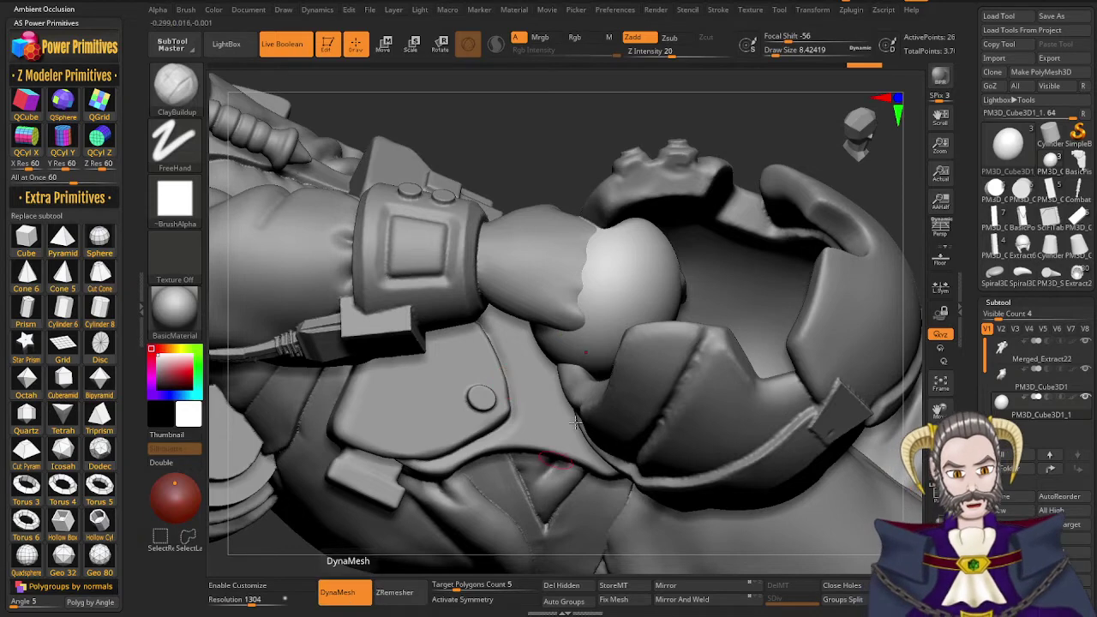
right_click_drag(617, 284, 607, 307)
key("b")
key("m")
key("v")
key("b")
key("d")
key("s")
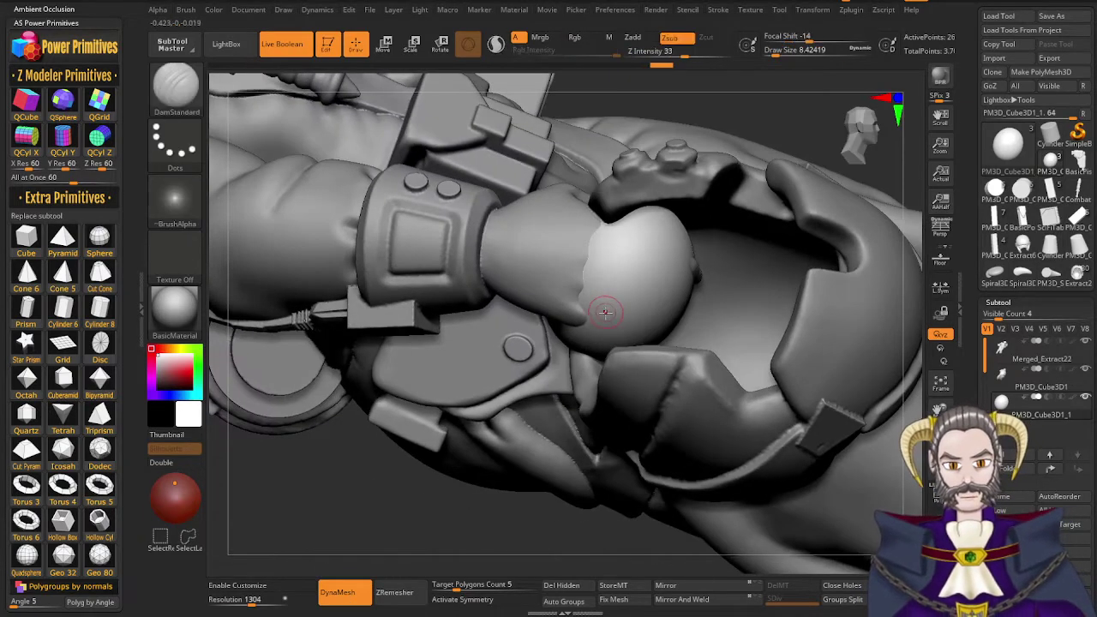
key("b")
key("s")
key("t")
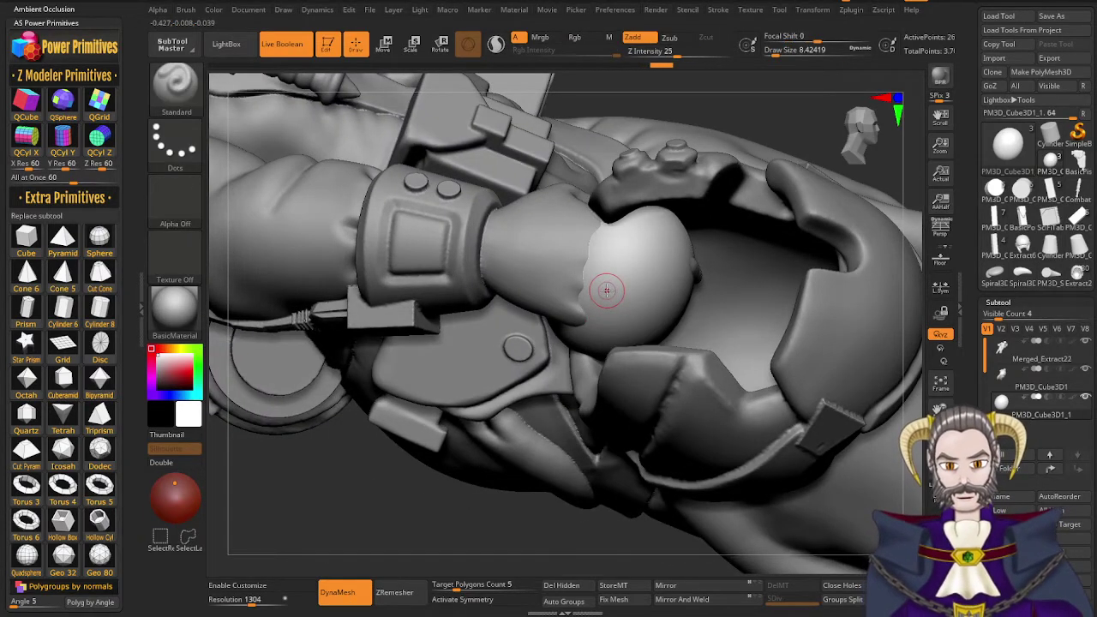
Build up the sphere across the front of the helmet hand with ClayBuildup strokes at draw size about 23.3
key("b")
key("c")
key("b")
key("s")
left_click_drag(607, 288, 615, 285)
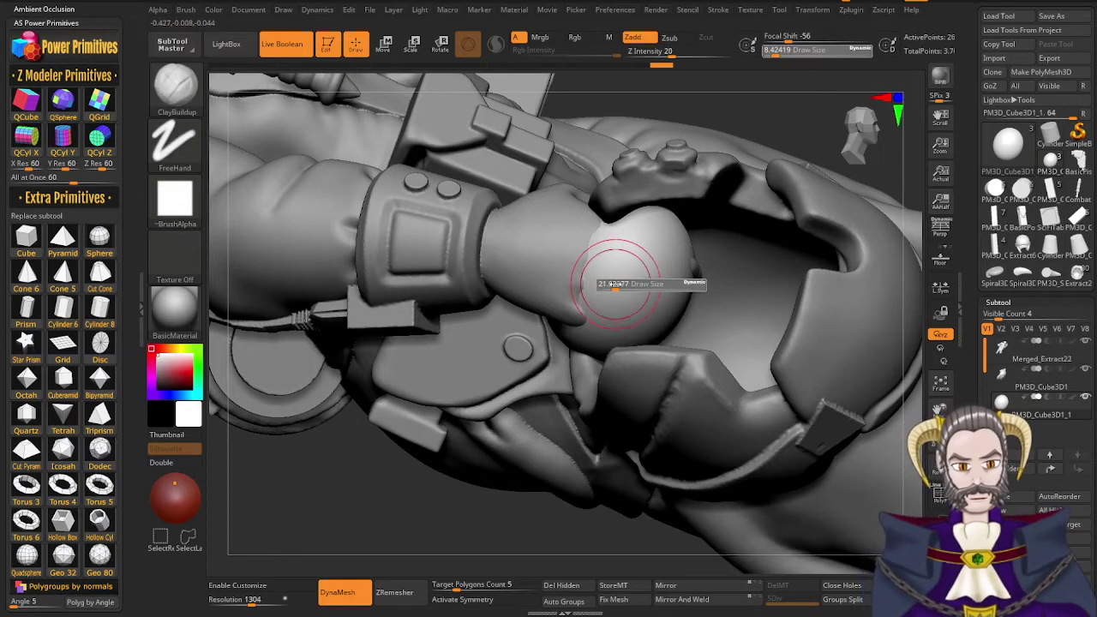
mouse_move(627, 232)
left_mouse_down()
mouse_move(606, 328)
mouse_move(634, 341)
left_mouse_up()
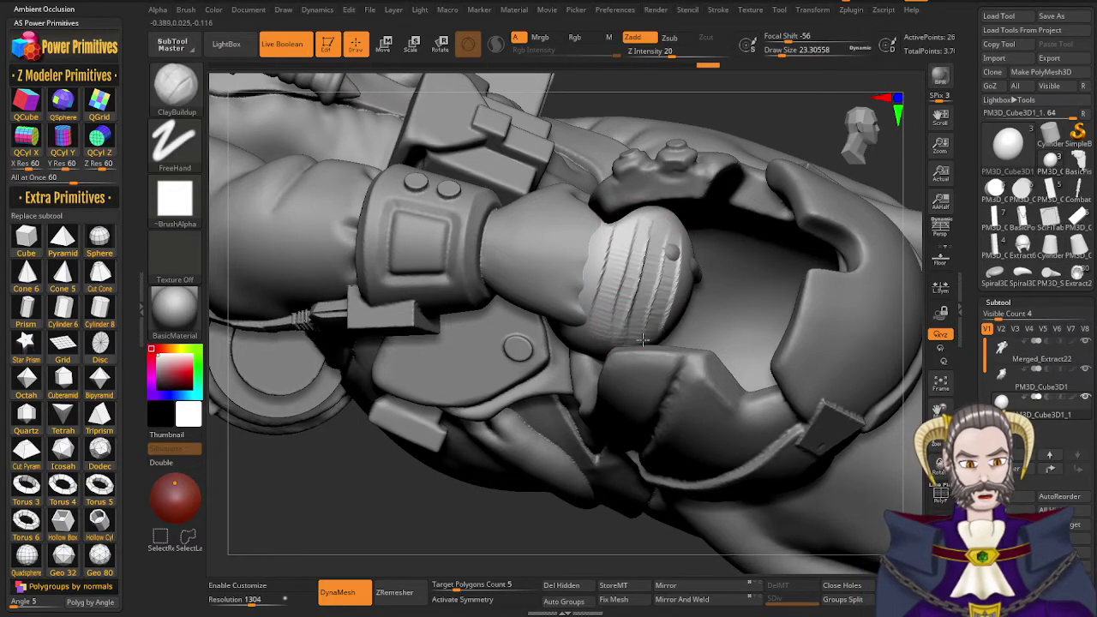
mouse_move(671, 247)
left_mouse_down()
mouse_move(649, 342)
mouse_move(608, 341)
left_mouse_up()
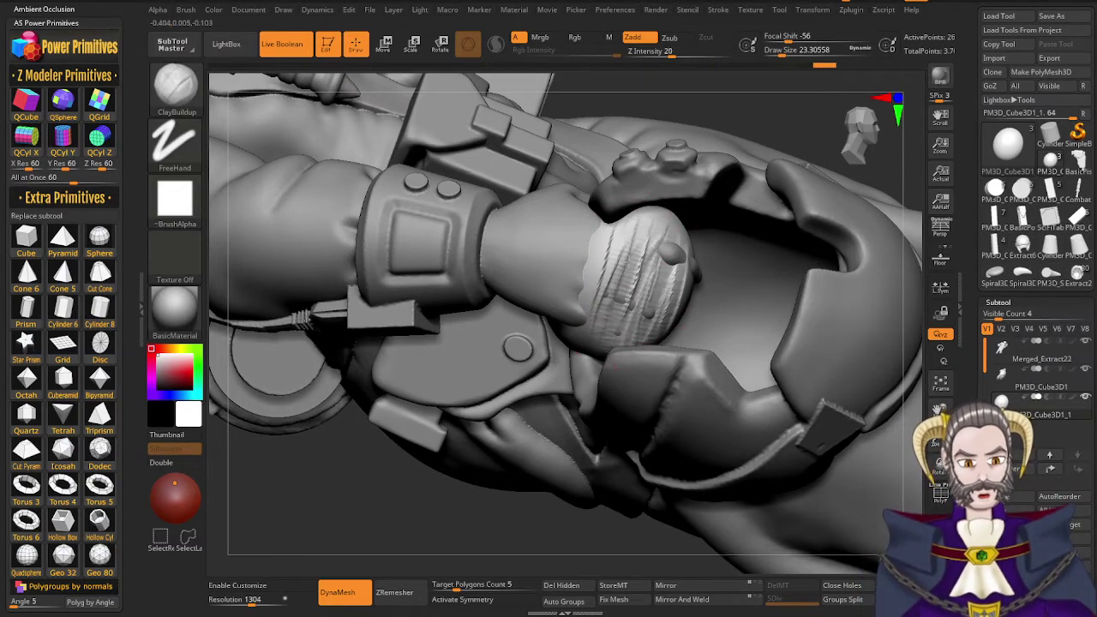
Carve the sphere back with ClayBuildup strokes to expose the fingers of the helmet hand and trim the pad on the palm side
left_click_drag(631, 226, 580, 356, "alt")
left_click_drag(604, 243, 566, 334, "alt")
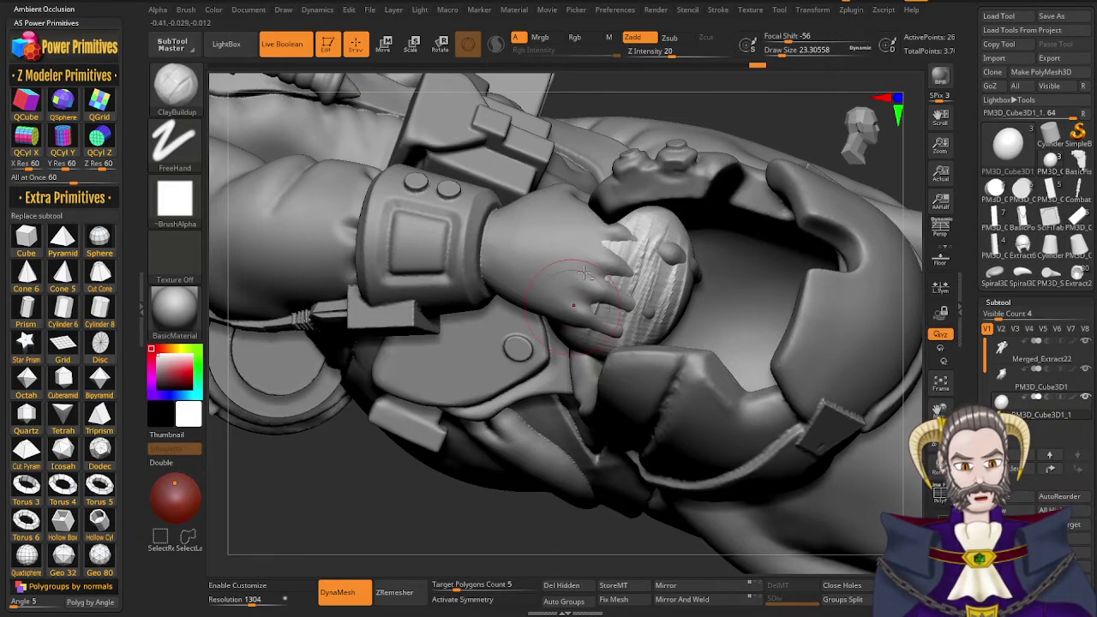
right_click_drag(556, 288, 588, 188)
left_click_drag(589, 322, 539, 363)
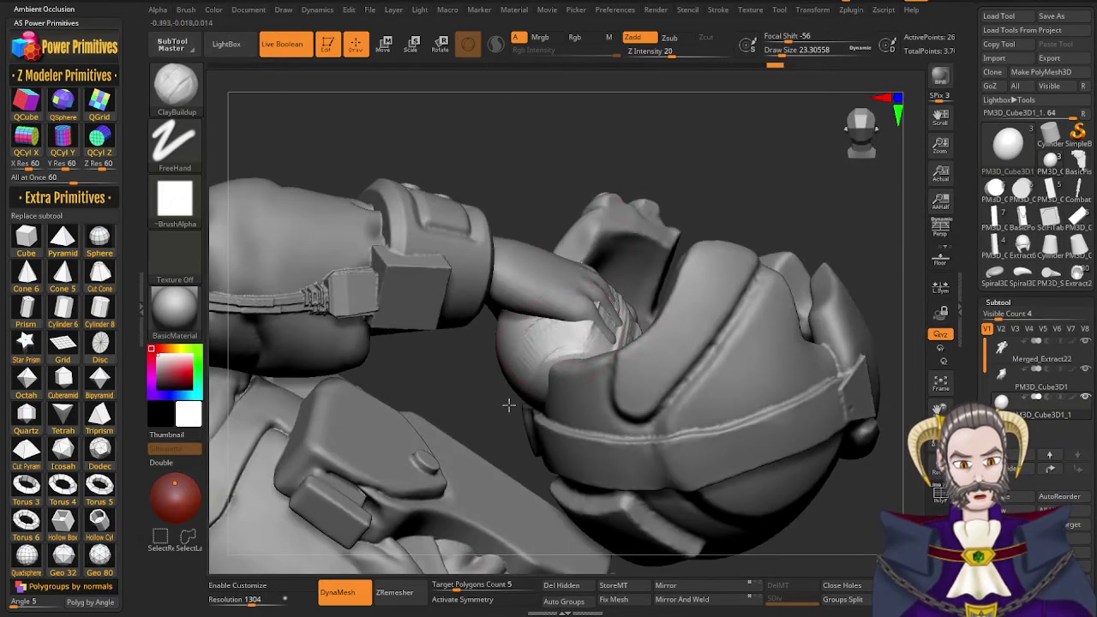
left_click_drag(569, 319, 583, 395)
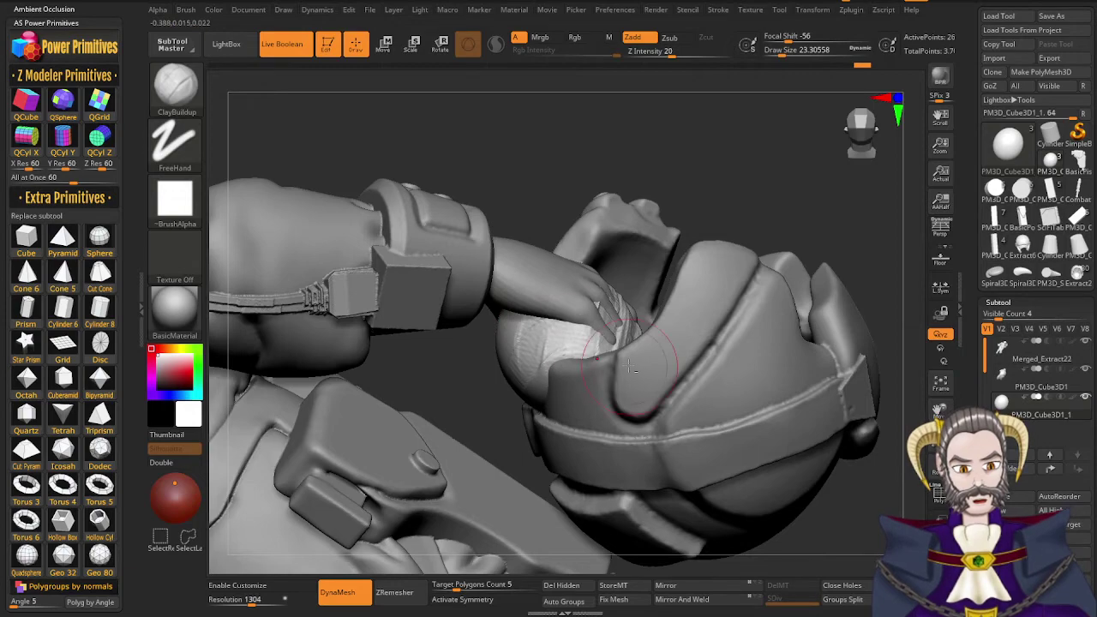
right_click_drag(588, 375, 571, 392)
mouse_move(561, 344)
left_mouse_down()
mouse_move(598, 377)
mouse_move(554, 357)
mouse_move(583, 363)
left_mouse_up()
left_click_drag(571, 326, 622, 379)
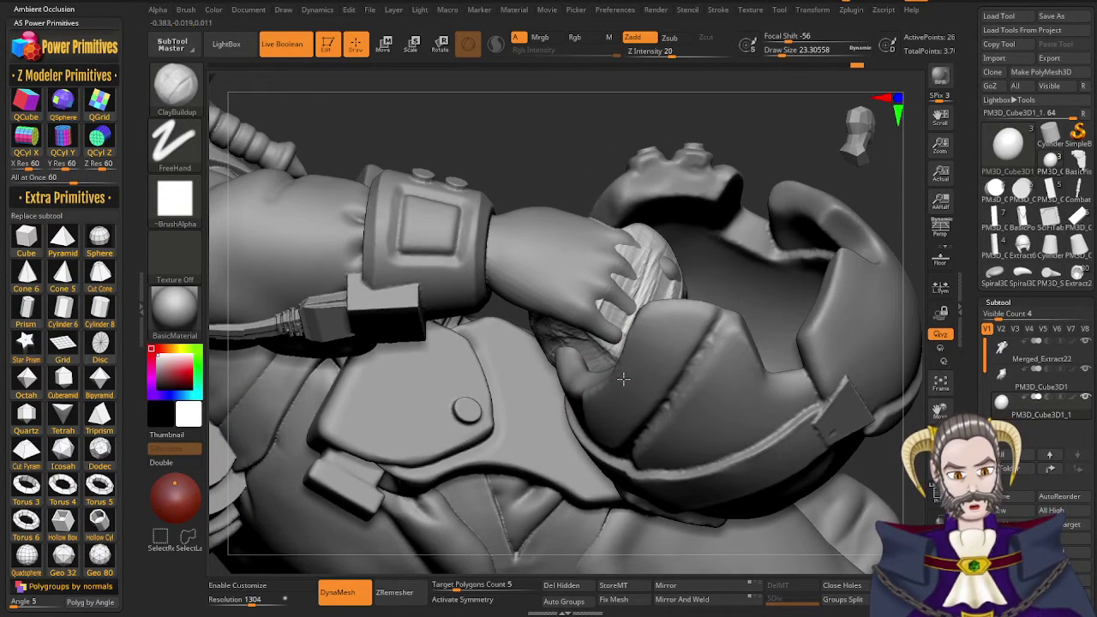
Carve the sphere down between and around the fingertips inside the helmet opening with ClayBuildup strokes
mouse_move(598, 358)
right_mouse_down()
mouse_move(592, 390)
mouse_move(627, 355)
right_mouse_up()
left_click_drag(650, 319, 611, 371)
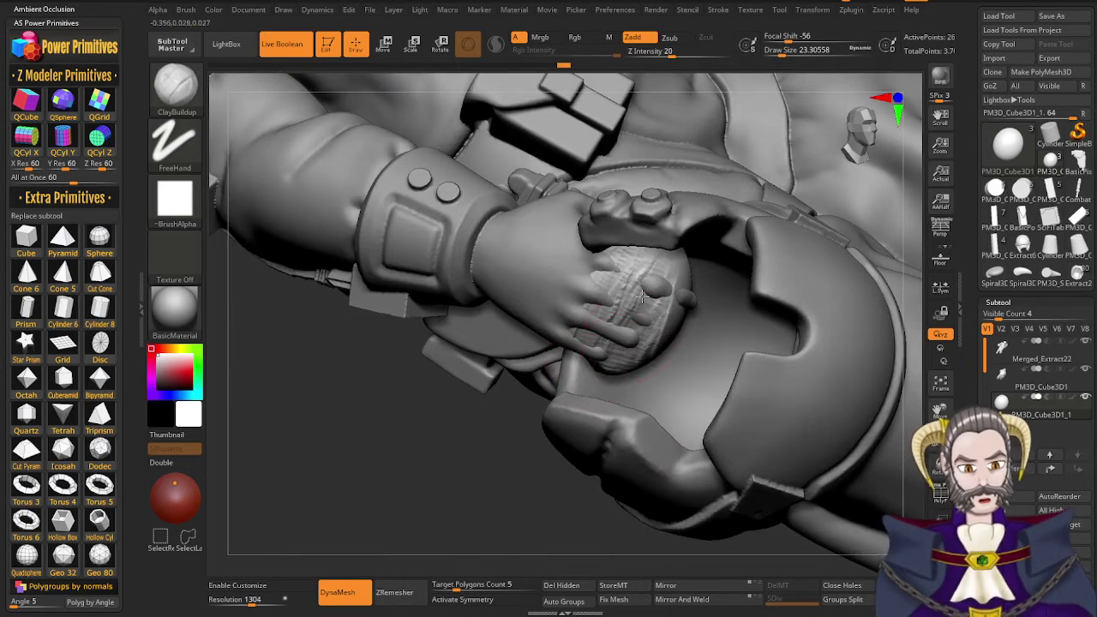
left_click_drag(639, 296, 618, 388)
left_click_drag(667, 310, 648, 359)
mouse_move(642, 295)
left_mouse_down()
mouse_move(605, 363)
mouse_move(615, 369)
left_mouse_up()
left_click_drag(668, 309, 622, 369)
left_click_drag(677, 312, 629, 366)
Cut away the excess sphere along the outer fingers and fingertips so the whole fingers stand clear of the pad
mouse_move(642, 366)
right_mouse_down()
mouse_move(619, 360)
mouse_move(644, 396)
mouse_move(678, 342)
right_mouse_up()
mouse_move(593, 366)
left_mouse_down()
mouse_move(651, 370)
mouse_move(631, 380)
left_mouse_up()
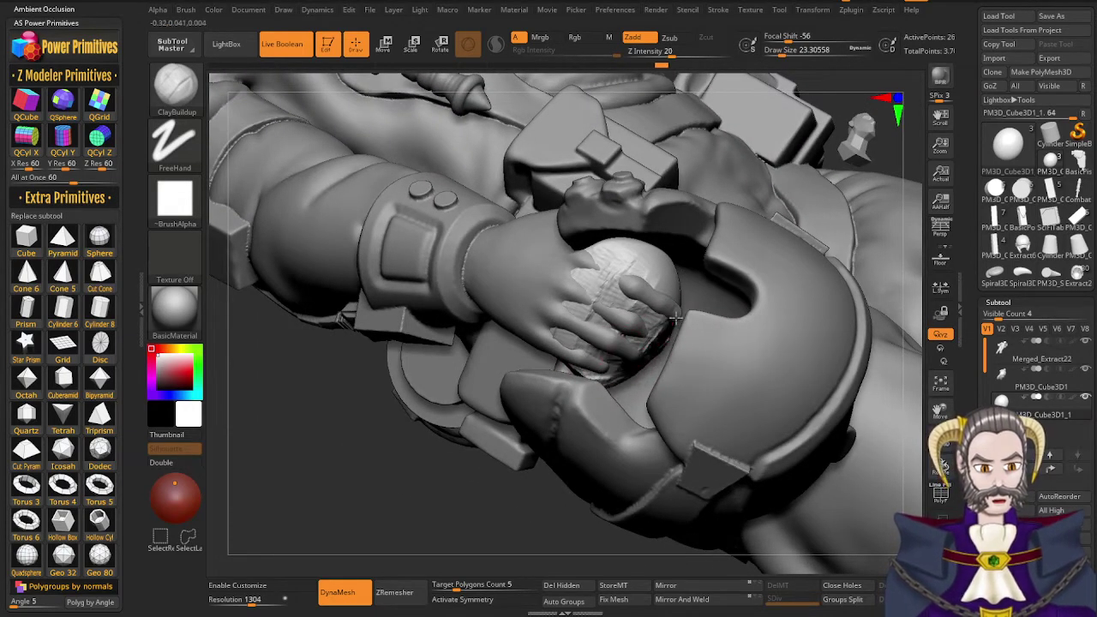
mouse_move(580, 298)
left_mouse_down()
mouse_move(611, 281)
mouse_move(590, 294)
left_mouse_up()
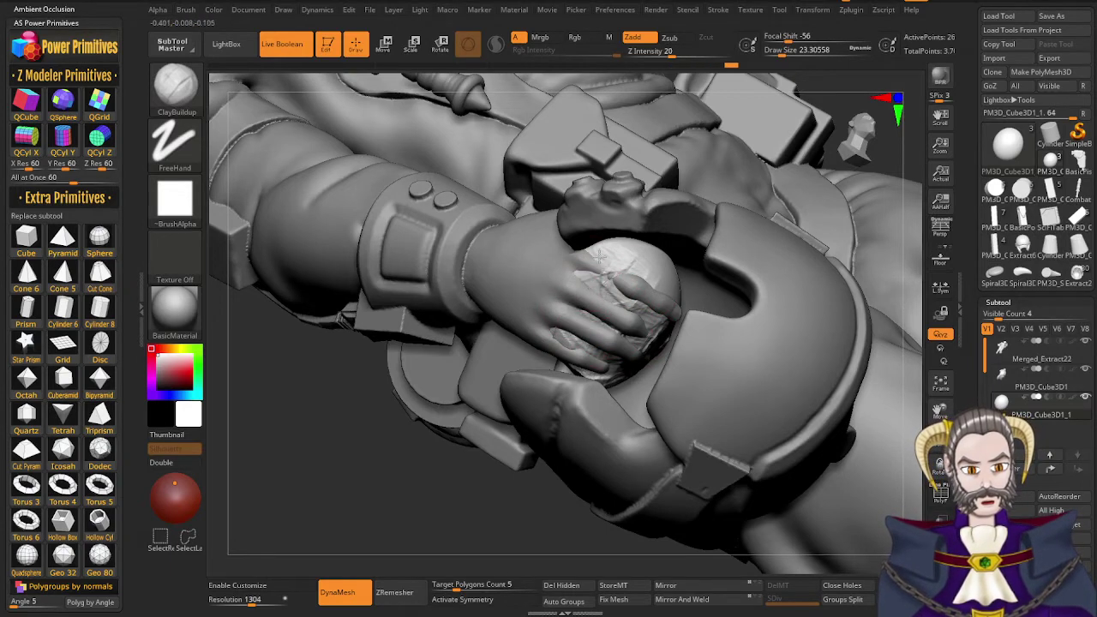
left_click_drag(601, 256, 632, 279)
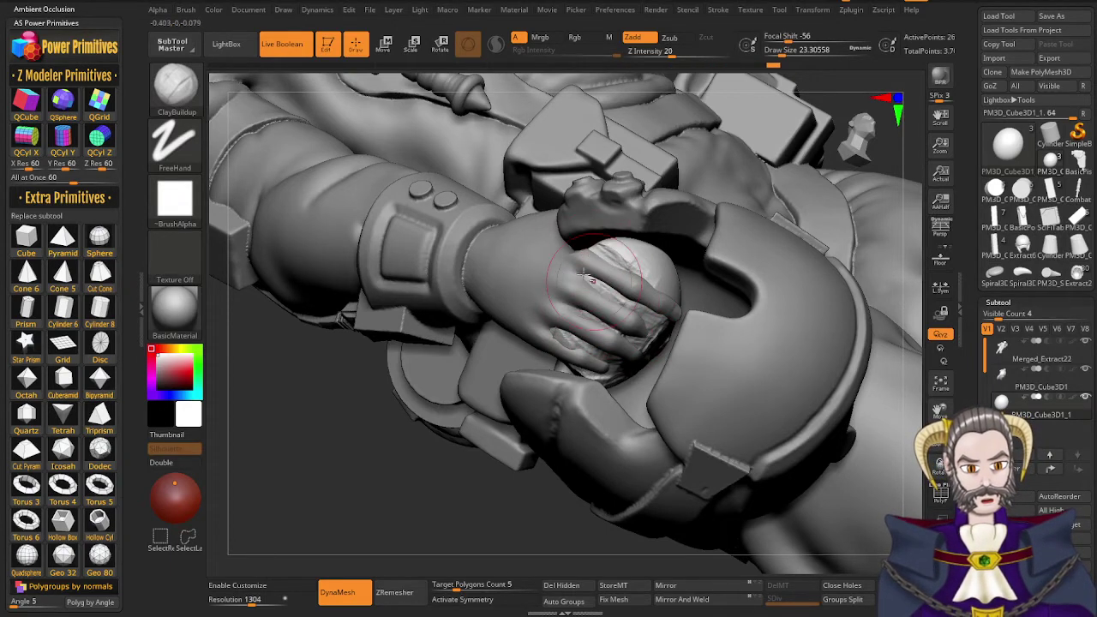
left_click_drag(674, 273, 635, 251)
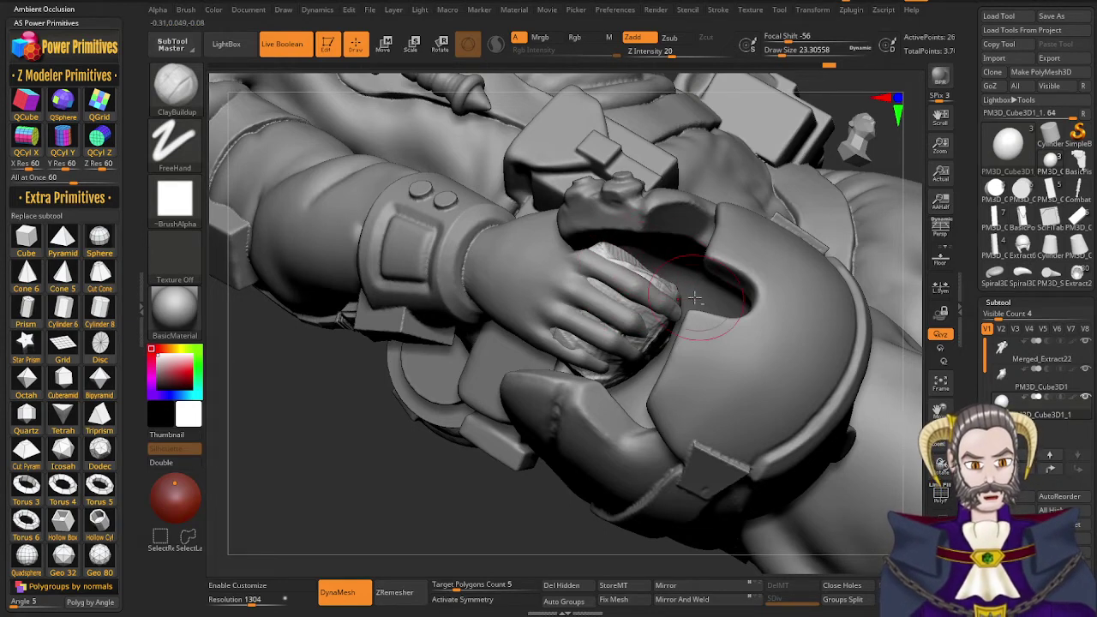
left_click_drag(651, 338, 663, 349)
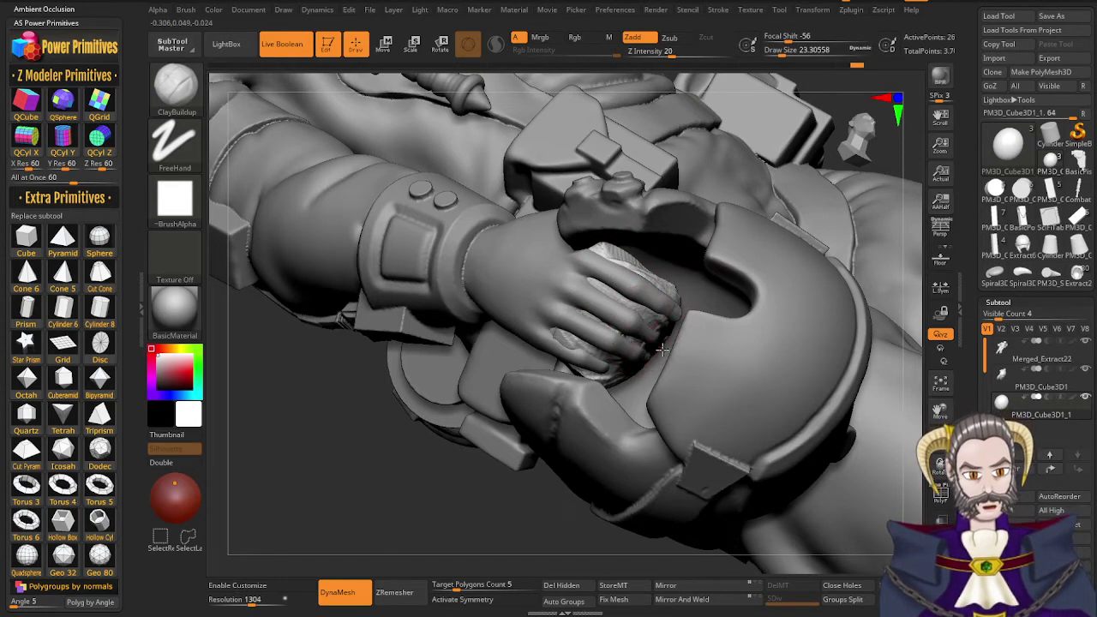
mouse_move(647, 365)
right_mouse_down()
mouse_move(637, 350)
mouse_move(635, 375)
right_mouse_up()
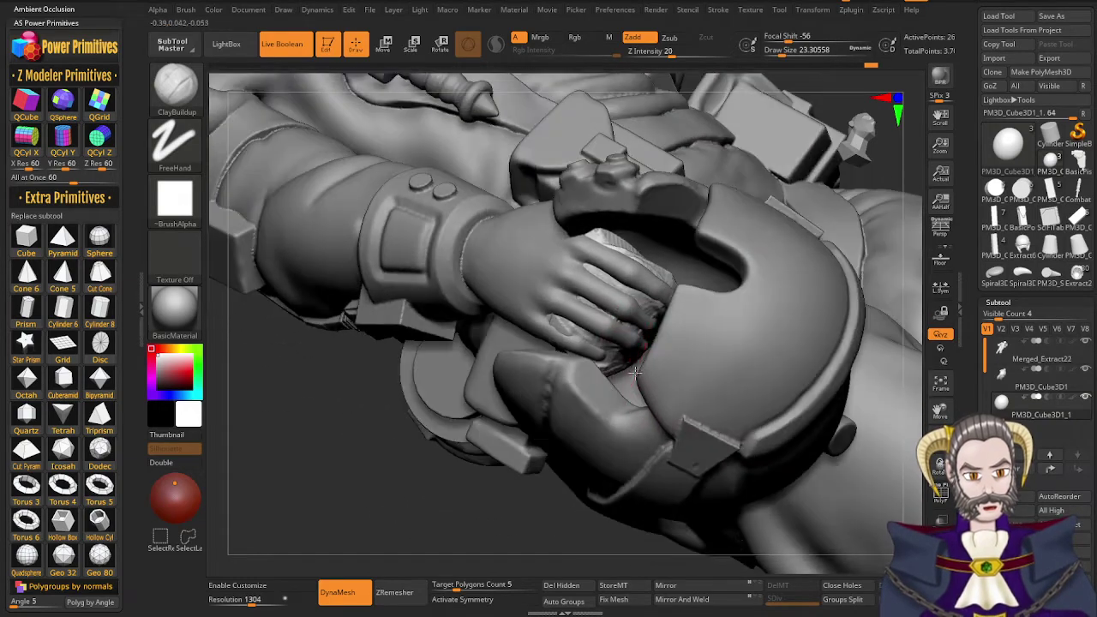
left_click_drag(627, 365, 665, 316)
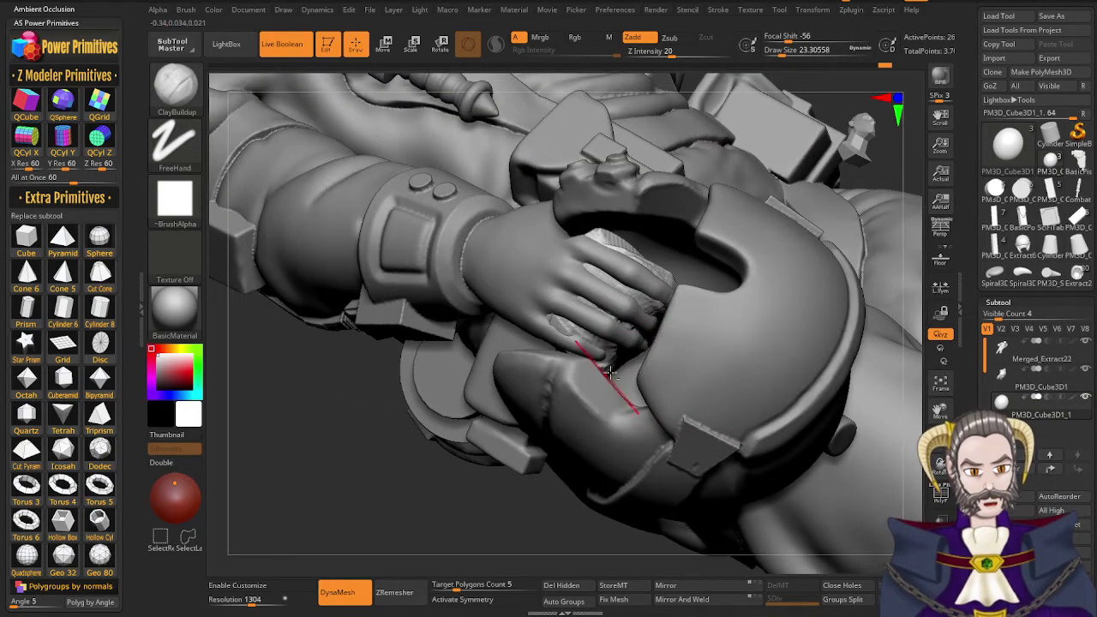
Carve the sphere down around the thumb and palm on the outer side of the helmet rim
mouse_move(657, 328)
right_mouse_down()
mouse_move(627, 278)
mouse_move(600, 368)
right_mouse_up()
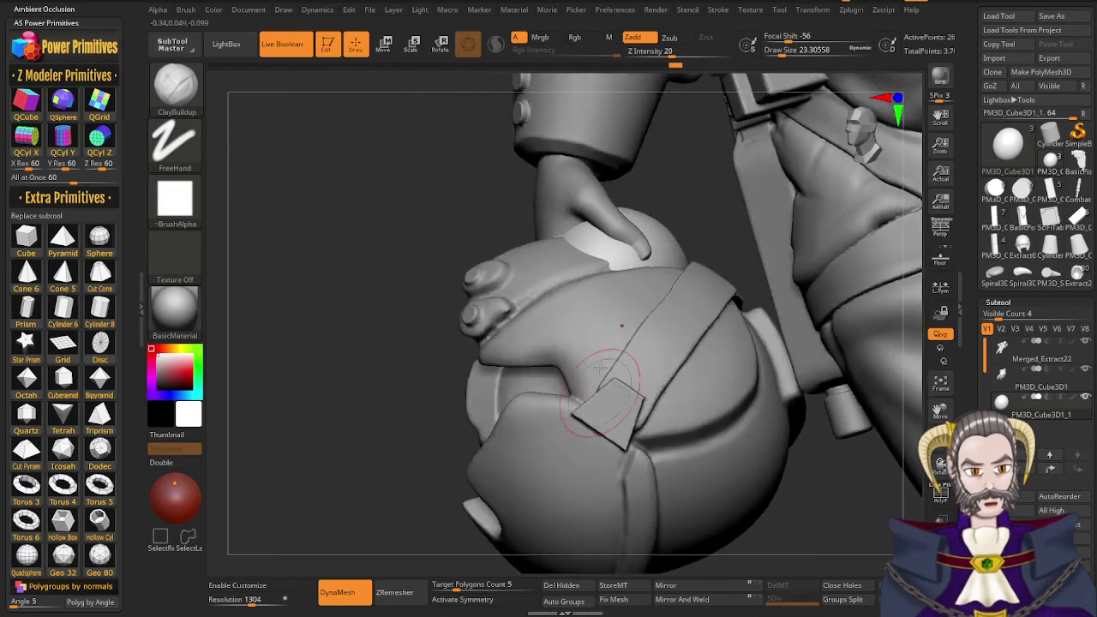
left_click_drag(597, 255, 639, 266)
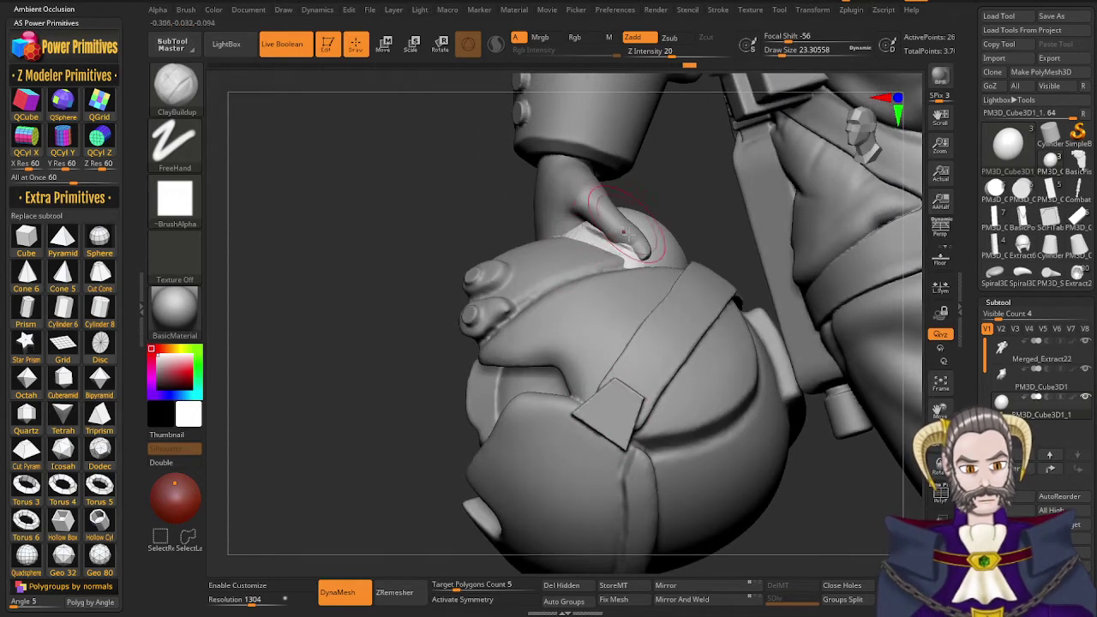
right_click_drag(623, 230, 641, 258)
left_click_drag(645, 256, 629, 260)
mouse_move(636, 264)
right_mouse_down()
mouse_move(630, 311)
mouse_move(631, 223)
right_mouse_up()
mouse_move(642, 162)
left_mouse_down()
mouse_move(670, 233)
mouse_move(656, 240)
left_mouse_up()
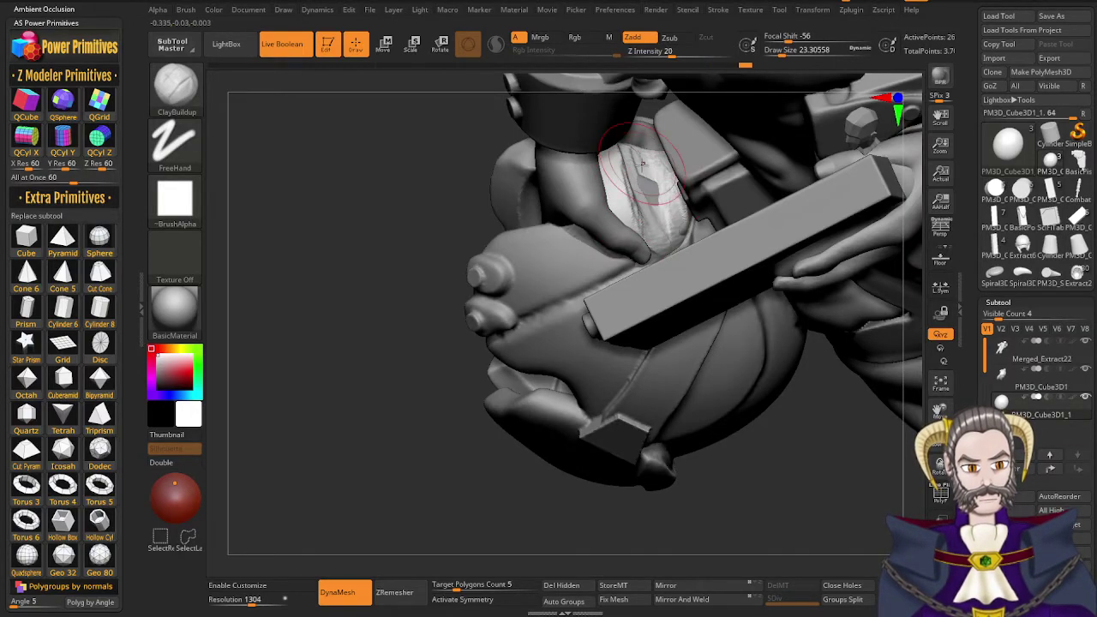
Remesh the carved pad with DynaMesh and smooth its rough surface between the palm and the helmet
right_click_drag(643, 163, 722, 523)
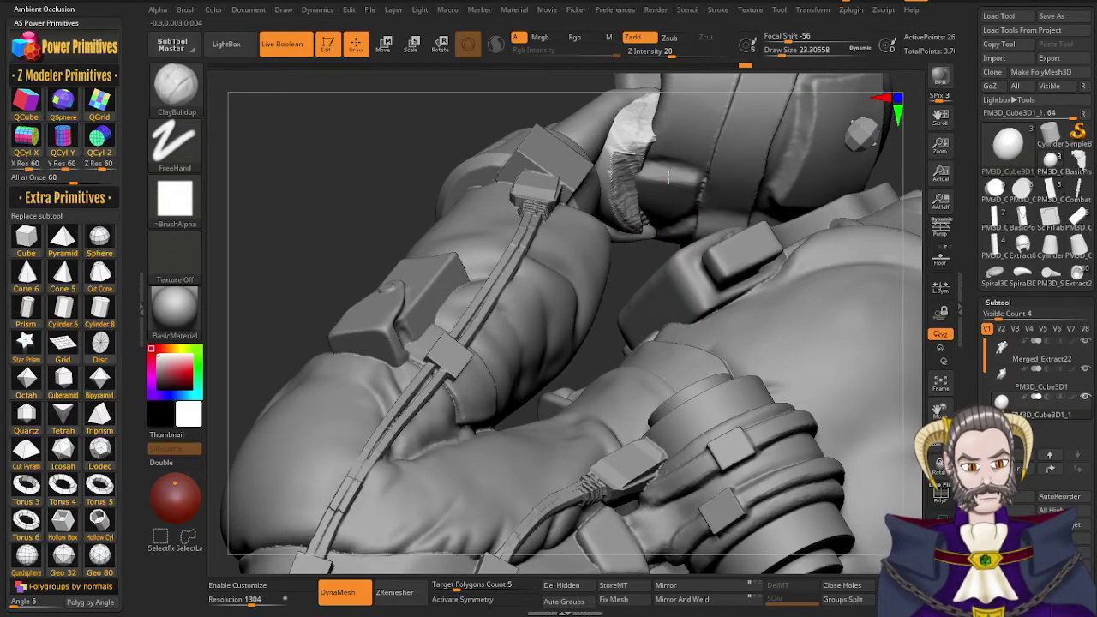
left_click_drag(360, 201, 377, 178, "ctrl")
mouse_move(651, 230)
right_mouse_down()
mouse_move(652, 163)
mouse_move(656, 184)
right_mouse_up()
mouse_move(652, 138)
left_mouse_down("shift")
mouse_move(633, 171)
mouse_move(645, 120)
mouse_move(625, 187)
mouse_move(634, 223)
left_mouse_up("shift")
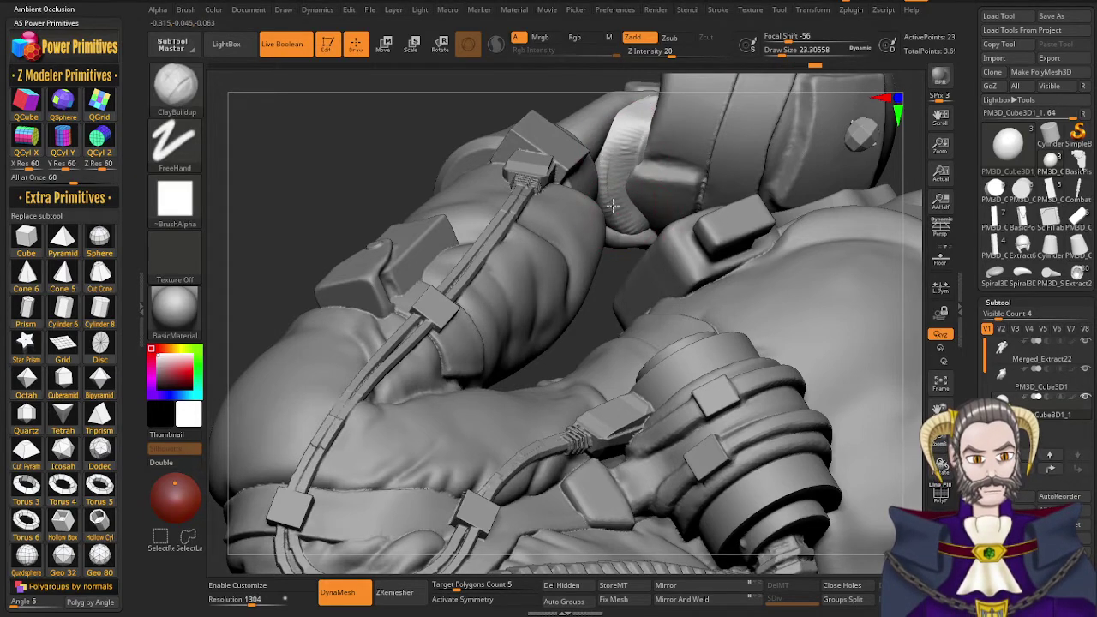
left_click_drag(616, 140, 621, 224, "shift")
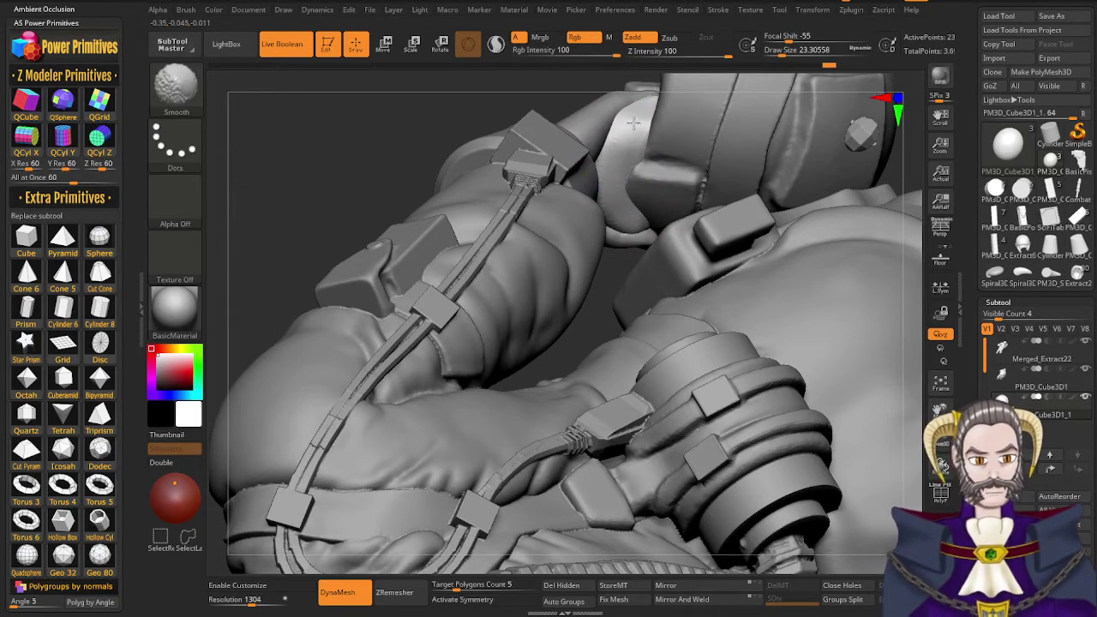
Smooth the pad's edge where it meets the palm and helmet rim, and update its DynaMesh
right_click_drag(649, 150, 674, 256)
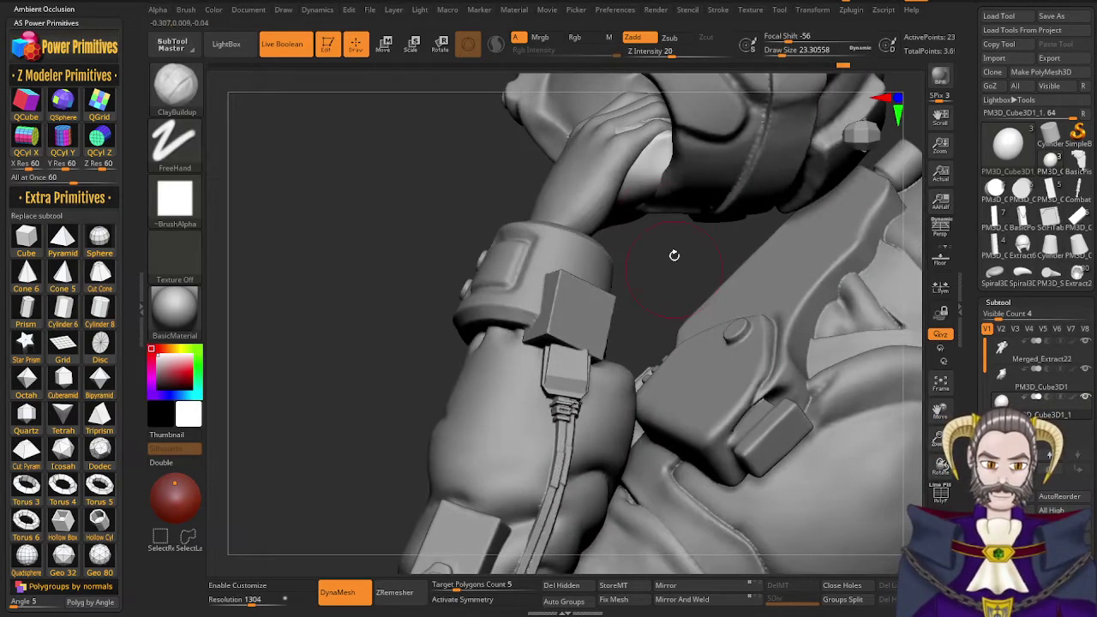
key("shift")
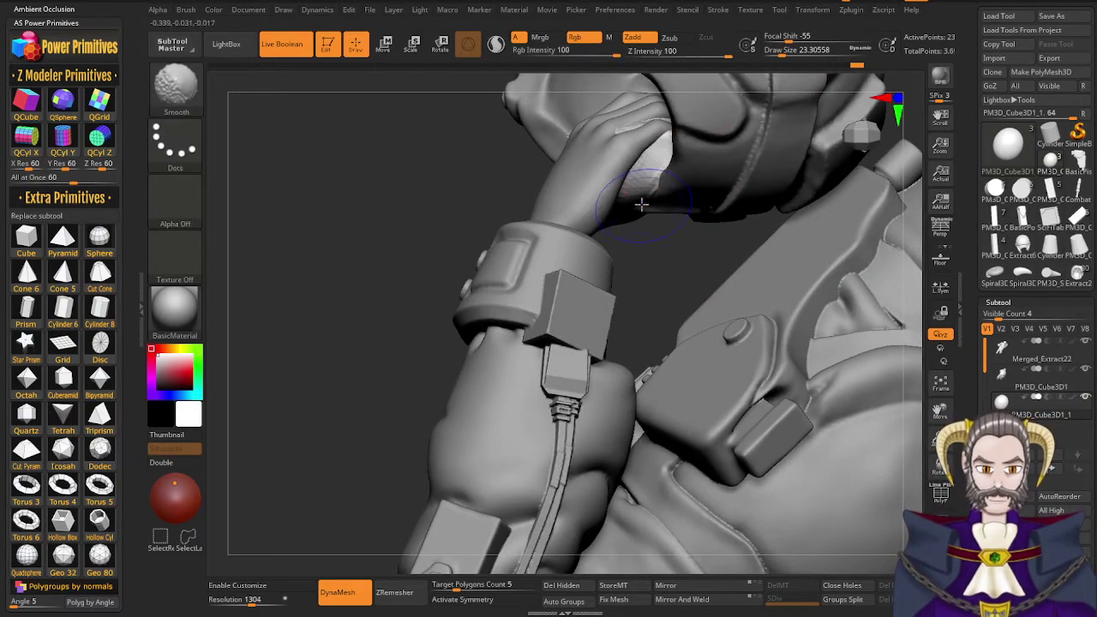
left_click_drag(451, 269, 432, 252, "ctrl")
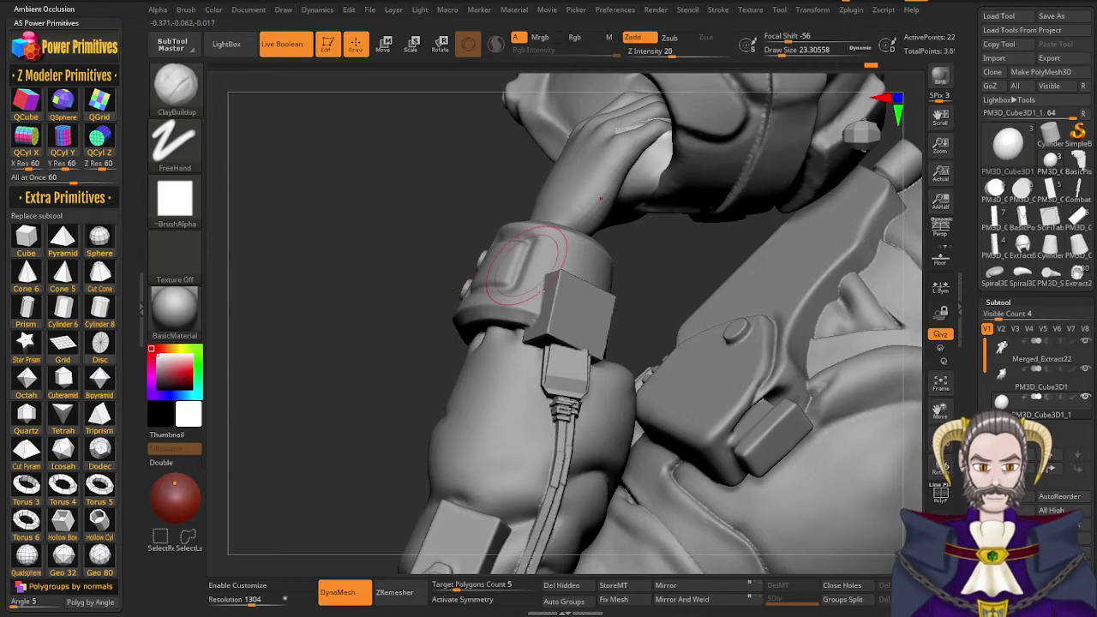
Smooth the pad surface between the fingers inside the helmet and remesh it with DynaMesh
right_click_drag(544, 261, 562, 358)
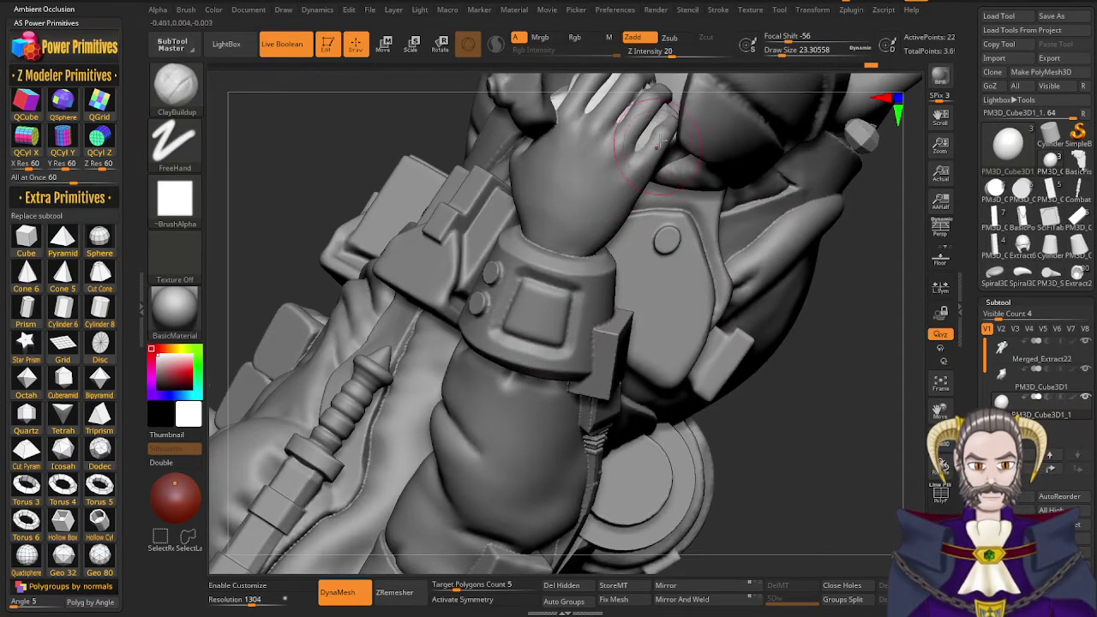
left_click_drag(658, 146, 619, 191, "shift")
mouse_move(602, 224)
right_mouse_down("alt")
mouse_move(566, 370)
mouse_move(571, 426)
mouse_move(583, 320)
right_mouse_up("alt")
left_click_drag(580, 300, 596, 278)
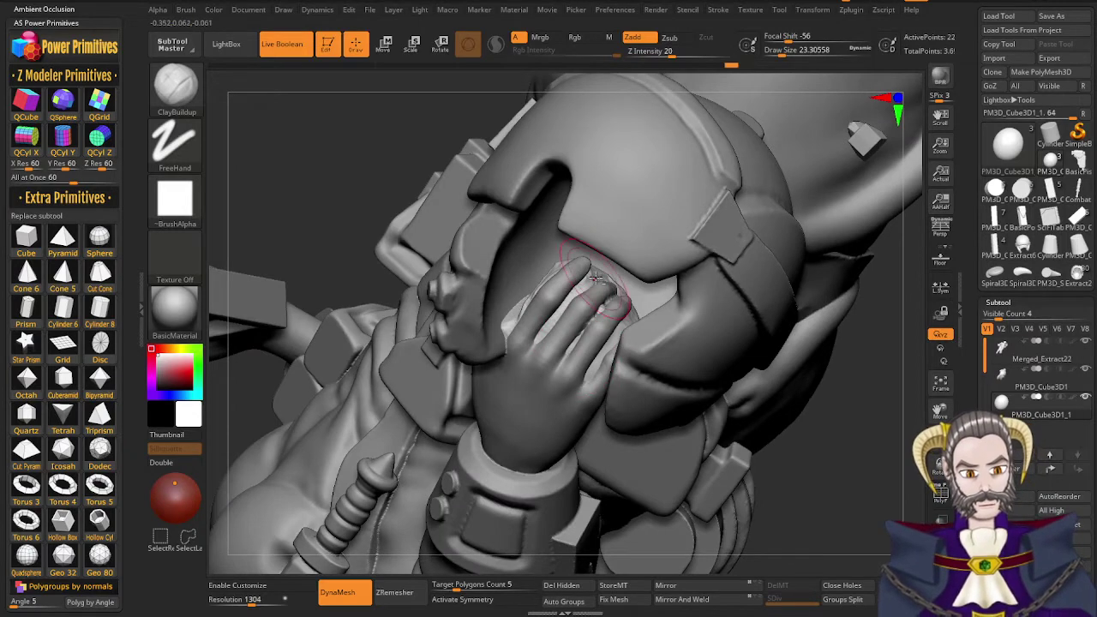
key("shift")
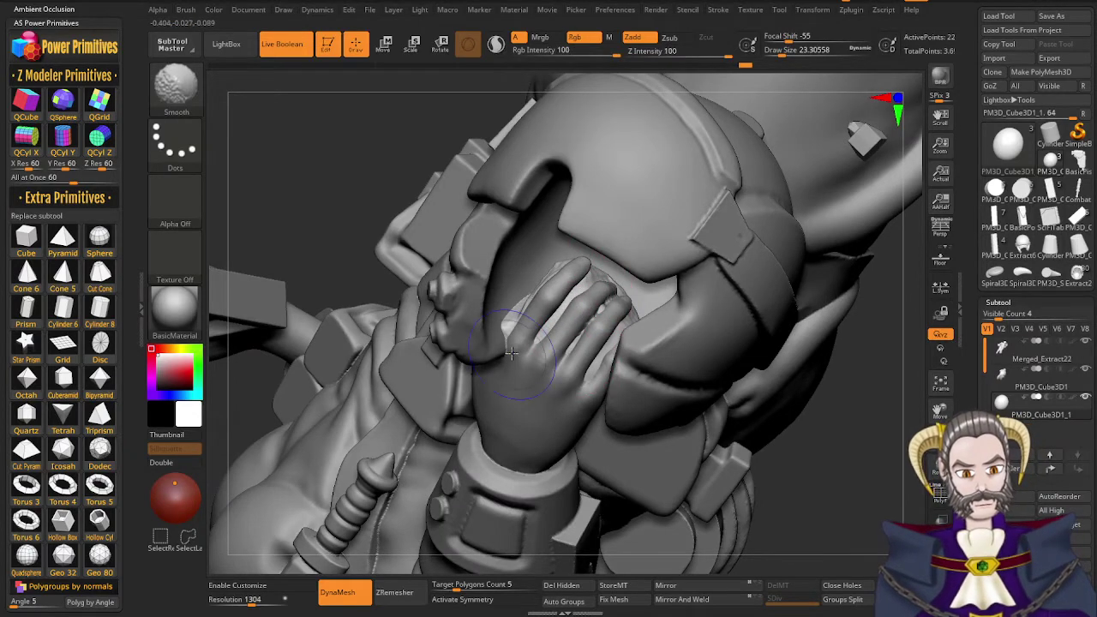
left_click_drag(331, 255, 413, 187, "ctrl")
Smooth the pad beside the outermost finger and across its exposed face in the palm
mouse_move(596, 273)
right_mouse_down()
mouse_move(613, 333)
mouse_move(619, 312)
mouse_move(551, 264)
right_mouse_up()
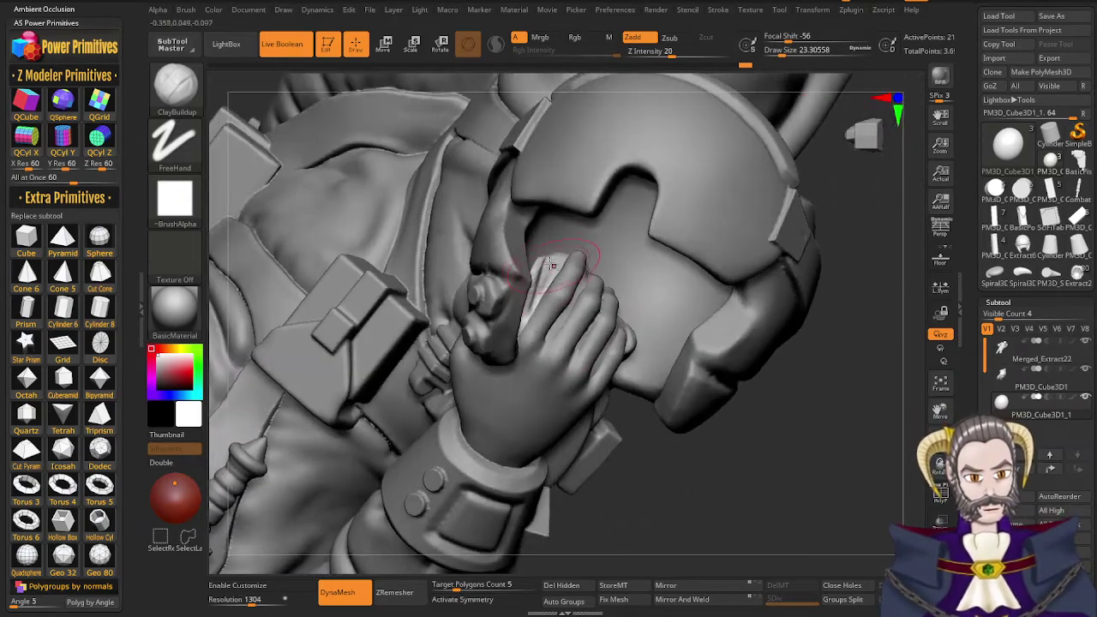
mouse_move(533, 308)
right_mouse_down()
mouse_move(591, 336)
mouse_move(551, 311)
mouse_move(576, 307)
mouse_move(543, 295)
mouse_move(544, 335)
mouse_move(557, 321)
right_mouse_up()
left_click_drag(537, 293, 552, 271, "shift")
mouse_move(544, 258)
right_mouse_down()
mouse_move(487, 321)
mouse_move(532, 241)
mouse_move(470, 356)
right_mouse_up()
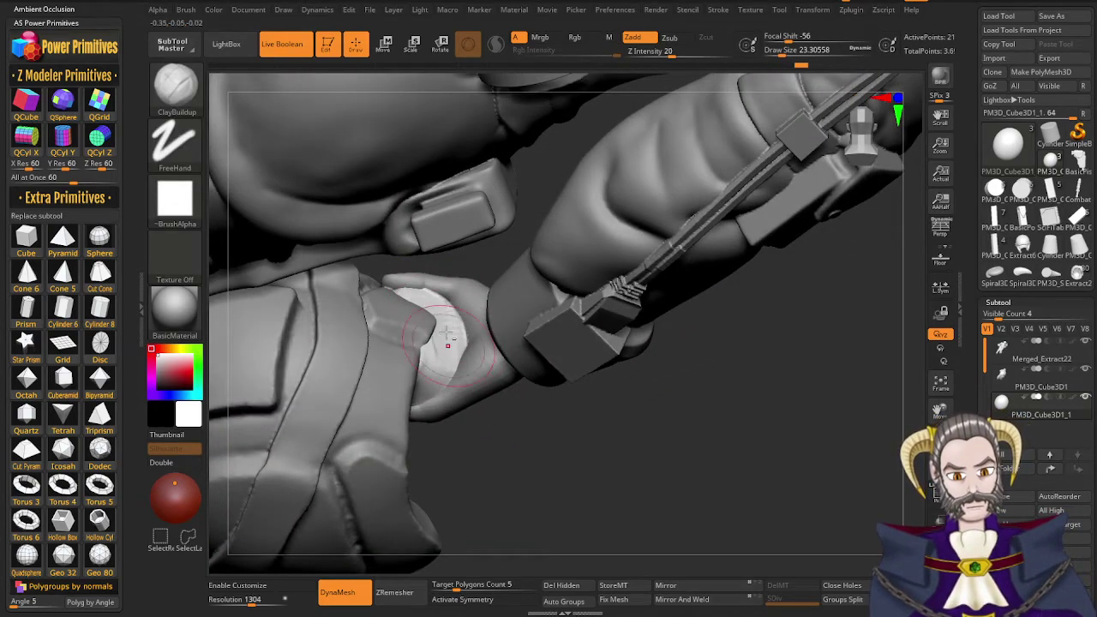
mouse_move(441, 355)
left_mouse_down()
mouse_move(441, 330)
mouse_move(438, 367)
mouse_move(443, 318)
left_mouse_up()
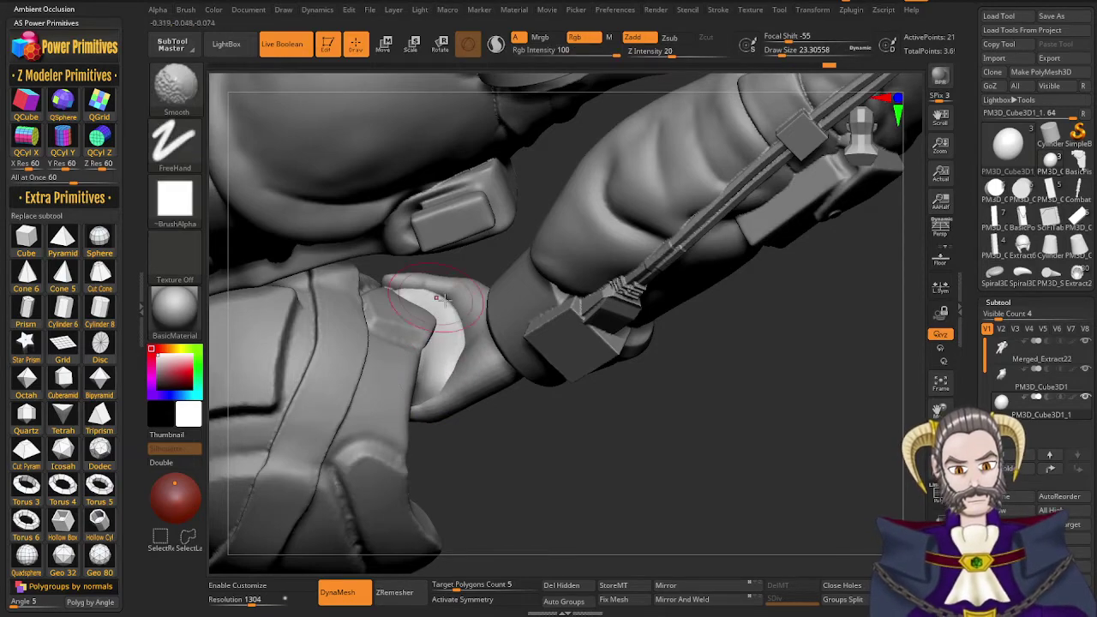
mouse_move(441, 294)
right_mouse_down()
mouse_move(426, 223)
mouse_move(442, 300)
mouse_move(436, 371)
mouse_move(397, 417)
mouse_move(338, 424)
mouse_move(337, 391)
right_mouse_up()
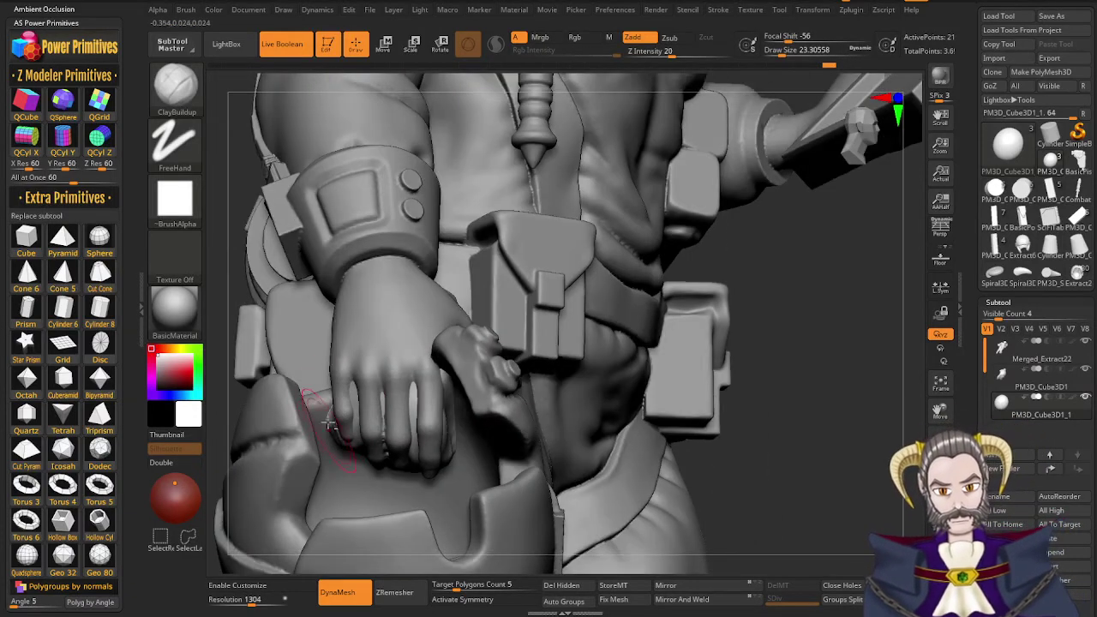
Smooth the pad around the fingertips inside the helmet and refresh its DynaMesh
mouse_move(331, 443)
right_mouse_down()
mouse_move(429, 390)
mouse_move(420, 441)
right_mouse_up()
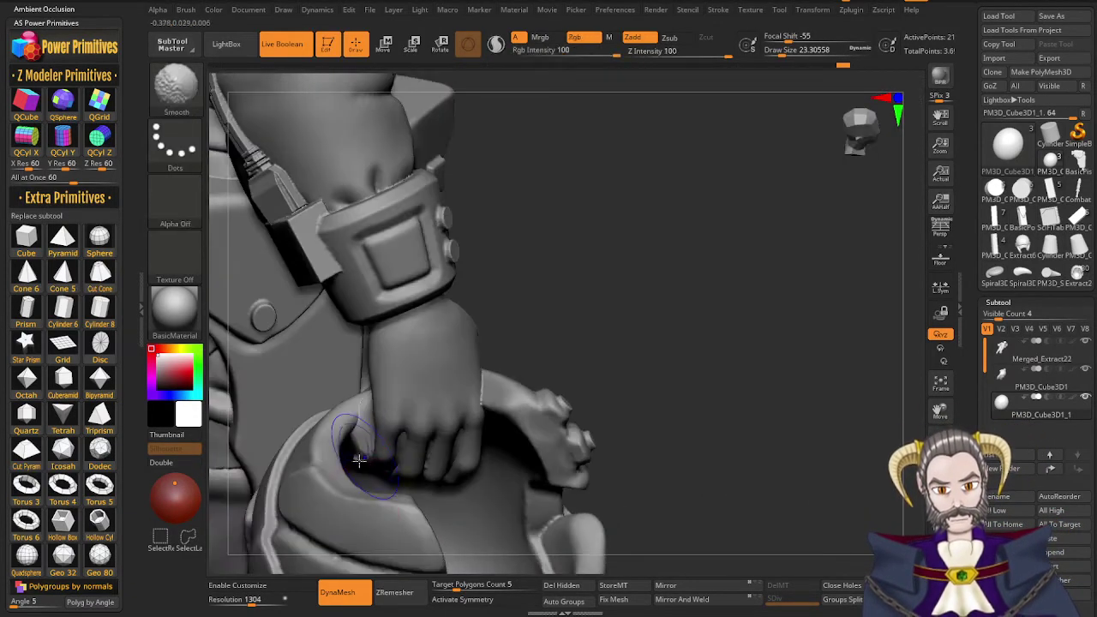
left_click_drag(610, 277, 719, 186, "ctrl")
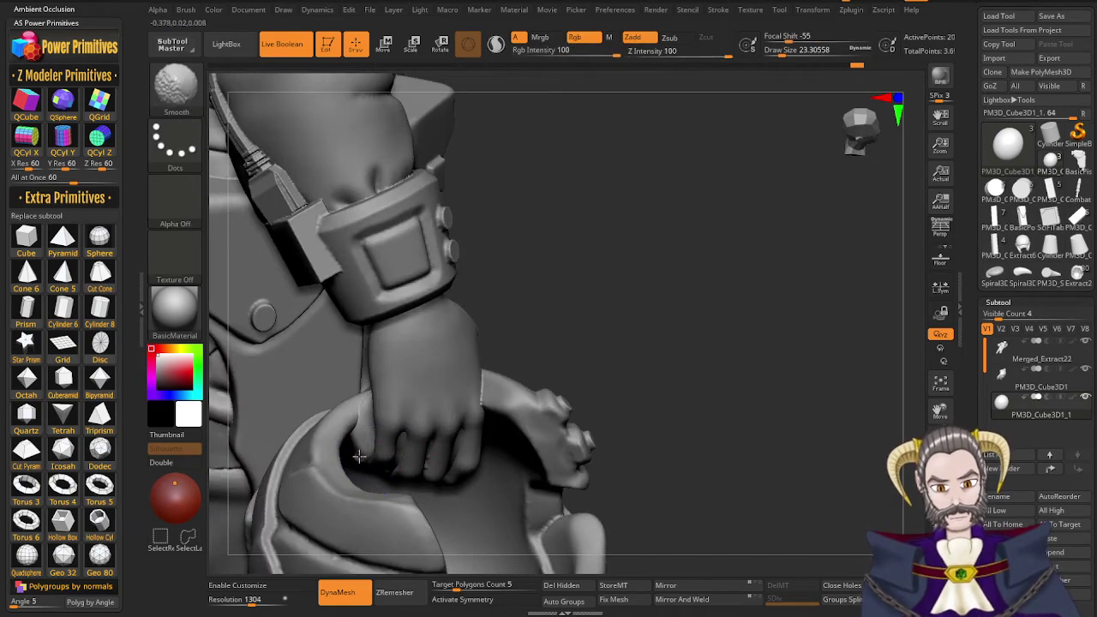
right_click_drag(445, 431, 376, 406)
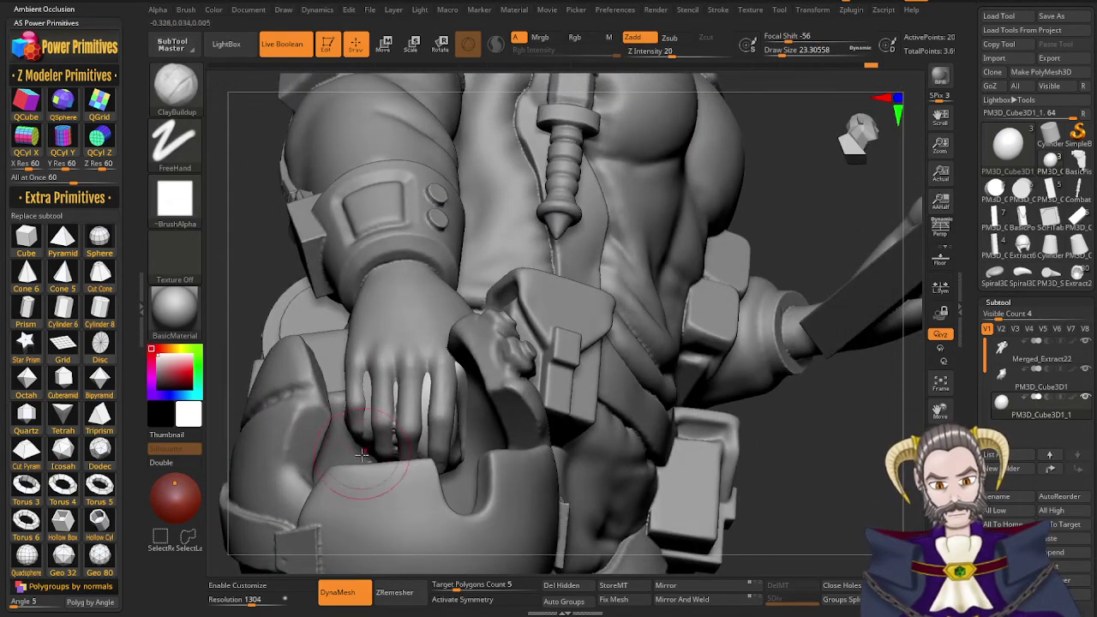
right_click_drag(362, 455, 362, 437)
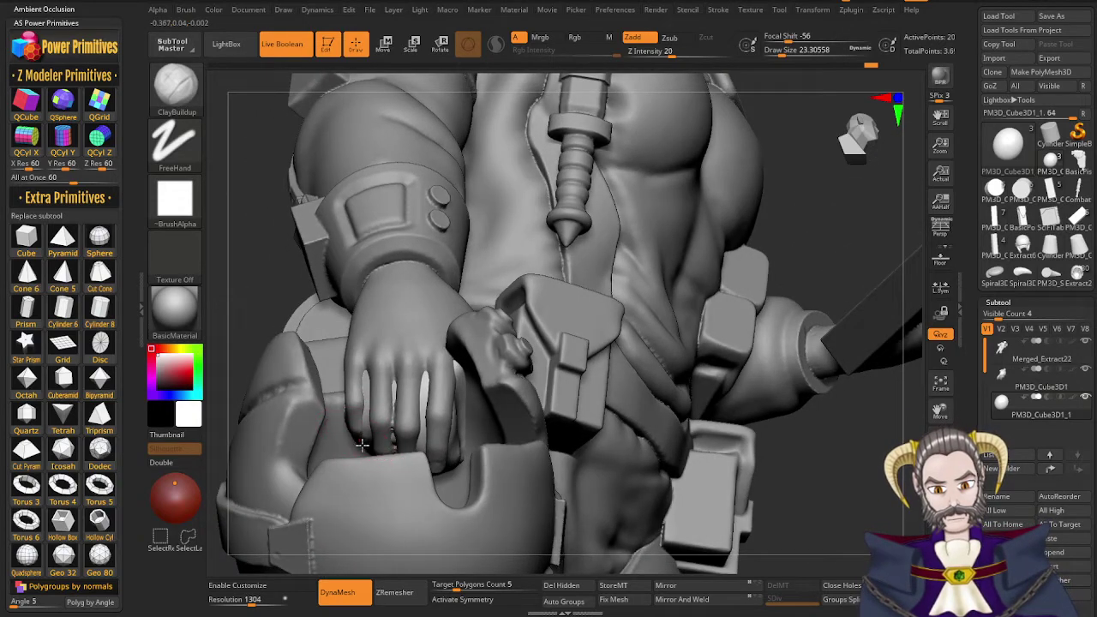
key("shift")
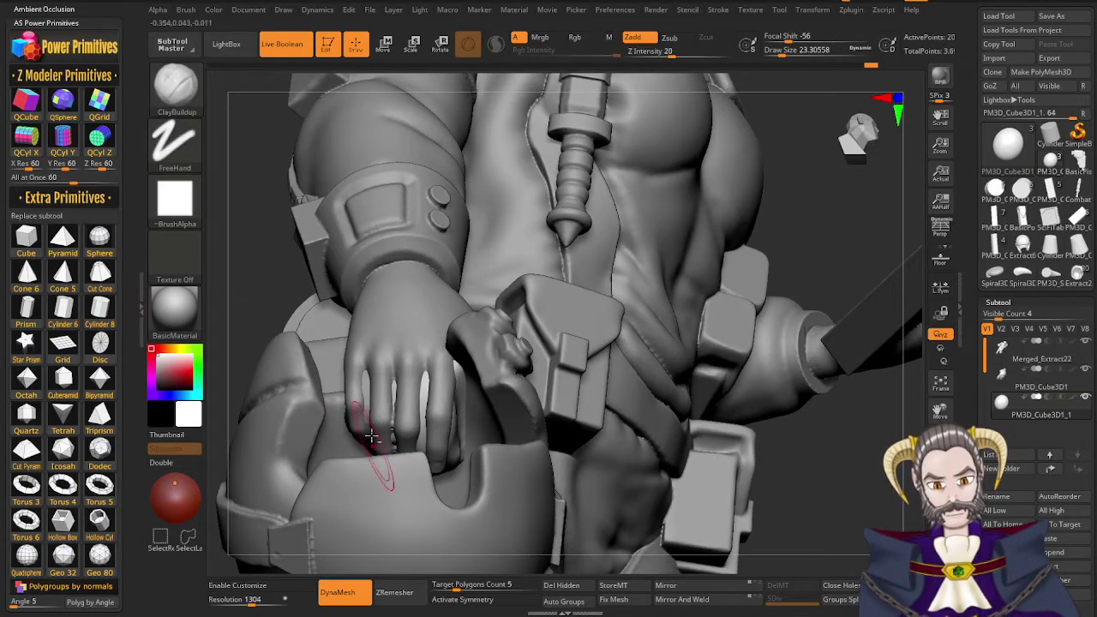
Check the filled grip on the whole figure and select the Merged_Extract22 body subtool
right_click_drag(393, 415, 480, 485)
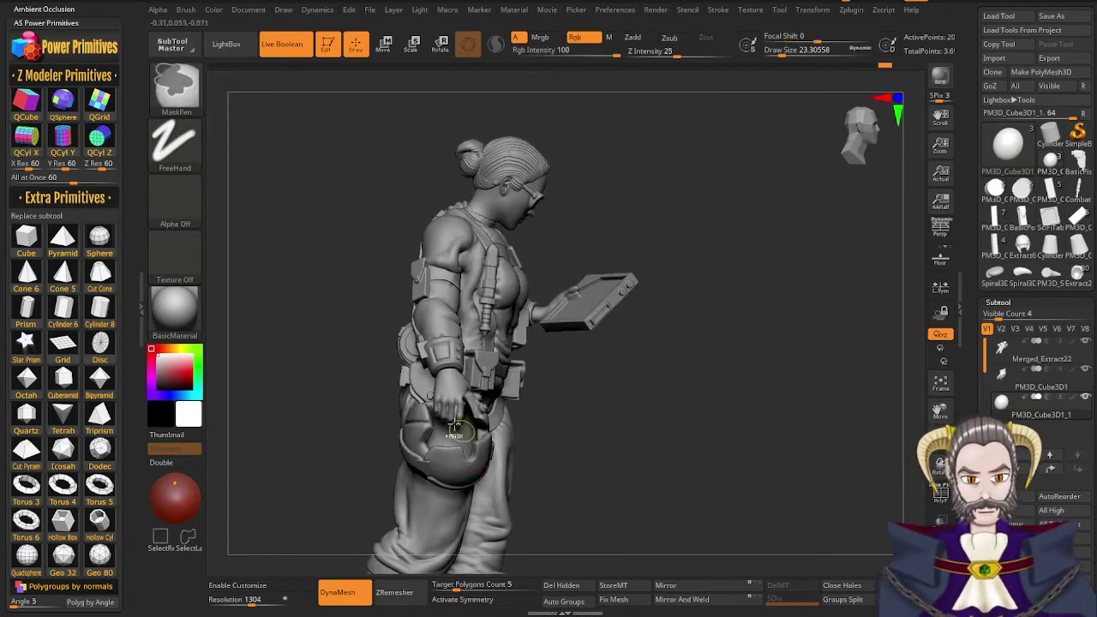
mouse_move(460, 426)
right_mouse_down("ctrl")
mouse_move(590, 521)
mouse_move(613, 557)
right_mouse_up("ctrl")
mouse_move(482, 371)
right_mouse_down()
mouse_move(490, 356)
mouse_move(481, 372)
right_mouse_up()
left_click(478, 371, "alt")
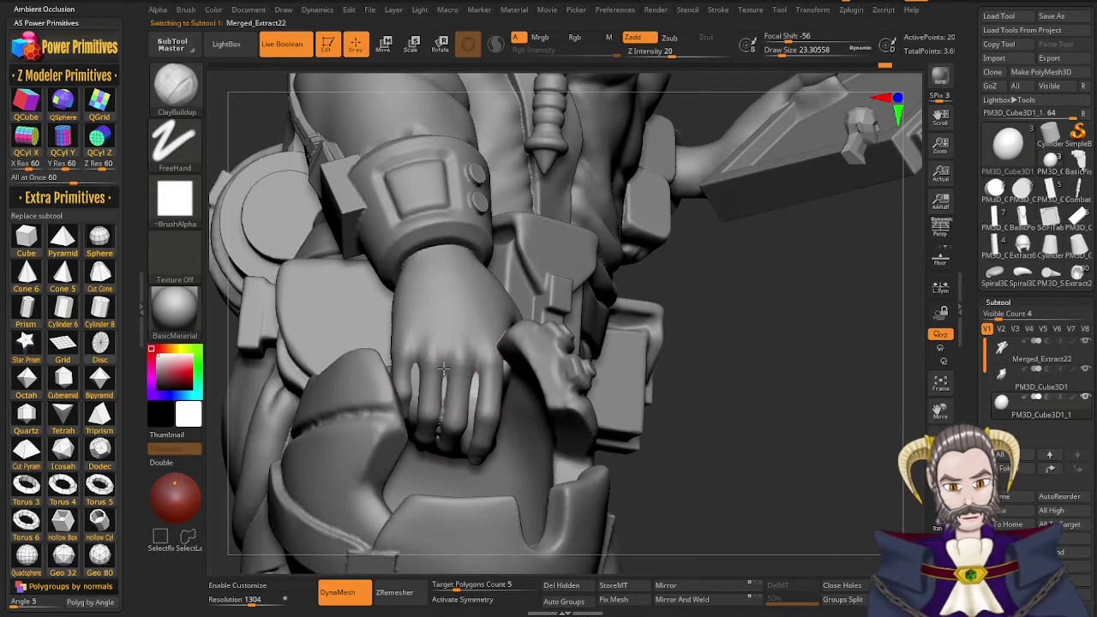
Compare the body with the filler pad in the helmet grip and refresh the PM3D_Cube3D1_1 pad's DynaMesh
key("ctrl+z")
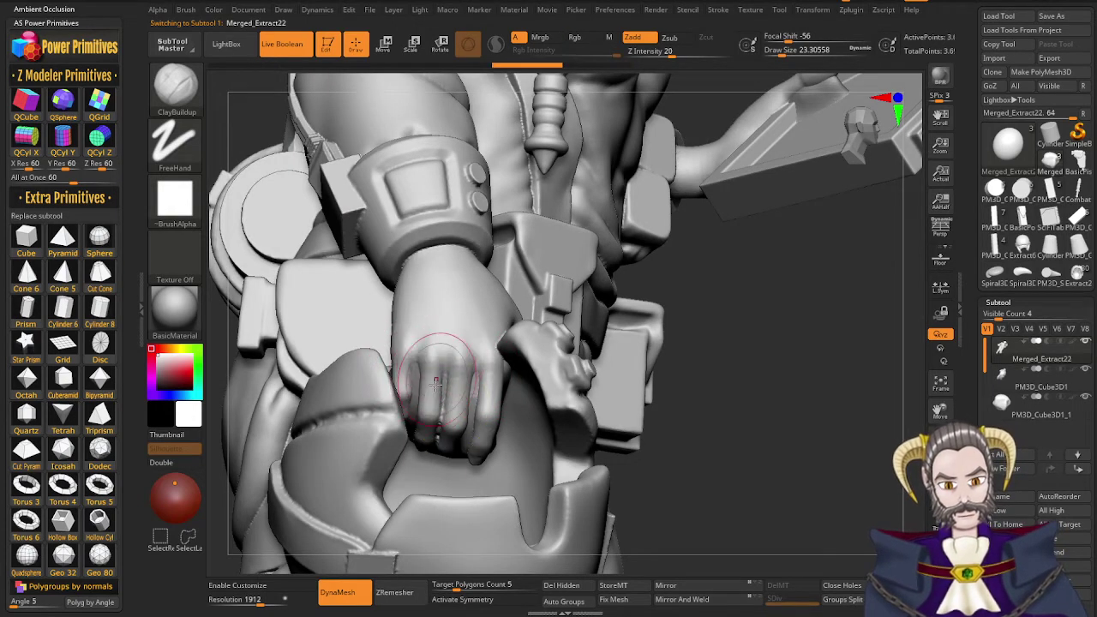
left_click(479, 410, "alt")
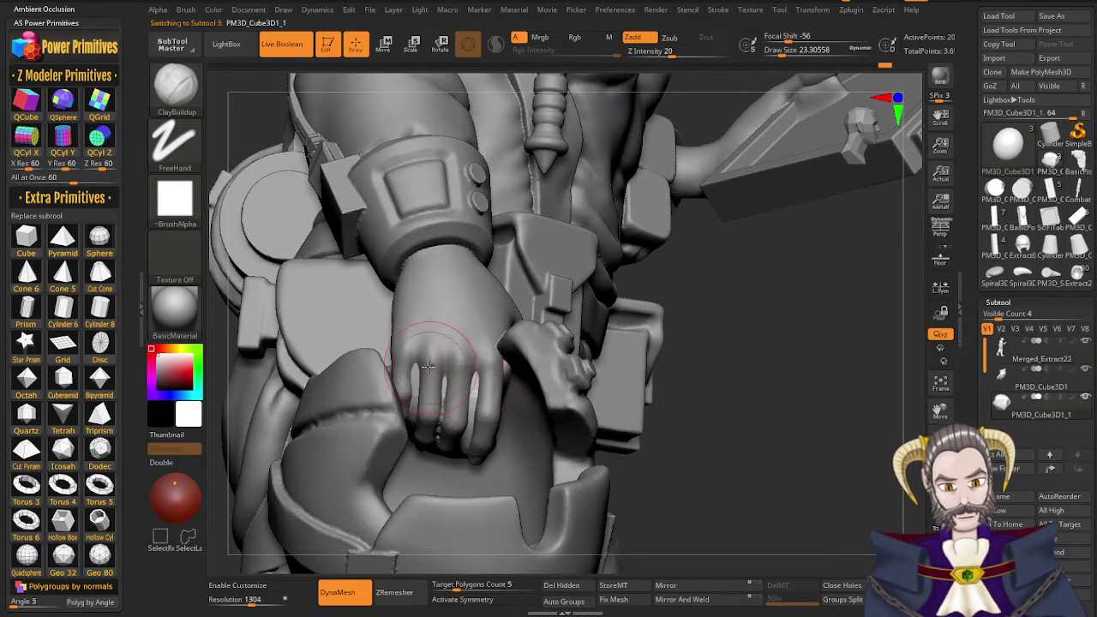
left_click(431, 409, "alt")
right_click_drag(491, 383, 463, 447)
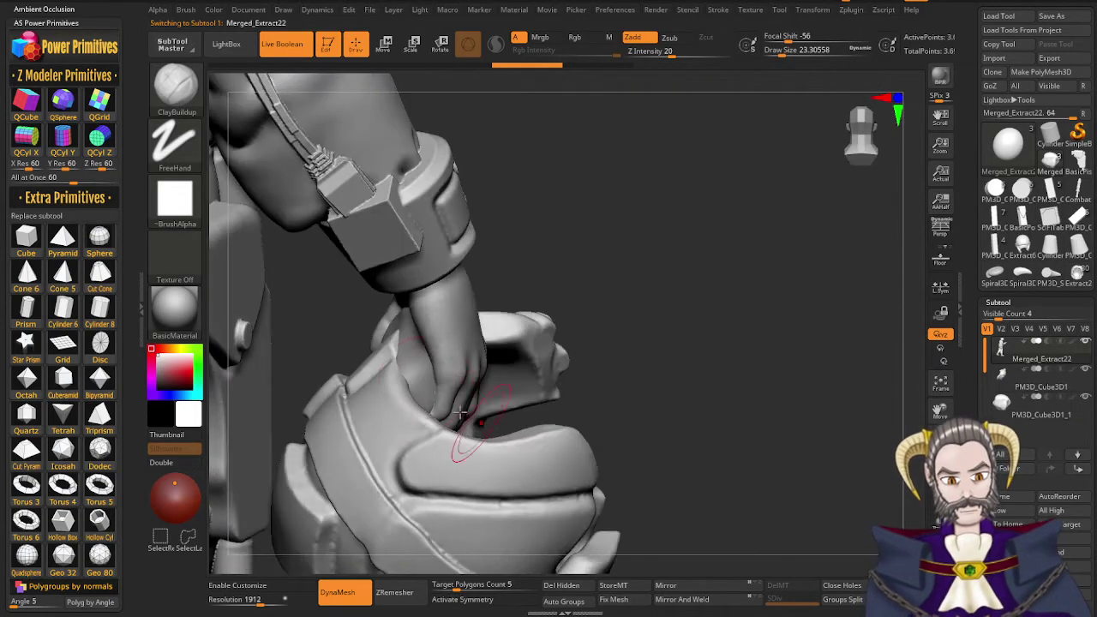
left_click(430, 372, "alt")
mouse_move(431, 374)
right_mouse_down()
mouse_move(498, 427)
mouse_move(518, 410)
right_mouse_up()
mouse_move(640, 240)
left_mouse_down("ctrl")
mouse_move(659, 208)
mouse_move(684, 200)
left_mouse_up("ctrl")
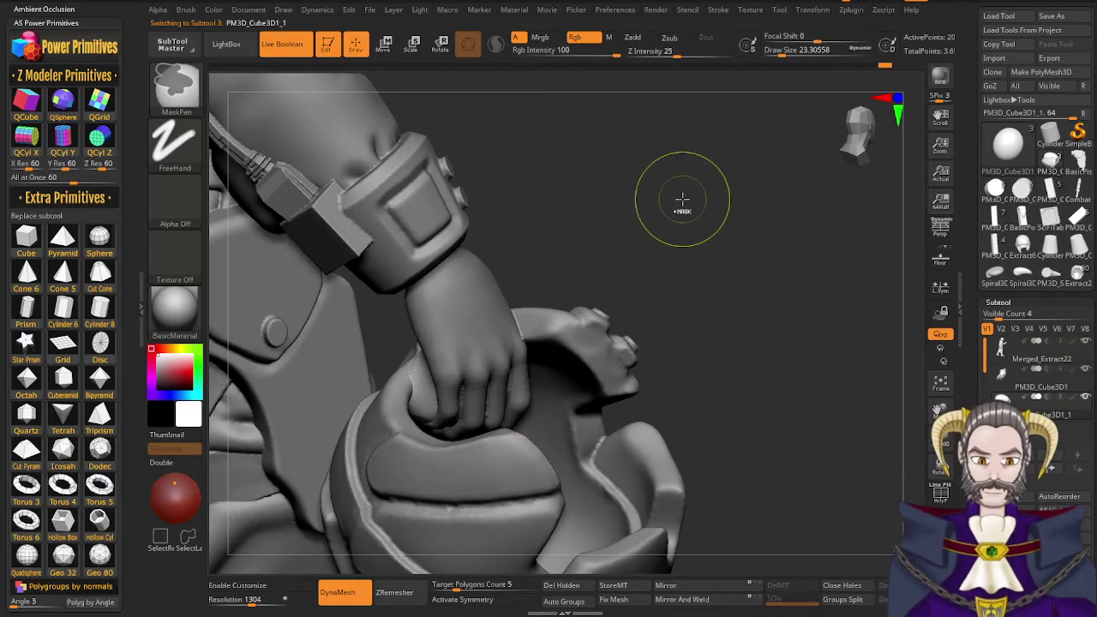
Merge both filler pads down into the Merged_Extract22 body subtool and DynaMesh the combined figure
mouse_move(549, 409)
right_mouse_down()
mouse_move(509, 392)
mouse_move(516, 287)
right_mouse_up()
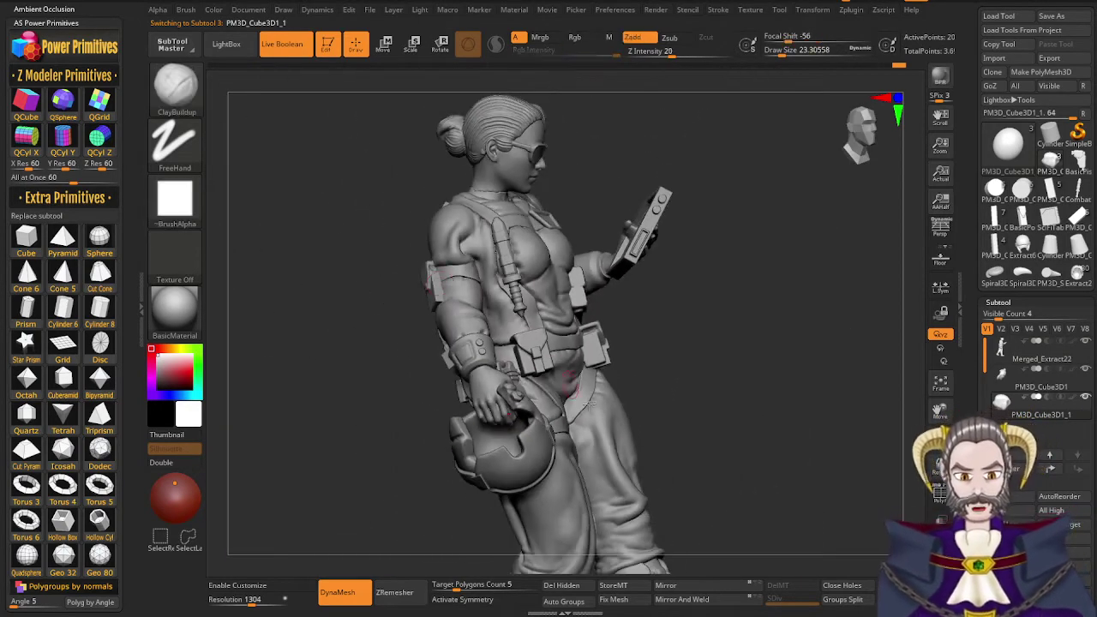
right_click_drag(619, 388, 573, 456)
right_click_drag(606, 367, 652, 403)
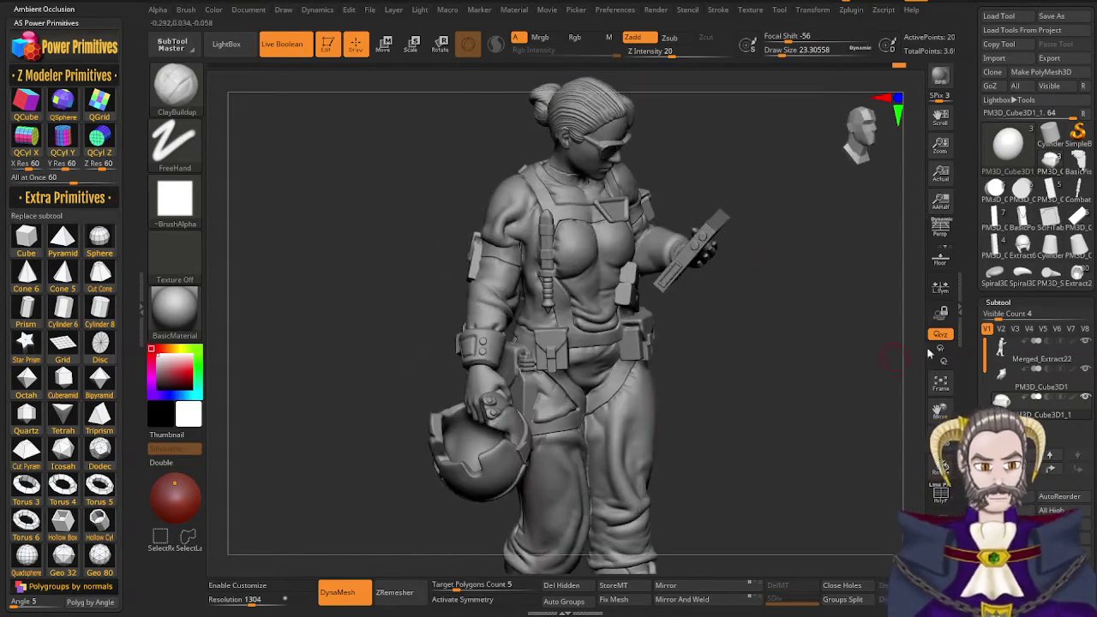
left_click(1012, 355)
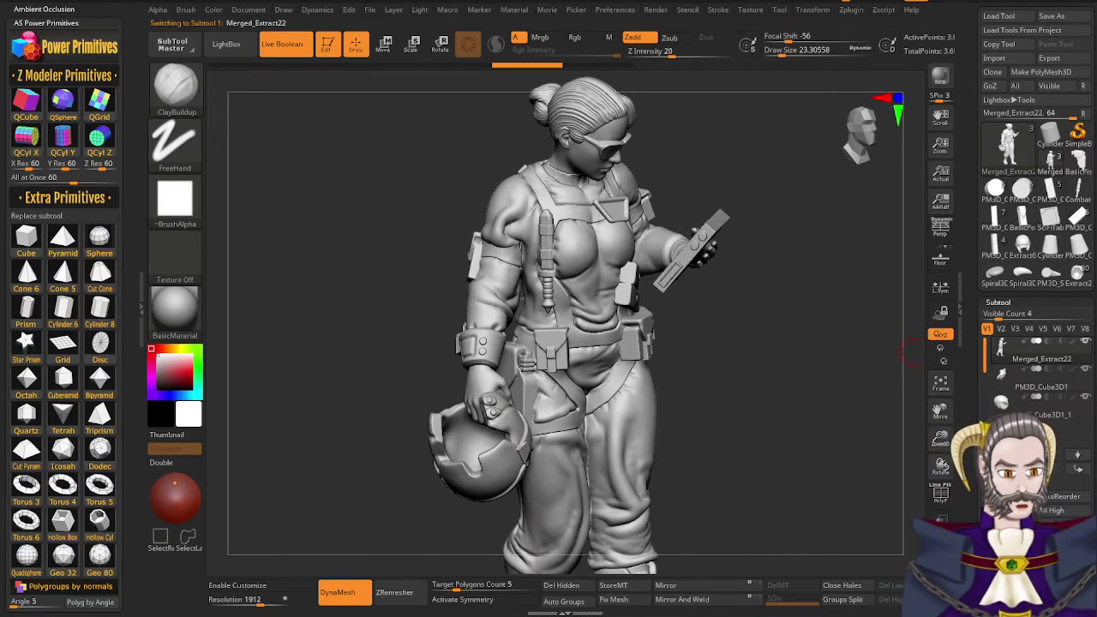
left_click_drag(976, 601, 976, 507)
left_click(1008, 546)
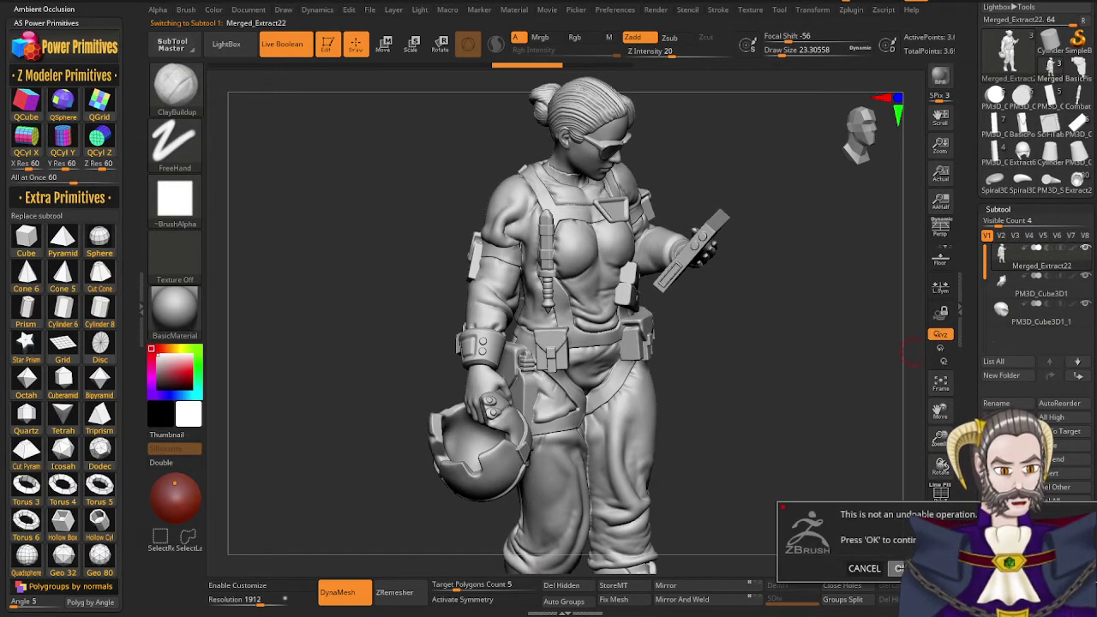
left_click(900, 570)
left_click(1008, 546)
left_click(900, 570)
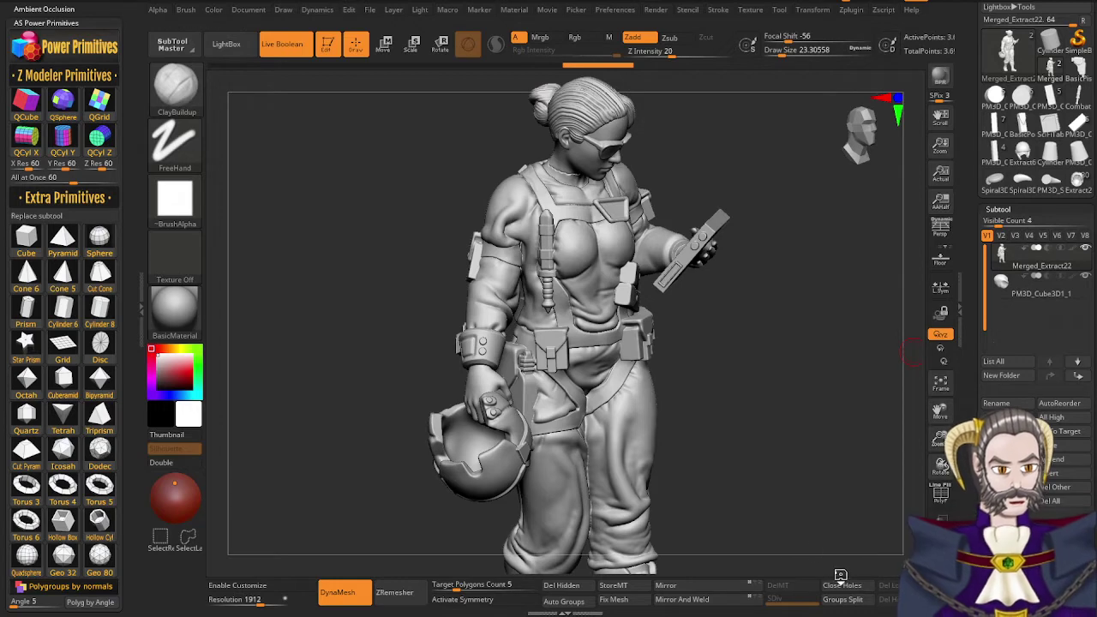
left_click_drag(737, 446, 818, 330, "ctrl")
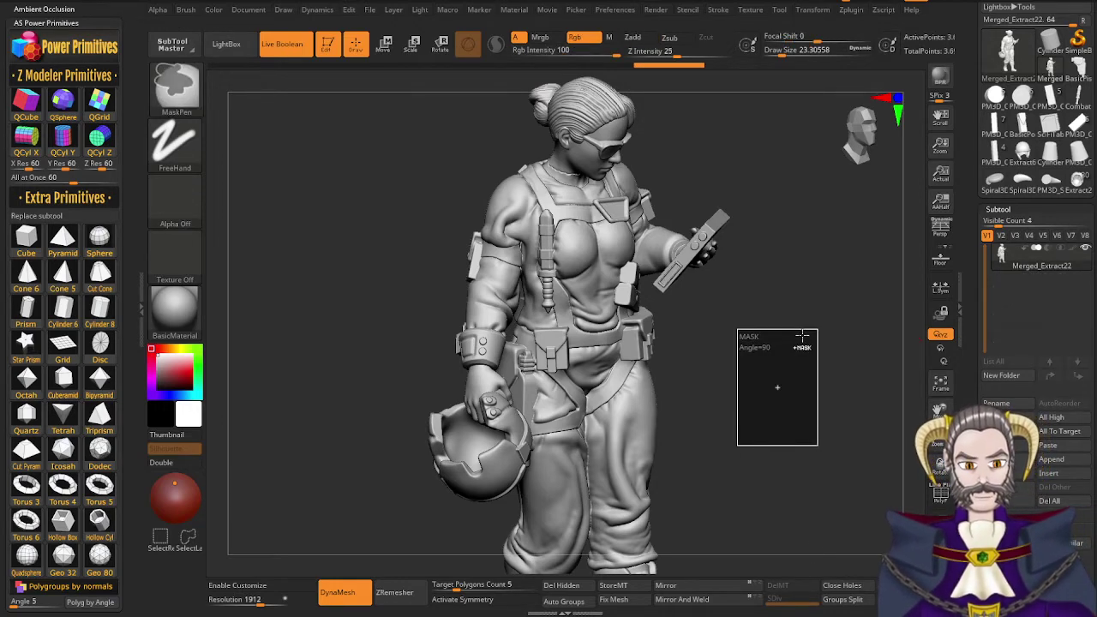
left_click_drag(801, 336, 804, 334, "ctrl")
Set the draw size to about 14 and smooth the ridge along the side of the neck above the collar
right_click_drag(589, 412, 576, 463)
right_click_drag(703, 318, 588, 497)
right_click_drag(638, 463, 664, 419)
mouse_move(624, 307)
right_mouse_down("alt")
mouse_move(624, 557)
mouse_move(667, 528)
mouse_move(634, 549)
right_mouse_up("alt")
key("s")
mouse_move(551, 321)
left_mouse_down()
mouse_move(542, 322)
mouse_move(627, 357)
left_mouse_up()
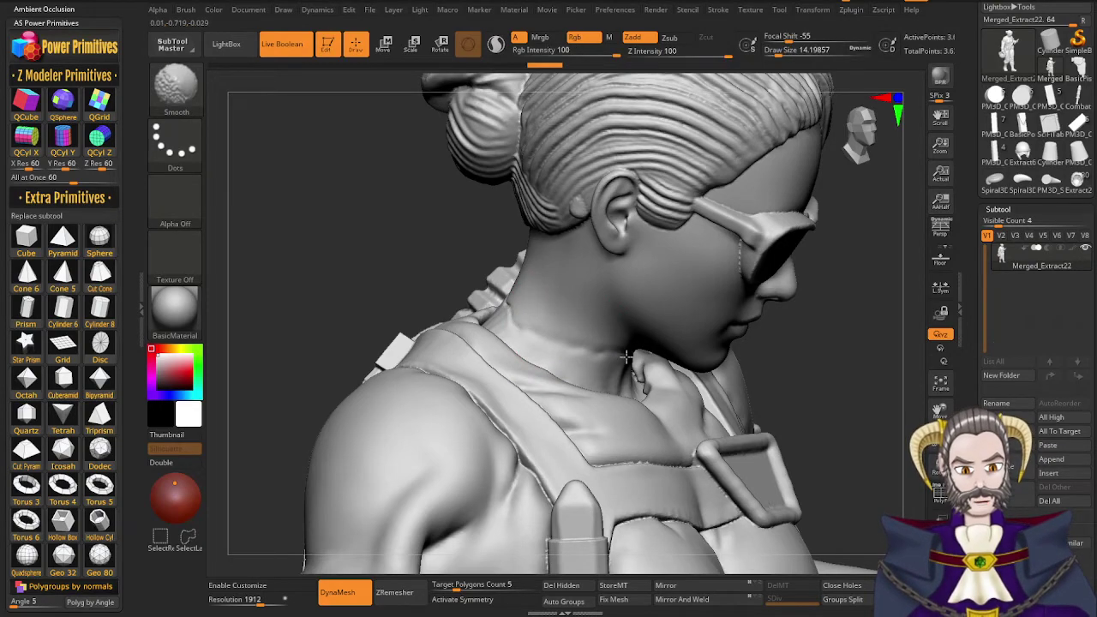
left_click_drag(543, 339, 527, 332, "shift")
Smooth away the ragged ridge across the back of the neck between the collar and the hair bun
mouse_move(529, 331)
right_mouse_down()
mouse_move(634, 385)
mouse_move(613, 369)
right_mouse_up()
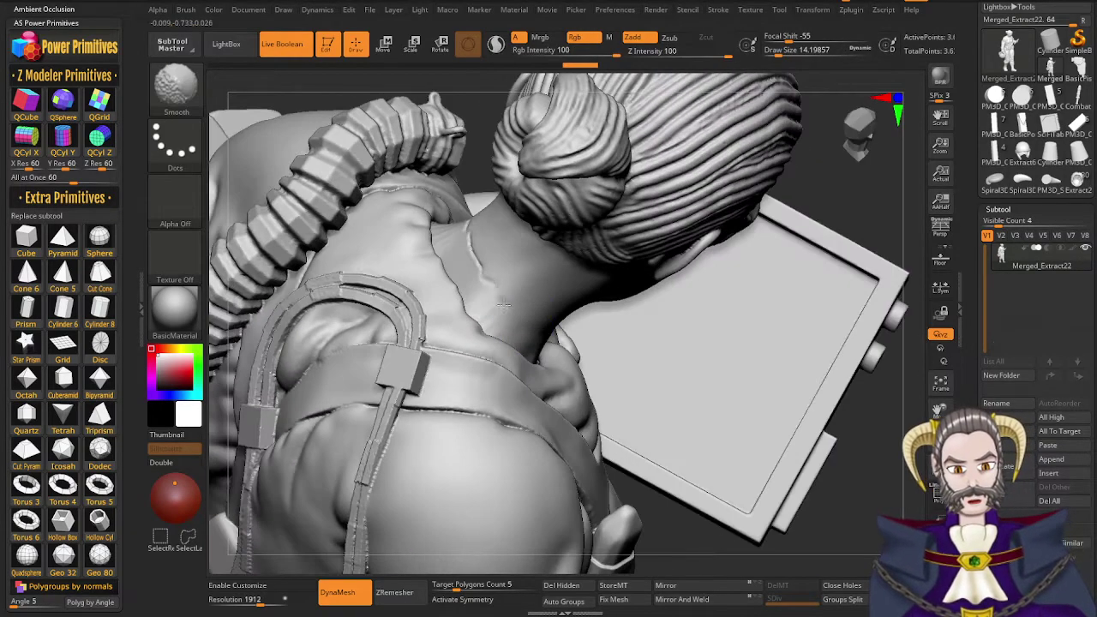
left_click_drag(483, 273, 481, 271, "shift")
mouse_move(481, 272)
right_mouse_down()
mouse_move(534, 255)
mouse_move(493, 247)
right_mouse_up()
mouse_move(464, 189)
left_mouse_down("shift")
mouse_move(450, 232)
mouse_move(445, 203)
left_mouse_up("shift")
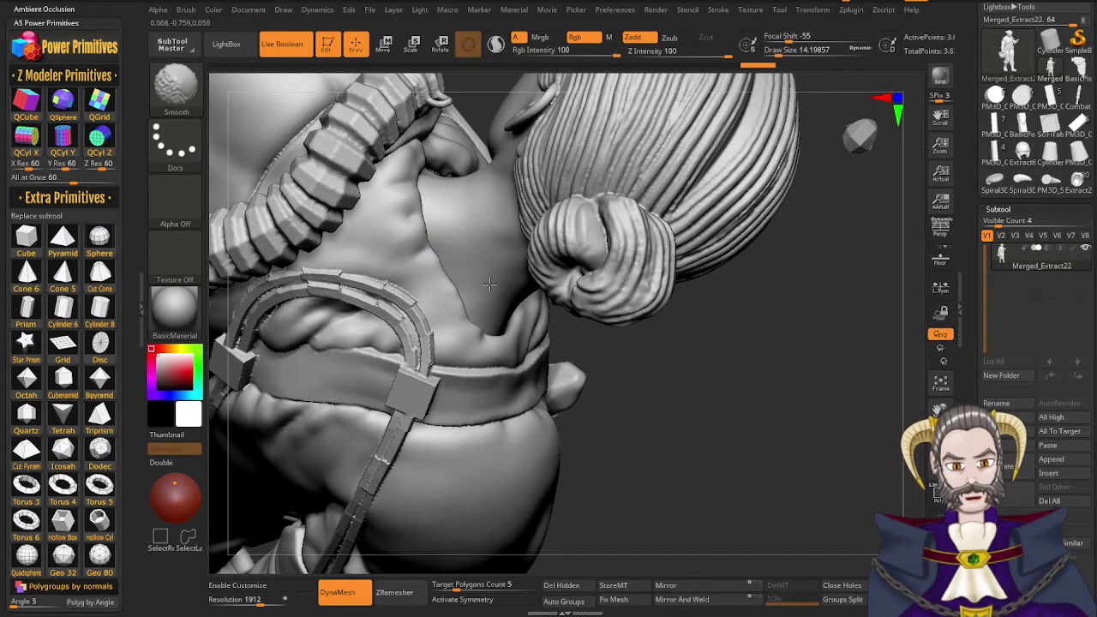
left_click_drag(489, 285, 479, 261, "shift")
Smooth the base of the neck along the collar from the side around to the throat
mouse_move(506, 297)
right_mouse_down()
mouse_move(472, 274)
mouse_move(489, 251)
right_mouse_up()
mouse_move(521, 280)
left_mouse_down("shift")
mouse_move(520, 270)
mouse_move(586, 285)
left_mouse_up("shift")
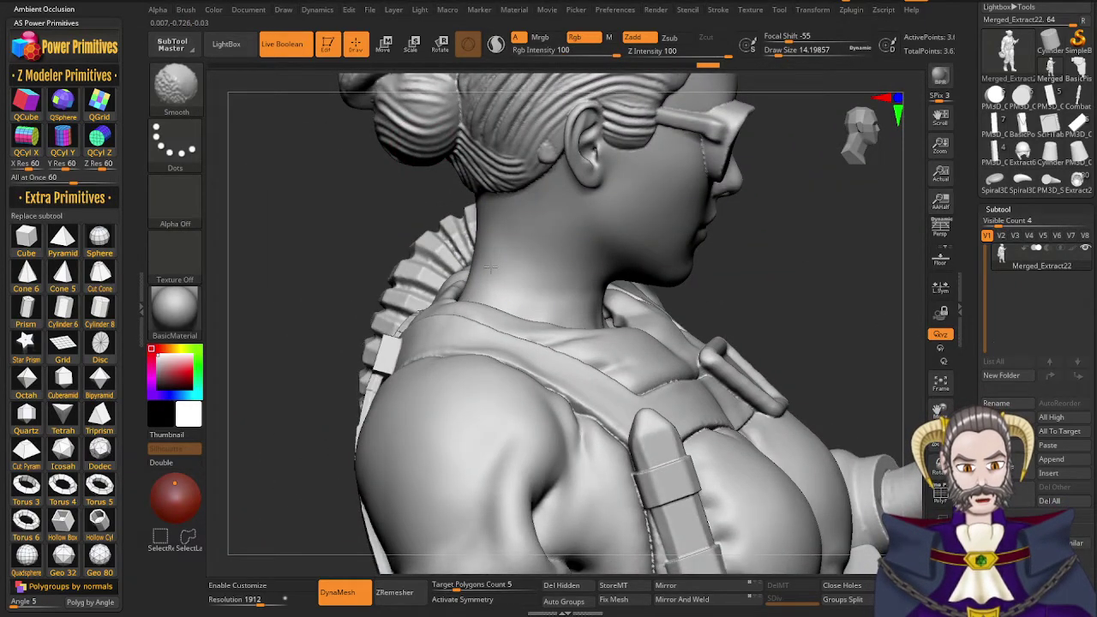
left_click_drag(491, 268, 497, 259, "shift")
right_click_drag(571, 262, 524, 235)
left_click_drag(656, 297, 667, 296, "shift")
right_click_drag(667, 295, 607, 330)
Smooth the neck on the tablet-arm side and touch up small rough spots around the head and neck
mouse_move(699, 306)
right_mouse_down()
mouse_move(726, 281)
mouse_move(660, 285)
right_mouse_up()
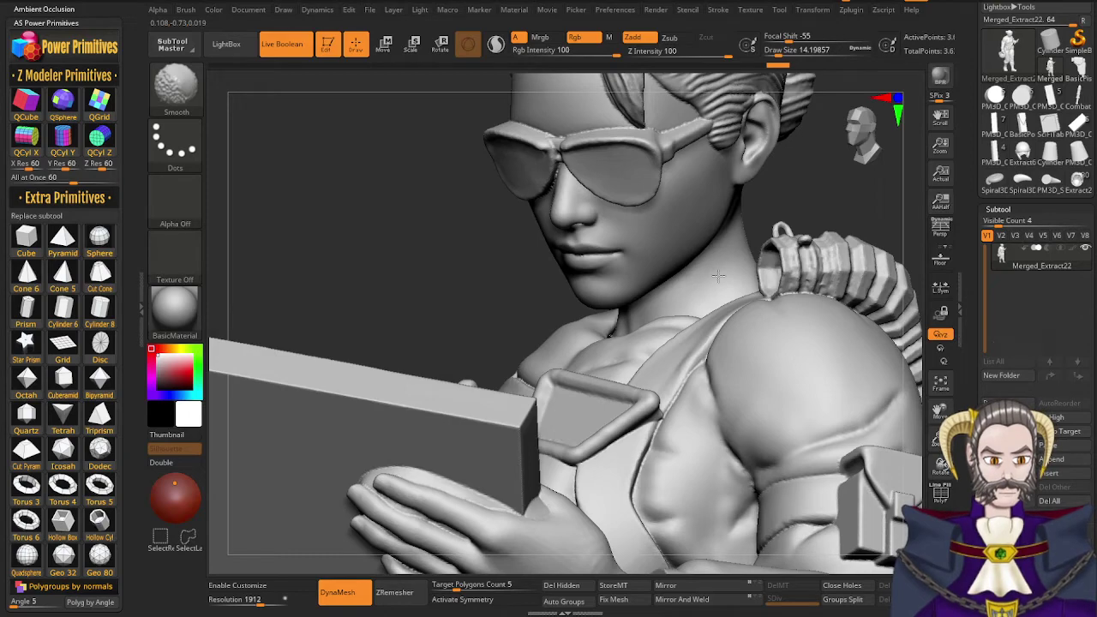
left_click_drag(725, 258, 712, 268, "shift")
right_click_drag(701, 276, 778, 330)
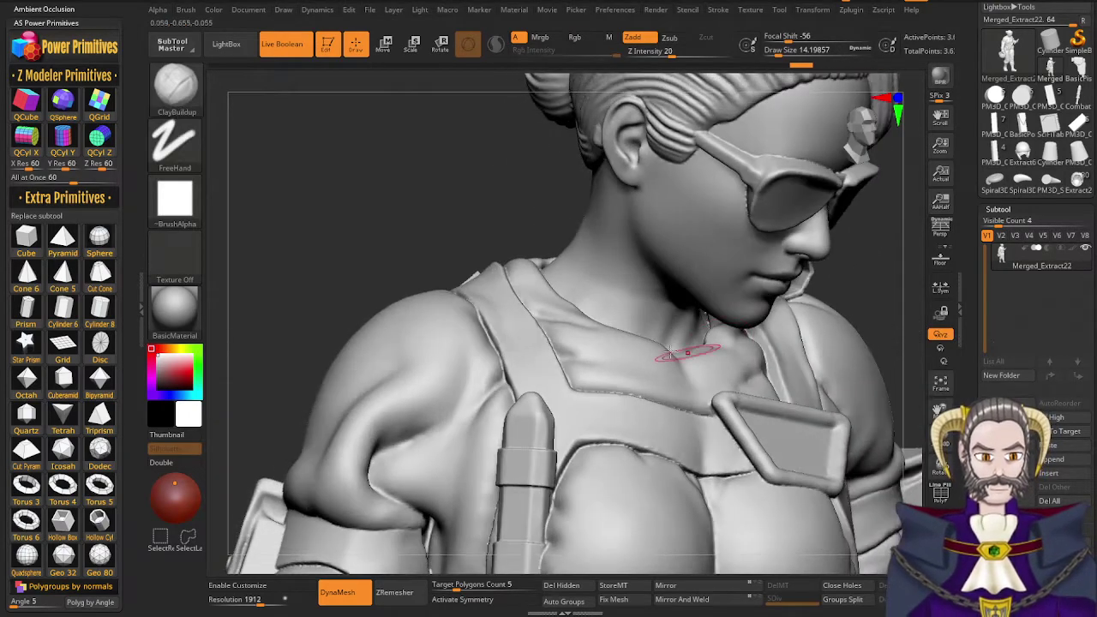
mouse_move(645, 318)
right_mouse_down()
mouse_move(705, 326)
mouse_move(662, 321)
right_mouse_up()
mouse_move(743, 219)
left_mouse_down("shift")
mouse_move(754, 219)
mouse_move(744, 218)
left_mouse_up("shift")
right_click_drag(648, 236, 693, 222)
left_click_drag(626, 137, 626, 144, "shift")
Examine the merged figure as a whole from the front, sides and above
right_click_drag(659, 247, 619, 292)
right_click_drag(647, 347, 591, 279, "ctrl")
right_click_drag(663, 405, 595, 307)
right_click_drag(708, 496, 590, 319, "alt")
mouse_move(599, 356)
right_mouse_down()
mouse_move(651, 360)
mouse_move(598, 367)
right_mouse_up()
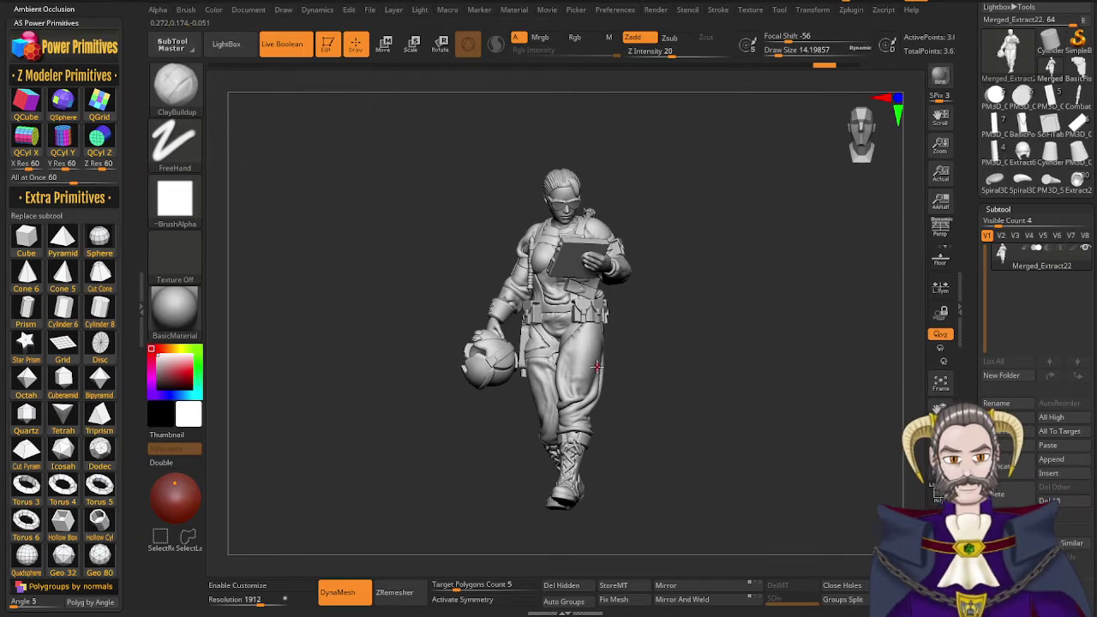
right_click_drag(598, 367, 543, 404)
right_click_drag(612, 391, 709, 362)
right_click_drag(657, 429, 673, 495)
right_click_drag(635, 457, 643, 429)
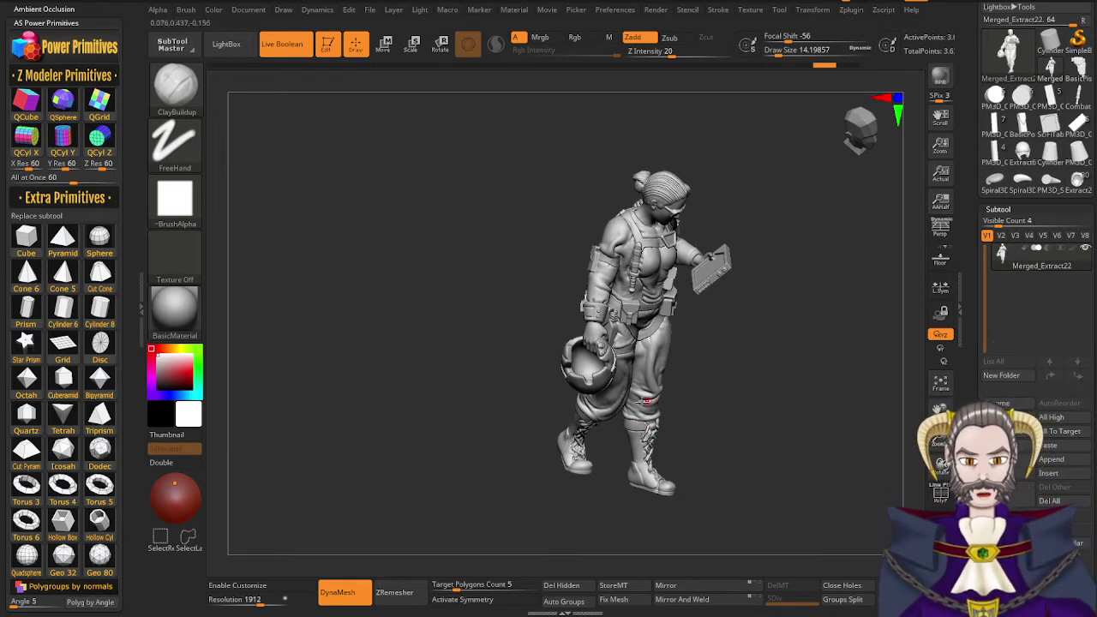
Add a QCube subtool, raise it above the figure's head and enlarge it until it is wider than the figure
left_click(27, 107)
right_click_drag(659, 436, 604, 508, "alt")
right_click_drag(604, 508, 585, 465, "ctrl")
key("r")
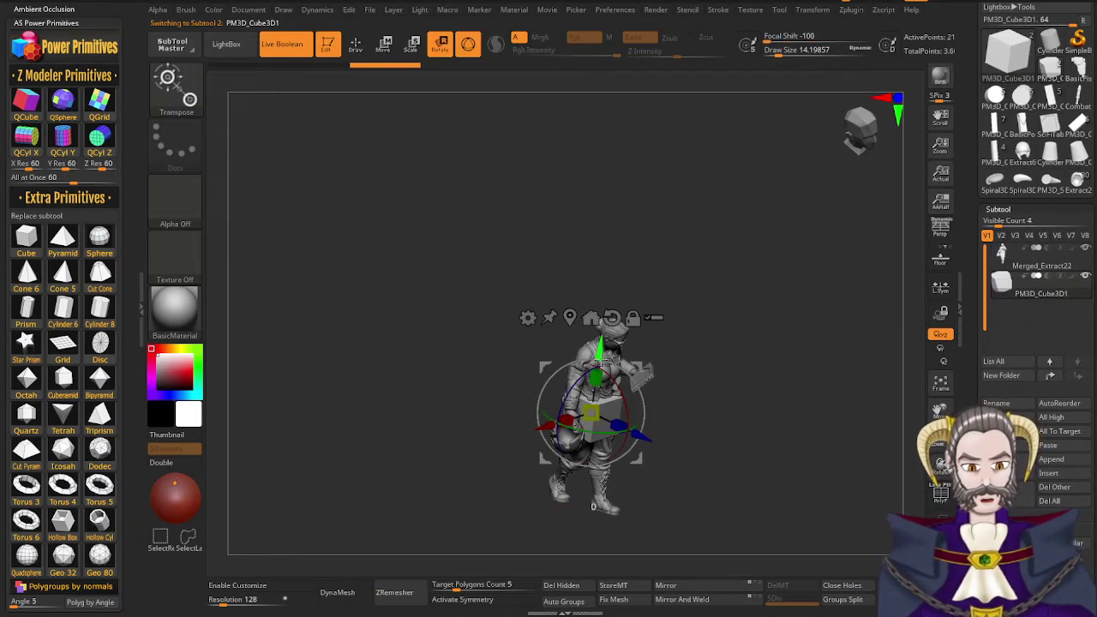
left_click_drag(599, 348, 622, 200)
left_click_drag(615, 262, 730, 183)
left_click_drag(620, 202, 623, 176)
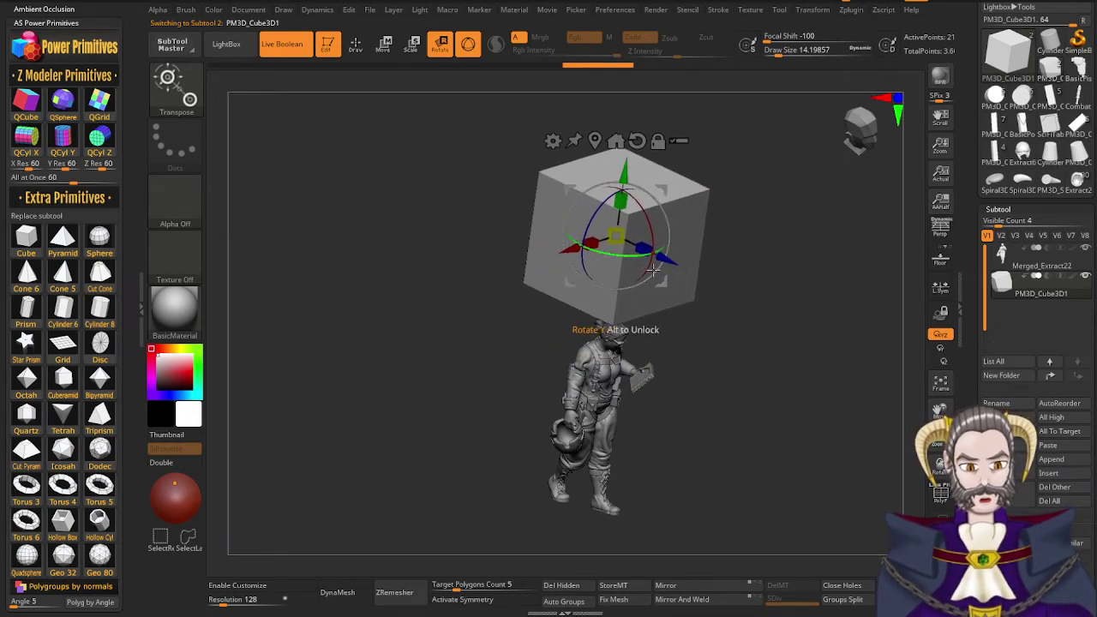
right_click_drag(670, 387, 642, 348)
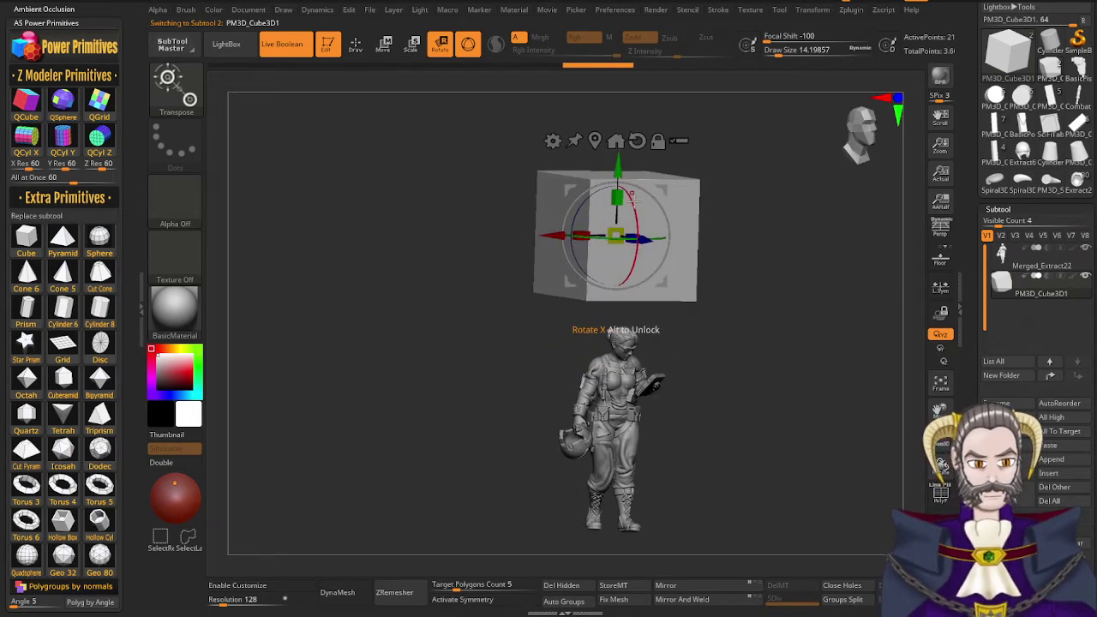
left_click_drag(615, 235, 639, 214)
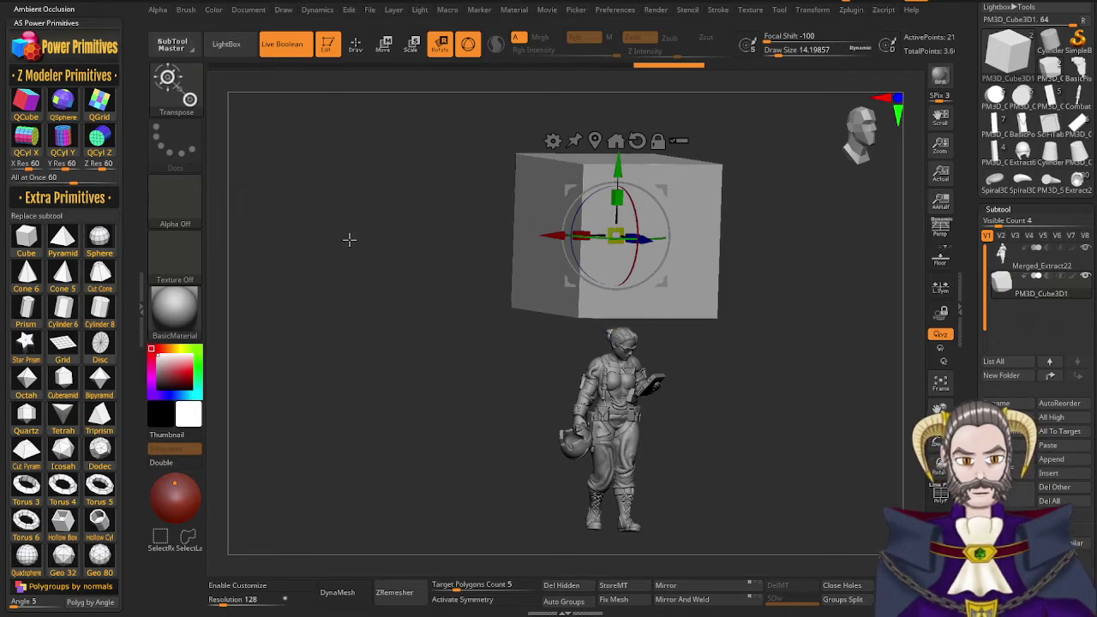
Set the cube to subtract, sweep it down through the figure to examine the cross-sections, and delete the cube
left_click(1047, 276)
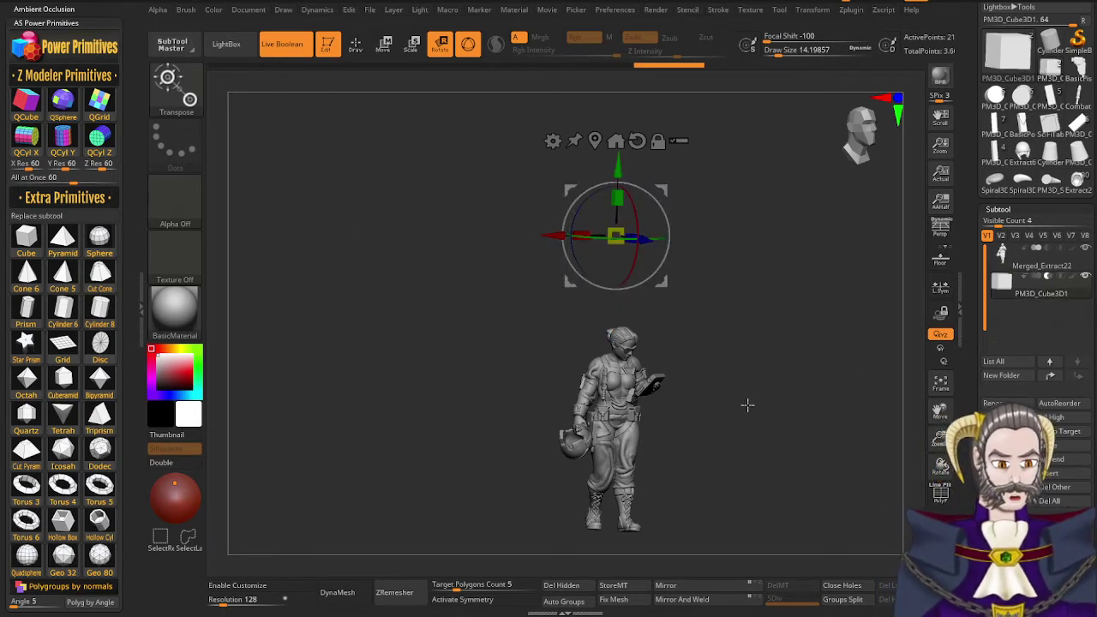
right_click_drag(748, 405, 748, 456)
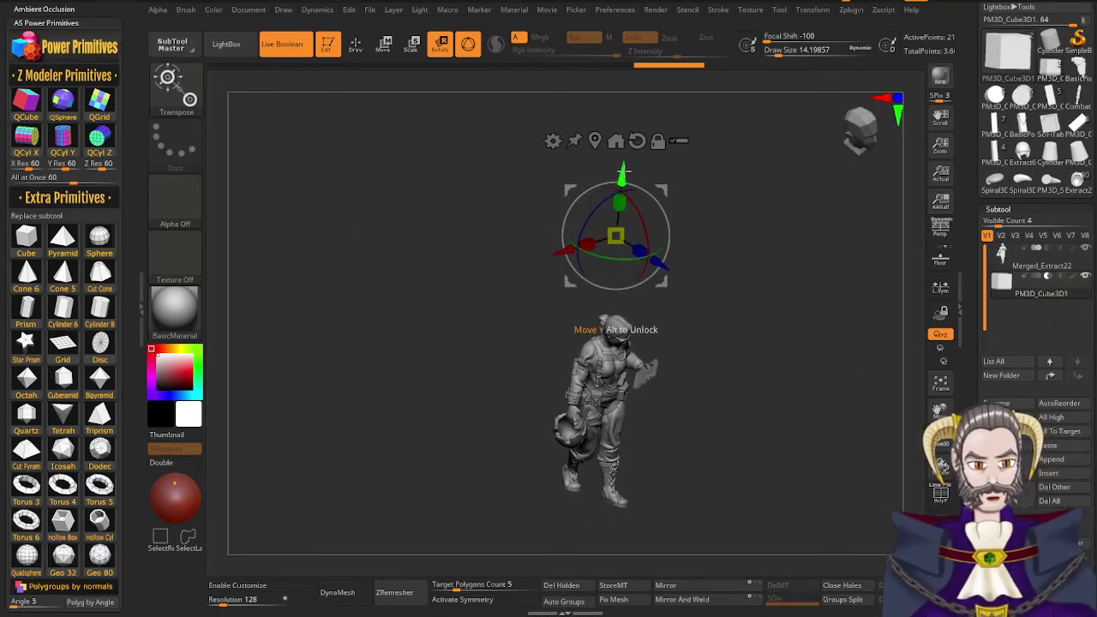
left_click_drag(624, 172, 622, 191)
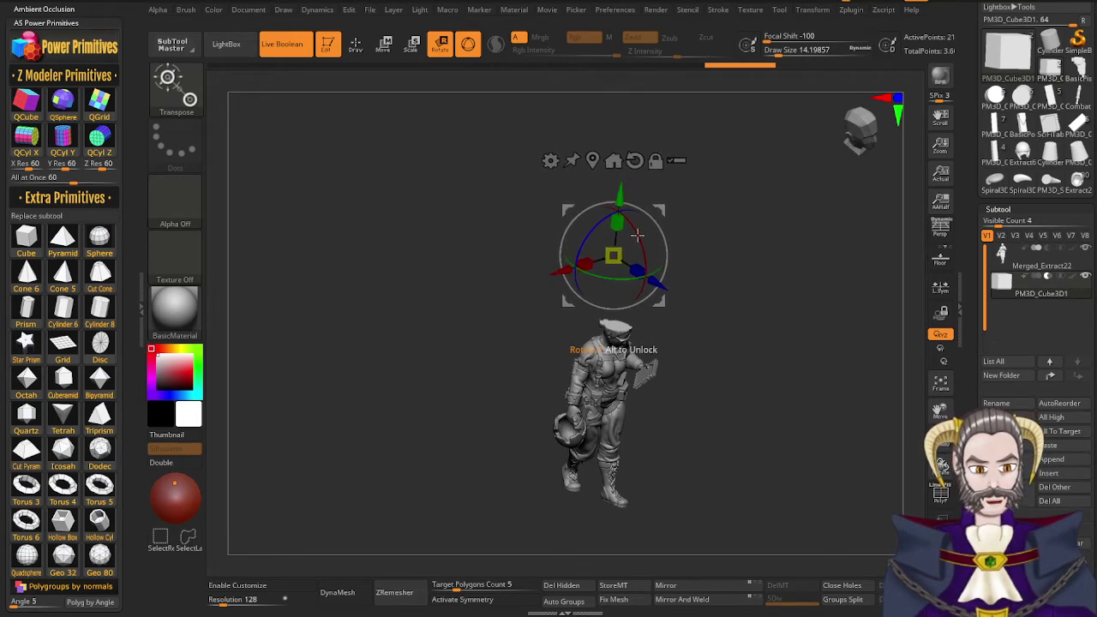
right_click_drag(693, 378, 683, 509, "ctrl")
left_click_drag(616, 222, 616, 229)
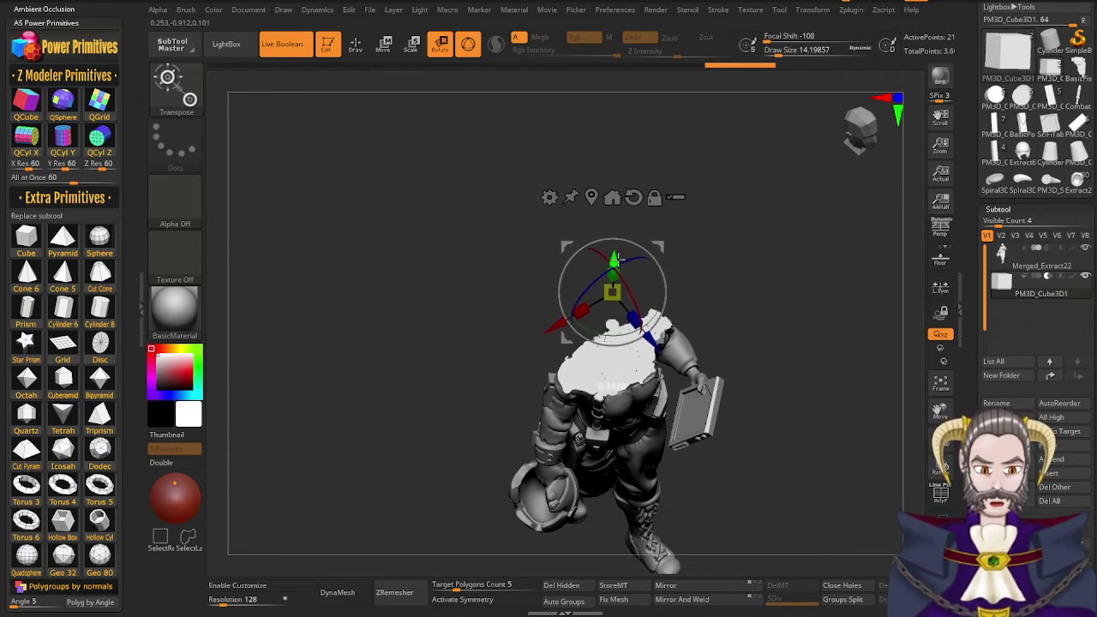
left_click_drag(614, 266, 615, 269)
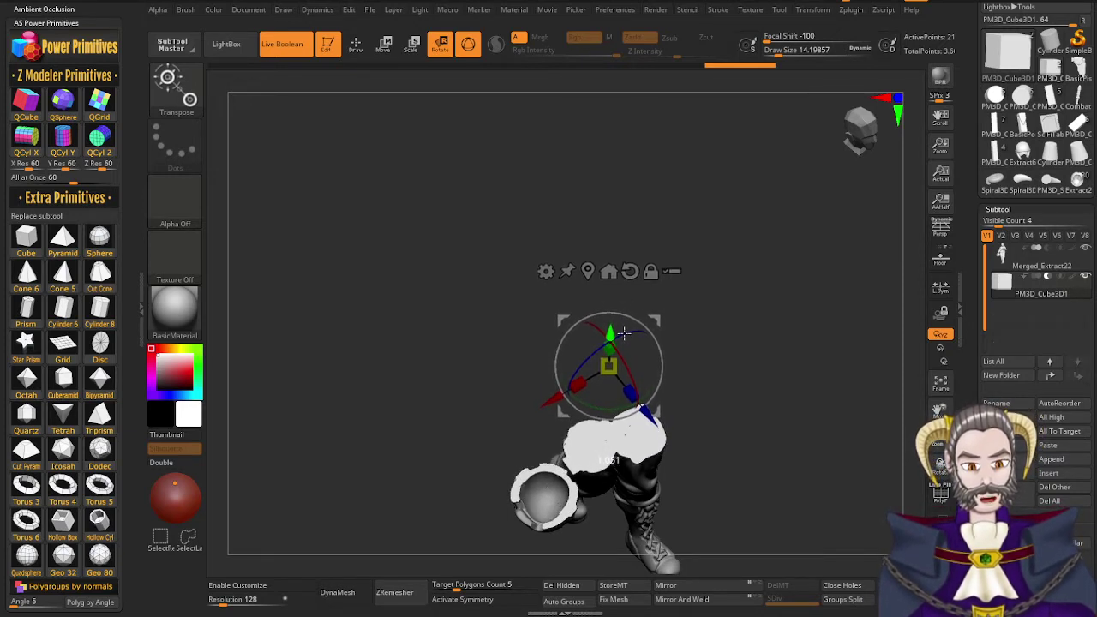
left_click_drag(625, 335, 627, 339)
left_click_drag(627, 345, 628, 182)
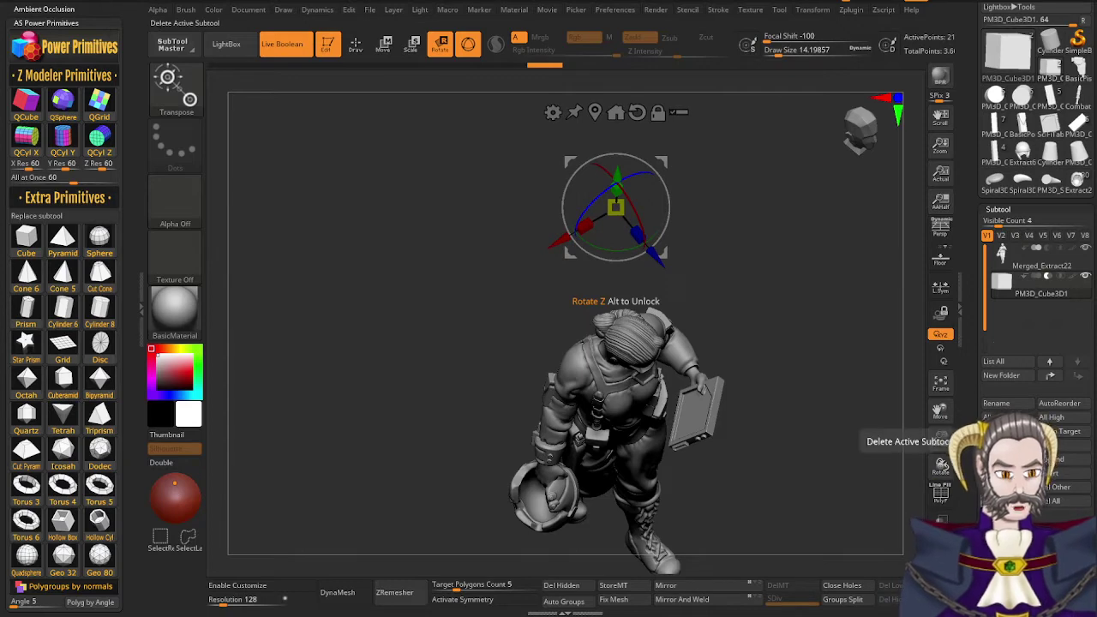
left_click(1009, 494)
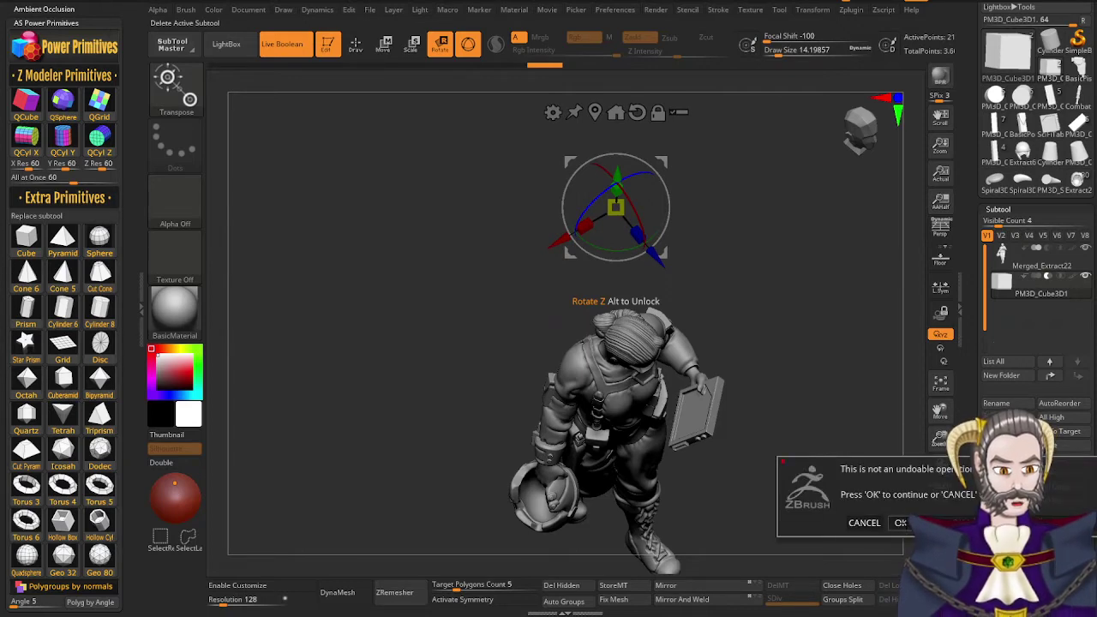
left_click(901, 523)
Isolate the upper back of the body around the collar and hose with SelectLasso to examine it
right_click_drag(672, 440, 729, 377)
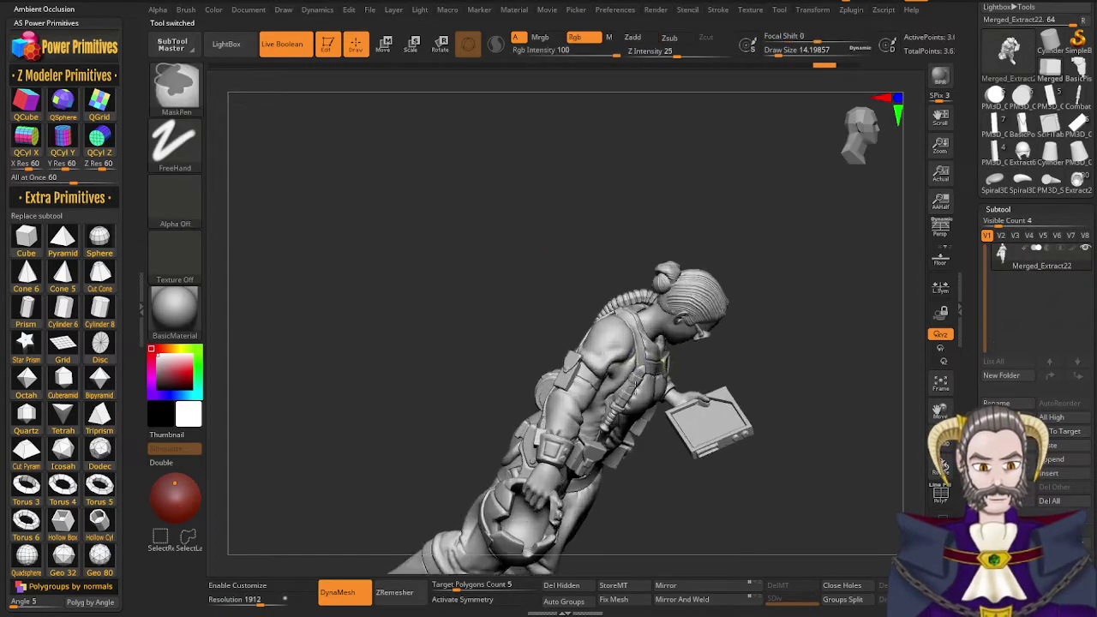
right_click_drag(699, 335, 664, 370, "ctrl")
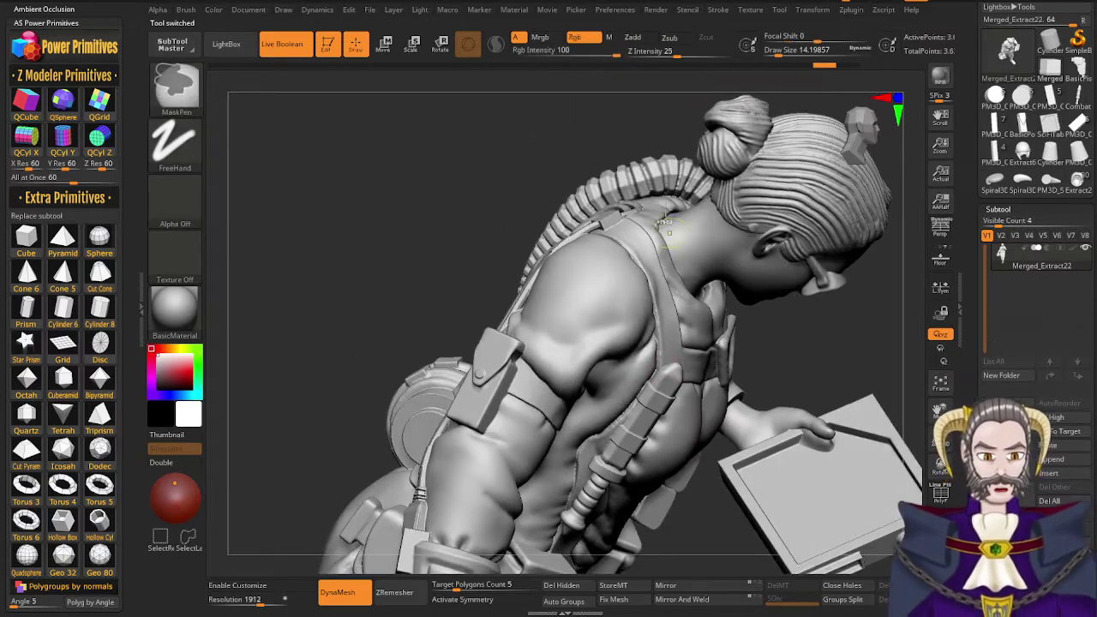
left_click(195, 96, "ctrl+shift")
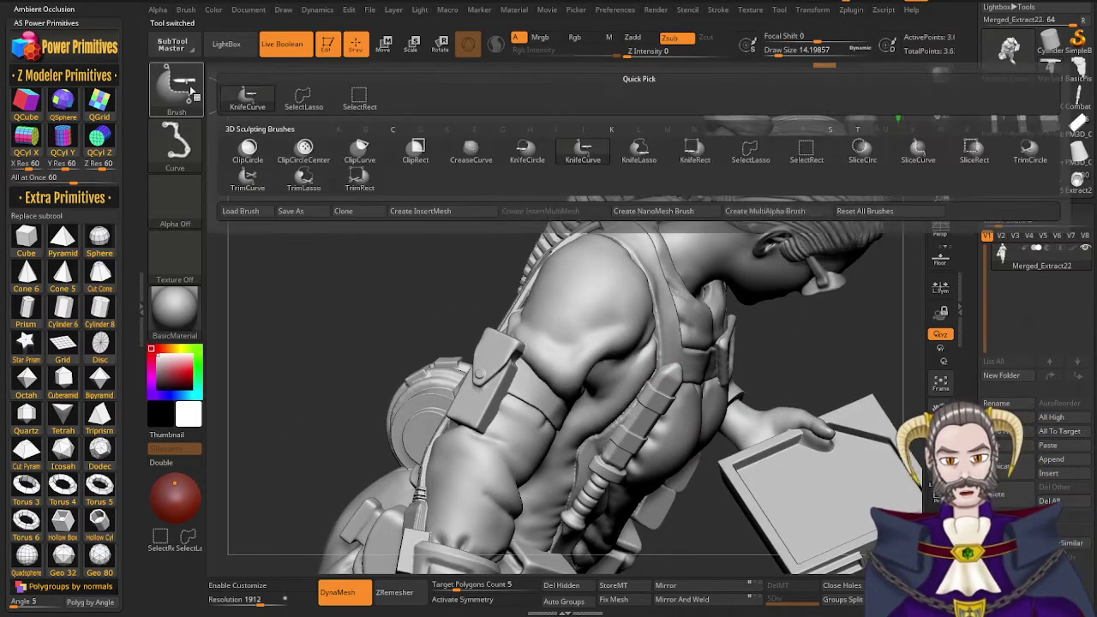
left_click(319, 101, "ctrl+shift")
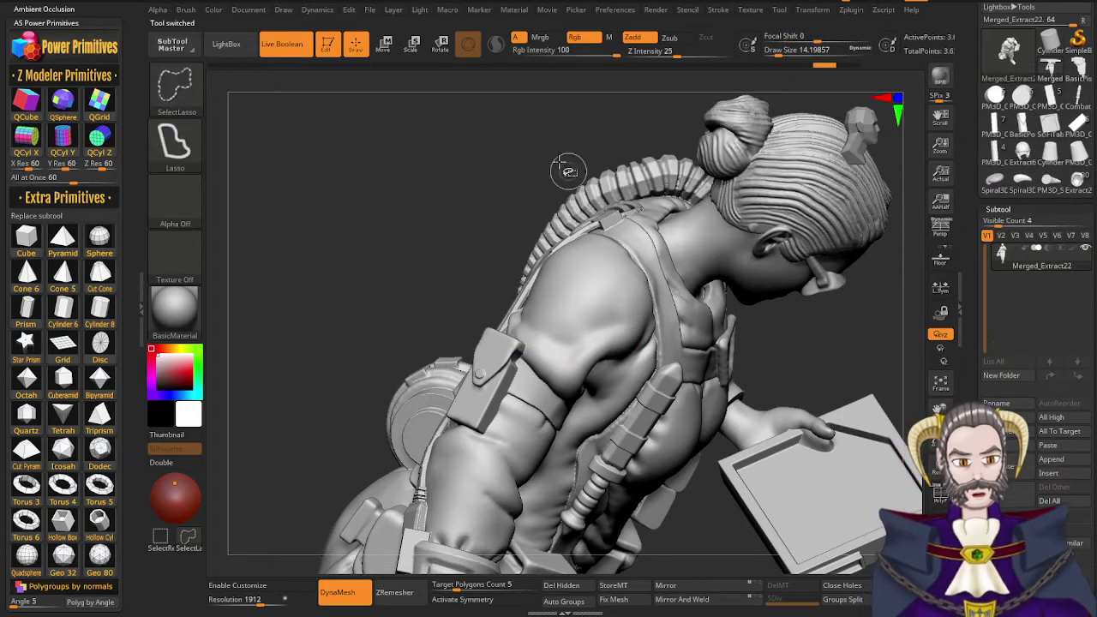
mouse_move(615, 133)
right_mouse_down()
mouse_move(628, 118)
mouse_move(600, 157)
right_mouse_up()
mouse_move(573, 137)
left_mouse_down("ctrl+shift")
mouse_move(519, 159)
mouse_move(469, 294)
mouse_move(578, 328)
mouse_move(662, 287)
mouse_move(714, 176)
mouse_move(665, 86)
left_mouse_up("ctrl+shift")
mouse_move(669, 120)
right_mouse_down()
mouse_move(686, 221)
mouse_move(661, 179)
mouse_move(660, 204)
right_mouse_up()
right_click_drag(667, 300, 705, 386)
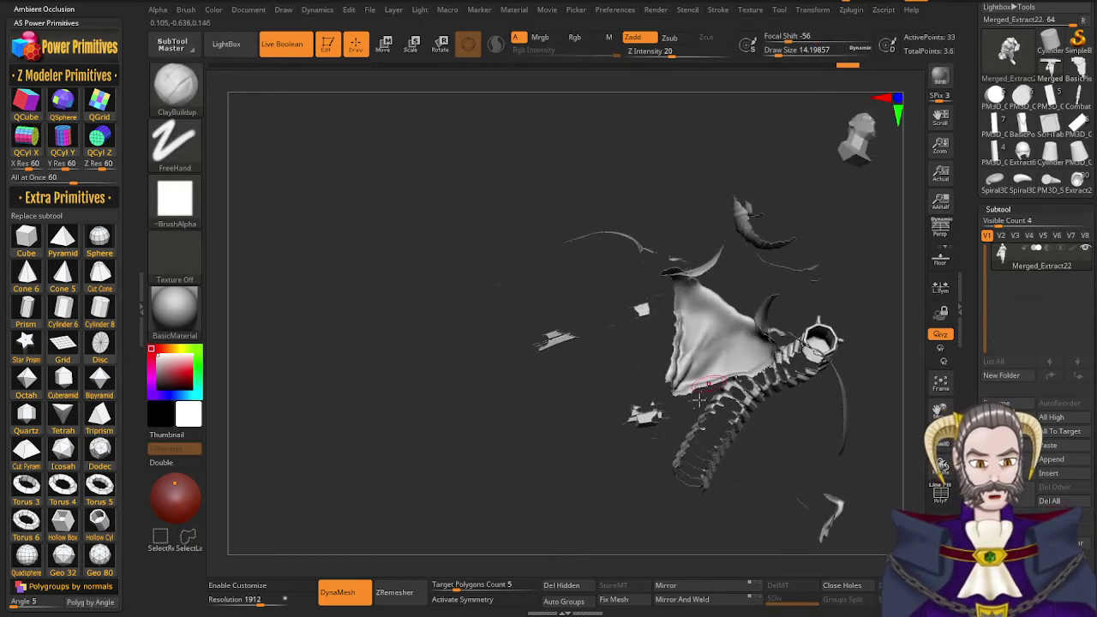
mouse_move(695, 296)
right_mouse_down()
mouse_move(716, 468)
mouse_move(709, 338)
mouse_move(690, 296)
right_mouse_up()
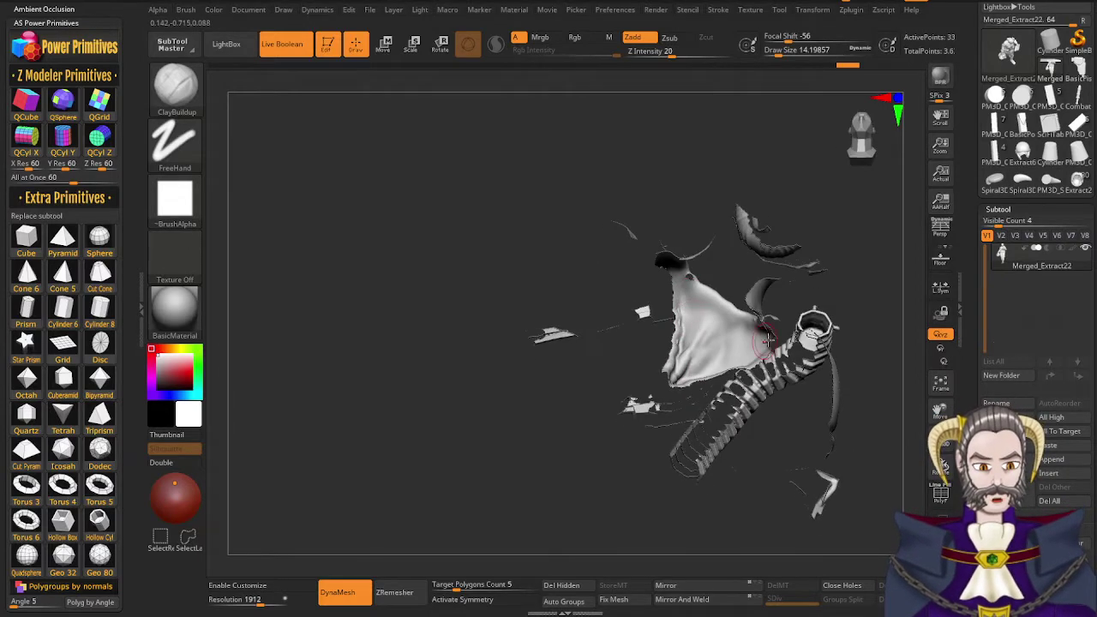
Mask the interior back surface inside the collar and the adjoining hose rings with MaskPen
mouse_move(675, 382)
right_mouse_down("ctrl")
mouse_move(686, 433)
mouse_move(707, 396)
mouse_move(710, 309)
mouse_move(700, 303)
right_mouse_up("ctrl")
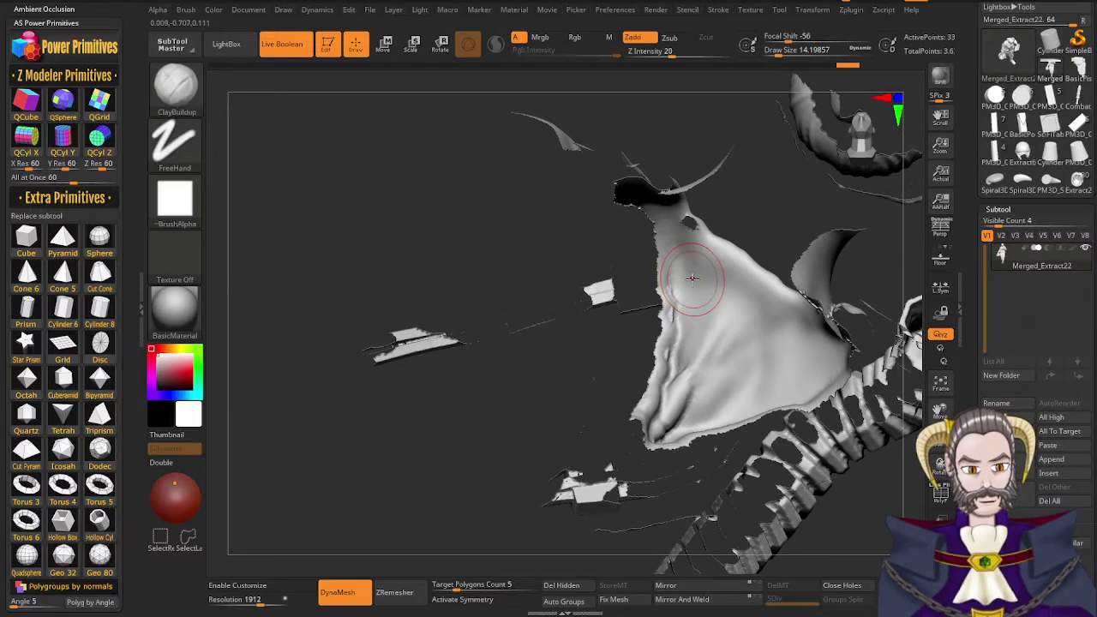
key("s")
mouse_move(679, 268)
left_mouse_down("ctrl")
mouse_move(695, 328)
mouse_move(675, 241)
left_mouse_up("ctrl")
mouse_move(683, 336)
left_mouse_down("ctrl")
mouse_move(673, 405)
mouse_move(720, 405)
mouse_move(665, 428)
mouse_move(818, 368)
mouse_move(827, 403)
left_mouse_up("ctrl")
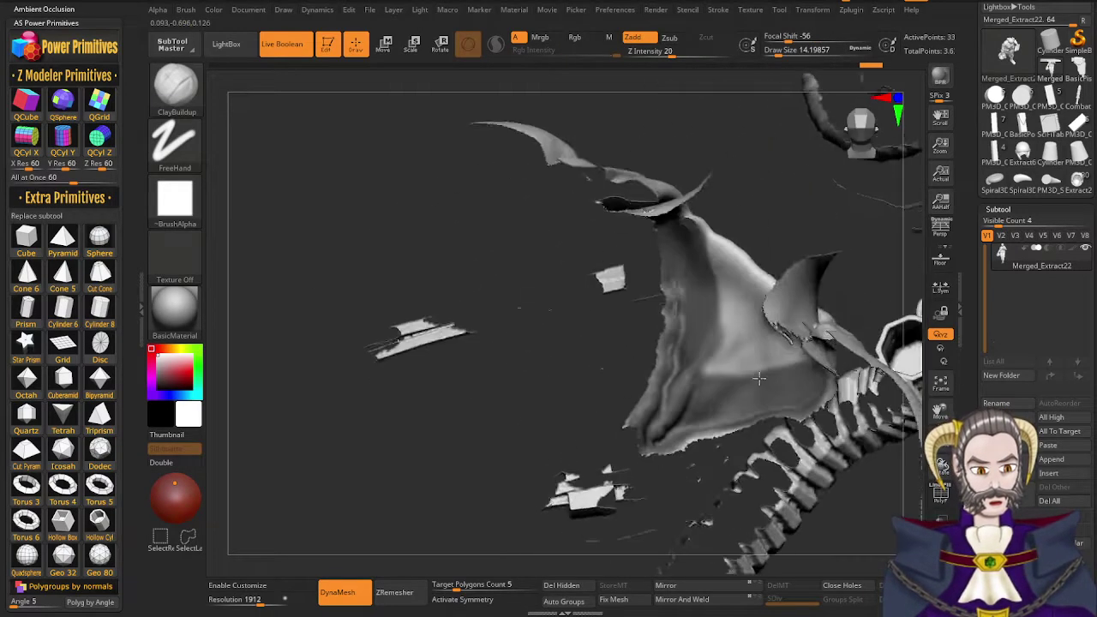
mouse_move(840, 369)
left_mouse_down()
mouse_move(771, 326)
mouse_move(720, 351)
mouse_move(844, 347)
mouse_move(734, 314)
left_mouse_up()
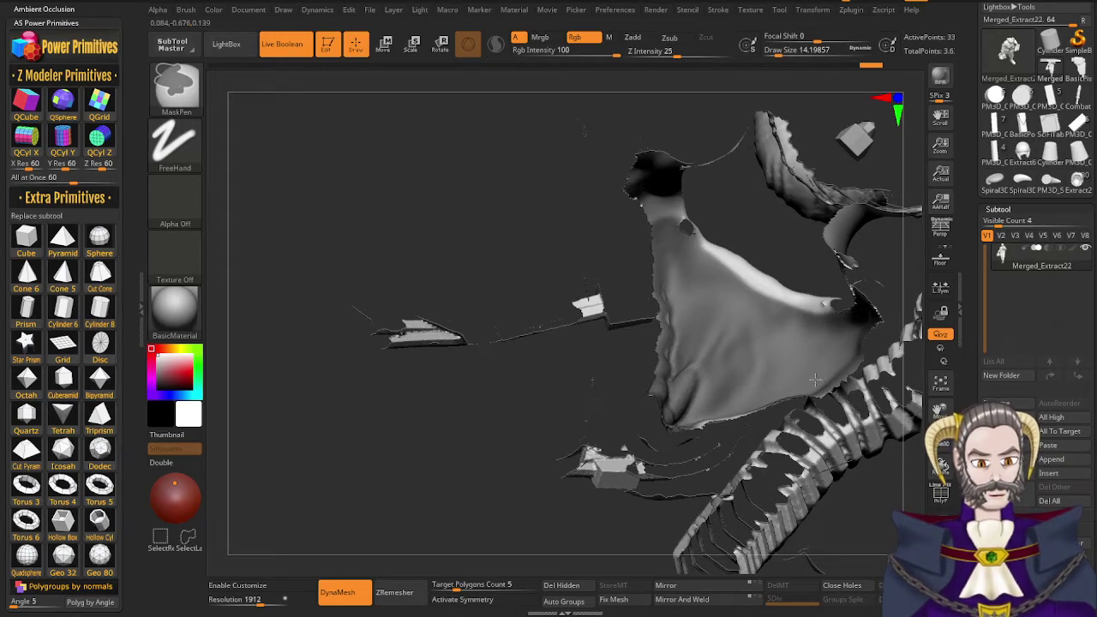
right_click_drag(815, 380, 808, 326)
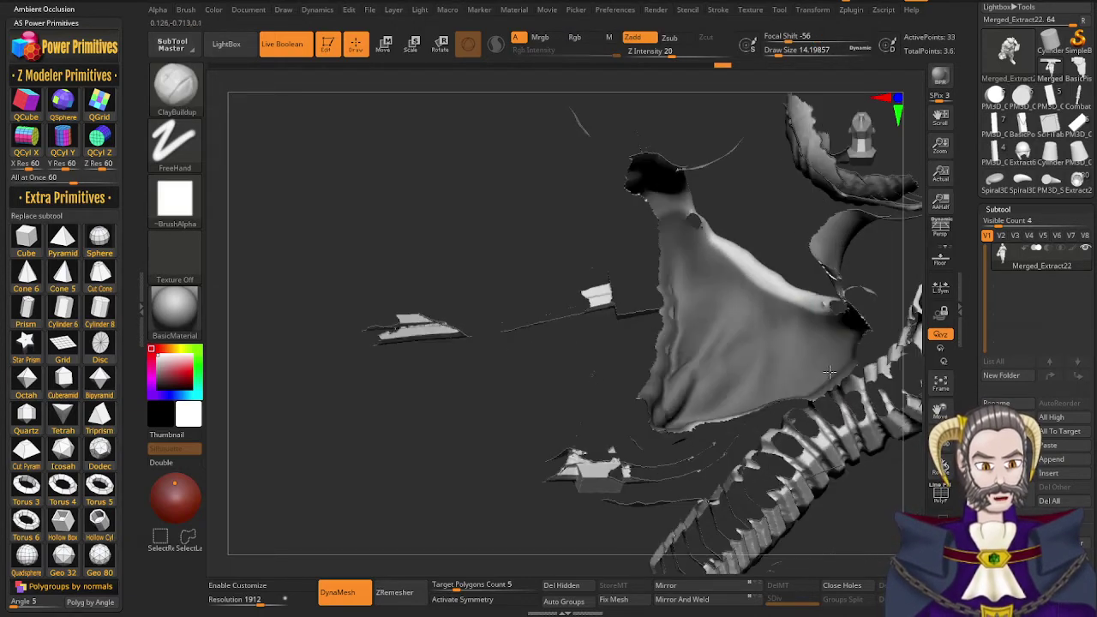
mouse_move(829, 372)
right_mouse_down()
mouse_move(884, 404)
mouse_move(931, 410)
mouse_move(847, 375)
mouse_move(844, 424)
mouse_move(825, 427)
right_mouse_up()
key("ctrl")
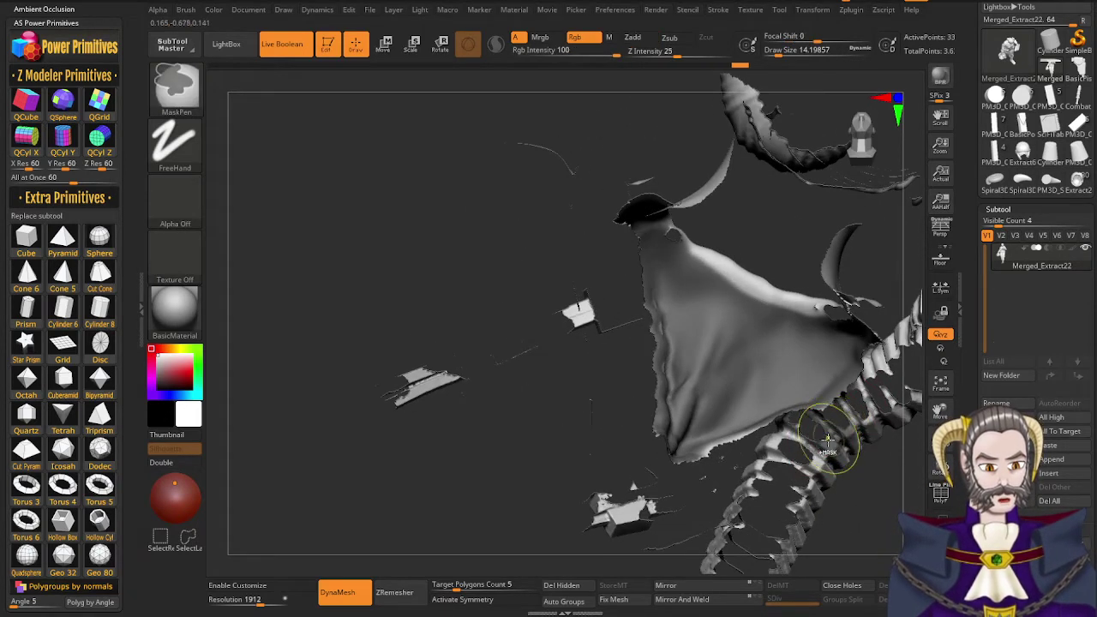
left_click_drag(828, 441, 809, 441, "ctrl")
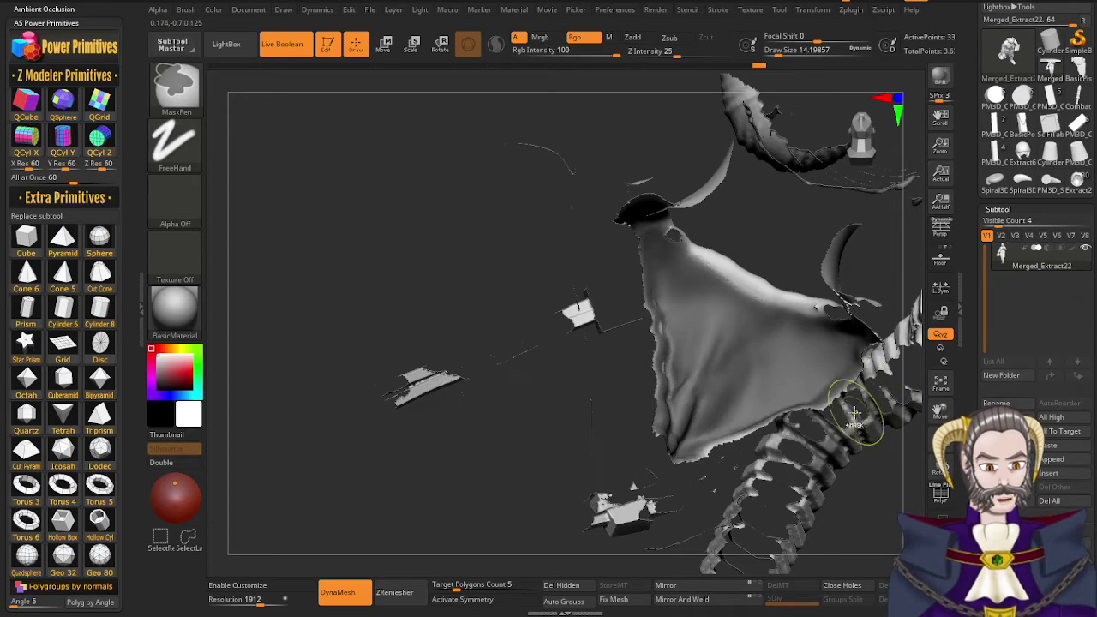
key("ctrl+z")
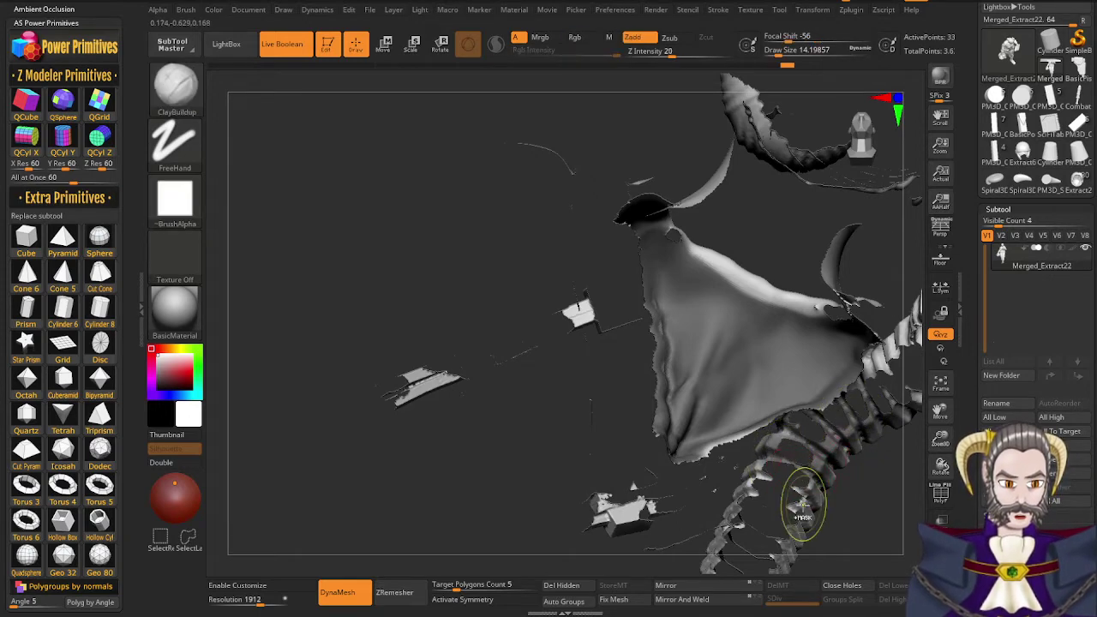
right_click_drag(872, 371, 782, 407)
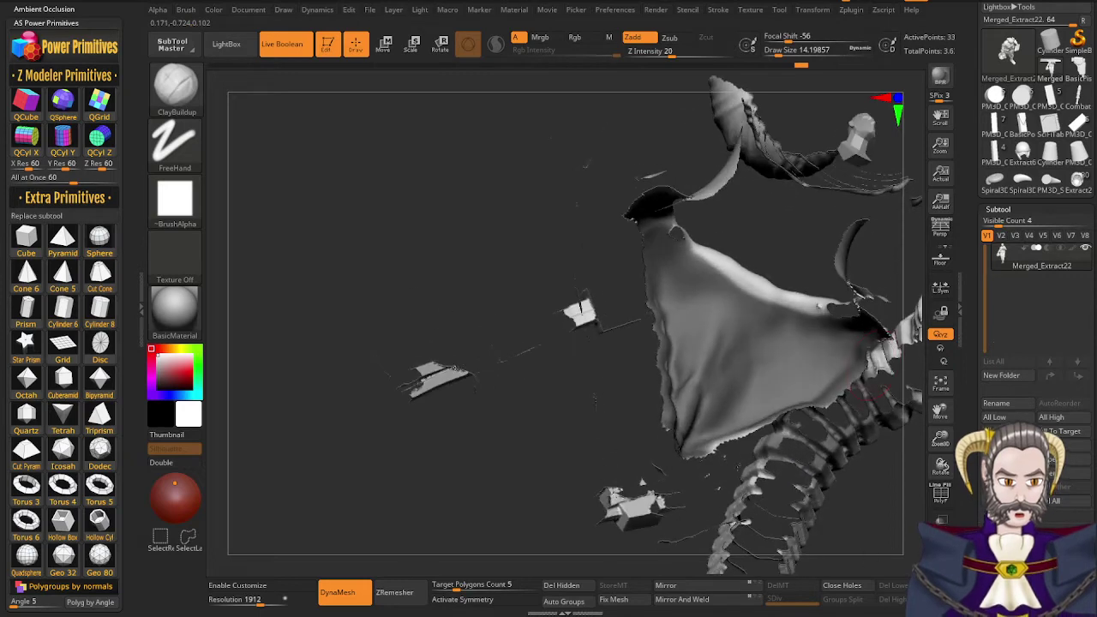
Invert the mask and reposition the interior back surface with the transform gizmo, checking it from the side and front
left_click(469, 229, "ctrl")
key("r")
right_click_drag(686, 458, 591, 323, "ctrl")
left_click(603, 442)
mouse_move(727, 463)
right_mouse_down()
mouse_move(816, 495)
mouse_move(840, 516)
right_mouse_up()
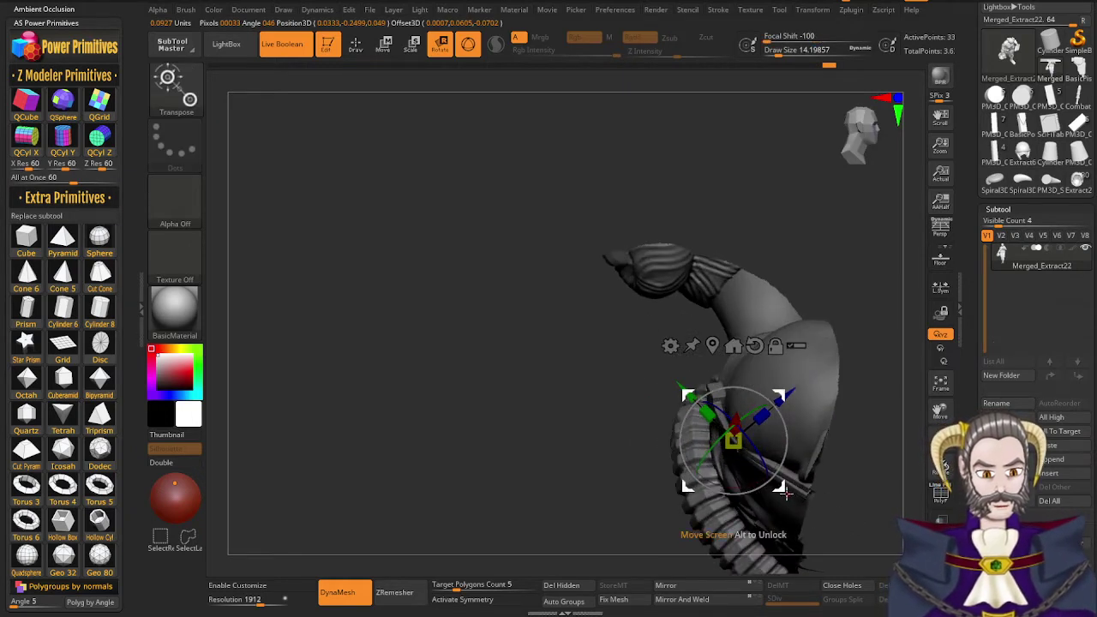
left_click_drag(782, 489, 817, 478)
right_click_drag(844, 472, 846, 533)
mouse_move(846, 532)
left_mouse_down()
mouse_move(791, 559)
mouse_move(816, 529)
left_mouse_up()
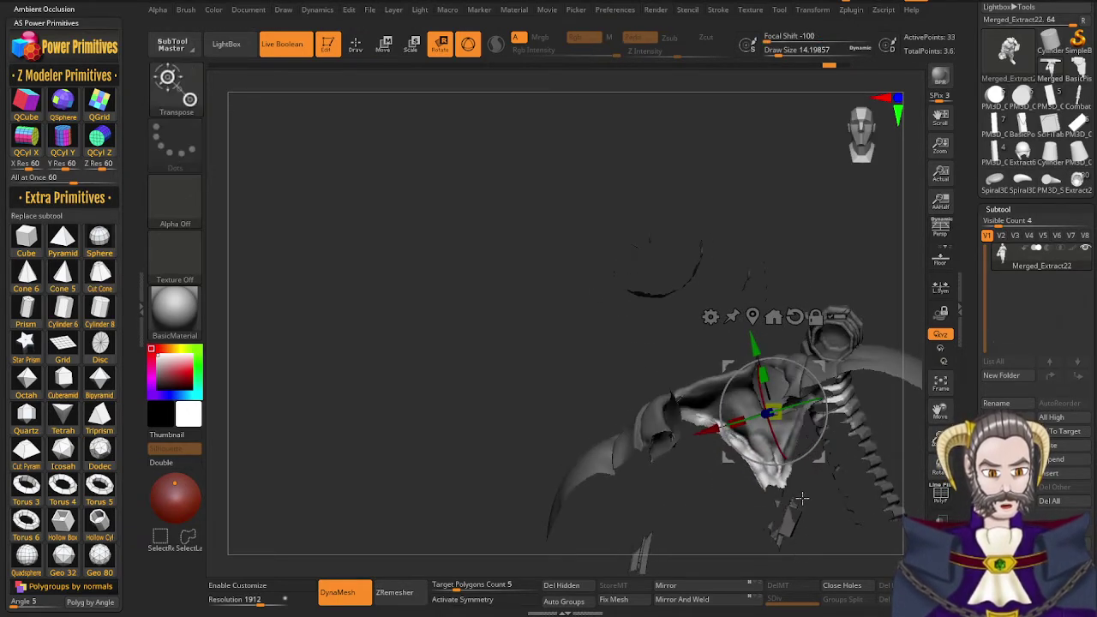
left_click_drag(828, 489, 846, 419)
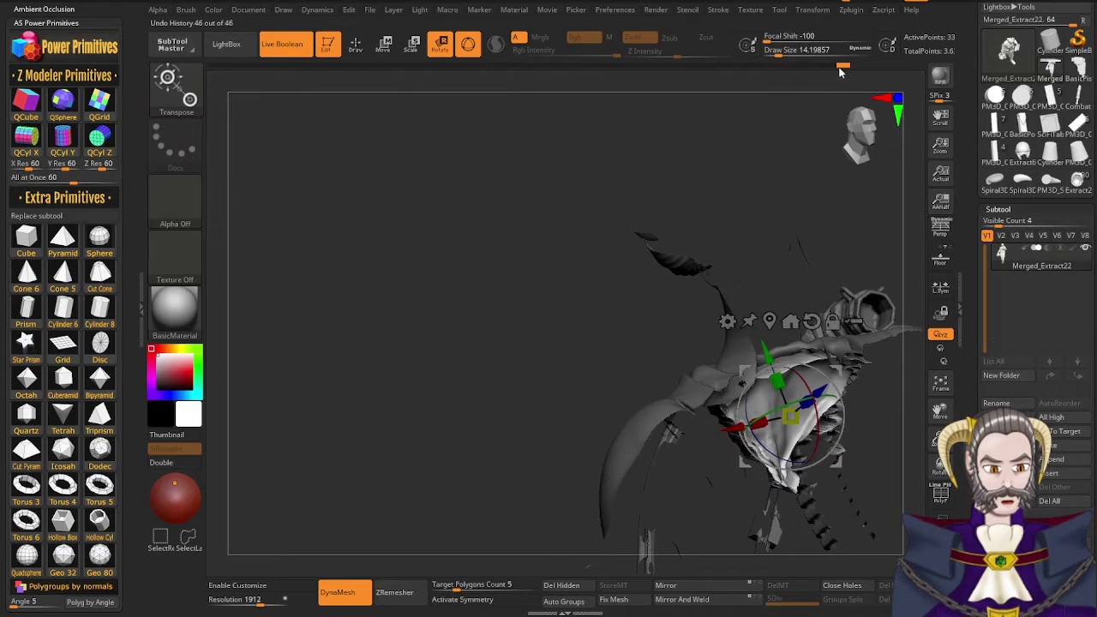
left_click_drag(747, 506, 583, 484)
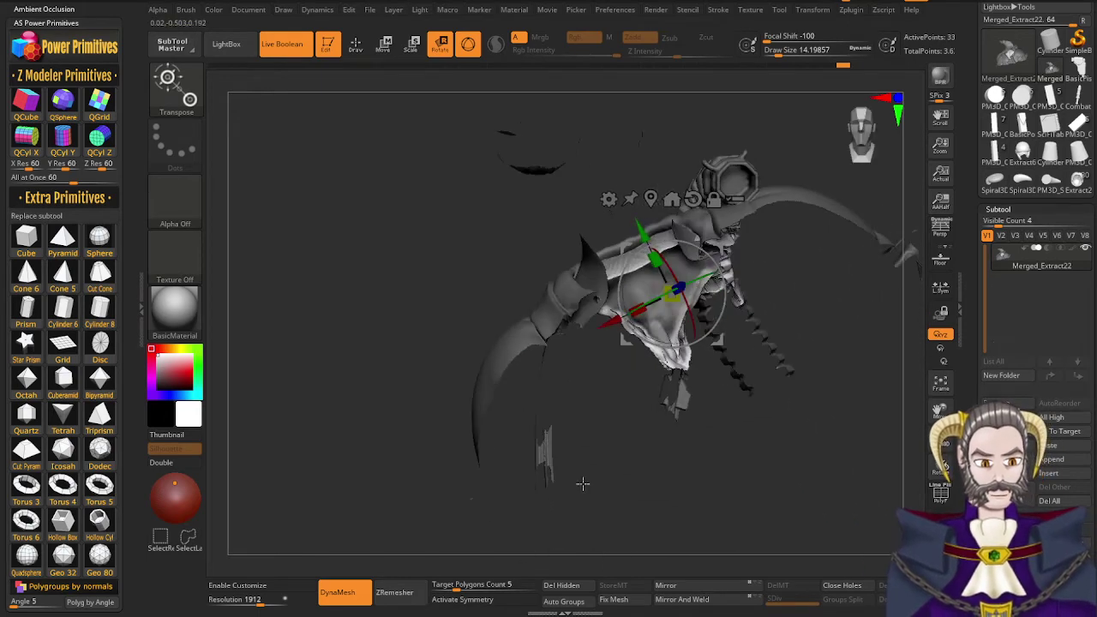
Return to Draw mode, unhide the whole figure and examine the chest, shoulder and hose from the front and side
key("q")
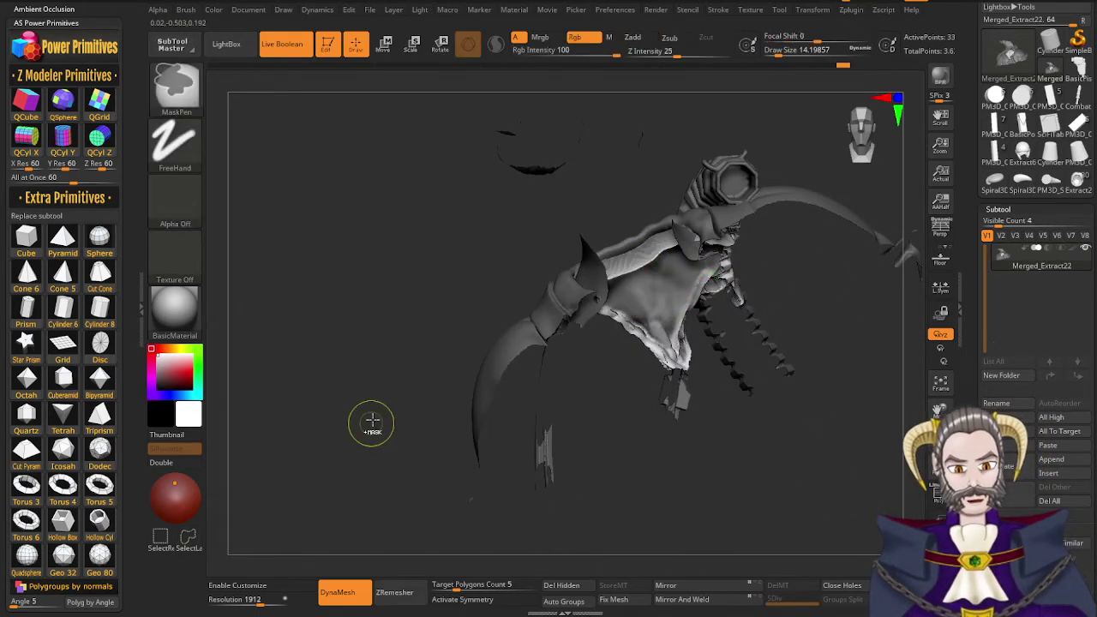
key("ctrl+shift")
left_click(343, 471, "ctrl+shift")
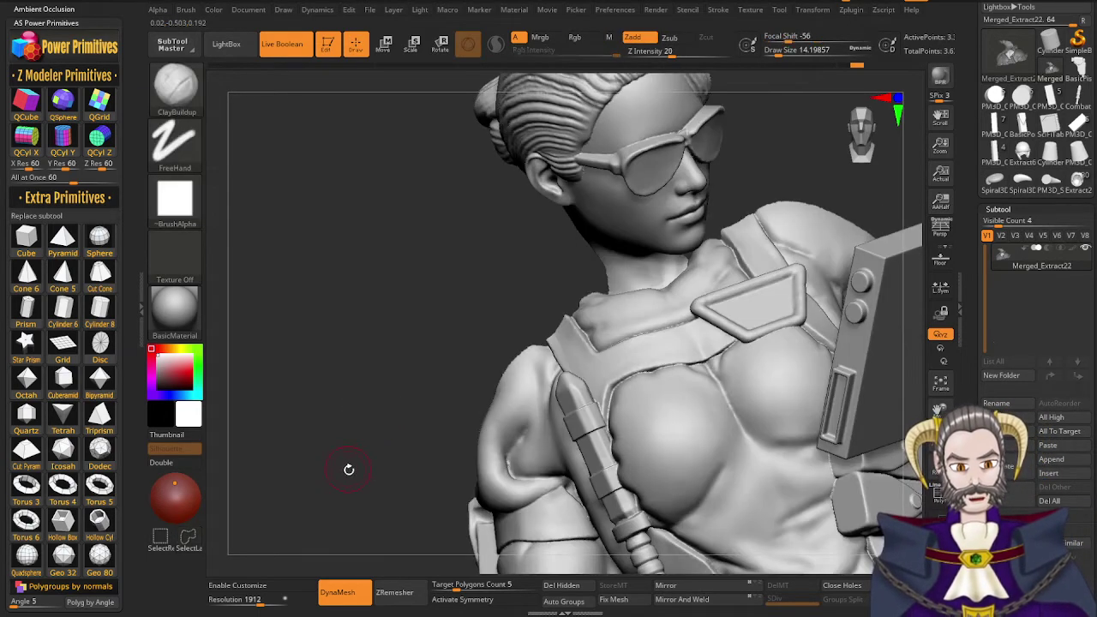
mouse_move(348, 468)
left_mouse_down()
mouse_move(395, 471)
mouse_move(383, 463)
mouse_move(403, 351)
left_mouse_up()
left_click(371, 448, "ctrl+shift")
mouse_move(320, 508)
left_mouse_down()
mouse_move(387, 423)
mouse_move(399, 394)
mouse_move(334, 450)
mouse_move(450, 258)
left_mouse_up()
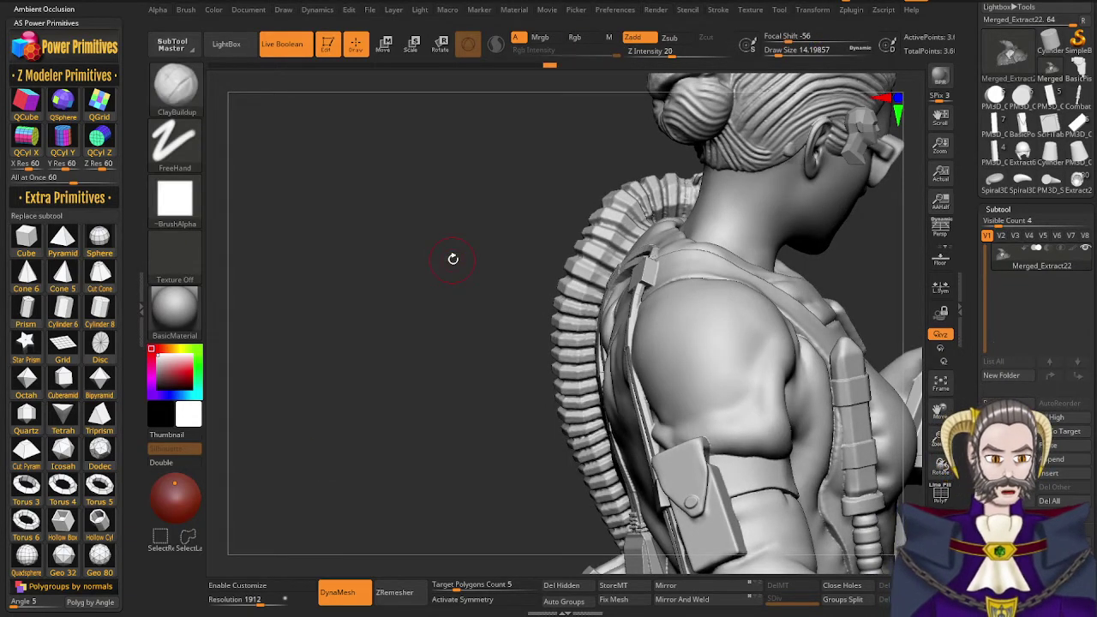
mouse_move(780, 417)
right_mouse_down()
mouse_move(845, 424)
mouse_move(777, 428)
right_mouse_up()
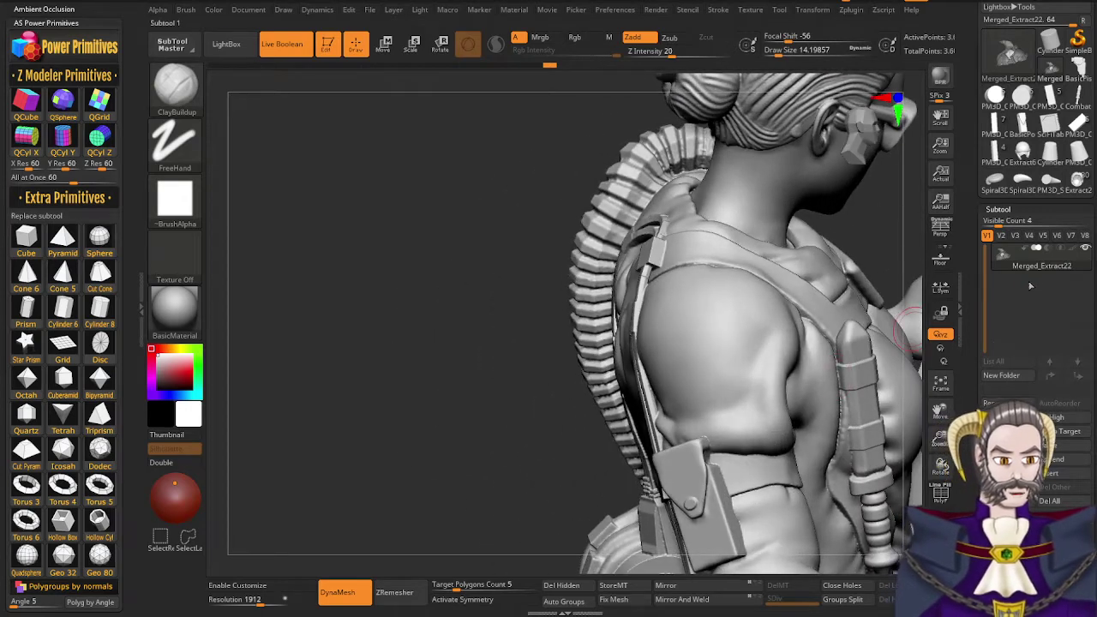
Add another QCube subtool, raise it above the figure's head and enlarge it until it is wider than the figure
left_click(28, 107)
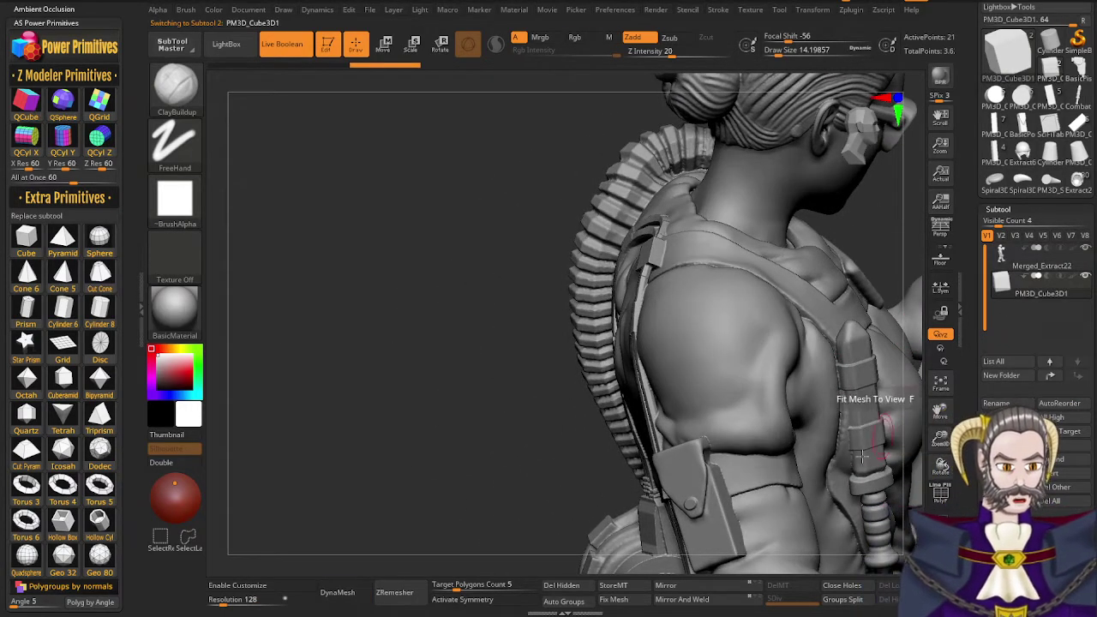
mouse_move(862, 456)
right_mouse_down("ctrl")
mouse_move(705, 403)
mouse_move(738, 514)
mouse_move(592, 377)
mouse_move(568, 322)
mouse_move(590, 264)
right_mouse_up("ctrl")
key("r")
left_click_drag(609, 319, 612, 40)
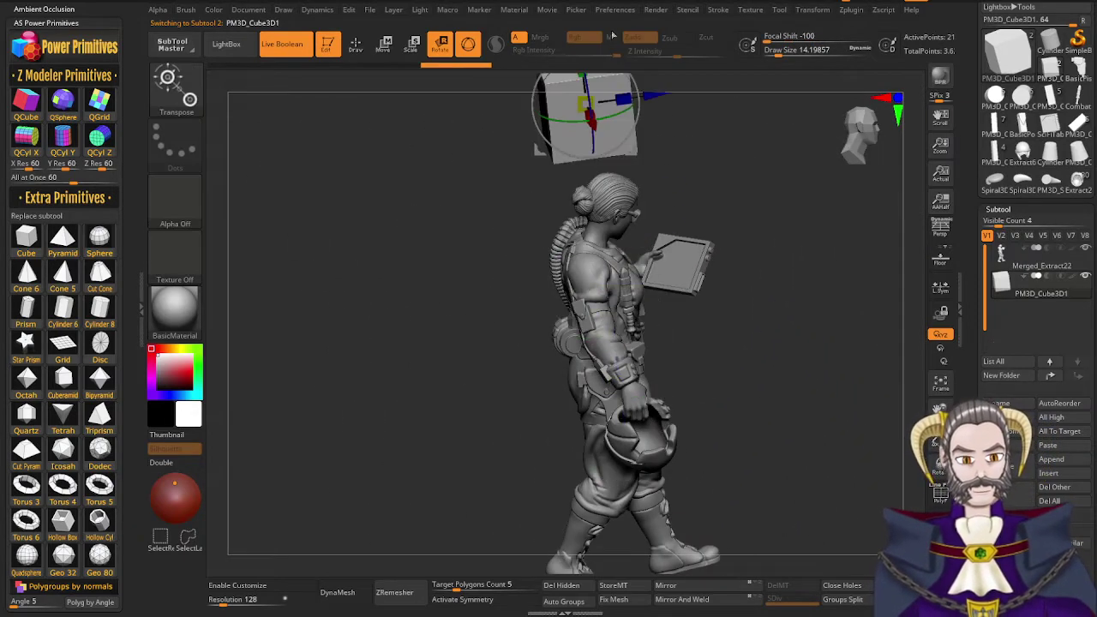
right_click_drag(634, 266, 604, 439, "alt")
left_click_drag(570, 275, 643, 217)
left_click_drag(551, 228, 549, 190)
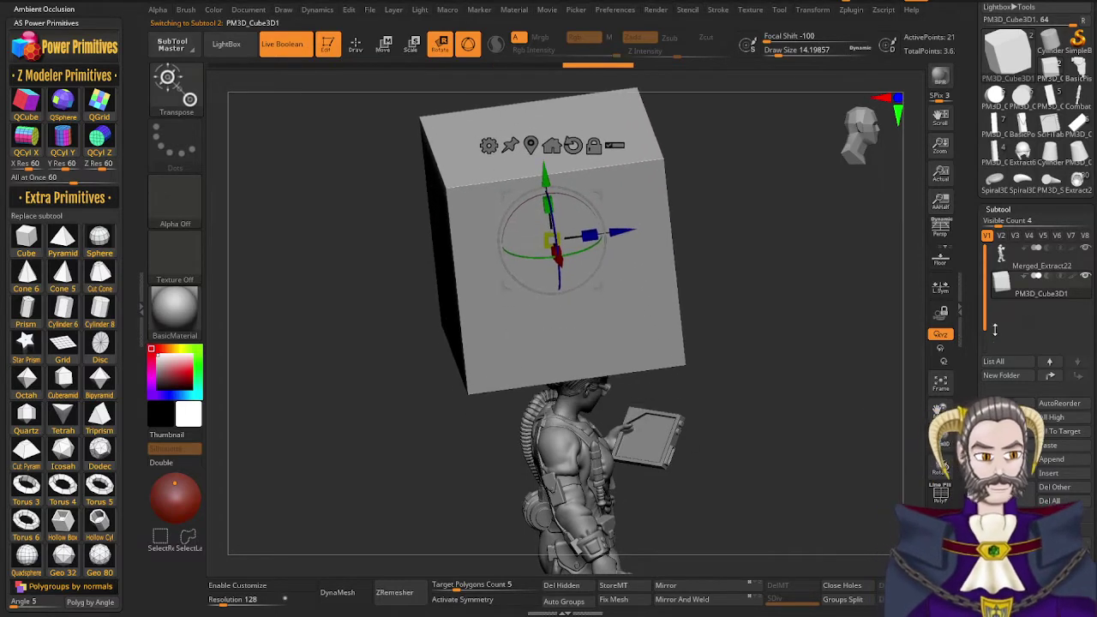
Set the cube to subtract, sweep it down to shoulder level to examine the cross-sections, and raise it clear of the head
left_click(1047, 276)
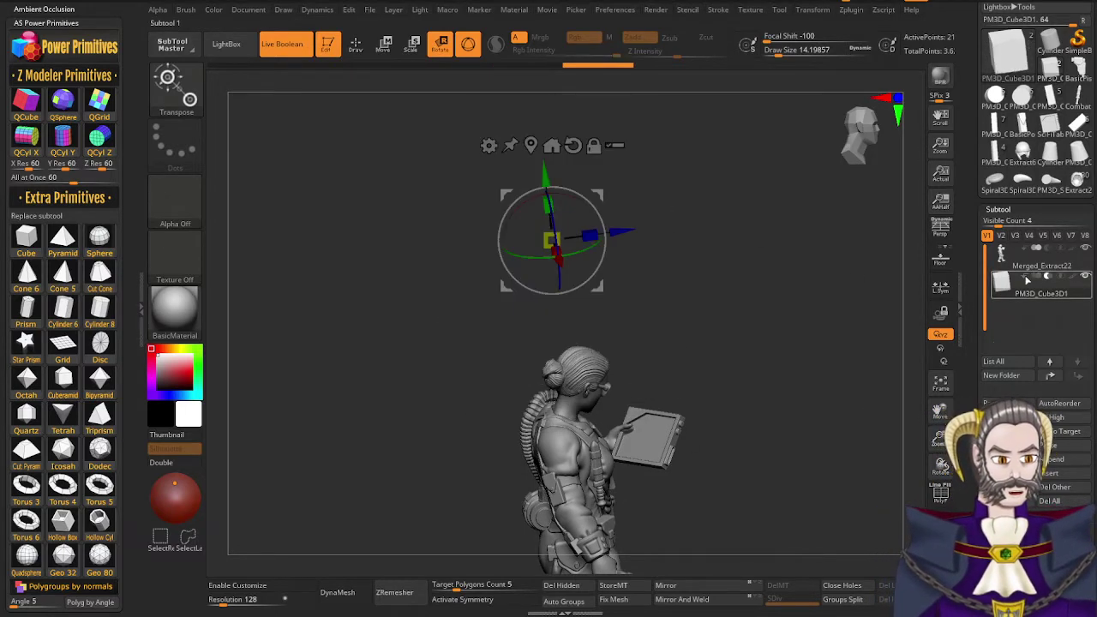
left_click_drag(548, 177, 553, 199)
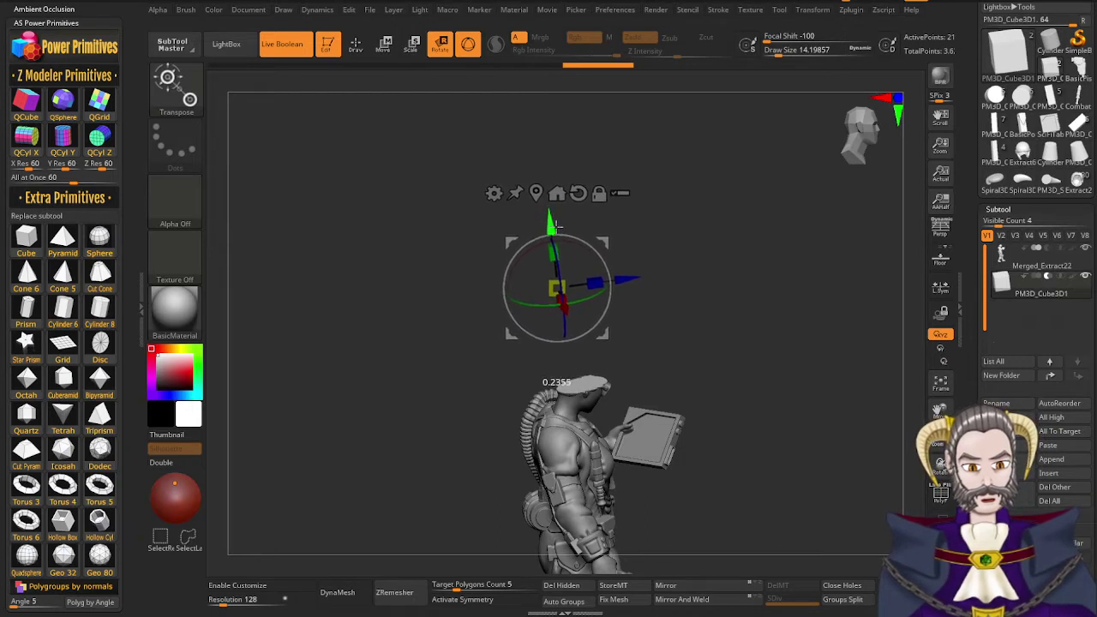
left_click_drag(654, 208, 665, 281)
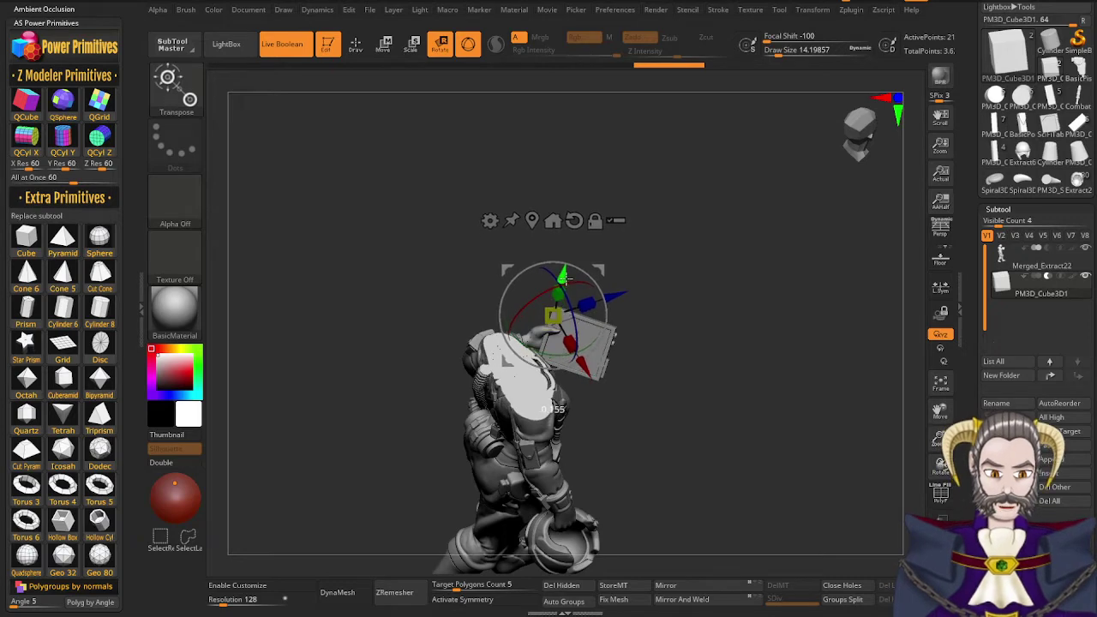
left_click_drag(567, 258, 593, 146)
left_click_drag(623, 420, 657, 496)
Select the merged figure and isolate its neck and upper chest with SelectLasso to expose the interior surface
left_click(656, 497, "alt")
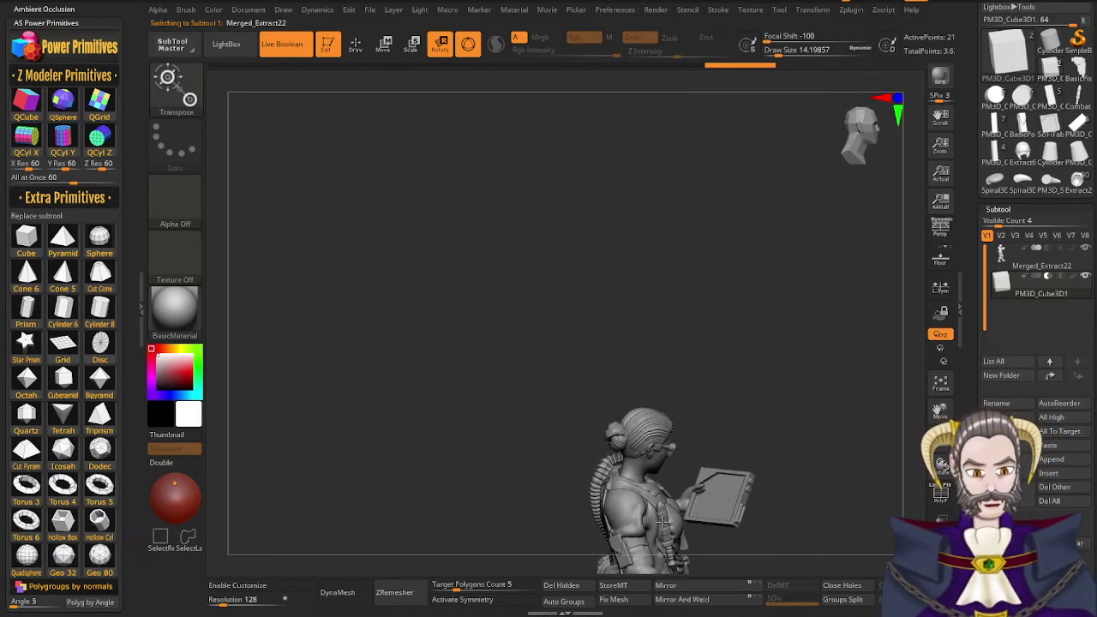
mouse_move(744, 558)
left_mouse_down("alt")
mouse_move(674, 339)
mouse_move(673, 403)
mouse_move(664, 372)
left_mouse_up("alt")
key("q")
right_click_drag(692, 184, 693, 214, "alt")
mouse_move(692, 269)
right_mouse_down("ctrl")
mouse_move(644, 186)
mouse_move(624, 311)
right_mouse_up("ctrl")
mouse_move(689, 173)
left_mouse_down("ctrl+shift")
mouse_move(580, 295)
mouse_move(639, 410)
mouse_move(723, 221)
mouse_move(705, 190)
left_mouse_up("ctrl+shift")
right_click_drag(700, 380, 756, 359)
right_click_drag(755, 359, 660, 412, "alt")
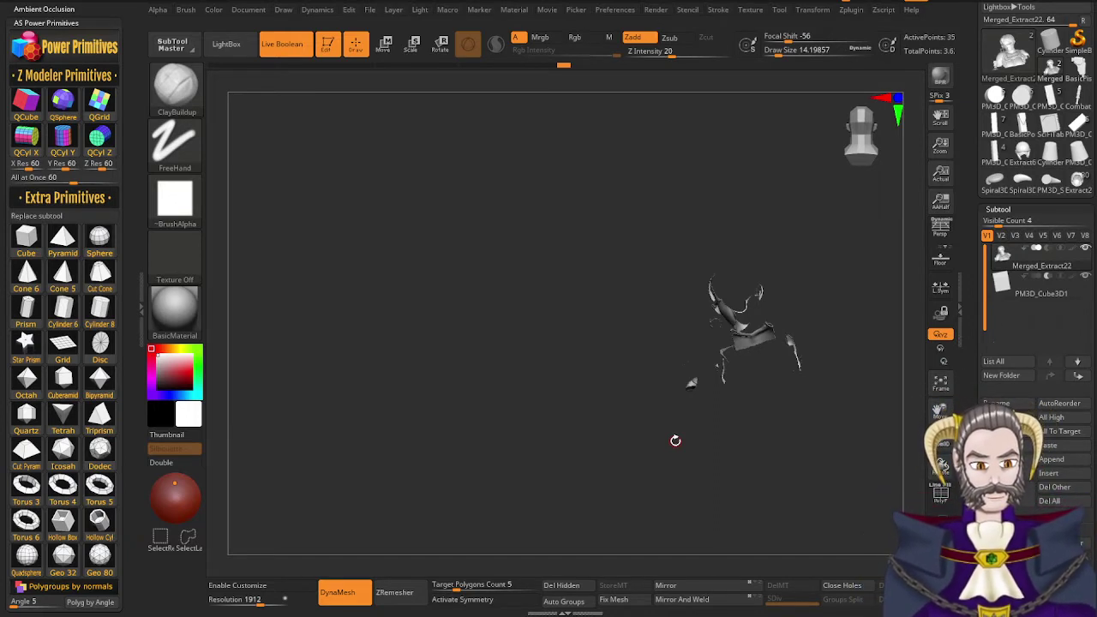
right_click_drag(752, 397, 542, 426)
mouse_move(642, 416)
right_mouse_down("ctrl")
mouse_move(659, 382)
mouse_move(600, 377)
mouse_move(674, 365)
mouse_move(671, 399)
mouse_move(612, 451)
mouse_move(575, 438)
mouse_move(804, 203)
mouse_move(631, 377)
mouse_move(624, 333)
mouse_move(642, 296)
mouse_move(683, 253)
mouse_move(703, 268)
right_mouse_up("ctrl")
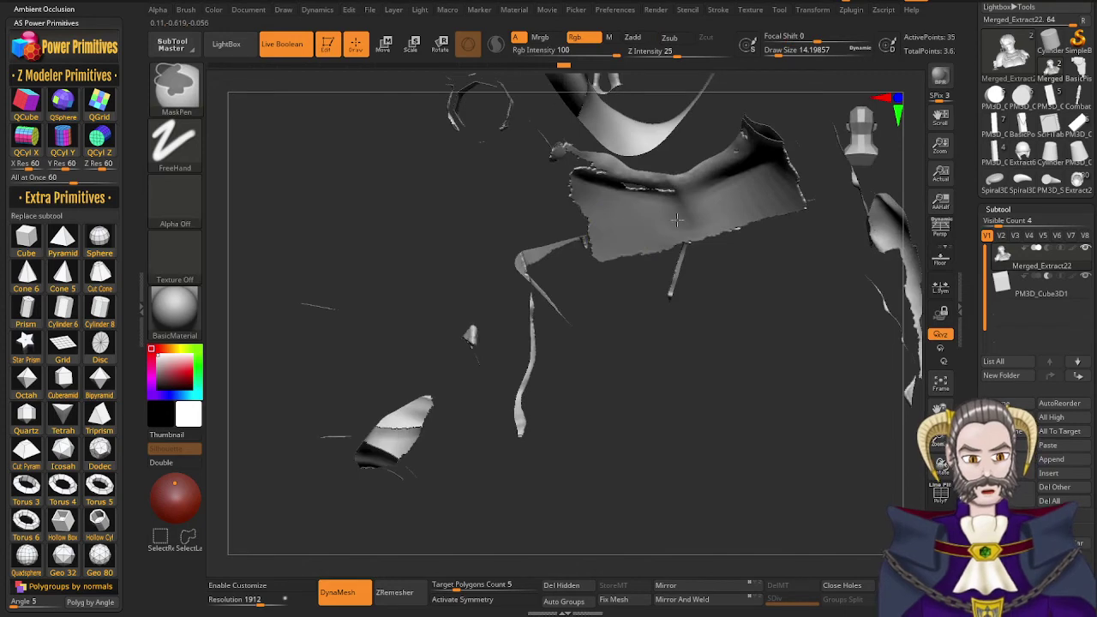
Mask the interior surface below the neck opening with MaskPen
mouse_move(693, 220)
right_mouse_down()
mouse_move(755, 187)
mouse_move(708, 232)
mouse_move(669, 338)
mouse_move(684, 282)
right_mouse_up()
right_click_drag(783, 238, 720, 241)
mouse_move(719, 241)
left_mouse_down()
mouse_move(728, 267)
mouse_move(732, 247)
left_mouse_up()
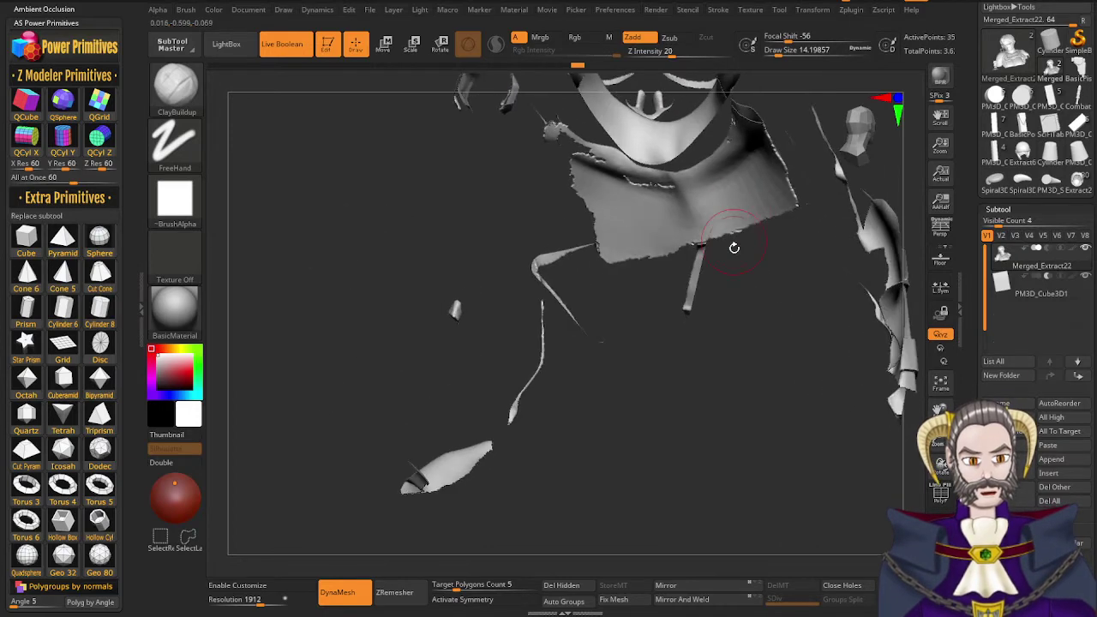
key("ctrl+shift")
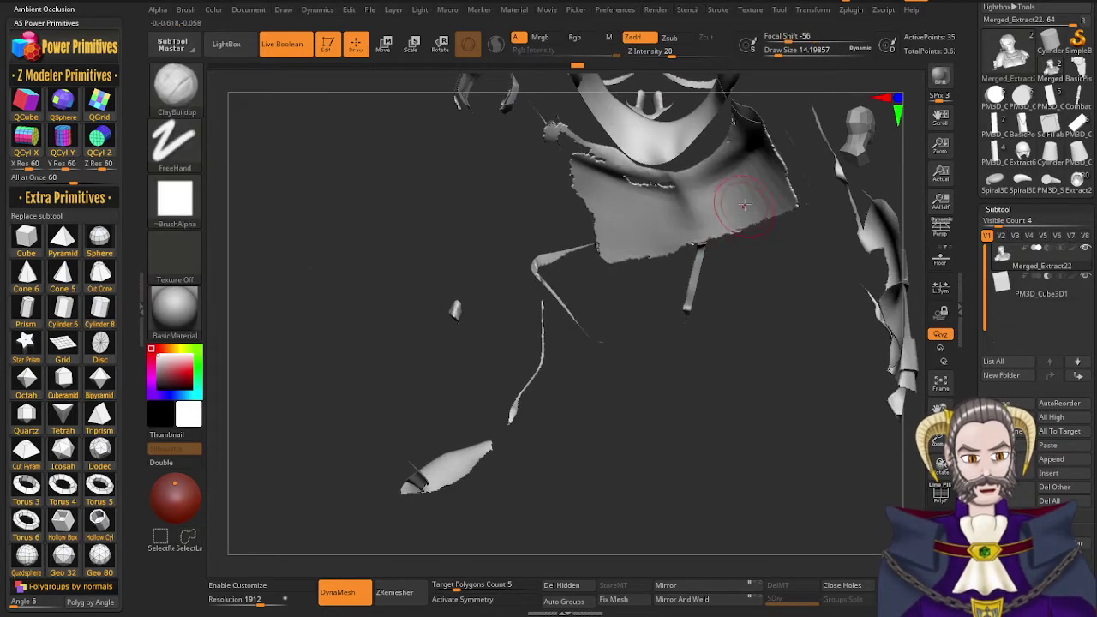
key("ctrl")
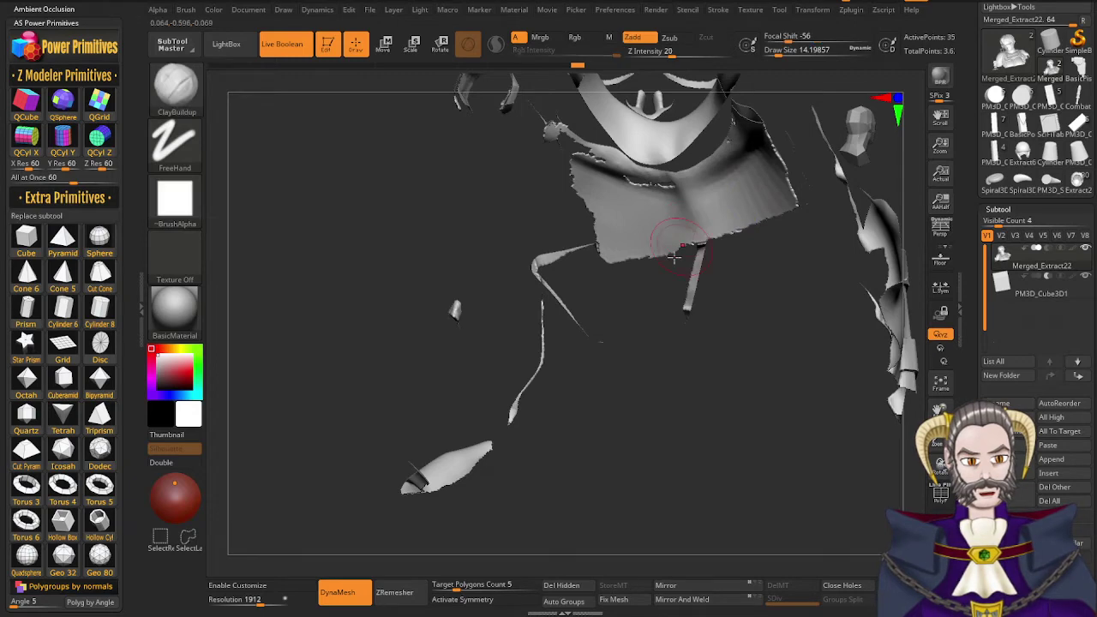
mouse_move(703, 401)
right_mouse_down()
mouse_move(681, 421)
mouse_move(607, 301)
right_mouse_up()
right_click_drag(621, 375, 629, 399)
key("ctrl")
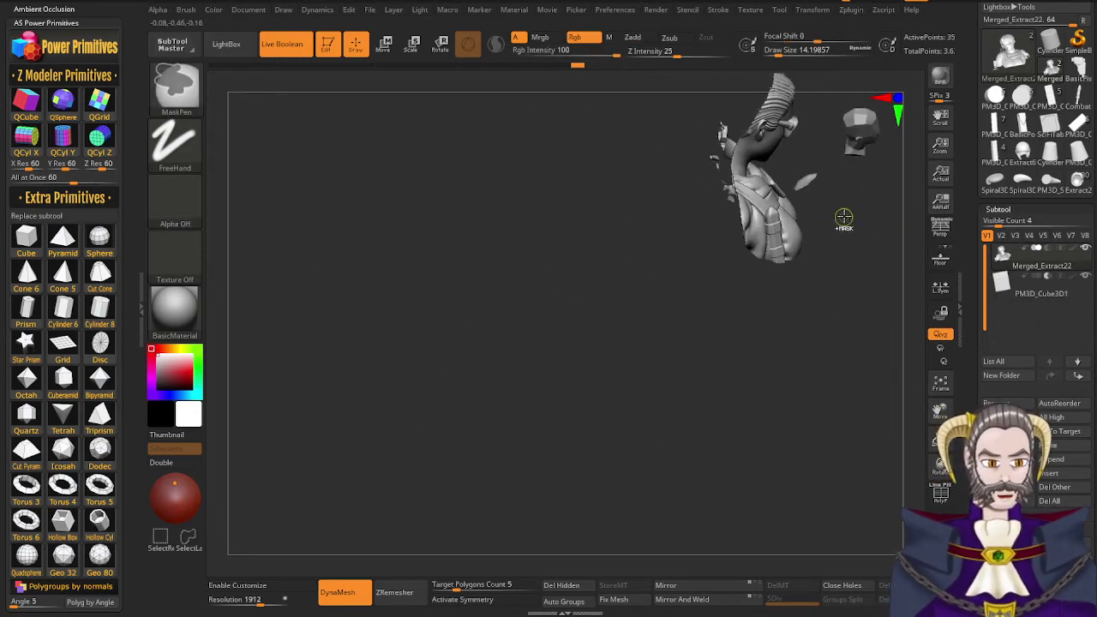
Invert the mask on the isolated neck and chest area and inspect the interior surface from the side and front
left_click(852, 207, "ctrl")
left_click(844, 228, "ctrl")
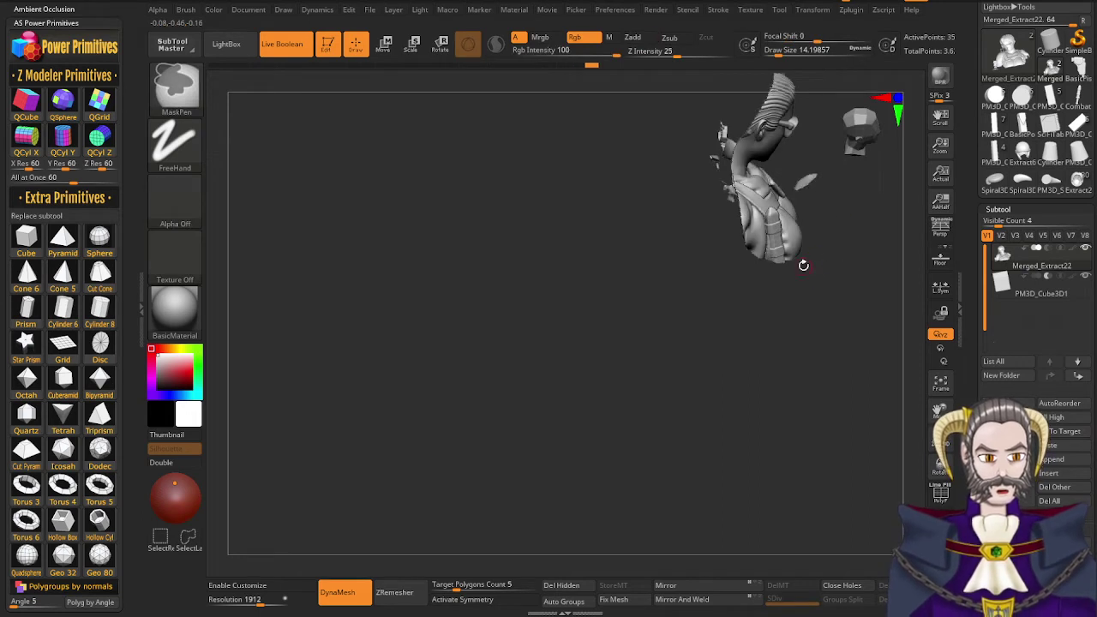
mouse_move(803, 265)
right_mouse_down()
mouse_move(818, 257)
mouse_move(804, 277)
mouse_move(762, 240)
mouse_move(786, 324)
right_mouse_up()
left_click(754, 188, "ctrl")
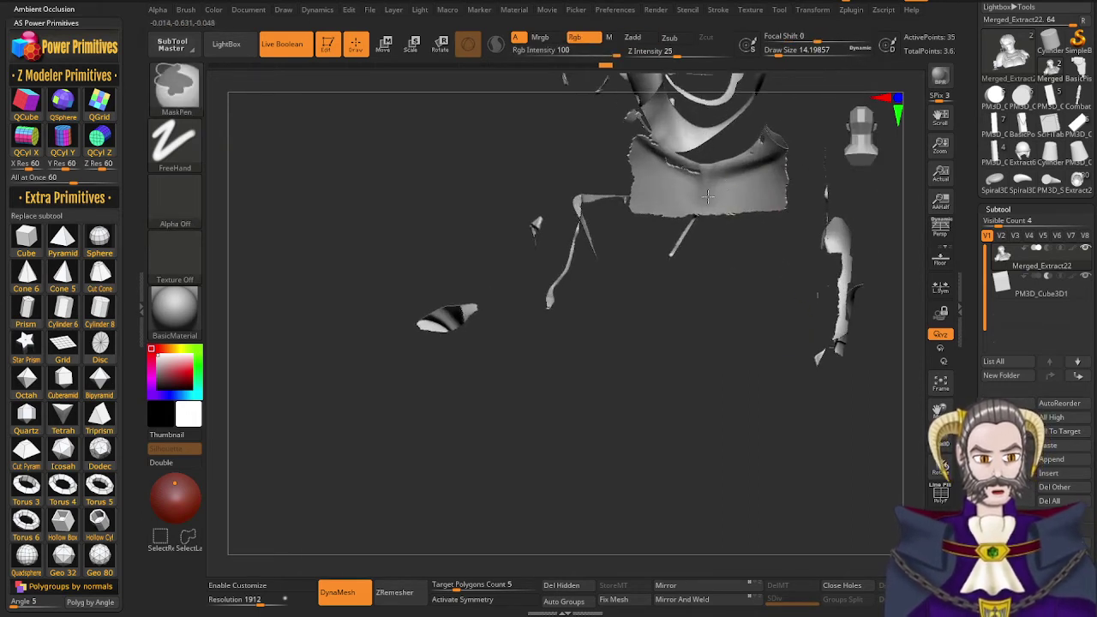
right_click_drag(804, 249, 786, 275)
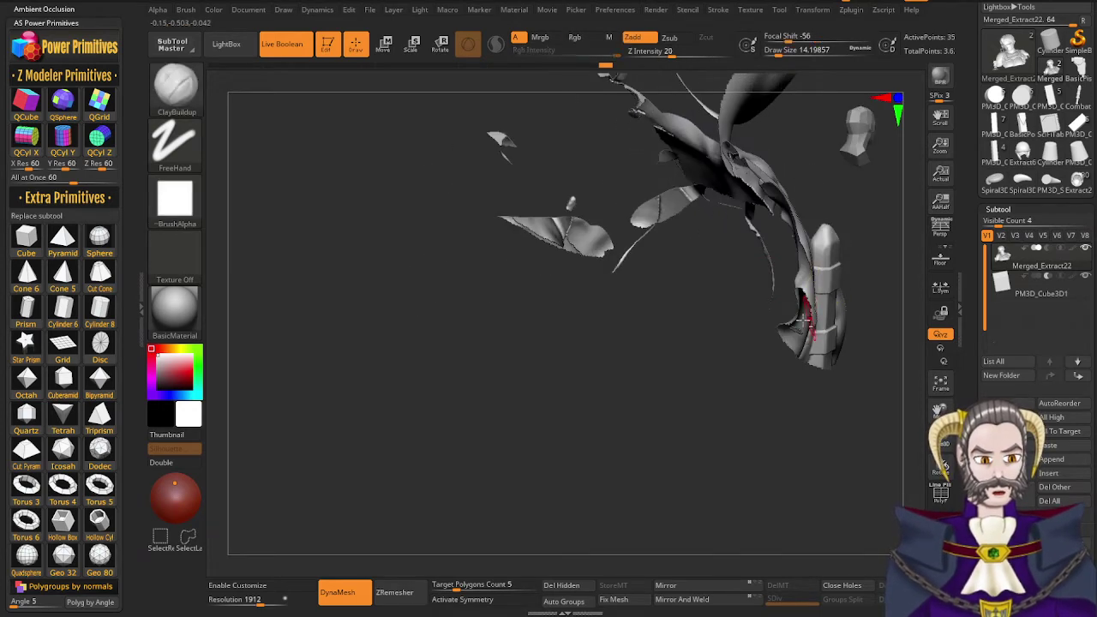
right_click_drag(804, 319, 673, 397, "alt")
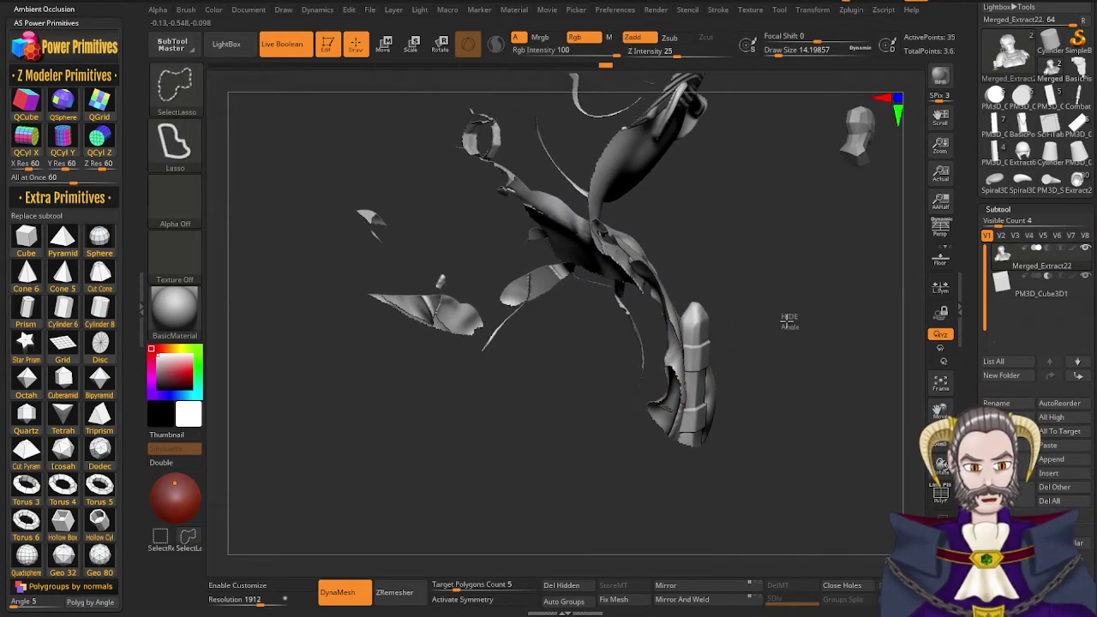
Unhide the figure, clear the mask, and isolate the neck and upper chest again with SelectLasso
left_click(789, 322, "ctrl+shift")
left_click_drag(832, 504, 885, 394, "ctrl")
mouse_move(774, 479)
left_mouse_down()
mouse_move(745, 424)
mouse_move(647, 377)
left_mouse_up()
mouse_move(827, 190)
left_mouse_down("ctrl+shift")
mouse_move(681, 132)
mouse_move(714, 388)
mouse_move(846, 421)
left_mouse_up("ctrl+shift")
mouse_move(722, 405)
left_mouse_down()
mouse_move(766, 380)
mouse_move(556, 380)
mouse_move(632, 351)
mouse_move(711, 339)
mouse_move(691, 346)
left_mouse_up()
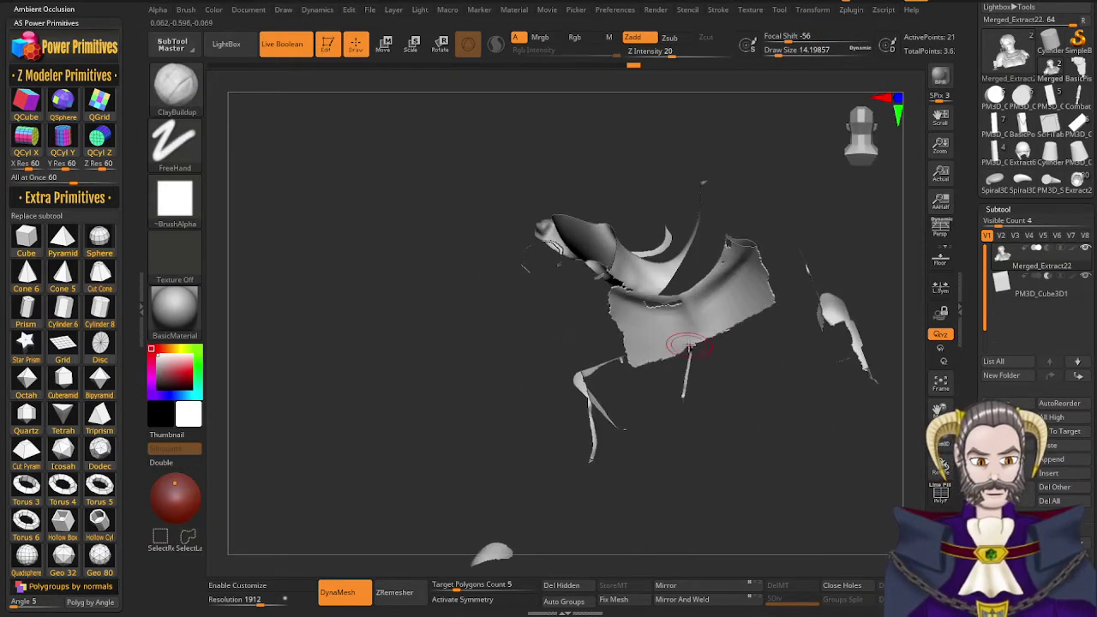
key("ctrl")
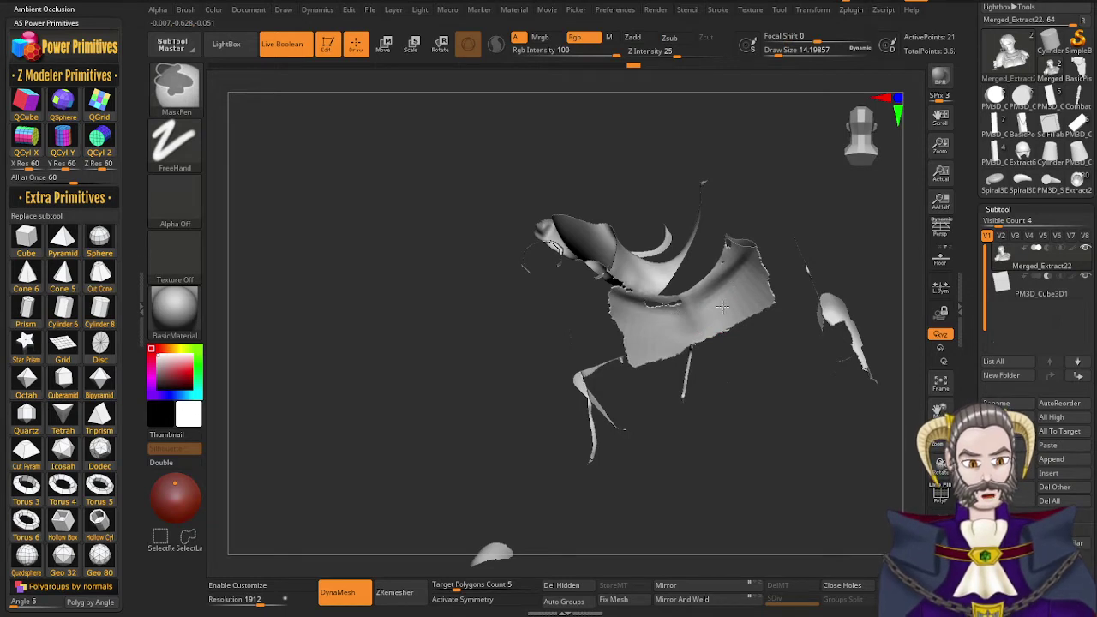
Narrow the isolated neck and chest area with SelectLasso to expose its interior surface
mouse_move(708, 358)
left_mouse_down()
mouse_move(682, 442)
mouse_move(656, 455)
mouse_move(699, 366)
mouse_move(771, 293)
mouse_move(694, 363)
mouse_move(654, 421)
mouse_move(654, 355)
mouse_move(740, 312)
left_mouse_up()
left_click_drag(715, 357, 680, 390)
left_click_drag(799, 122, 758, 115)
left_click_drag(687, 393, 706, 378)
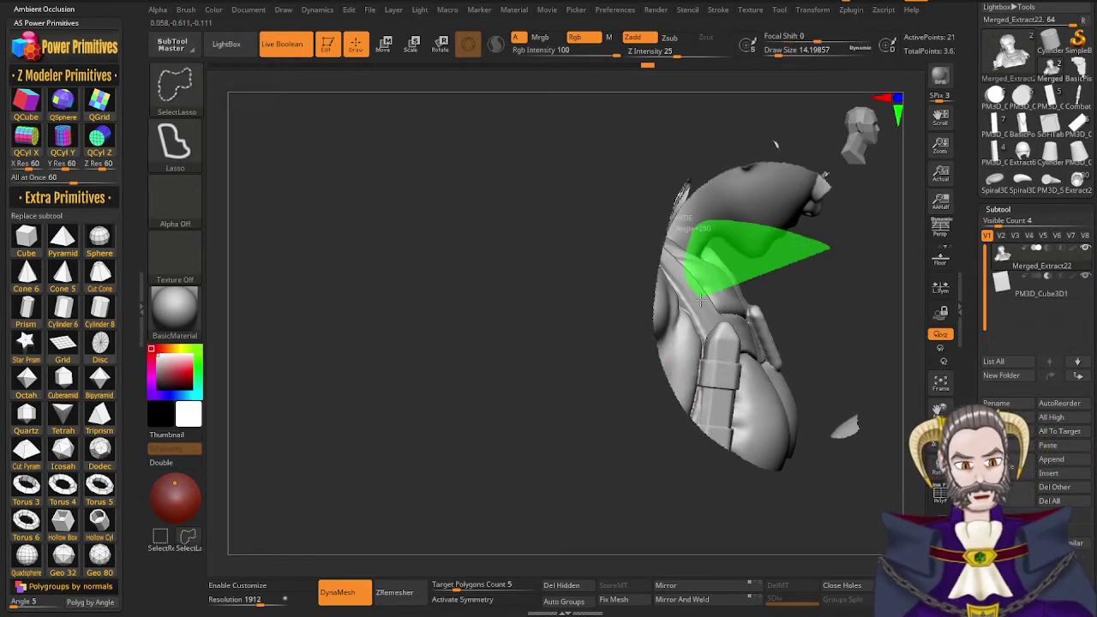
left_click_drag(790, 375, 798, 392, "ctrl+shift")
mouse_move(752, 428)
left_mouse_down()
mouse_move(747, 377)
mouse_move(769, 348)
left_mouse_up()
left_click_drag(696, 317, 659, 290)
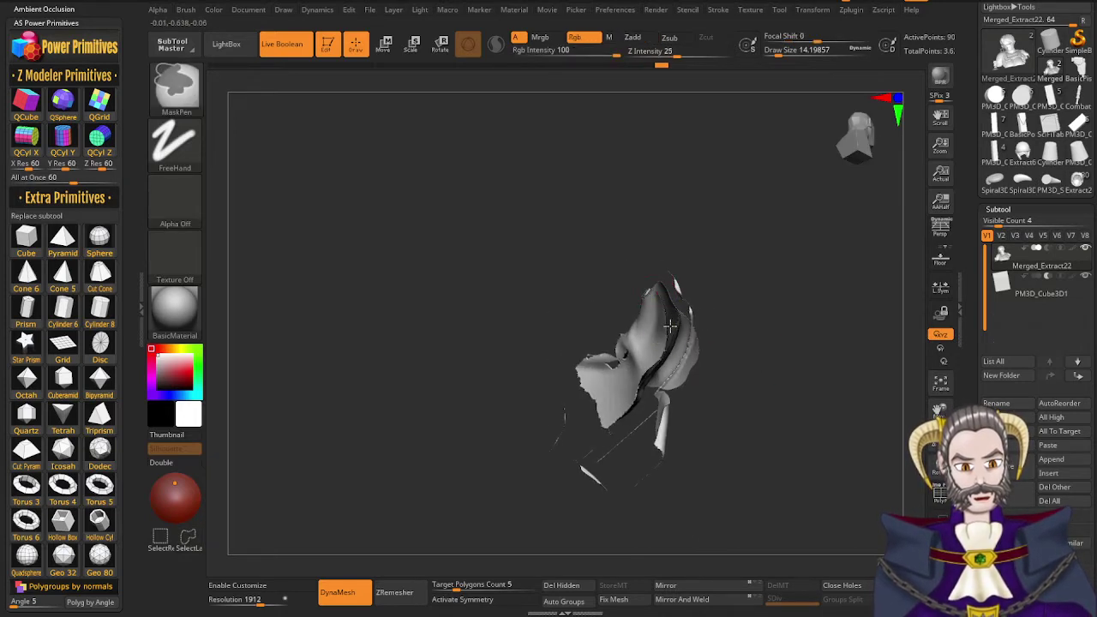
Inspect the interior surface from several angles and hide the front of the chest piece with SelectLasso
right_click_drag(641, 370, 580, 370)
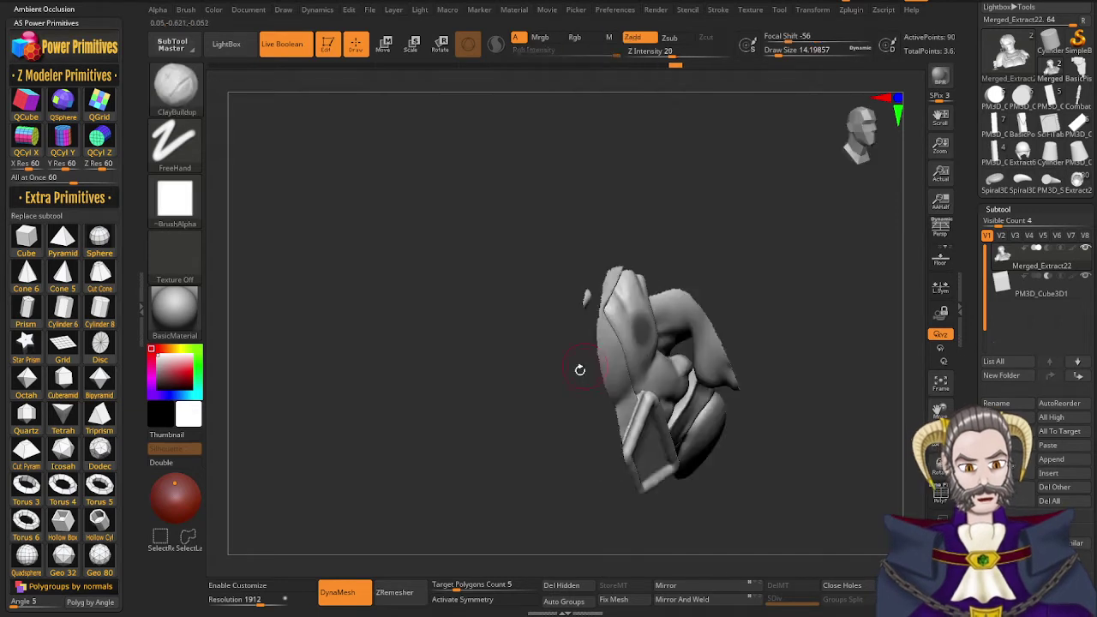
mouse_move(673, 358)
right_mouse_down()
mouse_move(630, 371)
mouse_move(621, 390)
mouse_move(630, 403)
mouse_move(667, 387)
right_mouse_up()
left_click_drag(667, 388, 725, 412)
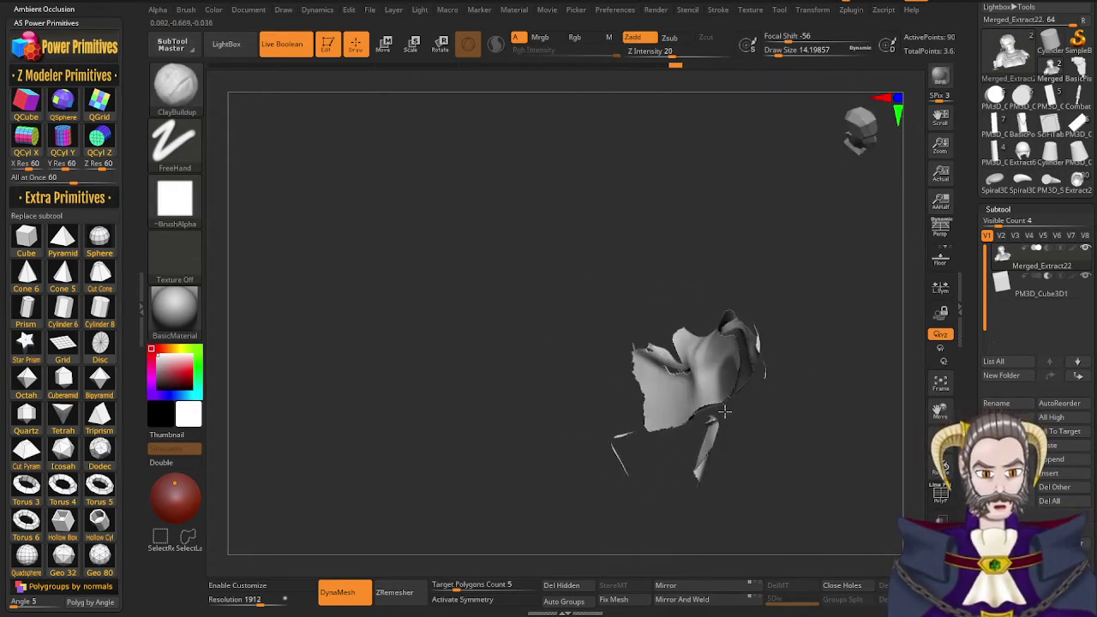
right_click_drag(715, 394, 728, 446)
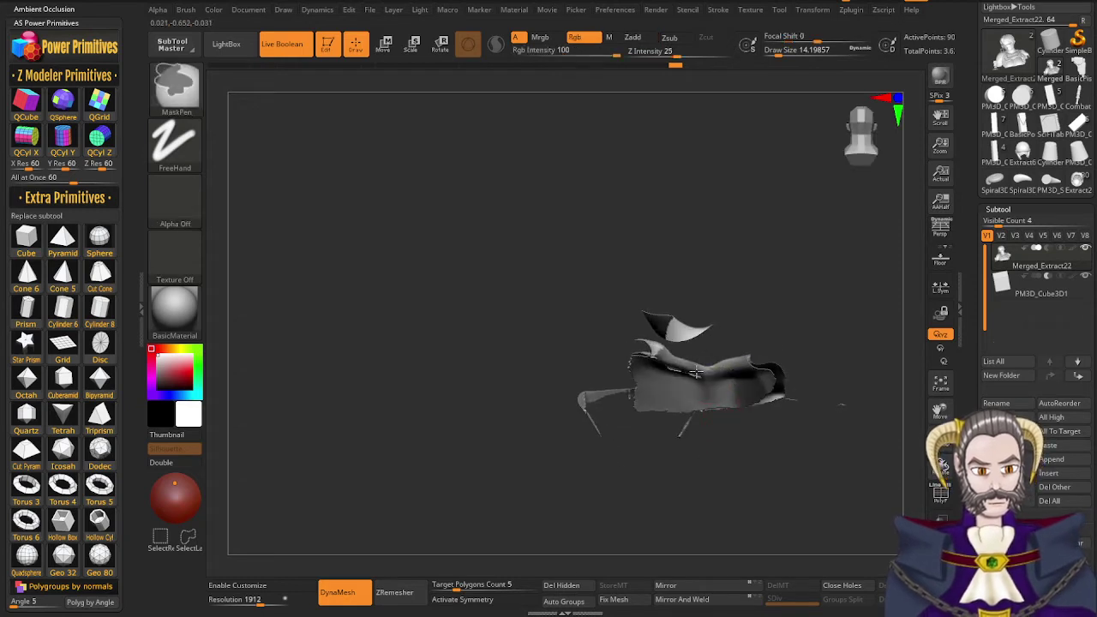
right_click_drag(682, 396, 722, 411)
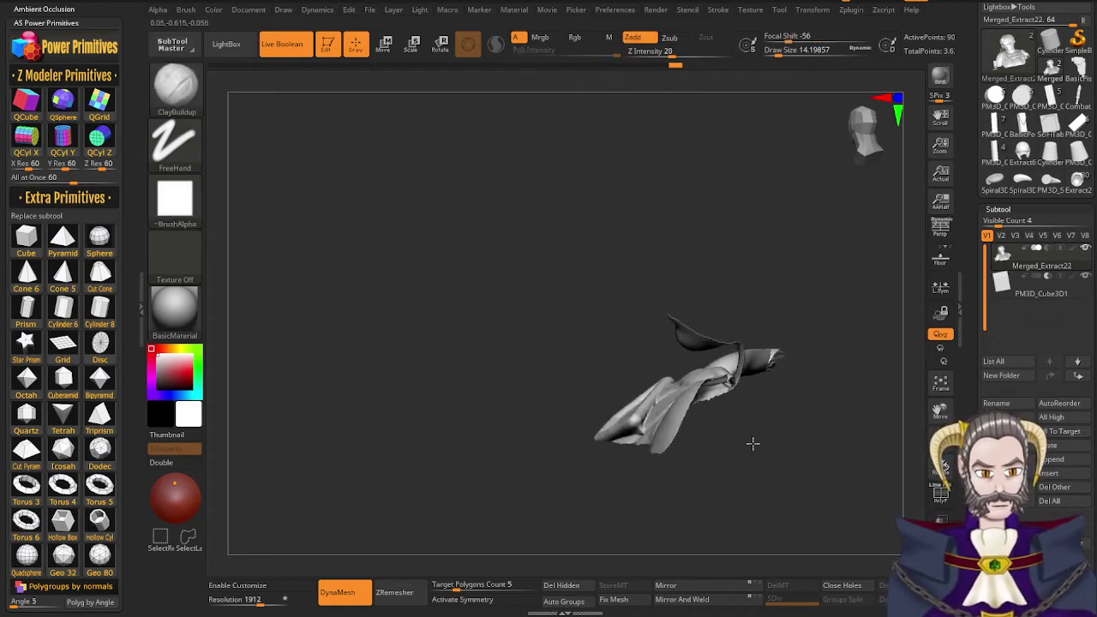
mouse_move(753, 443)
left_mouse_down()
mouse_move(757, 463)
mouse_move(728, 480)
mouse_move(743, 435)
left_mouse_up()
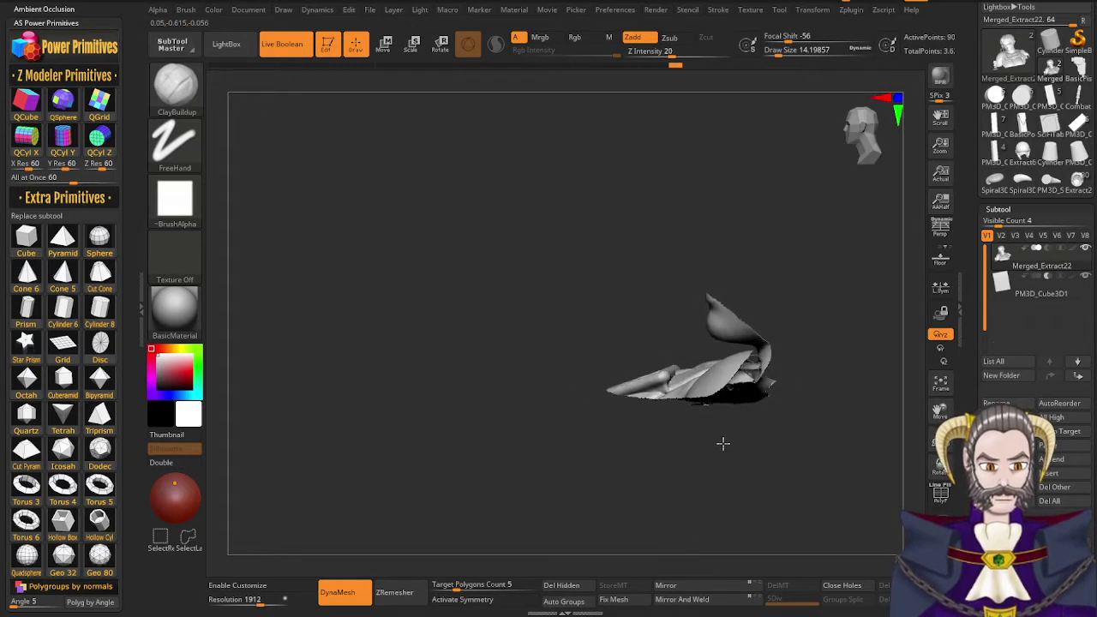
key("ctrl+shift")
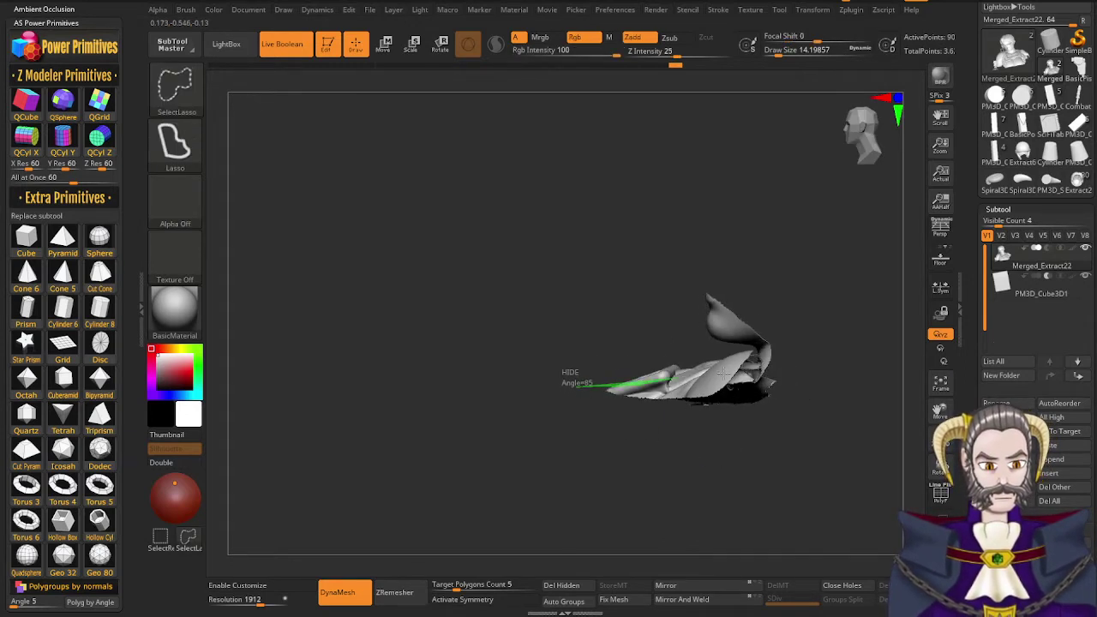
left_click_drag(822, 304, 784, 230, "ctrl+shift")
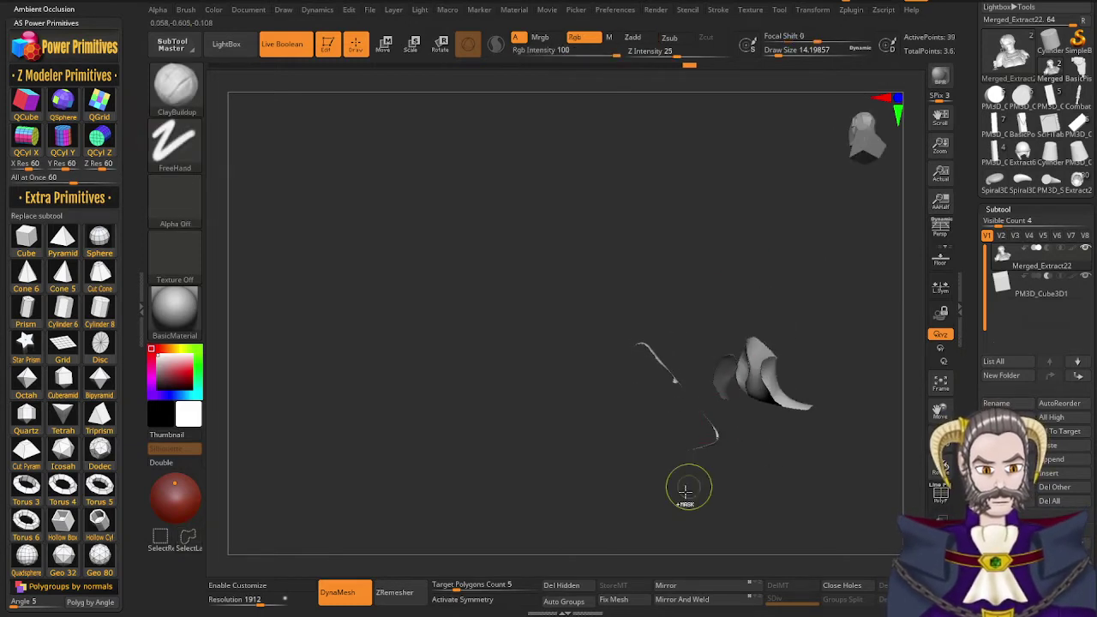
Unhide the whole figure and clear the mask spot on the upper chest
left_click(803, 270, "ctrl+shift")
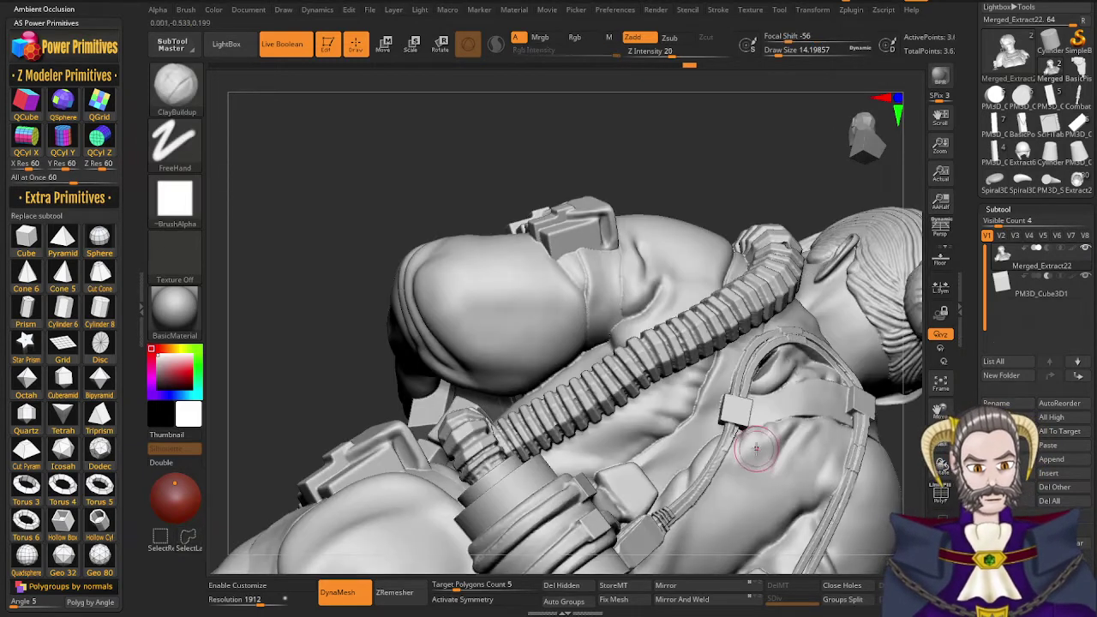
right_click_drag(757, 448, 821, 537)
mouse_move(498, 446)
right_mouse_down()
mouse_move(518, 433)
mouse_move(621, 430)
mouse_move(536, 465)
right_mouse_up()
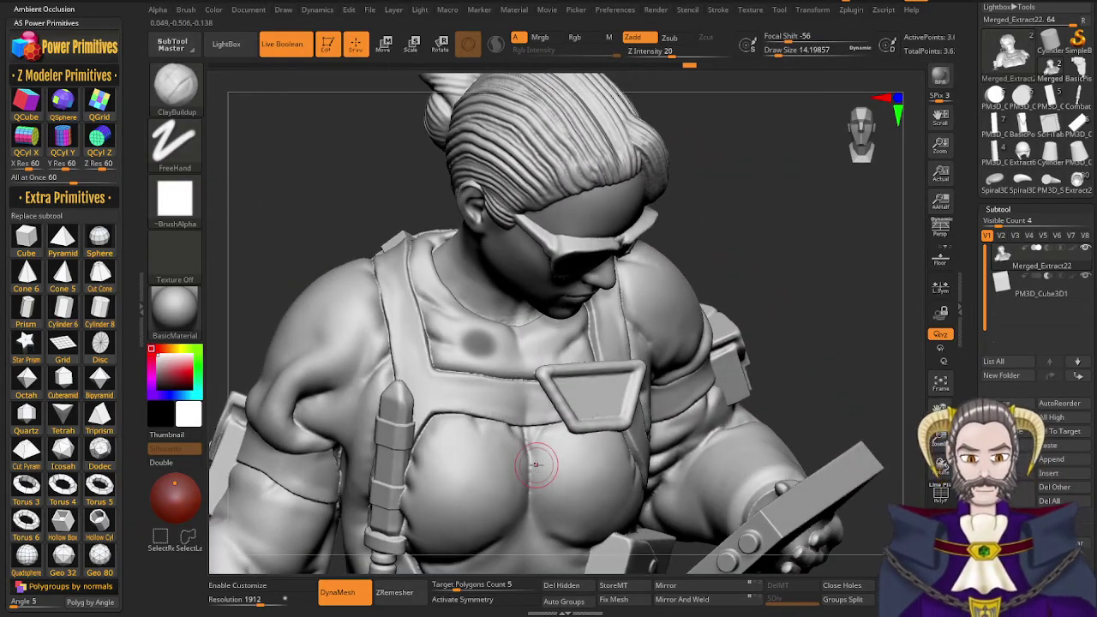
left_click_drag(781, 297, 846, 199, "ctrl")
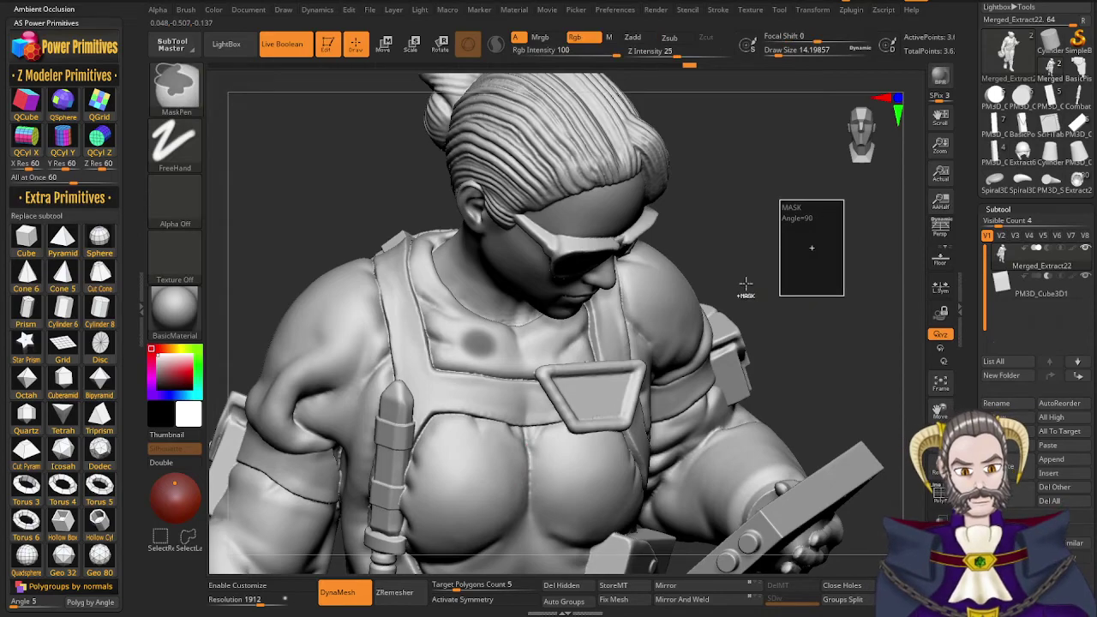
Isolate the neck and upper chest with SelectLasso and switch to the Inflat brush
mouse_move(573, 411)
right_mouse_down()
mouse_move(572, 441)
mouse_move(593, 478)
mouse_move(583, 444)
mouse_move(595, 471)
mouse_move(574, 454)
mouse_move(556, 460)
mouse_move(605, 392)
mouse_move(623, 399)
mouse_move(607, 377)
mouse_move(588, 399)
mouse_move(615, 335)
right_mouse_up()
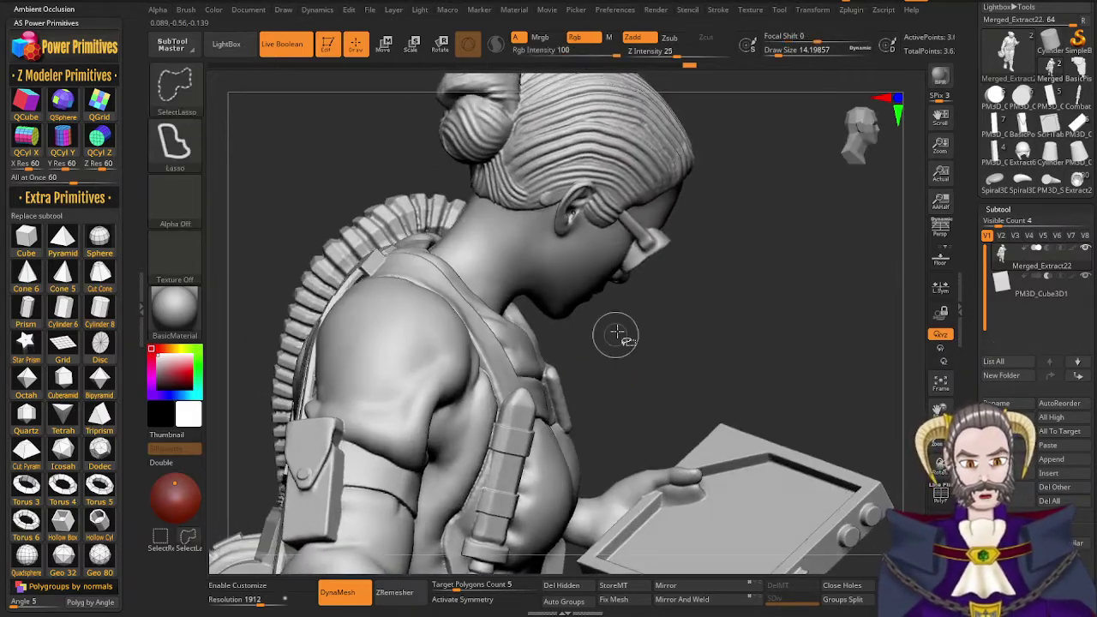
mouse_move(578, 282)
left_mouse_down("ctrl+shift")
mouse_move(462, 391)
mouse_move(705, 393)
left_mouse_up("ctrl+shift")
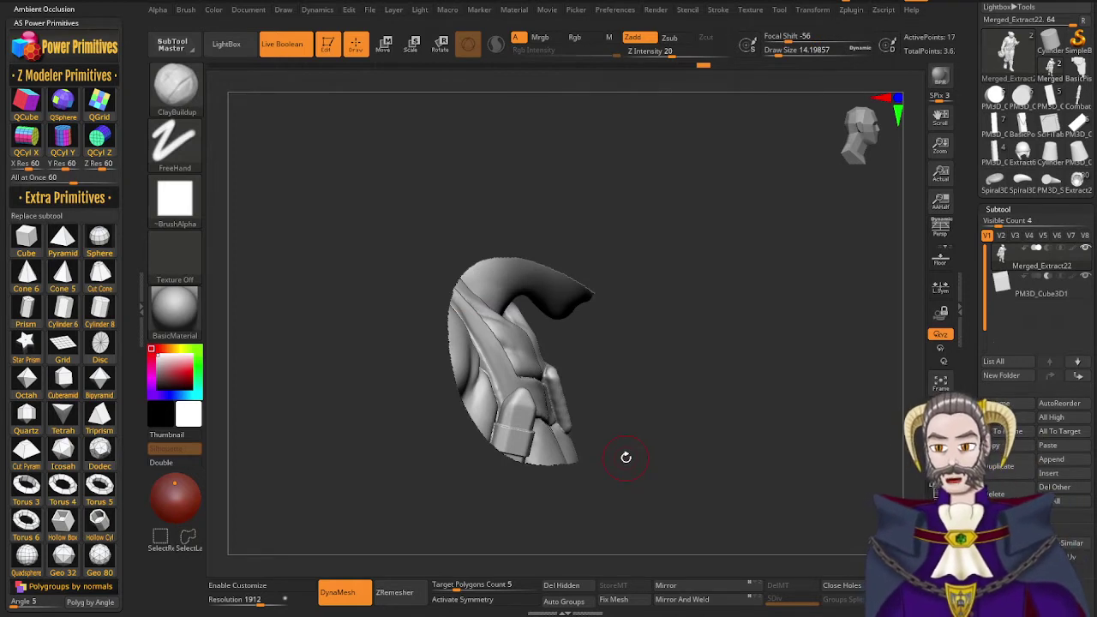
right_click_drag(575, 384, 602, 366)
key("b")
key("i")
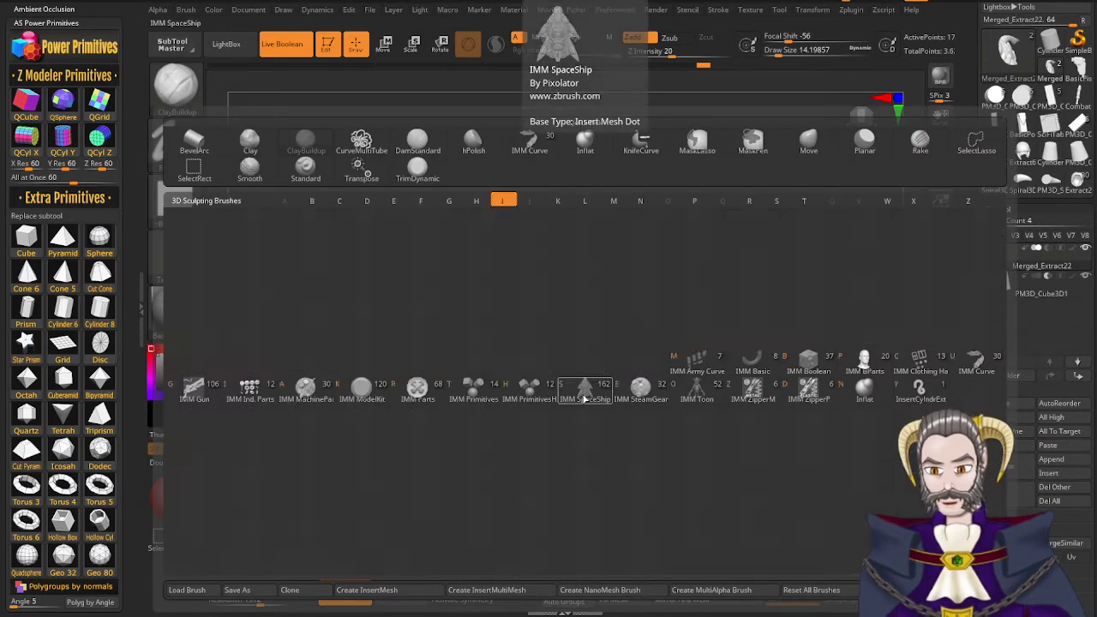
key("n")
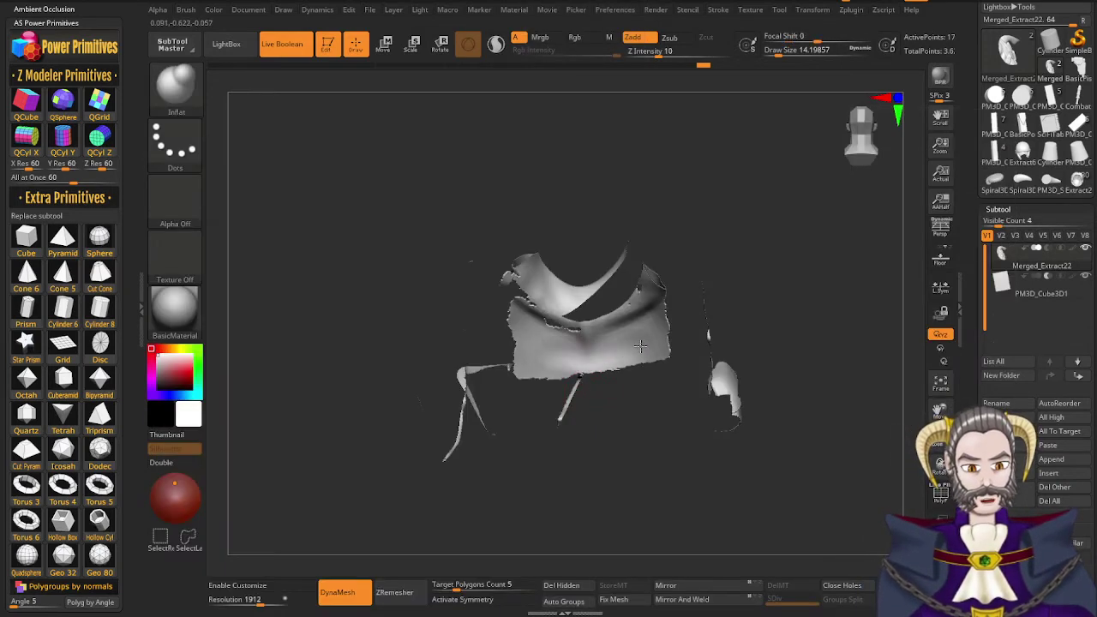
Open the Auto Masking settings of the Inflat brush
left_click_drag(592, 356, 620, 360, "shift")
mouse_move(619, 360)
right_mouse_down()
mouse_move(577, 374)
mouse_move(364, 217)
right_mouse_up()
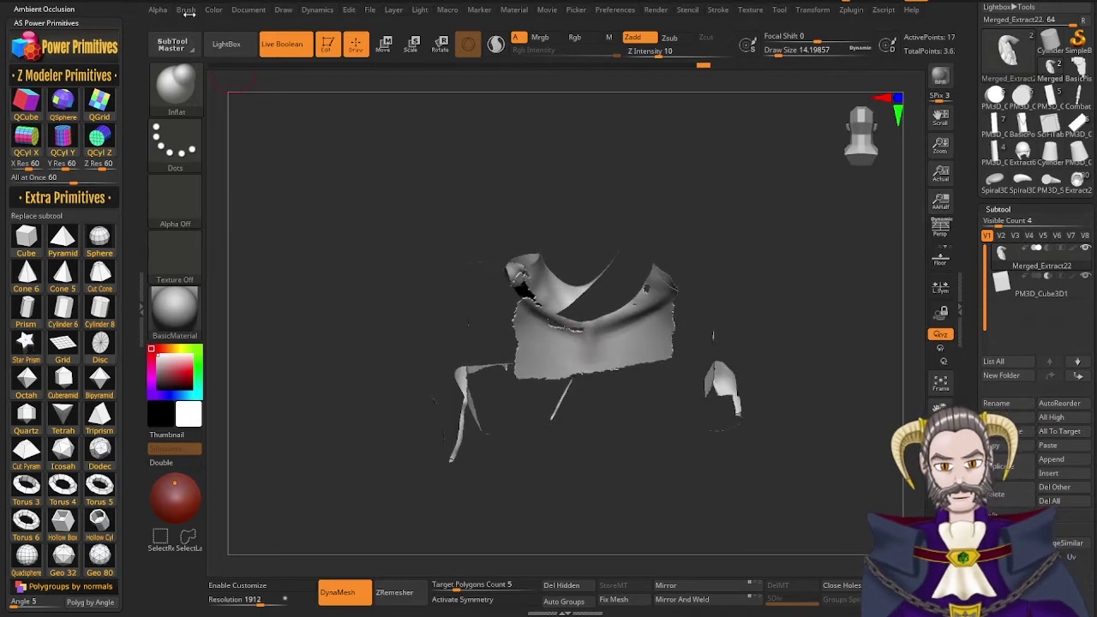
left_click(187, 10)
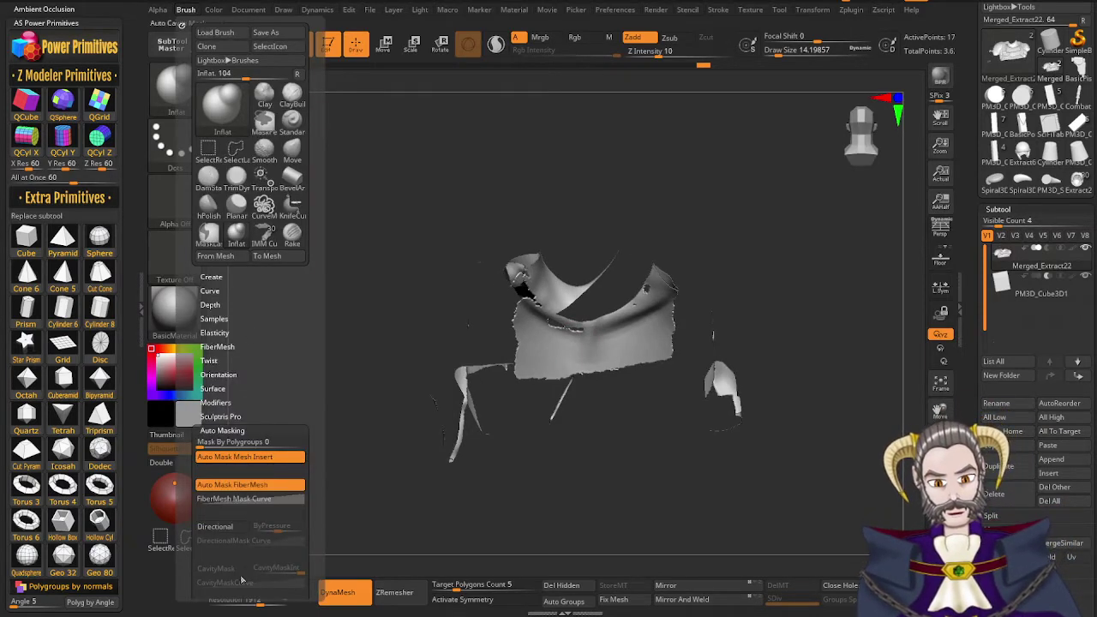
left_click_drag(295, 399, 293, 320)
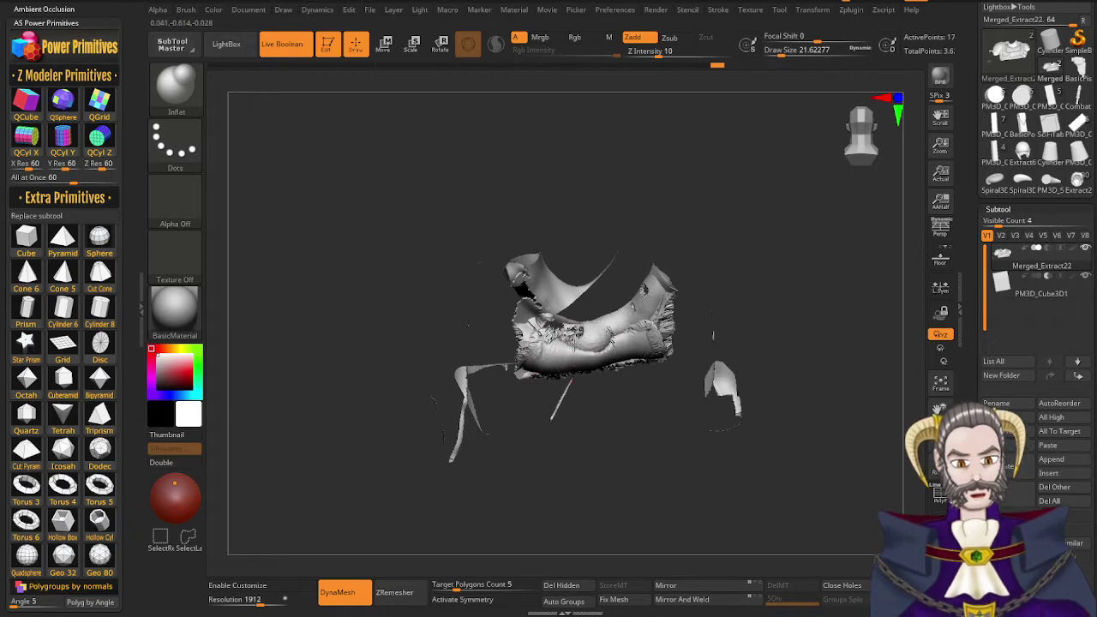
Inflate the interior surface behind the upper chest with the Inflat brush at a draw size of about 21.6
mouse_move(625, 358)
right_mouse_down()
mouse_move(571, 440)
mouse_move(544, 417)
right_mouse_up()
mouse_move(648, 343)
right_mouse_down()
mouse_move(696, 314)
mouse_move(686, 287)
mouse_move(696, 276)
right_mouse_up()
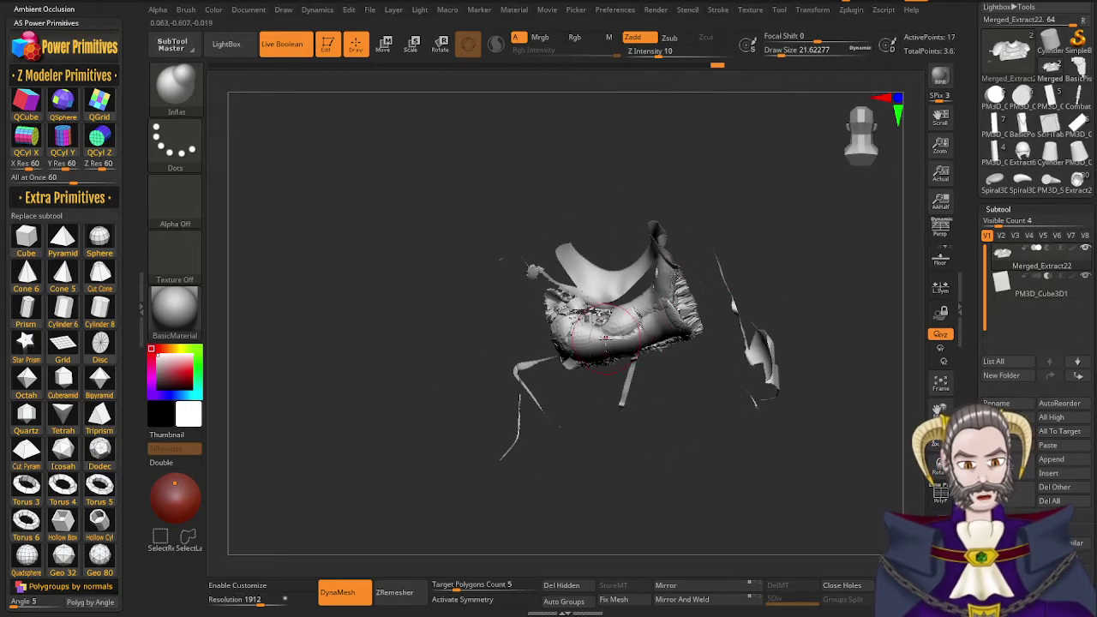
left_click_drag(607, 338, 631, 281)
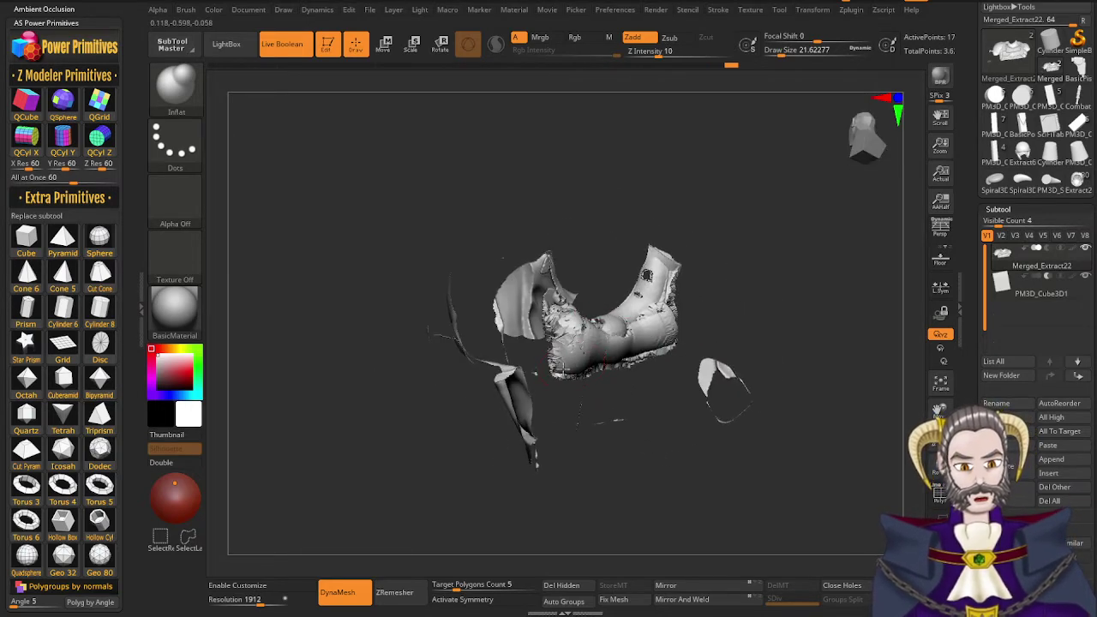
left_click_drag(612, 346, 601, 343)
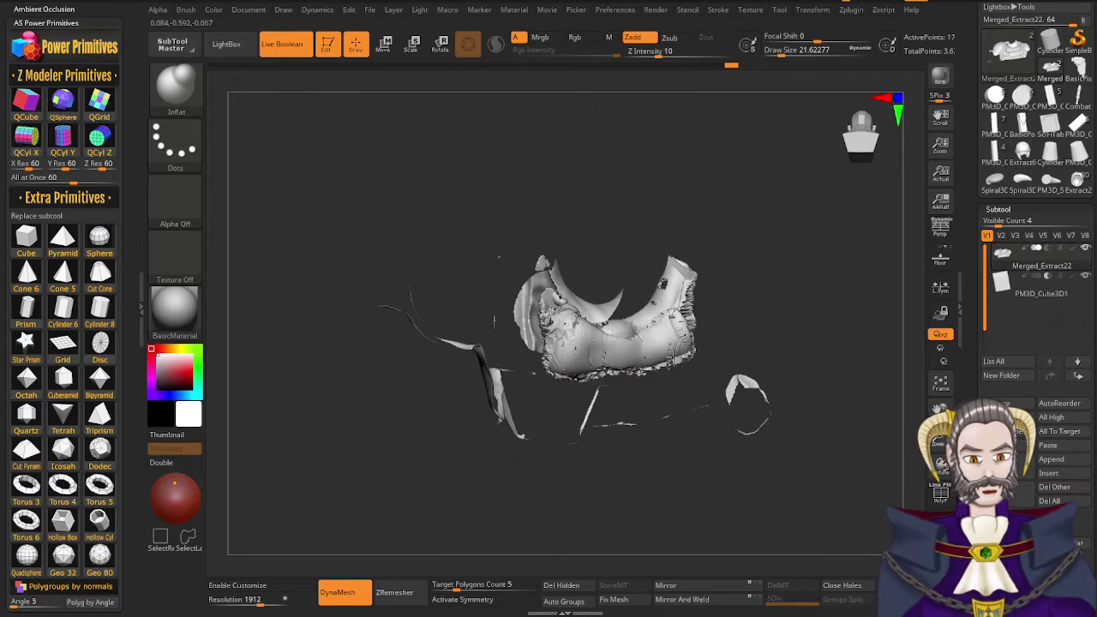
left_click_drag(645, 383, 617, 397)
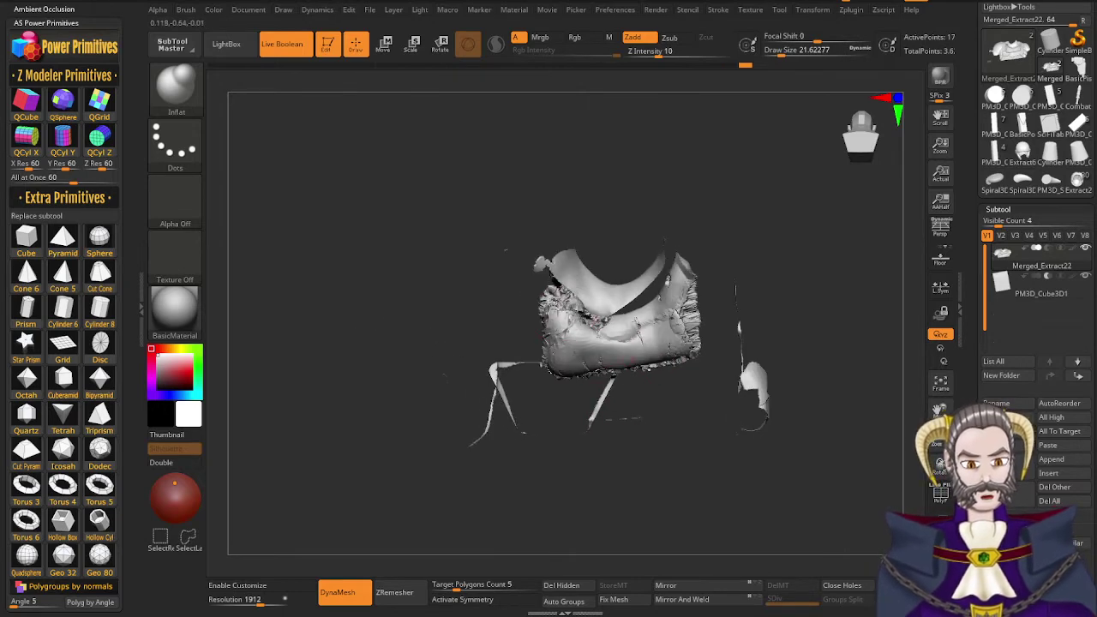
right_click_drag(617, 358, 708, 392)
left_click_drag(709, 391, 706, 349)
right_click_drag(637, 388, 600, 364)
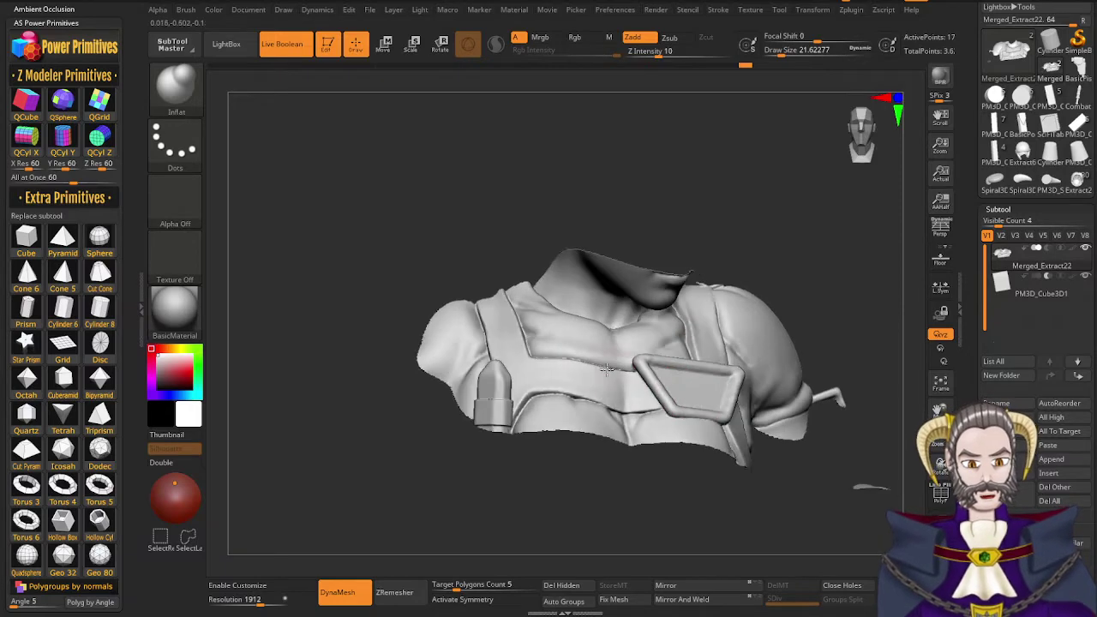
Unhide the whole figure and remesh it with DynaMesh at resolution 1912
left_click(366, 191, "ctrl+shift")
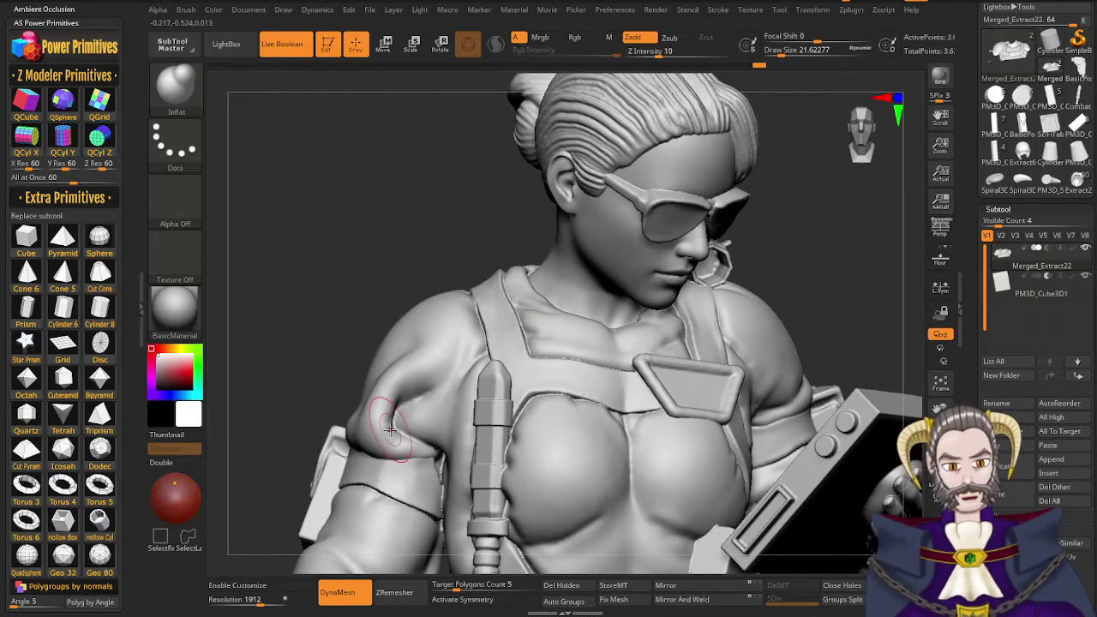
right_click_drag(480, 406, 531, 414)
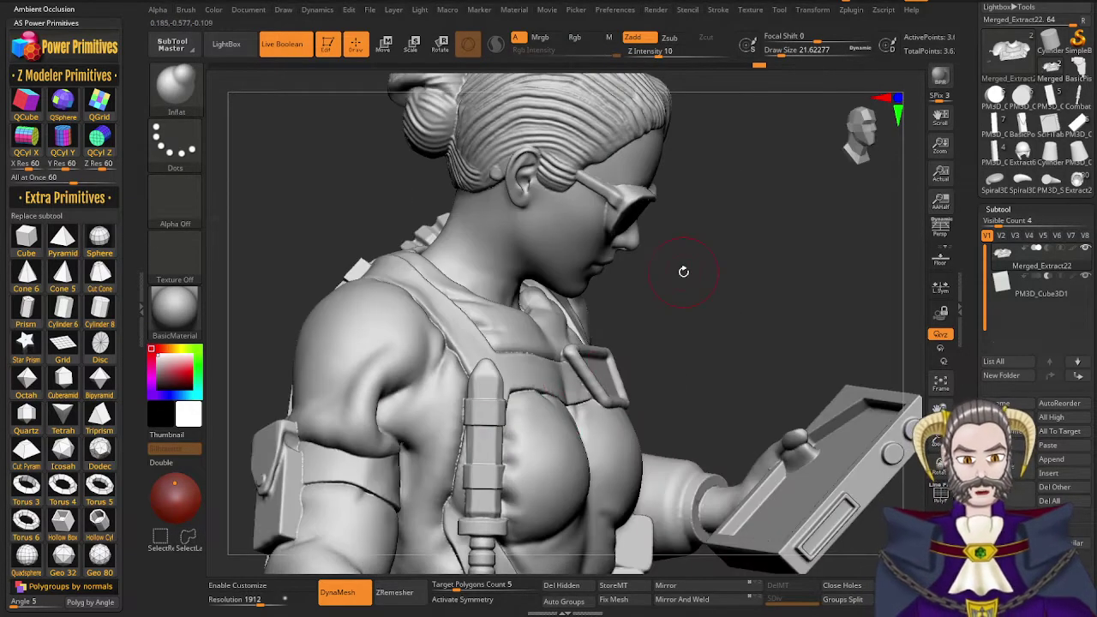
key("ctrl")
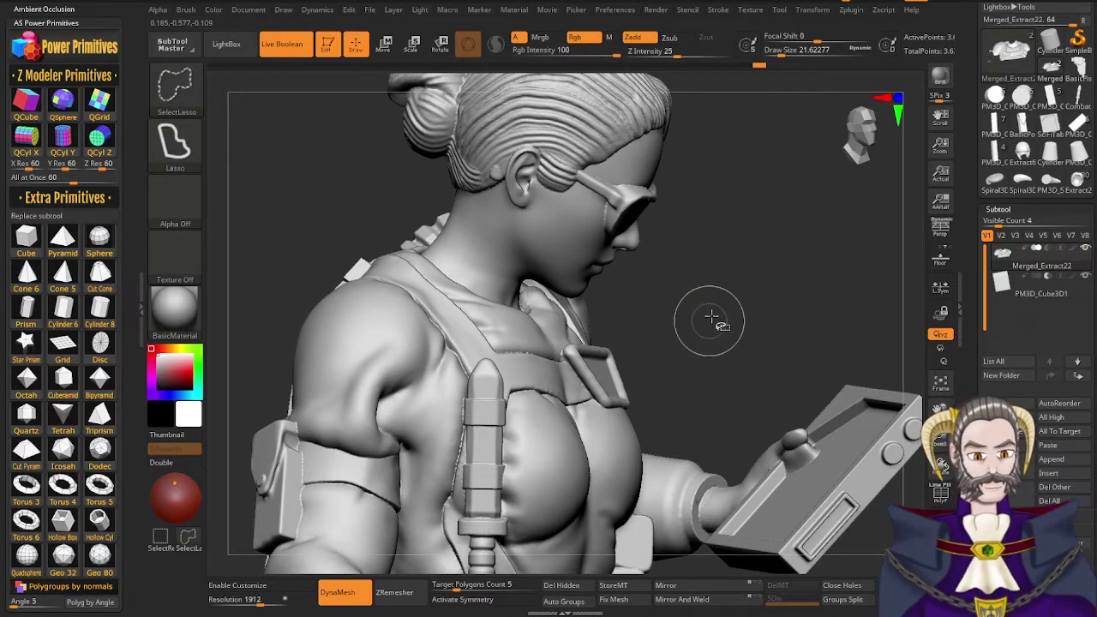
left_click_drag(692, 325, 796, 225, "ctrl")
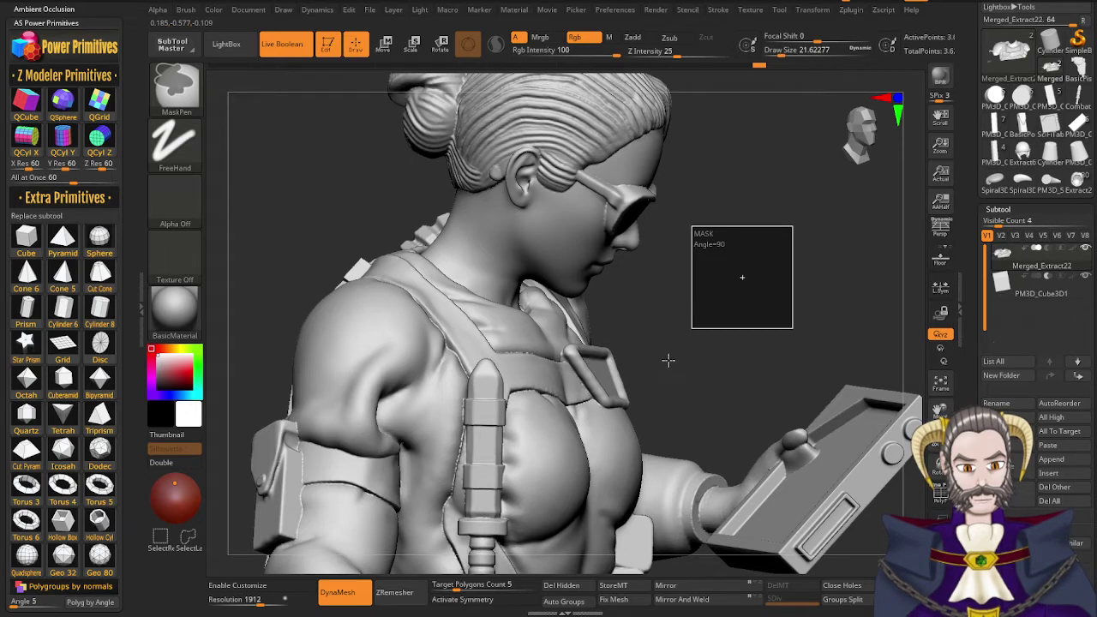
right_click_drag(668, 361, 558, 342, "ctrl")
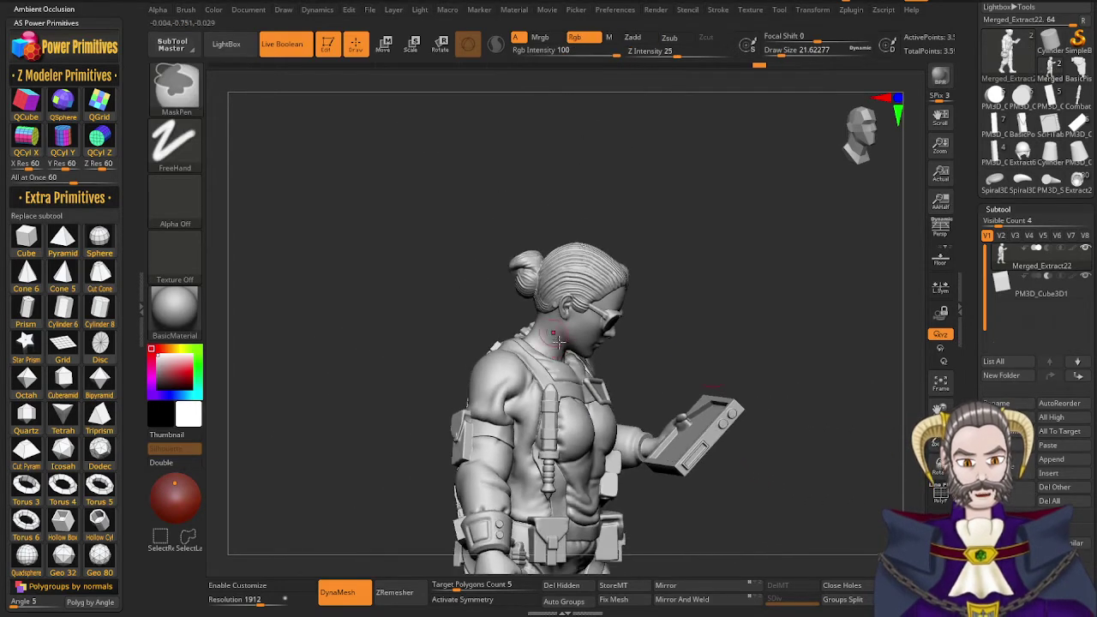
Select the subtracting cube, lower it through the head to check the cross-section, and raise it clear of the figure
left_click(1000, 293)
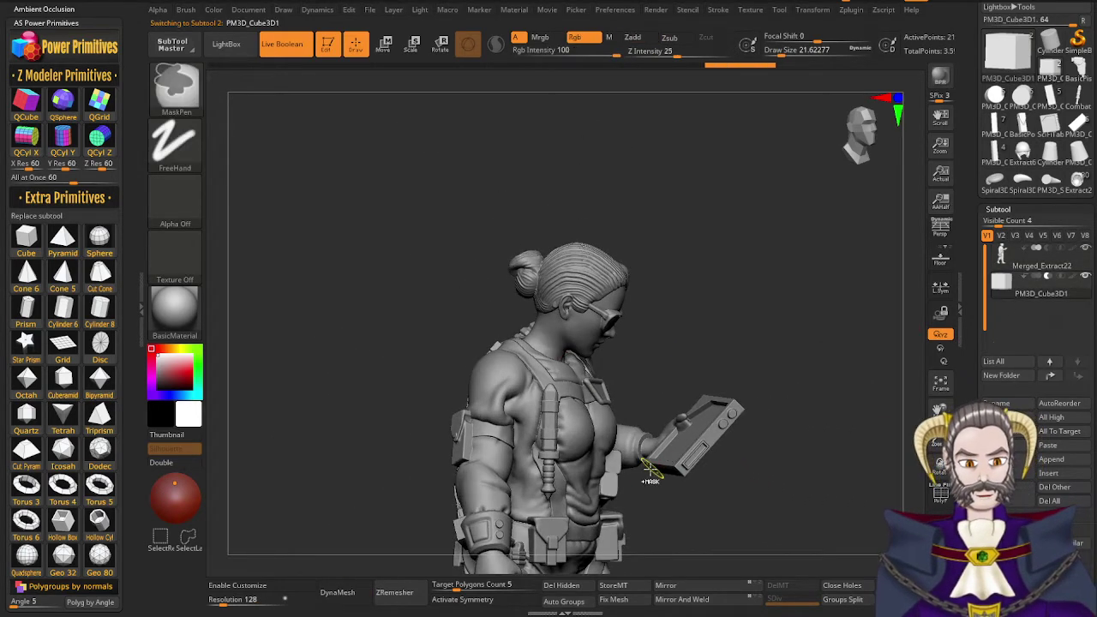
right_click_drag(649, 472, 589, 411, "ctrl")
key("r")
left_click_drag(540, 128, 541, 230)
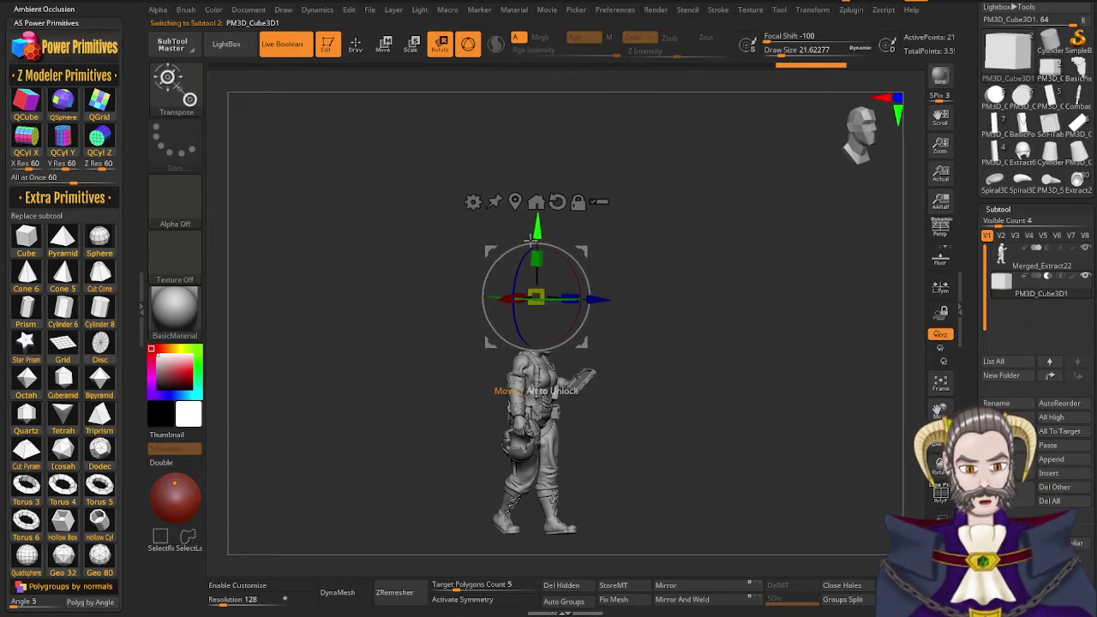
right_click_drag(562, 429, 567, 519, "ctrl")
right_click_drag(553, 450, 573, 494)
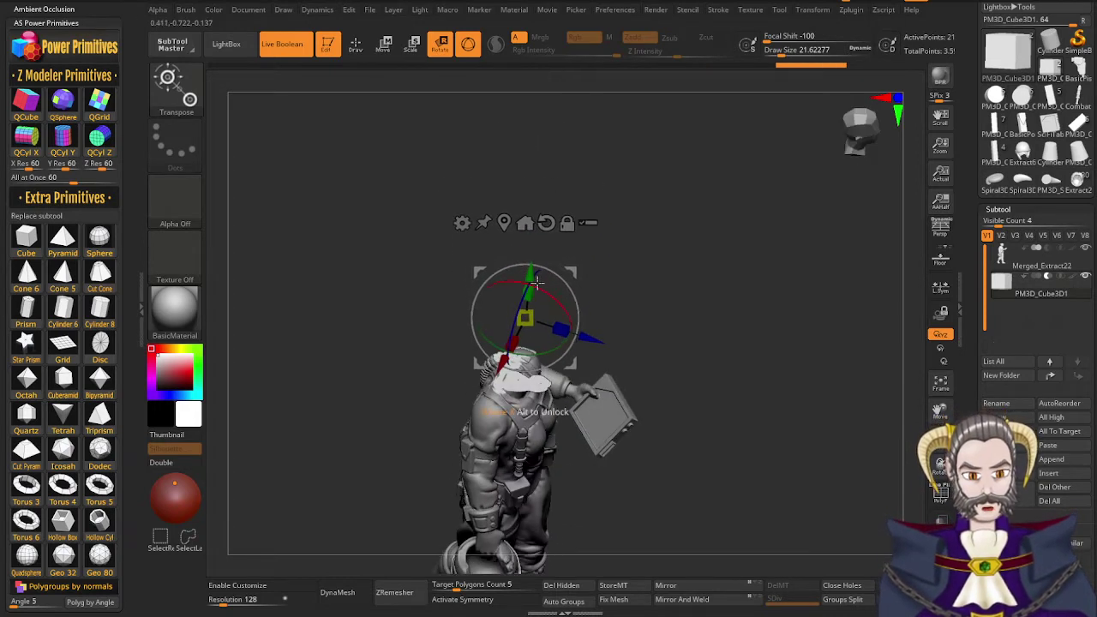
left_click_drag(531, 278, 547, 123)
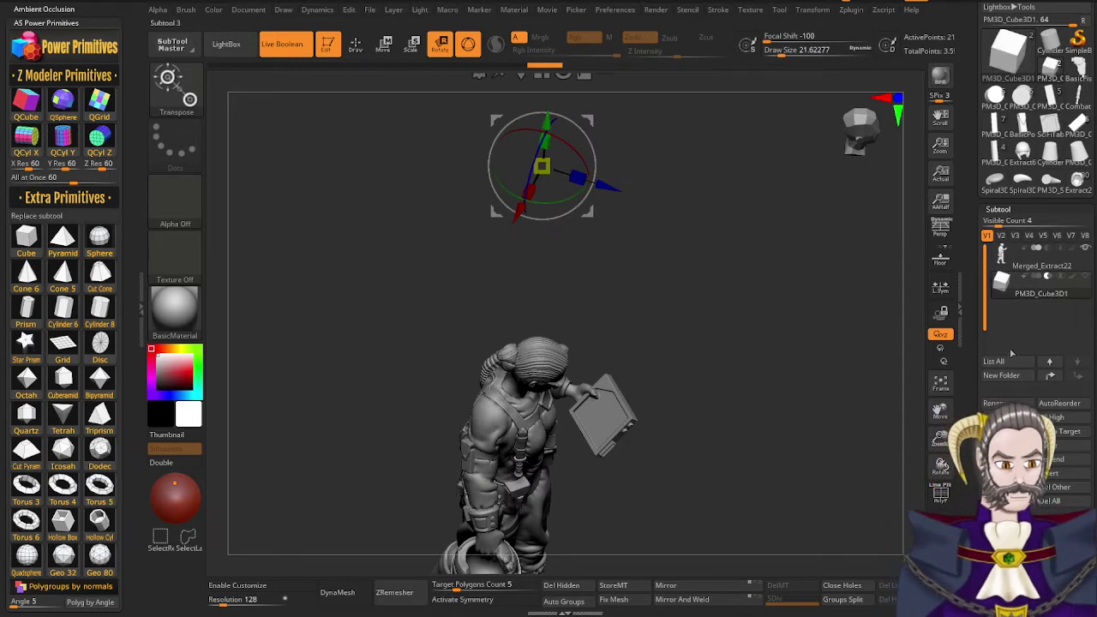
Delete the cube subtool and view the complete merged figure
left_click(1006, 494)
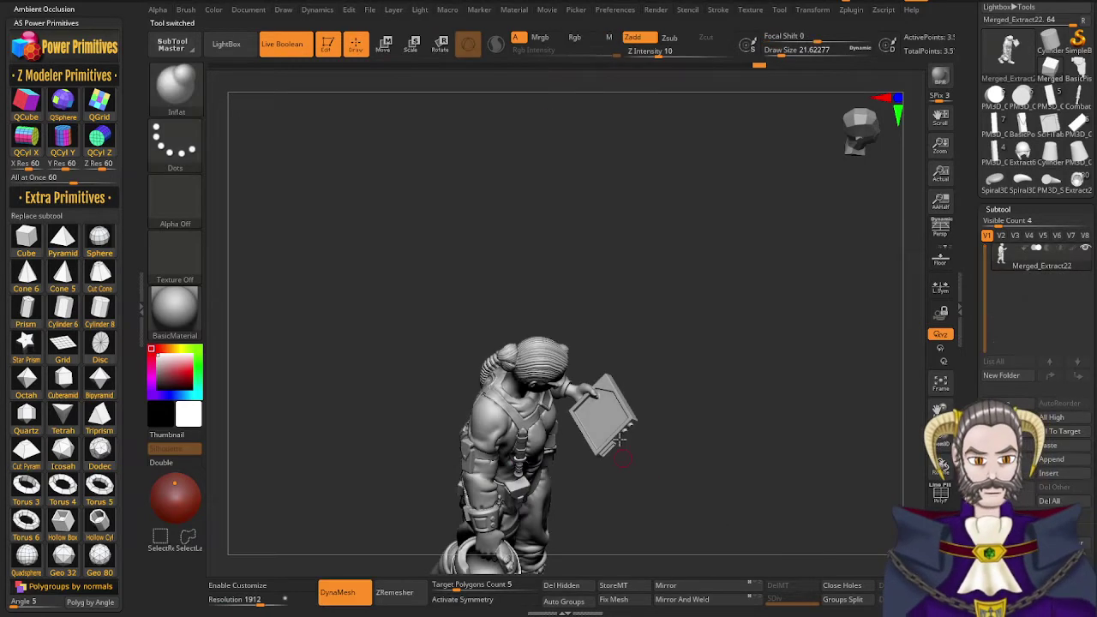
left_click_drag(558, 343, 627, 348)
left_click_drag(637, 395, 657, 228, "alt")
left_click_drag(647, 316, 602, 318)
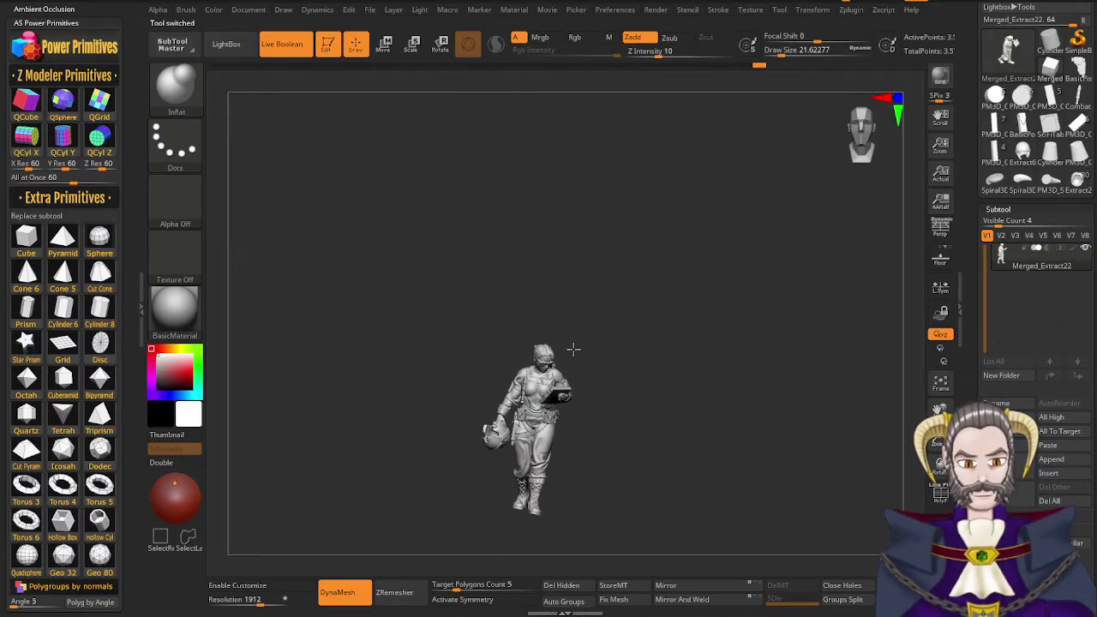
Try to smooth the twin cable where it runs down the back of the shoulder, and undo the stroke
right_click_drag(573, 420, 631, 310)
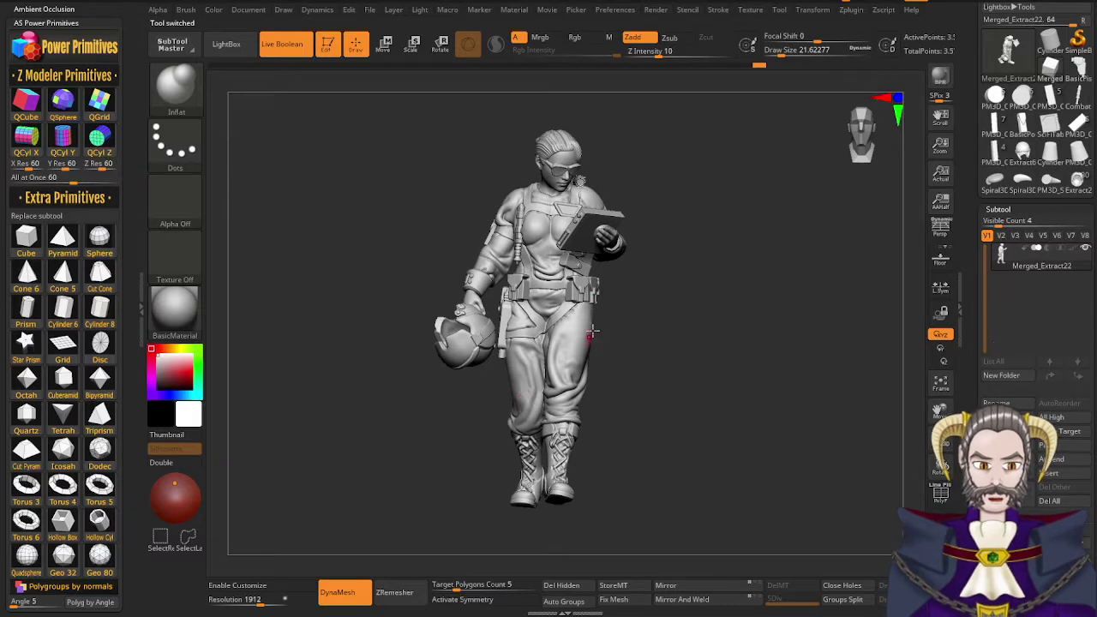
mouse_move(572, 304)
right_mouse_down()
mouse_move(627, 311)
mouse_move(781, 289)
mouse_move(669, 277)
mouse_move(608, 331)
mouse_move(698, 318)
mouse_move(674, 345)
mouse_move(645, 348)
right_mouse_up()
mouse_move(594, 293)
right_mouse_down("ctrl")
mouse_move(609, 368)
mouse_move(632, 363)
mouse_move(592, 332)
right_mouse_up("ctrl")
mouse_move(510, 206)
right_mouse_down("alt")
mouse_move(519, 353)
mouse_move(535, 353)
mouse_move(544, 378)
right_mouse_up("alt")
left_click_drag(659, 227, 661, 302, "shift")
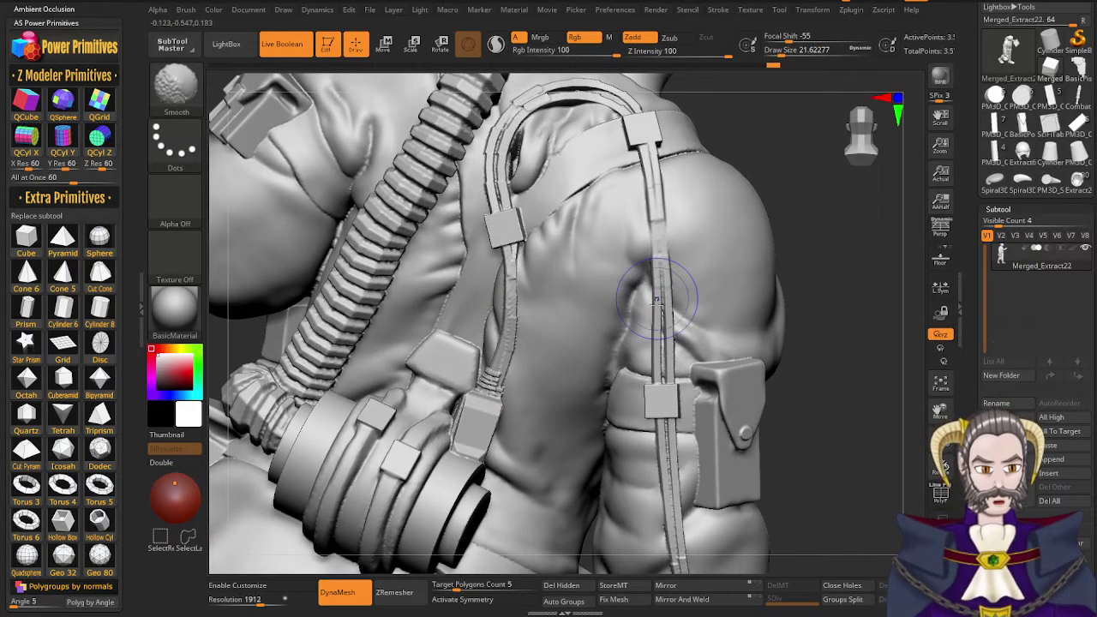
key("ctrl+z")
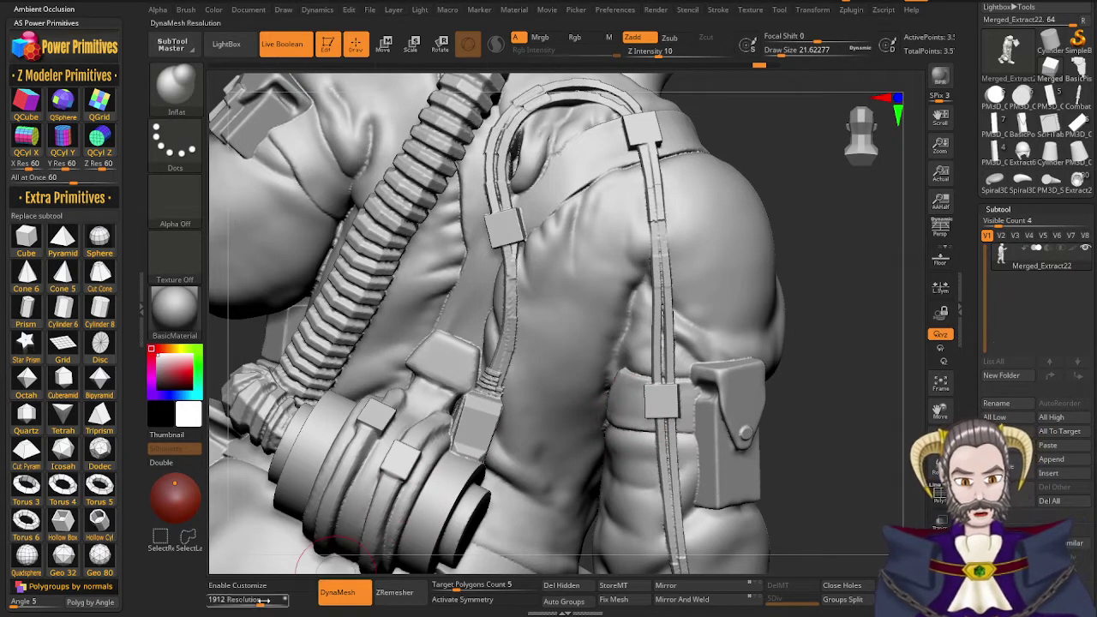
Carve the groove of the twin cable just below its lower square clip with DamStandard at draw size about 9.4, smoothing the edge
key("s")
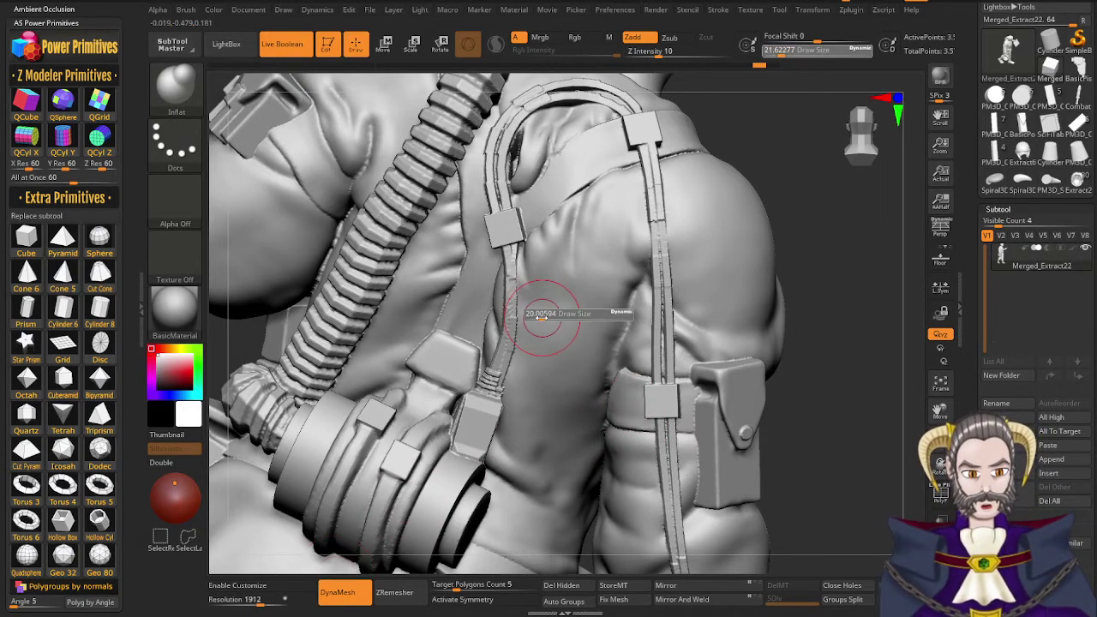
left_click_drag(539, 319, 512, 308)
right_click_drag(512, 309, 527, 303)
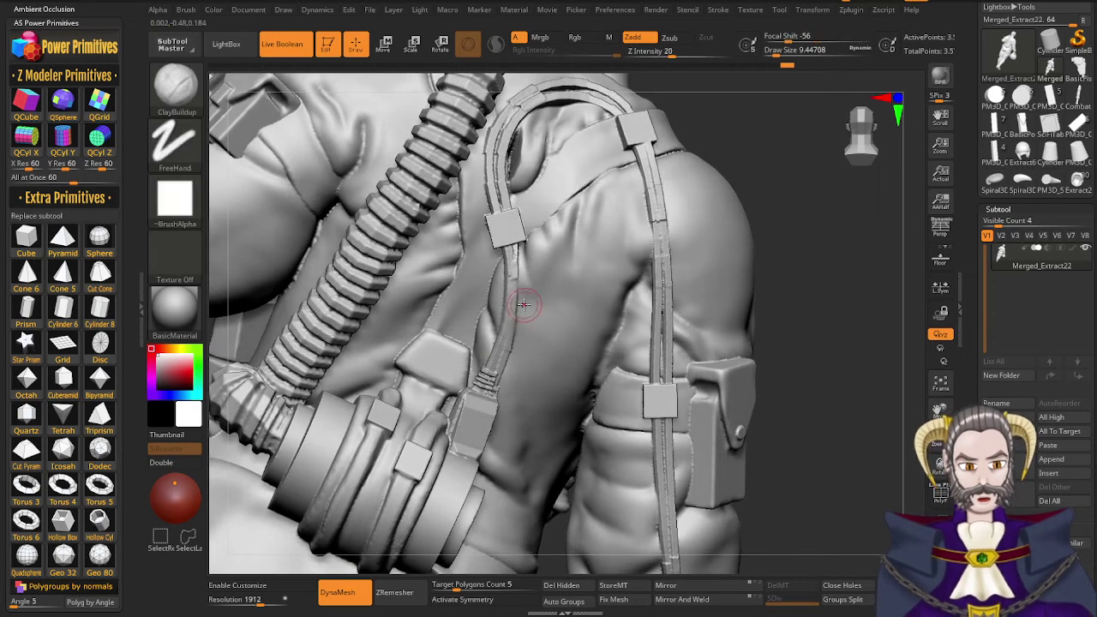
key("b")
key("d")
key("s")
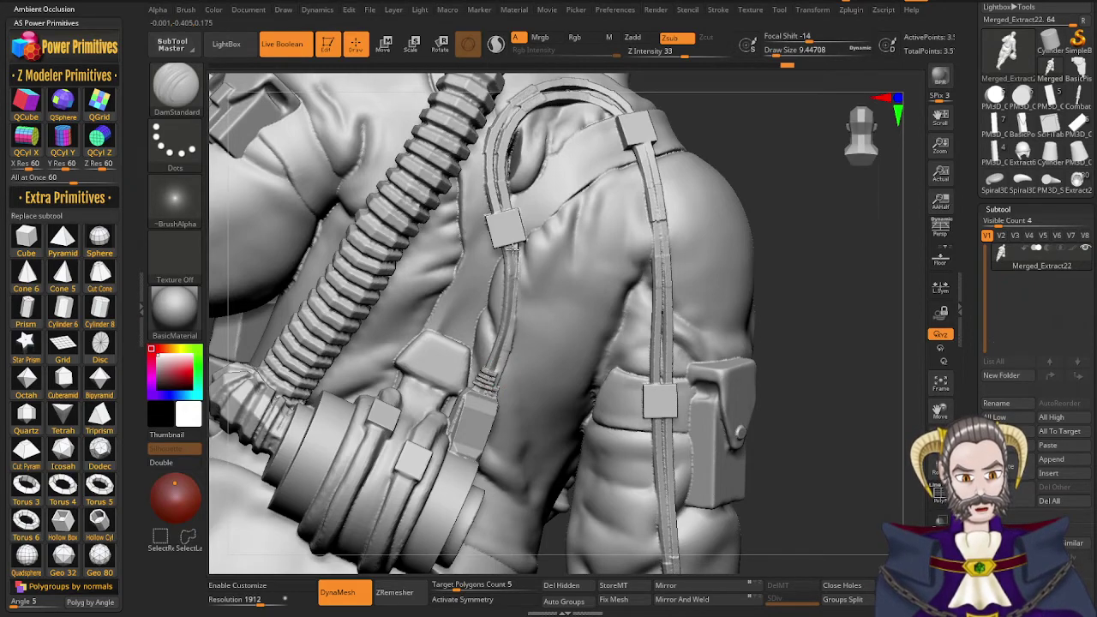
right_click_drag(515, 305, 532, 314)
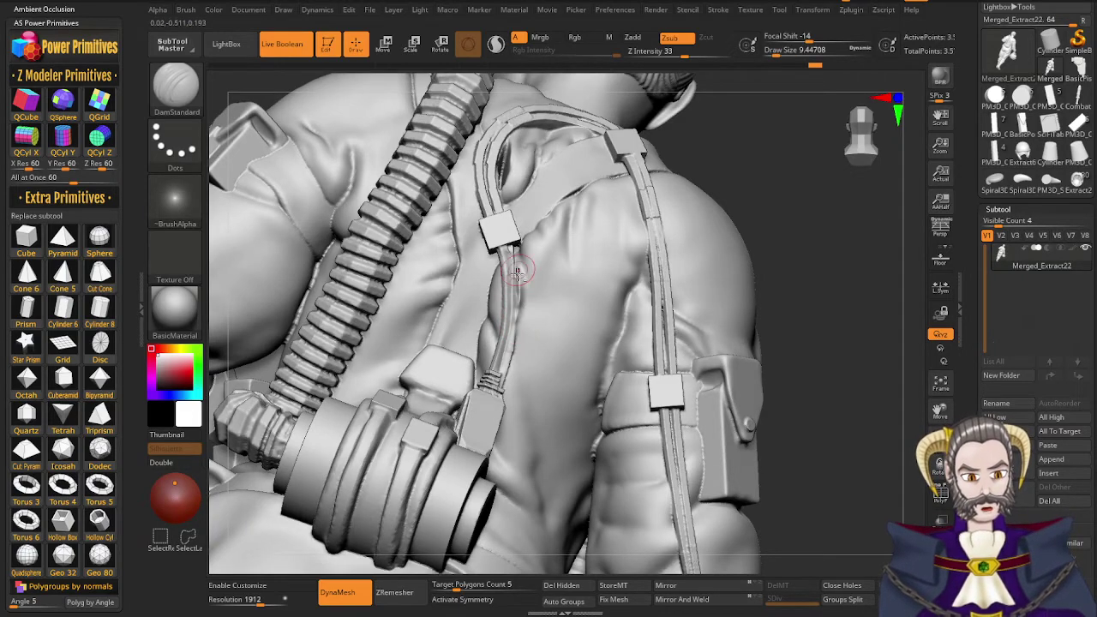
mouse_move(517, 280)
right_mouse_down()
mouse_move(515, 264)
mouse_move(515, 273)
right_mouse_up()
left_click_drag(514, 247, 520, 287)
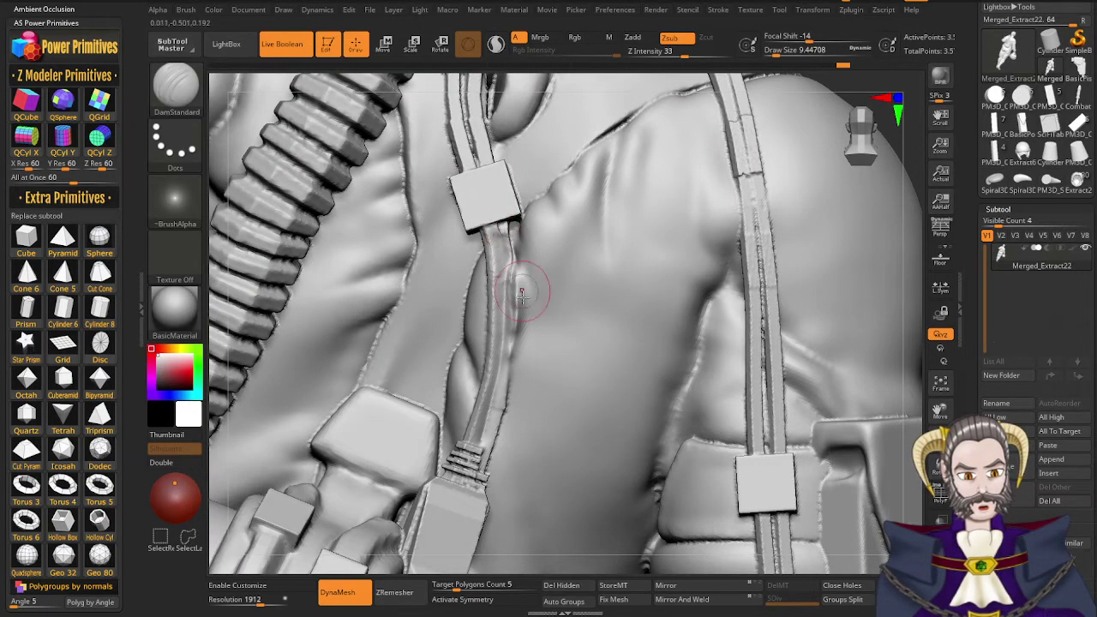
left_click_drag(526, 329, 518, 283, "shift")
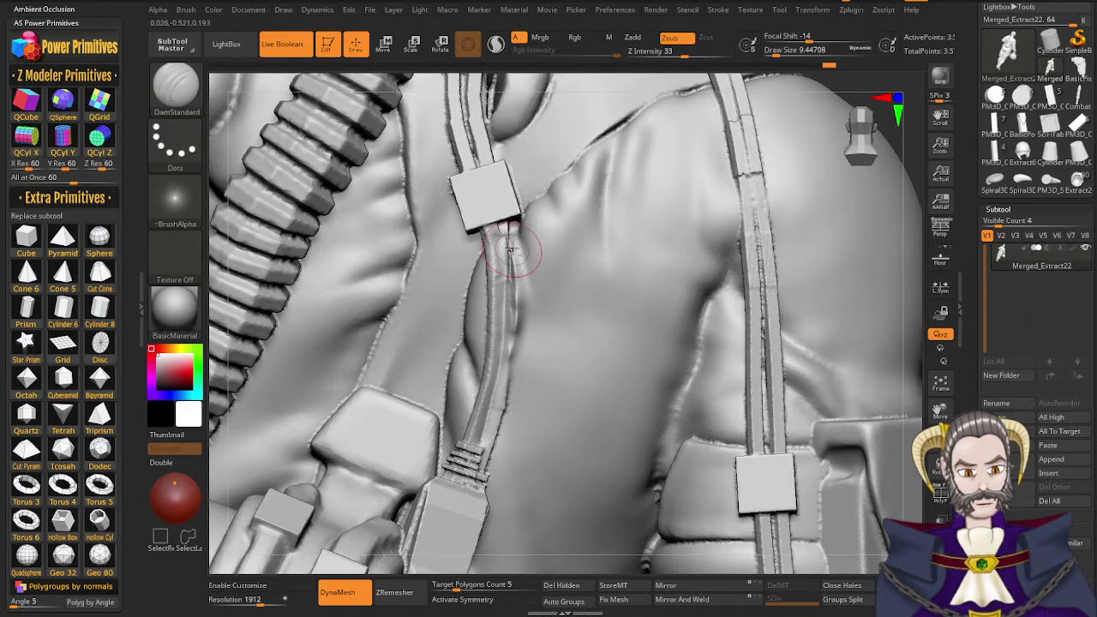
Carve the twin cable's groove down to the ribbed connector with DamStandard, and remesh the figure with DynaMesh at resolution 1912
right_click_drag(516, 325, 517, 359)
left_click_drag(504, 403, 515, 356)
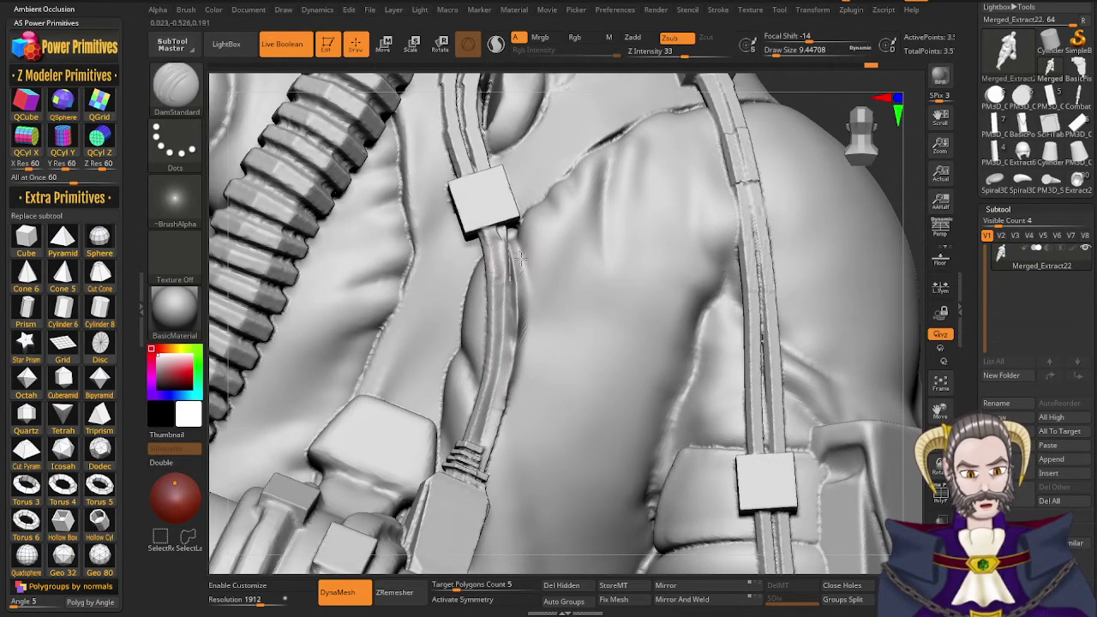
left_click_drag(520, 377, 482, 483)
mouse_move(527, 413)
right_mouse_down()
mouse_move(507, 435)
mouse_move(516, 415)
right_mouse_up()
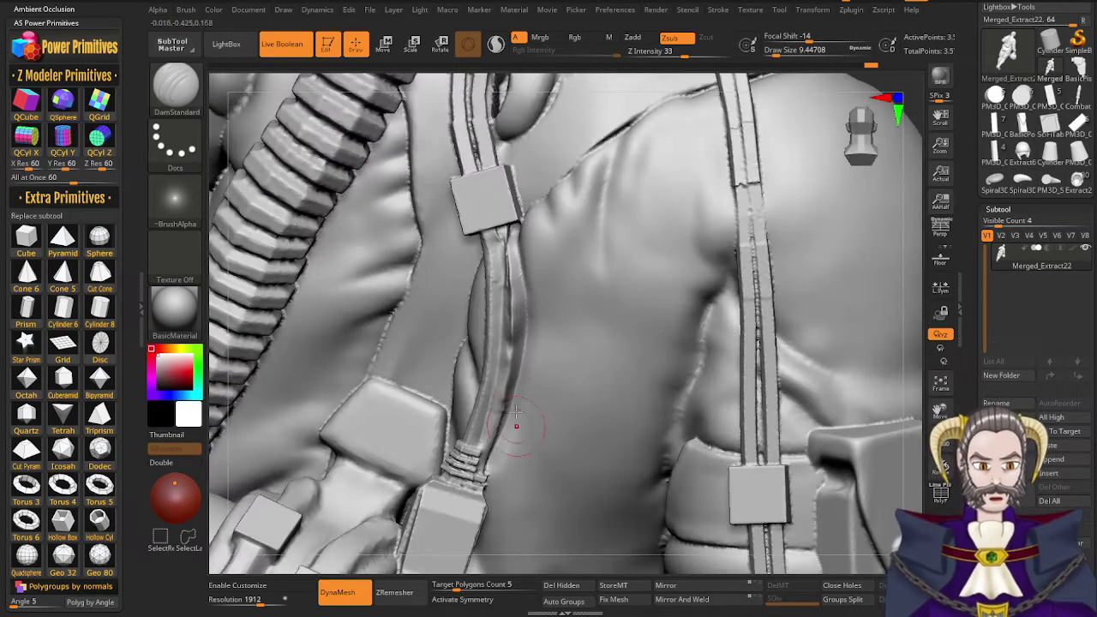
mouse_move(521, 324)
right_mouse_down()
mouse_move(533, 393)
mouse_move(527, 330)
right_mouse_up()
left_click_drag(736, 251, 841, 194, "ctrl")
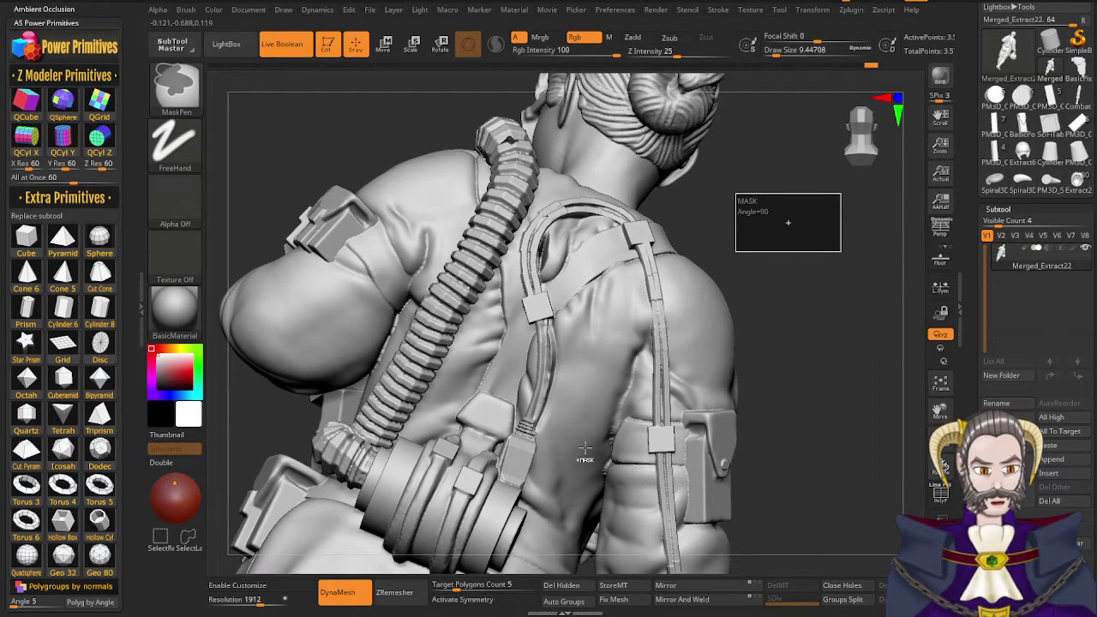
mouse_move(564, 346)
right_mouse_down()
mouse_move(554, 349)
mouse_move(645, 374)
mouse_move(674, 411)
right_mouse_up()
key("shift+f")
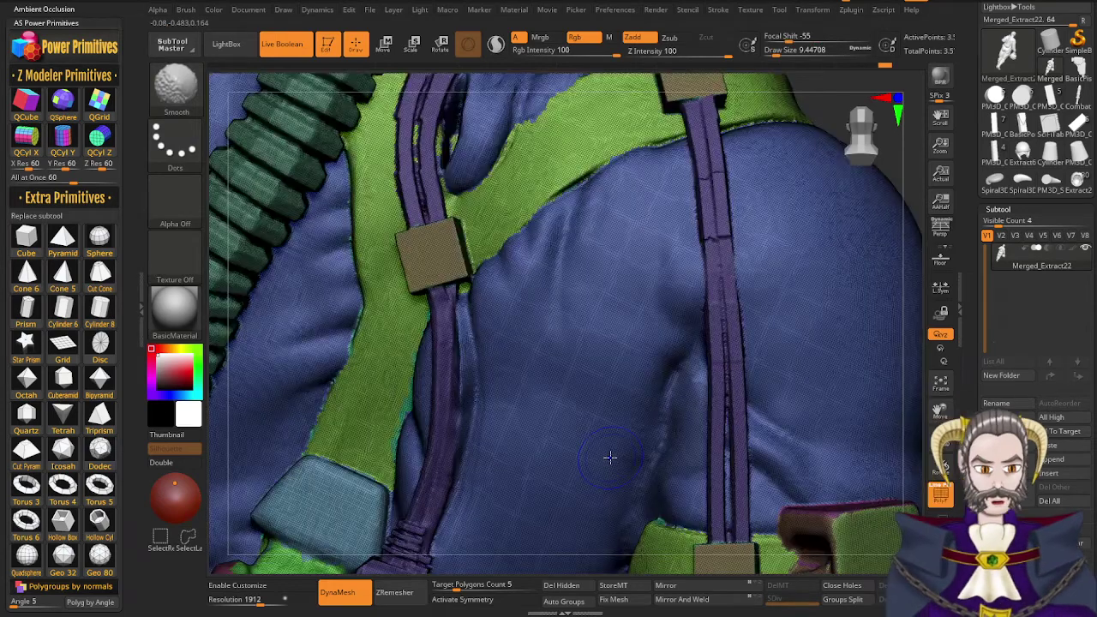
key("shift+f")
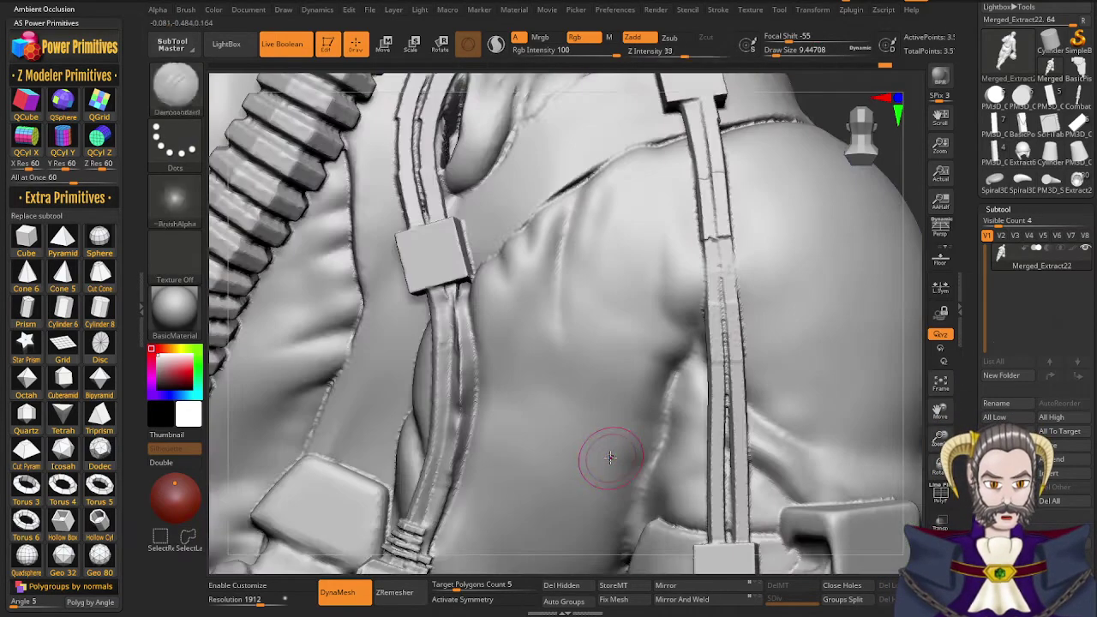
Flatten the surface of the looped twin cable and its length down the back of the shoulder with the hPolish brush
mouse_move(512, 268)
right_mouse_down("alt")
mouse_move(505, 433)
mouse_move(481, 362)
mouse_move(491, 339)
right_mouse_up("alt")
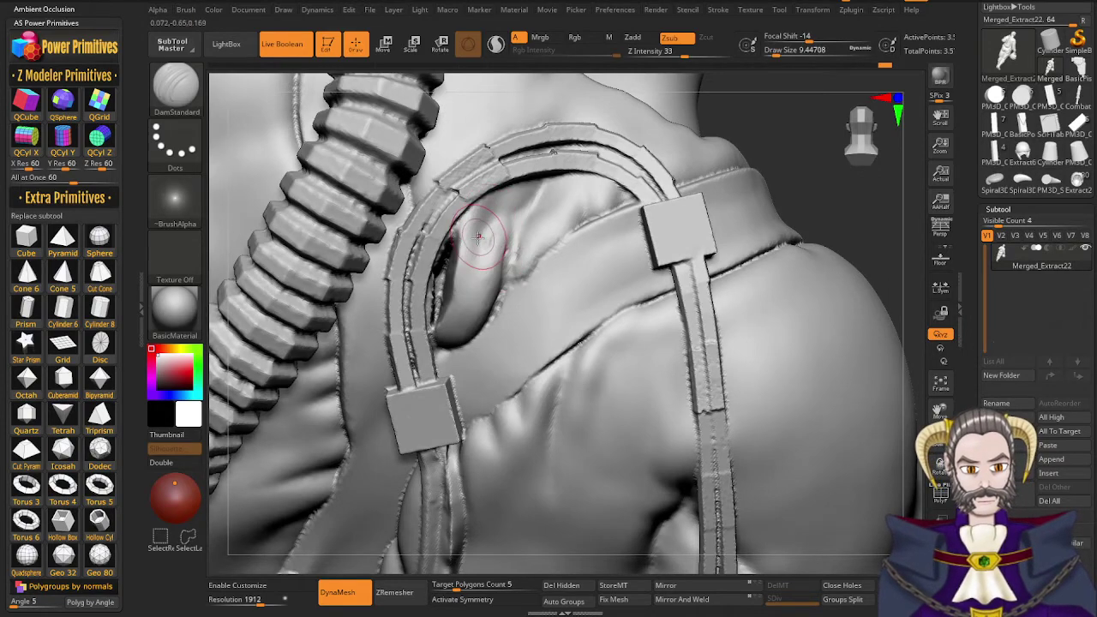
key("b")
key("h")
key("p")
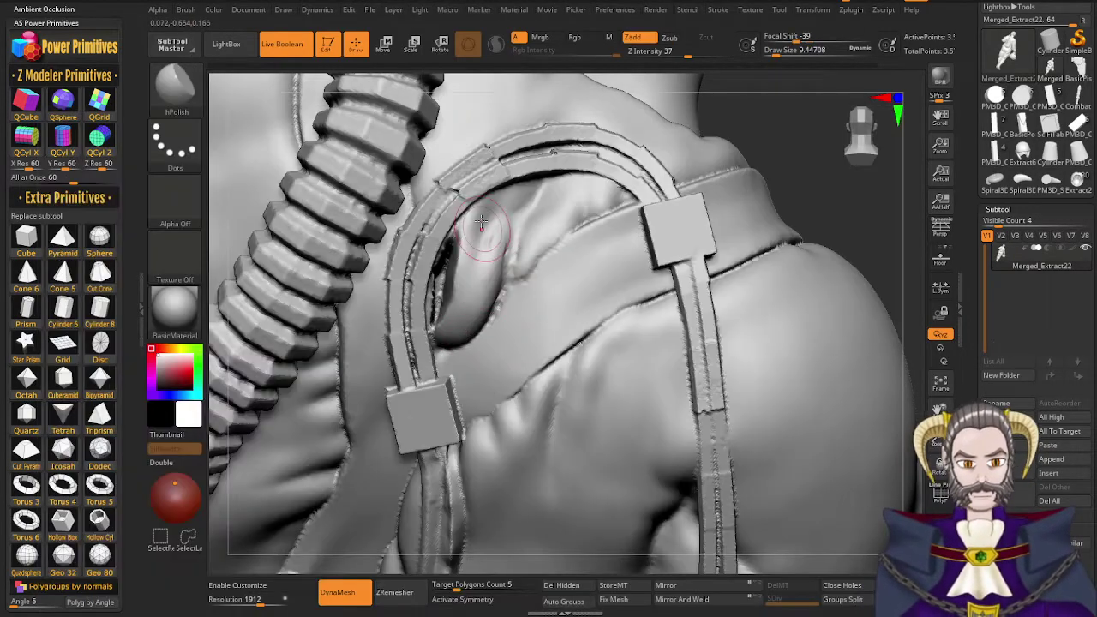
mouse_move(459, 178)
left_mouse_down()
mouse_move(428, 211)
mouse_move(410, 348)
left_mouse_up()
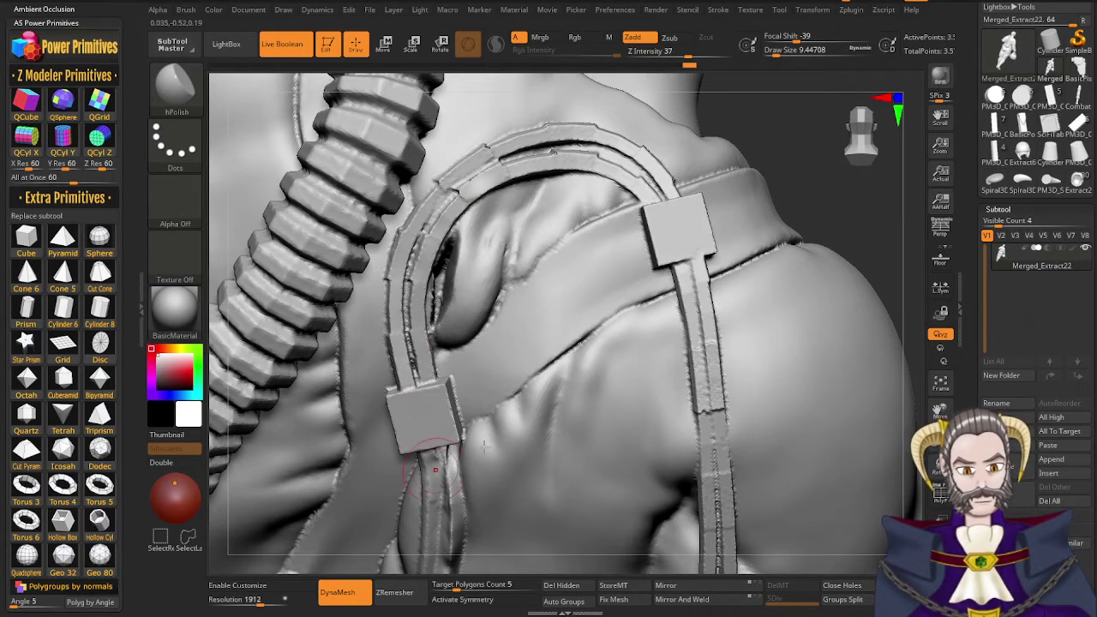
left_click_drag(701, 357, 710, 420)
right_click_drag(719, 469, 674, 312, "alt")
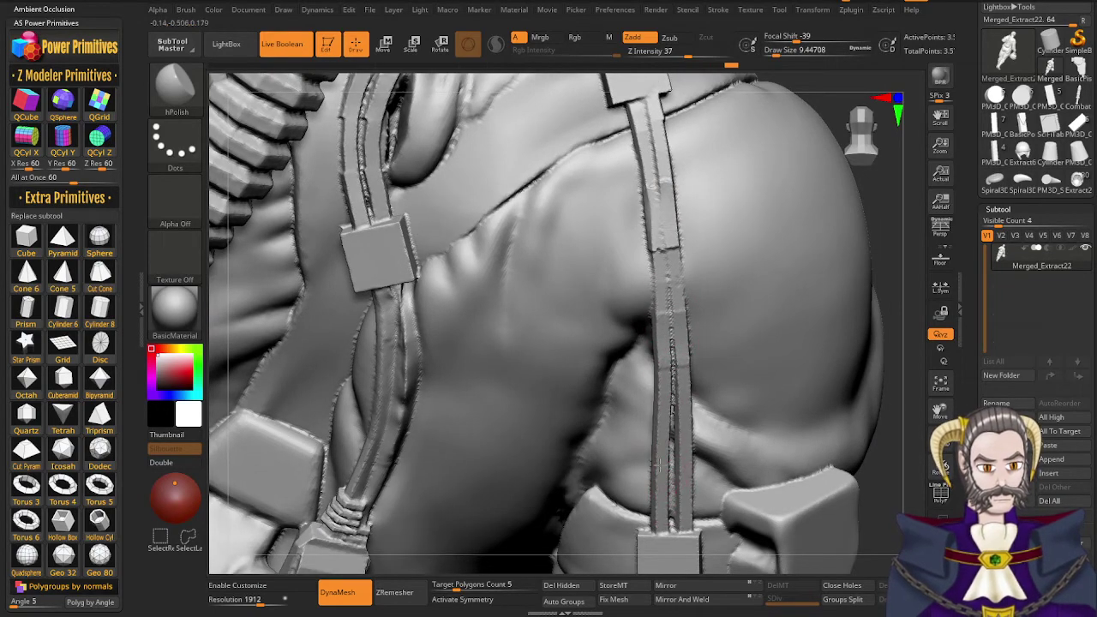
mouse_move(599, 489)
right_mouse_down()
mouse_move(600, 466)
mouse_move(531, 365)
mouse_move(518, 322)
right_mouse_up()
mouse_move(544, 375)
right_mouse_down("alt")
mouse_move(529, 224)
mouse_move(511, 282)
mouse_move(542, 290)
mouse_move(483, 318)
mouse_move(527, 392)
mouse_move(580, 394)
mouse_move(519, 397)
right_mouse_up("alt")
mouse_move(649, 252)
right_mouse_down()
mouse_move(605, 230)
mouse_move(597, 245)
mouse_move(639, 454)
right_mouse_up()
Try to carve the cable groove behind the shoulder with DamStandard at draw size about 5.75, and undo the strokes
key("b")
key("d")
key("s")
right_click_drag(578, 349, 595, 340)
key("s")
left_click_drag(575, 299, 572, 299)
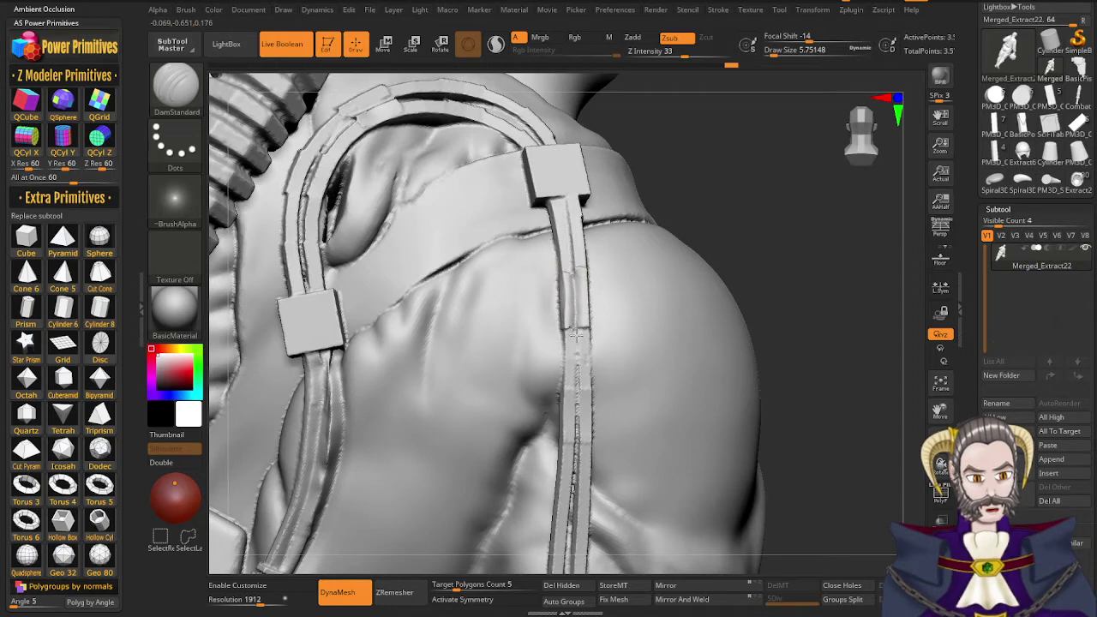
left_click_drag(576, 428, 575, 468)
right_click_drag(575, 468, 583, 368)
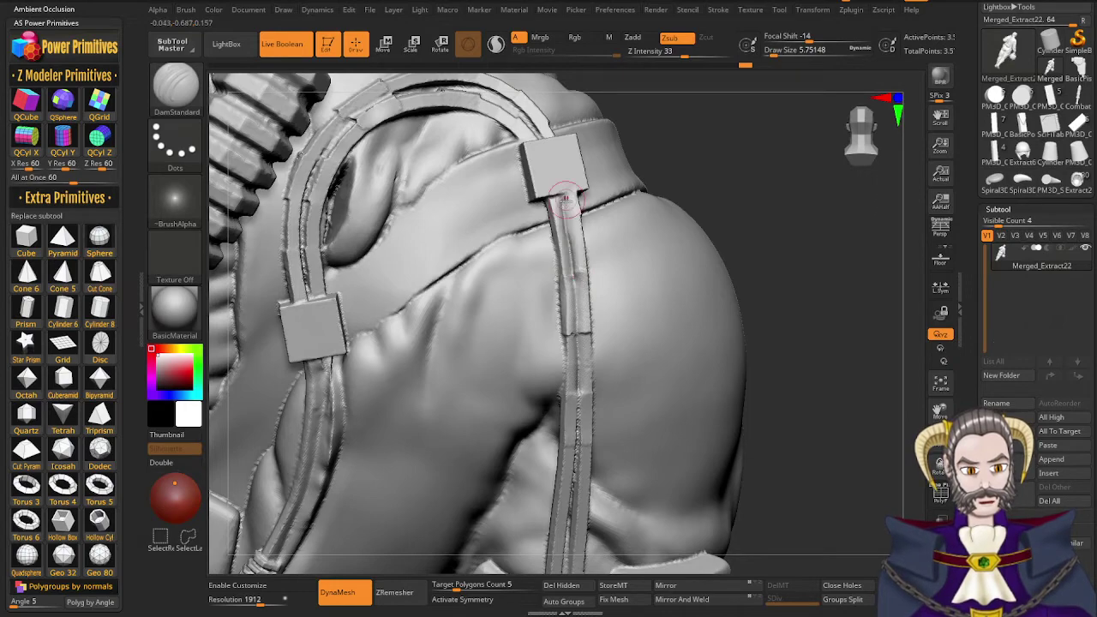
right_click_drag(585, 358, 570, 231)
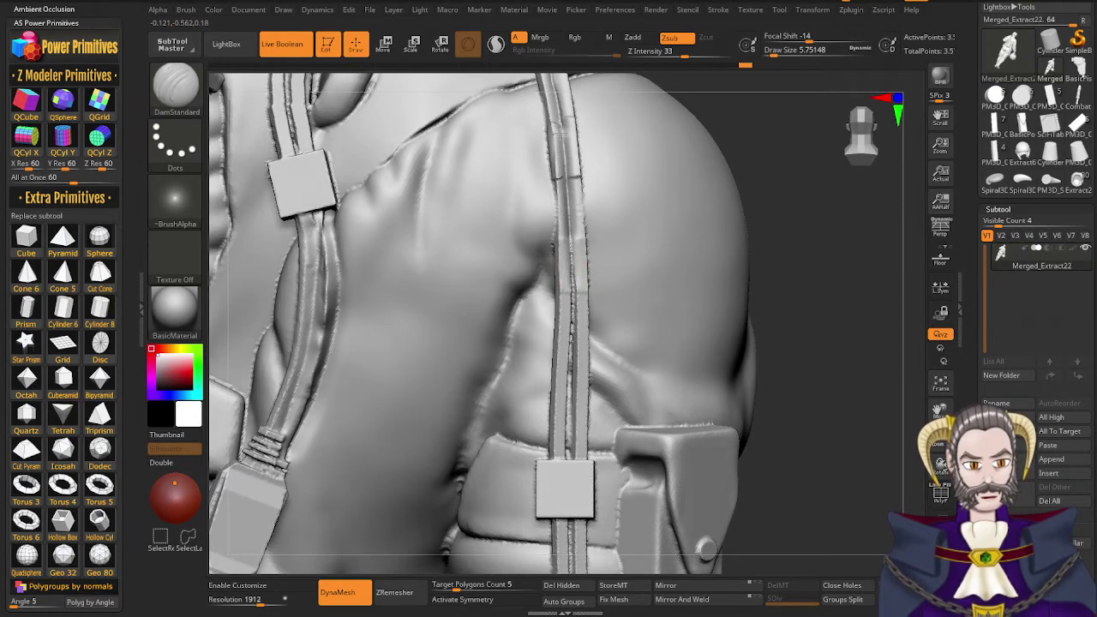
key("ctrl")
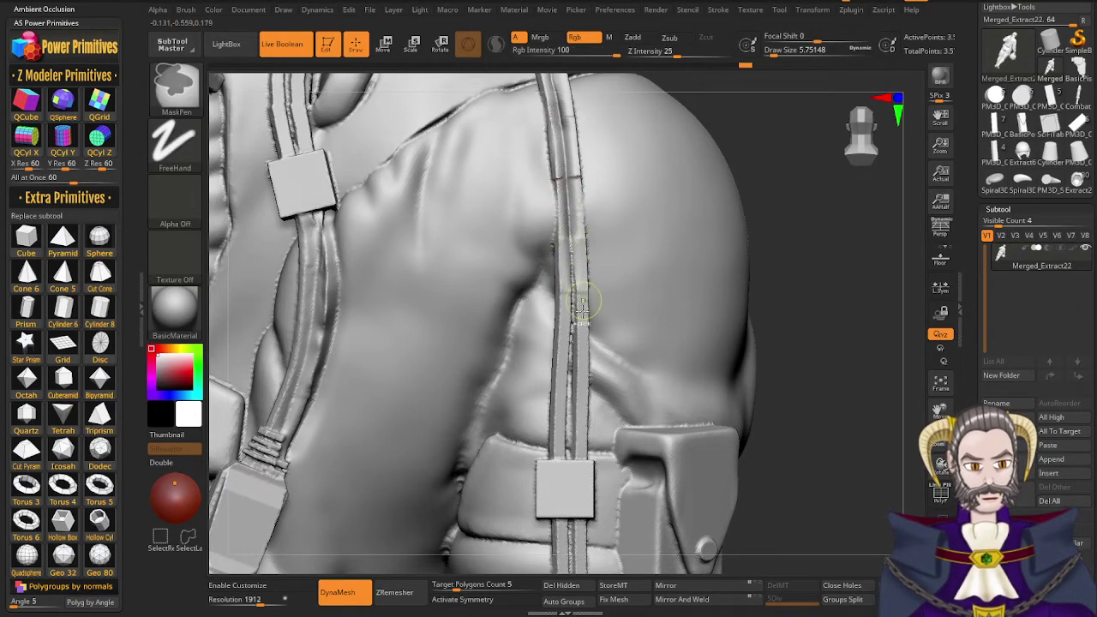
key("ctrl+z")
key("ctrl+z")
key("ctrl+z")
Carve the cable groove behind the shoulder with DamStandard at draw size about 1.8, and remesh the figure with DynaMesh
key("s")
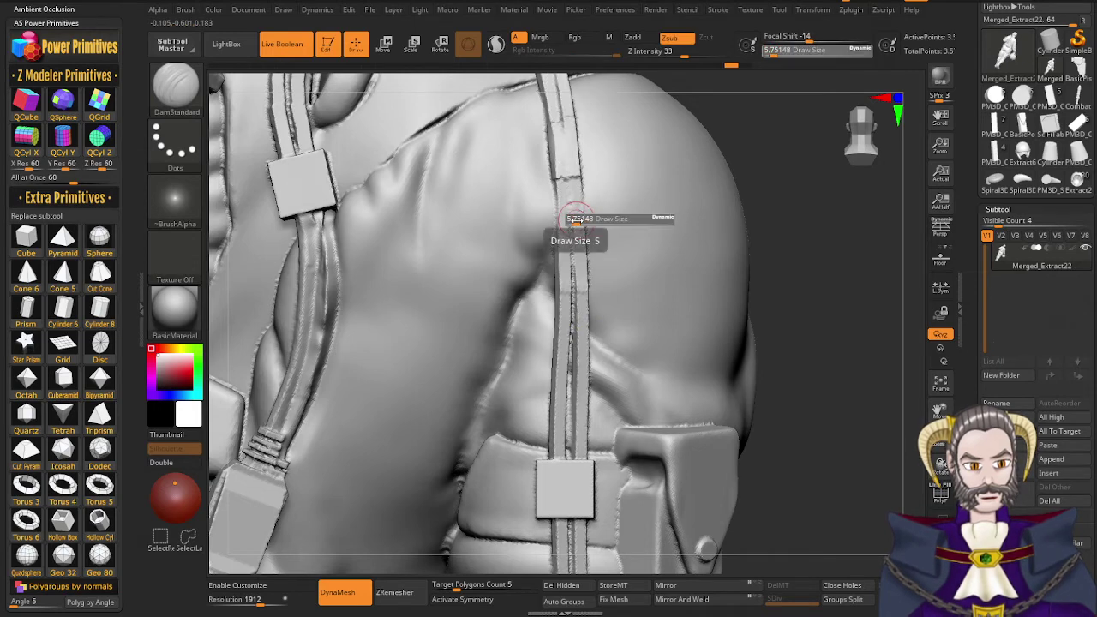
left_click_drag(577, 219, 571, 220)
right_click_drag(572, 198, 575, 277, "alt")
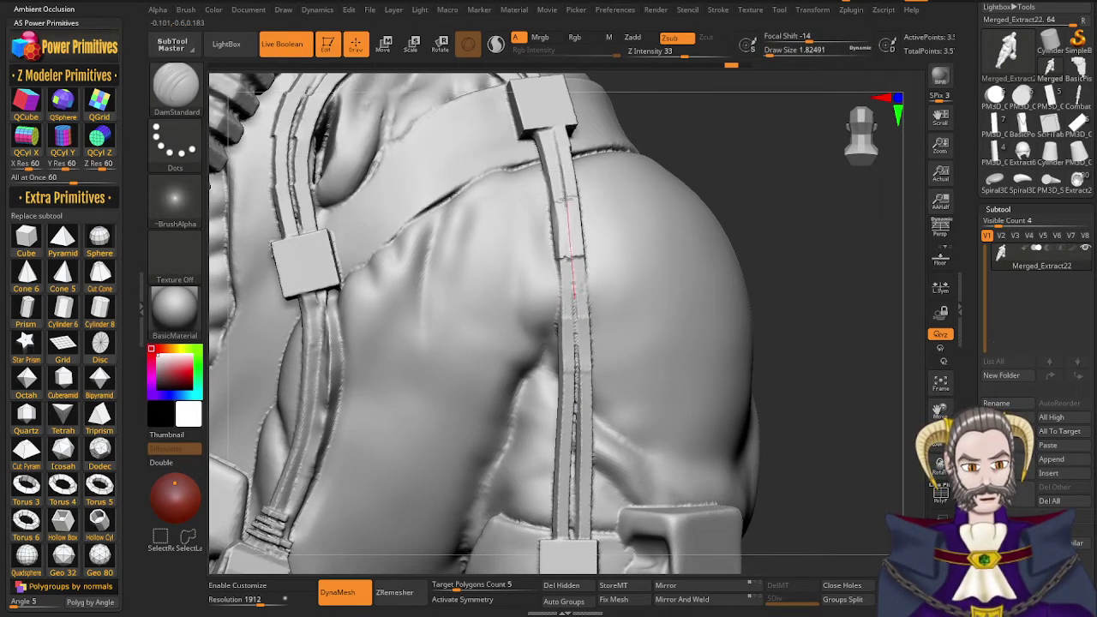
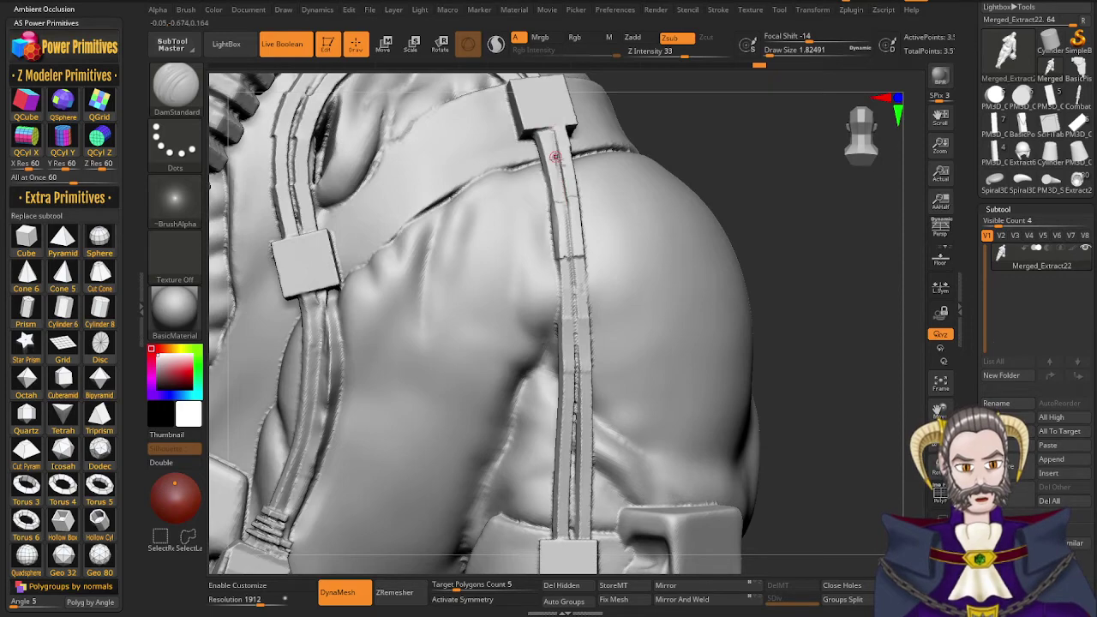
right_click_drag(556, 157, 594, 467, "alt")
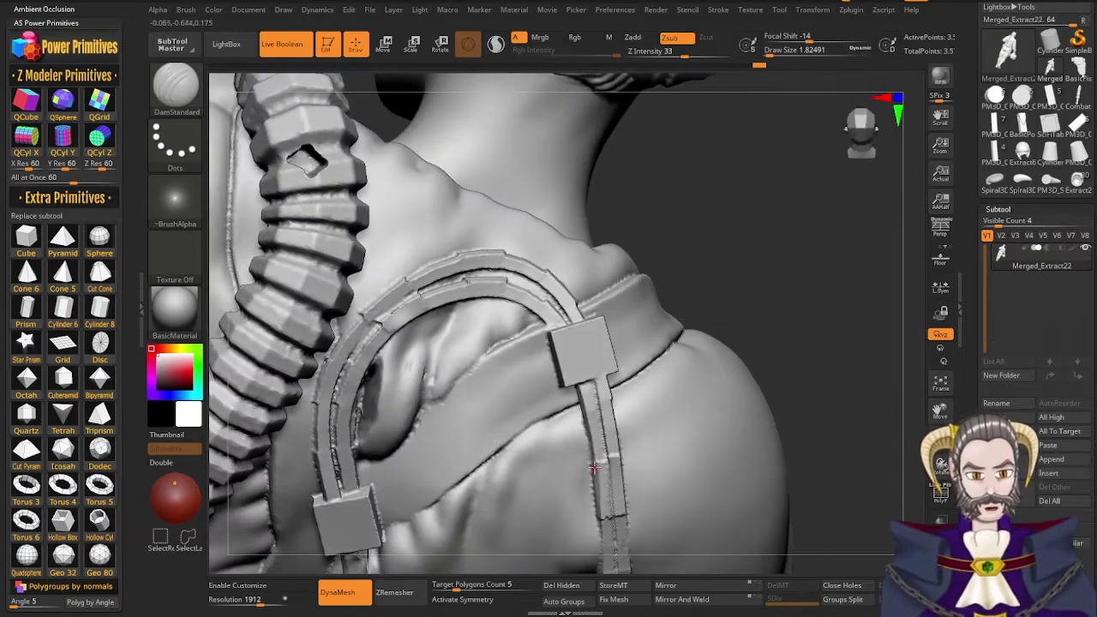
right_click_drag(515, 295, 522, 311)
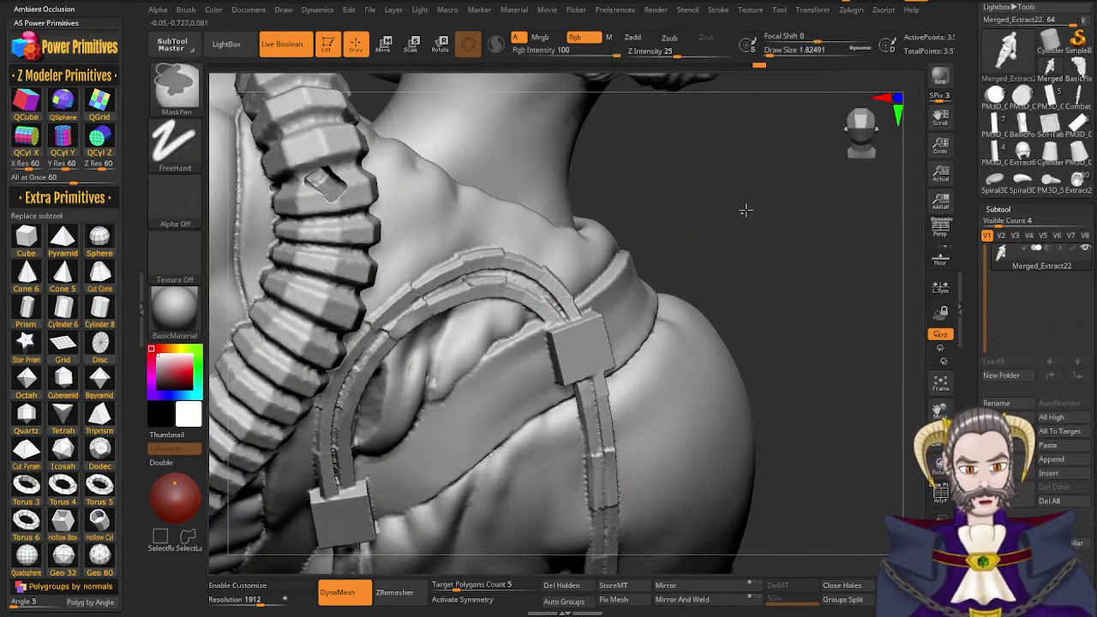
left_click_drag(743, 212, 828, 152, "ctrl")
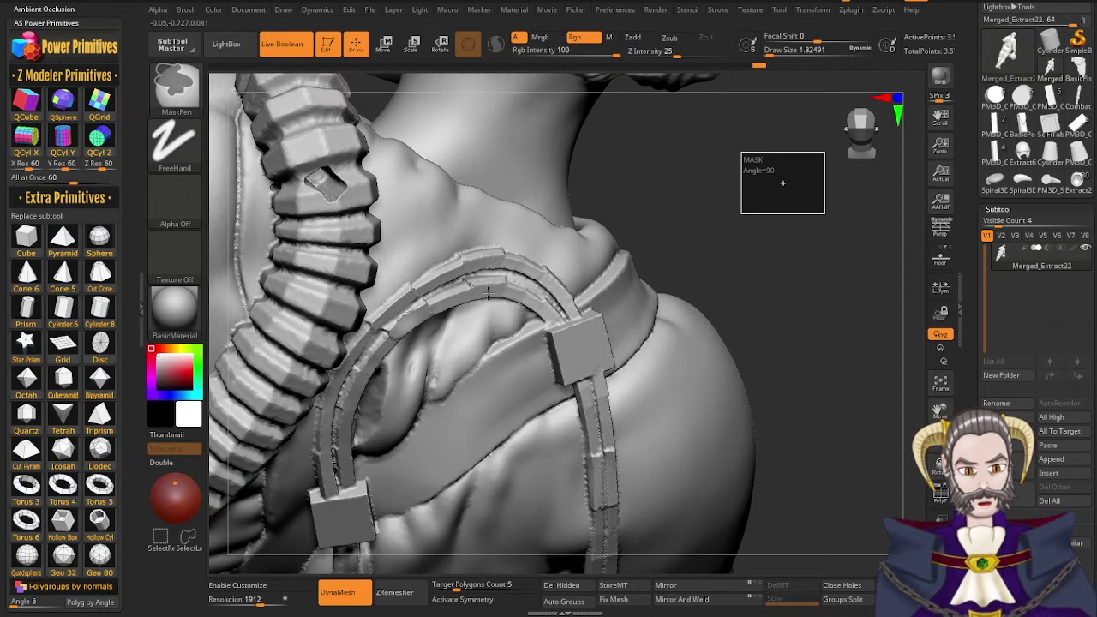
key("shift")
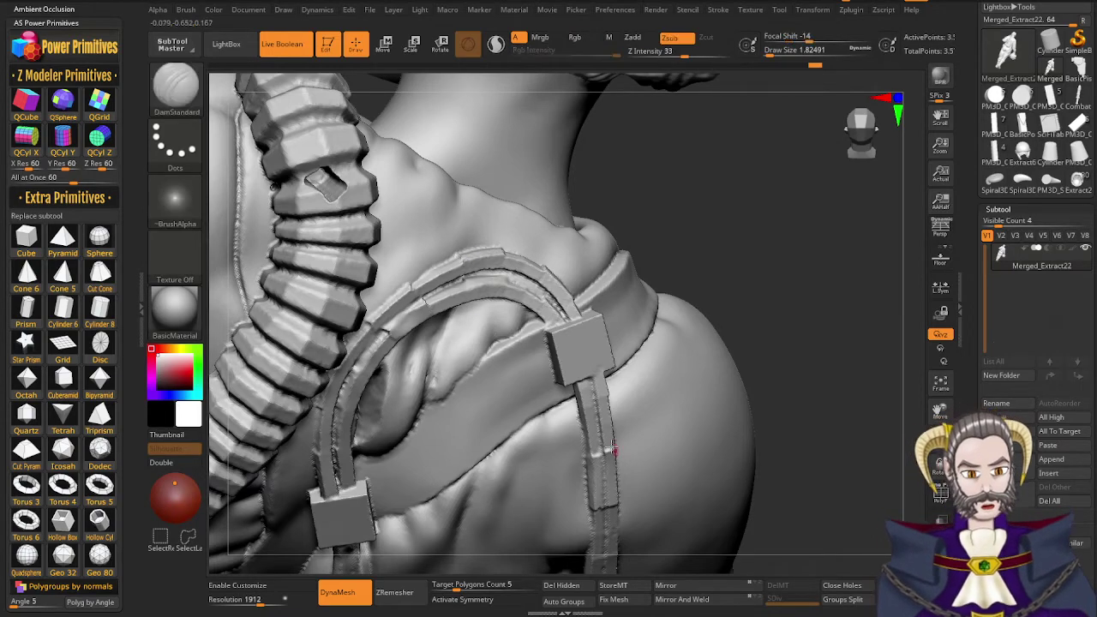
Isolate the patch of the shoulder that carries the twin cable, and turn it to view its inner side
mouse_move(608, 449)
right_mouse_down("alt")
mouse_move(556, 202)
mouse_move(567, 261)
right_mouse_up("alt")
right_click_drag(558, 374, 524, 413)
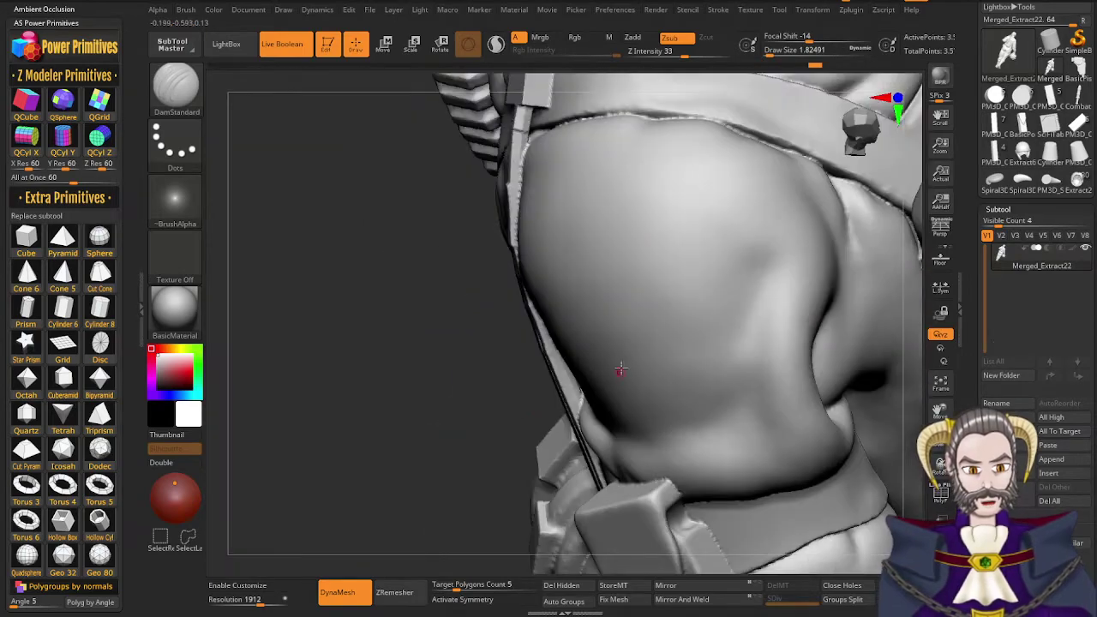
right_click_drag(621, 369, 600, 380)
right_click_drag(547, 418, 560, 326, "alt")
right_click_drag(505, 298, 497, 318)
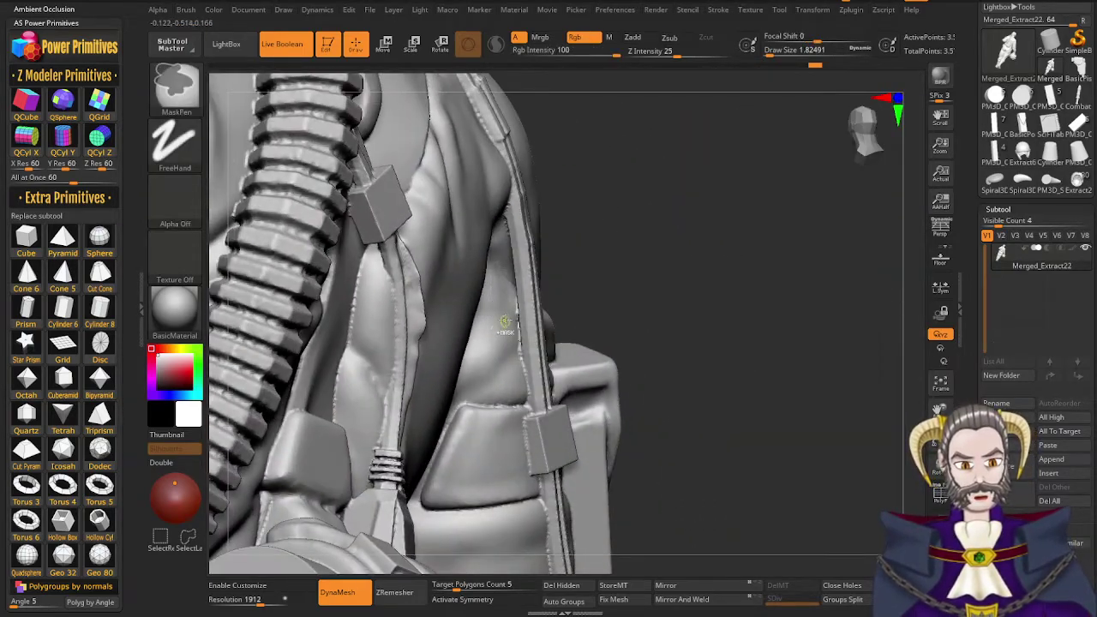
mouse_move(474, 335)
left_mouse_down("ctrl+shift")
mouse_move(595, 251)
mouse_move(509, 340)
left_mouse_up("ctrl+shift")
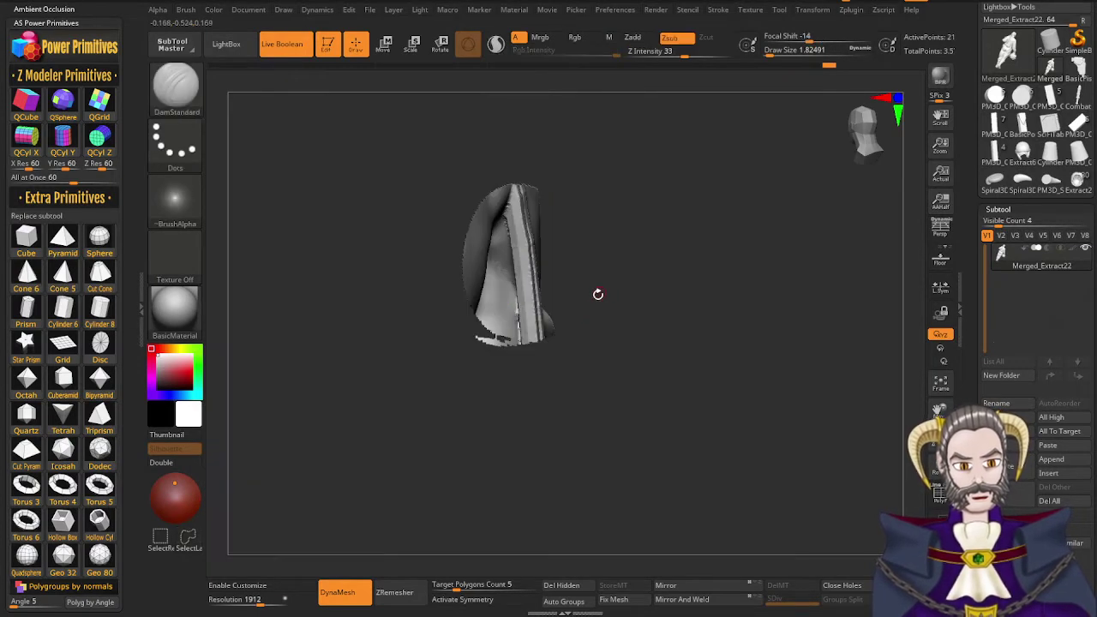
mouse_move(597, 294)
right_mouse_down()
mouse_move(532, 313)
mouse_move(441, 365)
right_mouse_up()
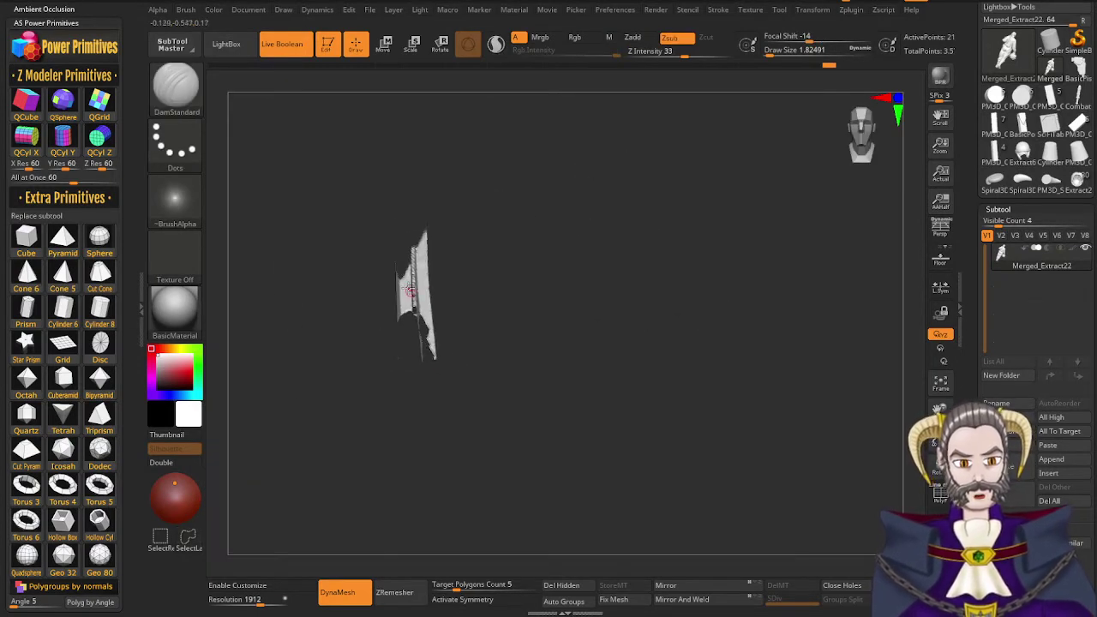
Set the draw size to about 6.58, mask the isolated shoulder patch, and centre the rotation gizmo on it
key("s")
left_click_drag(420, 286, 422, 247)
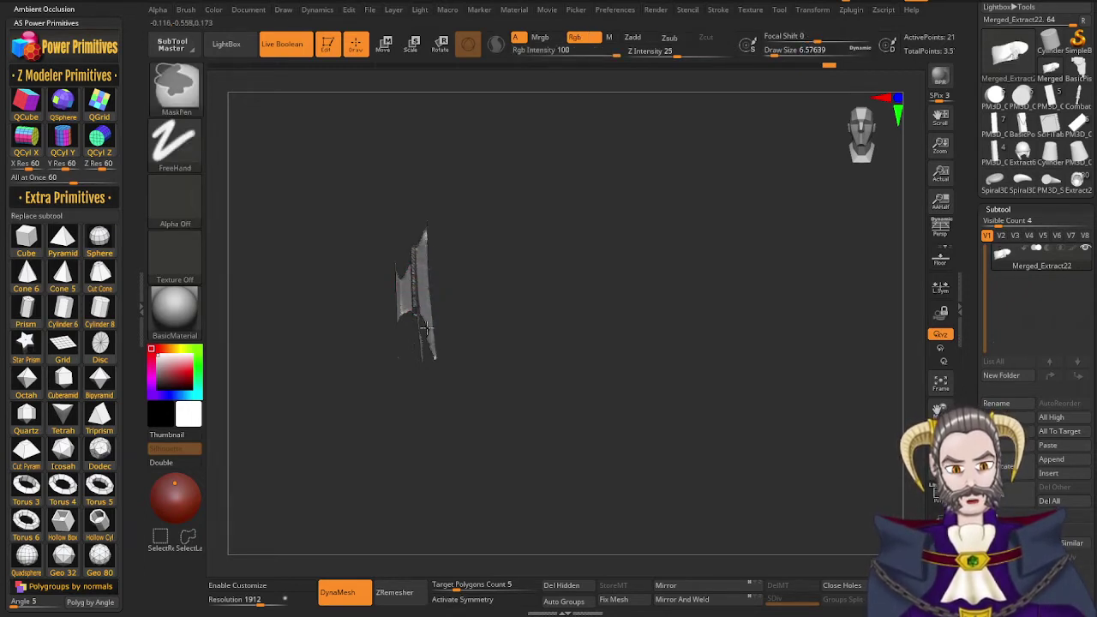
right_click_drag(421, 296, 455, 282)
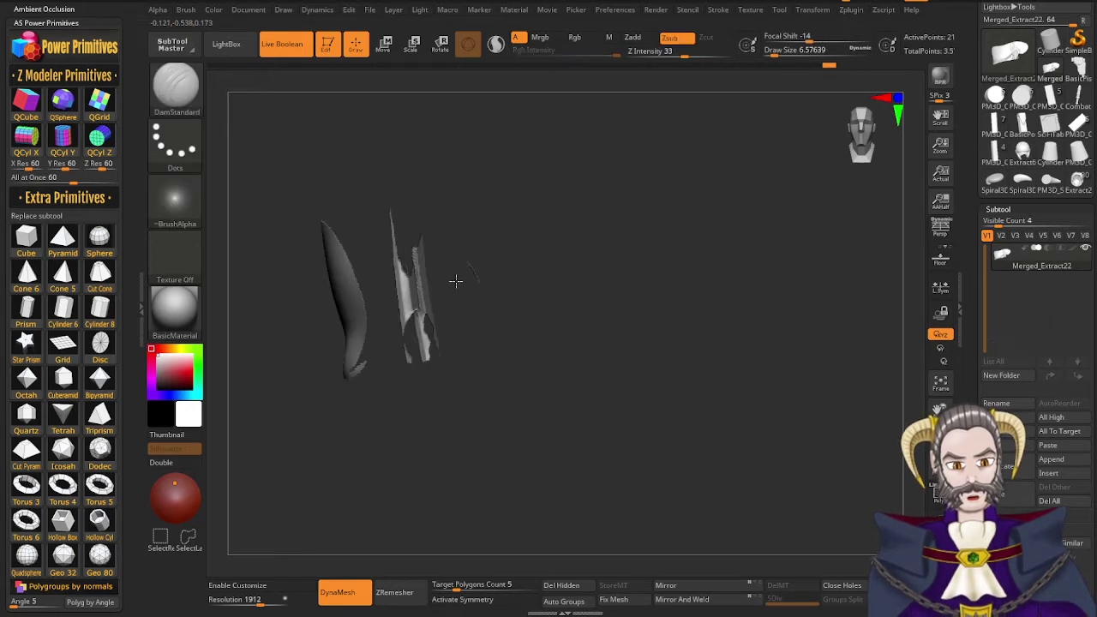
left_click(500, 333, "ctrl")
key("r")
right_click_drag(481, 371, 382, 289)
right_click_drag(544, 257, 493, 596, "alt")
left_click(584, 231)
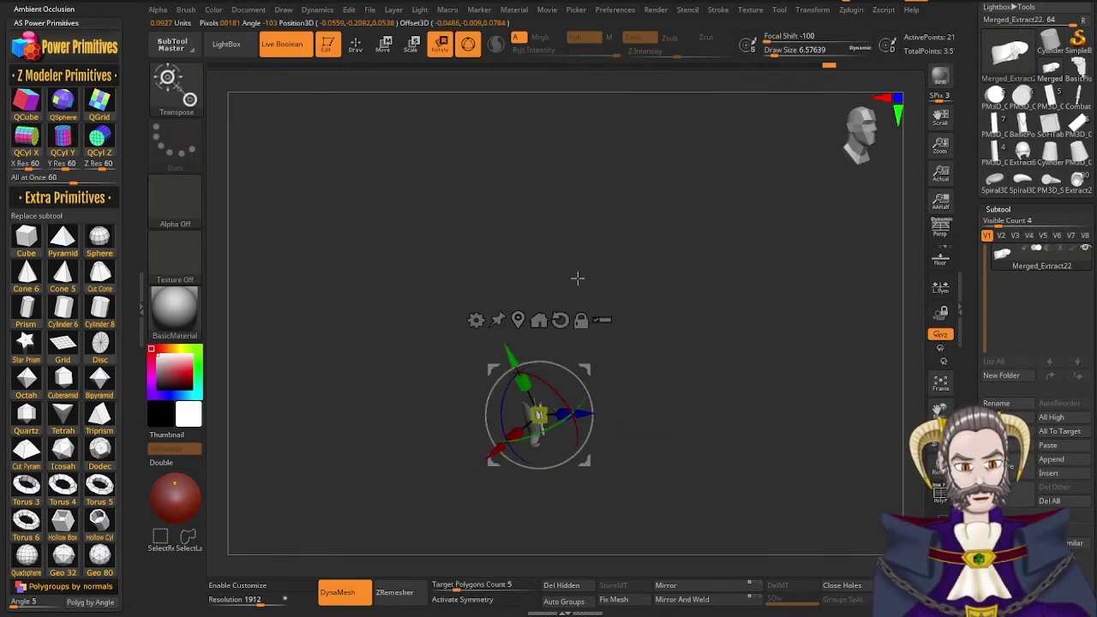
Invert the mask on the isolated shoulder patch and recentre the gizmo on the unmasked mesh
right_click_drag(619, 425, 654, 394)
mouse_move(654, 393)
left_mouse_down()
mouse_move(647, 426)
mouse_move(595, 464)
mouse_move(663, 435)
mouse_move(607, 475)
left_mouse_up()
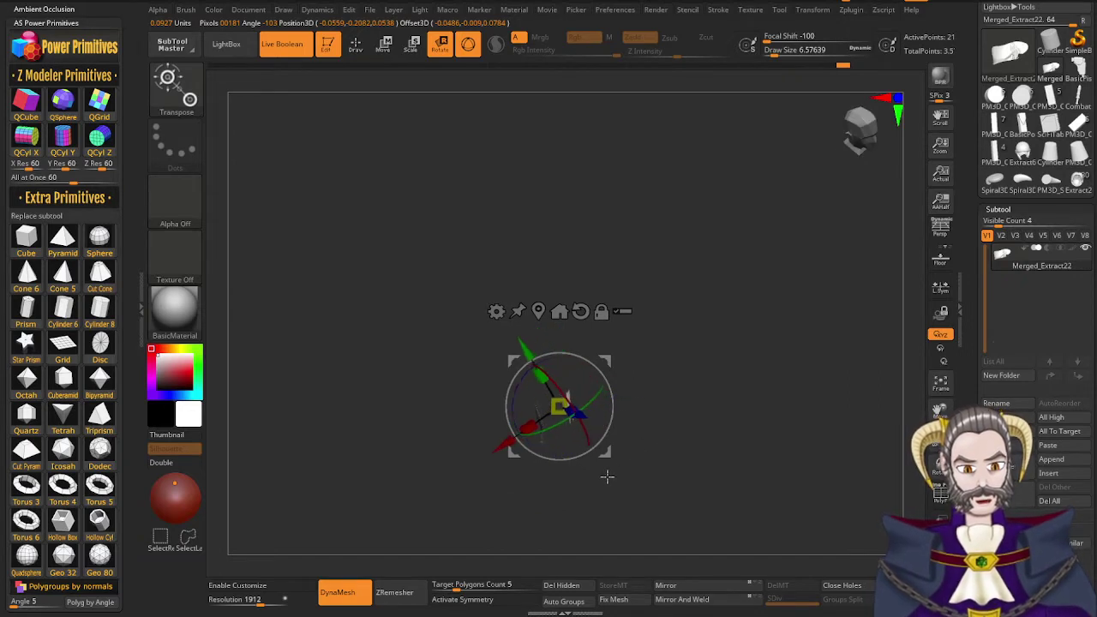
right_click_drag(629, 481, 742, 529, "ctrl")
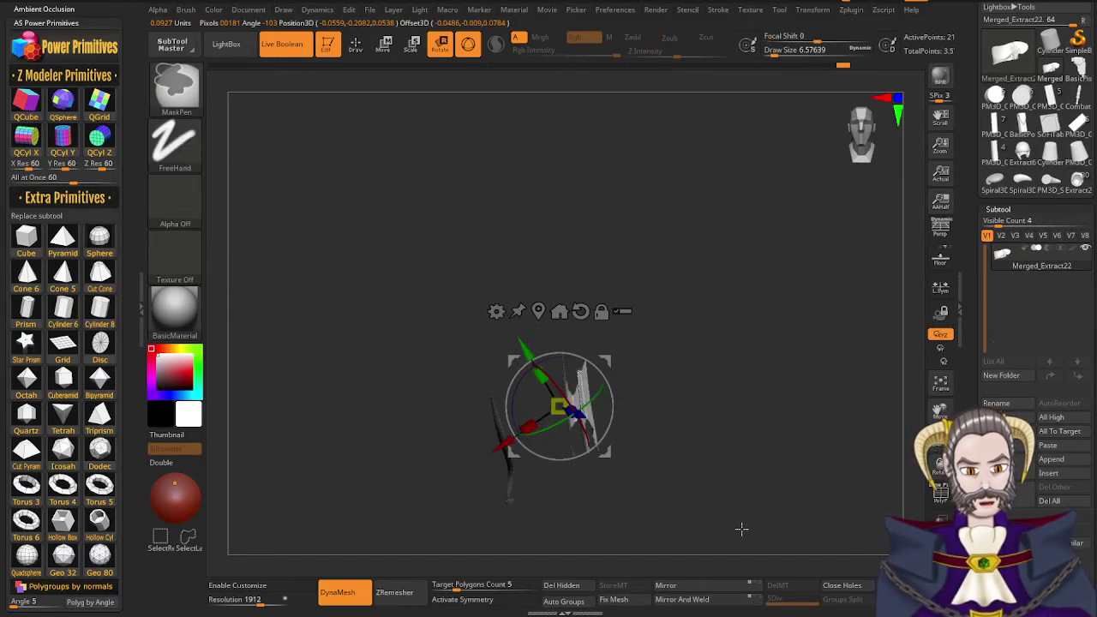
right_click_drag(698, 460, 683, 480, "alt")
left_click(684, 480, "ctrl")
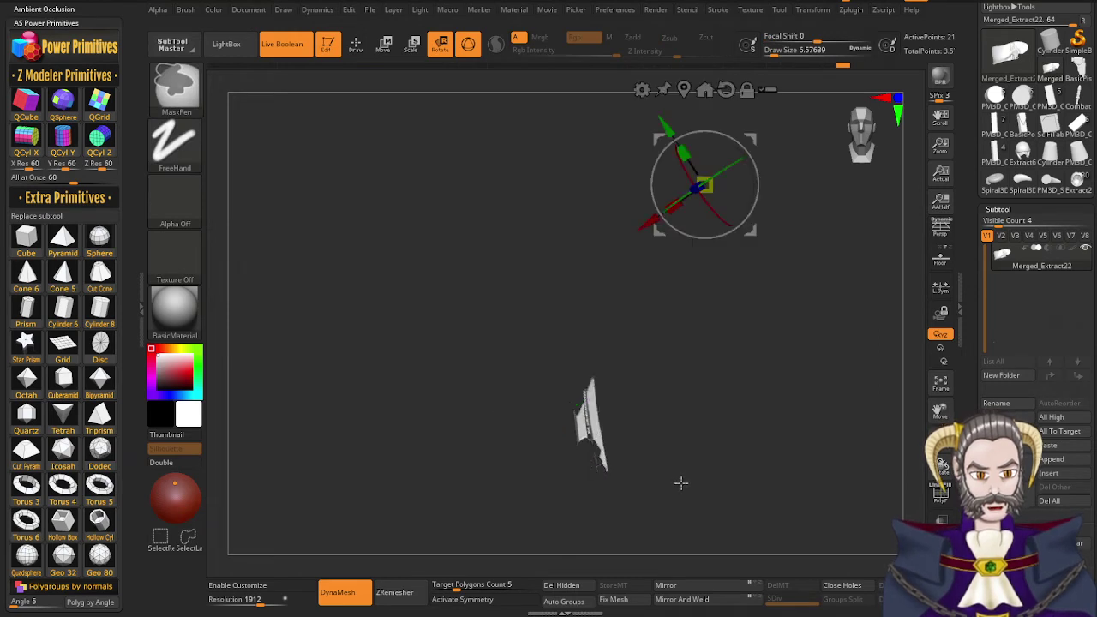
left_click(679, 484, "ctrl")
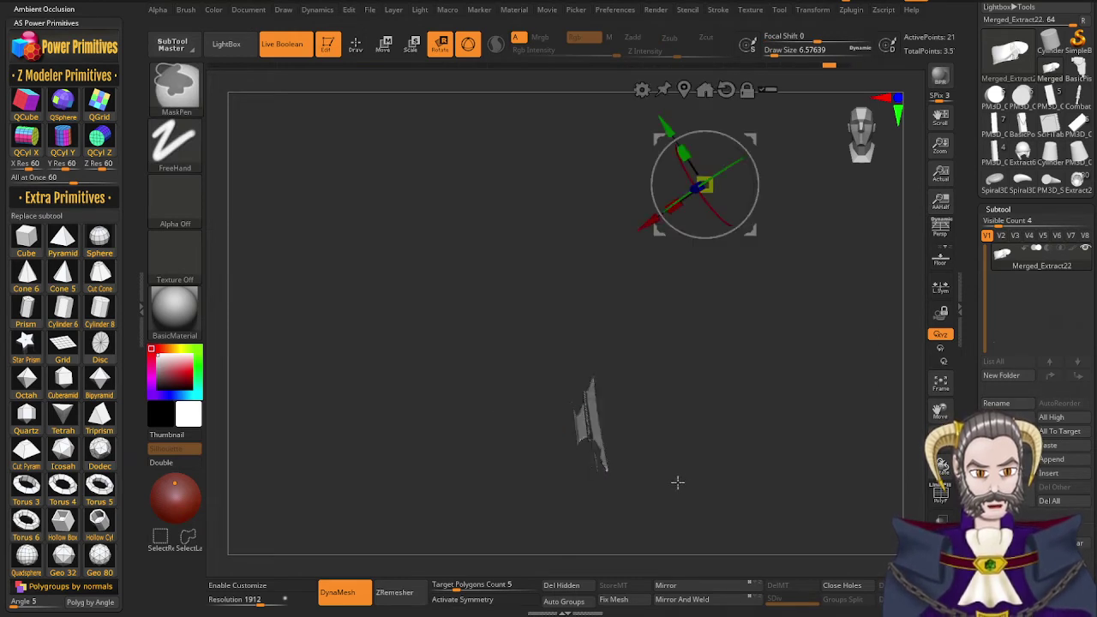
left_click(678, 478, "ctrl+shift")
right_click_drag(678, 477, 703, 453)
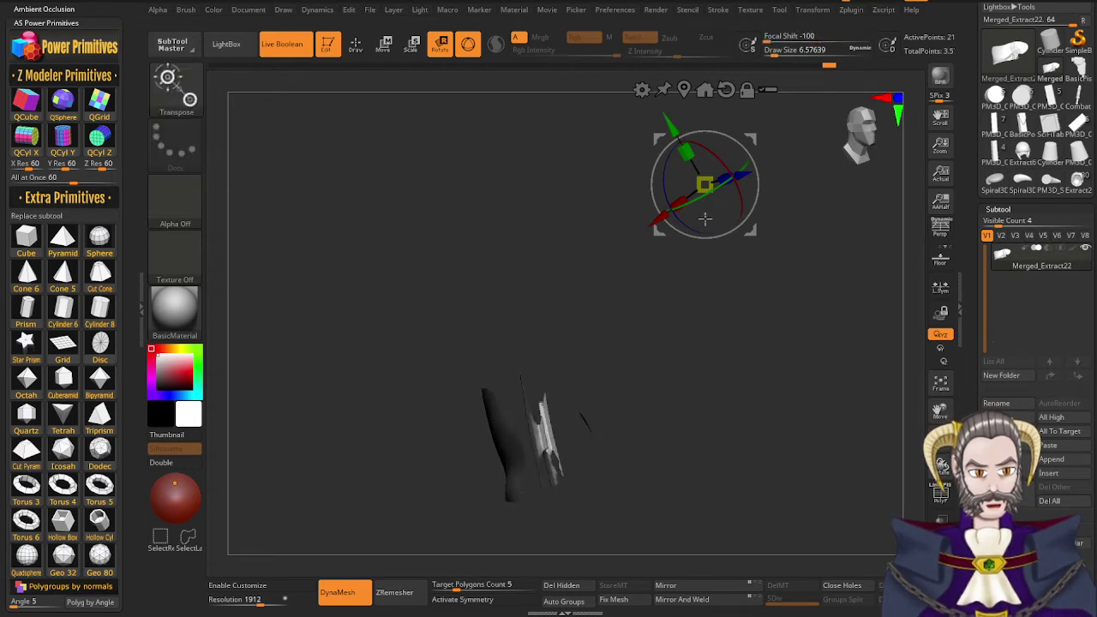
left_click(683, 89)
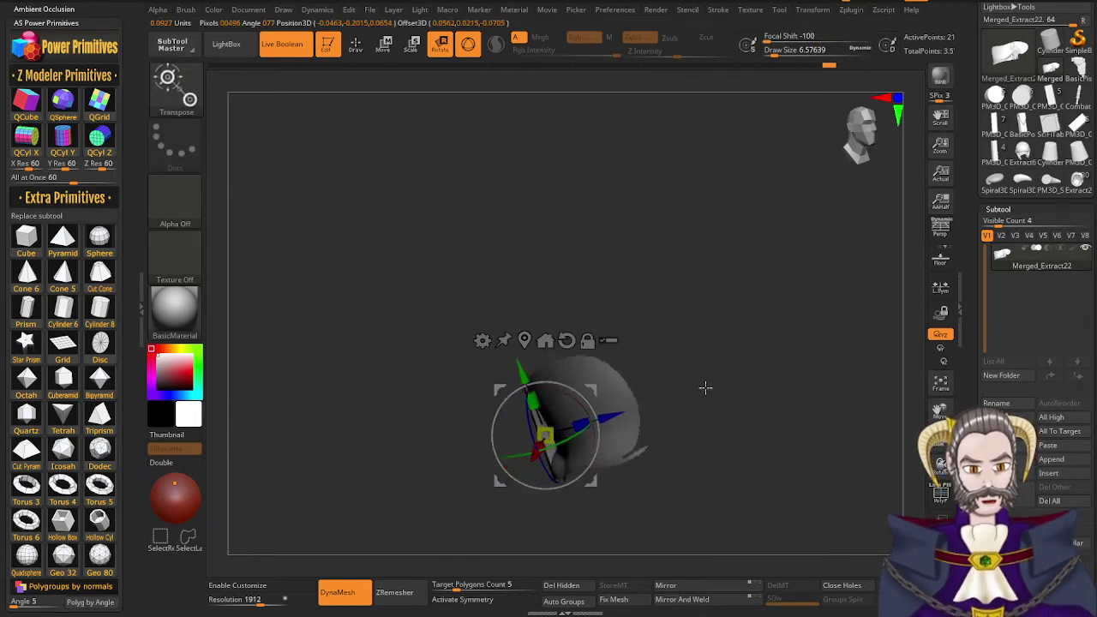
Return to draw mode with the whole figure visible, and clear the mask from the shoulder
right_click_drag(705, 388, 705, 387)
left_click_drag(601, 485, 619, 478)
right_click_drag(618, 501, 701, 446)
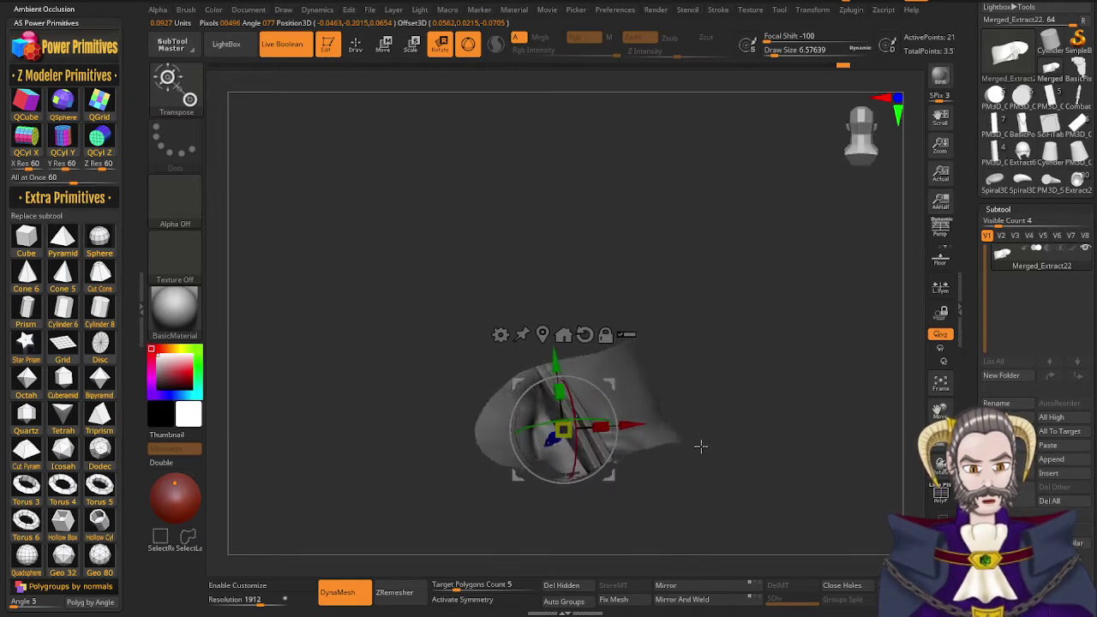
mouse_move(700, 446)
left_mouse_down()
mouse_move(721, 424)
mouse_move(637, 490)
mouse_move(711, 455)
left_mouse_up()
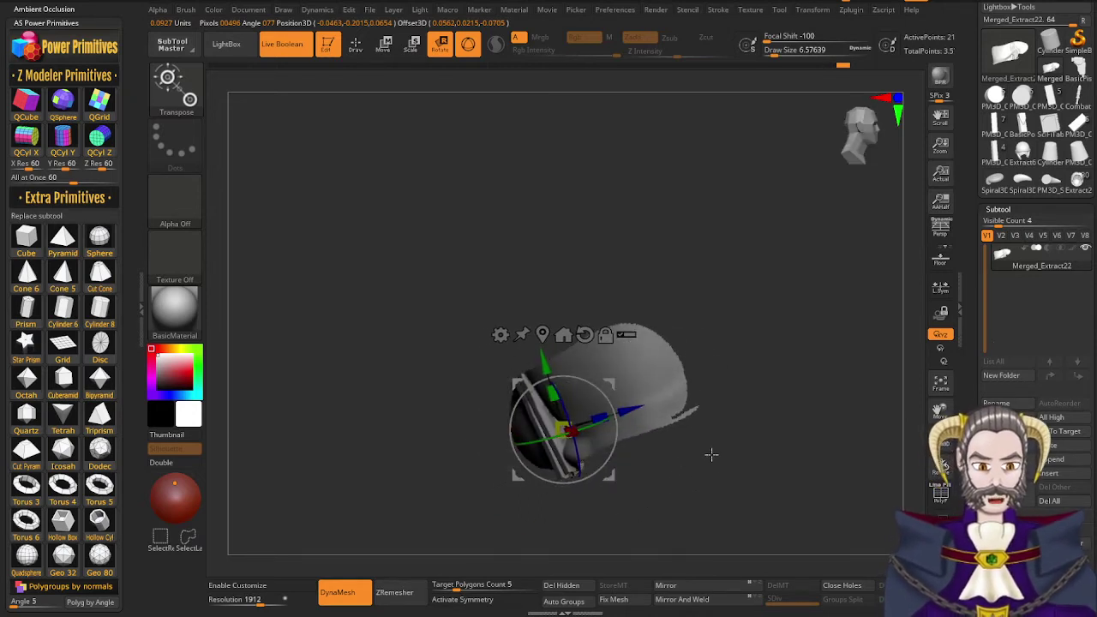
key("q")
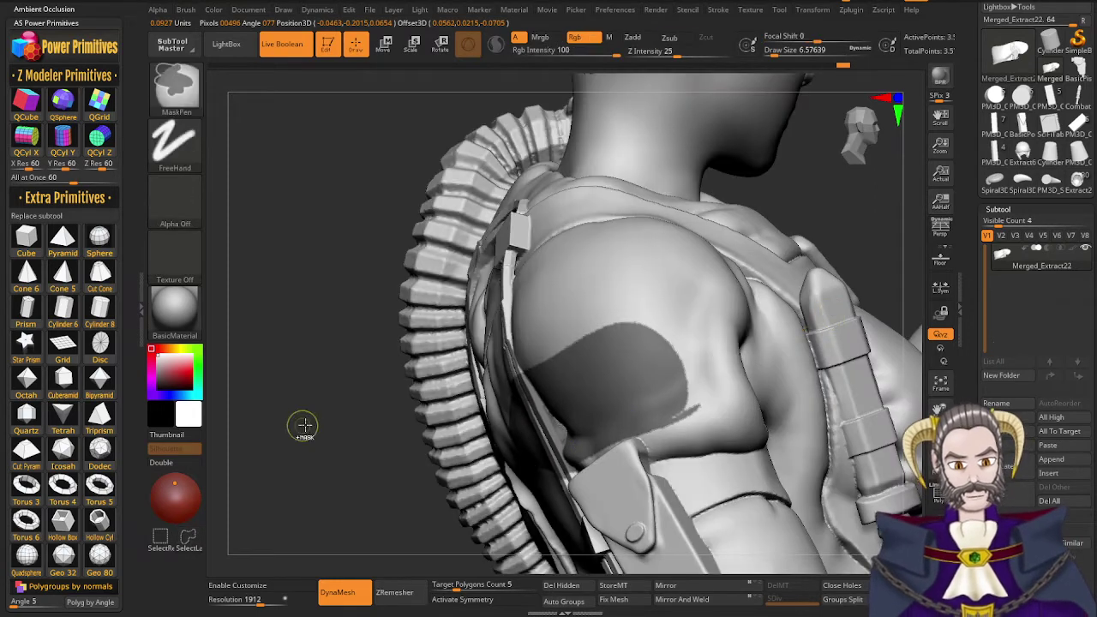
left_click(305, 426, "ctrl")
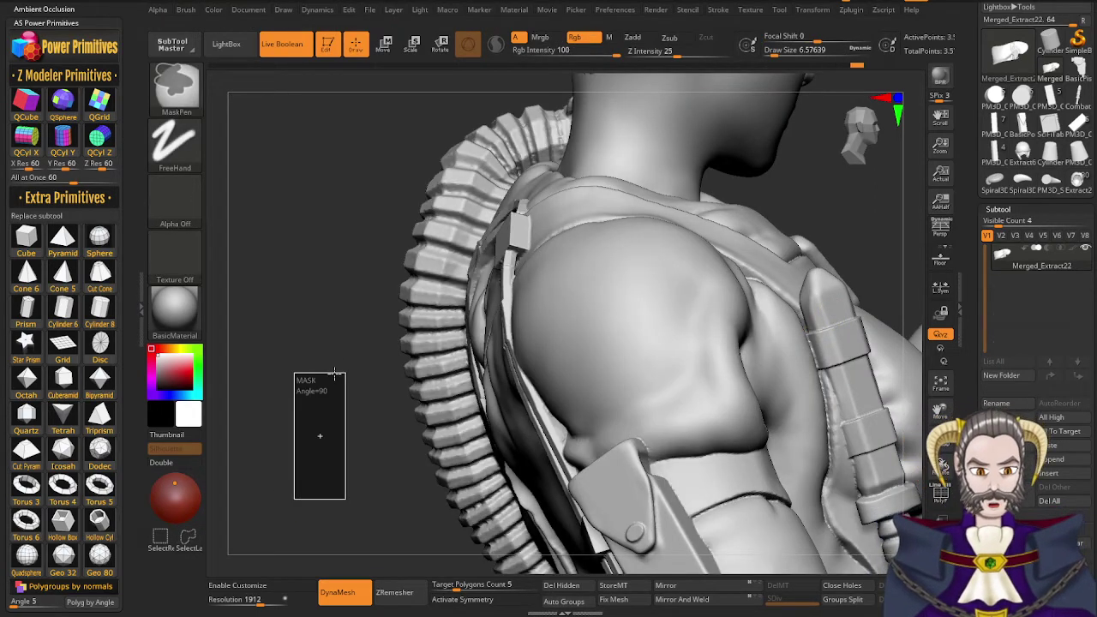
left_click_drag(334, 374, 335, 374, "ctrl")
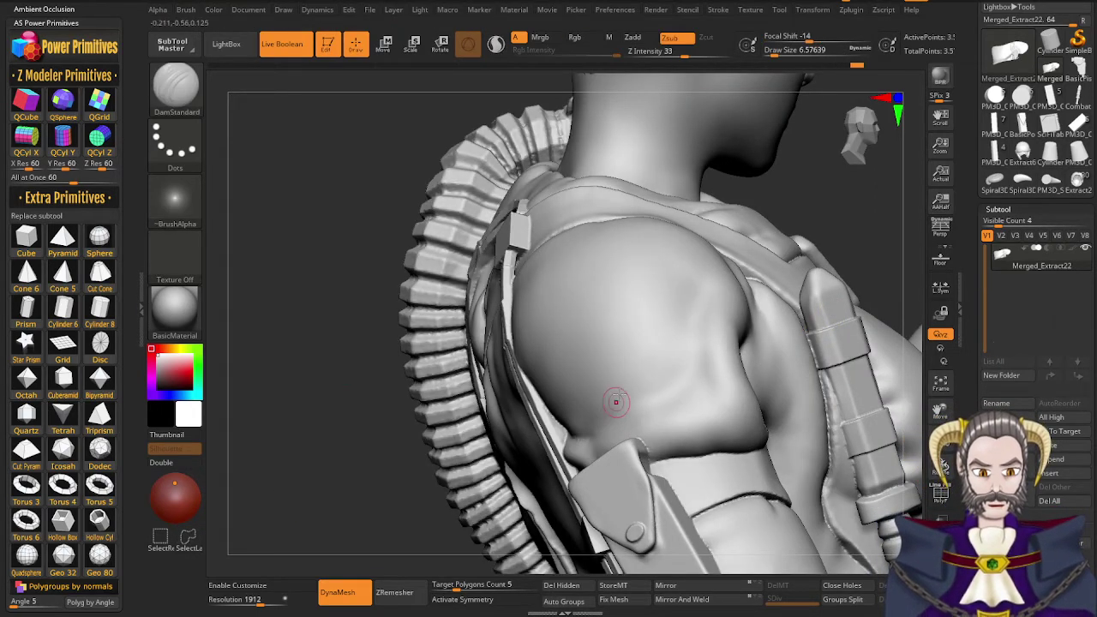
Carve the outer edge of the back strap beneath the cable block with DamStandard at draw size about 5
right_click_drag(617, 402, 663, 351)
key("shift")
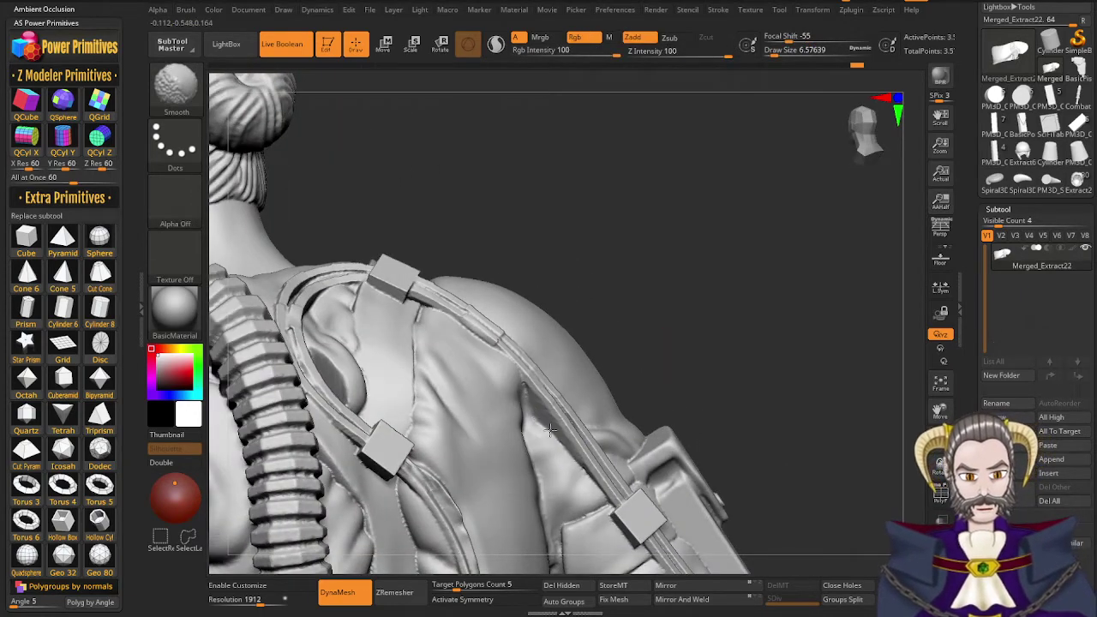
right_click_drag(552, 492, 507, 523)
mouse_move(459, 476)
right_mouse_down("alt")
mouse_move(512, 407)
mouse_move(490, 347)
mouse_move(482, 368)
mouse_move(530, 439)
mouse_move(519, 454)
right_mouse_up("alt")
key("shift")
key("shift")
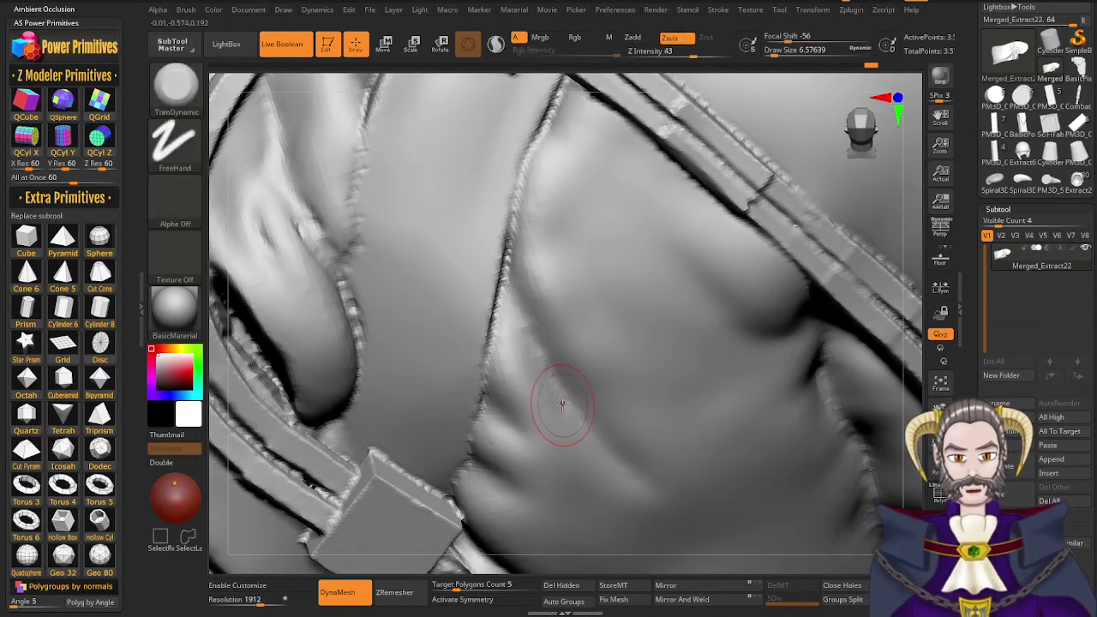
right_click_drag(559, 324, 520, 305, "ctrl")
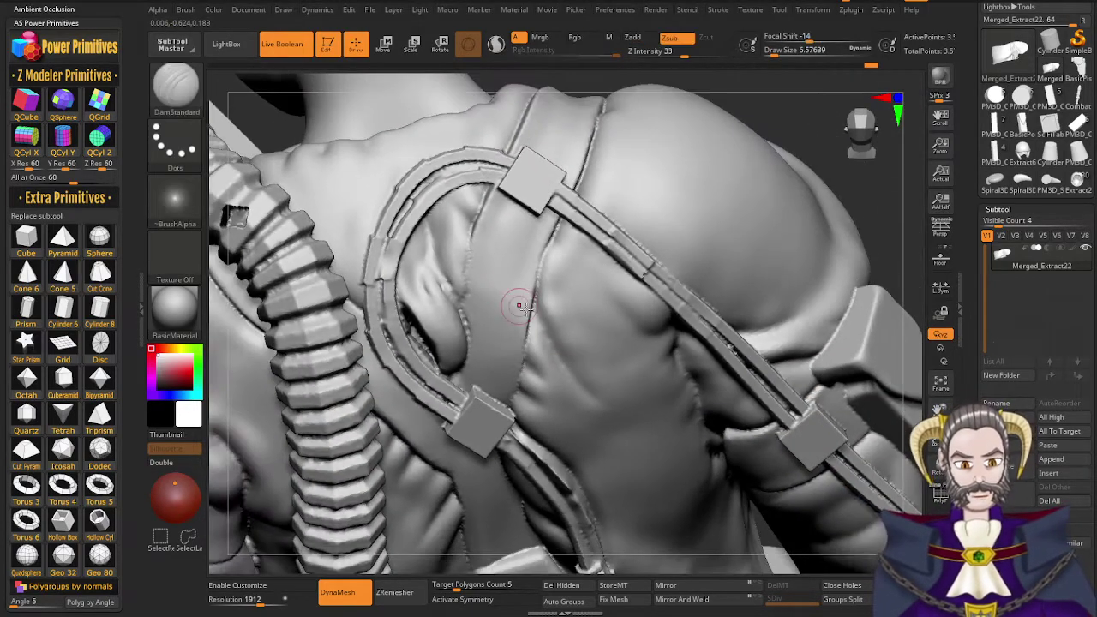
key("s")
left_click_drag(539, 311, 538, 313)
right_click_drag(537, 315, 517, 398)
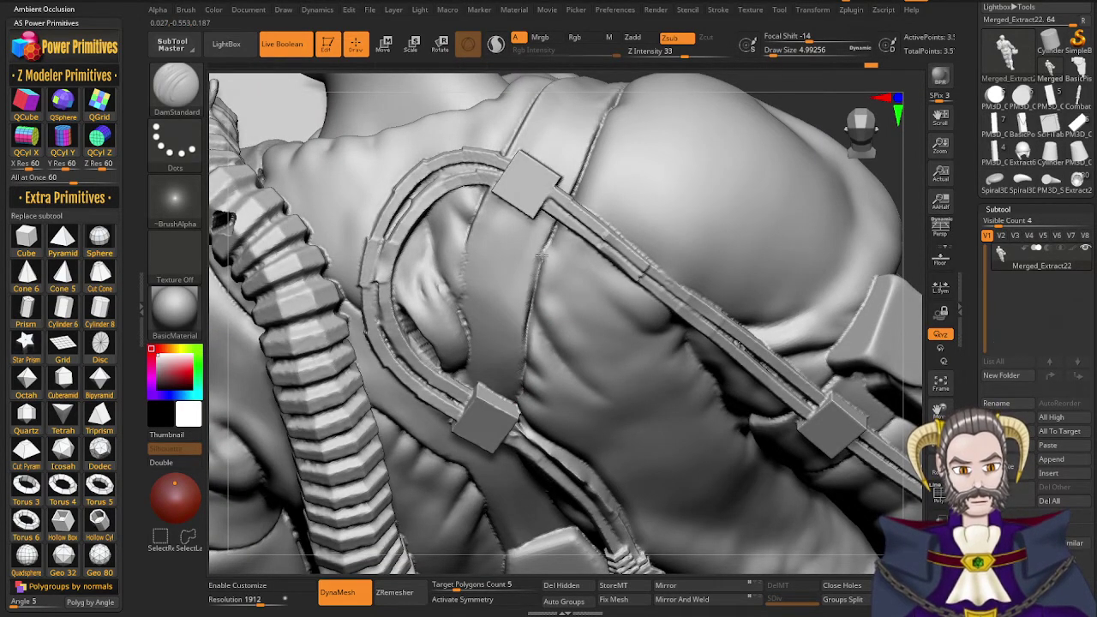
Carve the strap's inner edge beside the cable loop with DamStandard
right_click_drag(499, 281, 479, 294)
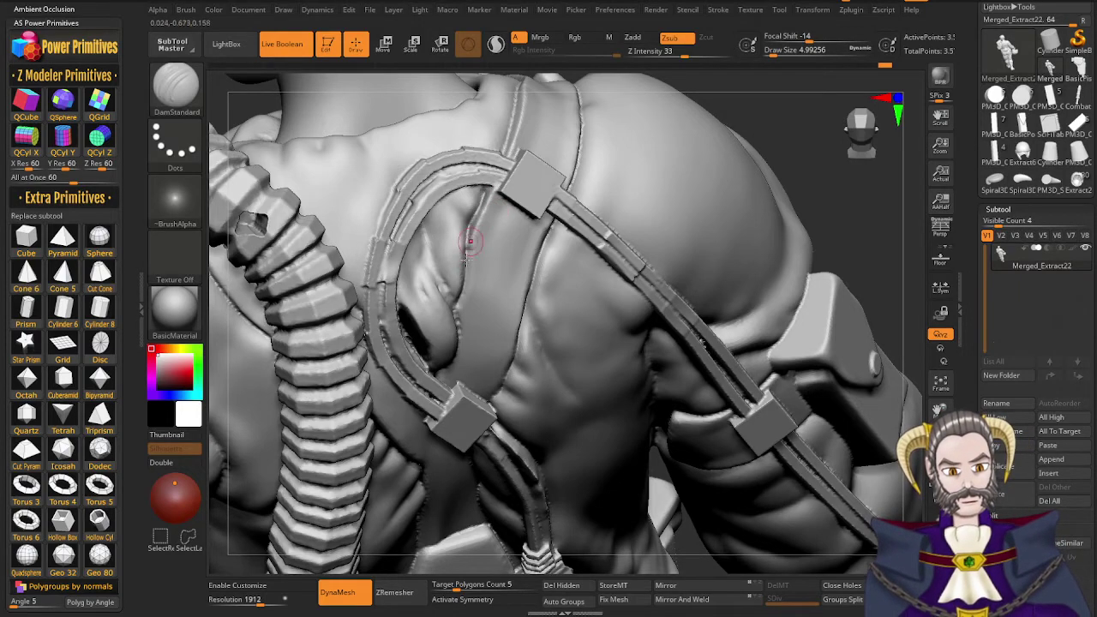
right_click_drag(455, 310, 454, 311)
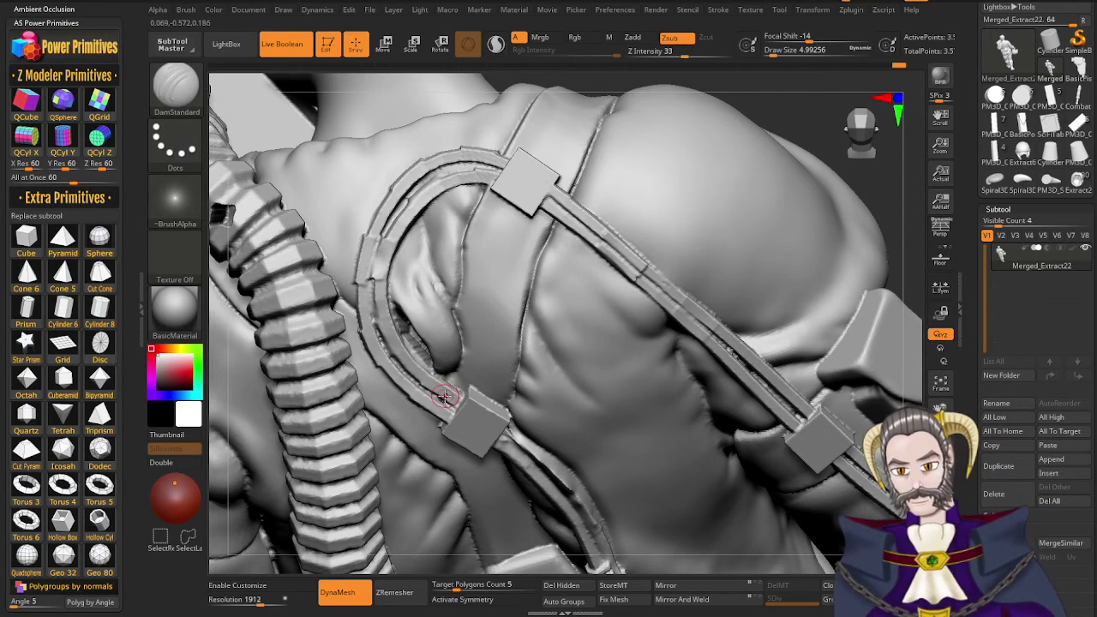
mouse_move(534, 349)
right_mouse_down()
mouse_move(550, 348)
mouse_move(607, 257)
mouse_move(579, 257)
right_mouse_up()
mouse_move(547, 167)
right_mouse_down()
mouse_move(569, 183)
mouse_move(578, 229)
mouse_move(540, 132)
right_mouse_up()
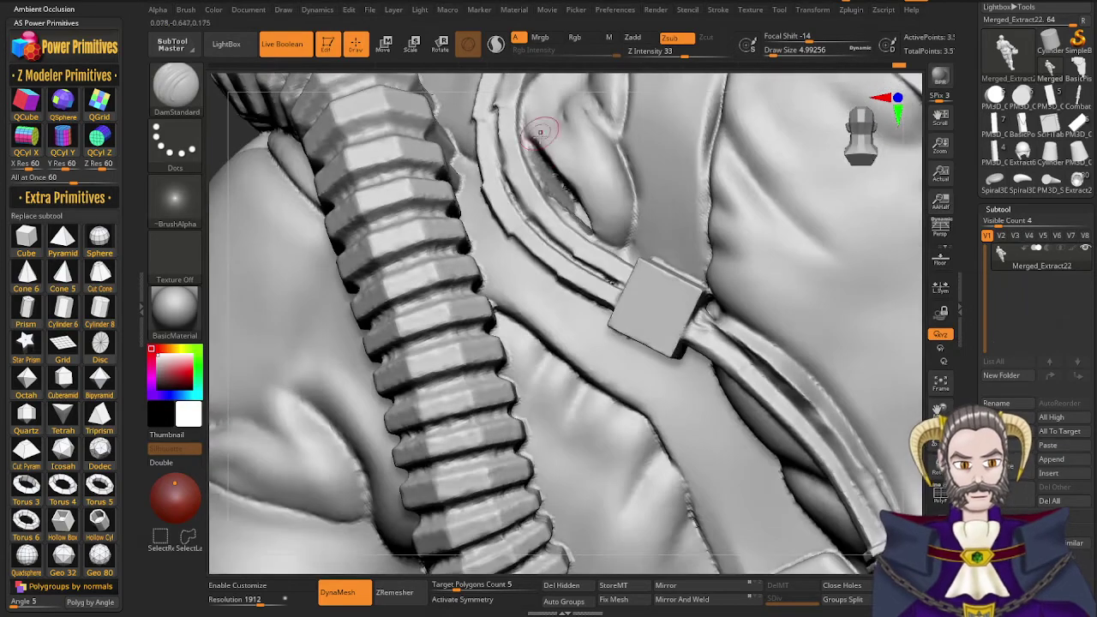
Swell the deep recess between the cable loop and the cloth fold with the Inflat brush at intensity 10
right_click_drag(593, 221, 539, 158)
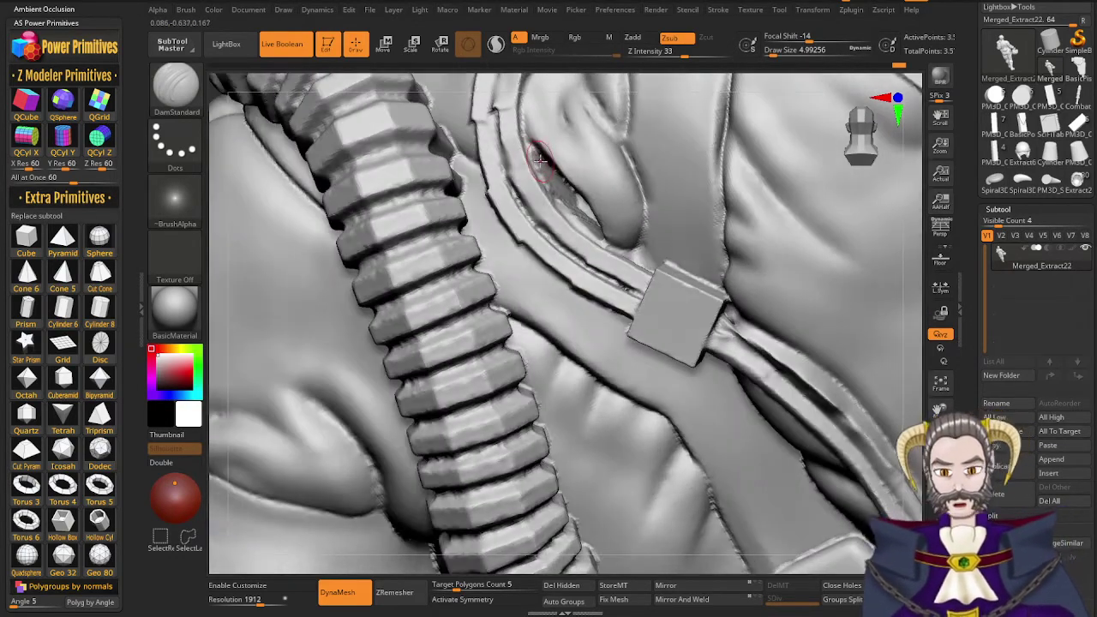
right_click_drag(549, 158, 556, 166)
key("b")
key("i")
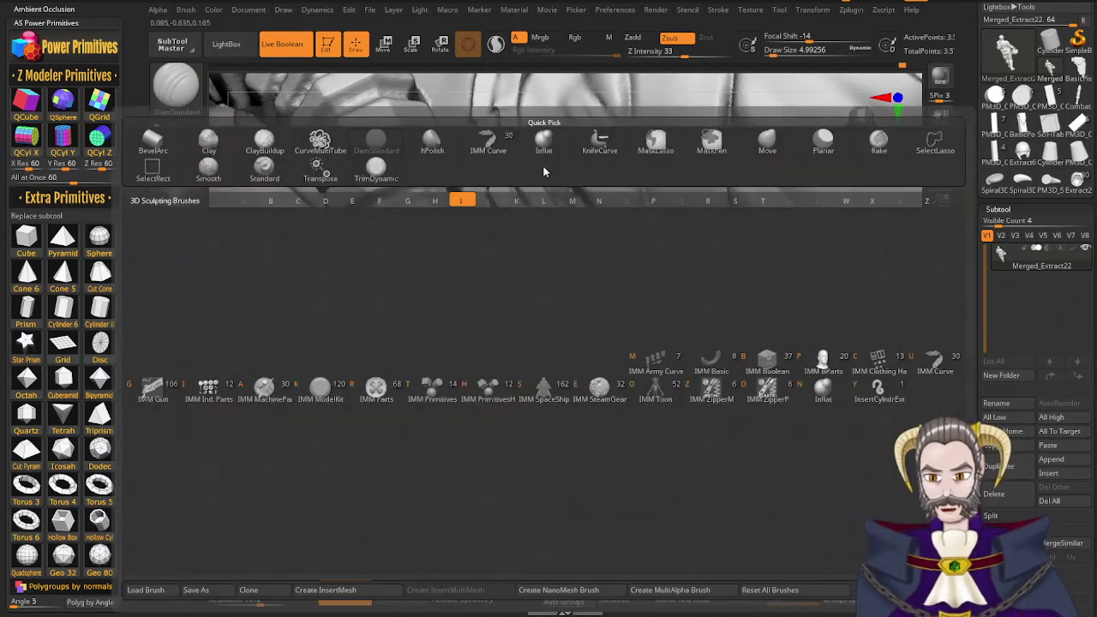
key("n")
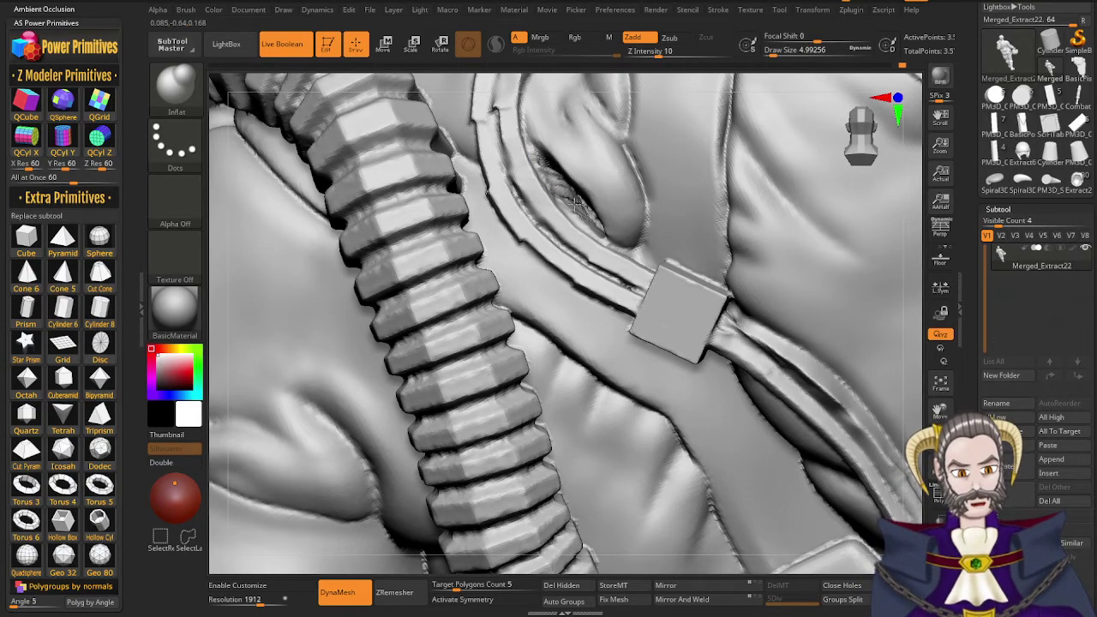
right_click_drag(488, 193, 590, 167)
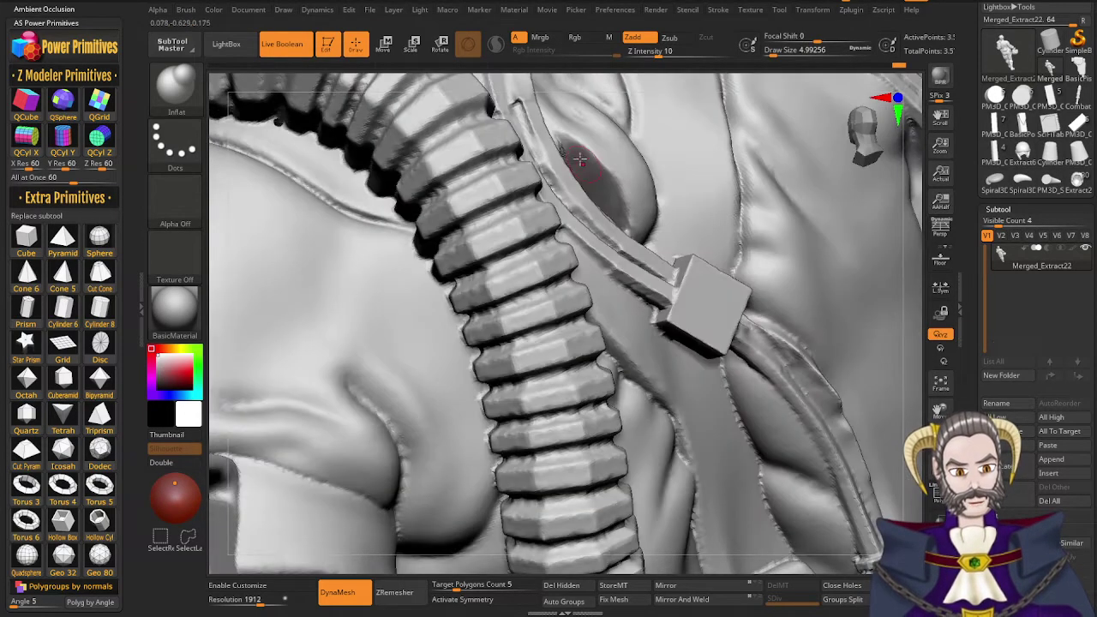
left_click_drag(594, 175, 607, 208)
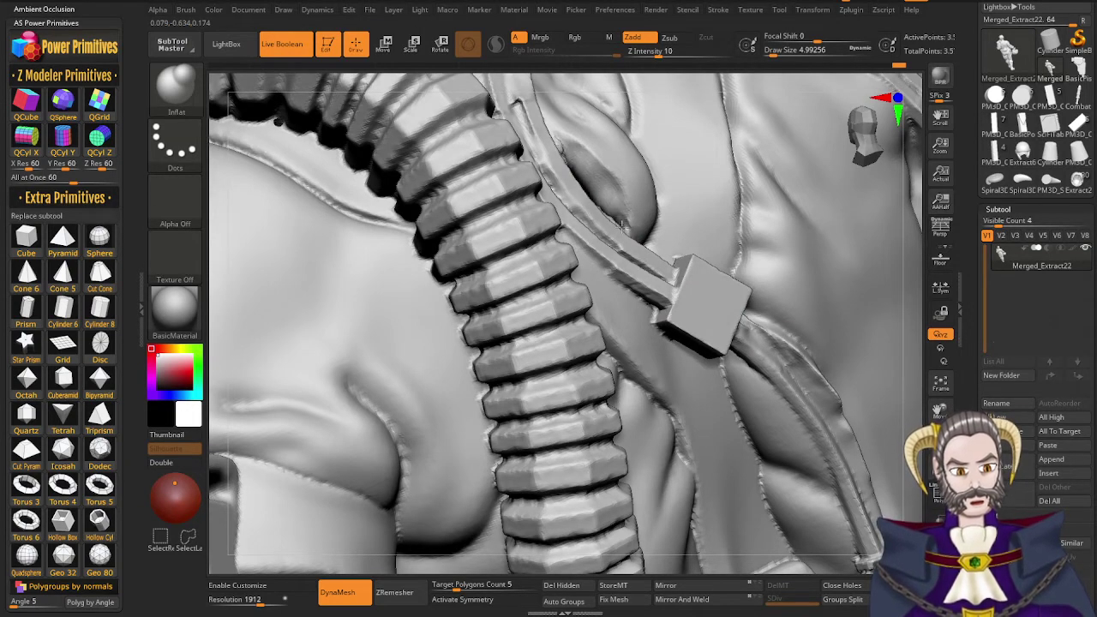
Inflate the remaining crevice along the lower part of the cable loop, and remesh the figure with DynaMesh at resolution 1912
right_click_drag(594, 199, 540, 218)
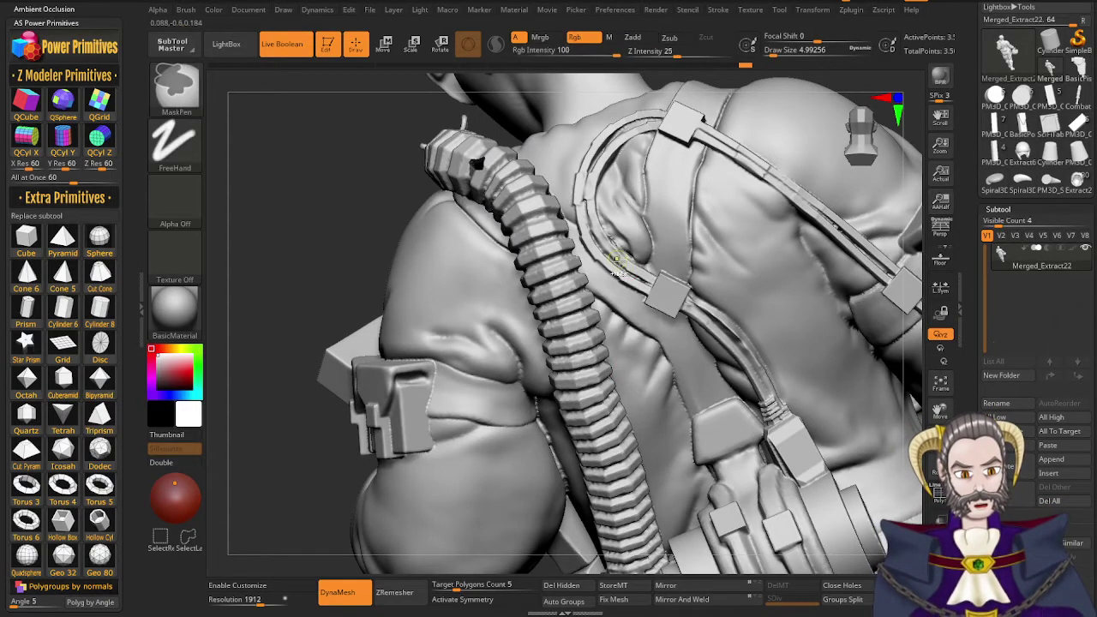
right_click_drag(617, 255, 630, 236, "ctrl")
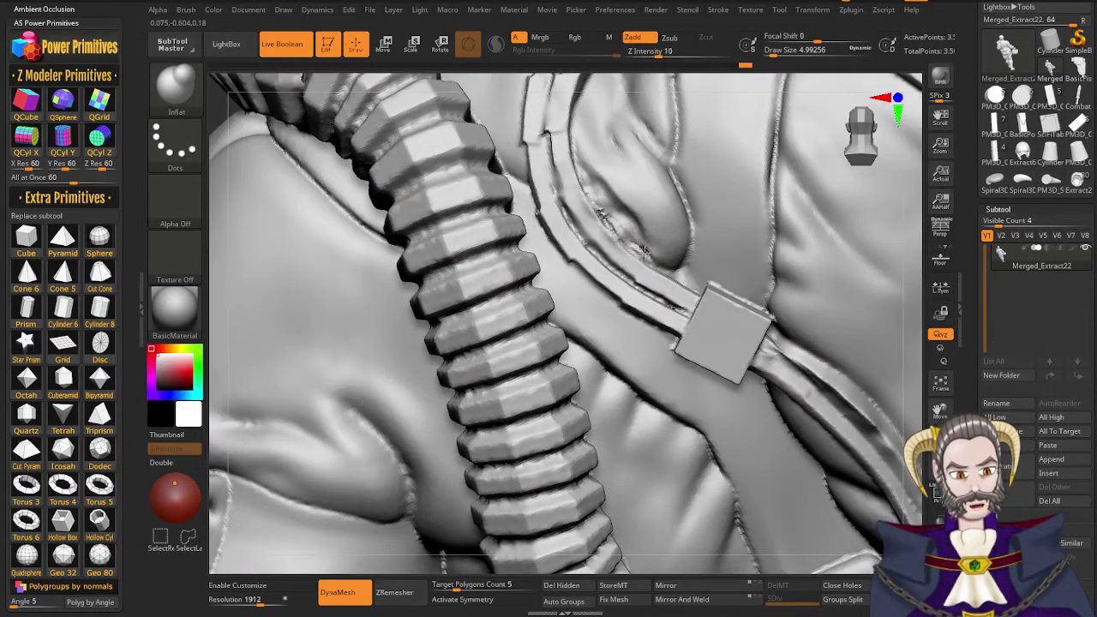
left_click_drag(613, 226, 629, 240)
right_click_drag(524, 274, 352, 230, "ctrl")
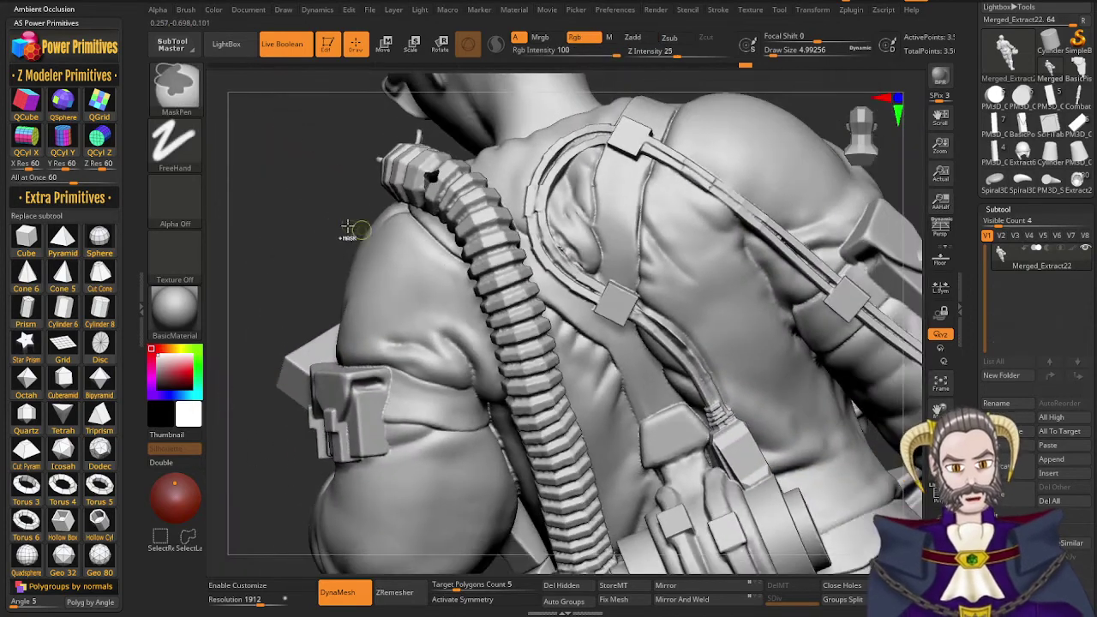
left_click_drag(315, 226, 334, 124, "ctrl")
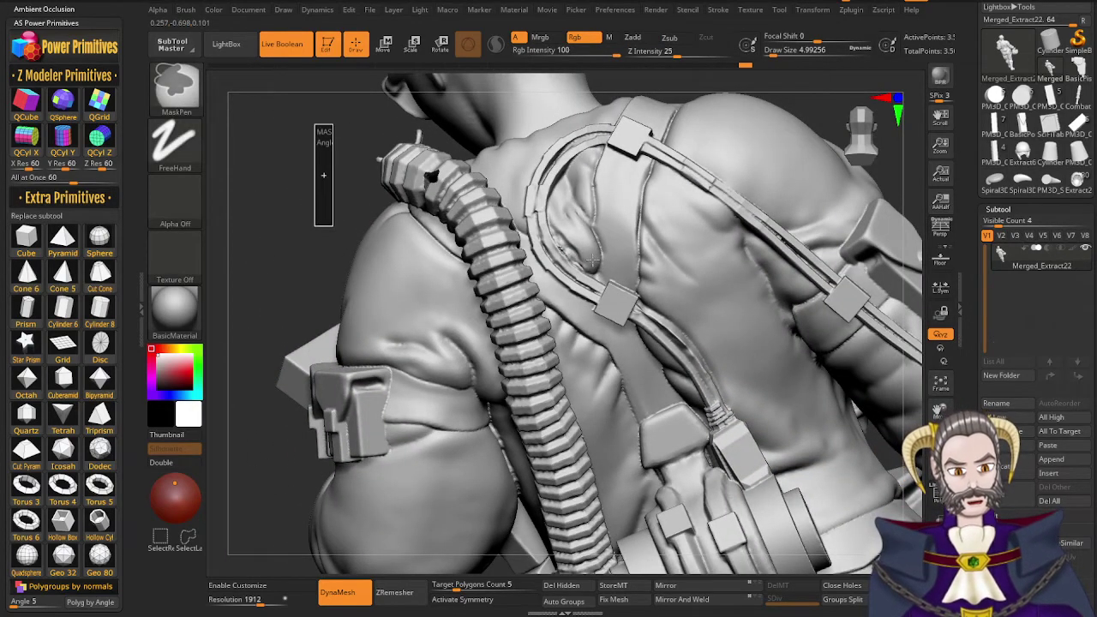
Smooth the filled recess and the cloth surface inside the cable loop with the Smooth brush
mouse_move(587, 257)
right_mouse_down("ctrl")
mouse_move(665, 257)
mouse_move(562, 255)
right_mouse_up("ctrl")
left_click_drag(546, 254, 588, 295, "shift")
left_click_drag(532, 214, 527, 198, "shift")
left_click_drag(571, 248, 609, 288, "shift")
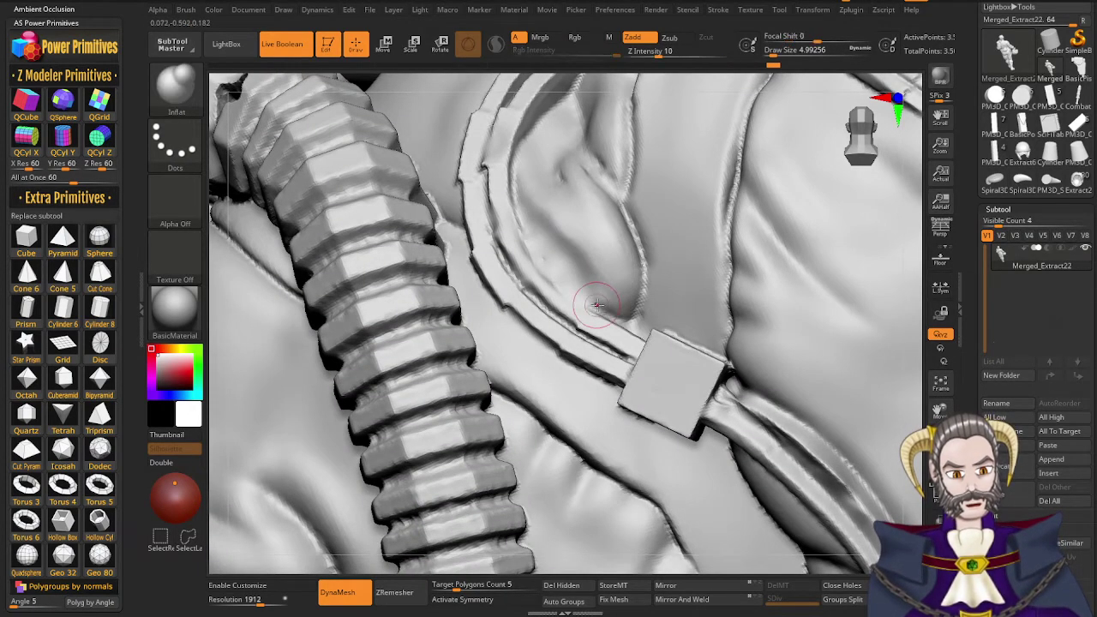
Carve the crease between the cable loop's inner edge and the cloth with DamStandard at a draw size of about 2.6
right_click_drag(595, 309, 539, 358)
key("b")
key("d")
key("s")
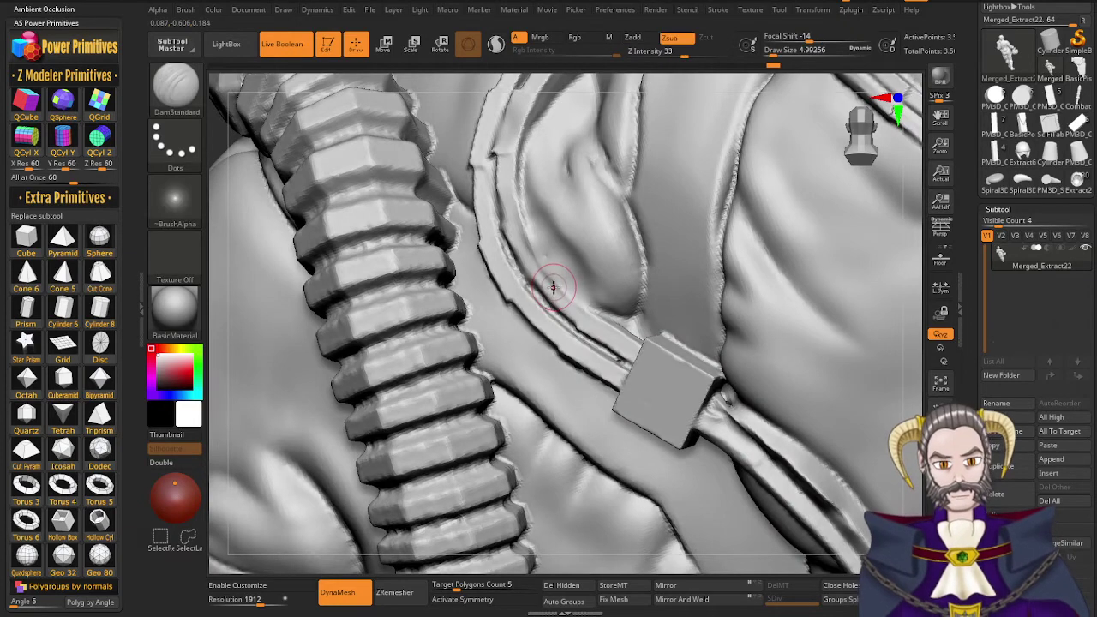
key("s")
left_click_drag(568, 281, 567, 282)
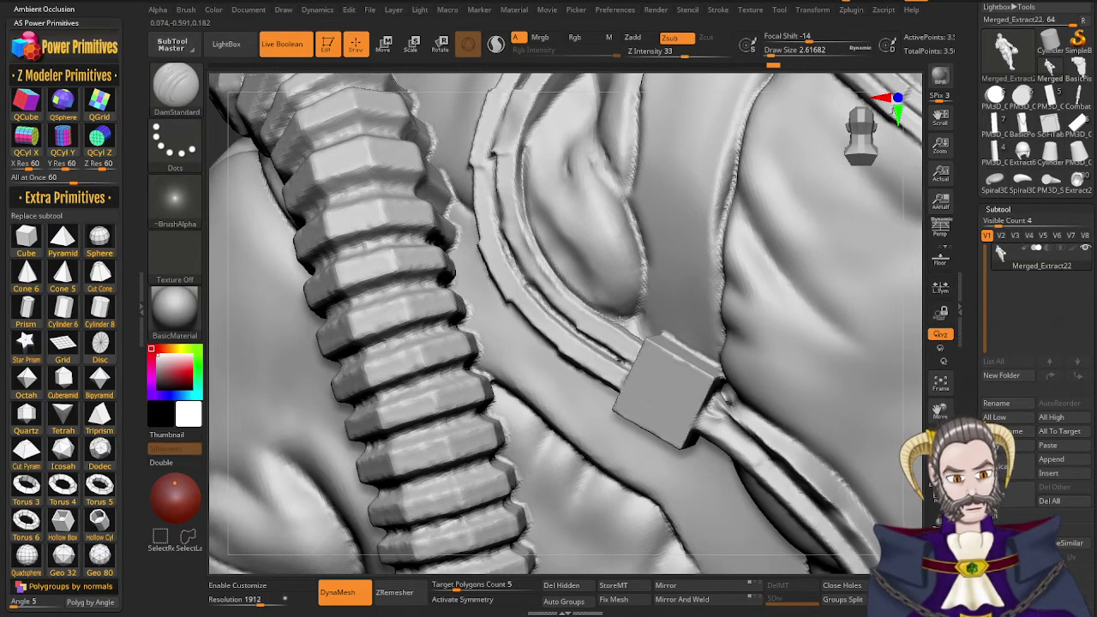
Smooth the cloth inside the cable loop and remesh the figure with DynaMesh at resolution 1912
mouse_move(614, 317)
right_mouse_down()
mouse_move(639, 249)
mouse_move(579, 187)
right_mouse_up()
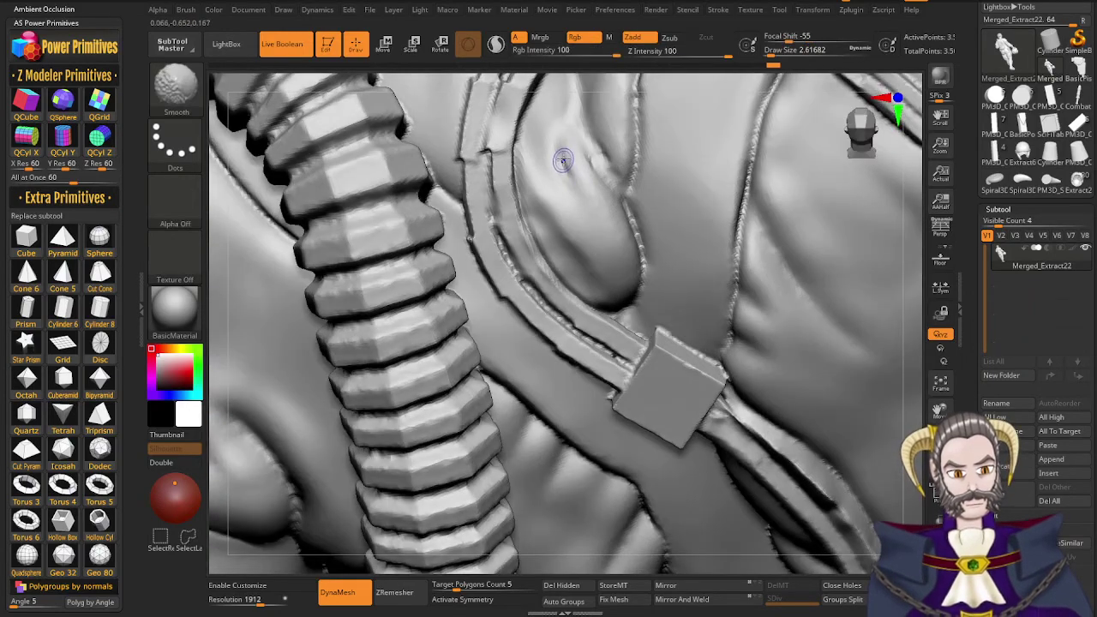
mouse_move(603, 270)
right_mouse_down()
mouse_move(612, 246)
mouse_move(565, 371)
mouse_move(489, 371)
mouse_move(567, 372)
right_mouse_up()
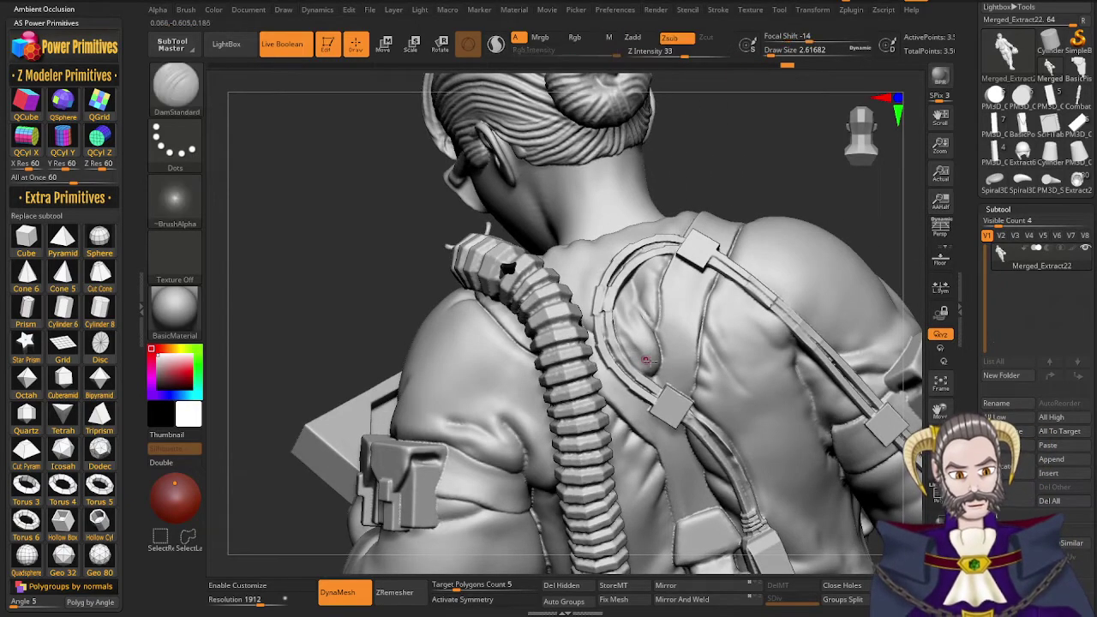
right_click_drag(673, 407, 641, 465)
left_click_drag(319, 370, 409, 267, "ctrl")
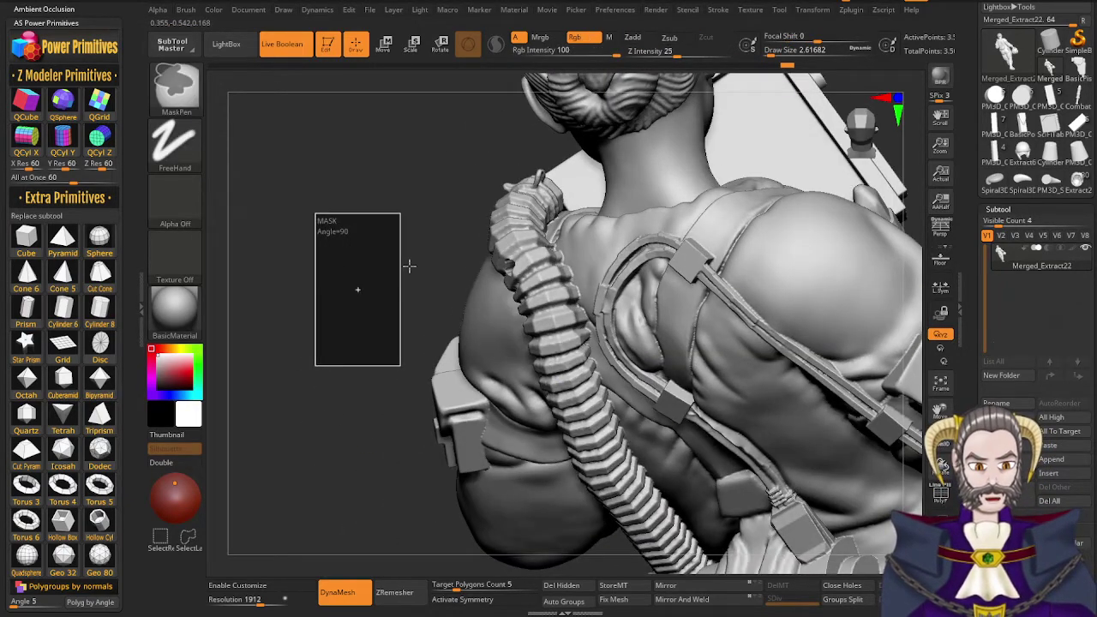
mouse_move(642, 371)
right_mouse_down()
mouse_move(730, 509)
mouse_move(725, 429)
mouse_move(654, 360)
mouse_move(637, 321)
right_mouse_up()
key("b")
key("c")
key("b")
key("b")
key("m")
key("v")
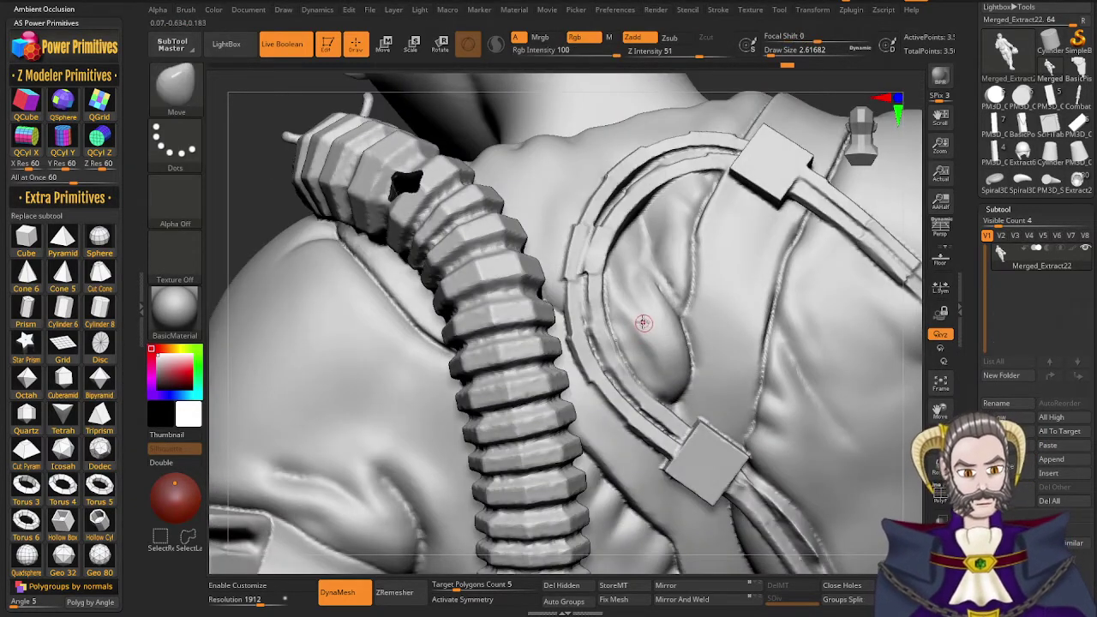
Build up the cloth inside the cable loop with the Standard brush at a draw size of about 7.5
key("b")
key("s")
key("t")
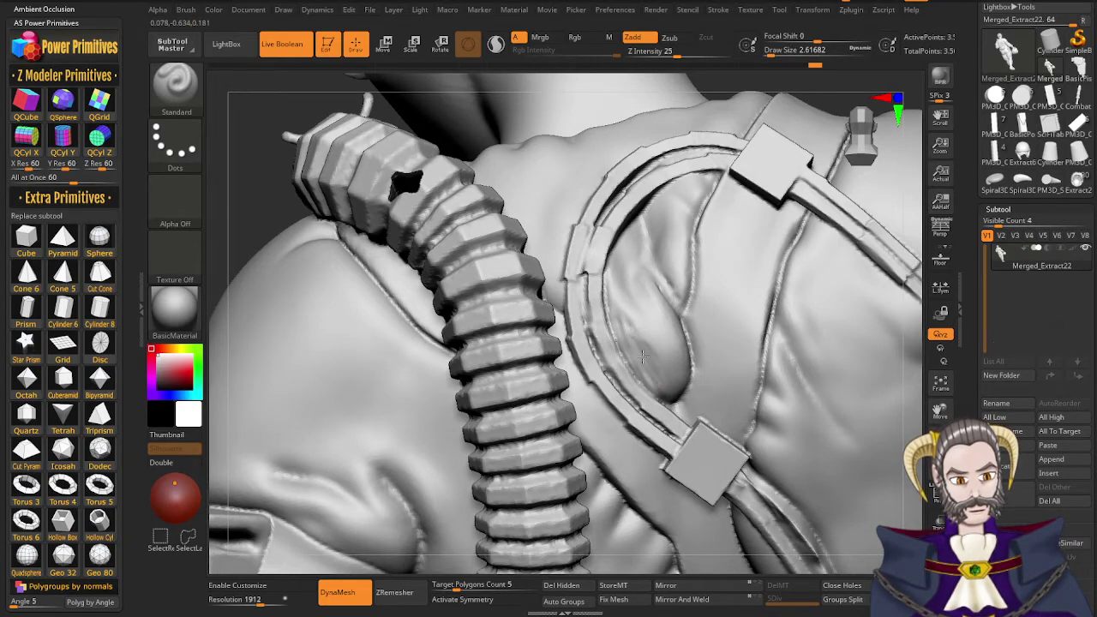
left_click_drag(637, 351, 642, 354)
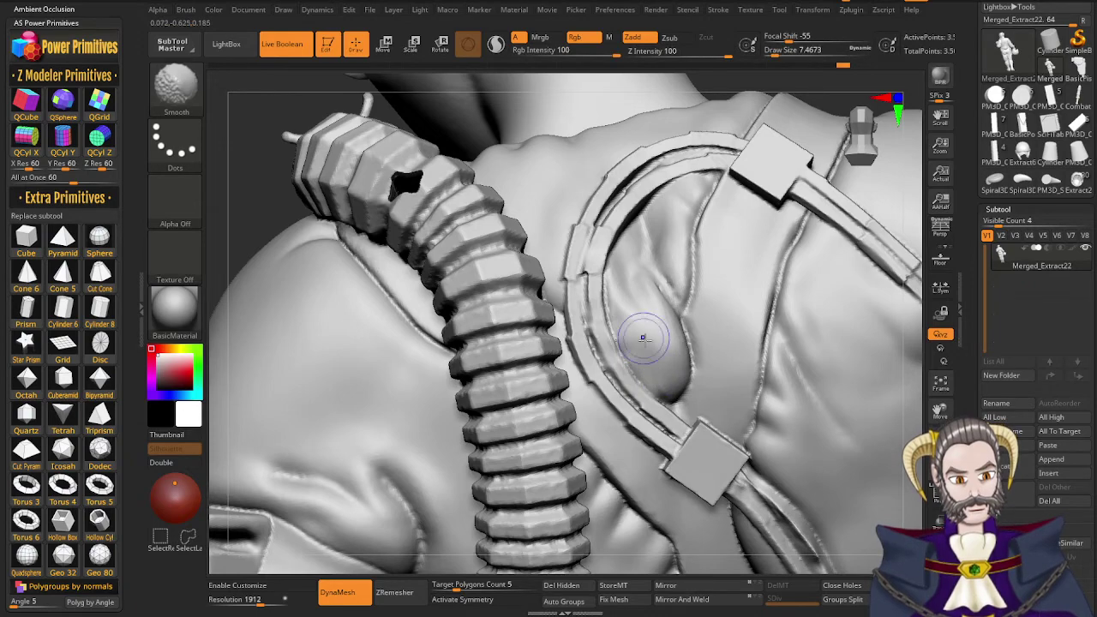
Add a QSphere primitive, shrink it and move it to the hose's lower end beside the waist canister
mouse_move(644, 339)
right_mouse_down()
mouse_move(660, 344)
mouse_move(710, 474)
mouse_move(700, 467)
mouse_move(713, 449)
mouse_move(659, 254)
mouse_move(604, 283)
mouse_move(655, 375)
mouse_move(762, 265)
mouse_move(739, 283)
right_mouse_up()
right_click_drag(688, 338, 630, 437)
mouse_move(654, 266)
right_mouse_down()
mouse_move(650, 309)
mouse_move(691, 321)
mouse_move(701, 310)
mouse_move(664, 313)
mouse_move(638, 332)
mouse_move(641, 282)
right_mouse_up()
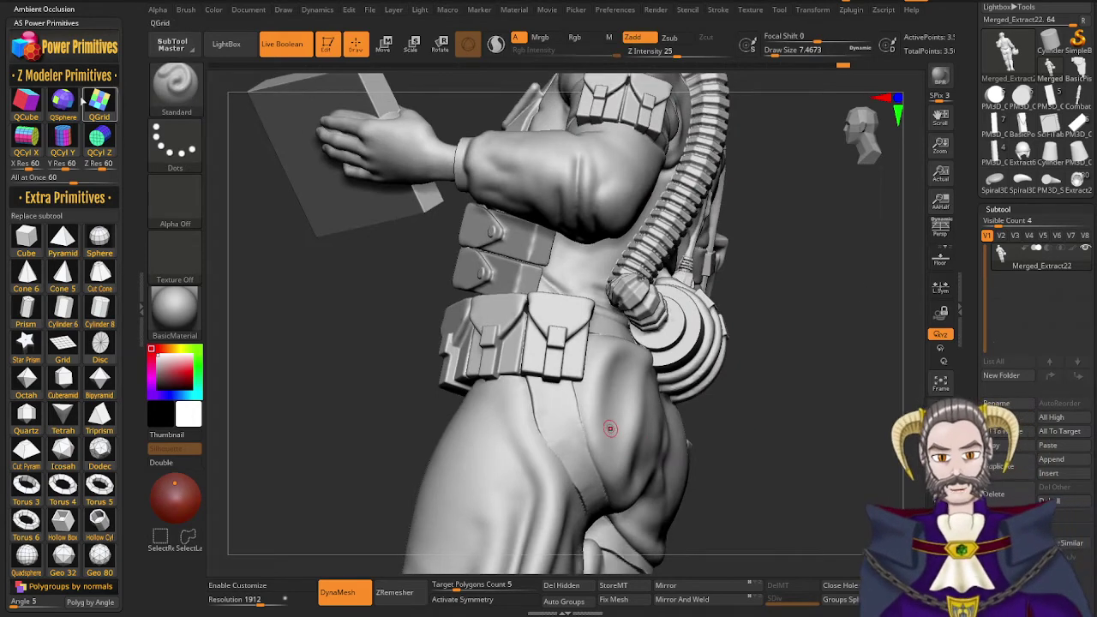
left_click(62, 101)
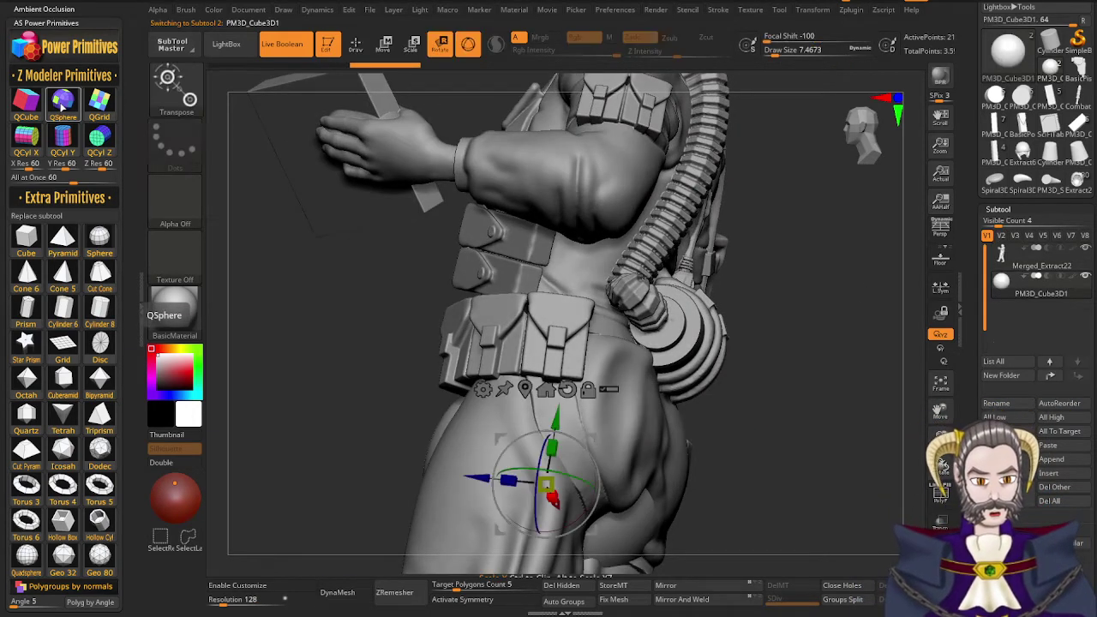
left_click_drag(556, 420, 586, 247)
right_click_drag(617, 429, 517, 439)
left_click_drag(674, 280, 601, 277)
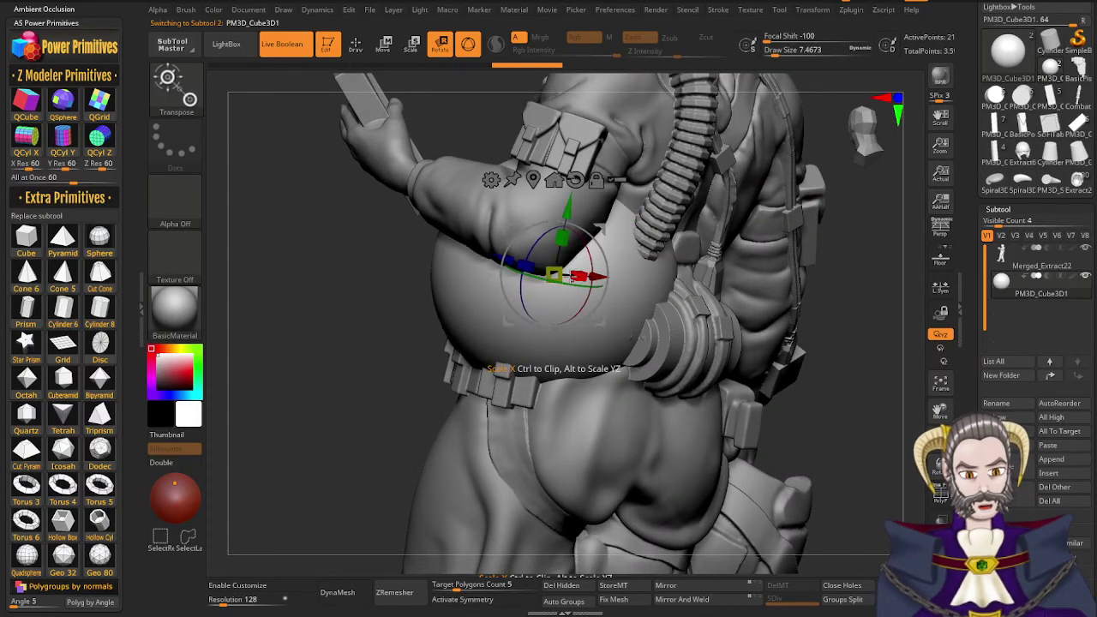
left_click_drag(504, 259, 549, 357)
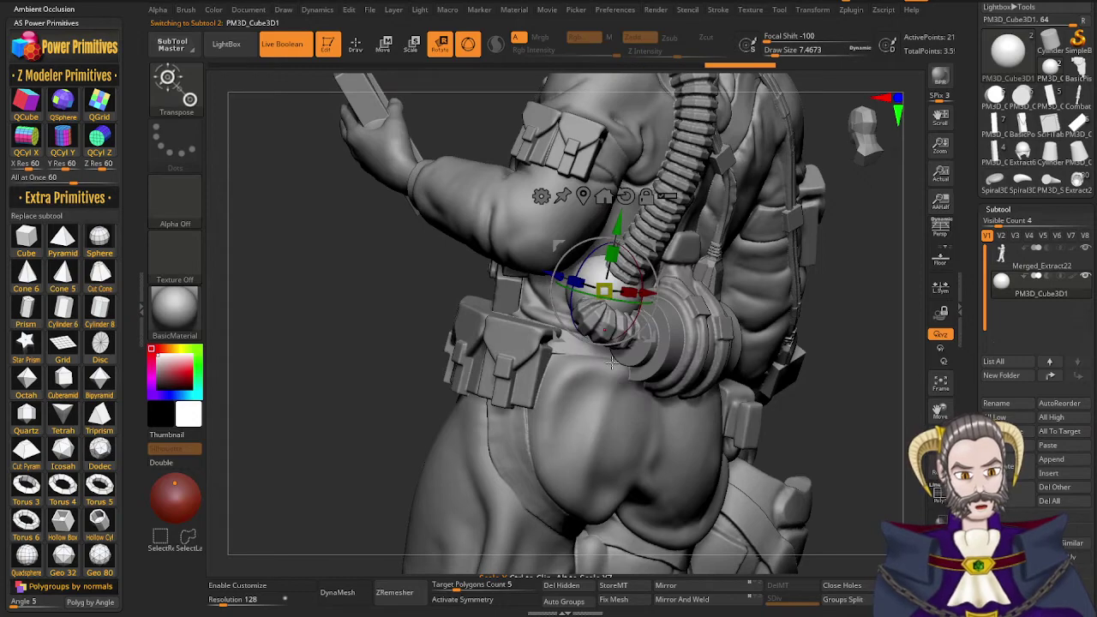
Fit the sphere into the gap between the hose elbow, the hip and the end of the canister
right_click_drag(514, 396, 576, 393)
left_click_drag(641, 232, 638, 245)
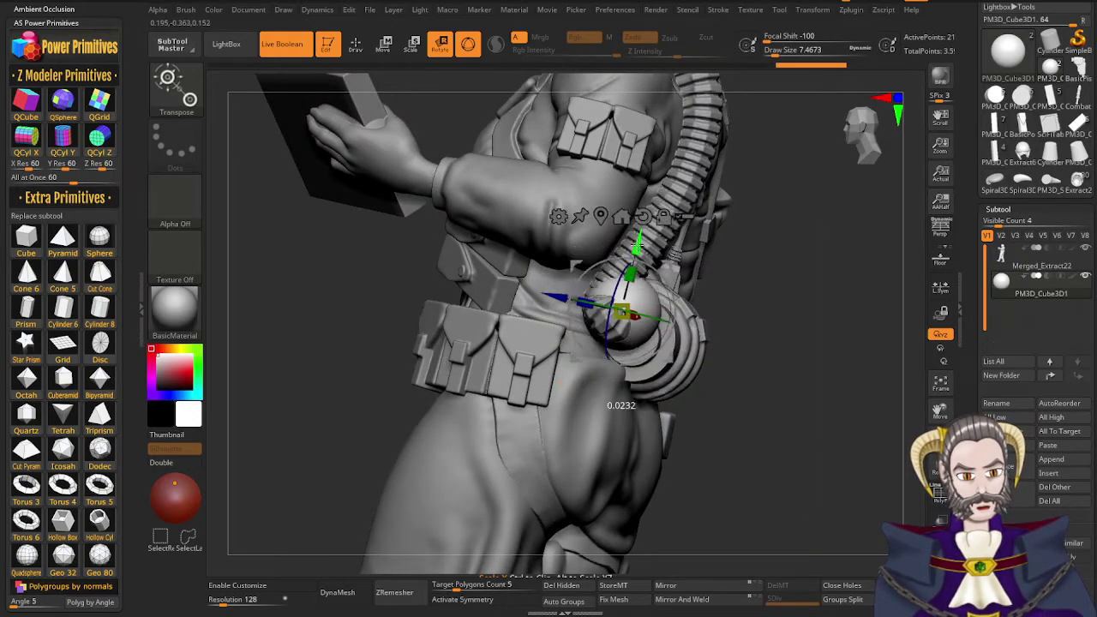
right_click_drag(678, 412, 653, 376)
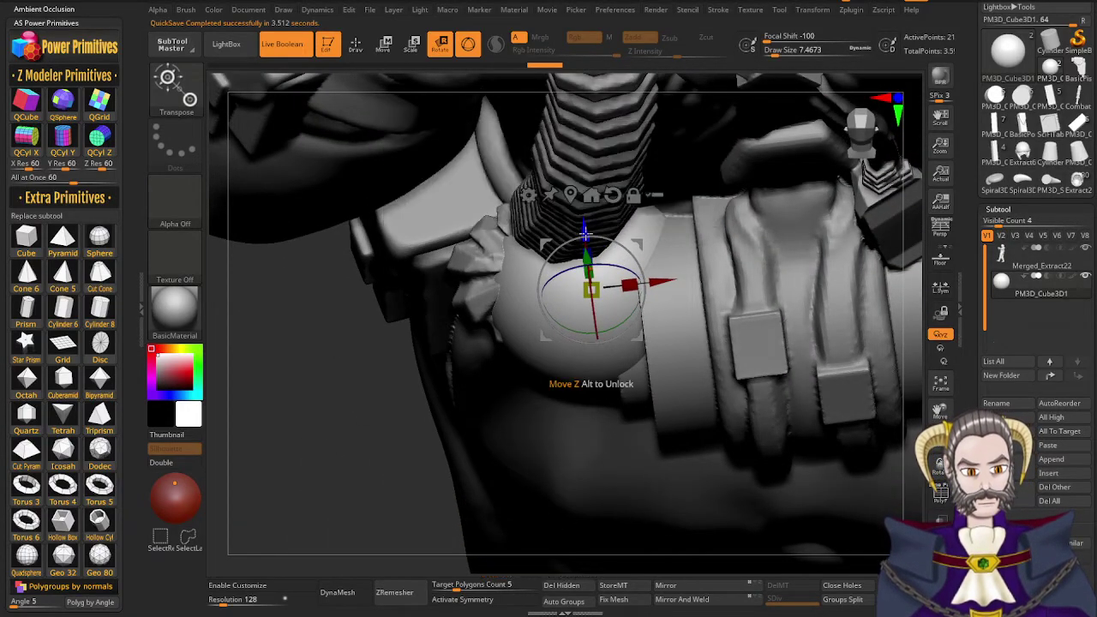
left_click_drag(585, 233, 583, 212)
left_click_drag(660, 262, 682, 260)
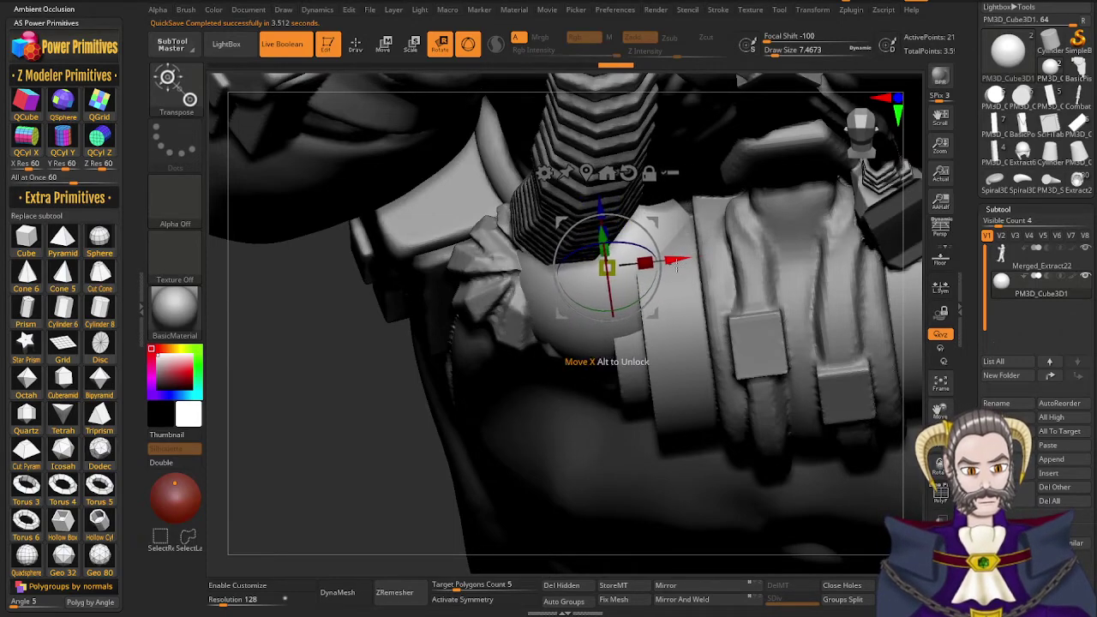
right_click_drag(679, 261, 610, 376)
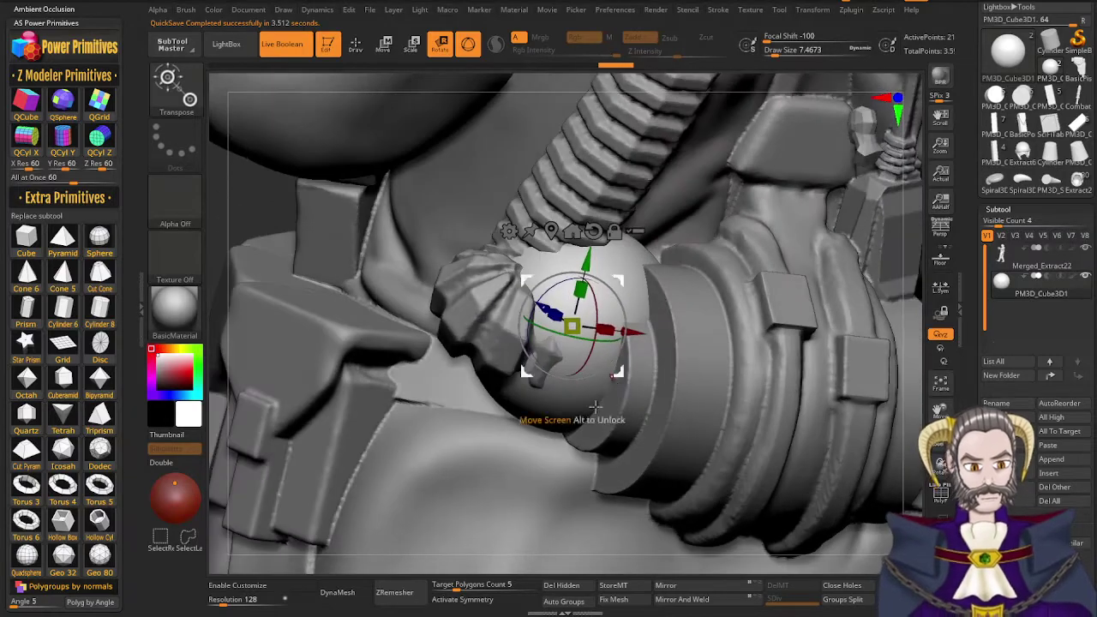
Convert the sphere to DynaMesh at resolution 1304 and check its wireframe density
left_click(227, 605)
left_click_drag(248, 602, 252, 605)
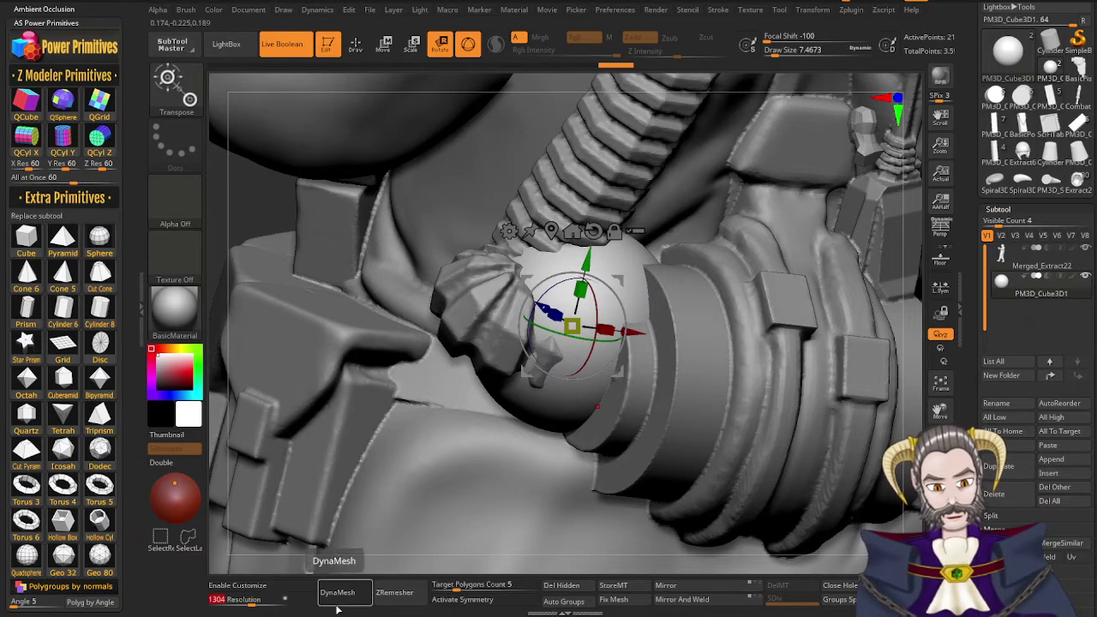
key("q")
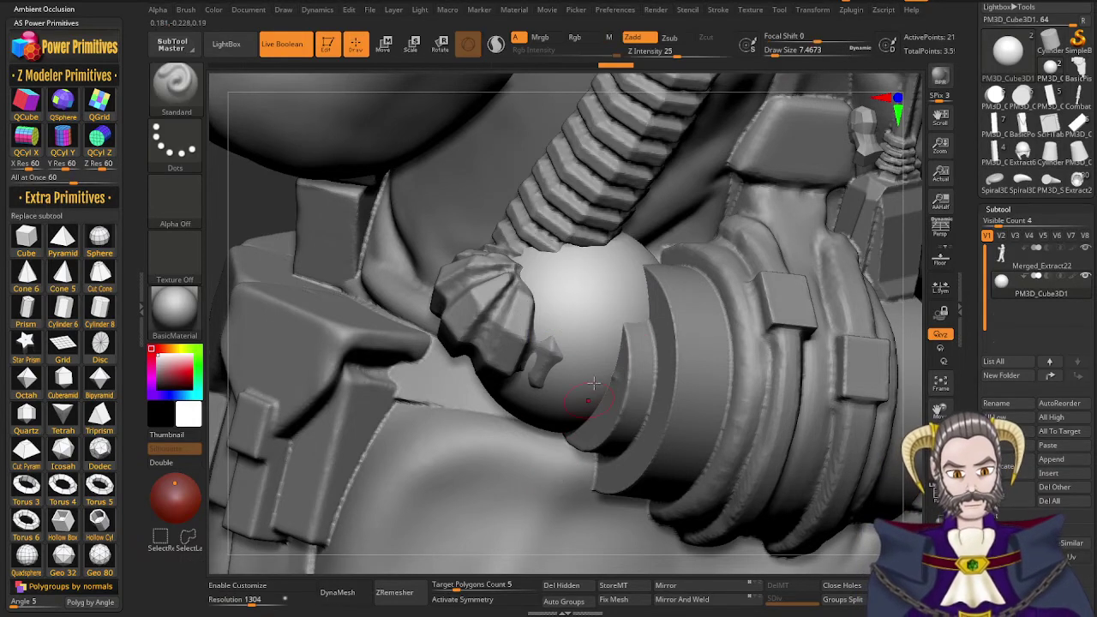
key("shift+f")
key("shift+f")
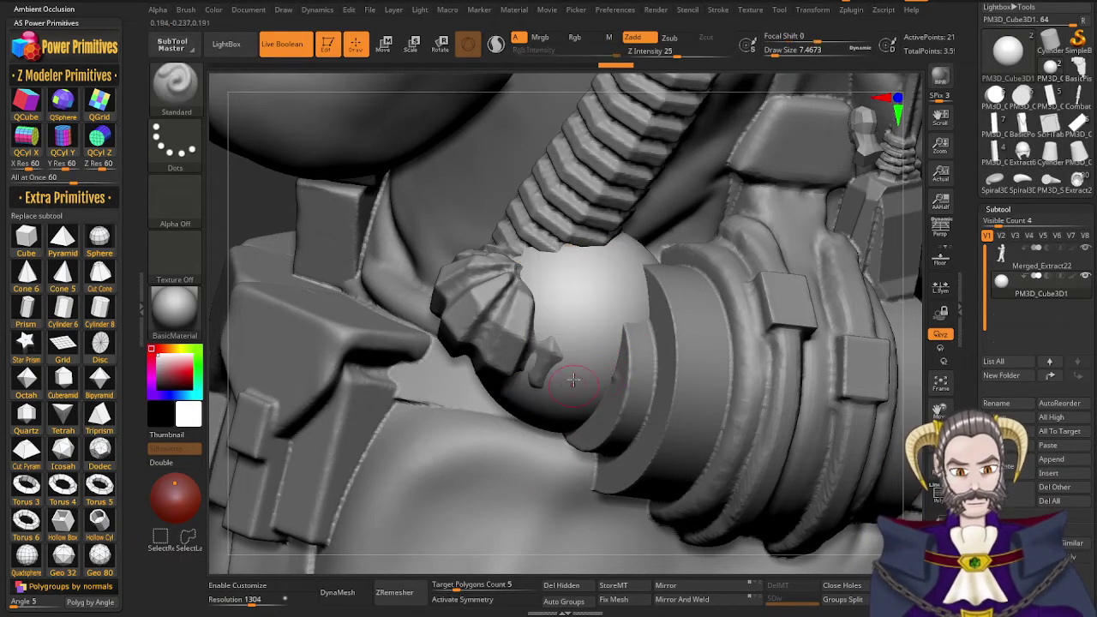
left_click(339, 593)
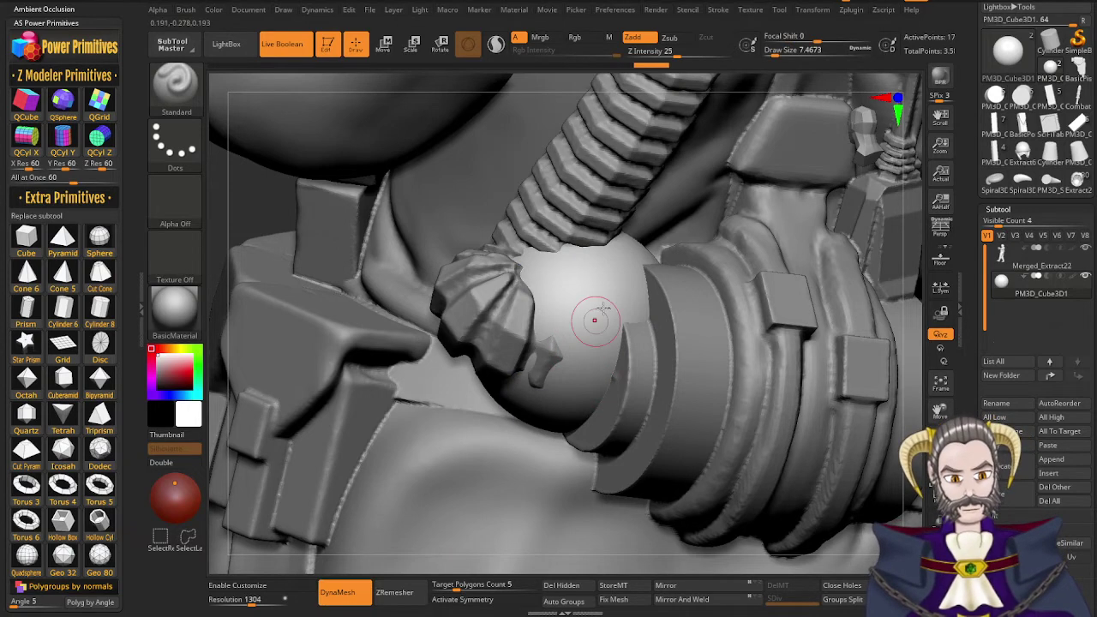
key("shift")
key("shift+f")
key("shift+f")
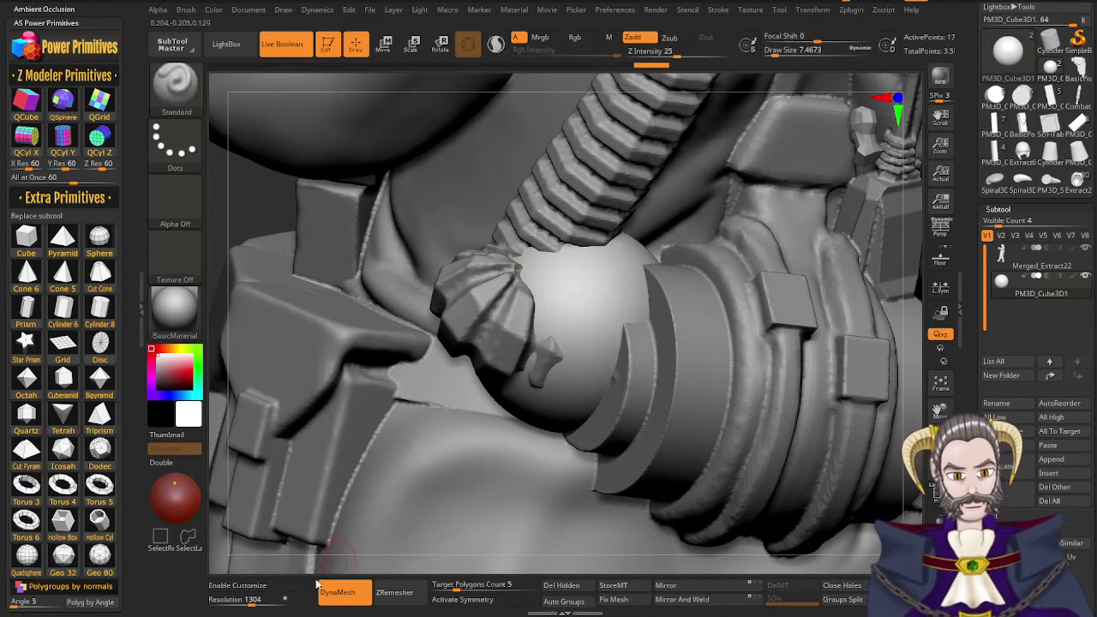
Raise the sphere's DynaMesh resolution to 2480, remesh it and check its wireframe density
left_click(264, 602)
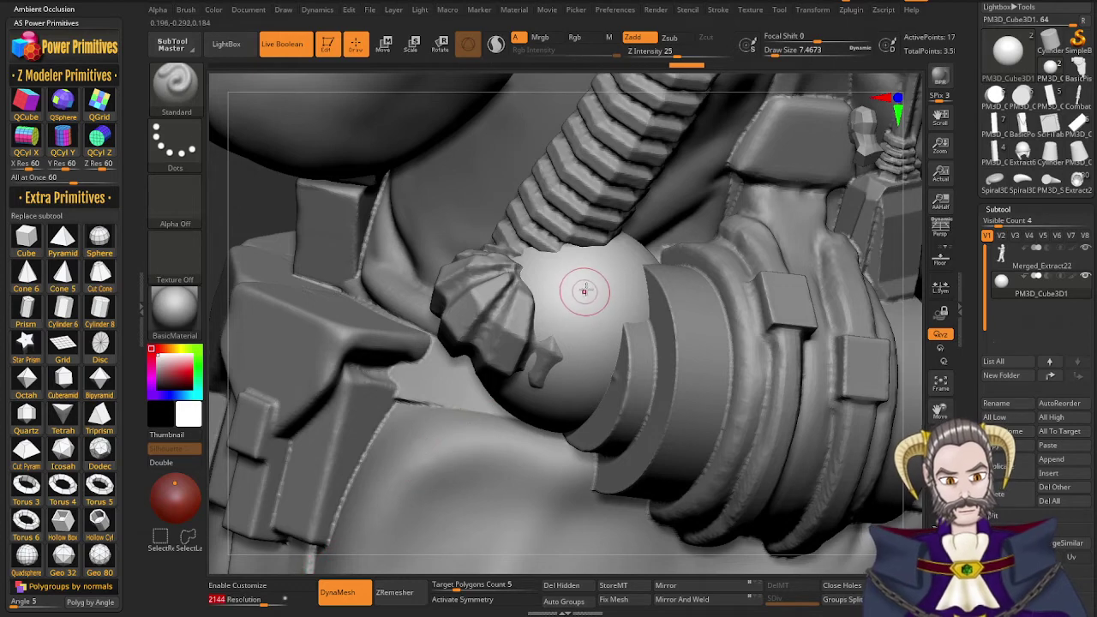
type("34")
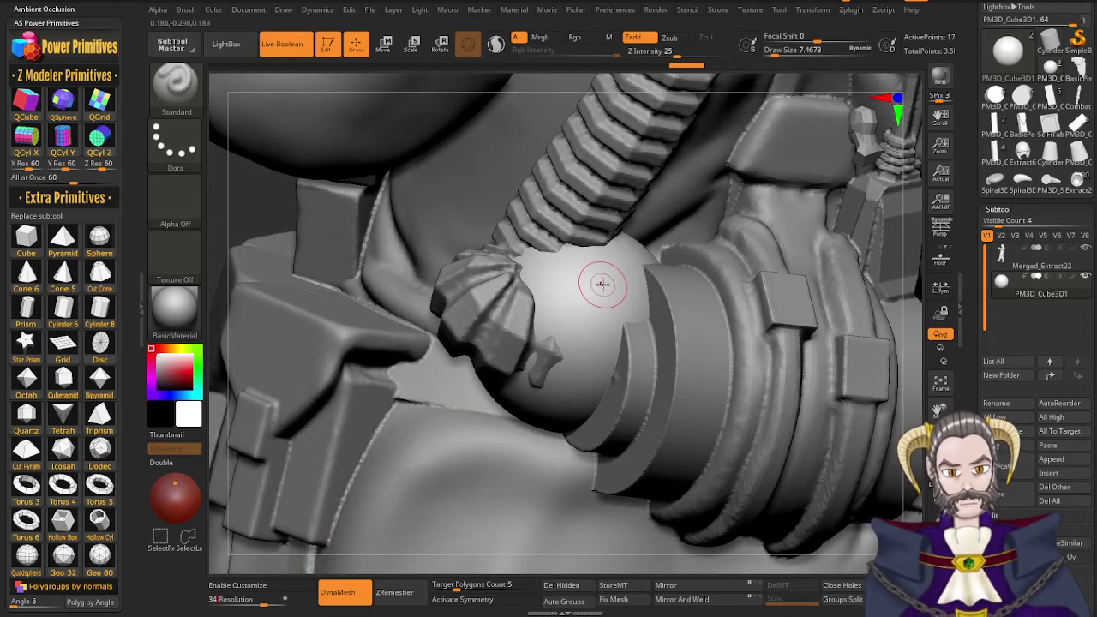
type("23")
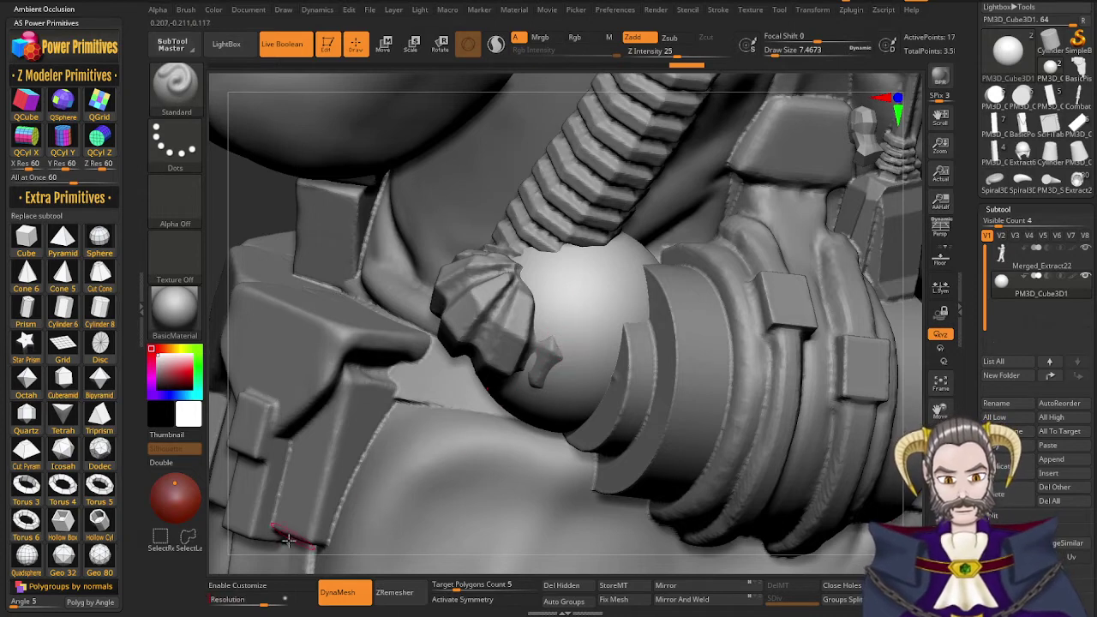
left_click_drag(264, 602, 269, 607)
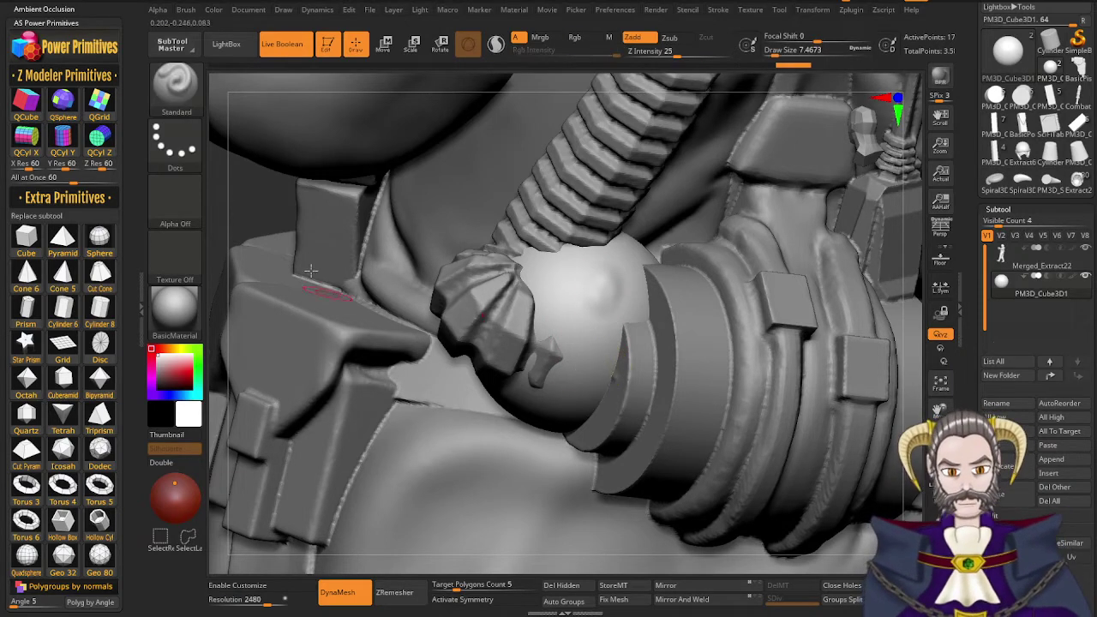
right_click_drag(369, 312, 421, 328, "alt")
left_click_drag(254, 267, 278, 214, "ctrl")
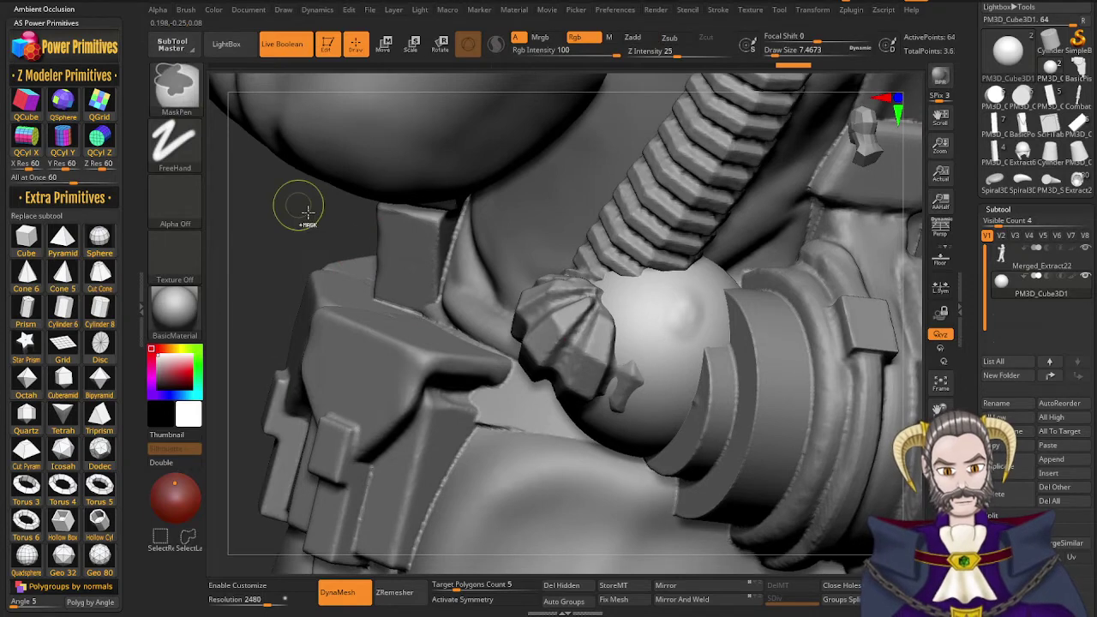
key("shift+f")
key("shift+f")
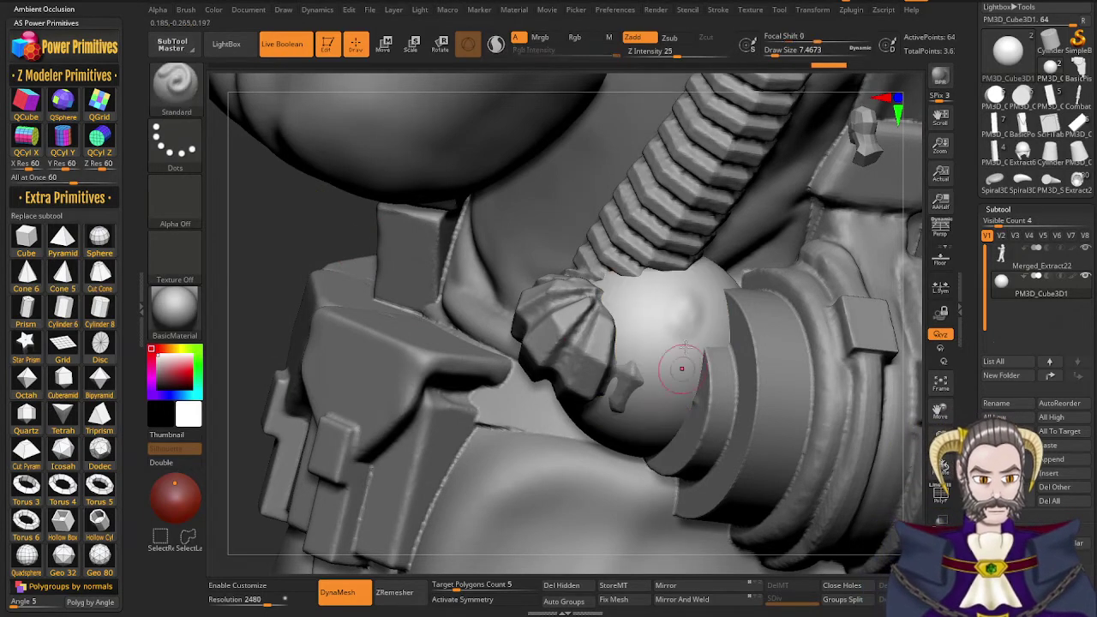
key("b")
key("c")
key("b")
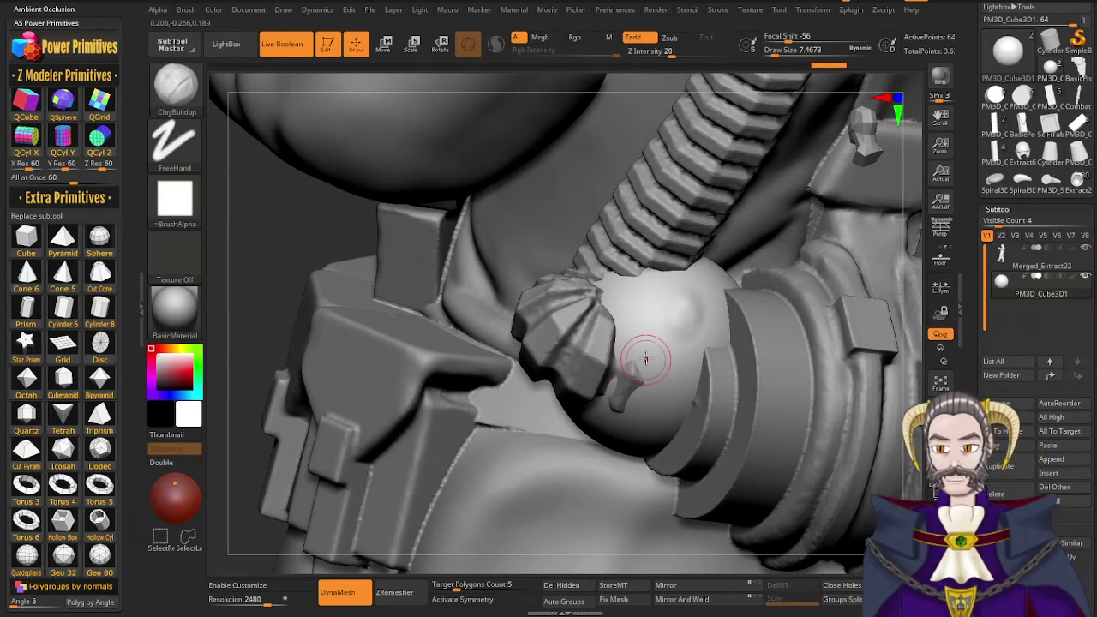
mouse_move(665, 341)
right_mouse_down("alt")
mouse_move(656, 310)
mouse_move(647, 318)
mouse_move(643, 304)
right_mouse_up("alt")
key("b")
key("m")
key("v")
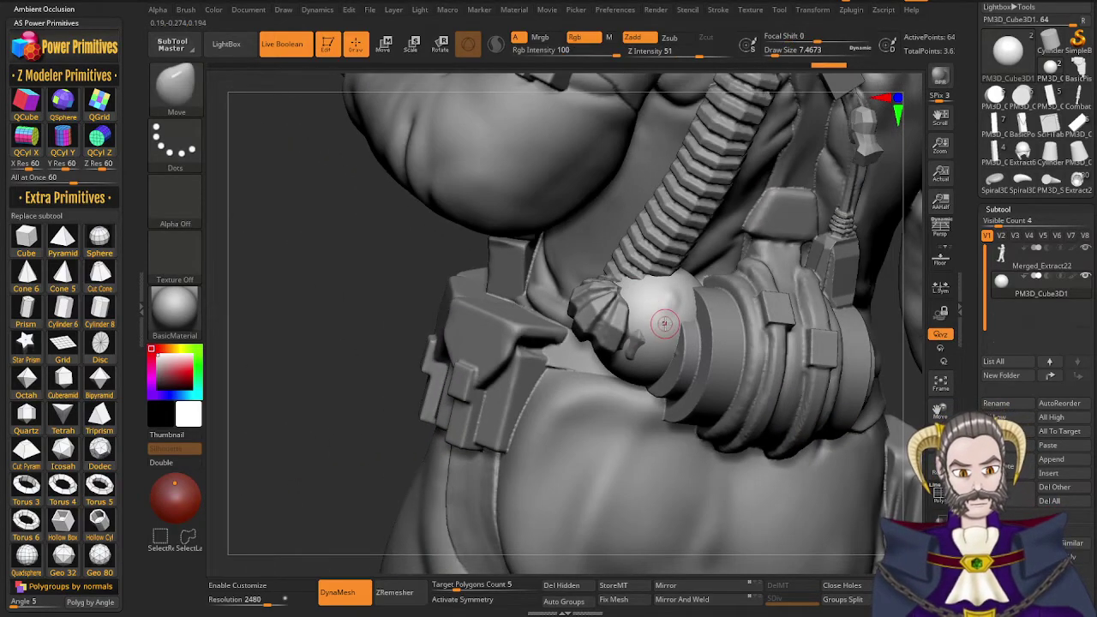
Push in the sphere's side below the hose elbow with the Standard brush at a draw size of about 20
key("b")
key("s")
key("t")
key("s")
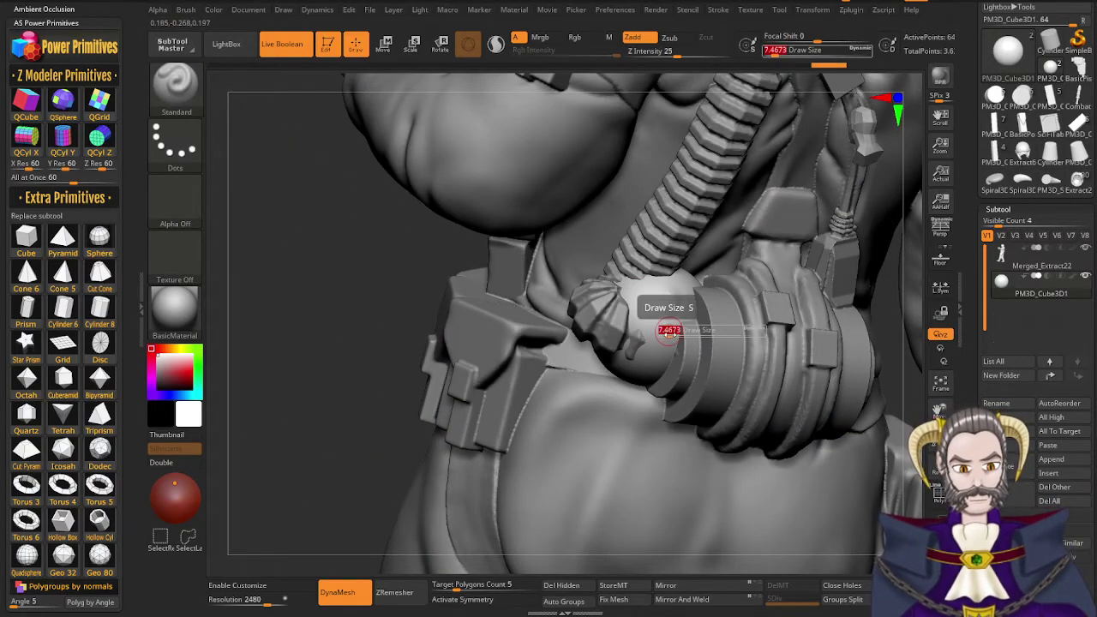
left_click_drag(668, 330, 674, 330)
right_click_drag(671, 329, 650, 341)
mouse_move(650, 342)
left_mouse_down("alt")
mouse_move(659, 389)
mouse_move(643, 386)
left_mouse_up("alt")
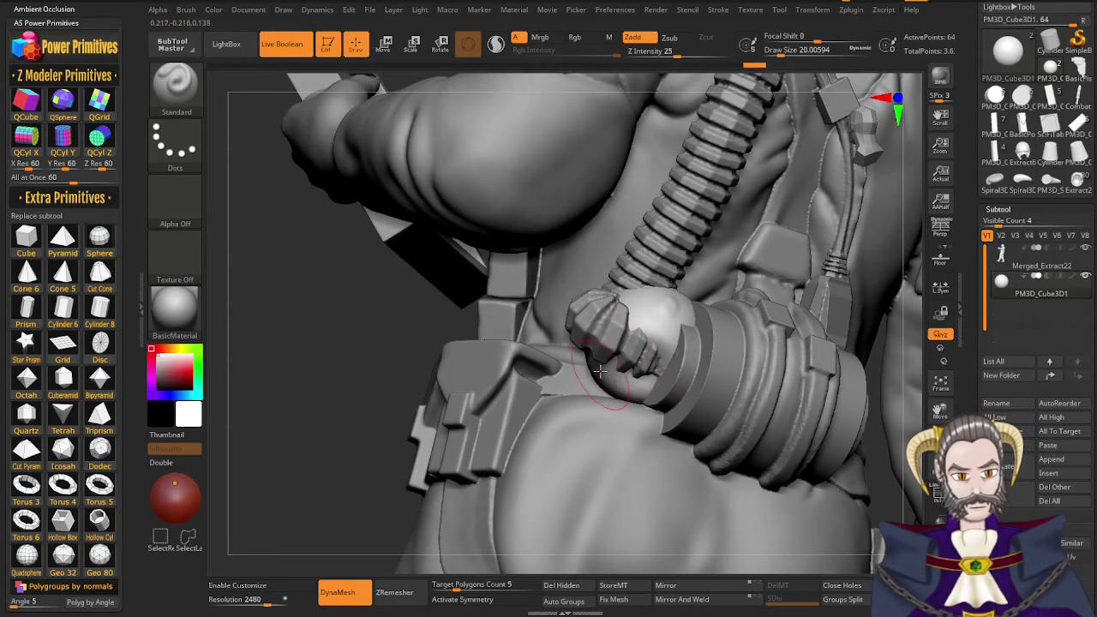
right_click_drag(580, 379, 620, 360)
mouse_move(604, 362)
left_mouse_down("alt")
mouse_move(611, 390)
mouse_move(592, 373)
mouse_move(615, 408)
left_mouse_up("alt")
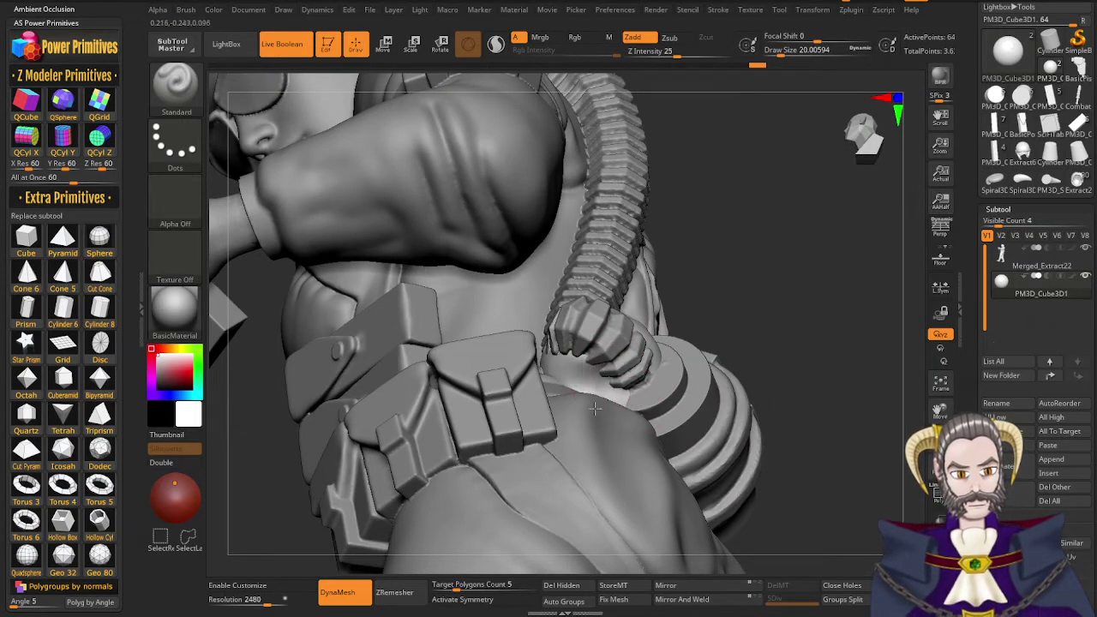
Carve back the sphere where it bulges between the hip pouch, the hip and the hose elbow
left_click_drag(541, 361, 596, 412, "alt")
left_click_drag(570, 374, 613, 407, "alt")
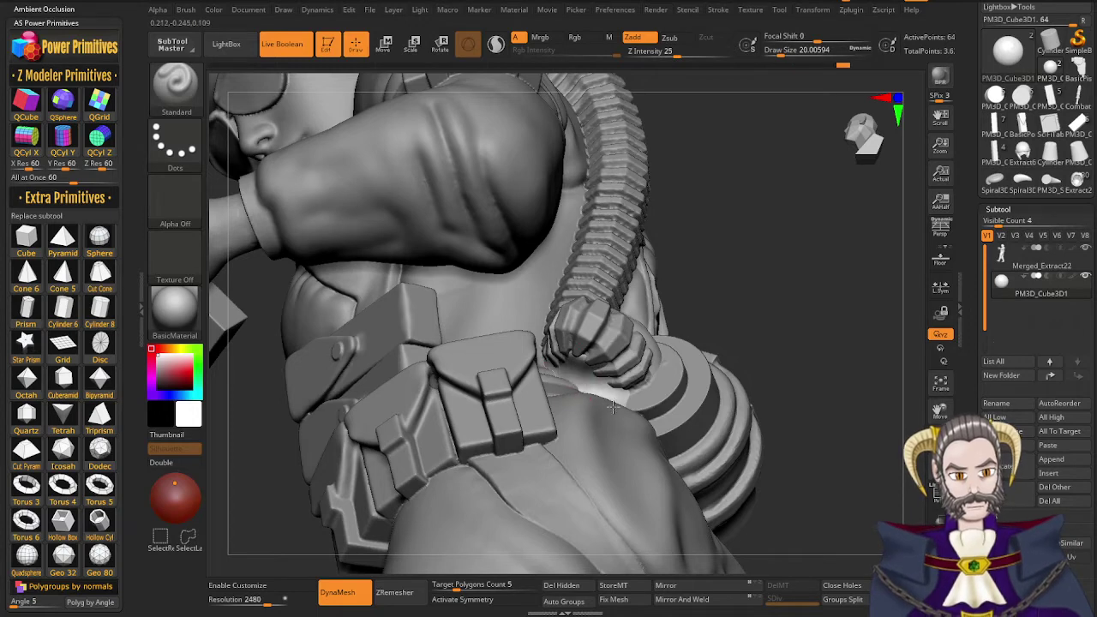
left_click_drag(559, 377, 611, 400, "alt")
right_click_drag(576, 392, 515, 388)
mouse_move(591, 390)
left_mouse_down("alt")
mouse_move(632, 413)
mouse_move(614, 415)
left_mouse_up("alt")
right_click_drag(614, 416, 514, 352)
Shape the sphere's rear surface between the hose and the canister, and remesh it with DynaMesh at resolution 2480
mouse_move(631, 345)
left_mouse_down()
mouse_move(645, 367)
mouse_move(633, 349)
mouse_move(617, 388)
mouse_move(645, 402)
mouse_move(607, 330)
mouse_move(617, 308)
mouse_move(672, 324)
left_mouse_up()
right_click_drag(689, 321, 667, 314)
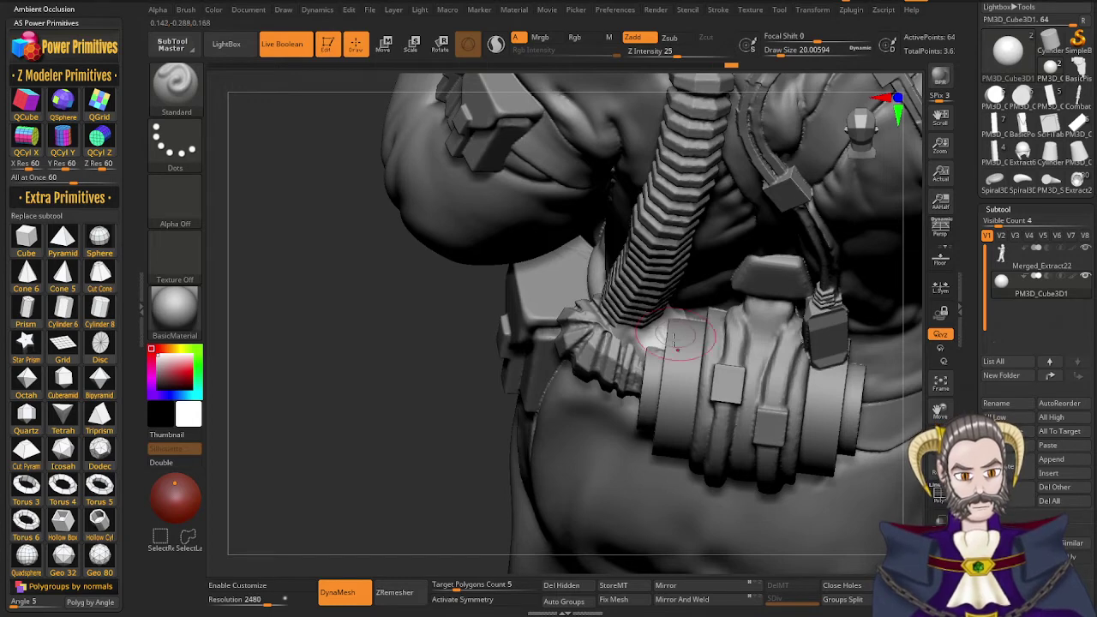
key("shift")
left_click_drag(411, 446, 425, 364, "ctrl")
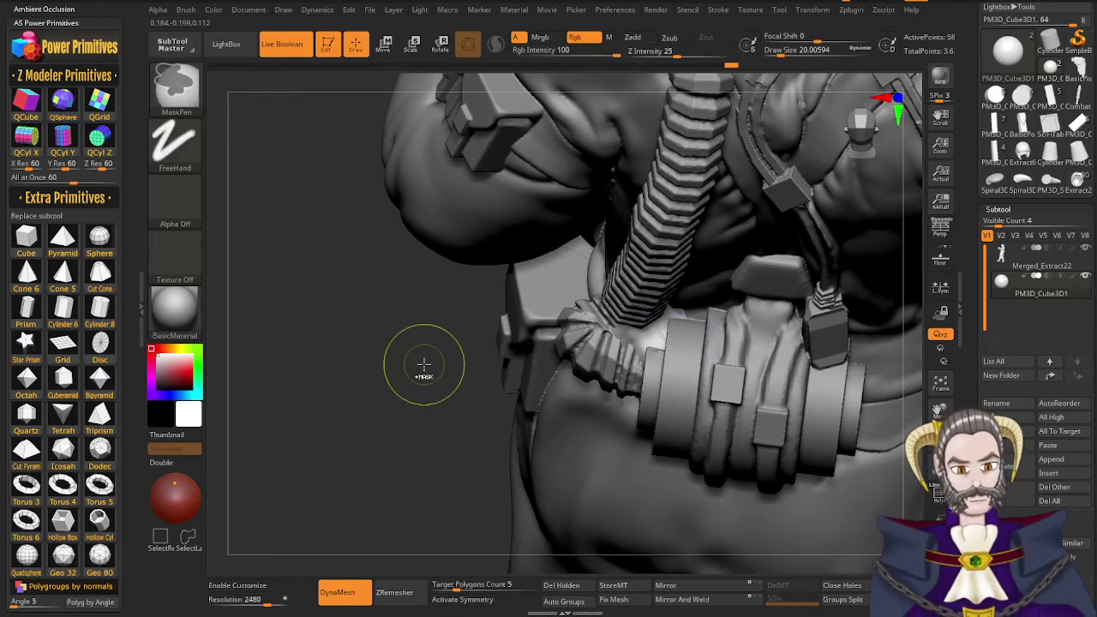
Shape and smooth the sphere's surface in the gap between the hose, its elbow and the canister with the Standard and Smooth brushes
right_click_drag(645, 353, 651, 395)
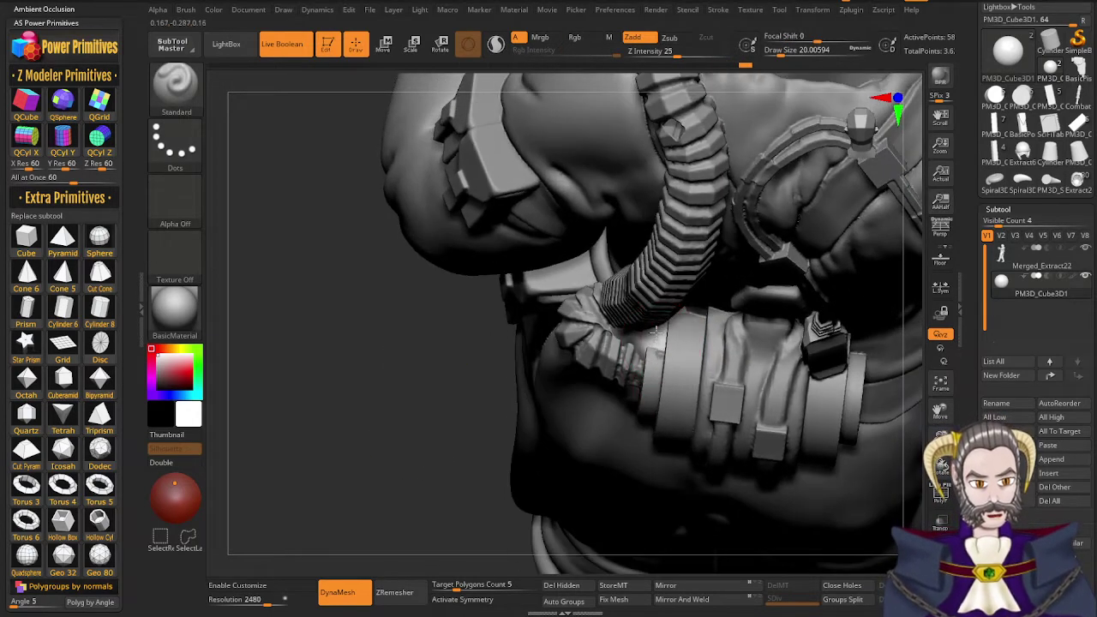
right_click_drag(678, 313, 667, 273)
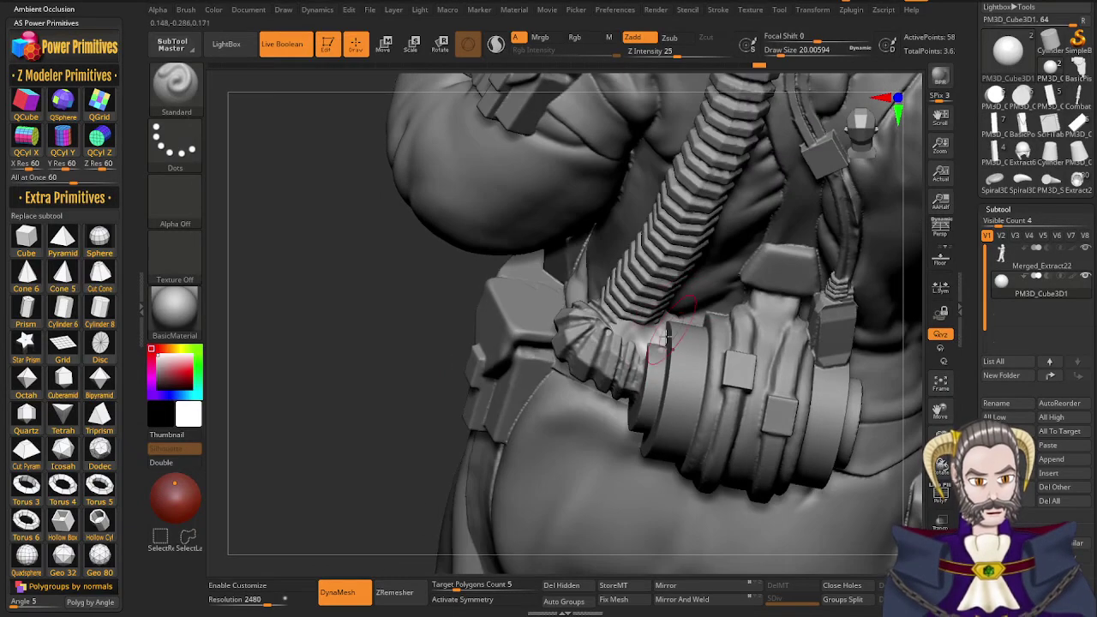
right_click_drag(658, 342, 672, 379)
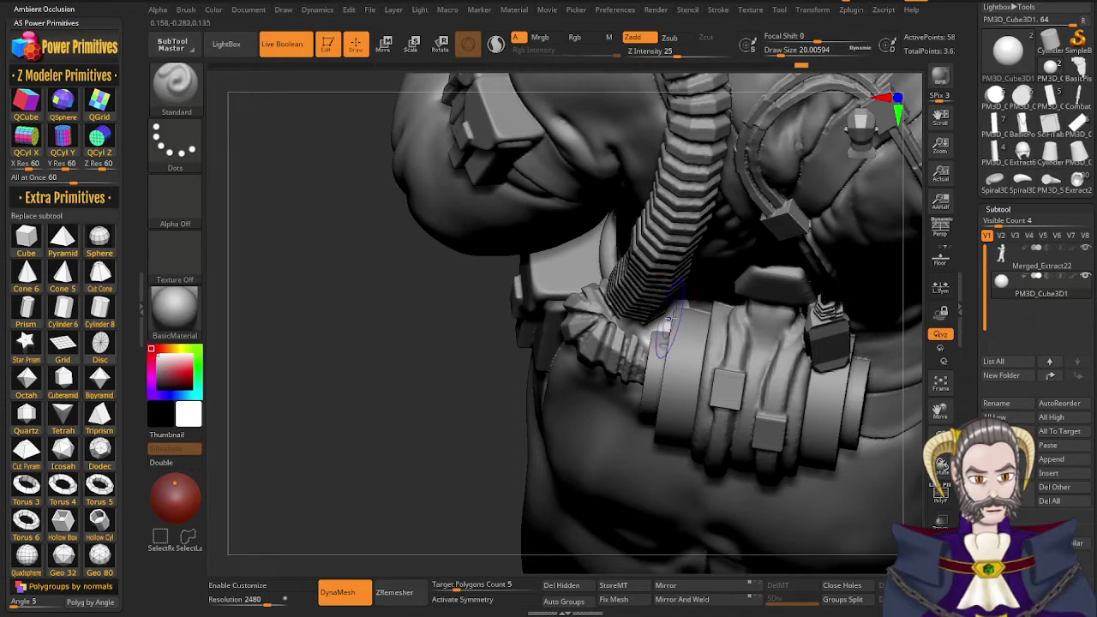
key("shift")
right_click_drag(652, 323, 643, 292)
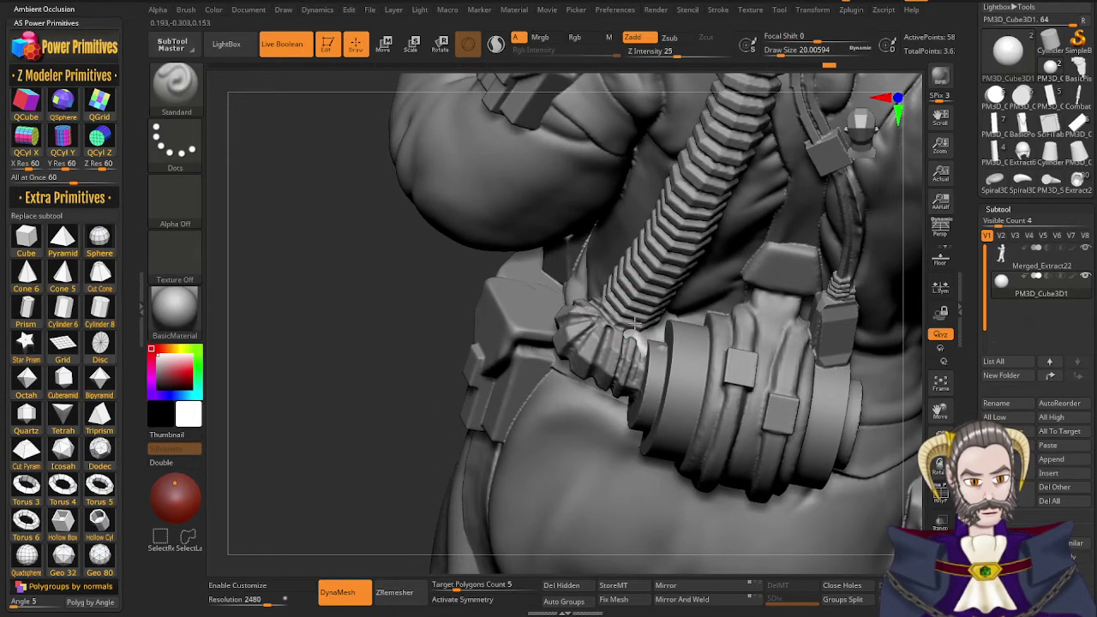
mouse_move(634, 315)
right_mouse_down()
mouse_move(643, 309)
mouse_move(650, 360)
right_mouse_up()
key("shift")
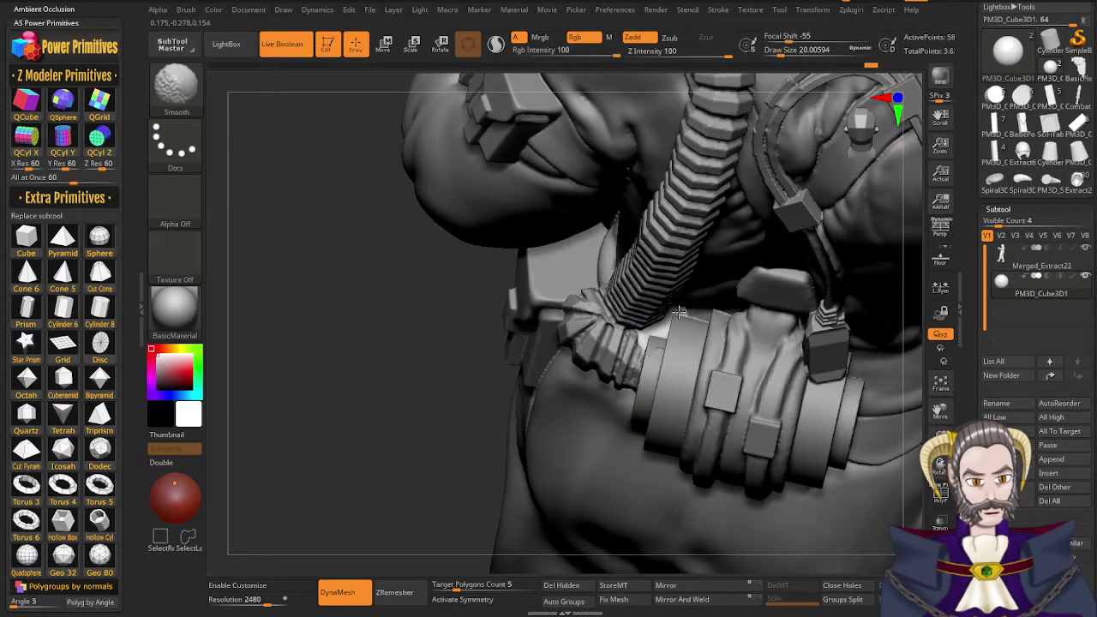
right_click_drag(682, 323, 690, 307)
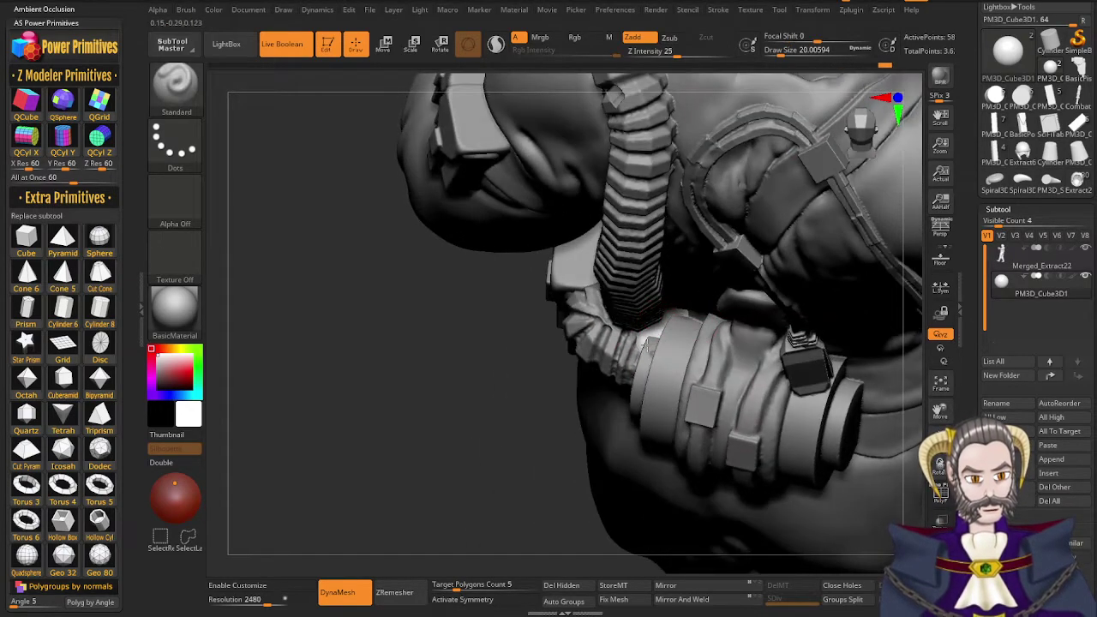
right_click_drag(649, 344, 688, 285)
right_click_drag(641, 370, 713, 341)
Blend the sphere's front side into the gap between the hip pouch, the hip and the hose elbow with the Standard brush
mouse_move(635, 319)
right_mouse_down()
mouse_move(656, 323)
mouse_move(650, 310)
mouse_move(603, 330)
mouse_move(593, 319)
mouse_move(620, 331)
mouse_move(624, 322)
right_mouse_up()
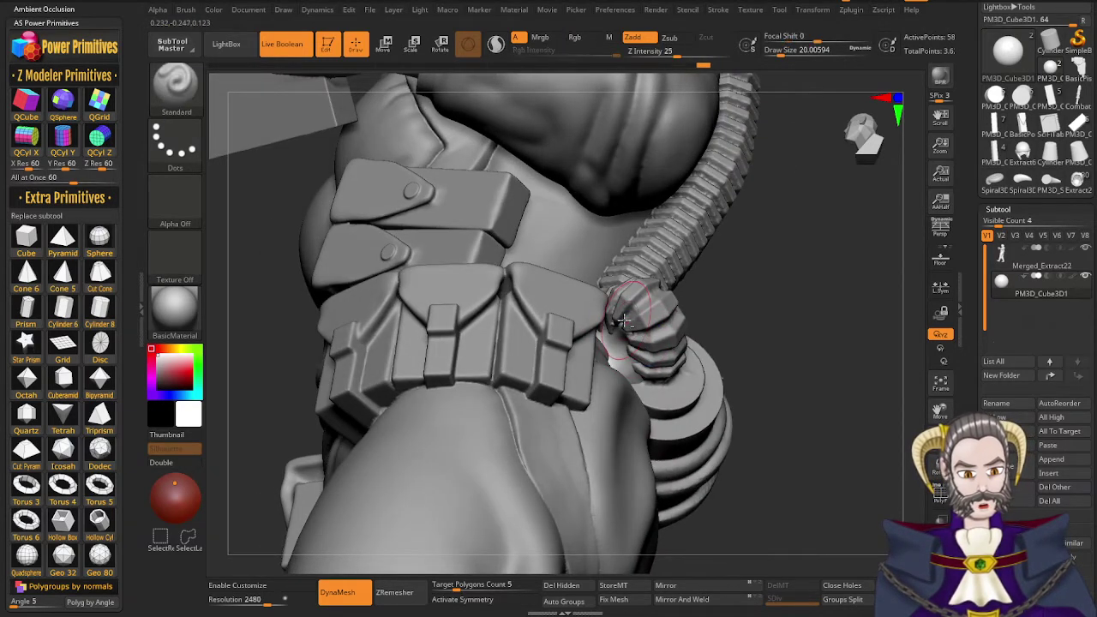
mouse_move(632, 343)
right_mouse_down()
mouse_move(607, 332)
mouse_move(667, 336)
mouse_move(639, 315)
mouse_move(660, 308)
mouse_move(630, 344)
right_mouse_up()
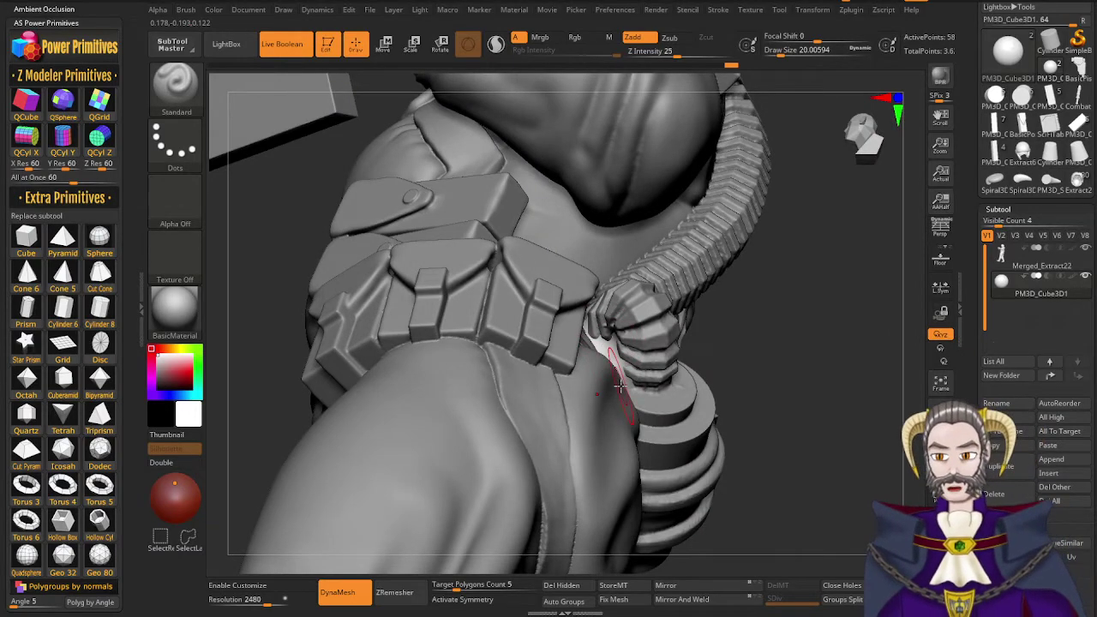
mouse_move(620, 386)
right_mouse_down()
mouse_move(654, 370)
mouse_move(616, 321)
mouse_move(562, 354)
mouse_move(548, 381)
mouse_move(609, 367)
right_mouse_up()
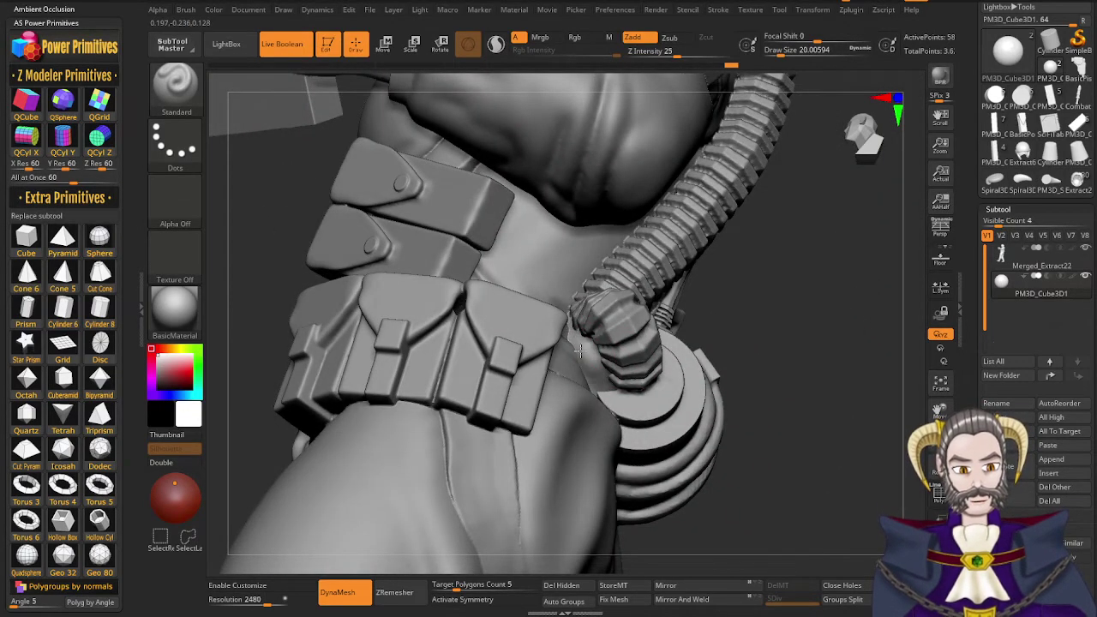
mouse_move(599, 383)
right_mouse_down()
mouse_move(630, 376)
mouse_move(614, 414)
mouse_move(656, 368)
mouse_move(727, 346)
mouse_move(739, 364)
mouse_move(688, 369)
mouse_move(703, 380)
mouse_move(739, 367)
mouse_move(799, 382)
right_mouse_up()
key("shift")
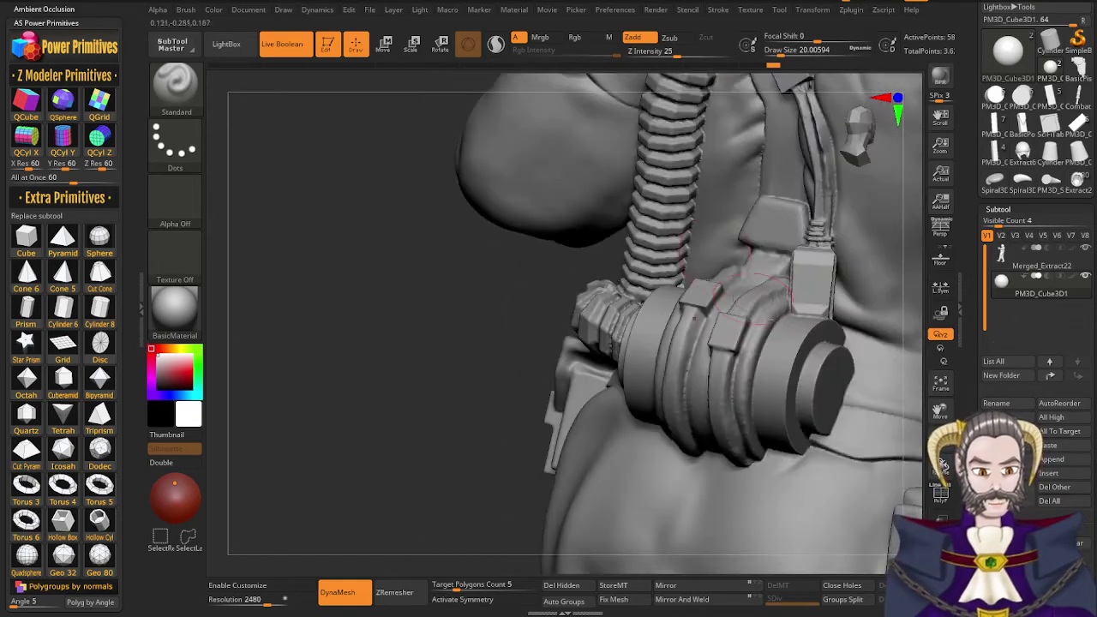
Select the merged figure's subtool and merge the sphere below it into the figure
mouse_move(729, 388)
right_mouse_down()
mouse_move(756, 418)
mouse_move(722, 425)
mouse_move(708, 398)
mouse_move(762, 386)
mouse_move(677, 355)
mouse_move(696, 373)
mouse_move(752, 385)
mouse_move(821, 376)
right_mouse_up()
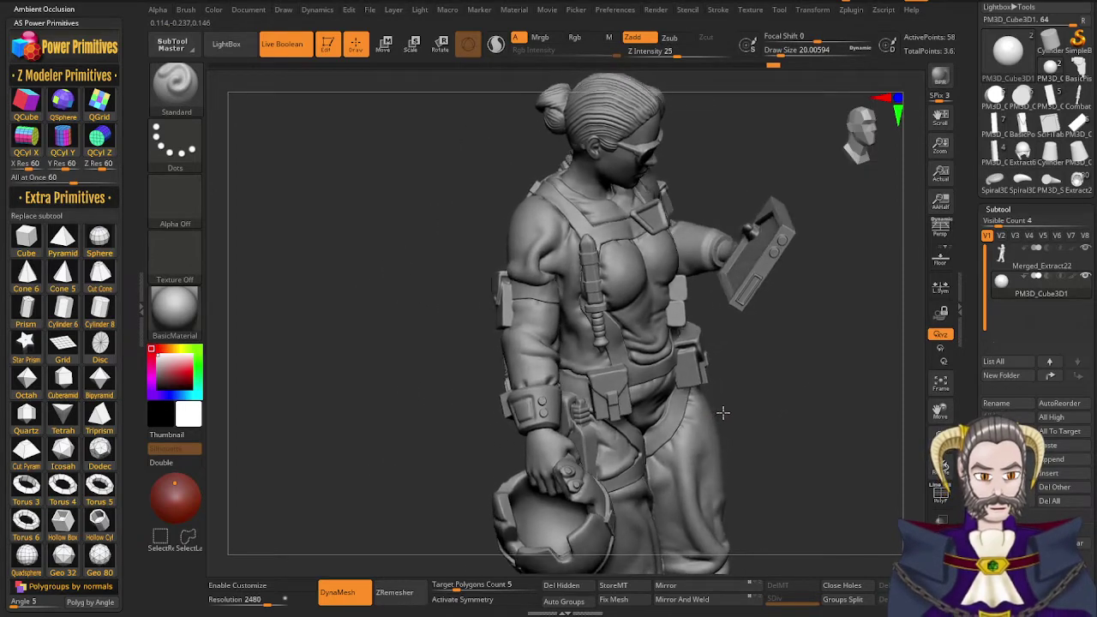
mouse_move(722, 414)
right_mouse_down()
mouse_move(732, 404)
mouse_move(717, 409)
mouse_move(674, 387)
mouse_move(592, 406)
mouse_move(672, 390)
mouse_move(717, 352)
mouse_move(666, 383)
mouse_move(691, 378)
right_mouse_up()
mouse_move(593, 313)
right_mouse_down("alt")
mouse_move(605, 418)
mouse_move(641, 375)
mouse_move(589, 434)
mouse_move(609, 374)
mouse_move(616, 398)
mouse_move(588, 408)
mouse_move(570, 432)
right_mouse_up("alt")
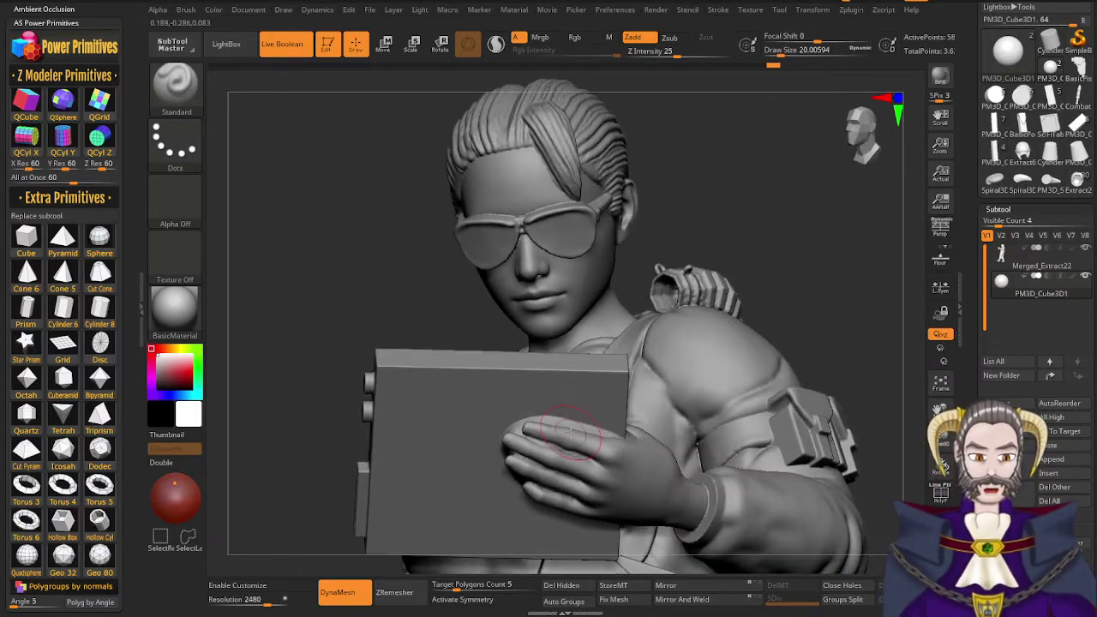
left_click(1008, 263)
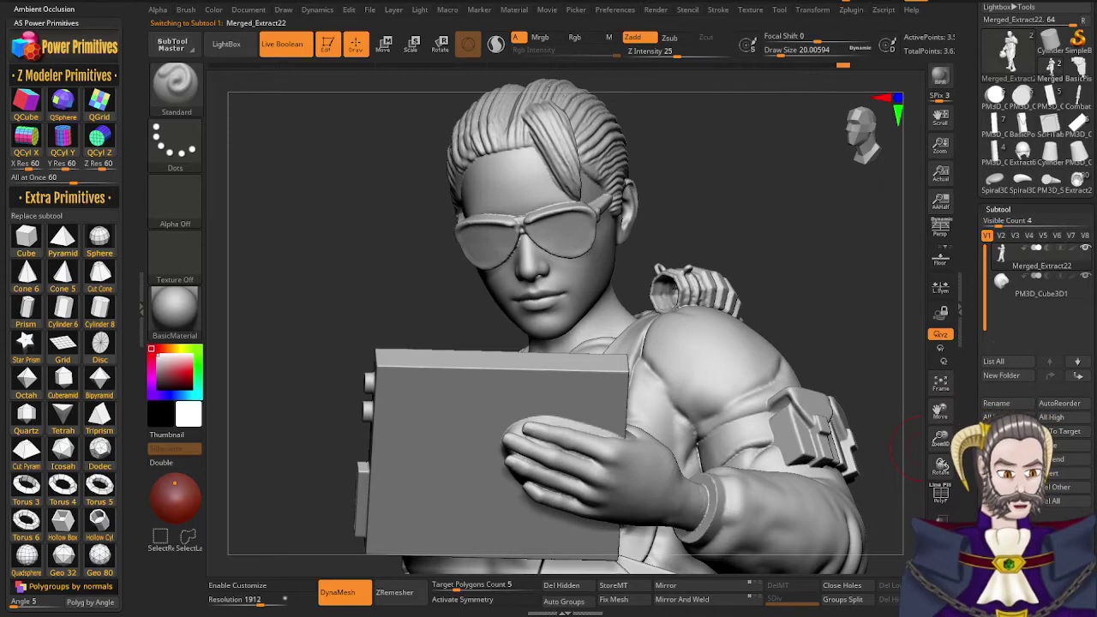
left_click(1008, 547)
left_click(900, 572)
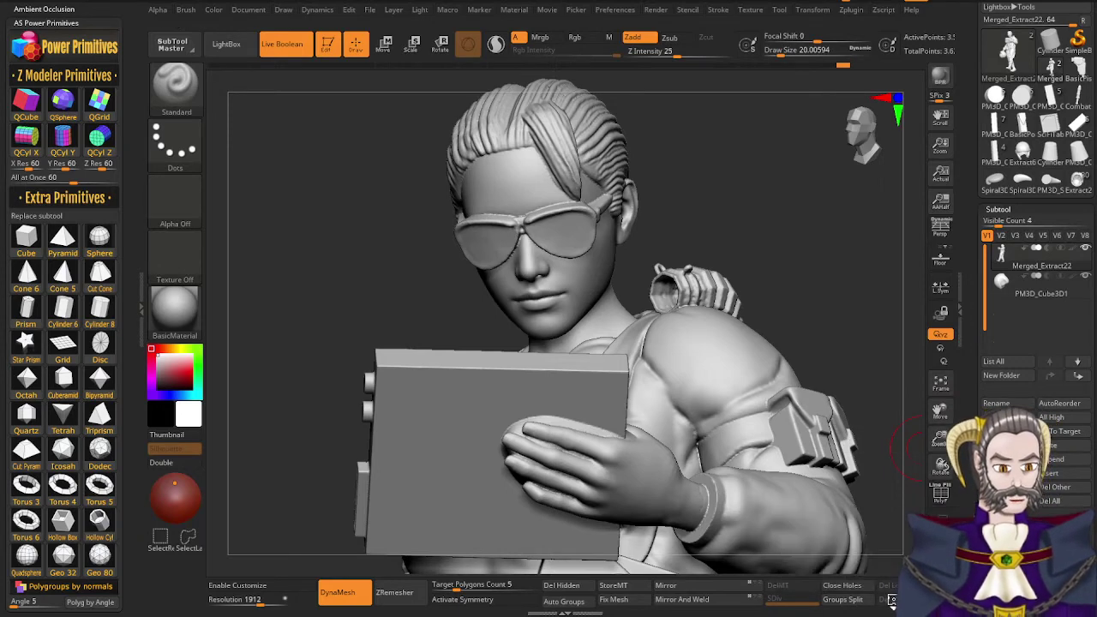
right_click_drag(670, 326, 696, 331)
key("ctrl")
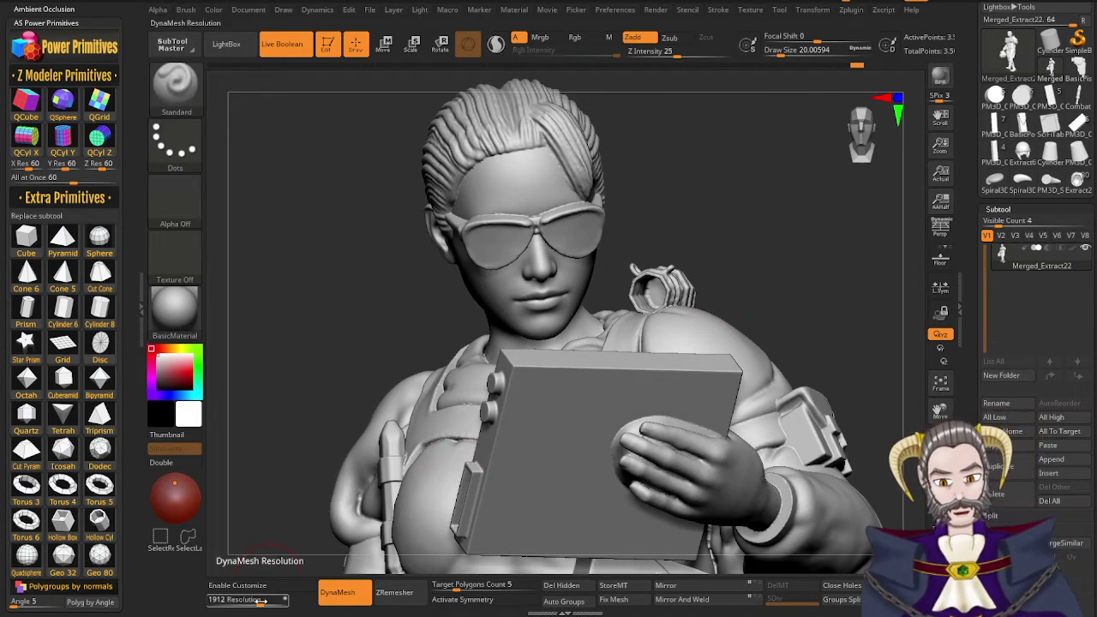
Raise the figure's DynaMesh resolution to 2384, remesh it and check its wireframe
left_click_drag(261, 601, 268, 605)
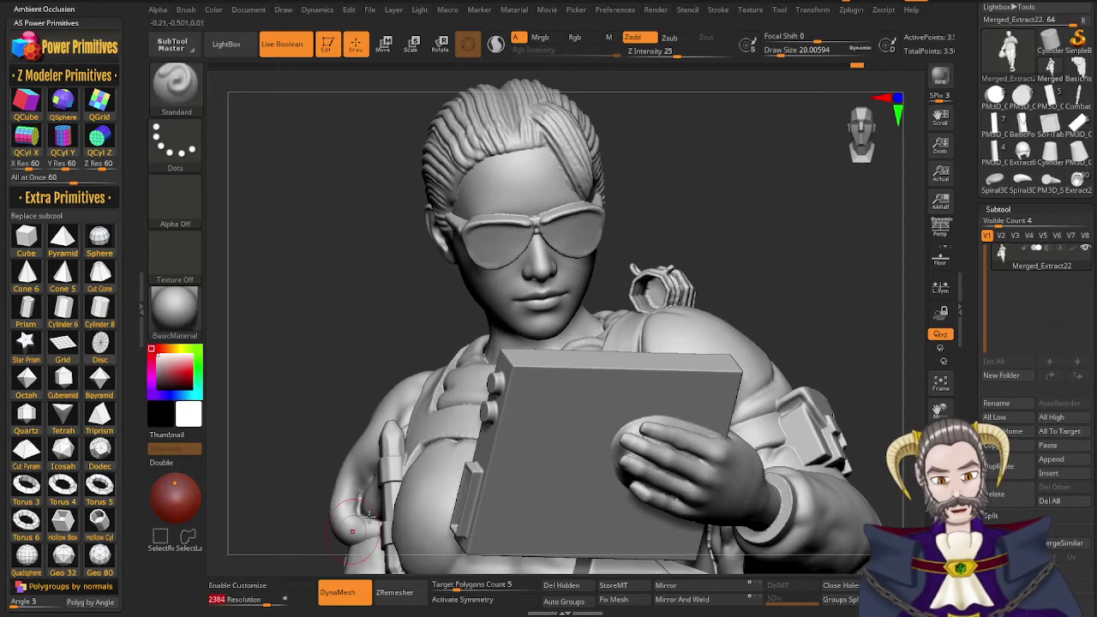
right_click_drag(407, 470, 433, 483)
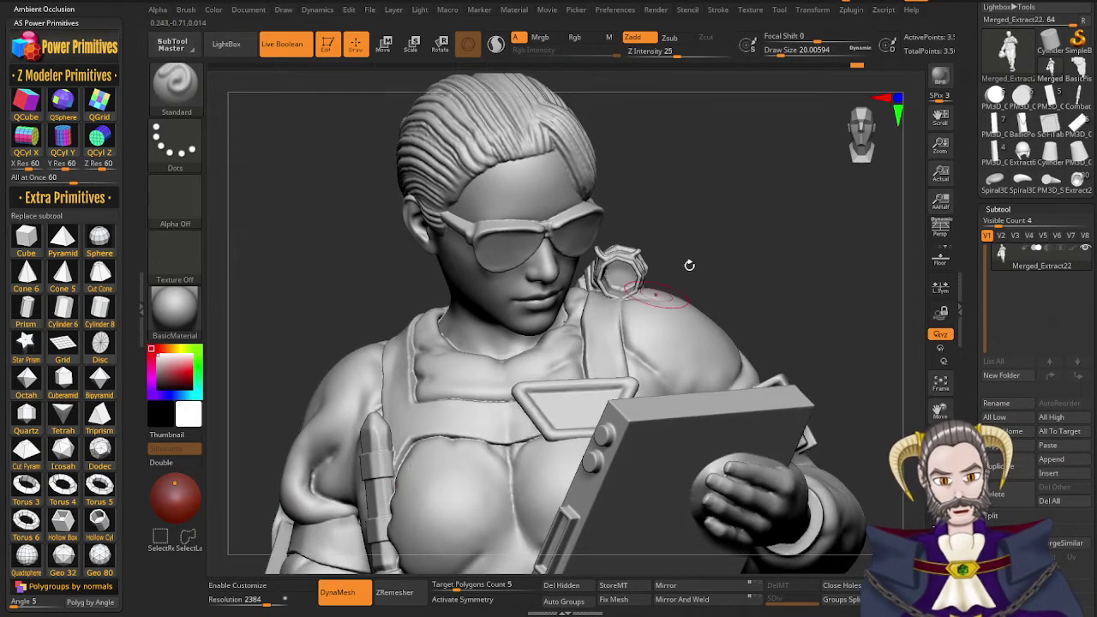
left_click_drag(749, 225, 794, 169, "ctrl")
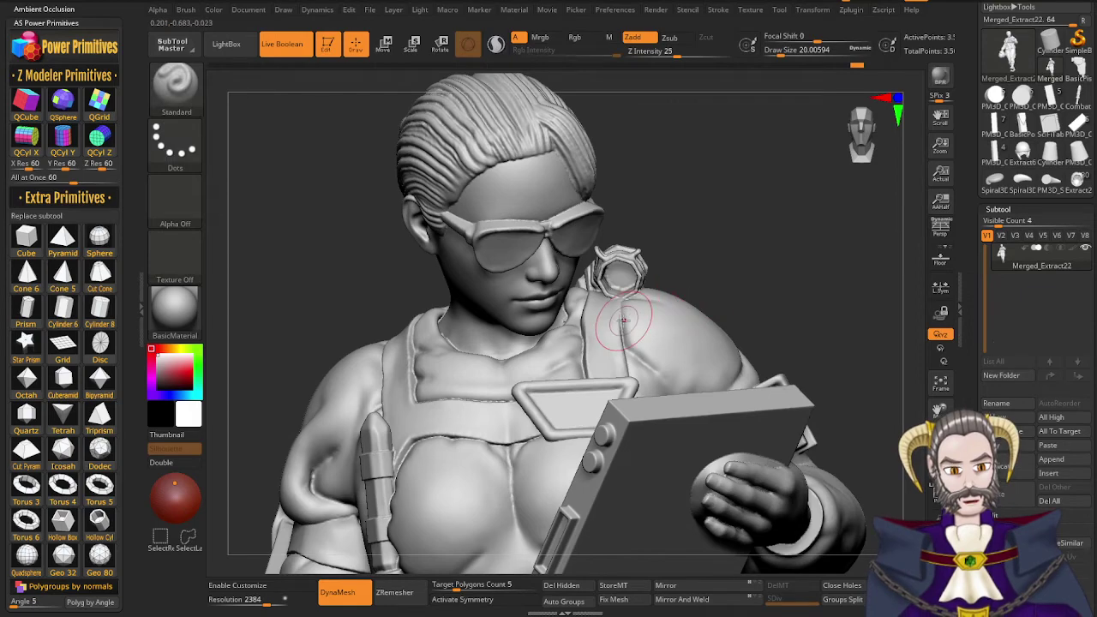
key("shift+f")
key("shift+f")
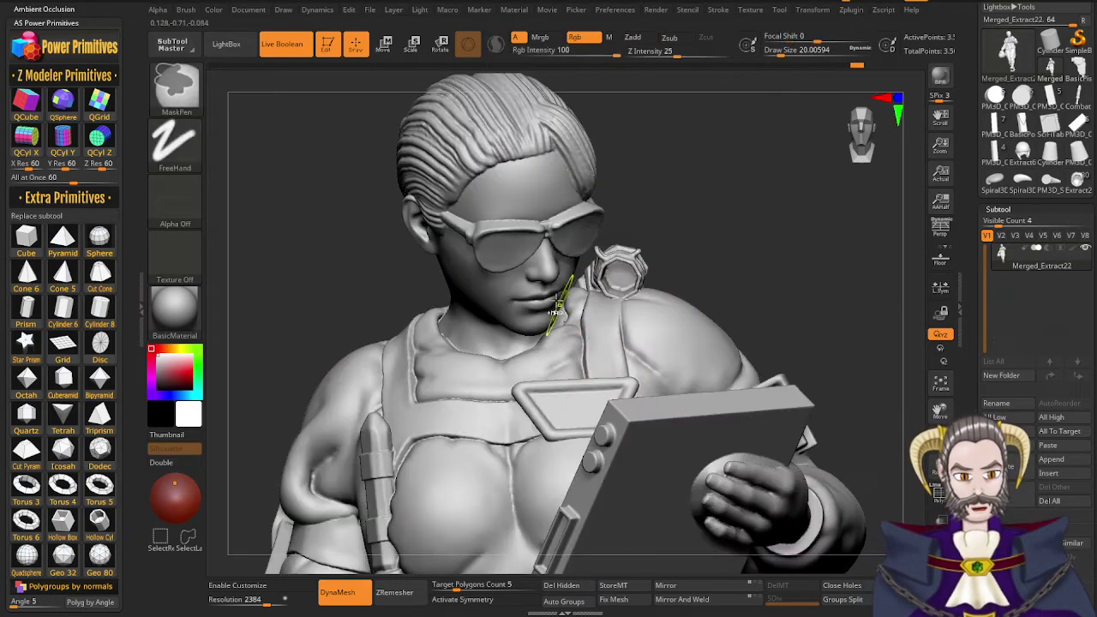
Fill out the lower lip with the Standard brush at a draw size of about 5
right_click_drag(559, 307, 591, 313, "ctrl")
mouse_move(591, 313)
right_mouse_down()
mouse_move(625, 296)
mouse_move(603, 289)
mouse_move(599, 313)
mouse_move(690, 386)
mouse_move(696, 369)
right_mouse_up()
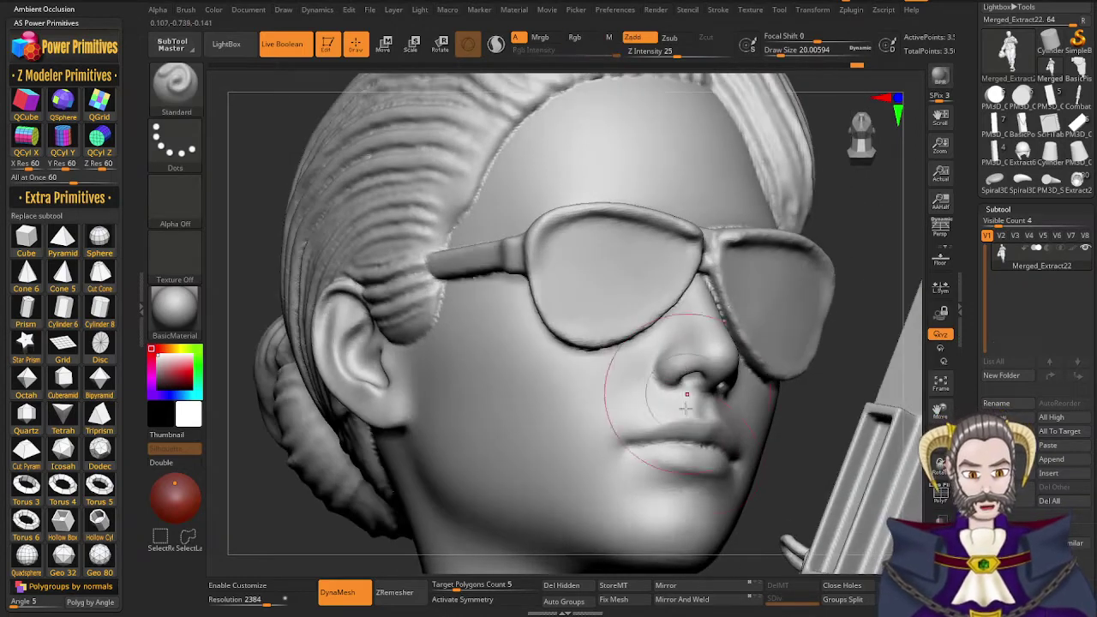
key("b")
key("c")
key("b")
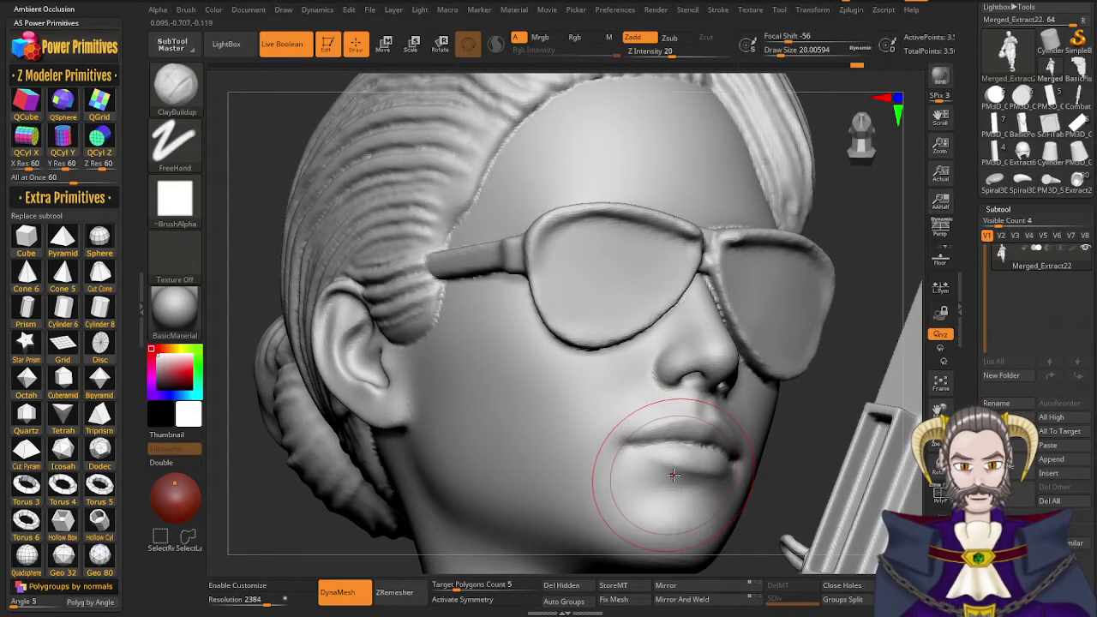
key("b")
key("s")
key("t")
key("s")
left_click_drag(683, 475, 674, 475)
mouse_move(669, 477)
right_mouse_down()
mouse_move(649, 509)
mouse_move(667, 474)
mouse_move(690, 462)
mouse_move(654, 461)
mouse_move(685, 463)
mouse_move(680, 480)
right_mouse_up()
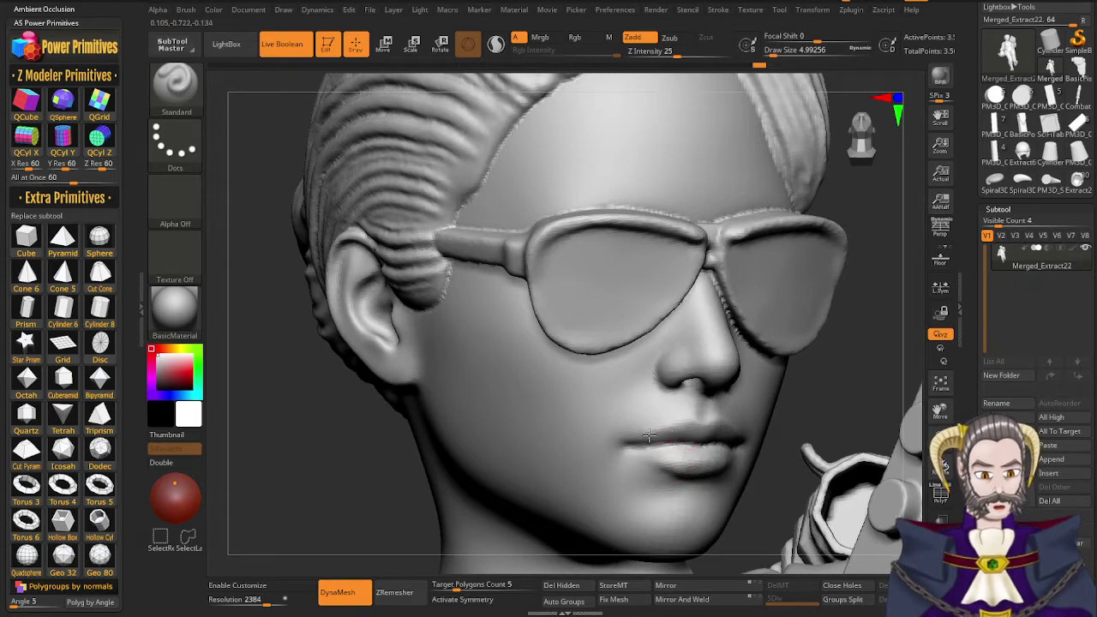
Shape both lips and the mouth corners with the Standard brush, working from the front, the side and below
right_click_drag(719, 443, 668, 455)
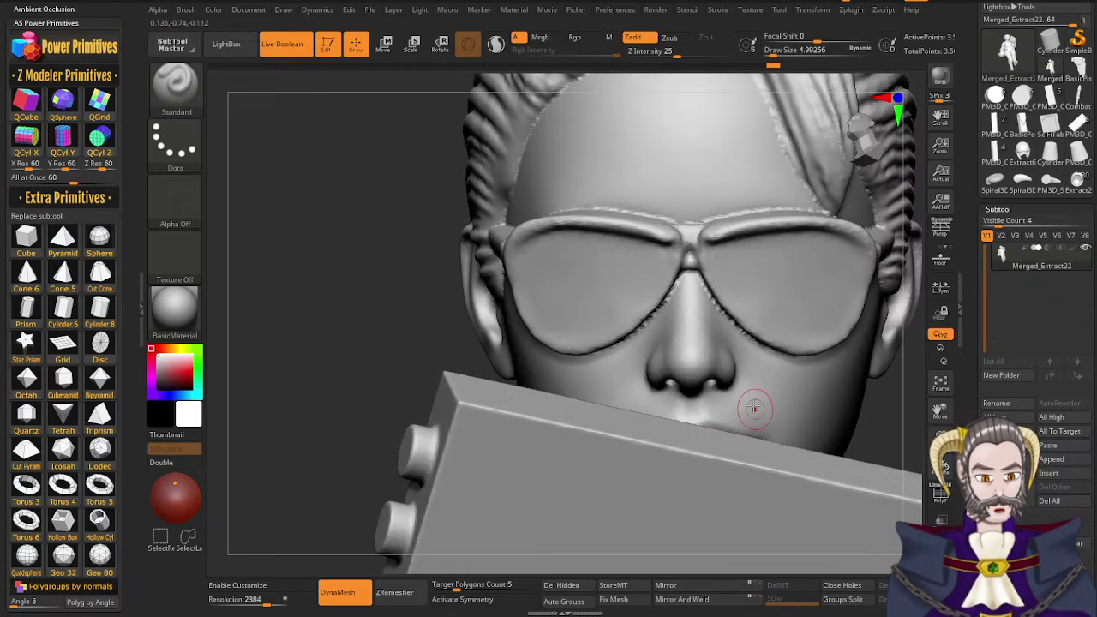
right_click_drag(754, 409, 728, 417)
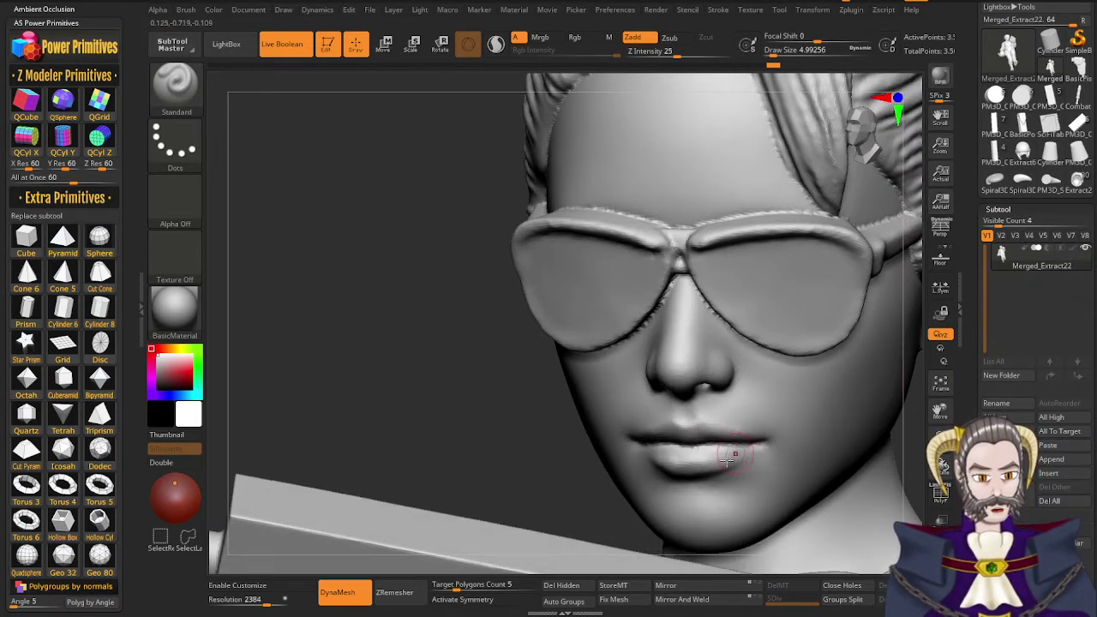
right_click_drag(710, 471, 620, 416)
right_click_drag(667, 461, 680, 430)
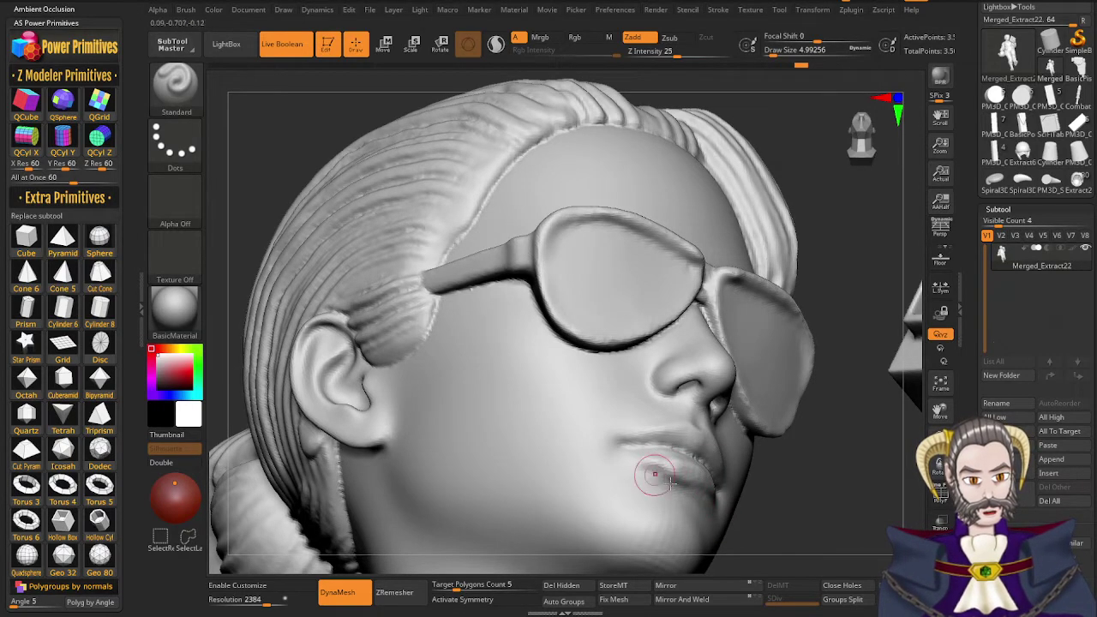
right_click_drag(672, 484, 672, 515)
Cut the line between the lips with the DamStandard brush, and remesh the figure with DynaMesh at resolution 2384
key("b")
key("d")
key("s")
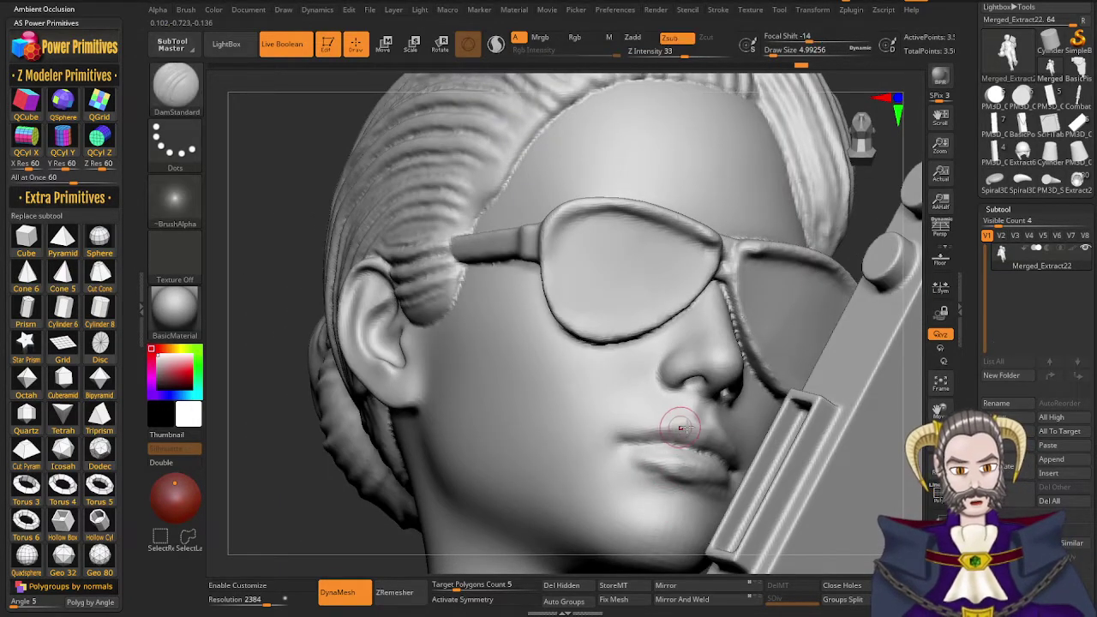
left_click_drag(639, 443, 682, 454)
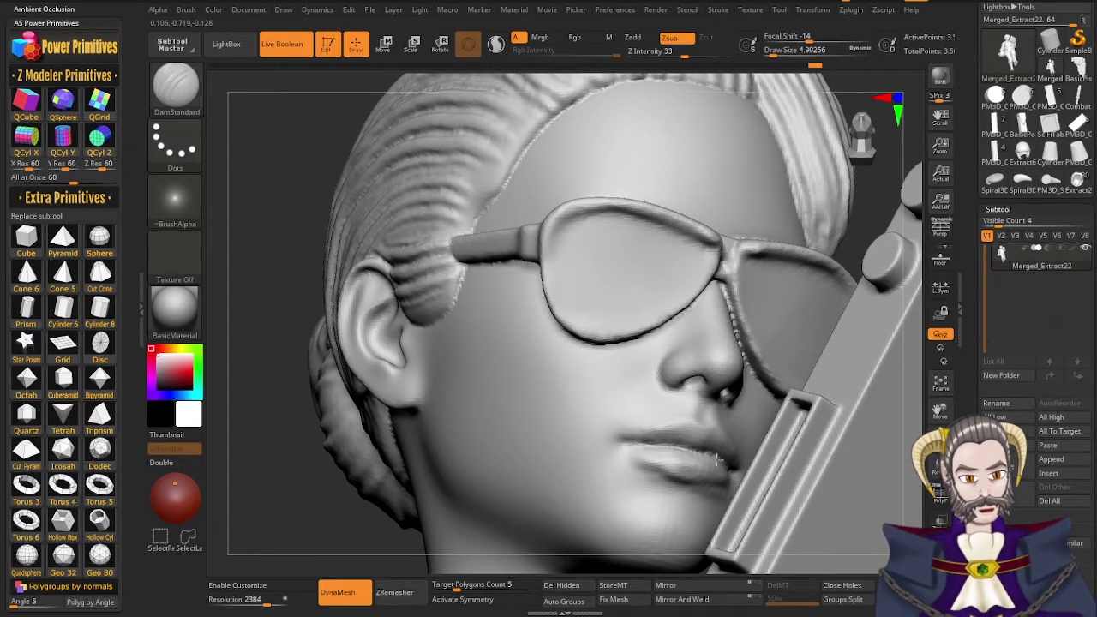
mouse_move(710, 461)
right_mouse_down()
mouse_move(708, 480)
mouse_move(713, 464)
right_mouse_up()
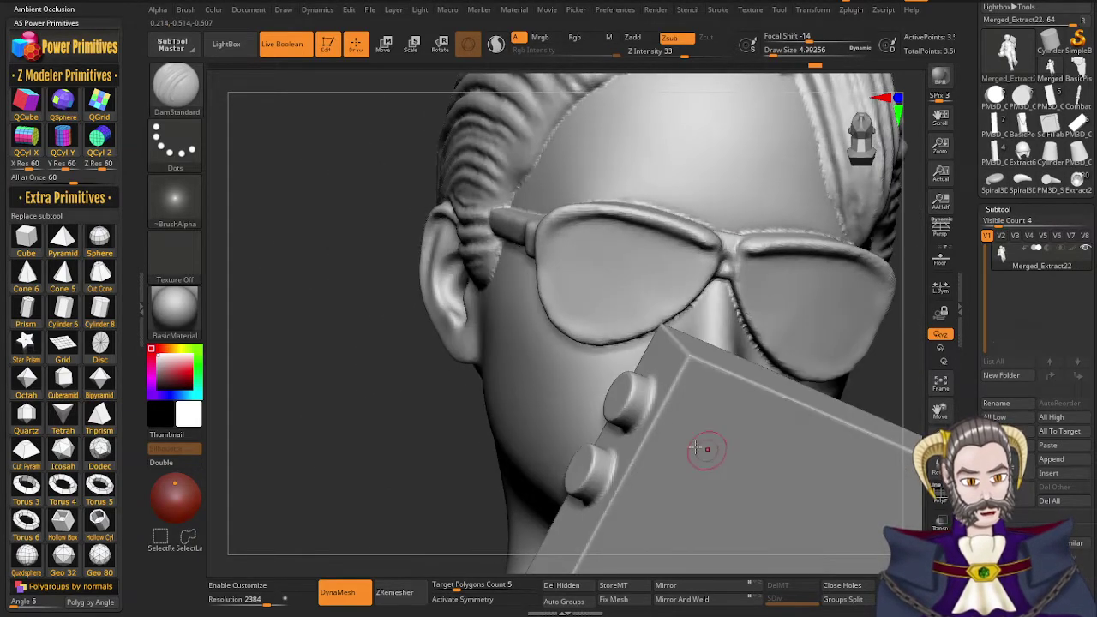
left_click_drag(380, 452, 405, 357, "ctrl")
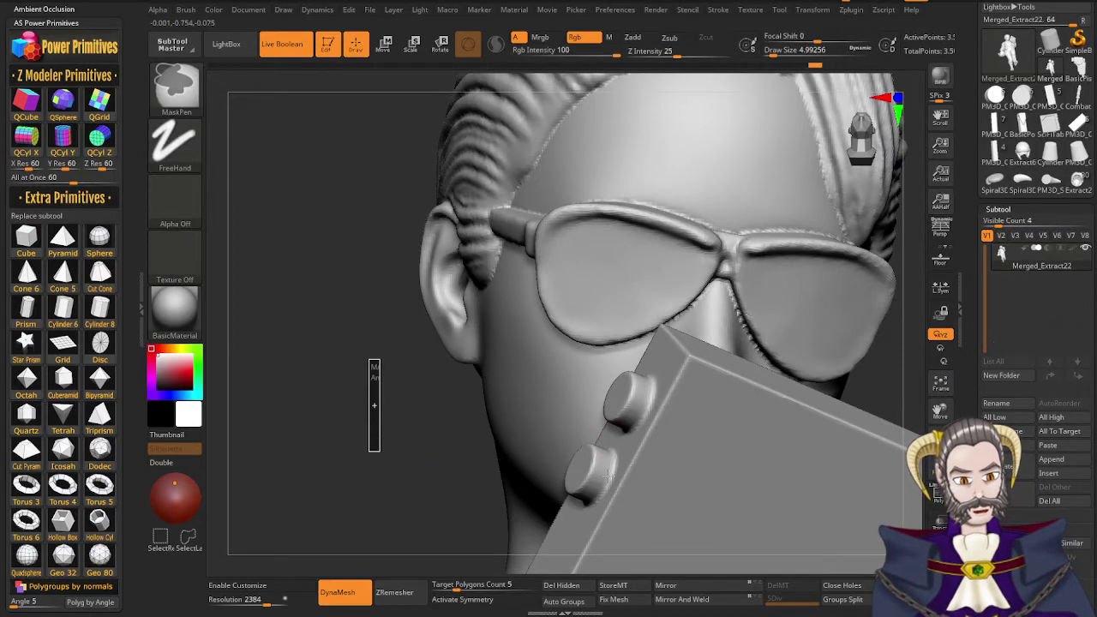
Smooth the far end of the lower lip and check the mouth from the front, the side and below
mouse_move(794, 307)
right_mouse_down("alt")
mouse_move(706, 305)
mouse_move(667, 318)
right_mouse_up("alt")
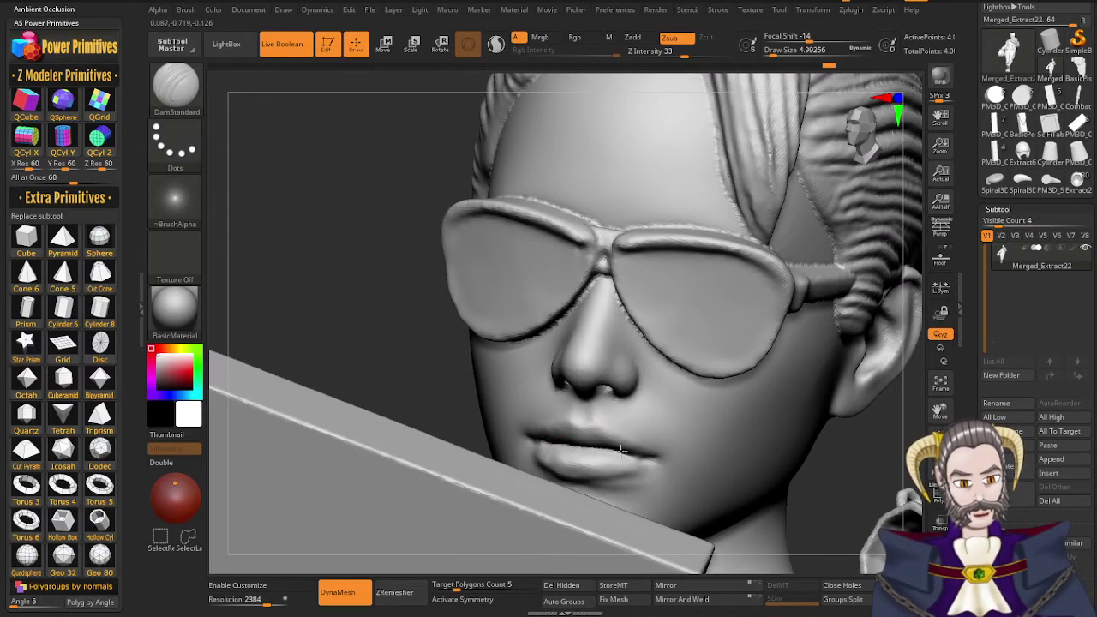
mouse_move(621, 455)
right_mouse_down()
mouse_move(762, 334)
mouse_move(748, 287)
right_mouse_up()
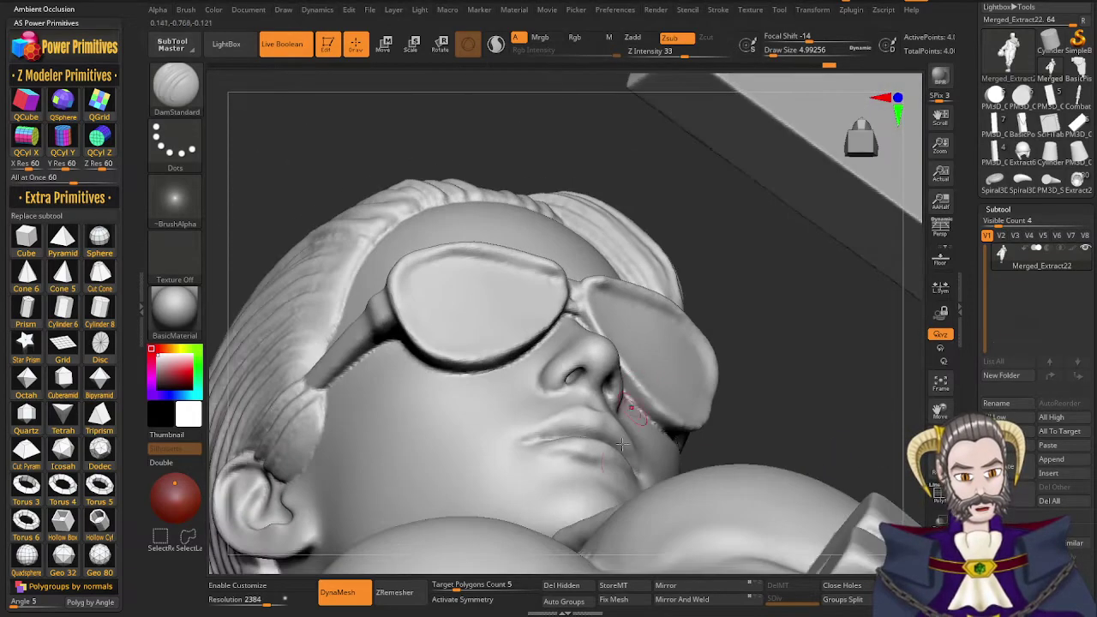
mouse_move(558, 456)
right_mouse_down()
mouse_move(590, 492)
mouse_move(586, 482)
mouse_move(608, 492)
right_mouse_up()
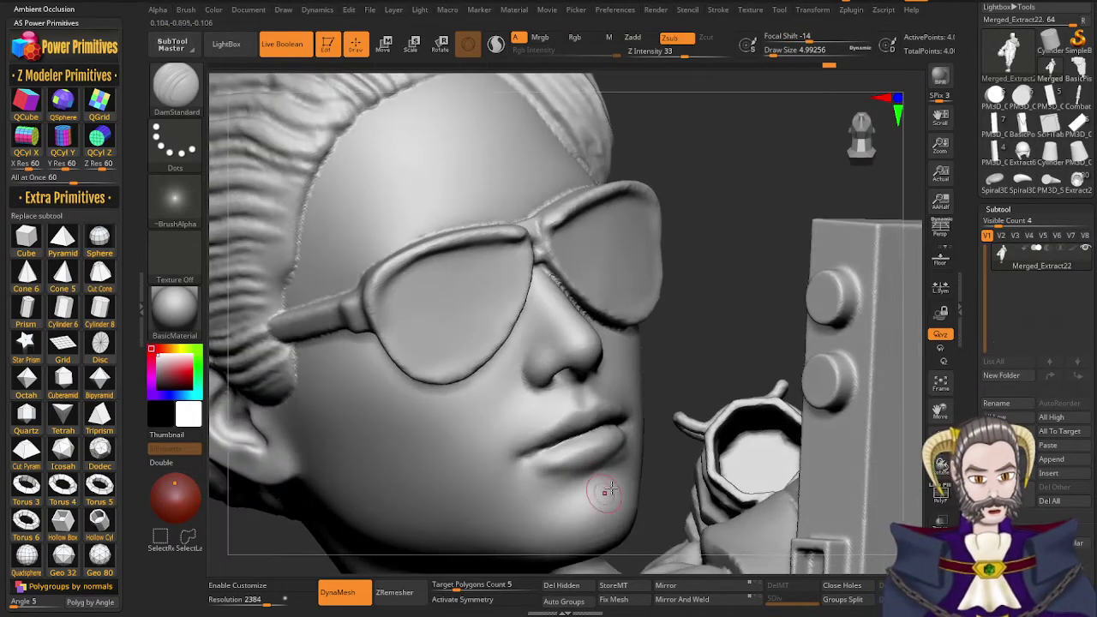
left_click_drag(622, 459, 634, 448, "shift")
right_click_drag(608, 480, 566, 463)
right_click_drag(561, 393, 523, 367)
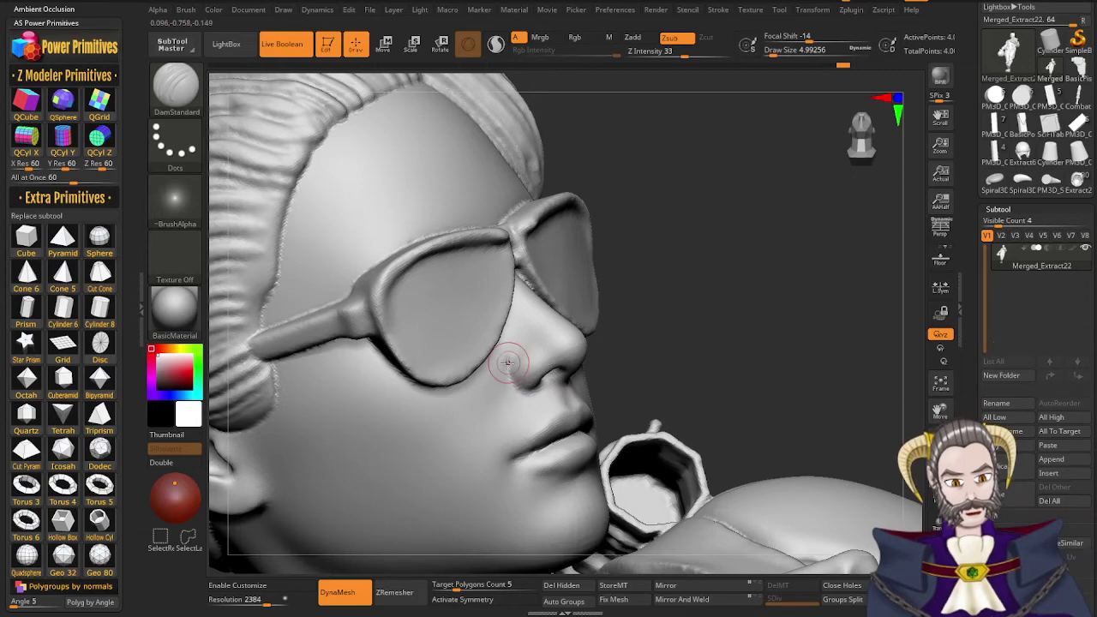
right_click_drag(511, 416, 575, 354)
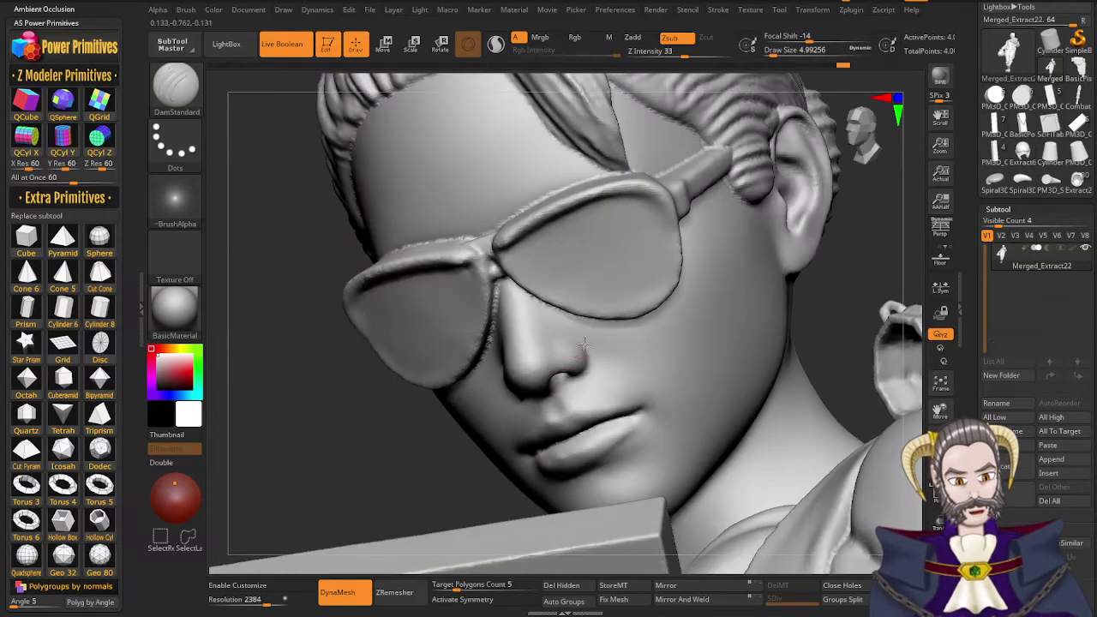
right_click_drag(580, 398, 536, 391)
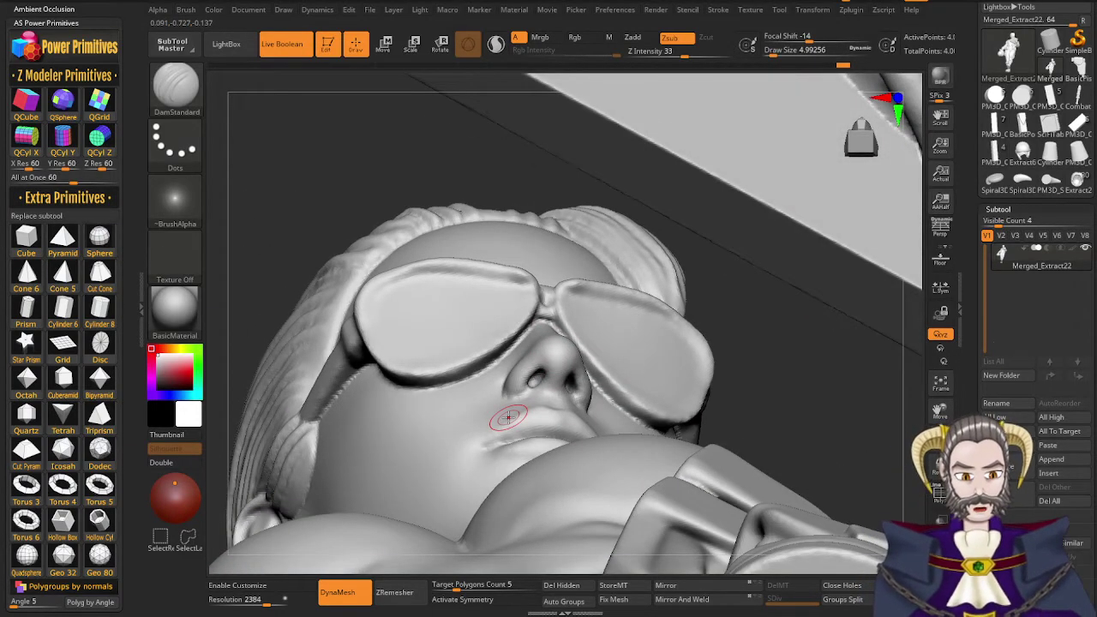
Inflate the inside of the nostrils with the Inflat brush from below and remesh the figure with DynaMesh
key("b")
key("m")
key("v")
key("b")
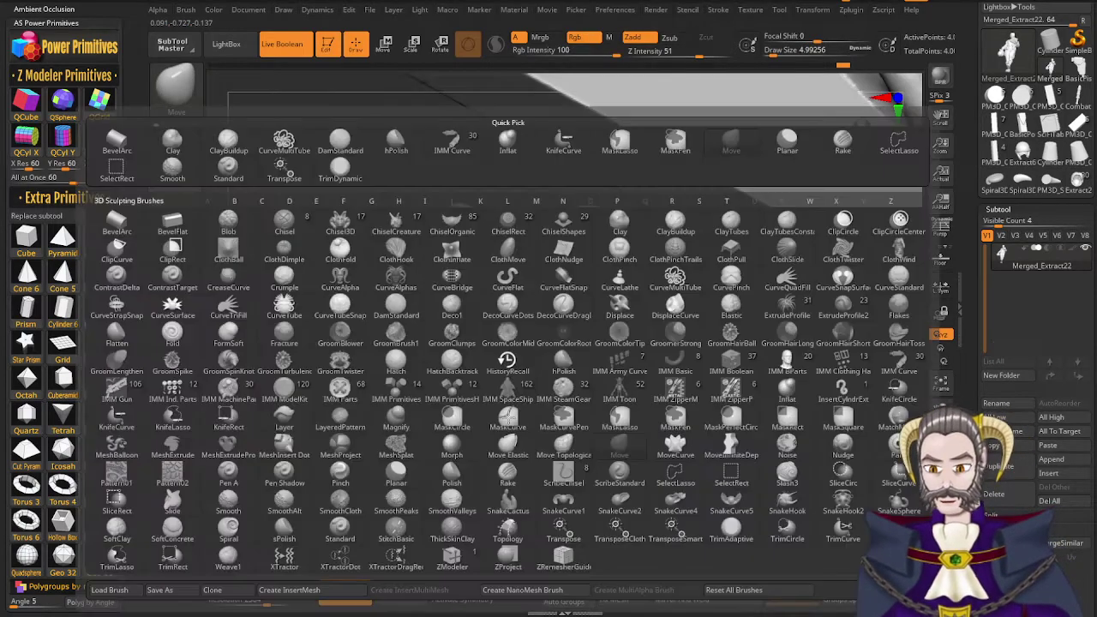
key("i")
key("n")
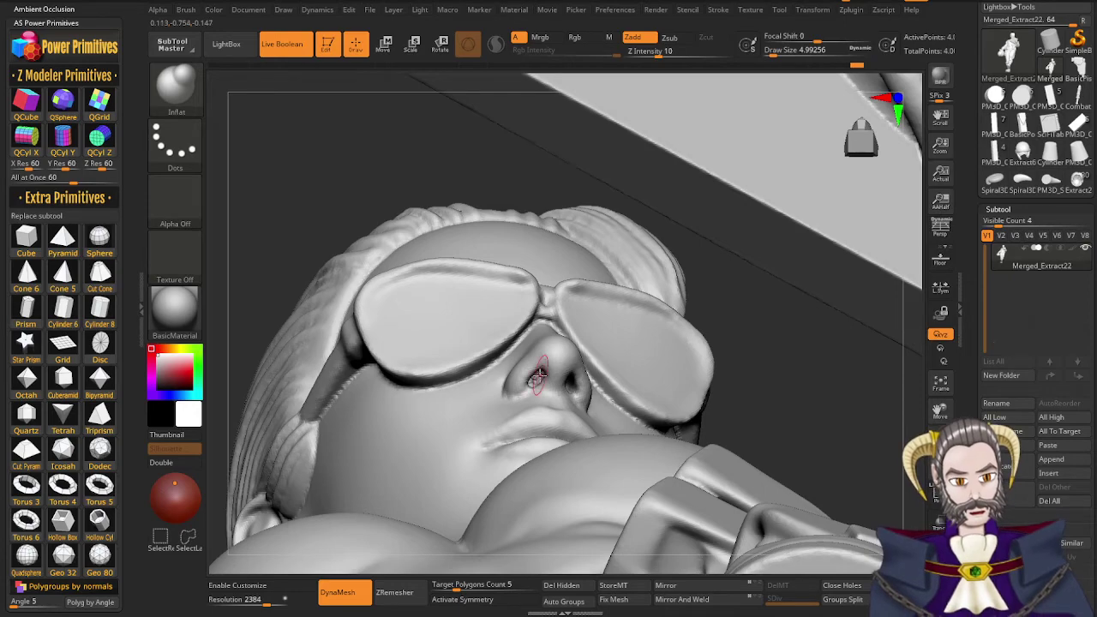
mouse_move(545, 382)
right_mouse_down()
mouse_move(552, 388)
mouse_move(535, 388)
mouse_move(574, 387)
right_mouse_up()
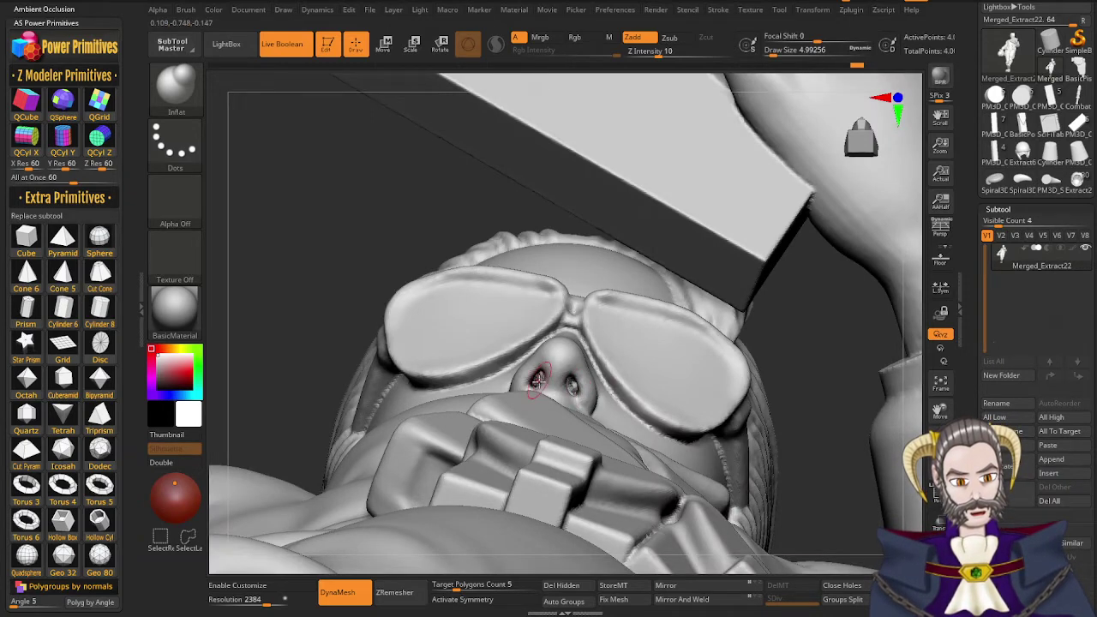
key("ctrl")
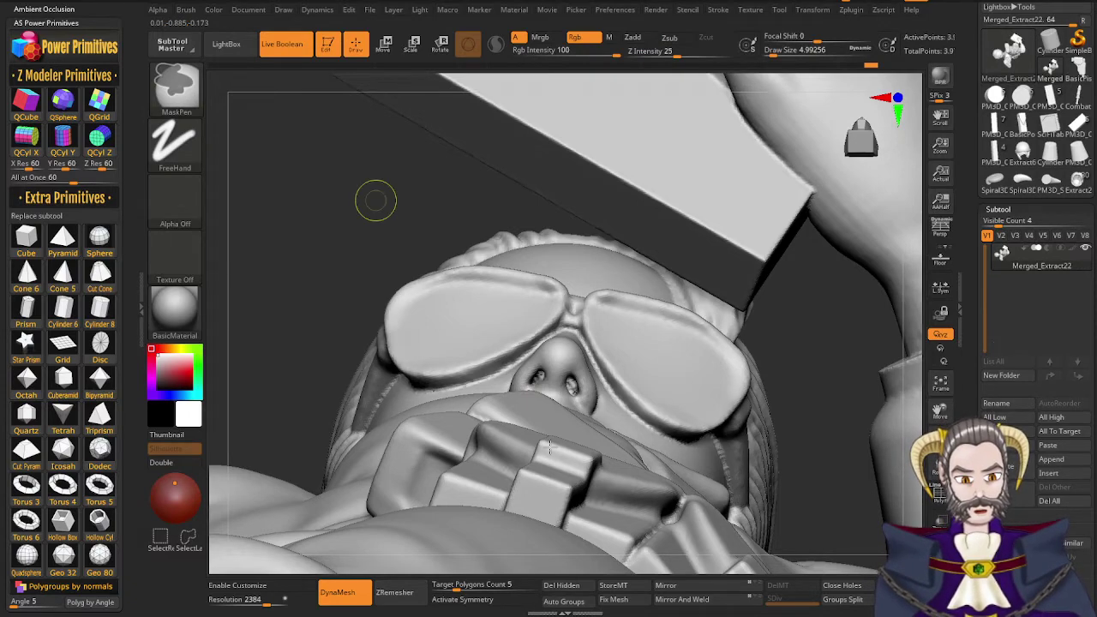
Remesh the figure again at DynaMesh resolution 2384 and smooth the surface inside both nostrils
mouse_move(566, 377)
right_mouse_down()
mouse_move(587, 414)
mouse_move(562, 413)
mouse_move(559, 357)
mouse_move(533, 367)
mouse_move(526, 356)
right_mouse_up()
right_click_drag(596, 300, 601, 314)
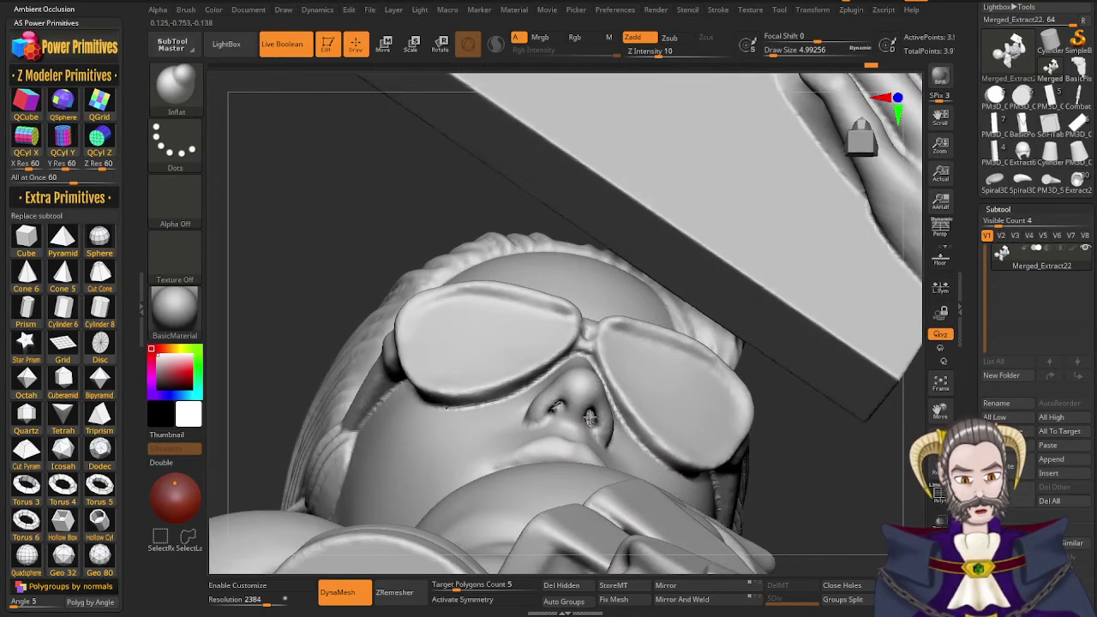
left_click_drag(341, 259, 399, 181, "ctrl")
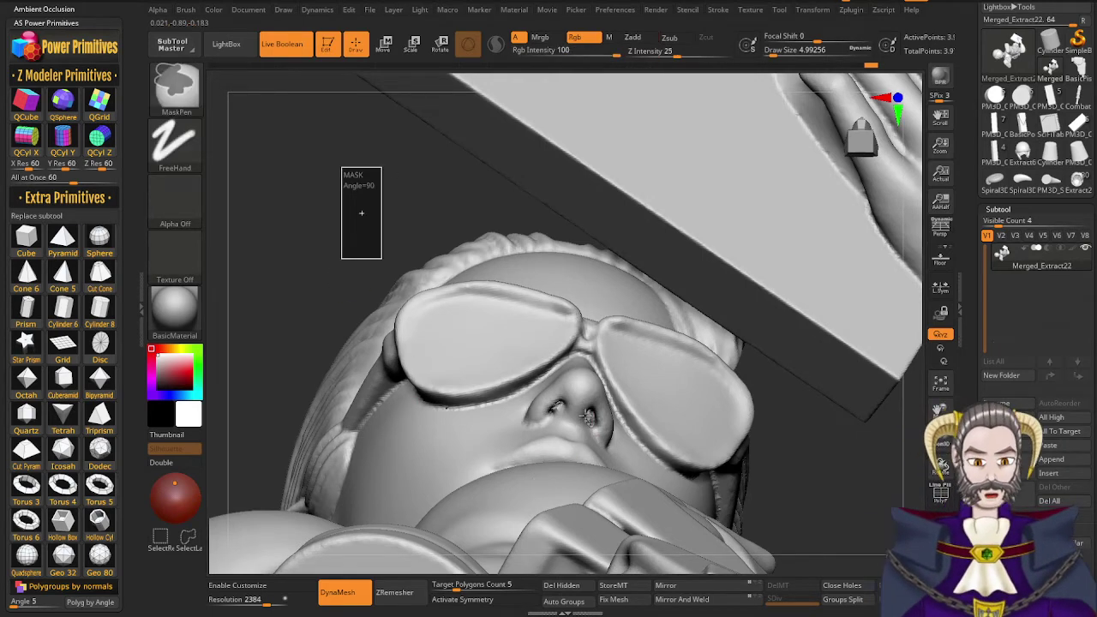
right_click_drag(562, 426, 583, 416)
left_click_drag(562, 415, 562, 422, "shift")
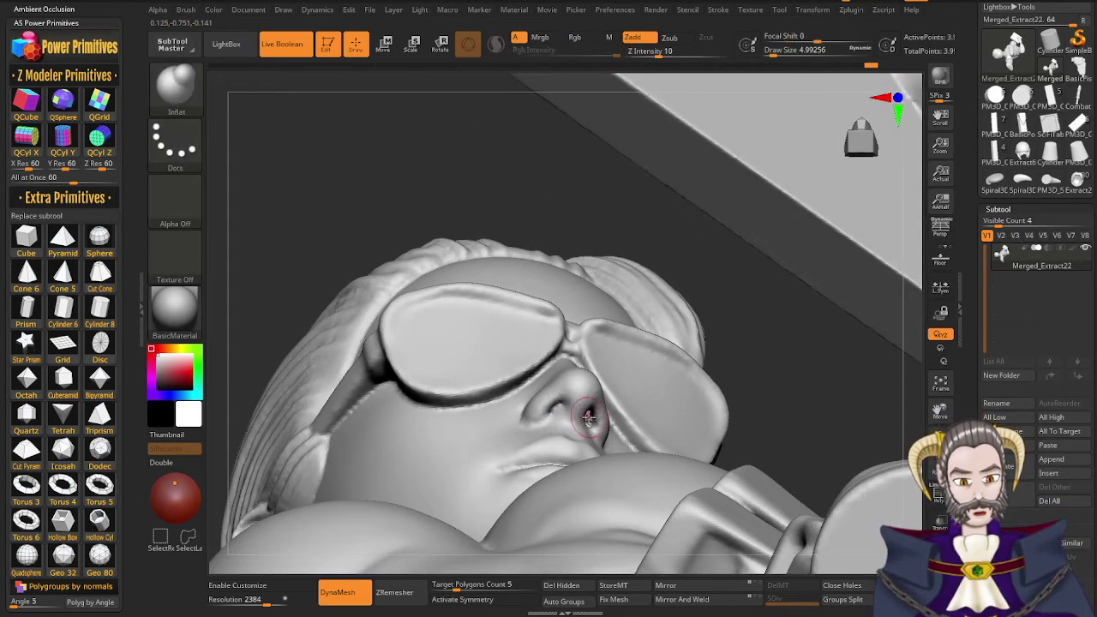
right_click_drag(589, 417, 587, 421)
left_click_drag(587, 418, 588, 437, "shift")
mouse_move(588, 437)
right_mouse_down()
mouse_move(598, 460)
mouse_move(565, 463)
right_mouse_up()
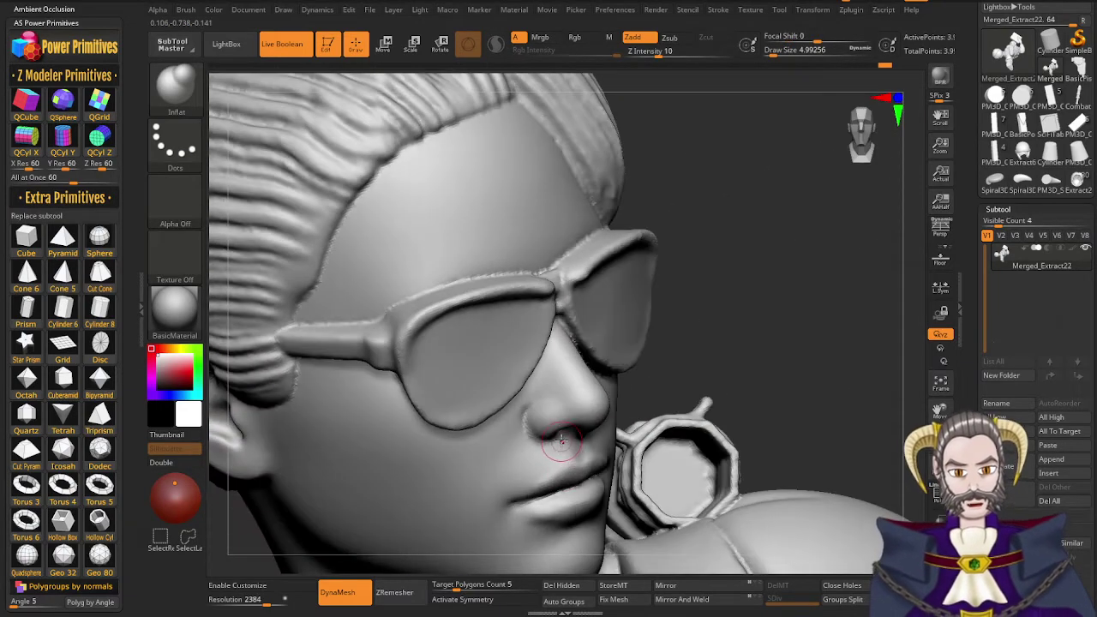
Build up the sides of the nose with the Standard brush and remesh the figure with DynaMesh
key("b")
key("s")
key("t")
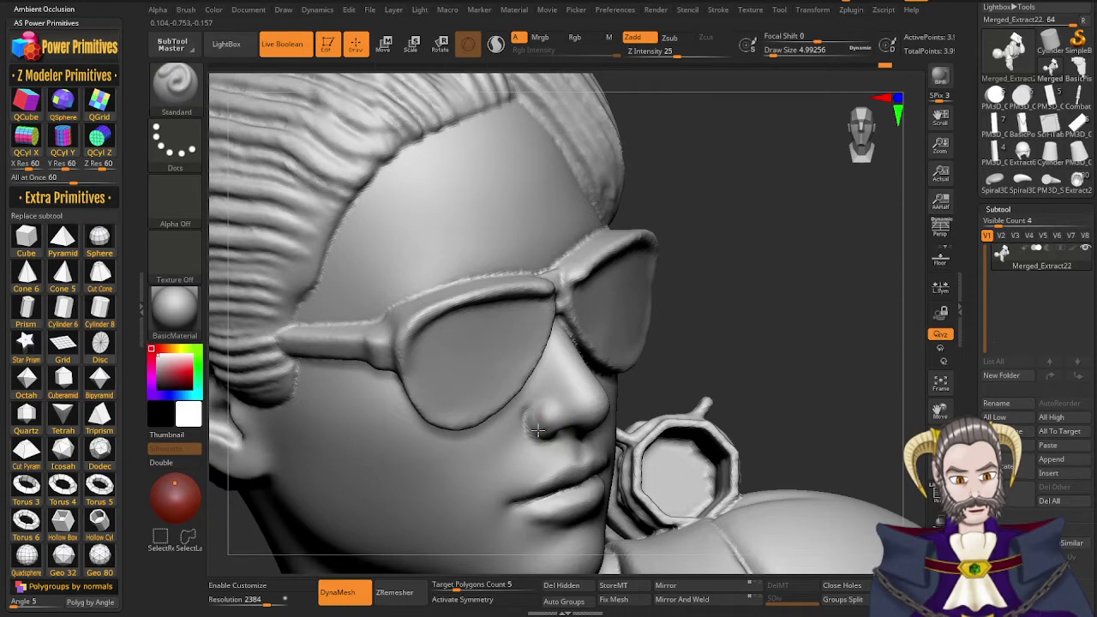
right_click_drag(538, 433, 589, 400)
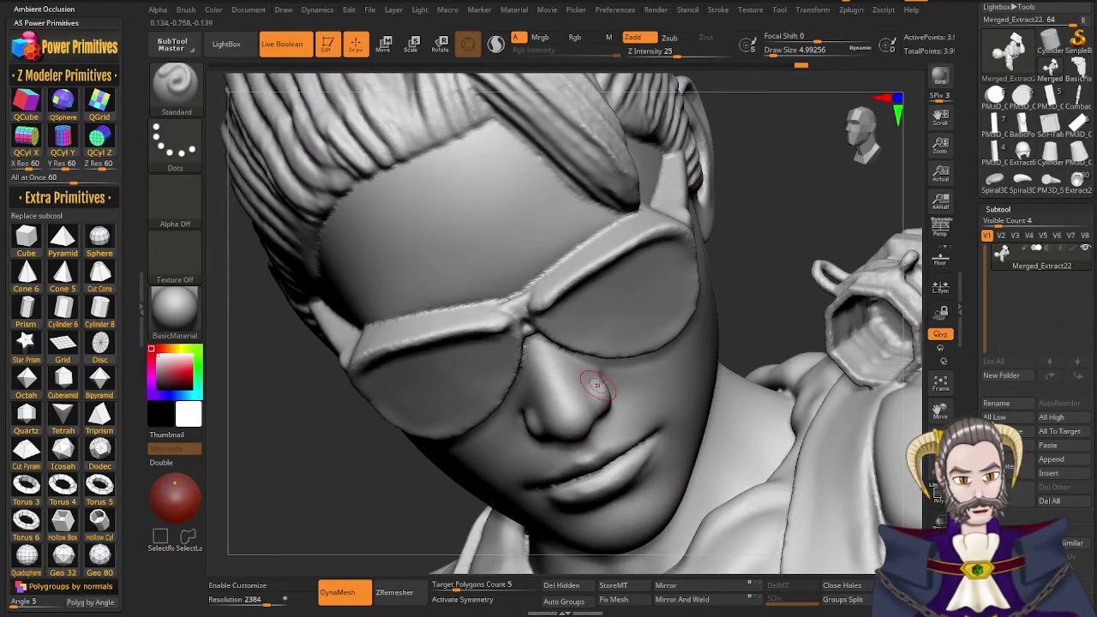
right_click_drag(599, 401, 462, 278)
left_click_drag(689, 365, 747, 237, "ctrl")
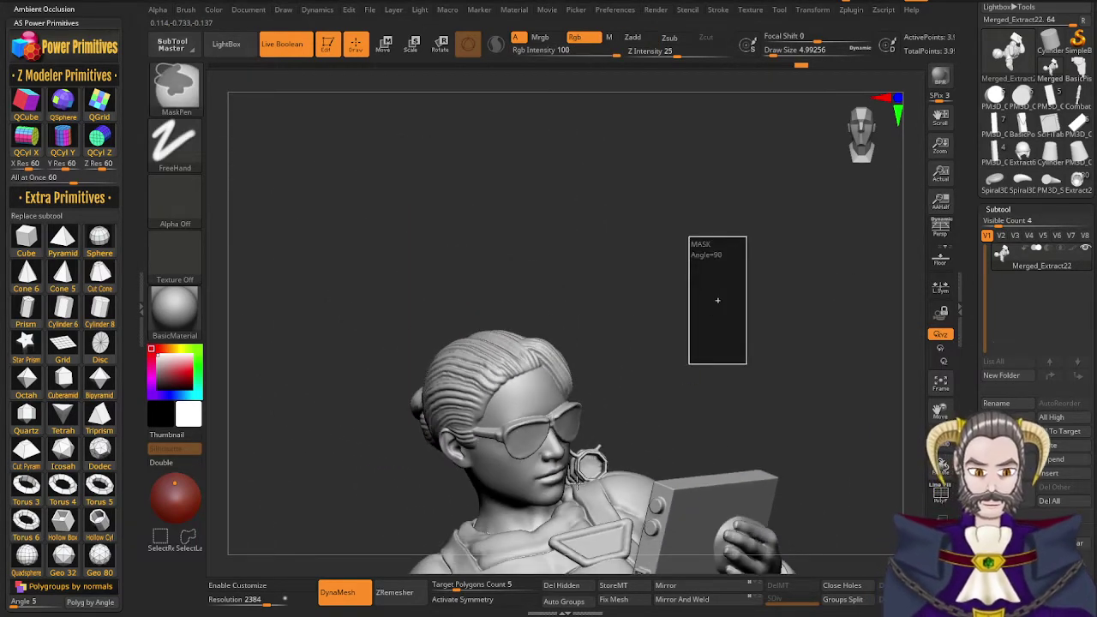
Isolate the open end of the hose on the shoulder with lasso selections, hiding the rest of the figure
right_click_drag(571, 490, 528, 223, "alt")
right_click_drag(632, 449, 600, 431, "ctrl")
right_click_drag(573, 275, 559, 508, "ctrl")
mouse_move(559, 507)
right_mouse_down()
mouse_move(568, 407)
mouse_move(565, 432)
mouse_move(544, 434)
mouse_move(585, 408)
mouse_move(569, 409)
mouse_move(559, 432)
mouse_move(586, 592)
right_mouse_up()
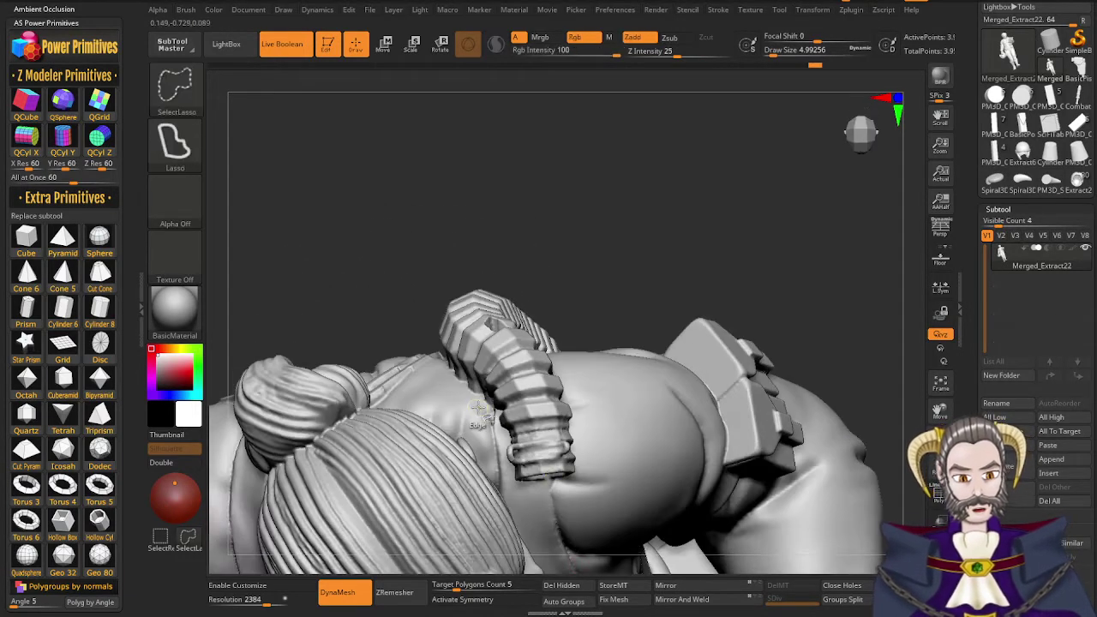
left_click_drag(566, 360, 550, 362, "ctrl+shift")
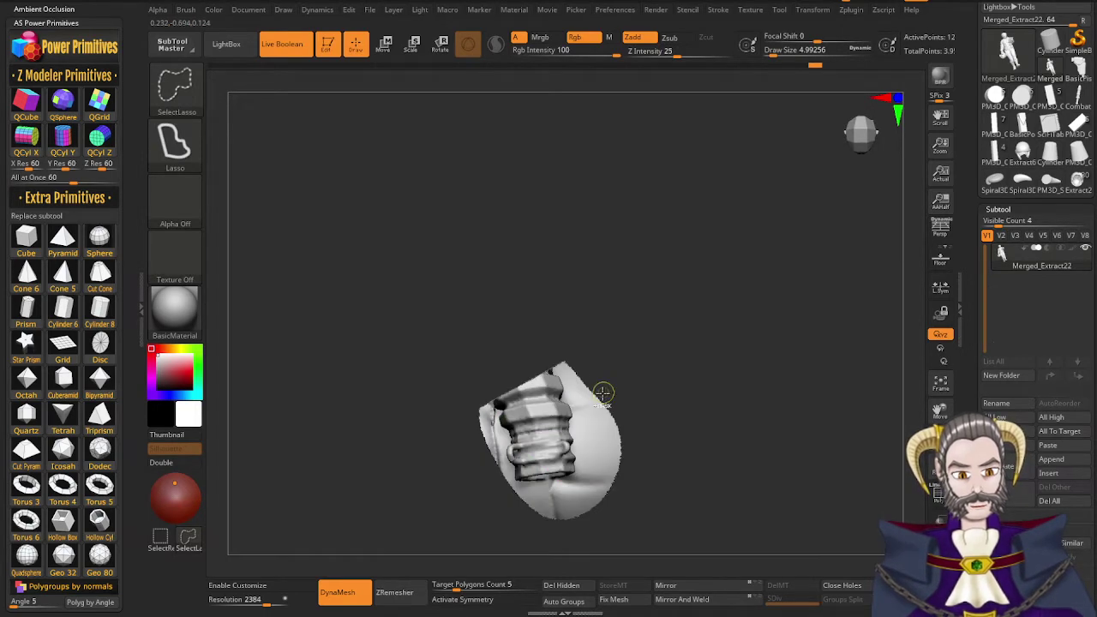
mouse_move(606, 392)
right_mouse_down()
mouse_move(583, 348)
mouse_move(580, 309)
right_mouse_up()
mouse_move(565, 294)
left_mouse_down("ctrl+shift")
mouse_move(421, 431)
mouse_move(723, 368)
mouse_move(637, 400)
left_mouse_up("ctrl+shift")
Mask the floor inside the hose's opening and invert the mask so only that floor stays editable
key("ctrl")
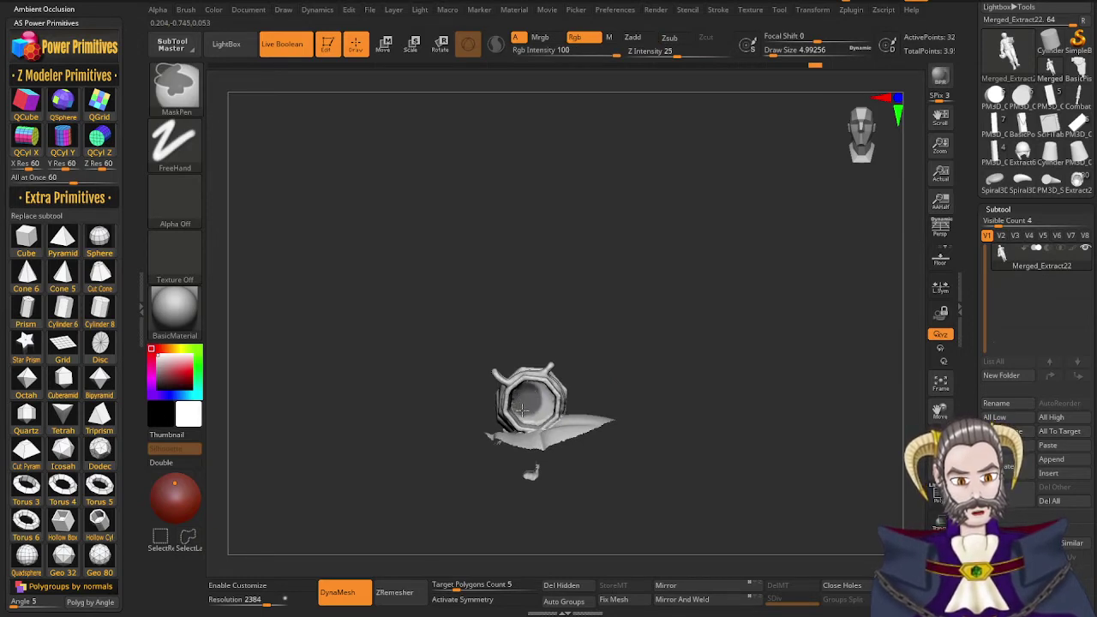
mouse_move(537, 412)
right_mouse_down()
mouse_move(525, 396)
mouse_move(543, 415)
right_mouse_up()
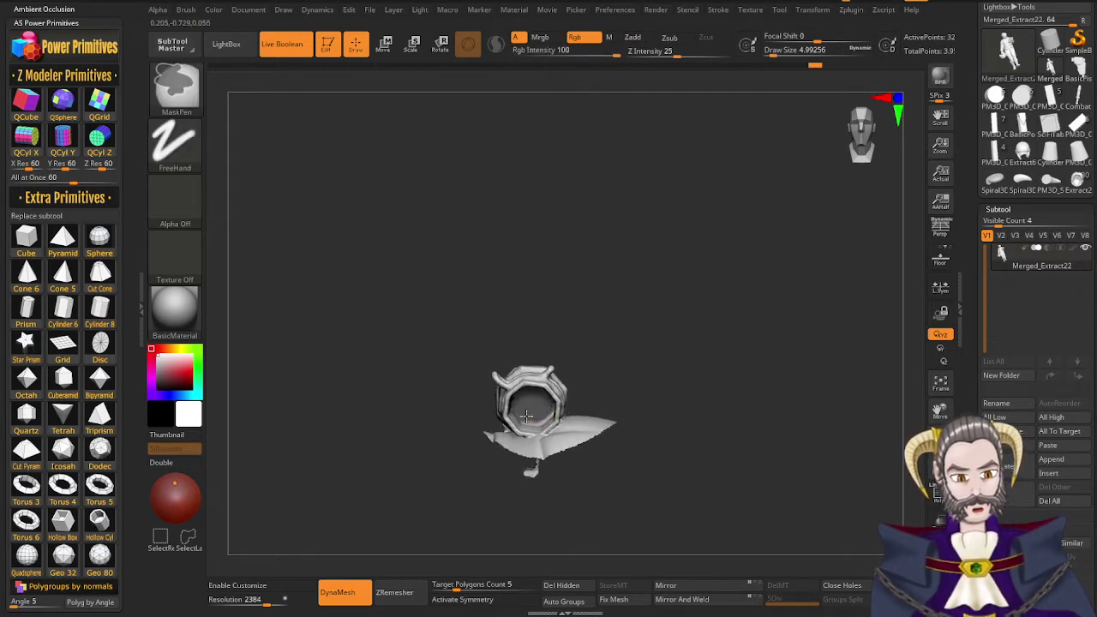
right_click_drag(532, 420, 544, 418)
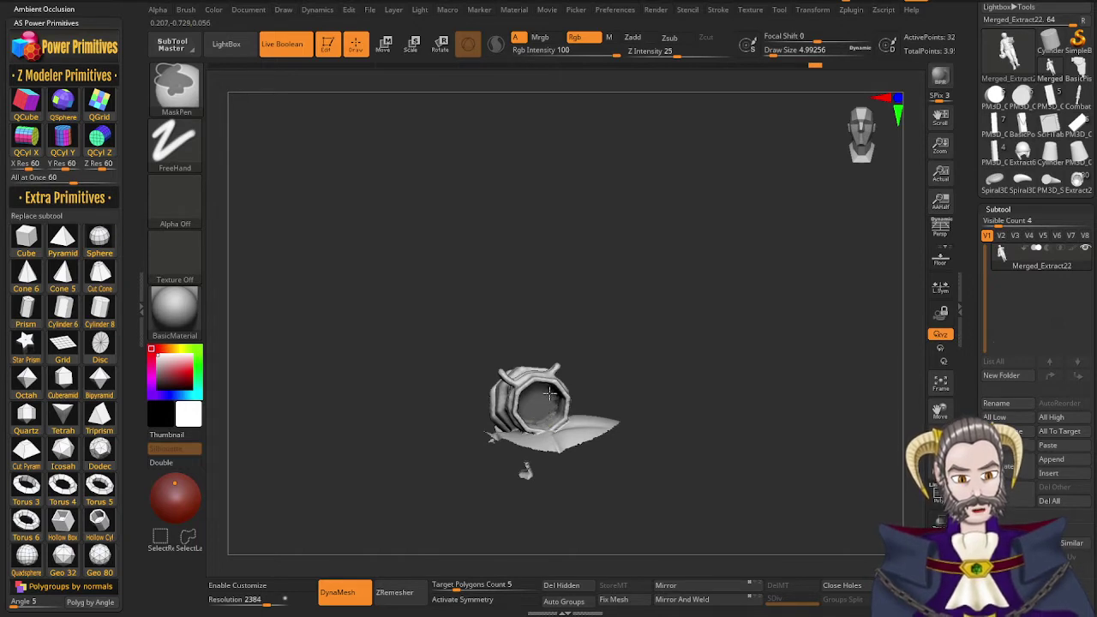
mouse_move(550, 401)
right_mouse_down()
mouse_move(561, 354)
mouse_move(605, 408)
mouse_move(533, 354)
mouse_move(568, 163)
mouse_move(633, 35)
right_mouse_up()
left_click(627, 305, "ctrl")
Move the unmasked floor of the hose's opening forward toward the rim with the transform gizmo
key("r")
left_click(359, 204)
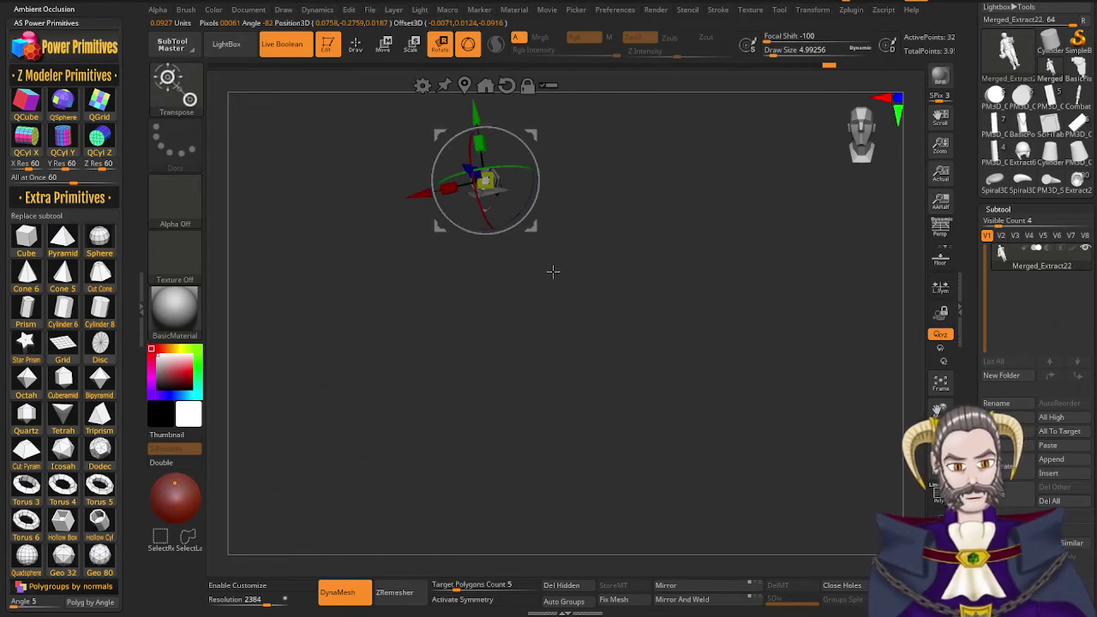
left_click_drag(555, 291, 574, 316, "ctrl")
right_click_drag(574, 316, 729, 469, "ctrl")
right_click_drag(600, 301, 545, 309)
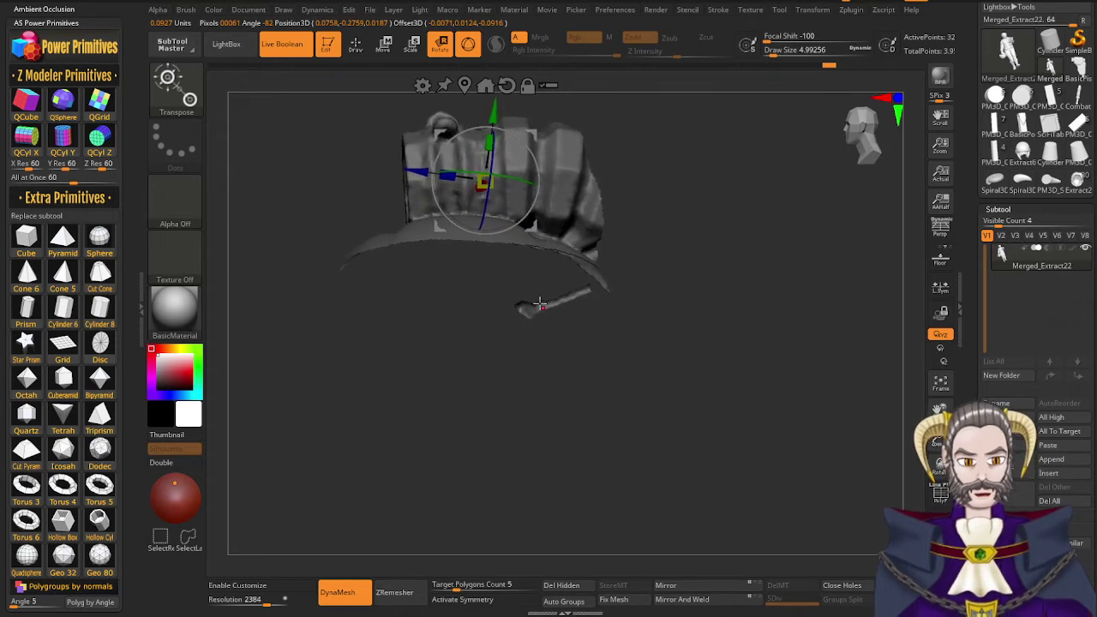
left_click_drag(537, 226, 474, 222)
left_click_drag(449, 311, 503, 310)
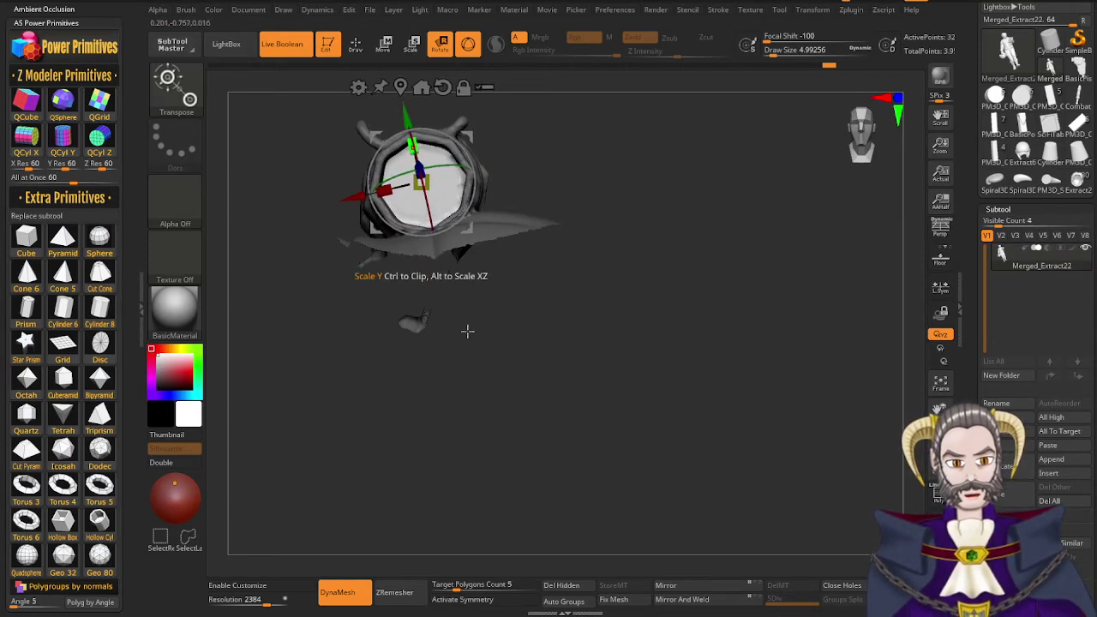
left_click_drag(468, 331, 538, 372)
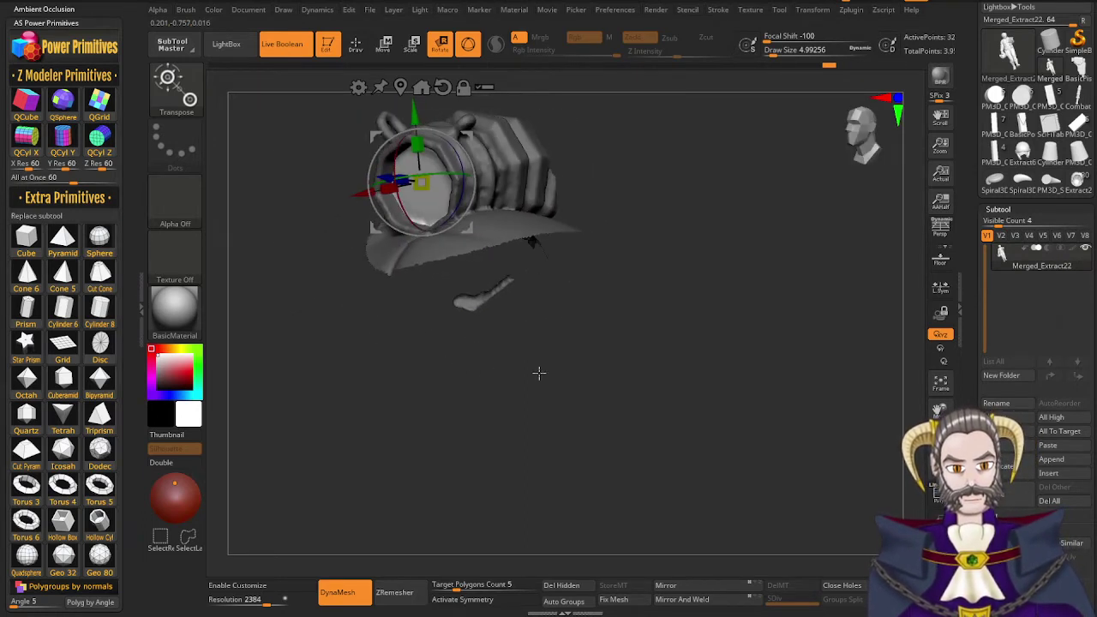
Return to Draw mode, show the whole figure again and clear the mask
key("q")
left_click(703, 277, "ctrl+shift")
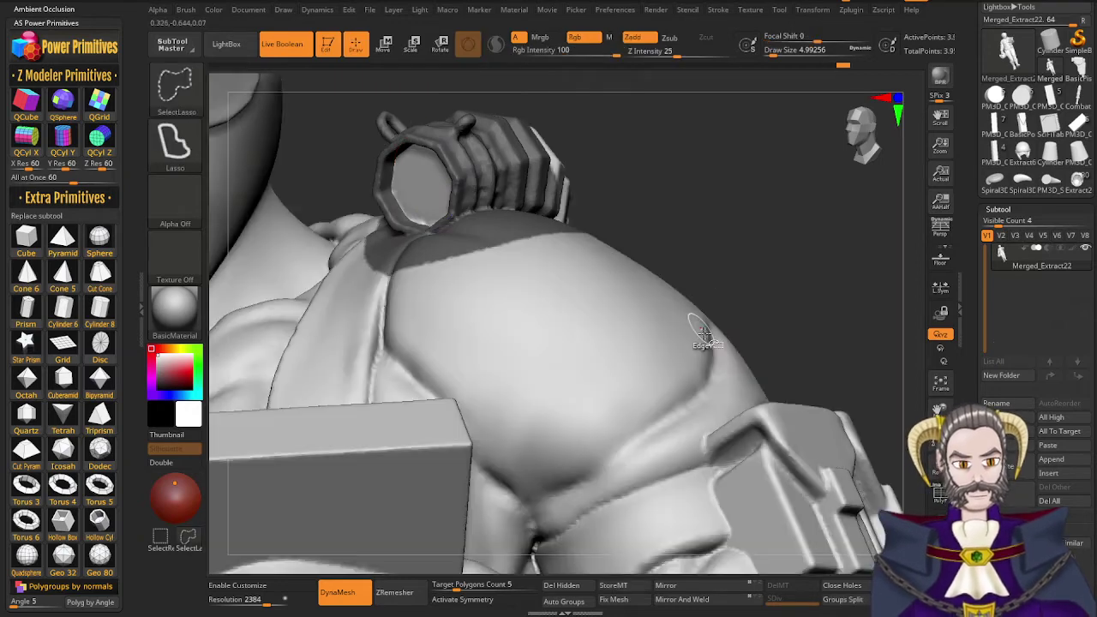
mouse_move(731, 252)
left_mouse_down("ctrl")
mouse_move(783, 158)
mouse_move(760, 177)
left_mouse_up("ctrl")
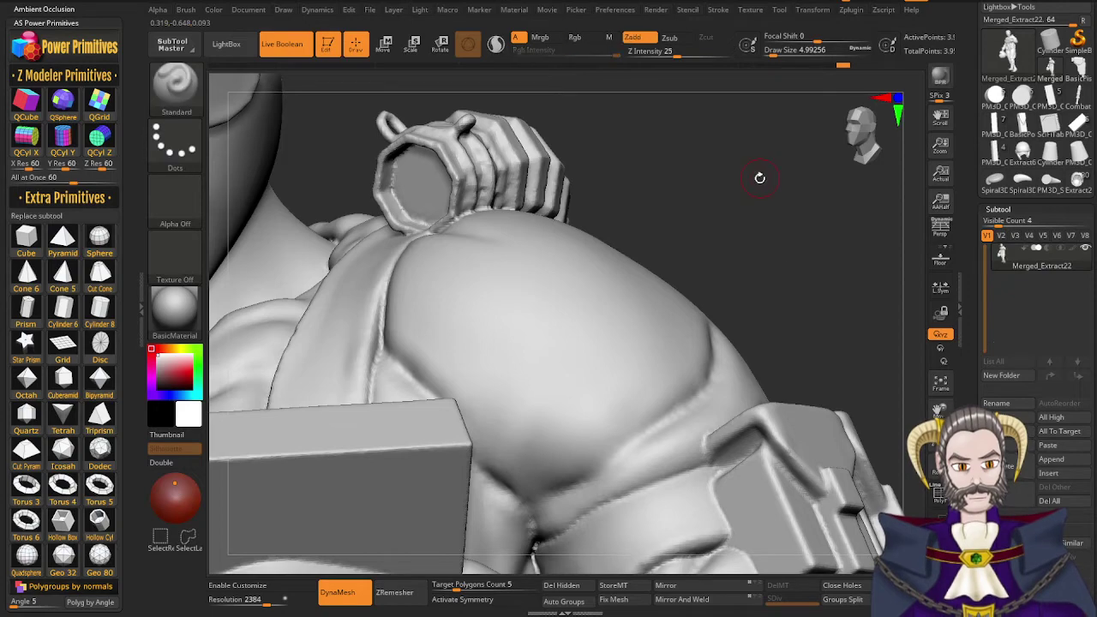
Inspect the whole figure from the front, the sides and the back
mouse_move(588, 296)
right_mouse_down()
mouse_move(618, 291)
mouse_move(518, 252)
mouse_move(498, 256)
mouse_move(509, 82)
right_mouse_up()
right_click_drag(510, 82, 463, 68, "ctrl")
mouse_move(523, 378)
right_mouse_down()
mouse_move(609, 380)
mouse_move(625, 424)
mouse_move(631, 271)
right_mouse_up()
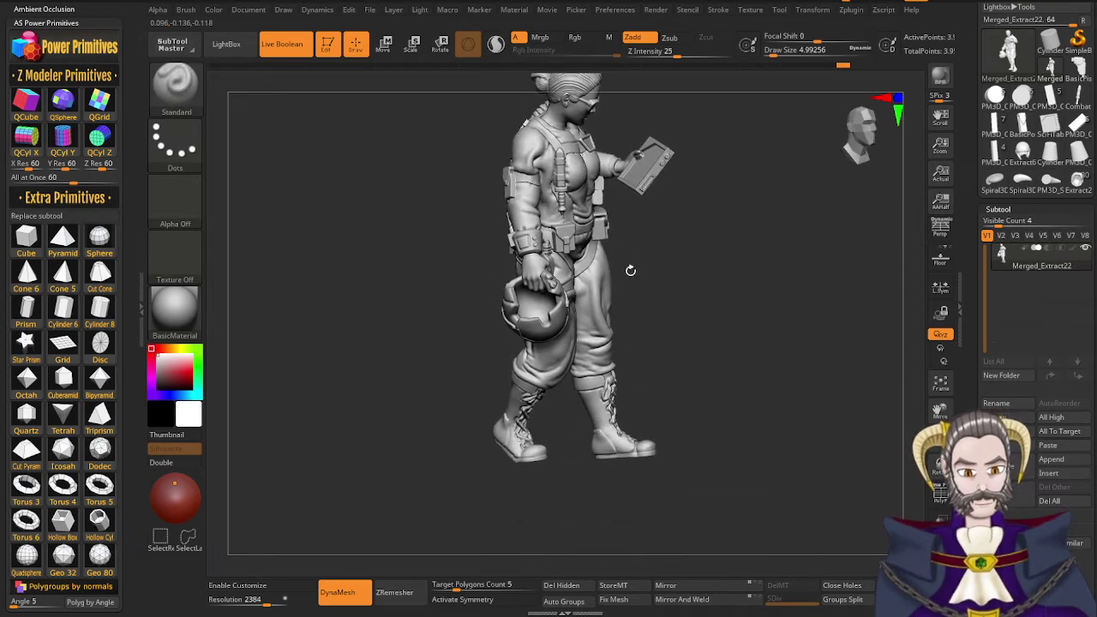
right_click_drag(613, 384, 441, 442)
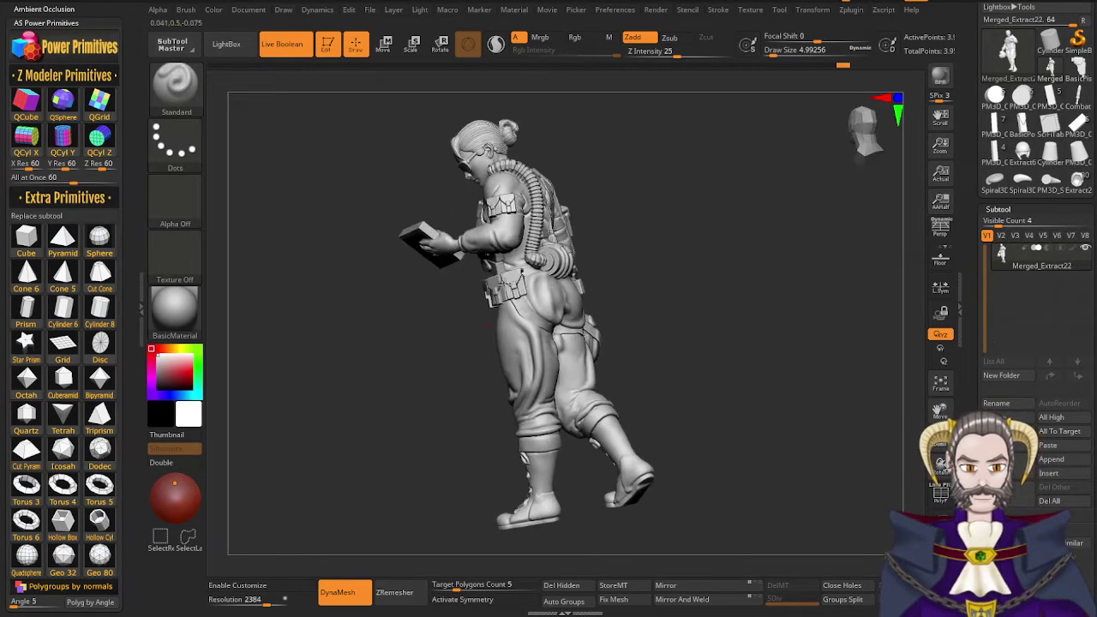
mouse_move(510, 221)
right_mouse_down()
mouse_move(633, 179)
mouse_move(715, 171)
mouse_move(708, 192)
mouse_move(630, 240)
mouse_move(601, 248)
mouse_move(590, 214)
mouse_move(547, 233)
mouse_move(743, 160)
mouse_move(554, 251)
mouse_move(615, 226)
mouse_move(629, 216)
mouse_move(581, 231)
mouse_move(677, 196)
mouse_move(524, 255)
mouse_move(618, 216)
mouse_move(717, 146)
mouse_move(611, 194)
mouse_move(498, 311)
mouse_move(602, 204)
mouse_move(703, 150)
mouse_move(611, 201)
mouse_move(554, 262)
mouse_move(536, 241)
mouse_move(589, 225)
mouse_move(559, 263)
mouse_move(534, 238)
mouse_move(549, 281)
right_mouse_up()
right_click_drag(589, 311, 575, 325, "ctrl")
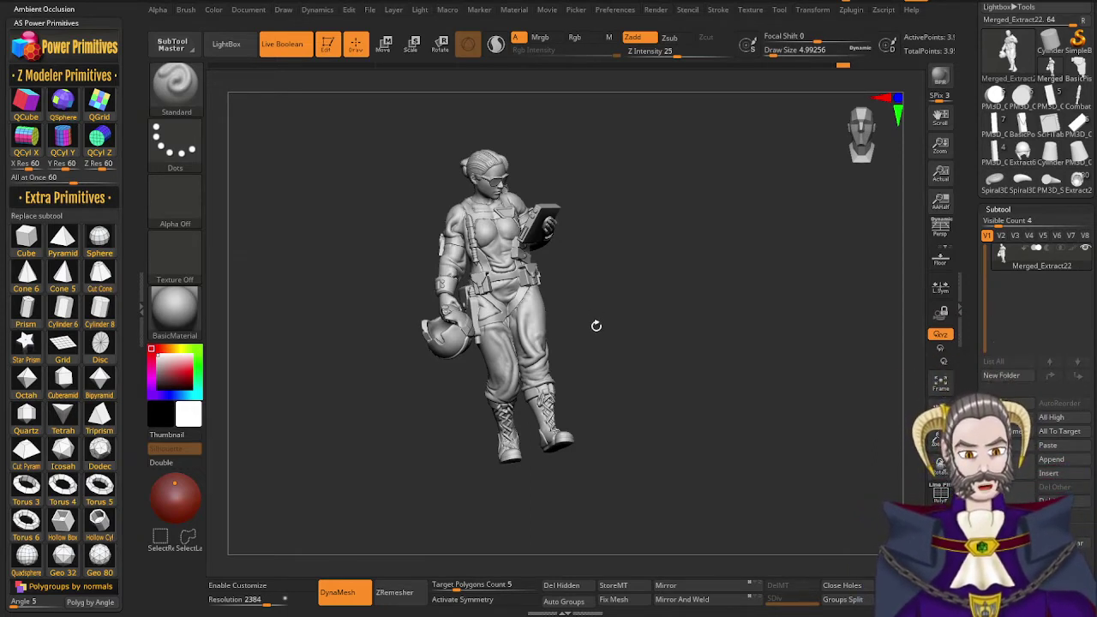
Save the figure as a tool named PilotFinal
left_click_drag(595, 323, 586, 355)
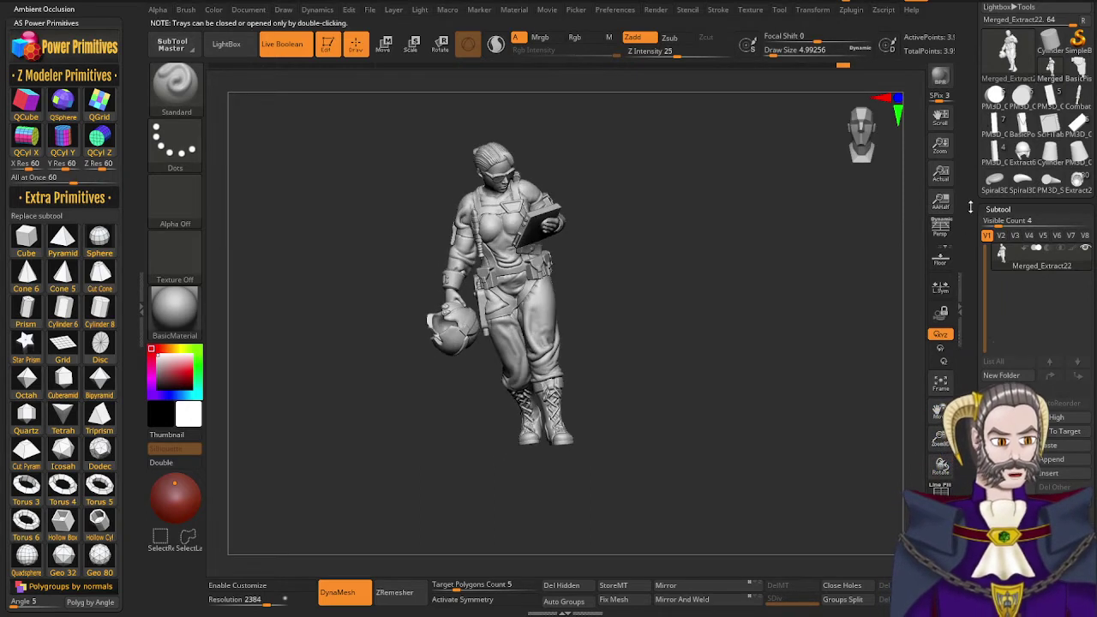
left_click_drag(974, 184, 979, 271)
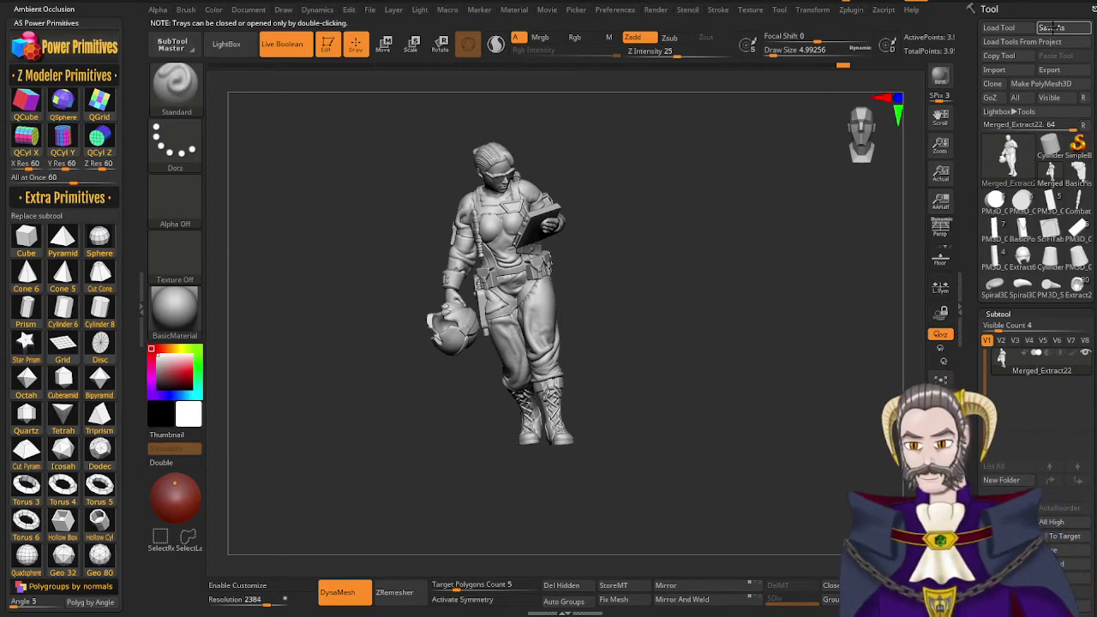
left_click(1055, 28)
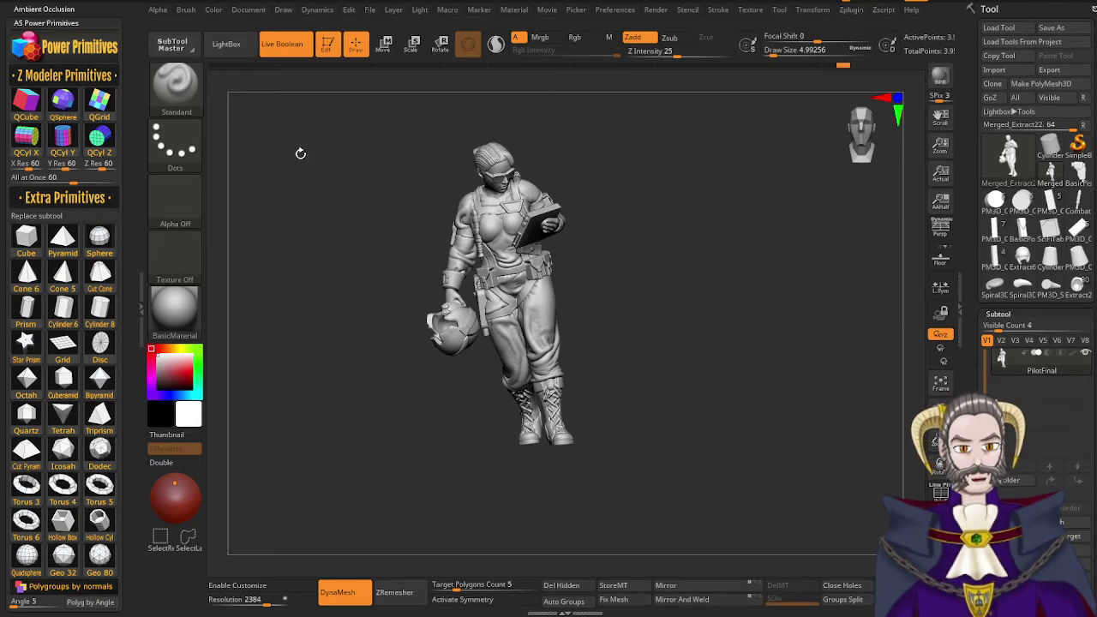
Open the 3D Print Hub plugin's size and export settings for the figure
left_click(73, 24)
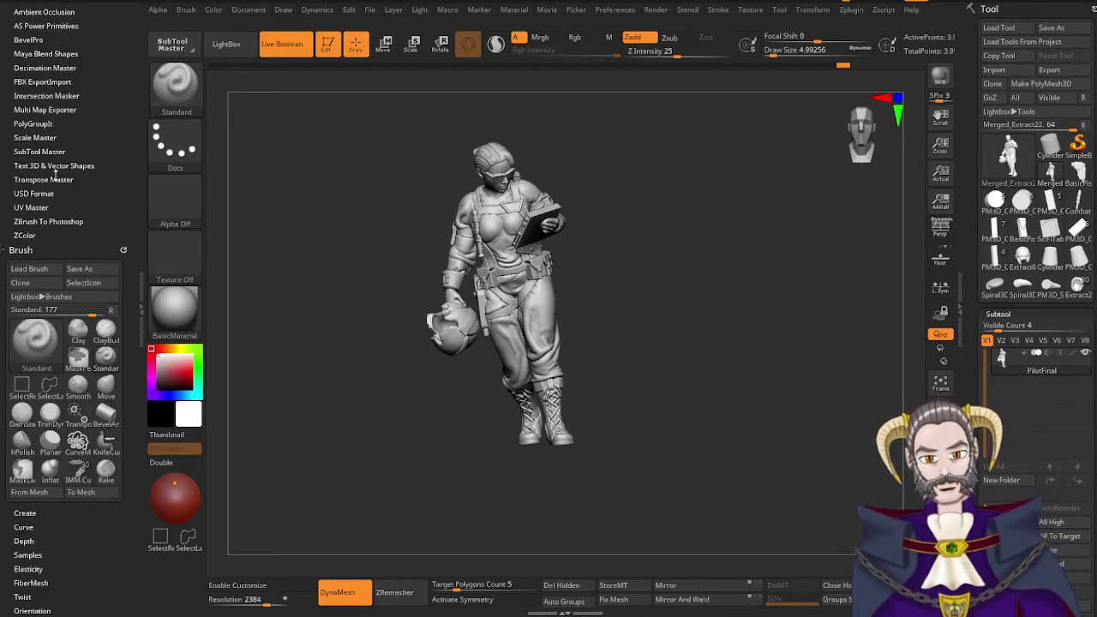
left_click_drag(2, 56, 1, 140)
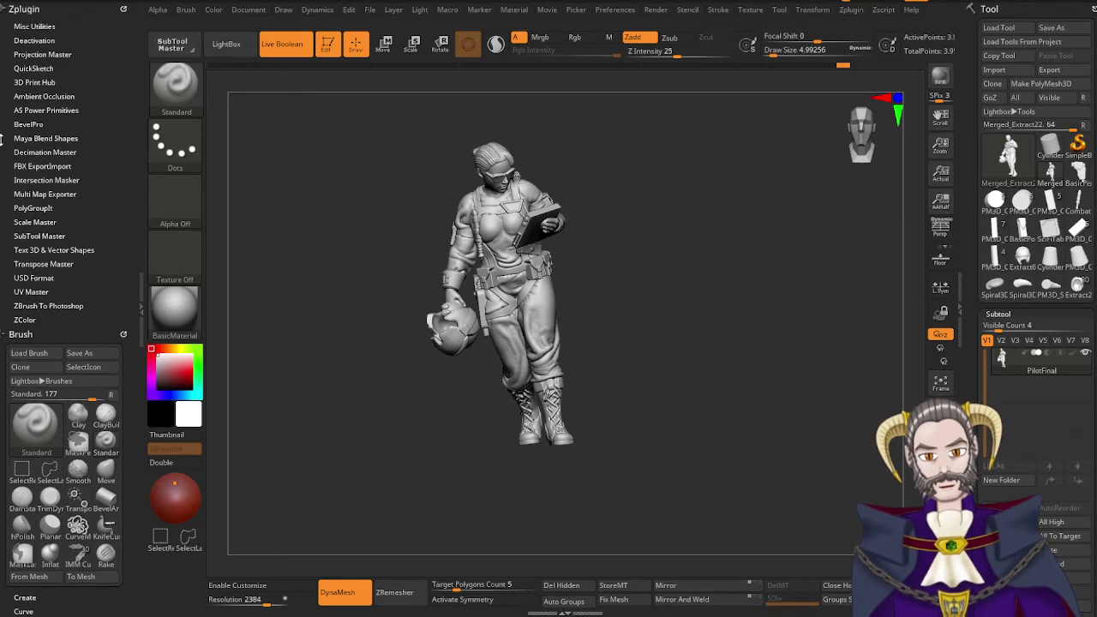
left_click(36, 82)
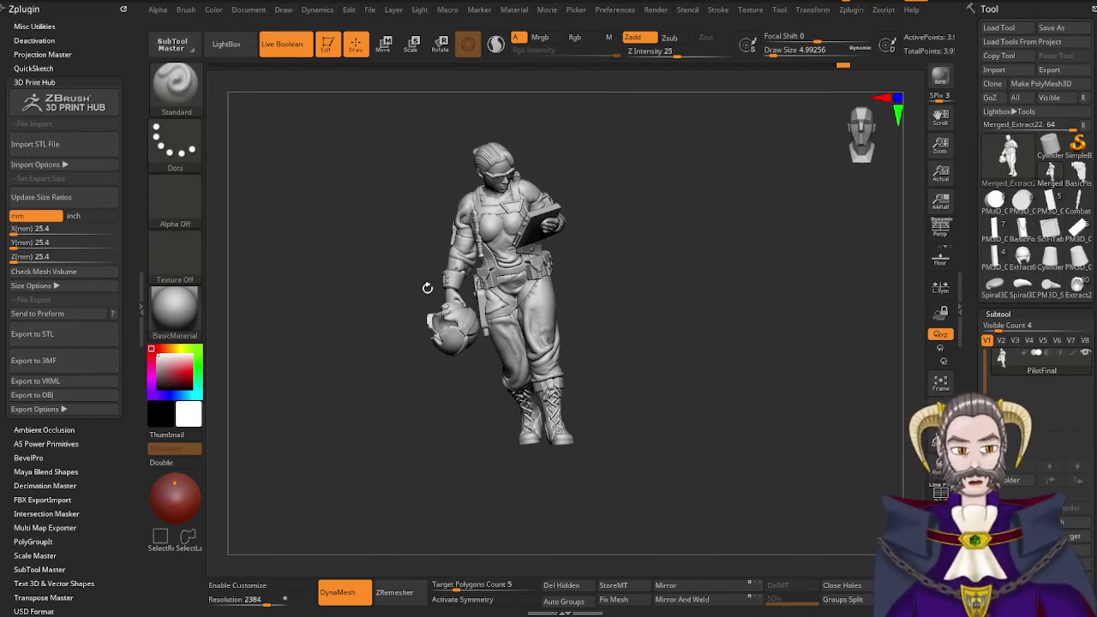
mouse_move(571, 289)
left_mouse_down()
mouse_move(607, 272)
mouse_move(583, 290)
left_mouse_up()
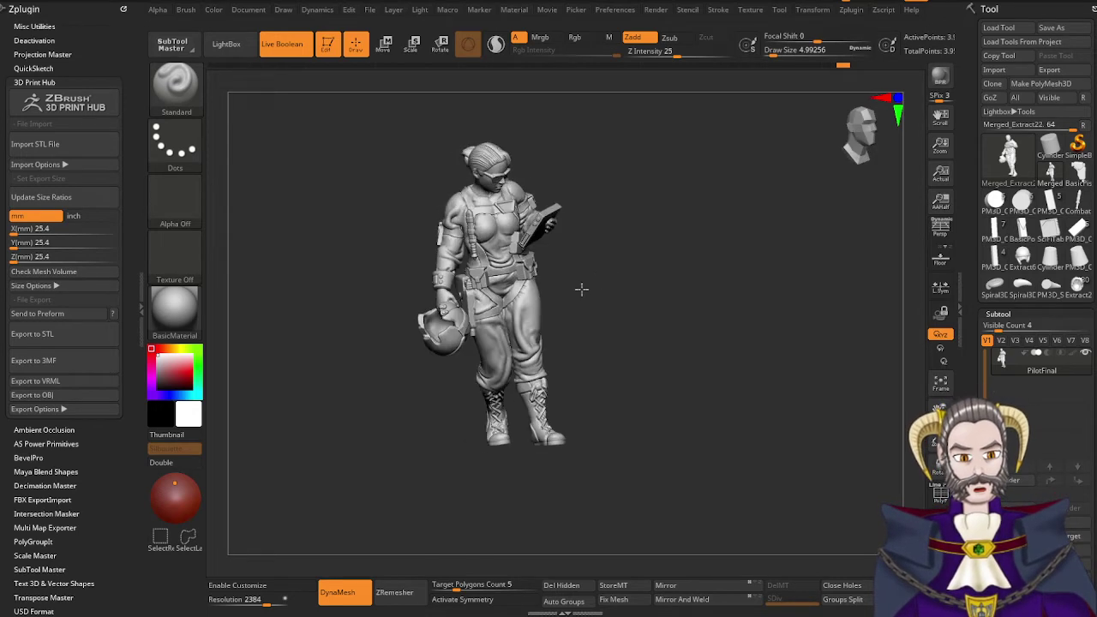